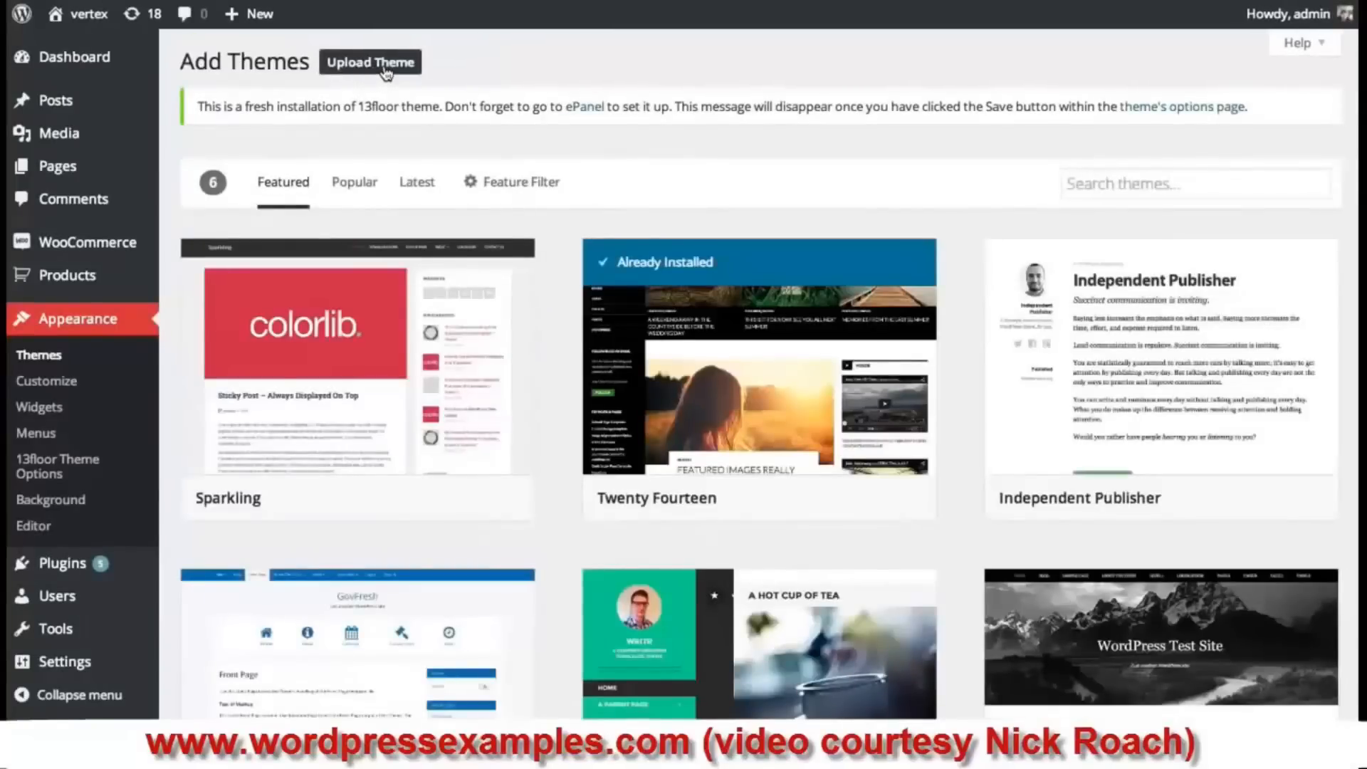
- Upload the Divi.zip theme file to install it
click(385, 68)
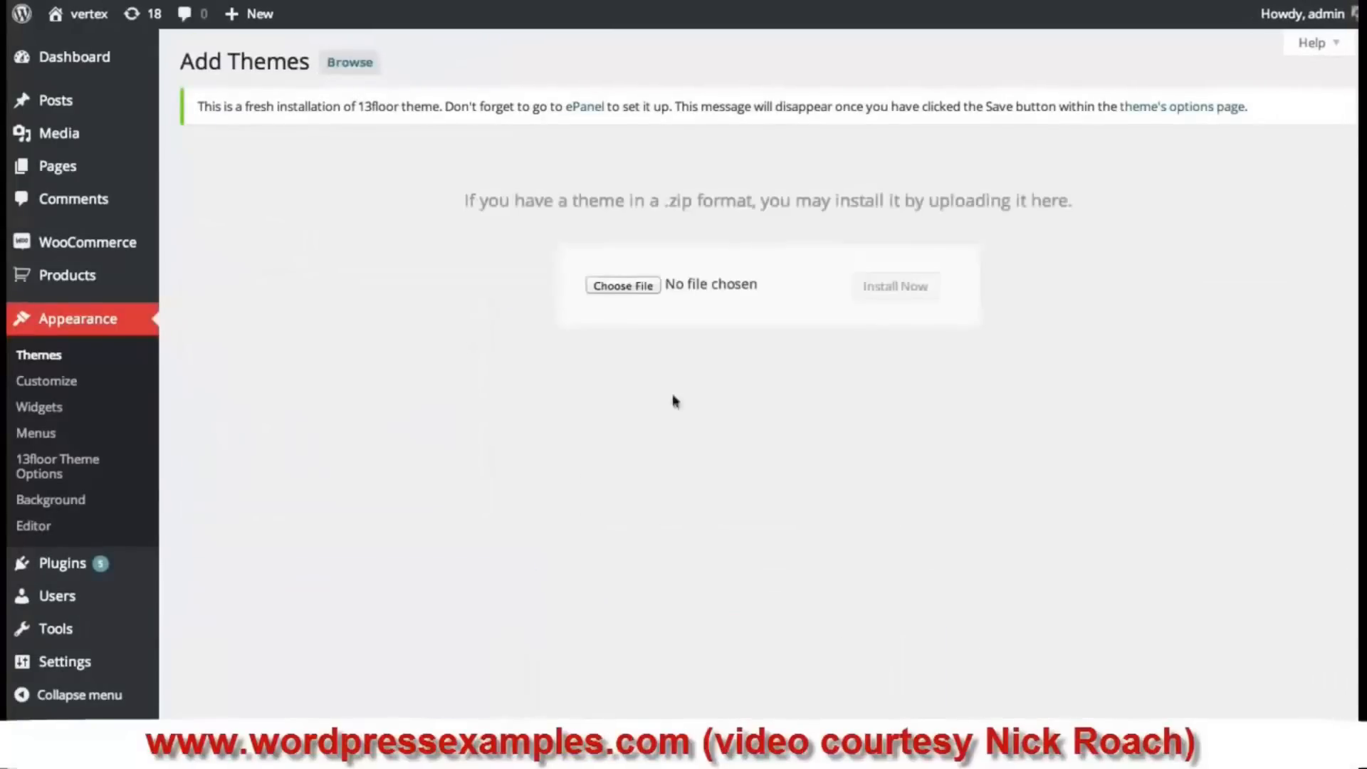
click(634, 289)
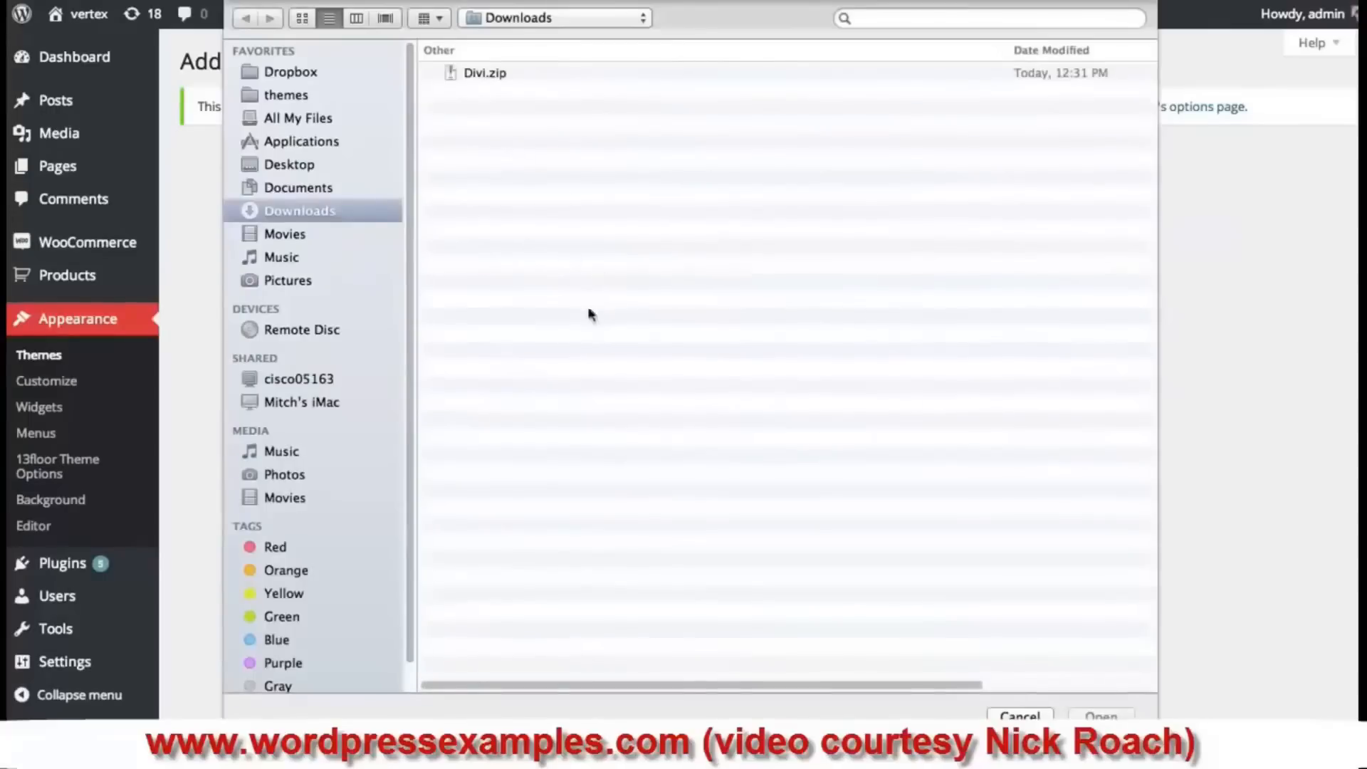
click(498, 75)
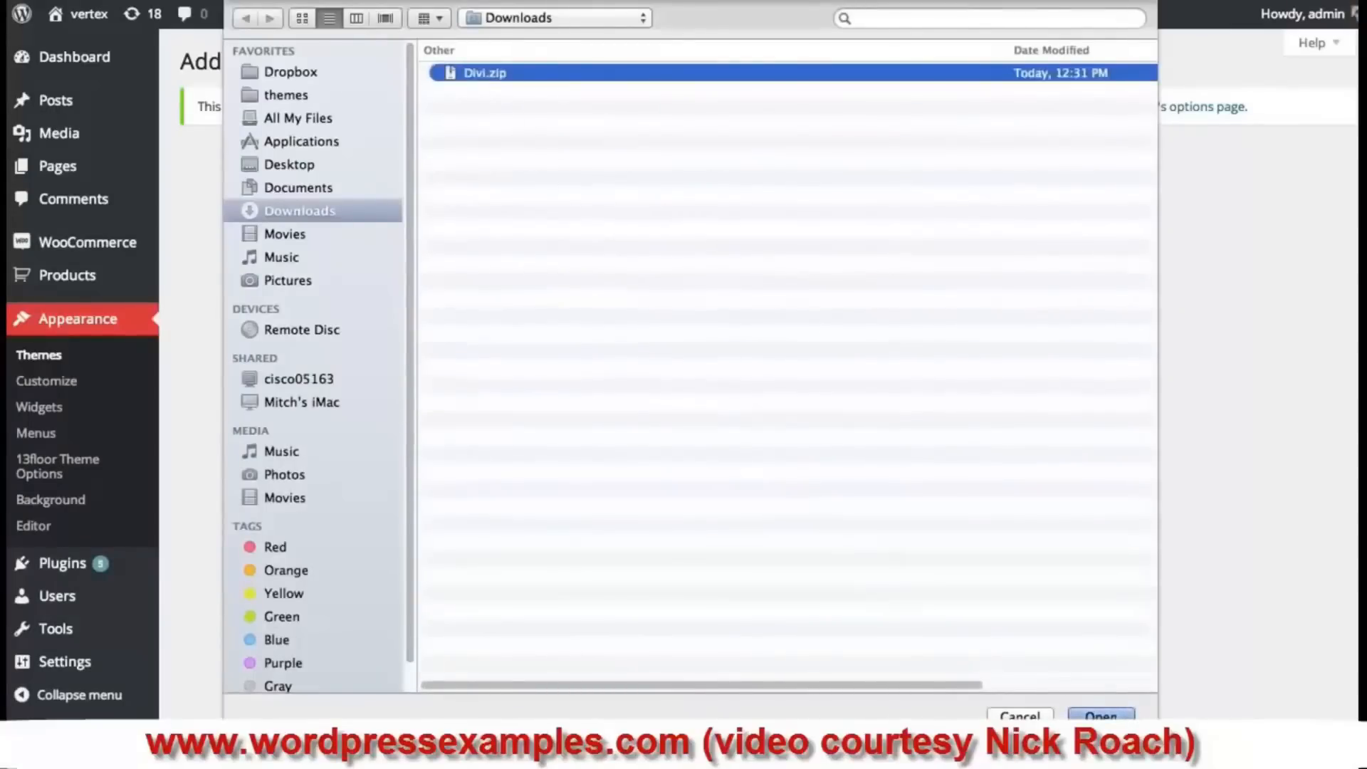
click(1111, 716)
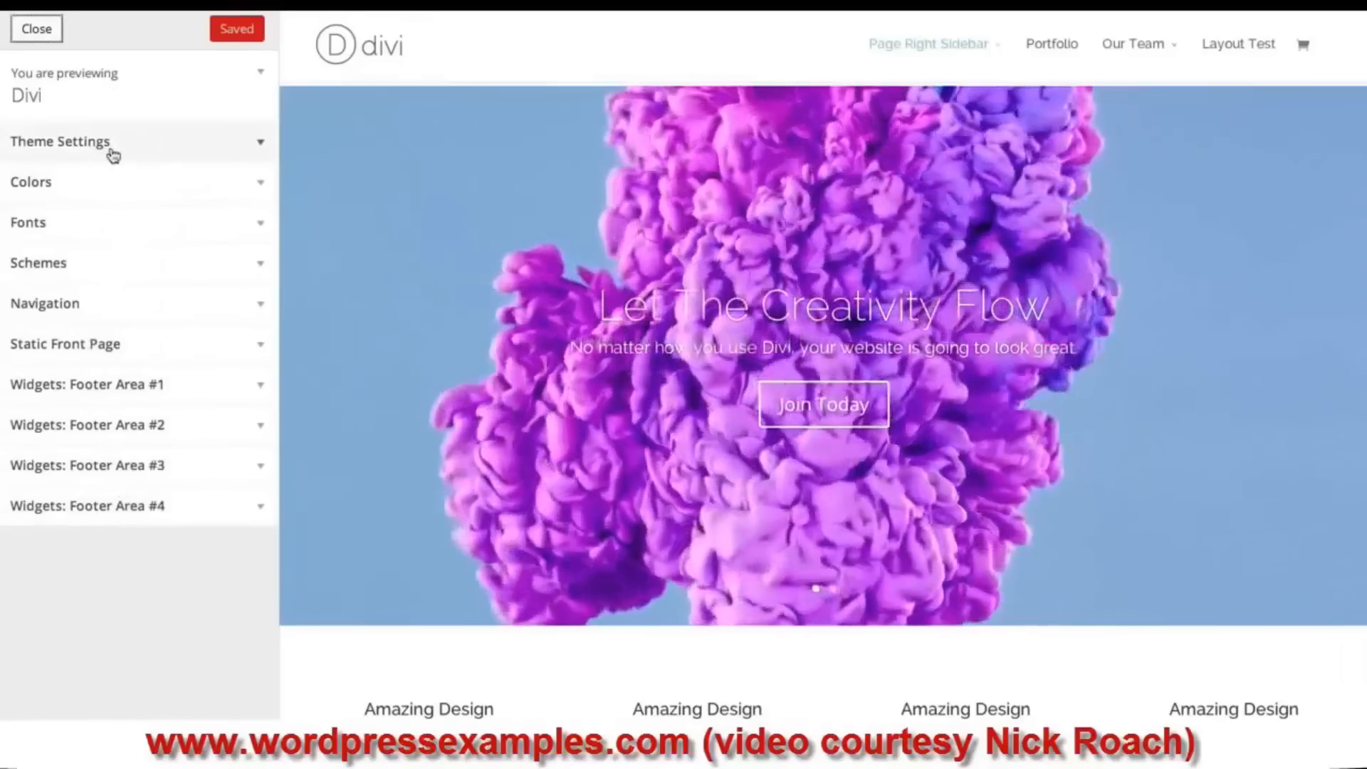
- Preview Vertical Navigation in Theme Settings, turn it off, and try the Centered header style
click(144, 148)
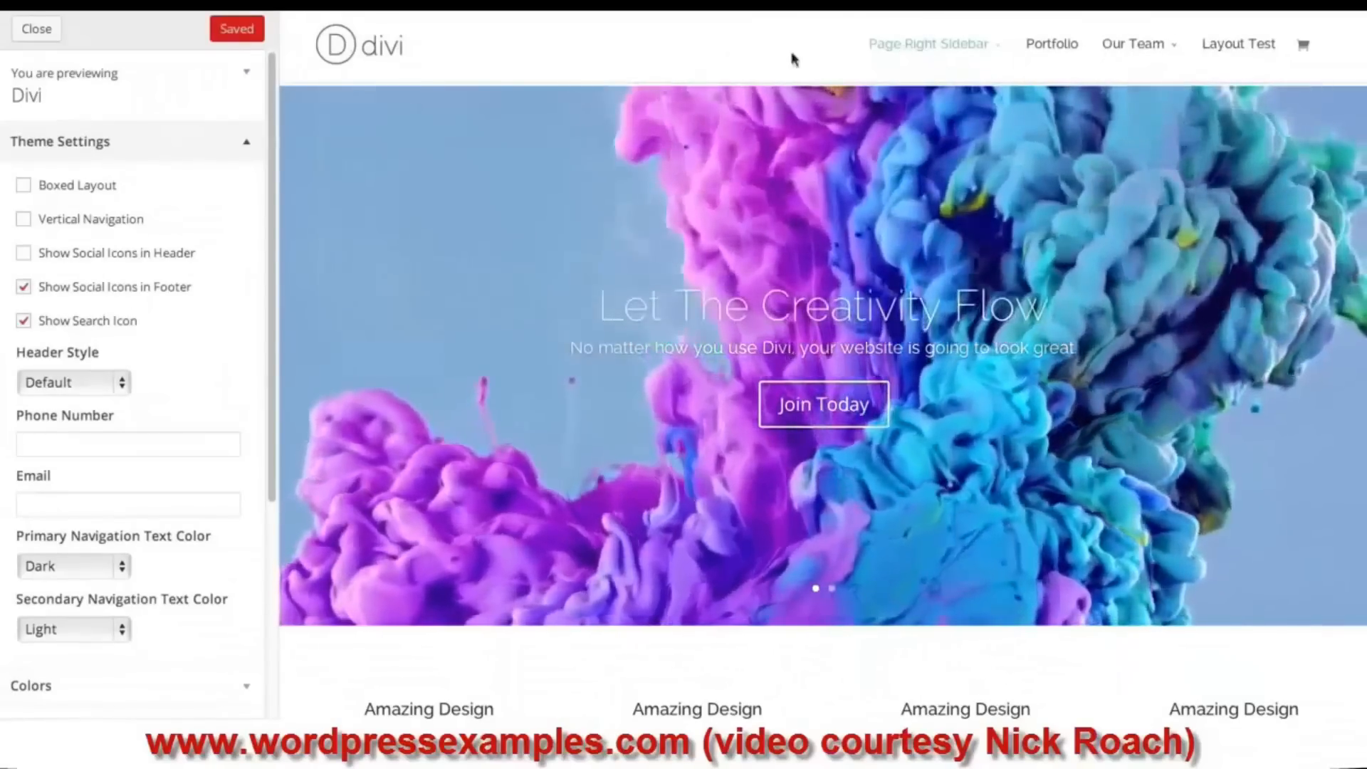
click(24, 225)
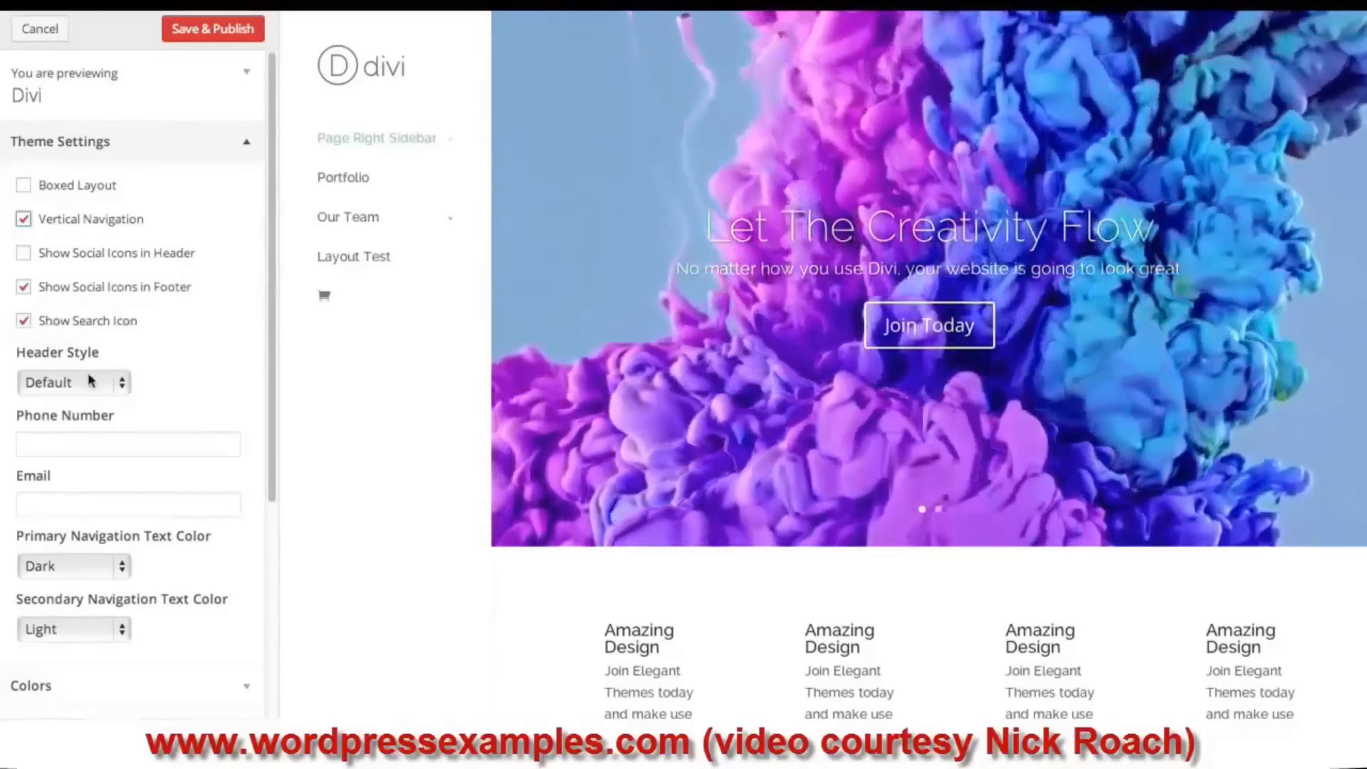
click(23, 219)
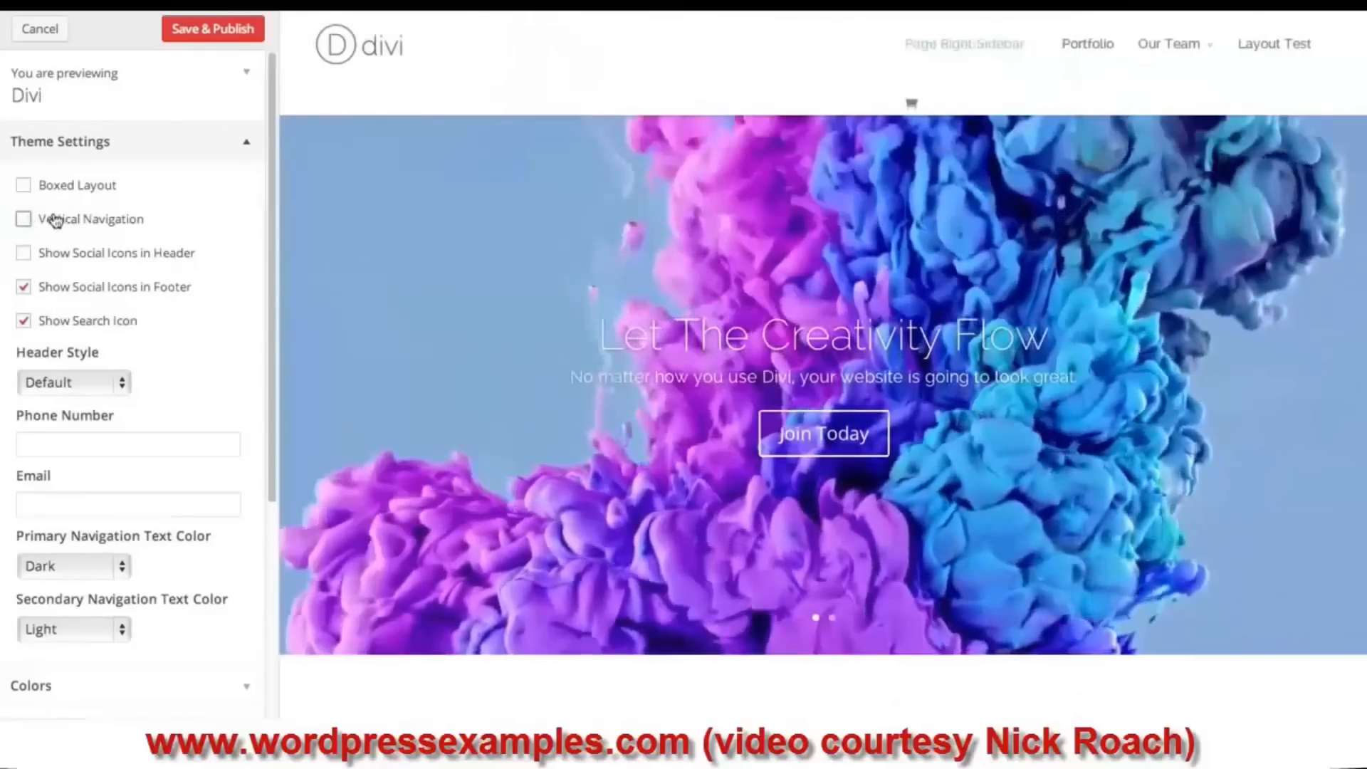
click(99, 385)
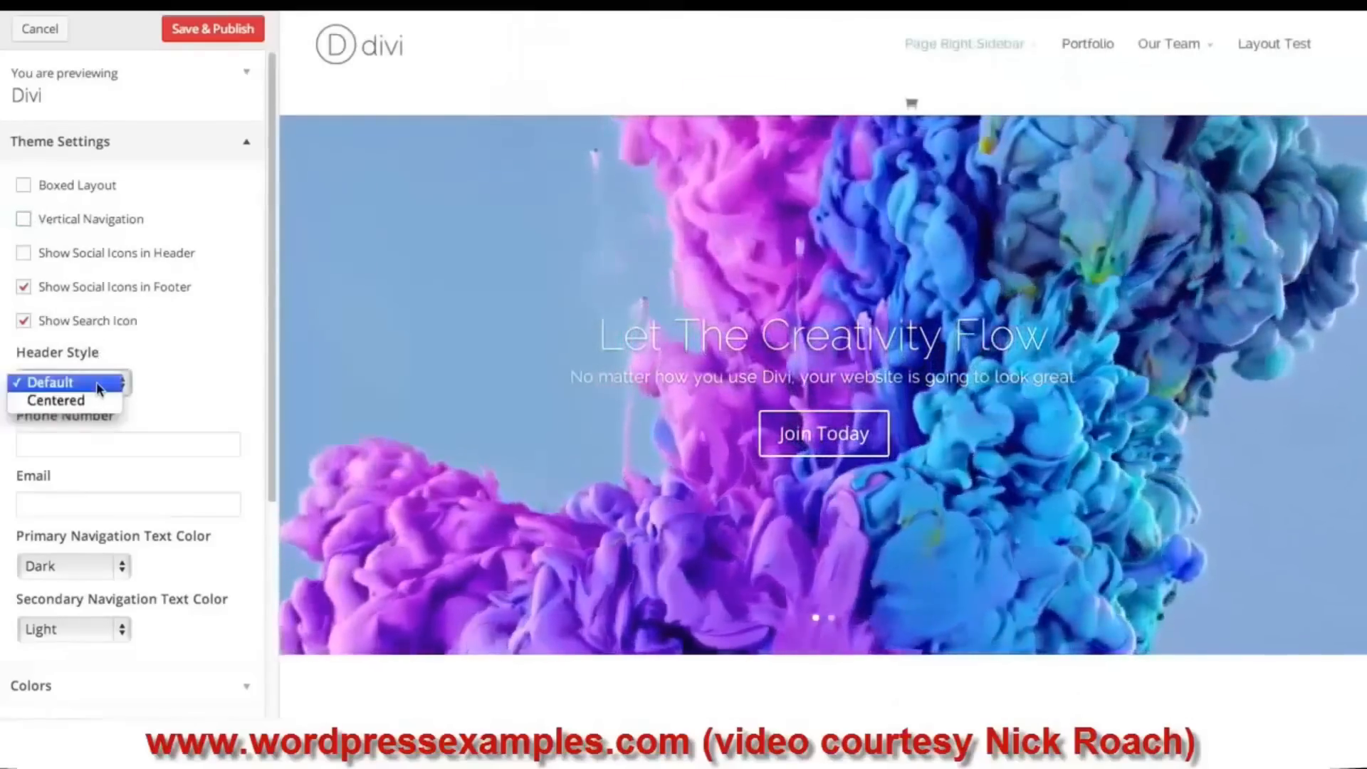
click(193, 329)
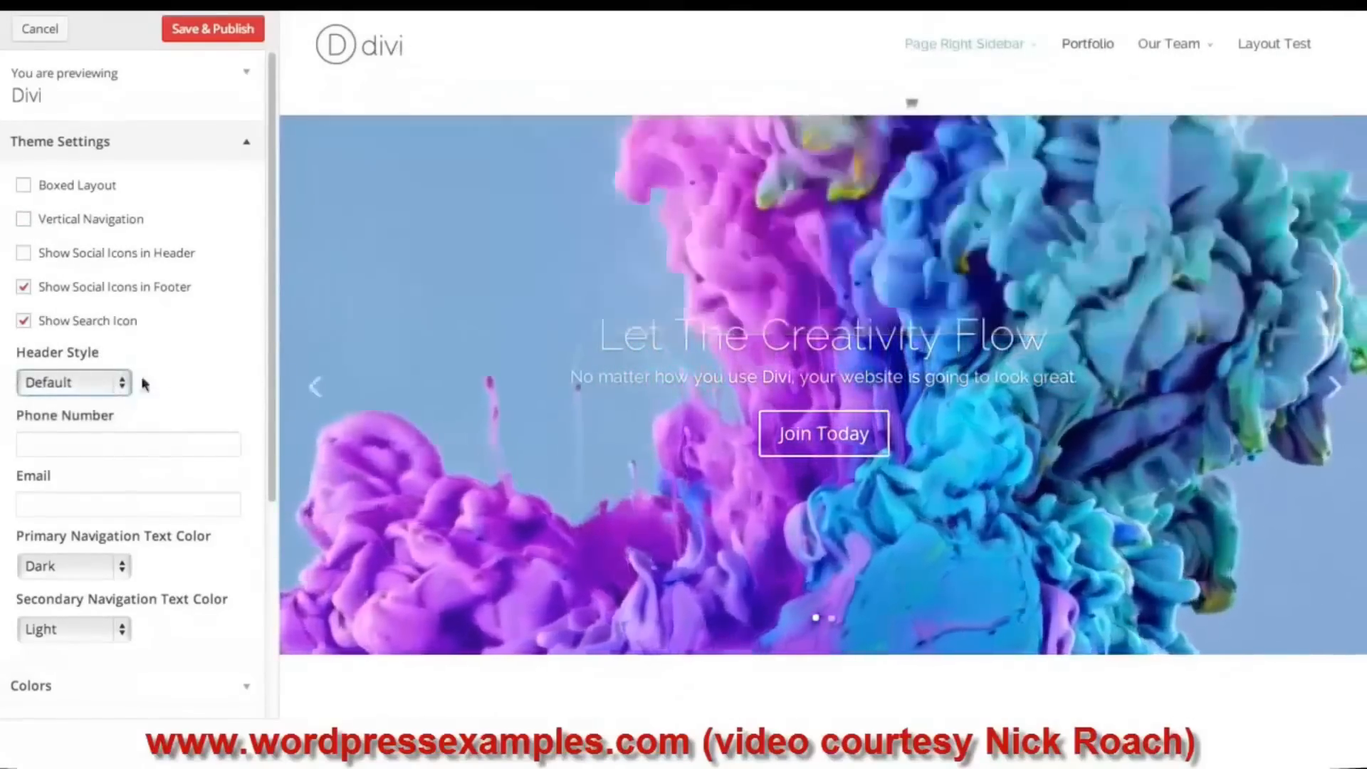
click(114, 383)
click(71, 400)
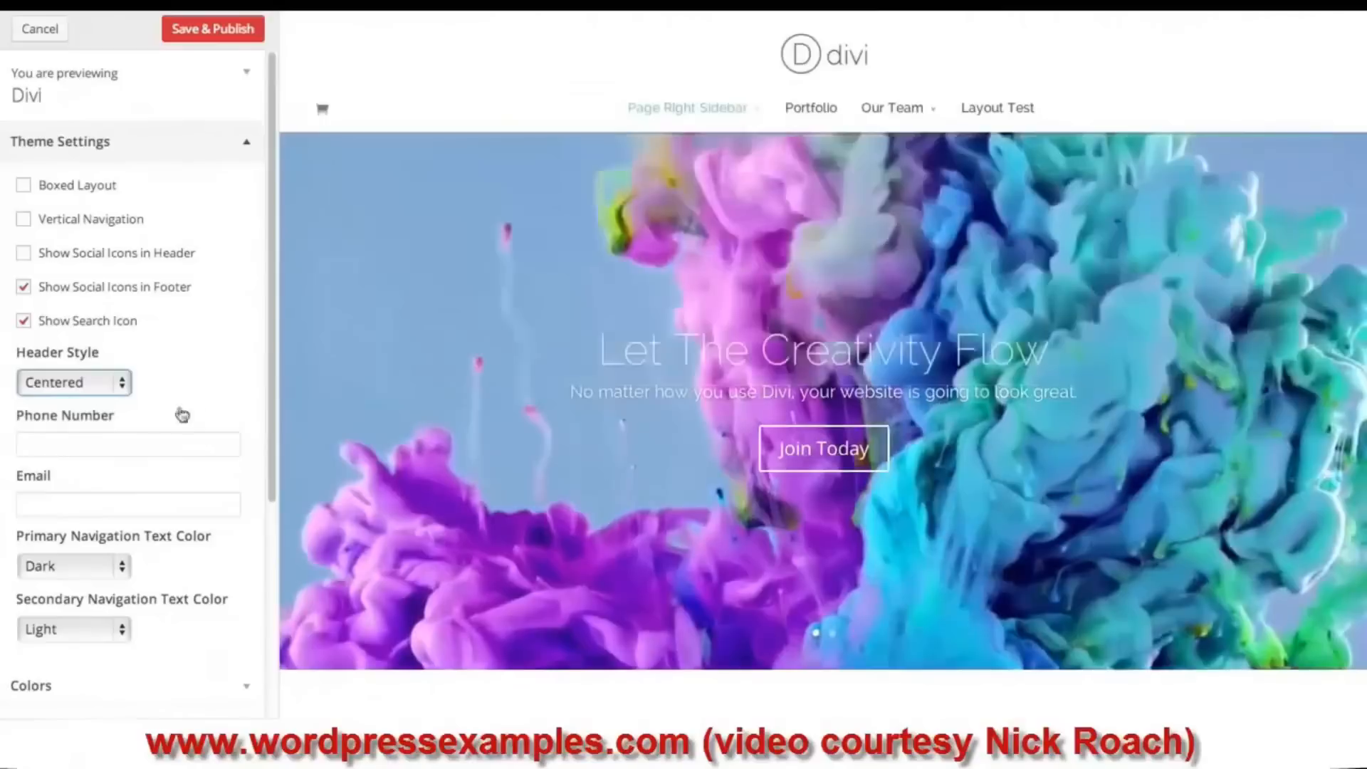
- Fill in the contact phone number and e-mail, then publish the theme settings
click(101, 445)
click(96, 383)
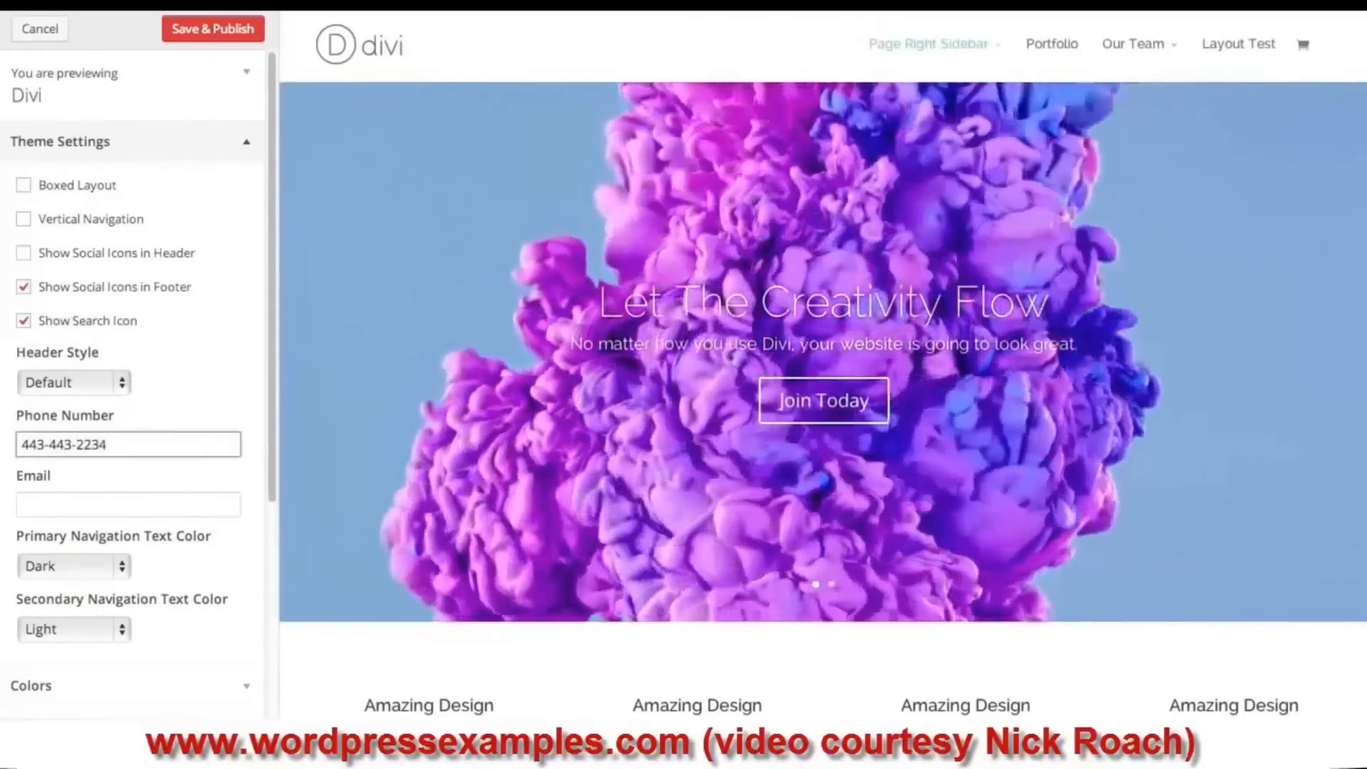
click(100, 502)
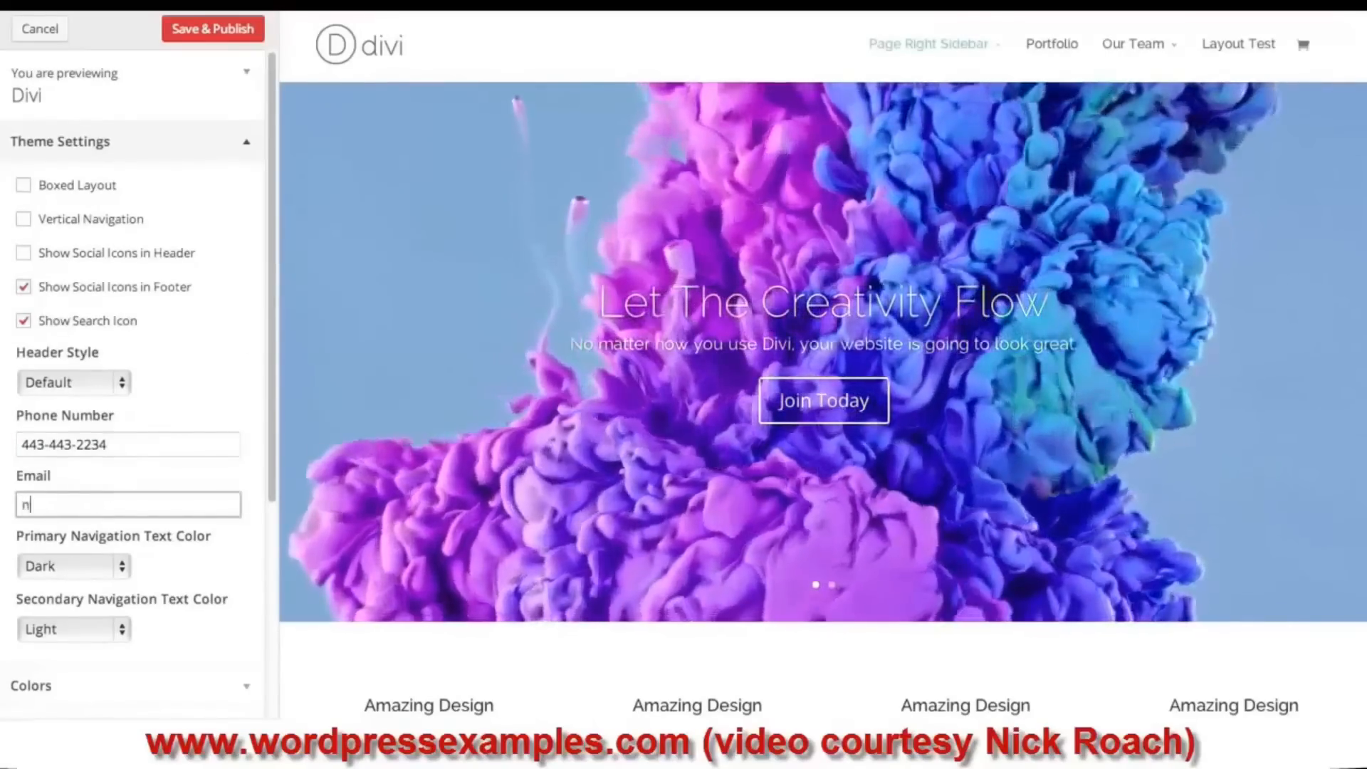
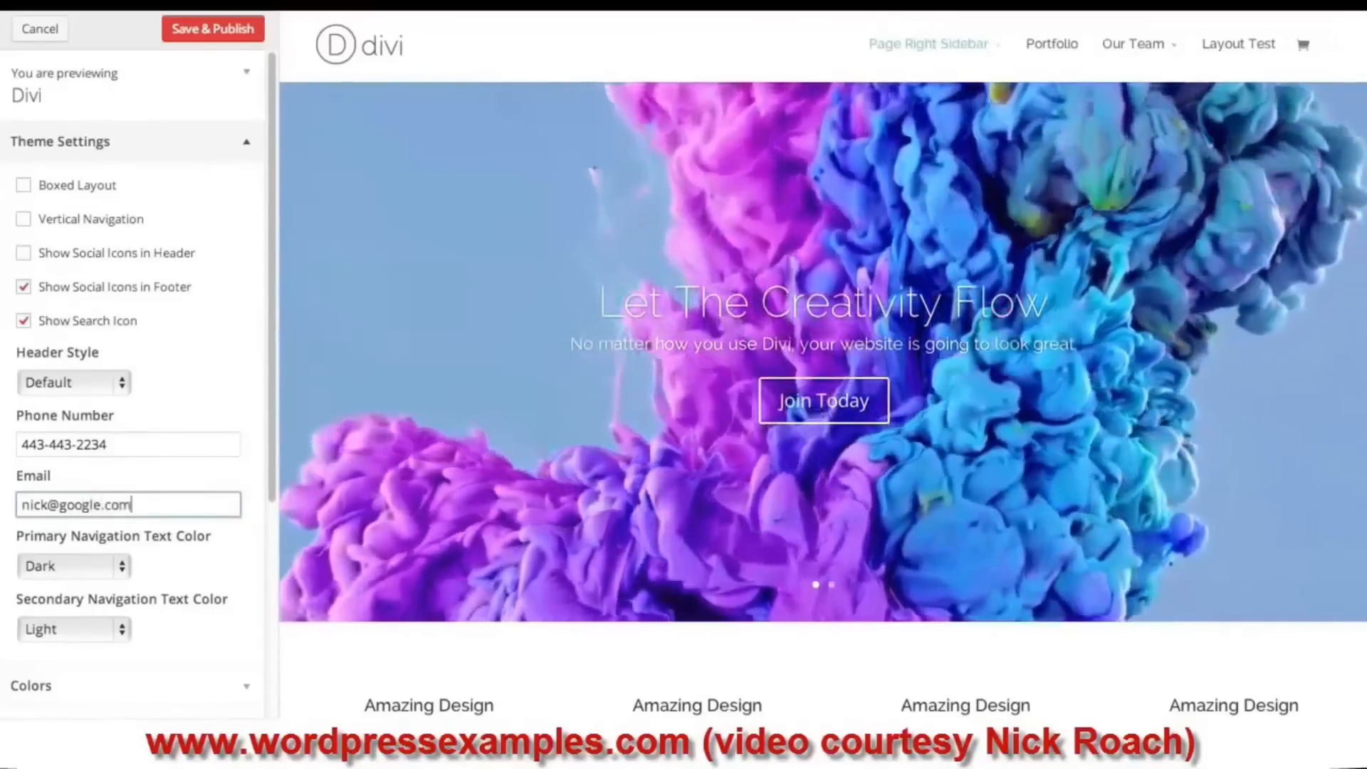
click(233, 373)
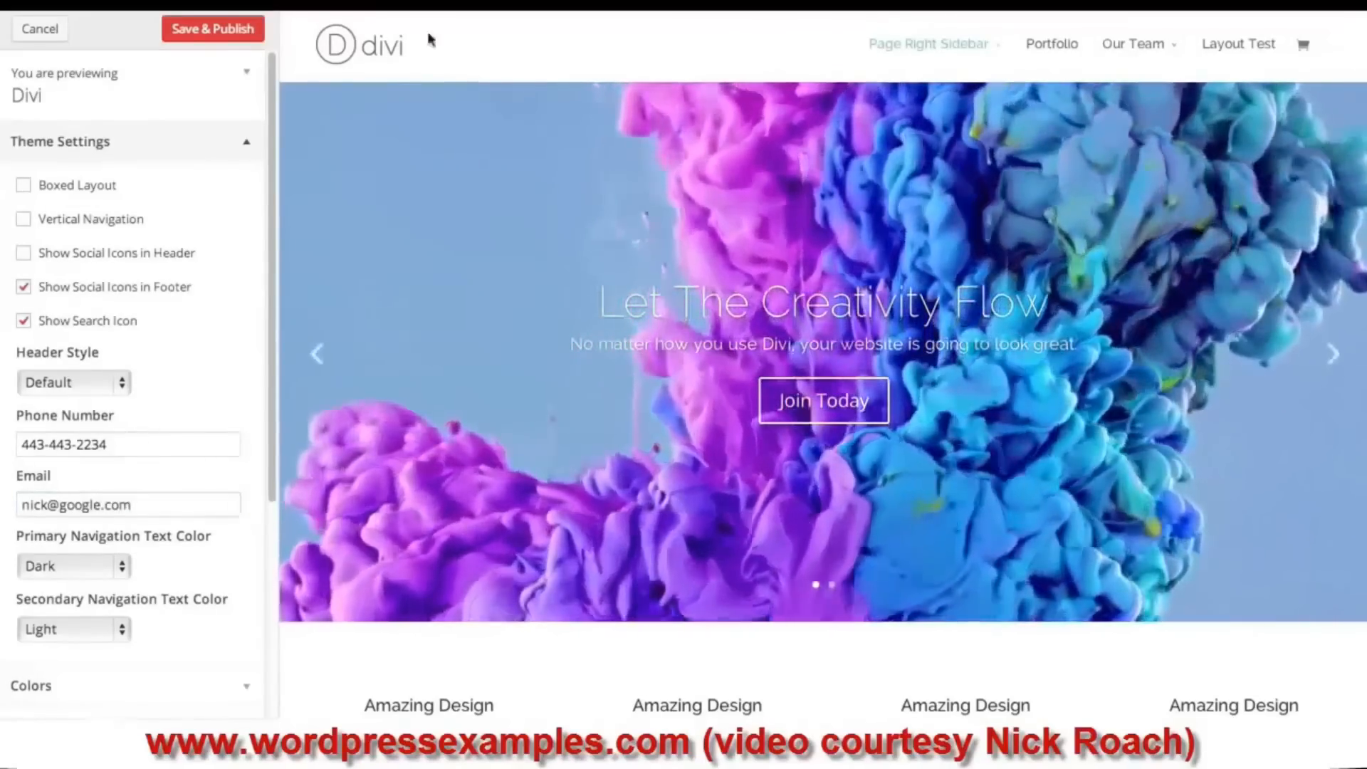
click(240, 30)
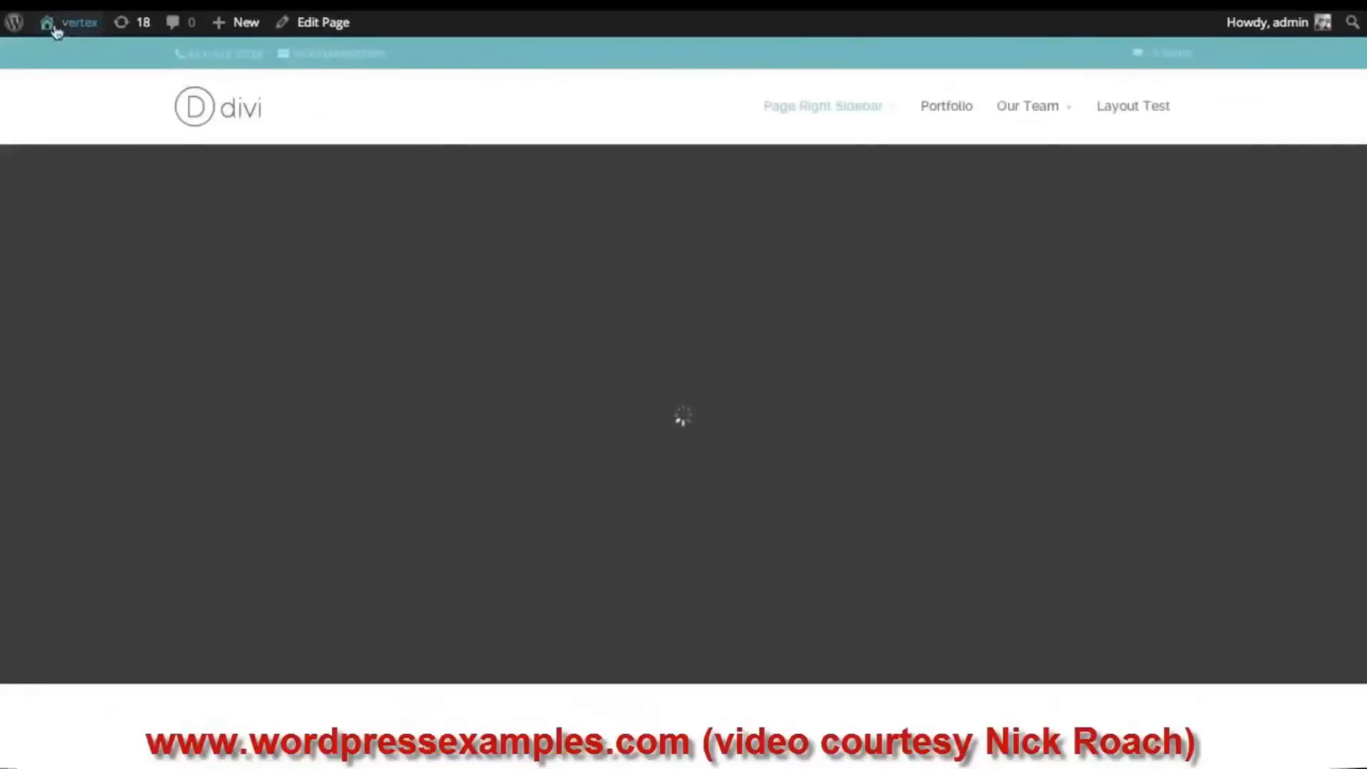
- Return to the Customizer's Theme Settings and keep Primary Navigation Text Color as Dark
mouse_move(70, 26)
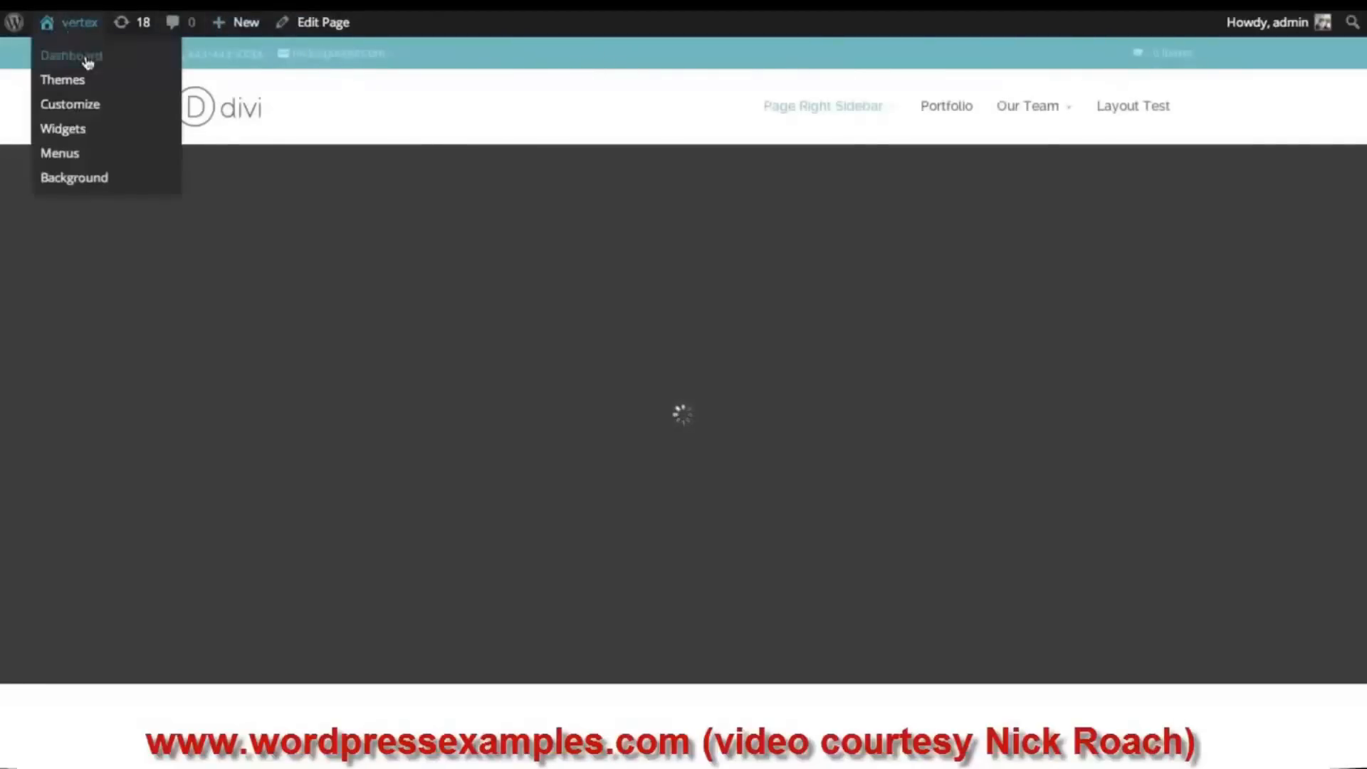
click(69, 105)
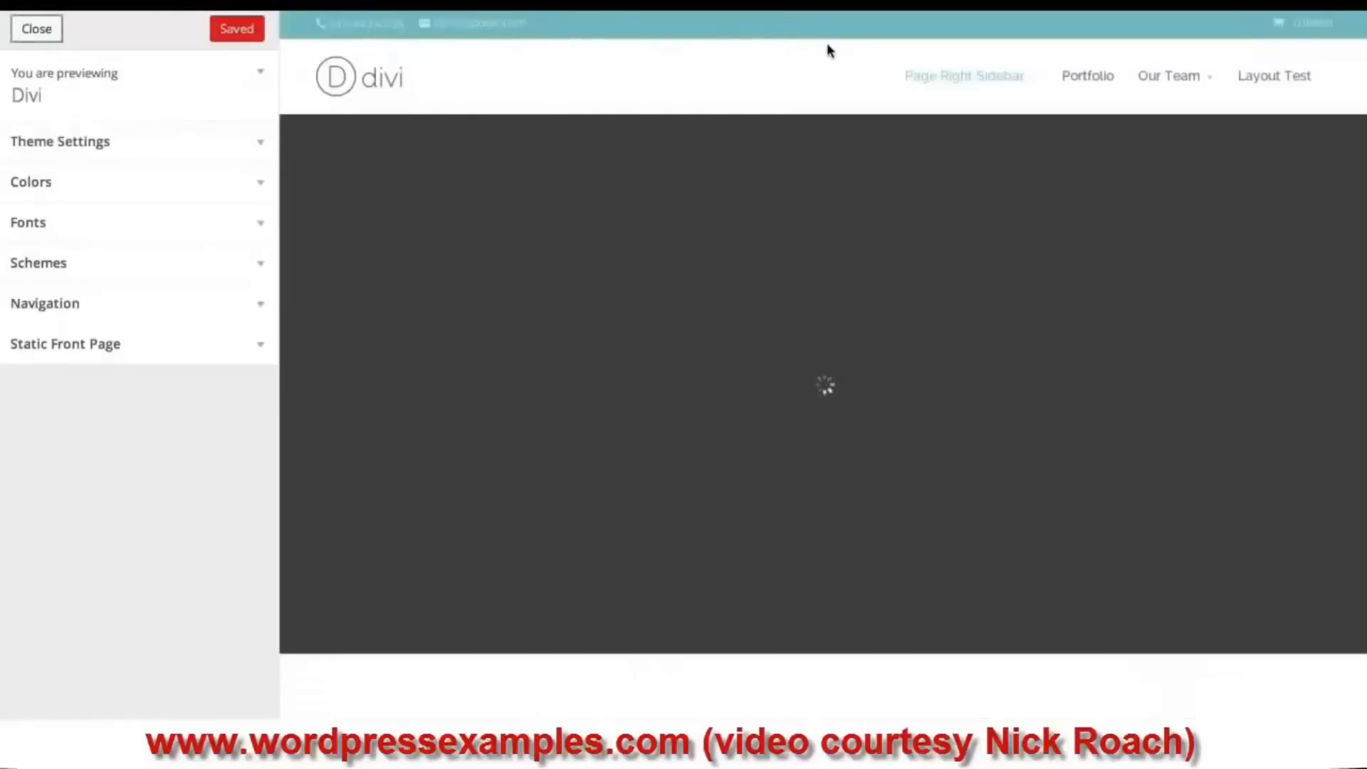
click(152, 142)
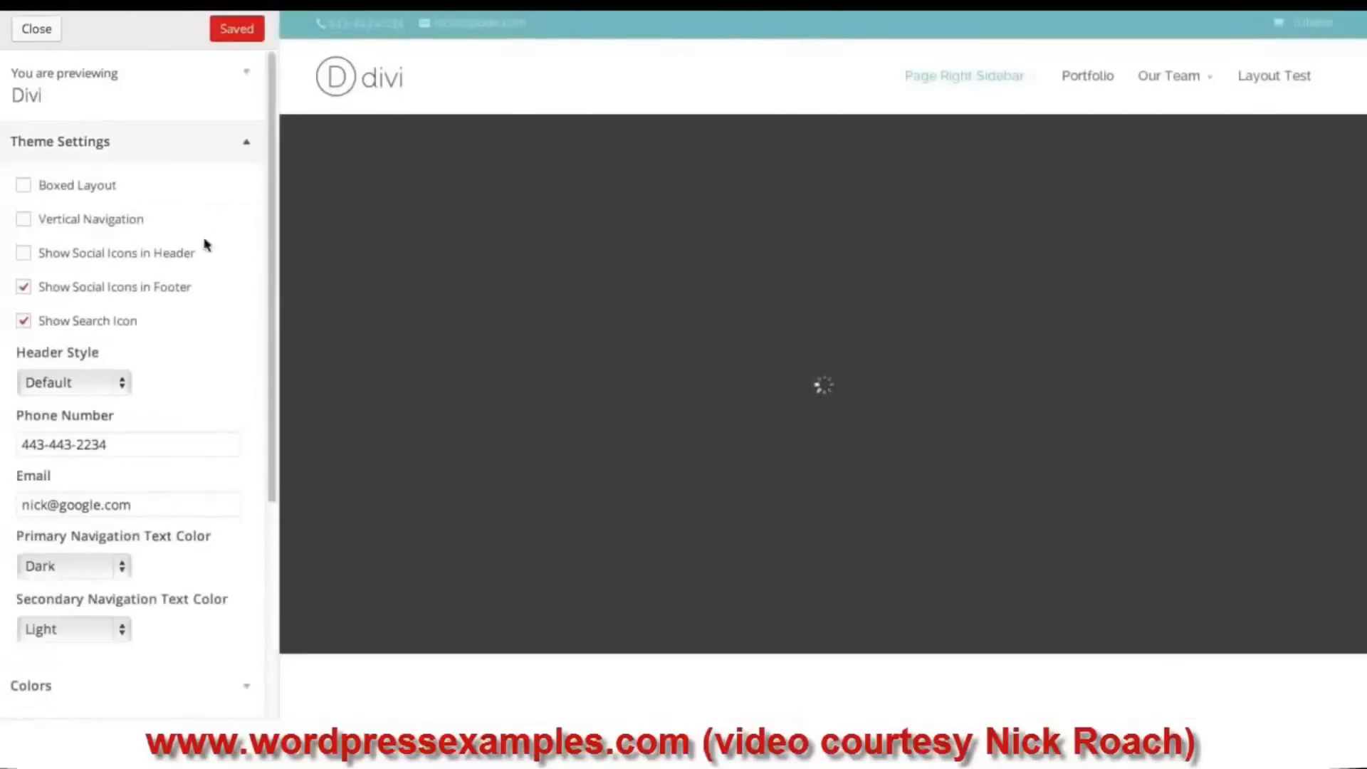
scroll(203, 335, down, 1)
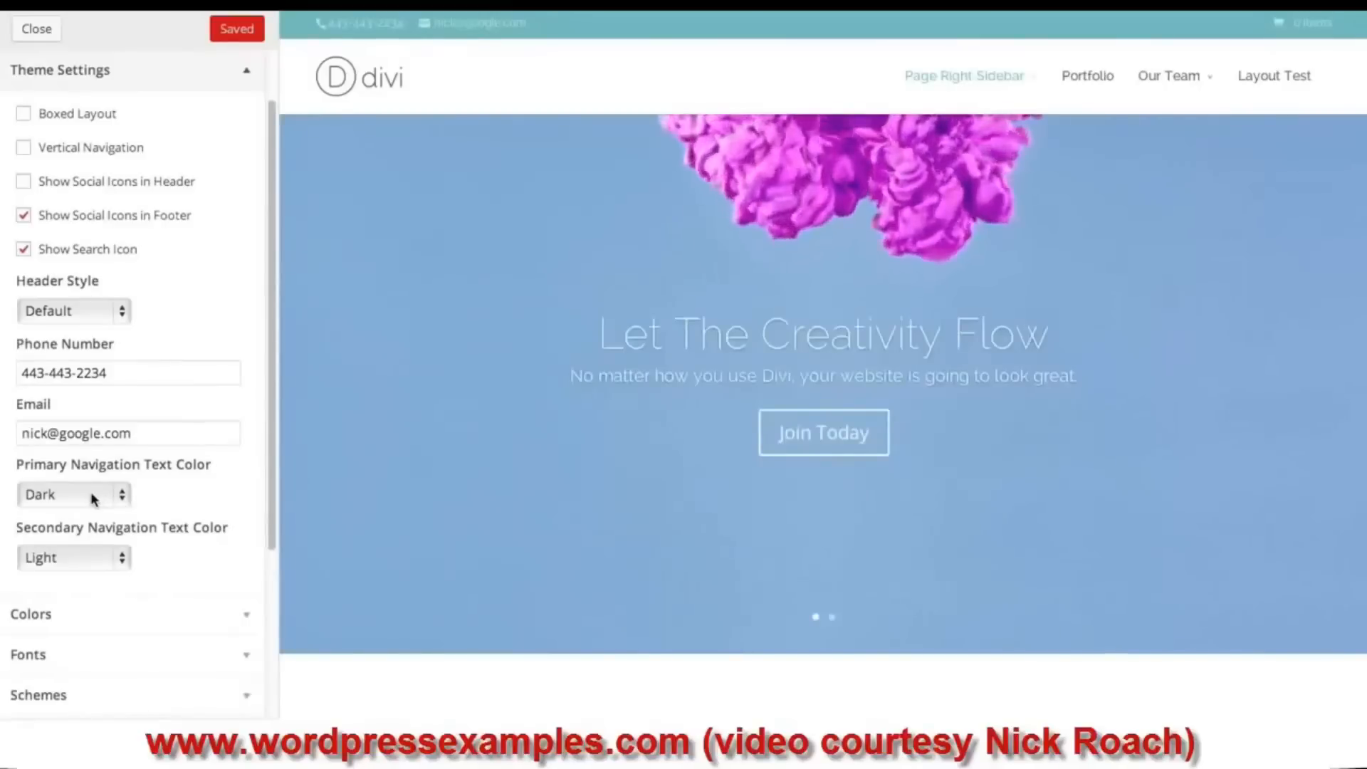
click(91, 497)
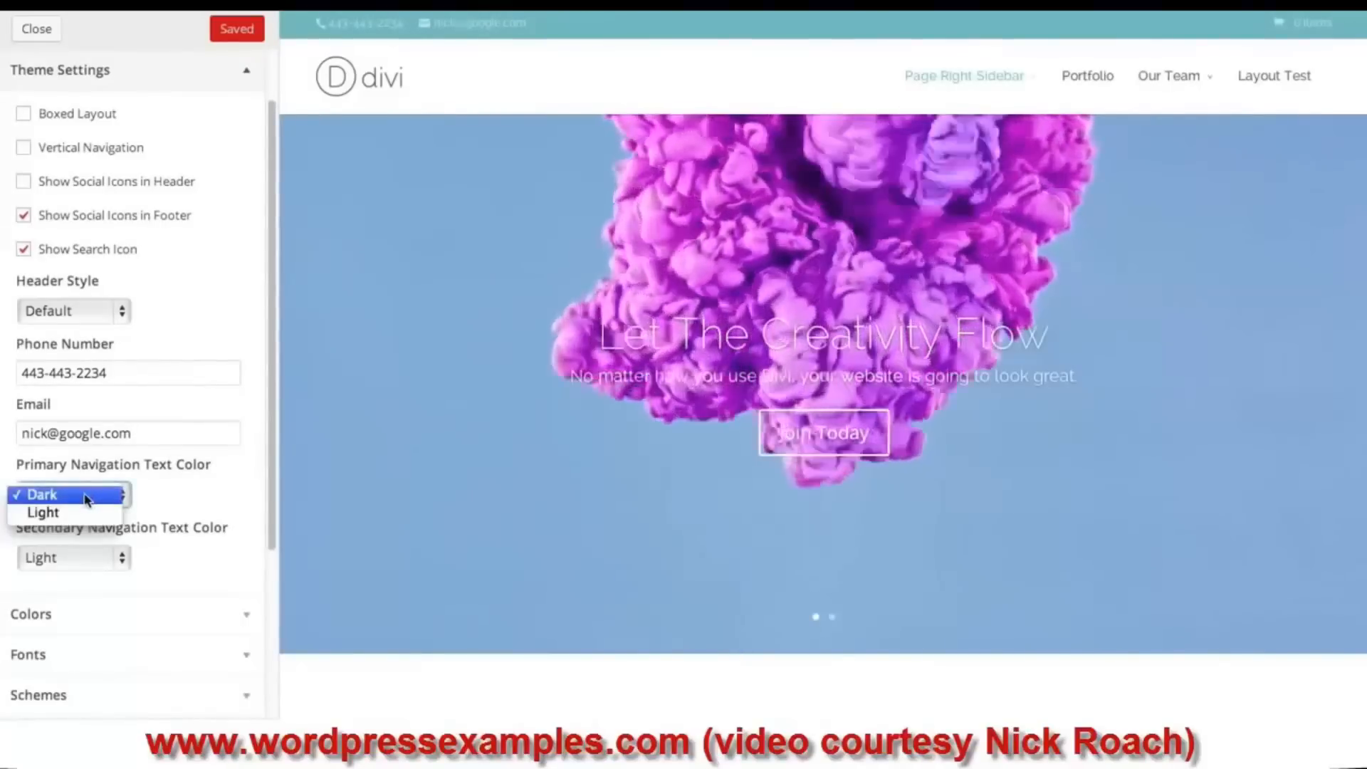
click(588, 91)
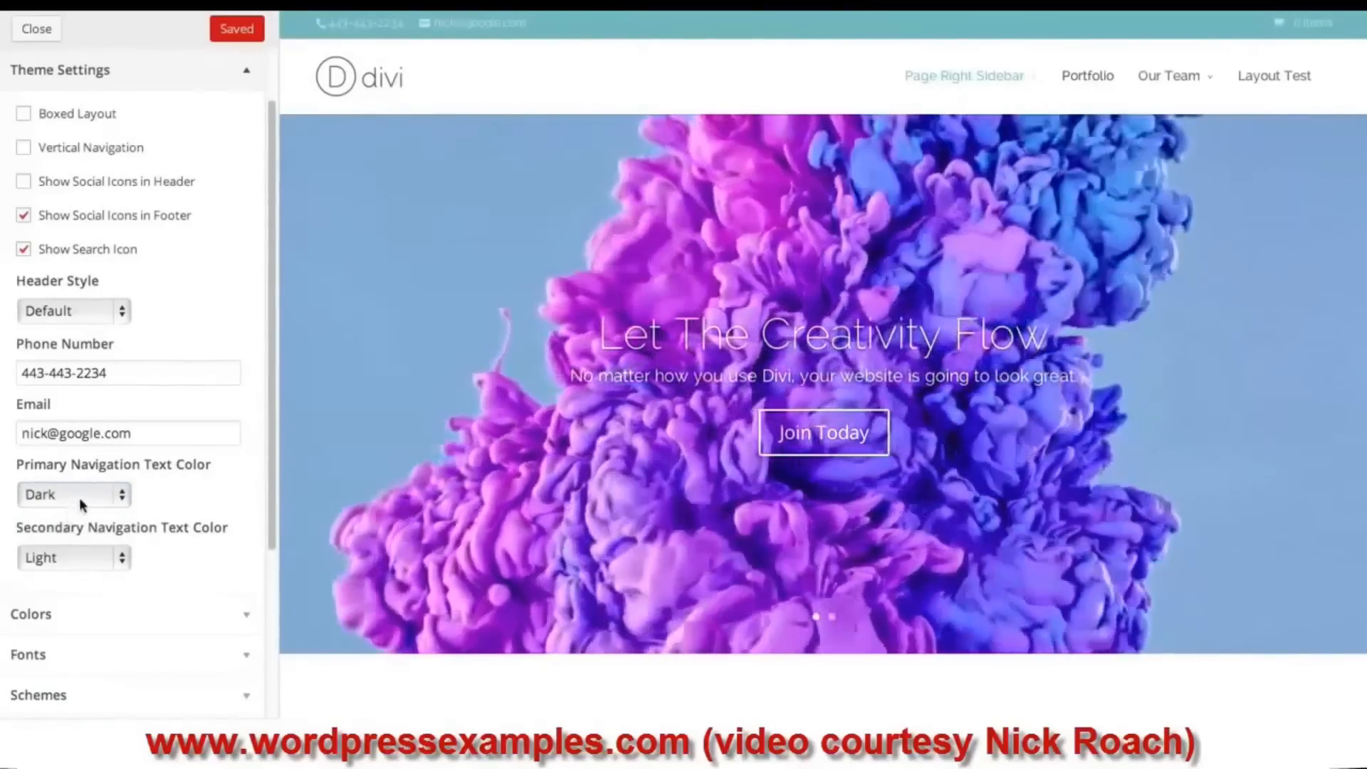
click(96, 497)
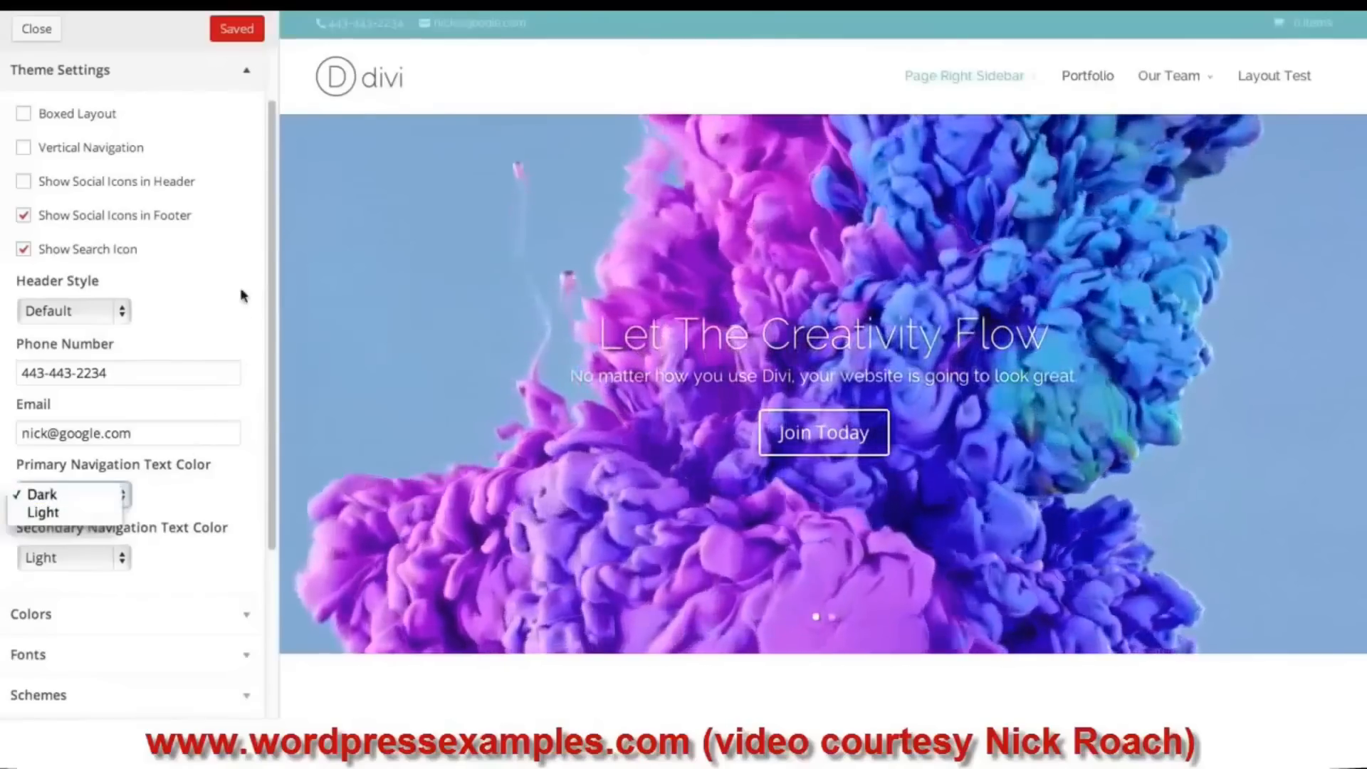
click(95, 495)
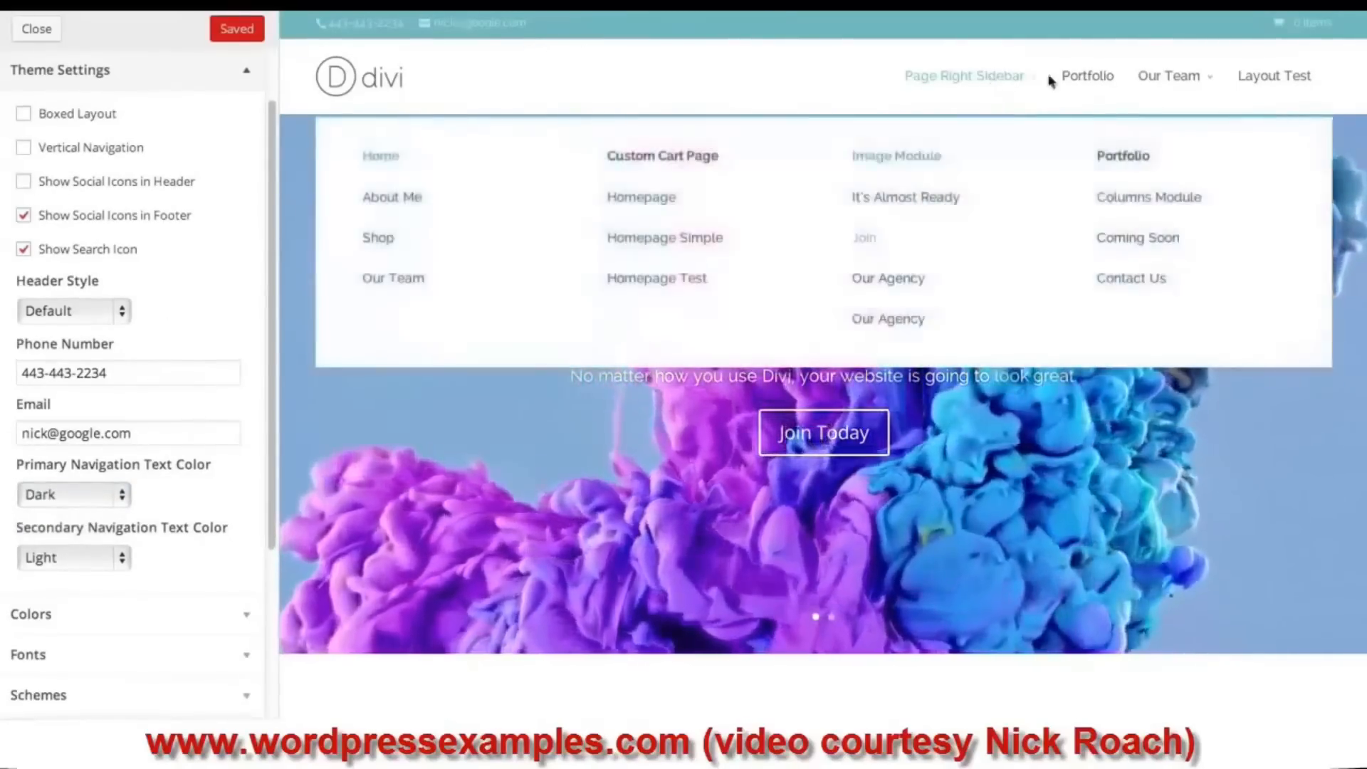
mouse_move(1162, 80)
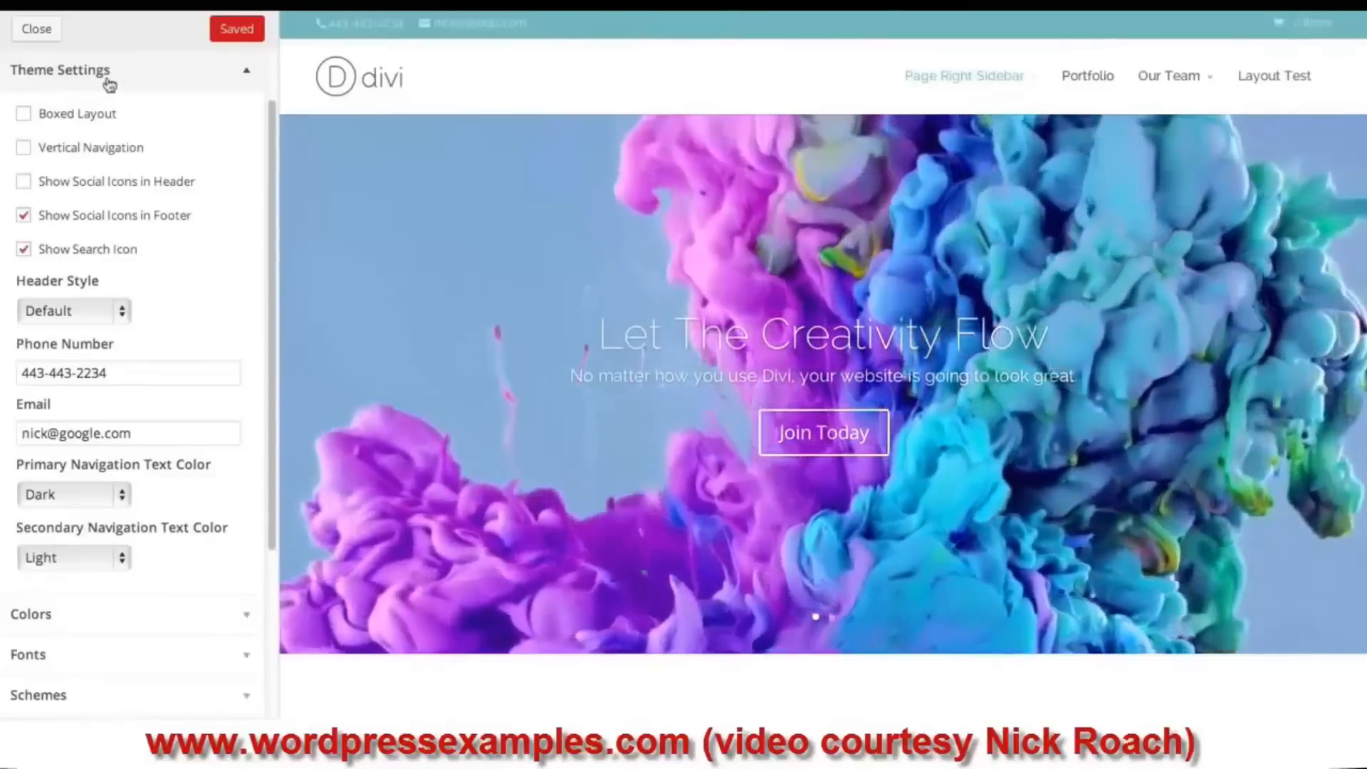
- Change the theme accent colour to green #8dddaf
click(190, 78)
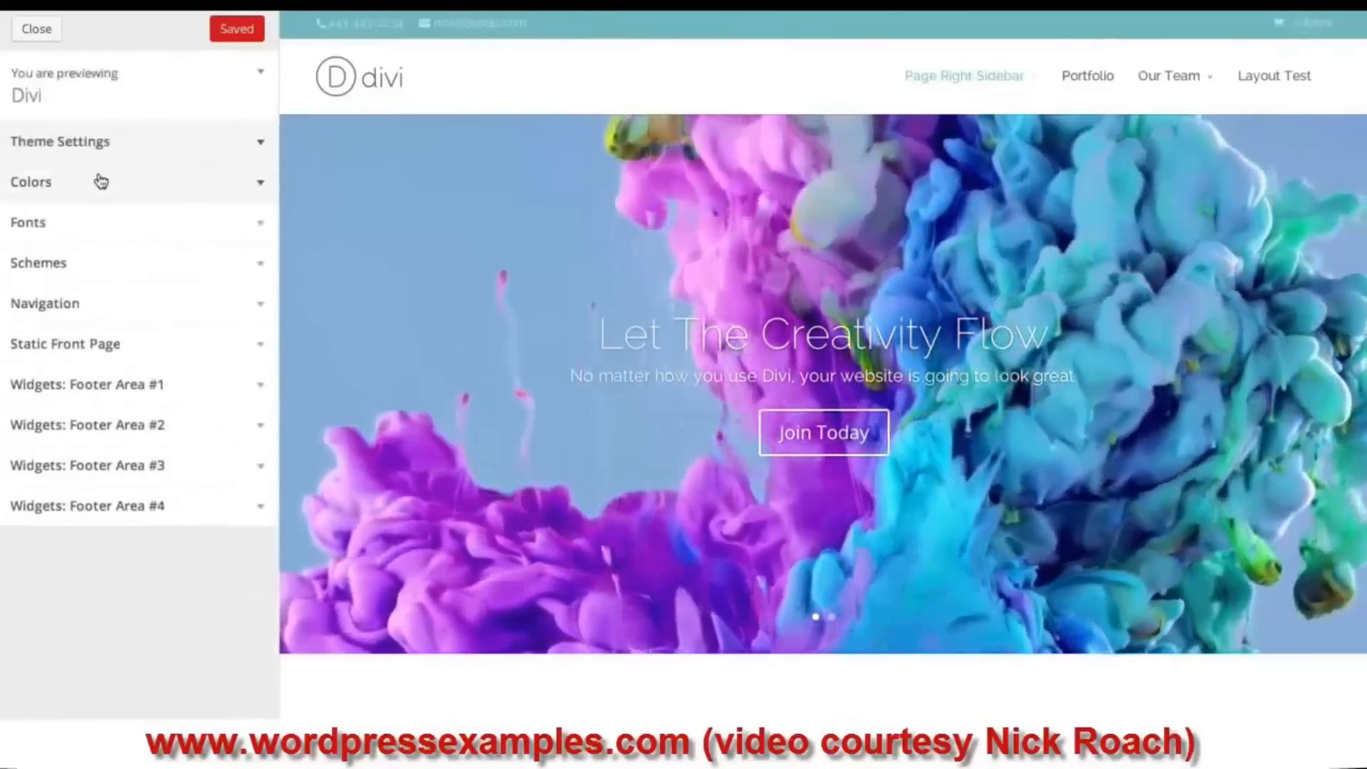
click(99, 182)
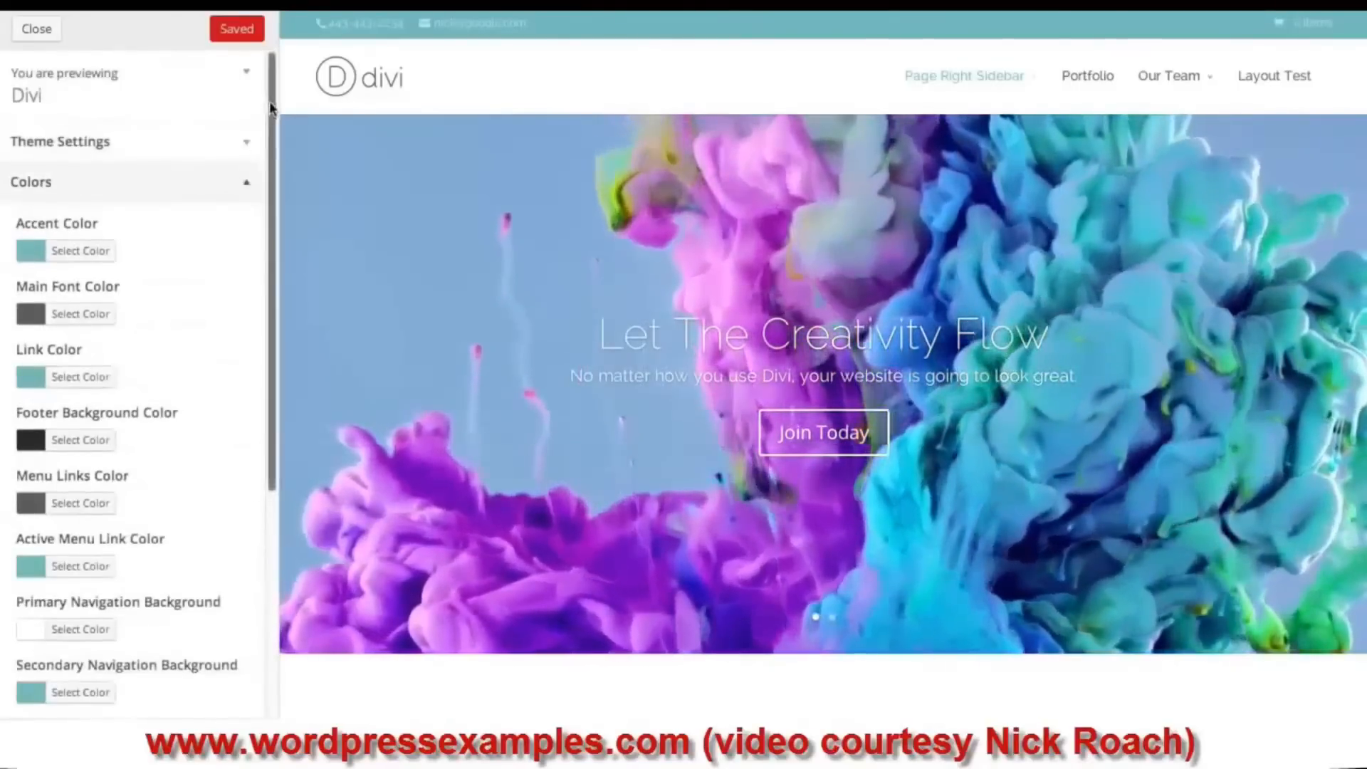
scroll(269, 136, down, 1)
drag(271, 141, 274, 134)
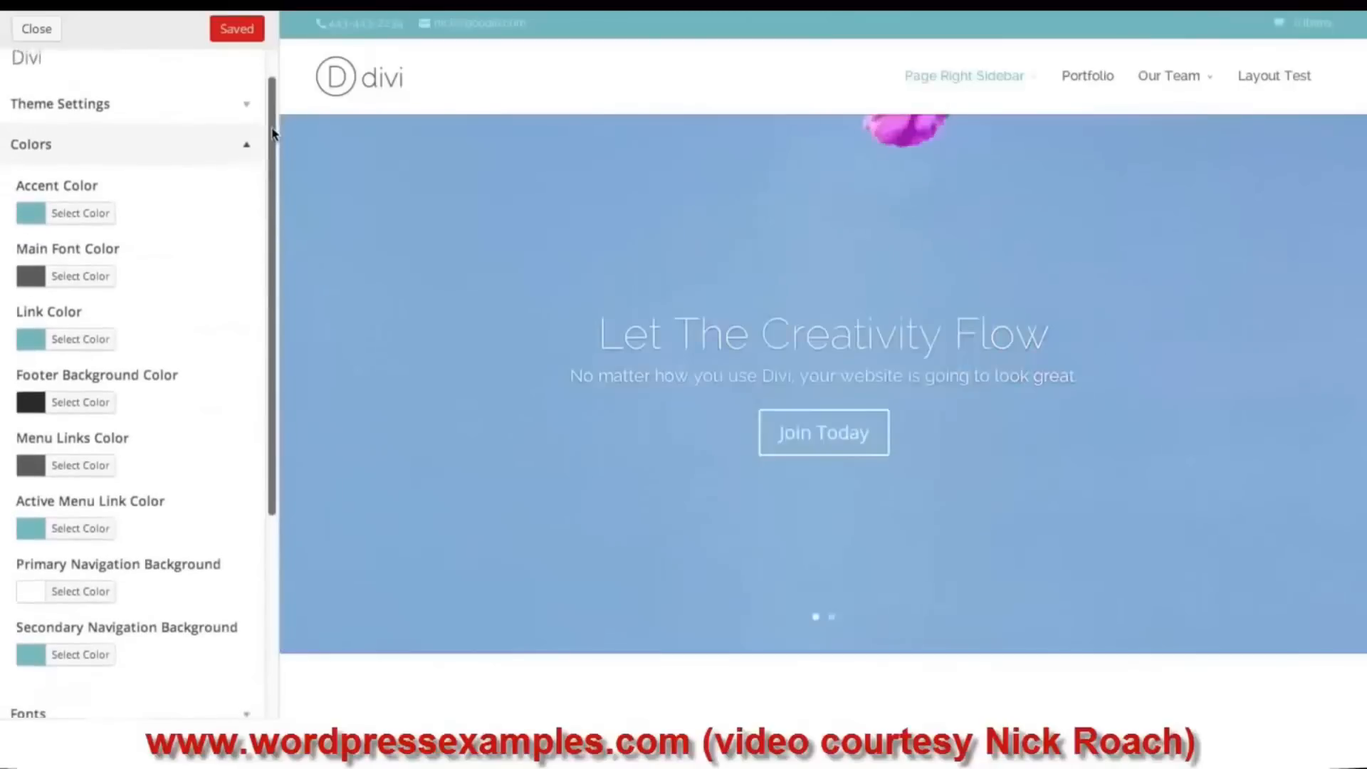
click(33, 217)
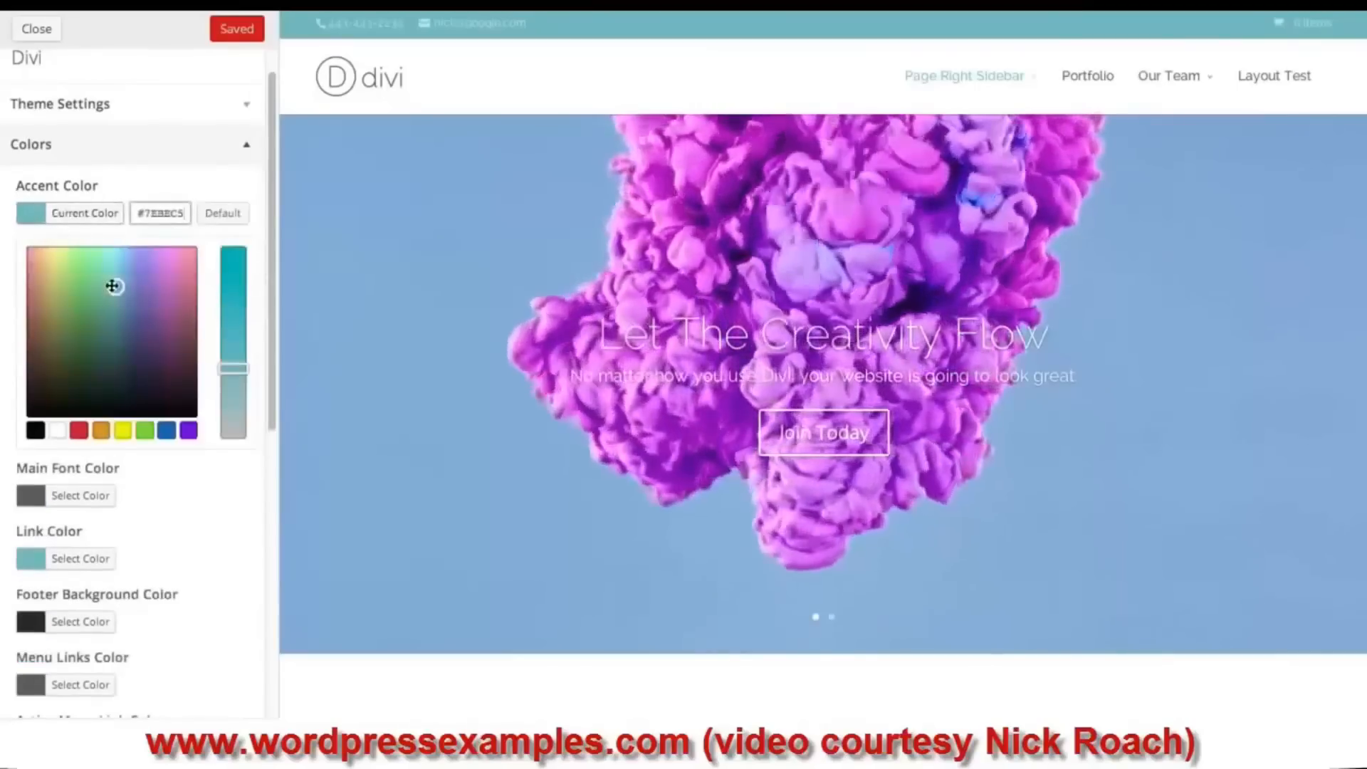
drag(112, 285, 96, 269)
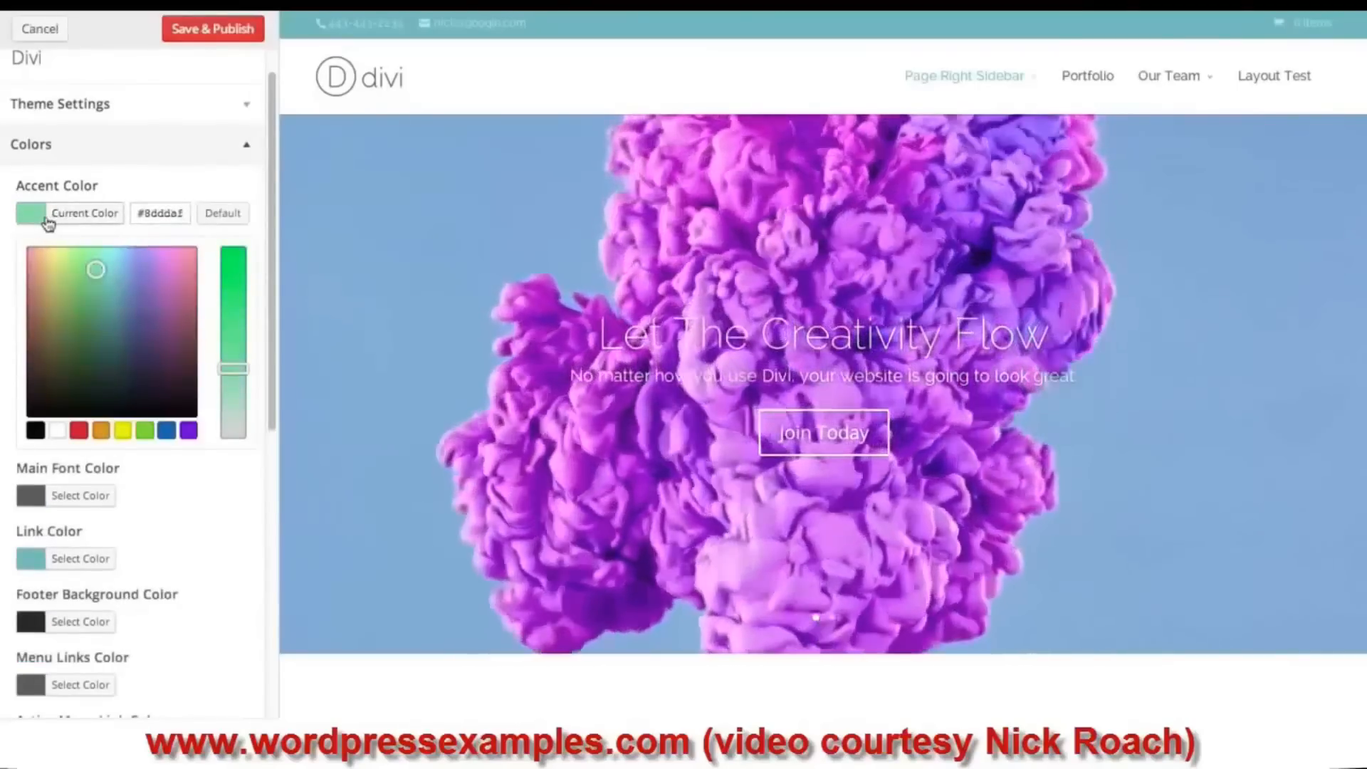
click(40, 214)
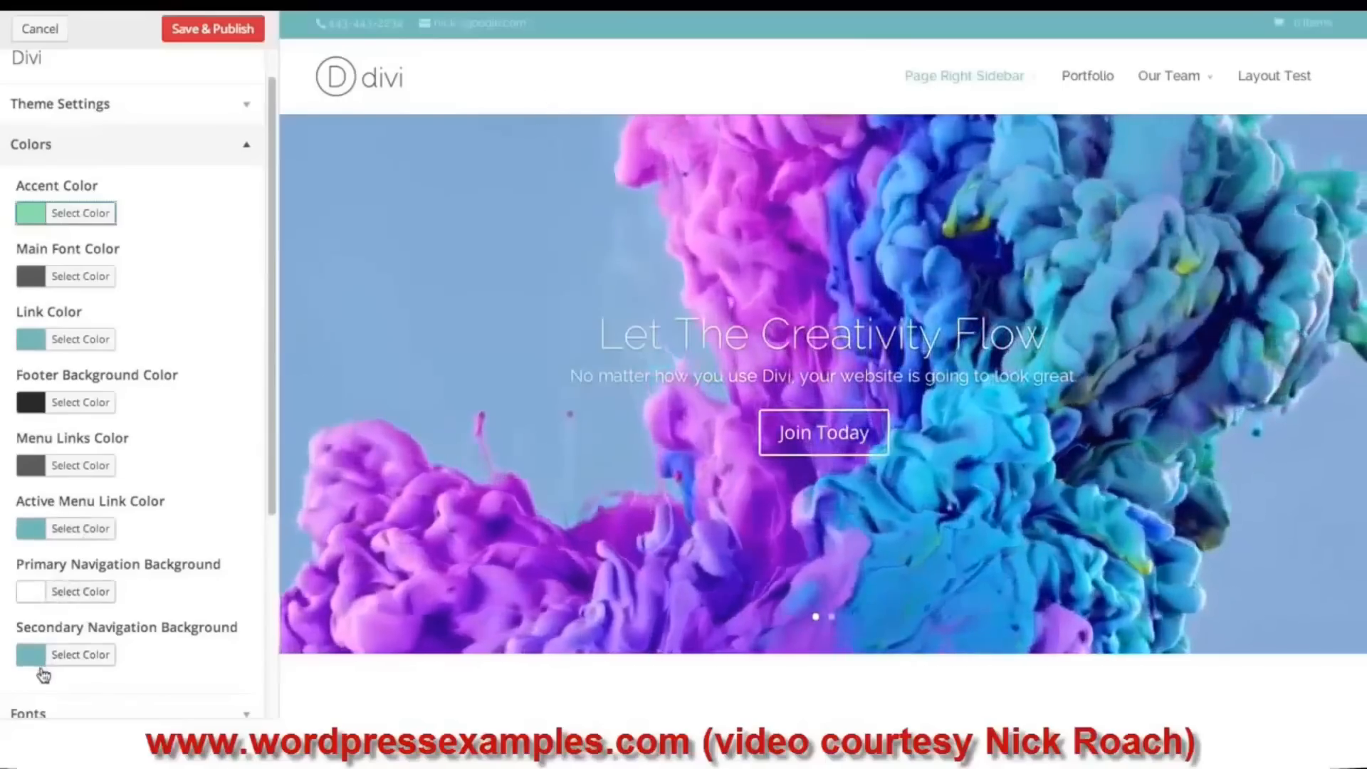
- Set the top bar background to pale yellow and the main navigation bar to dark grey #595959
click(46, 659)
click(81, 698)
scroll(84, 705, down, 7)
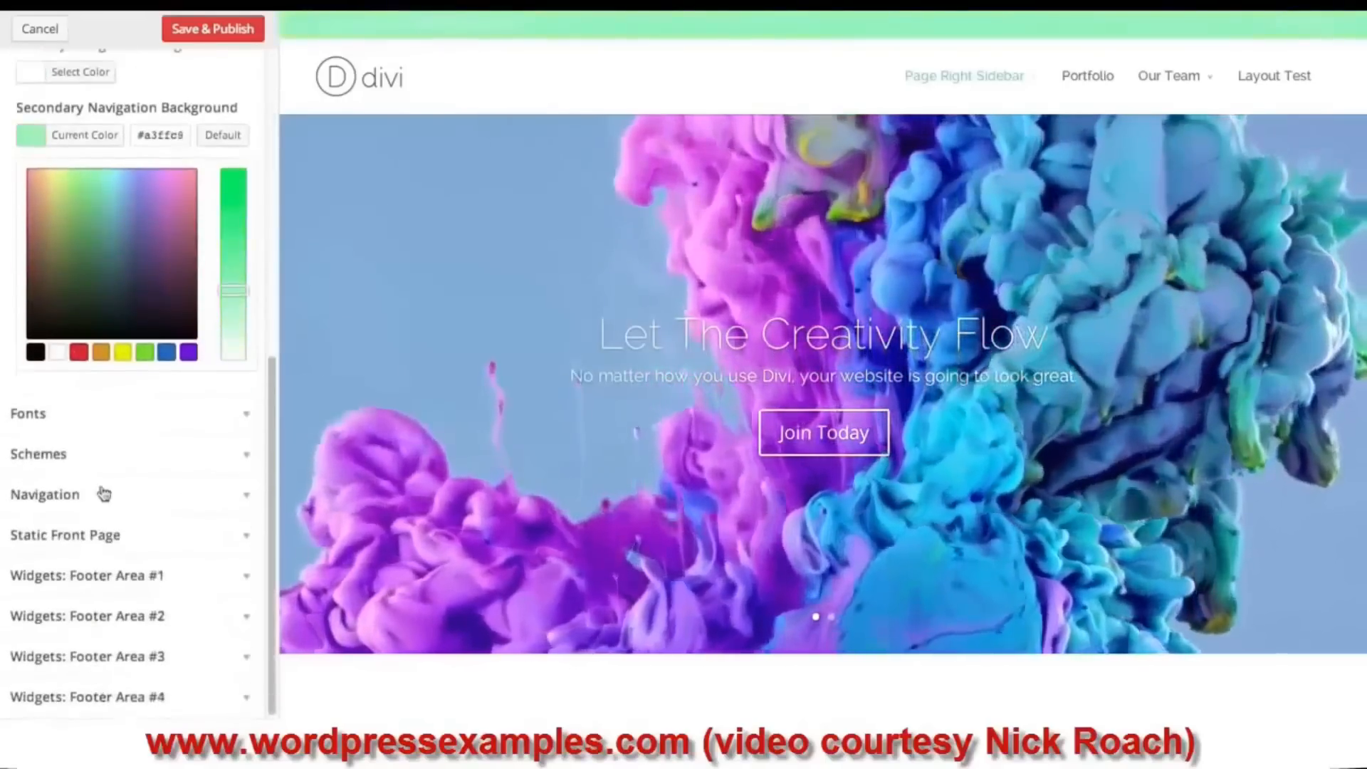
mouse_move(151, 277)
mouse_down()
mouse_move(131, 222)
mouse_move(59, 180)
mouse_up()
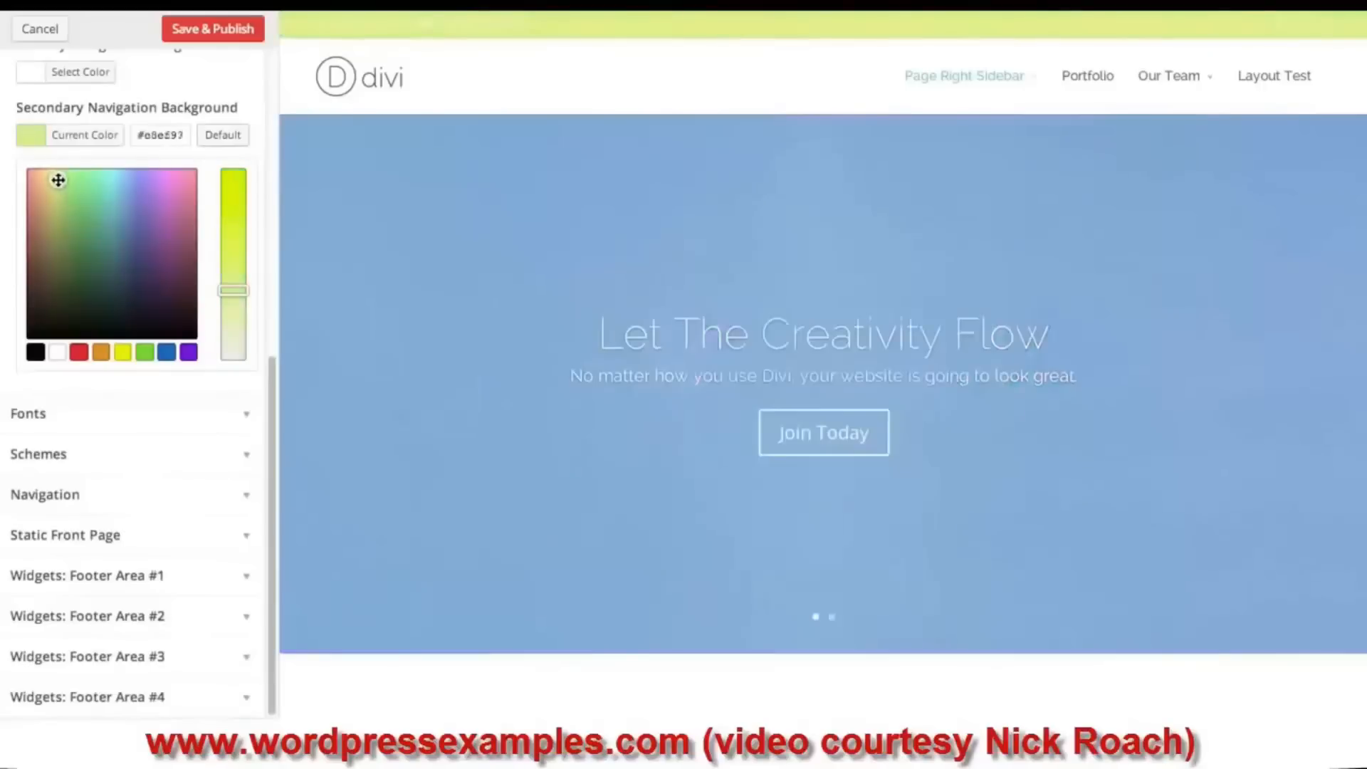
click(38, 146)
click(31, 297)
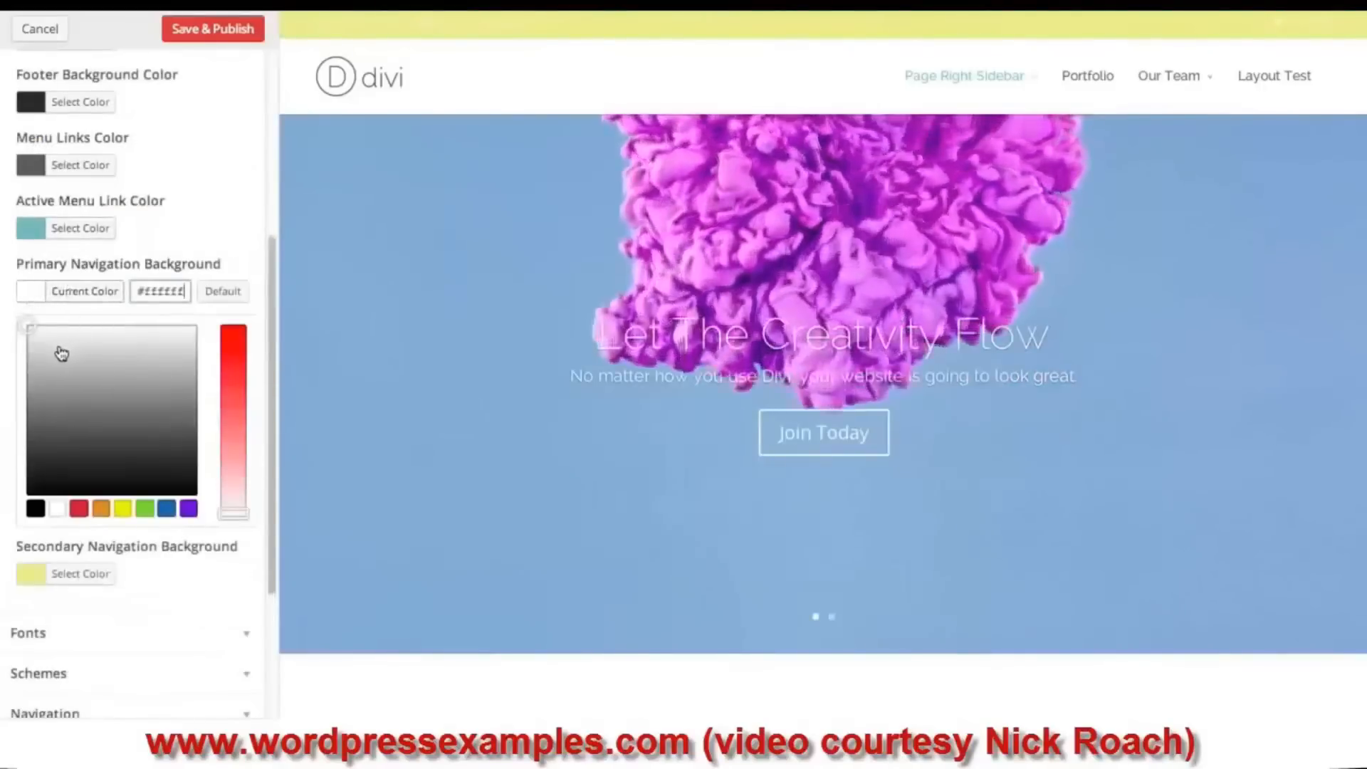
mouse_move(51, 345)
mouse_down()
mouse_move(20, 452)
mouse_move(21, 436)
mouse_up()
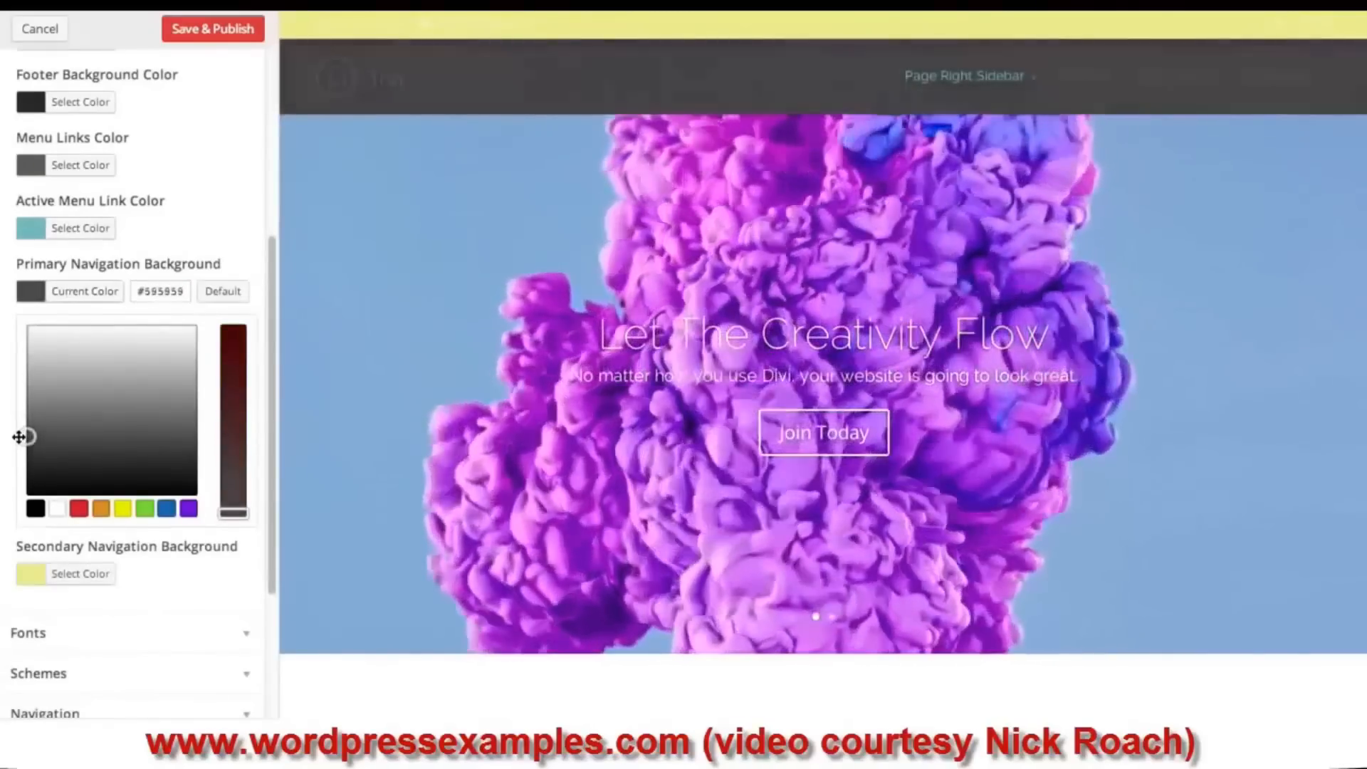
click(39, 295)
- Set secondary navigation text to Dark and primary navigation text to Light
scroll(107, 280, up, 5)
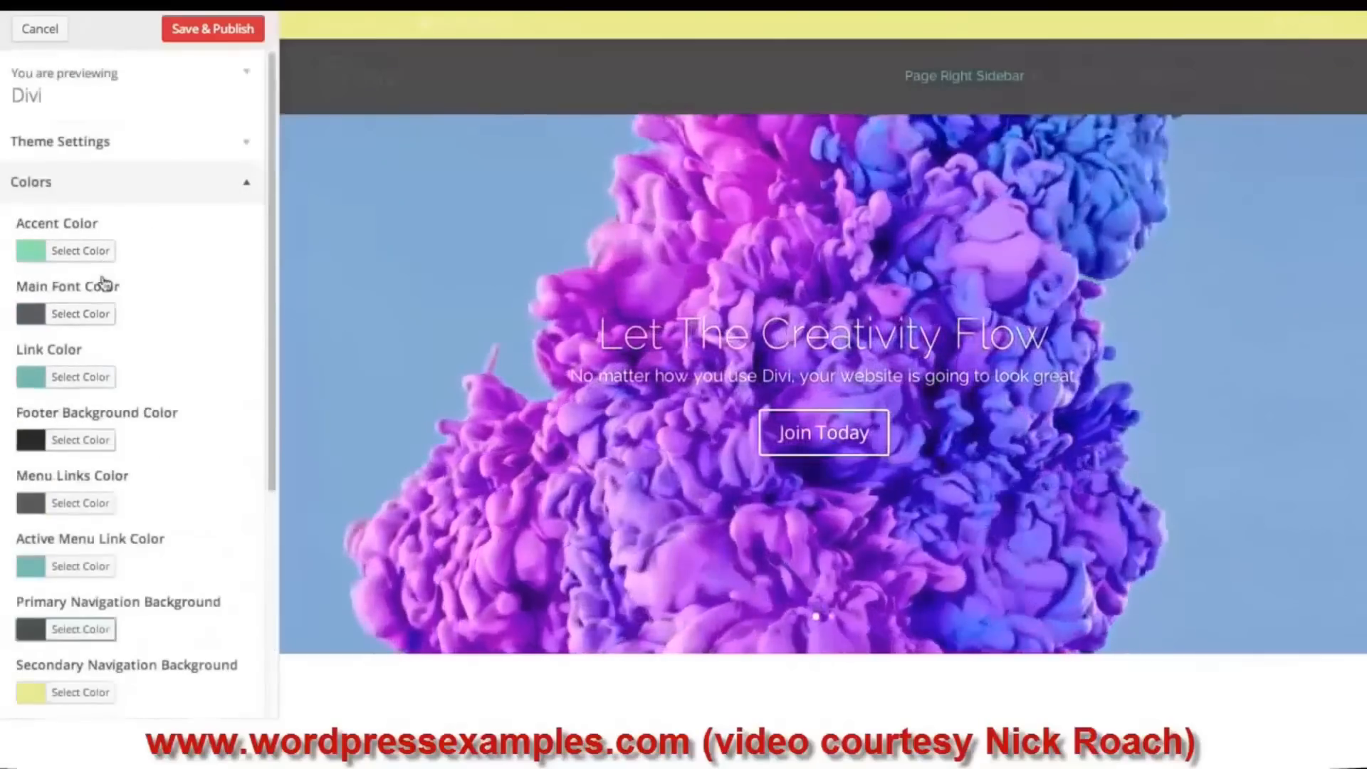
click(76, 191)
click(100, 142)
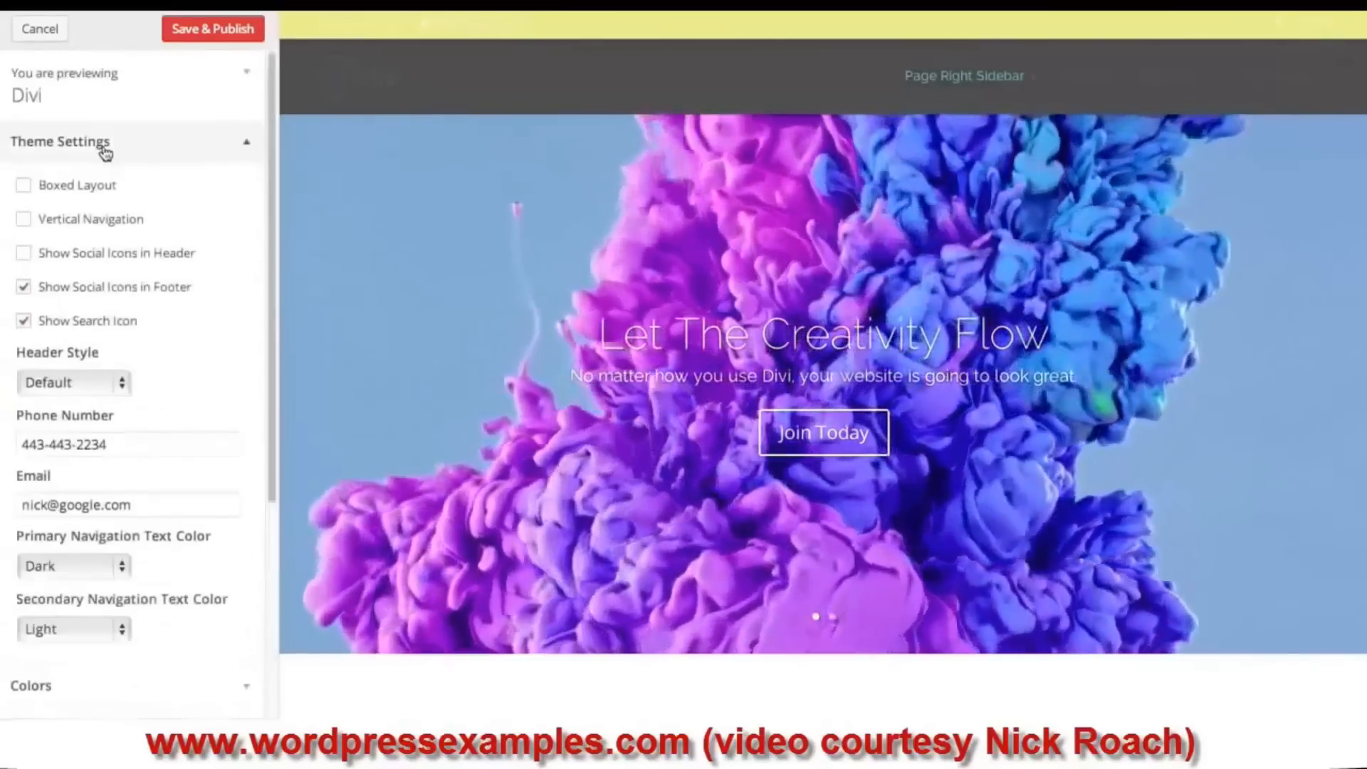
scroll(141, 507, down, 1)
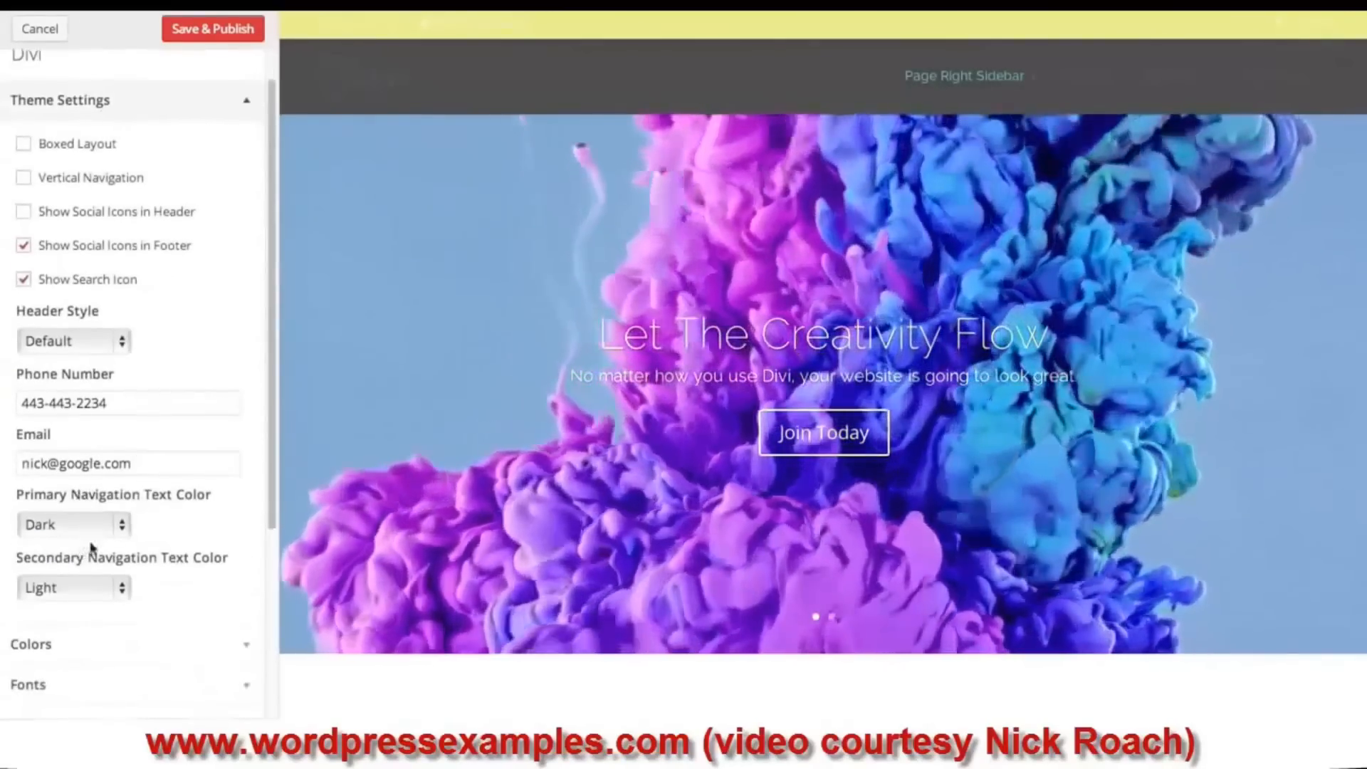
click(79, 589)
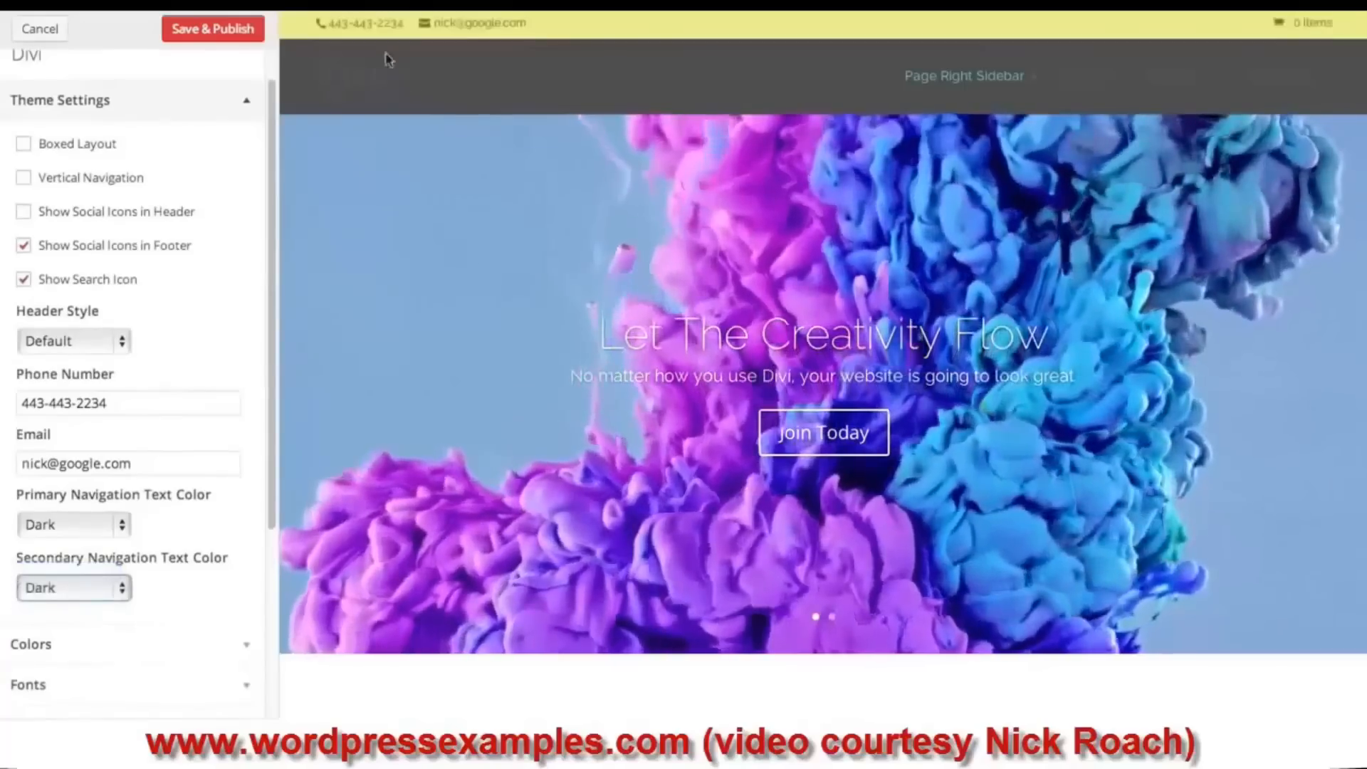
click(89, 525)
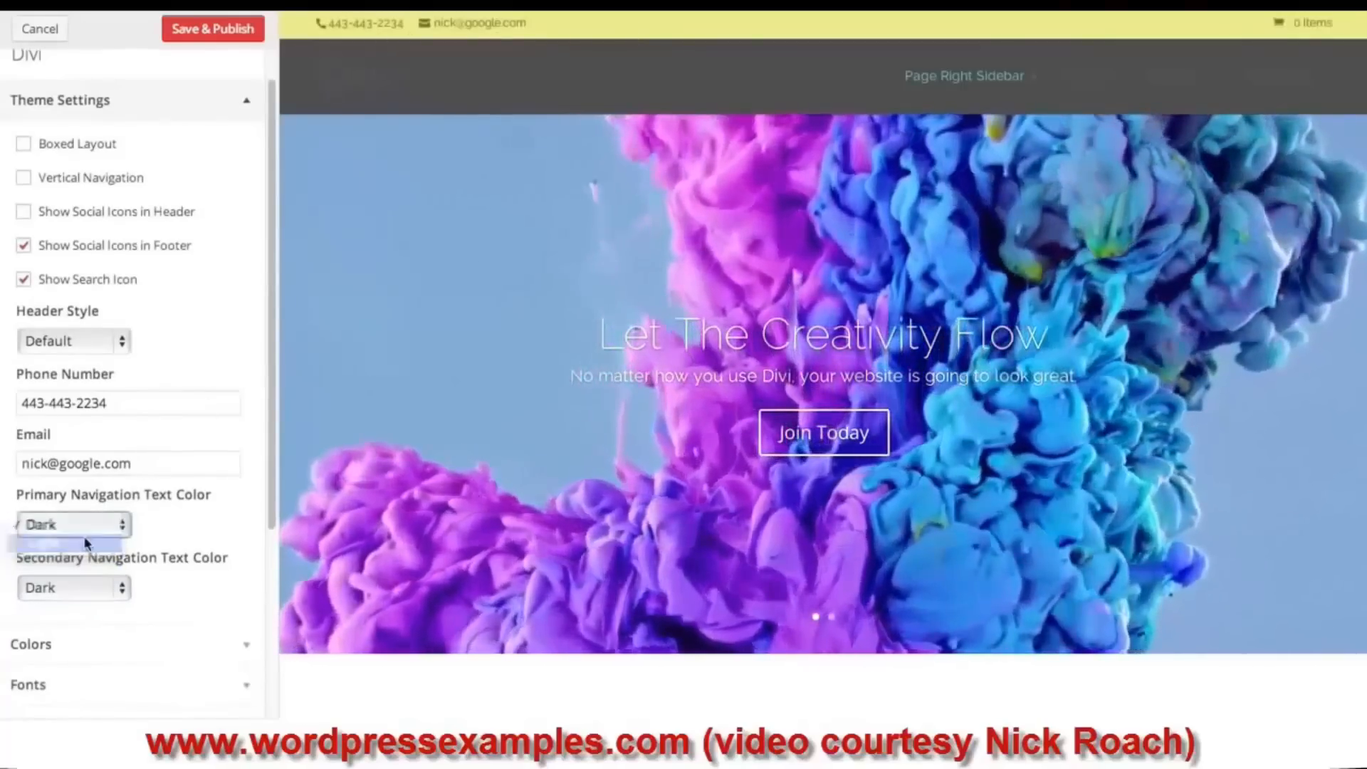
click(86, 543)
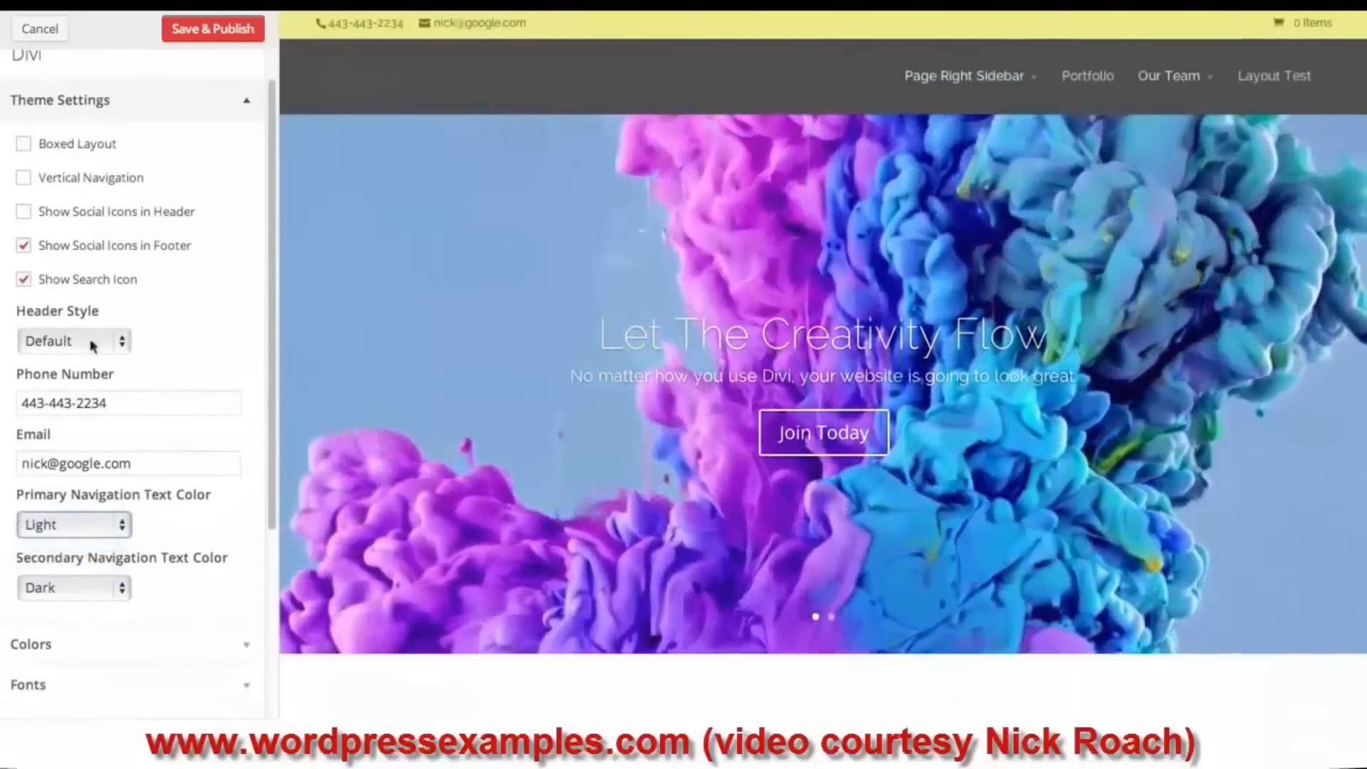
click(132, 103)
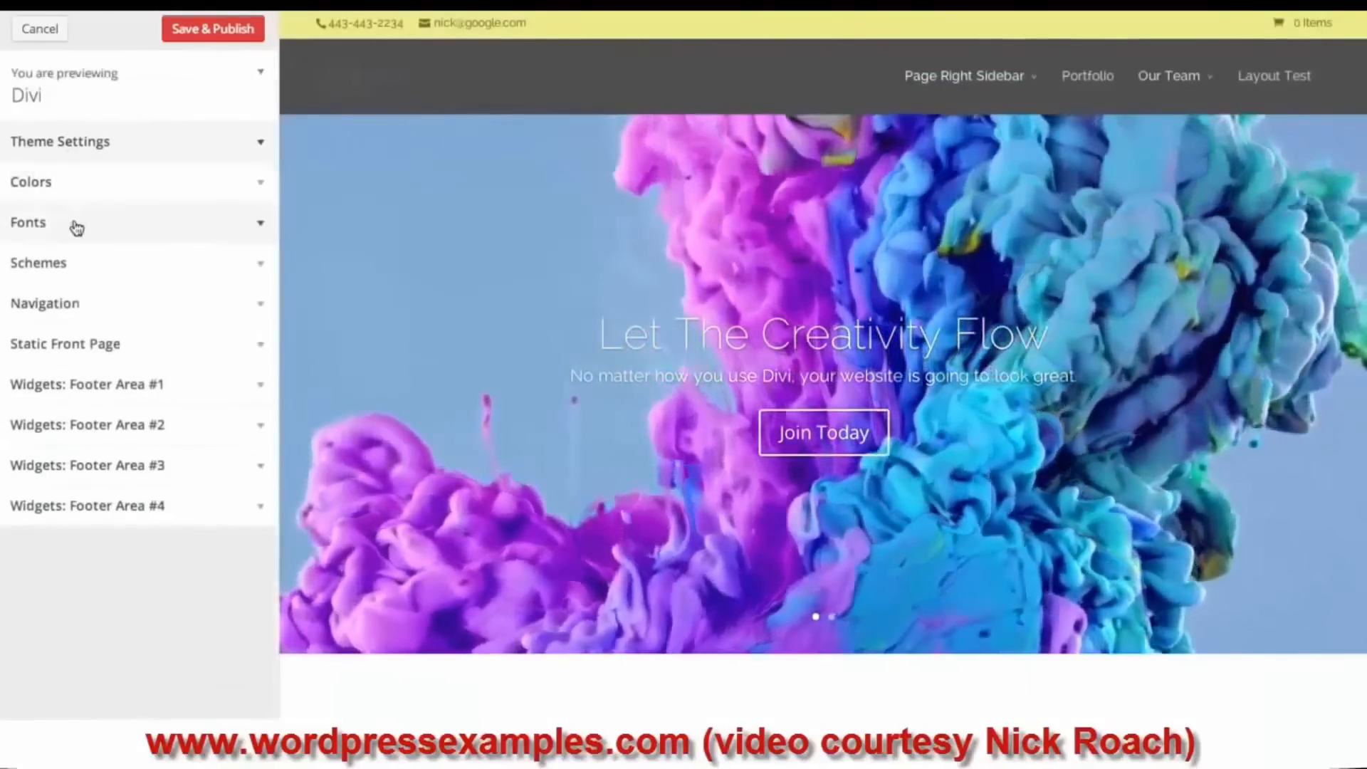
- Set the header font to Droid Sans and browse the body font list
click(88, 224)
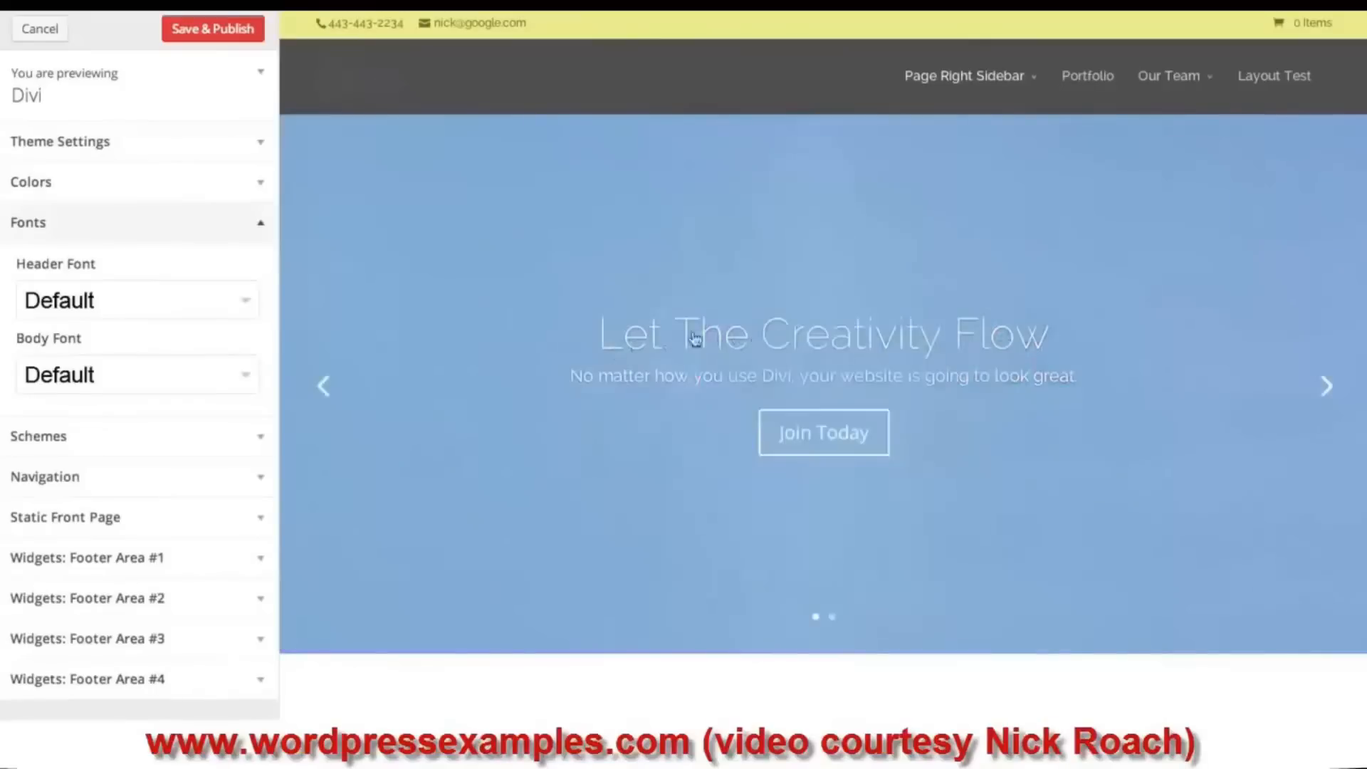
click(163, 306)
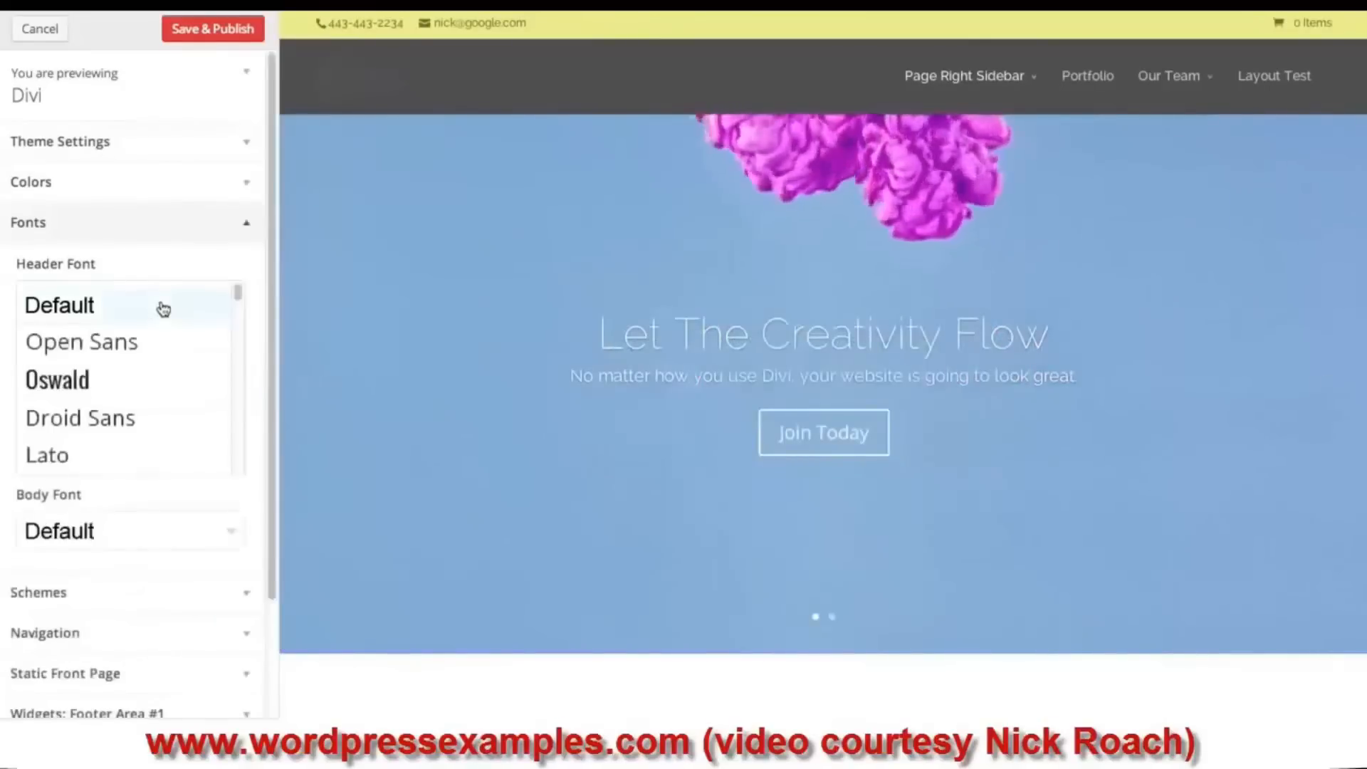
click(108, 421)
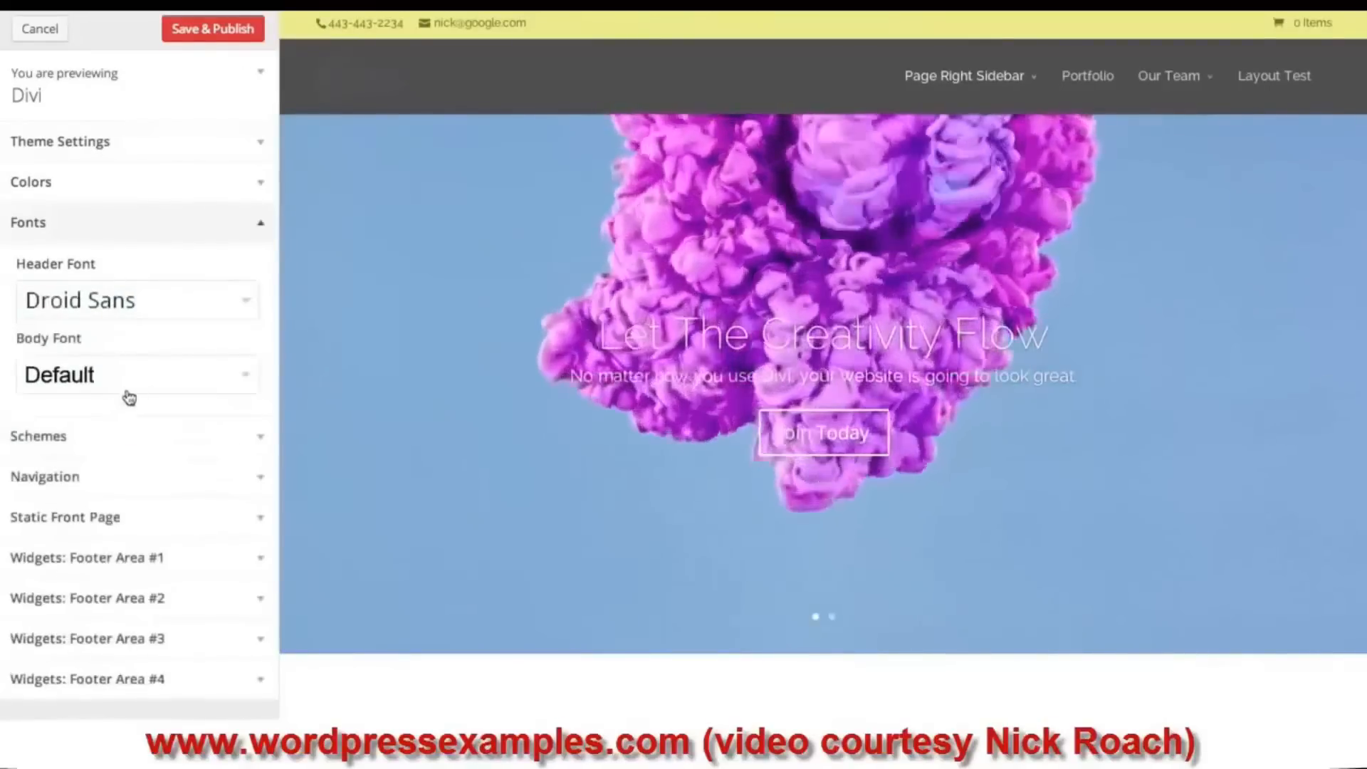
click(148, 378)
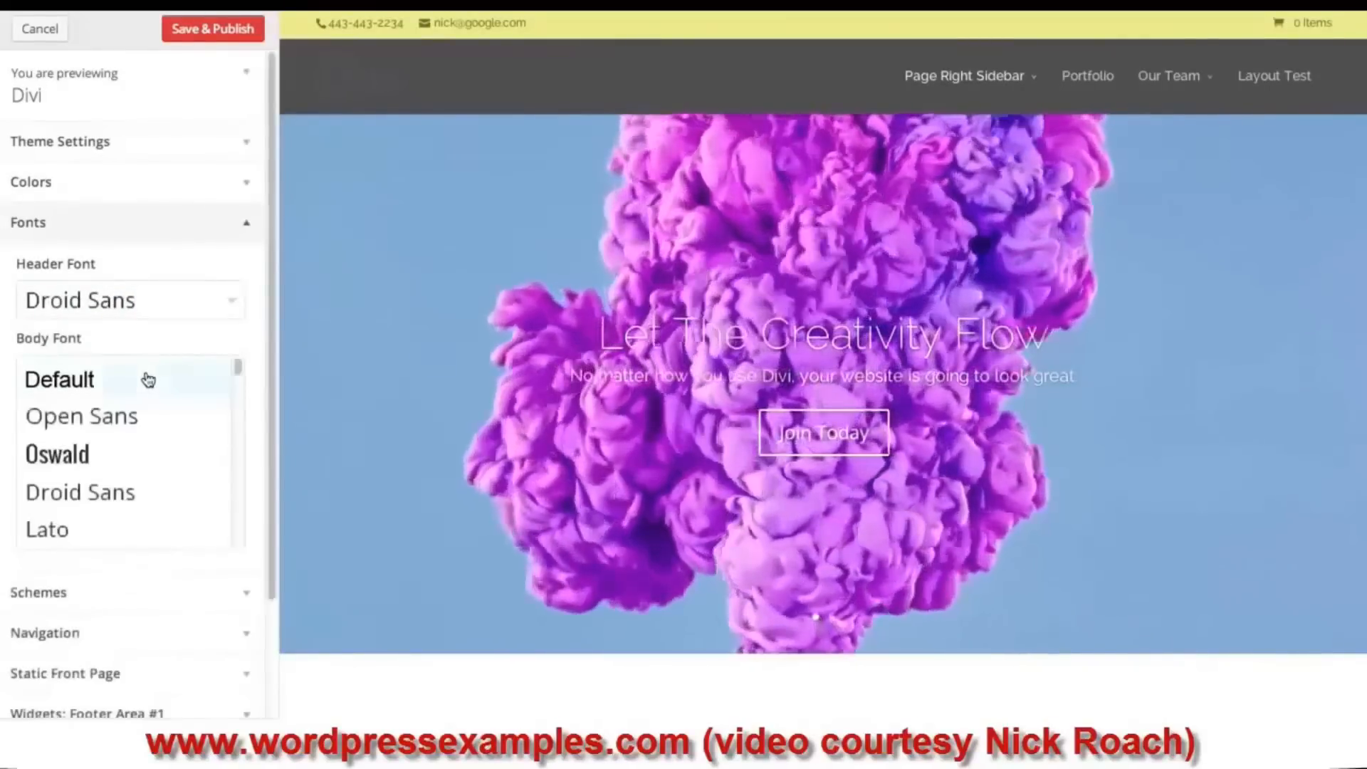
scroll(139, 411, down, 4)
scroll(140, 413, down, 3)
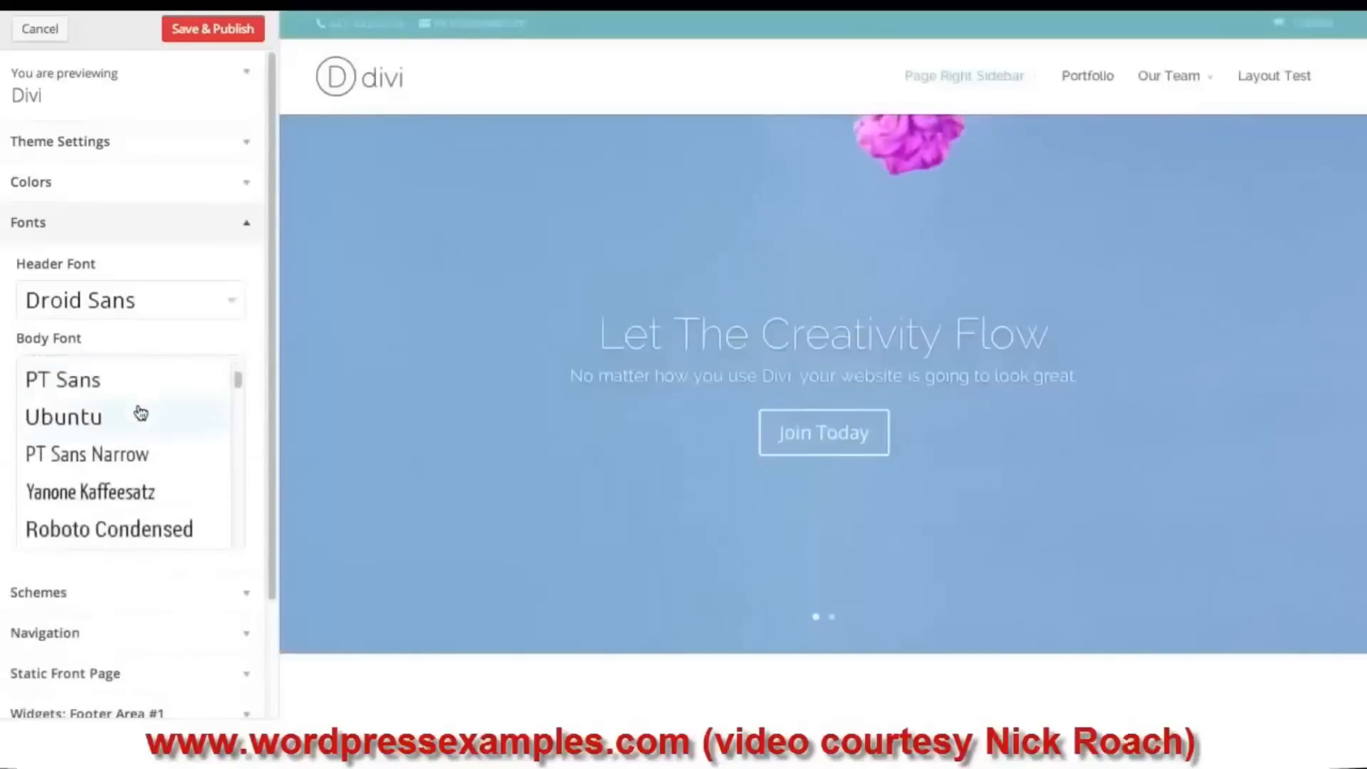
- Set the body font to Yanone Kaffeesatz and review the available colour schemes
click(114, 436)
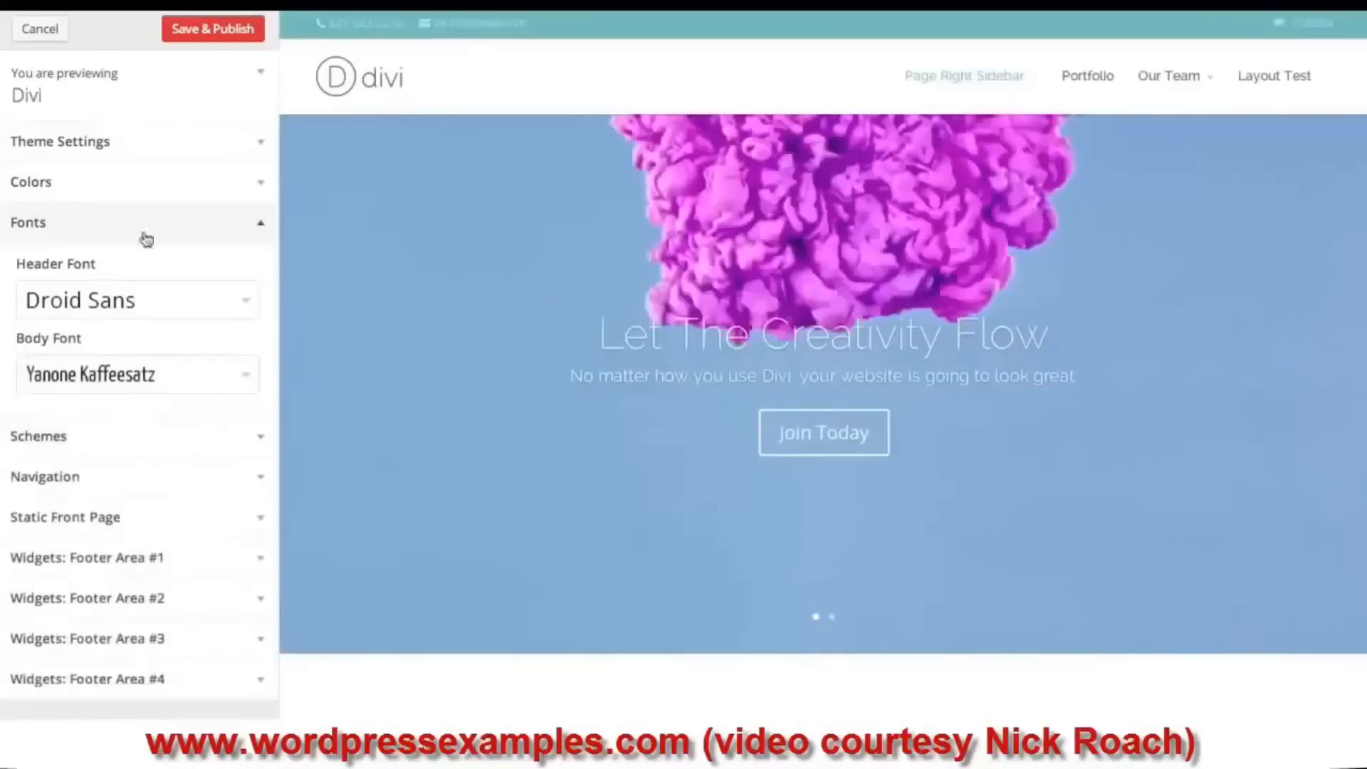
click(121, 227)
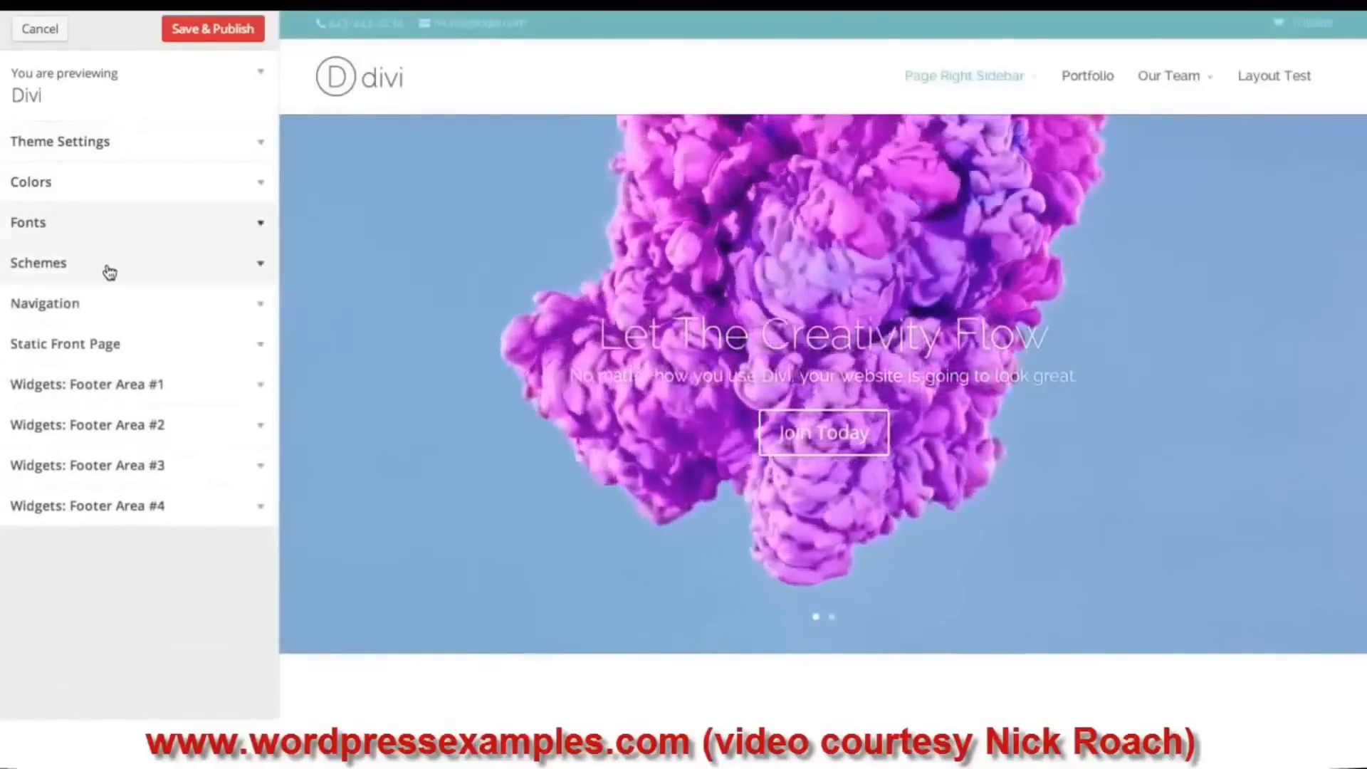
click(125, 271)
click(114, 376)
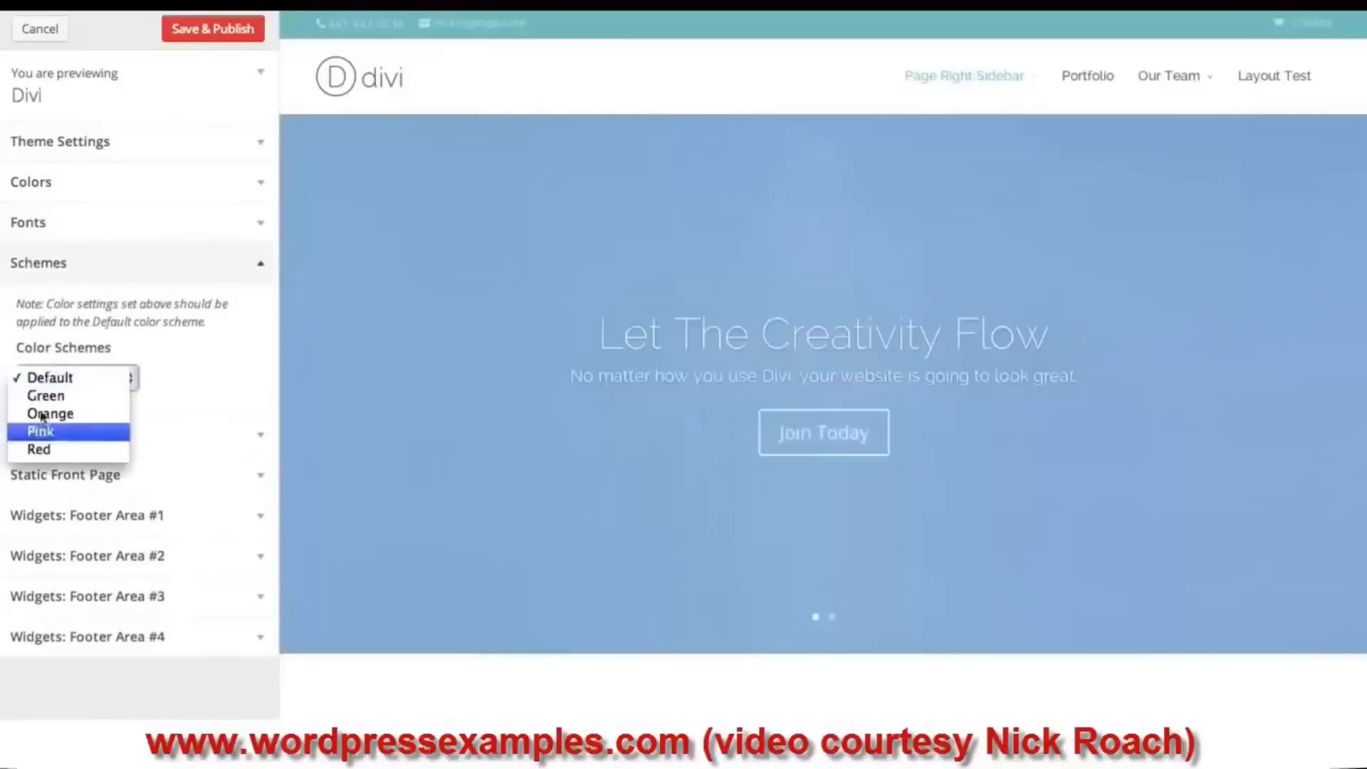
click(215, 271)
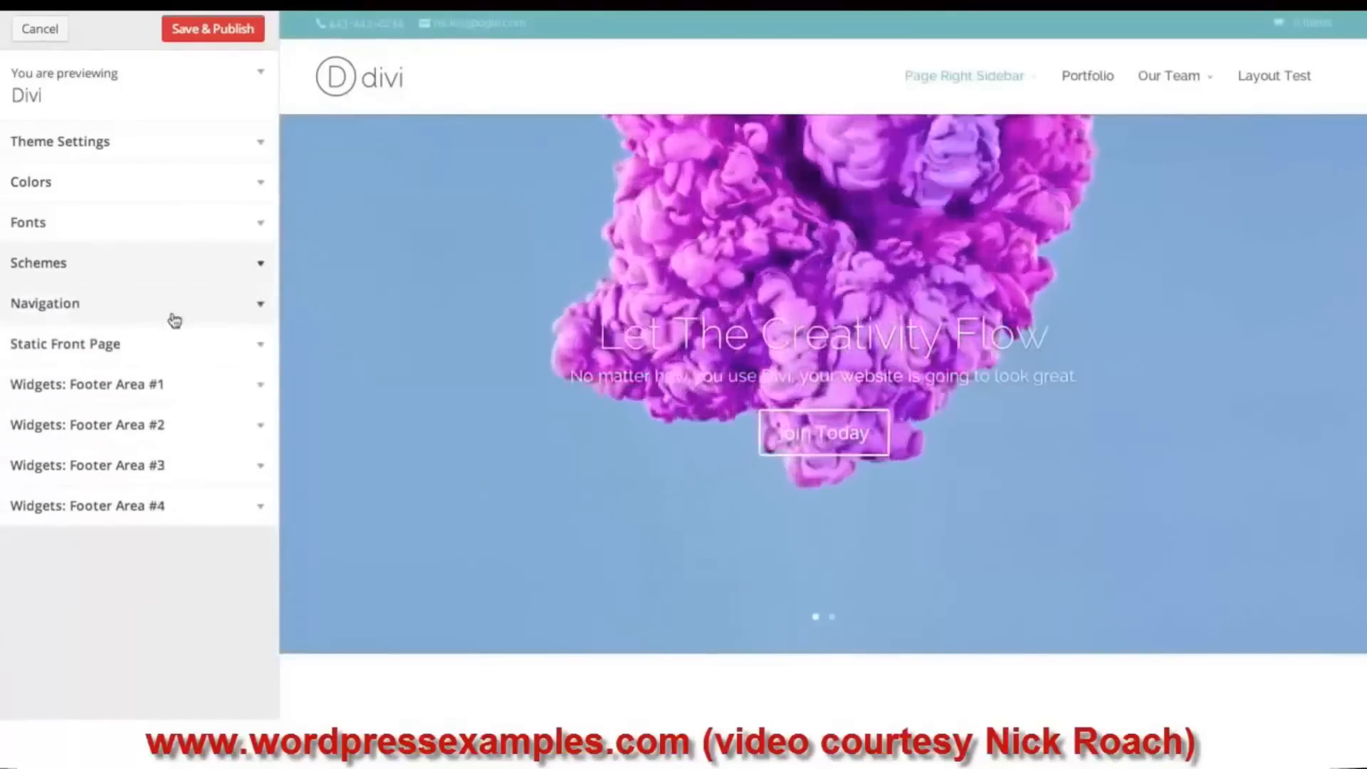
click(152, 311)
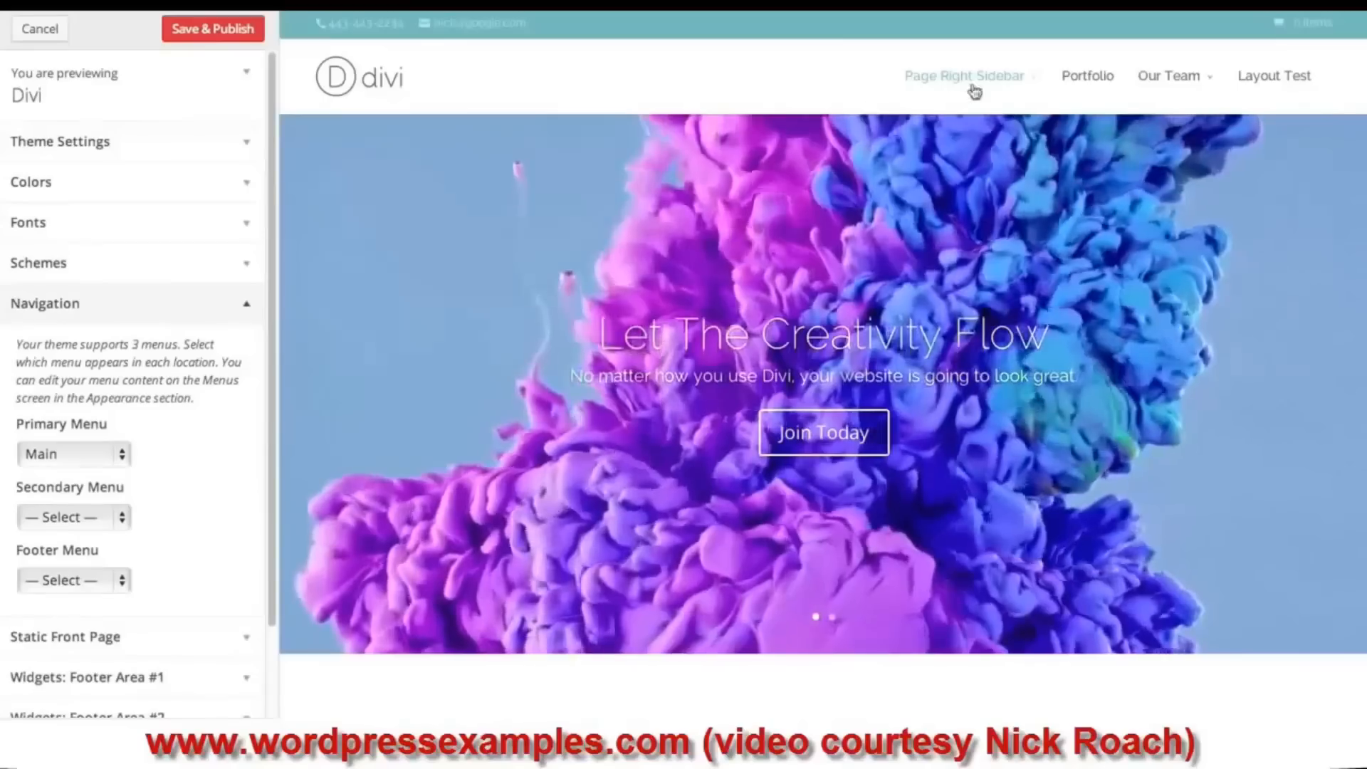
- Assign the Main menu to the secondary and footer menu locations and publish
mouse_move(1262, 88)
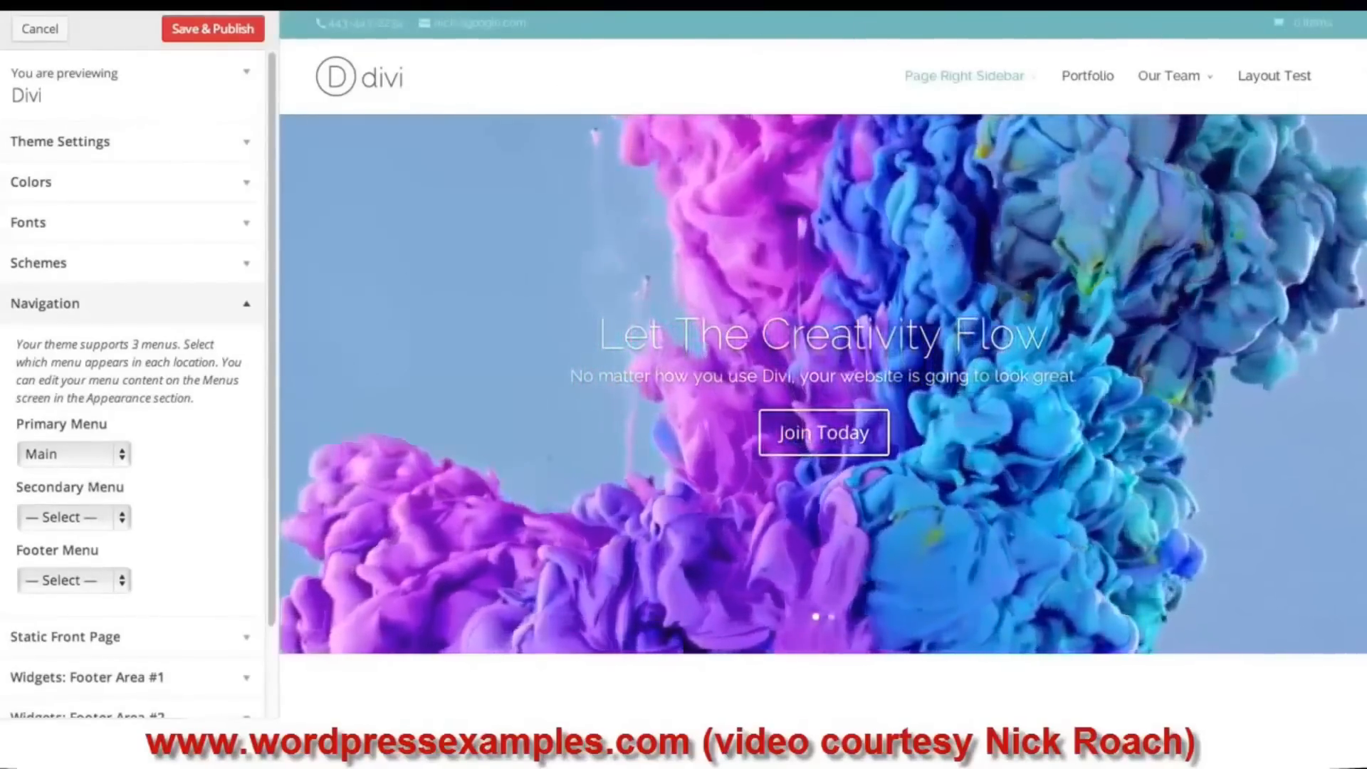
scroll(1342, 638, down, 15)
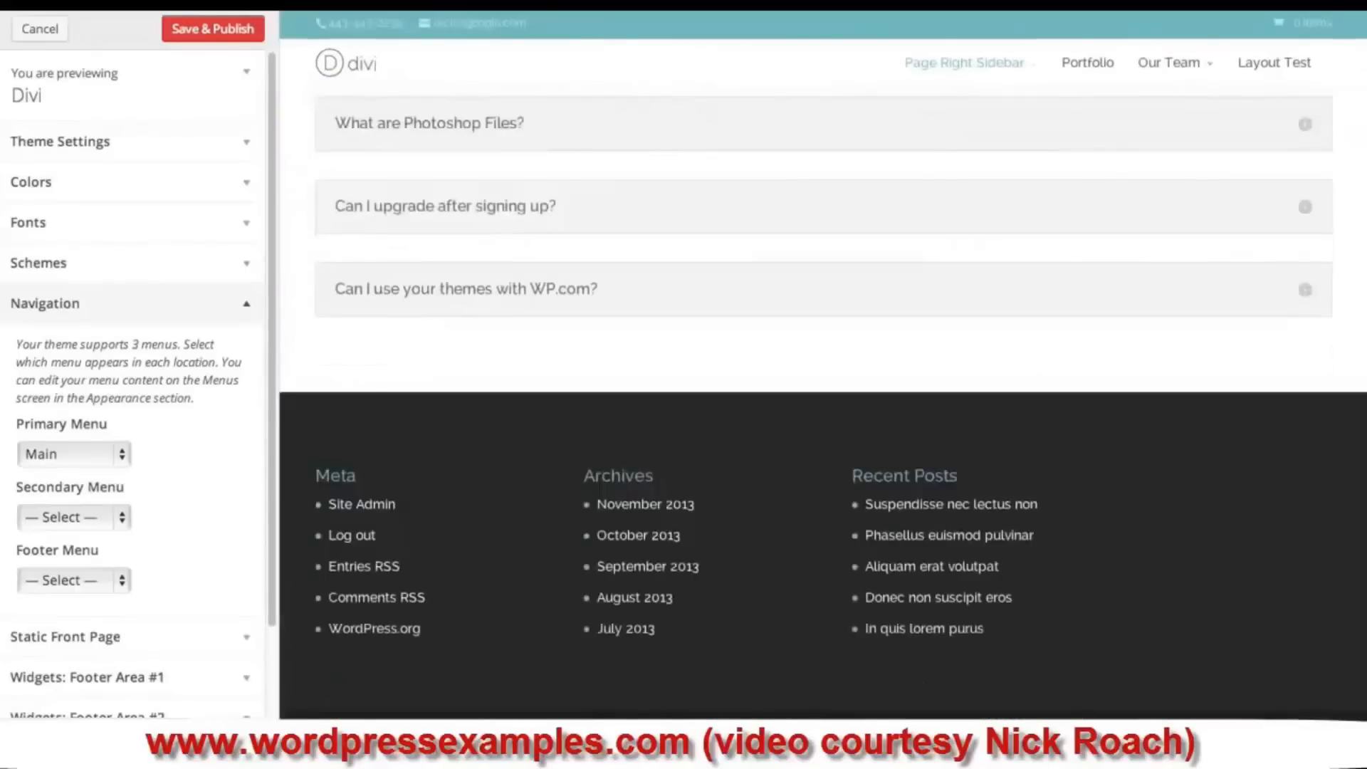
scroll(1208, 448, up, 15)
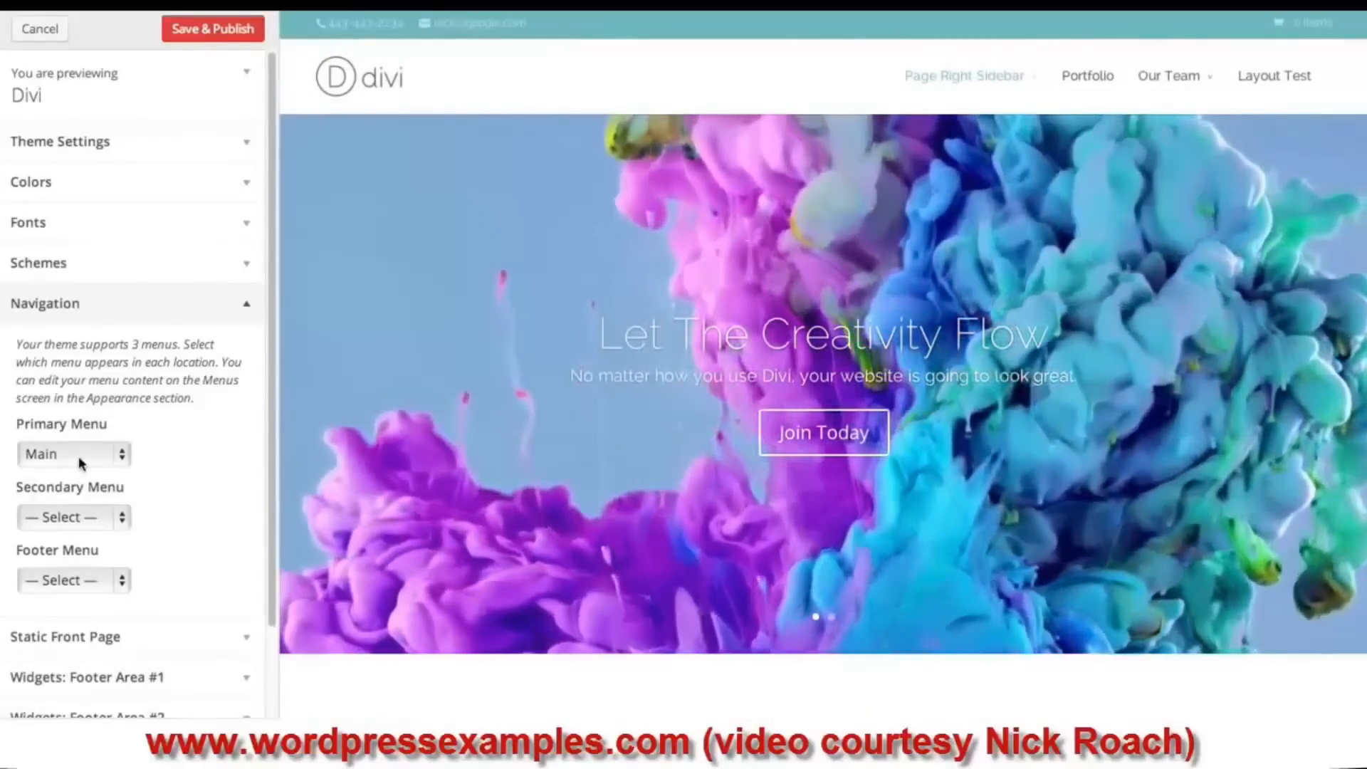
click(123, 456)
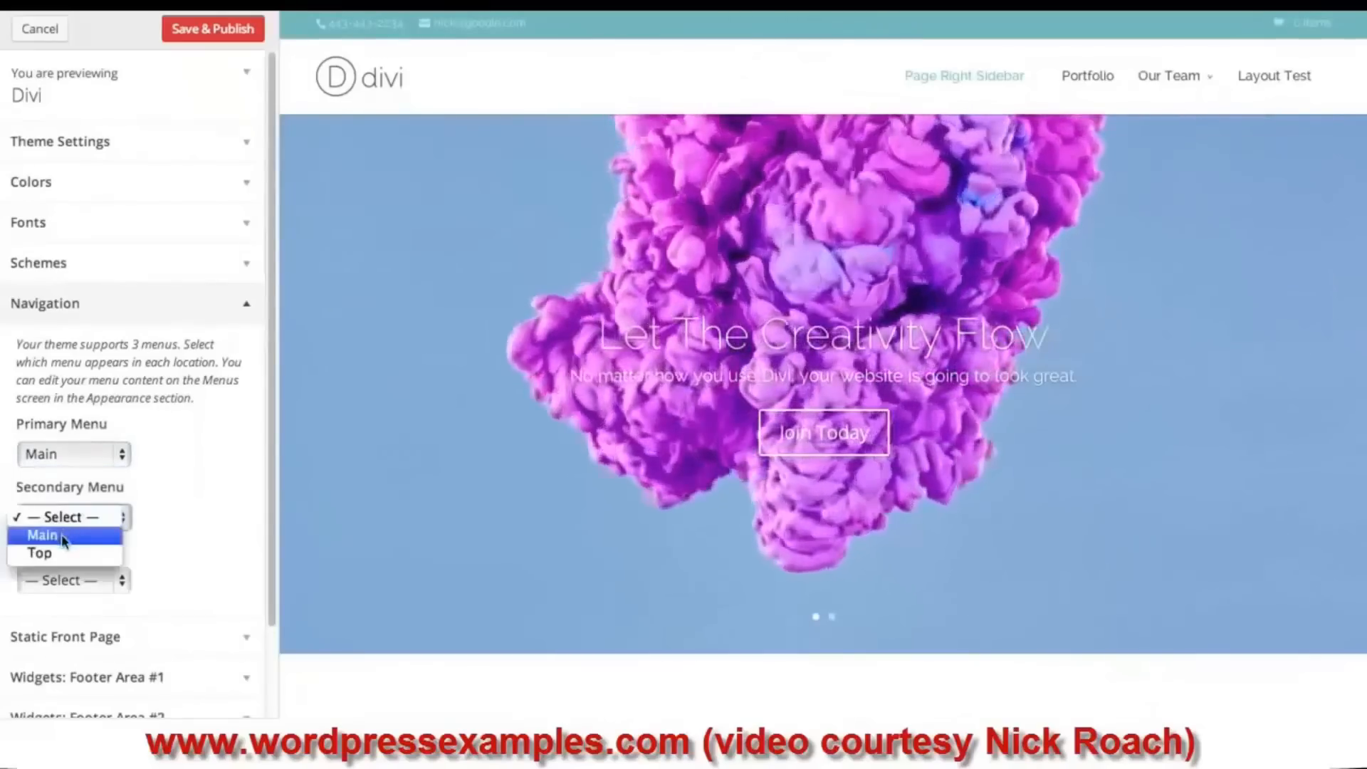
click(71, 517)
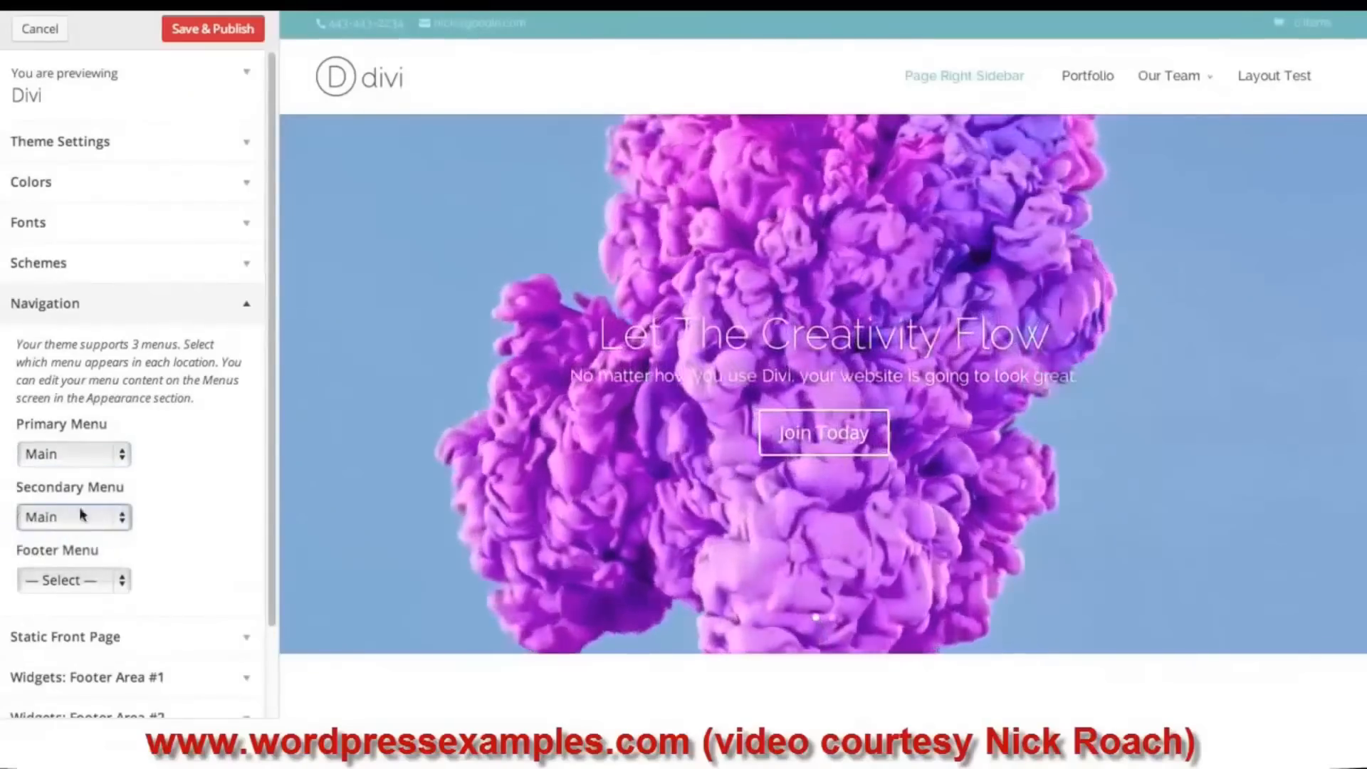
click(85, 579)
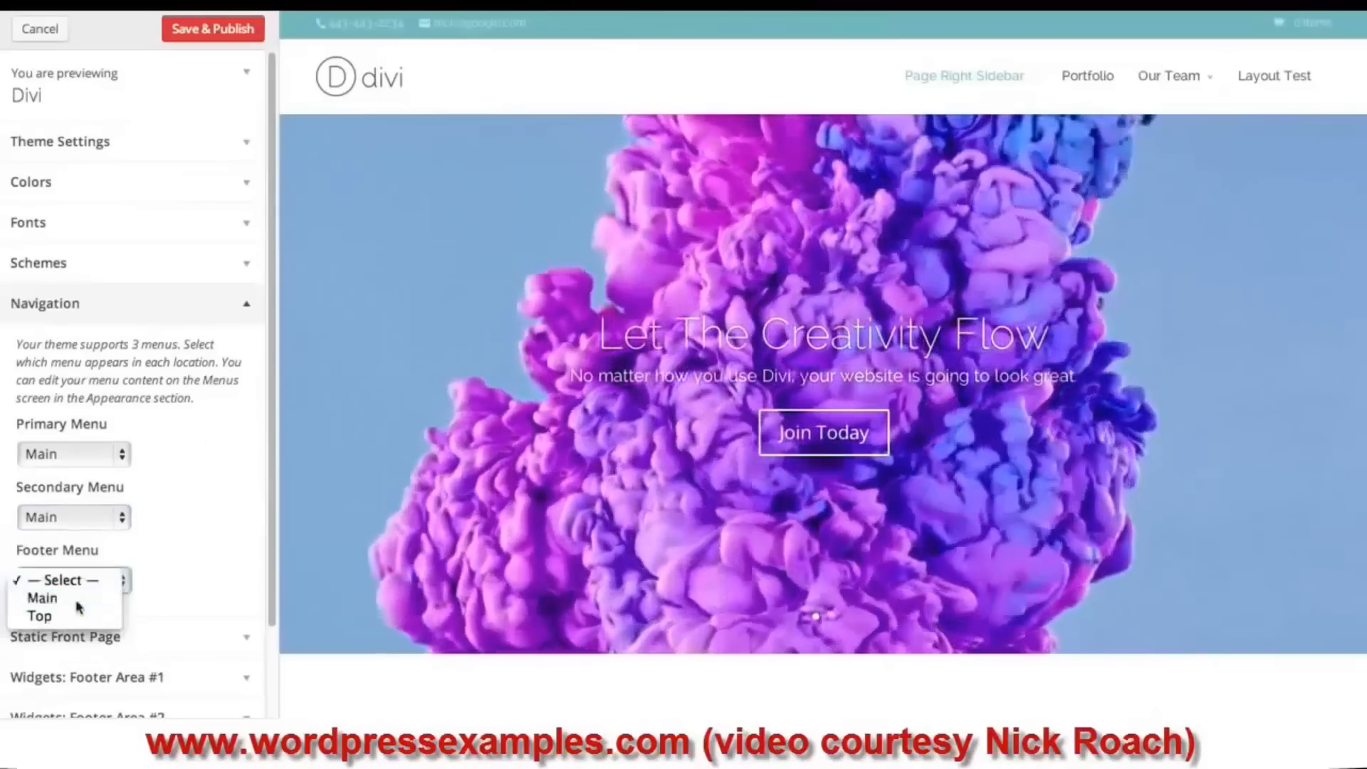
click(84, 598)
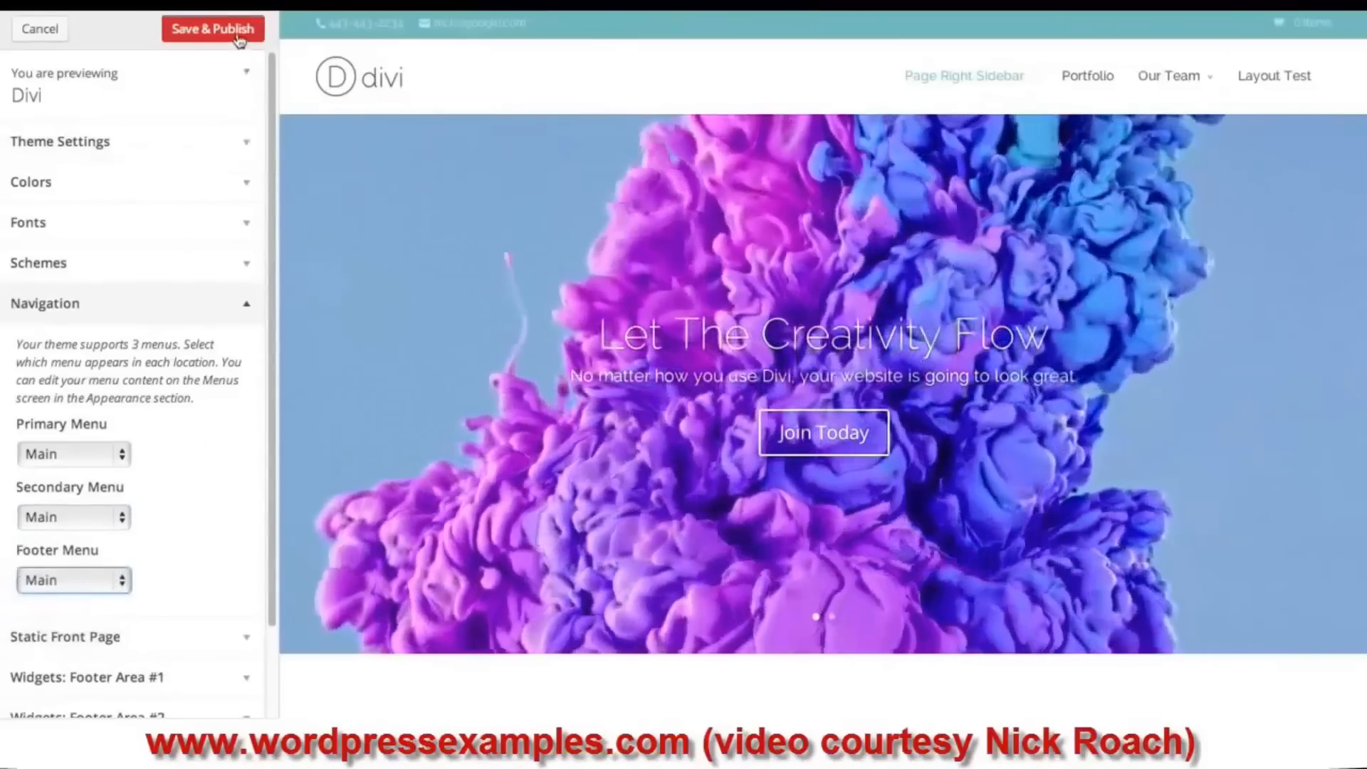
click(238, 36)
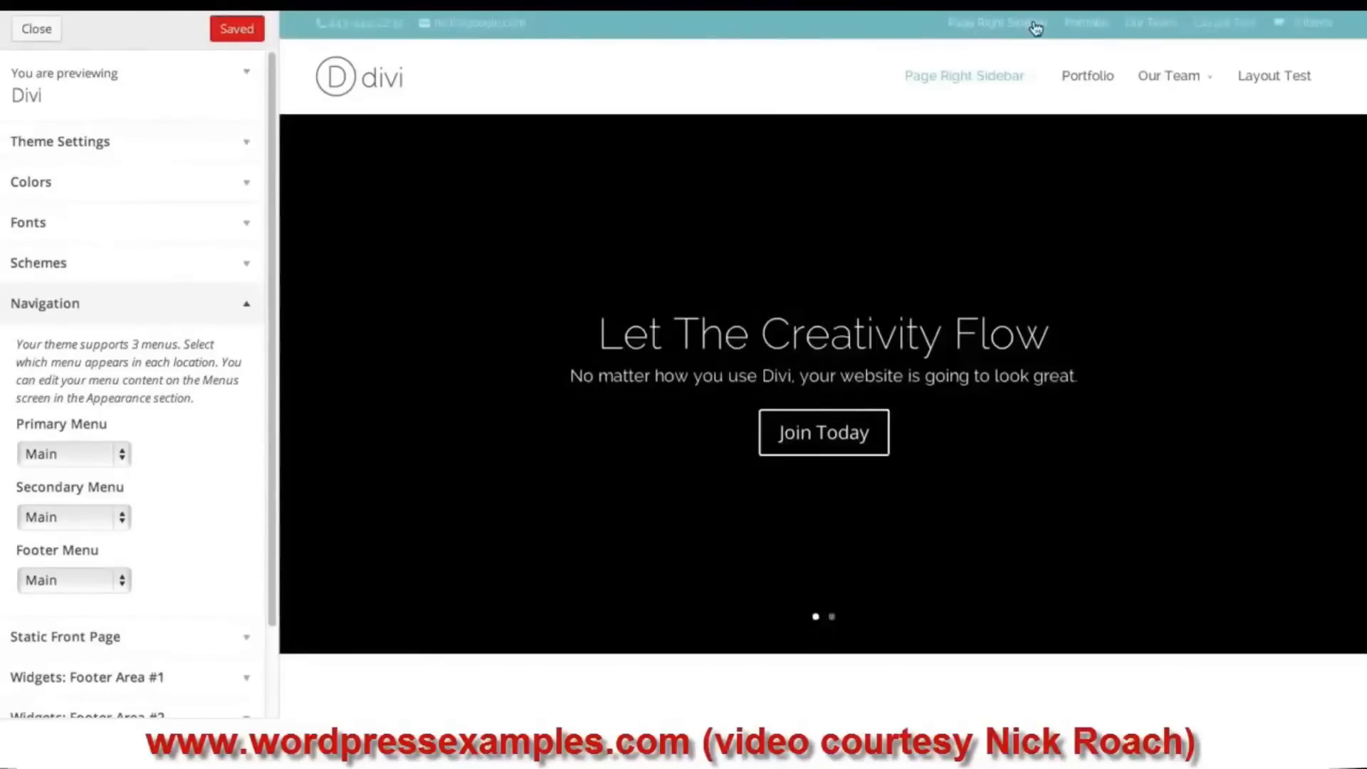
- Collapse the Navigation settings and show the Static Front Page section
scroll(705, 314, down, 20)
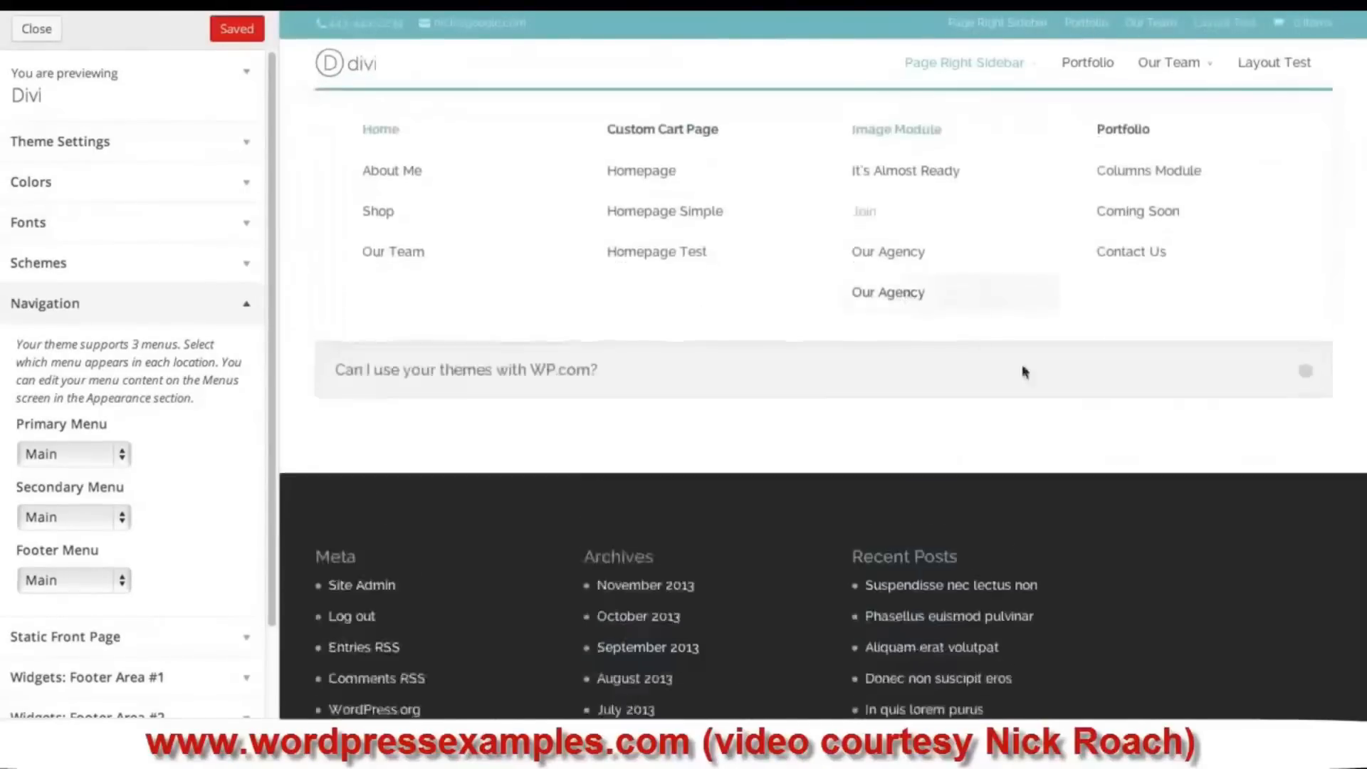
scroll(852, 457, up, 20)
scroll(852, 456, up, 8)
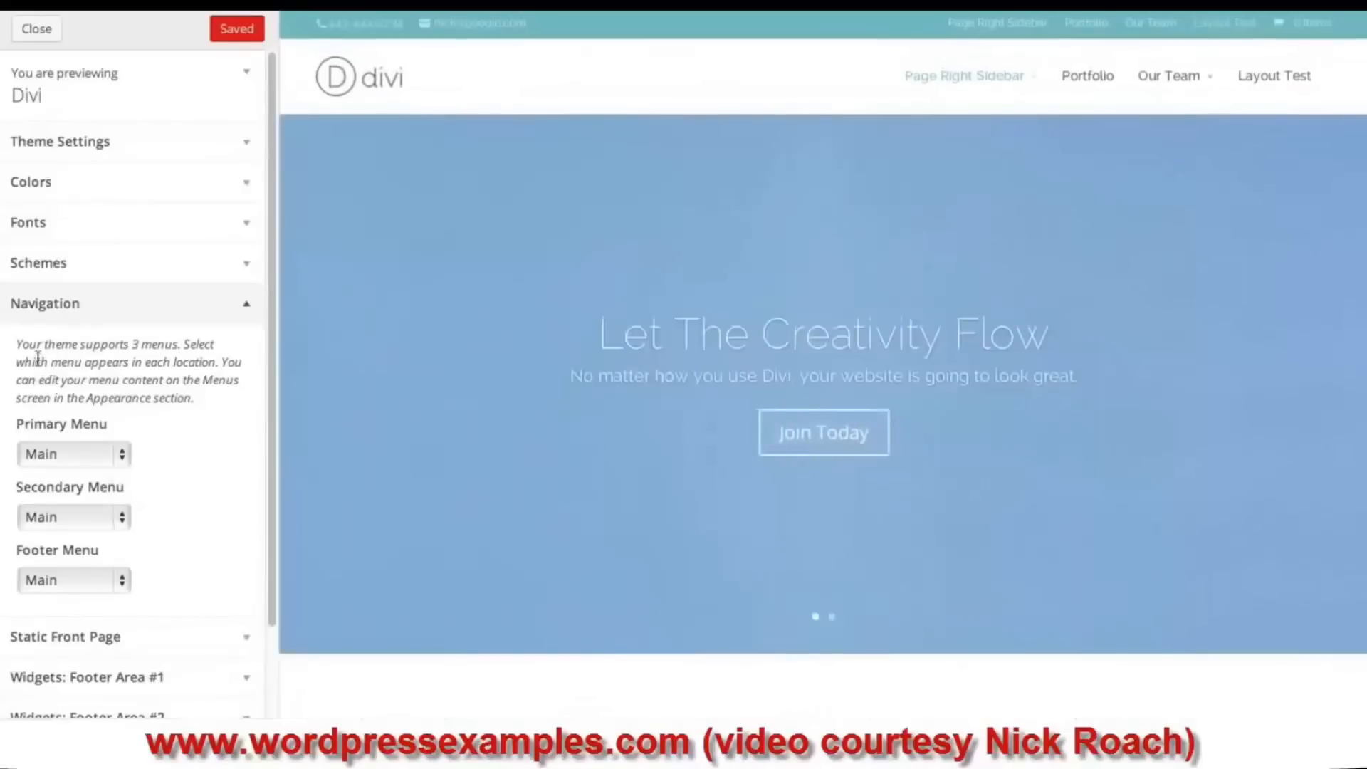
click(83, 306)
click(99, 347)
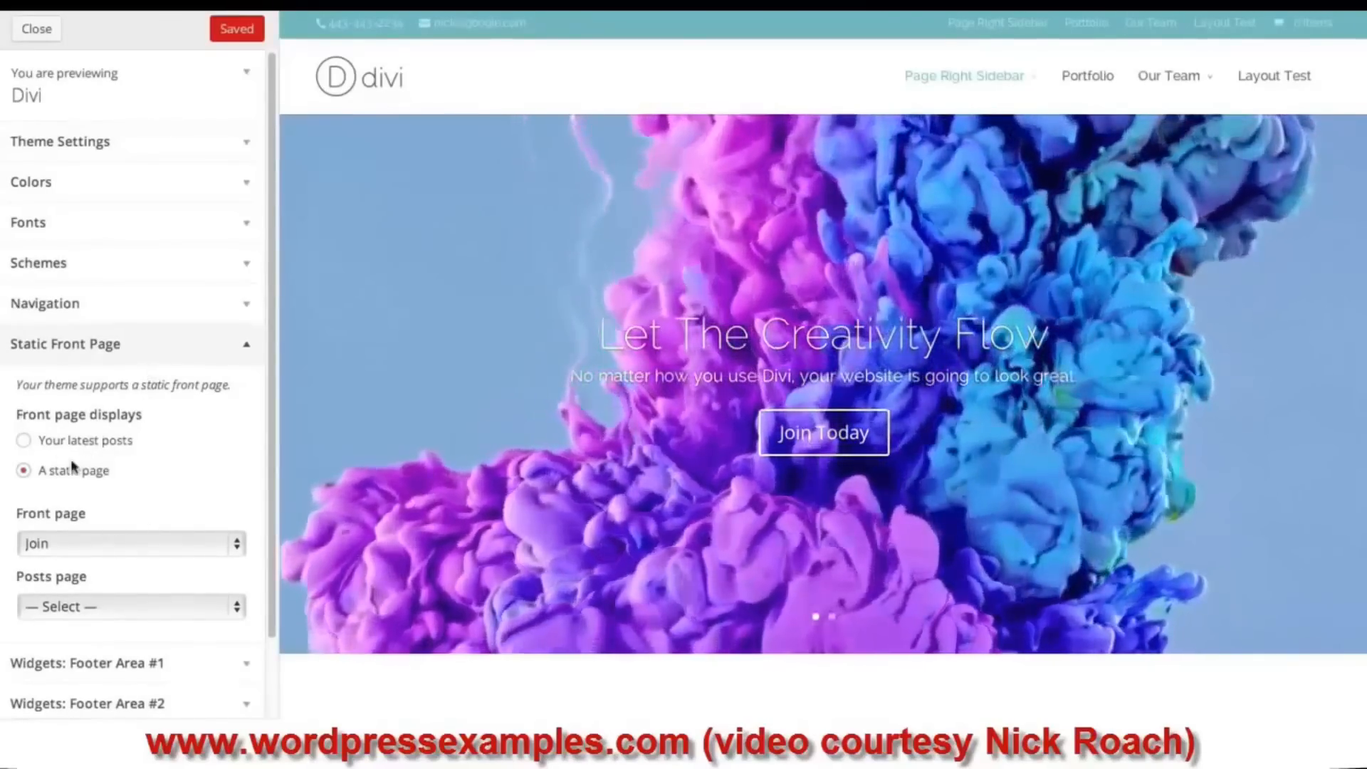
- Keep Join as the front page and collapse the Static Front Page settings
click(97, 545)
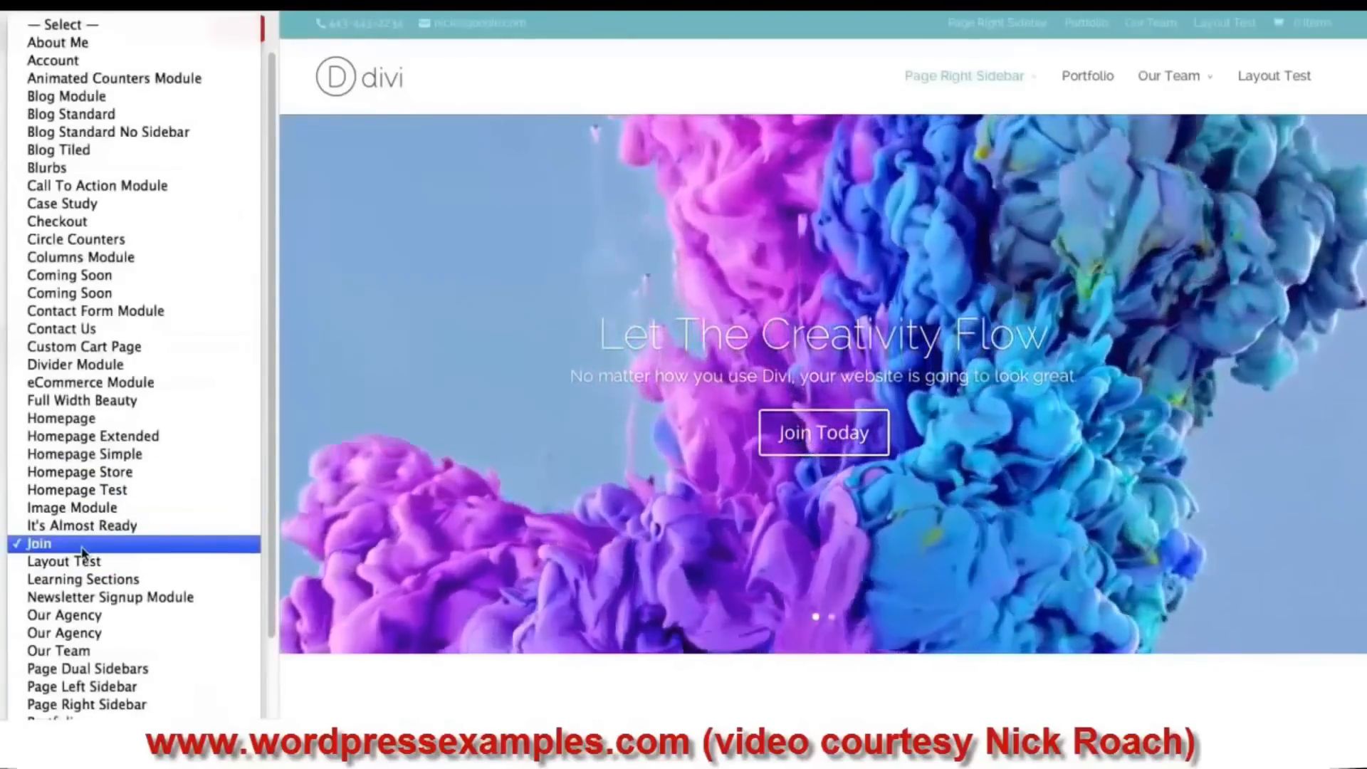
click(83, 549)
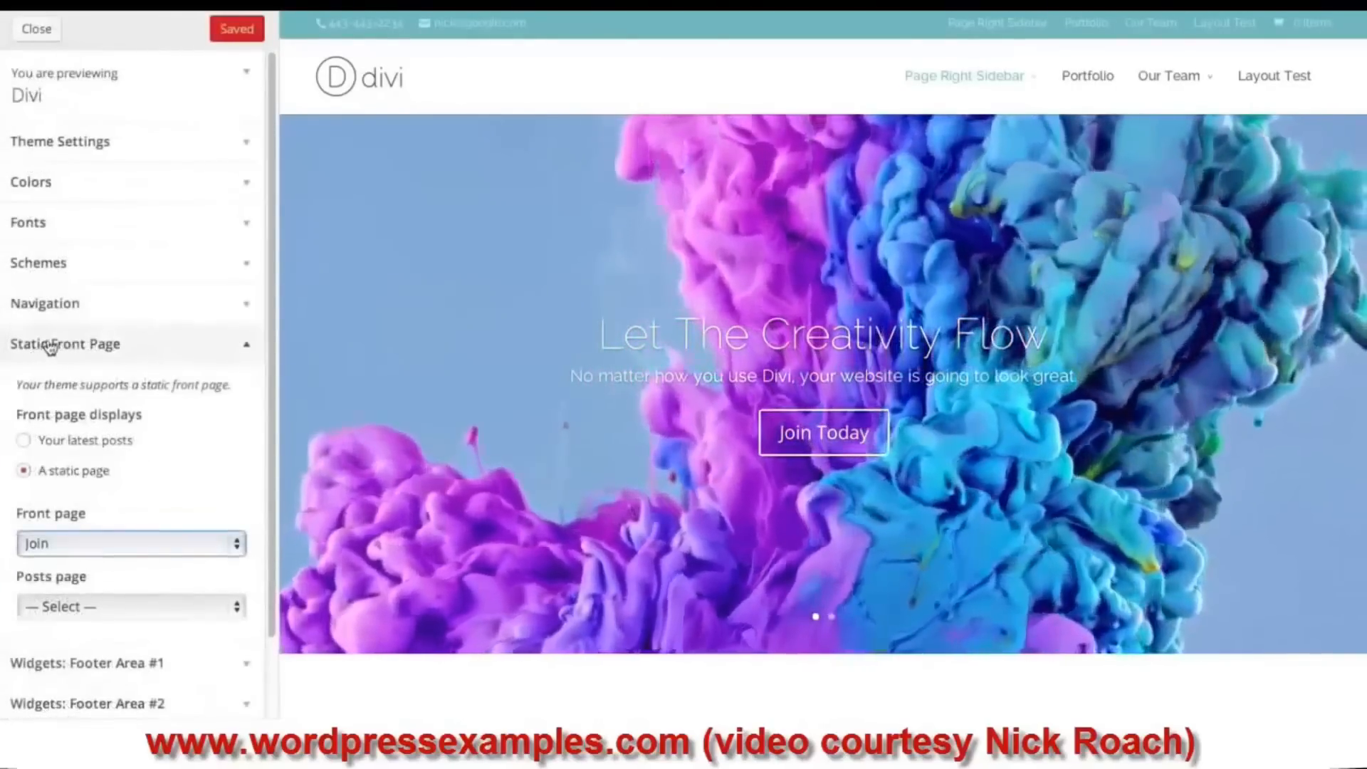
click(48, 345)
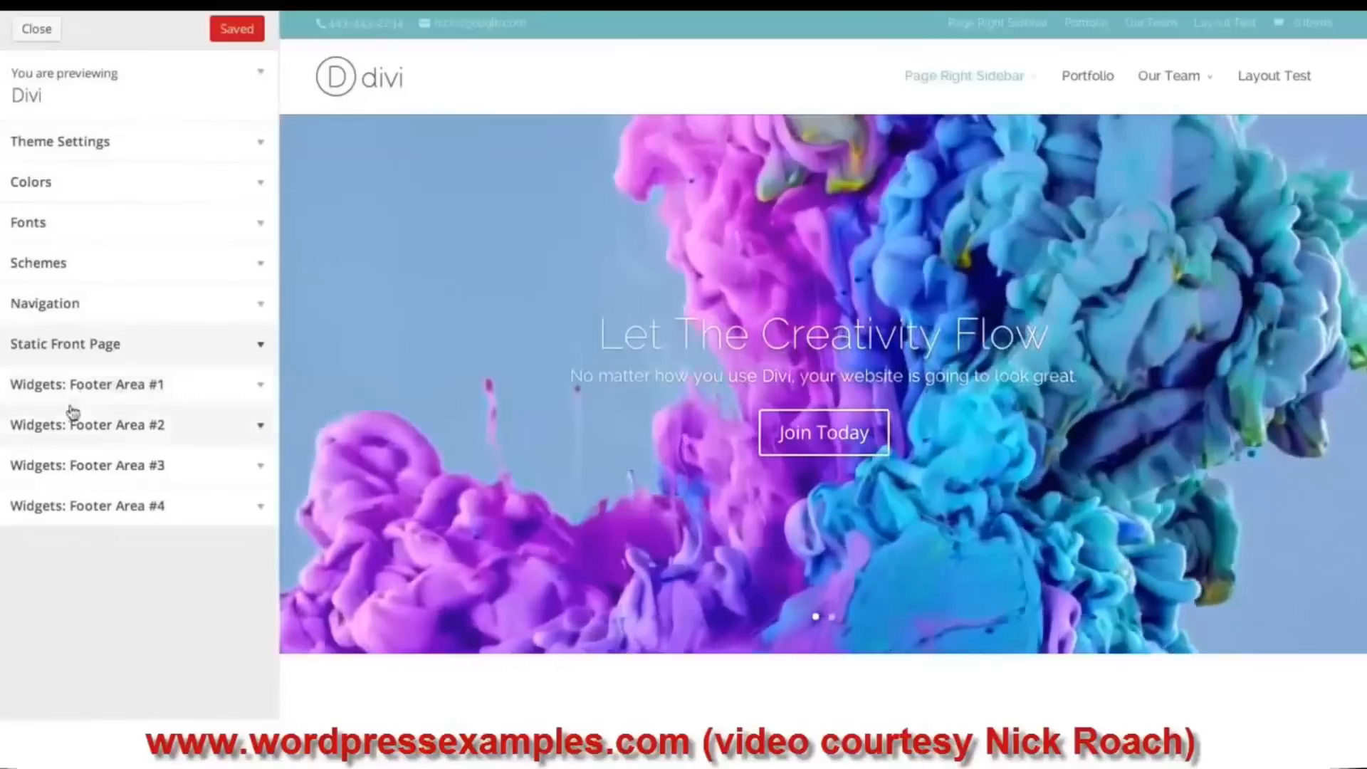
- Expand and collapse each of the four footer widget areas to check their widgets
click(72, 399)
click(156, 388)
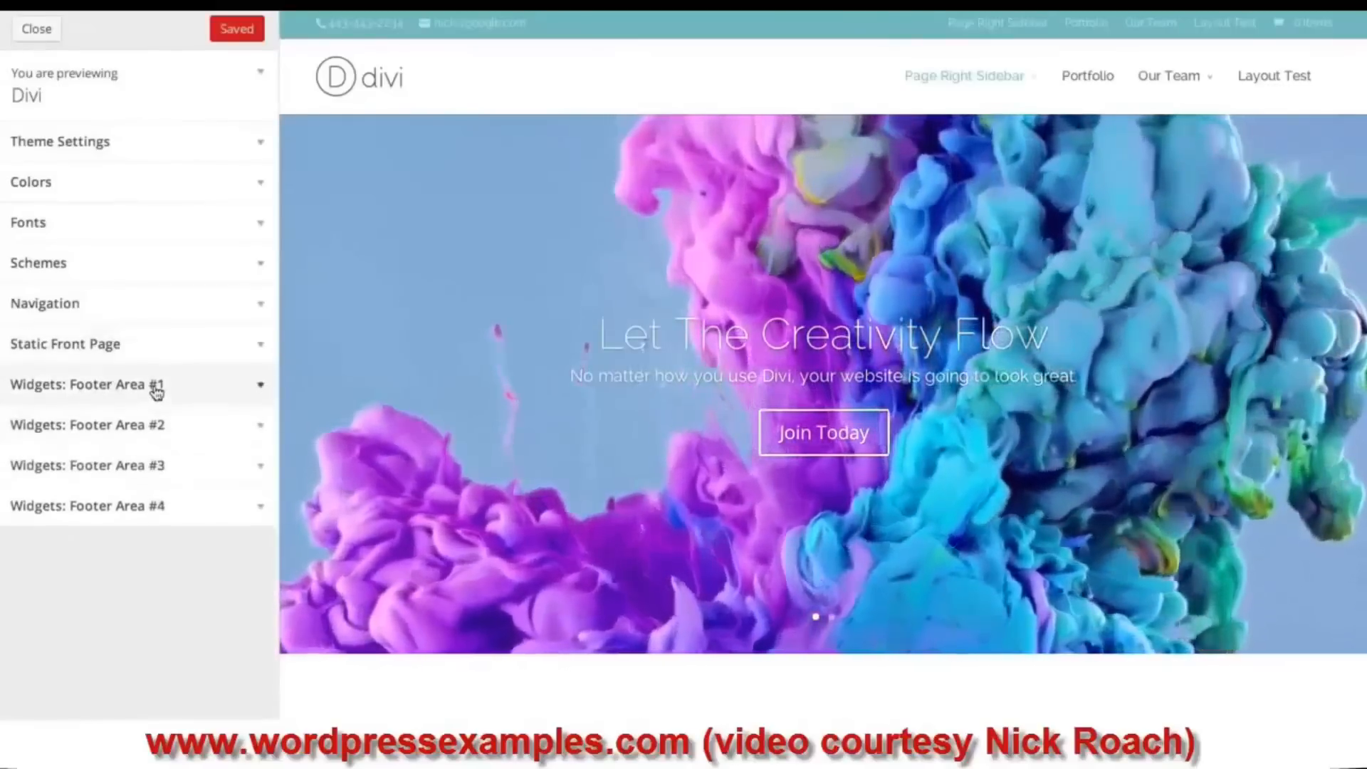
click(155, 427)
click(155, 428)
click(156, 467)
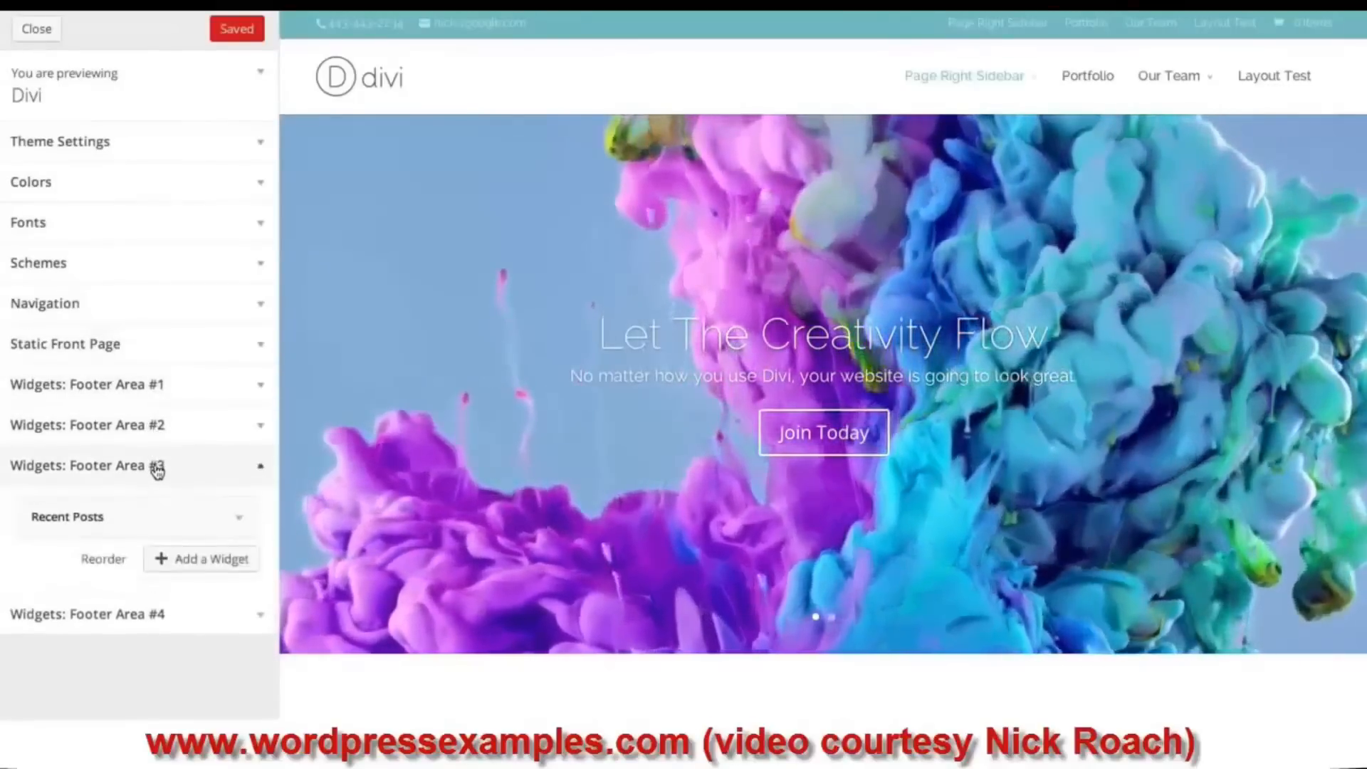
click(155, 467)
click(135, 507)
click(138, 508)
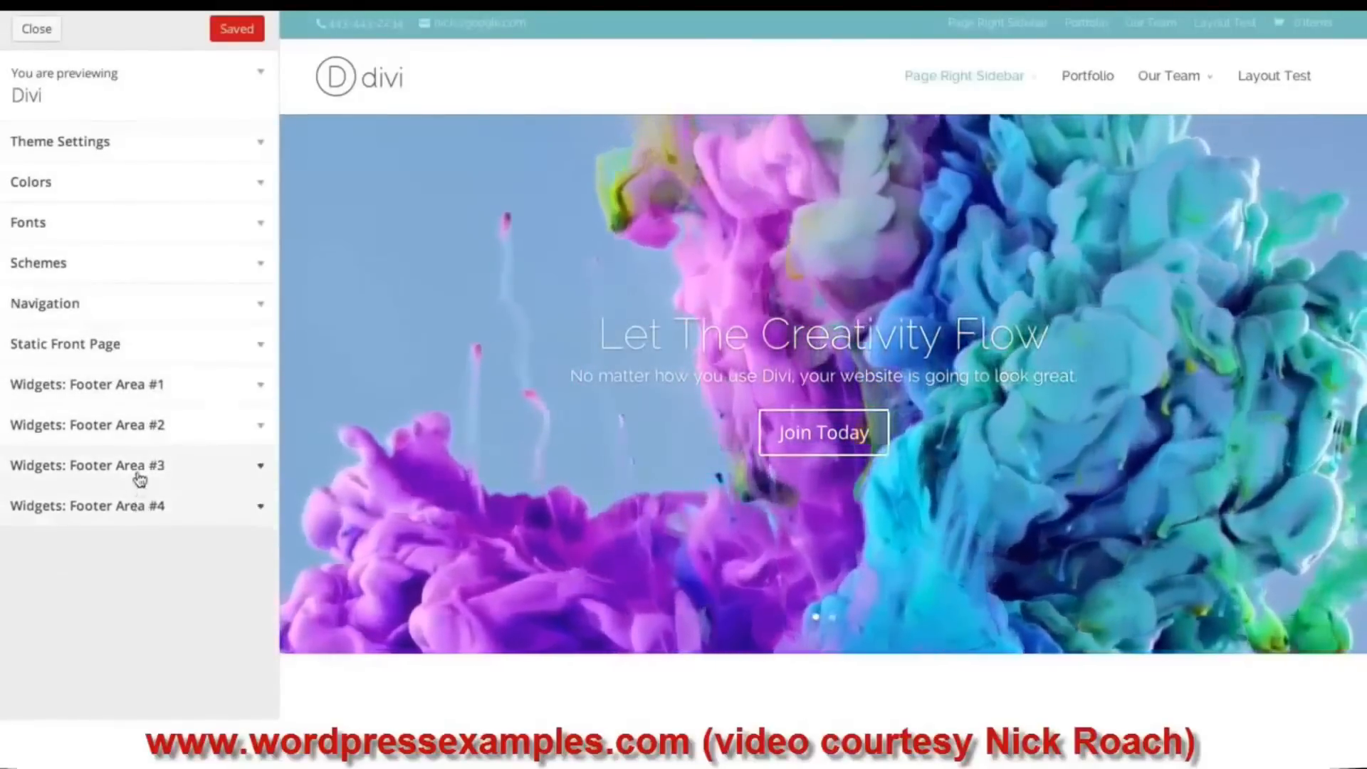
click(140, 470)
click(142, 465)
click(143, 427)
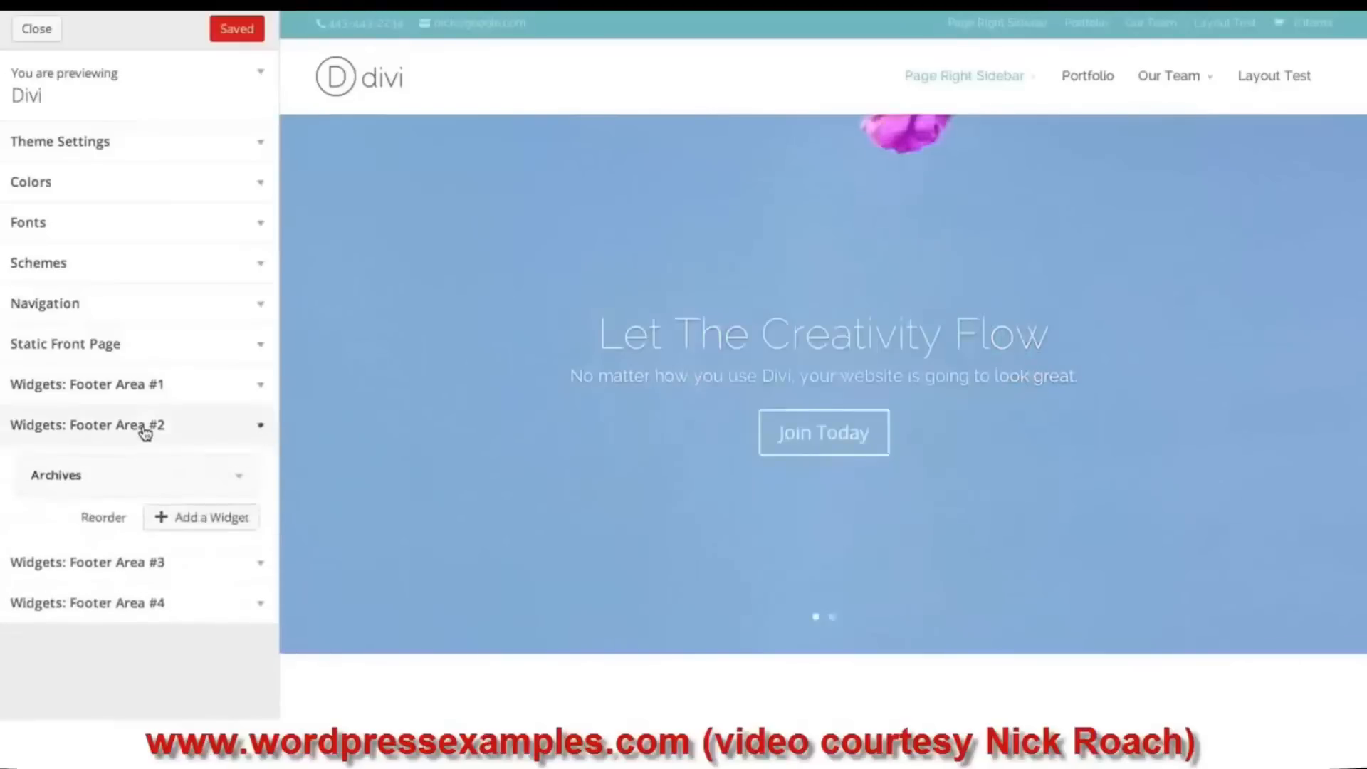
click(145, 427)
click(159, 388)
click(194, 382)
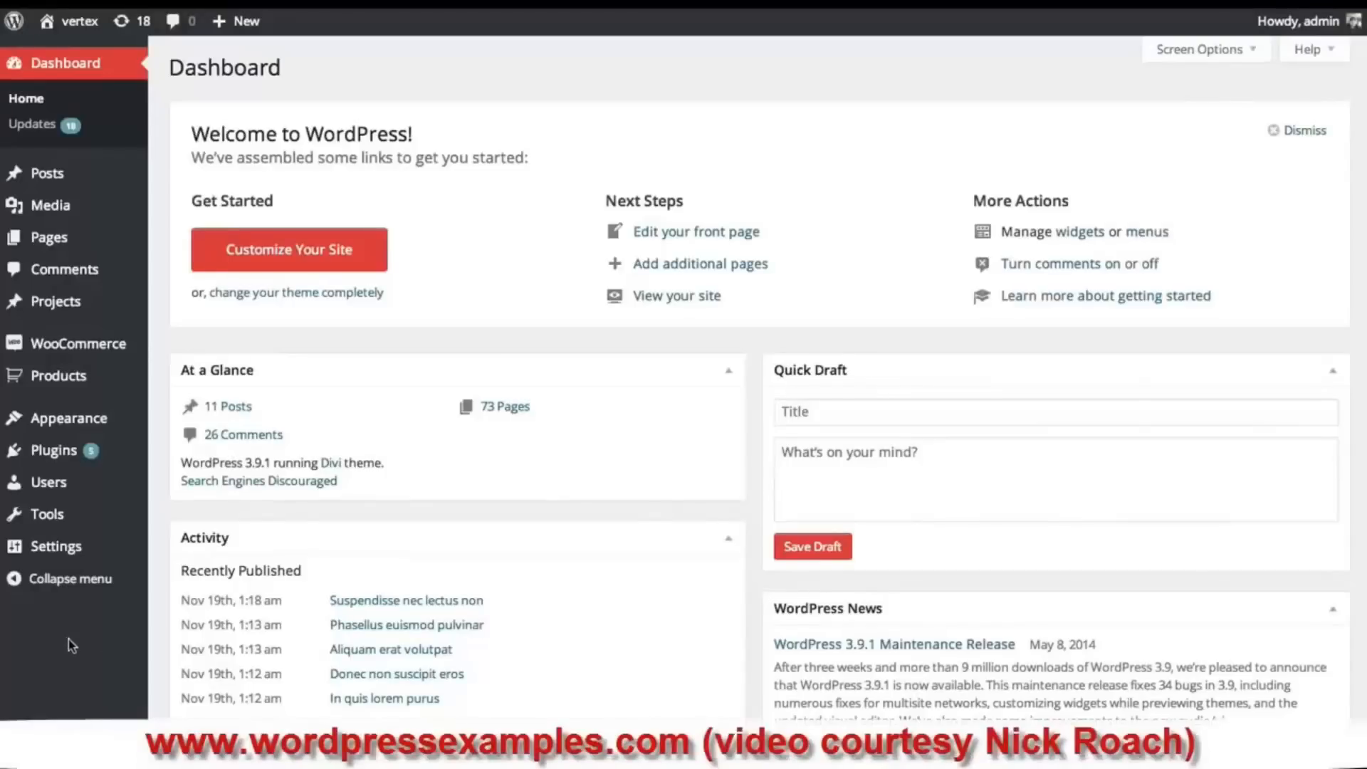
- Reopen the Customizer from the Dashboard via Appearance > Customize
mouse_move(98, 423)
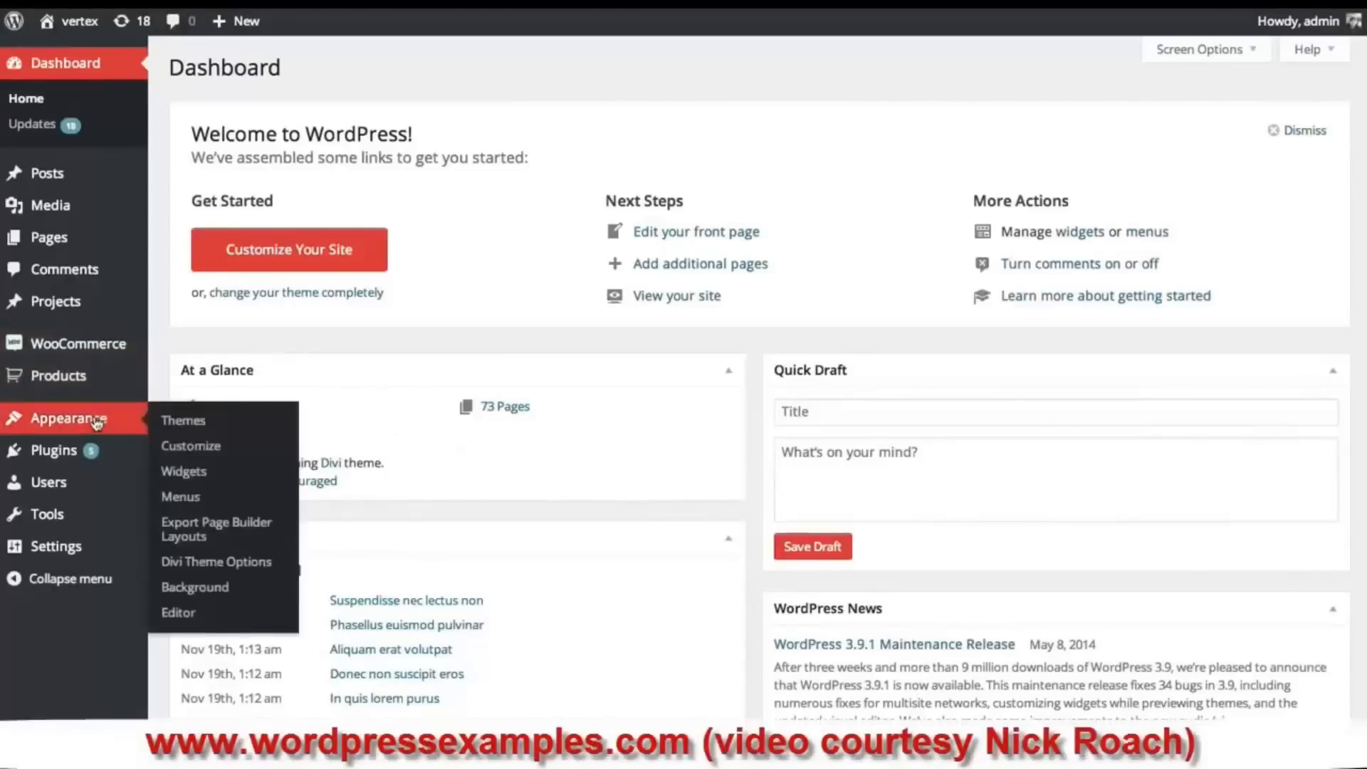
click(199, 454)
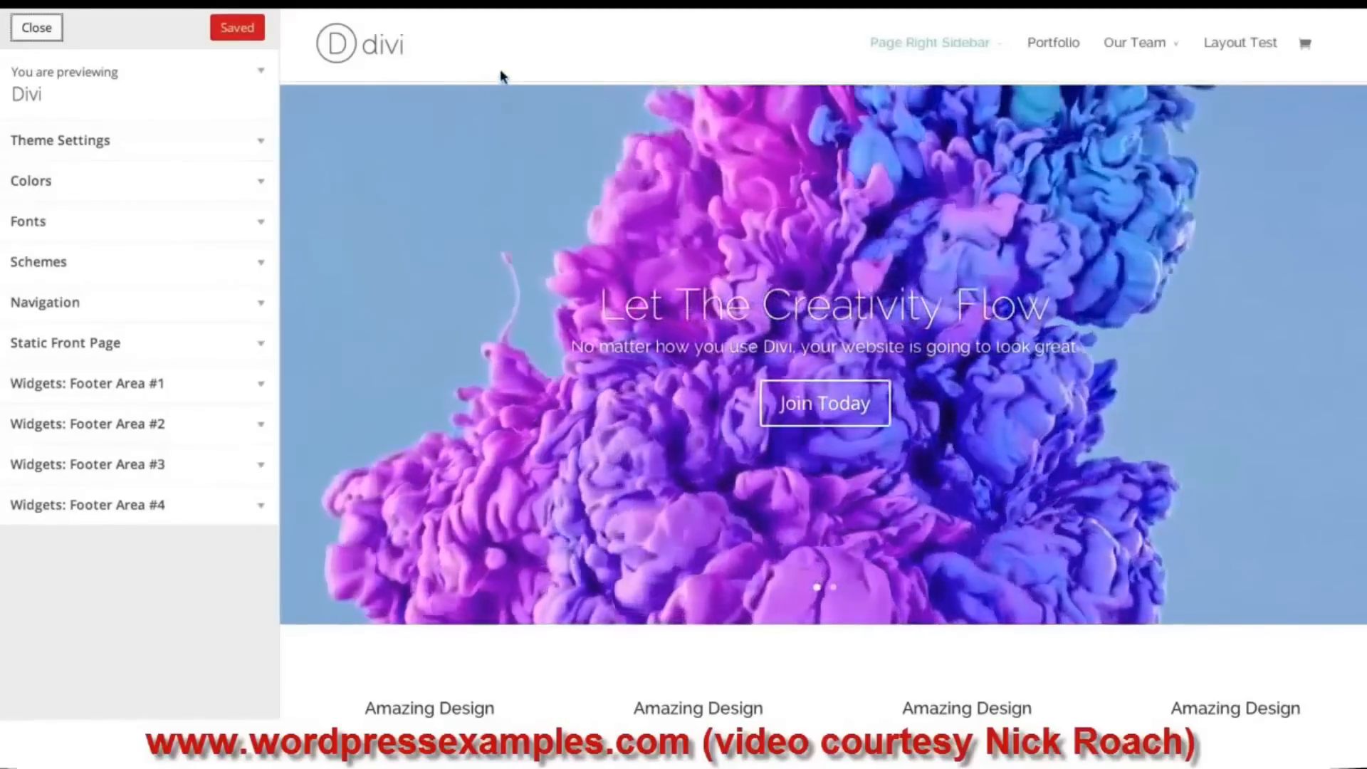
- Preview Vertical Navigation in Theme Settings, switch it back off, and view header style choices
click(126, 146)
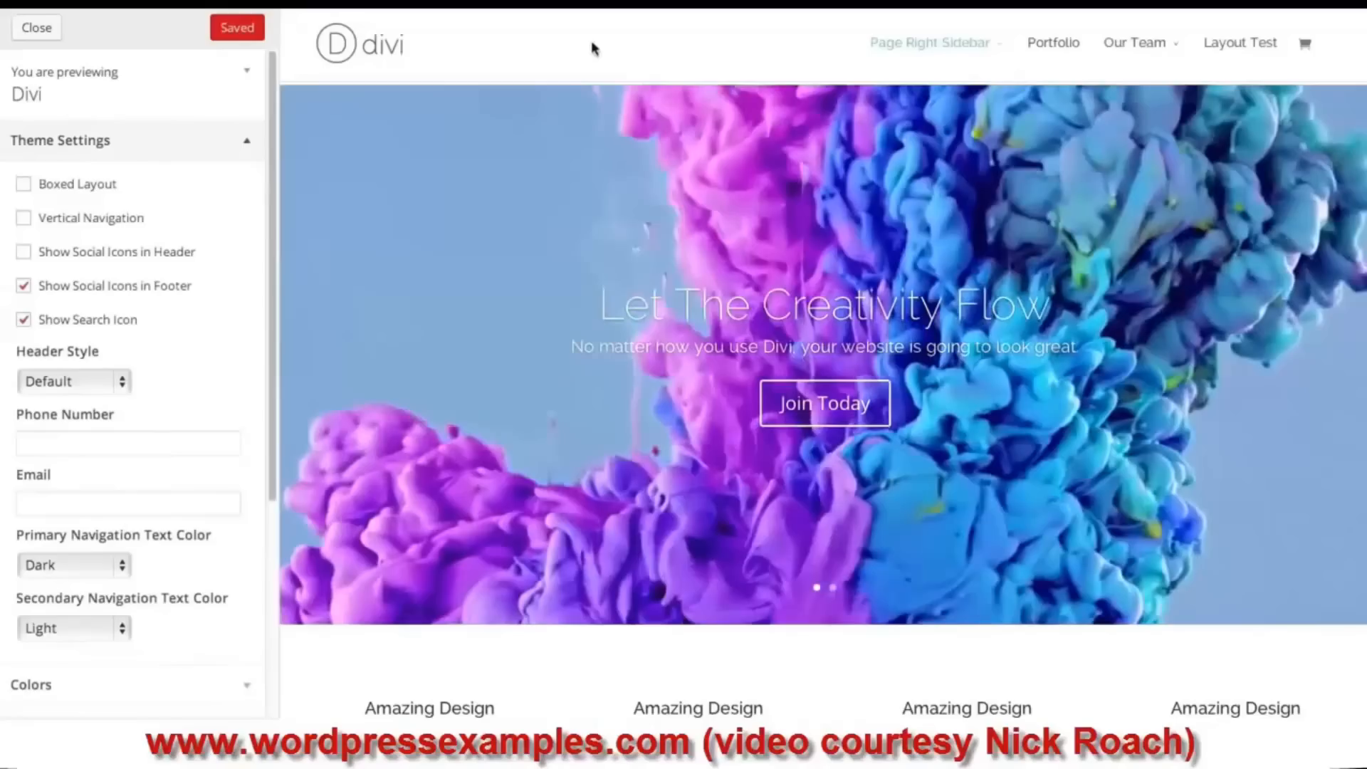
click(23, 218)
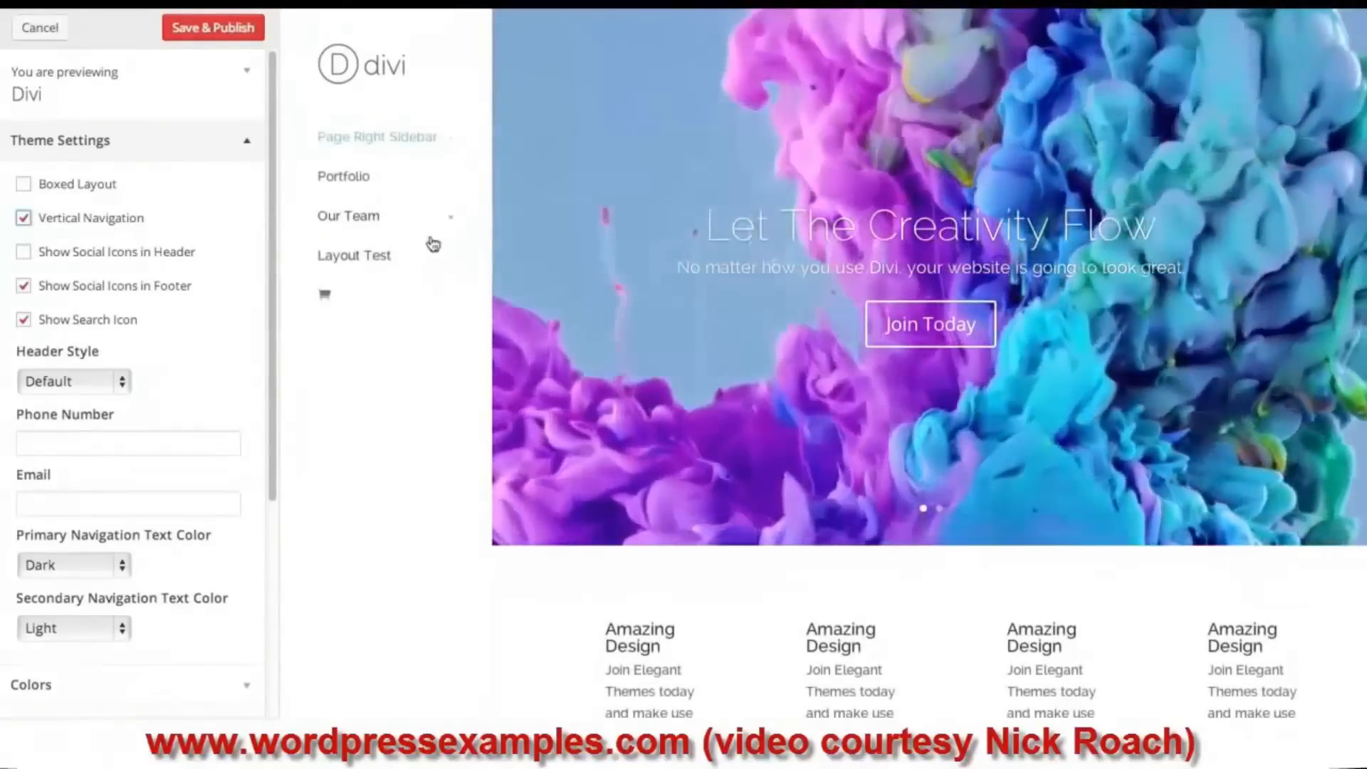
mouse_move(382, 157)
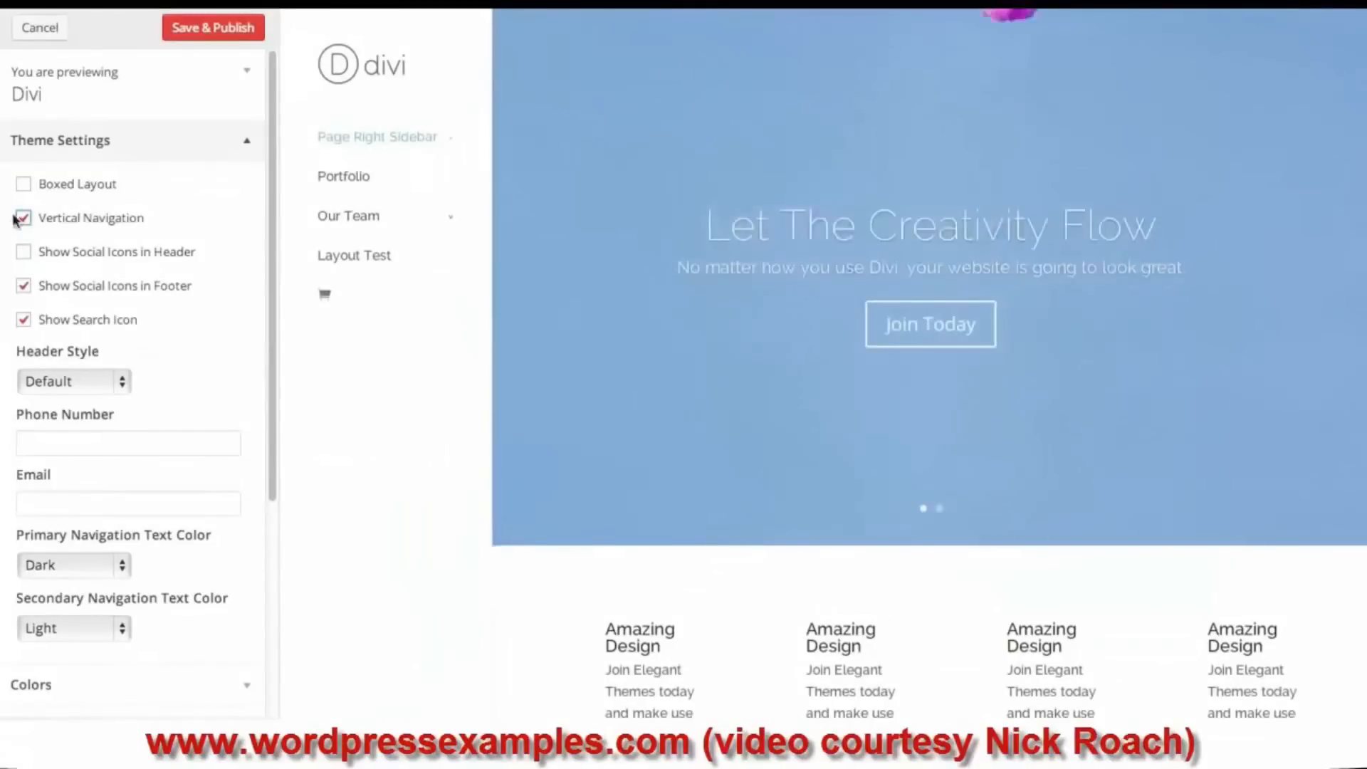
click(22, 217)
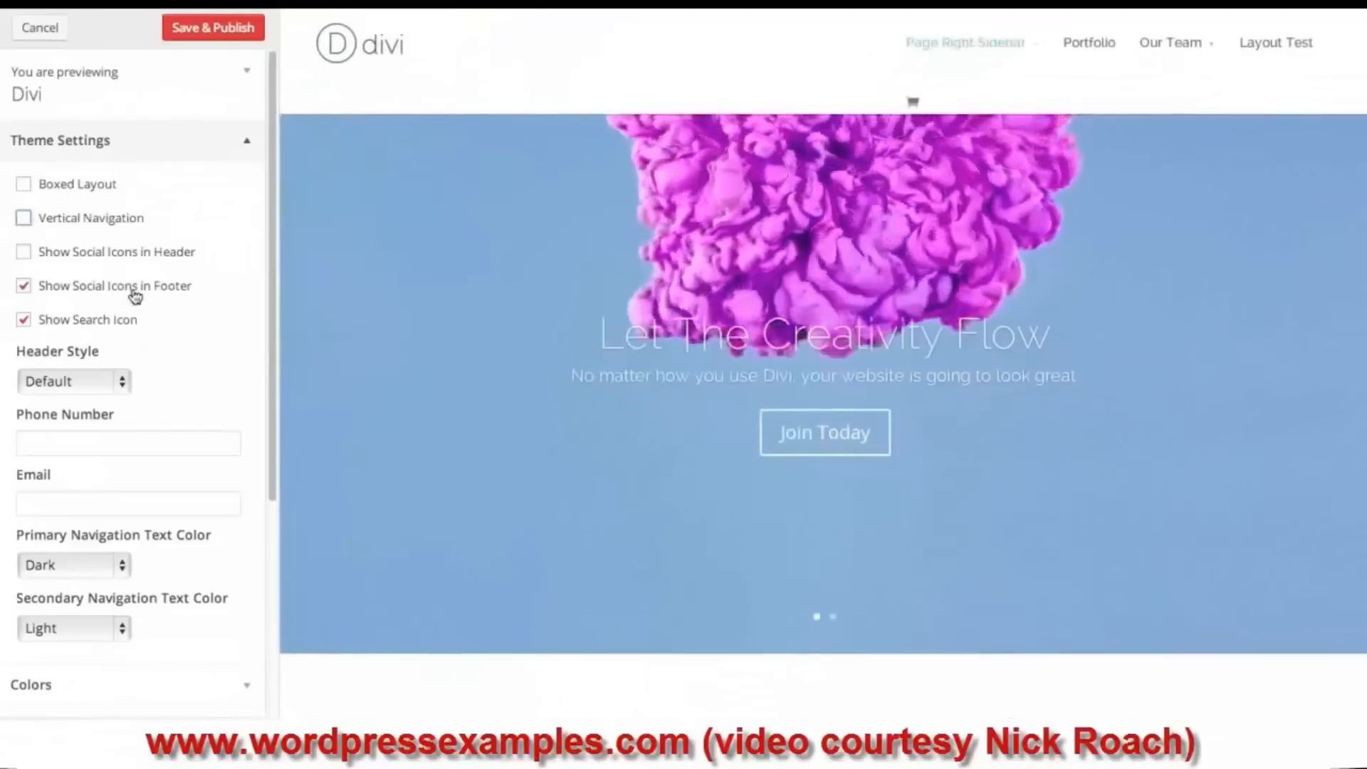
click(105, 384)
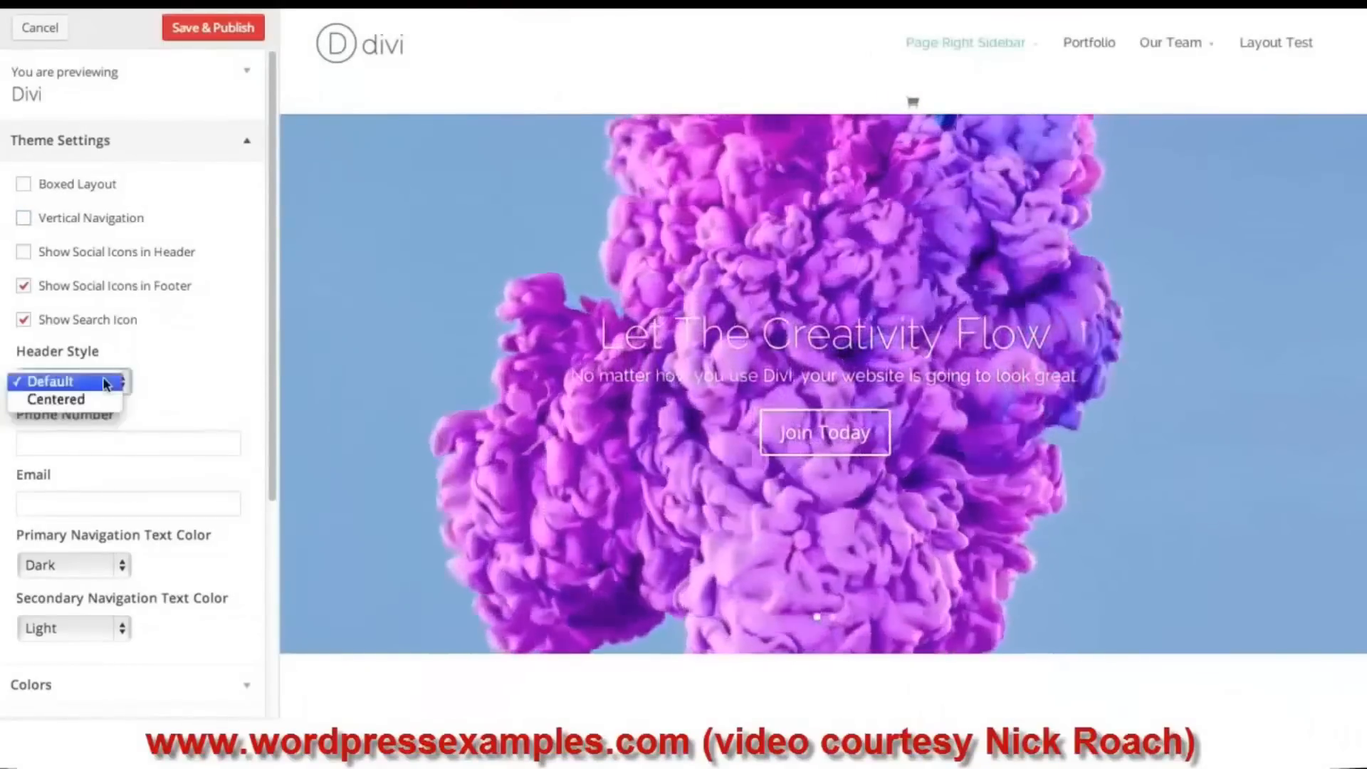
- Set the Centered header style and fill in the contact e-mail, then publish and close the customizer
click(97, 399)
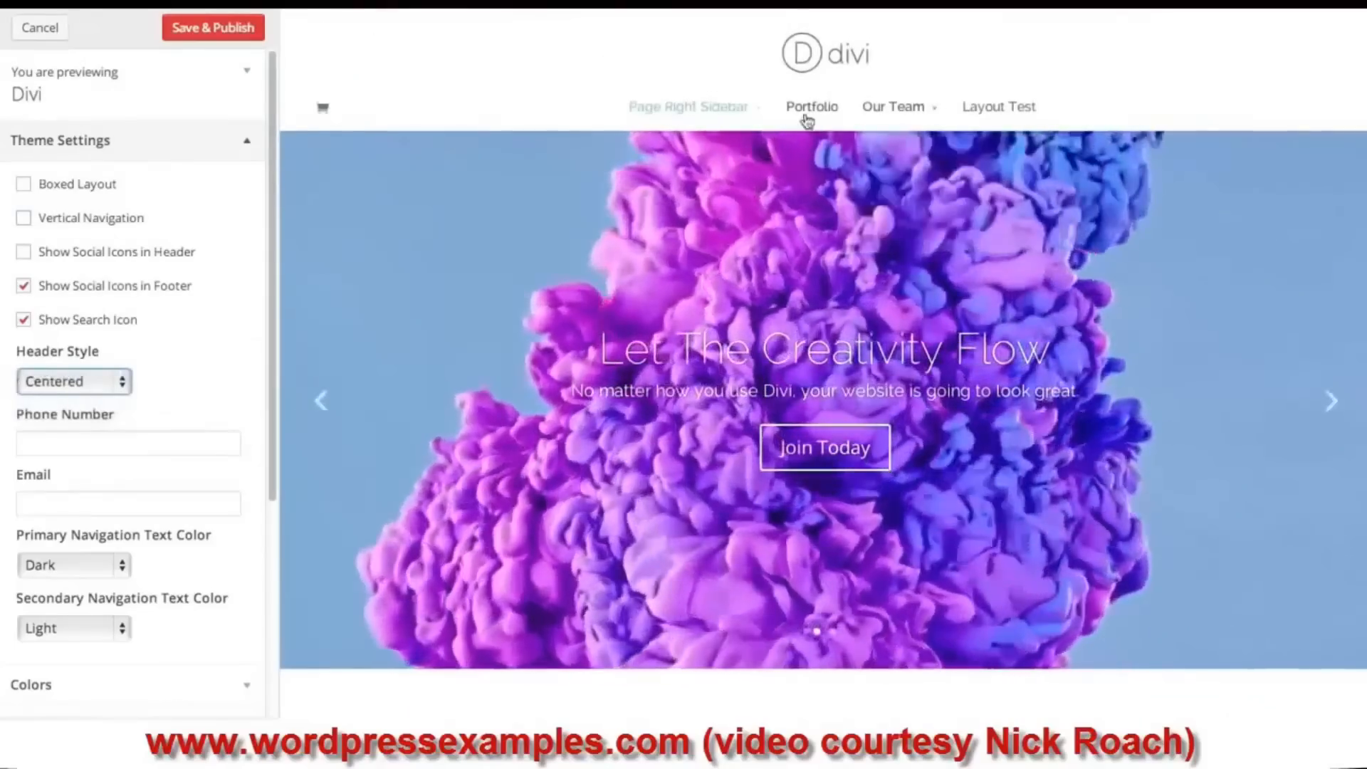
mouse_move(709, 156)
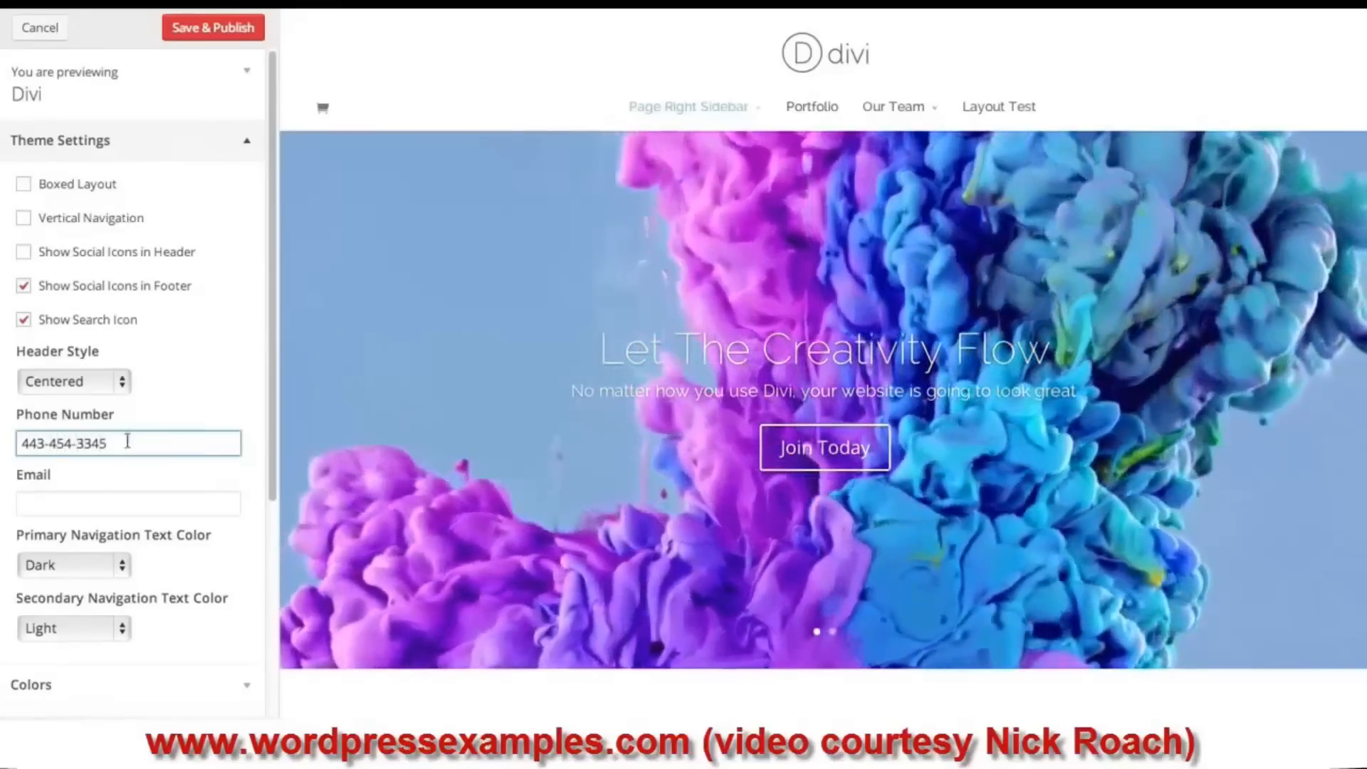
click(97, 502)
text(hel)
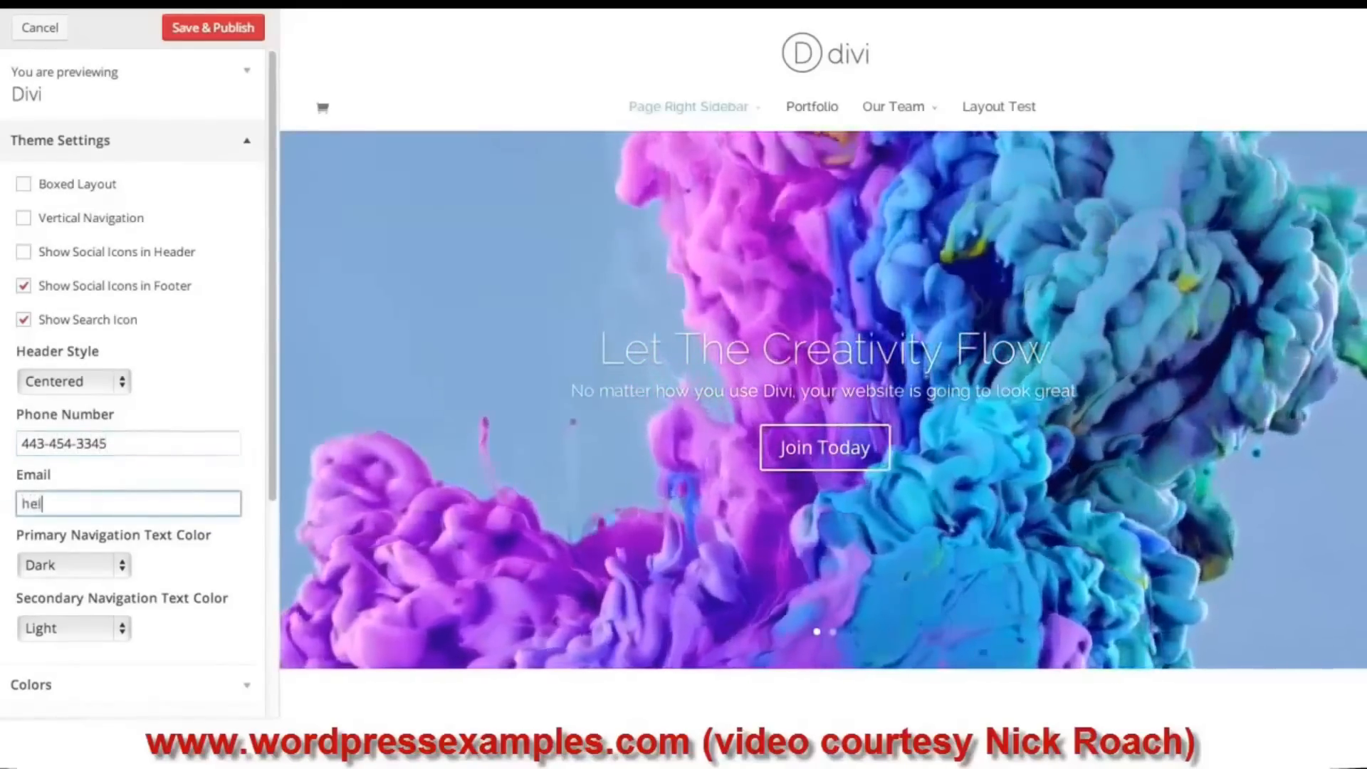
text(lo@mys)
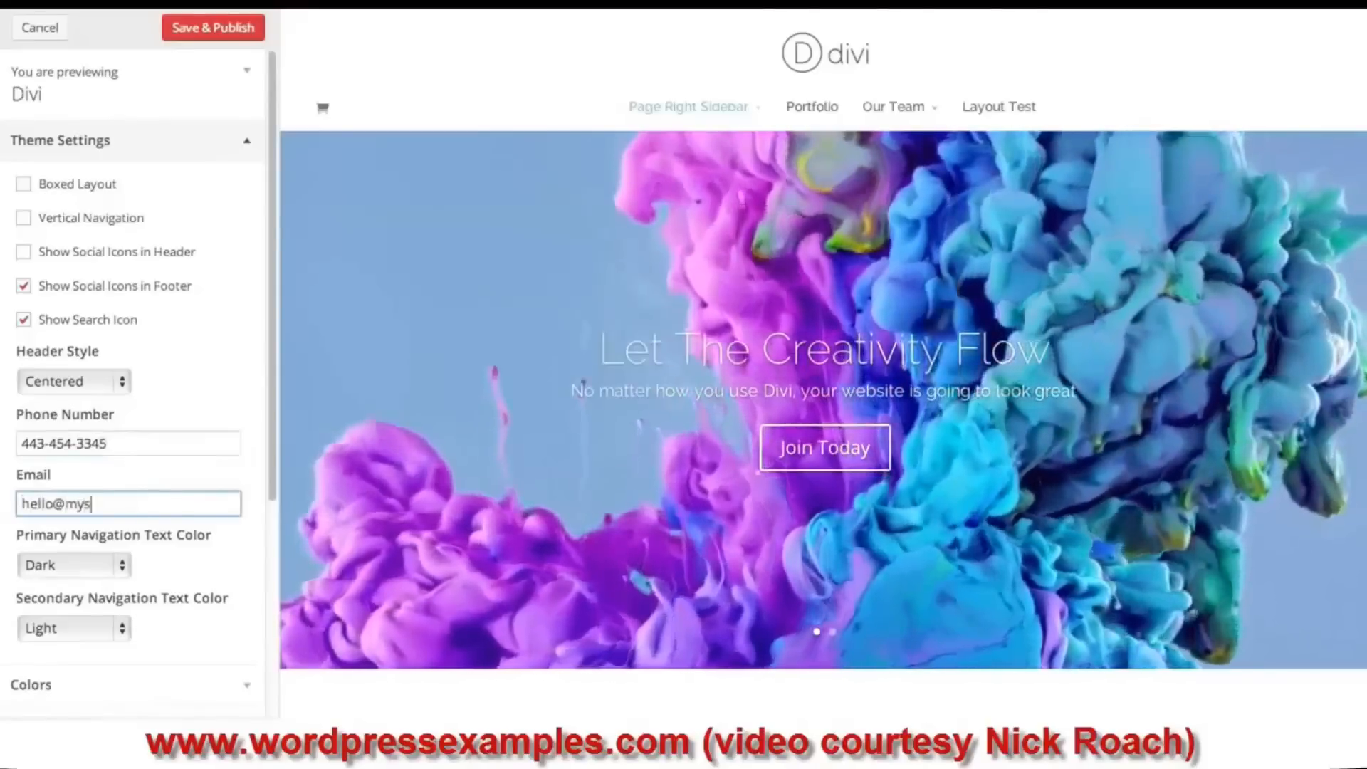
text(ite.com)
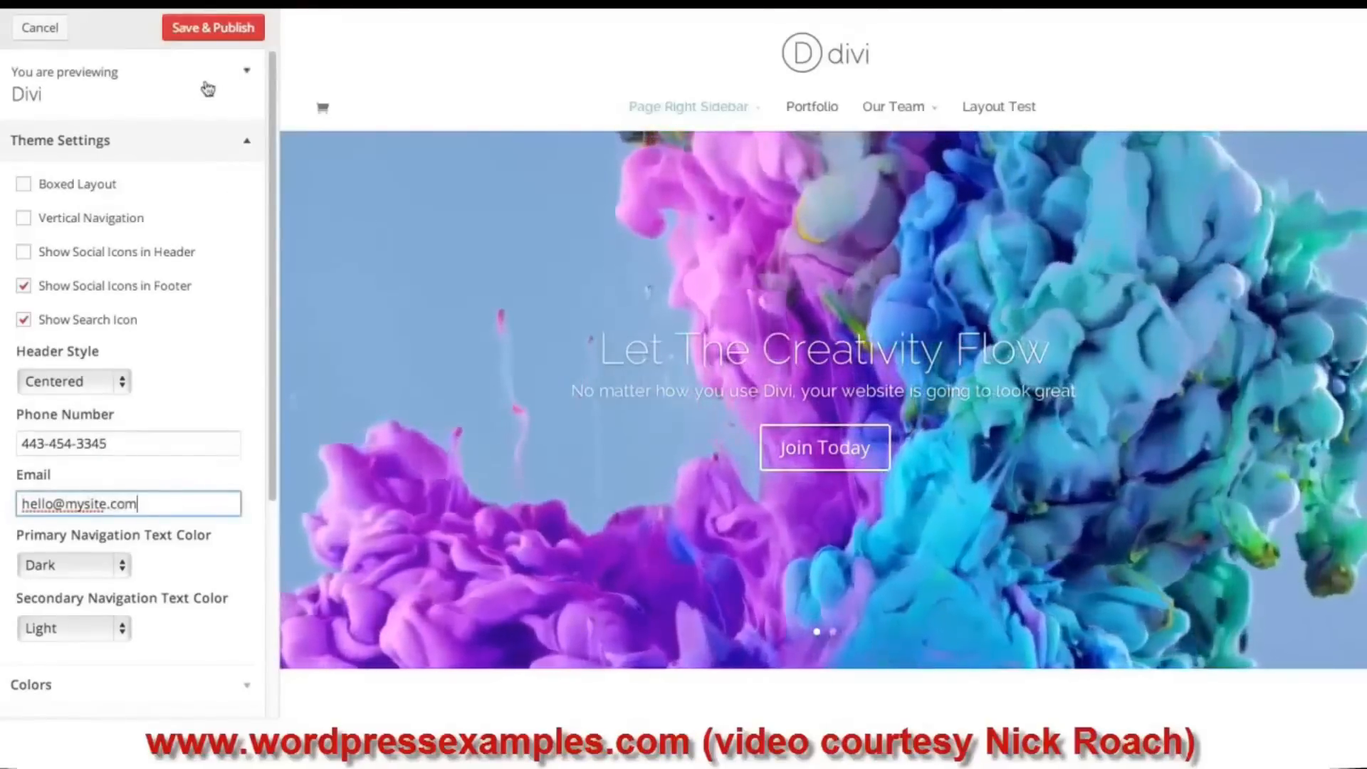
click(191, 30)
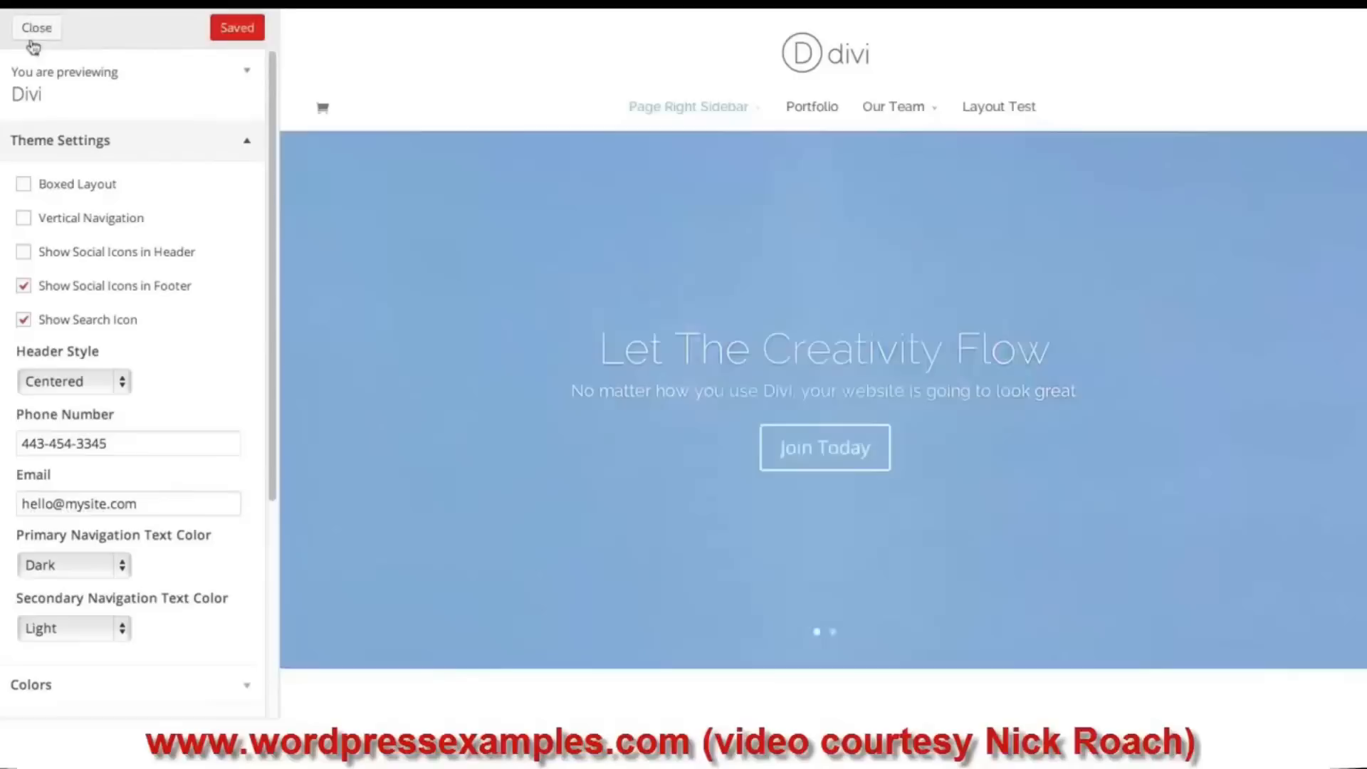
click(49, 30)
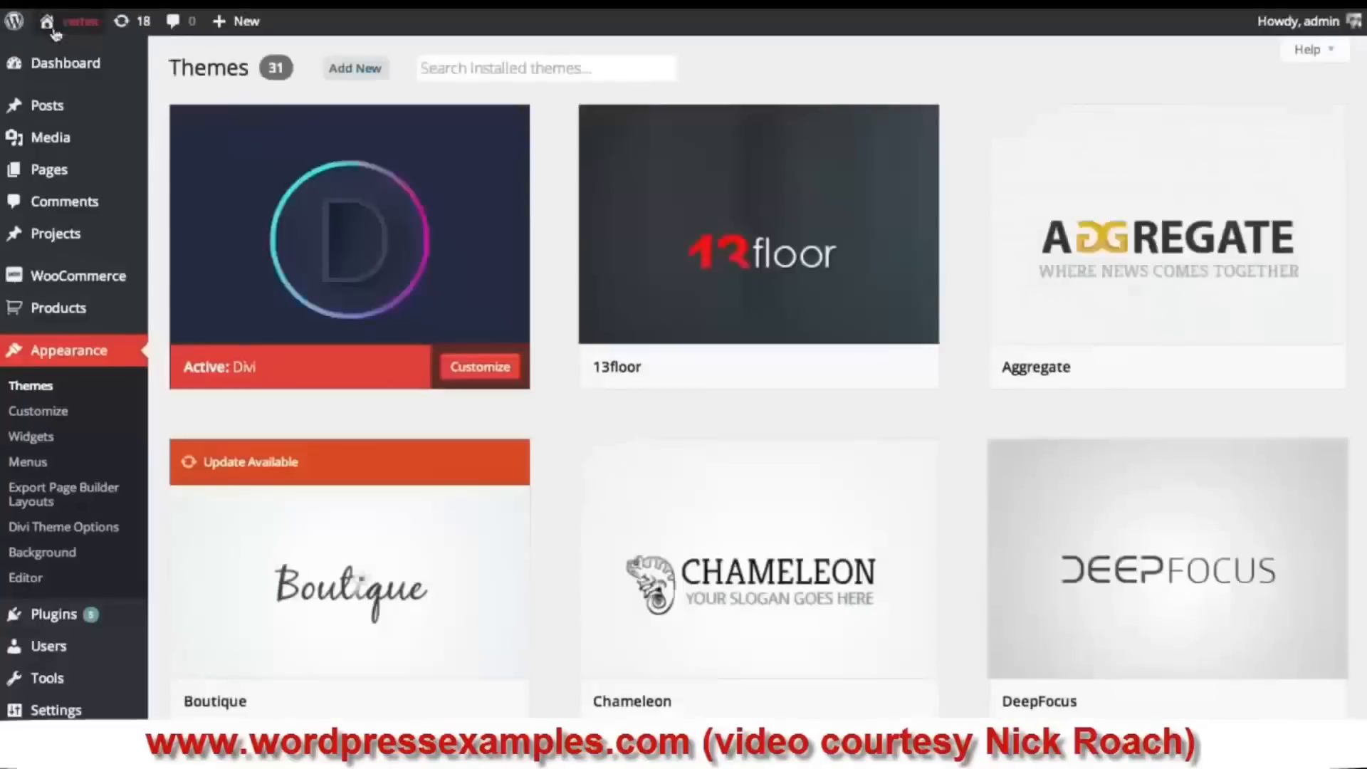
- Reopen the Customizer from the live site's admin bar and expand Theme Settings
click(98, 29)
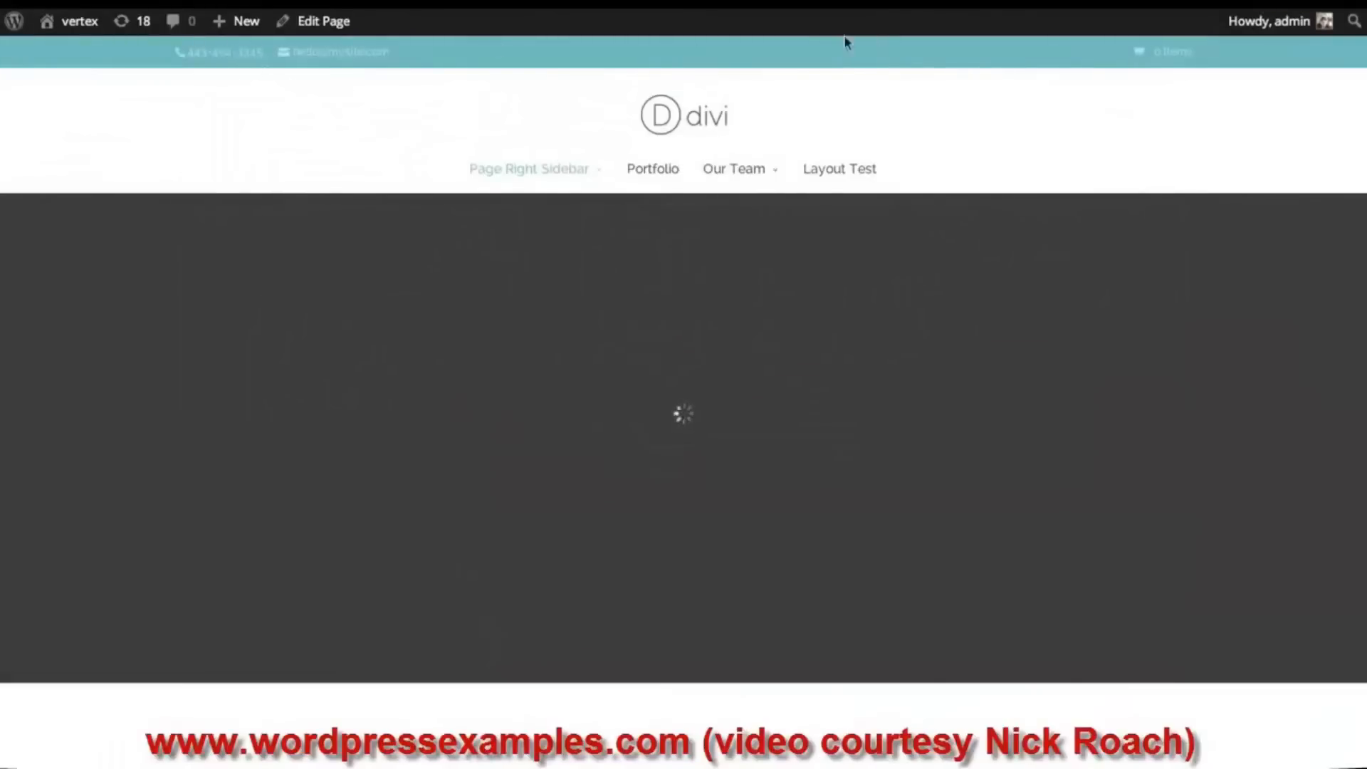
mouse_move(84, 33)
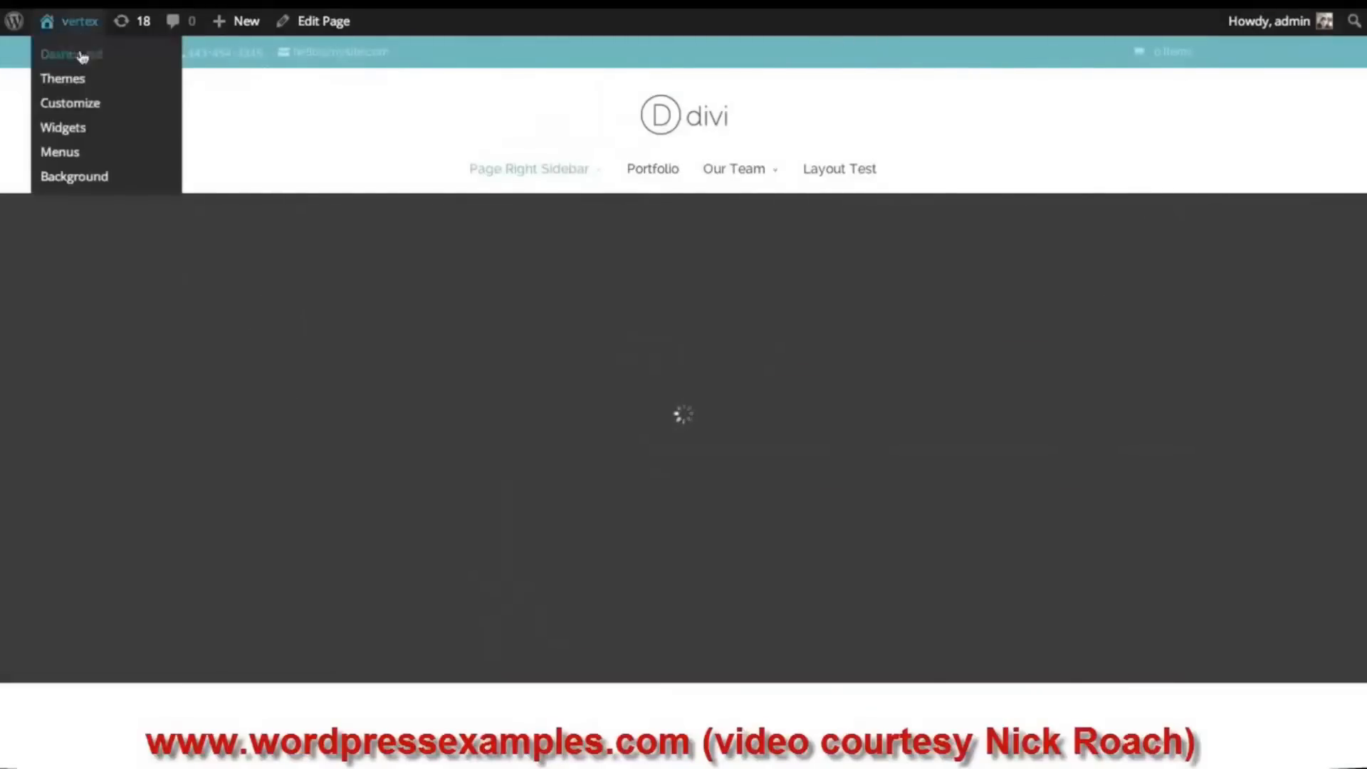
click(93, 107)
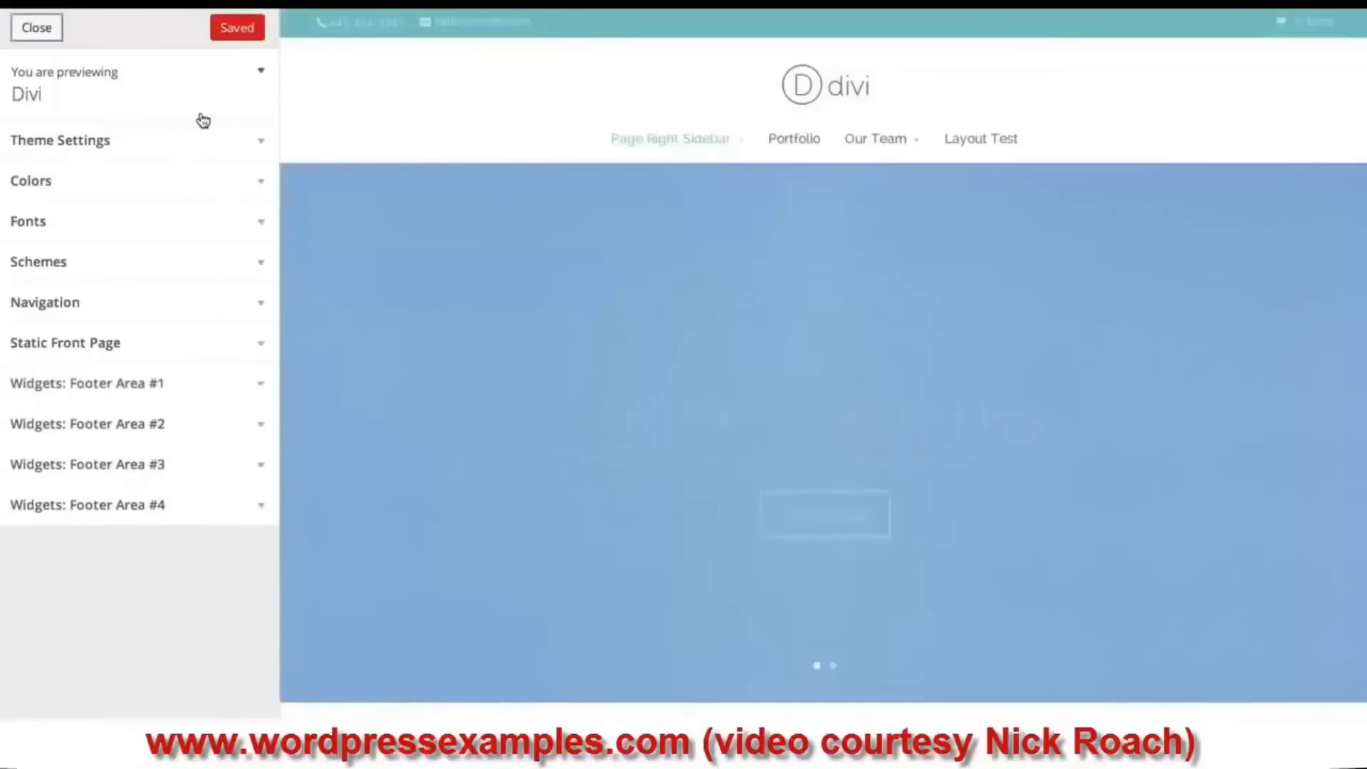
click(107, 146)
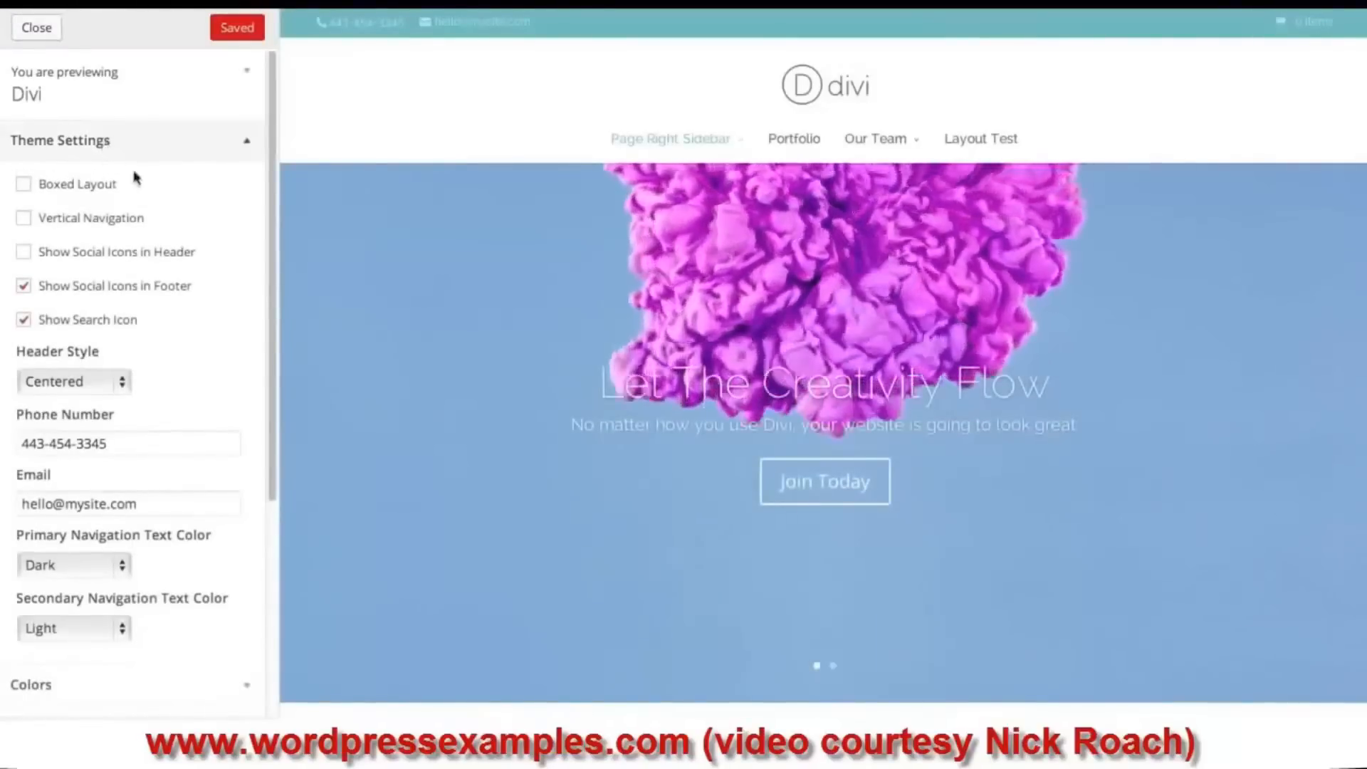
- Collapse Theme Settings and expand Navigation to view the Secondary Menu location choices
scroll(128, 356, down, 1)
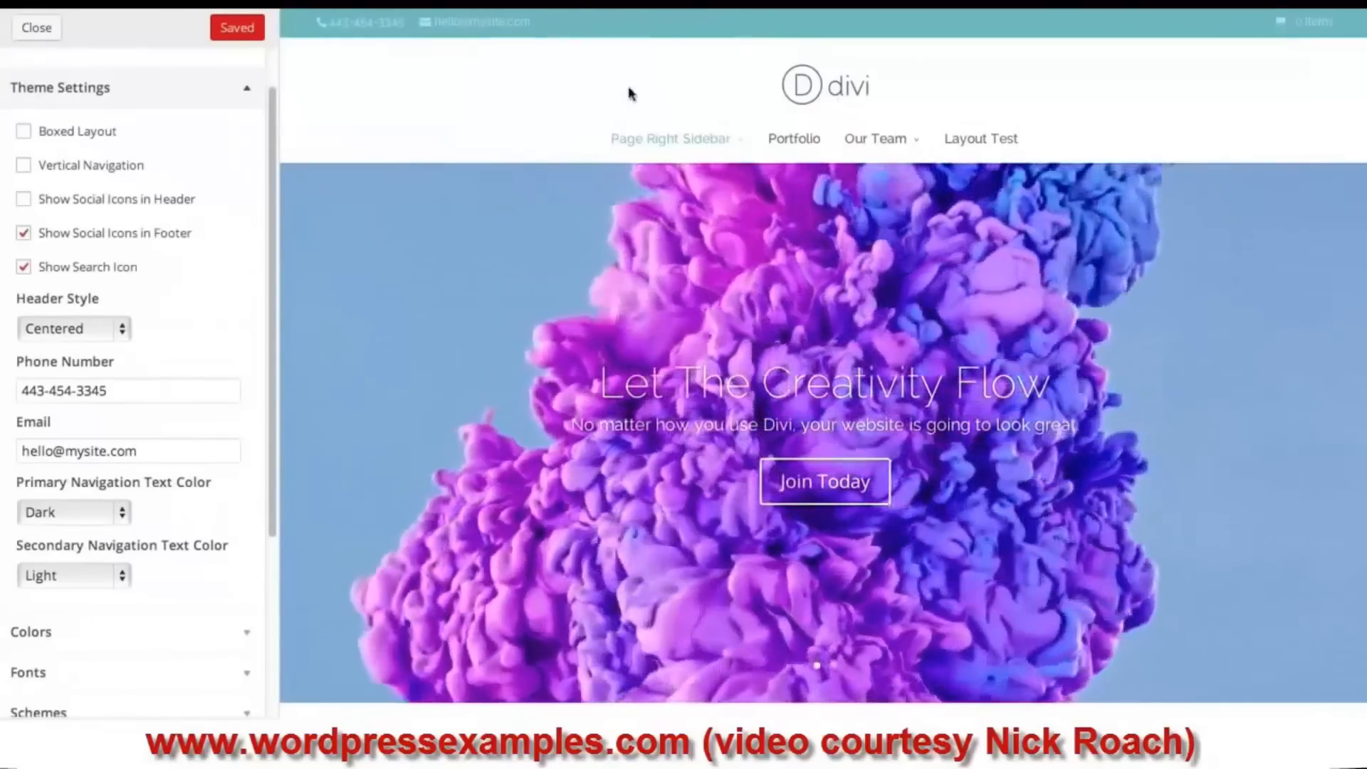
mouse_move(911, 136)
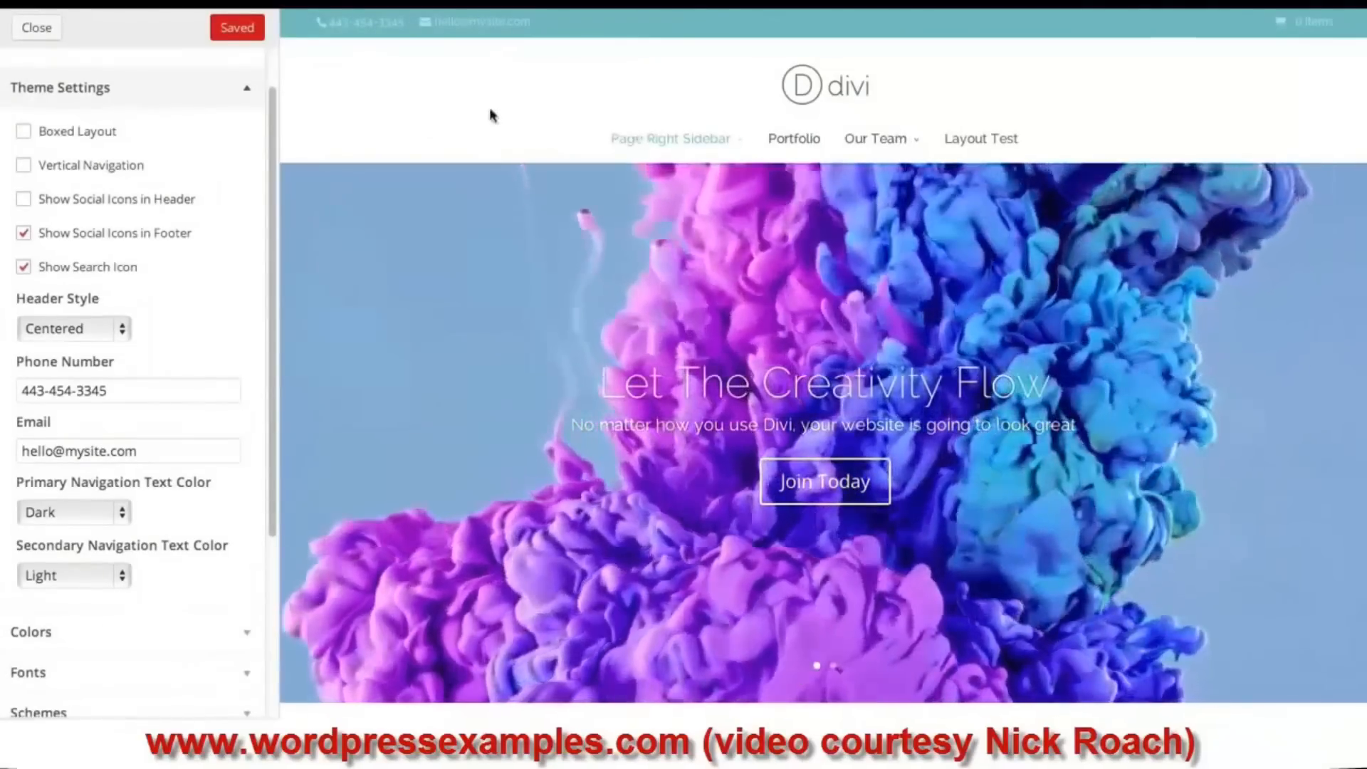
click(138, 101)
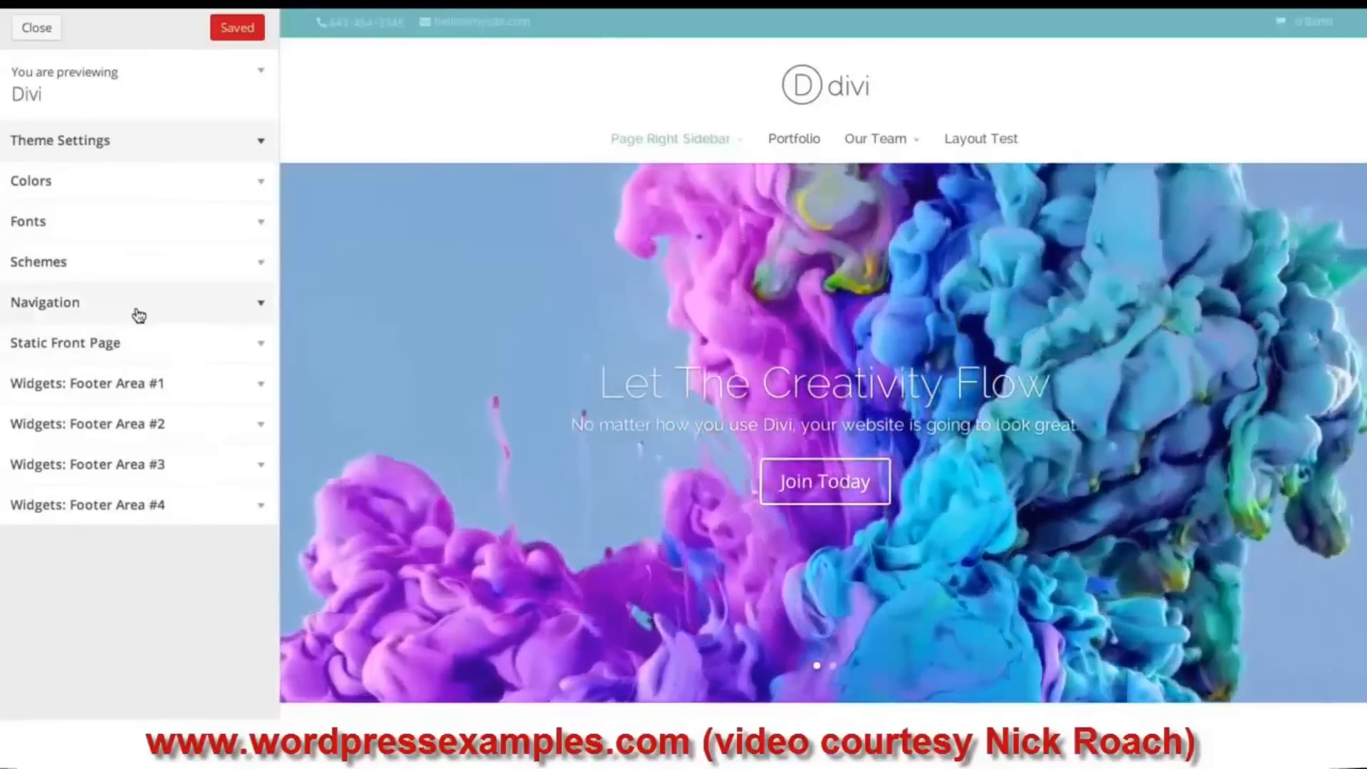
click(138, 315)
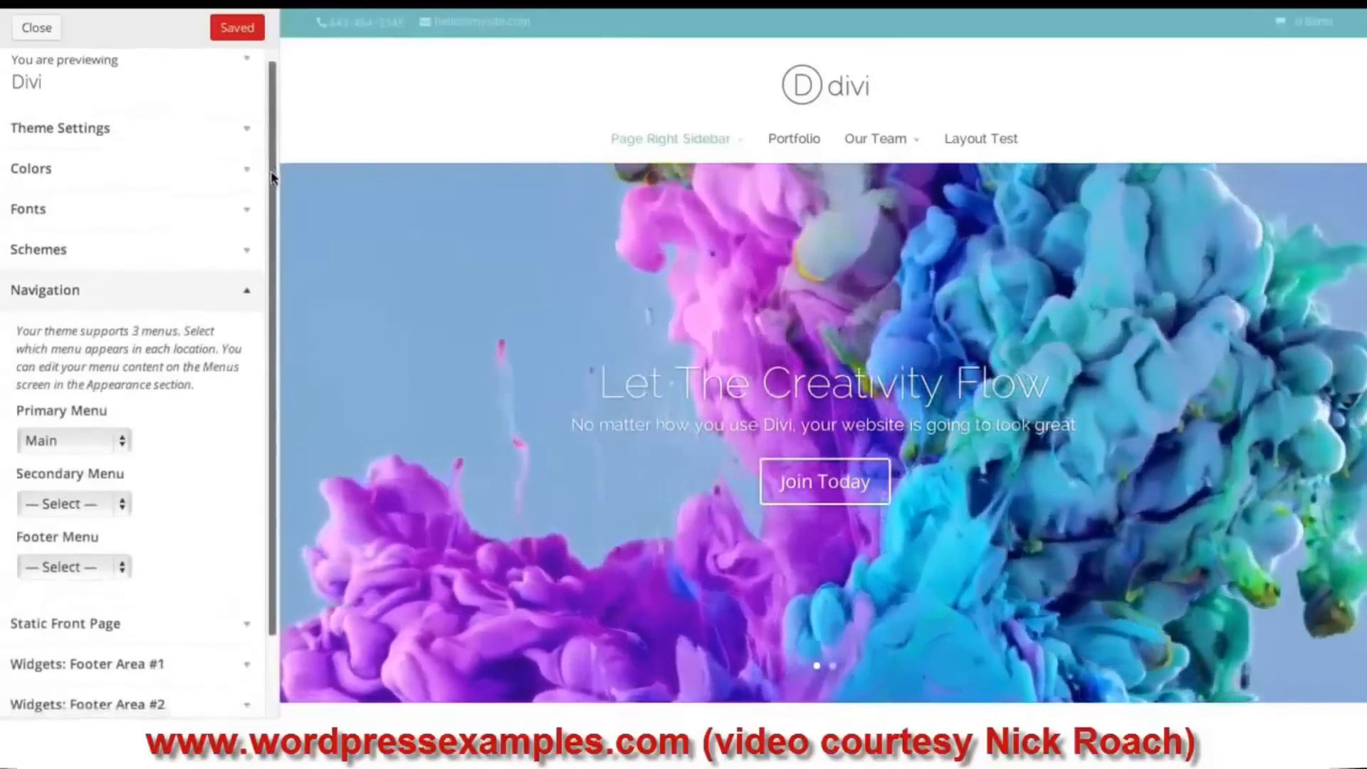
scroll(273, 176, down, 2)
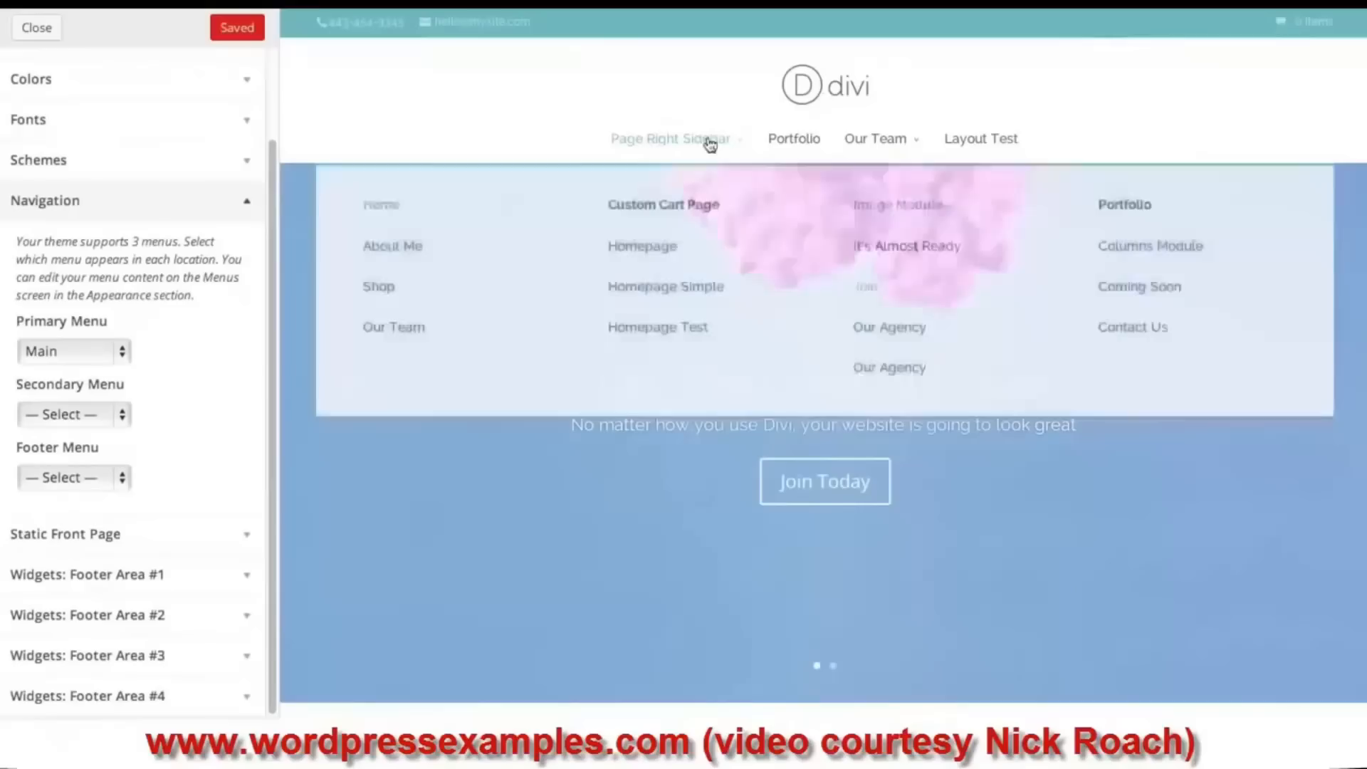
mouse_move(983, 145)
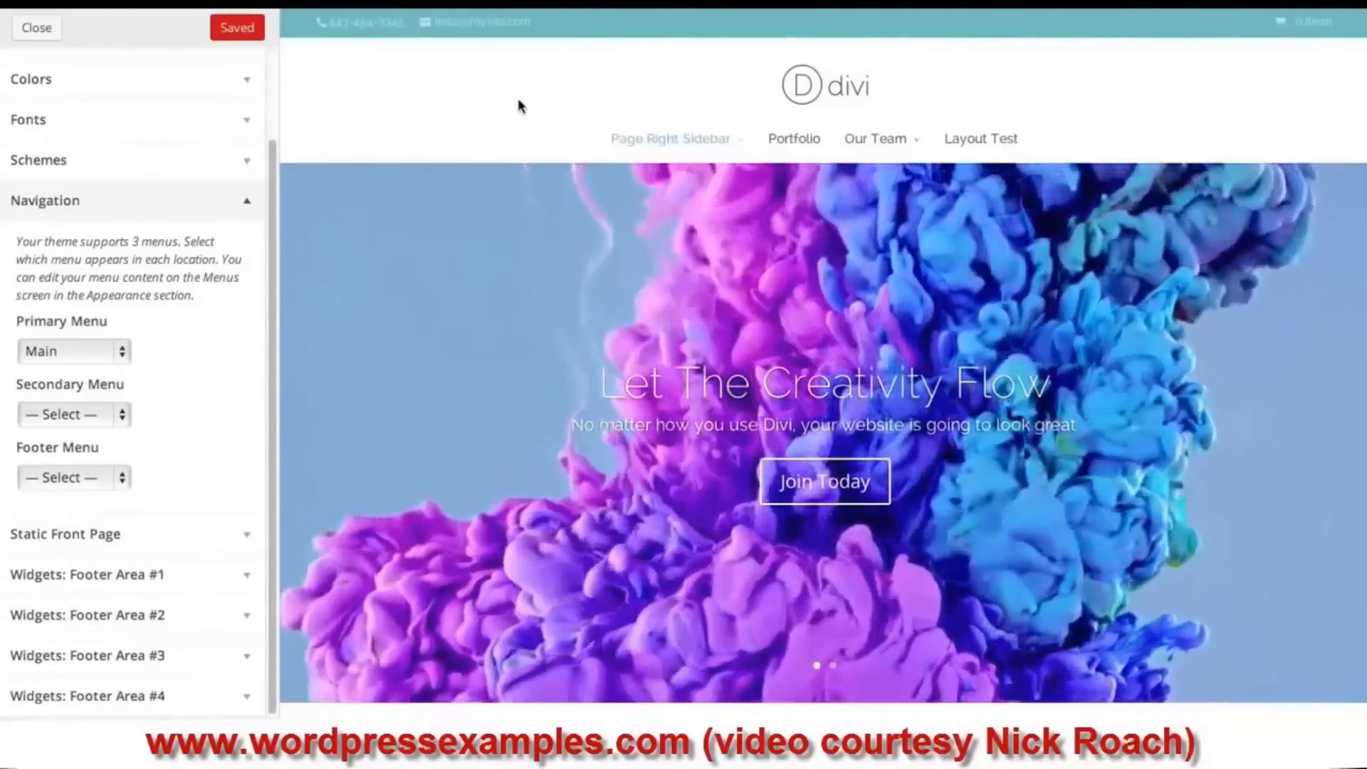
click(122, 412)
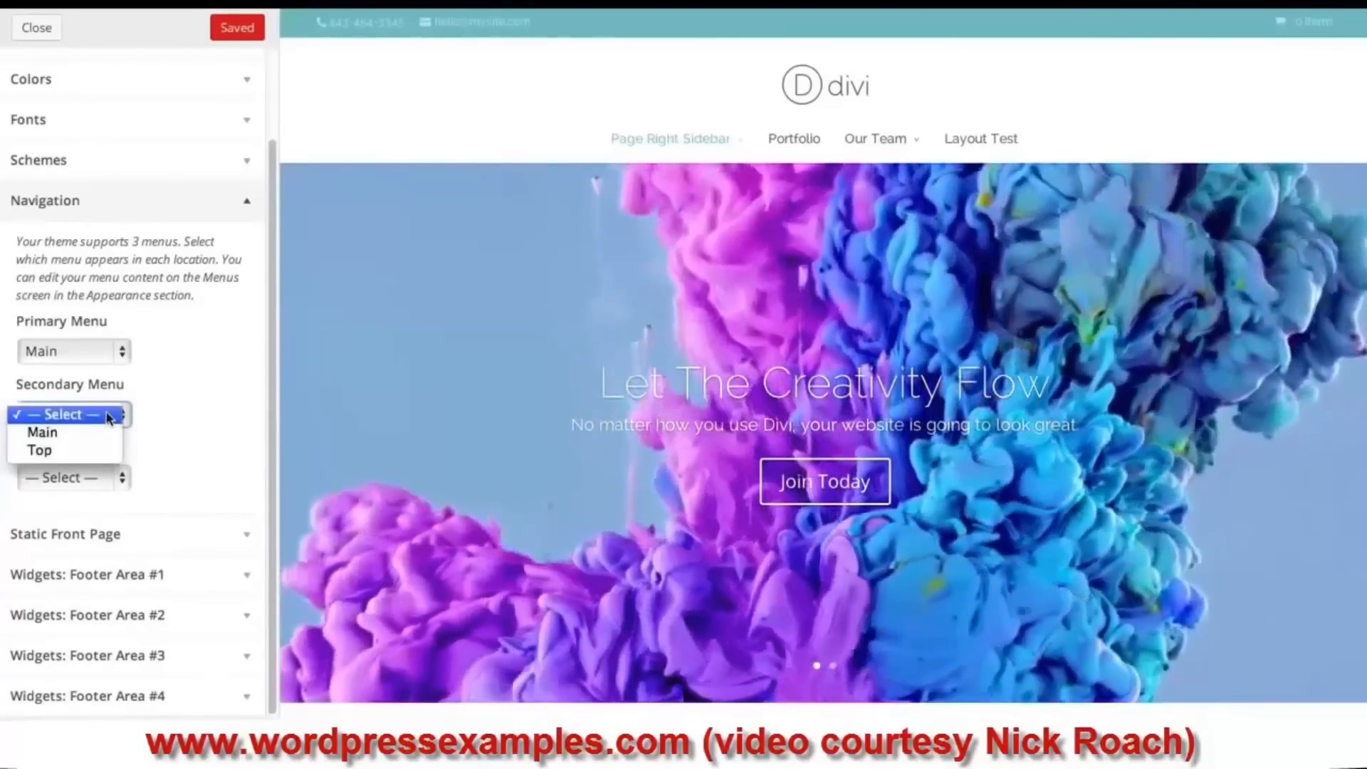
- Assign the Main menu to both the Secondary and Footer menu locations, then collapse Navigation
click(77, 433)
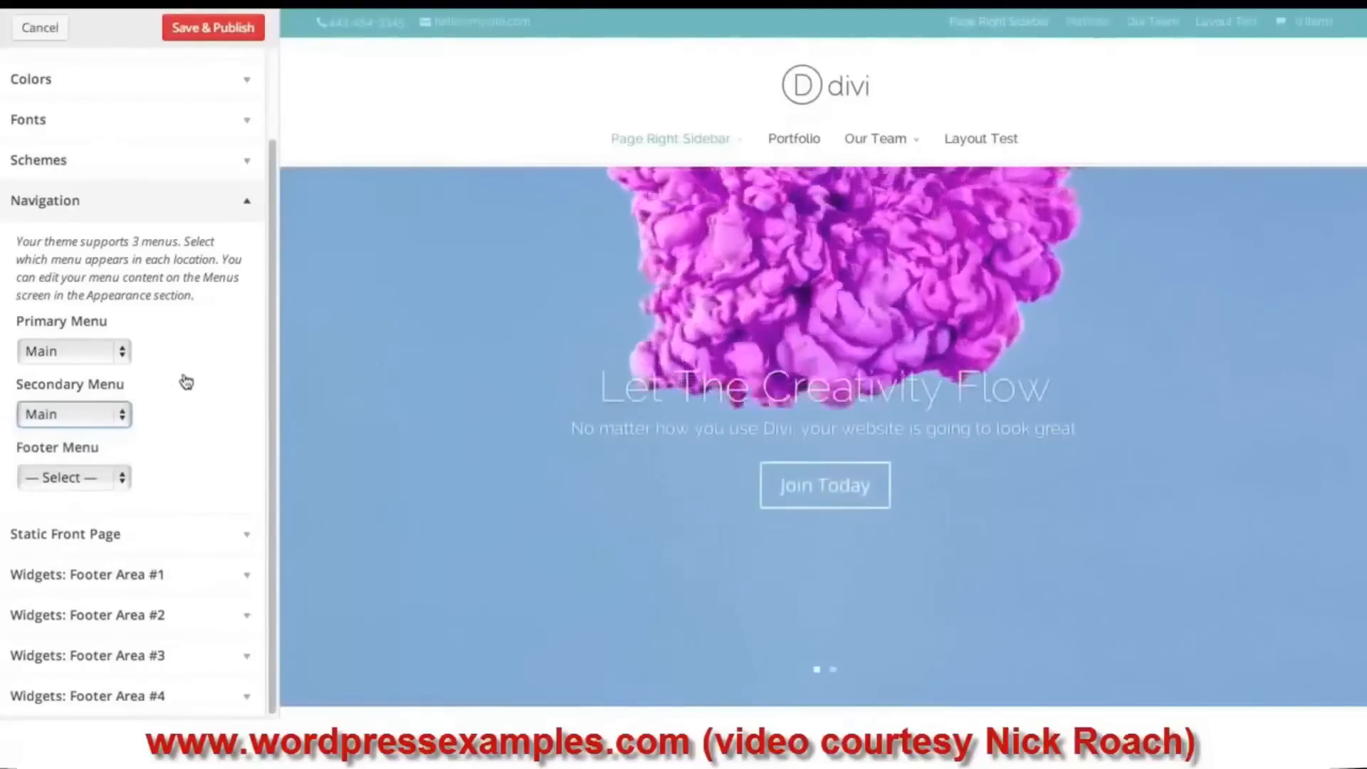
click(68, 478)
click(74, 496)
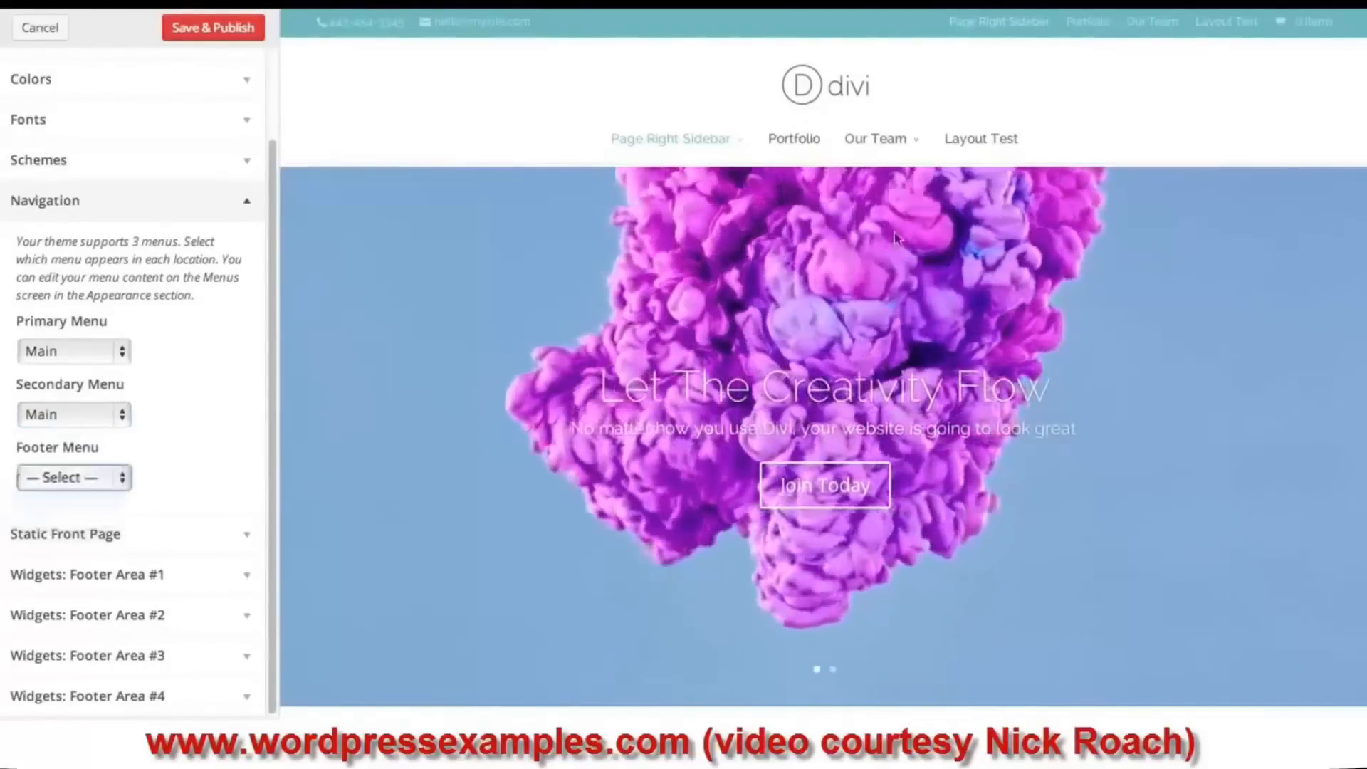
scroll(1153, 249, down, 15)
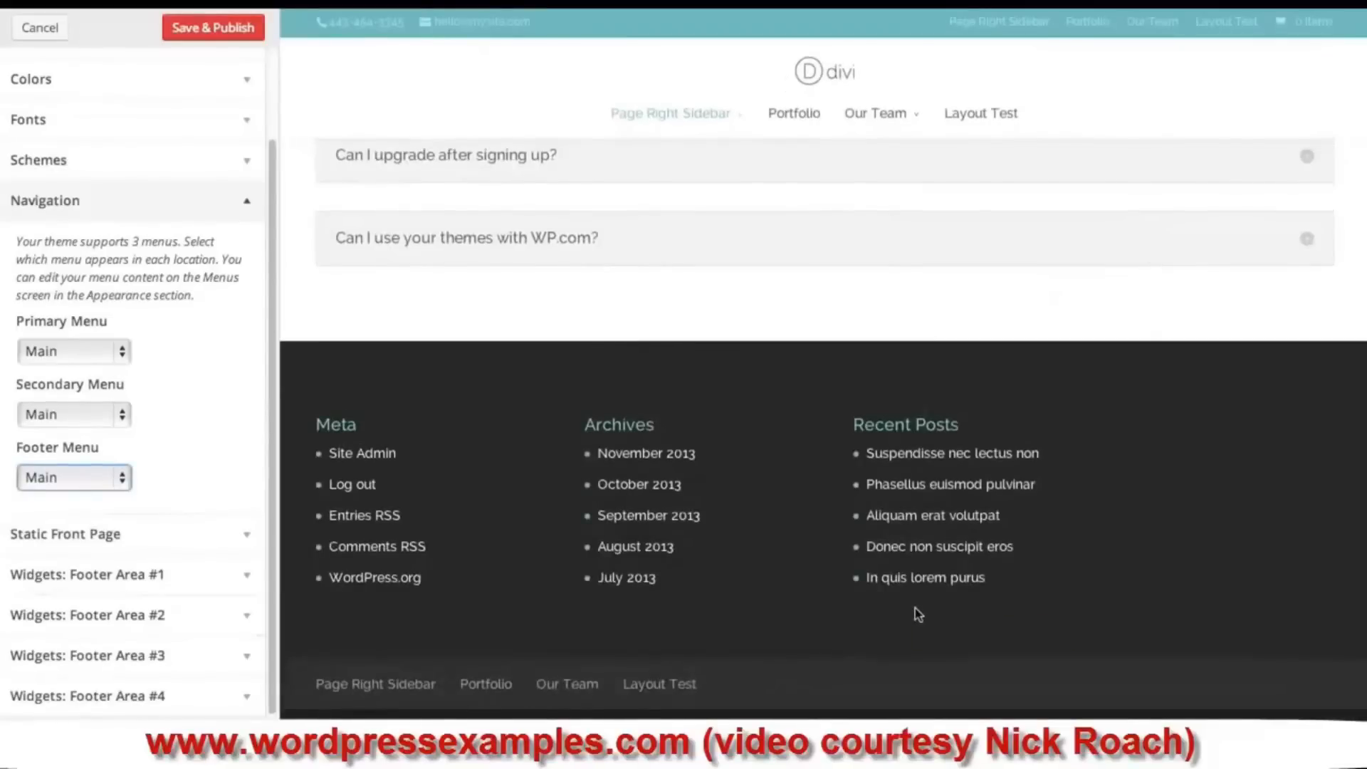
click(122, 215)
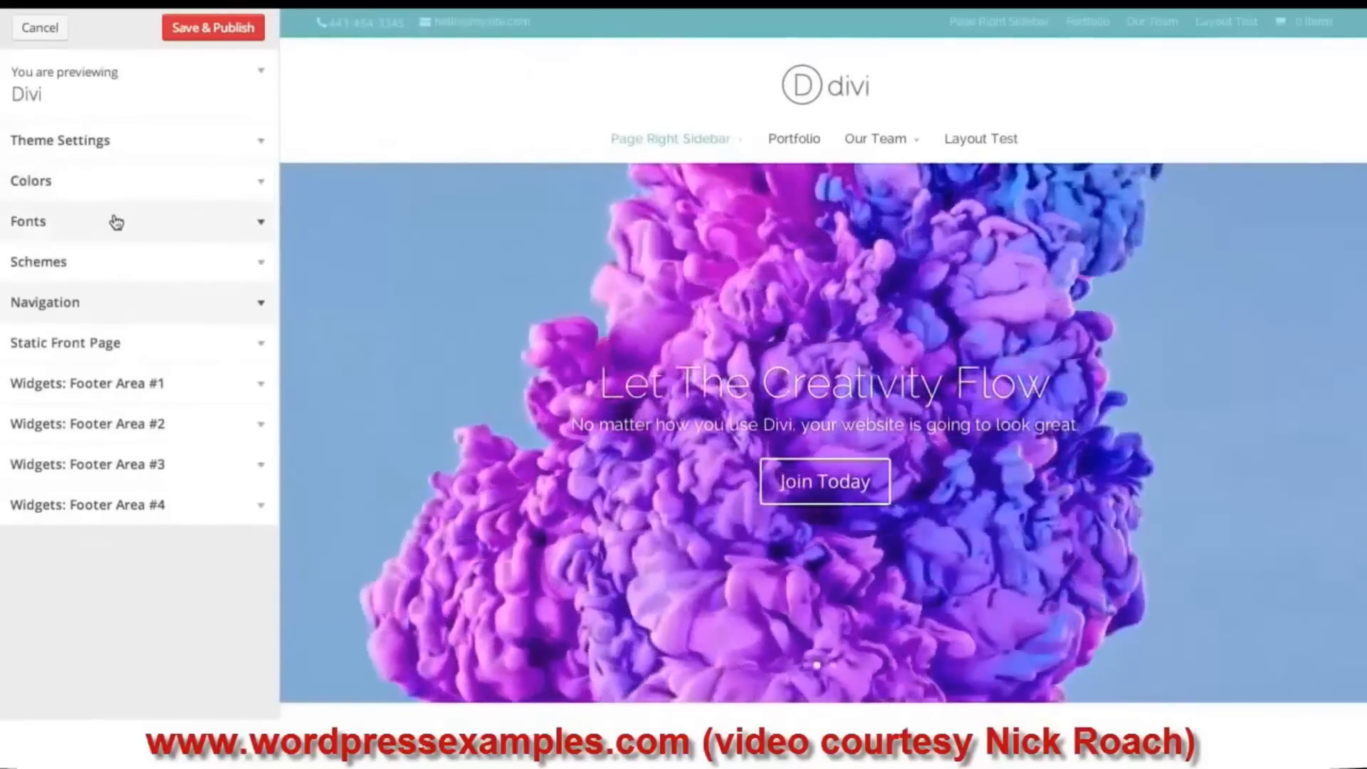
- Under Colors, make the secondary navigation background green and the primary navigation background blue #1e73be
click(100, 187)
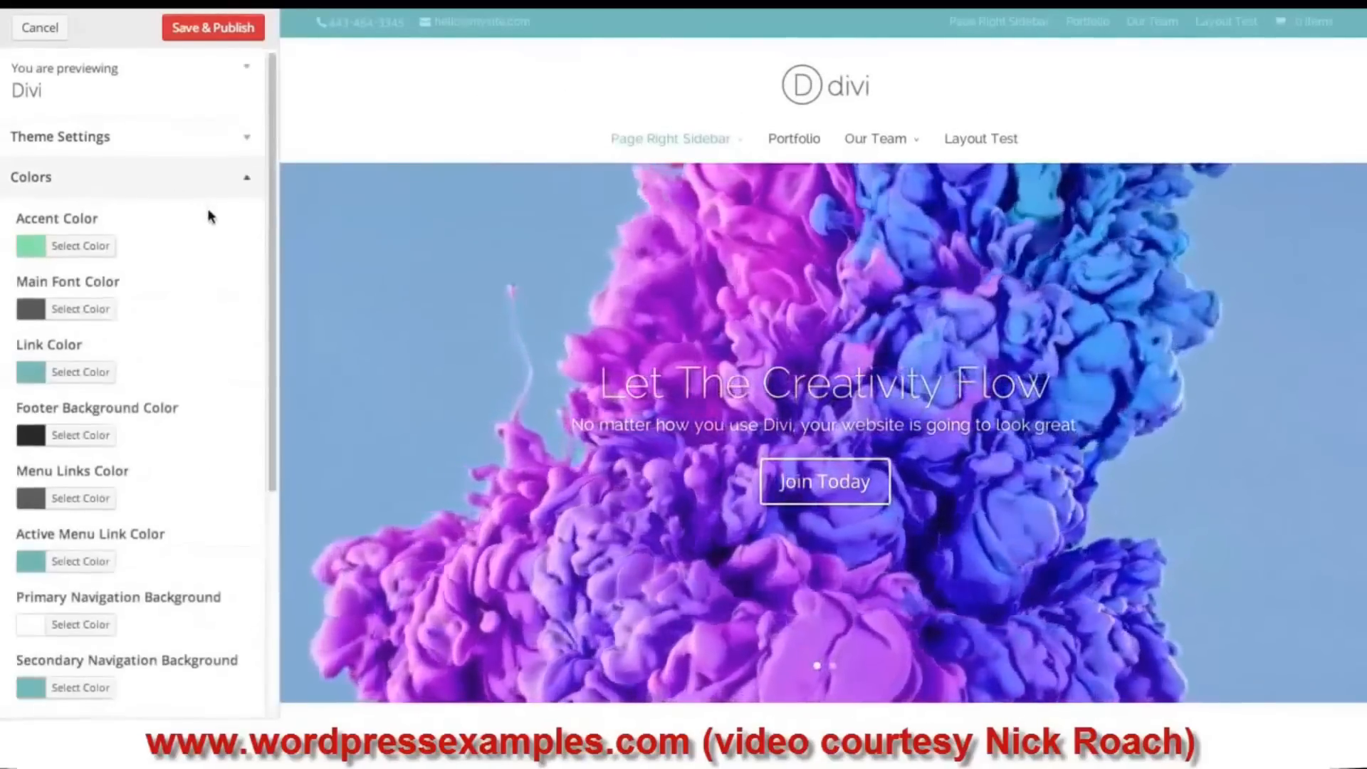
scroll(208, 216, down, 3)
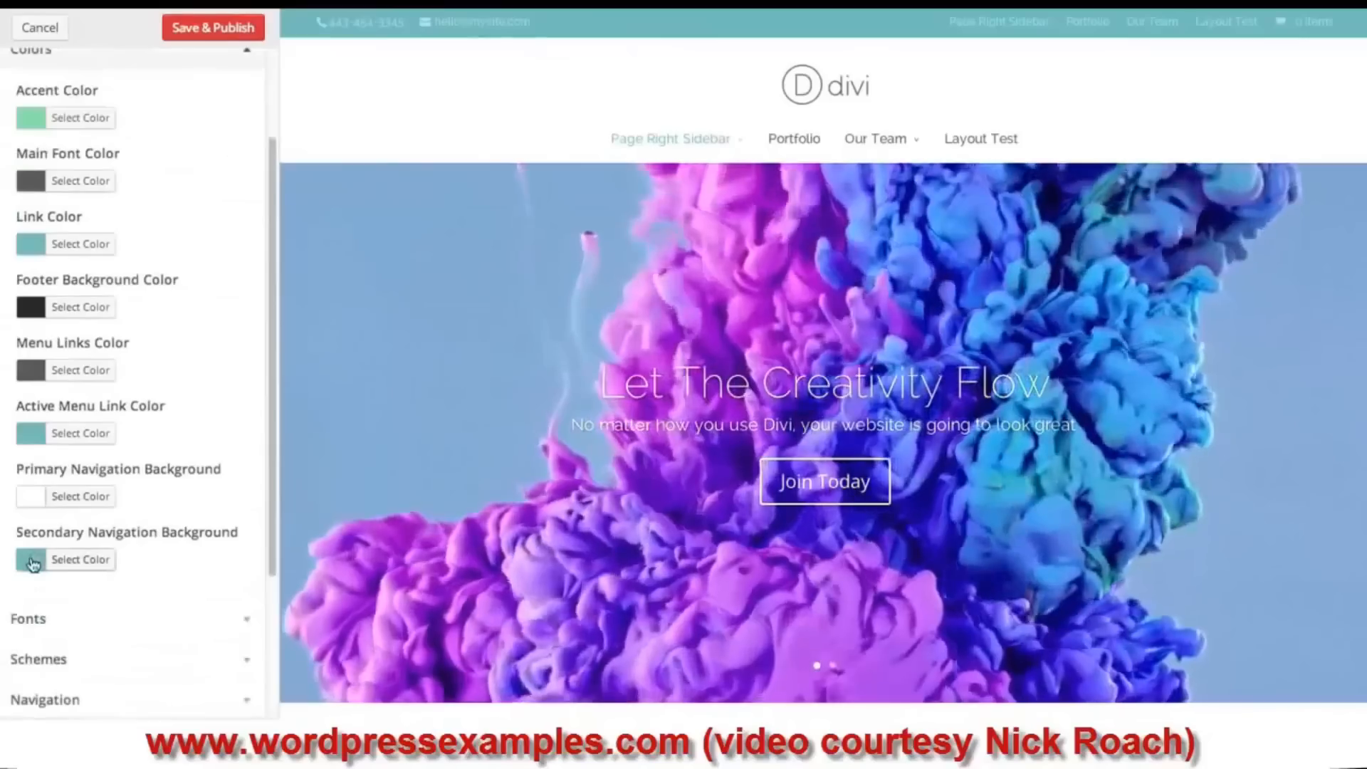
click(33, 561)
mouse_move(109, 632)
mouse_down()
mouse_move(74, 637)
mouse_move(83, 628)
mouse_up()
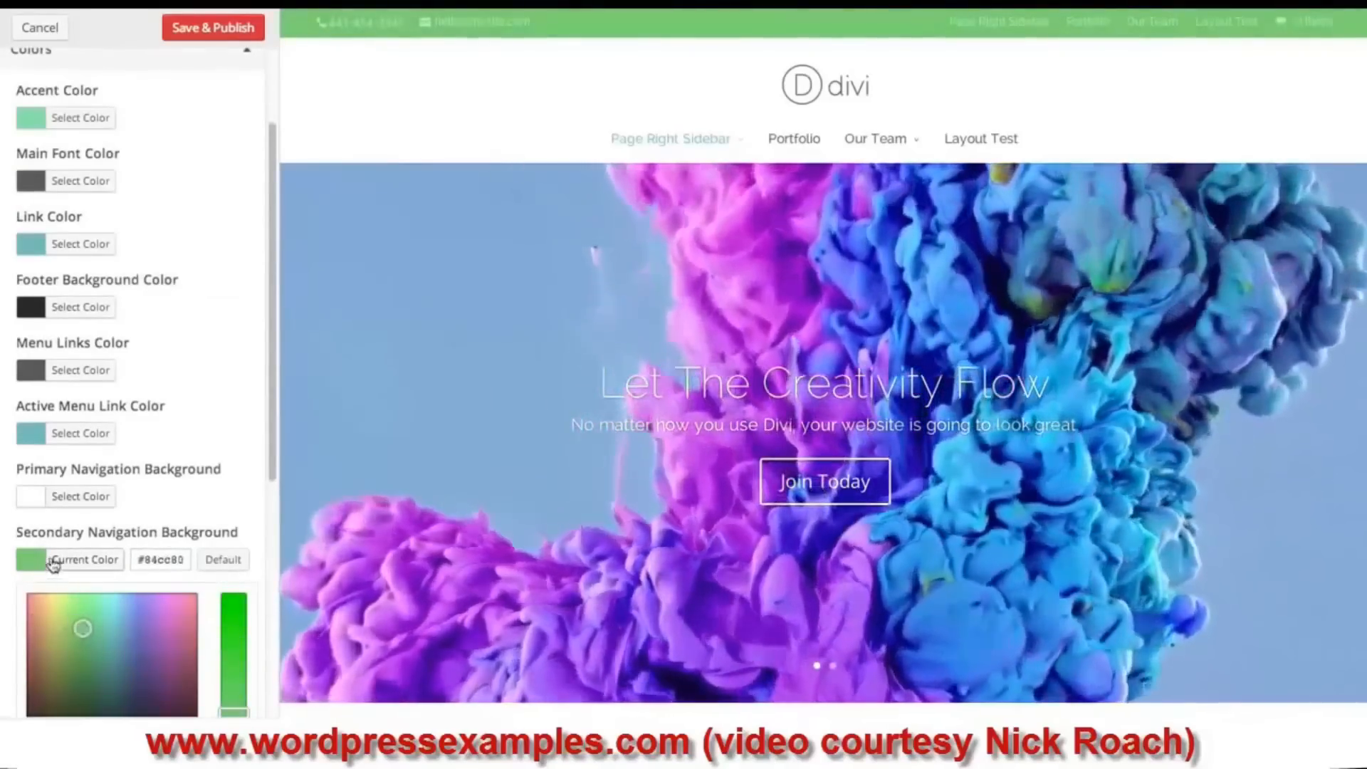
click(53, 564)
click(32, 496)
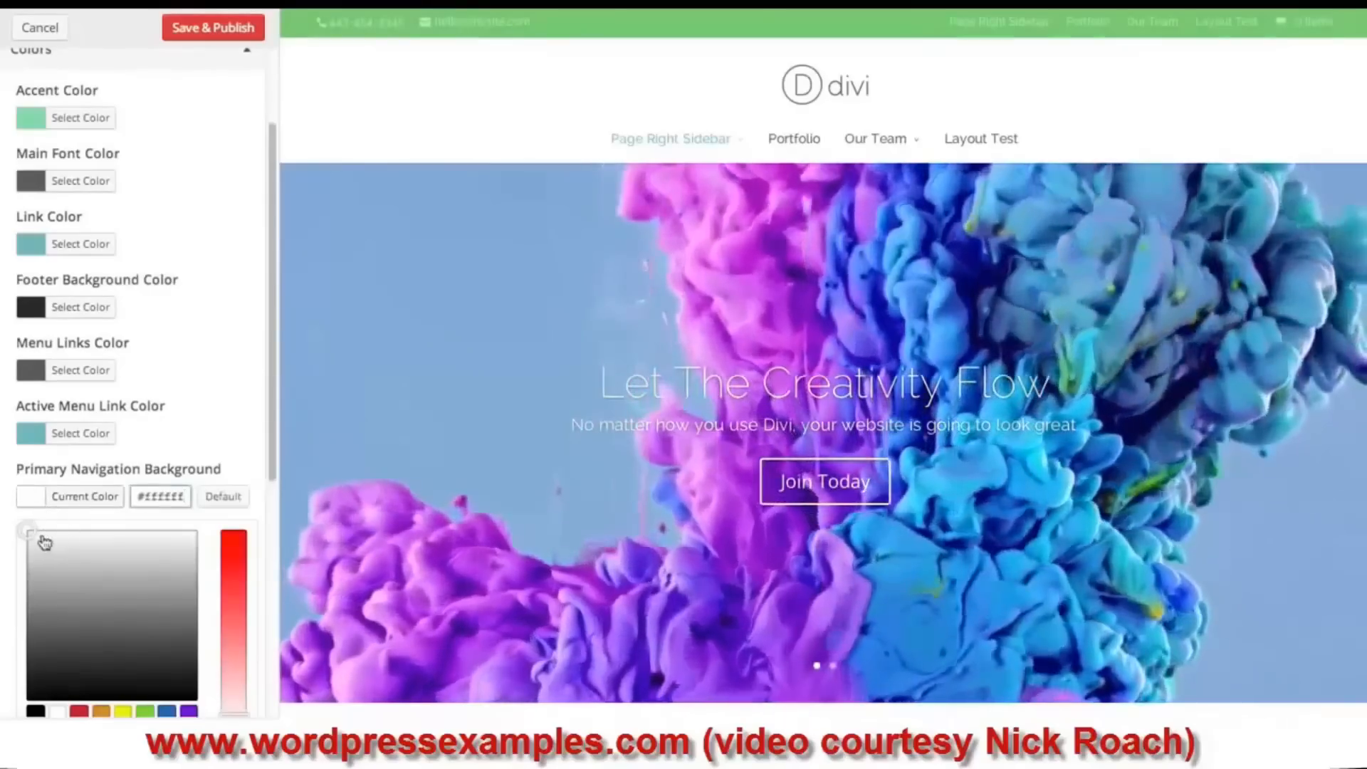
drag(37, 534, 126, 621)
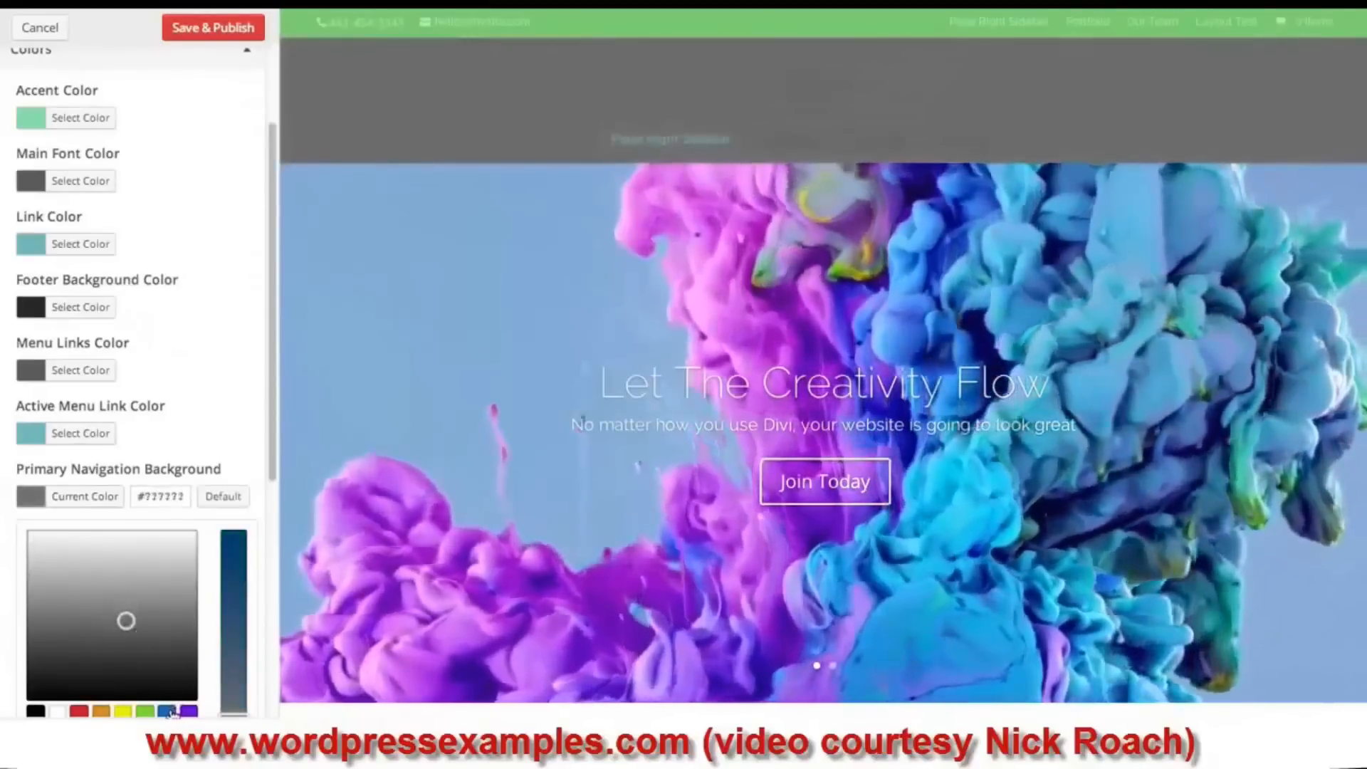
click(166, 711)
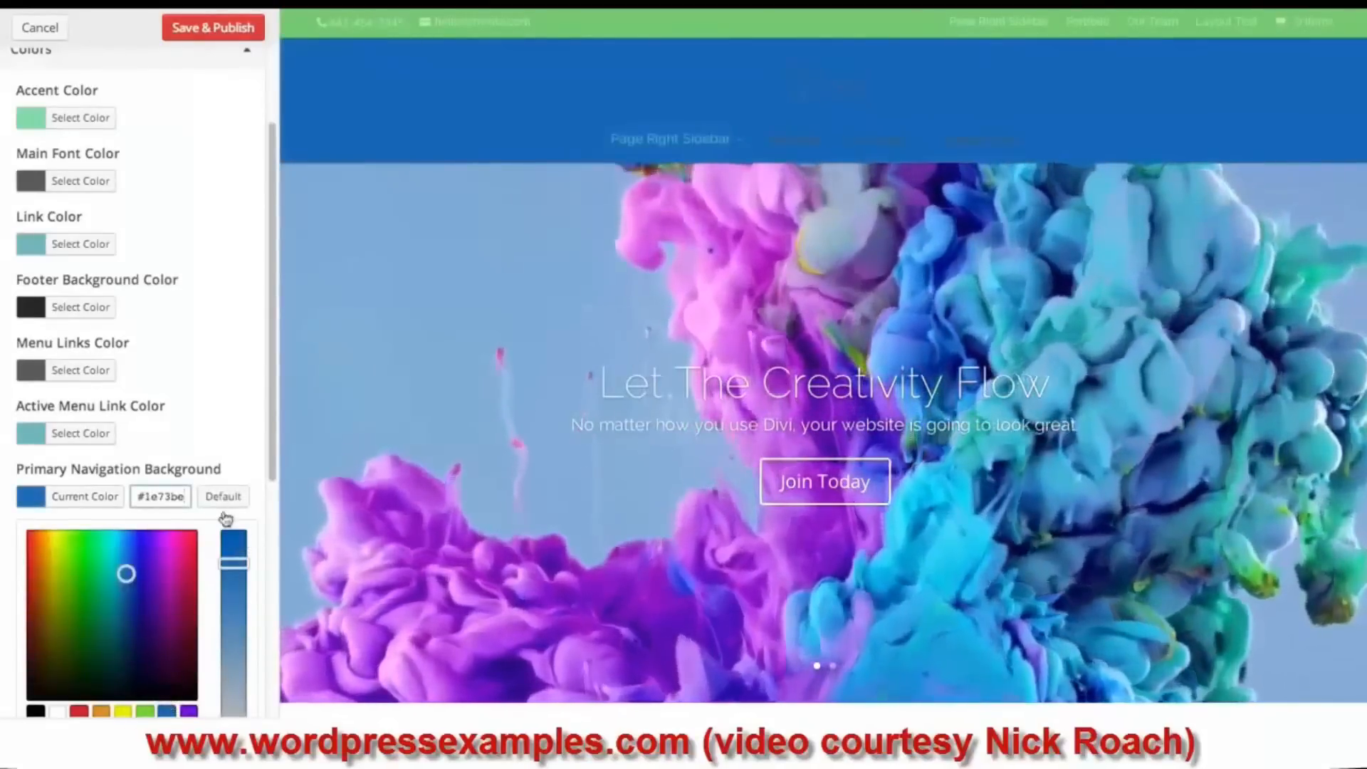
- In Theme Settings, set the primary navigation text colour to Light
scroll(198, 171, up, 3)
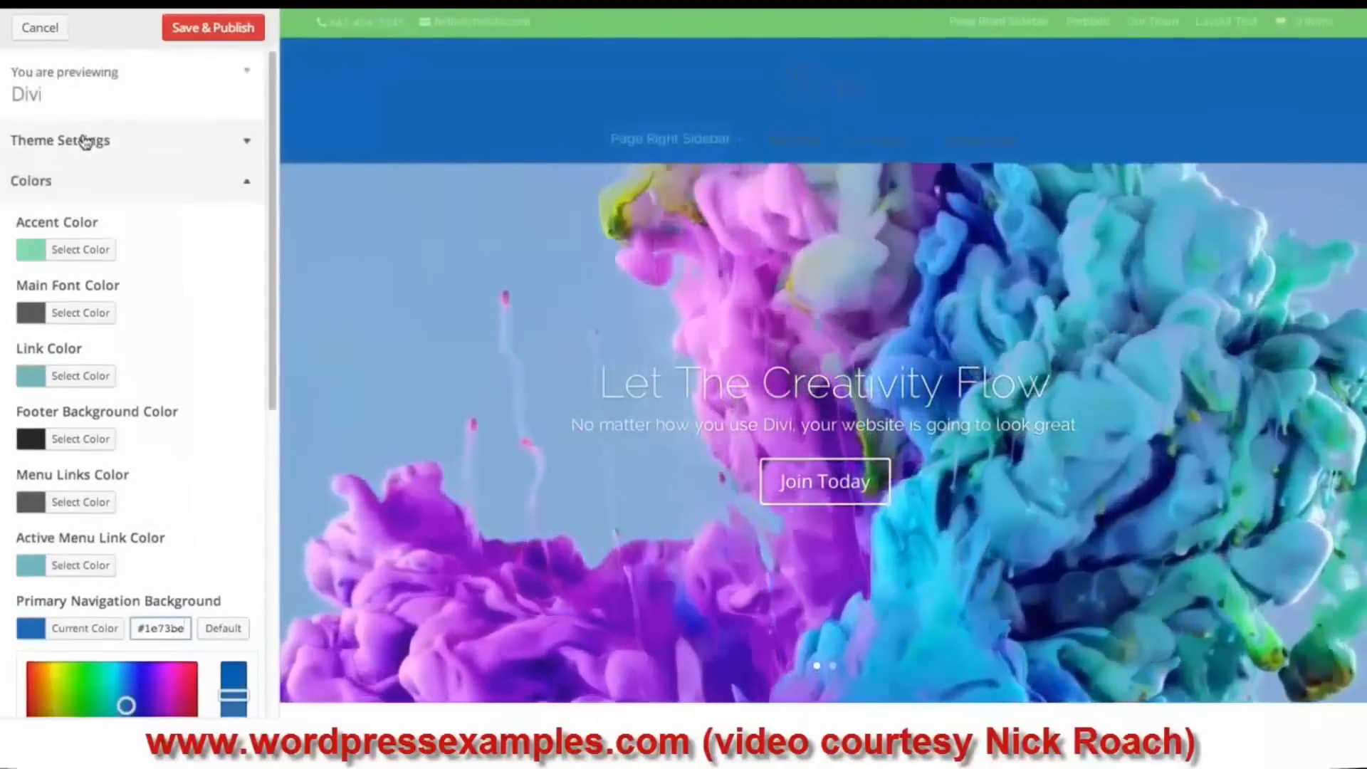
click(84, 142)
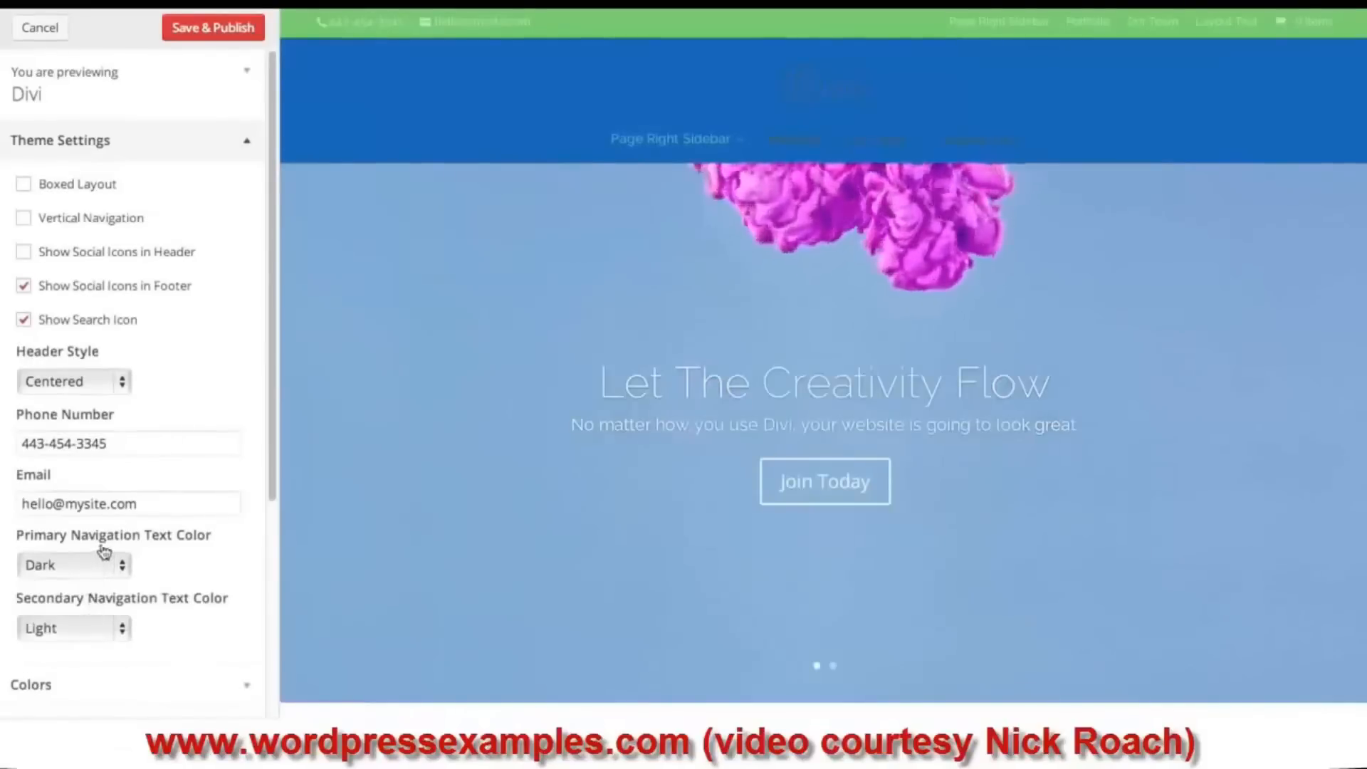
key(Return)
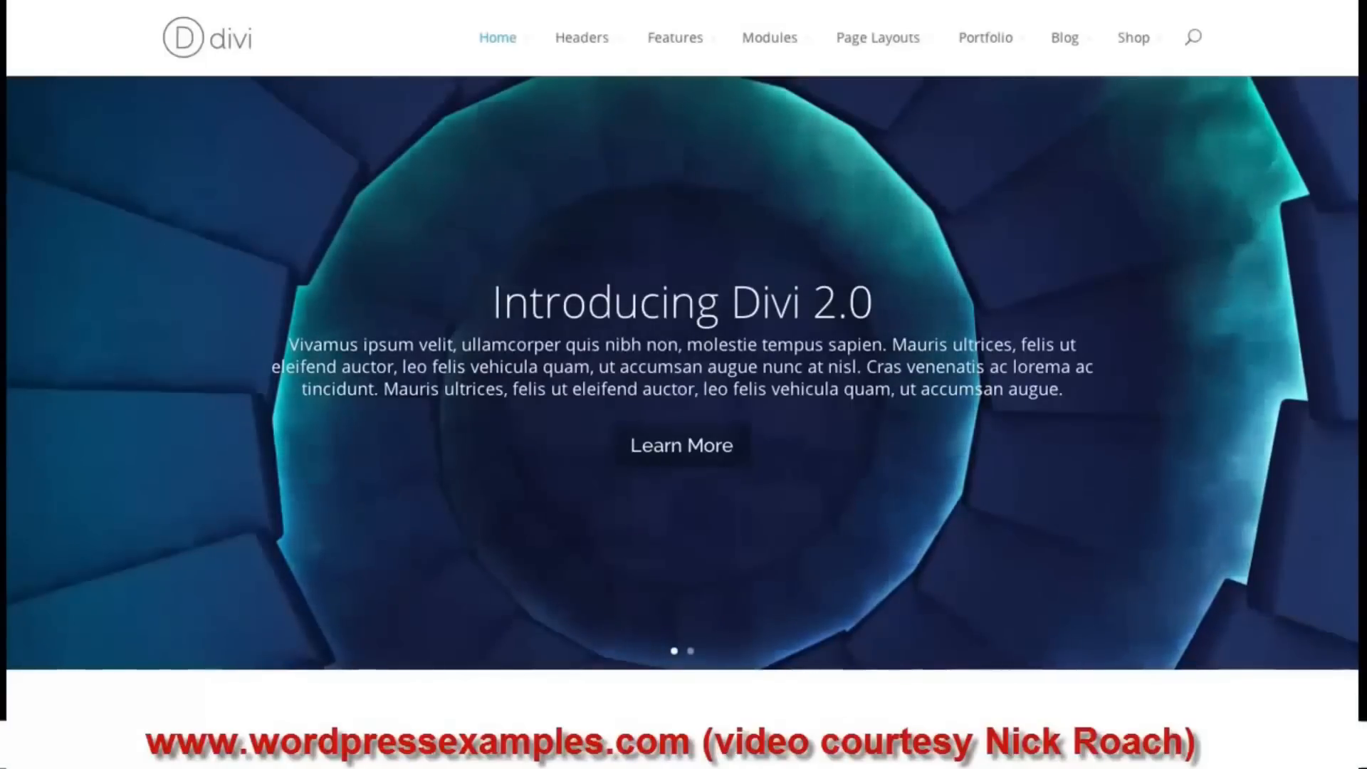
- Scroll up and down through the Divi demo homepage to browse its content
scroll(682, 399, down, 1)
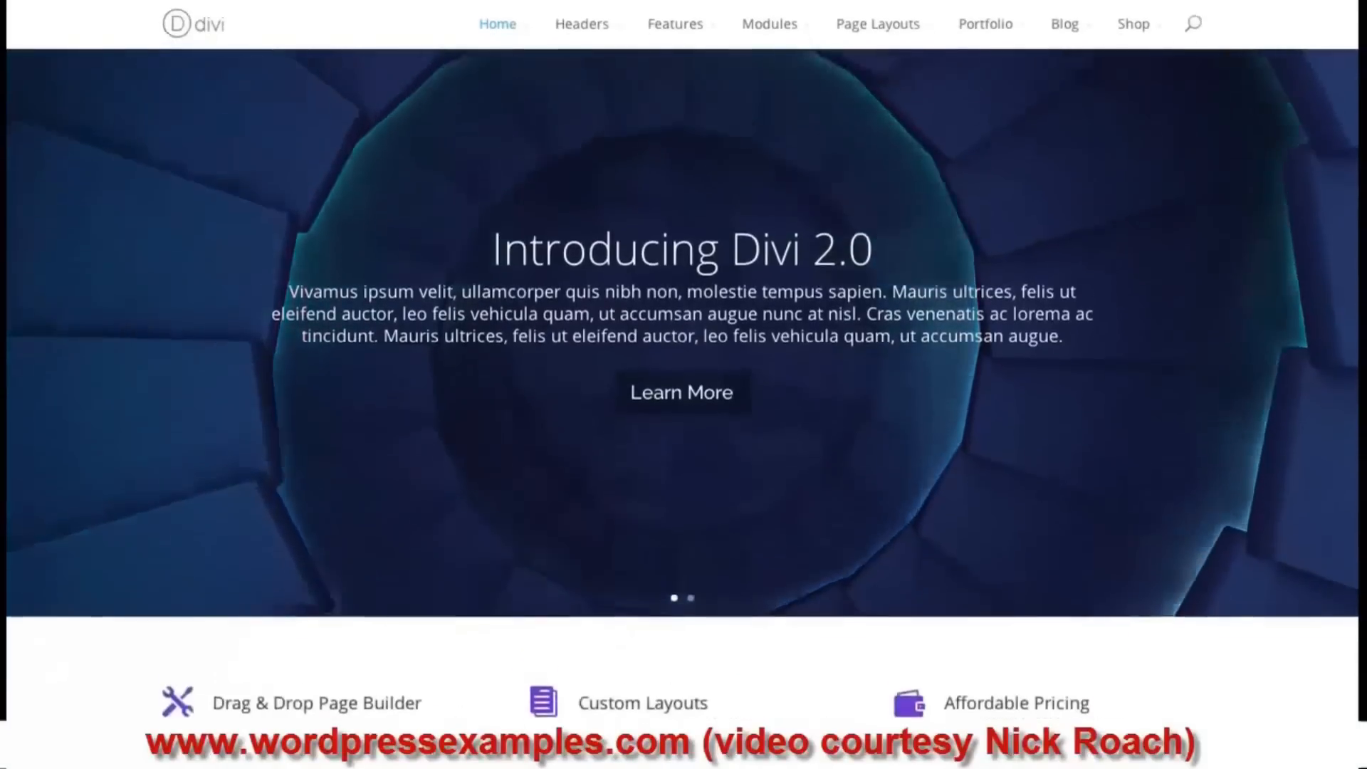
scroll(682, 399, up, 1)
scroll(682, 399, down, 4)
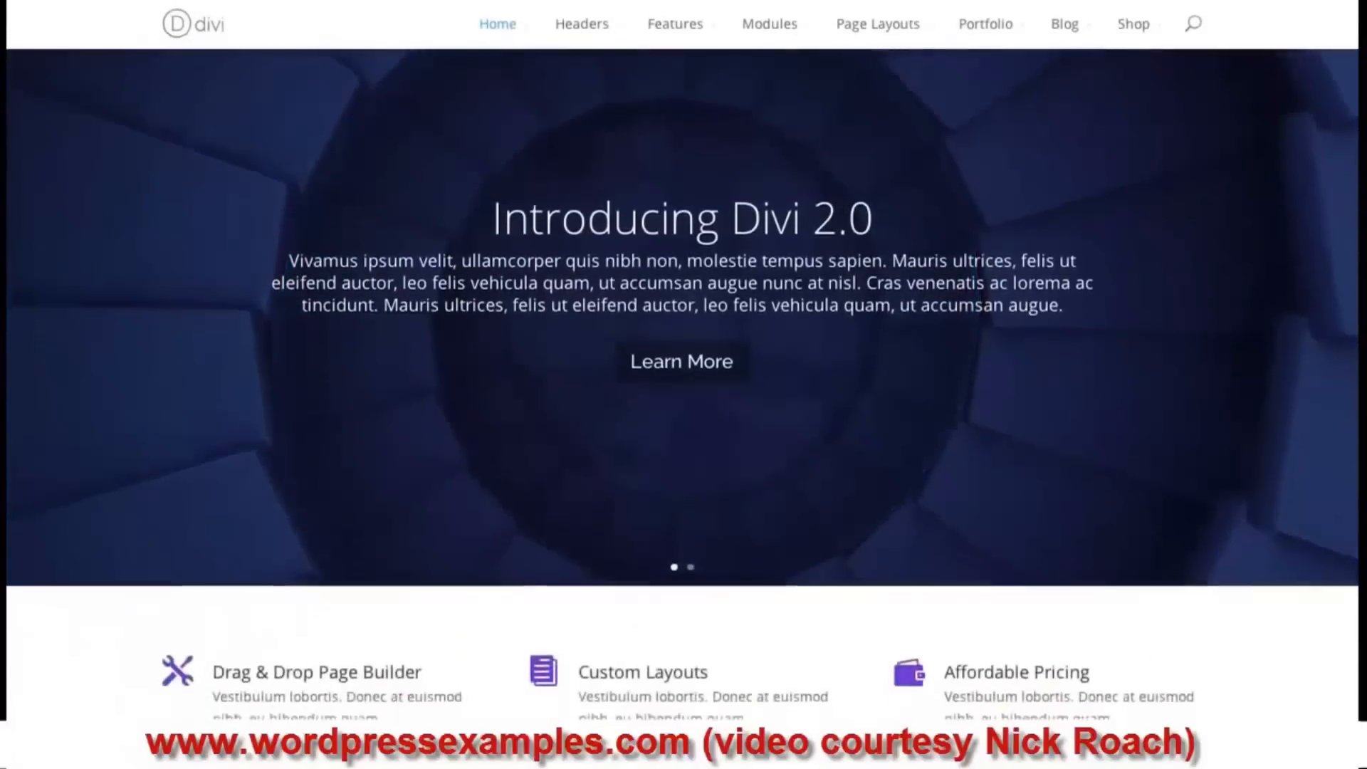
scroll(682, 399, down, 2)
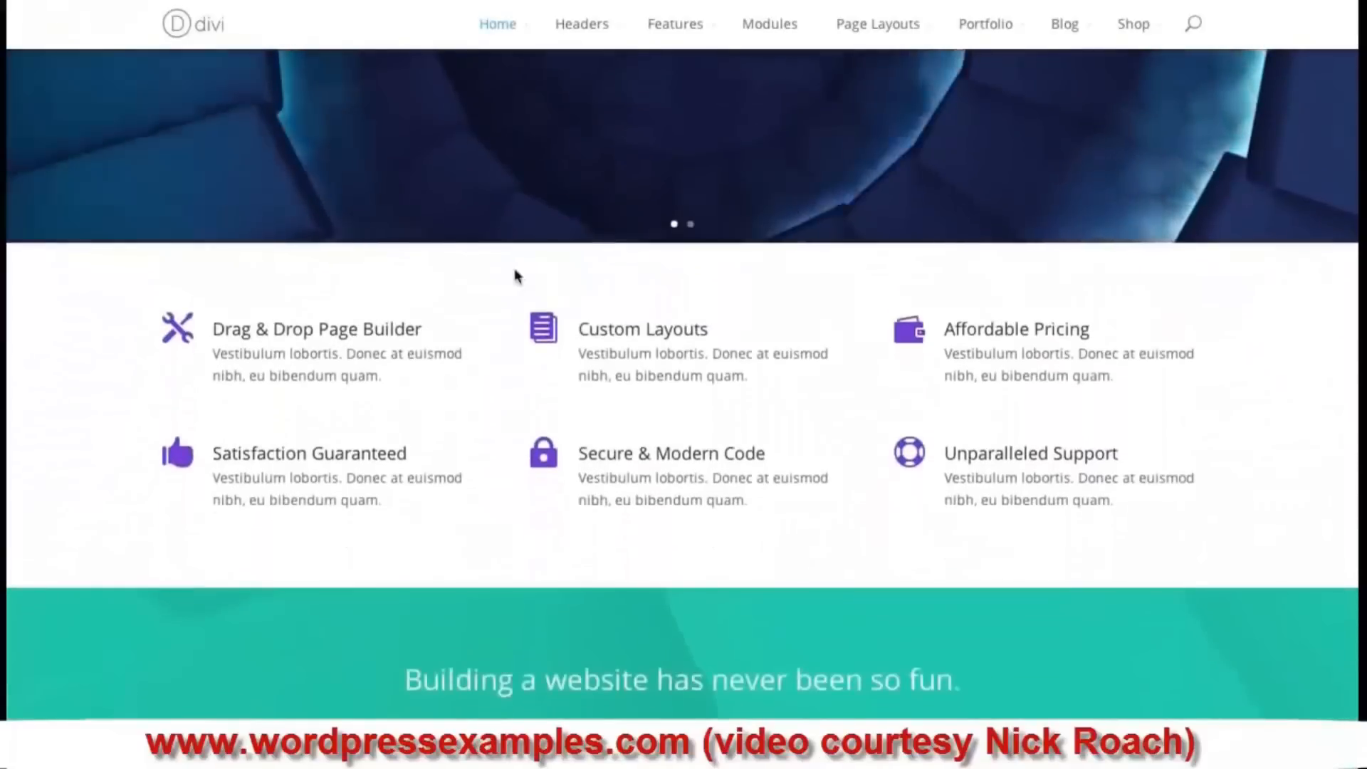
scroll(1186, 210, up, 6)
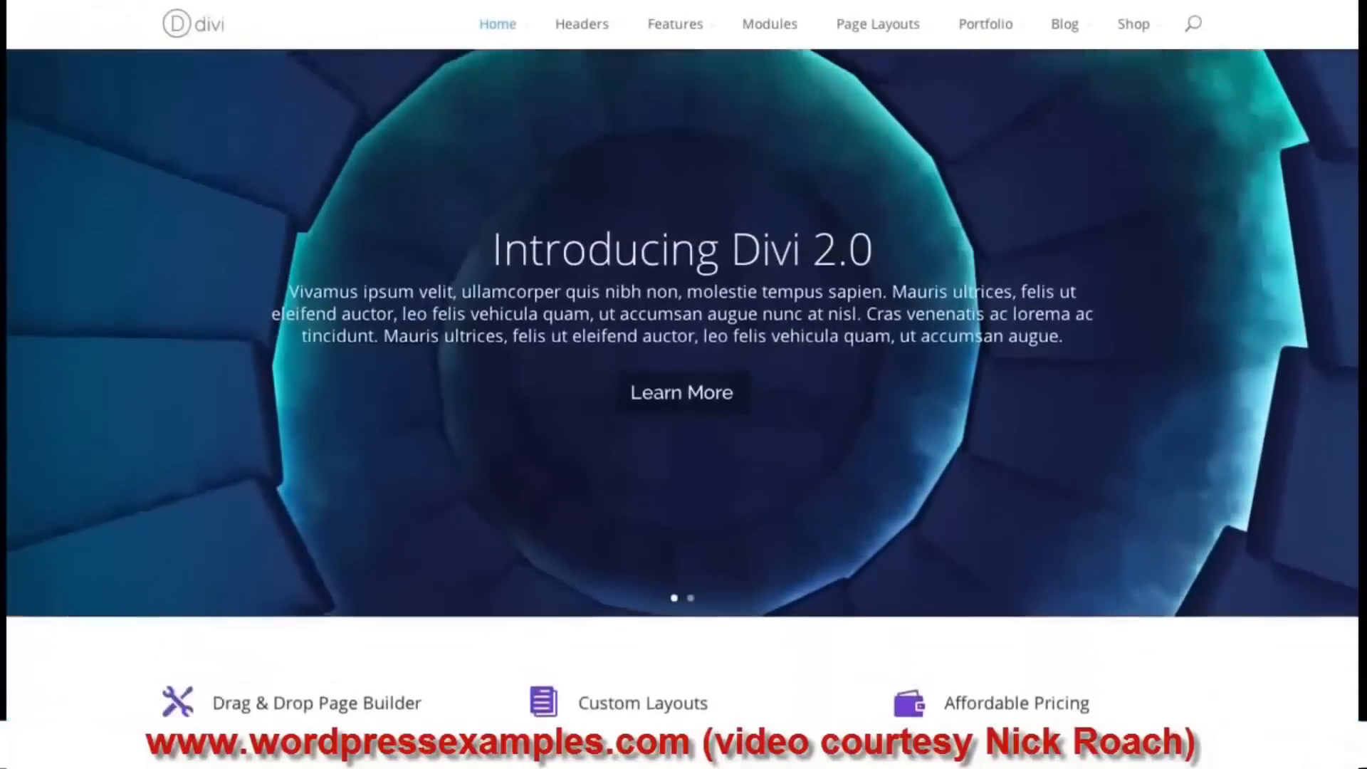
scroll(1321, 72, down, 1)
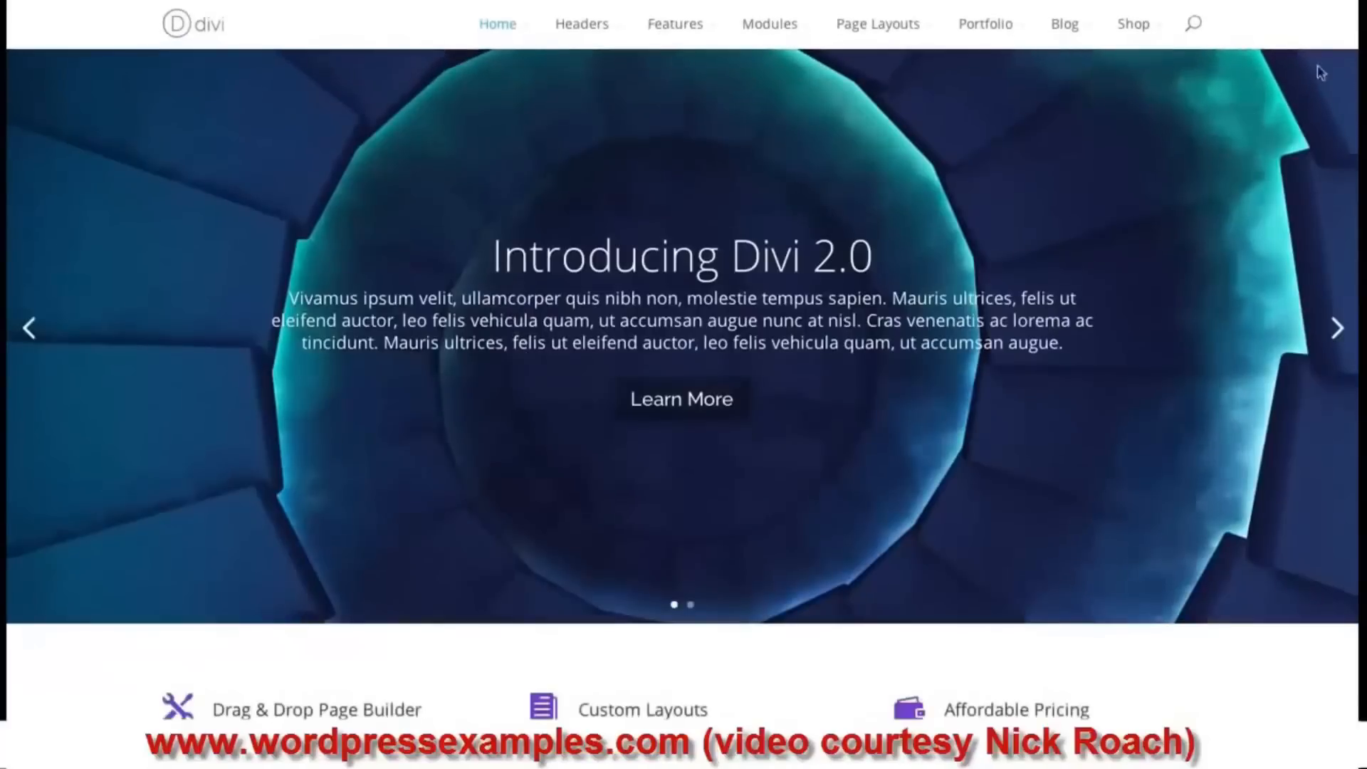
scroll(682, 335, down, 5)
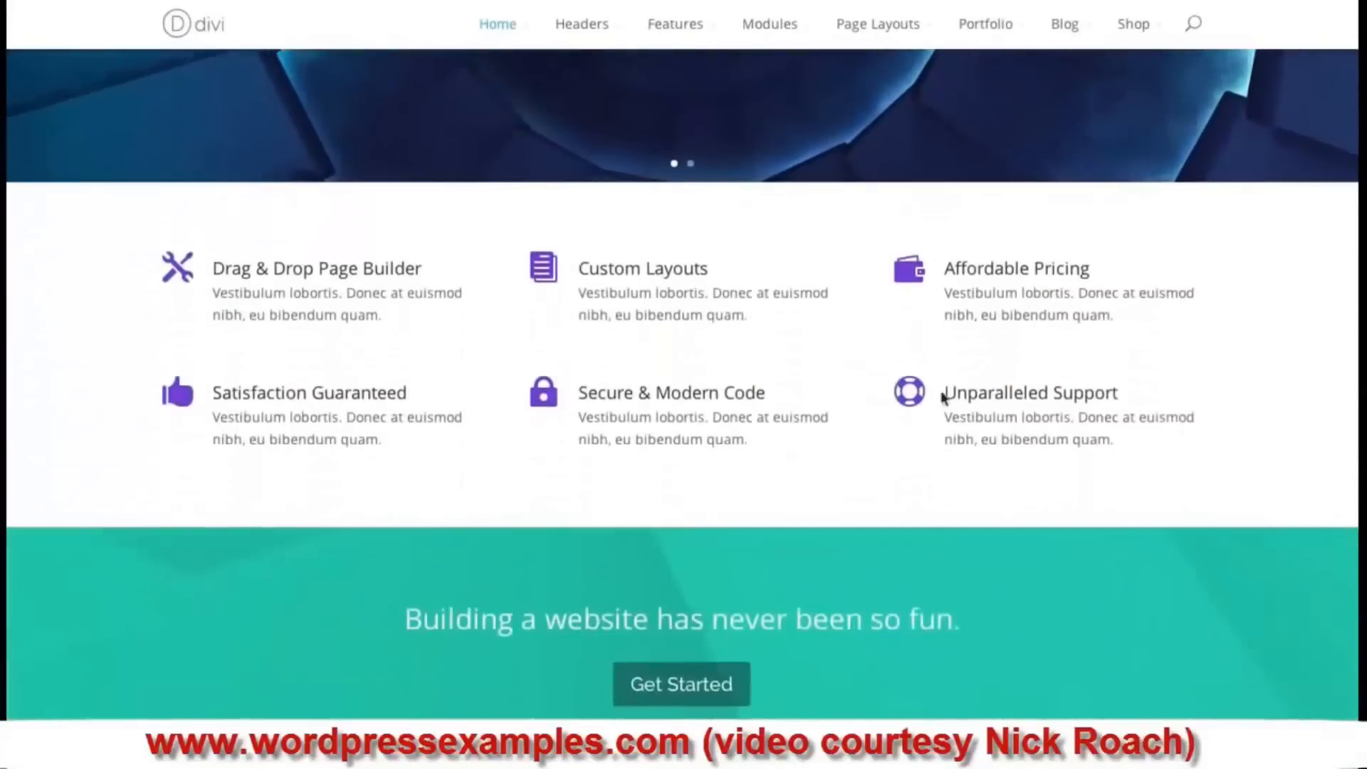
scroll(682, 385, down, 10)
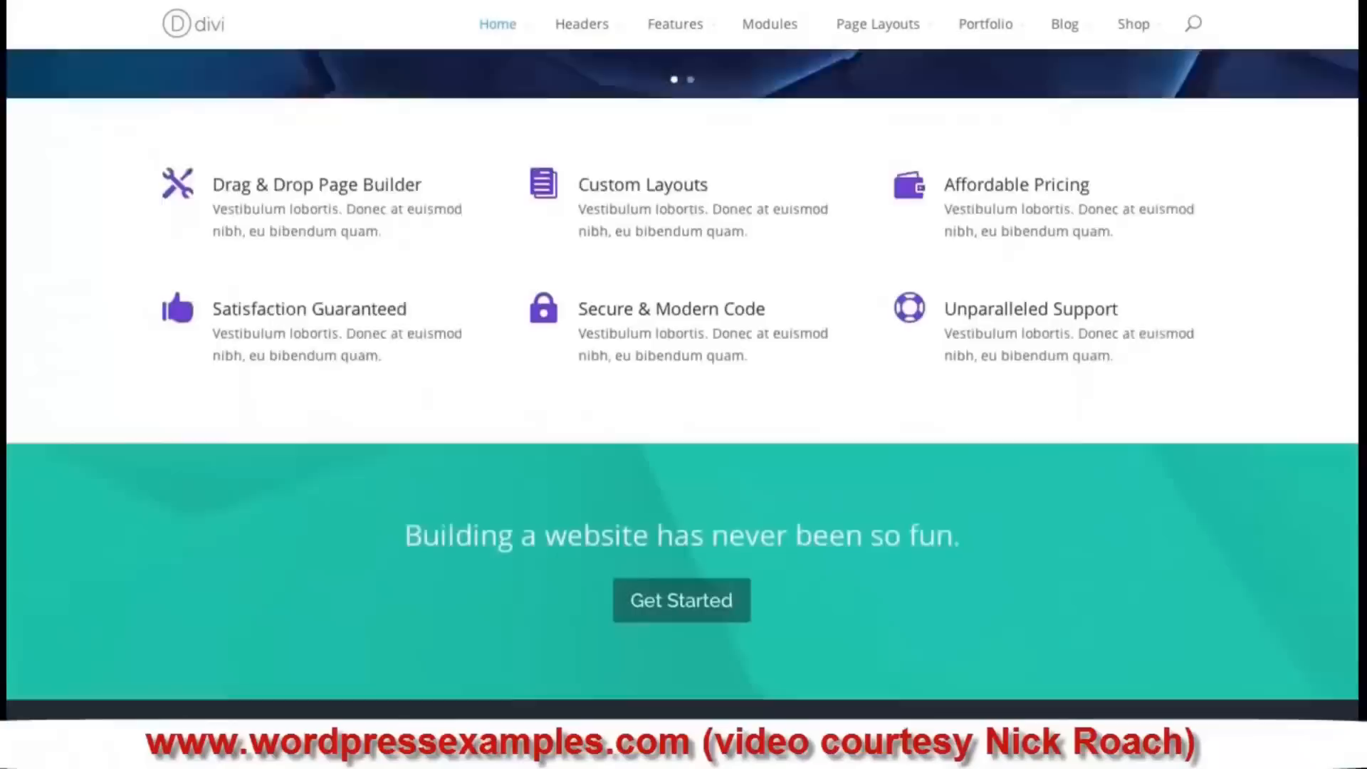
scroll(1075, 231, up, 2)
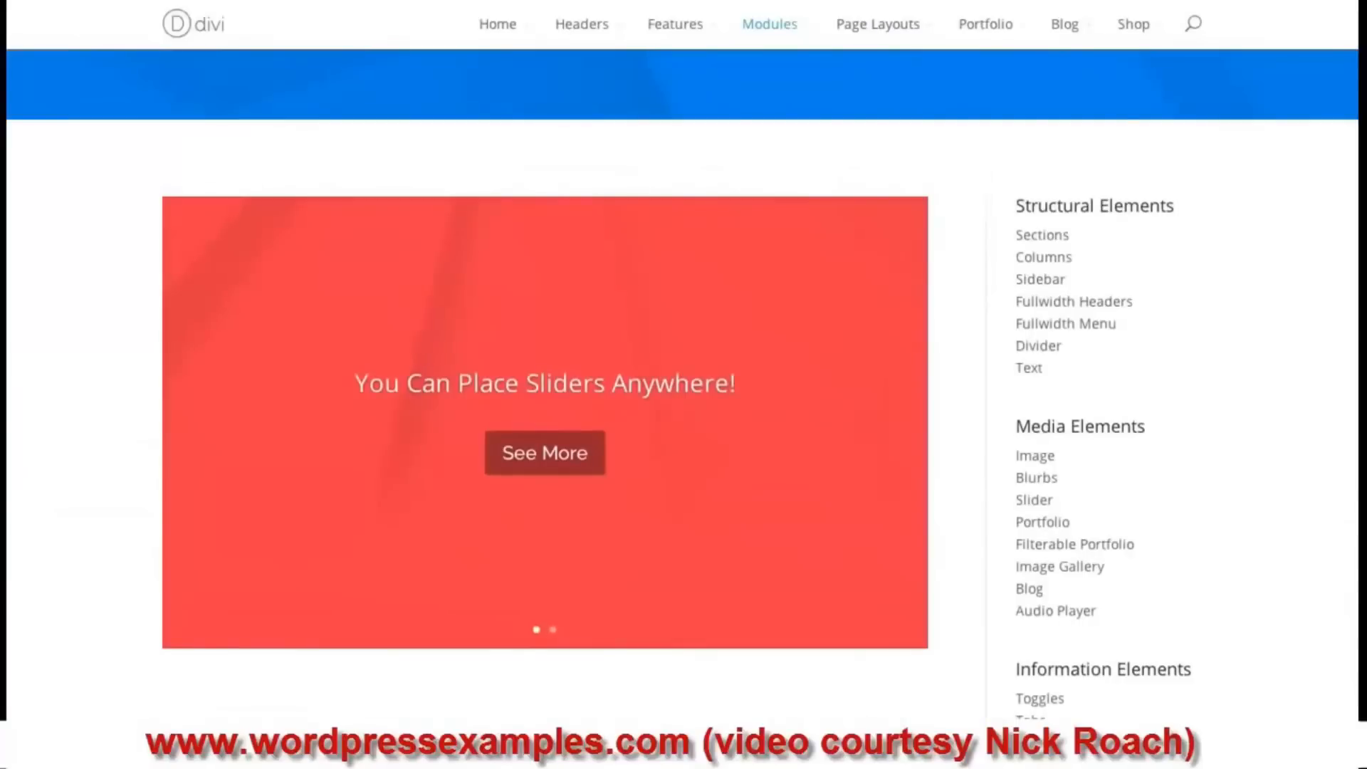
- Scroll down past the slider examples on the Divi Modules demo page
scroll(545, 421, down, 1)
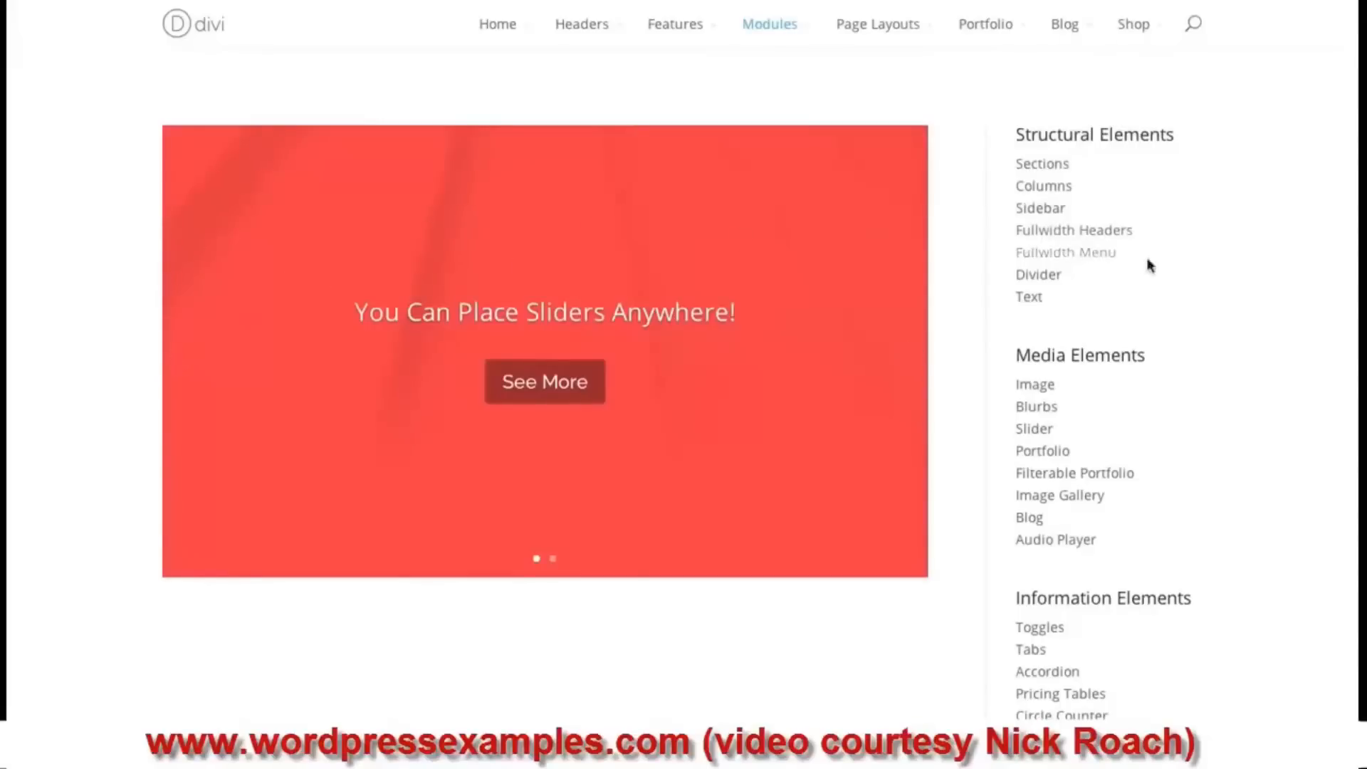
scroll(760, 233, down, 1)
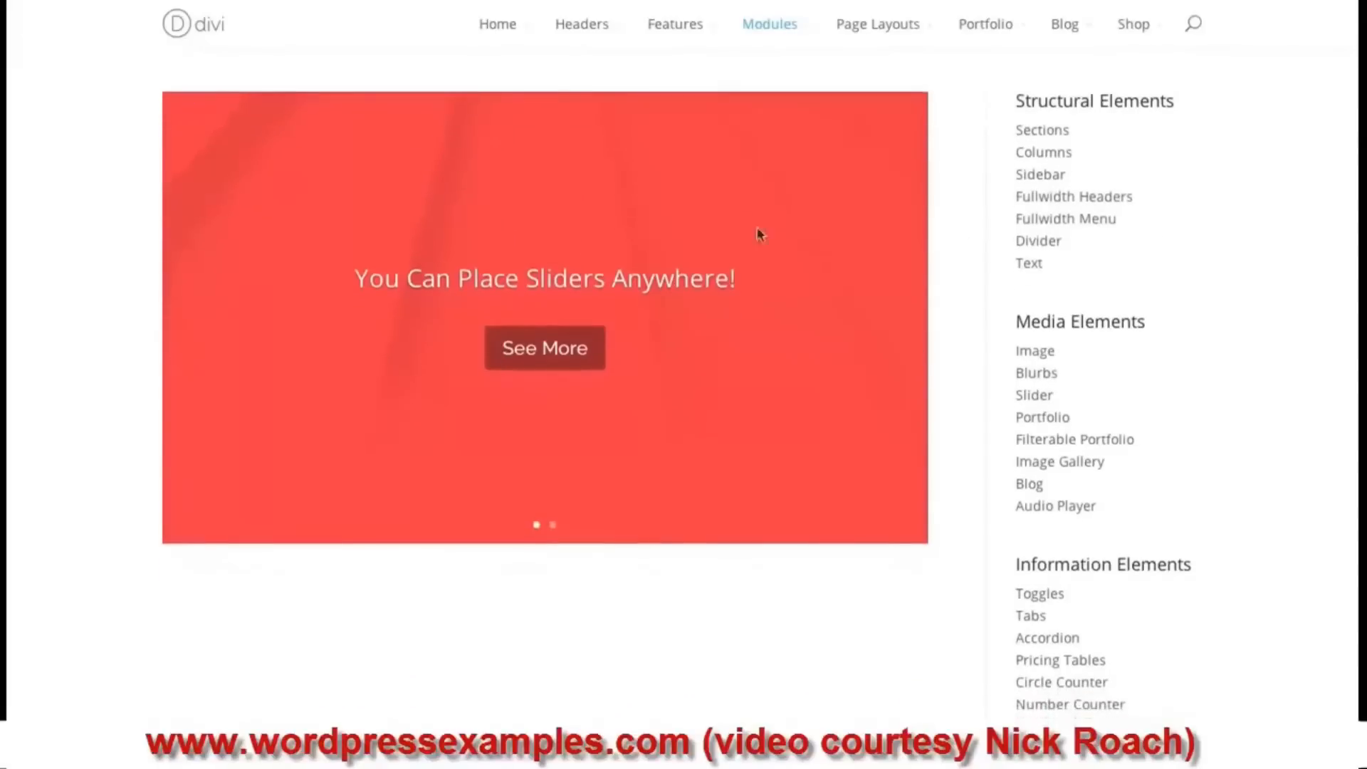
scroll(1354, 242, down, 5)
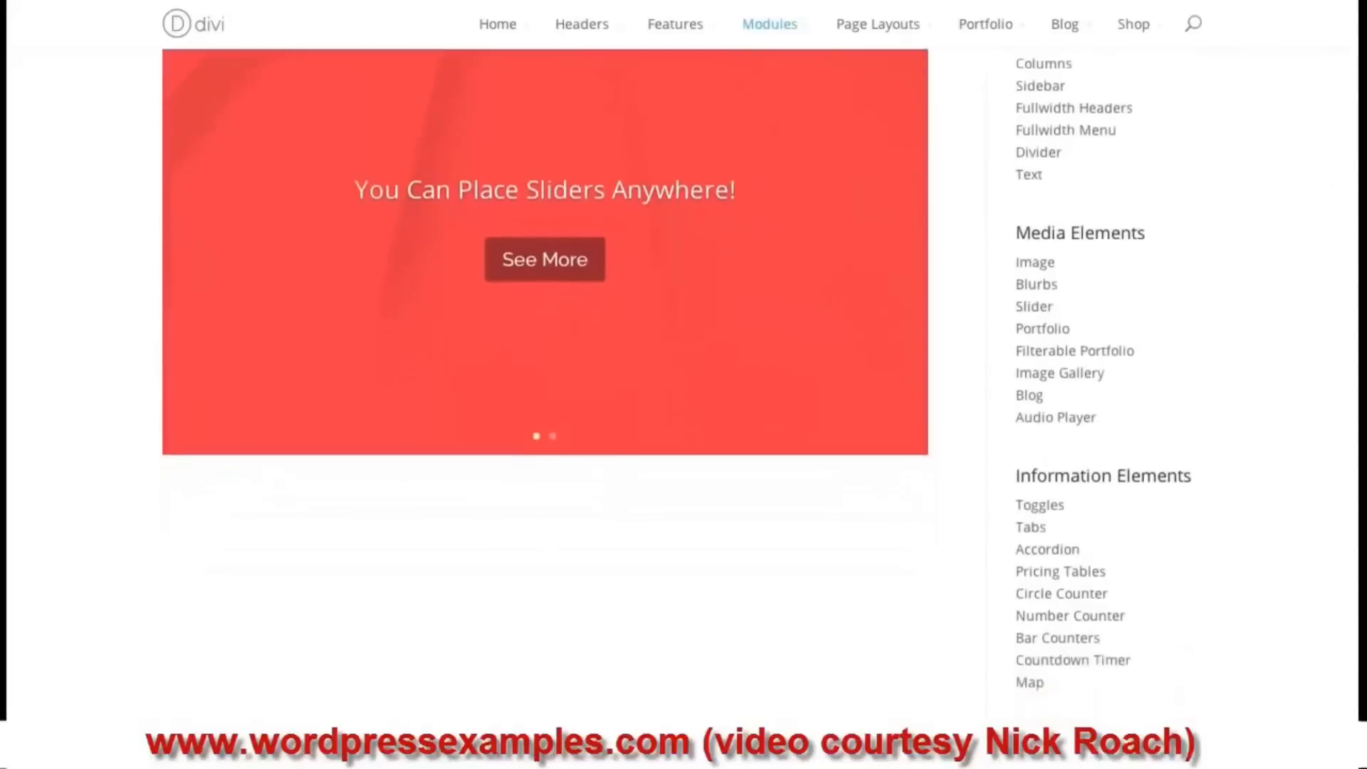
scroll(1355, 242, down, 8)
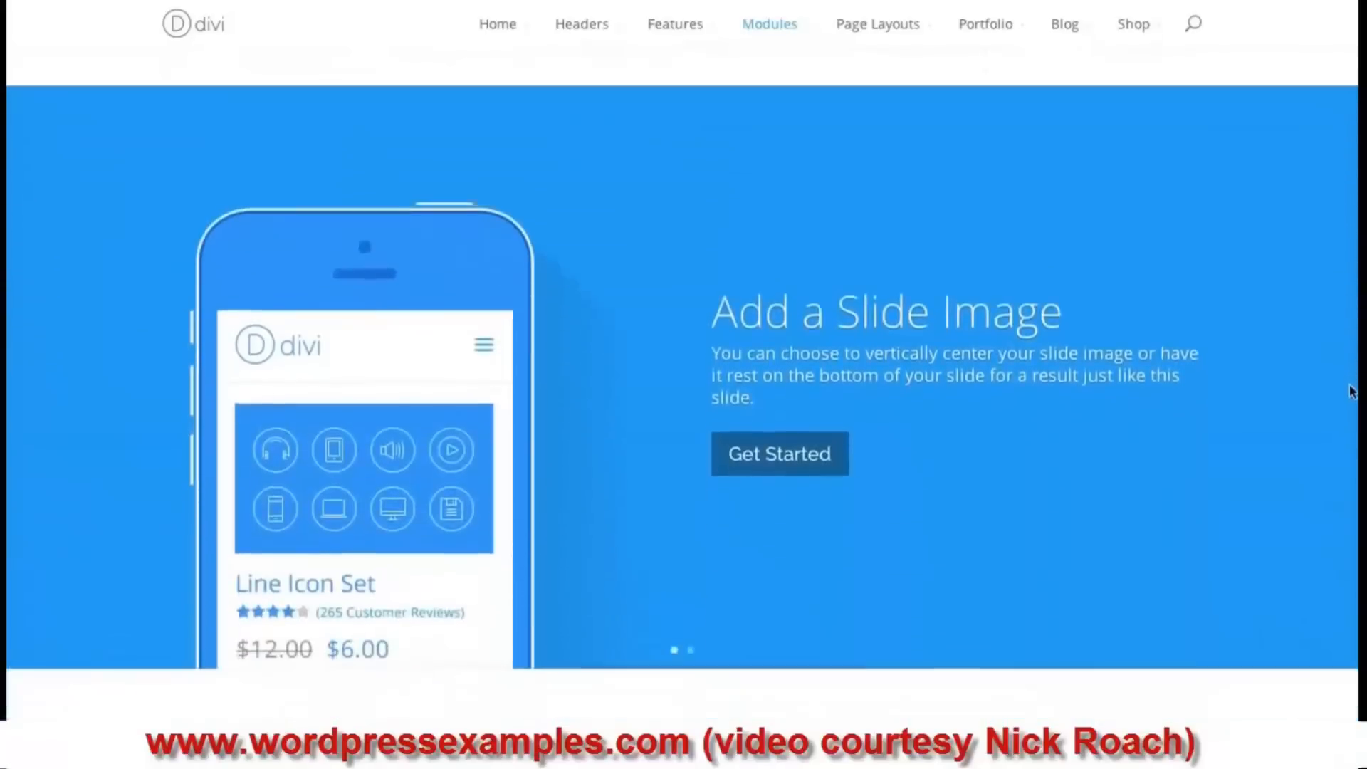
drag(1350, 386, 1352, 376)
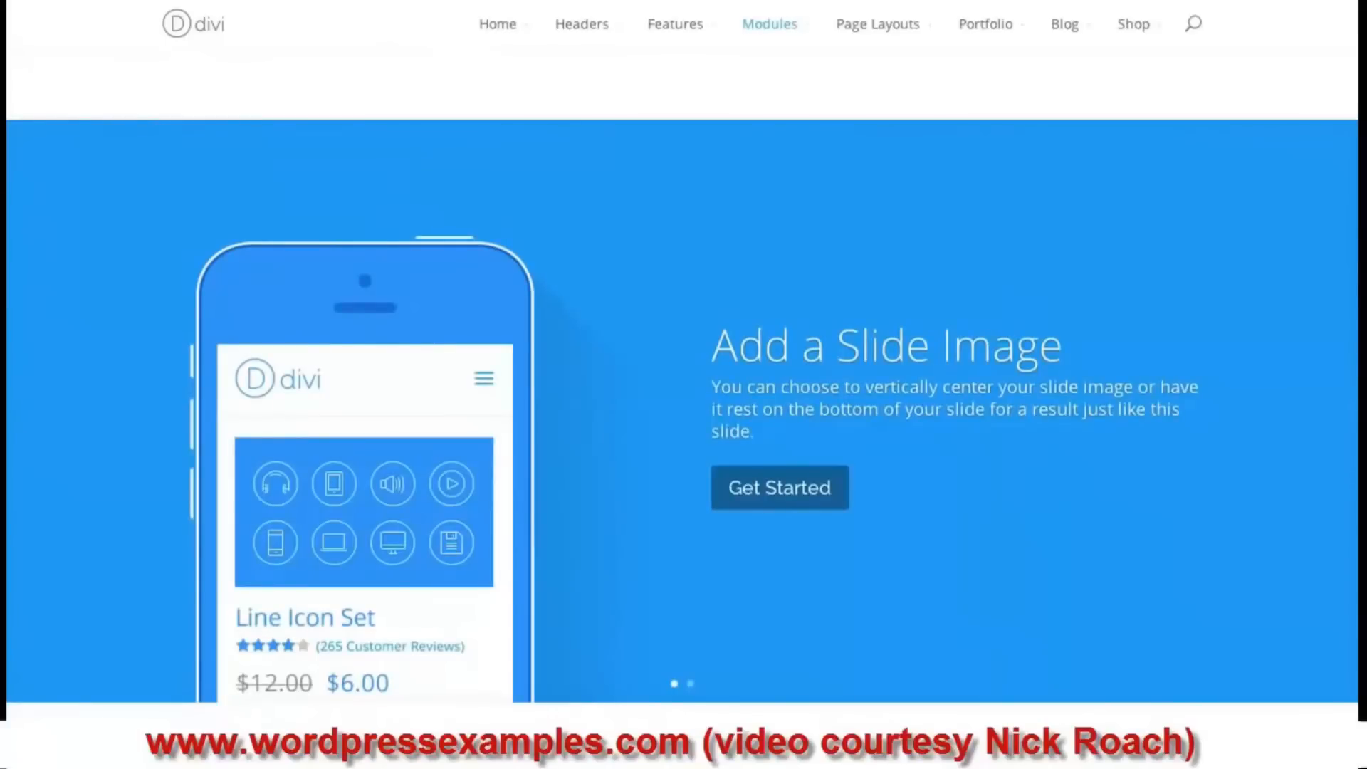
scroll(682, 406, down, 1)
scroll(682, 384, down, 1)
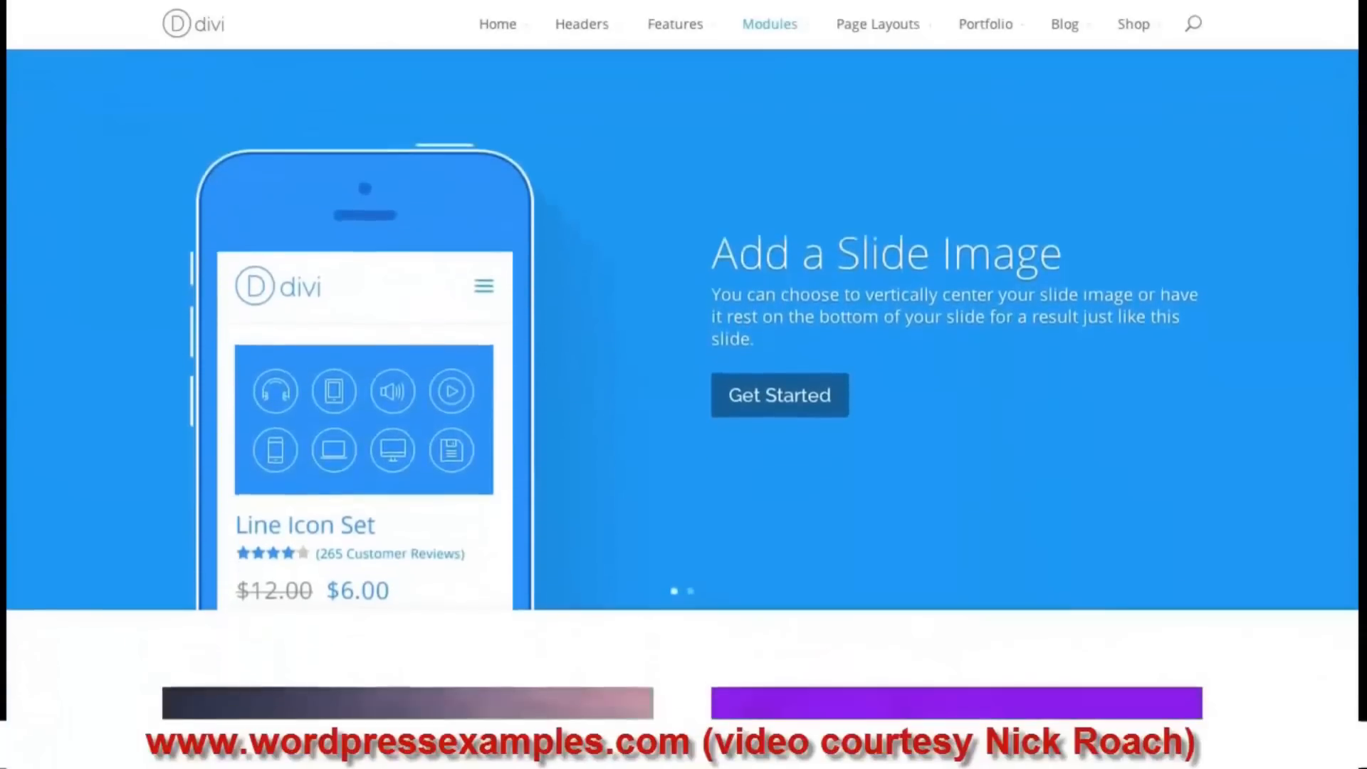
scroll(682, 384, up, 1)
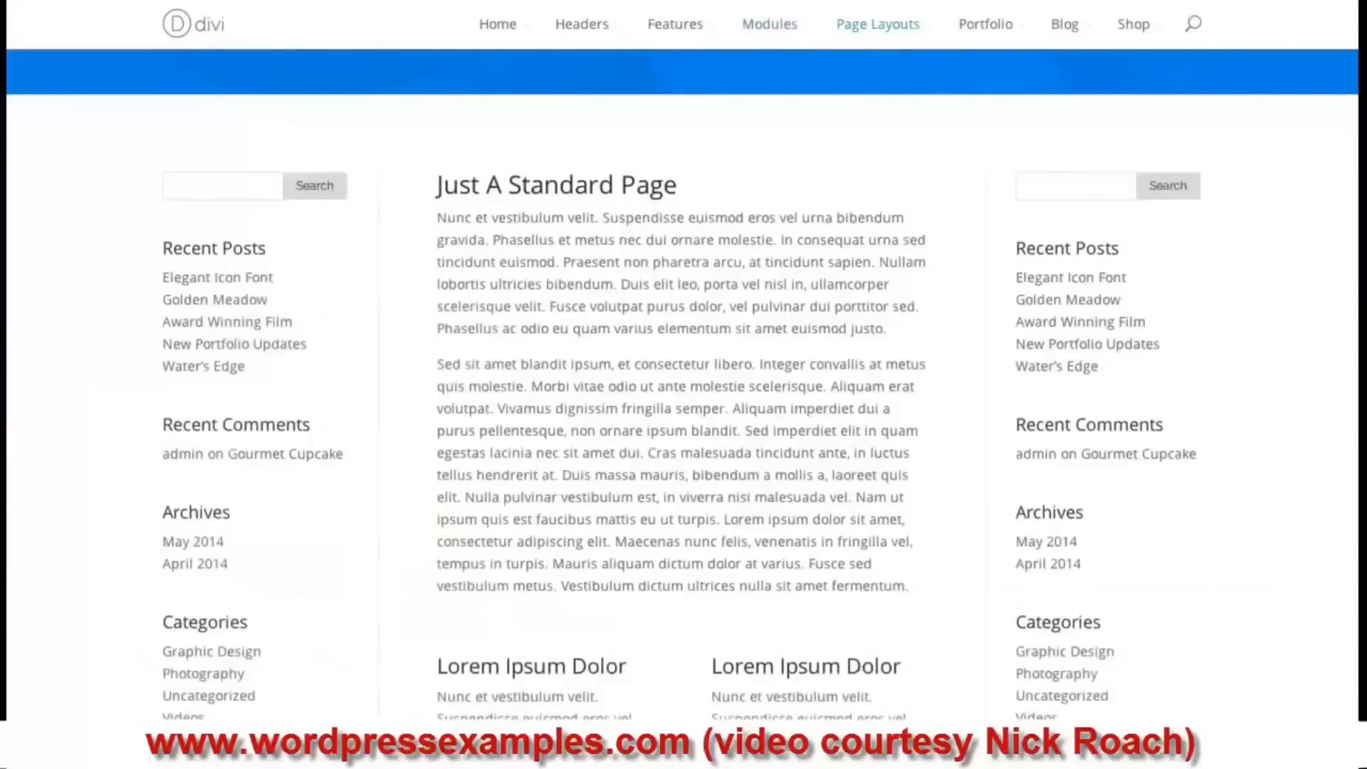
- Scroll through the dual-sidebar 'Just A Standard Page' demo layout
scroll(682, 385, up, 1)
scroll(682, 385, down, 1)
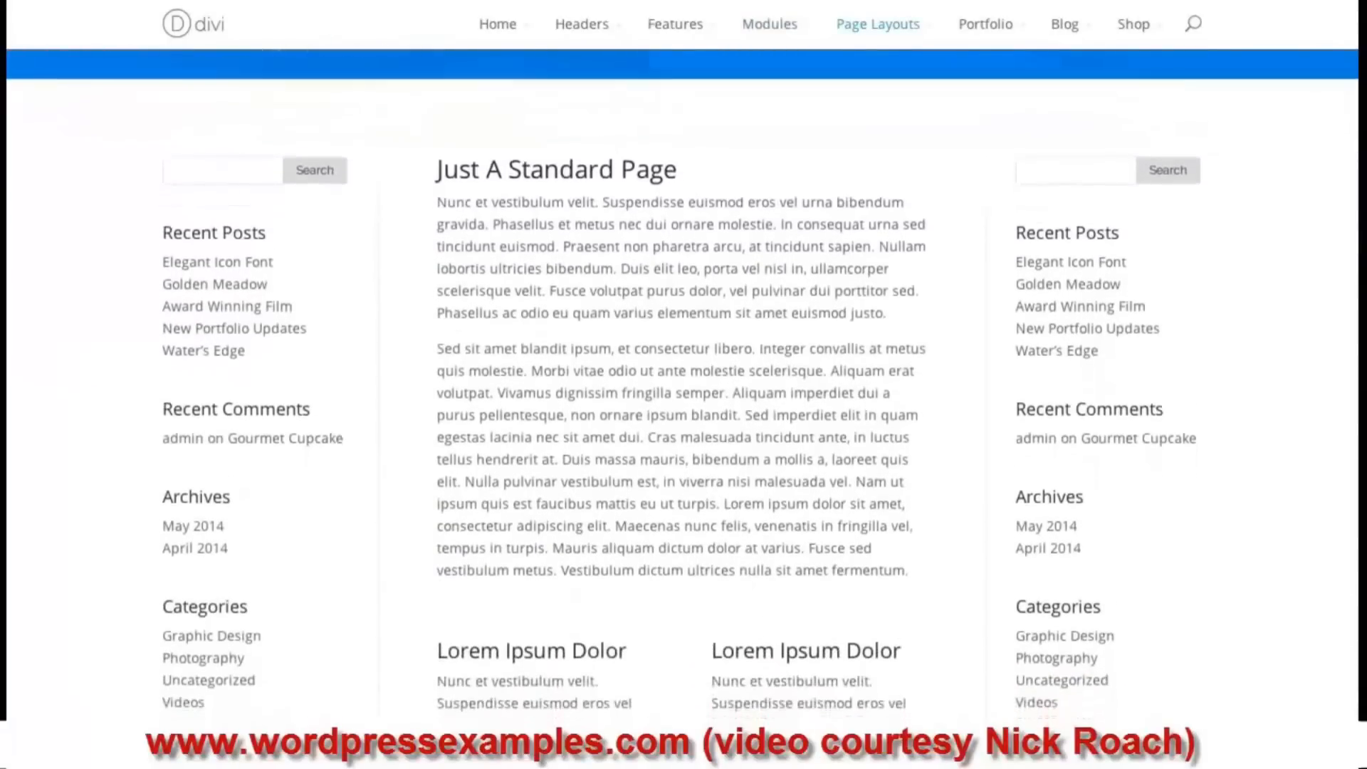
scroll(682, 385, down, 1)
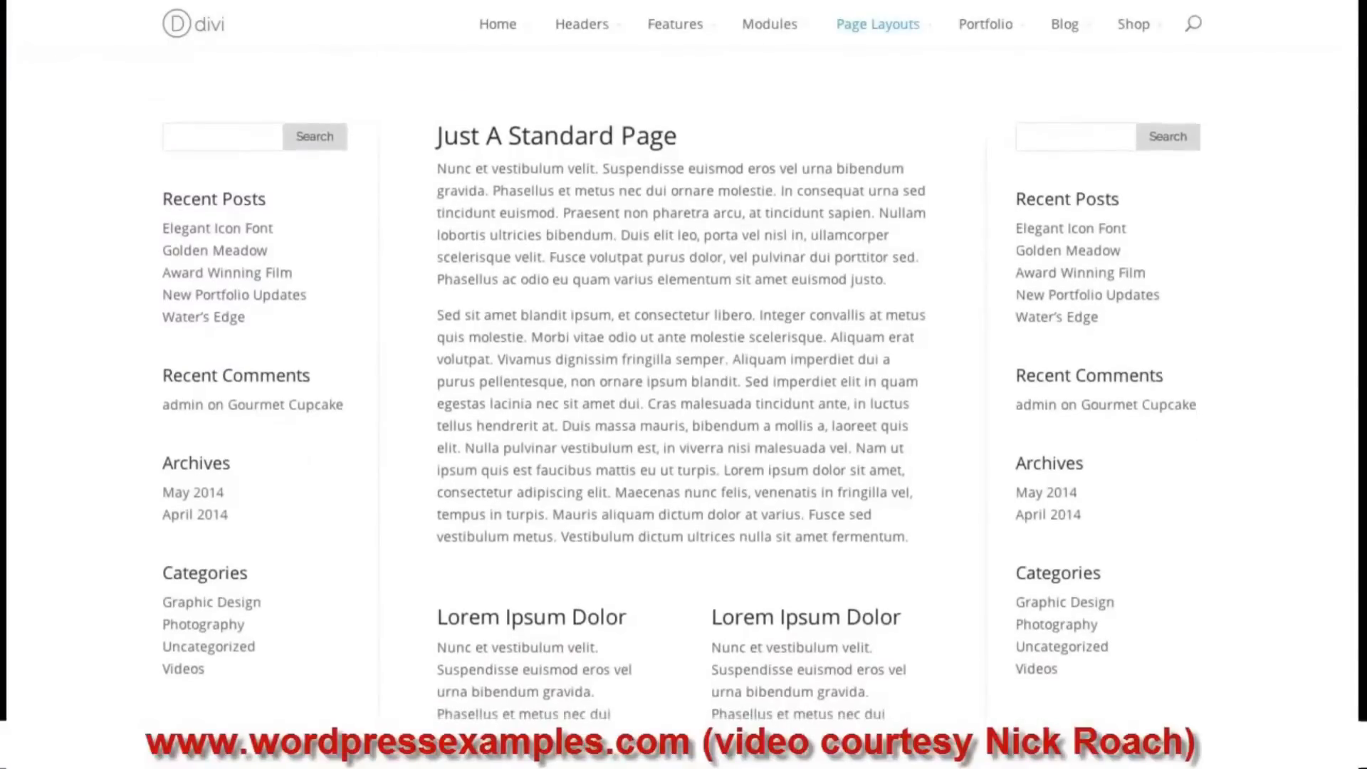
scroll(682, 384, down, 1)
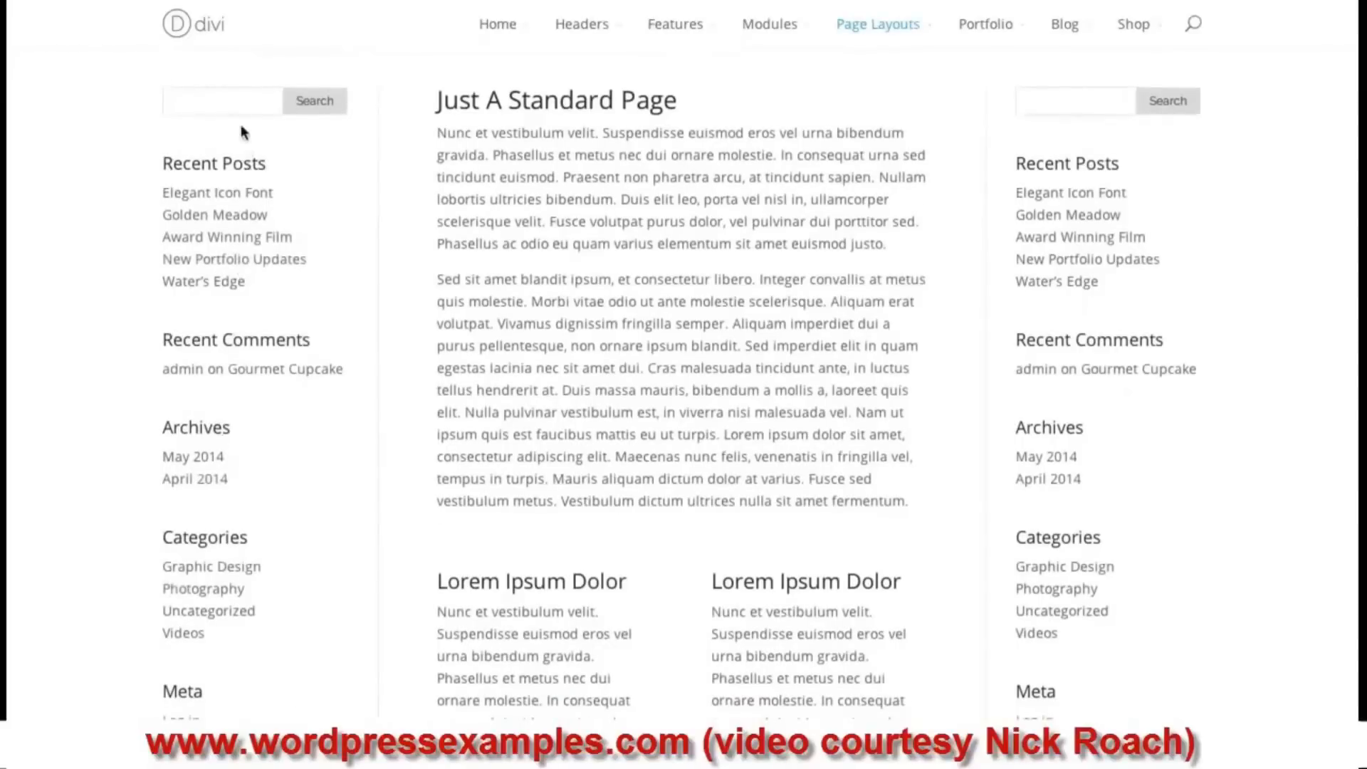
scroll(241, 138, down, 4)
scroll(244, 156, down, 3)
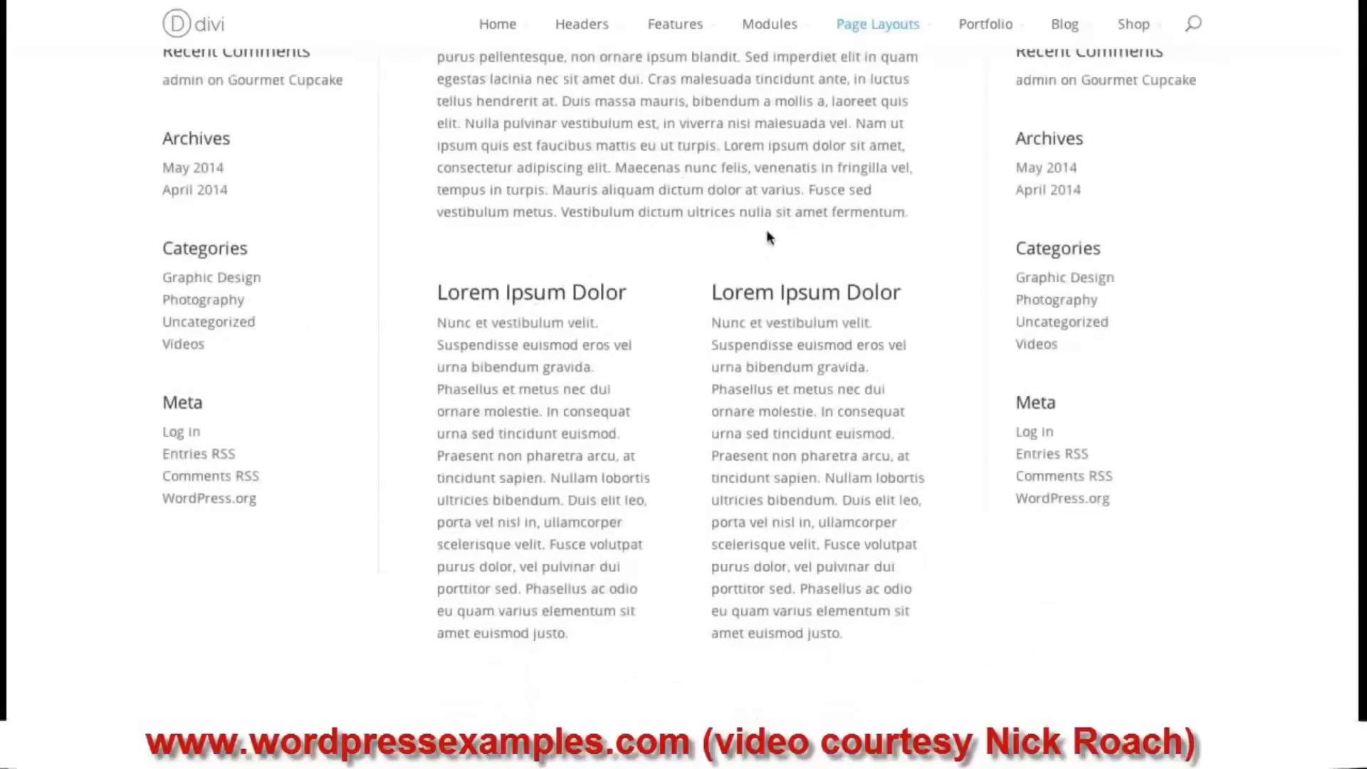
scroll(679, 384, up, 5)
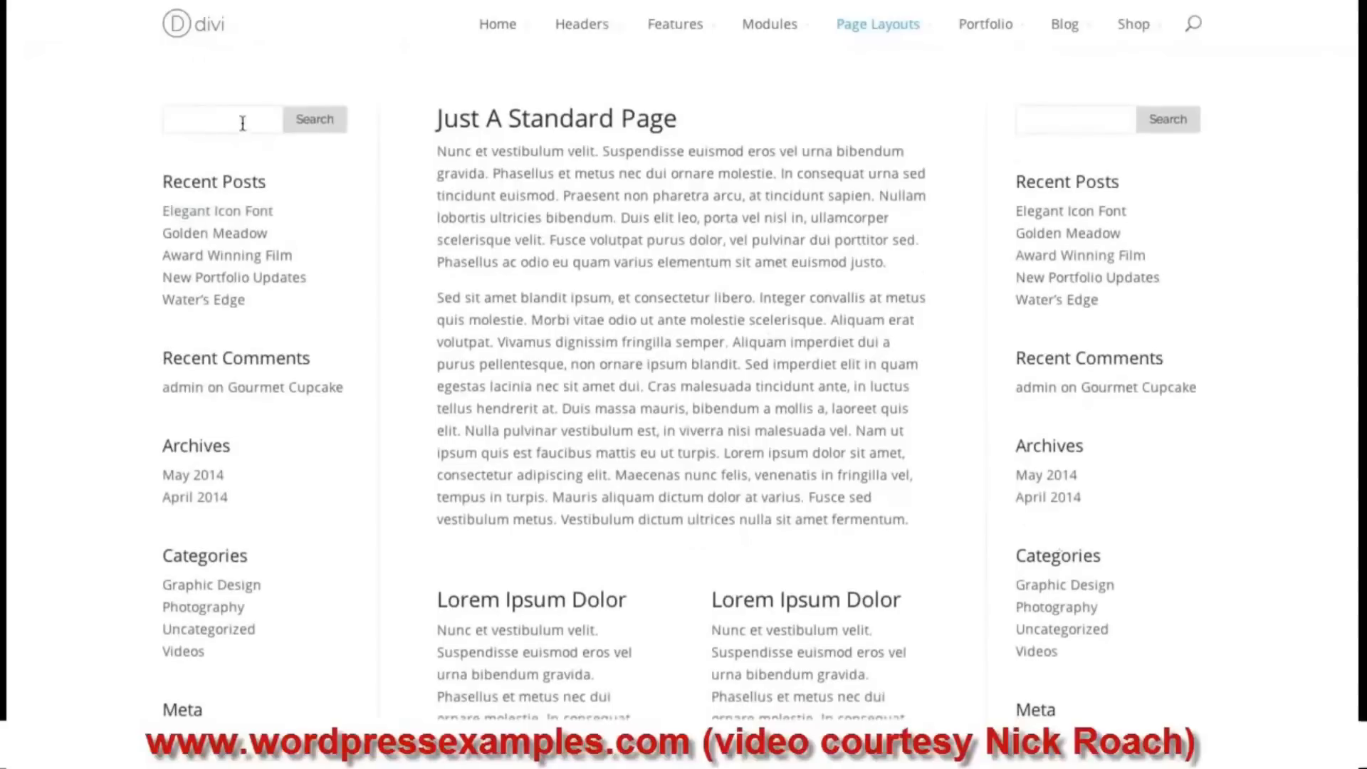
scroll(553, 302, down, 2)
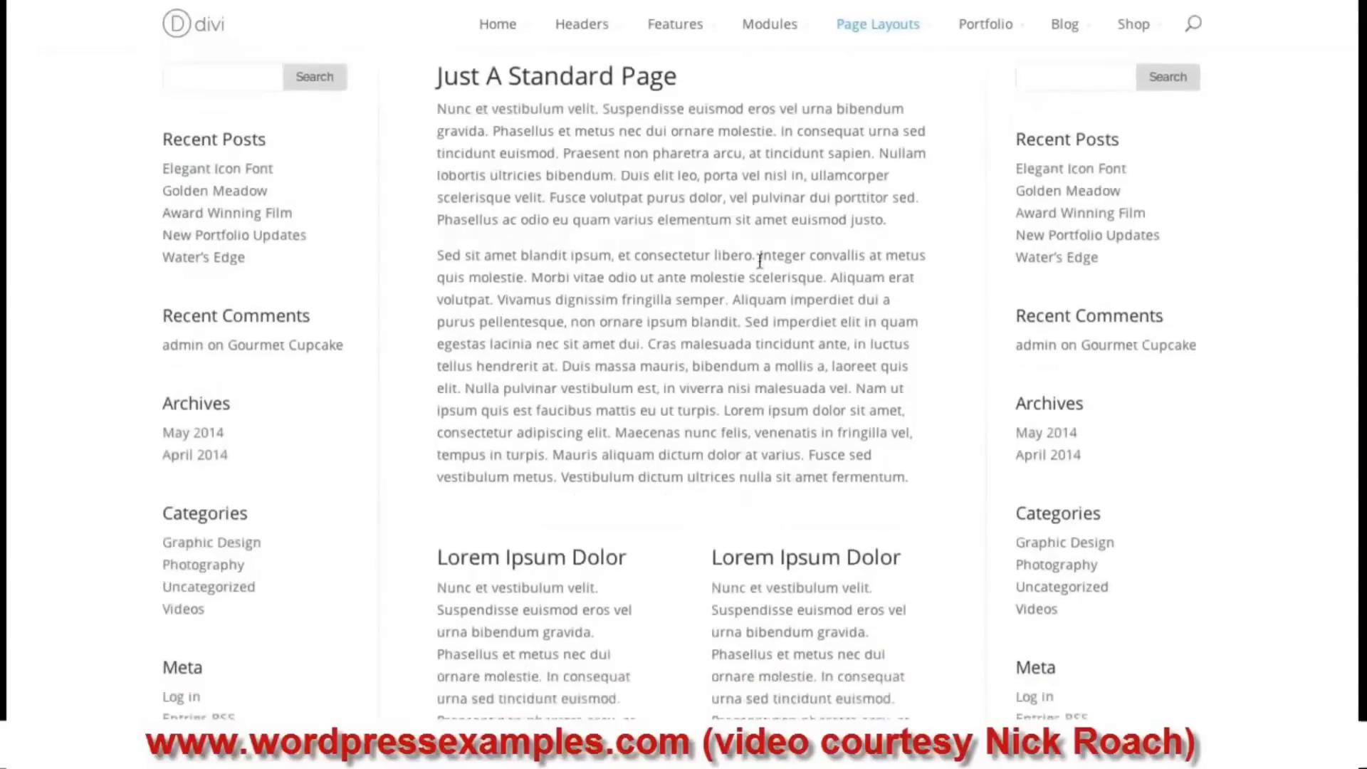
scroll(568, 206, down, 2)
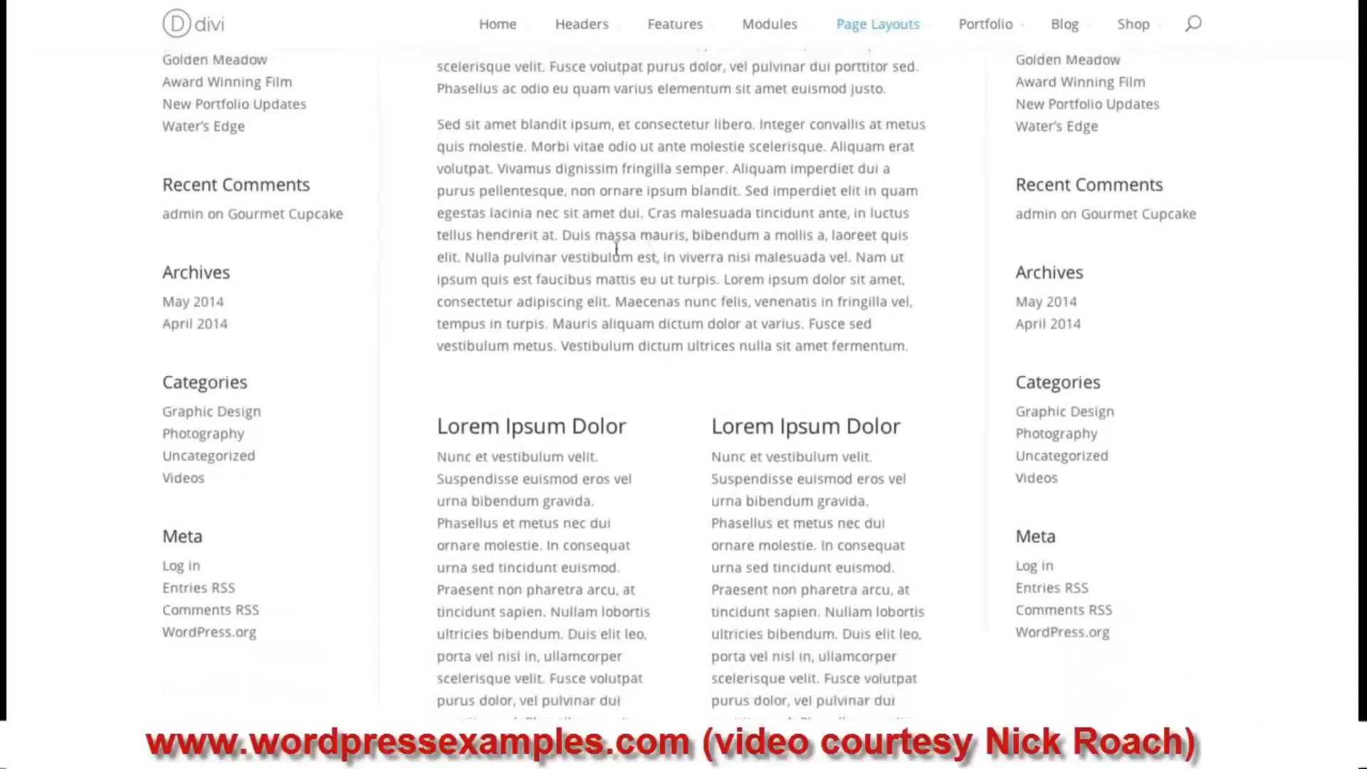
scroll(616, 250, down, 4)
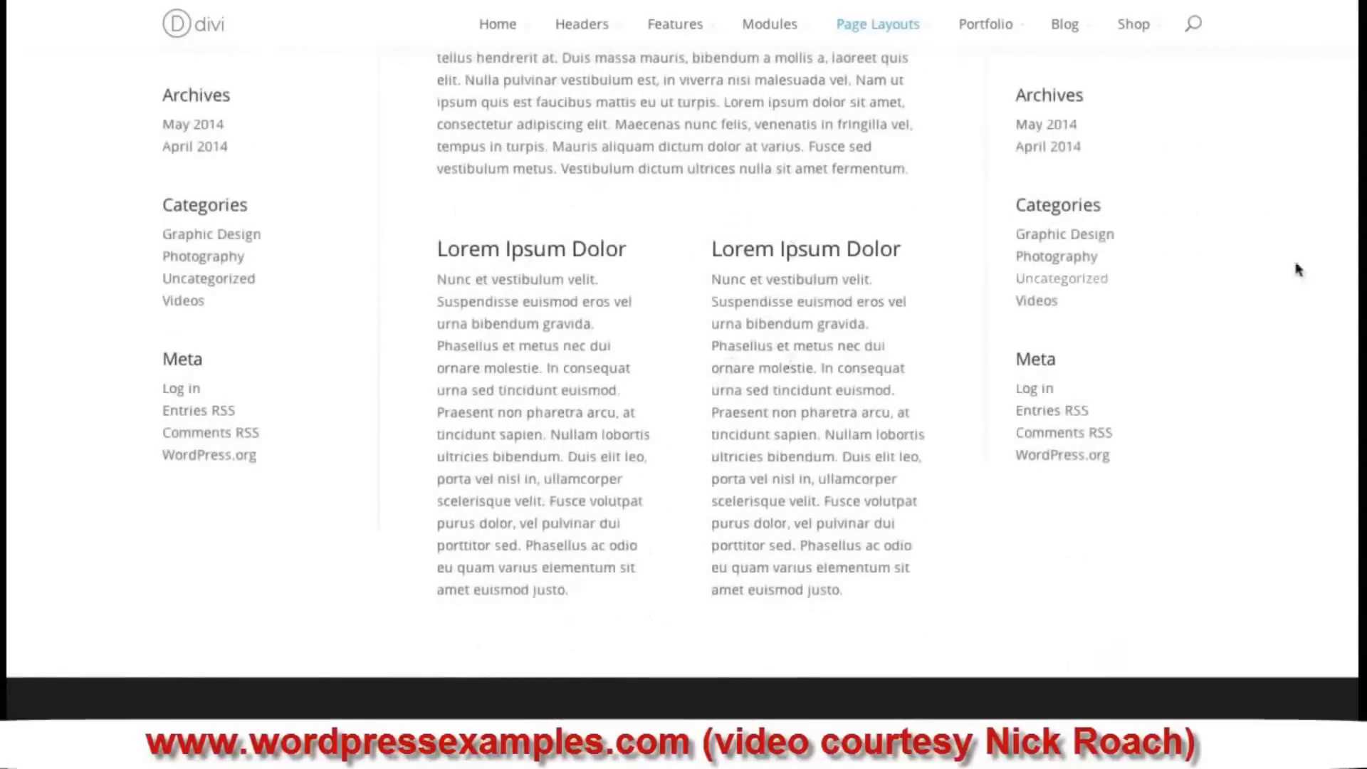
scroll(682, 384, up, 4)
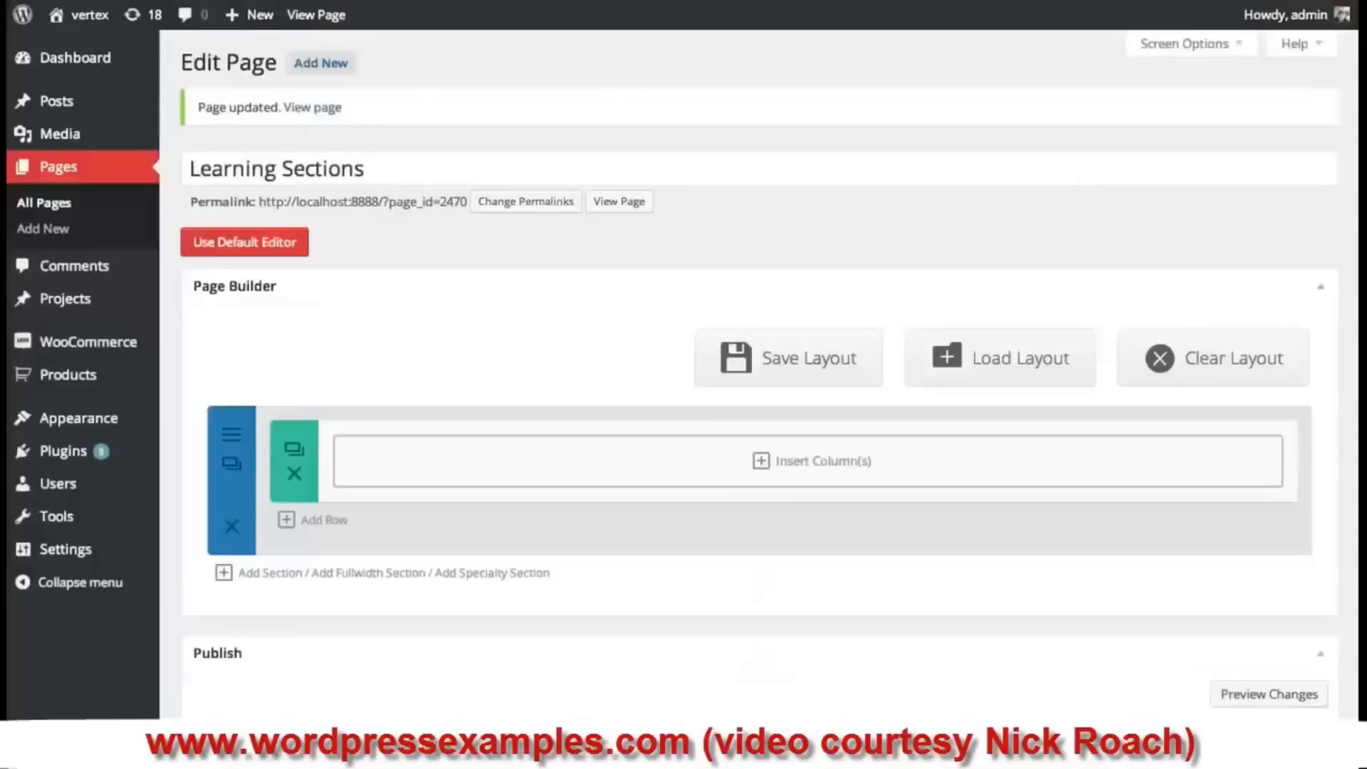
- Split the empty row into a 2/3 and 1/3 column layout
scroll(759, 376, down, 2)
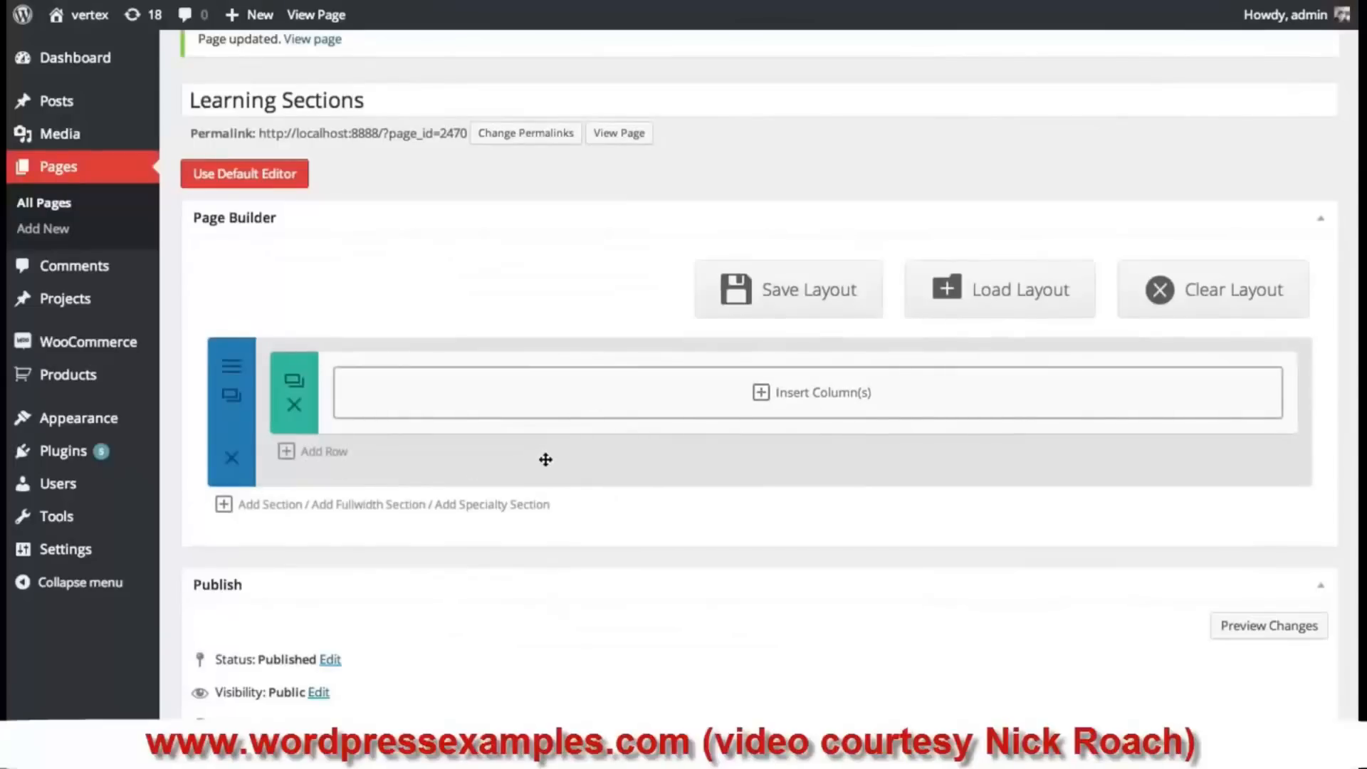
click(834, 404)
mouse_move(1141, 195)
mouse_down()
mouse_move(1129, 357)
mouse_move(1162, 189)
mouse_up()
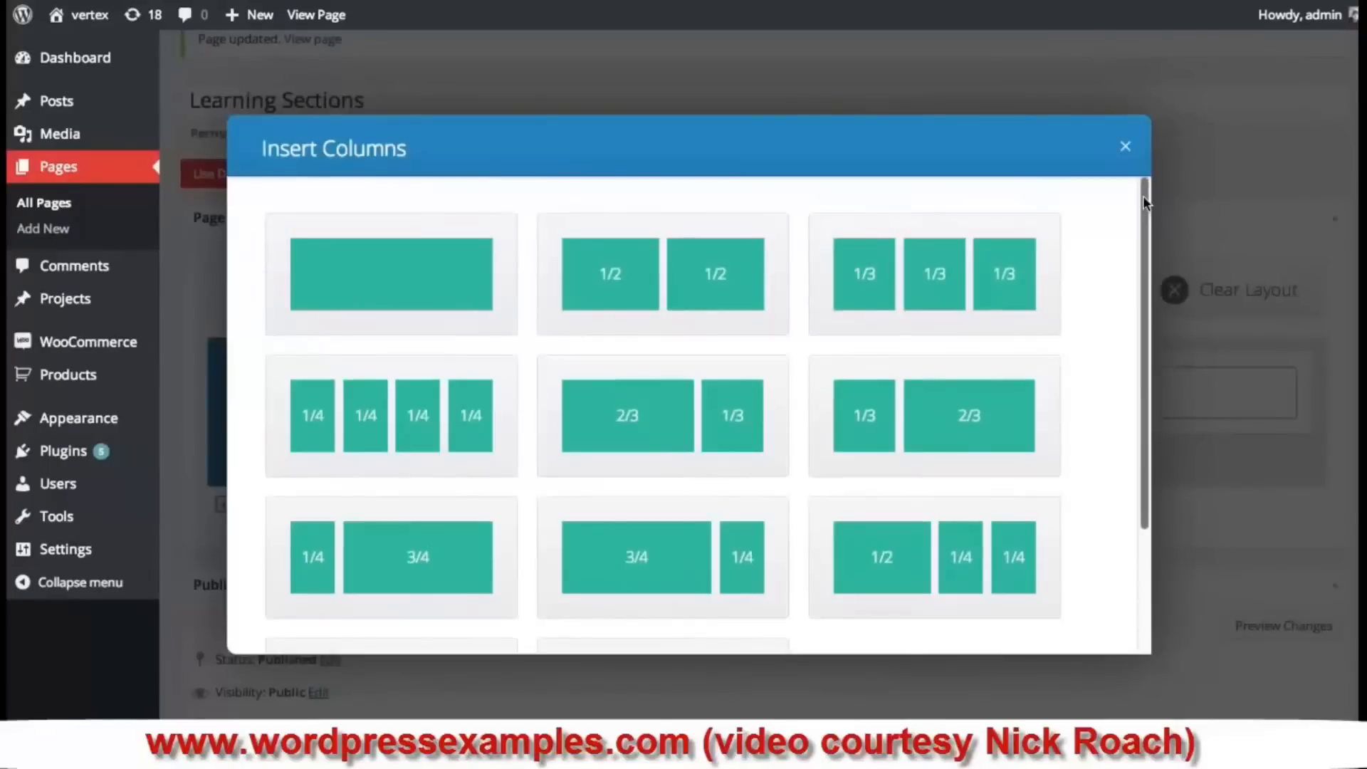
mouse_move(1142, 196)
mouse_down()
mouse_move(1146, 214)
mouse_move(1143, 200)
mouse_up()
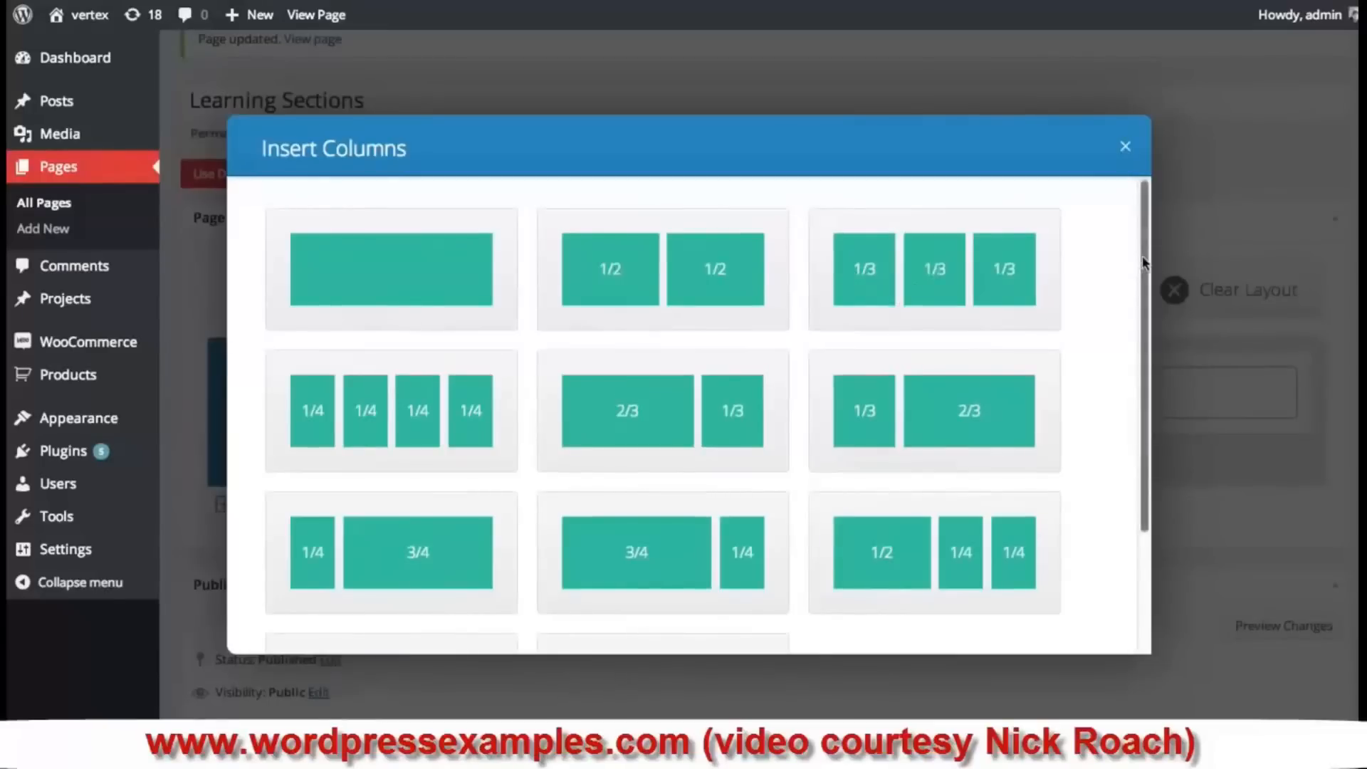
mouse_move(1143, 255)
mouse_down()
mouse_move(1147, 276)
mouse_move(1144, 253)
mouse_up()
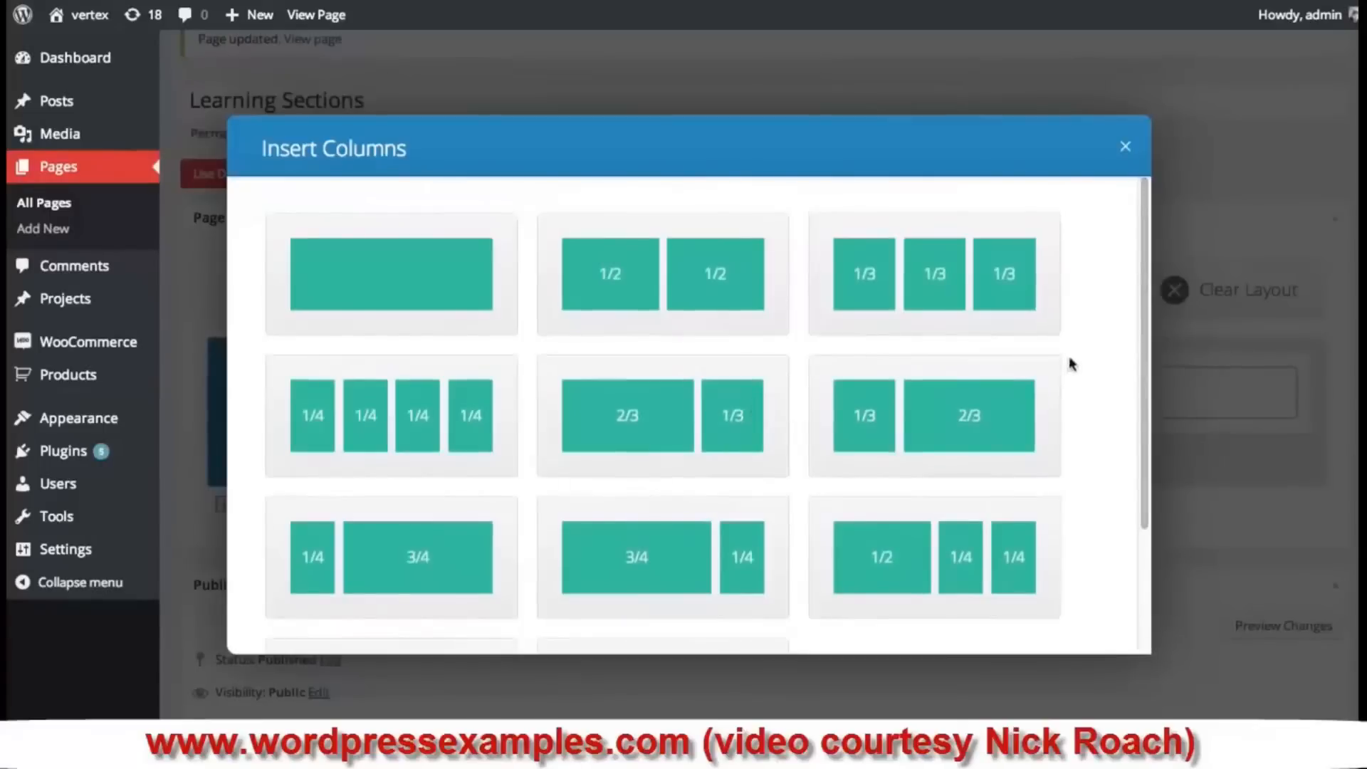
drag(1148, 257, 1135, 207)
scroll(788, 318, down, 2)
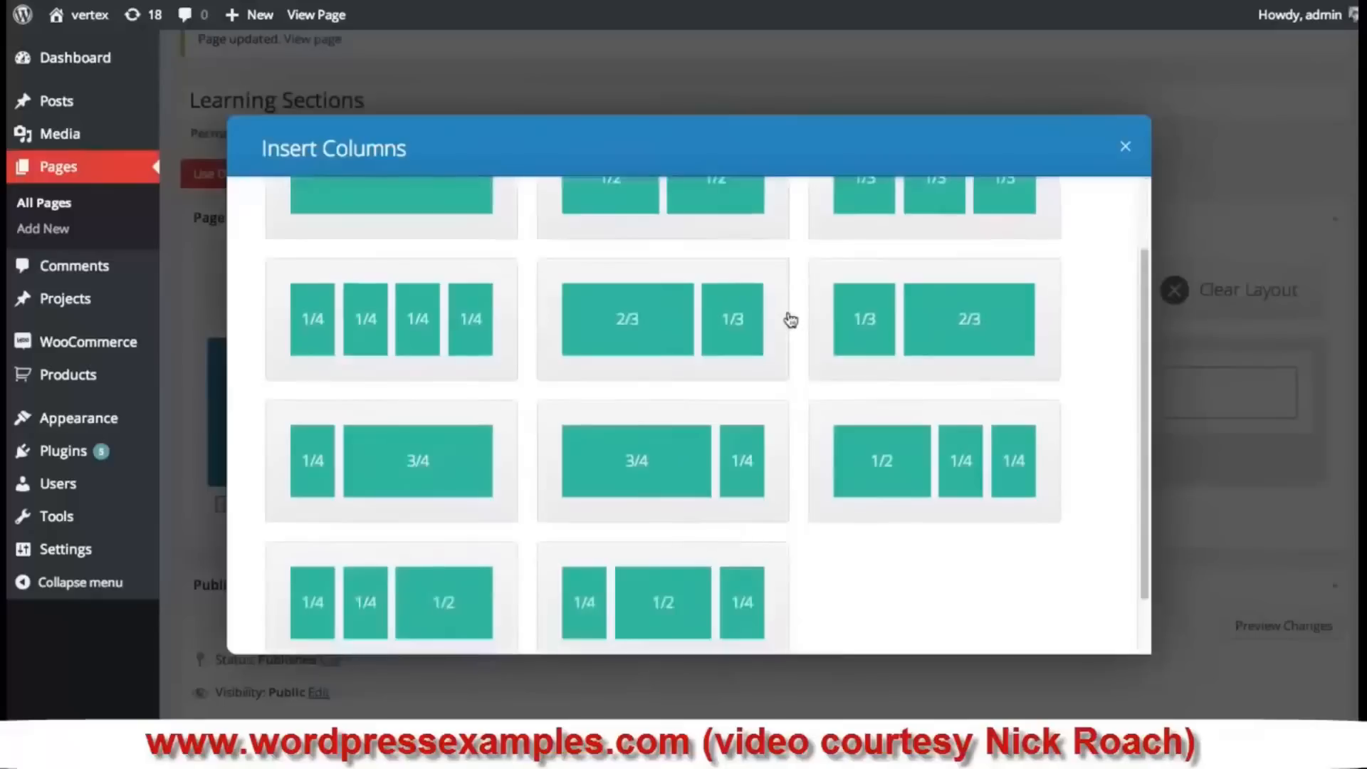
click(675, 332)
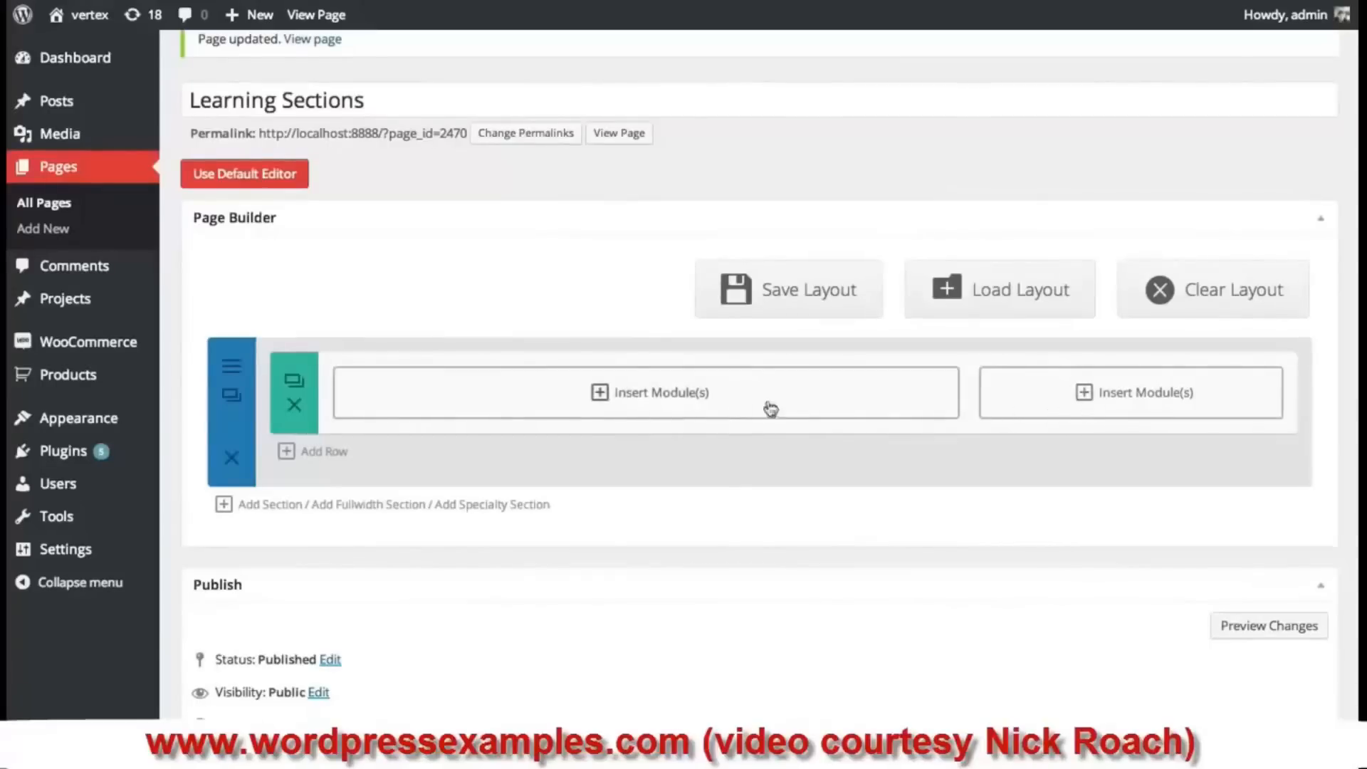
- Add a Slider to the wide column with a 'Slider Header' slide and 'Join Today' button linking to '#'
click(677, 401)
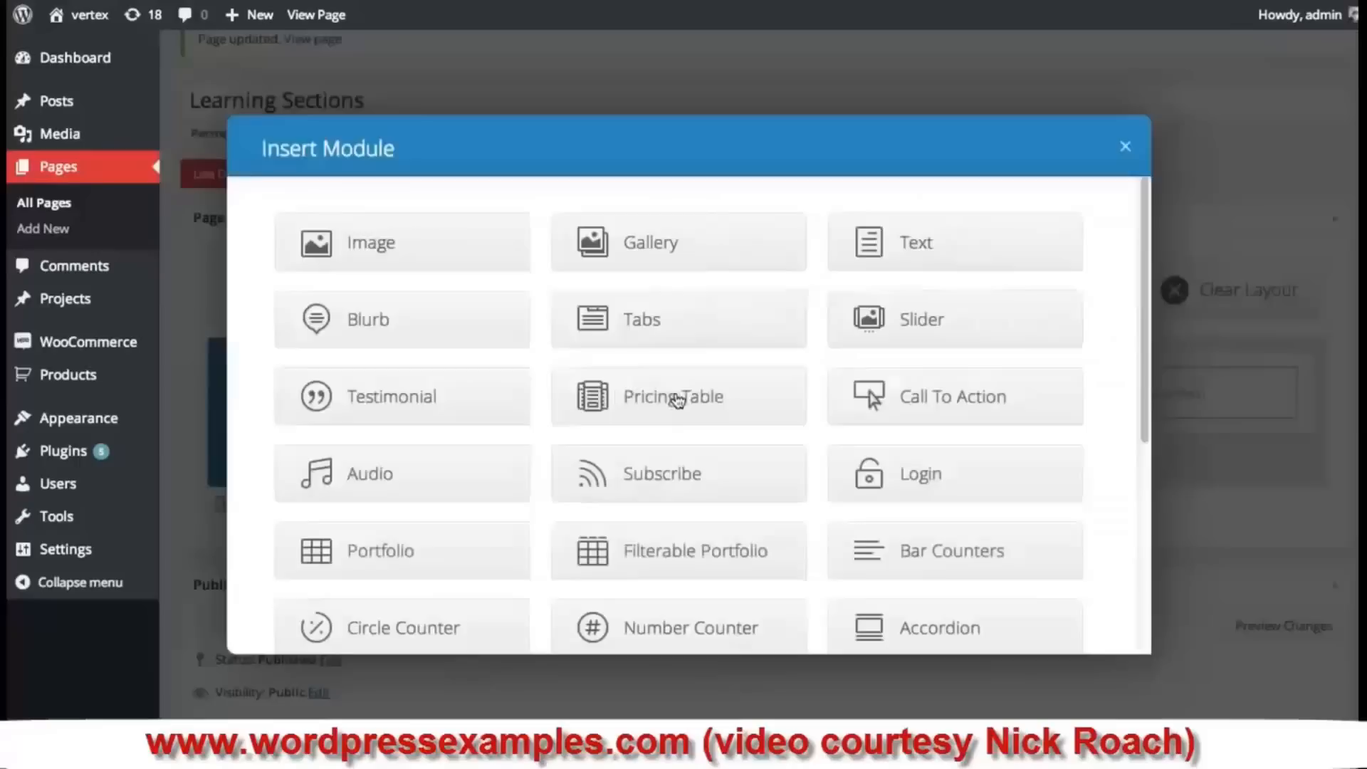
drag(1144, 221, 1116, 257)
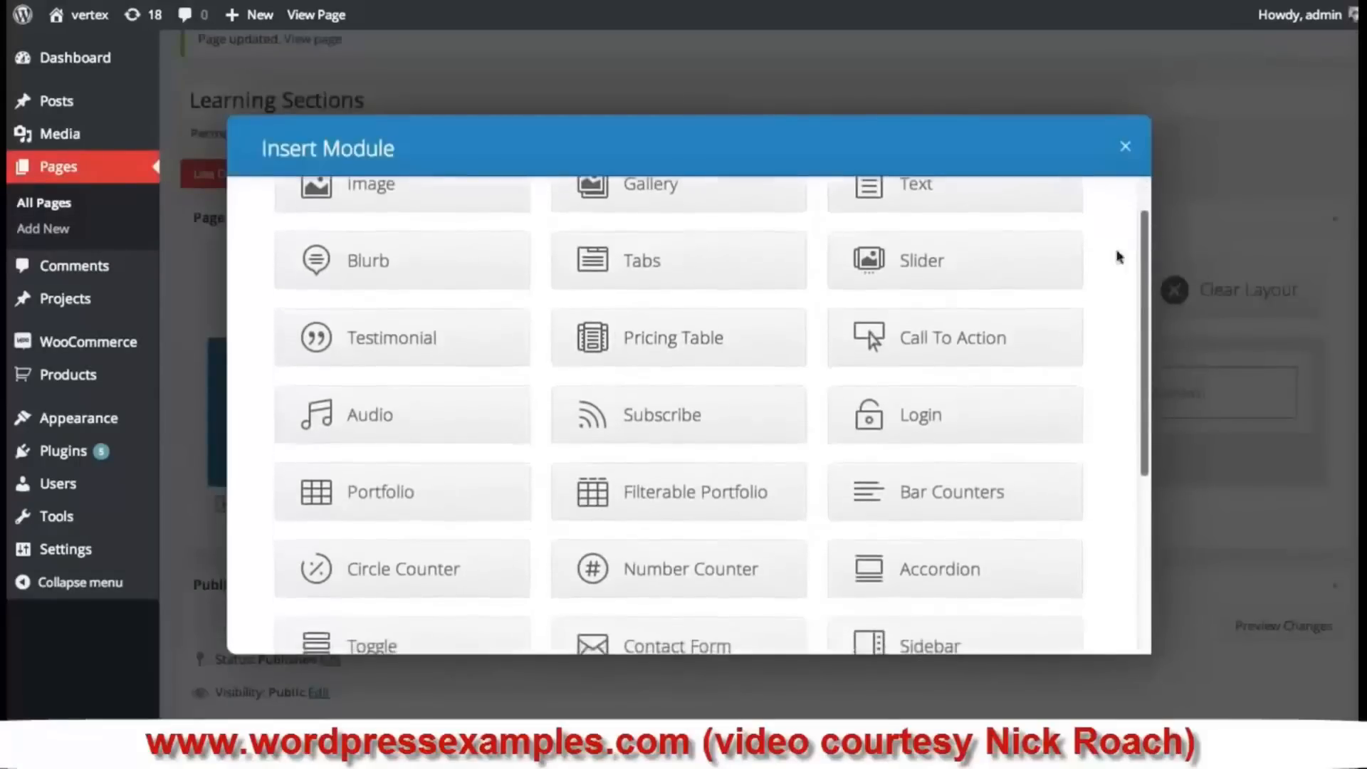
click(918, 261)
click(561, 221)
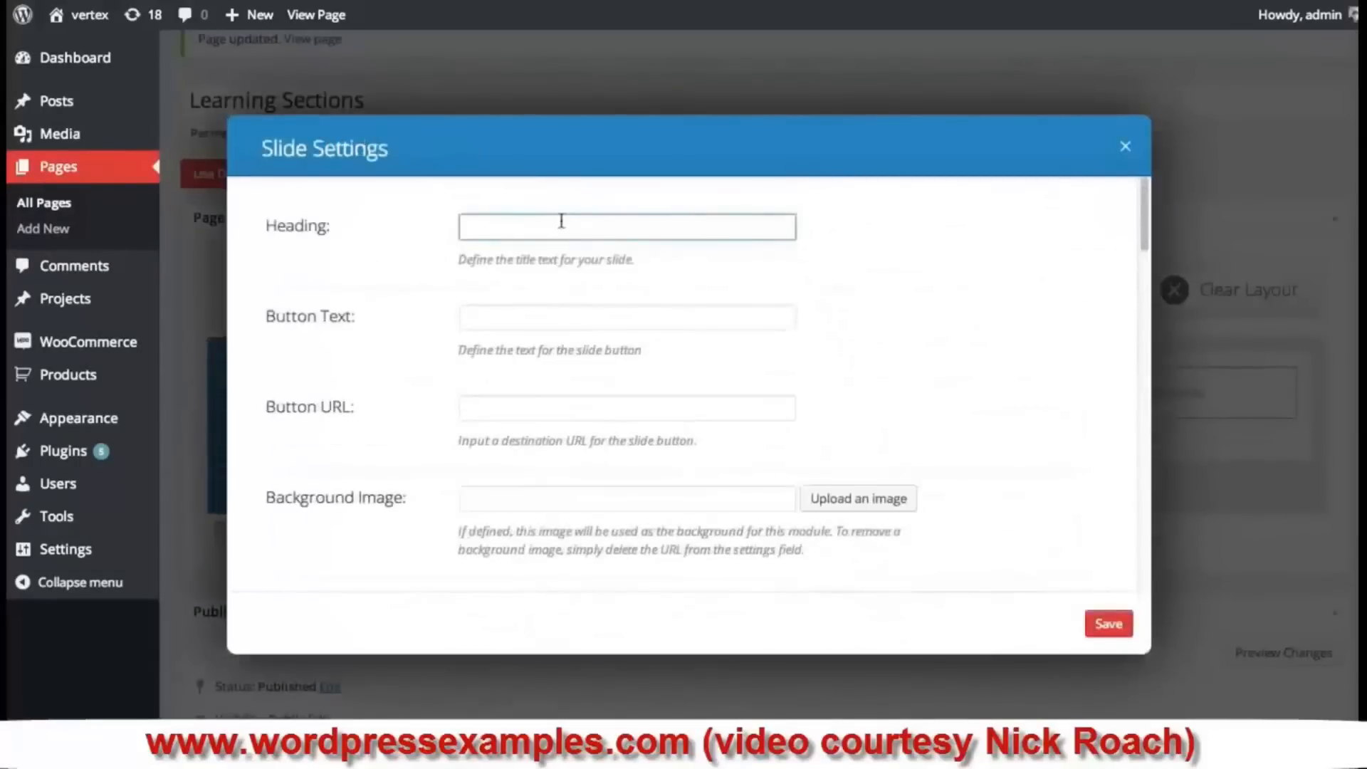
text(SLider H)
text(der)
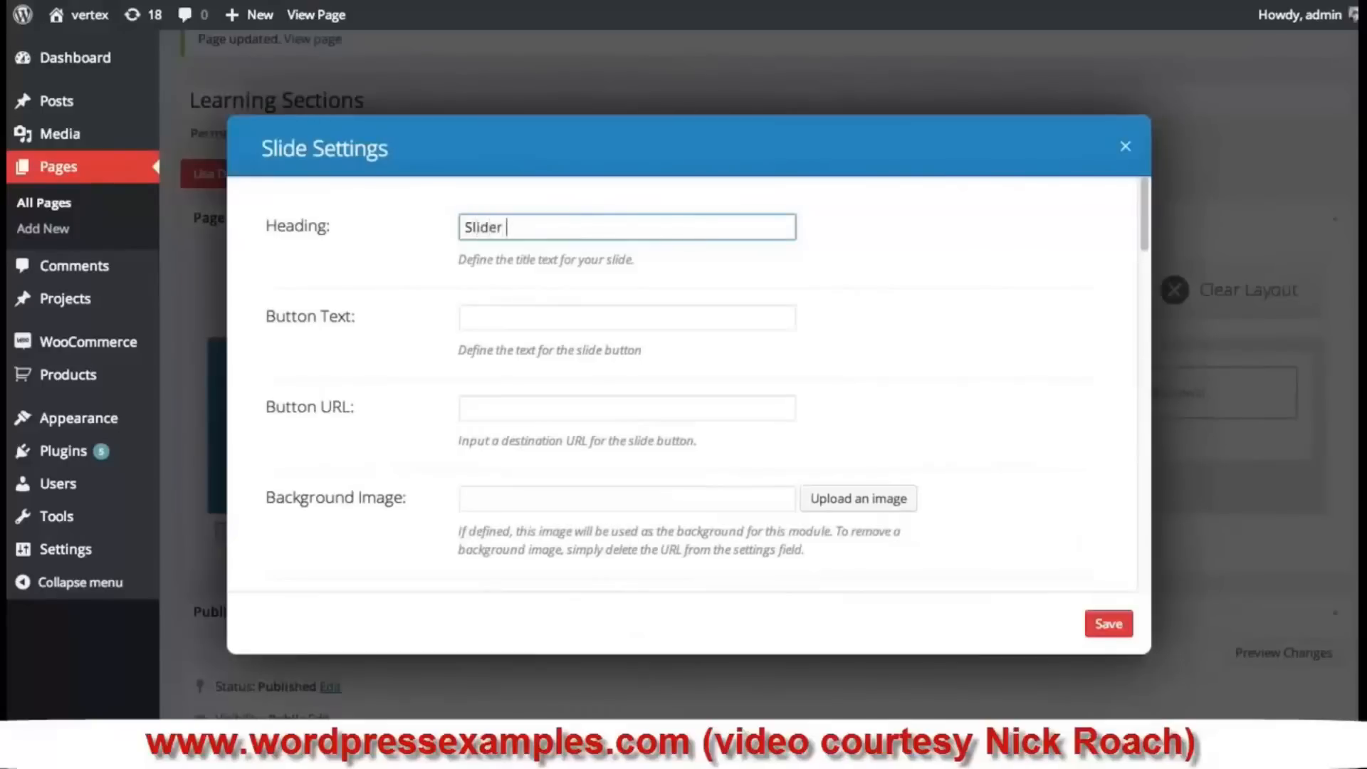
click(630, 322)
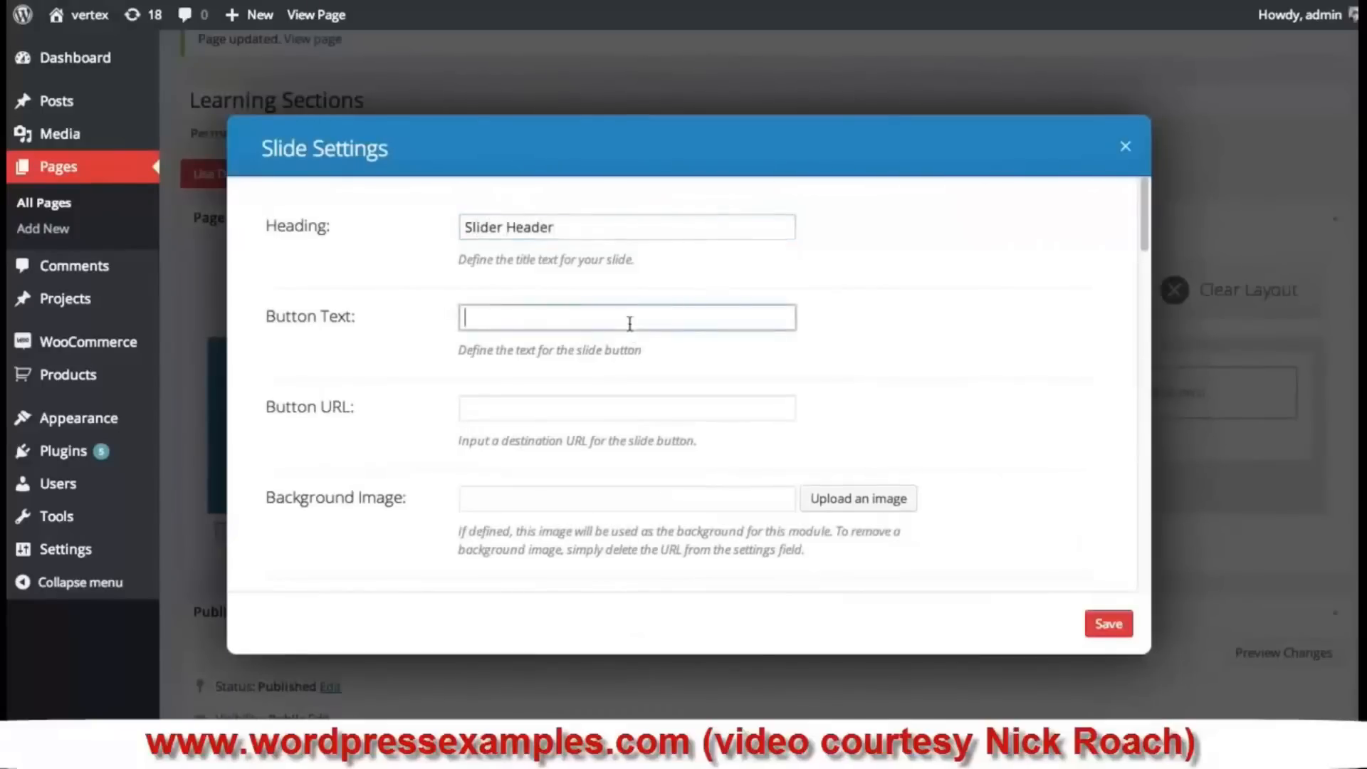
text(Join Today)
key(Tab)
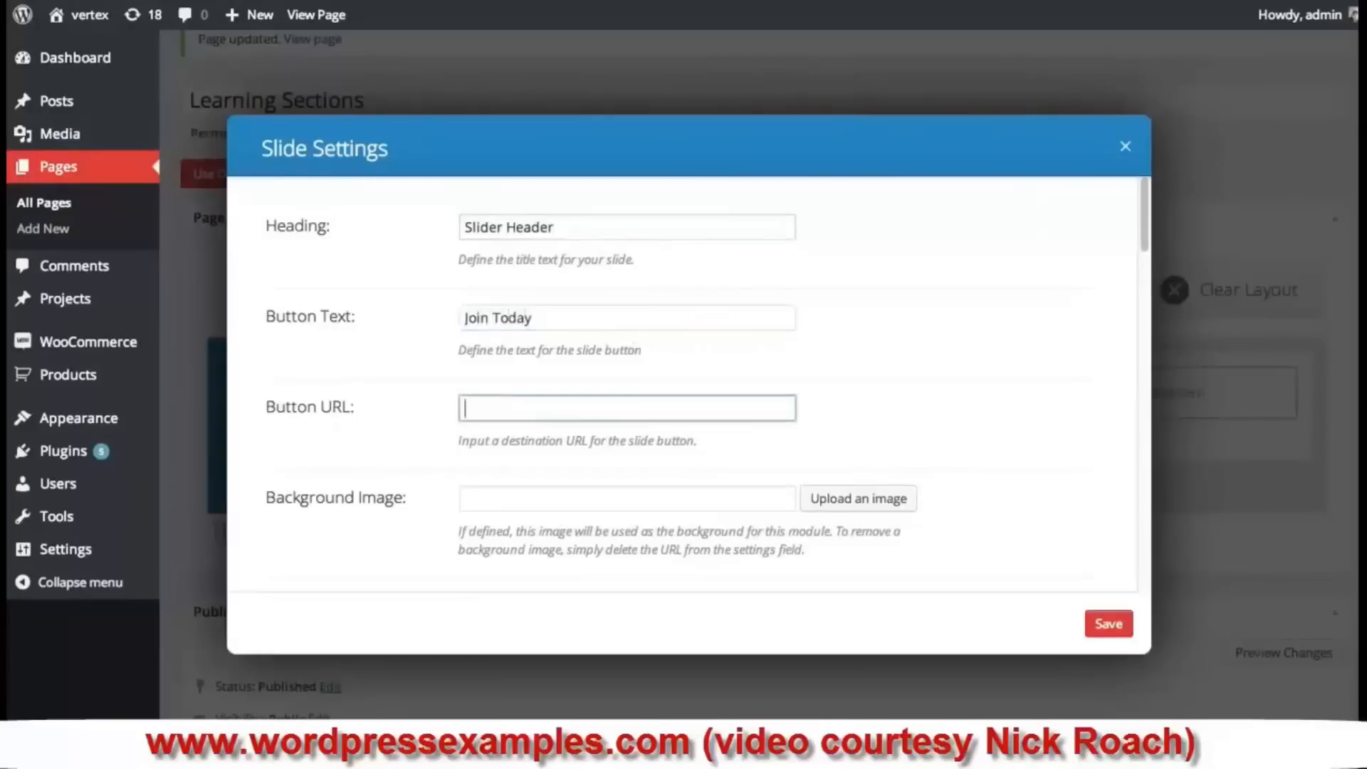
text(#)
- Set the purple library image as the slide's background
scroll(660, 386, down, 10)
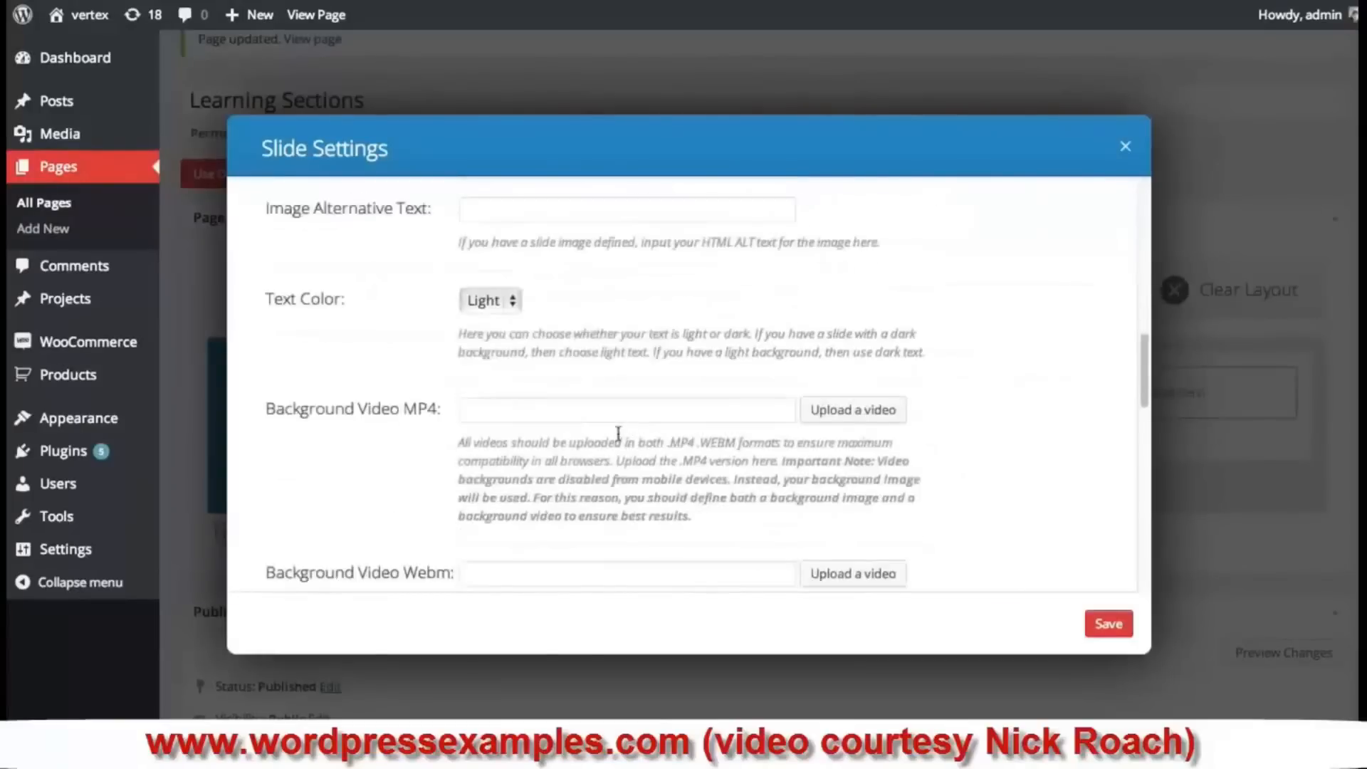
scroll(630, 432, up, 10)
click(858, 499)
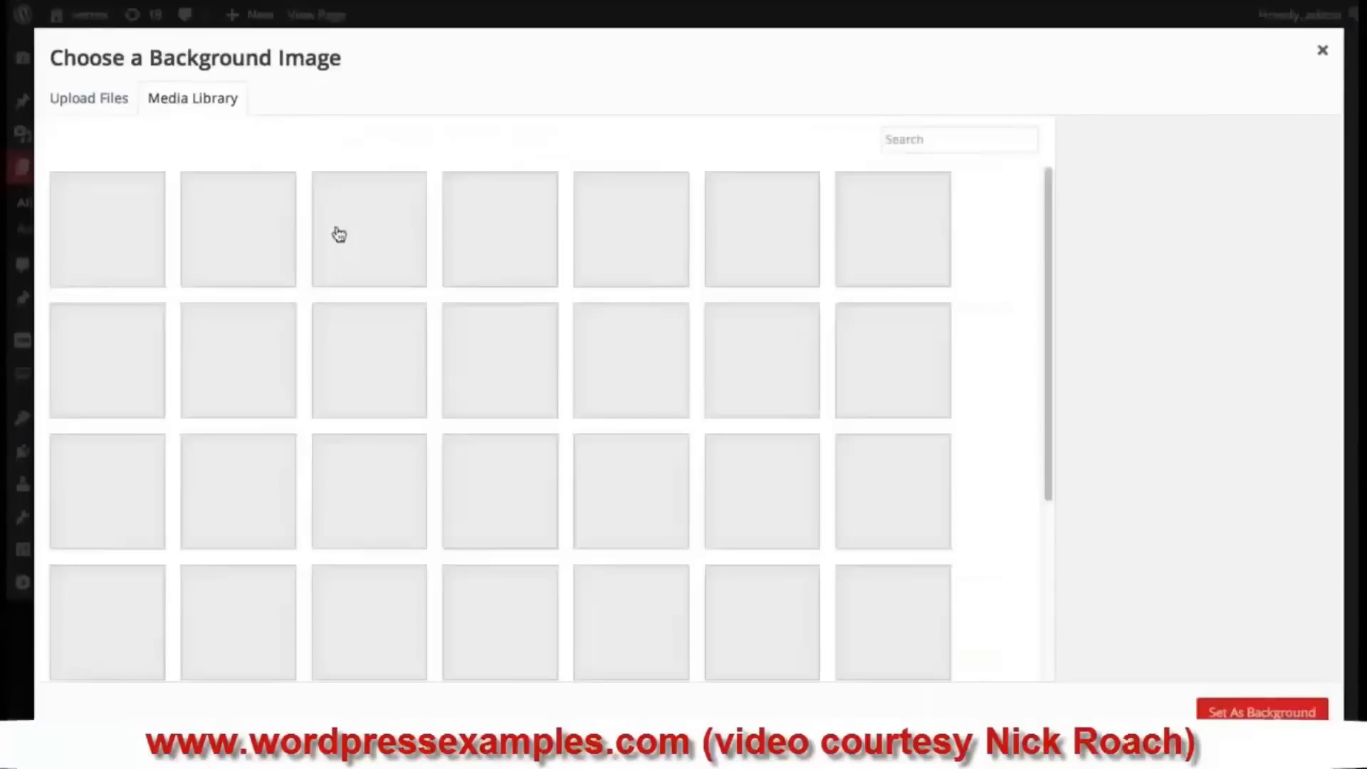
click(377, 229)
click(1238, 712)
- Set the slide content to 'This is a slider module in a normal section.' and save slide and slider
scroll(738, 479, down, 8)
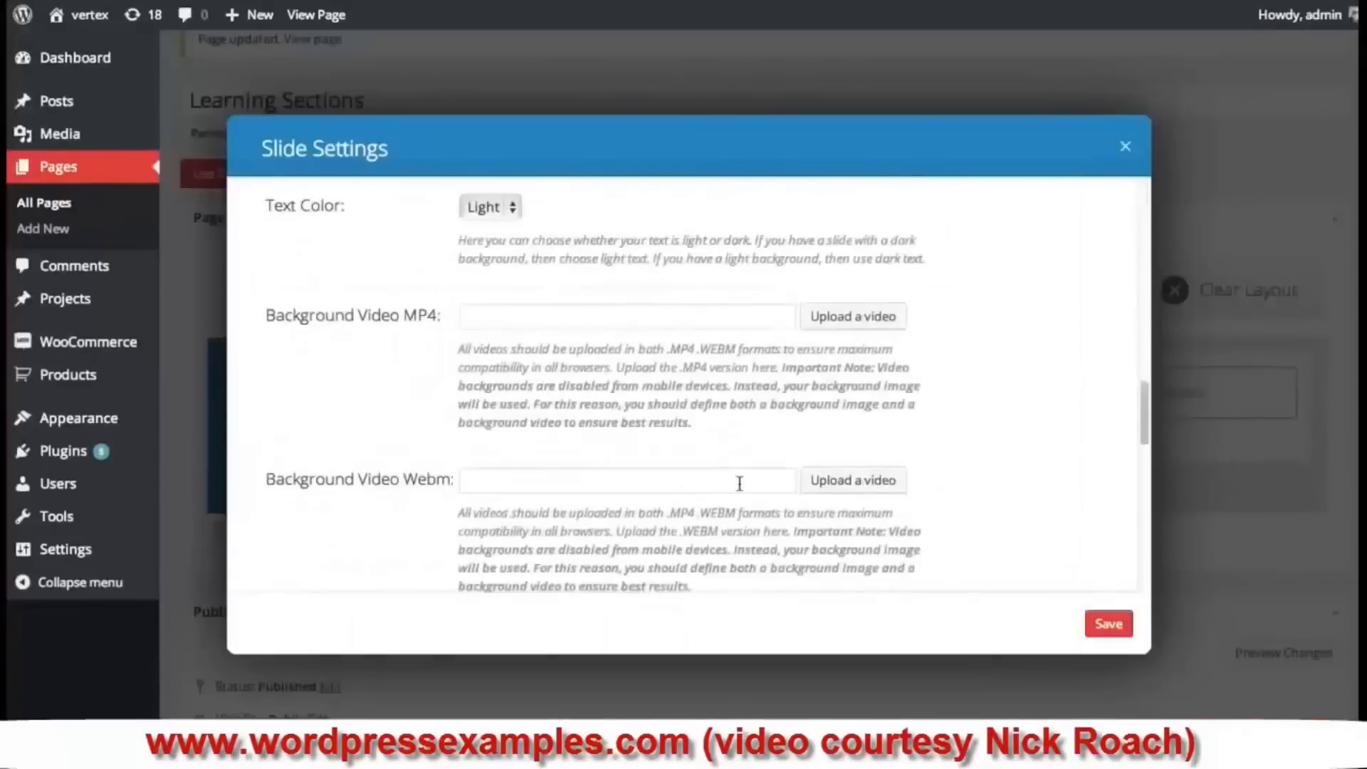
scroll(740, 481, down, 8)
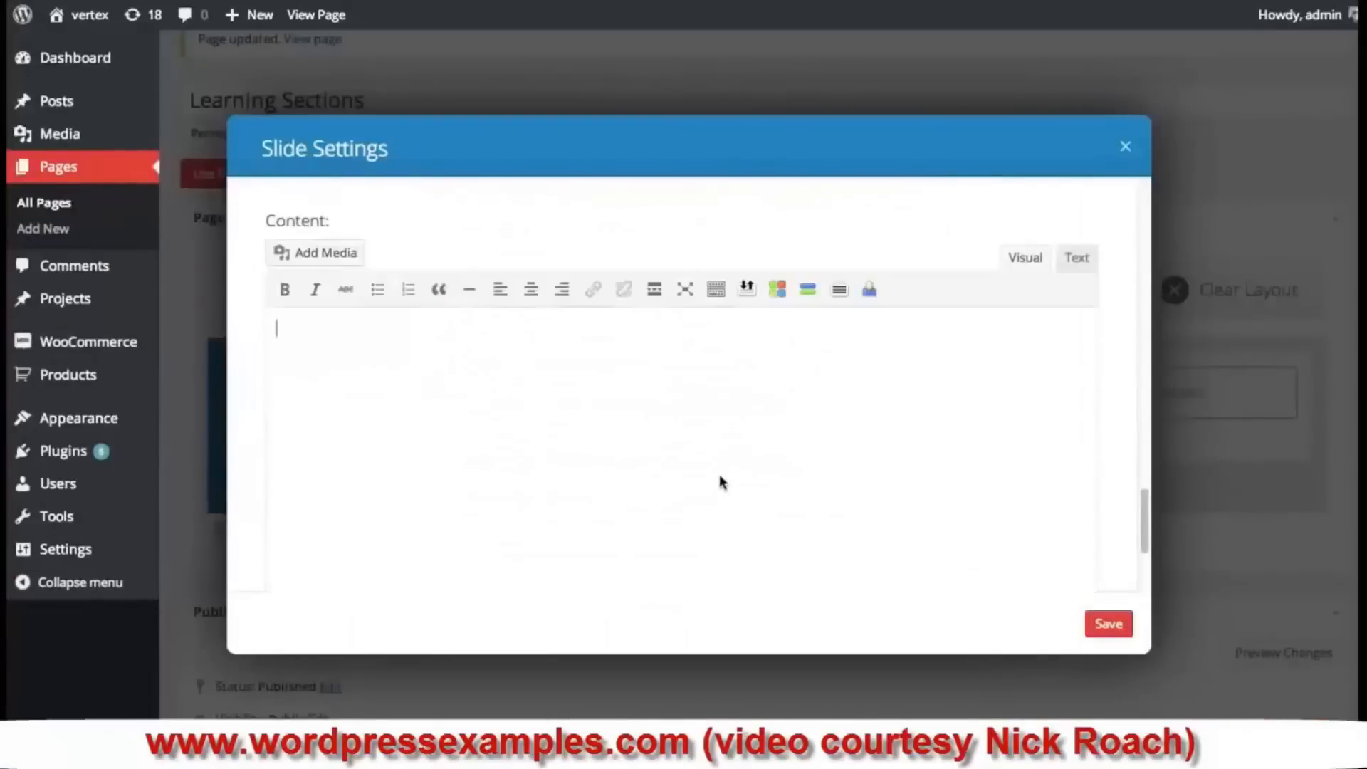
text(THI)
key(BackSpace)
key(BackSpace)
key(BackSpace)
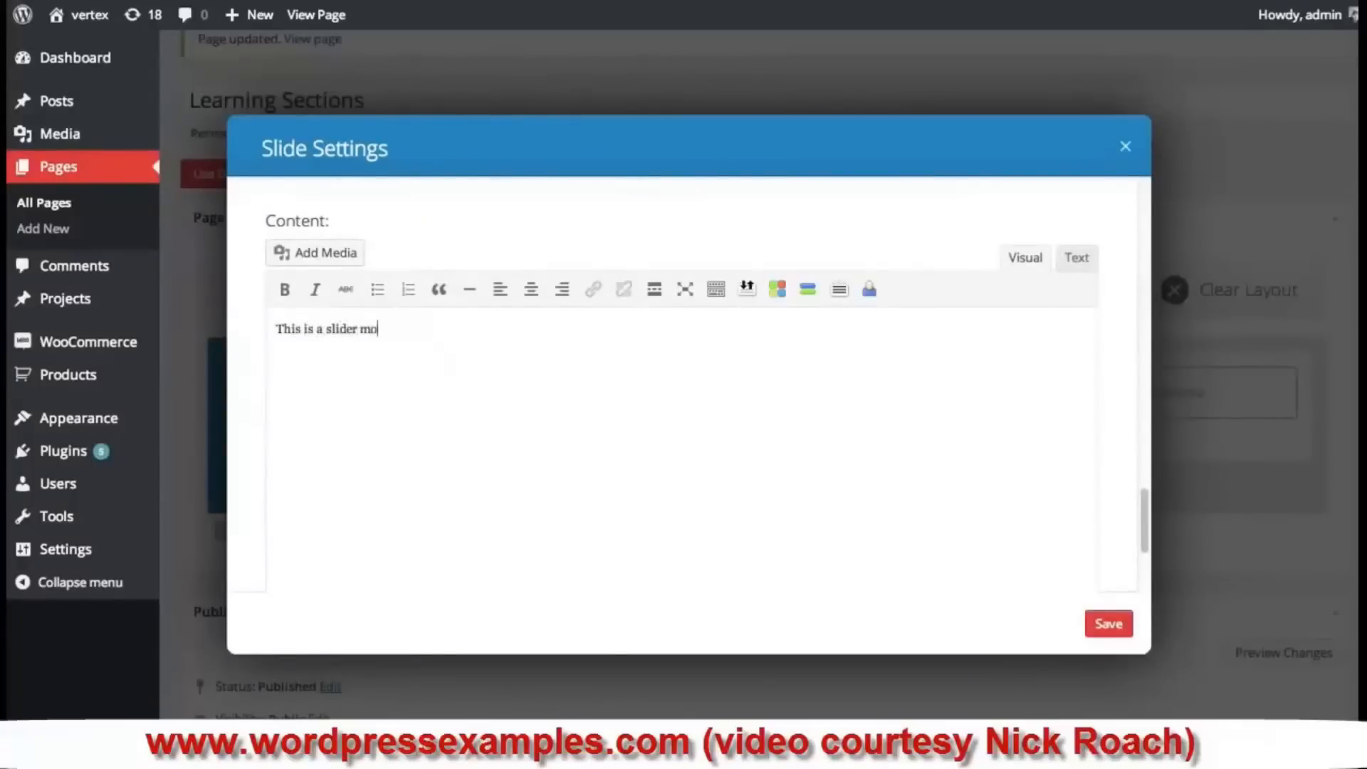
text(mal section.)
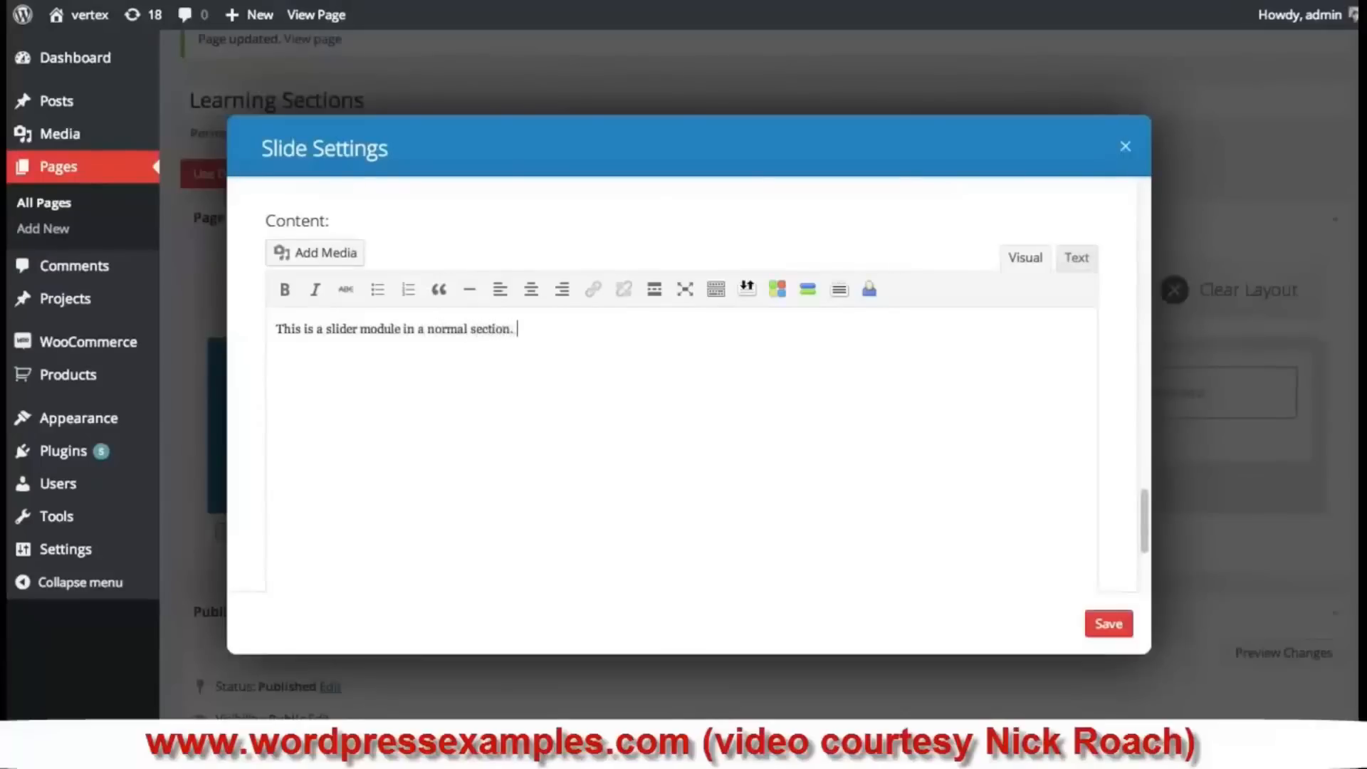
click(1110, 626)
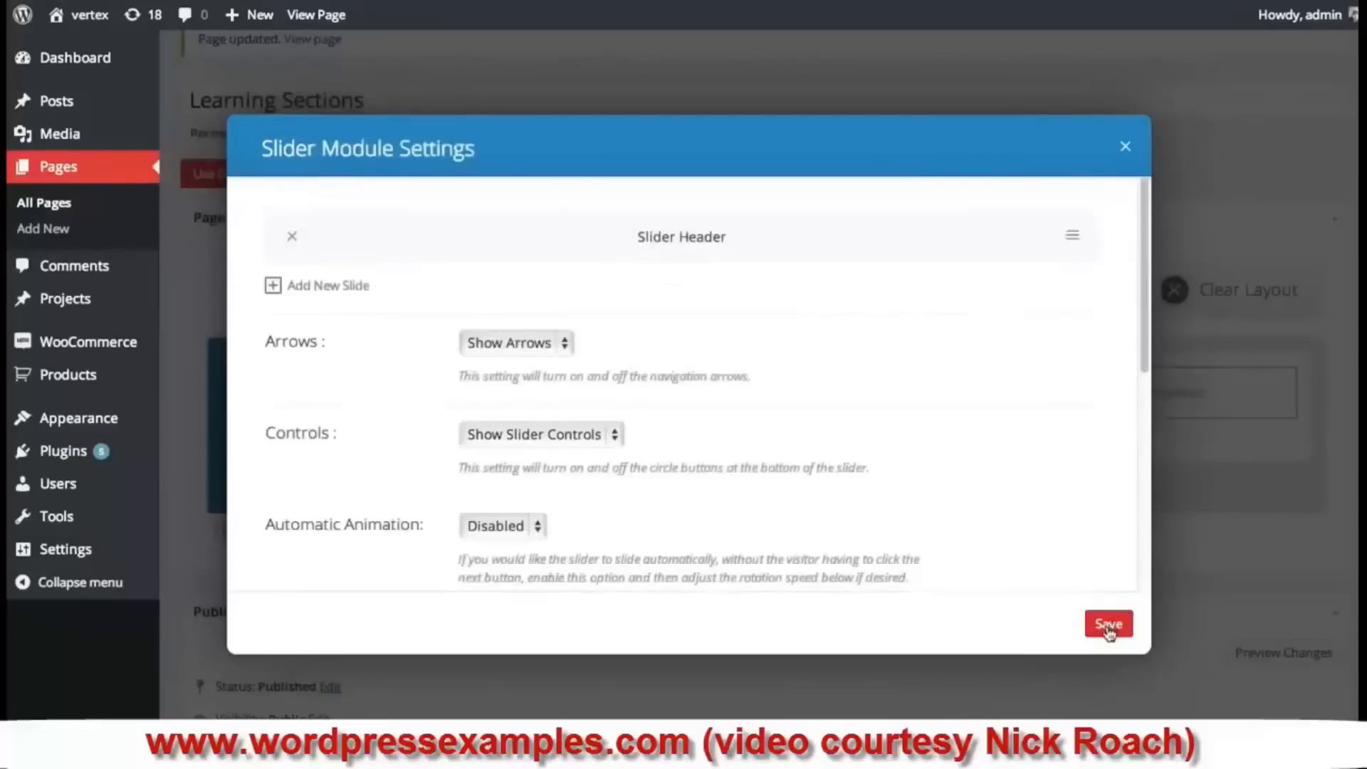
click(1108, 626)
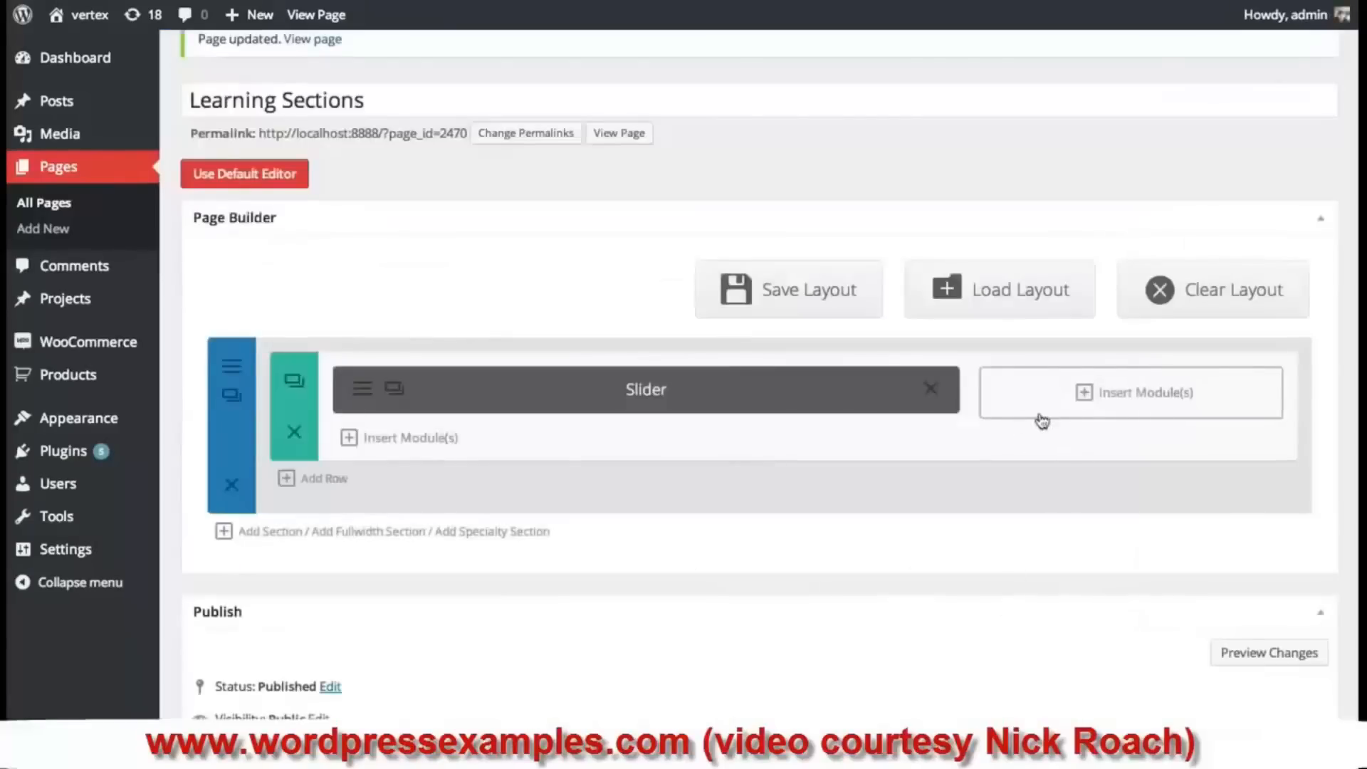
- Add a Text module to the right column: 'Elegant themes is the best place to buy beautiful themes…Join today!'
click(1065, 399)
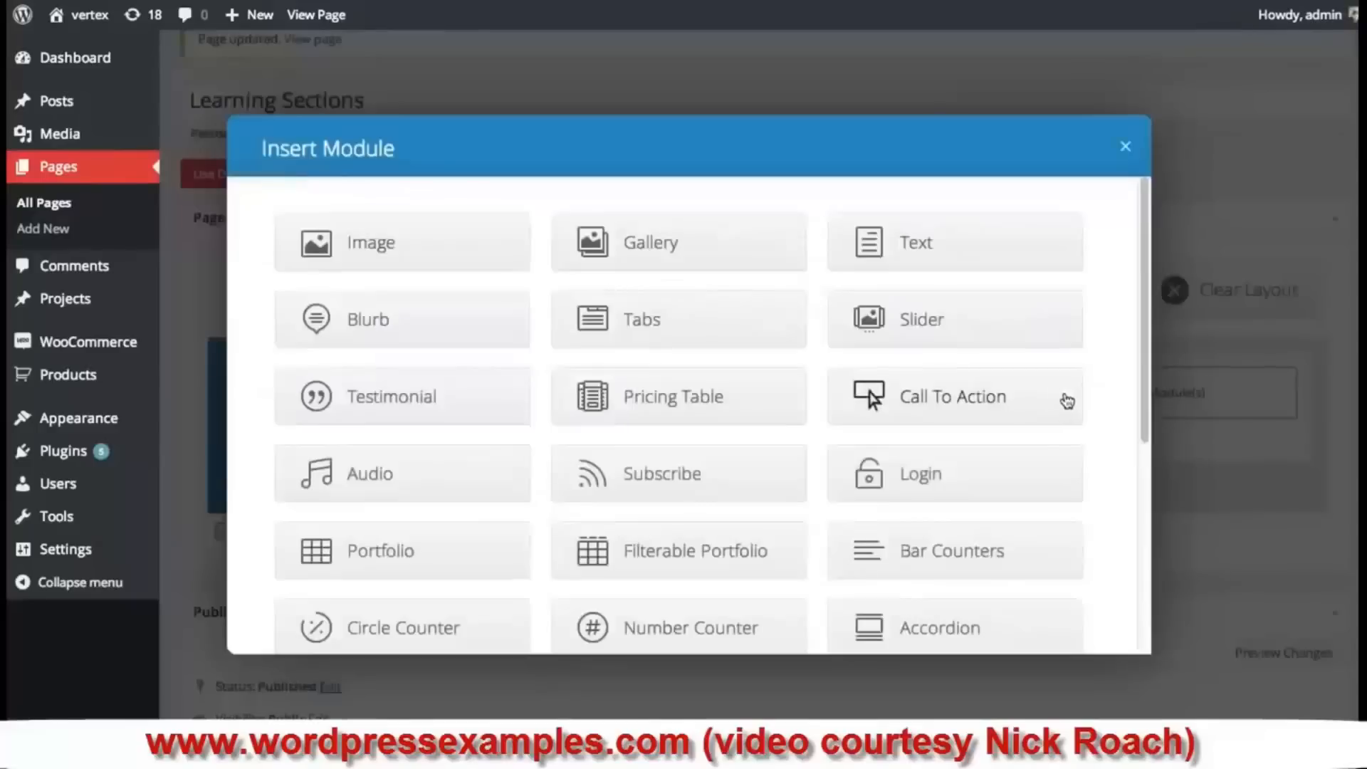
click(947, 249)
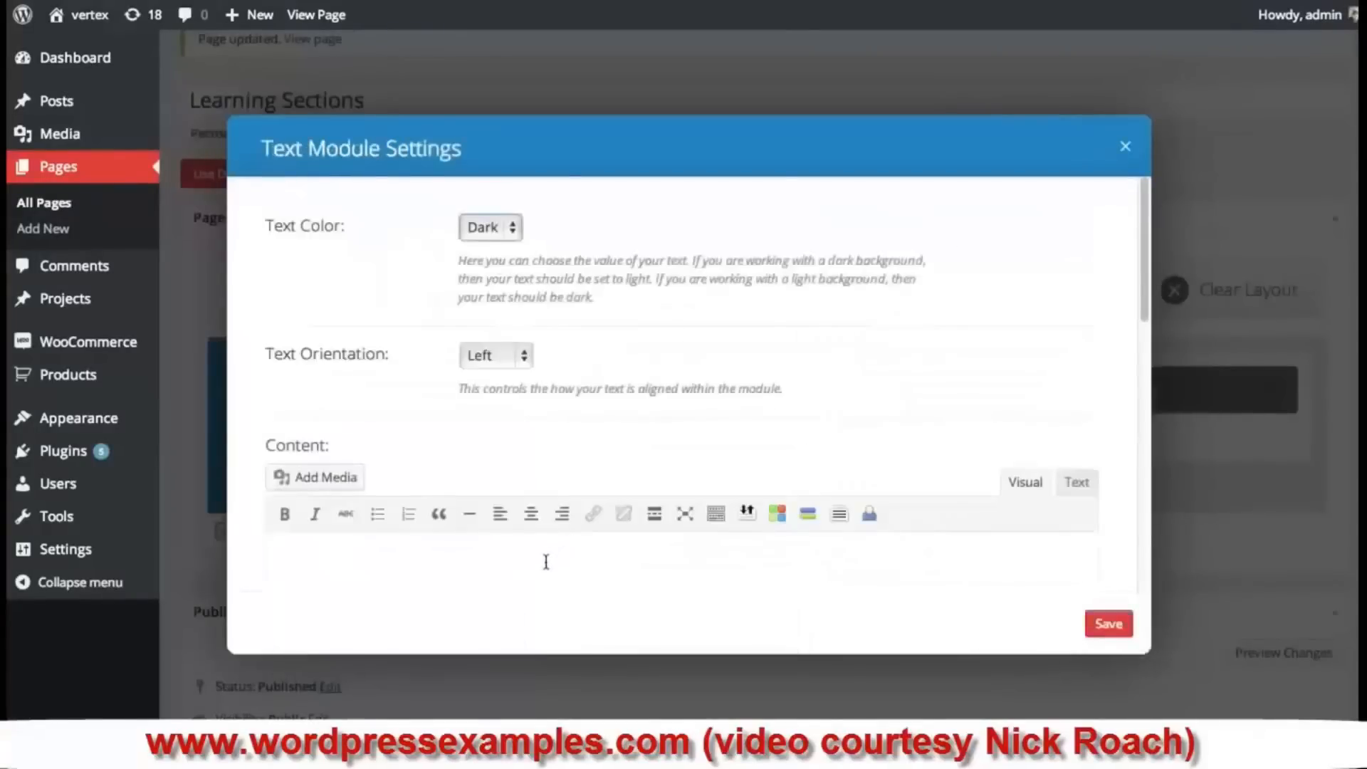
text(El)
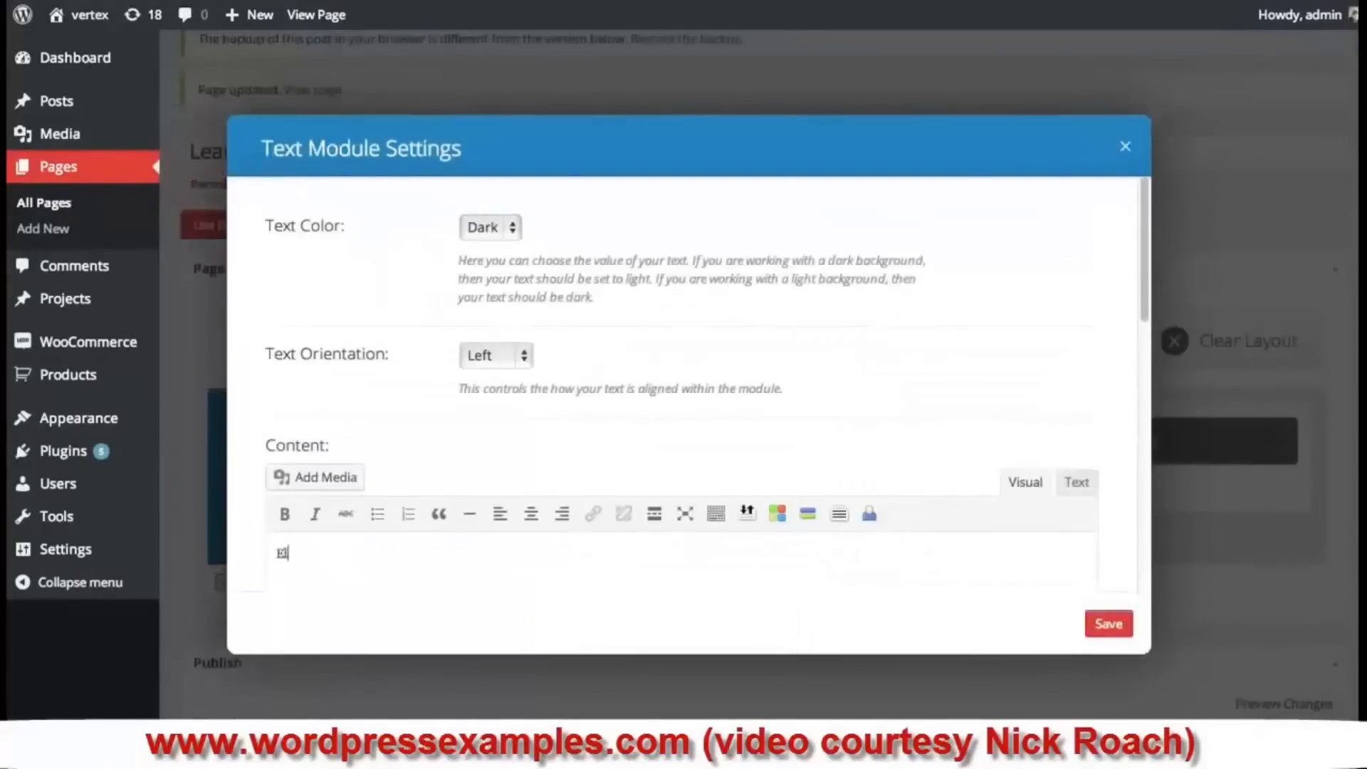
text(egant themes is t)
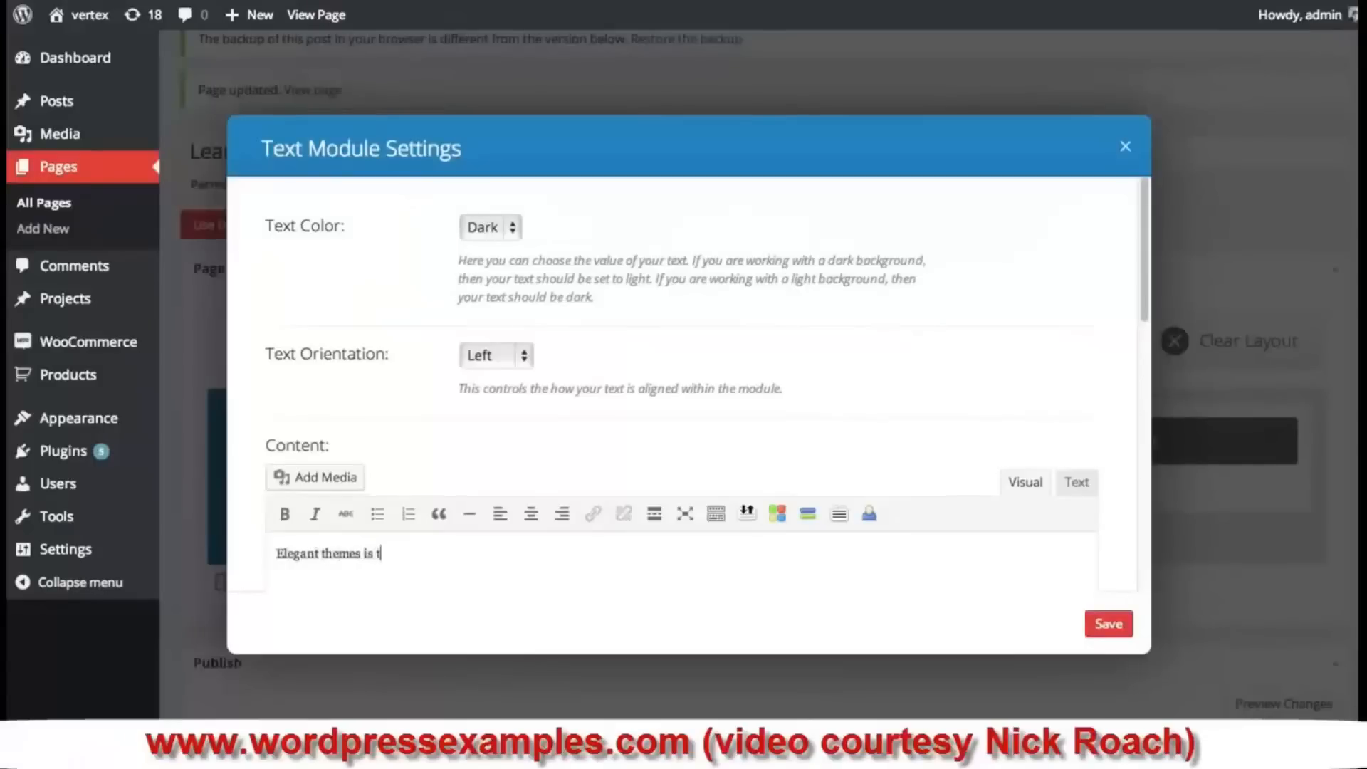
text(he best place to buy b)
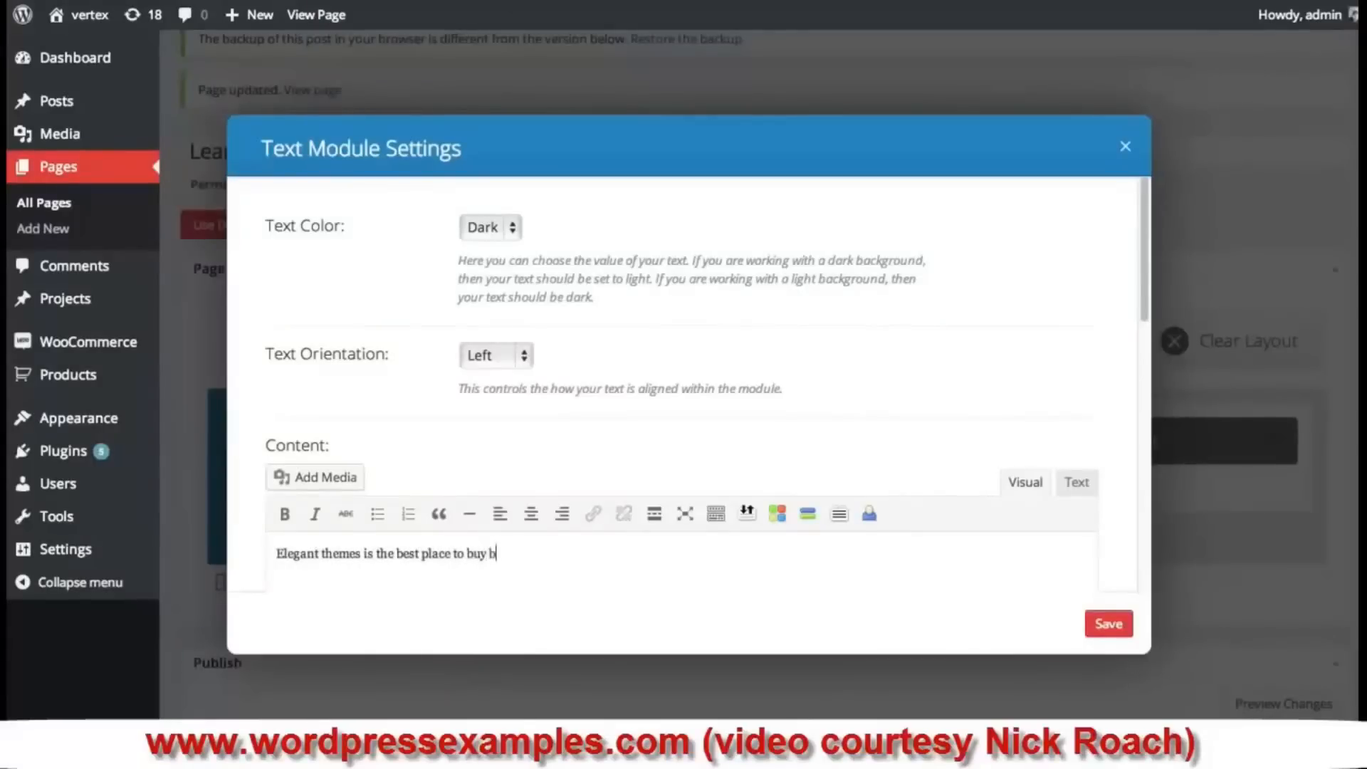
text(eautiful themes for your business.)
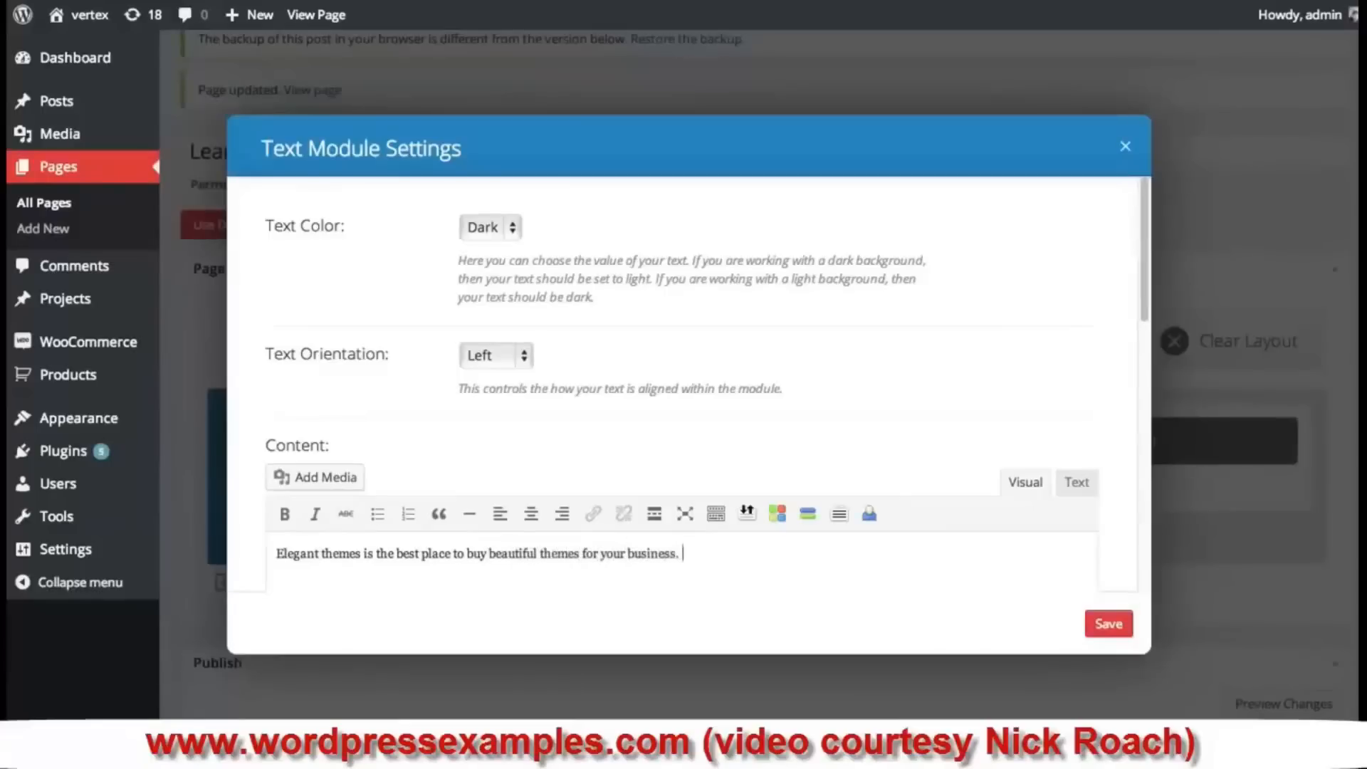
text(n today!)
click(1123, 625)
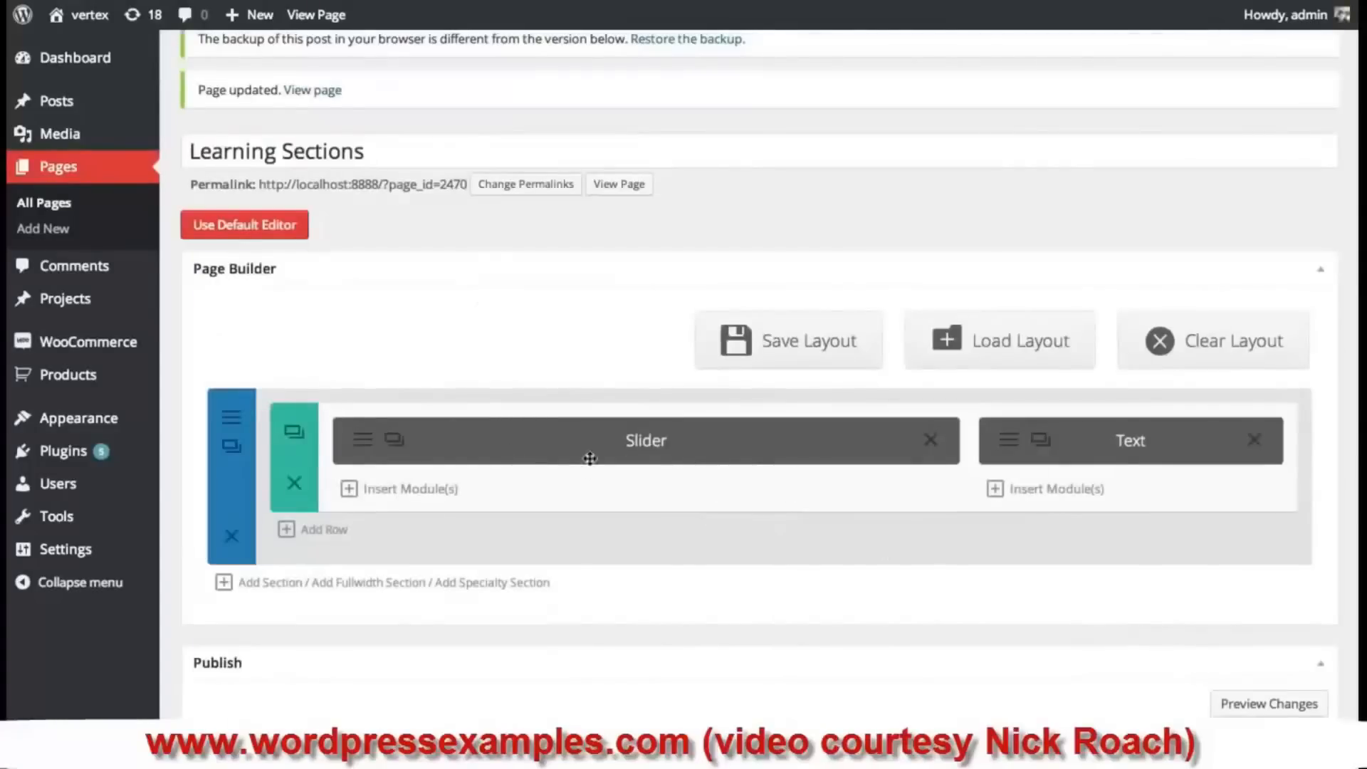
drag(795, 490, 802, 493)
scroll(1200, 557, down, 8)
- Update the Learning Sections page with the Slider and Text modules and check the live result
click(1290, 287)
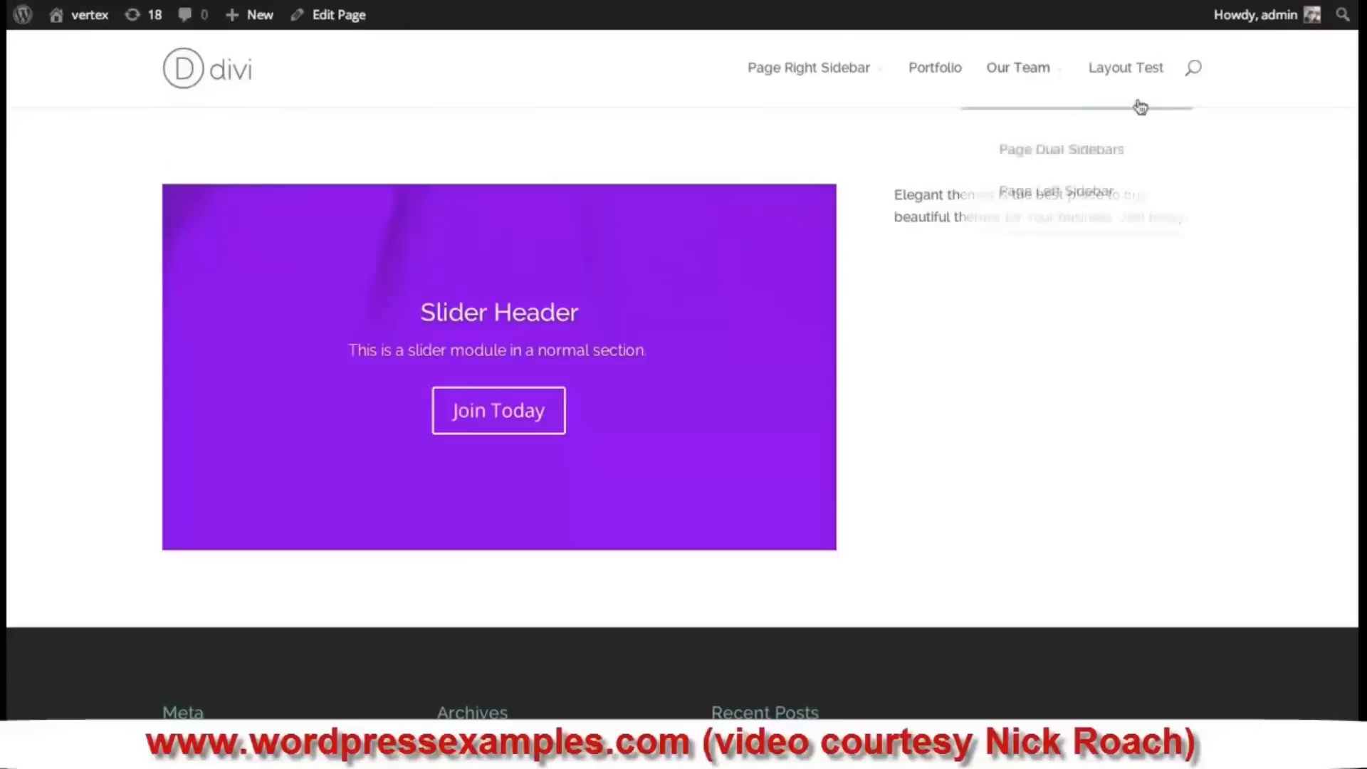
scroll(250, 611, down, 1)
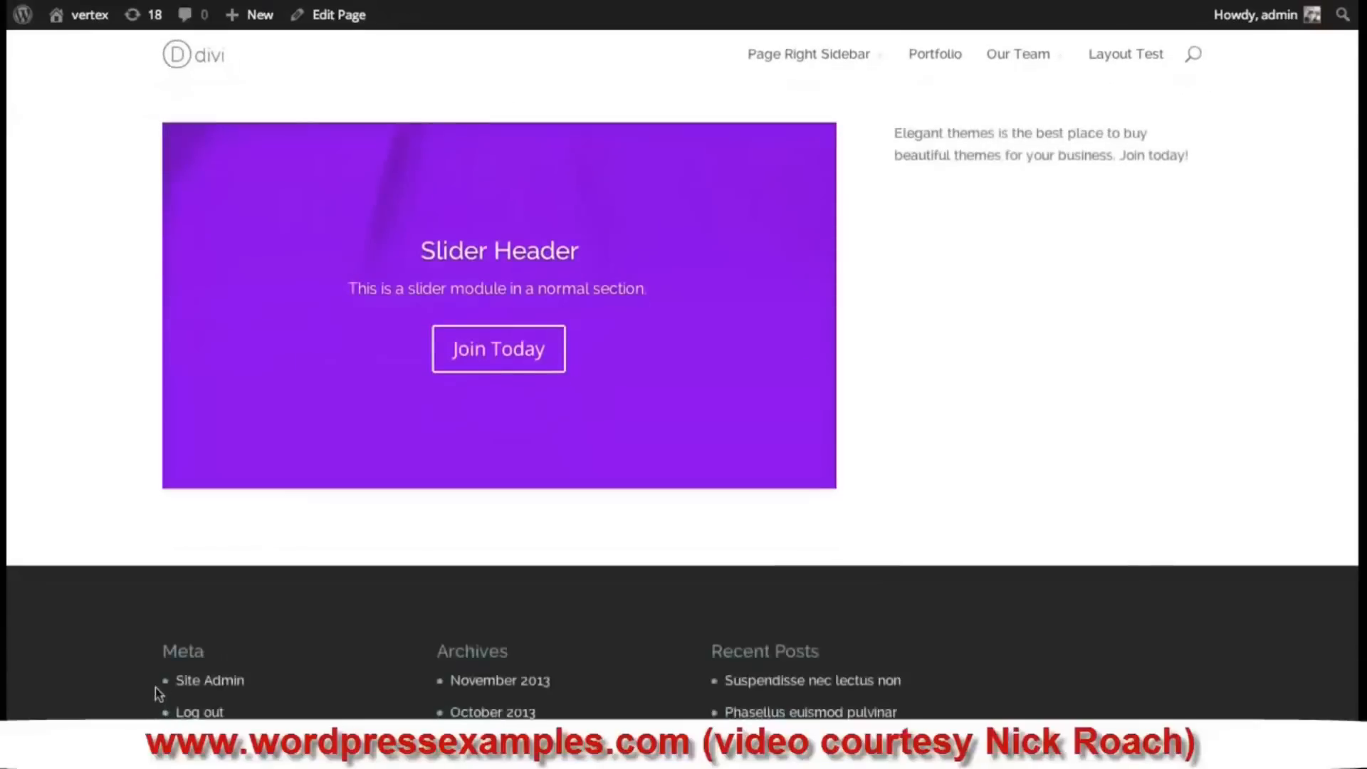
scroll(155, 687, up, 1)
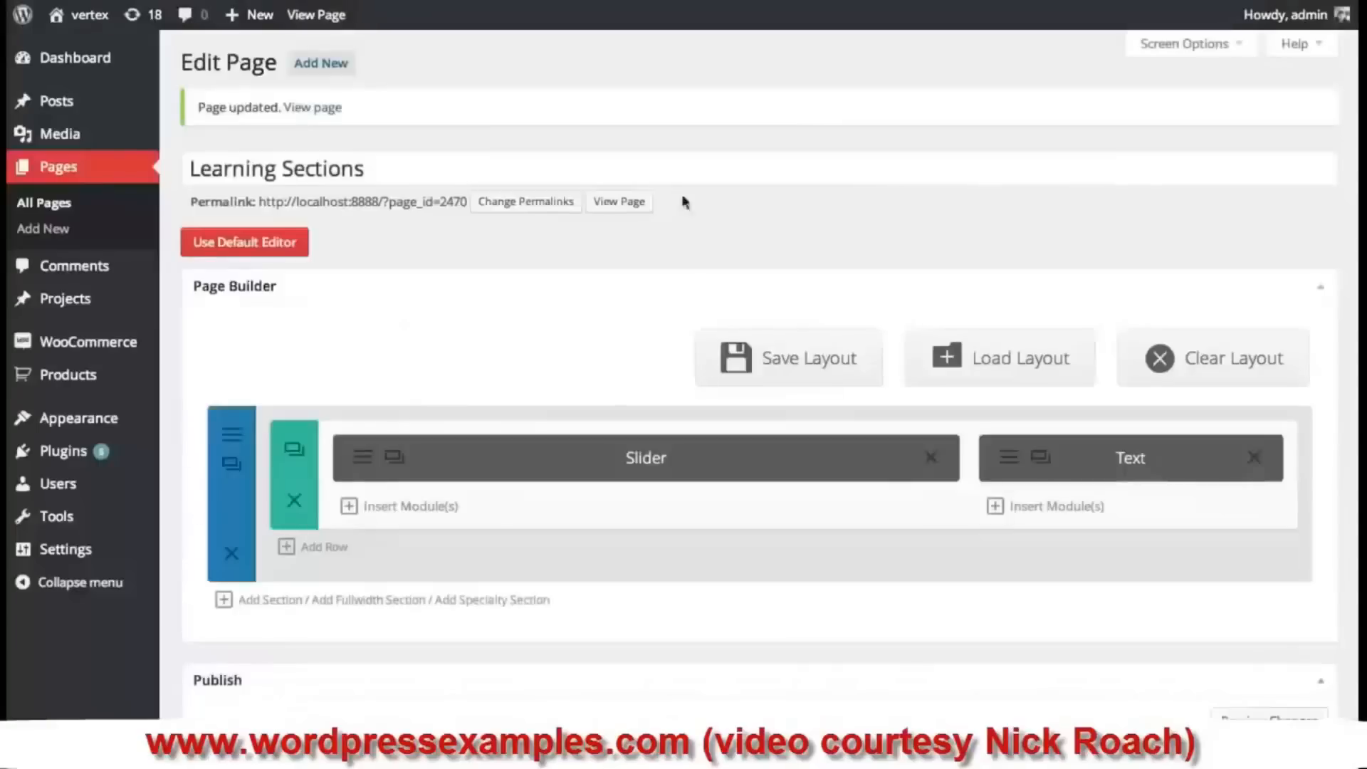
scroll(926, 353, down, 2)
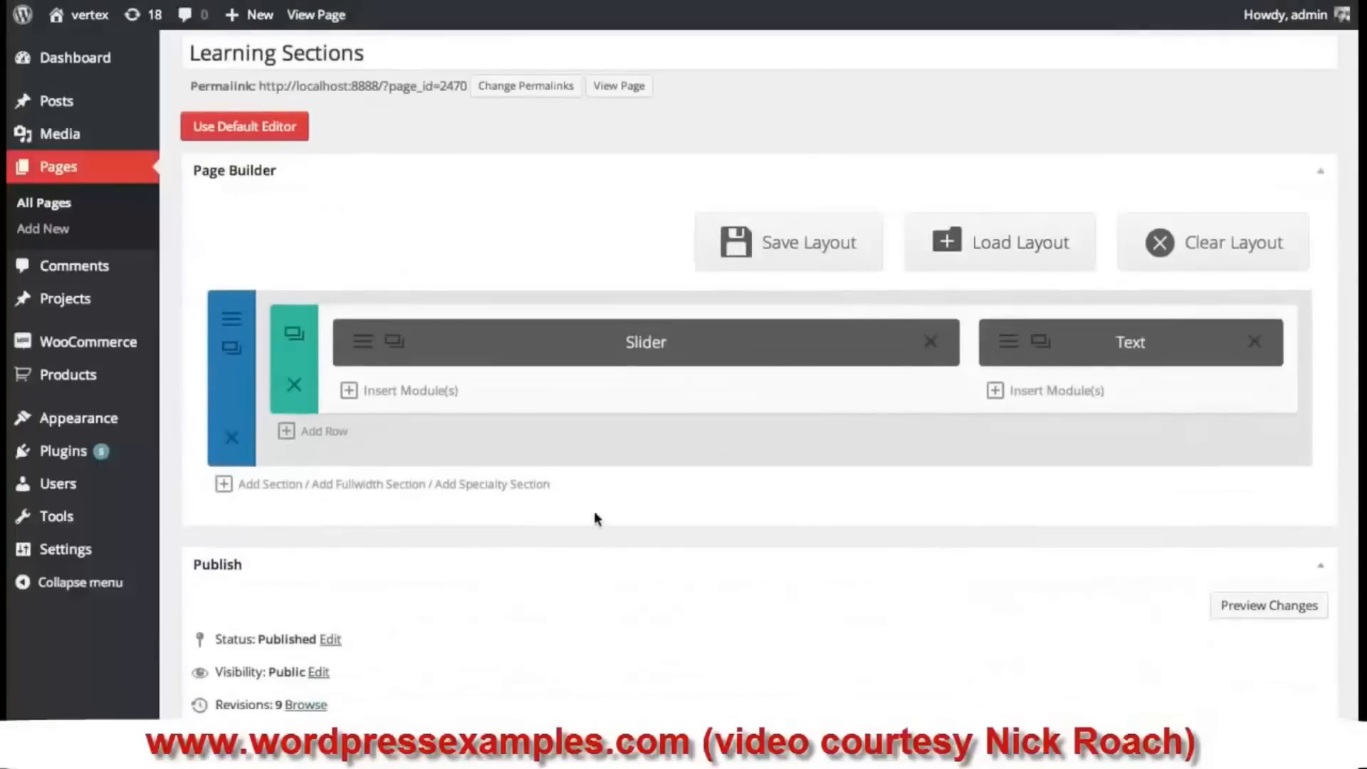
- Add a fullwidth section below the first section holding a Fullwidth Slider module
click(376, 491)
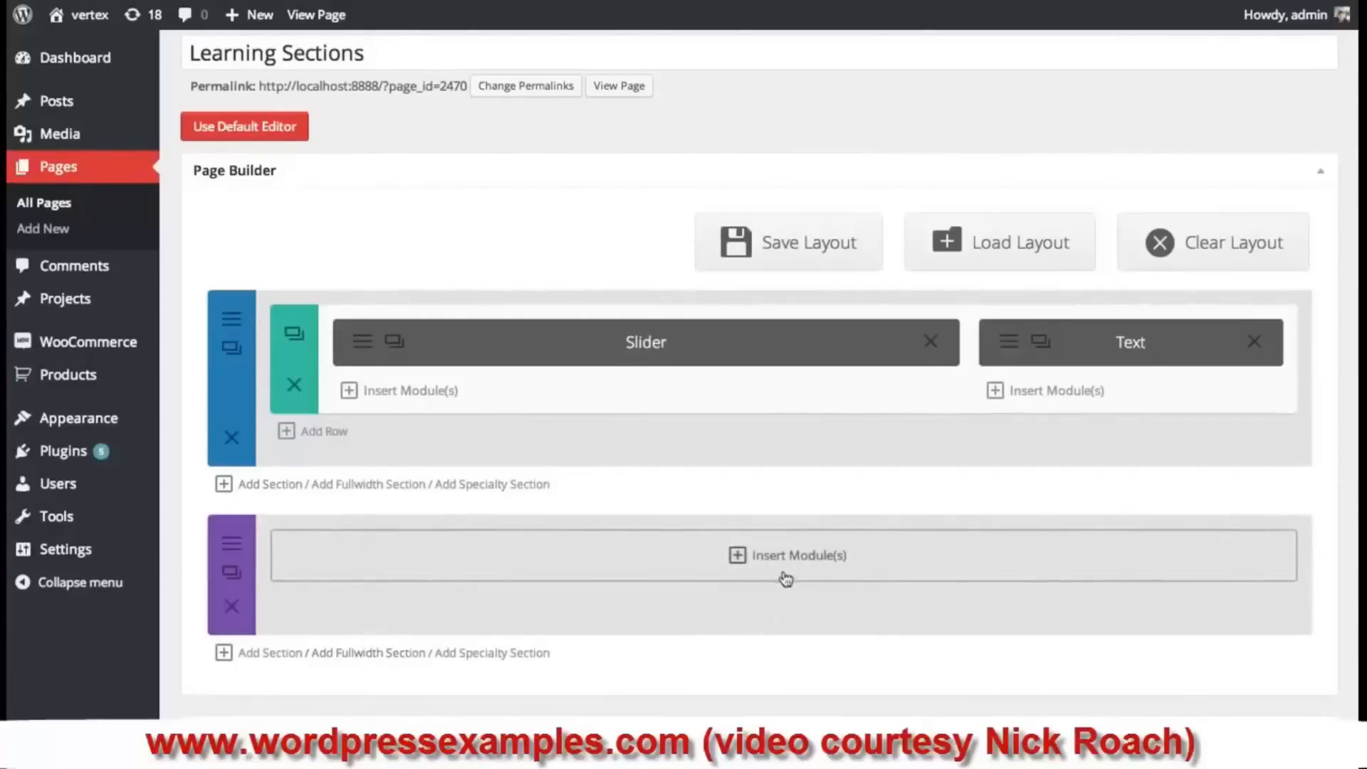
click(831, 566)
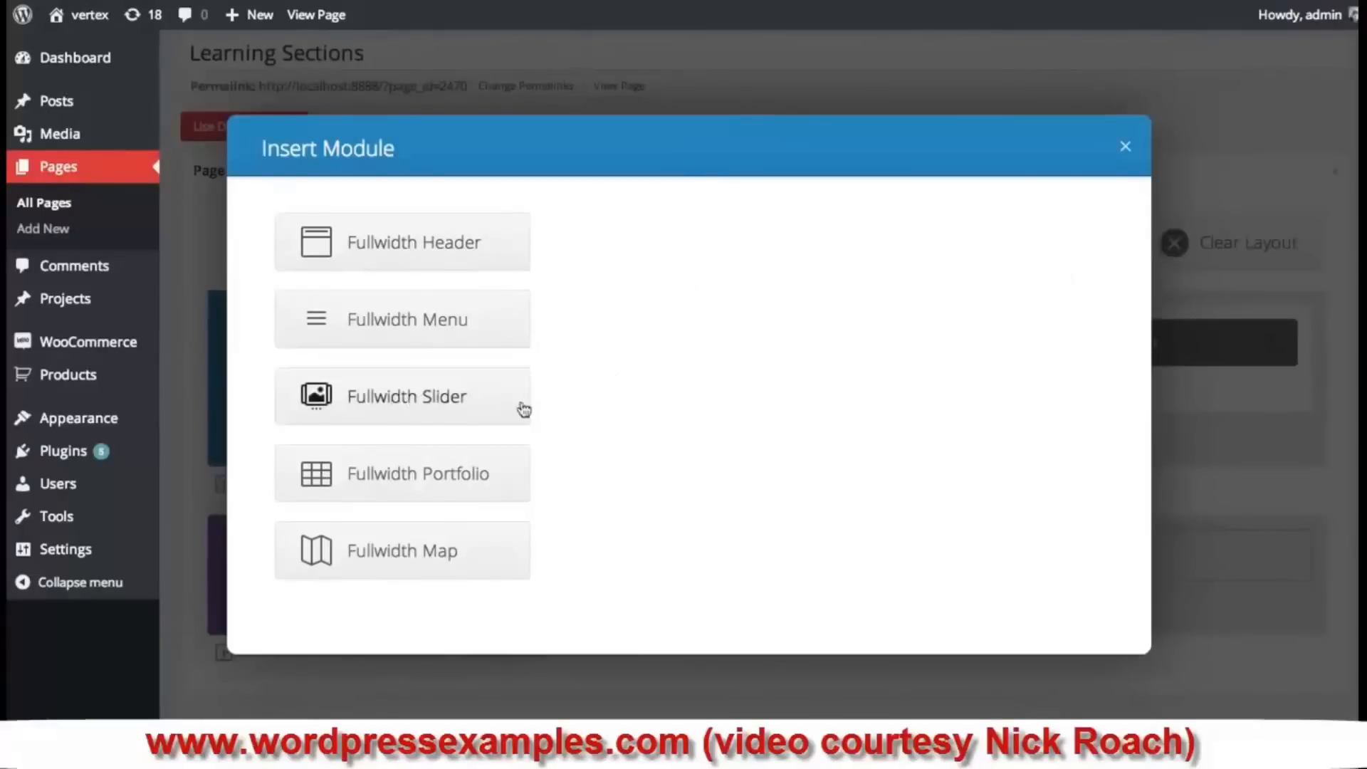
click(446, 397)
- Add a slide headed 'FUllwidth SLider Header' with the purple countdown-bg background and some content
click(541, 258)
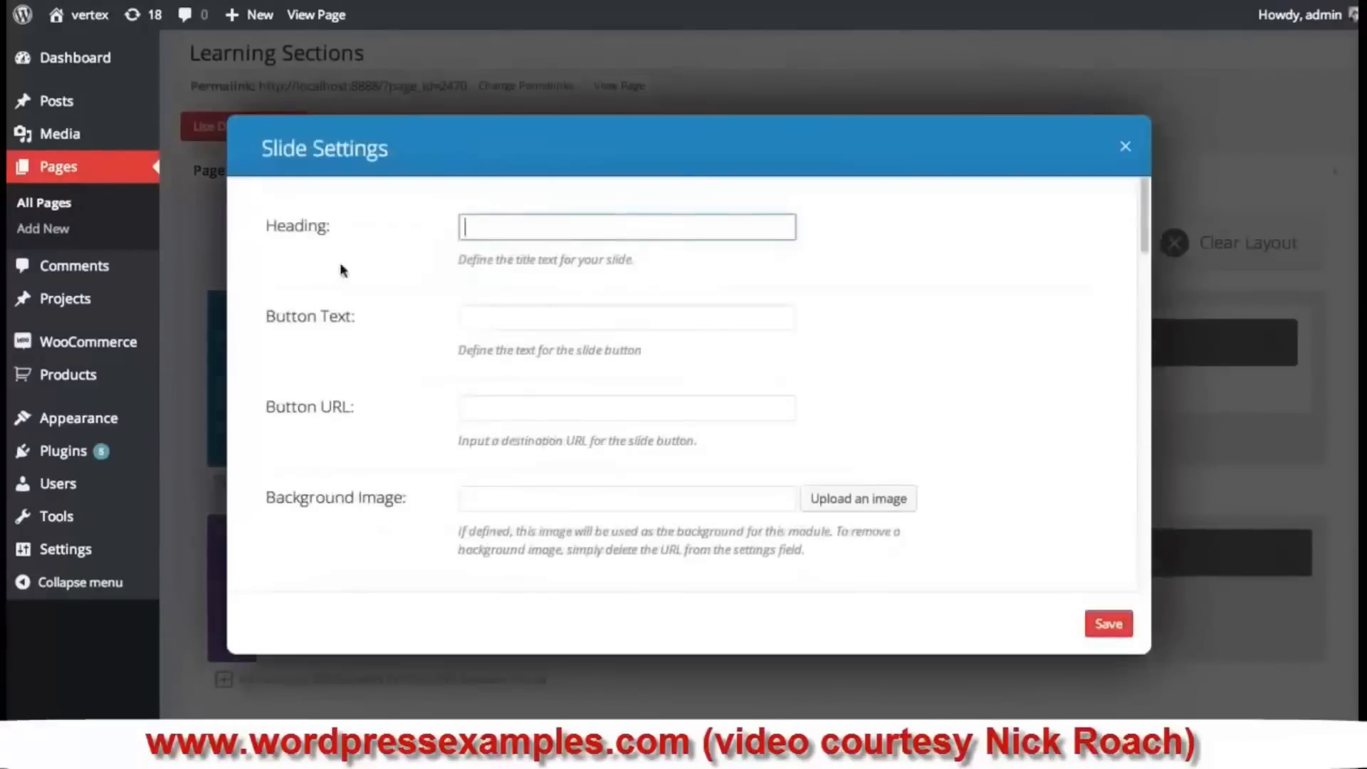
text(FUllwidth SLider Header)
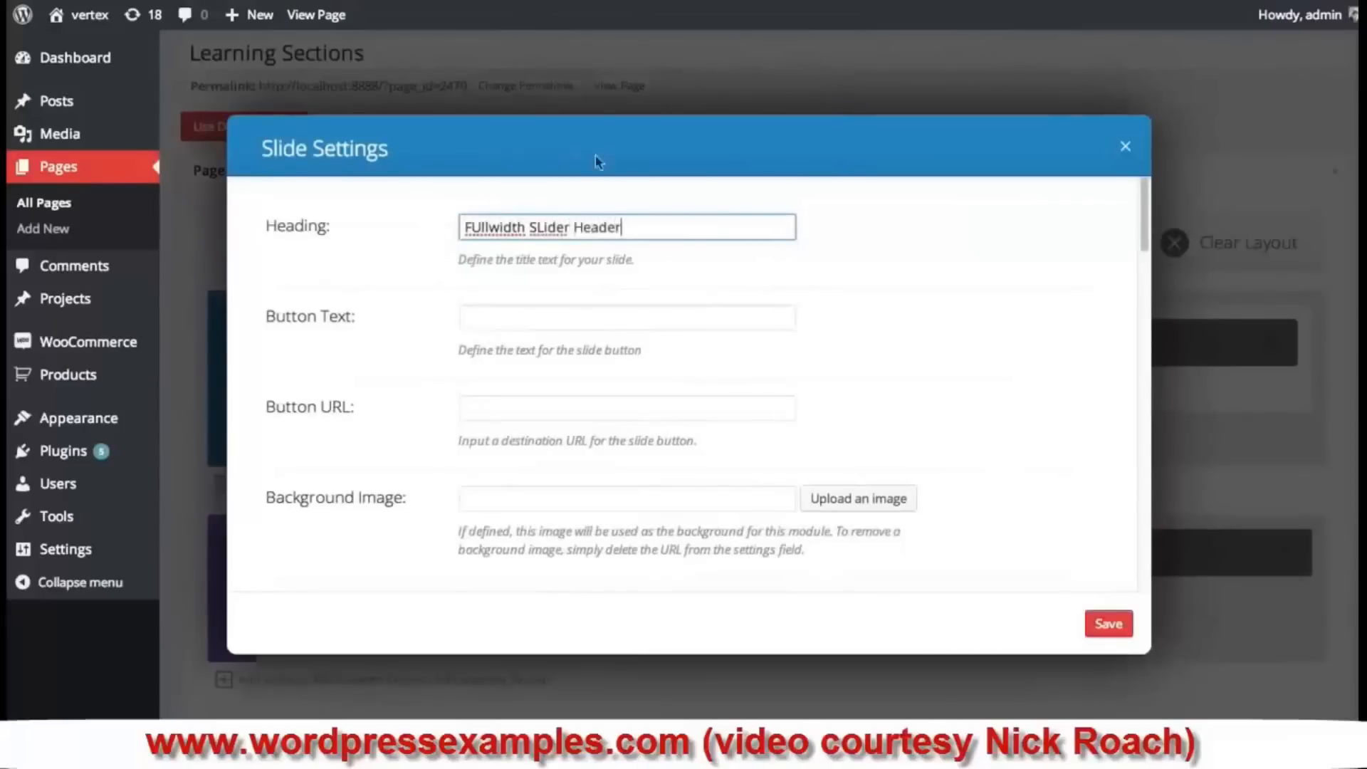
scroll(662, 297, down, 5)
click(887, 366)
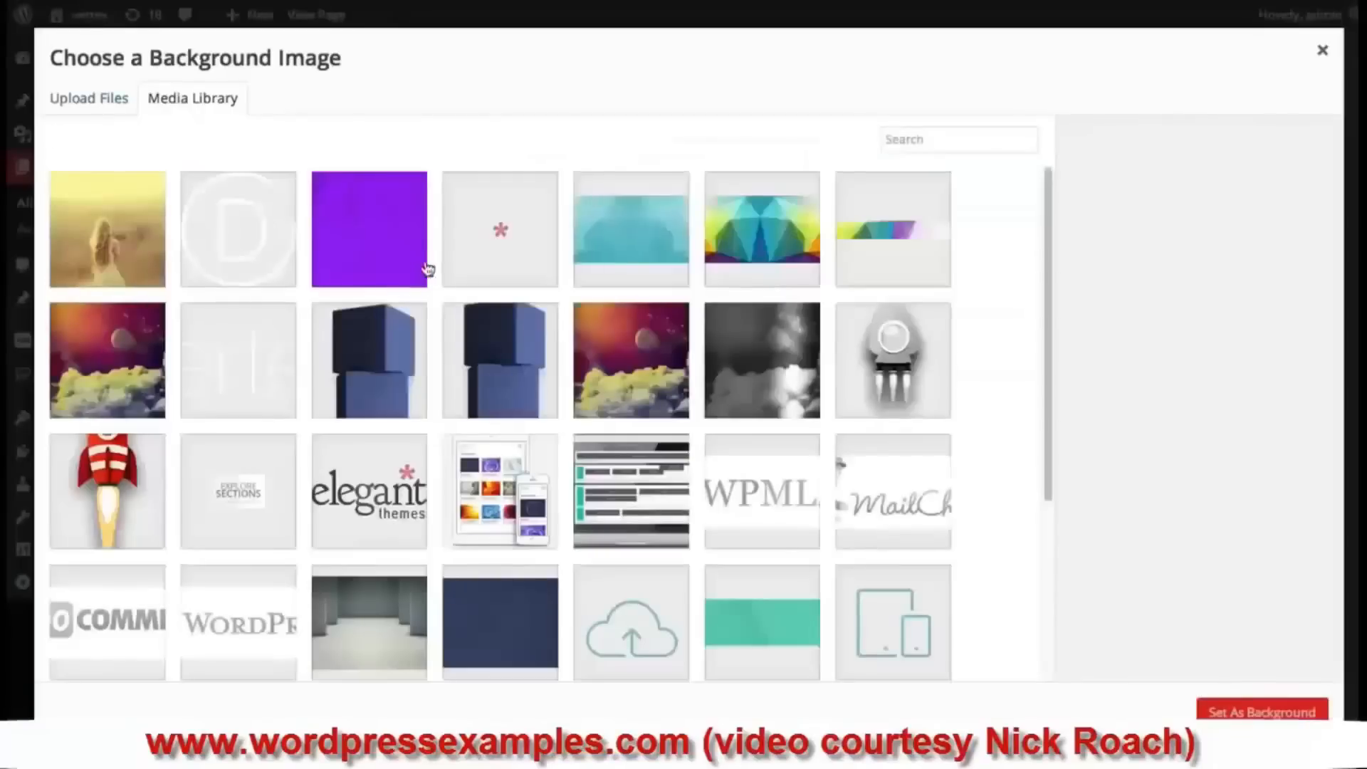
click(422, 269)
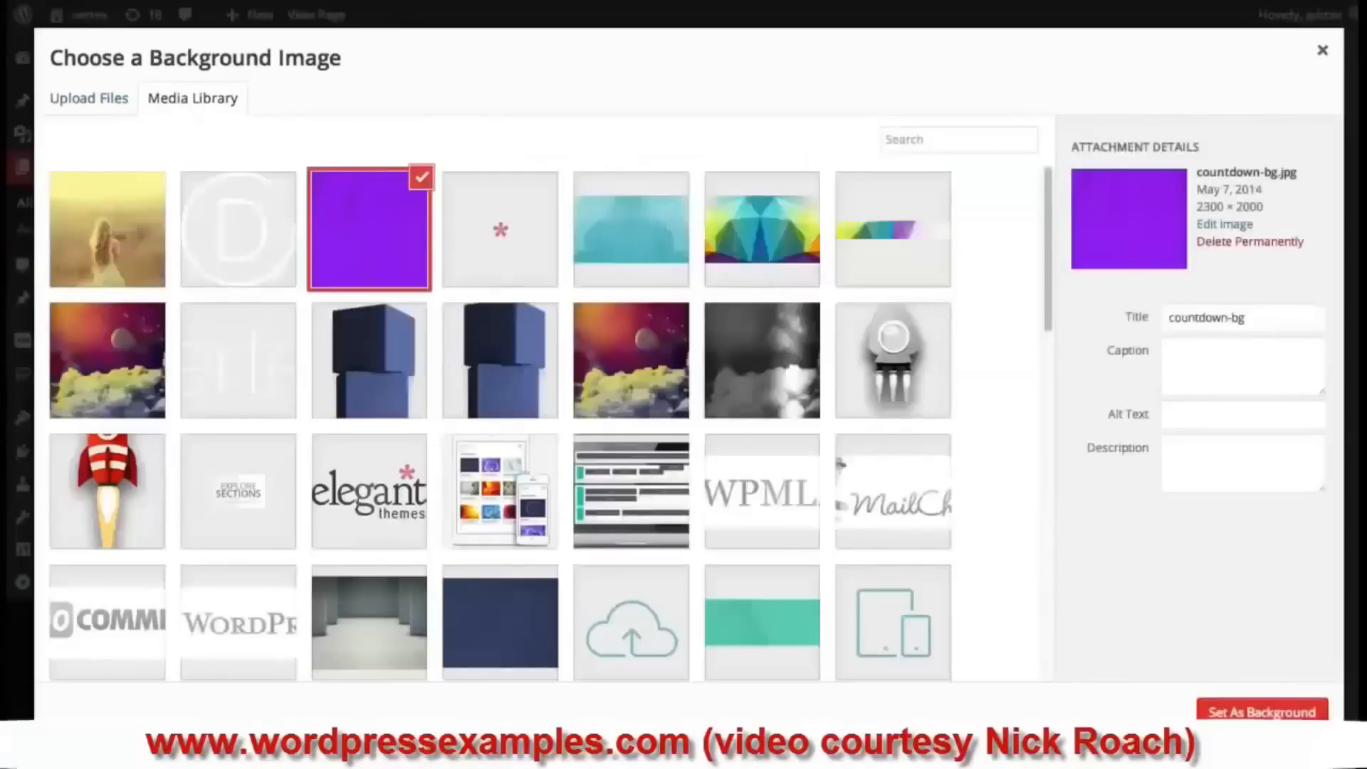
click(1262, 711)
scroll(818, 348, down, 3)
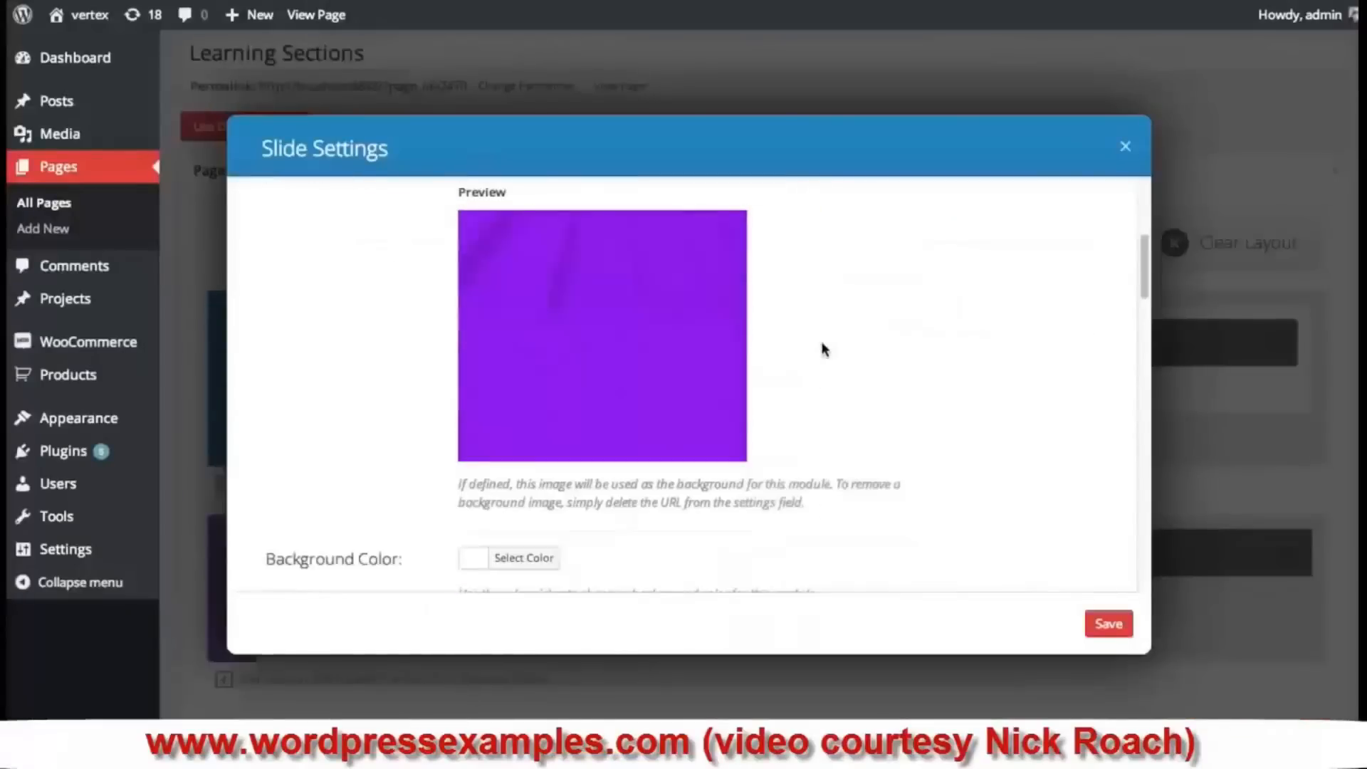
scroll(824, 354, down, 15)
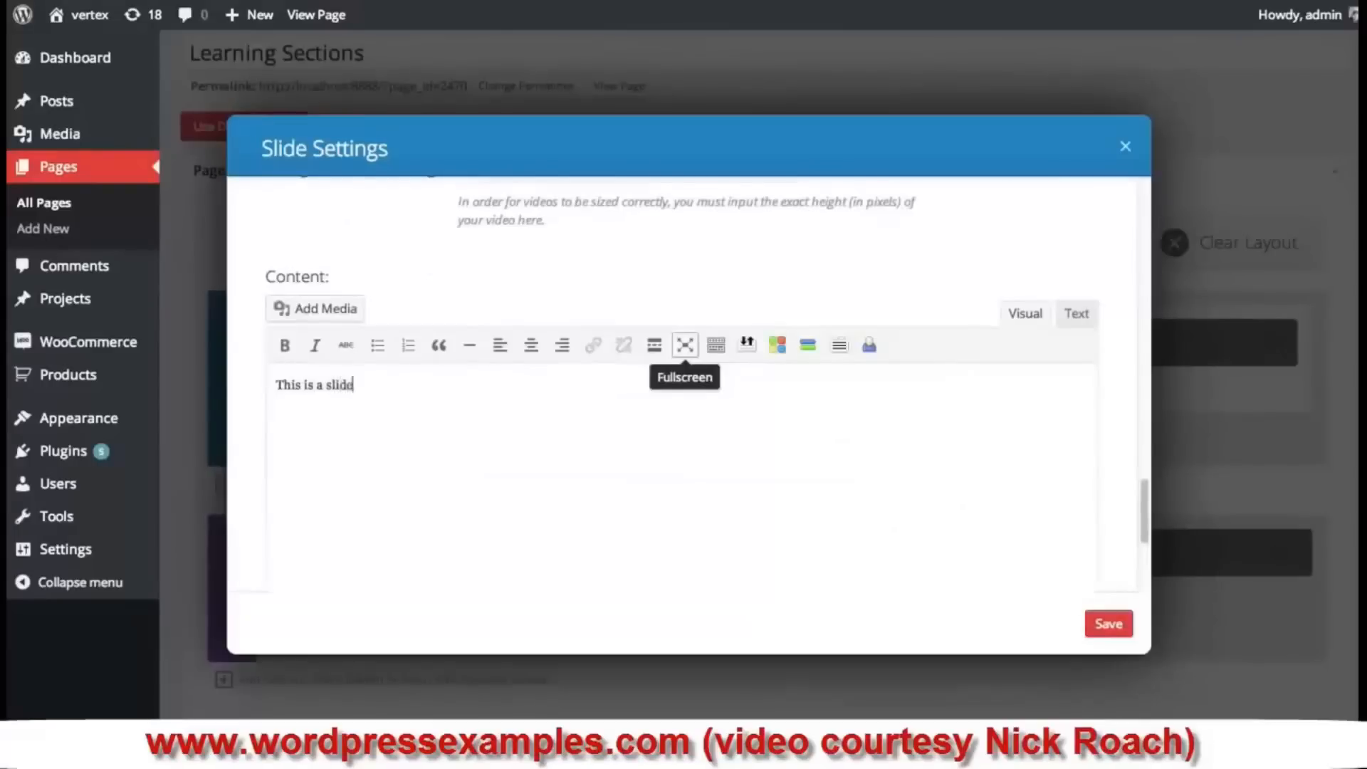
text(r module.)
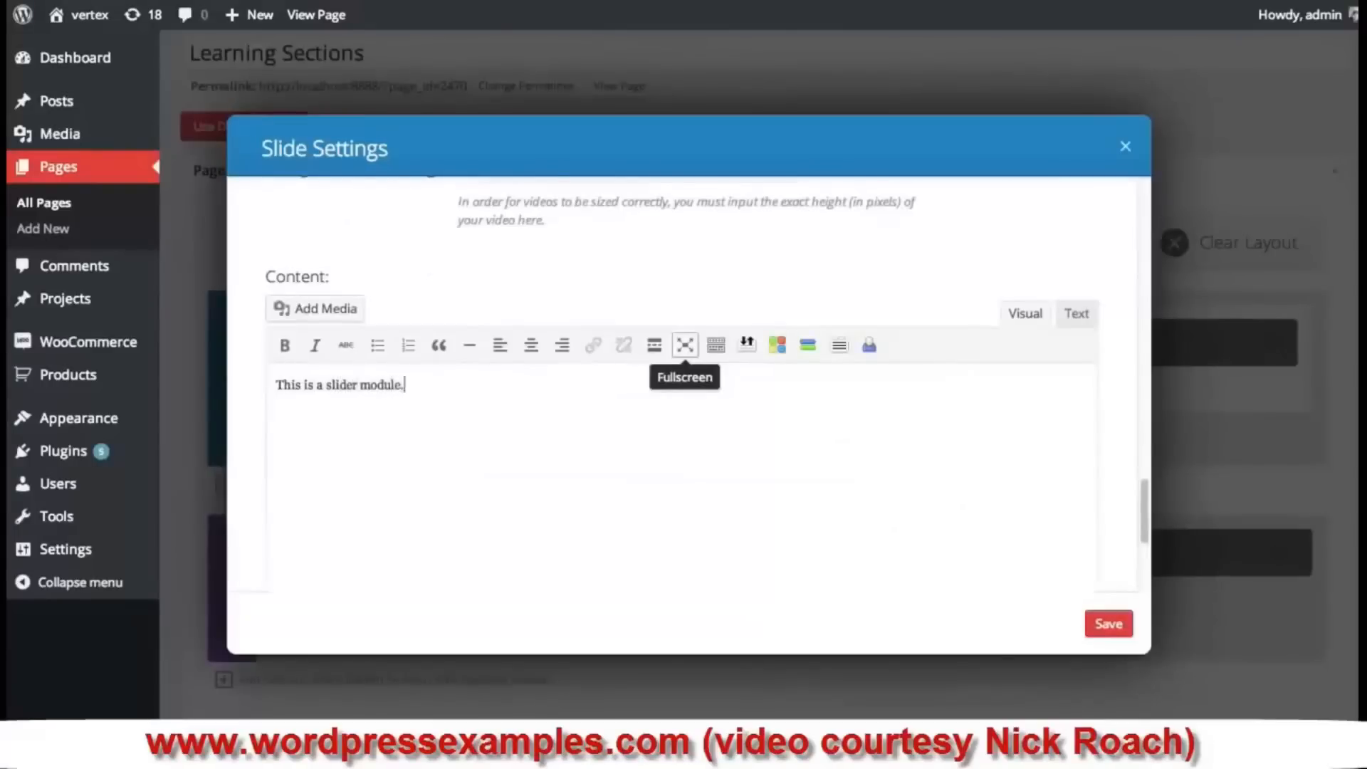
click(1109, 625)
- Save the Fullwidth Slider module and update the page
click(1108, 625)
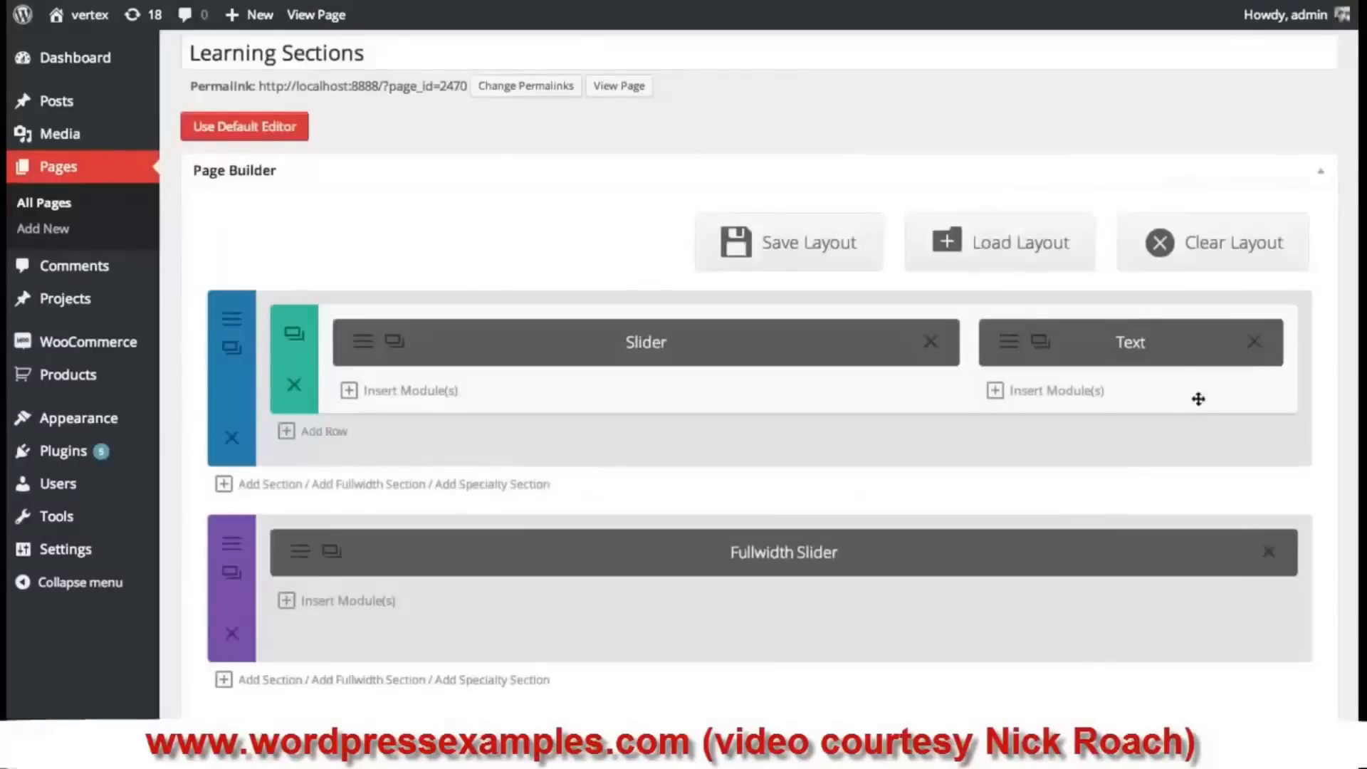
scroll(1198, 399, down, 5)
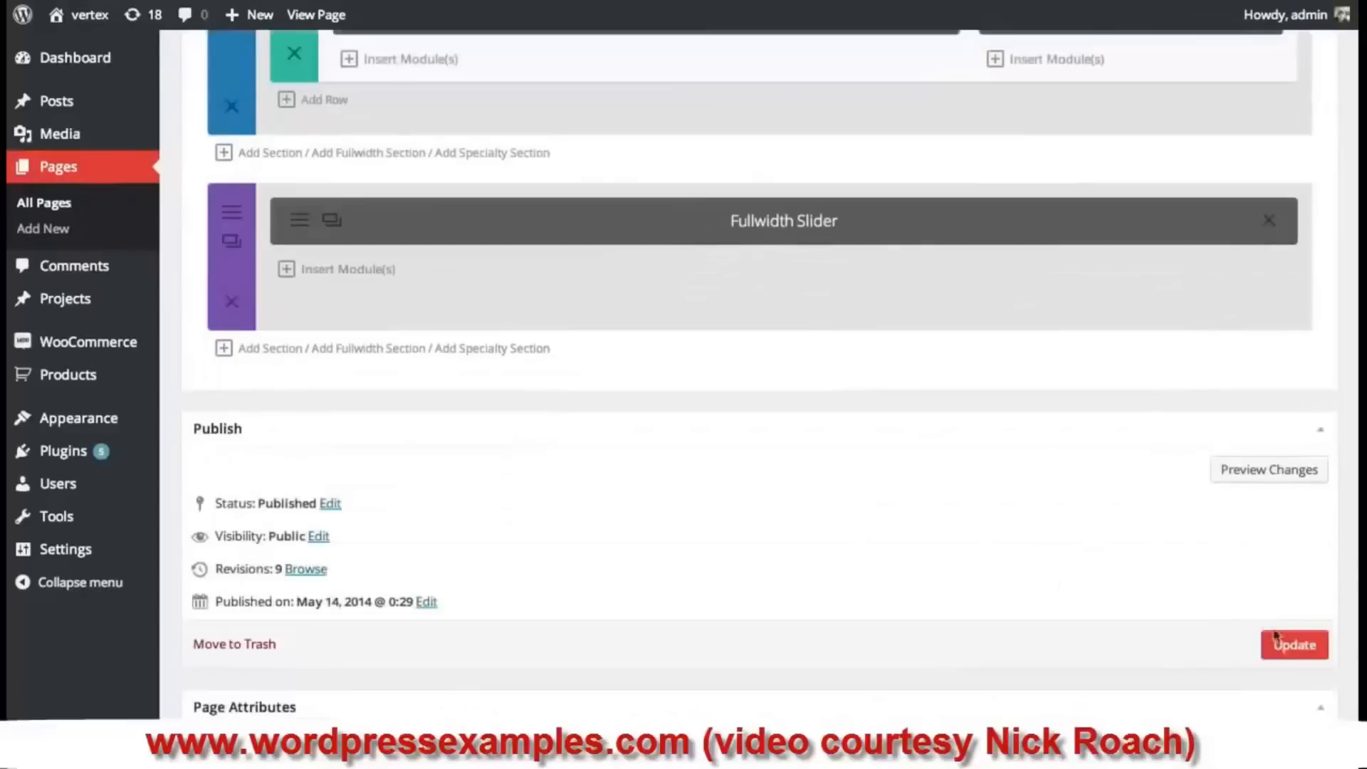
click(1276, 635)
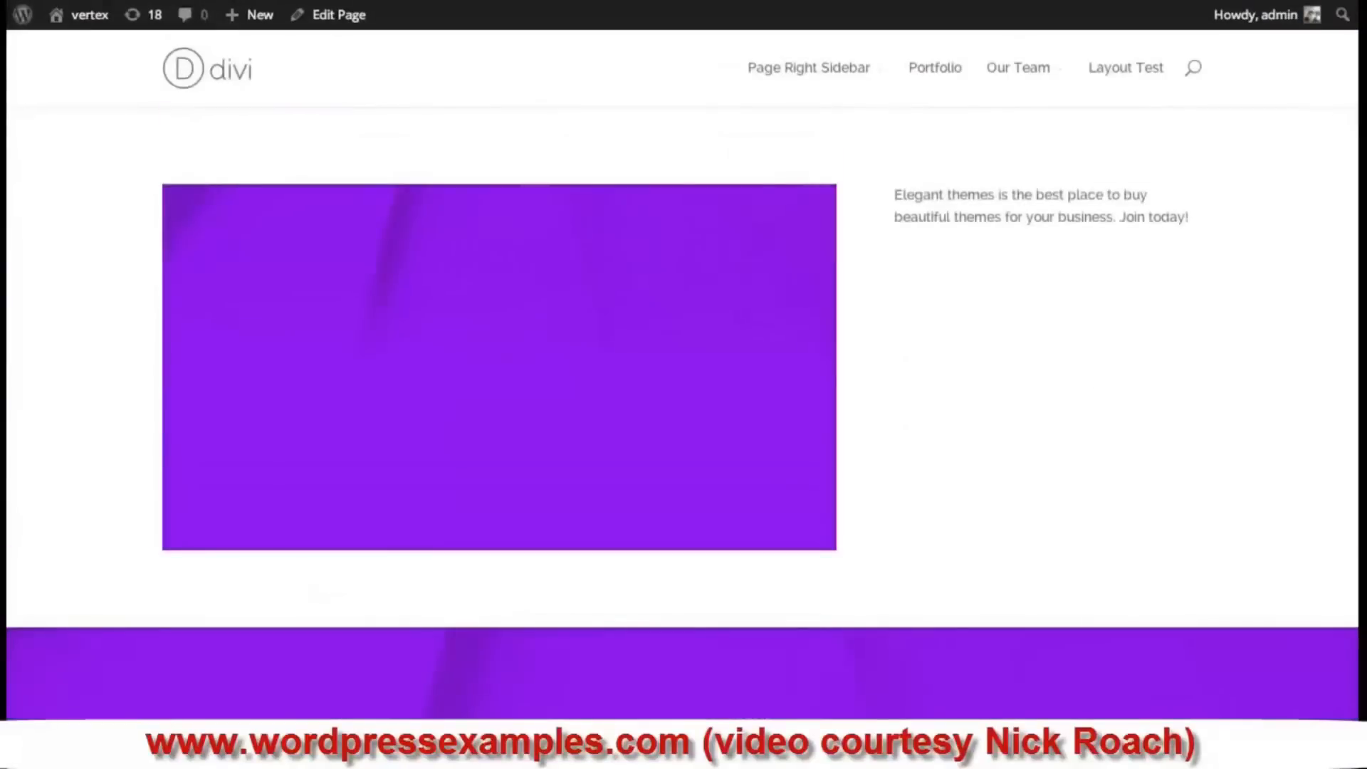
- Scroll the live page to check the purple fullwidth slider below the slider and text
scroll(669, 276, down, 2)
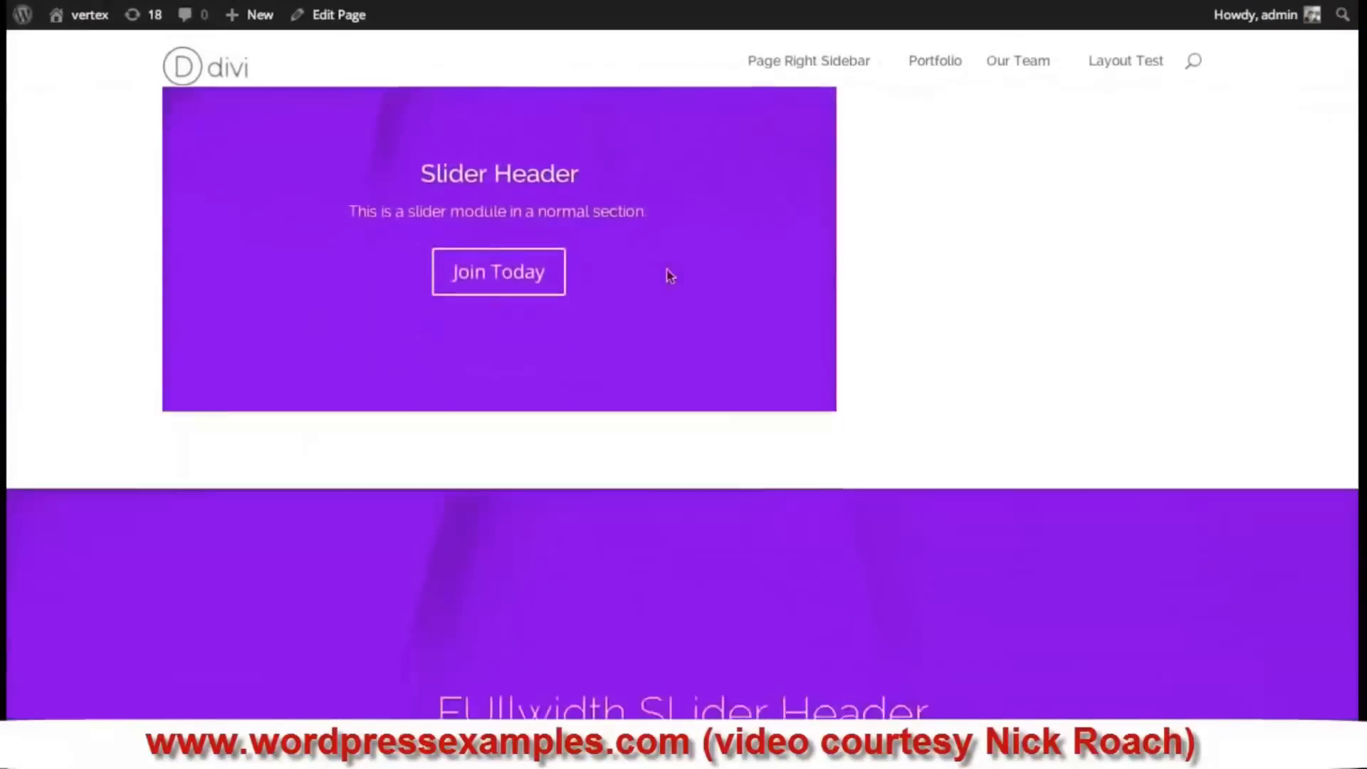
scroll(669, 276, down, 4)
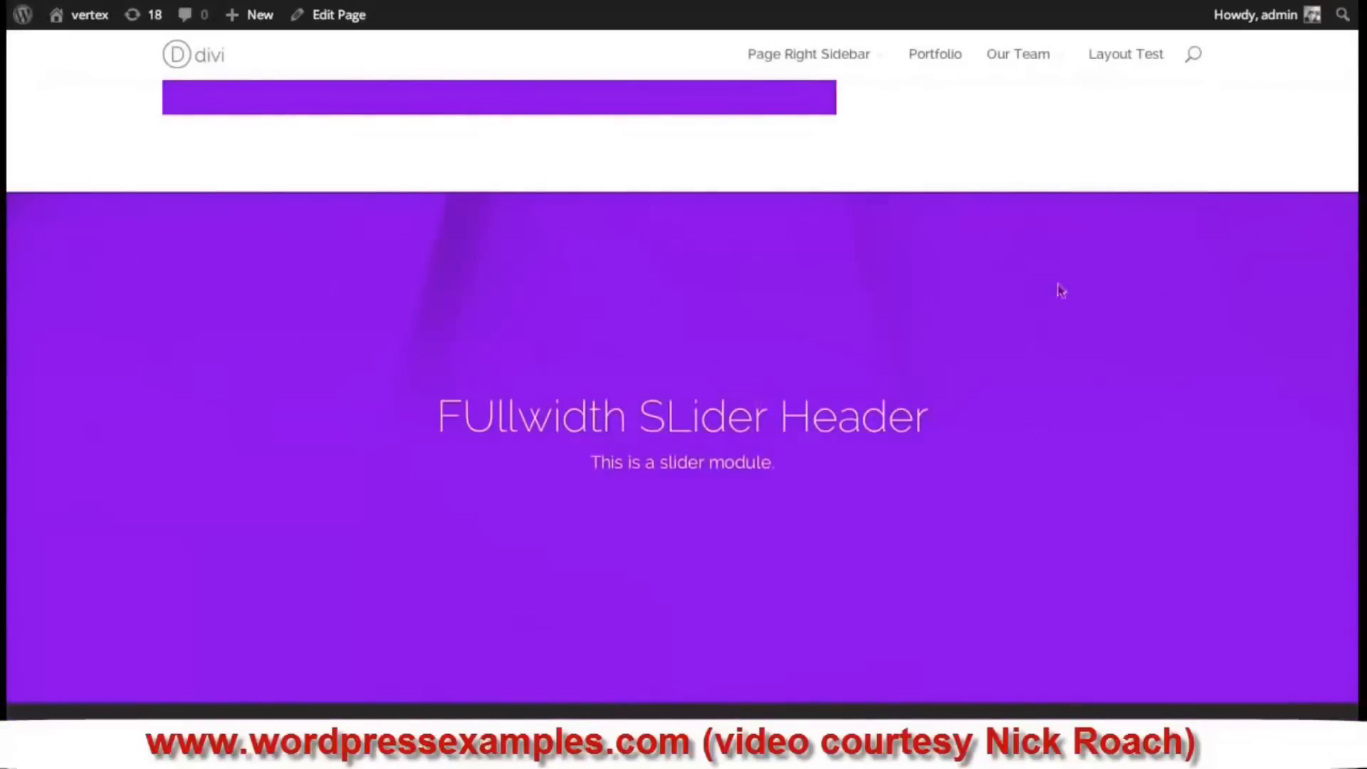
scroll(1008, 387, up, 6)
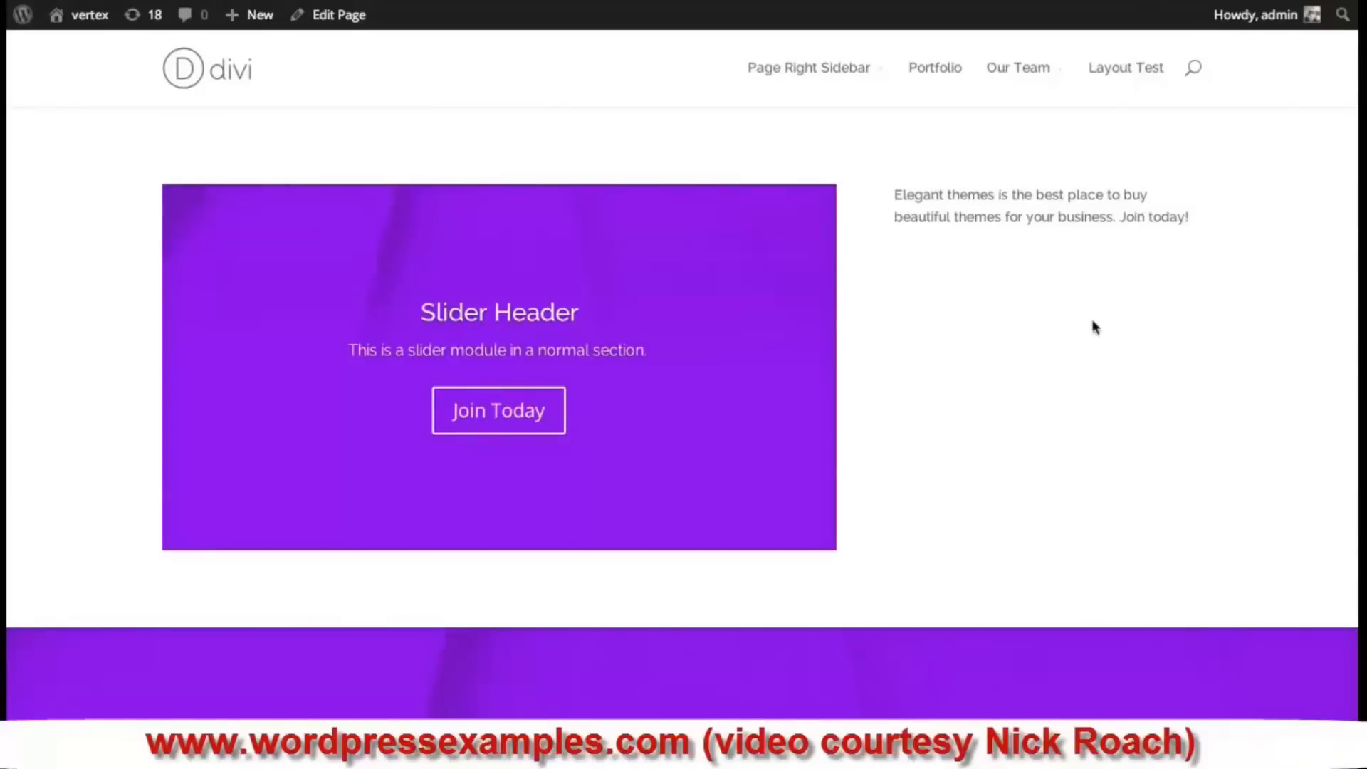
- Back in the editor, add a 1/2 + 1/2 row to the first section
click(214, 2)
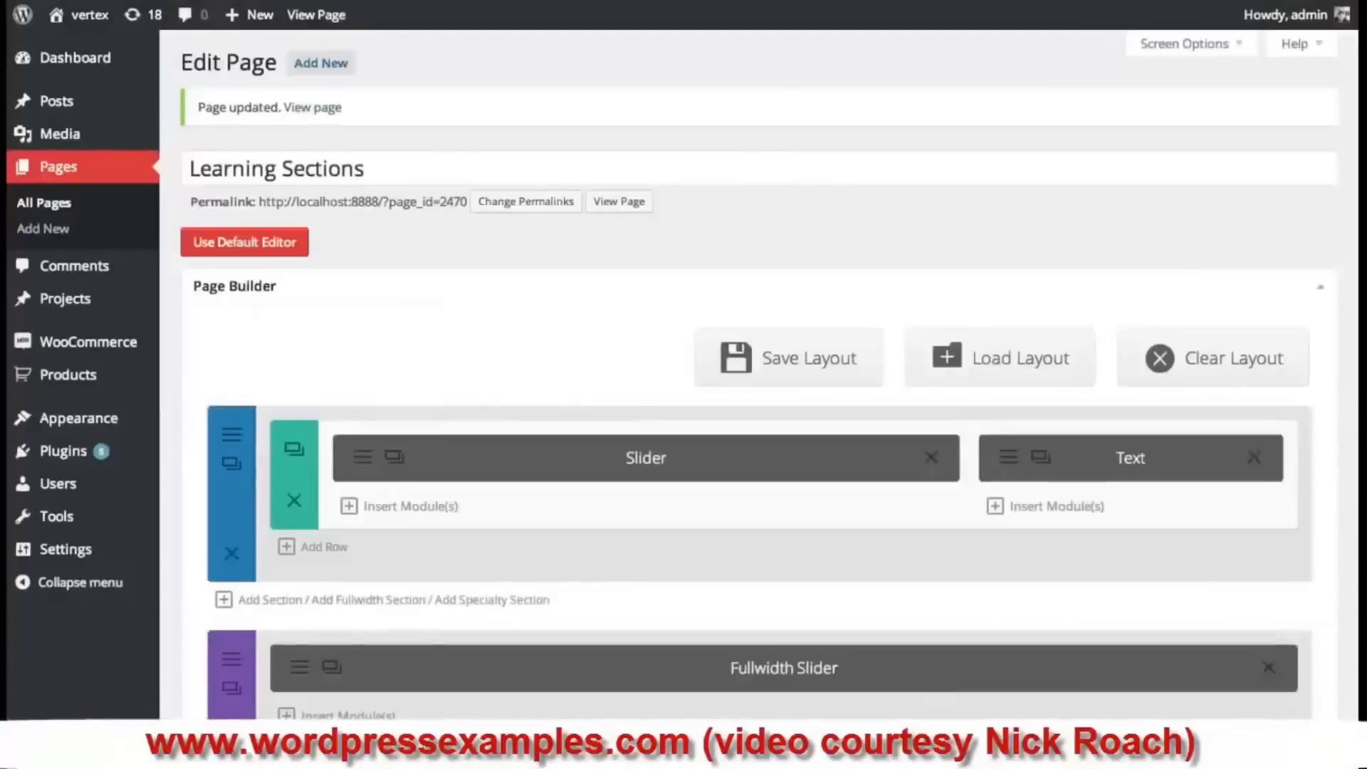
scroll(755, 311, down, 2)
scroll(755, 311, down, 2)
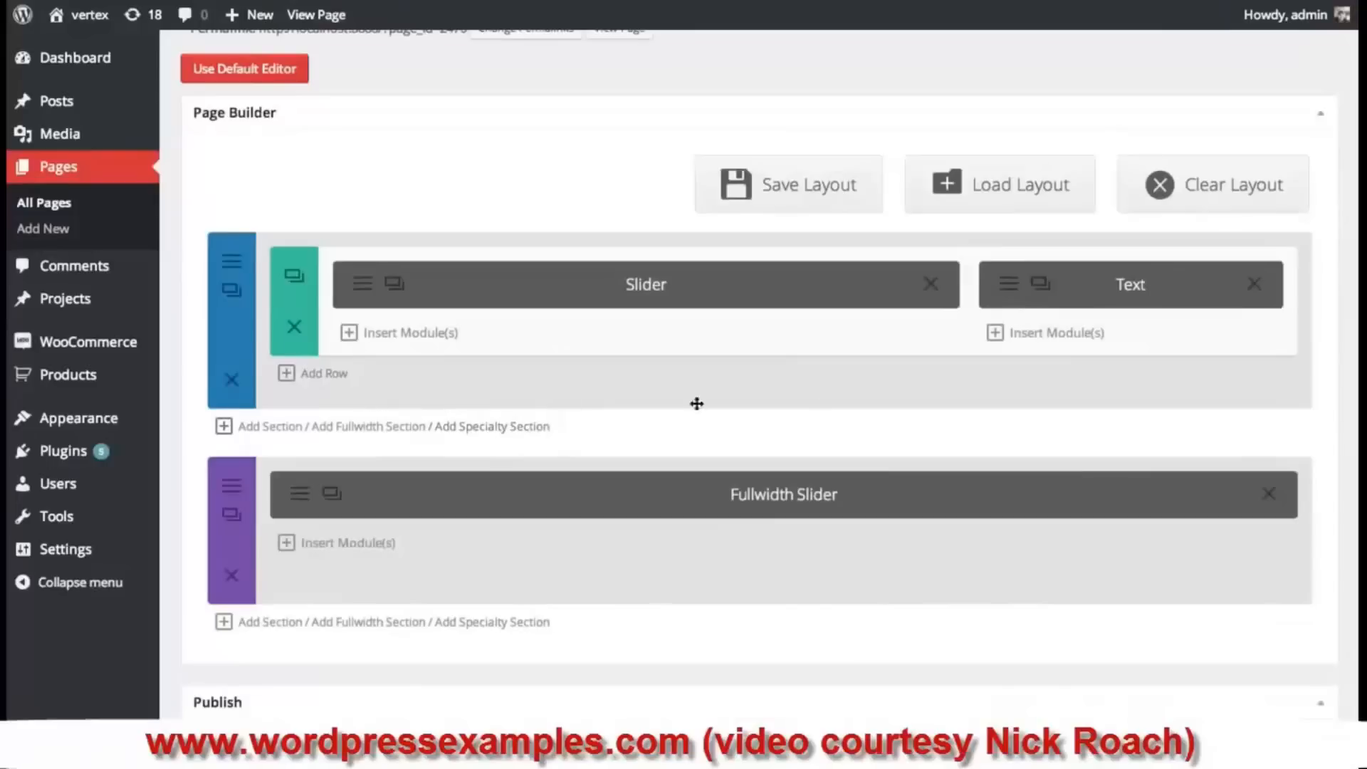
click(332, 375)
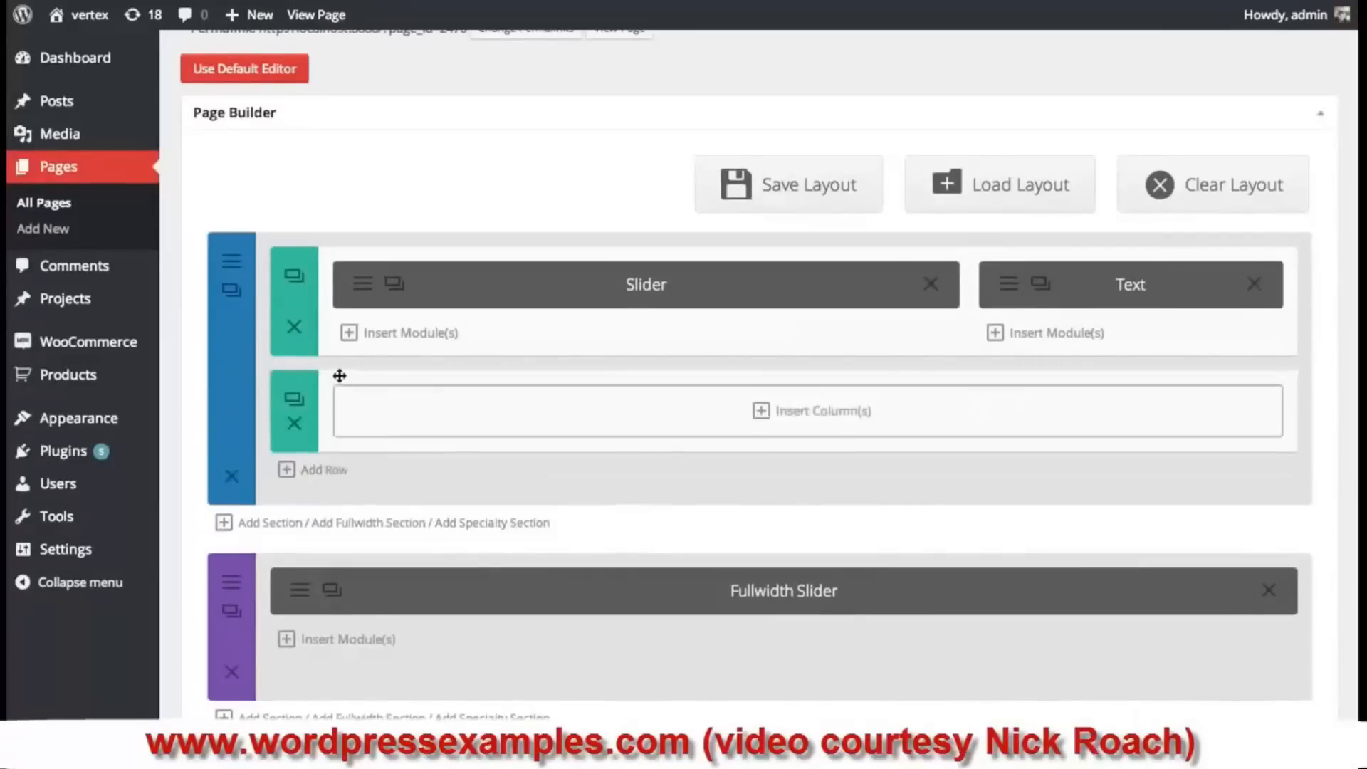
click(641, 407)
click(673, 306)
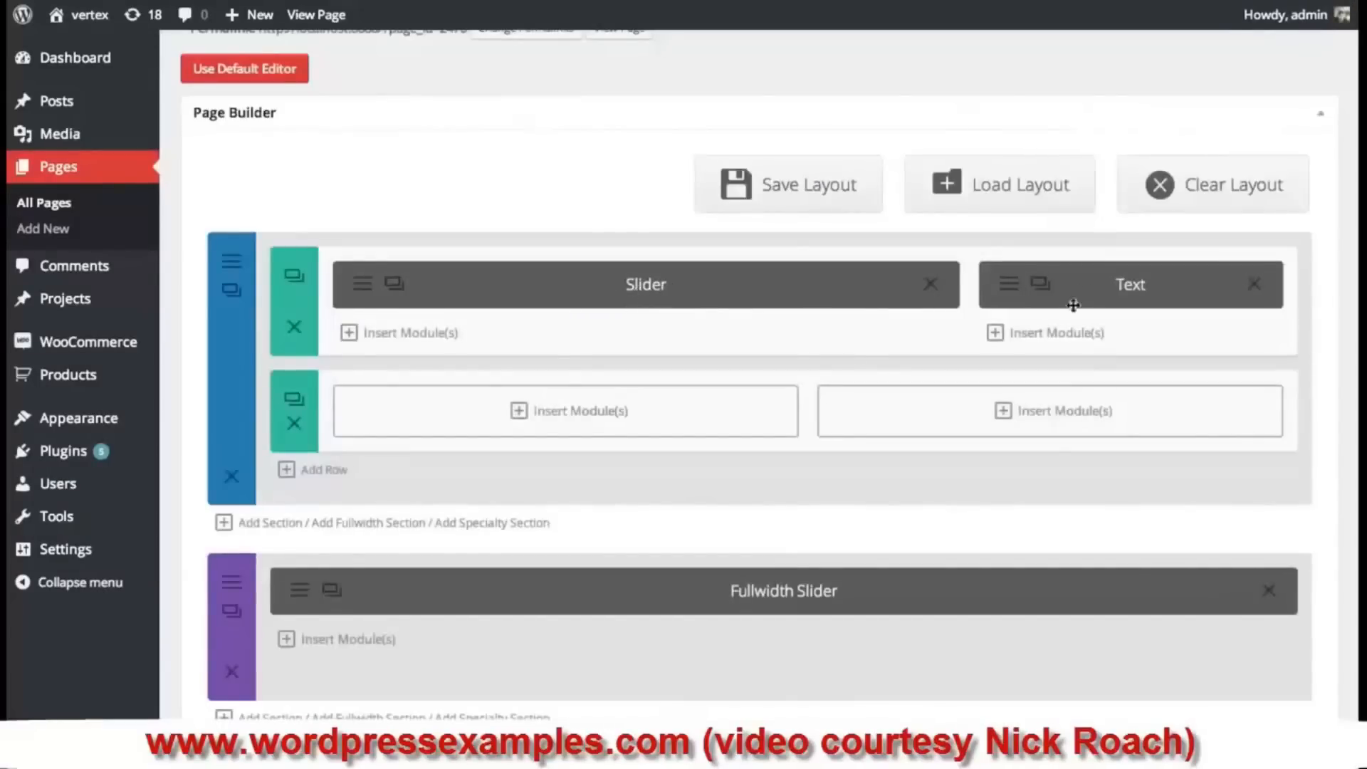
- Put an Image module showing the meadow photo in the left half
click(628, 411)
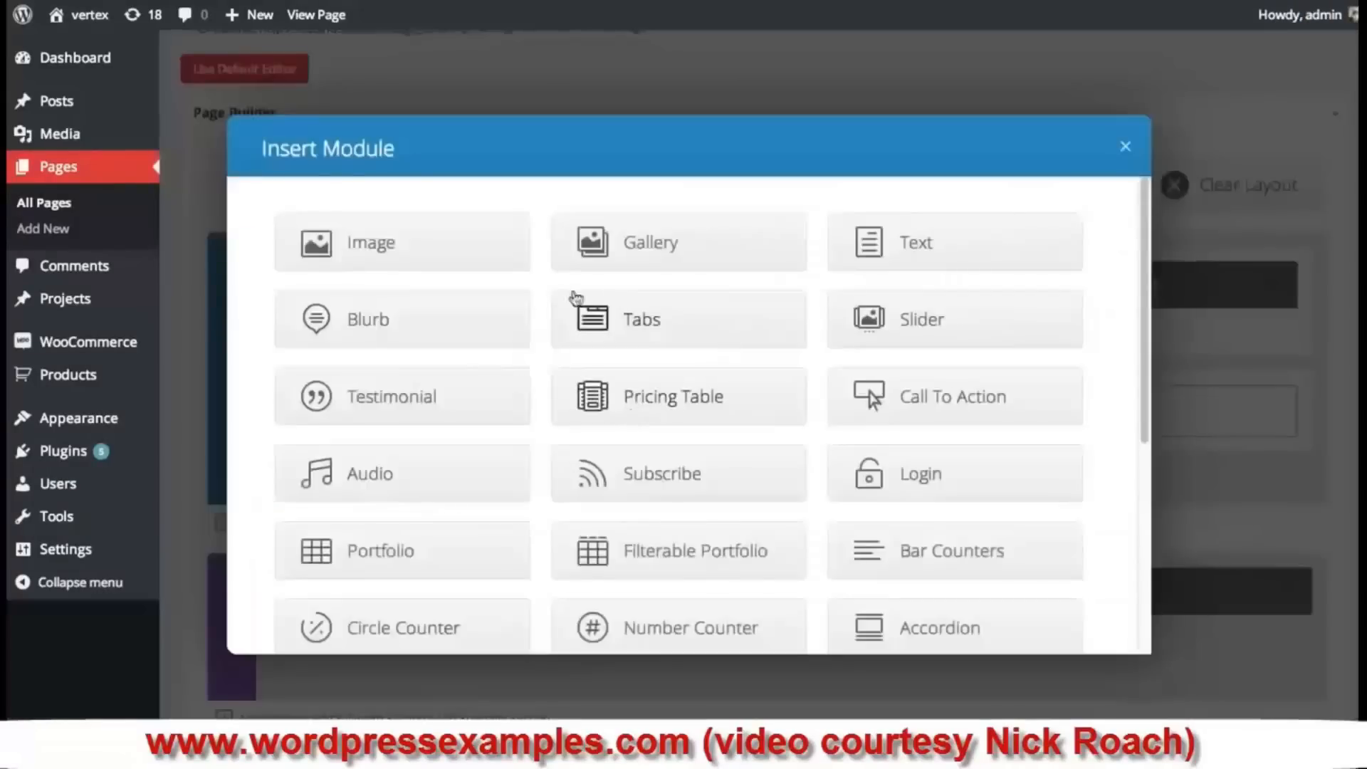
click(409, 242)
click(826, 230)
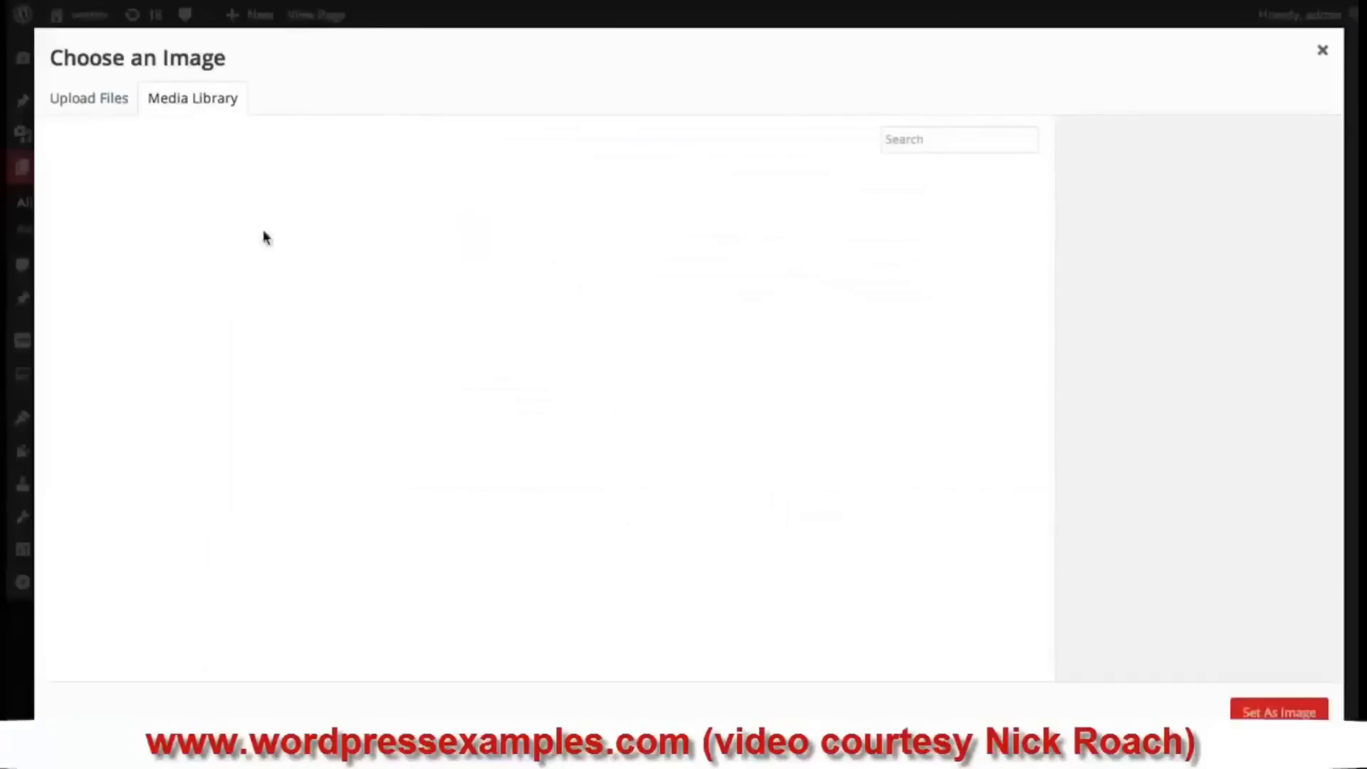
click(160, 217)
click(1279, 712)
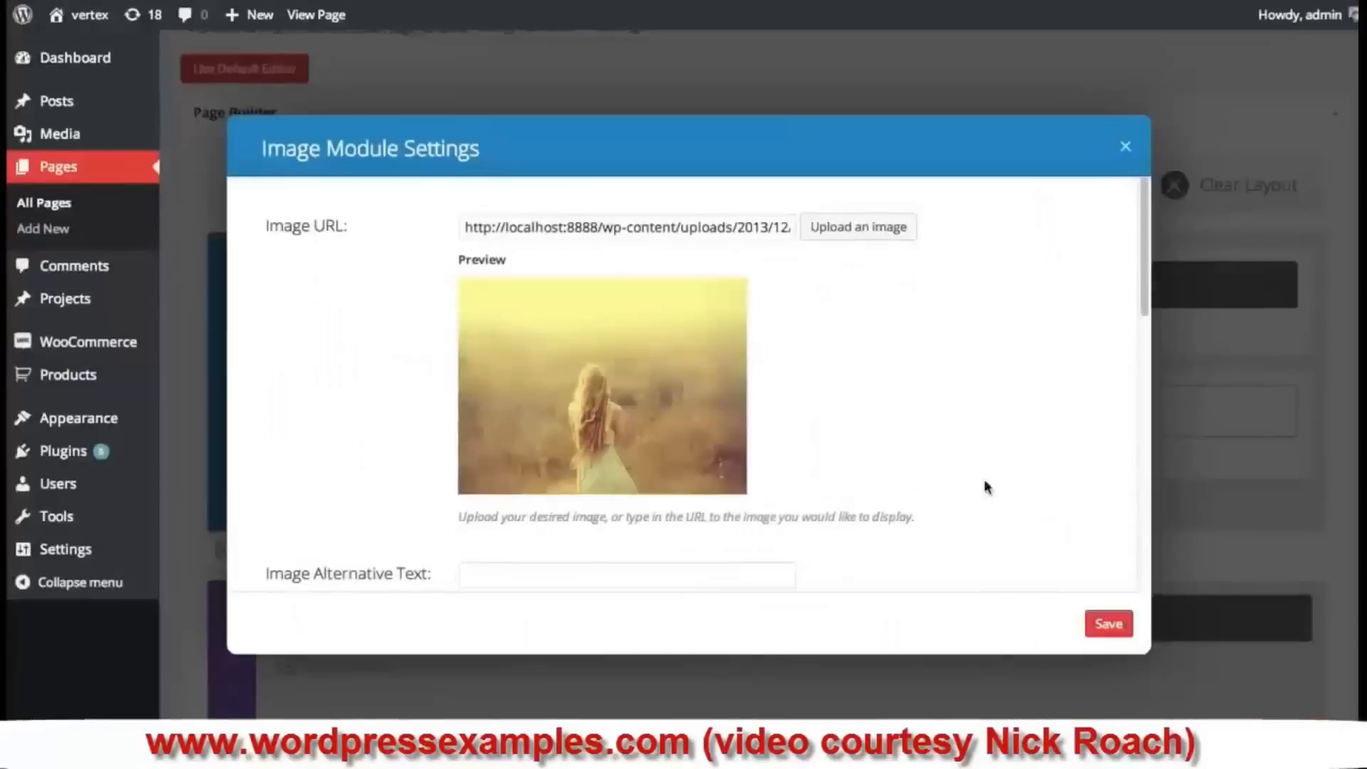
click(1108, 624)
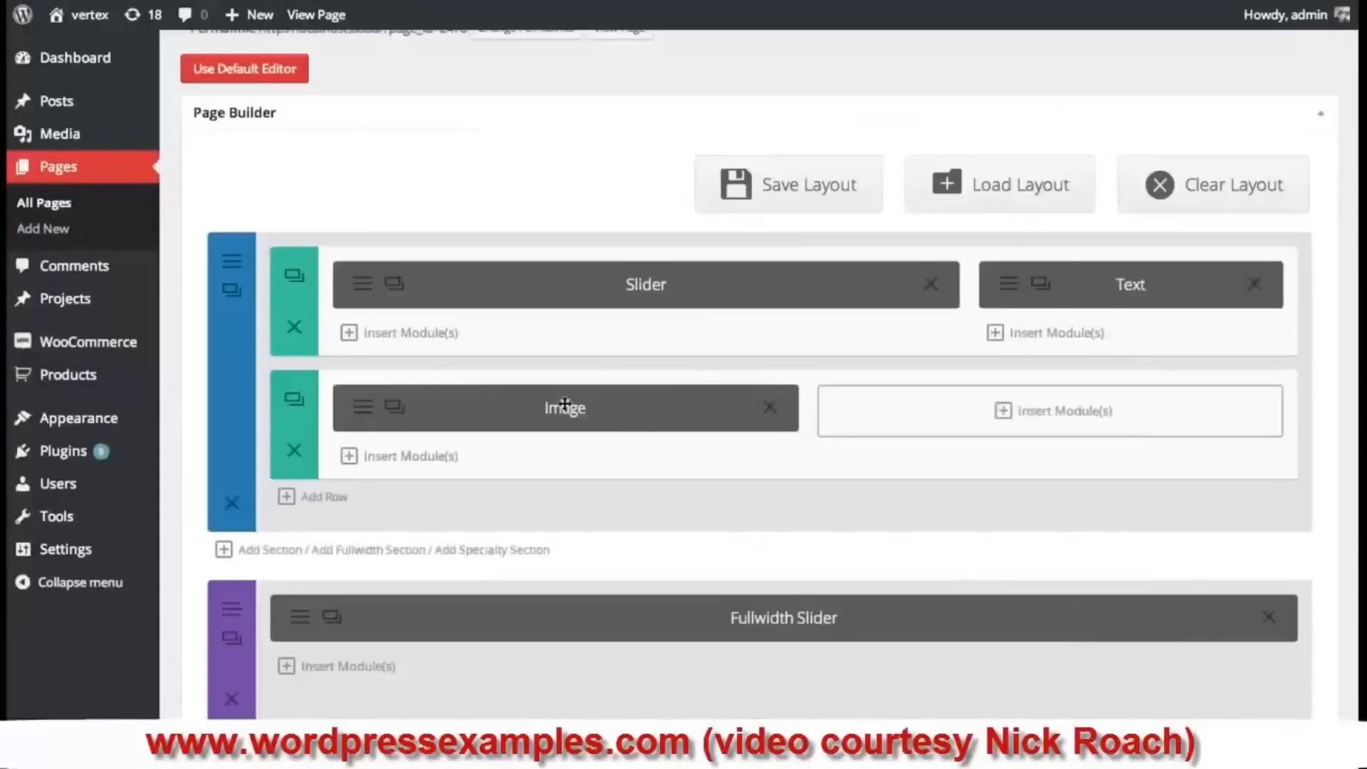
- Clone the meadow Image module into the right half
click(393, 406)
drag(612, 417, 946, 418)
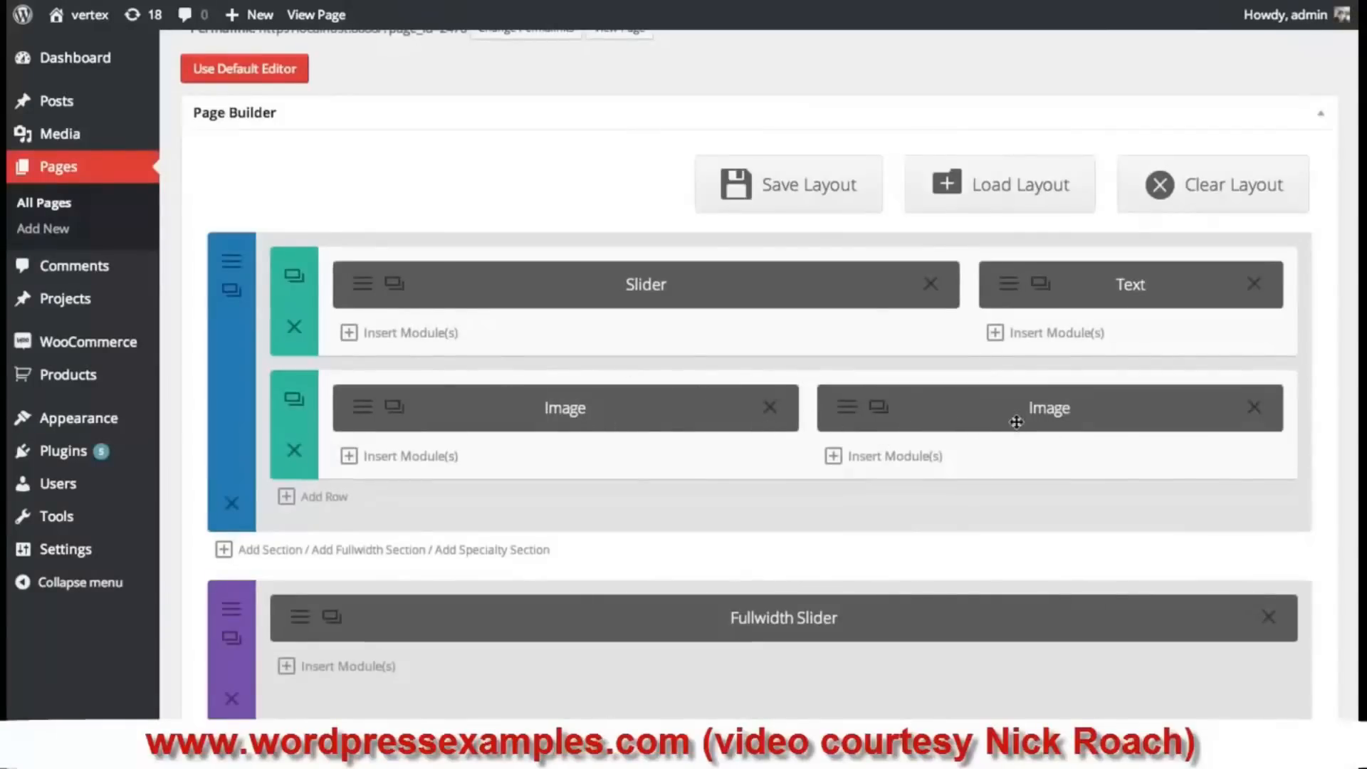
scroll(1134, 520, down, 4)
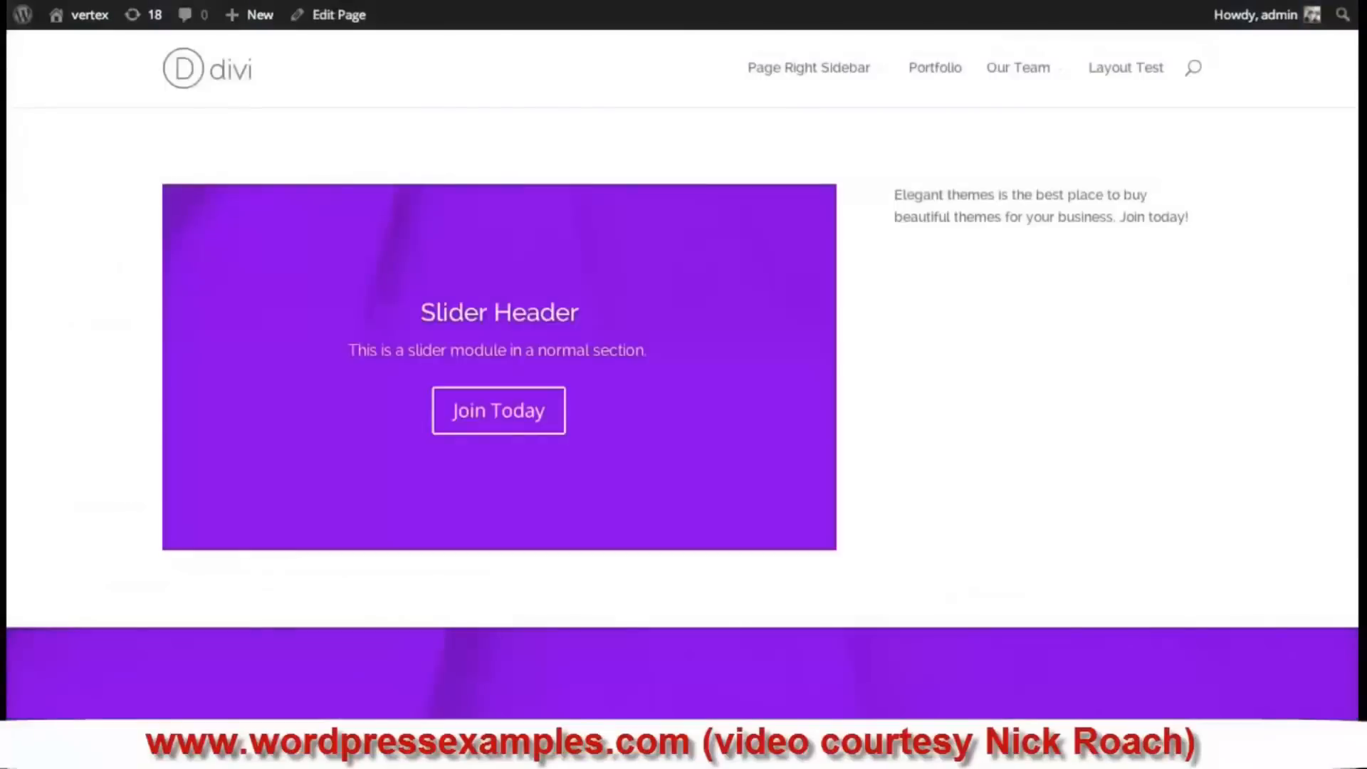
scroll(866, 345, down, 5)
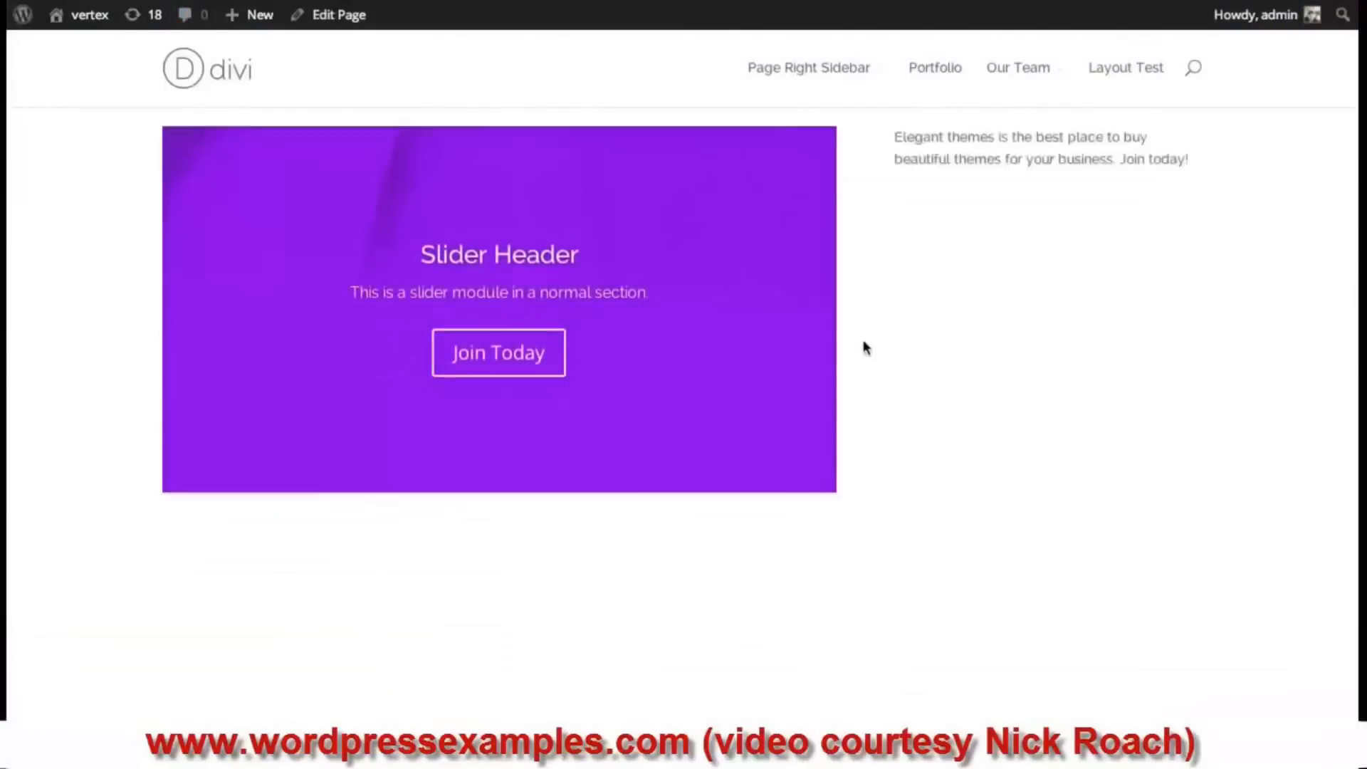
scroll(991, 386, up, 3)
scroll(999, 386, down, 2)
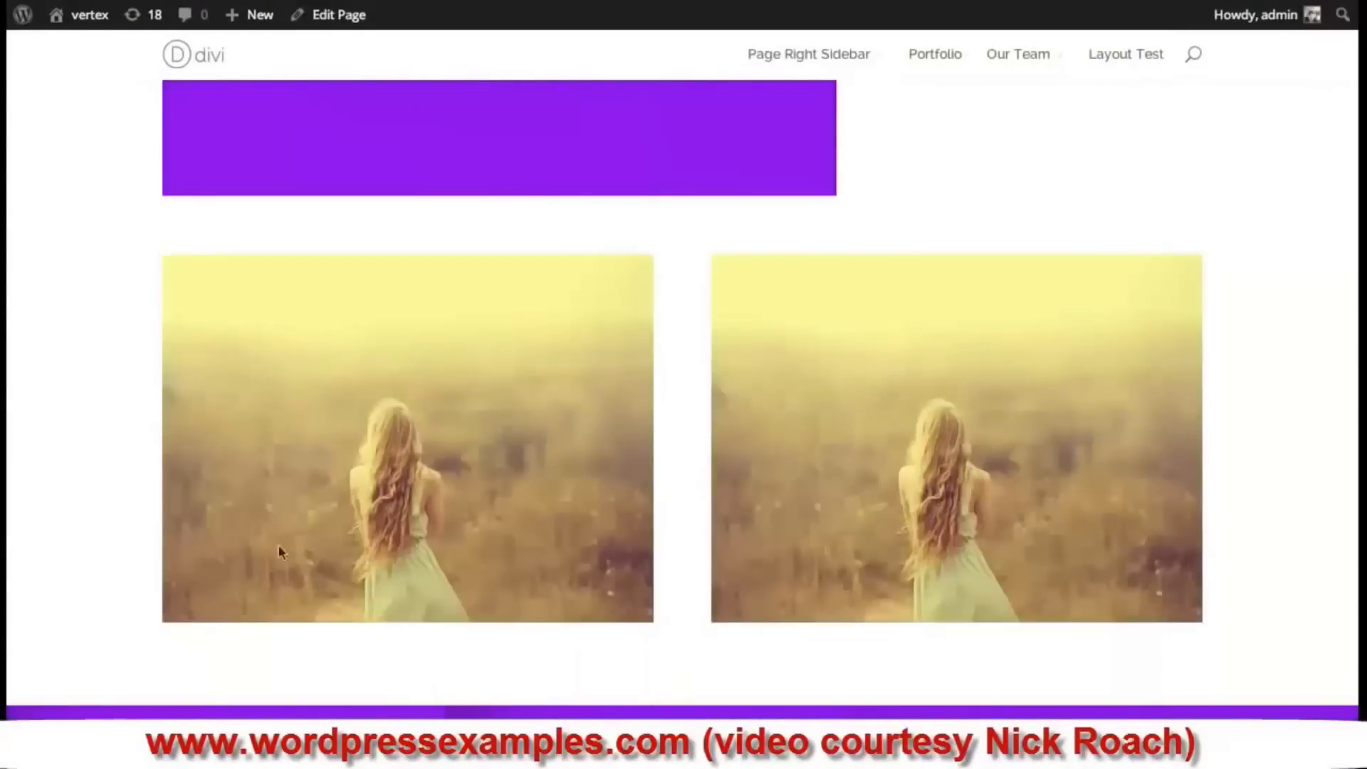
scroll(617, 469, up, 5)
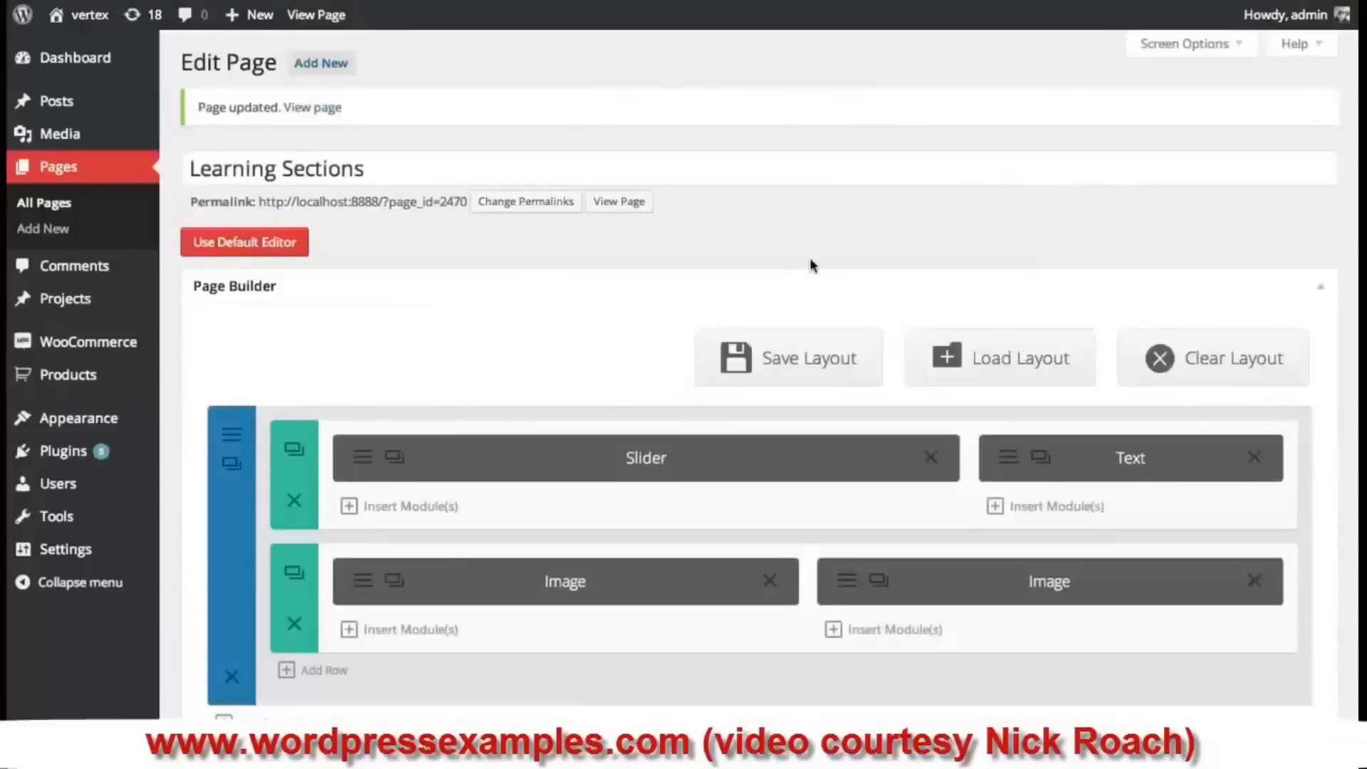
- Start a specialty section below the first section, bringing up the Insert Columns layouts
scroll(804, 265, down, 5)
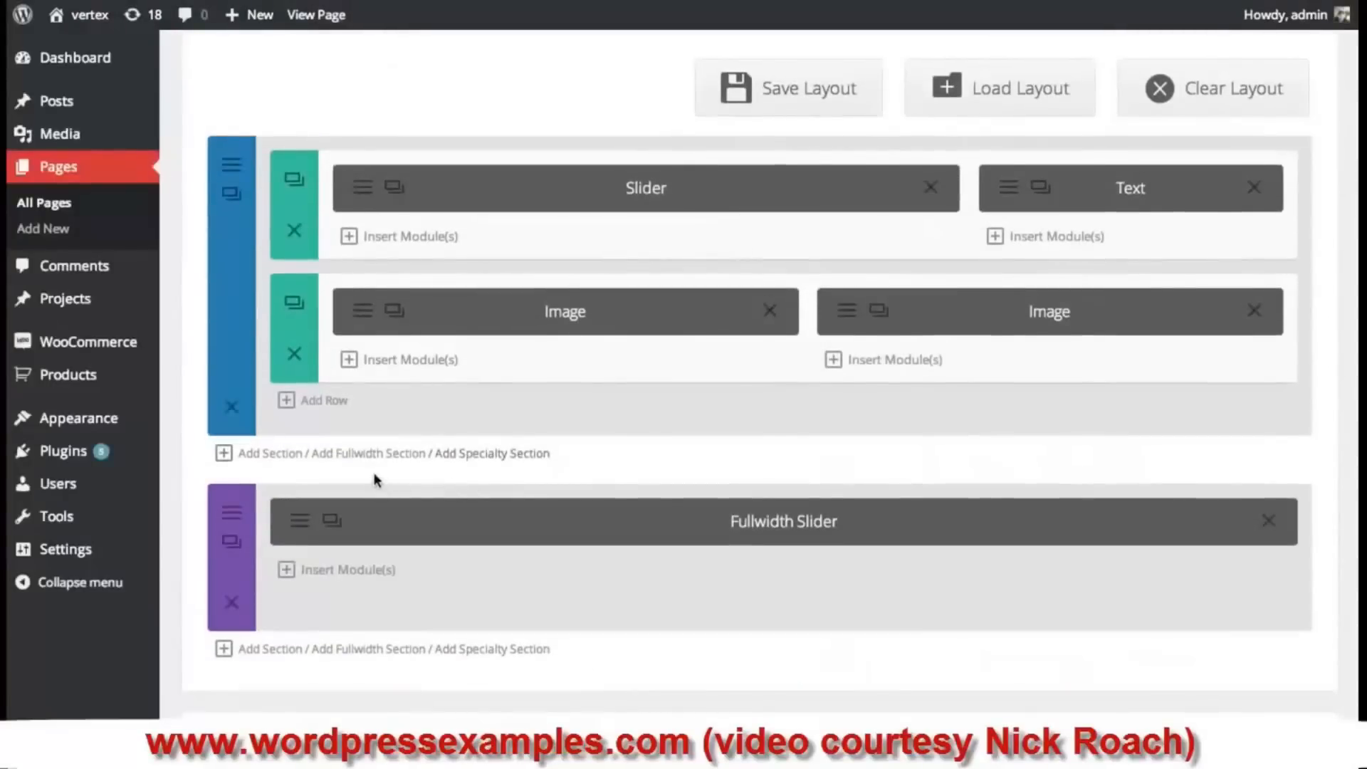
click(472, 455)
drag(1147, 251, 1082, 279)
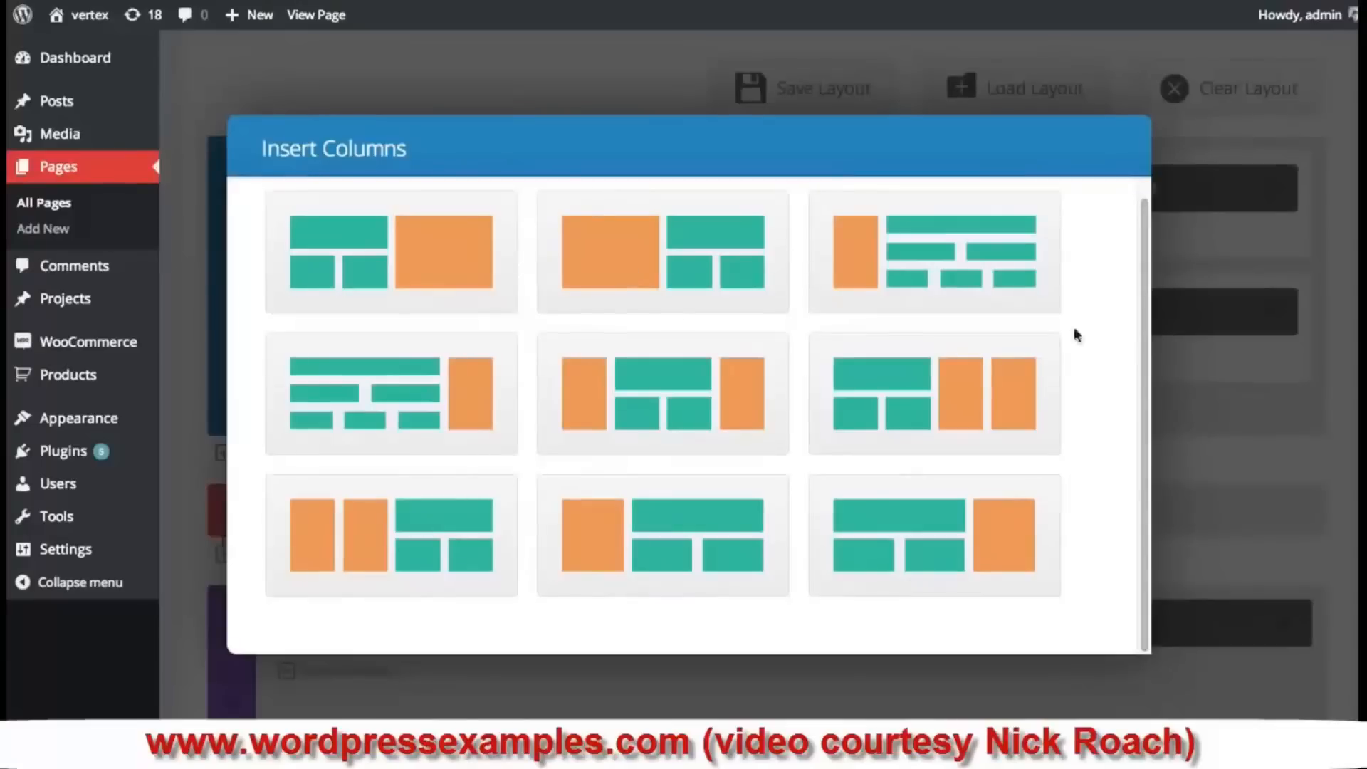
drag(1146, 270, 1138, 298)
scroll(783, 391, up, 1)
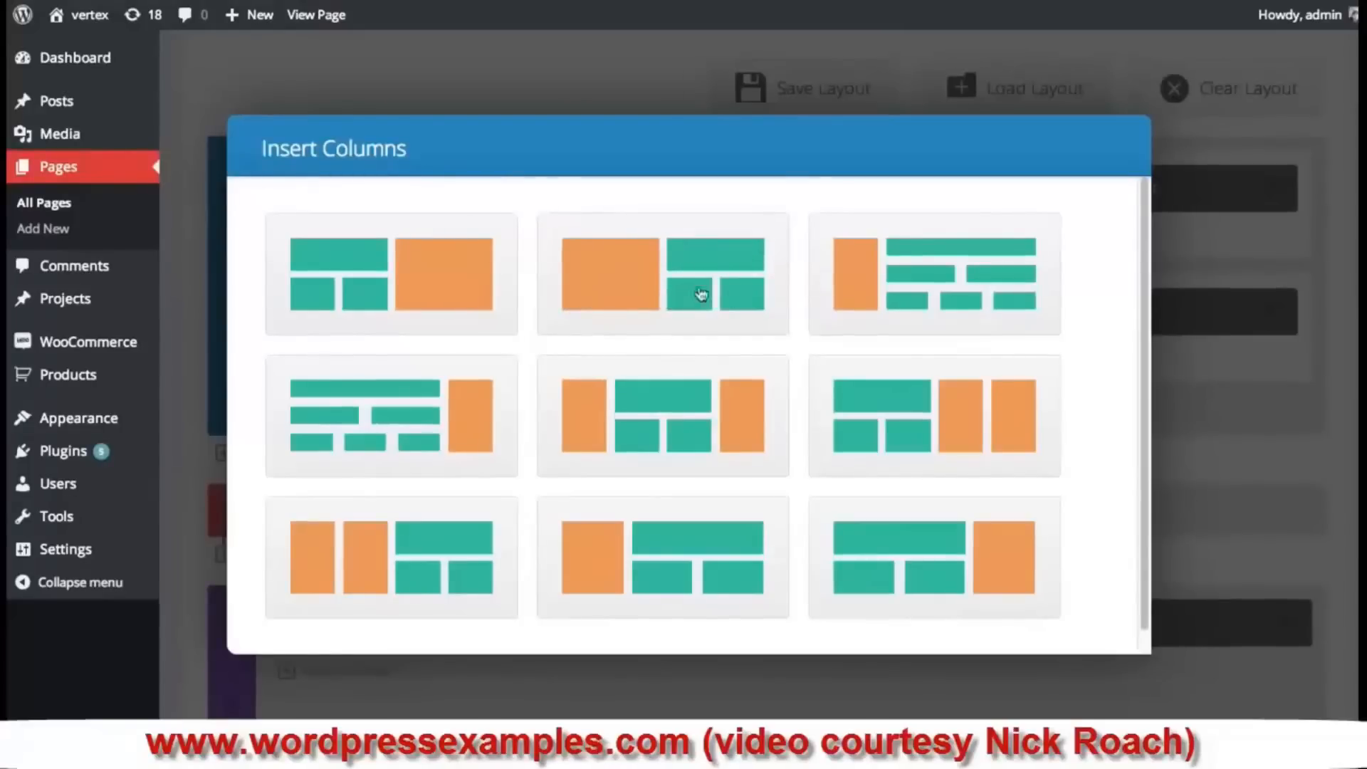
- Use the wide-left specialty layout, move the slider left, and add a full-width and a 1/2 + 1/2 row on the right
click(659, 267)
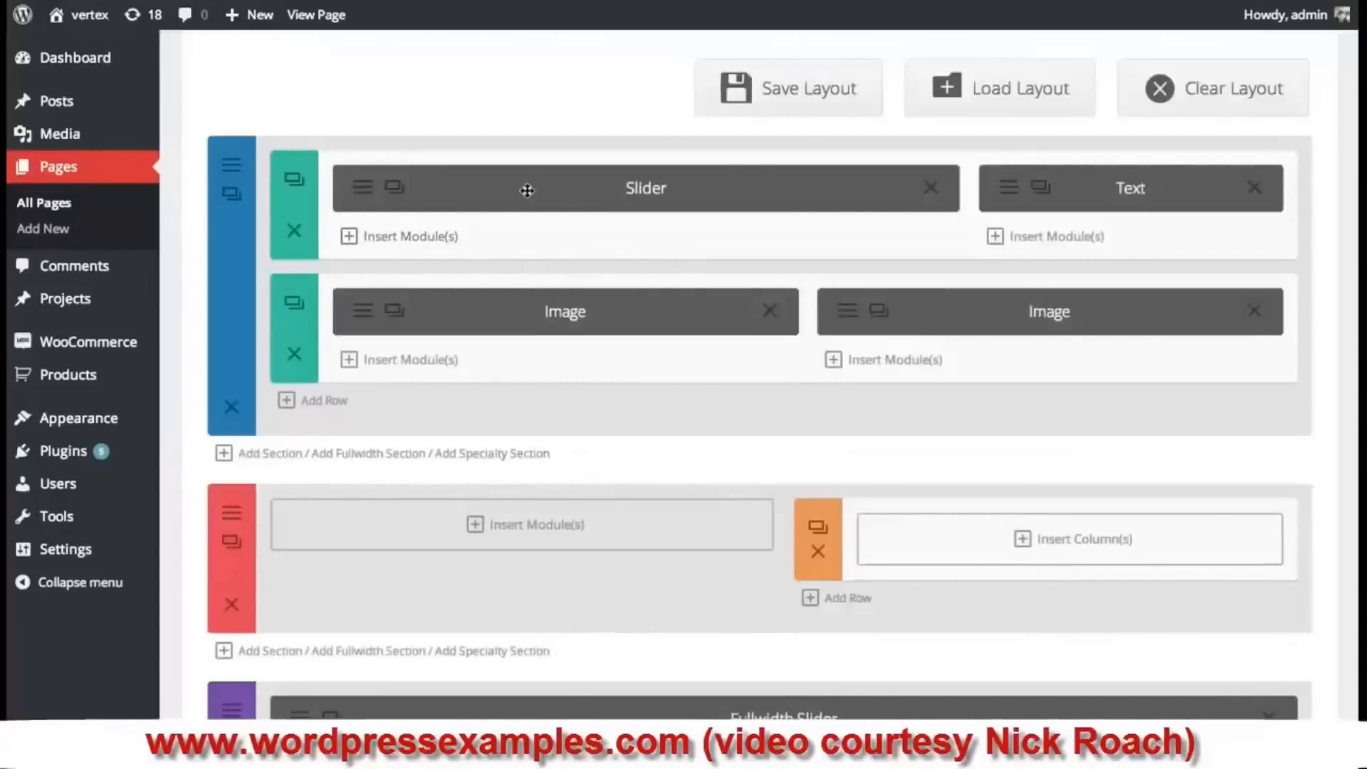
drag(560, 192, 517, 576)
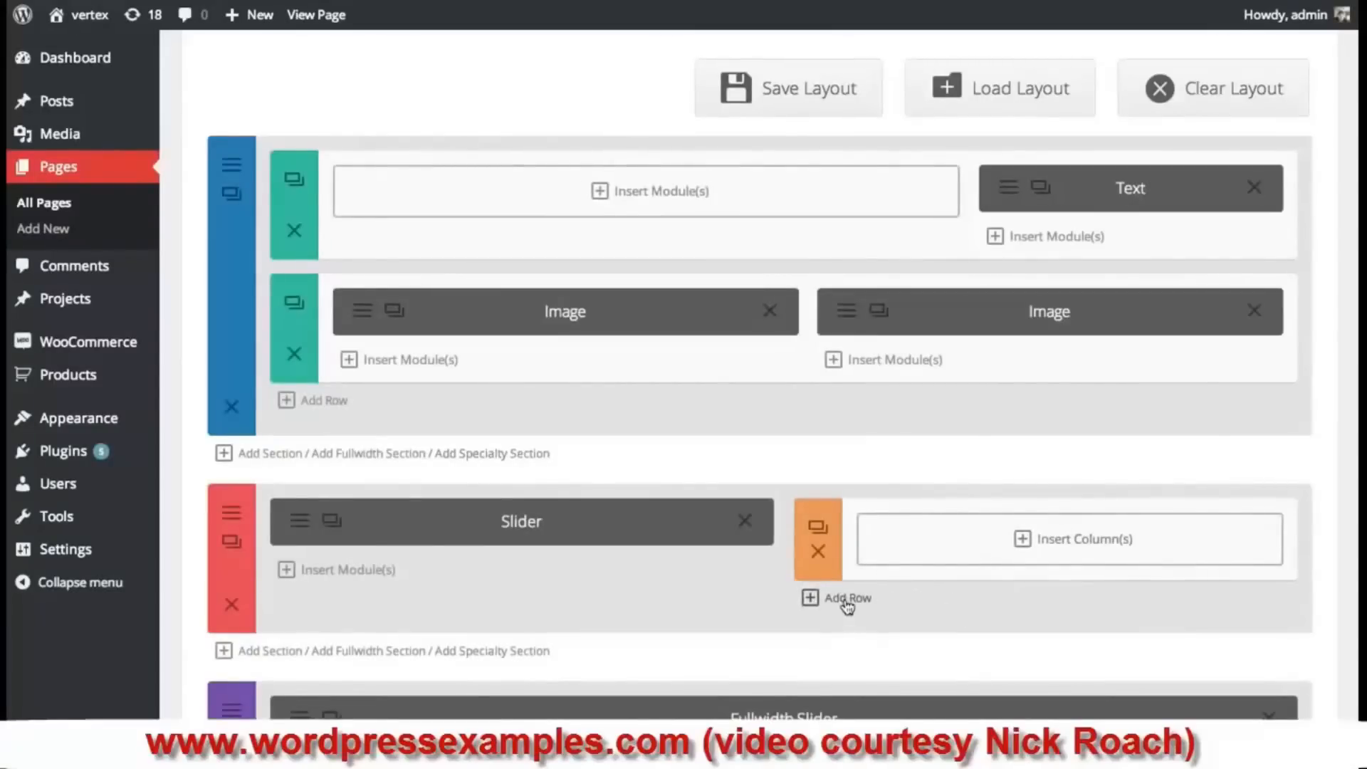
click(1024, 543)
click(396, 266)
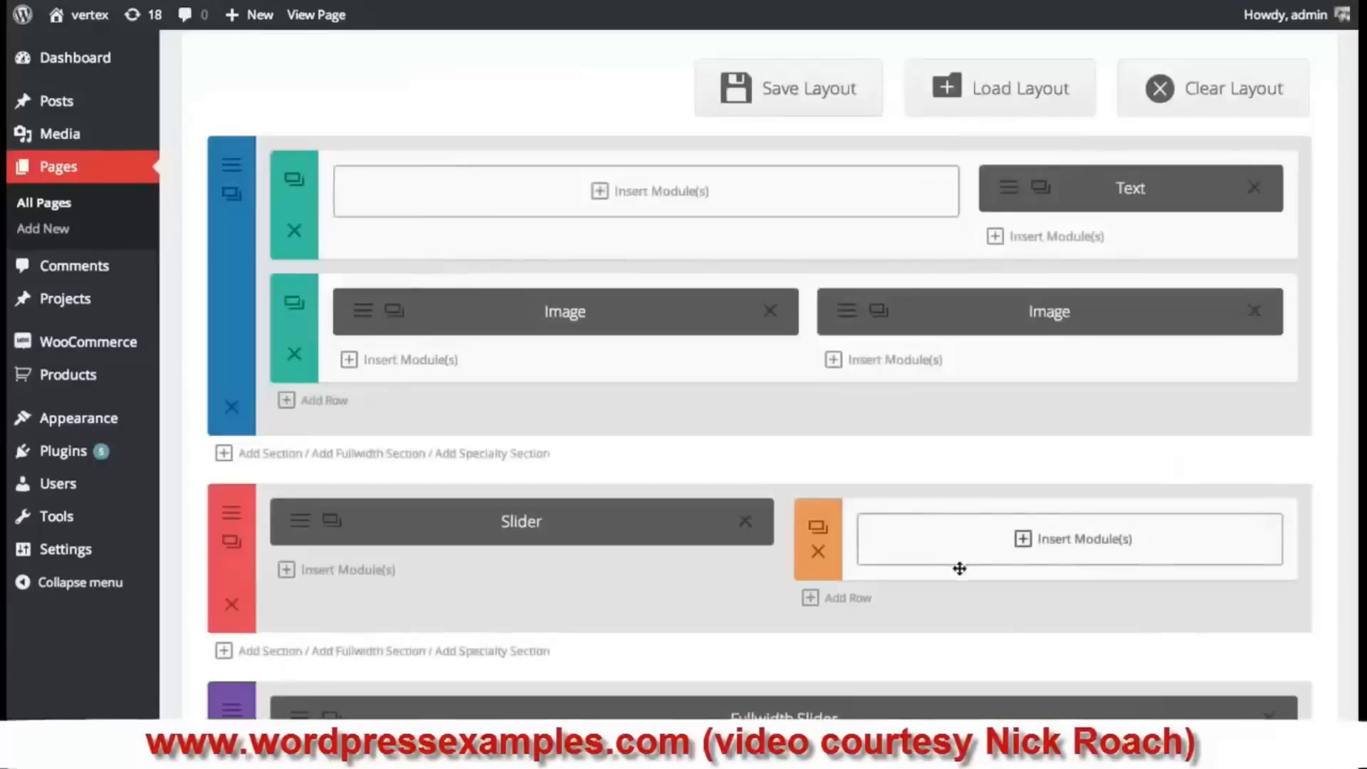
click(835, 601)
click(1022, 633)
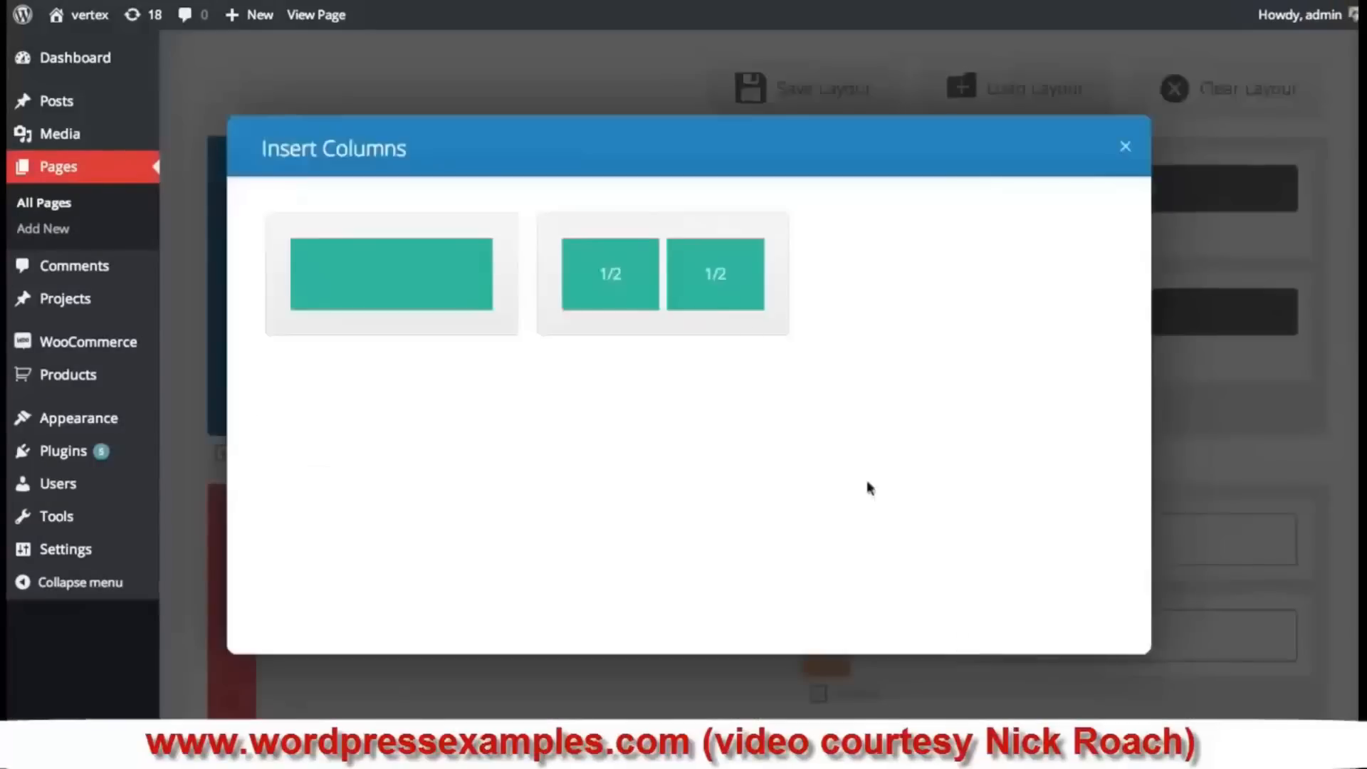
click(710, 278)
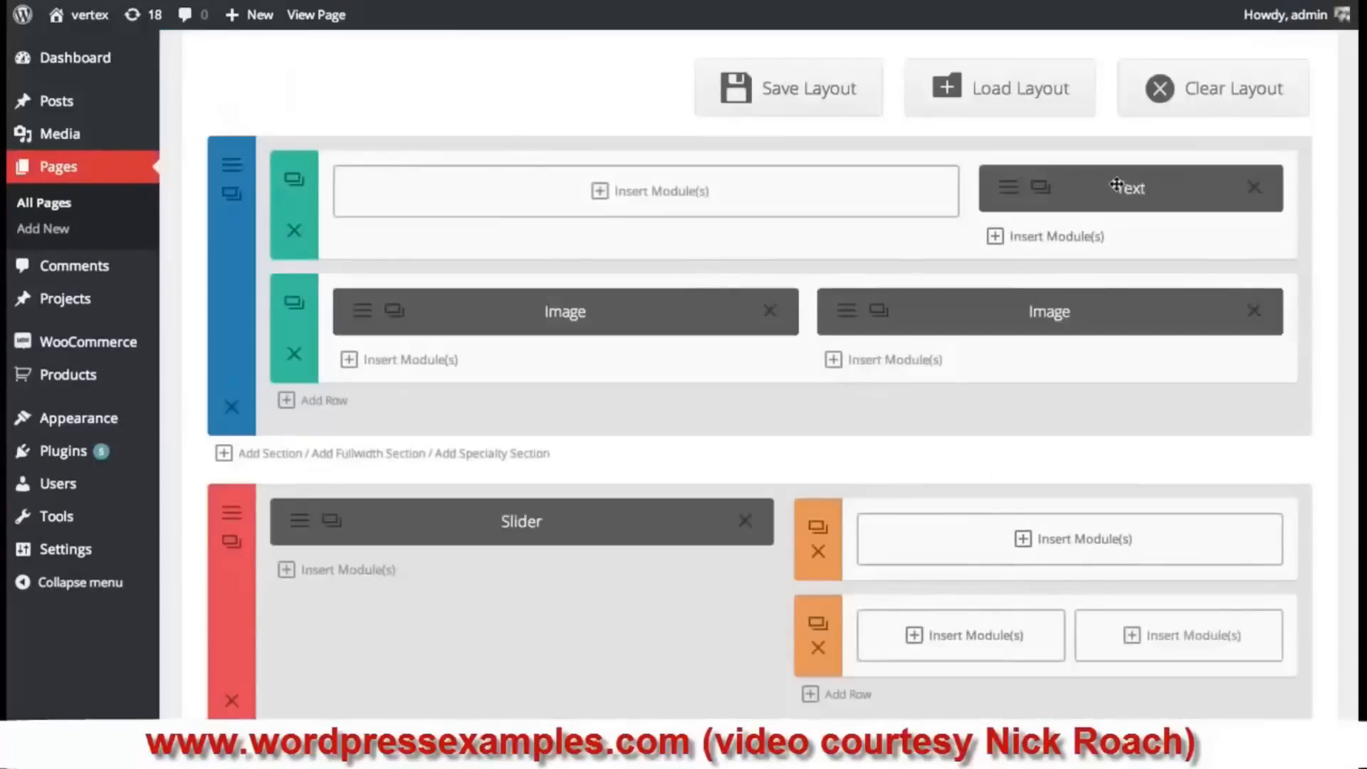
- Move the Text and both Image modules into the right rows, delete the old section, and update
drag(1118, 187, 1057, 541)
drag(562, 292, 943, 687)
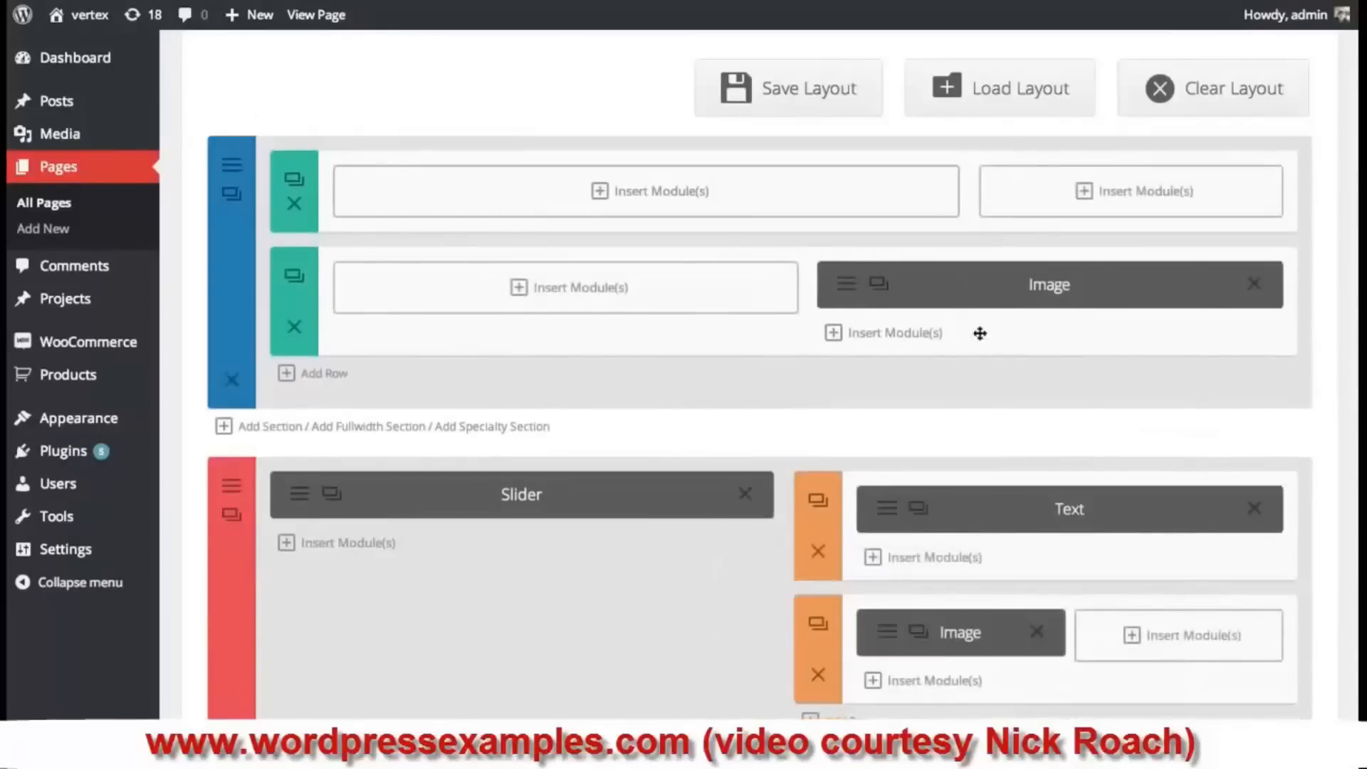
drag(980, 302, 1178, 632)
click(232, 380)
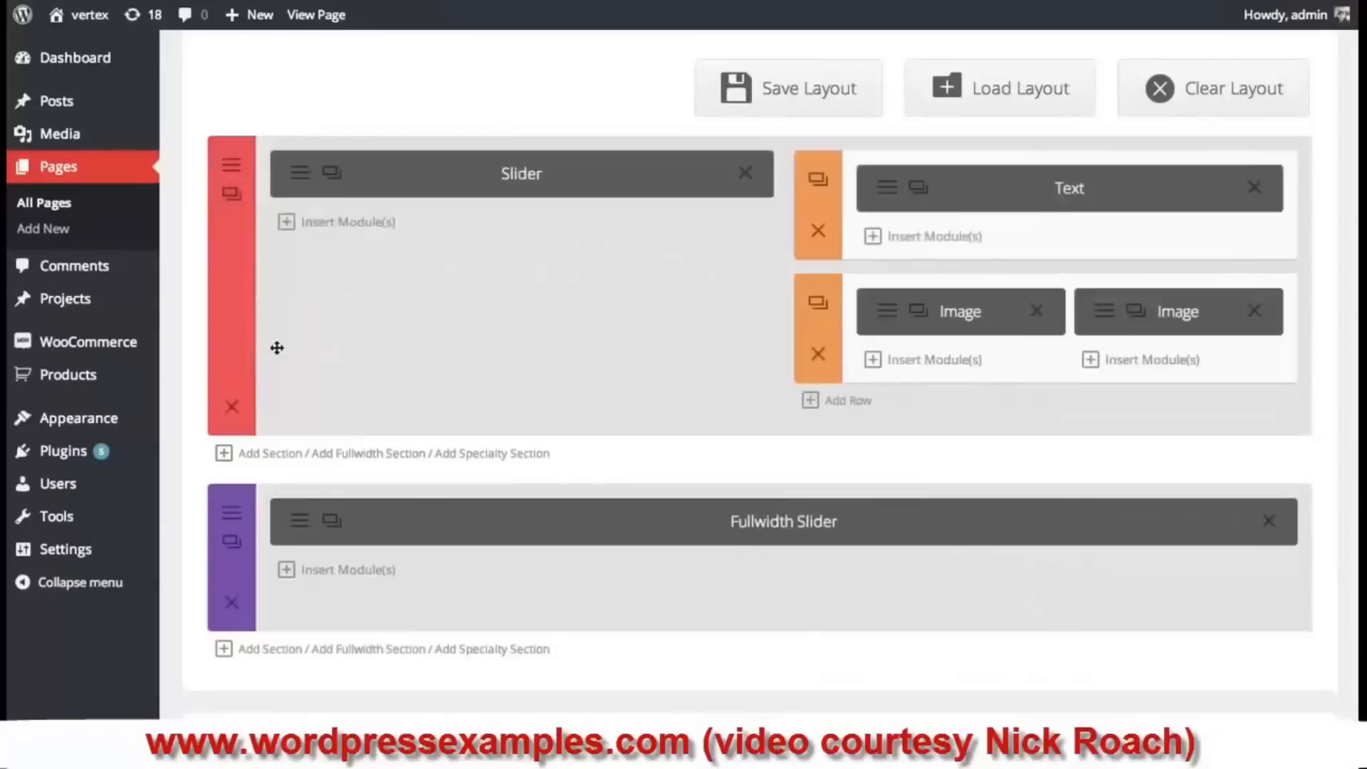
scroll(1119, 364, down, 10)
click(1282, 255)
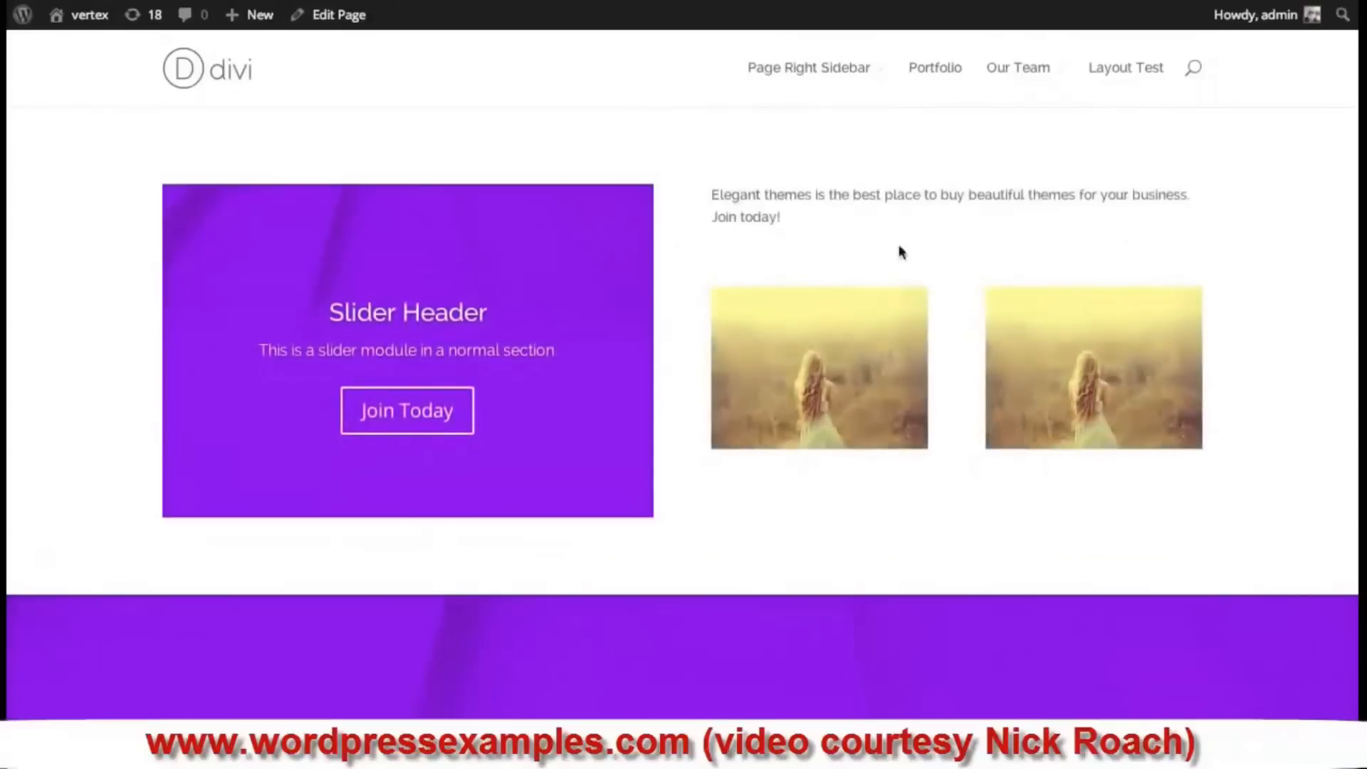
- Scroll the live page down to the fullwidth slider and back up
scroll(683, 384, down, 5)
scroll(683, 384, up, 5)
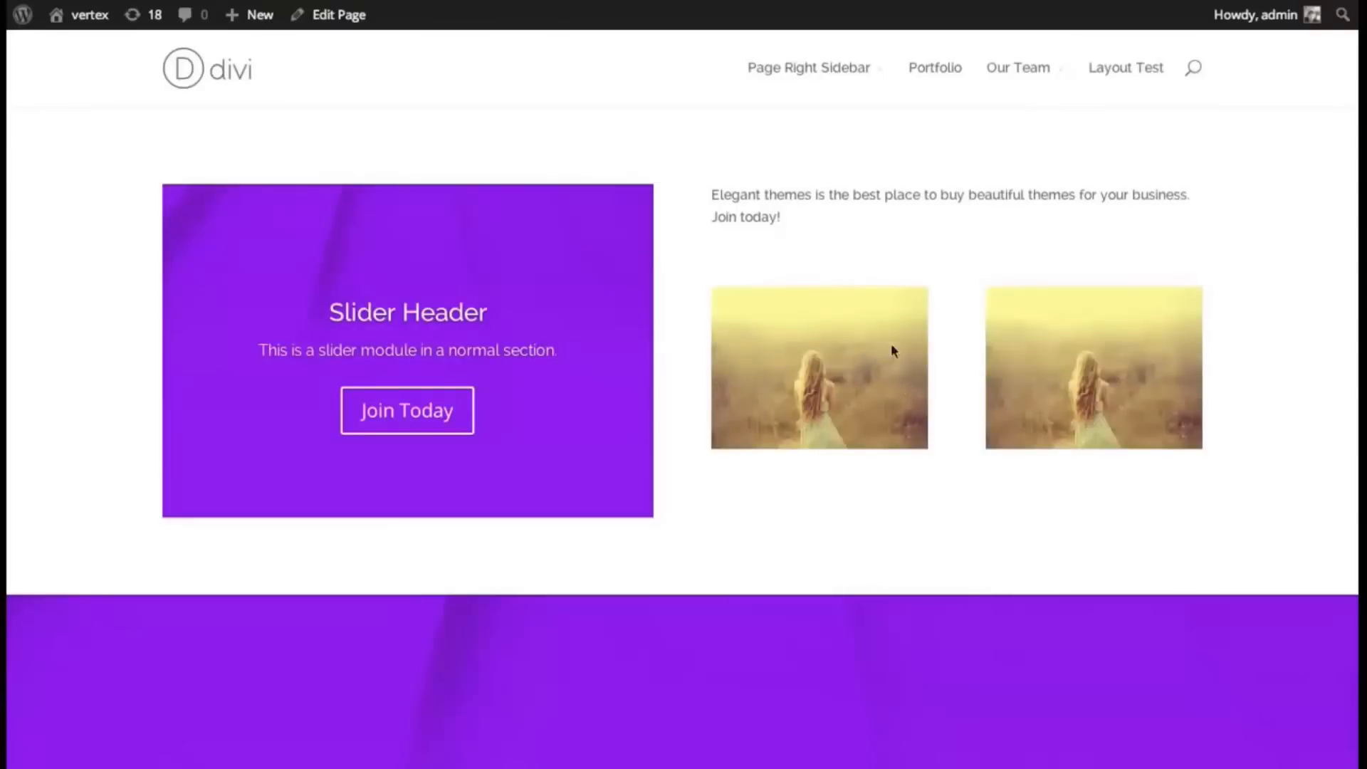
scroll(1353, 397, down, 8)
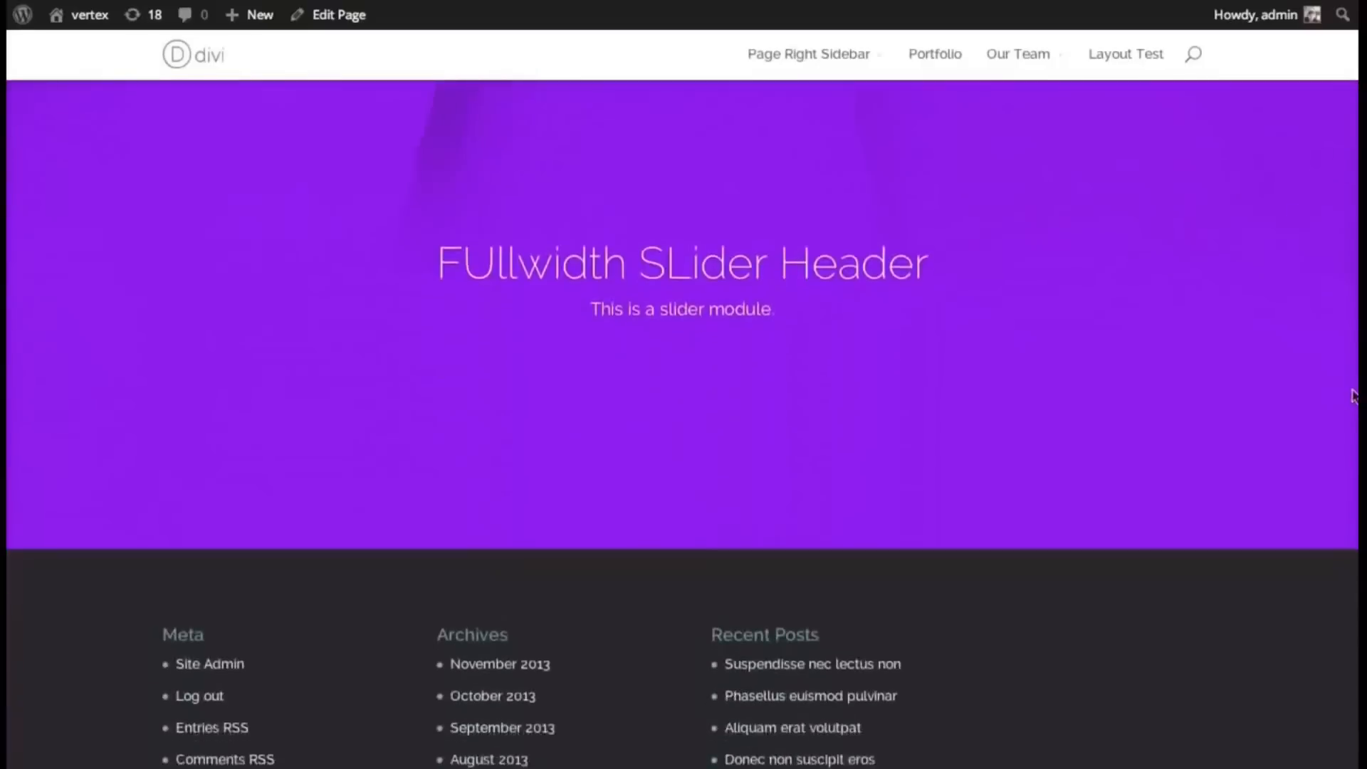
scroll(1352, 397, up, 8)
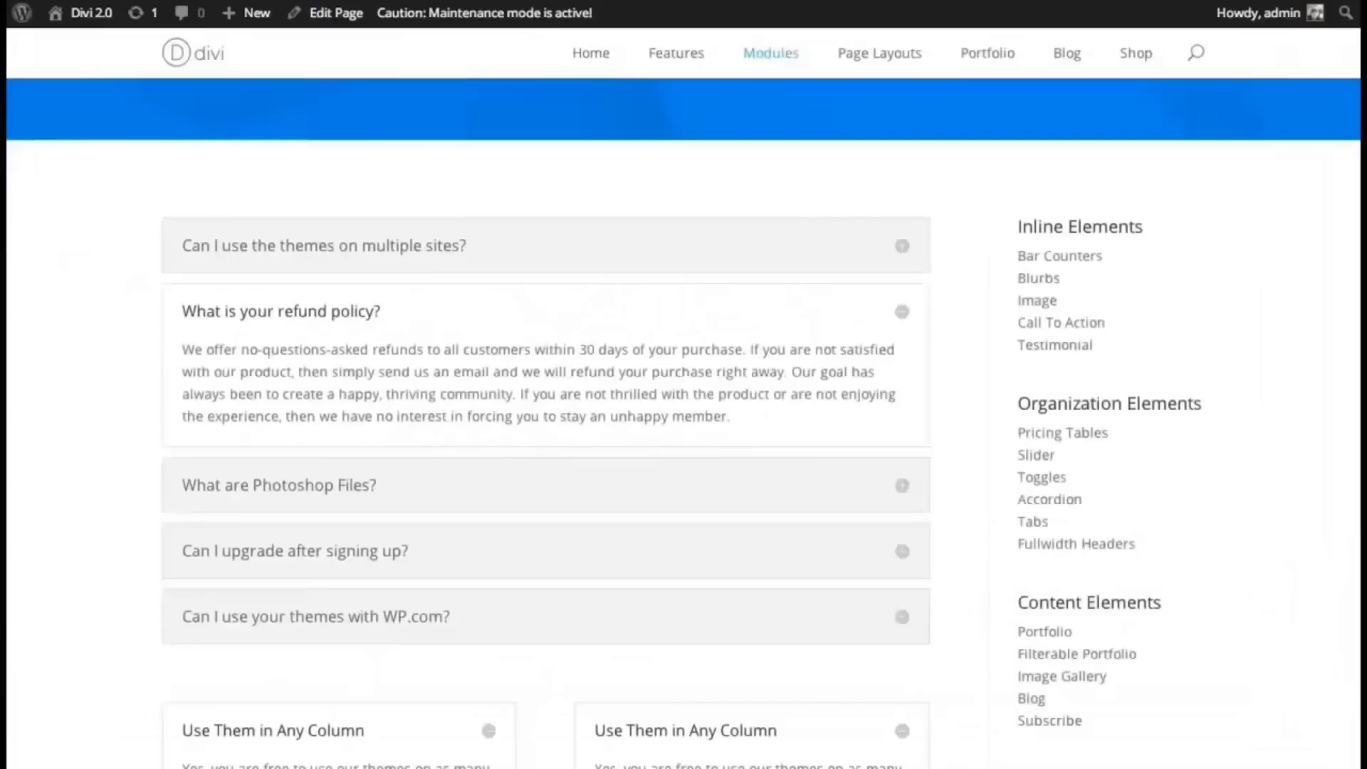
- Expand the demo FAQ items: Photoshop Files, upgrading after signing up, and refund policy
scroll(1052, 334, up, 3)
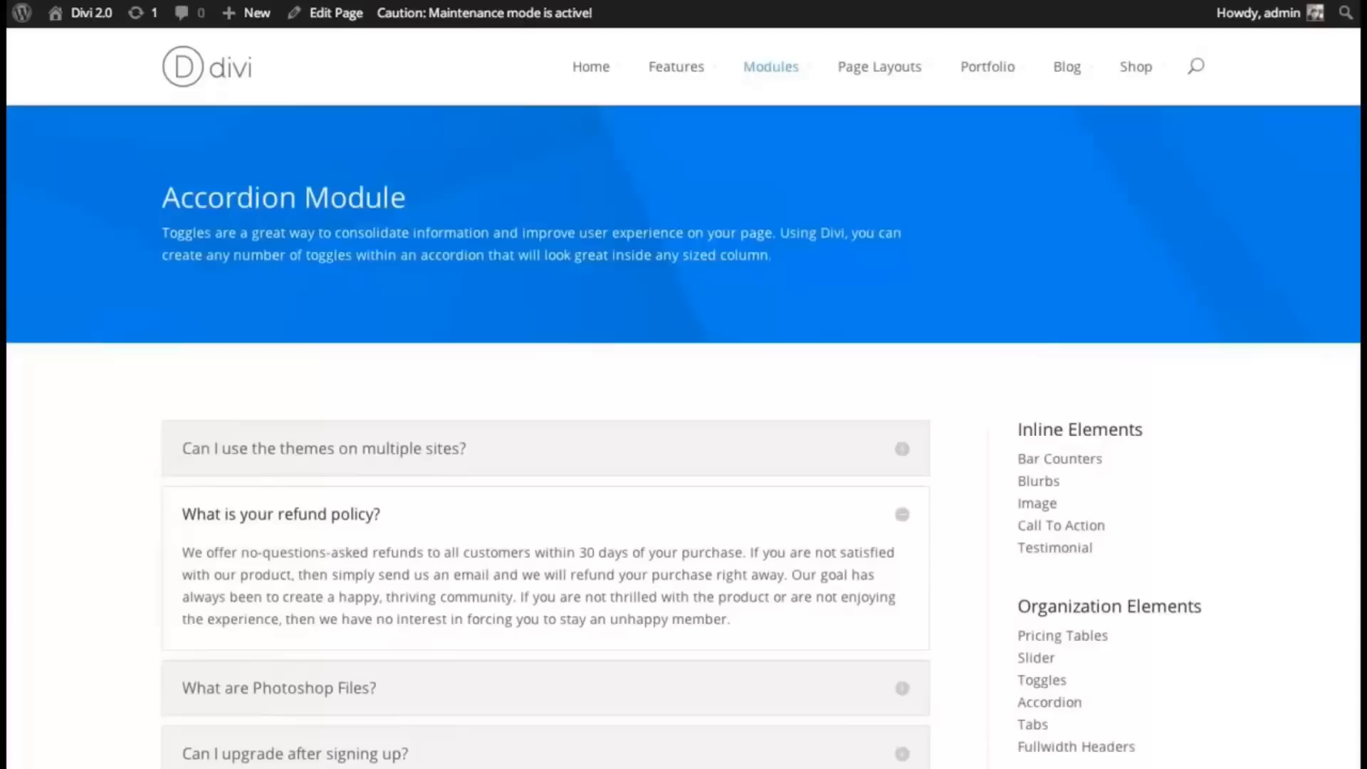
scroll(874, 515, down, 3)
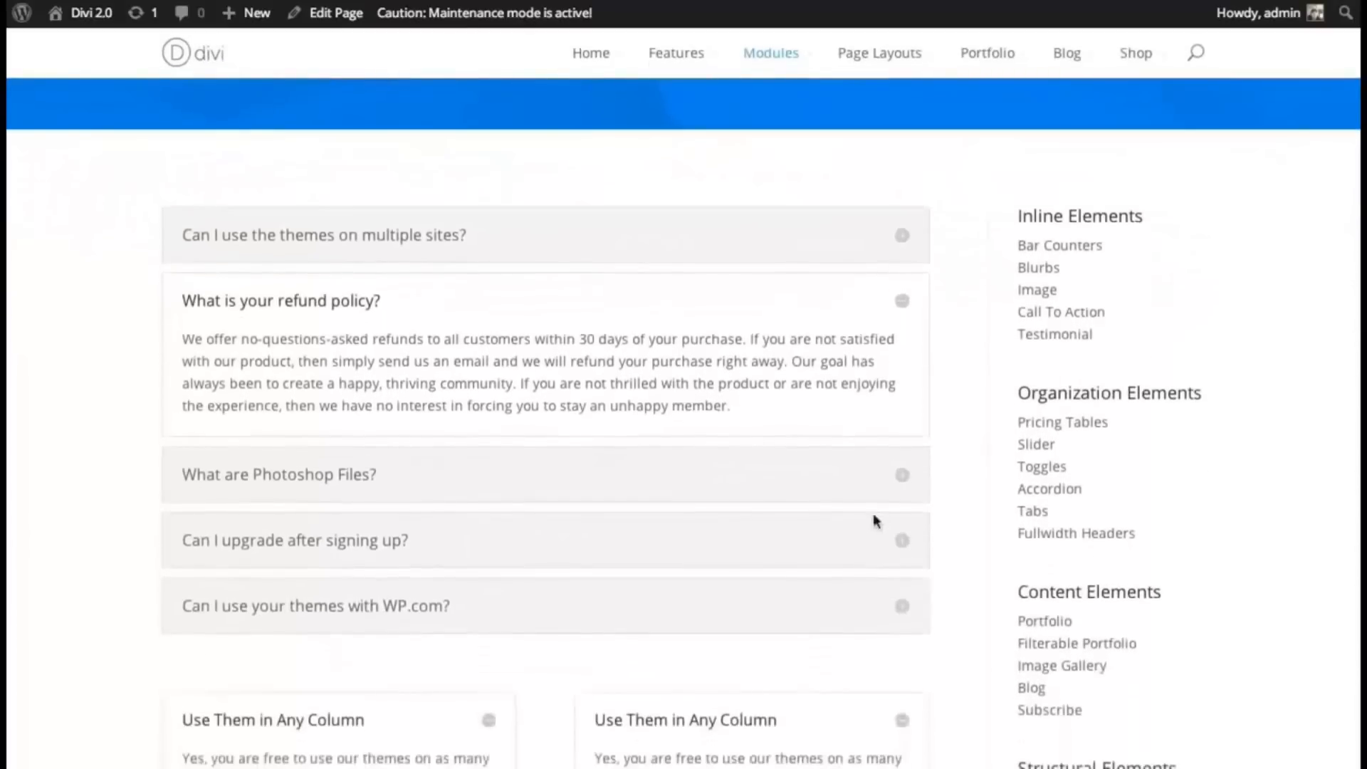
click(902, 475)
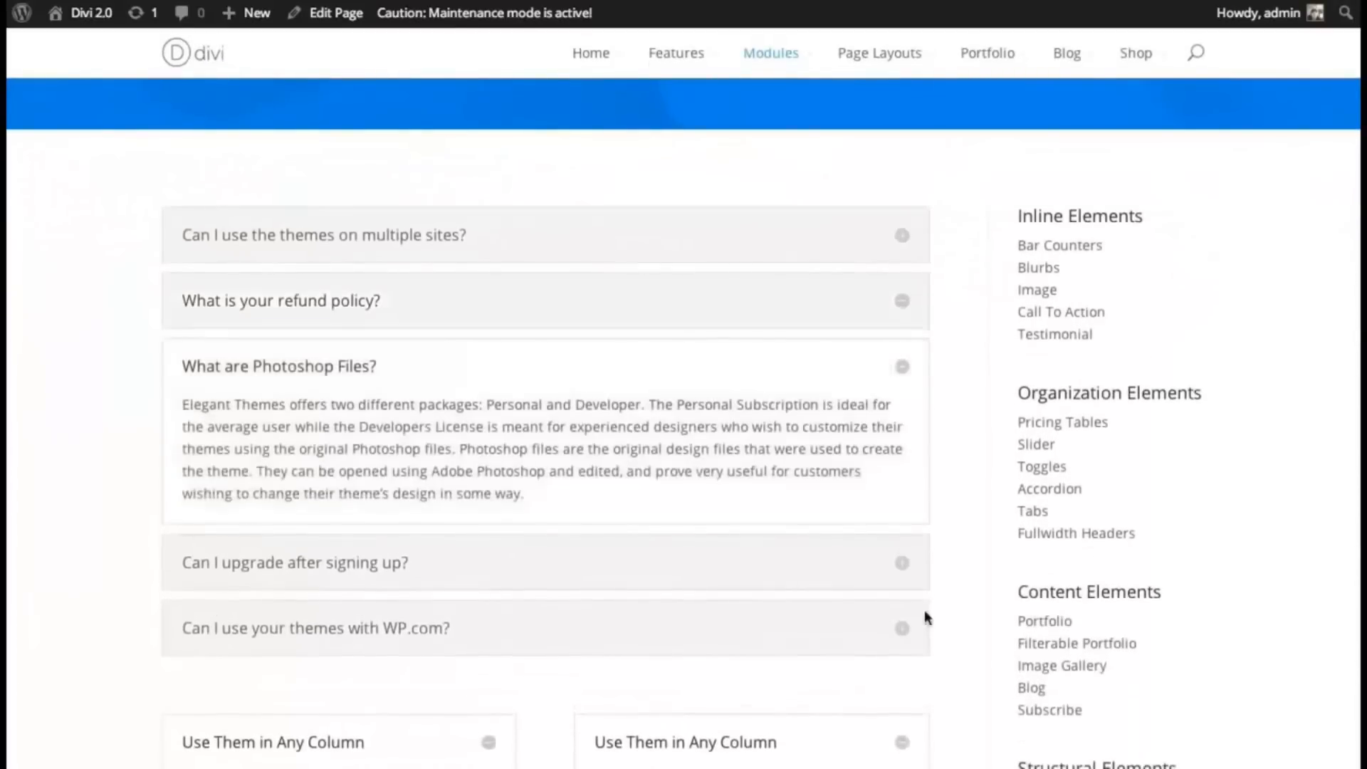
click(902, 570)
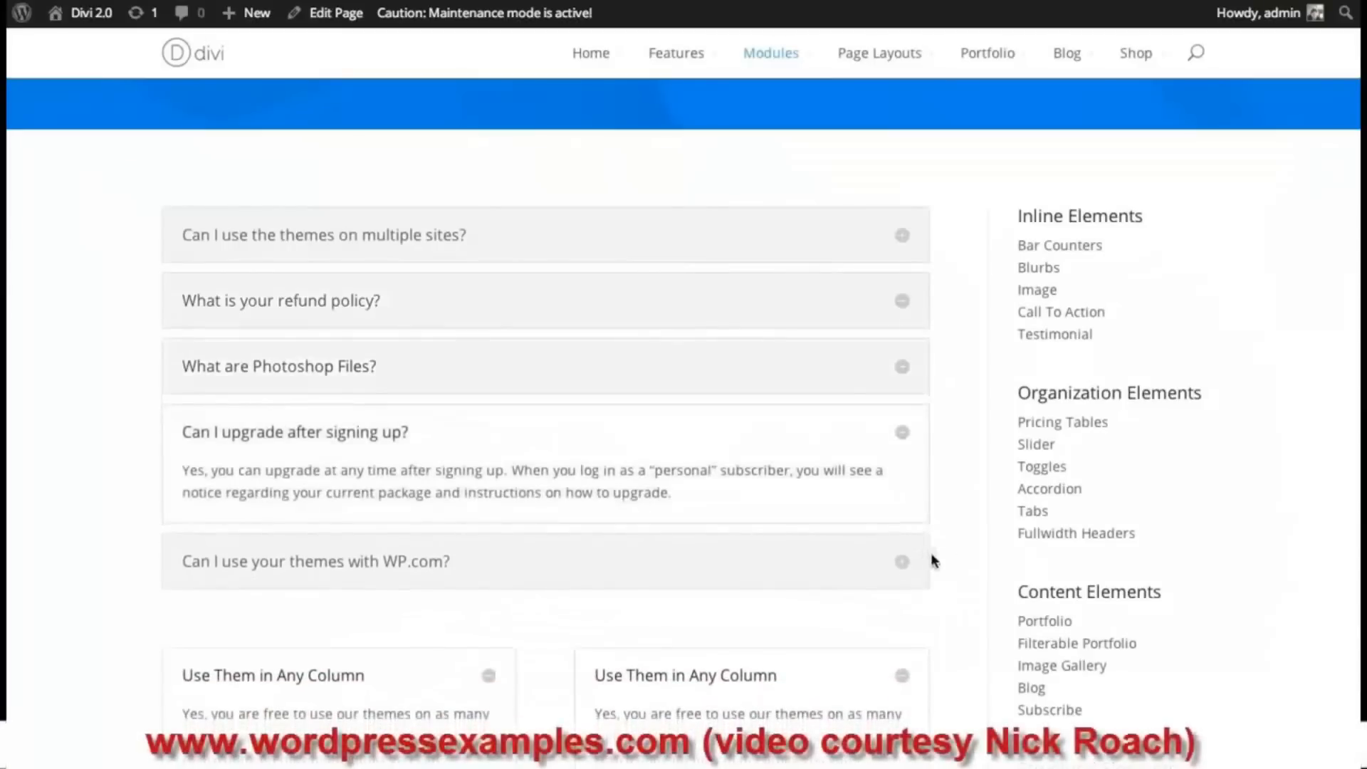
click(903, 368)
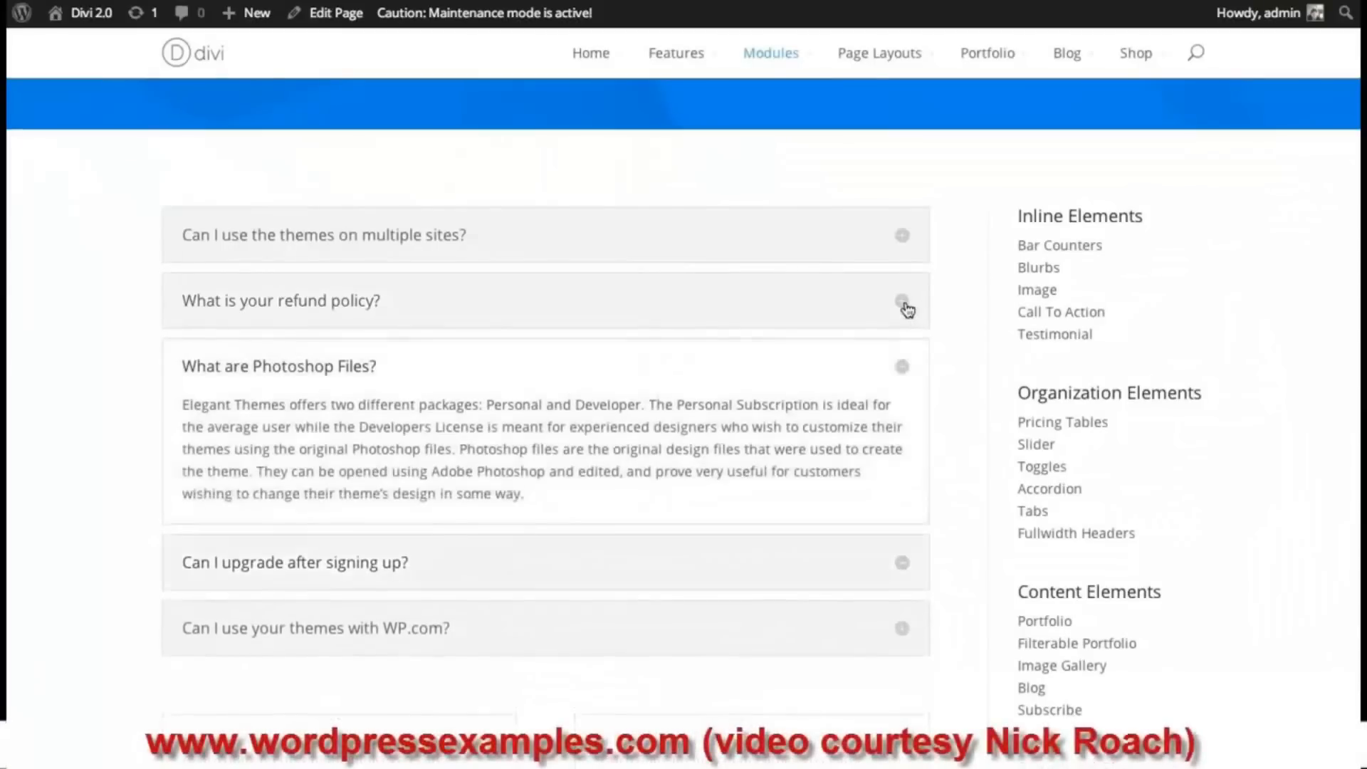
click(903, 305)
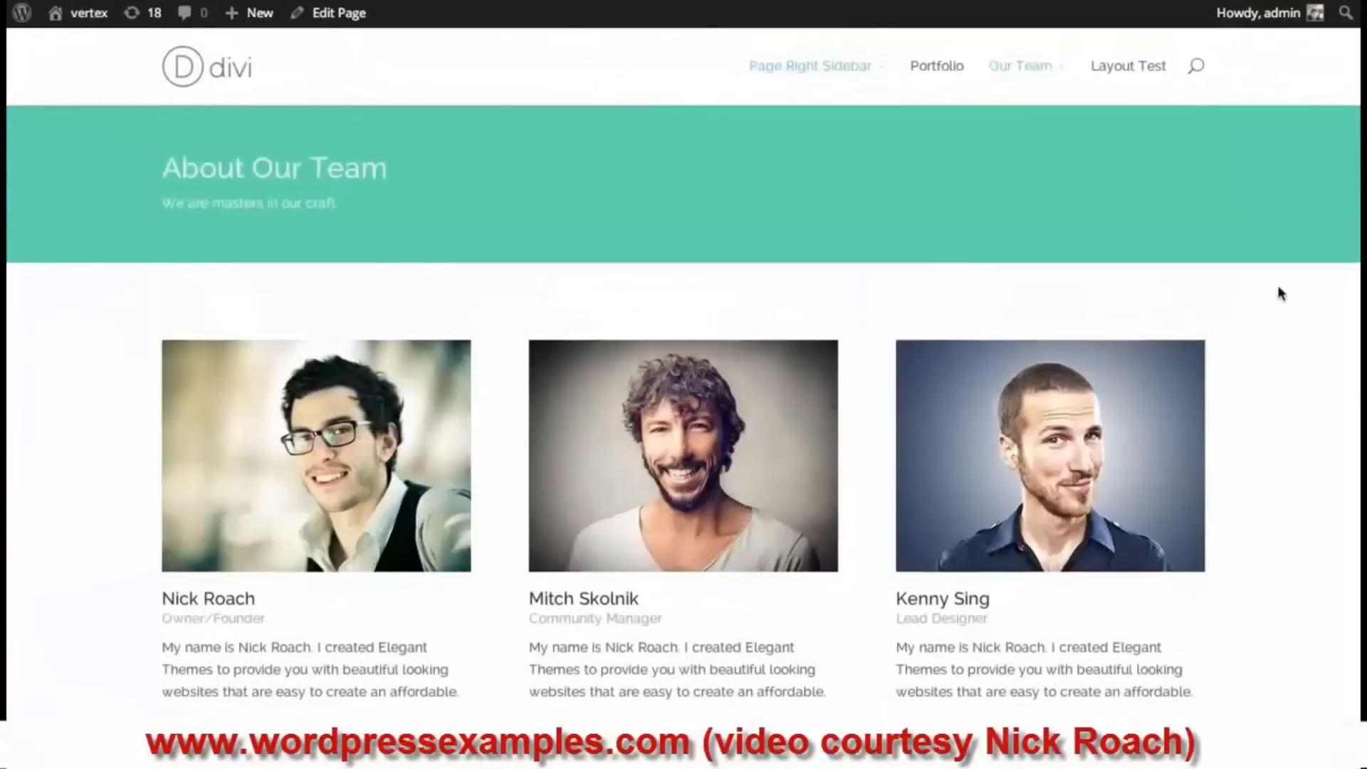
- Scroll through the Our Team page's banner and three team member profiles
scroll(683, 427, down, 2)
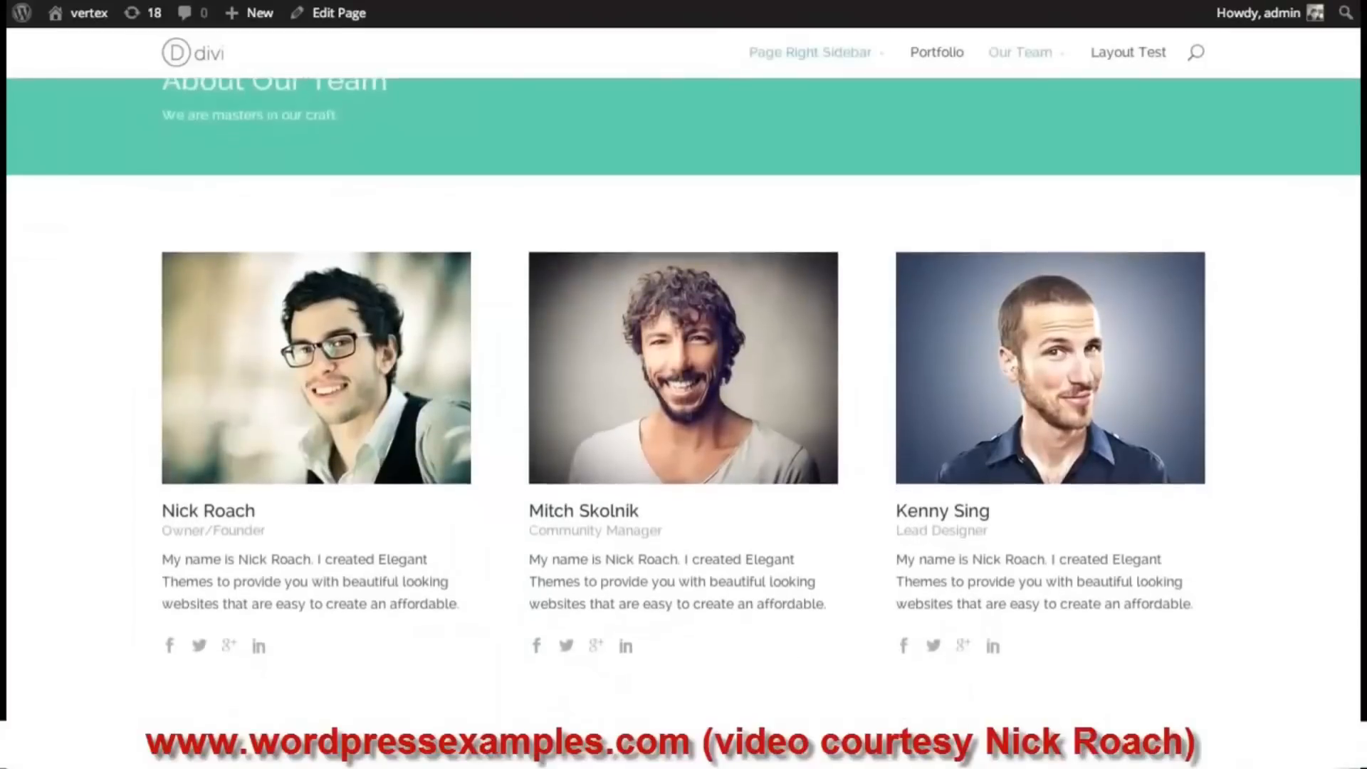
scroll(684, 427, down, 1)
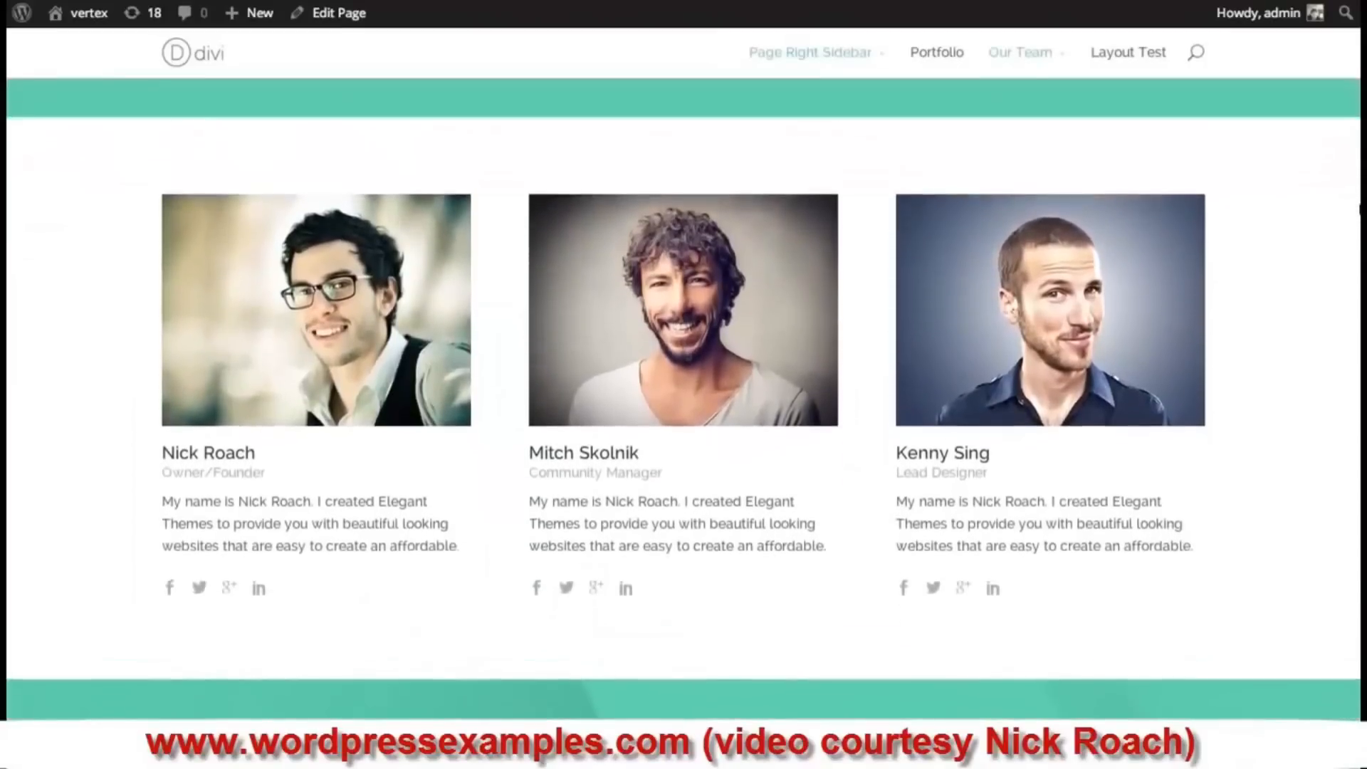
scroll(683, 428, up, 3)
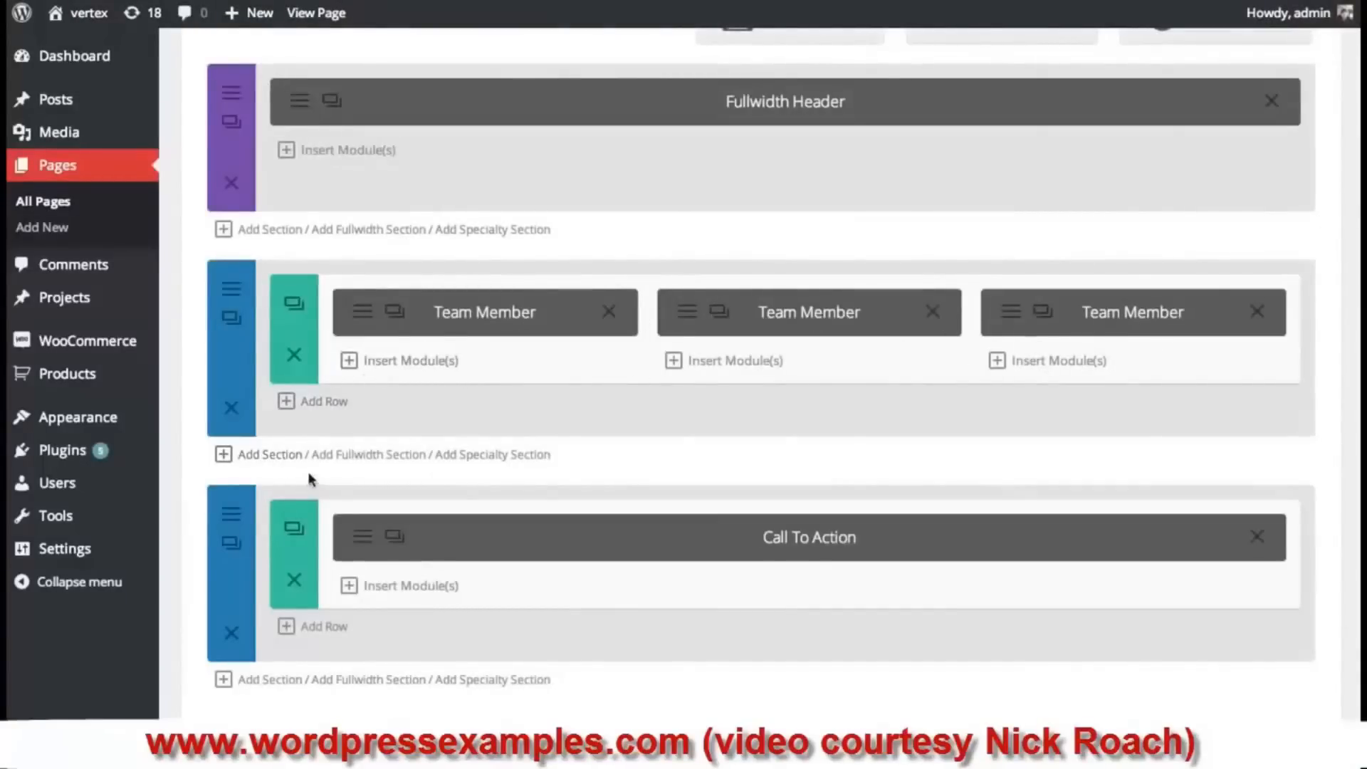
- Add a one-column section below the team members and insert an Accordion module into it
click(266, 459)
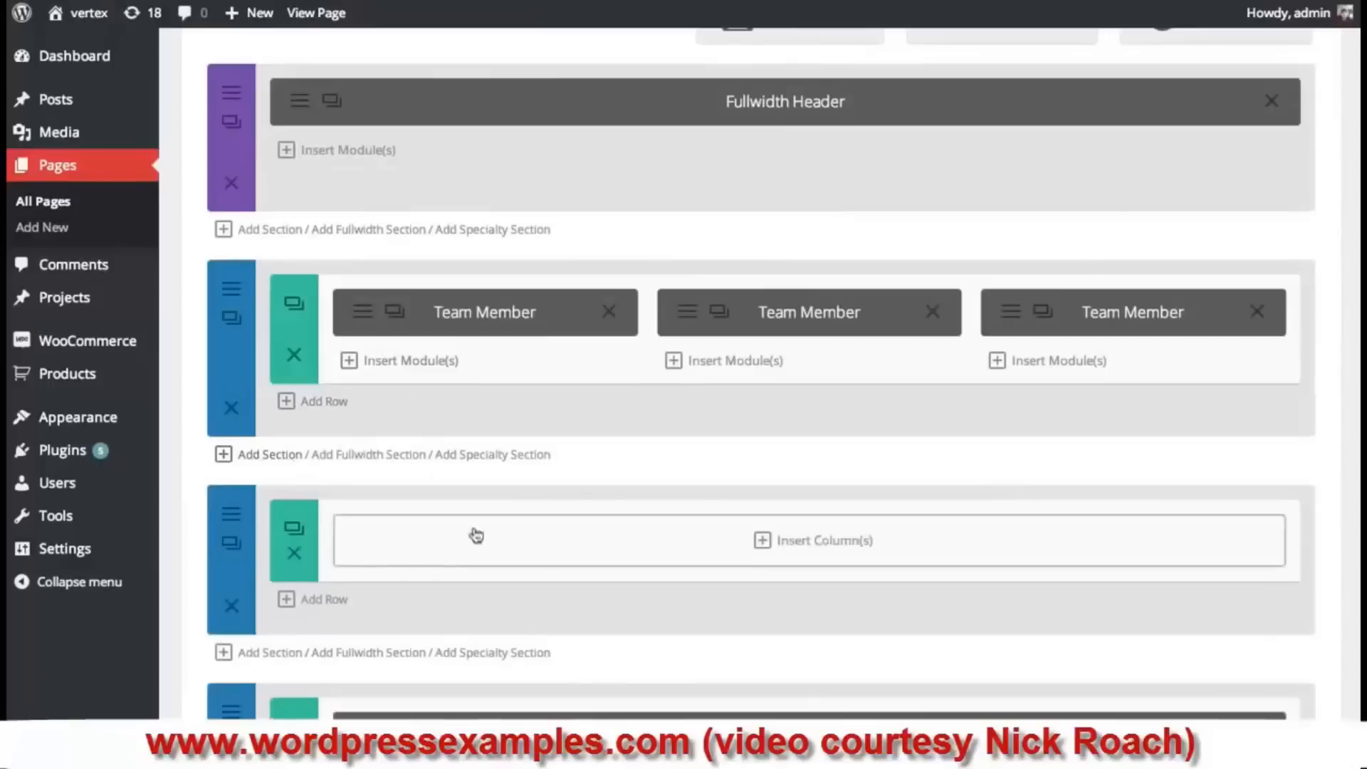
click(956, 553)
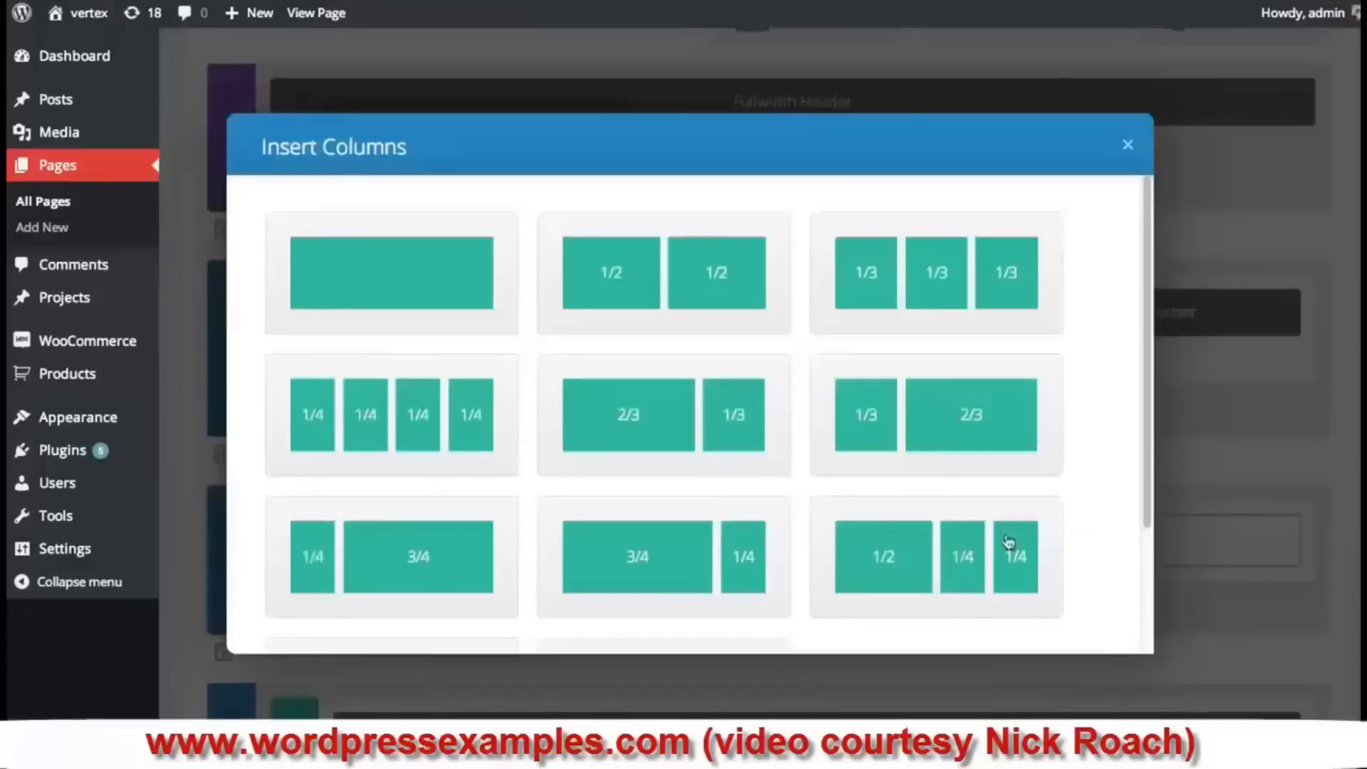
click(416, 284)
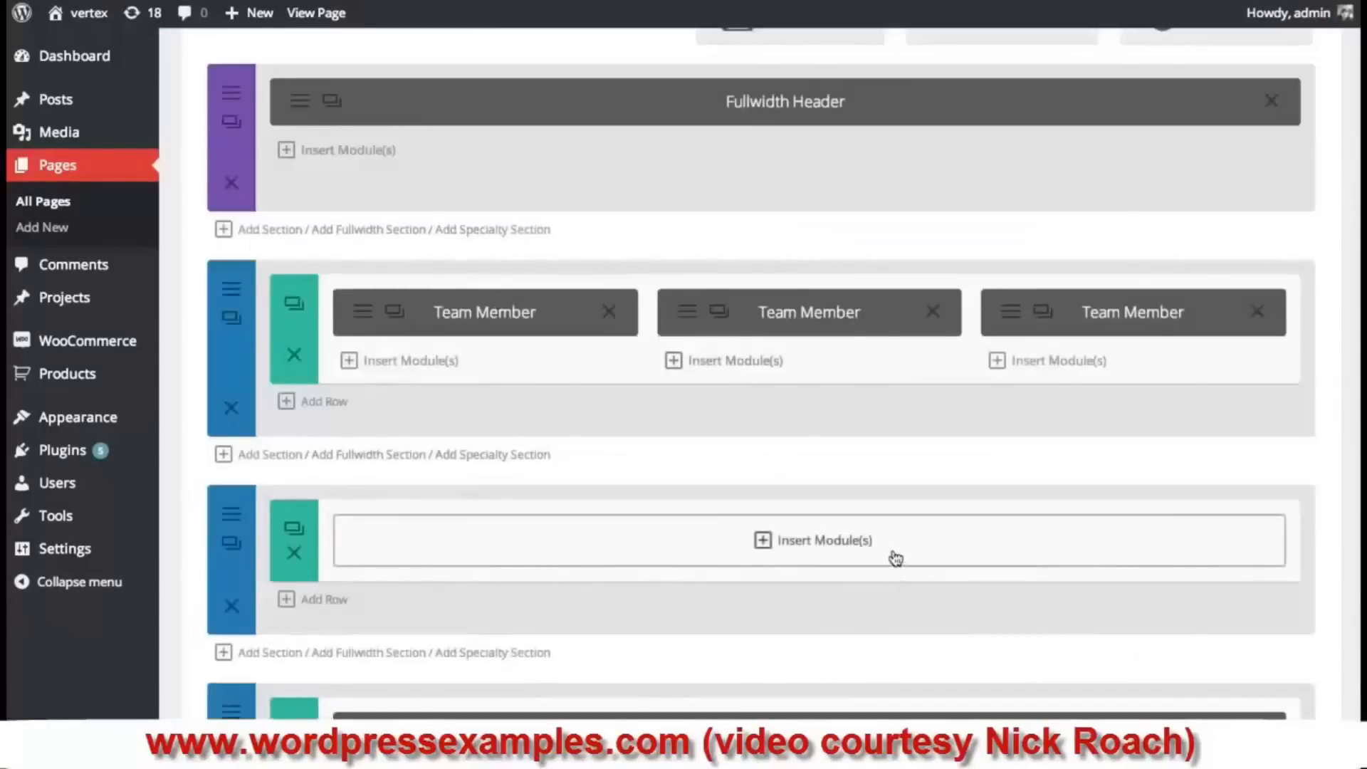
click(848, 545)
scroll(1139, 356, down, 3)
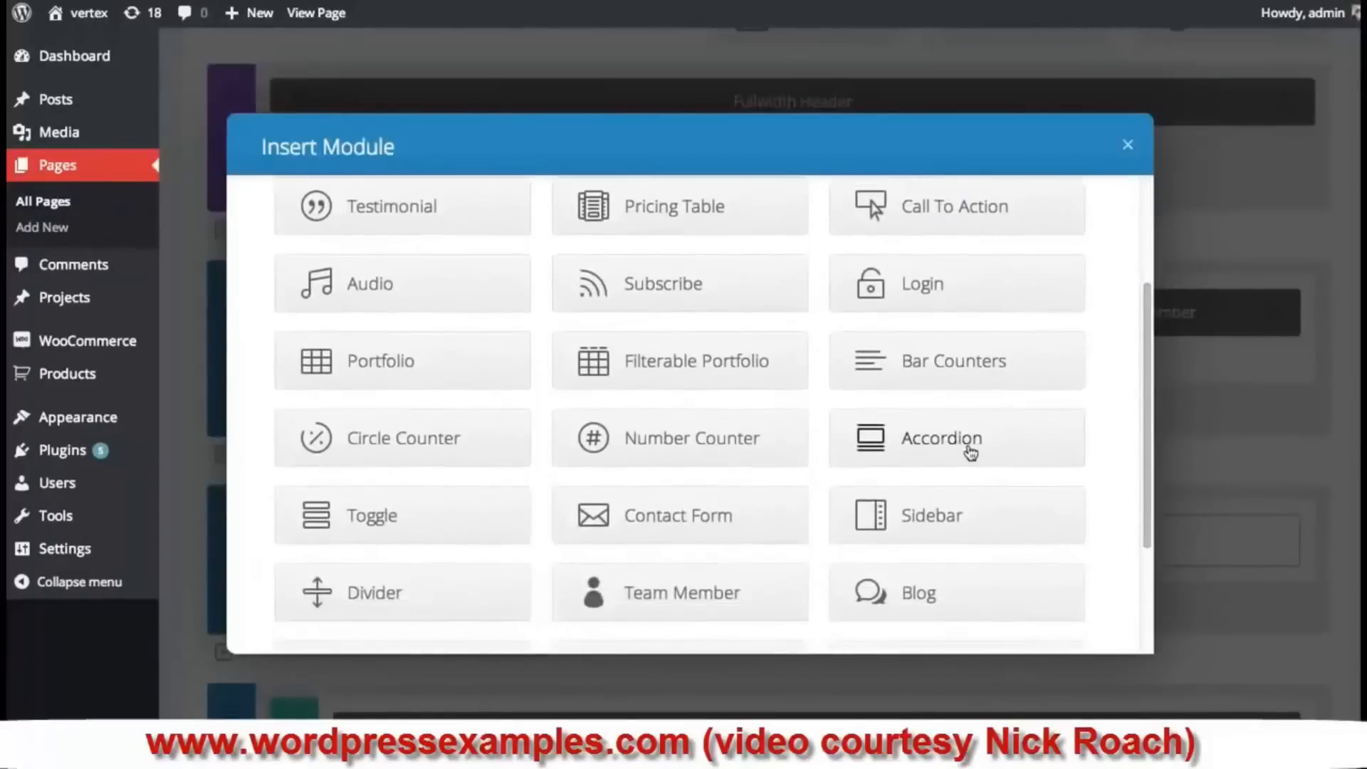
click(982, 450)
drag(1146, 256, 1150, 295)
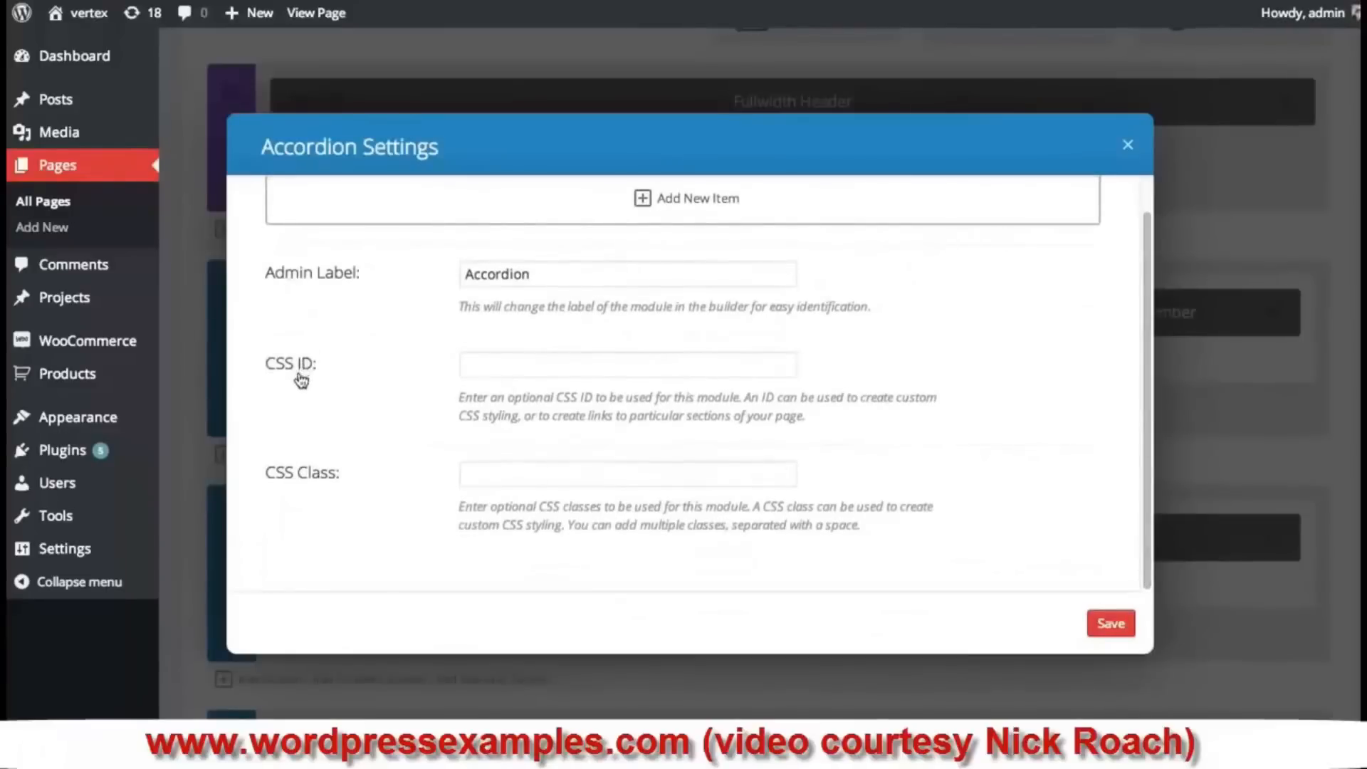
scroll(817, 410, up, 1)
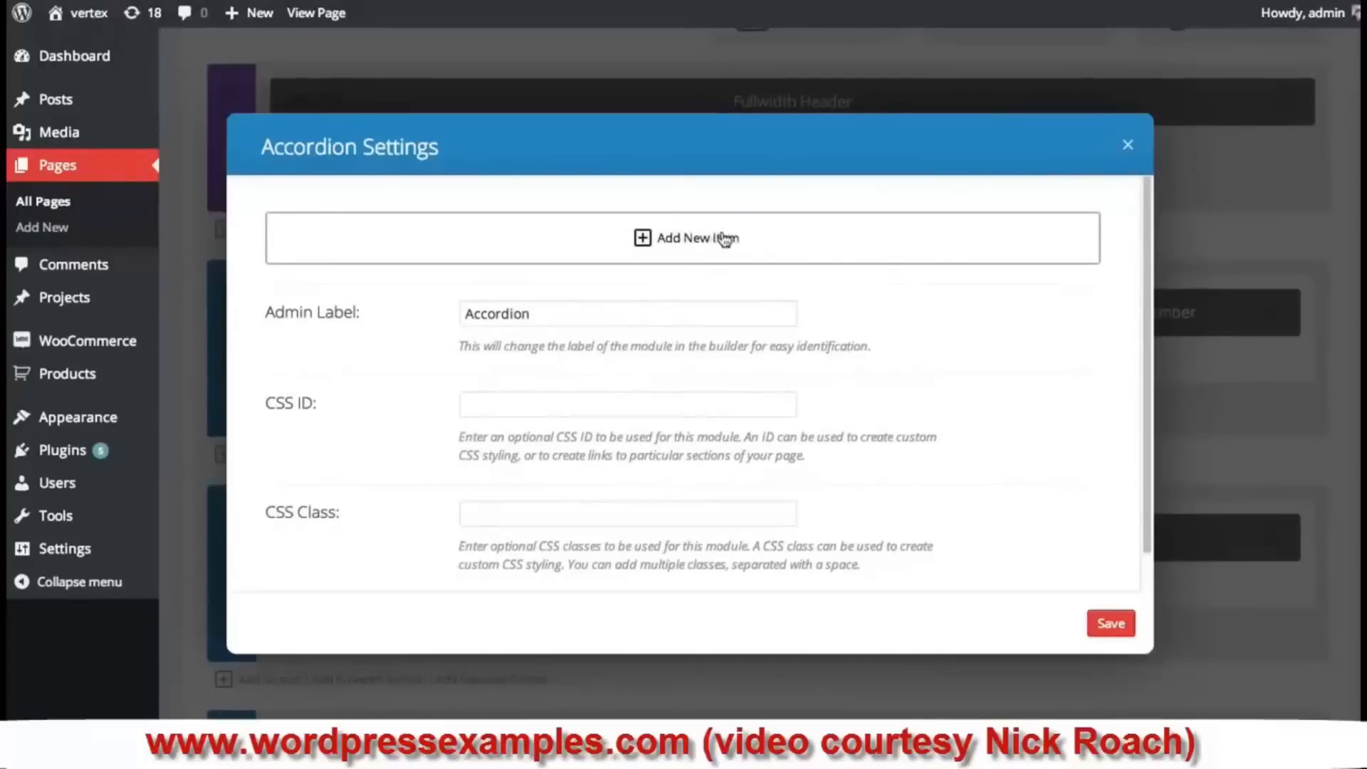
- Add an accordion item titled 'What is your refund policy?' with the pasted placeholder answer
click(691, 238)
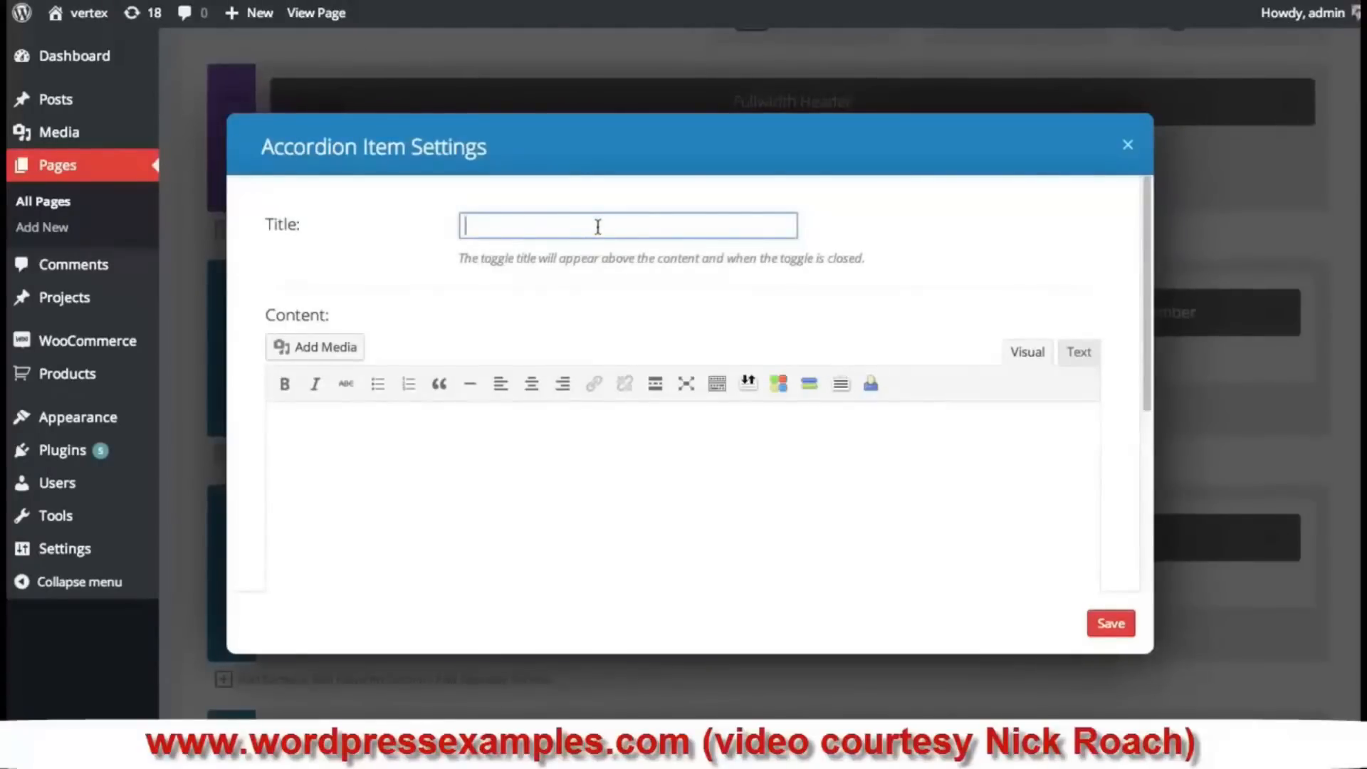
text(What is your refund policy?)
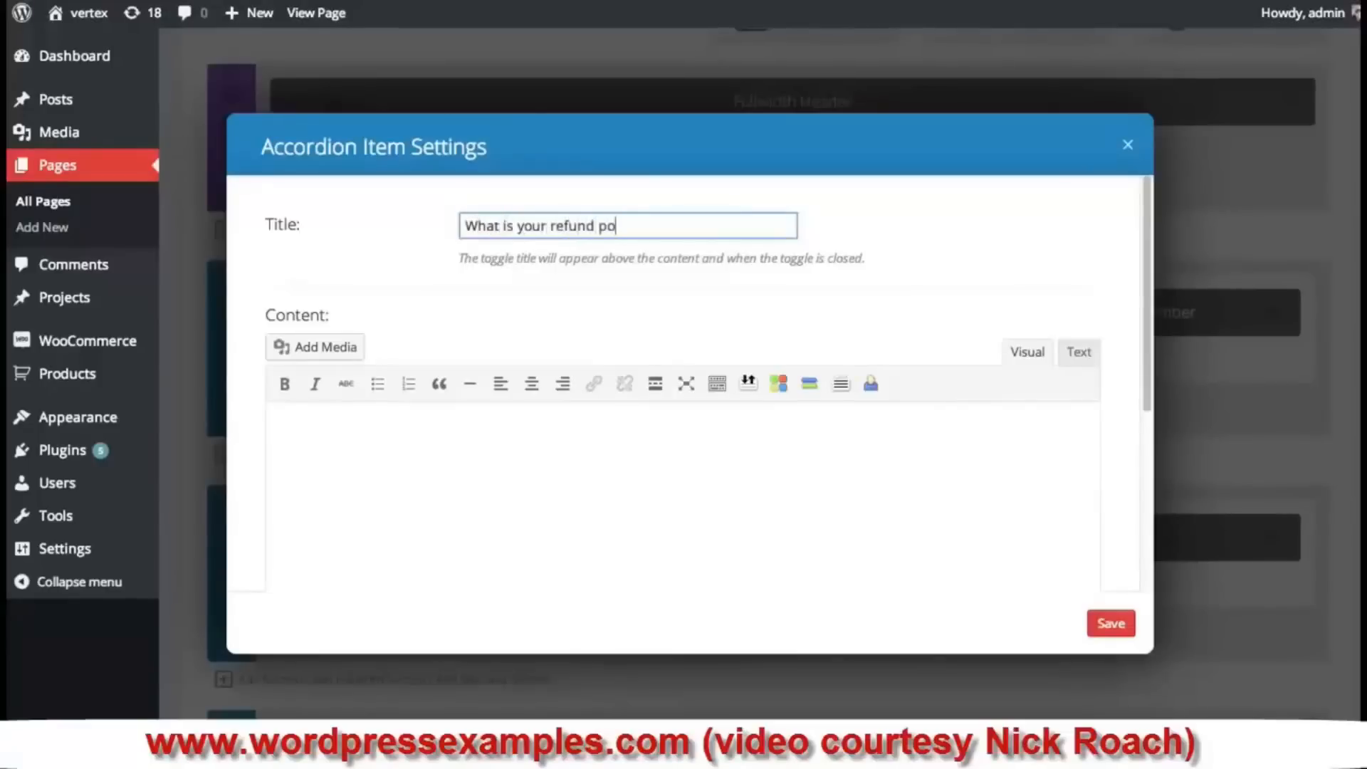
click(604, 472)
text(Etiam eu hendrerit velit, at gravida ipsum. Vestibulum augue nunc, tristique nec nibh vitae, vestibulum aliquam justo. Nulla gravida pellentesque consequat. Donec viverra auctor tellus, sit amet fringilla justo pharetra varius. Etiam volutpat nibh ut erat convallis, in molestie ipsum iaculis. Sed quis tortor turpis. Nam ultricies, erat sit amet porttitor vehicula, ligula eros porta nunc, id dignissim libero nisi sed nulla. Donec quis diam eros. Duis eu bibendum nibh, id pulvinar felis.)
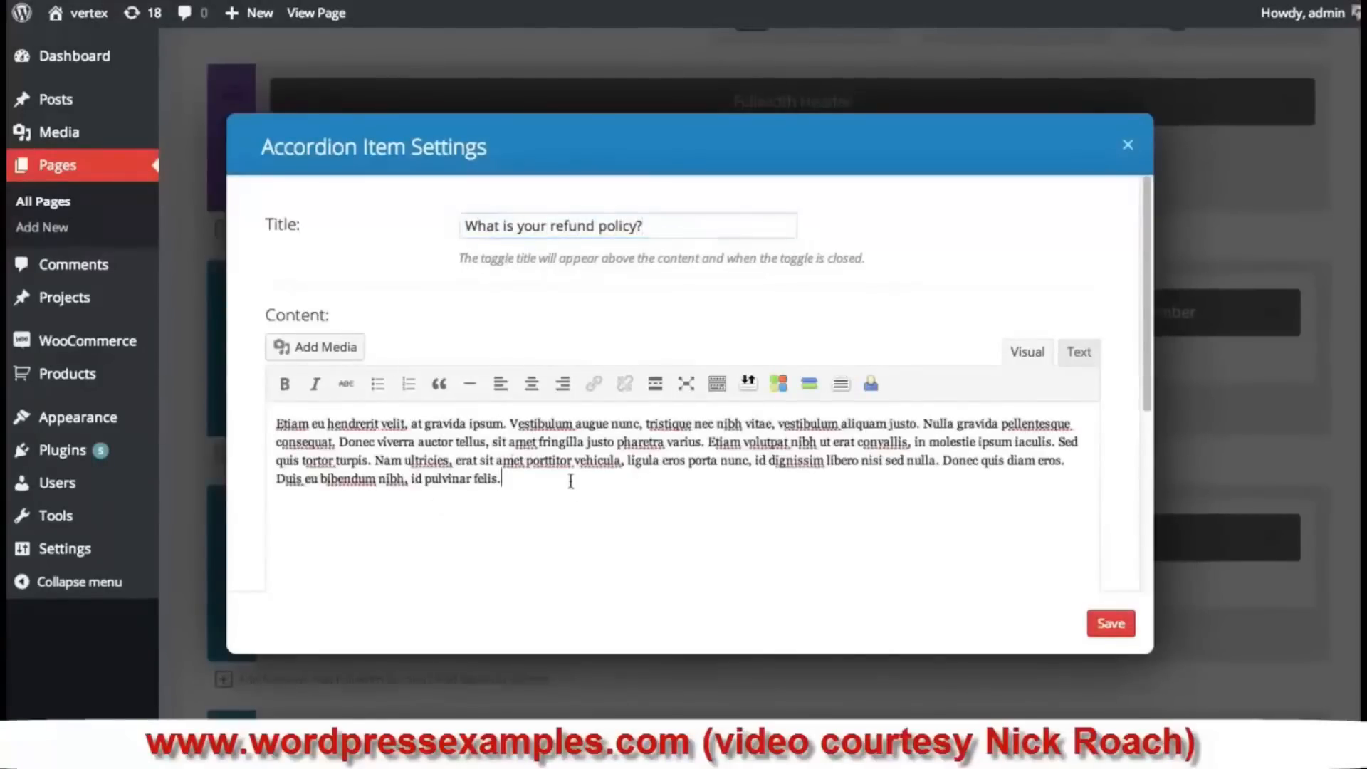
click(1111, 626)
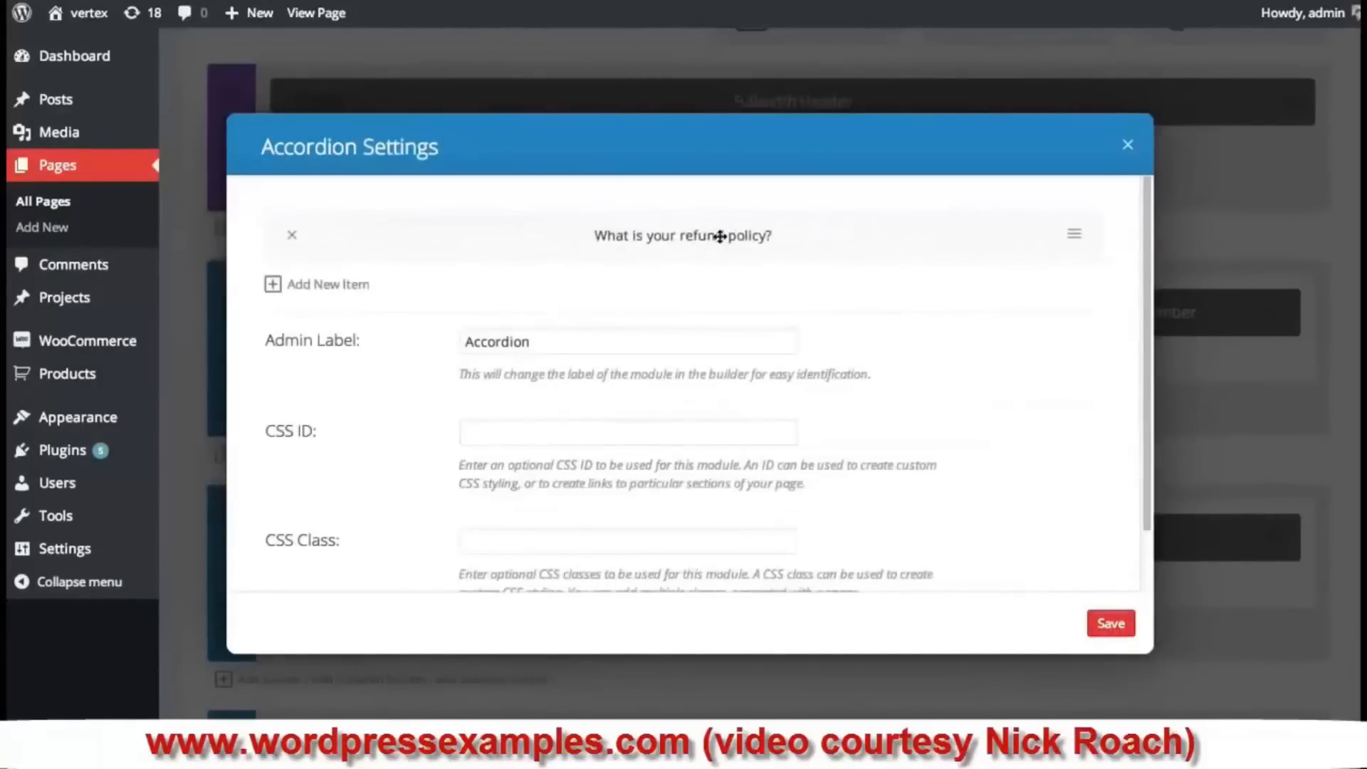
- Add a second item 'What are Photoshop files?' with the same placeholder answer
click(352, 292)
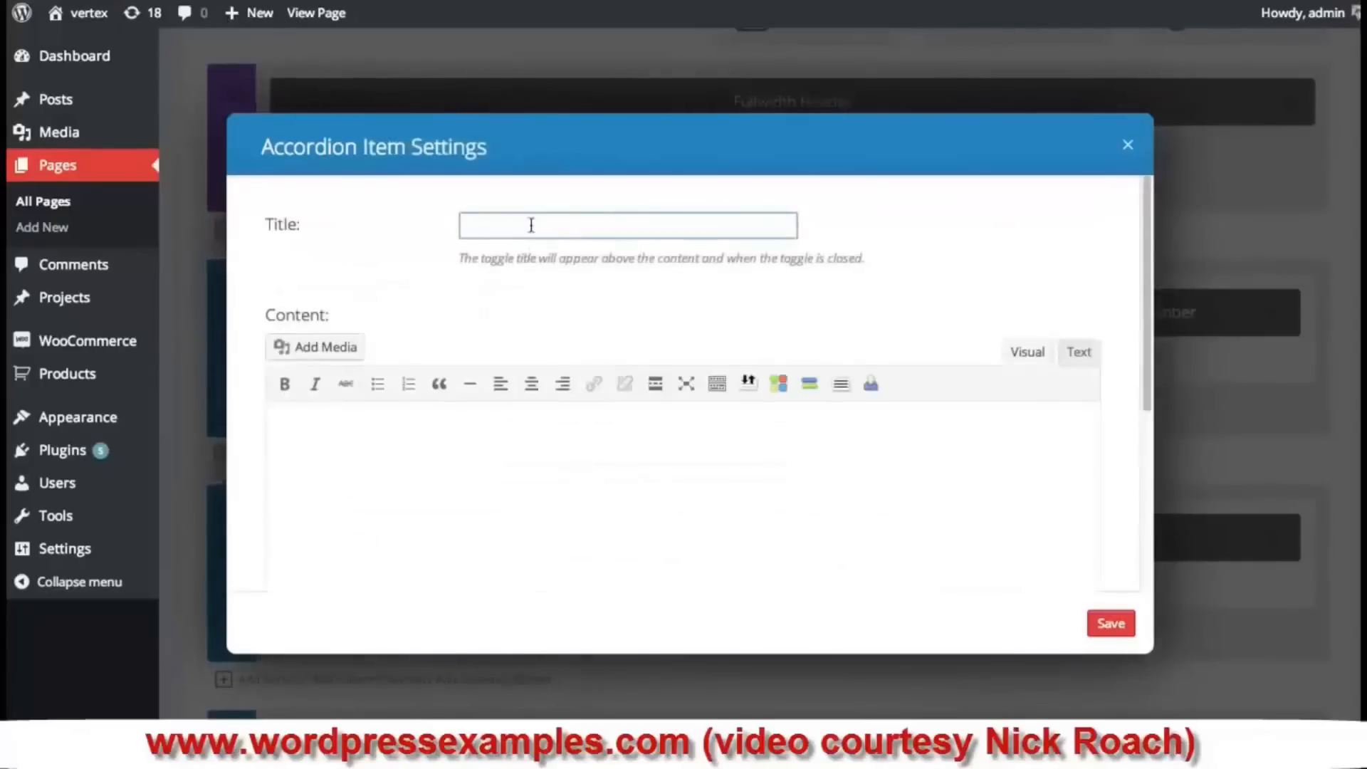
text(What are Photo)
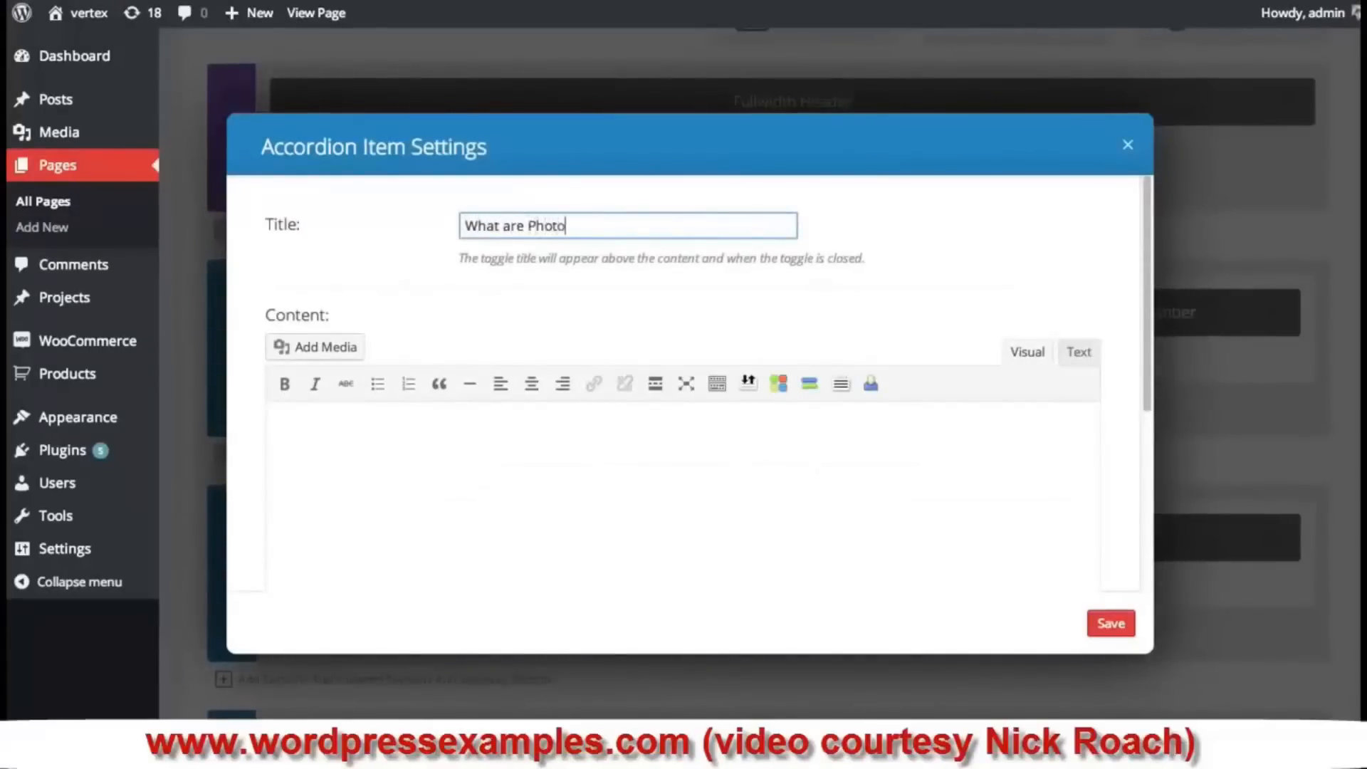
text(shop files?)
click(506, 455)
text(Etiam eu hendrerit velit, at gravida ipsum. Vestibulum augue nunc, tristique nec nibh vitae, vestibulum aliquam justo. Nulla gravida pellentesque consequat. Donec viverra auctor tellus, sit amet fringilla justo pharetra varius. Etiam volutpat nibh ut erat convallis, in molestie ipsum iaculis. Sed quis tortor turpis. Nam ultricies, erat sit amet porttitor vehicula, ligula eros porta nunc, id dignissim libero nisi sed nulla. Donec quis diam eros. Duis eu bibendum nibh, id pulvinar felis.)
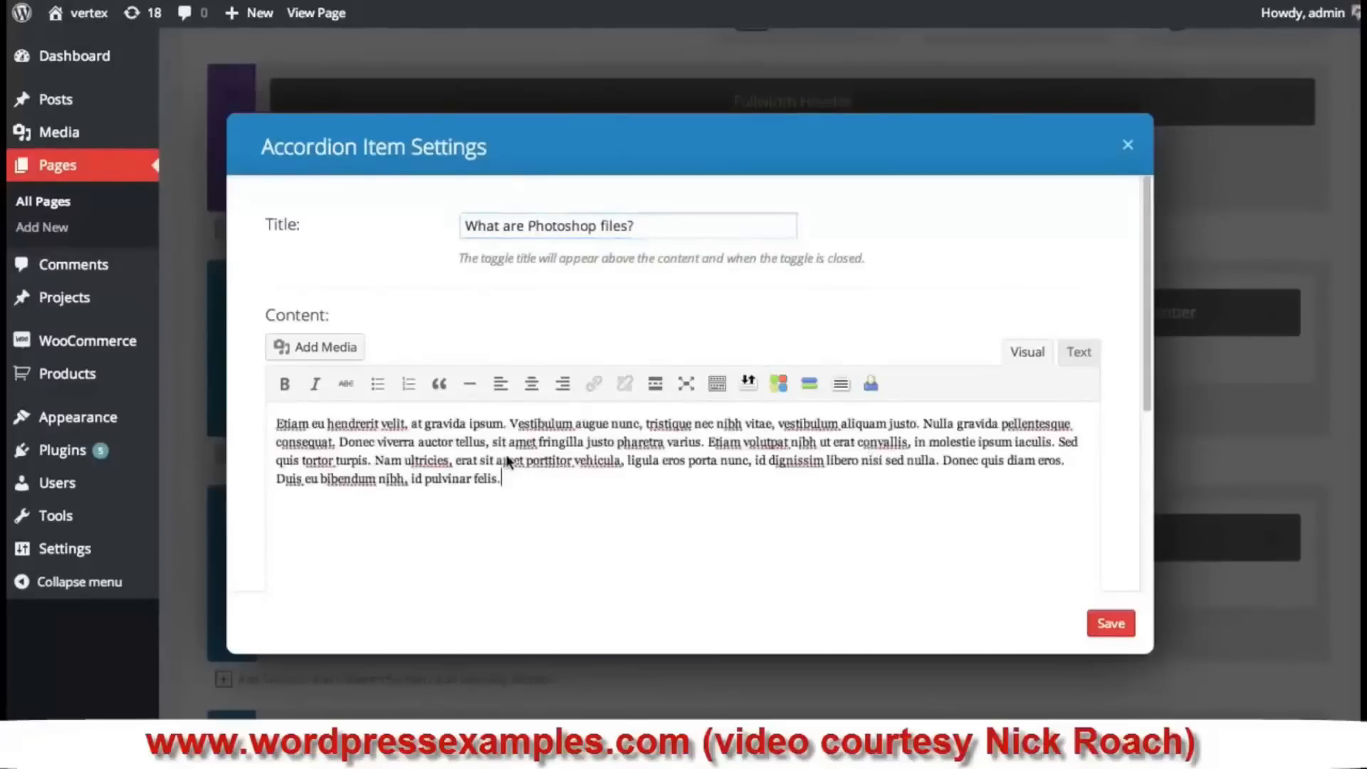
click(1112, 625)
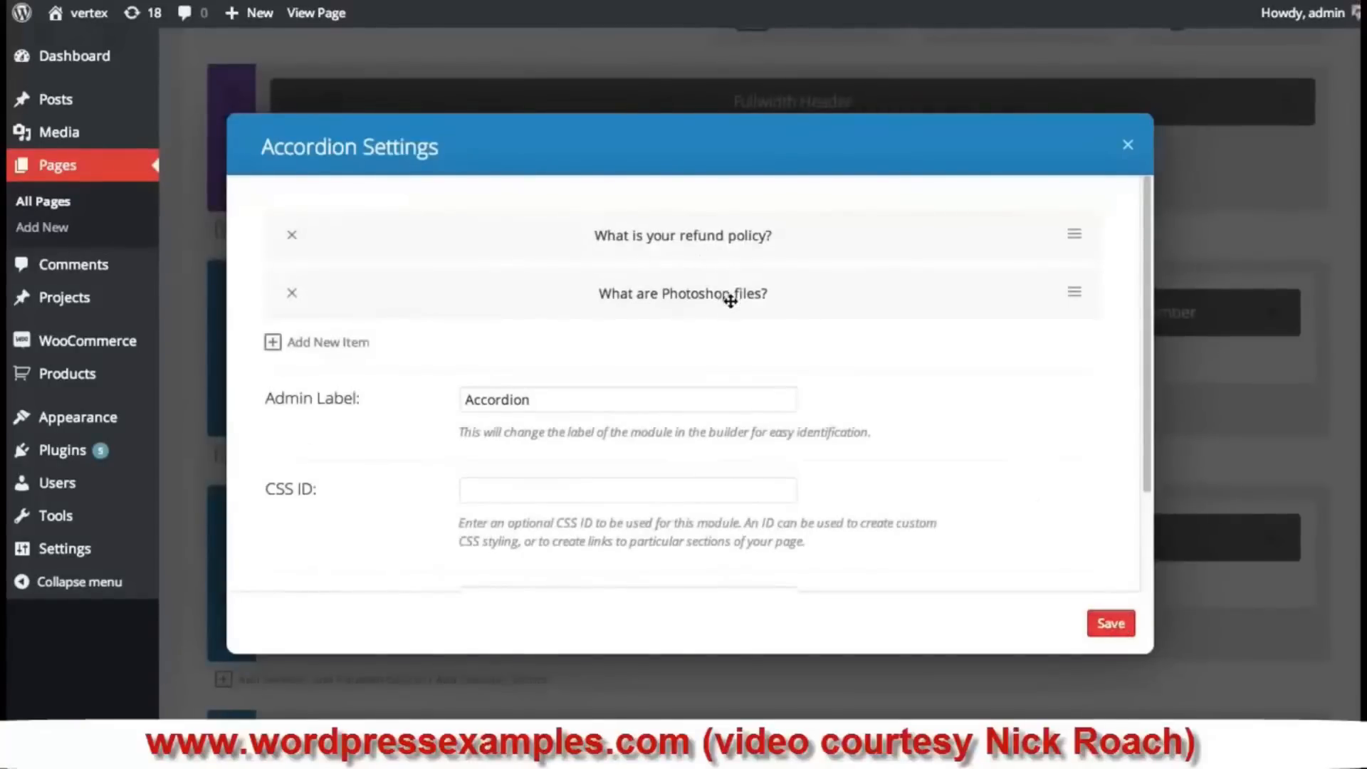
- Try reordering the two items, keep refund policy first, and save the Accordion module
drag(729, 300, 724, 213)
drag(726, 306, 726, 223)
click(1111, 625)
- Update the Our Team page with the new accordion
scroll(1013, 541, up, 5)
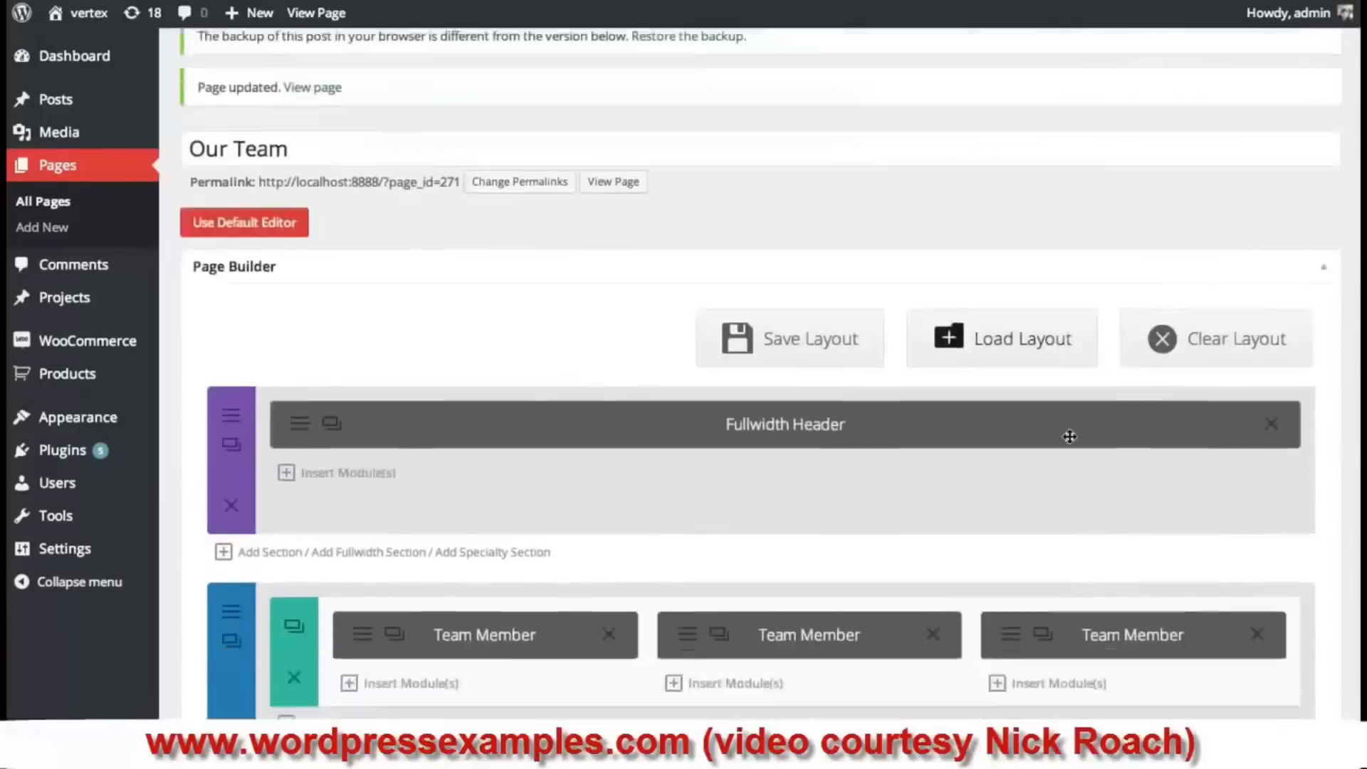
scroll(1067, 435, down, 20)
click(1295, 191)
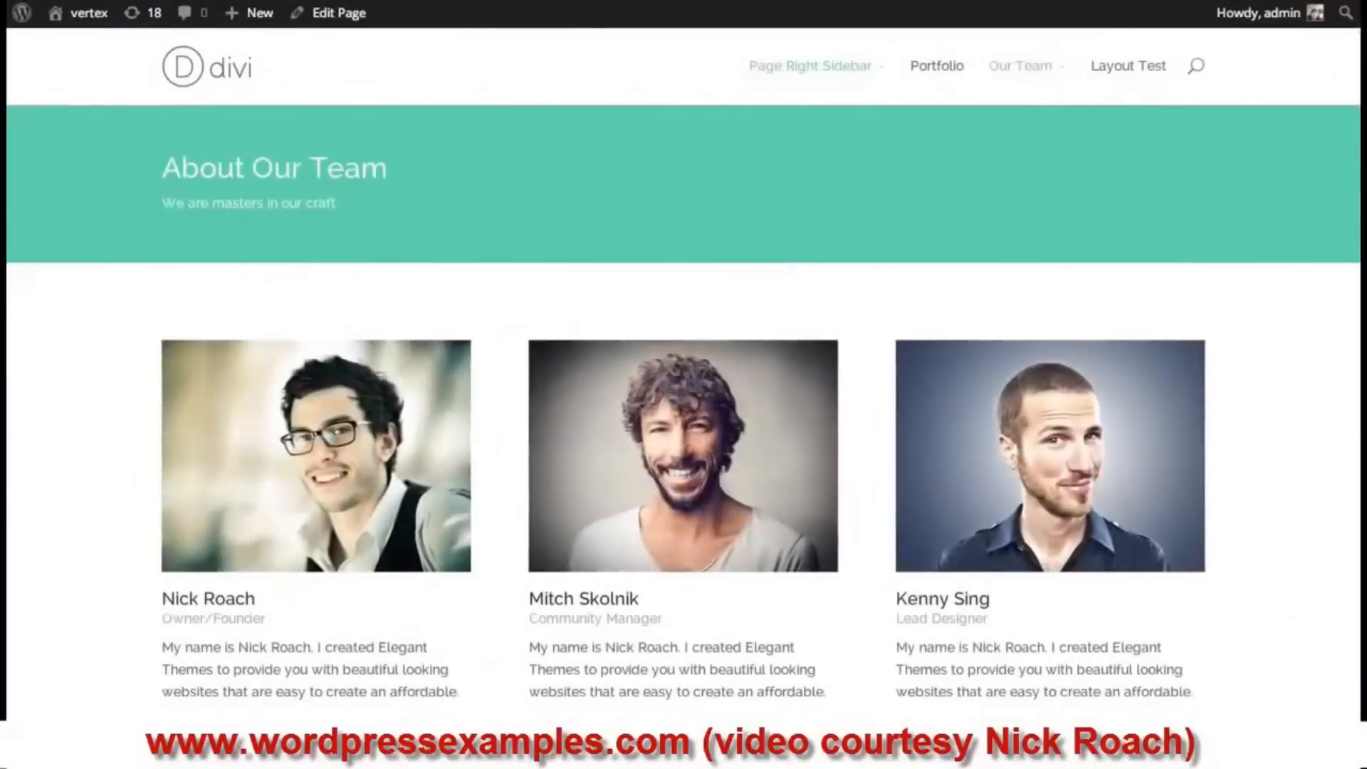
- Test the live accordion by expanding the Photoshop files answer, then the refund policy answer
scroll(1235, 171, down, 3)
scroll(683, 303, down, 5)
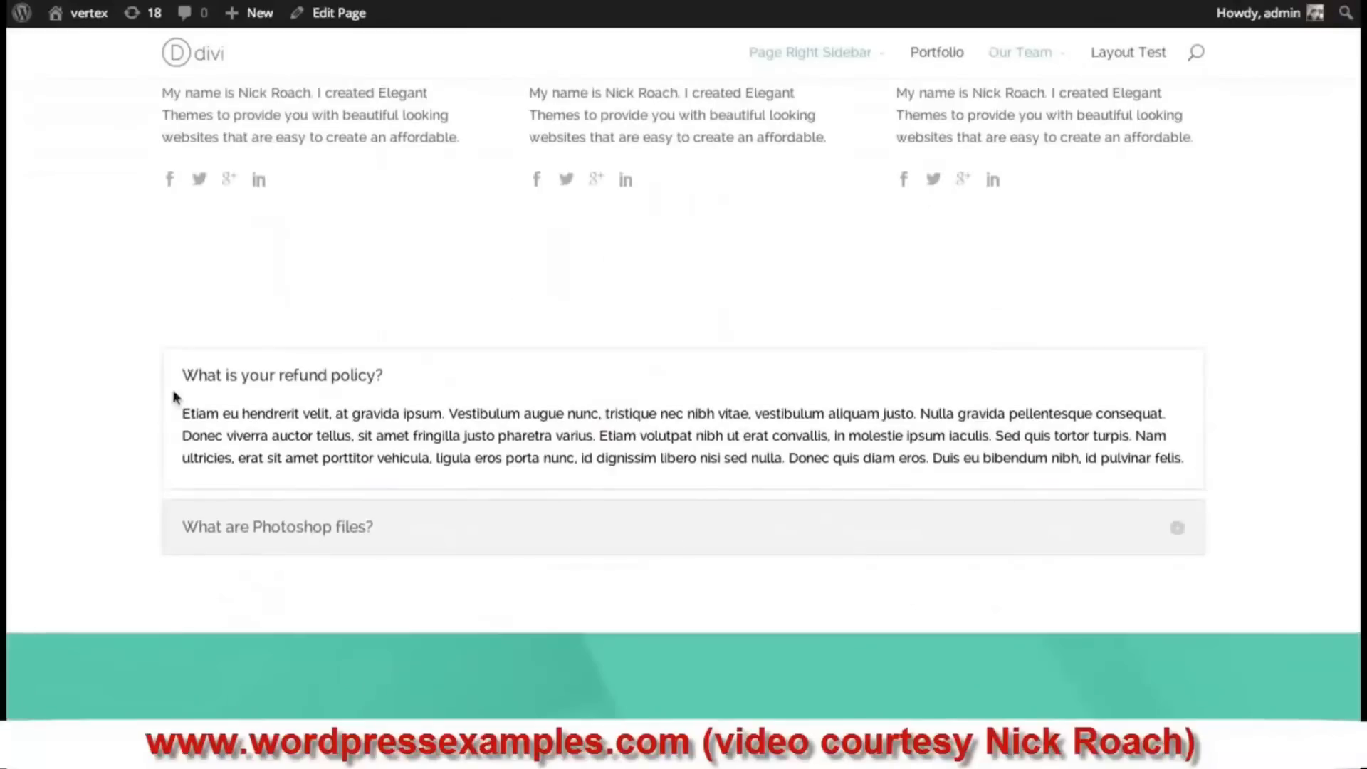
click(1177, 532)
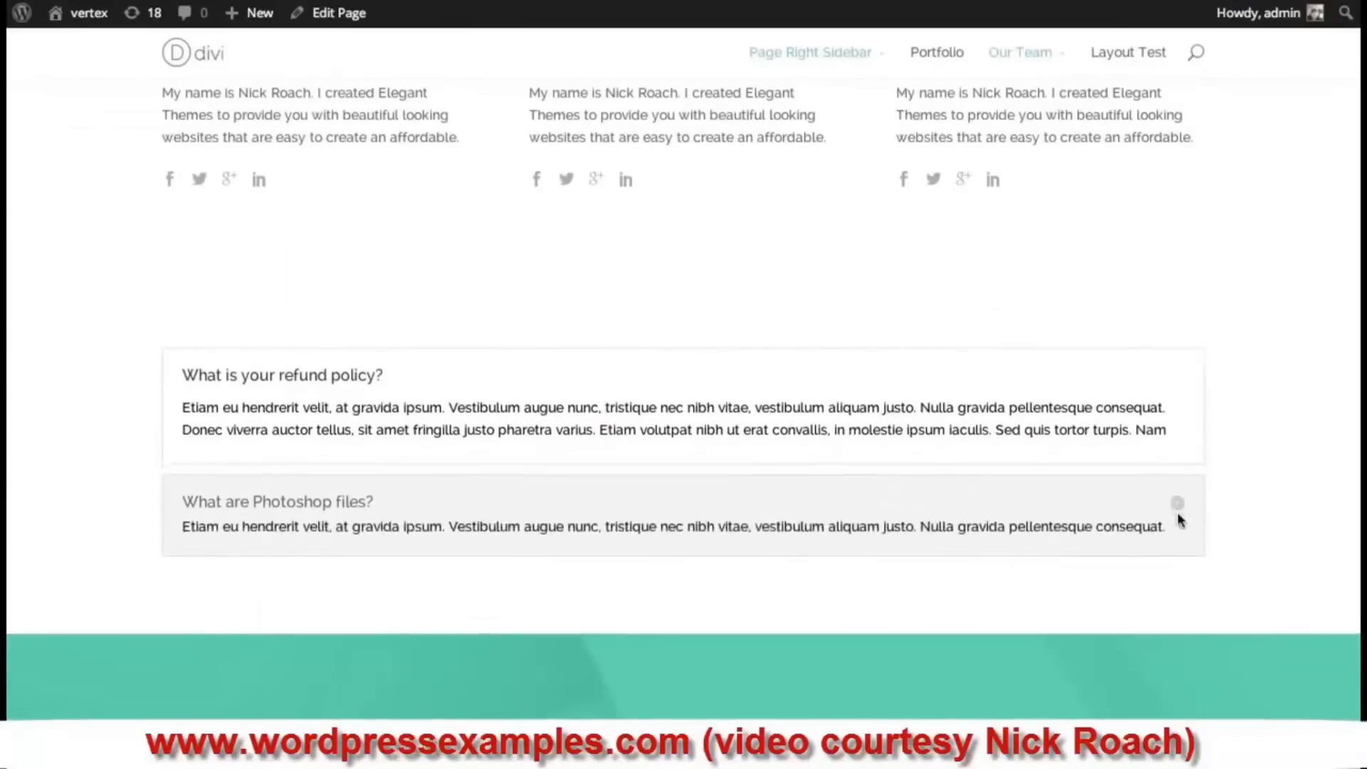
click(1179, 377)
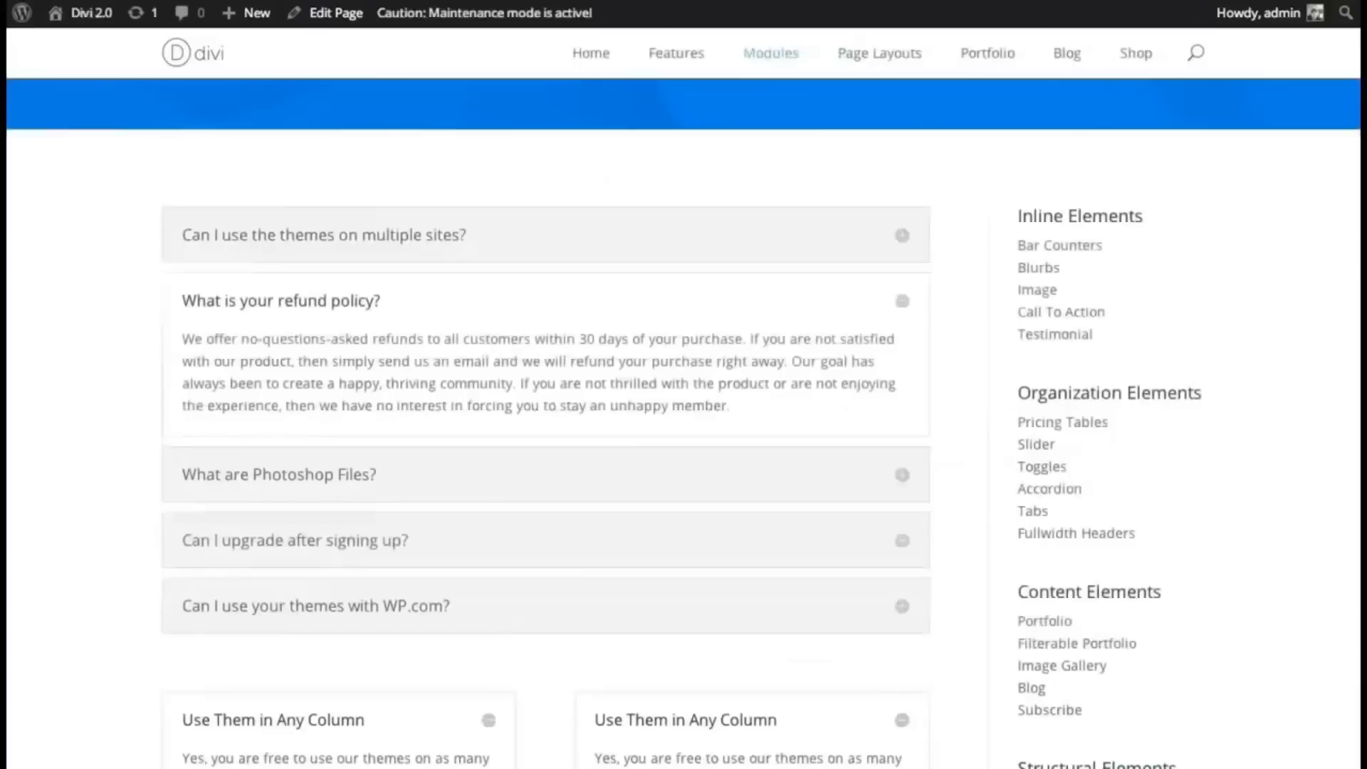
- Expand the 'Can I upgrade after signing up?' question in the demo FAQ accordion
scroll(1167, 311, down, 1)
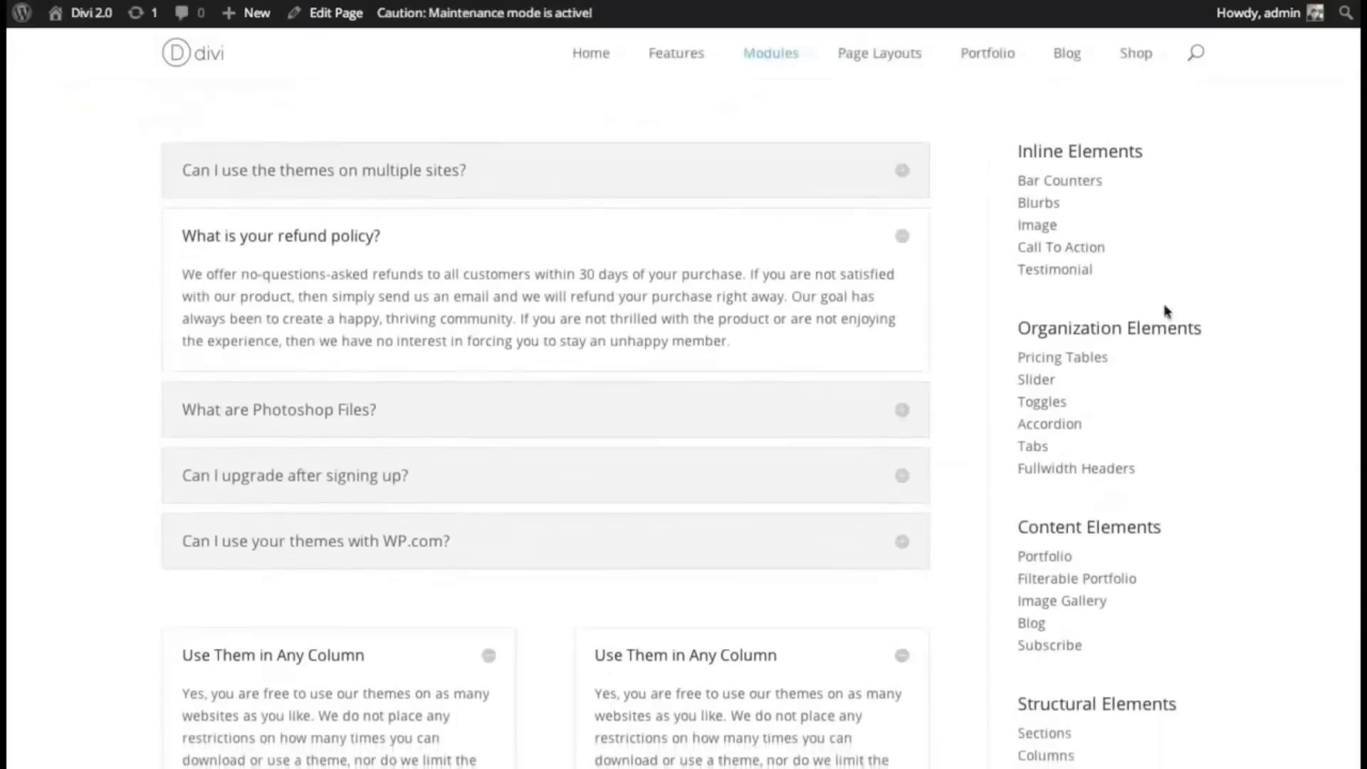
click(904, 484)
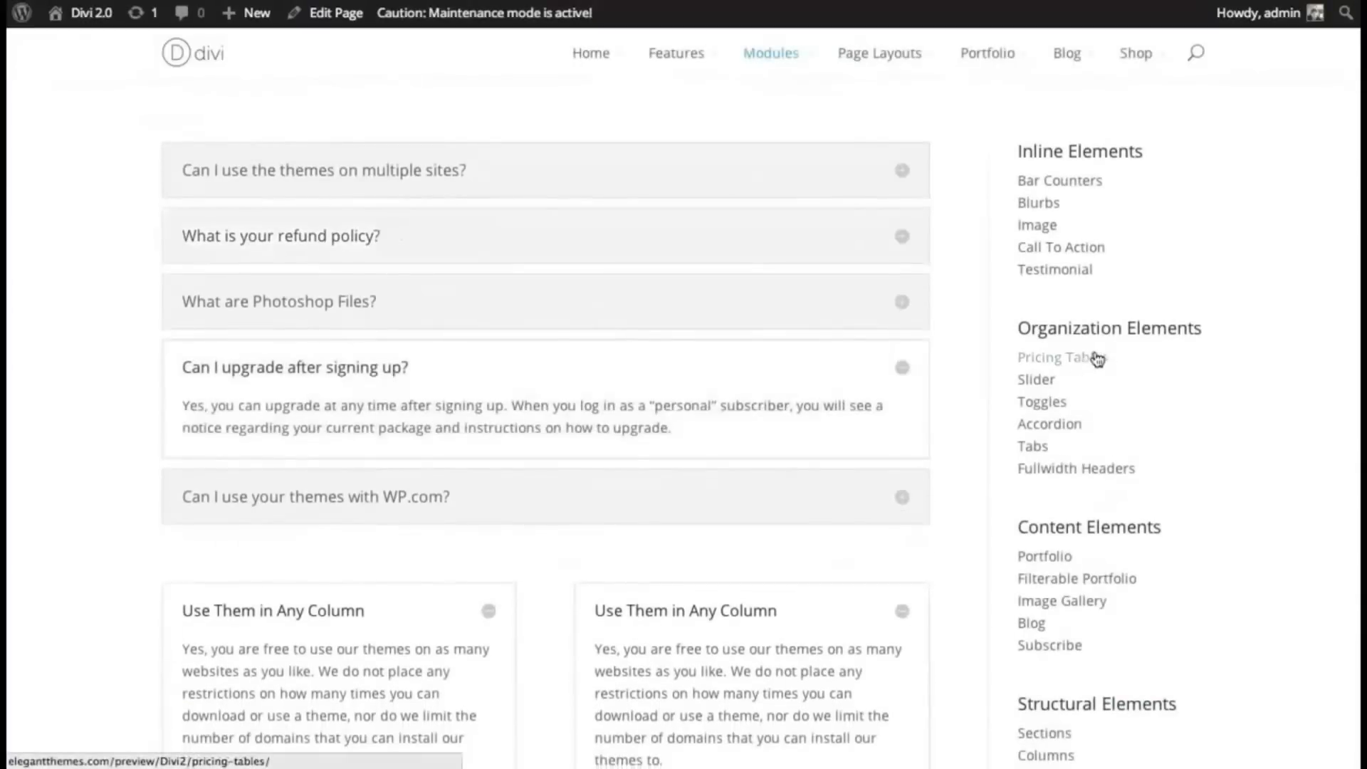
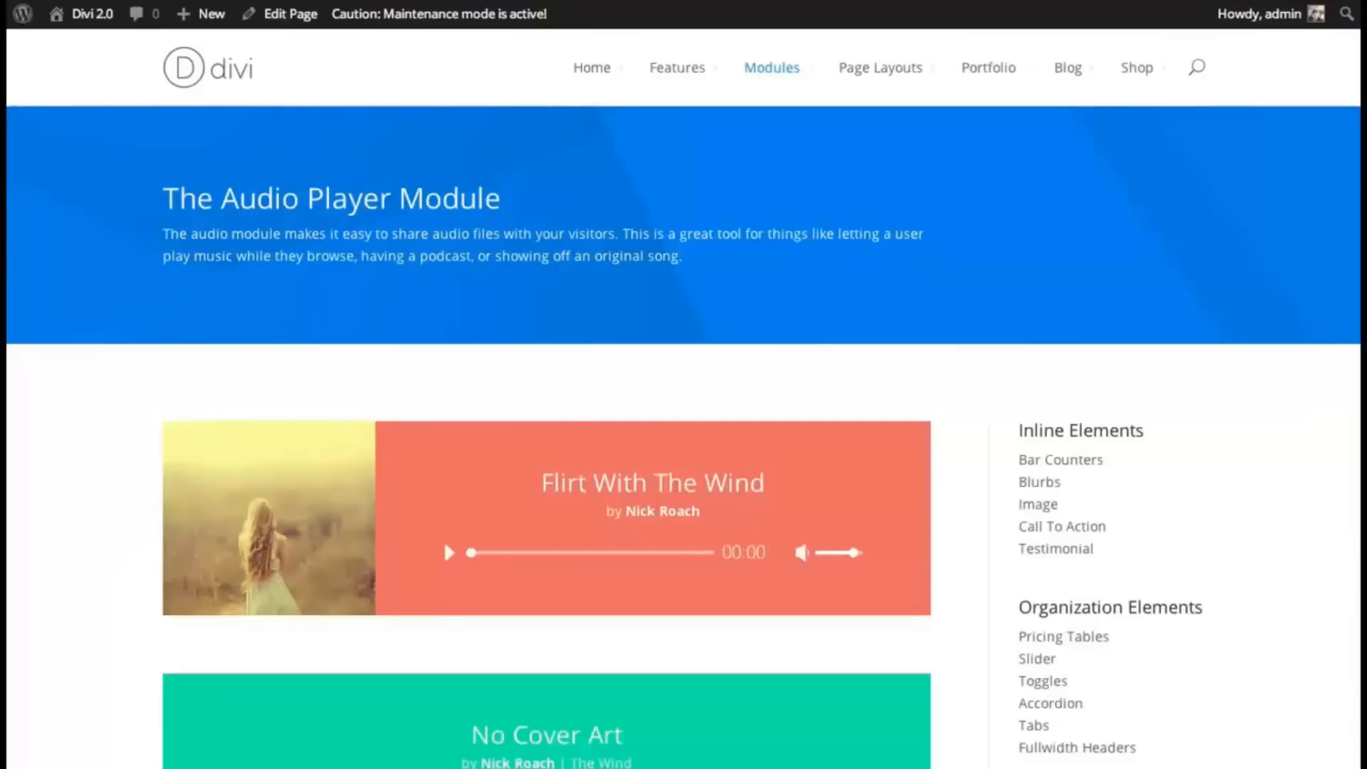
- Scroll through the Divi Audio Player Module demo page
scroll(684, 462, down, 3)
scroll(683, 427, down, 1)
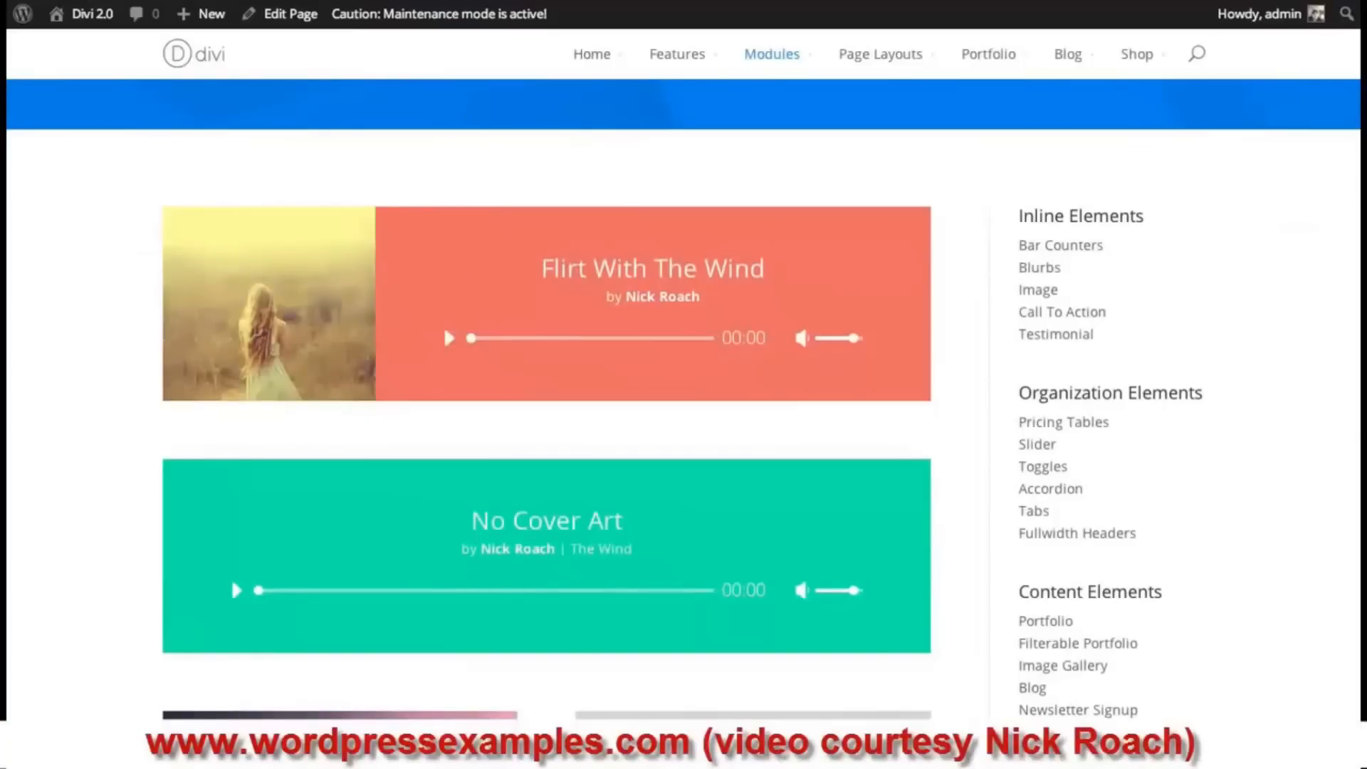
scroll(1353, 257, down, 3)
scroll(516, 388, down, 3)
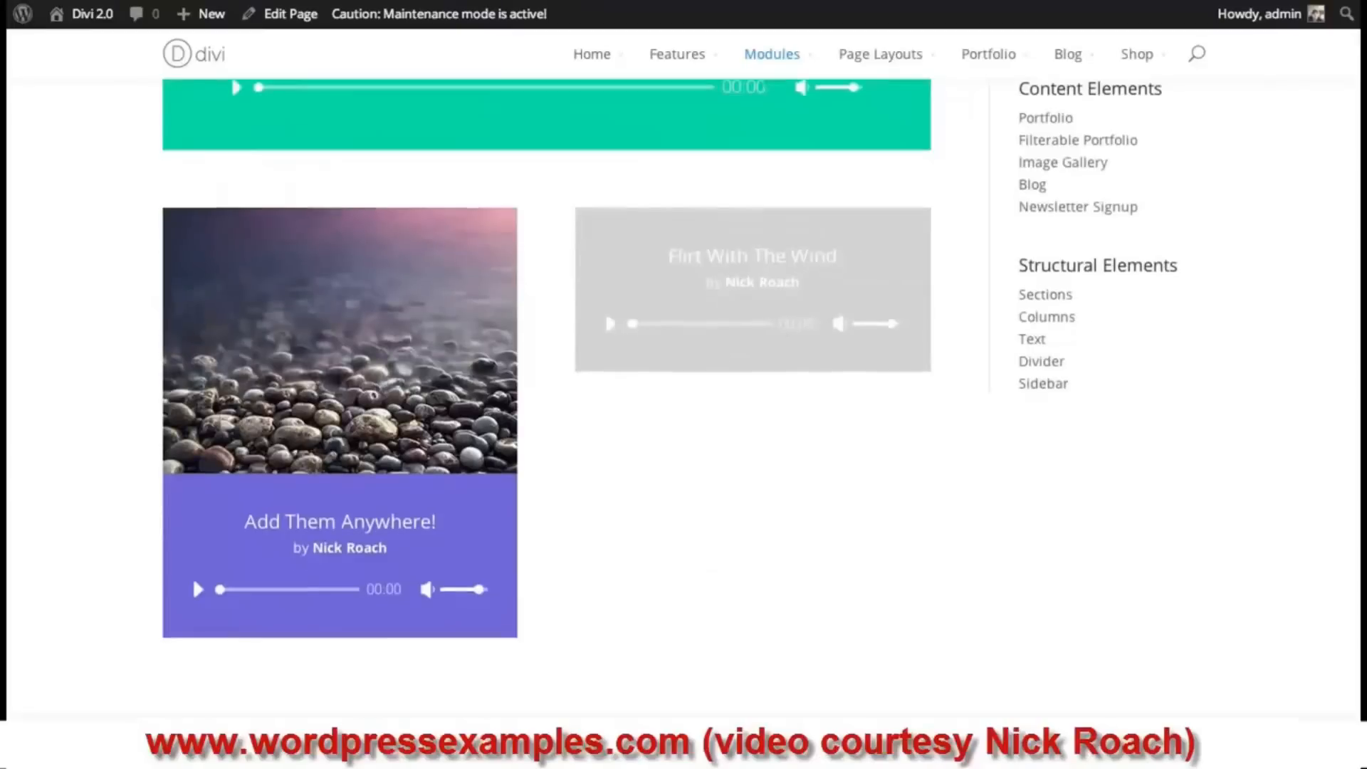
scroll(192, 577, down, 4)
scroll(193, 576, up, 8)
scroll(546, 399, up, 2)
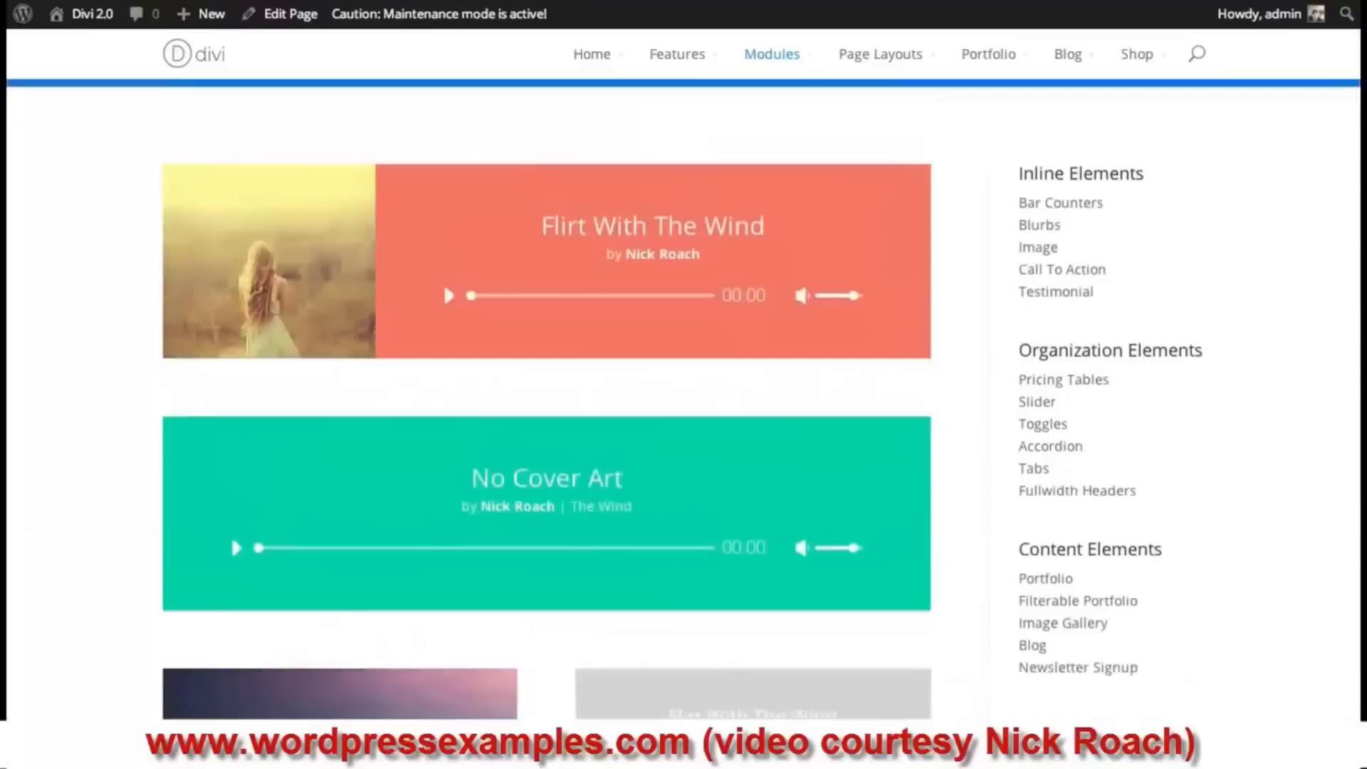
scroll(683, 399, down, 2)
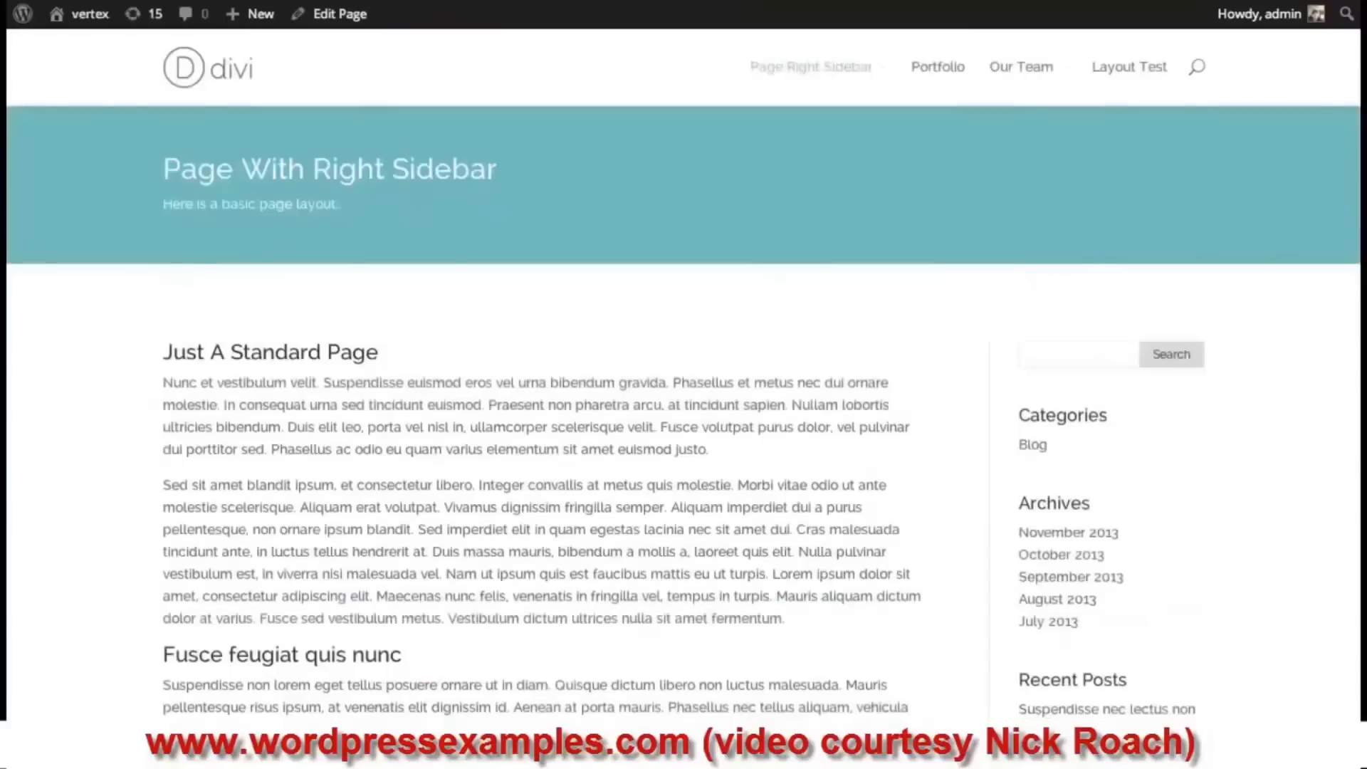
- Start inserting a new module below the Text module in the Page Right Sidebar layout
scroll(684, 427, down, 5)
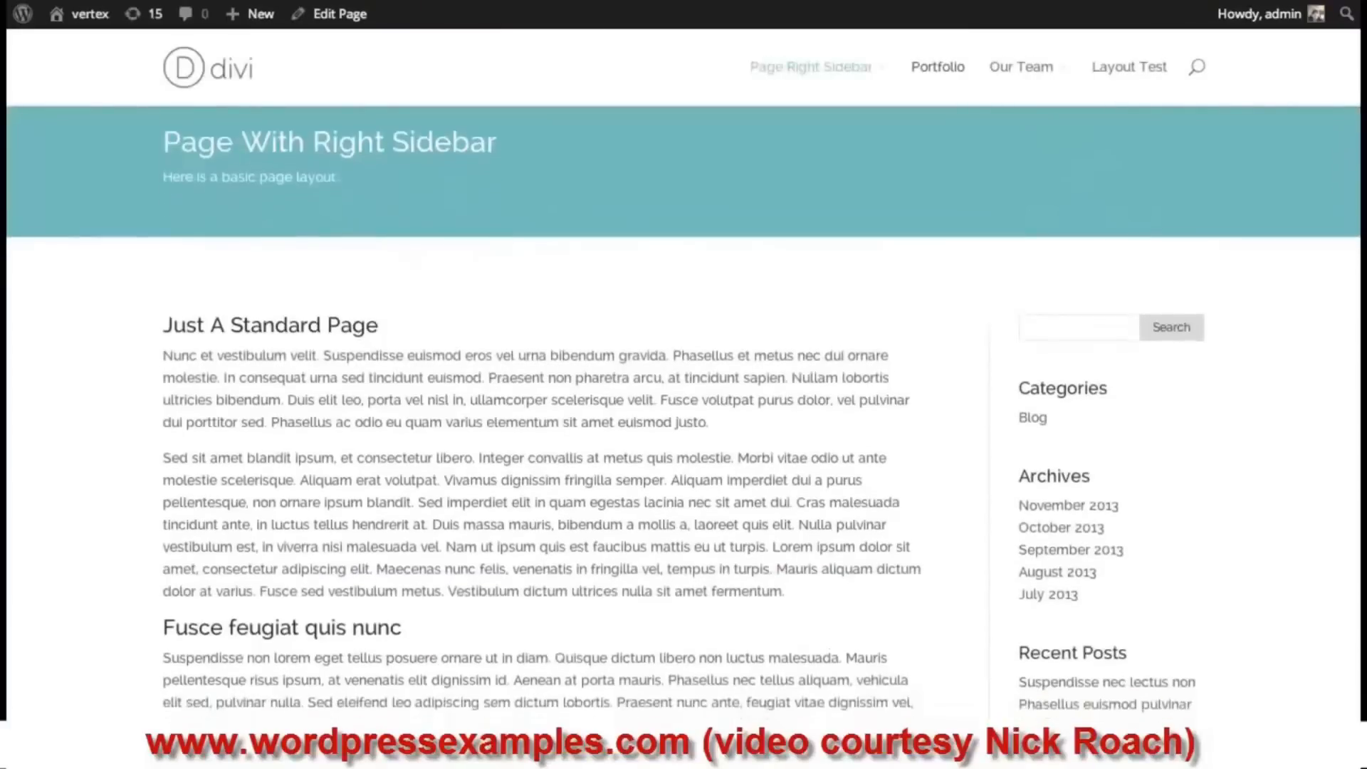
scroll(684, 427, up, 4)
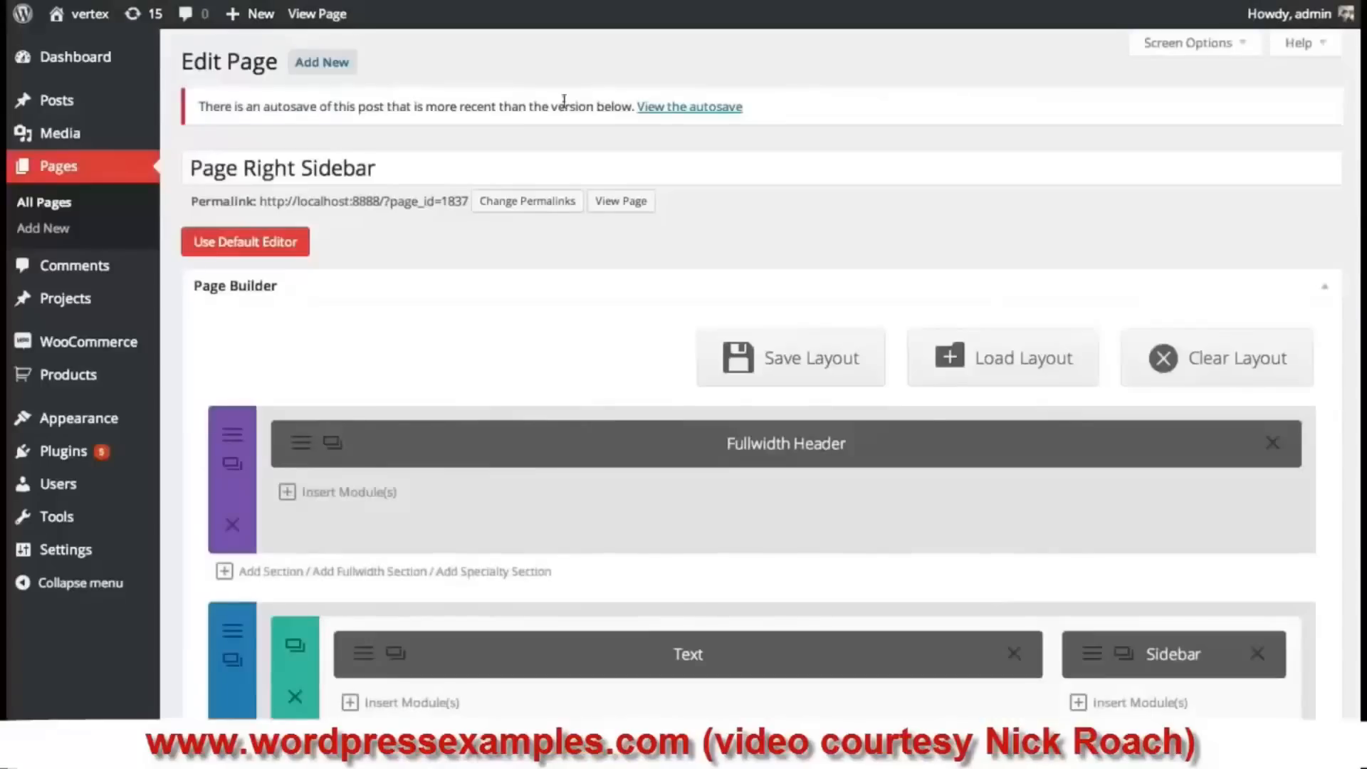
scroll(762, 374, down, 3)
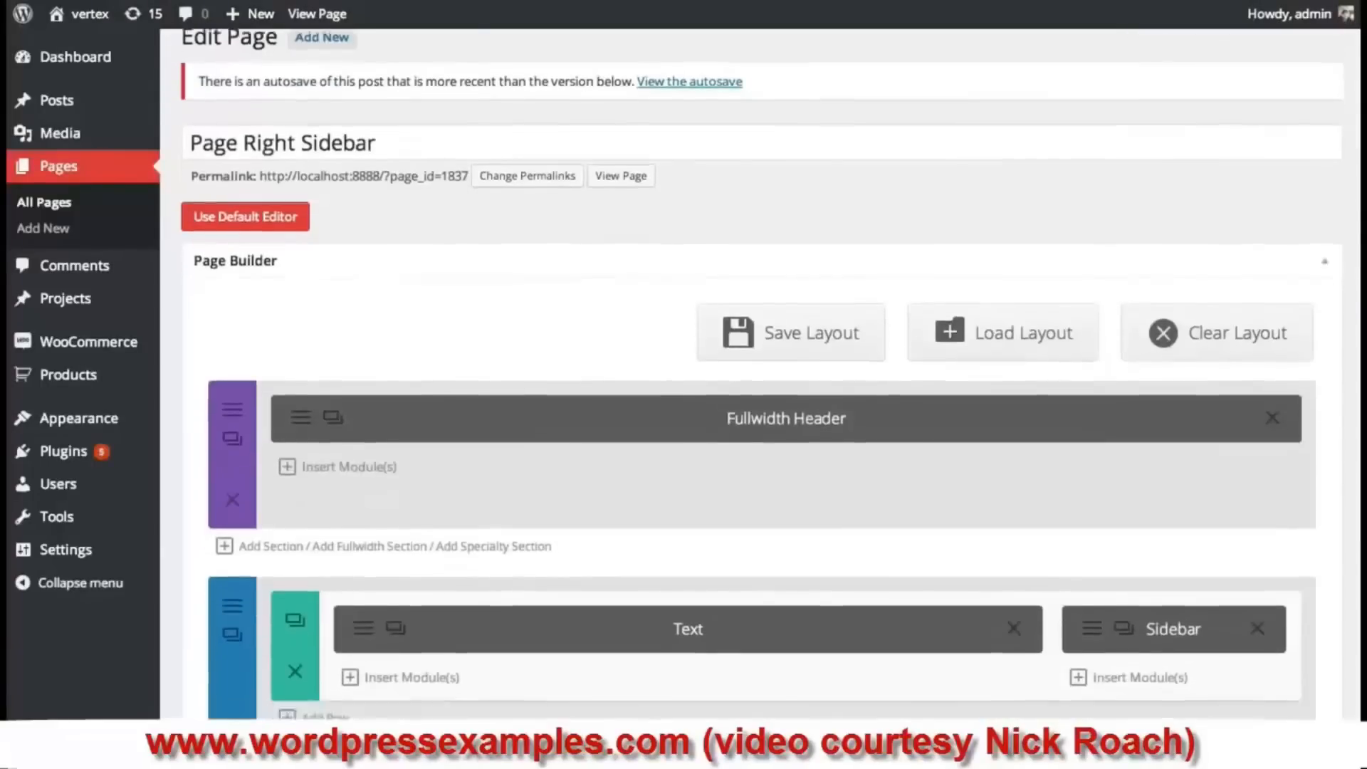
scroll(761, 373, up, 1)
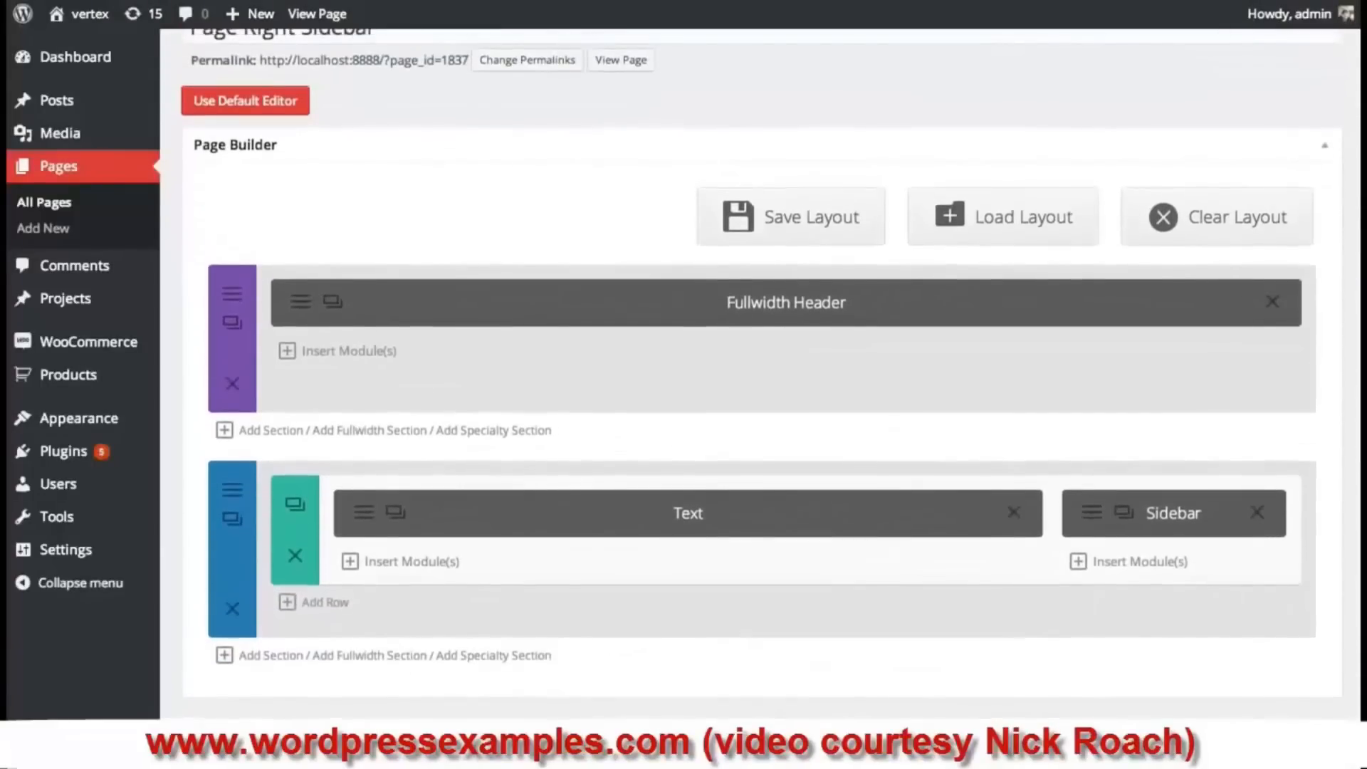
click(412, 562)
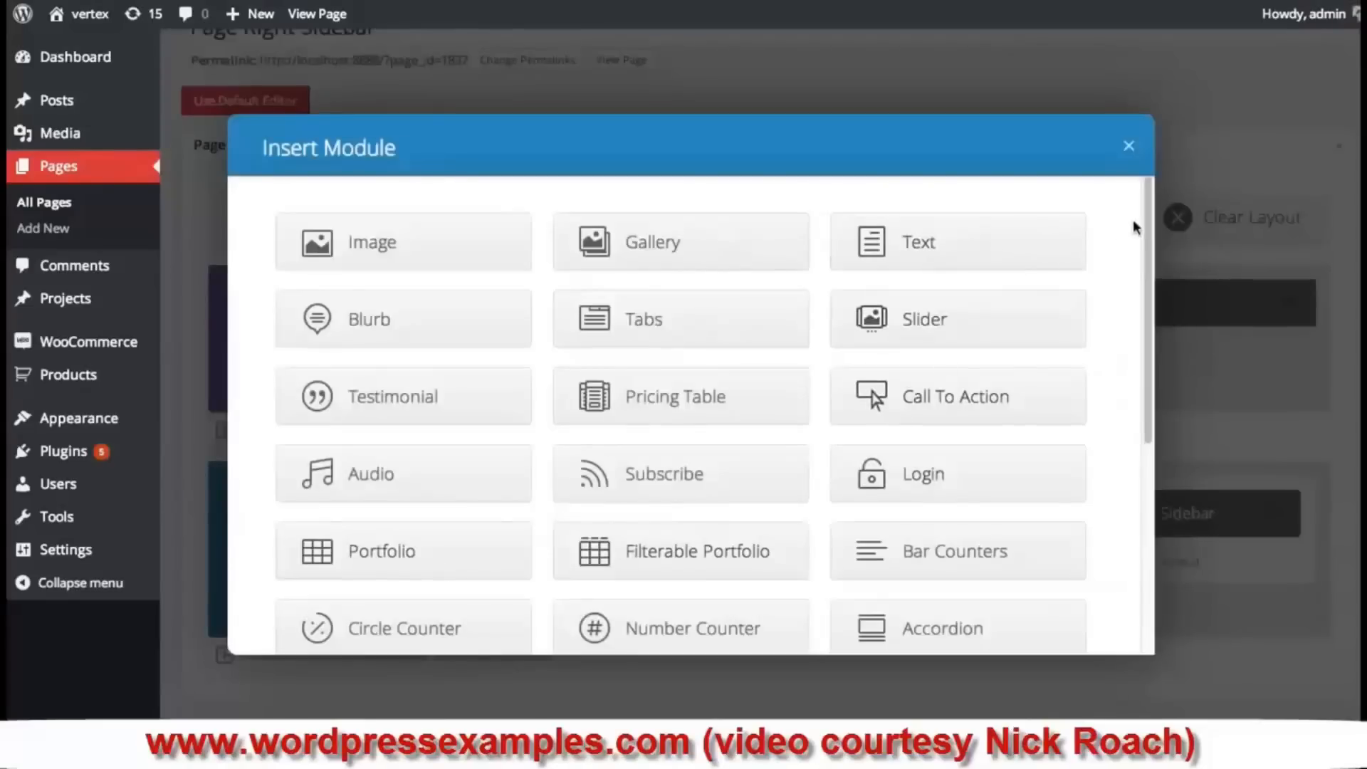
- Add an Audio module and upload flirt_the_wind.mp3 as its audio file
drag(1145, 225, 1125, 306)
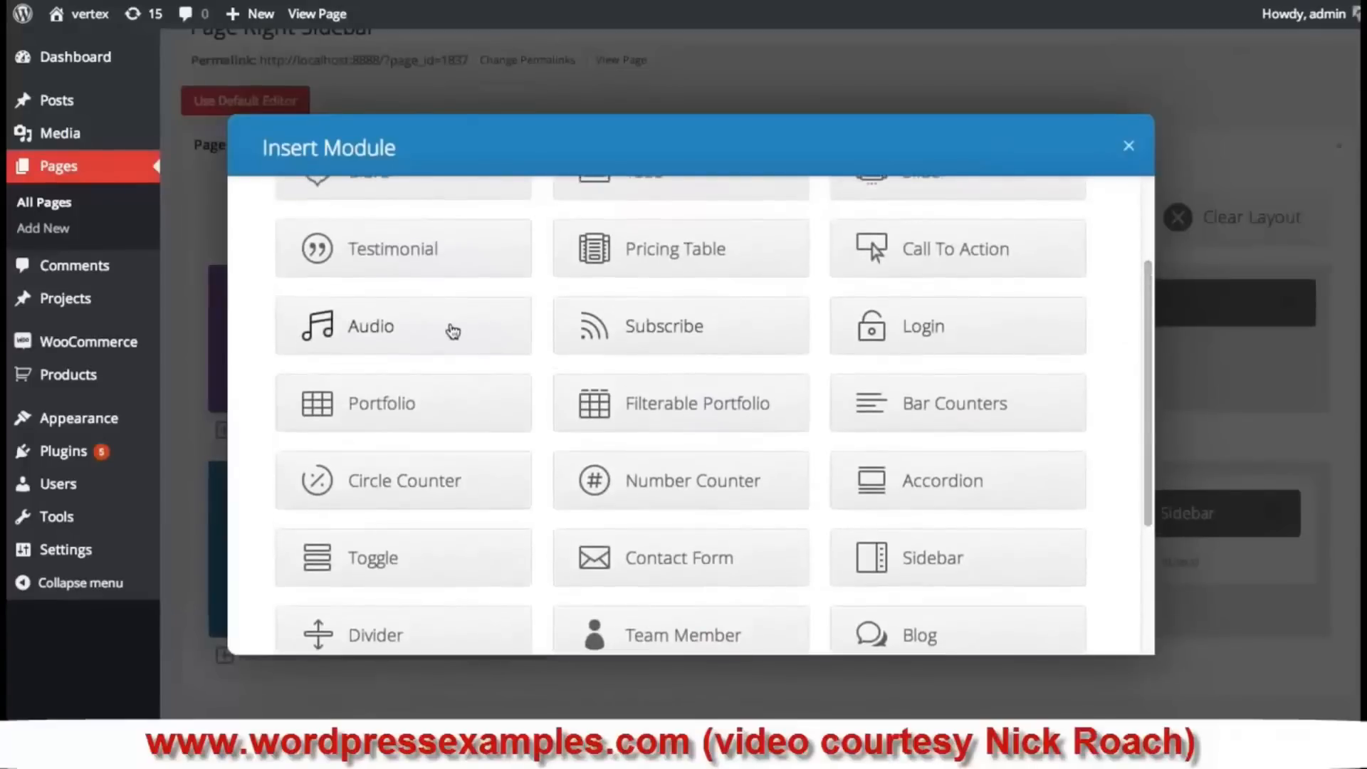
click(453, 331)
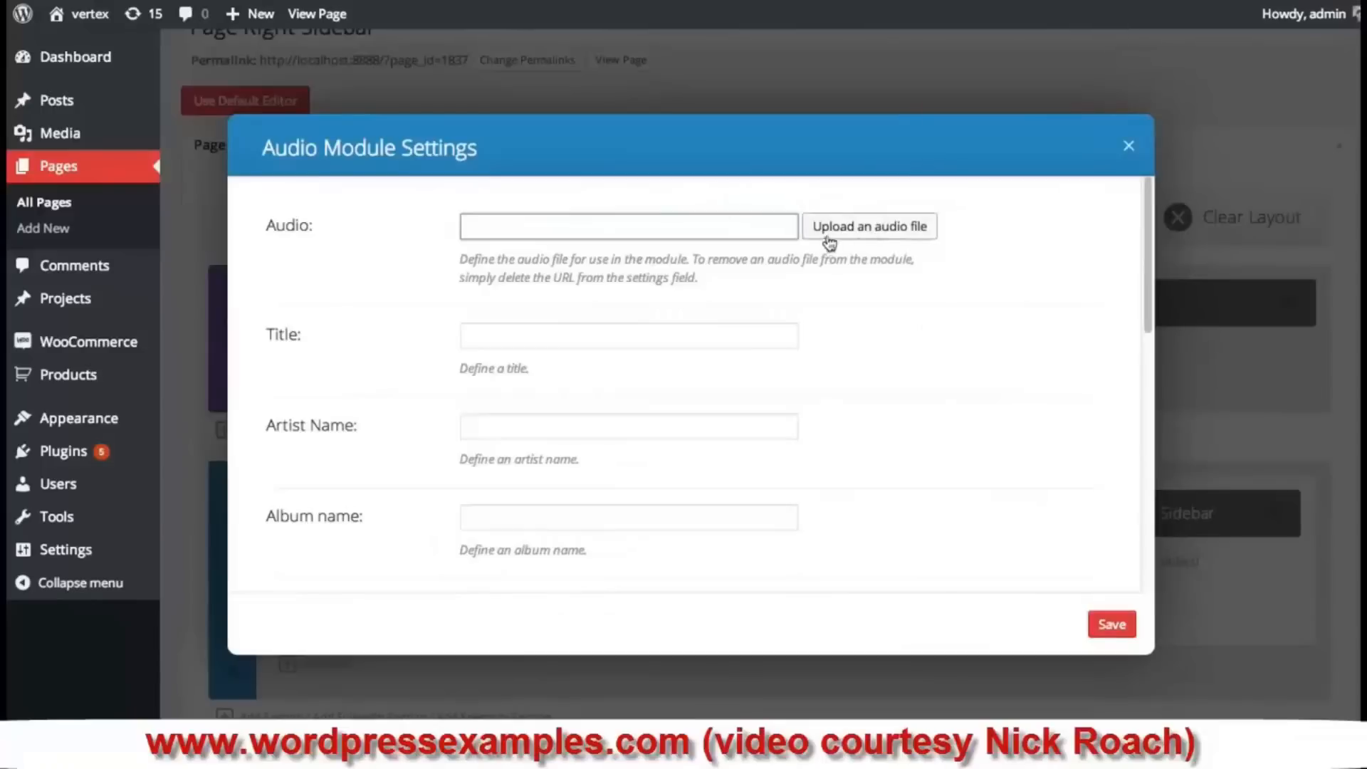
click(869, 228)
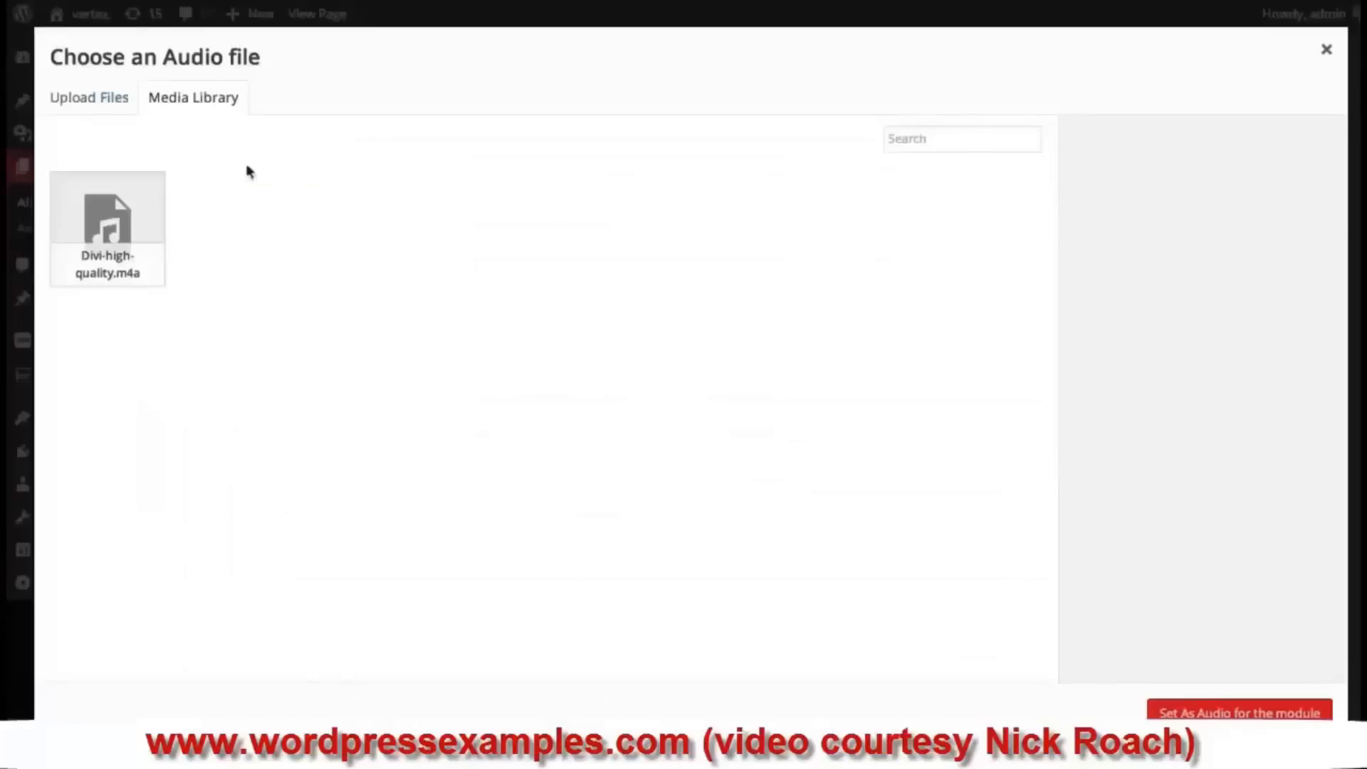
click(102, 107)
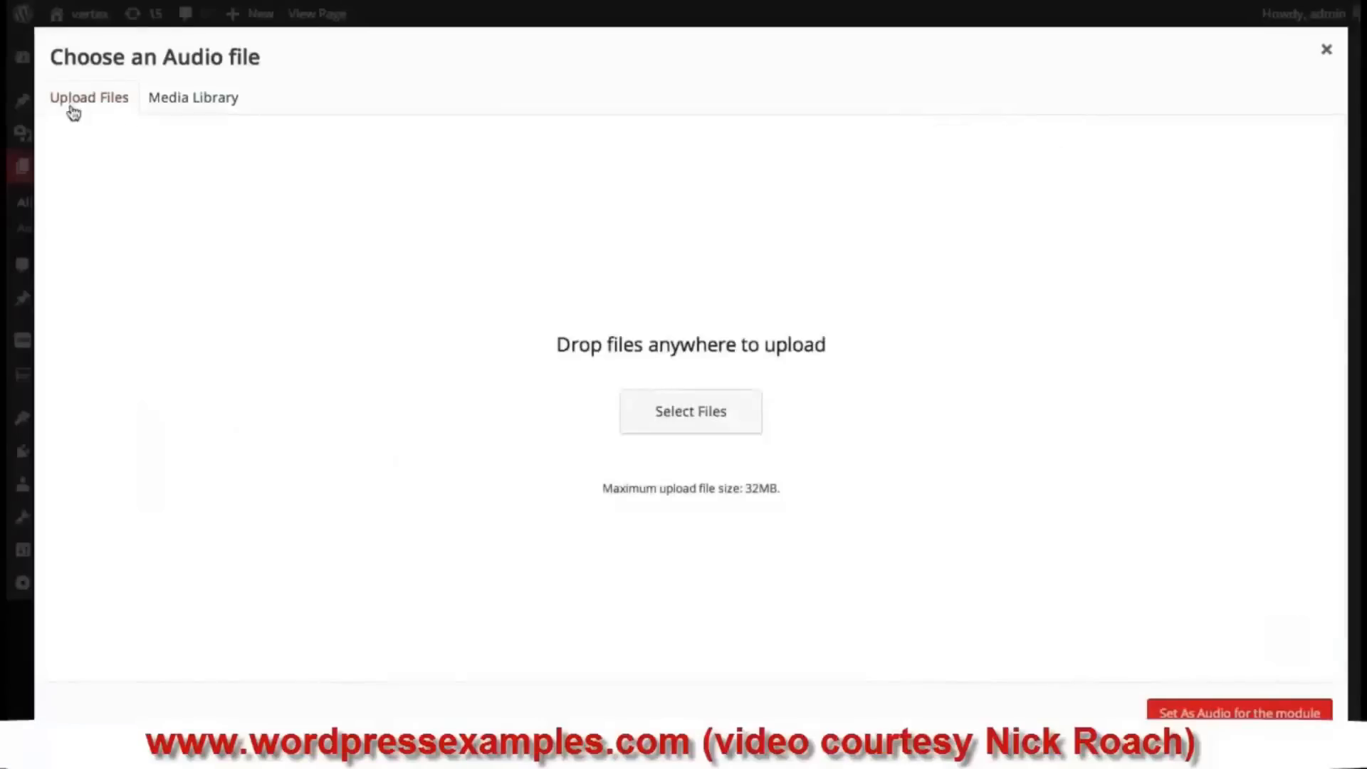
click(718, 403)
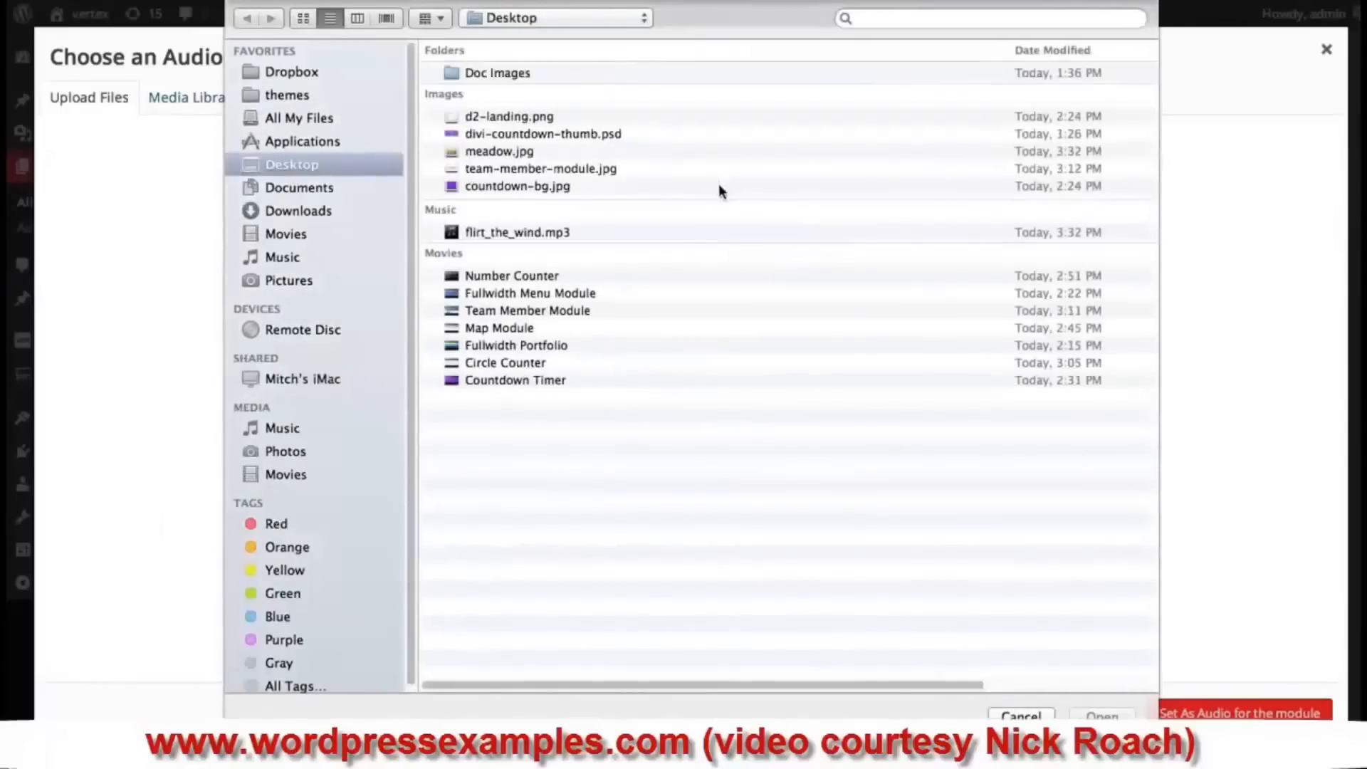
click(510, 233)
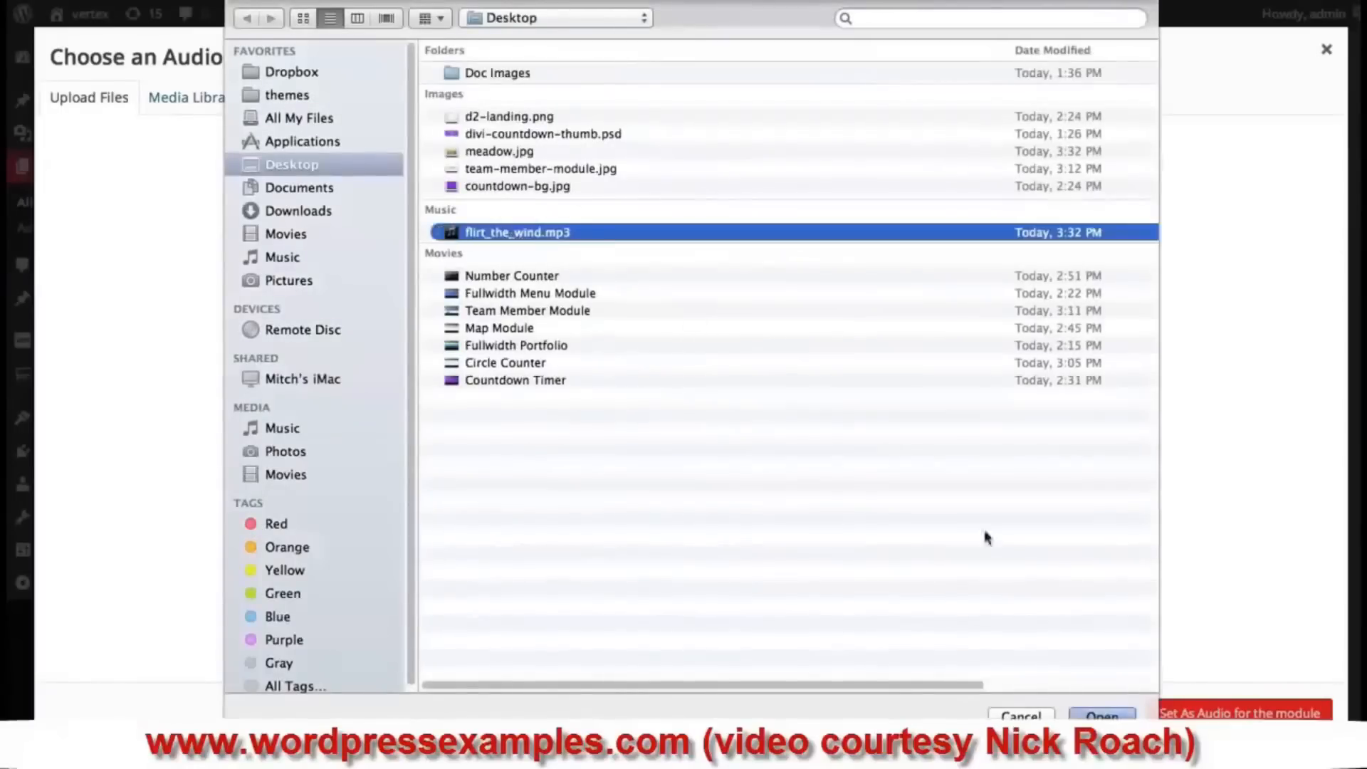
click(1107, 716)
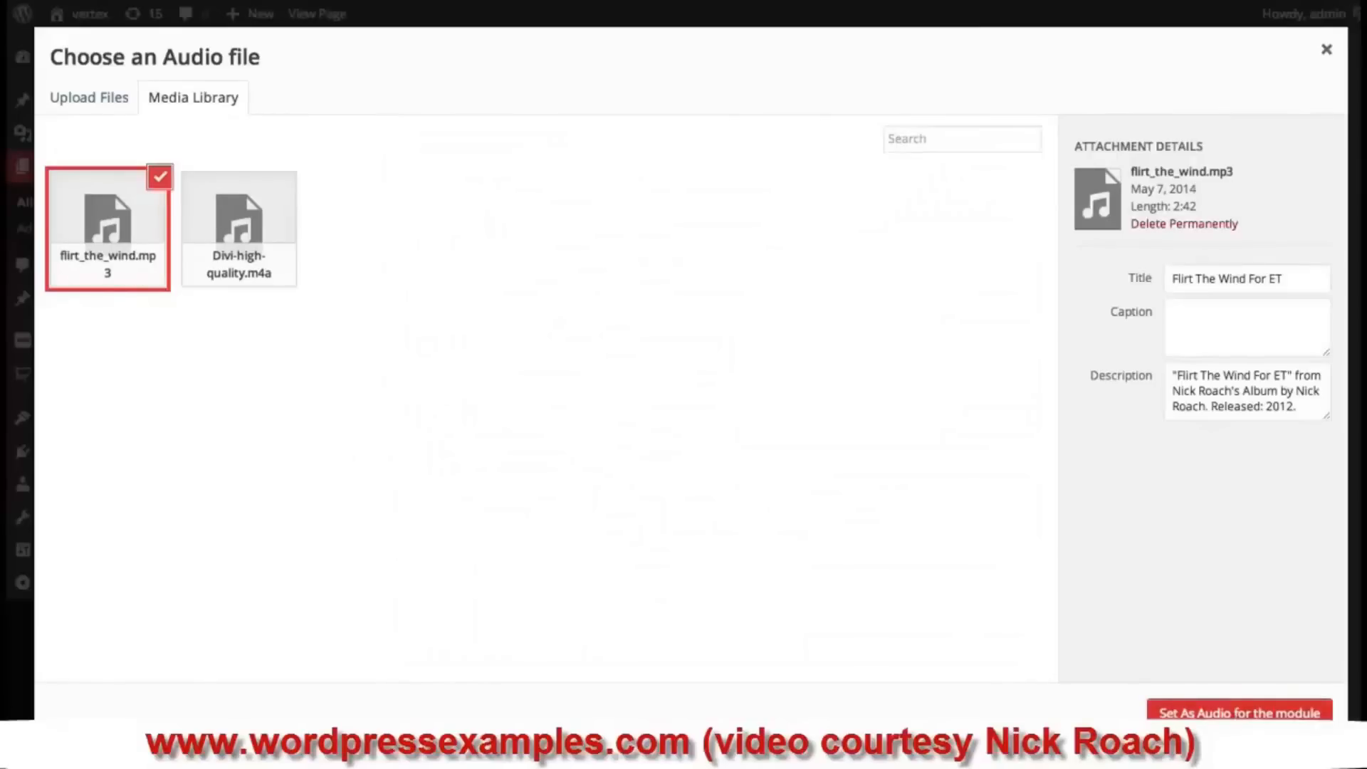
click(1245, 716)
click(556, 335)
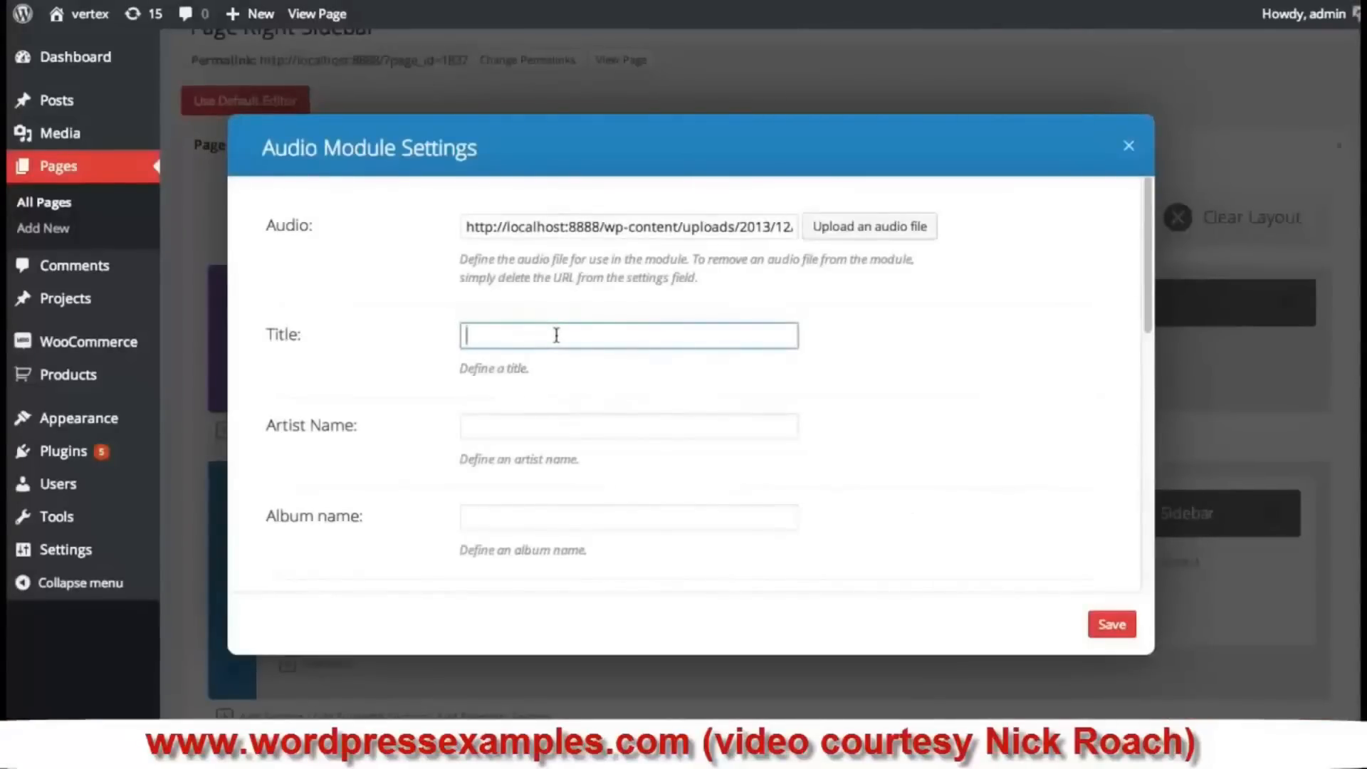
- Enter title 'Flirt The Wind', the artist's name, and album 'My New Album'
text(FLirt The)
key(BackSpace)
key(BackSpace)
key(BackSpace)
key(BackSpace)
text(t The Win)
click(509, 438)
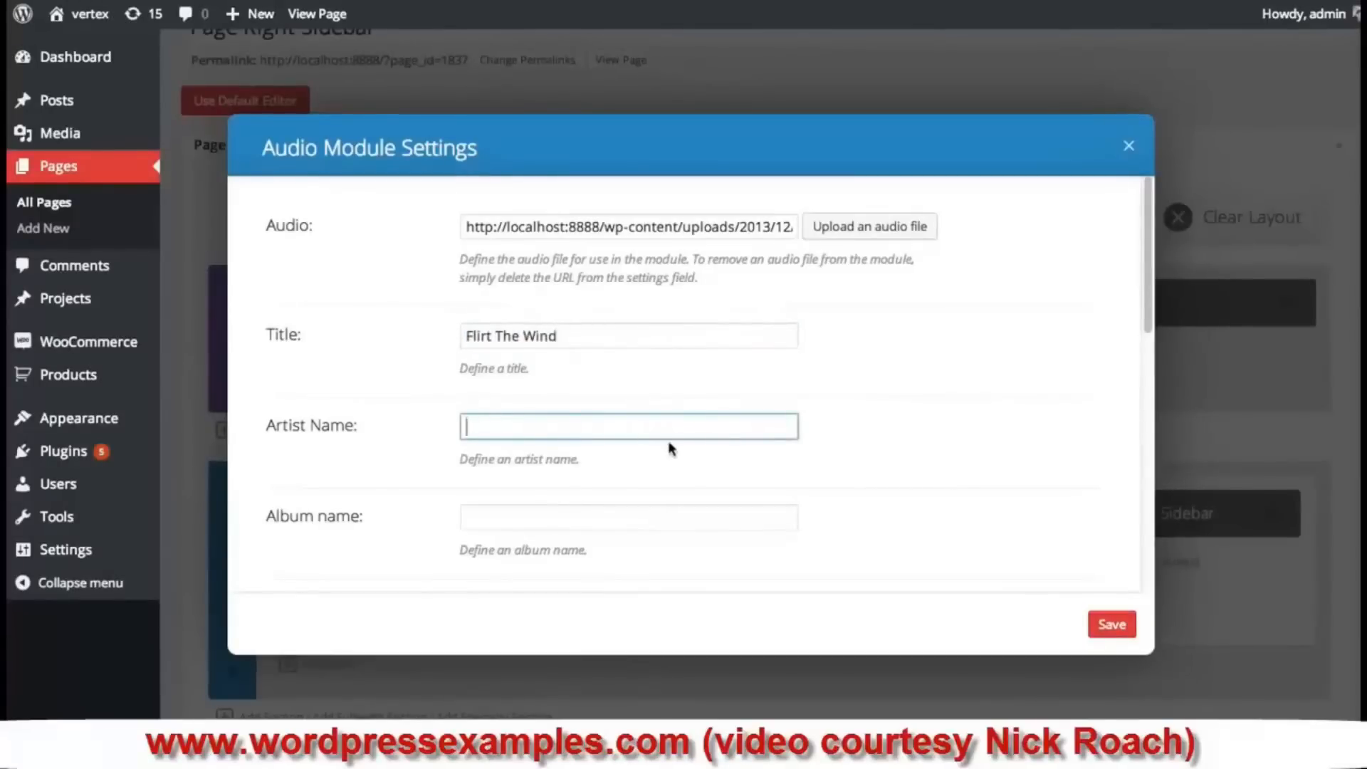
text(oach)
key(Tab)
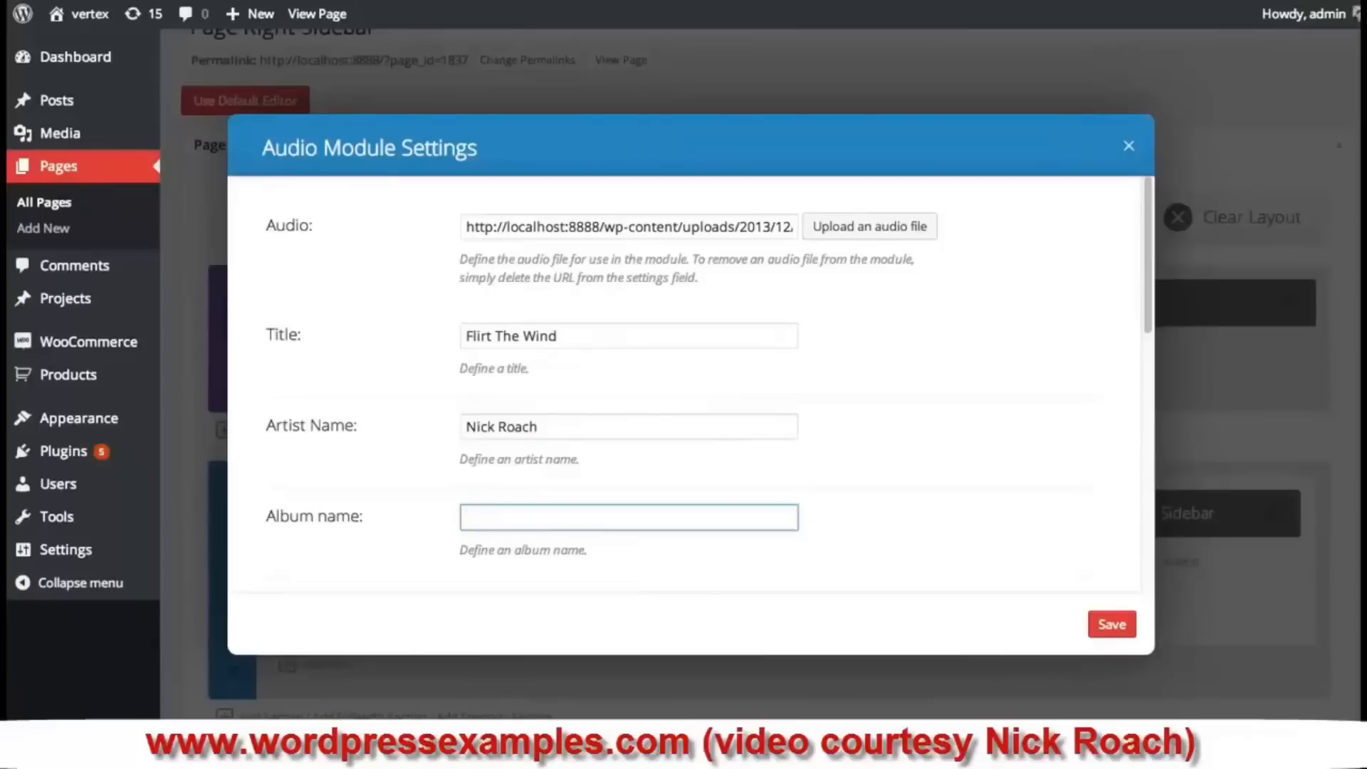
text(XOme)
key(BackSpace)
key(BackSpace)
key(BackSpace)
key(BackSpace)
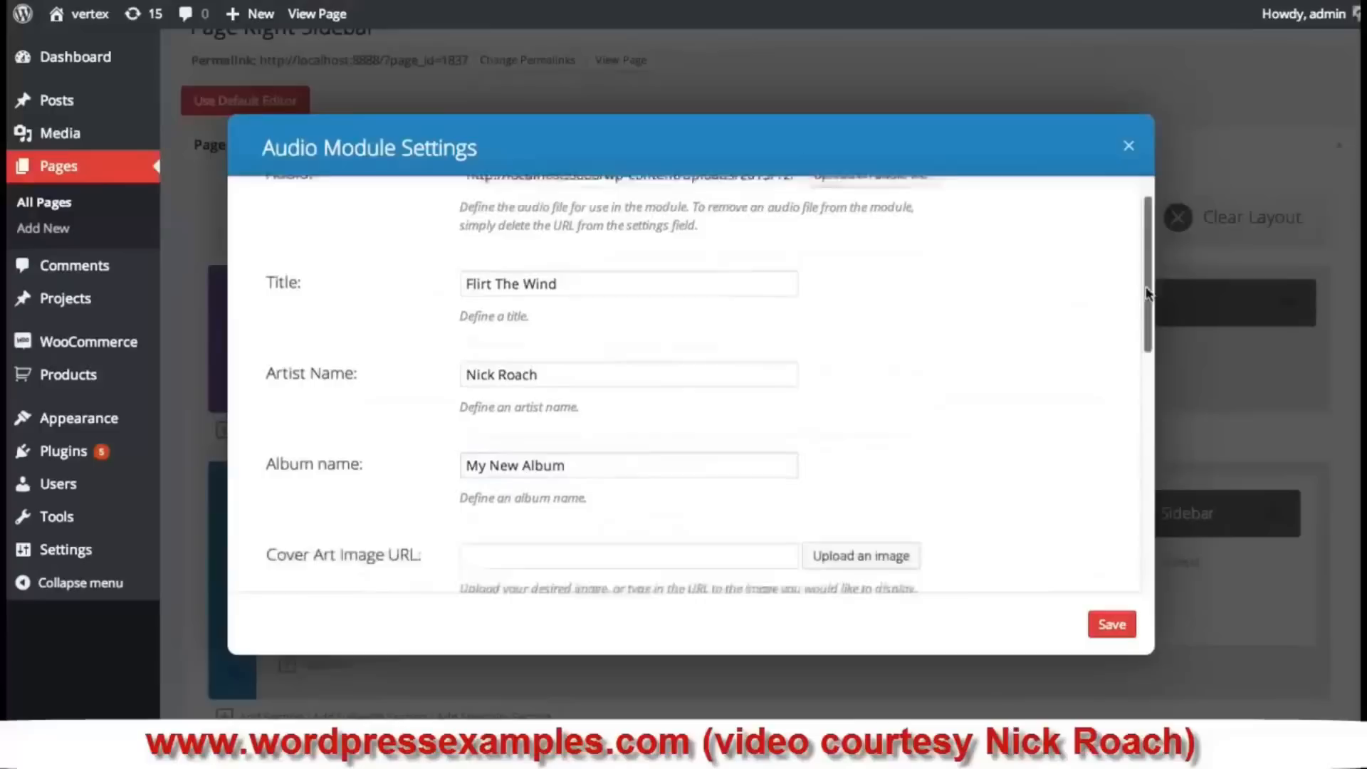
scroll(1147, 332, down, 2)
scroll(1146, 332, down, 1)
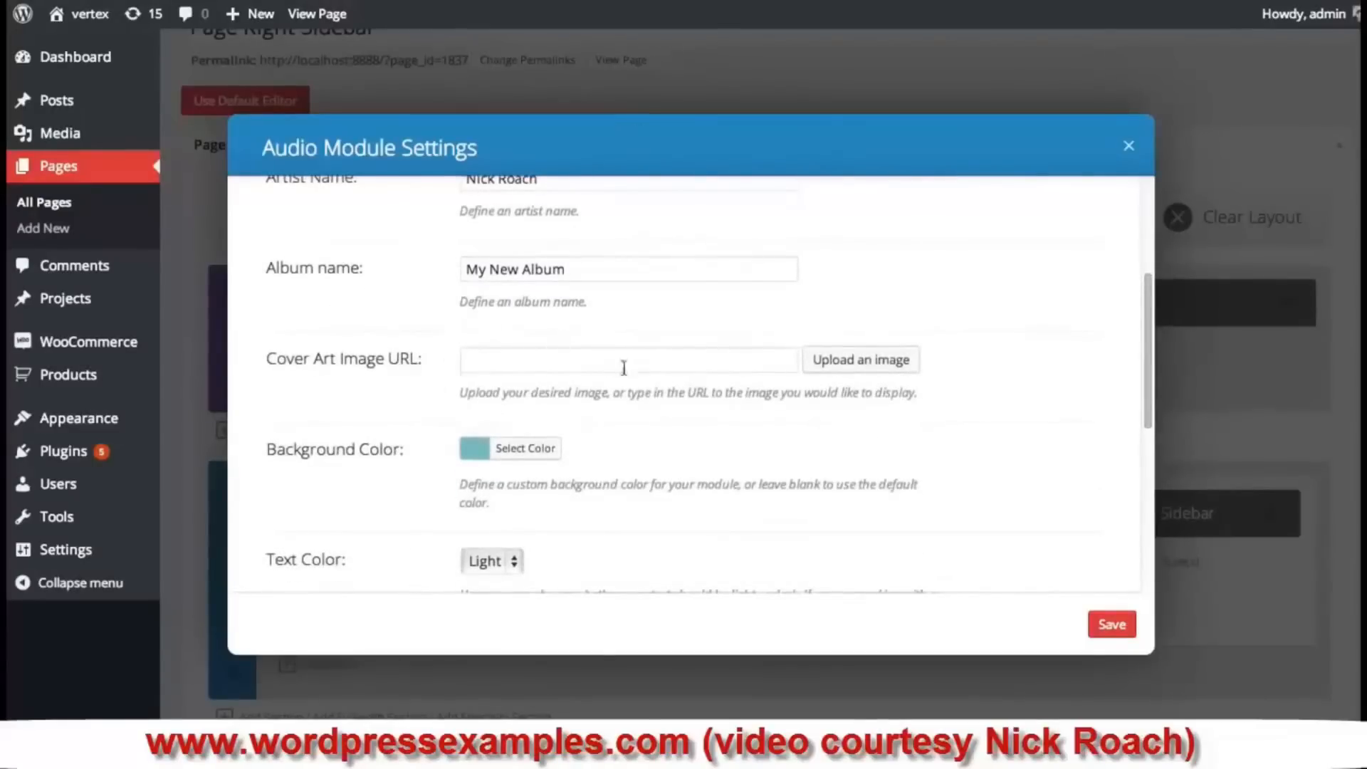
- Upload meadow.jpg and set it as the Audio module's cover art
click(858, 360)
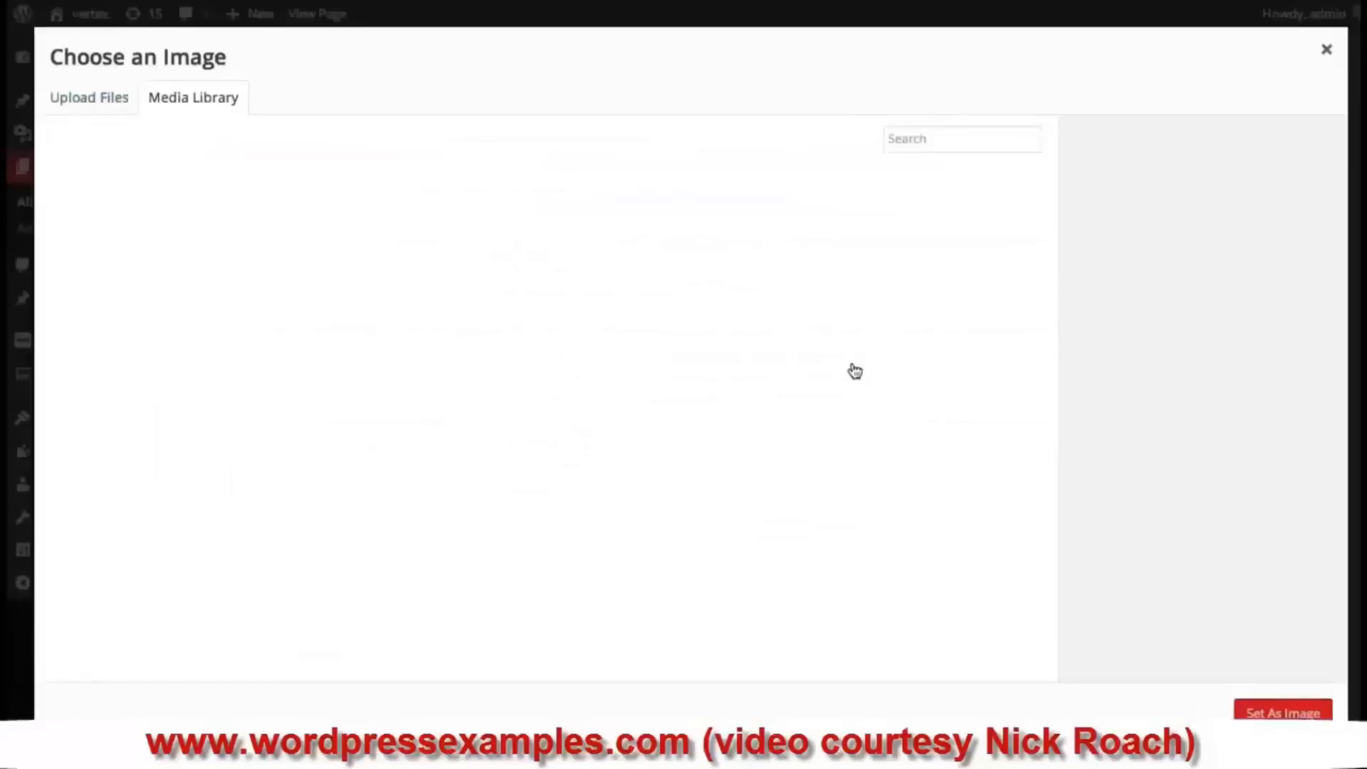
click(80, 101)
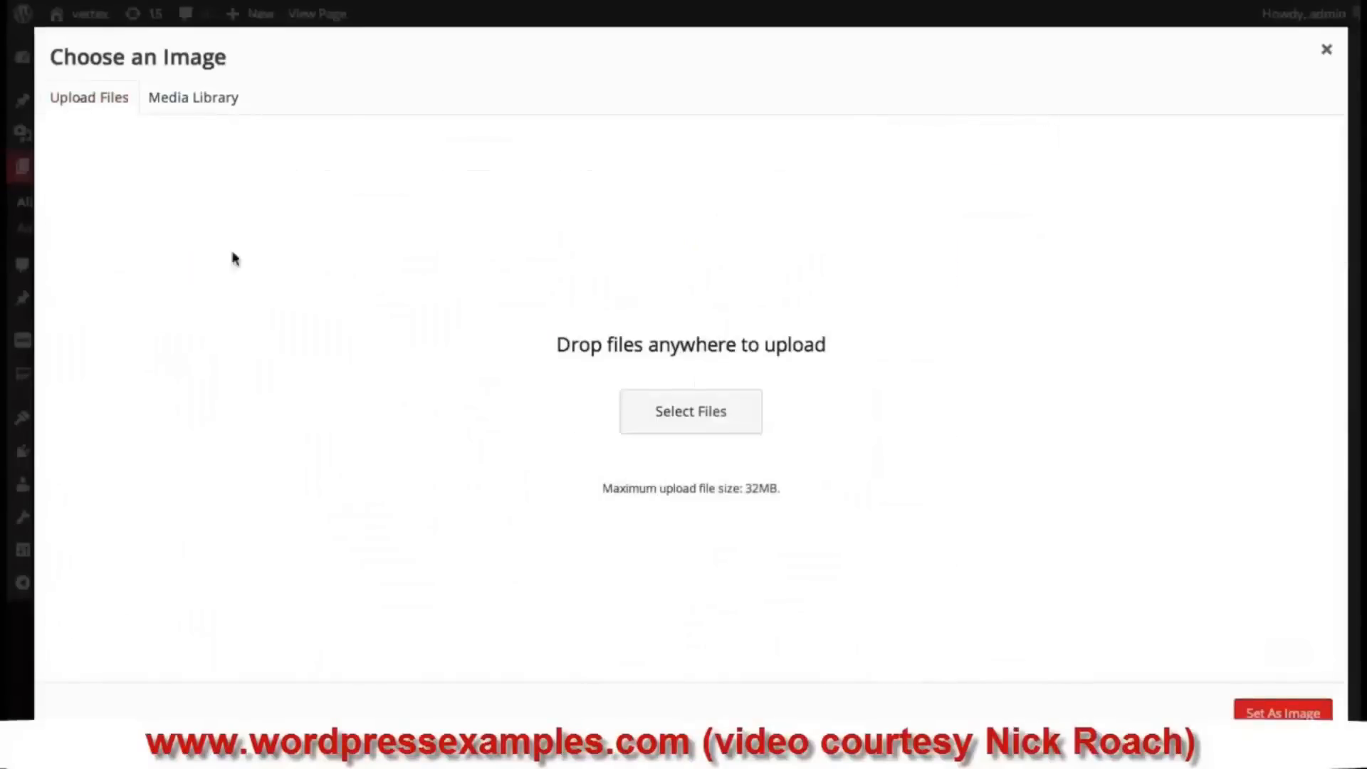
drag(229, 719, 497, 418)
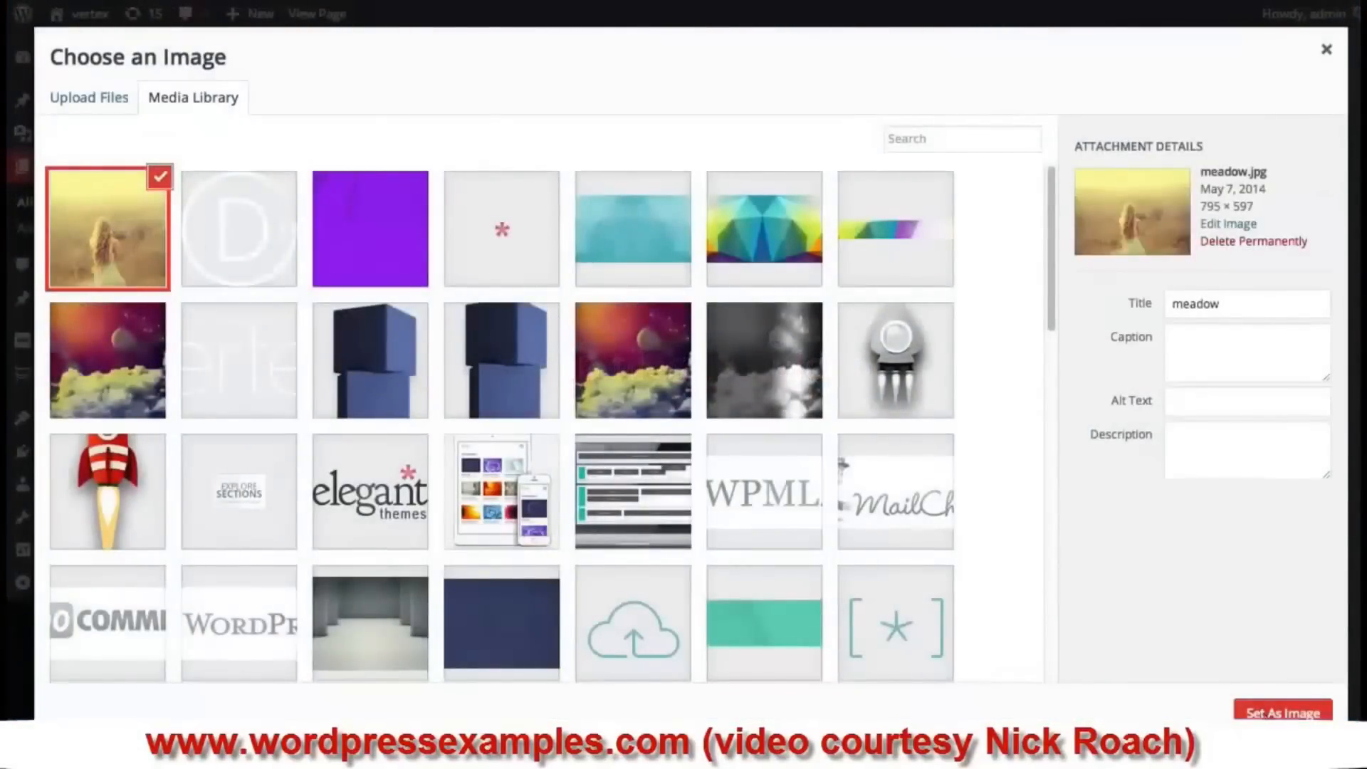
click(1282, 712)
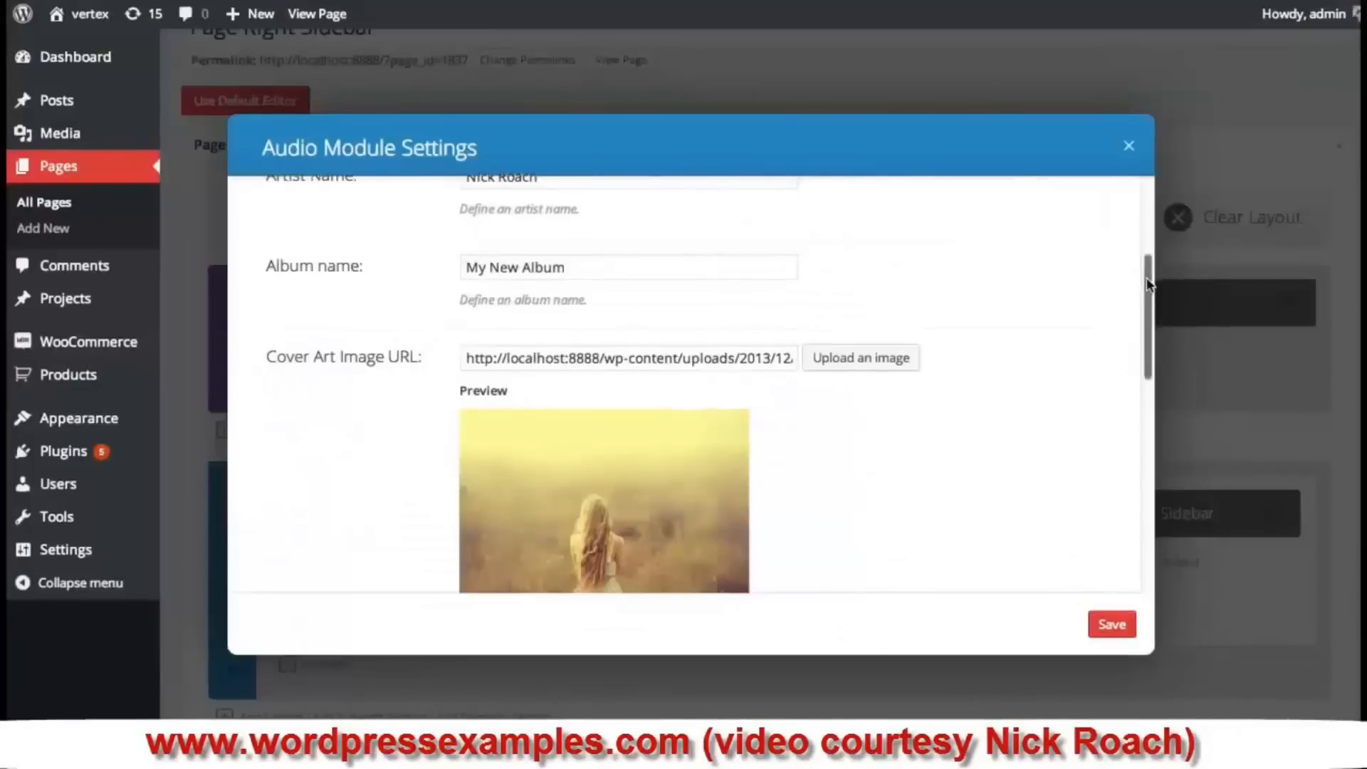
- Give the player a warm peach background colour and save the Audio module
drag(1147, 275, 1147, 389)
click(480, 354)
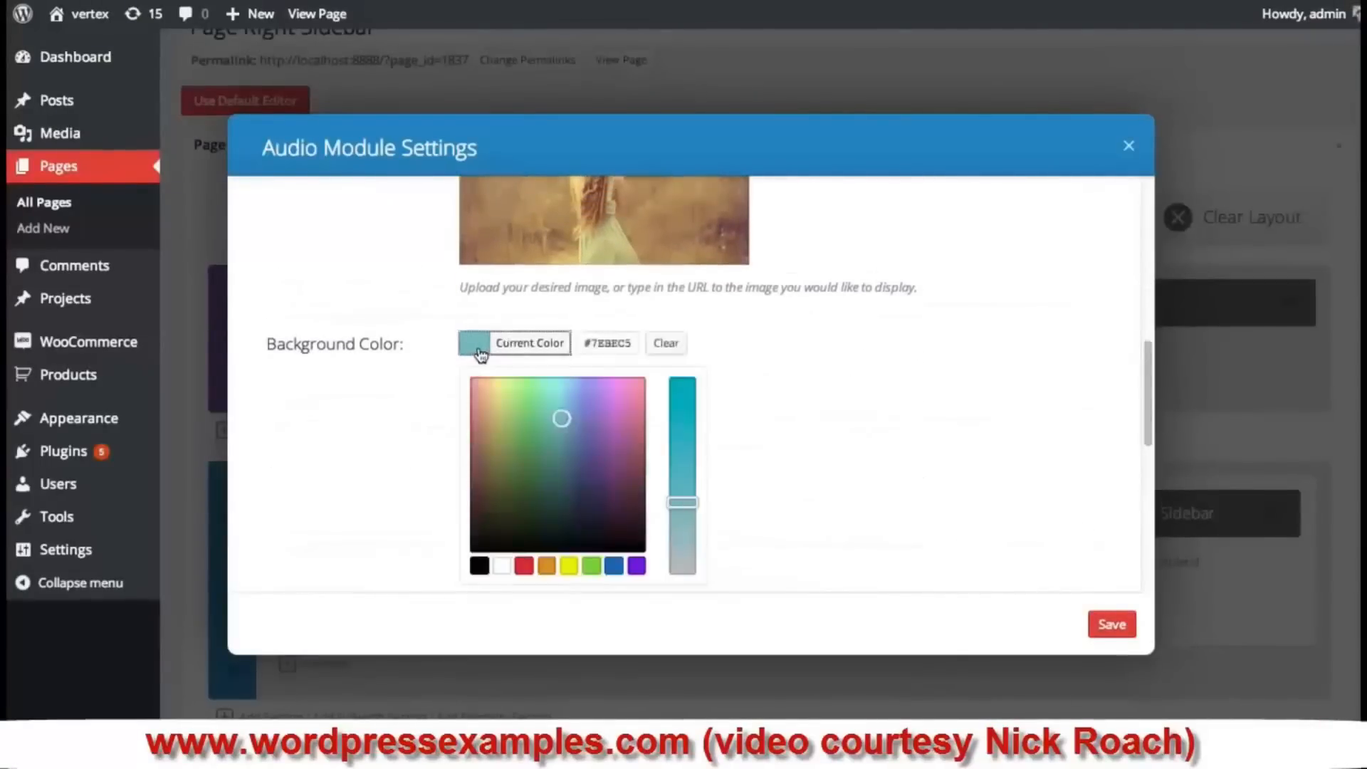
click(501, 405)
drag(501, 406, 479, 389)
click(1025, 394)
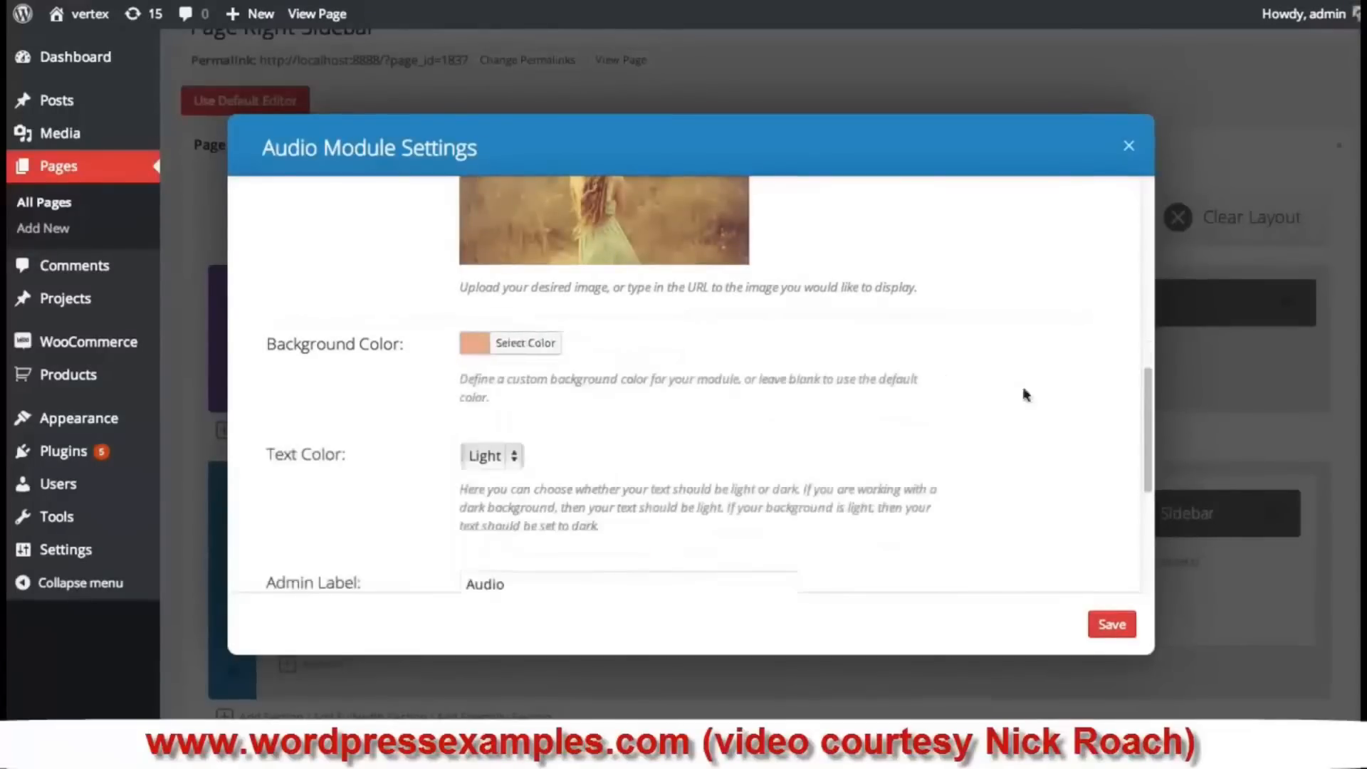
mouse_move(1142, 402)
mouse_down()
mouse_move(1150, 445)
mouse_move(1146, 420)
mouse_up()
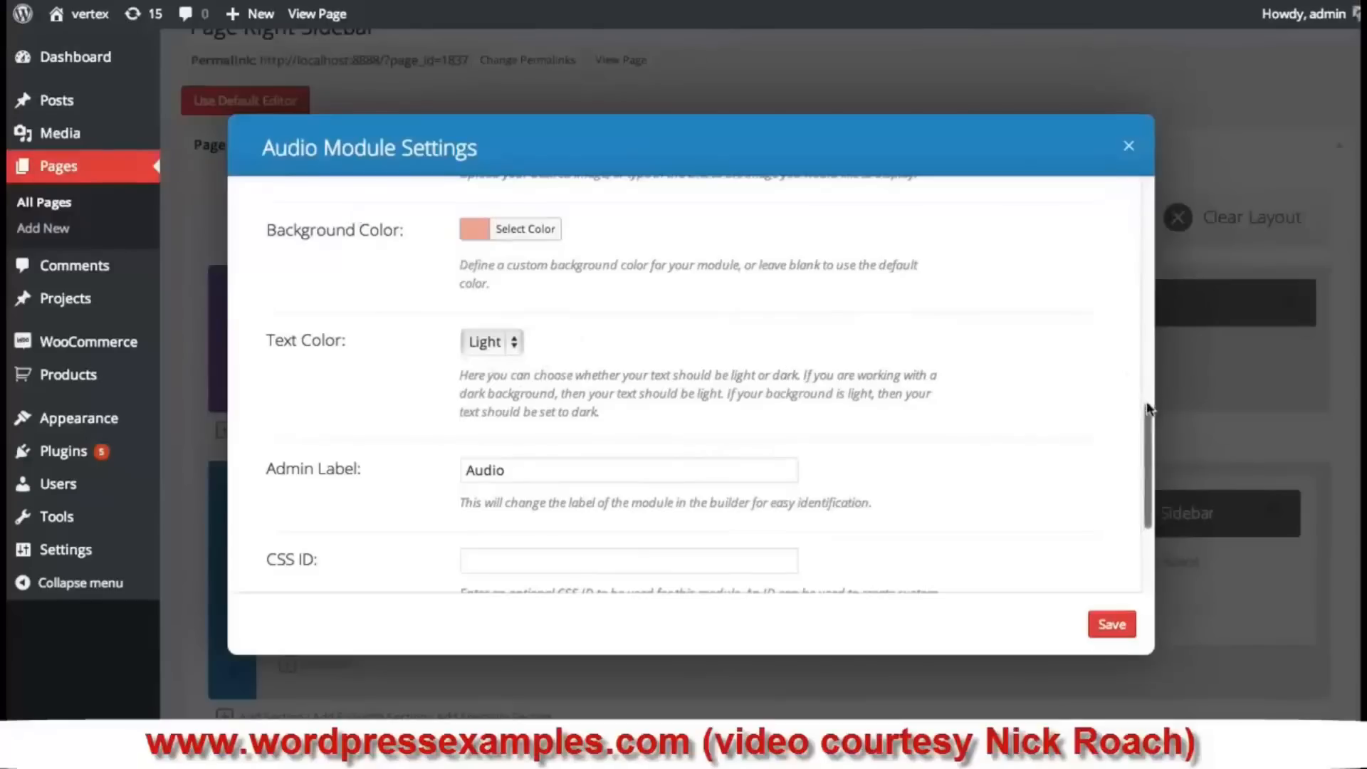
drag(1148, 420, 1150, 470)
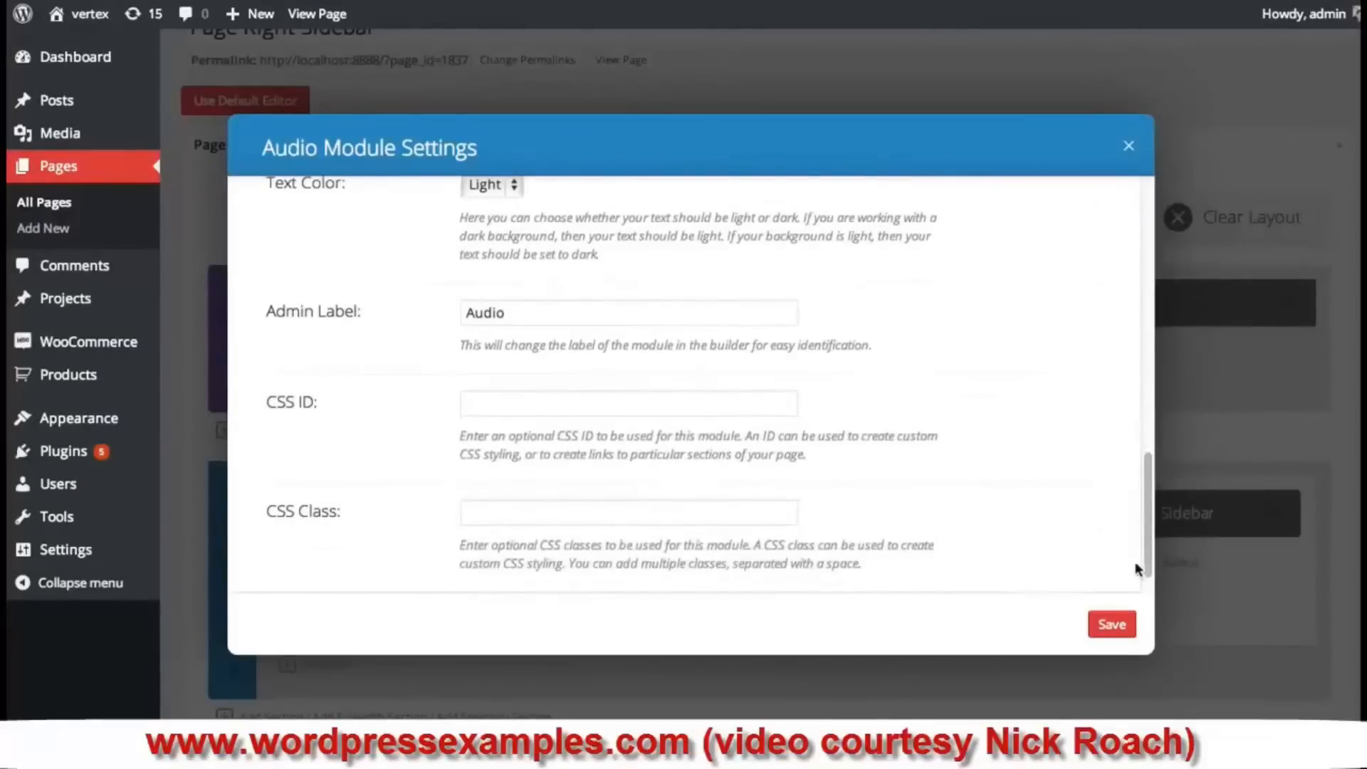
click(1108, 624)
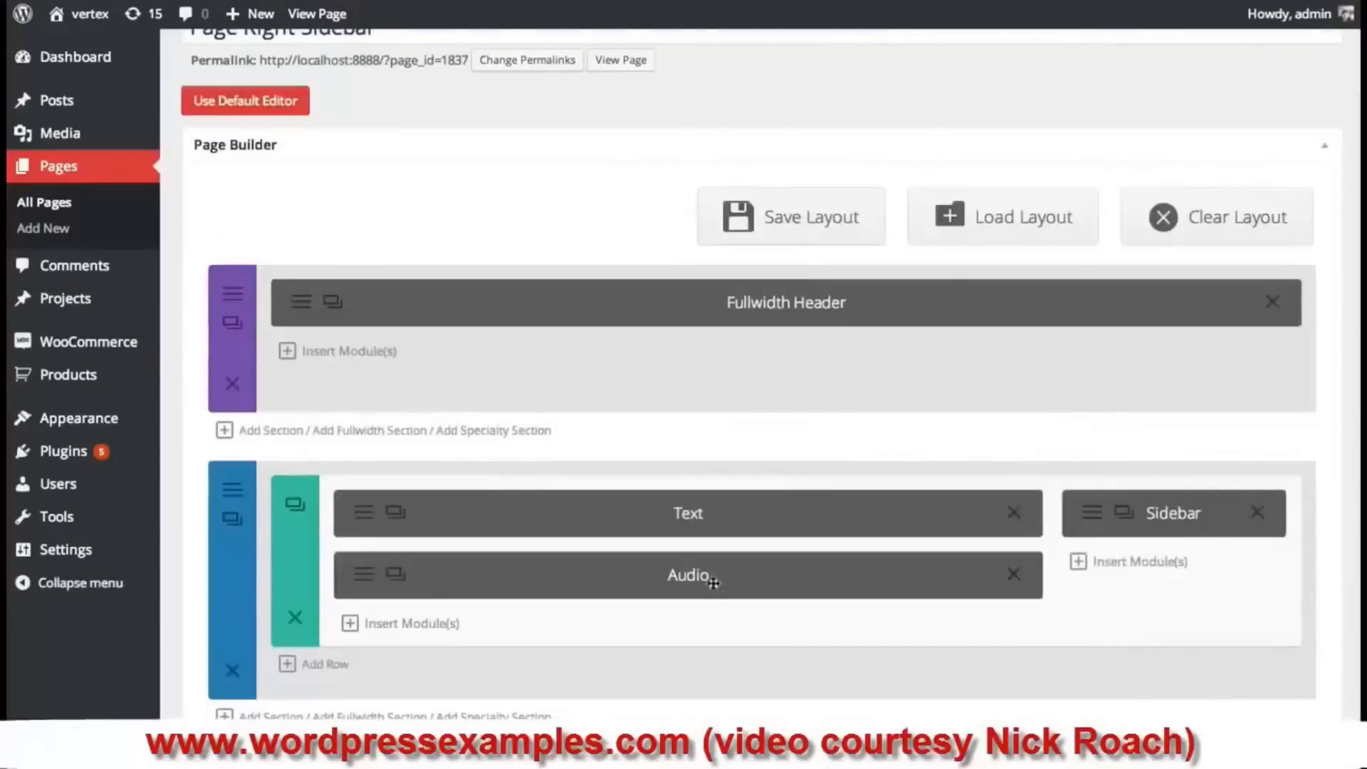
- Move the Audio module above the Text module and update the page
drag(712, 577, 860, 525)
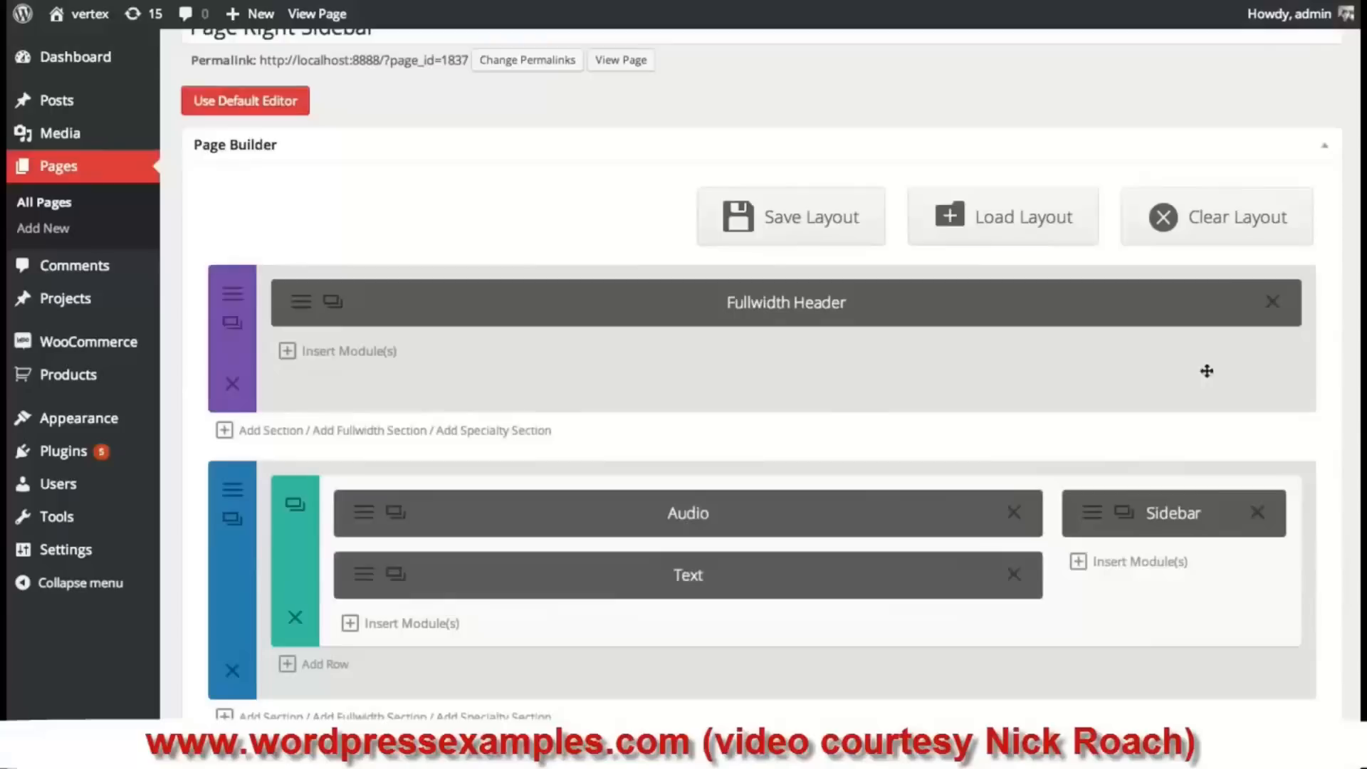
scroll(1236, 449, down, 5)
click(1325, 687)
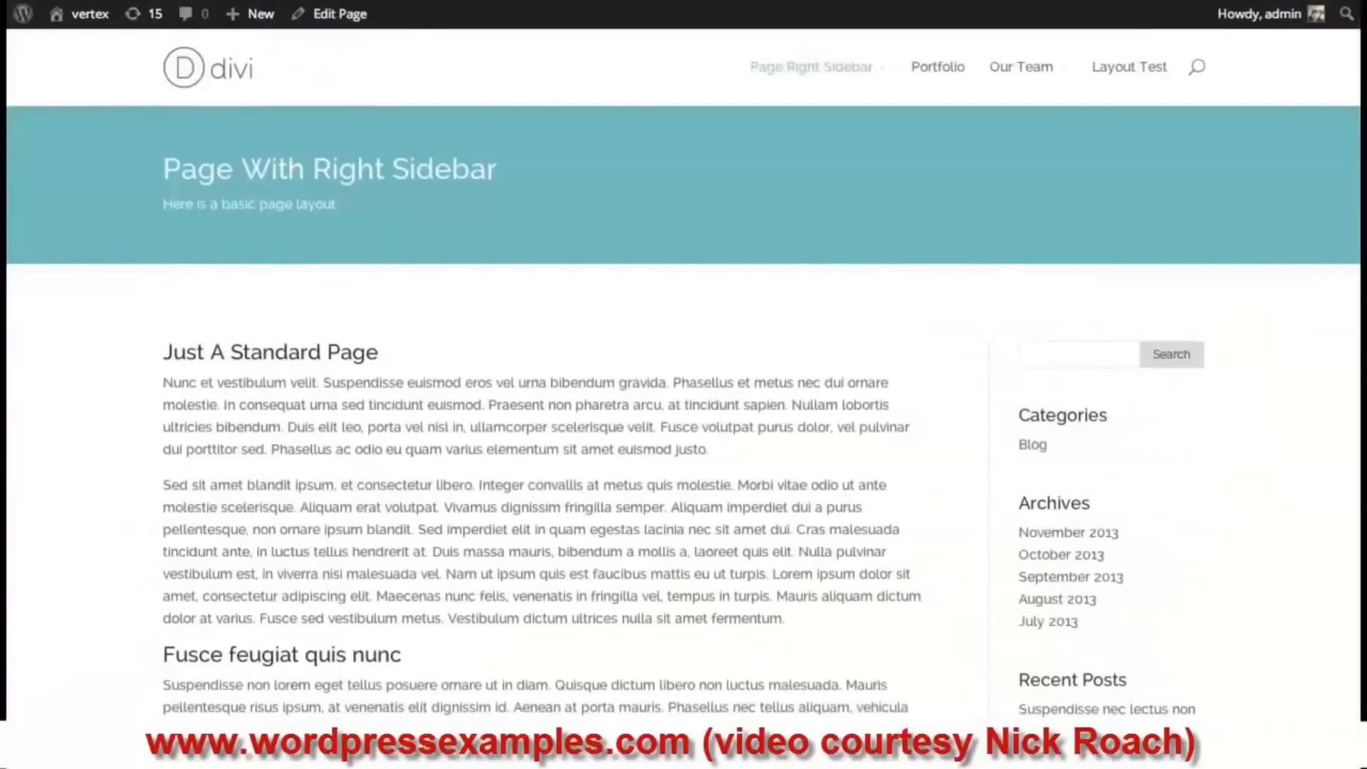
- On the live page, play and stop Flirt The Wind, lower the volume, and preview a narrow window
scroll(936, 171, down, 1)
scroll(735, 256, down, 2)
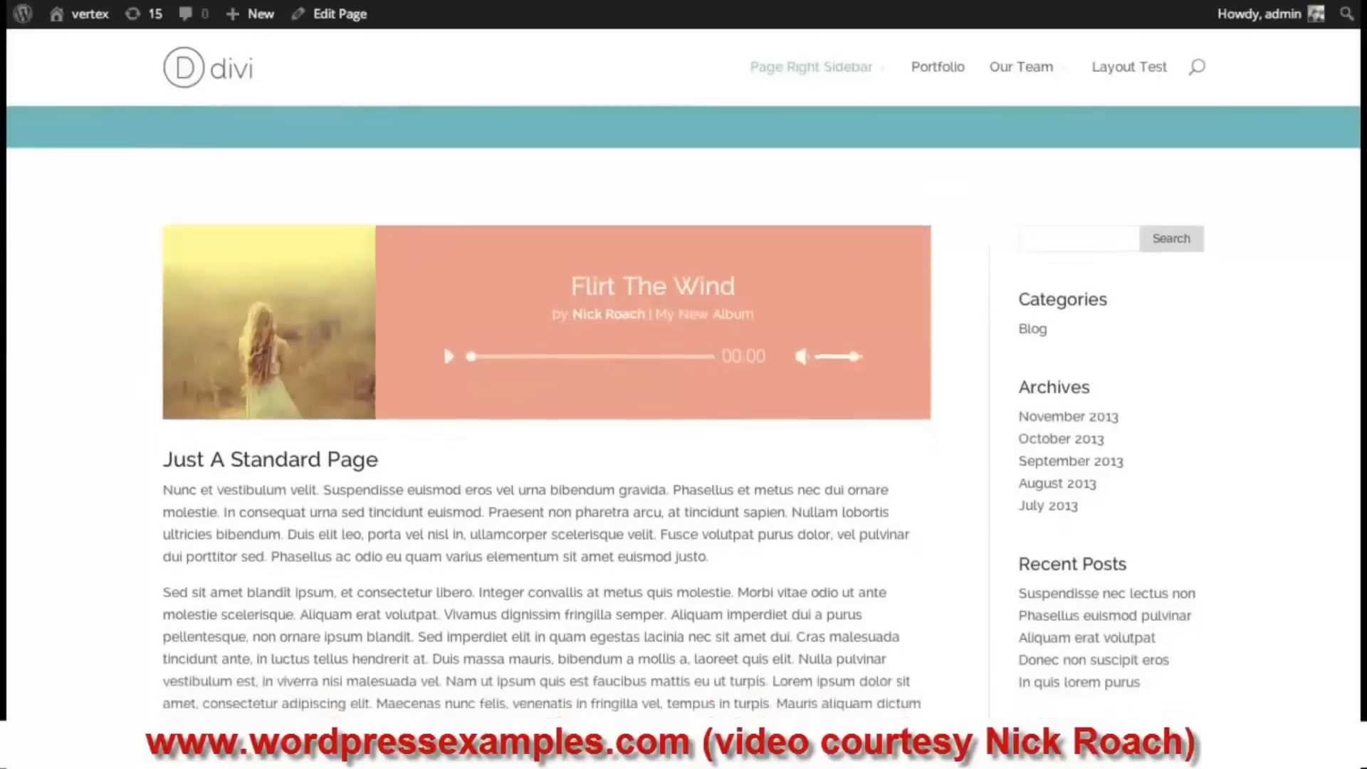
scroll(735, 255, up, 2)
scroll(736, 256, up, 1)
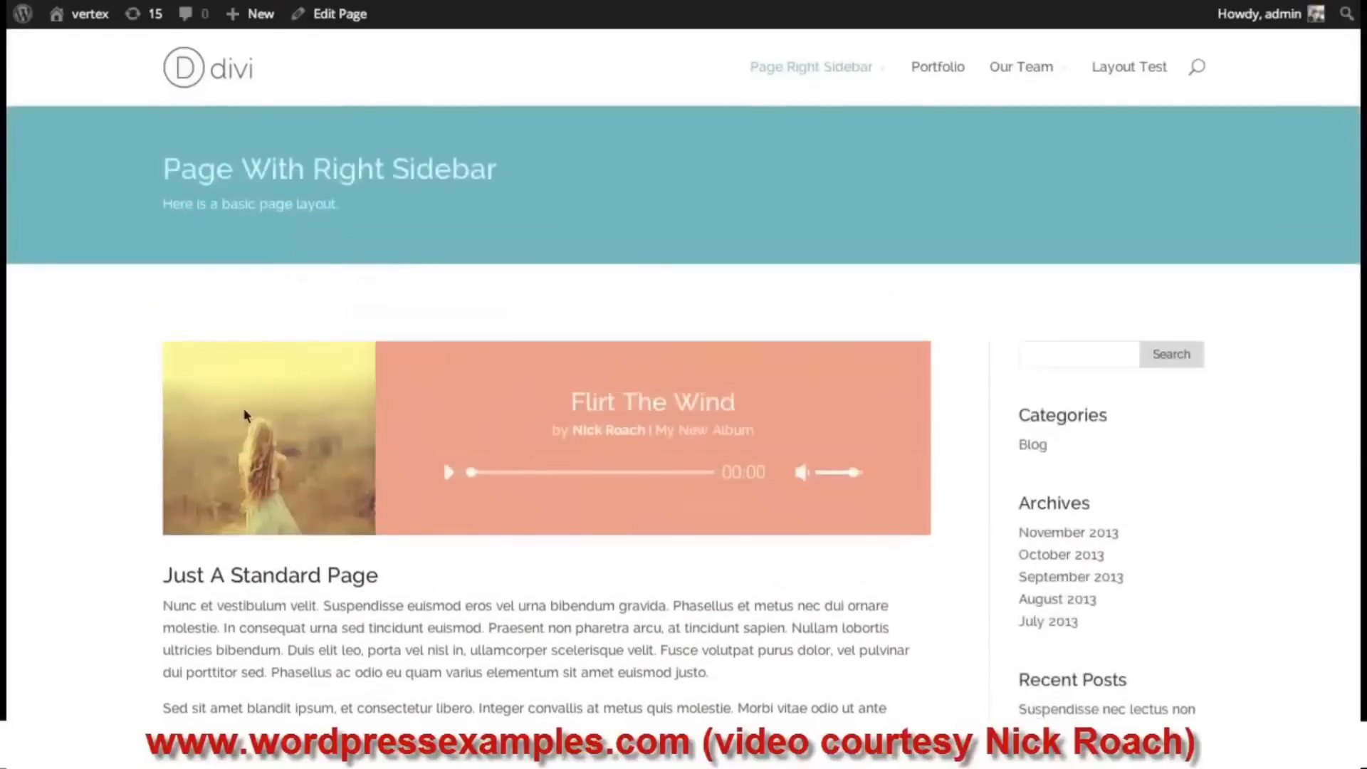
click(449, 475)
click(456, 475)
drag(850, 477, 833, 473)
drag(1361, 361, 851, 359)
drag(843, 104, 1358, 246)
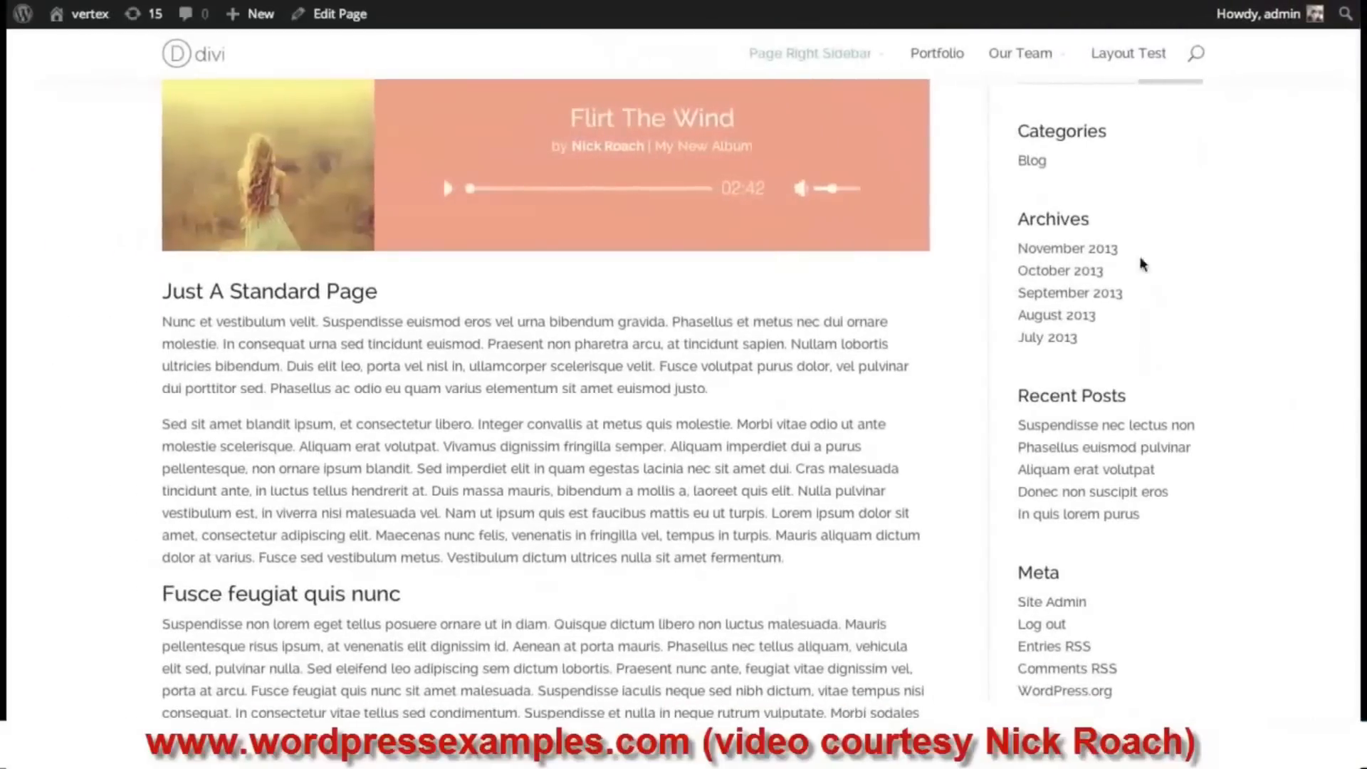
scroll(1006, 342, up, 3)
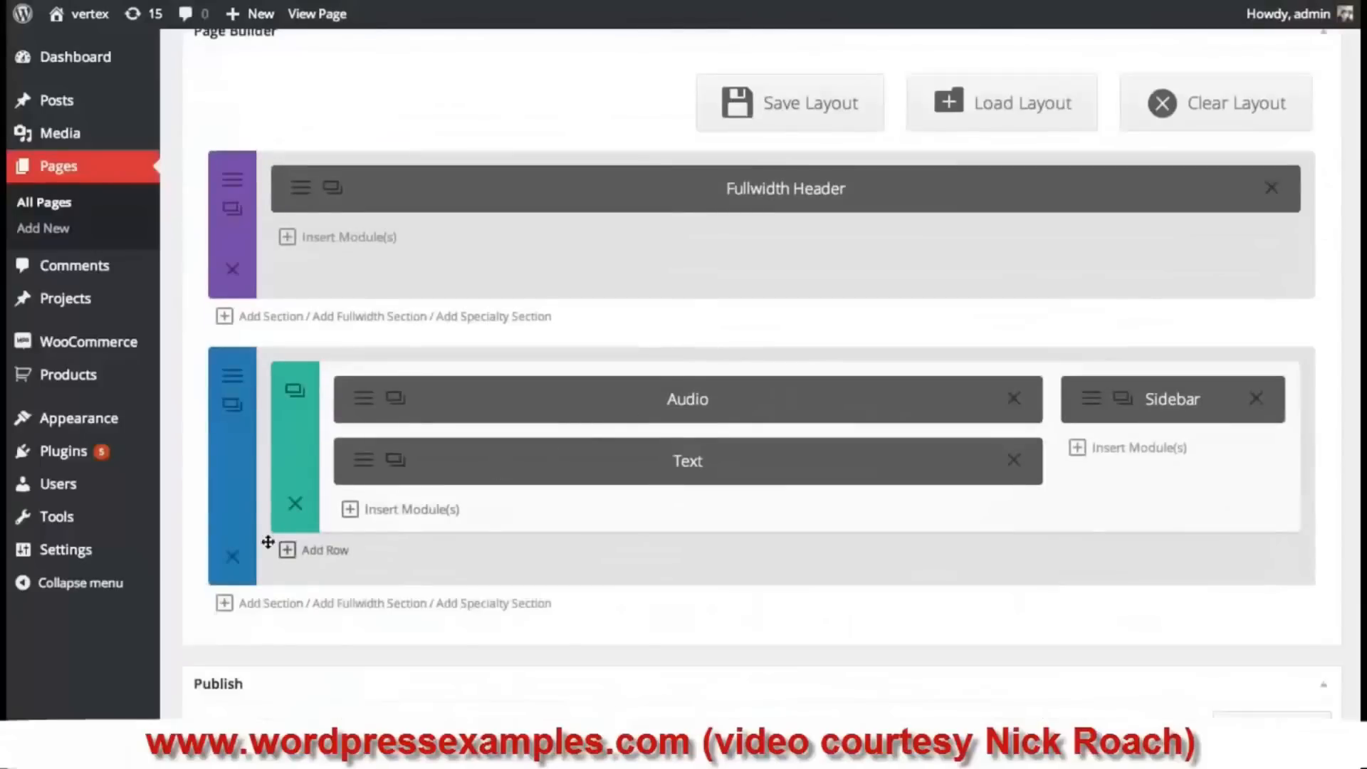
- Clear the Audio module's cover art image URL, save the module, and update the page
click(366, 400)
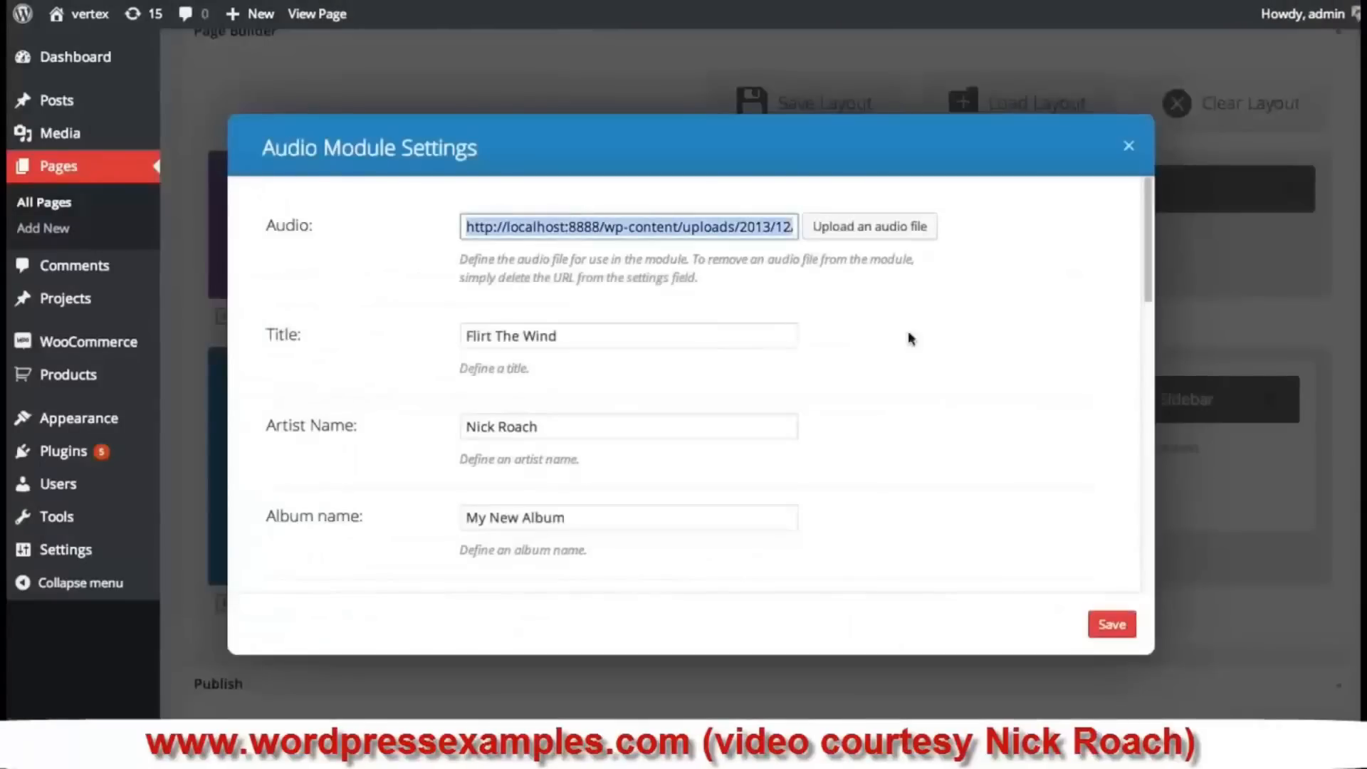
drag(1143, 206, 713, 310)
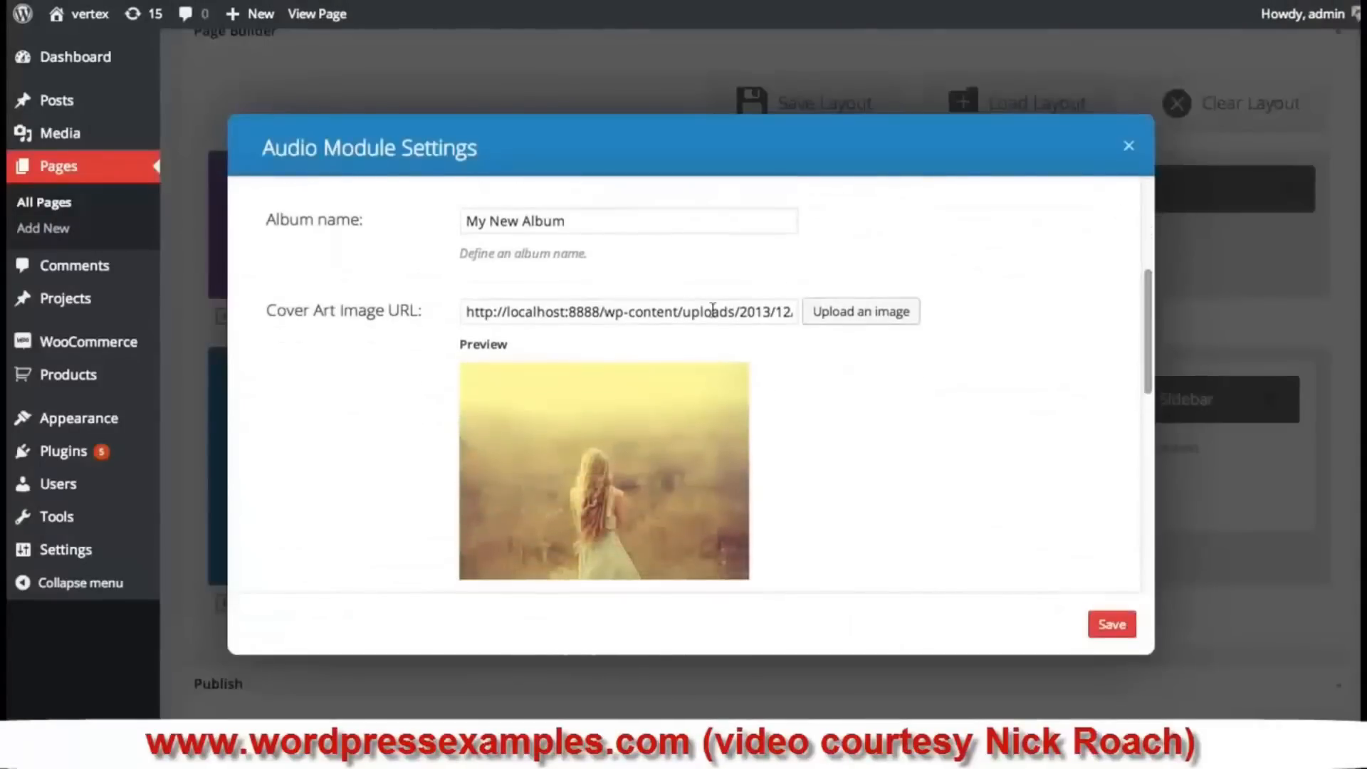
triple_click(713, 311)
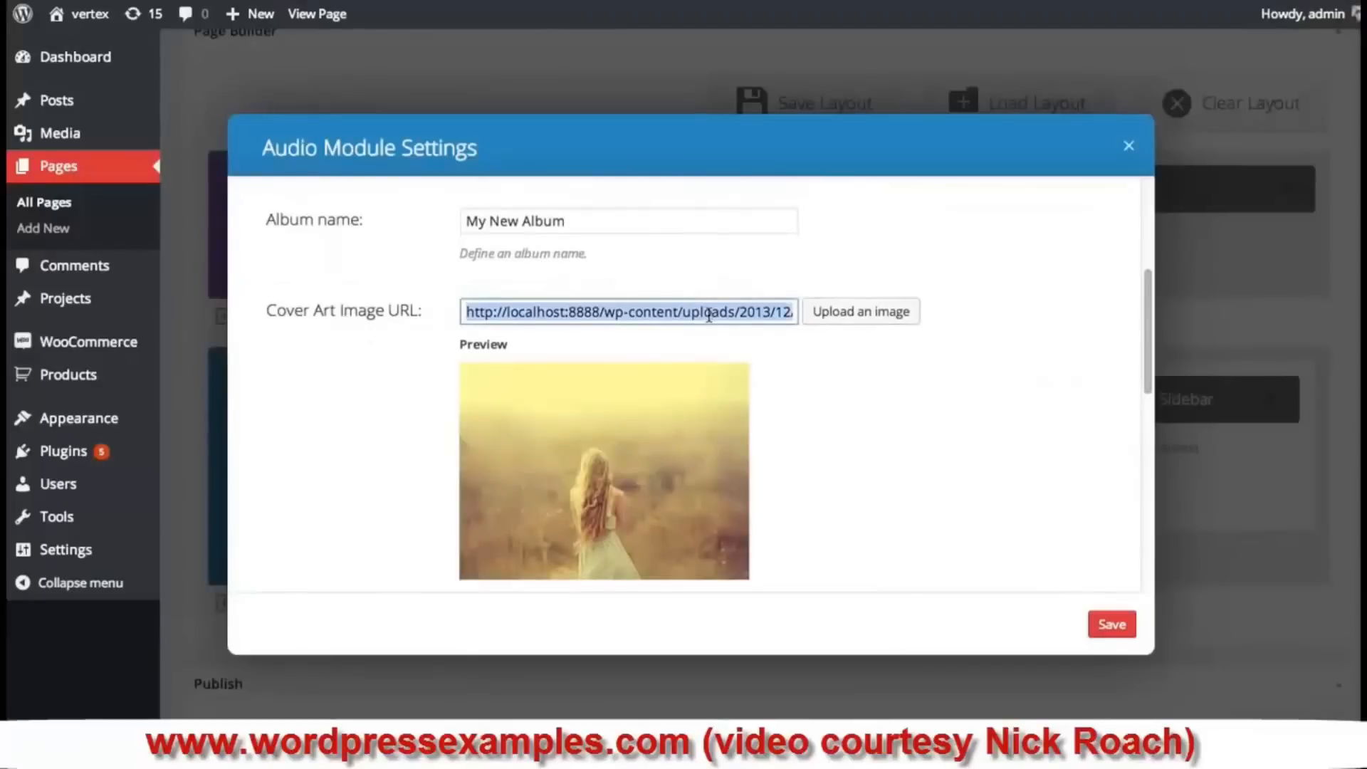
key(BackSpace)
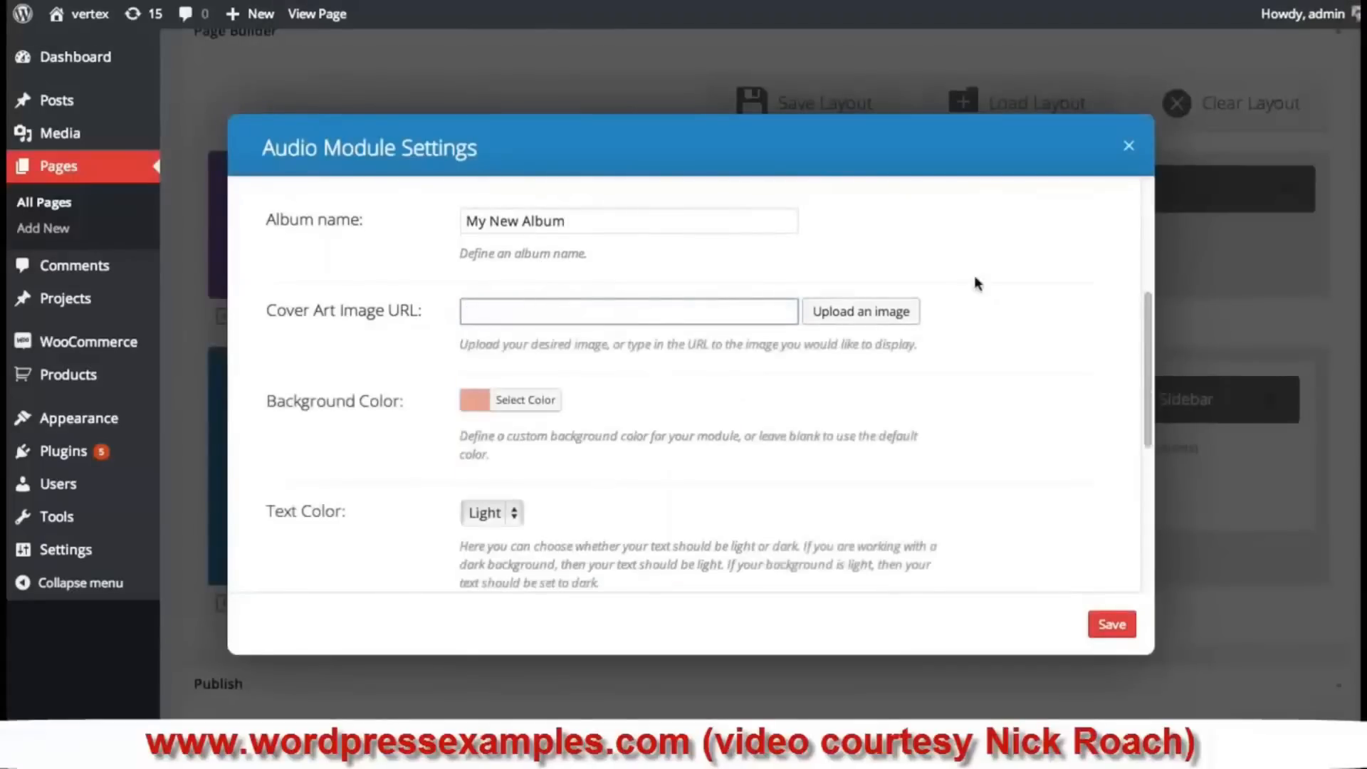
click(1113, 626)
scroll(1234, 544, down, 3)
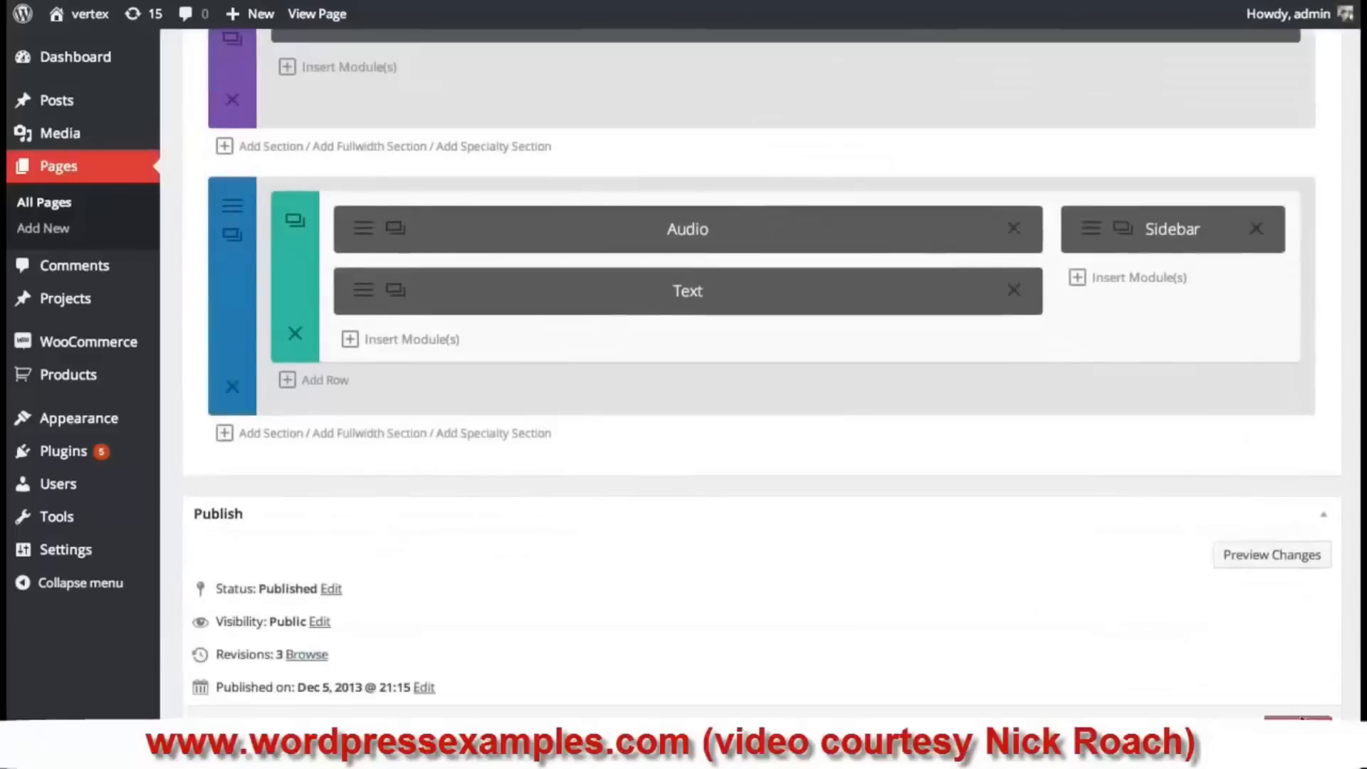
click(1297, 731)
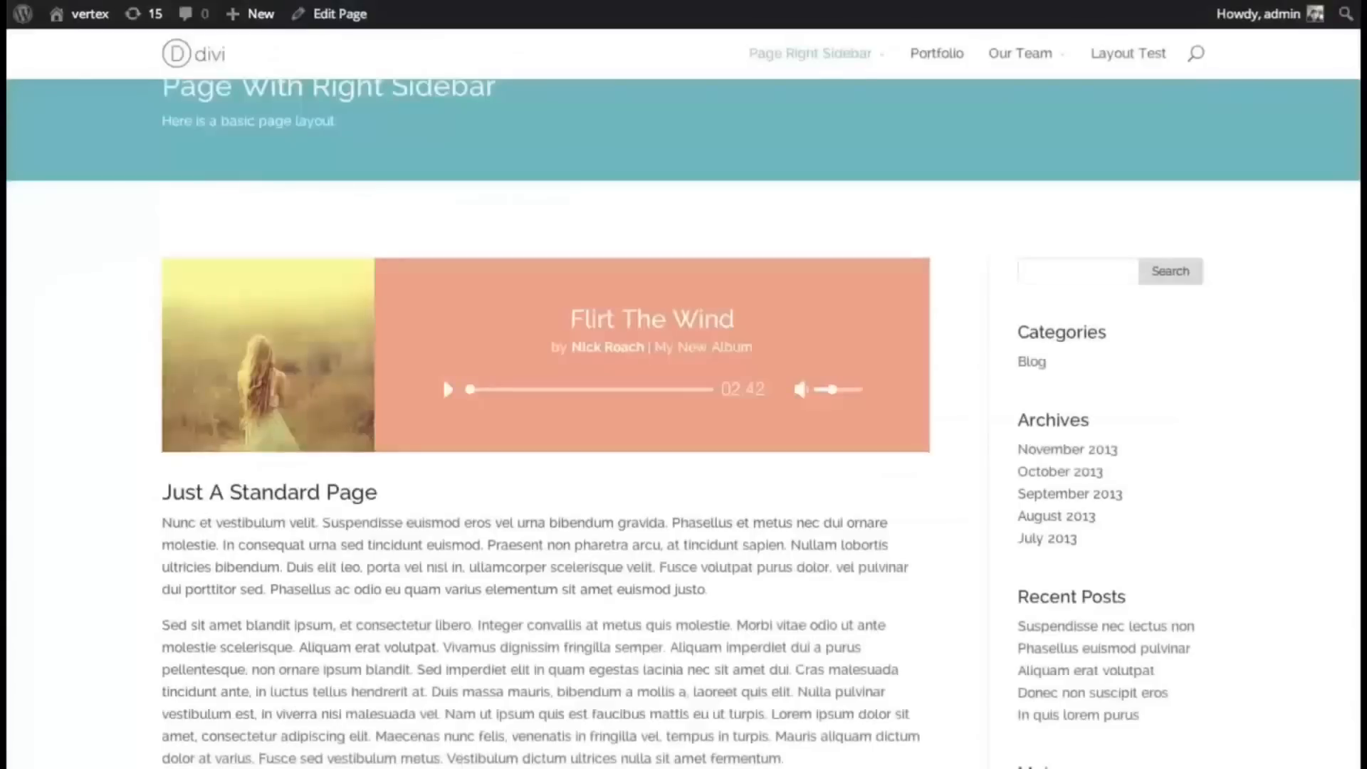
- Reload the live page to check the Flirt The Wind player without album art
key(super+r)
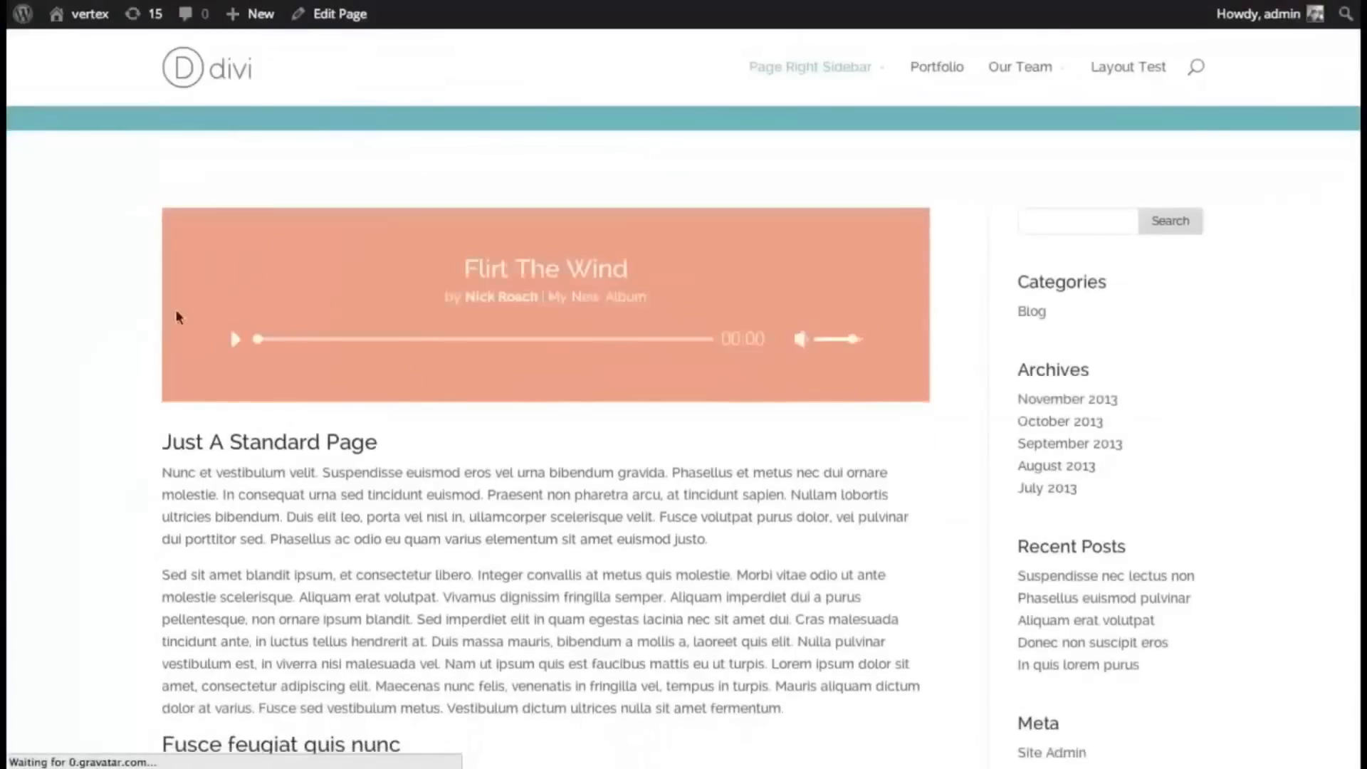
scroll(684, 427, down, 8)
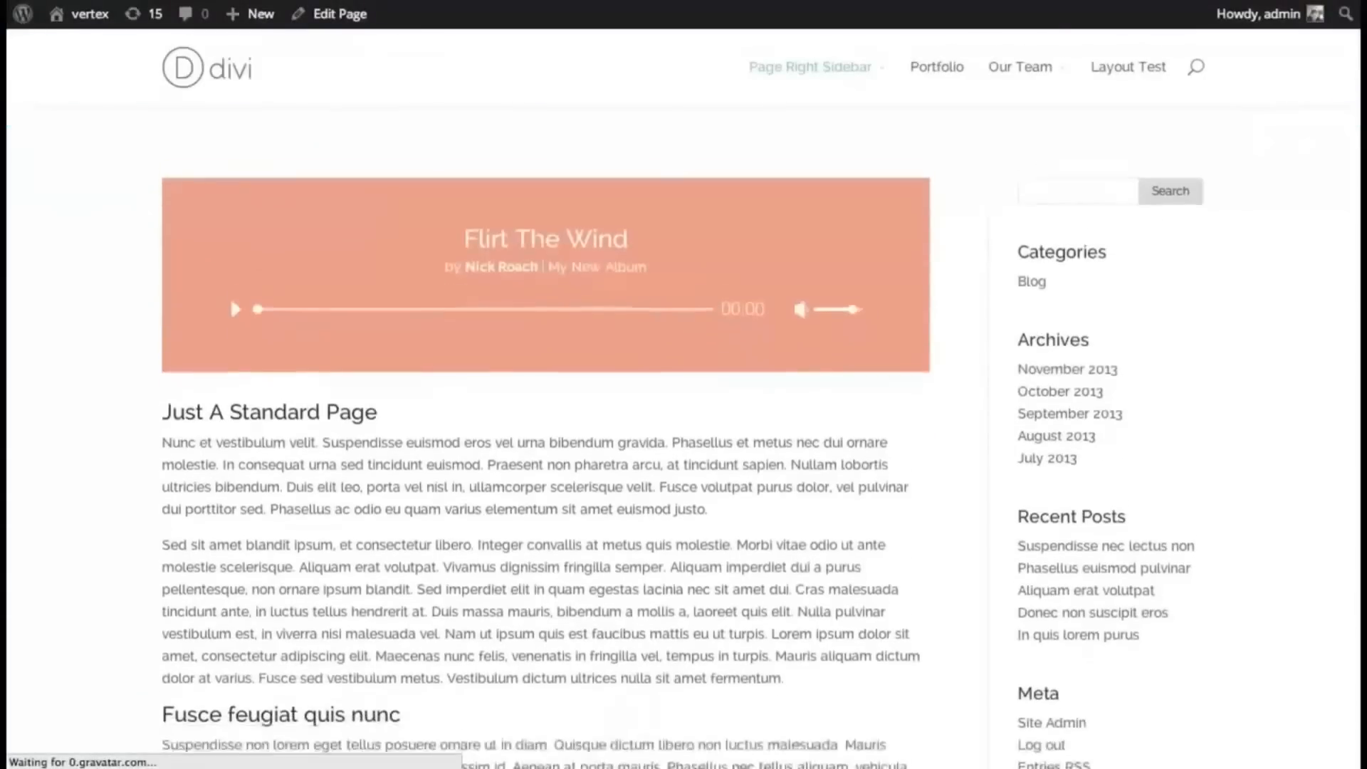
scroll(684, 427, up, 10)
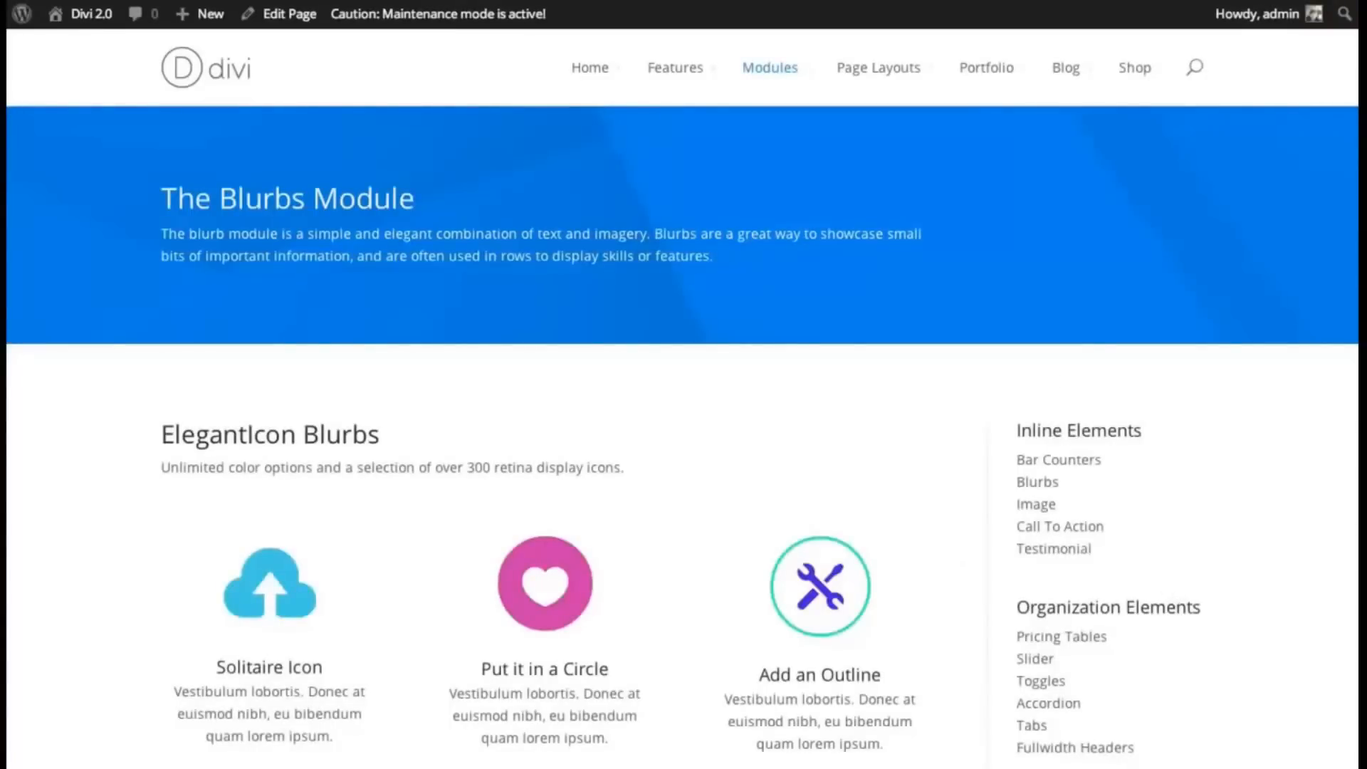
- Browse the Blurbs Module demo, then go to the Divi 2.0 Home page's feature blurbs
scroll(682, 444, down, 2)
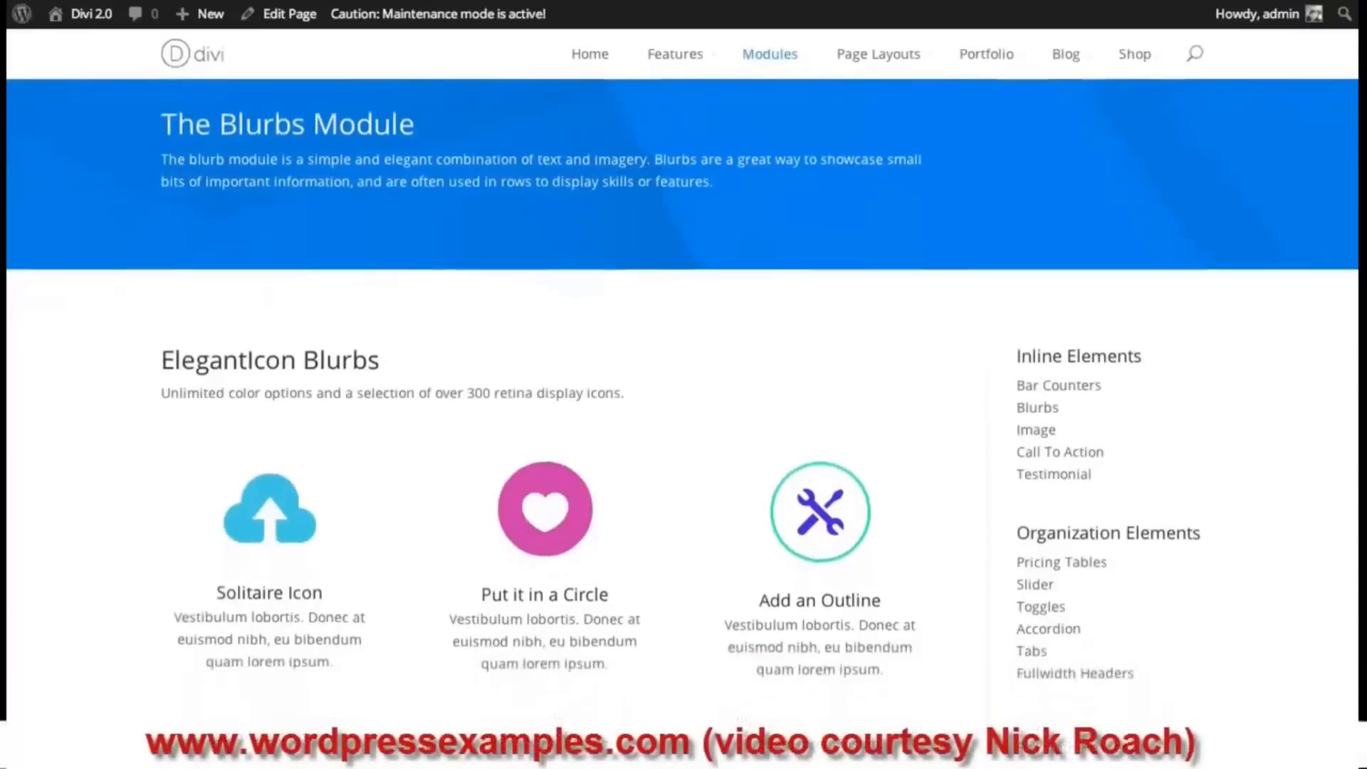
scroll(707, 230, down, 3)
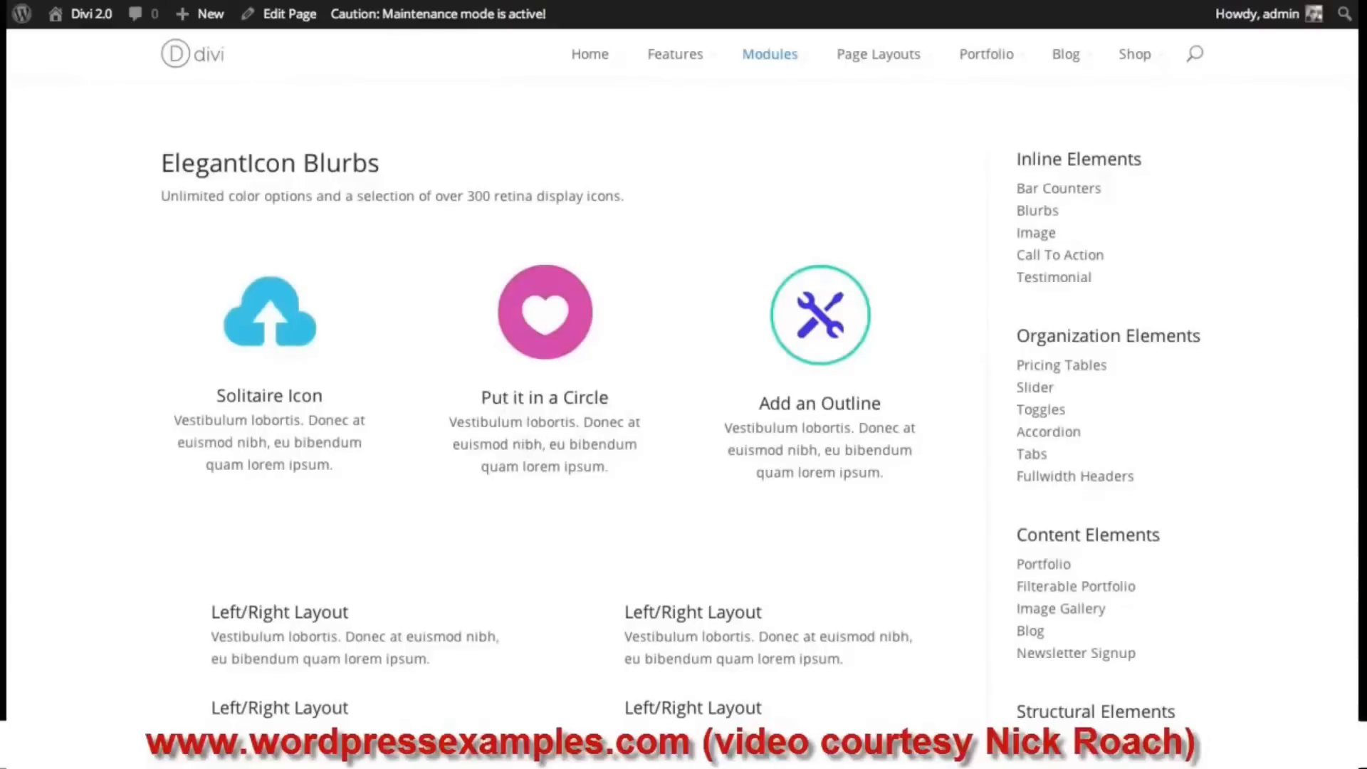
scroll(680, 427, down, 4)
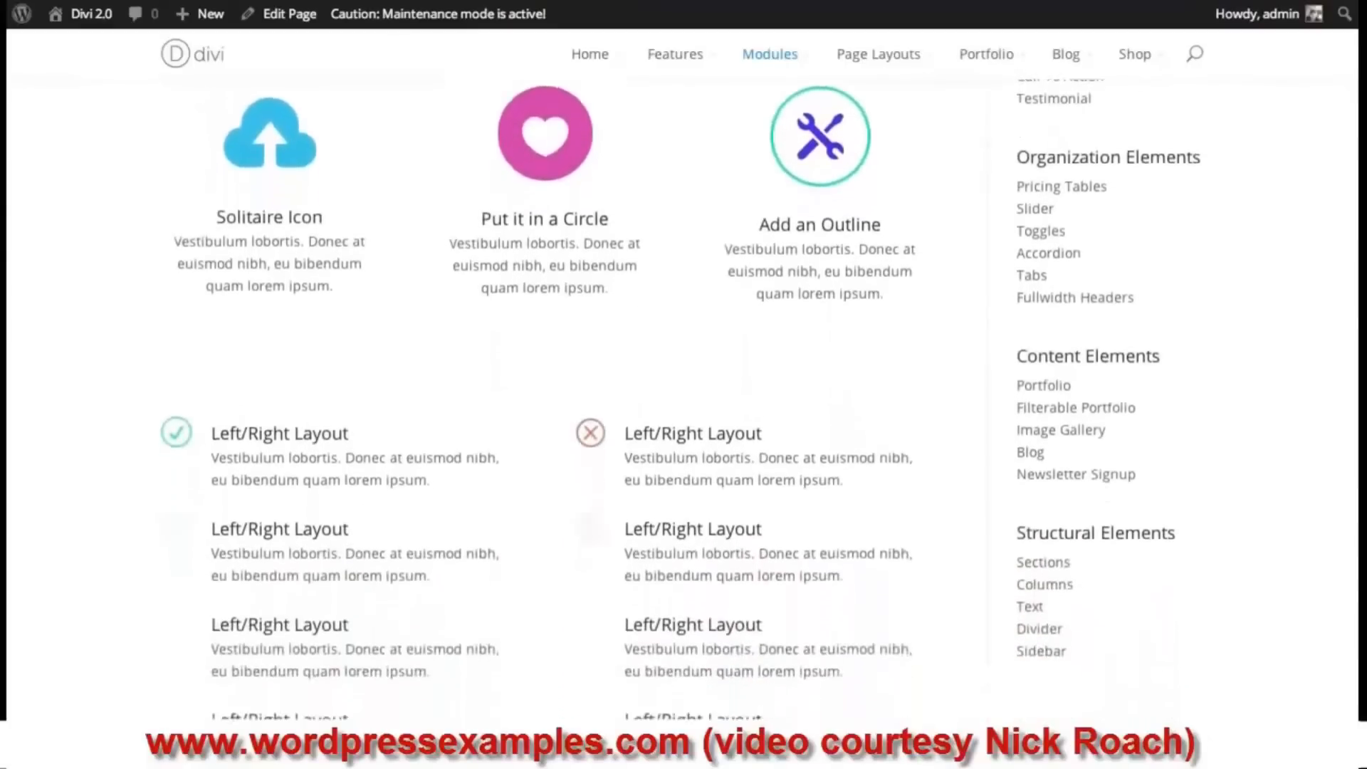
scroll(680, 428, down, 2)
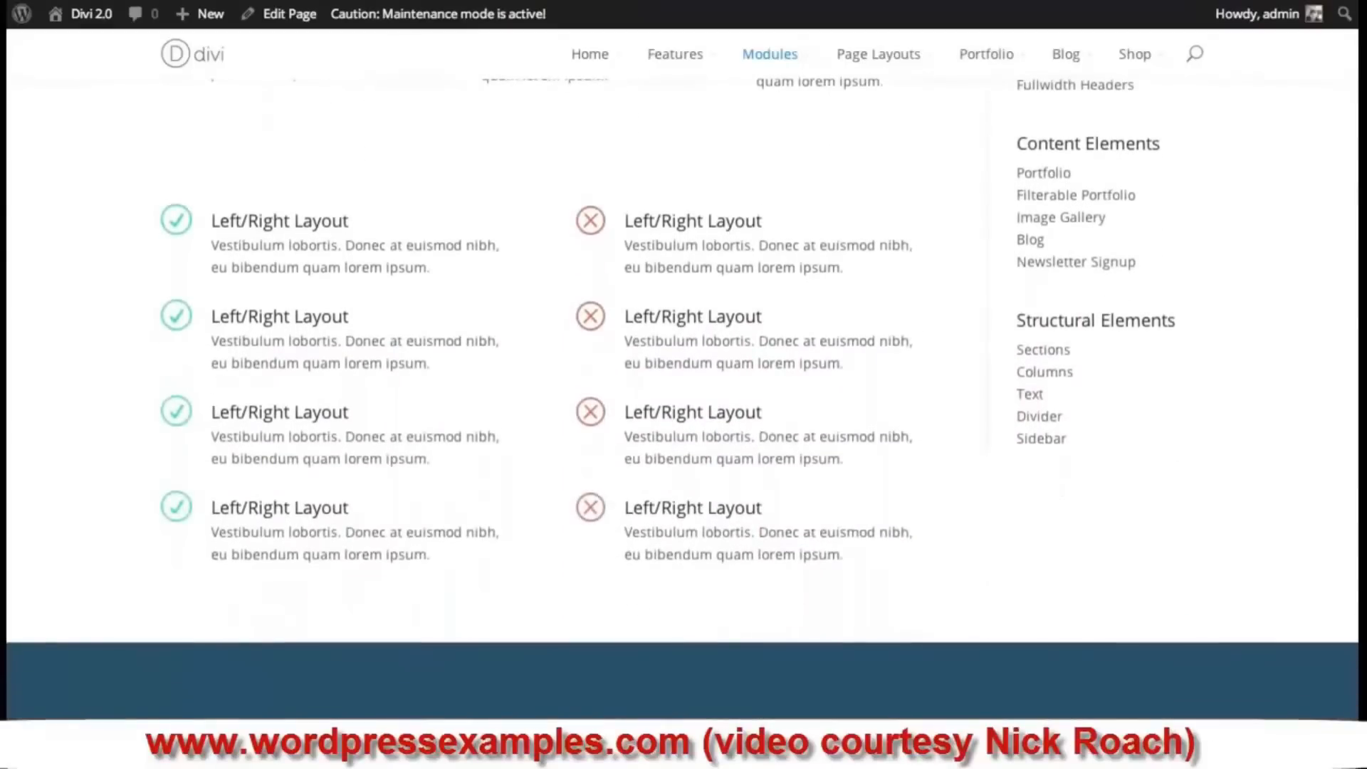
scroll(1352, 300, down, 6)
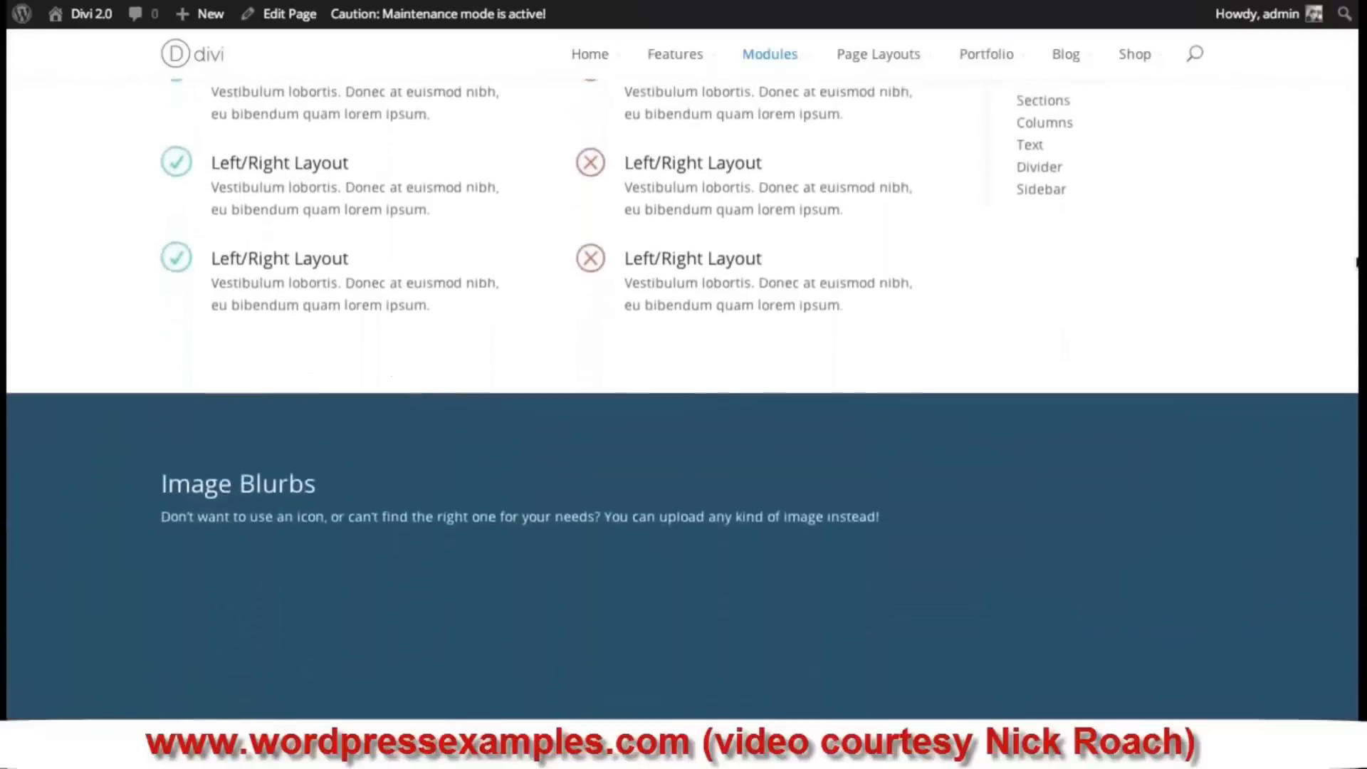
scroll(1352, 300, down, 10)
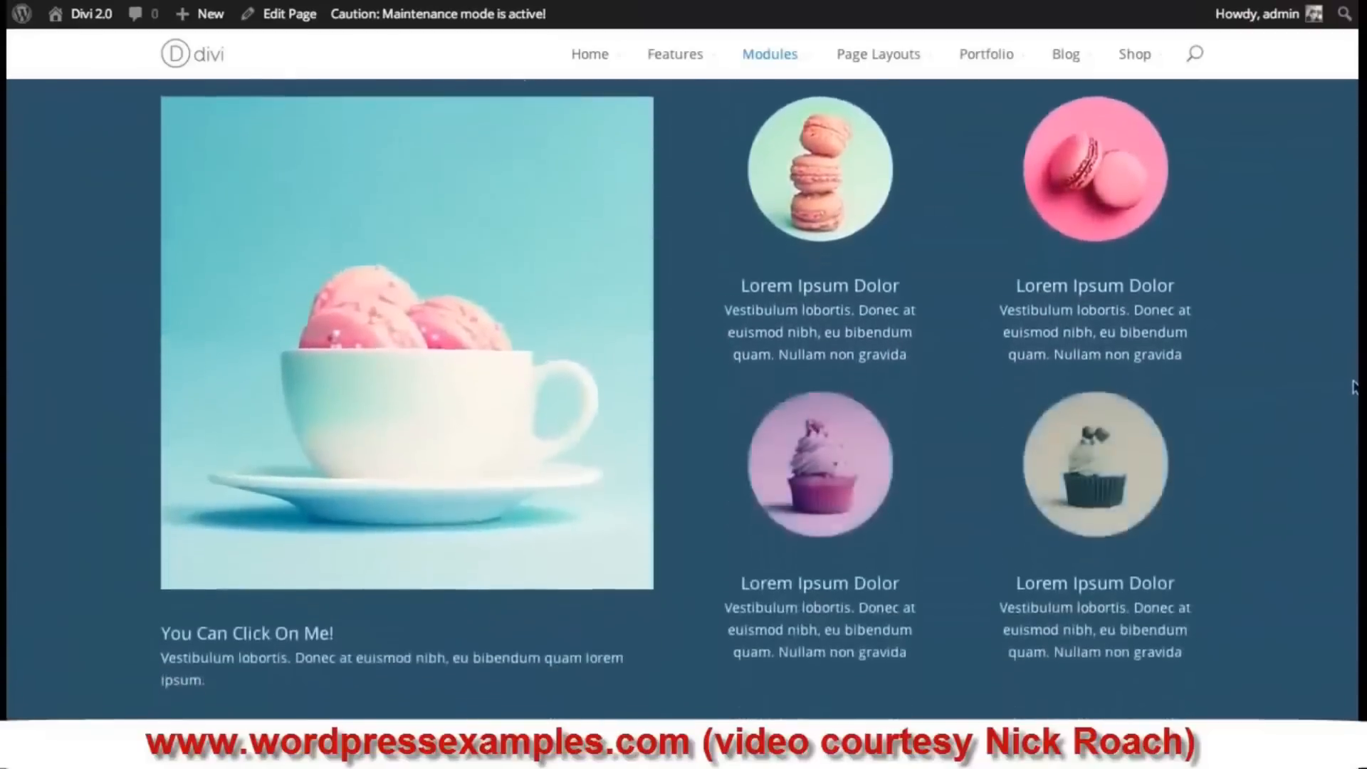
scroll(1347, 339, down, 5)
scroll(1347, 339, up, 10)
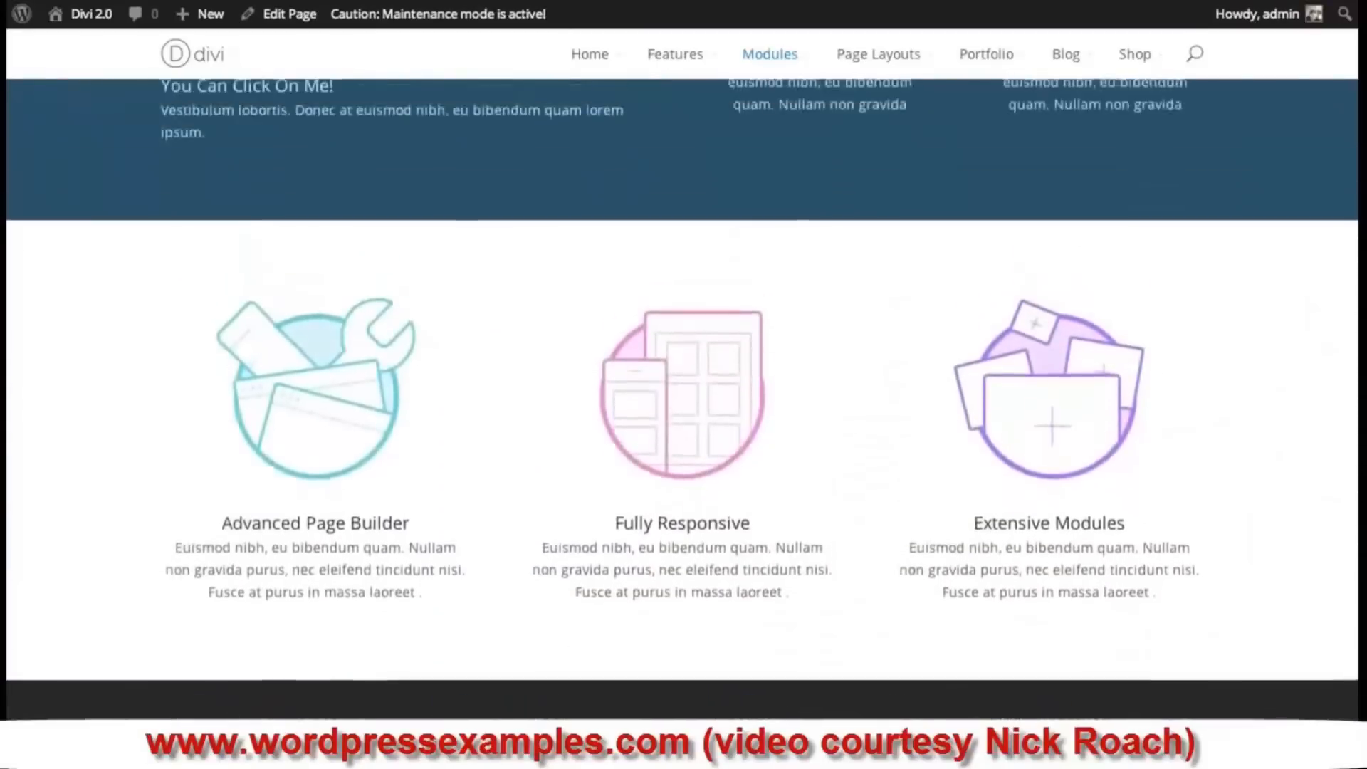
scroll(1347, 339, up, 15)
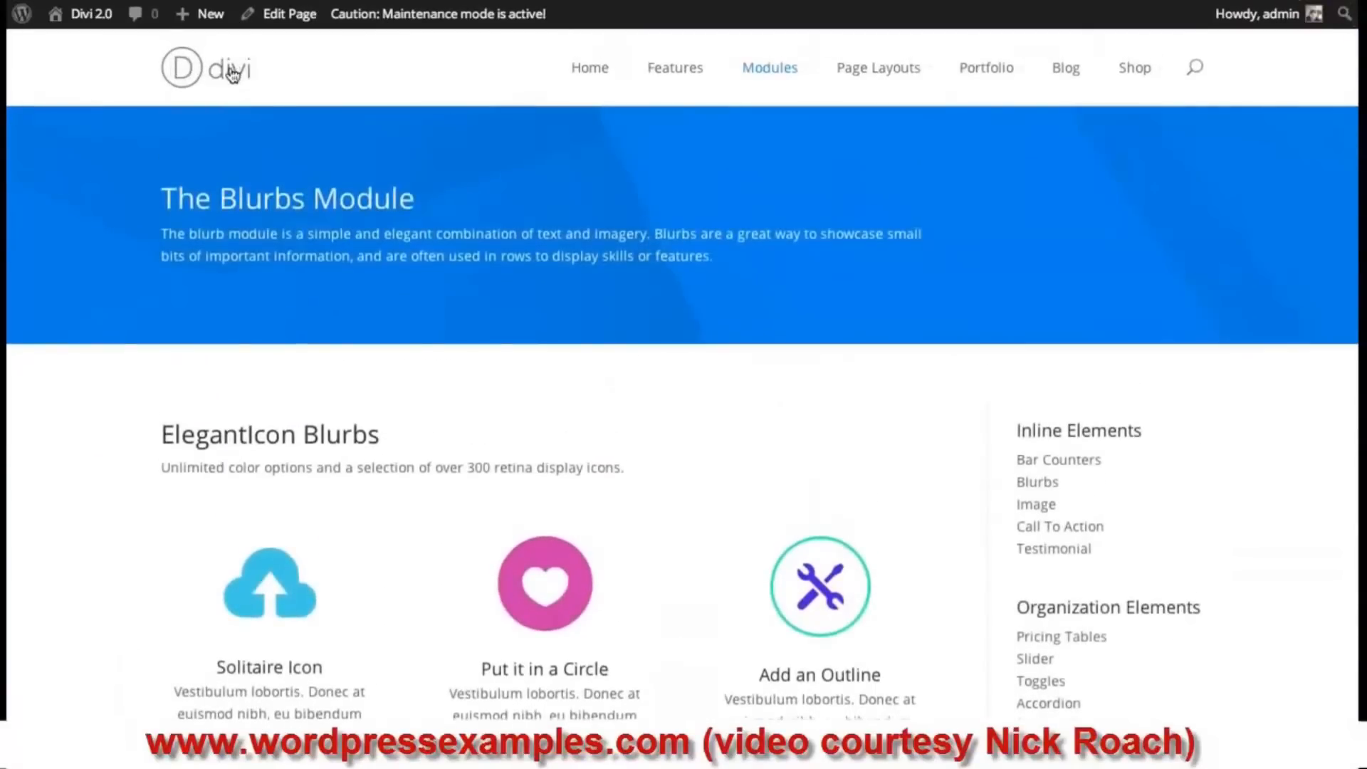
click(231, 73)
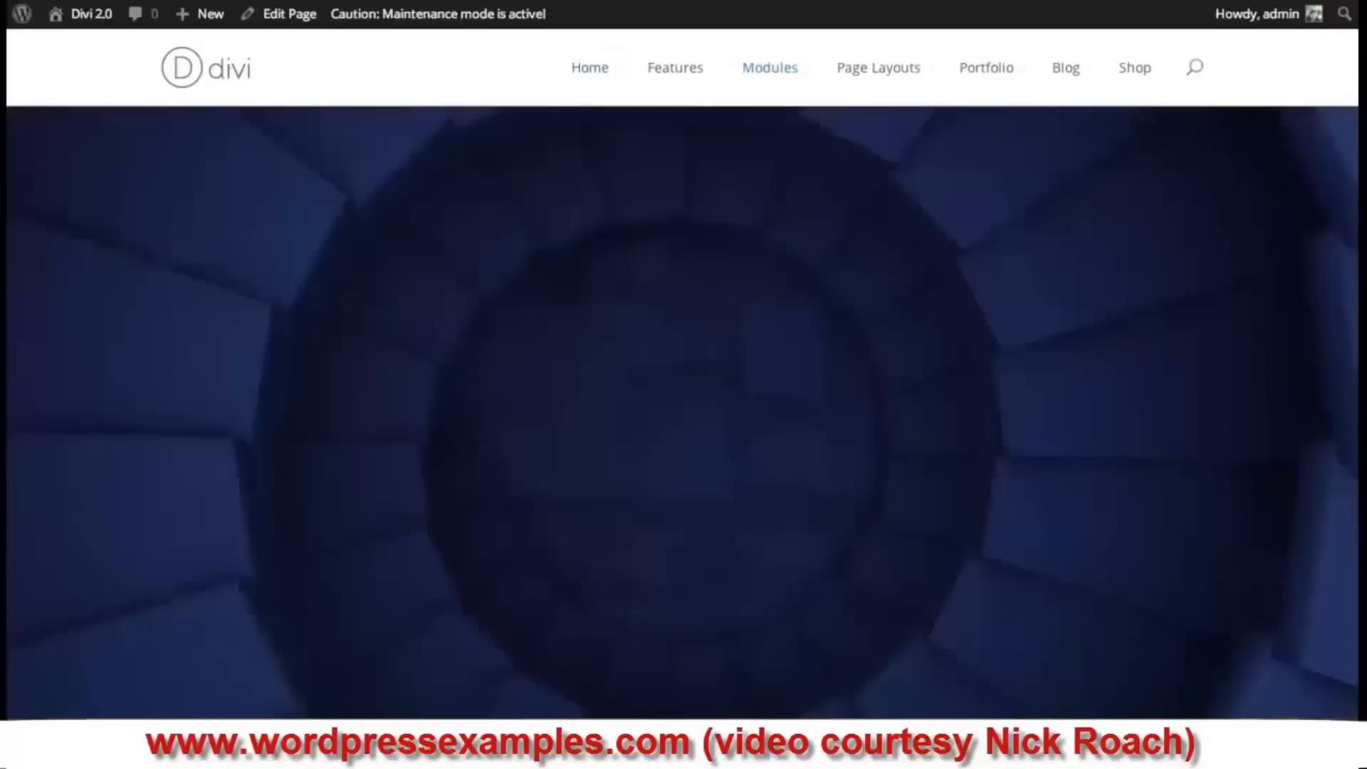
scroll(683, 399, down, 6)
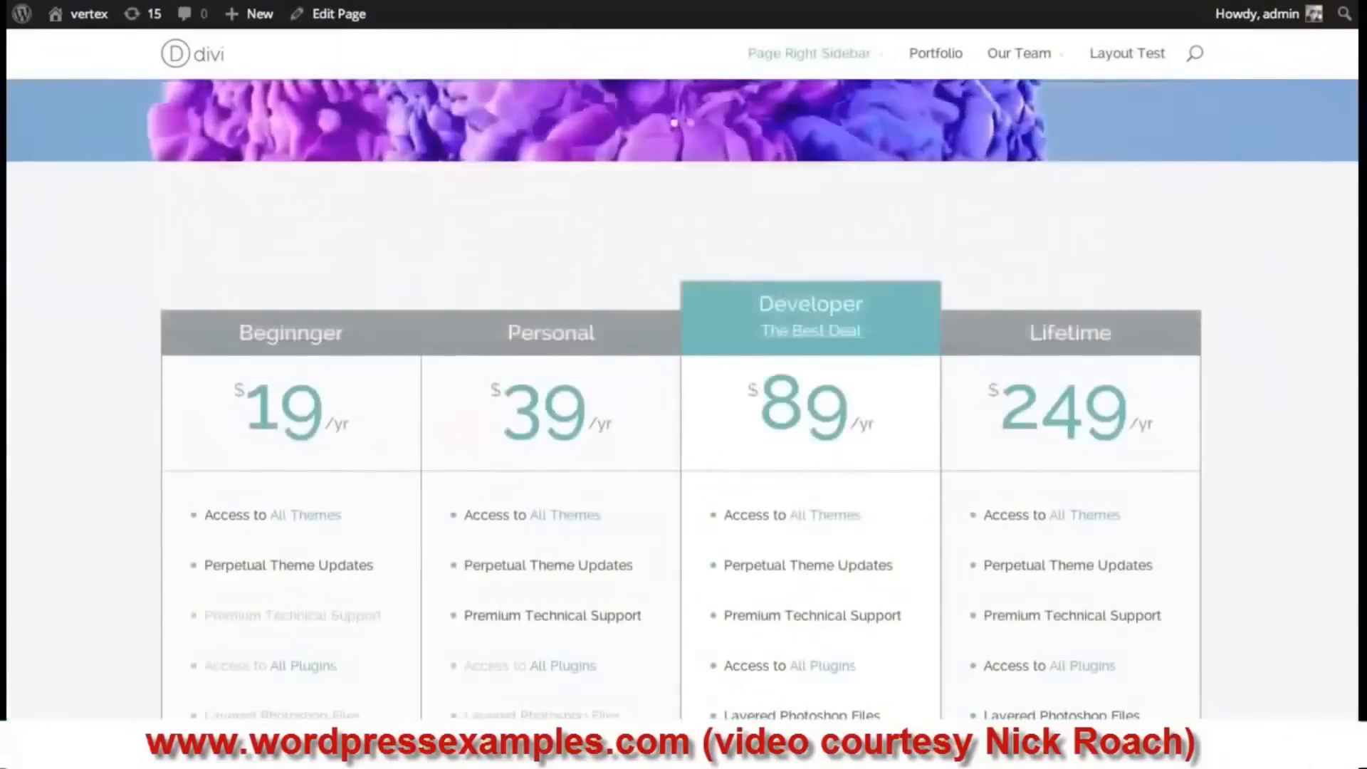
- Scroll through the front-end pricing page
scroll(682, 399, up, 7)
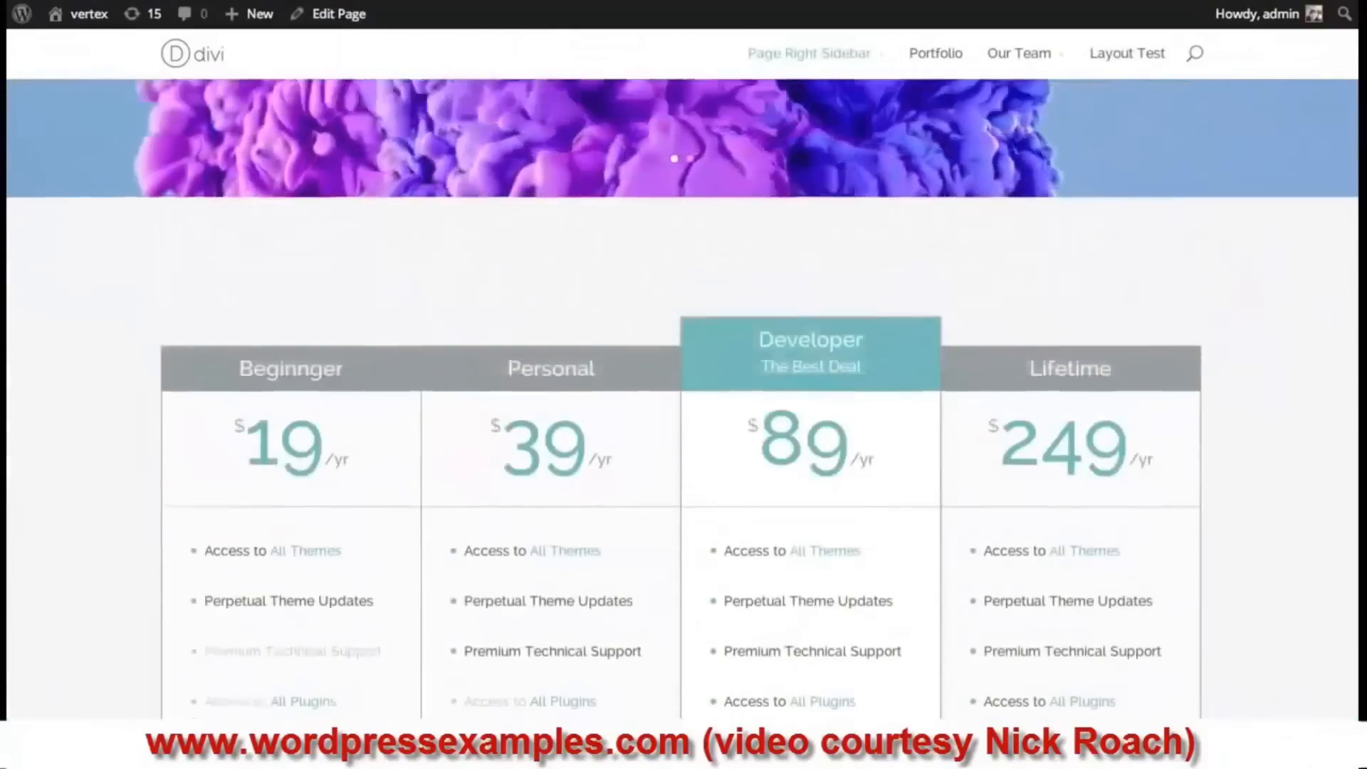
scroll(682, 399, down, 1)
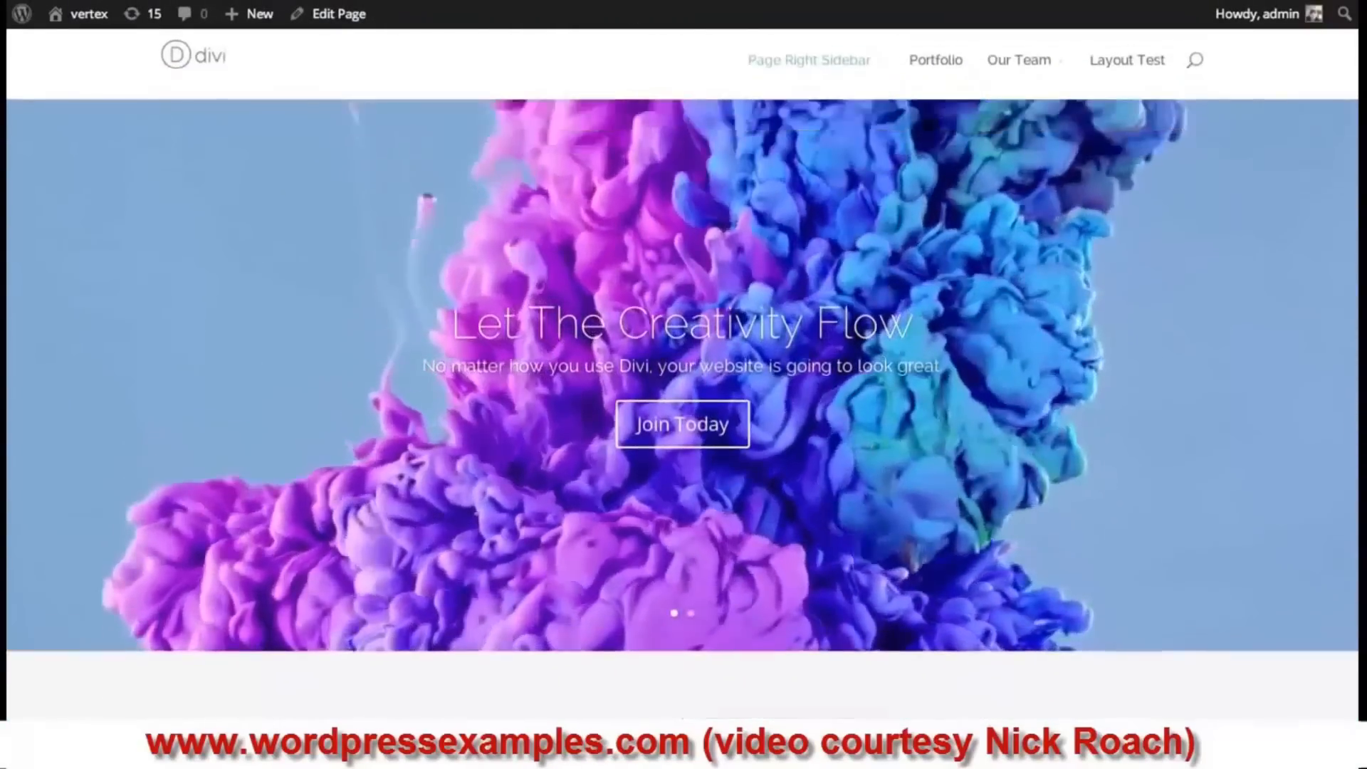
scroll(1003, 353, down, 3)
scroll(1003, 353, down, 5)
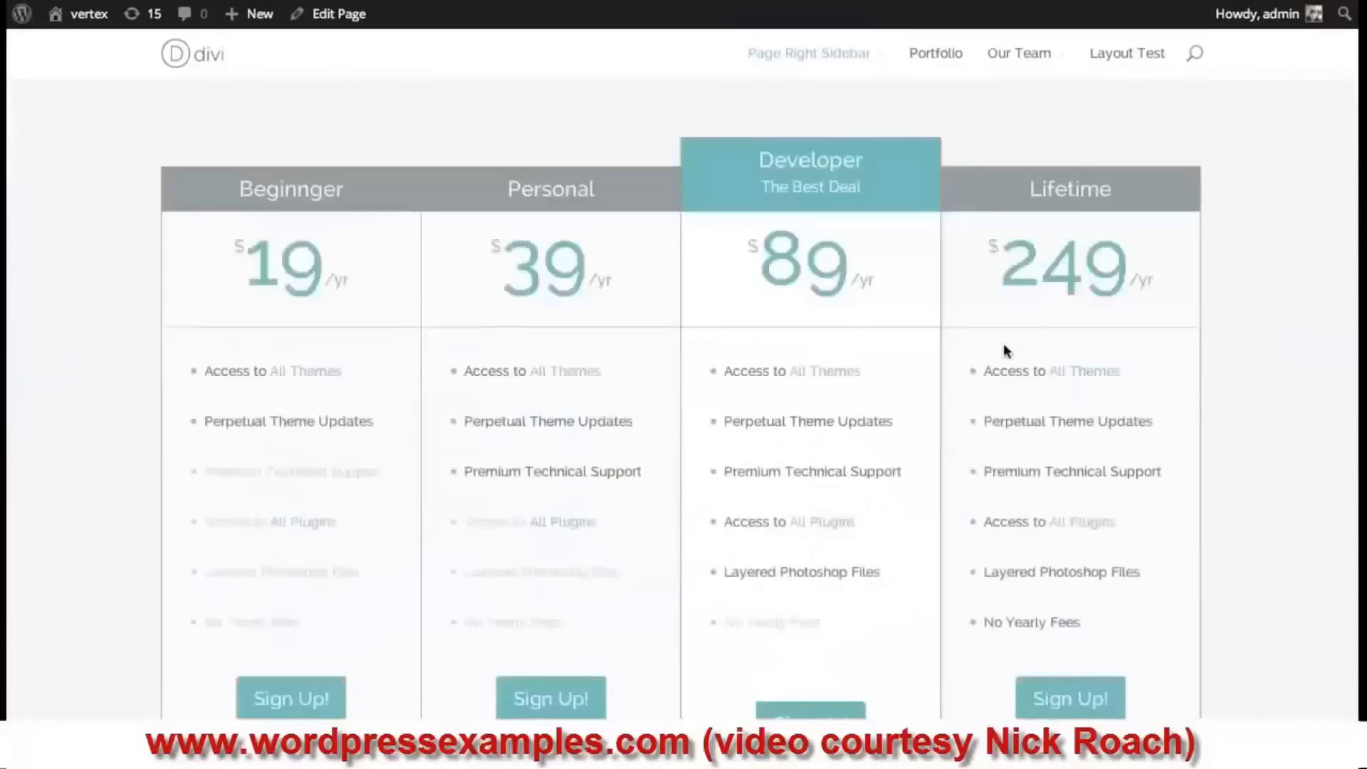
scroll(847, 463, up, 3)
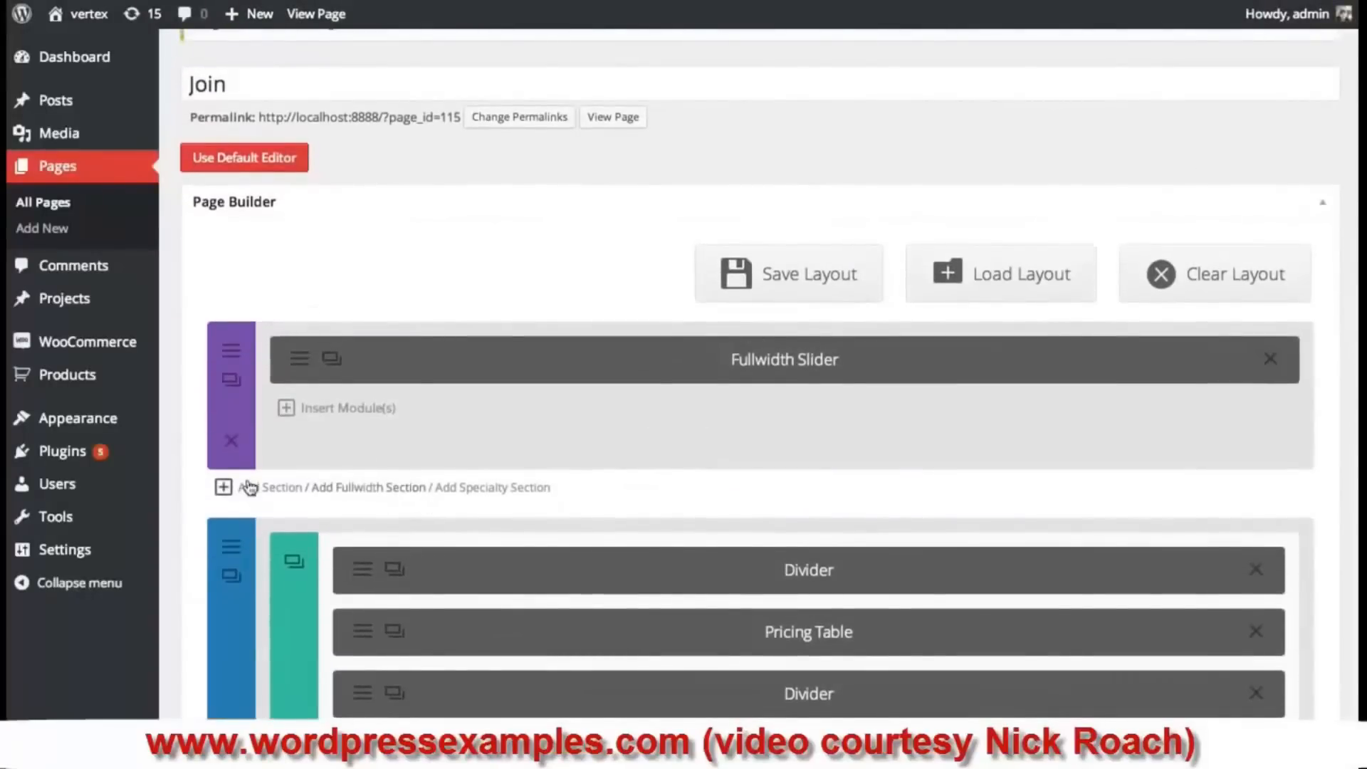
- Add a section below the slider with a row of four 1/4 columns, ready for the first column's module
click(269, 490)
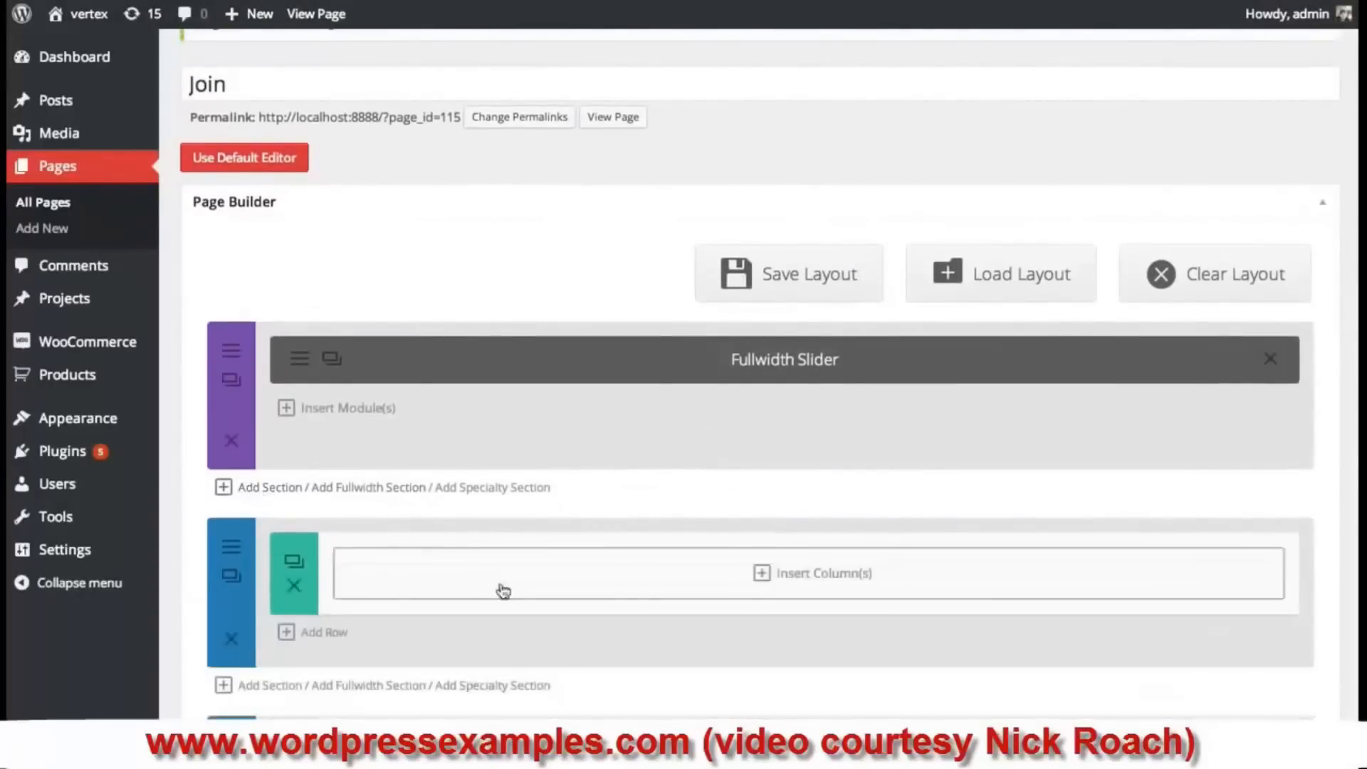
click(699, 568)
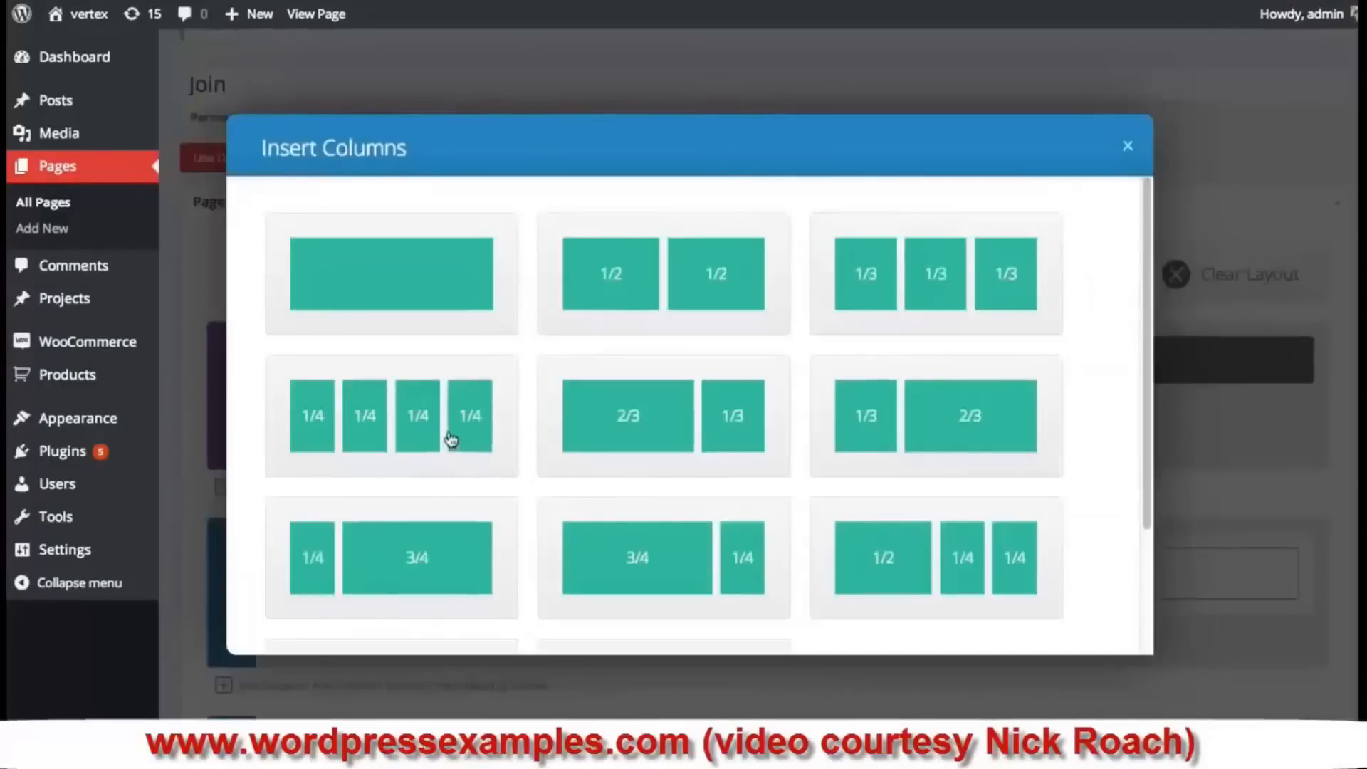
click(427, 427)
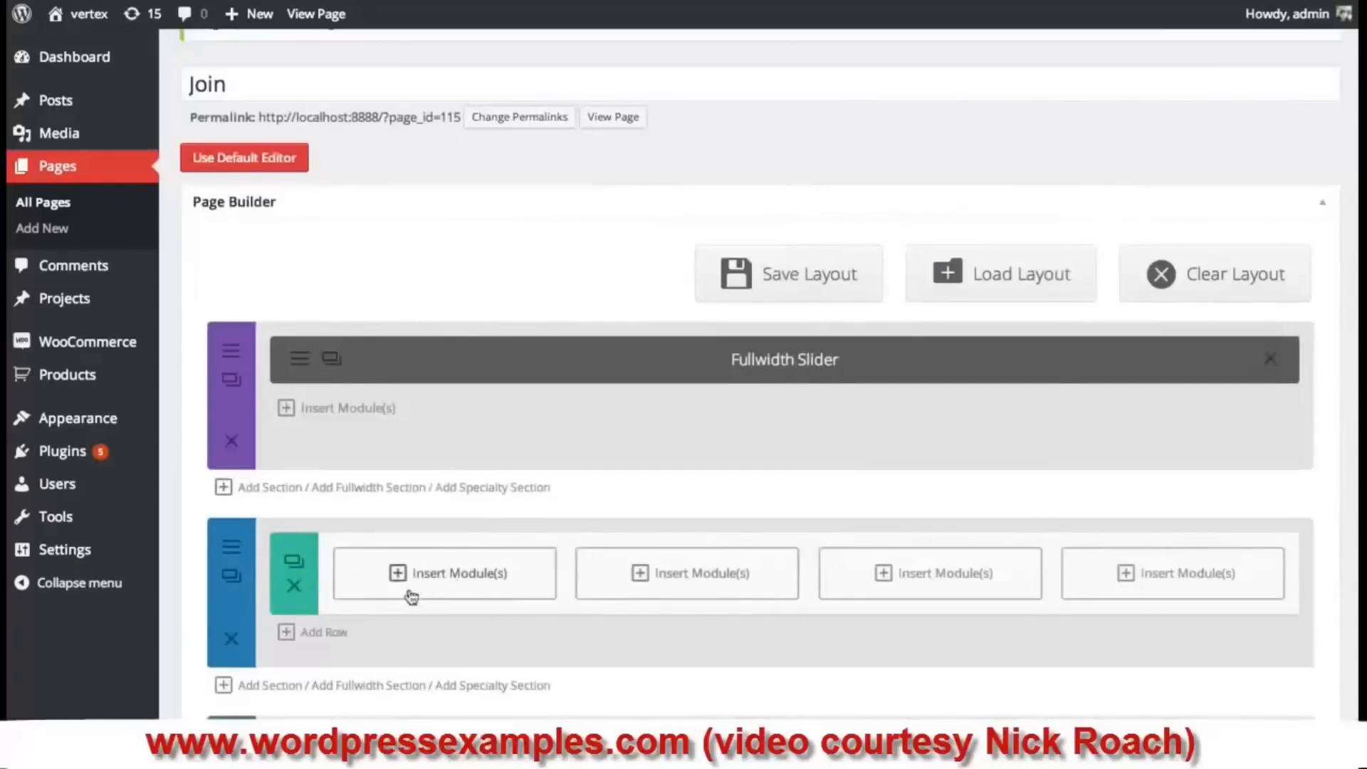
click(479, 580)
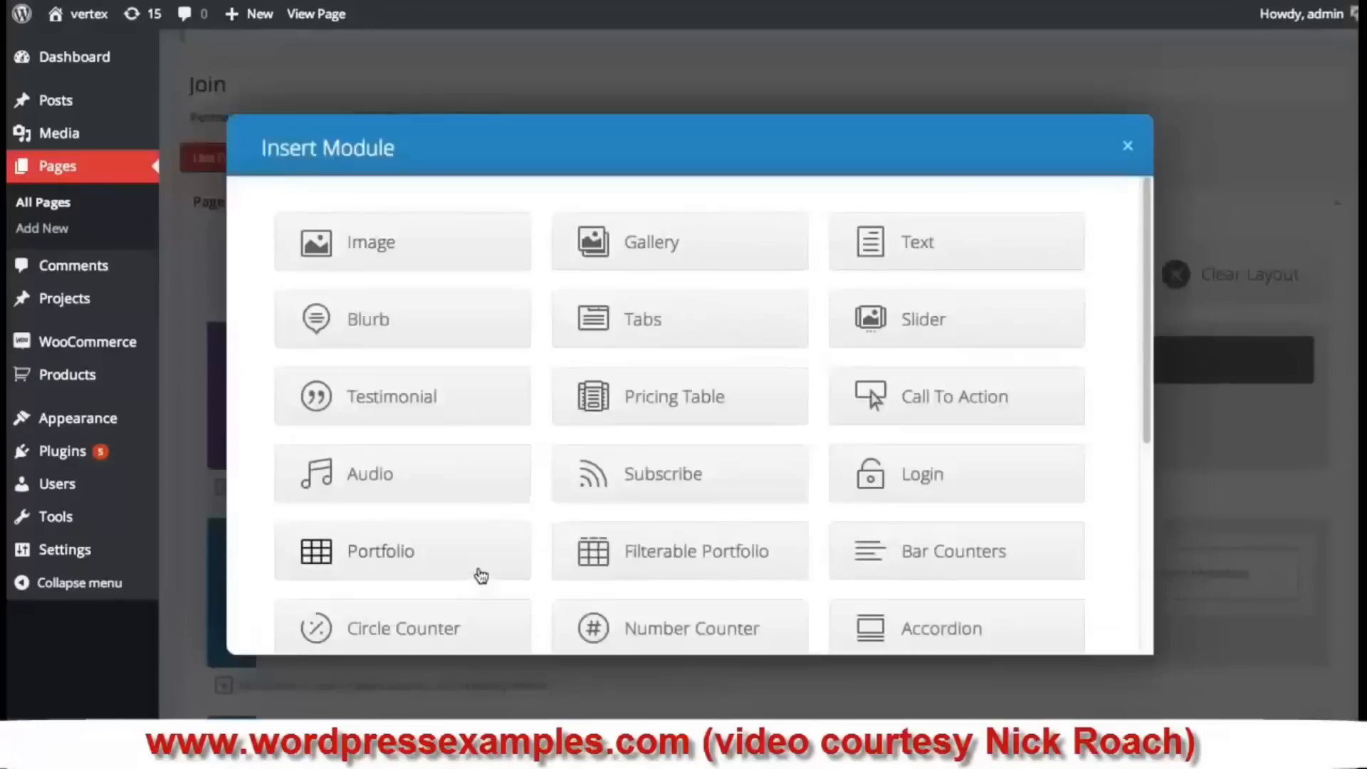
- Add a Blurb titled 'Amazing Design' to the first column, with its link opening in the same window
click(435, 330)
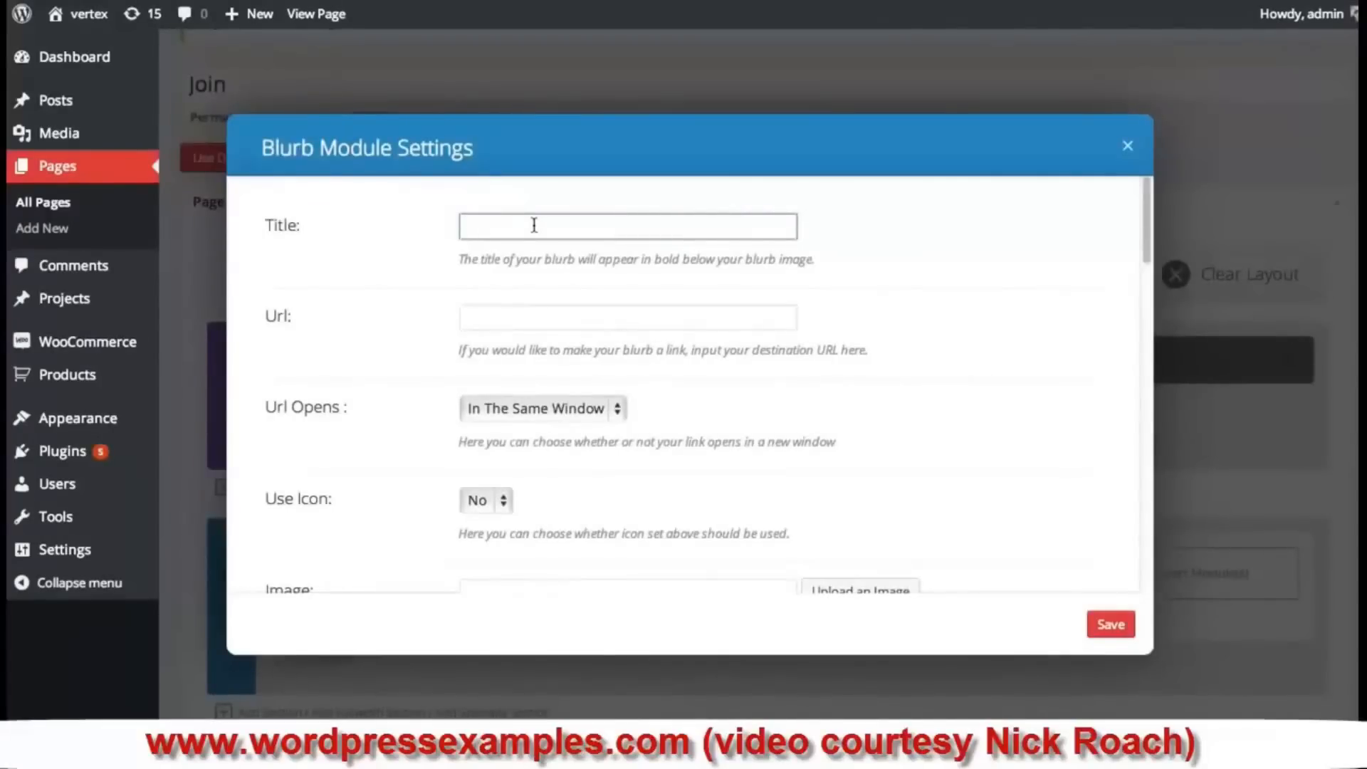
text(Amazing Design)
click(557, 315)
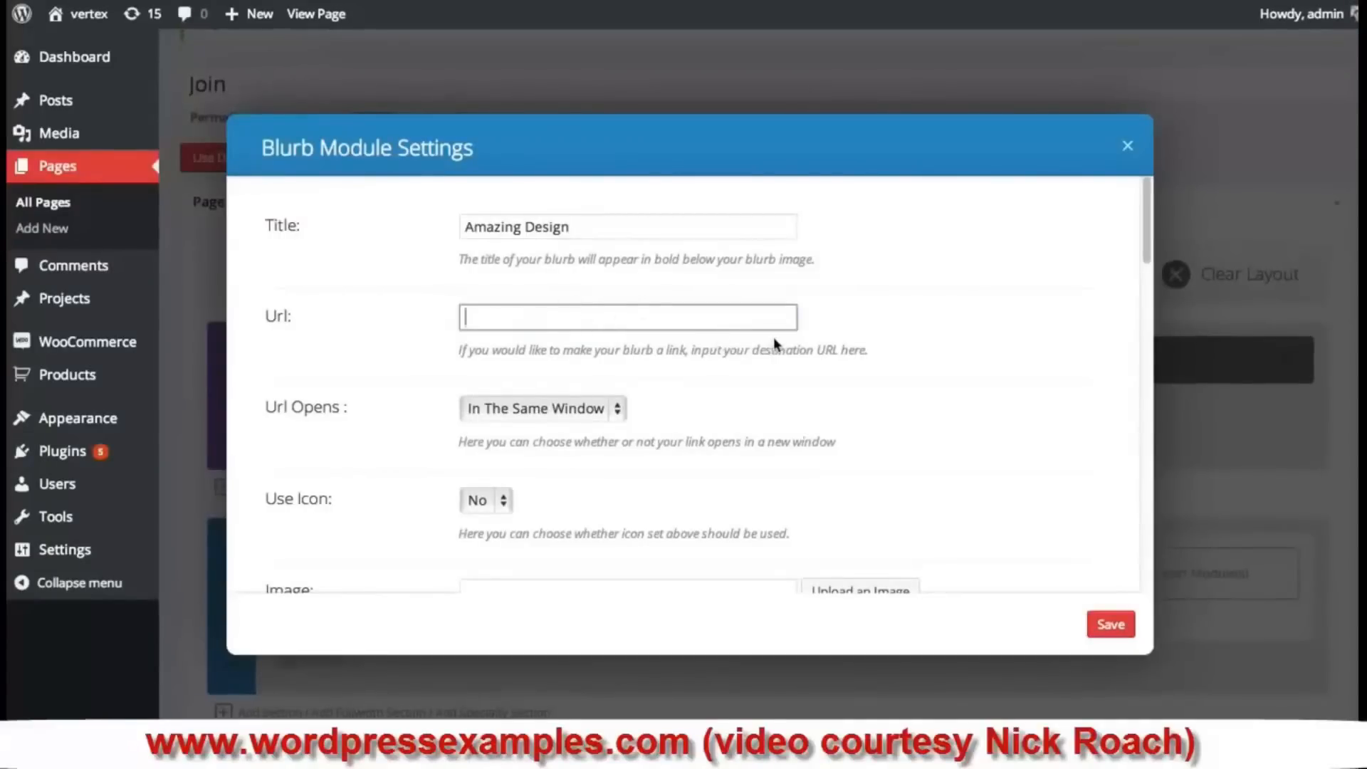
scroll(773, 338, down, 1)
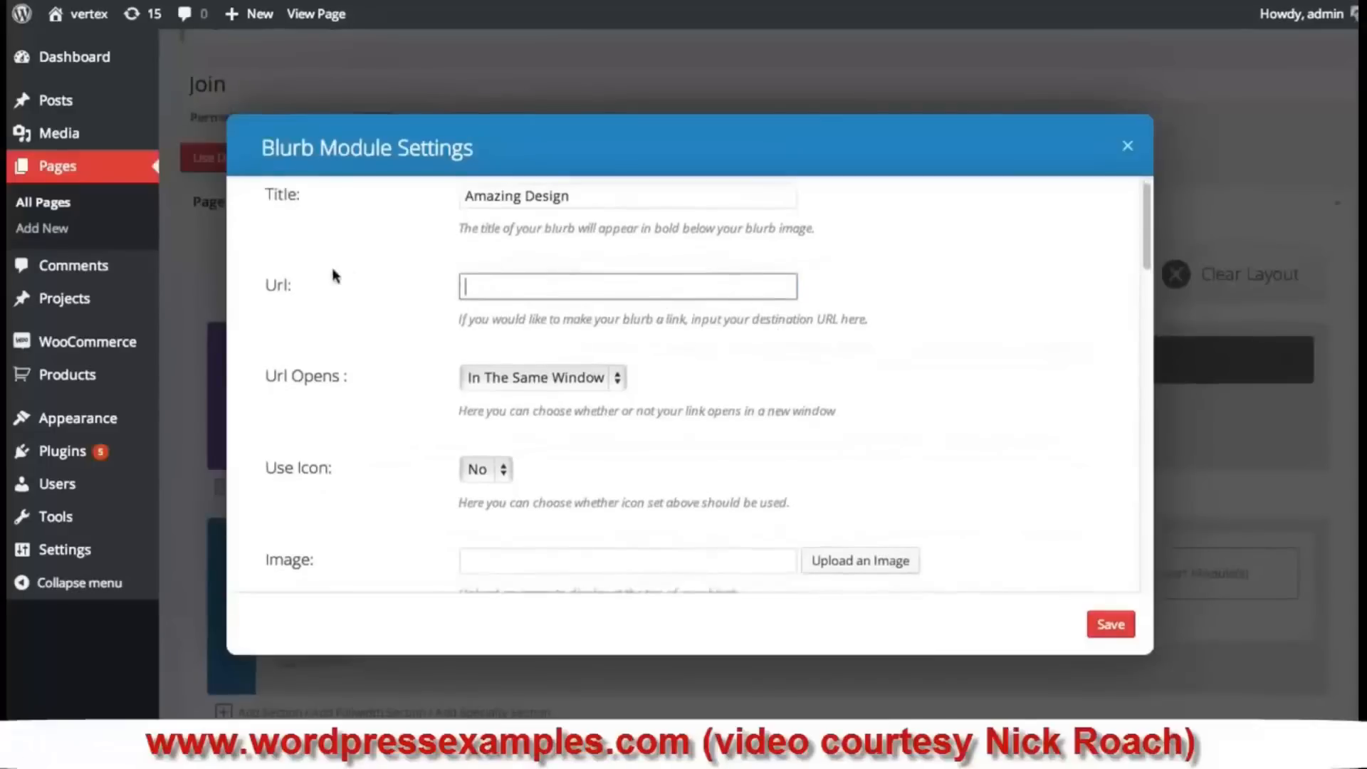
scroll(330, 279, down, 1)
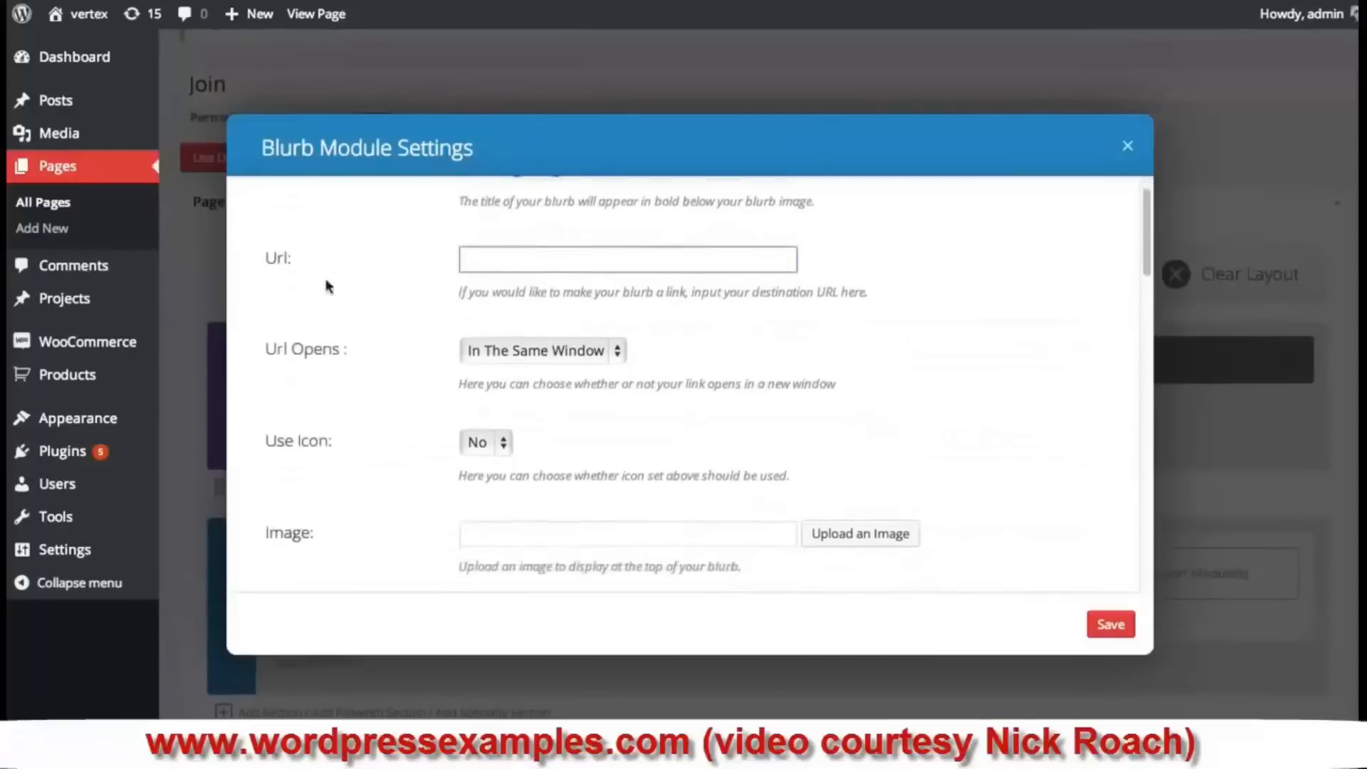
click(551, 351)
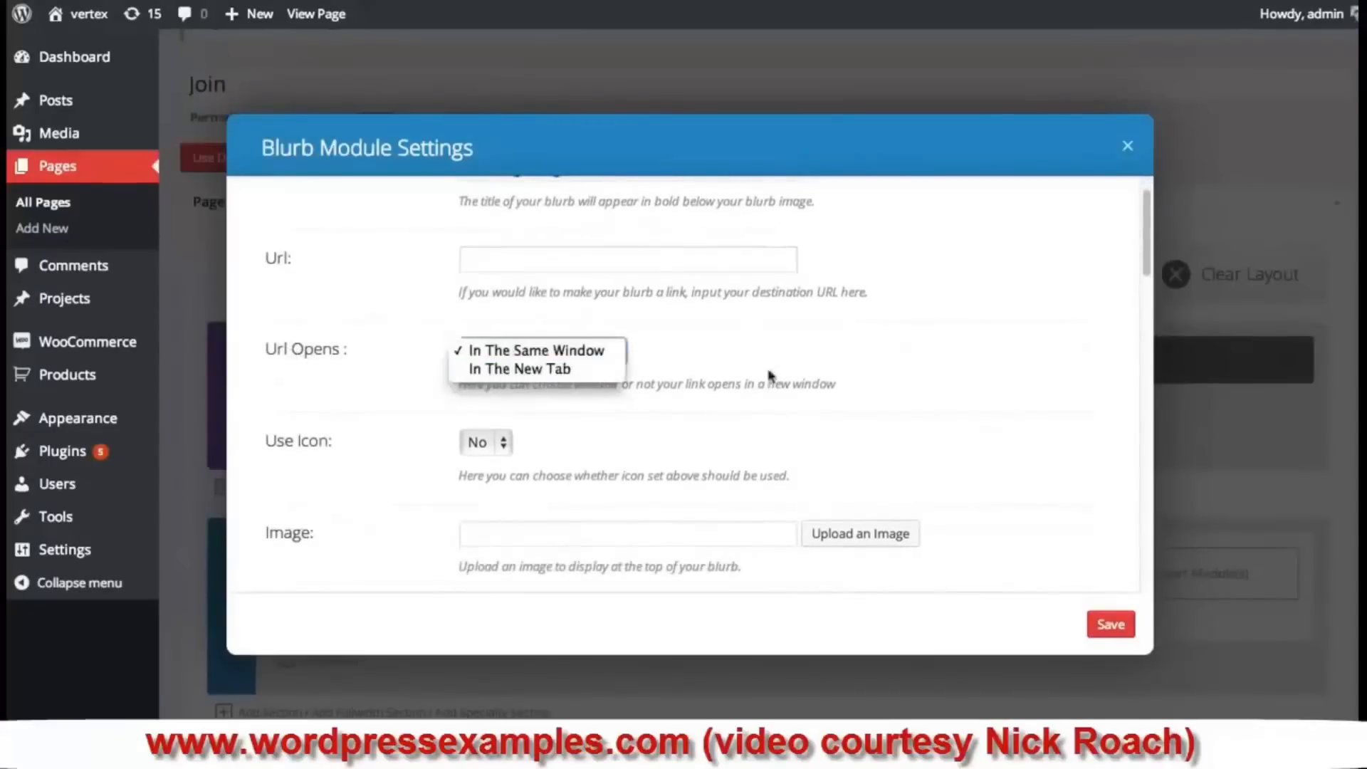
click(1026, 369)
scroll(1021, 370, down, 3)
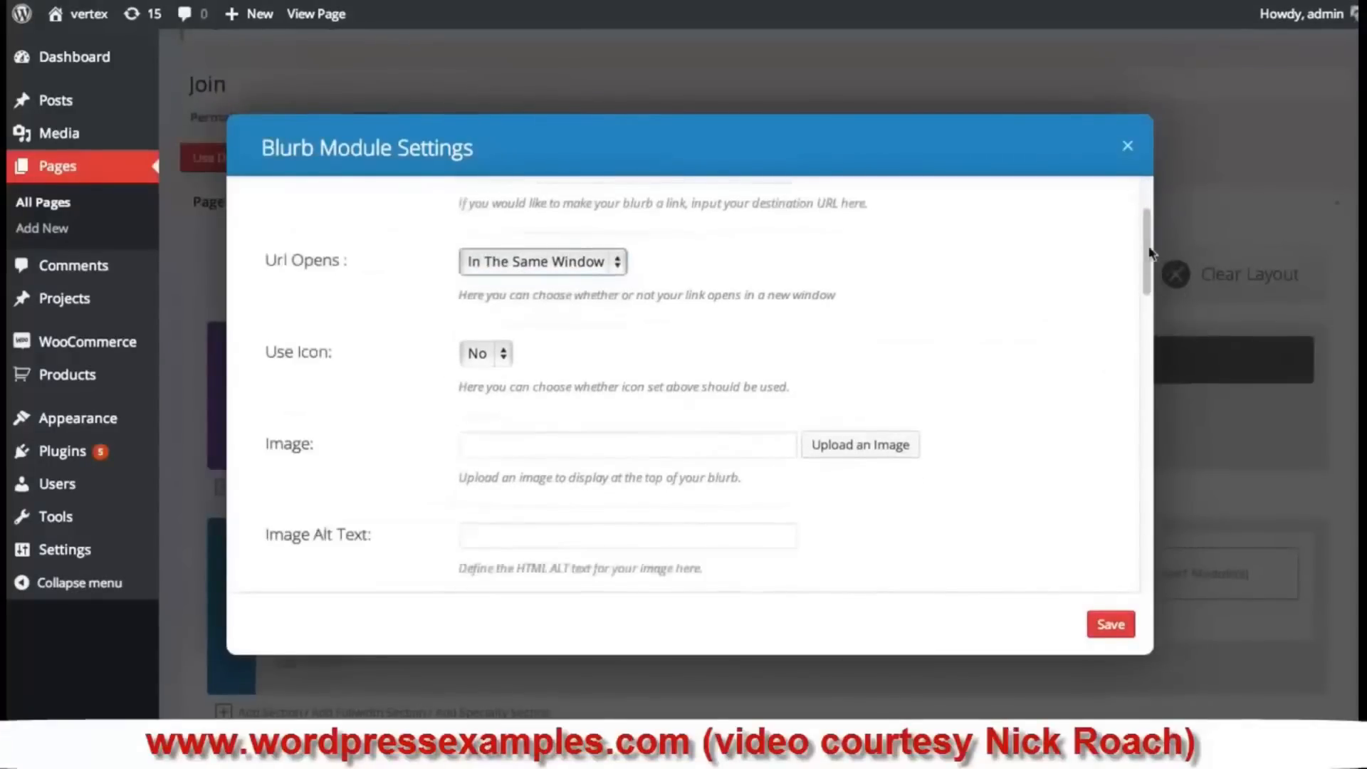
drag(1149, 254, 1148, 262)
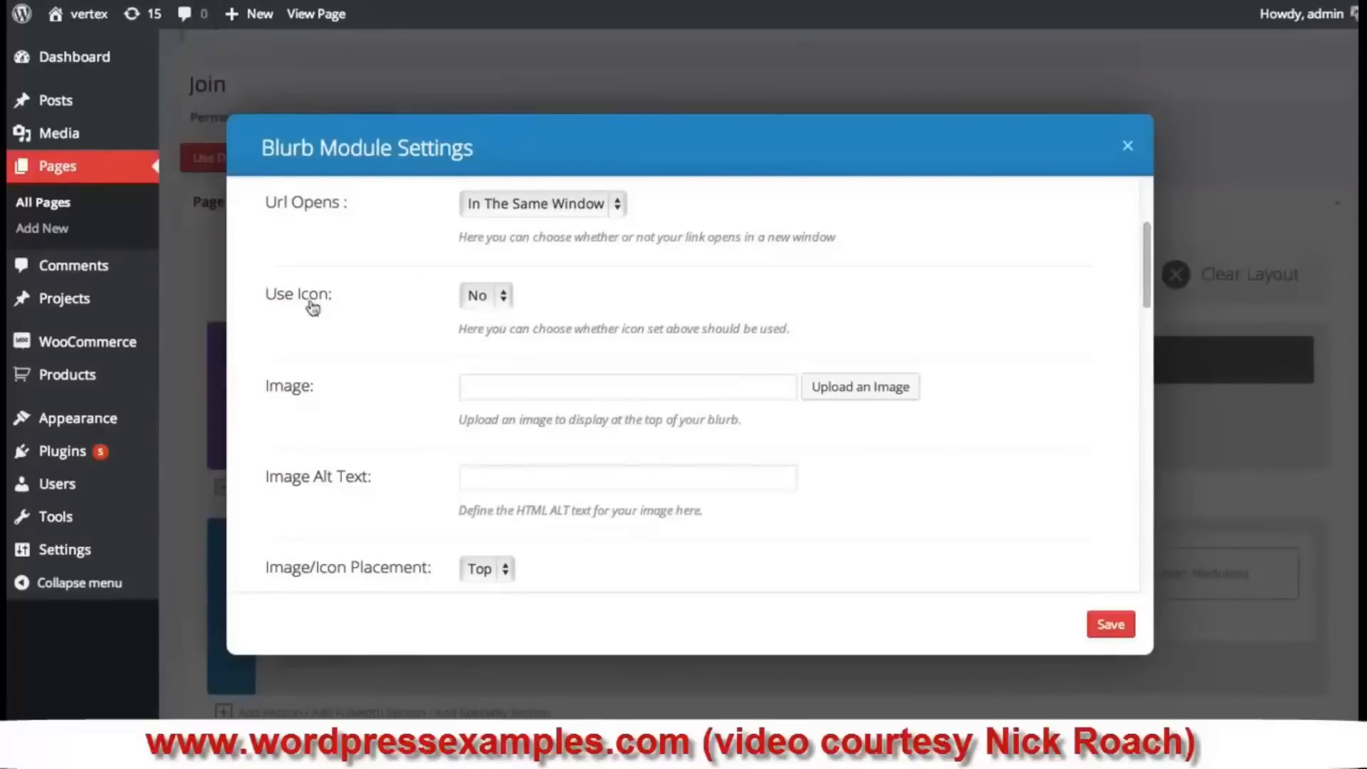
- Turn on Use Icon and choose the image icon for the blurb
click(504, 297)
click(502, 314)
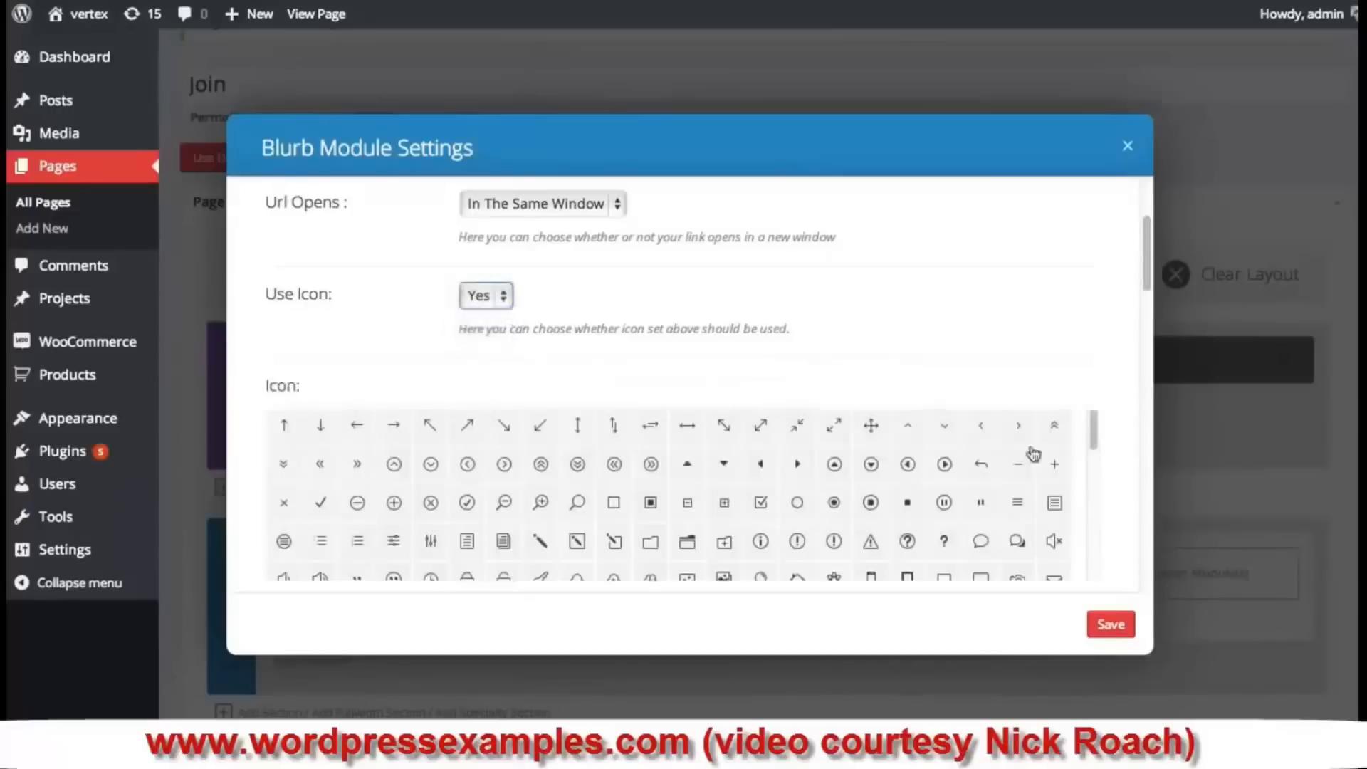
drag(1148, 231, 1149, 252)
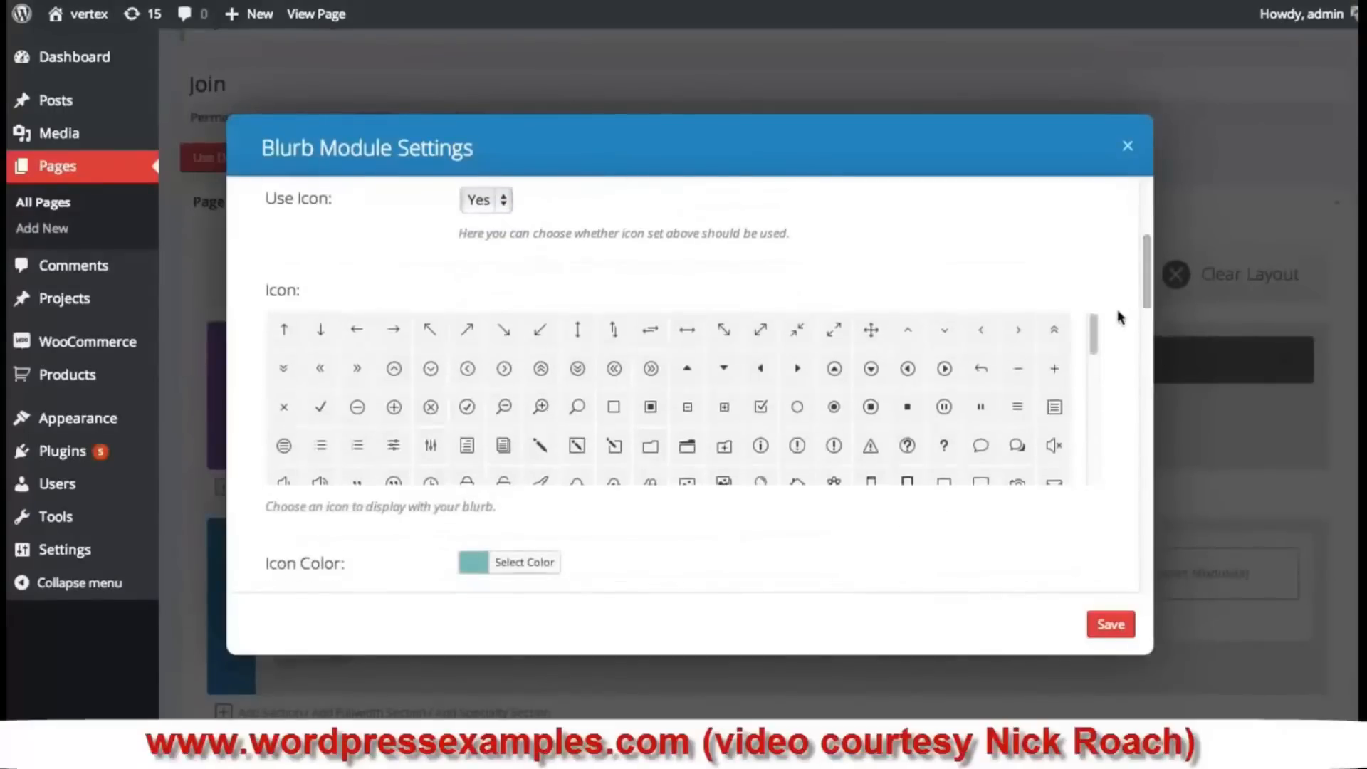
mouse_move(1098, 326)
mouse_down()
mouse_move(1093, 457)
mouse_move(1092, 348)
mouse_up()
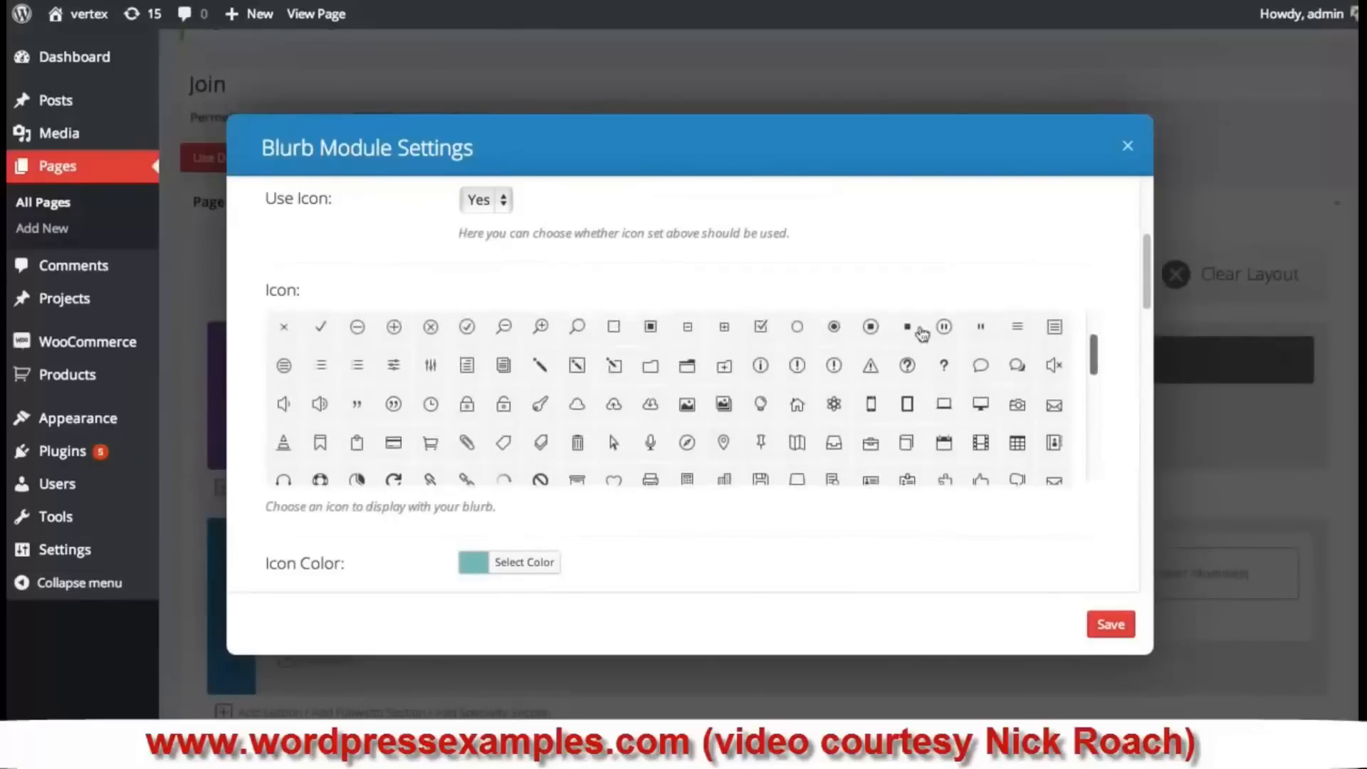
click(723, 403)
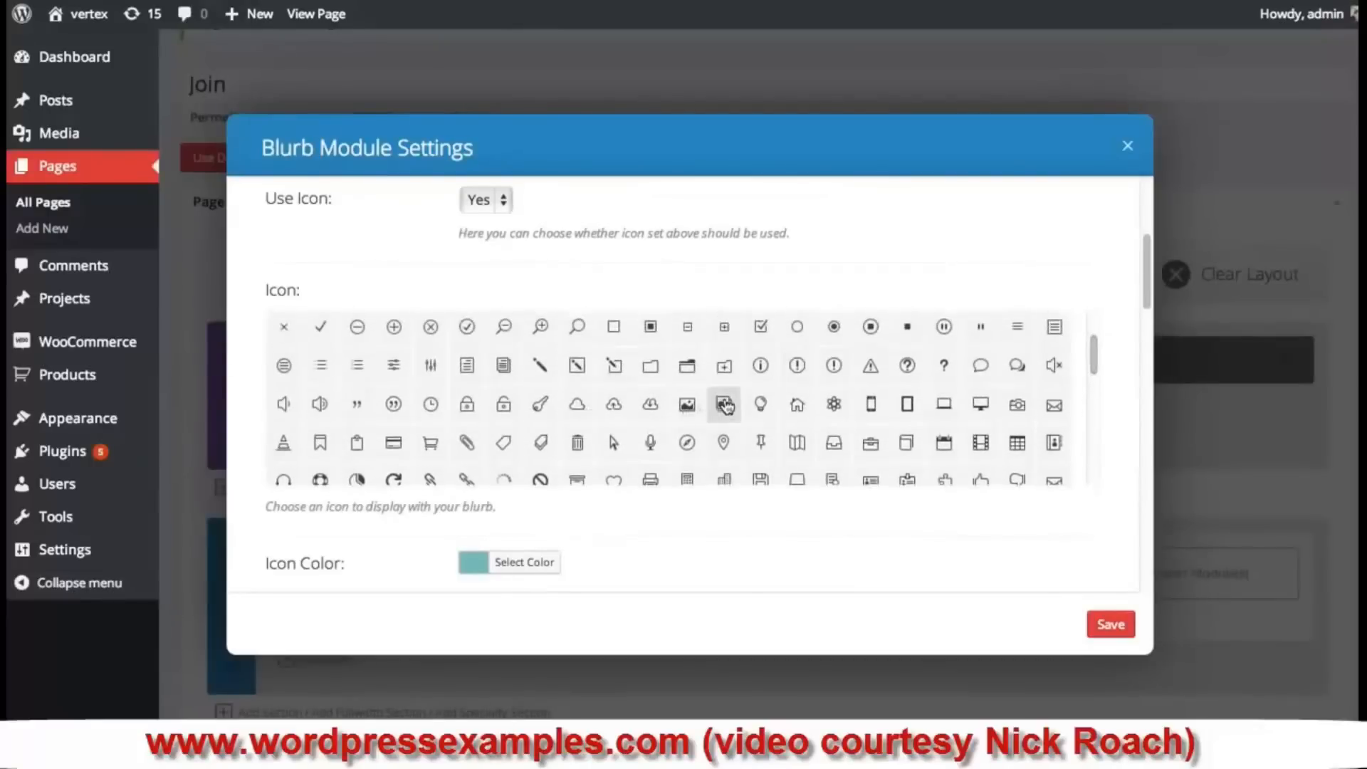
drag(1147, 276, 1154, 346)
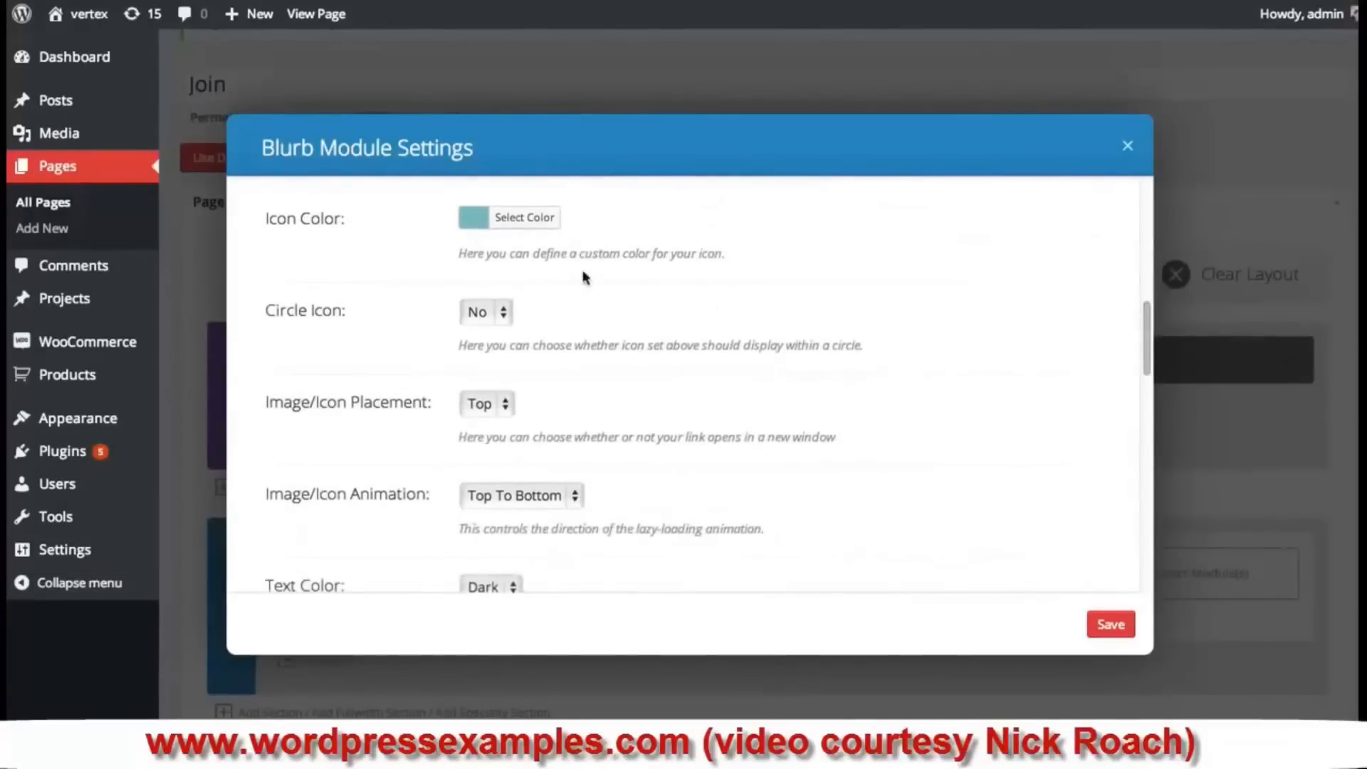
- Leave the icon colour unchanged and set Circle Icon to Yes
click(463, 219)
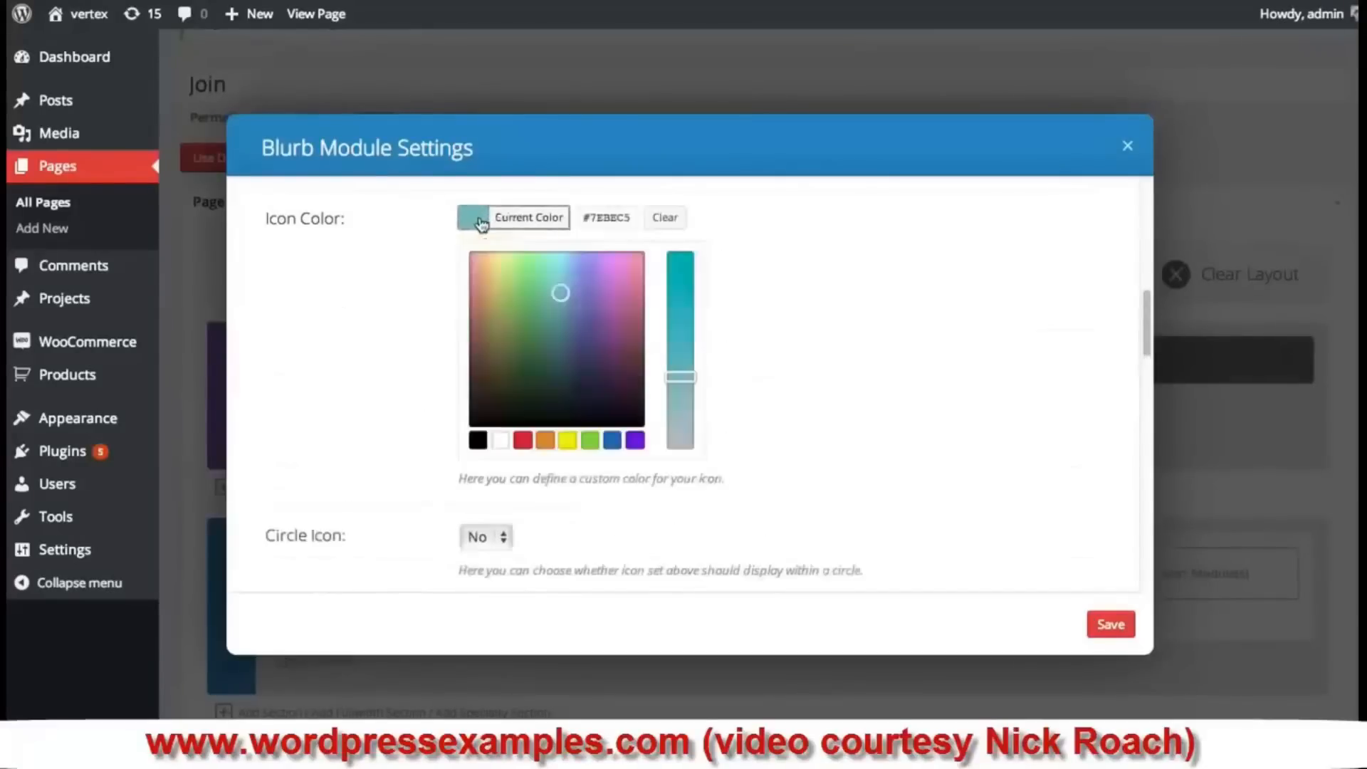
click(795, 265)
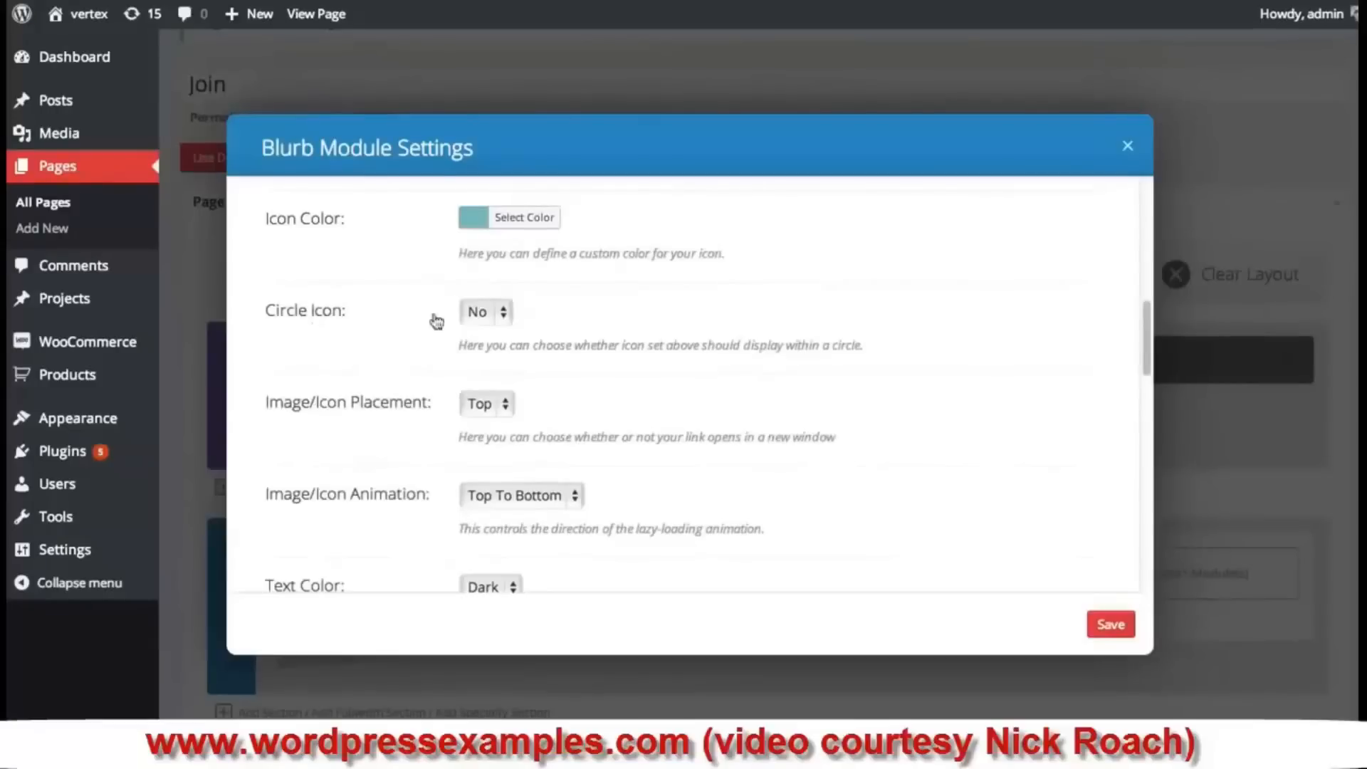
click(484, 313)
click(489, 332)
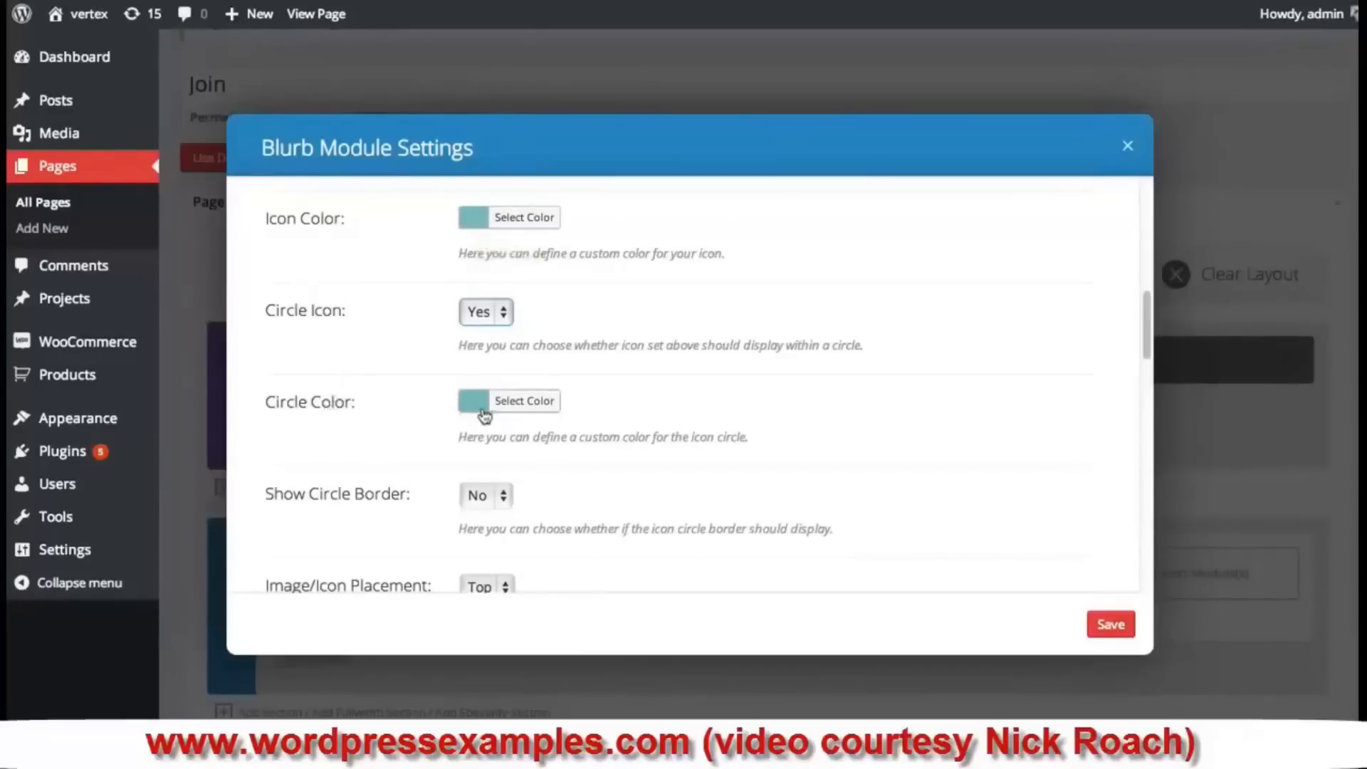
- Make the blurb icon white and turn on a border around the icon circle
click(473, 218)
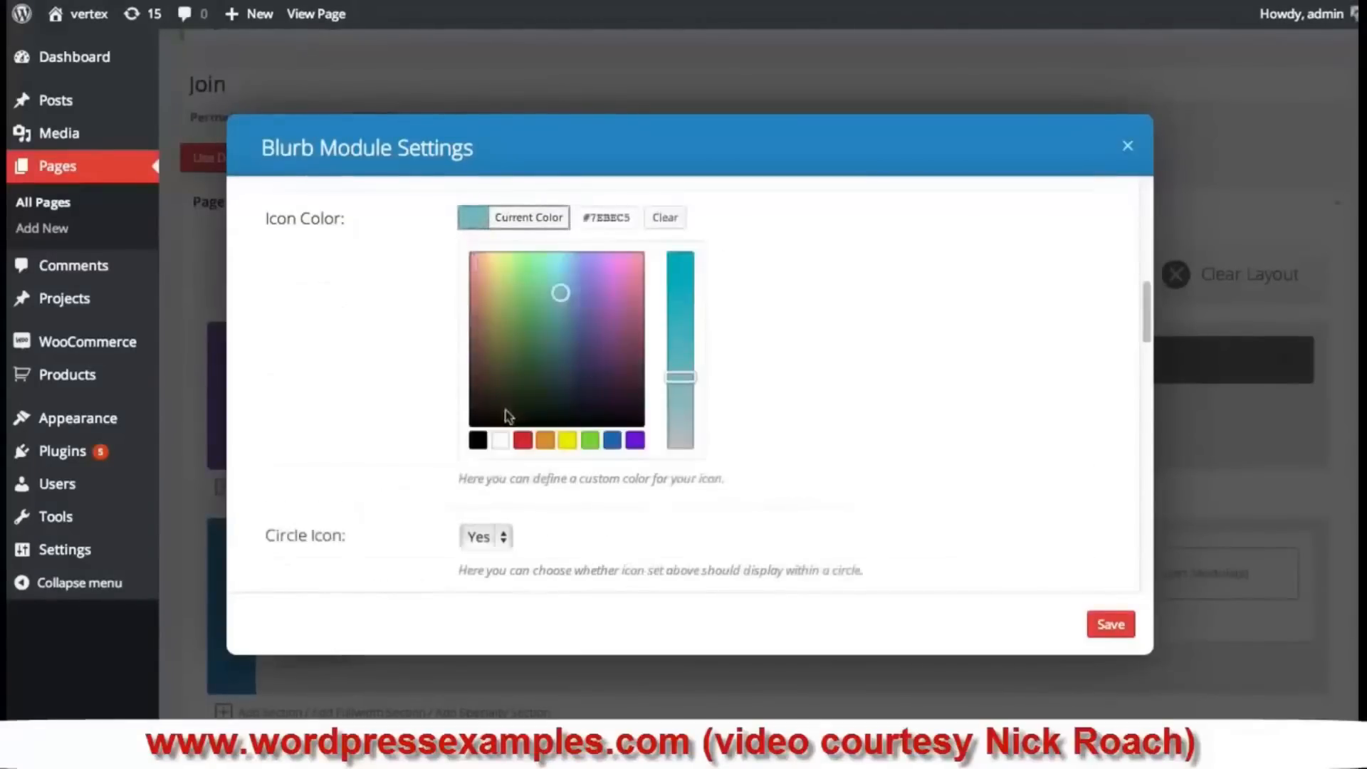
click(502, 441)
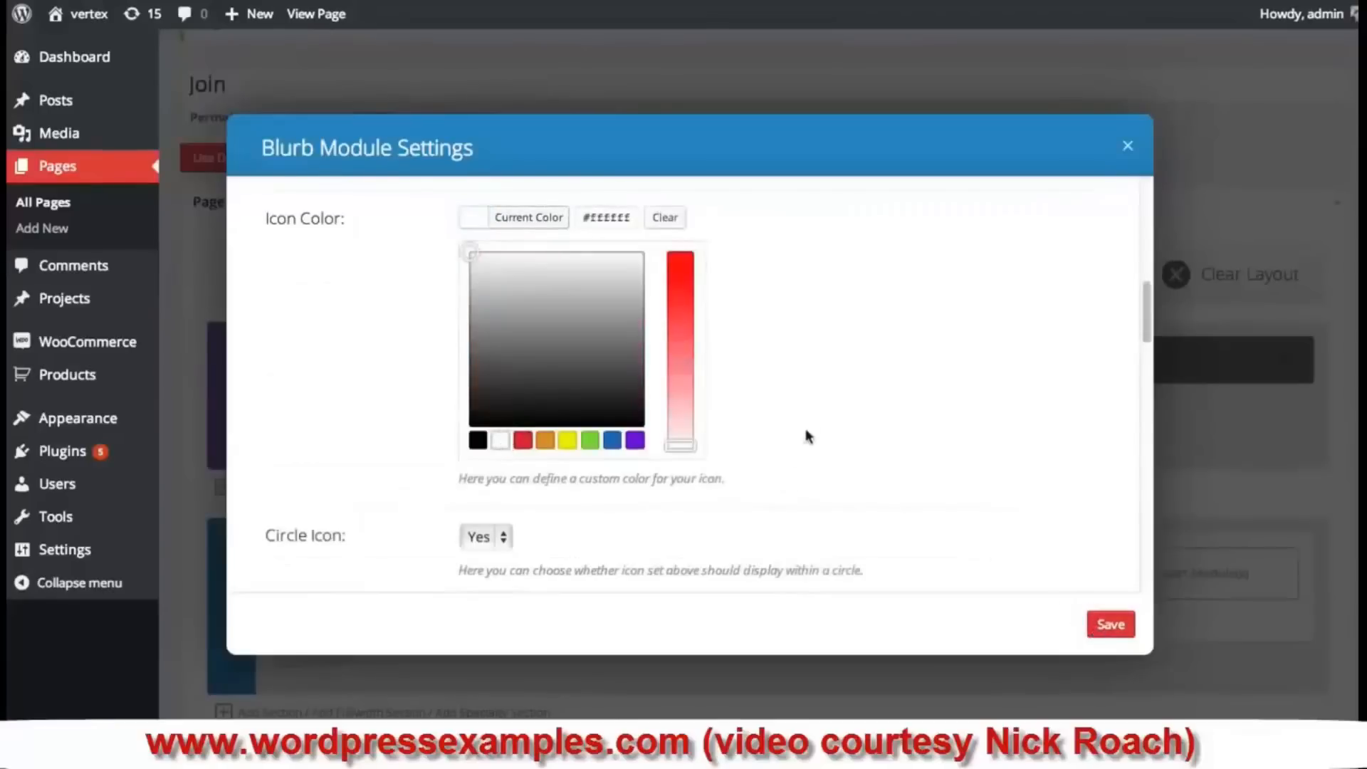
scroll(808, 437, down, 3)
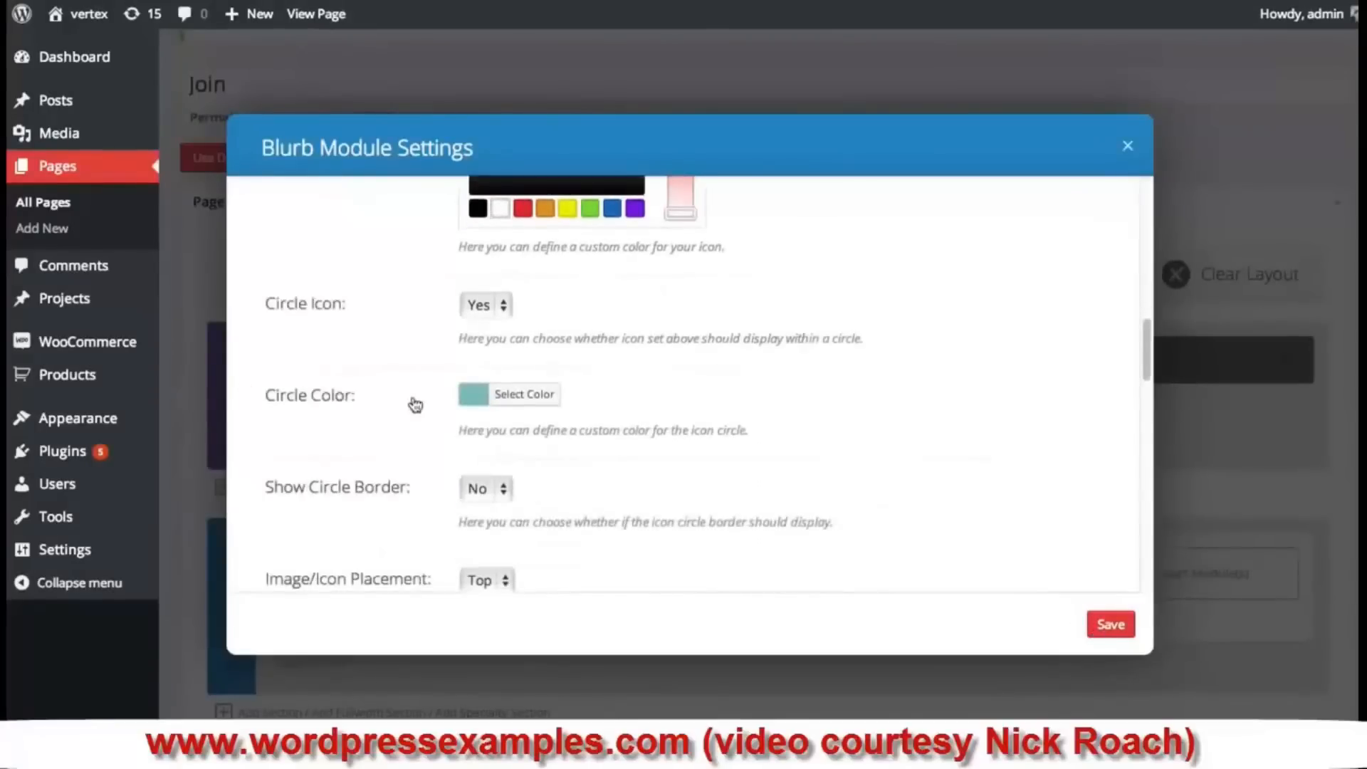
scroll(474, 412, down, 2)
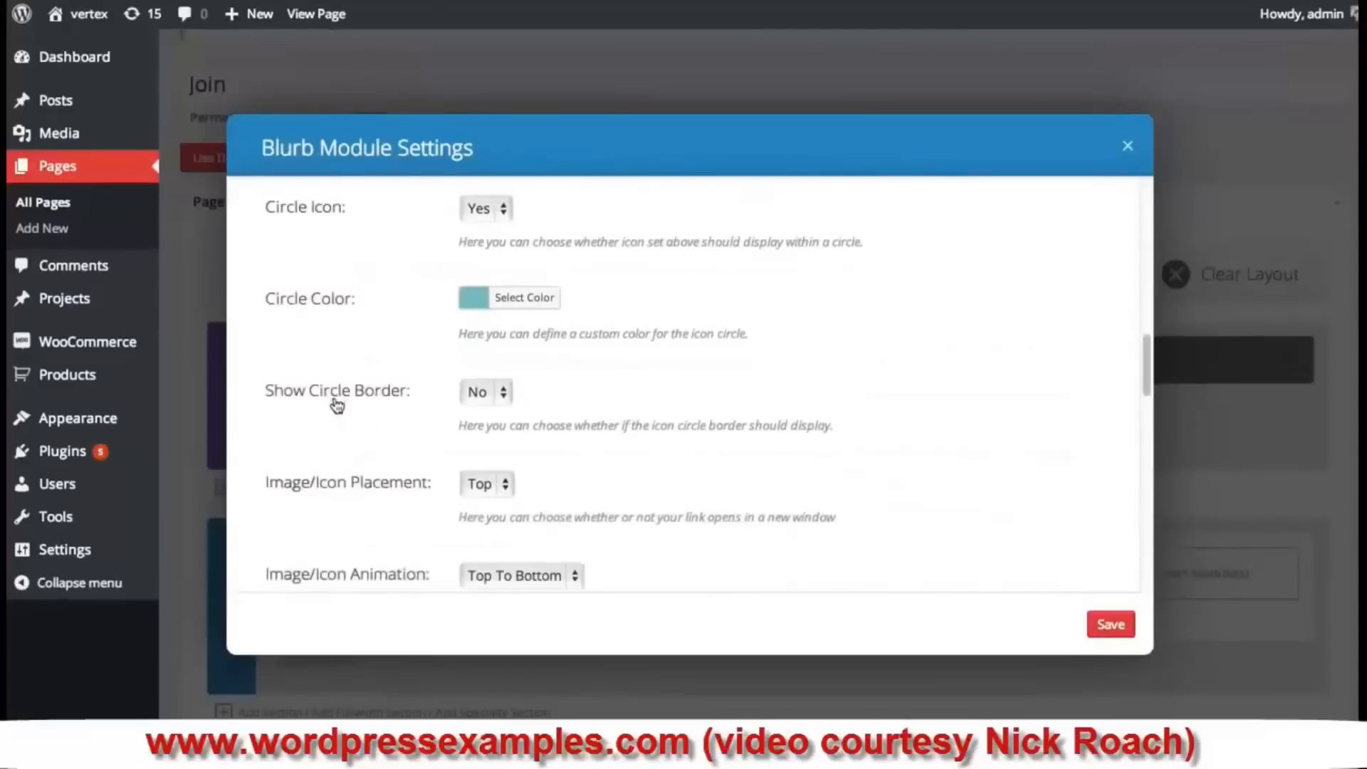
click(474, 391)
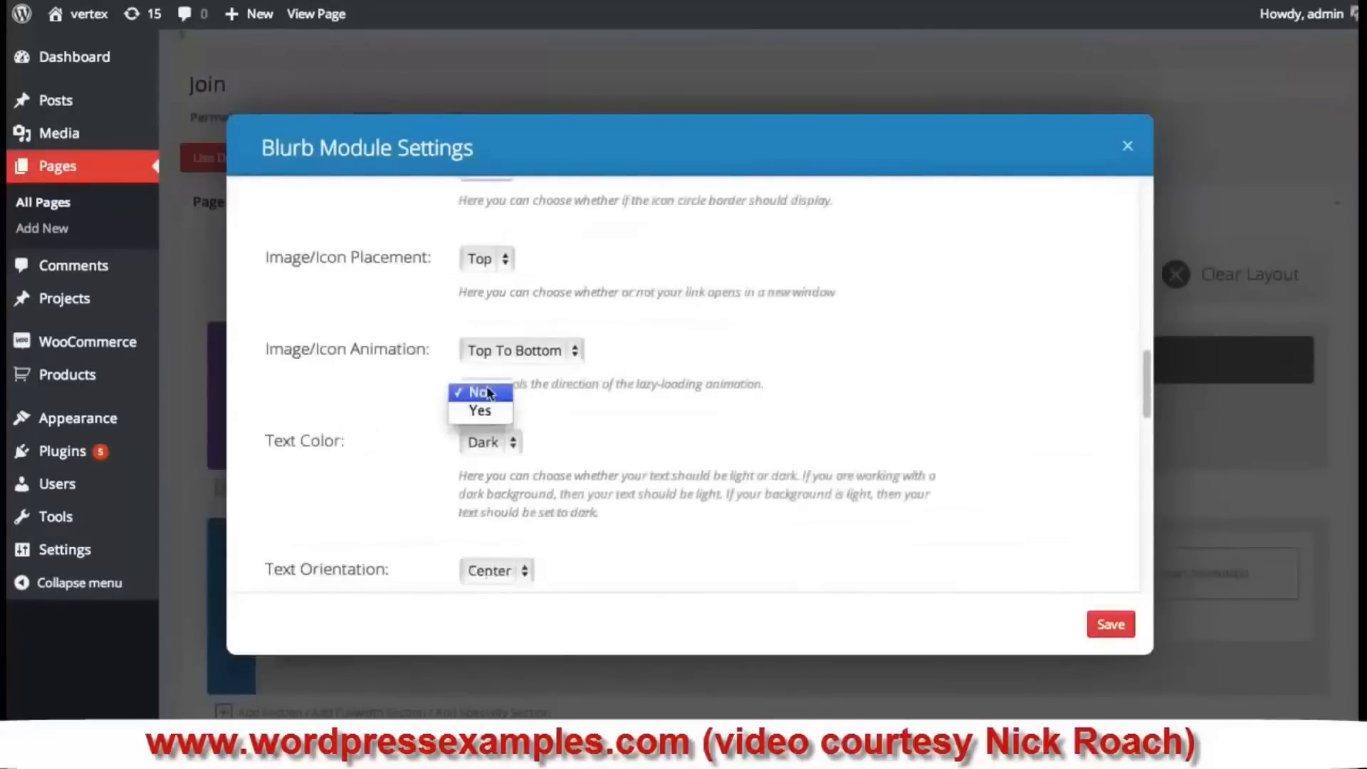
click(474, 408)
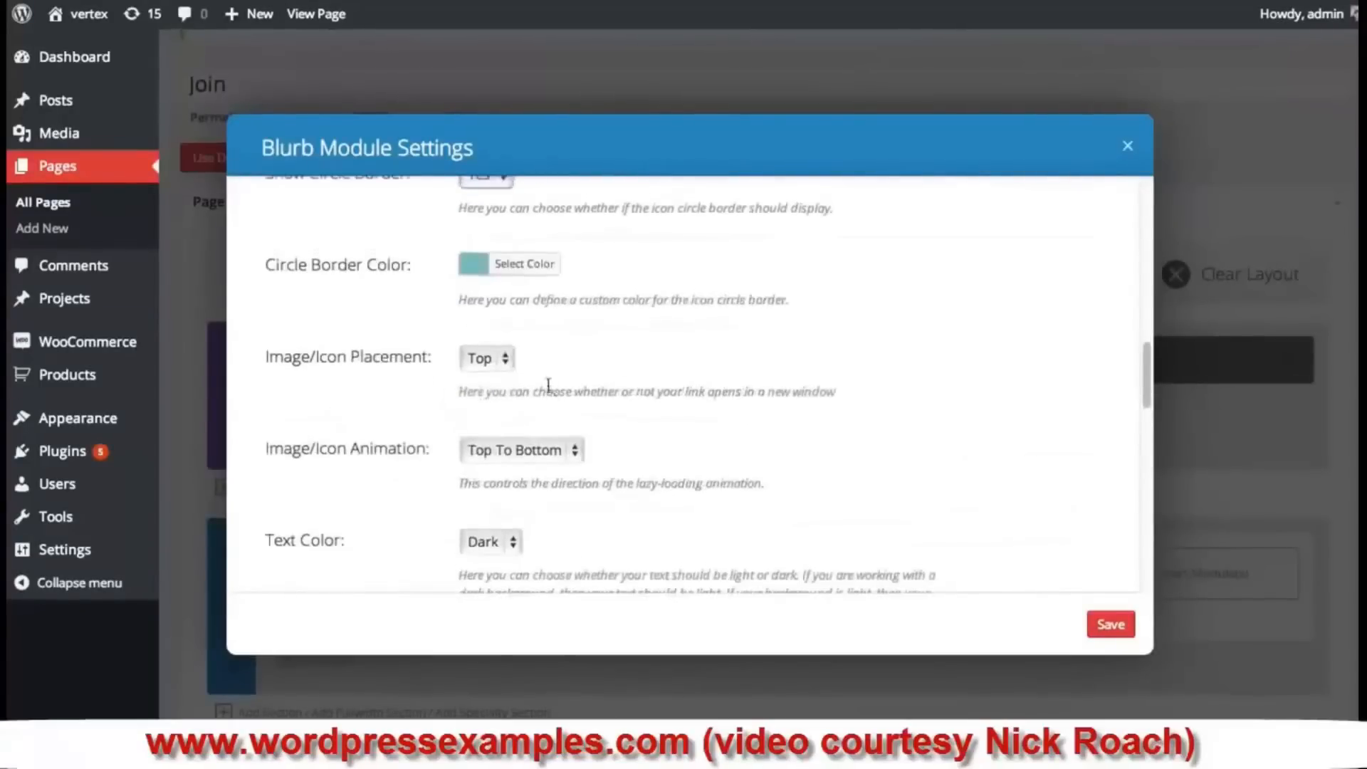
- Set the circle border colour to the teal #4d94a5
scroll(387, 306, up, 1)
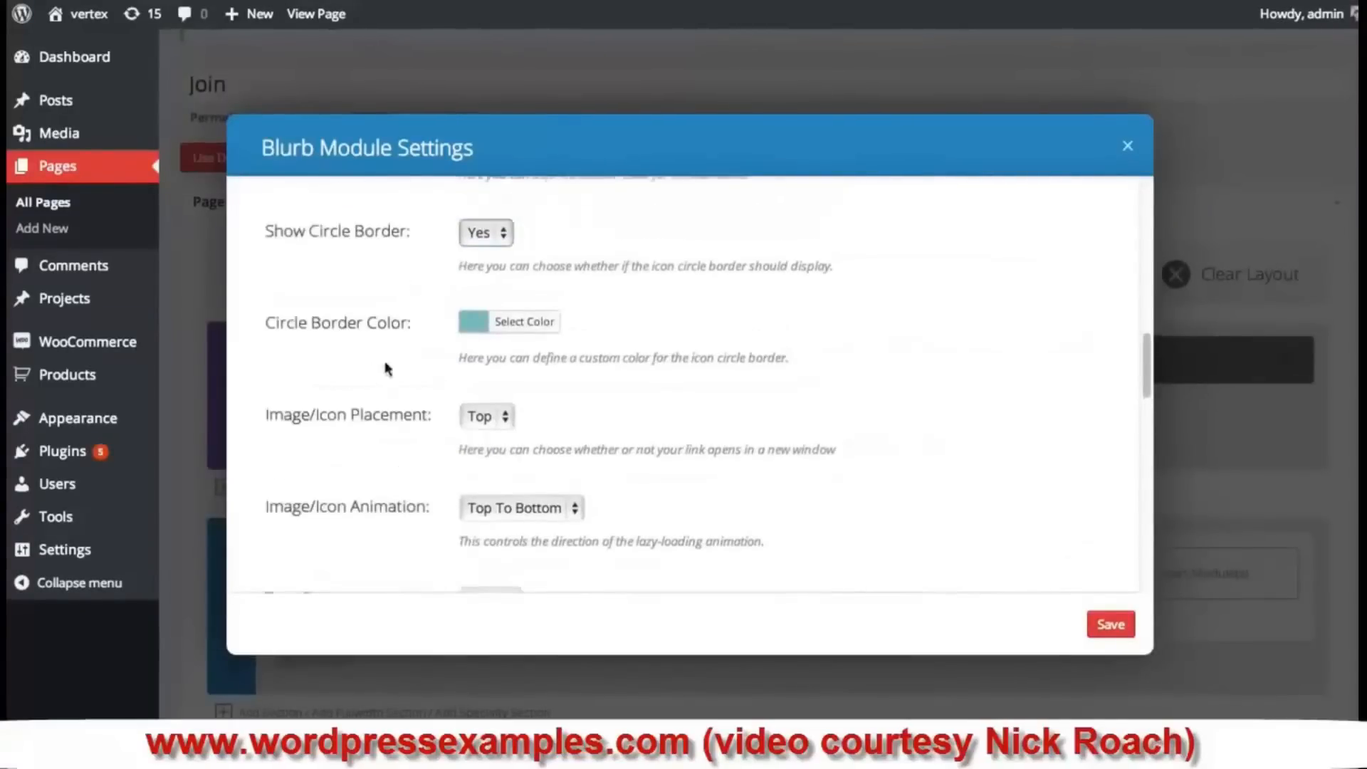
click(472, 323)
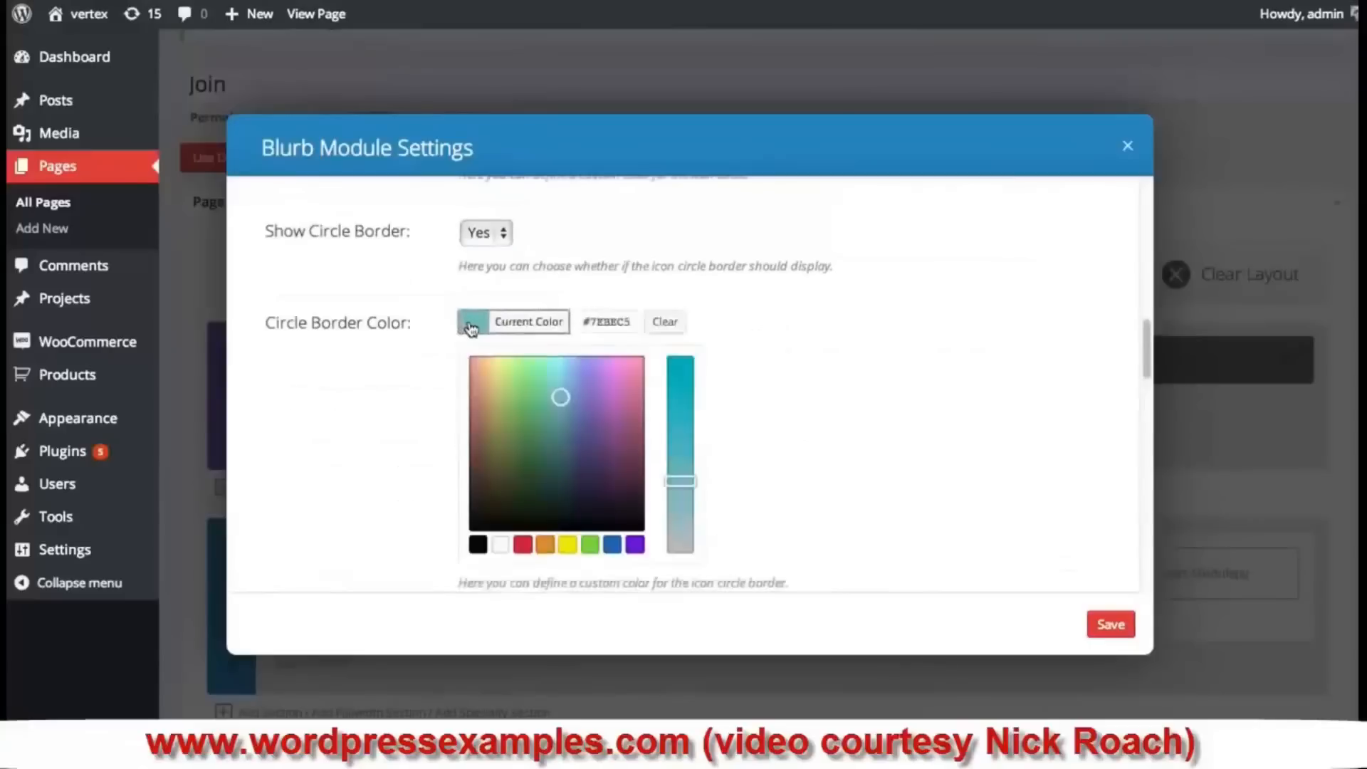
click(562, 398)
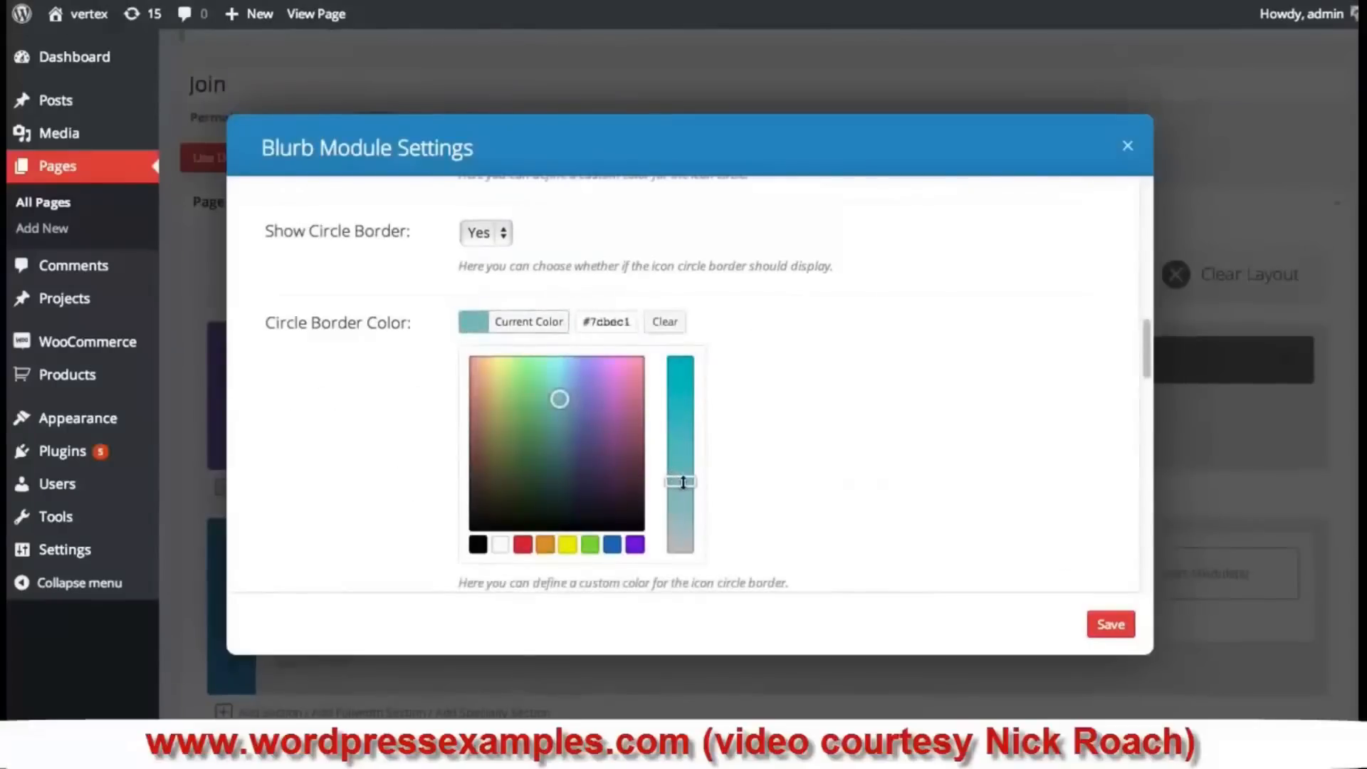
drag(683, 482, 682, 450)
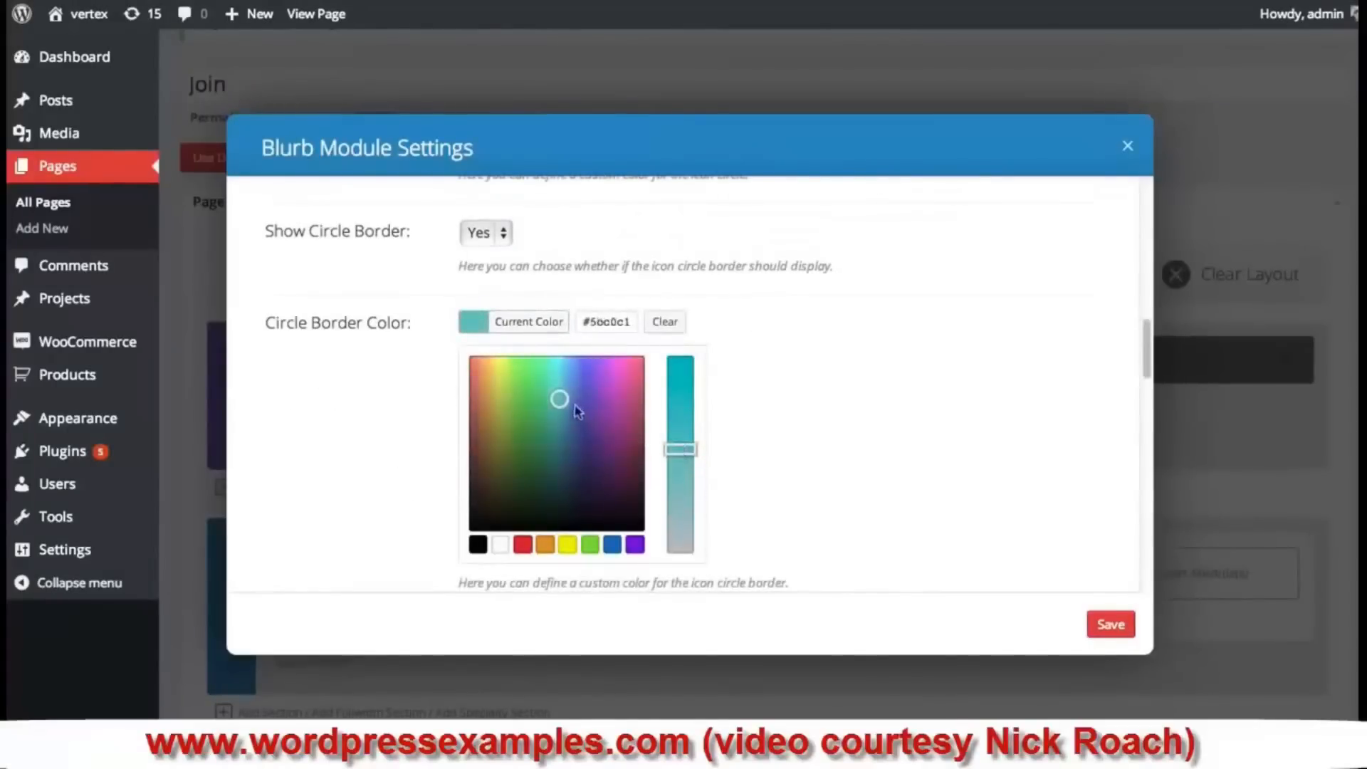
drag(561, 401, 567, 421)
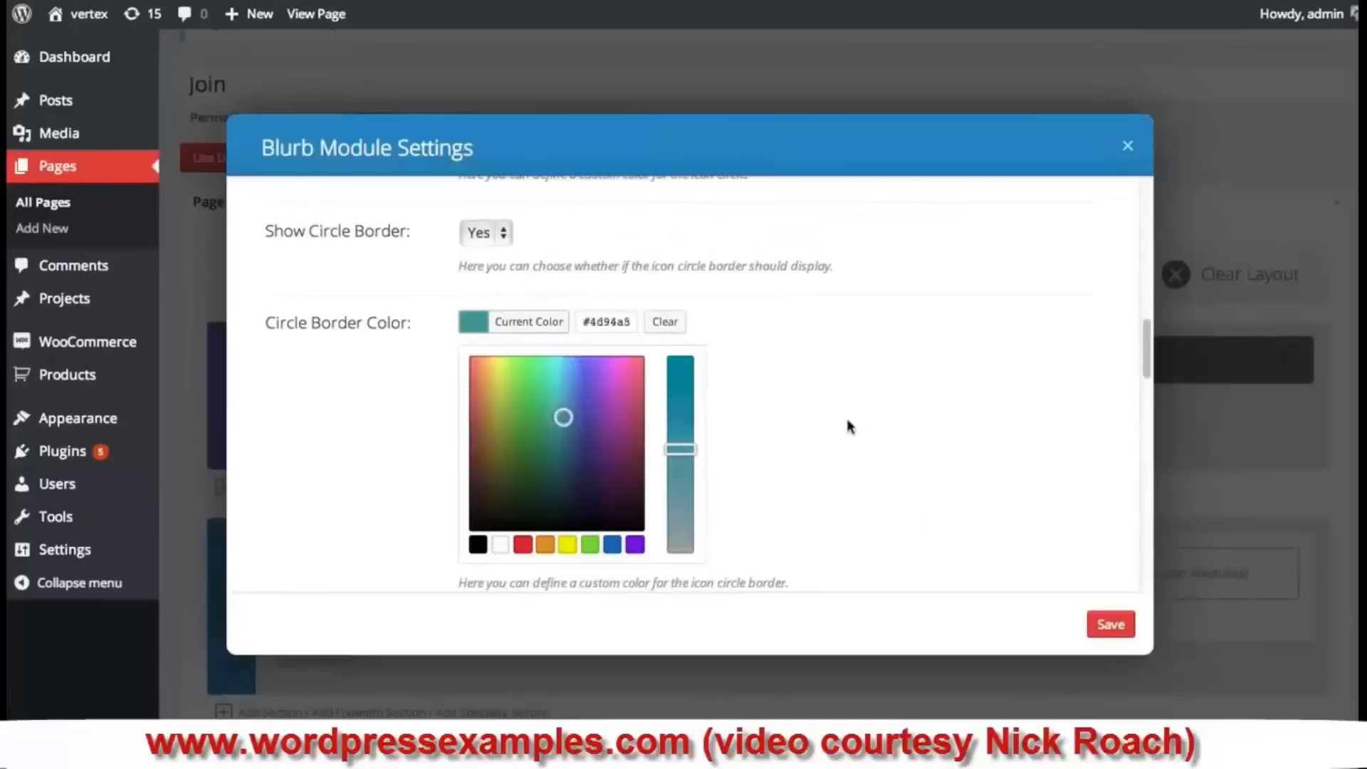
scroll(847, 426, down, 2)
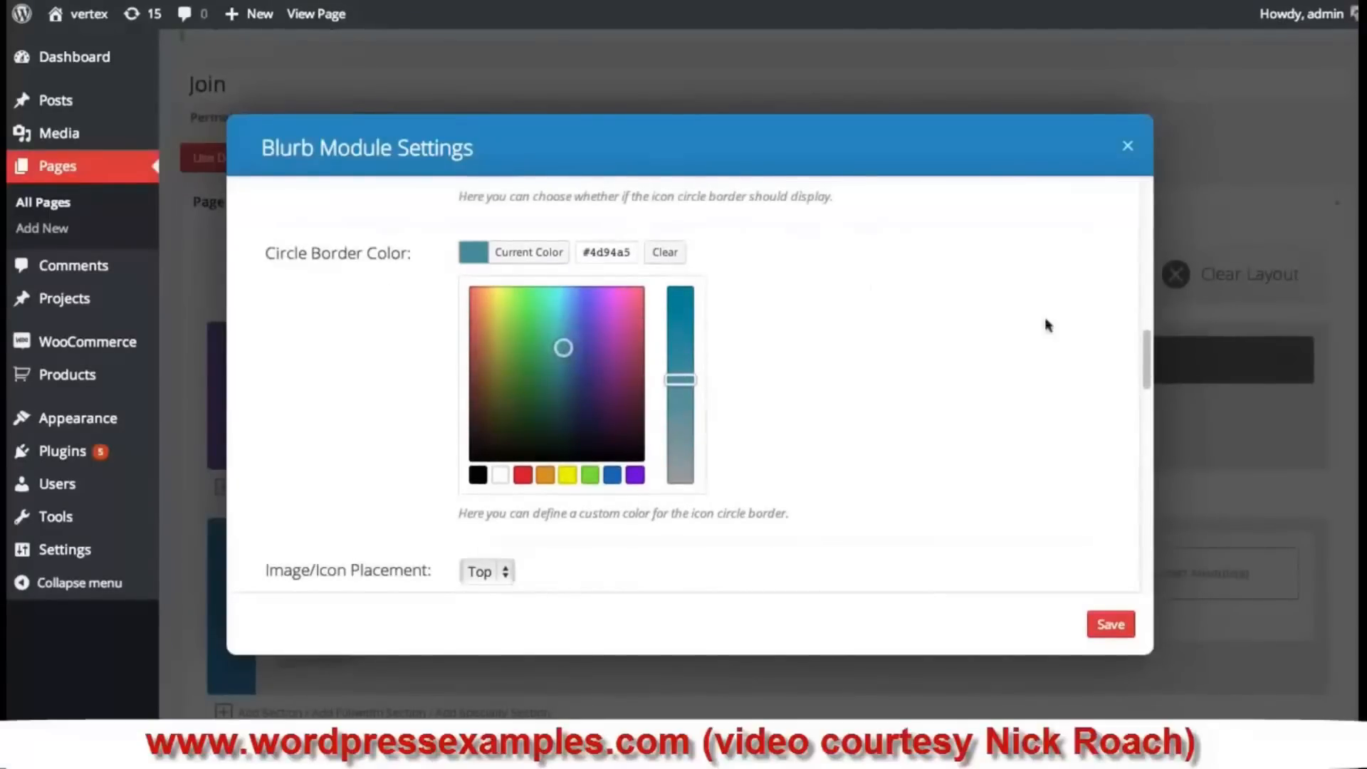
drag(1147, 357, 1147, 387)
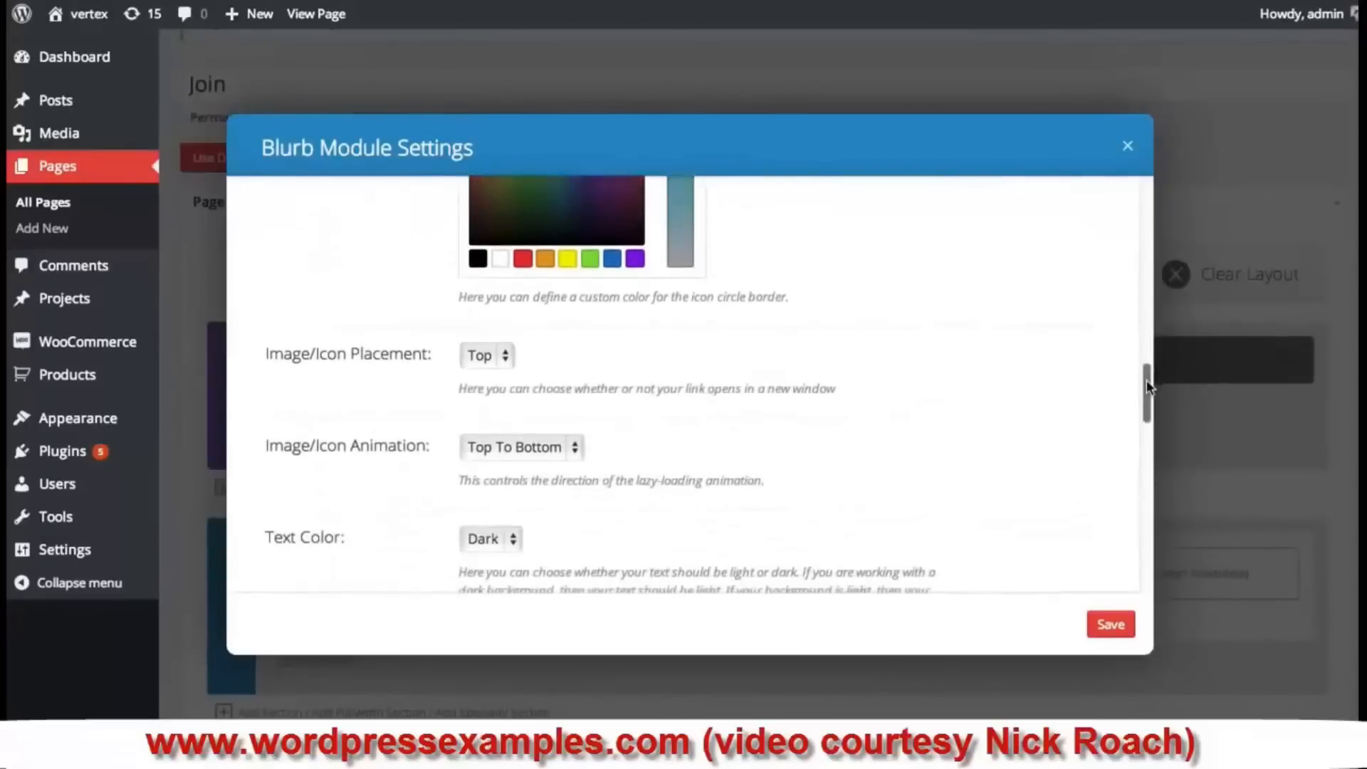
- Place the blurb icon on the left with a Left To Right animation
click(501, 361)
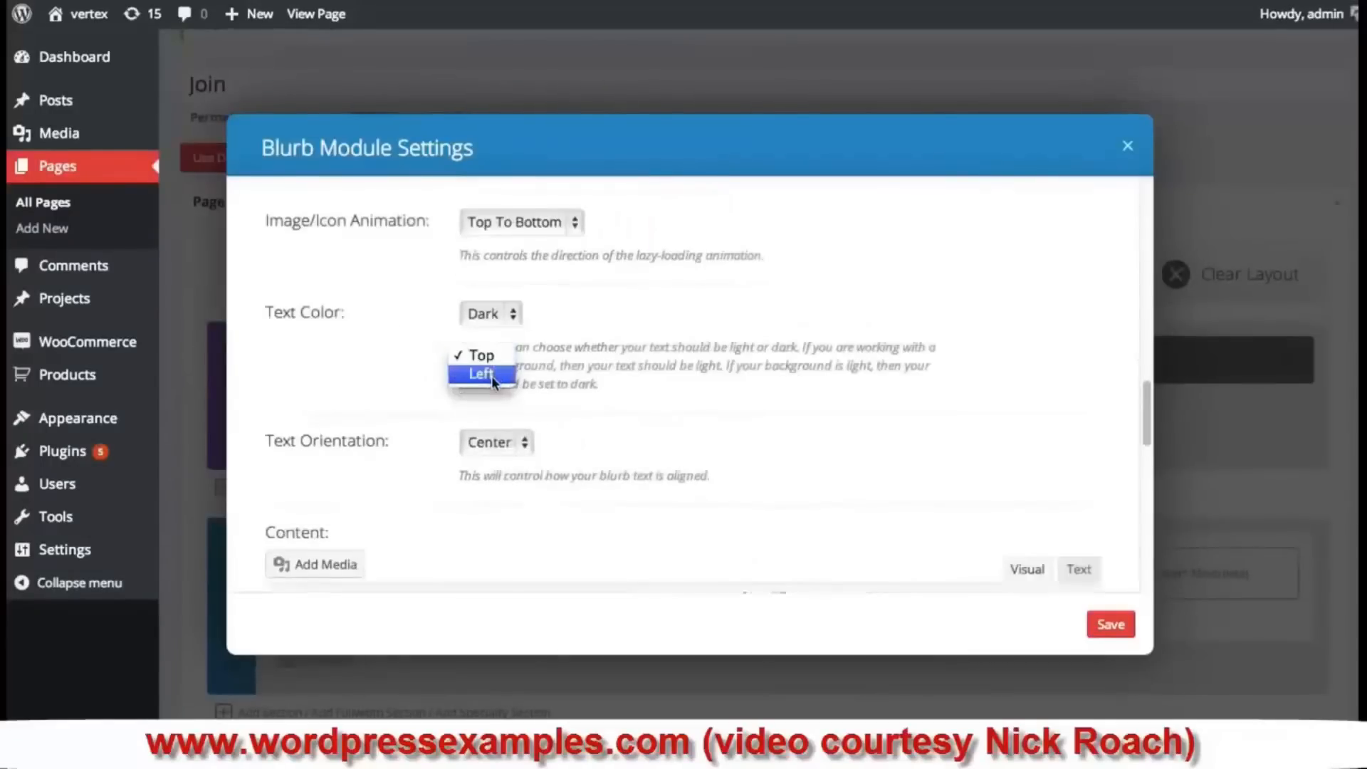
click(492, 376)
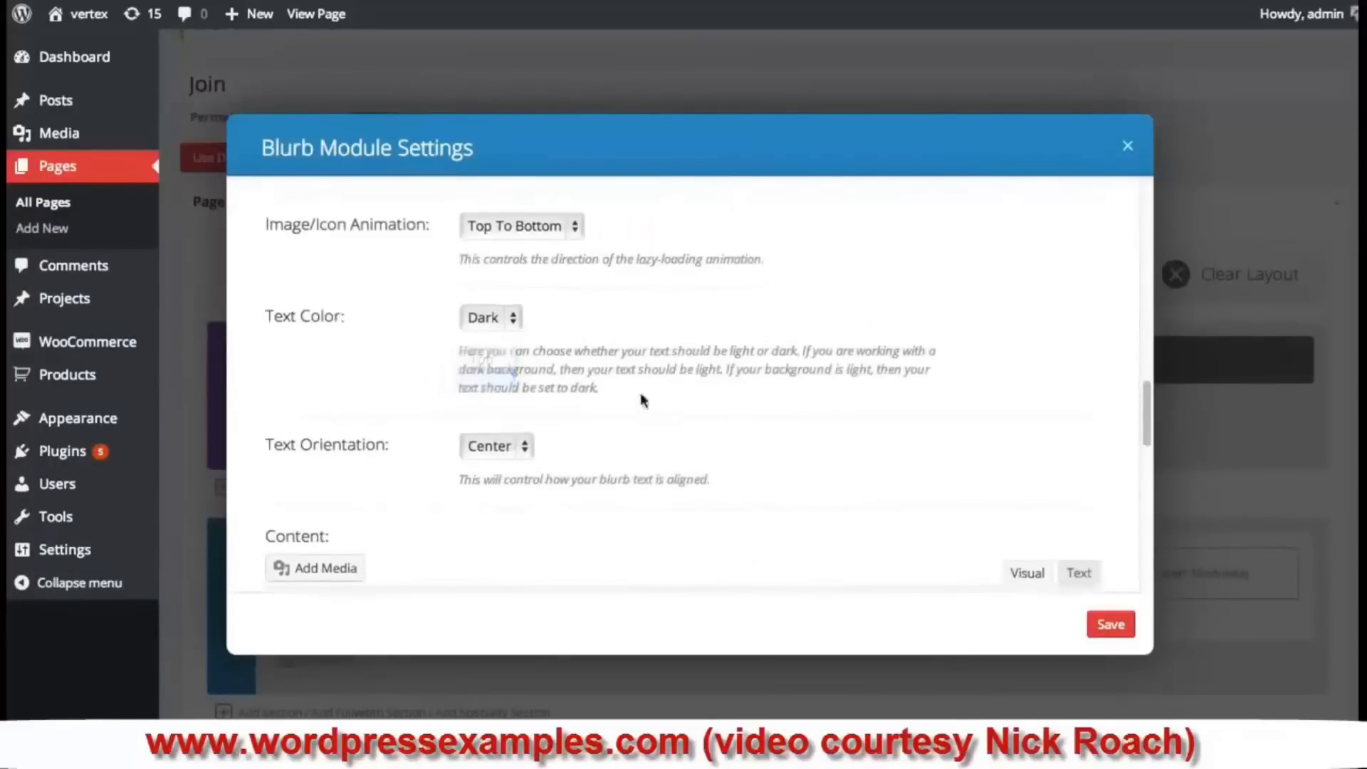
scroll(643, 399, up, 3)
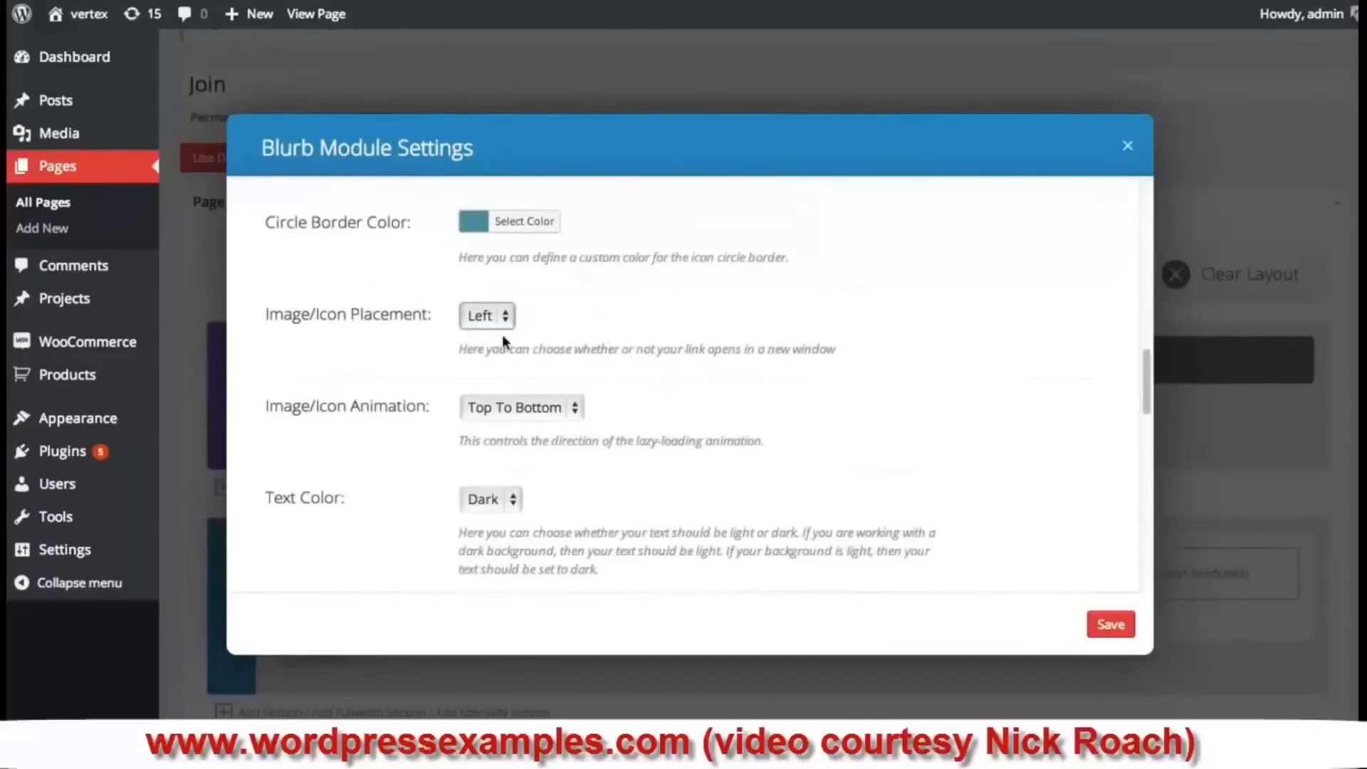
click(551, 409)
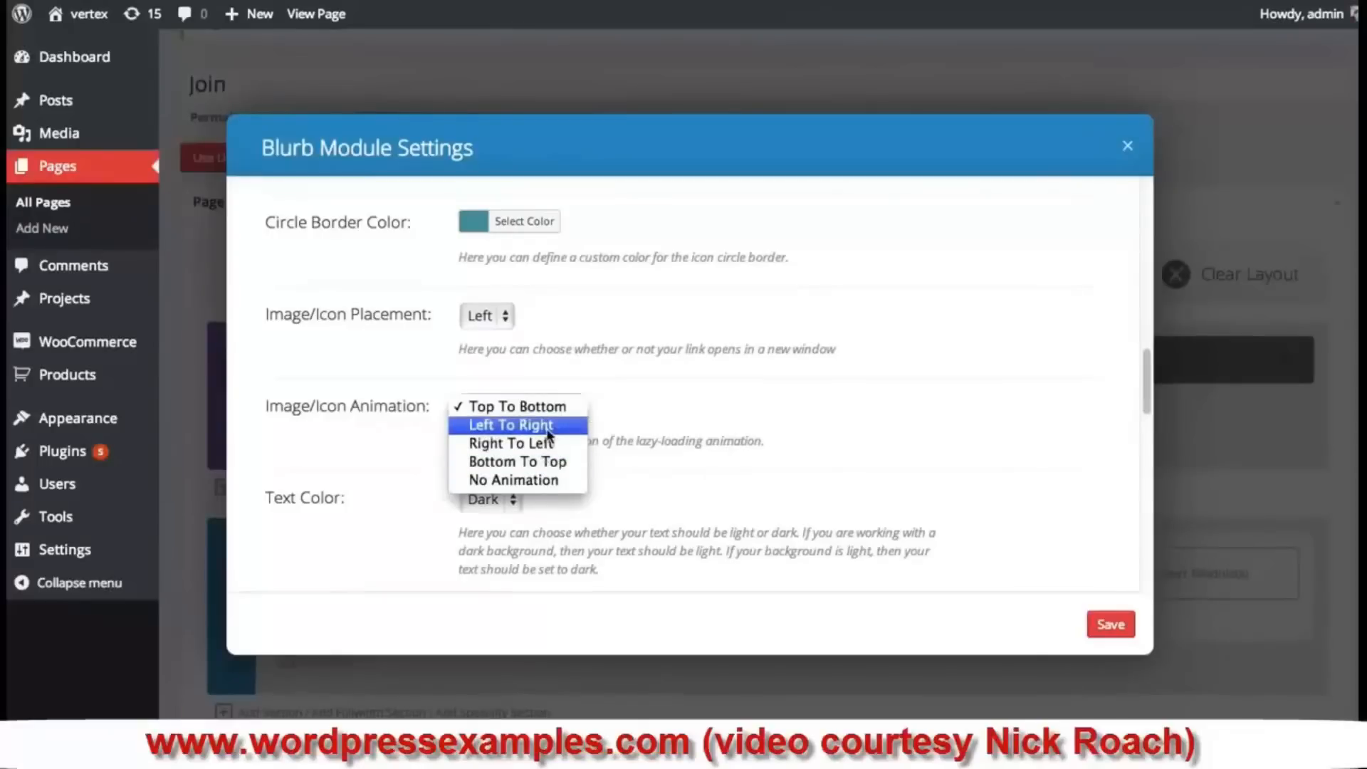
click(556, 430)
scroll(775, 373, down, 3)
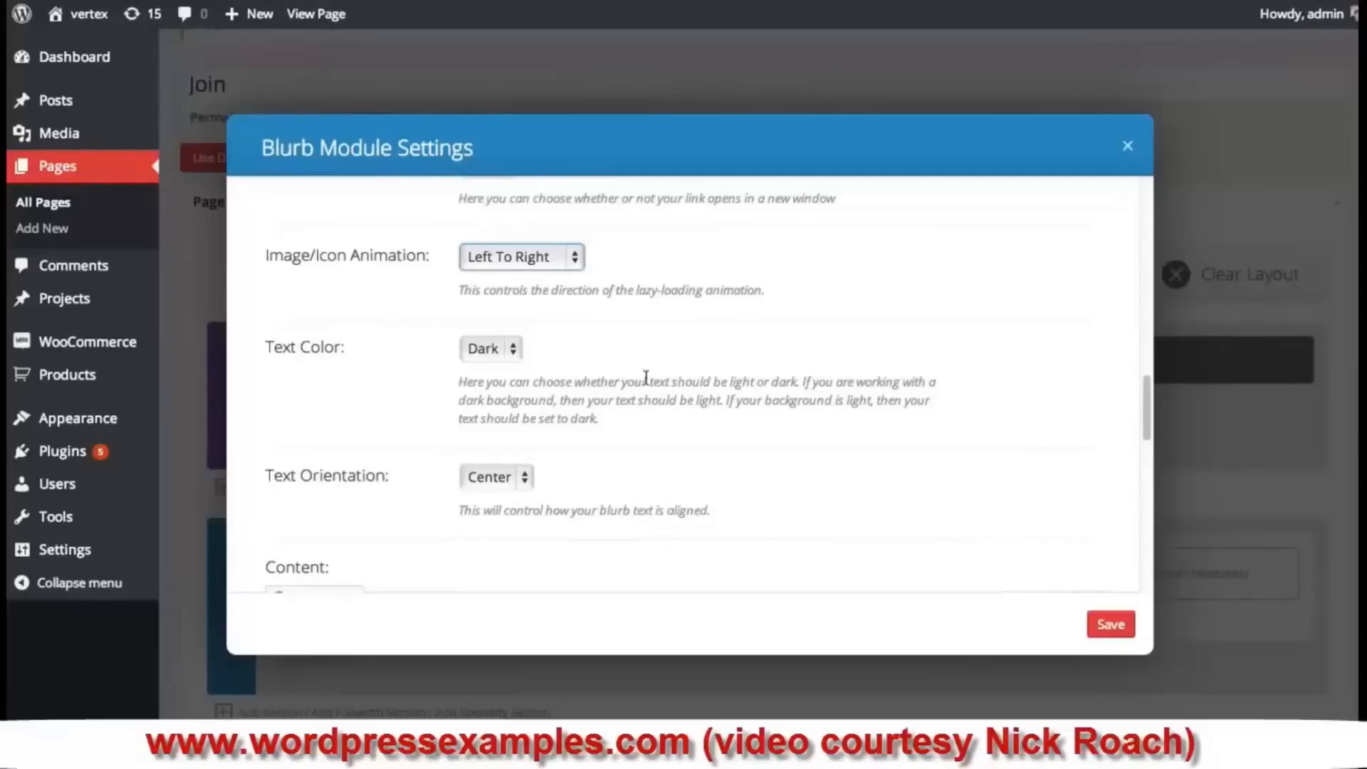
scroll(642, 379, down, 1)
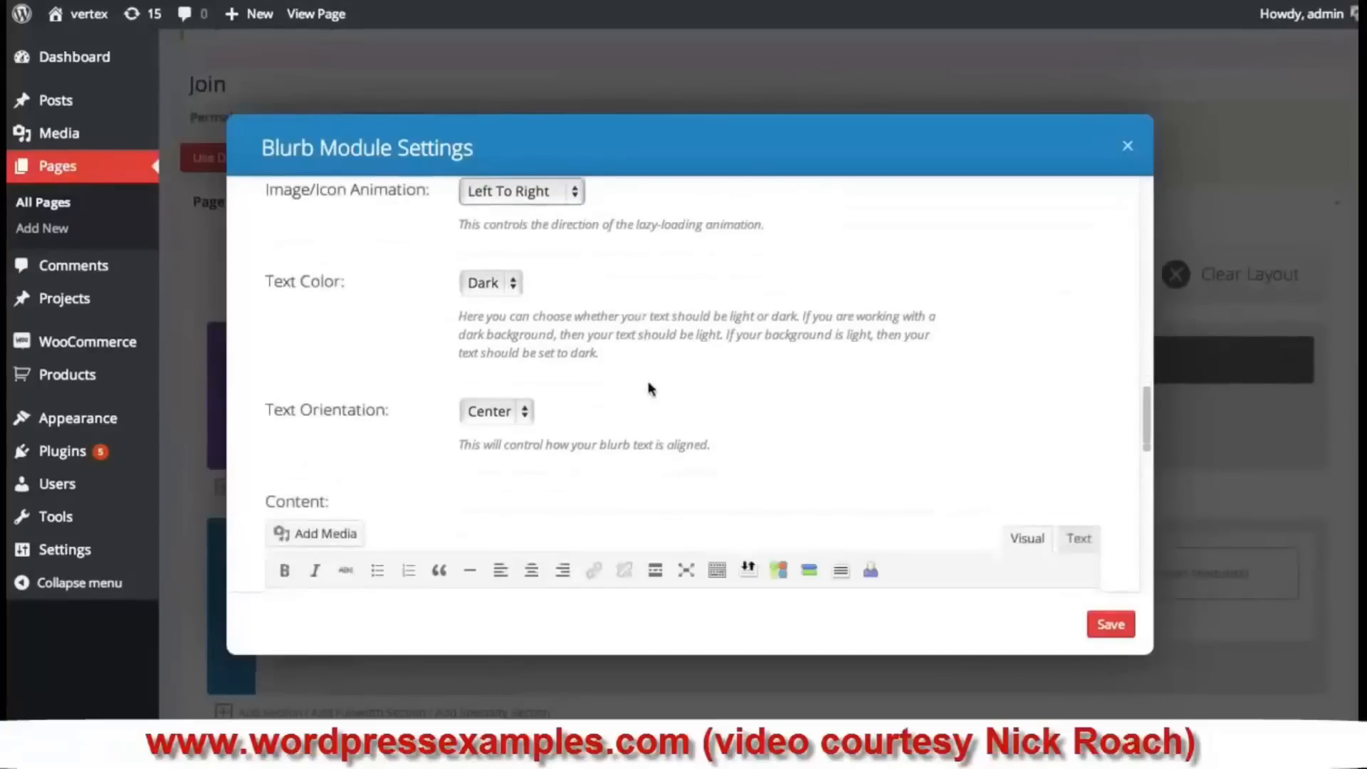
scroll(648, 385, down, 1)
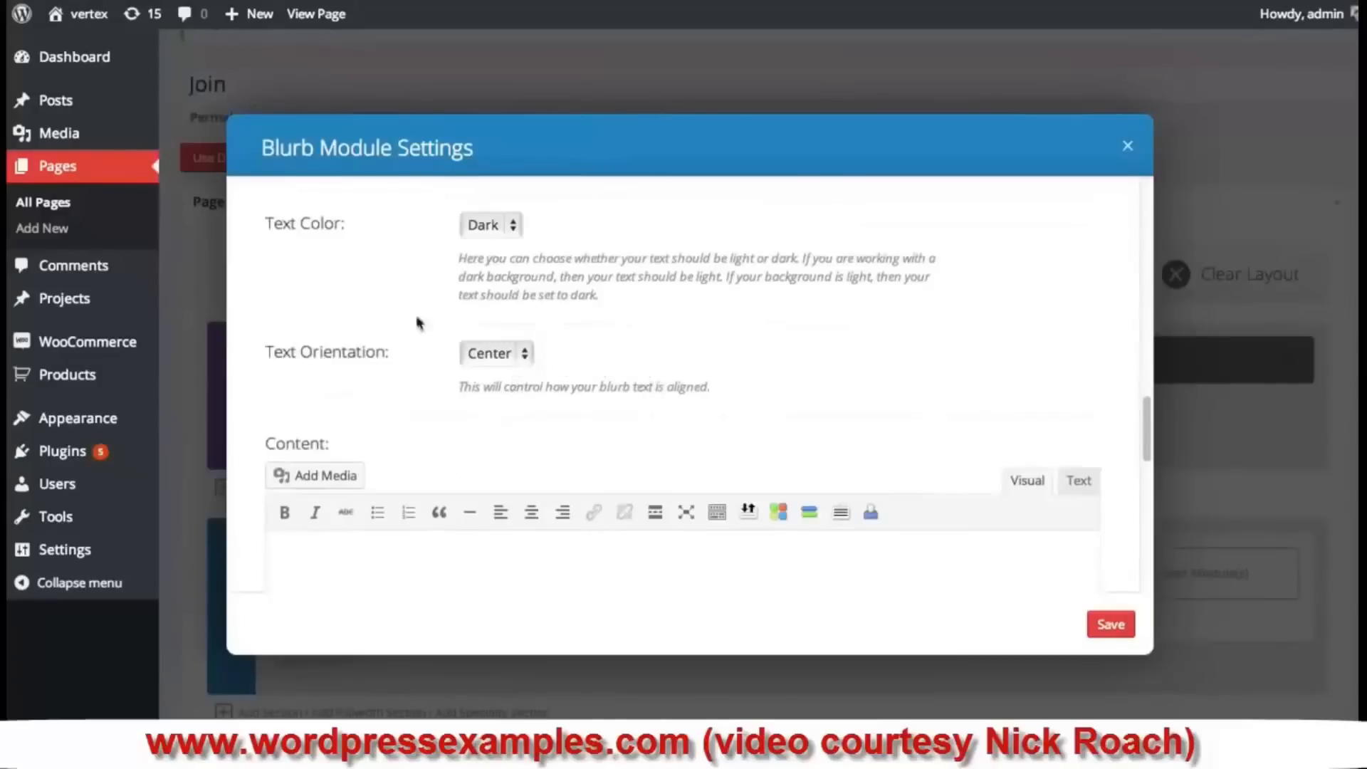
- Keep the text centred, enter 'Join Elegant Themes' as the body content, and save the blurb
click(491, 355)
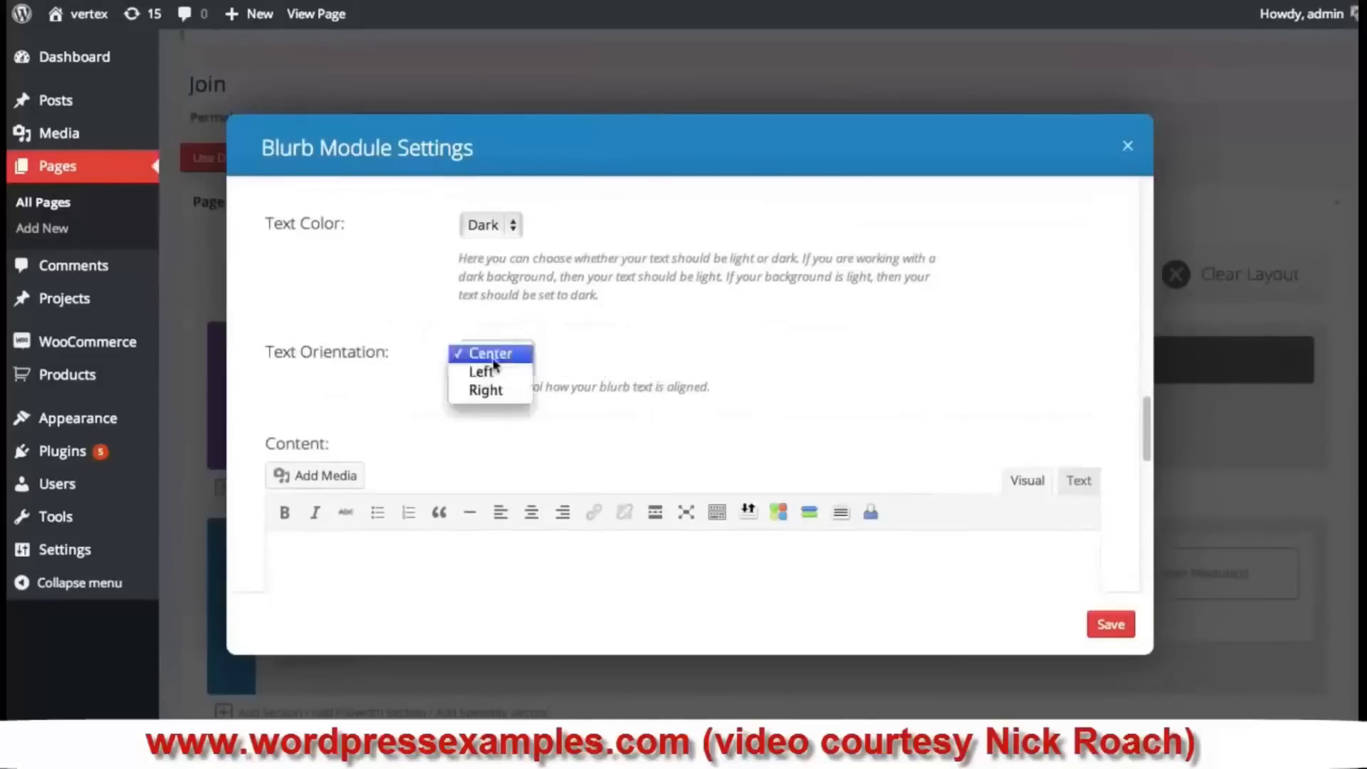
click(701, 347)
scroll(702, 342, down, 1)
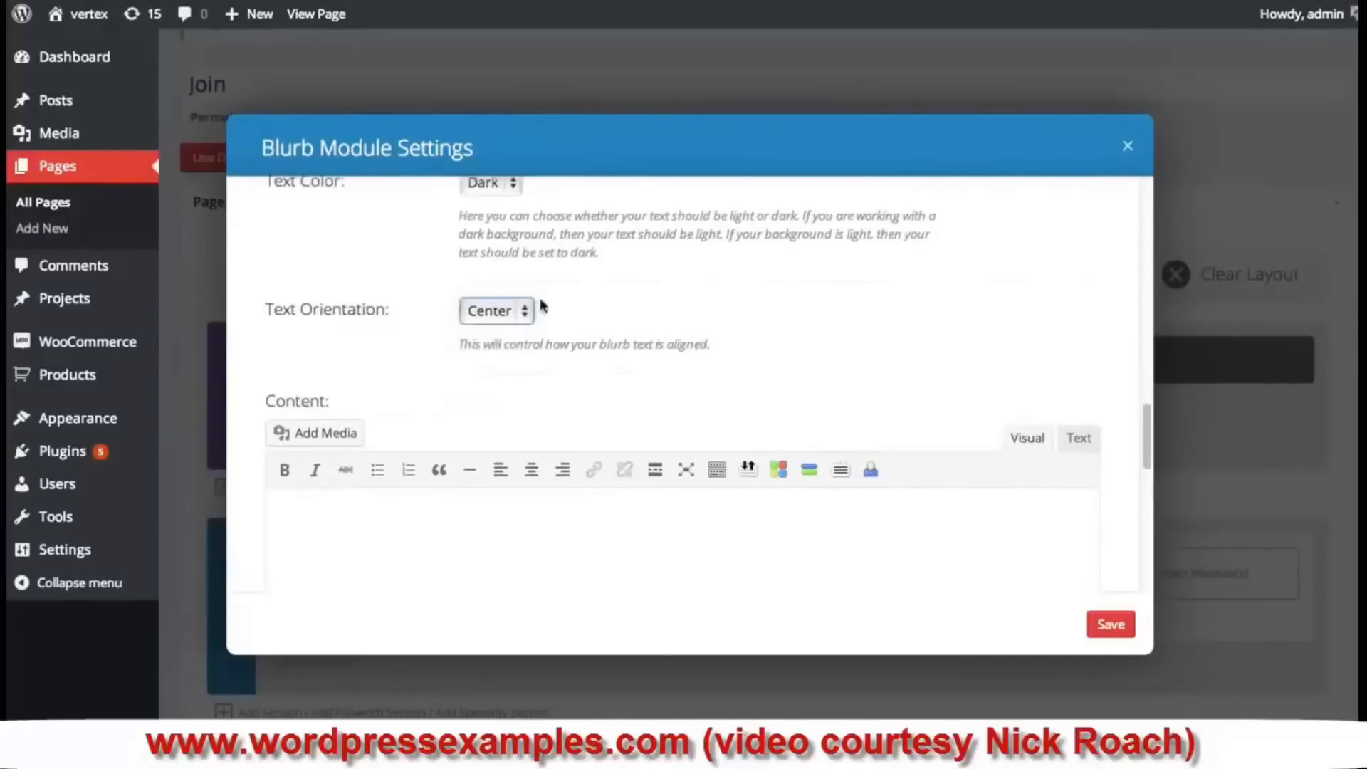
scroll(527, 427, down, 1)
click(489, 530)
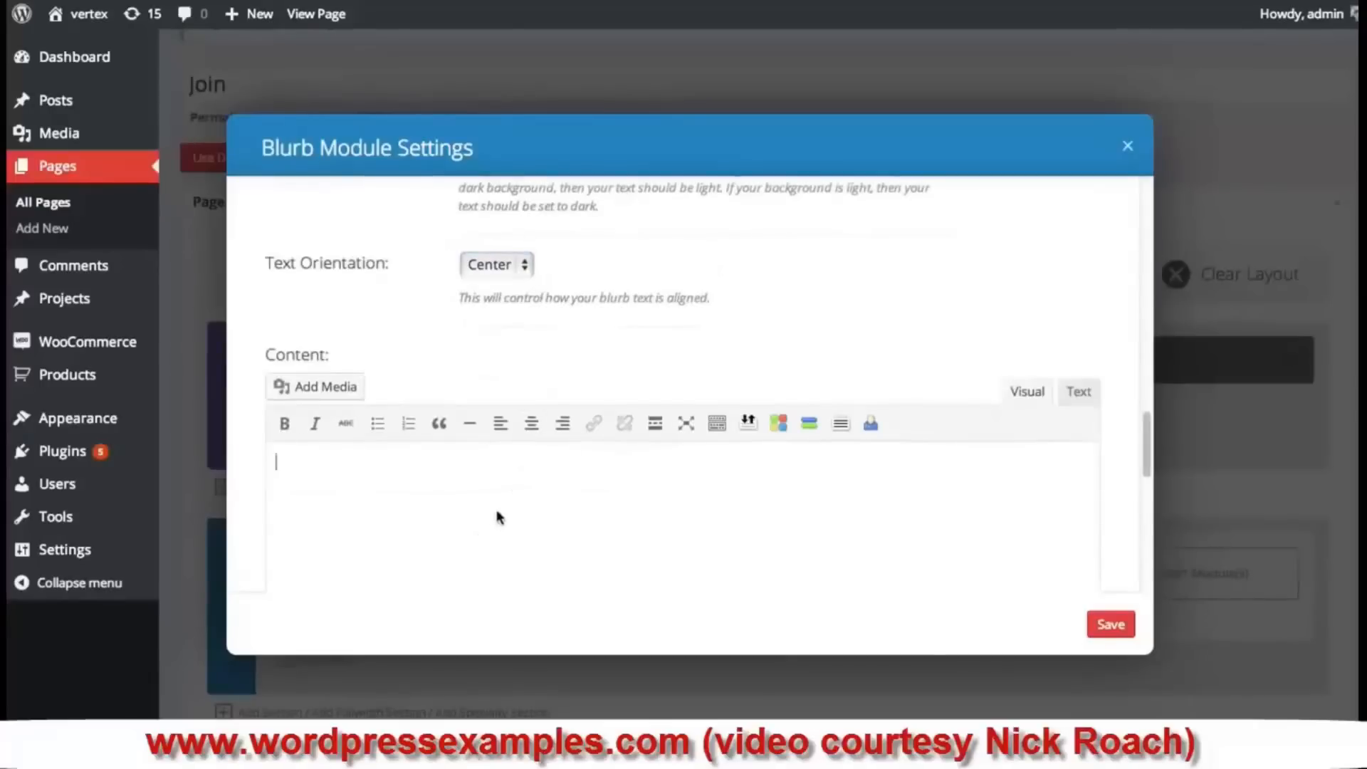
text(Join Elegant Themes today and make use of the most beauti)
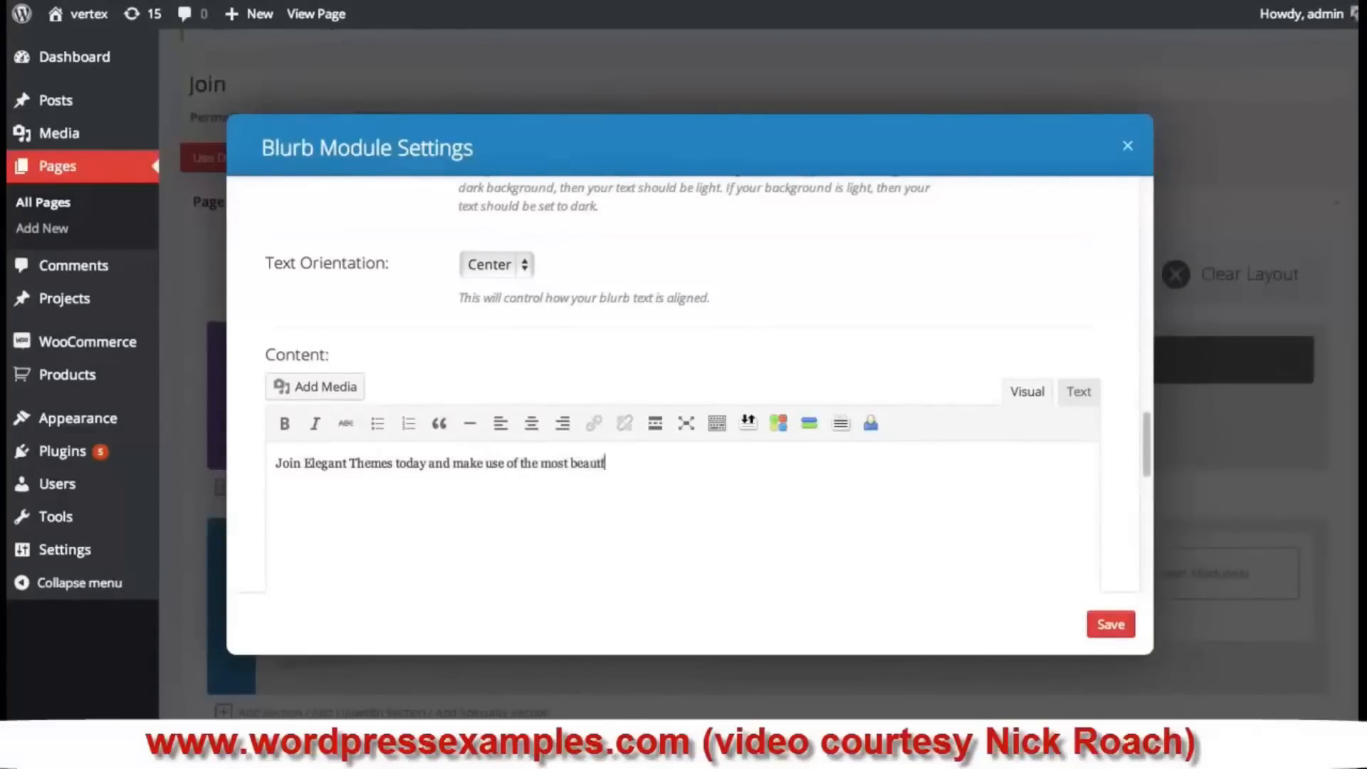
text(hemes on the net!)
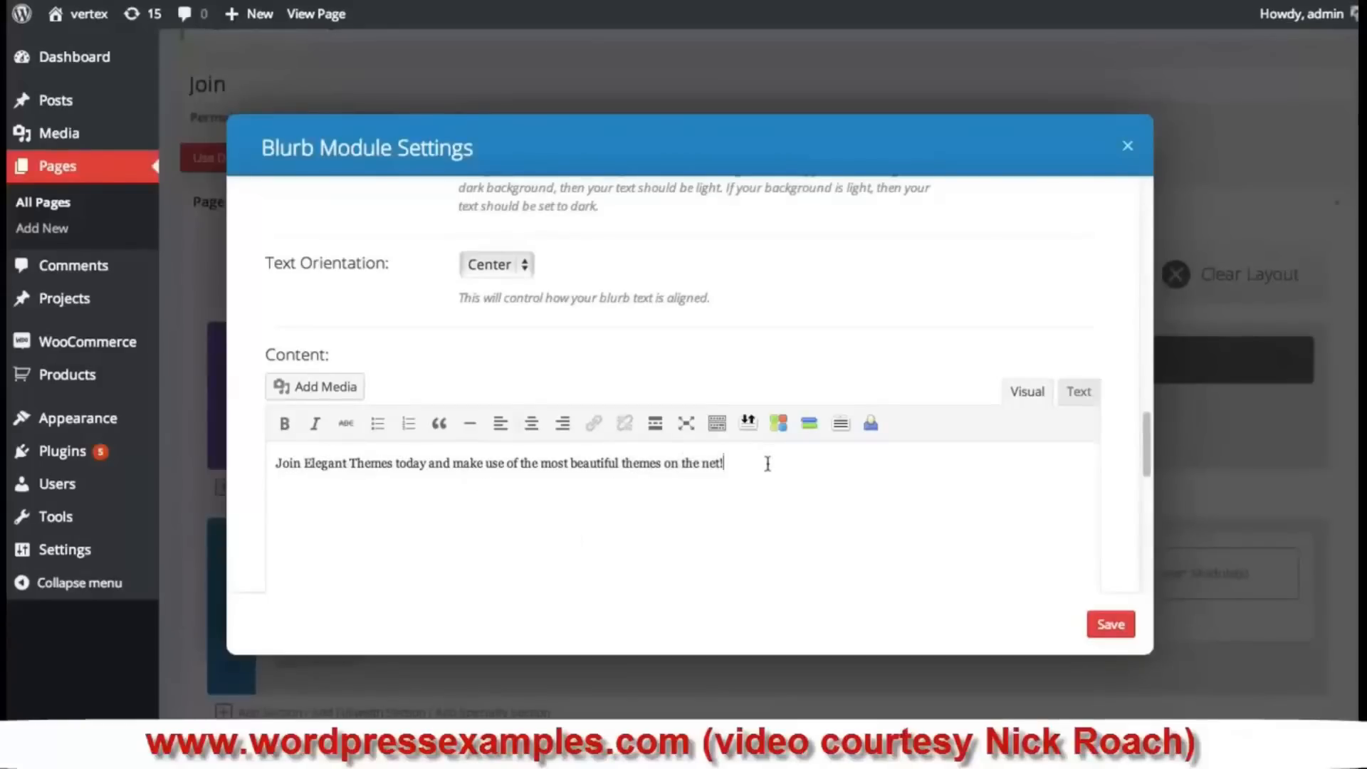
drag(768, 464, 218, 462)
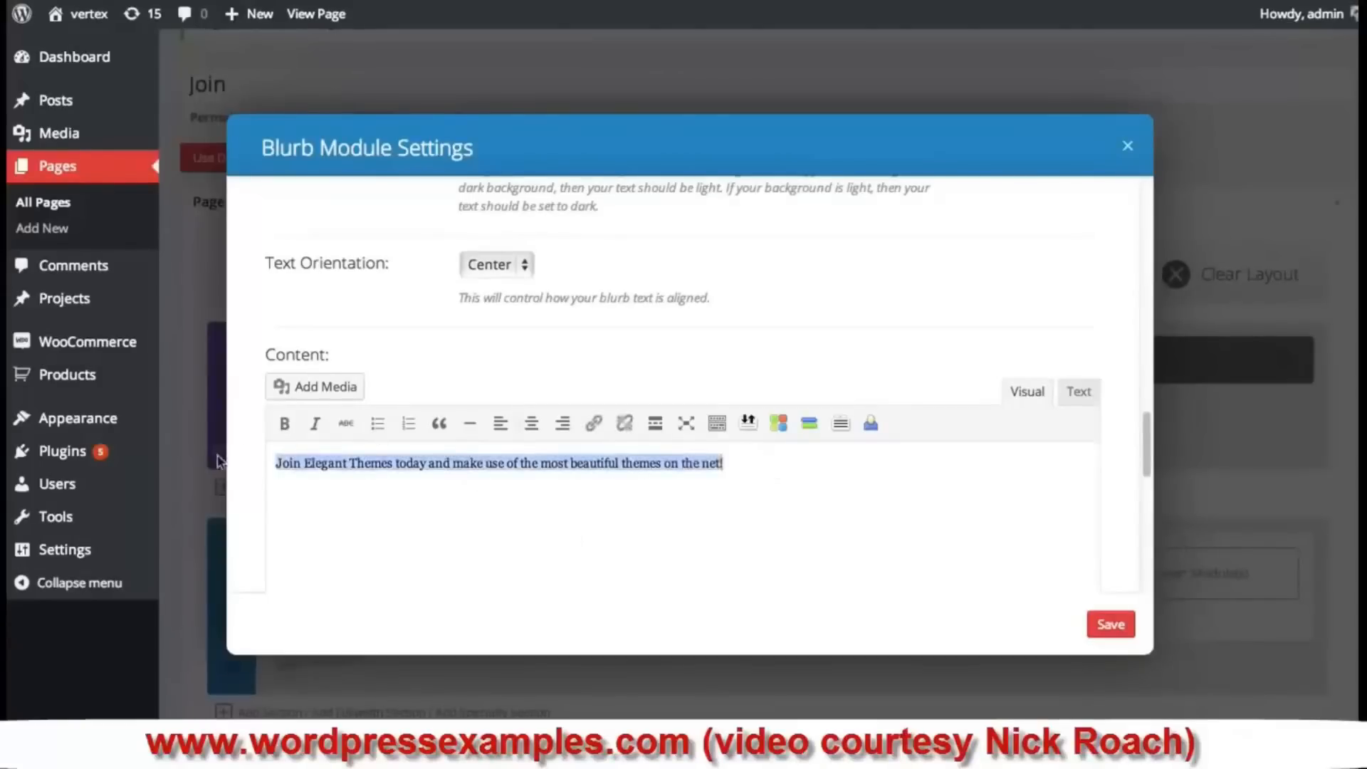
click(1109, 625)
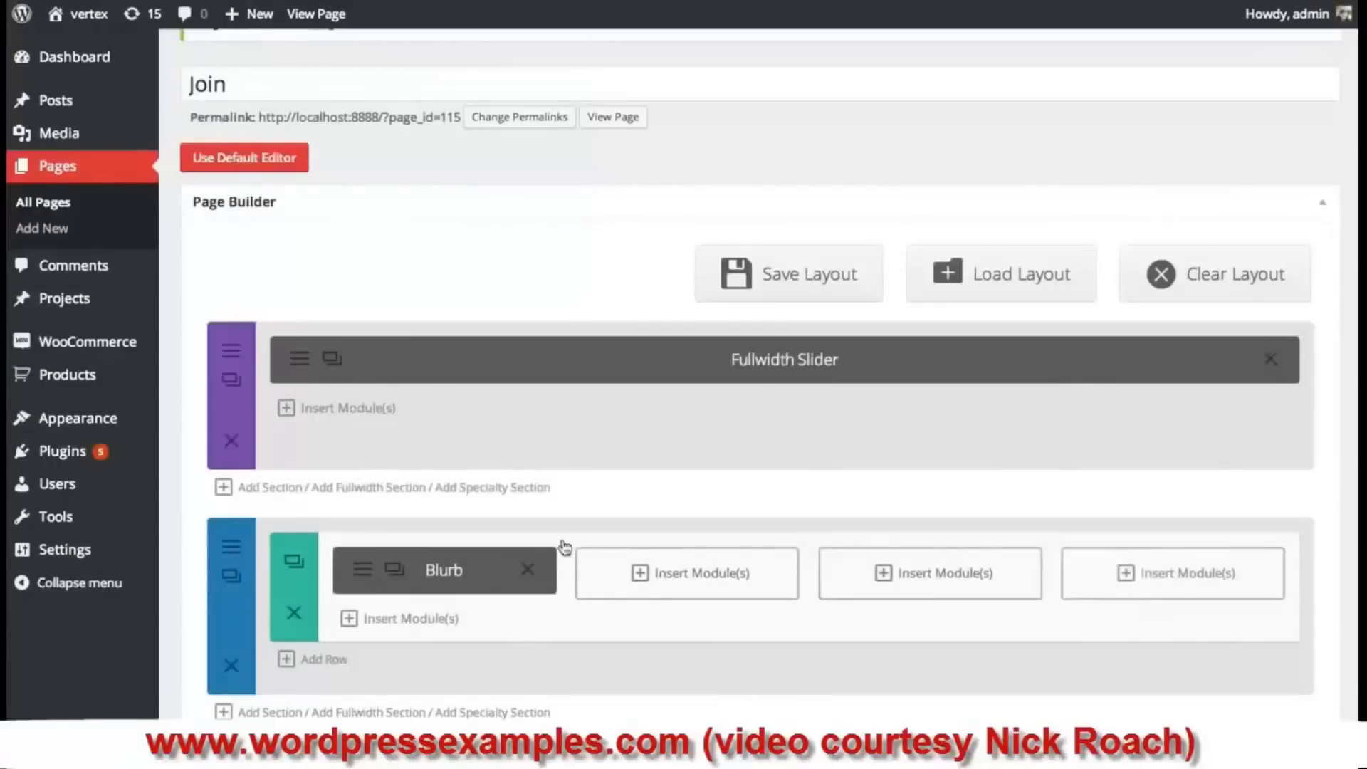
- Update the Join page and reload the live page to check the Amazing Design blurb
scroll(1163, 530, down, 5)
scroll(1168, 533, down, 15)
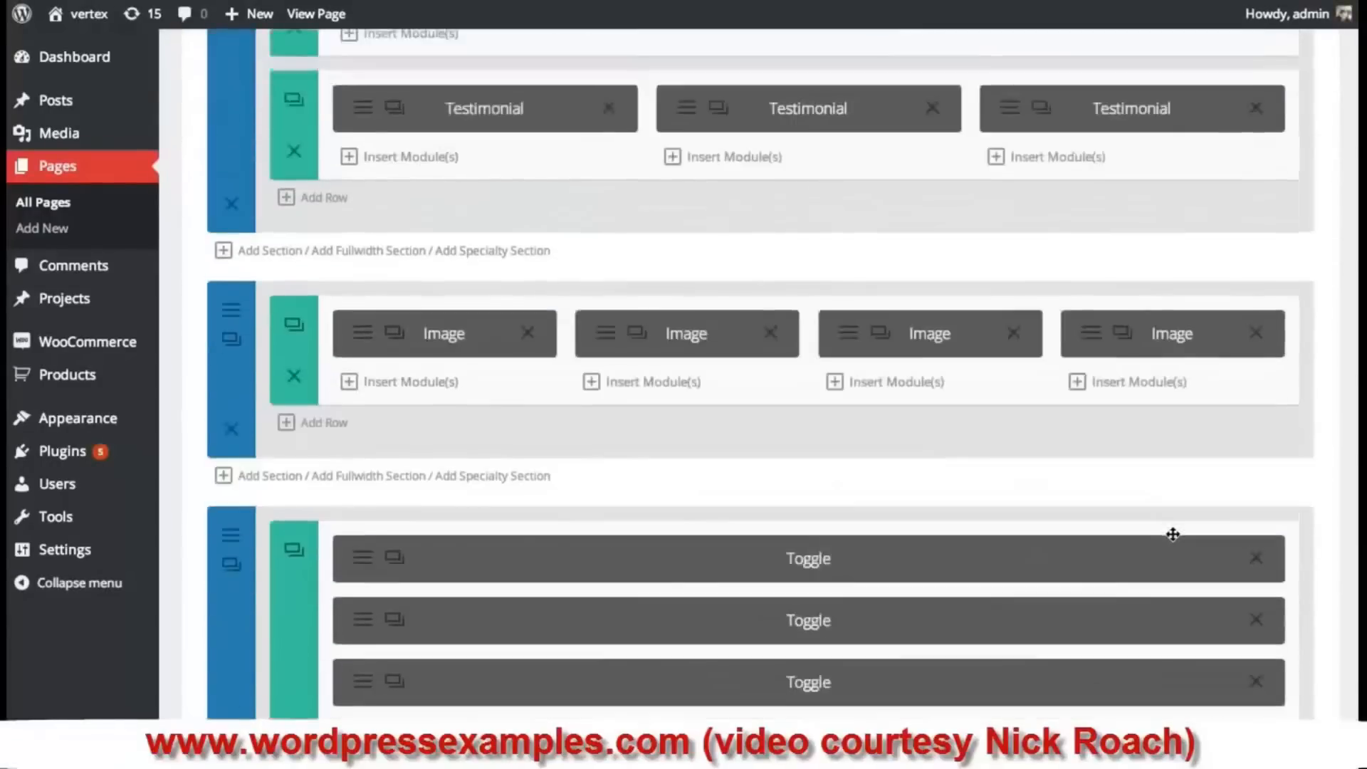
click(1296, 650)
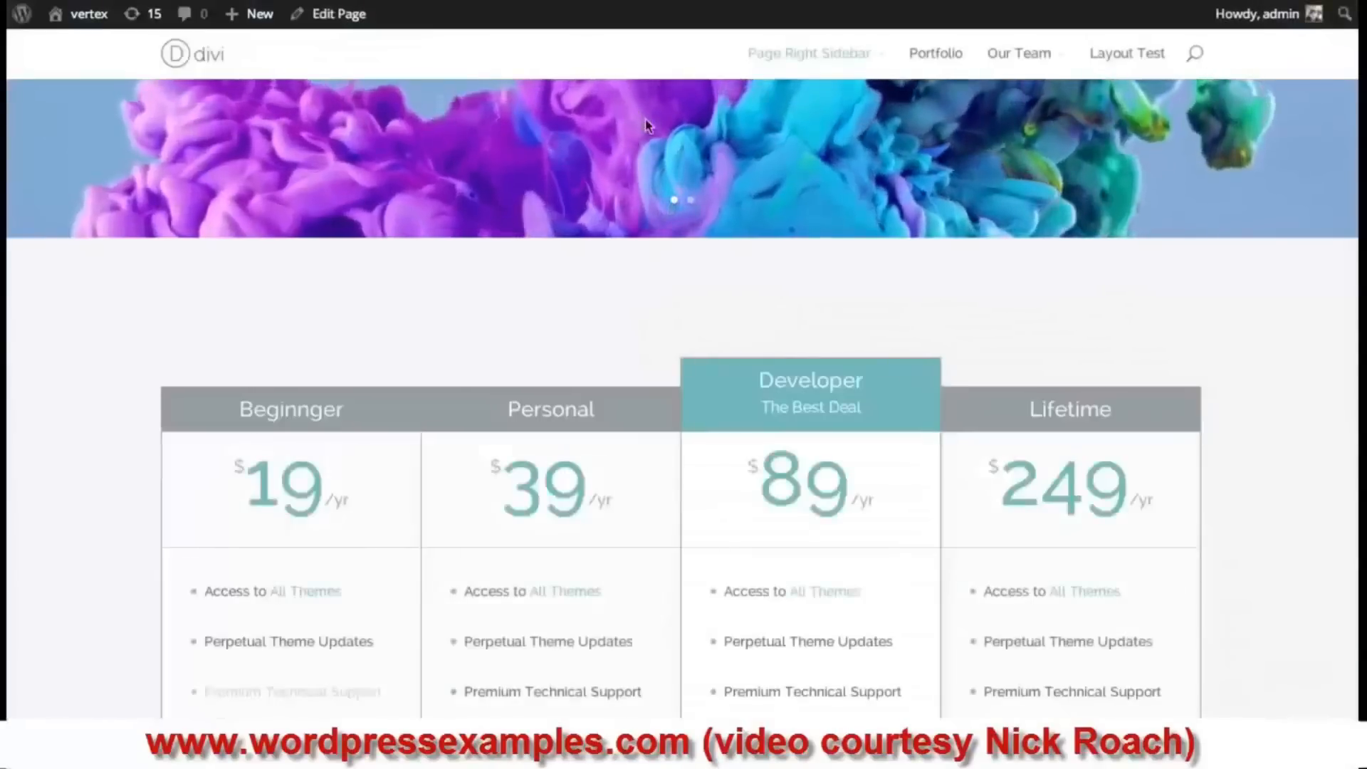
key(super+r)
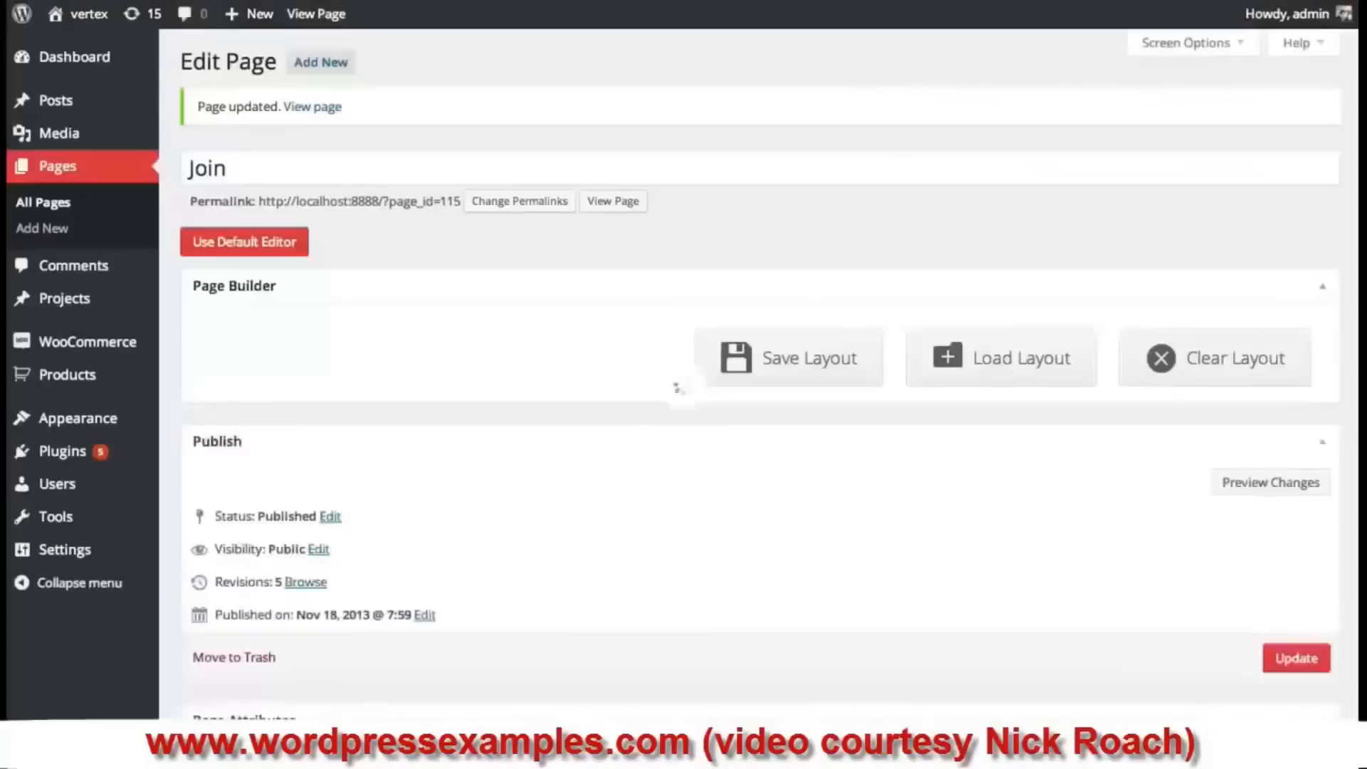
- Duplicate the blurb into the second column and open the copy's settings
scroll(763, 280, down, 2)
scroll(705, 300, down, 2)
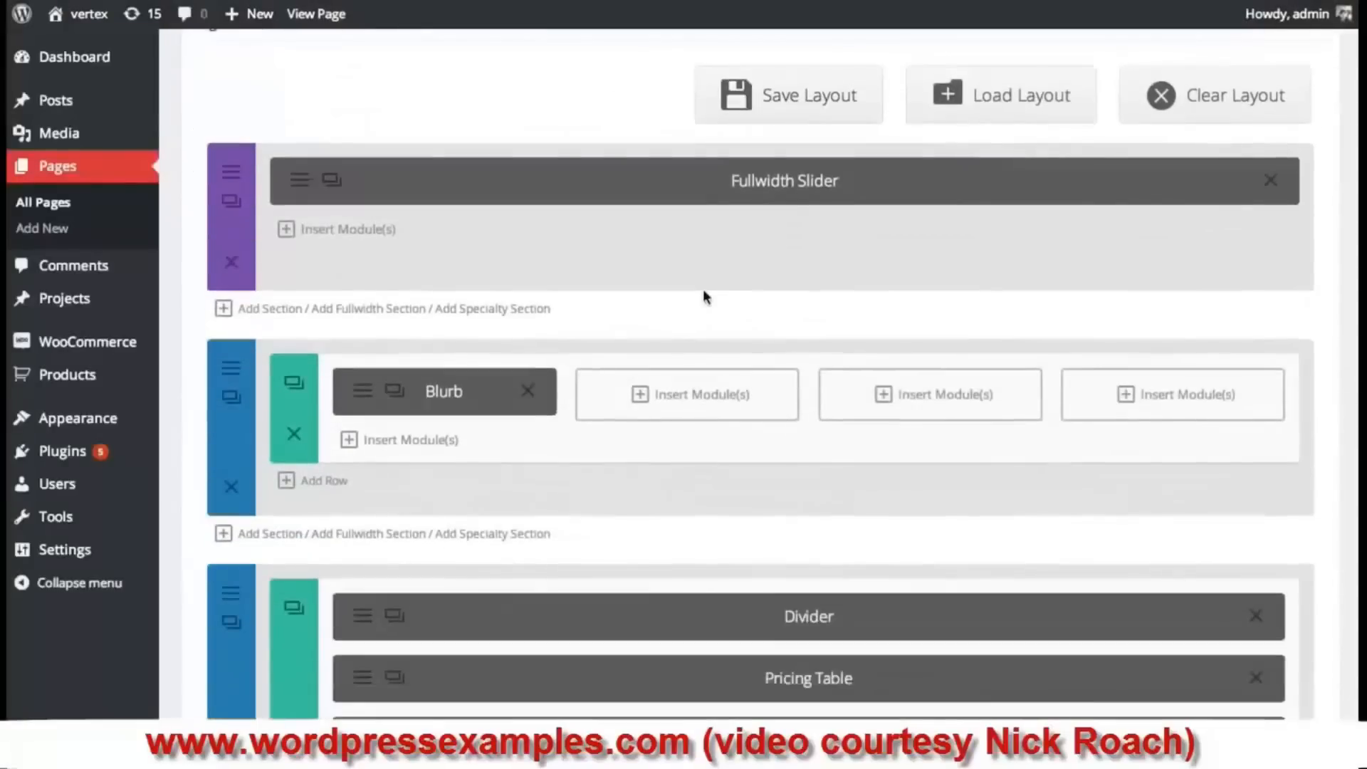
click(393, 392)
drag(457, 462, 677, 413)
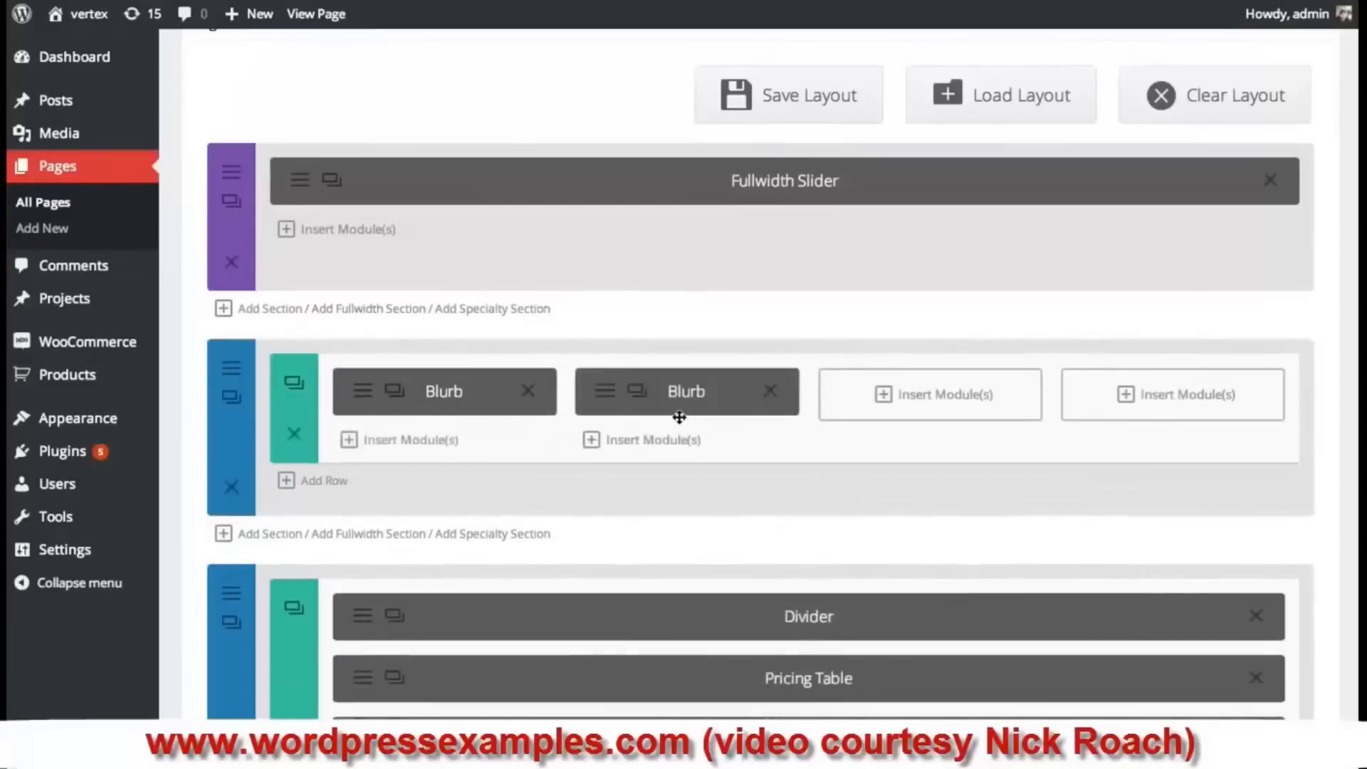
click(605, 404)
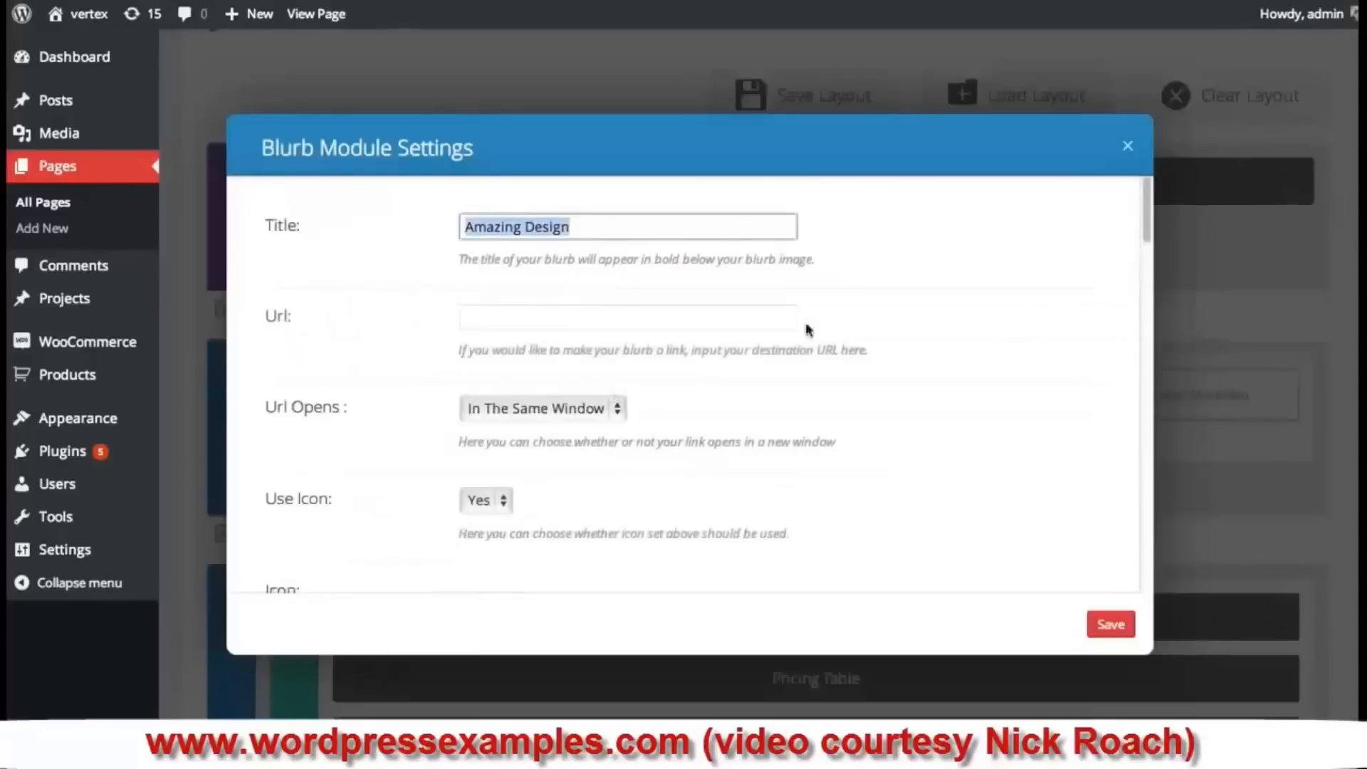
drag(1143, 195, 1134, 318)
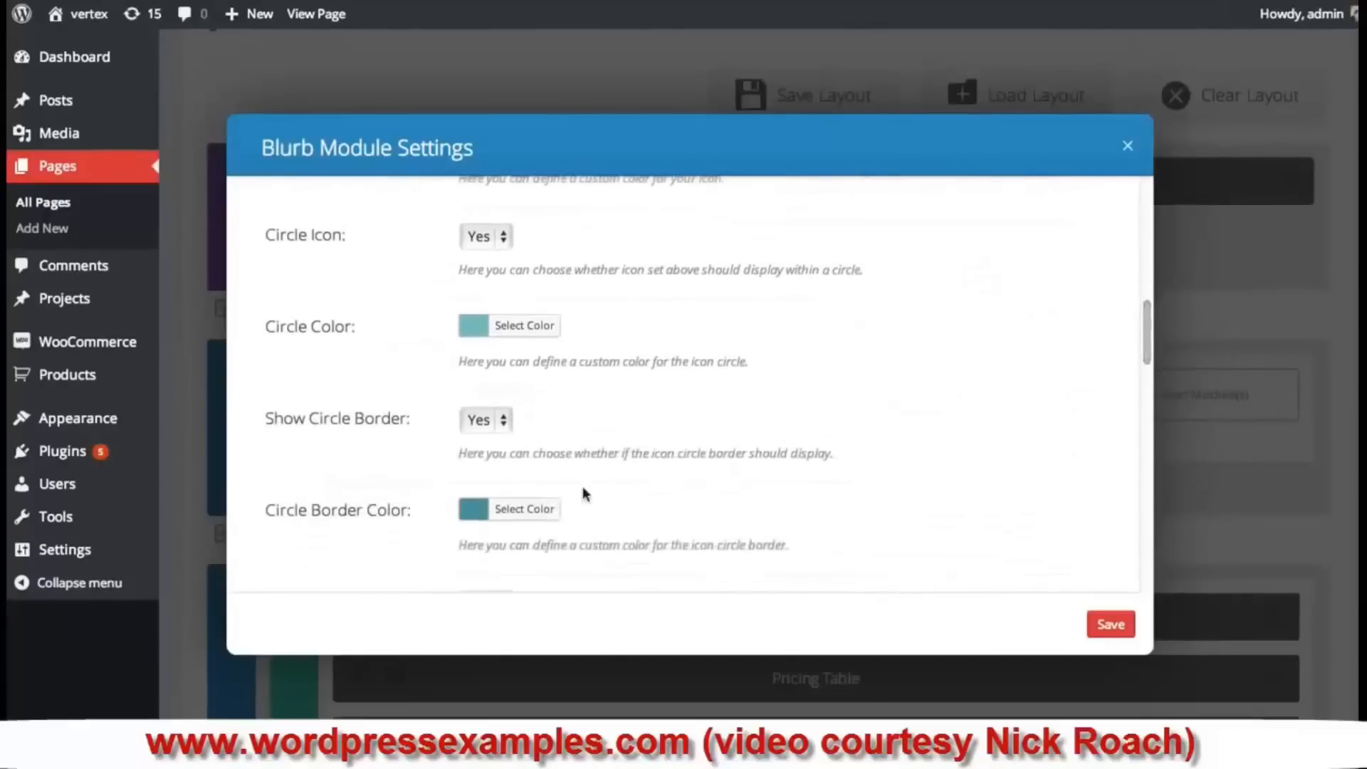
- Set the copy's Circle Icon to No, make its icon green #81d742, and save
scroll(582, 453, up, 3)
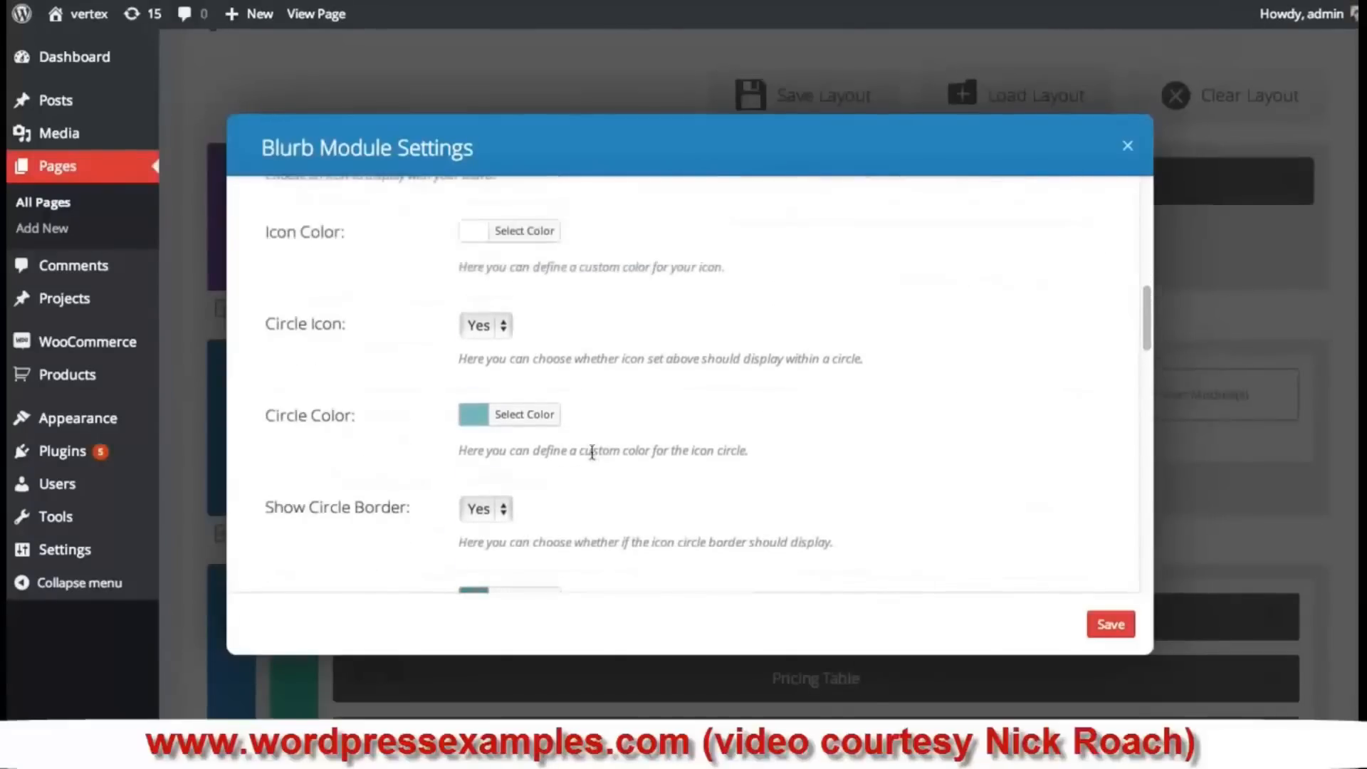
click(493, 331)
click(476, 308)
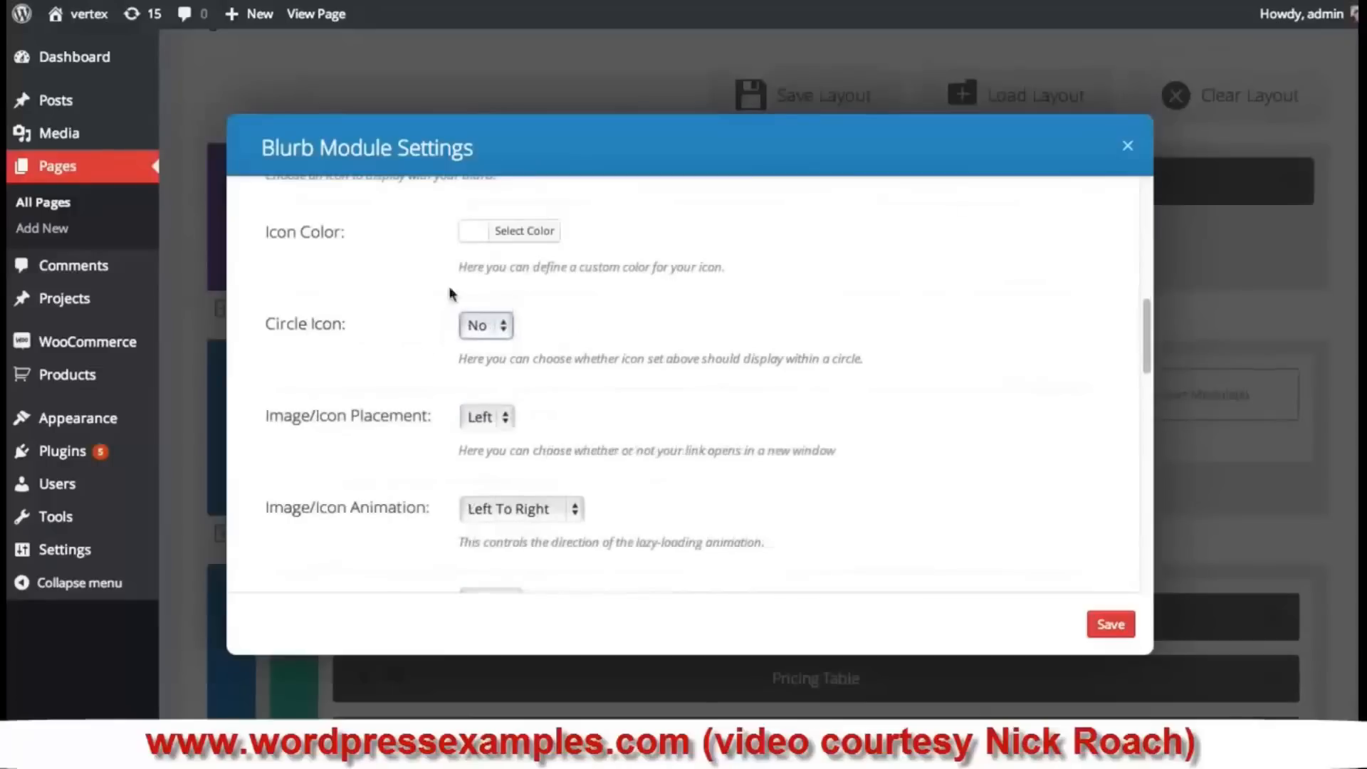
scroll(1146, 335, up, 4)
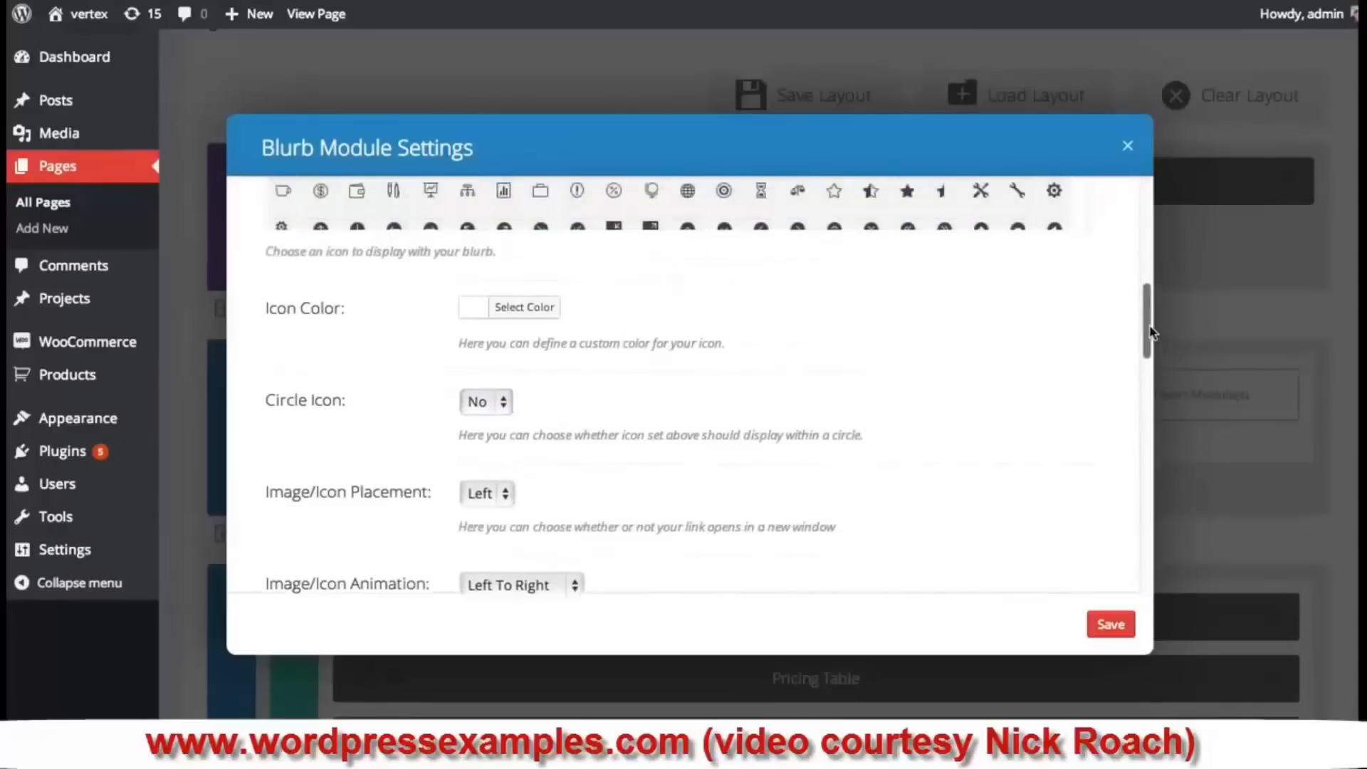
click(492, 358)
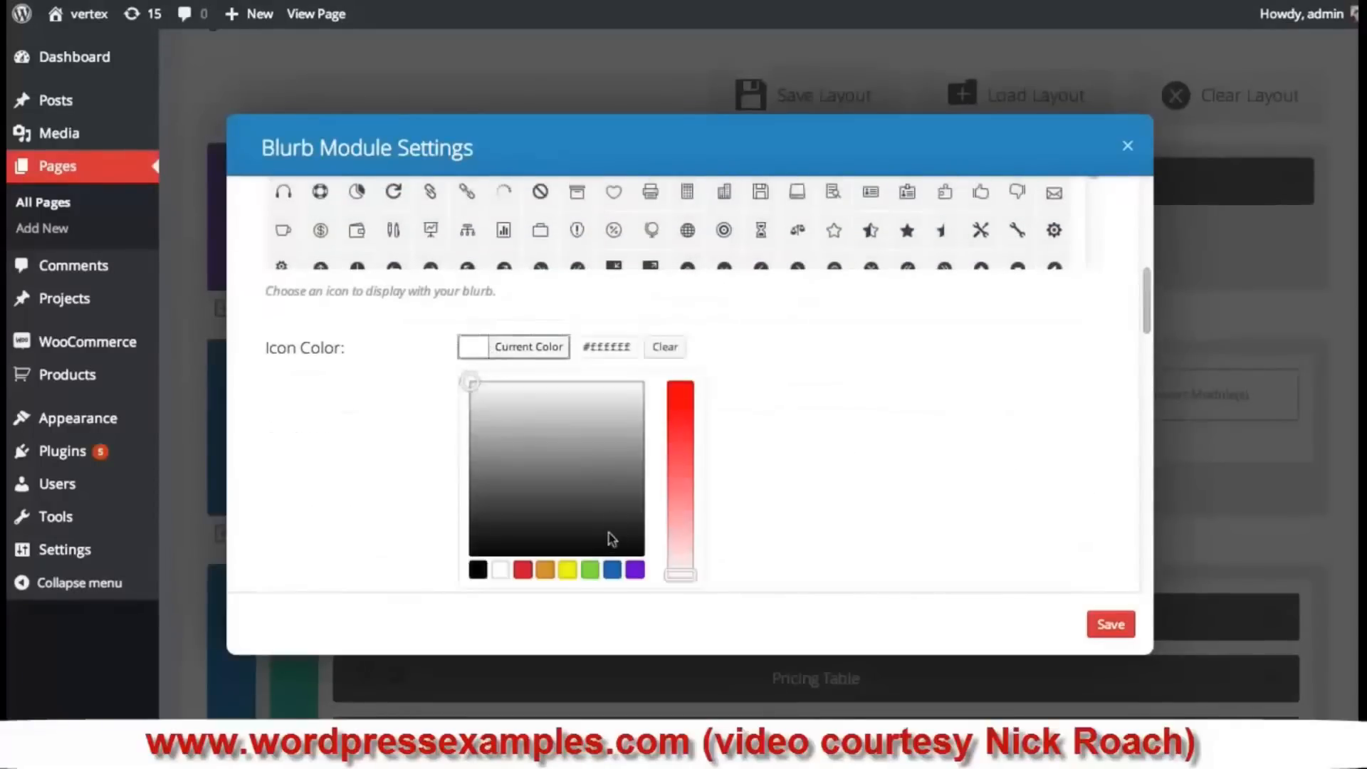
click(591, 571)
click(883, 443)
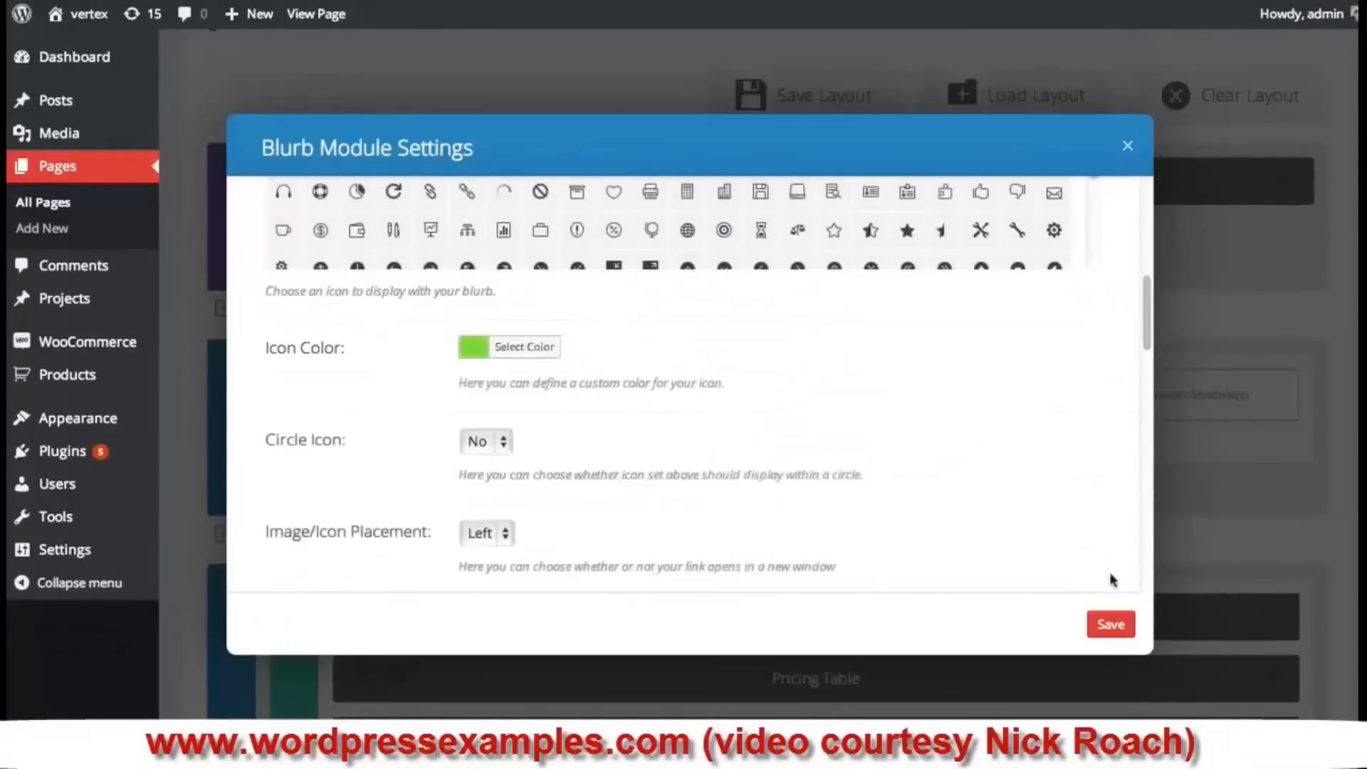
click(1112, 626)
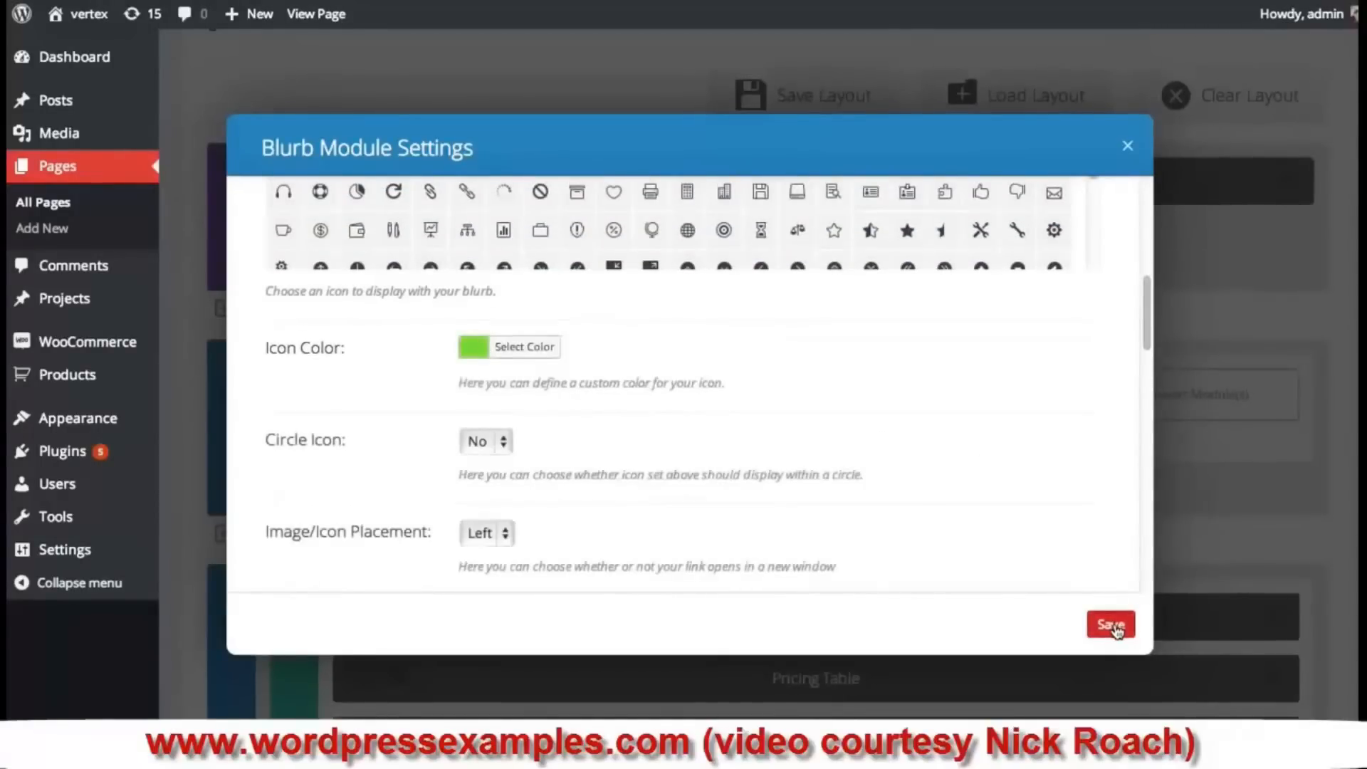
scroll(880, 470, down, 20)
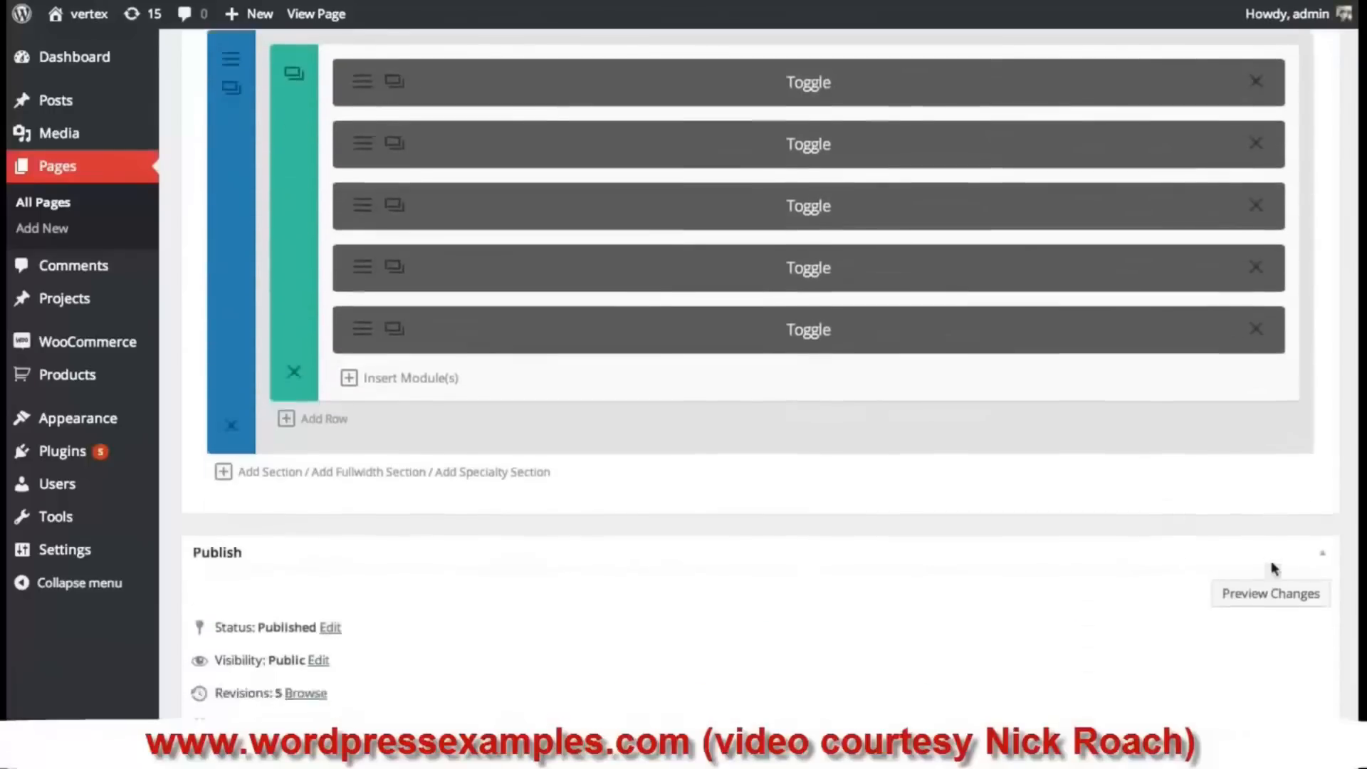
- Update the Join page so it includes the second green-icon blurb
scroll(1274, 568, down, 2)
click(1295, 689)
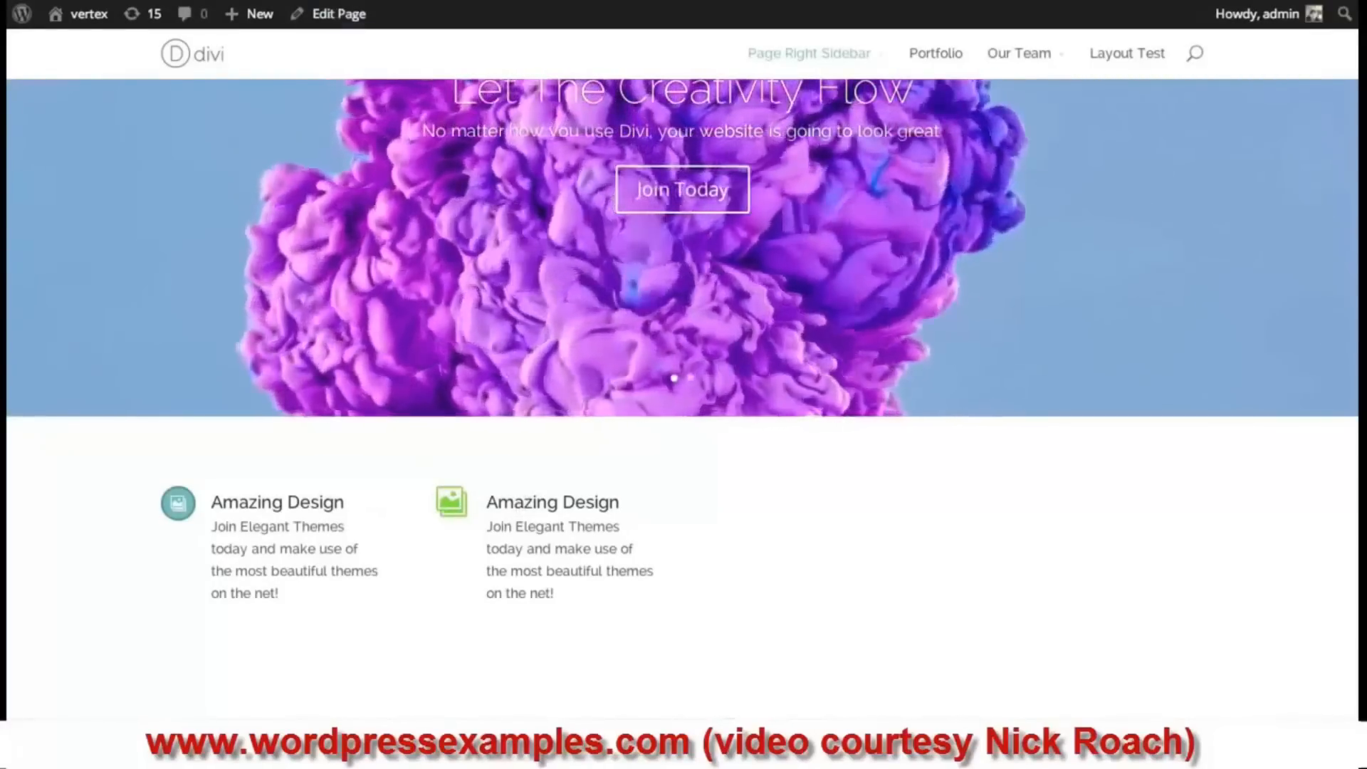
scroll(806, 445, down, 2)
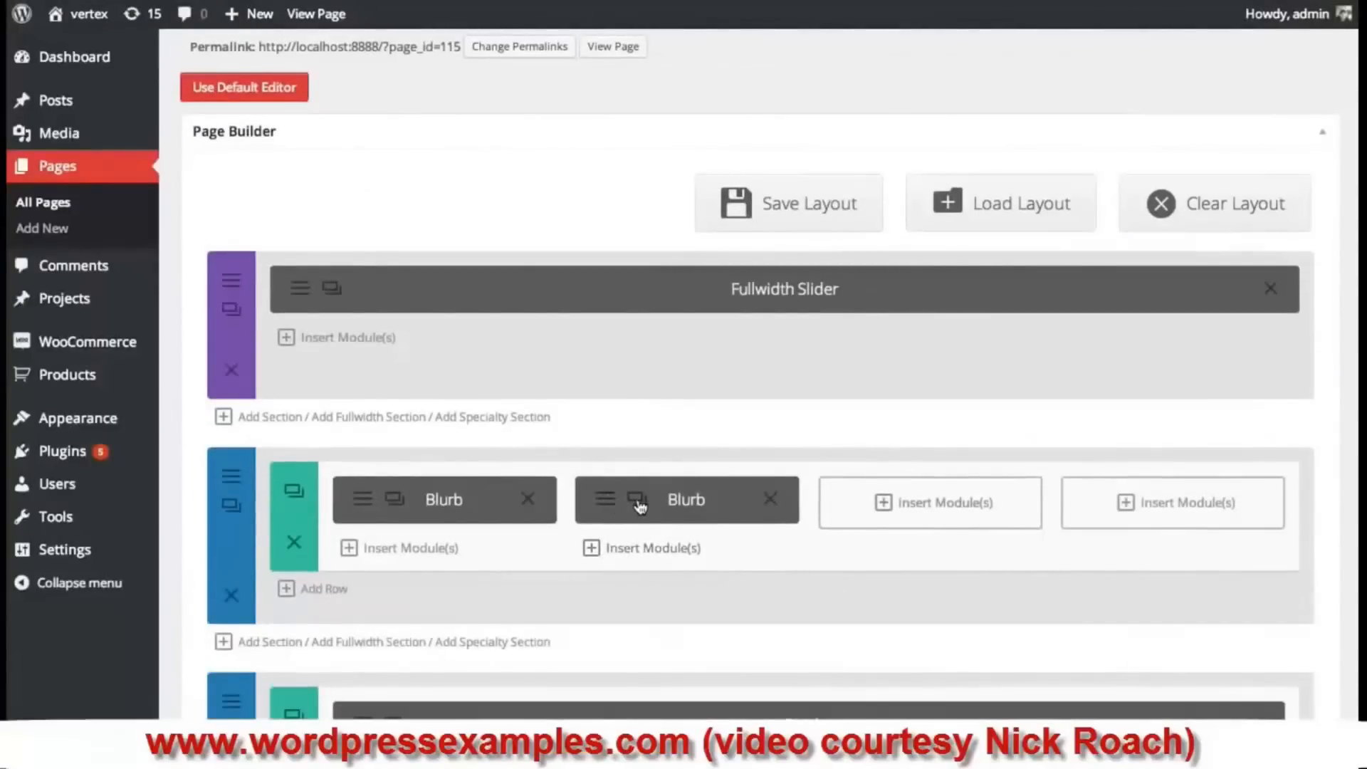
- Move a blurb copy into the third column and set its Image/Icon Placement to Top
drag(640, 506, 933, 520)
click(849, 502)
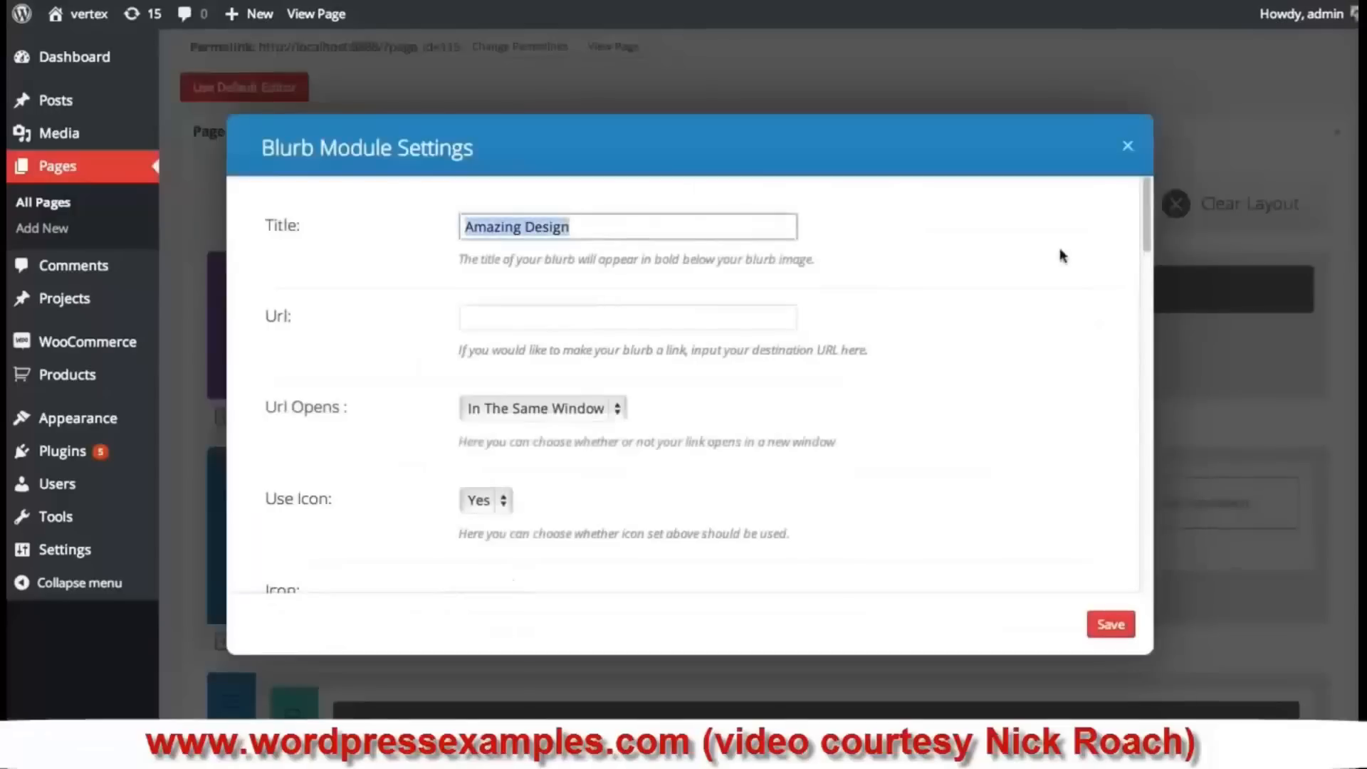
drag(1148, 214, 1147, 341)
click(496, 384)
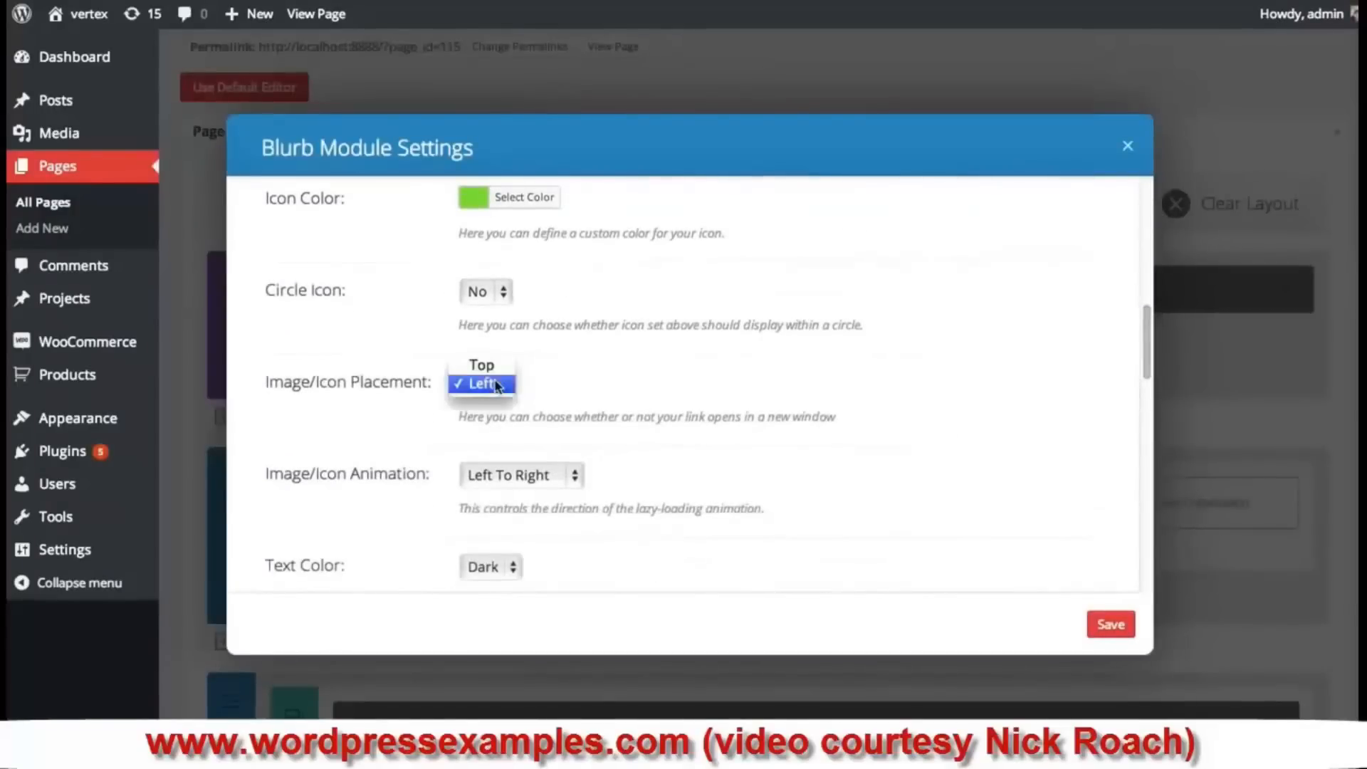
click(490, 365)
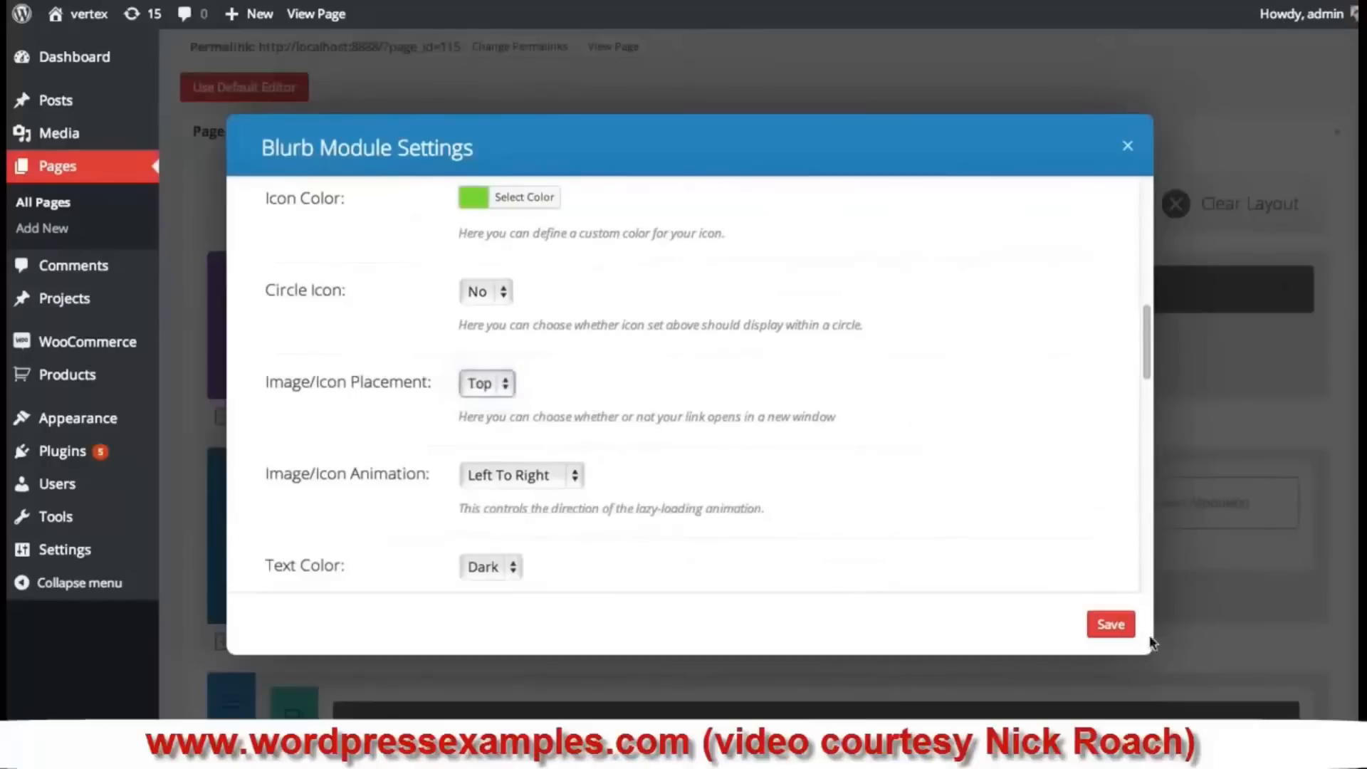
click(1111, 624)
- Update the Join page and reload the live page to view the third blurb
scroll(1160, 549, down, 2)
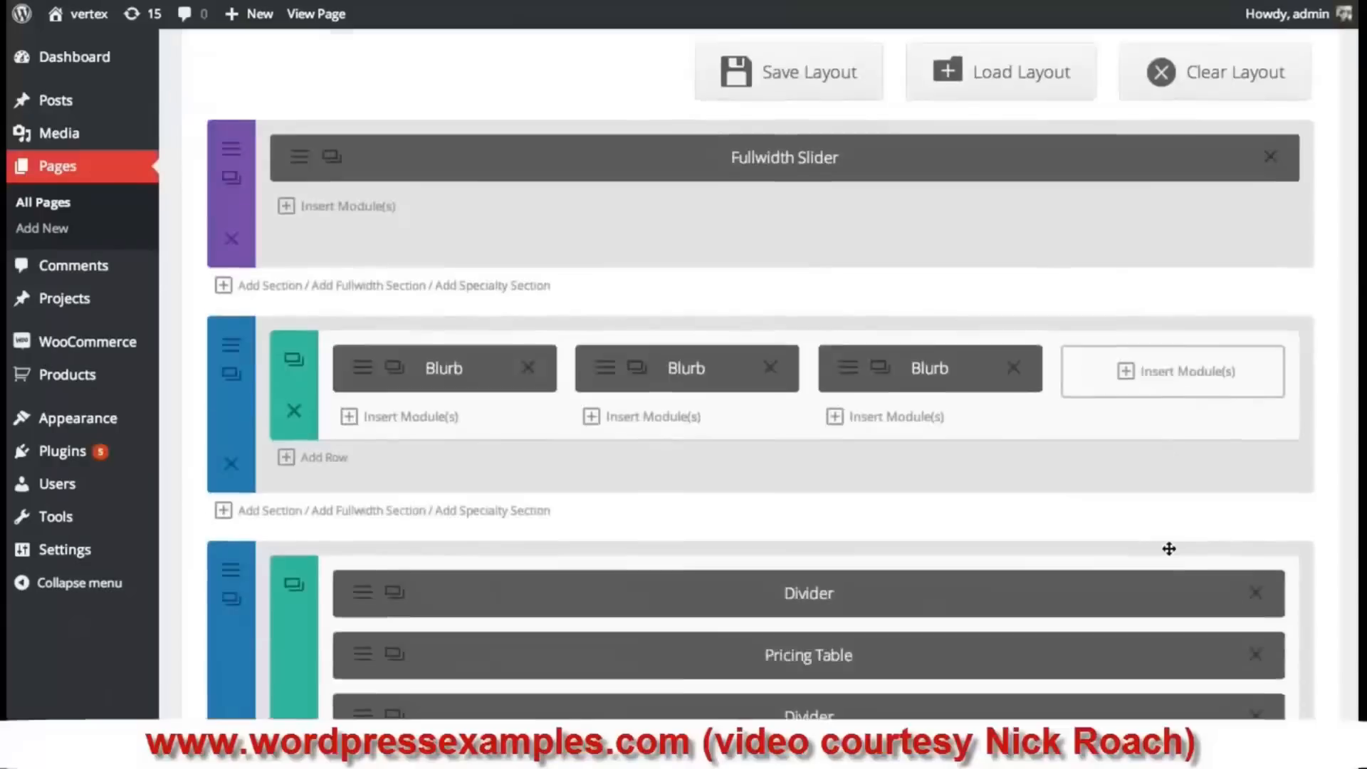
scroll(1168, 549, down, 10)
click(1288, 567)
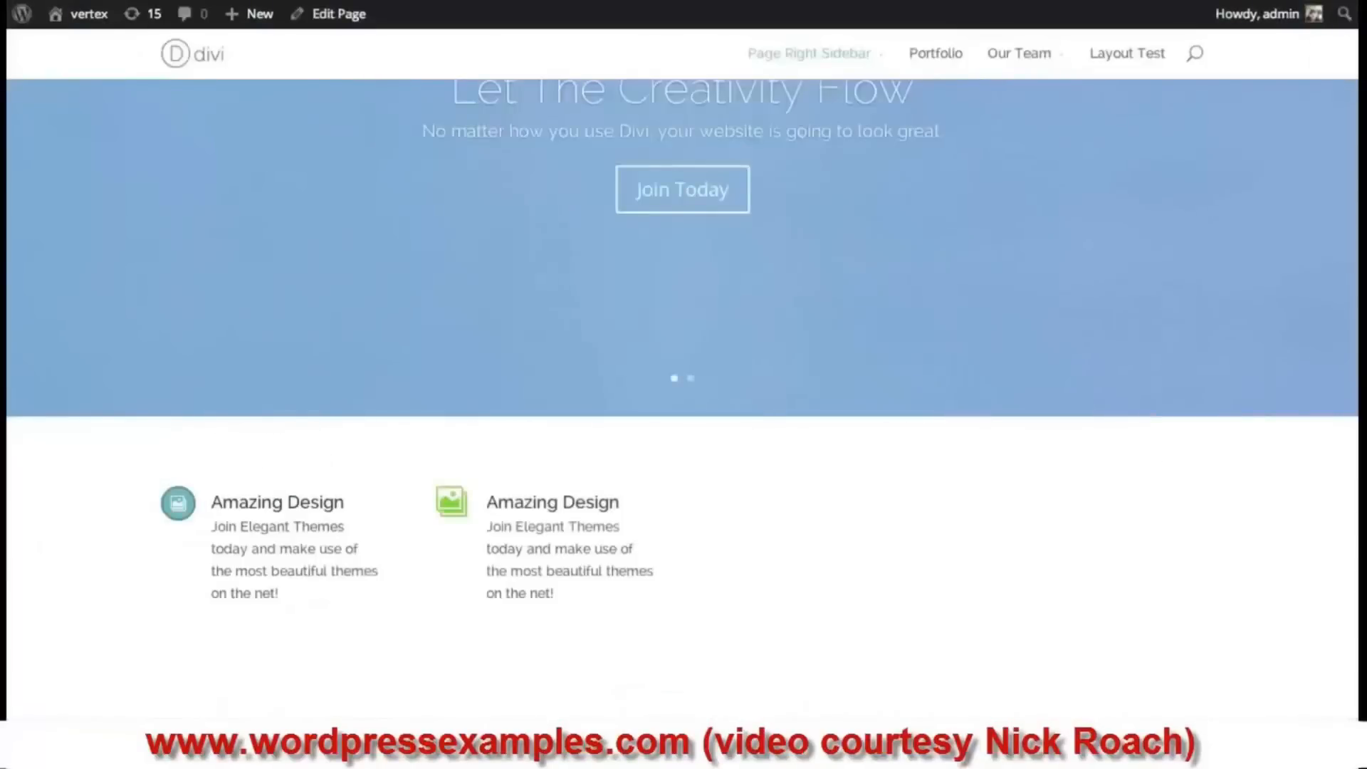
key(super+r)
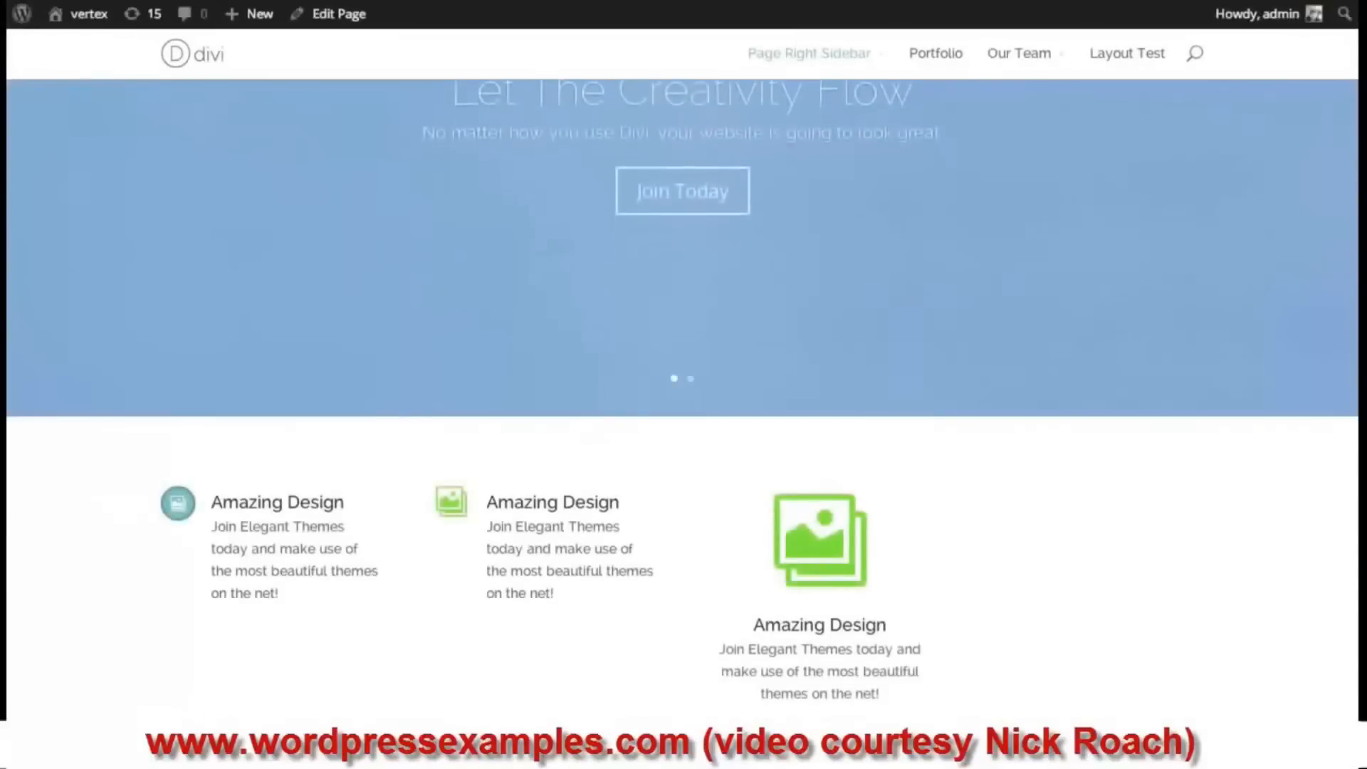
scroll(888, 359, down, 3)
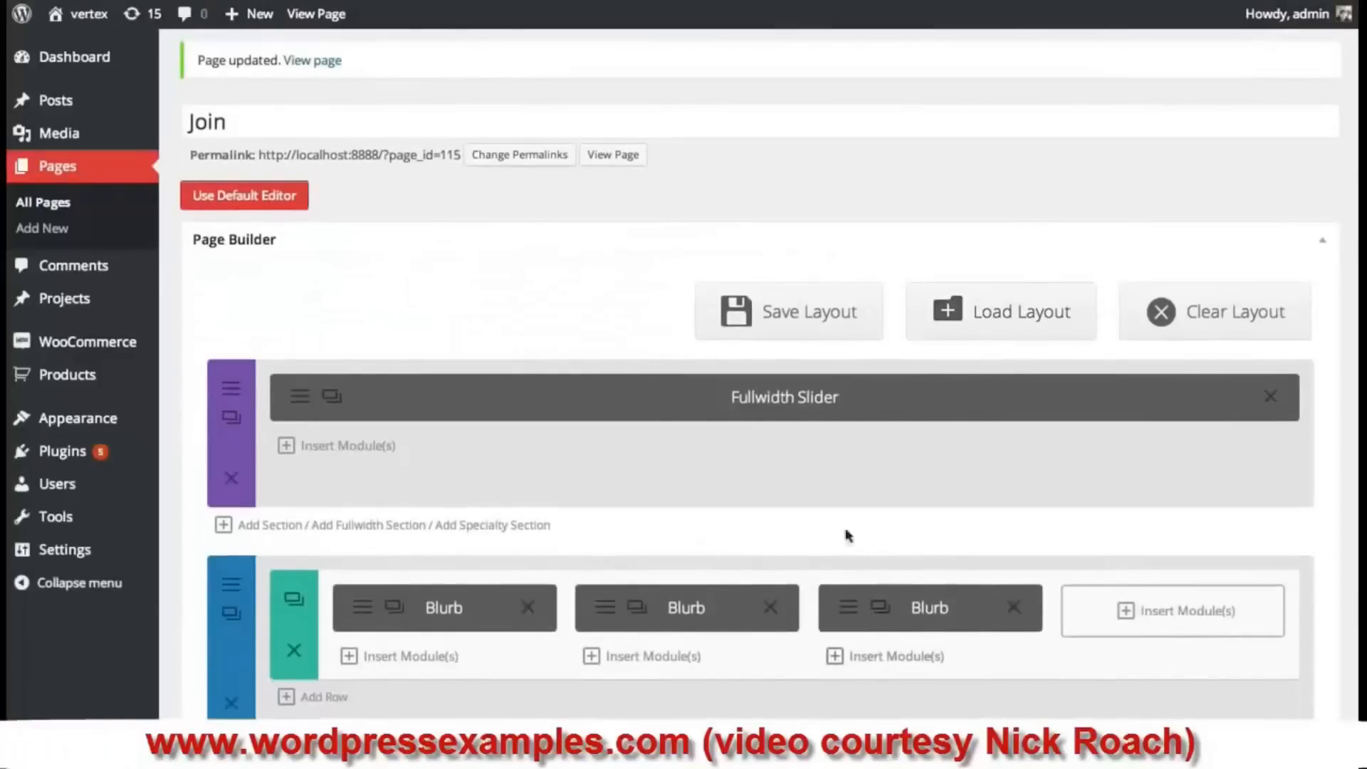
- Duplicate the third blurb into the fourth column and set its Use Icon to No
click(874, 613)
mouse_move(922, 666)
mouse_down()
mouse_move(1064, 662)
mouse_move(1173, 618)
mouse_up()
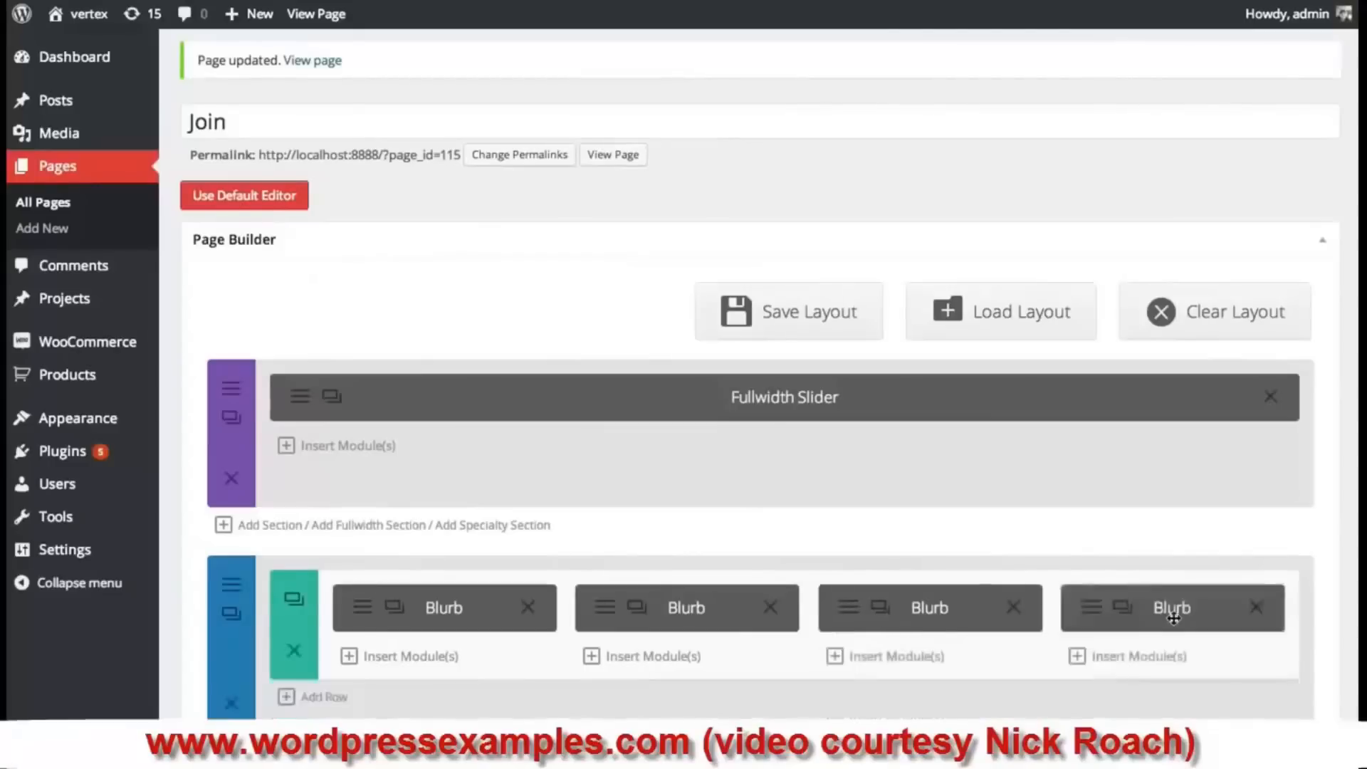
click(1096, 614)
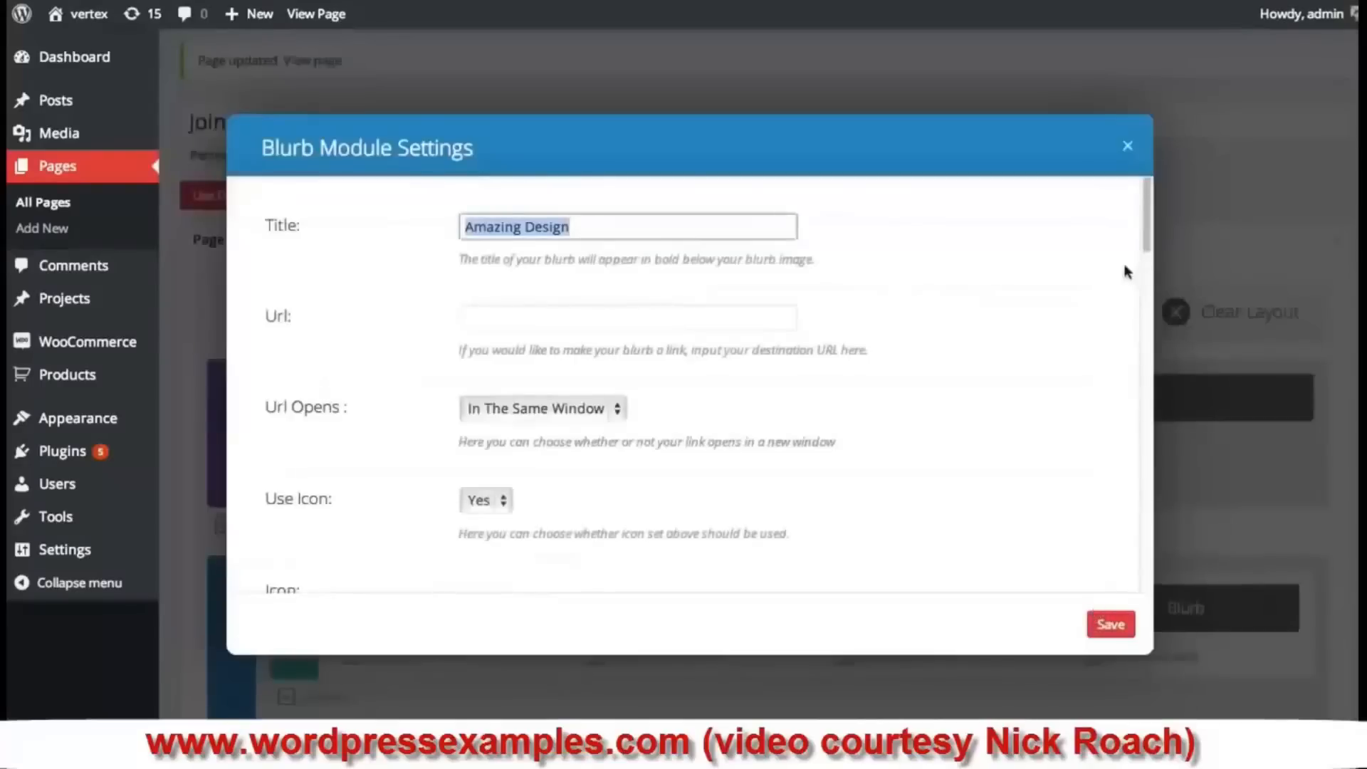
scroll(712, 391, down, 2)
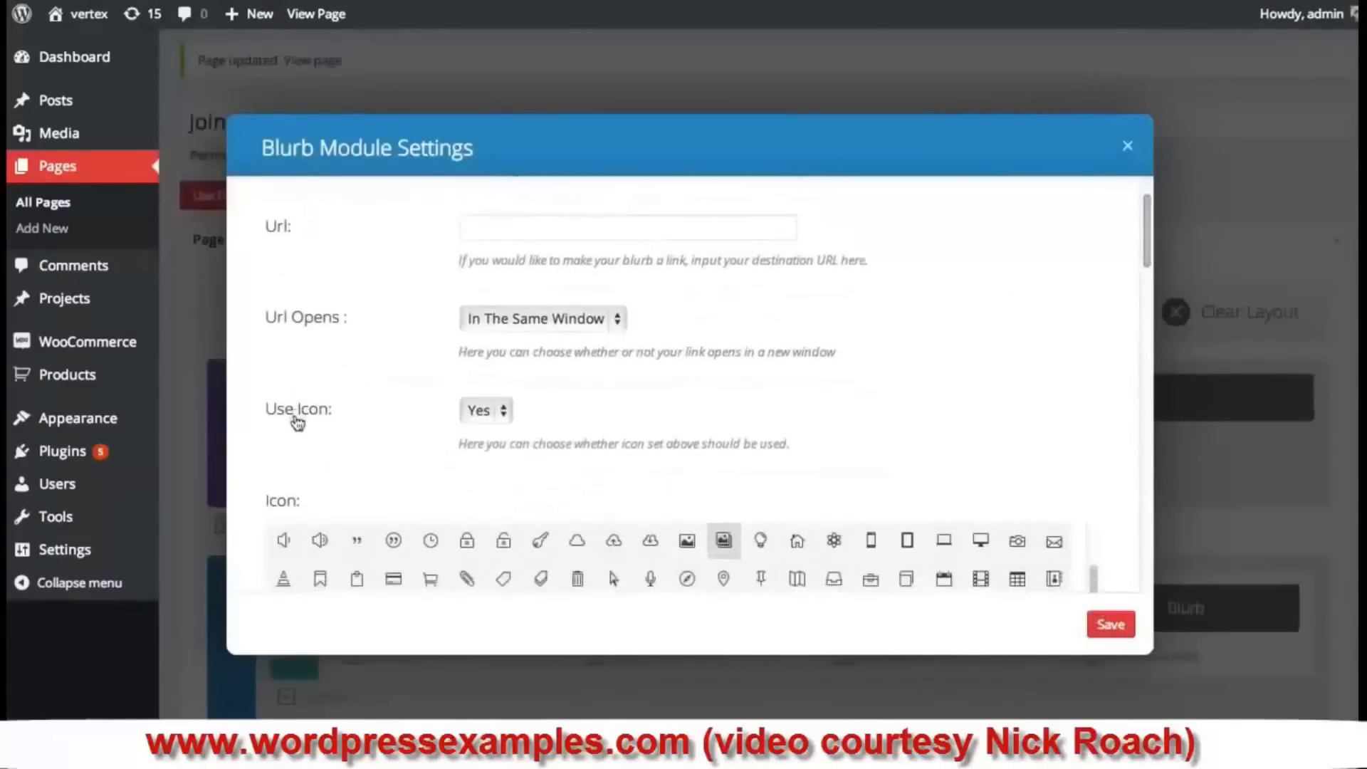
click(486, 411)
click(476, 391)
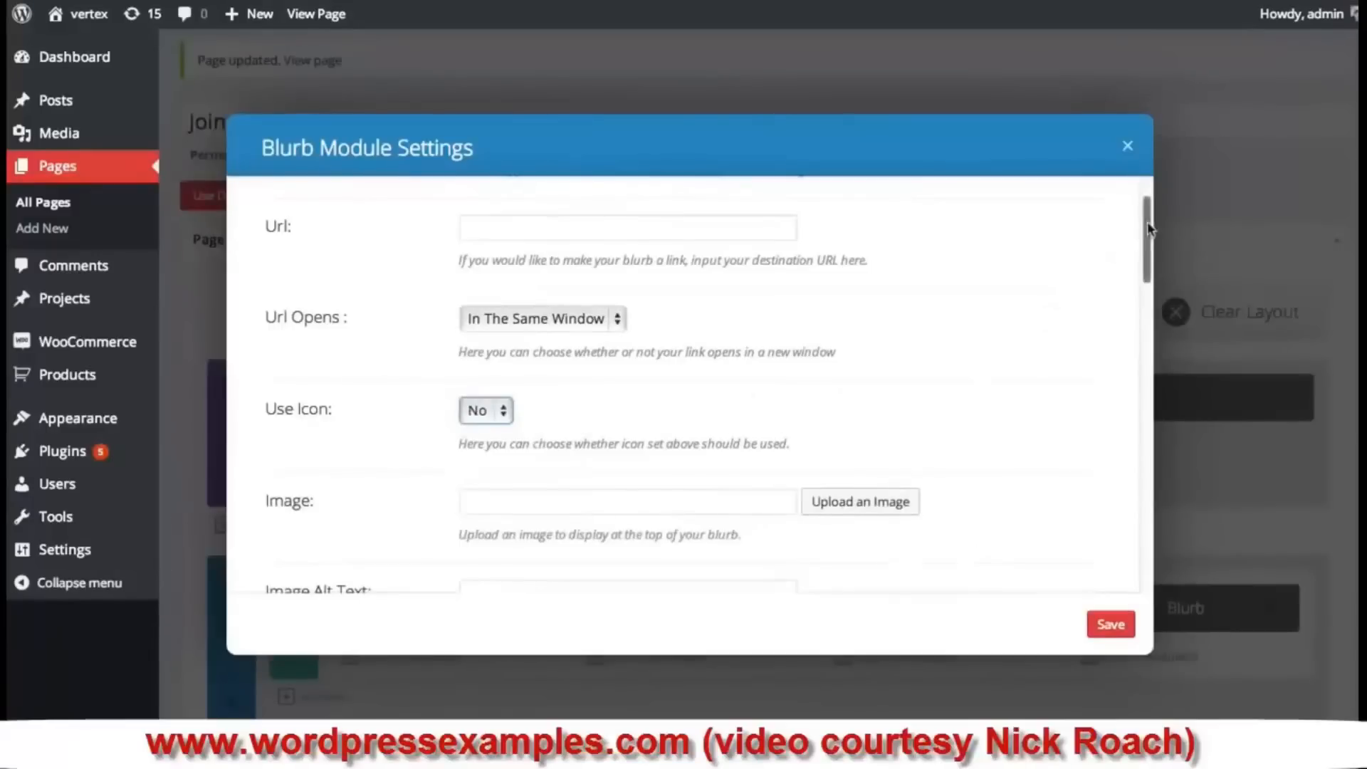
- Set the portfolios picture-frames image from the Media Library as the blurb image and save
scroll(1116, 264, down, 3)
click(531, 356)
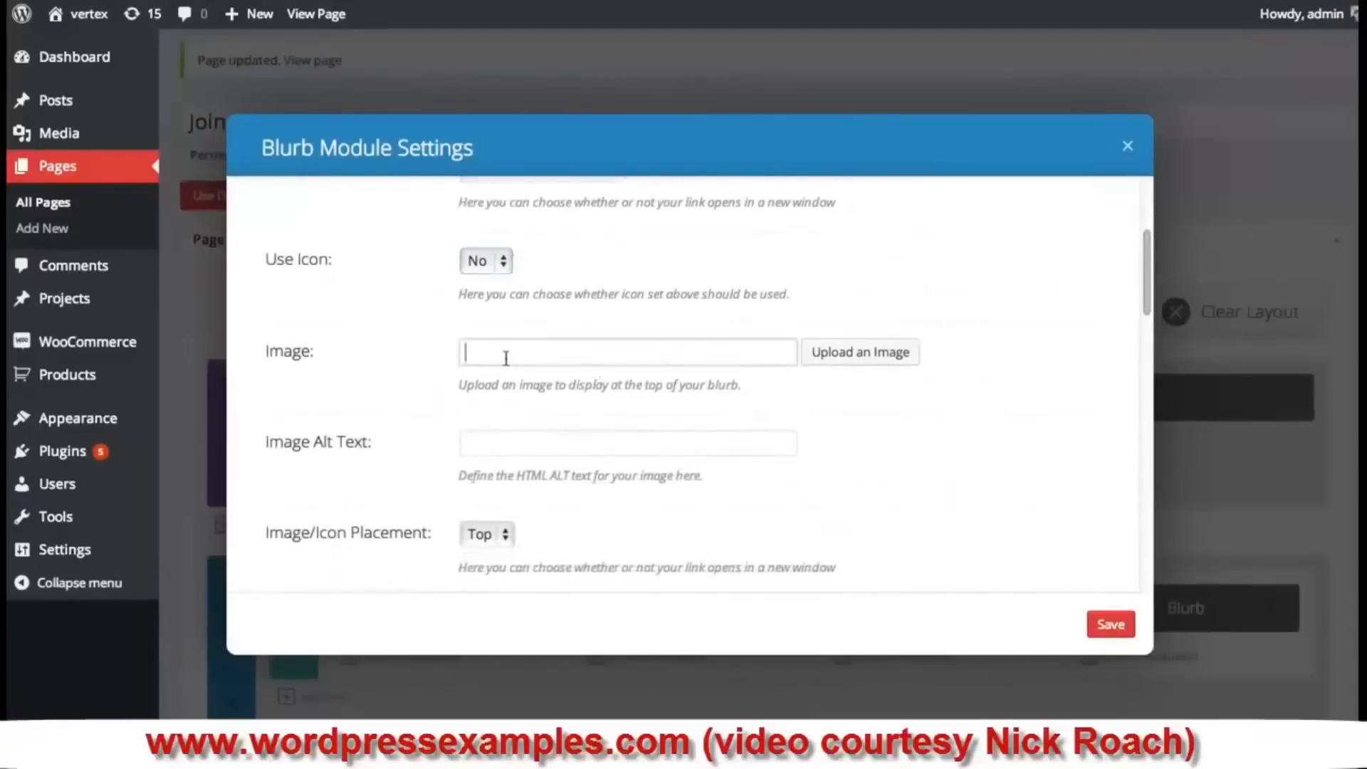
click(878, 361)
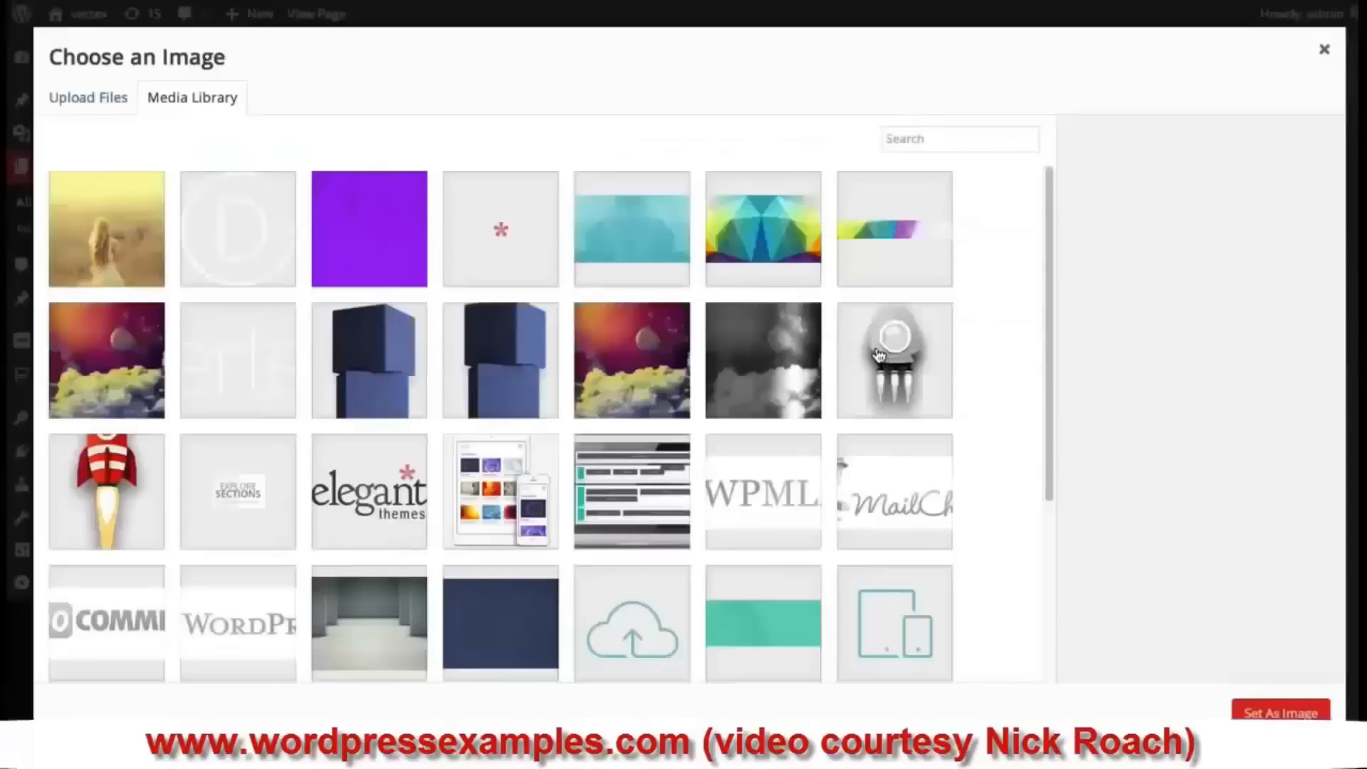
drag(1048, 208, 1046, 428)
click(768, 358)
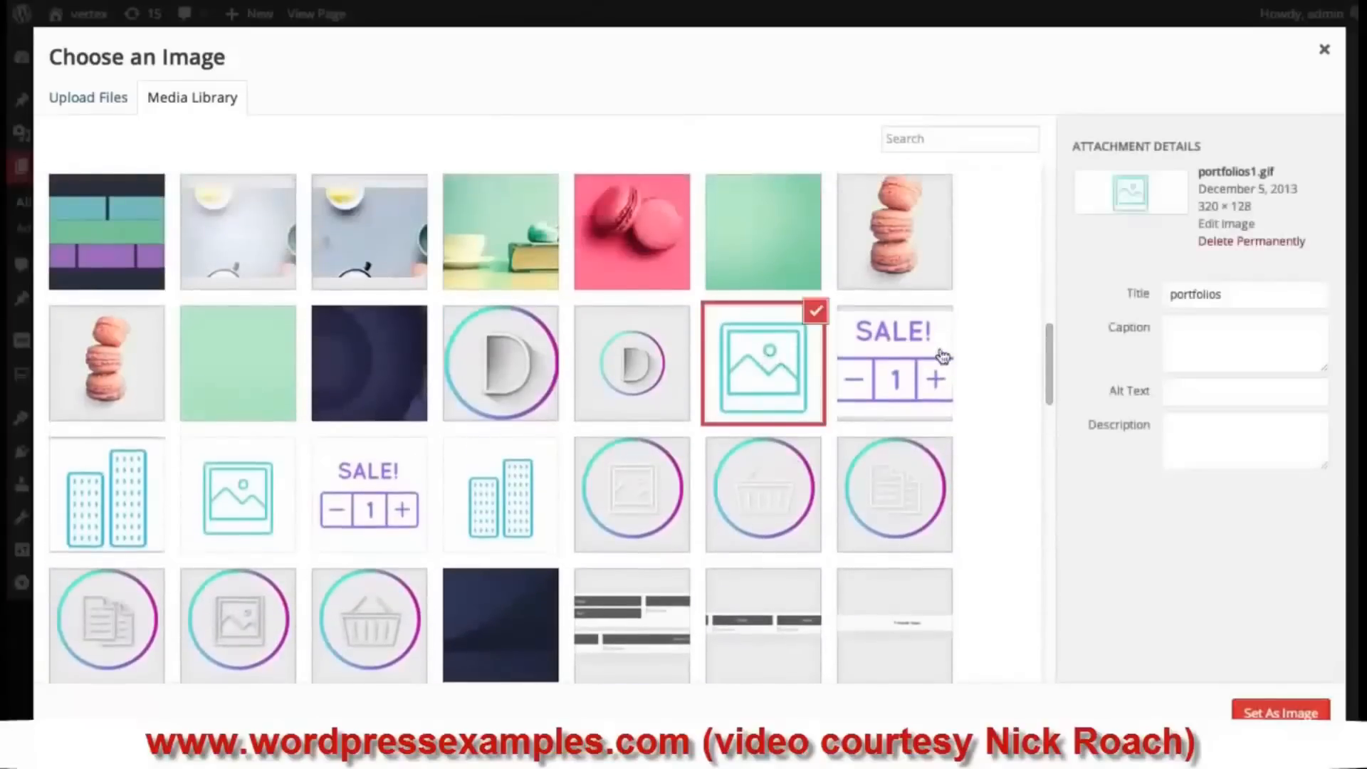
click(1282, 712)
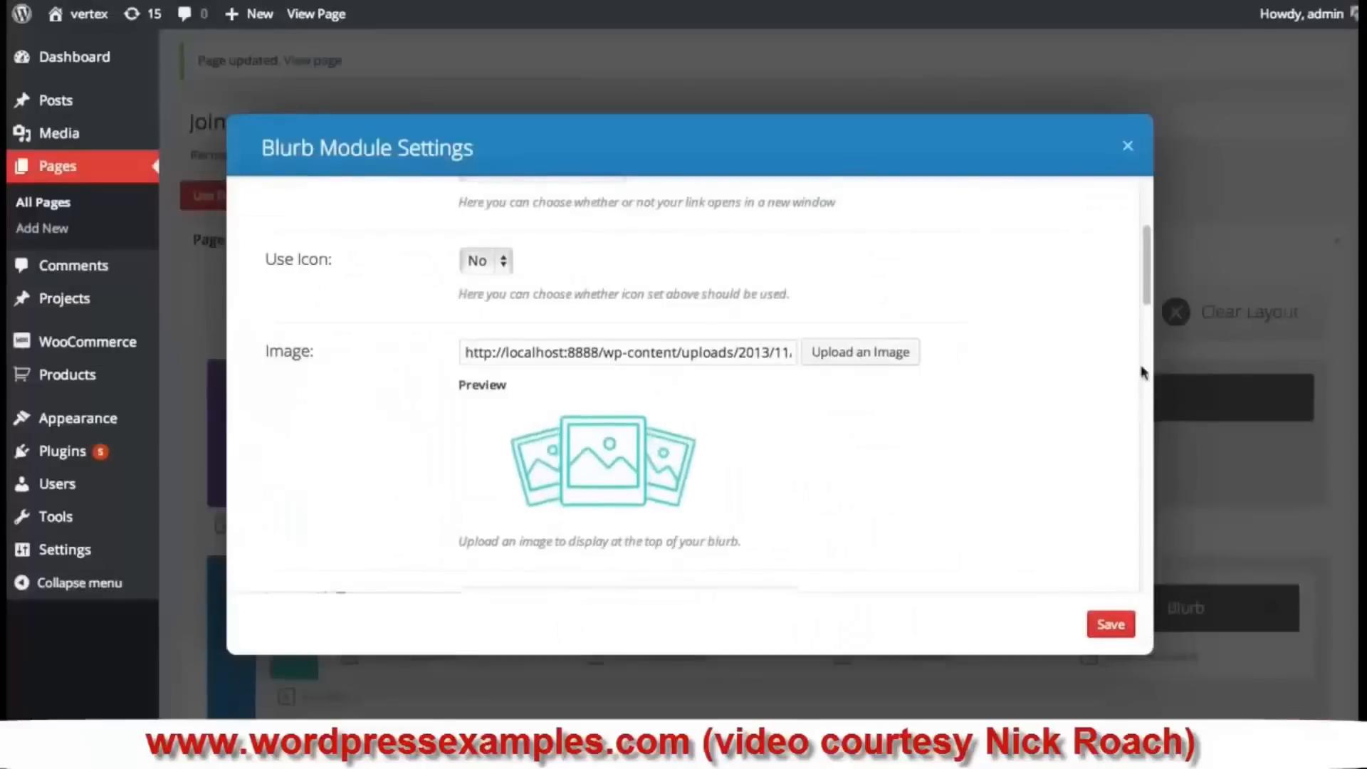
click(1111, 624)
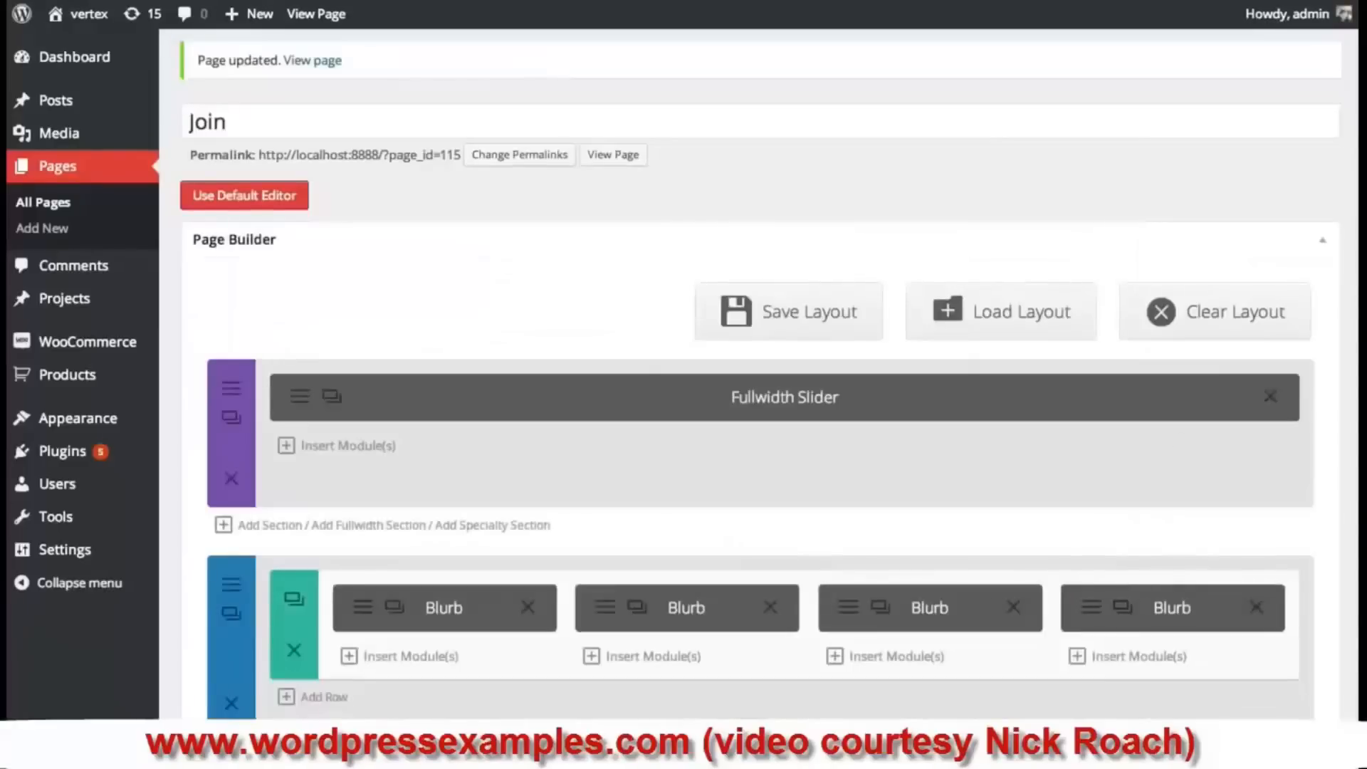
- Update the Join page and check the four Amazing Design blurbs on its live view
scroll(760, 374, down, 15)
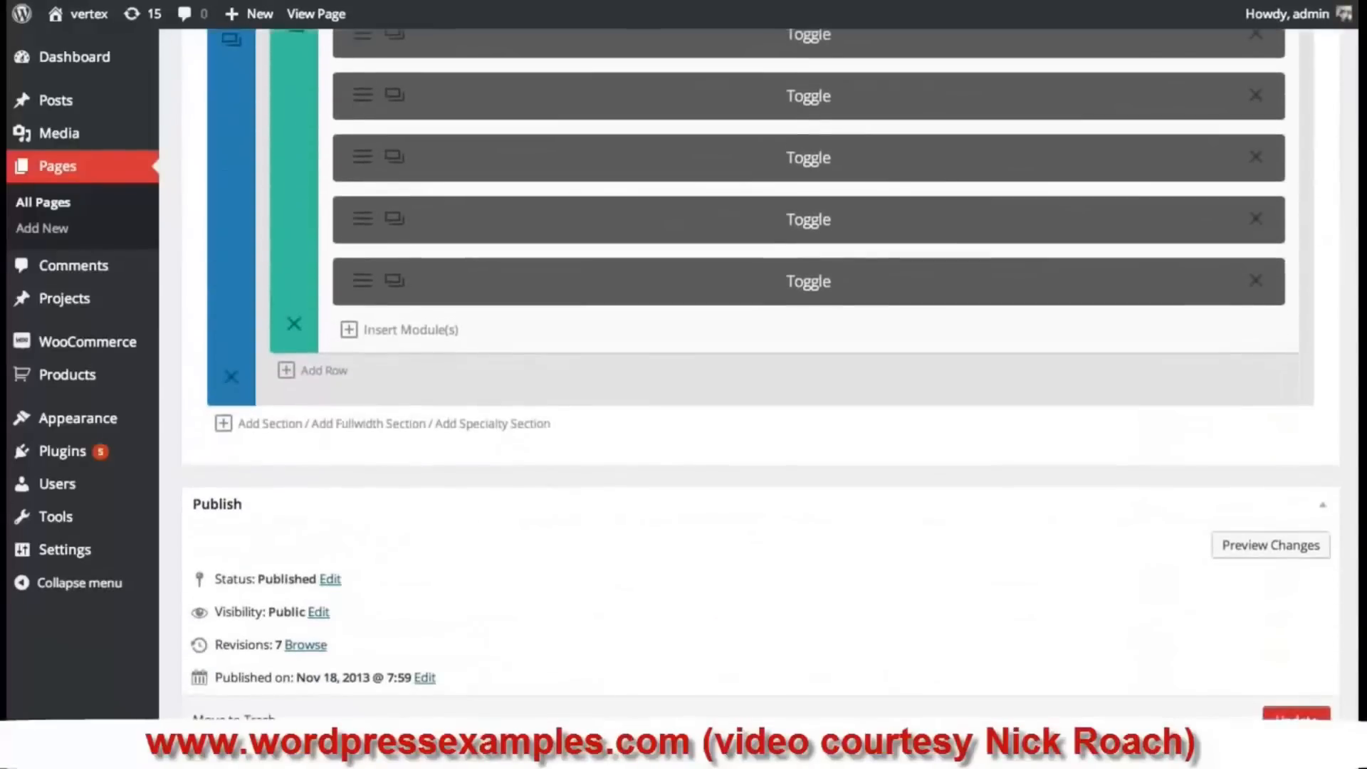
click(1296, 718)
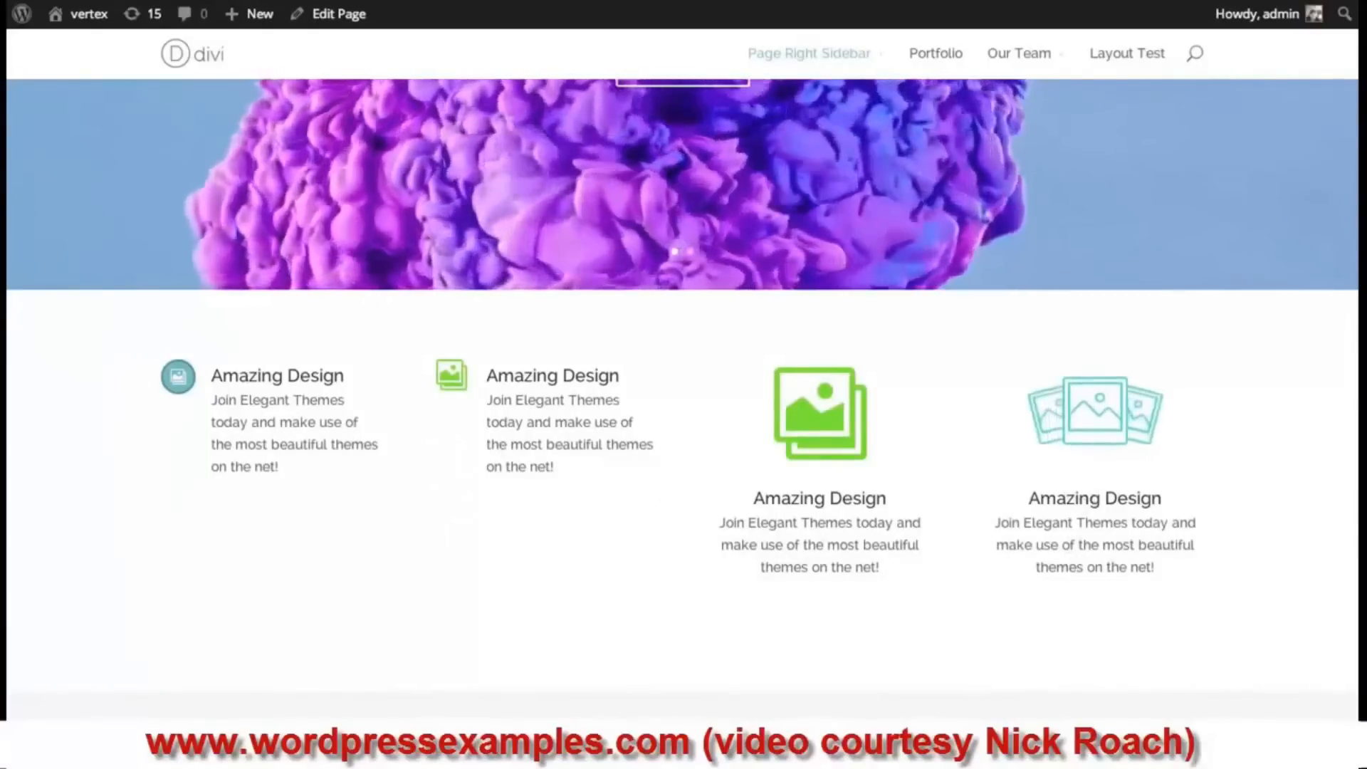
scroll(683, 427, down, 3)
scroll(684, 427, up, 3)
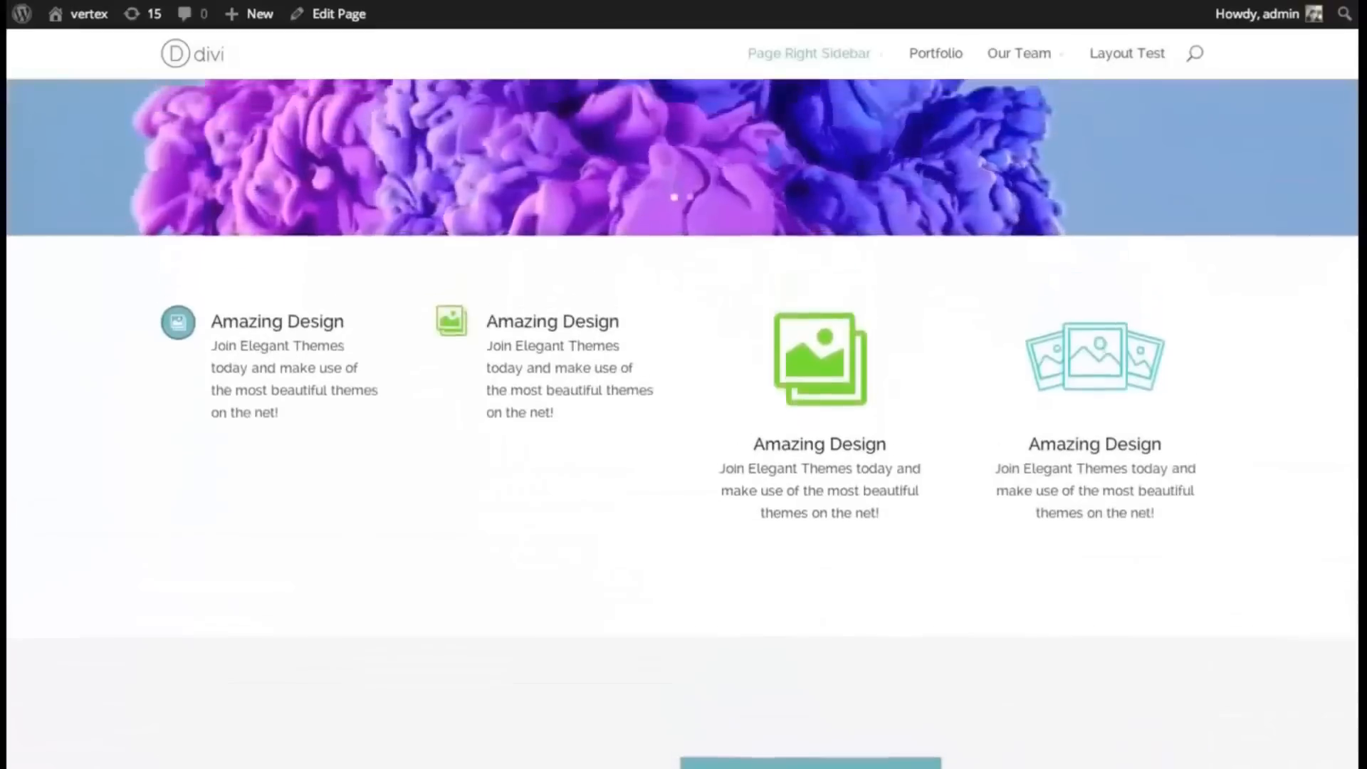
scroll(684, 427, down, 2)
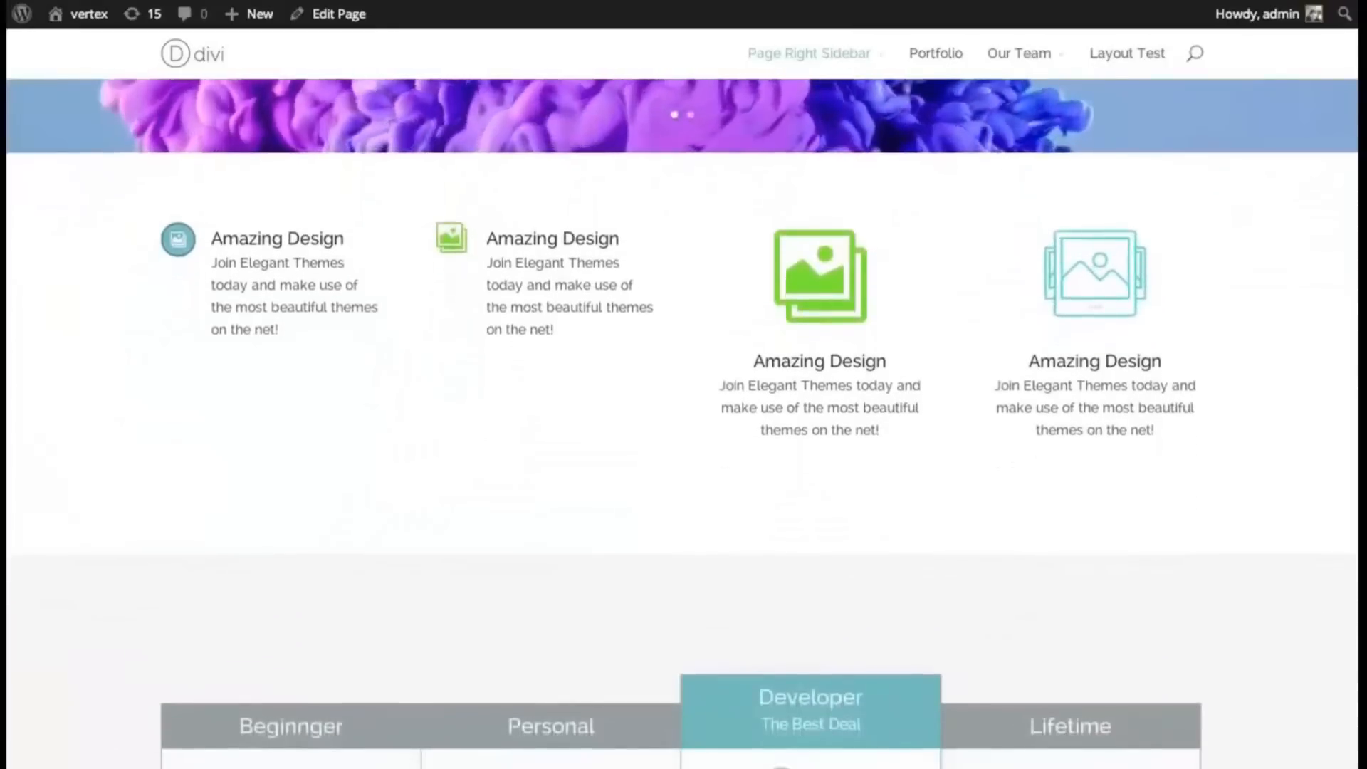
scroll(683, 428, up, 2)
scroll(683, 428, up, 1)
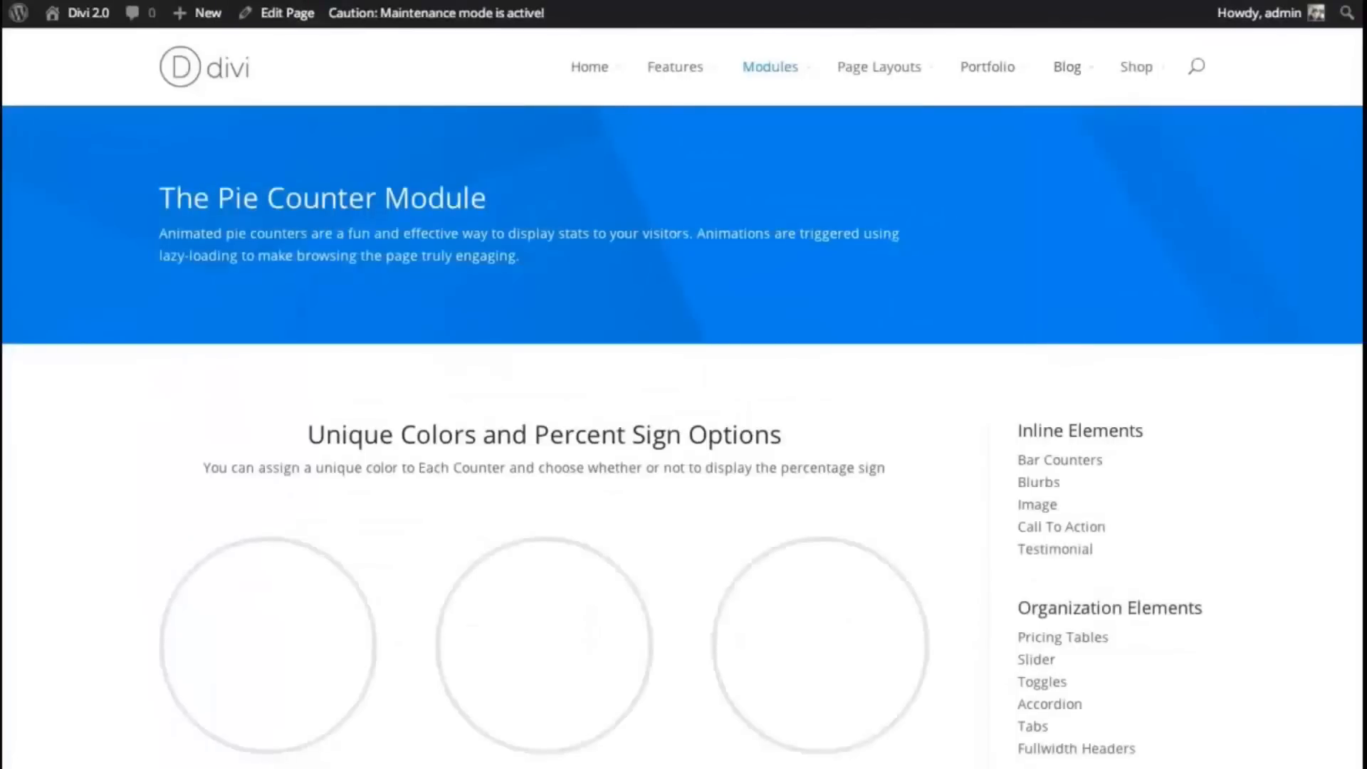
- Scroll through the Divi demo's light and dark circle counters at 34%, 86% and 42%
scroll(683, 427, down, 4)
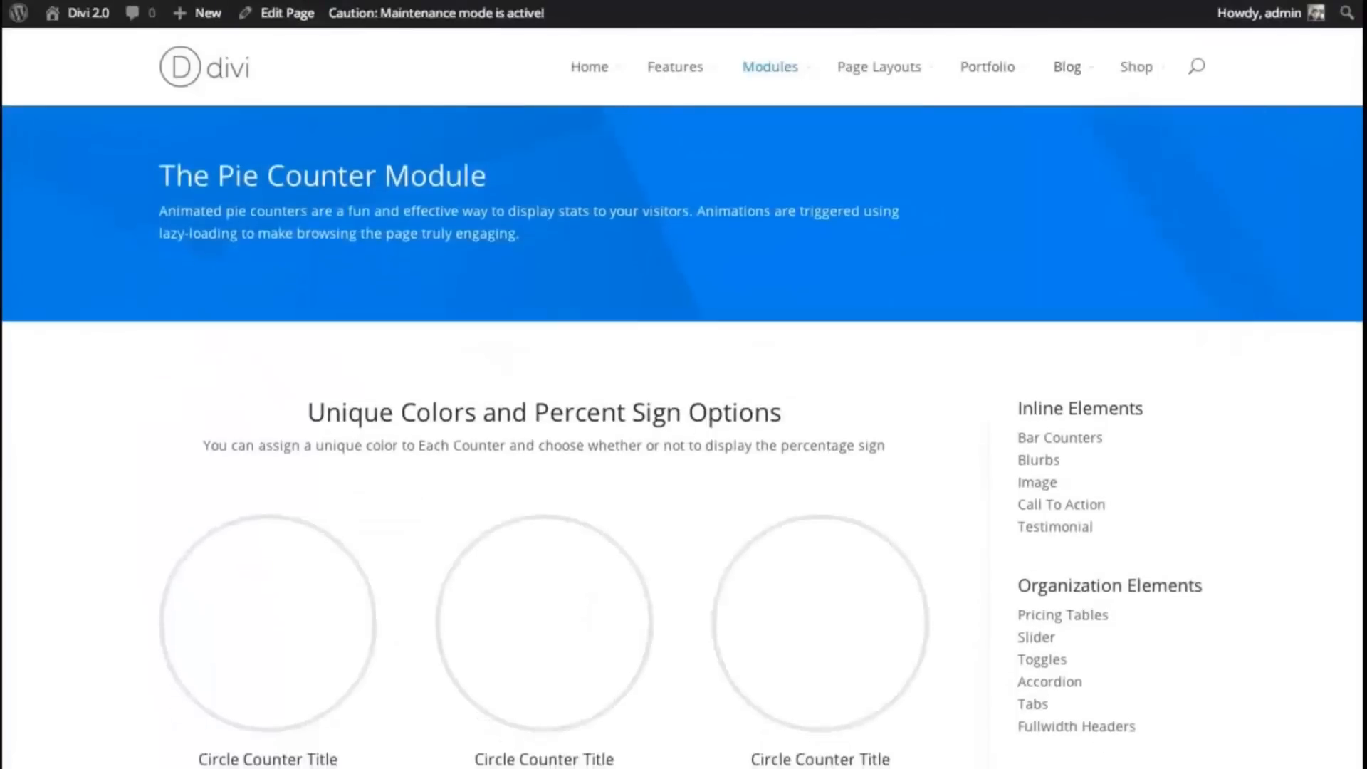
scroll(1360, 232, down, 4)
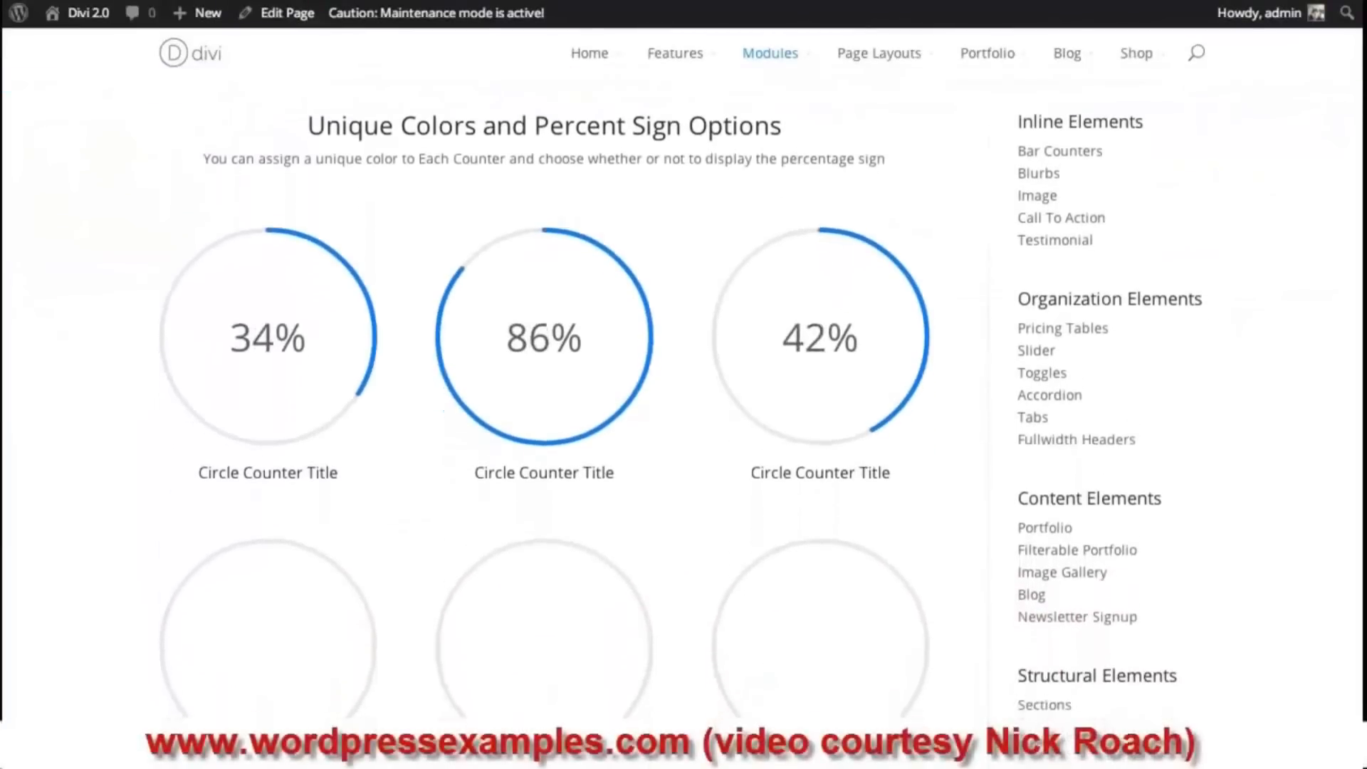
drag(1360, 233, 1361, 248)
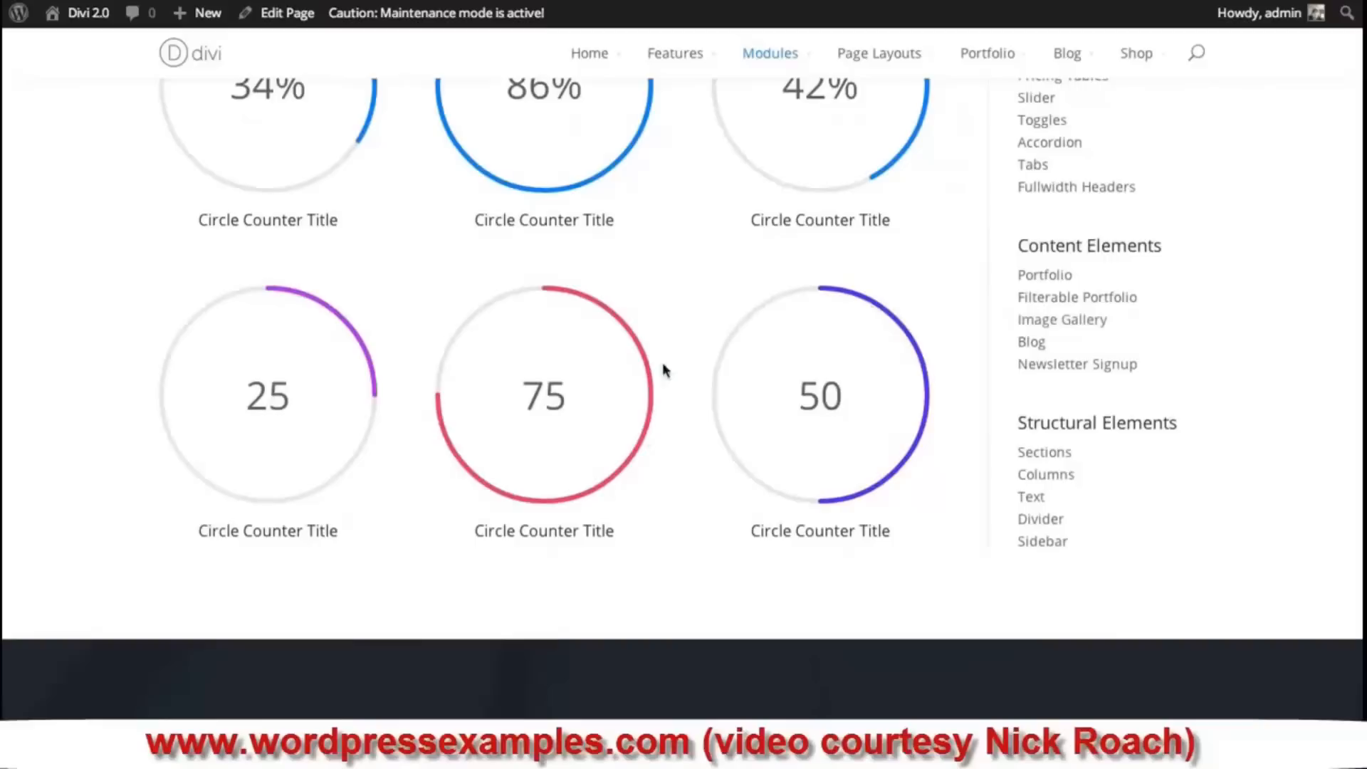
scroll(1359, 411, down, 5)
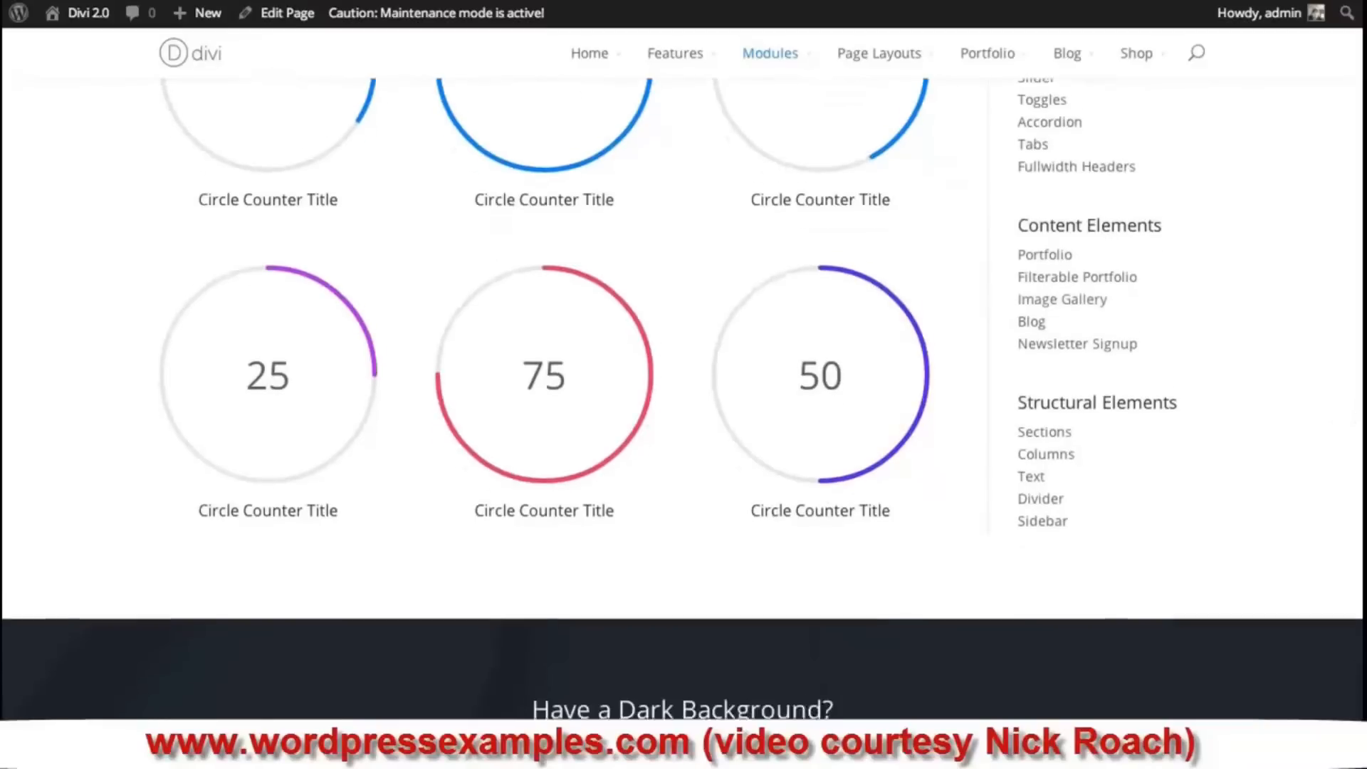
scroll(1360, 664, down, 5)
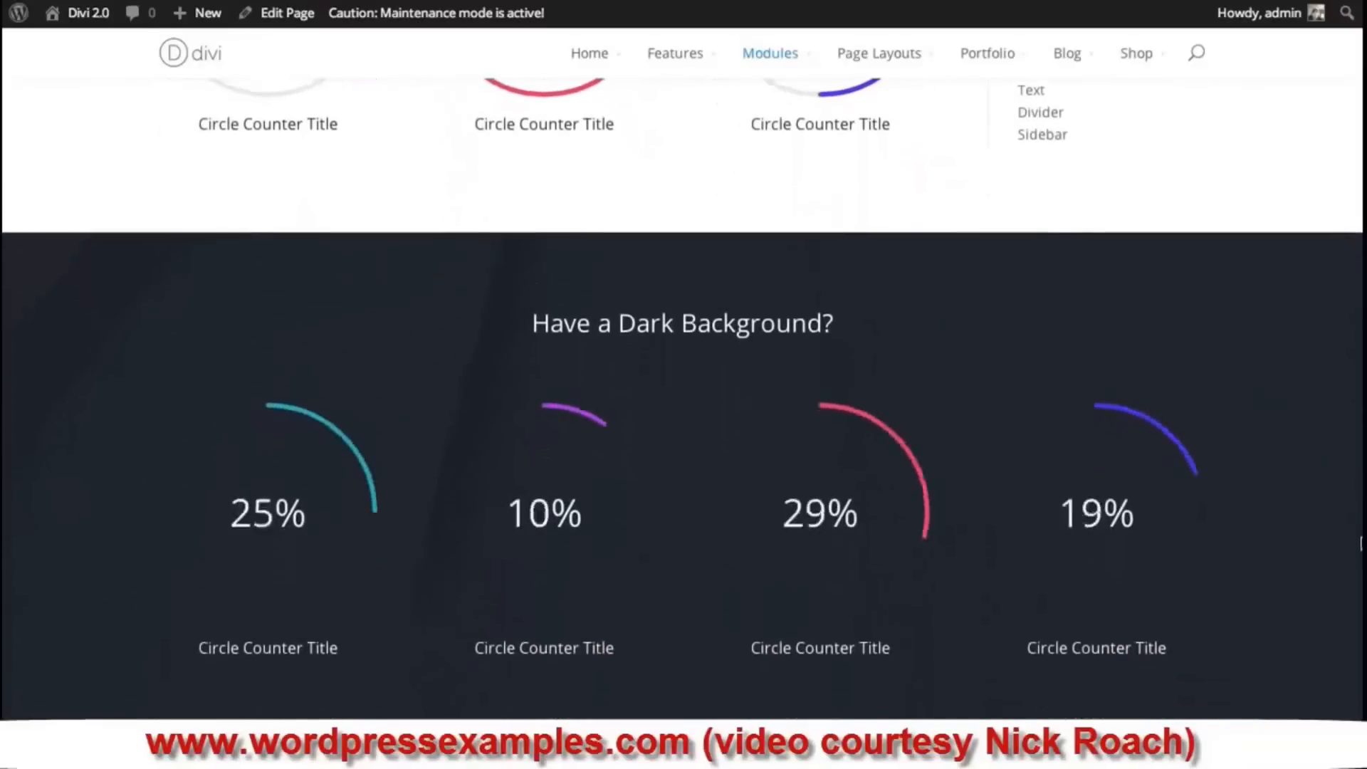
scroll(1360, 663, up, 8)
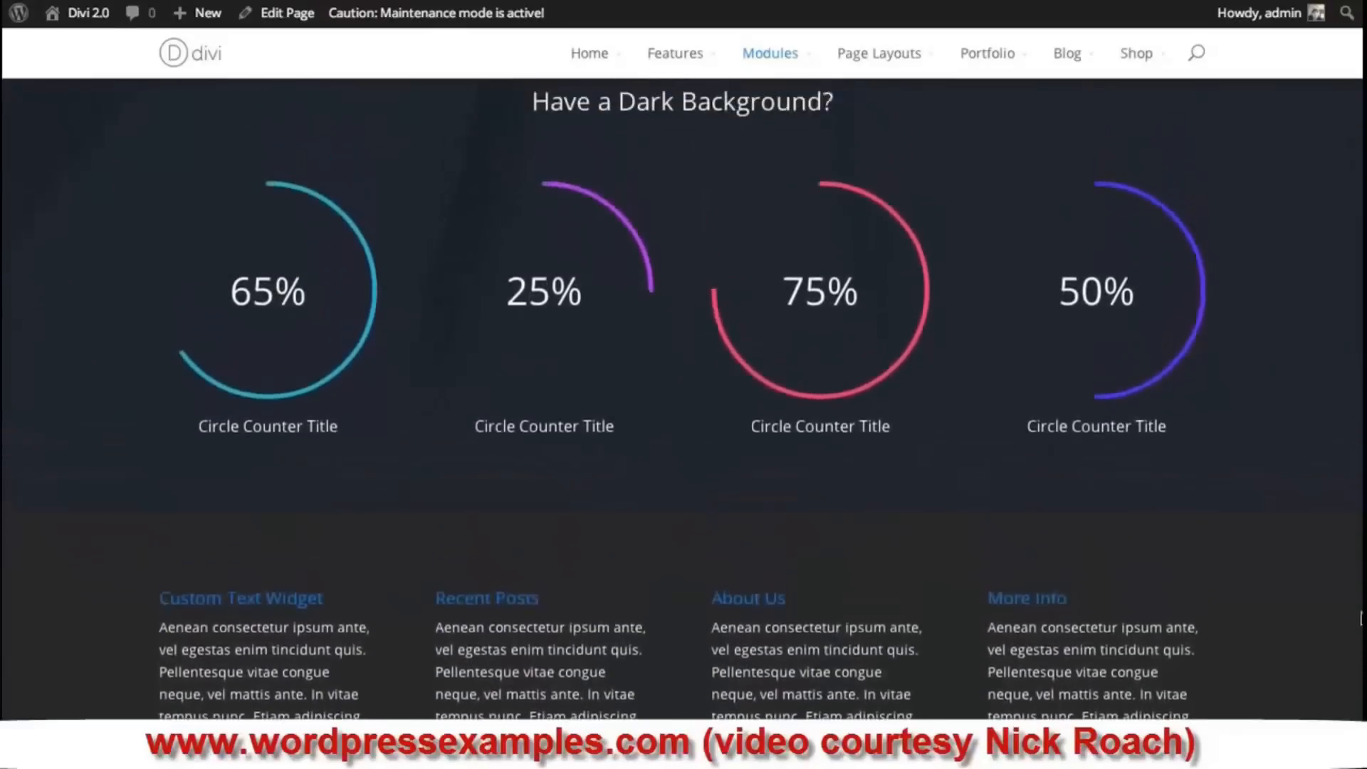
scroll(1342, 367, up, 6)
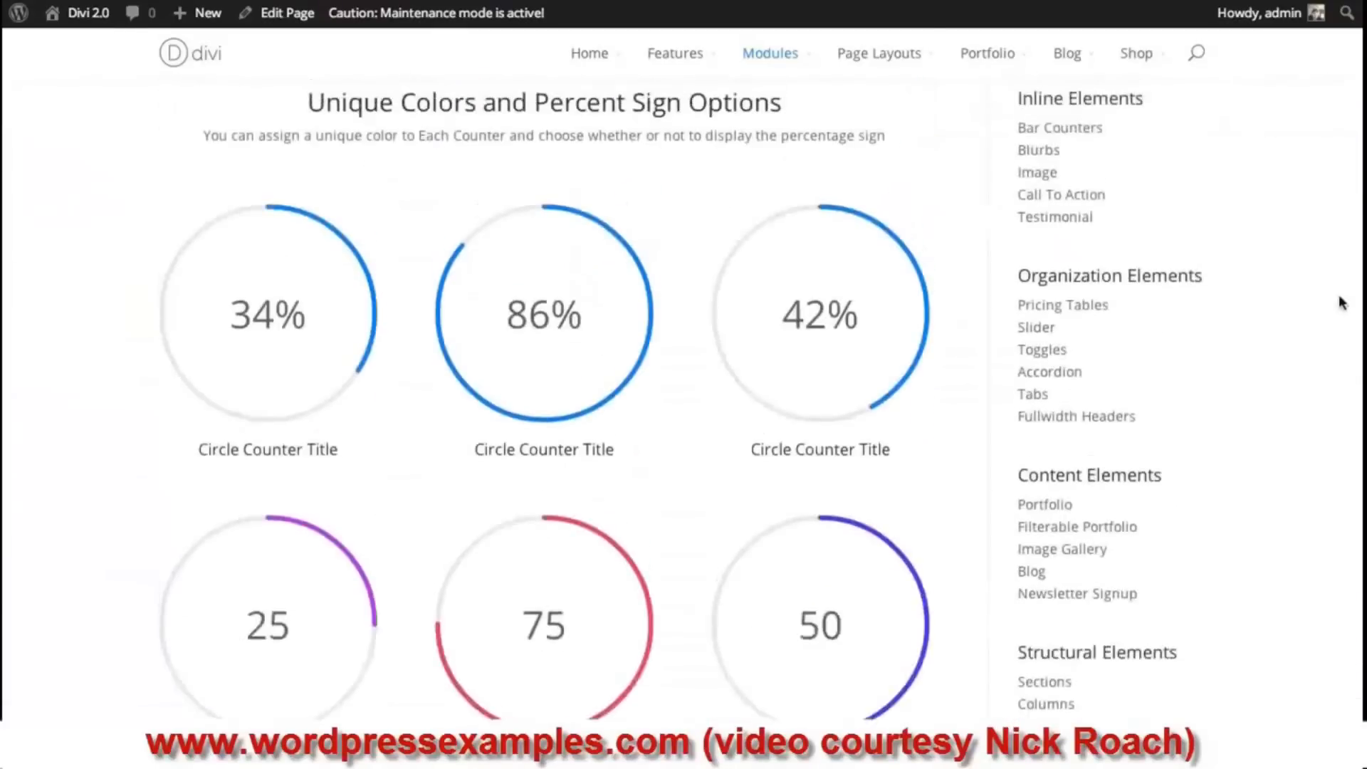
scroll(1324, 214, down, 3)
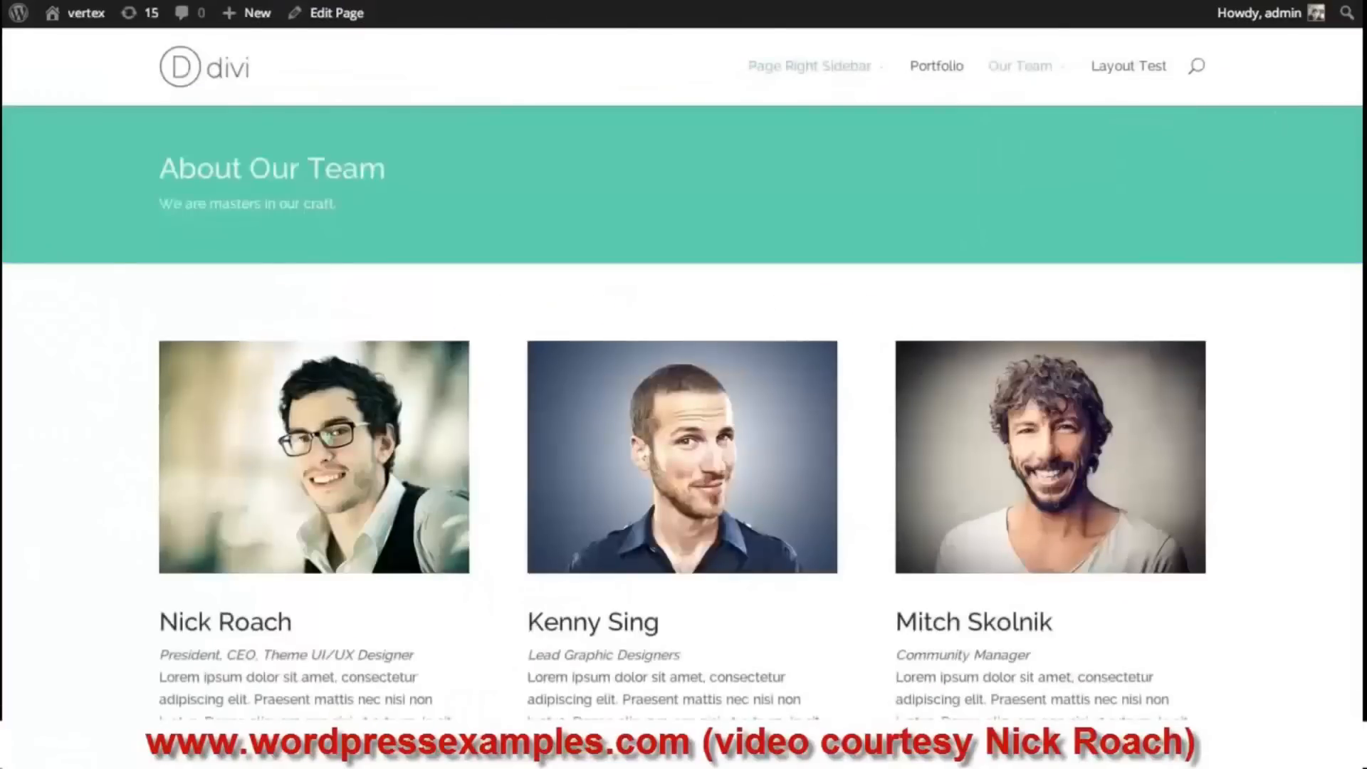
scroll(682, 387, down, 9)
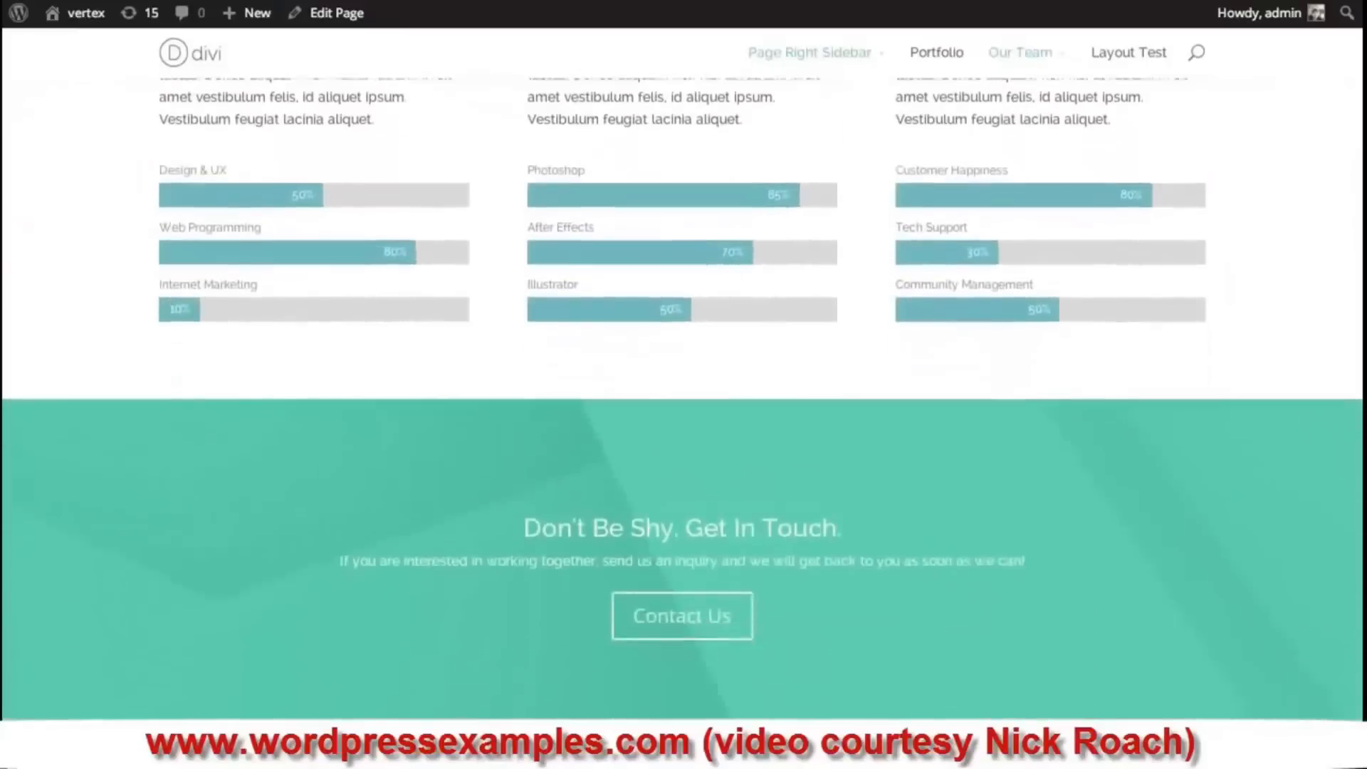
scroll(682, 387, up, 7)
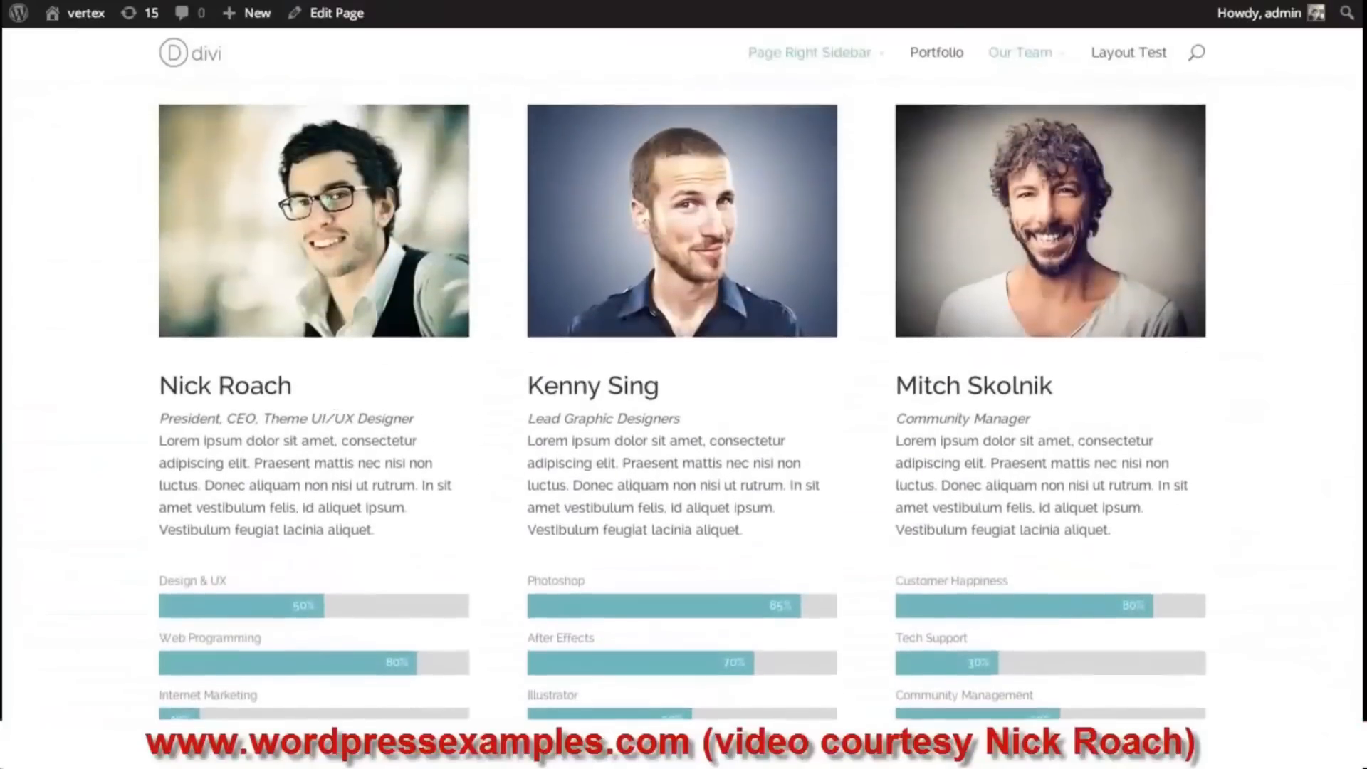
scroll(809, 470, down, 8)
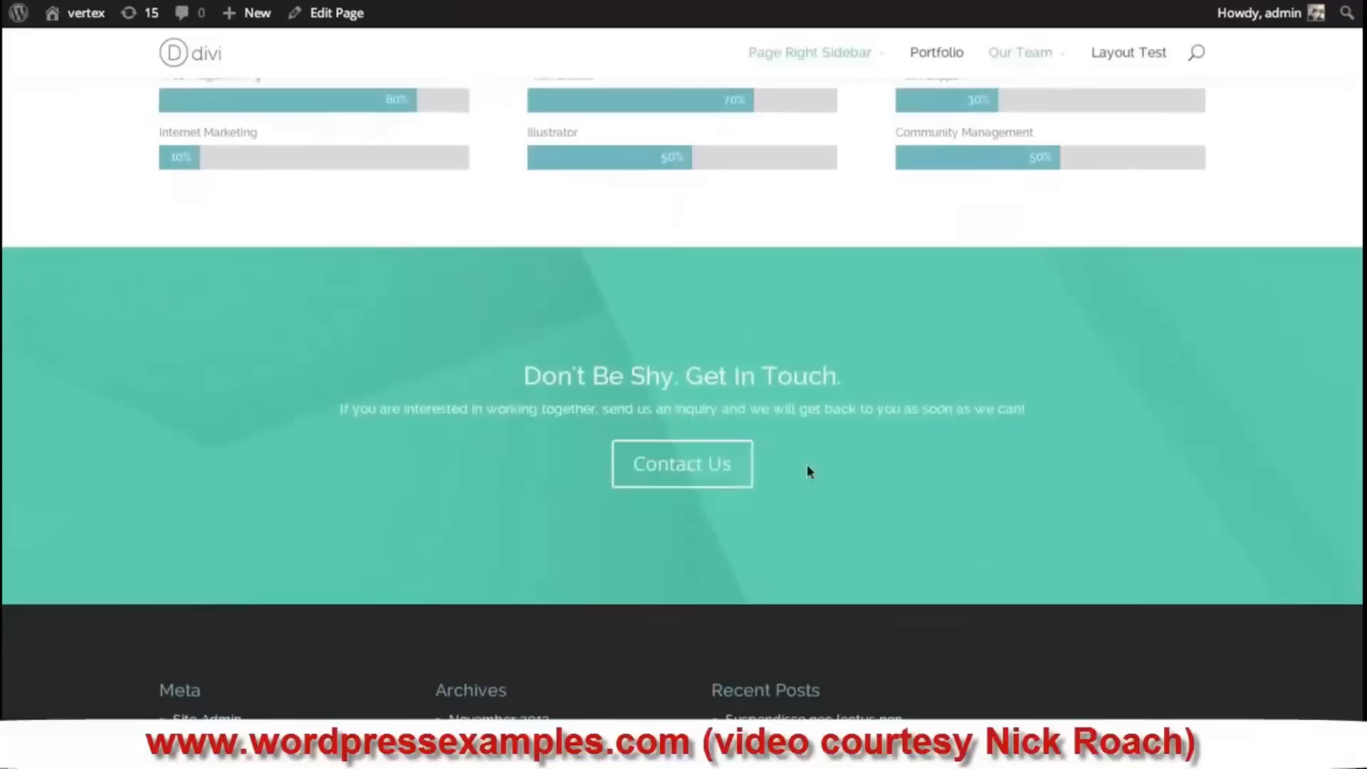
scroll(967, 304, up, 1)
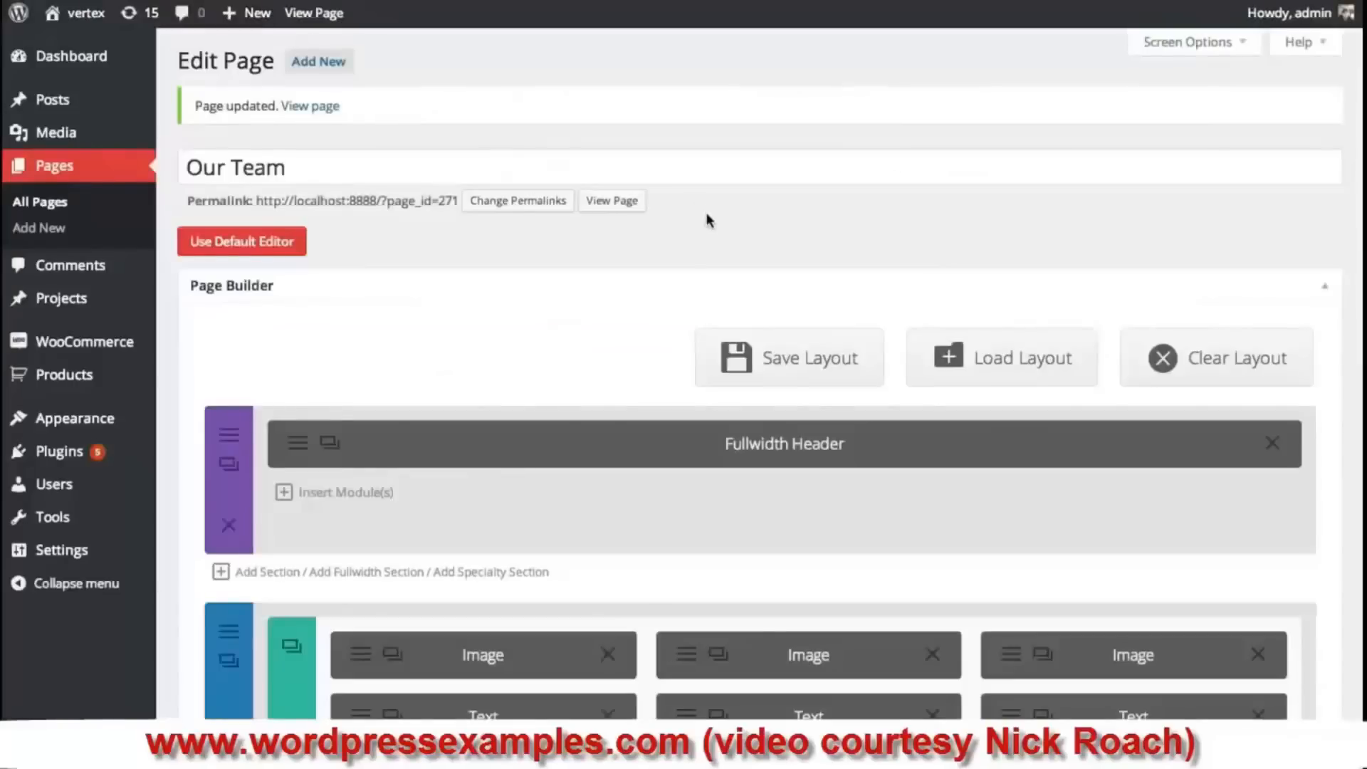
- Add a four 1/4-column section above the Call To Action and start inserting a module in column one
scroll(709, 219, down, 6)
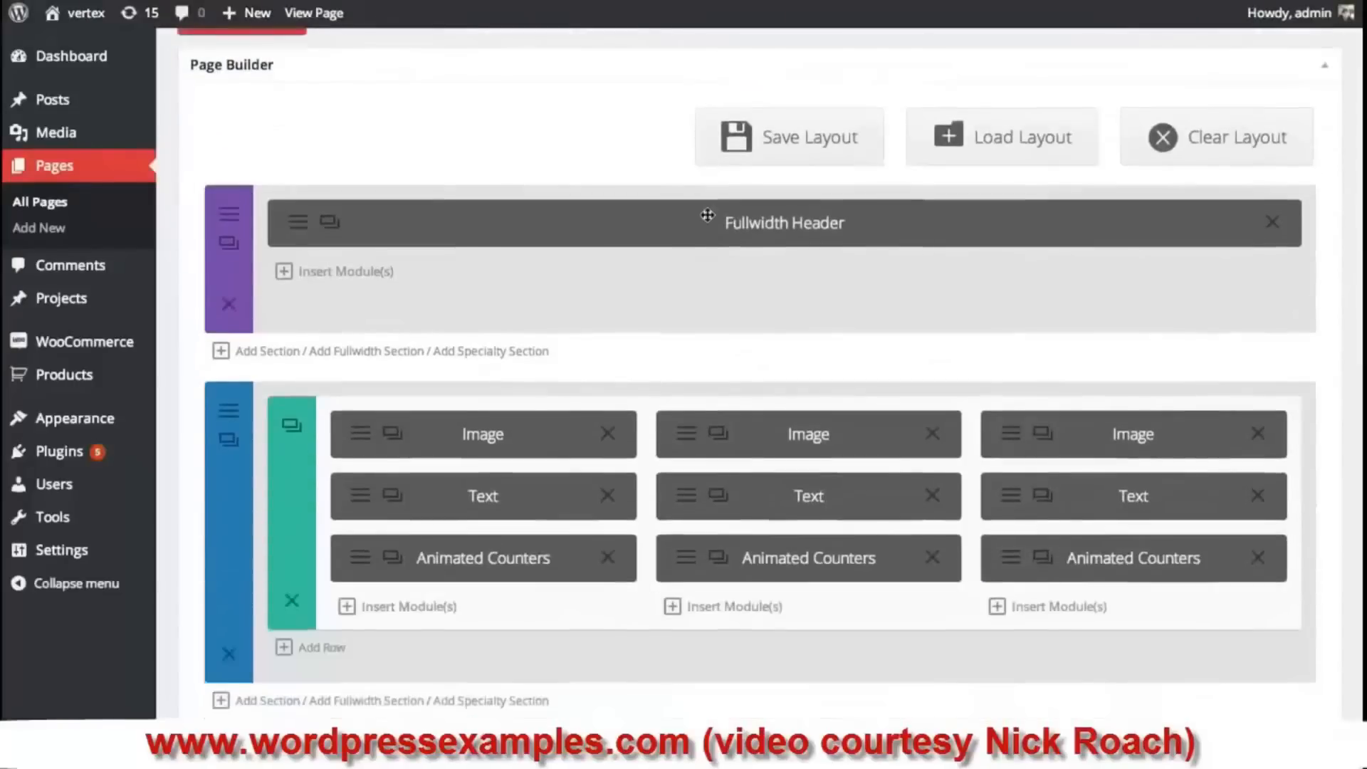
scroll(709, 219, down, 2)
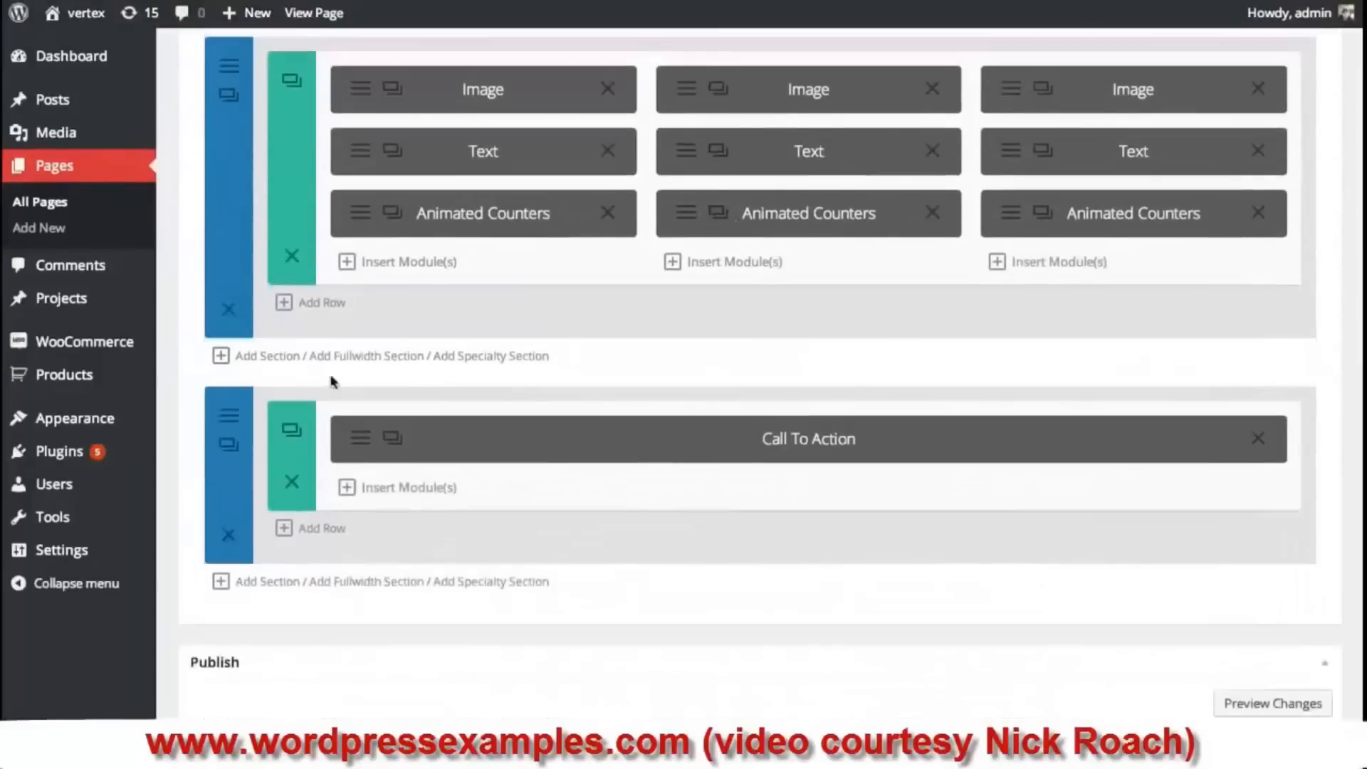
click(267, 356)
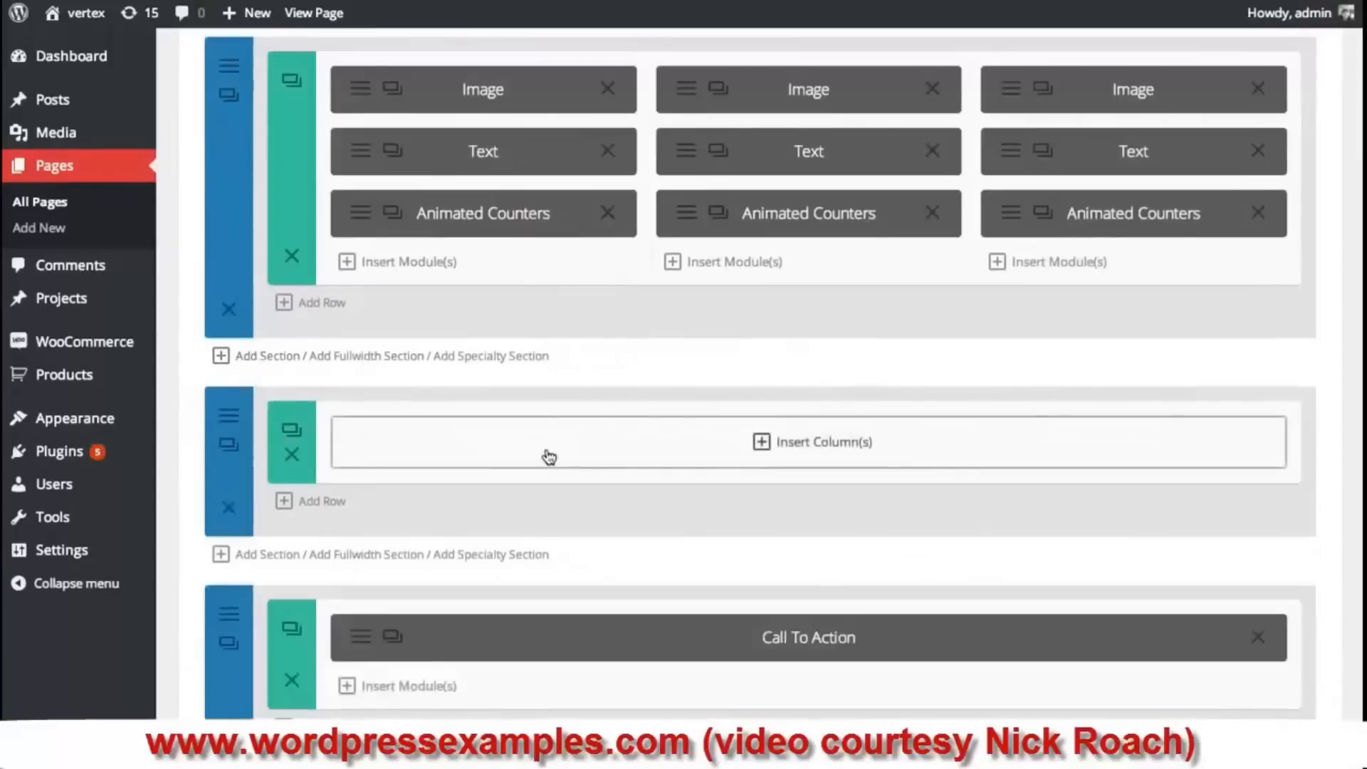
click(755, 444)
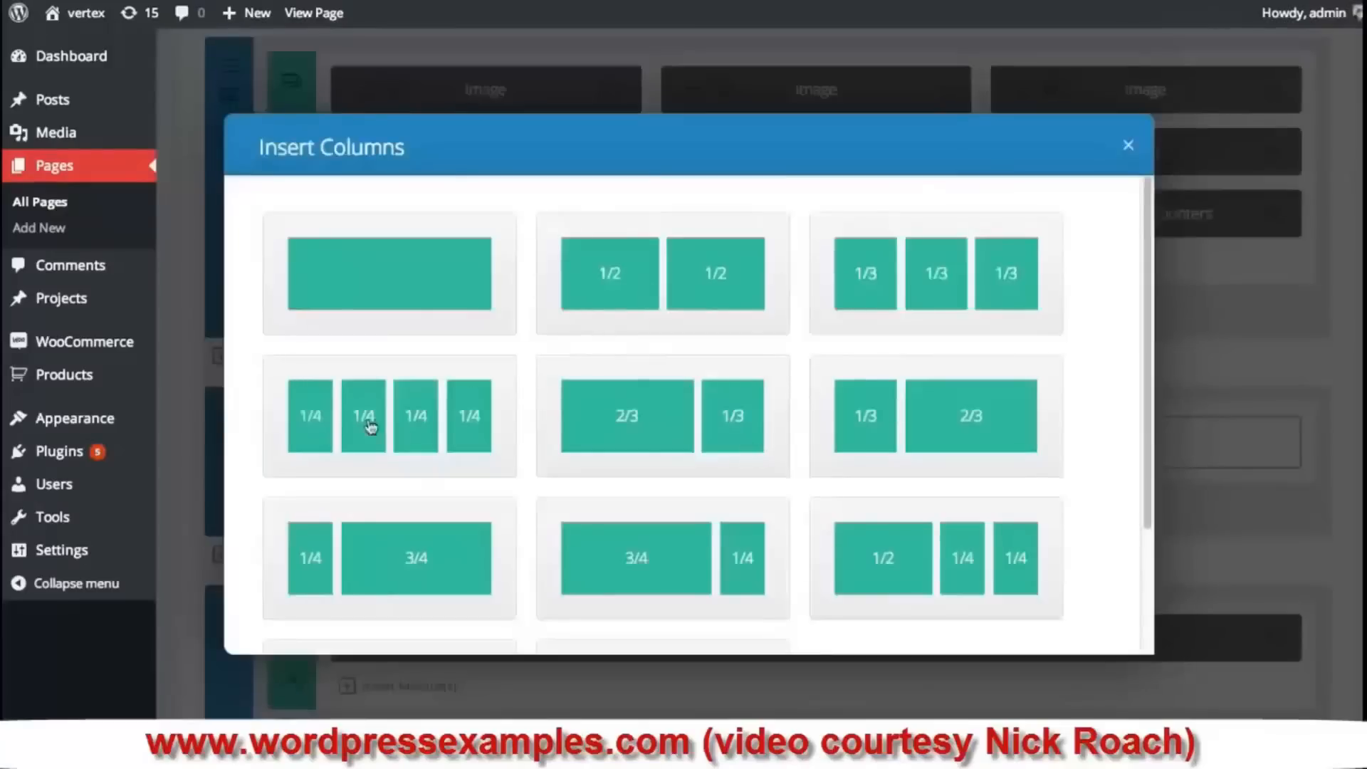
click(406, 431)
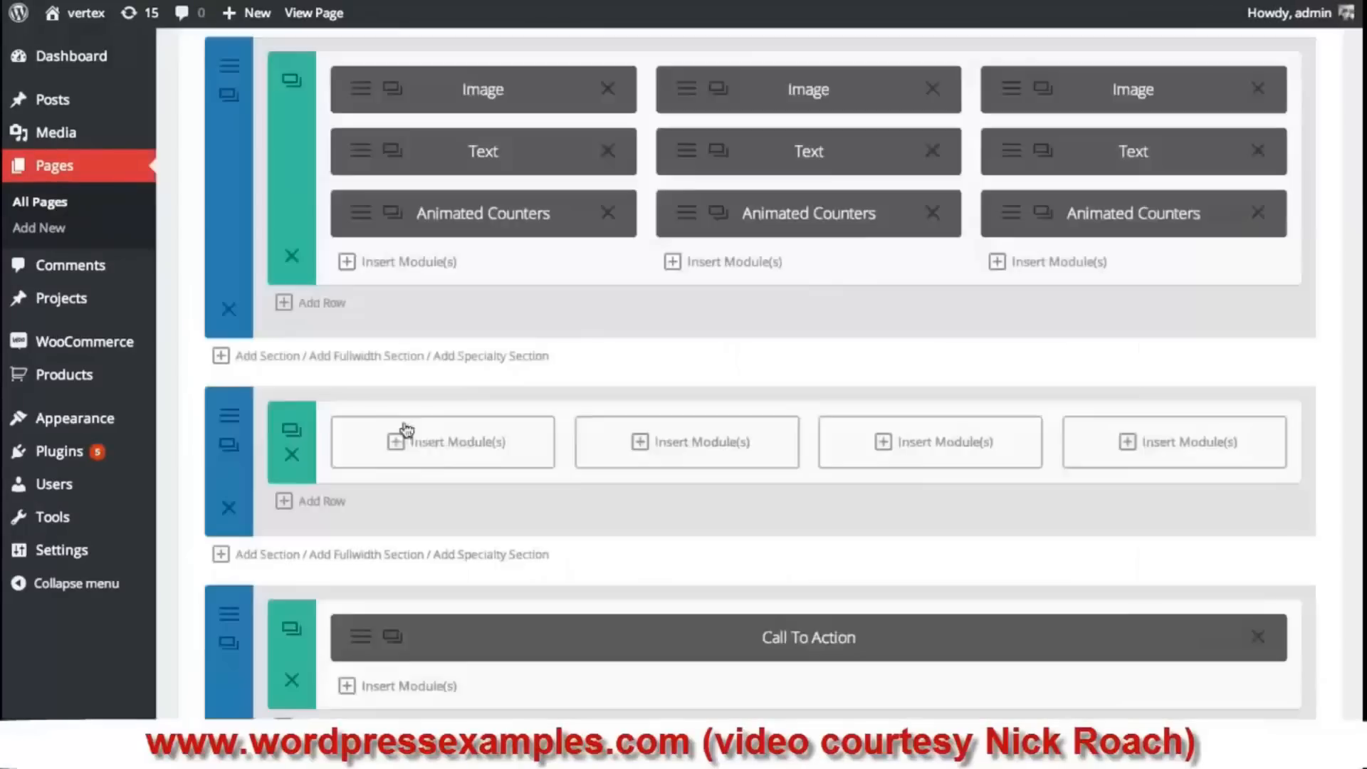
click(487, 446)
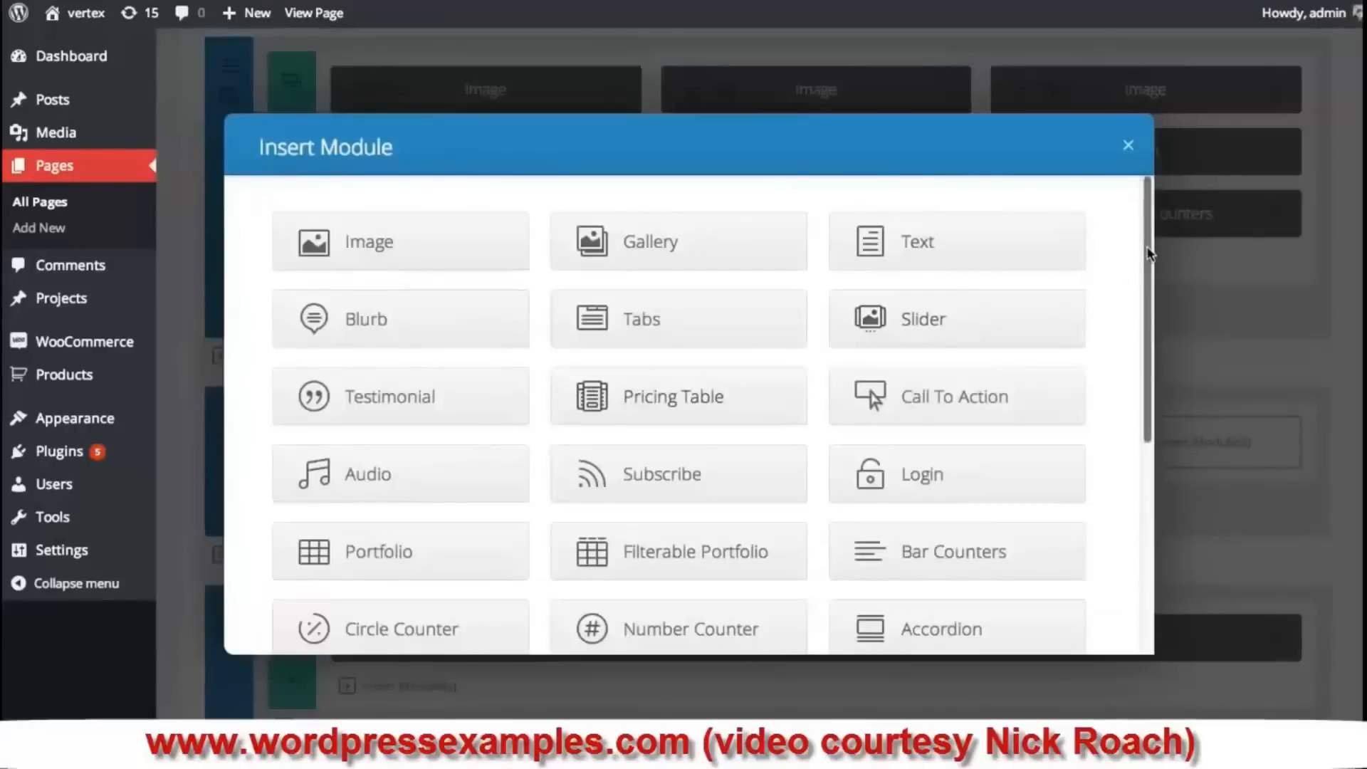
drag(1147, 252, 1148, 377)
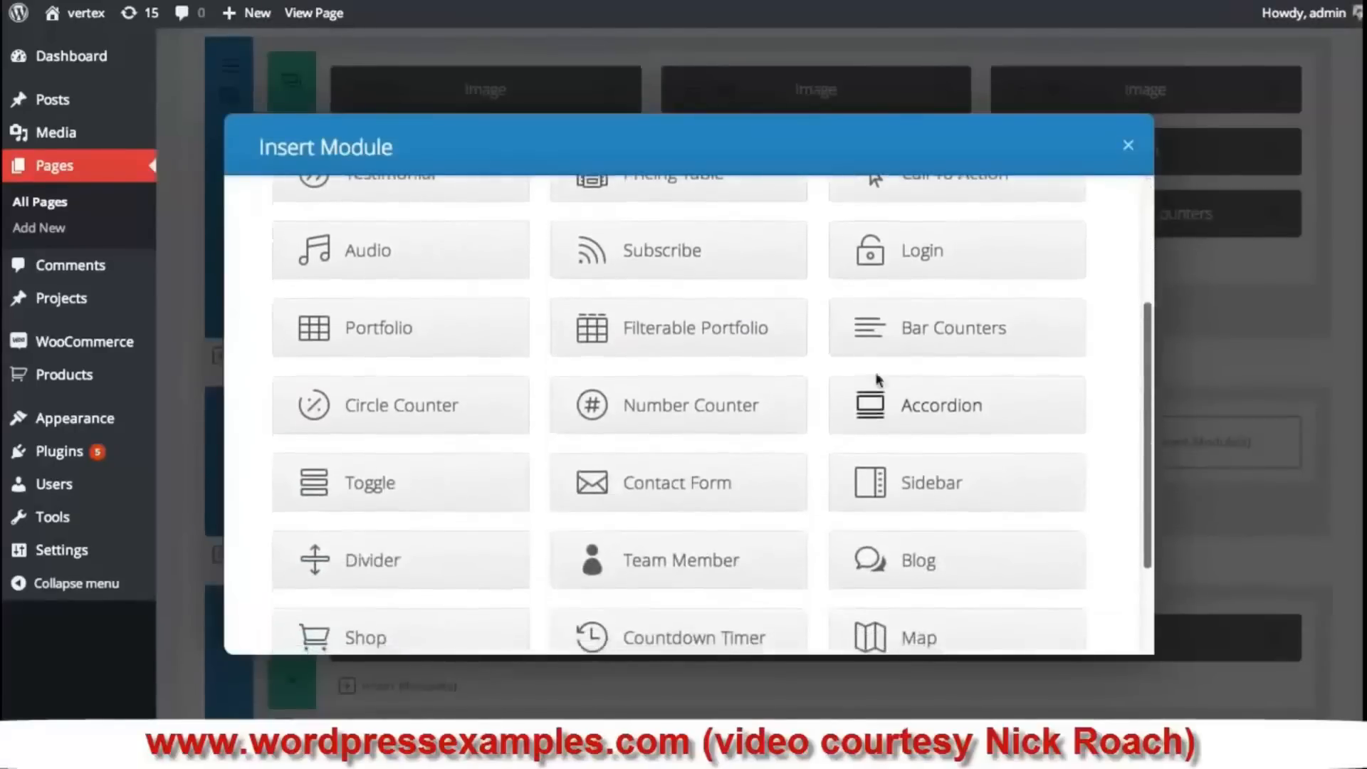
- Add a Circle Counter to the first column titled Design with number 70
click(420, 411)
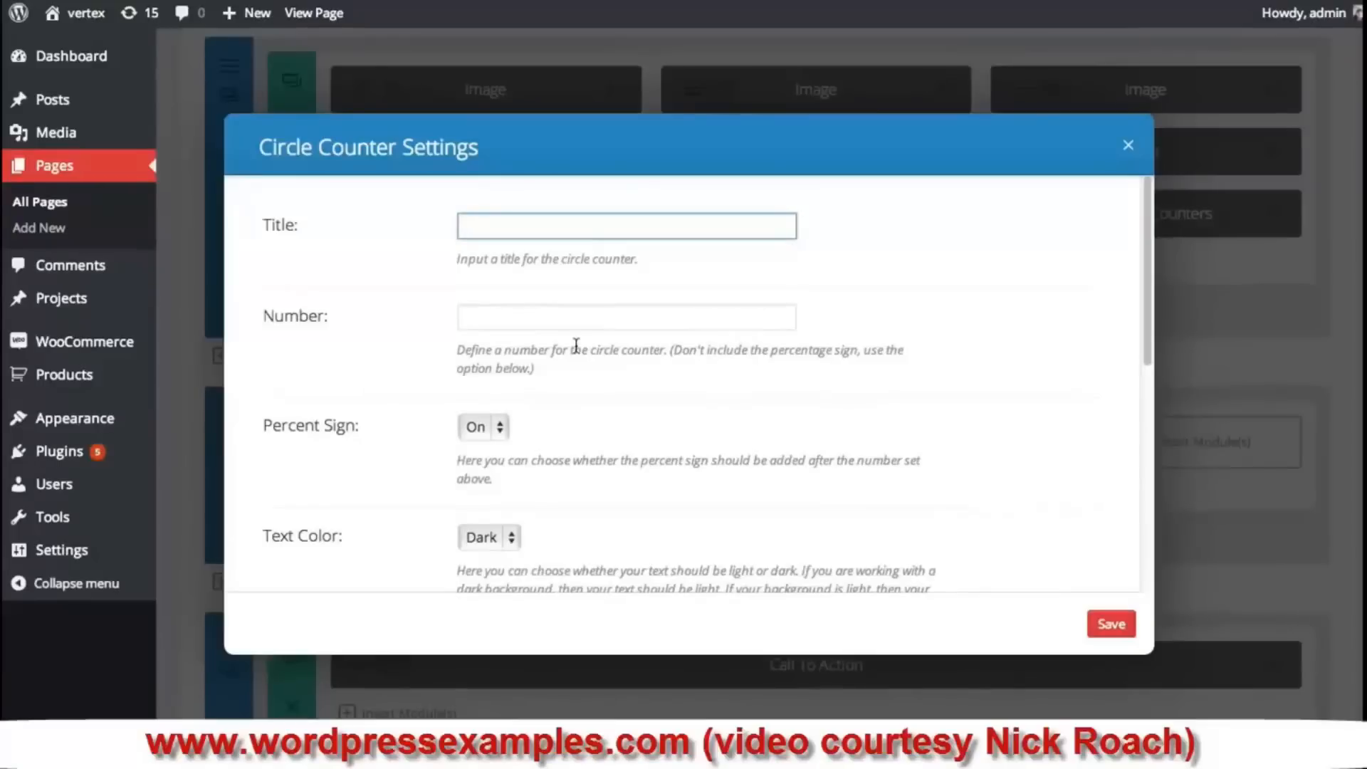
text(Design)
click(502, 313)
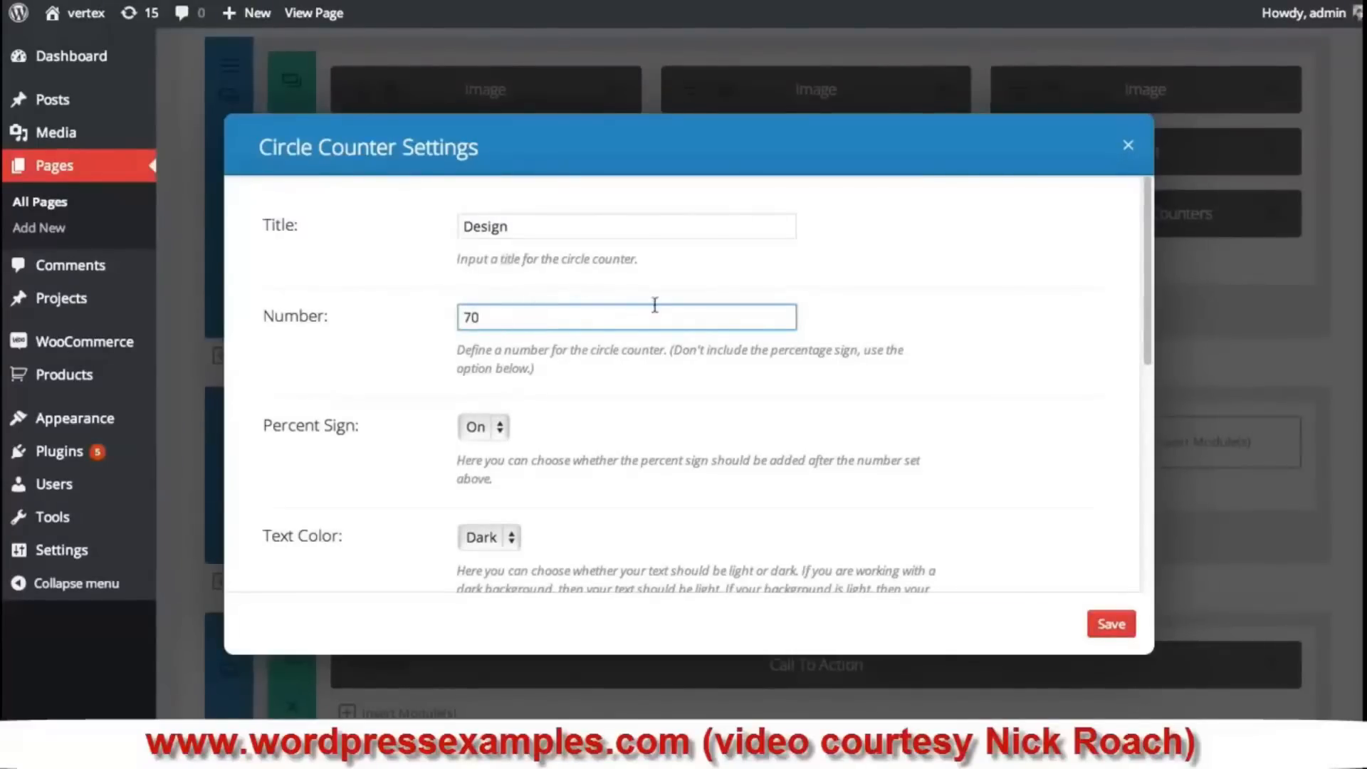
scroll(654, 304, down, 3)
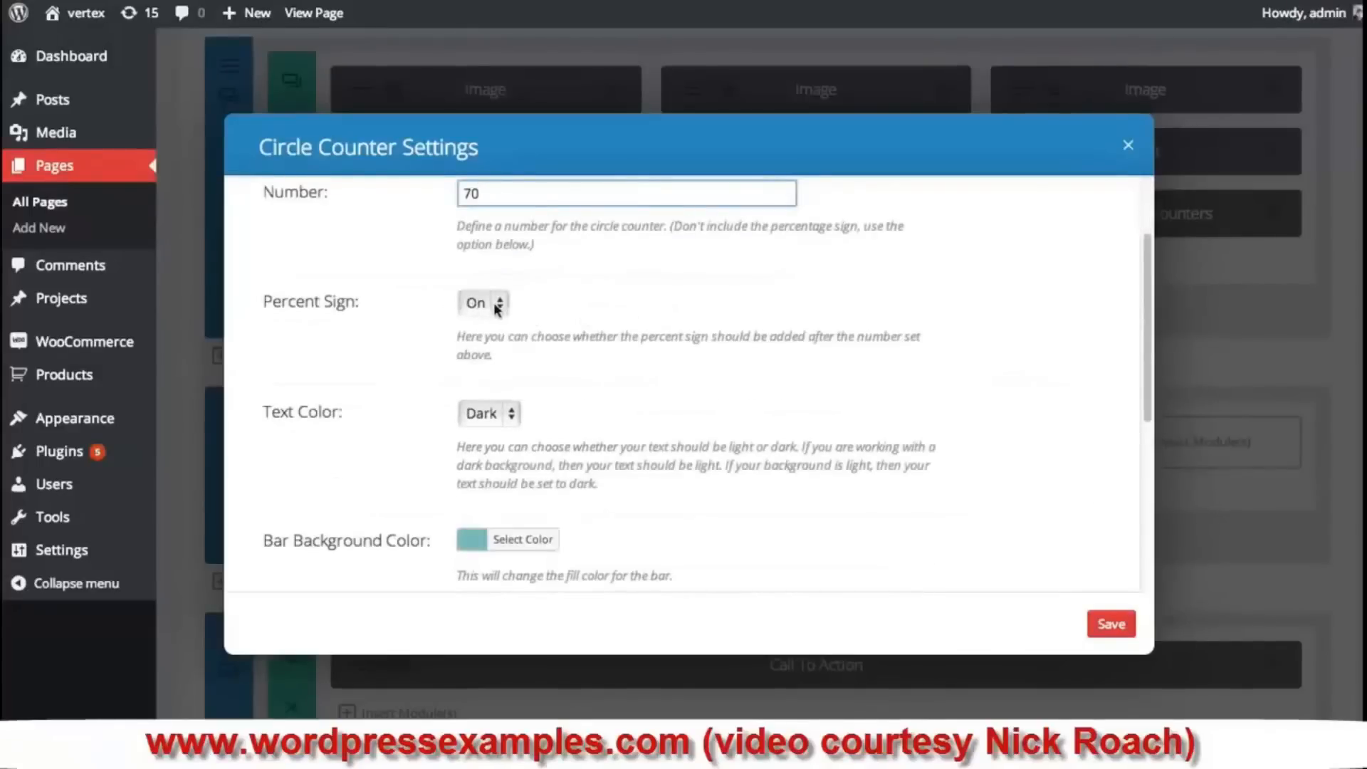
scroll(720, 335, down, 2)
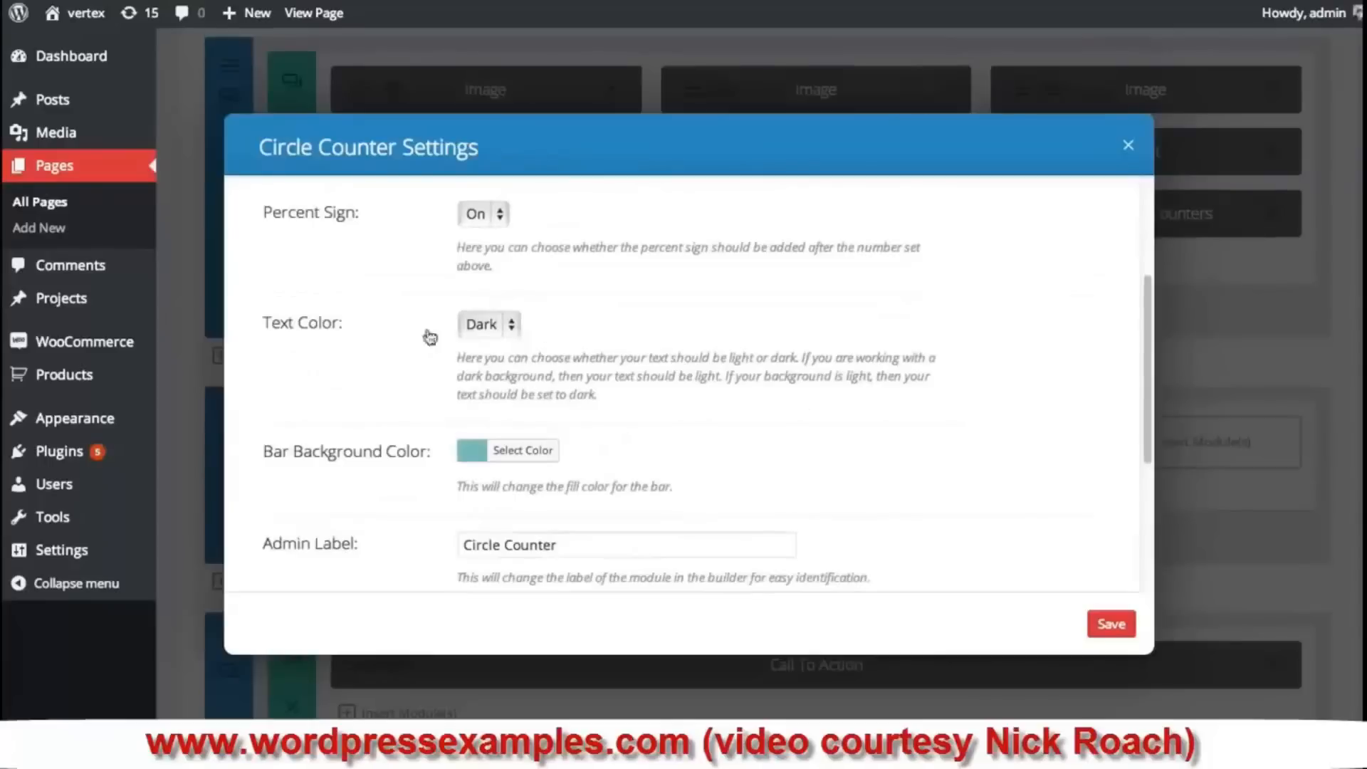
- Set the counter's text color to Light and save the module
click(500, 333)
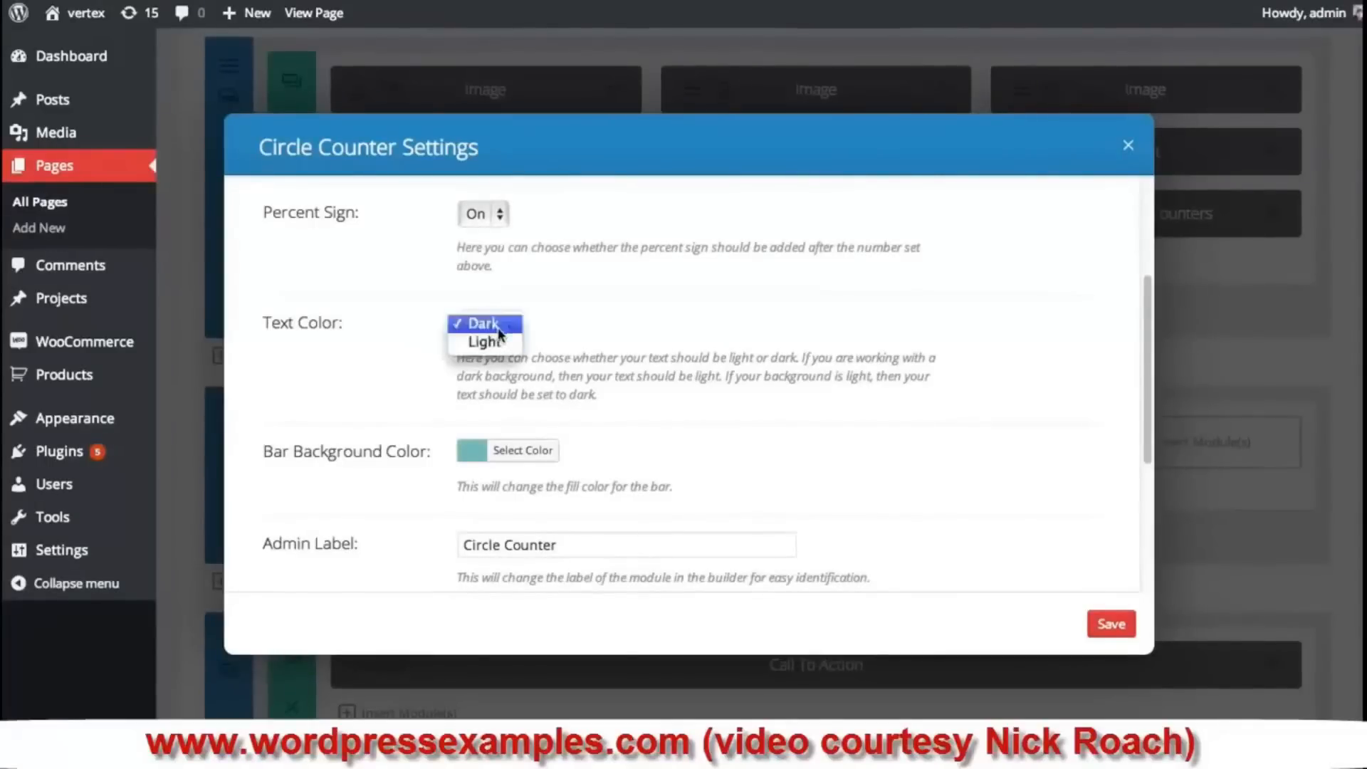
click(488, 343)
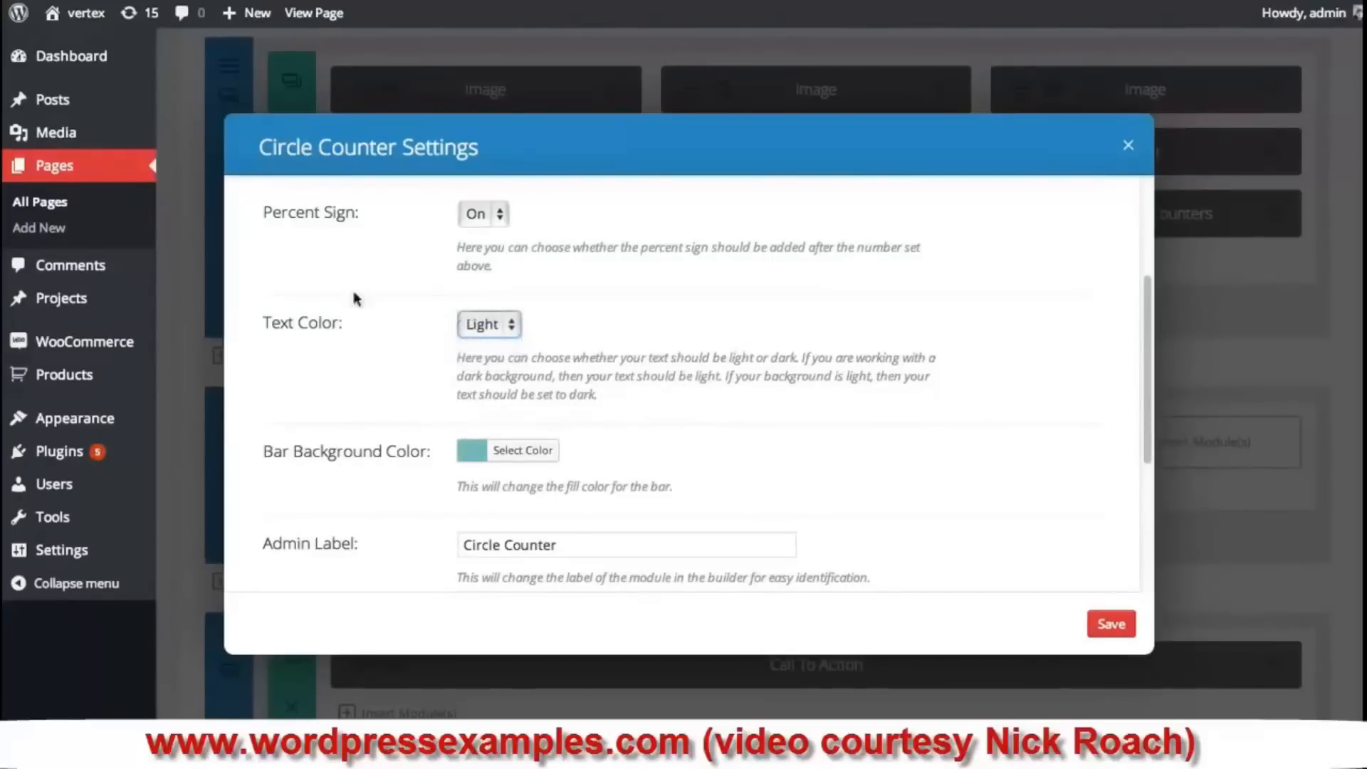
scroll(678, 300, down, 3)
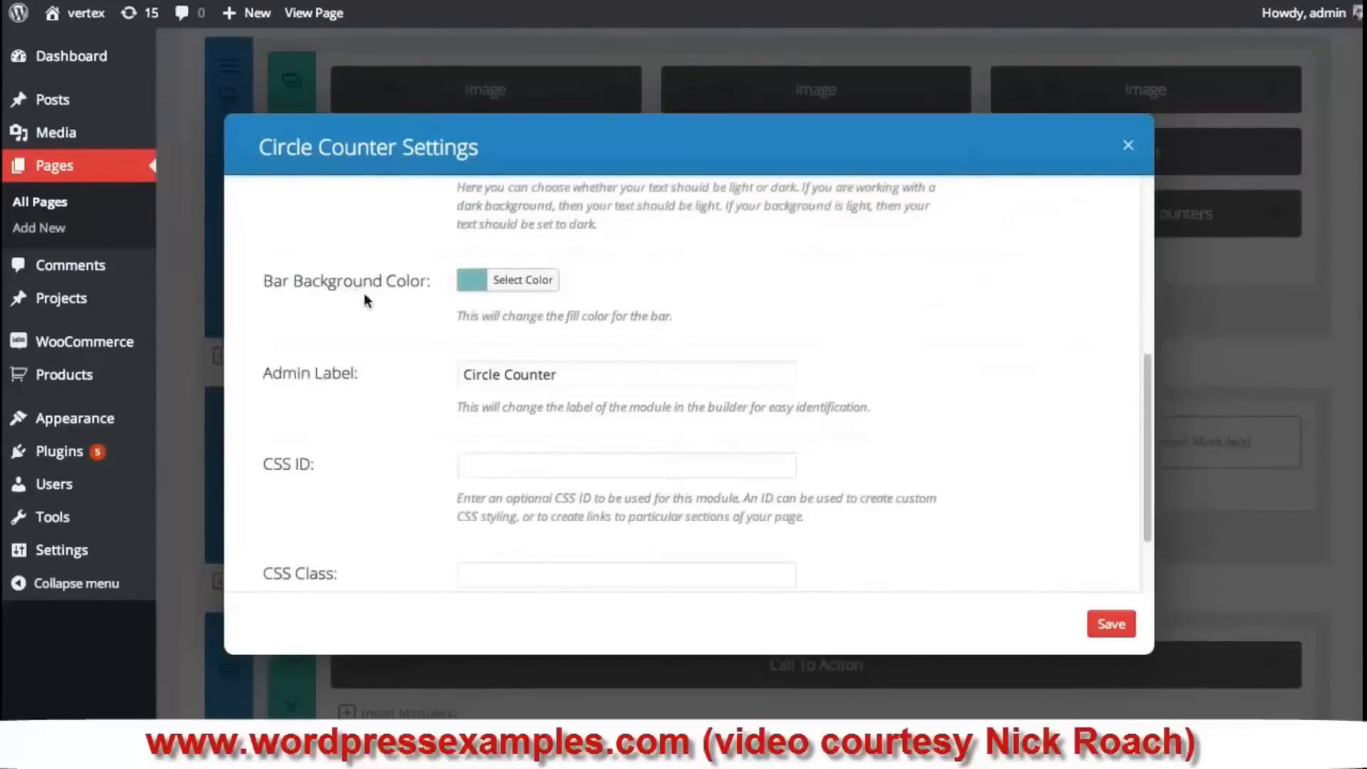
scroll(360, 296, down, 1)
scroll(364, 342, up, 5)
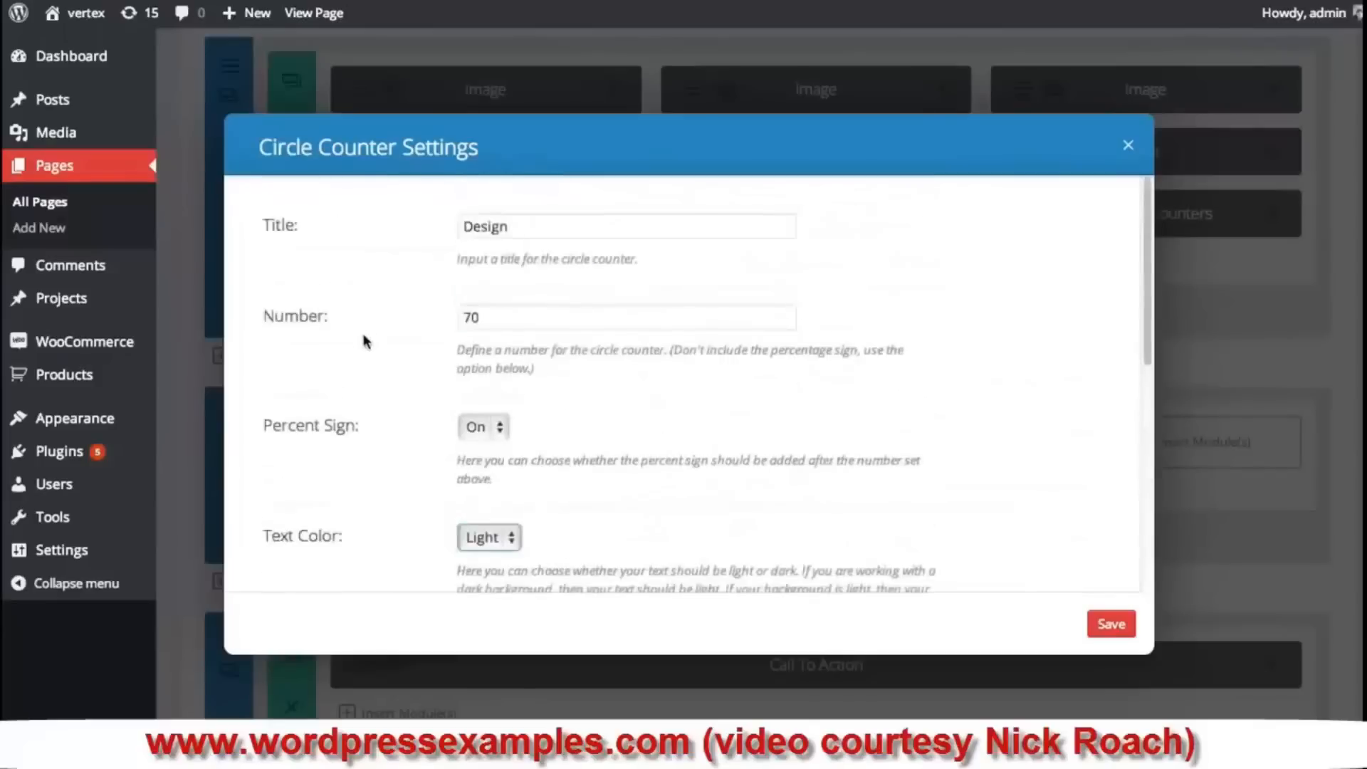
scroll(363, 342, down, 3)
scroll(364, 342, down, 2)
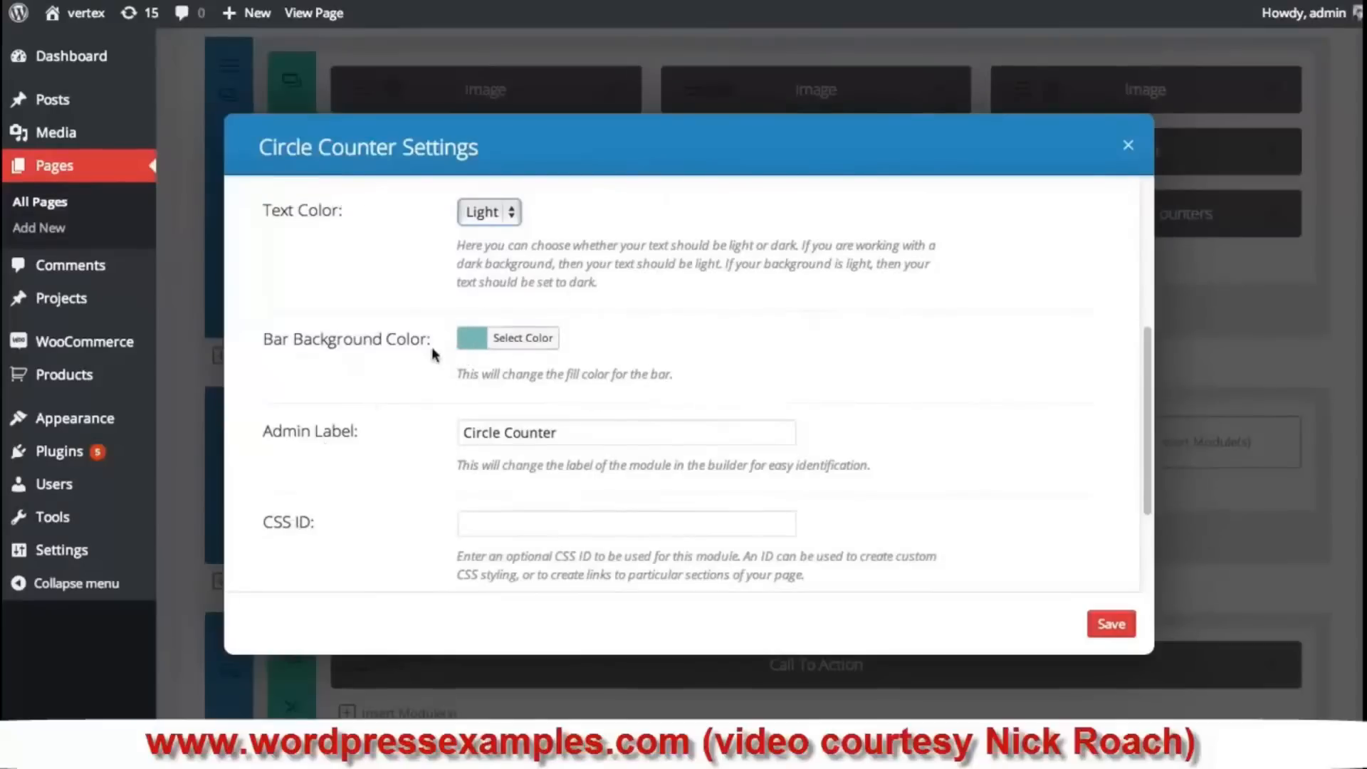
scroll(395, 363, down, 3)
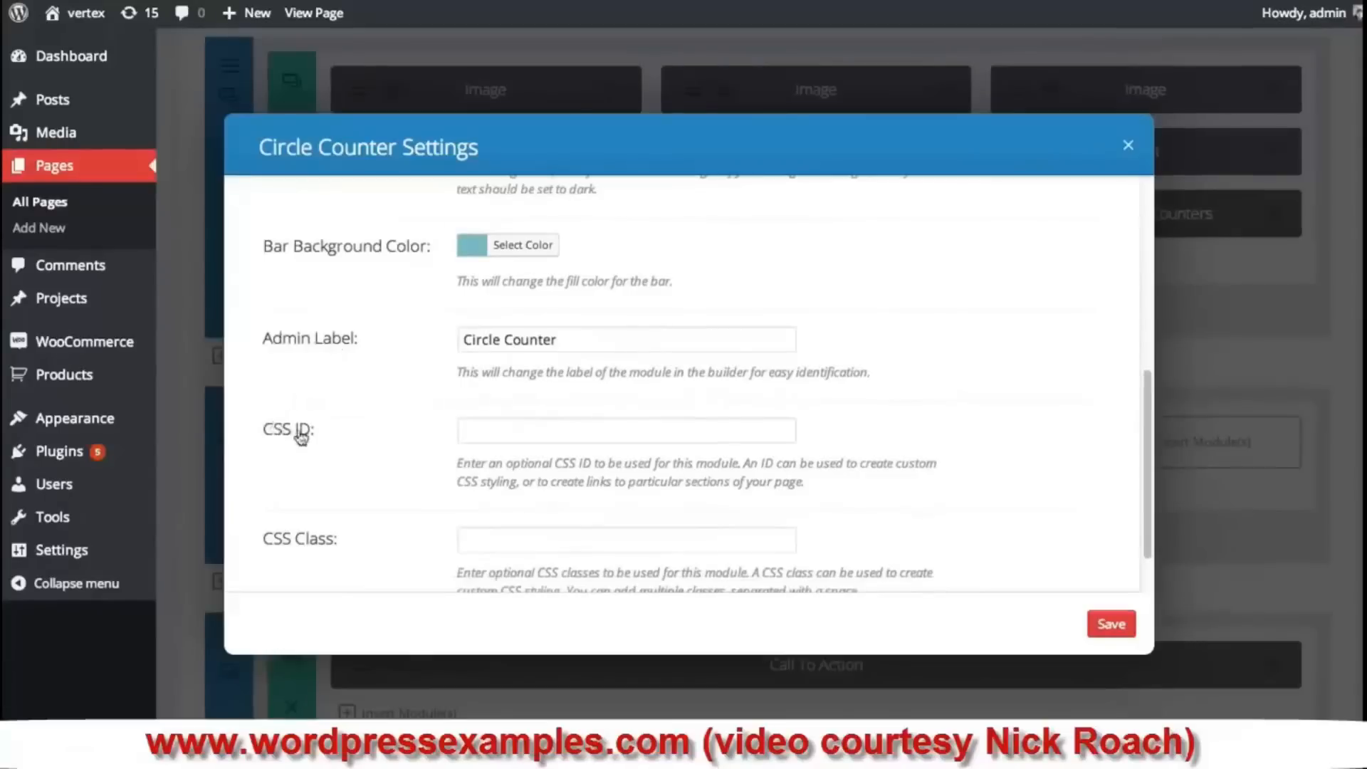
scroll(392, 435, down, 1)
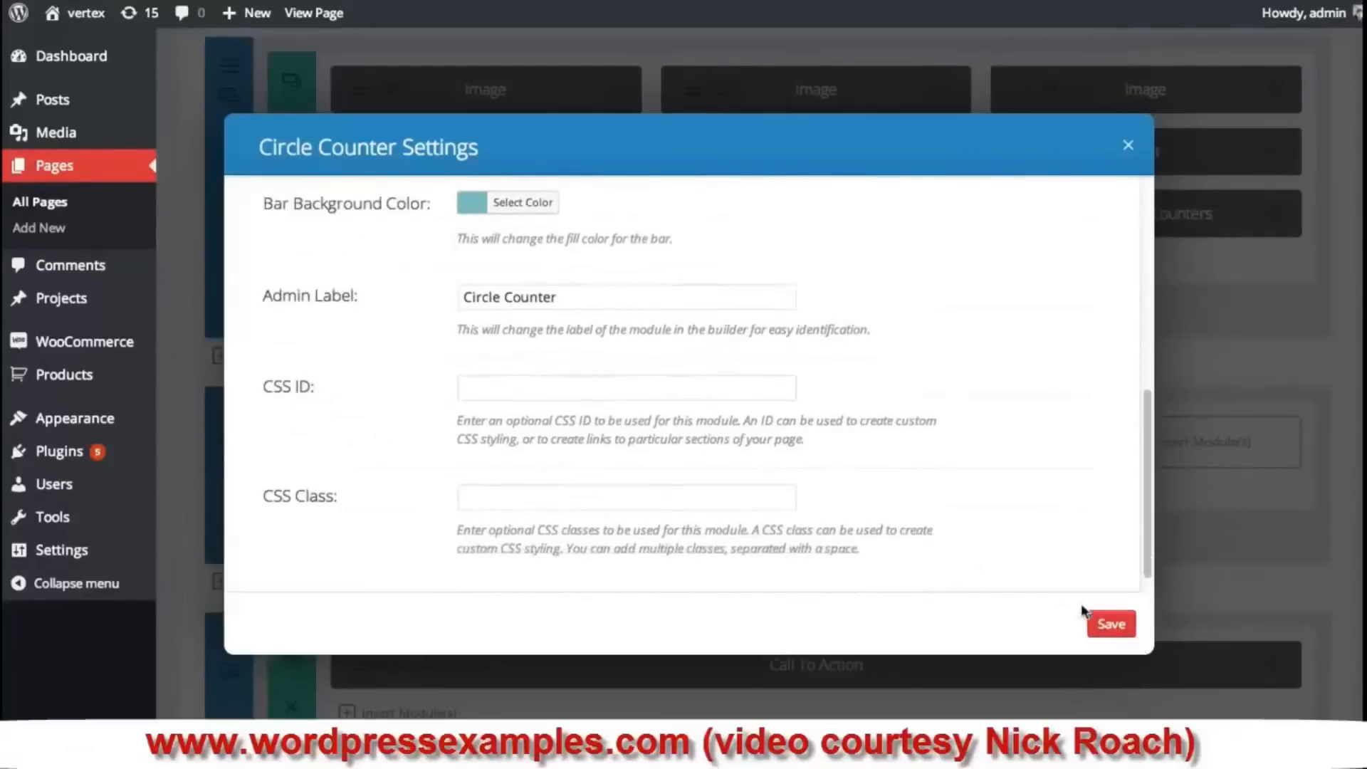
click(1111, 626)
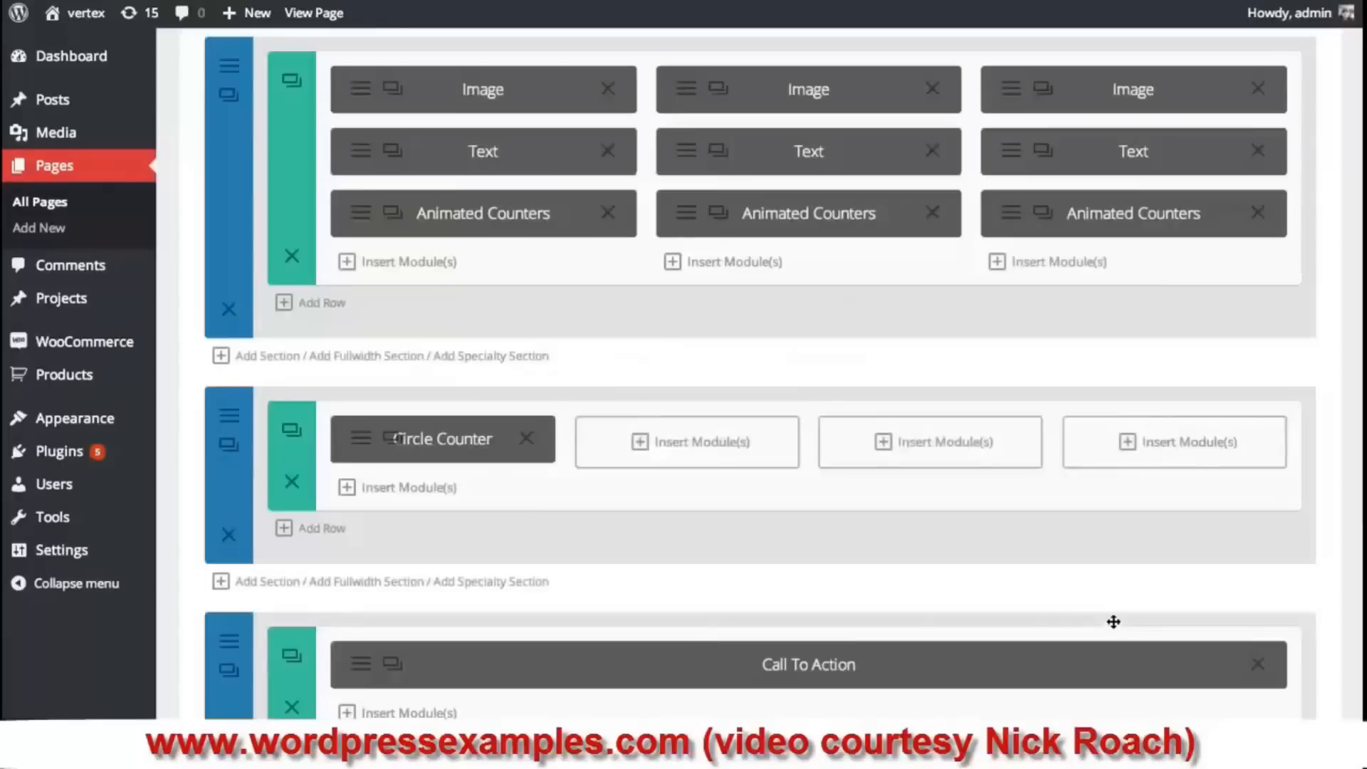
- Give the new section the purple background image from the media library
click(230, 418)
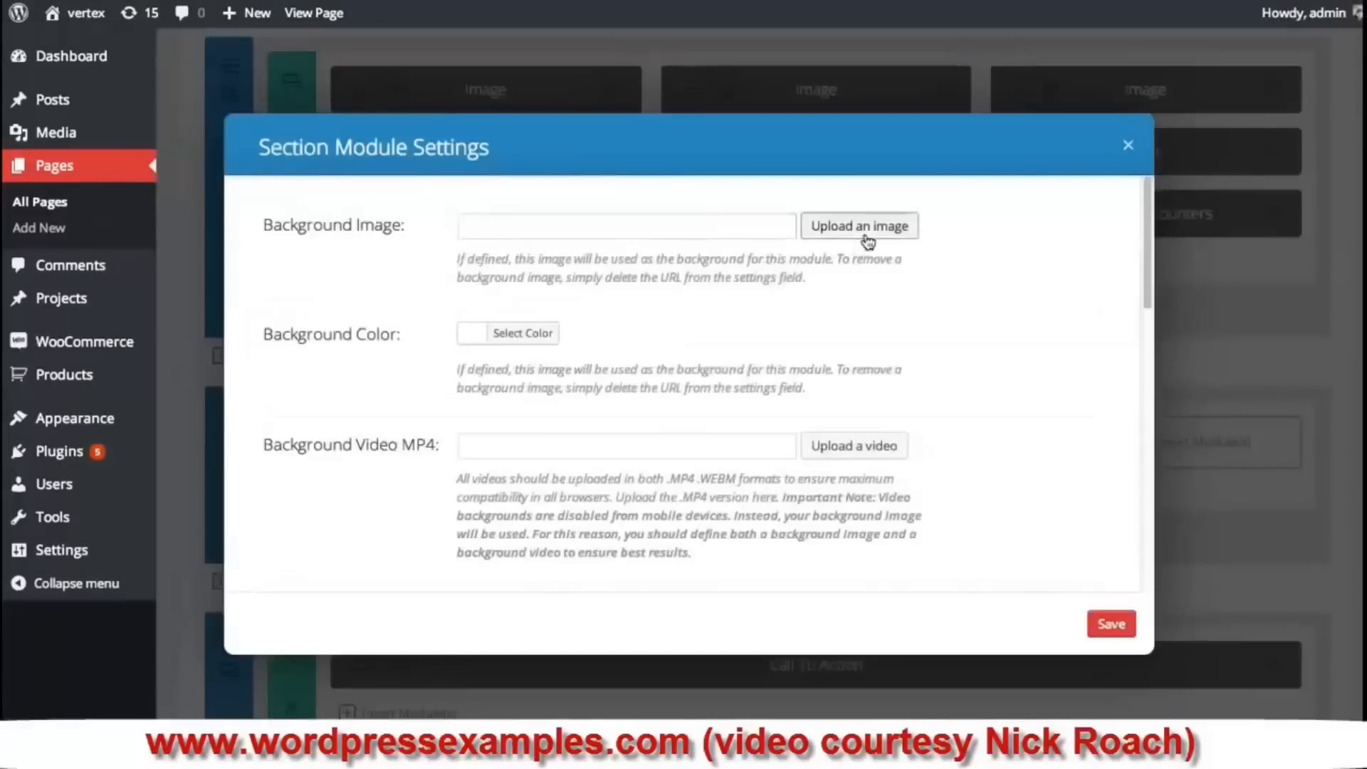
click(896, 226)
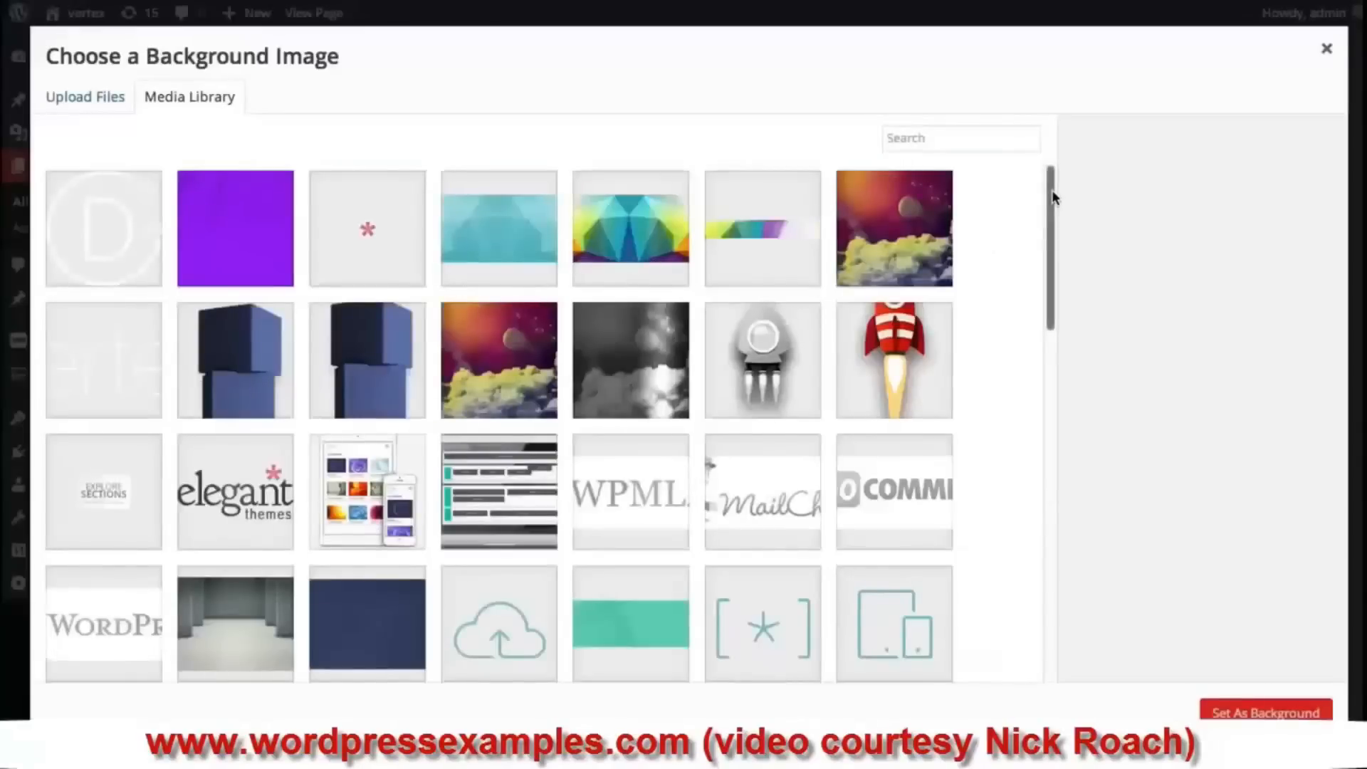
click(245, 226)
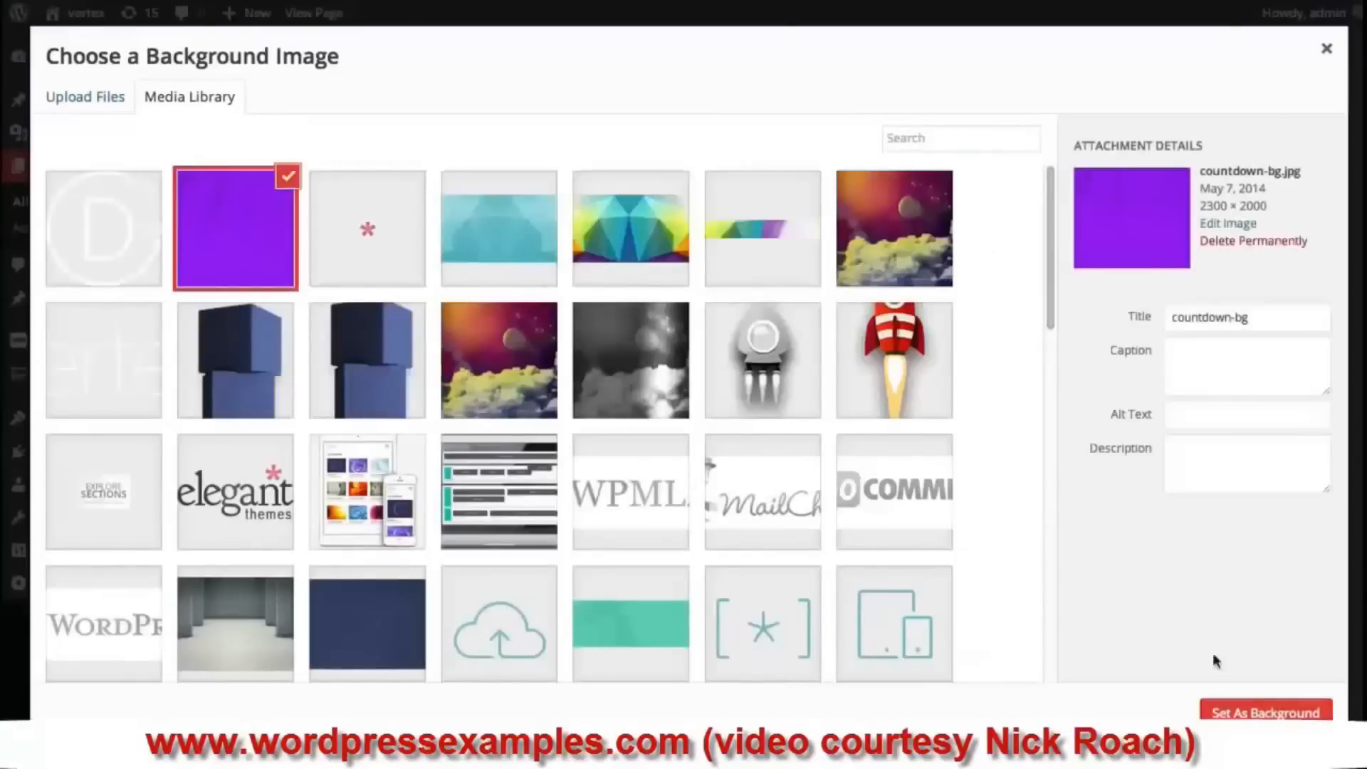
click(1256, 709)
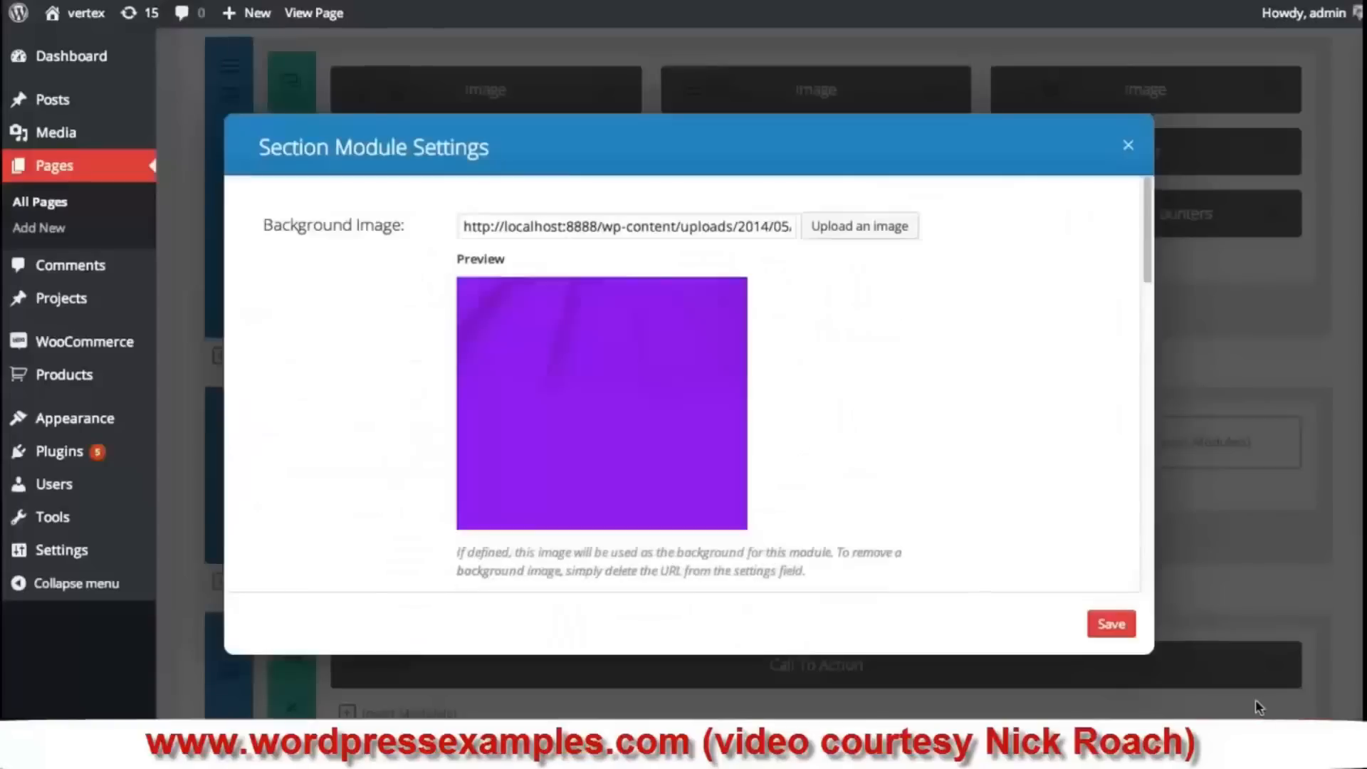
click(1121, 621)
- Update the page and reload the live view to preview the 70% Design counter
scroll(1263, 502, up, 4)
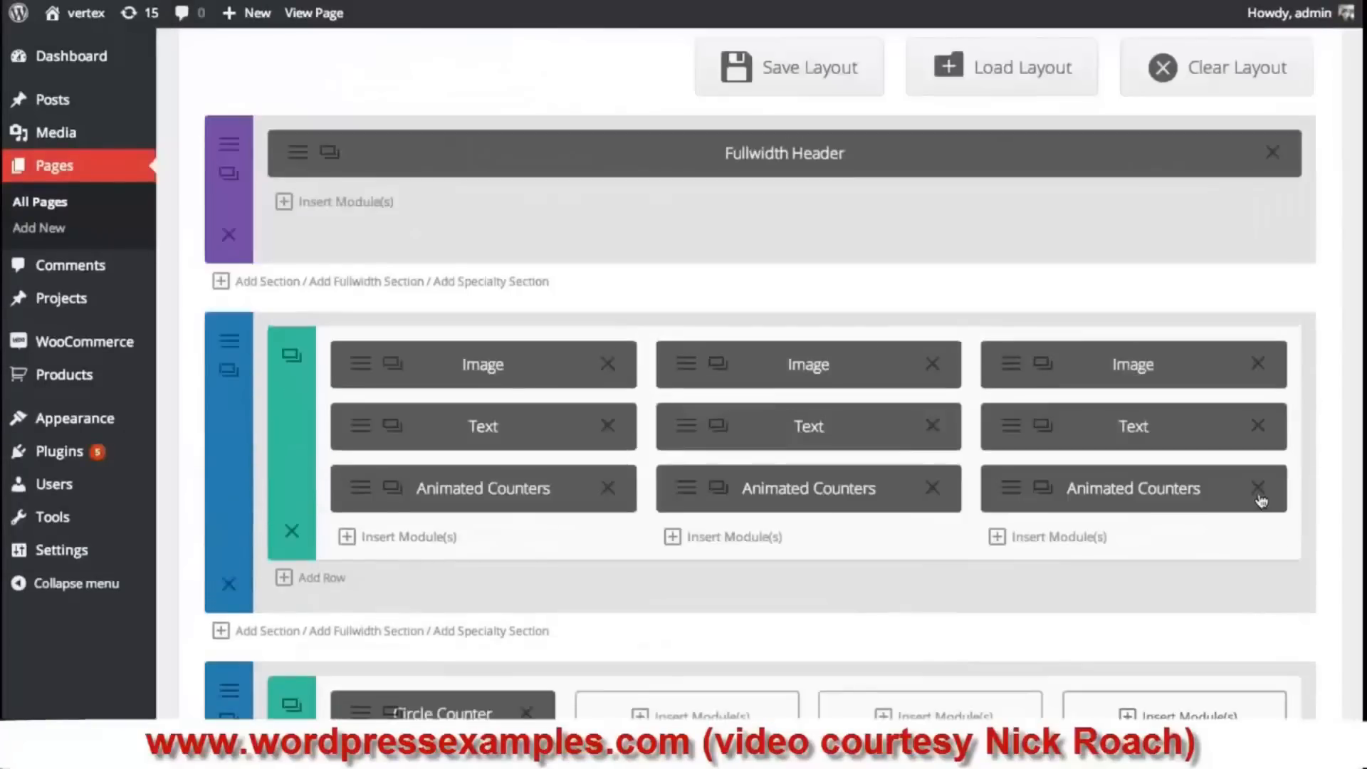
scroll(1260, 498, down, 15)
scroll(1315, 395, up, 6)
click(1298, 444)
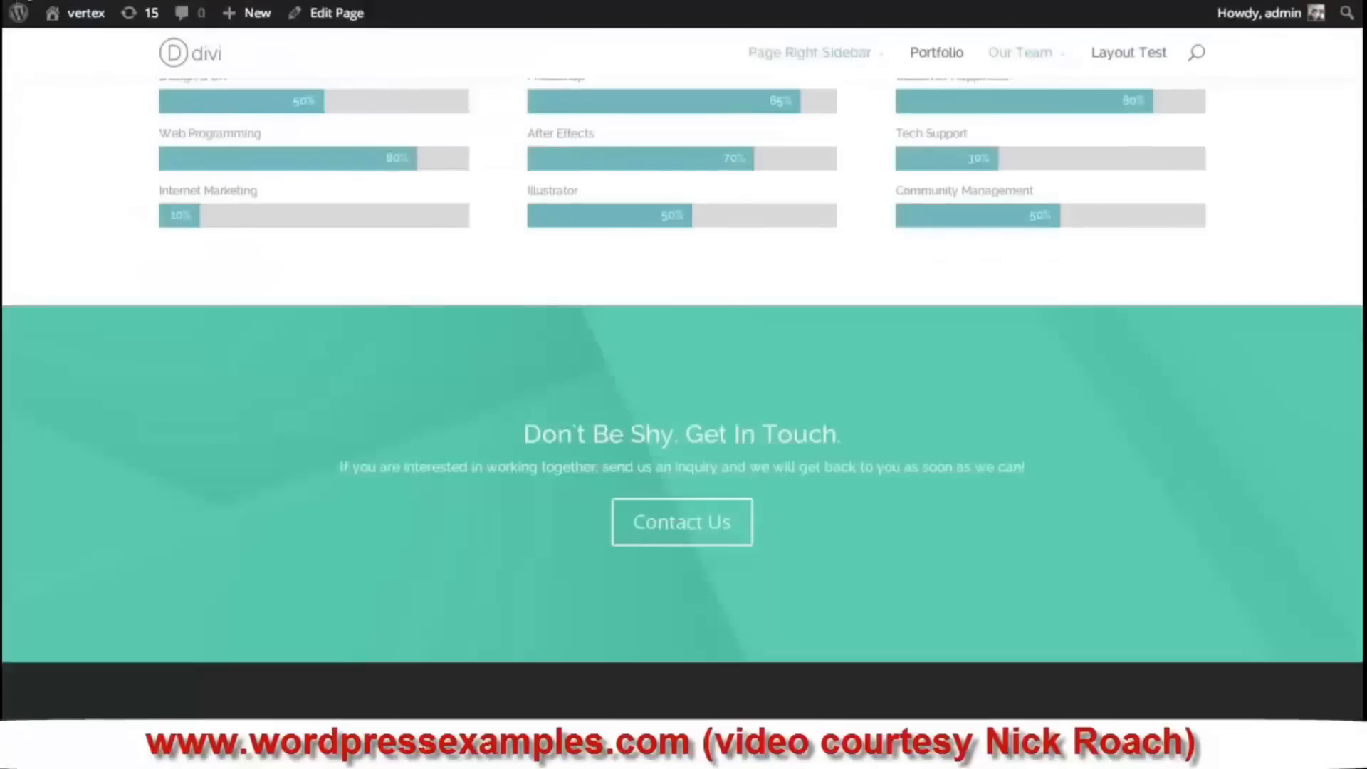
key(super+r)
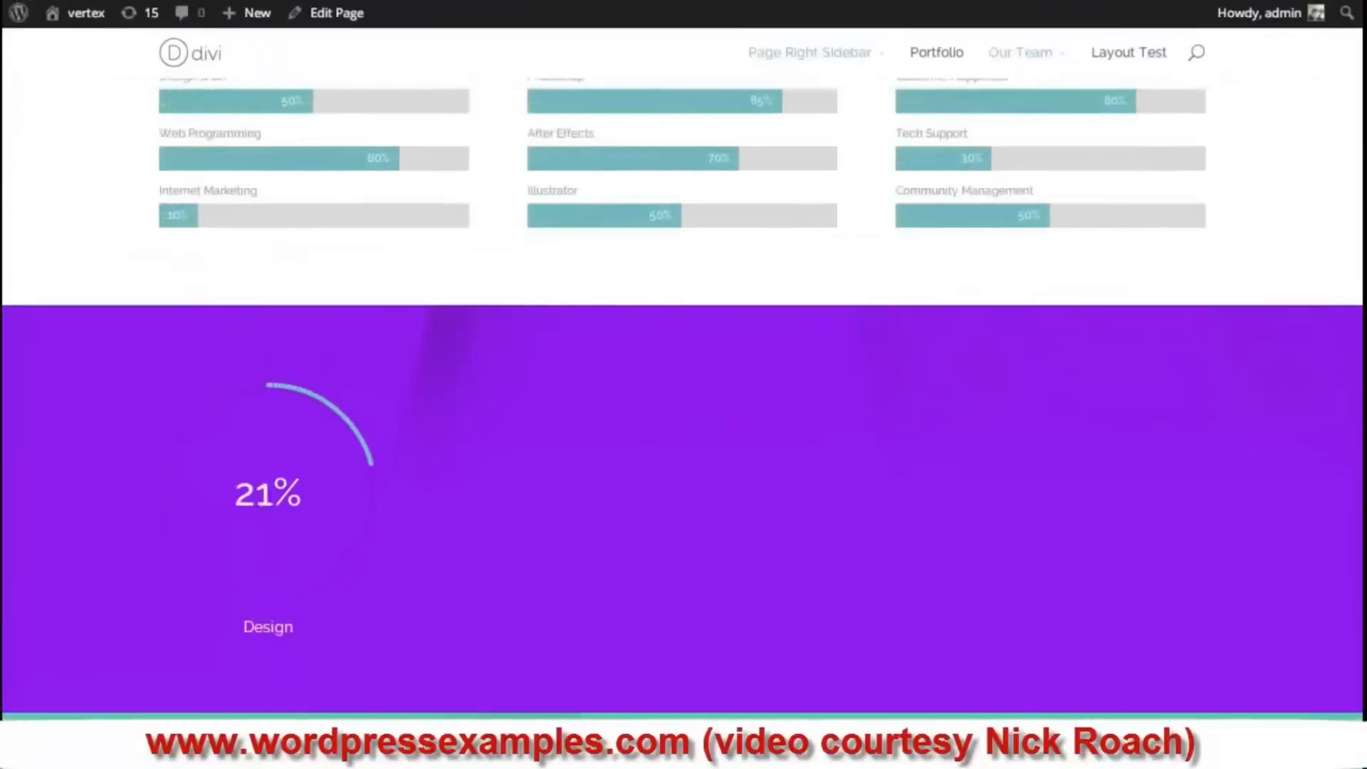
scroll(391, 133, down, 3)
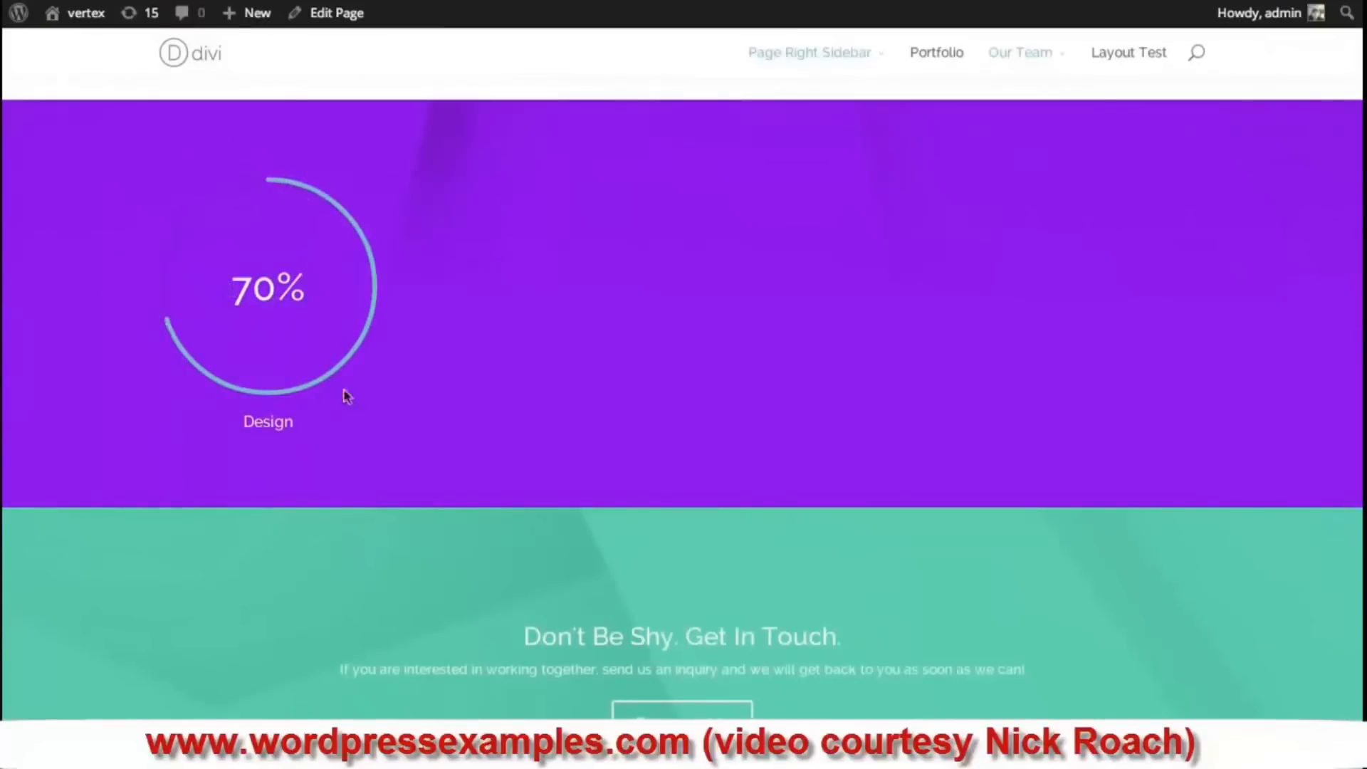
- Duplicate the Circle Counter three times and move copies into the second and third columns
mouse_move(252, 13)
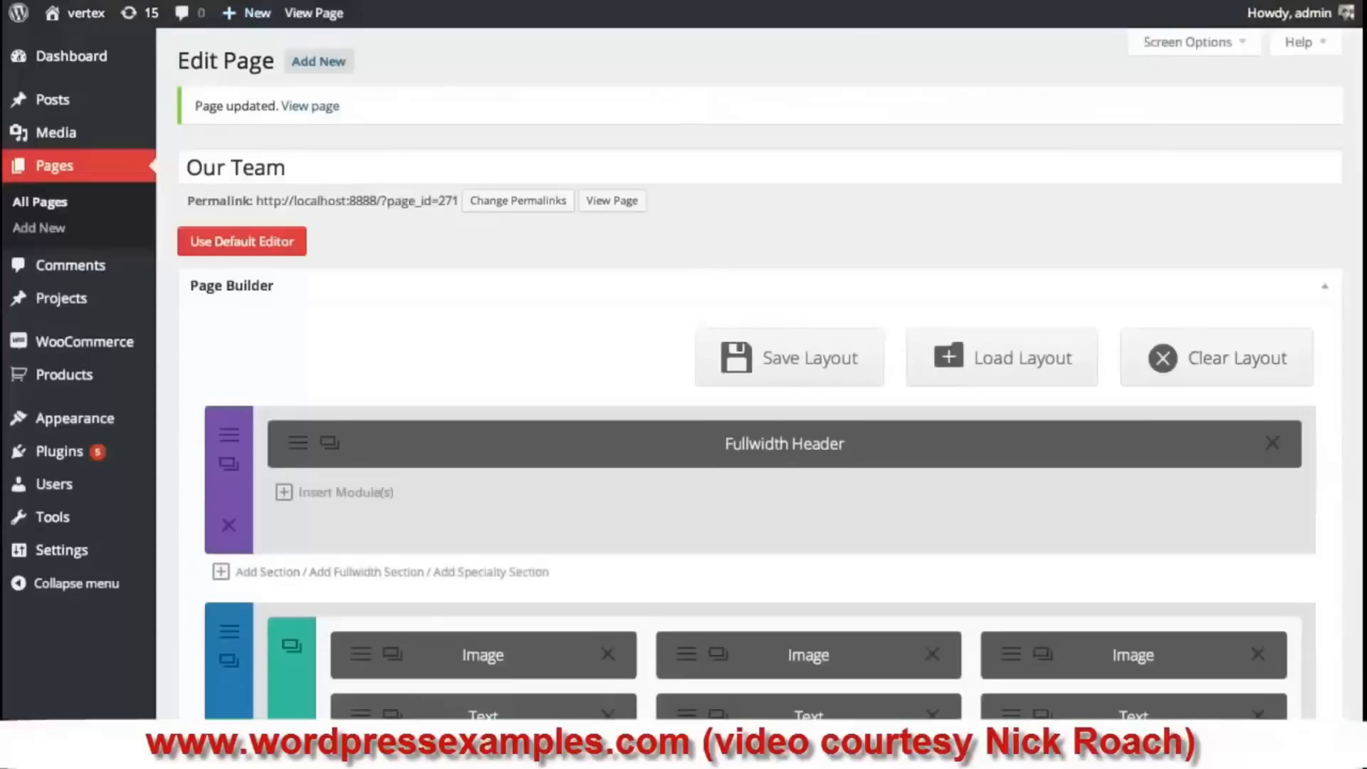
scroll(571, 306, down, 7)
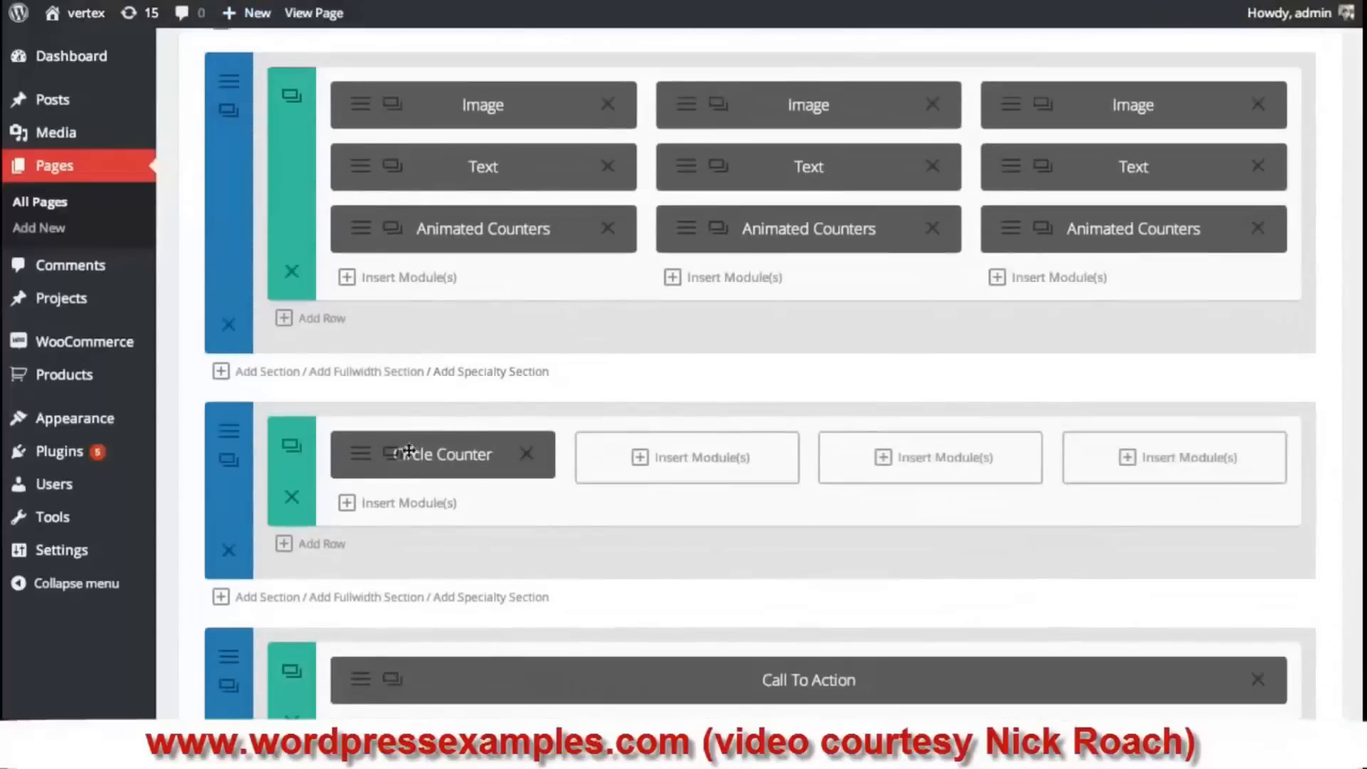
click(392, 454)
click(392, 454)
click(392, 454)
drag(429, 512, 649, 477)
drag(468, 533, 1187, 470)
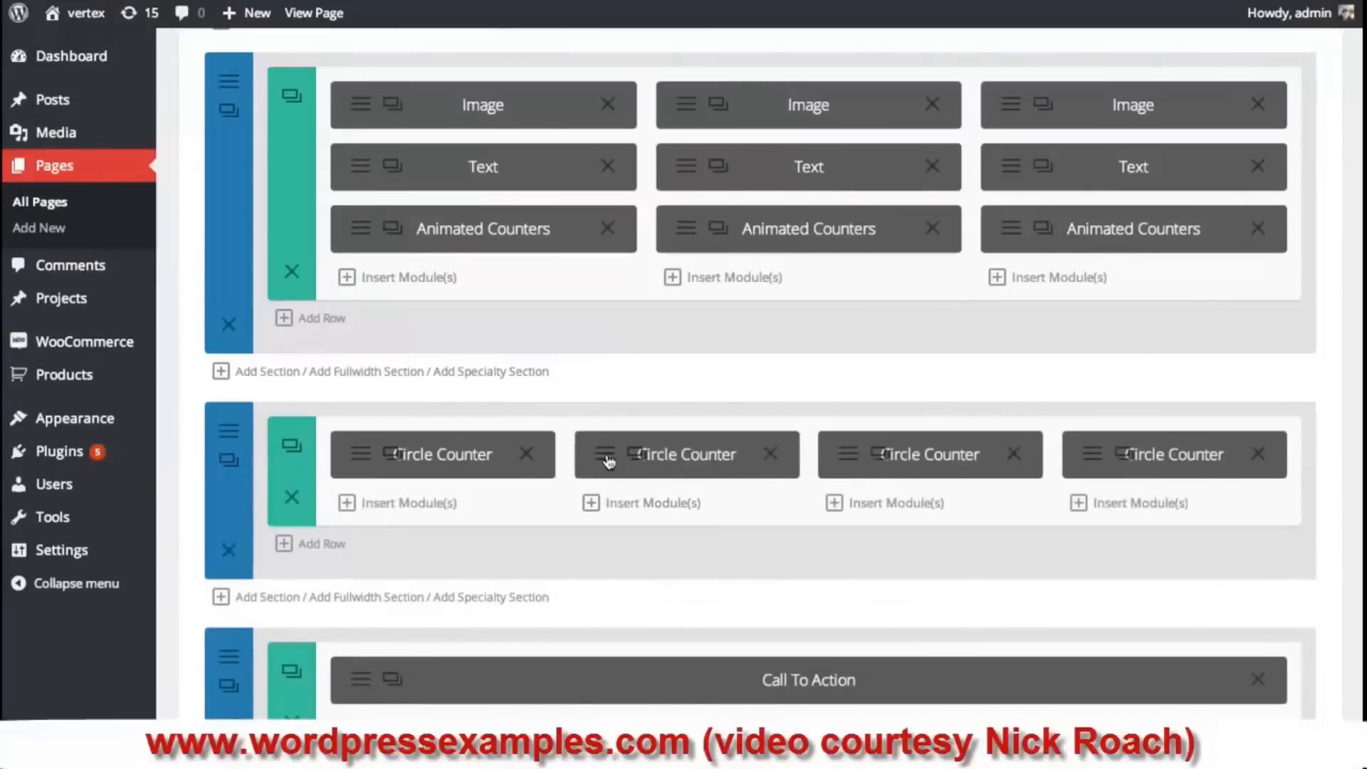
- Set the second counter's bar background color to #d1ce85
click(630, 454)
scroll(625, 426, down, 3)
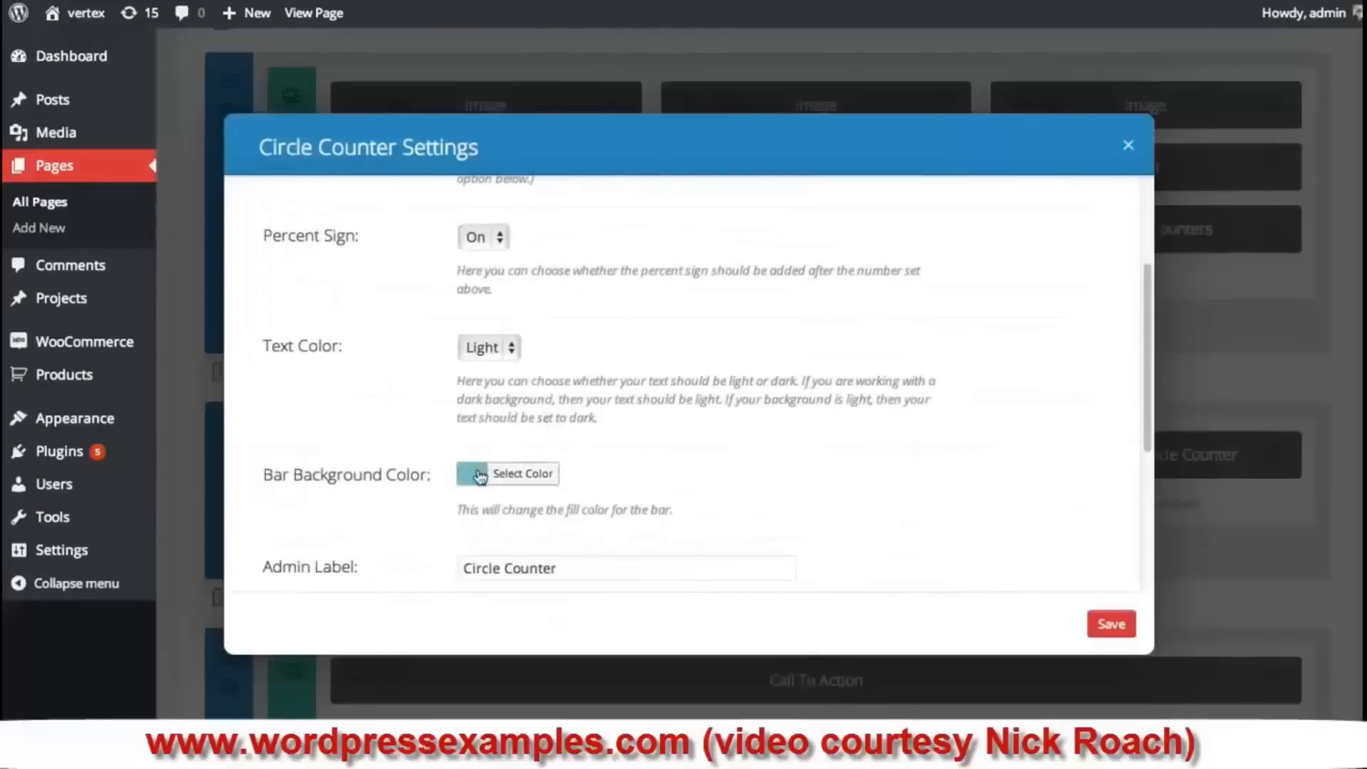
click(480, 476)
drag(600, 545, 498, 541)
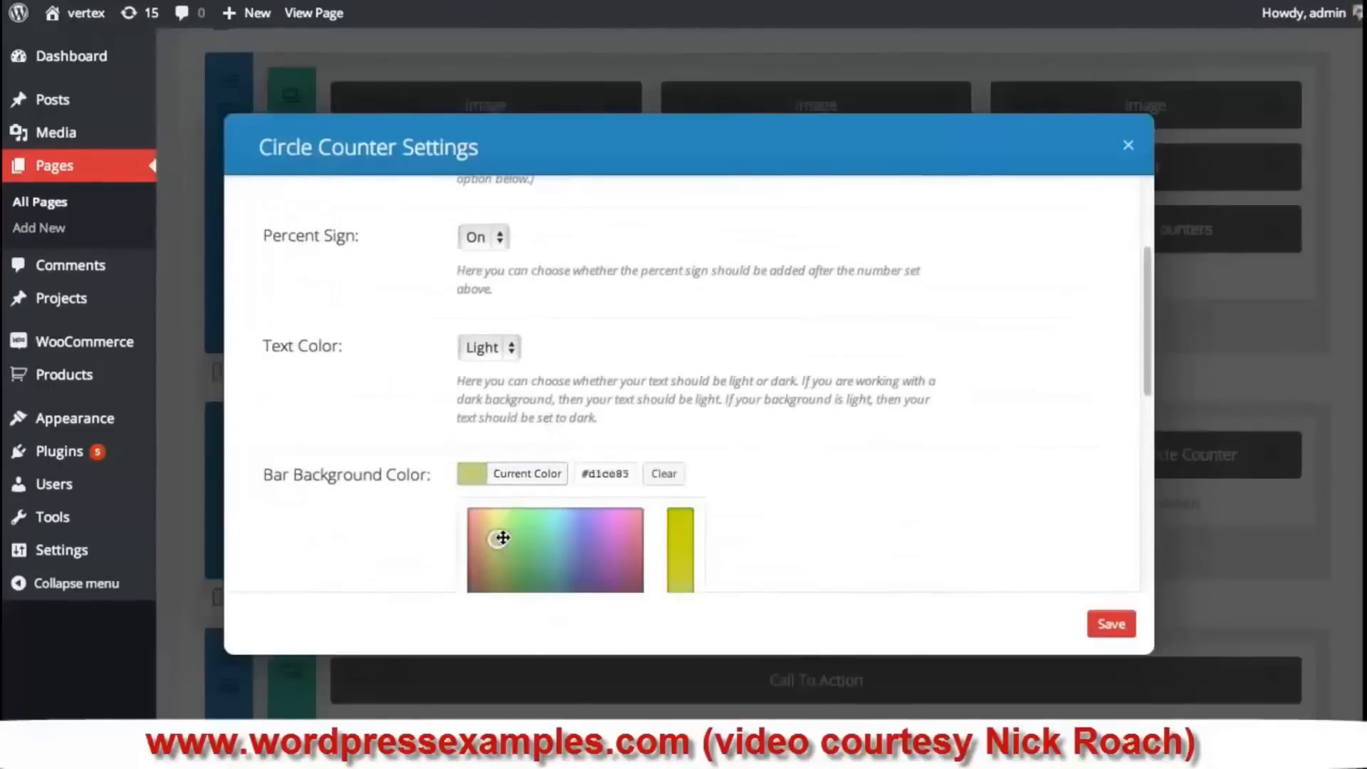
click(1094, 625)
- Set the third counter's bar background color to light violet
click(859, 459)
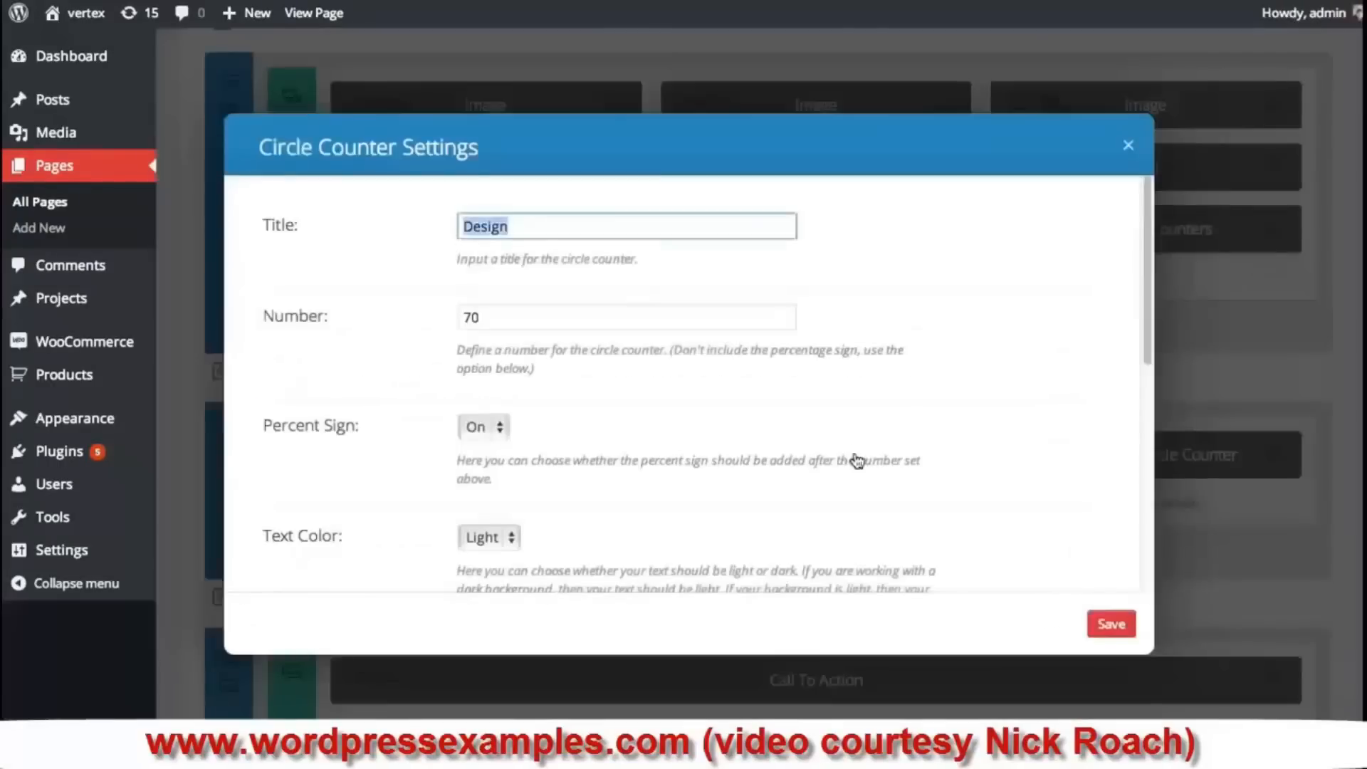
scroll(652, 474, down, 5)
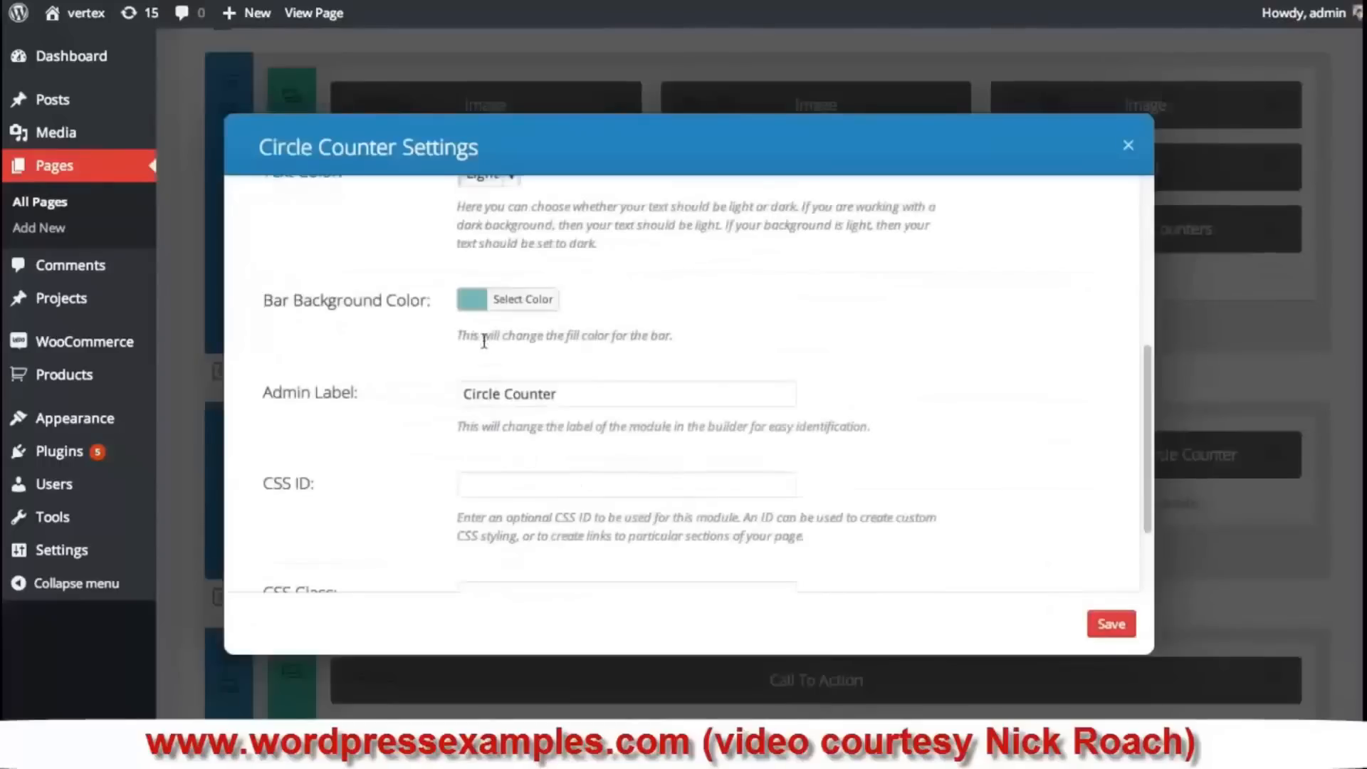
click(470, 308)
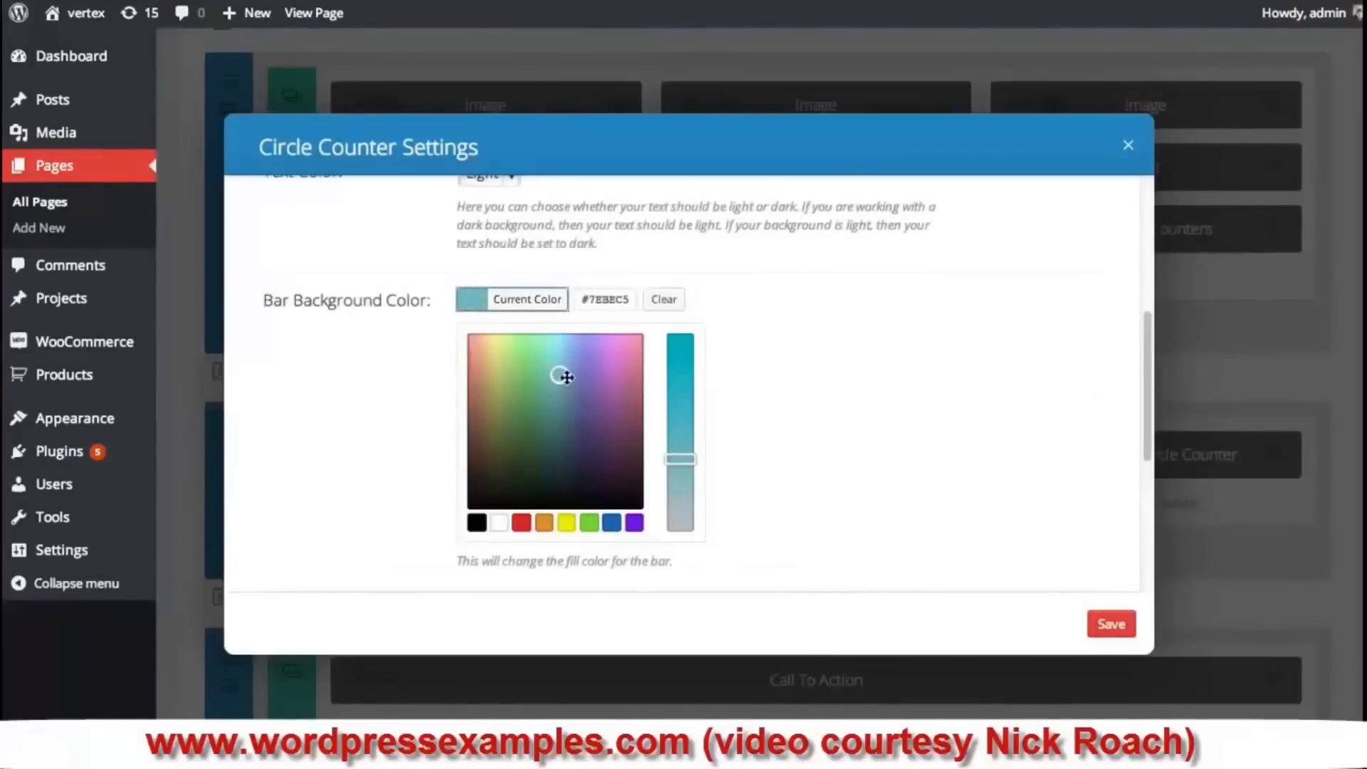
drag(559, 374, 593, 348)
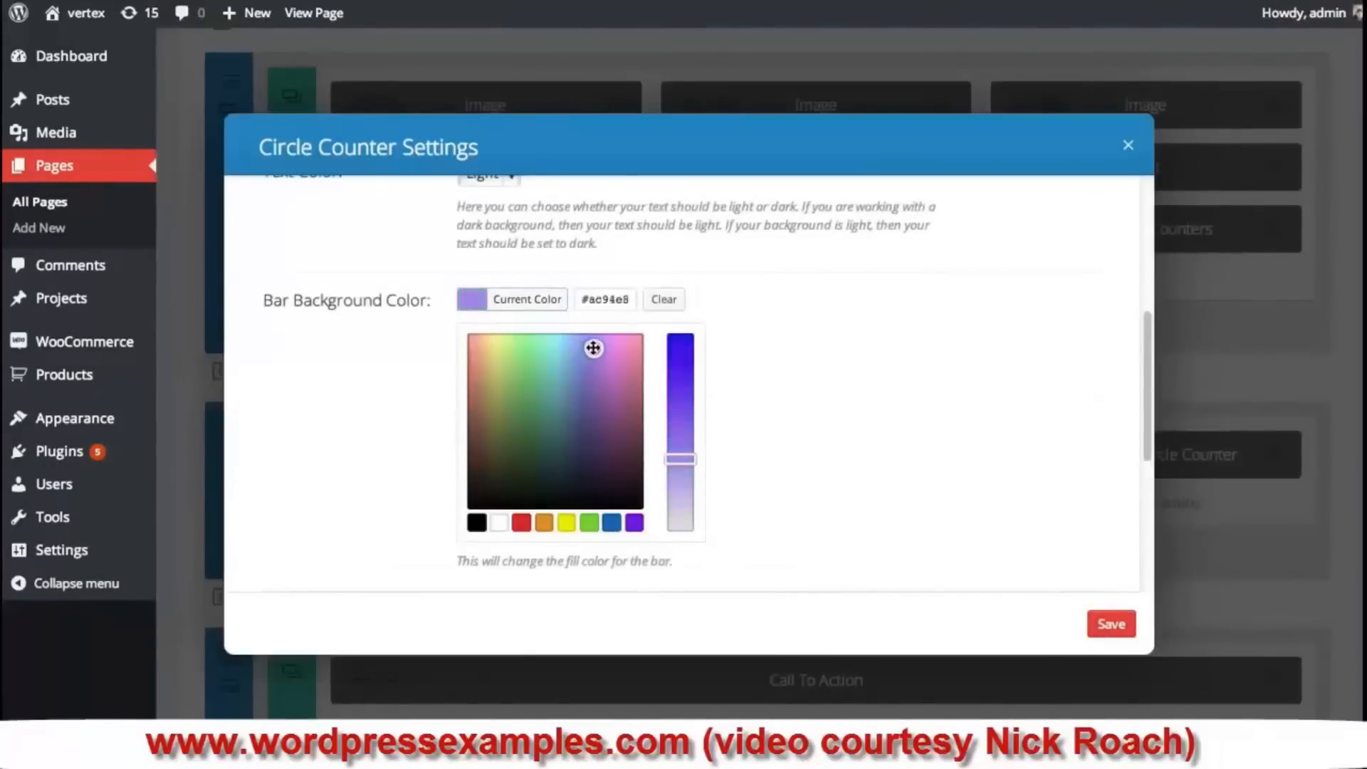
click(1110, 624)
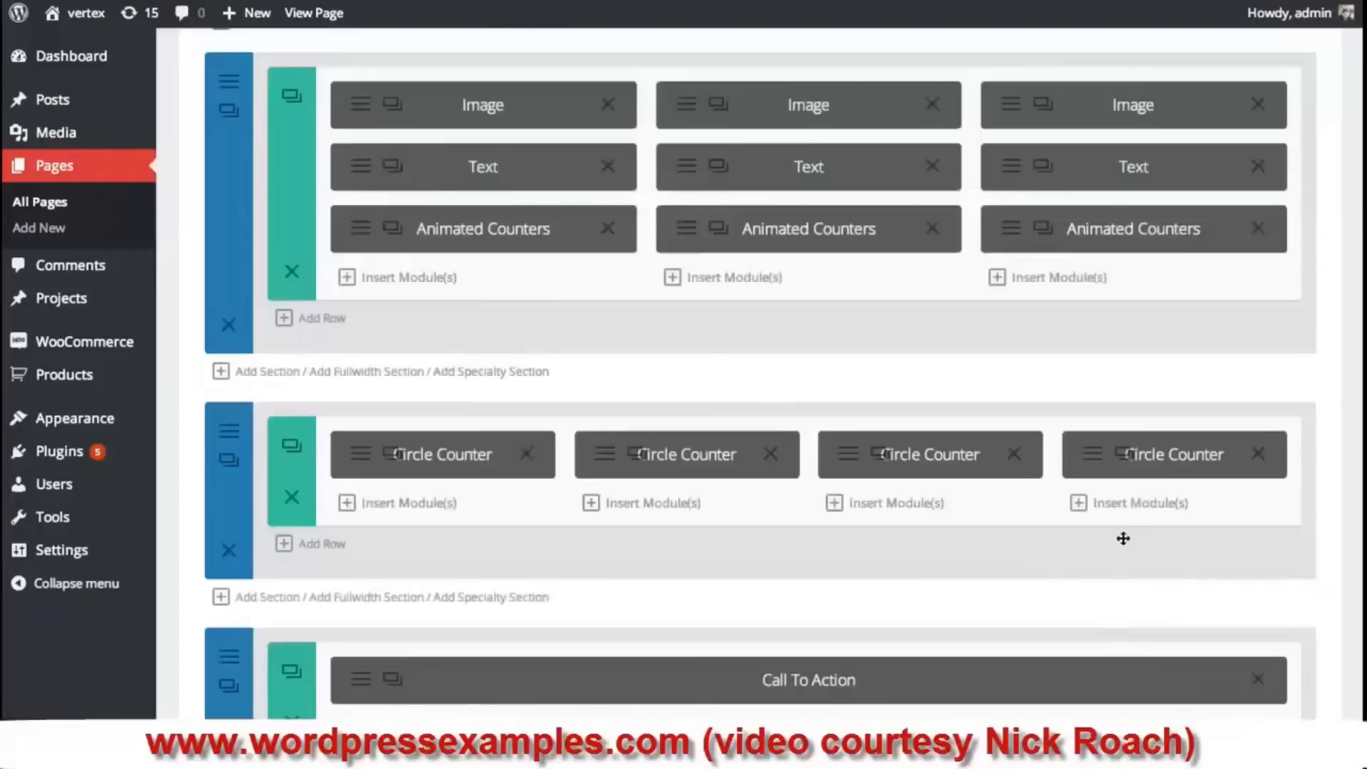
- Save the page with the four recoloured circle counters
scroll(1210, 331, up, 2)
scroll(1263, 479, down, 3)
scroll(1317, 579, up, 4)
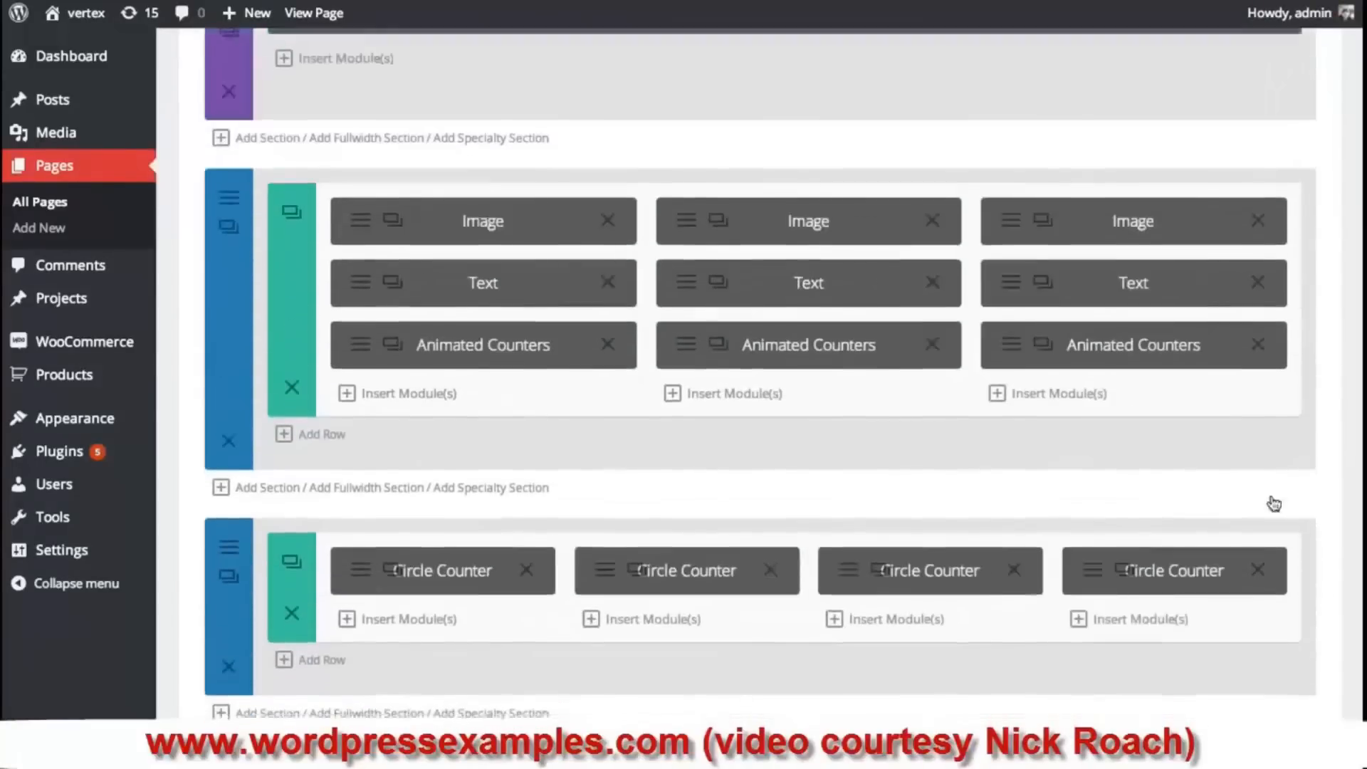
scroll(1273, 503, down, 10)
click(1272, 549)
- Reload the live page and inspect the four 70% Design counters' labels and values
click(314, 2)
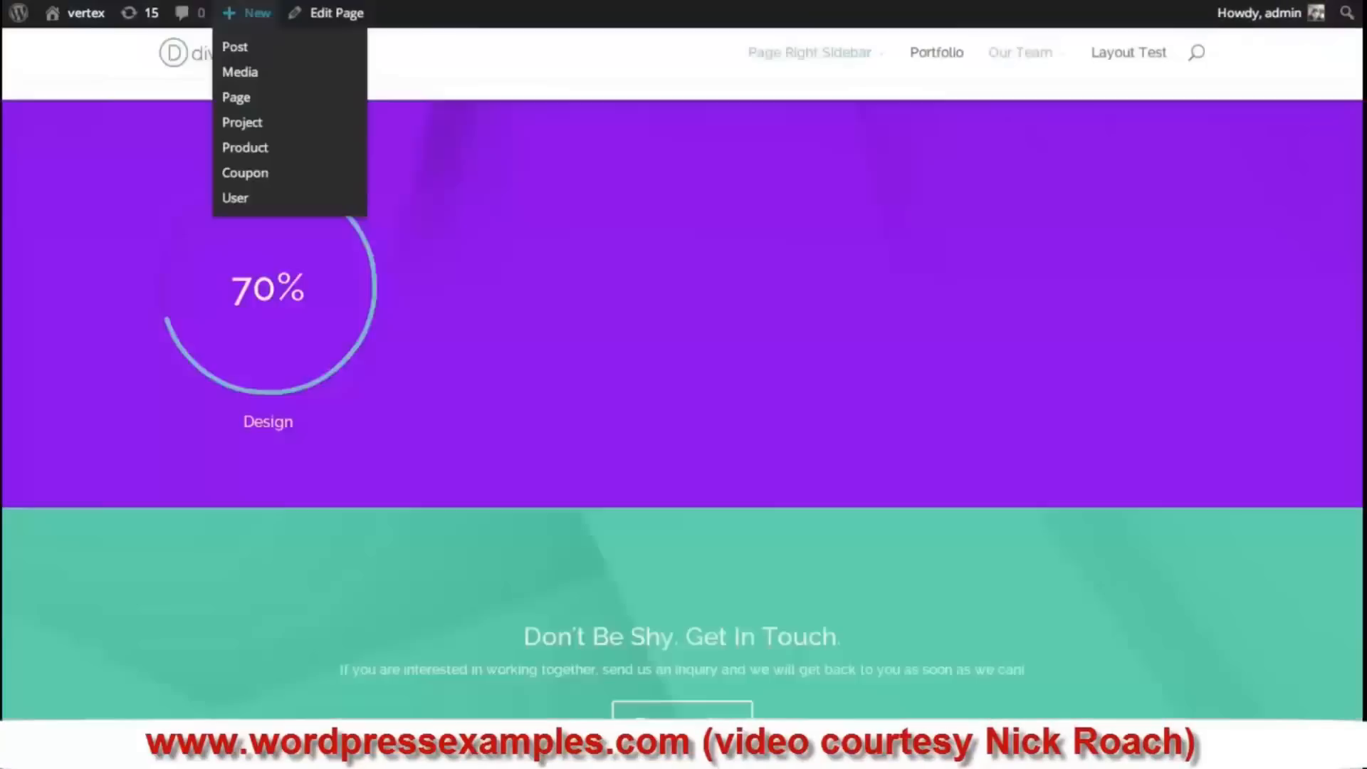
key(F5)
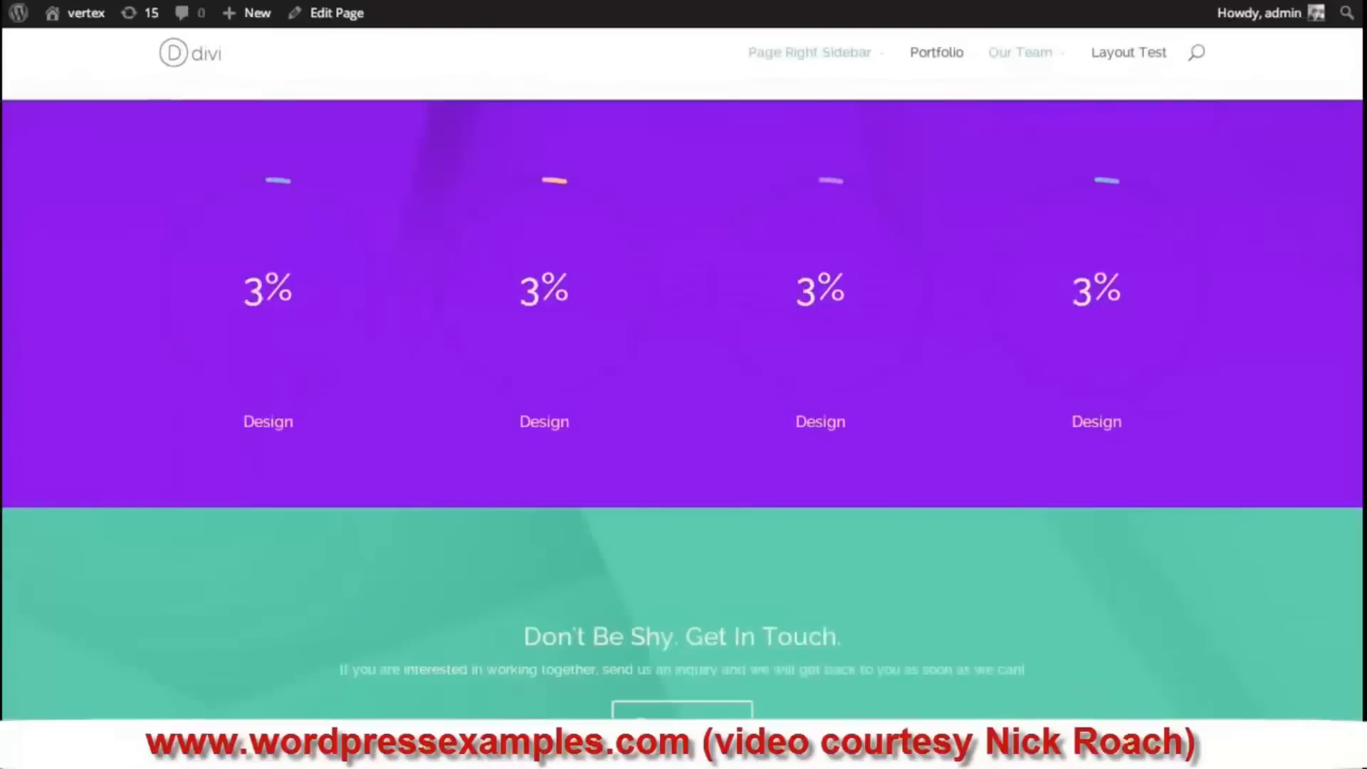
scroll(684, 410, up, 4)
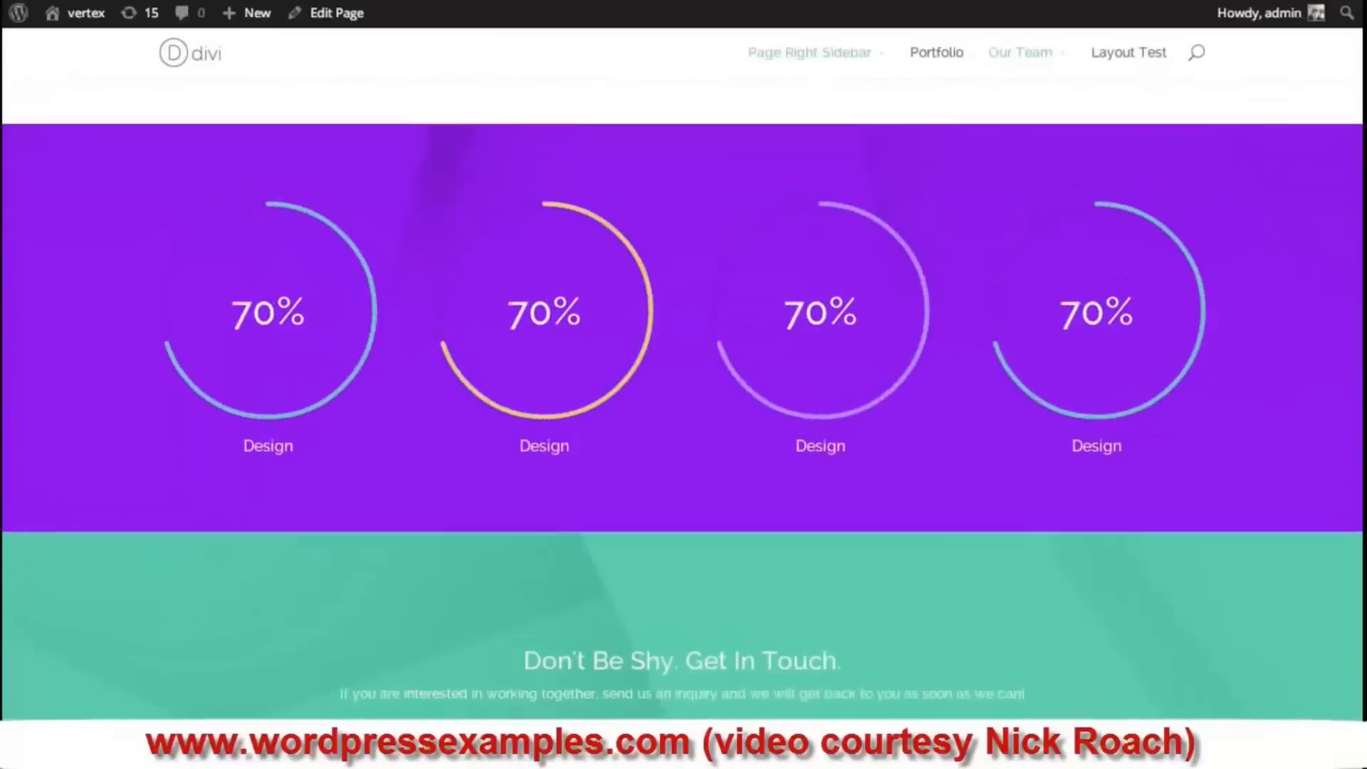
scroll(1025, 418, down, 3)
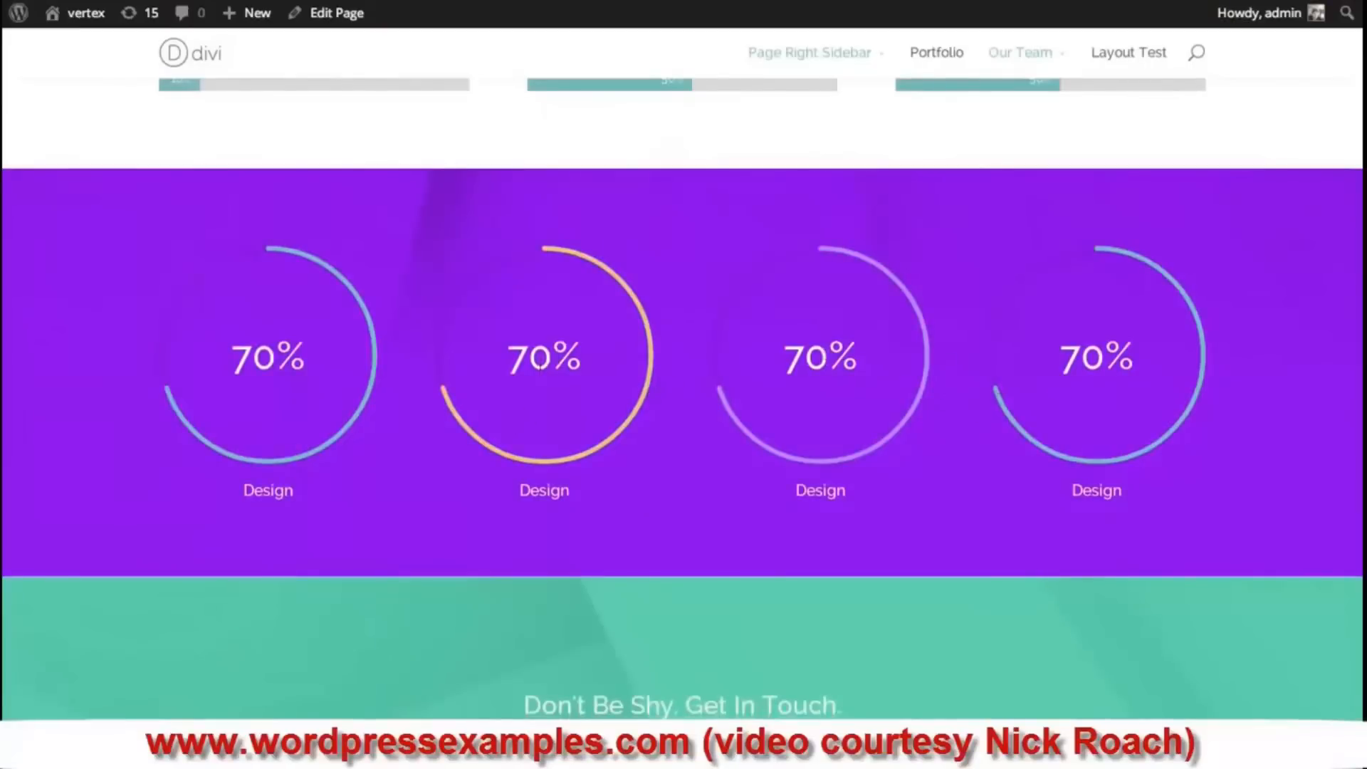
double_click(543, 492)
double_click(531, 353)
double_click(812, 355)
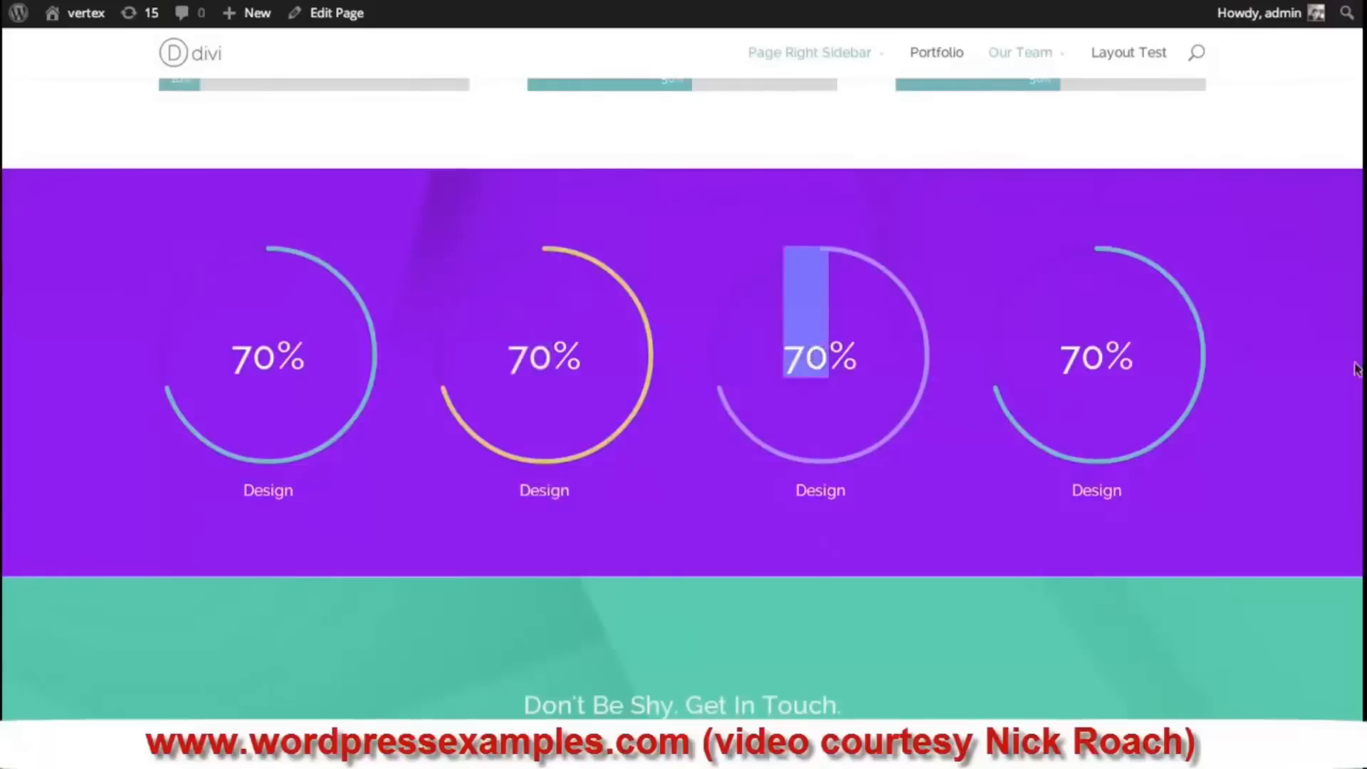
scroll(984, 453, down, 1)
scroll(983, 453, up, 2)
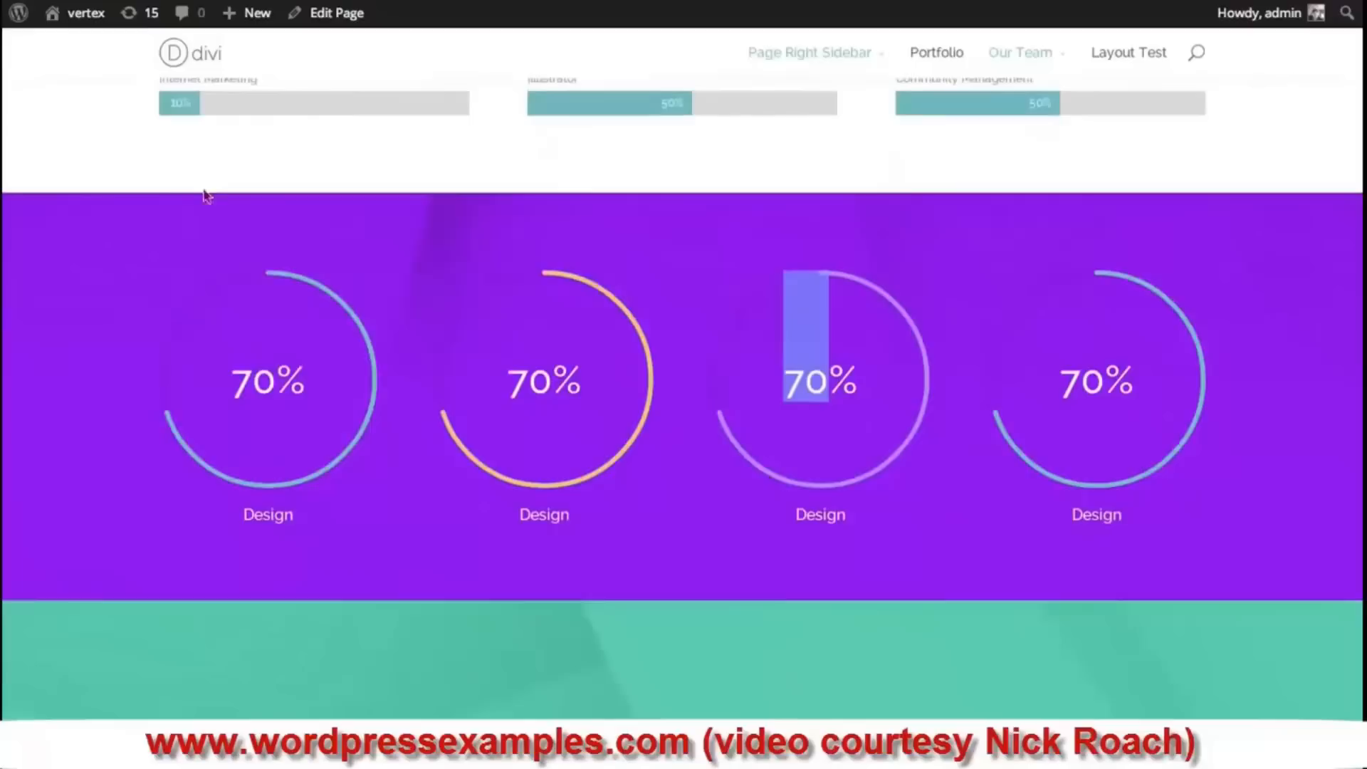
click(1250, 416)
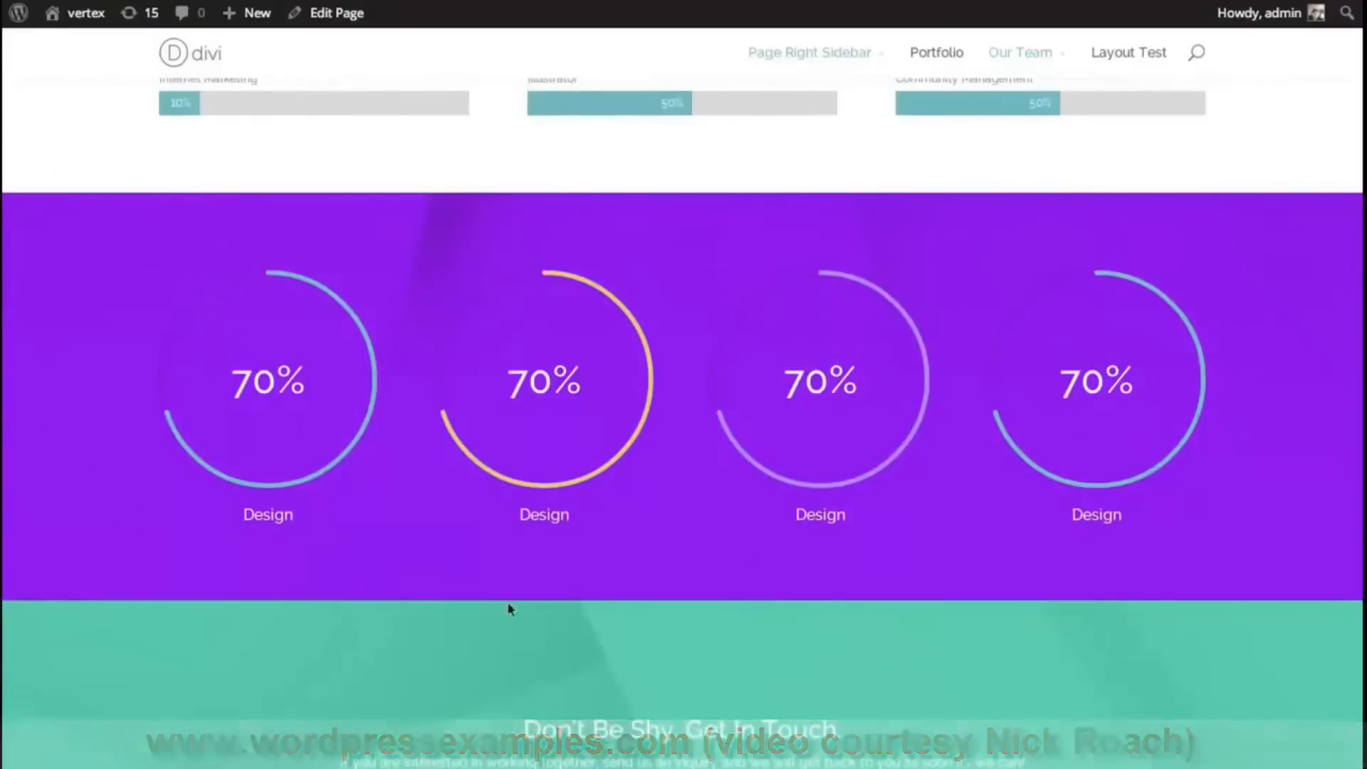
scroll(682, 423, down, 4)
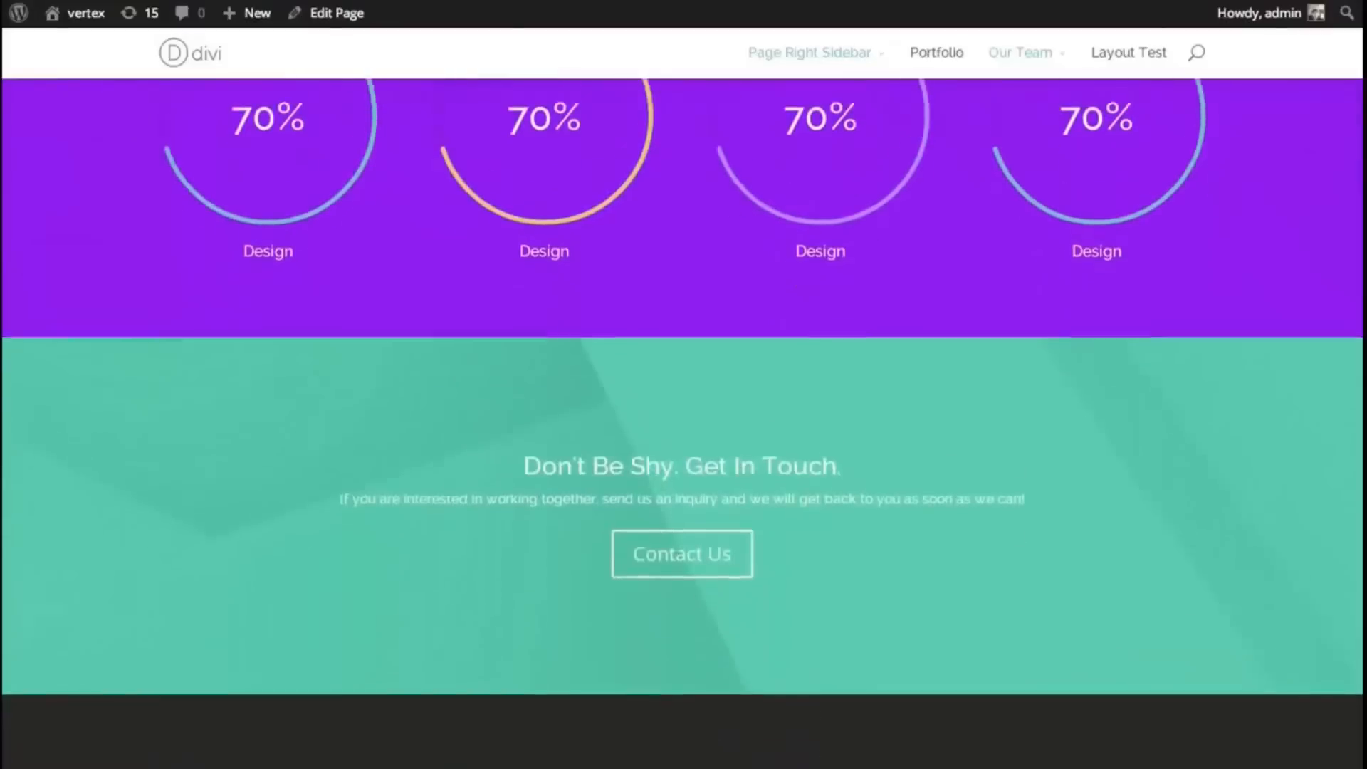
scroll(682, 423, up, 4)
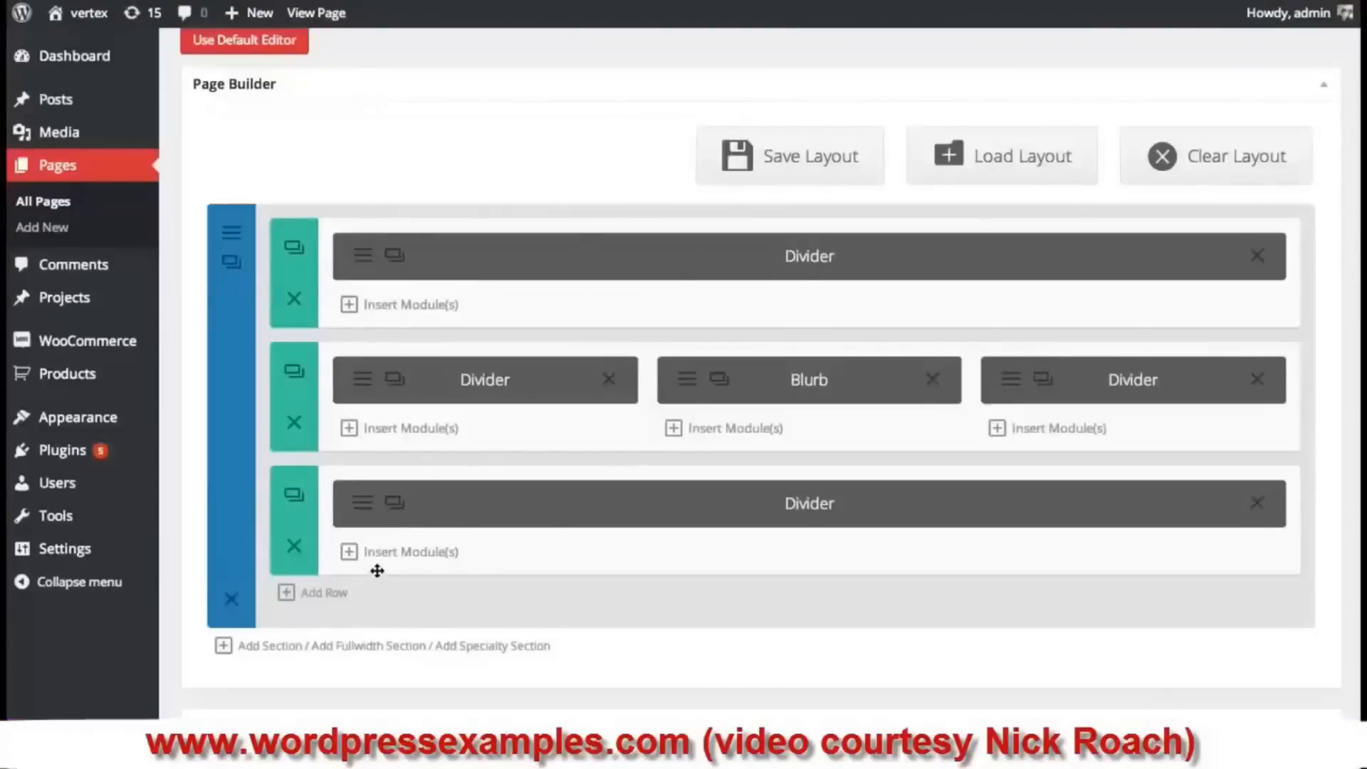
- Add a full-width row above the last Divider row and insert a Countdown Timer module
click(287, 593)
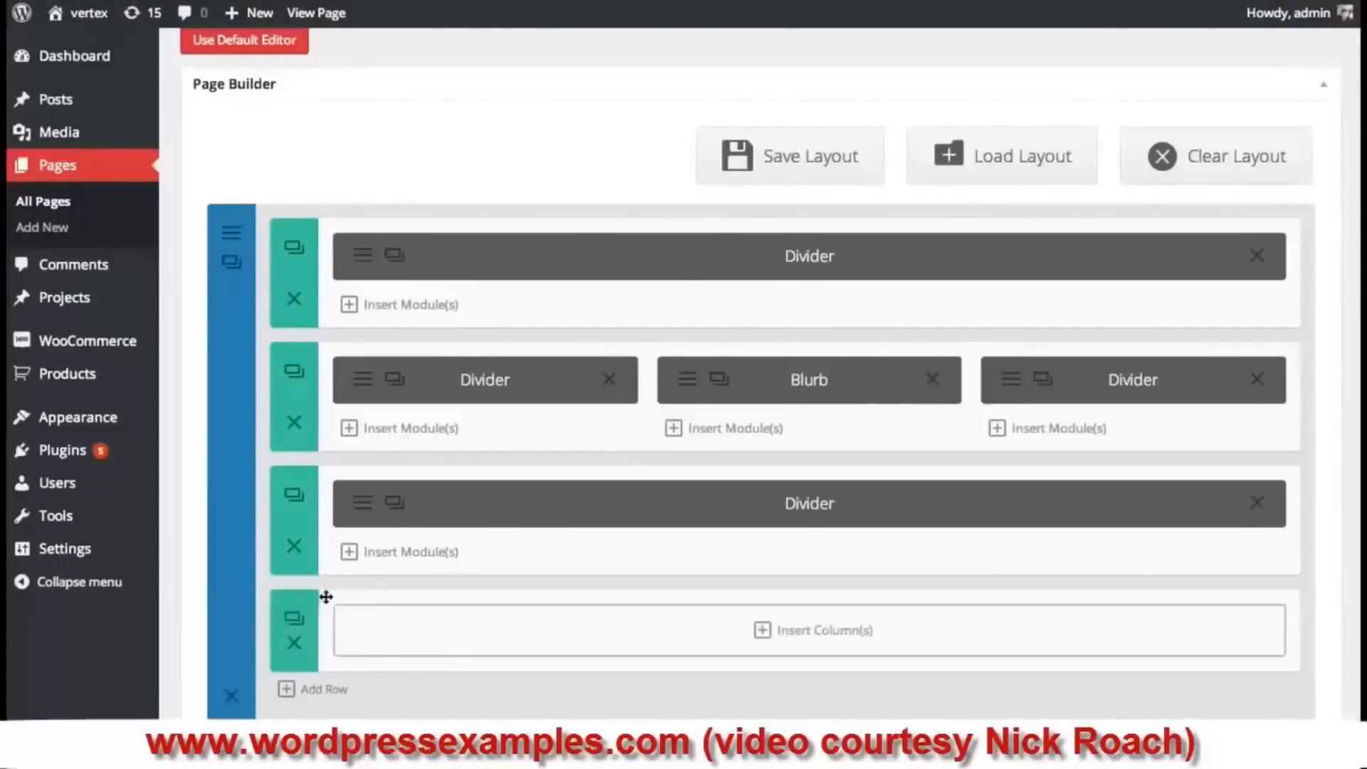
drag(405, 665, 403, 512)
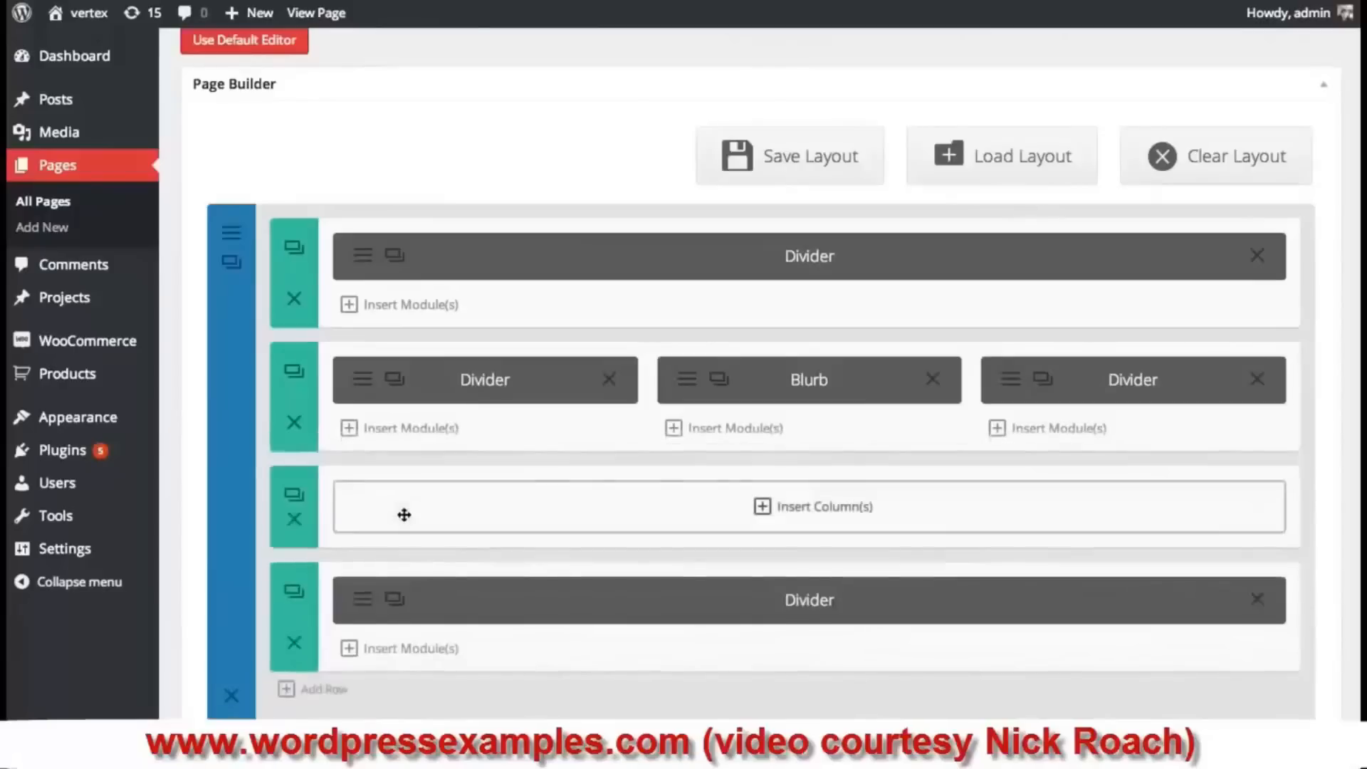
click(680, 512)
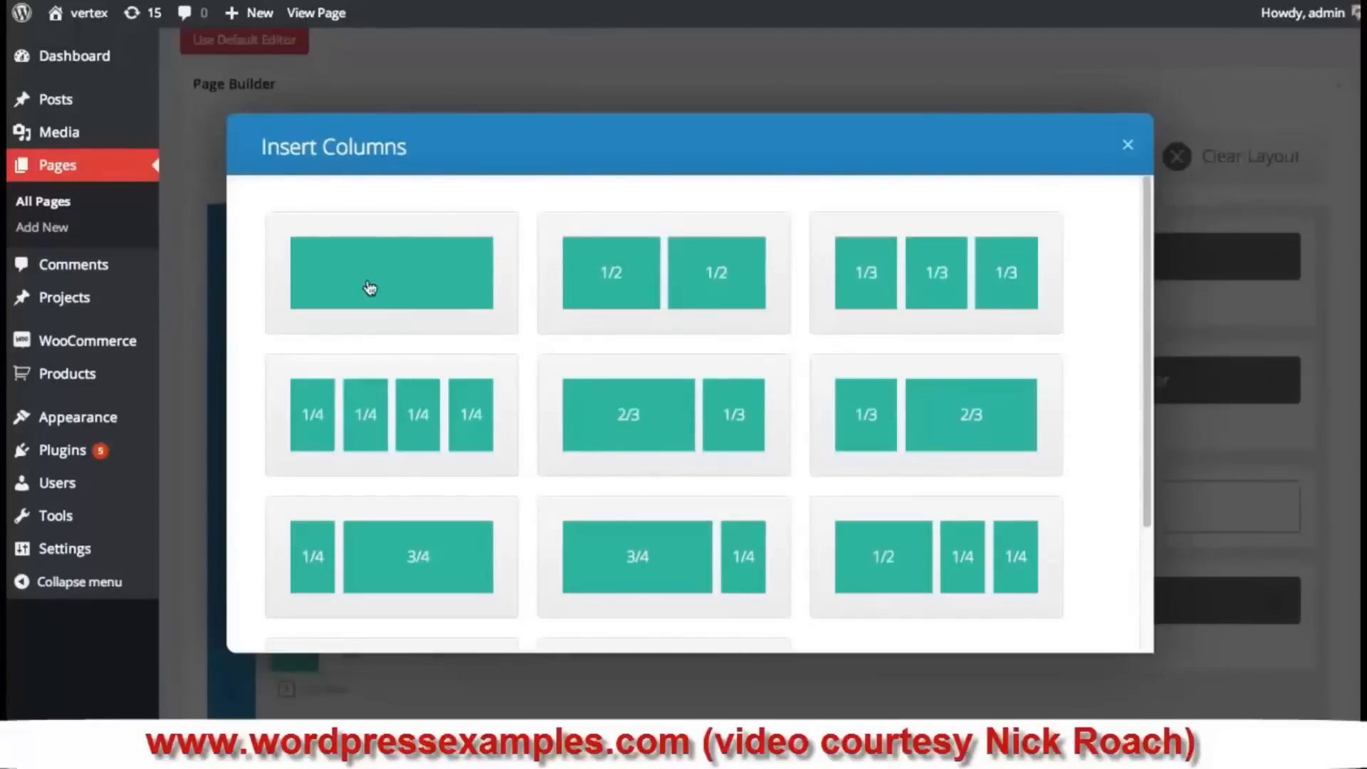
click(427, 280)
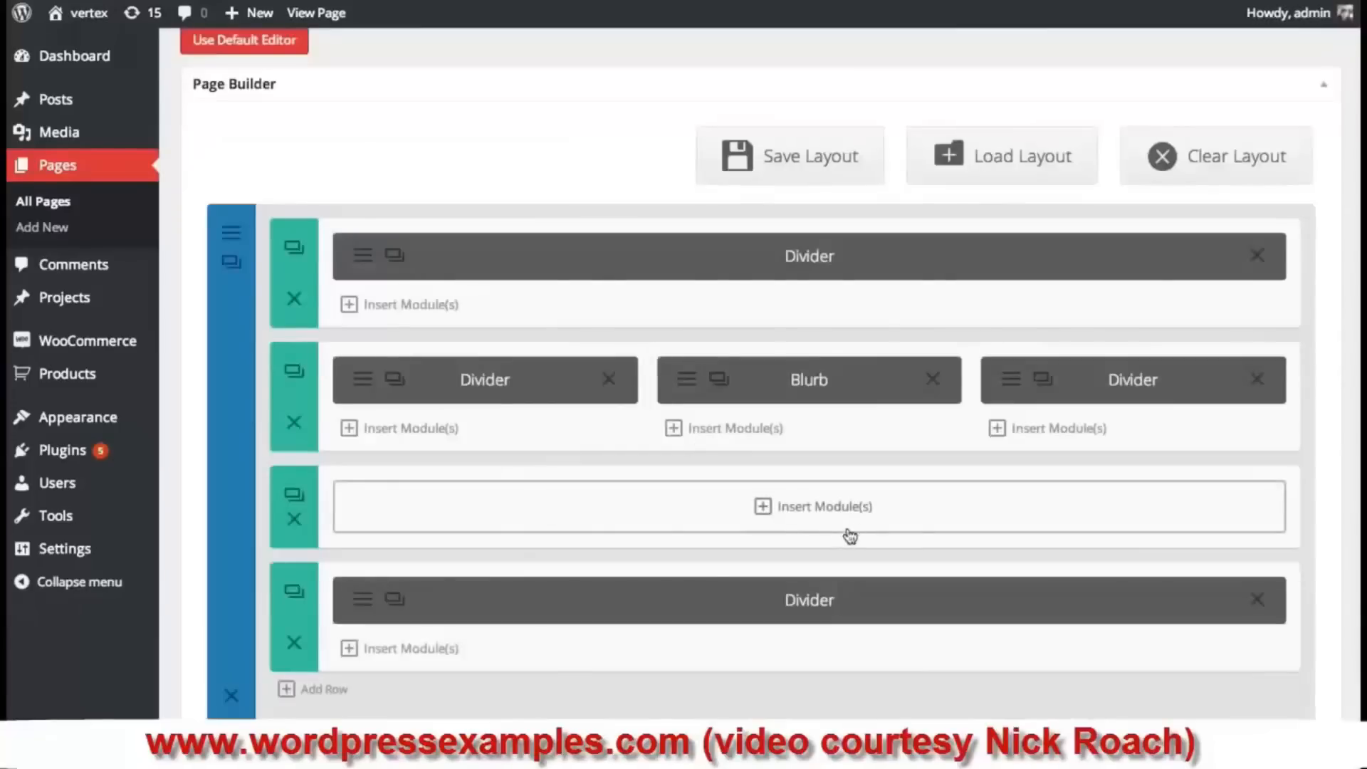
click(860, 514)
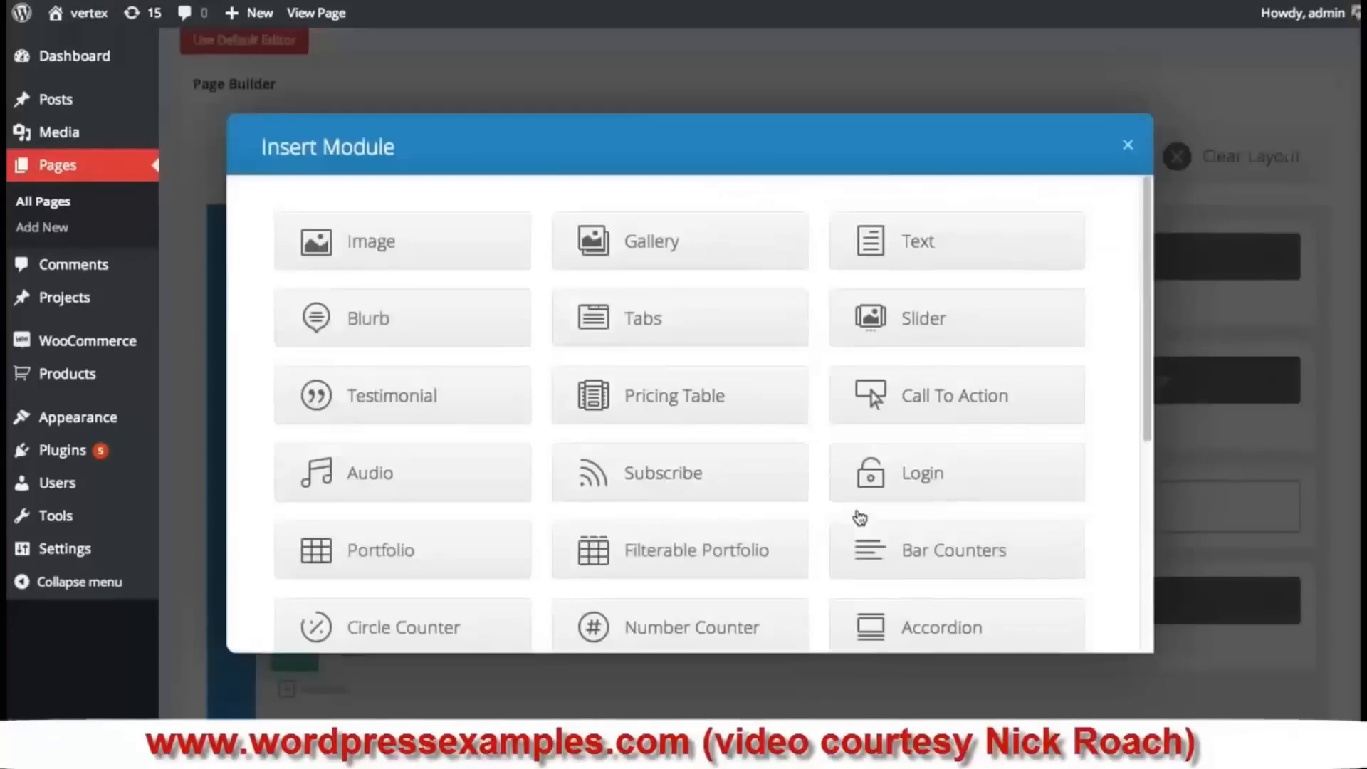
drag(1147, 249, 1101, 482)
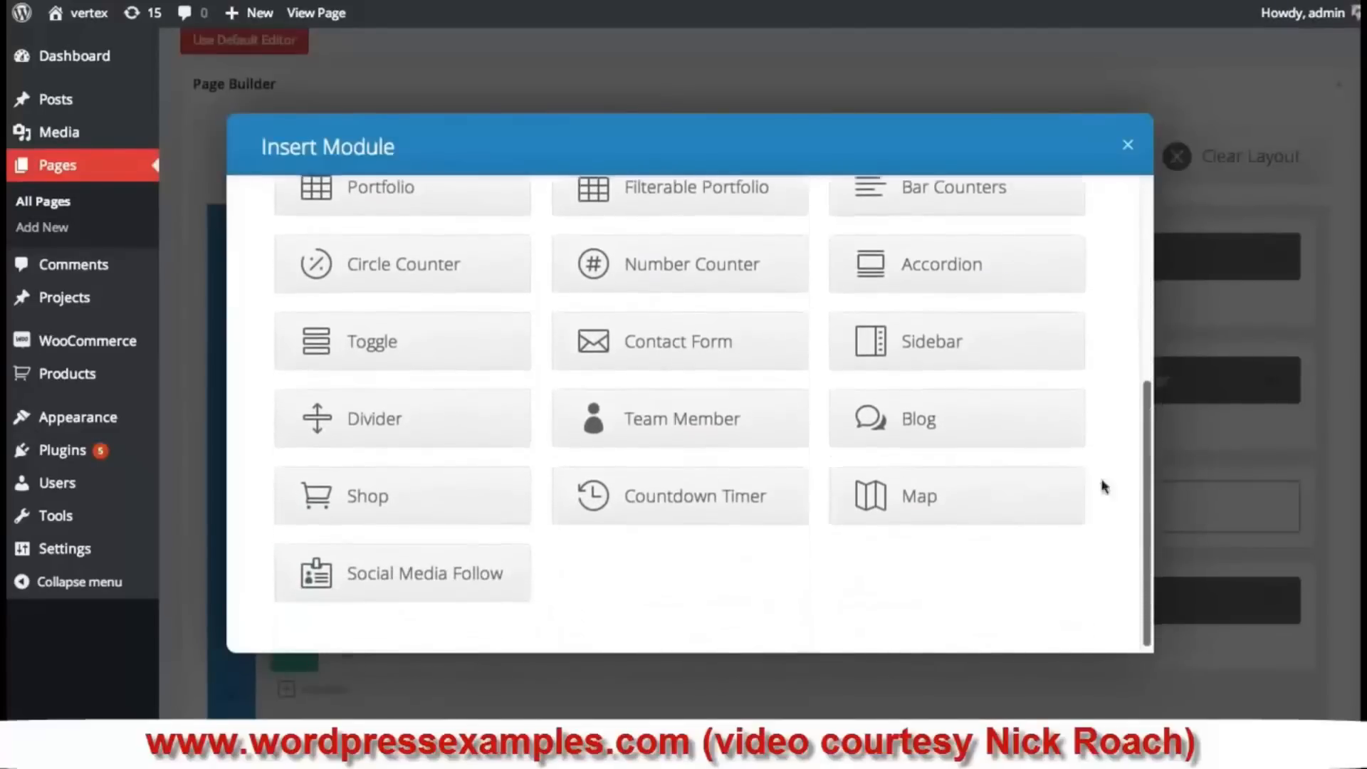
click(689, 507)
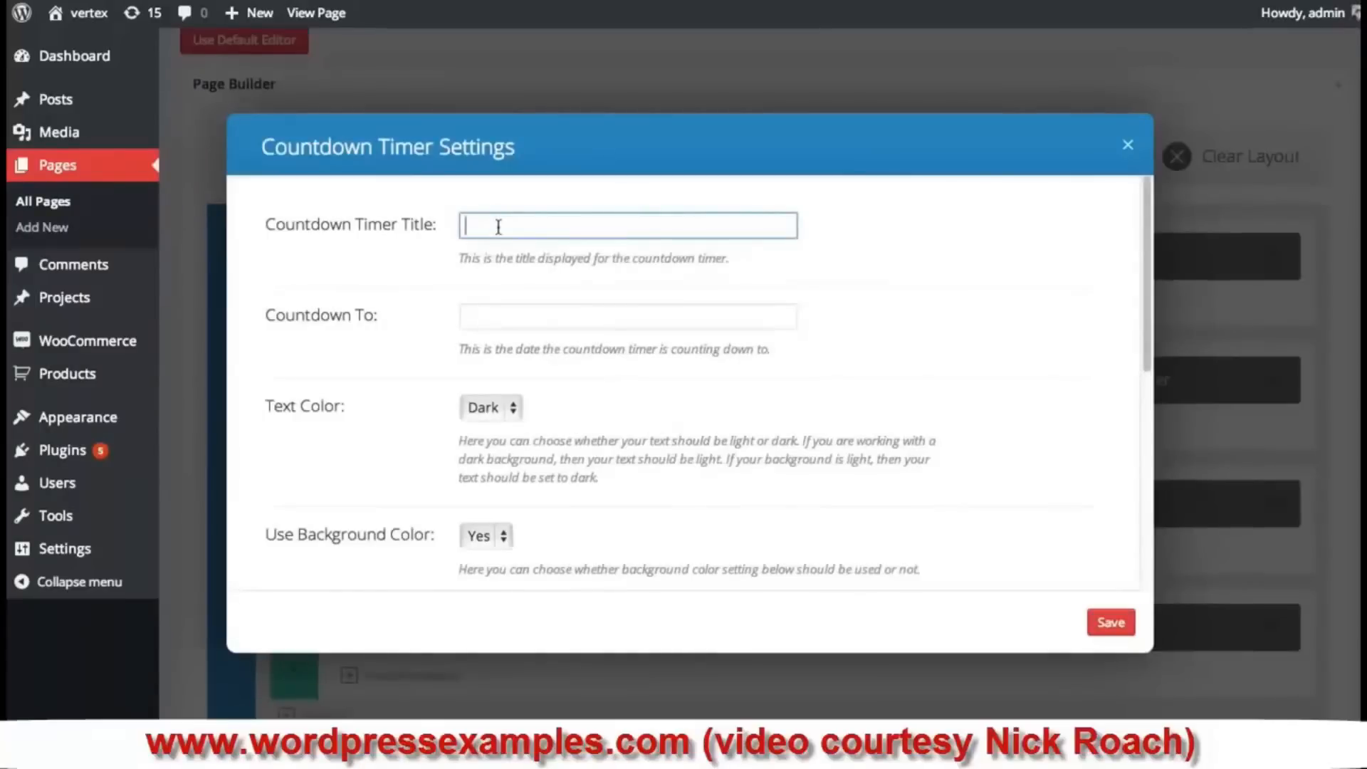
- Title the countdown 'Divi 2.0 Coming Soon' and set its target date to May 21, 2014
text(Divi 2.0 Coming Soon)
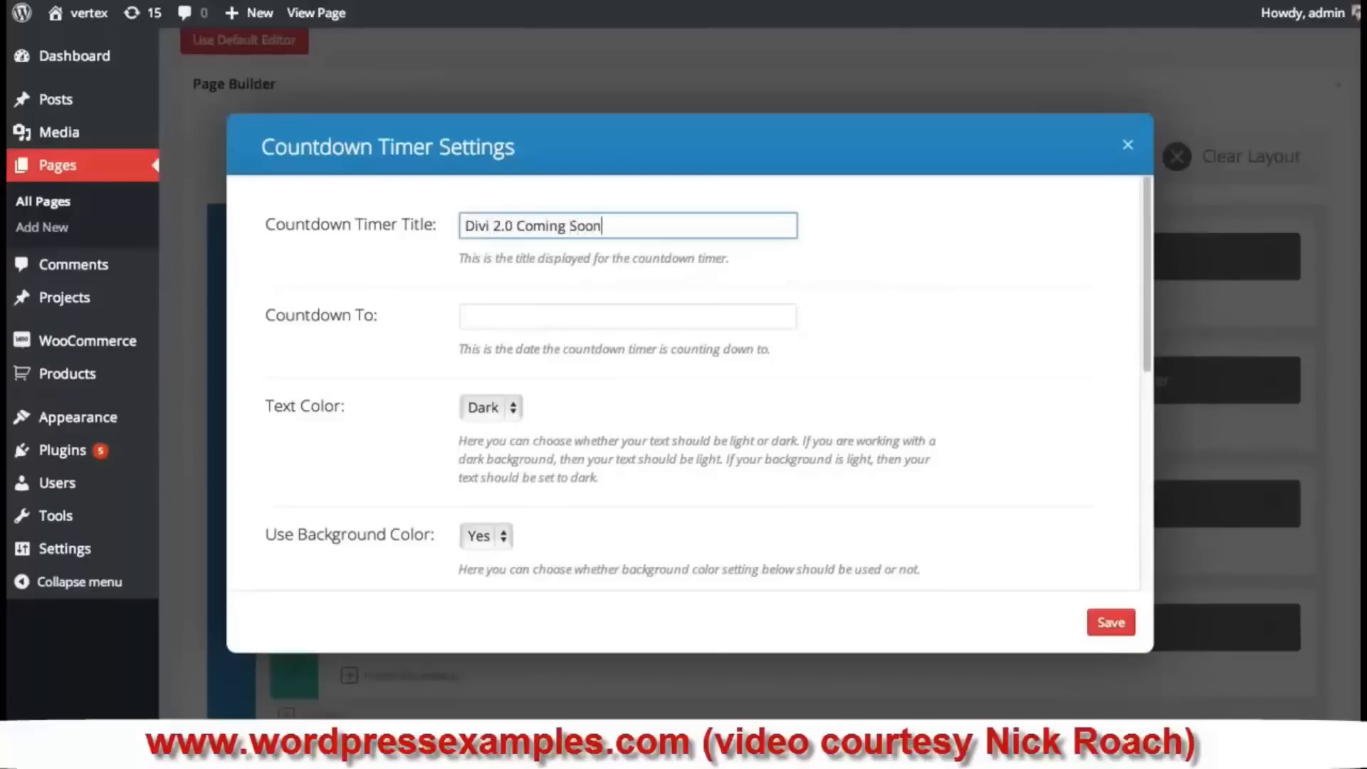
click(481, 316)
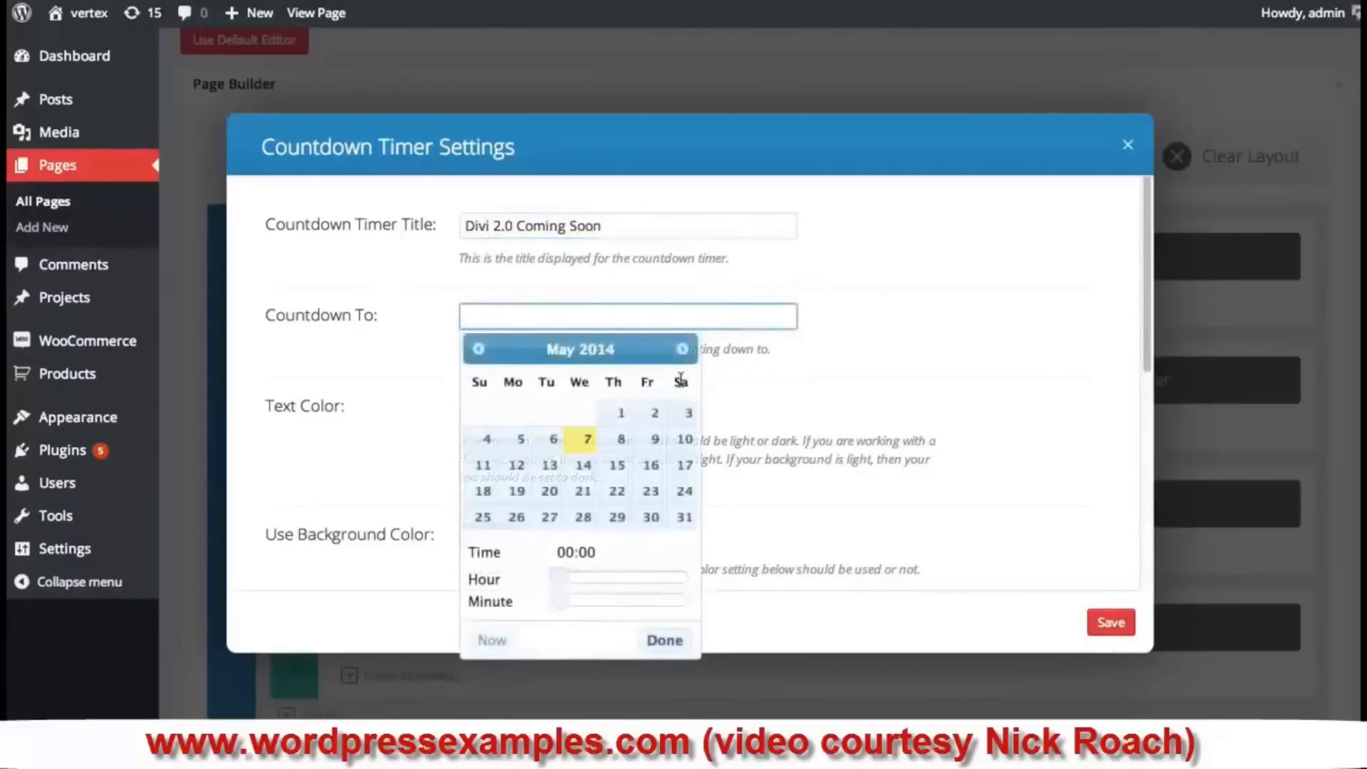
click(583, 495)
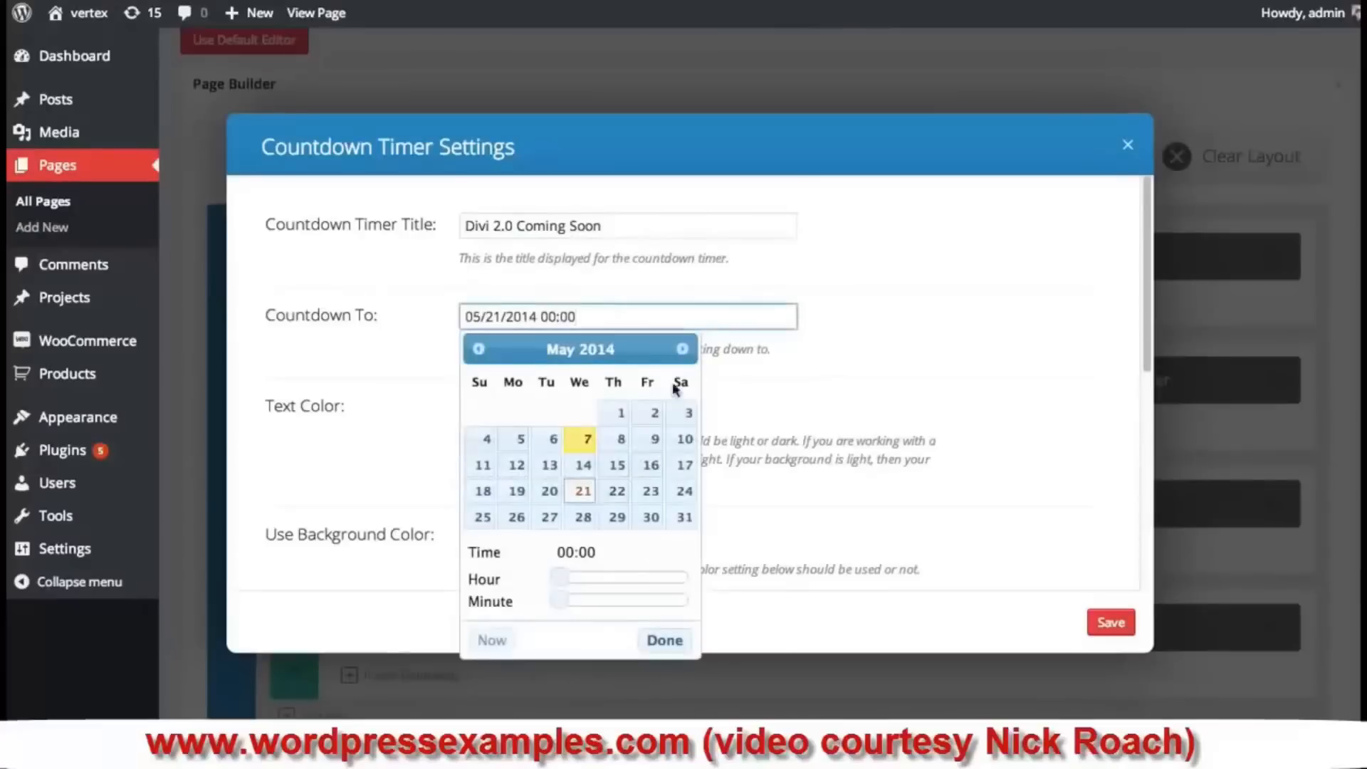
click(665, 640)
scroll(648, 377, down, 1)
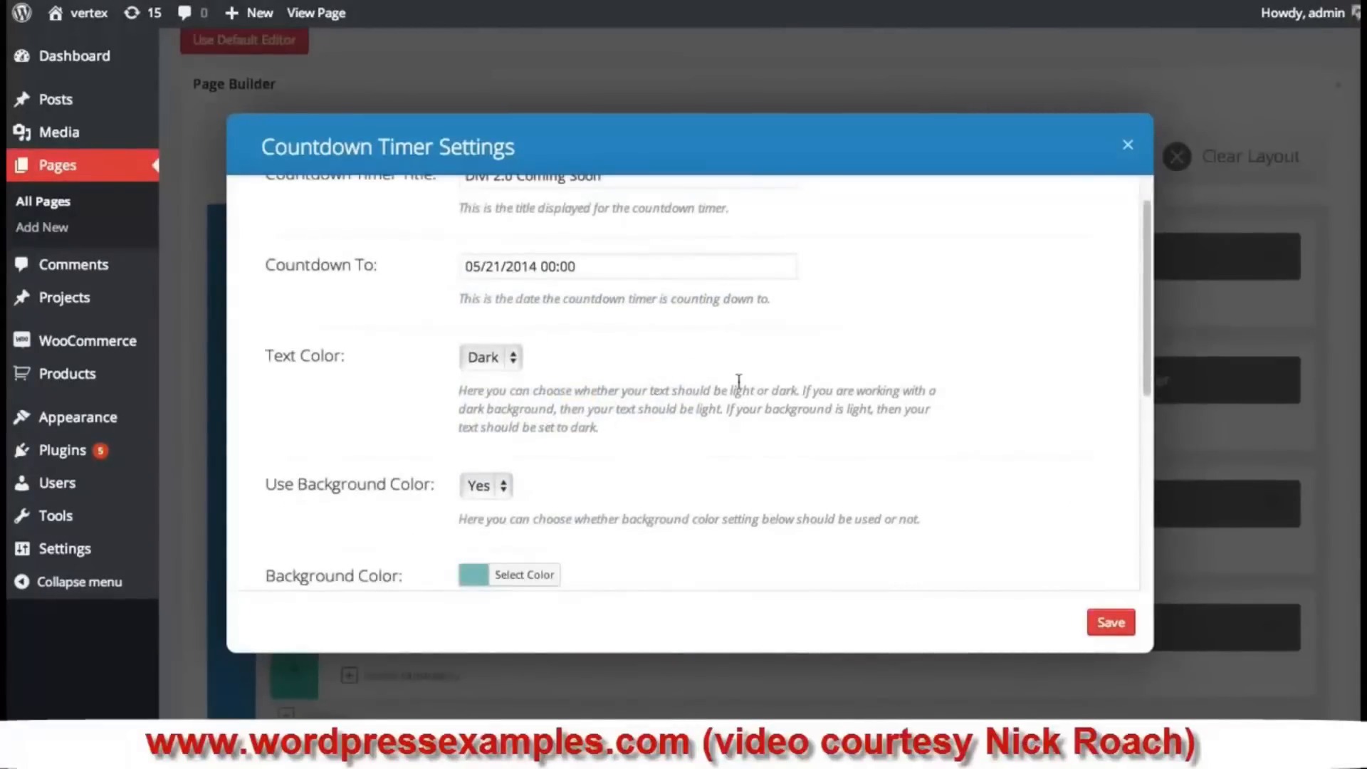
- Set the countdown text to Light, turn off its background colour, and save
click(473, 360)
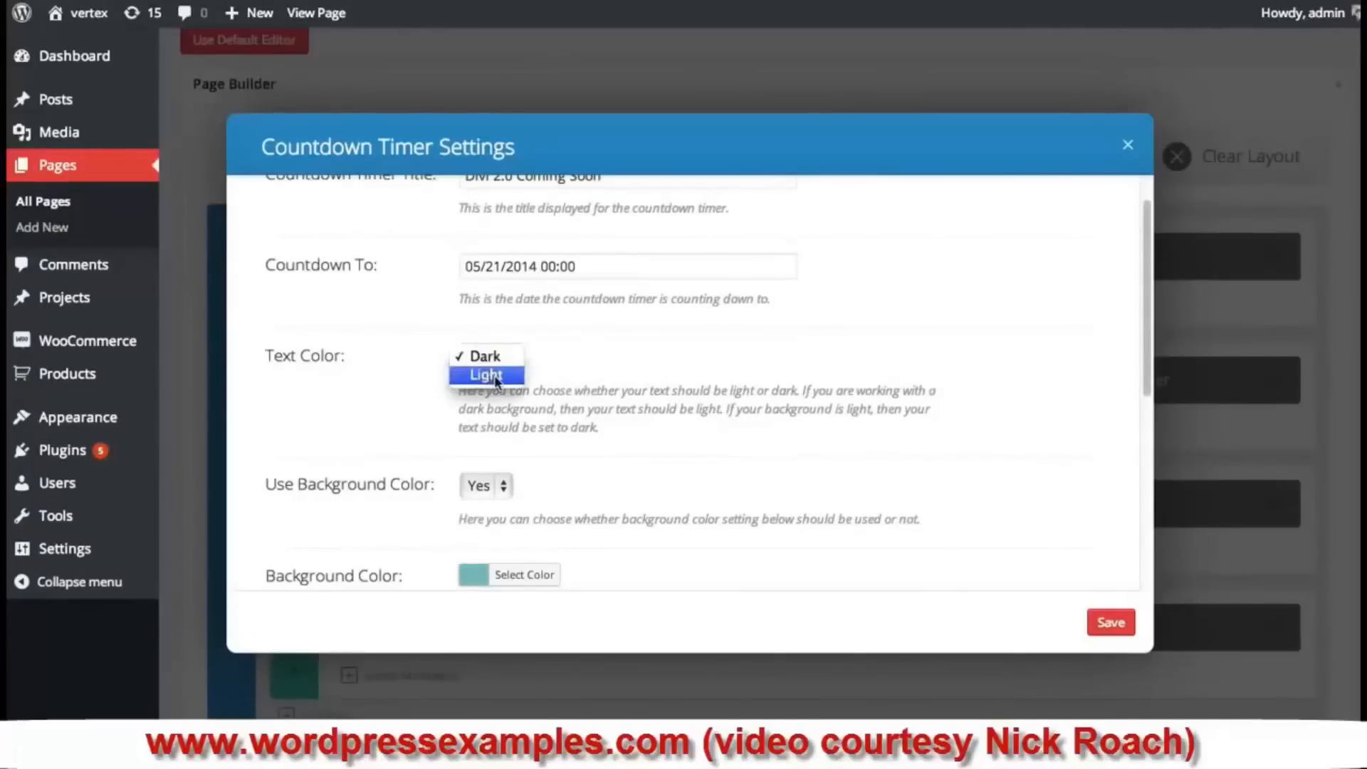
click(496, 377)
scroll(641, 377, down, 3)
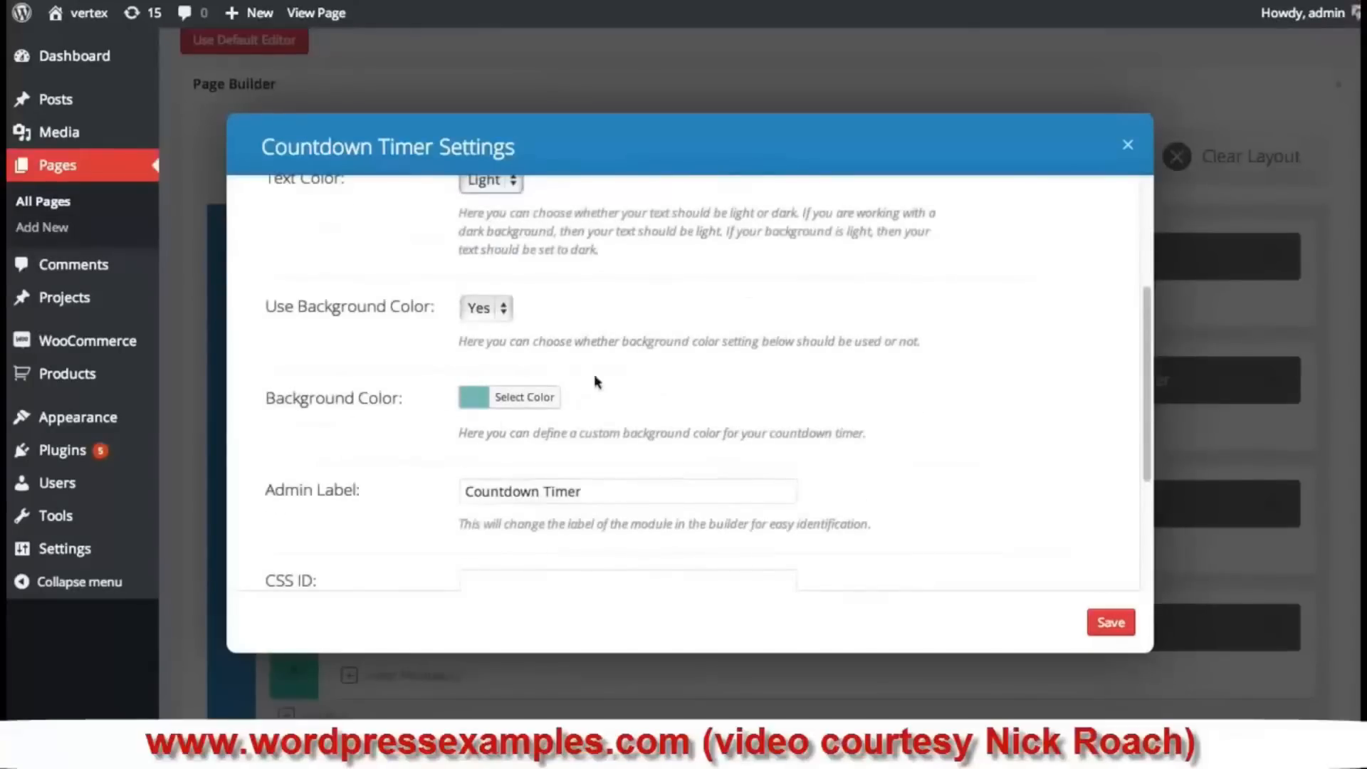
click(489, 311)
click(490, 325)
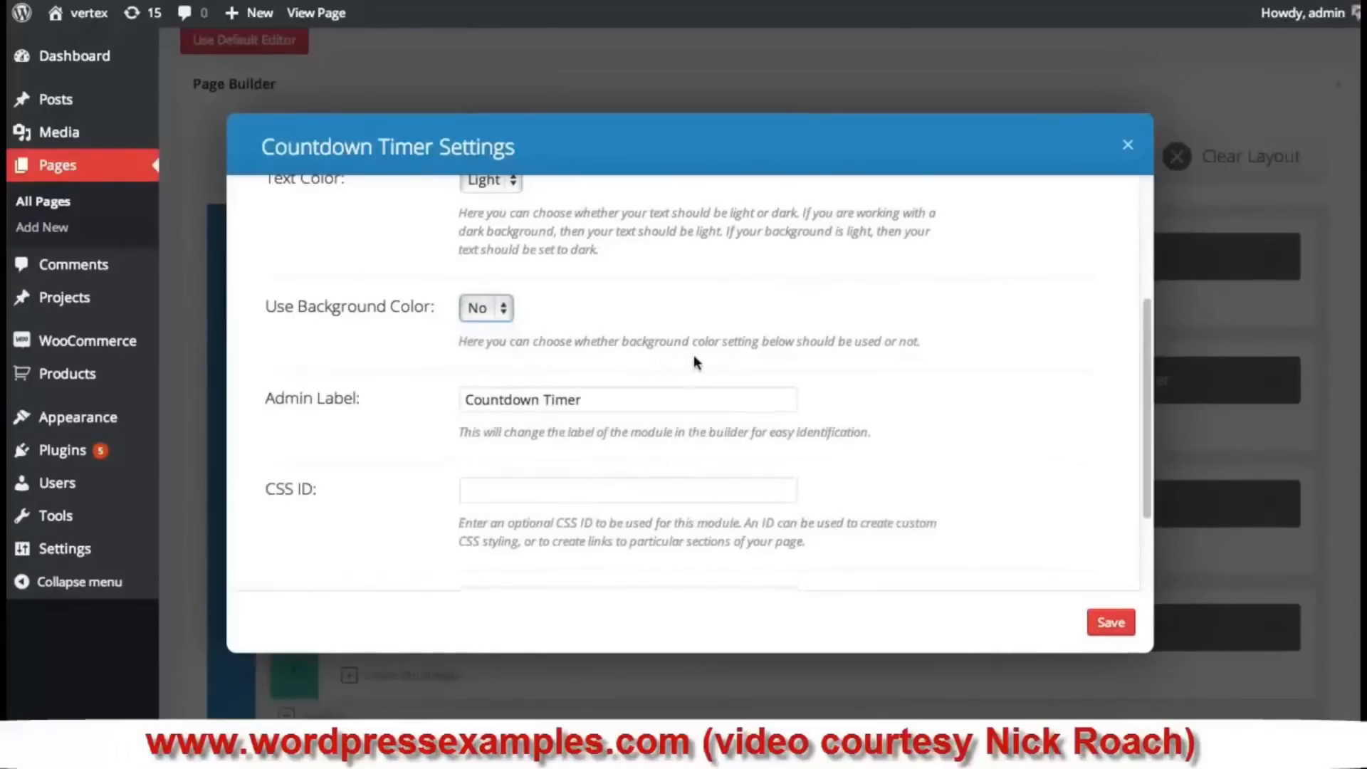
scroll(694, 351, down, 4)
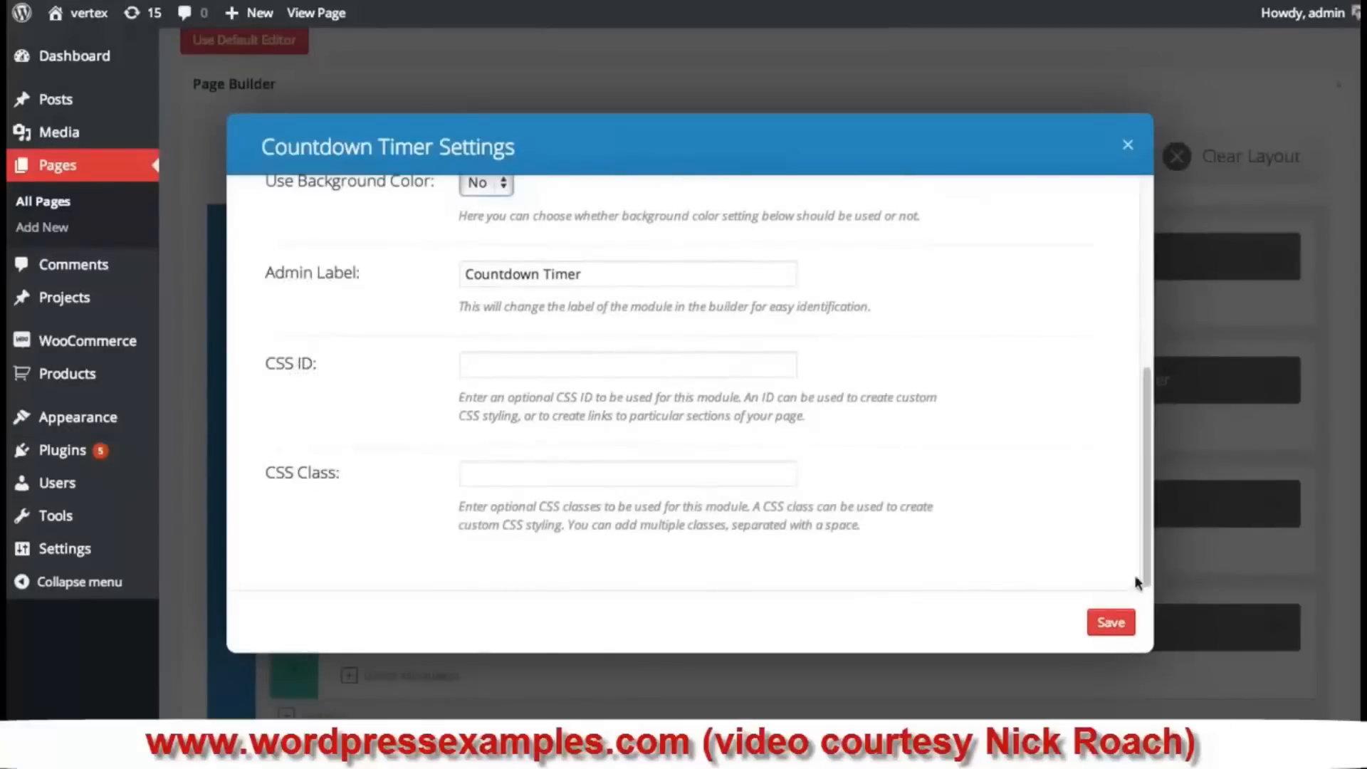
click(1116, 625)
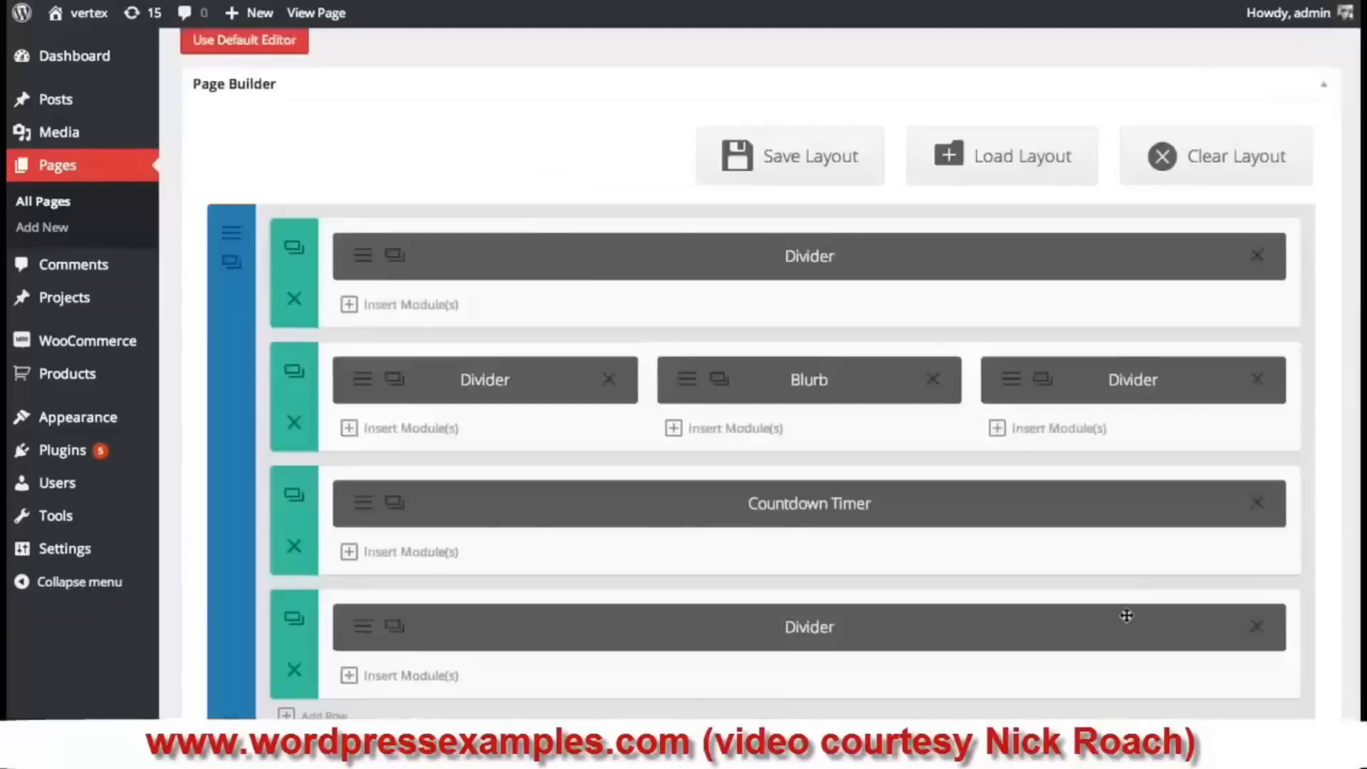
- Update the Coming Soon page, preview the live purple countdown, and return to Edit Page
scroll(1087, 451, up, 3)
scroll(1122, 385, down, 10)
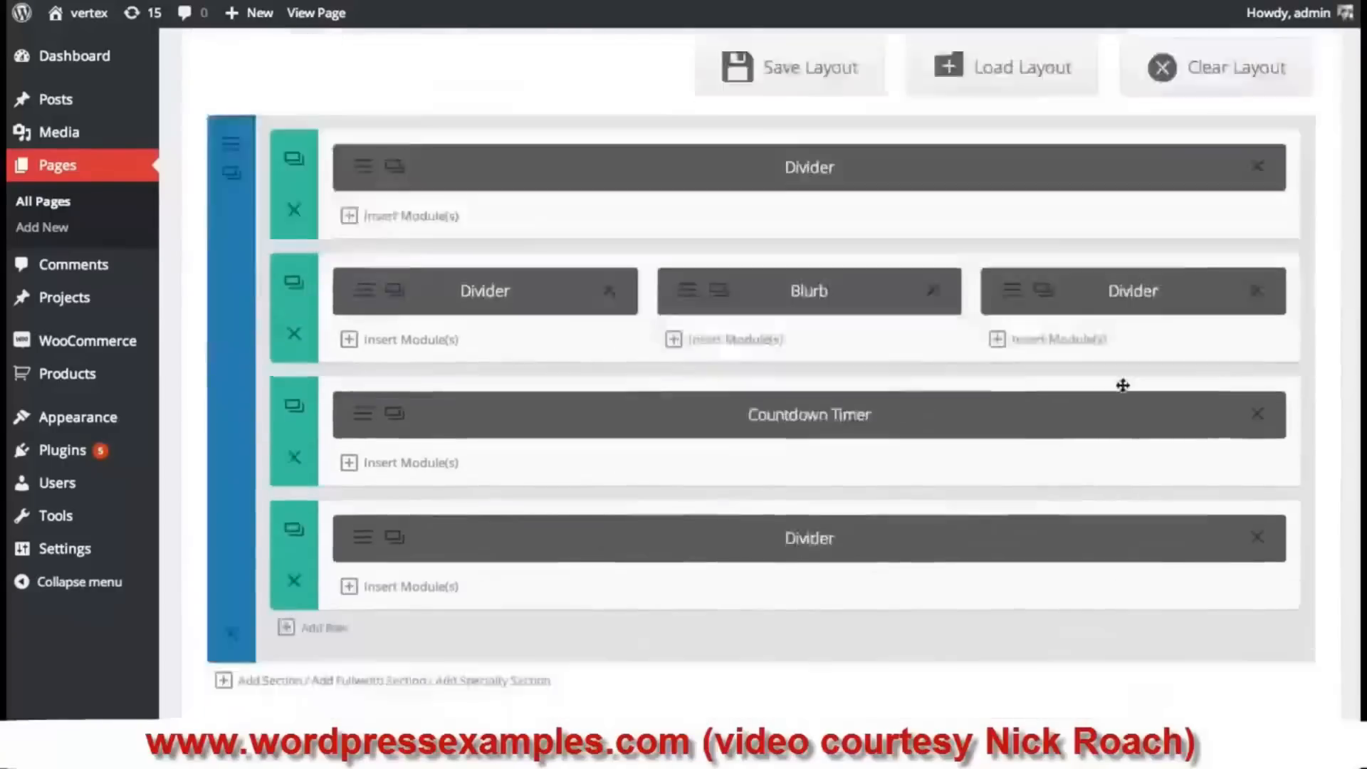
click(1293, 557)
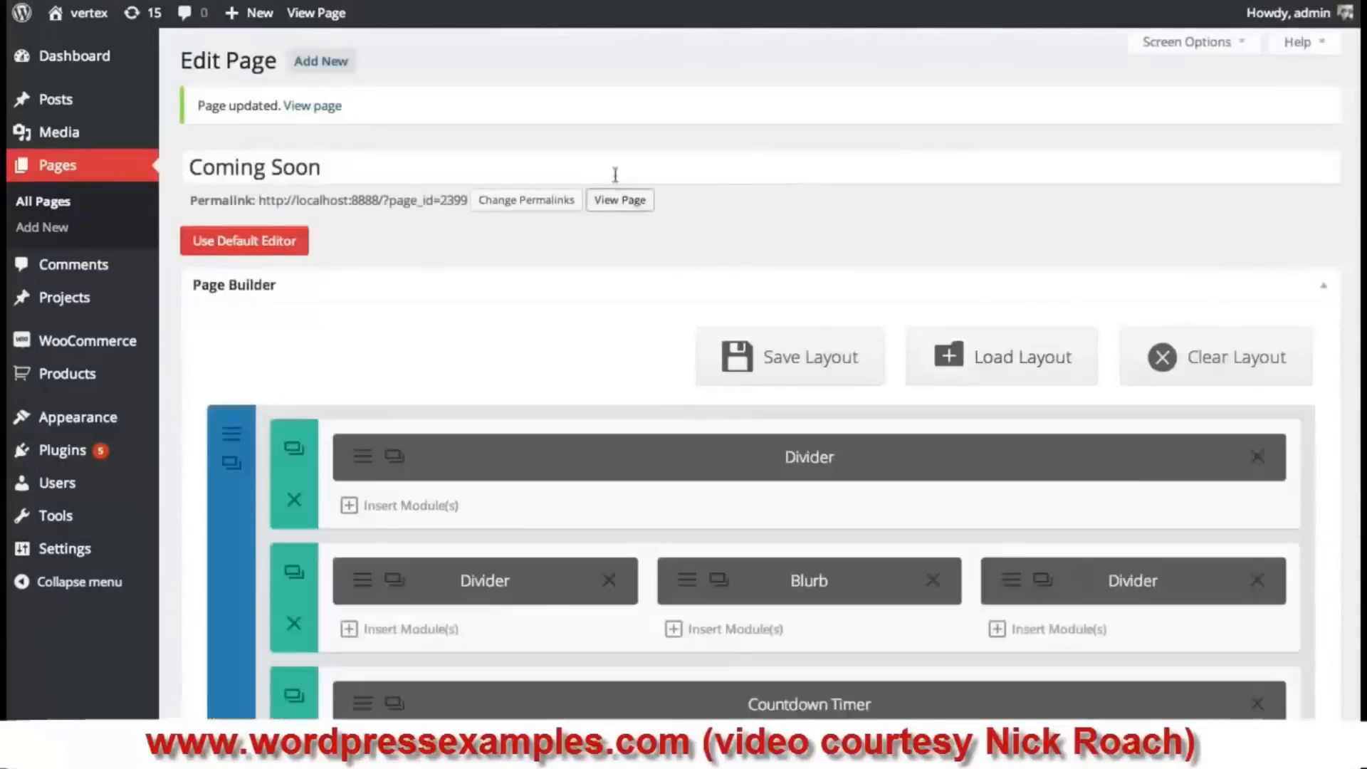
click(620, 200)
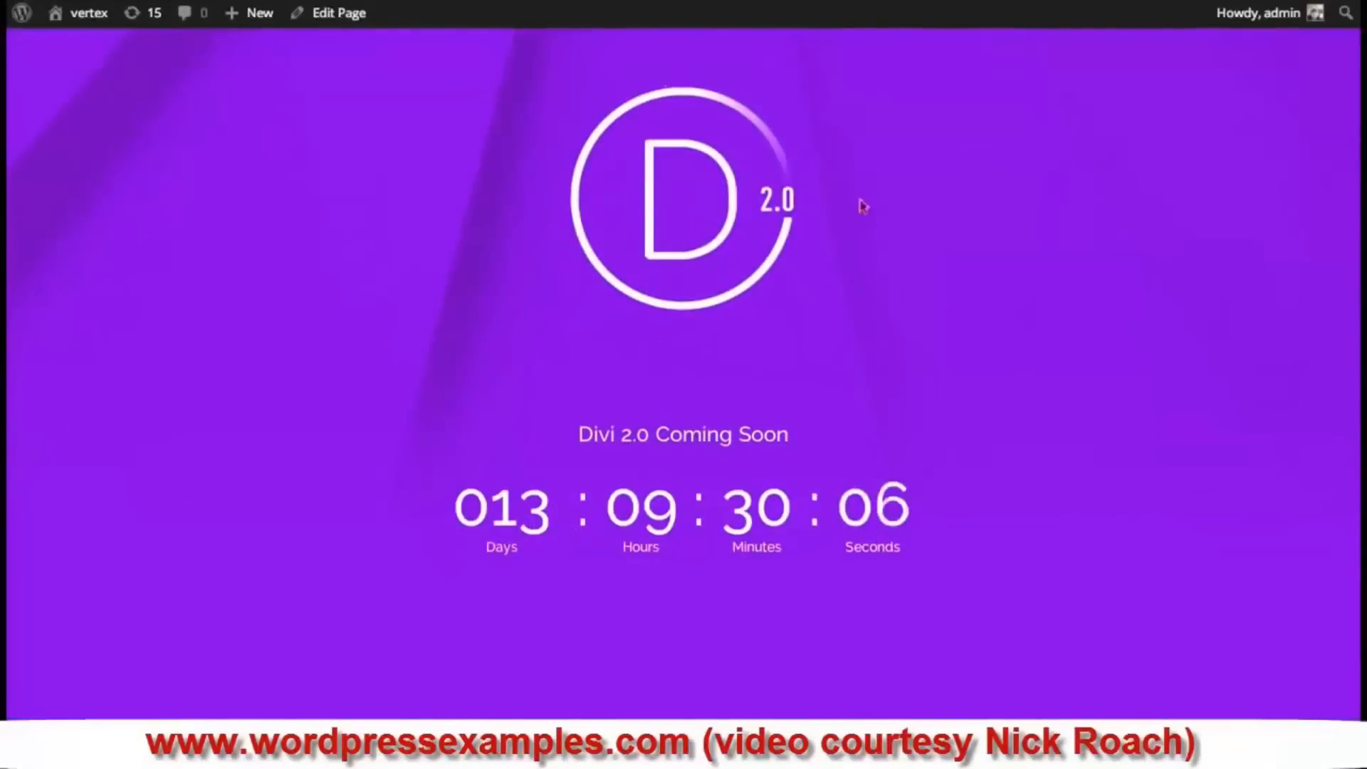
scroll(802, 223, down, 1)
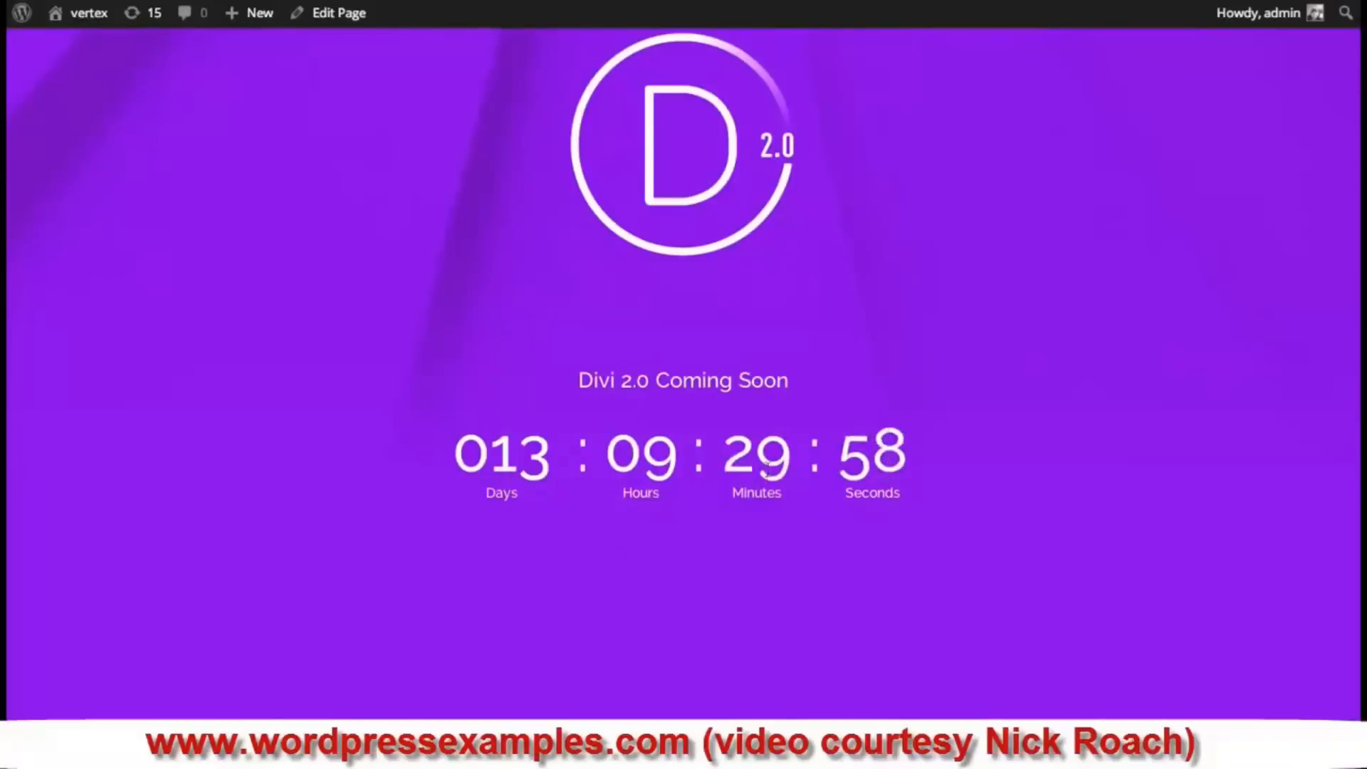
scroll(766, 470, up, 1)
click(398, 1)
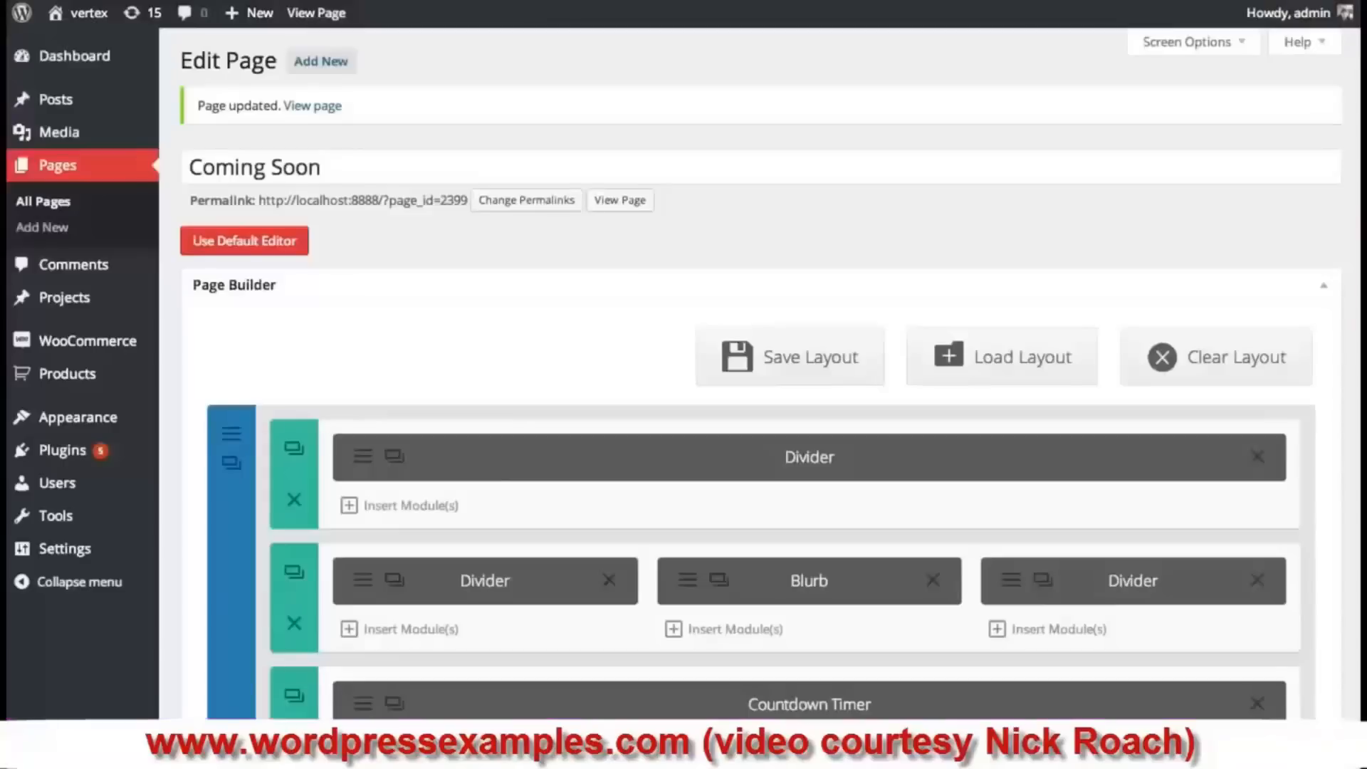
- Turn on the countdown timer's background colour and set it to lavender #d3c3f4
scroll(733, 335, down, 2)
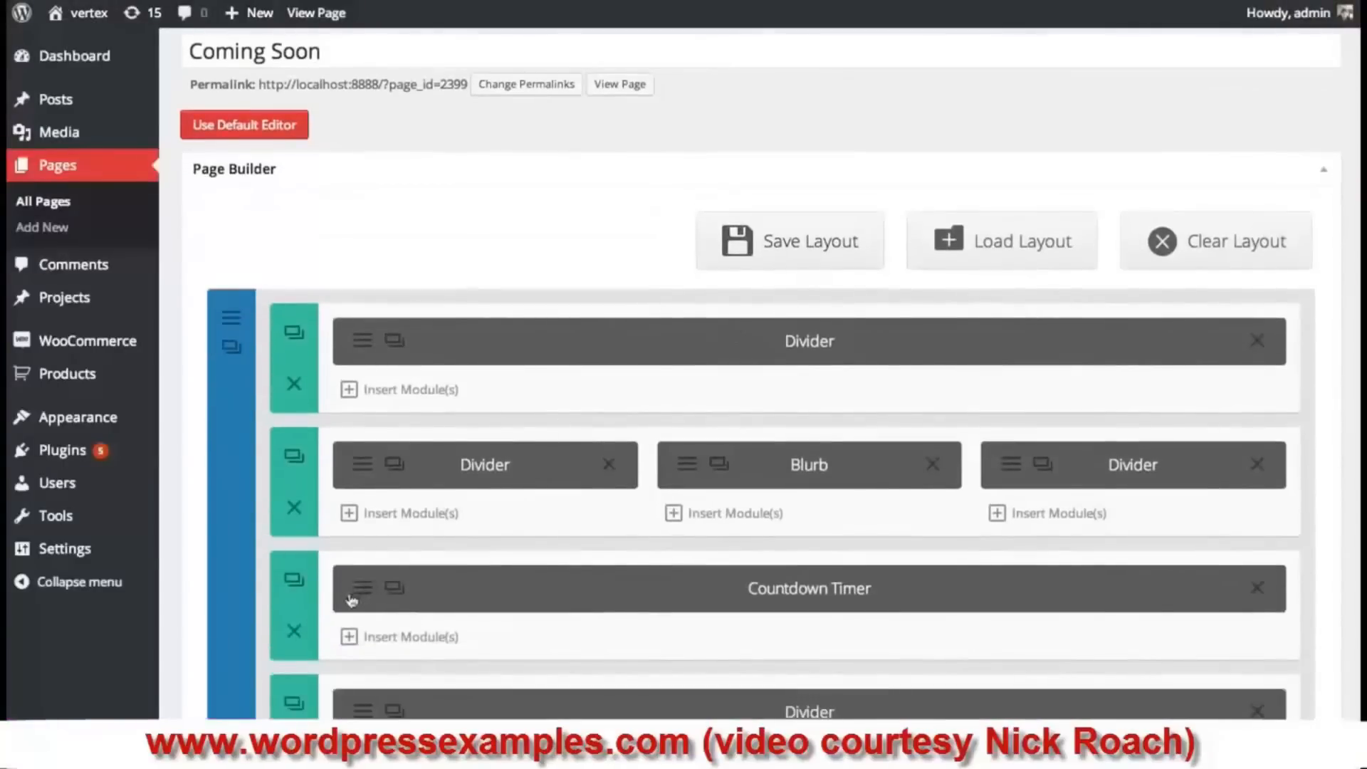
click(370, 589)
scroll(682, 352, down, 3)
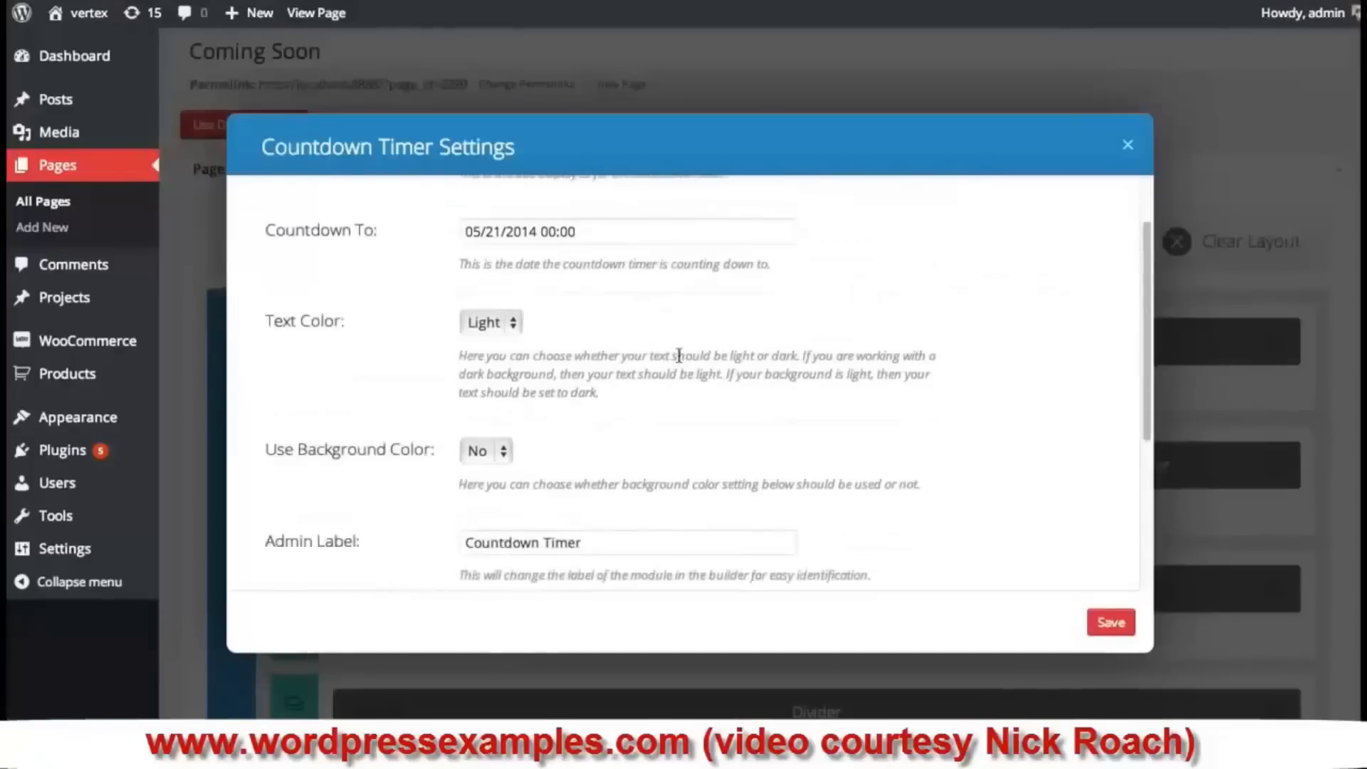
scroll(567, 354, up, 1)
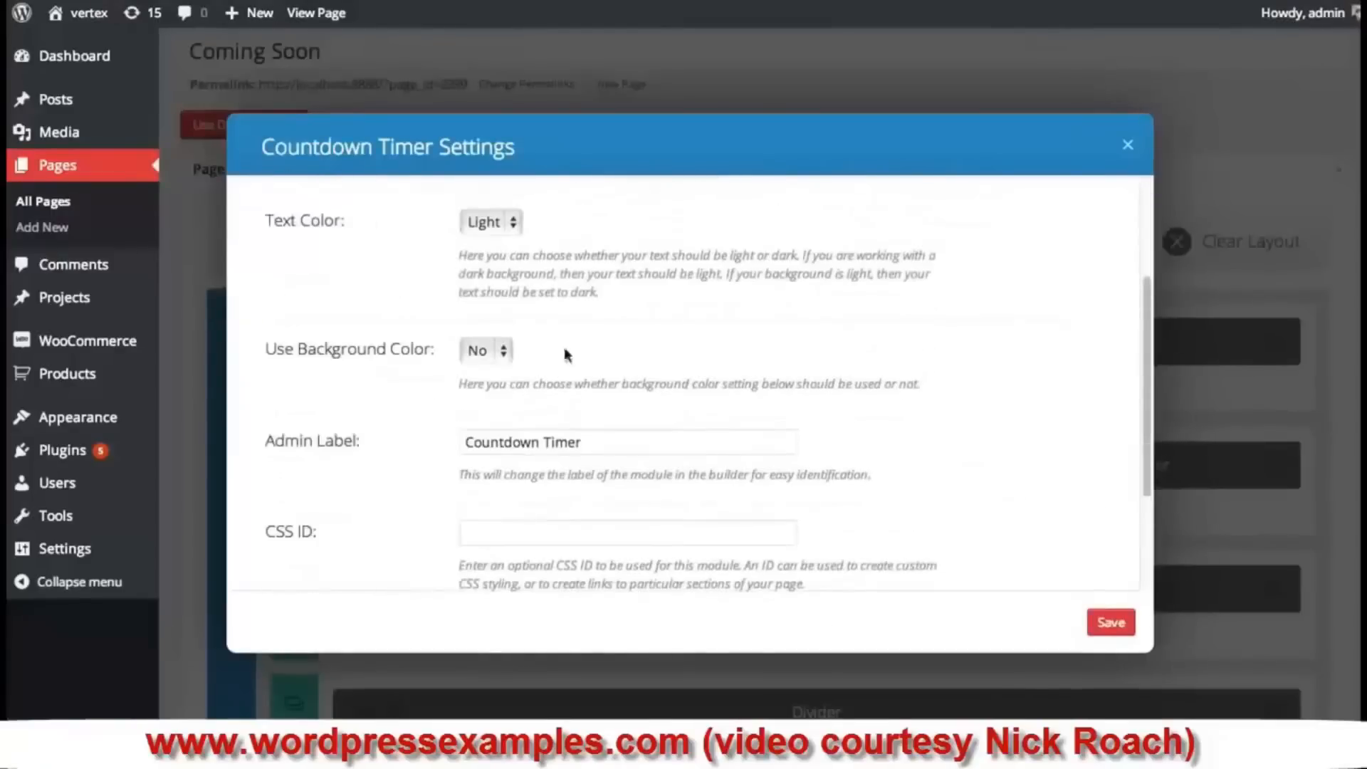
click(482, 331)
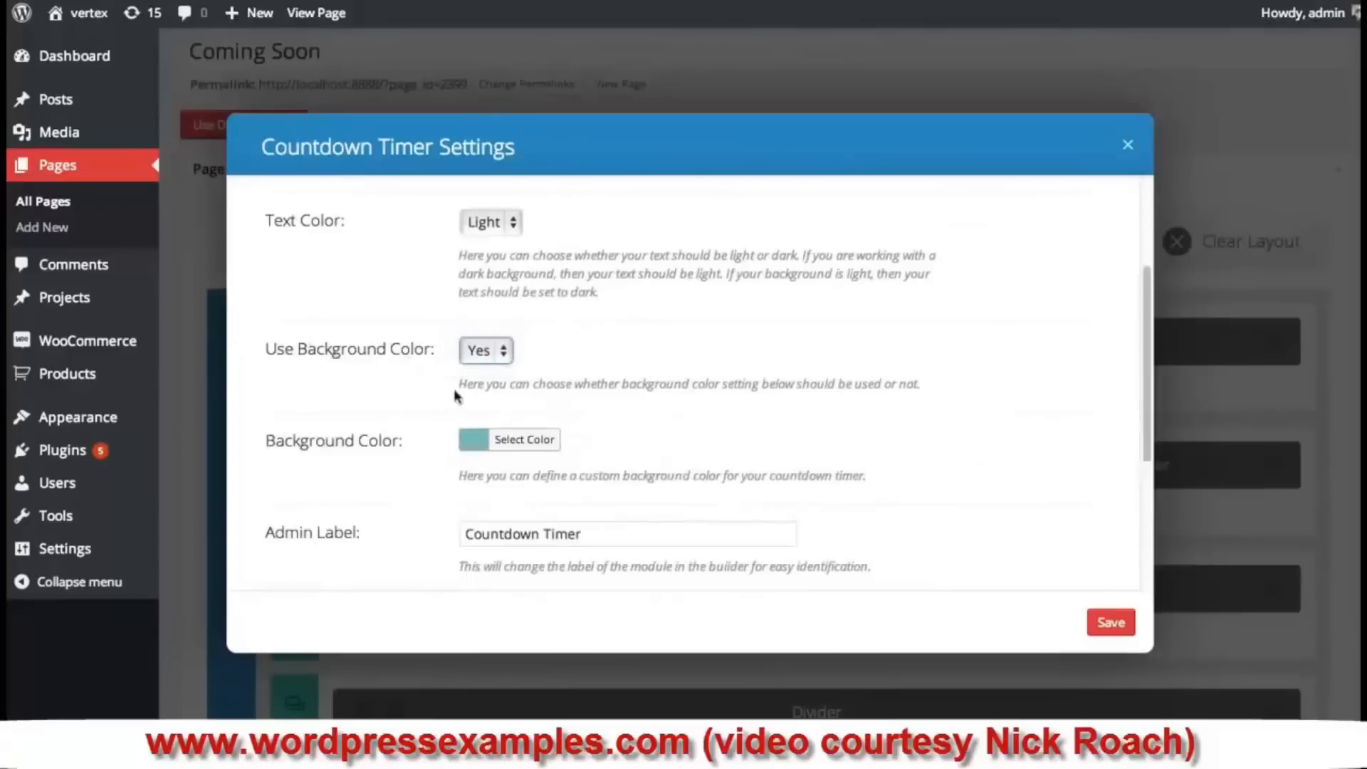
click(469, 456)
scroll(726, 390, down, 2)
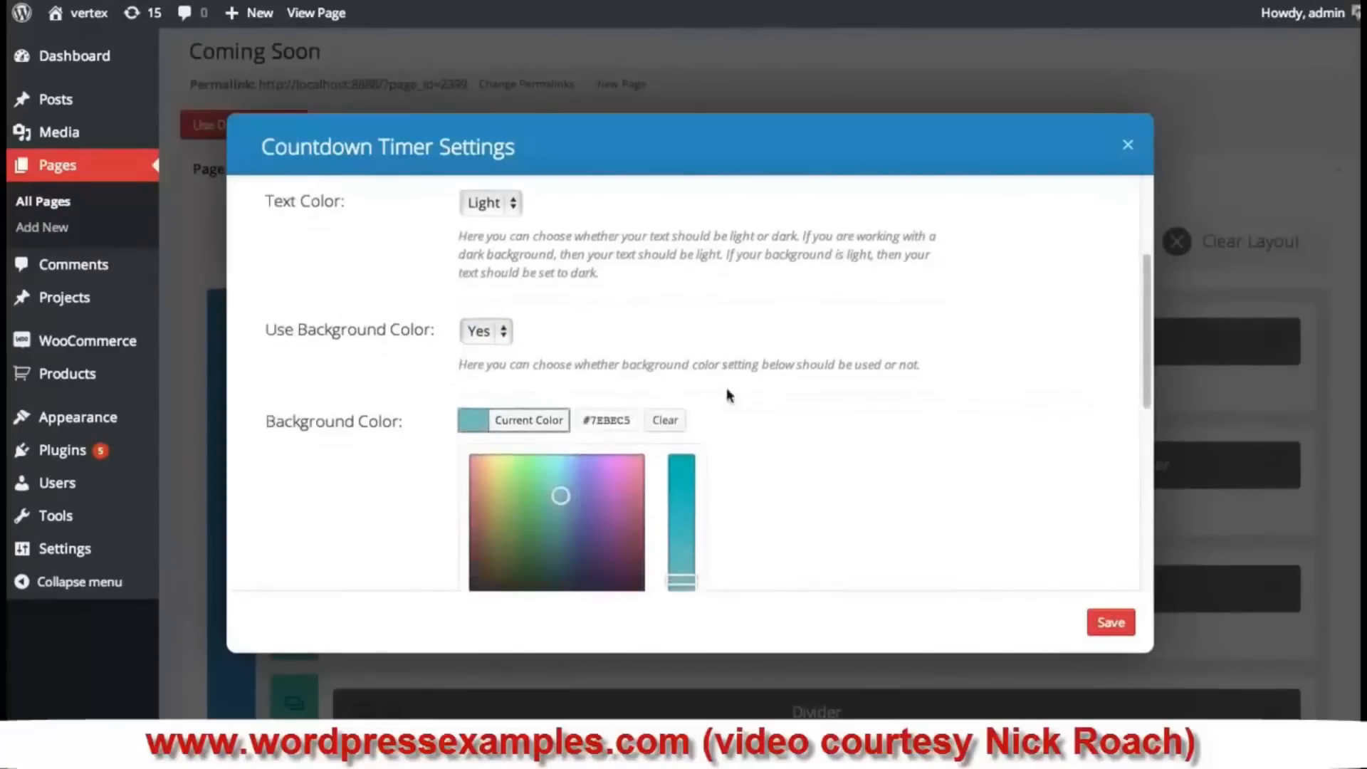
scroll(724, 390, down, 1)
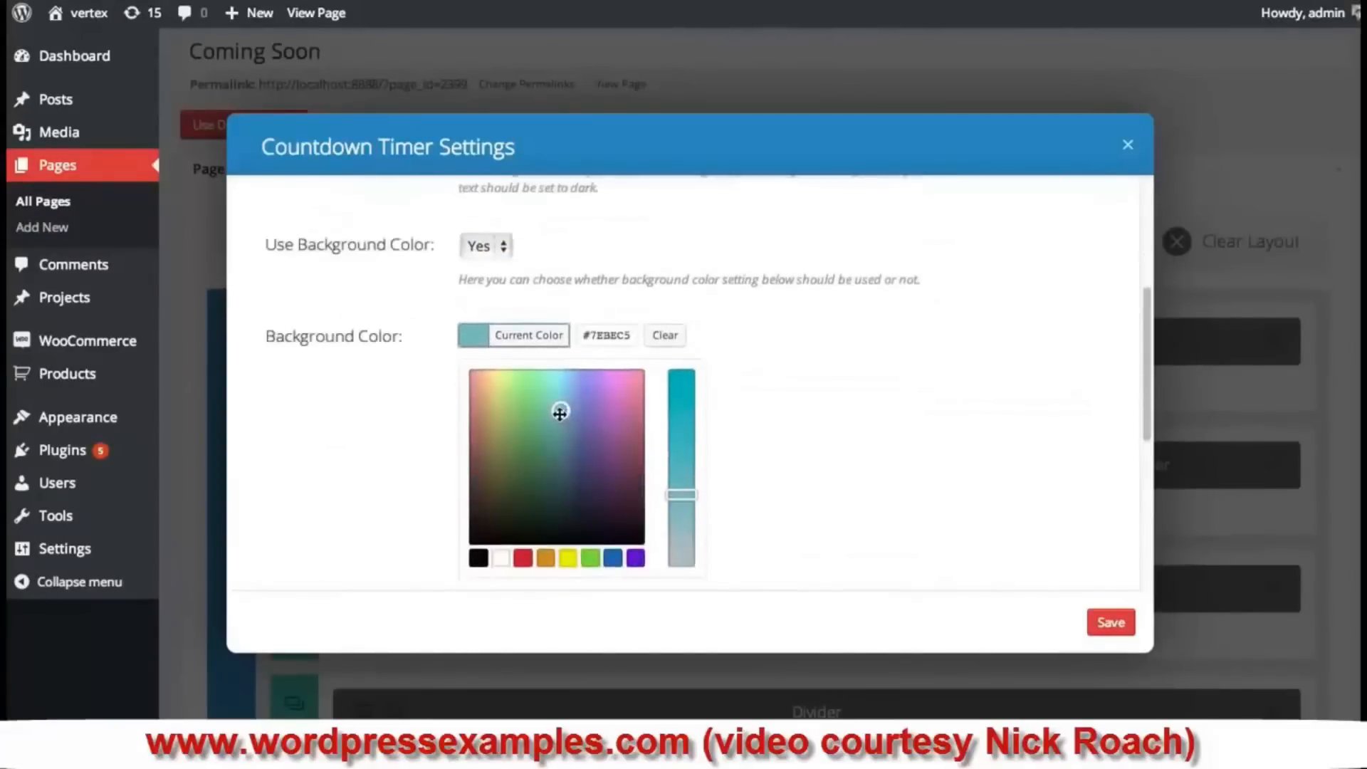
drag(560, 412, 595, 379)
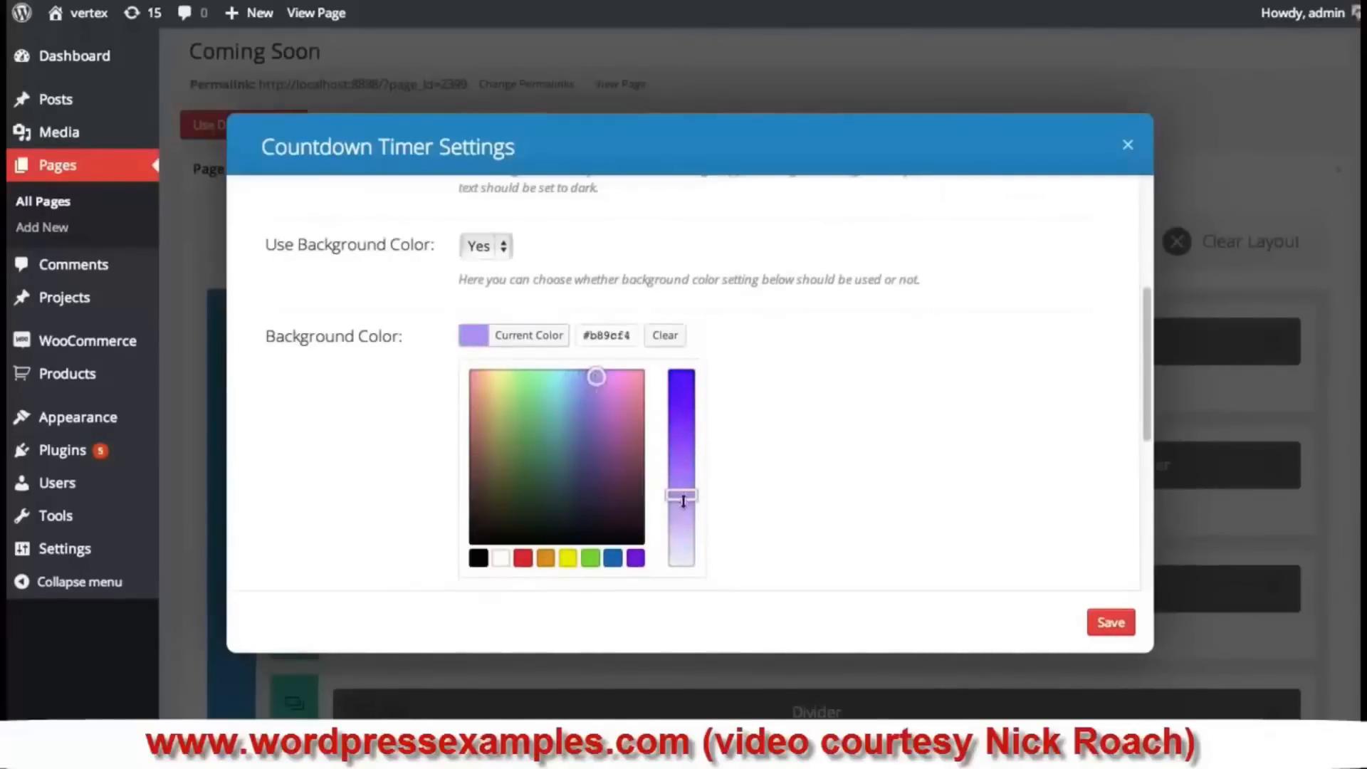
drag(682, 500, 684, 530)
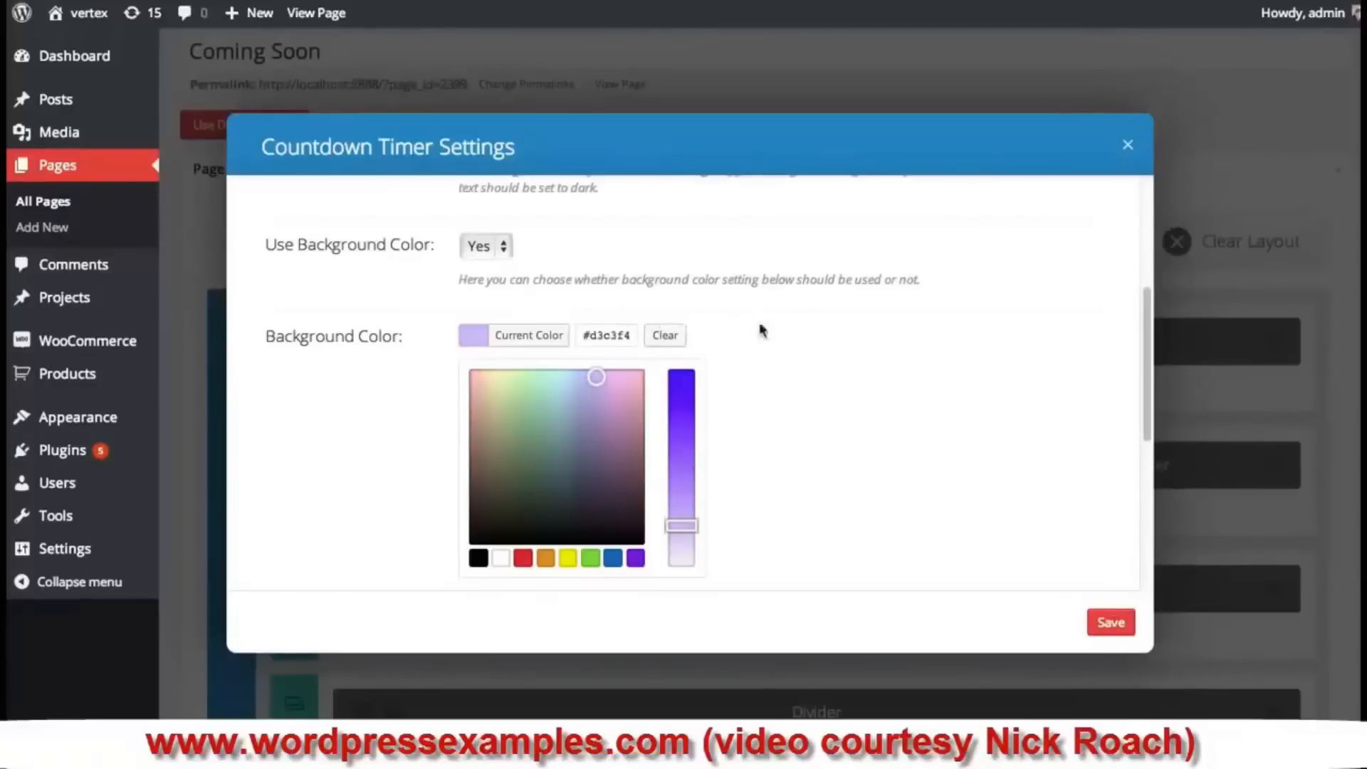
- Set the countdown text colour to Dark and save the module settings
scroll(570, 342, up, 3)
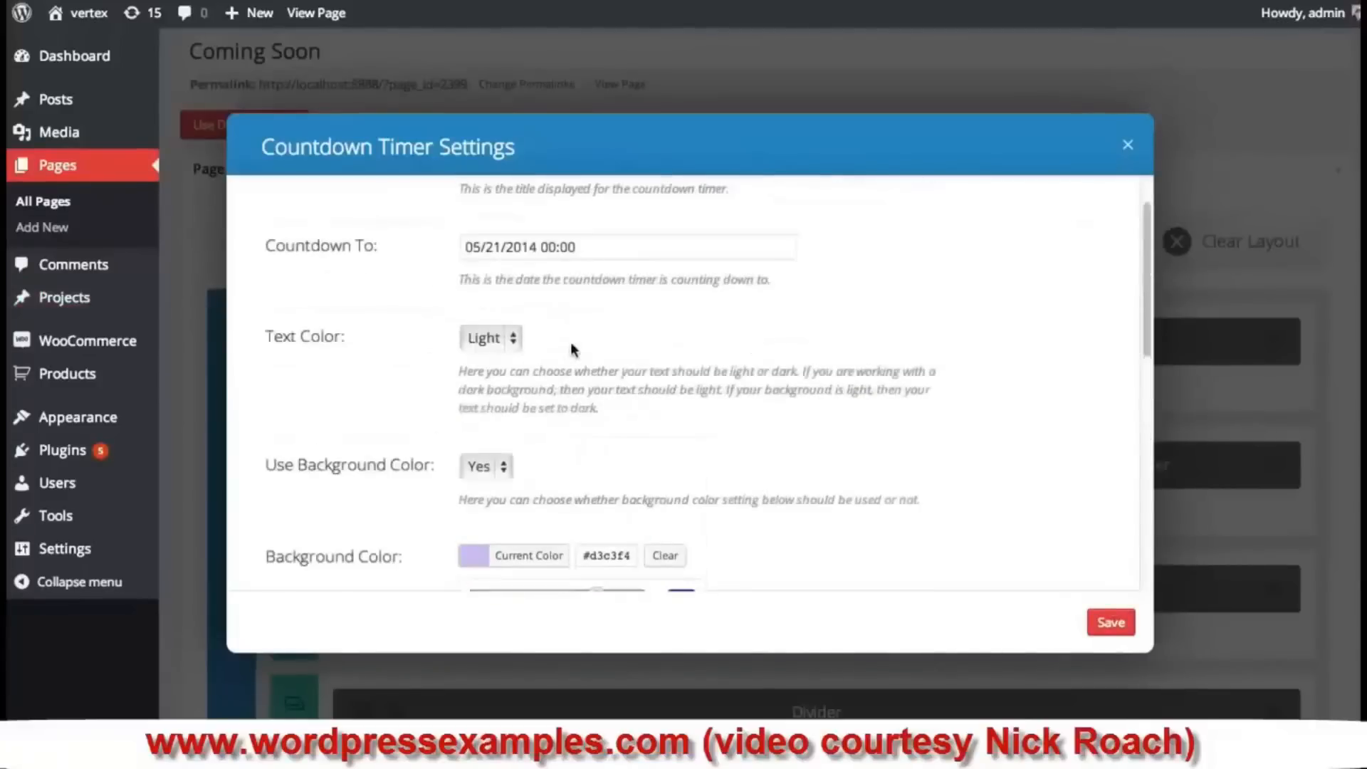
click(493, 340)
click(478, 310)
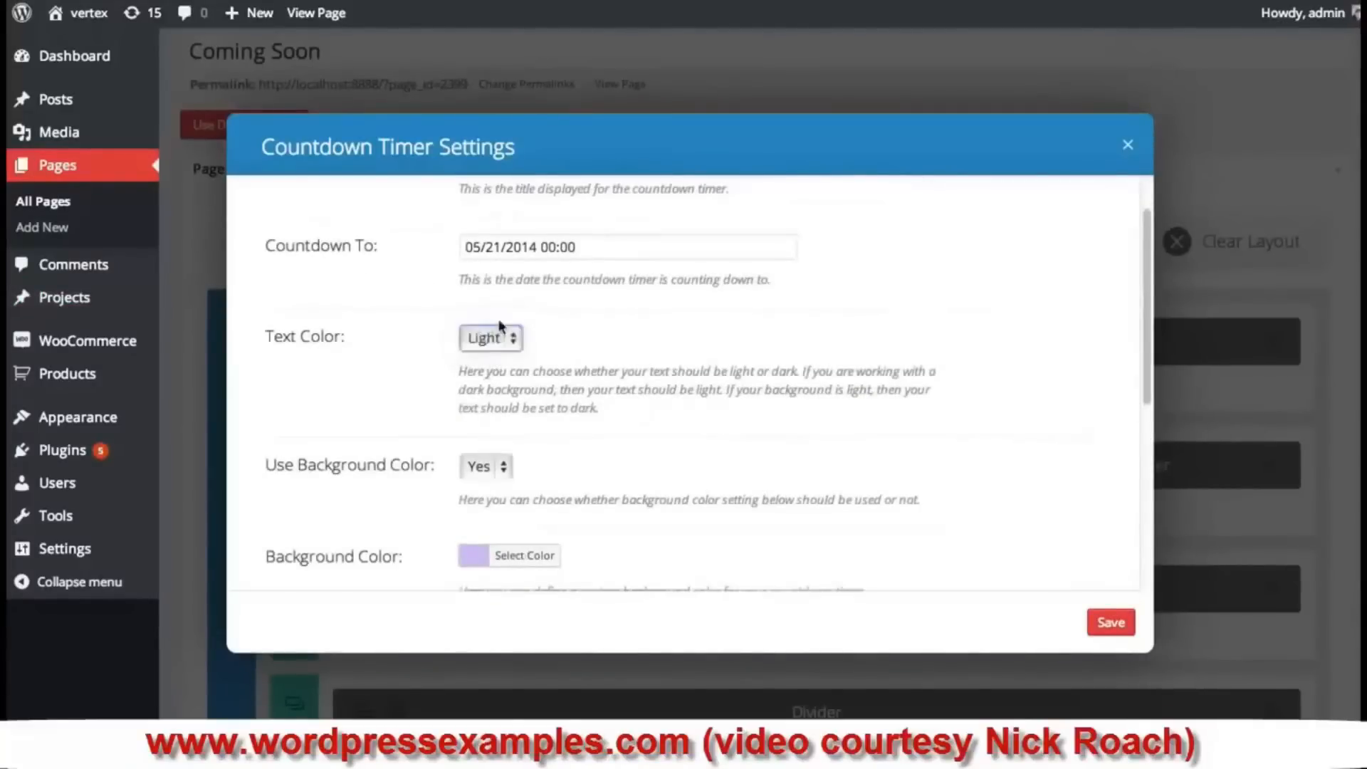
click(1117, 616)
scroll(963, 338, down, 3)
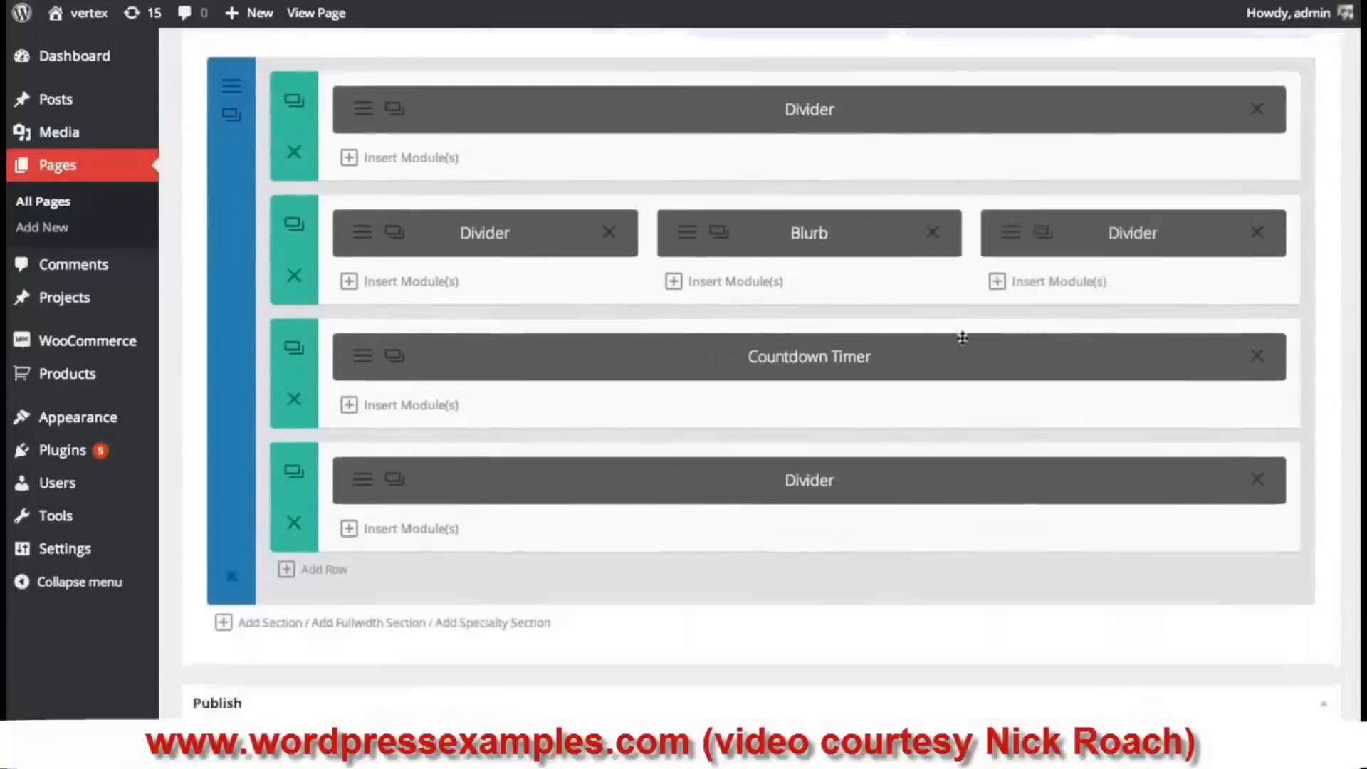
- Update the Coming Soon page and check the lavender countdown box below the logo
scroll(963, 338, down, 3)
click(1303, 683)
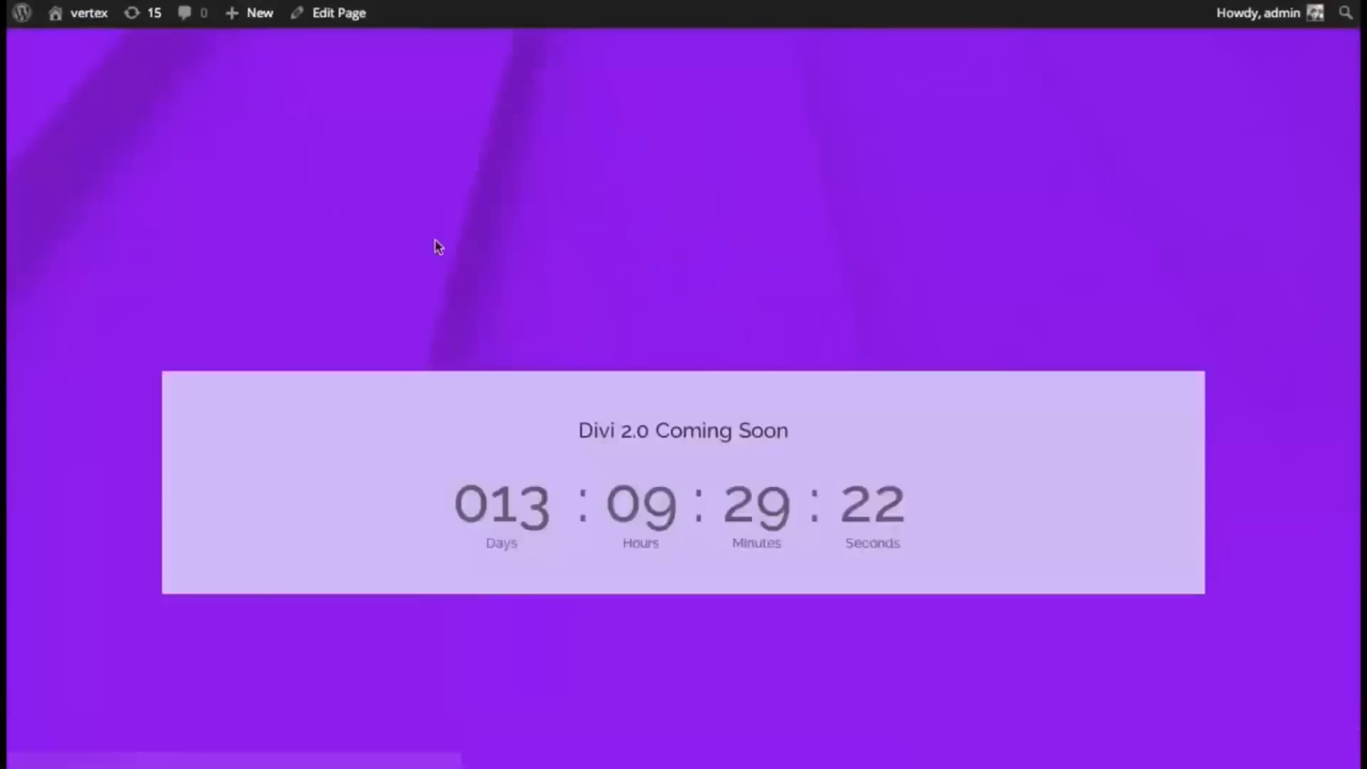
scroll(349, 285, down, 4)
scroll(354, 285, up, 5)
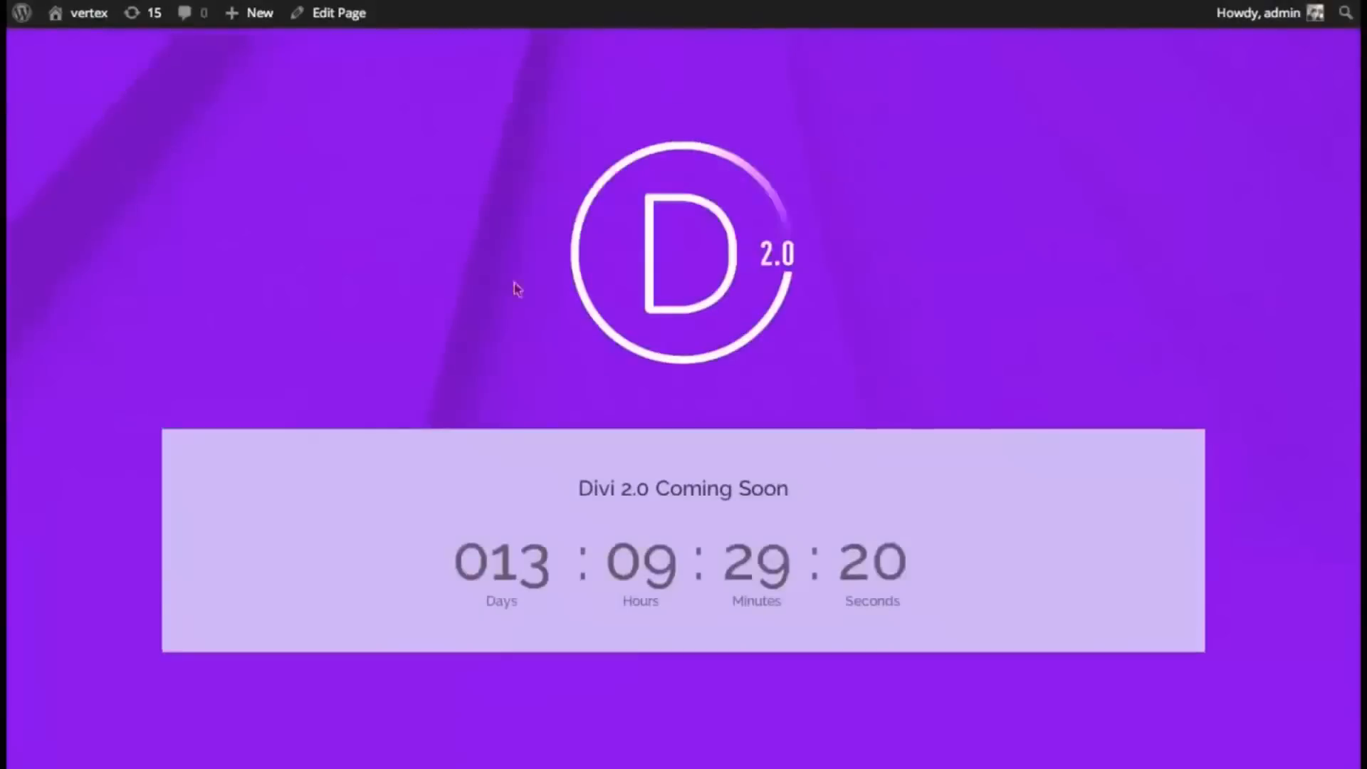
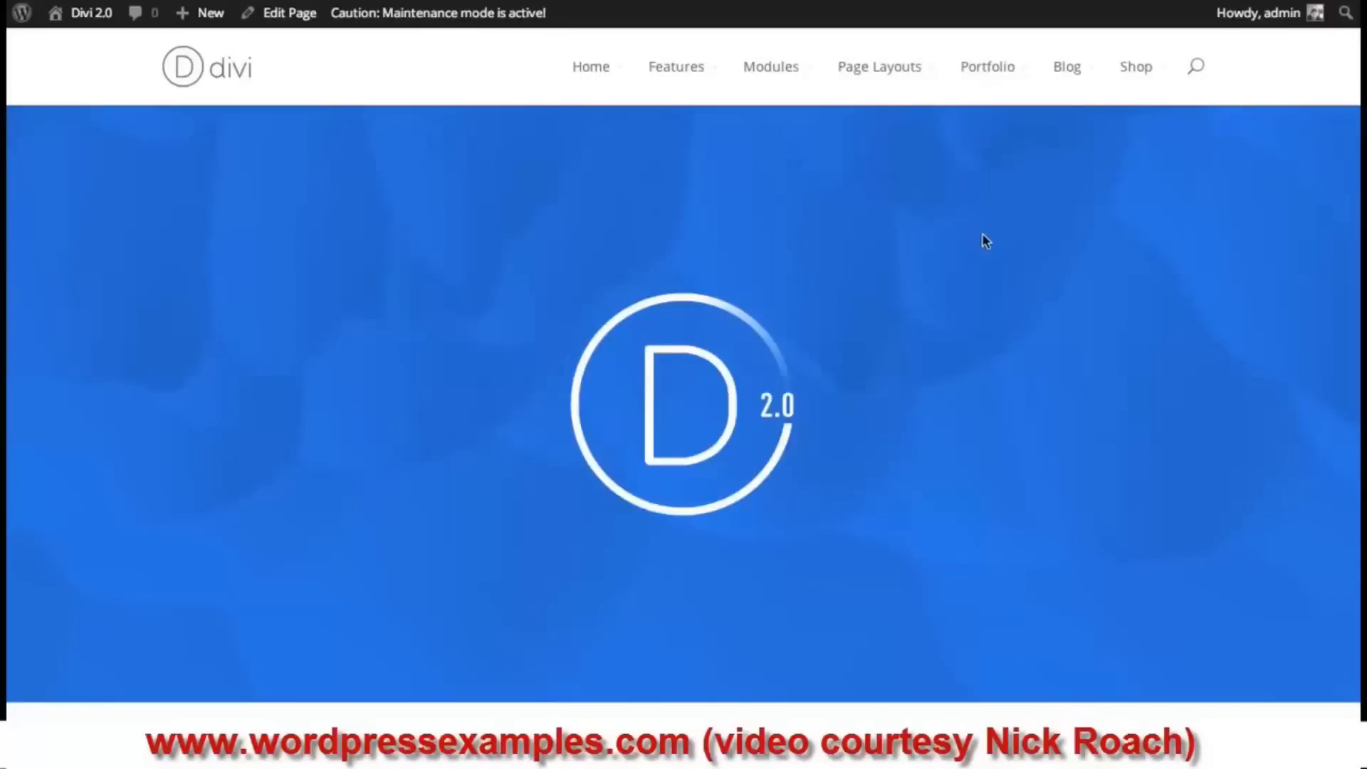
- Scroll up and down through the live Divi demo page to review its content
scroll(1018, 258, down, 5)
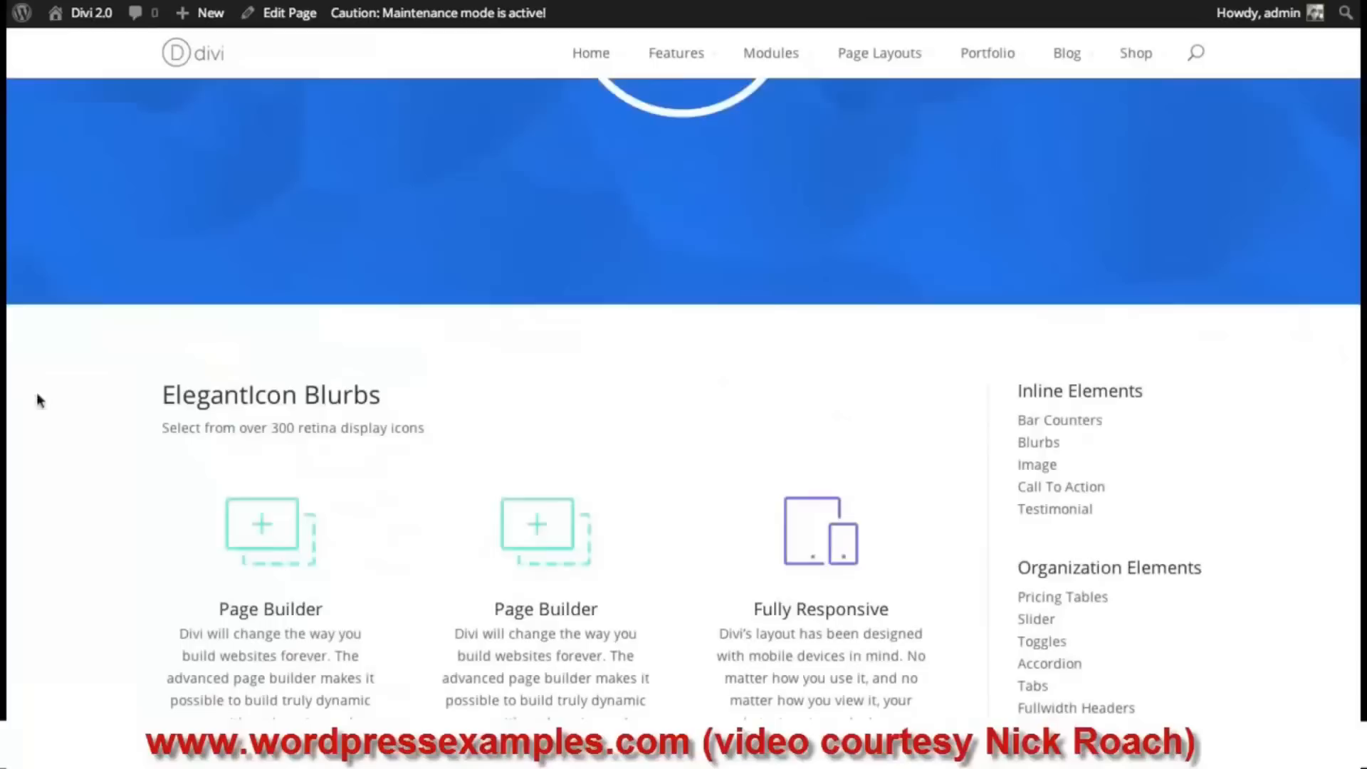
scroll(1185, 410, up, 2)
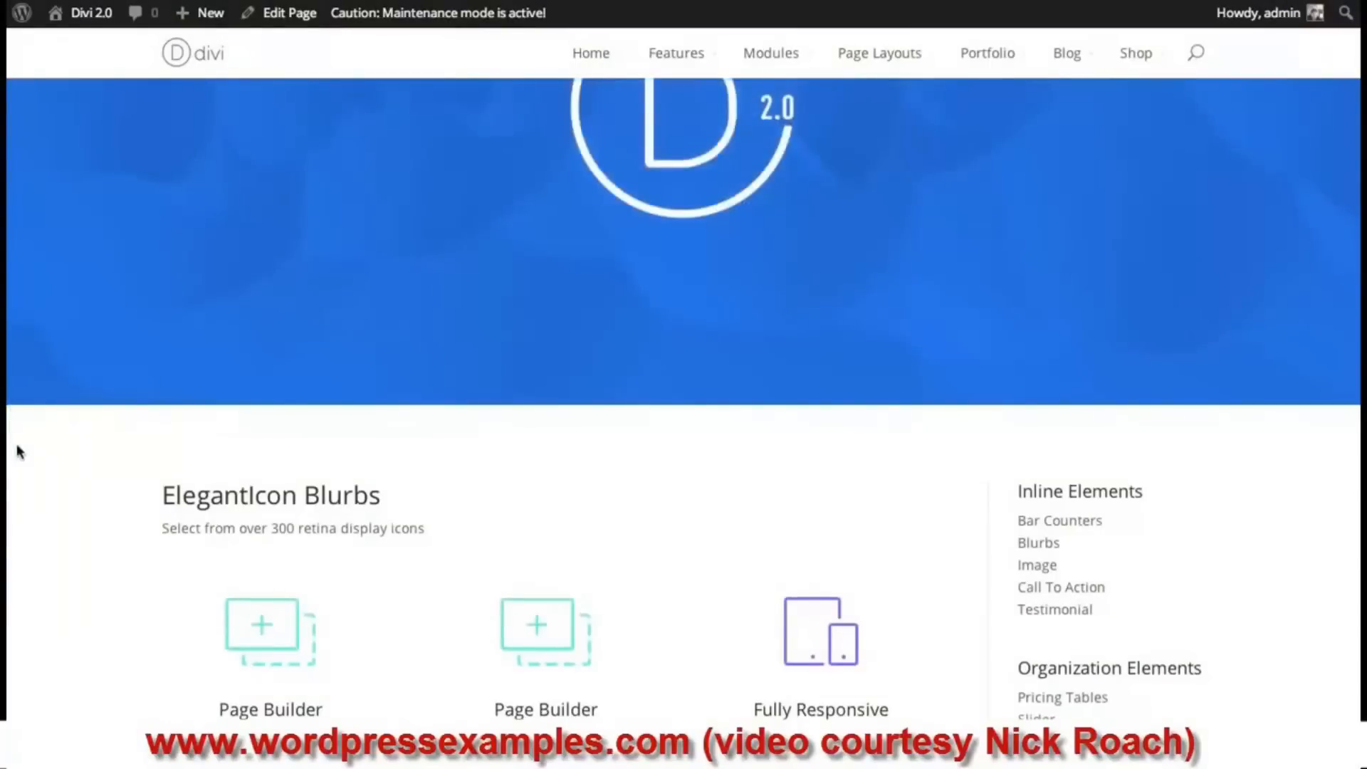
scroll(1085, 392, down, 6)
scroll(1055, 386, up, 10)
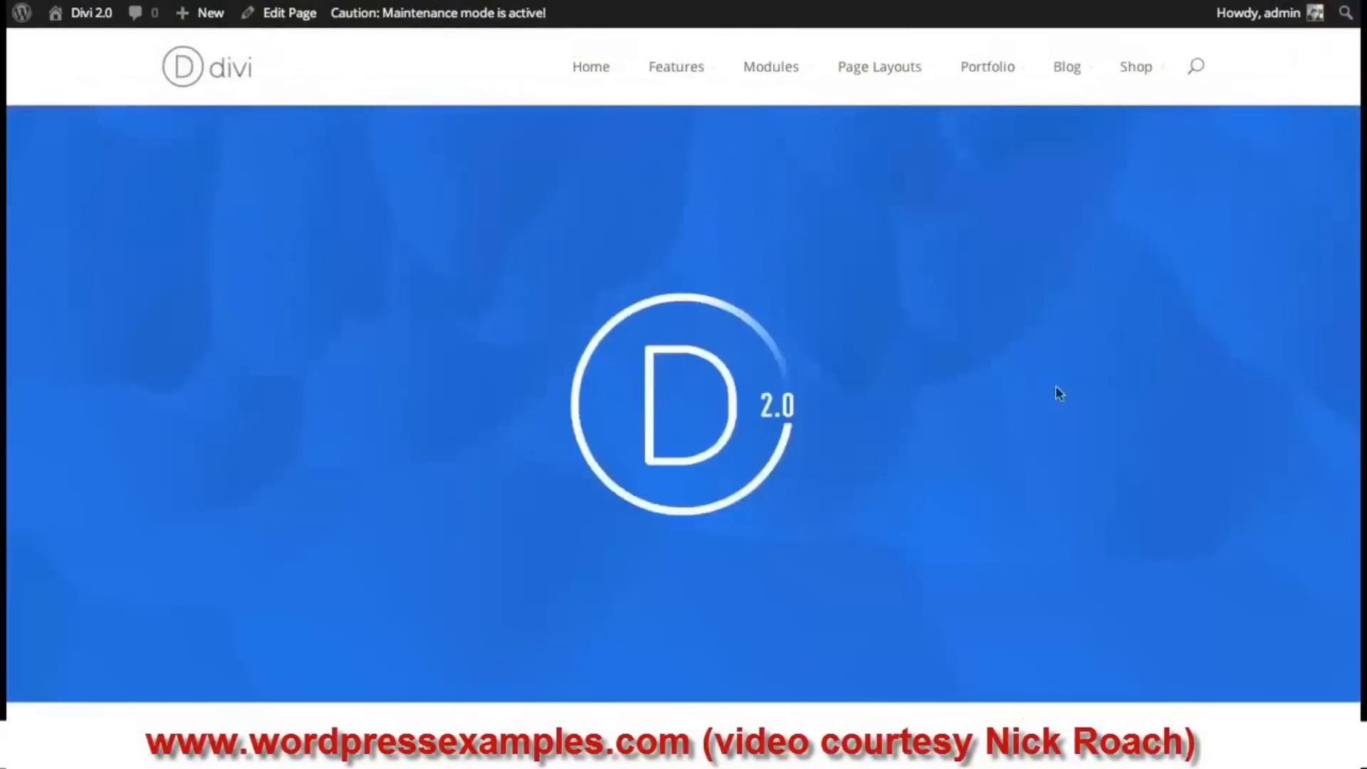
scroll(1045, 365, down, 1)
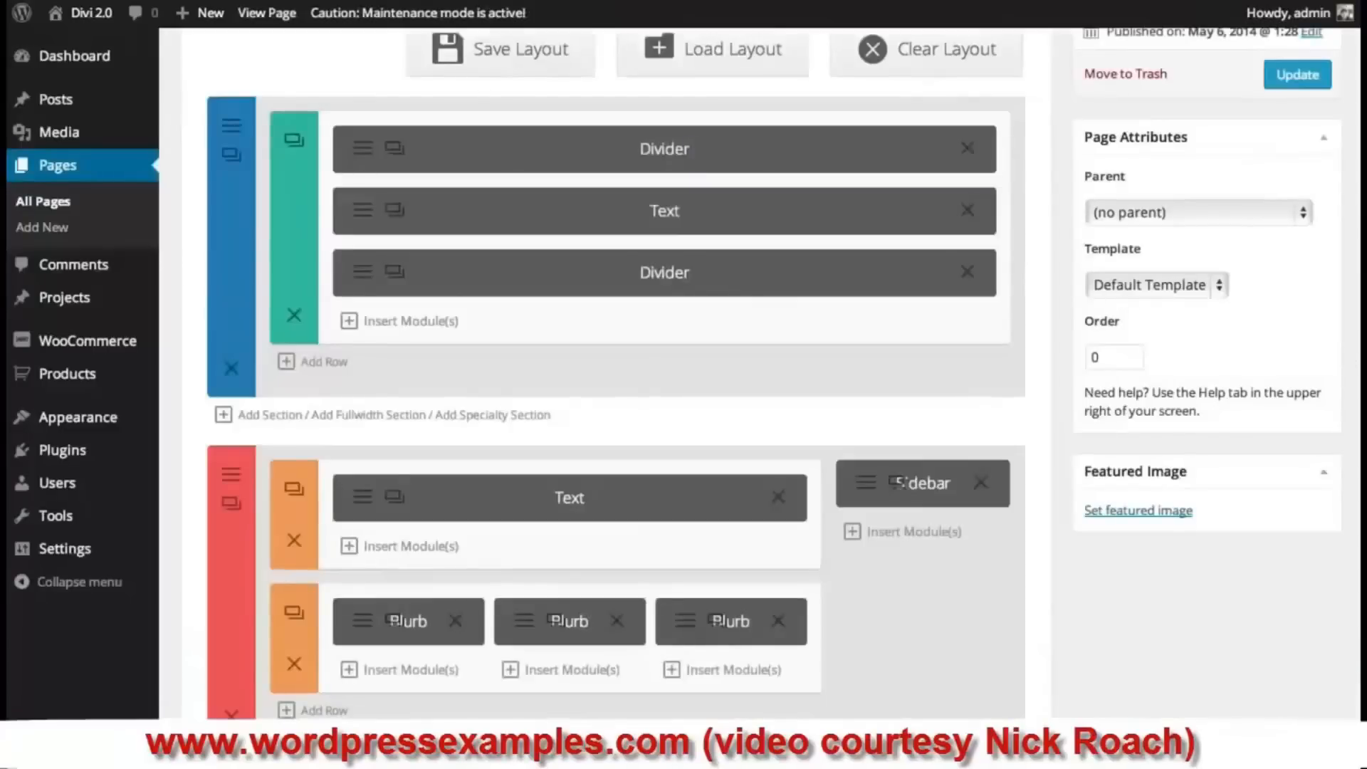
scroll(612, 374, down, 5)
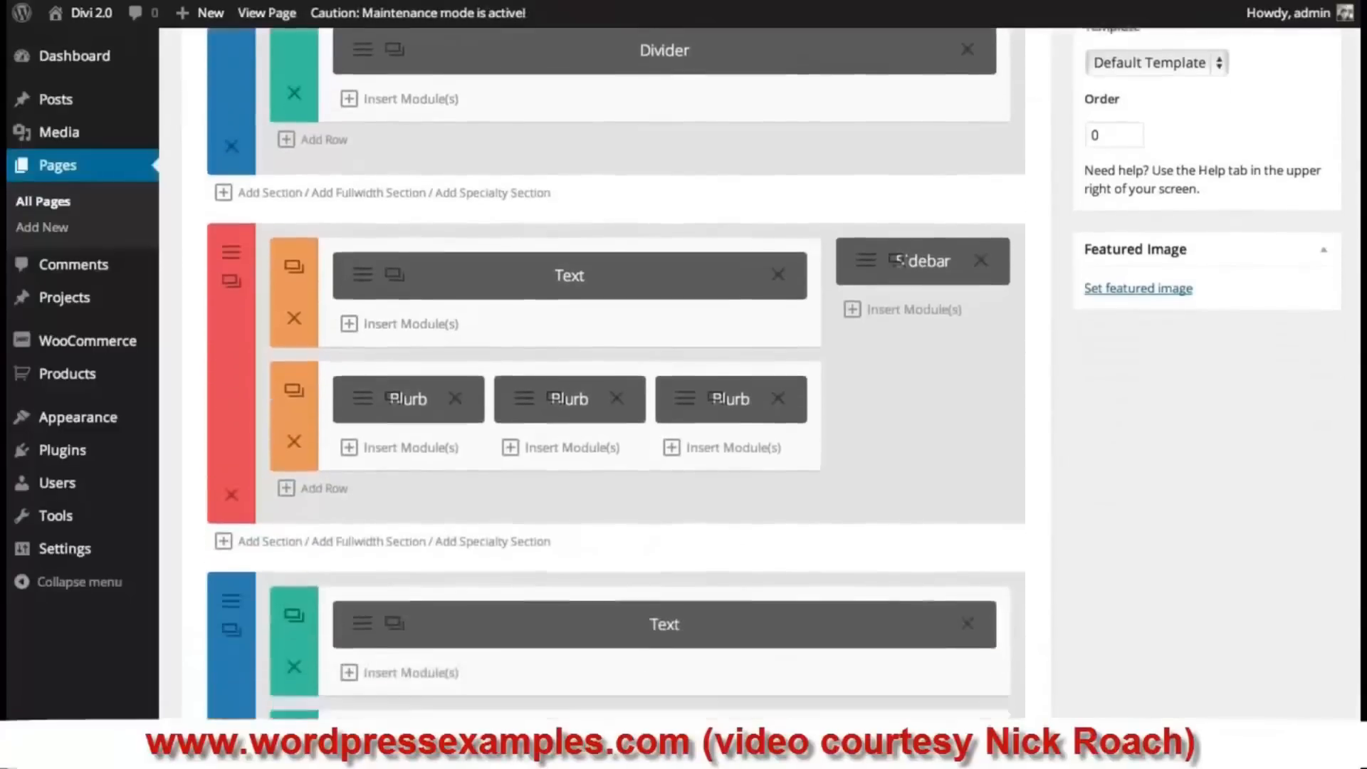
- Add a fullwidth section below the first section with a Fullwidth Menu module
scroll(612, 374, up, 4)
scroll(470, 521, up, 2)
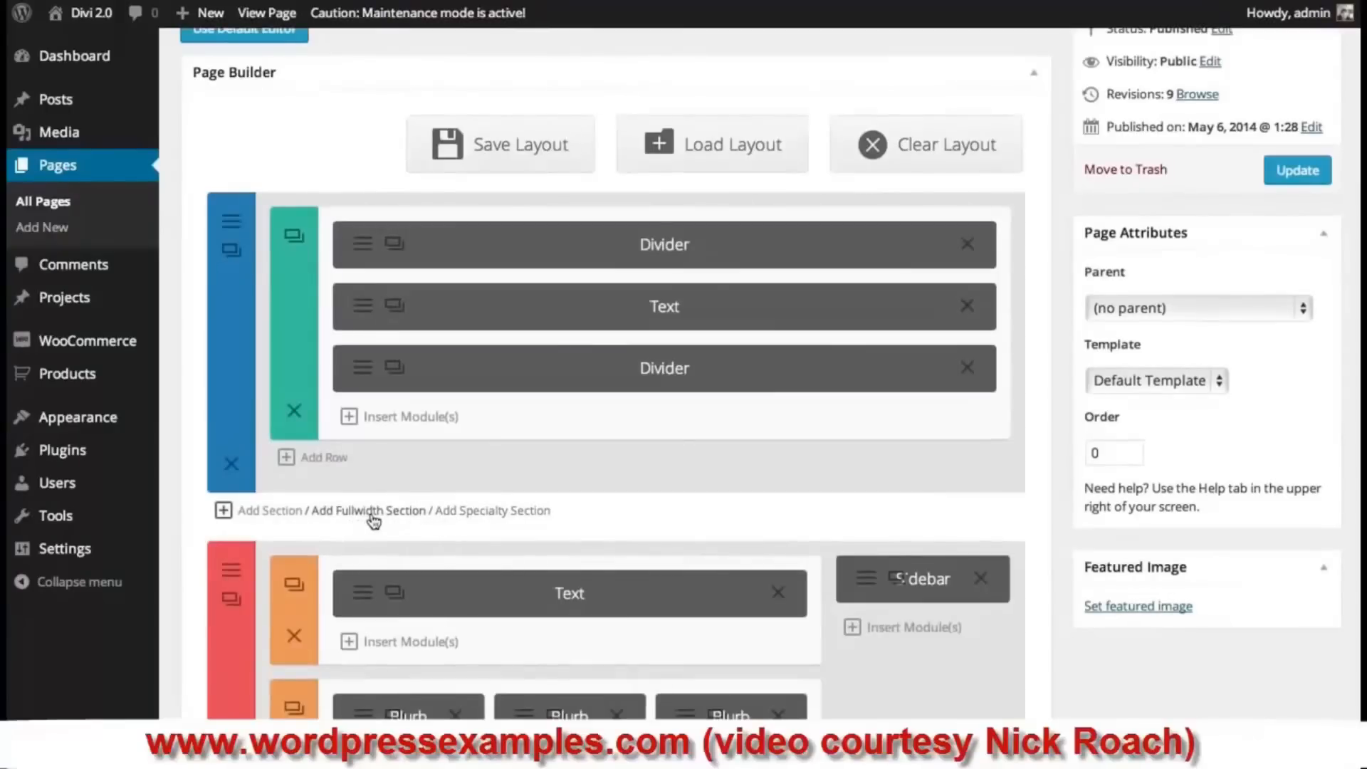
click(403, 513)
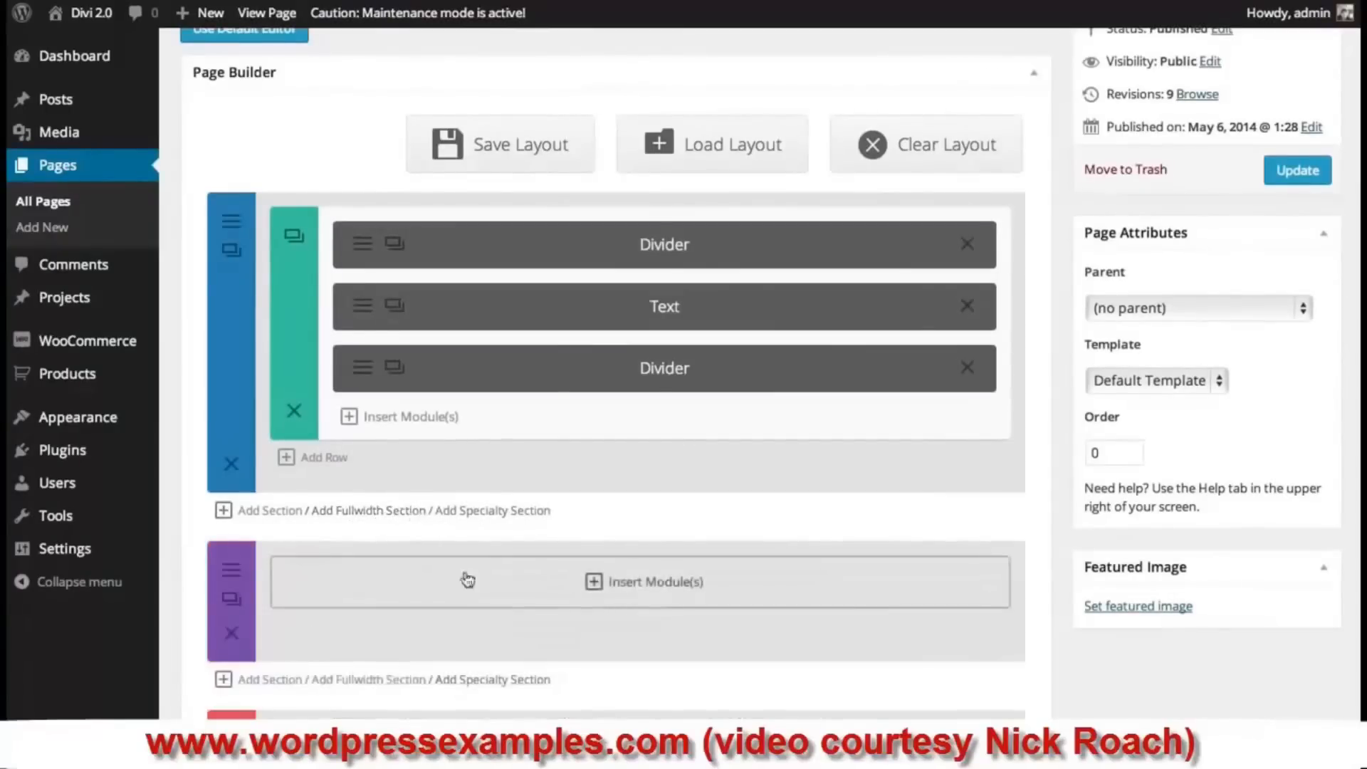
click(689, 590)
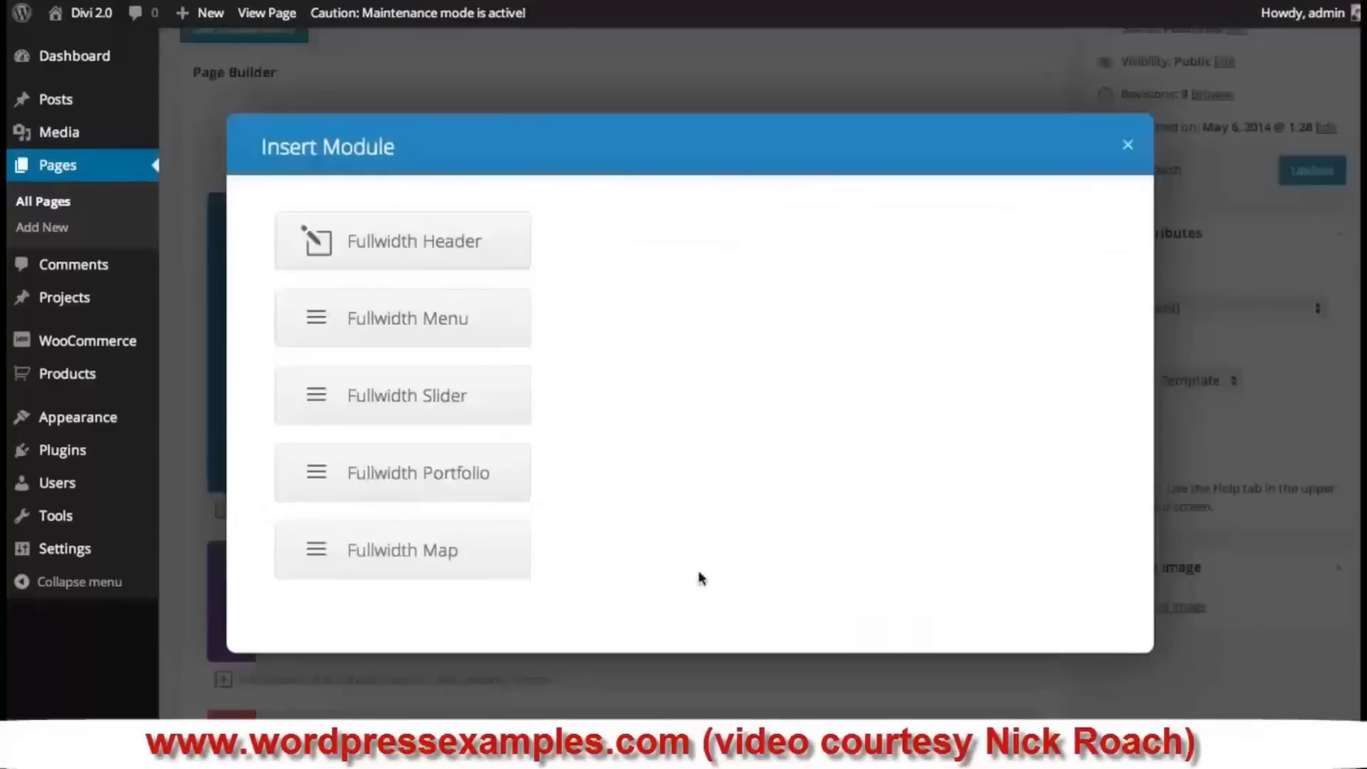
click(463, 328)
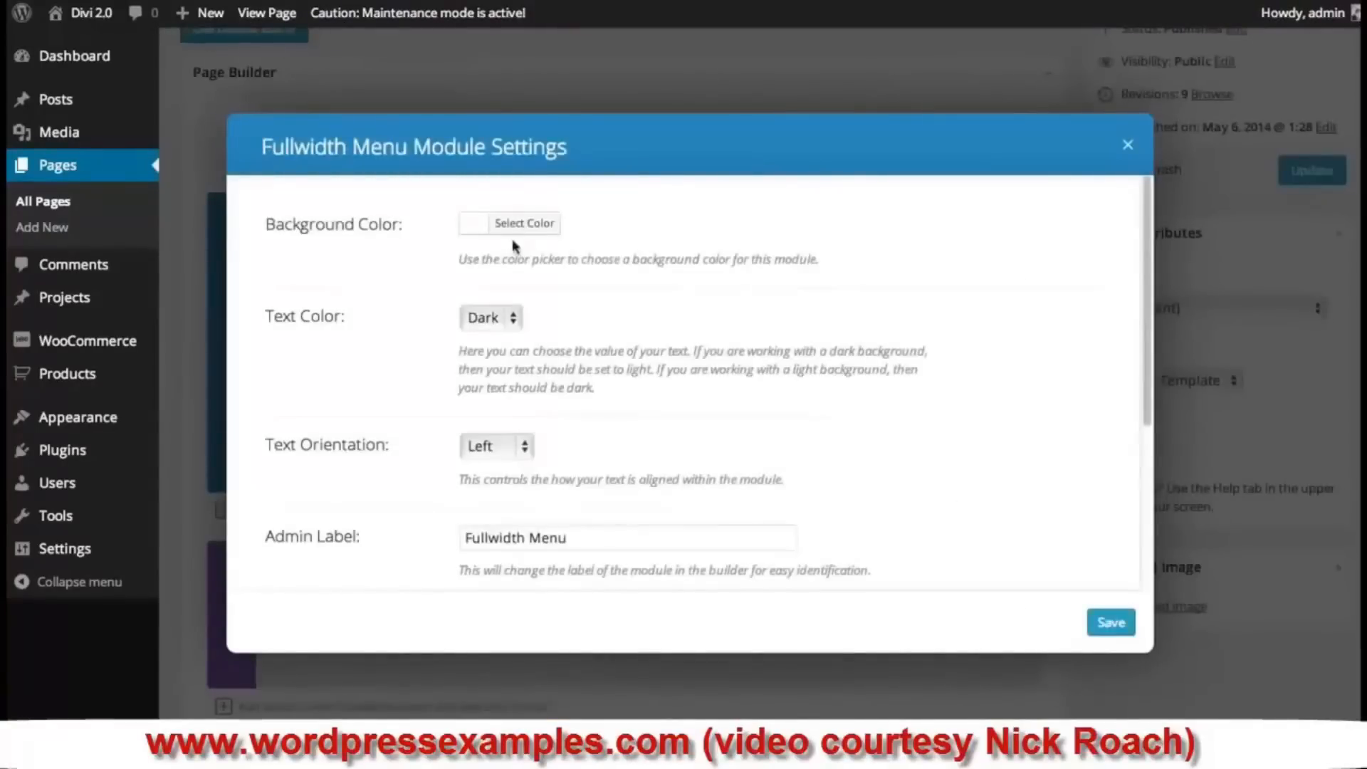
- Give the menu a dark grey #404040 background, Light text and centred items, then save
click(469, 225)
drag(509, 335, 498, 381)
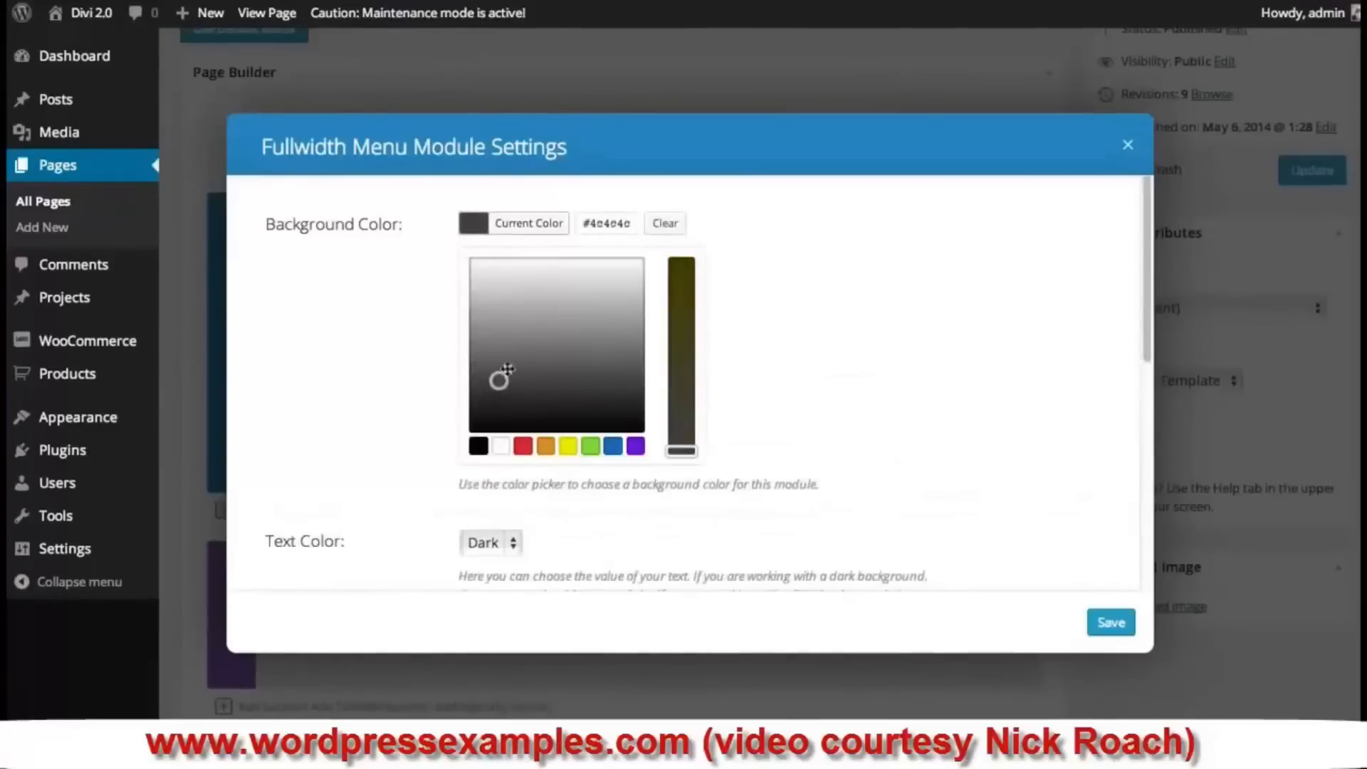
click(911, 262)
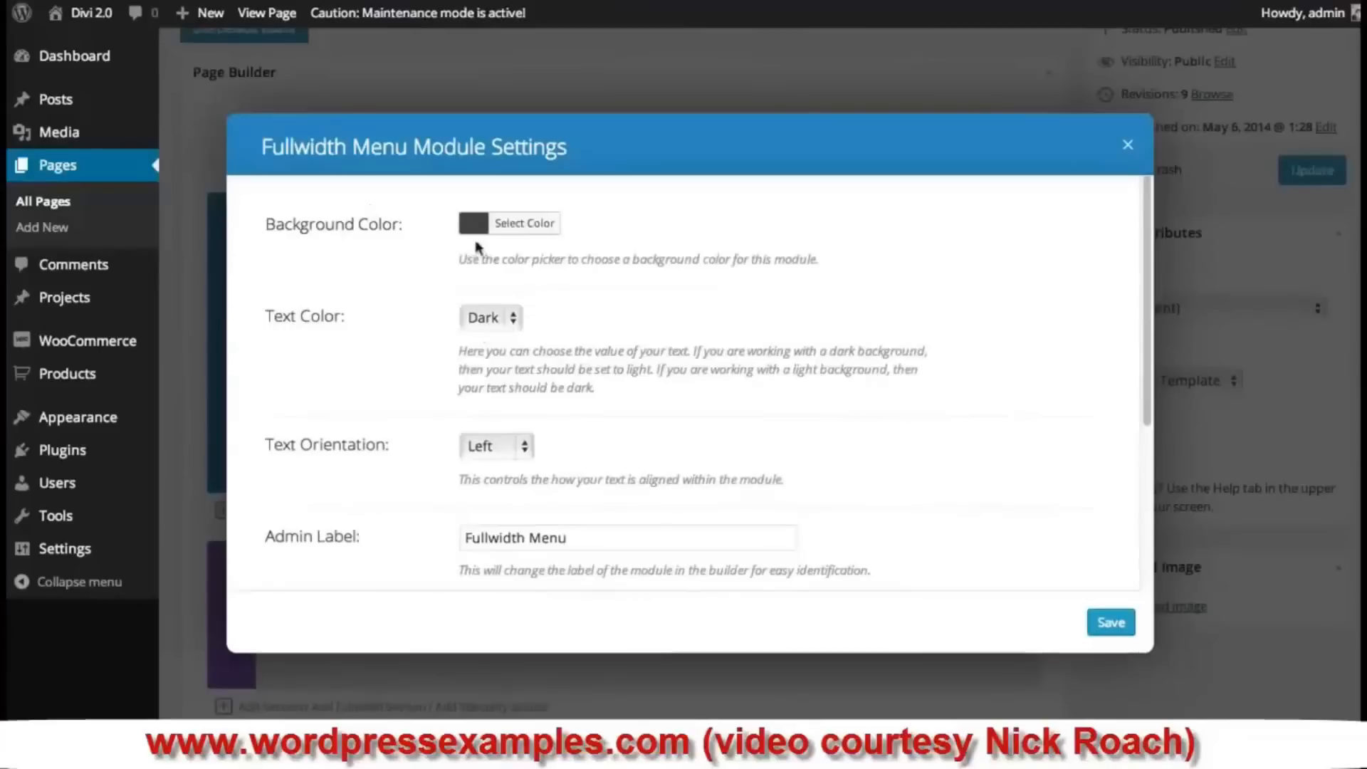
click(490, 317)
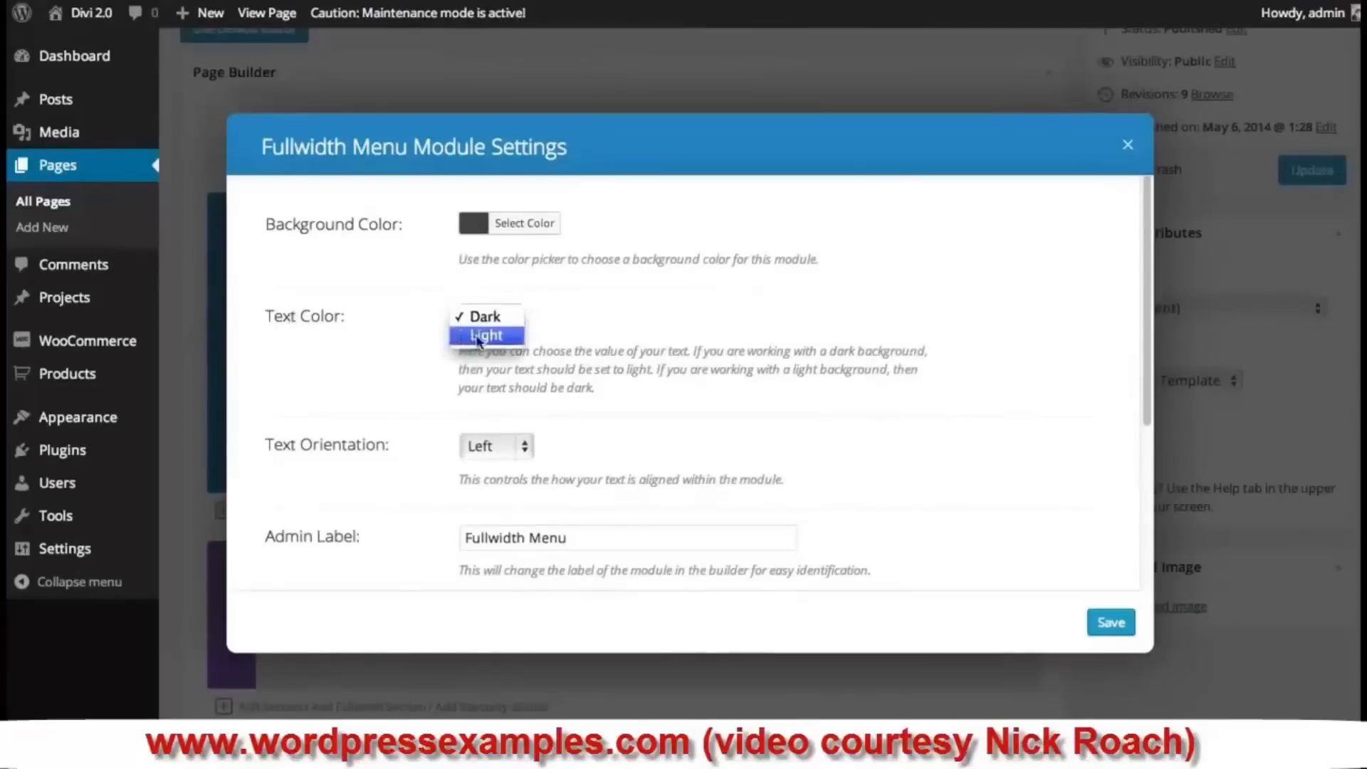
click(476, 336)
scroll(863, 327, down, 1)
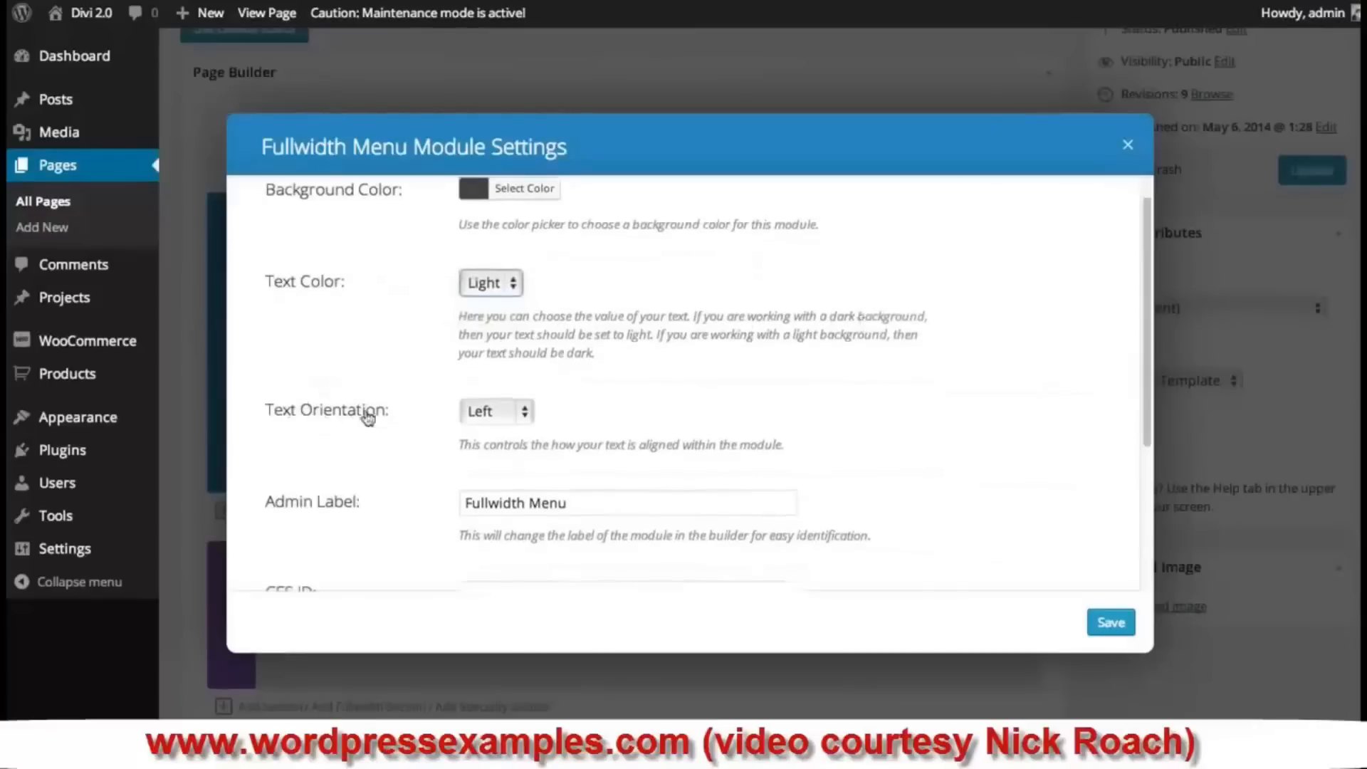
click(494, 411)
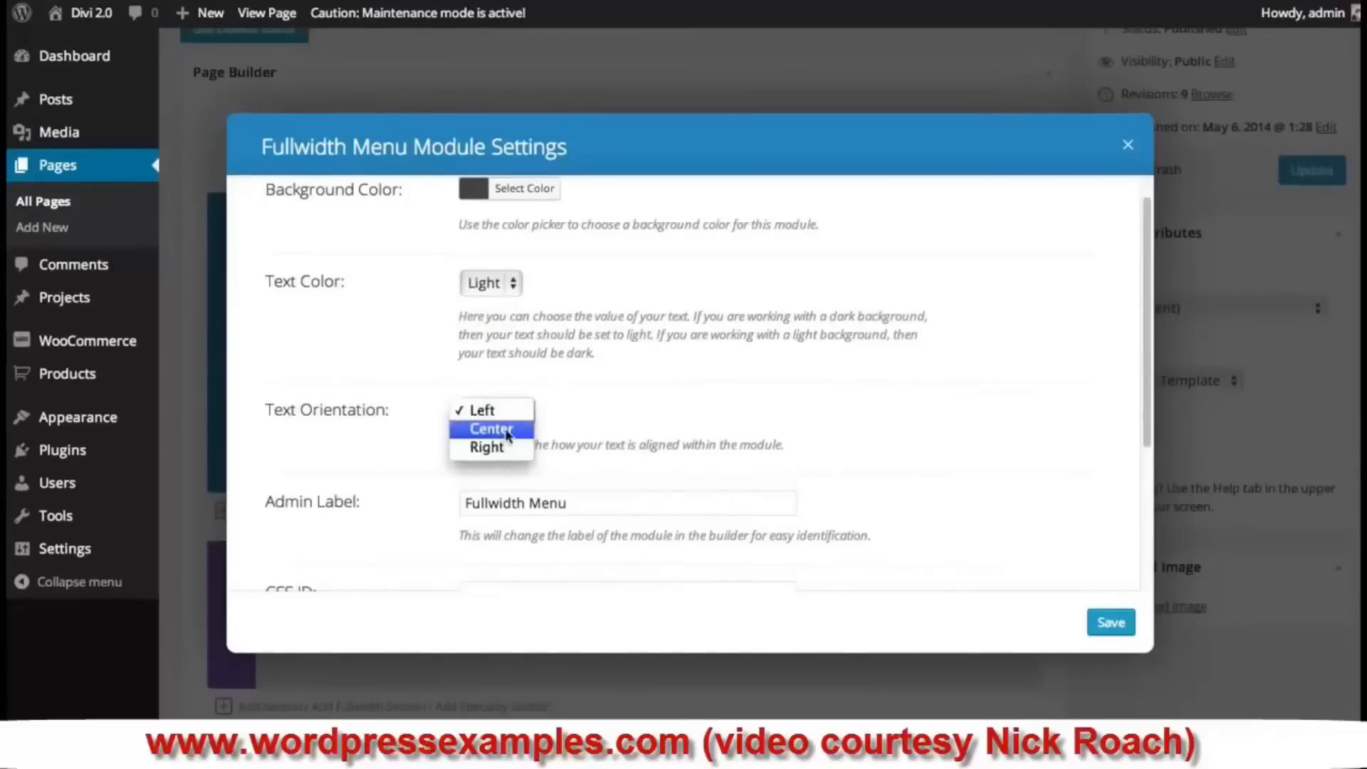
click(508, 429)
scroll(928, 399, down, 4)
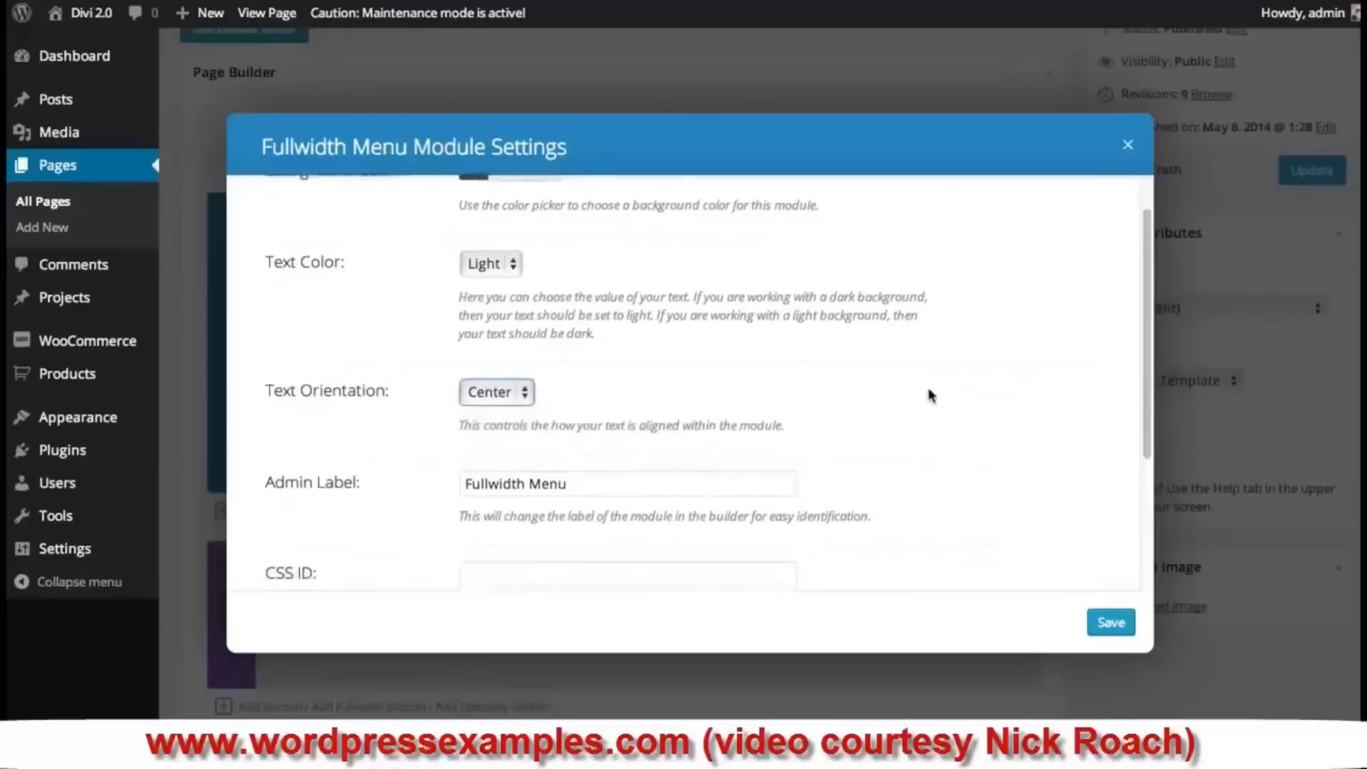
scroll(928, 398, down, 2)
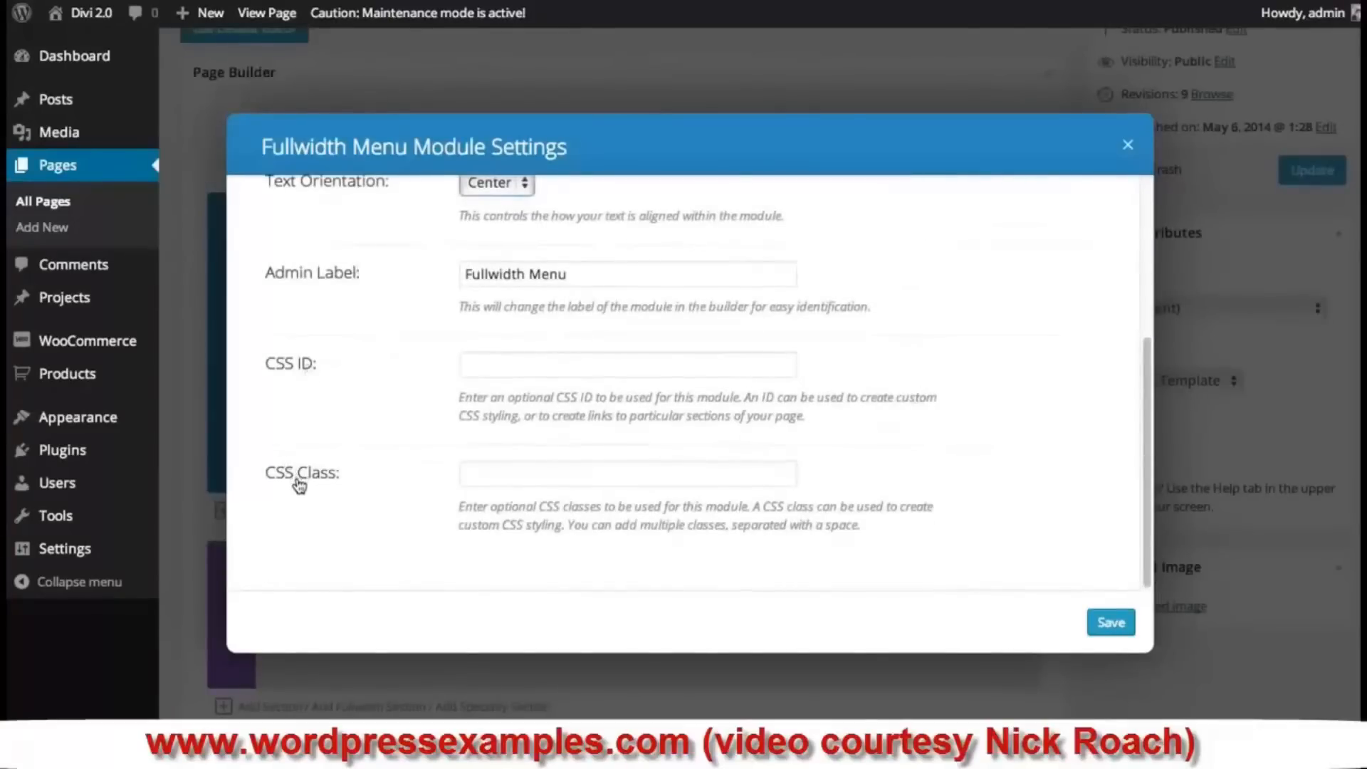
click(1102, 623)
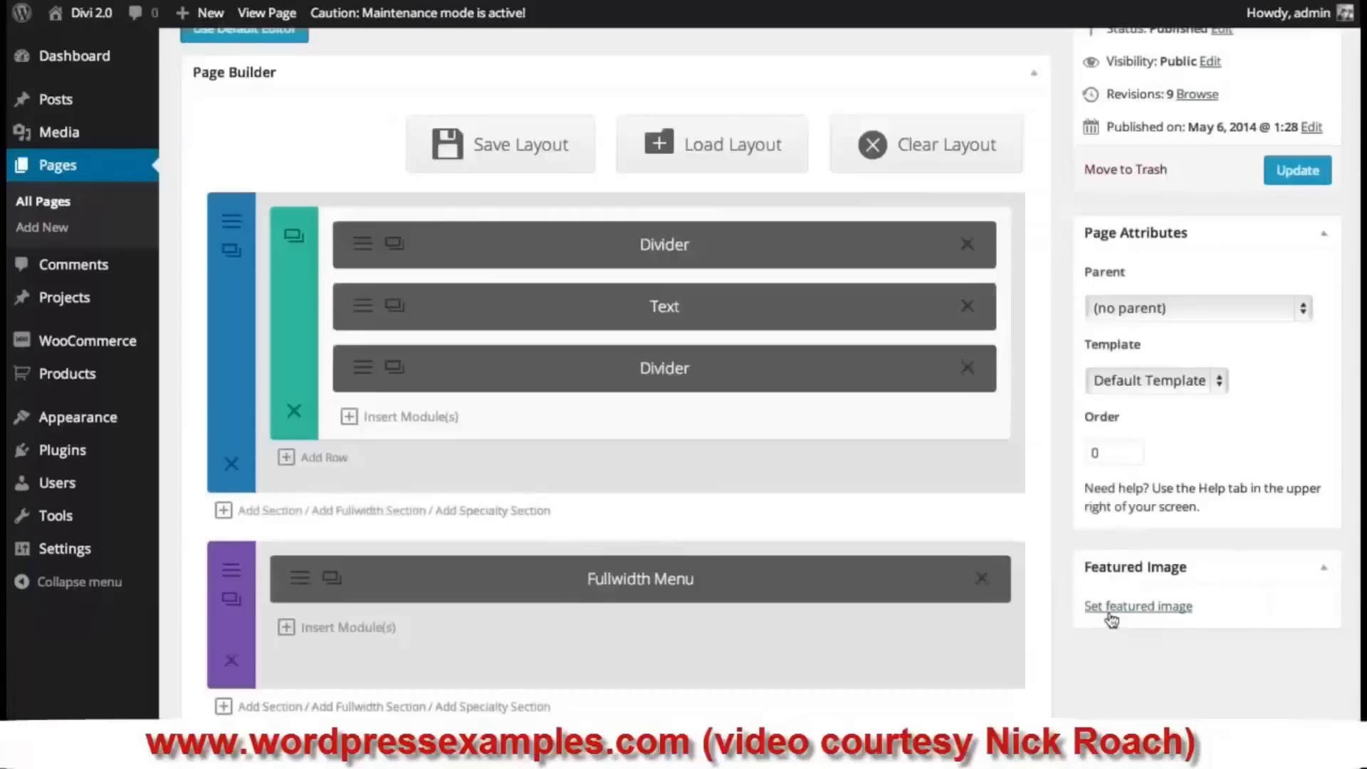
- Update the page and check the dark menu bar under the blue hero on the live page
click(1307, 174)
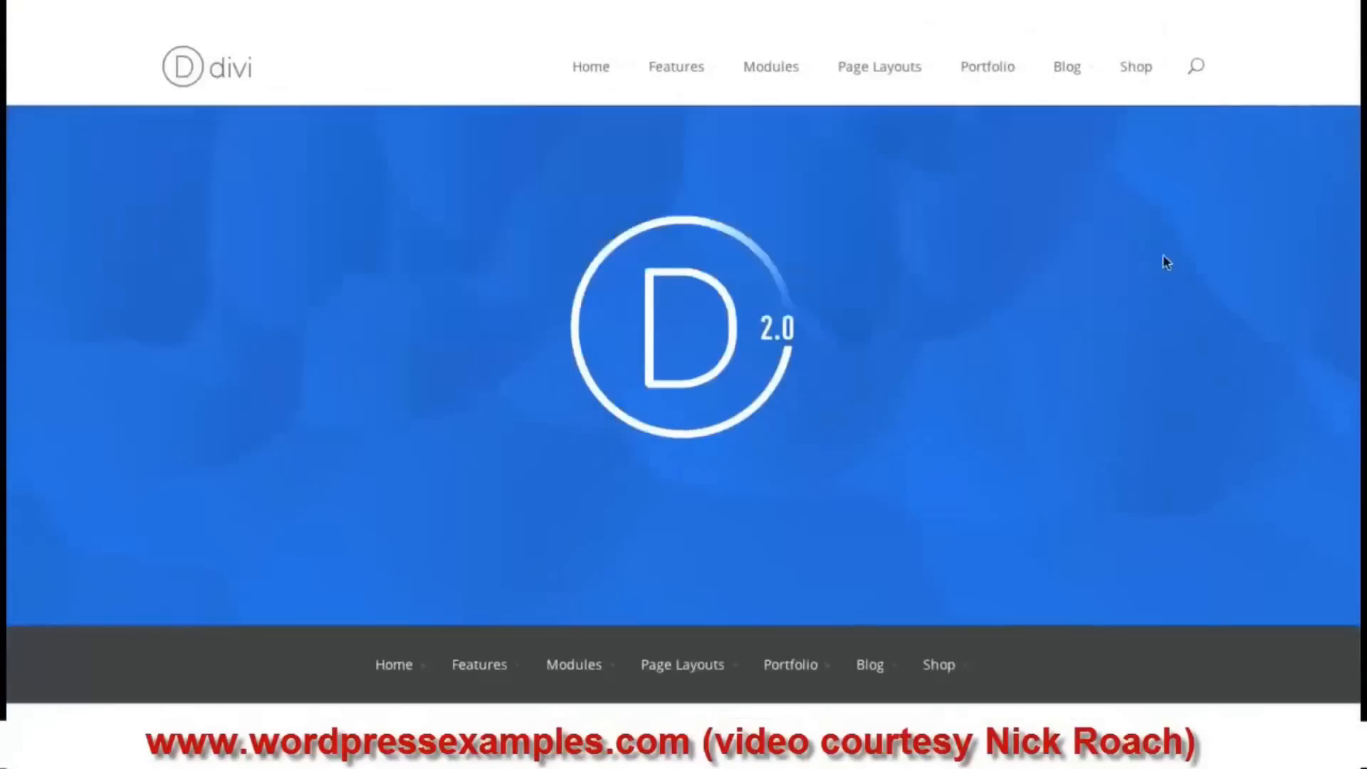
scroll(911, 498, down, 6)
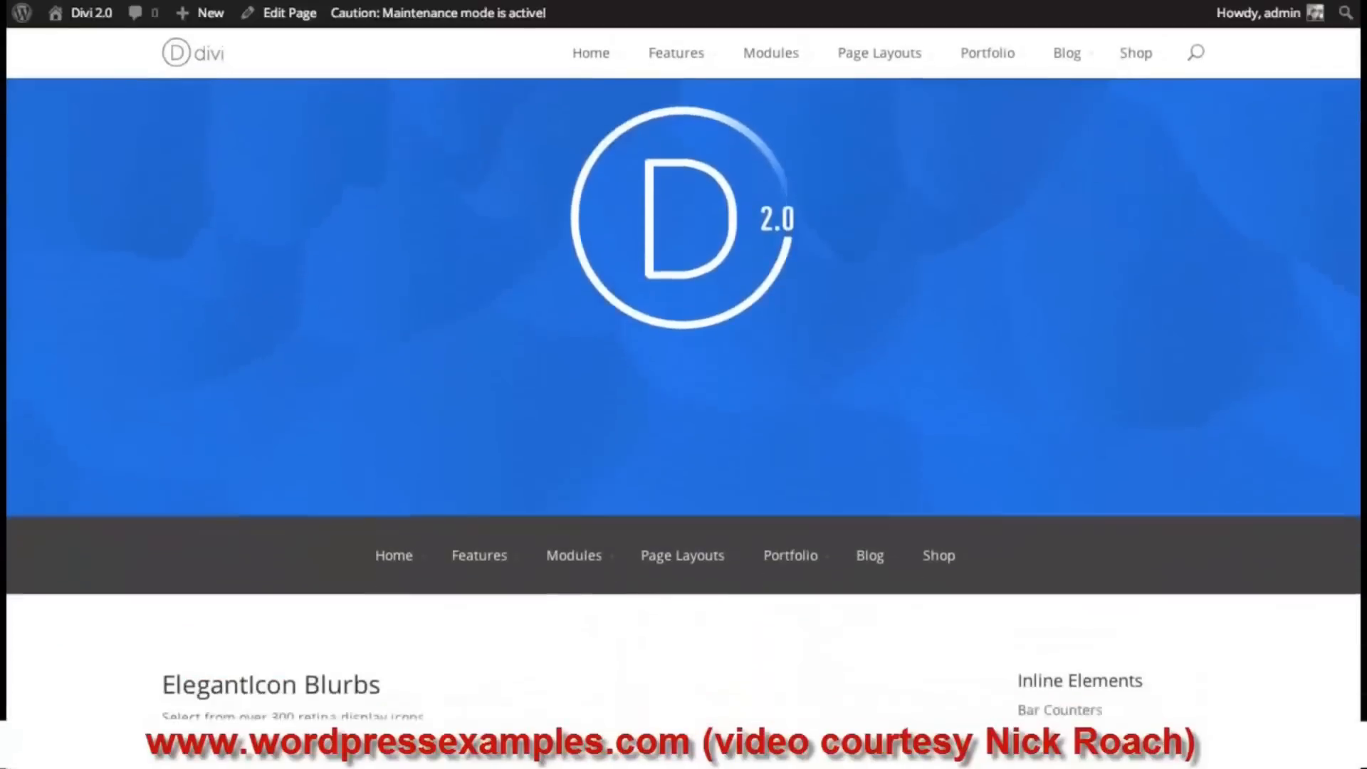
scroll(911, 499, up, 3)
mouse_move(912, 499)
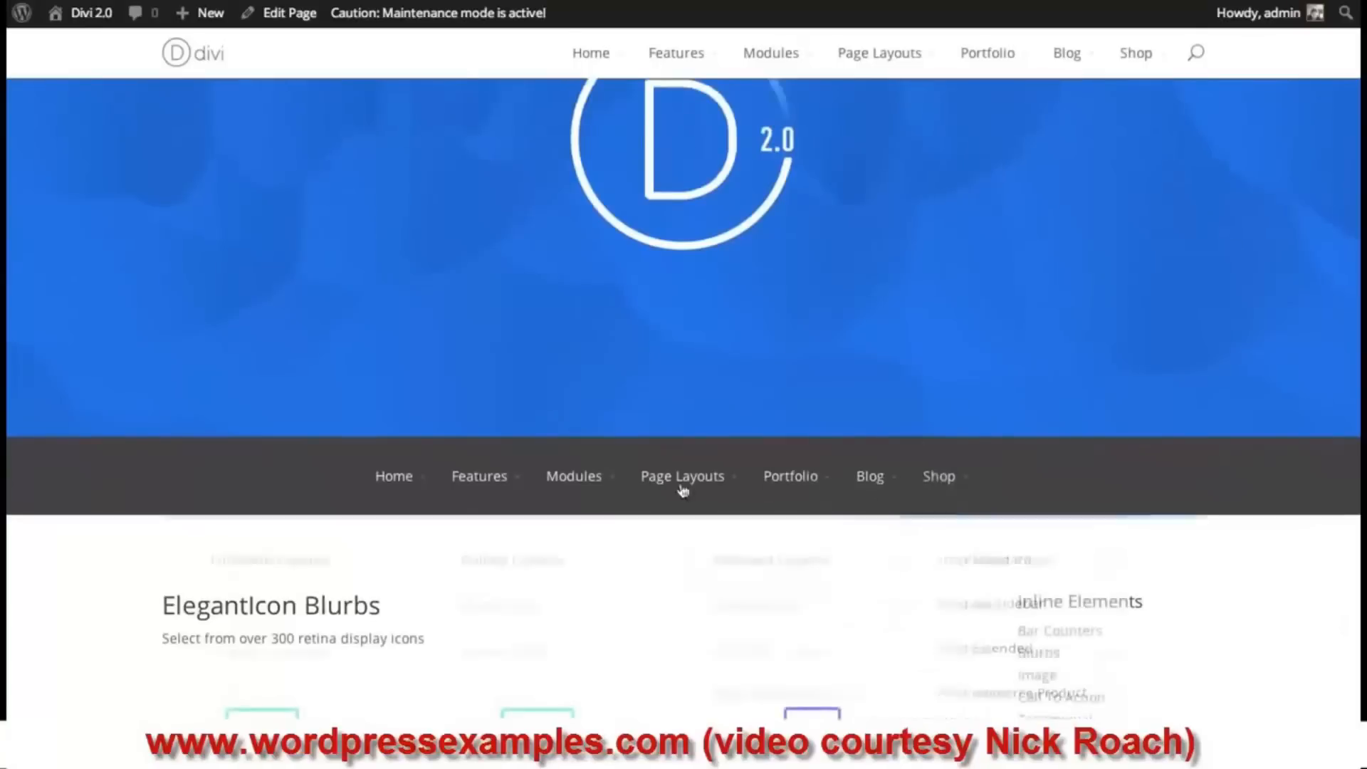
scroll(1146, 384, up, 4)
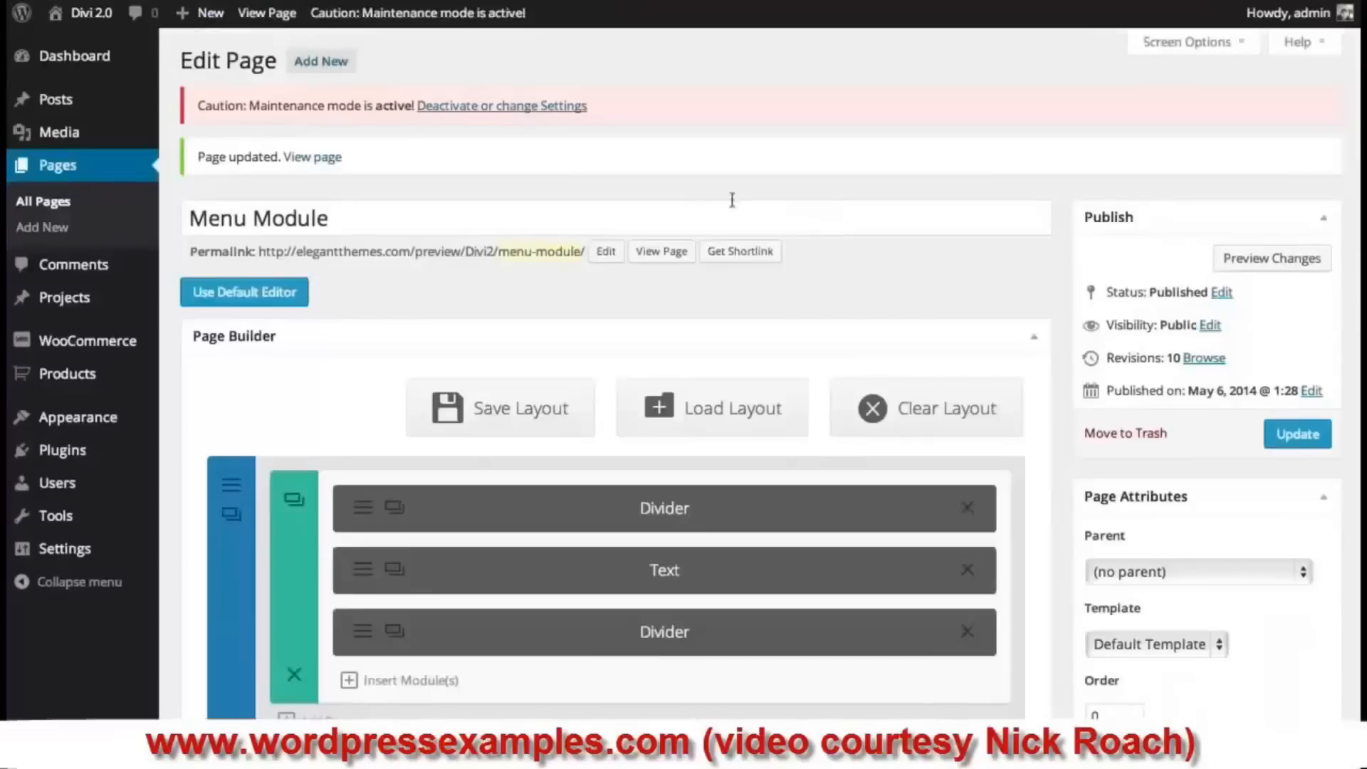
- Switch the page template to Blank Page and update the page
scroll(1157, 425, down, 1)
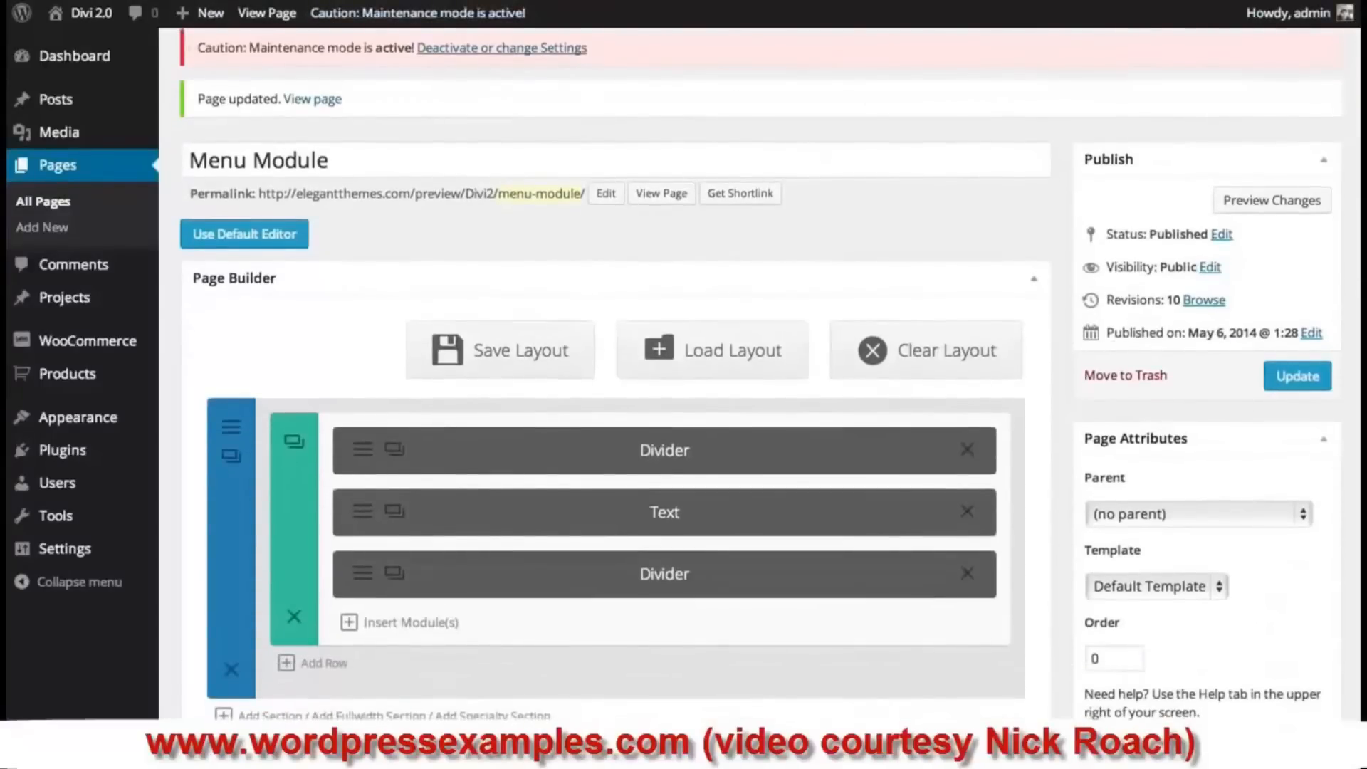
scroll(516, 302, down, 1)
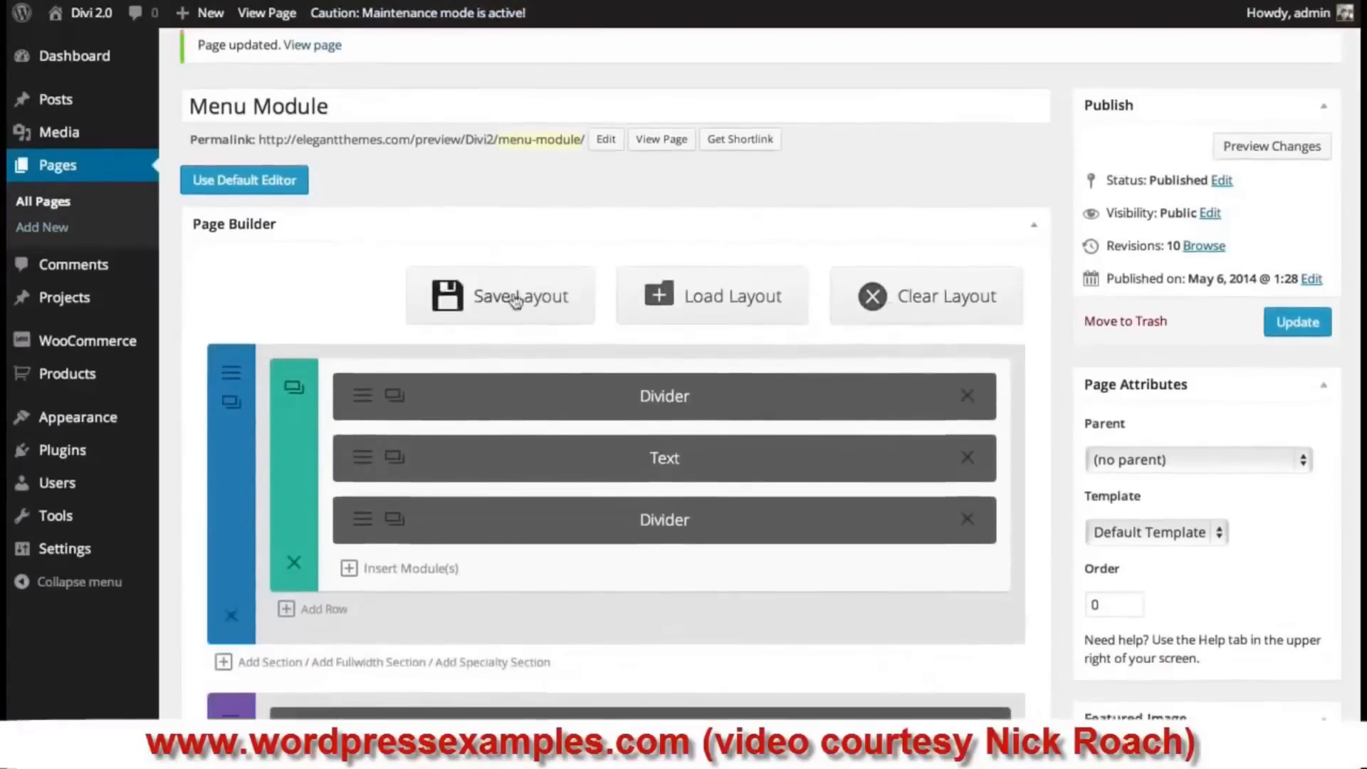
scroll(516, 302, down, 1)
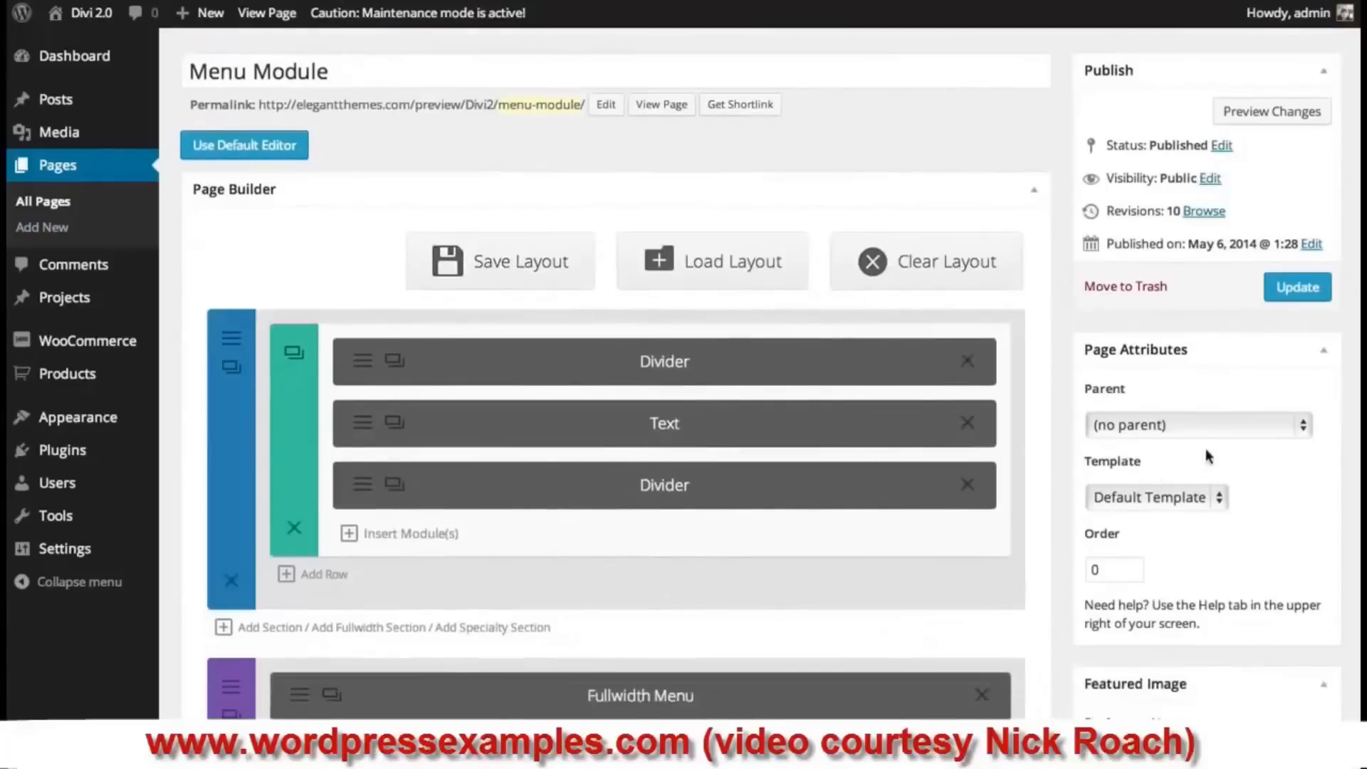
click(1195, 501)
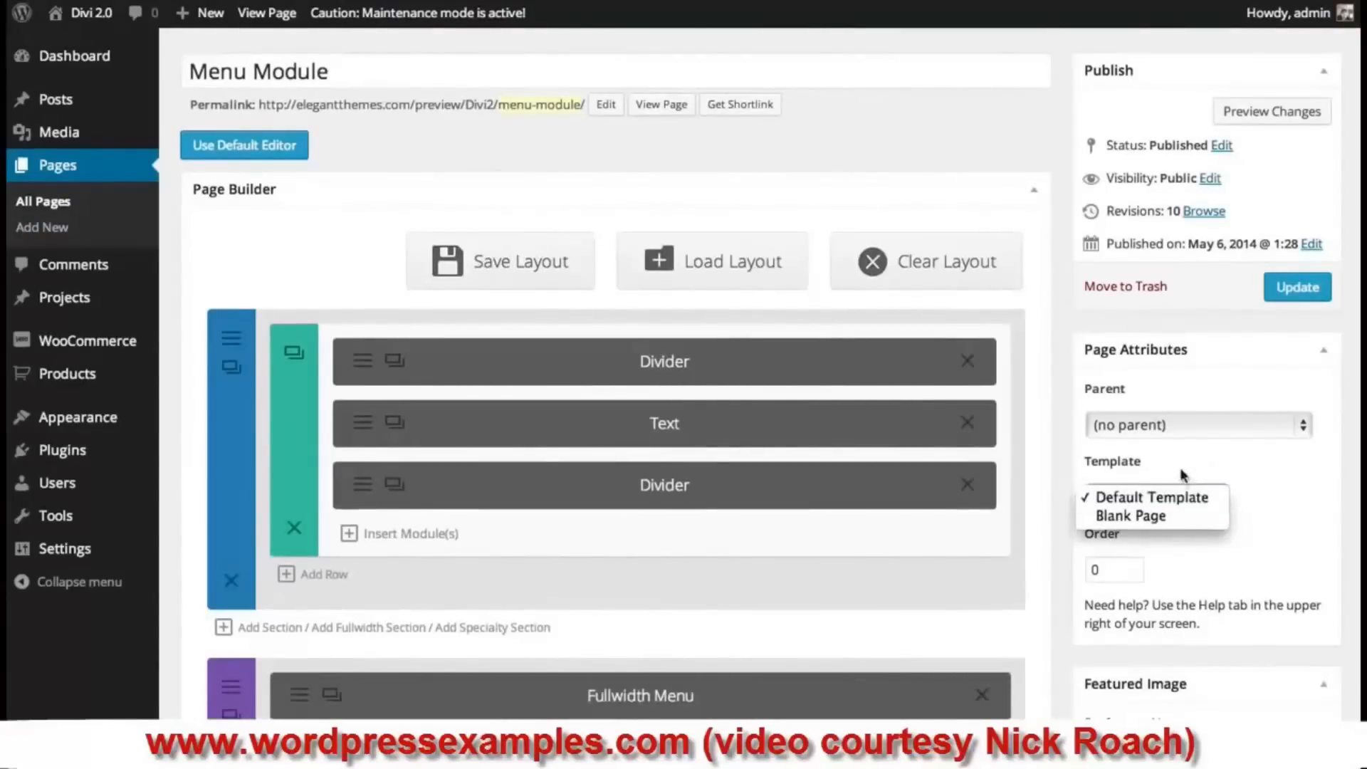
click(1180, 518)
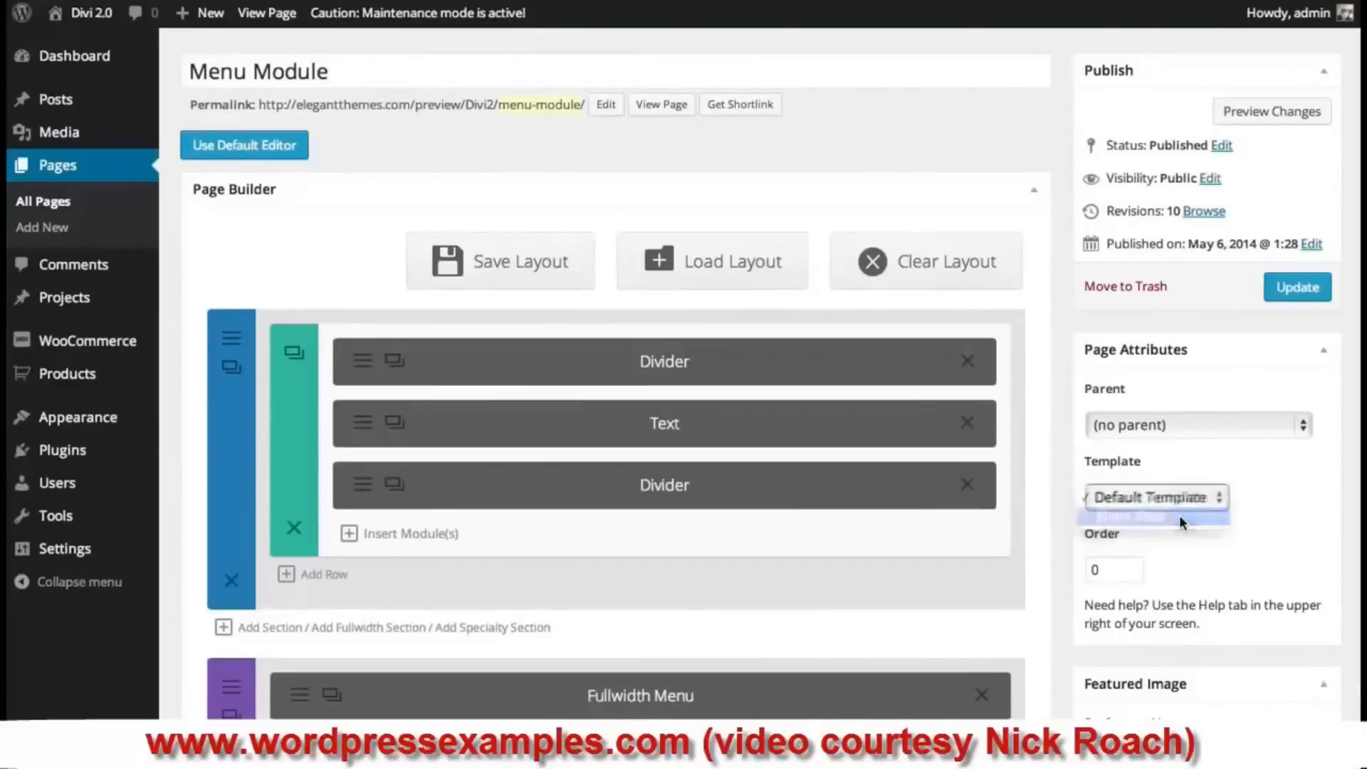
click(1309, 292)
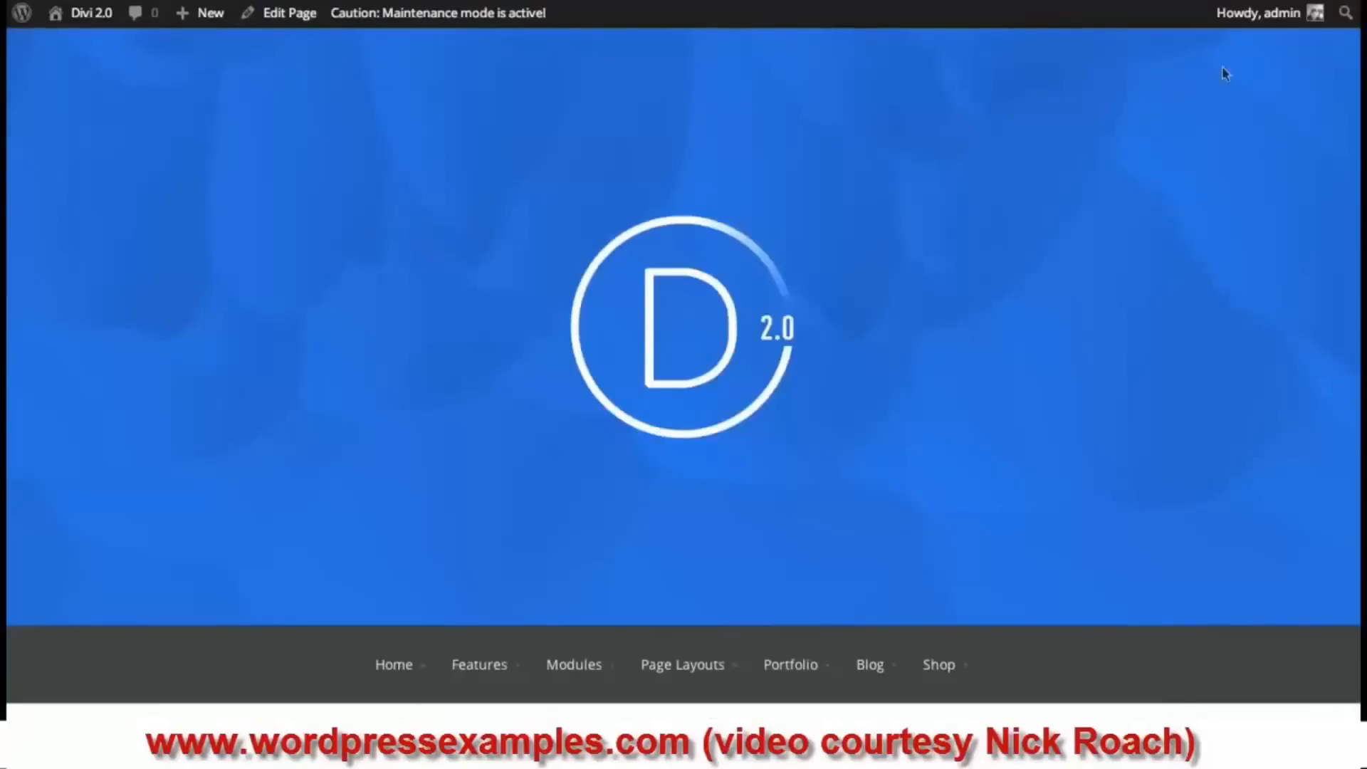
scroll(683, 384, down, 5)
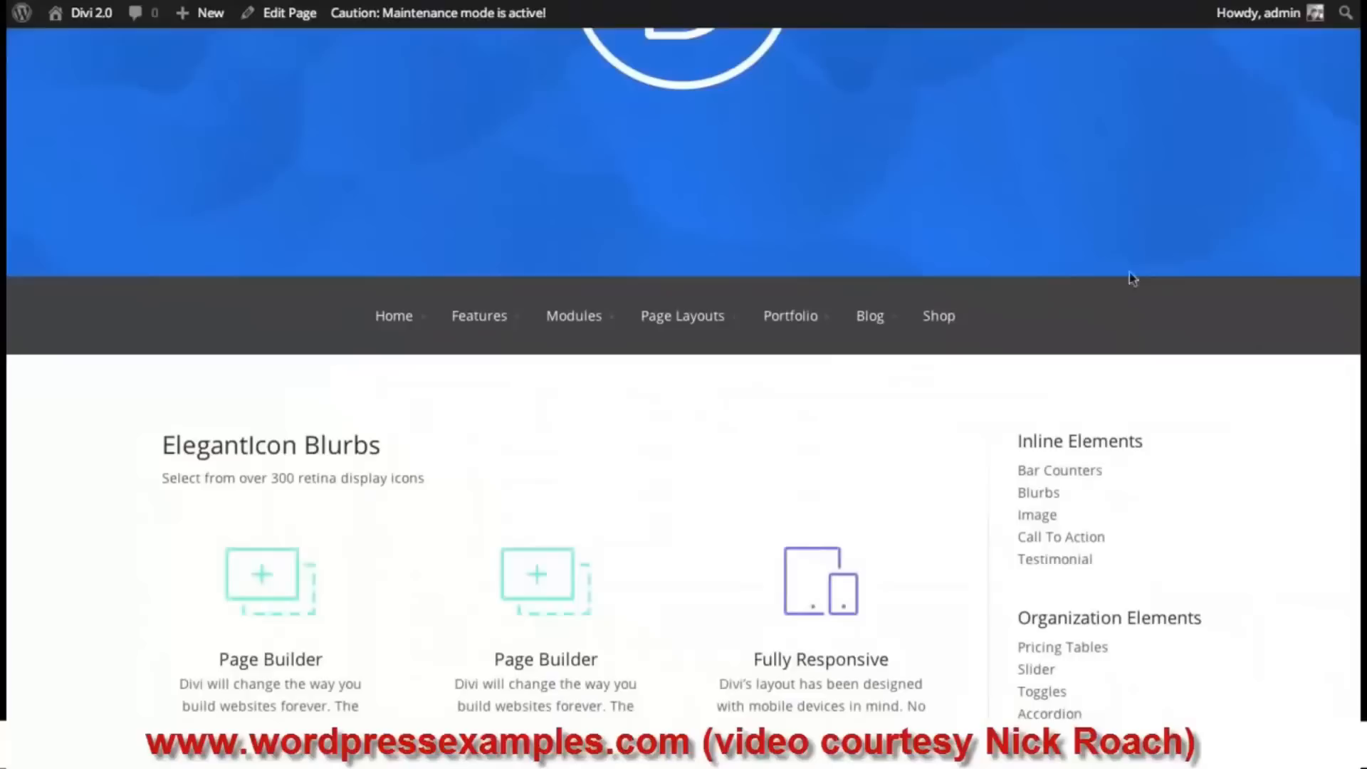
scroll(1326, 236, up, 1)
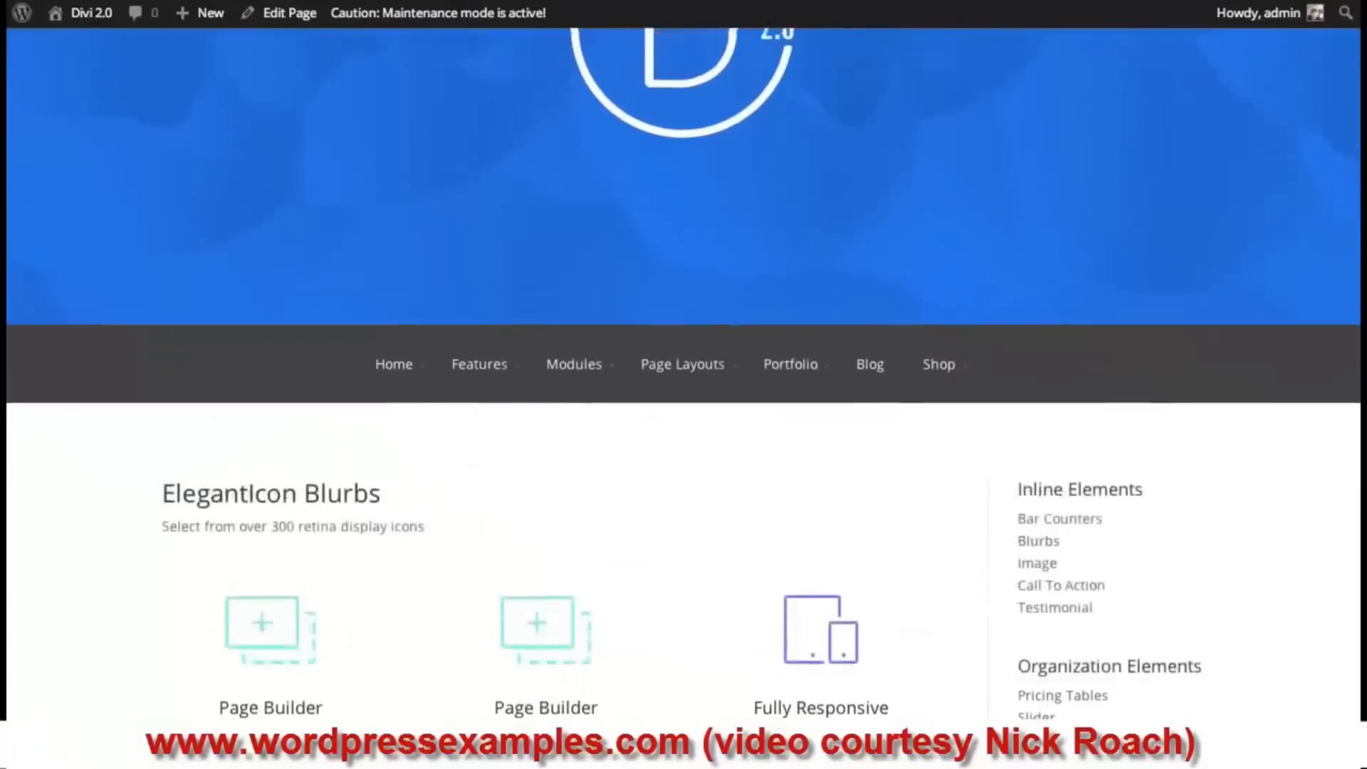
scroll(1357, 108, up, 4)
scroll(1357, 109, down, 1)
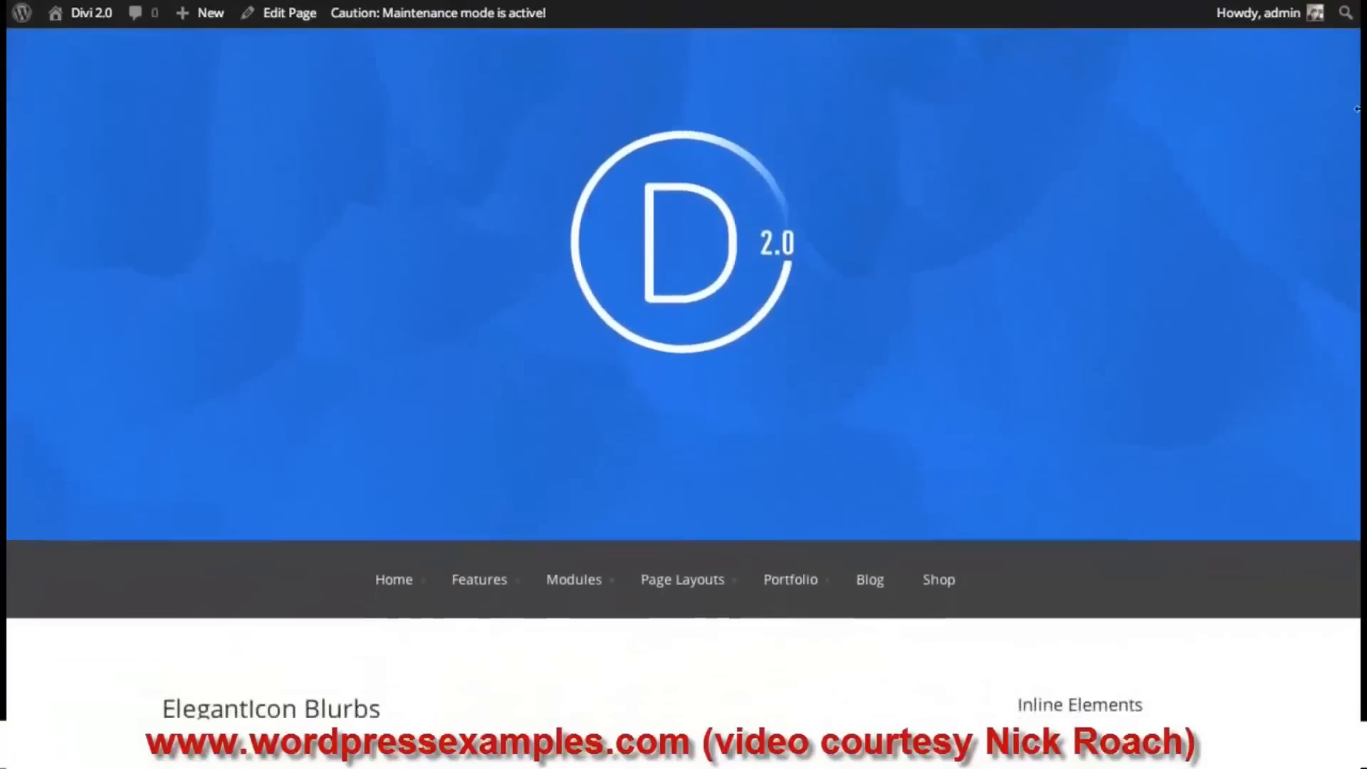
scroll(1357, 109, down, 6)
scroll(1354, 80, up, 7)
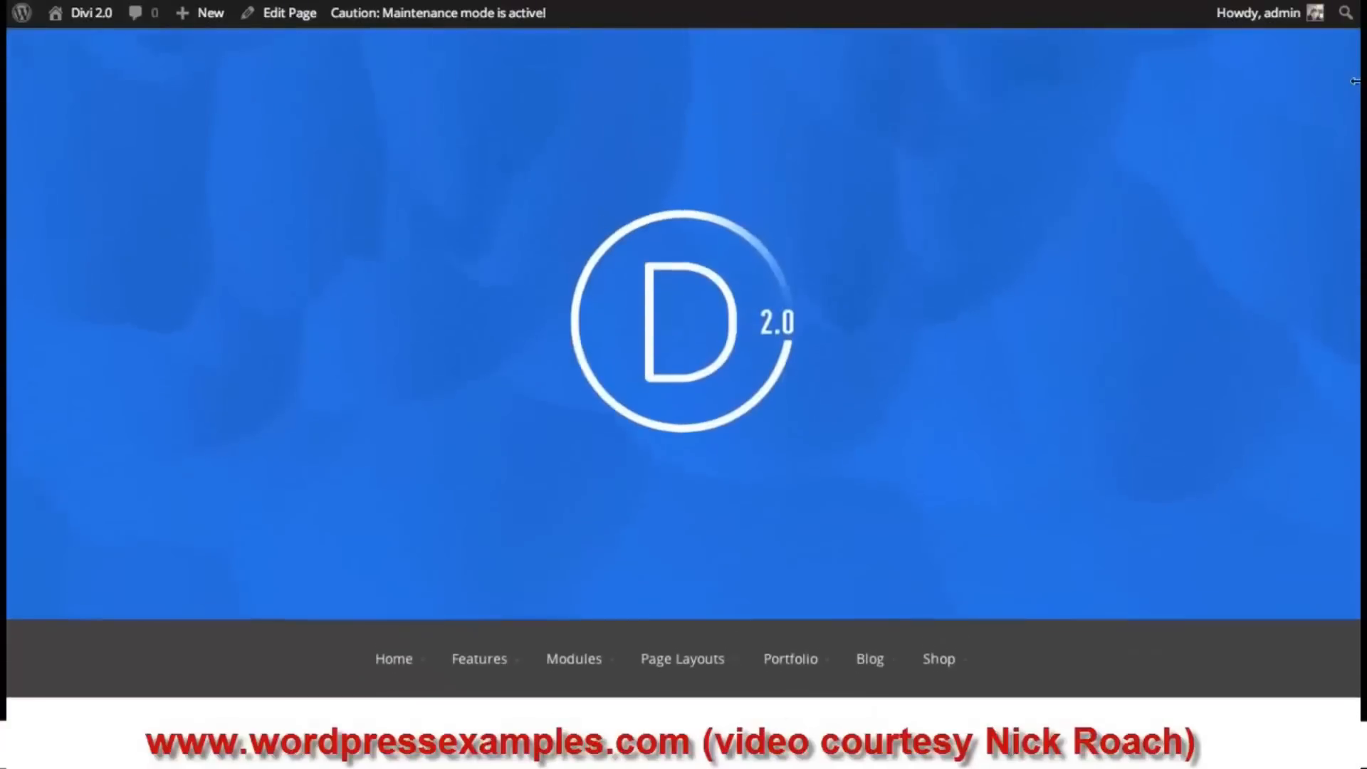
scroll(1354, 80, down, 1)
scroll(1354, 80, up, 1)
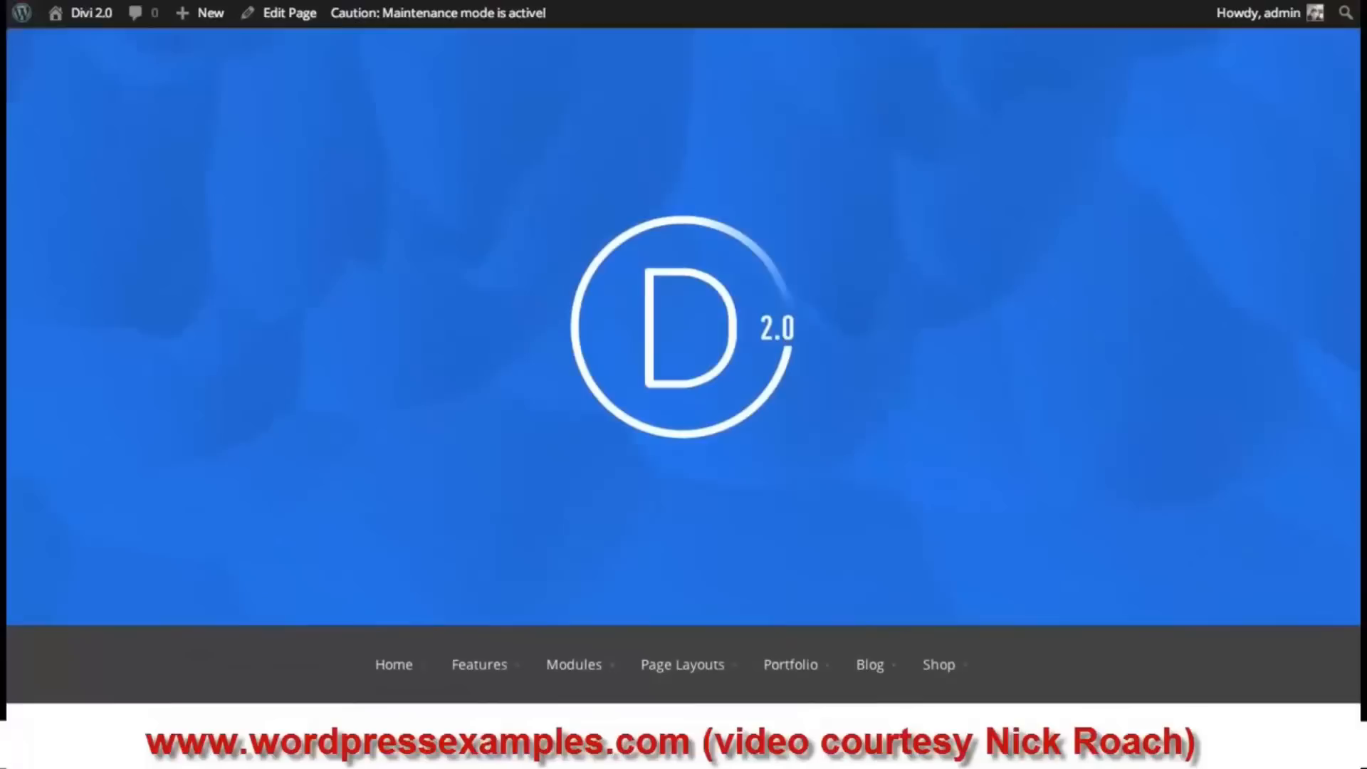
scroll(684, 385, down, 2)
scroll(683, 384, up, 2)
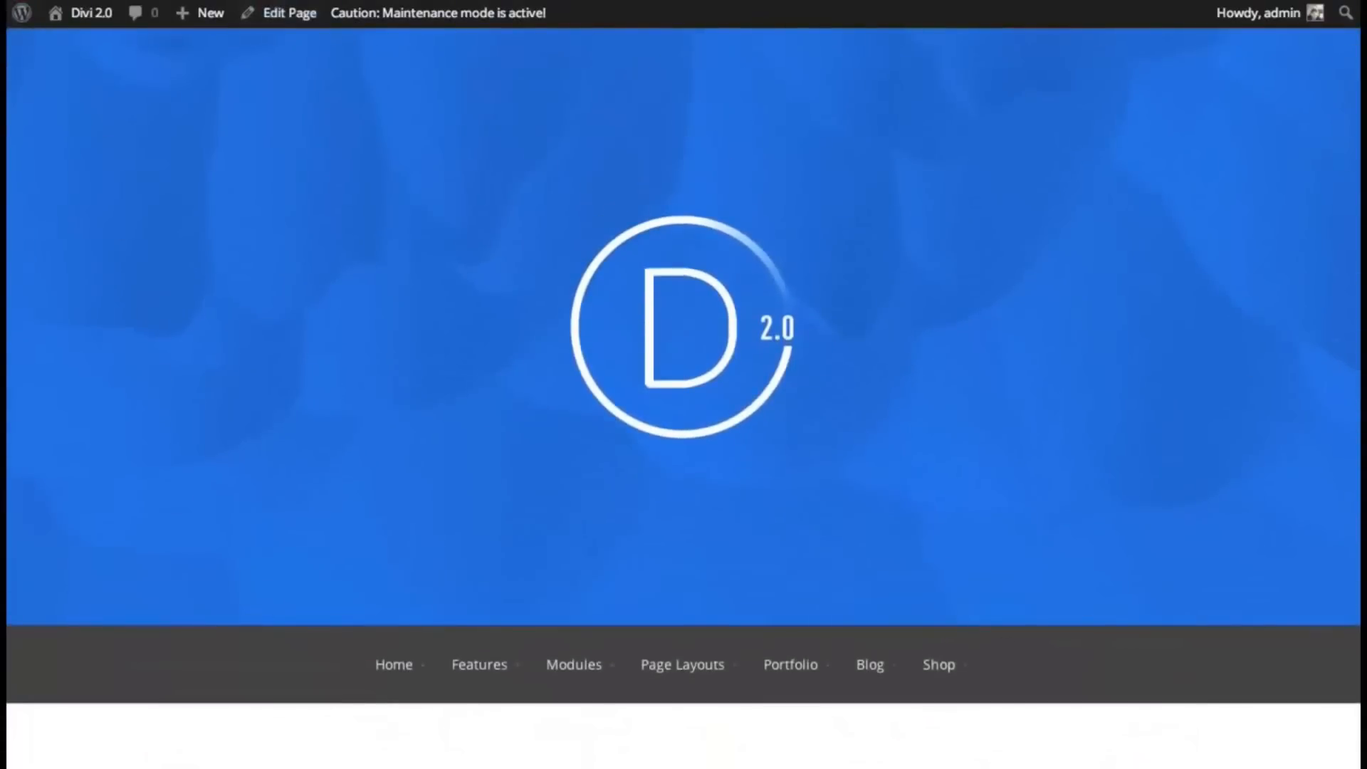
scroll(684, 384, down, 10)
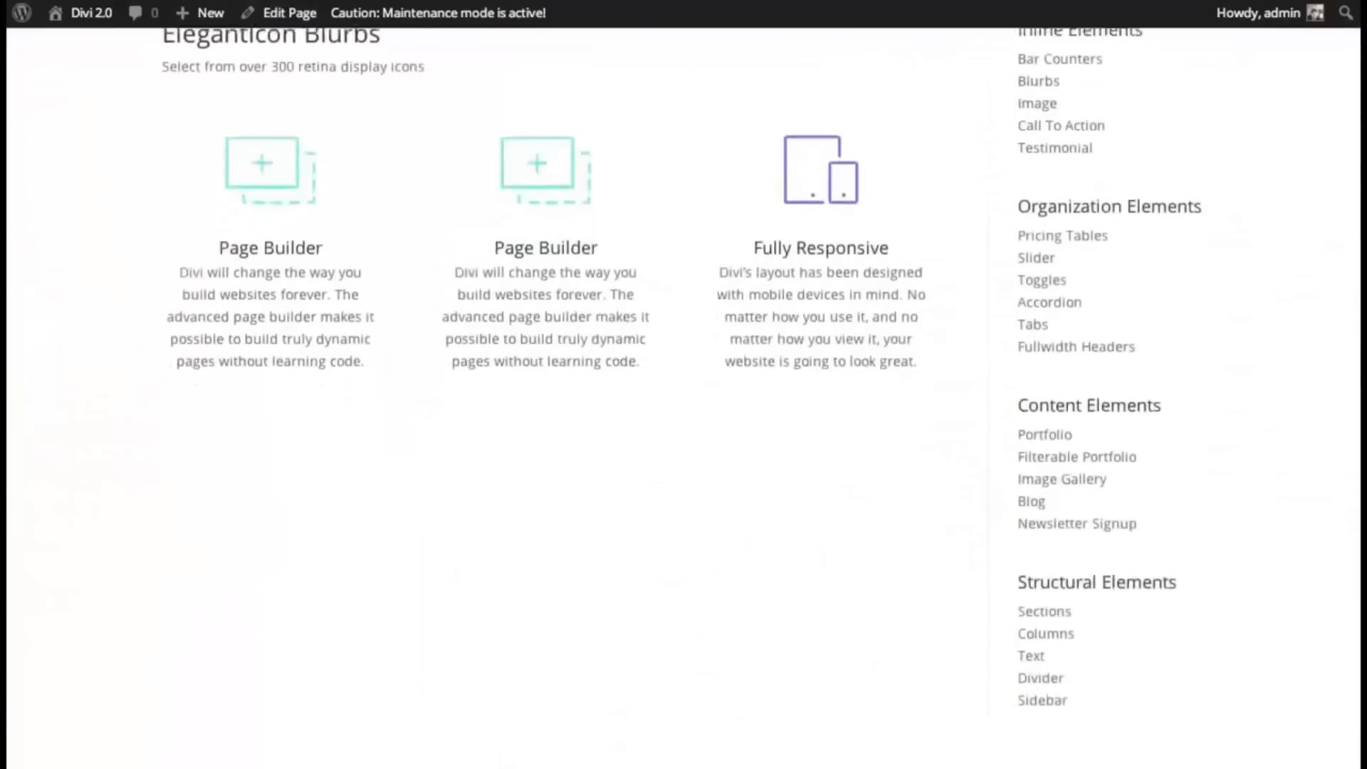
scroll(1354, 289, down, 4)
scroll(1355, 289, up, 14)
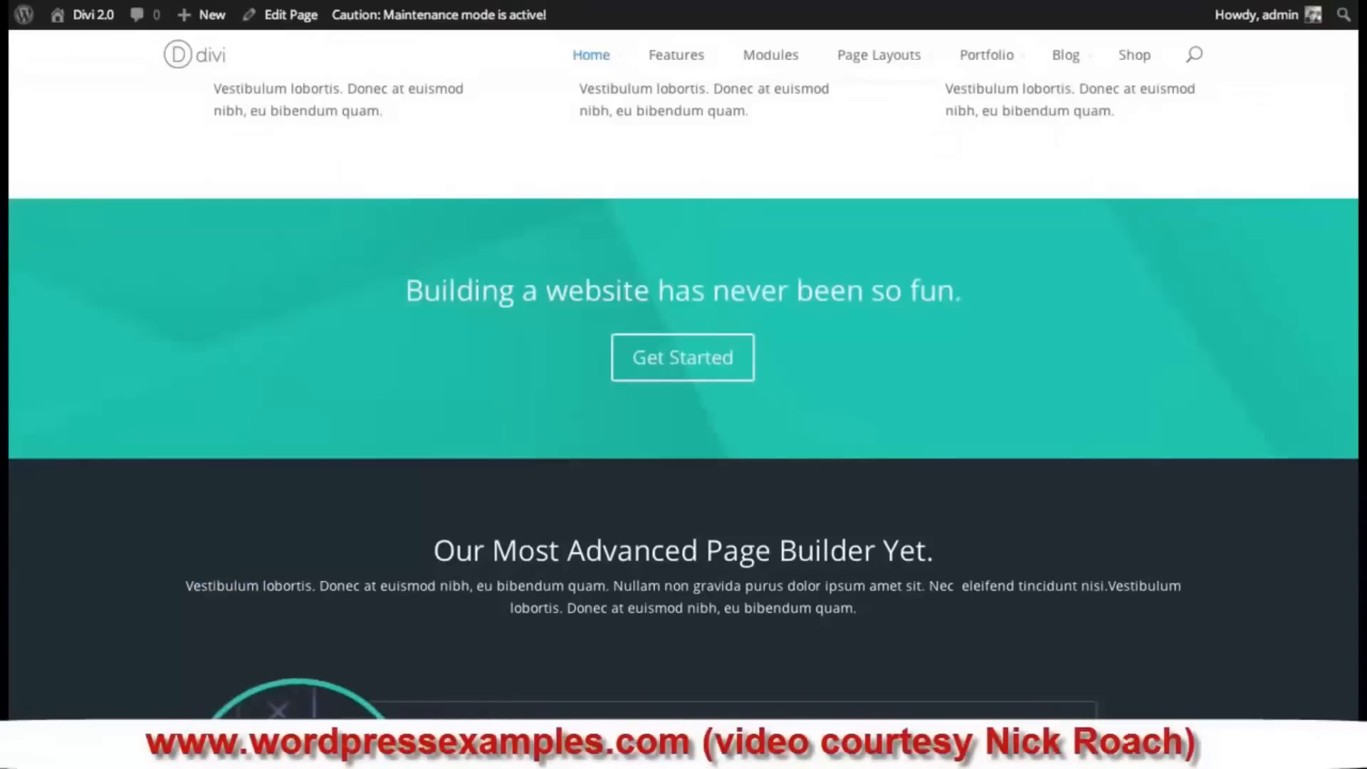
- Scroll through the Divi demo home page before returning to the admin Dashboard
scroll(683, 399, down, 8)
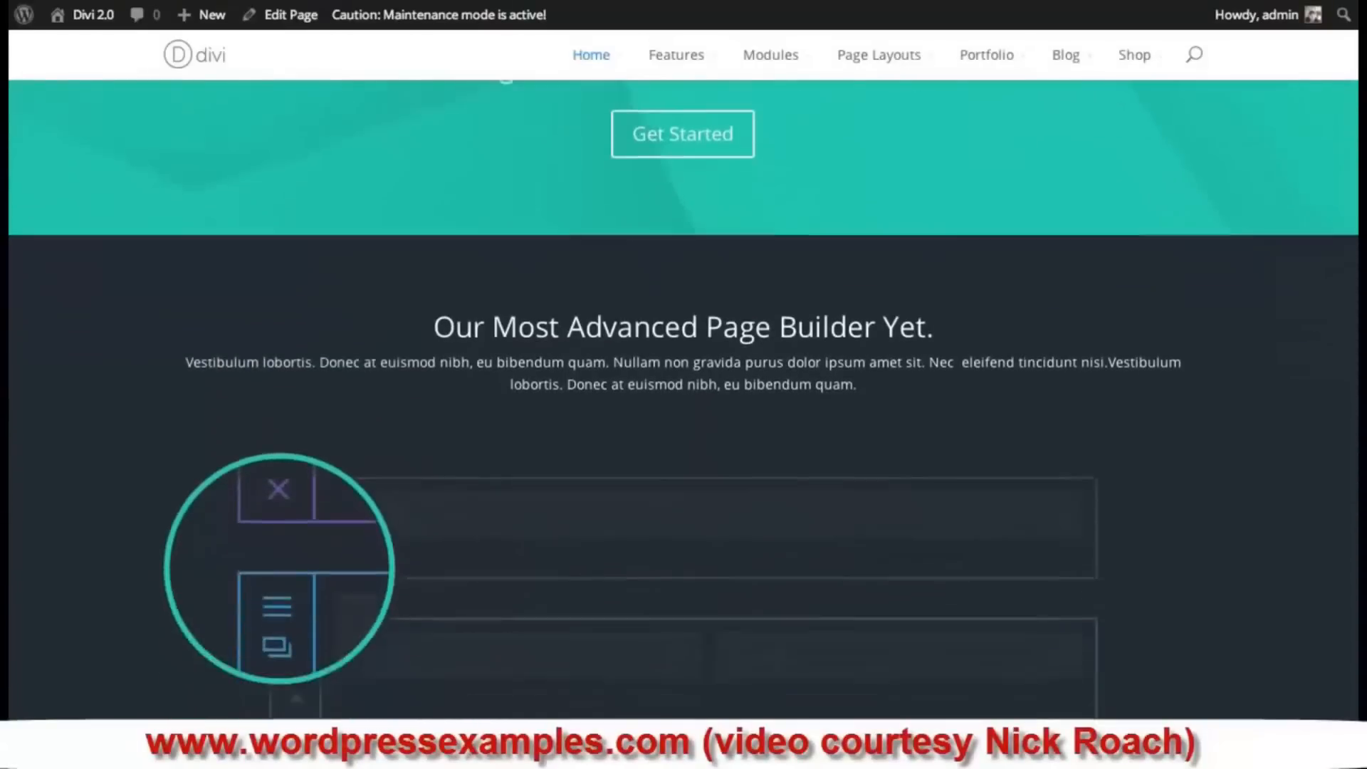
scroll(1354, 283, down, 6)
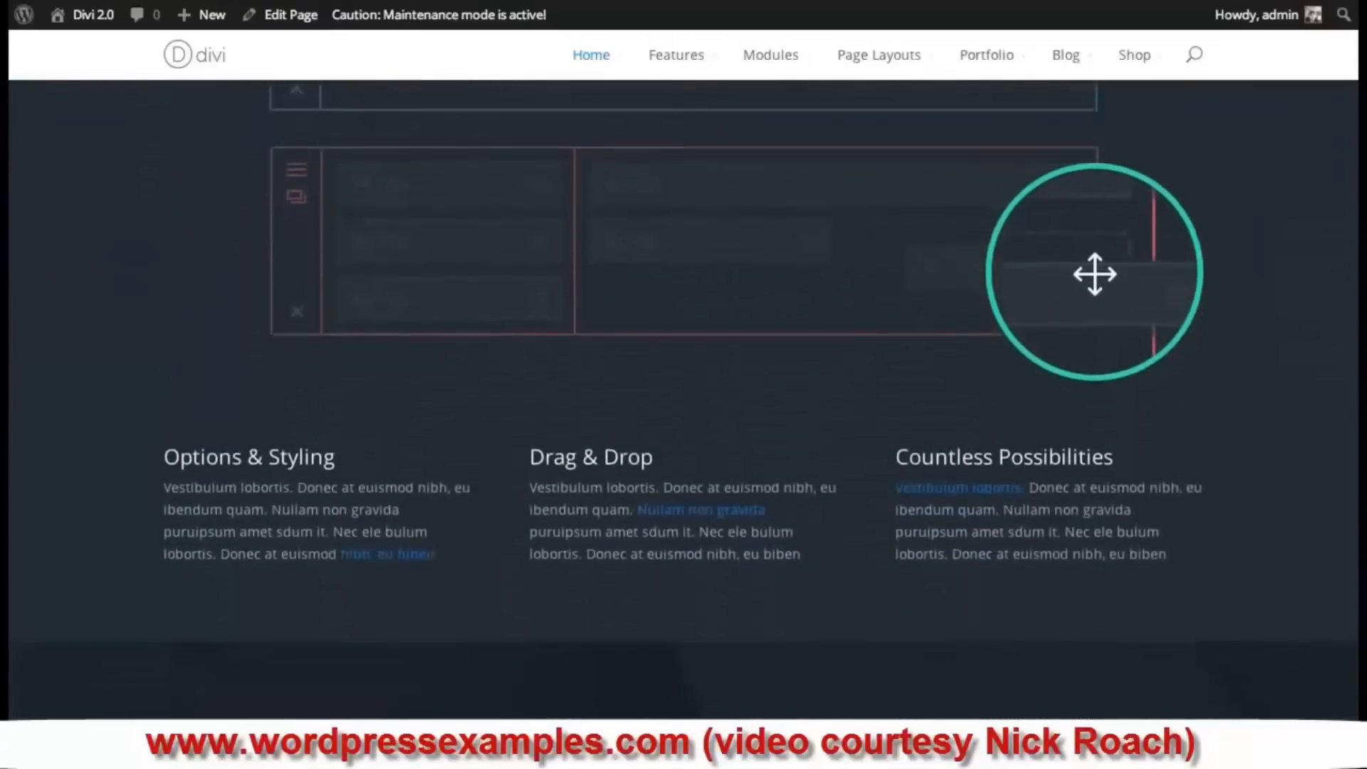
scroll(1354, 283, down, 8)
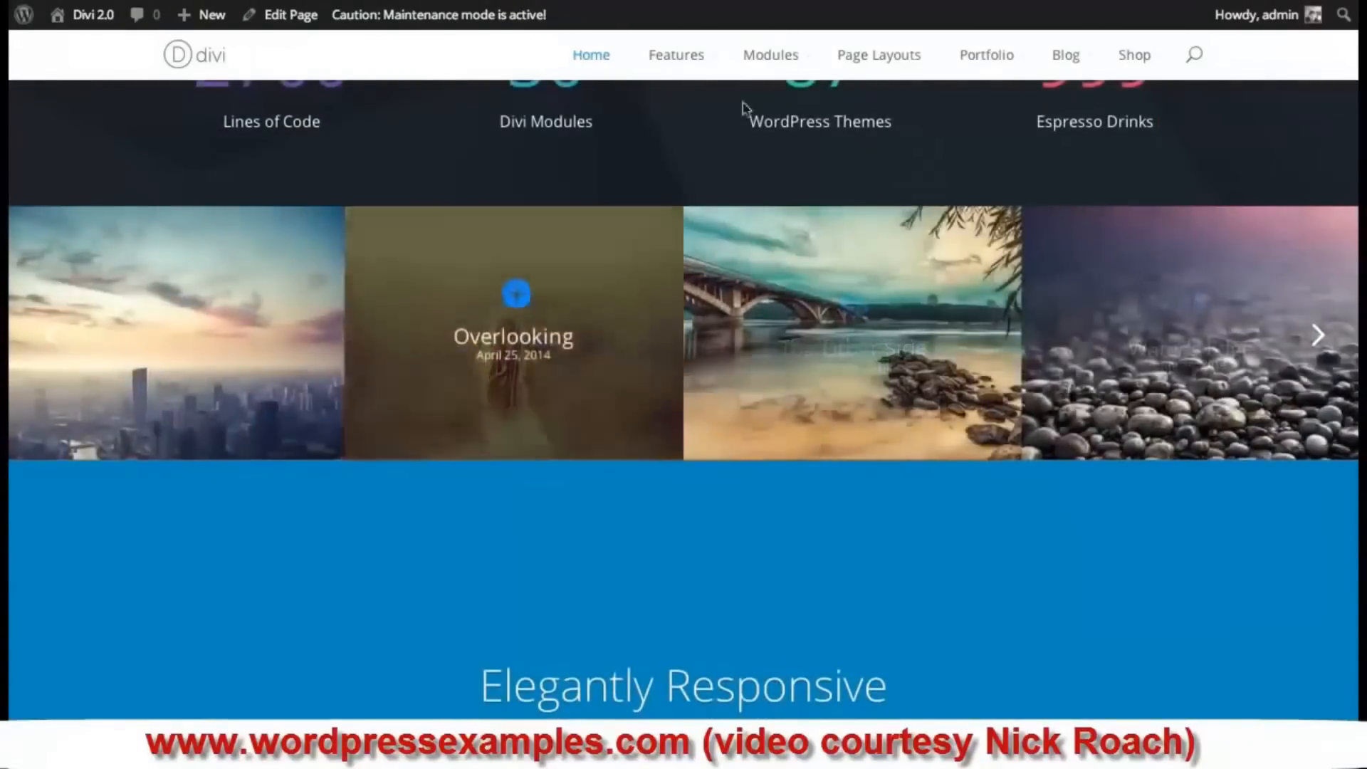
scroll(741, 106, up, 10)
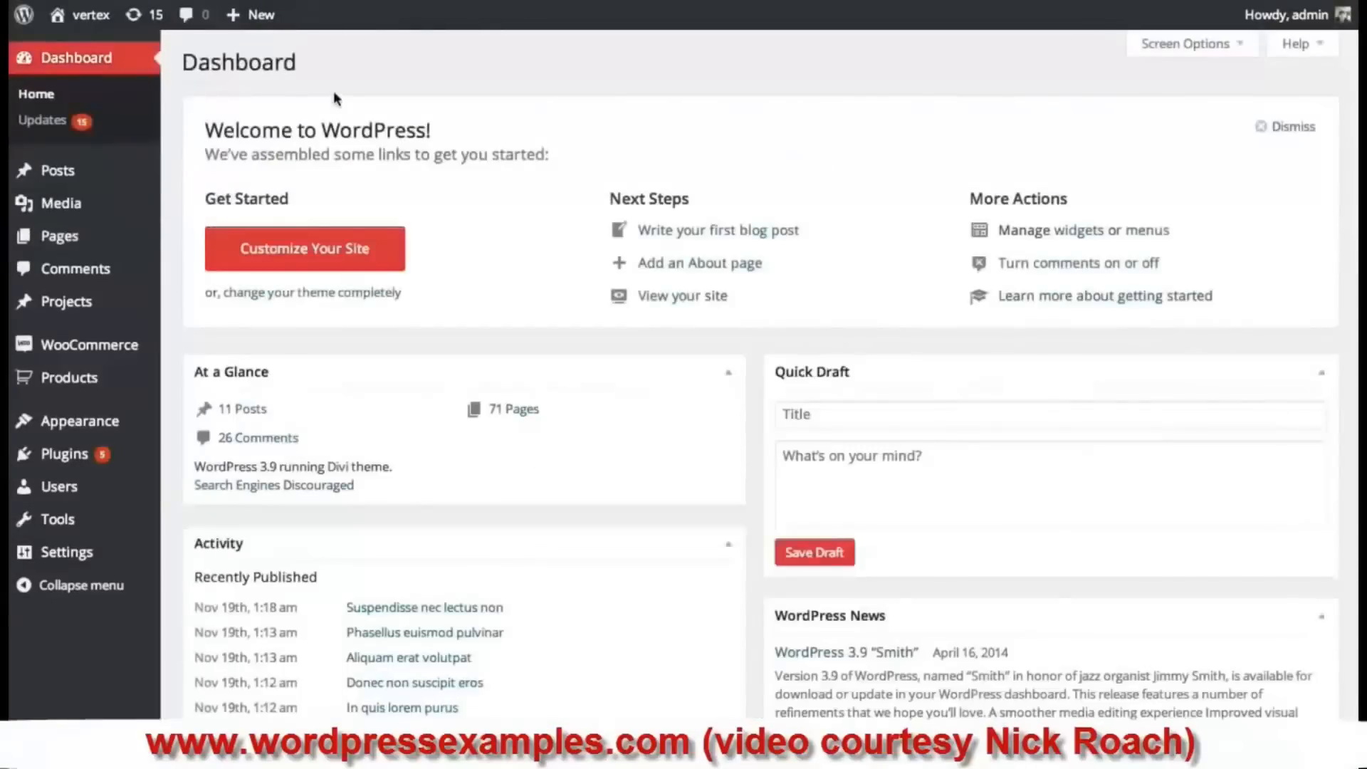
- Start a new portfolio project via Projects > Add New
mouse_move(115, 308)
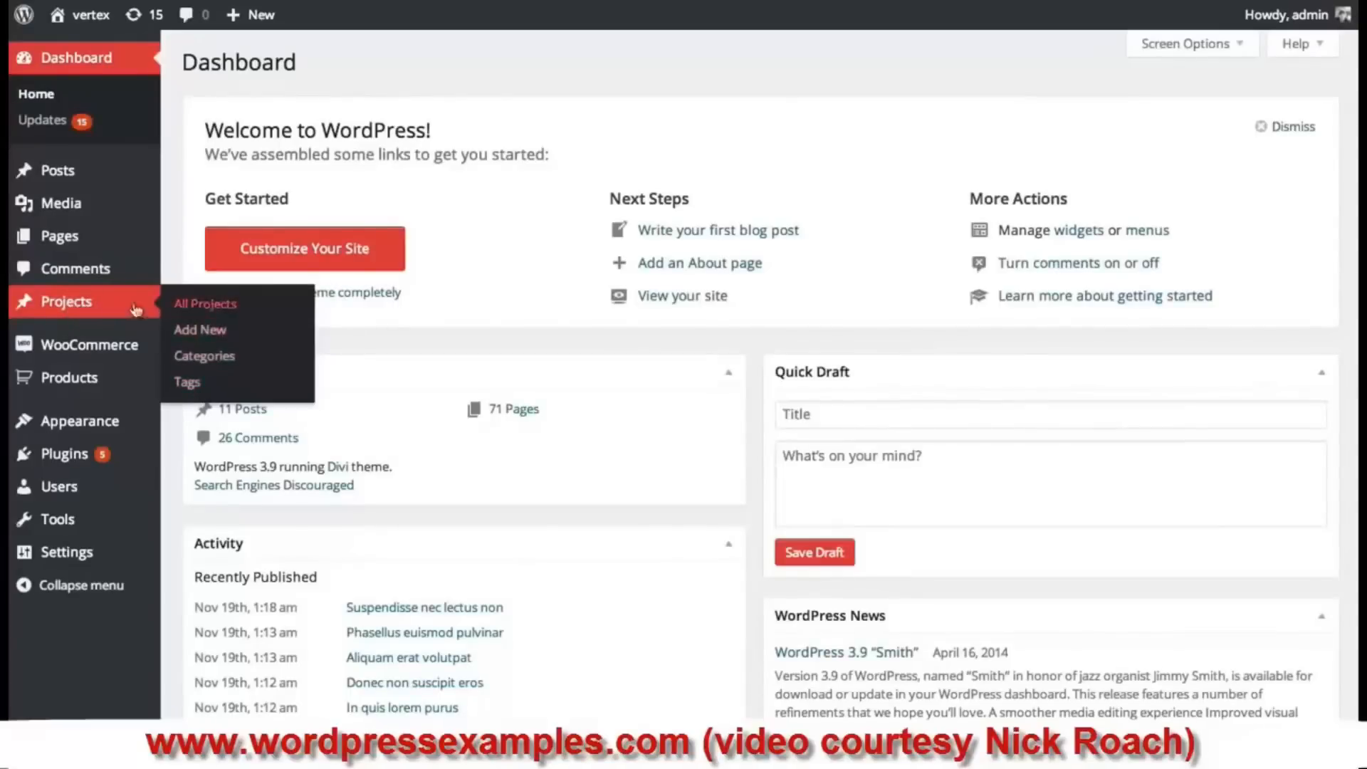
click(215, 337)
- Title the project 'Test Project' and write the description 'This is my new design.'
click(280, 114)
text(T)
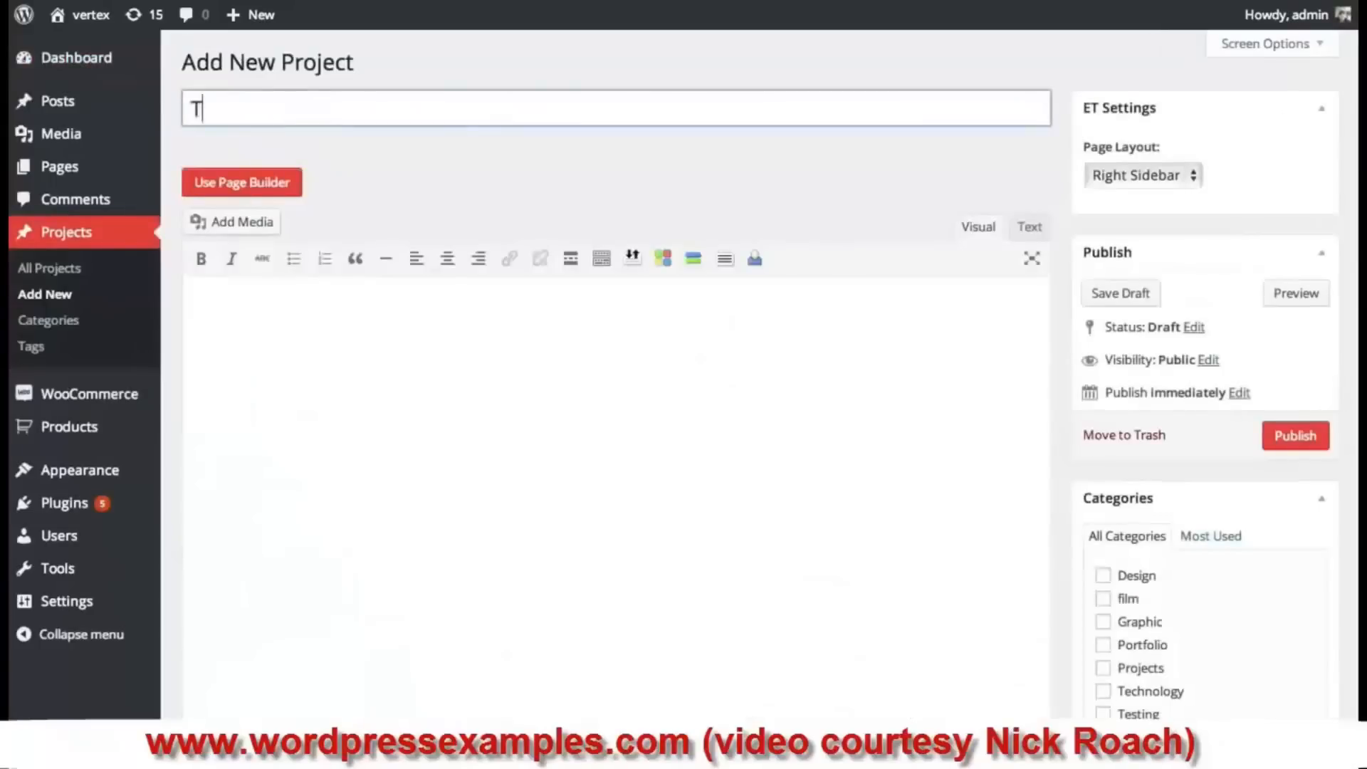
text(est Projec)
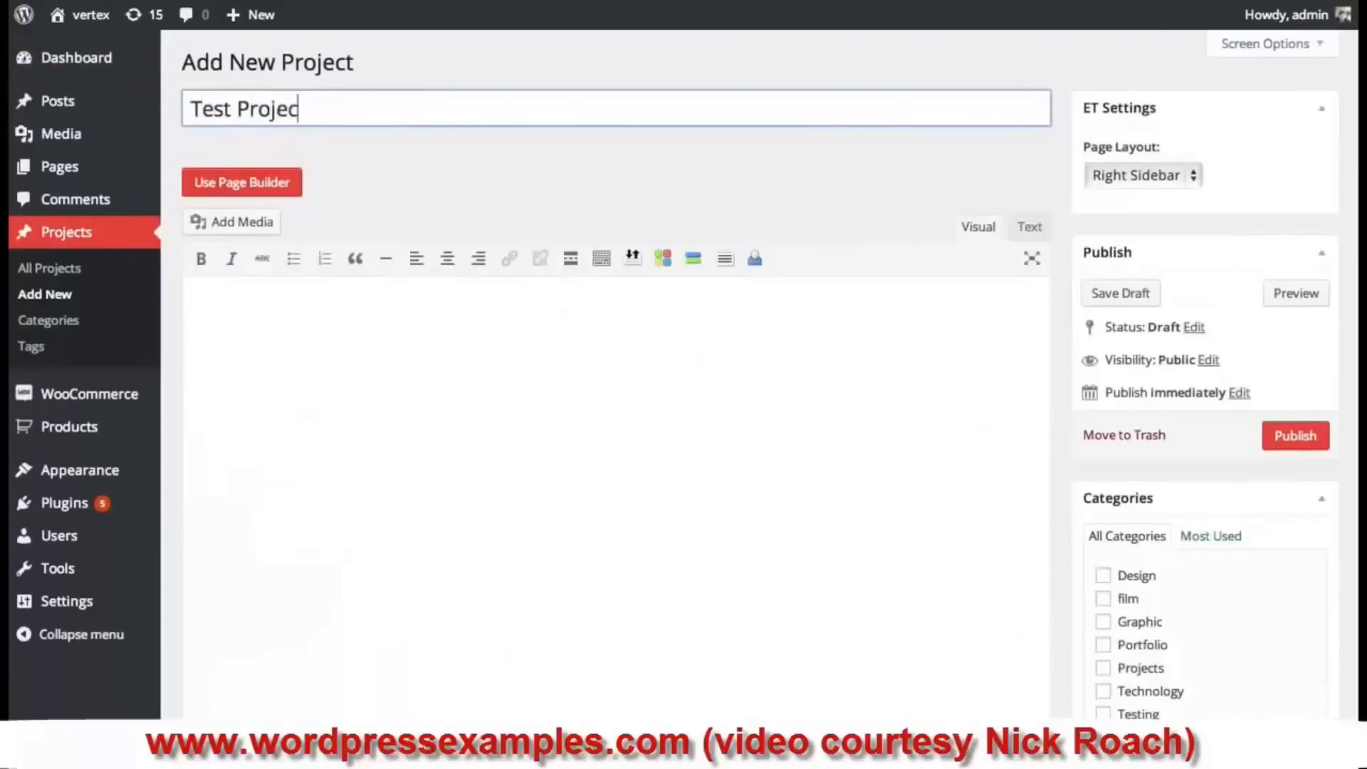
text(t)
click(360, 424)
text(Th)
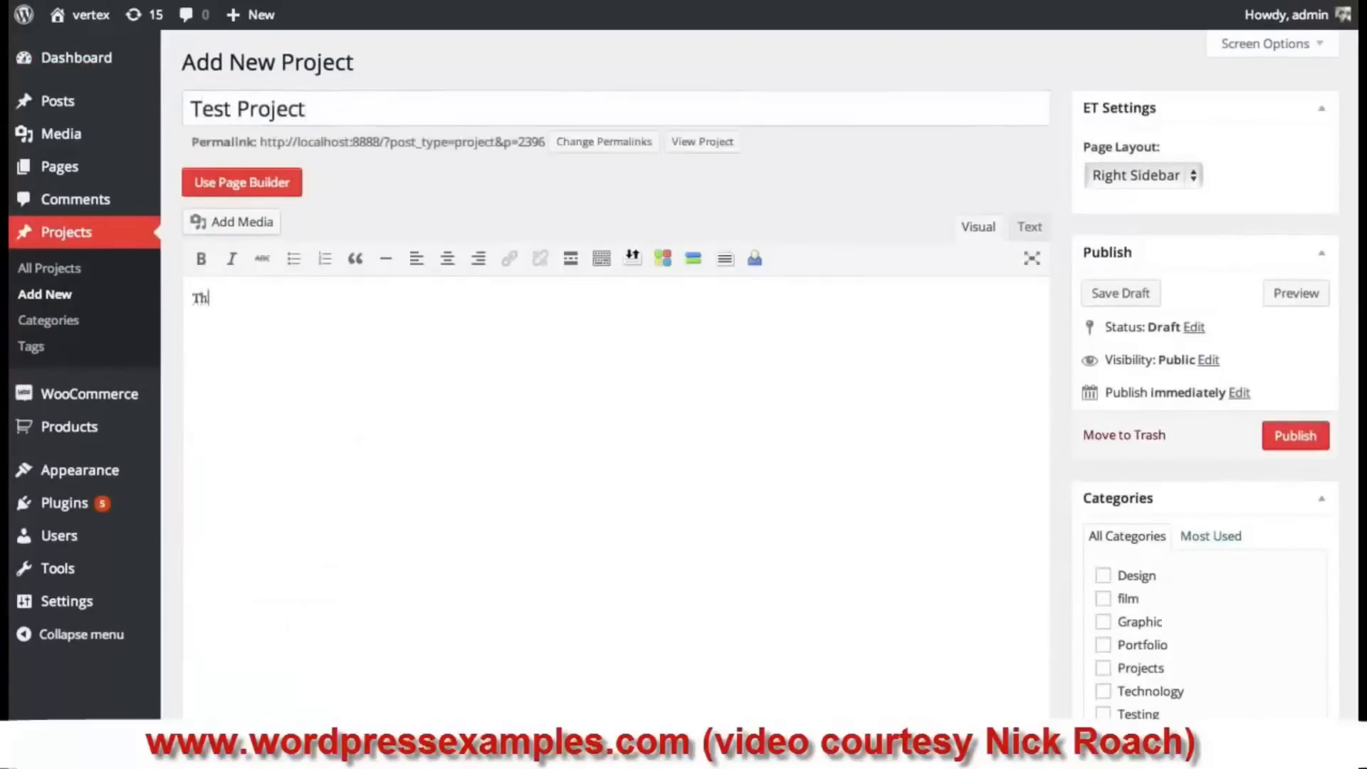
text(s iis my new design.)
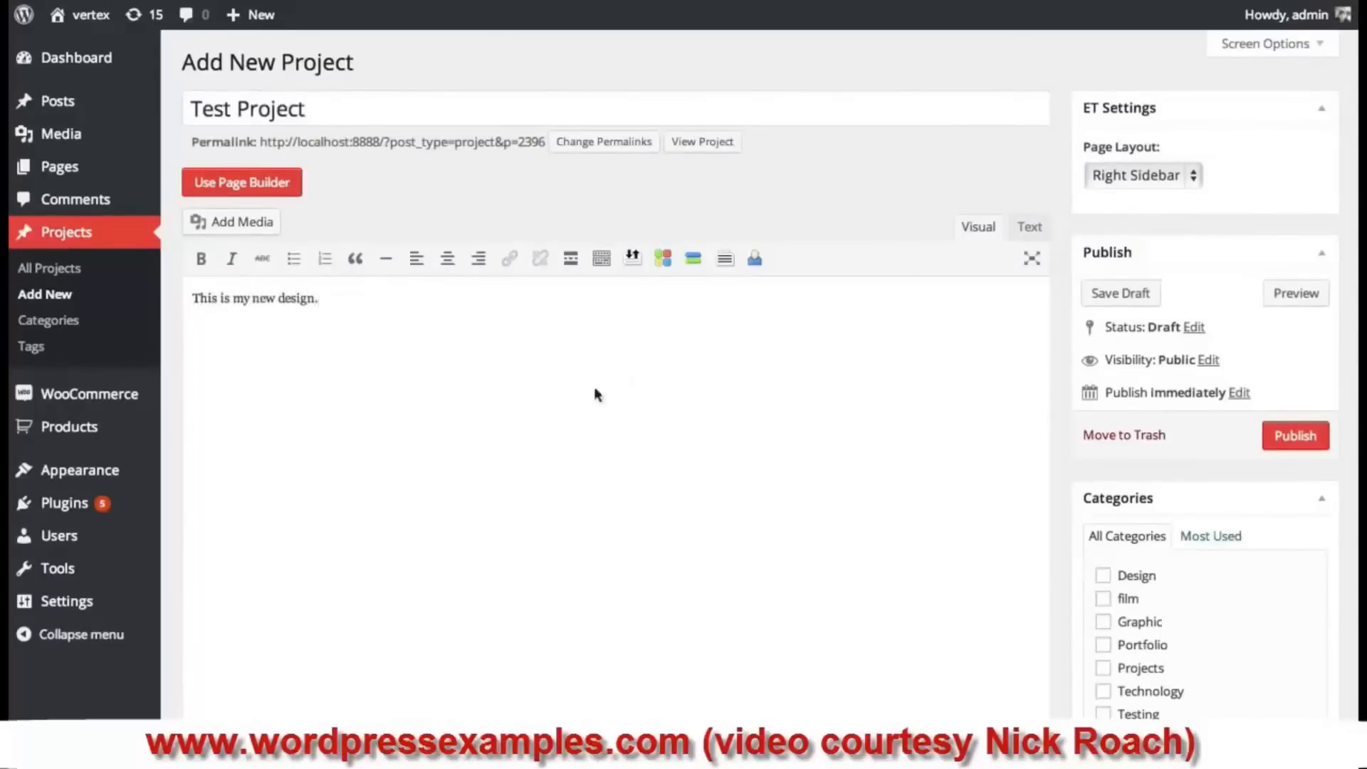
- Set space_bg as the featured image and publish the project
scroll(723, 411, down, 3)
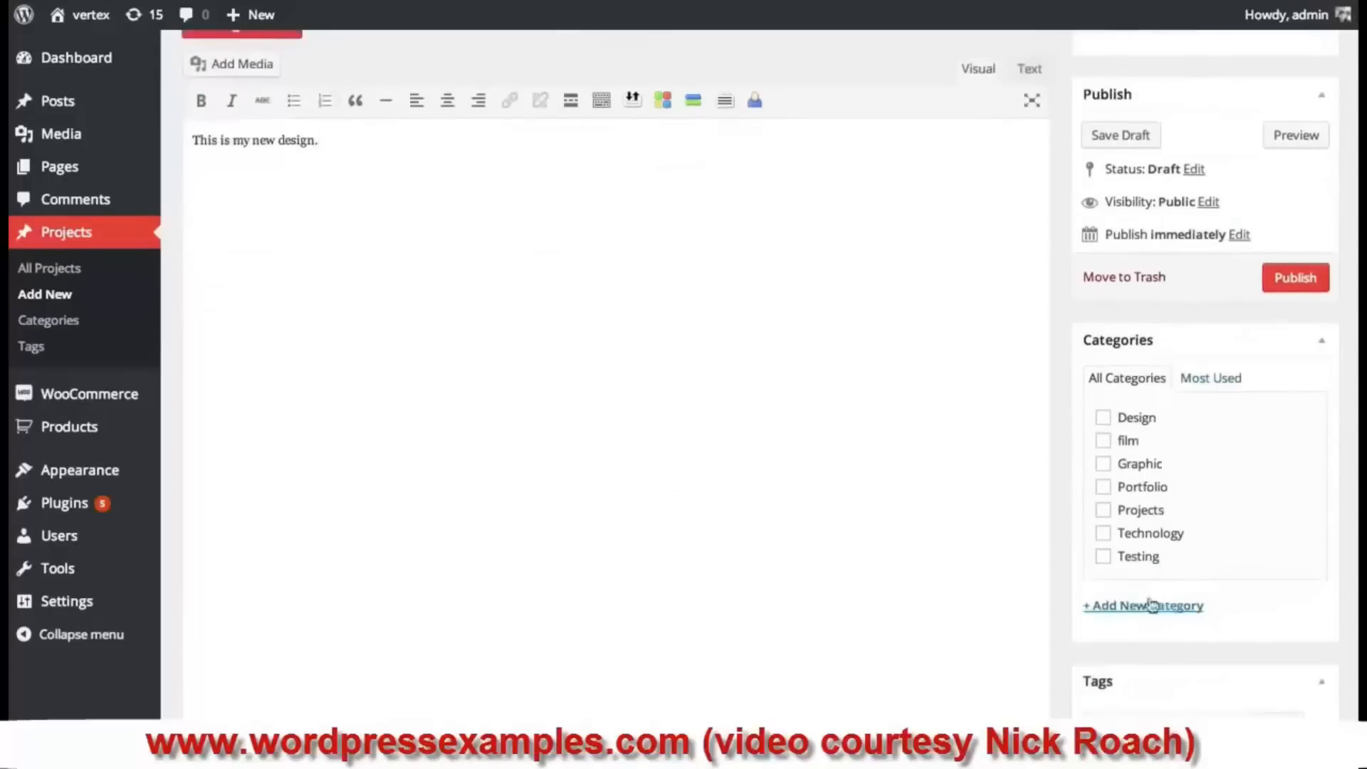
scroll(1067, 570, down, 3)
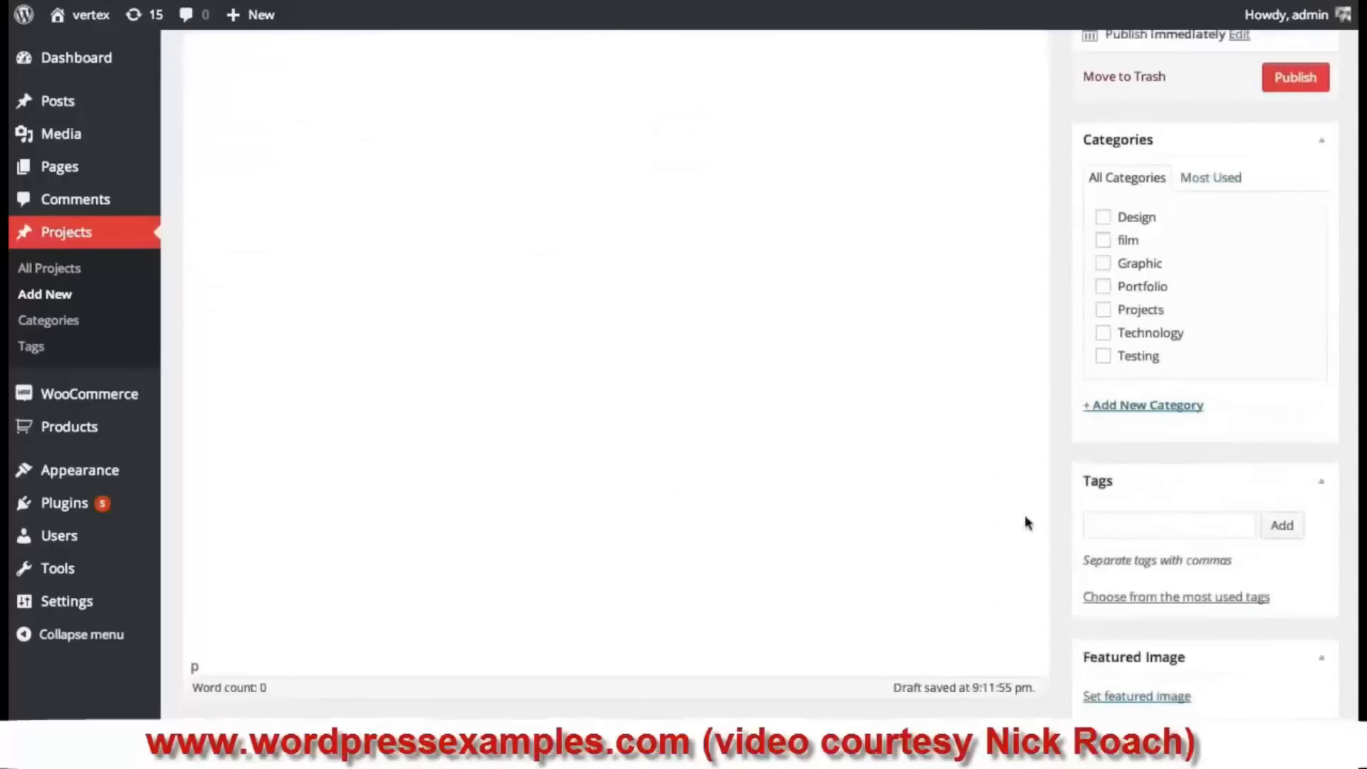
click(1164, 702)
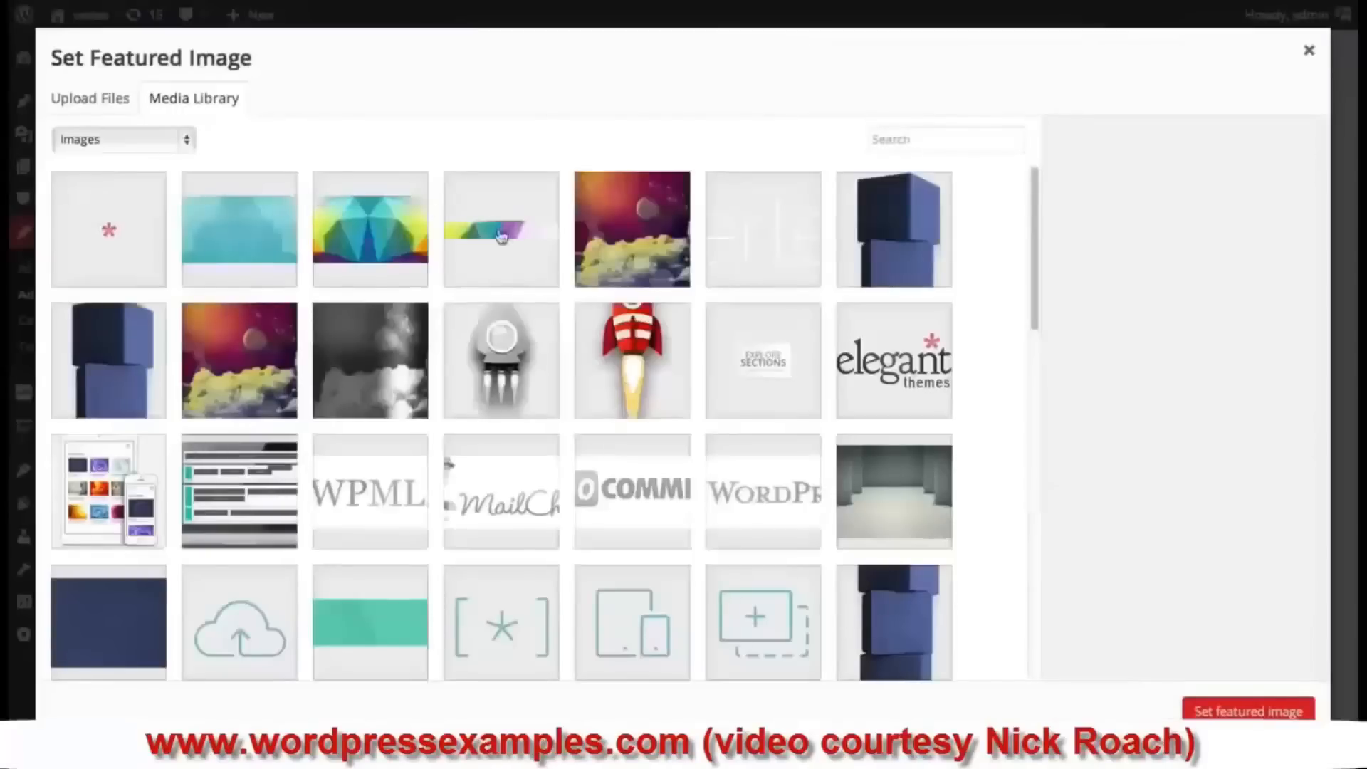
click(285, 336)
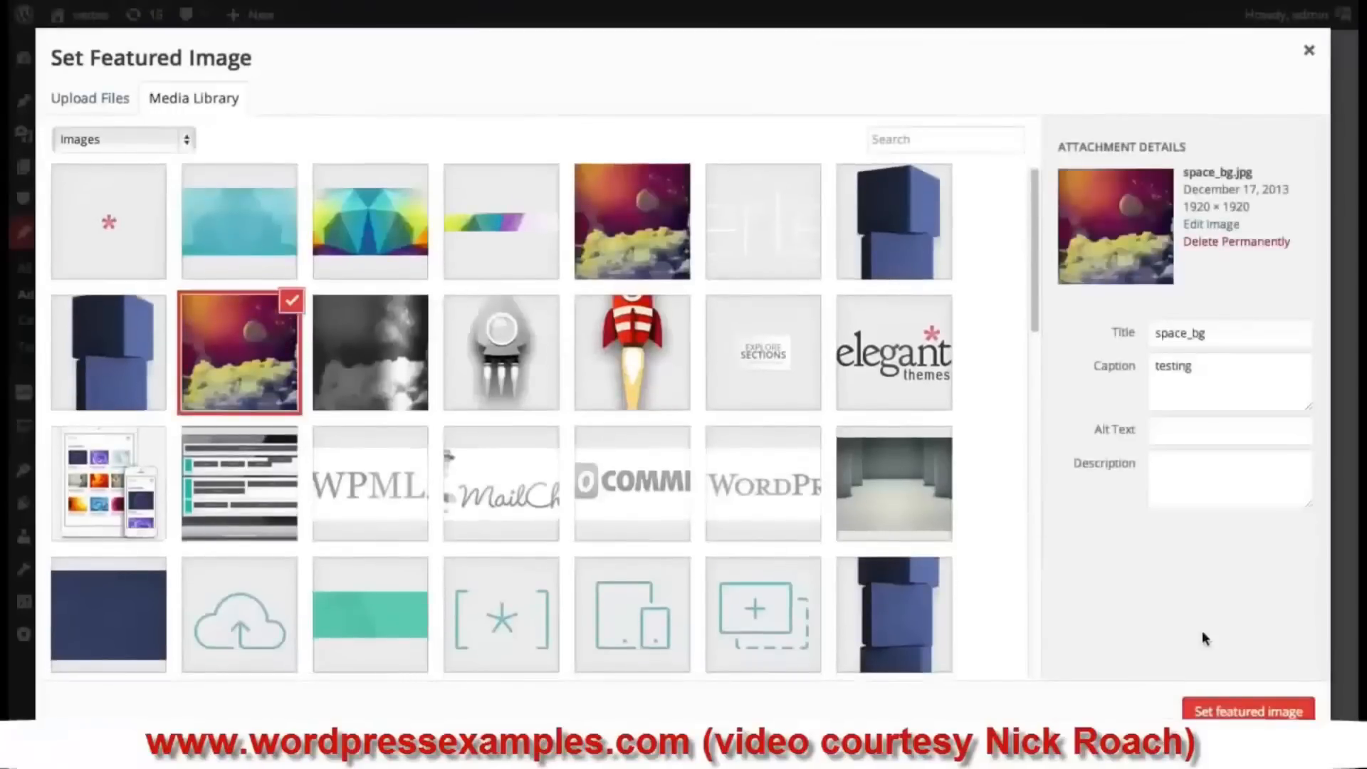
click(1239, 712)
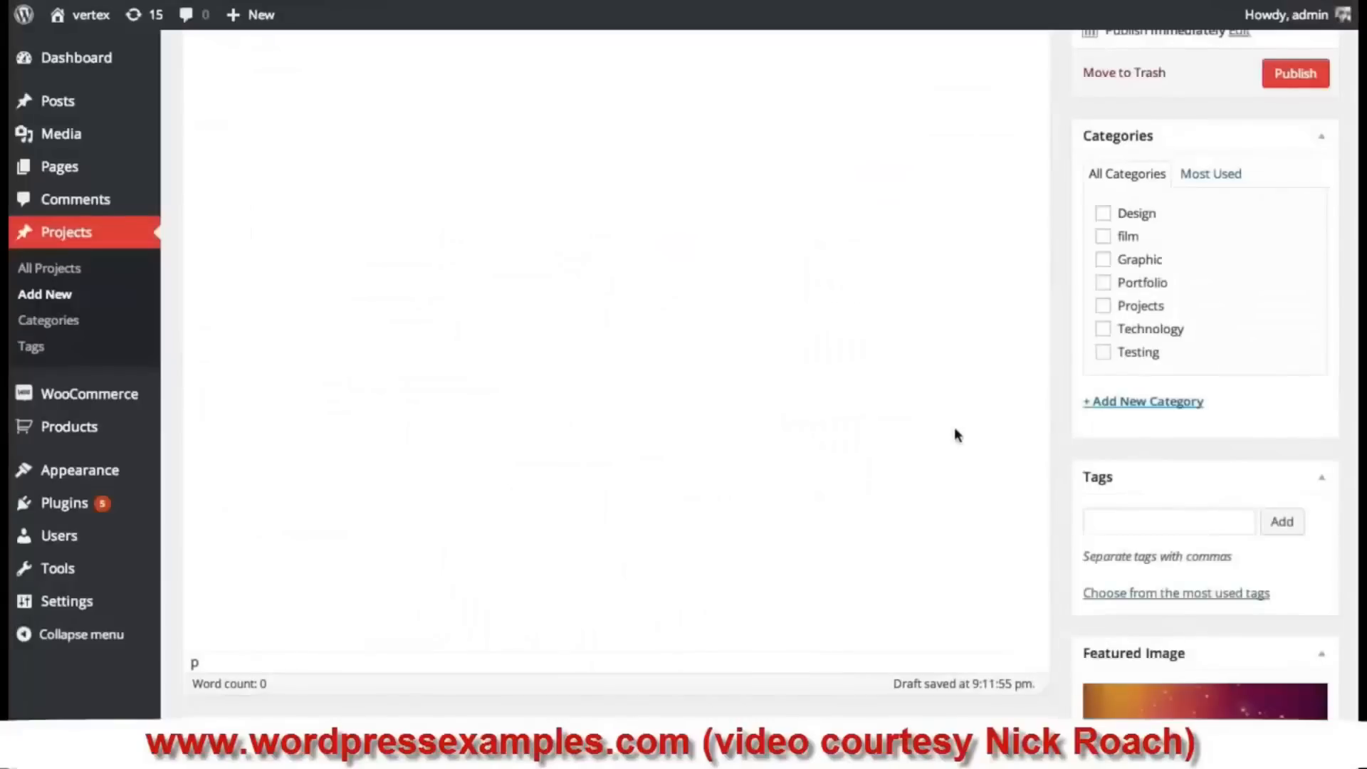
scroll(916, 426, up, 5)
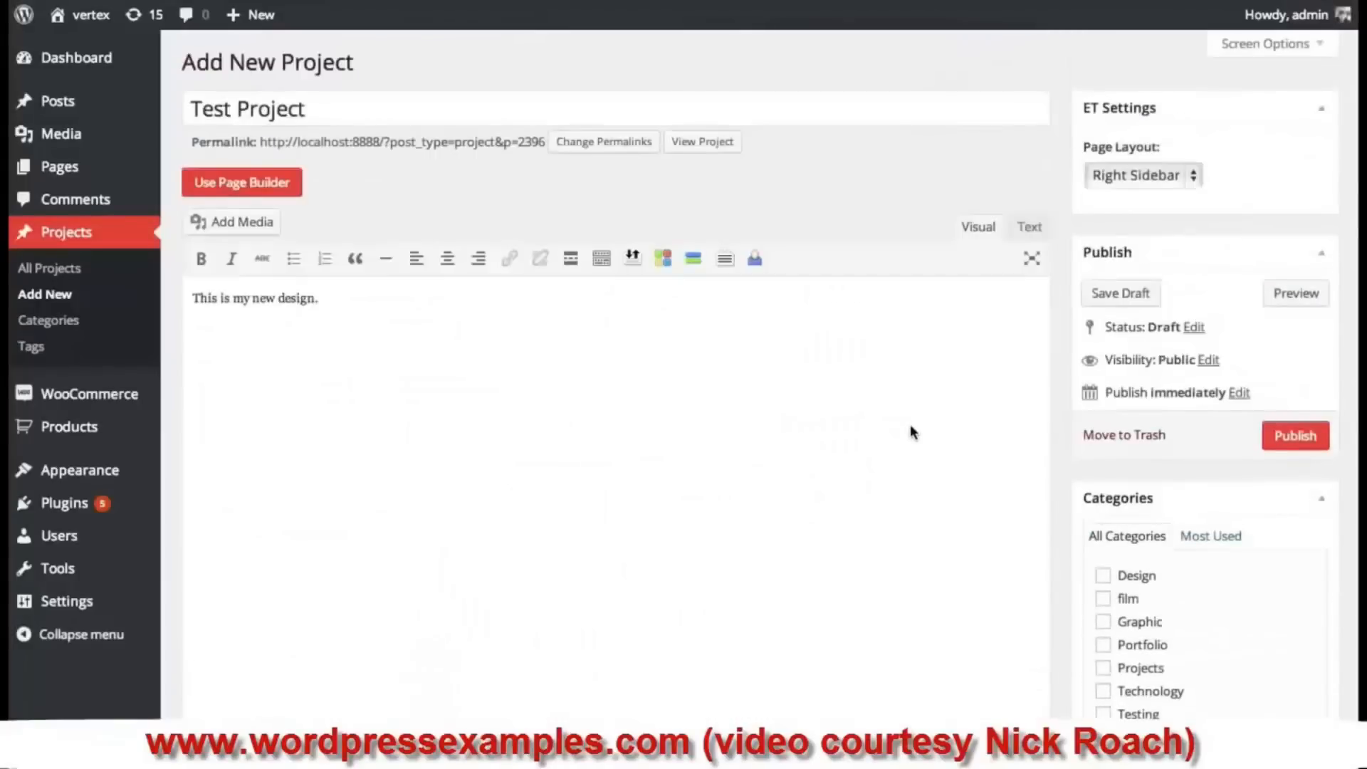
click(1302, 440)
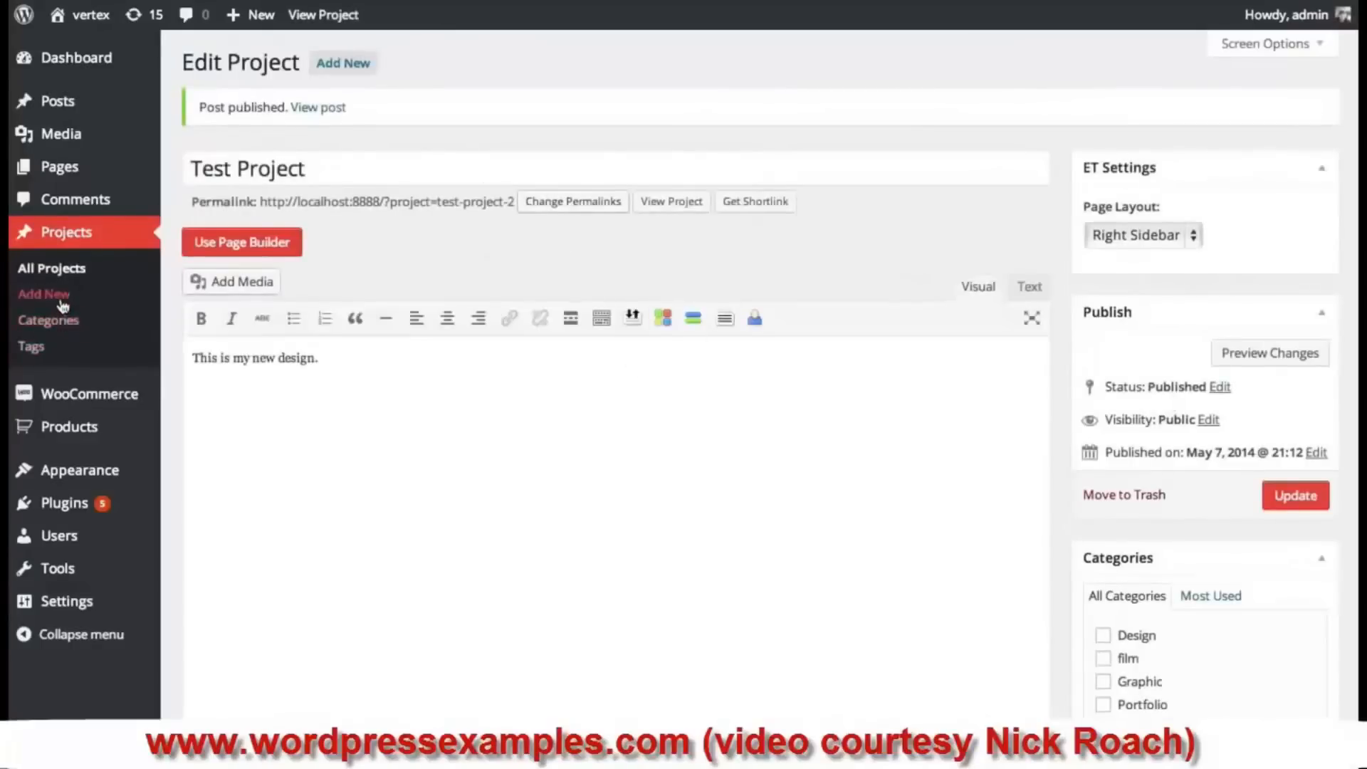
- Go to All Projects, then scroll through the Our Team page on the front end
click(69, 274)
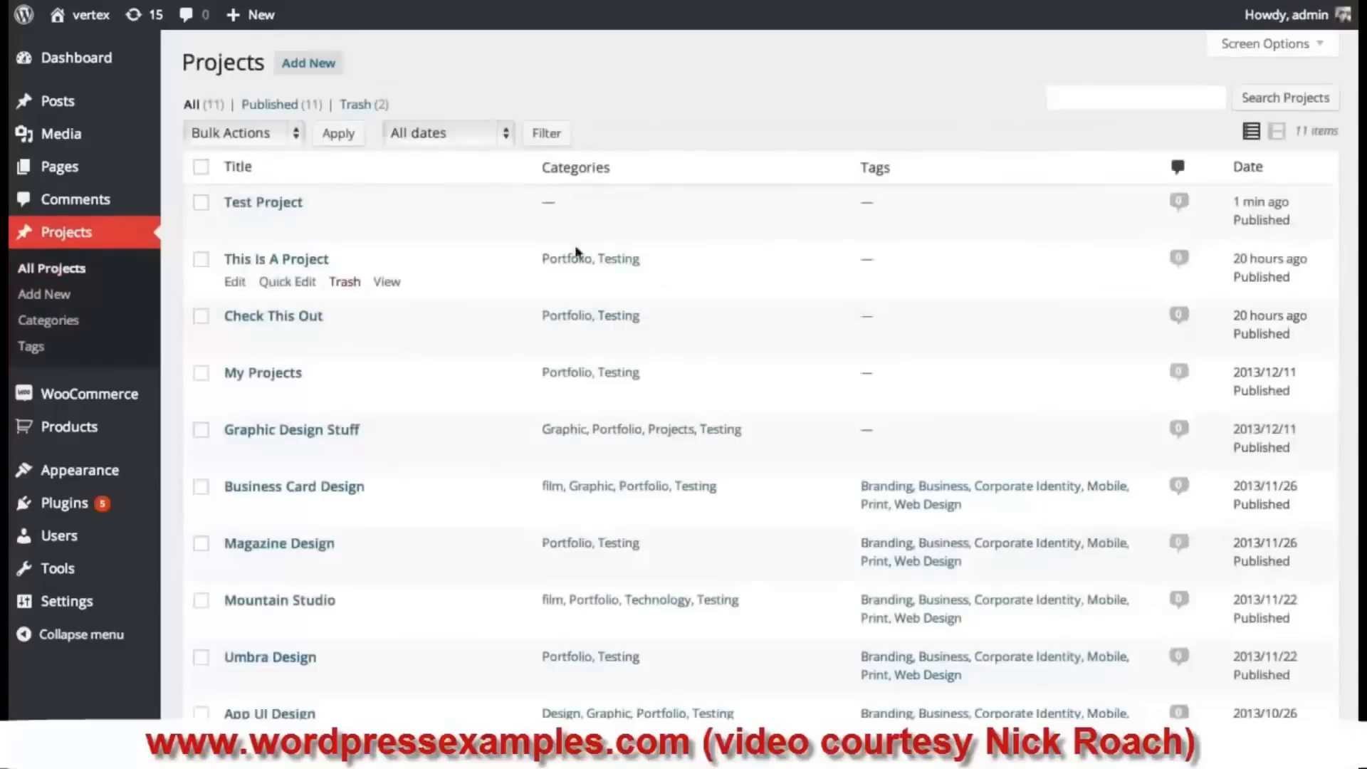
scroll(545, 334, down, 5)
scroll(626, 375, up, 3)
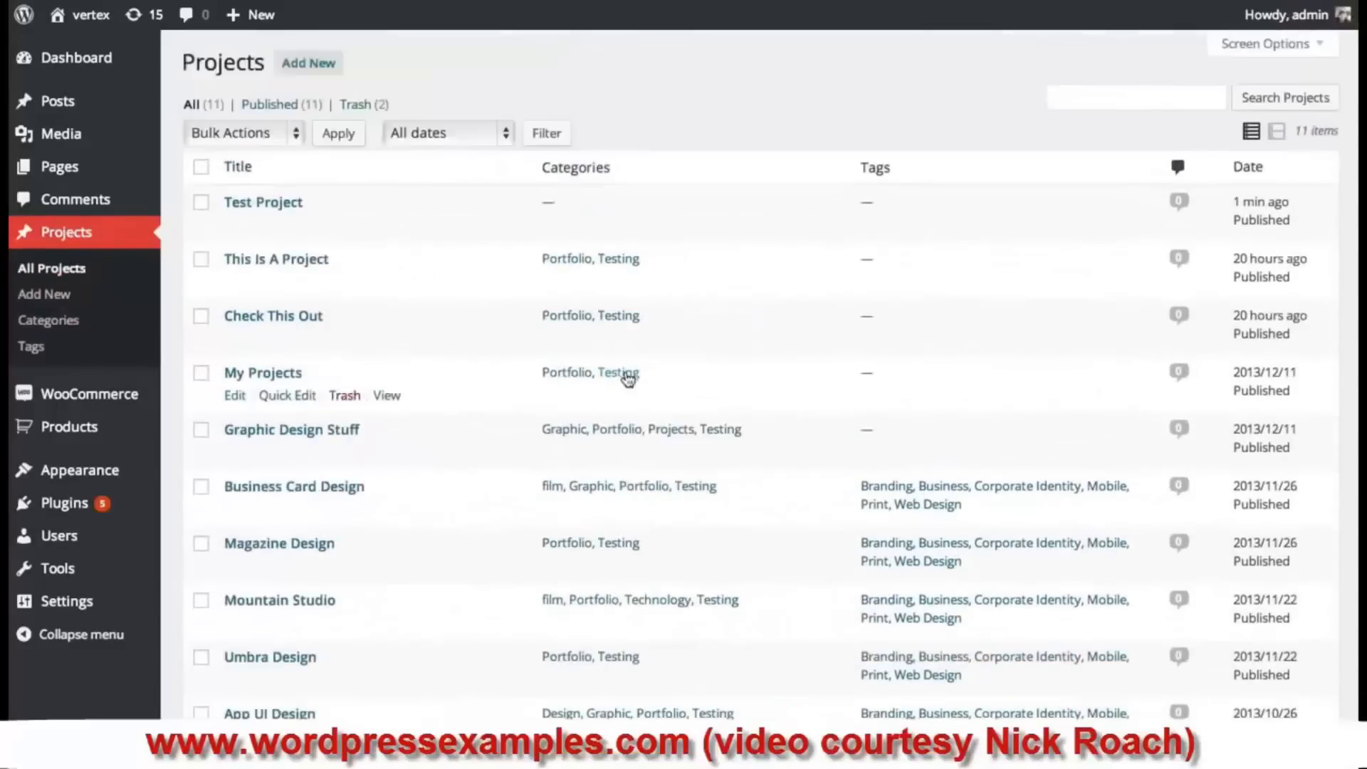
scroll(576, 450, down, 3)
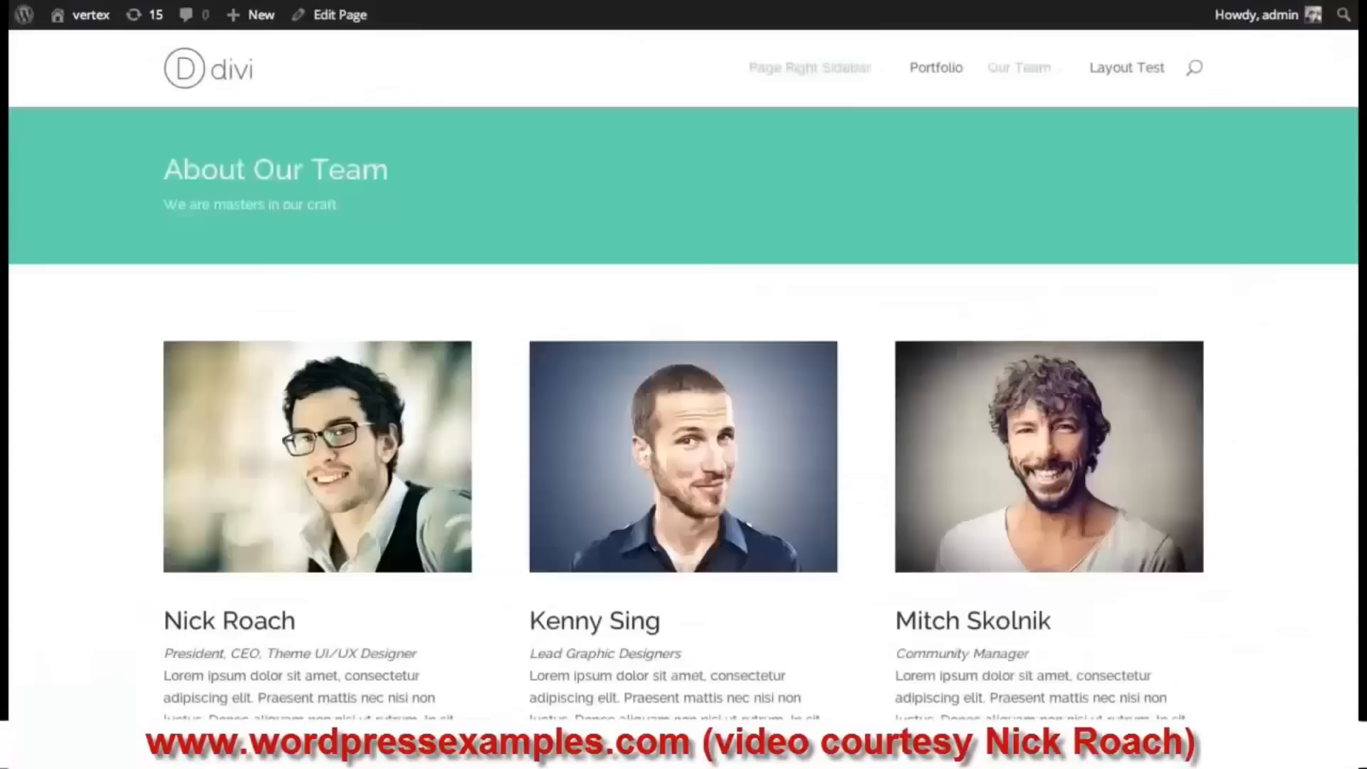
scroll(684, 424, down, 3)
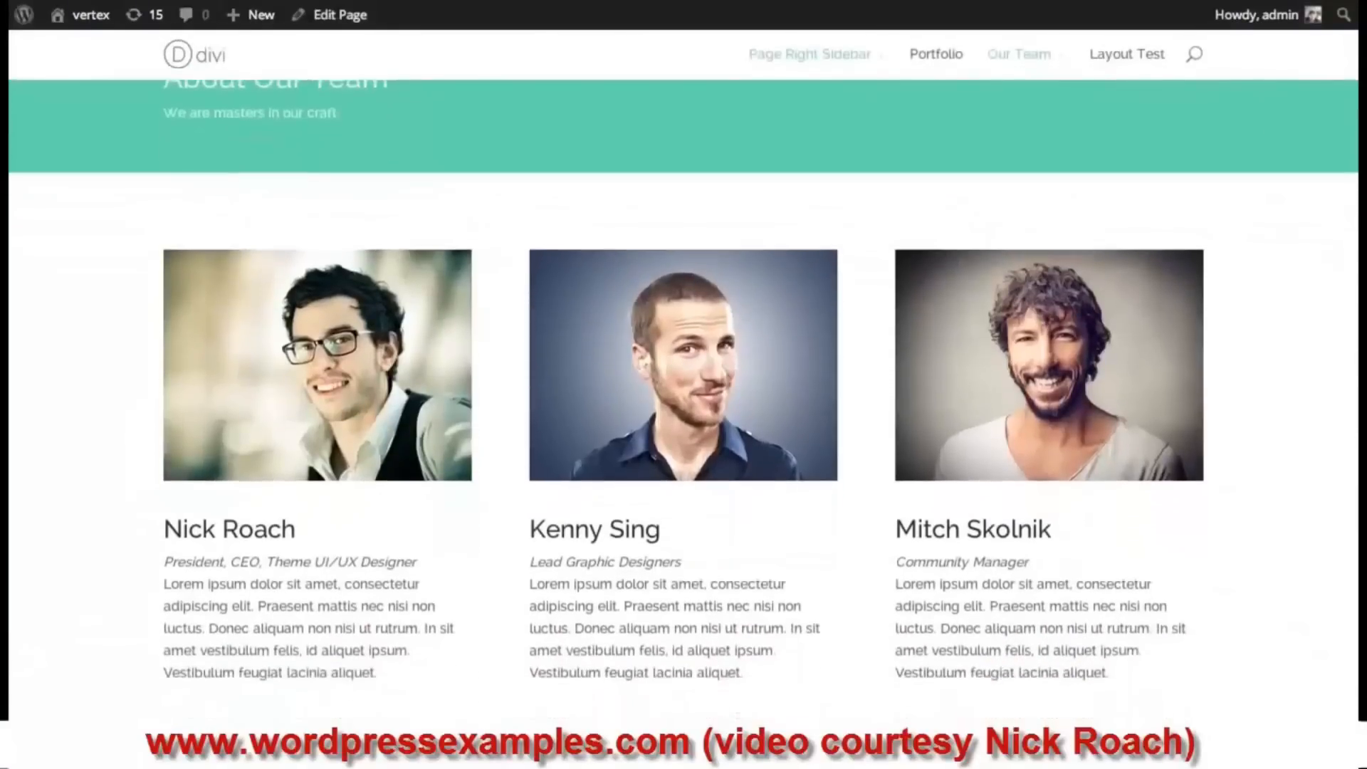
scroll(1355, 332, down, 8)
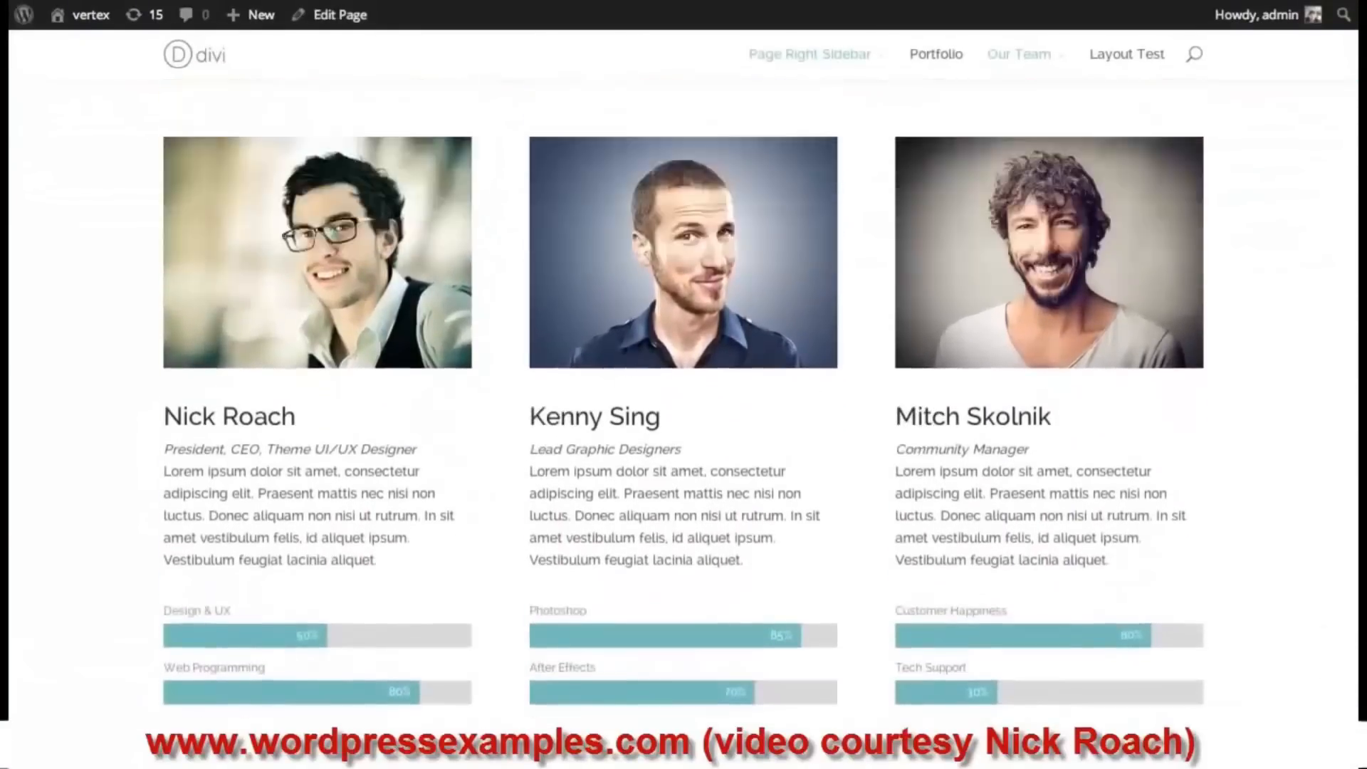
scroll(1355, 332, down, 4)
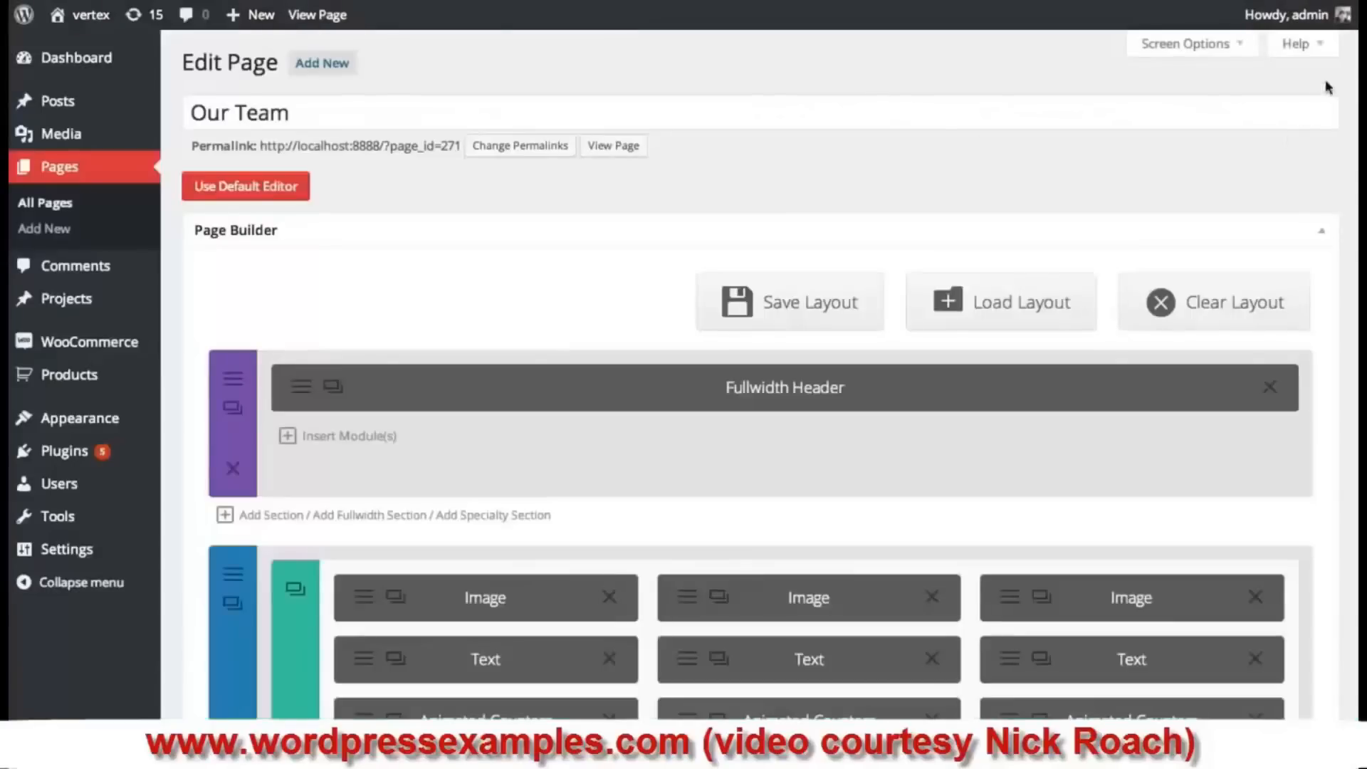
- Add an empty fullwidth section below the Blurb section and bring up its module choices
scroll(760, 375, down, 8)
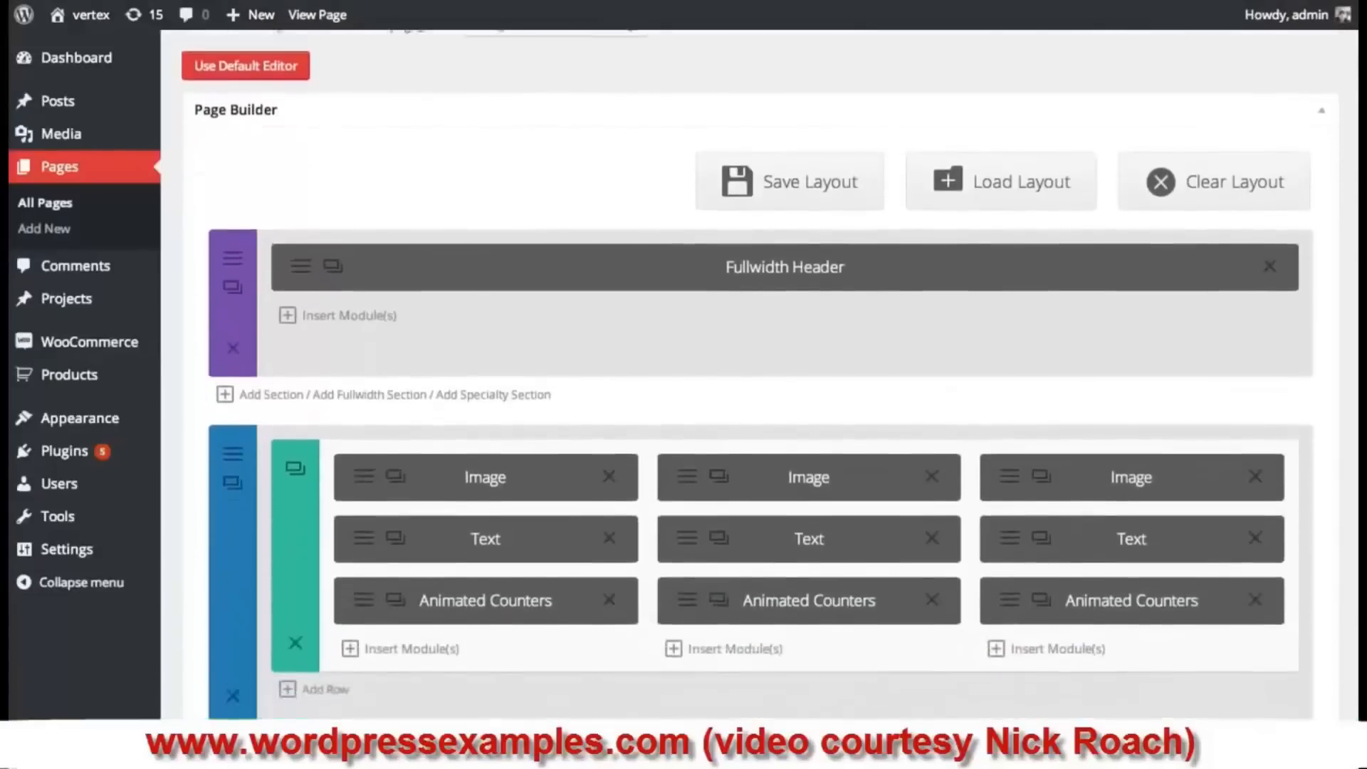
scroll(1348, 346, down, 3)
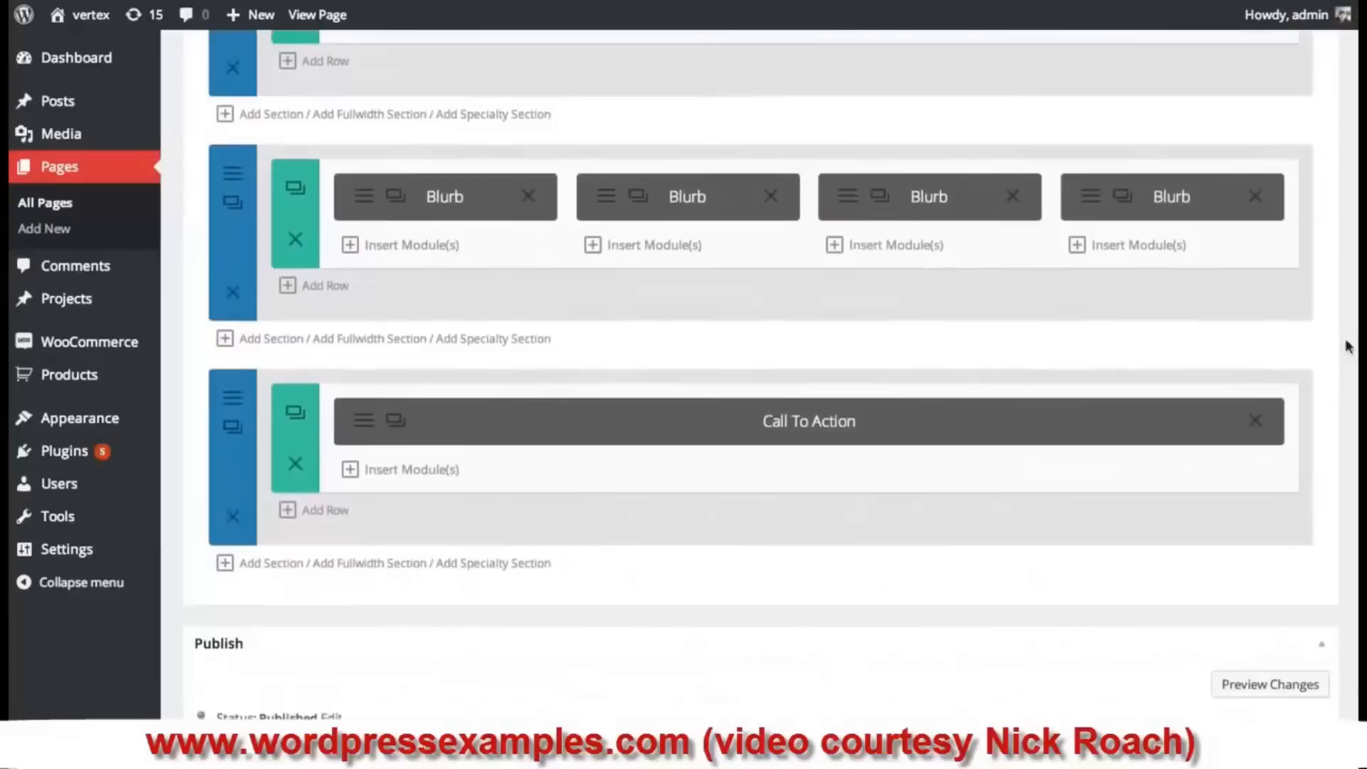
click(381, 345)
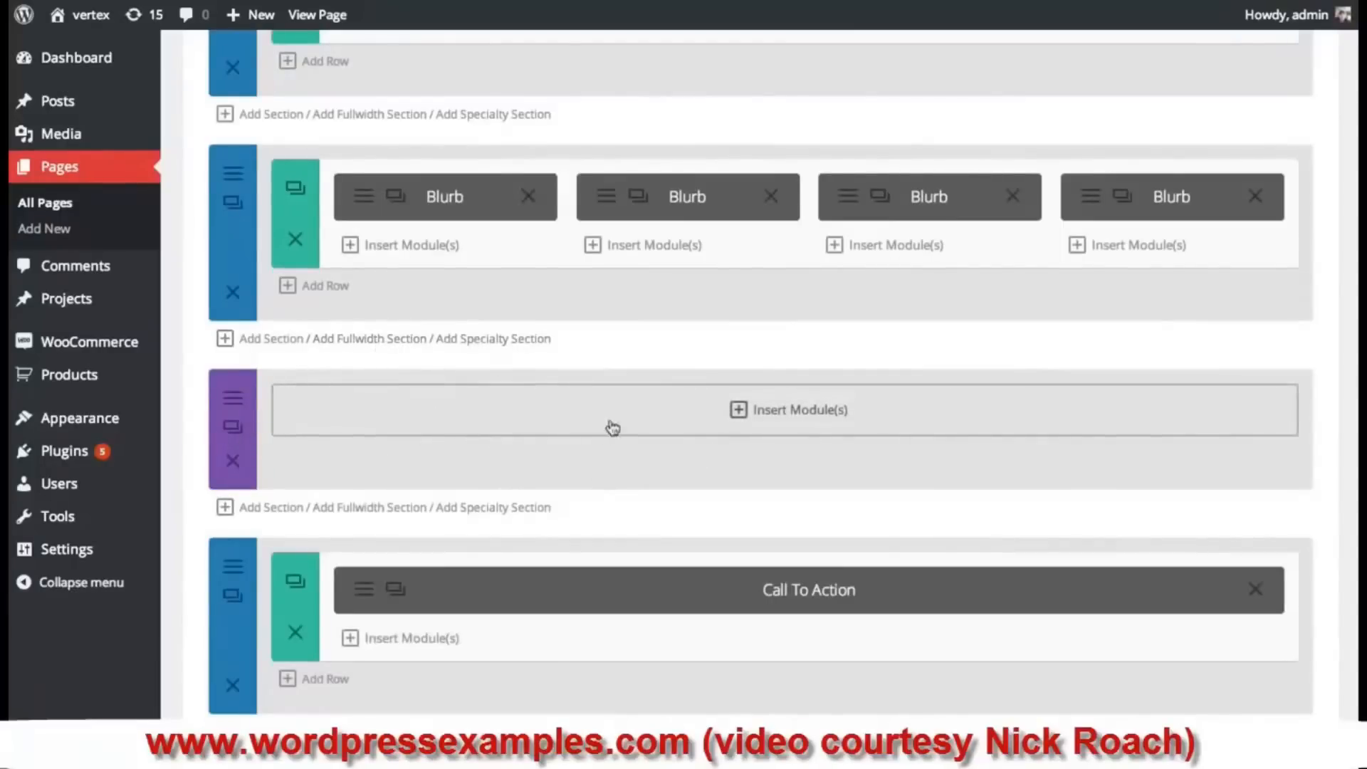
click(849, 416)
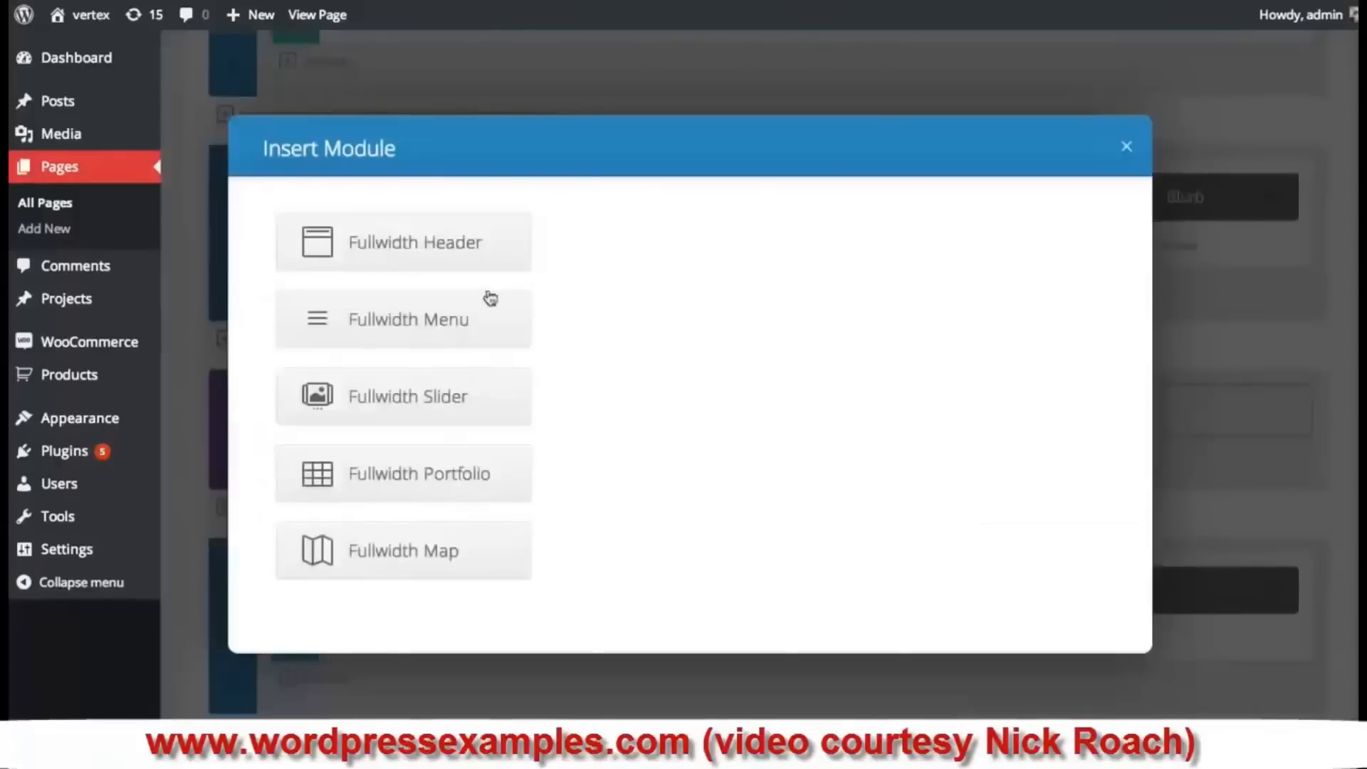
- Insert a Fullwidth Portfolio module with Grid layout, limited to the Portfolio category
click(429, 480)
click(511, 232)
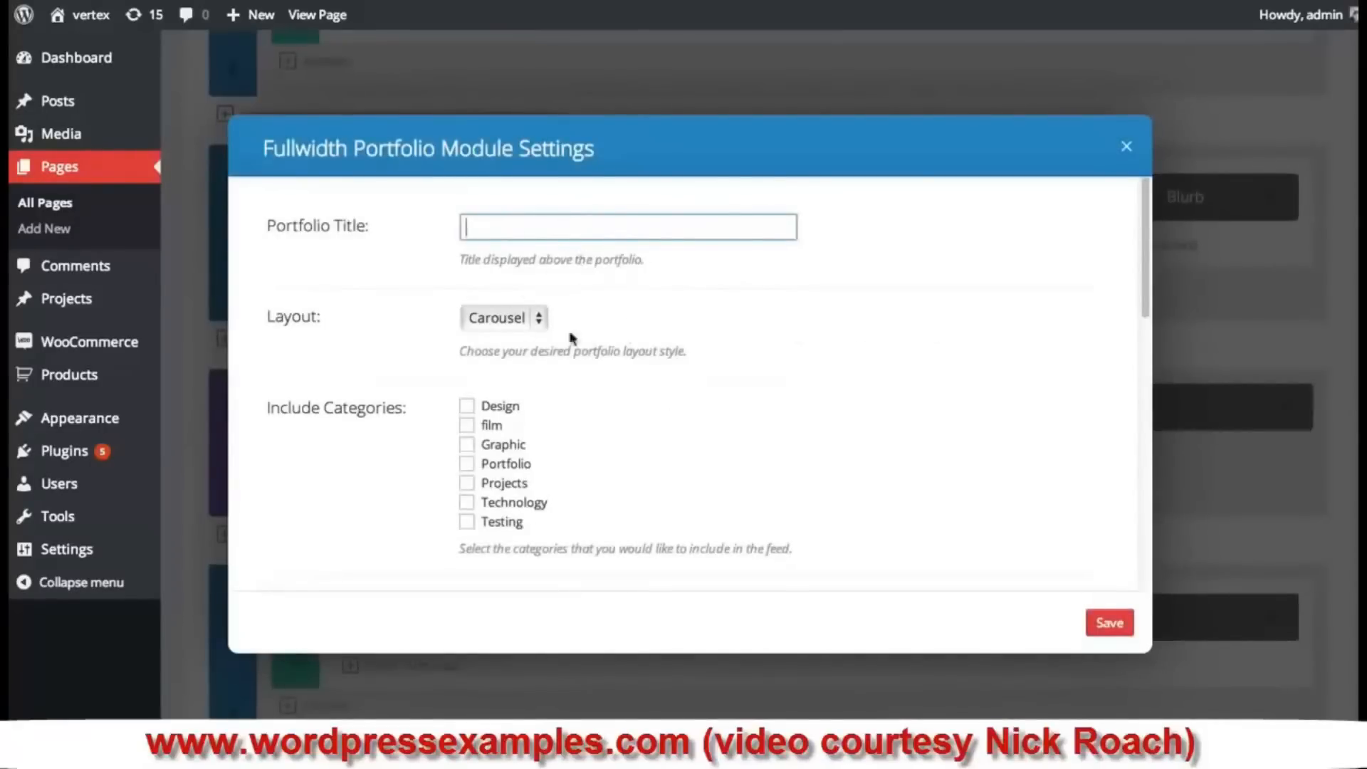
click(518, 323)
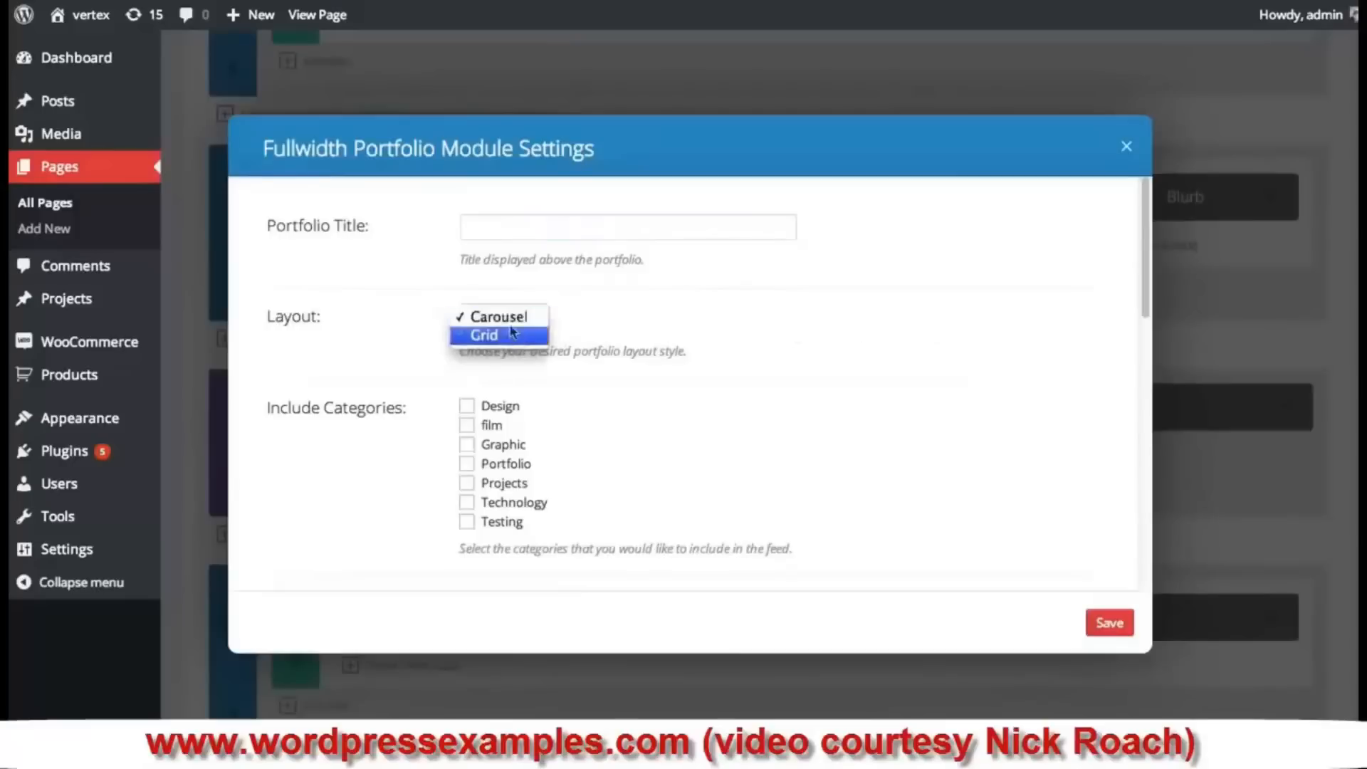
click(753, 307)
click(523, 317)
click(503, 336)
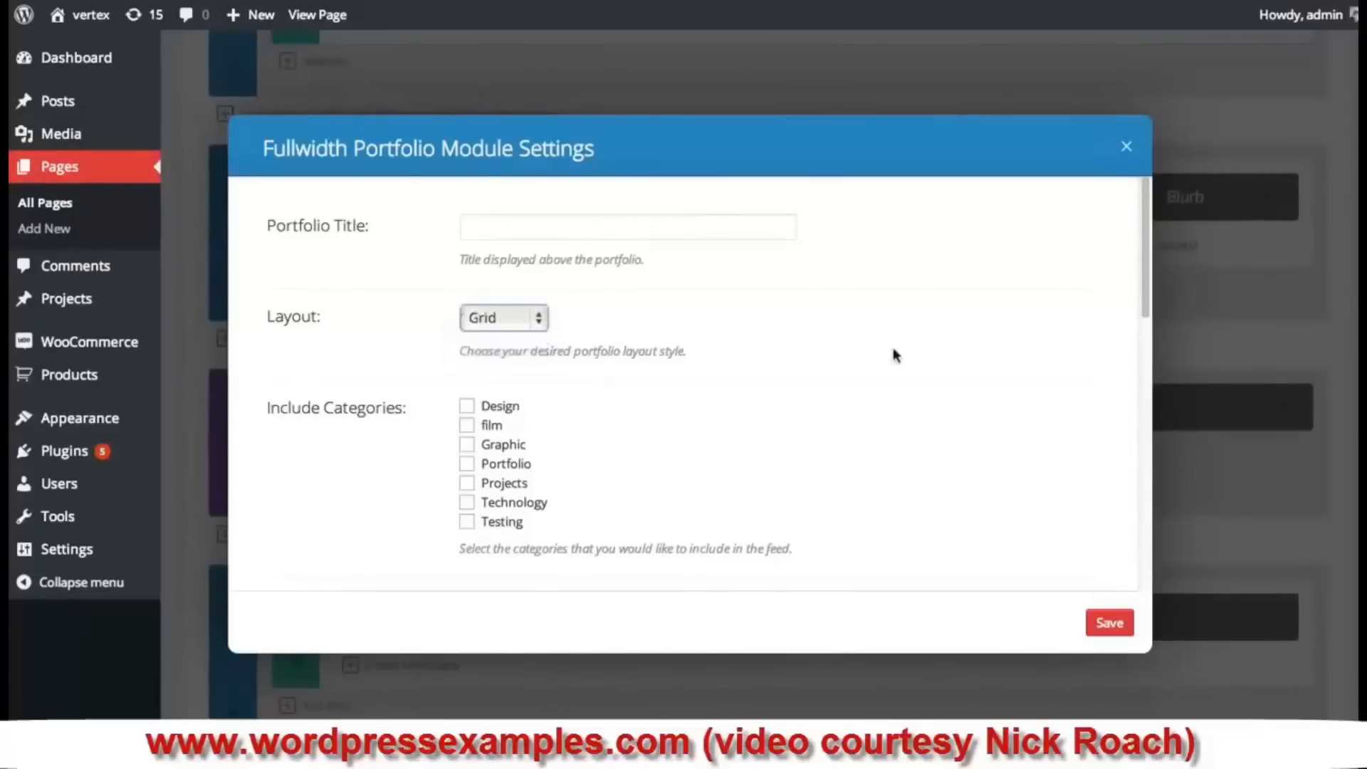
click(469, 467)
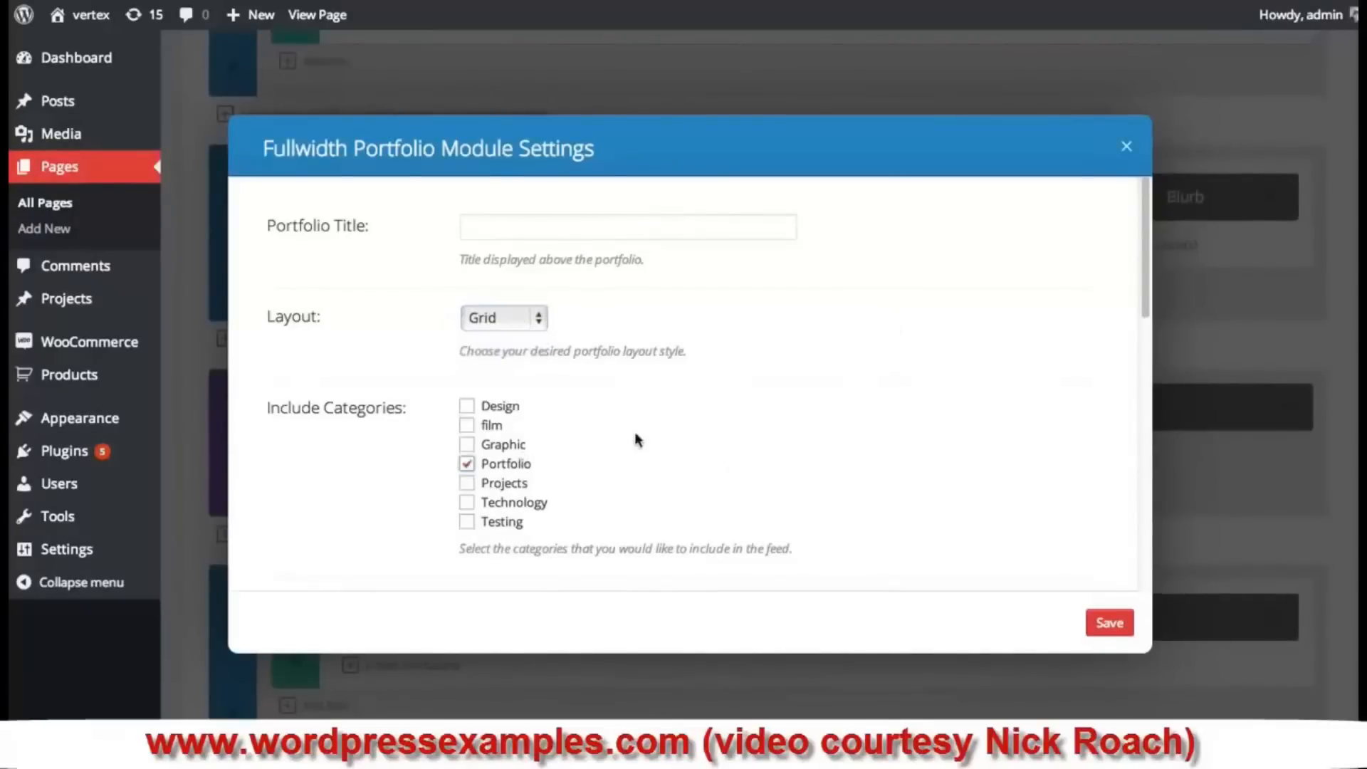
- Set the Fullwidth Portfolio module's text colour to Light
scroll(514, 400, down, 1)
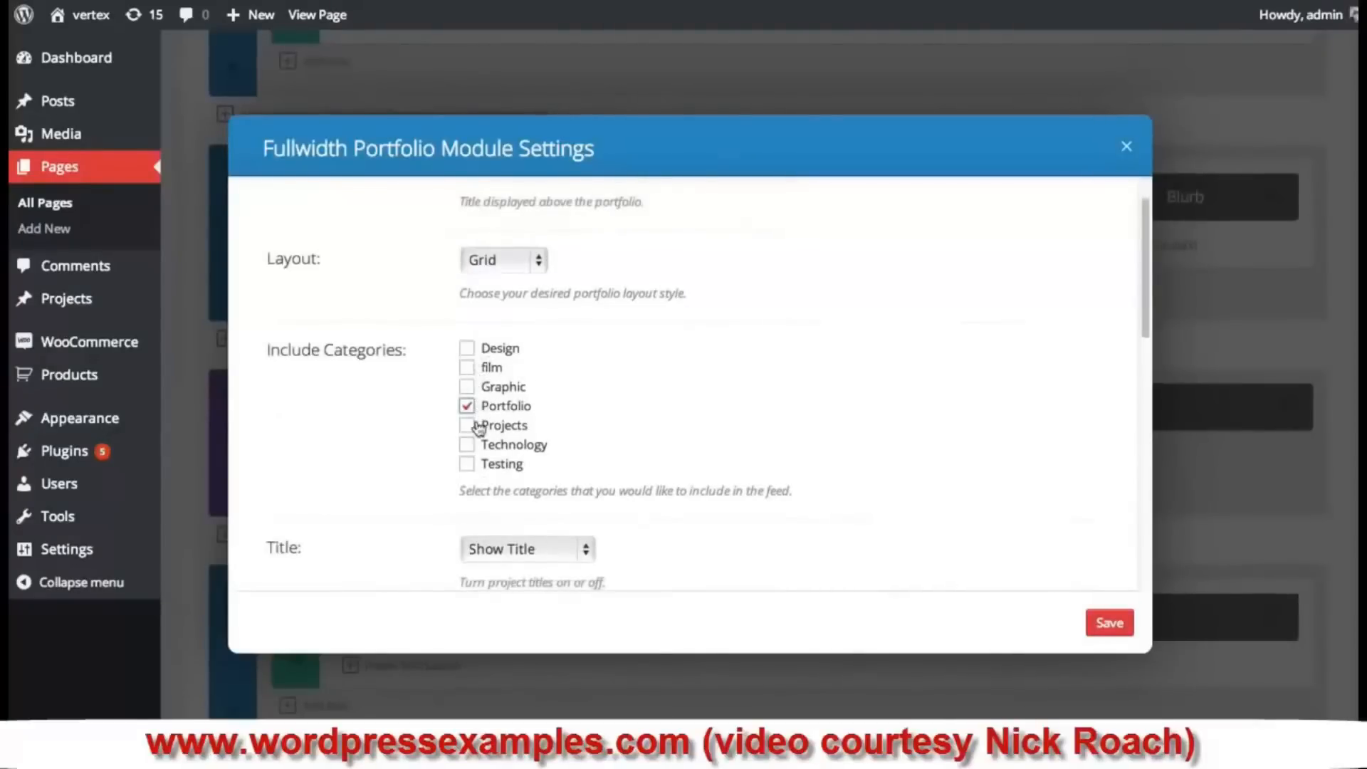
scroll(671, 397, down, 4)
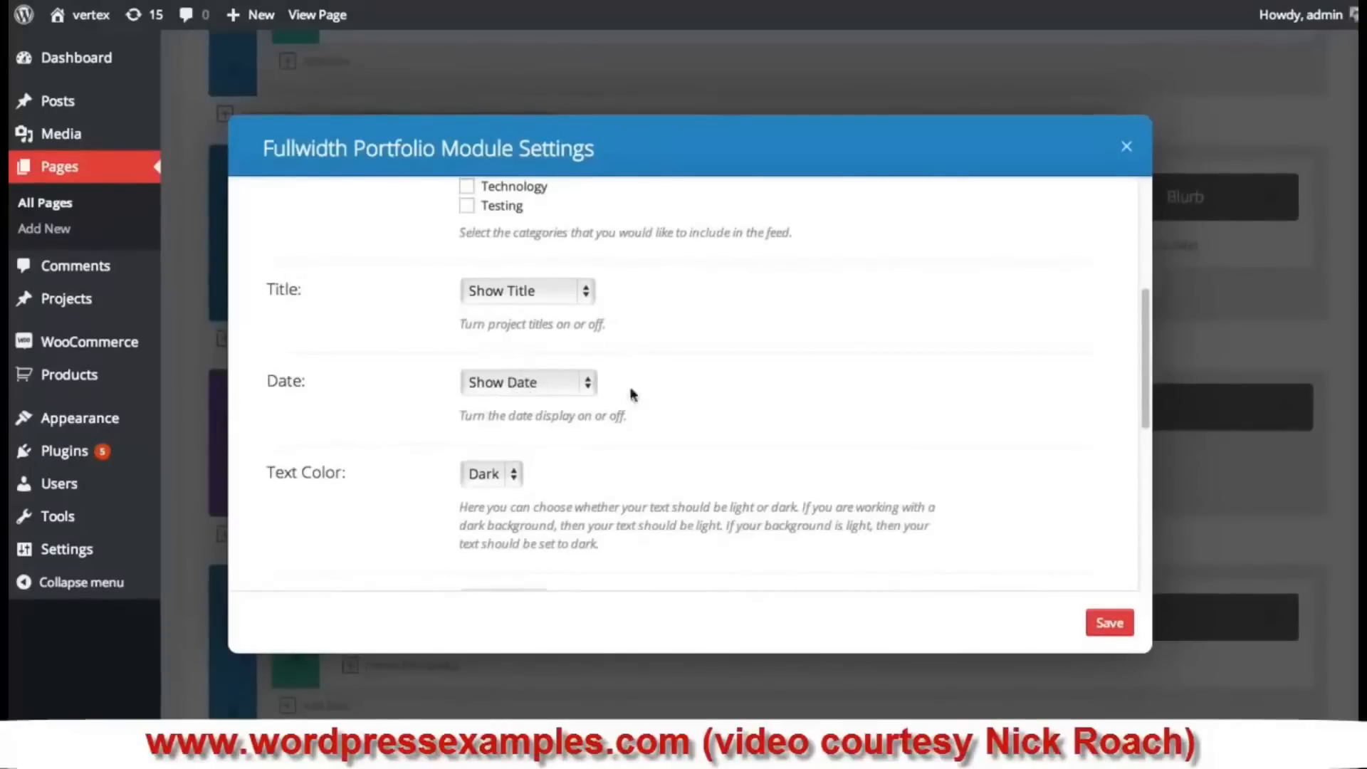
scroll(655, 356, down, 1)
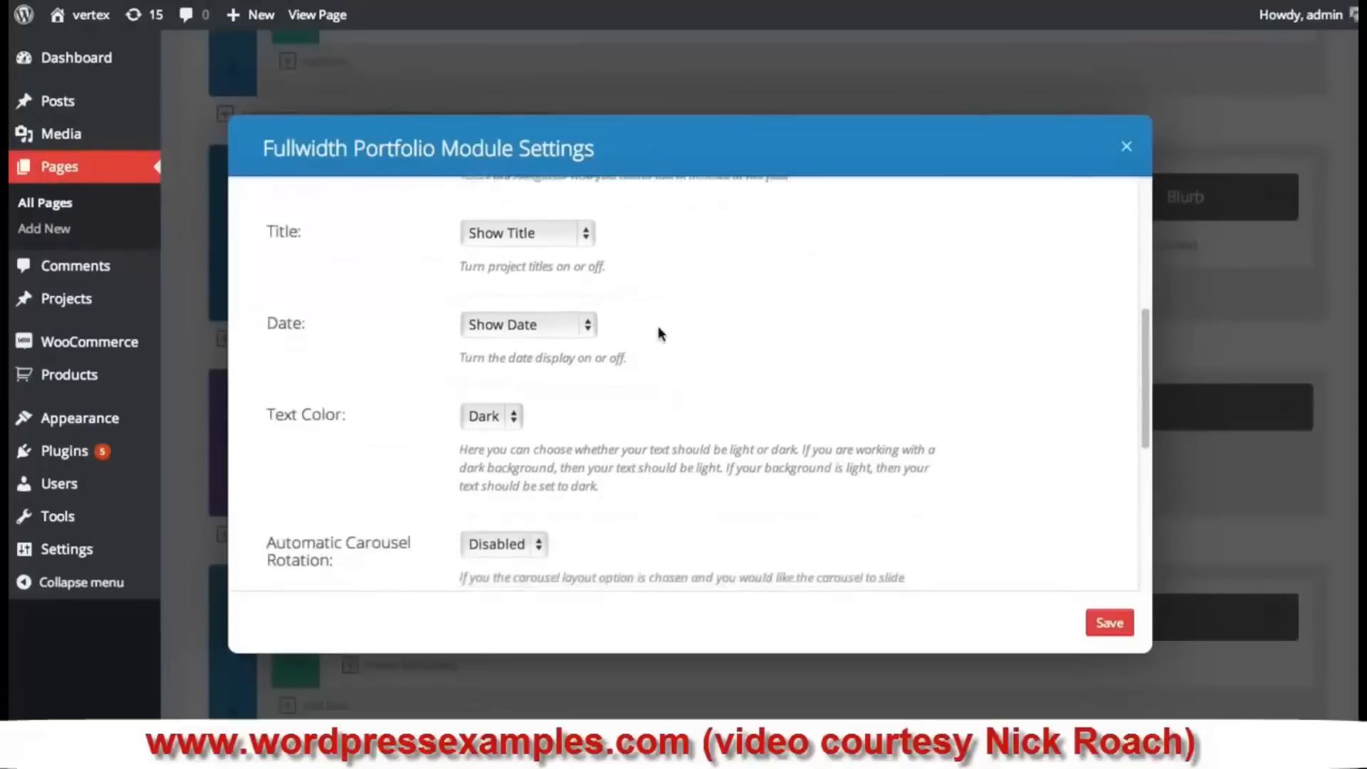
scroll(658, 326, down, 1)
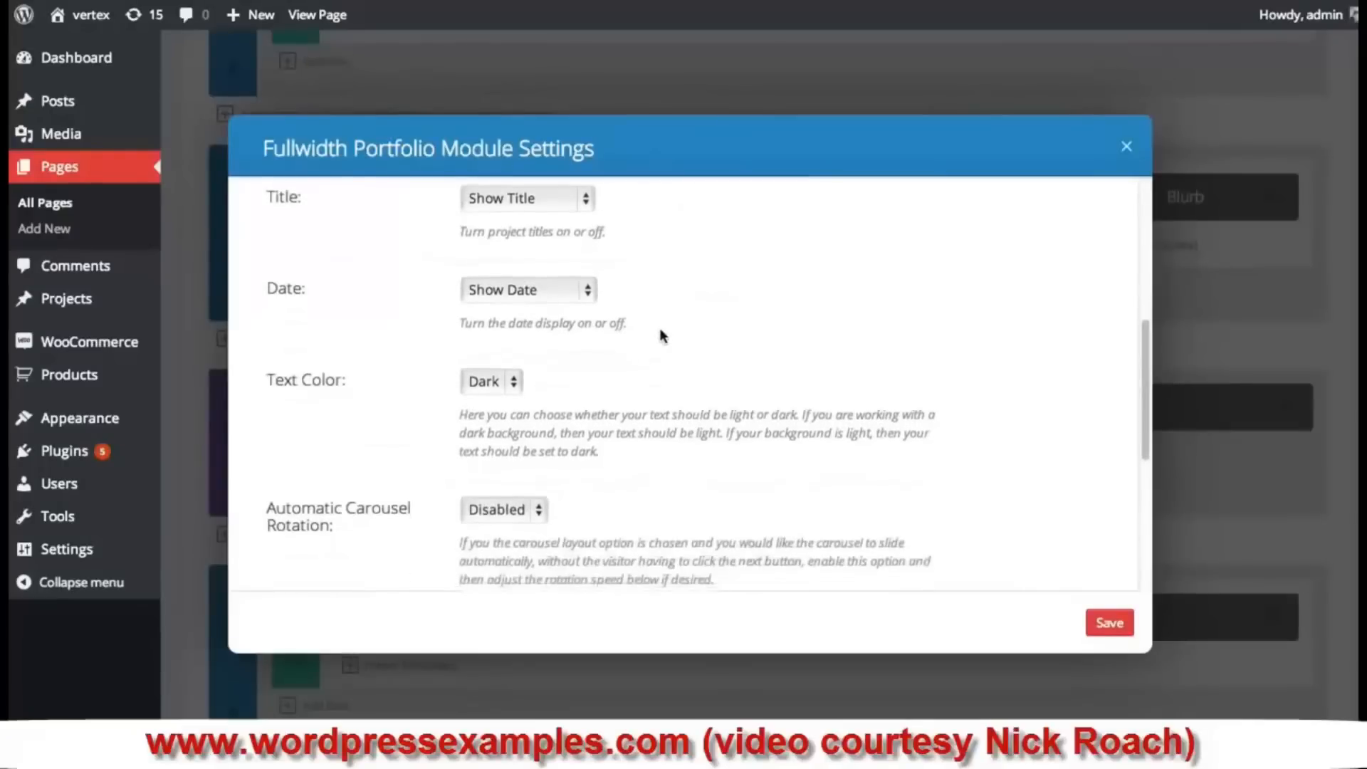
click(513, 384)
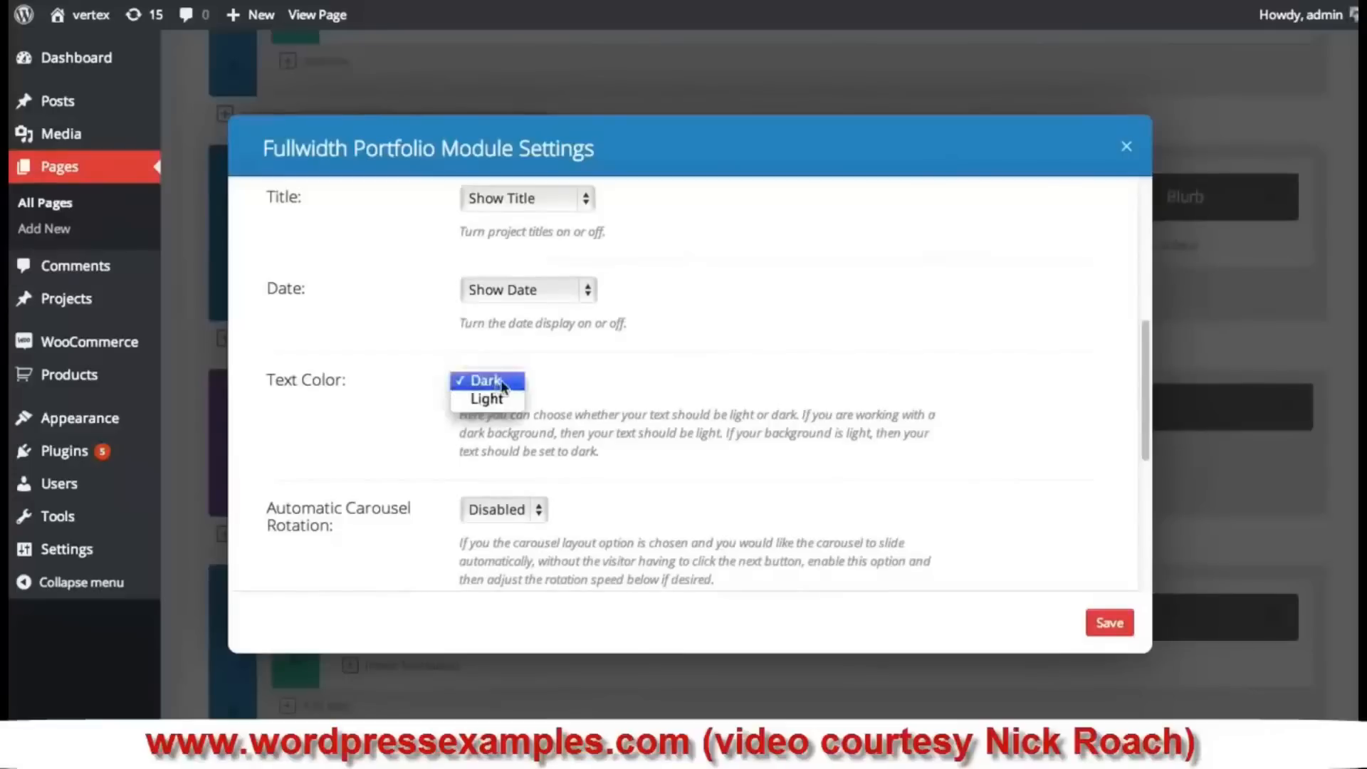
click(501, 384)
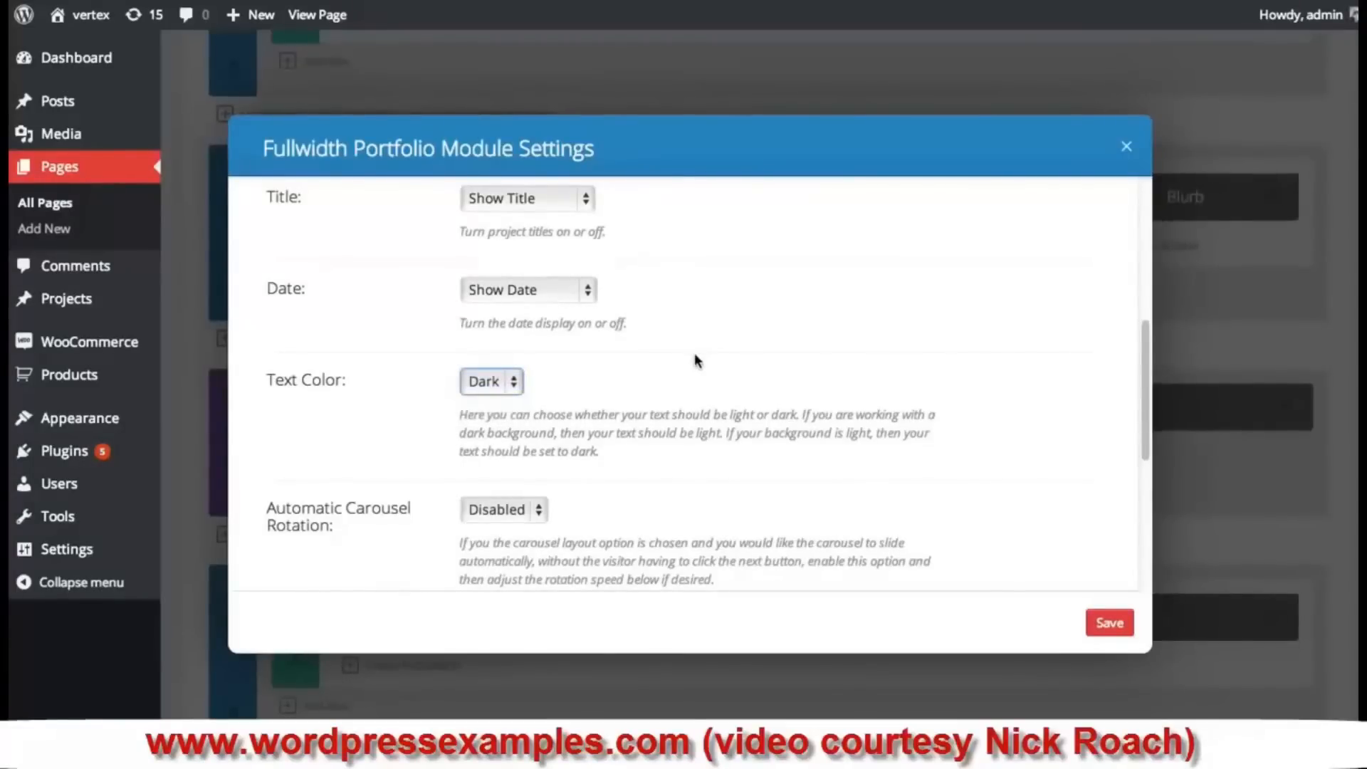
click(520, 390)
click(474, 397)
- Review the remaining portfolio fields and save the module settings
scroll(637, 385, down, 3)
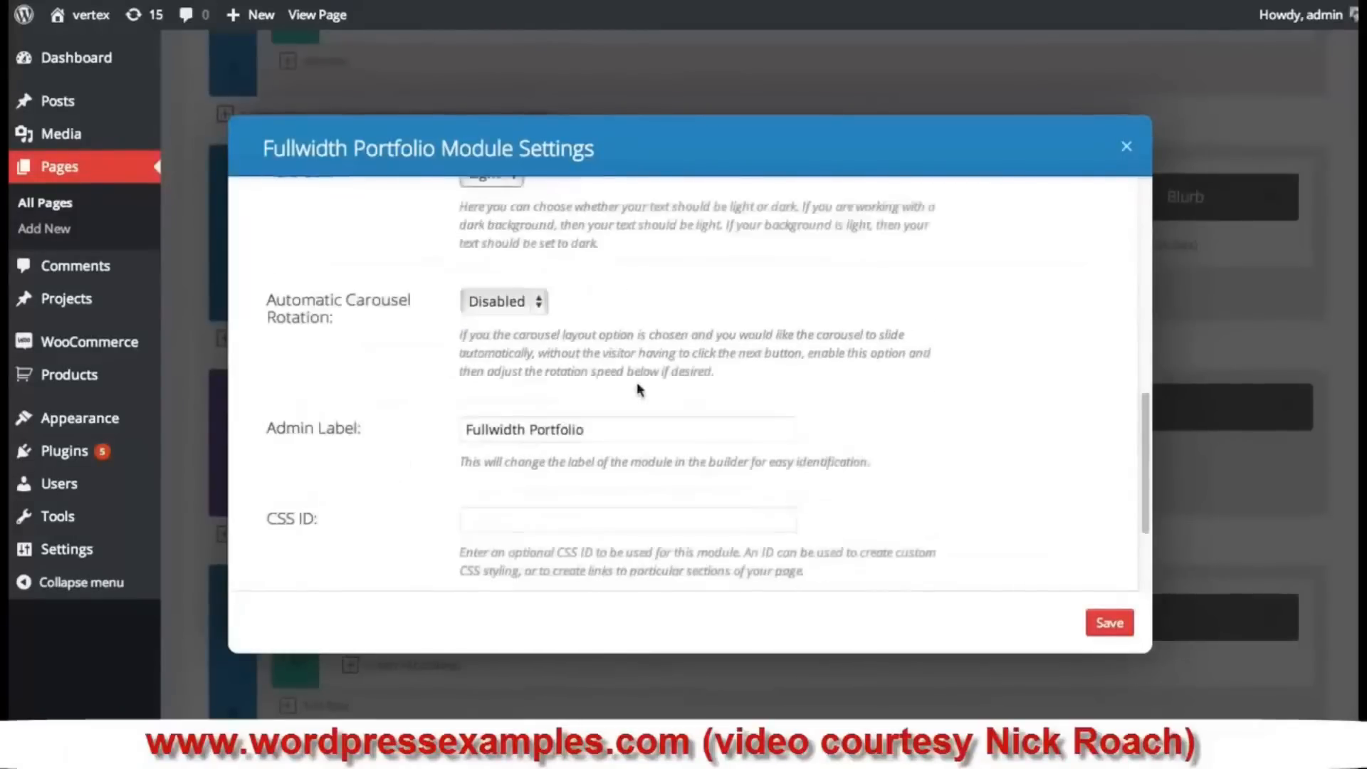
scroll(640, 393, up, 1)
scroll(640, 393, up, 5)
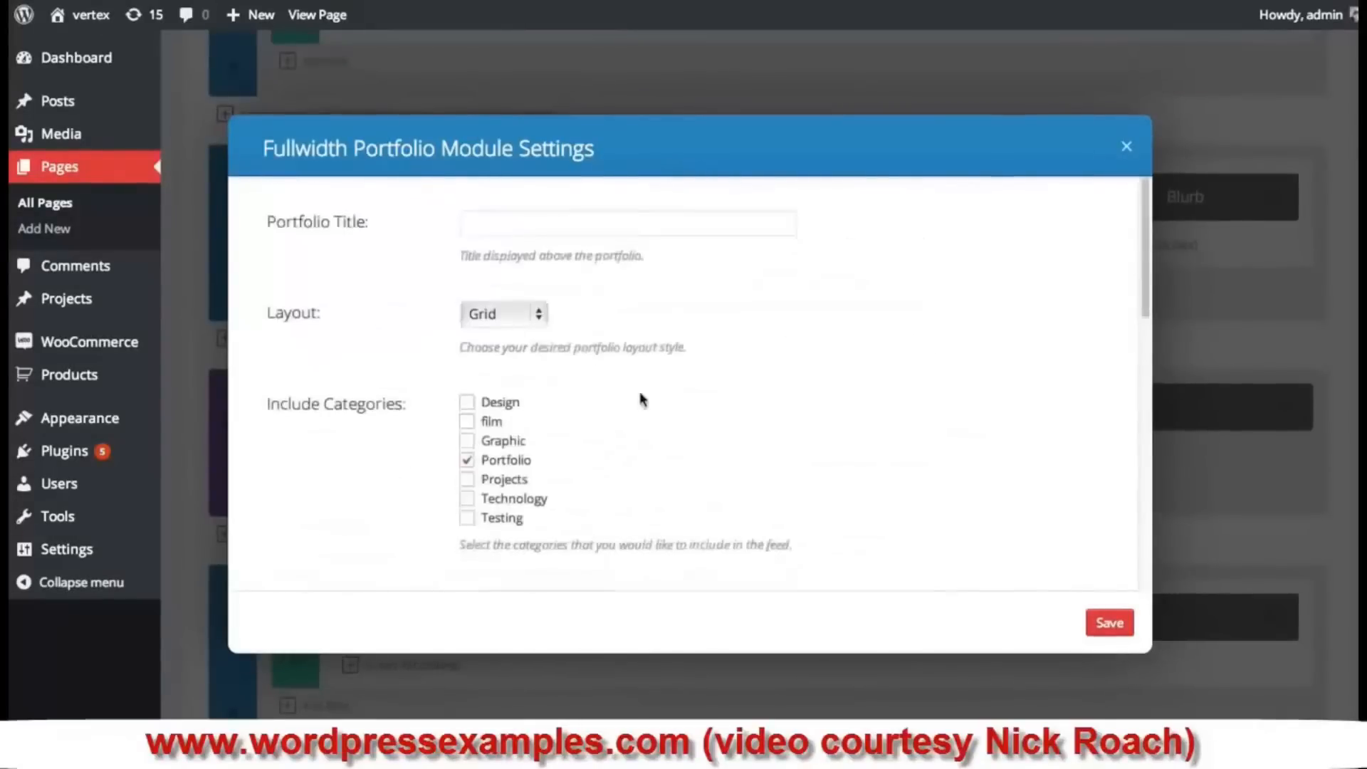
scroll(643, 399, down, 6)
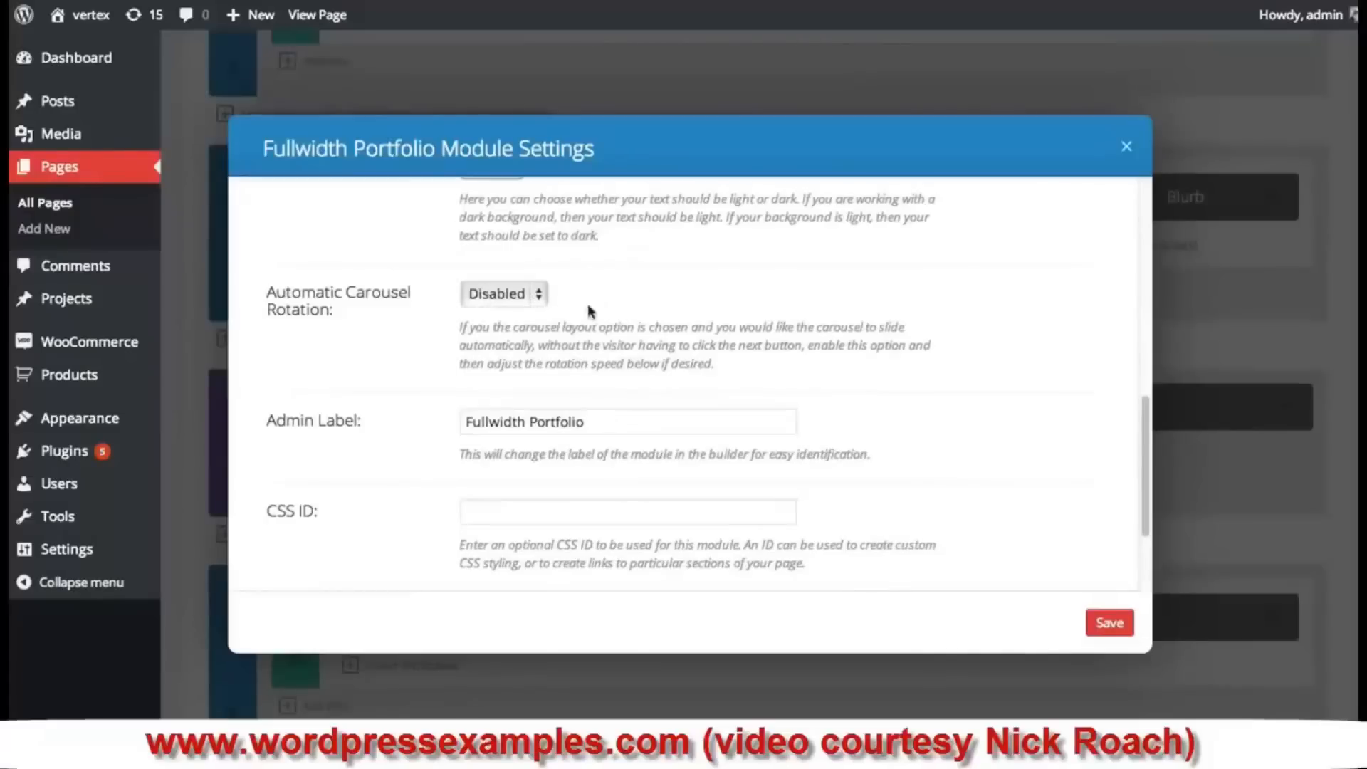
scroll(617, 302, down, 1)
scroll(537, 299, down, 4)
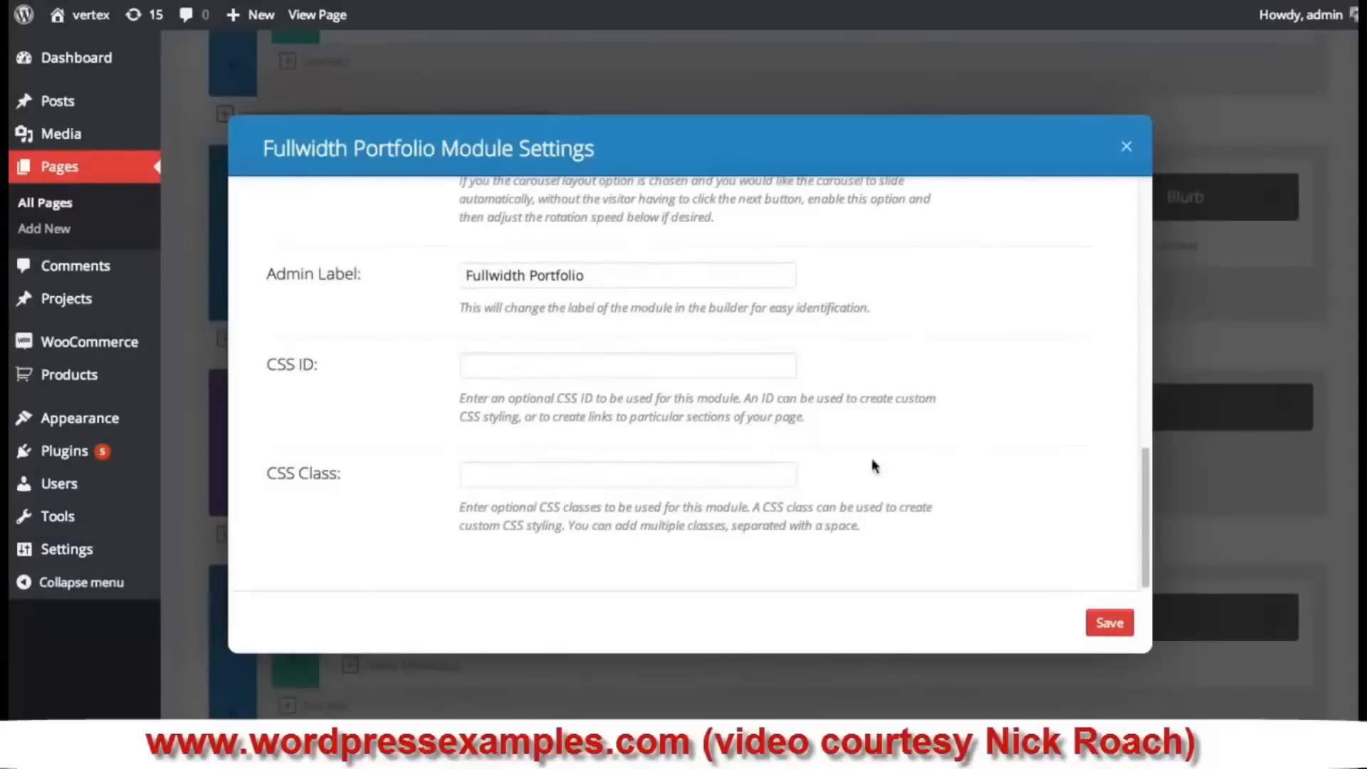
click(1110, 625)
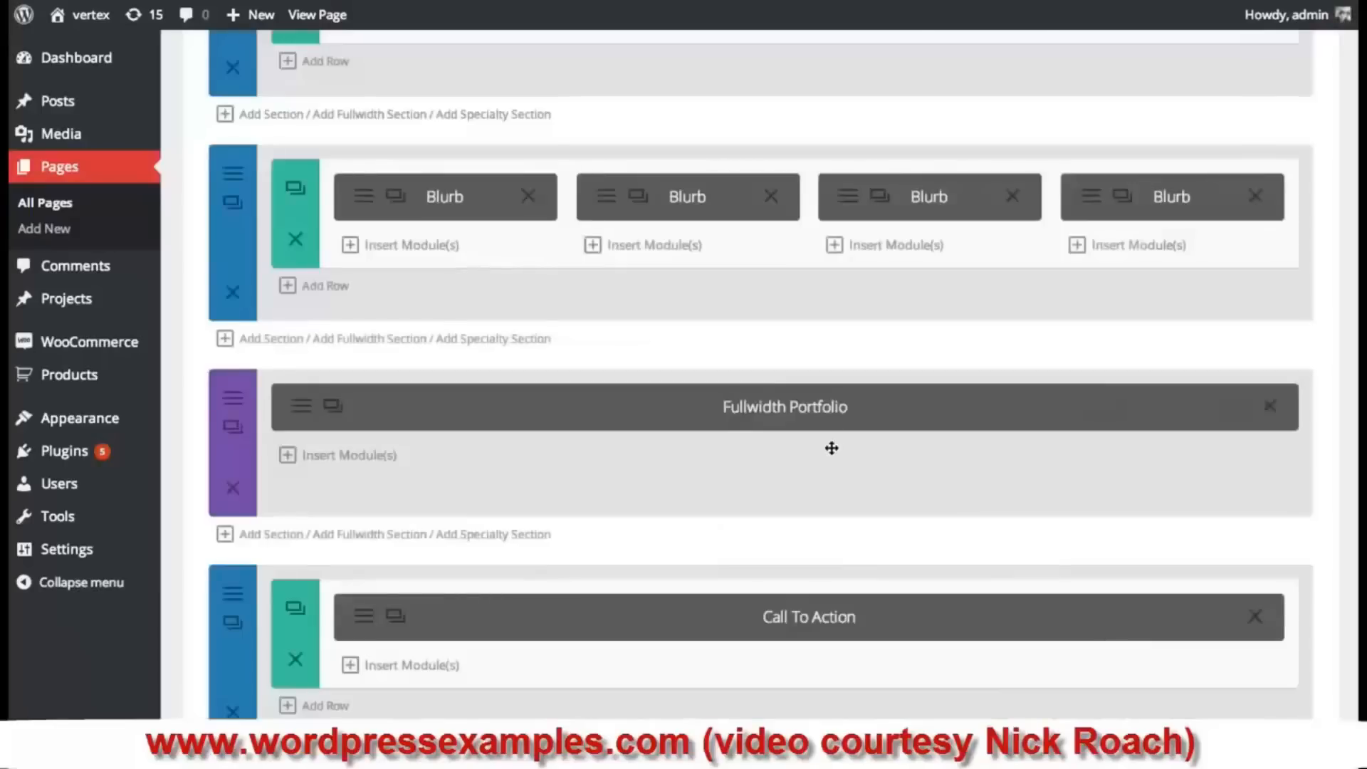
- Publish the updated Our Team page
drag(862, 487, 880, 482)
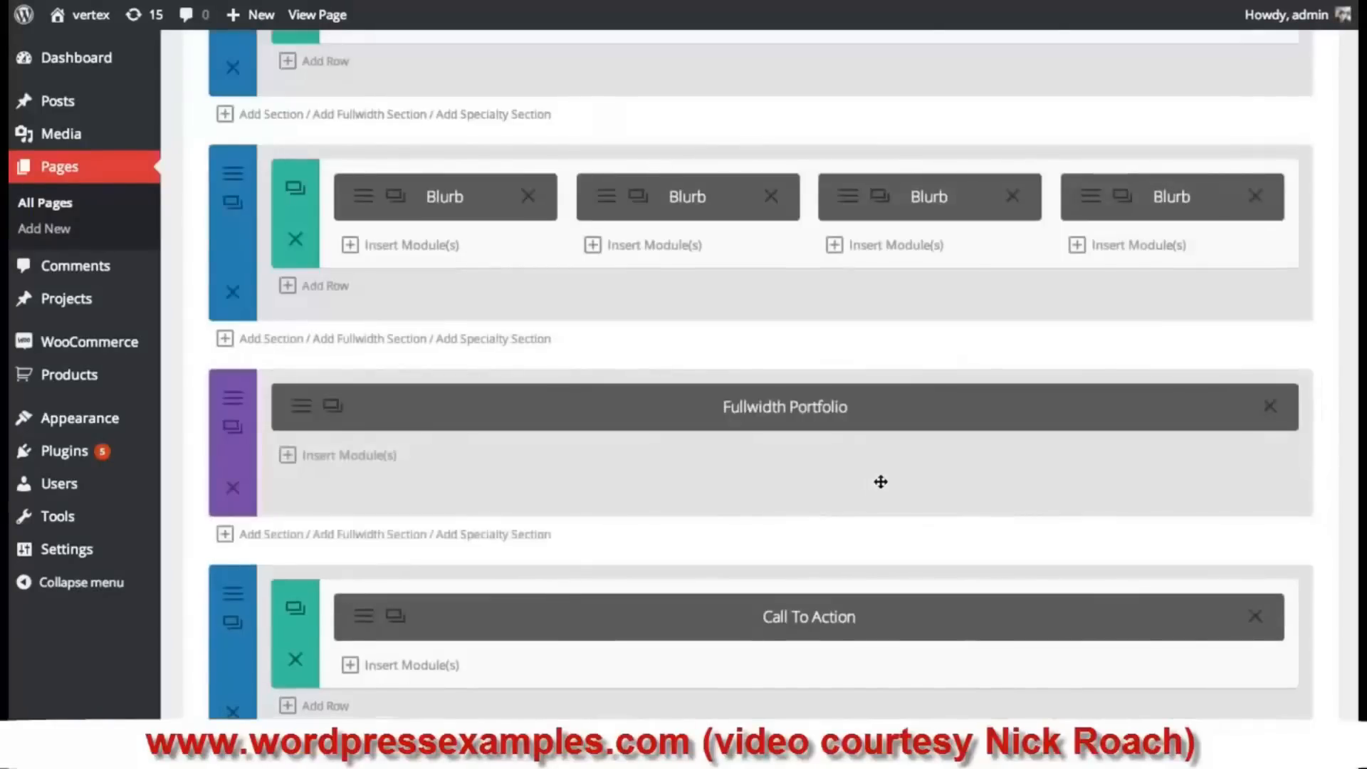
scroll(954, 467, down, 10)
click(1273, 405)
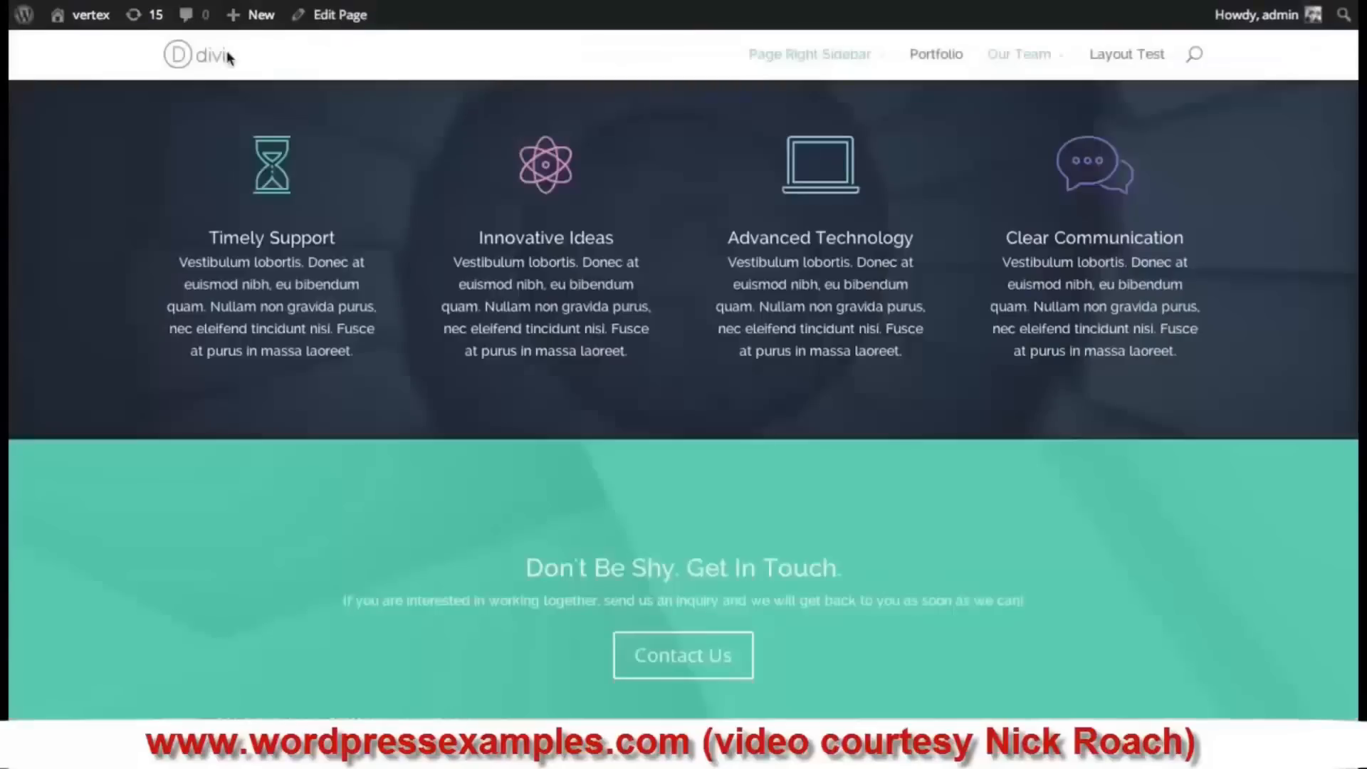
- Open the Check This Out project from the live page's portfolio grid
scroll(683, 398, up, 10)
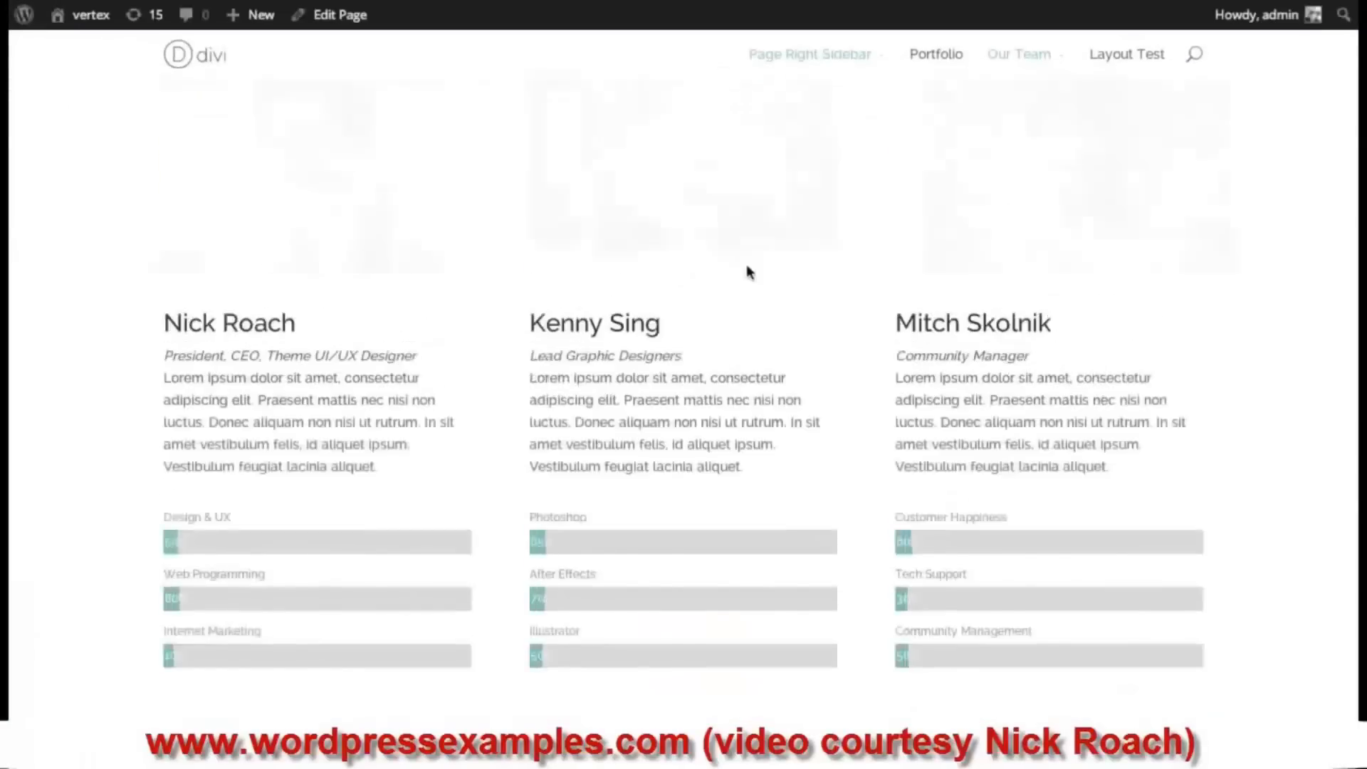
scroll(746, 264, up, 2)
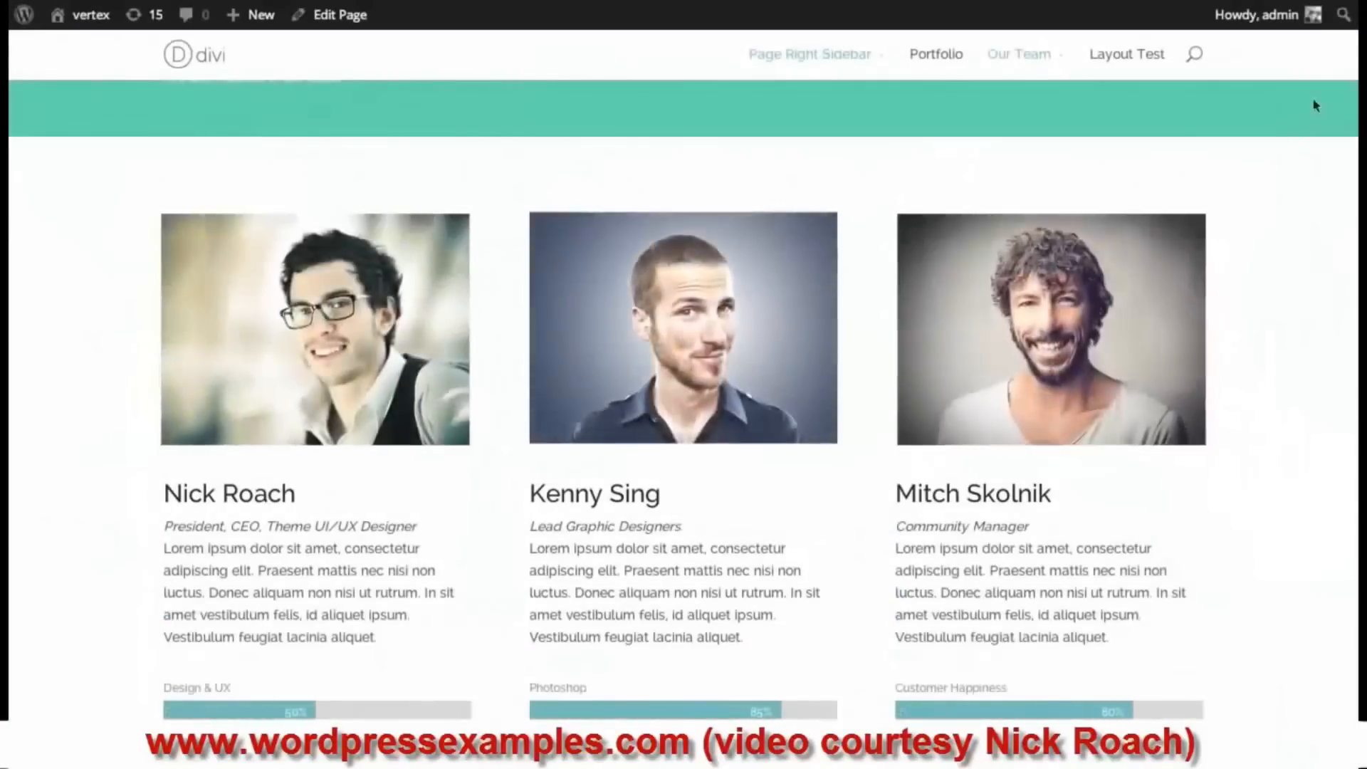
scroll(684, 399, down, 8)
scroll(683, 399, down, 12)
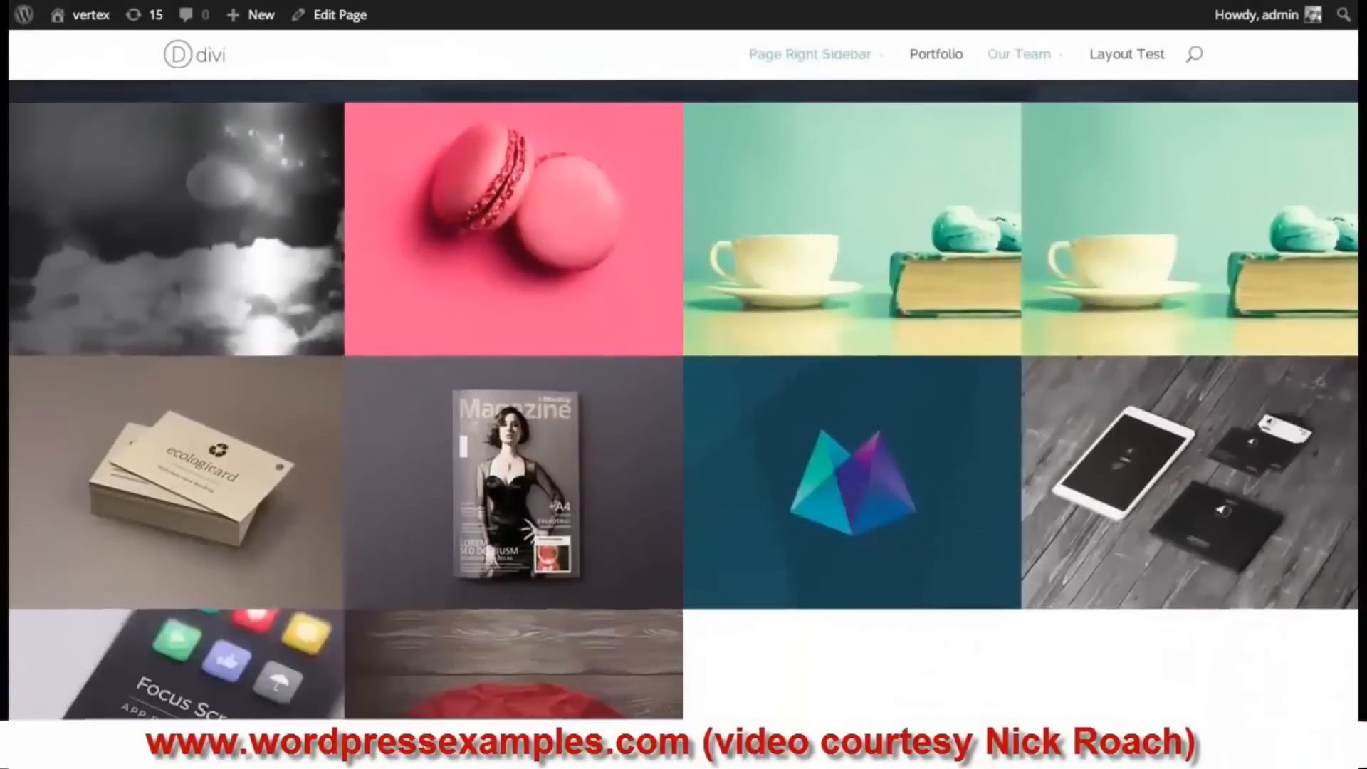
scroll(684, 399, up, 6)
scroll(1281, 320, down, 1)
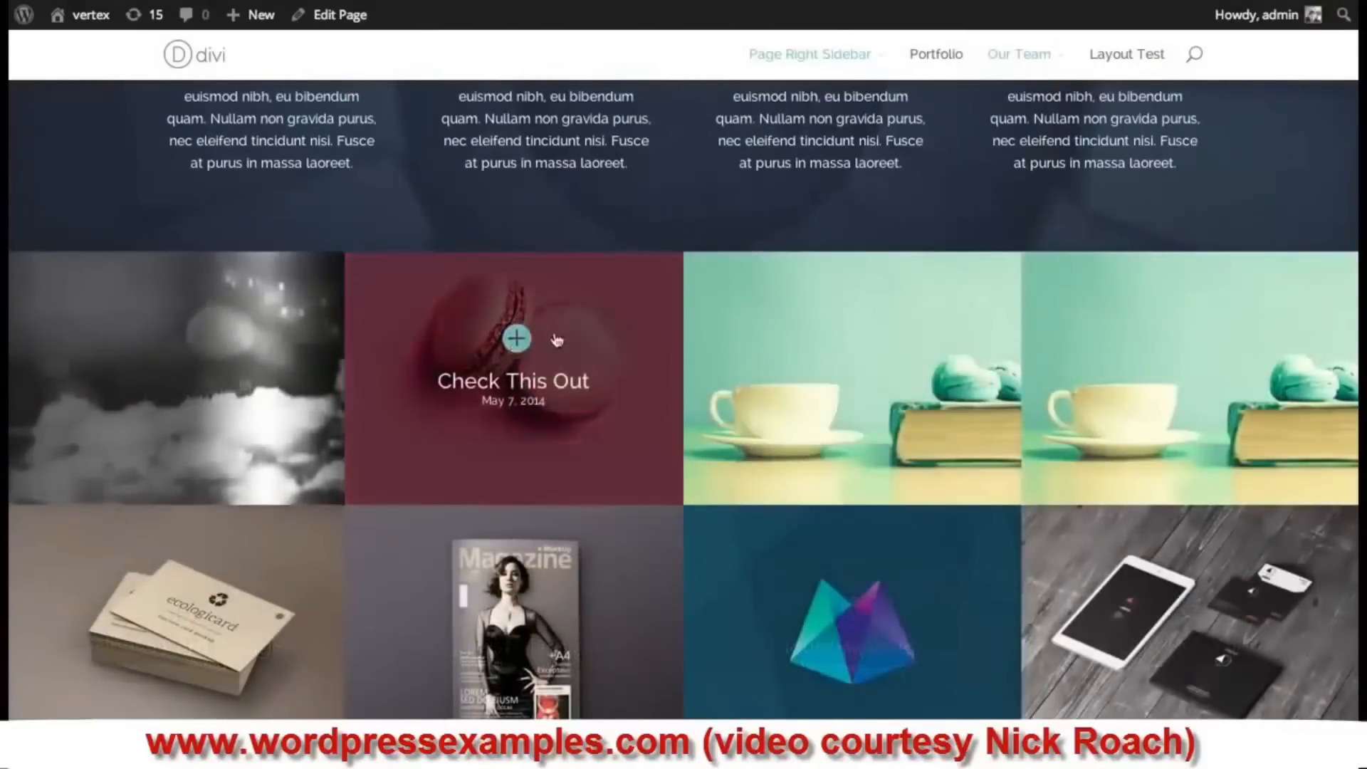
click(557, 340)
scroll(1320, 68, down, 3)
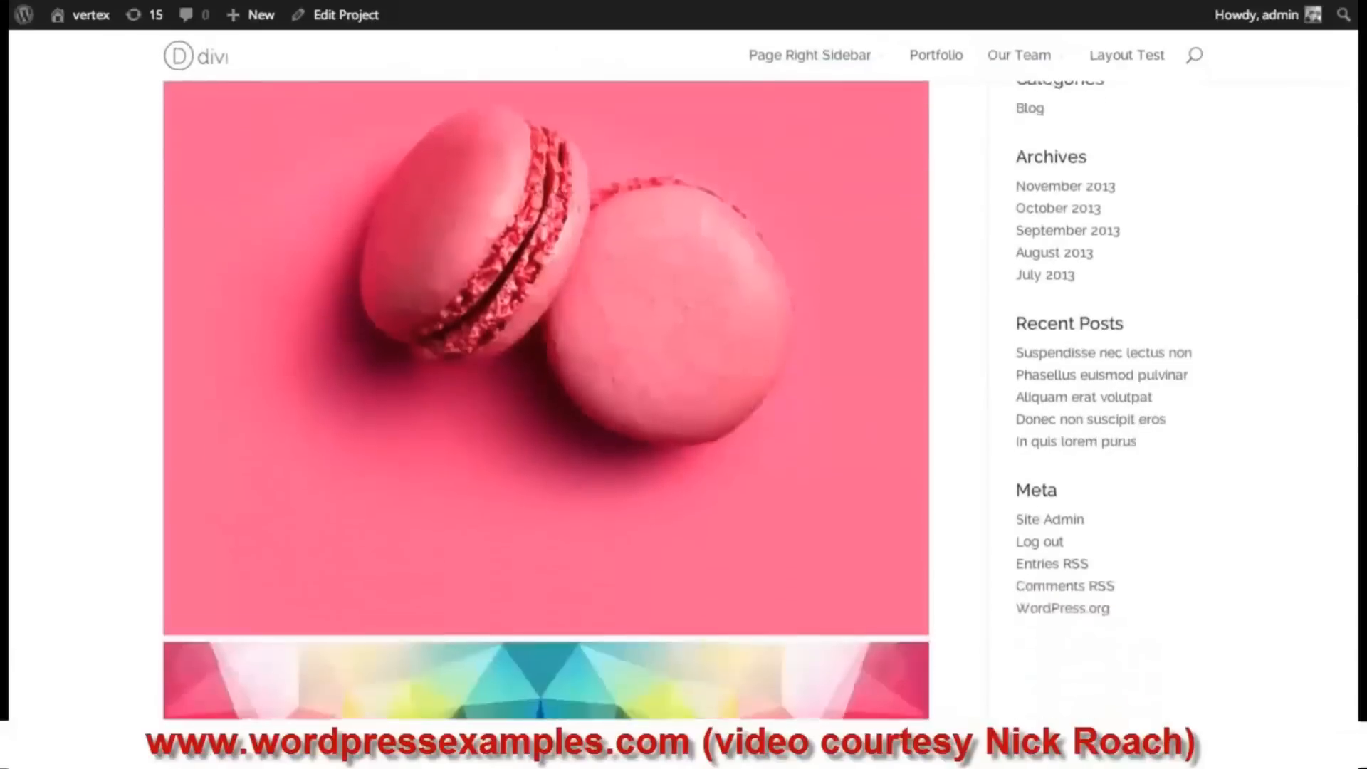
scroll(1320, 67, up, 3)
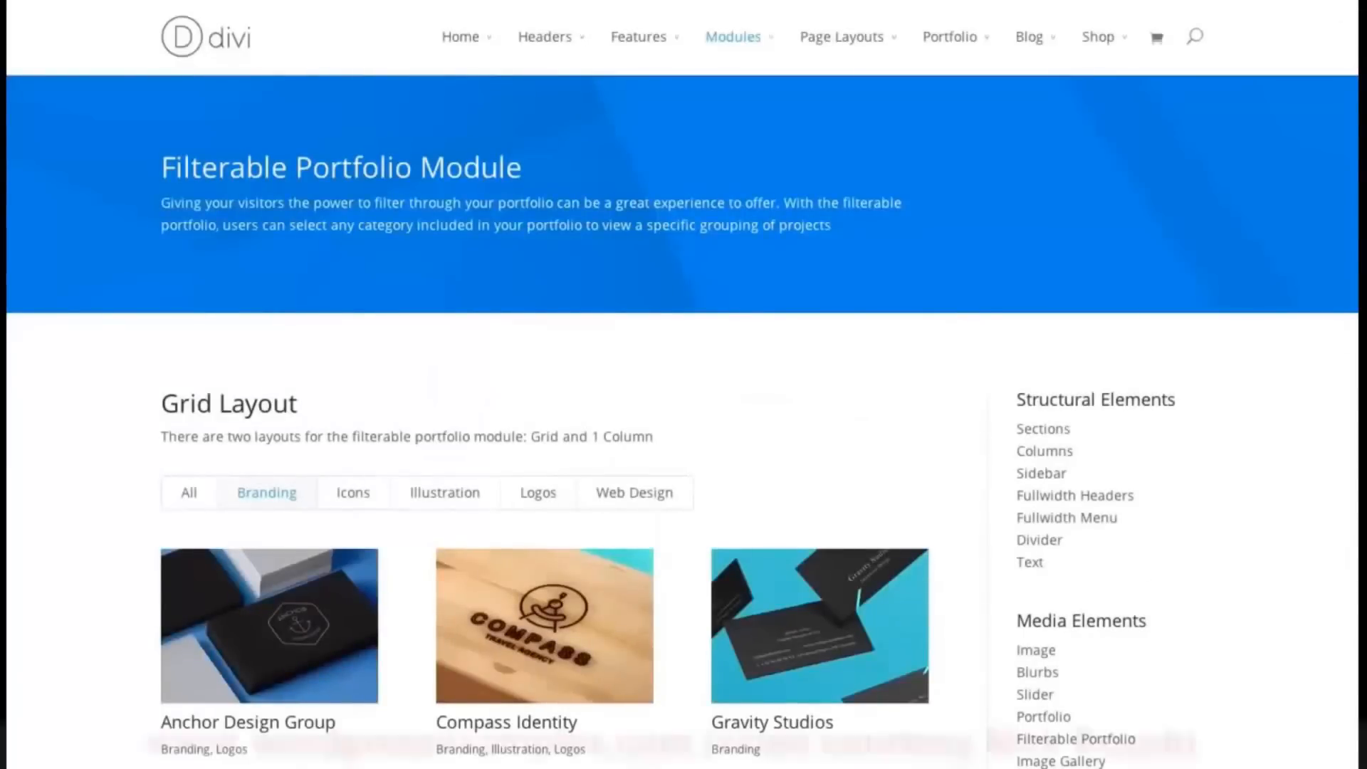
- Filter the grid portfolio to Illustration, then to Logos projects
scroll(683, 385, down, 2)
scroll(683, 385, down, 3)
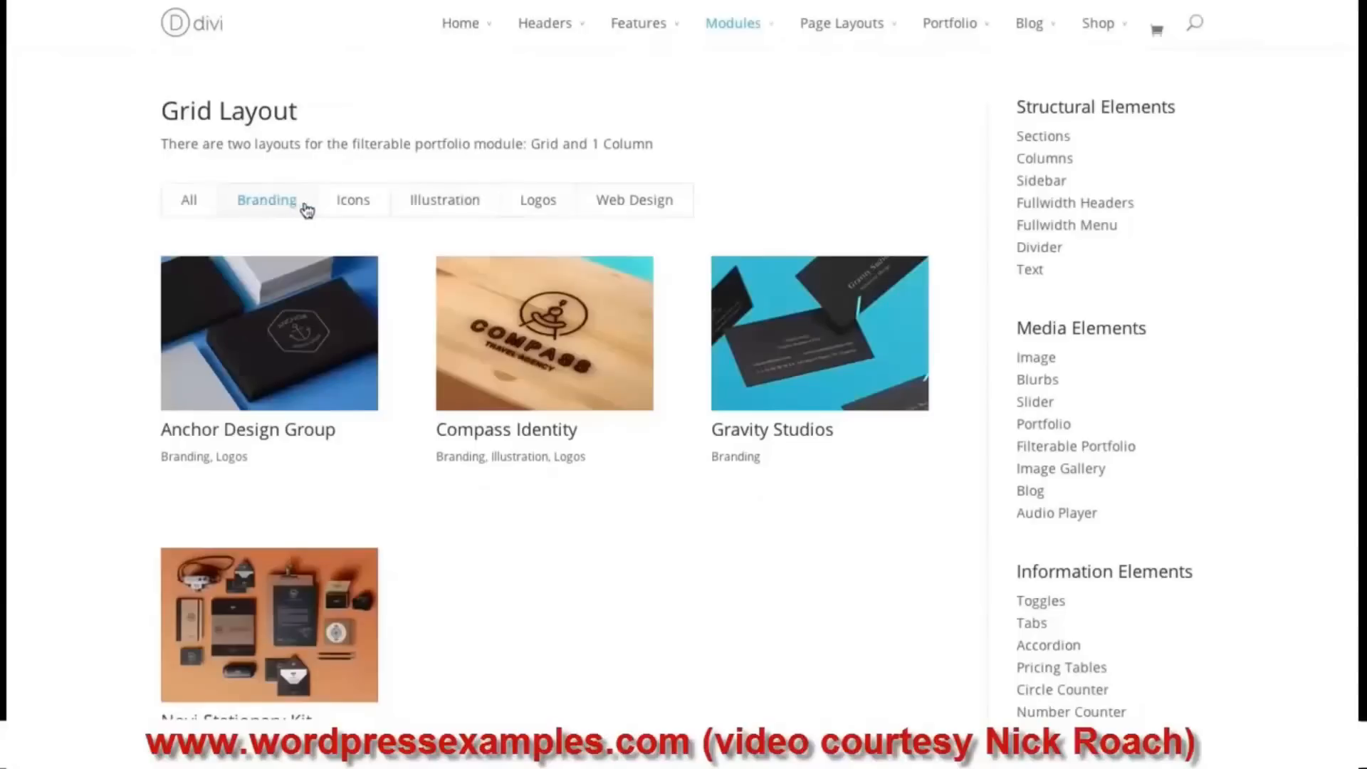
click(459, 206)
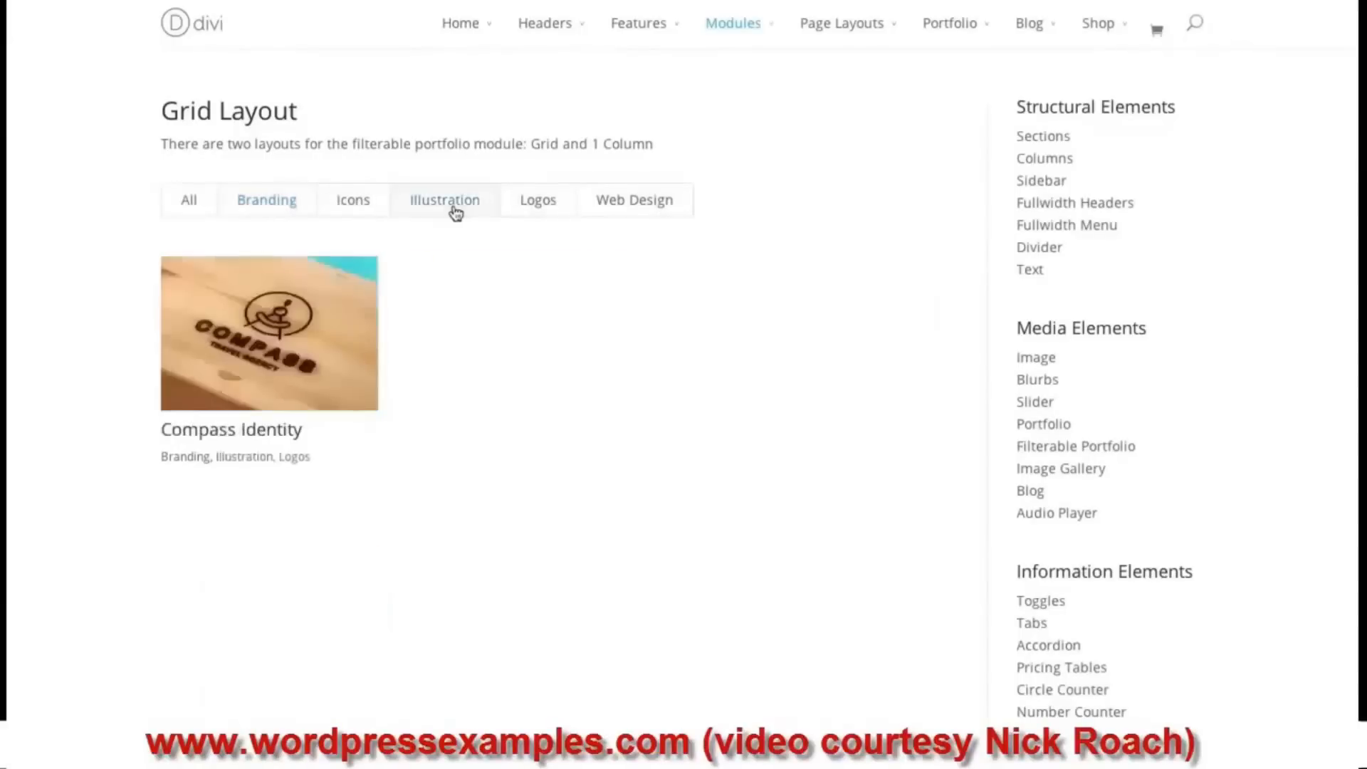
click(549, 204)
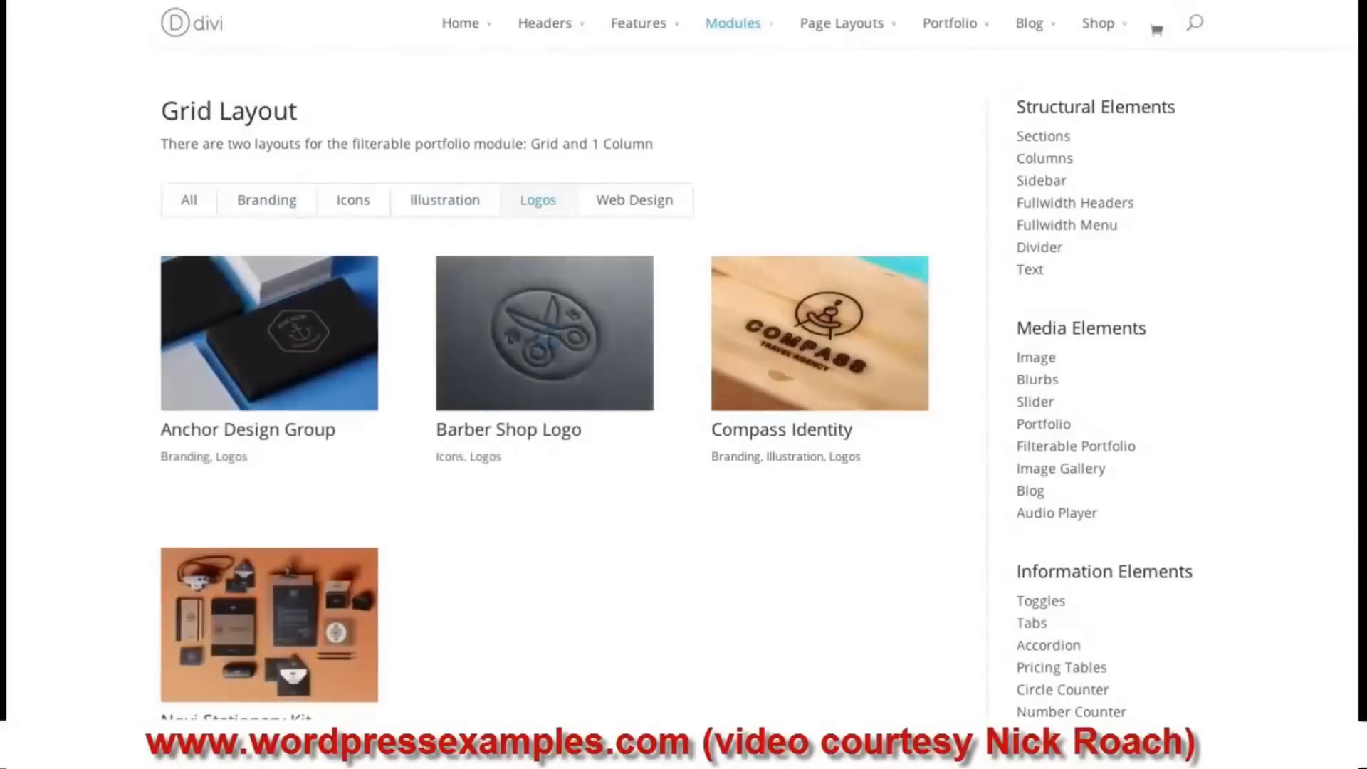
- Filter the 1 Column Layout portfolio to Logos projects
scroll(546, 336, down, 2)
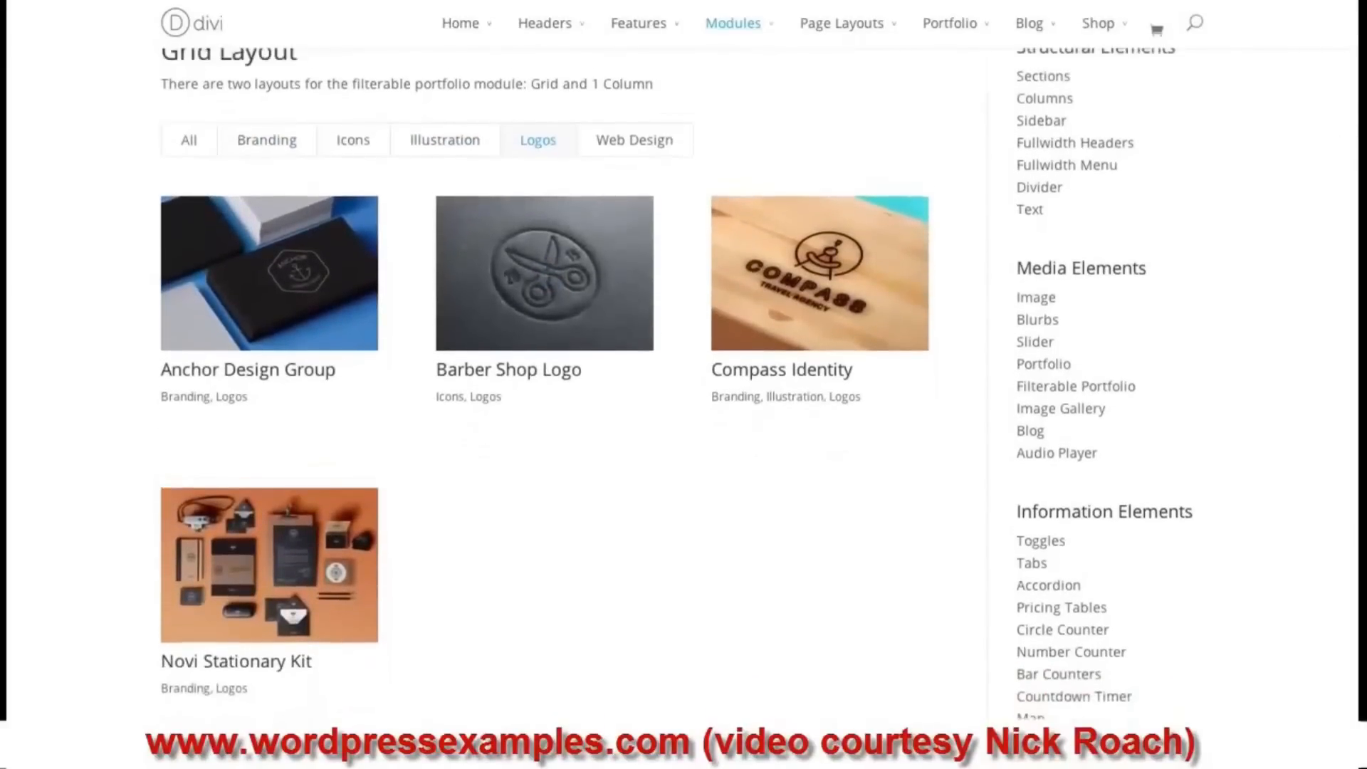
scroll(721, 411, down, 10)
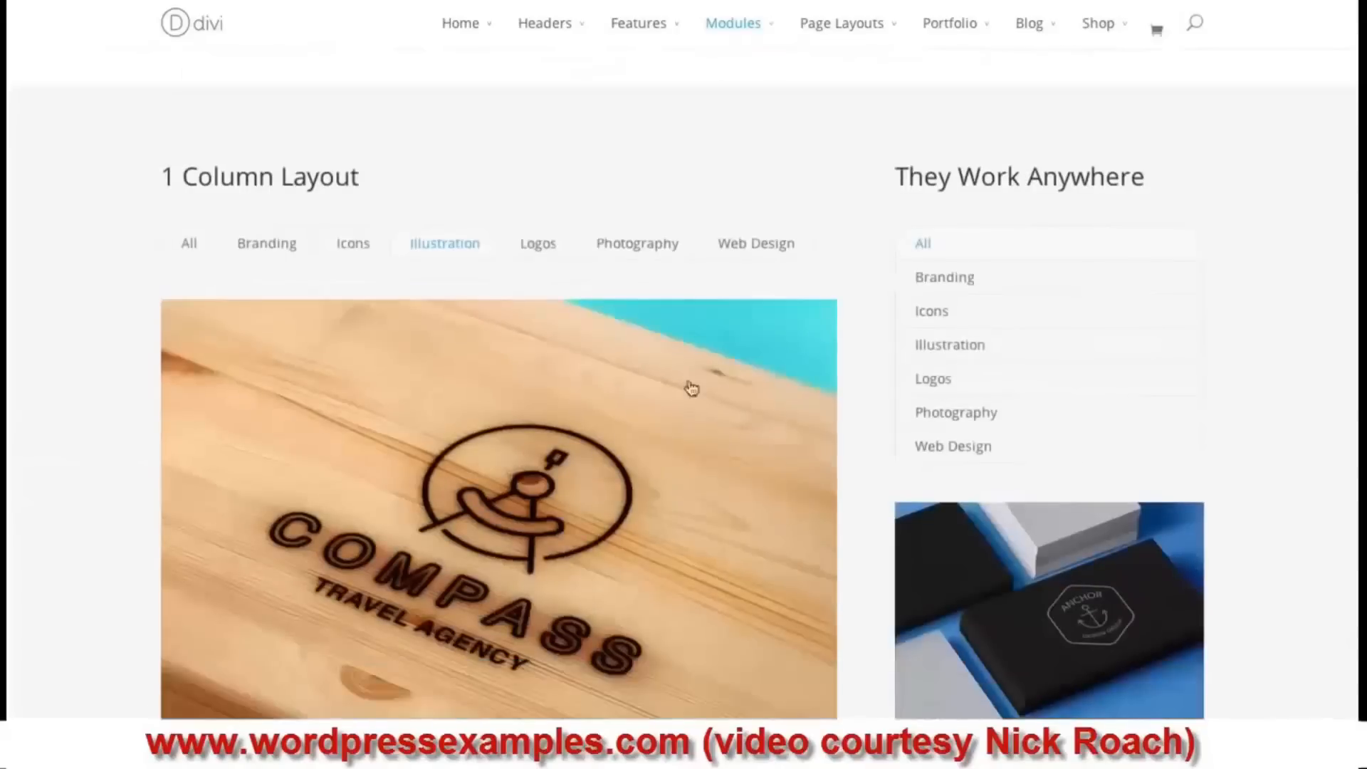
scroll(541, 207, down, 1)
click(538, 182)
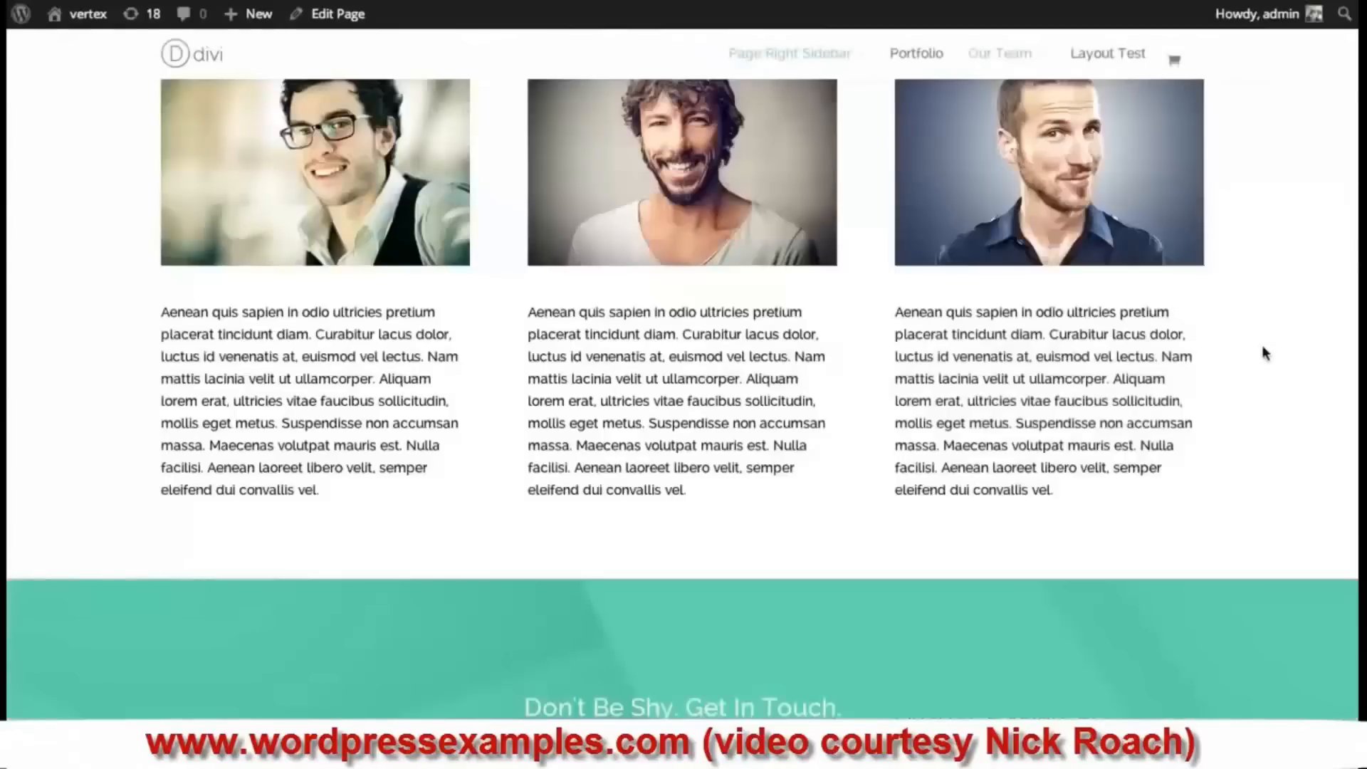
- Add a new section below the team section with a single full-width column
scroll(1262, 346, up, 4)
scroll(1262, 346, down, 2)
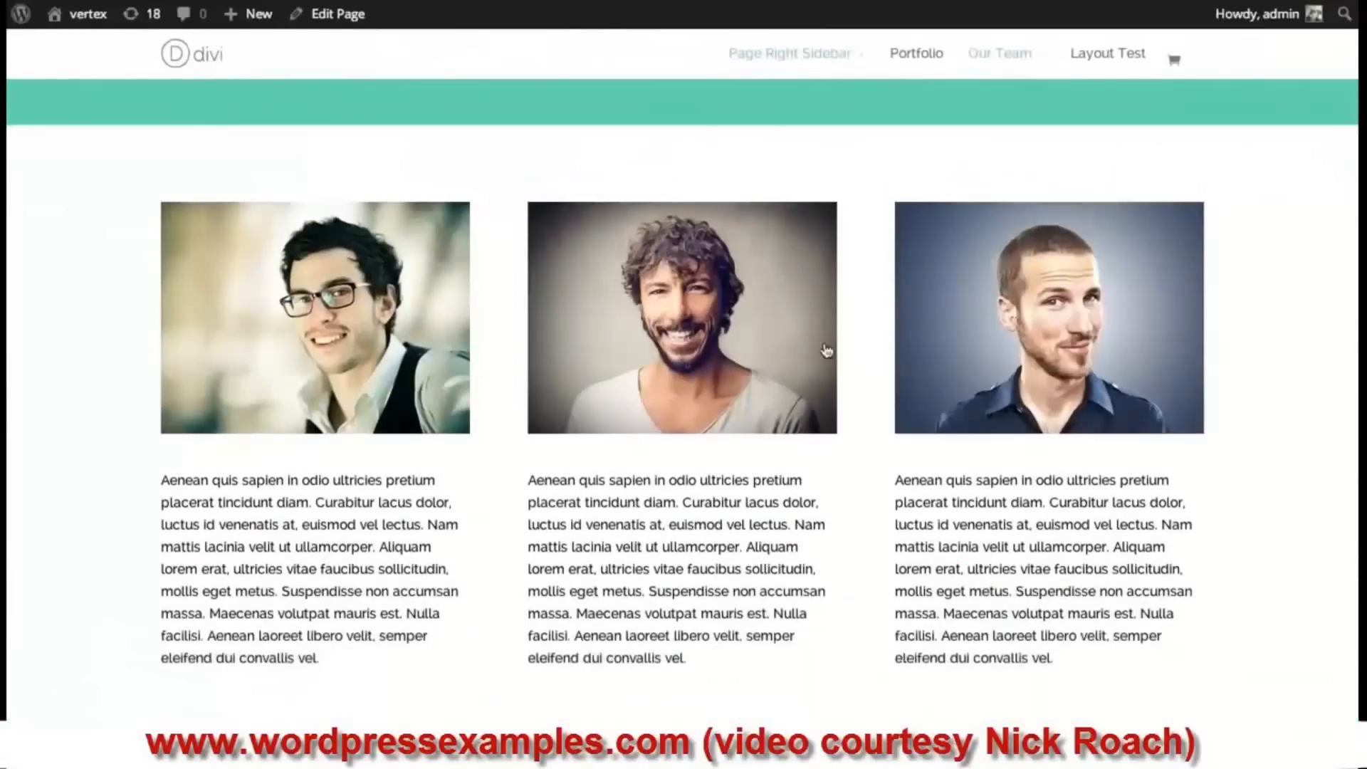
scroll(826, 350, down, 2)
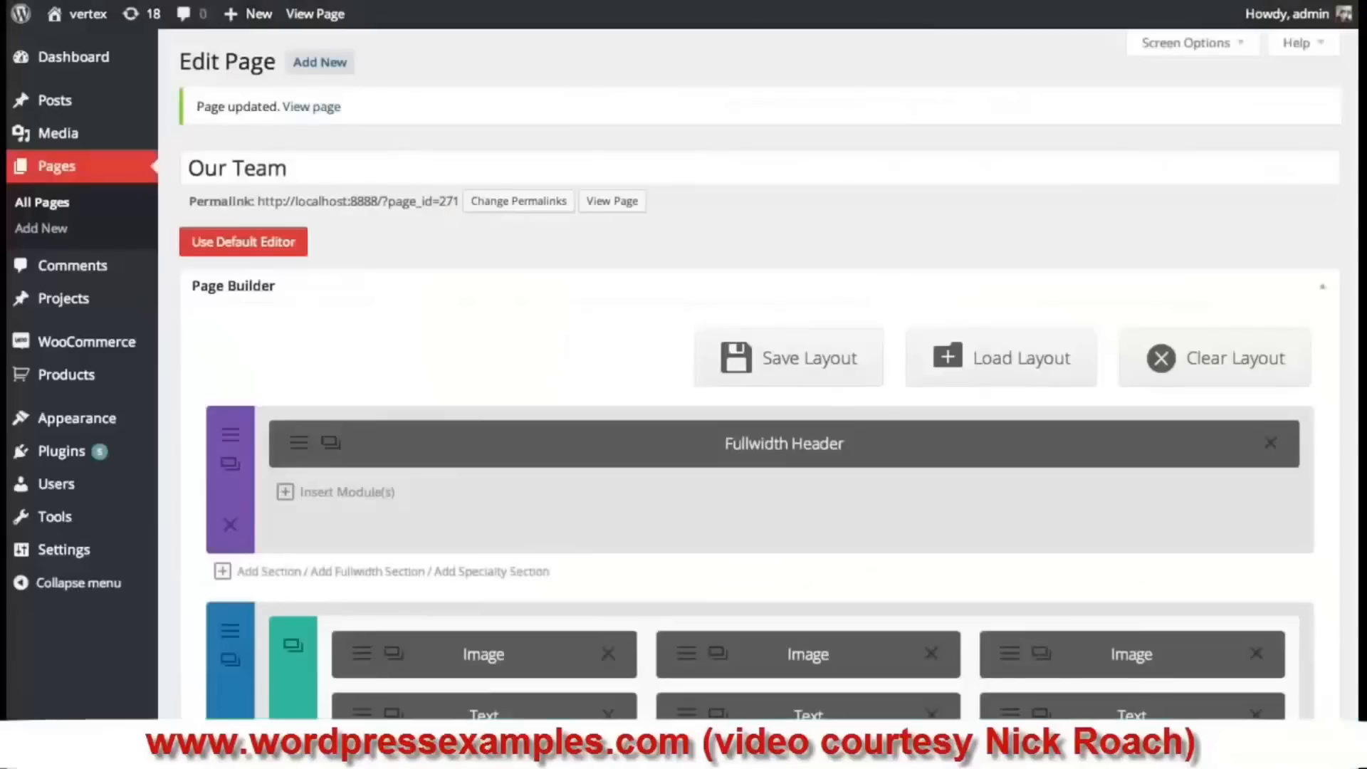
scroll(597, 274, down, 5)
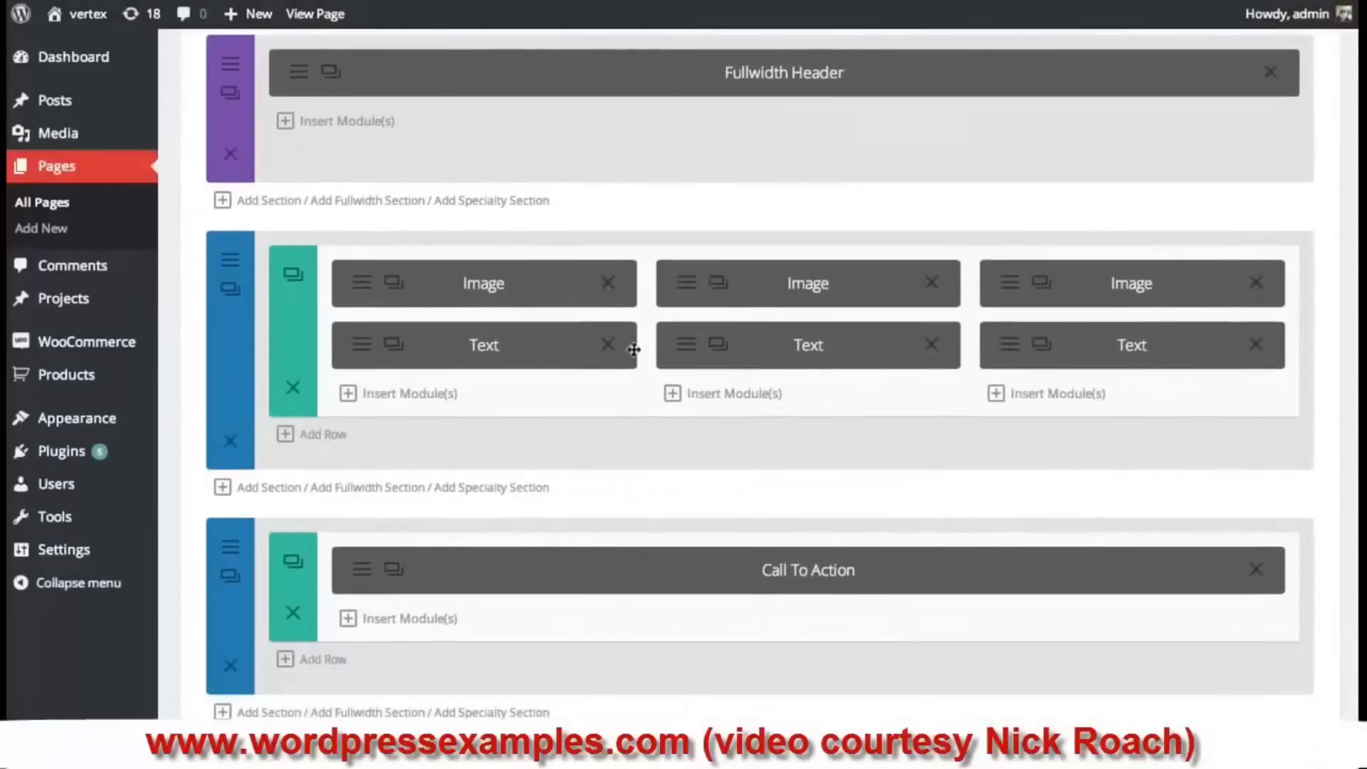
click(258, 491)
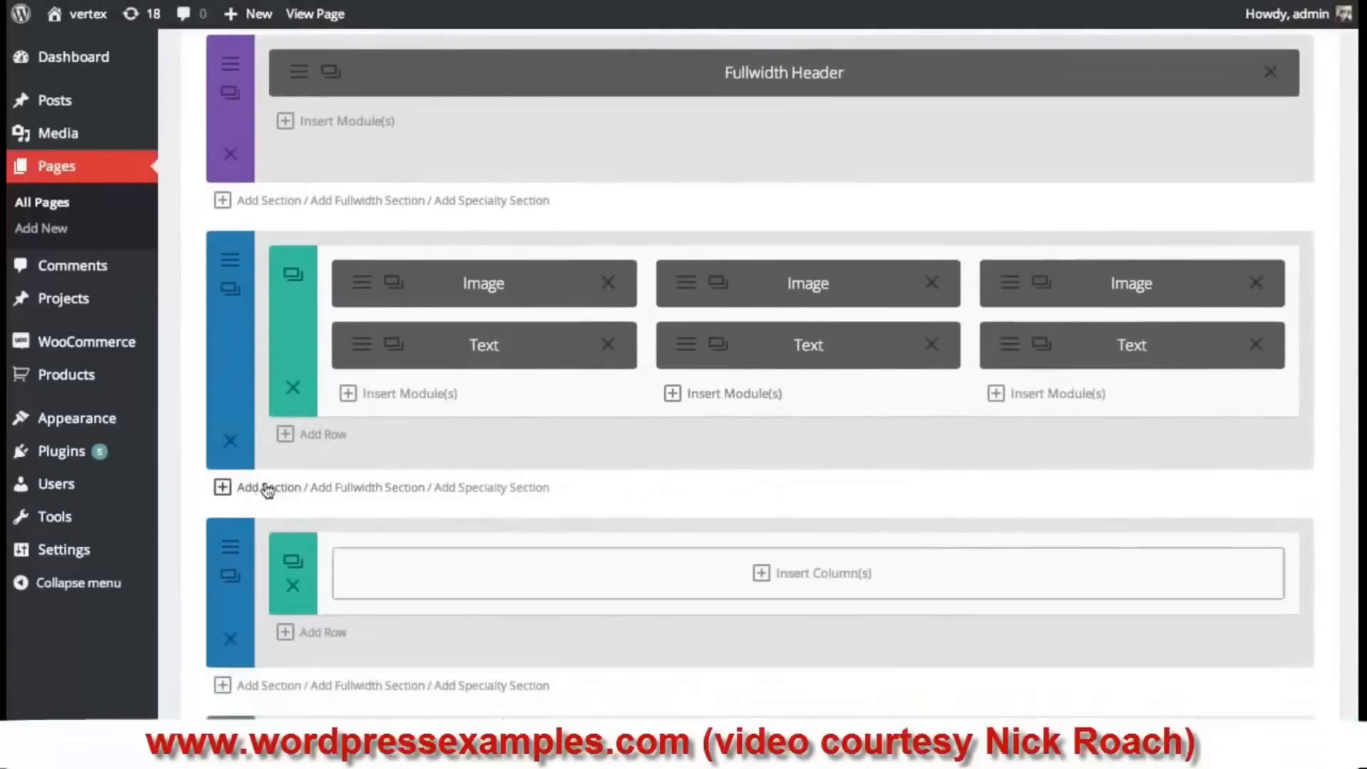
click(734, 585)
click(411, 267)
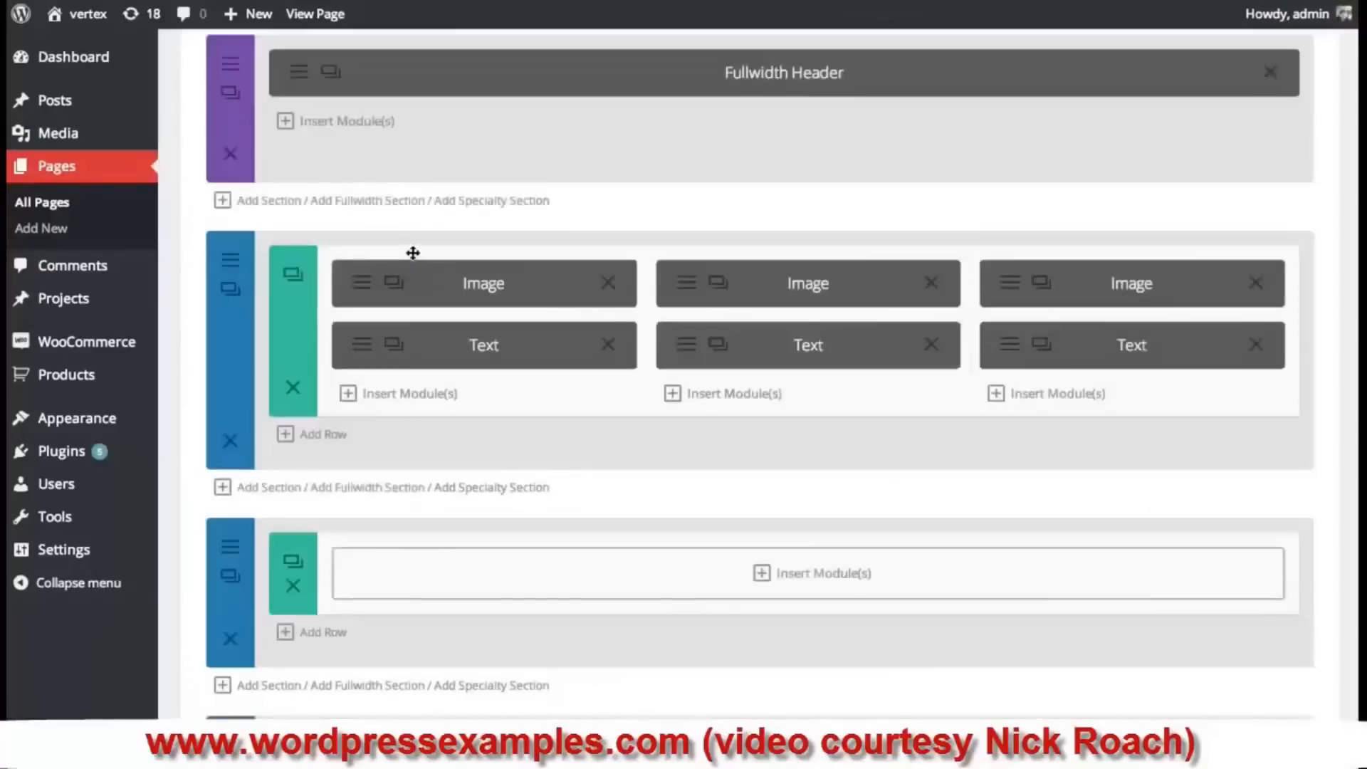
click(763, 574)
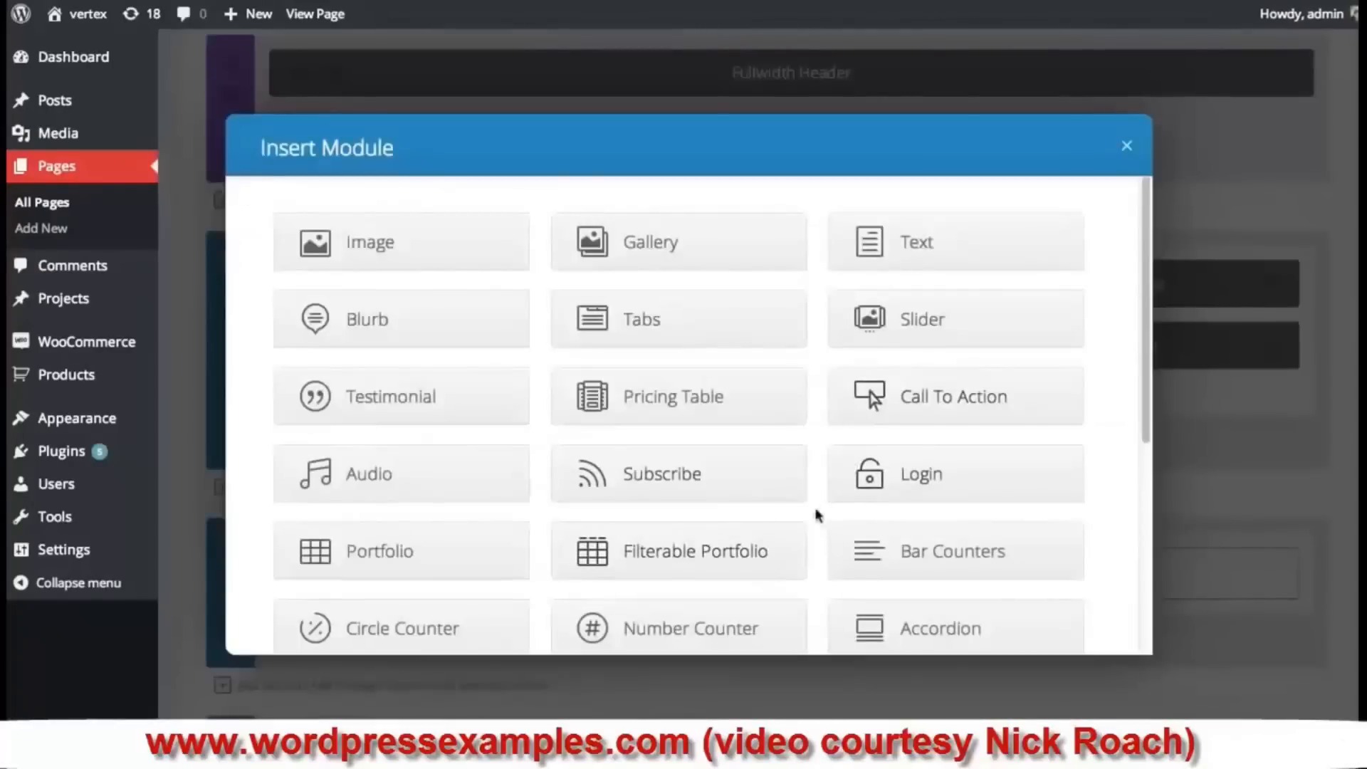
- Add a Filterable Portfolio module with Grid layout, 5 posts, from Design, Graphic and Portfolio
click(687, 551)
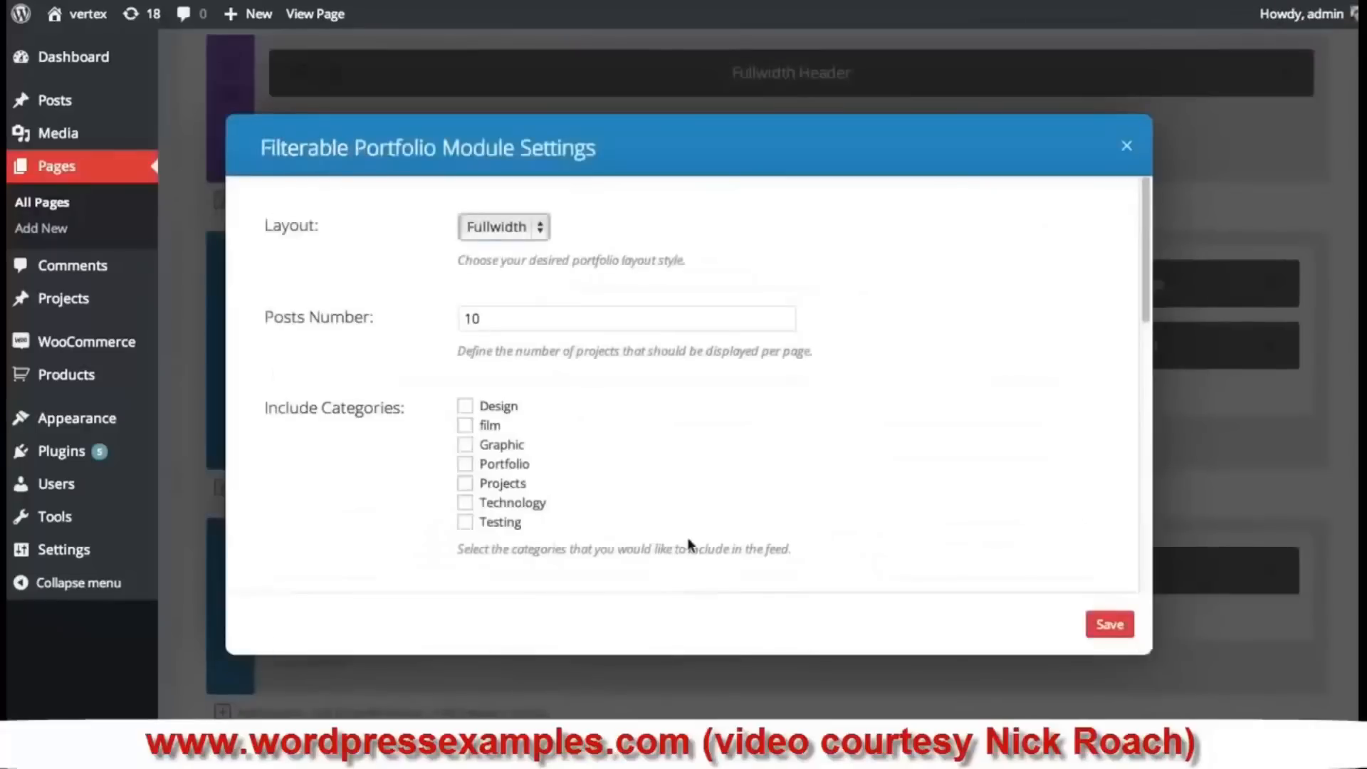
click(490, 235)
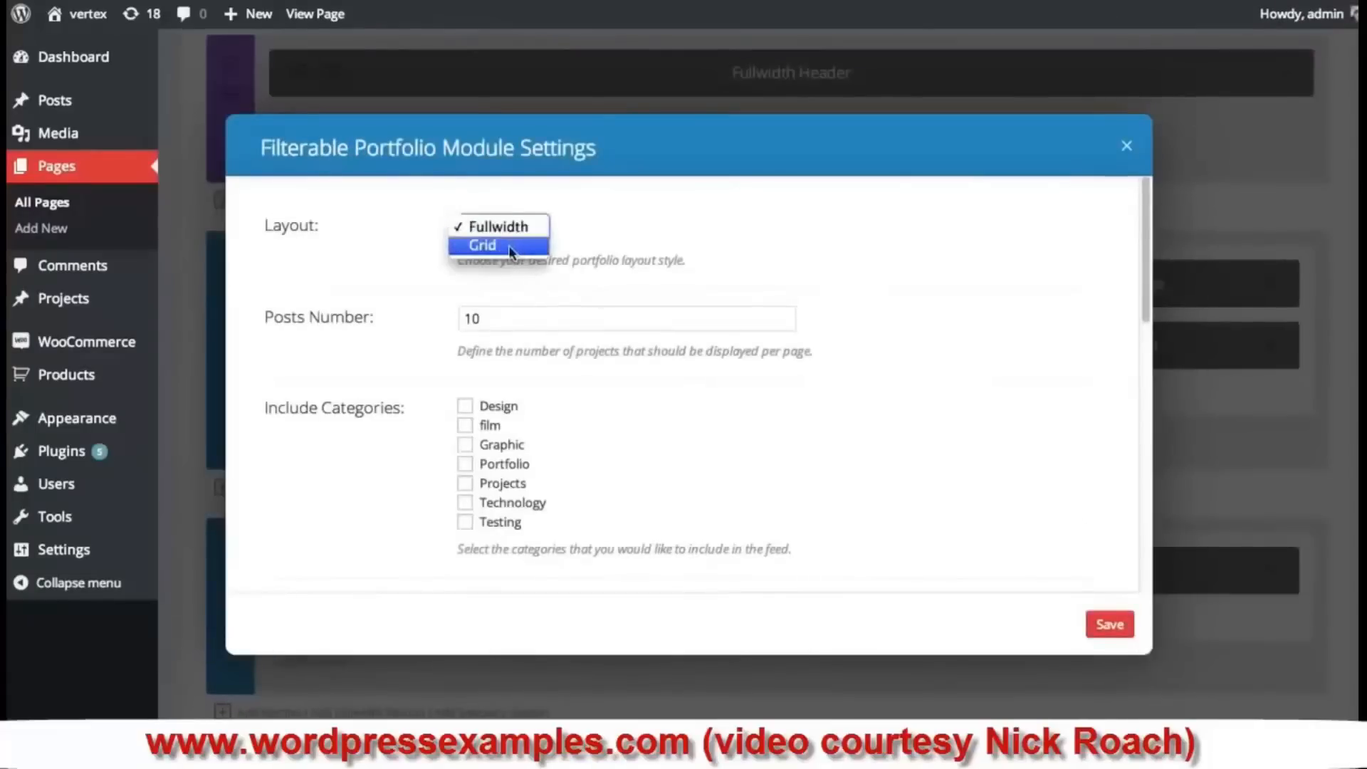
click(510, 248)
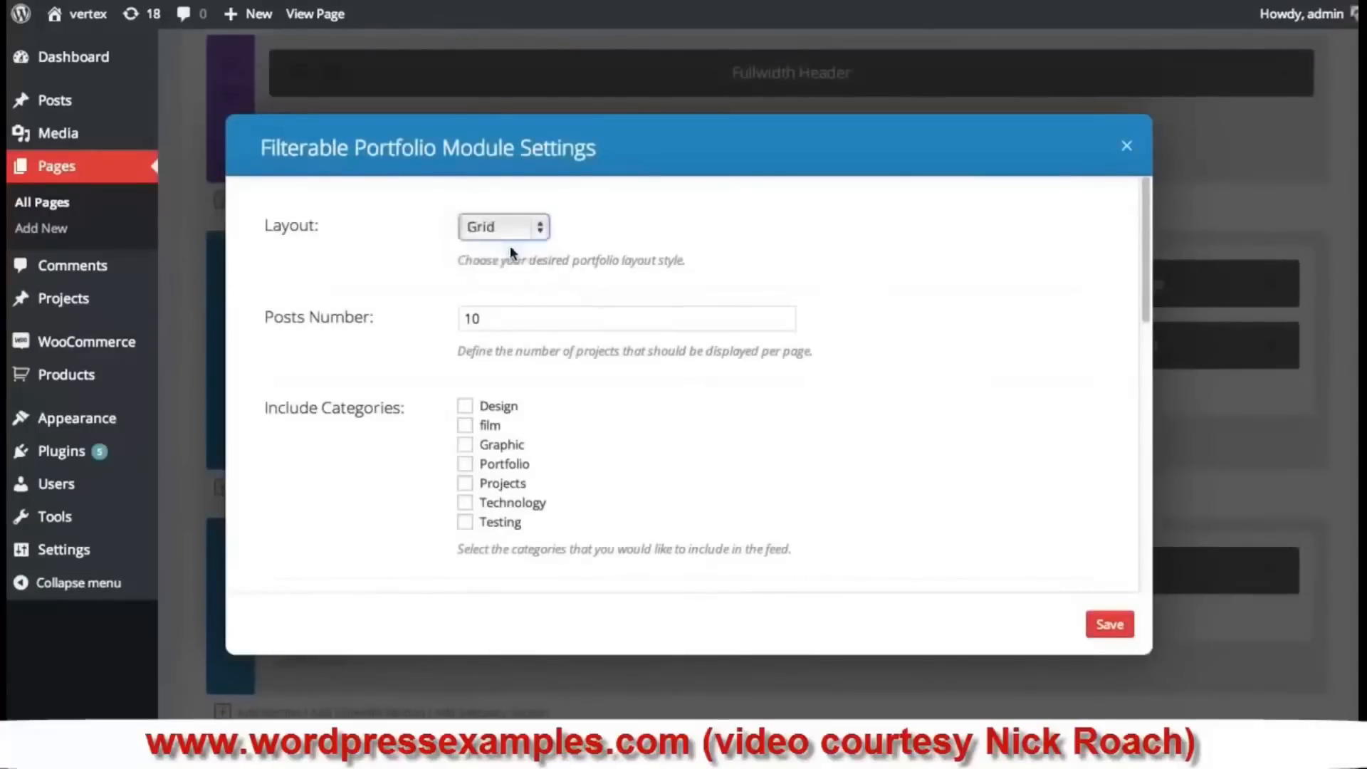
double_click(554, 319)
text(5)
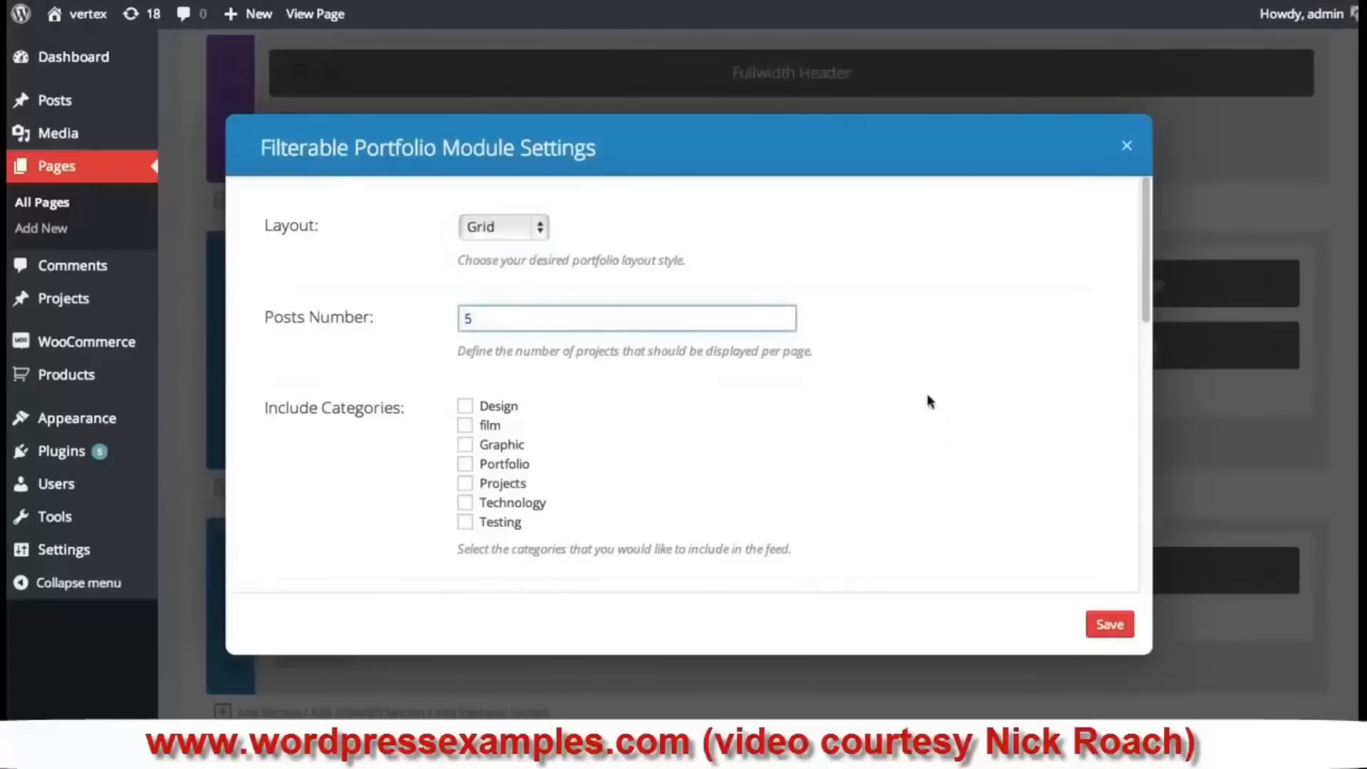
scroll(582, 406, down, 1)
click(465, 321)
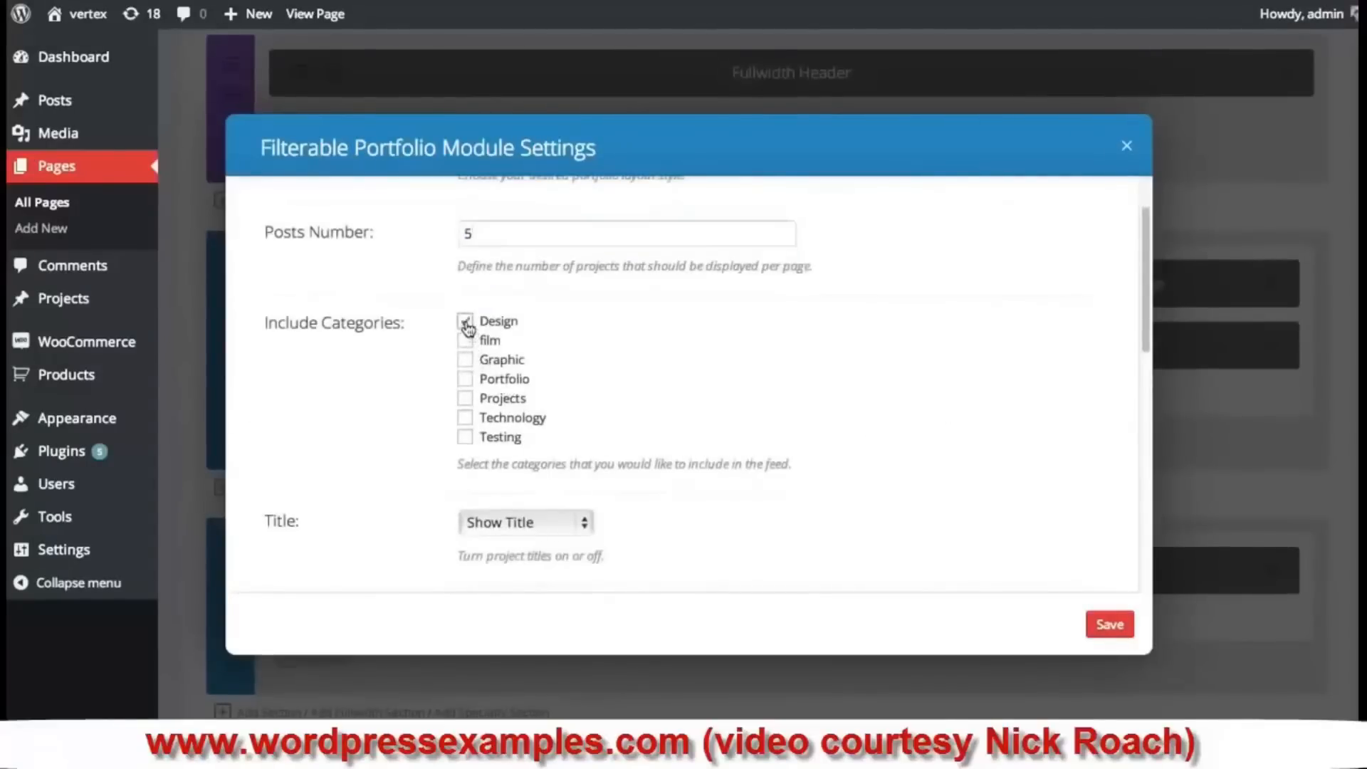
click(465, 360)
click(467, 381)
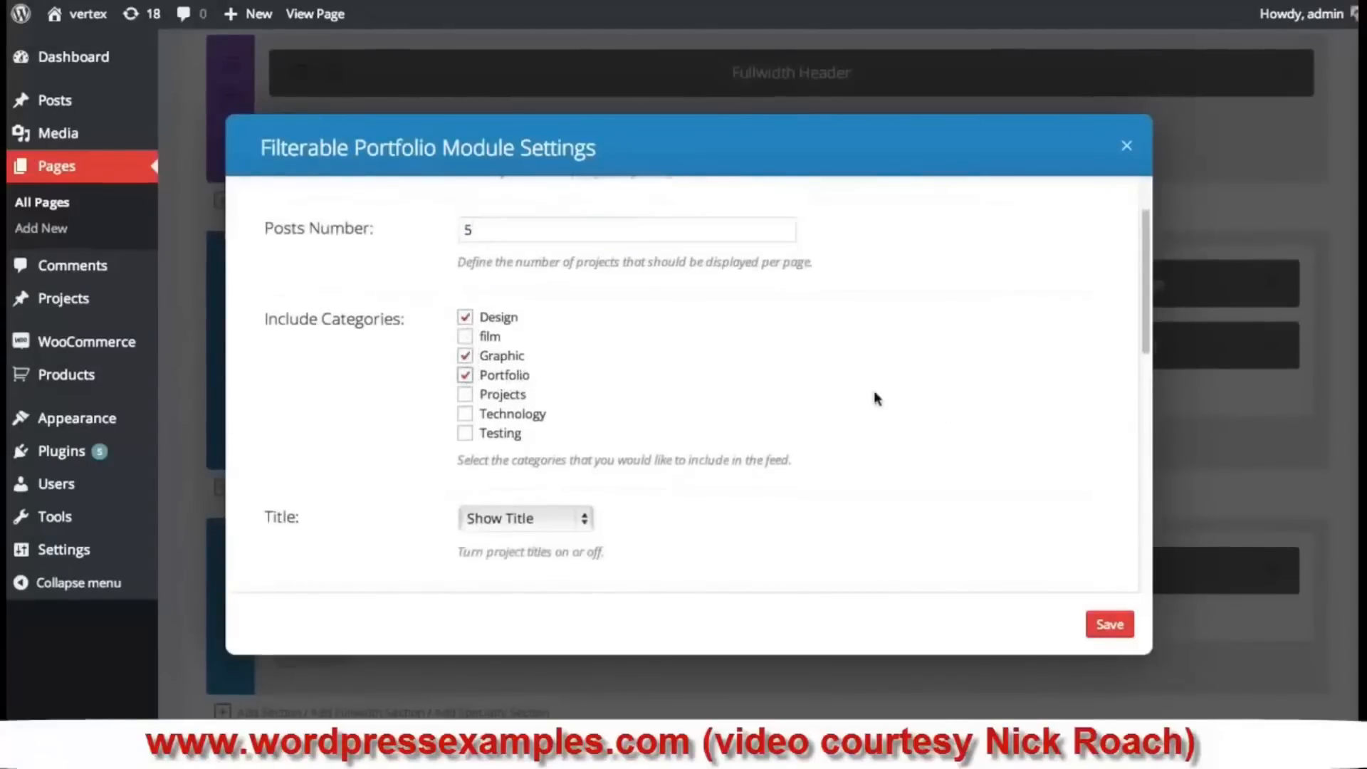
- Keep project titles and category links shown in the portfolio
scroll(874, 397, down, 1)
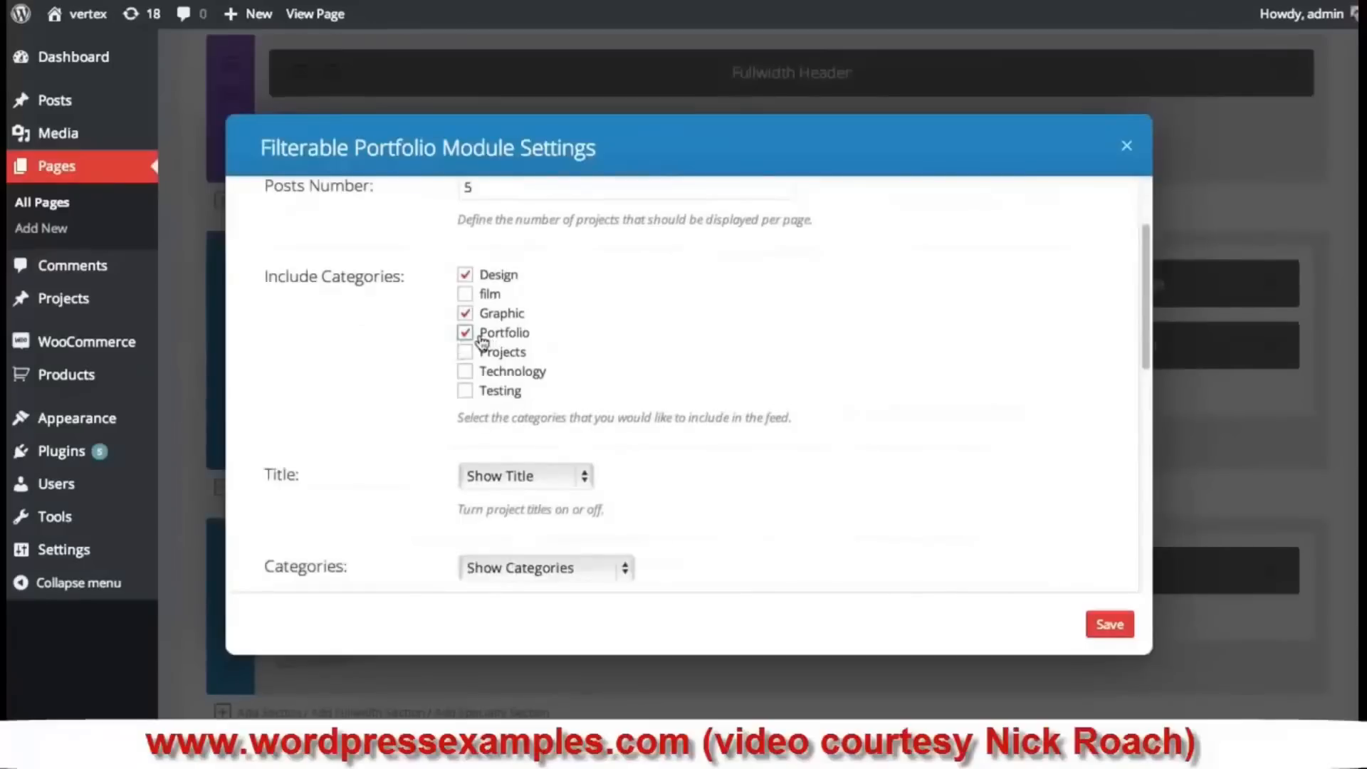
scroll(653, 342, down, 3)
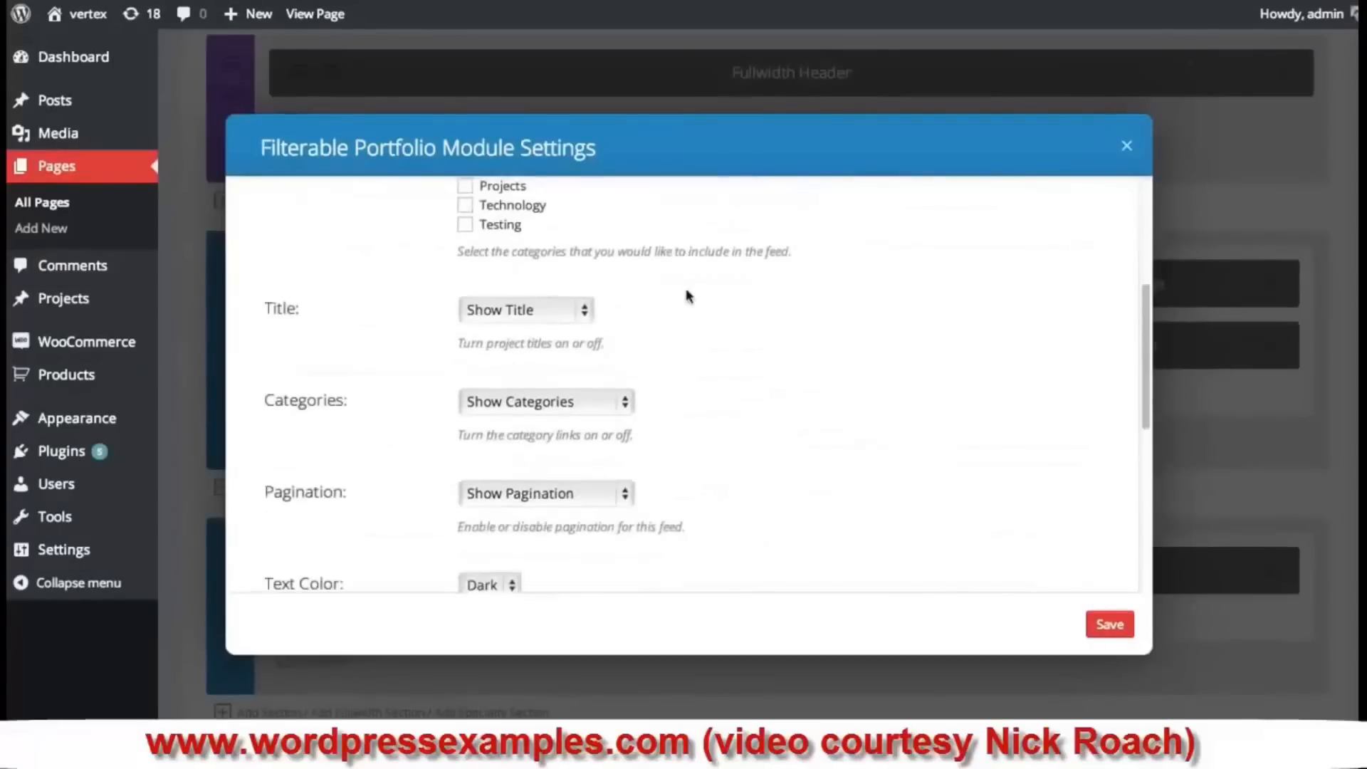
scroll(697, 291, down, 1)
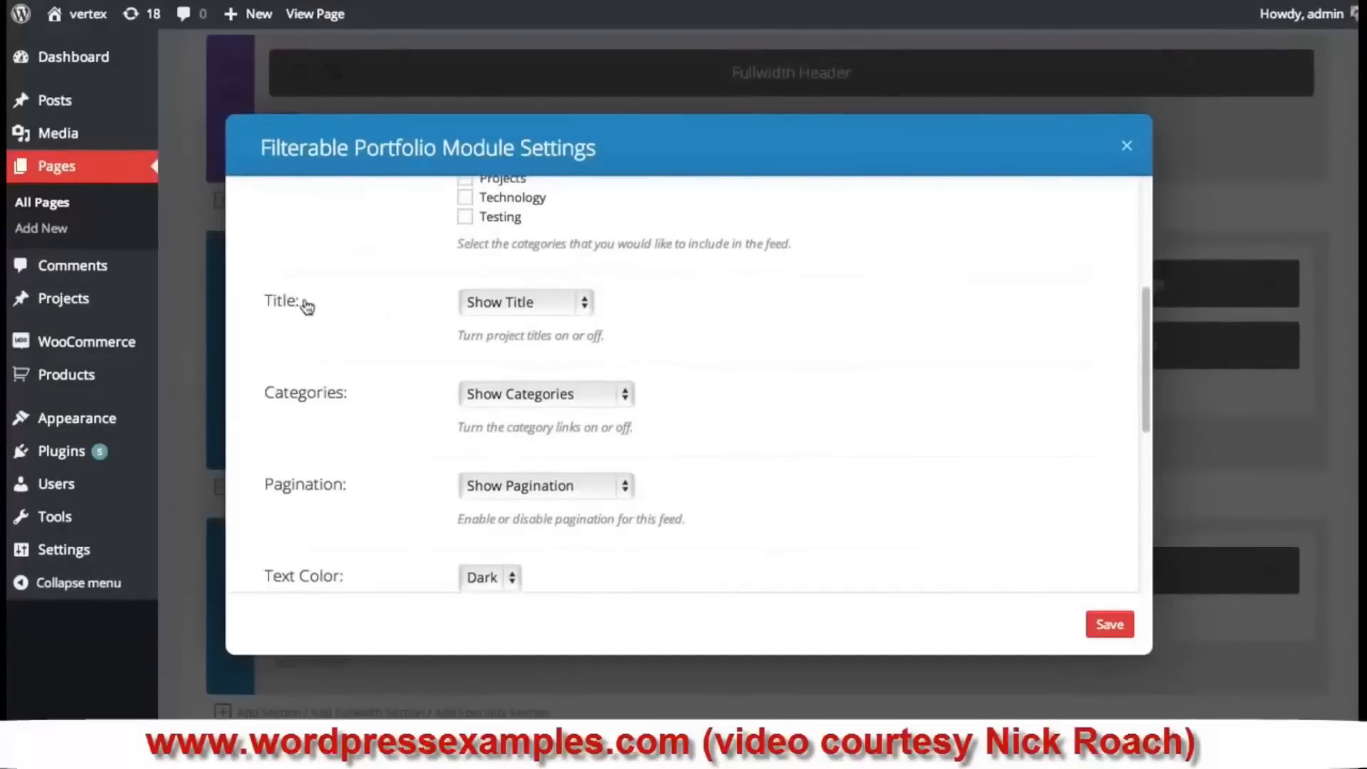
click(534, 310)
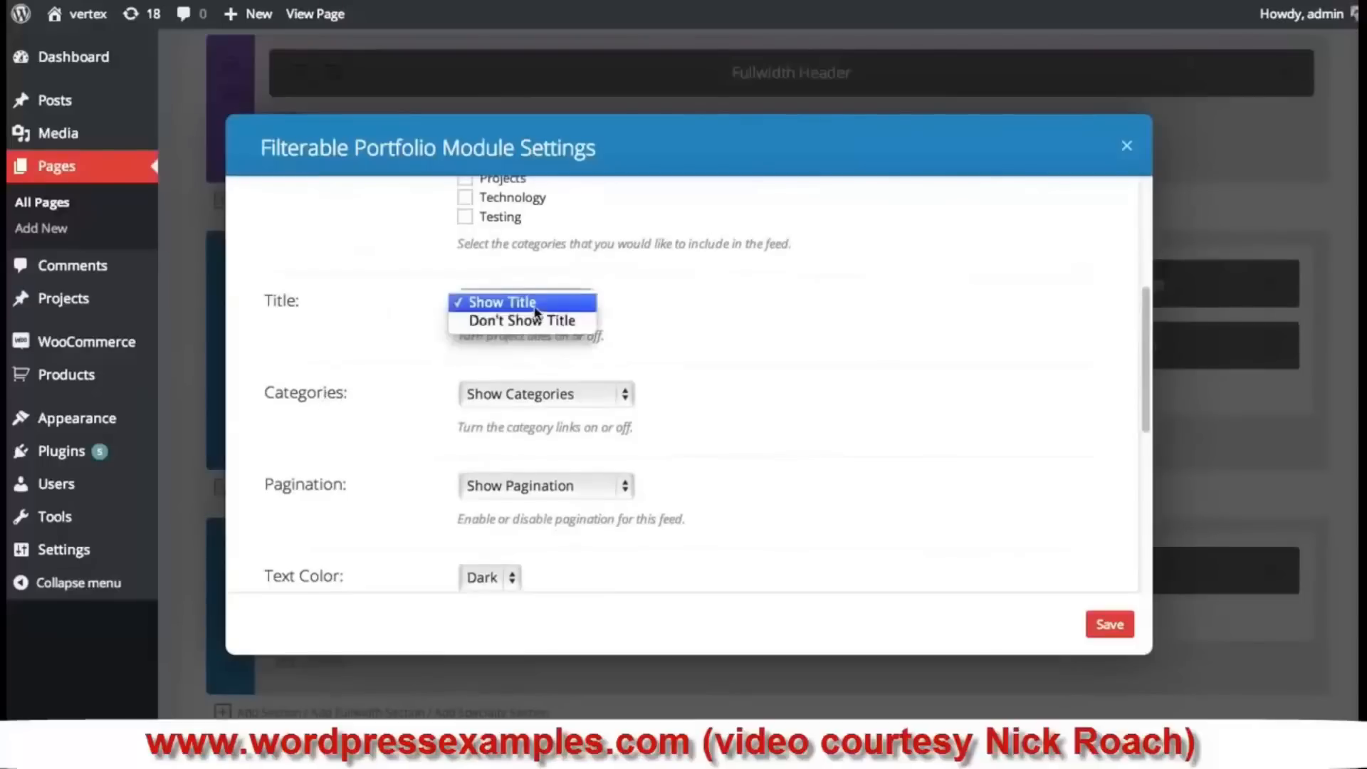
click(733, 308)
click(573, 402)
click(573, 398)
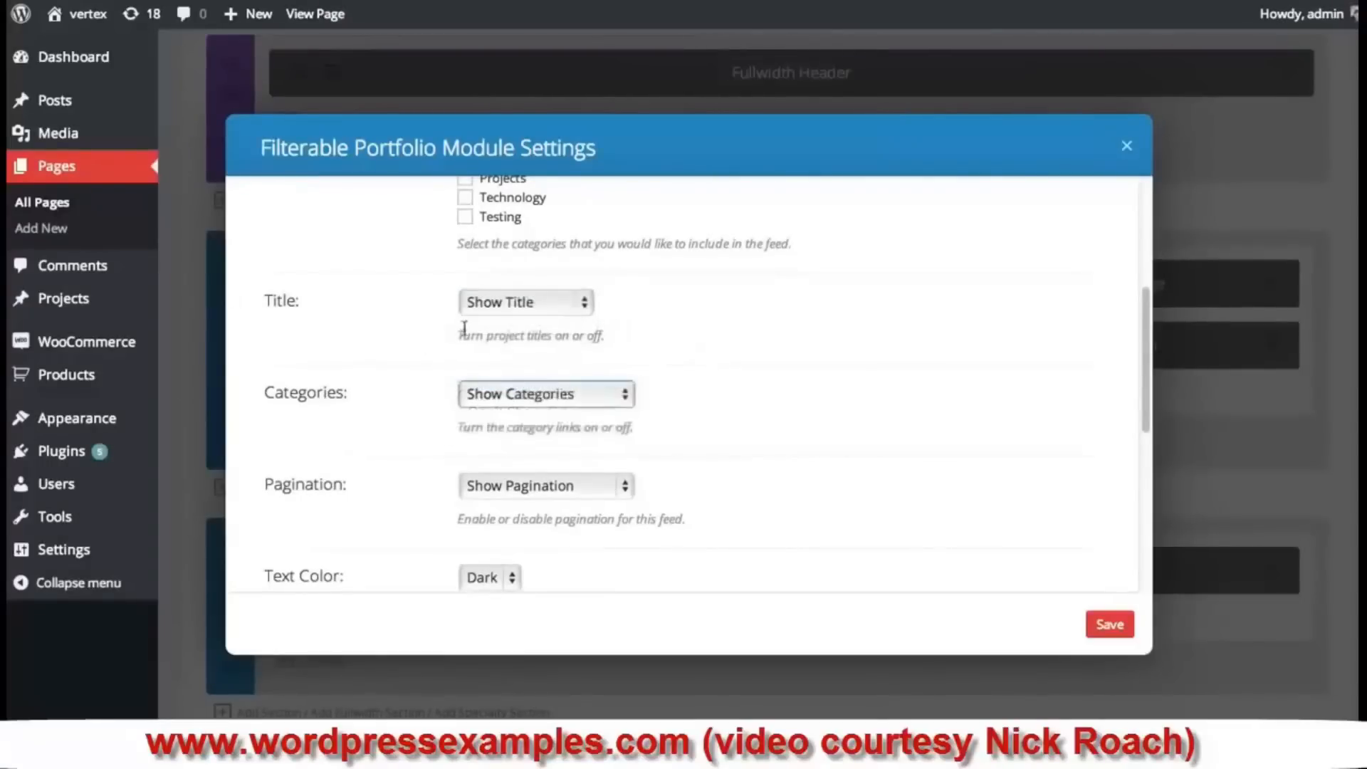
- Leave the text colour at Dark and save the Filterable Portfolio settings
scroll(676, 368, down, 3)
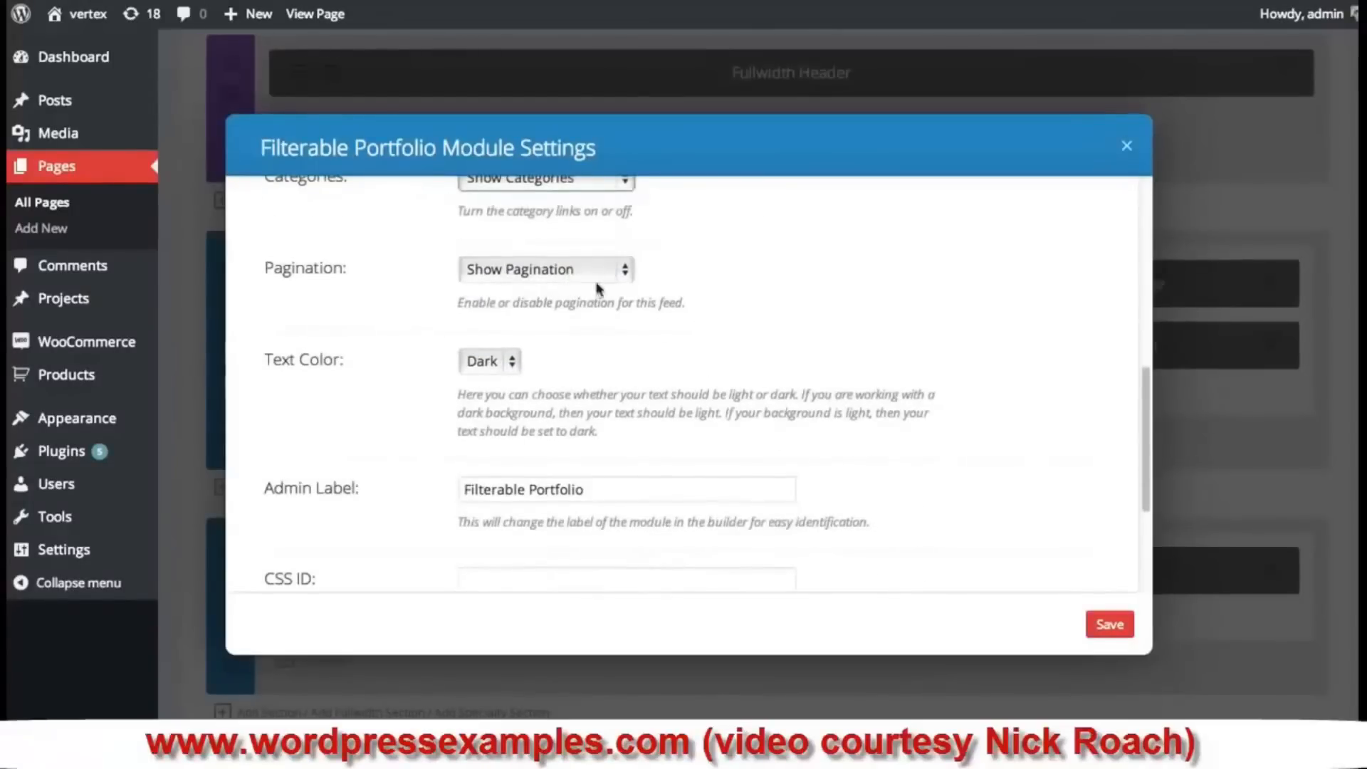
scroll(735, 372, up, 5)
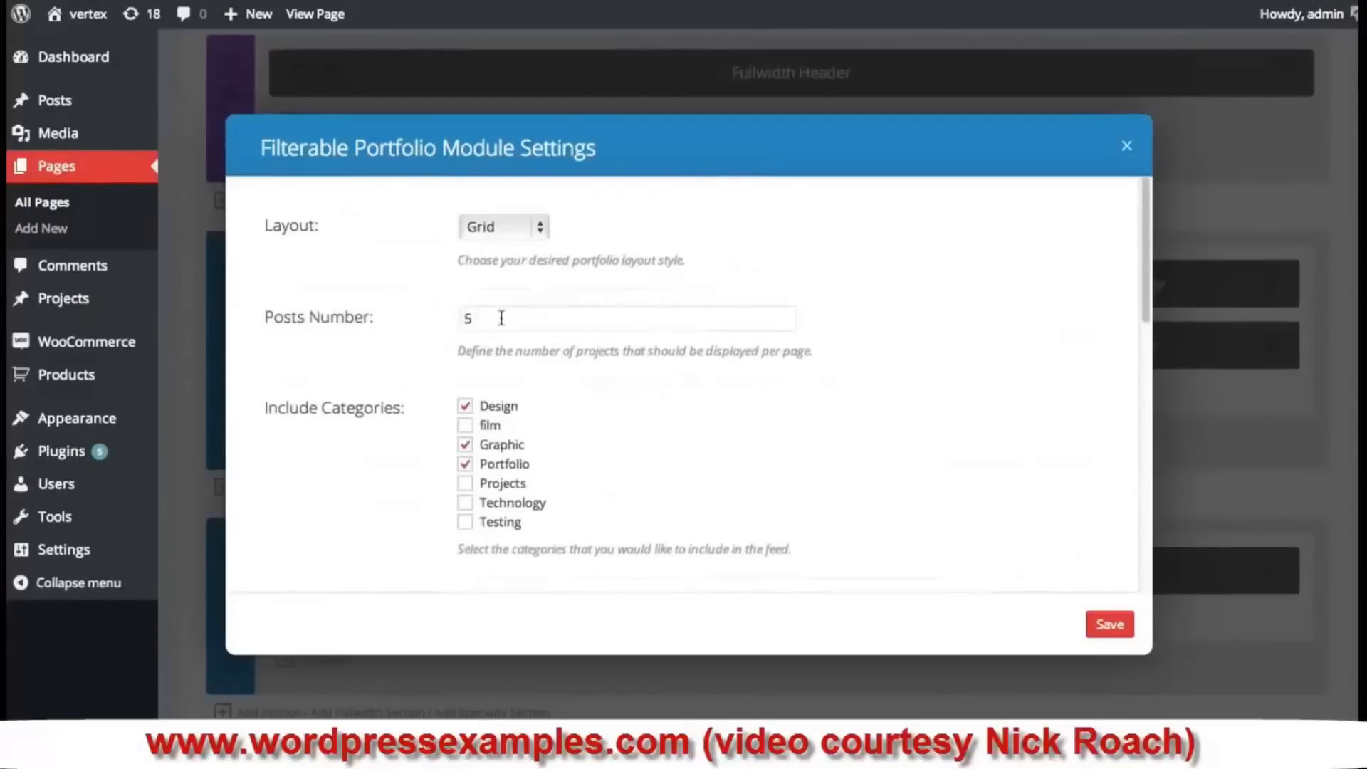
scroll(640, 386, down, 5)
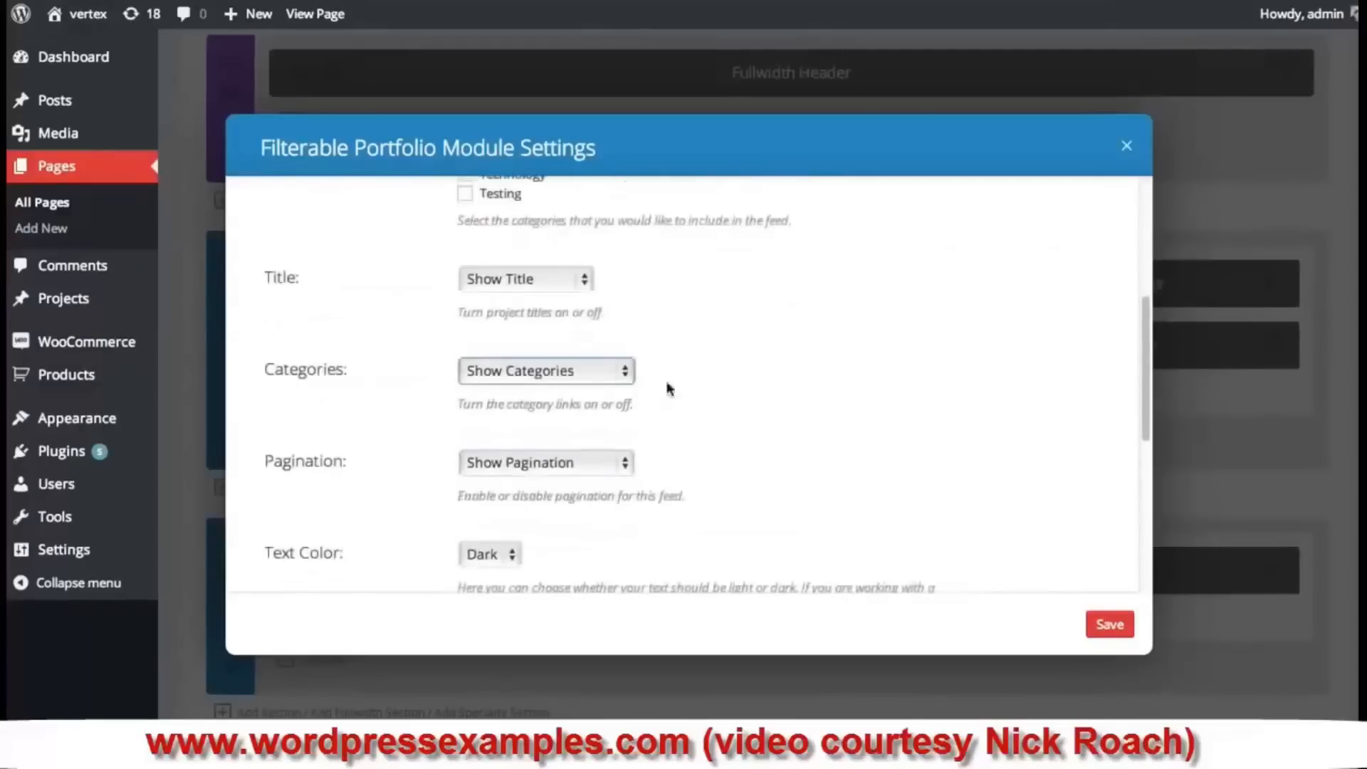
scroll(466, 410, down, 1)
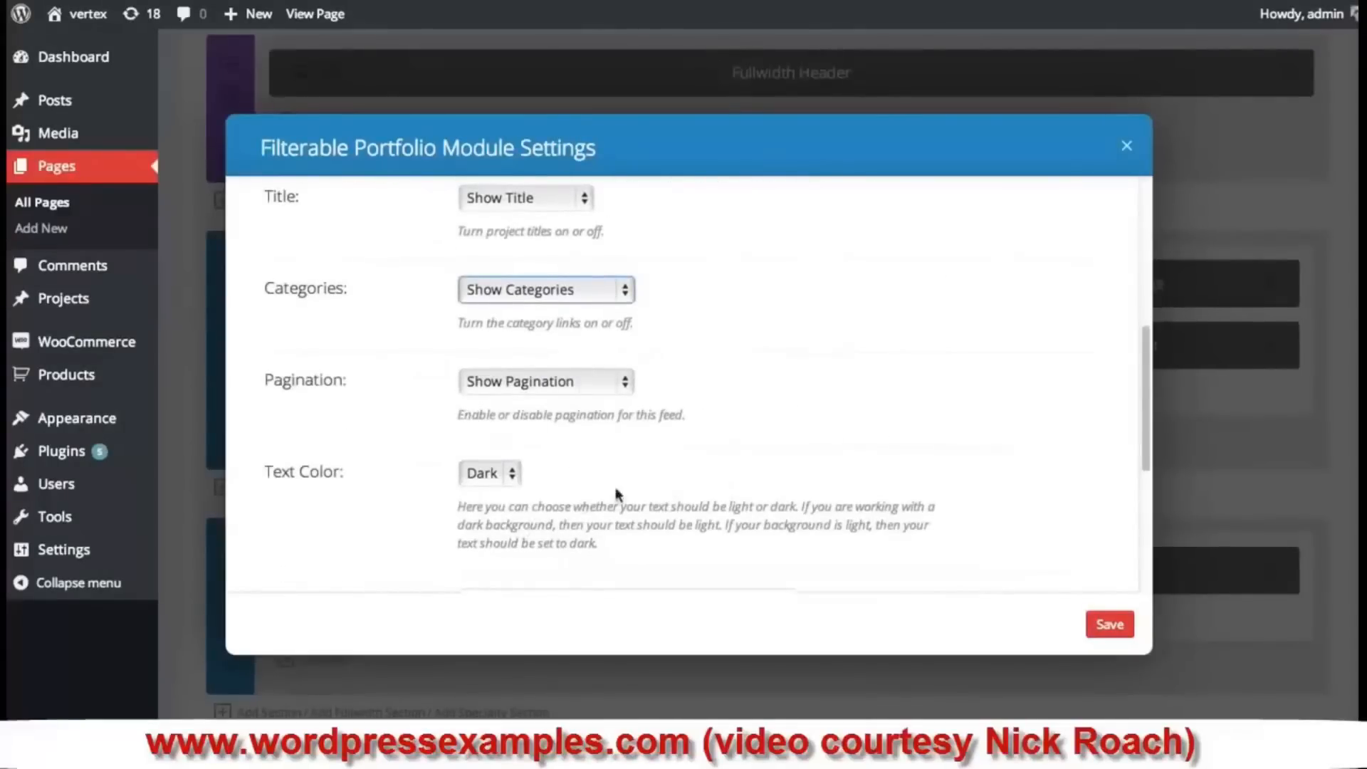
scroll(660, 430, down, 2)
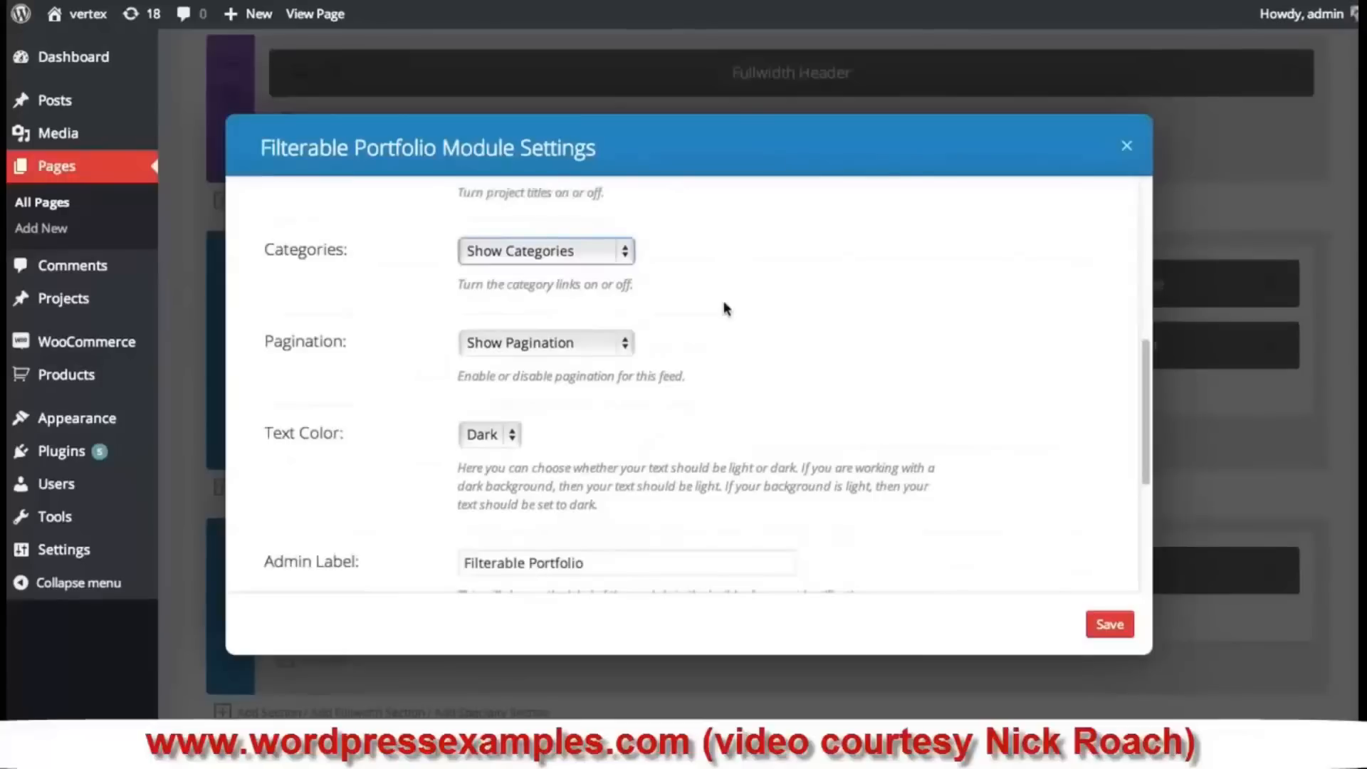
scroll(726, 314, down, 4)
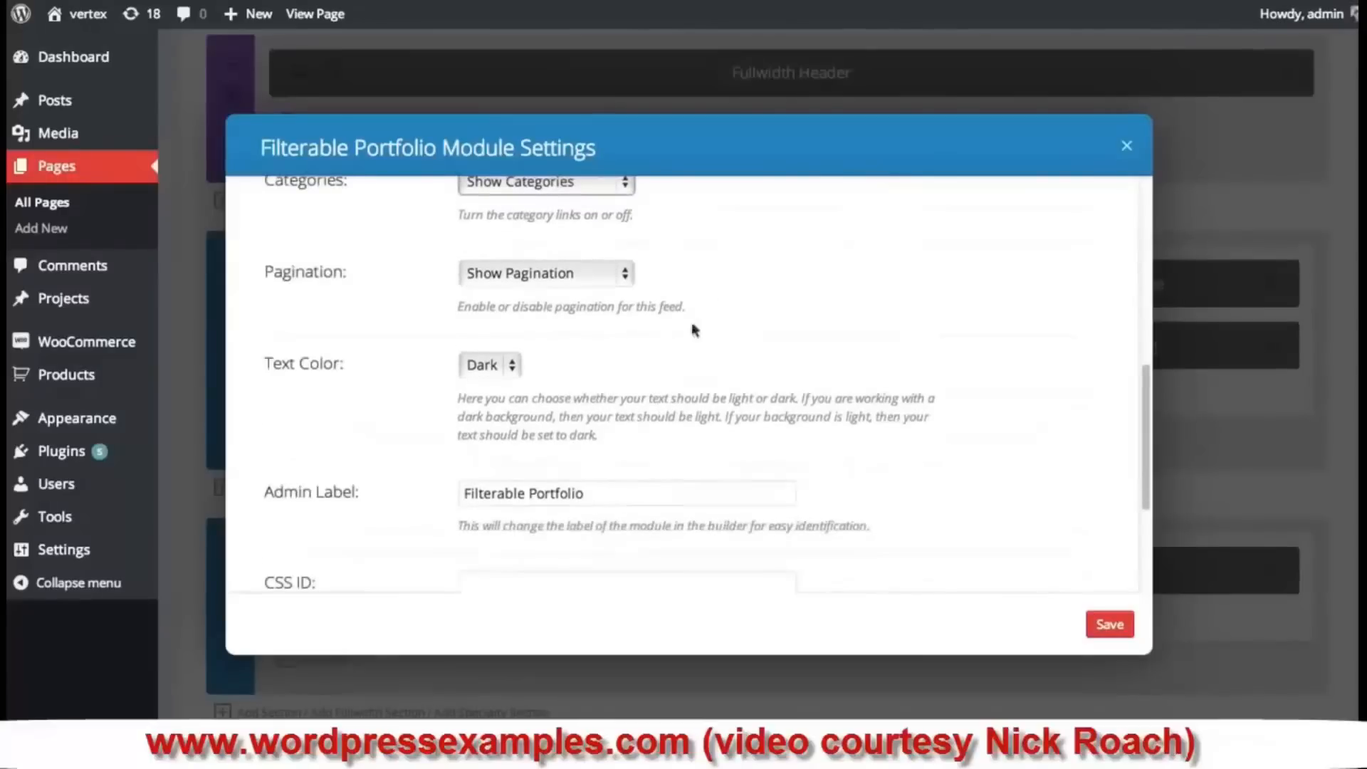
scroll(676, 343, down, 4)
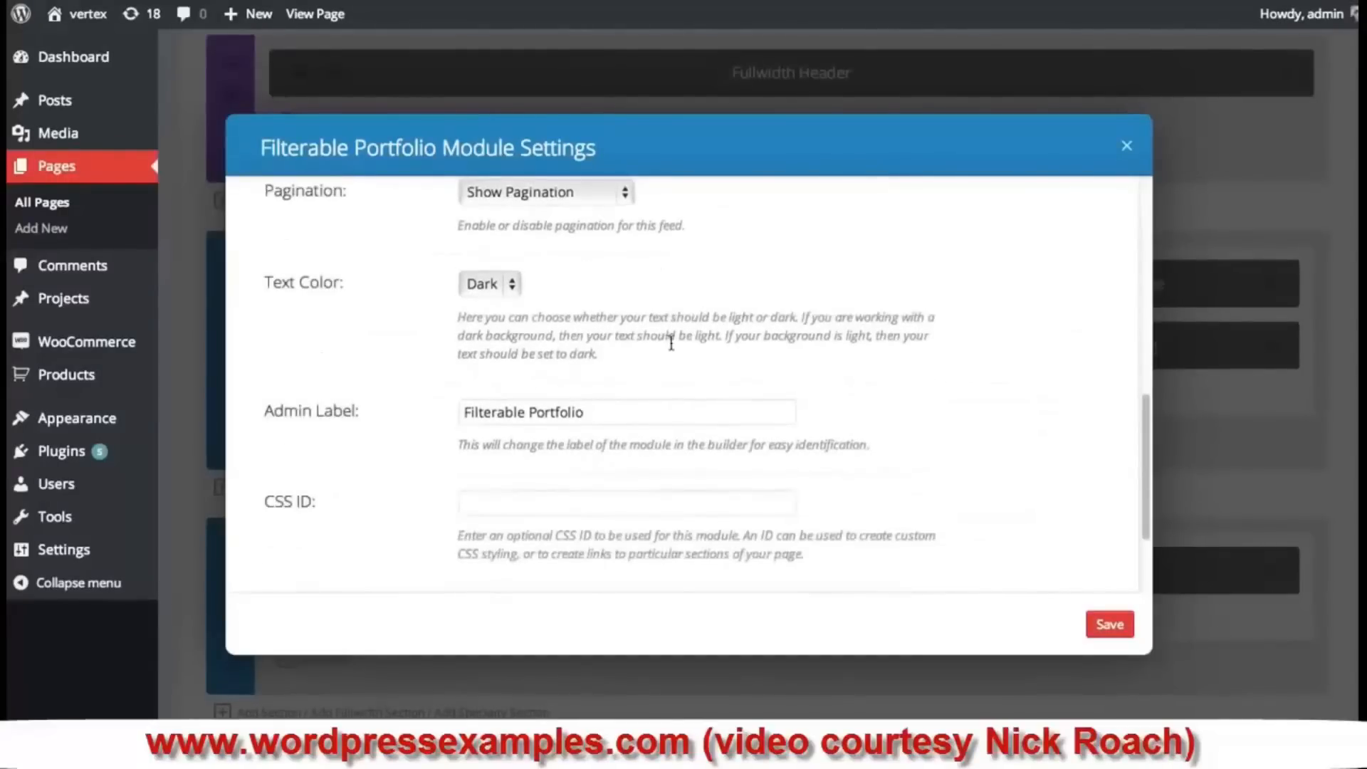
click(503, 285)
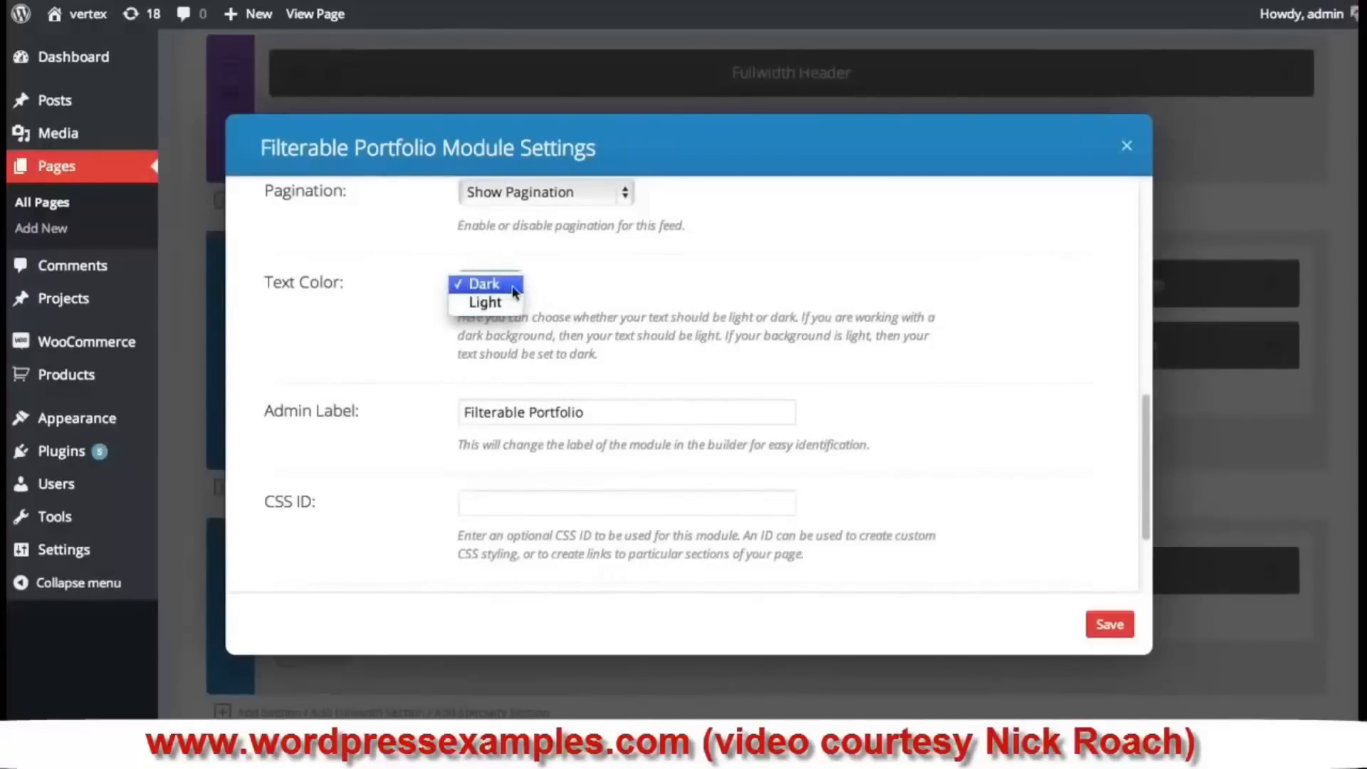
click(485, 284)
scroll(666, 308, down, 3)
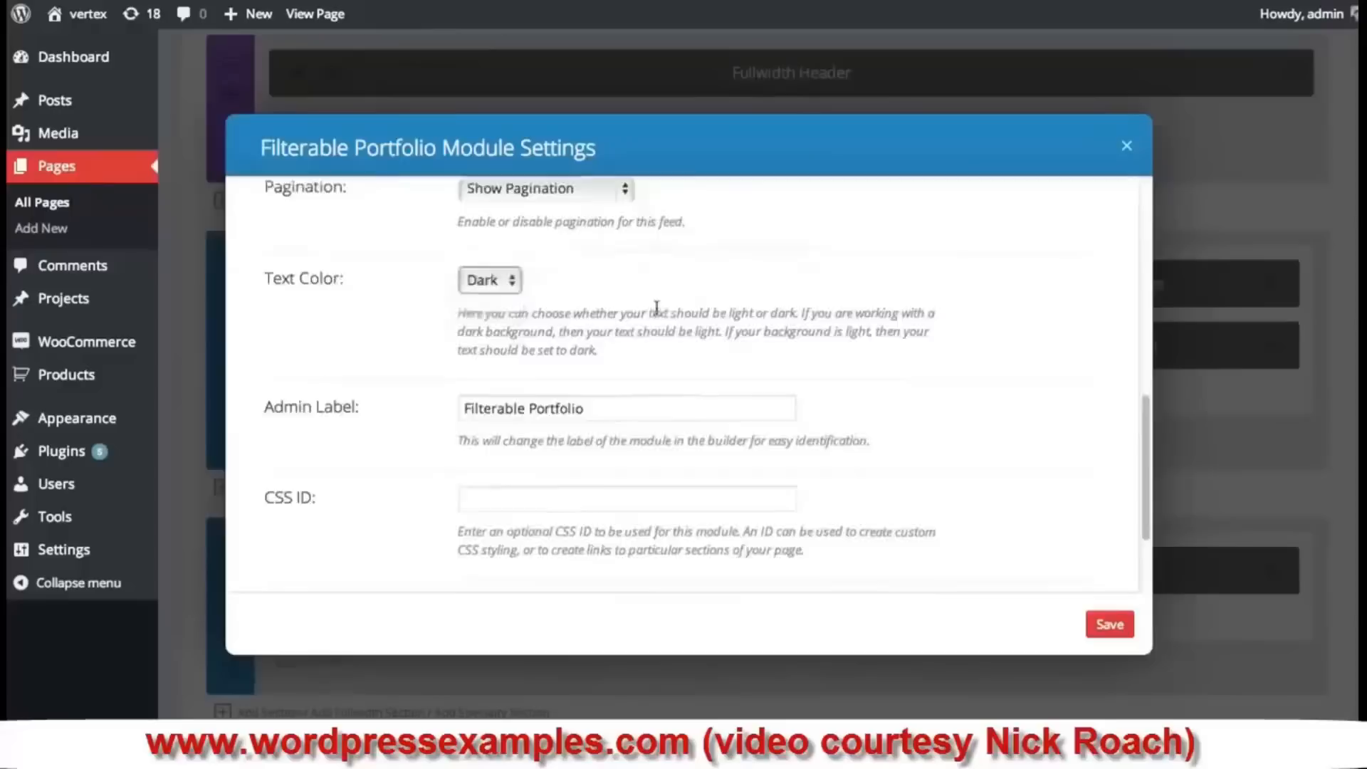
scroll(311, 436, down, 3)
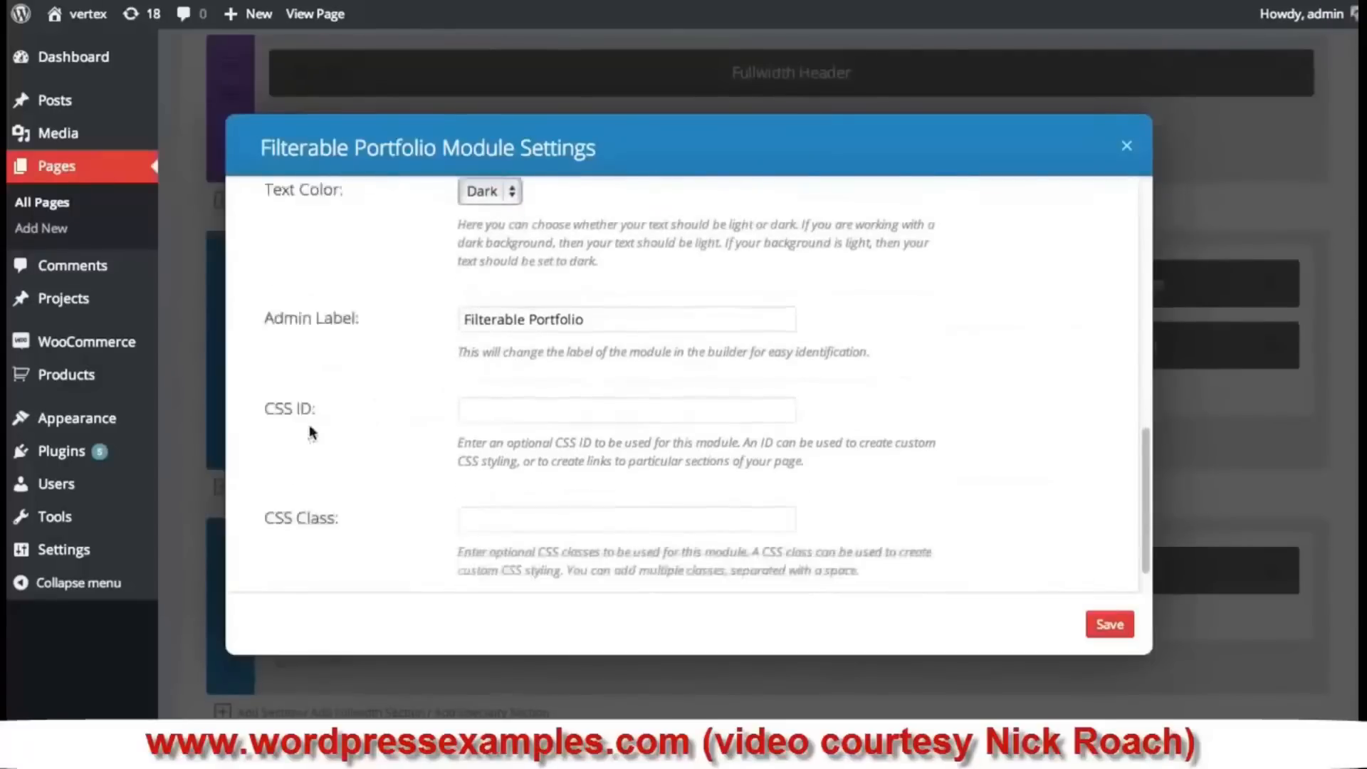
click(1105, 623)
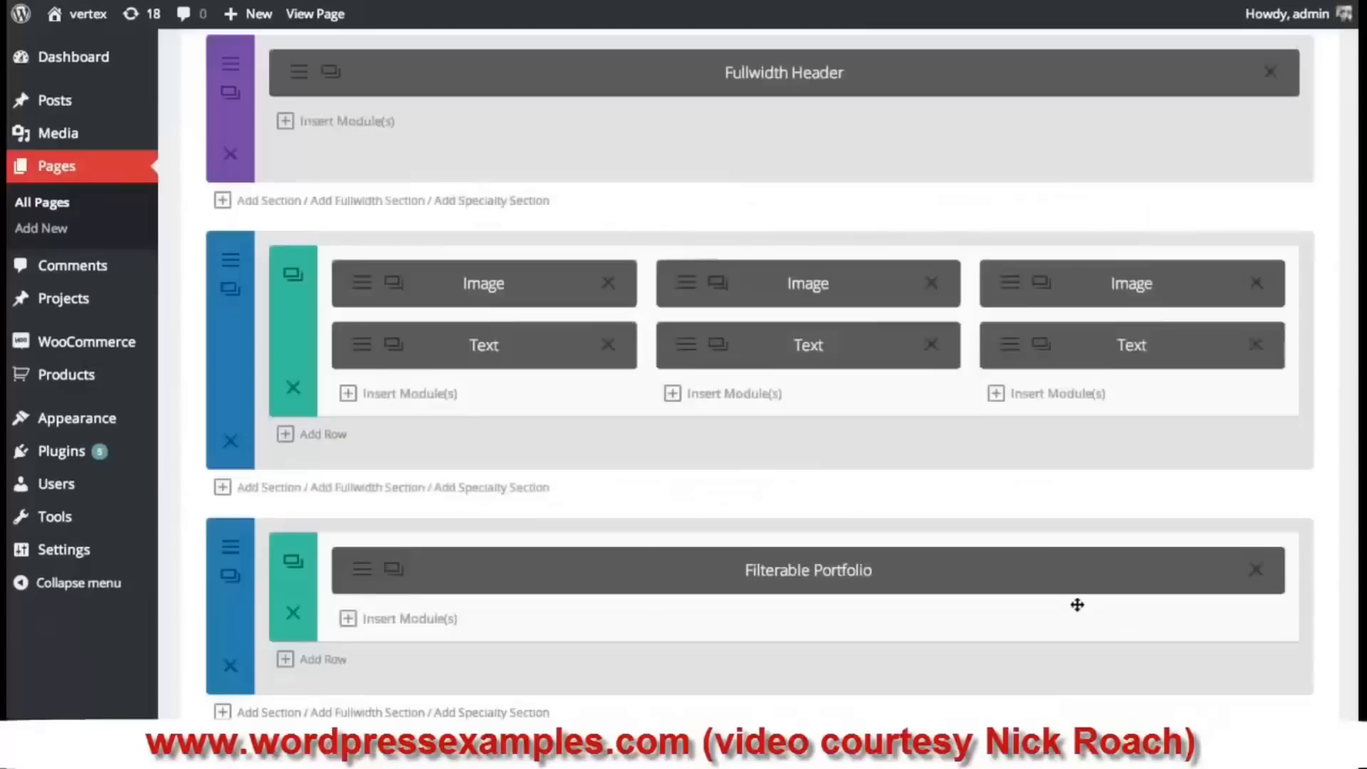
scroll(929, 582, down, 8)
click(1296, 690)
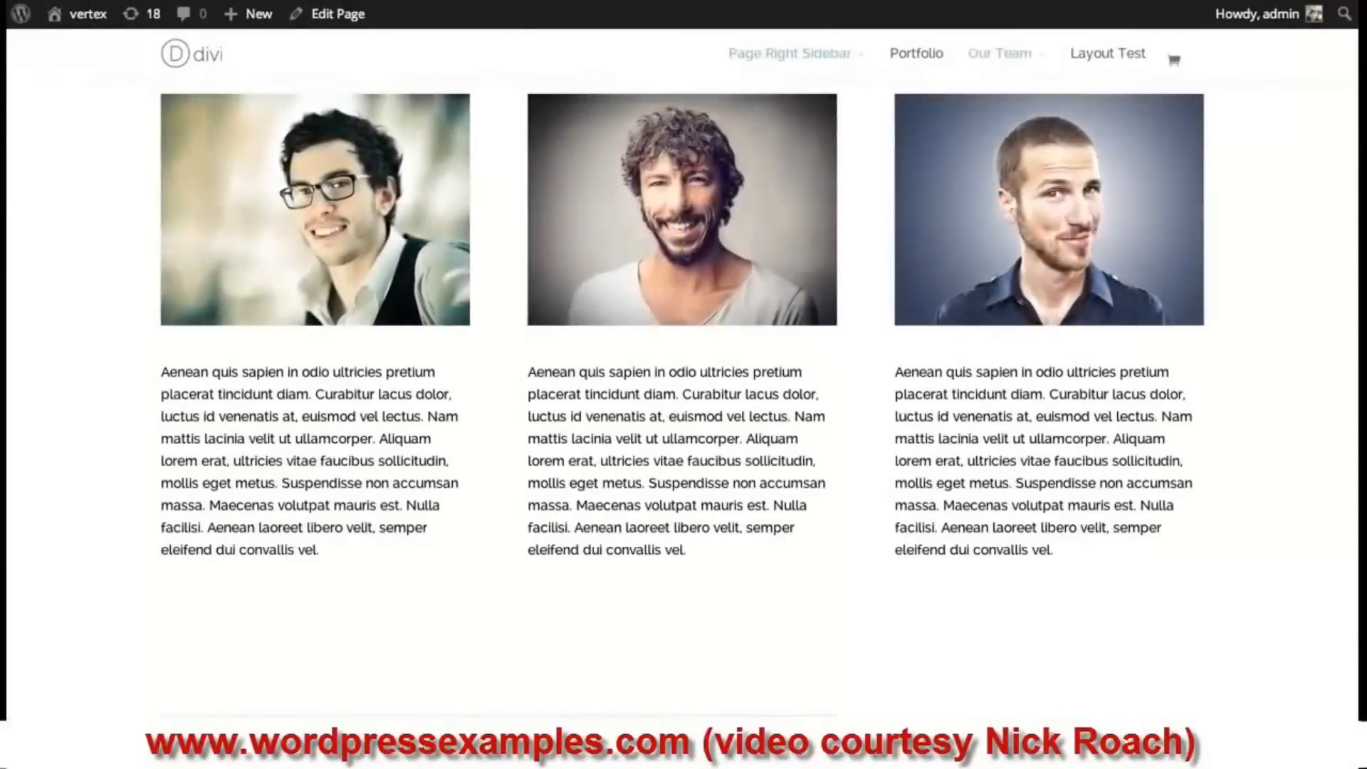
scroll(1333, 122, down, 5)
scroll(683, 399, down, 7)
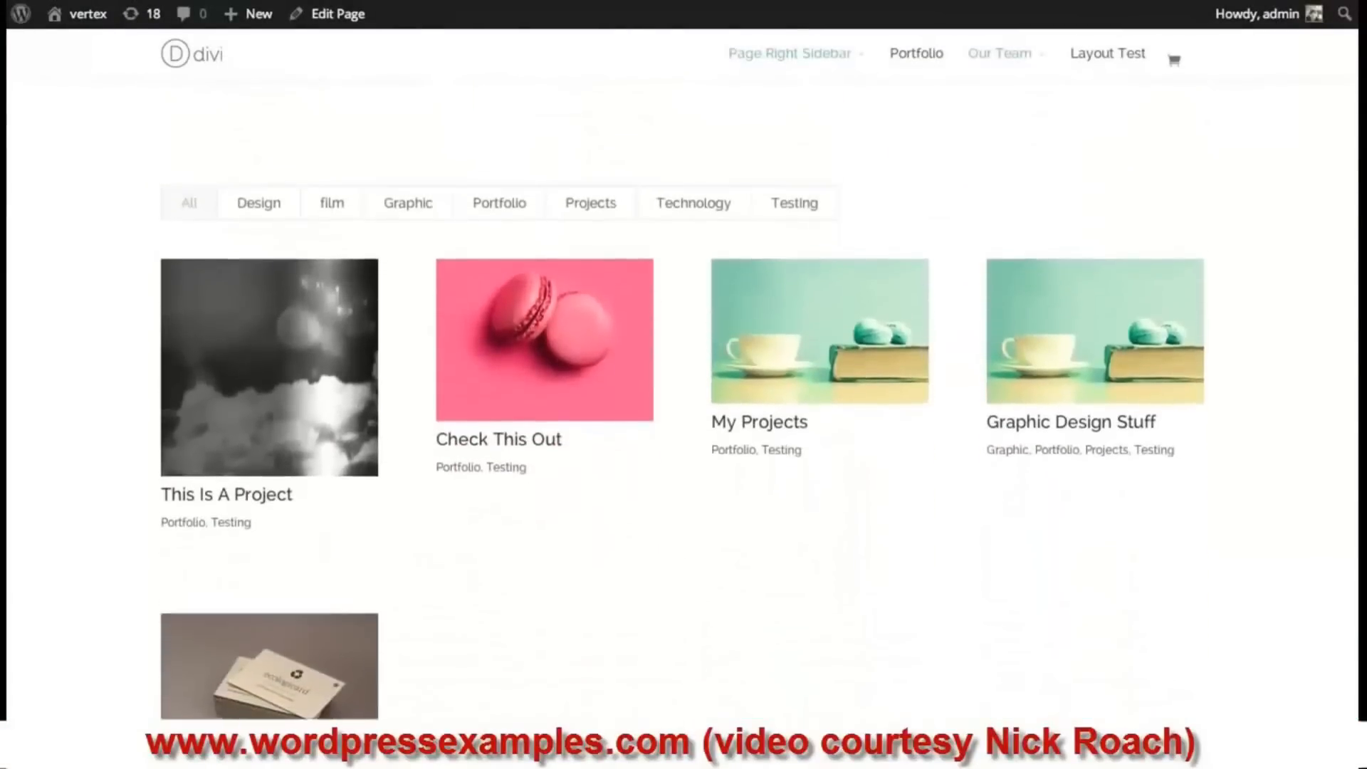
scroll(684, 399, up, 4)
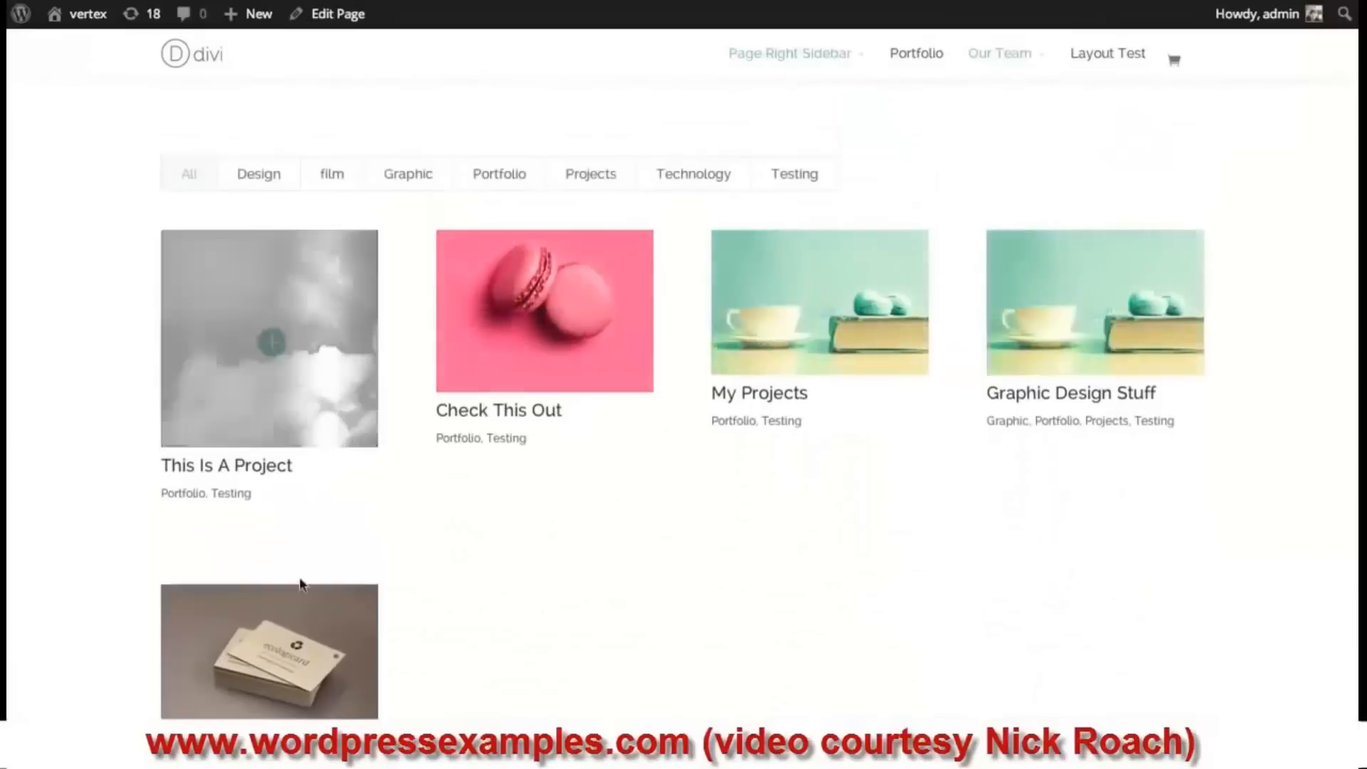
click(277, 178)
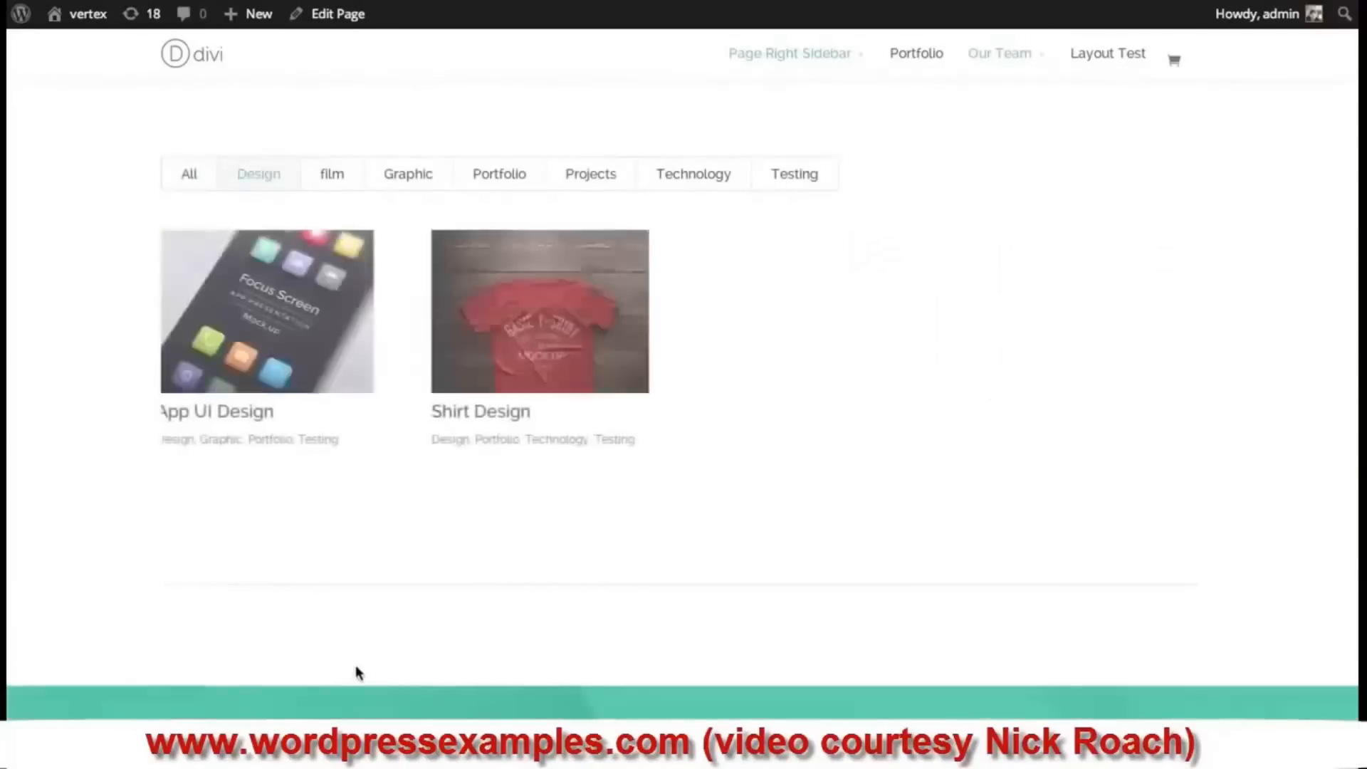
click(340, 180)
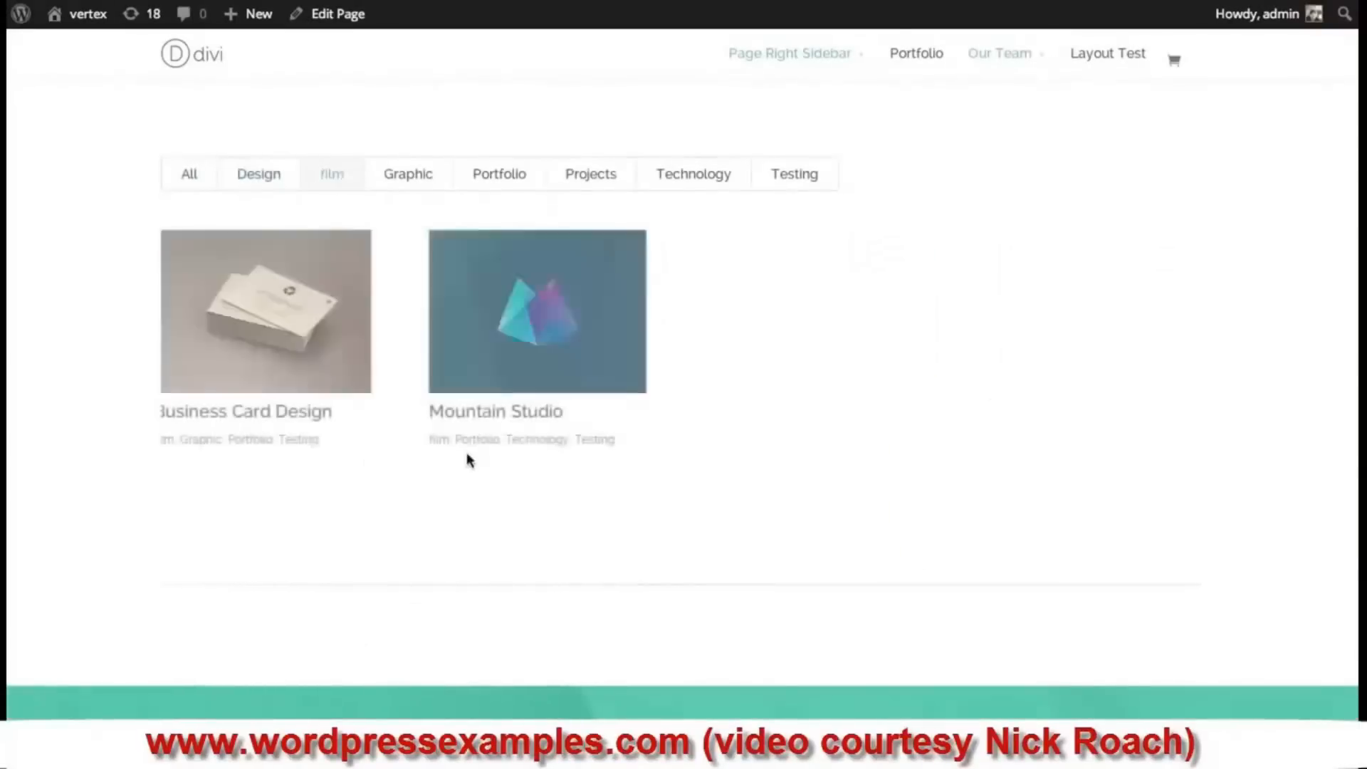
click(472, 184)
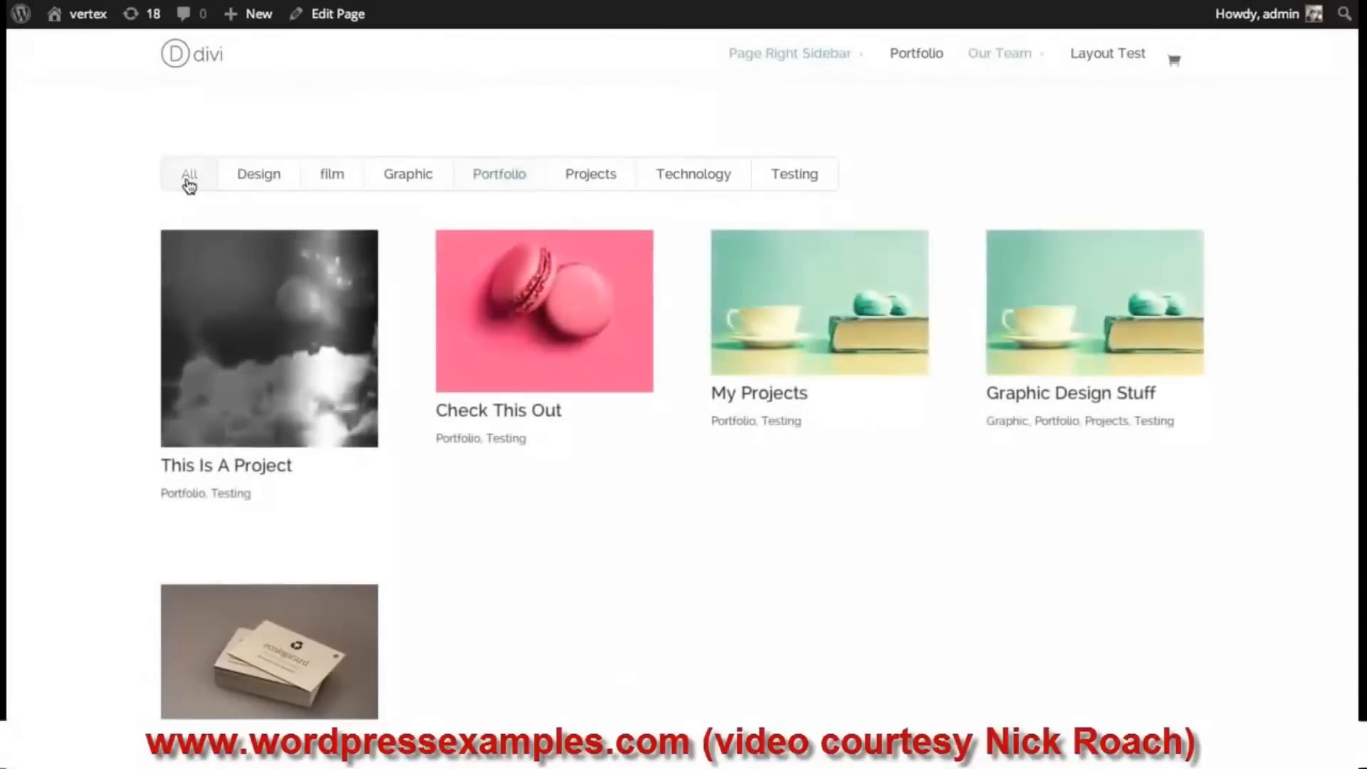
click(186, 183)
scroll(647, 497, down, 5)
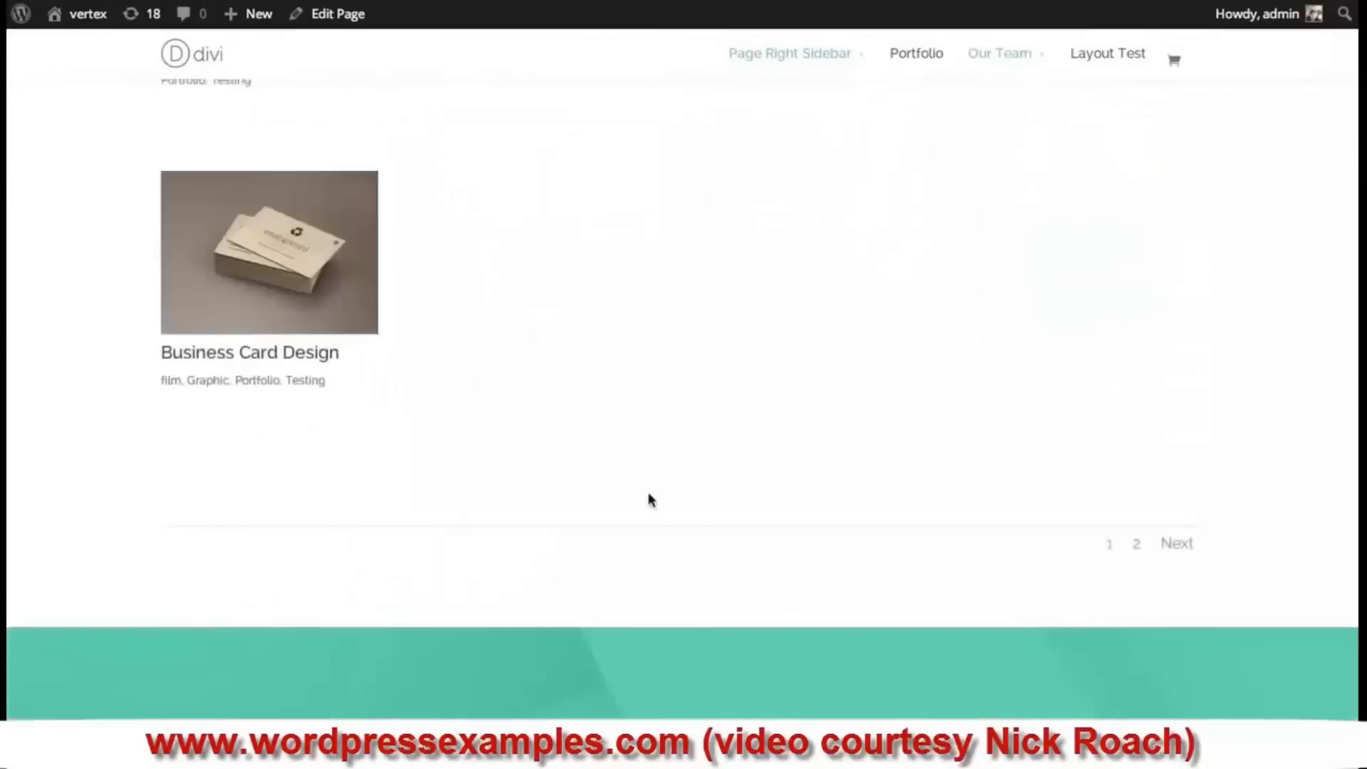
scroll(1034, 559, up, 3)
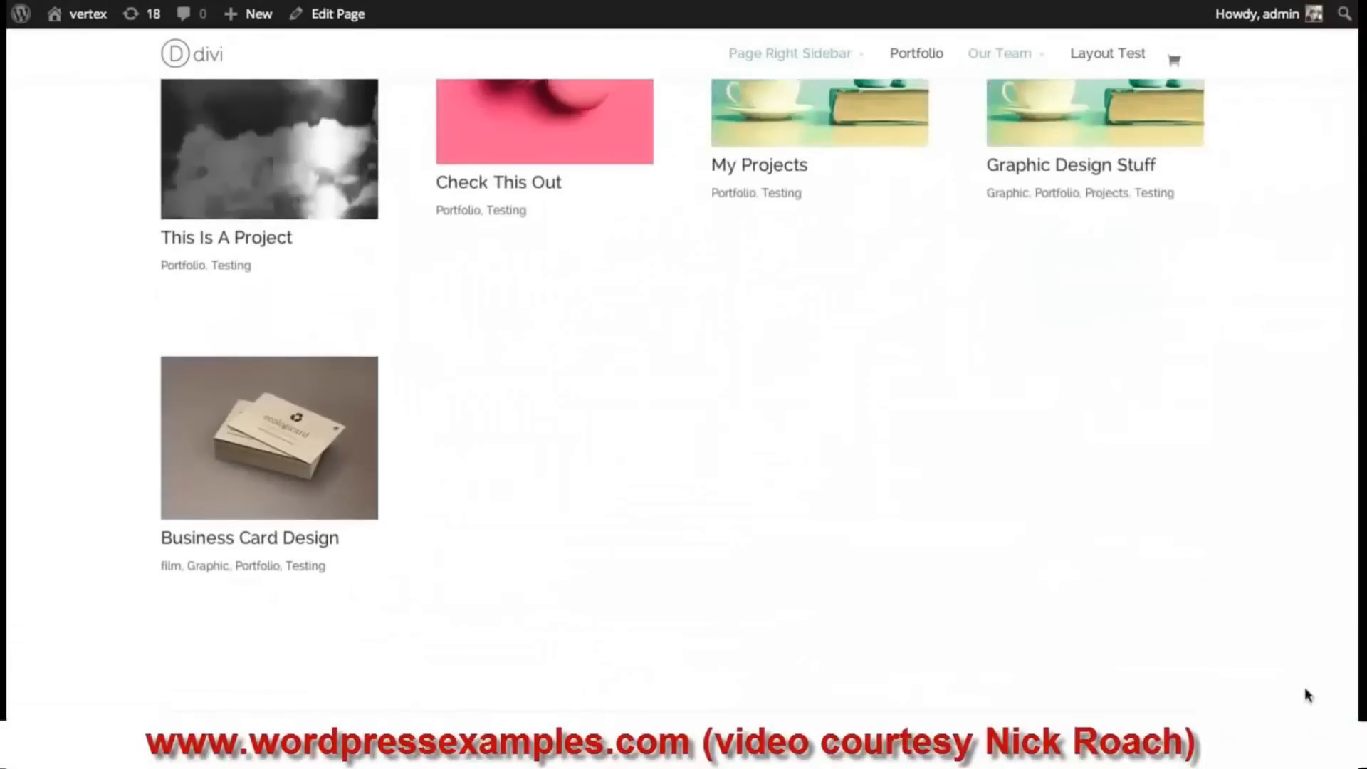
scroll(971, 287, up, 4)
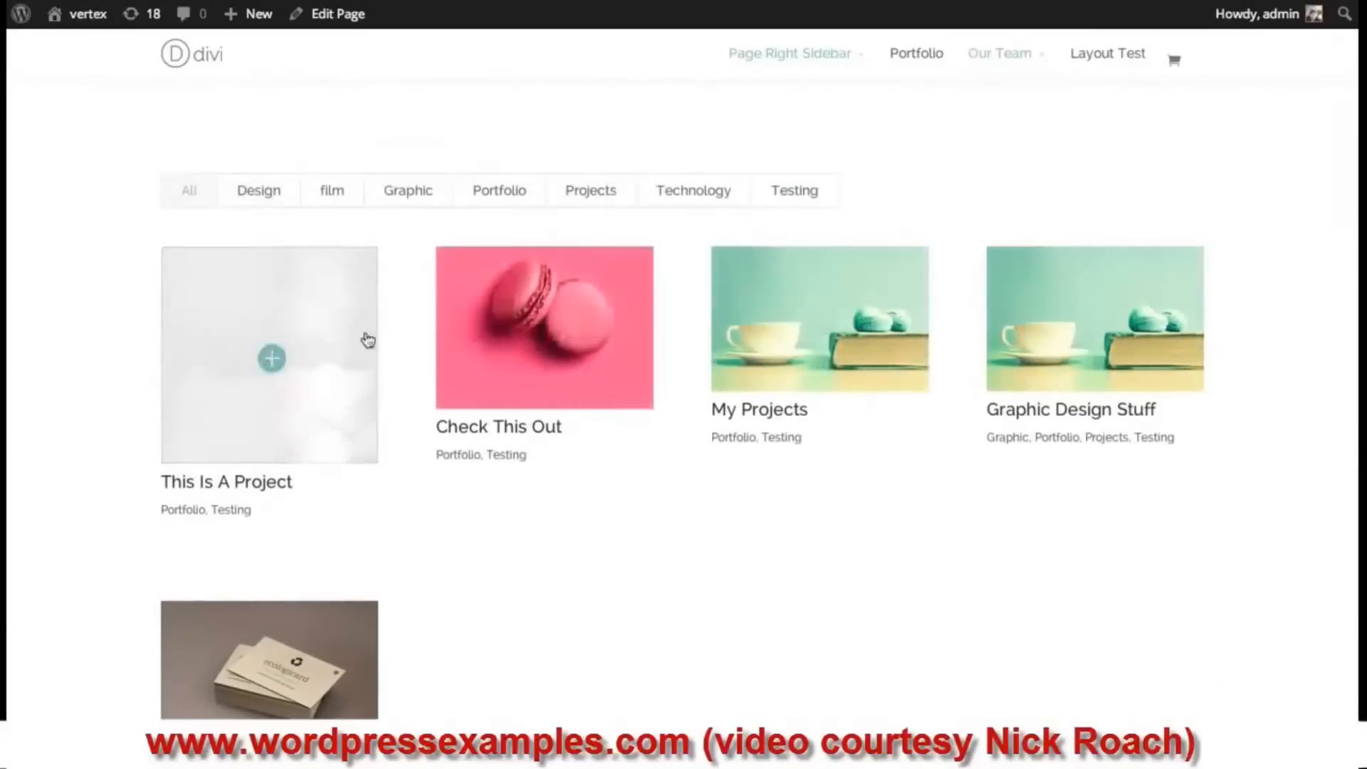
scroll(712, 387, down, 4)
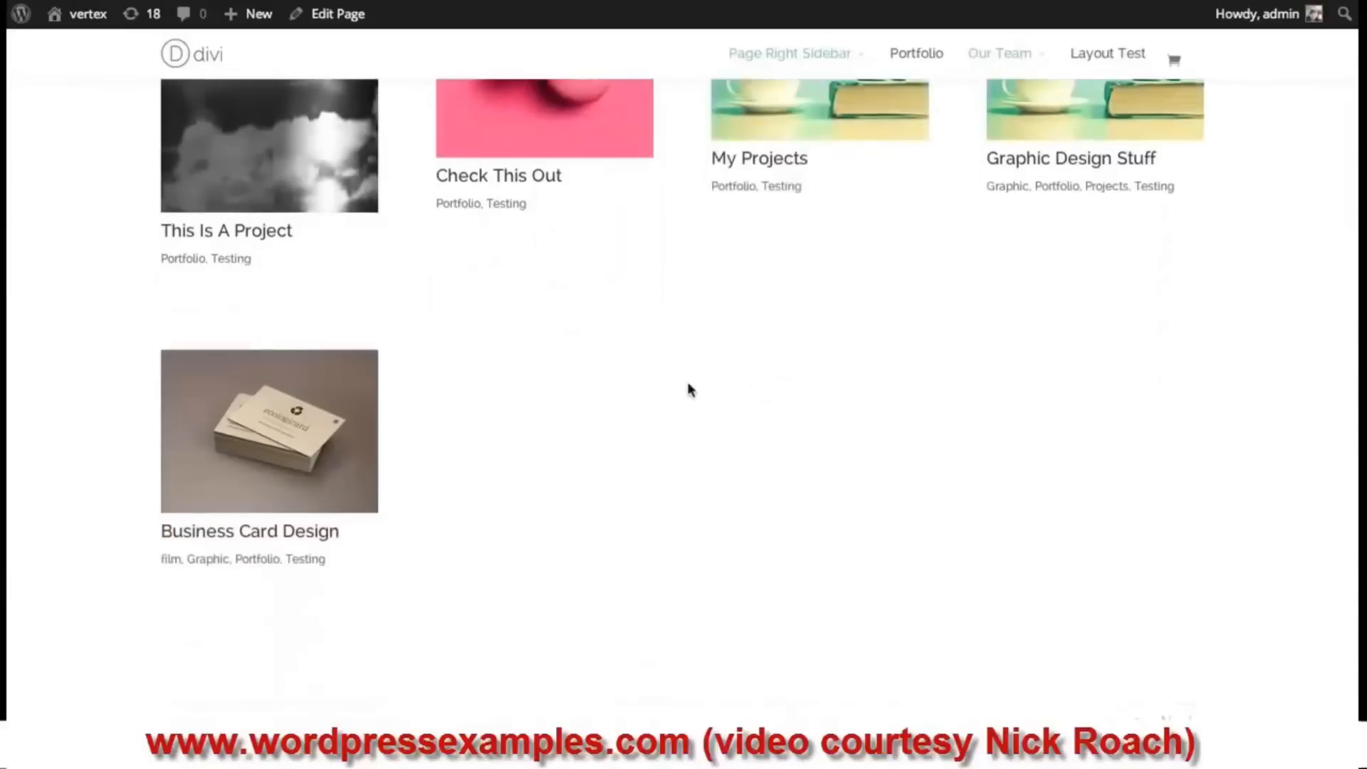
scroll(687, 389, down, 1)
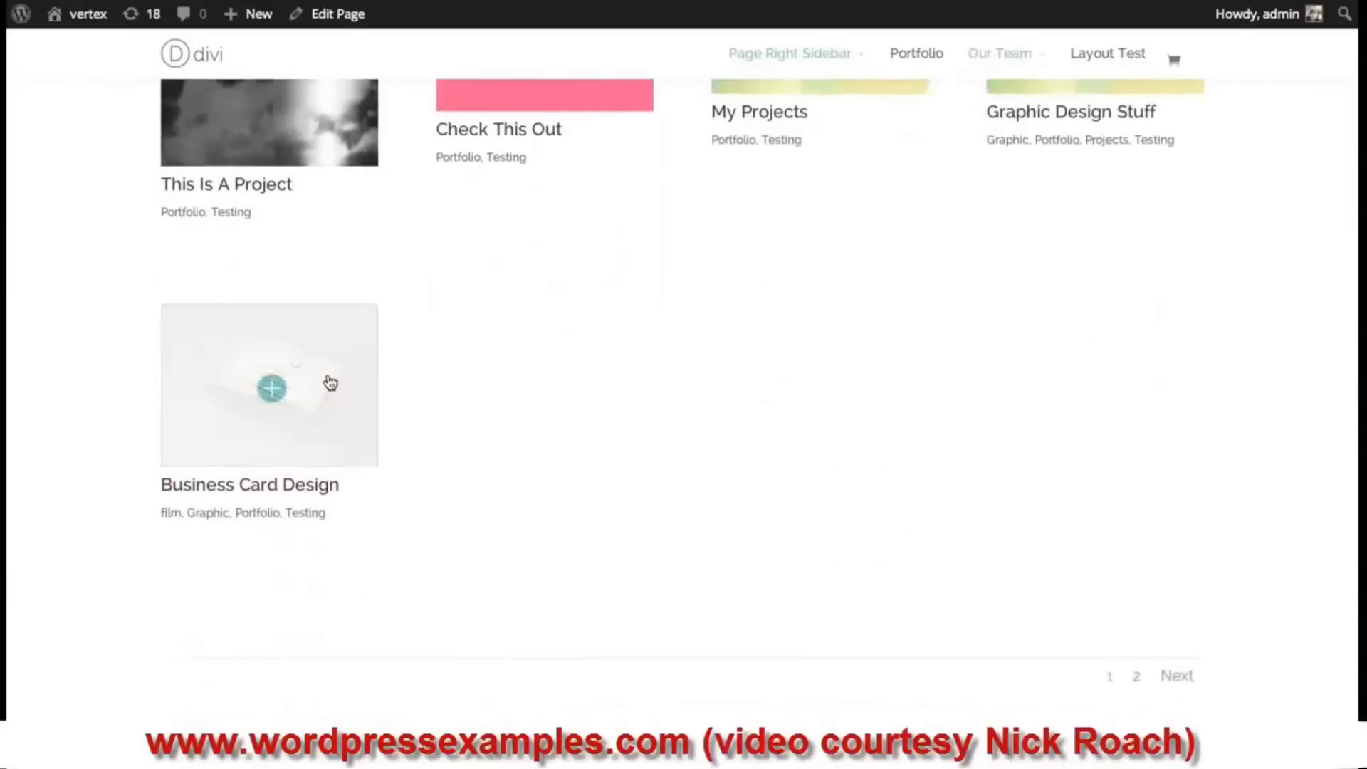
scroll(324, 399, up, 2)
scroll(1024, 163, down, 2)
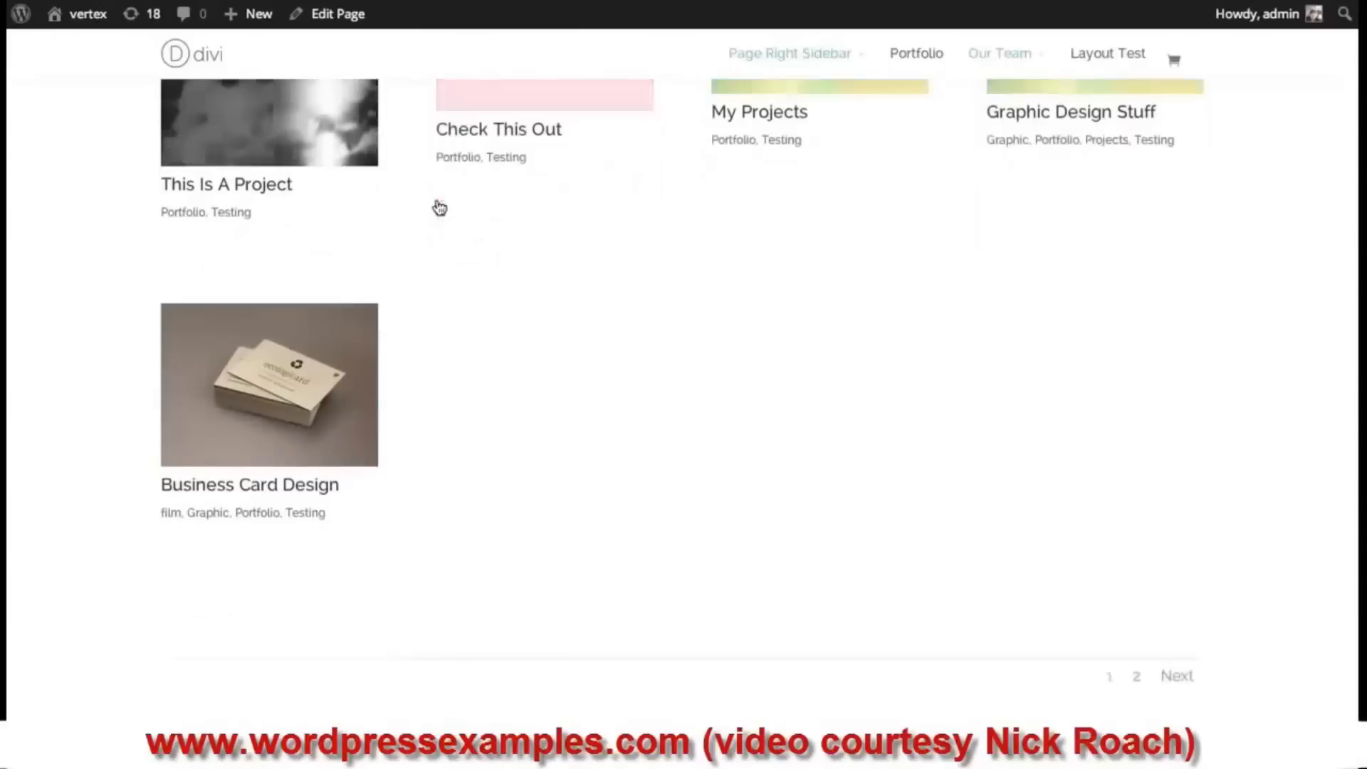
click(1178, 676)
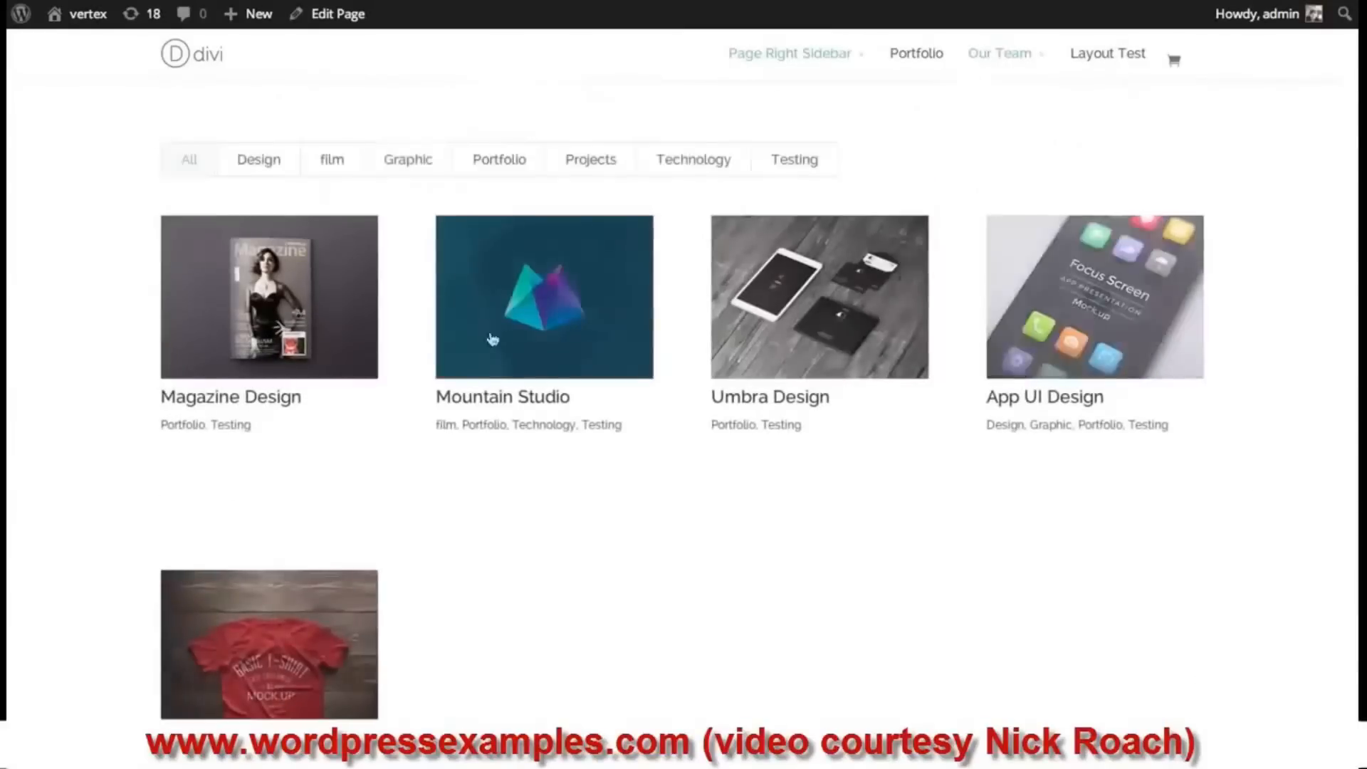
scroll(1244, 528, down, 3)
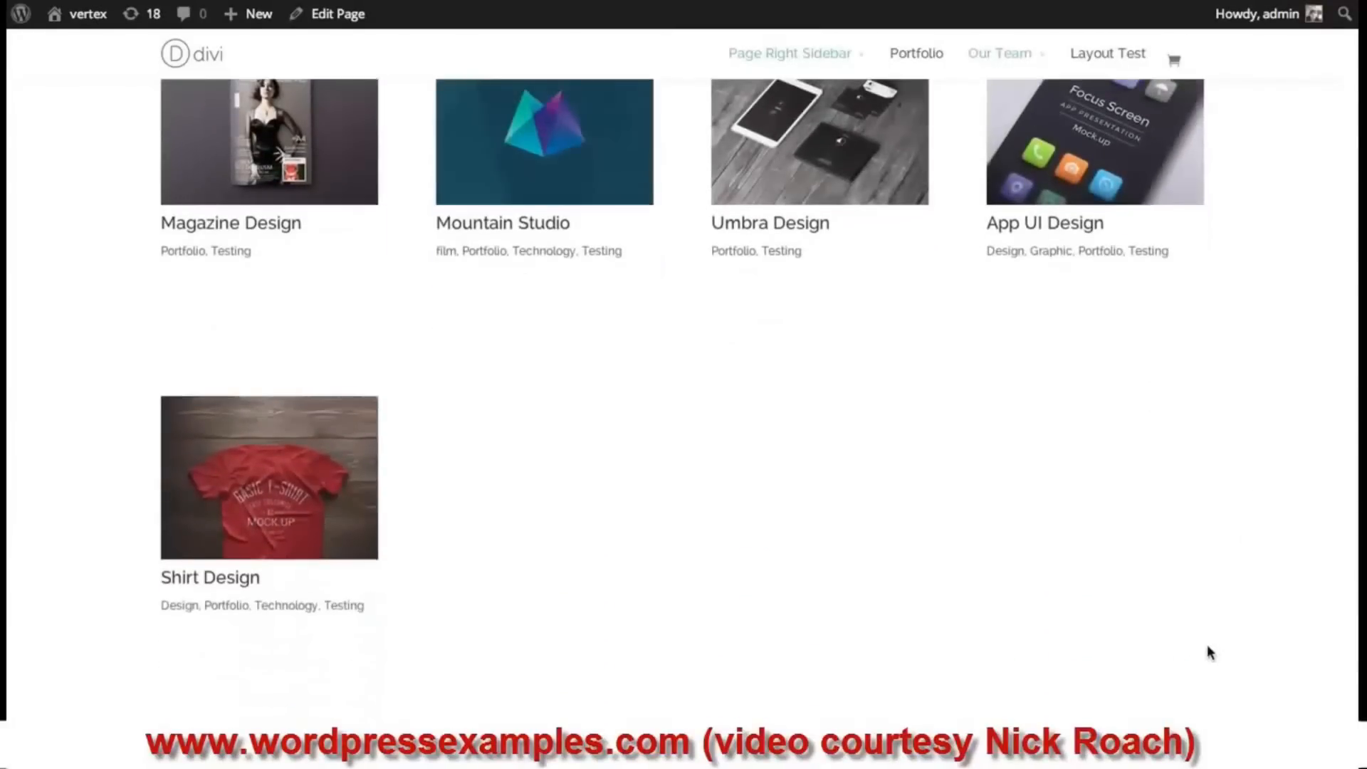
scroll(1208, 651, down, 2)
click(1163, 612)
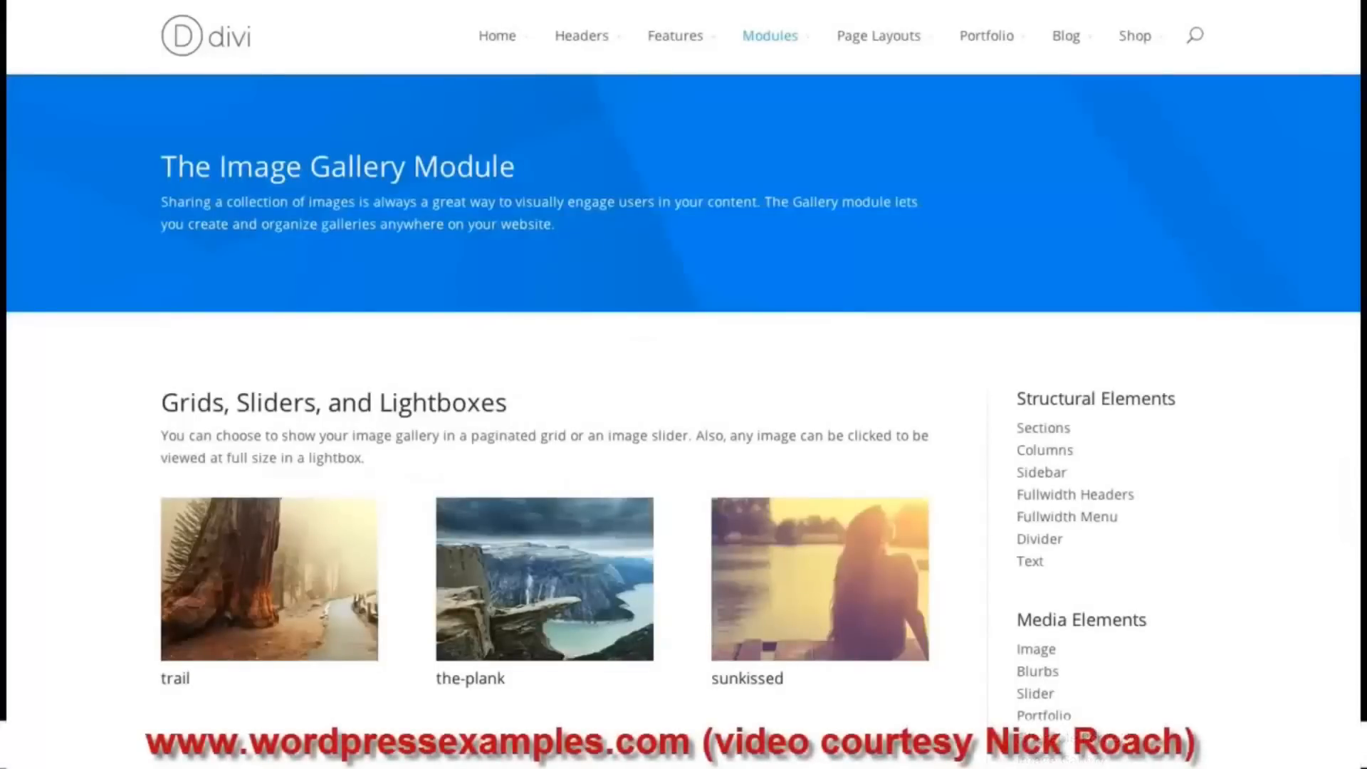
- Browse the Image Gallery demo, then open and close the-plank image lightbox
scroll(683, 385, down, 1)
scroll(684, 385, down, 2)
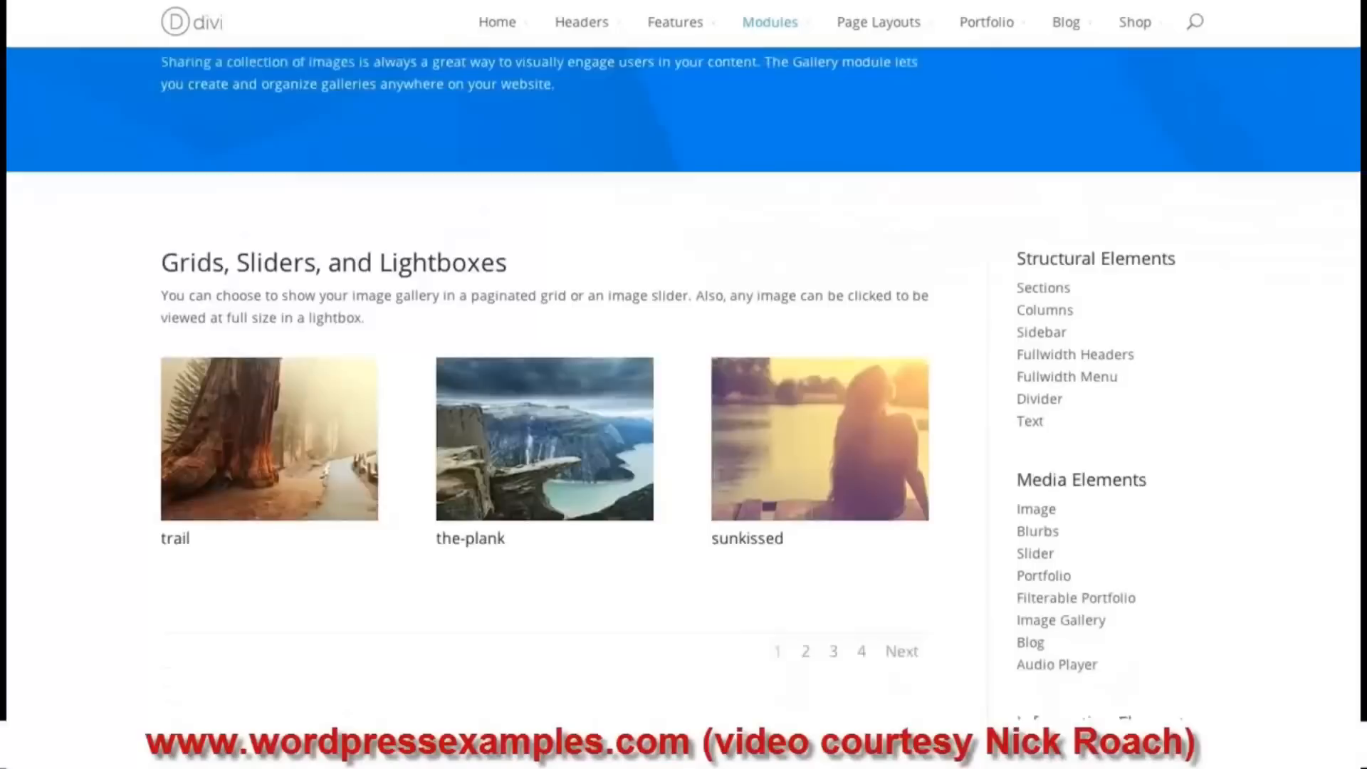
scroll(1357, 458, down, 15)
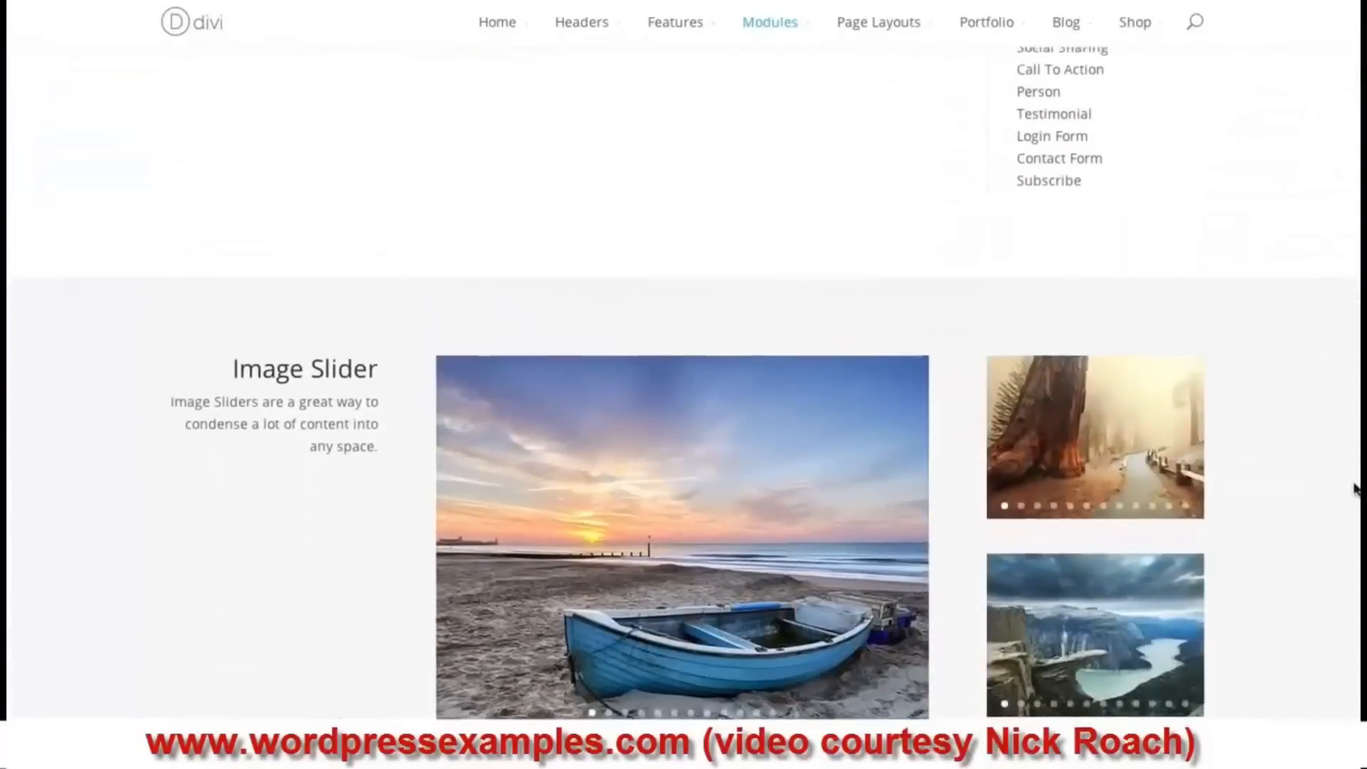
scroll(1358, 479, up, 7)
scroll(683, 384, up, 7)
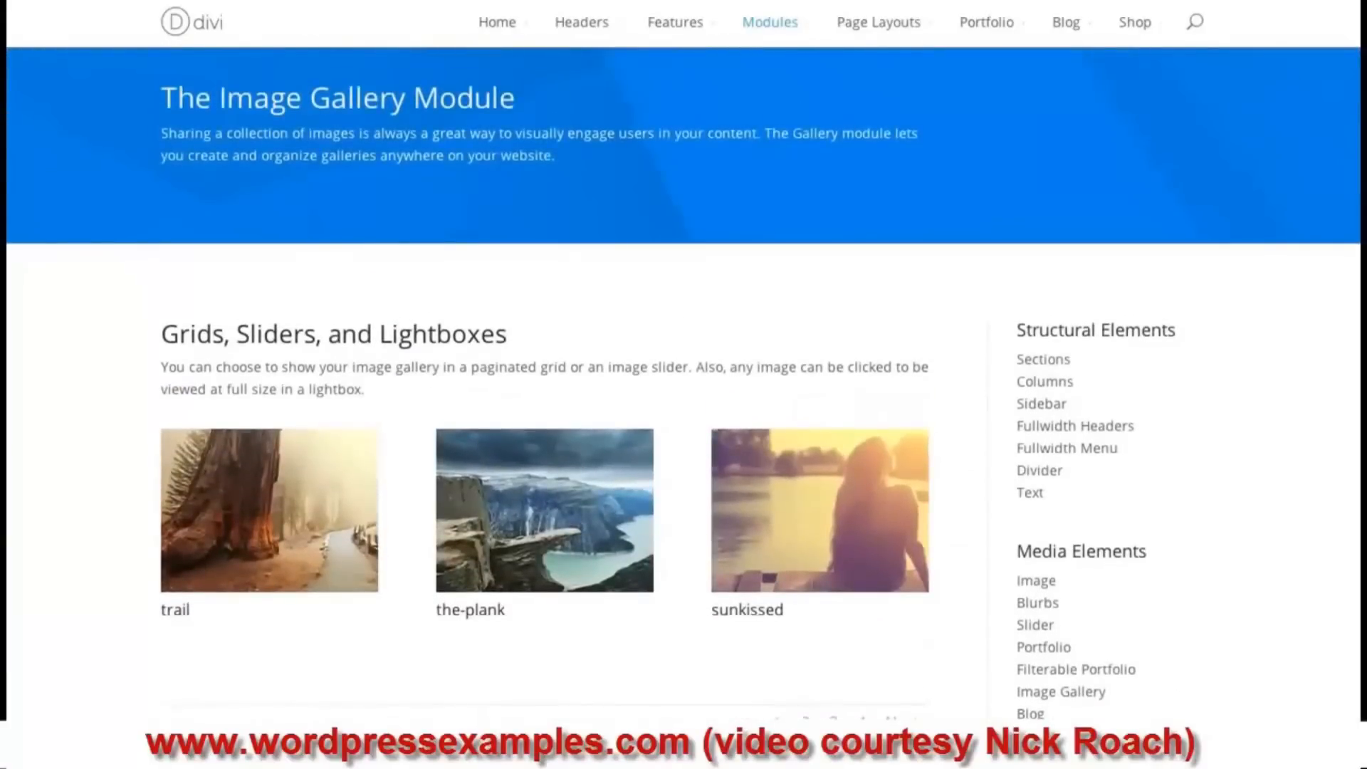
scroll(684, 384, up, 1)
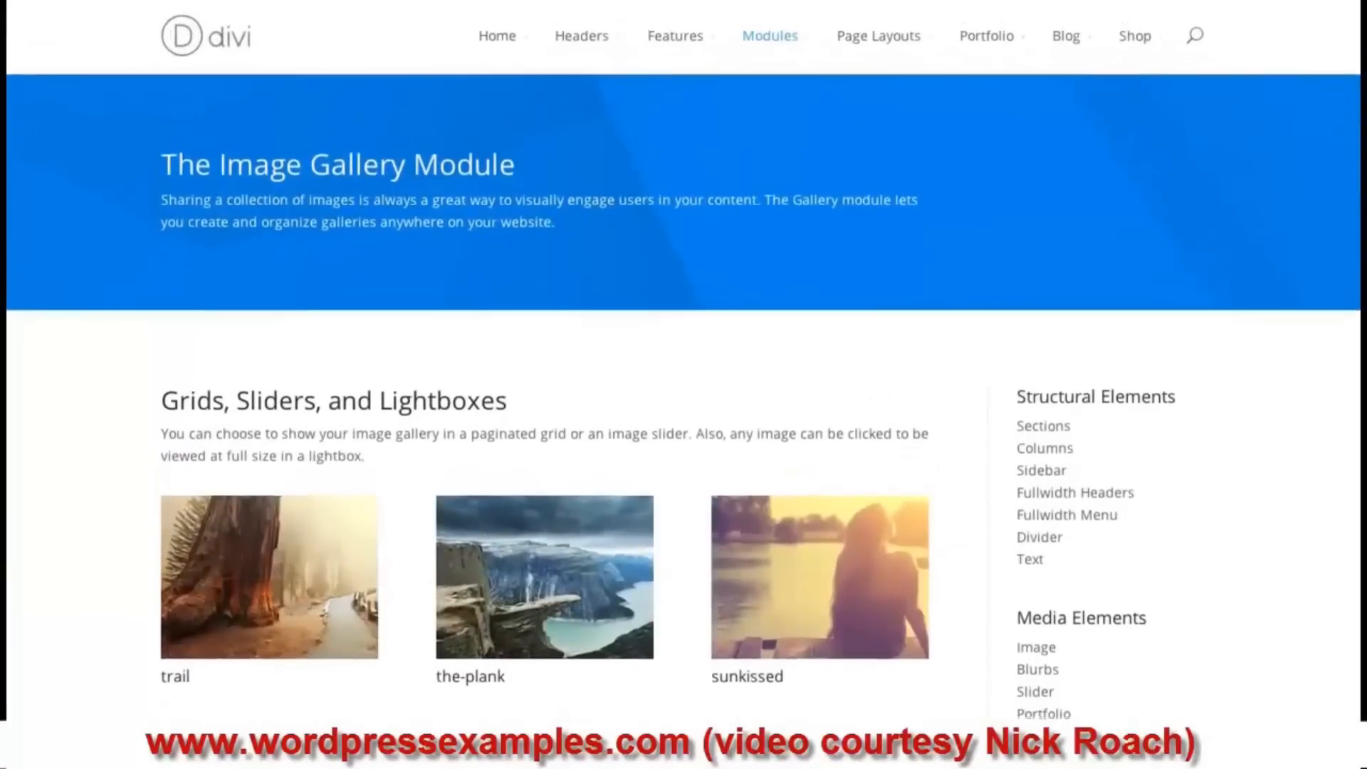
scroll(684, 385, down, 2)
scroll(684, 385, up, 1)
scroll(683, 384, up, 1)
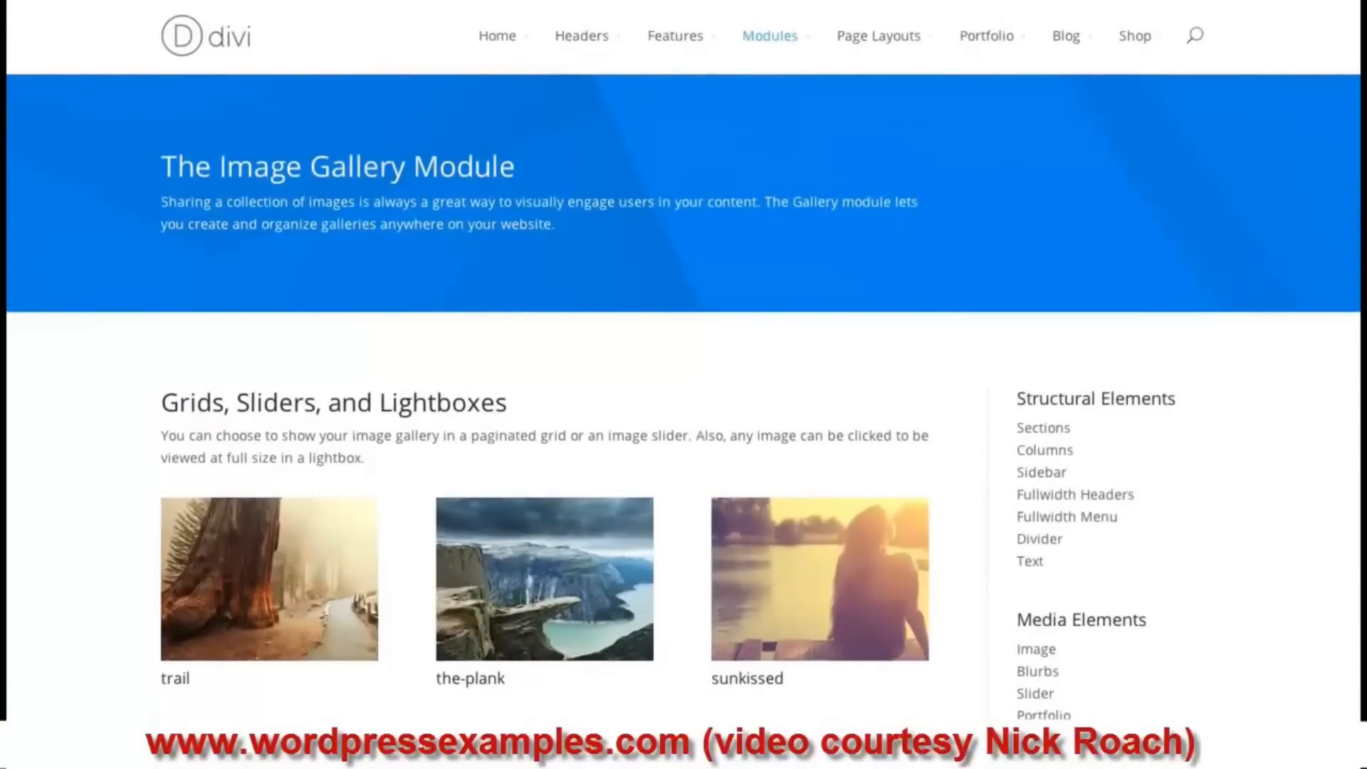
scroll(683, 385, down, 3)
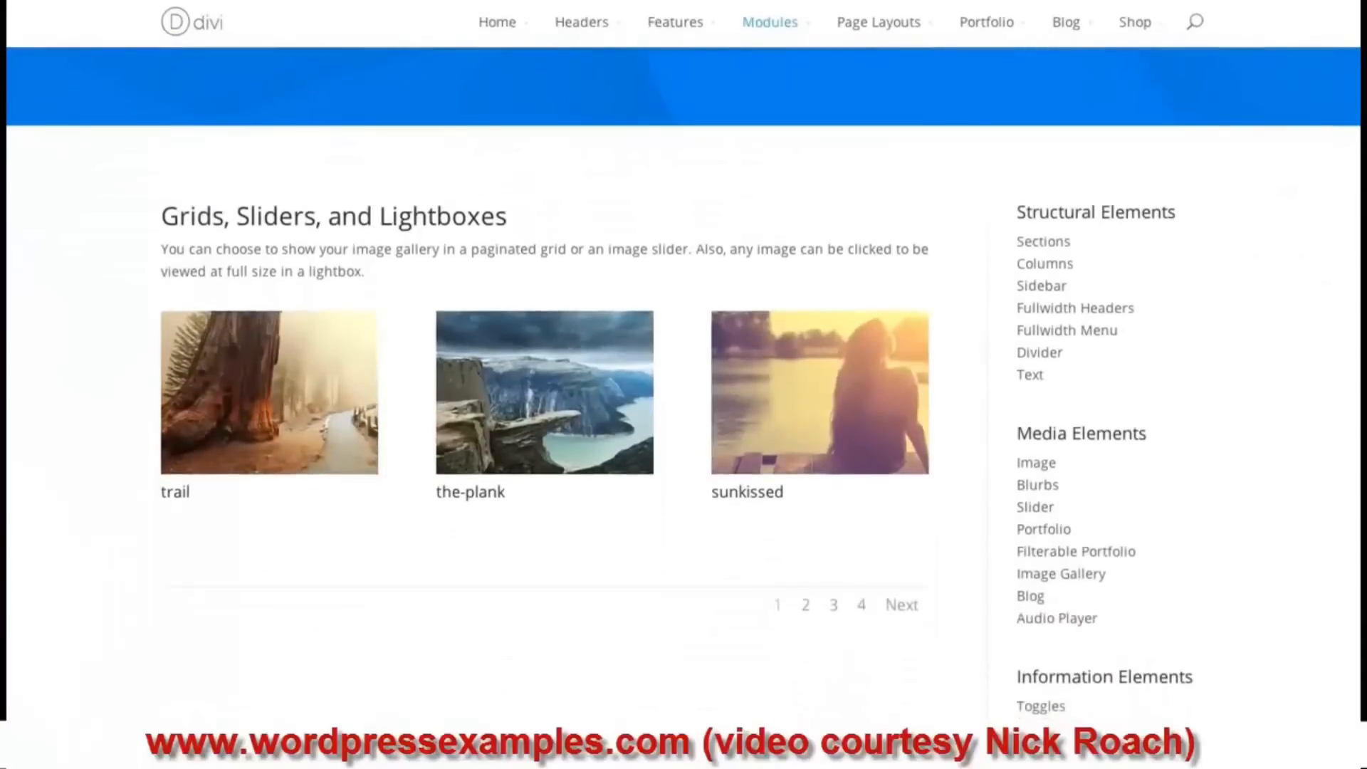
click(600, 396)
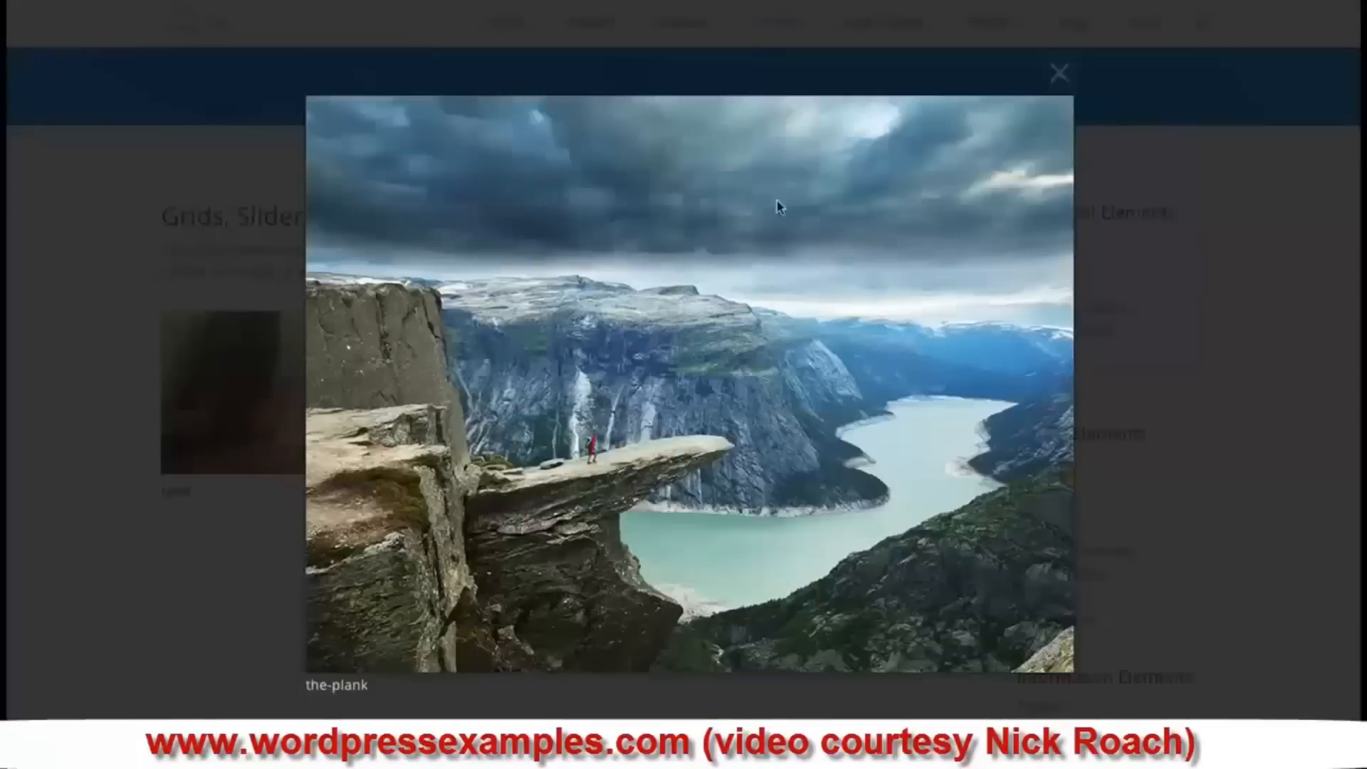
click(1059, 72)
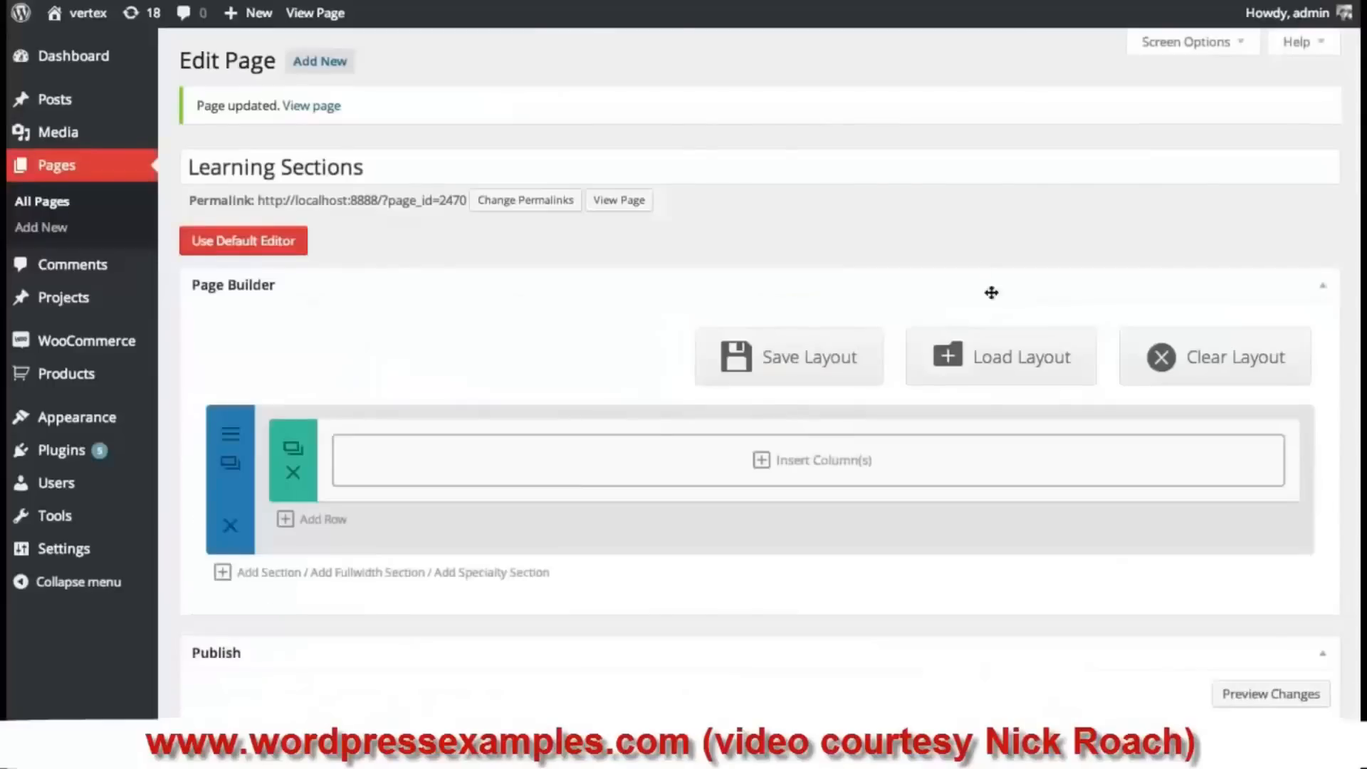
- Give the row one full-width column and add a Gallery module to it
click(555, 467)
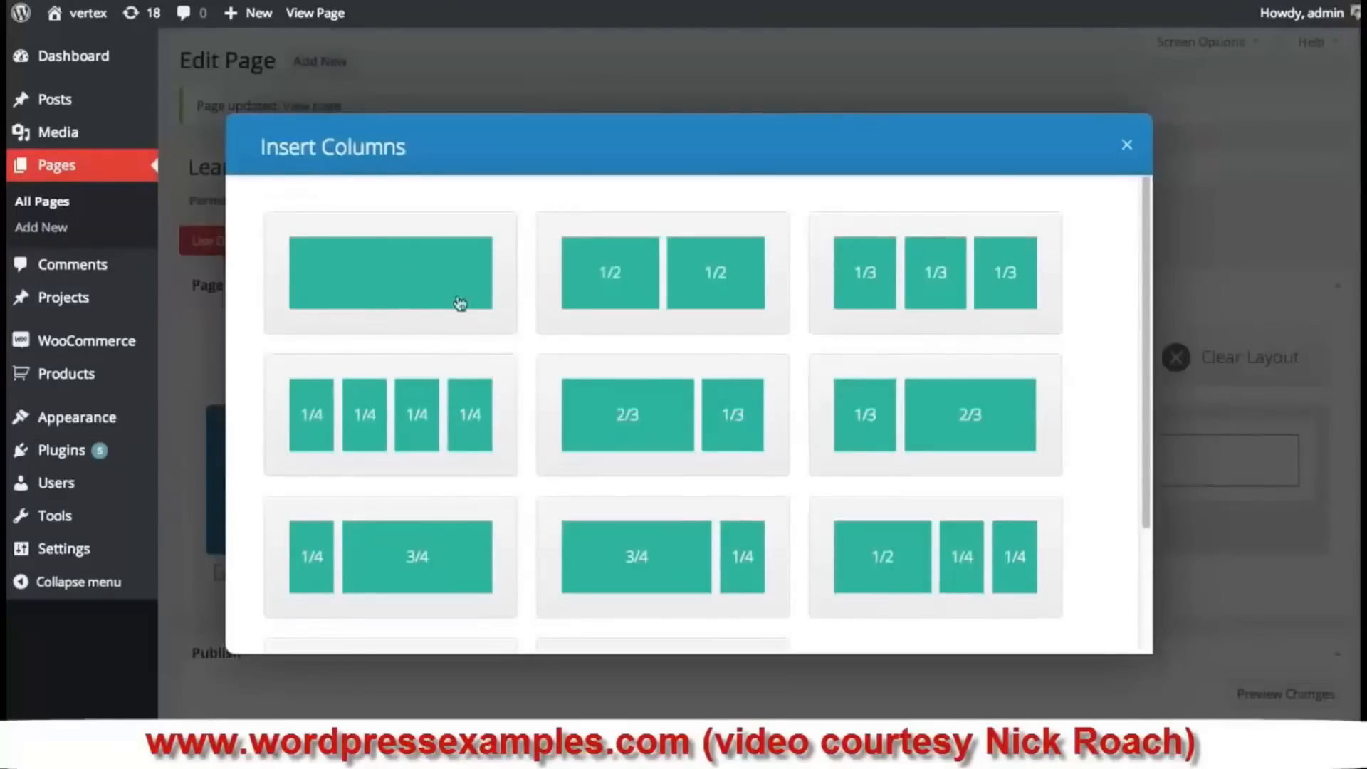
click(415, 284)
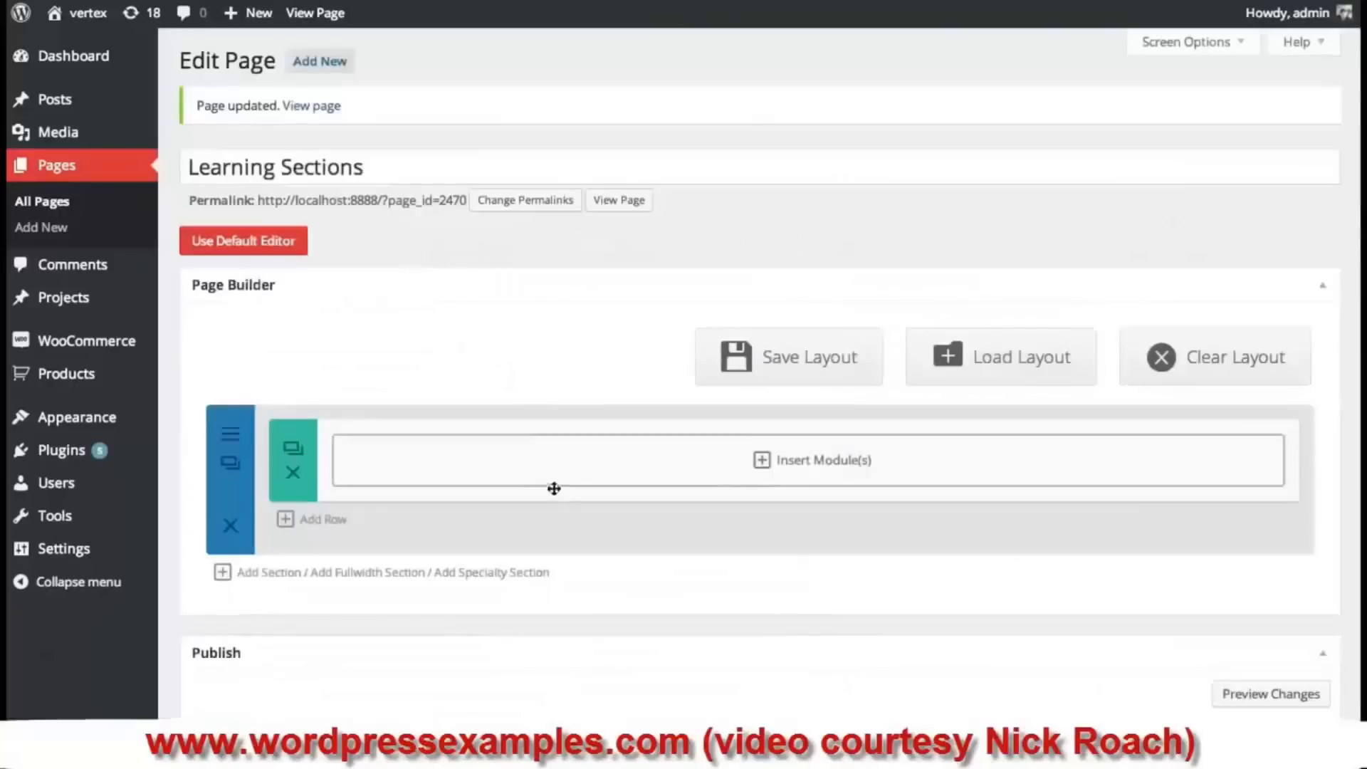
click(830, 468)
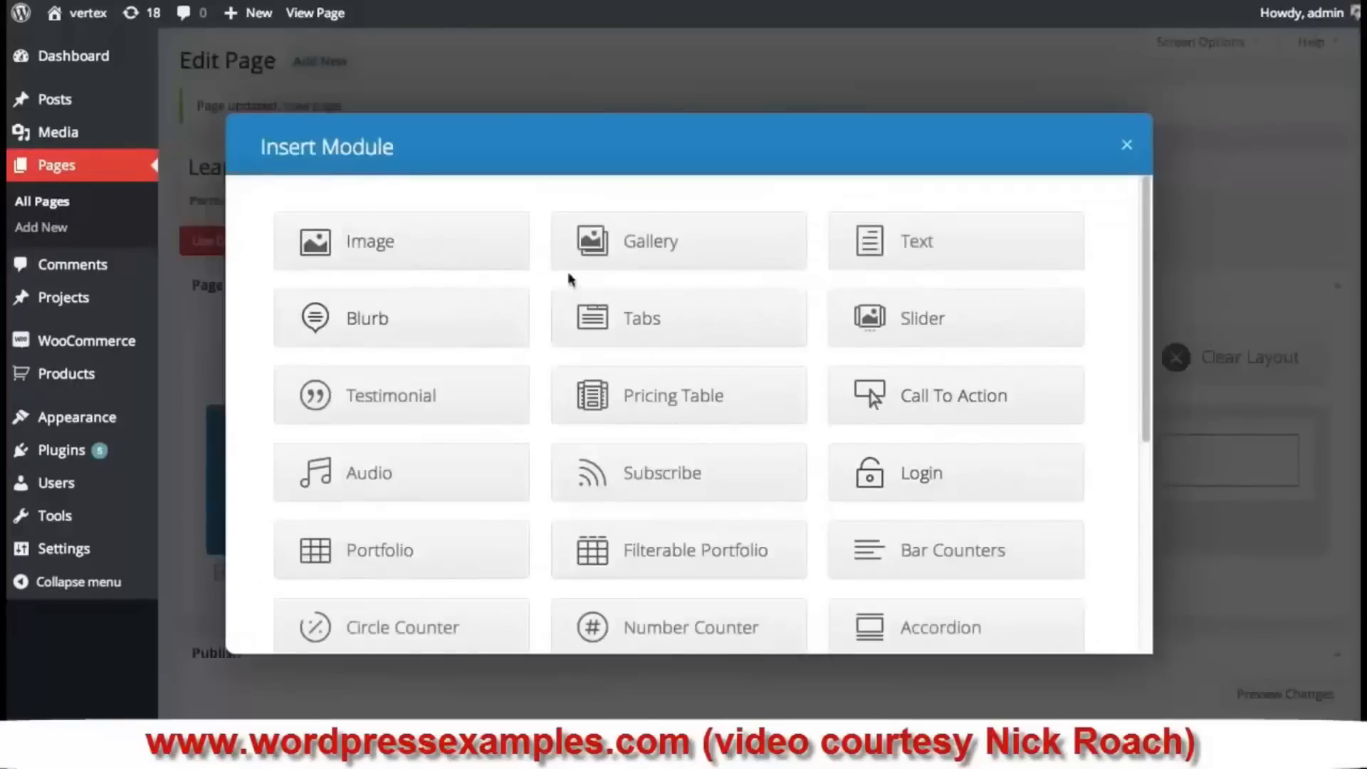
click(667, 249)
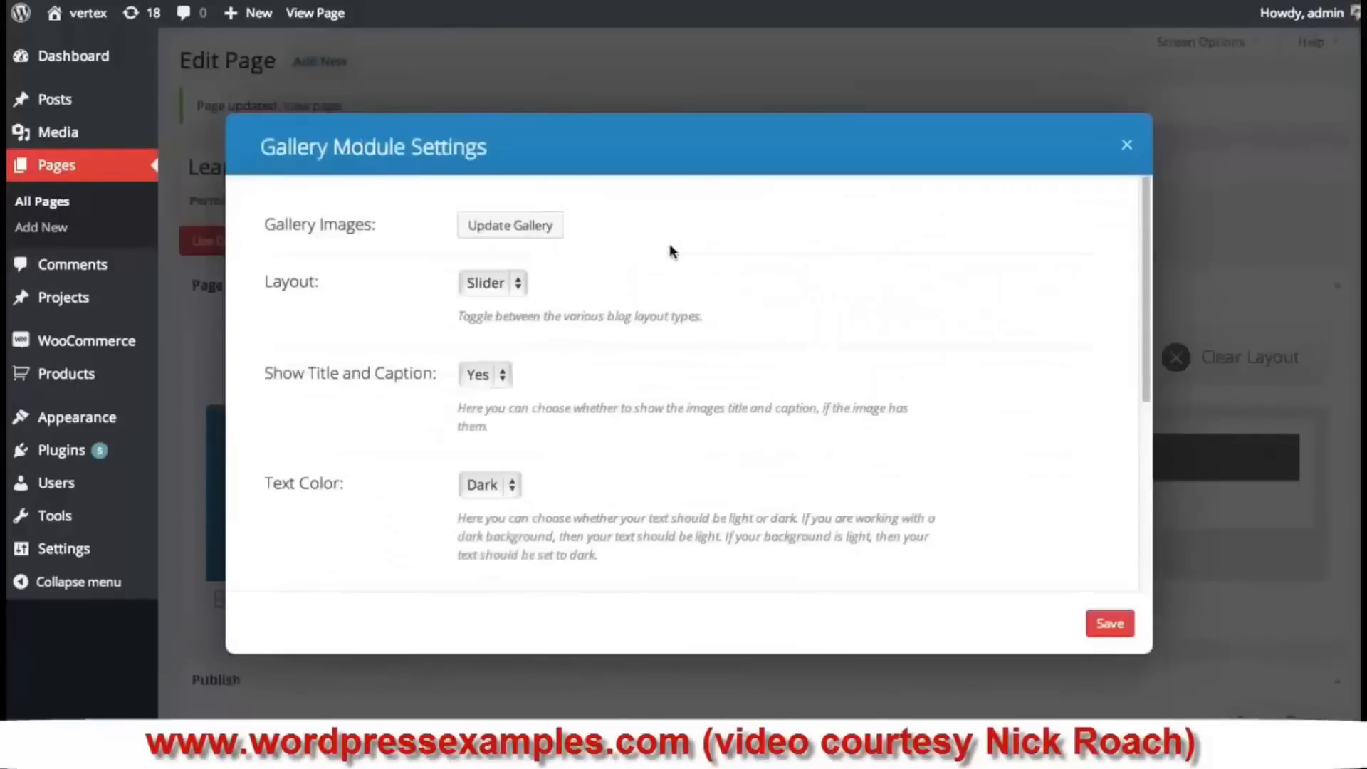
- Add the purple square, golden field and space_bg images to the gallery
click(519, 228)
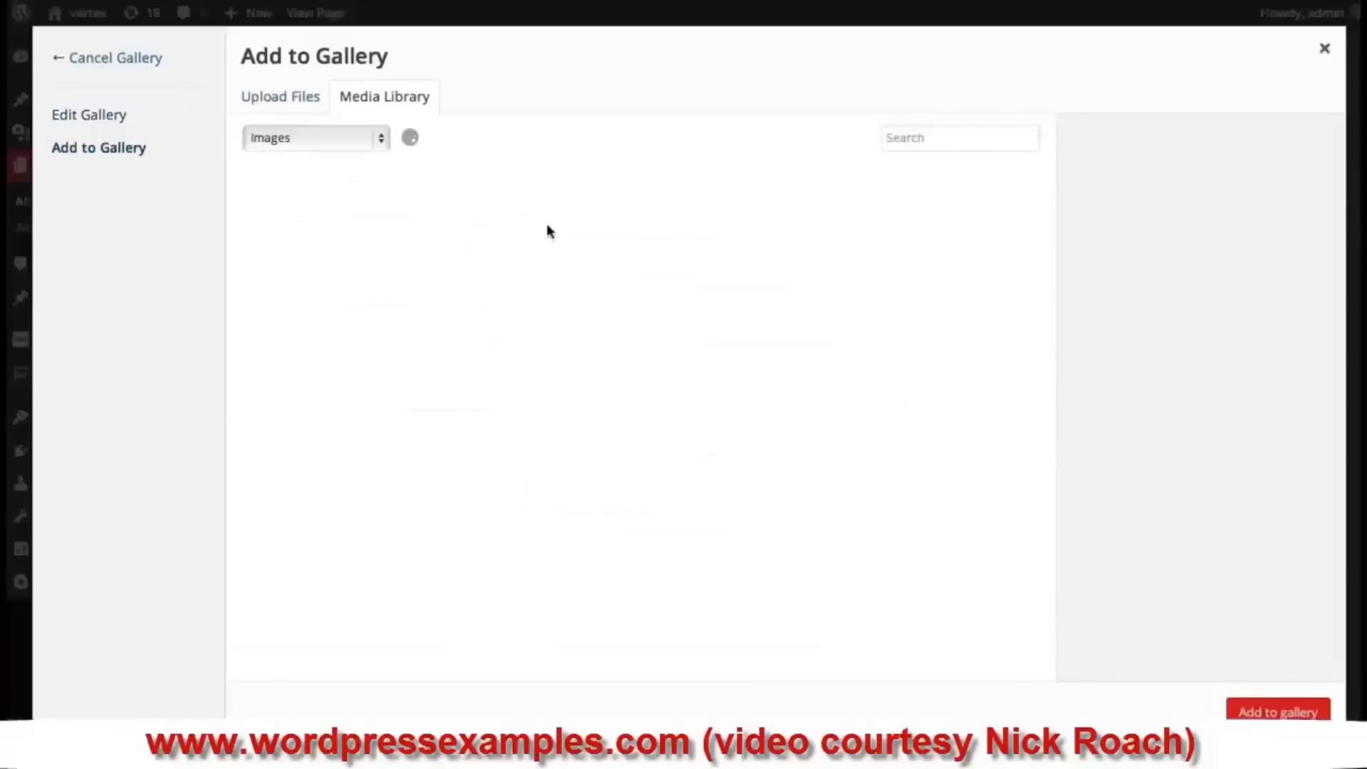
click(121, 121)
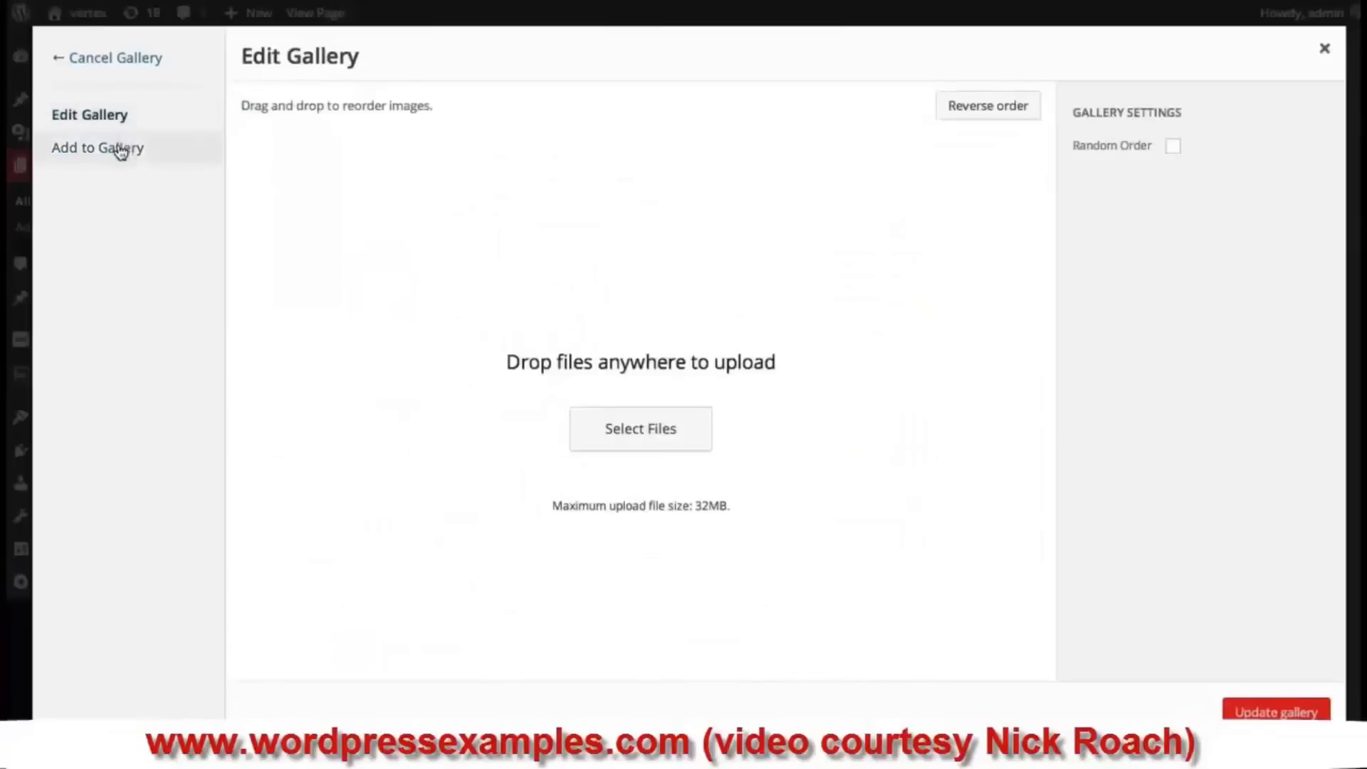
click(119, 148)
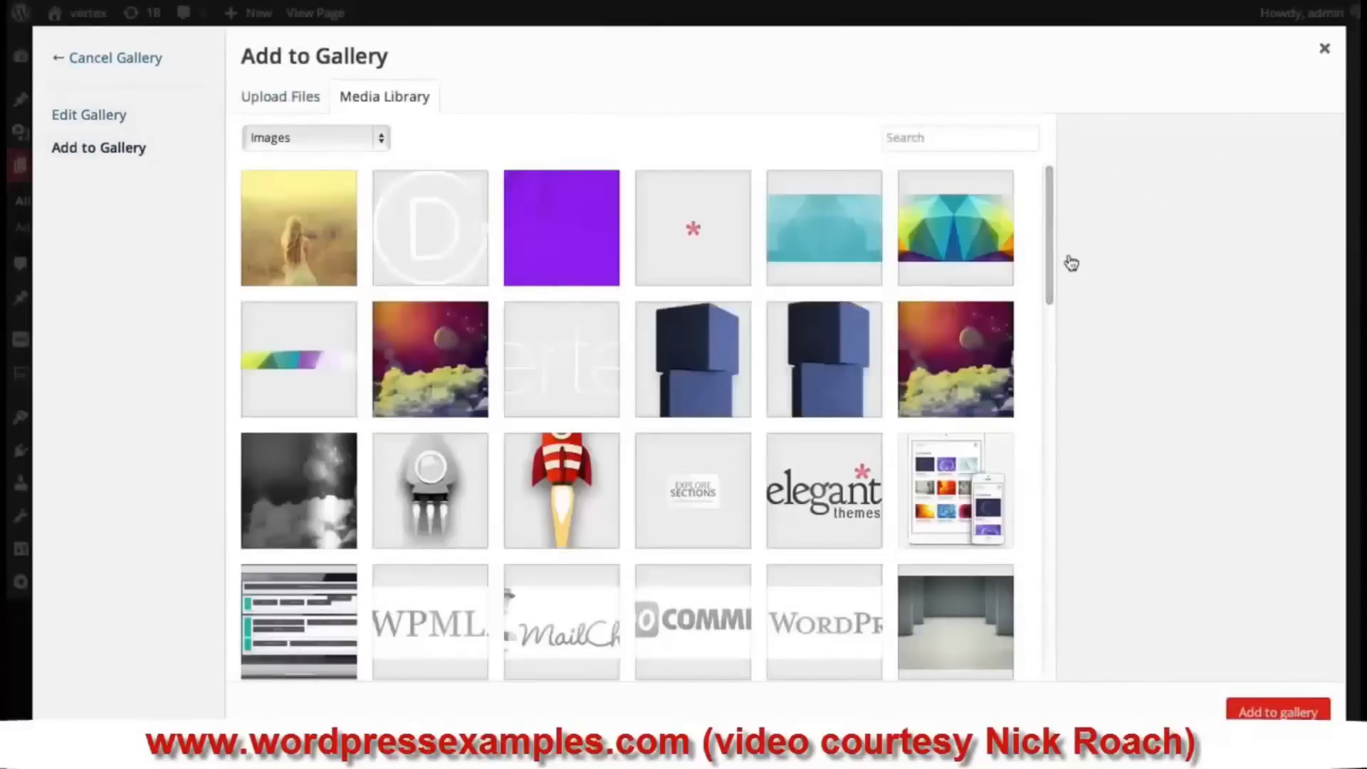
drag(1047, 198, 1062, 149)
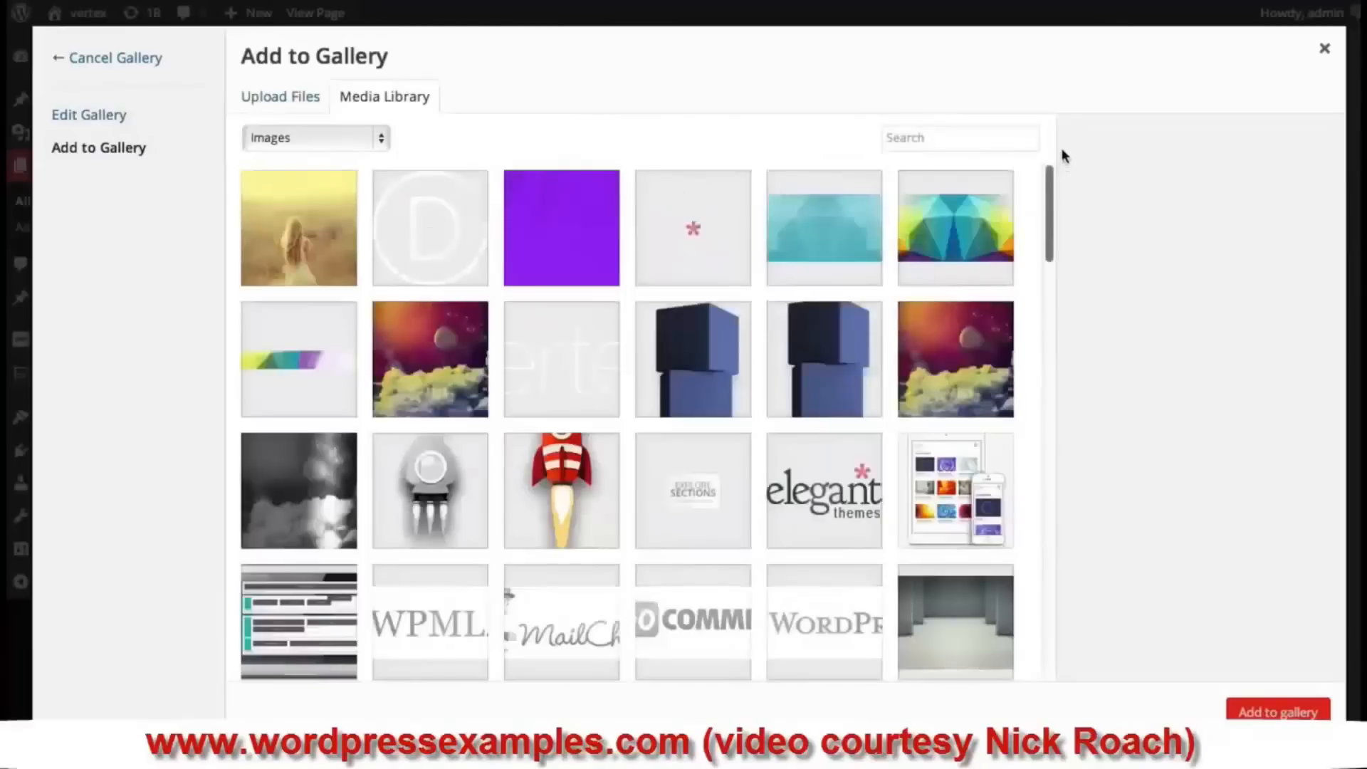
click(562, 227)
click(319, 226)
click(431, 374)
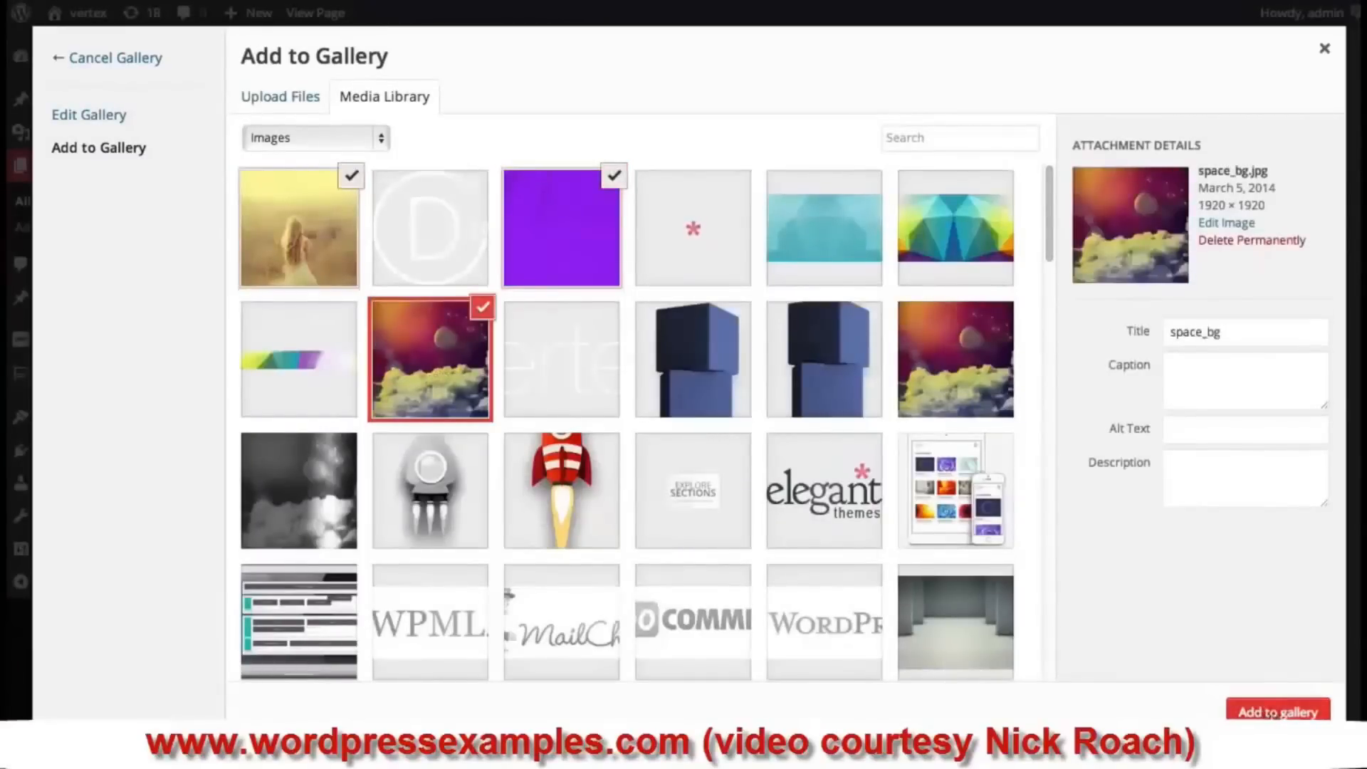
click(1274, 712)
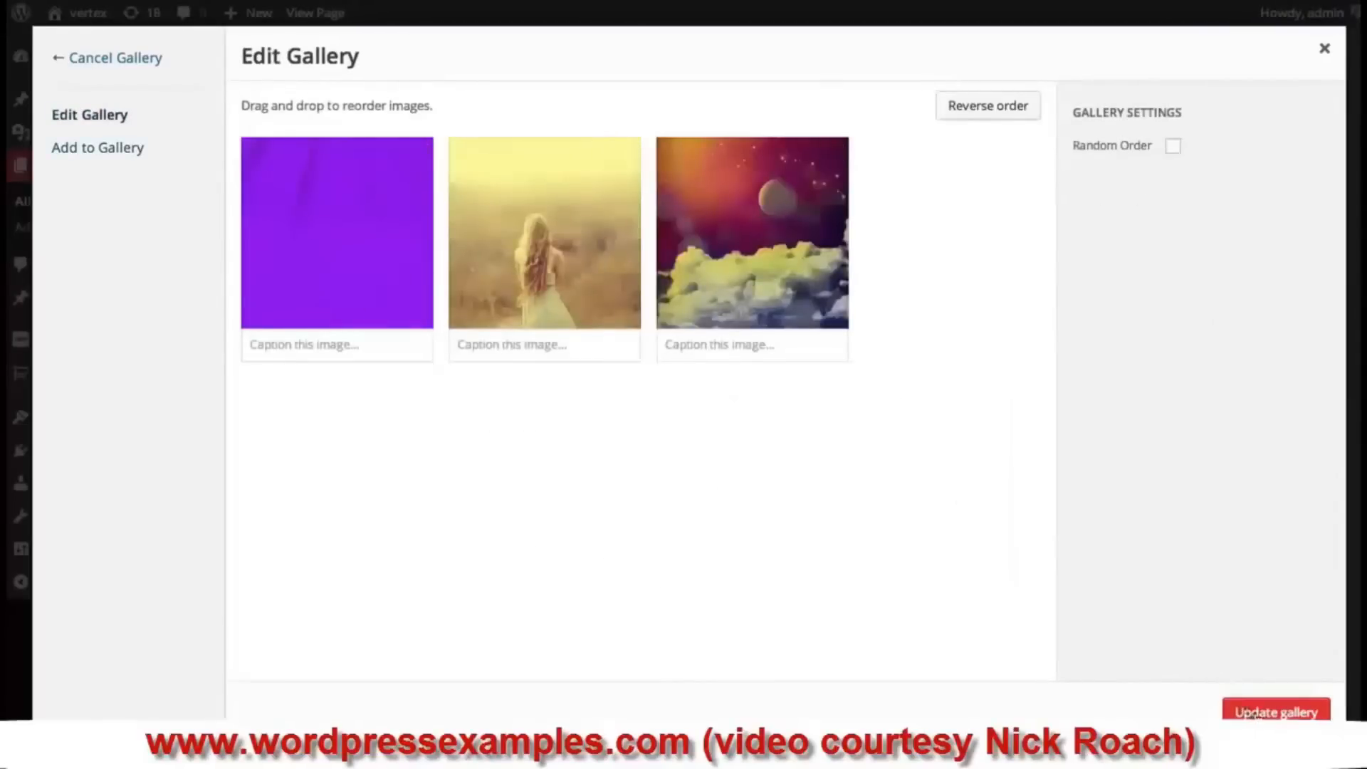
click(1254, 712)
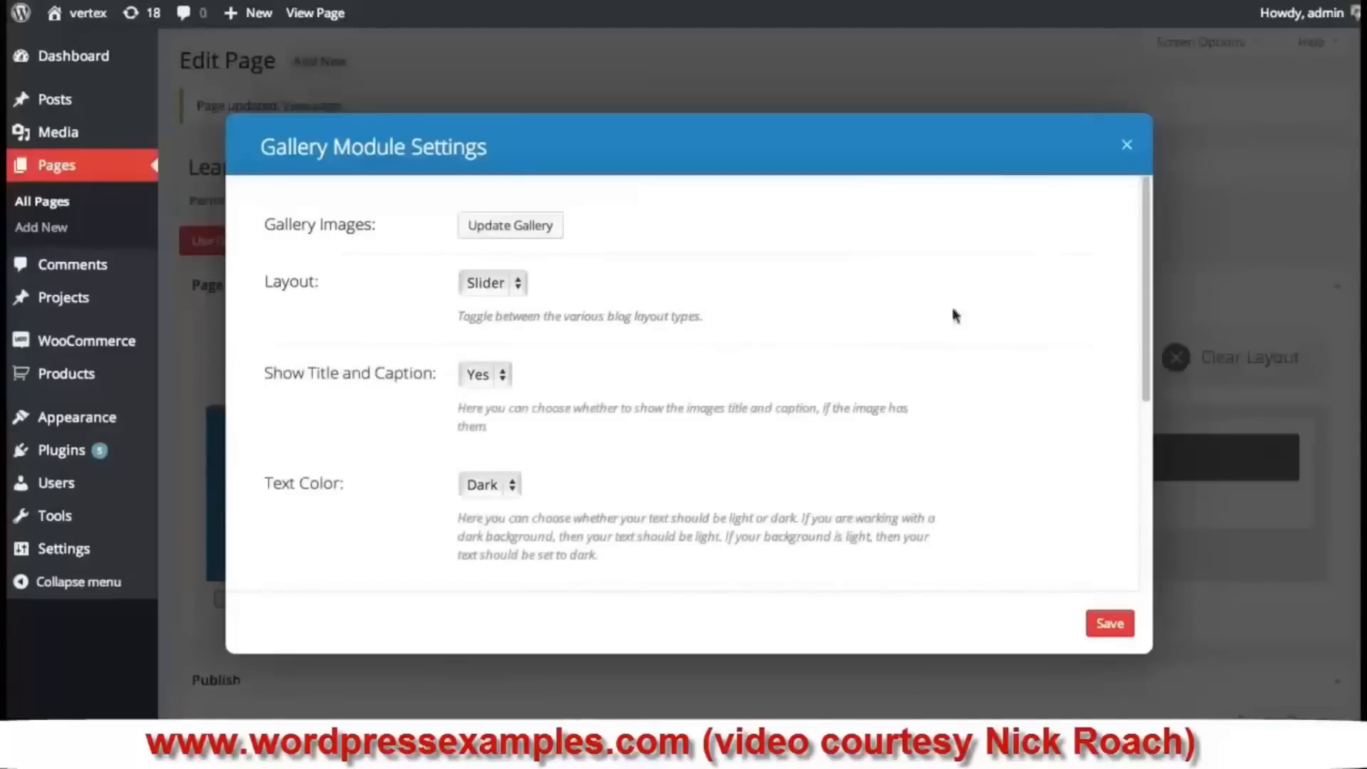
- Keep the gallery layout as Slider with titles and captions shown
drag(1145, 239, 1147, 236)
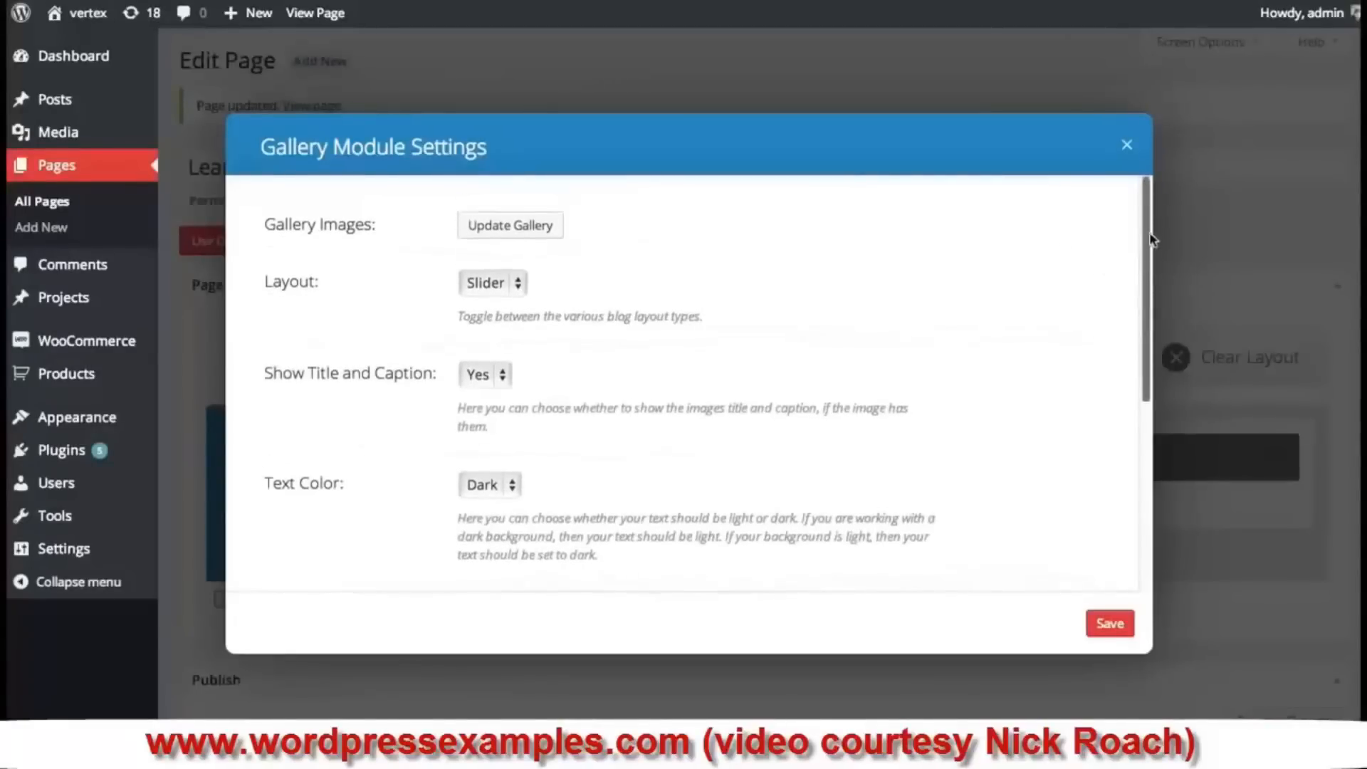
click(481, 289)
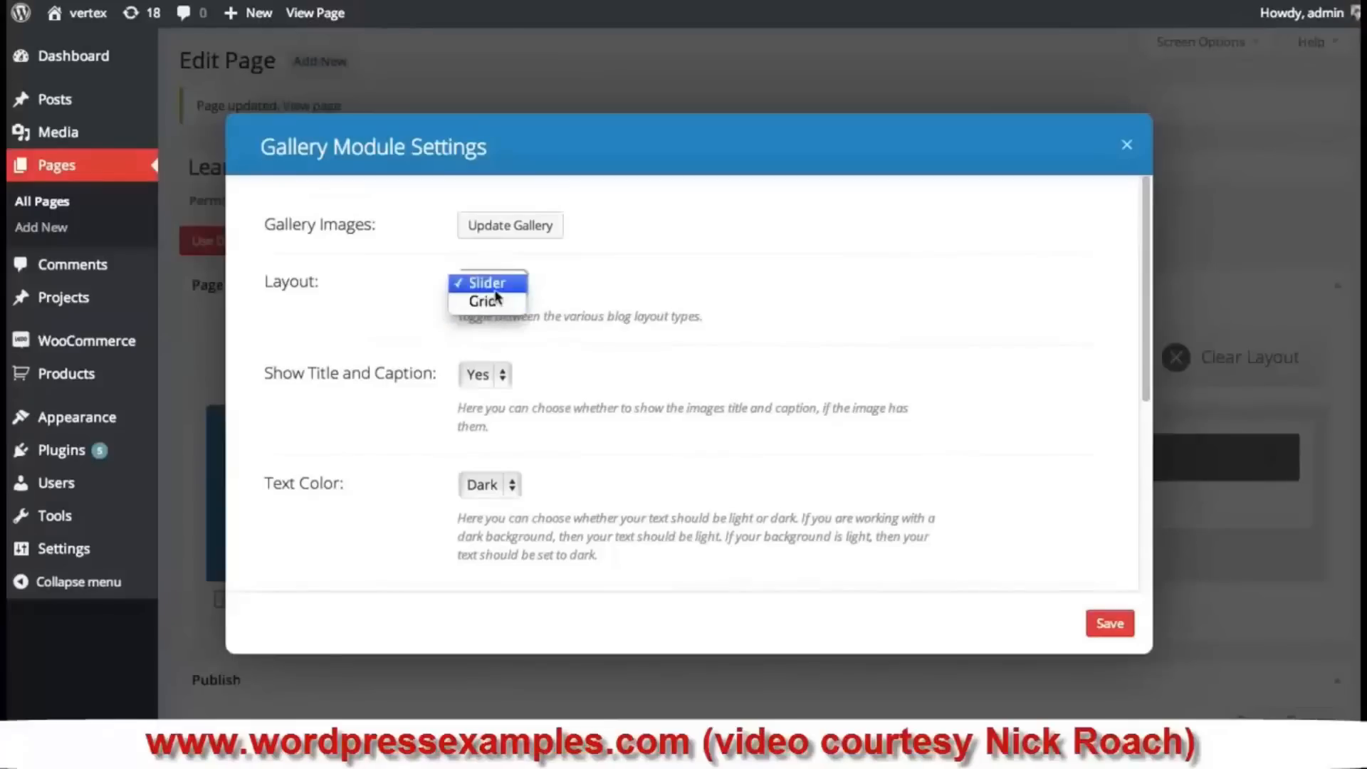
click(729, 282)
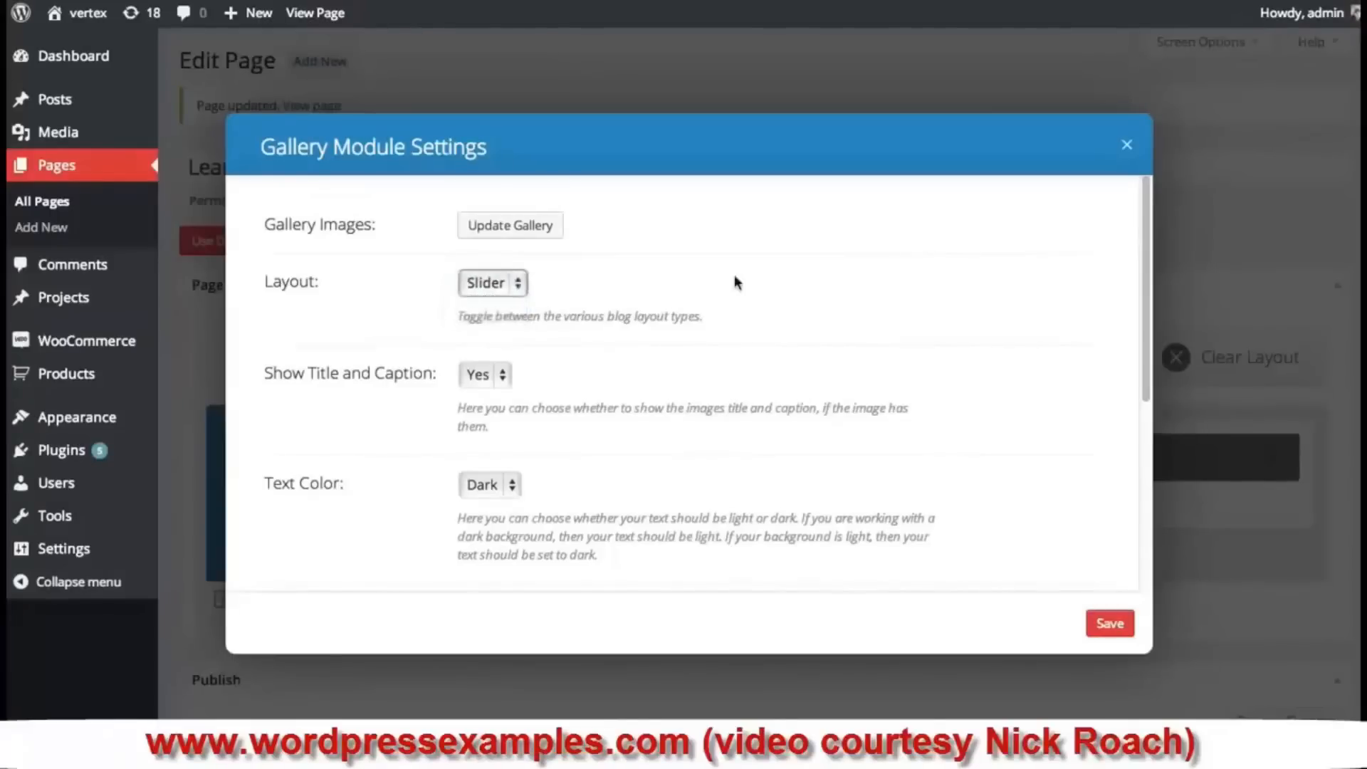
scroll(733, 283, down, 1)
scroll(723, 285, down, 3)
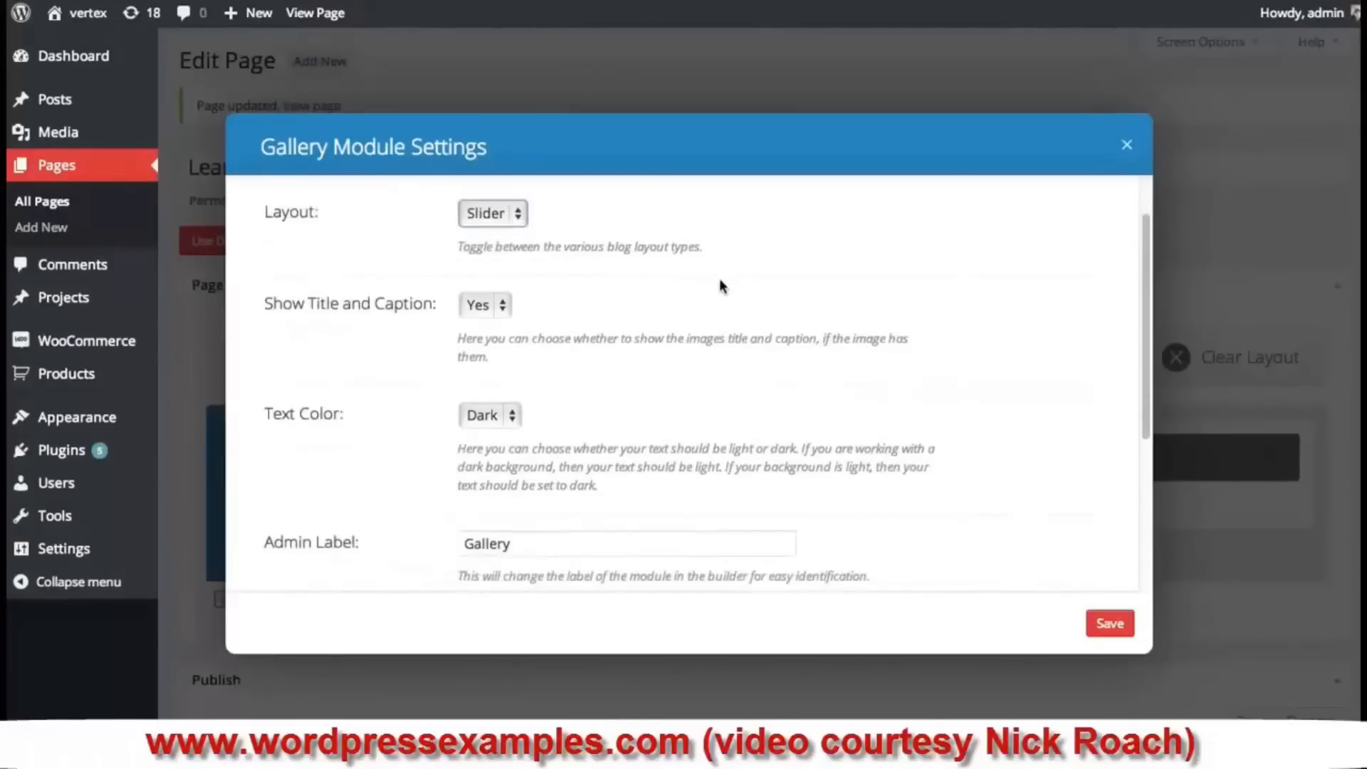
click(490, 321)
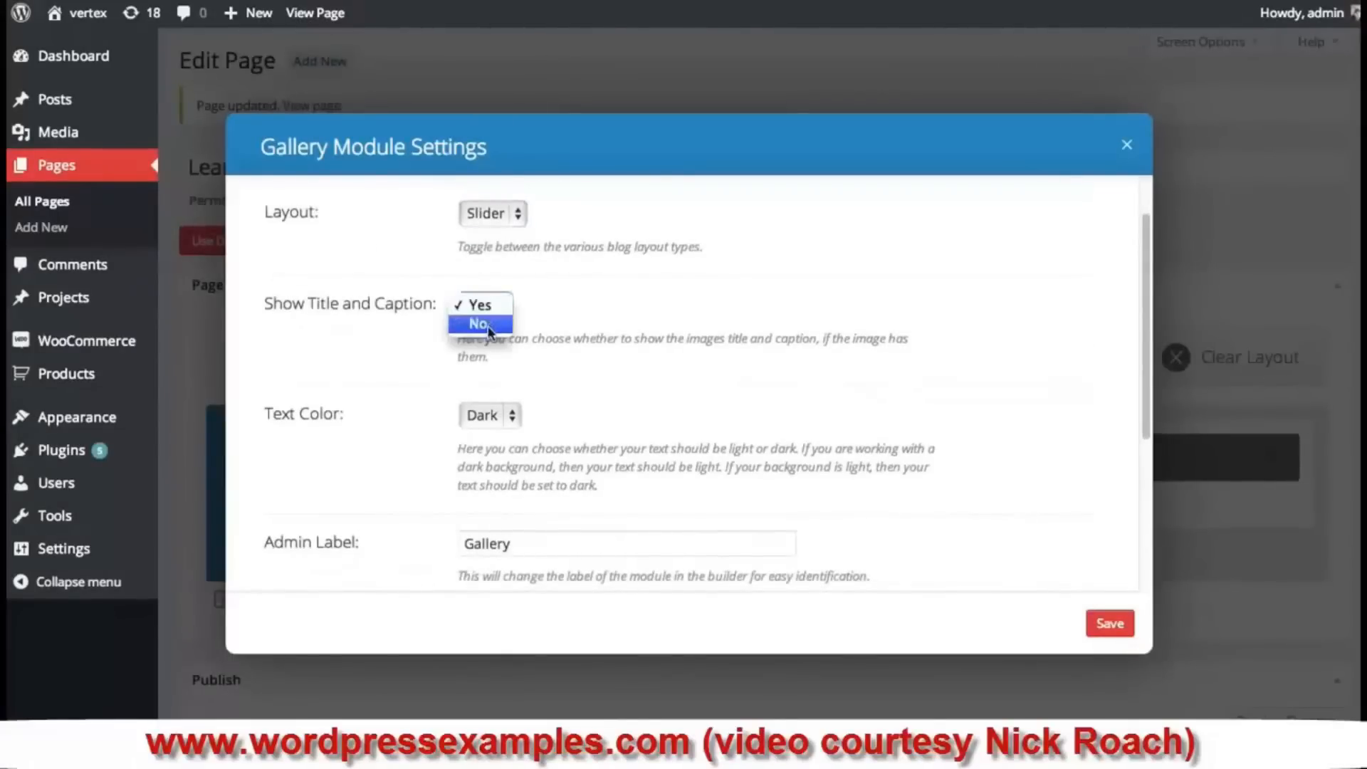
click(653, 301)
- Keep Dark text colour, save the Gallery module and update the Learning Sections page
scroll(783, 306, down, 5)
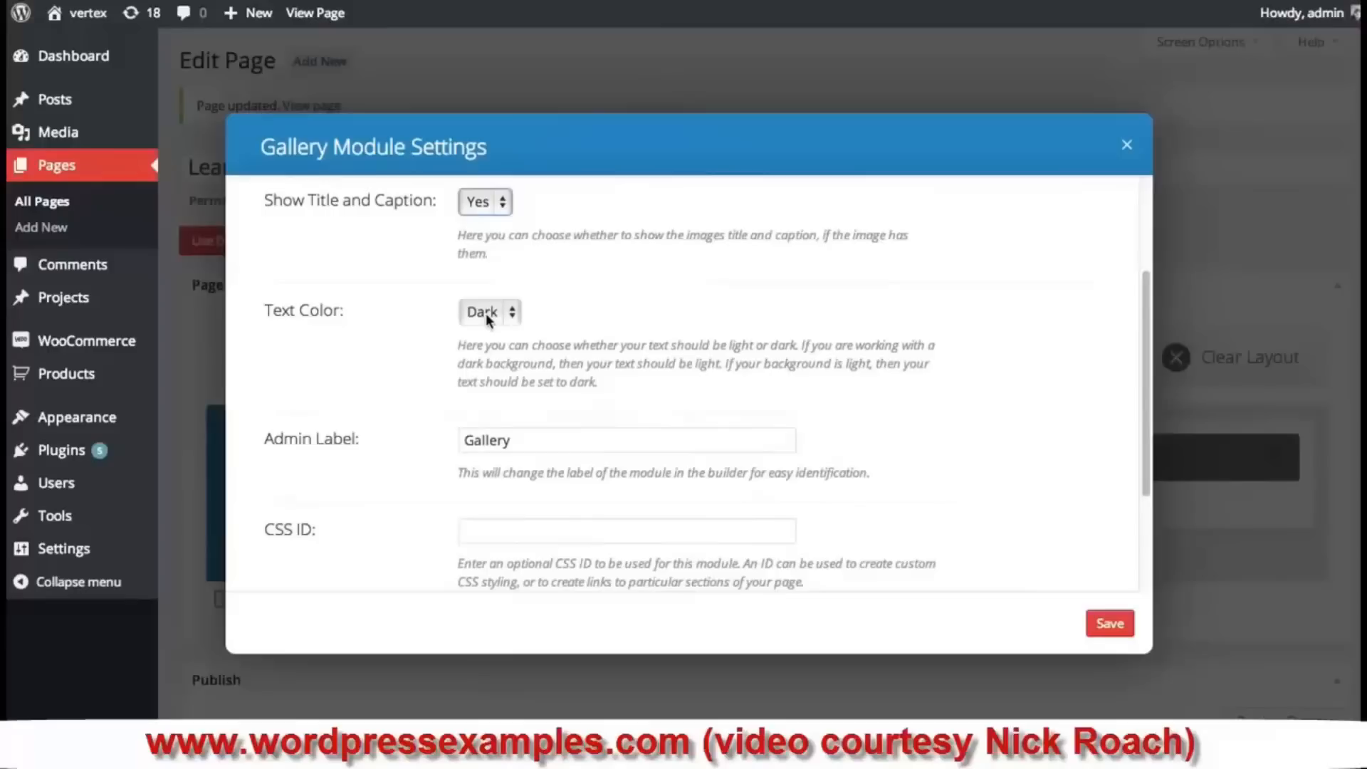
click(489, 317)
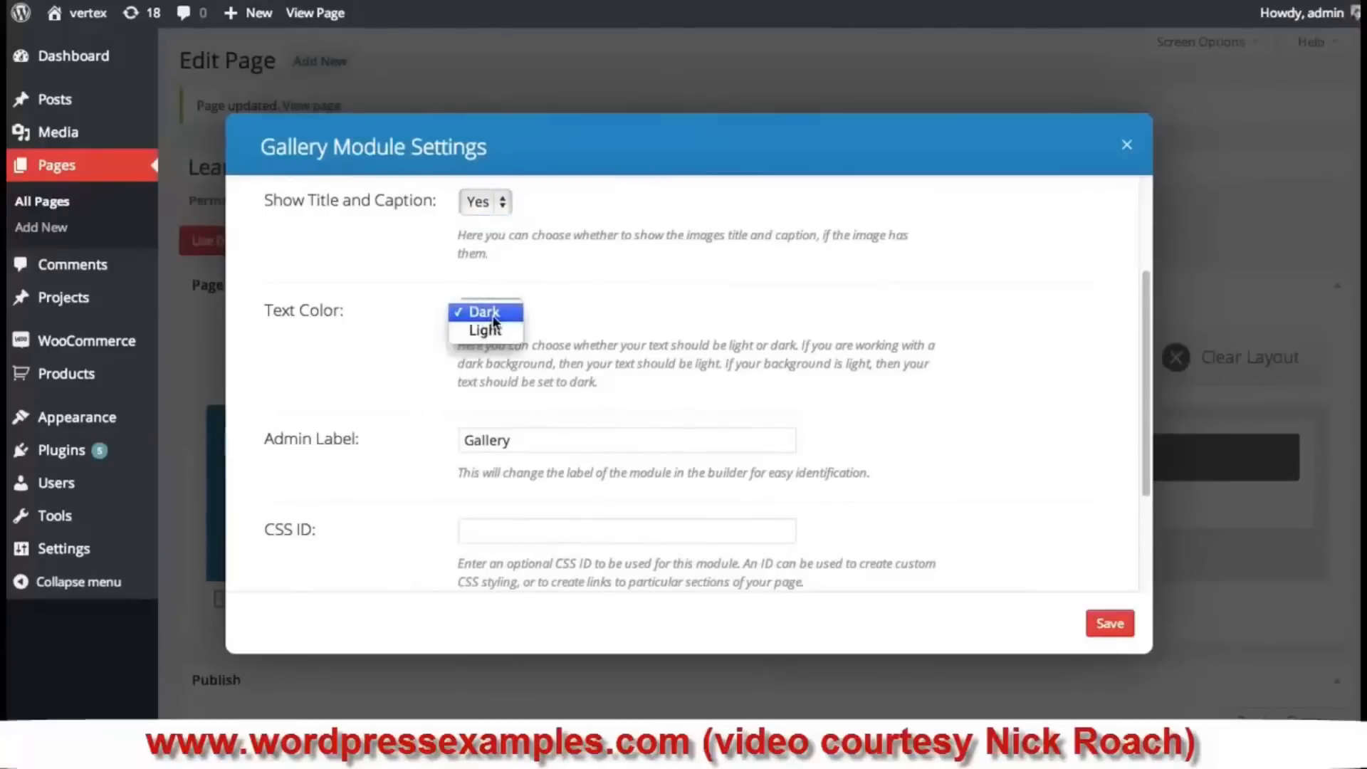
click(492, 317)
click(496, 317)
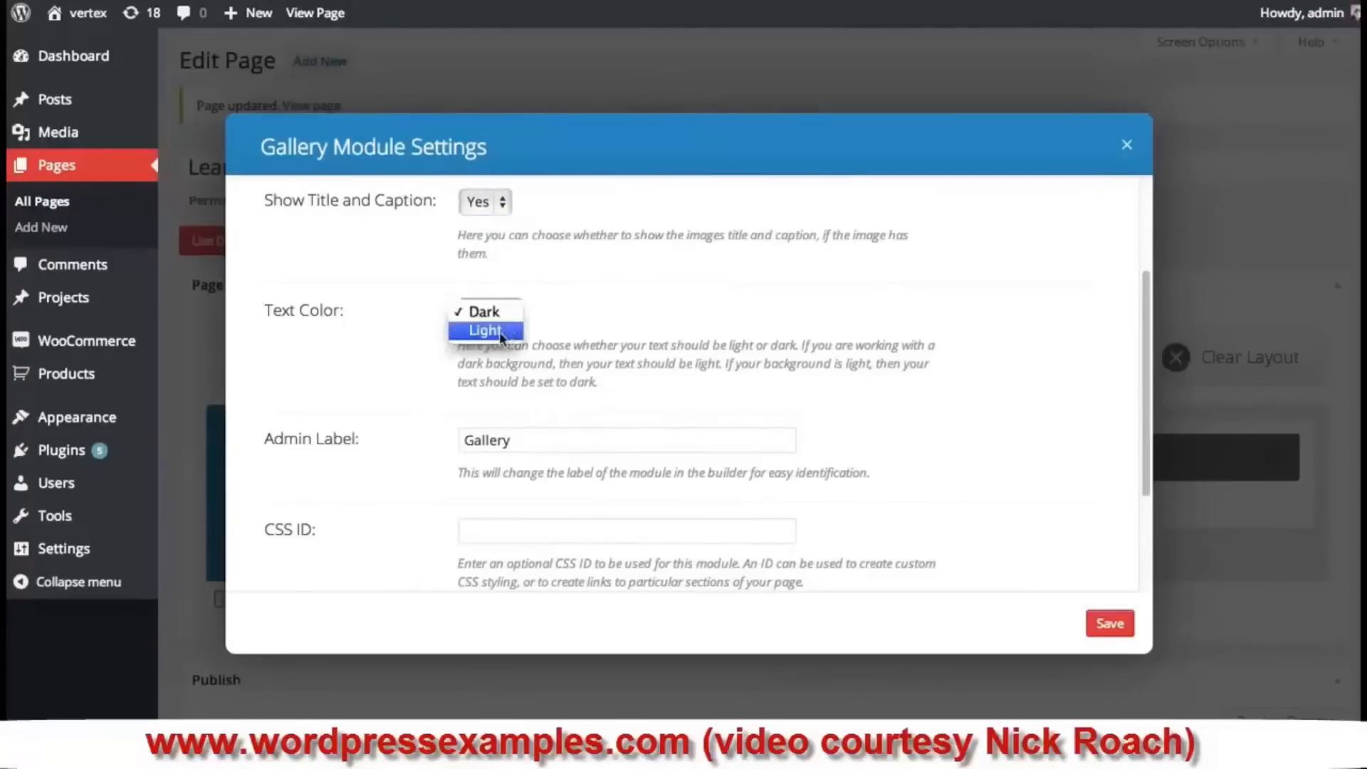
click(664, 295)
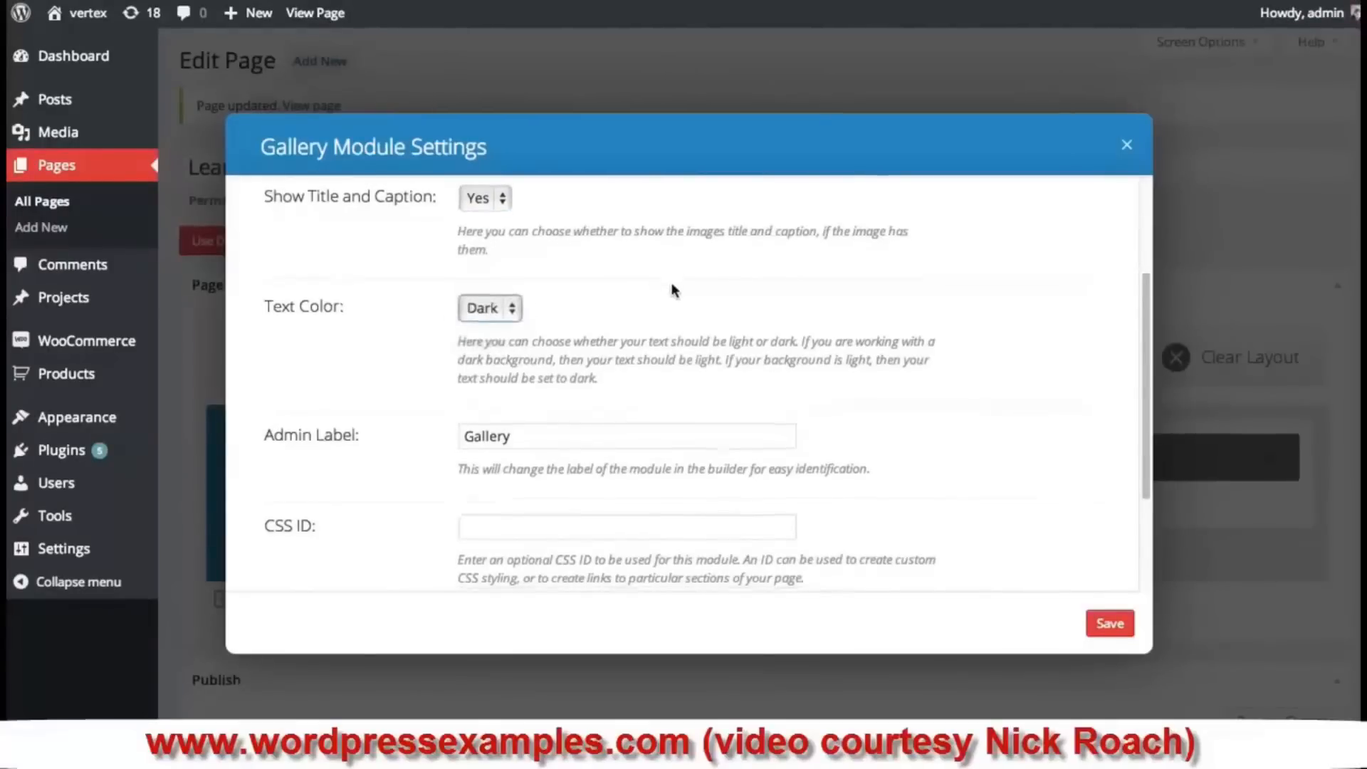
scroll(673, 288, down, 2)
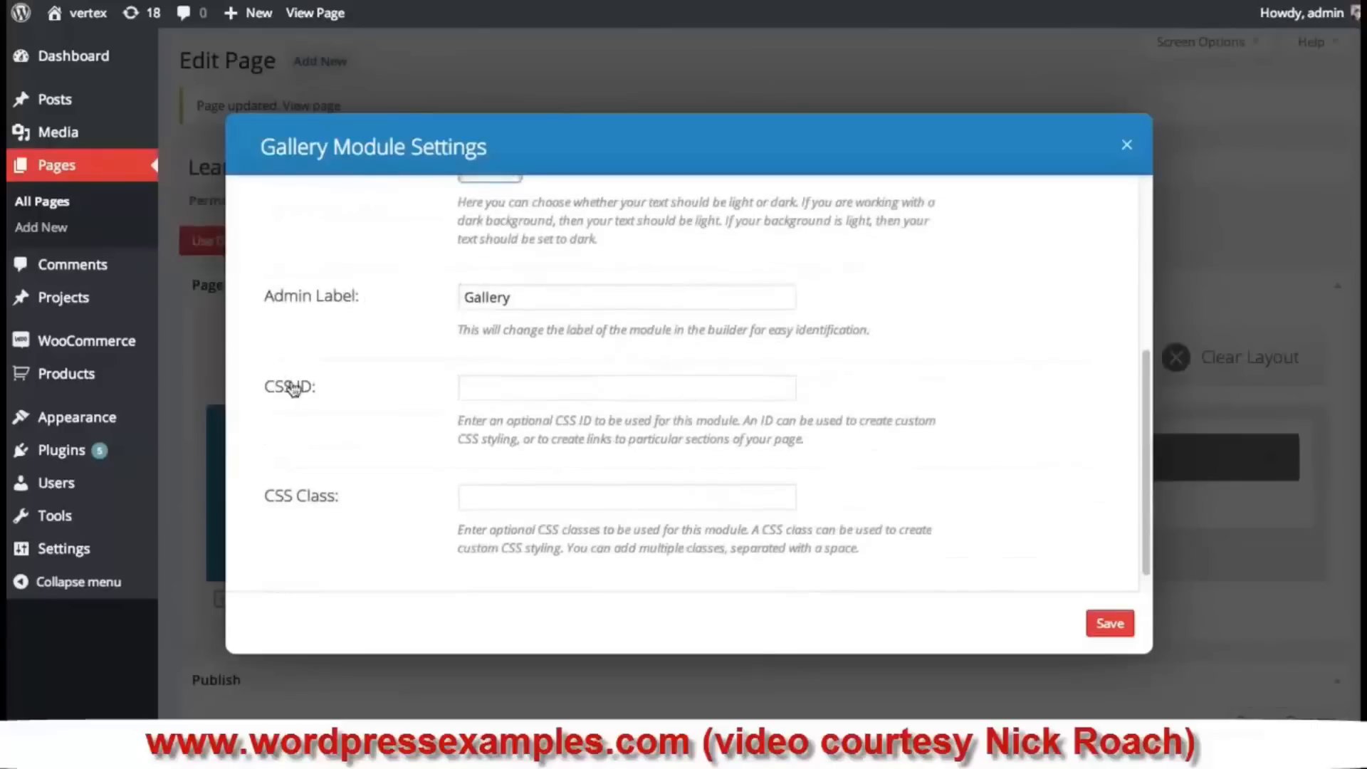
scroll(342, 472, down, 1)
scroll(342, 473, up, 5)
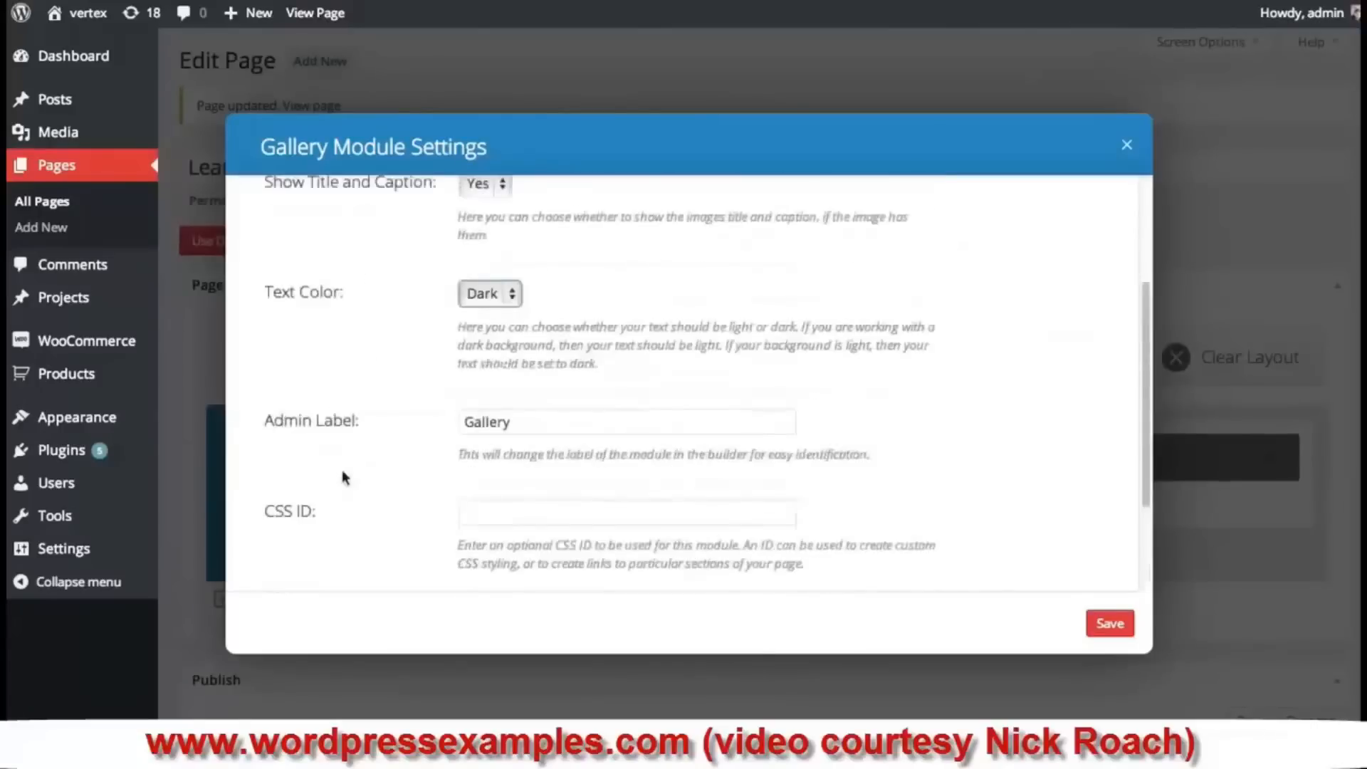
click(1102, 622)
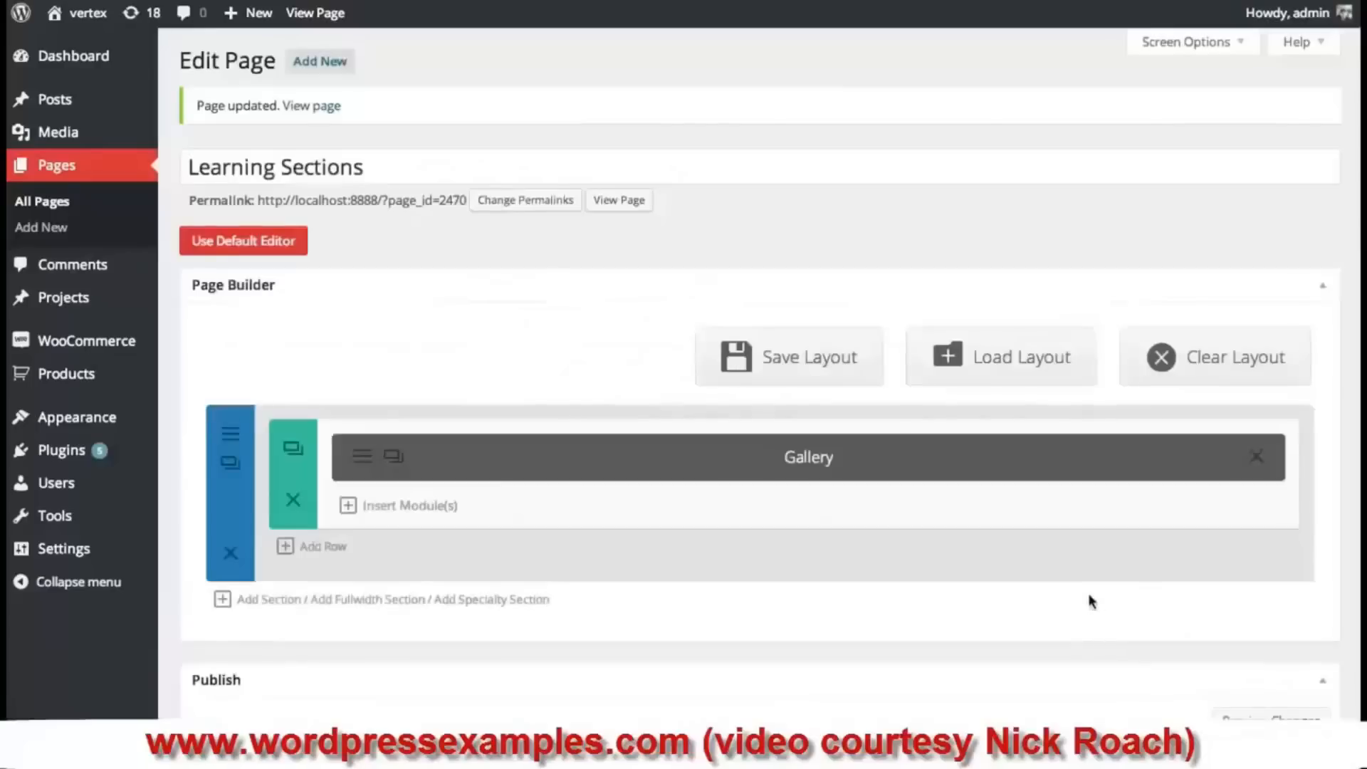
scroll(1242, 626, down, 4)
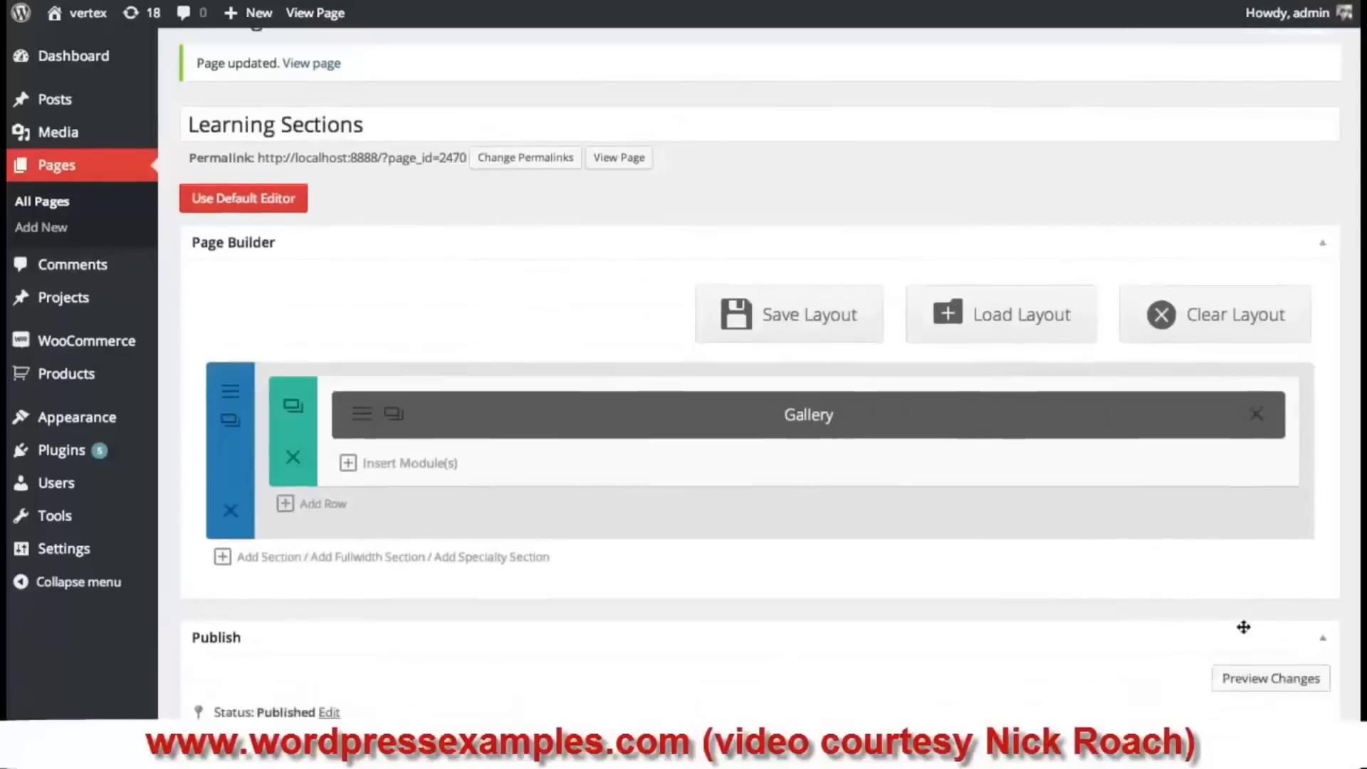
click(1288, 600)
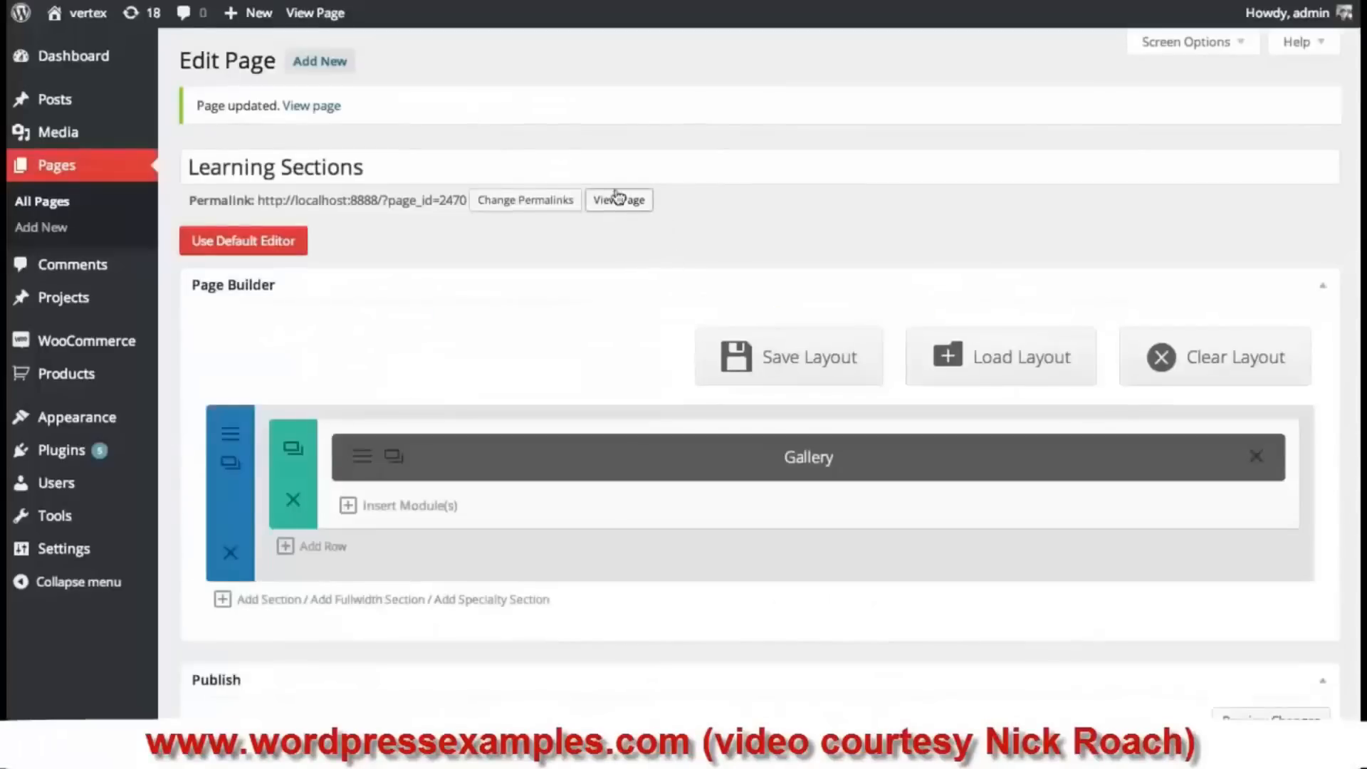
click(618, 200)
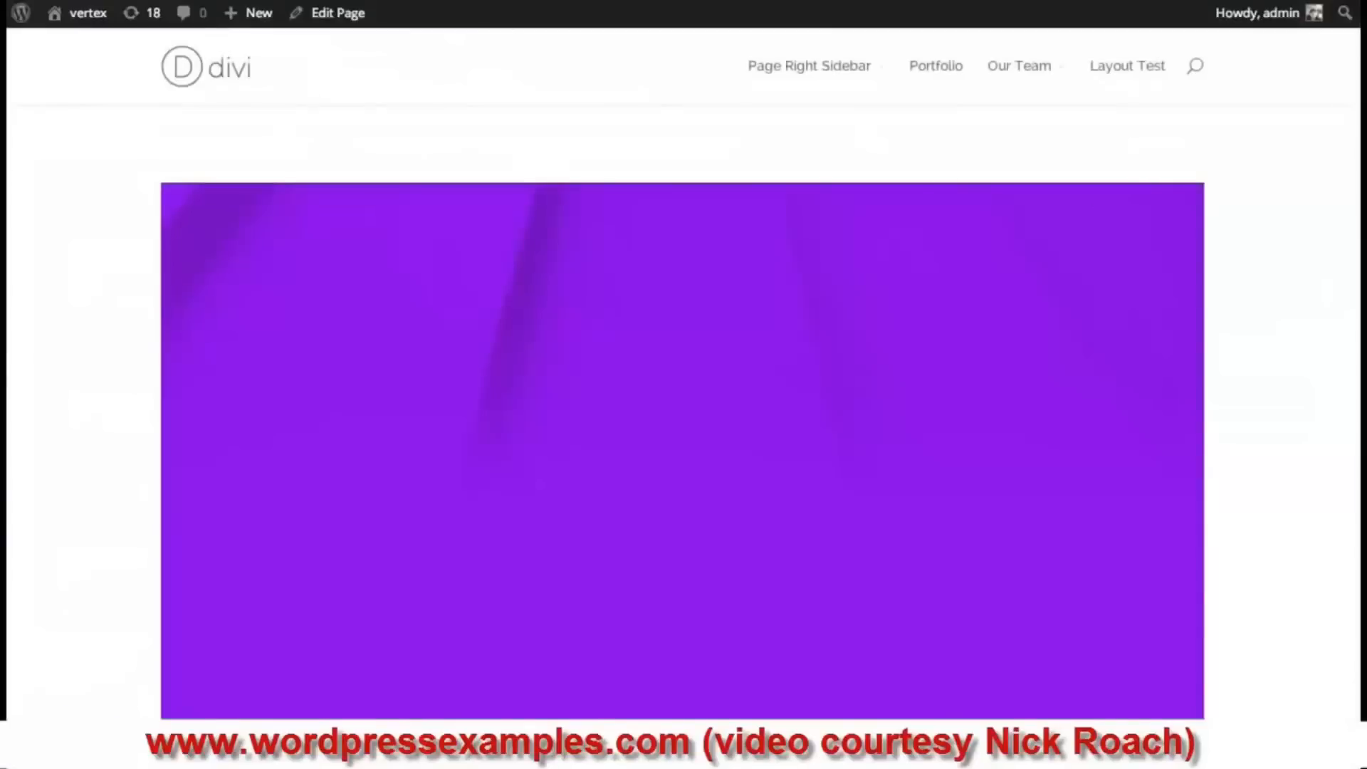
scroll(923, 351, down, 2)
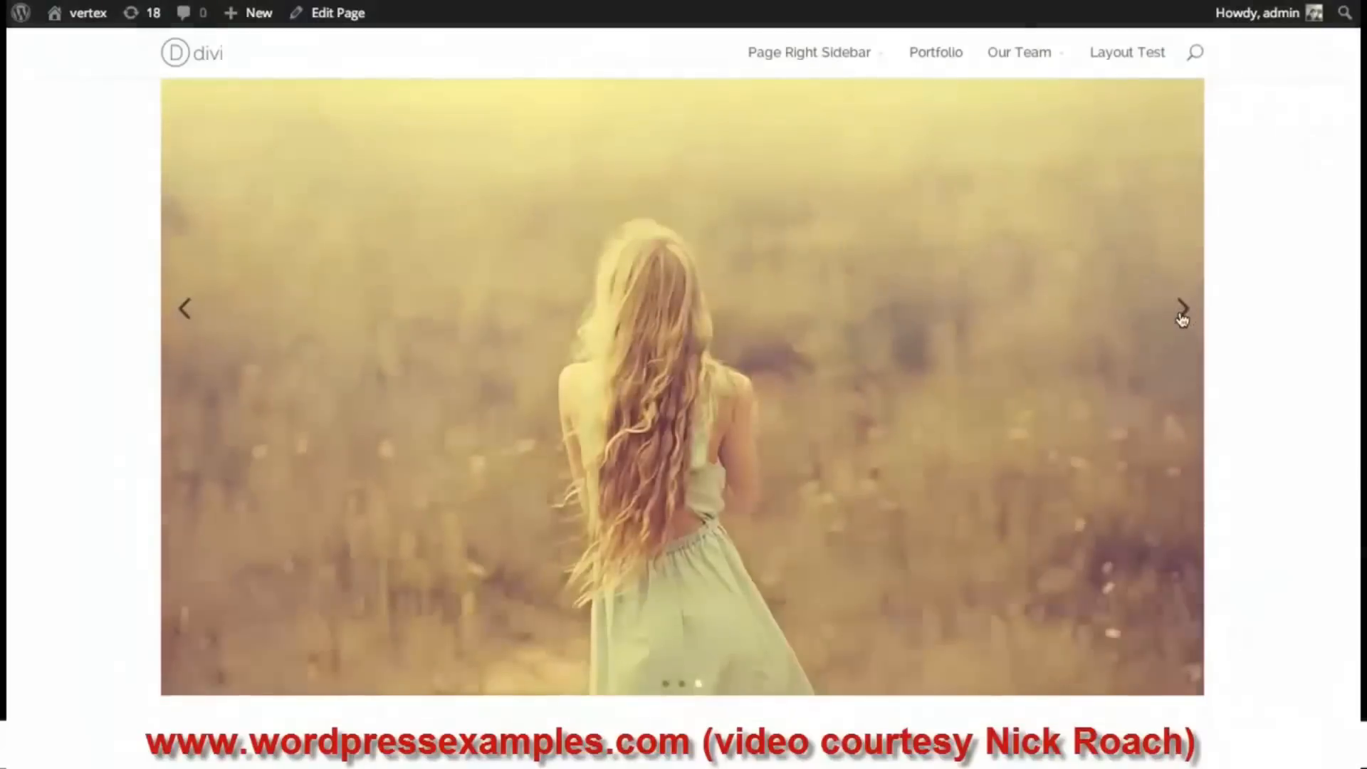
click(1183, 311)
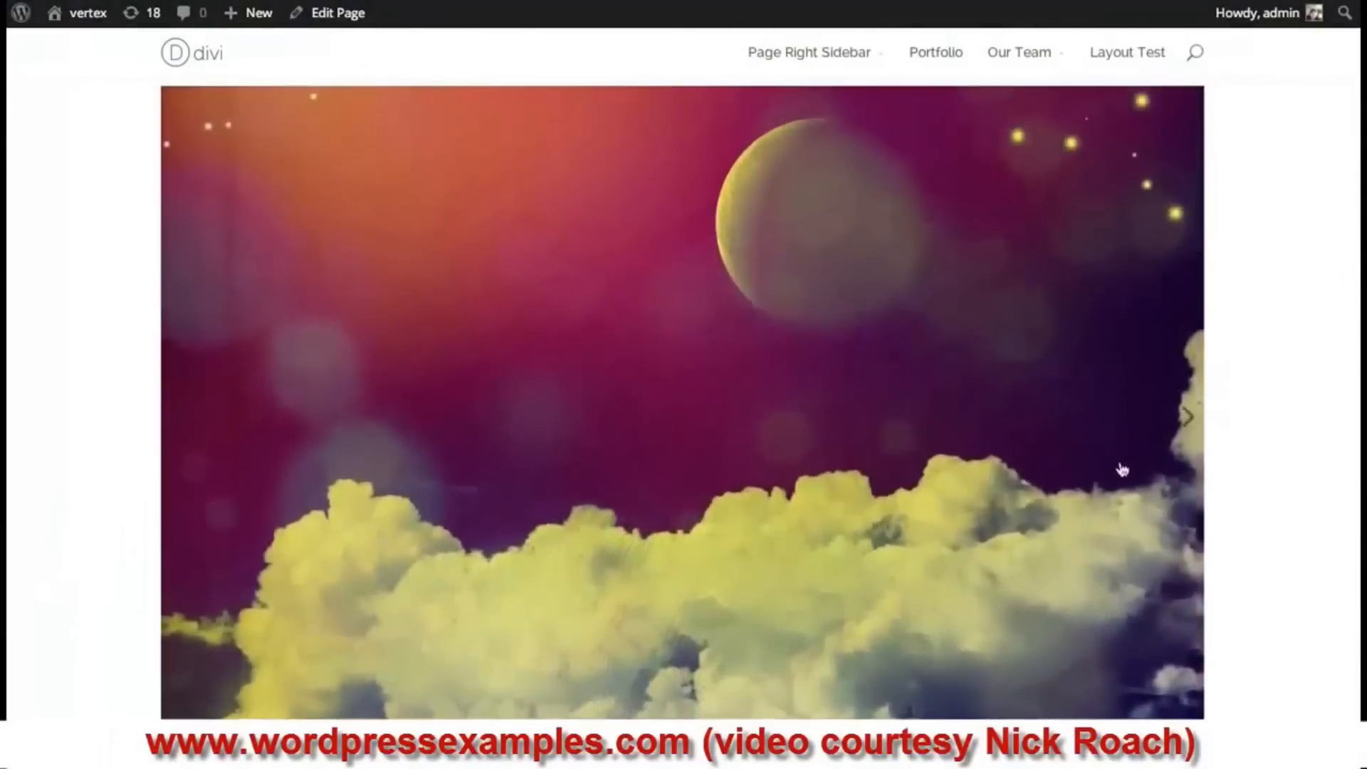
click(1185, 417)
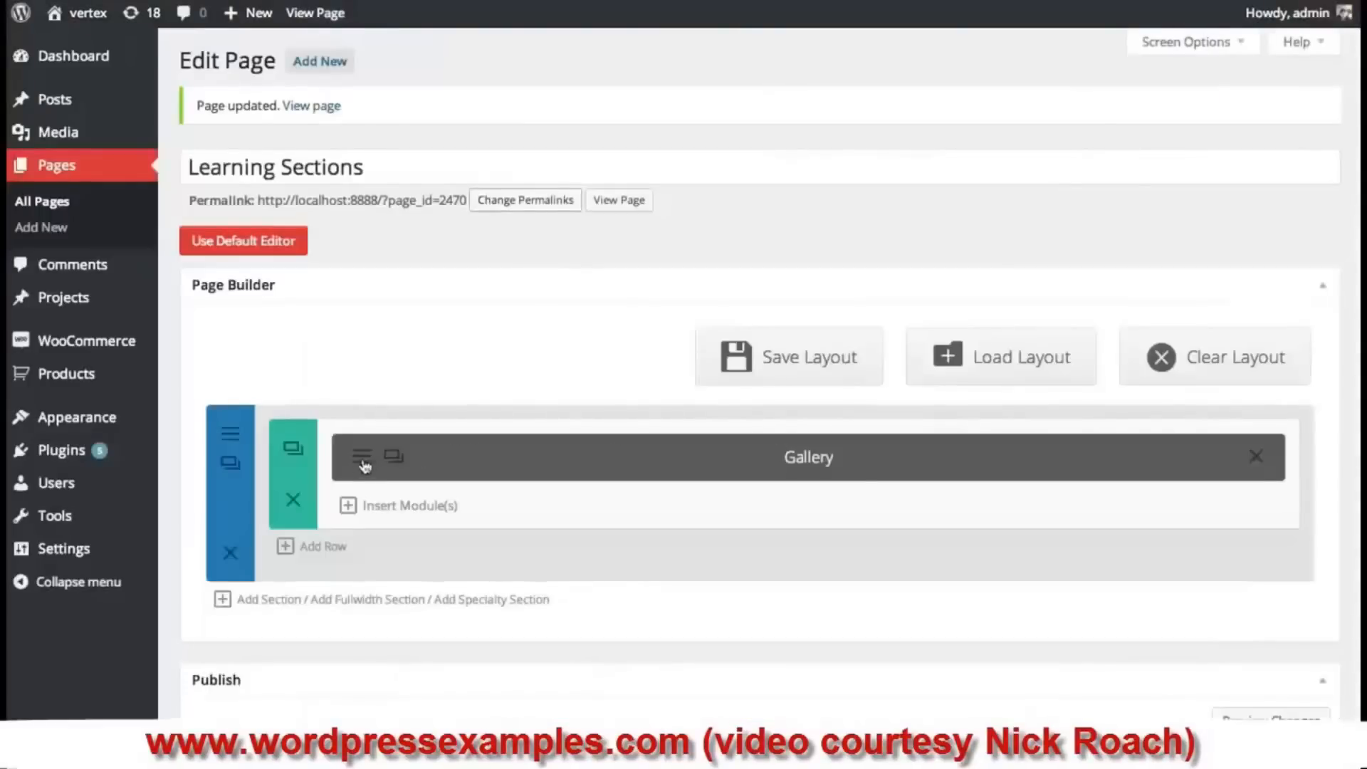
- Add the space_bg_2 image to the Gallery module, making four images
click(363, 460)
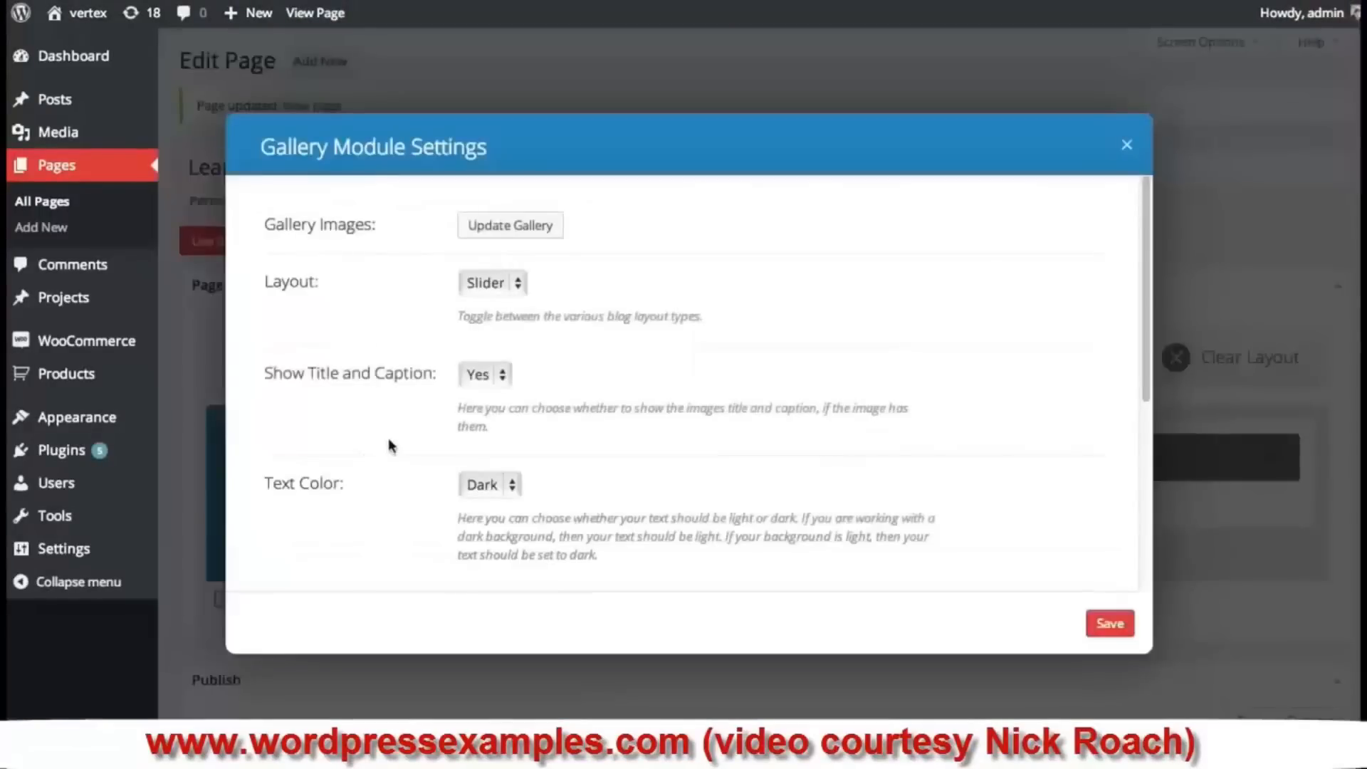
click(530, 227)
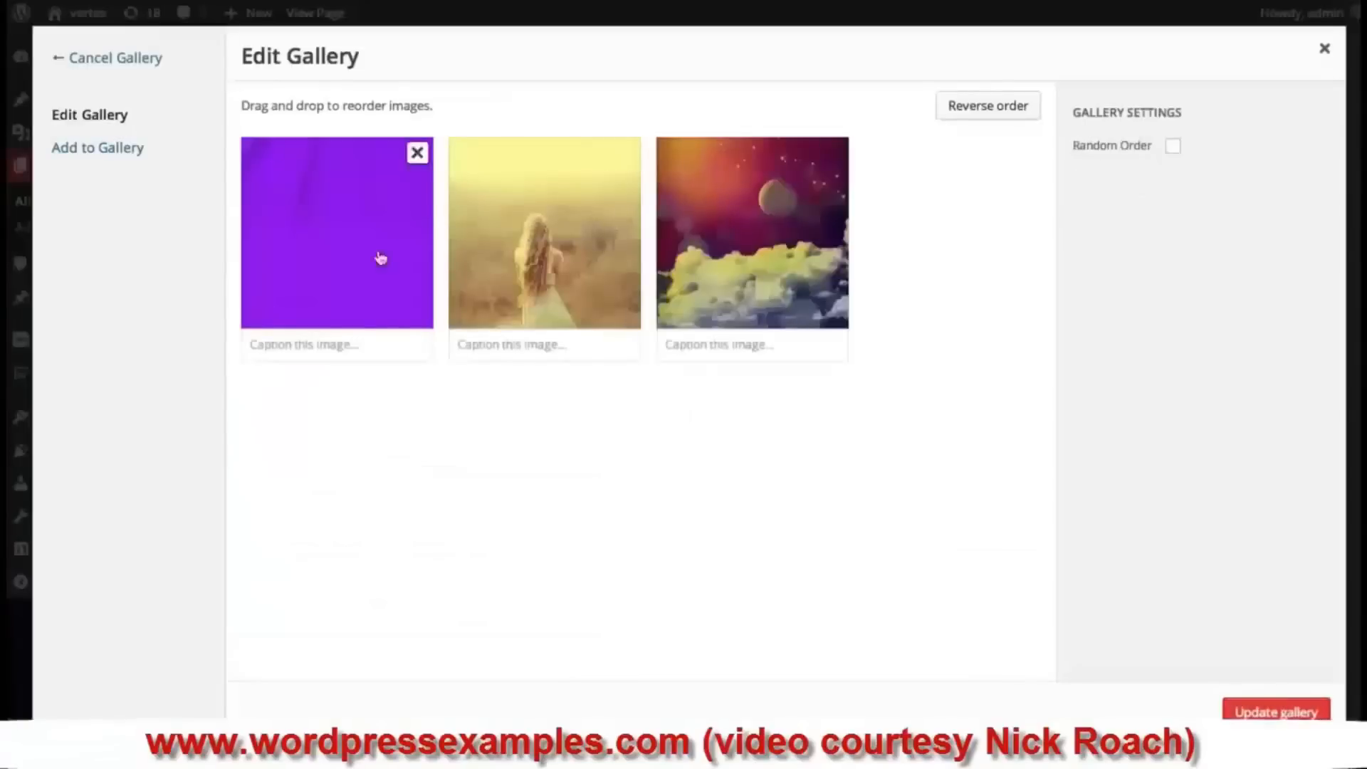
click(128, 152)
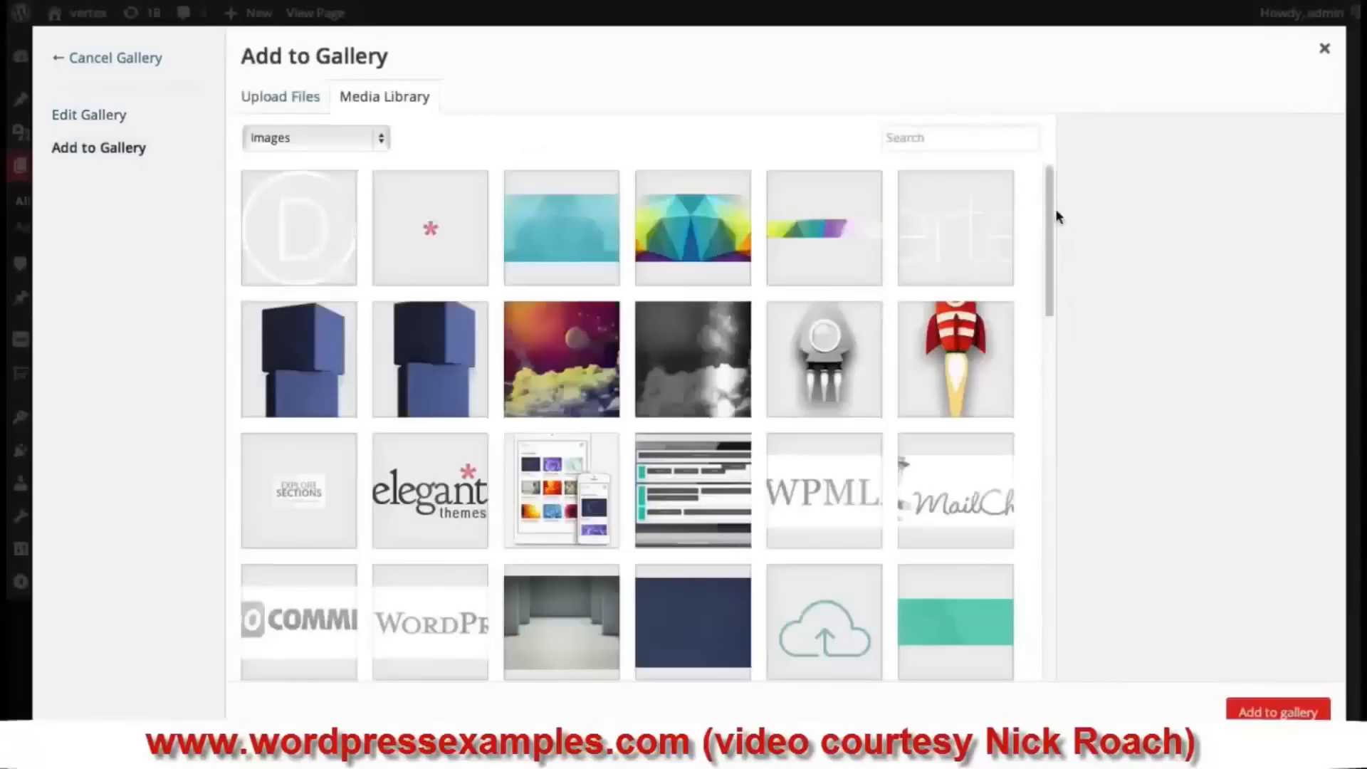
click(651, 349)
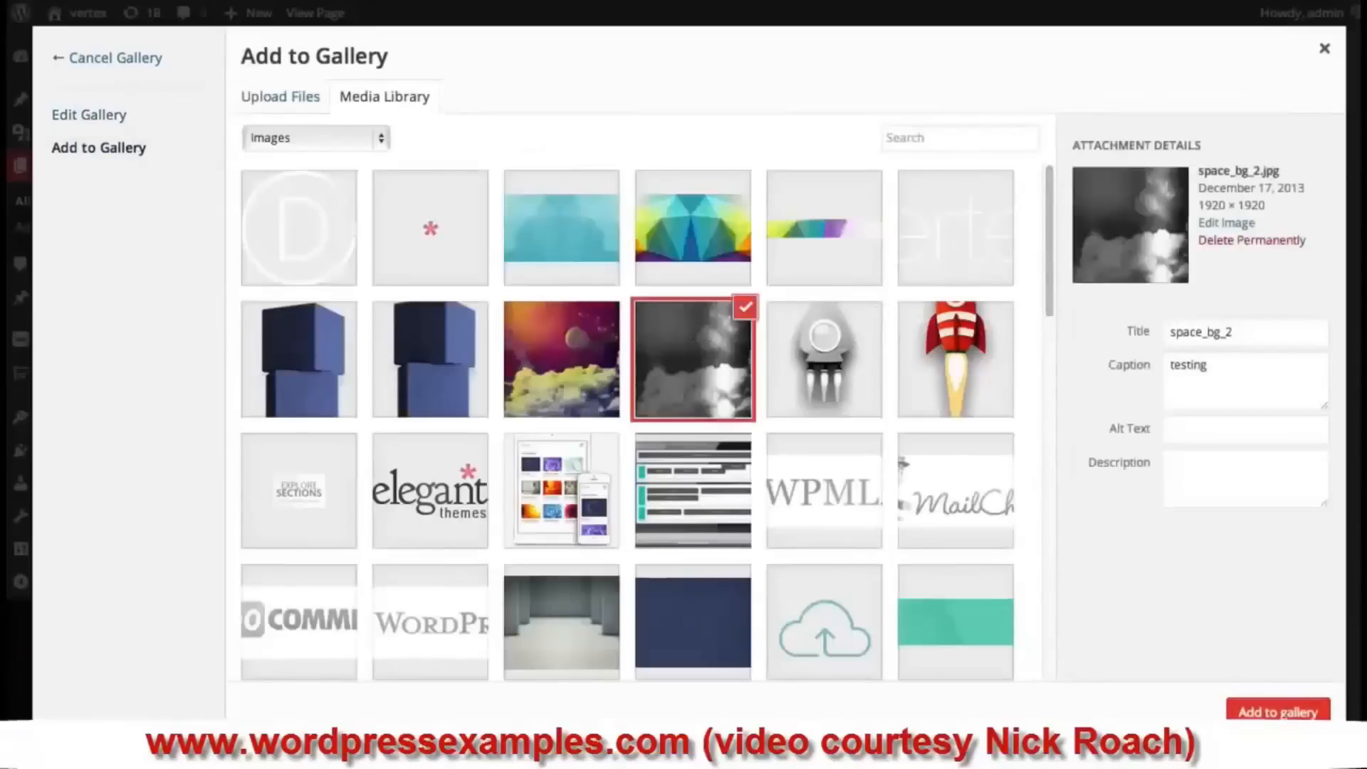
click(1285, 712)
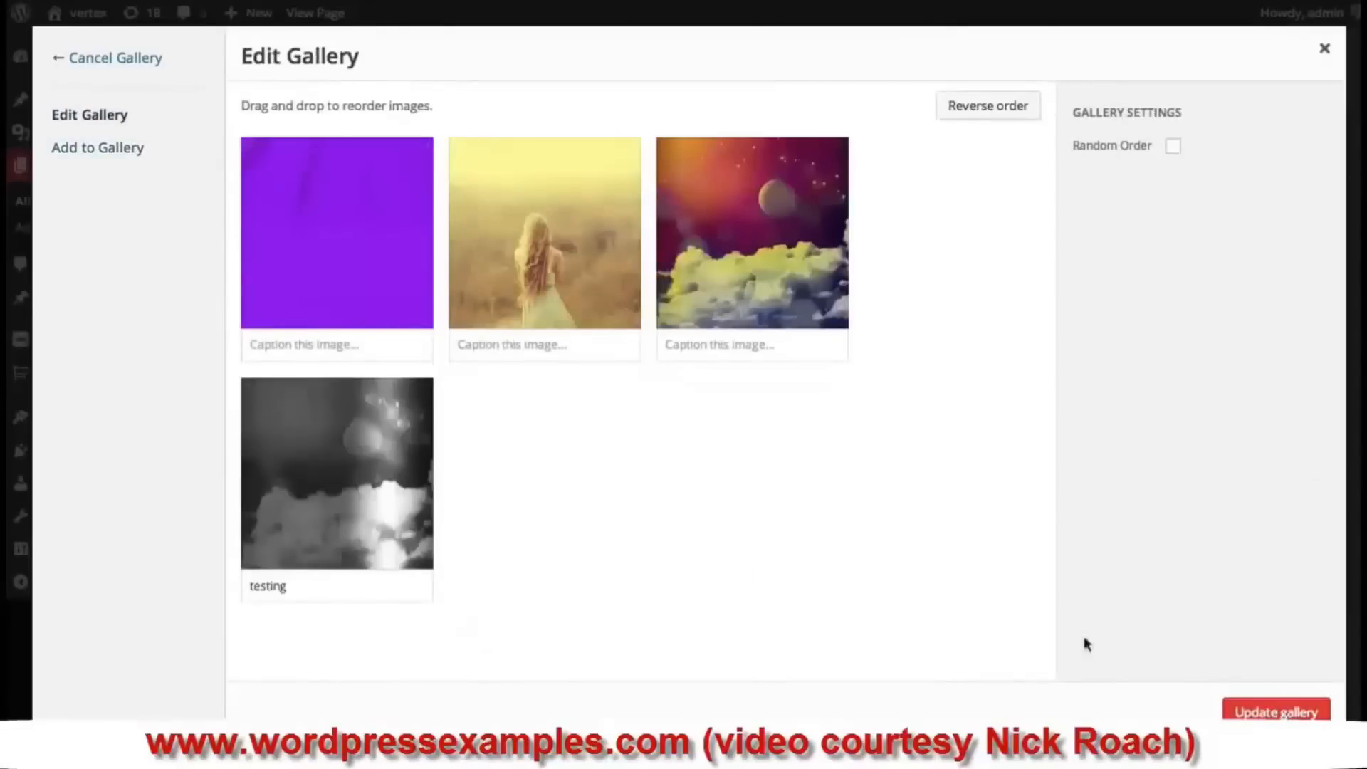
click(1251, 706)
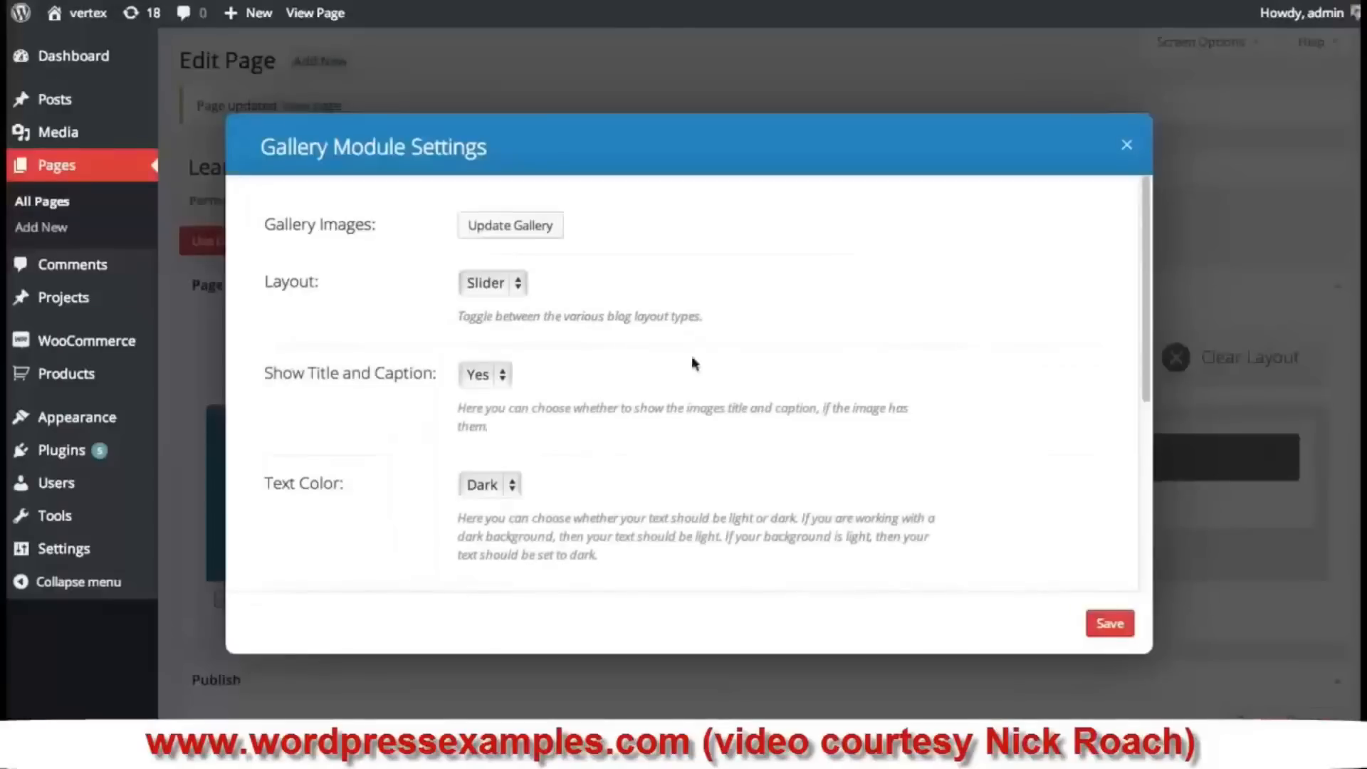
- Switch the gallery layout to Grid, save, update the page and view it live
click(488, 284)
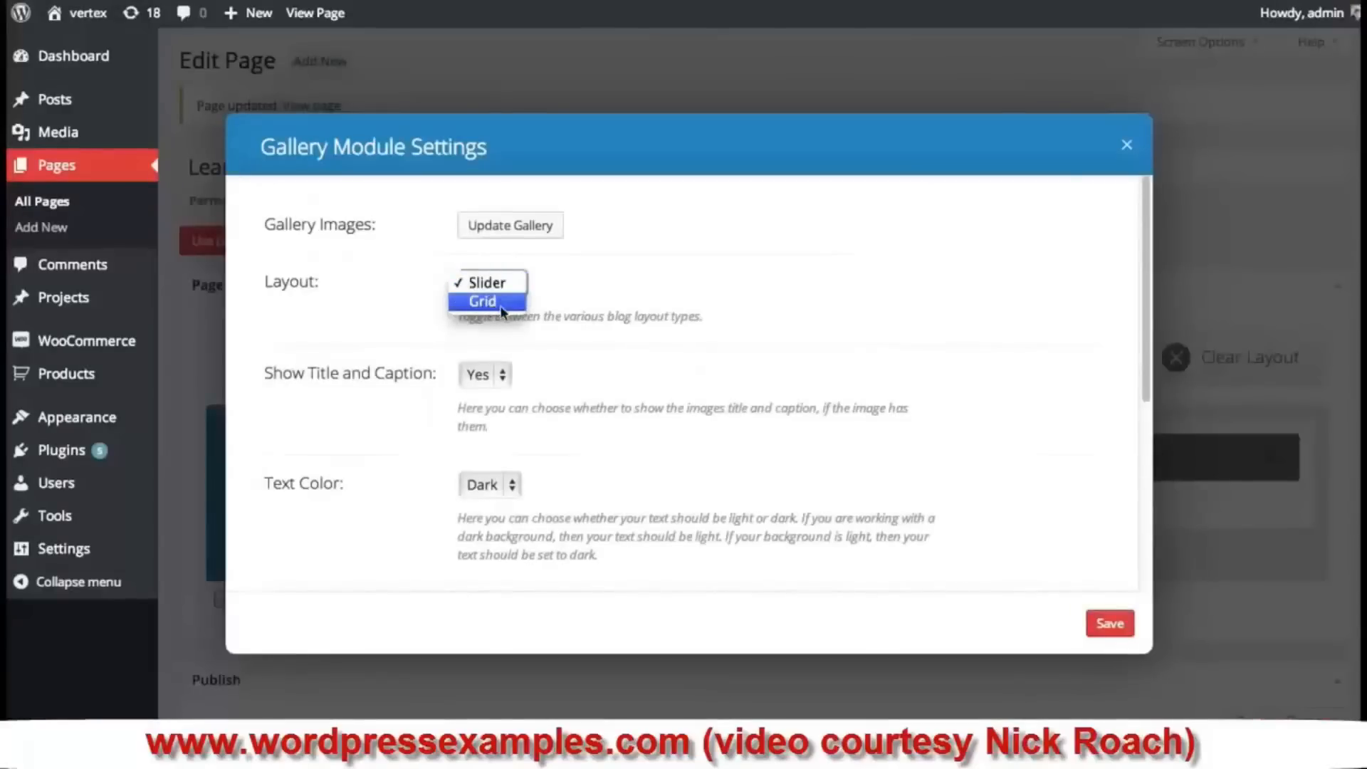
click(482, 301)
click(1109, 624)
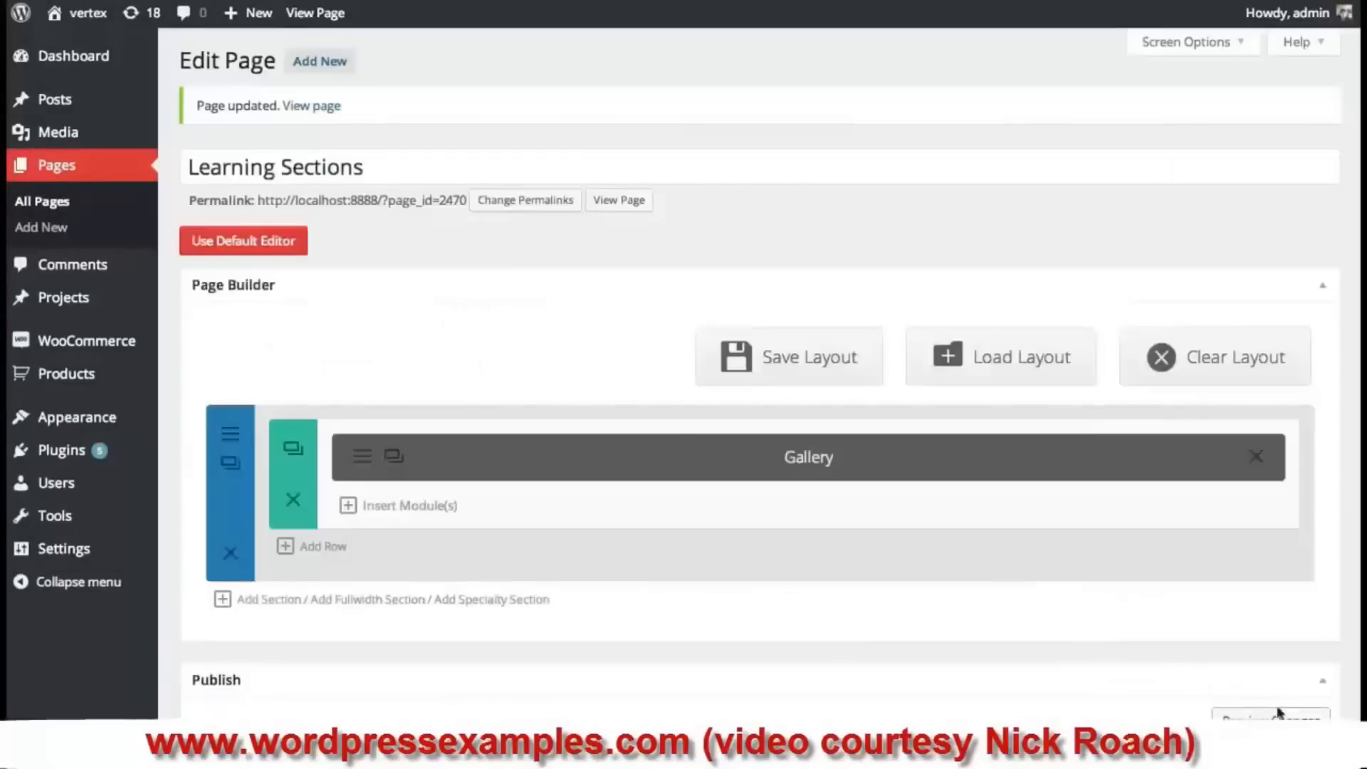
scroll(1318, 576, down, 8)
click(1297, 324)
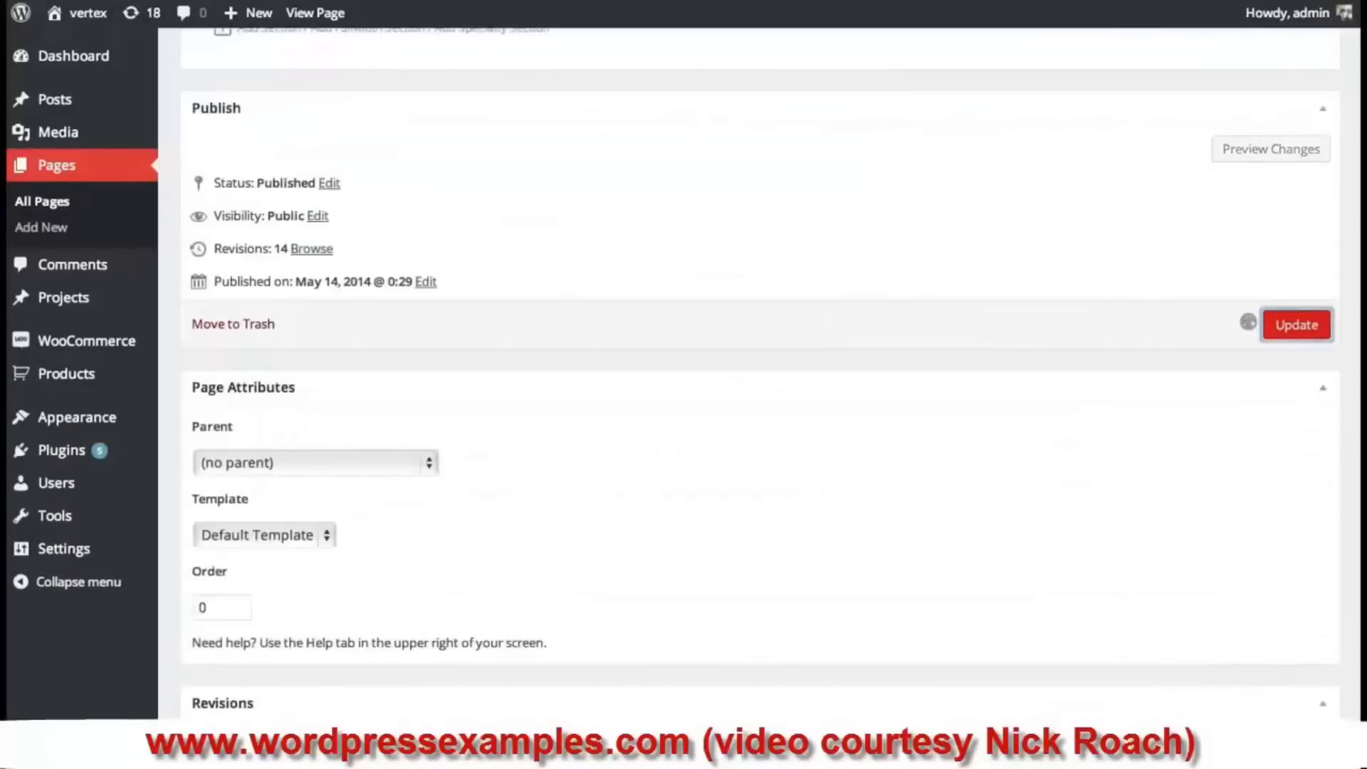
click(315, 13)
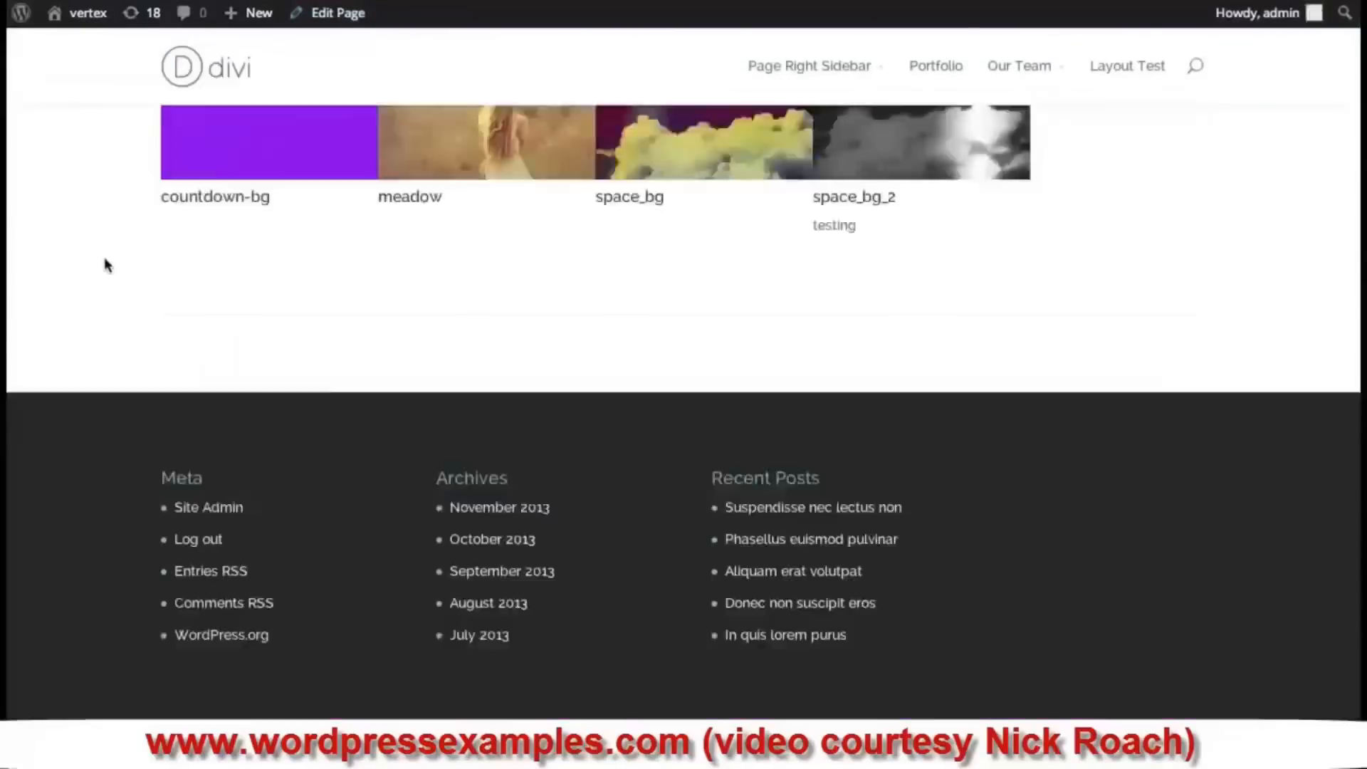
- On the live page, enlarge the meadow and space_bg thumbnails in the lightbox, closing each
scroll(214, 406, up, 2)
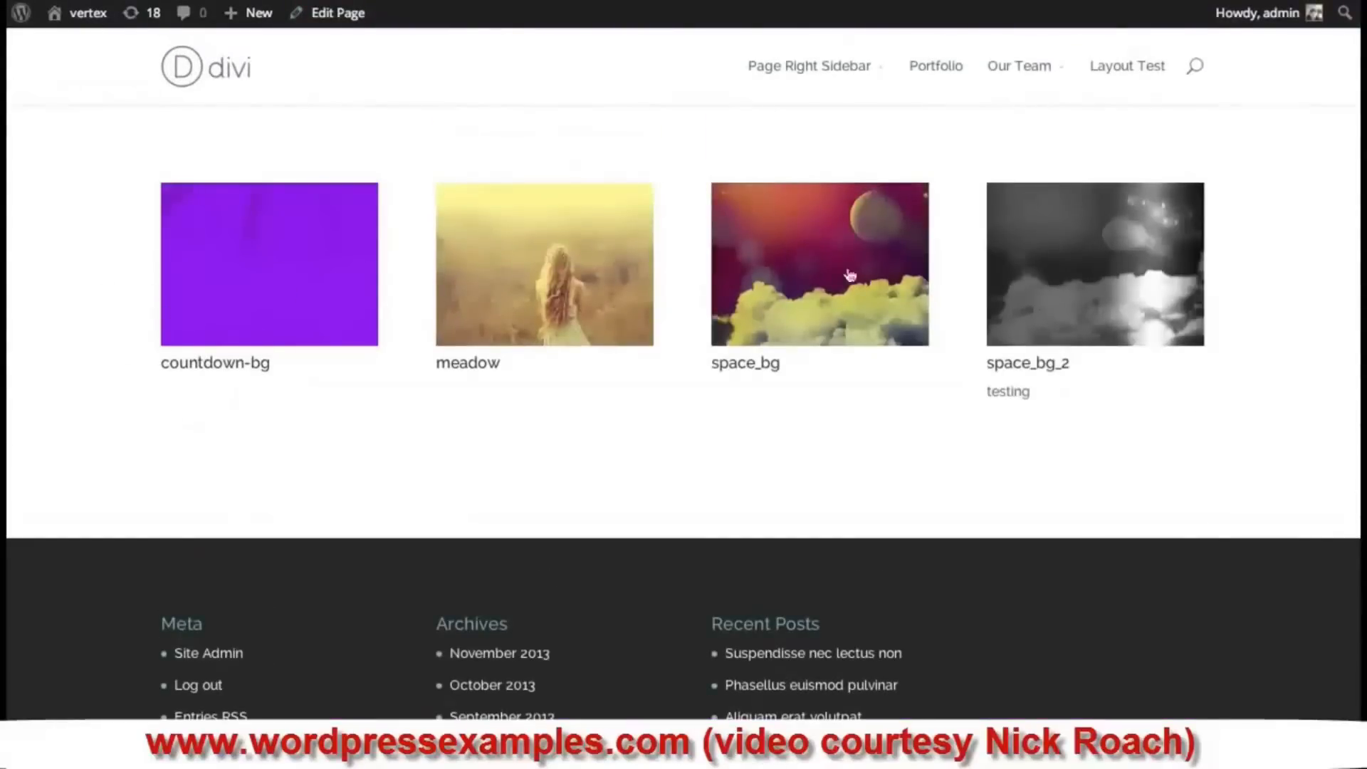
click(560, 285)
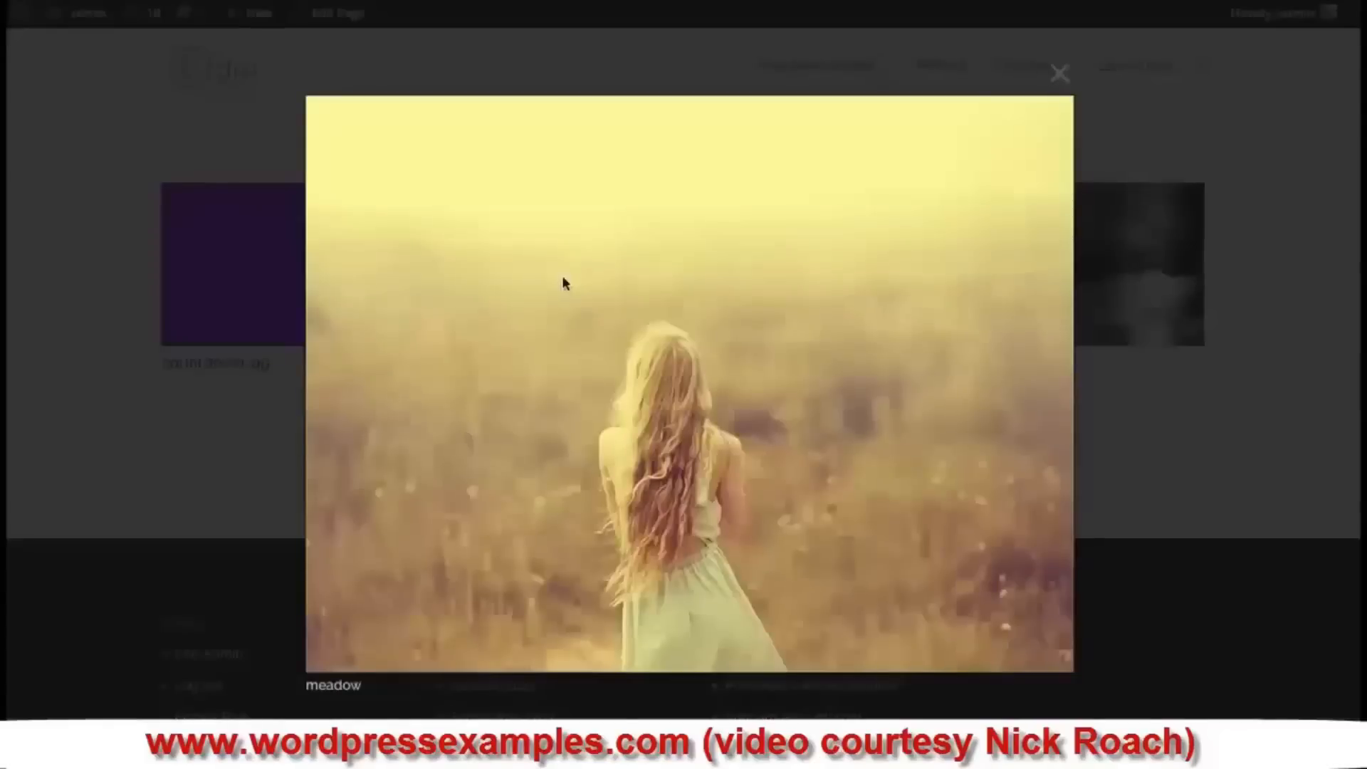
click(1059, 72)
click(780, 336)
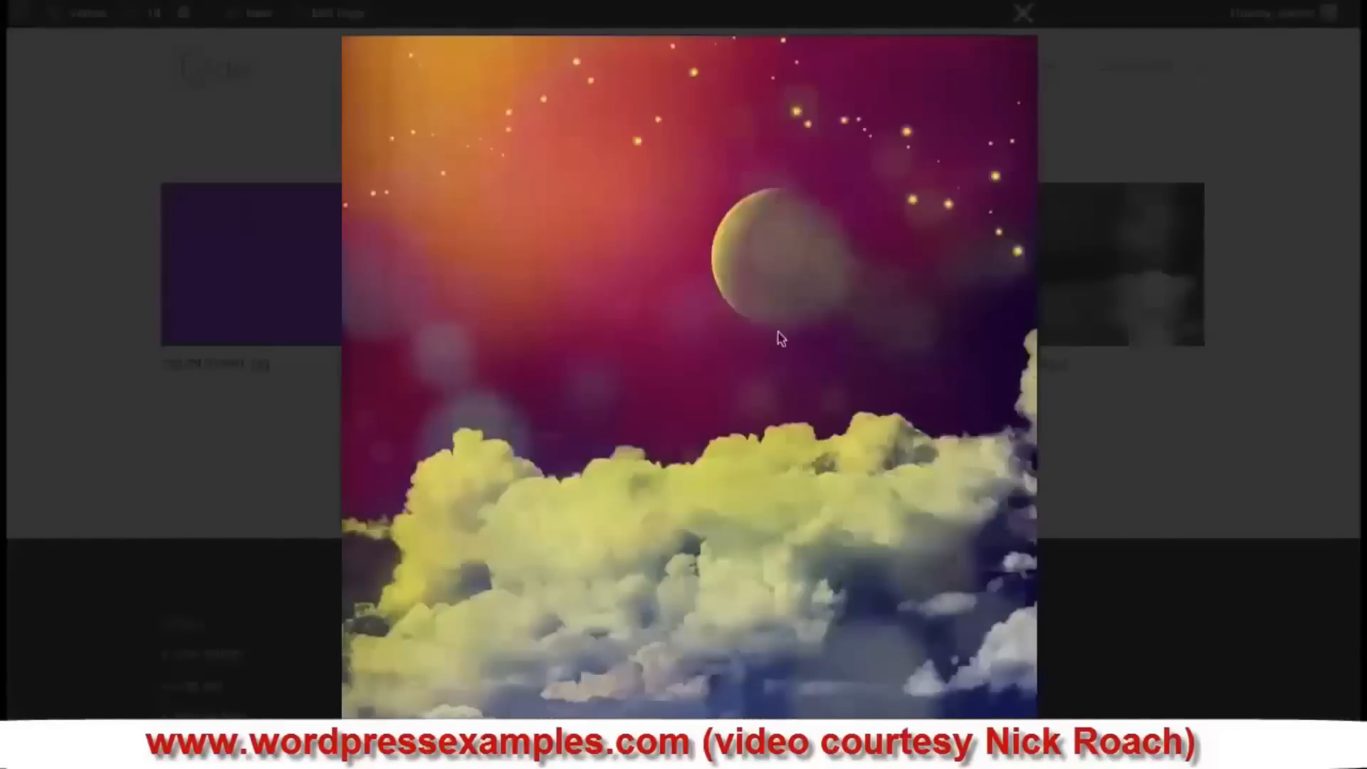
click(1023, 13)
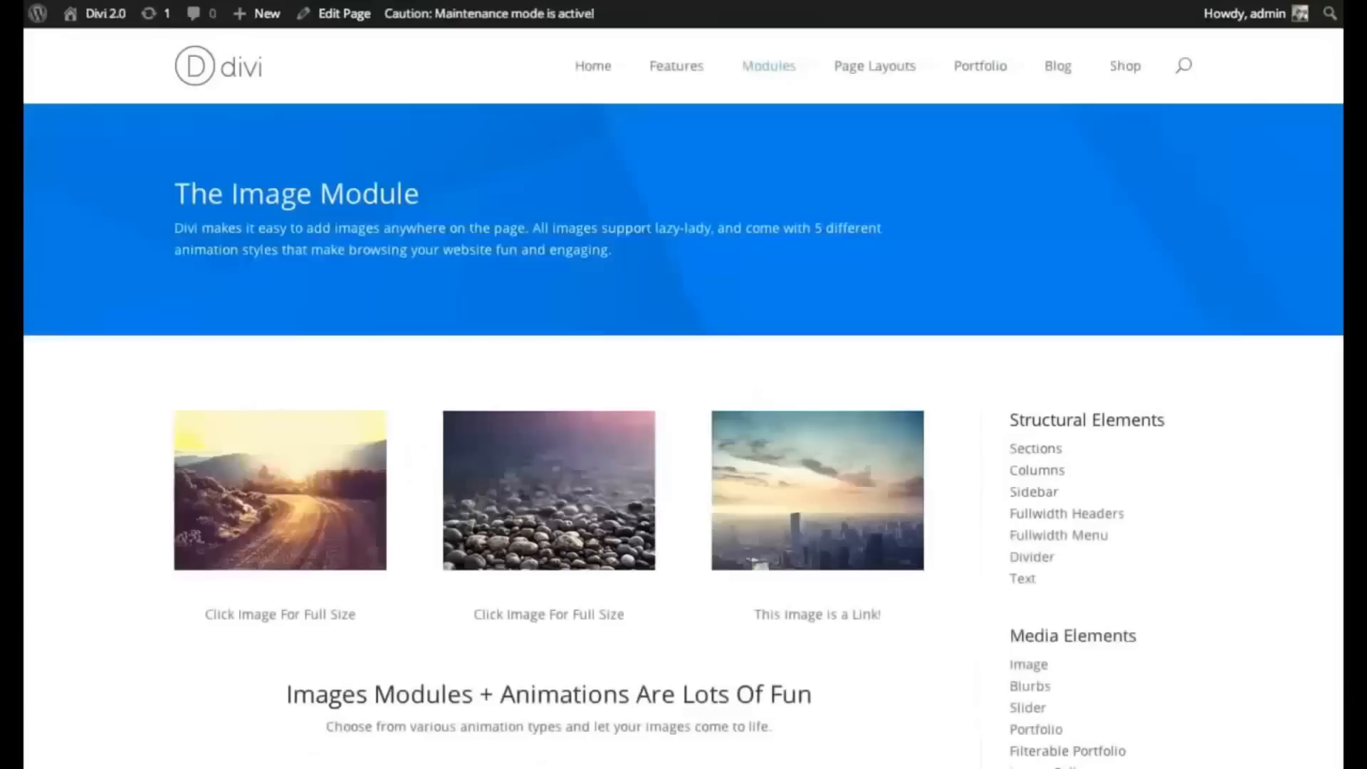
- Scroll back to the Our Team page's Fullwidth Header and three Text modules in the Page Builder
scroll(313, 353, down, 3)
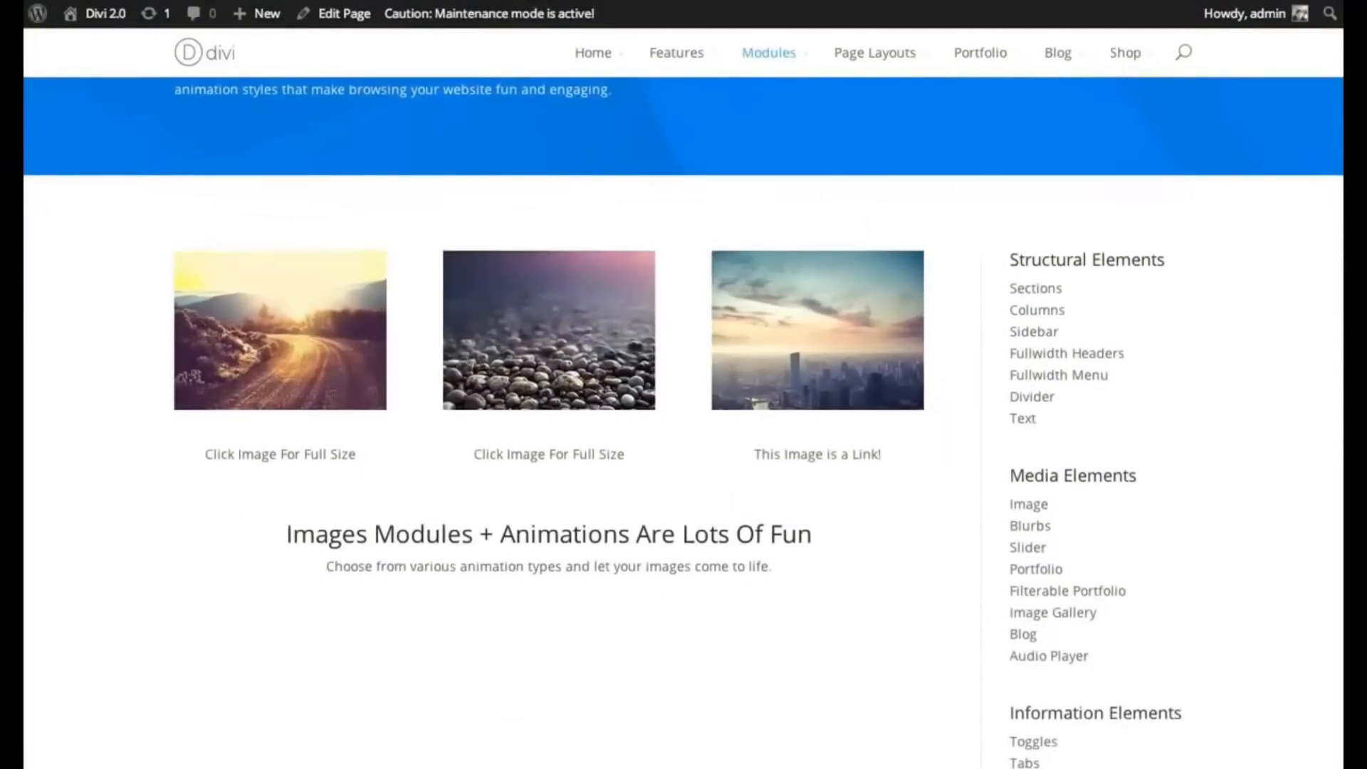
scroll(683, 427, down, 5)
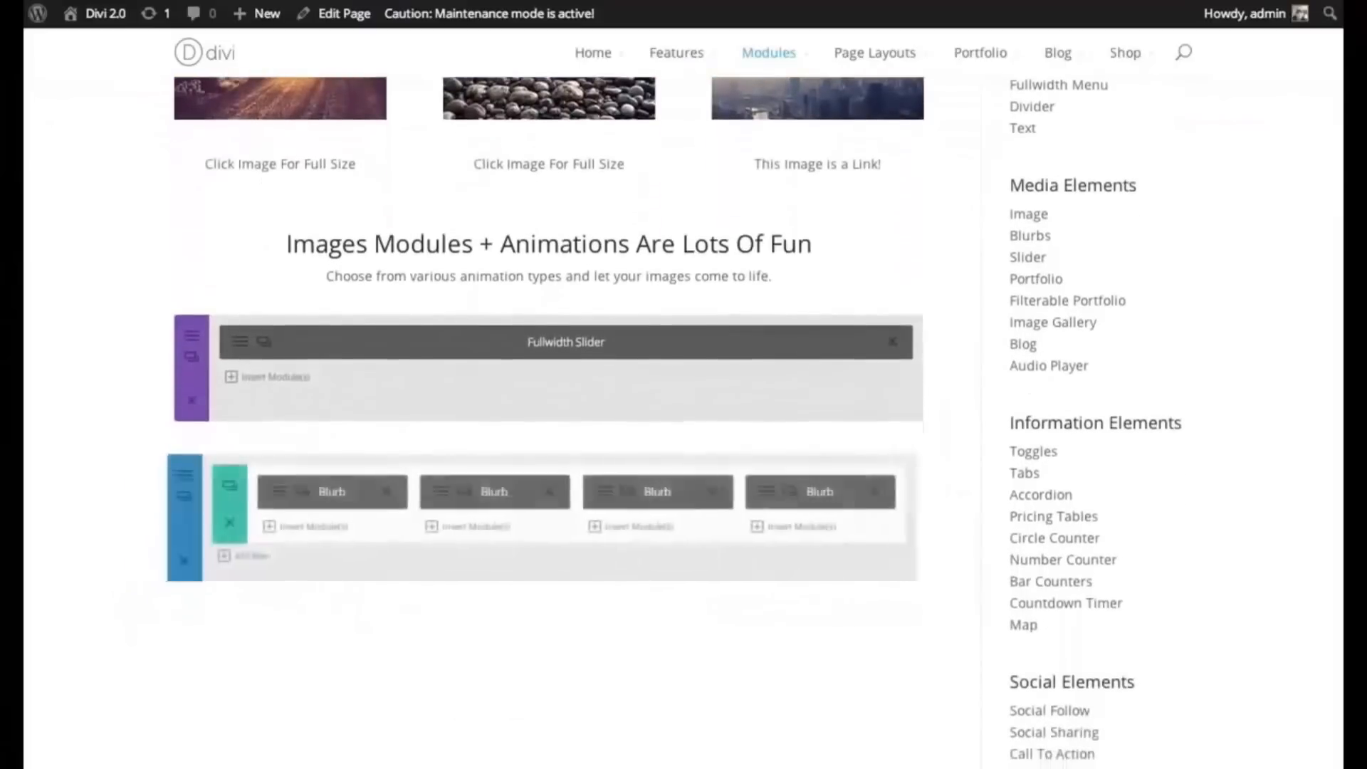
scroll(1336, 347, down, 10)
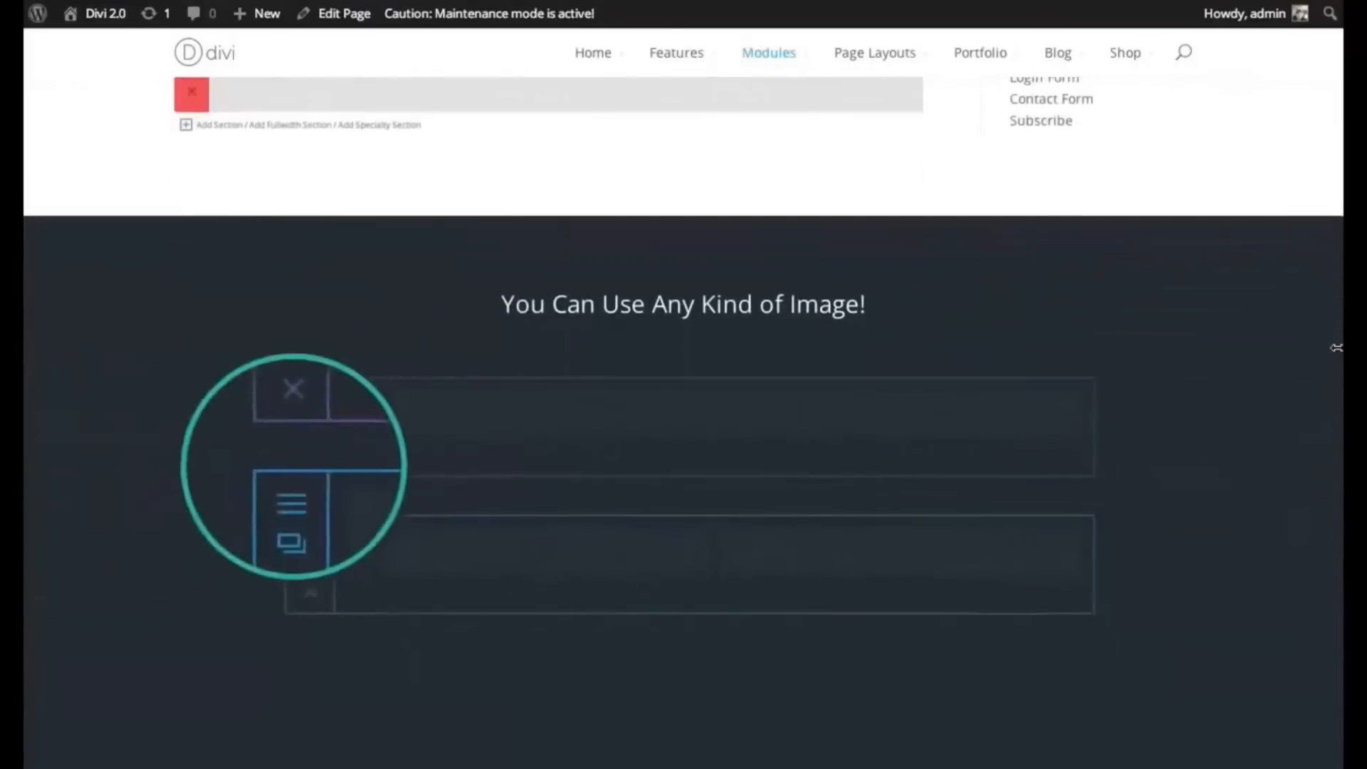
scroll(1336, 347, down, 10)
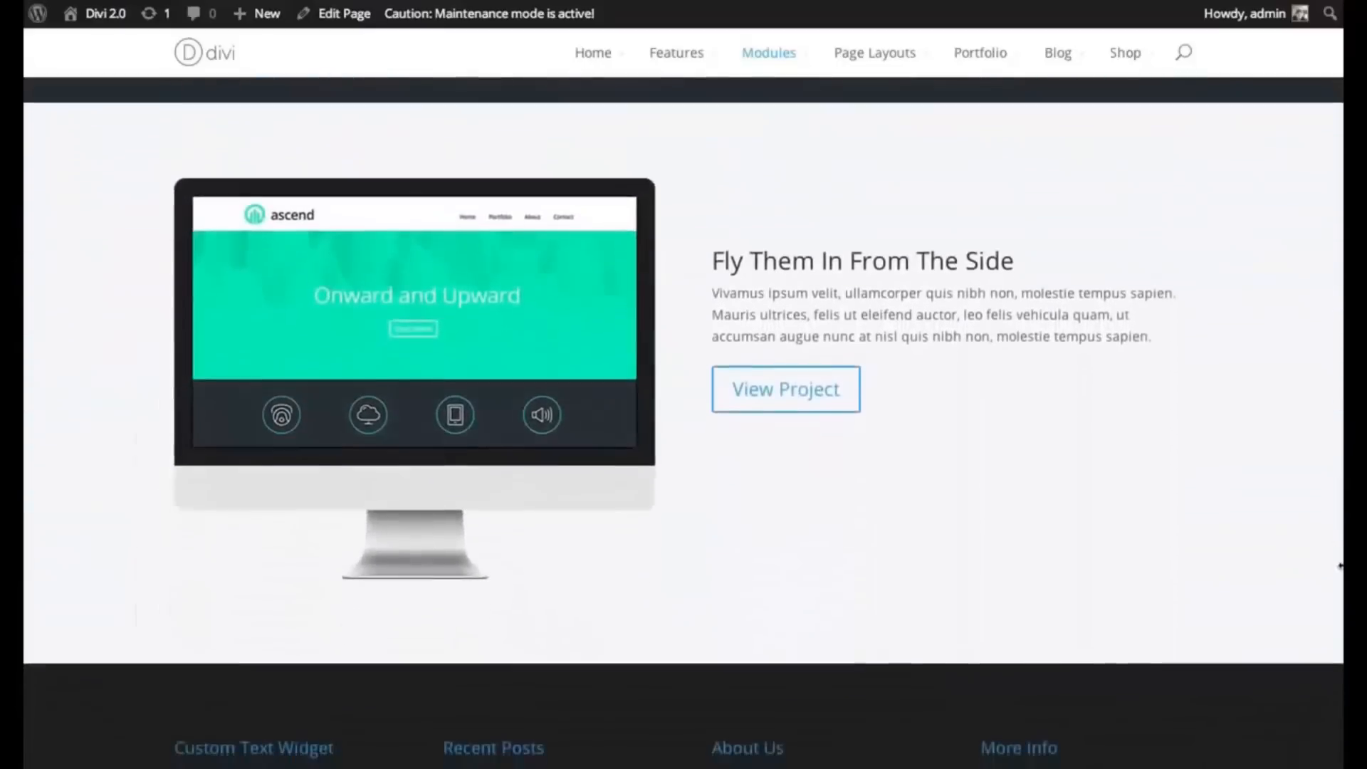
drag(1341, 566, 1342, 12)
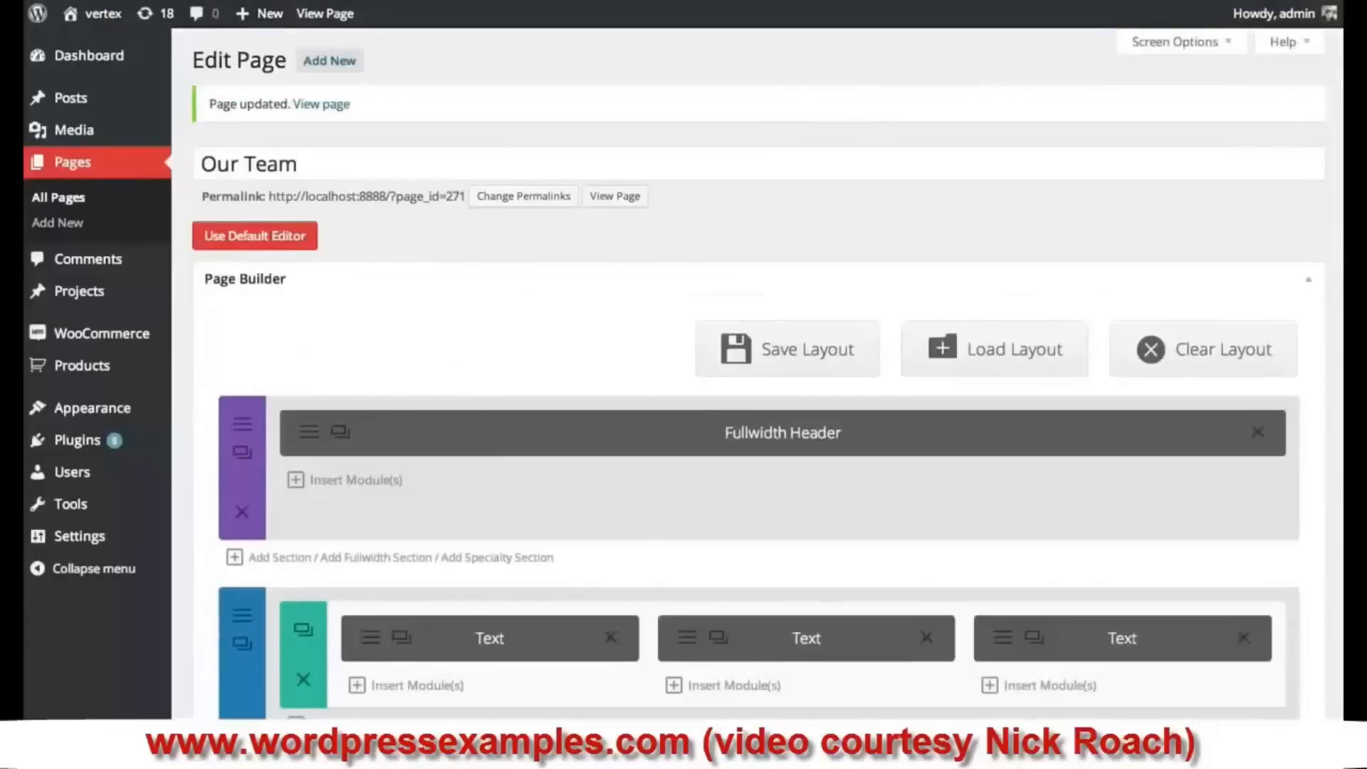
- Add an Image module to the first column with profile-11.jpg, the man in glasses, as its image
scroll(1172, 358, down, 3)
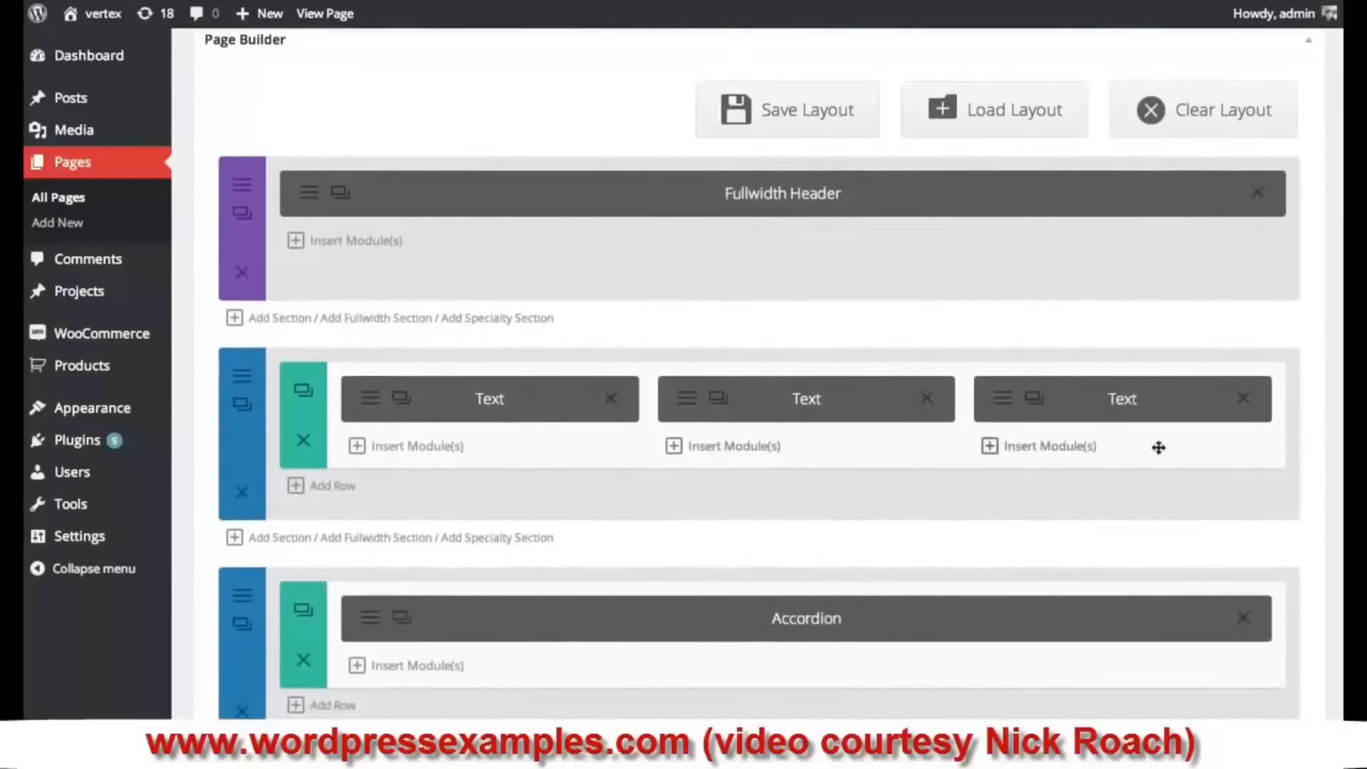
click(437, 447)
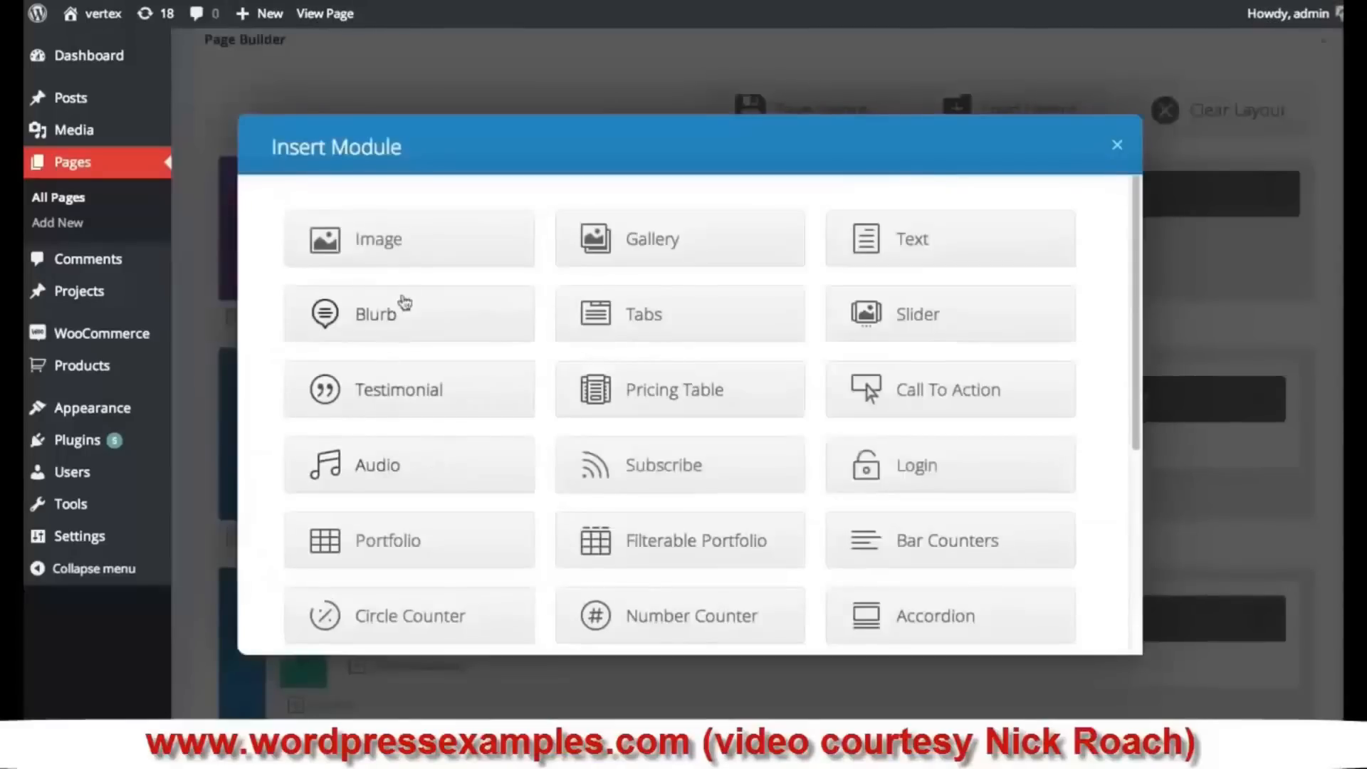
click(420, 246)
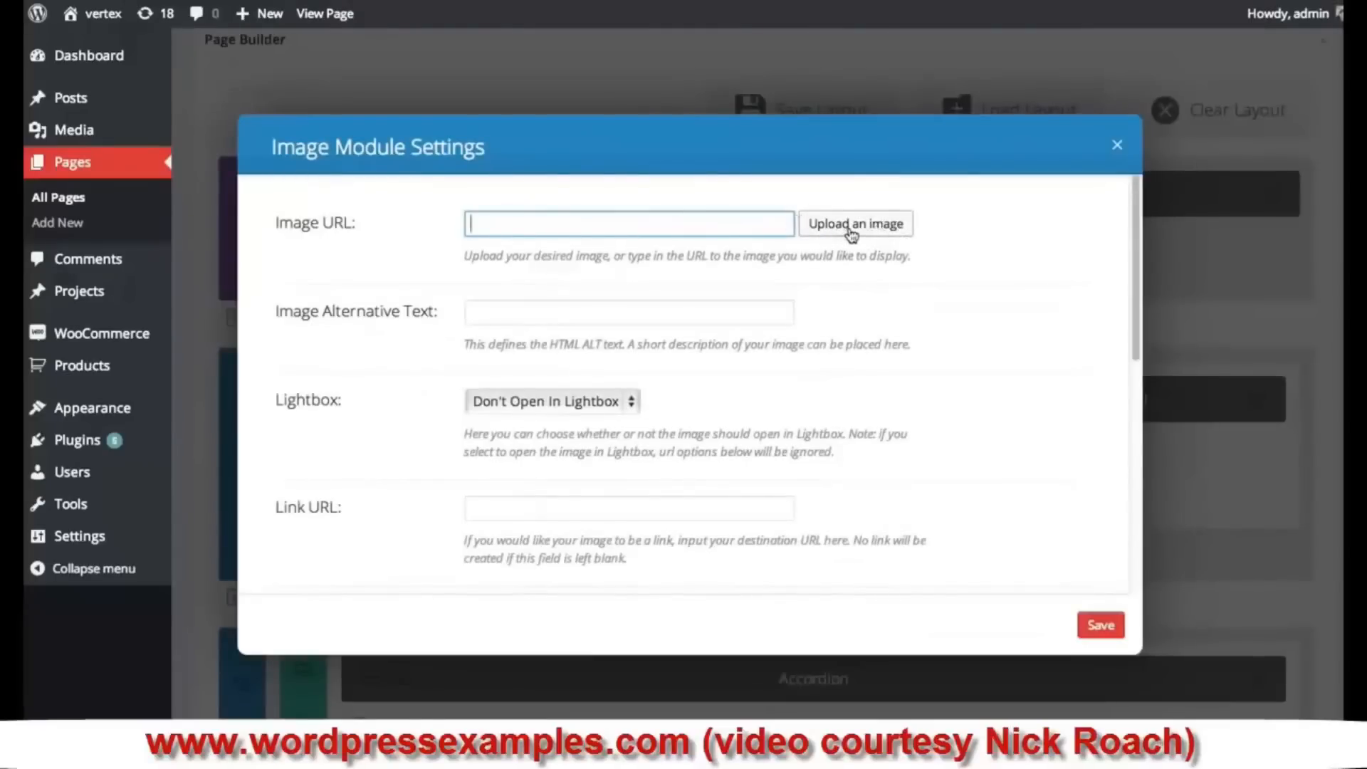
click(852, 234)
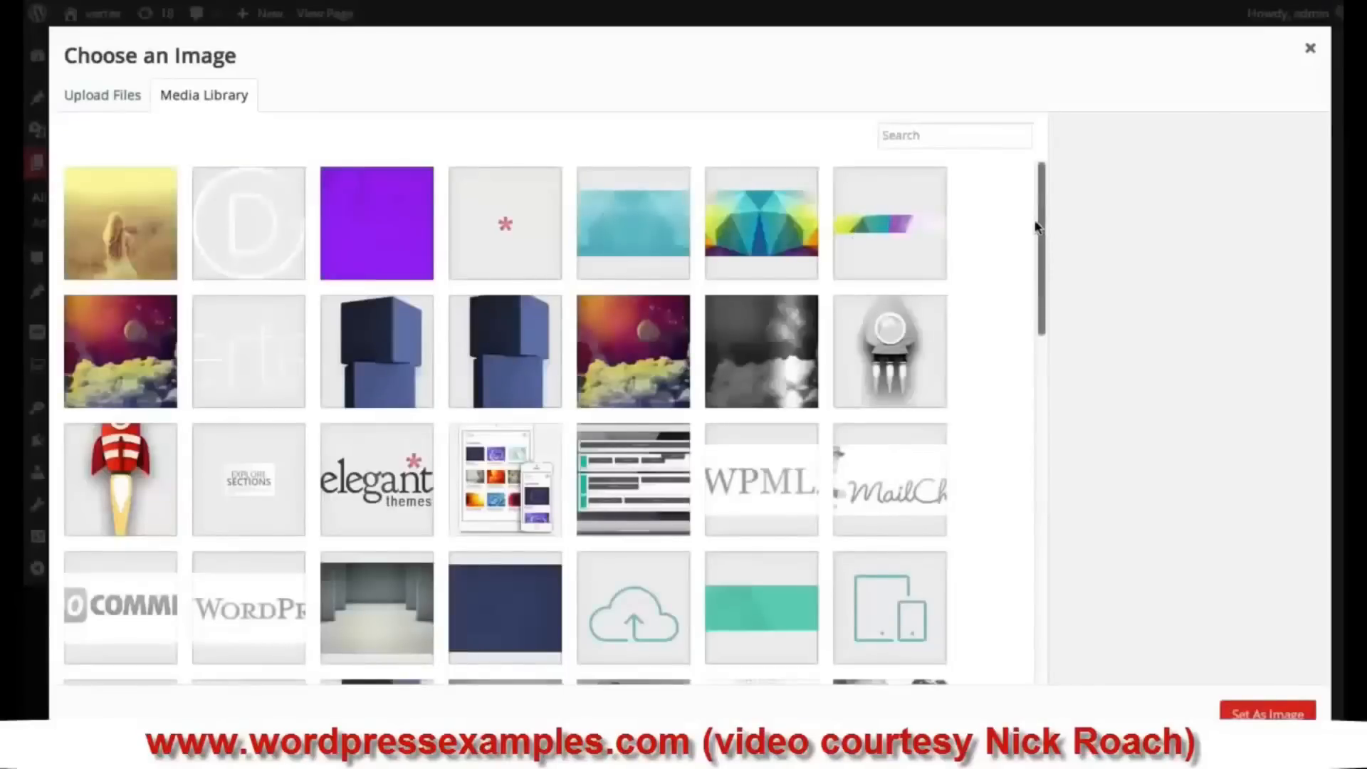
drag(1040, 218, 1053, 619)
scroll(840, 388, down, 15)
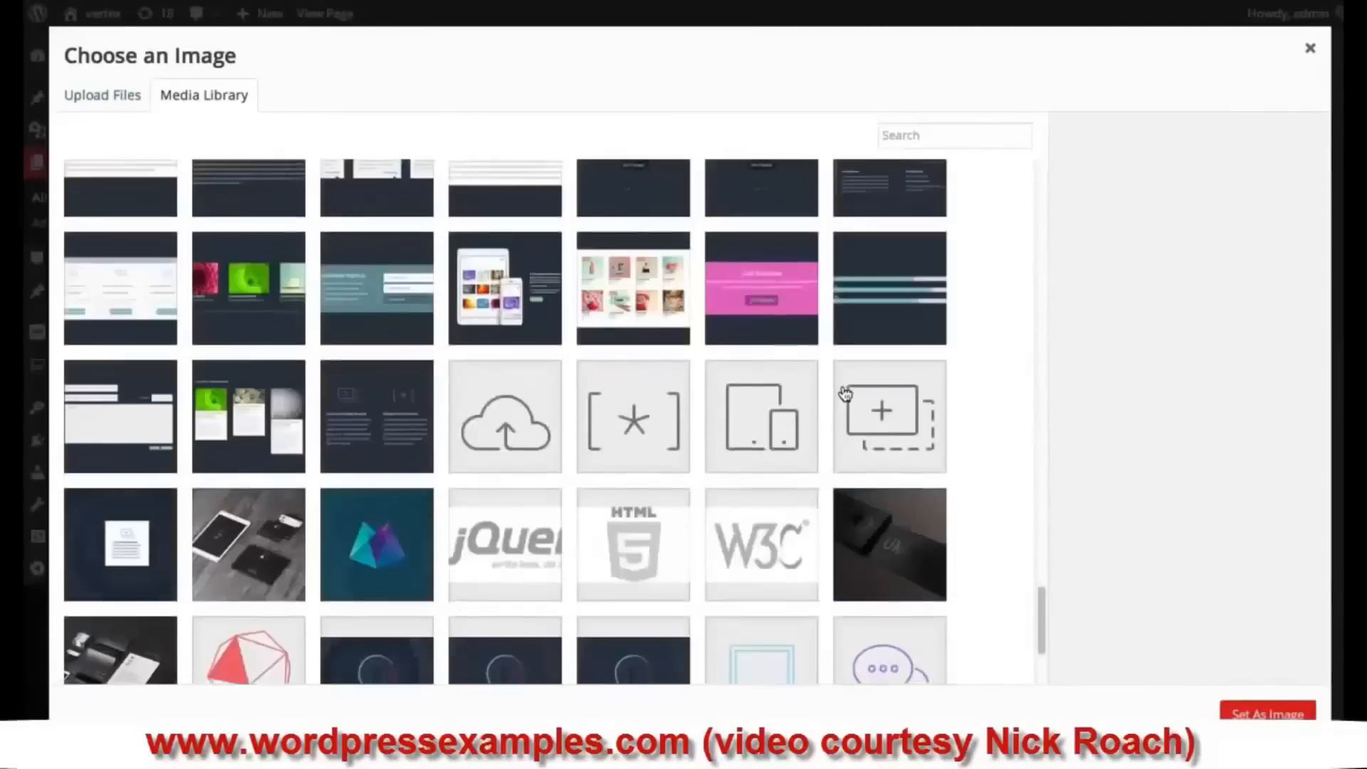
scroll(847, 388, down, 4)
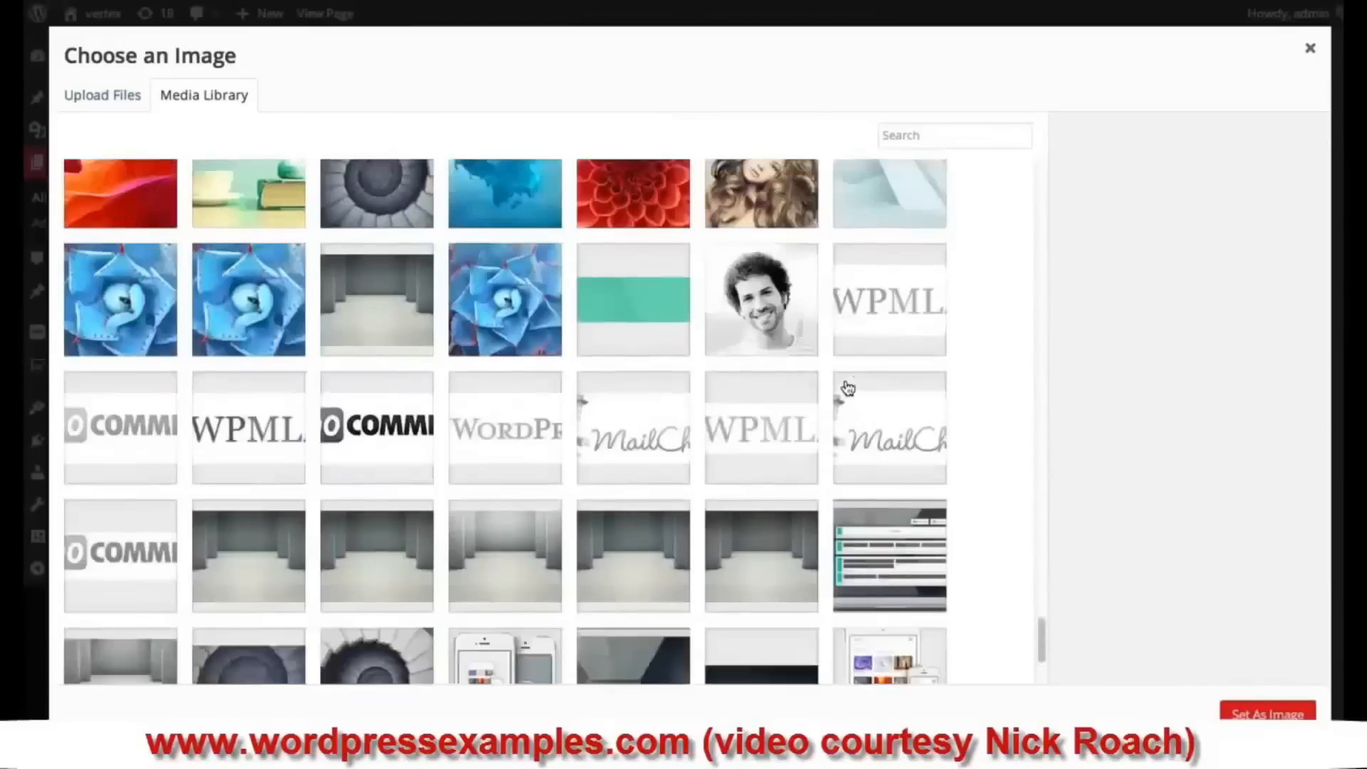
scroll(852, 385, down, 15)
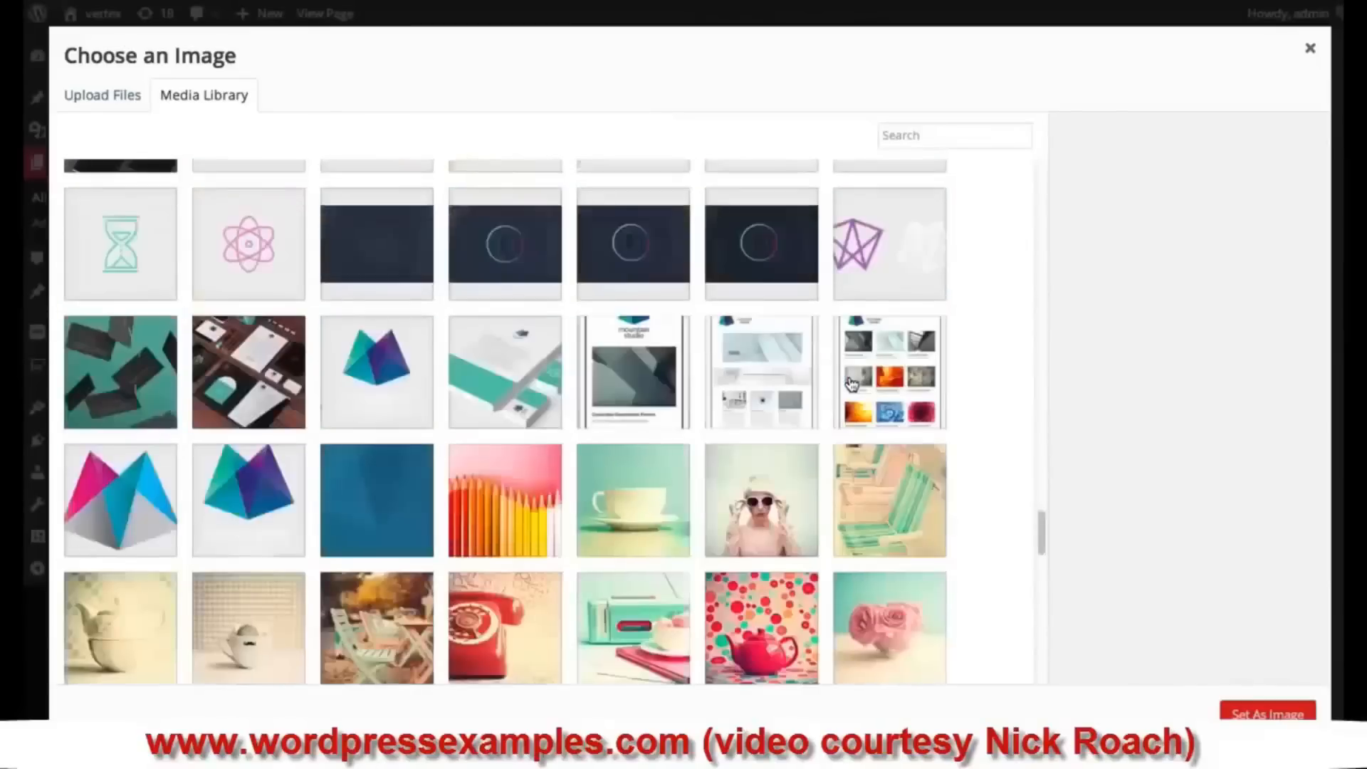
scroll(852, 384, down, 10)
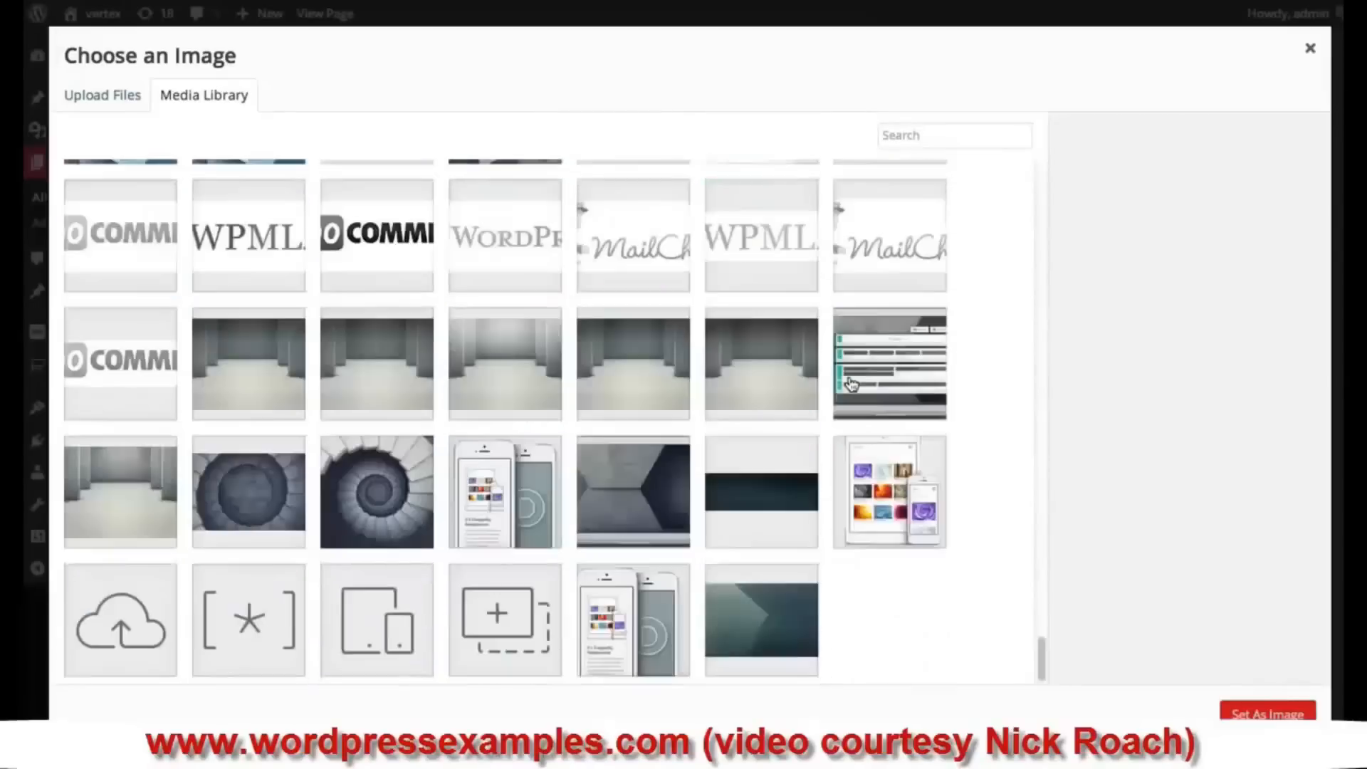
scroll(851, 384, down, 10)
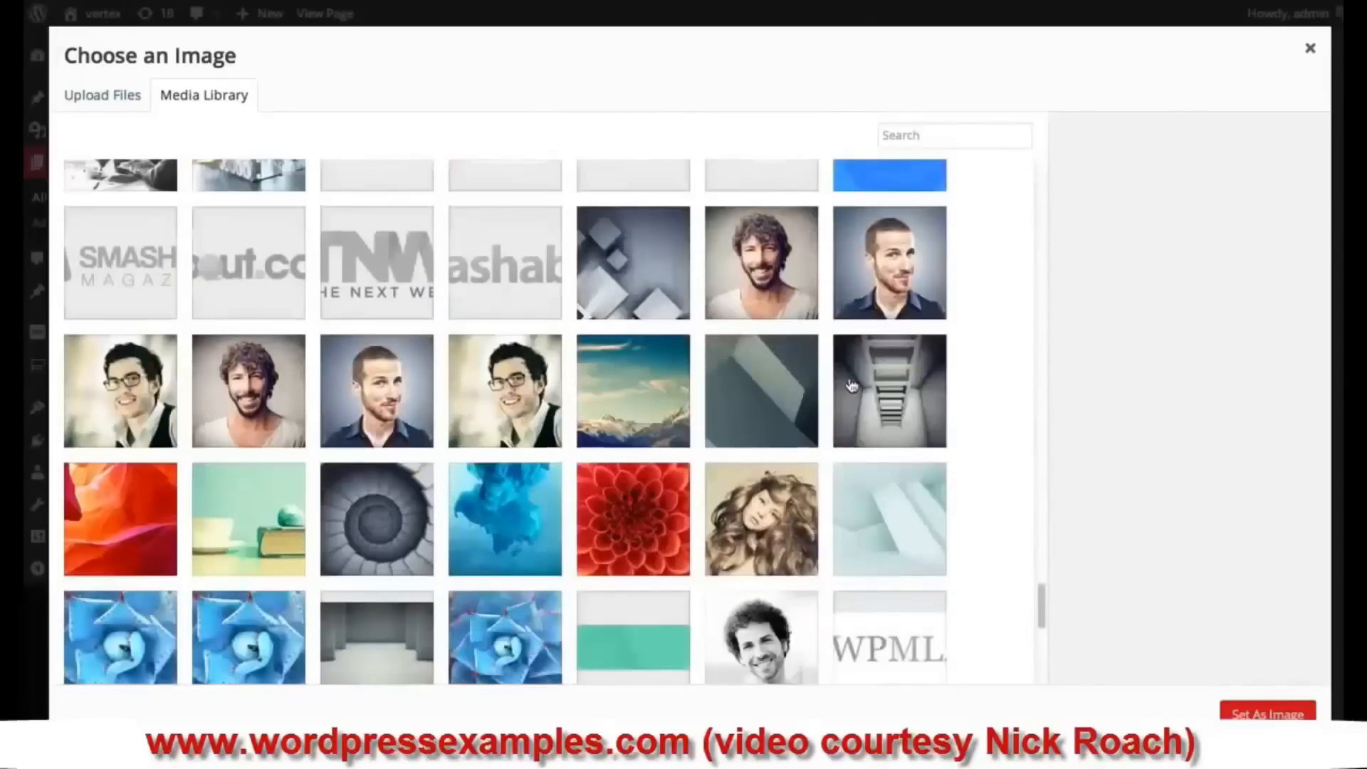
click(151, 389)
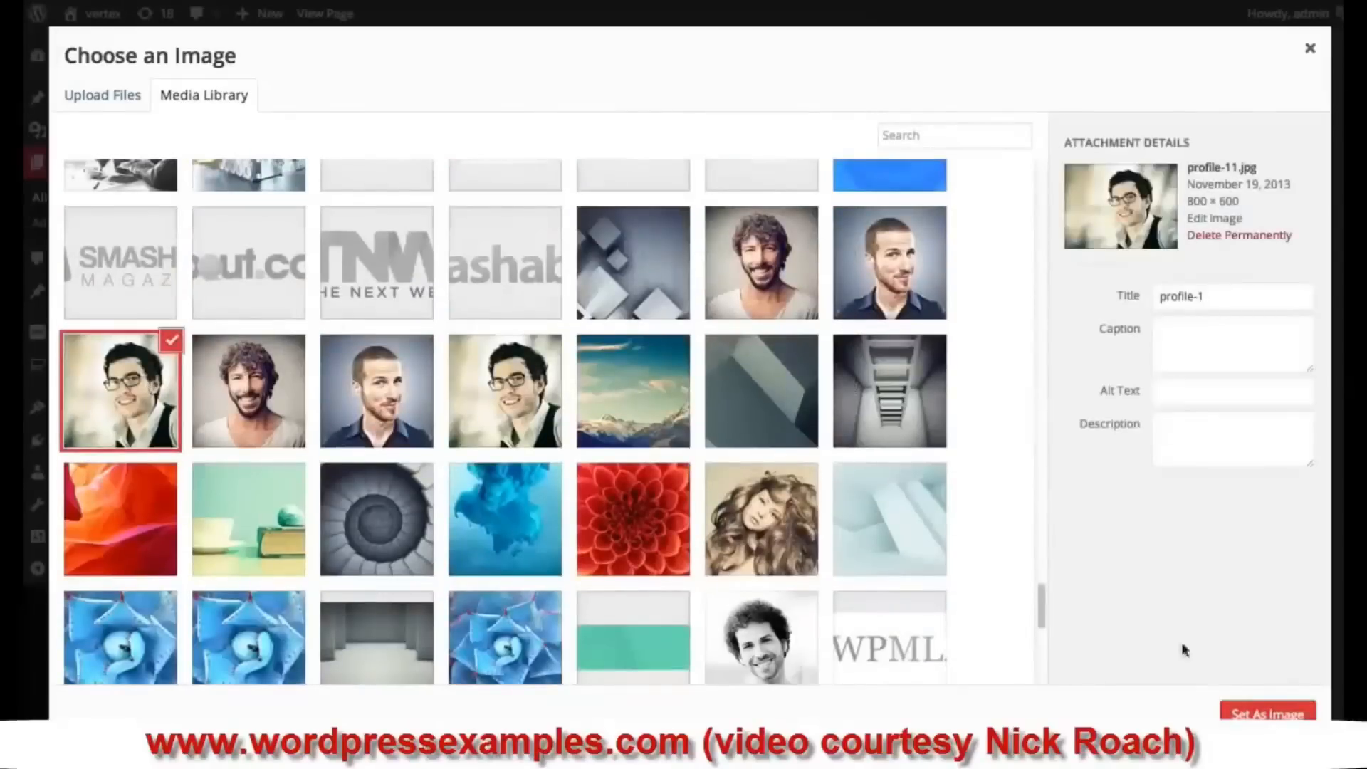
click(1258, 711)
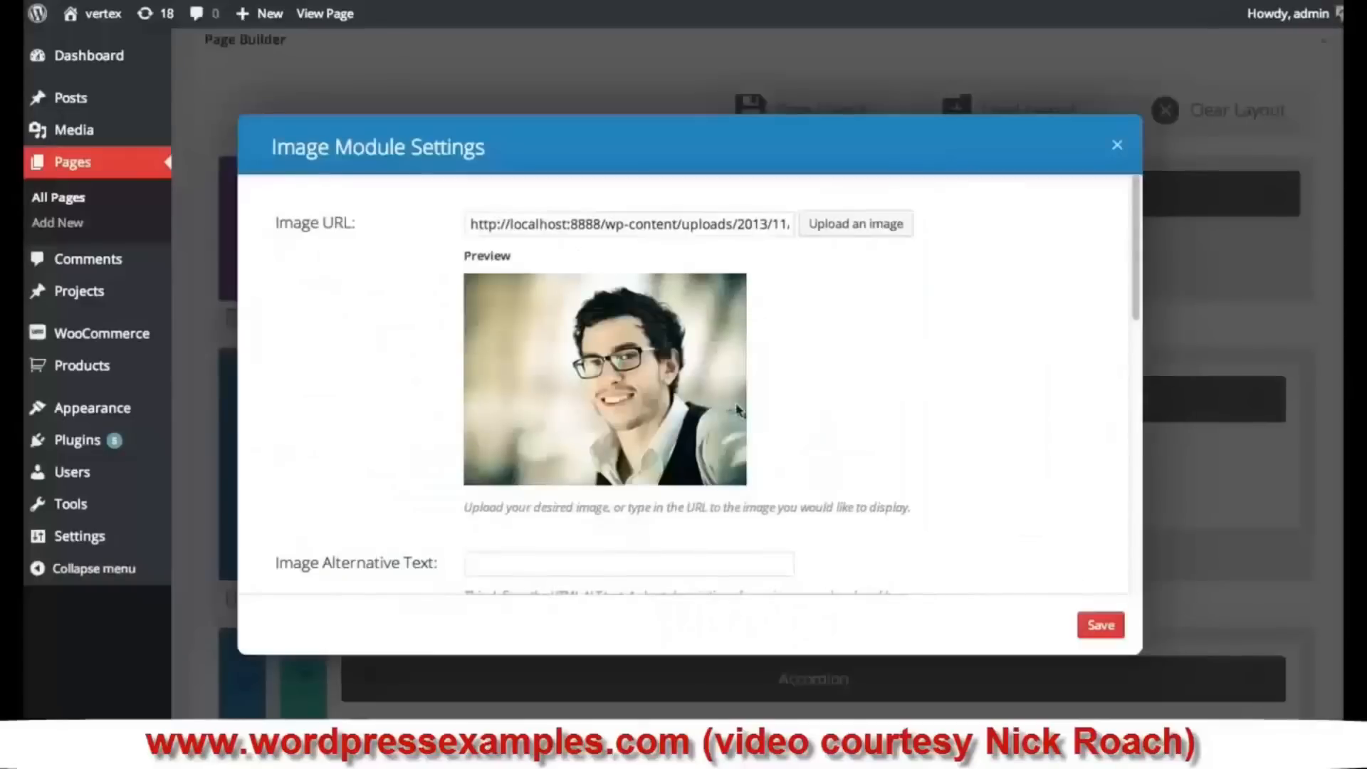
- Enter 'My Profile' as the image's alternative text
drag(1132, 218, 1133, 292)
click(562, 353)
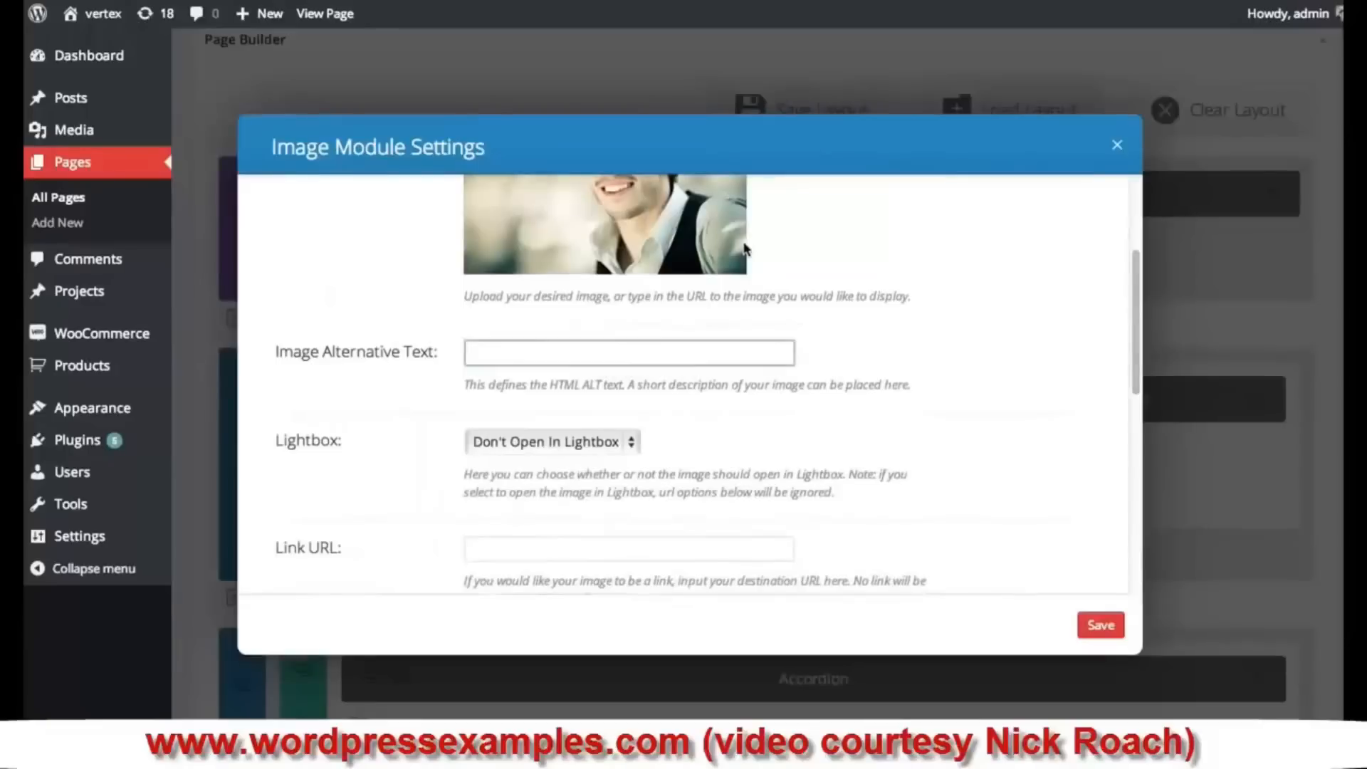
scroll(786, 334, up, 4)
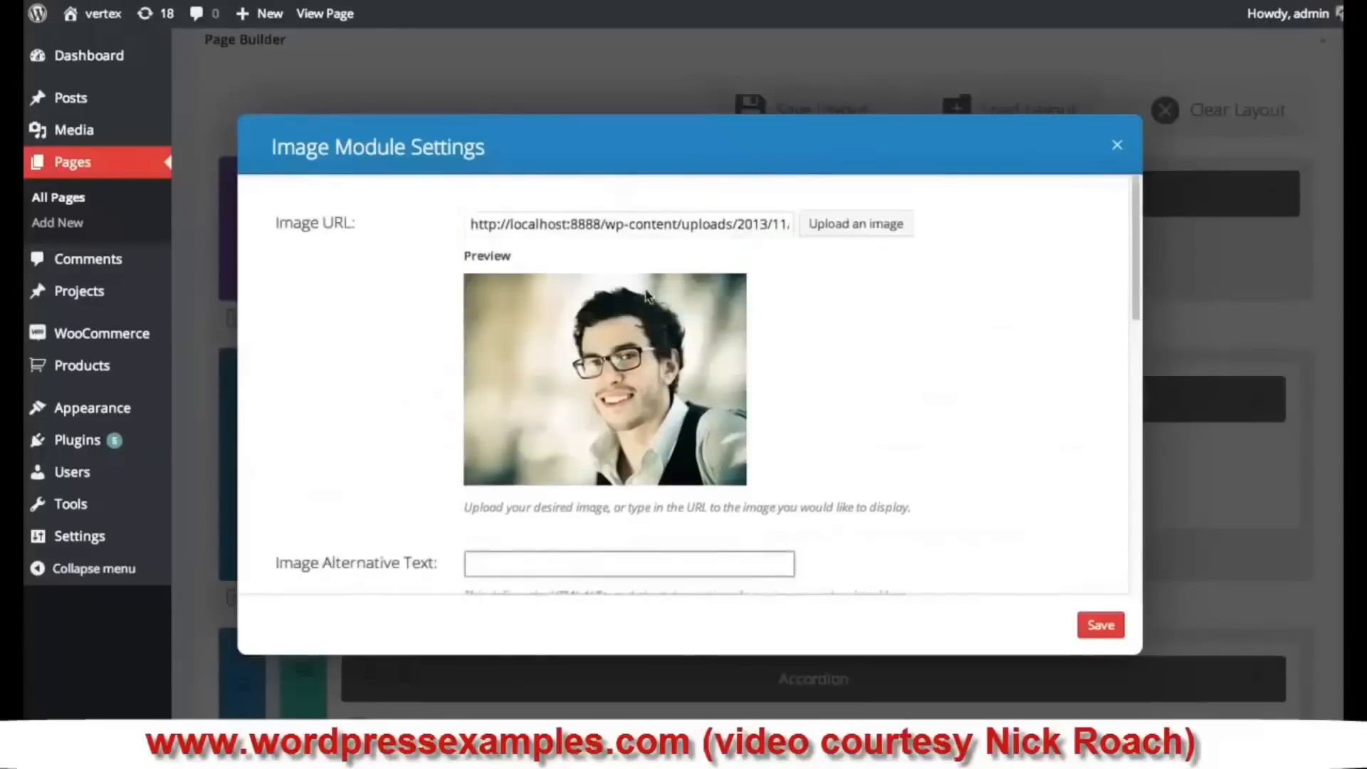
scroll(662, 306, down, 1)
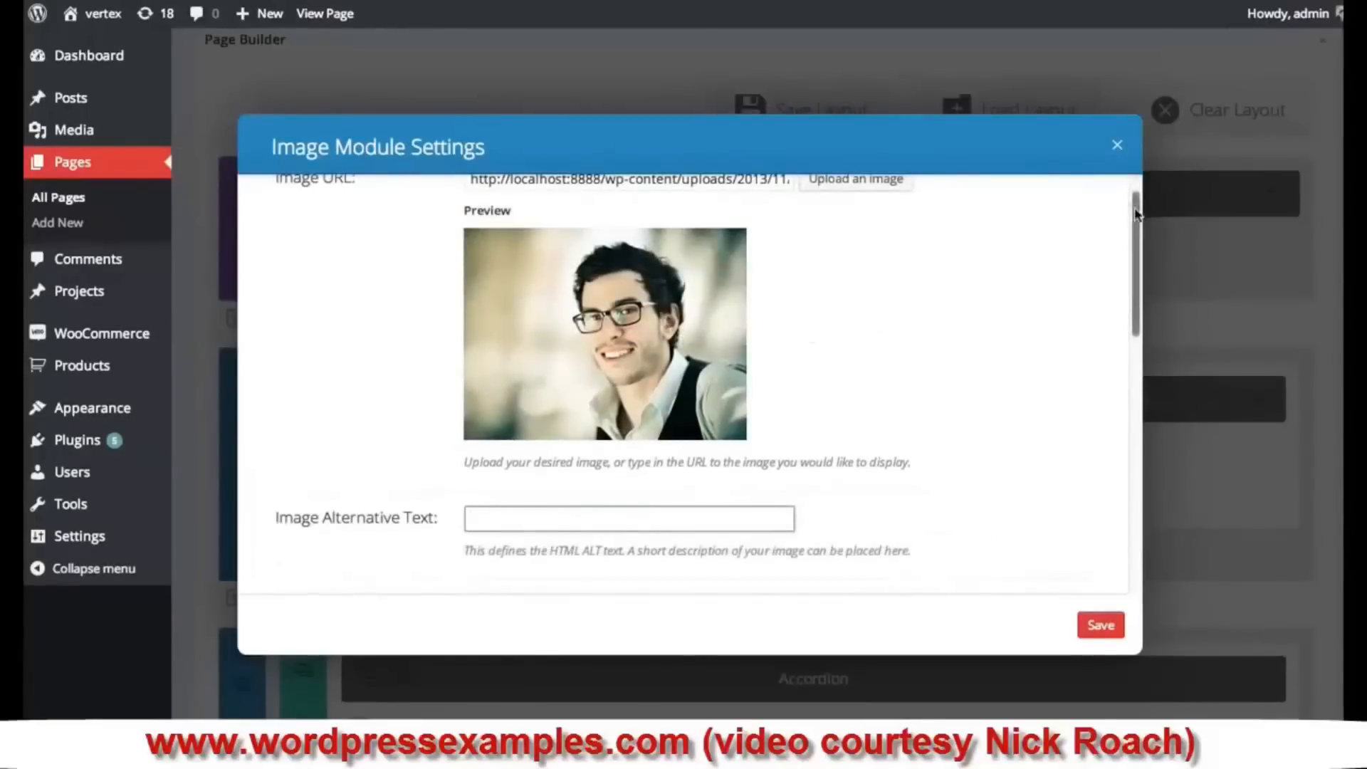
drag(1135, 207, 1130, 304)
click(642, 274)
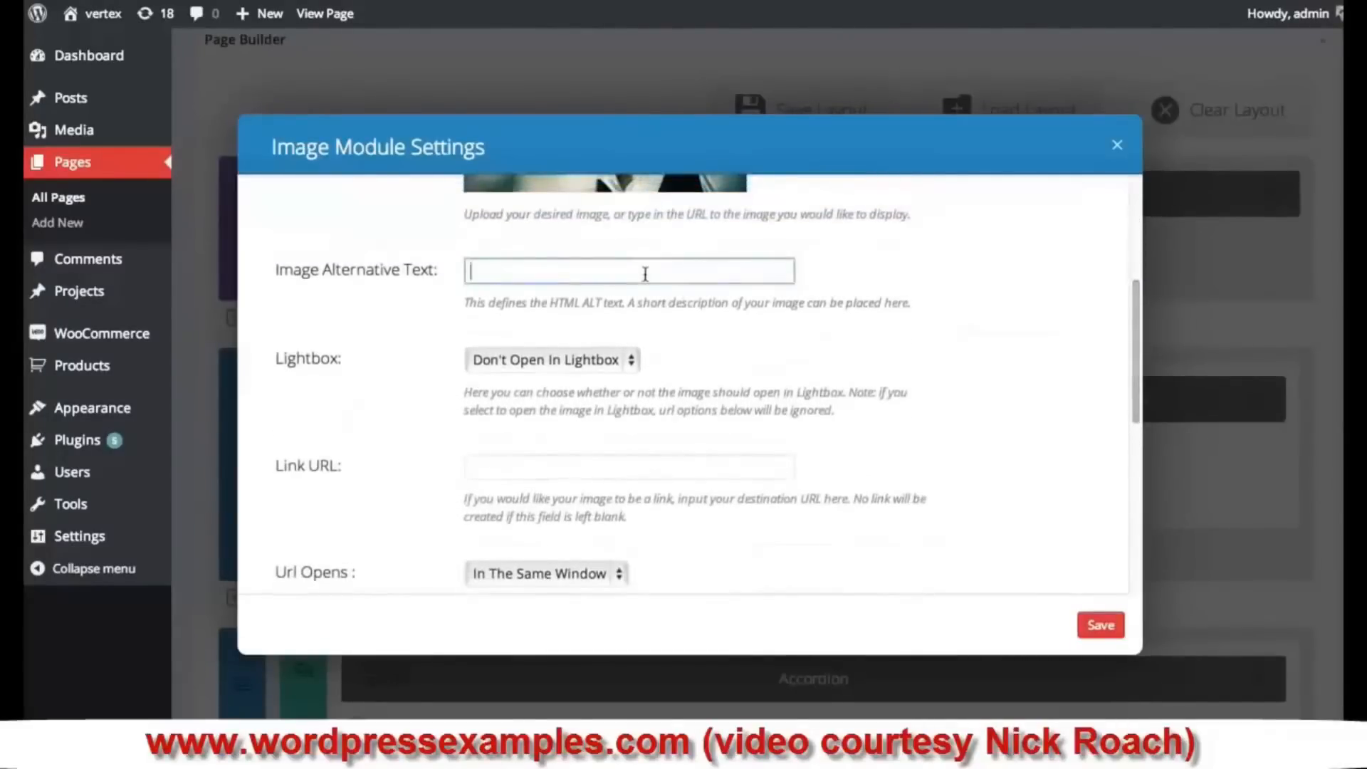
text(My Profile)
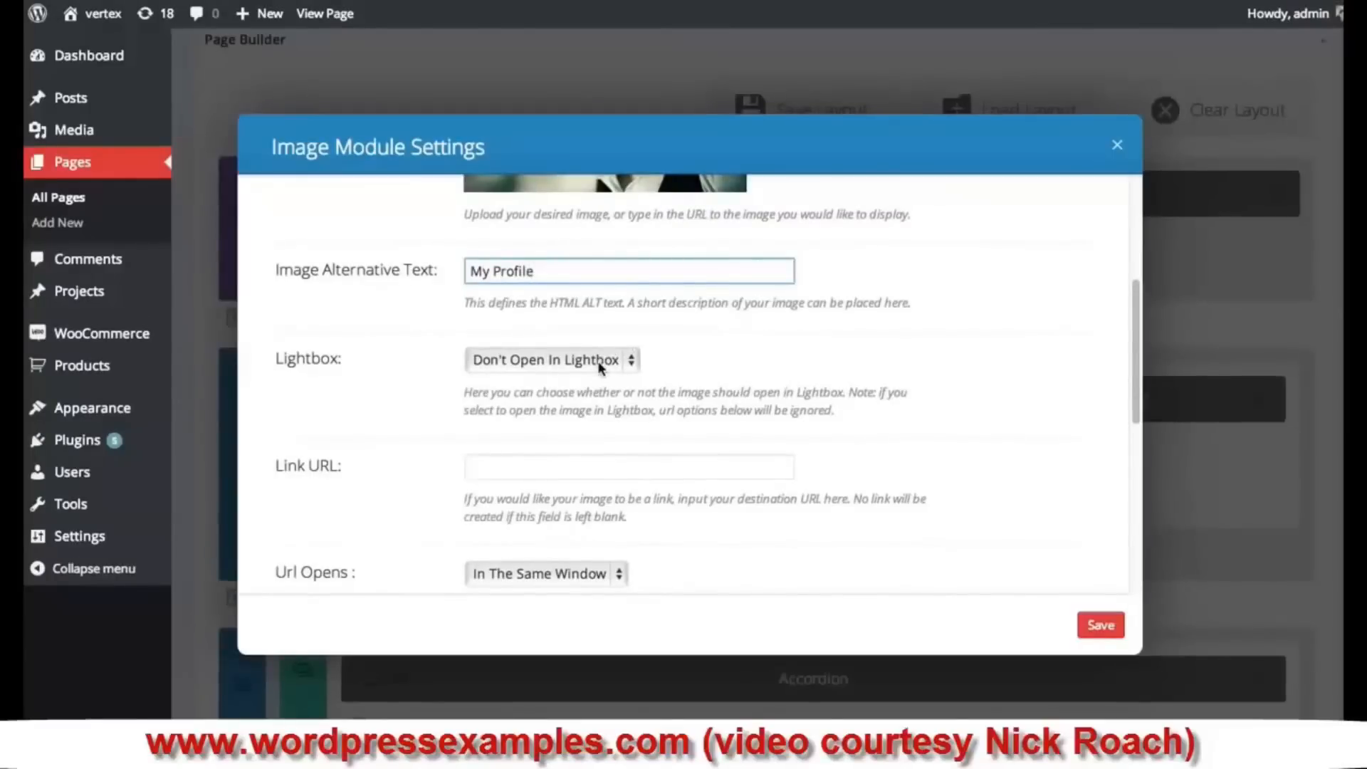
- Set the image to Open In Lightbox, keep the Left To Right animation, and save the module
click(601, 364)
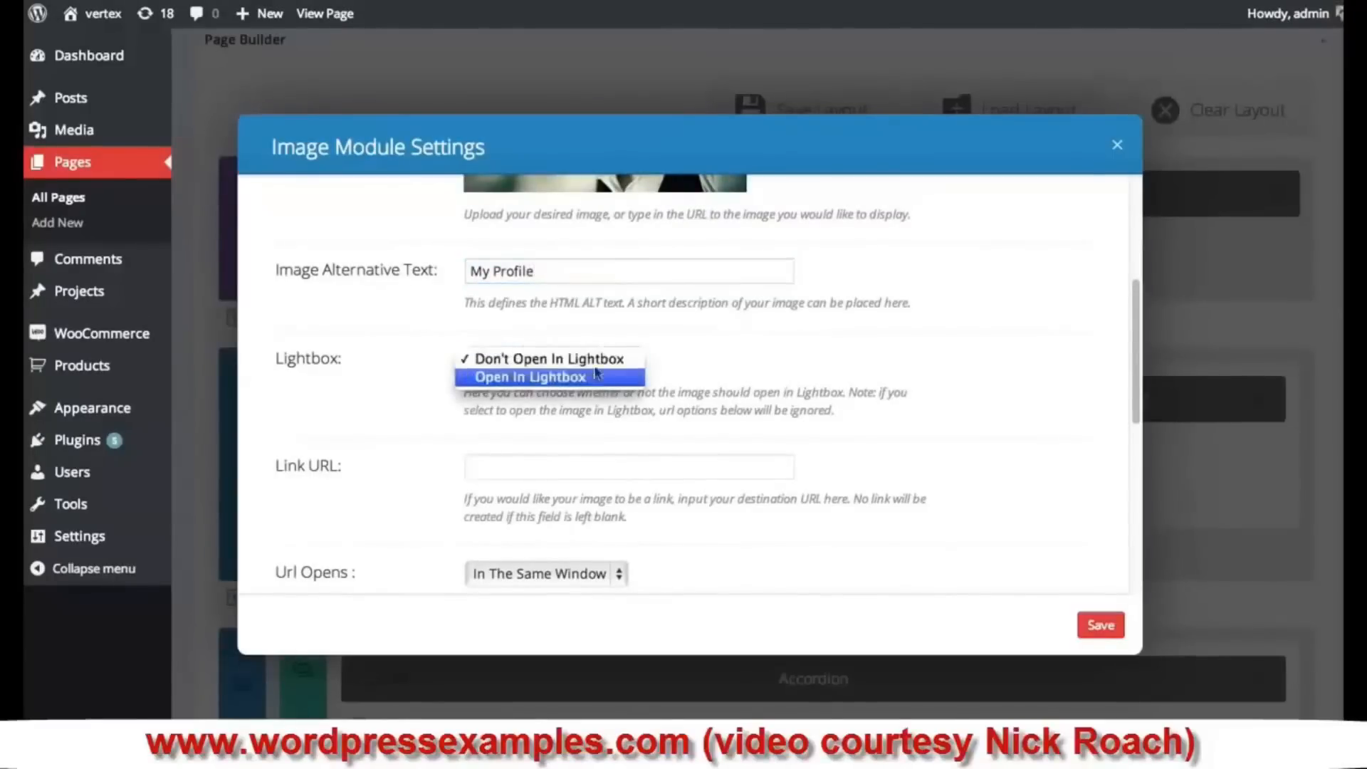
click(879, 341)
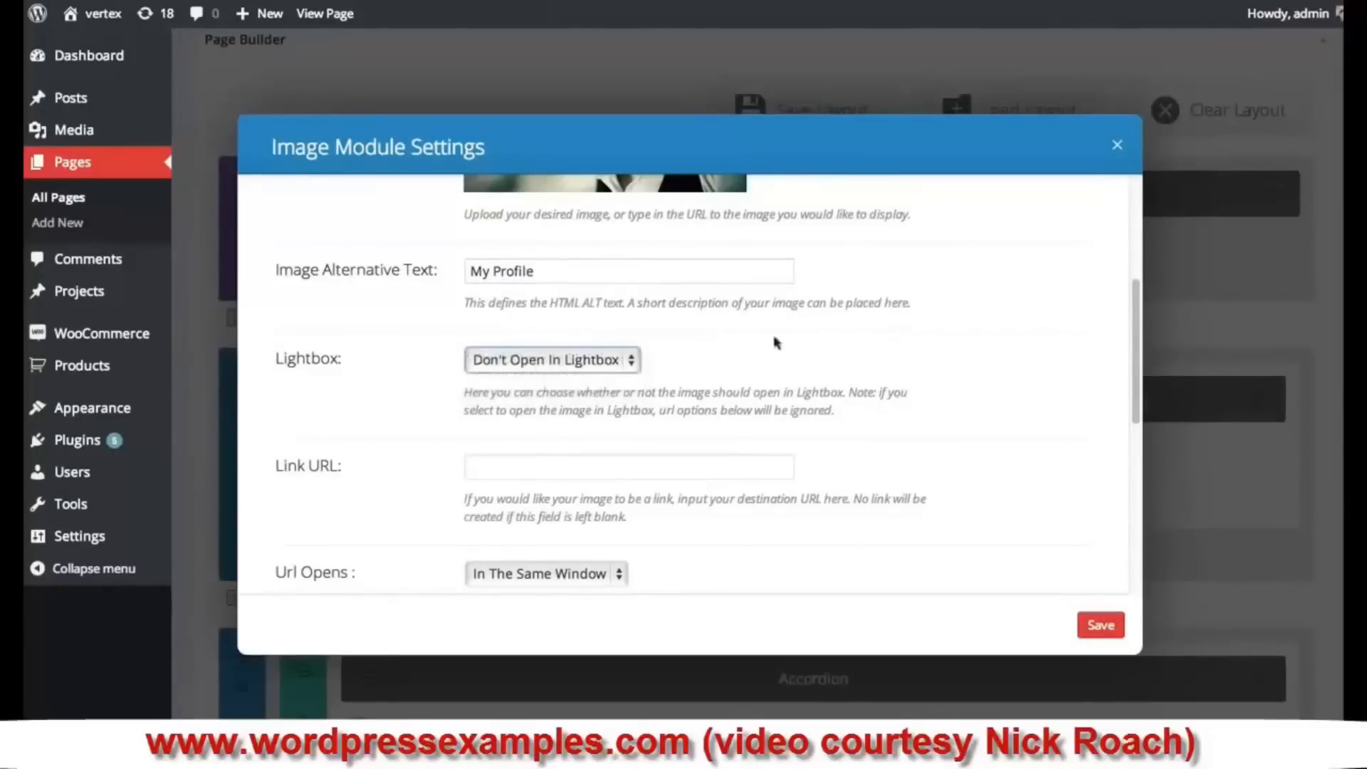
click(528, 361)
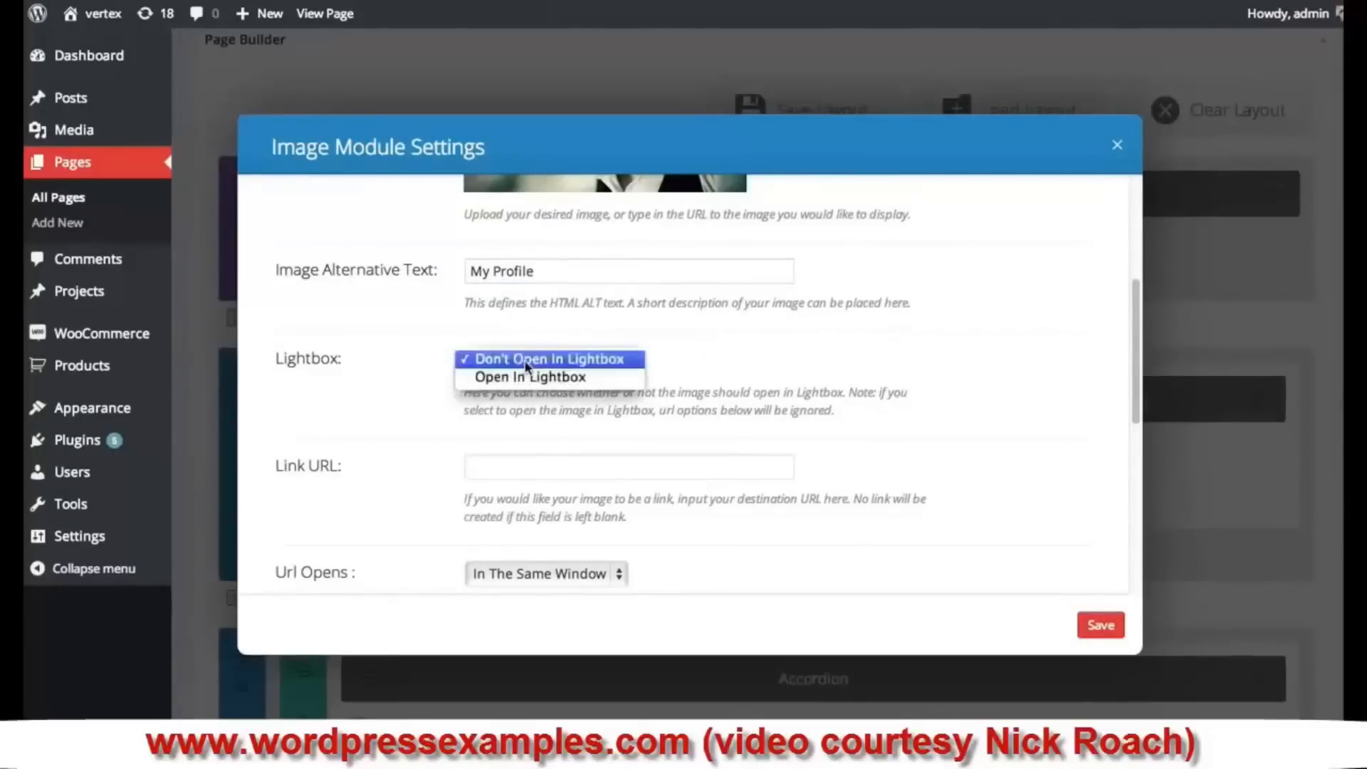
click(567, 379)
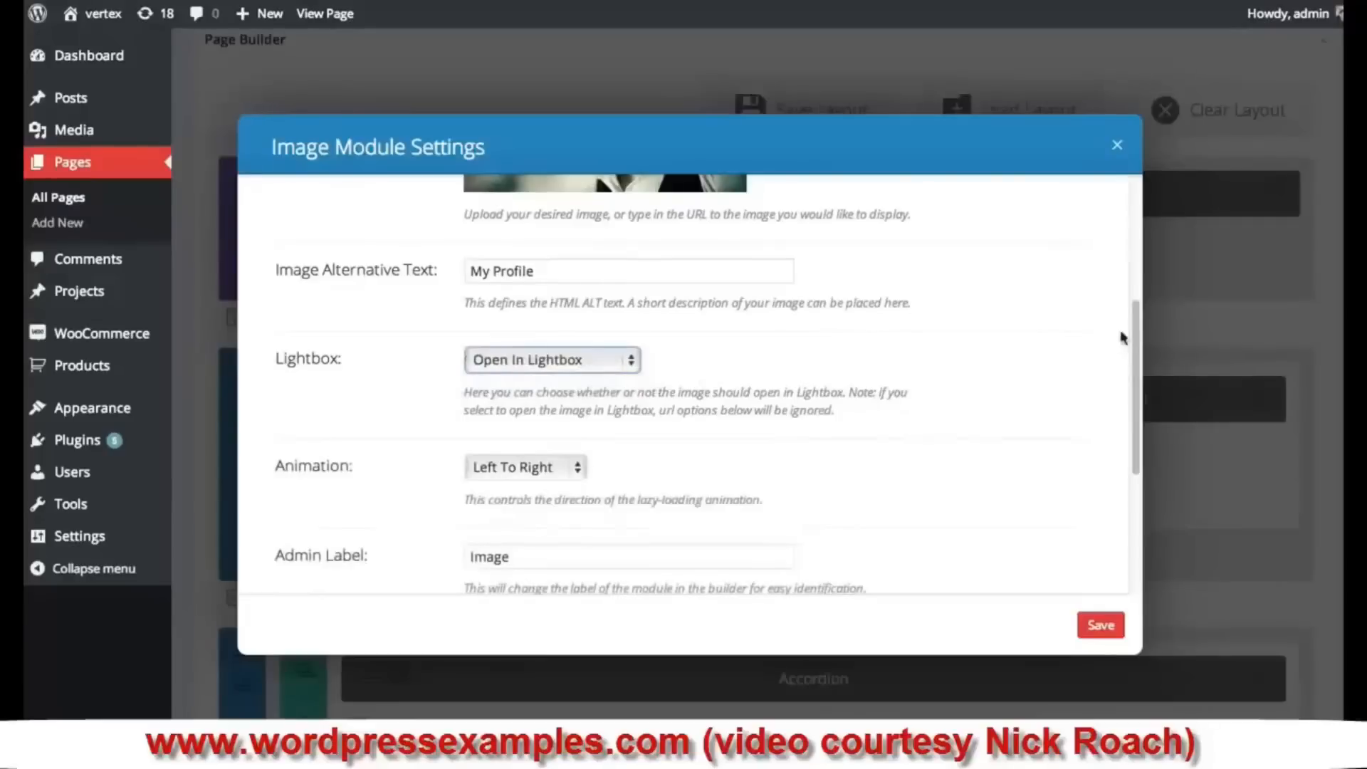
drag(1136, 332, 1137, 396)
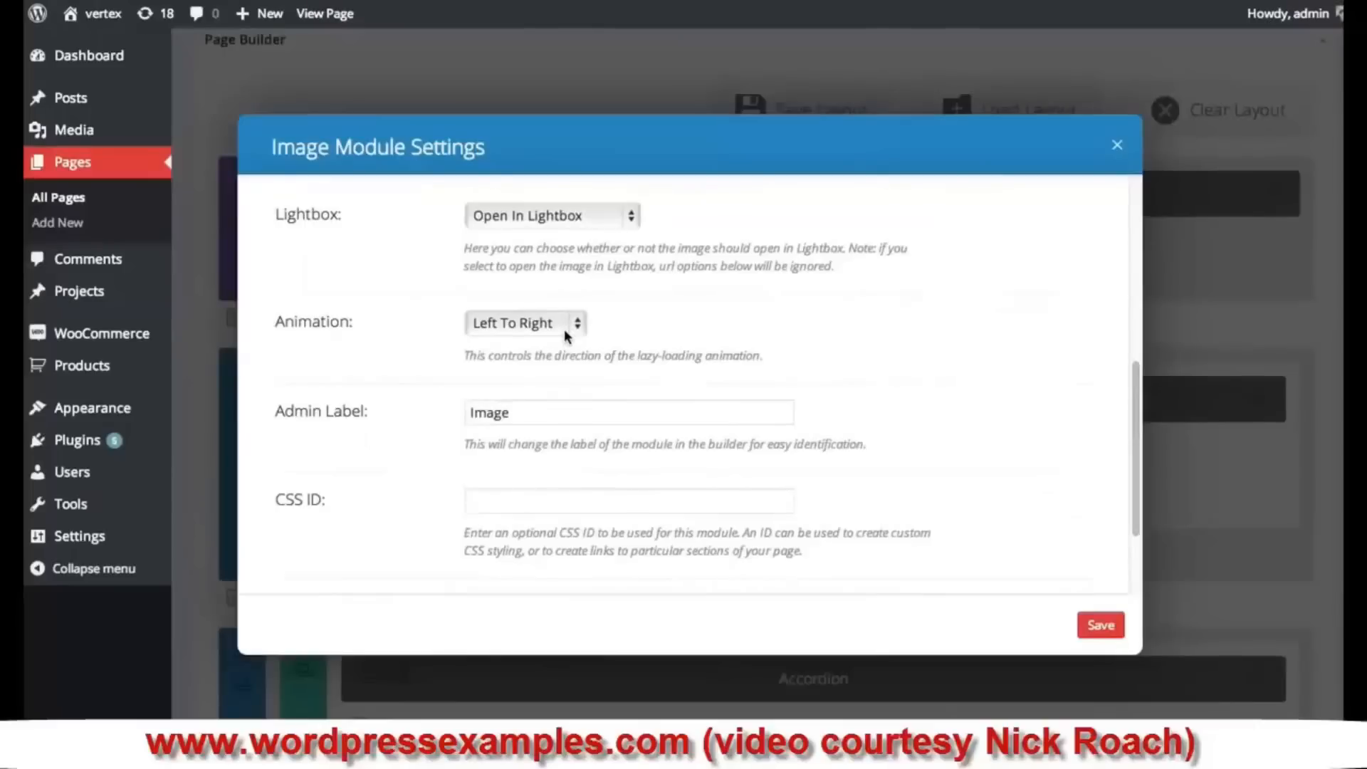
click(567, 336)
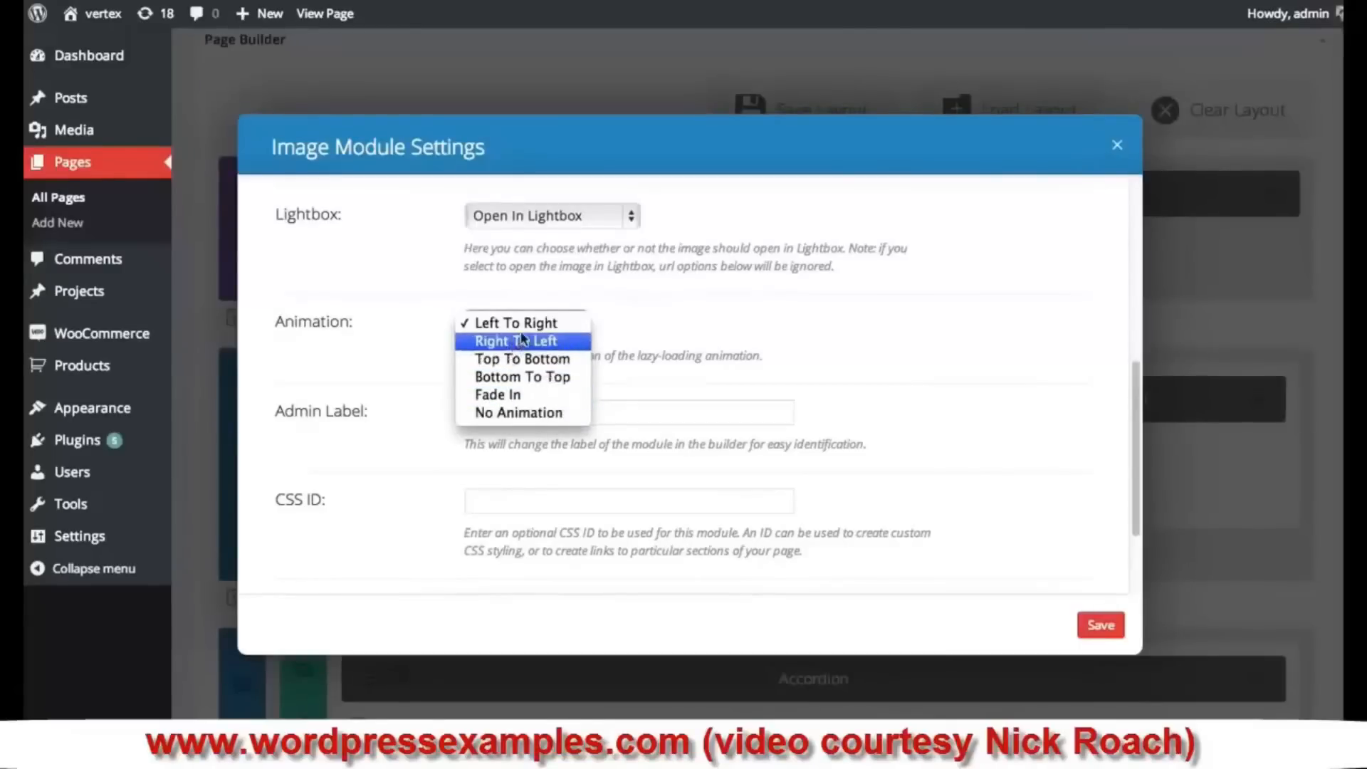
click(801, 324)
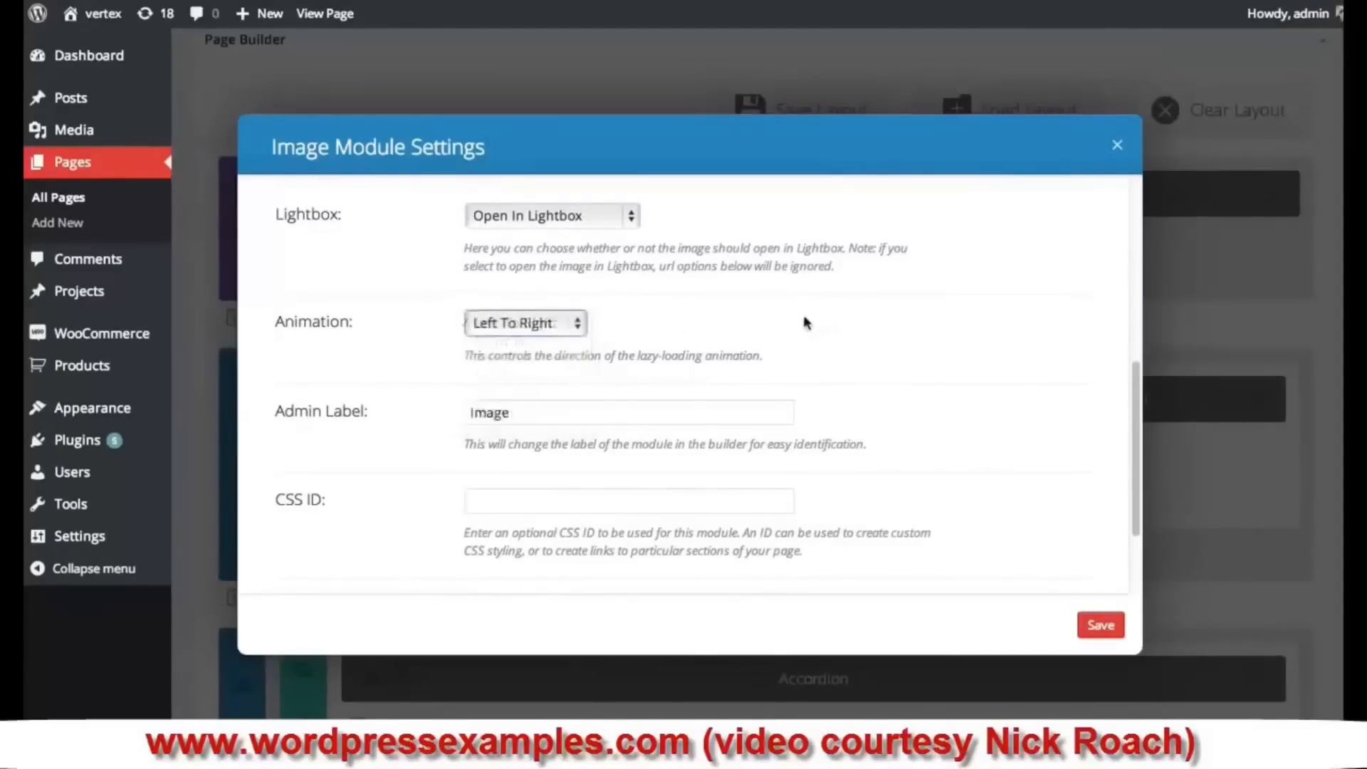
scroll(730, 388, down, 3)
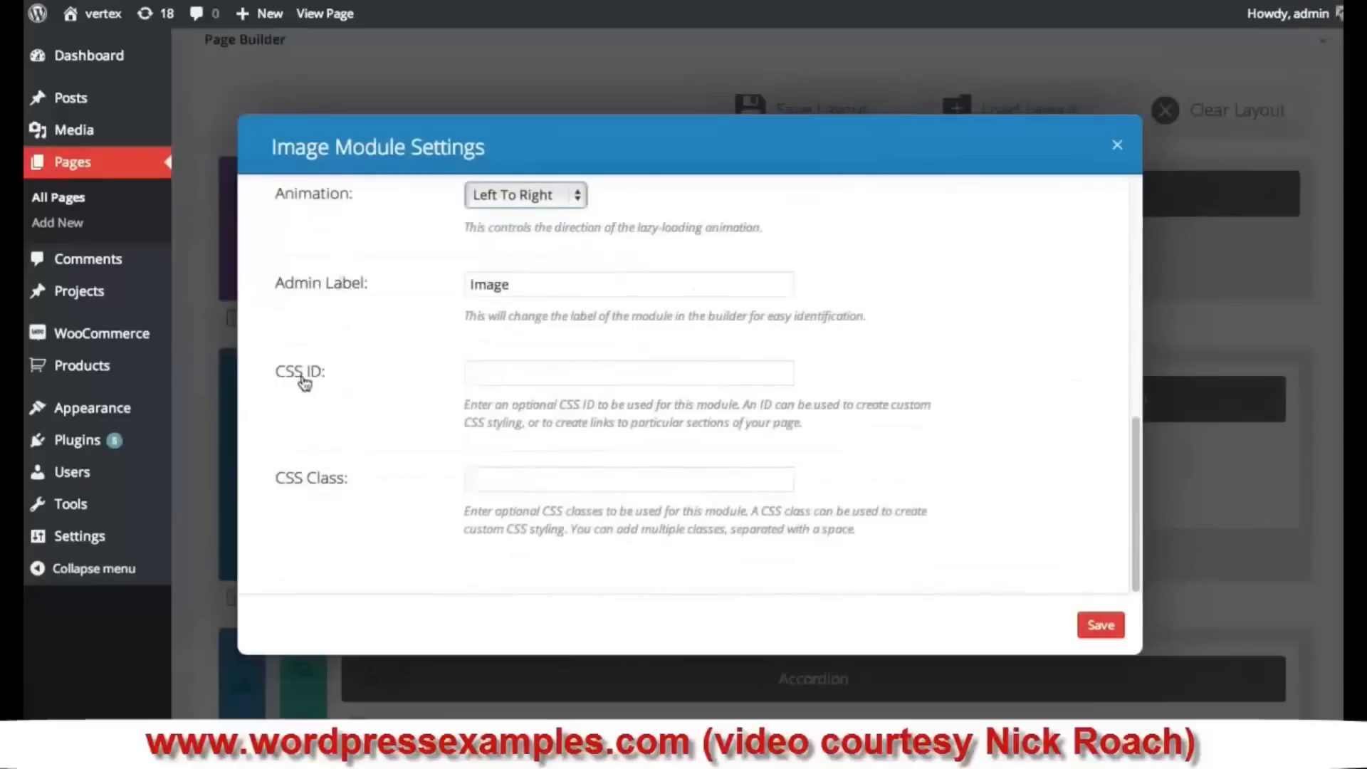
scroll(783, 456, up, 8)
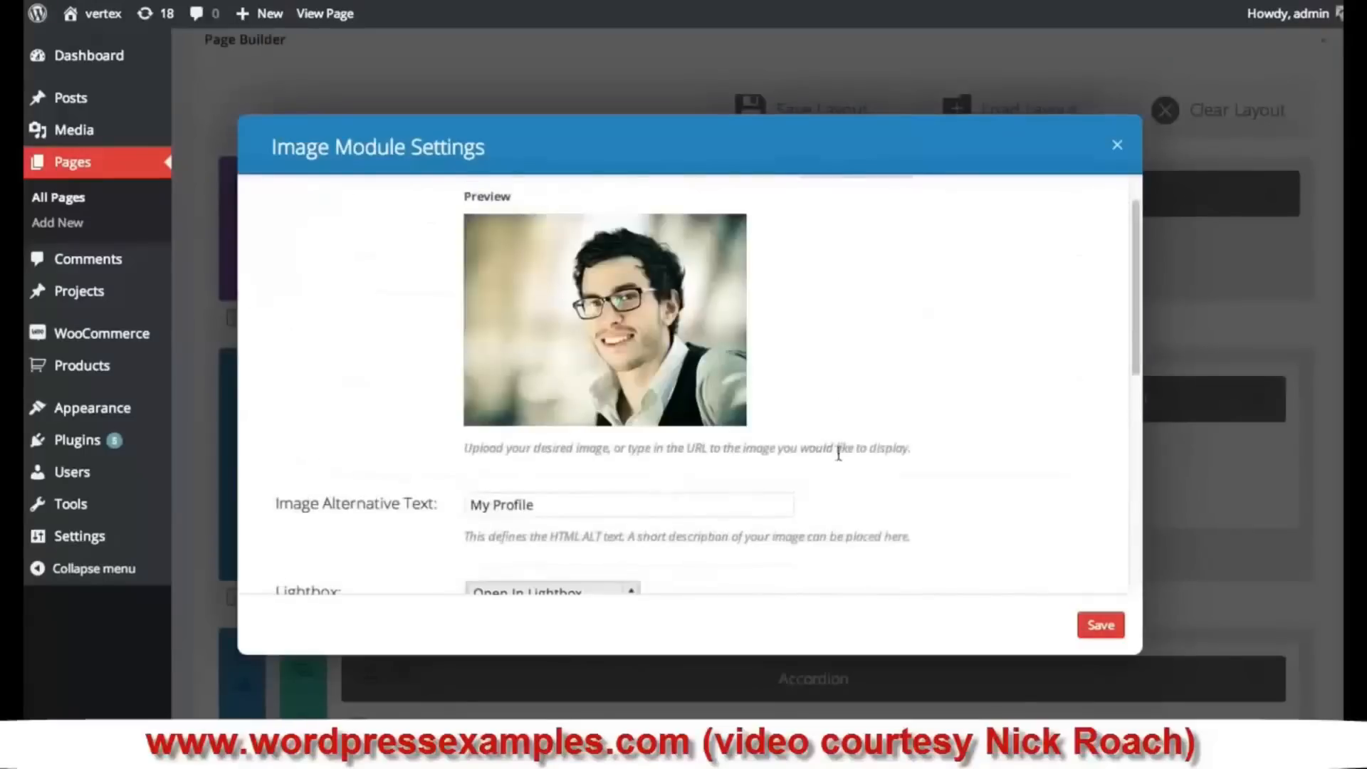
click(1105, 626)
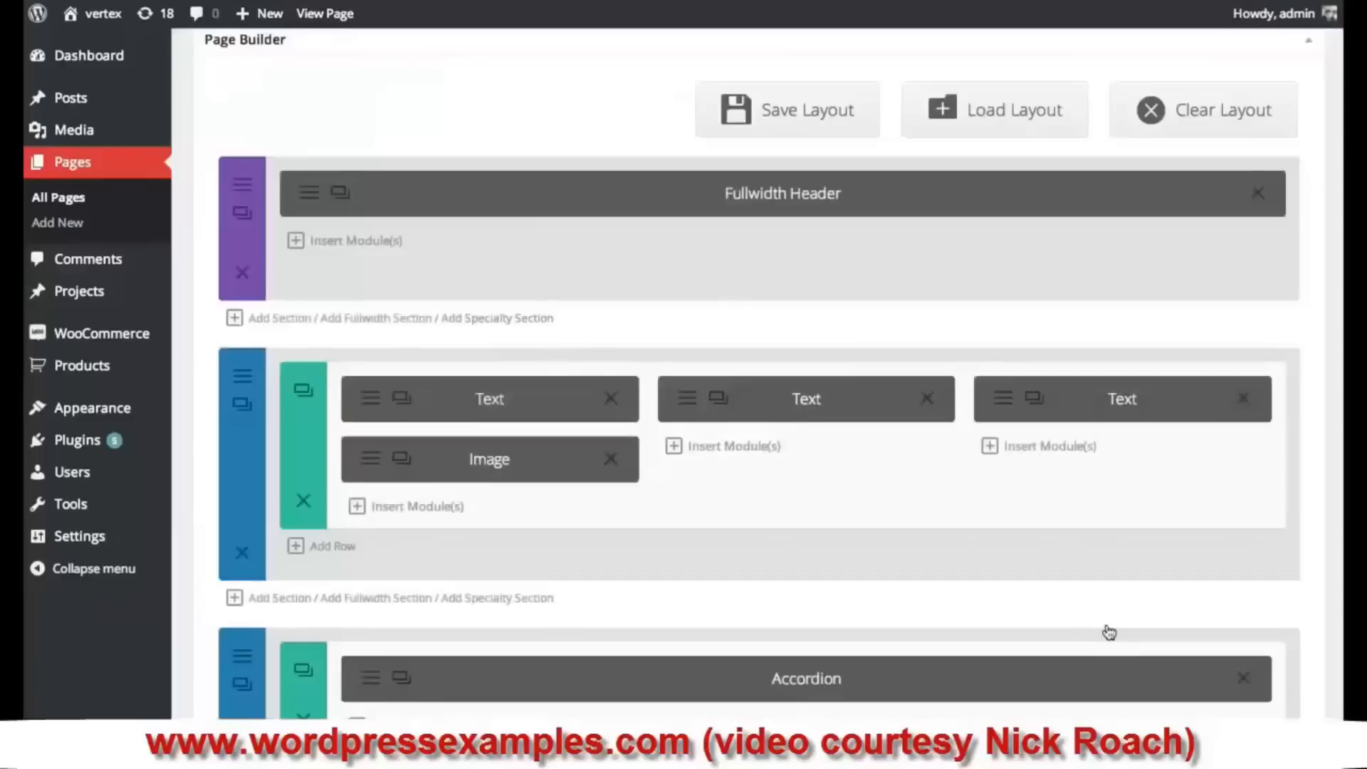
- Move the Image module above the first column's Text module and start a module in column two
drag(504, 470, 497, 381)
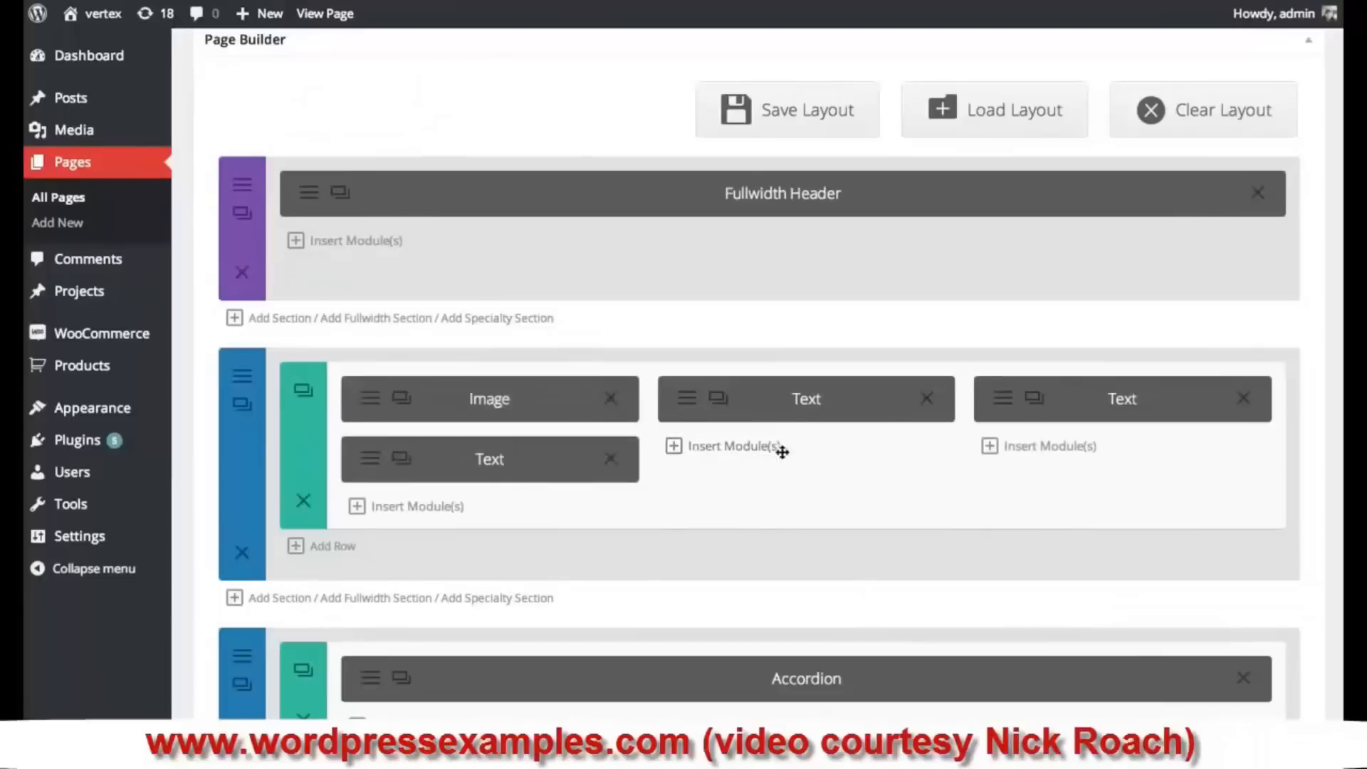
click(751, 452)
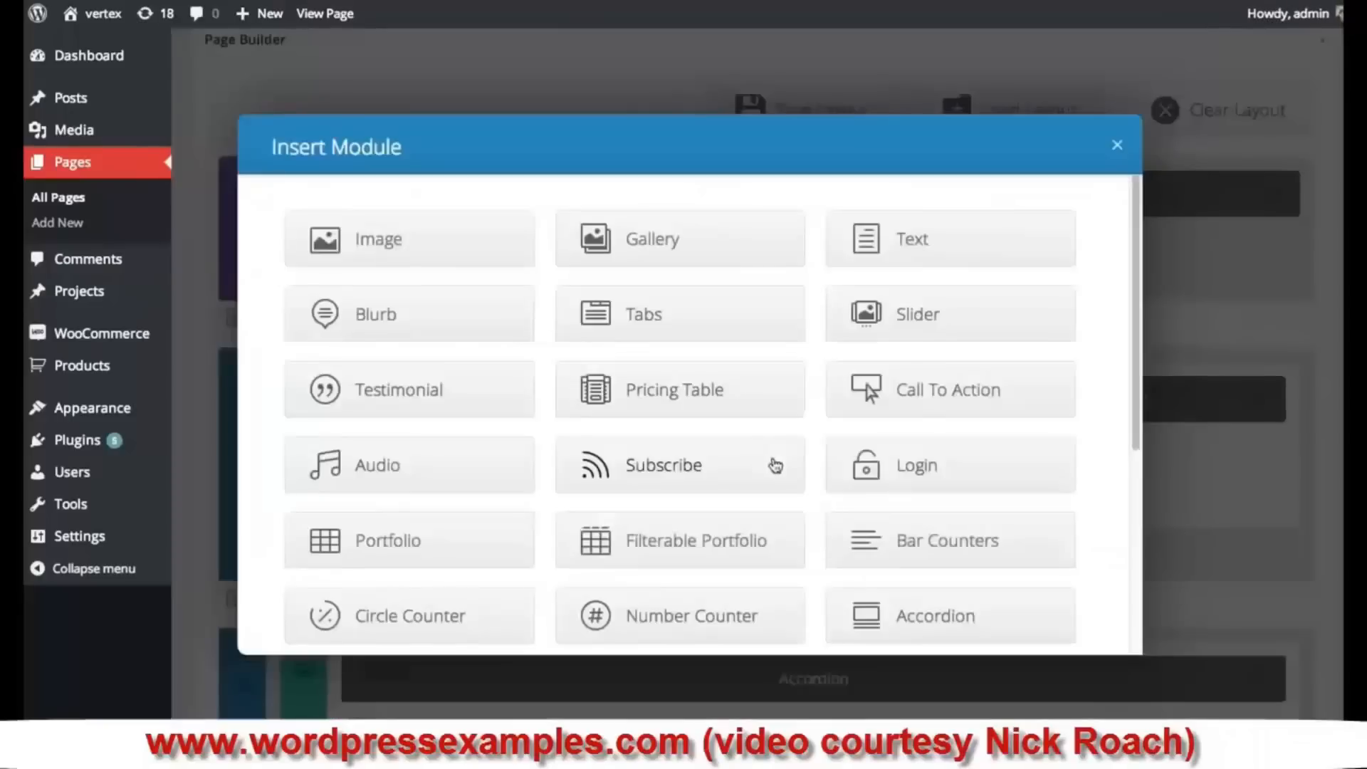
- Add an Image module to the second column using the curly-haired profile-3 portrait
click(400, 242)
click(845, 227)
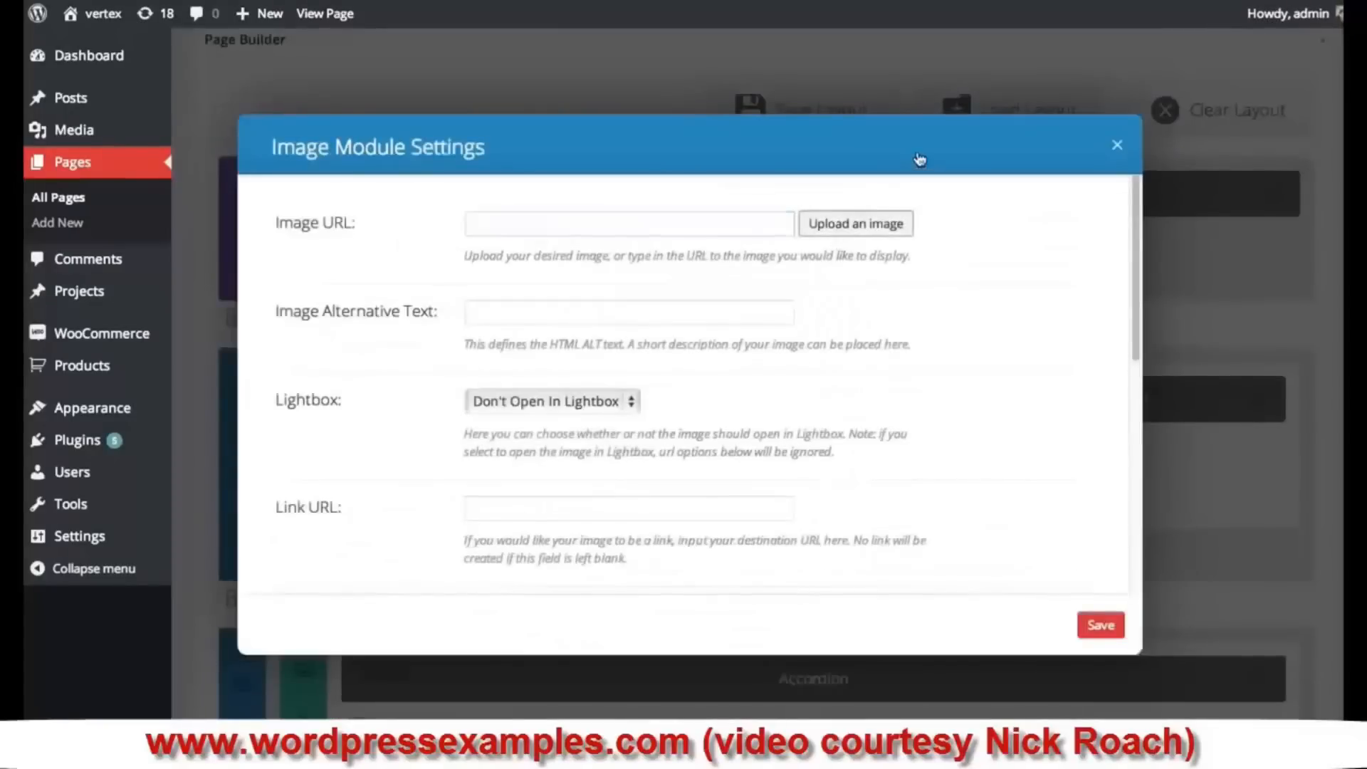
scroll(882, 234, down, 10)
scroll(881, 237, down, 15)
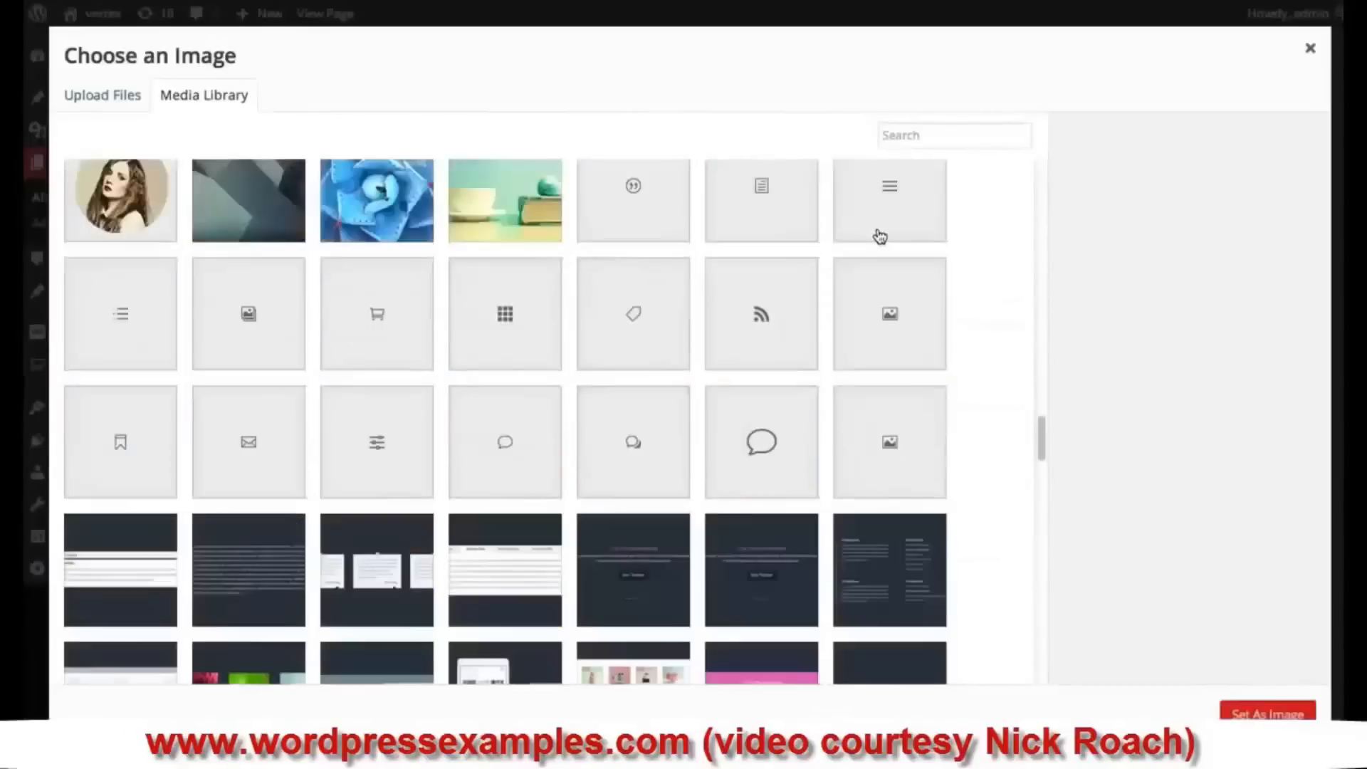
scroll(875, 235, down, 10)
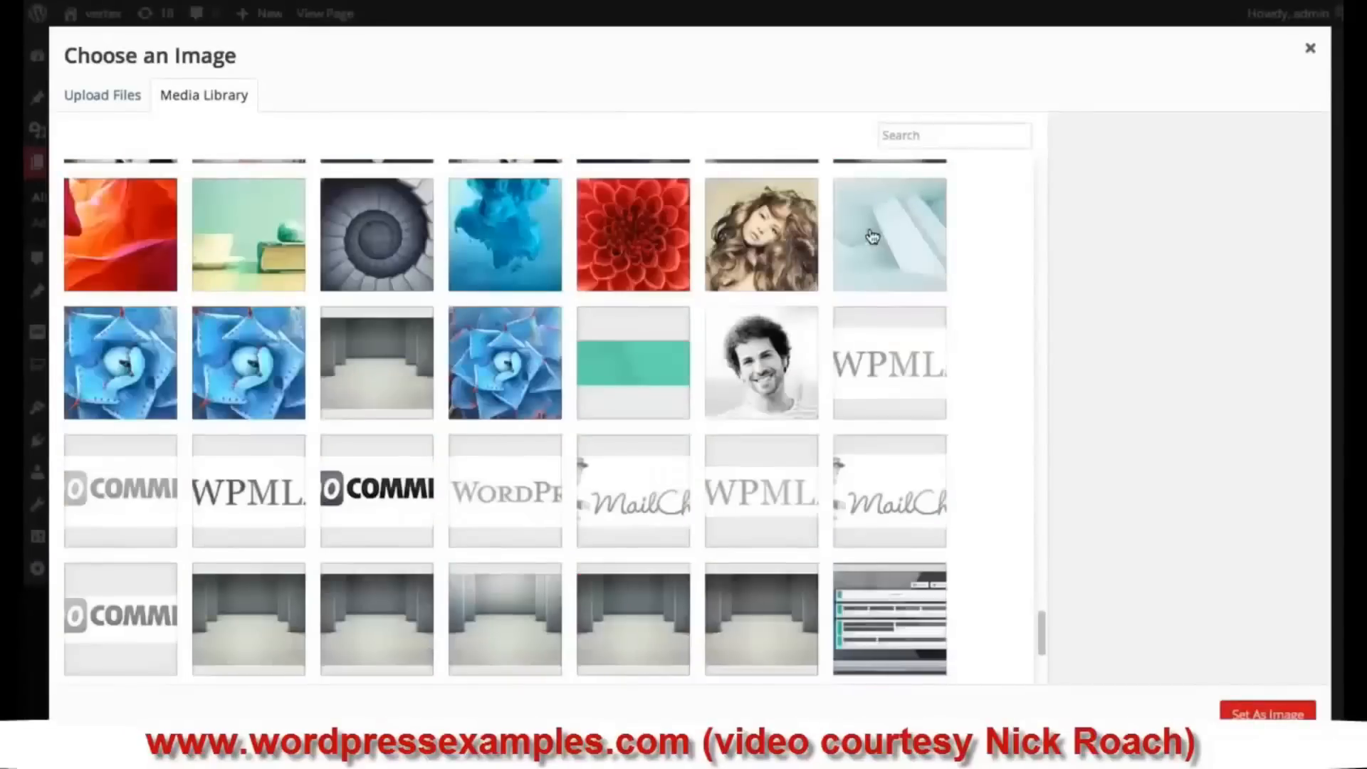
scroll(817, 220, up, 9)
scroll(761, 638, down, 1)
click(762, 605)
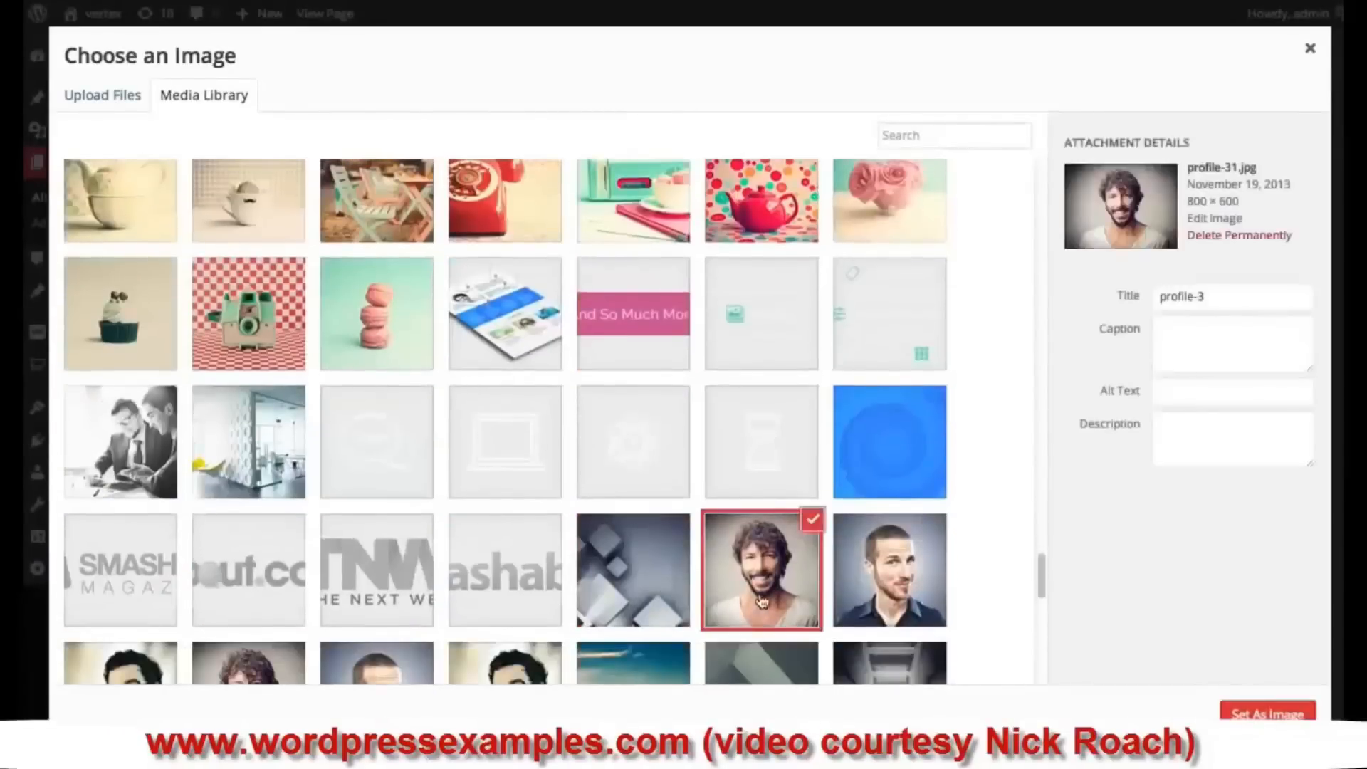
click(1267, 712)
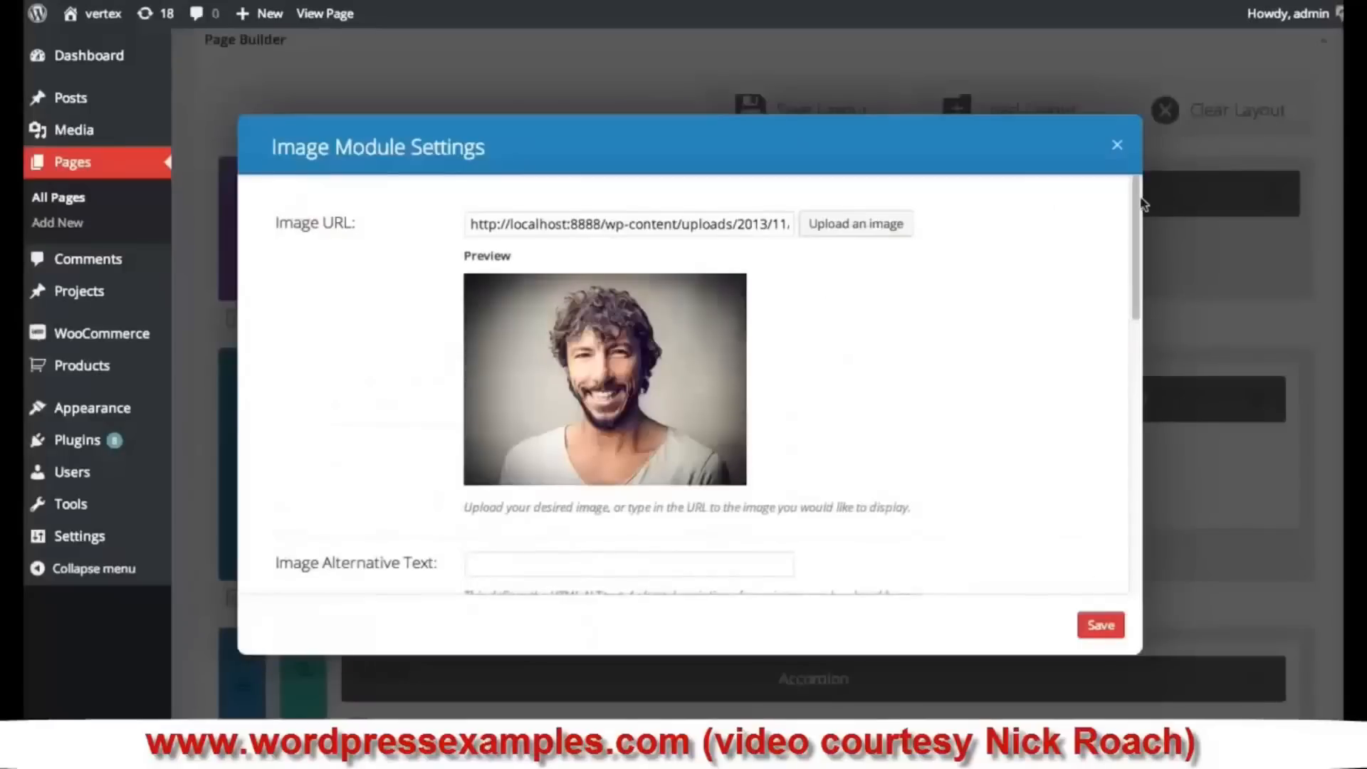
scroll(1104, 344, down, 5)
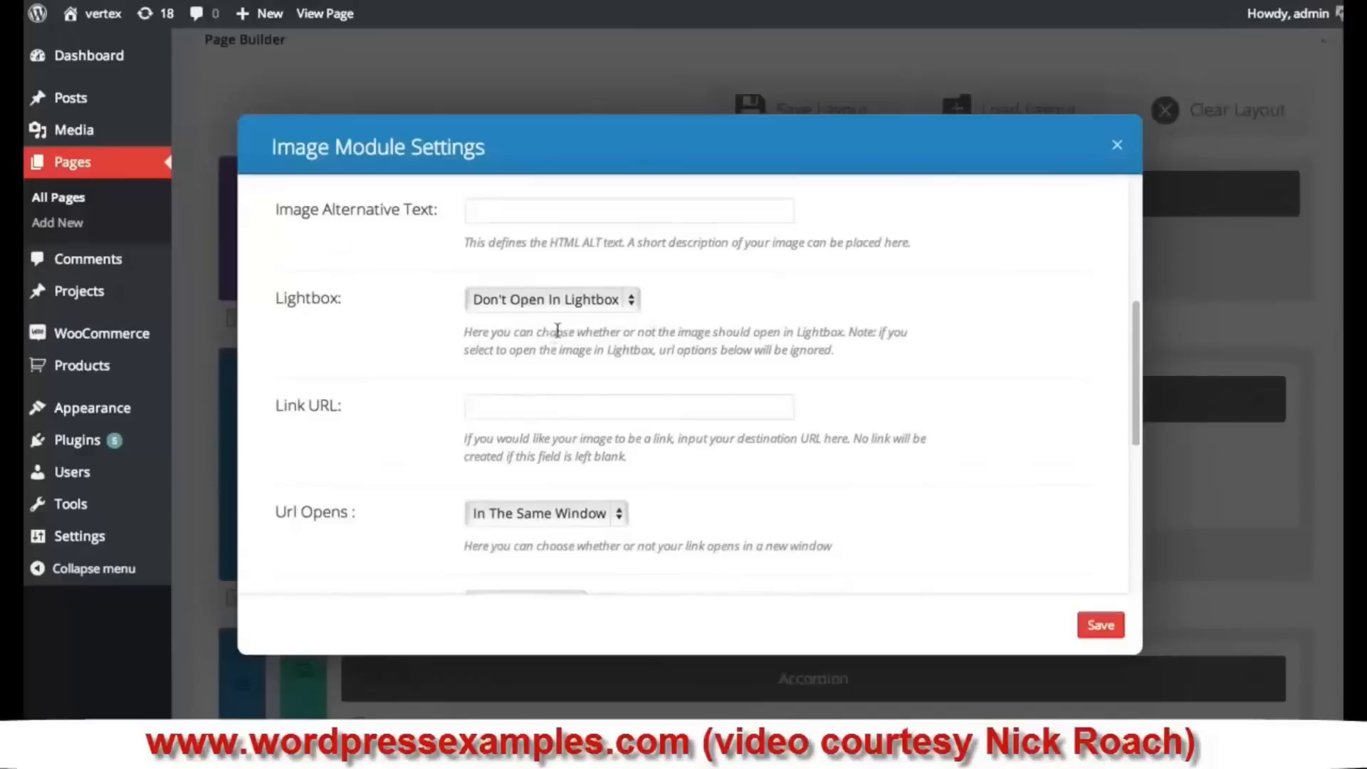
click(519, 404)
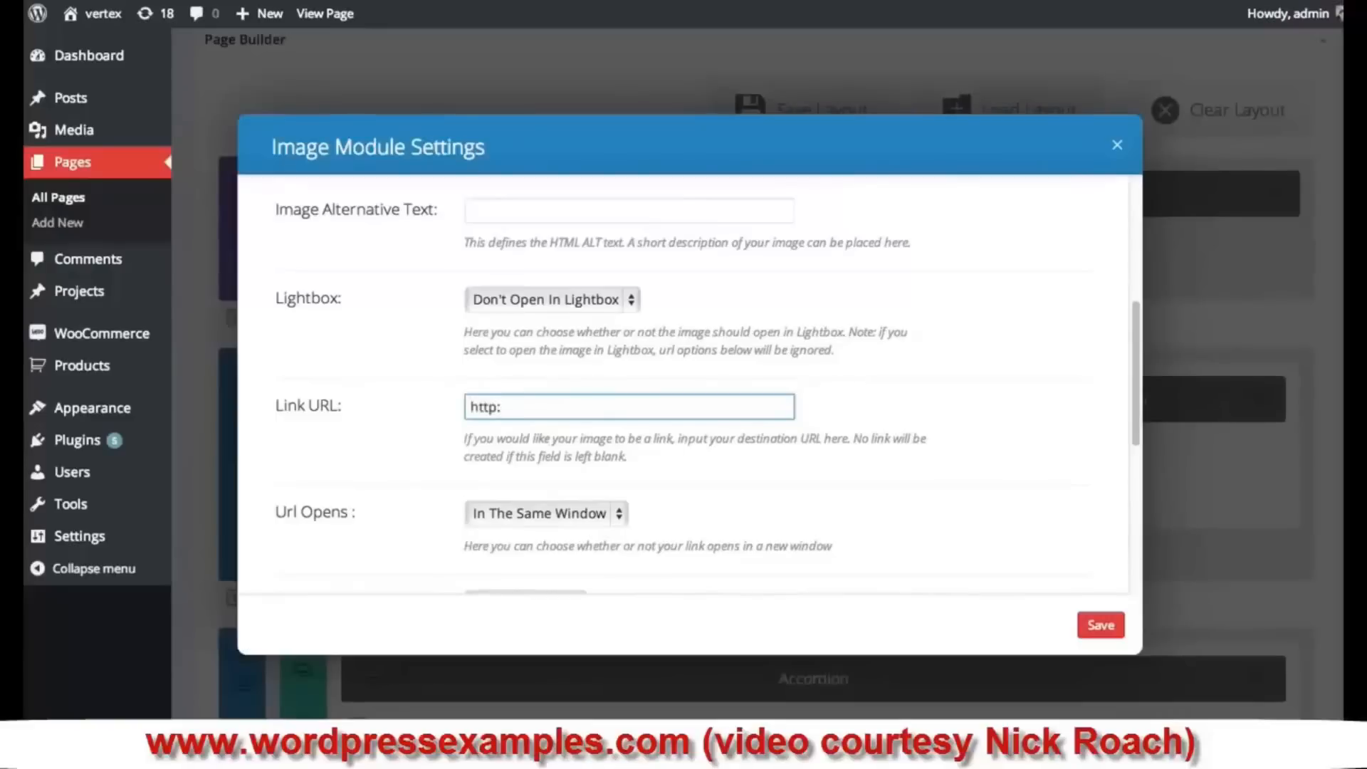
text(www.google.com)
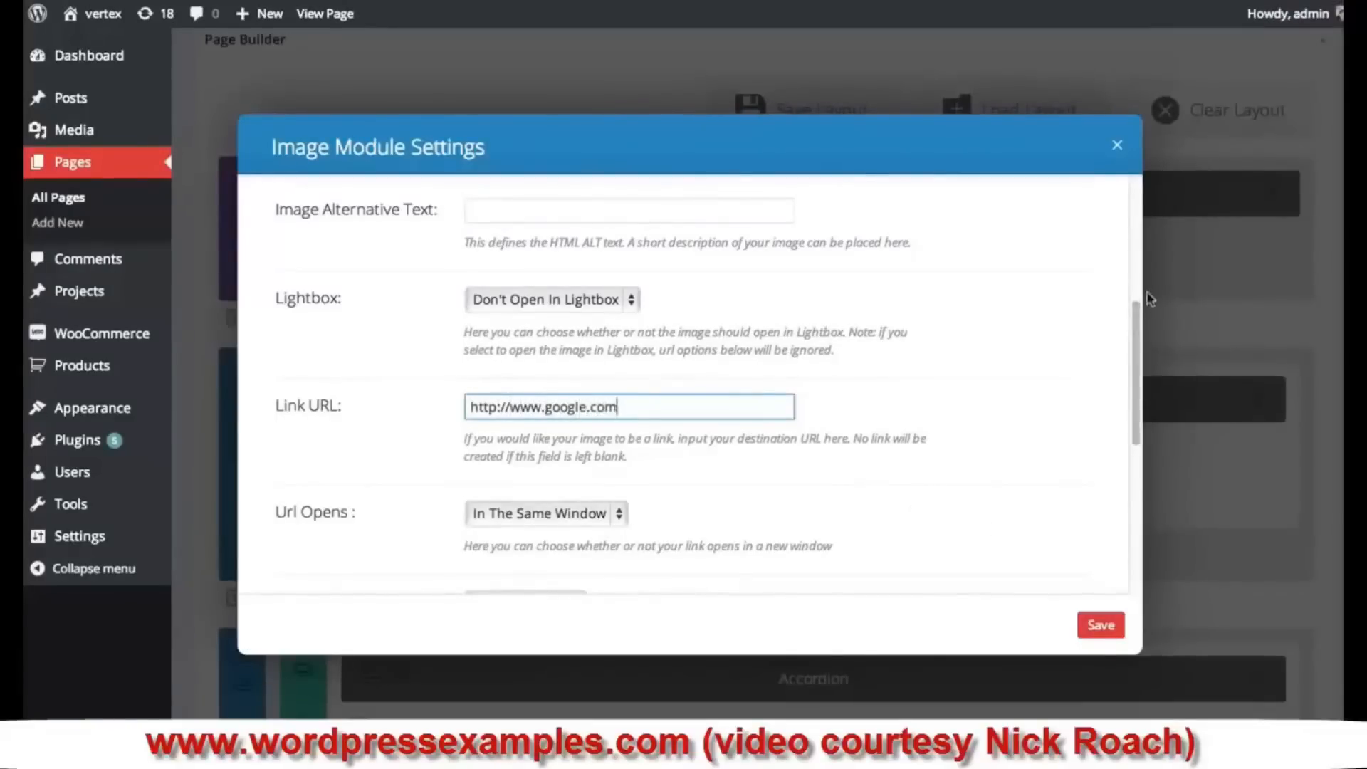
drag(1136, 317, 1136, 366)
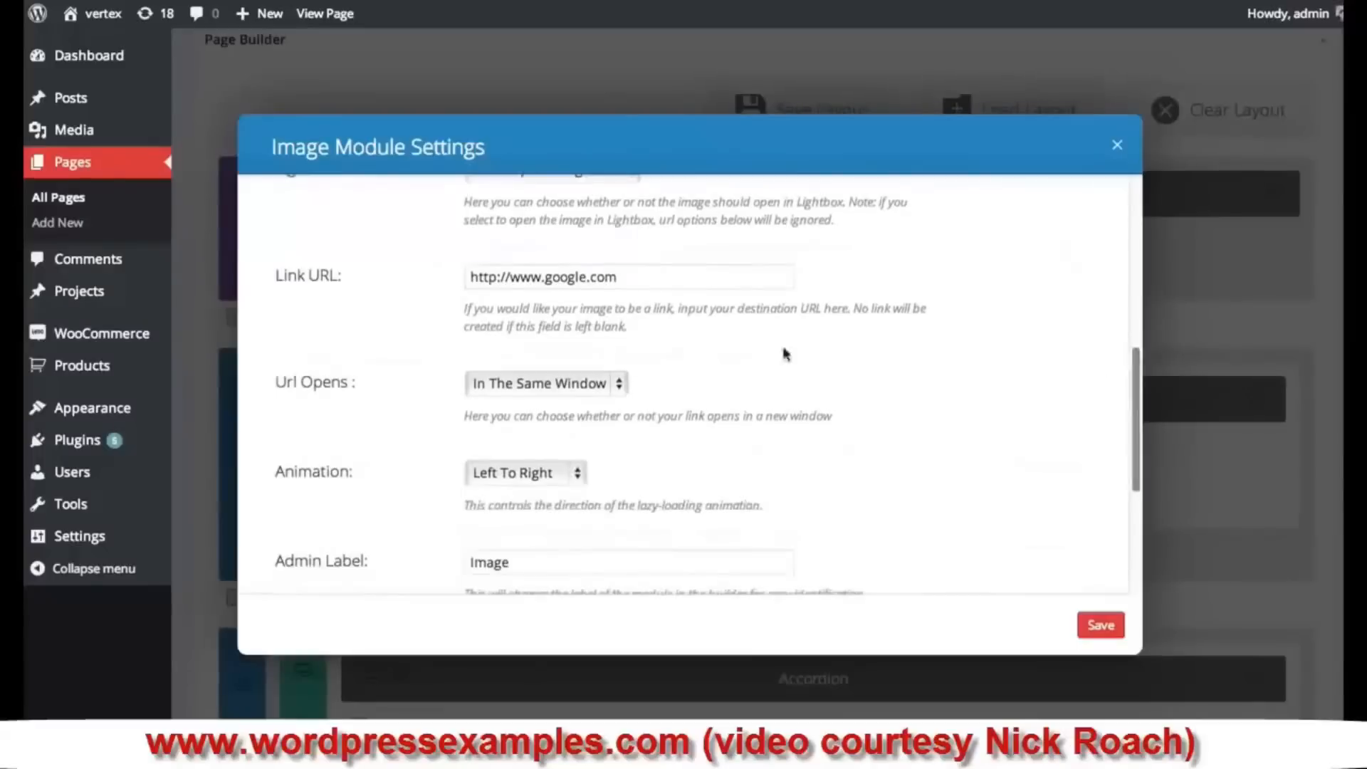
click(595, 390)
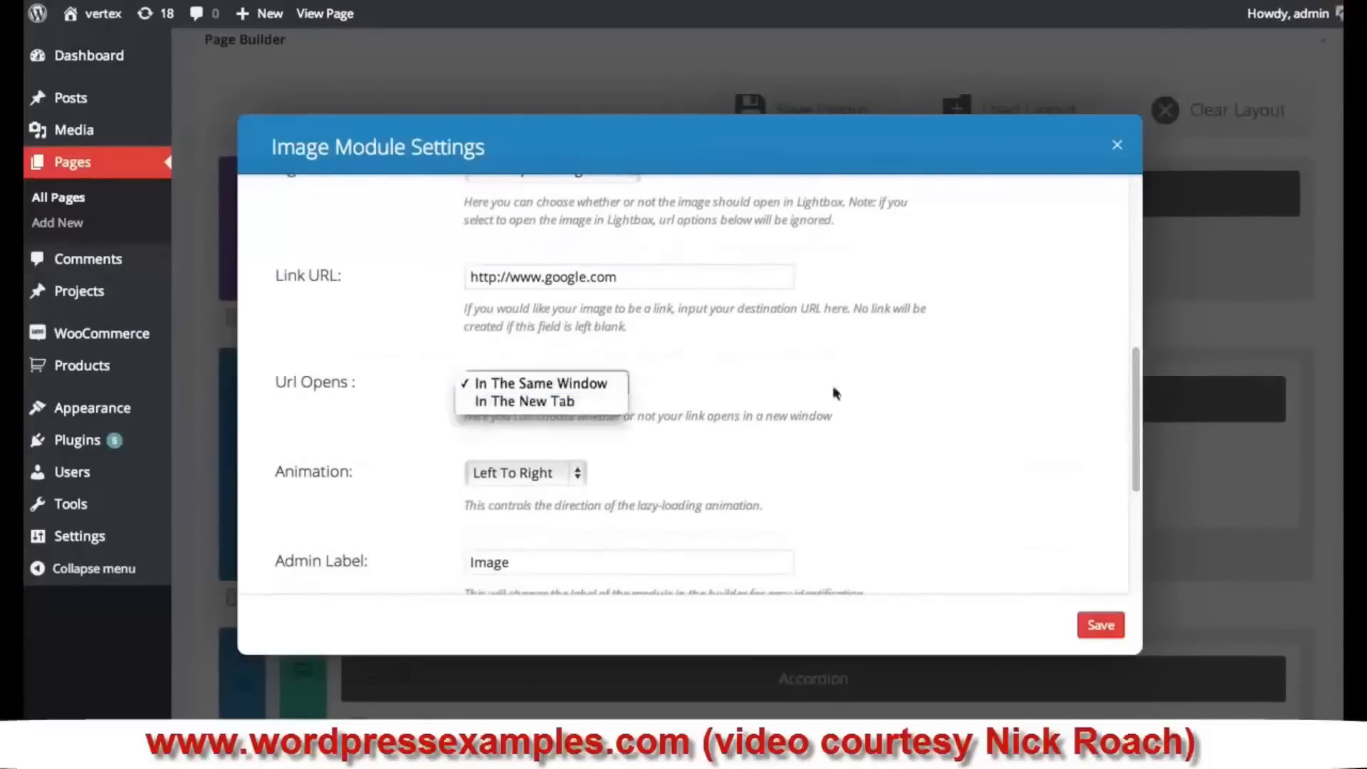
click(874, 394)
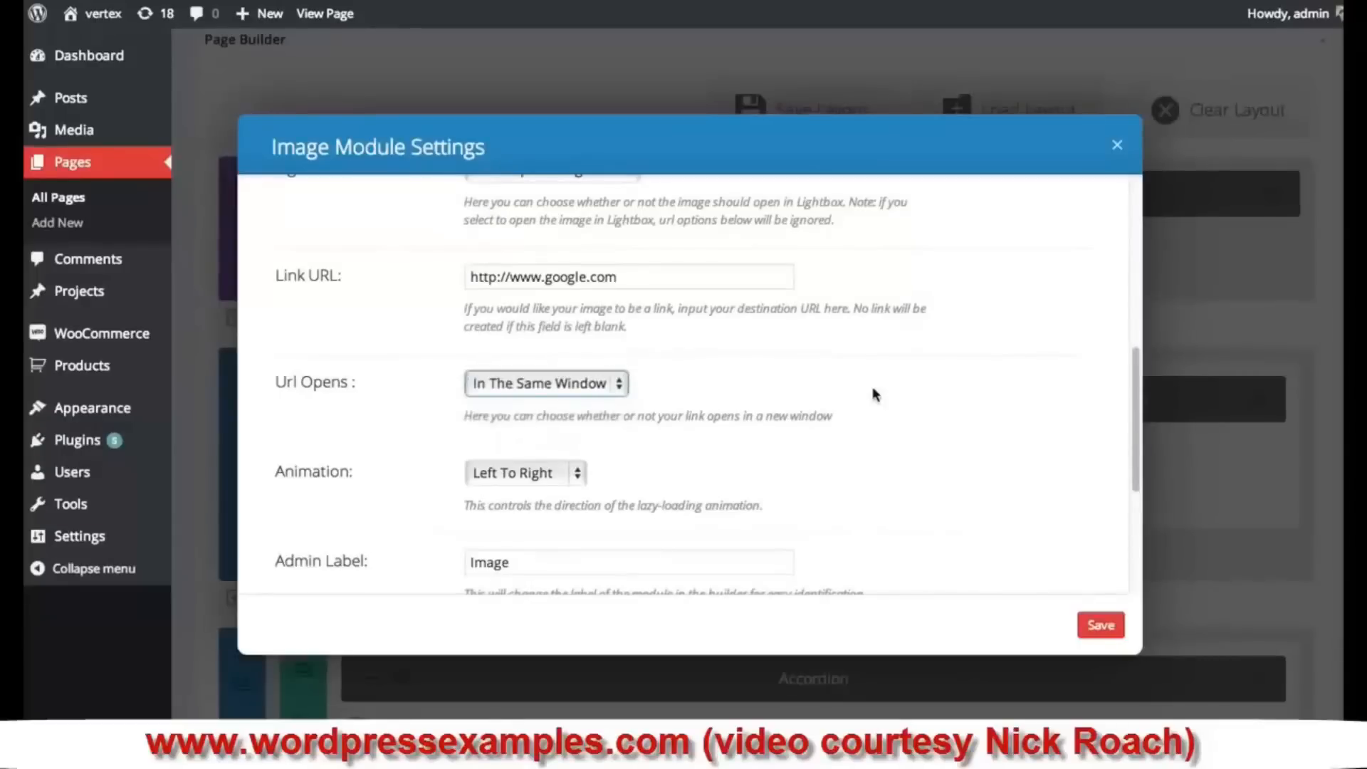
click(617, 393)
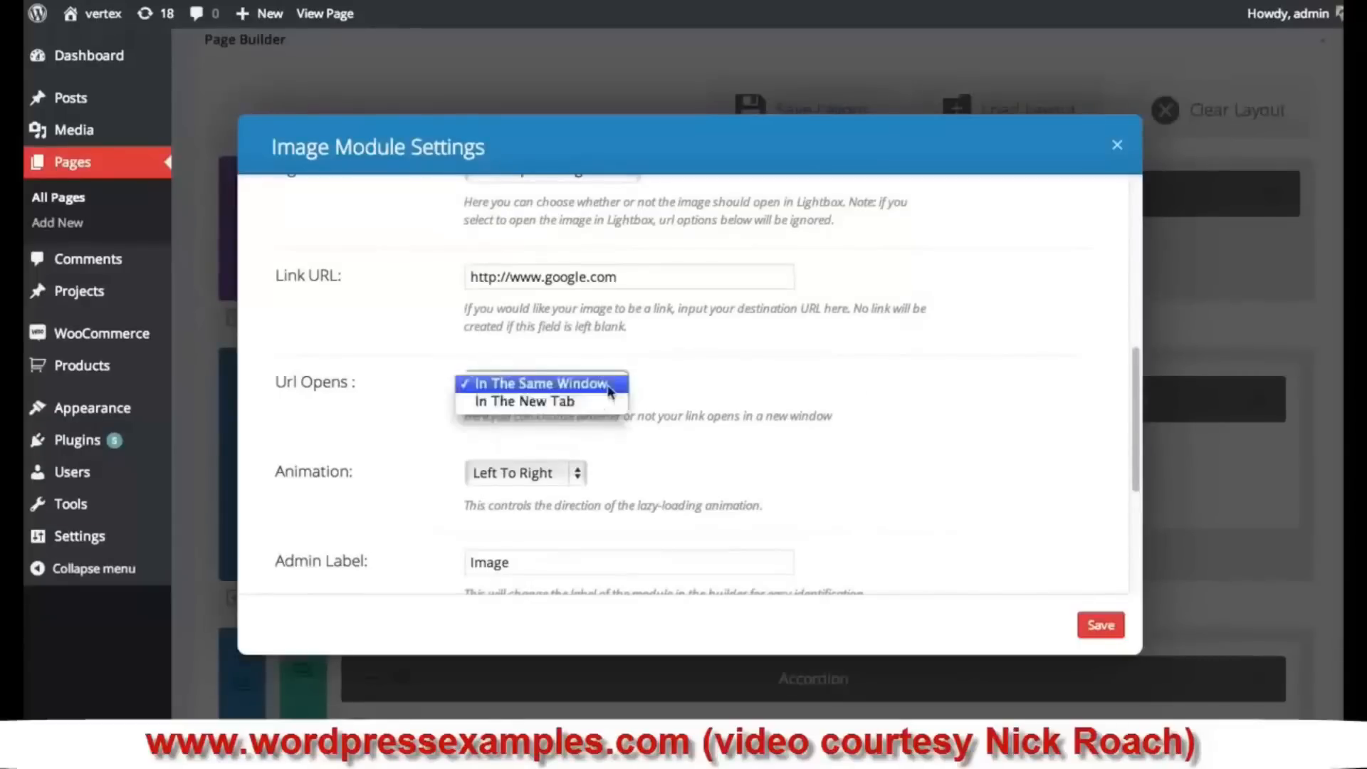
click(546, 403)
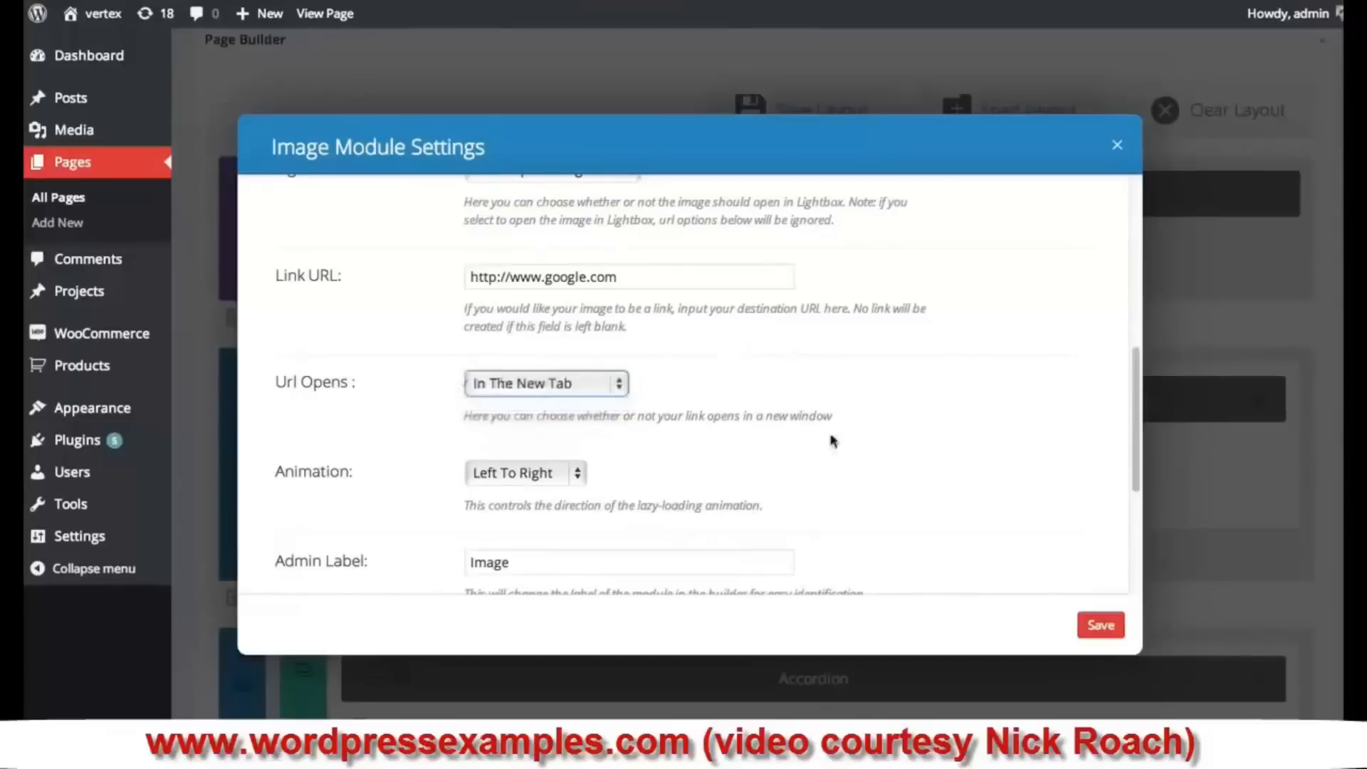
scroll(904, 456, down, 2)
scroll(901, 457, down, 1)
scroll(583, 378, down, 1)
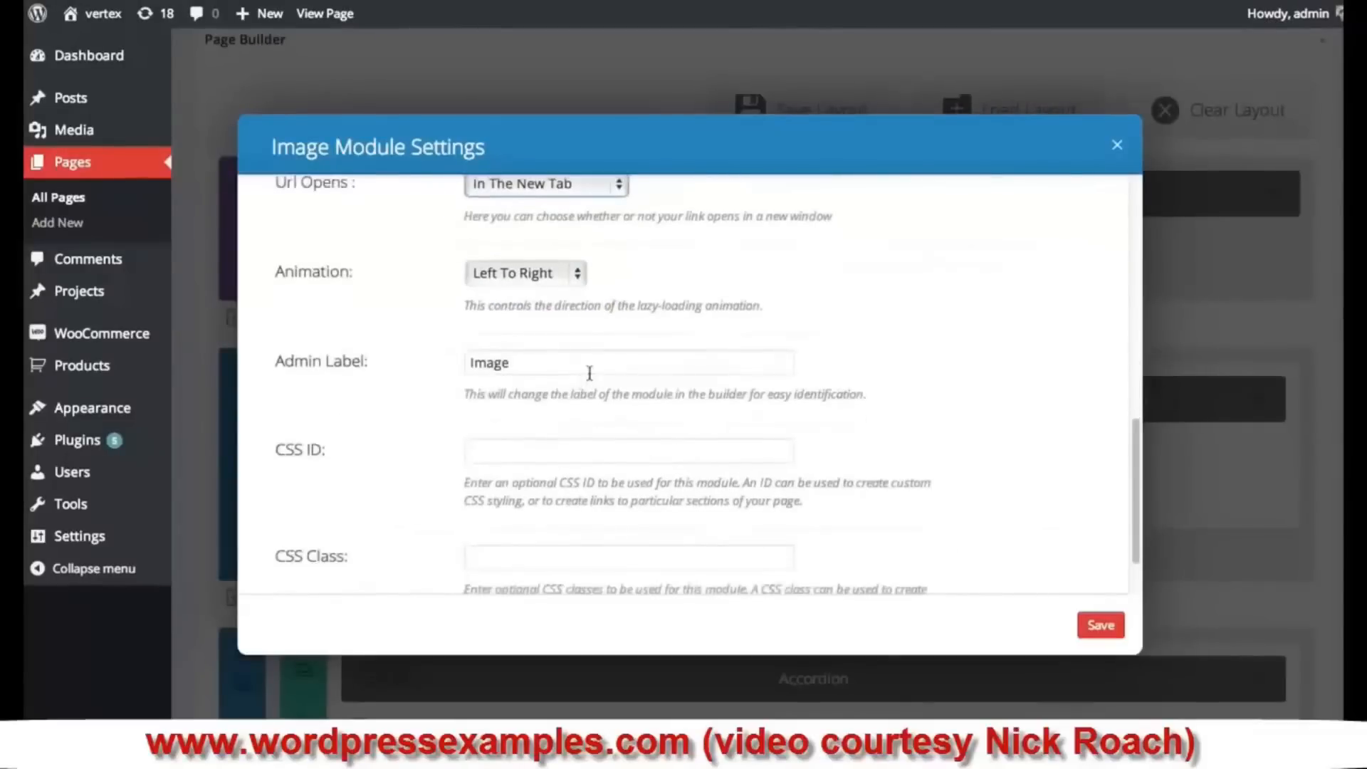
scroll(626, 378, up, 2)
click(1102, 625)
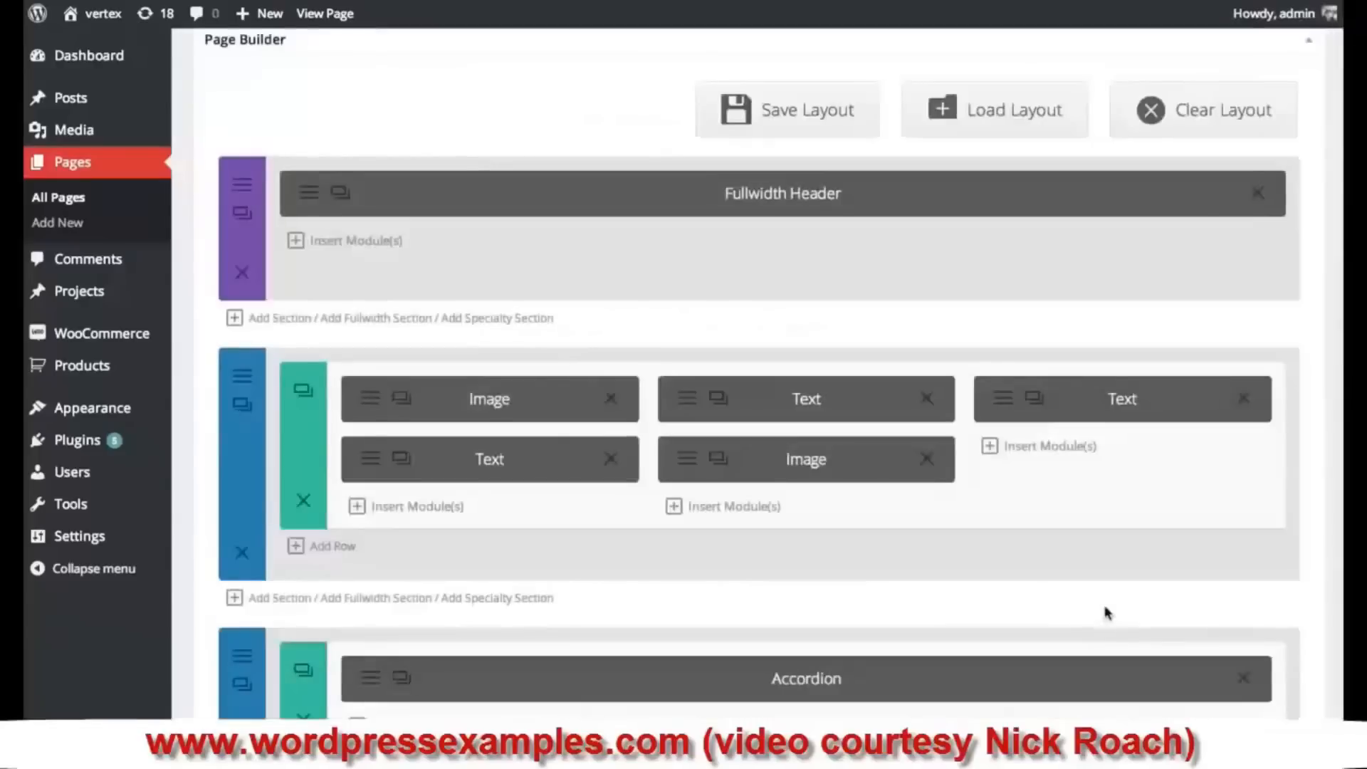
- Move the middle image above its text, then add a profile-2 Image module above column three's text
drag(805, 459, 801, 395)
click(1050, 450)
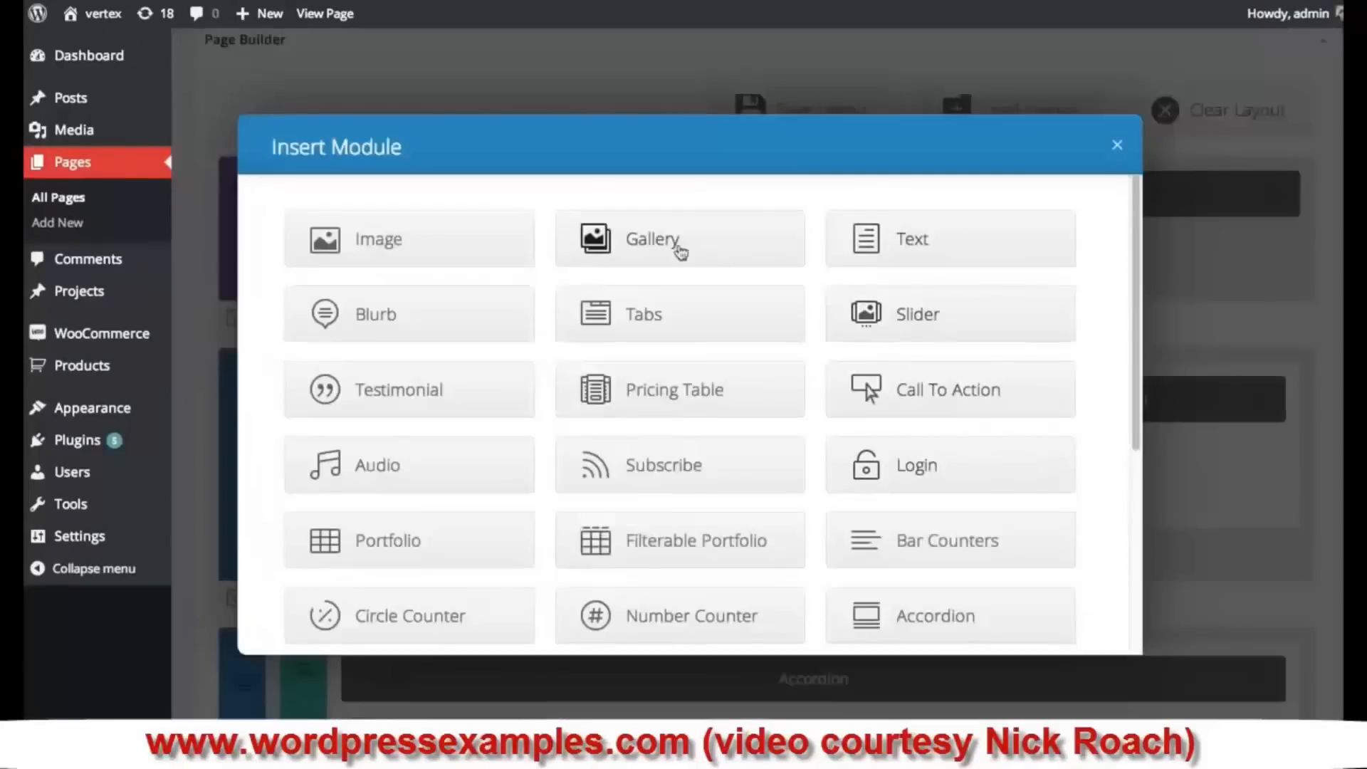
click(425, 248)
click(855, 223)
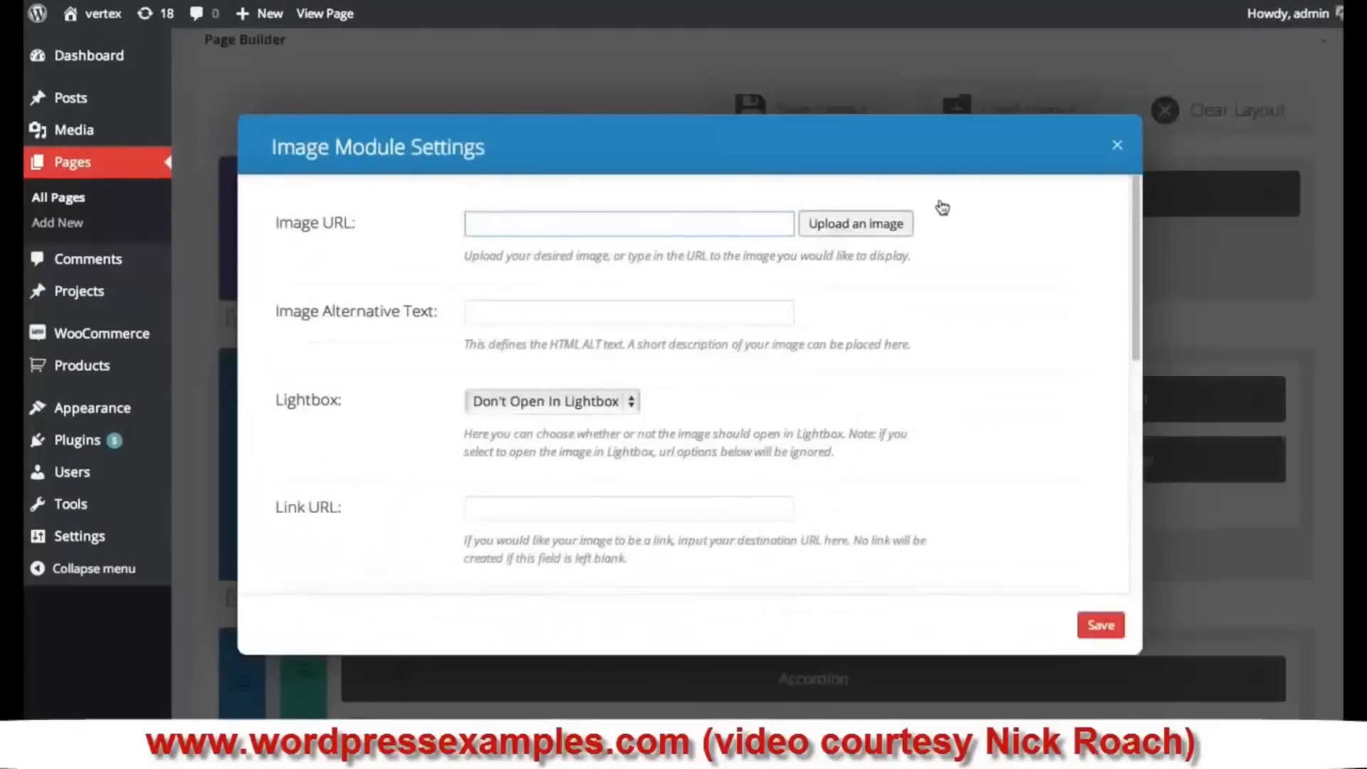
drag(1038, 178, 1082, 598)
click(920, 371)
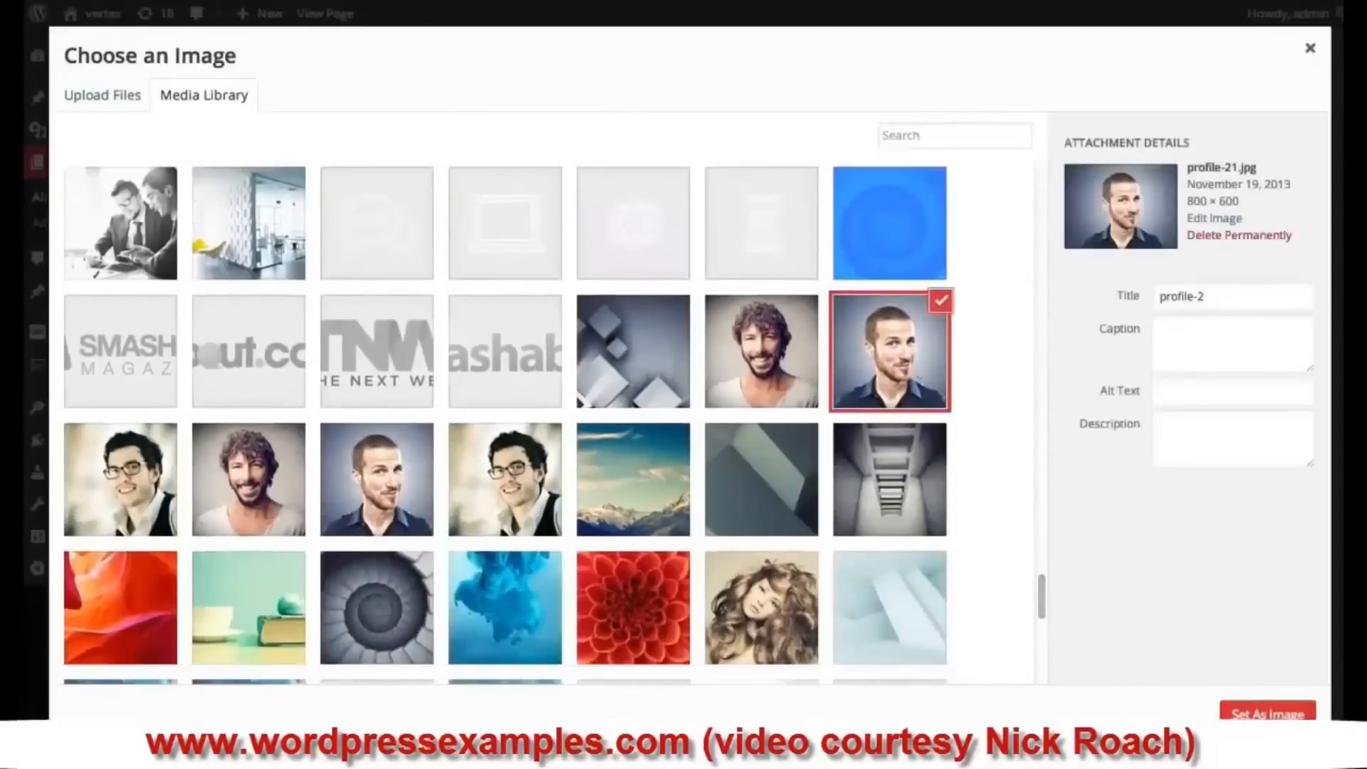
click(1247, 708)
click(1102, 627)
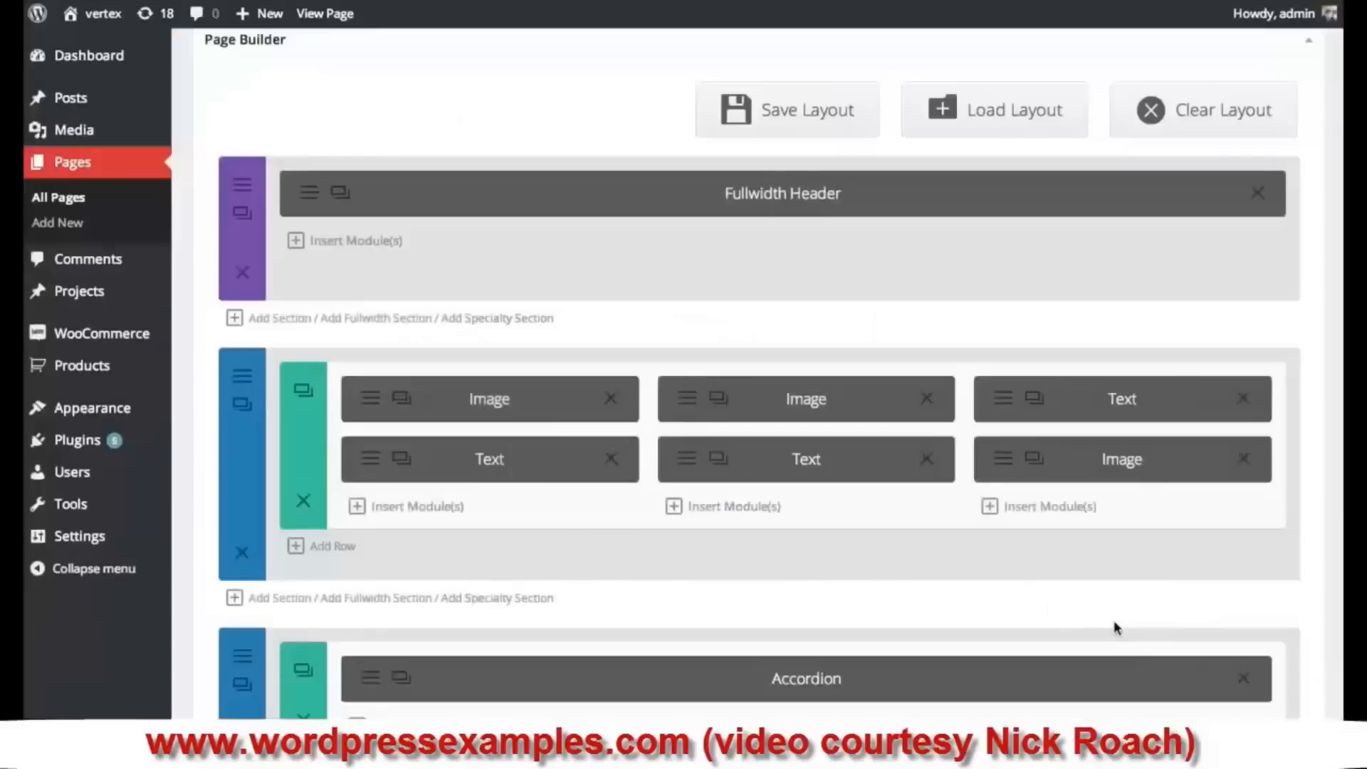
drag(1055, 459, 1057, 395)
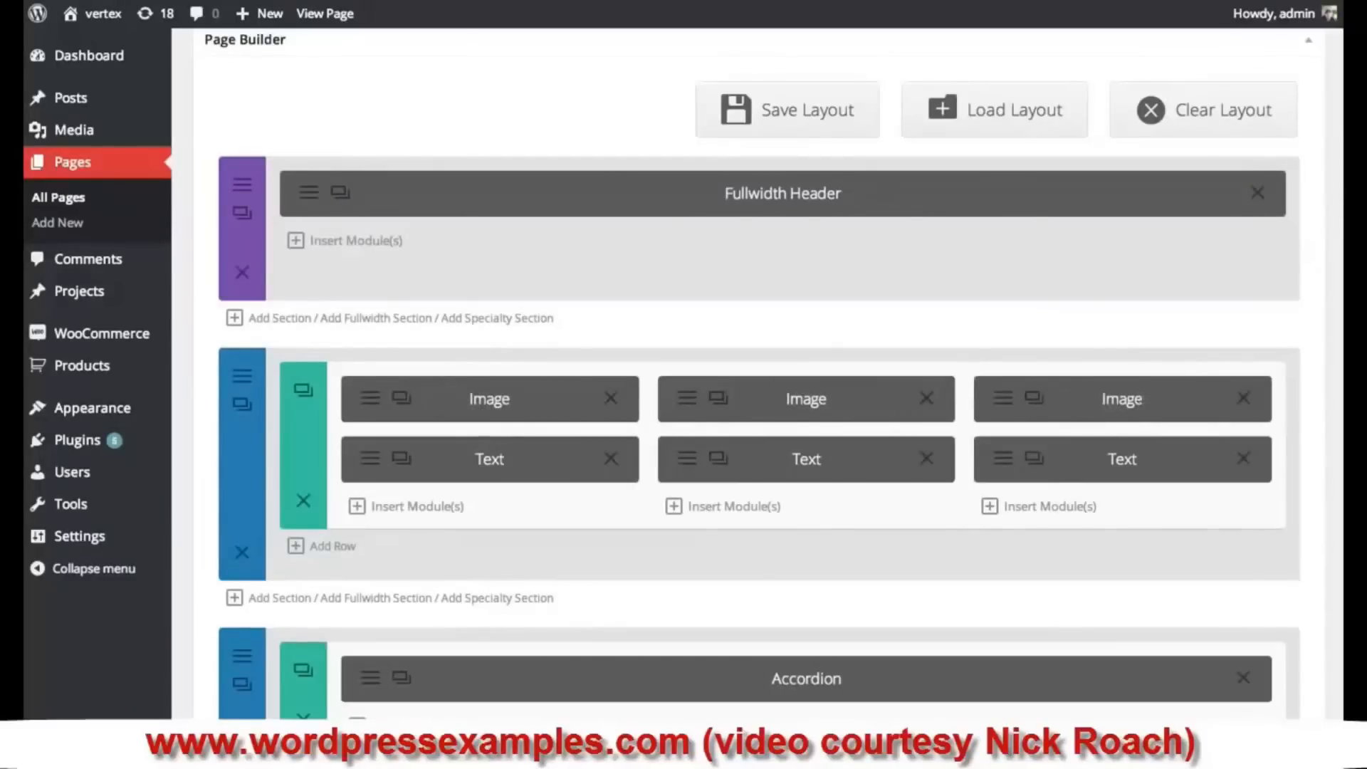
scroll(1272, 549, down, 10)
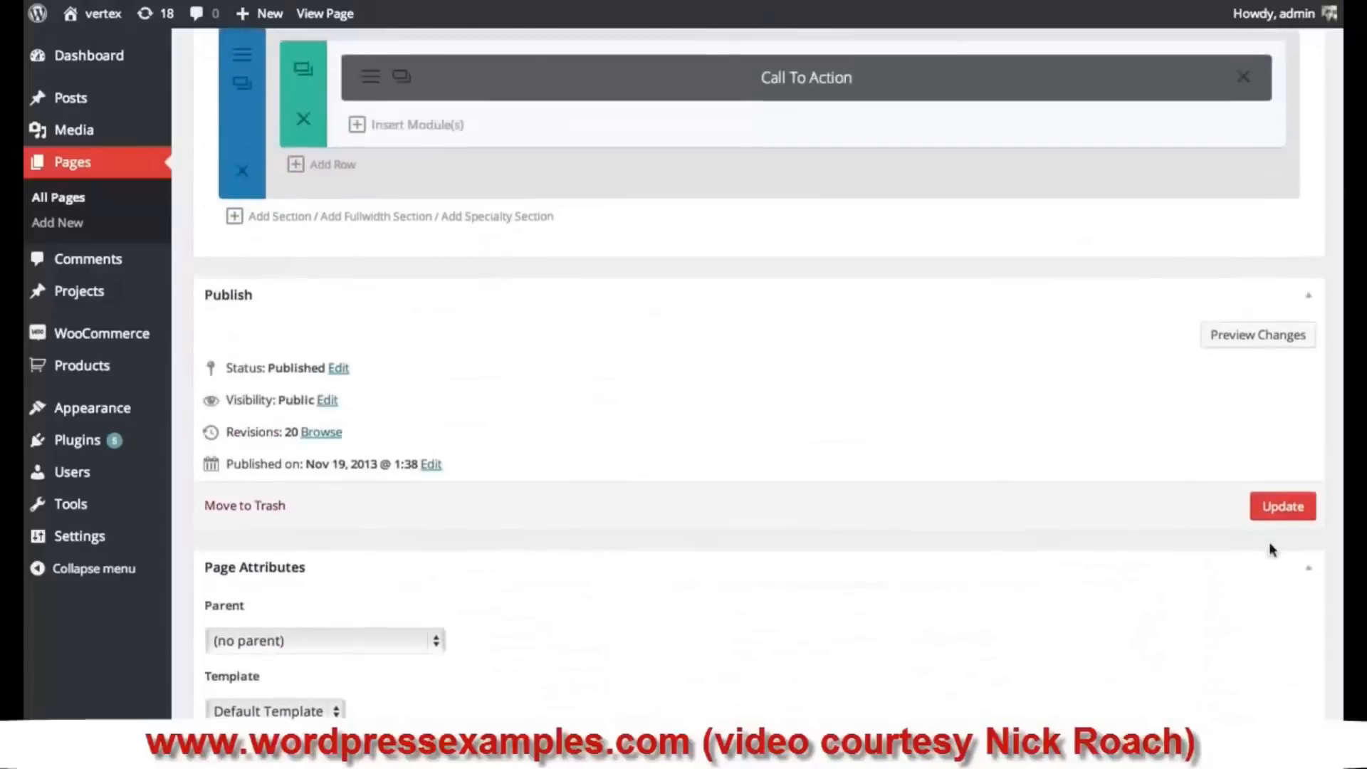
- Update the Our Team page to save all the layout changes
click(1283, 506)
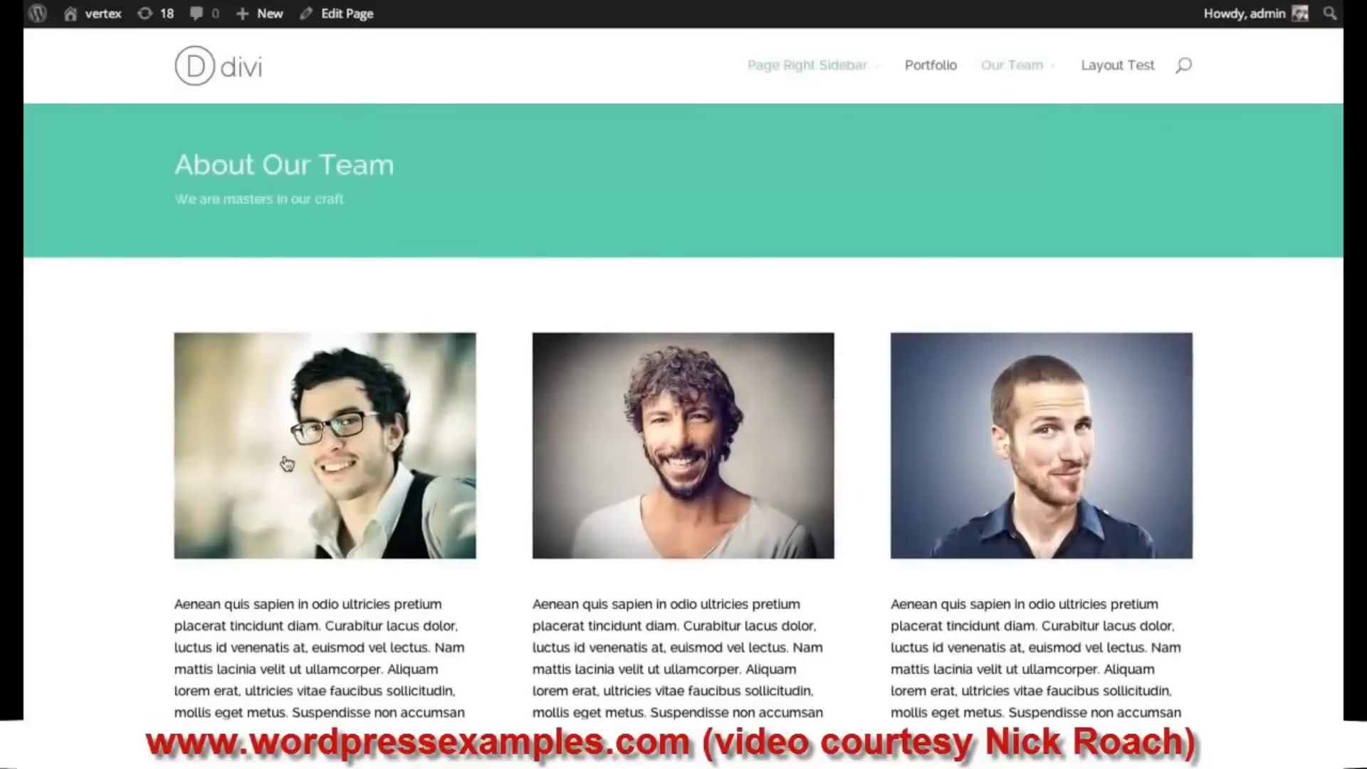
click(308, 443)
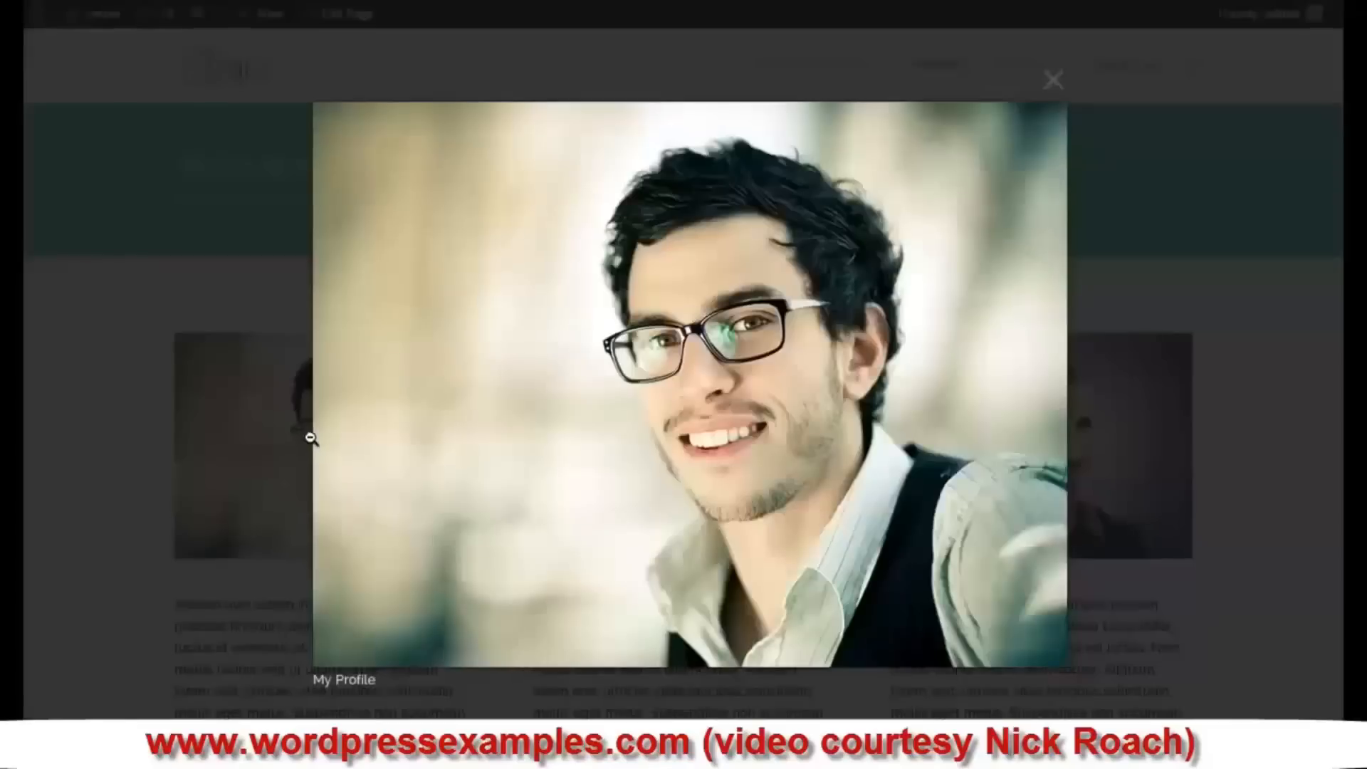
click(1053, 79)
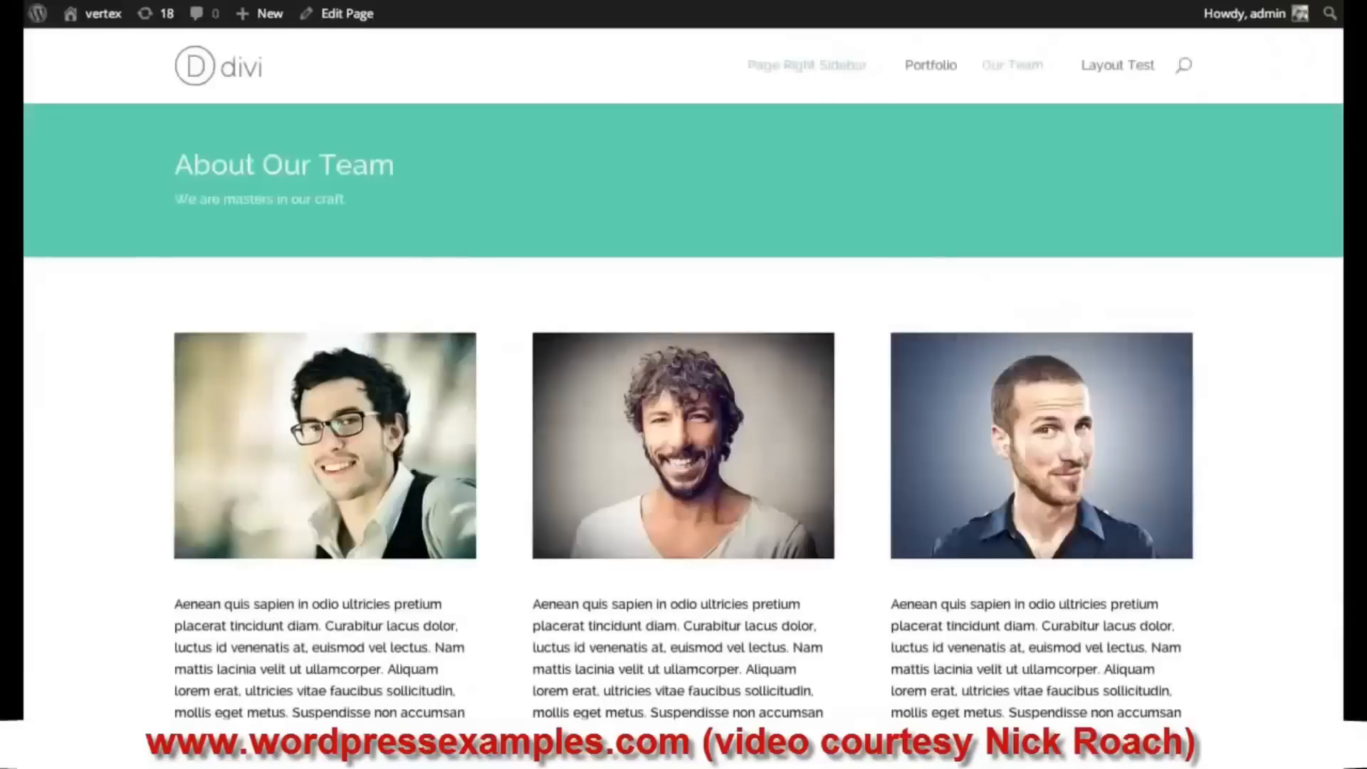
scroll(1020, 399, down, 8)
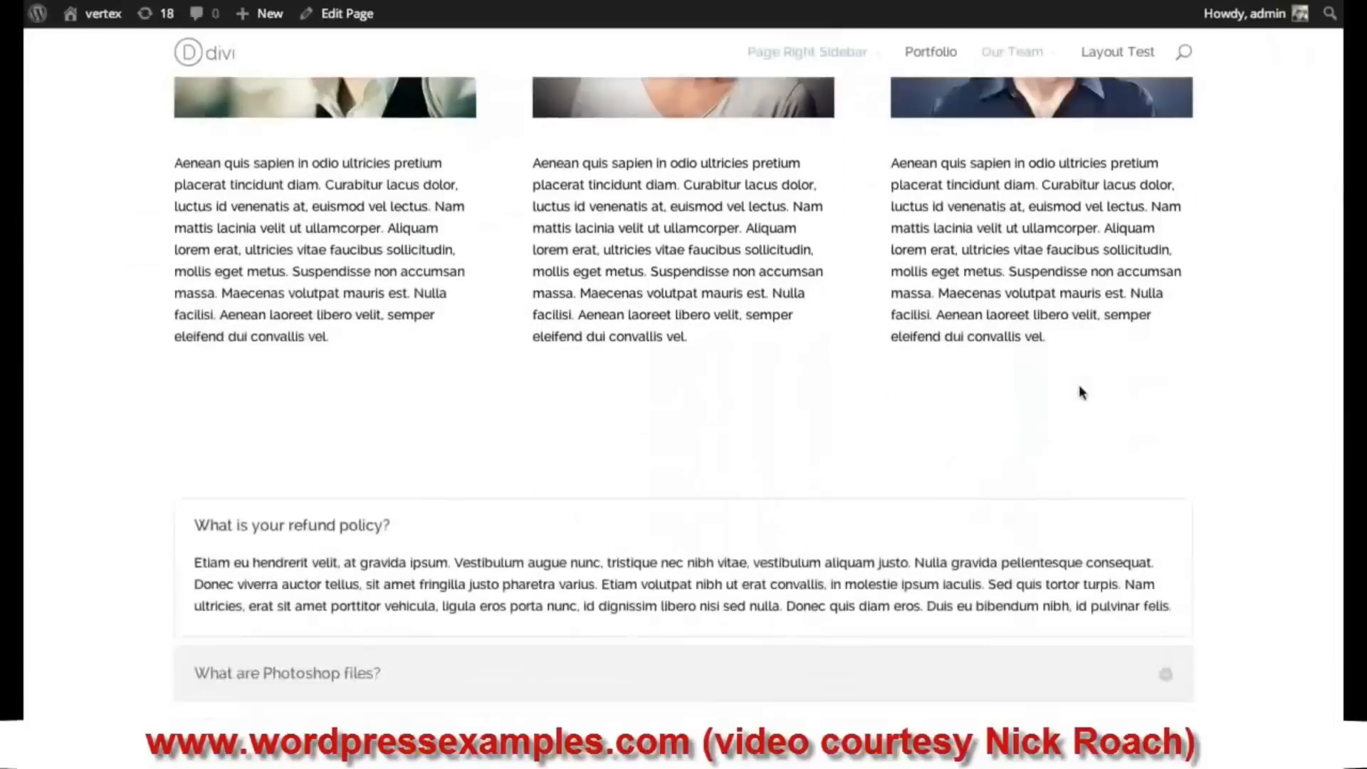
scroll(1080, 391, up, 8)
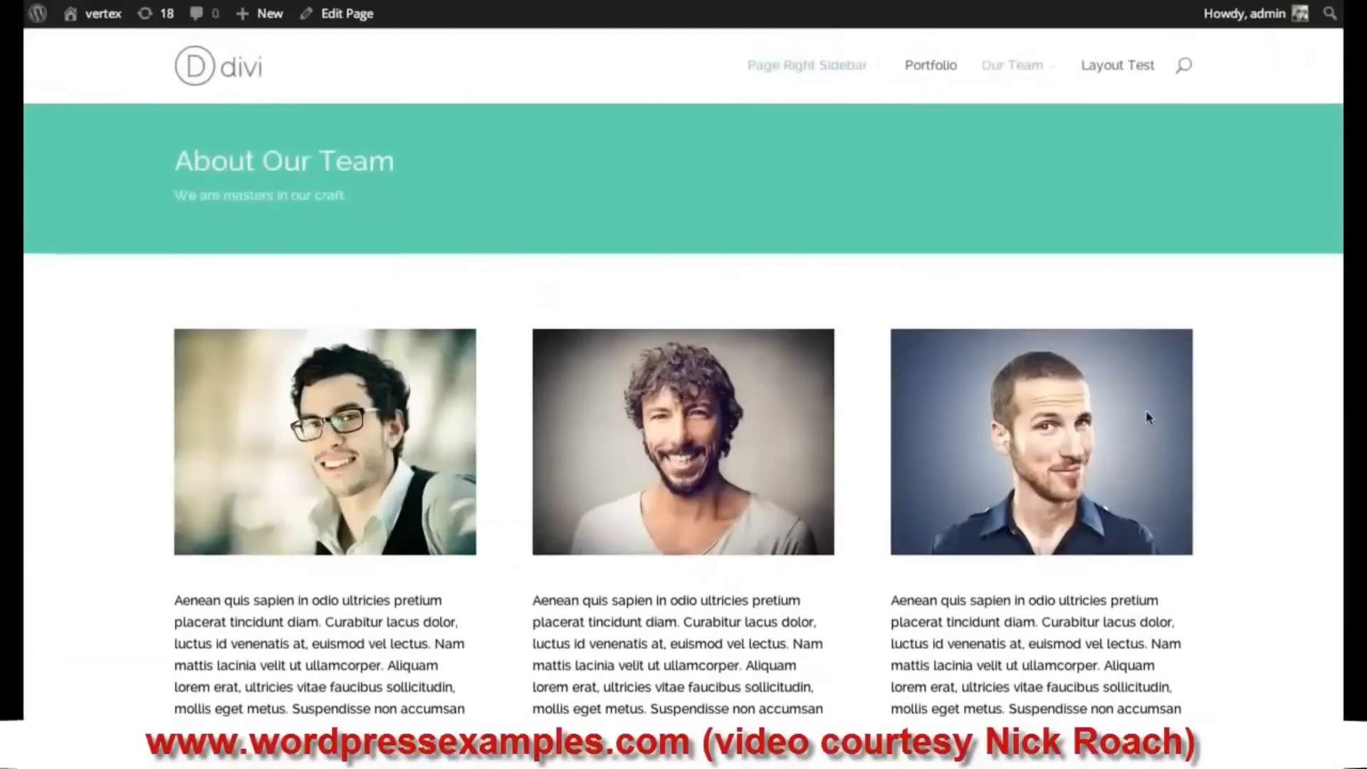
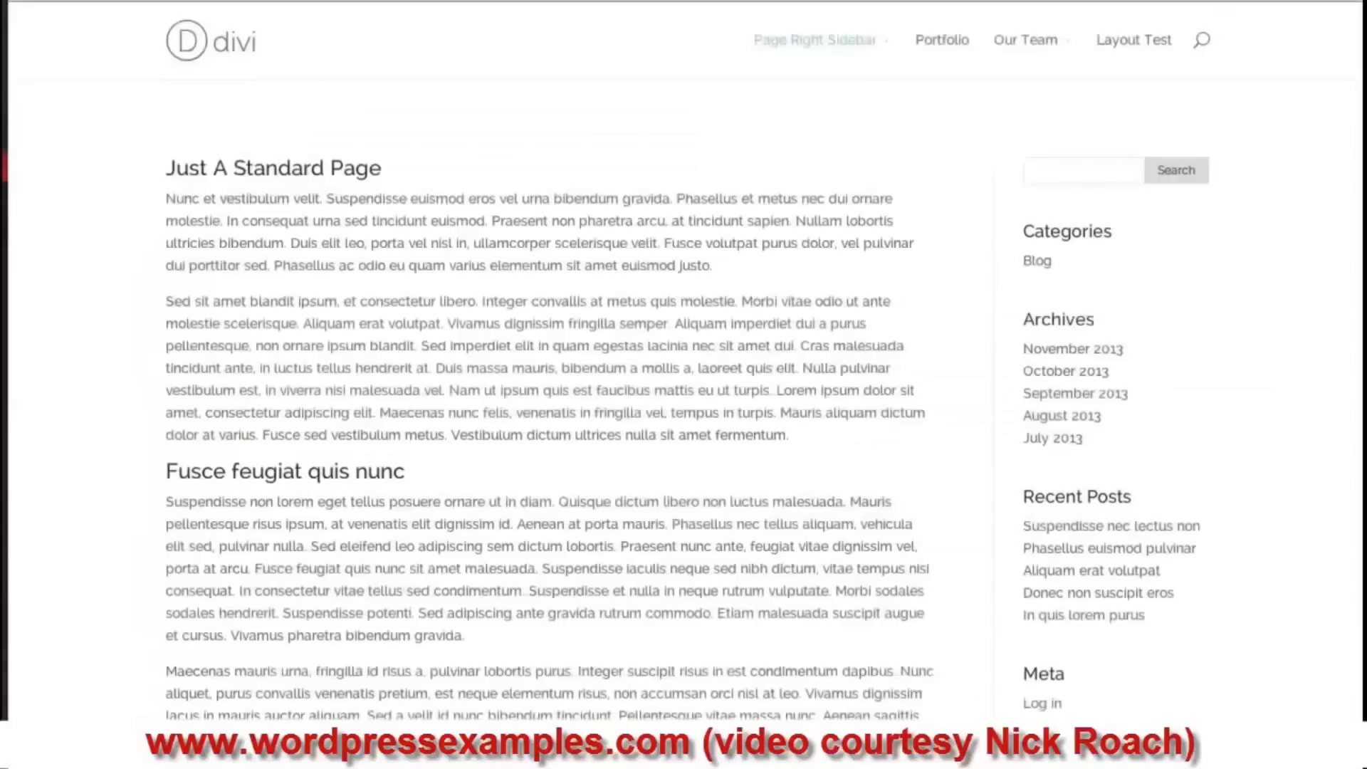
- Scroll the Page Right Sidebar layout to review its Text and Sidebar modules
scroll(545, 427, down, 5)
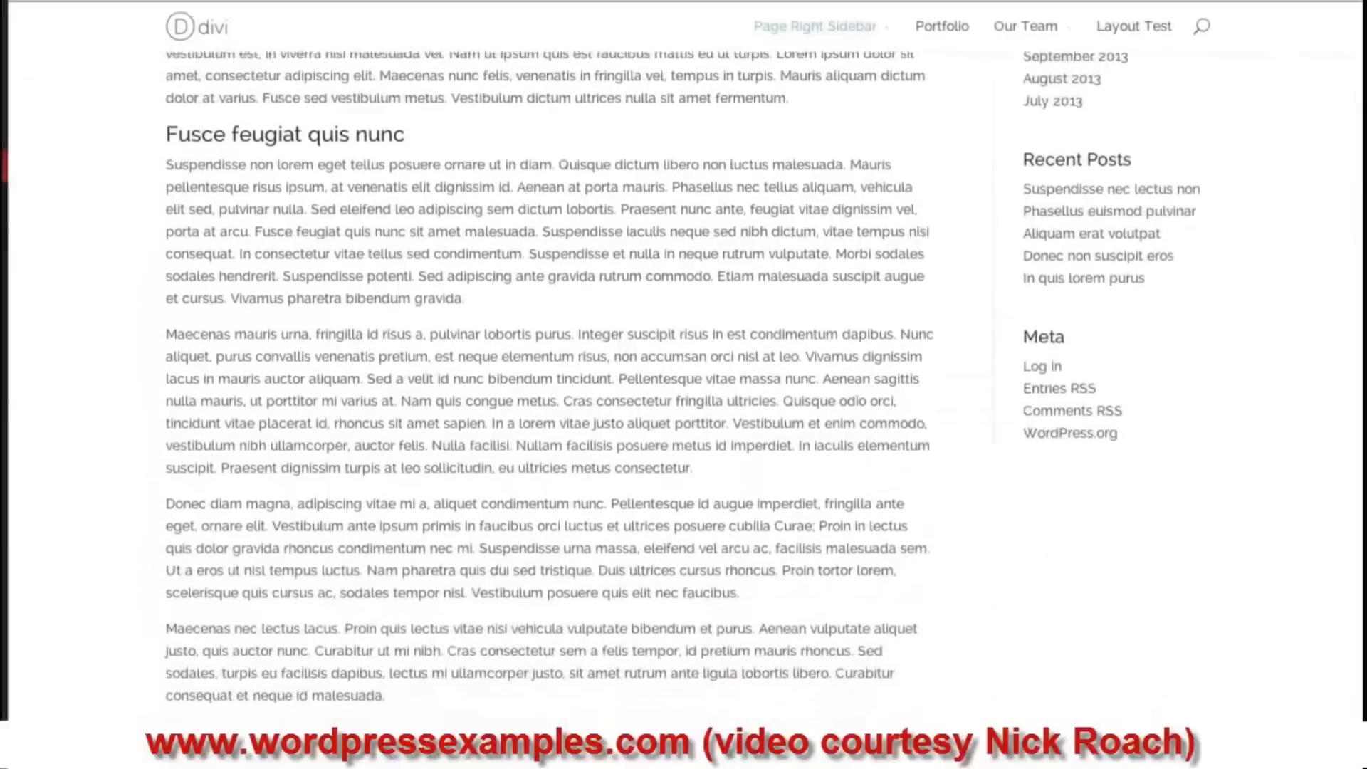
scroll(545, 427, up, 5)
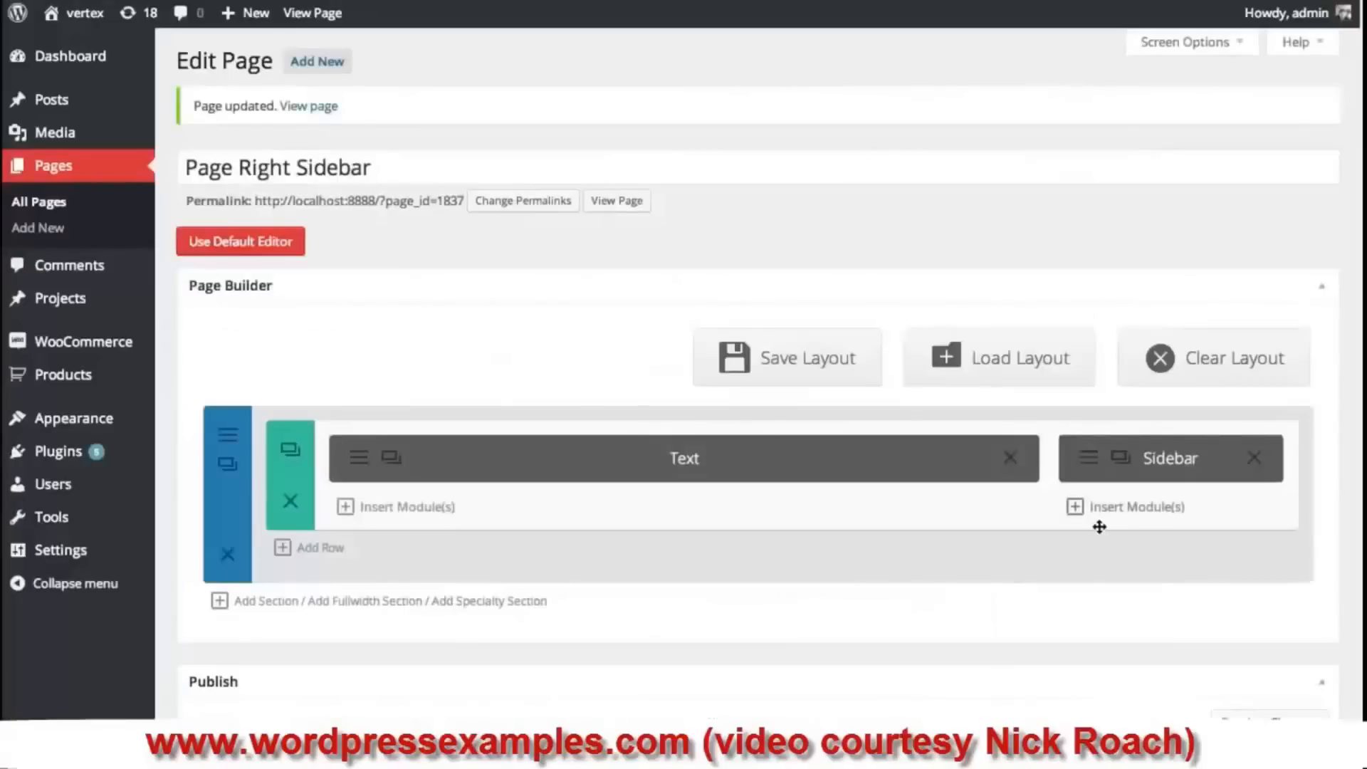
- Add a Login module to the sidebar column titled 'Login Here', with redirect to current page left at No
click(1136, 509)
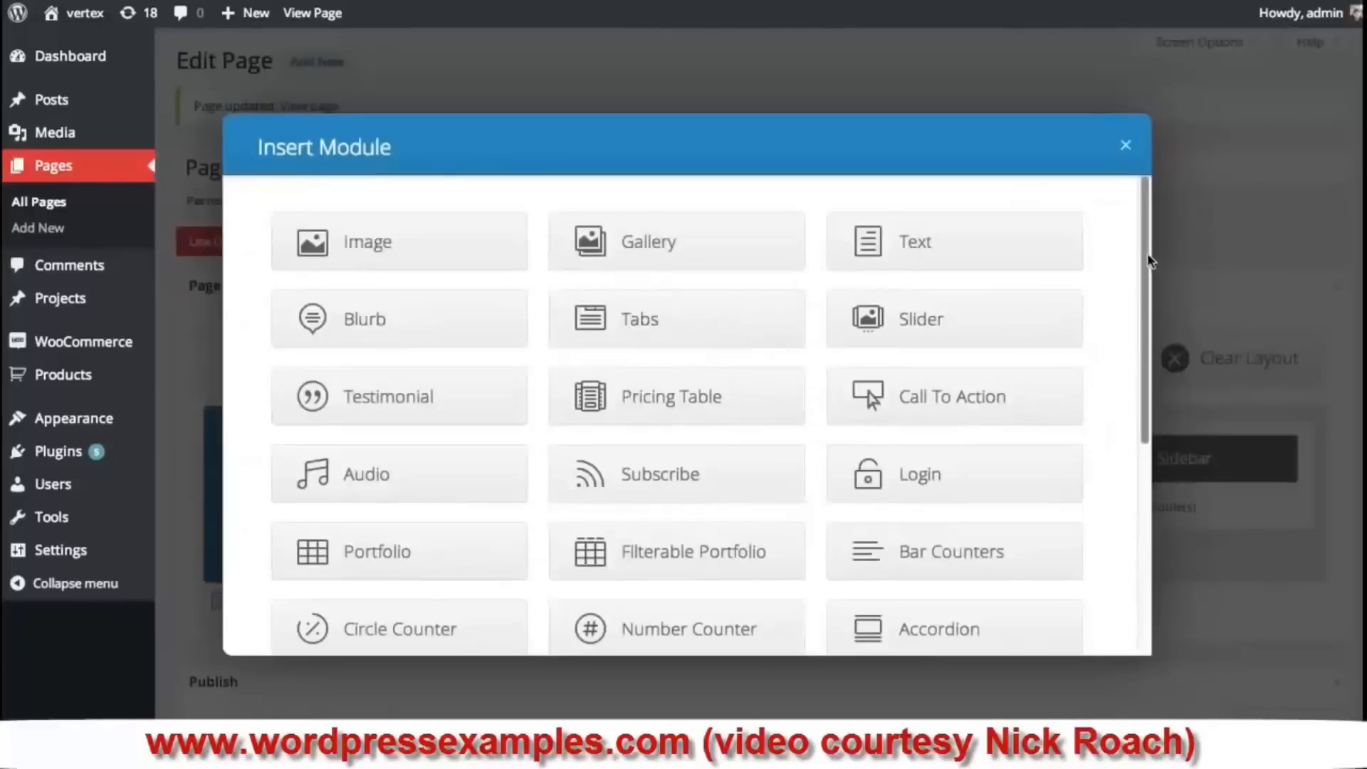
scroll(1147, 265, down, 1)
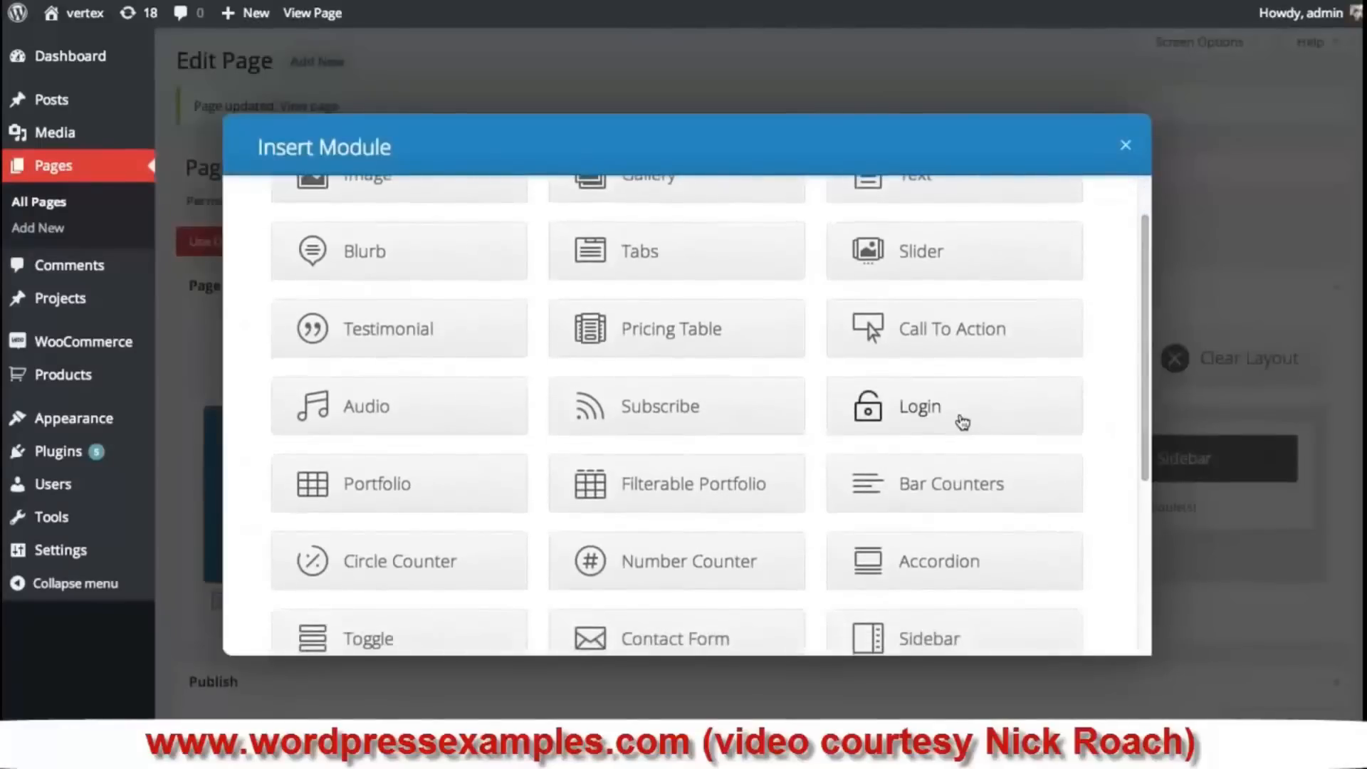
click(963, 423)
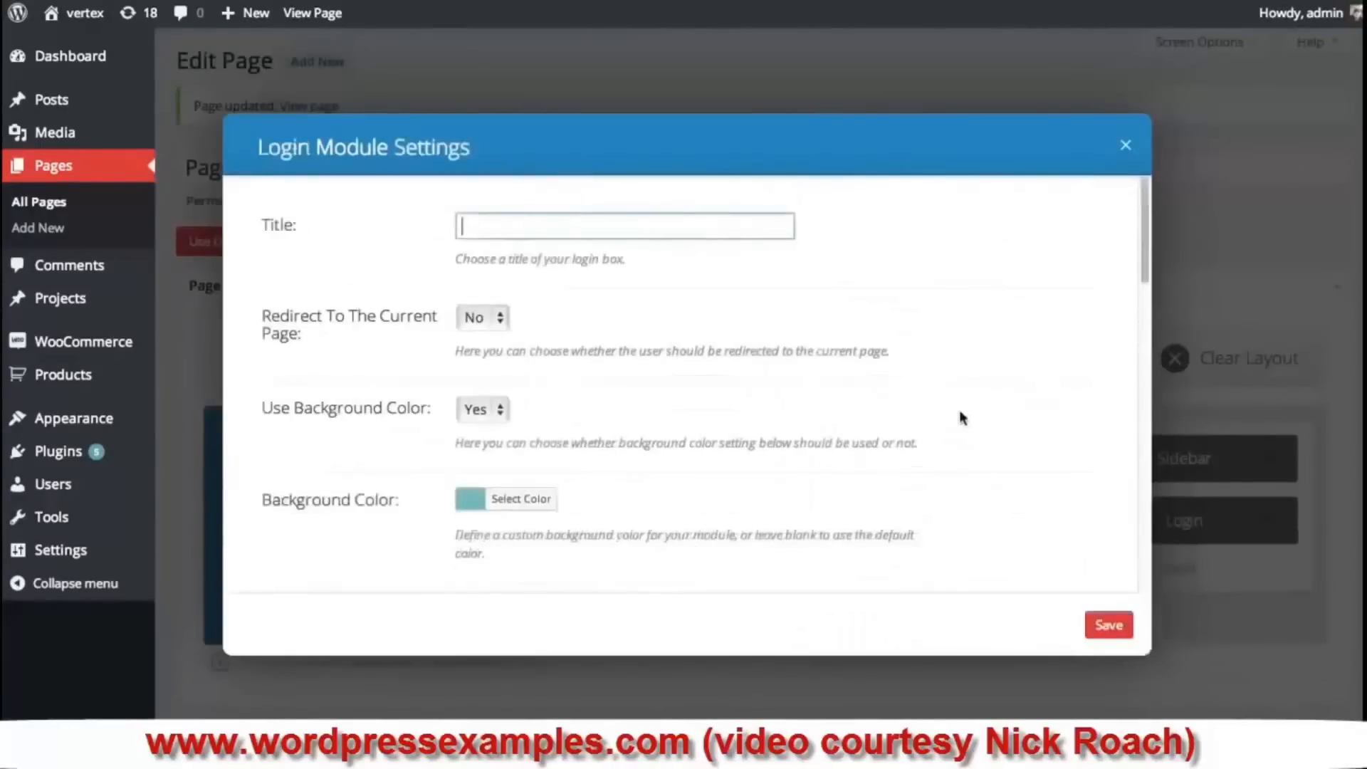
click(515, 223)
text(Login Here)
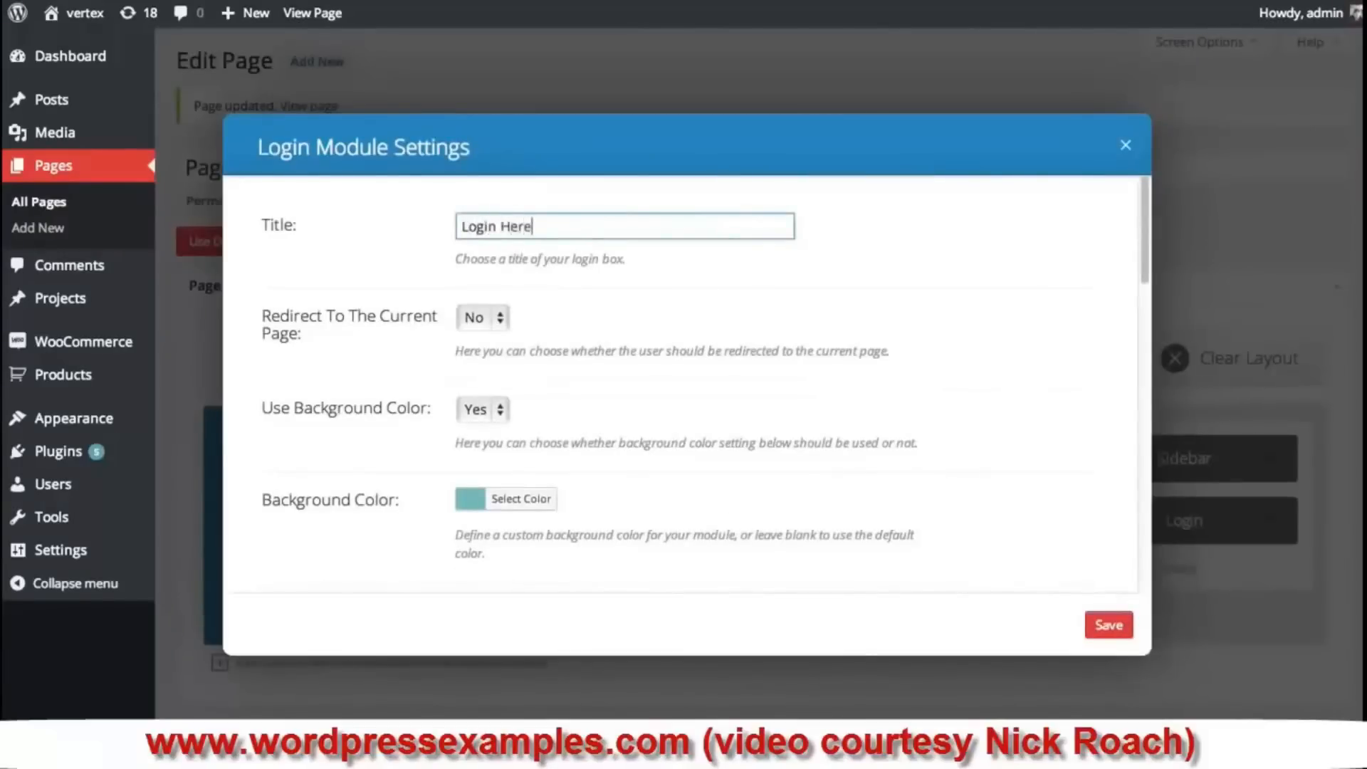
click(499, 322)
click(592, 321)
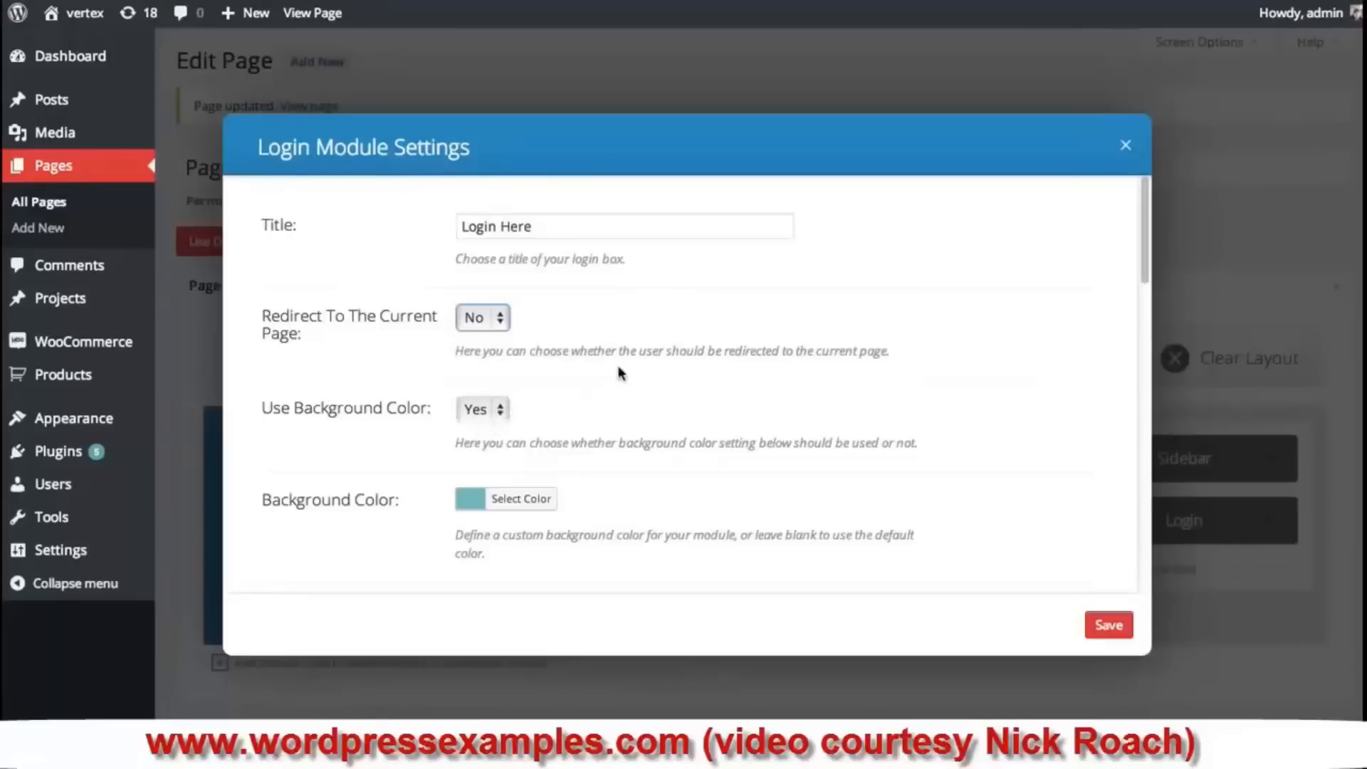
- Keep the Login module's teal background, Light text colour and Left text alignment
scroll(618, 366, down, 1)
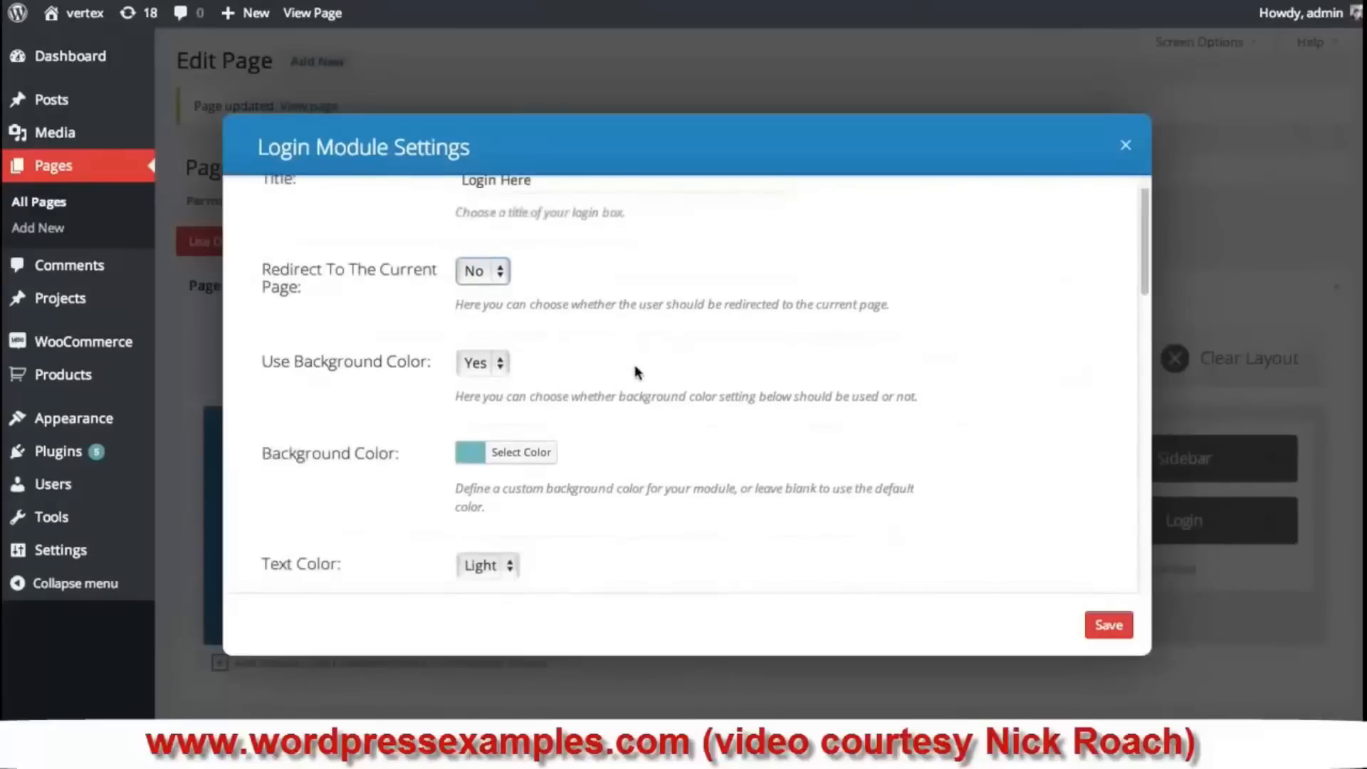
scroll(634, 367, down, 3)
click(474, 331)
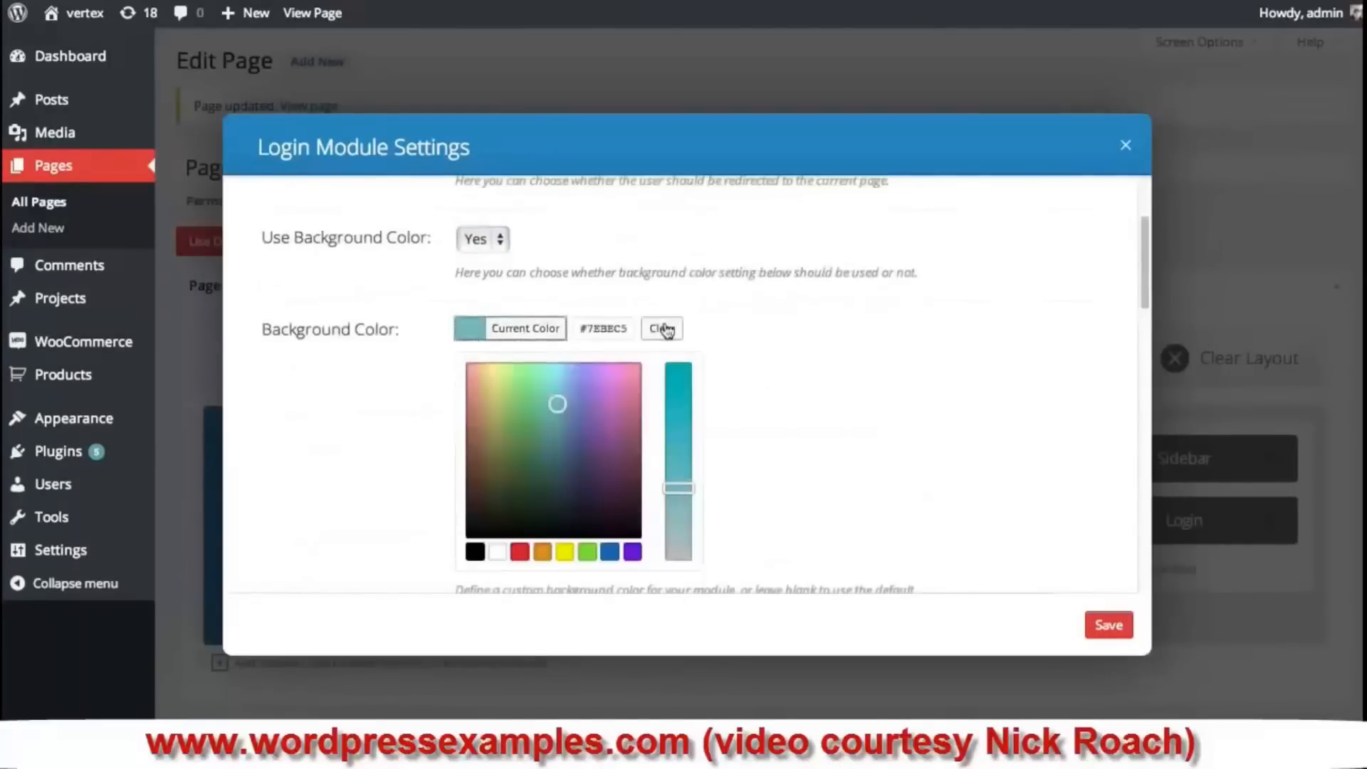
click(837, 348)
scroll(833, 349, down, 2)
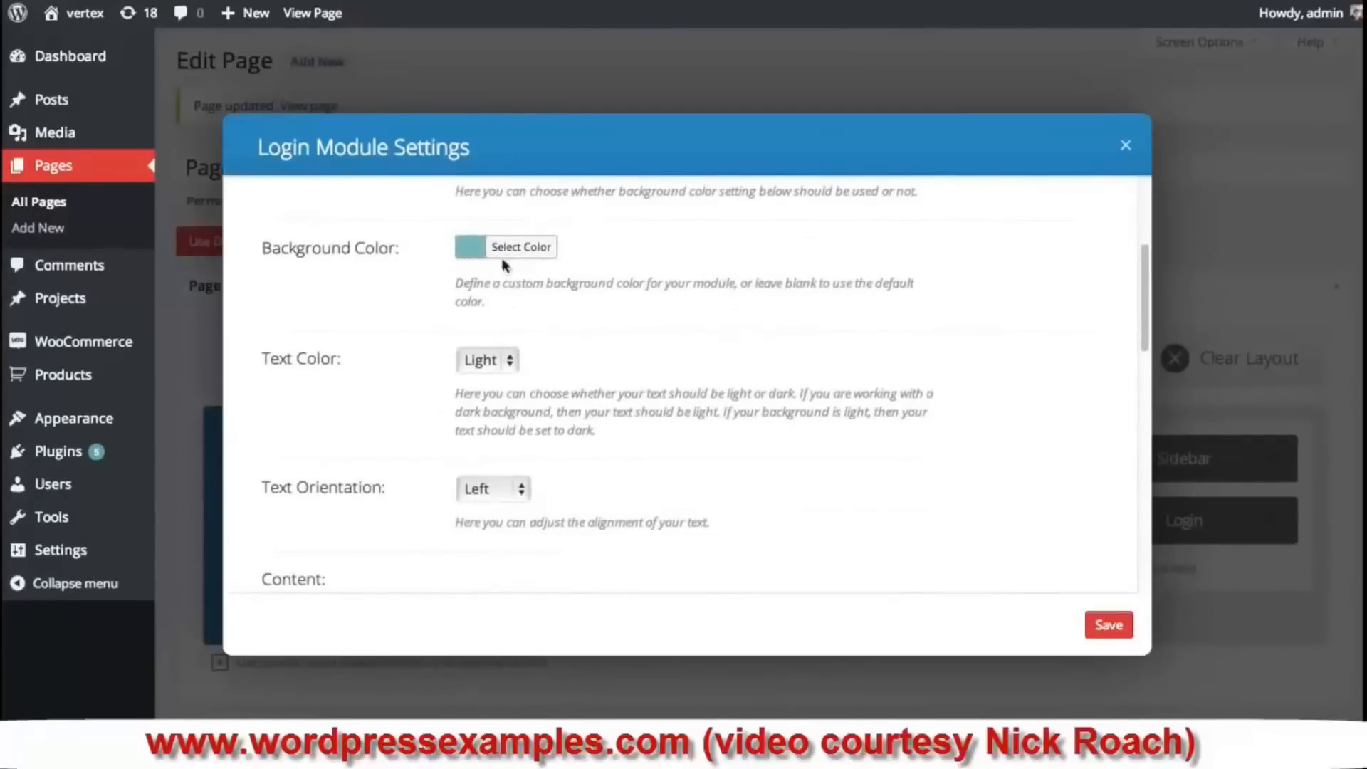
click(510, 361)
click(723, 335)
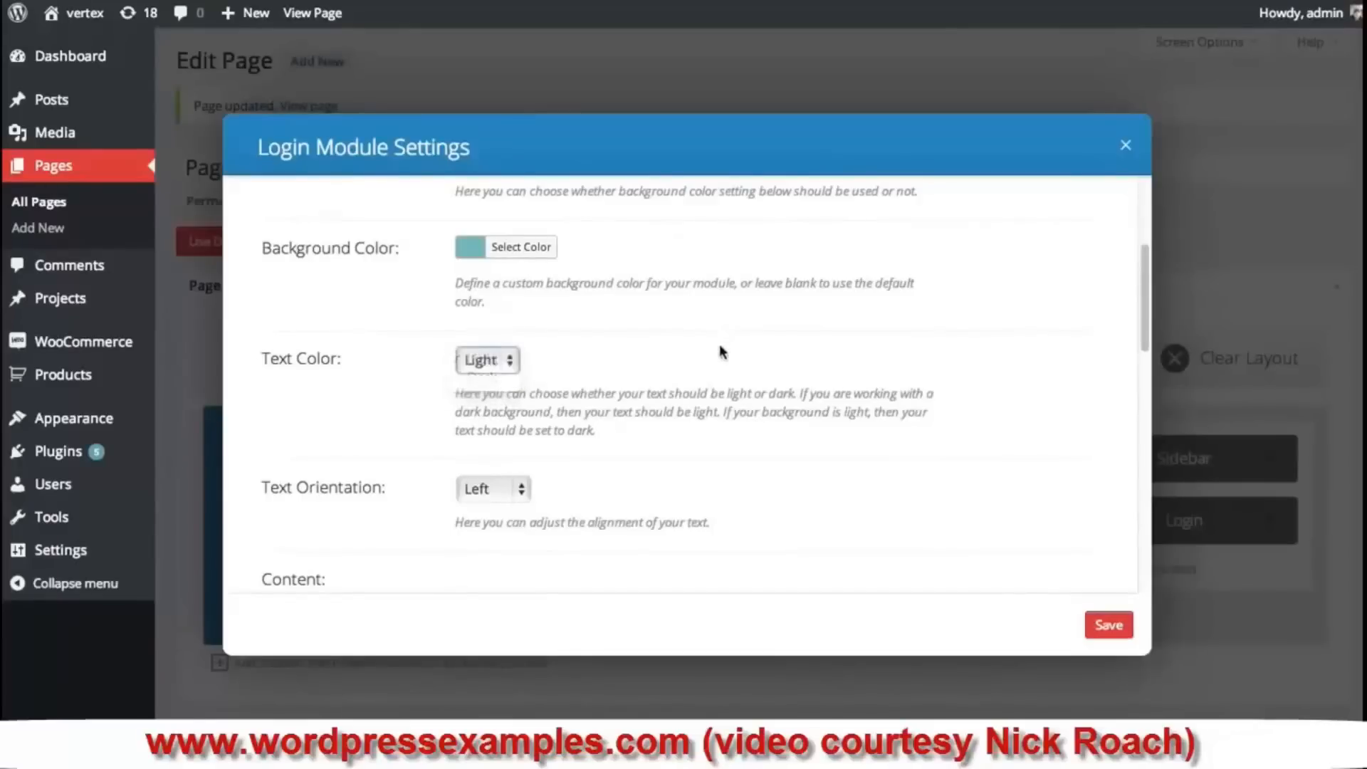
scroll(722, 351, down, 2)
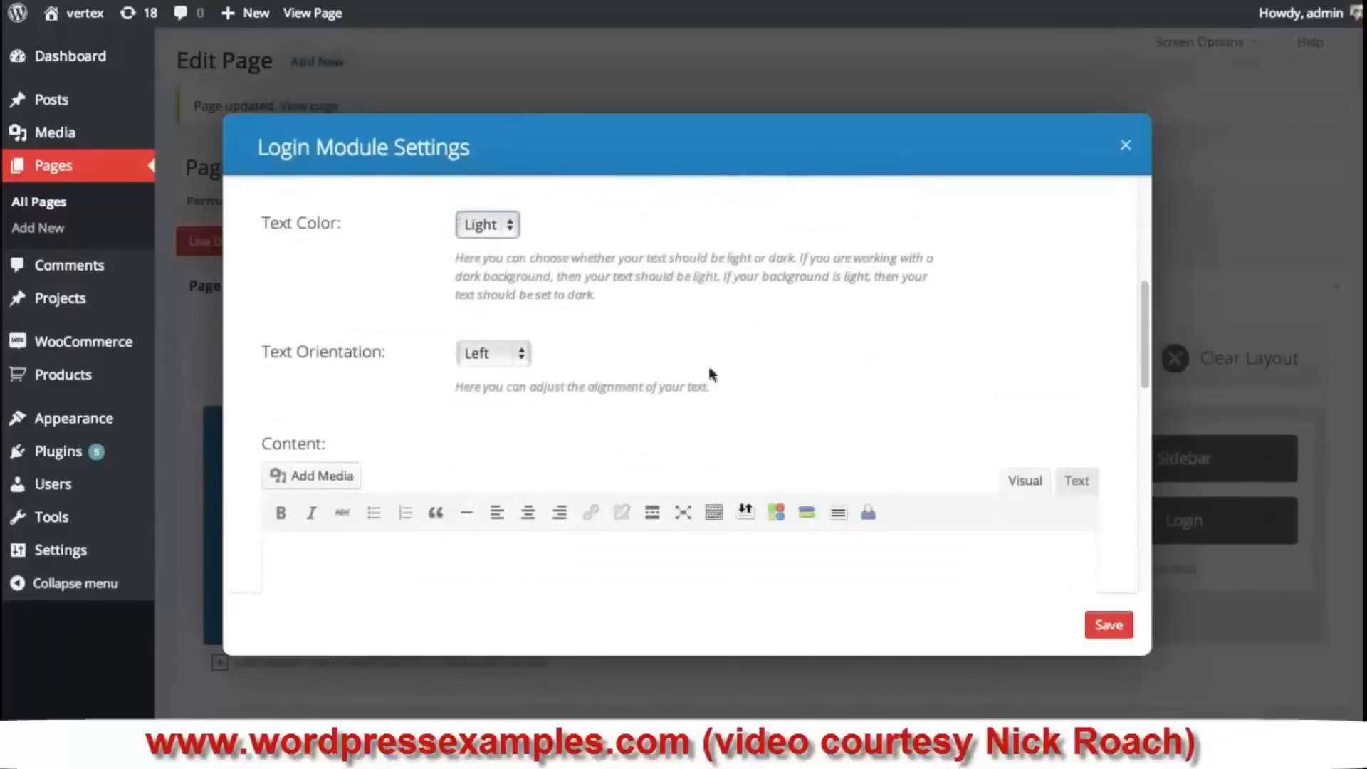
click(510, 361)
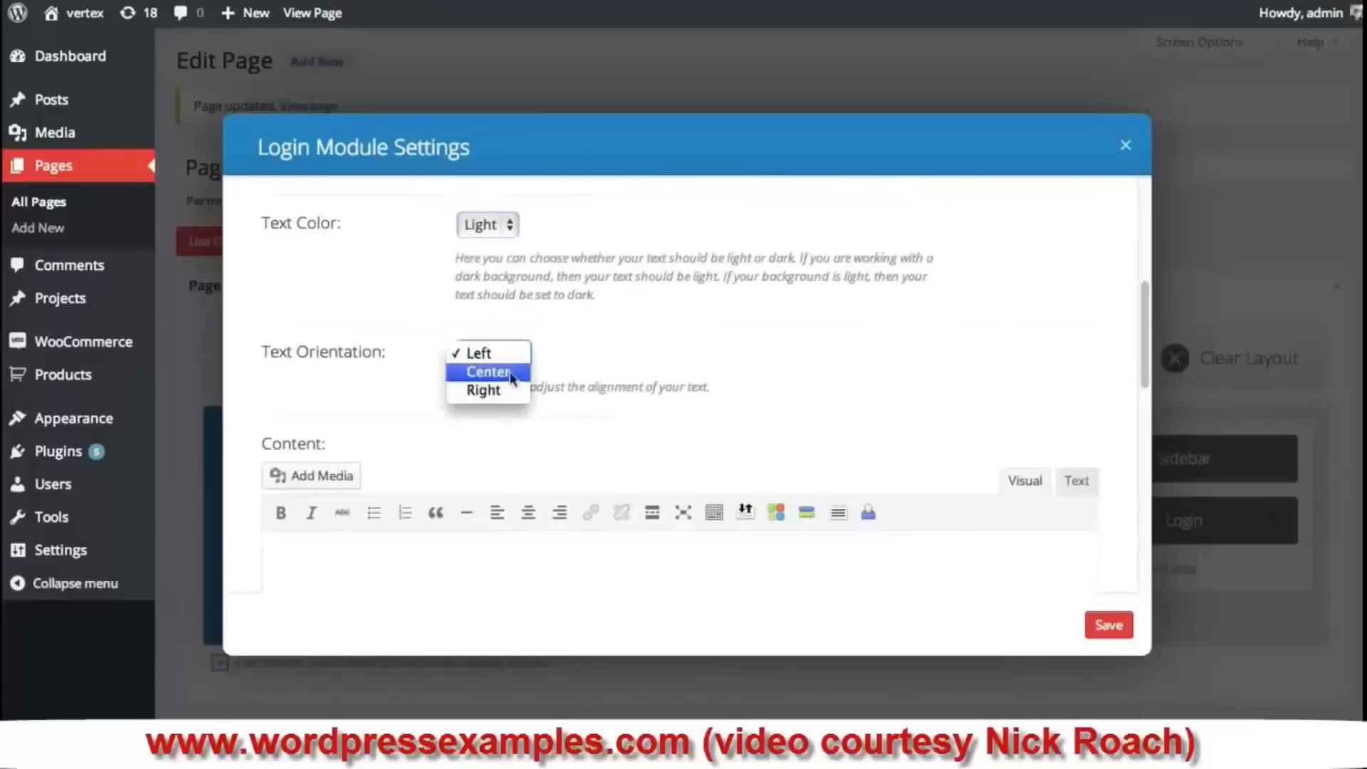
click(655, 360)
scroll(630, 359, down, 2)
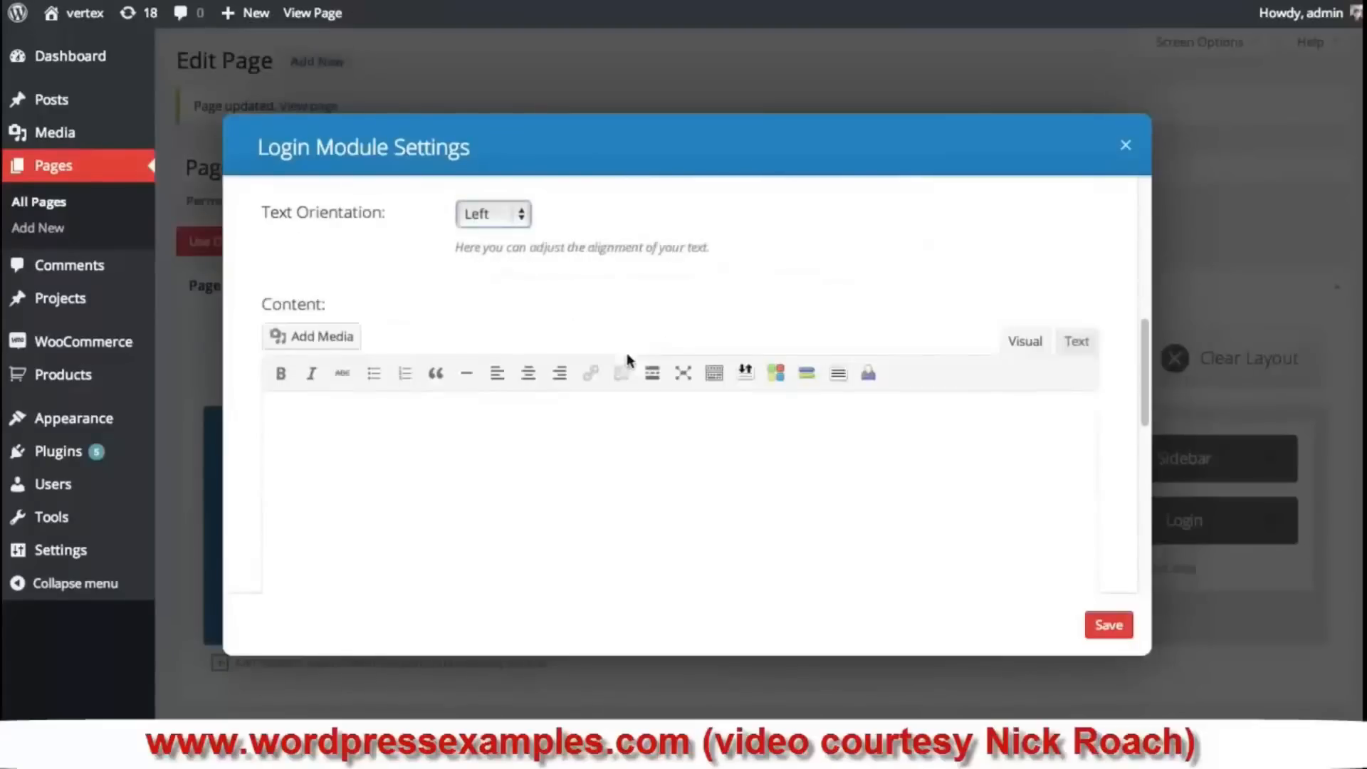
- Add the members download message, save the Login module, and move it above the Sidebar module
click(492, 497)
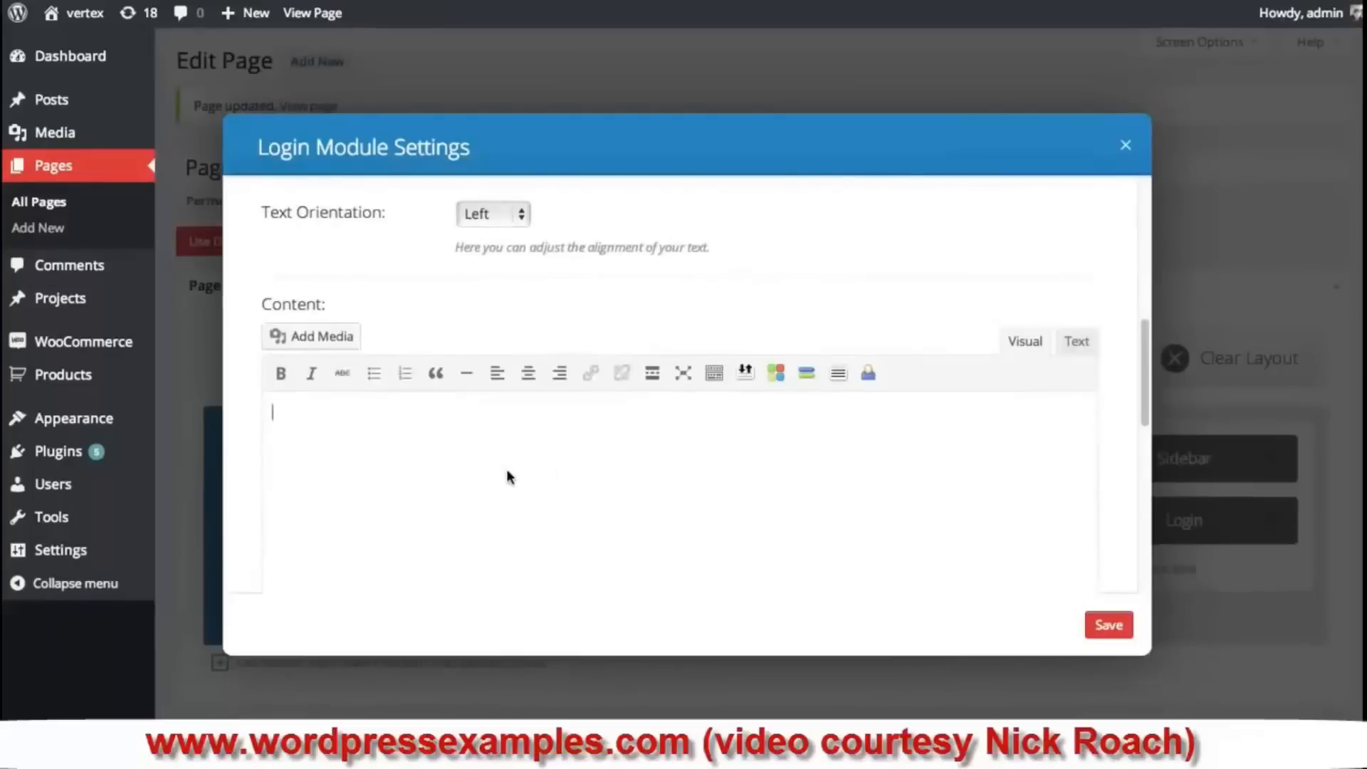
text(Login to our members)
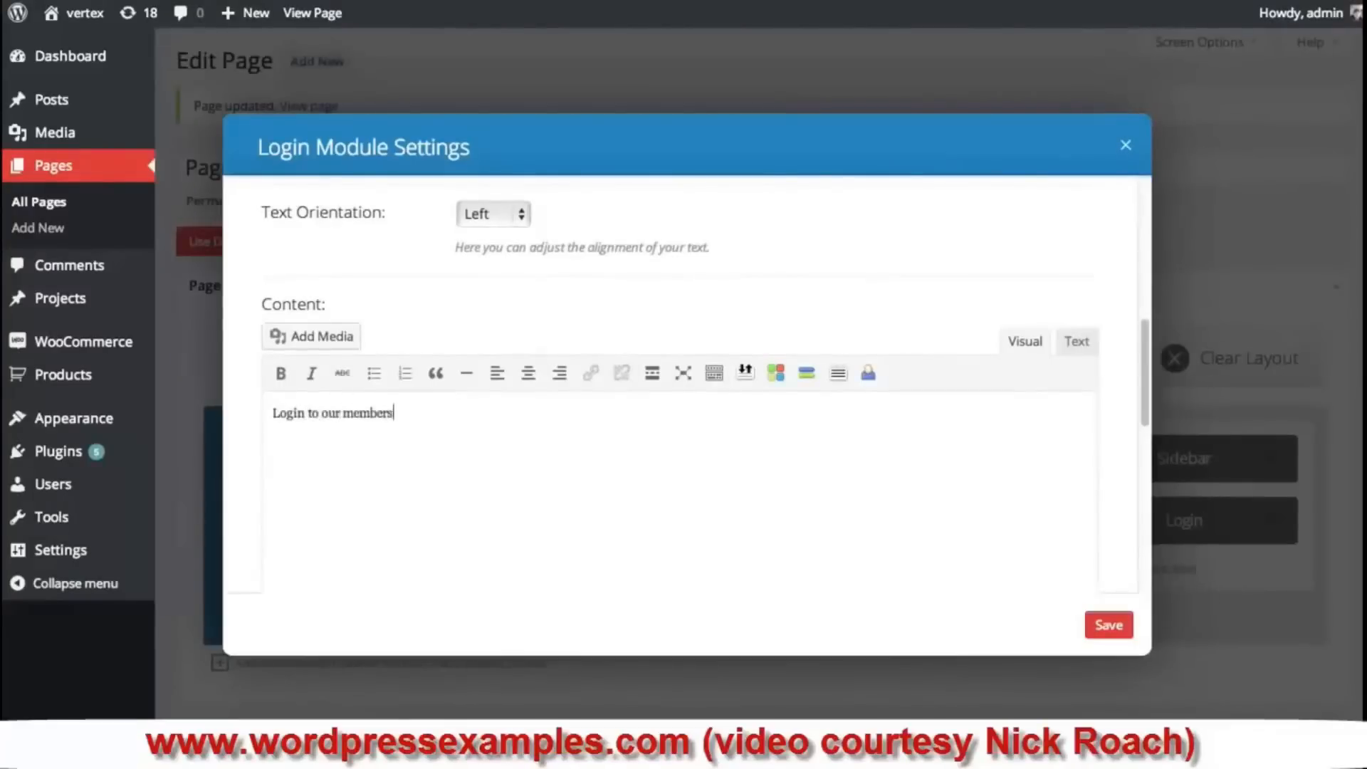
text( are to download your themes today.)
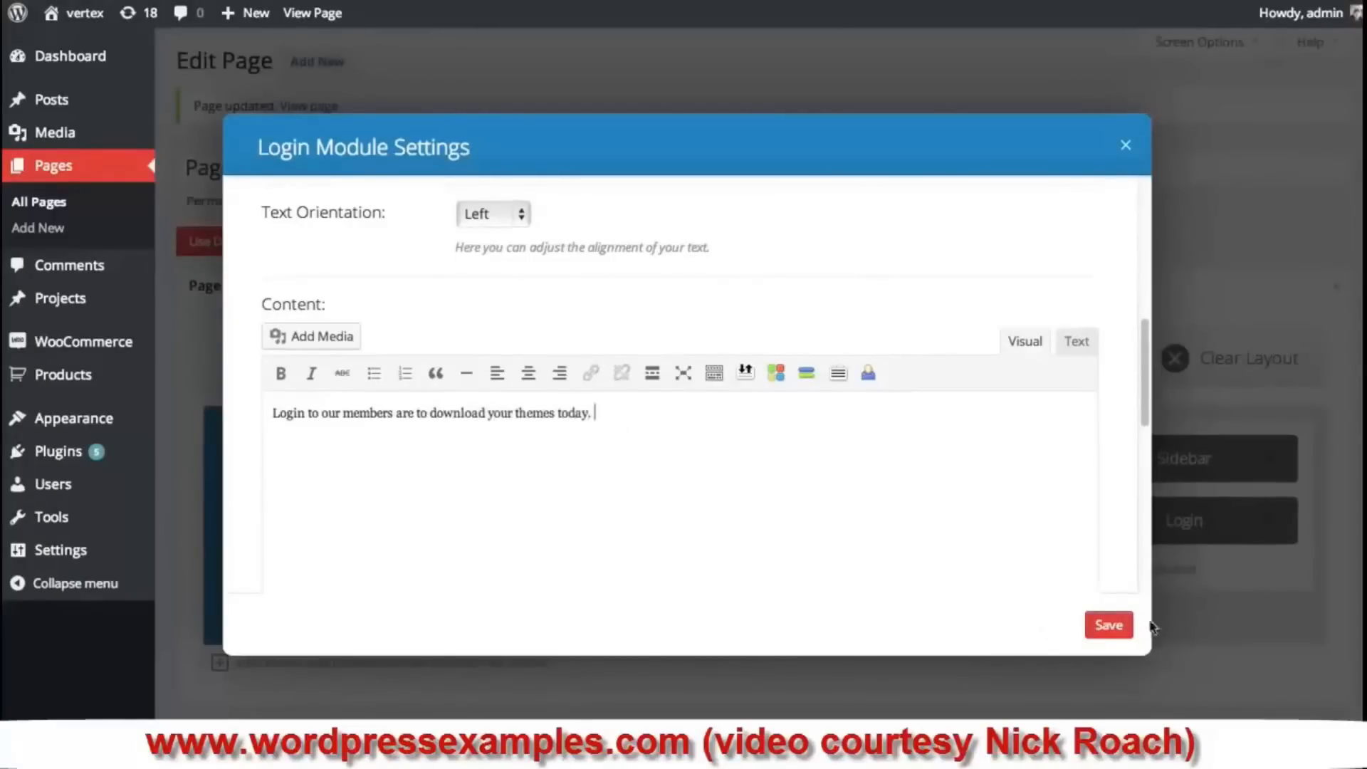
click(1104, 625)
drag(1183, 519, 1186, 461)
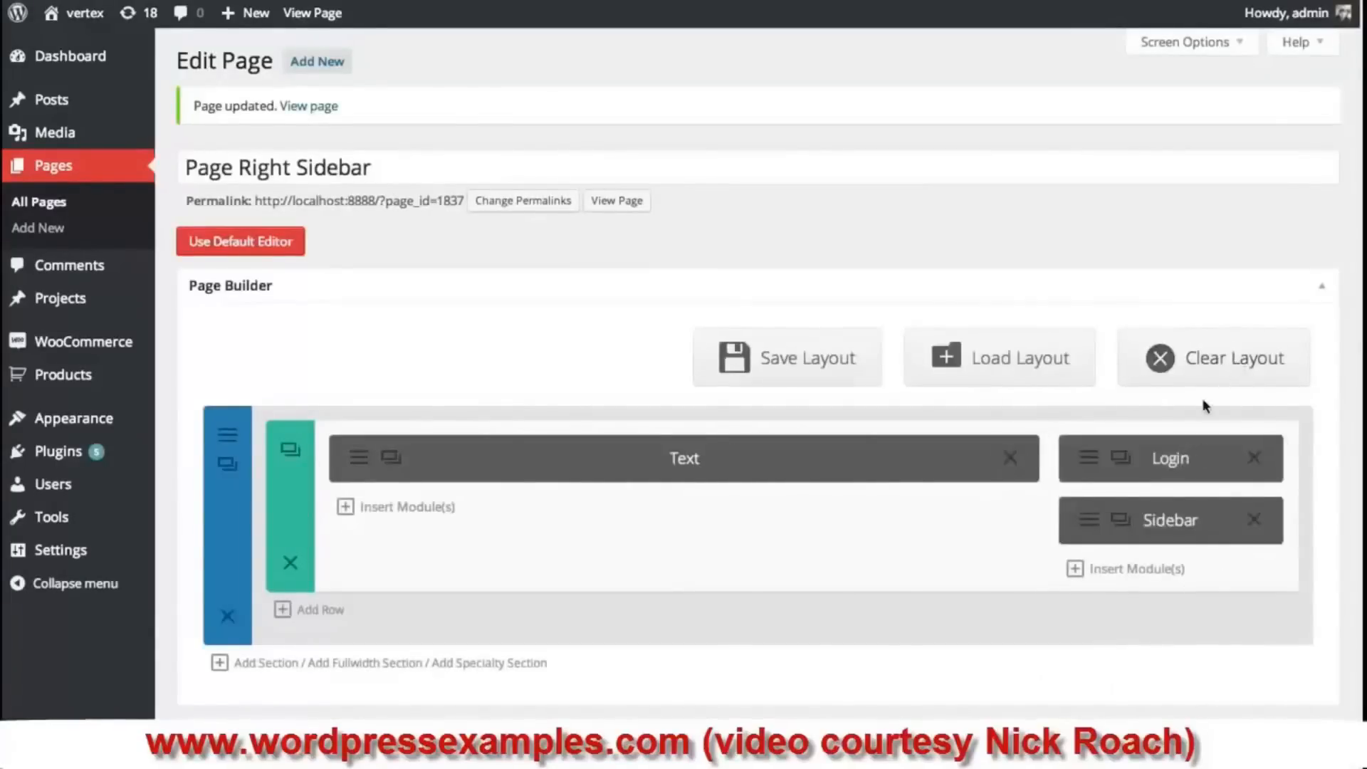
- Refresh the live page to check the new Login Here box in the sidebar
scroll(1211, 402, down, 2)
scroll(1279, 645, down, 1)
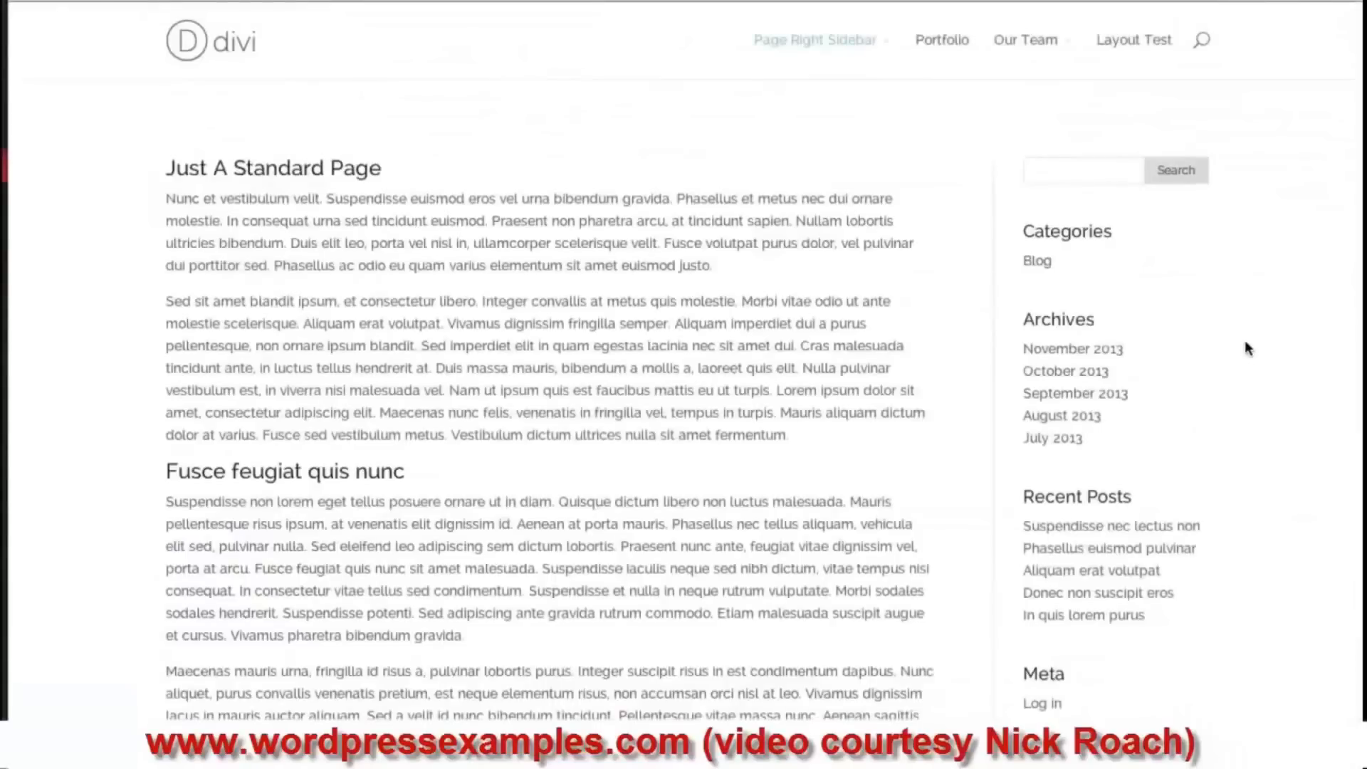
key(super+r)
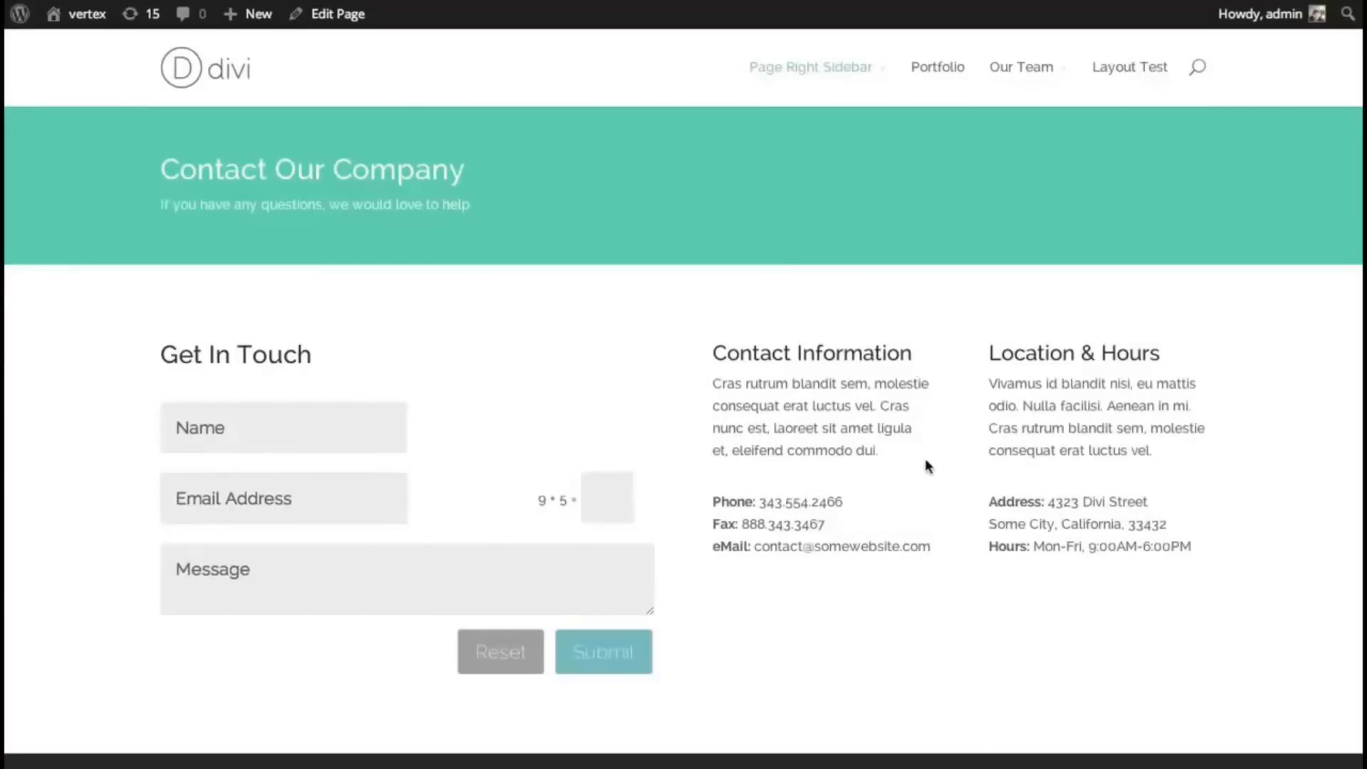
scroll(813, 344, down, 5)
scroll(813, 343, up, 5)
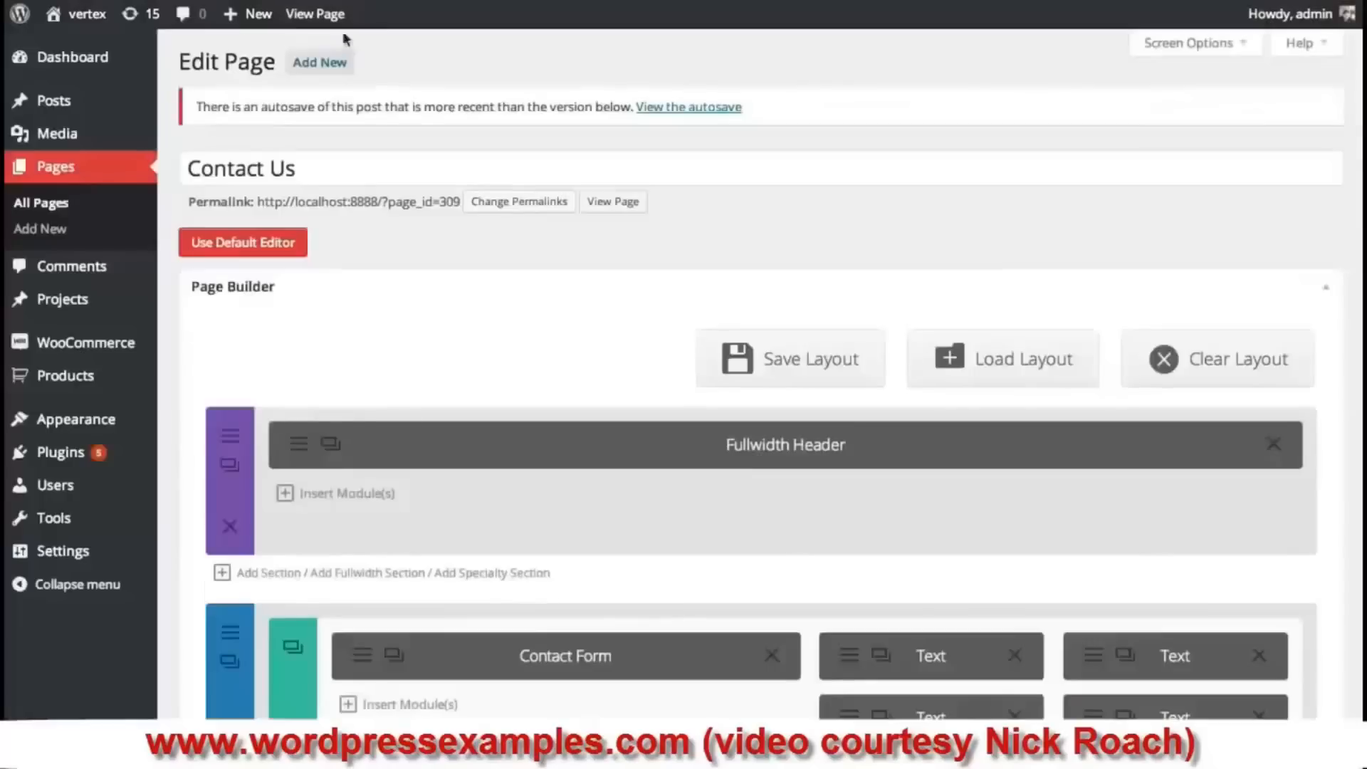
- Add a new fullwidth section beneath the Contact Us Fullwidth Header and bring up its module list
scroll(800, 326, down, 6)
scroll(800, 336, up, 1)
scroll(799, 337, up, 5)
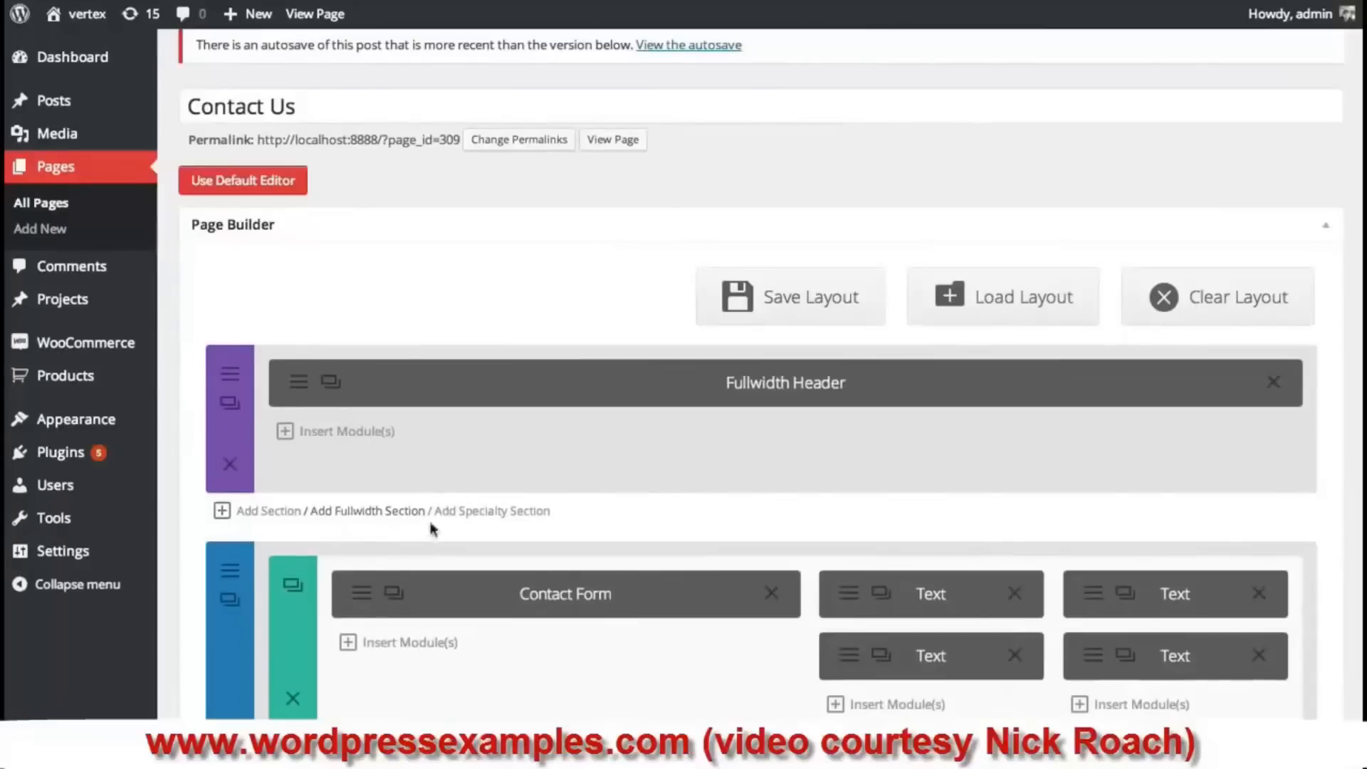
click(366, 514)
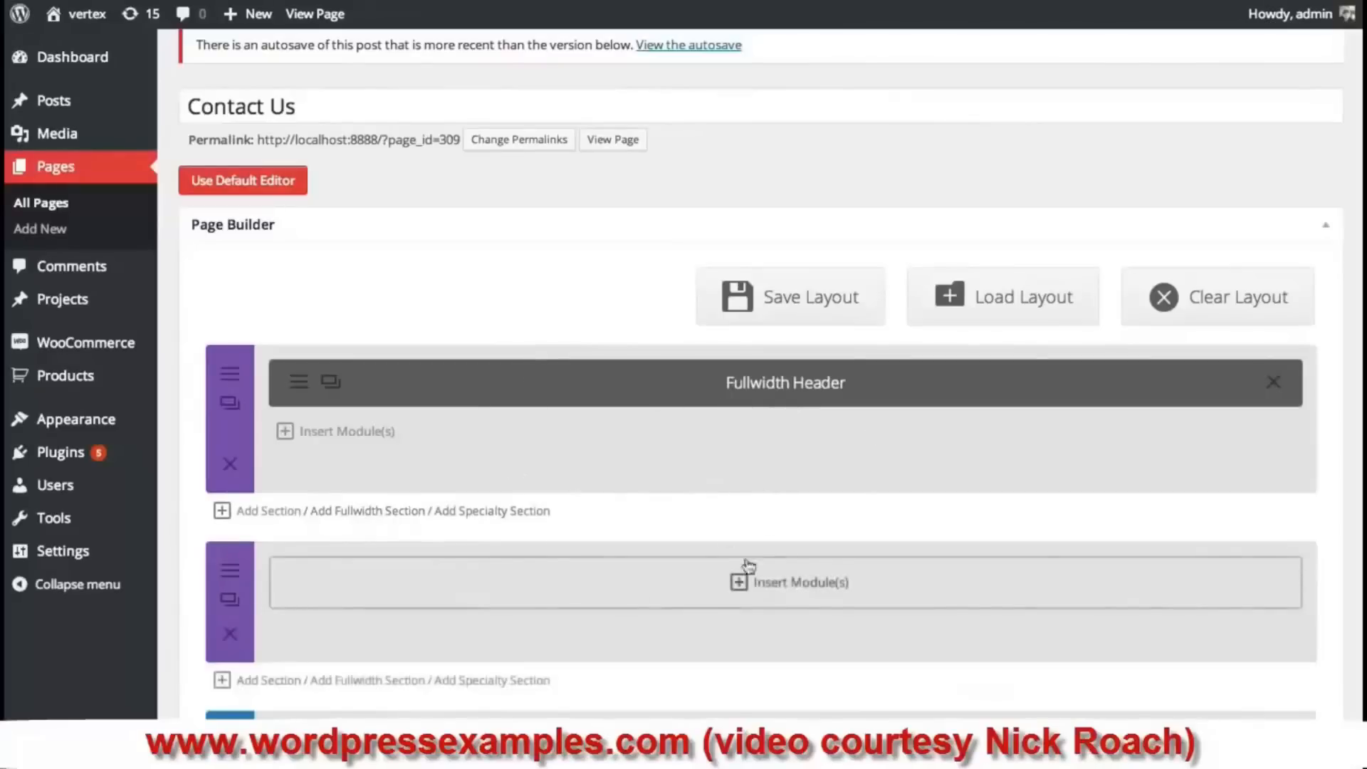
scroll(799, 385, down, 1)
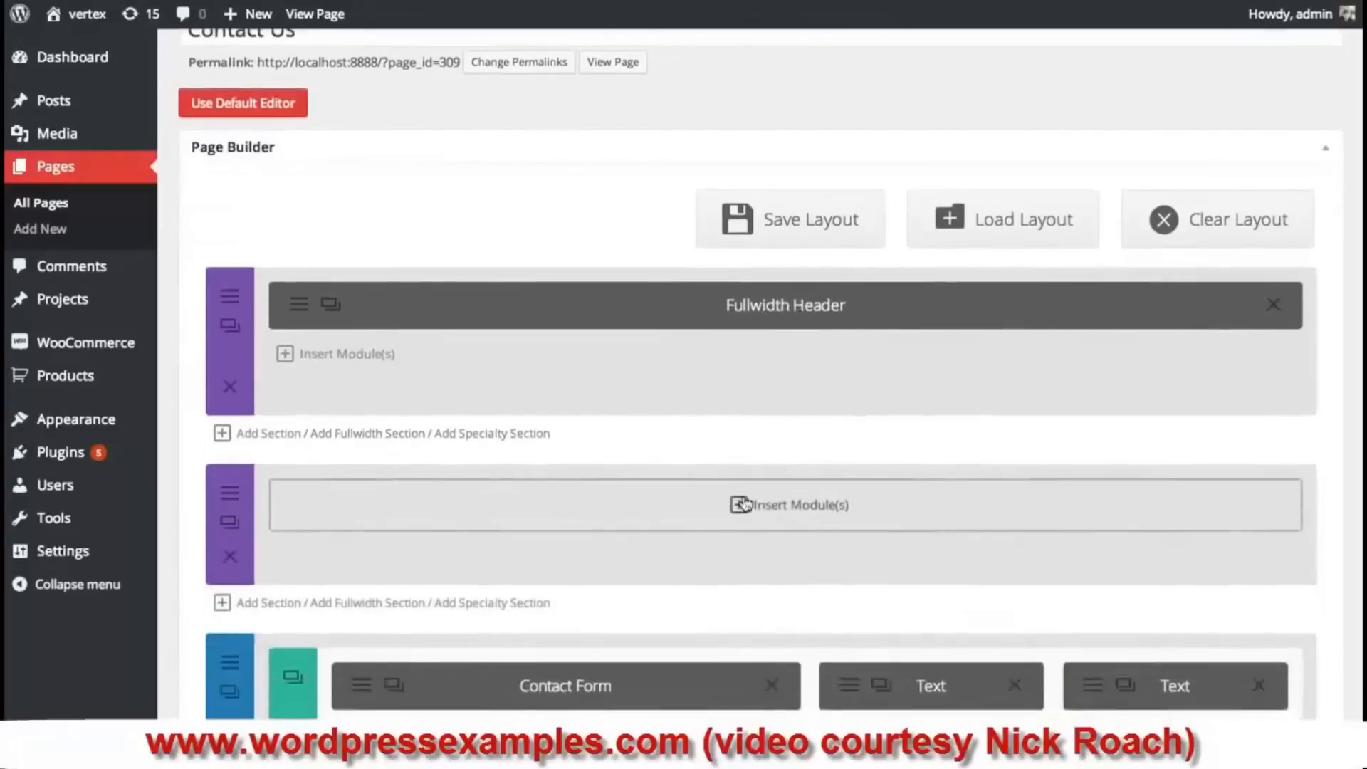
click(811, 507)
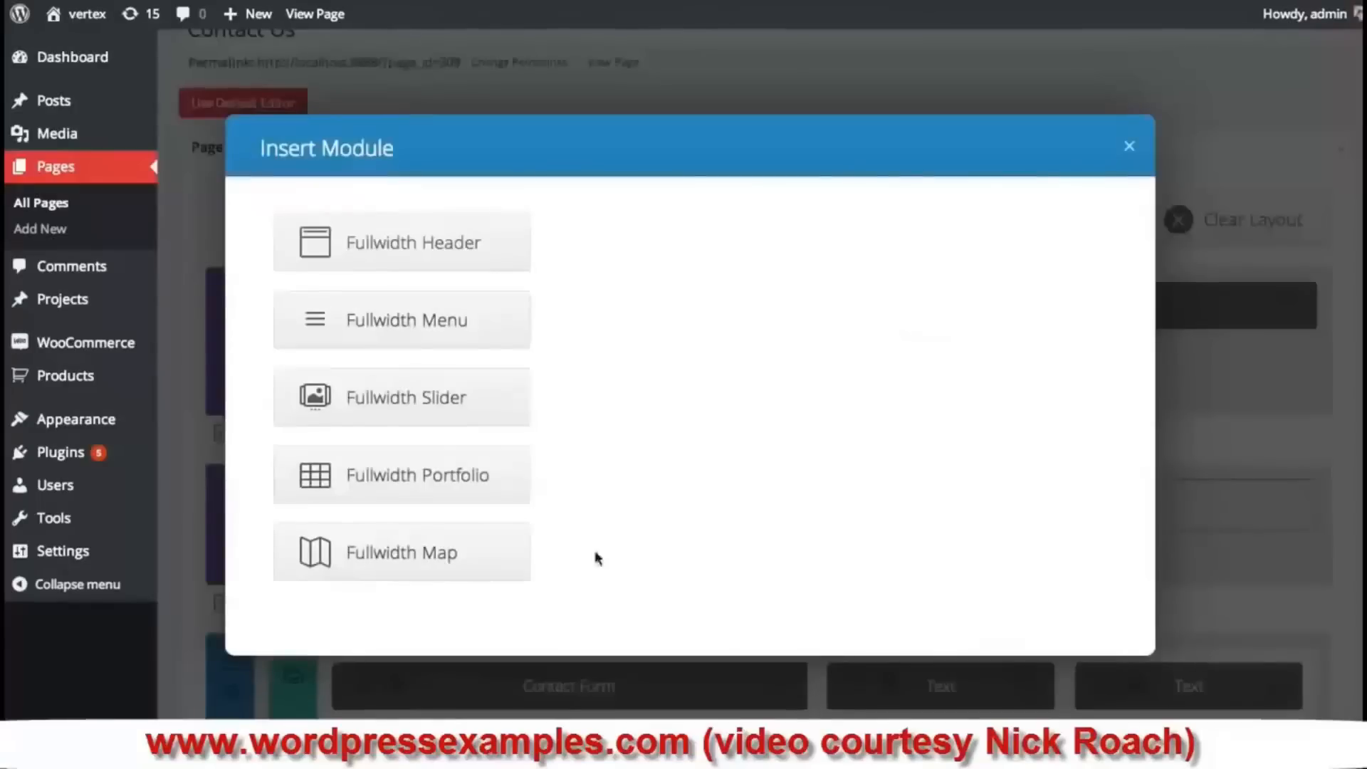
- Insert a Fullwidth Map module and centre it on San Francisco, CA, USA
click(436, 562)
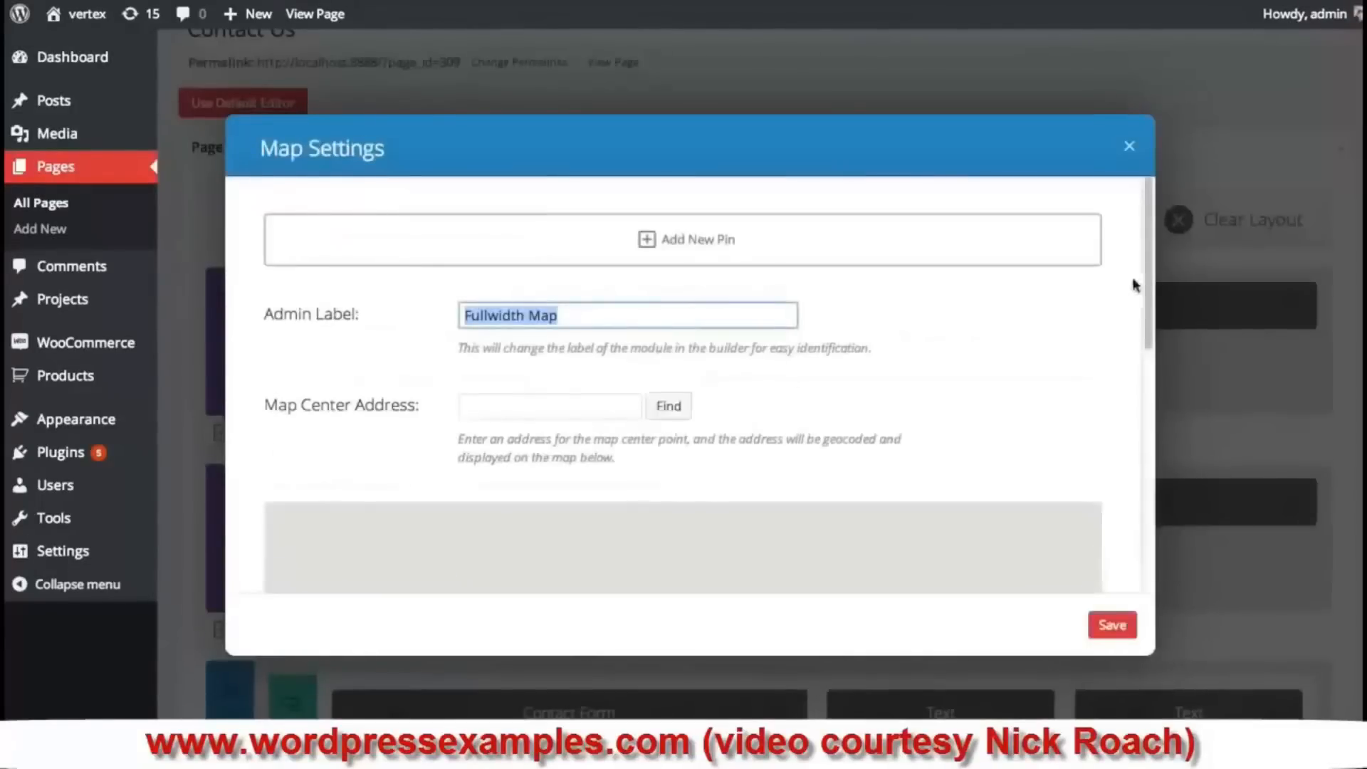
scroll(1148, 292, down, 3)
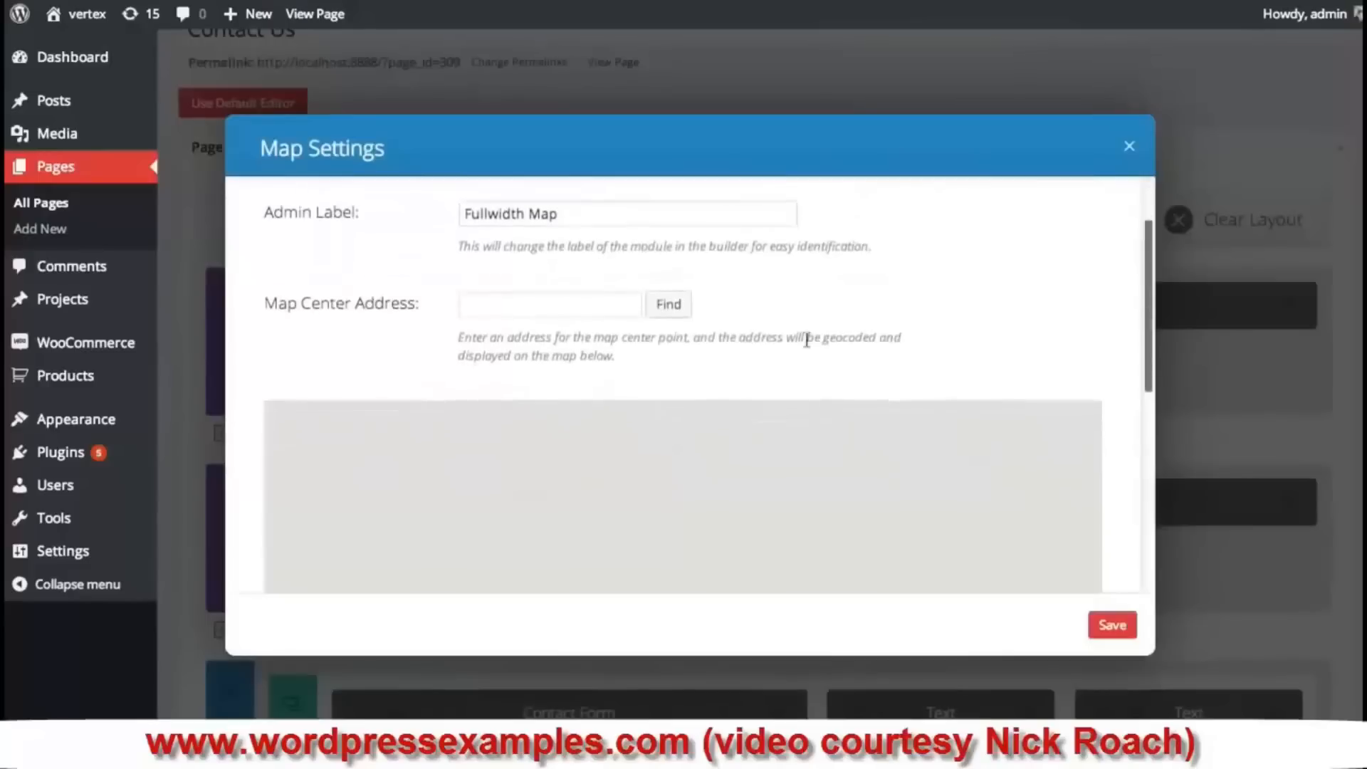
click(556, 311)
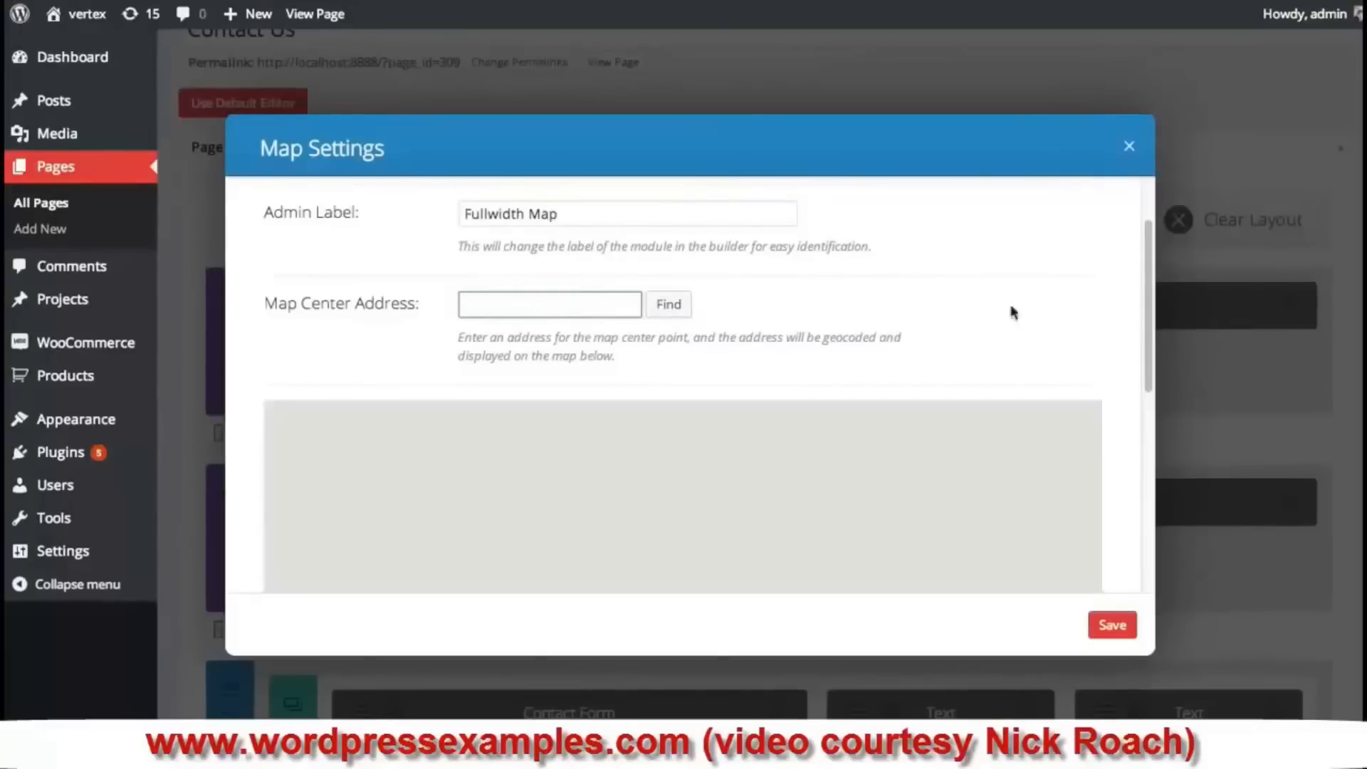
mouse_move(1149, 251)
mouse_down()
mouse_move(1145, 334)
mouse_move(1147, 263)
mouse_up()
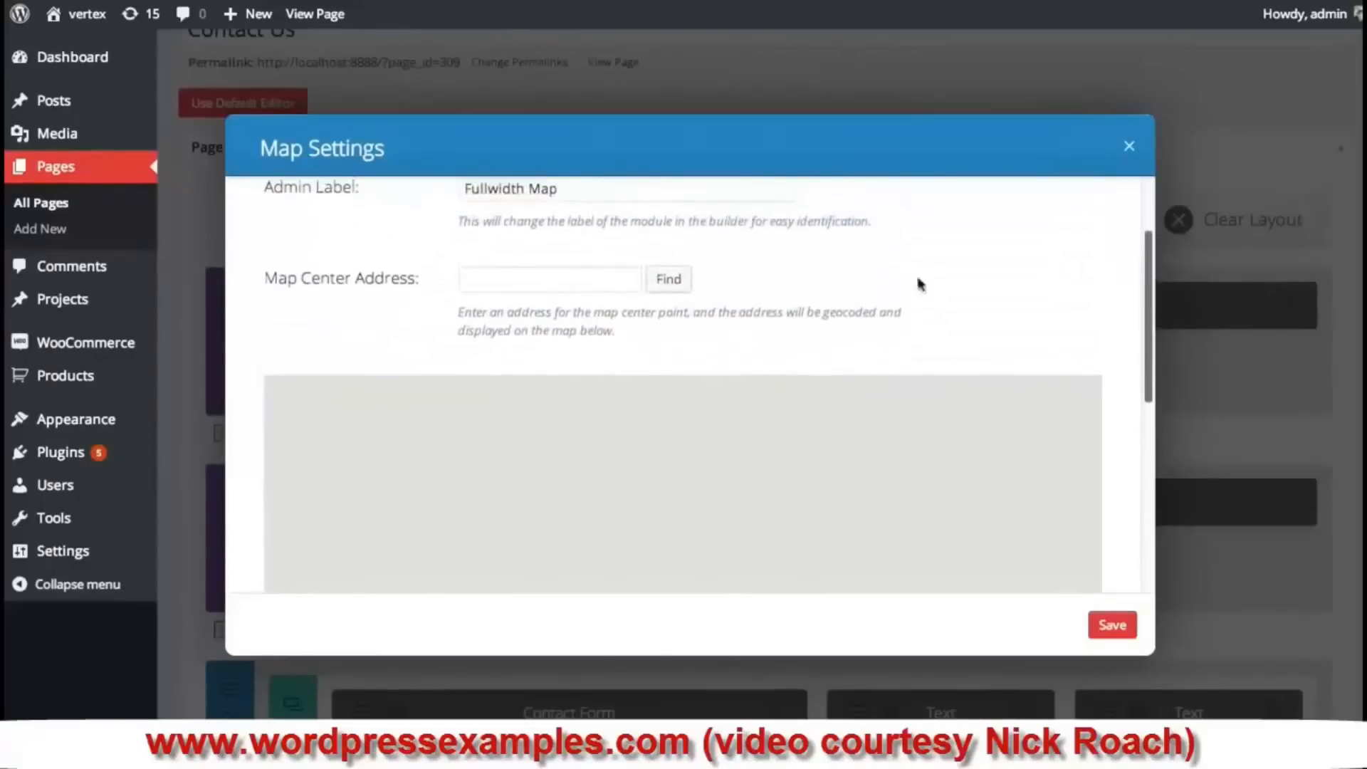
click(581, 286)
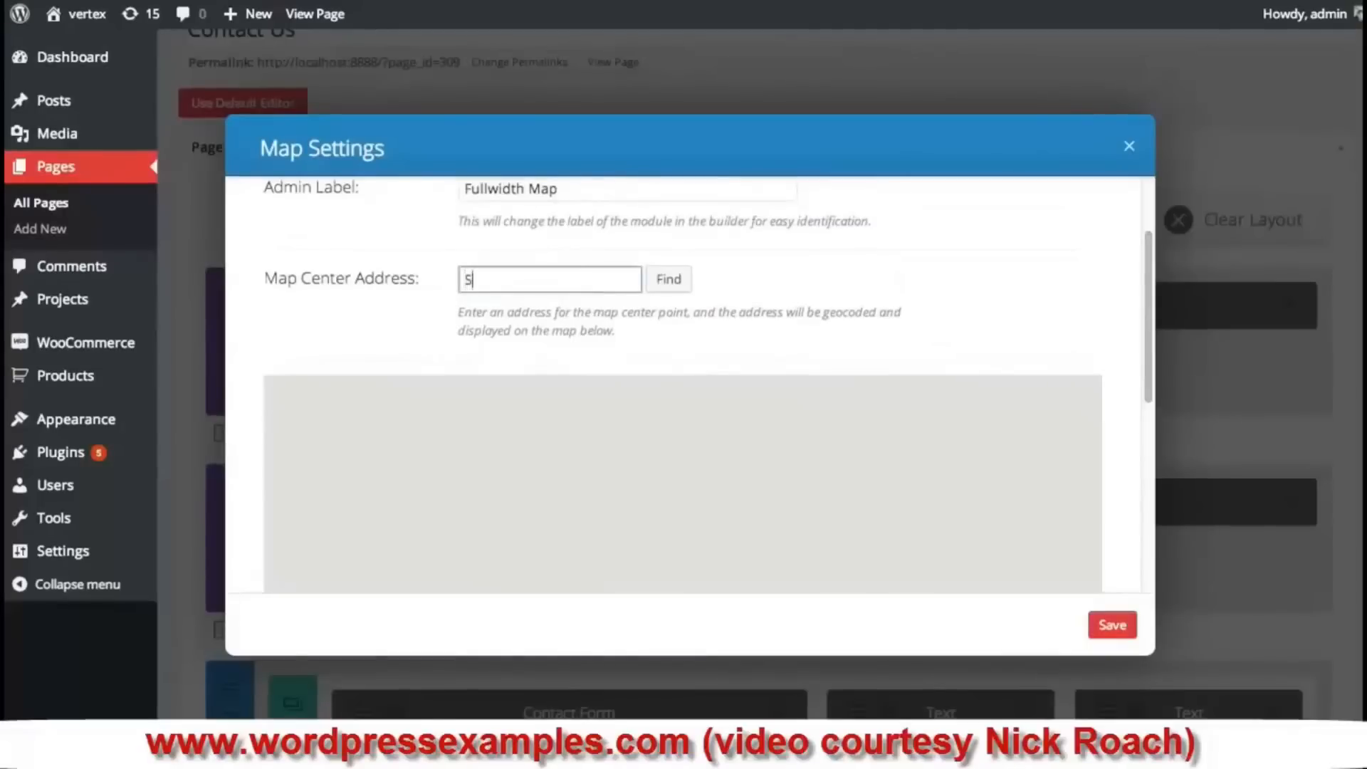
text(San Francisco)
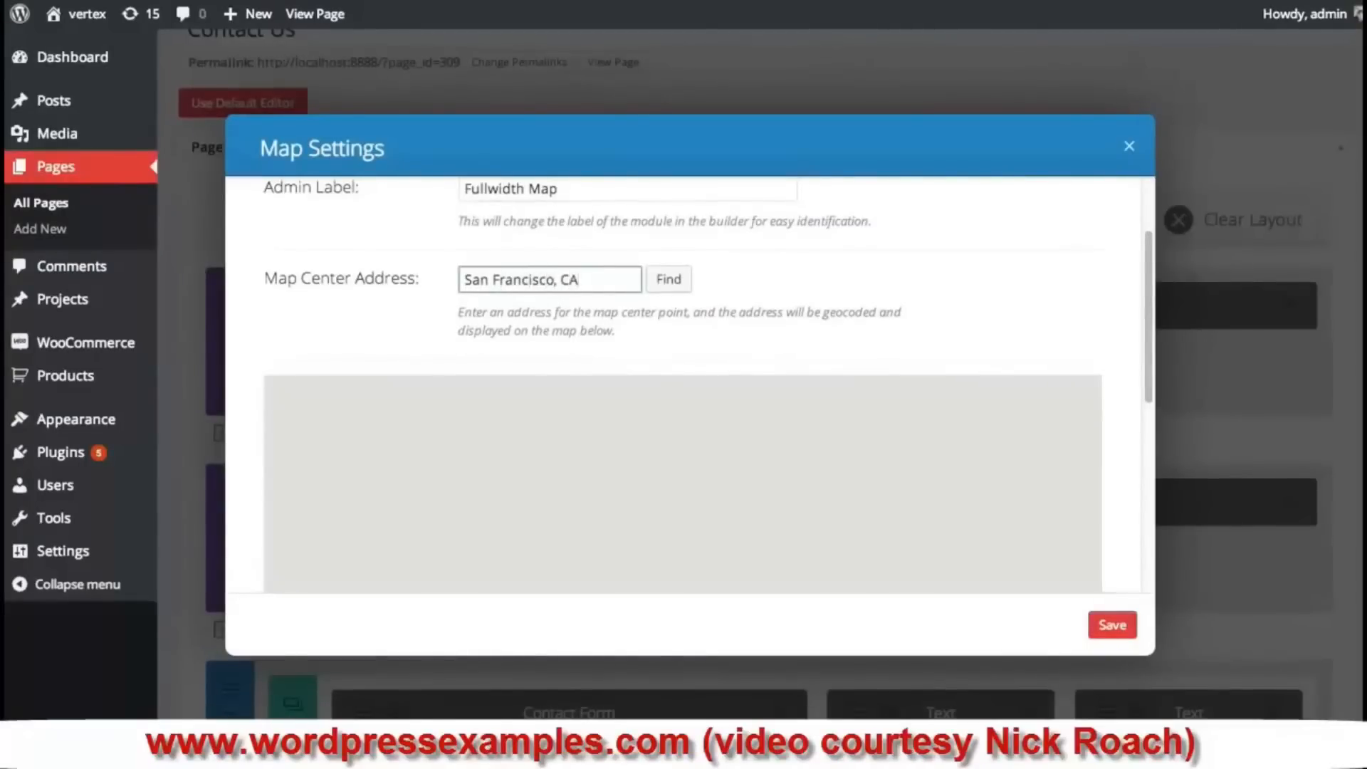
text(, CA)
click(673, 279)
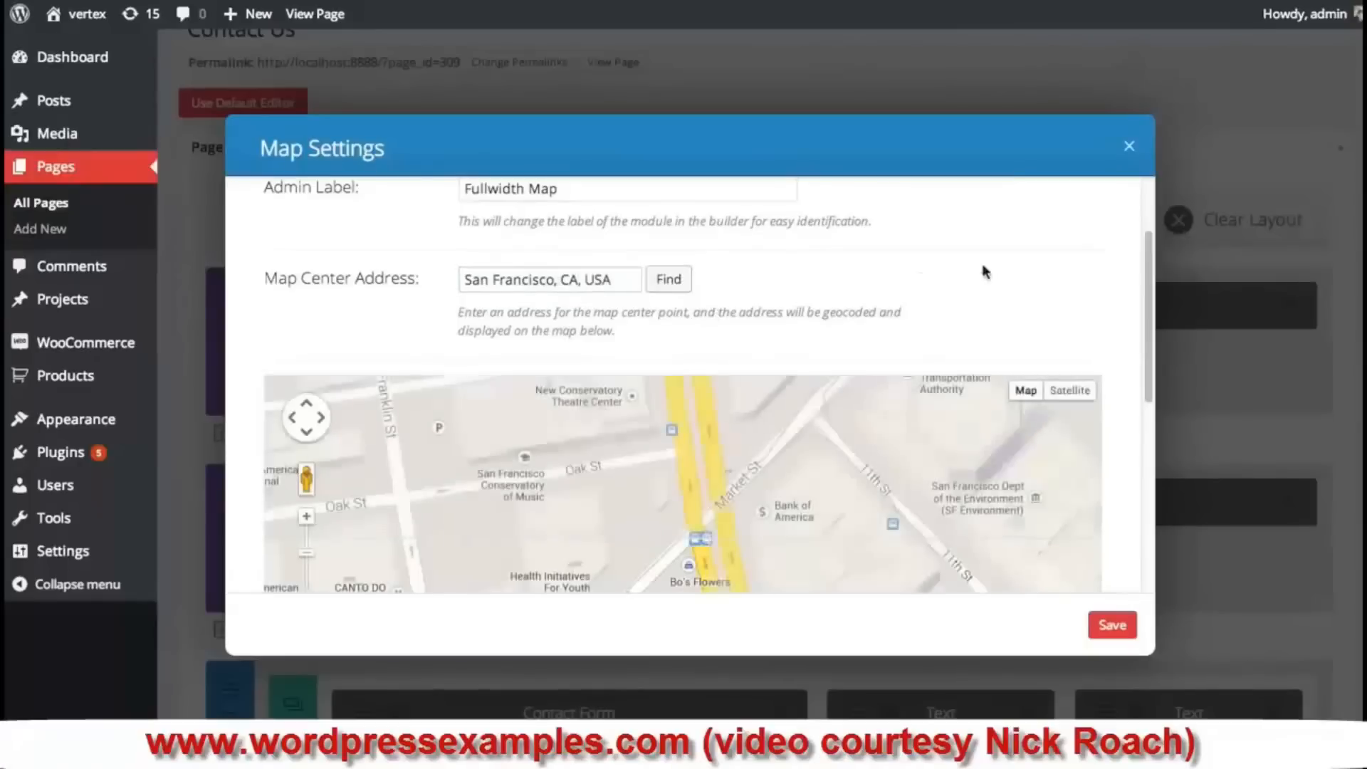
drag(1151, 263, 1162, 217)
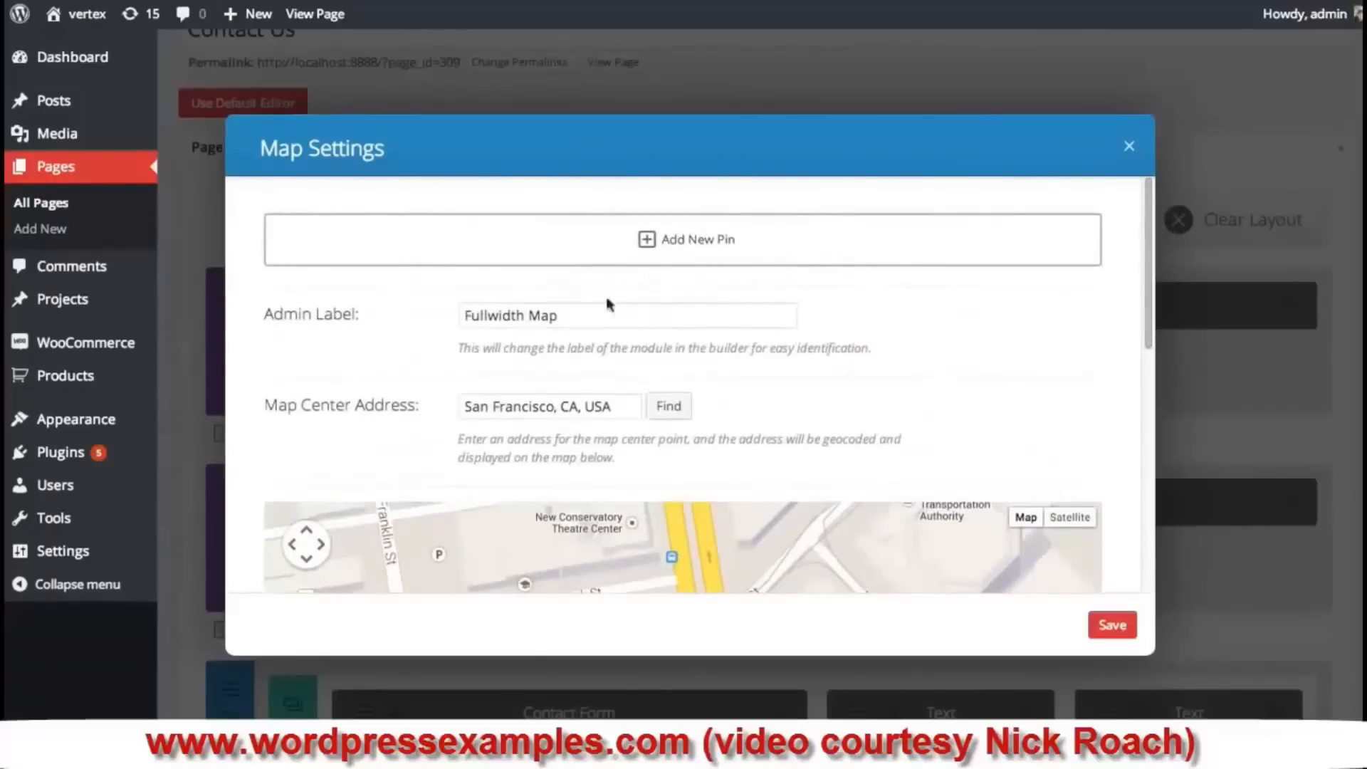
- Add an 'Our Office' pin at 1233 Howard Street, San Francisco, saying it's open 7 days a week
click(704, 242)
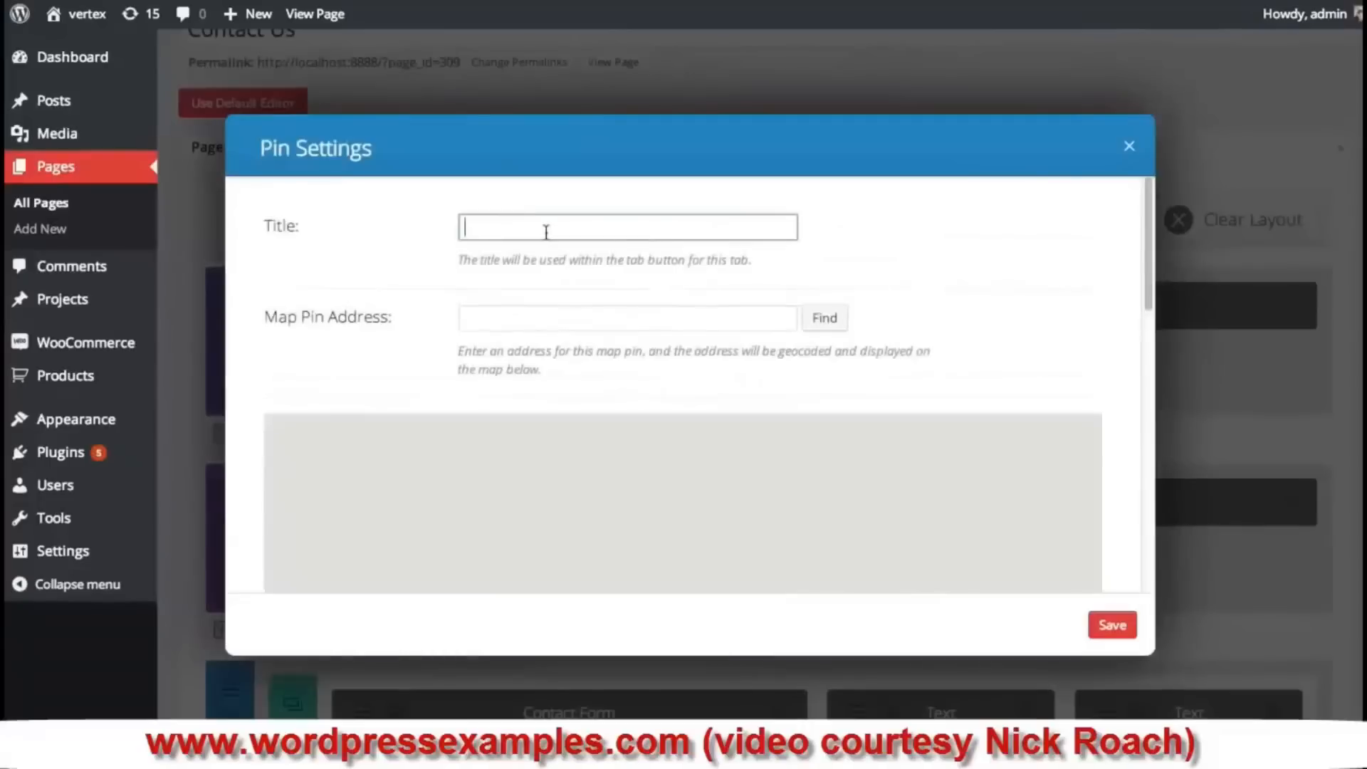
text(Our Office)
click(605, 316)
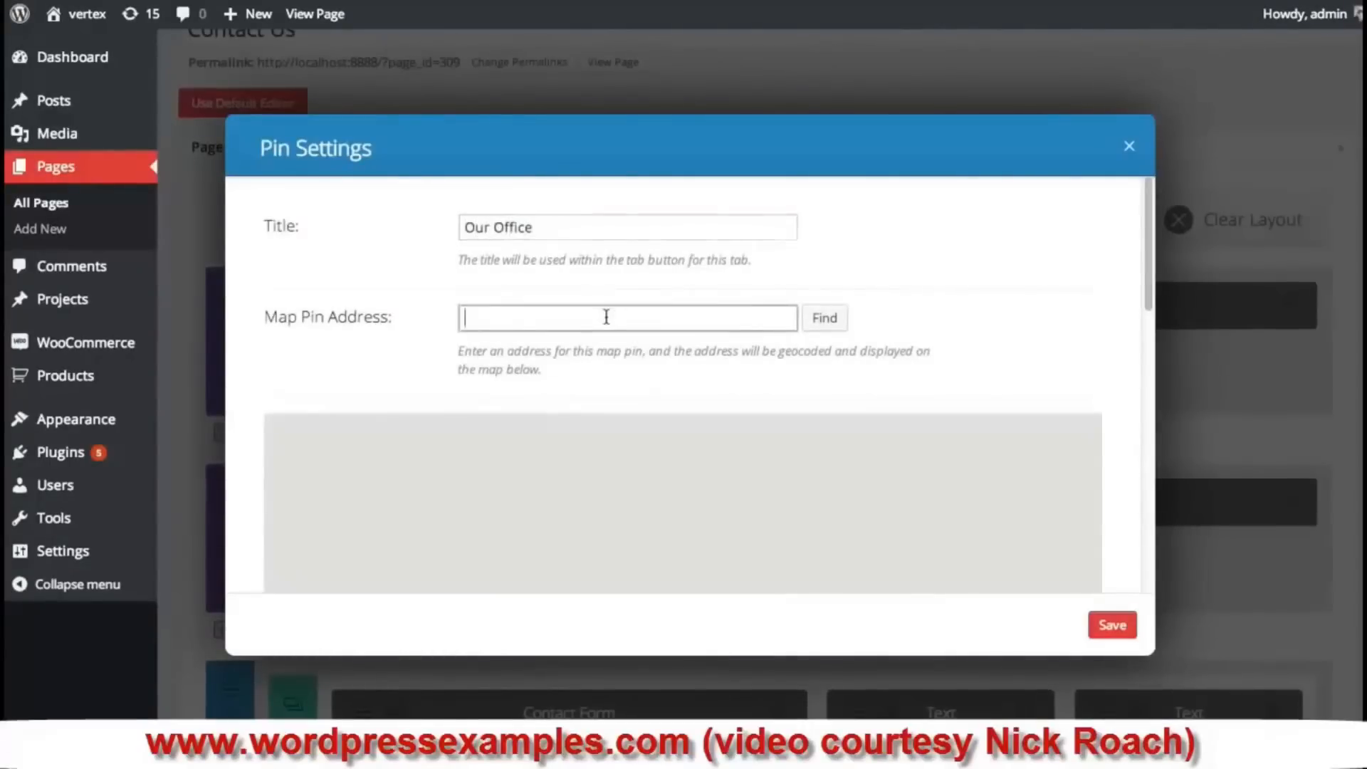
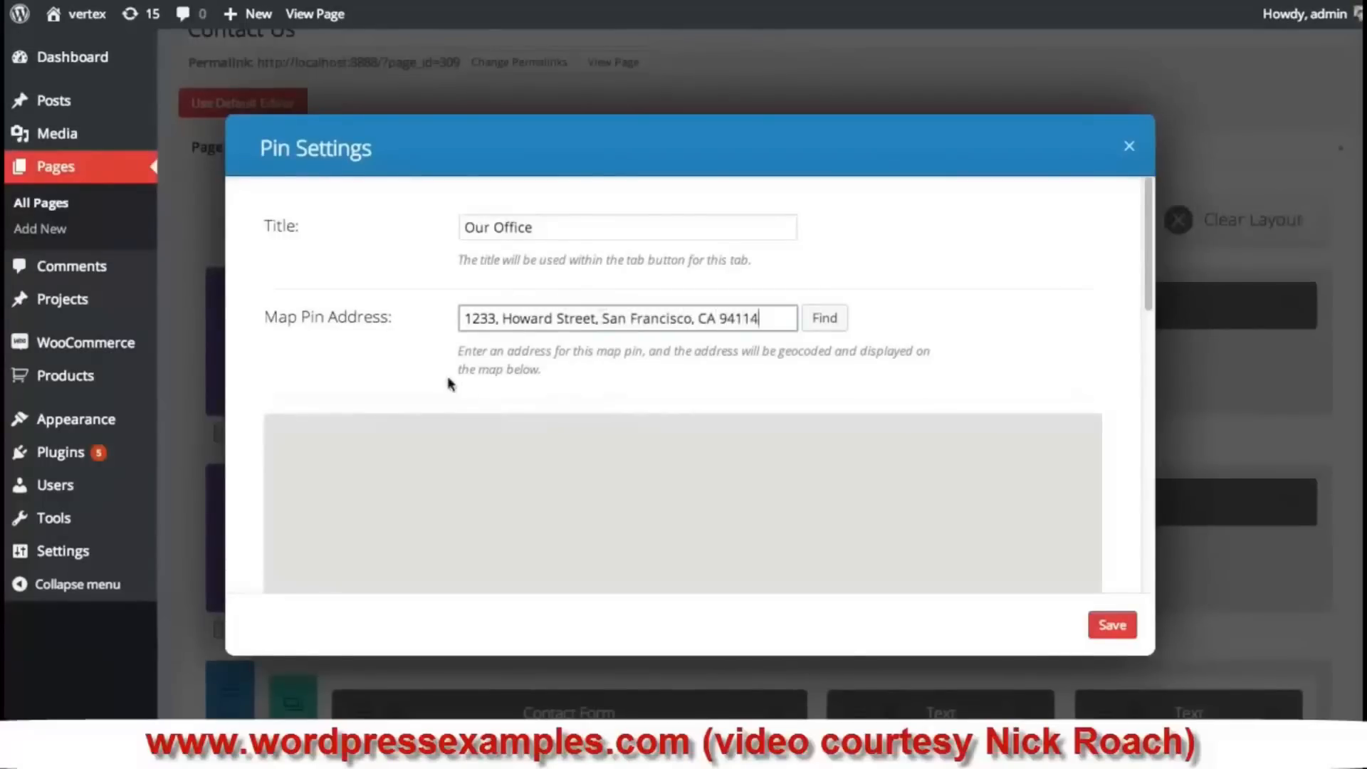
click(828, 321)
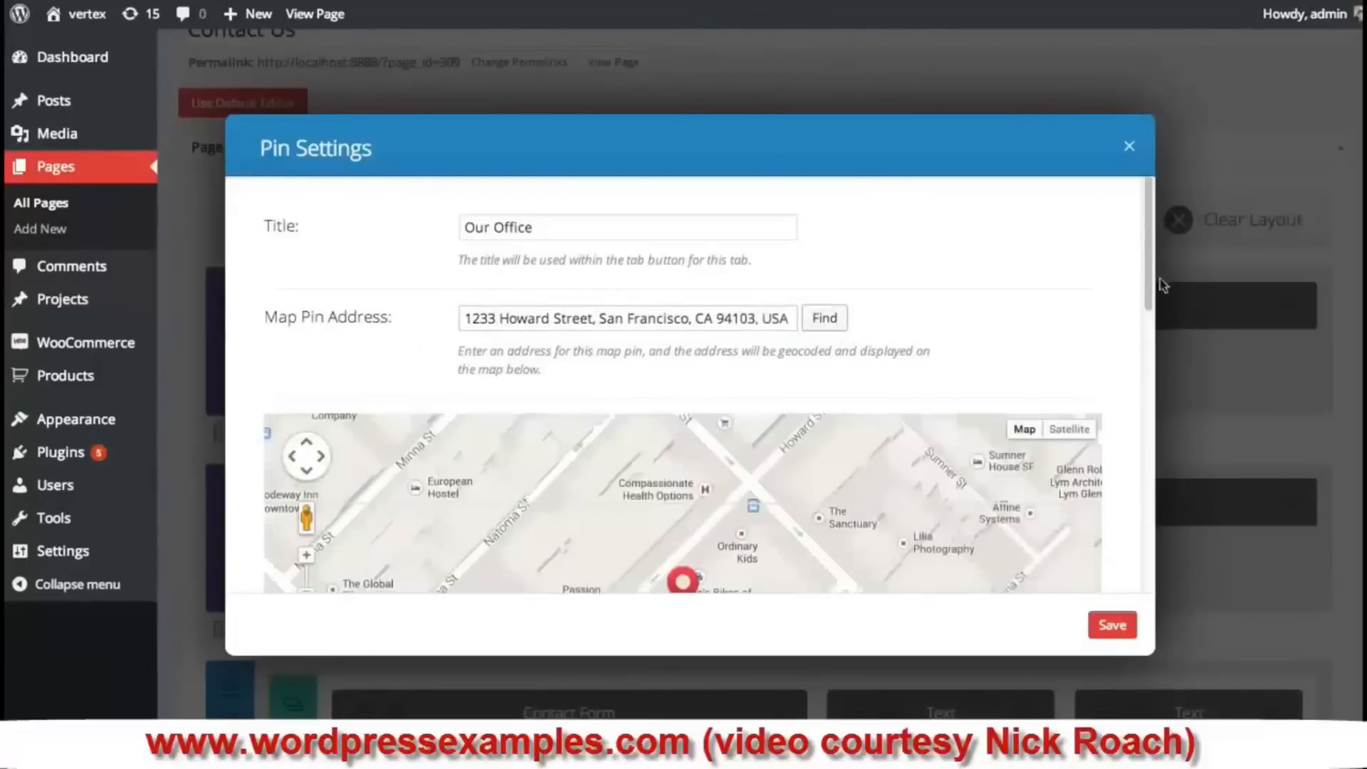
drag(1149, 271, 1153, 366)
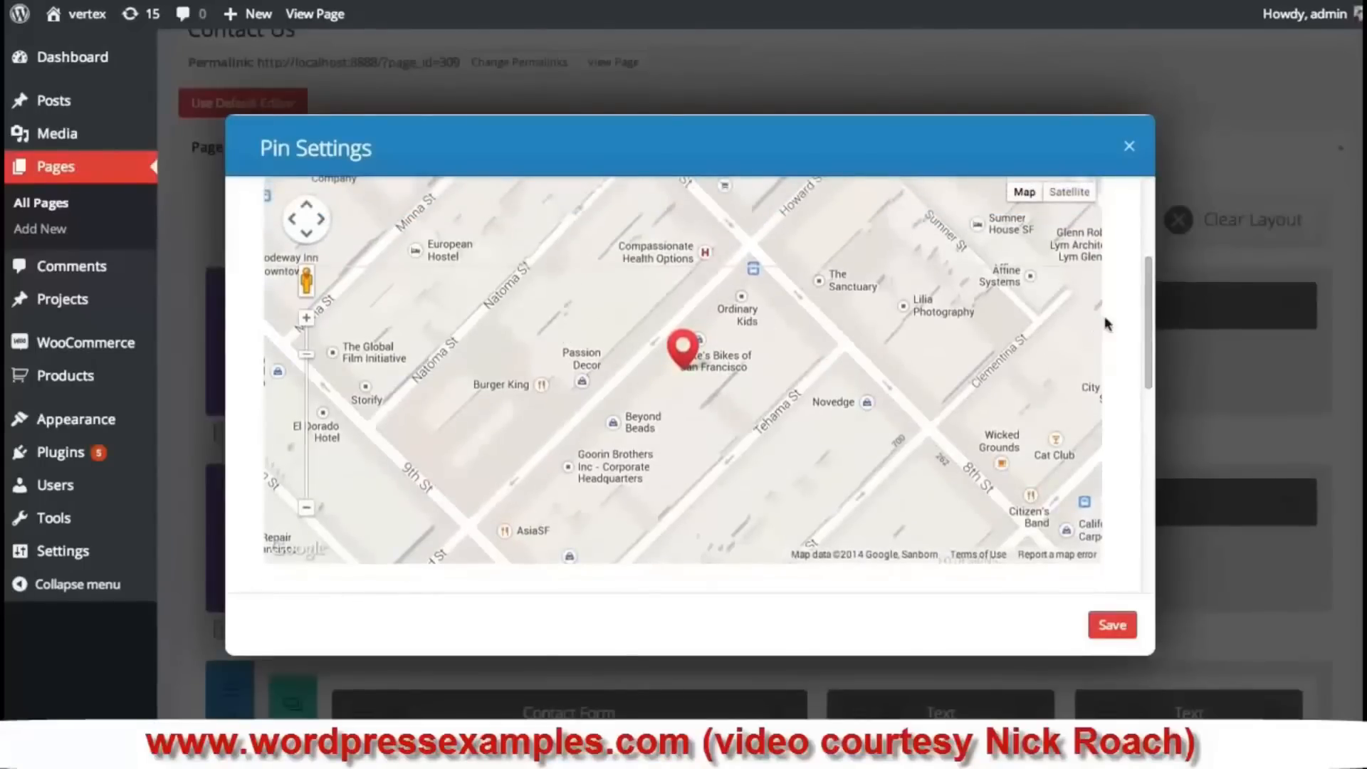
drag(1147, 298, 1138, 426)
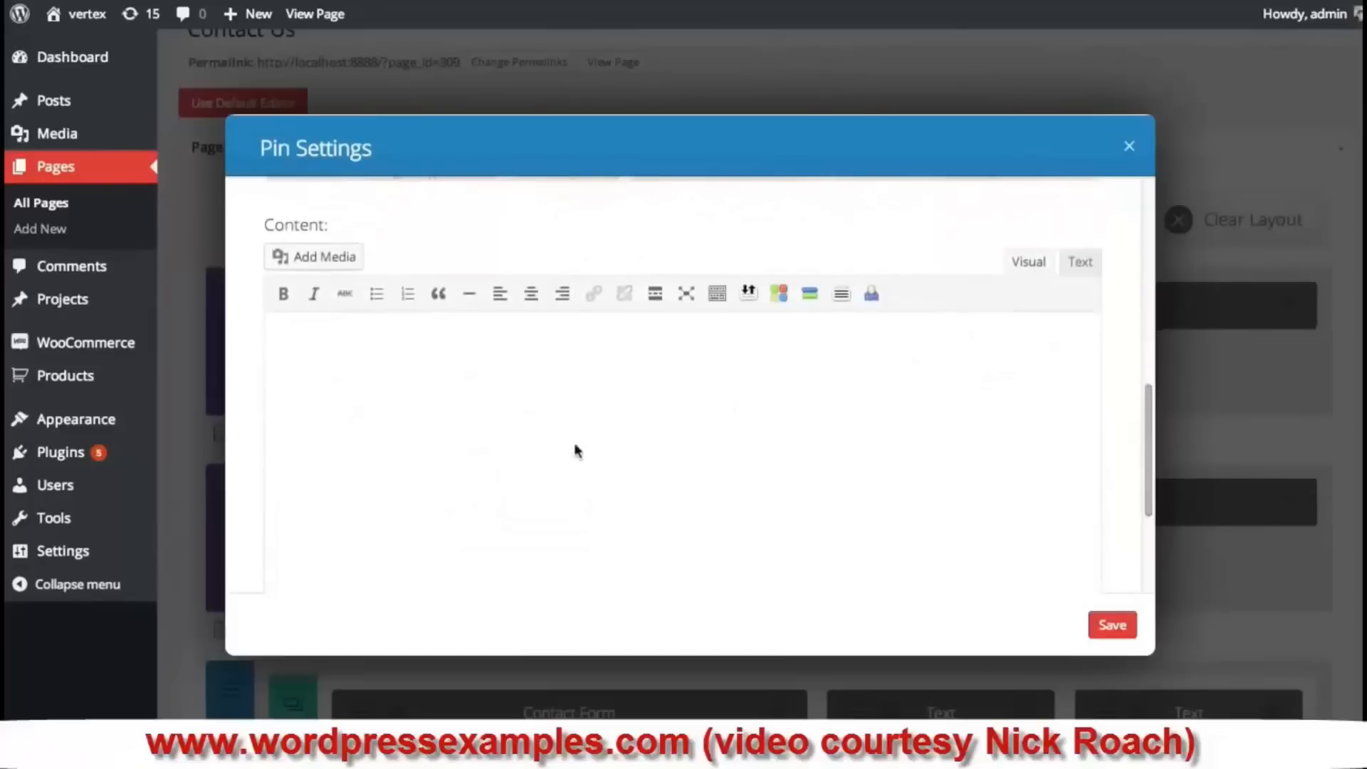
click(574, 447)
text(This is our office)
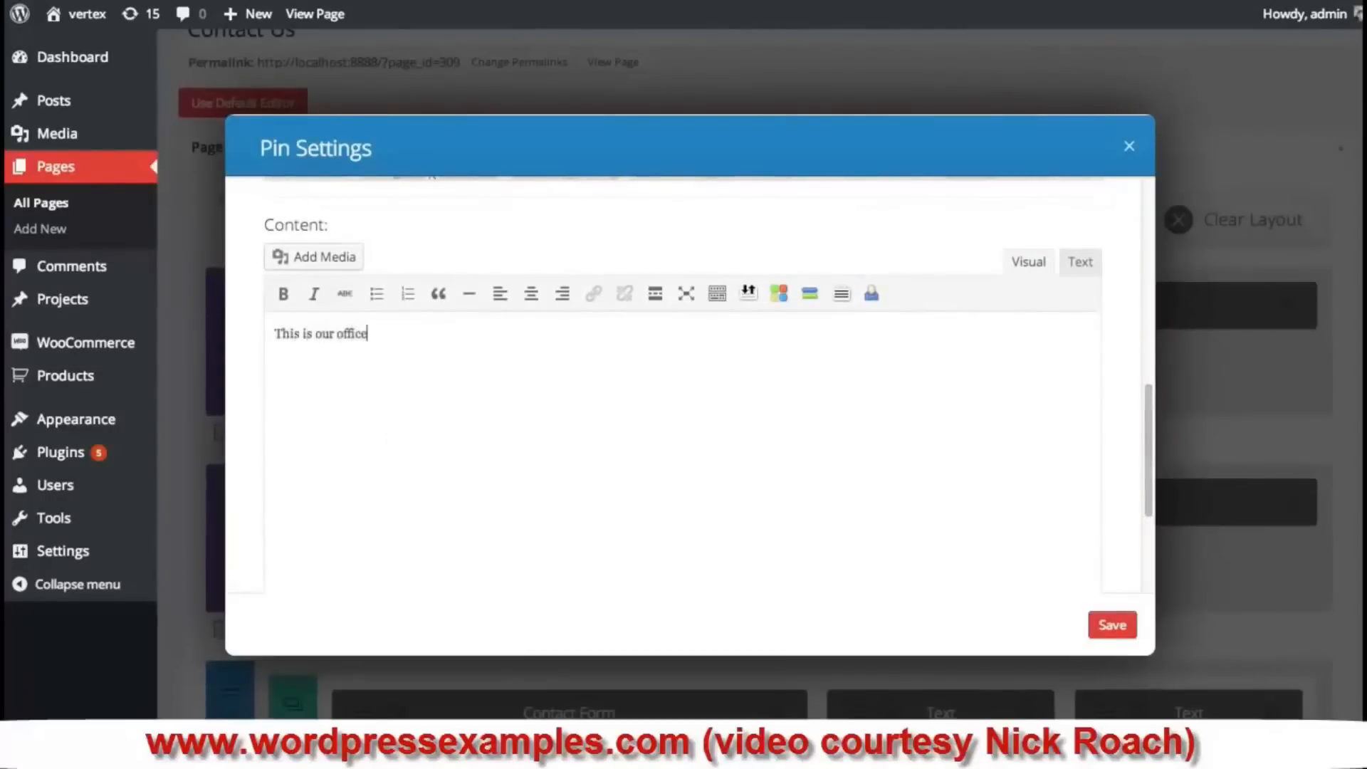
text(, we are open 7 days a wee)
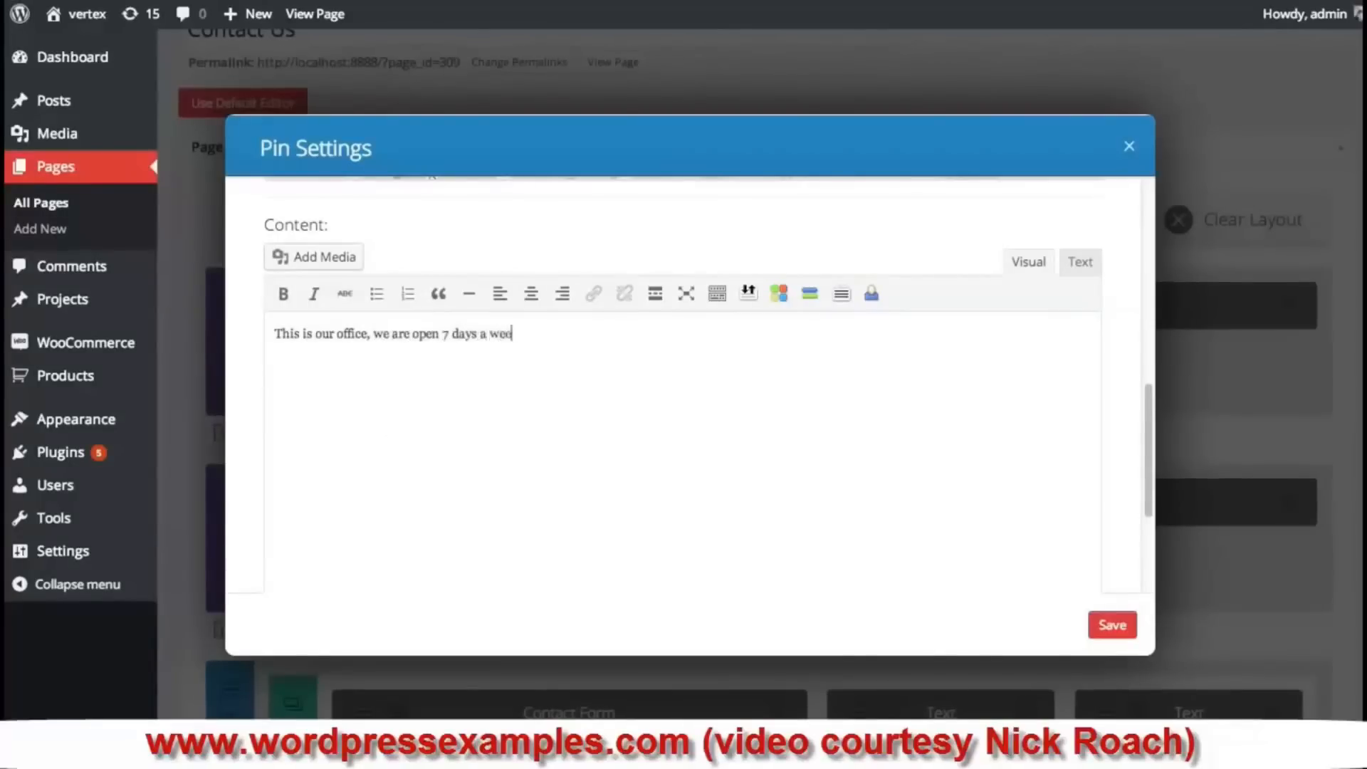
text(k. Please stop by!)
click(1103, 627)
- Save the Fullwidth Map settings and update the Contact Us page
drag(1150, 221, 1155, 350)
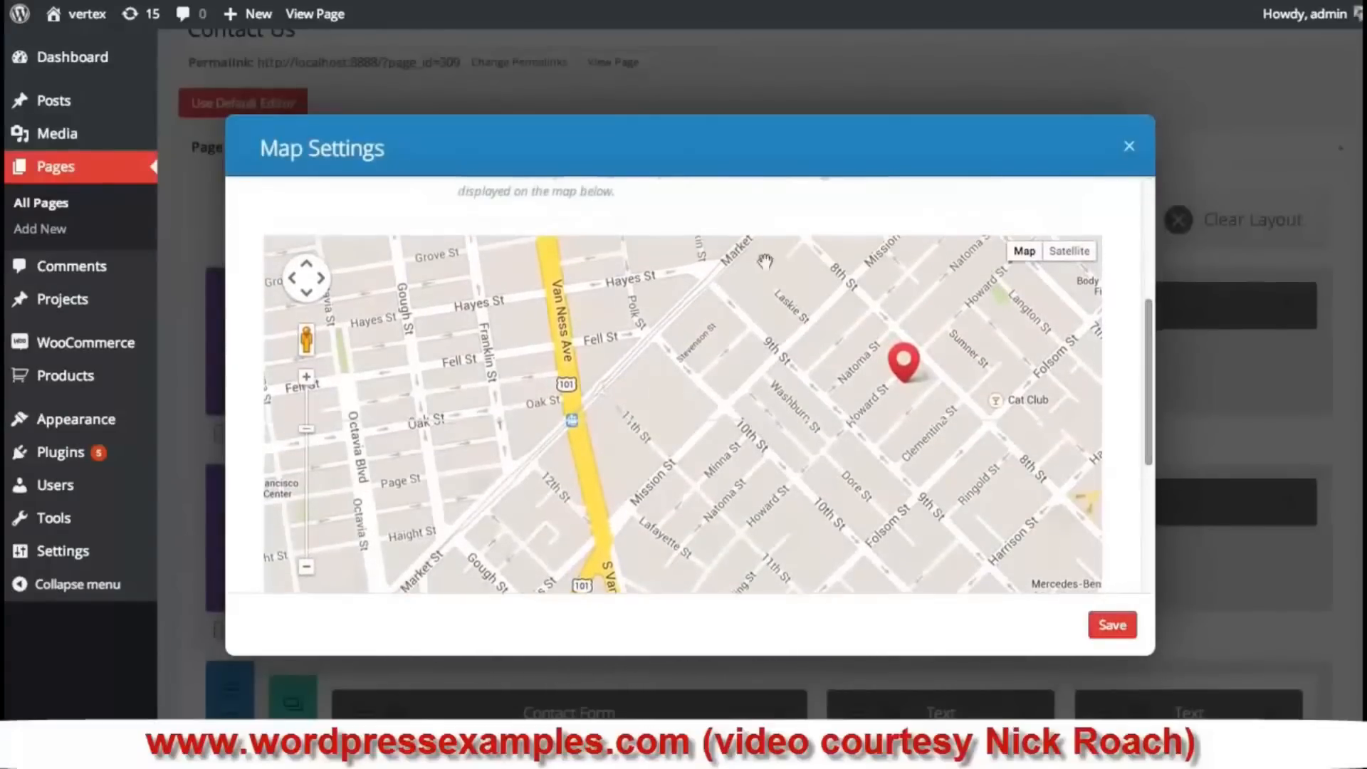
click(1112, 625)
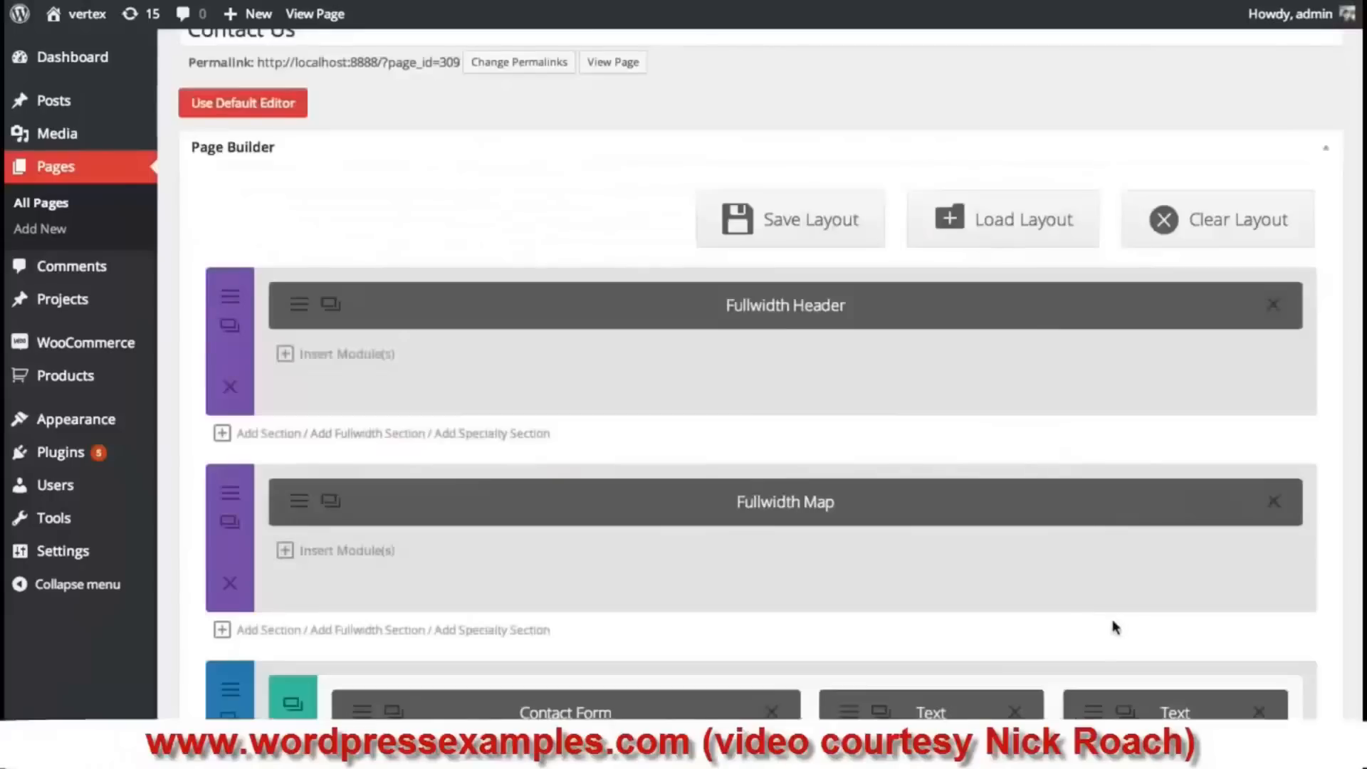
scroll(1153, 342, down, 10)
click(1323, 370)
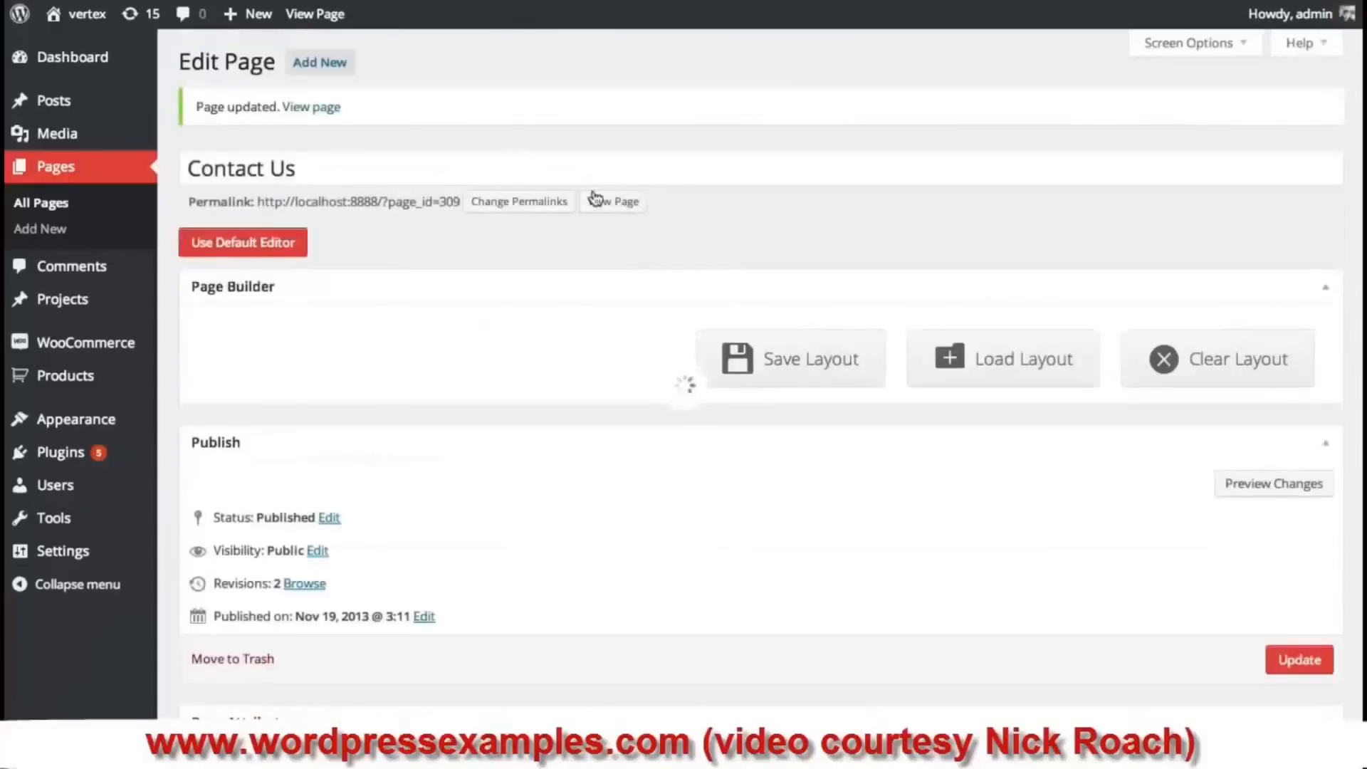
click(613, 203)
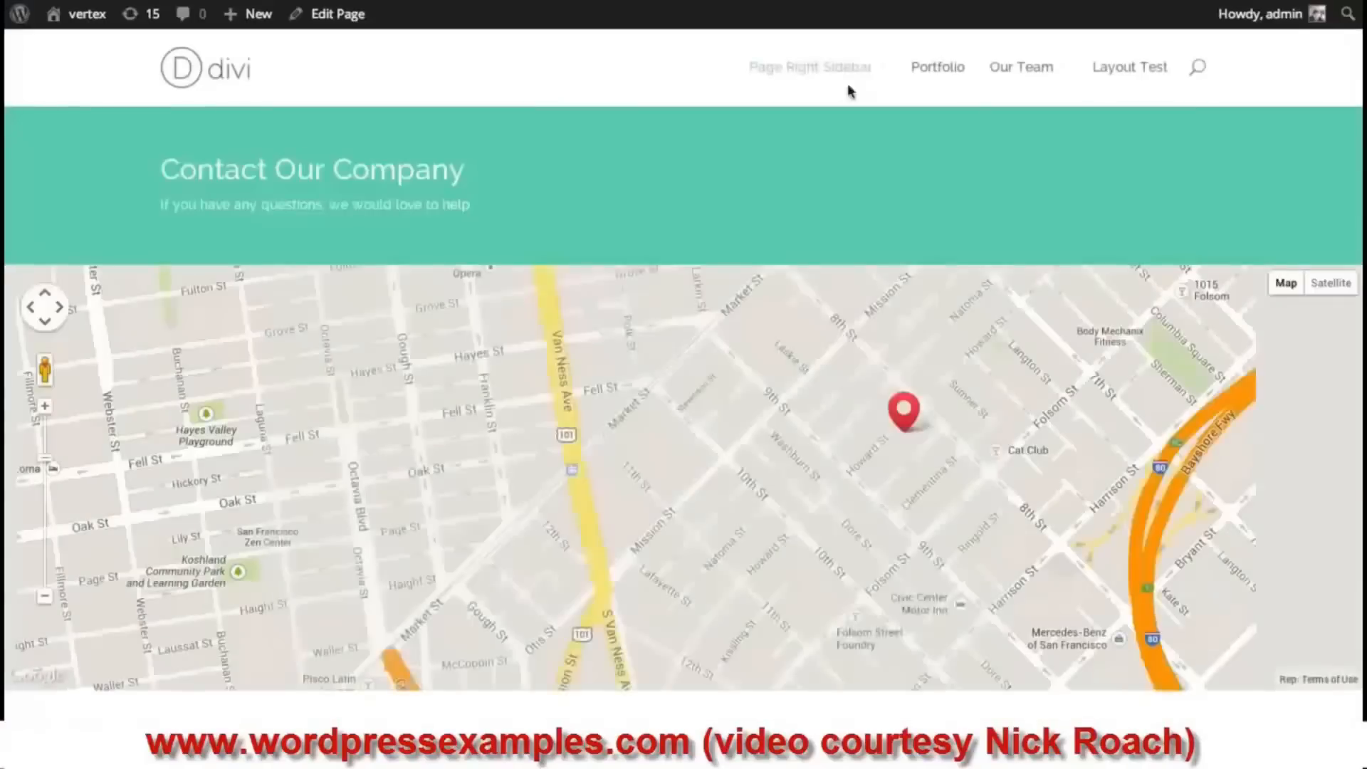
scroll(1360, 61, down, 6)
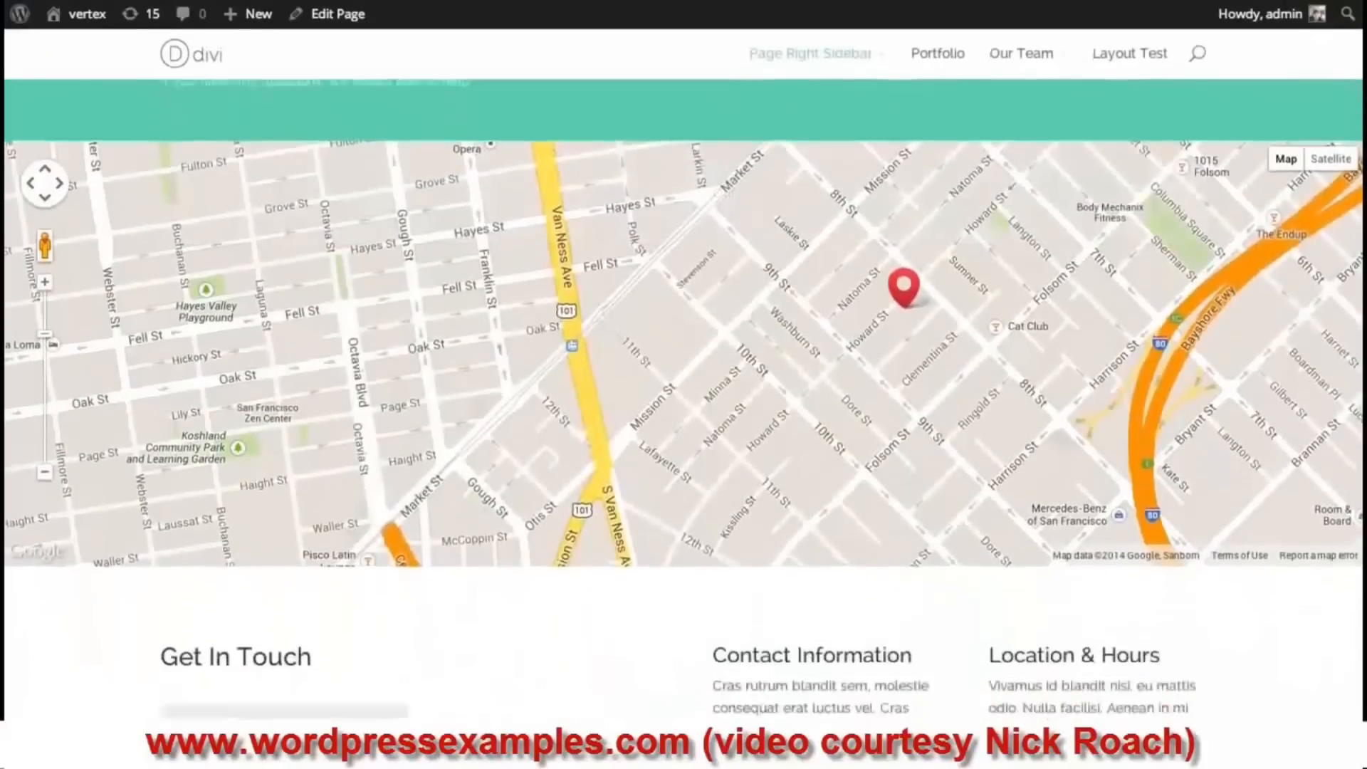
scroll(726, 393, up, 6)
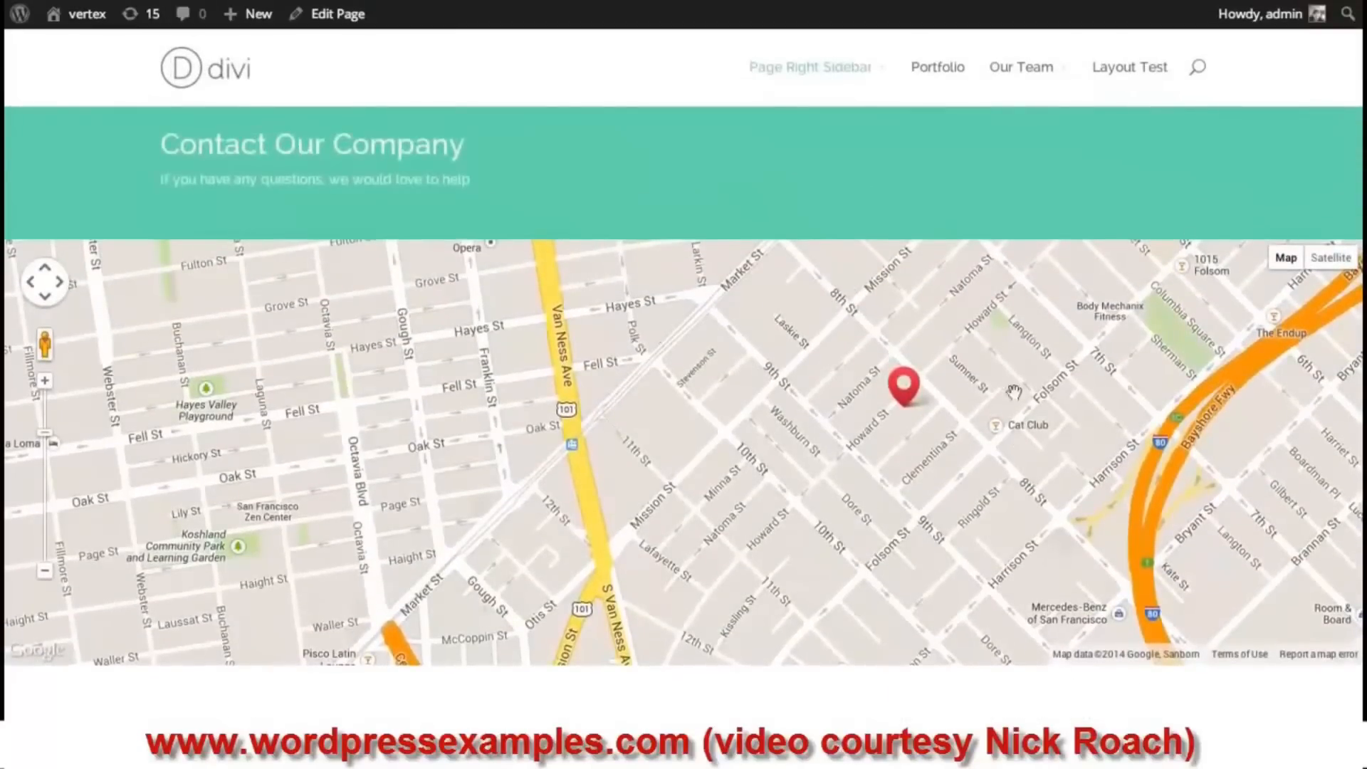
click(905, 394)
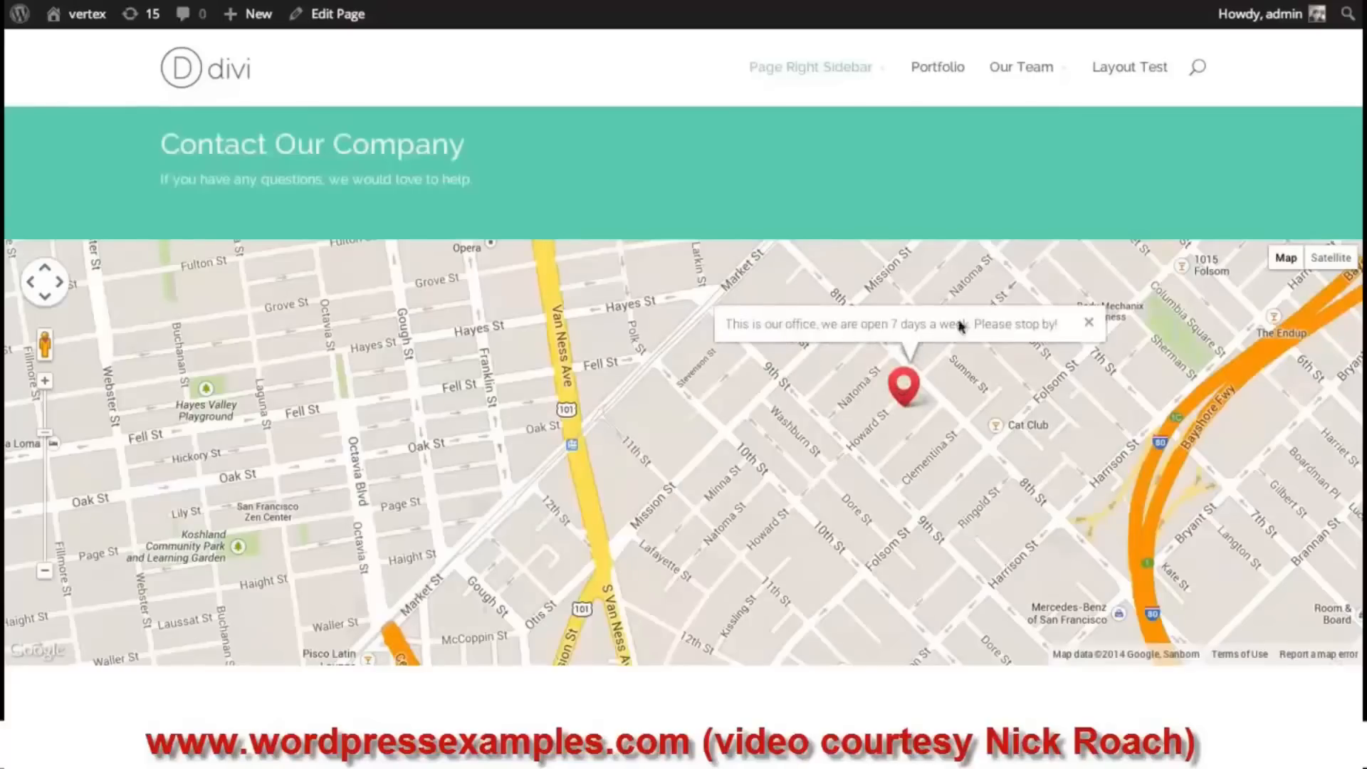
click(1089, 326)
scroll(683, 427, down, 5)
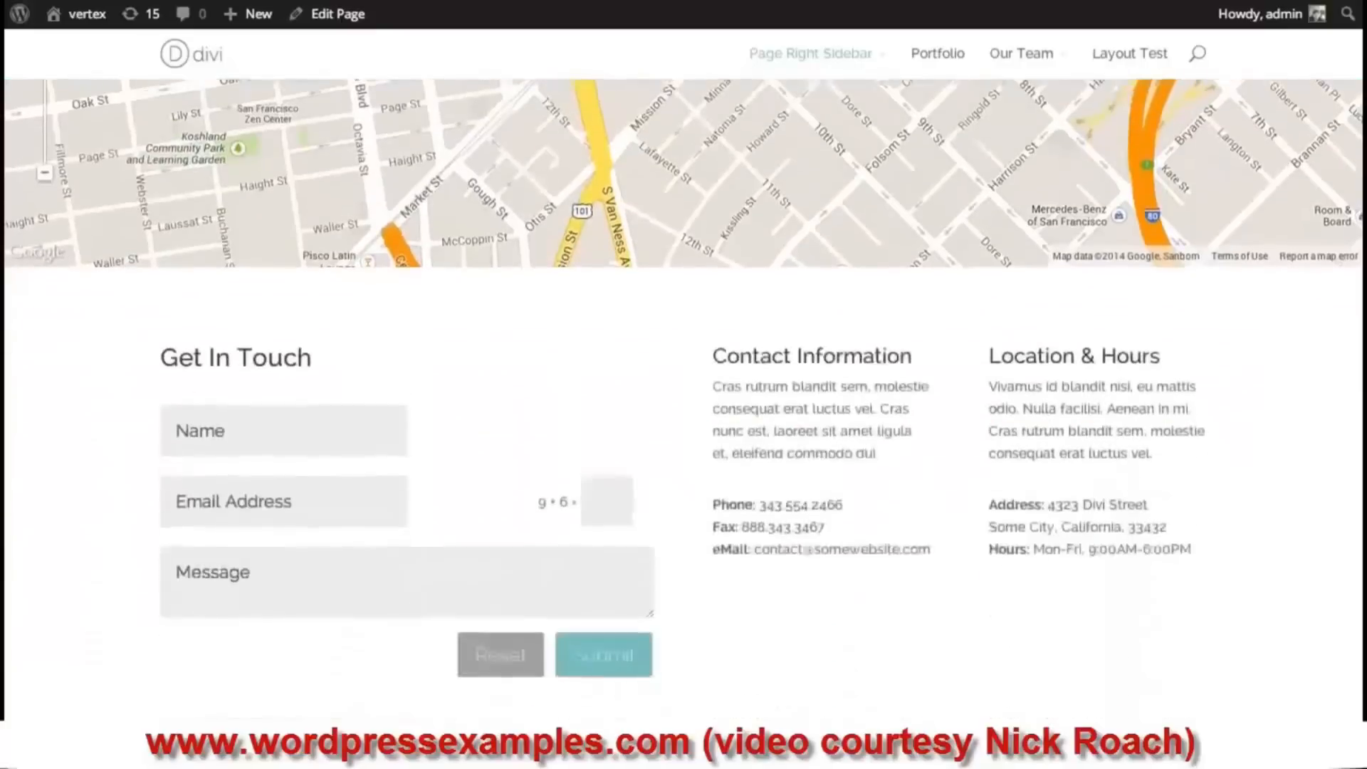
scroll(683, 428, up, 5)
scroll(684, 428, down, 4)
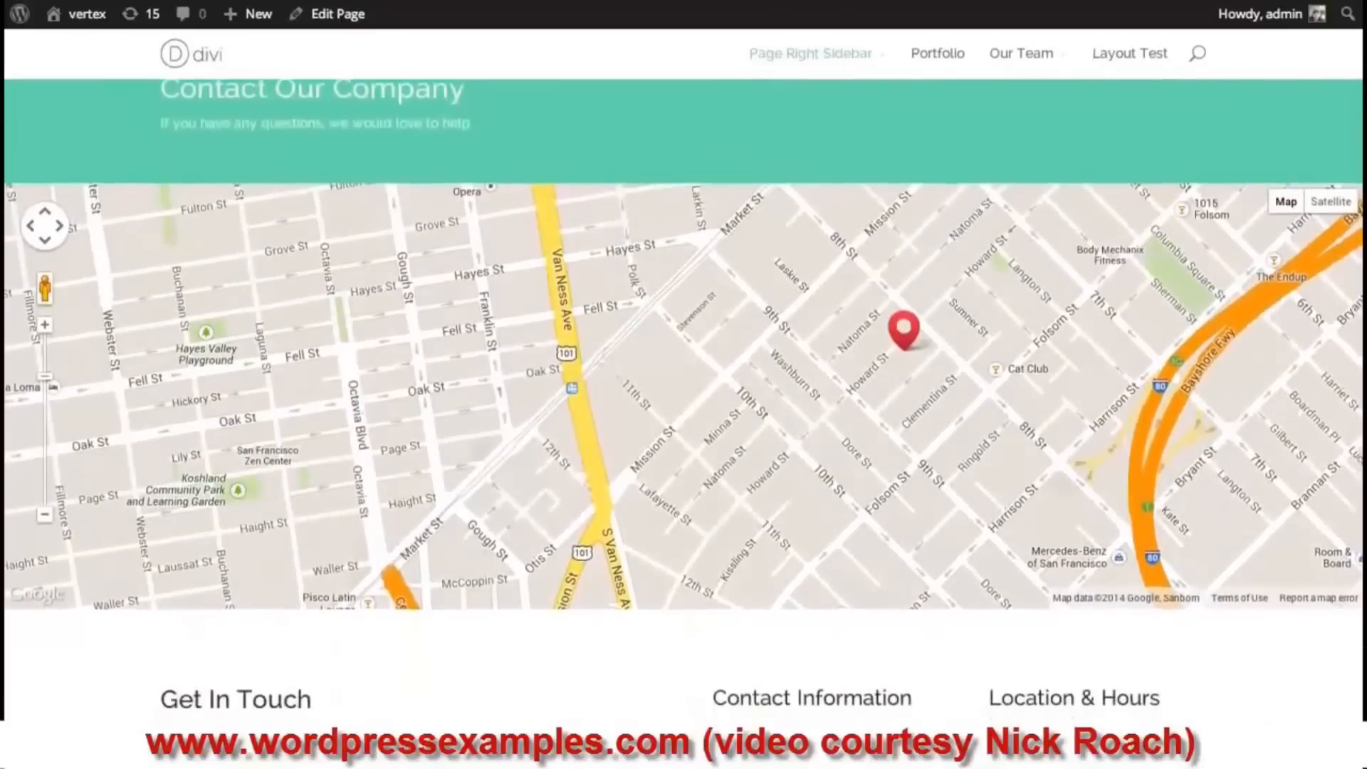
scroll(684, 427, up, 2)
scroll(697, 347, up, 1)
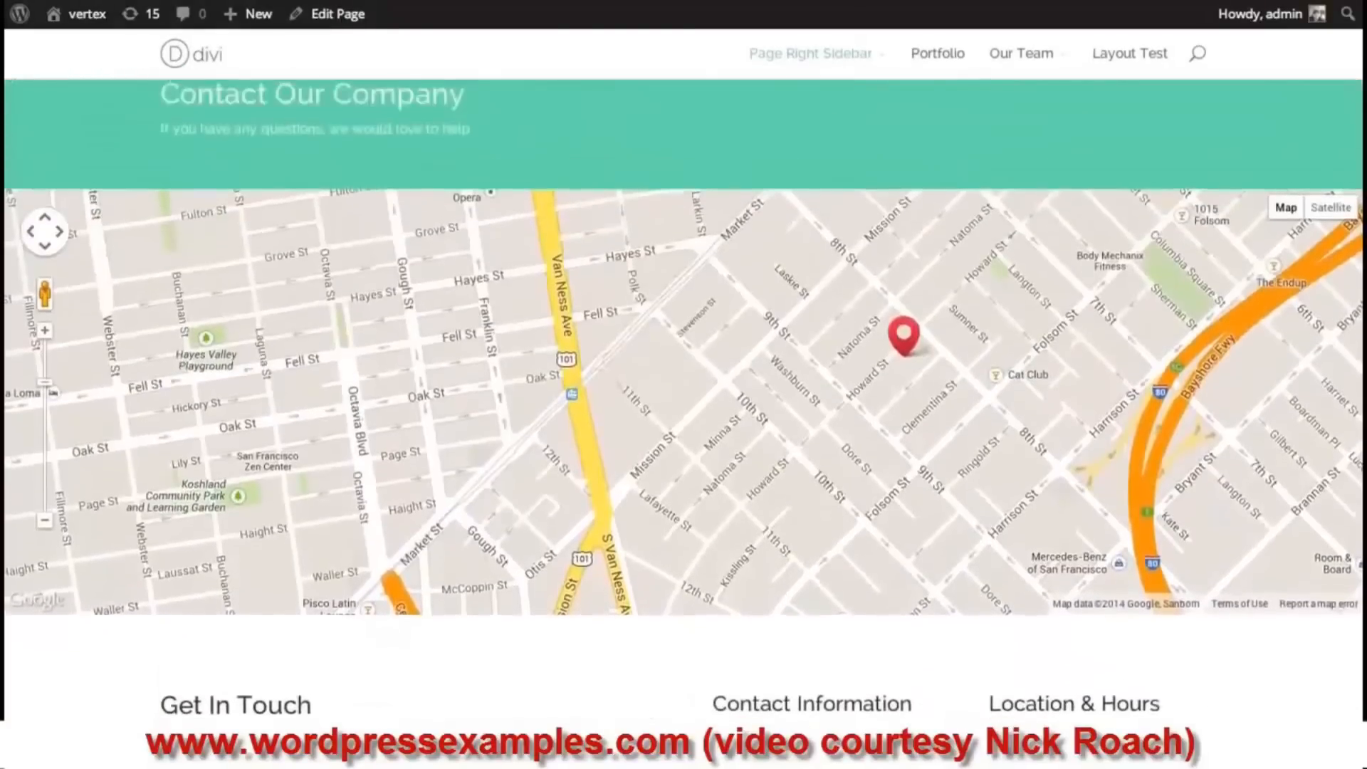
scroll(698, 347, down, 5)
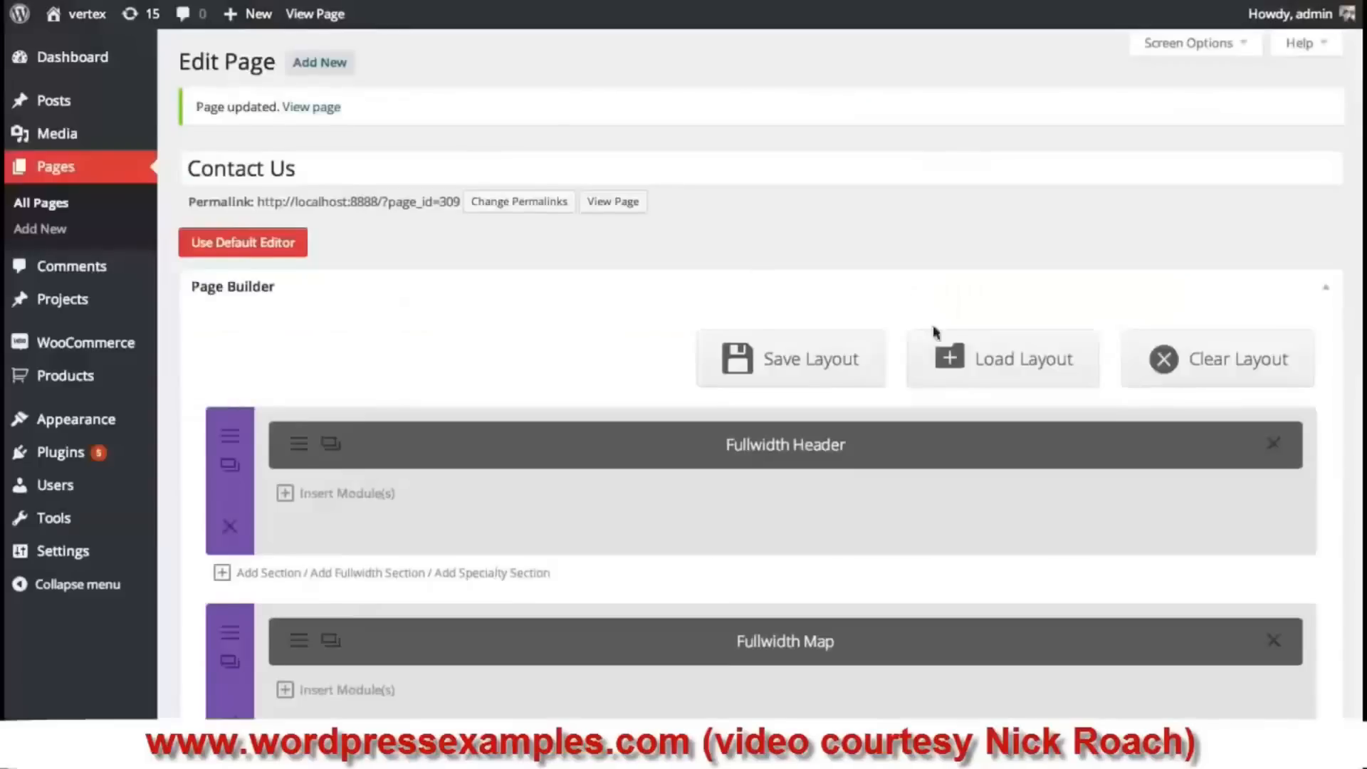
scroll(942, 326, down, 3)
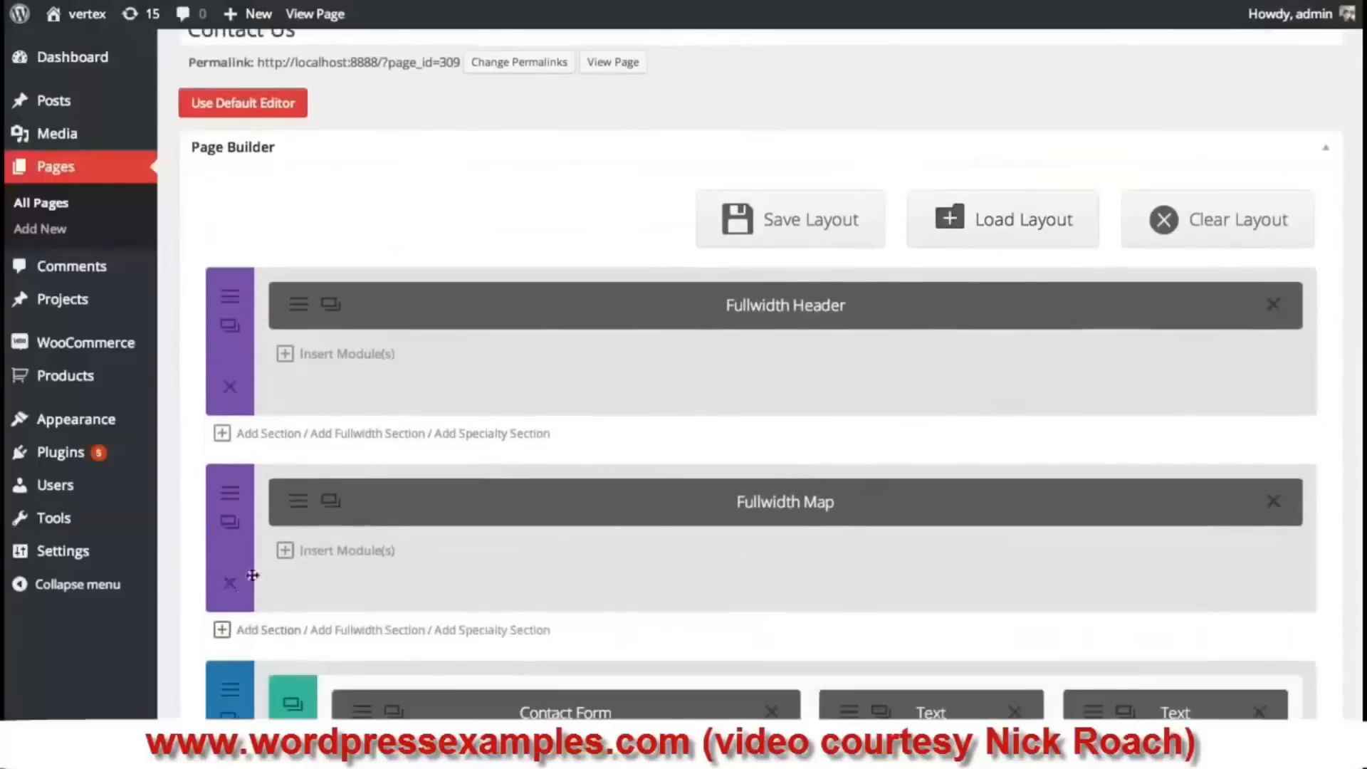
- Delete the Fullwidth Map section and the four Text modules from the middle and right columns
scroll(253, 575, down, 7)
scroll(299, 442, up, 4)
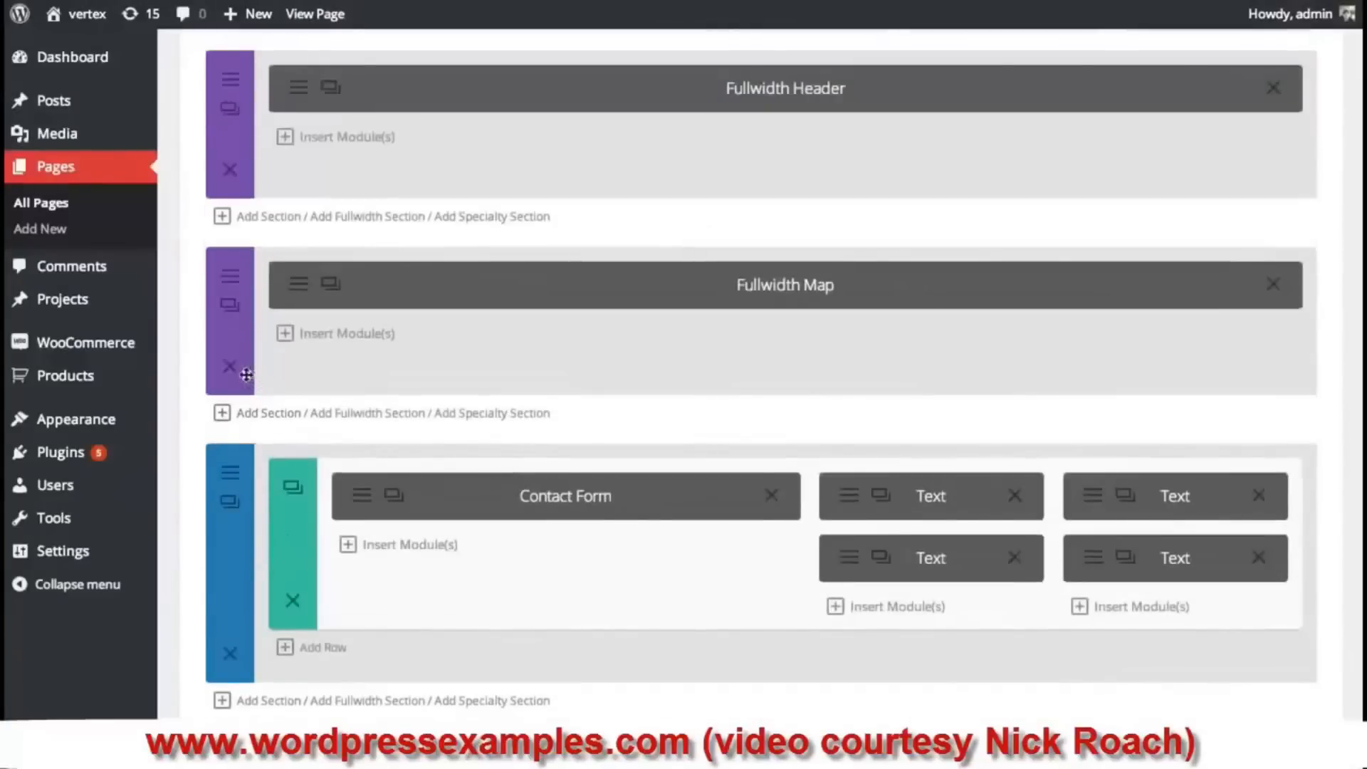
click(232, 372)
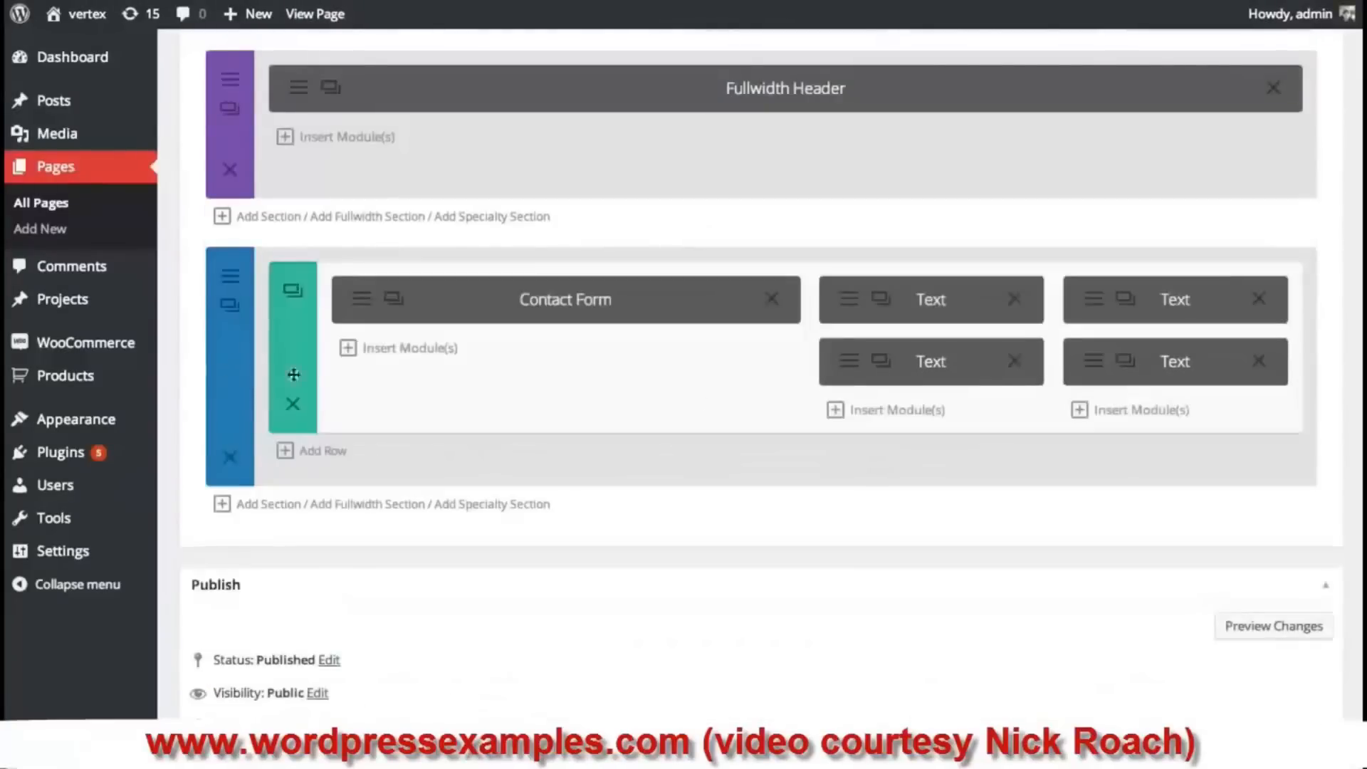
click(1015, 363)
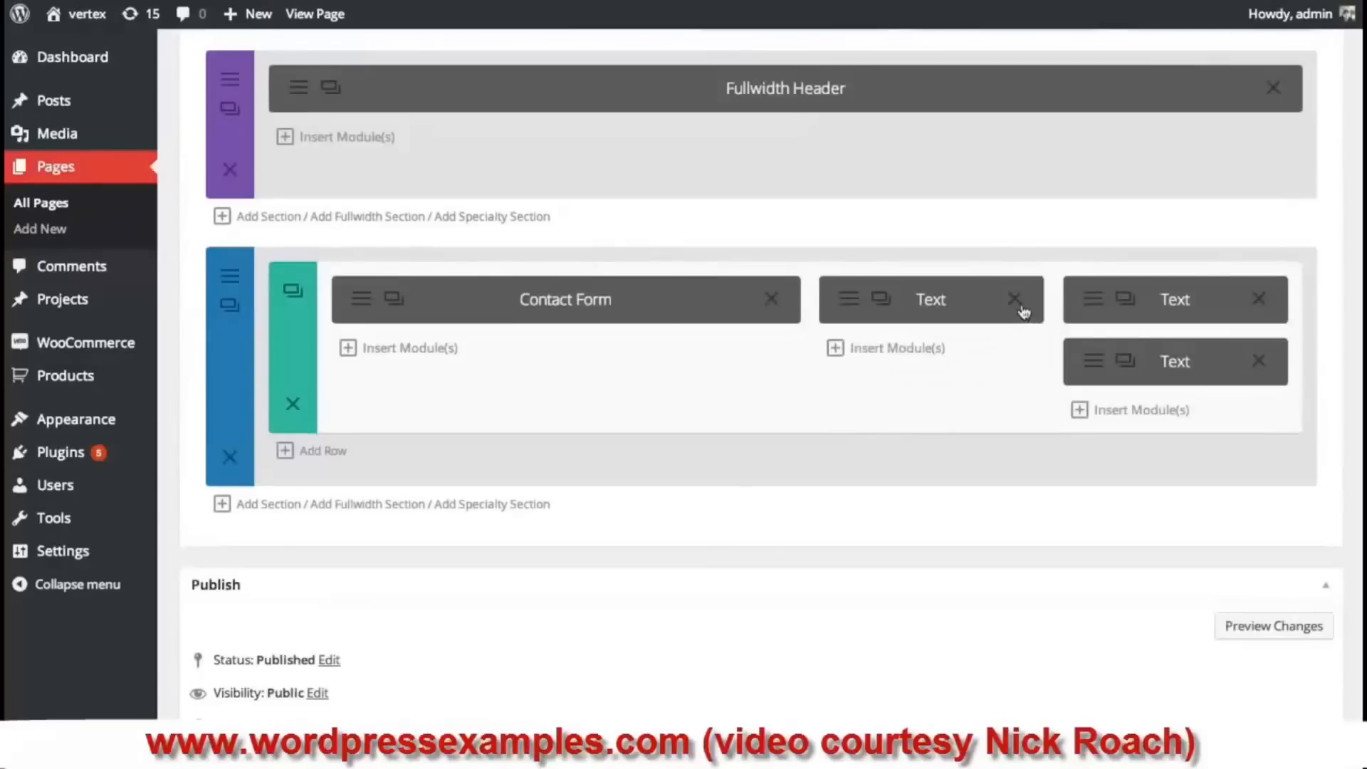
click(1017, 300)
click(1260, 300)
click(1260, 299)
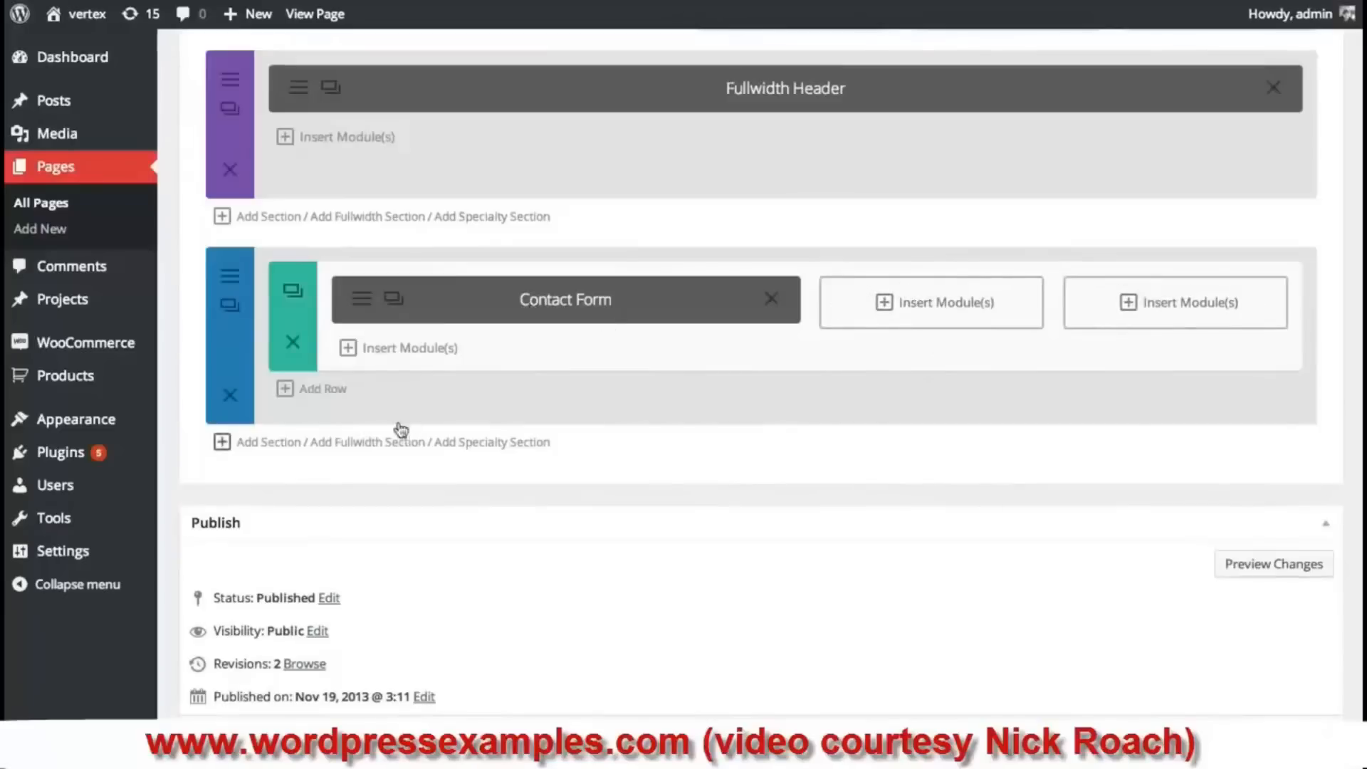
- Add a two-column row, move the Contact Form into its left half, and delete the old three-column row
click(321, 390)
click(518, 444)
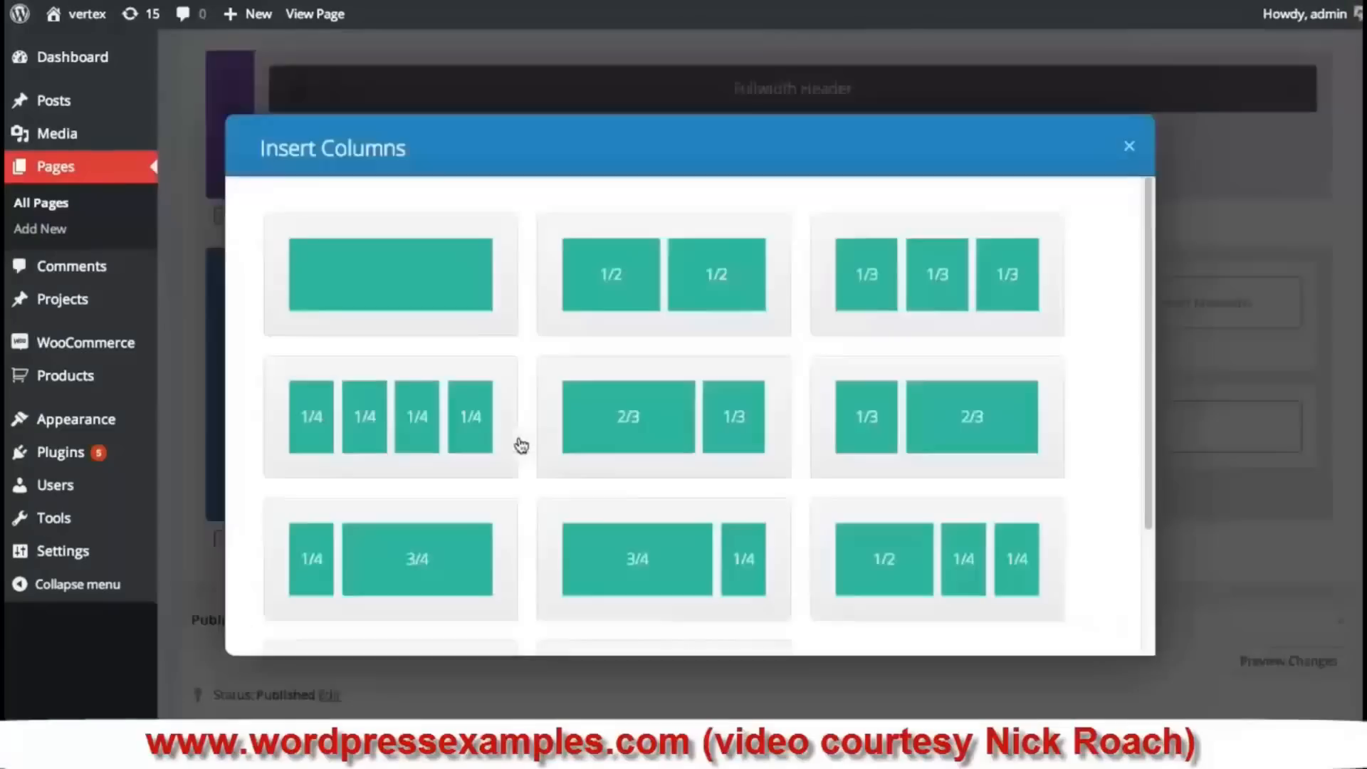
click(675, 291)
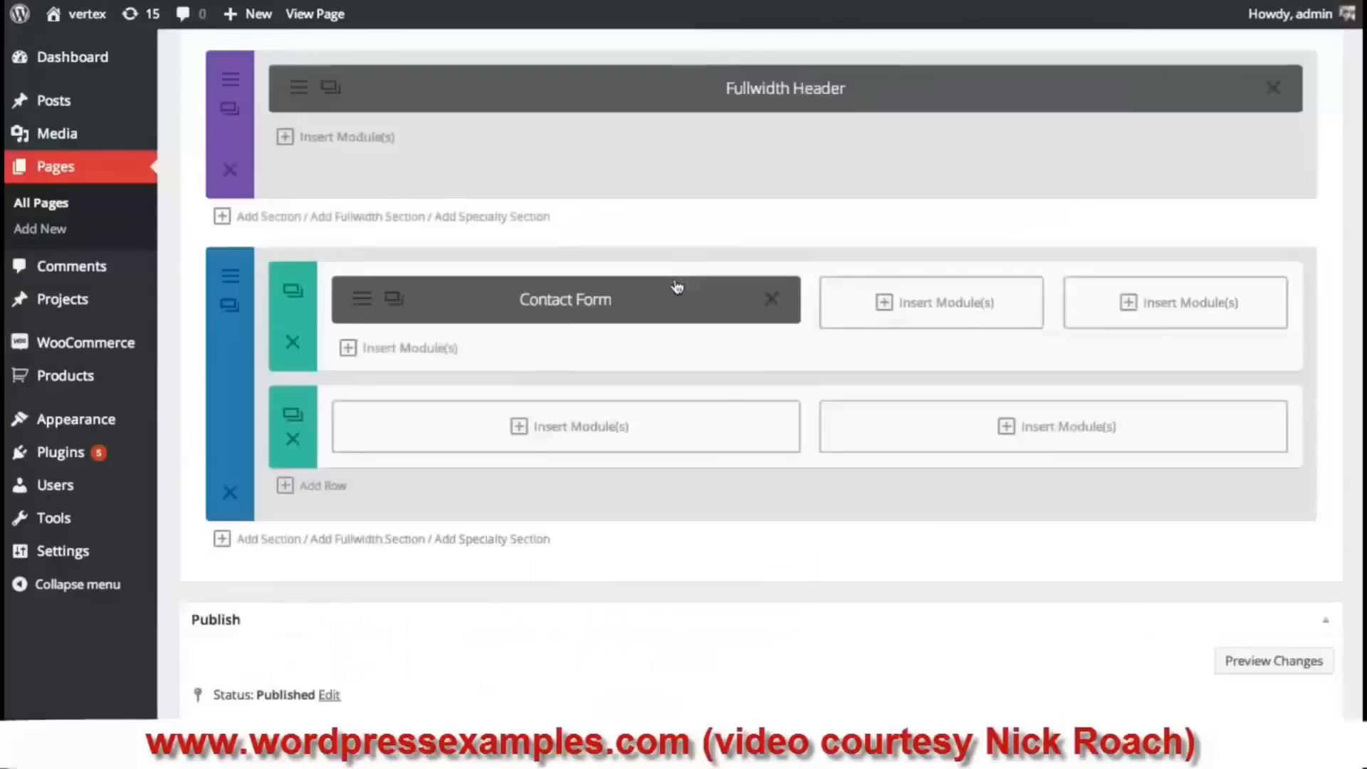
drag(600, 307, 587, 427)
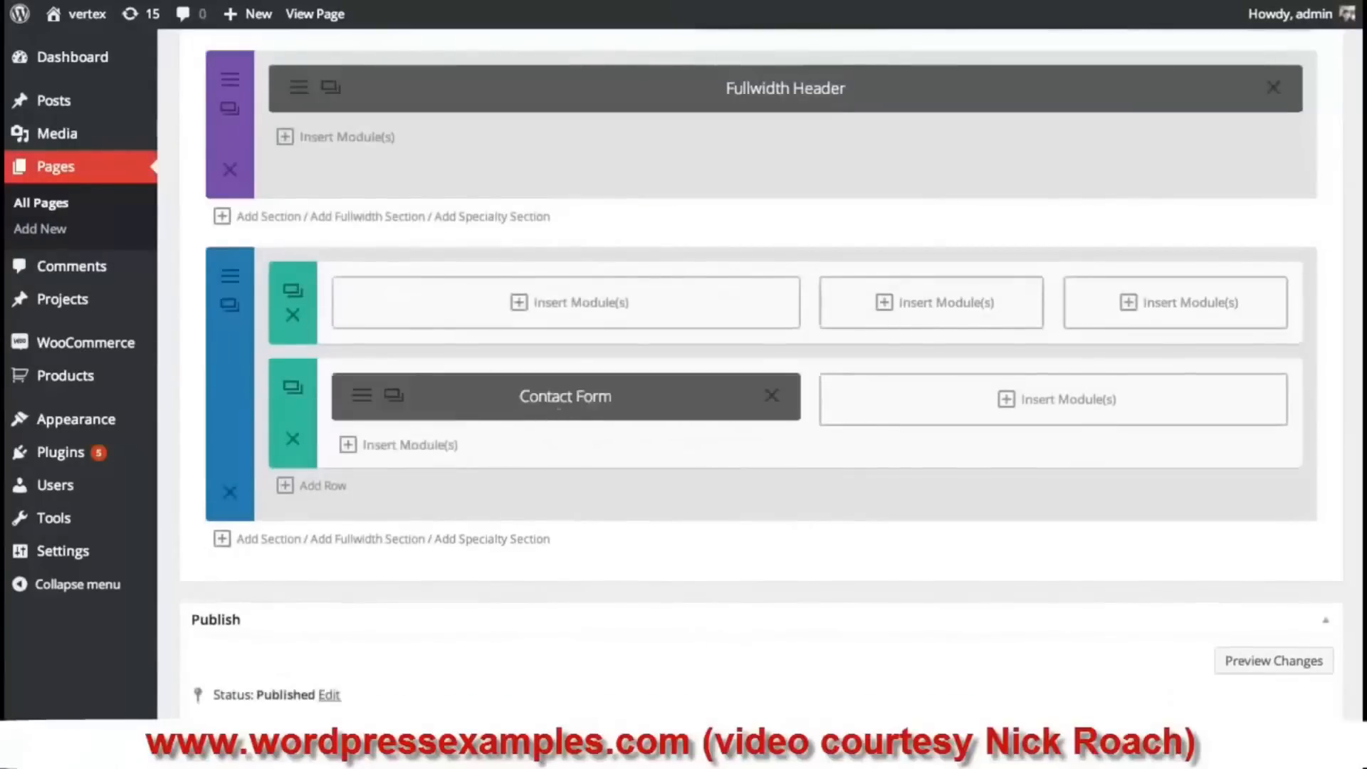
click(292, 315)
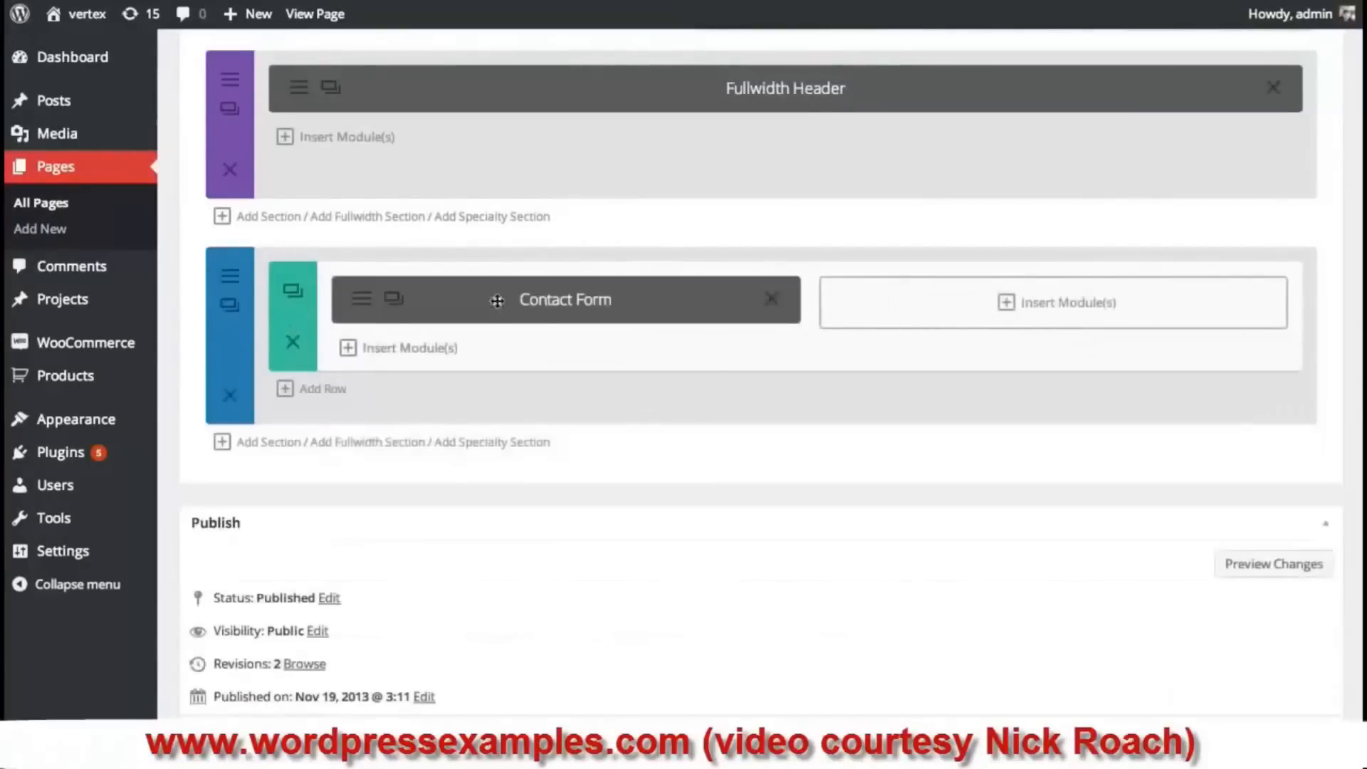
scroll(630, 422, up, 5)
scroll(671, 496, down, 4)
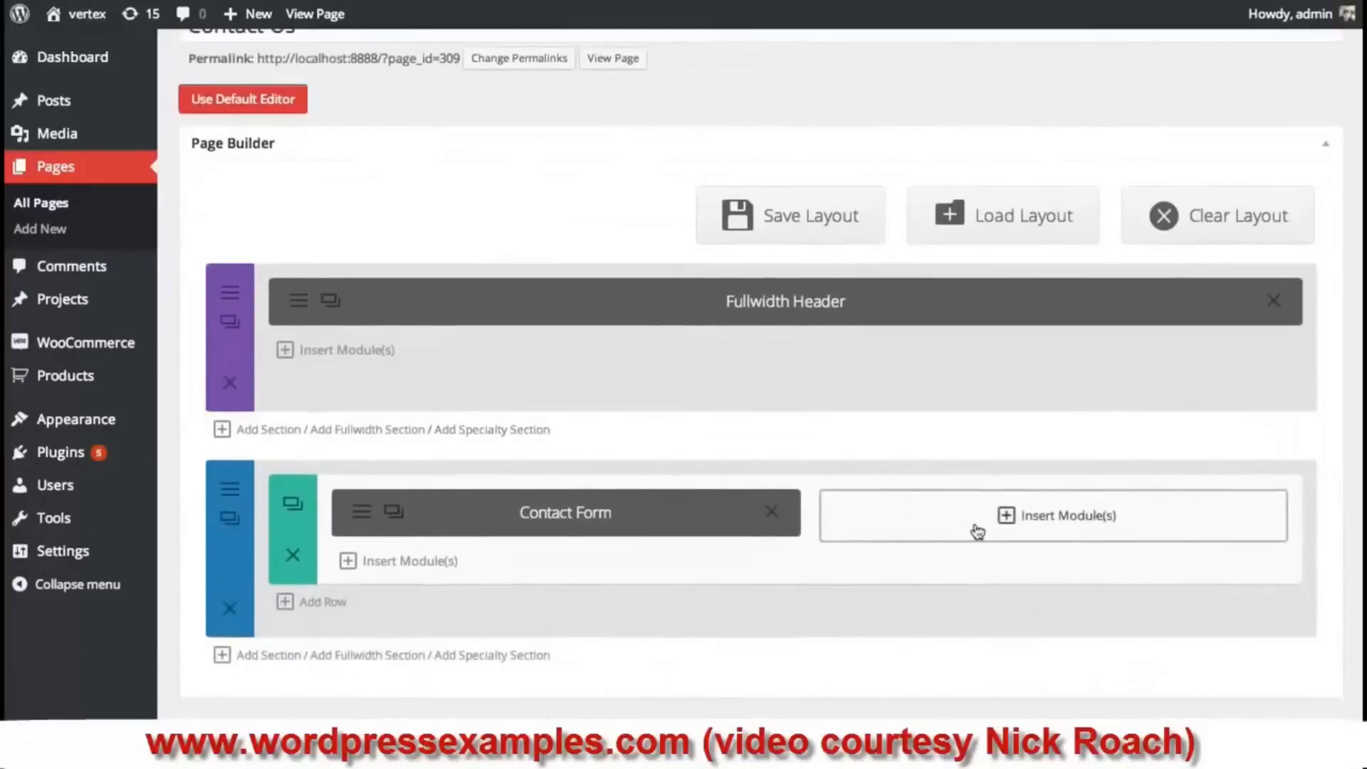
- Add a Map module to the empty right column centred on San Francisco, CA, USA
click(1068, 516)
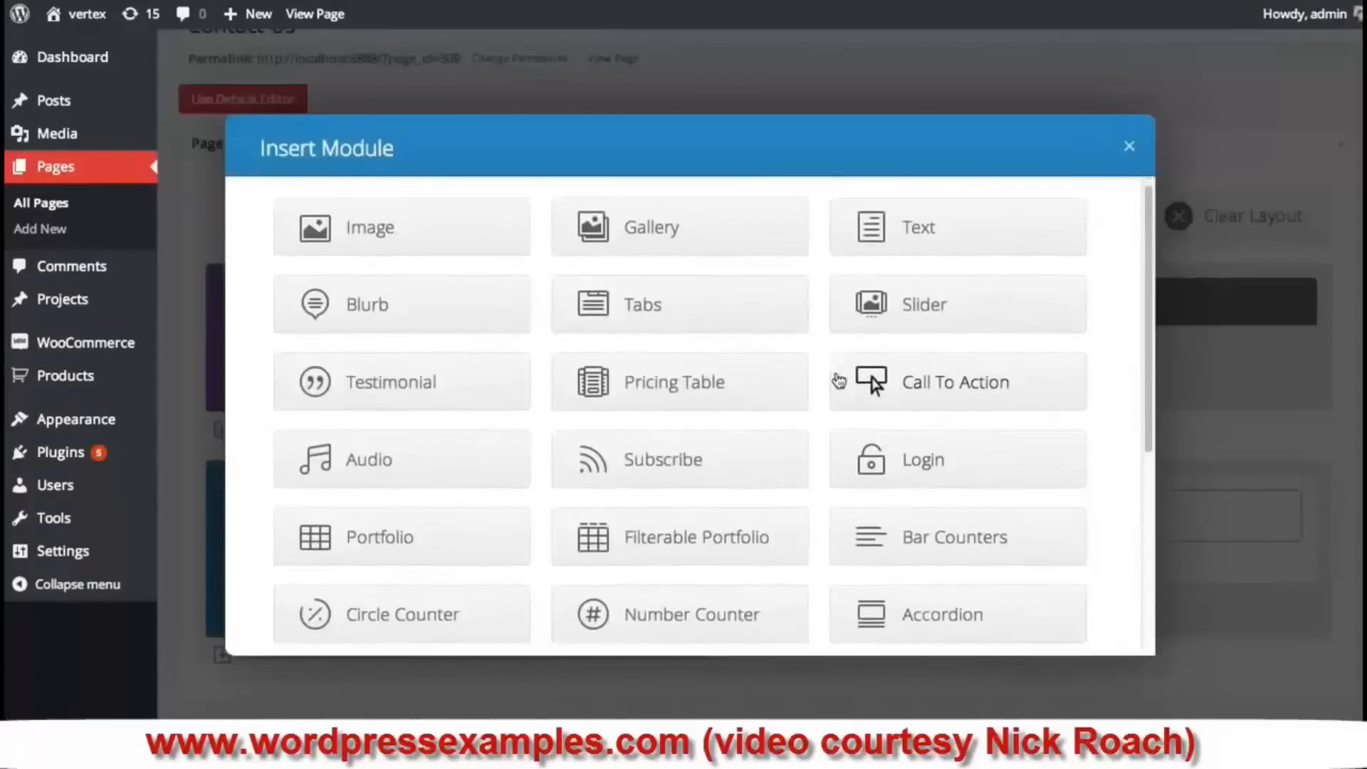
scroll(836, 378, down, 3)
scroll(839, 380, down, 5)
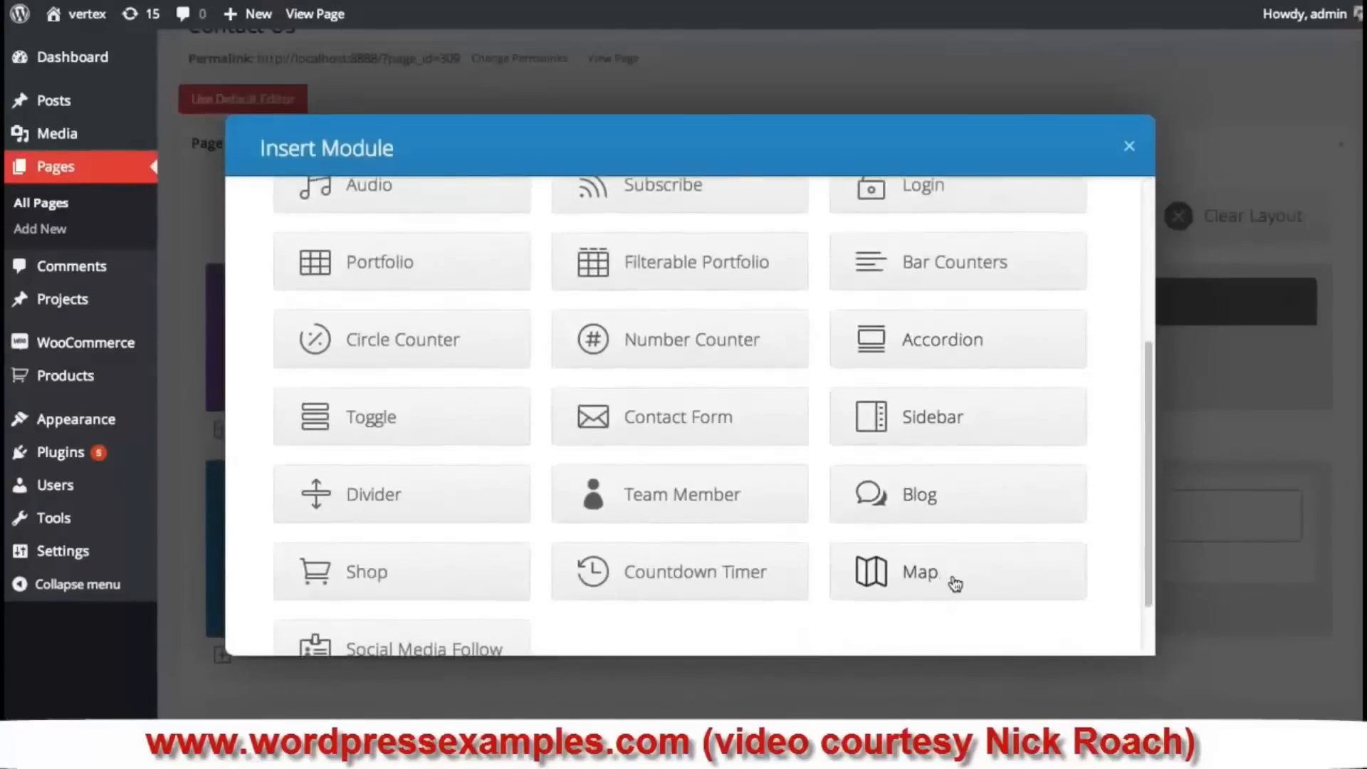
click(955, 584)
scroll(577, 305, down, 2)
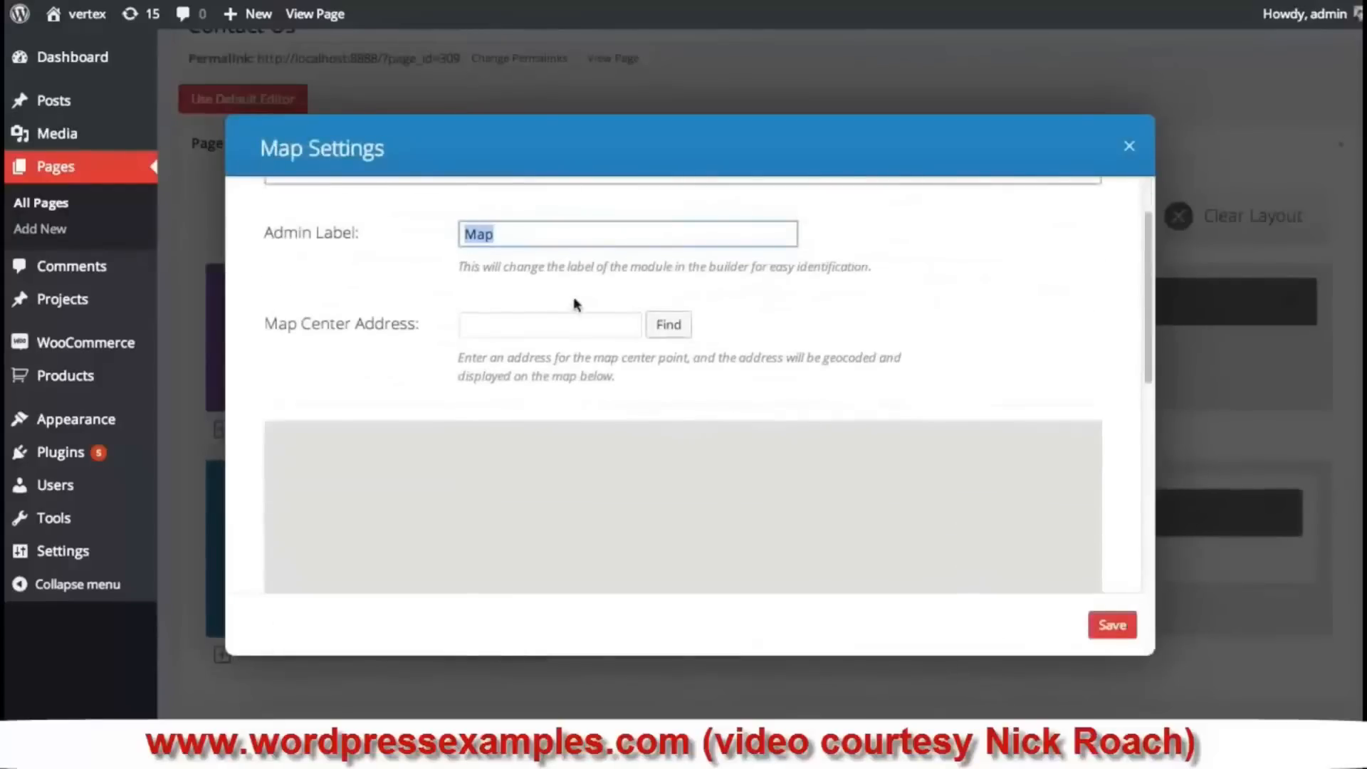
click(538, 328)
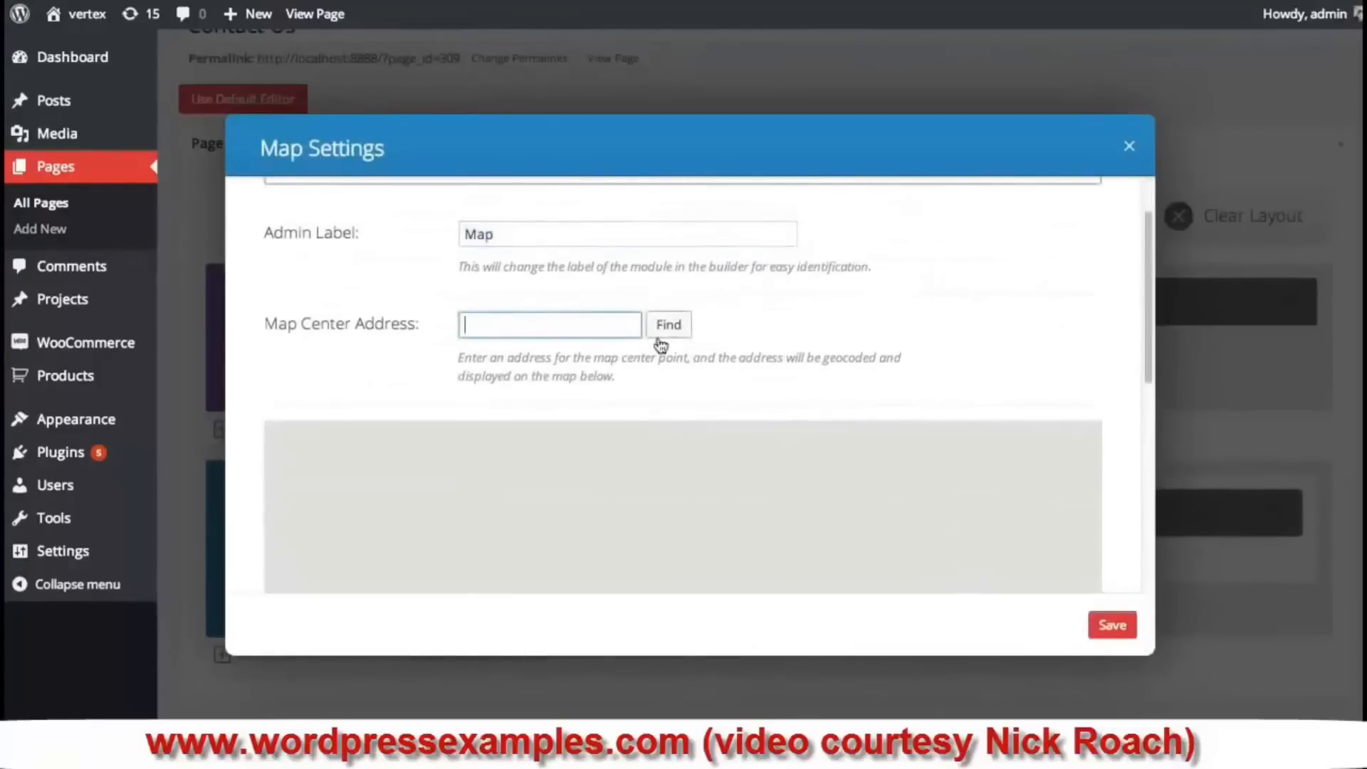
text(San Francisco, CA)
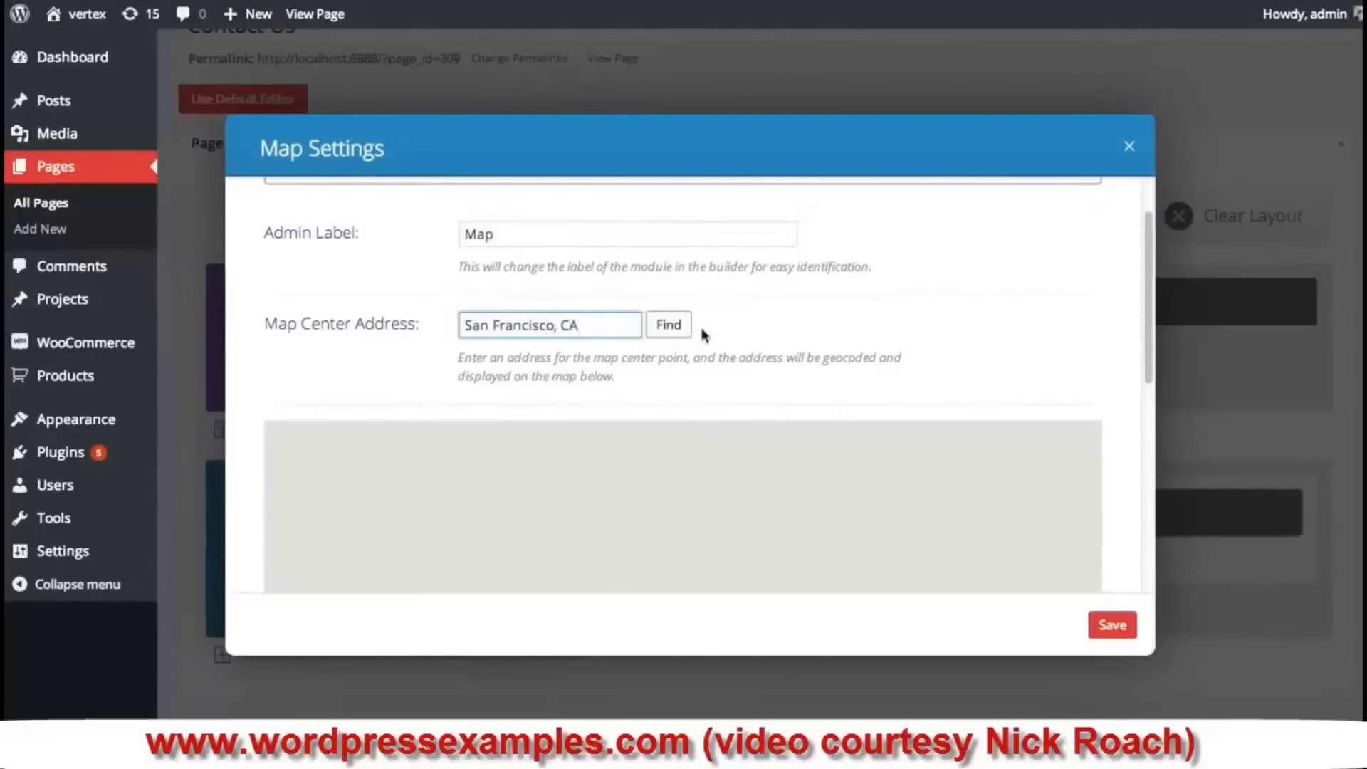
click(670, 326)
scroll(909, 305, up, 2)
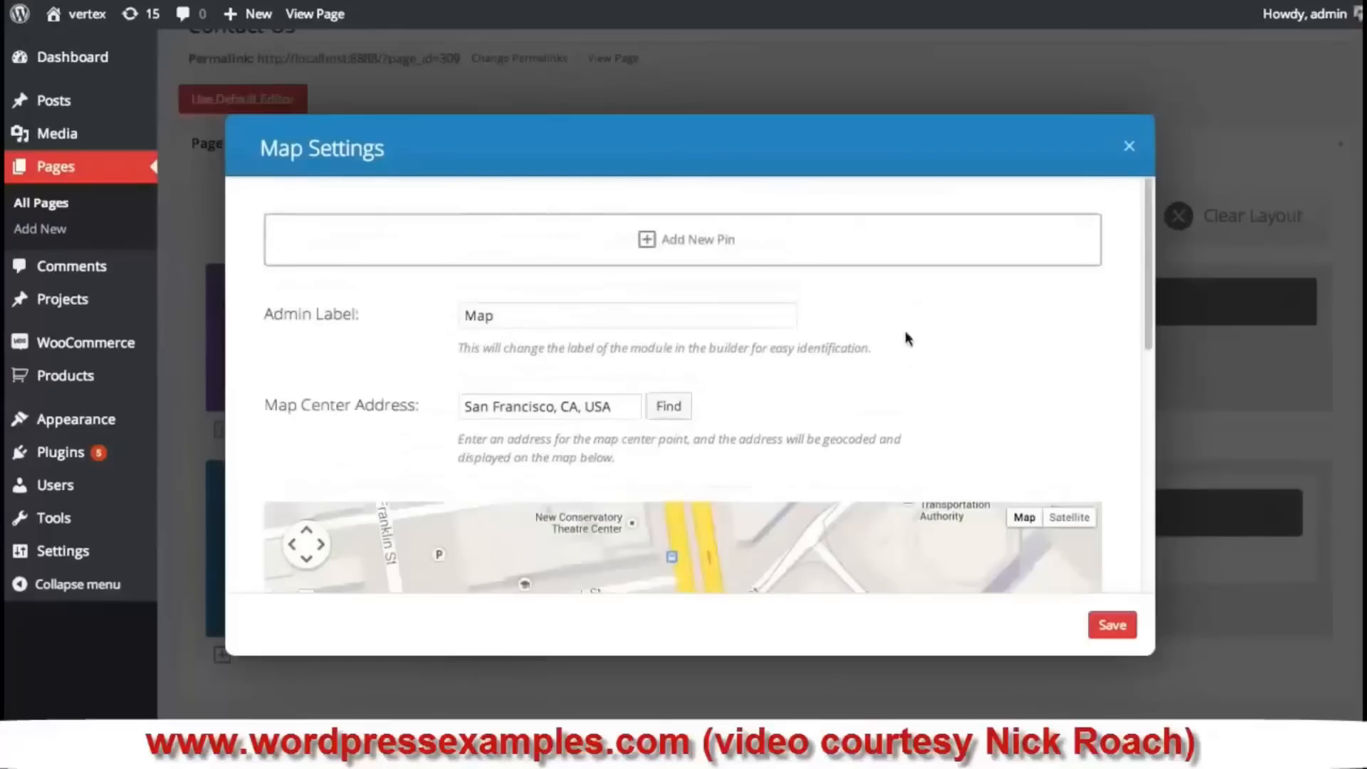
- Add a new map pin located at 1233 Howard Street, San Francisco, CA
click(737, 242)
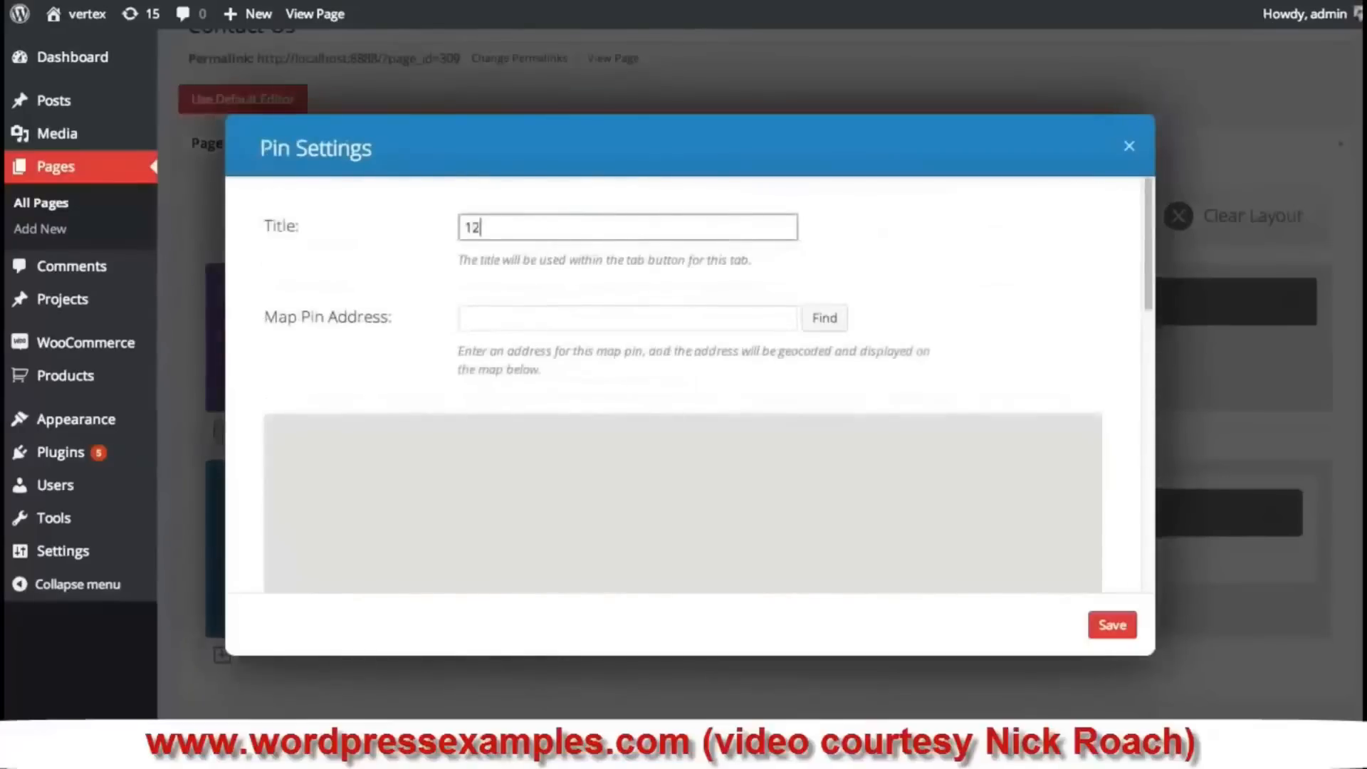
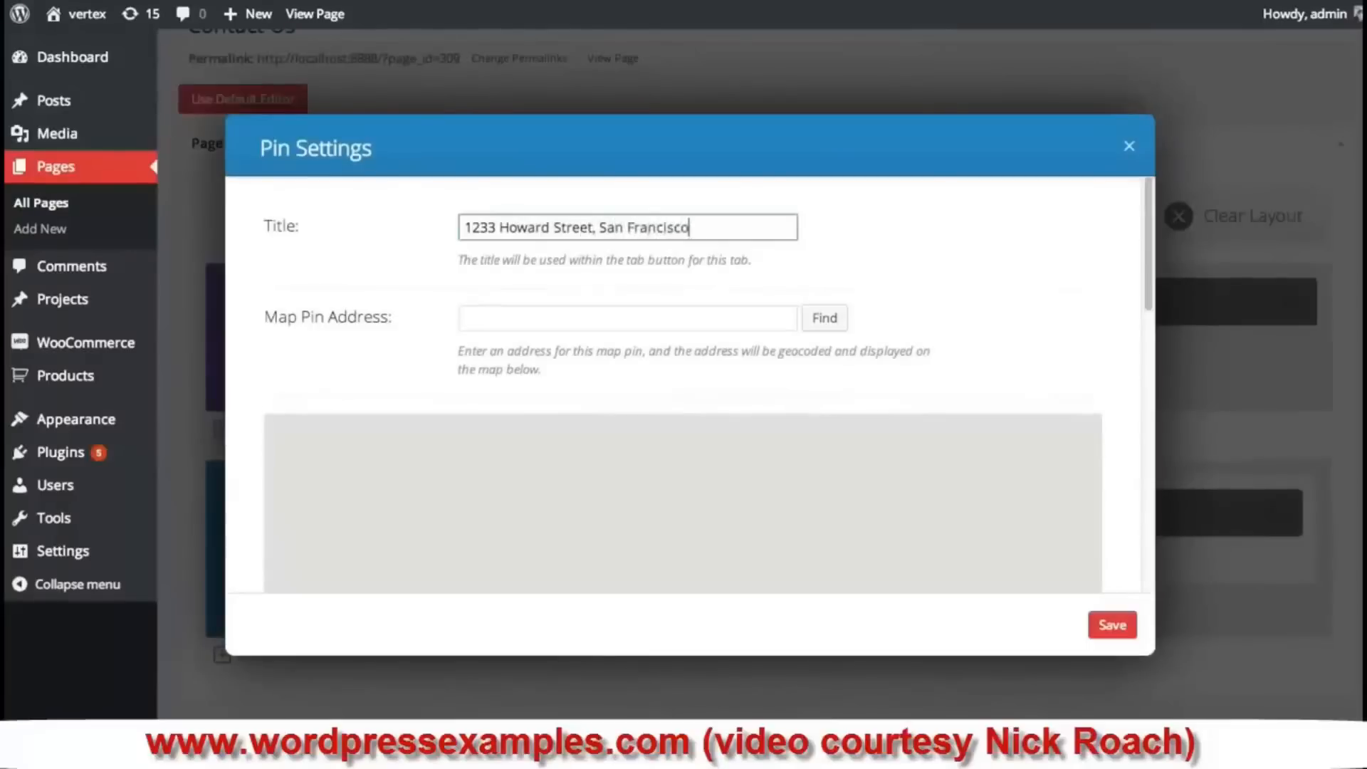
triple_click(618, 225)
key(ctrl+c)
key(BackSpace)
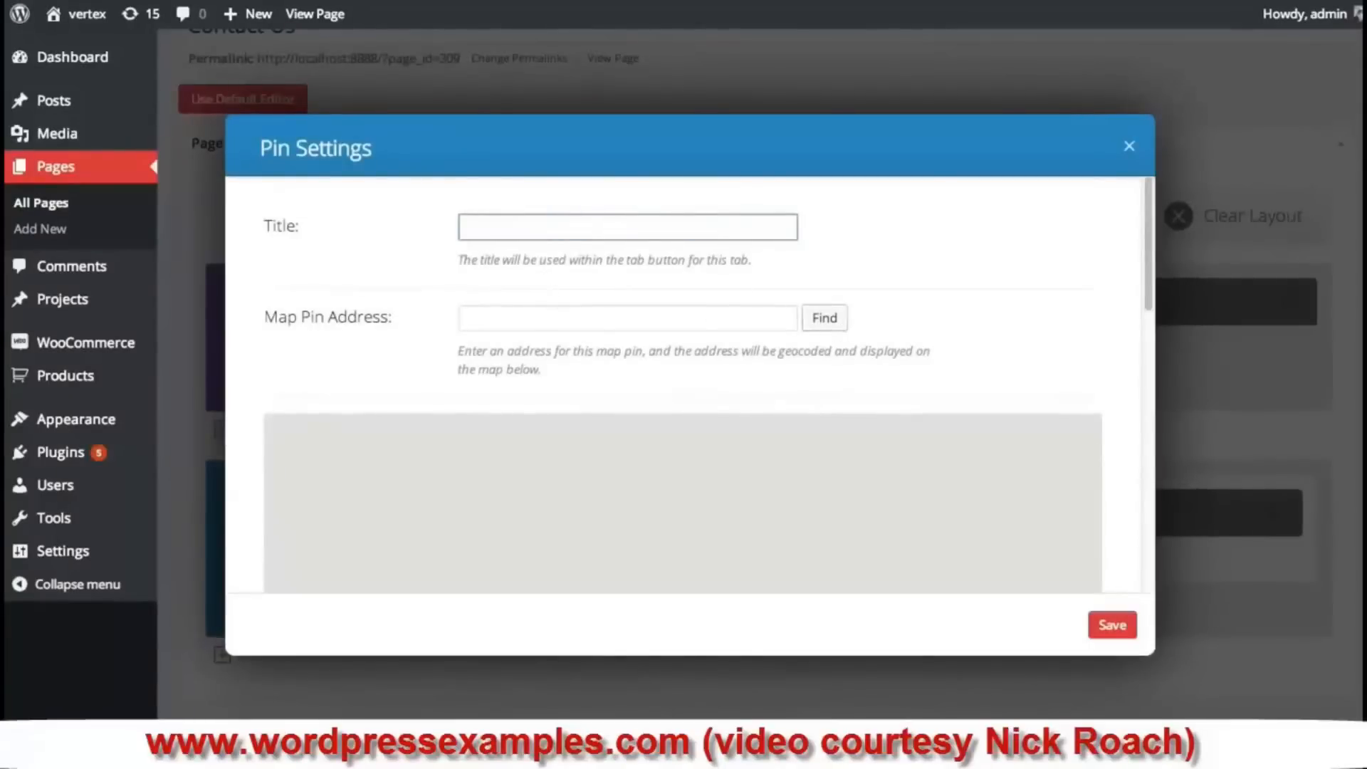
click(559, 315)
key(ctrl+v)
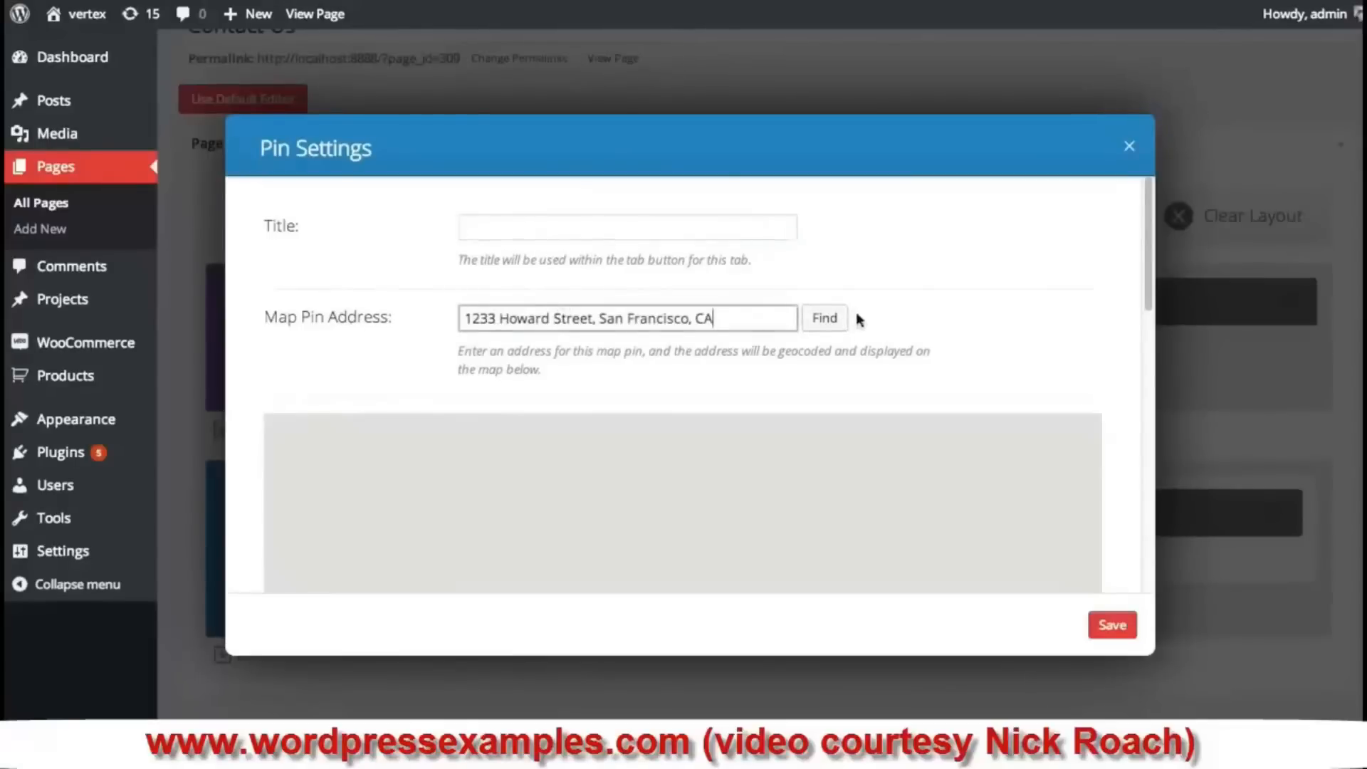
click(825, 318)
scroll(845, 393, down, 2)
scroll(844, 392, up, 2)
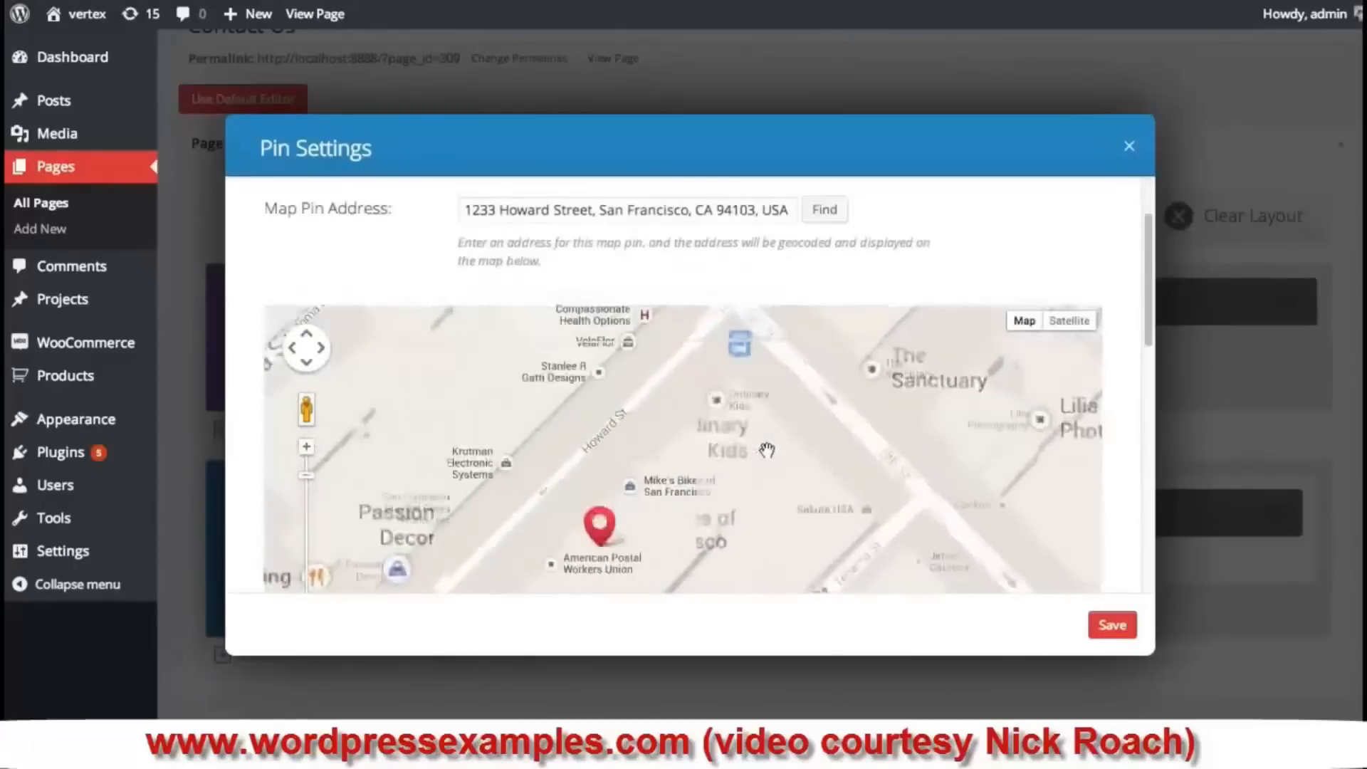
scroll(976, 228, up, 2)
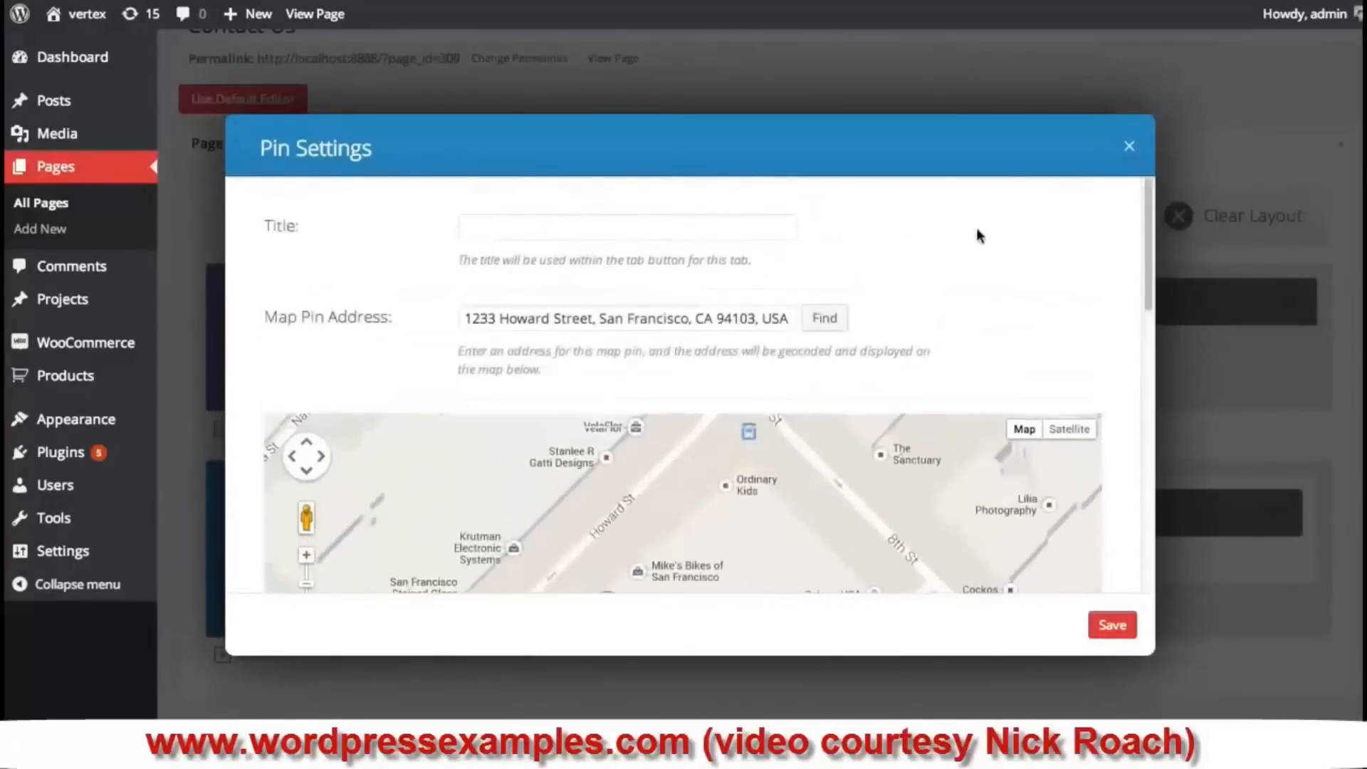
- Title the pin 'Our Office' with 'We are open, 7 days a week!' and save it
click(543, 227)
text(Our Office)
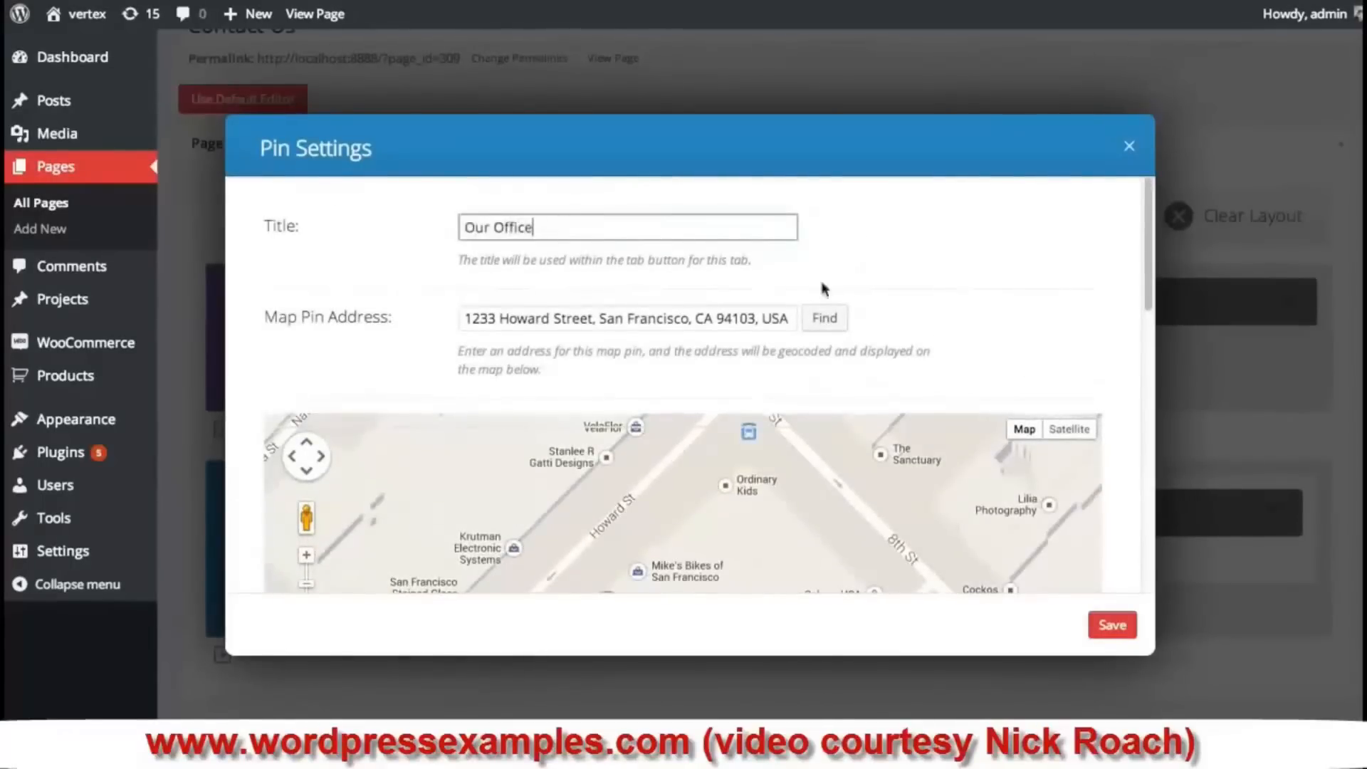
scroll(823, 289, down, 6)
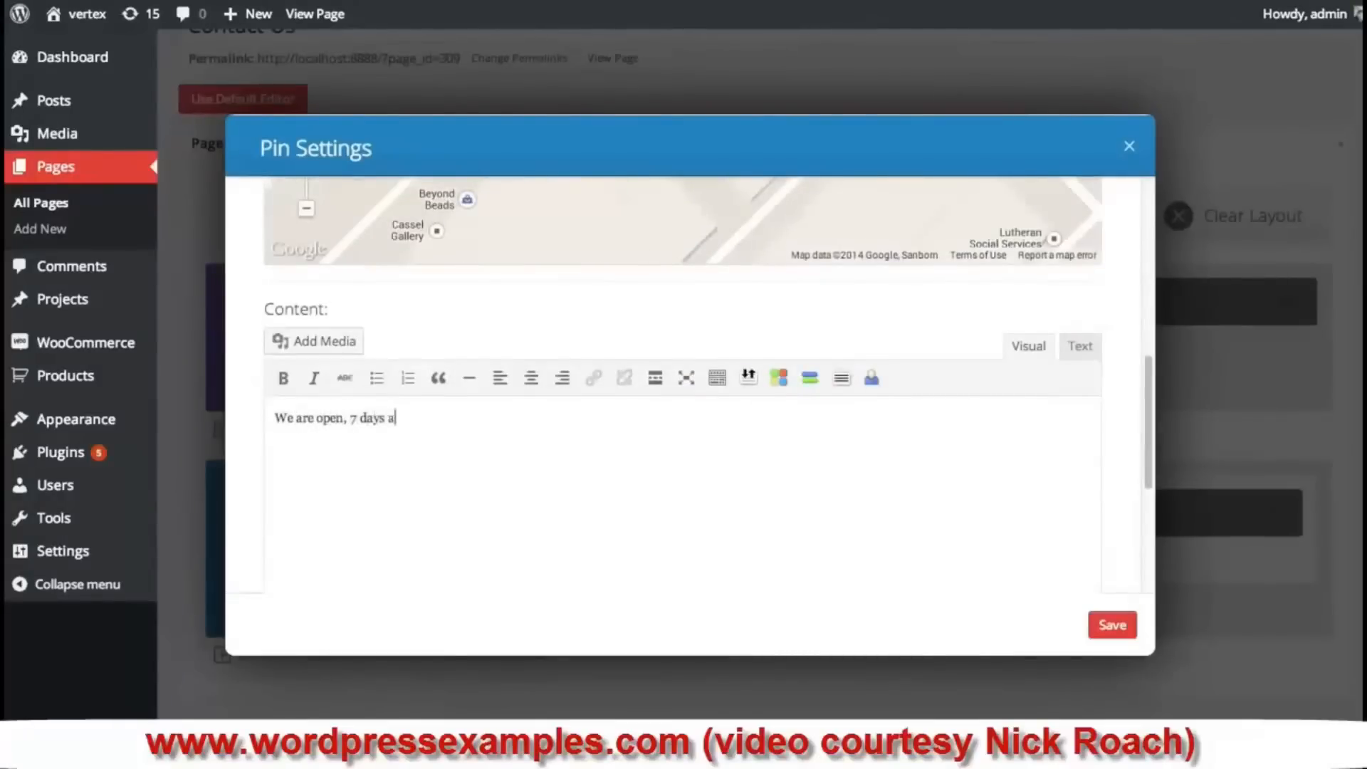
text(!)
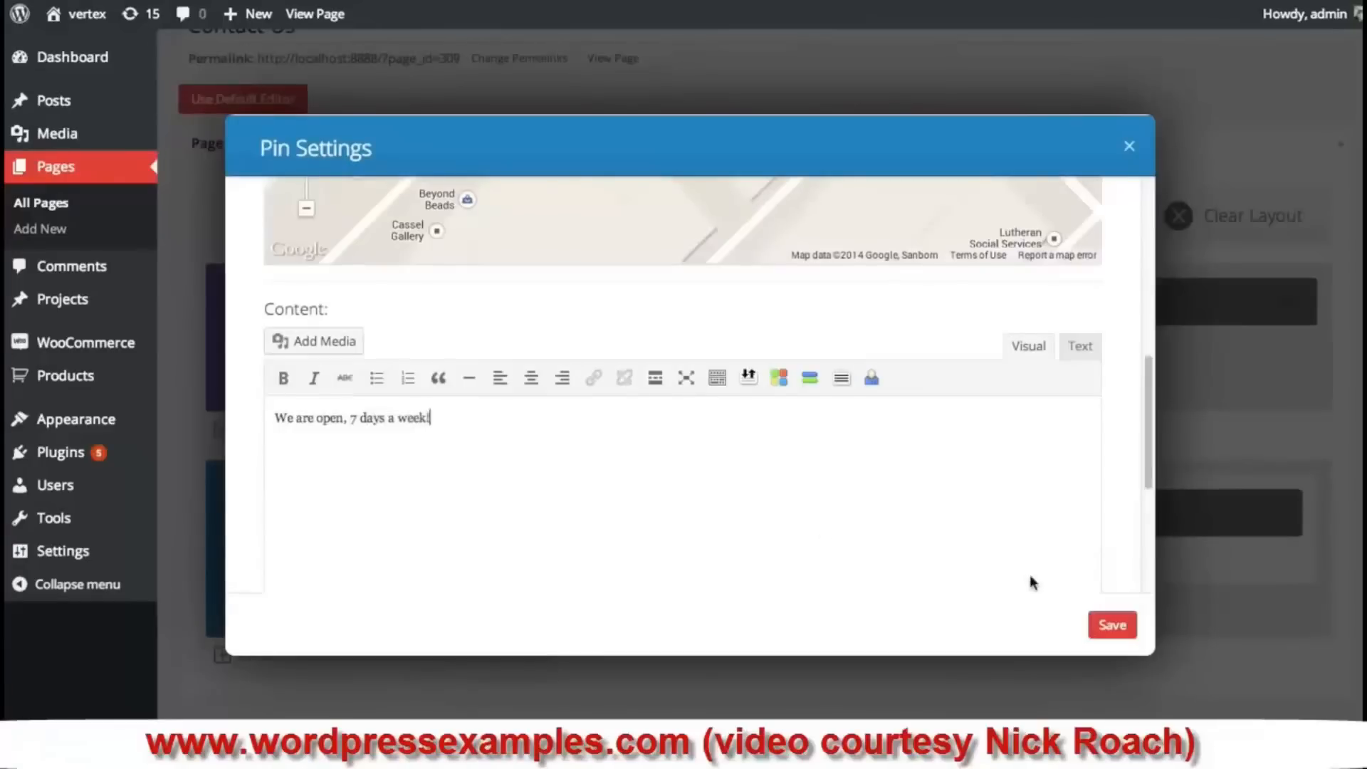
click(1114, 627)
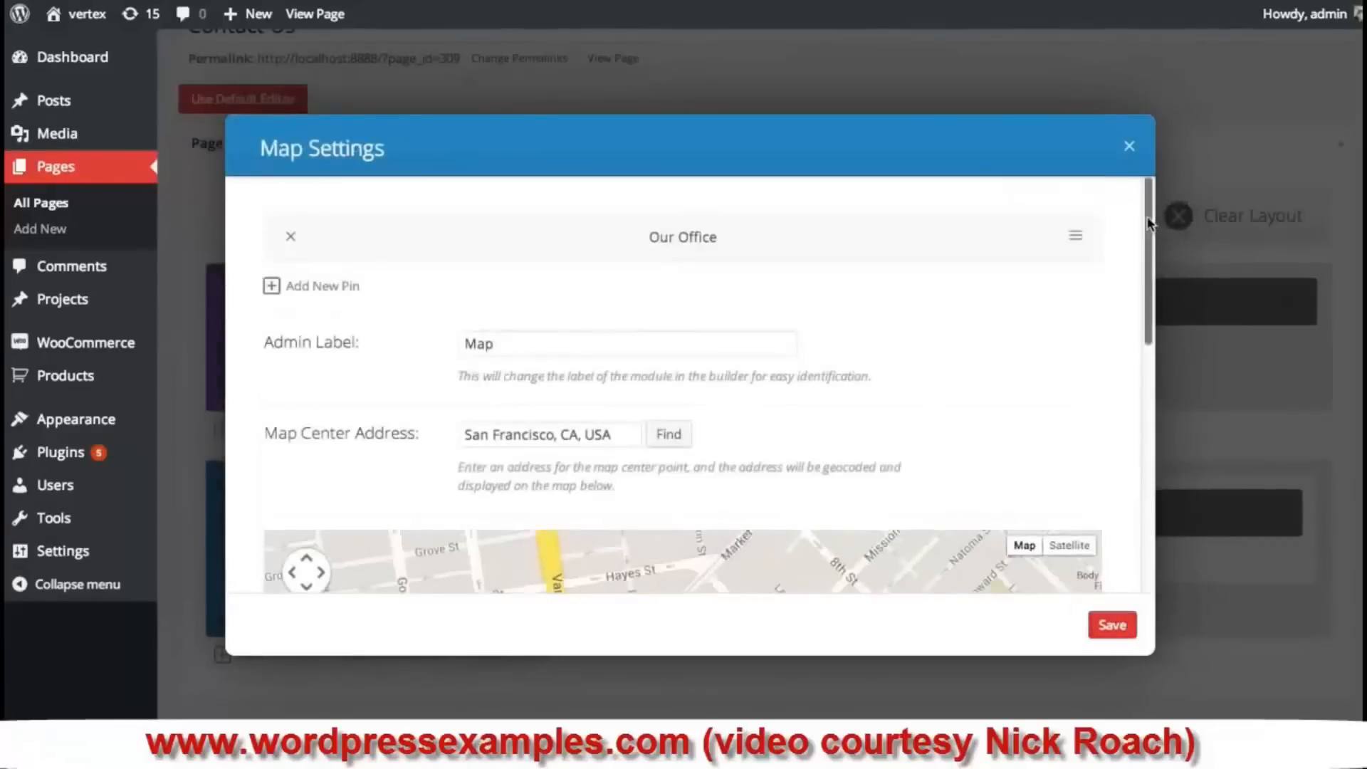
- Add an 'Our Other Office' pin at Market Street and 3rd Street with a description
mouse_move(1152, 215)
mouse_down()
mouse_move(1147, 366)
mouse_move(1154, 220)
mouse_up()
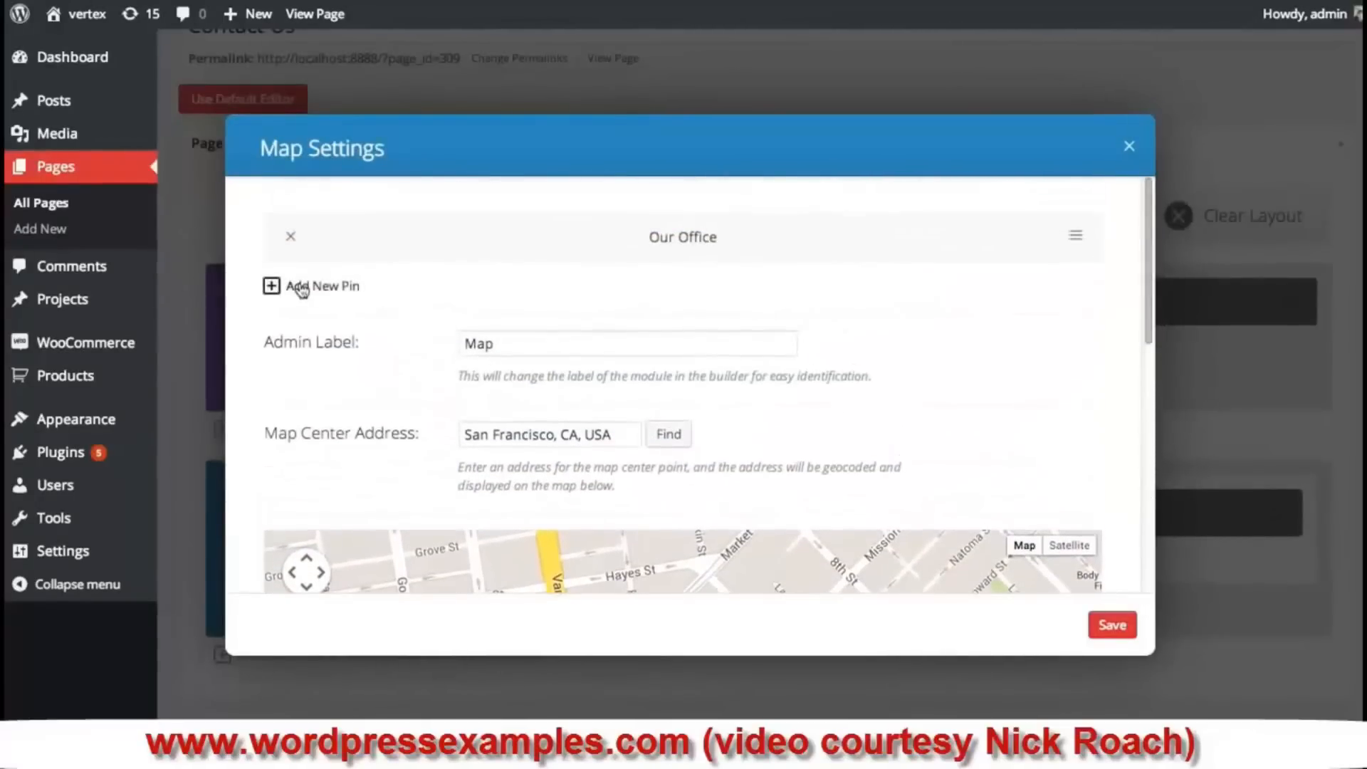
click(330, 289)
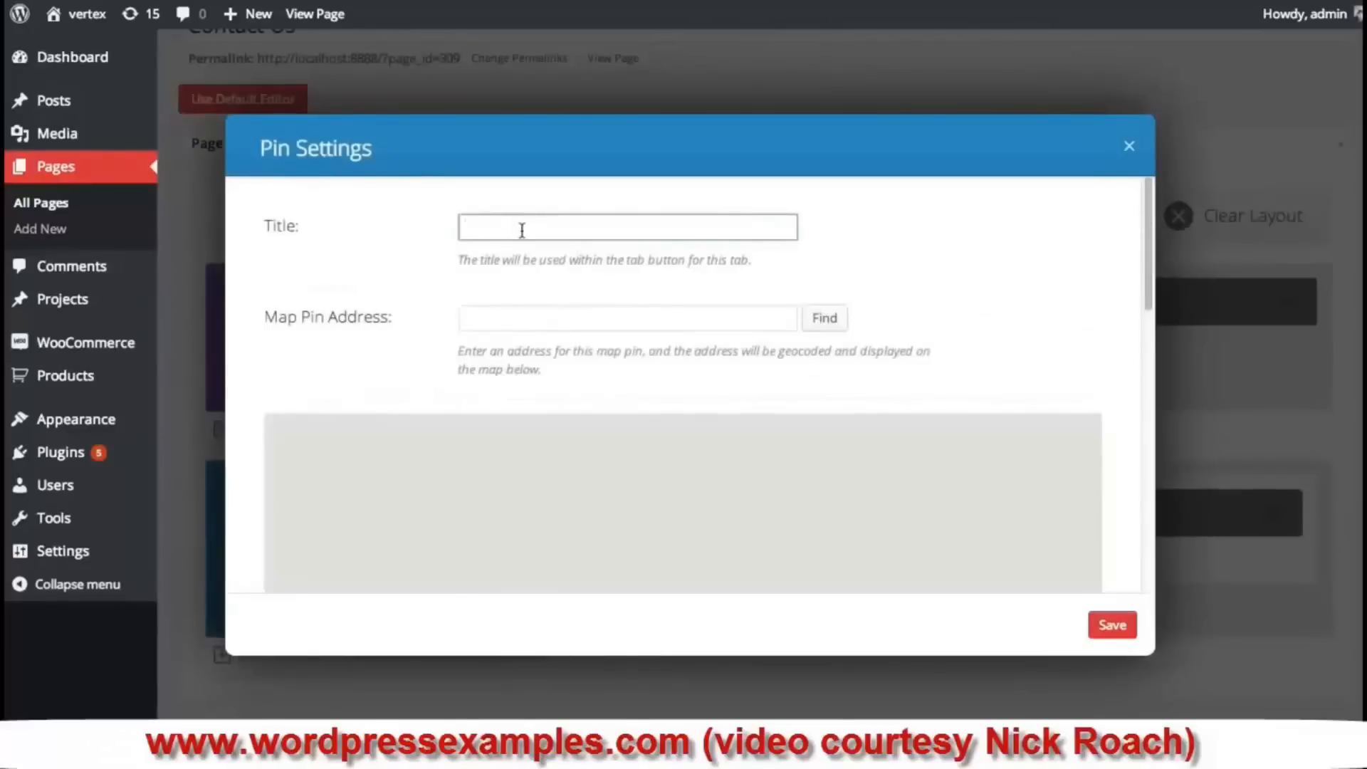
text(Our Other Office)
click(501, 320)
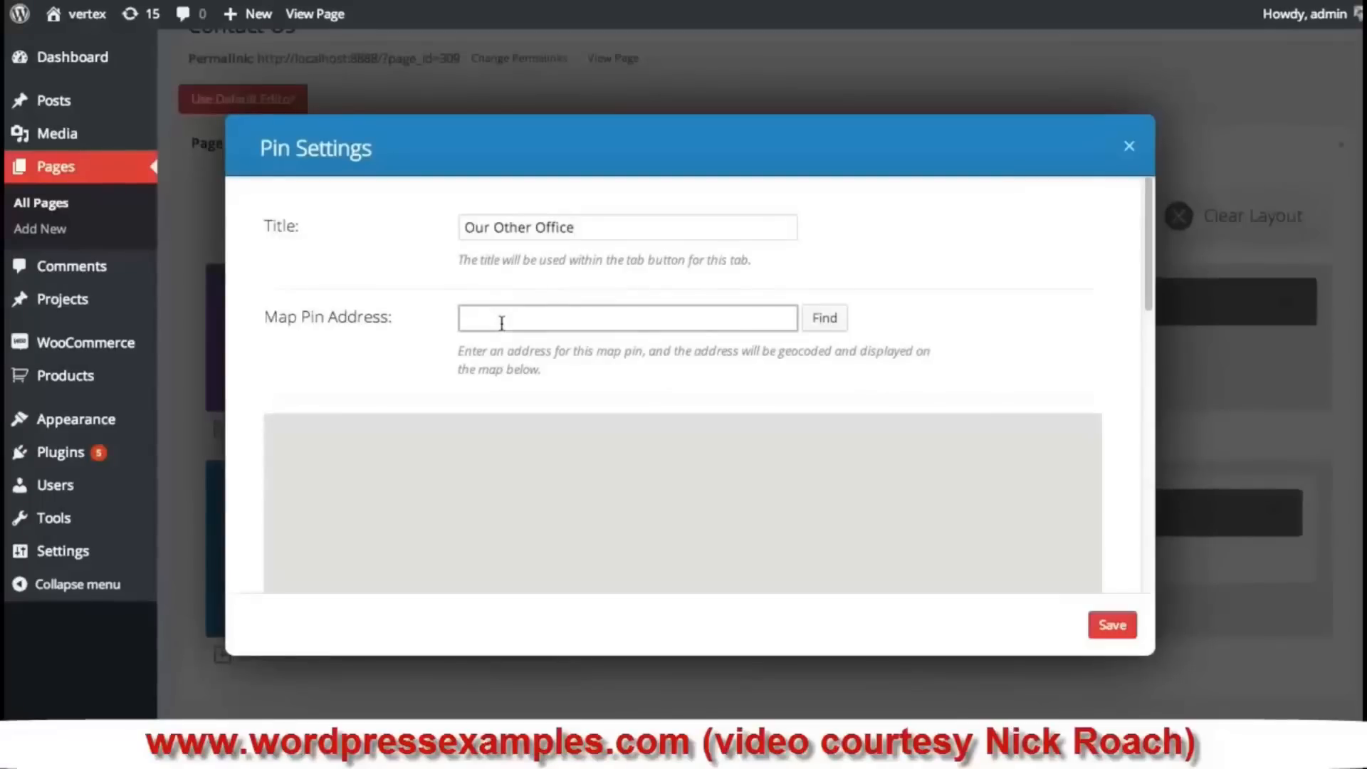
text(Market Street and 3rd Street)
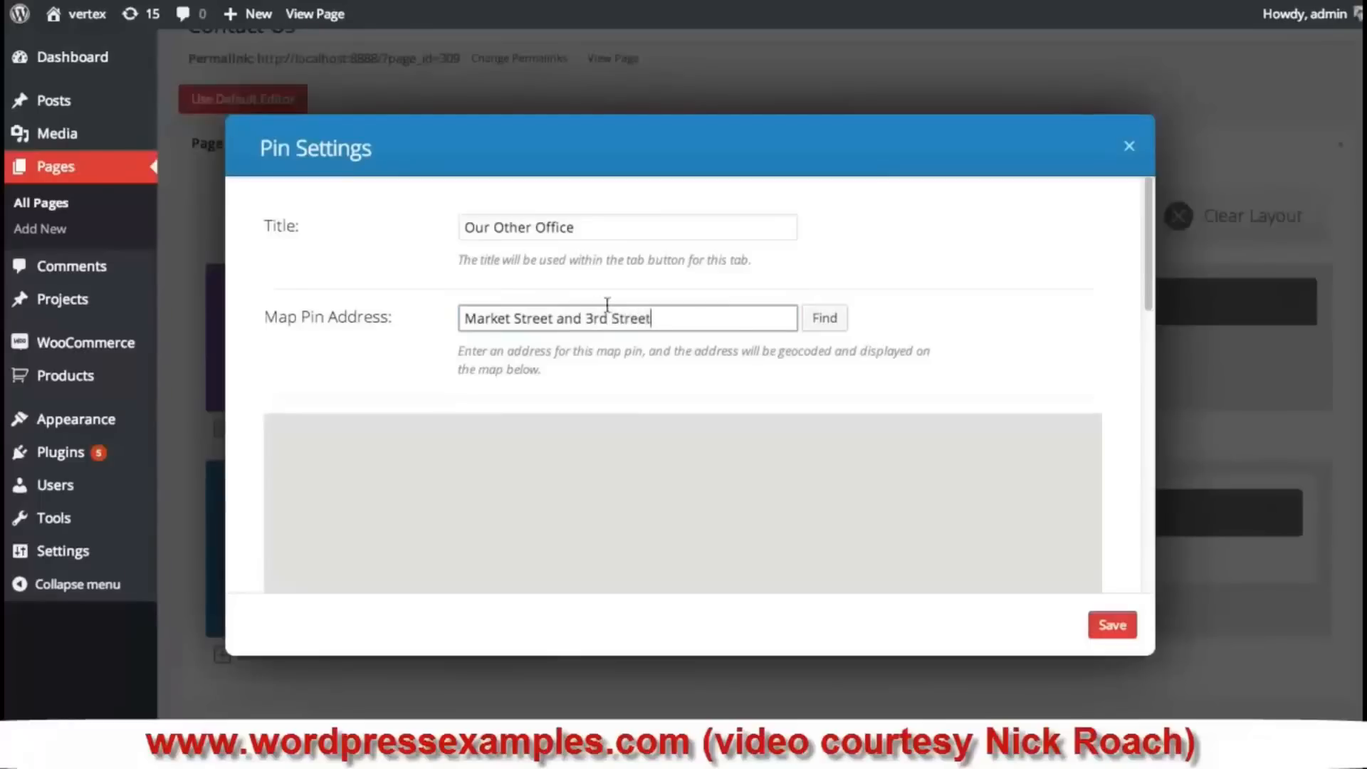
click(824, 317)
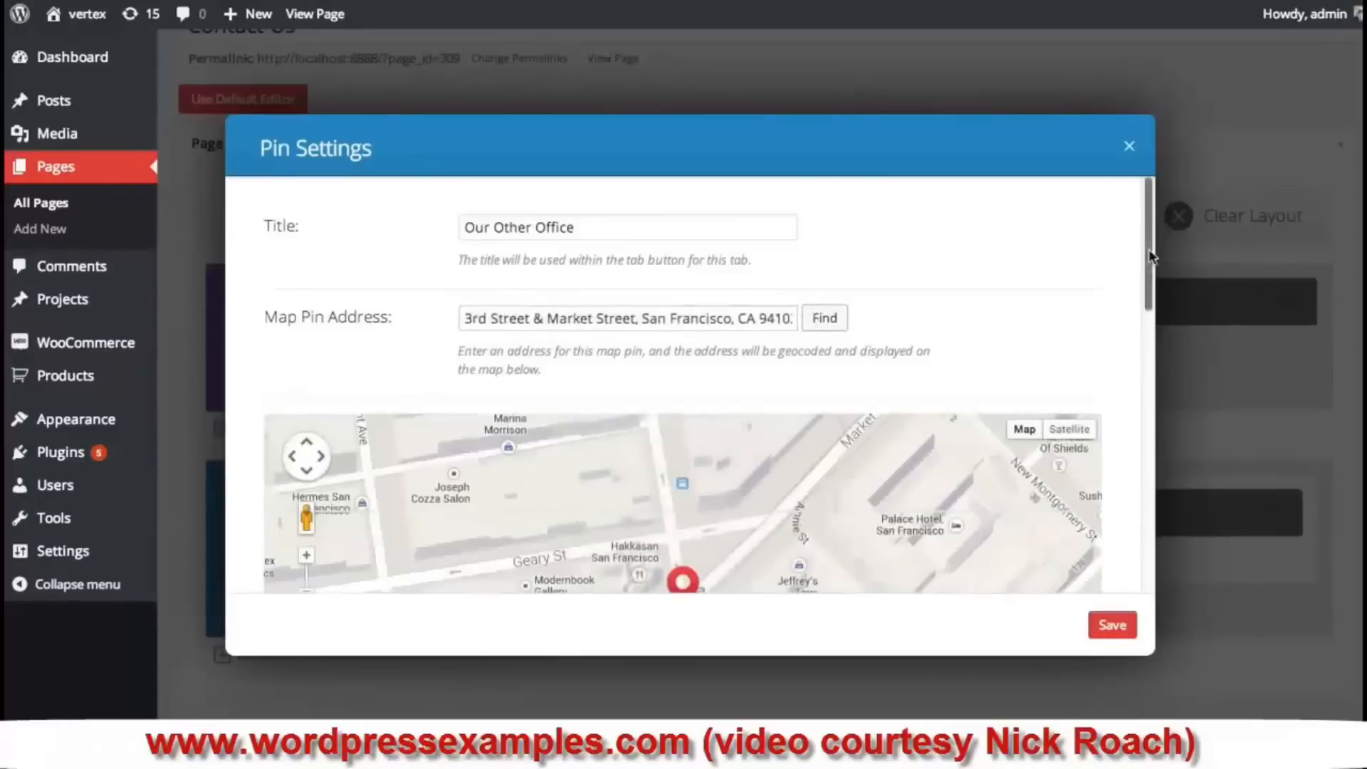
drag(1151, 256, 1153, 461)
click(808, 482)
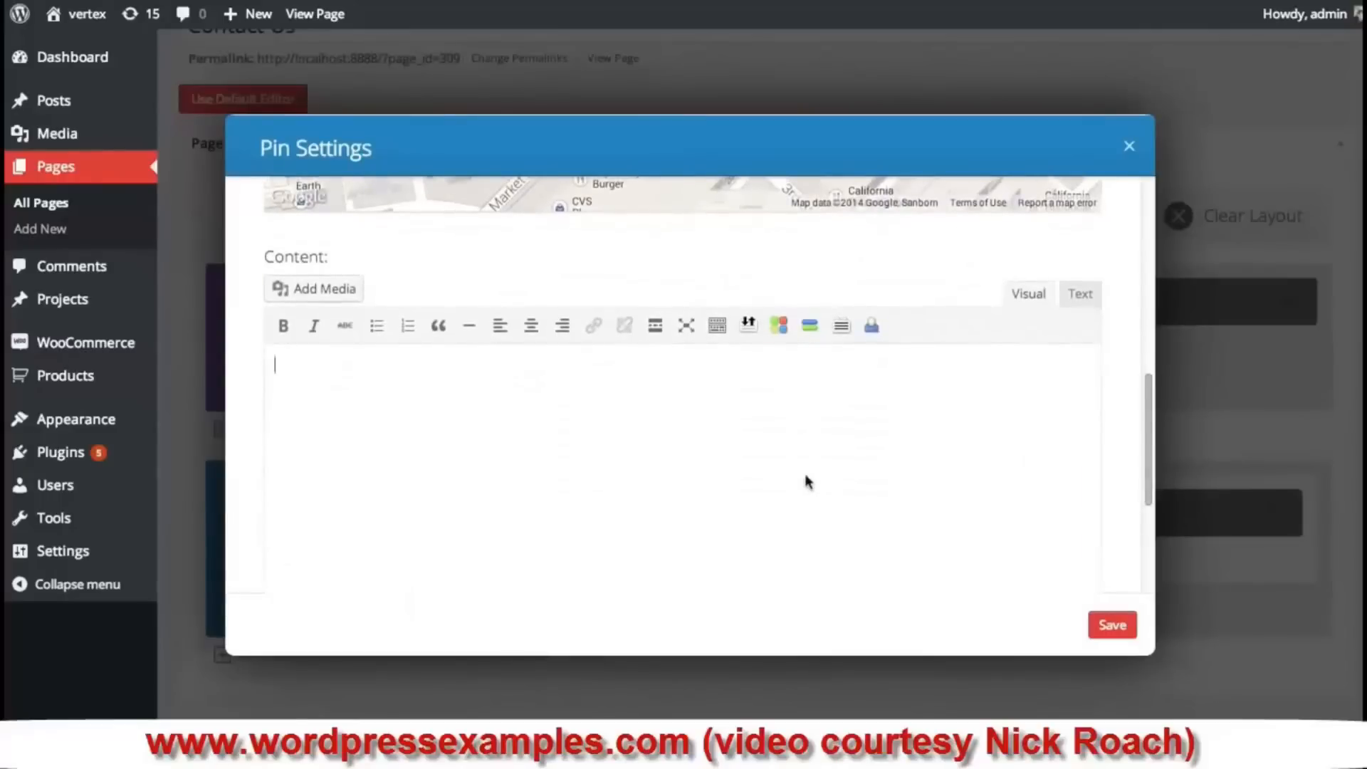
text(This is our other location!)
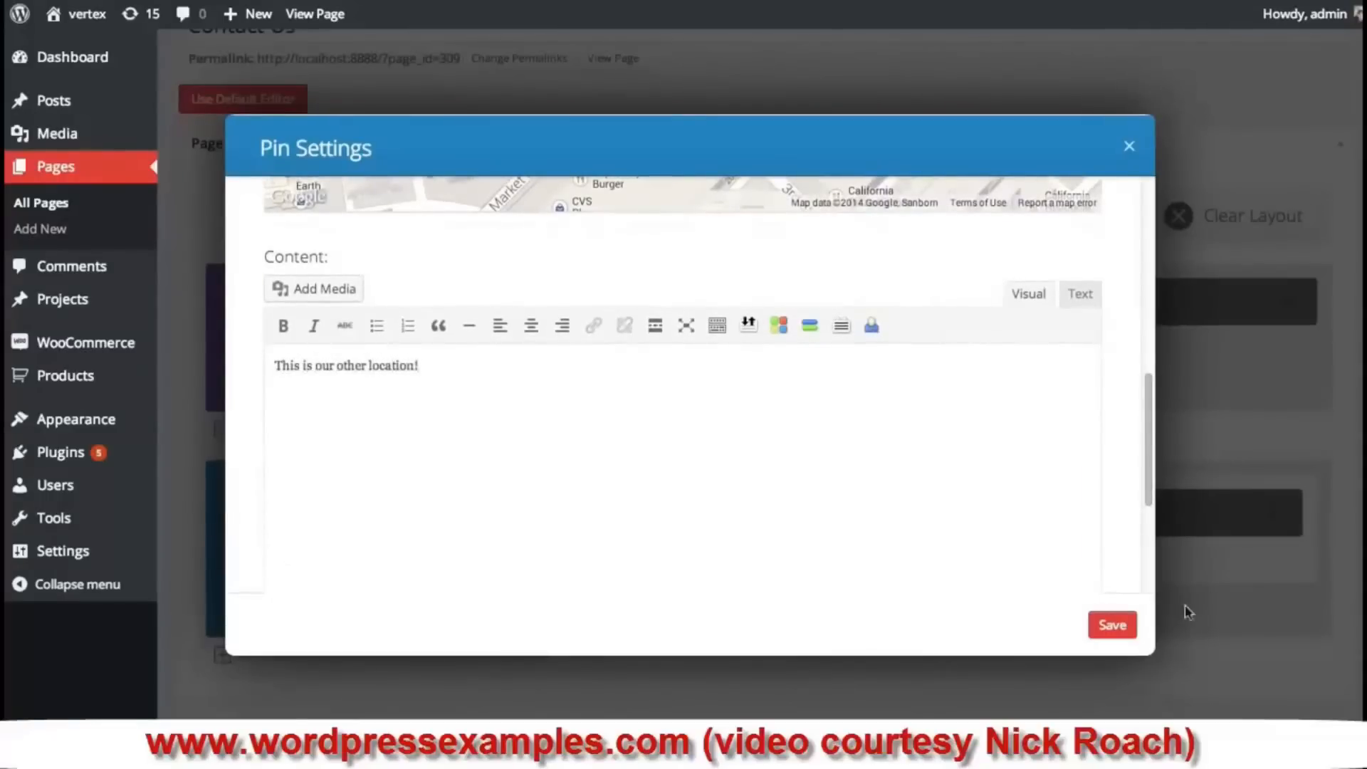
click(1113, 625)
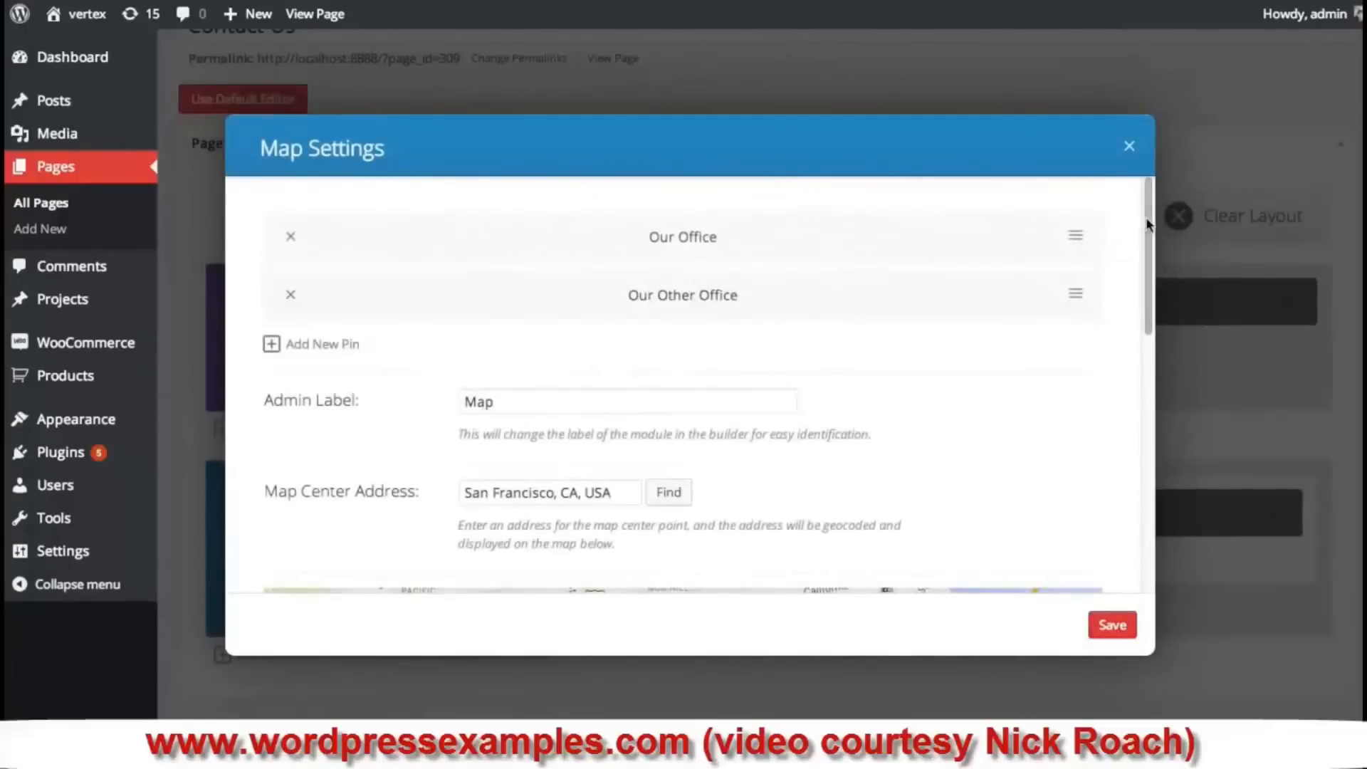
- Save the Map module settings with both office pins
drag(1147, 222, 1150, 368)
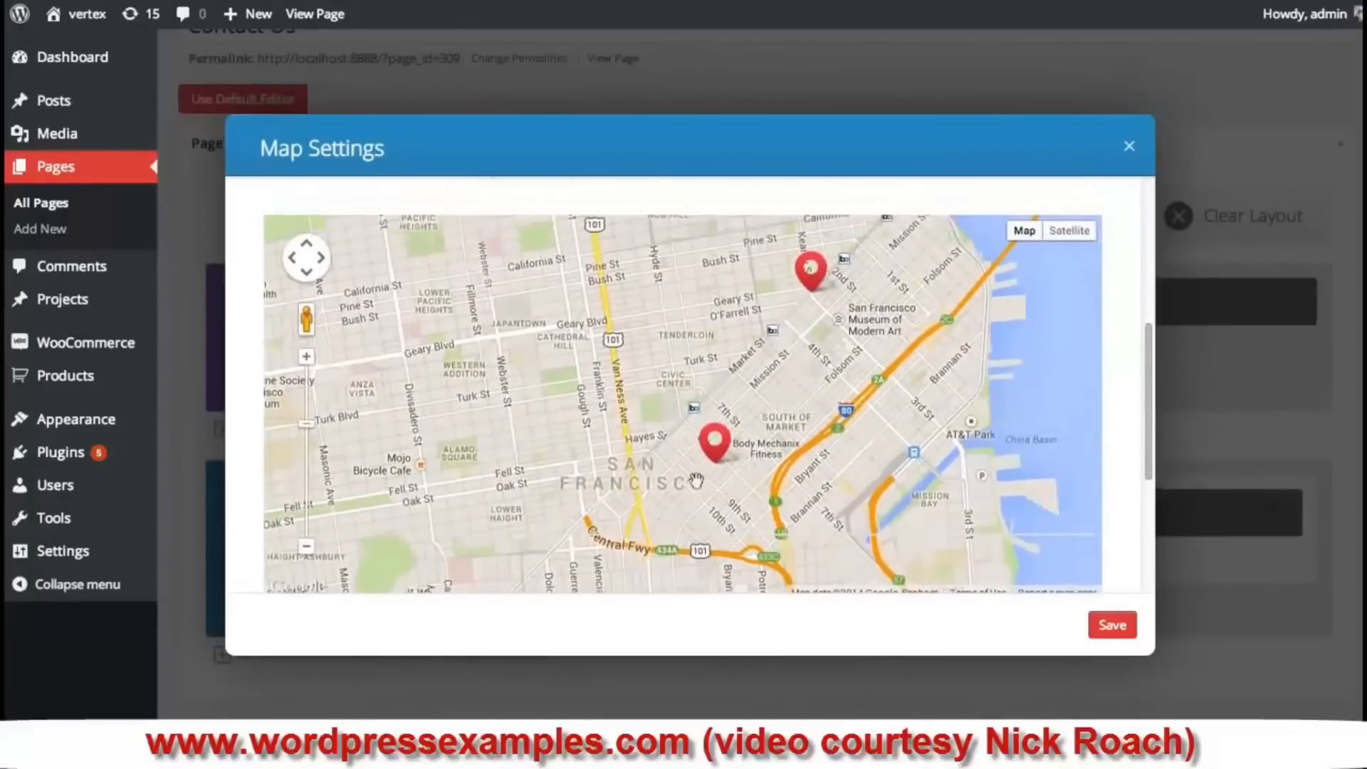
click(1112, 624)
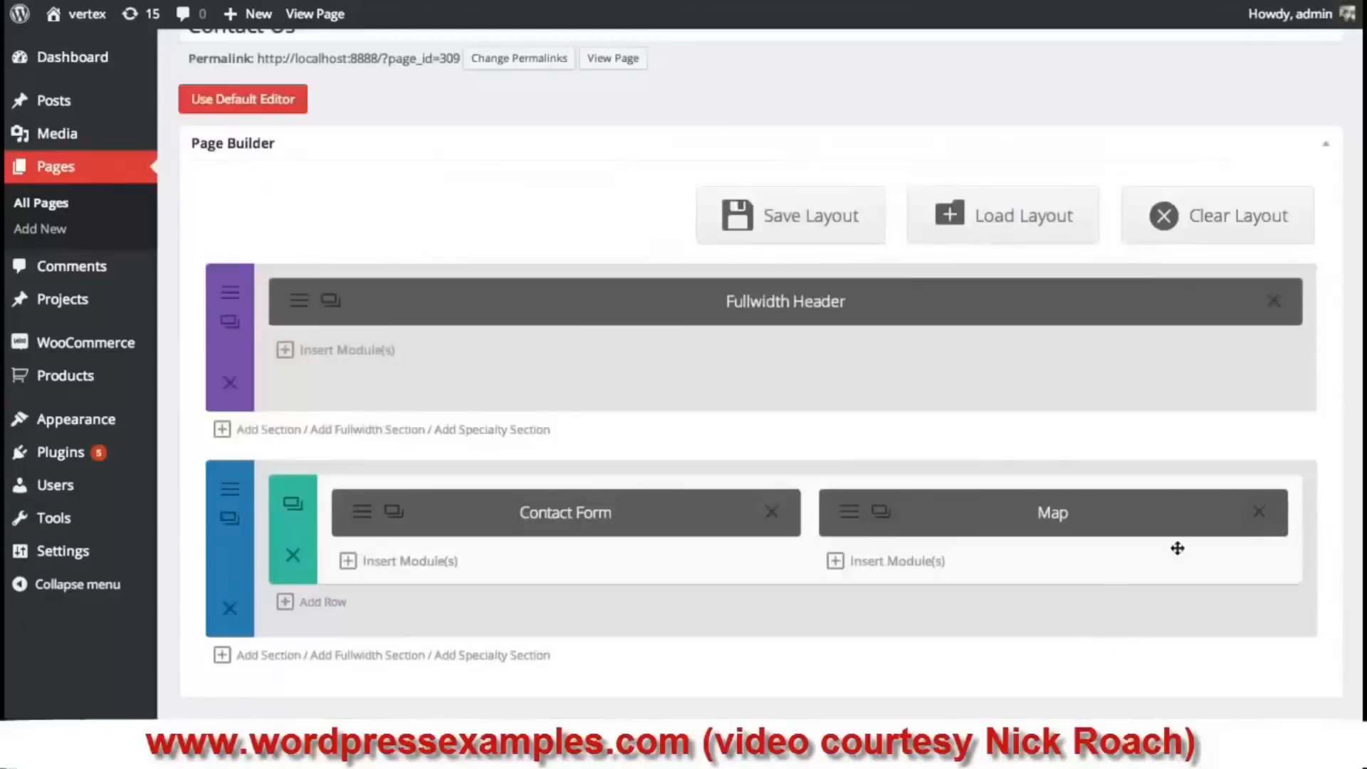
scroll(1177, 548, down, 4)
- Update the Contact Us page and pan the live San Francisco map
click(1297, 678)
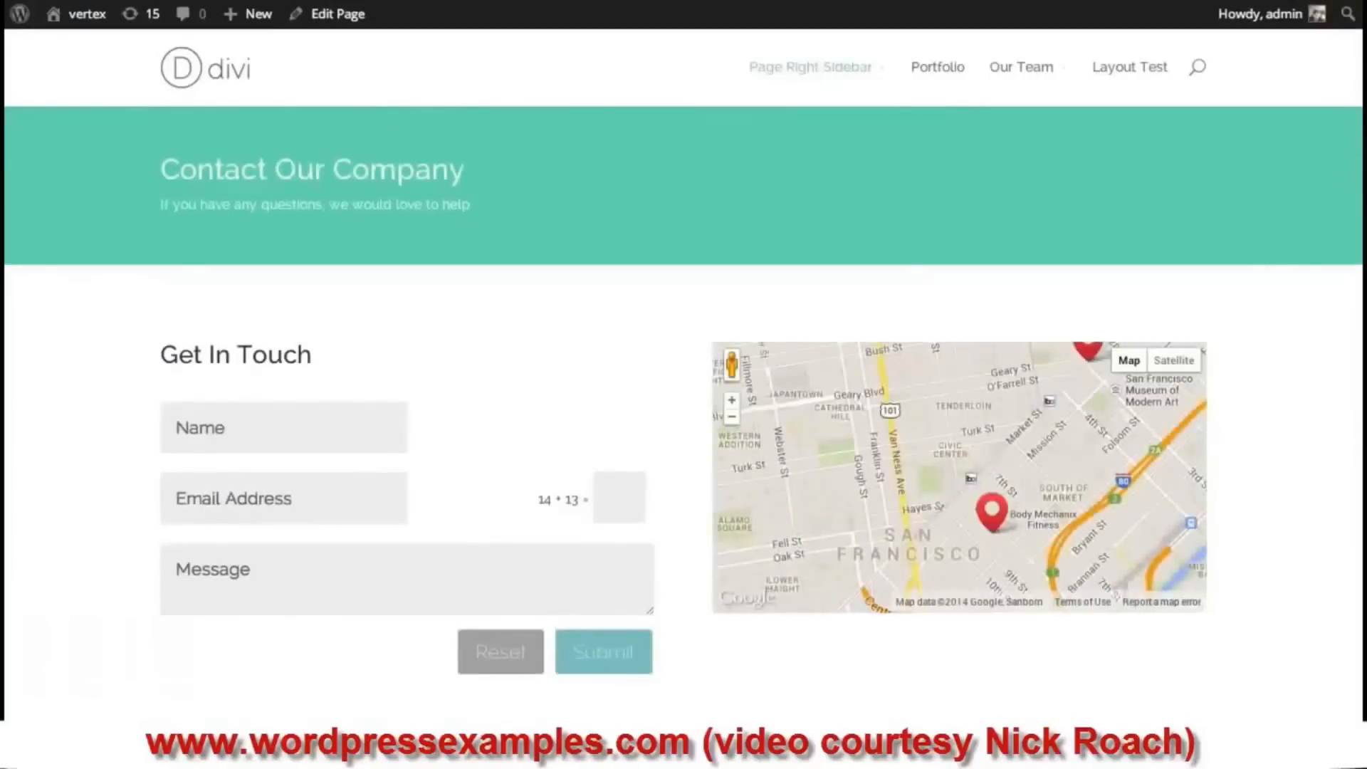
drag(1059, 435, 972, 467)
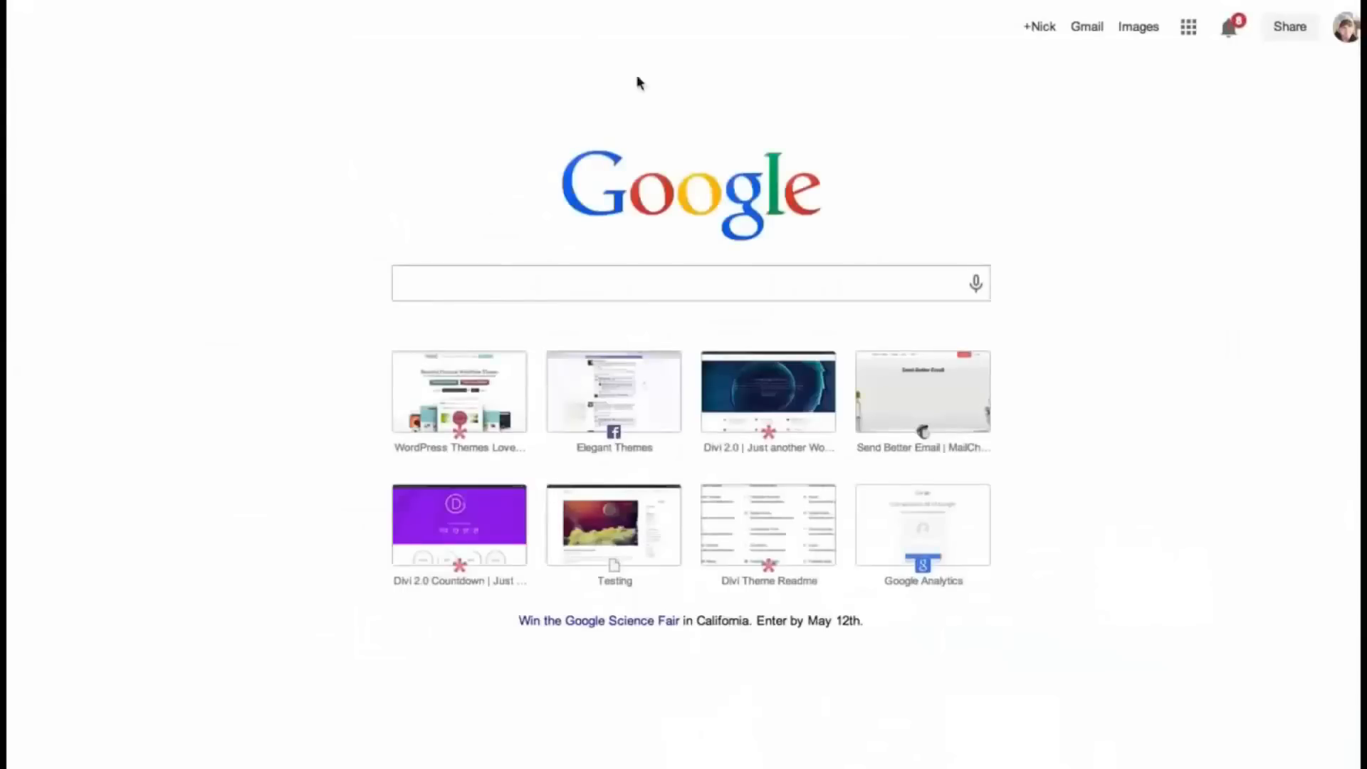
- Open the Divi demo site and scroll through its demo pages
click(776, 386)
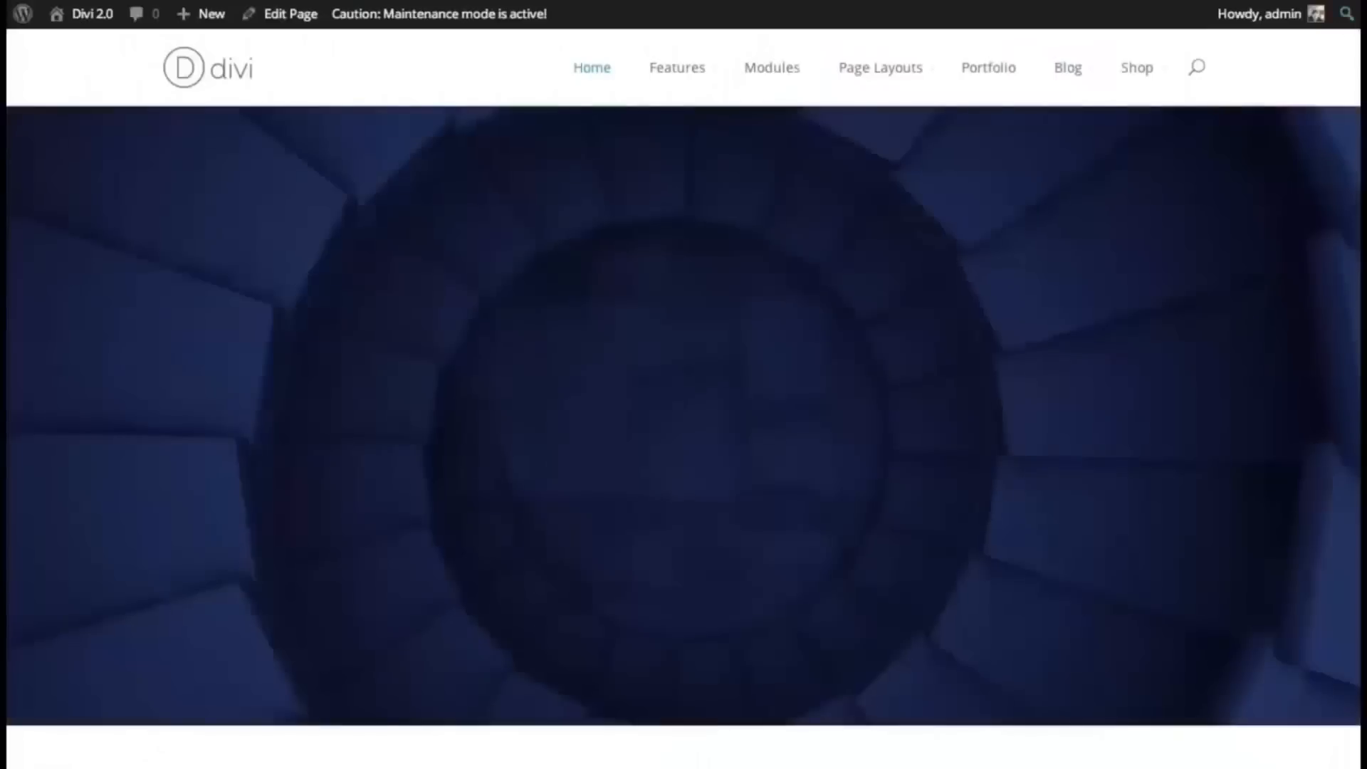
scroll(683, 427, down, 15)
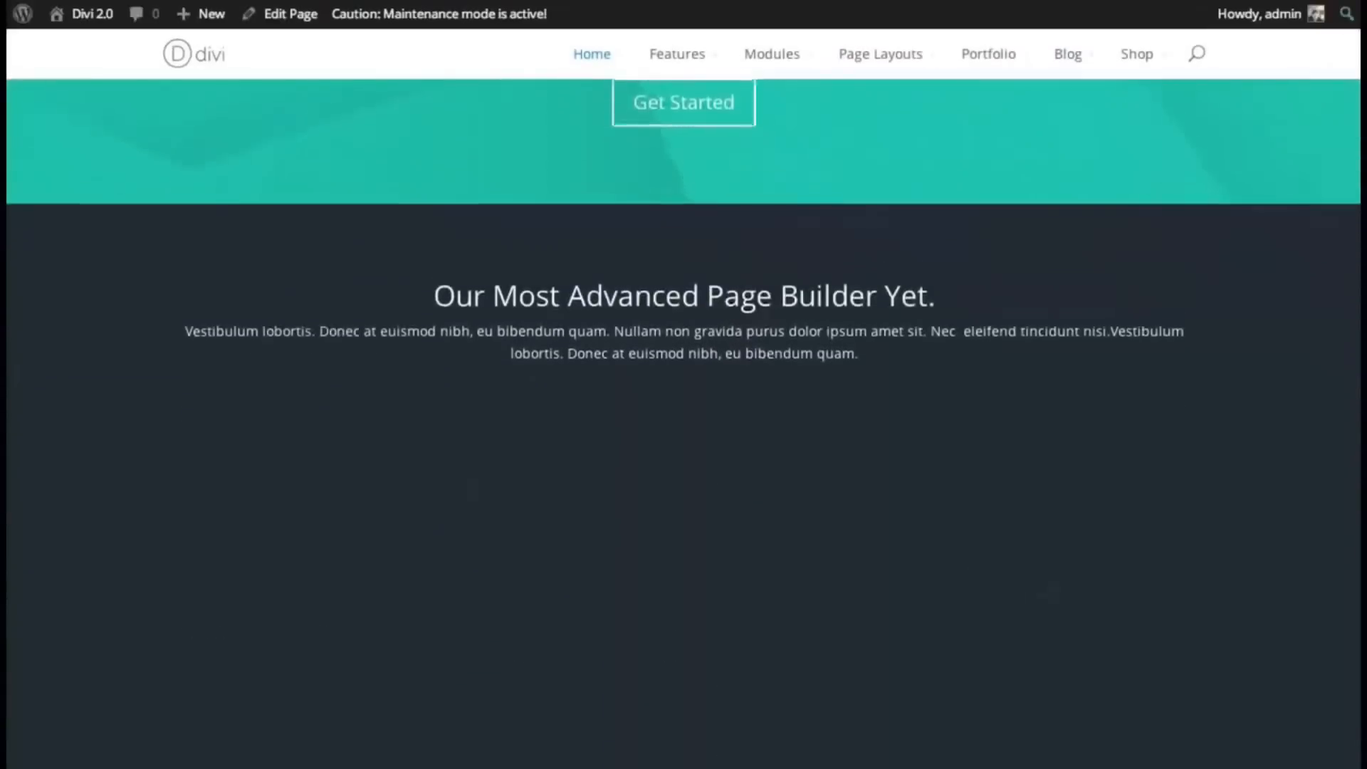
scroll(986, 333, down, 12)
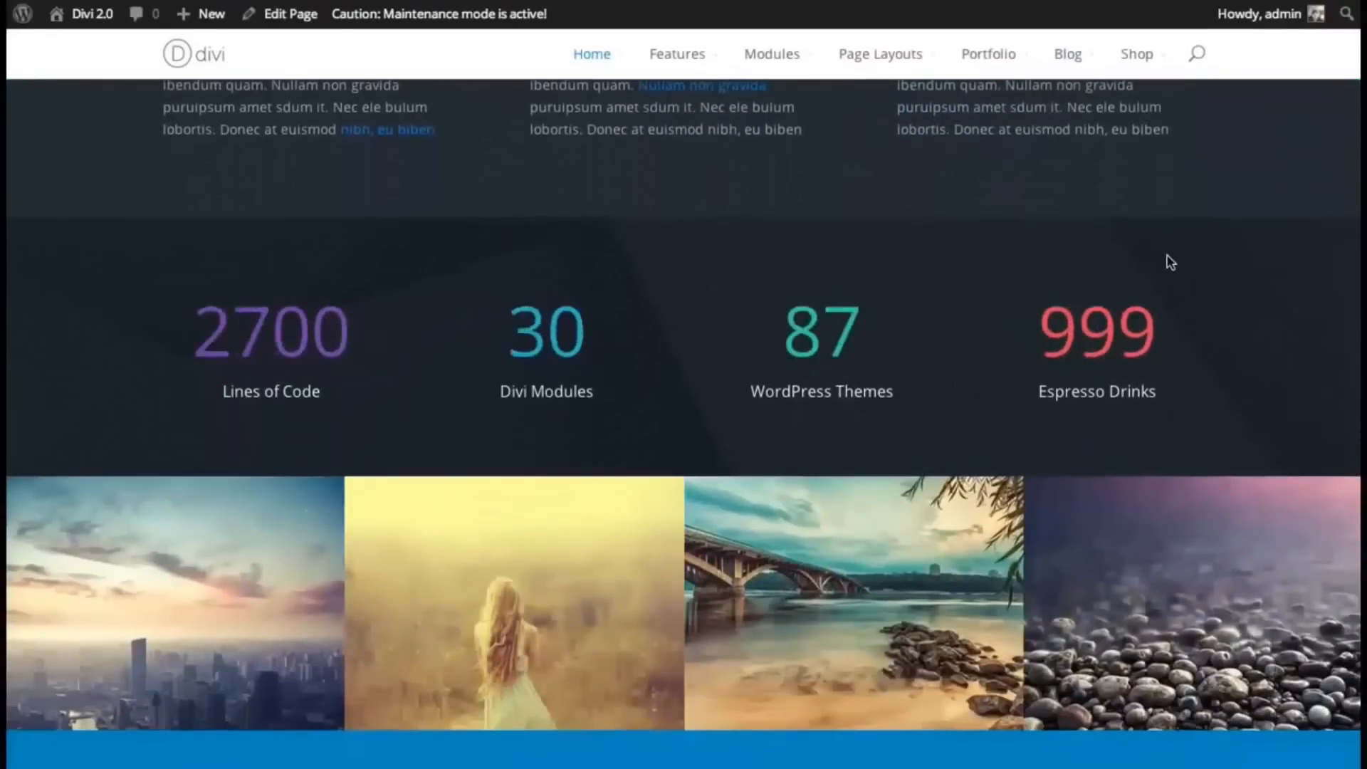
scroll(1353, 312, up, 5)
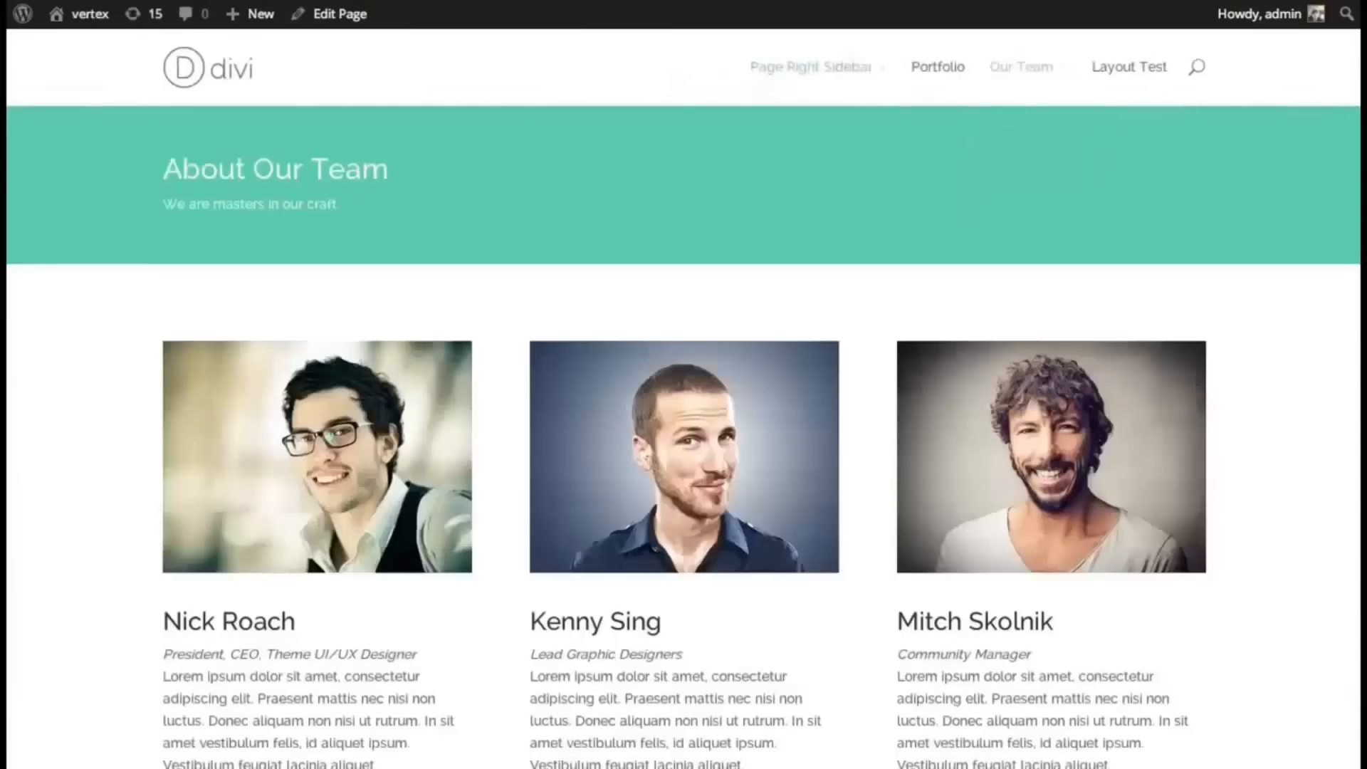
scroll(683, 427, down, 8)
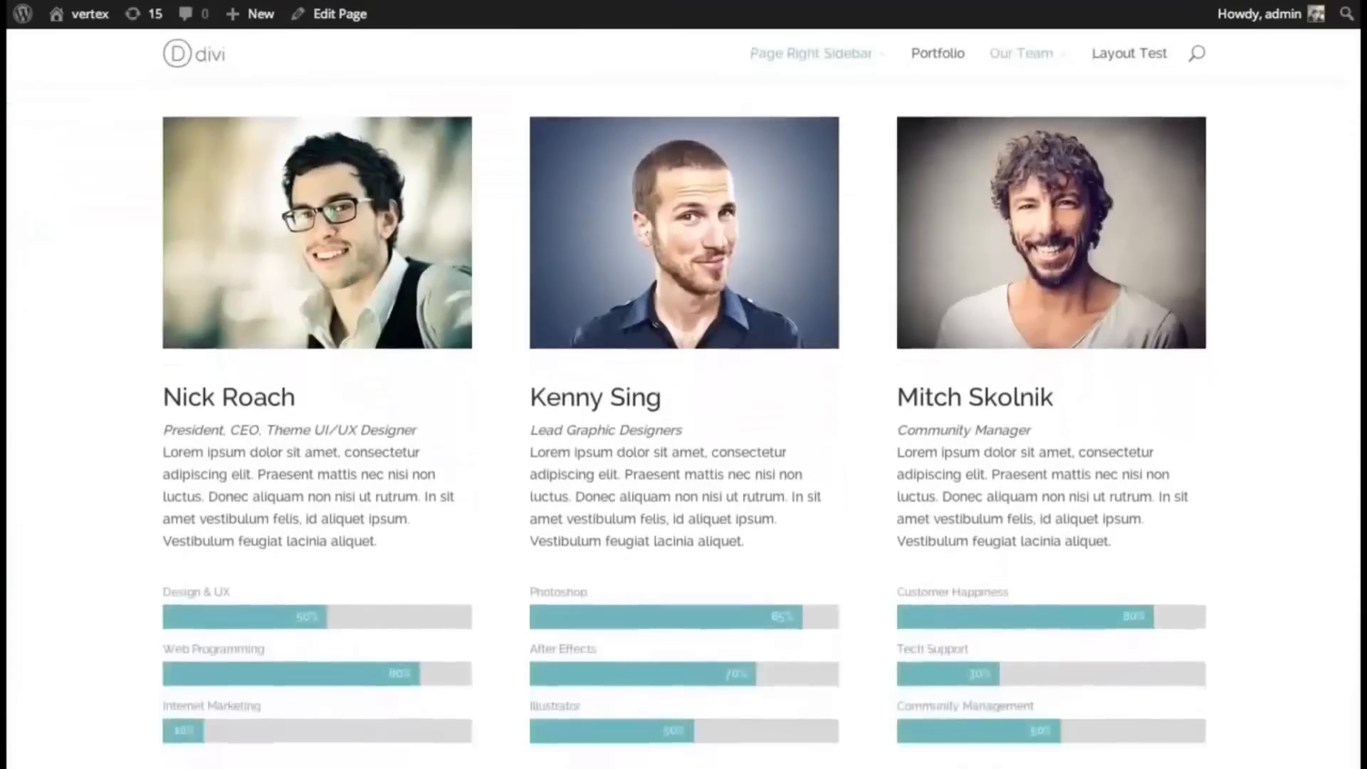
scroll(683, 428, down, 3)
scroll(684, 427, up, 8)
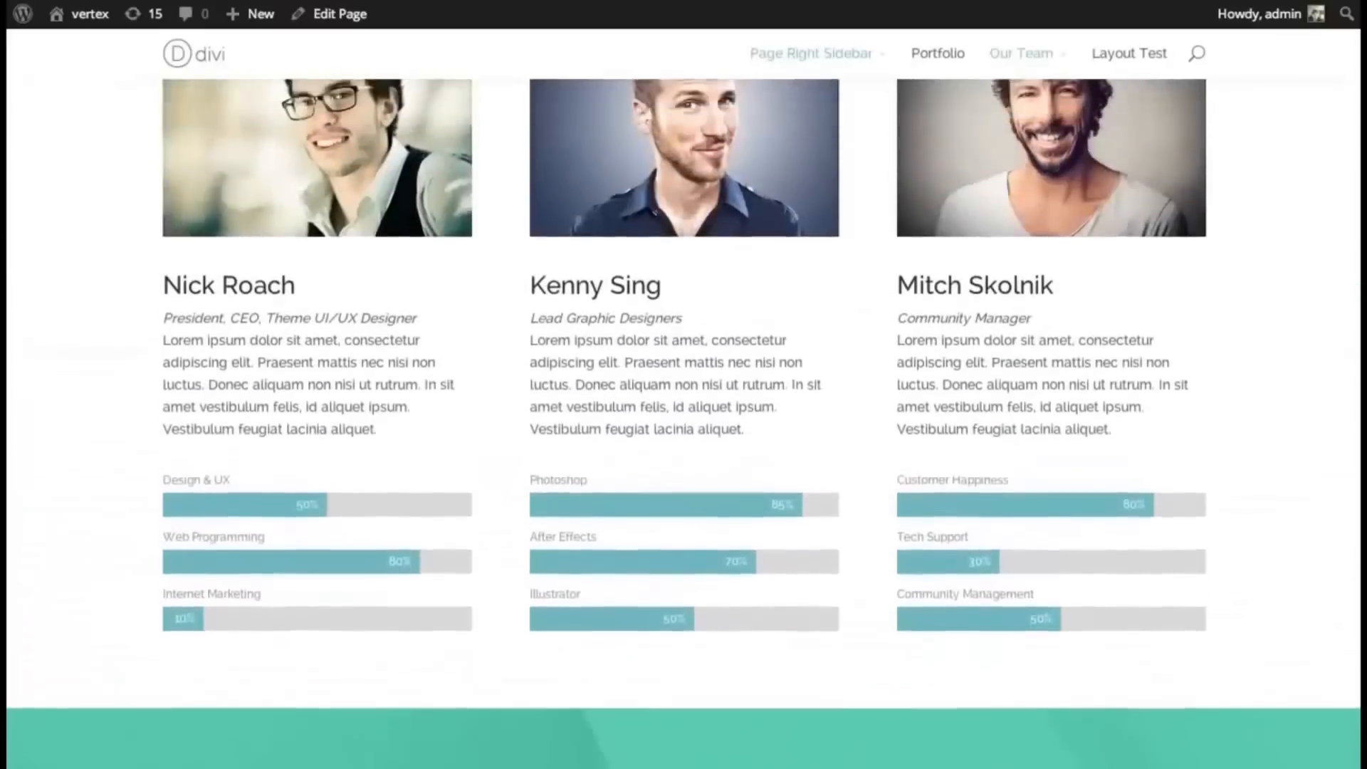
scroll(683, 427, up, 3)
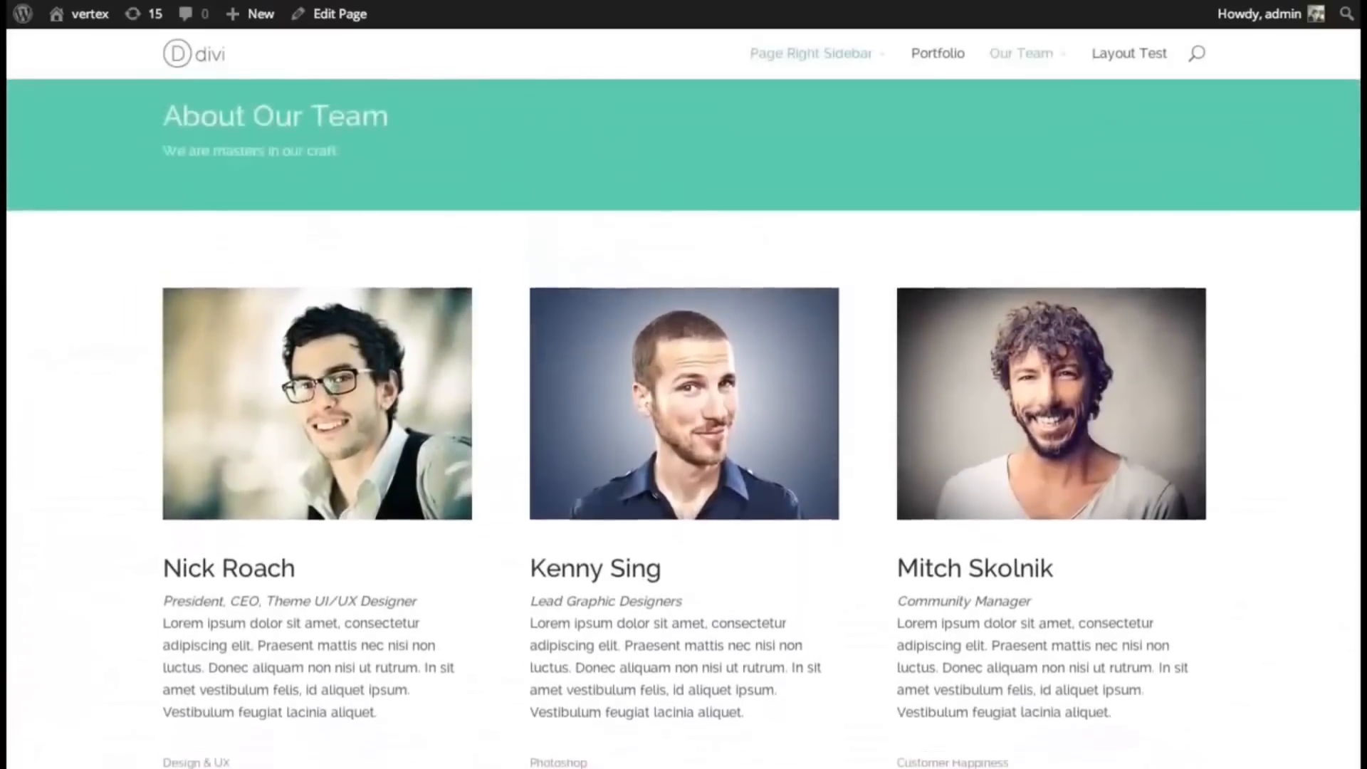
scroll(683, 427, down, 2)
scroll(1355, 59, up, 3)
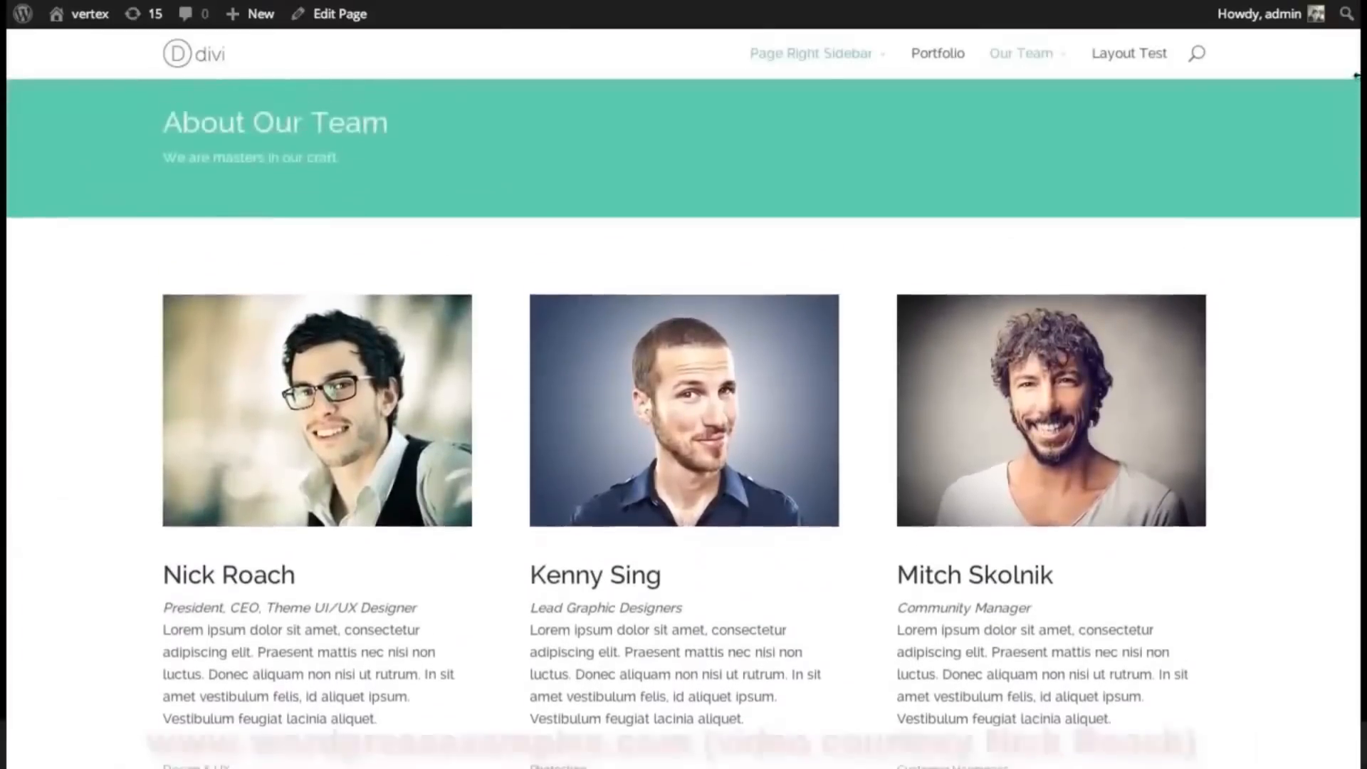
scroll(1355, 59, down, 3)
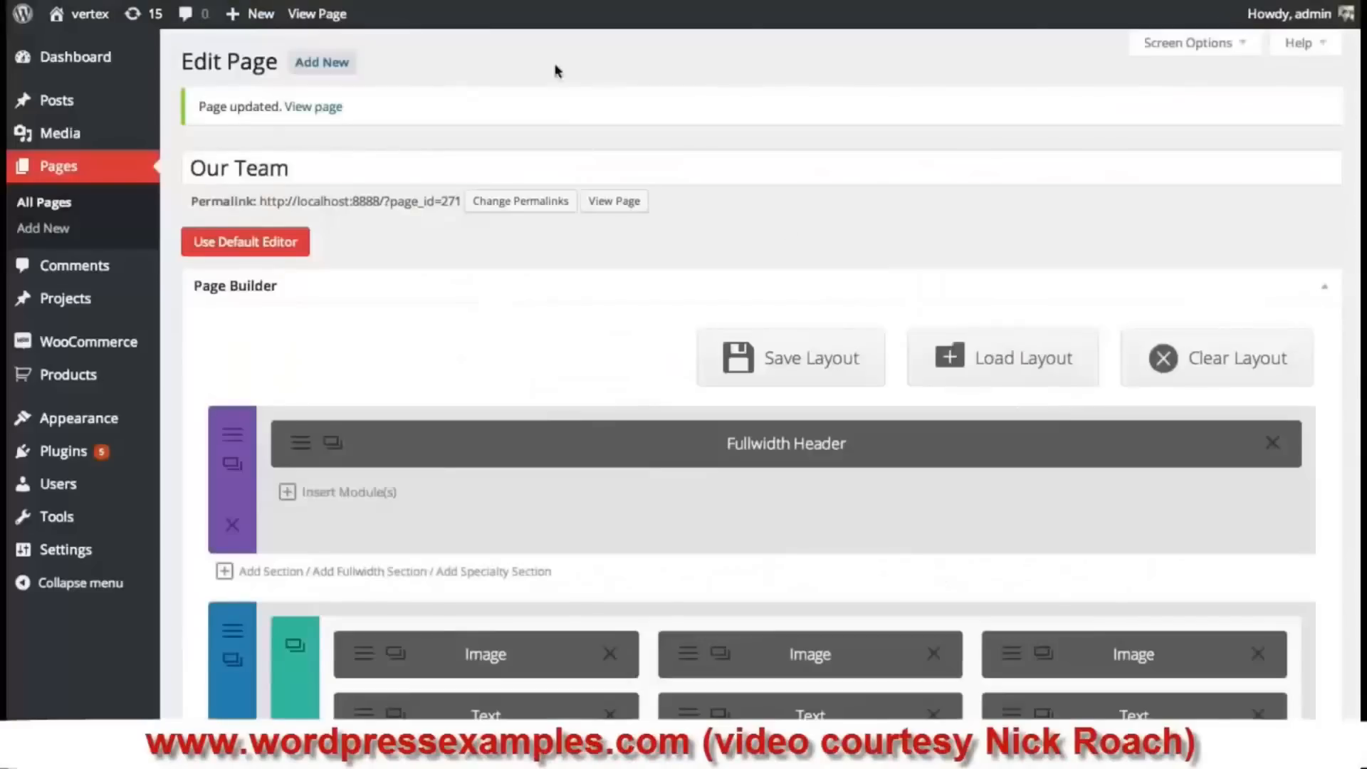
- Add a section of four 1/4 columns above the Call To Action and open the first column's module choices
scroll(1352, 151, down, 8)
scroll(1352, 150, up, 4)
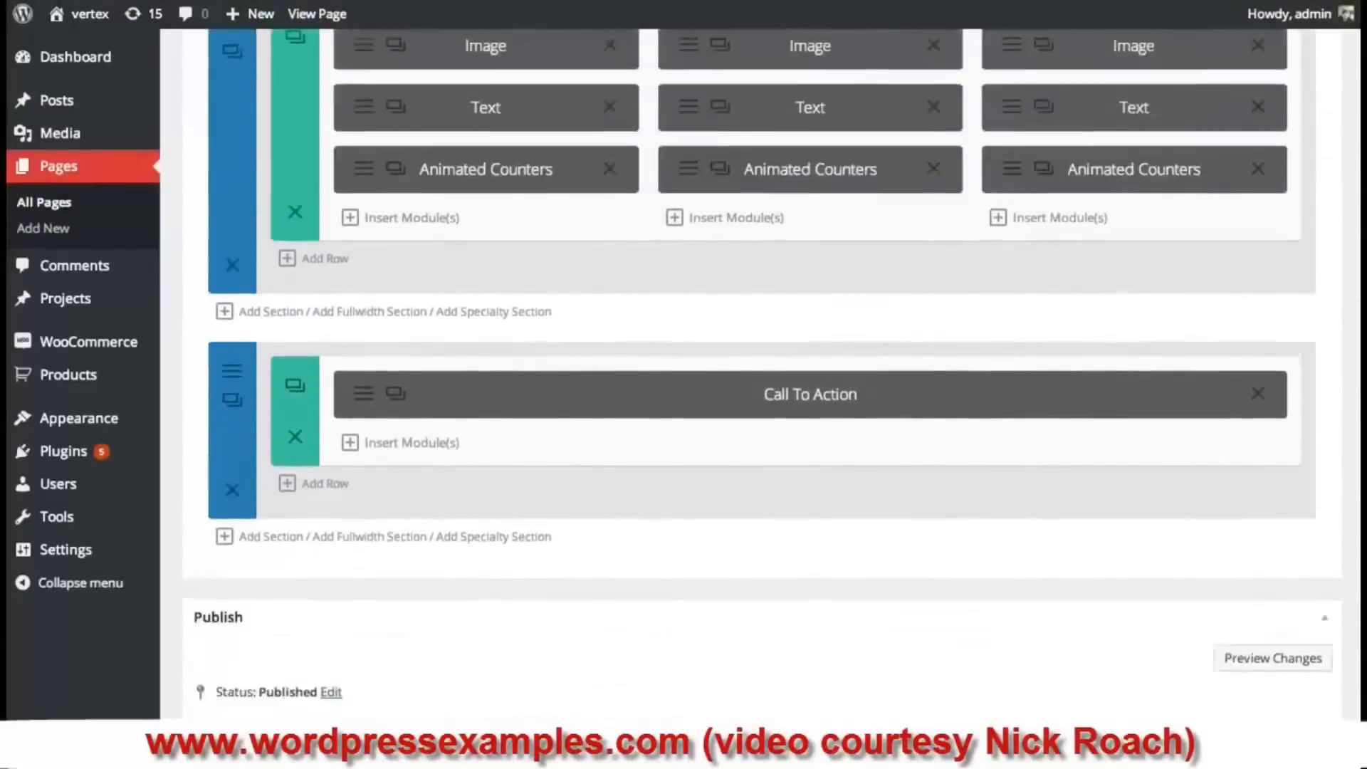
scroll(761, 374, up, 2)
scroll(762, 375, down, 3)
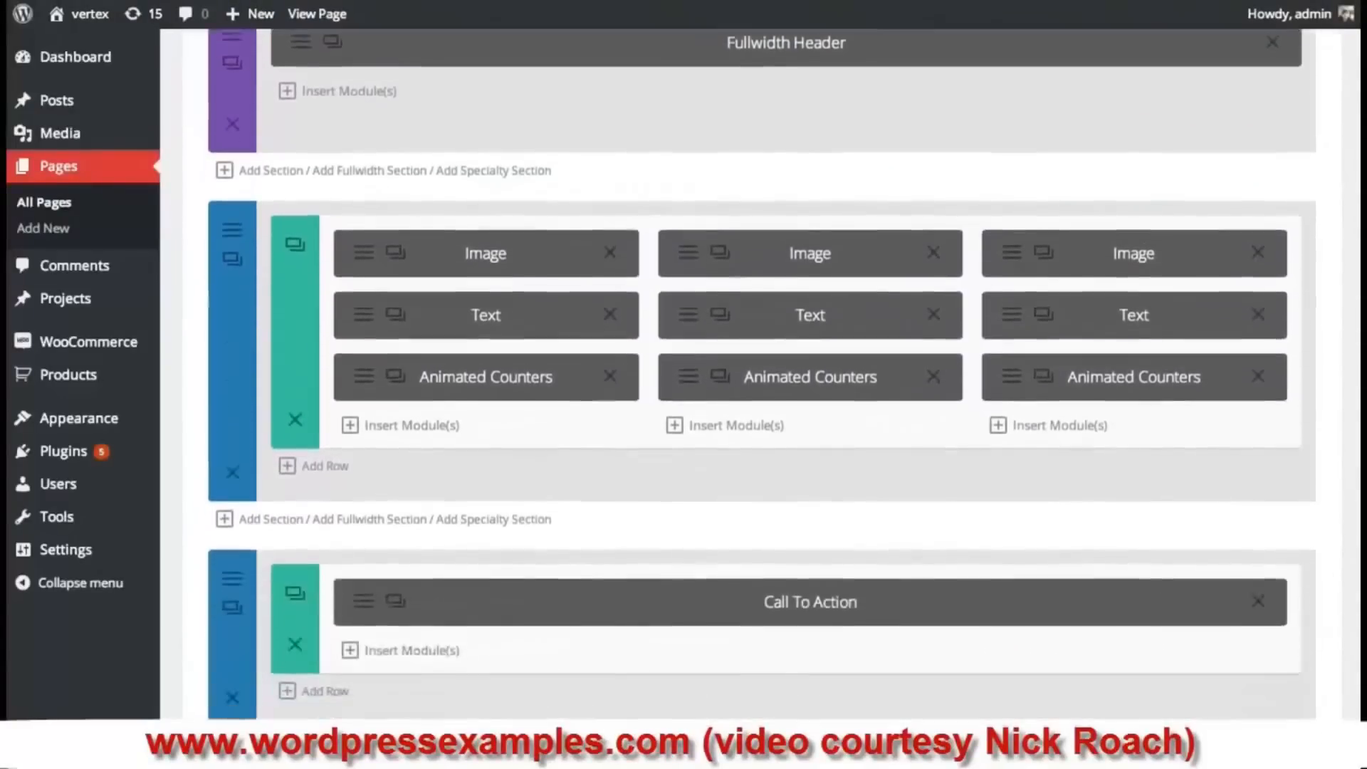
scroll(761, 374, down, 1)
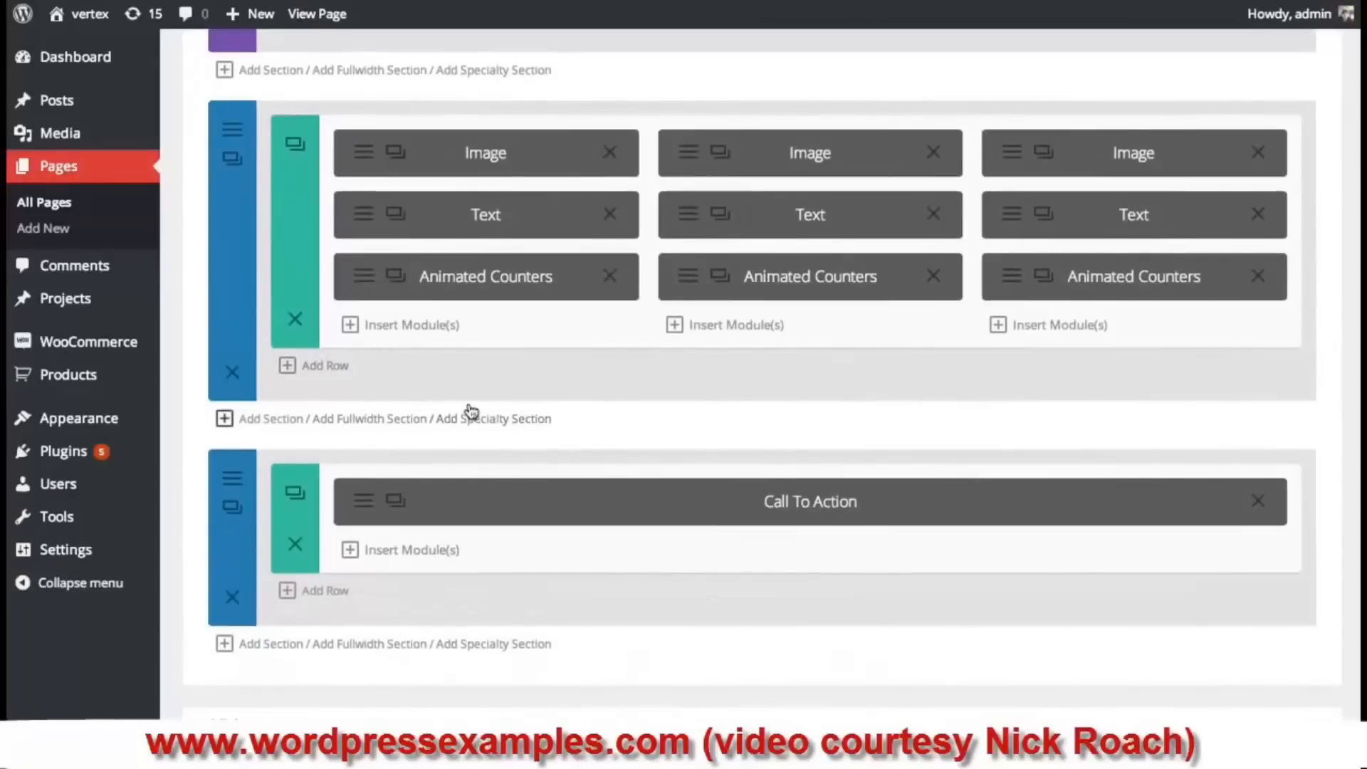
click(271, 420)
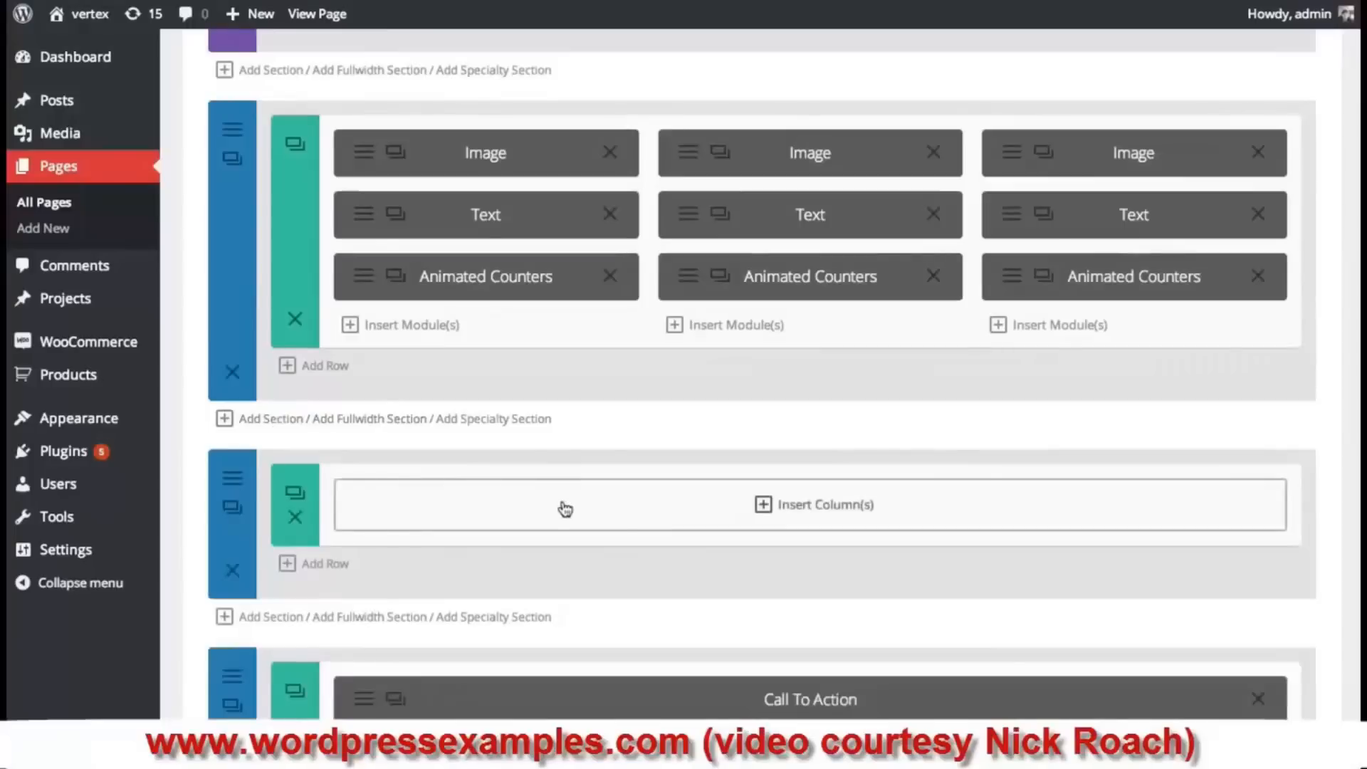
click(645, 514)
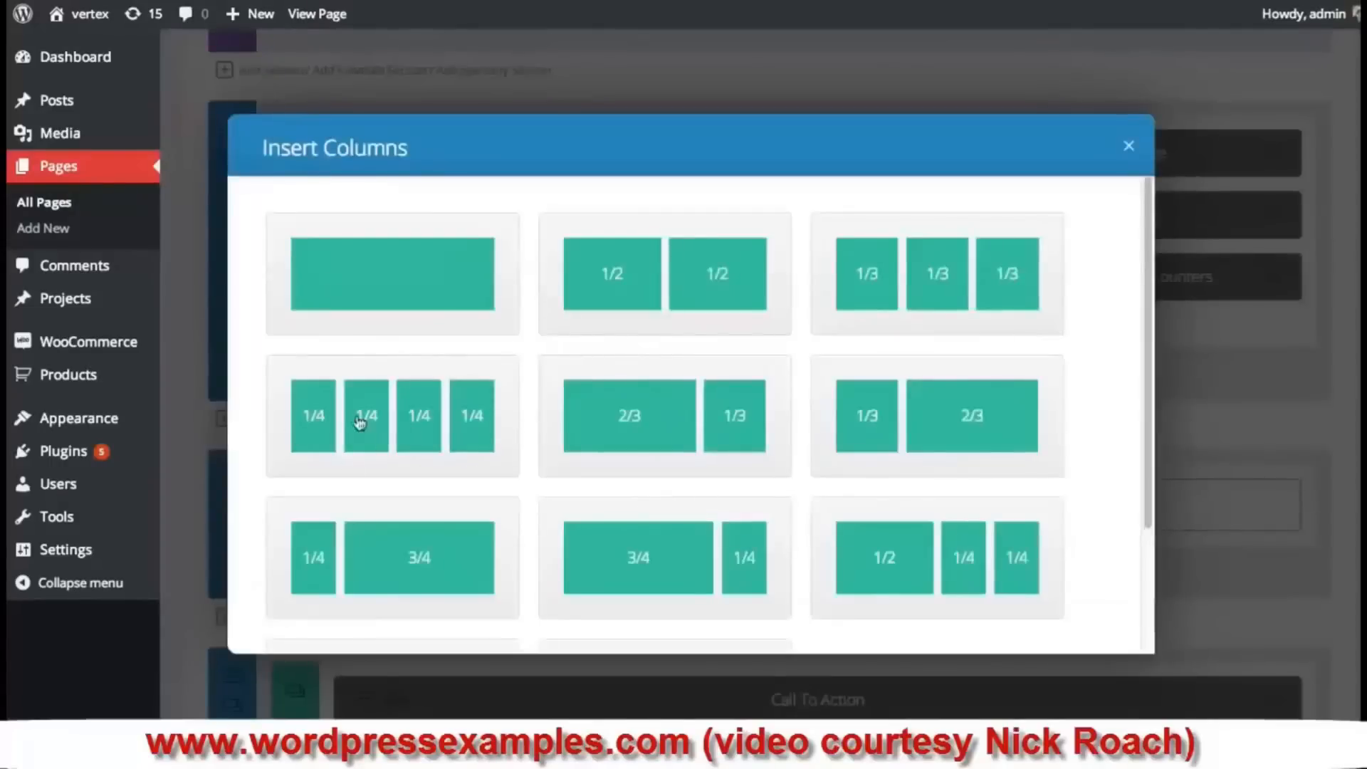
click(418, 422)
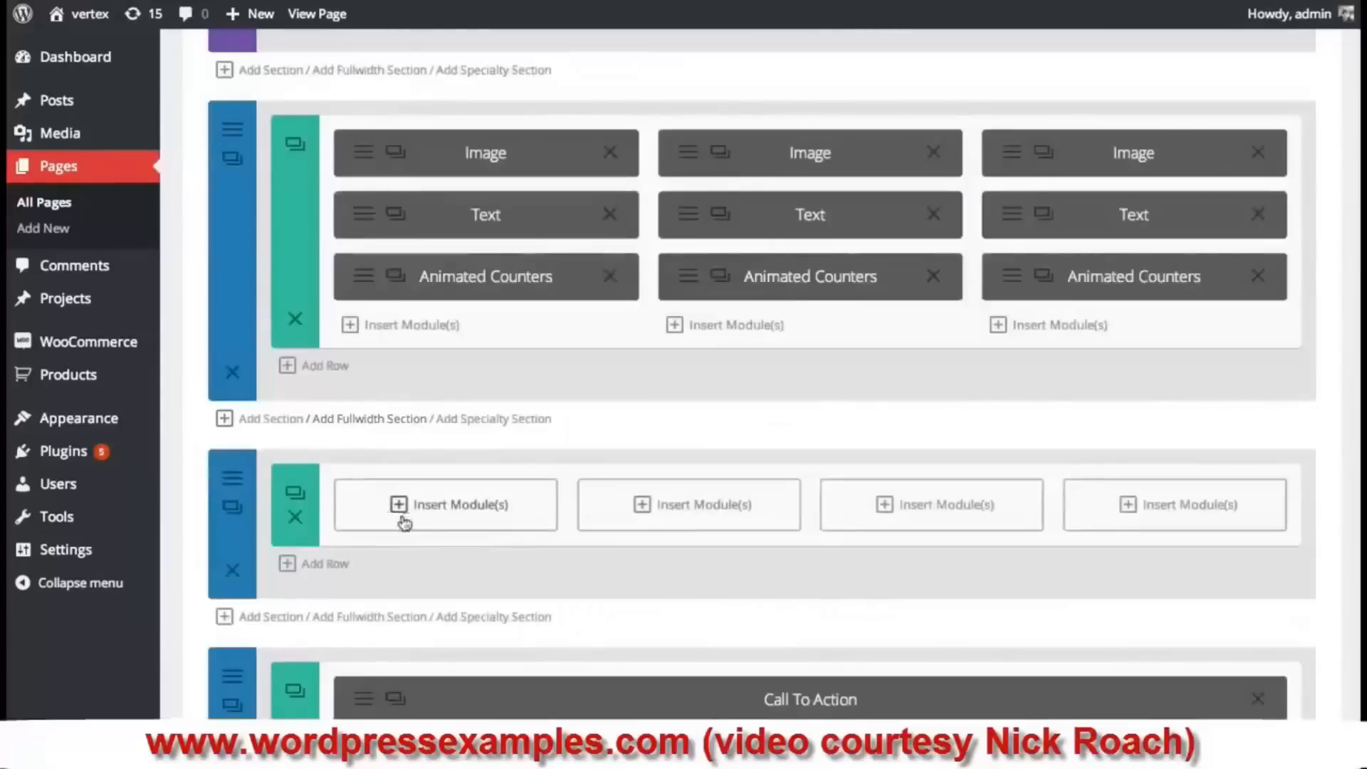
click(456, 513)
drag(1145, 235, 1144, 393)
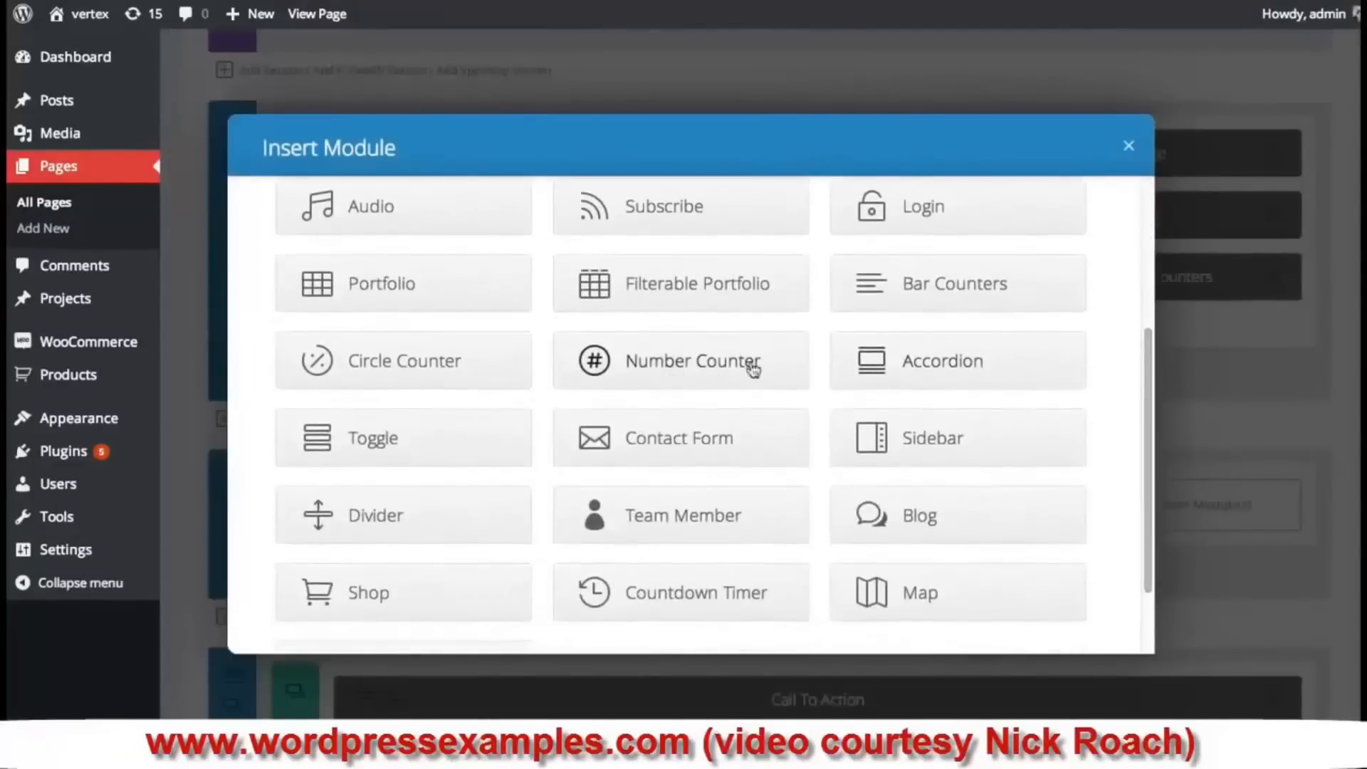
- Add a Number Counter to the first column titled 'Team Members' with number 25
click(682, 361)
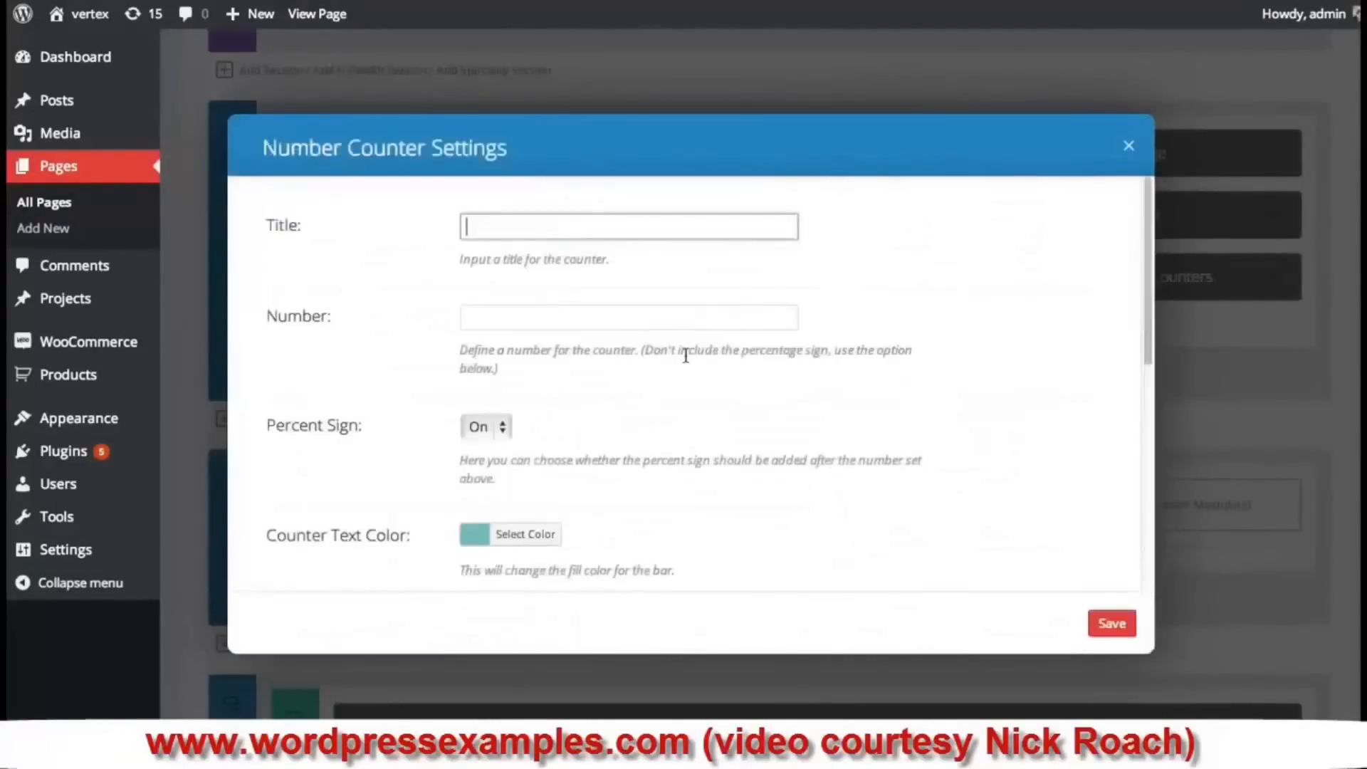
click(492, 226)
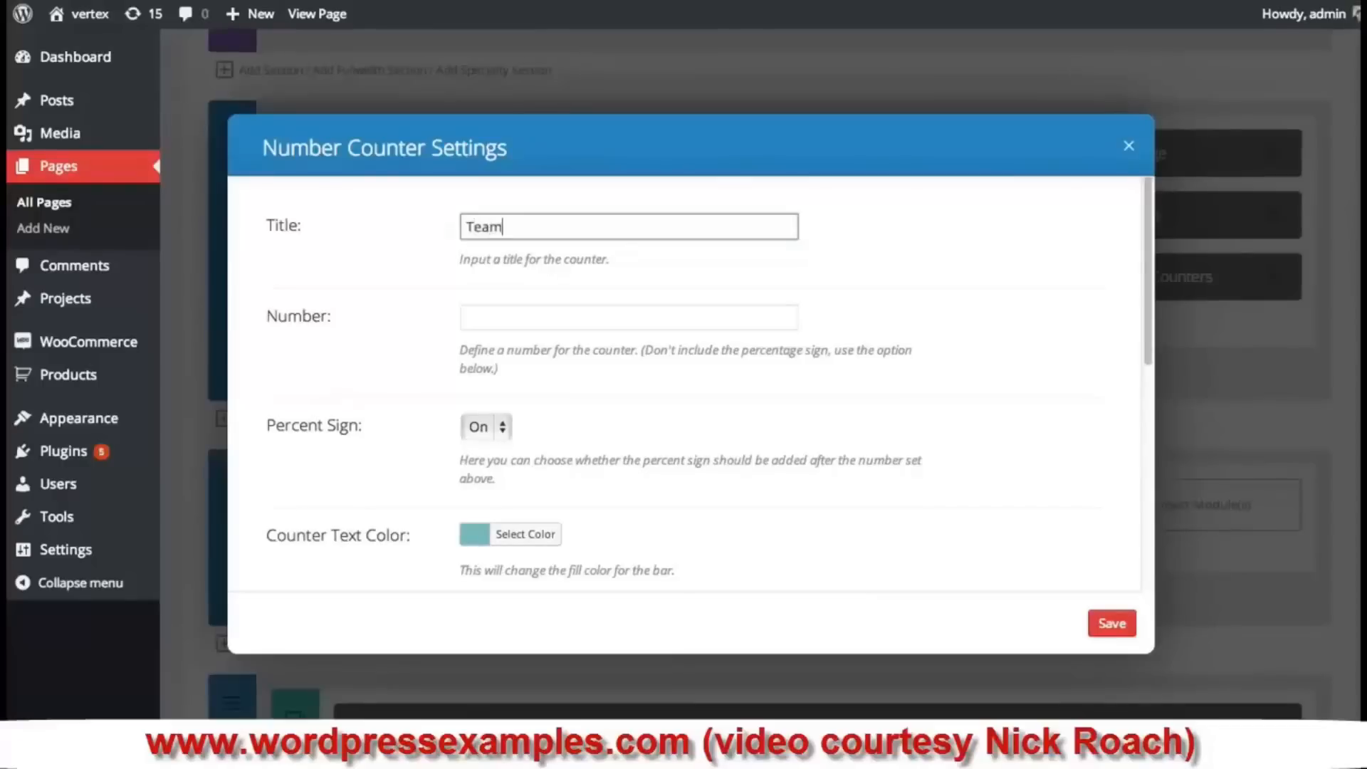
text(embers)
click(505, 313)
text(25)
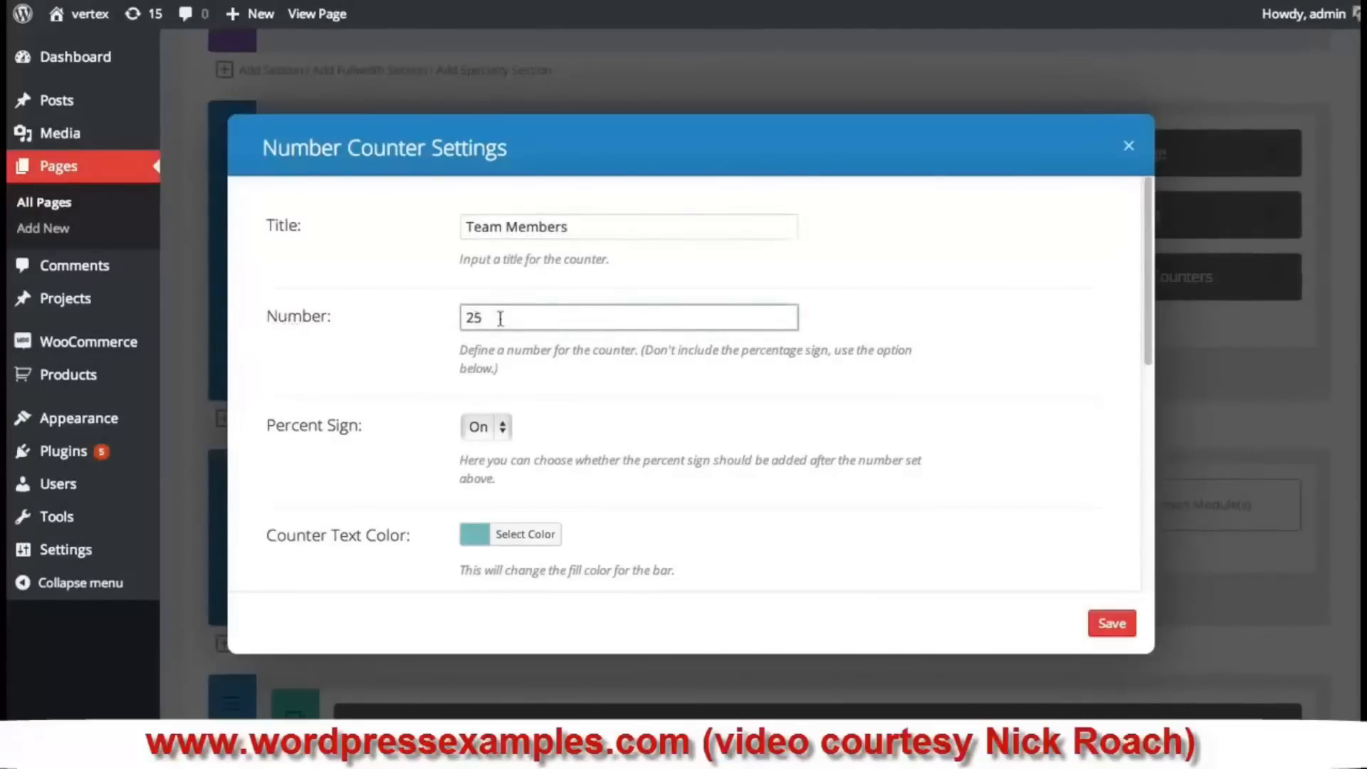
scroll(562, 292, down, 4)
scroll(559, 284, up, 2)
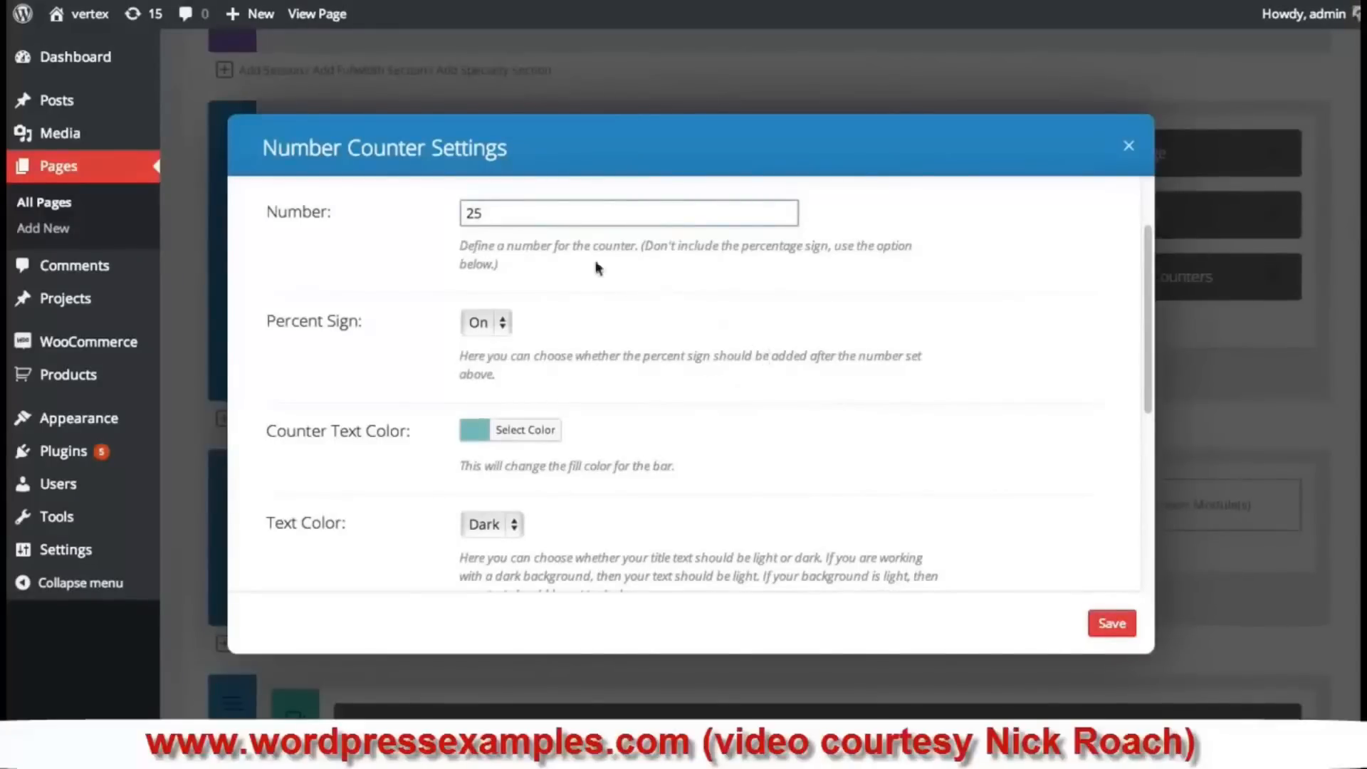
- Turn the counter's percent sign off and set its text colour to Light
click(498, 324)
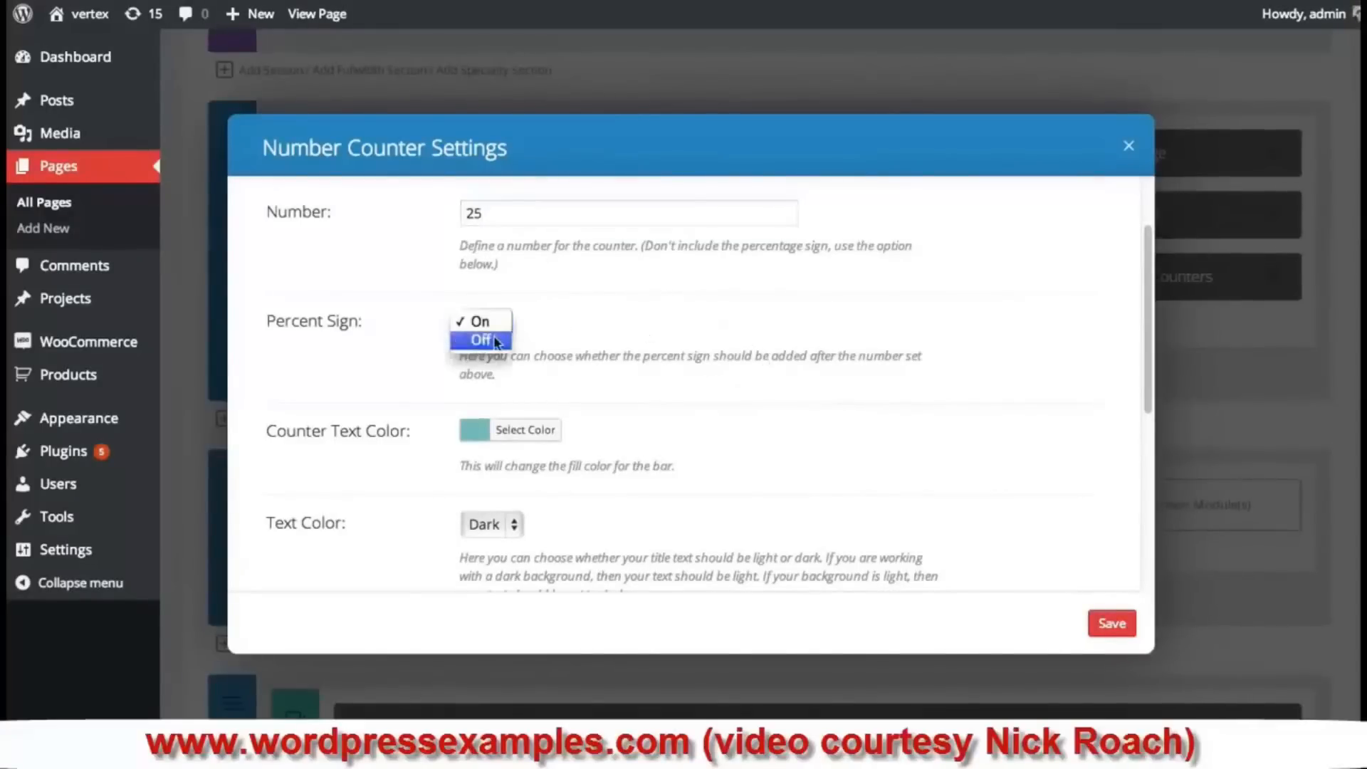
click(491, 335)
scroll(747, 332, down, 3)
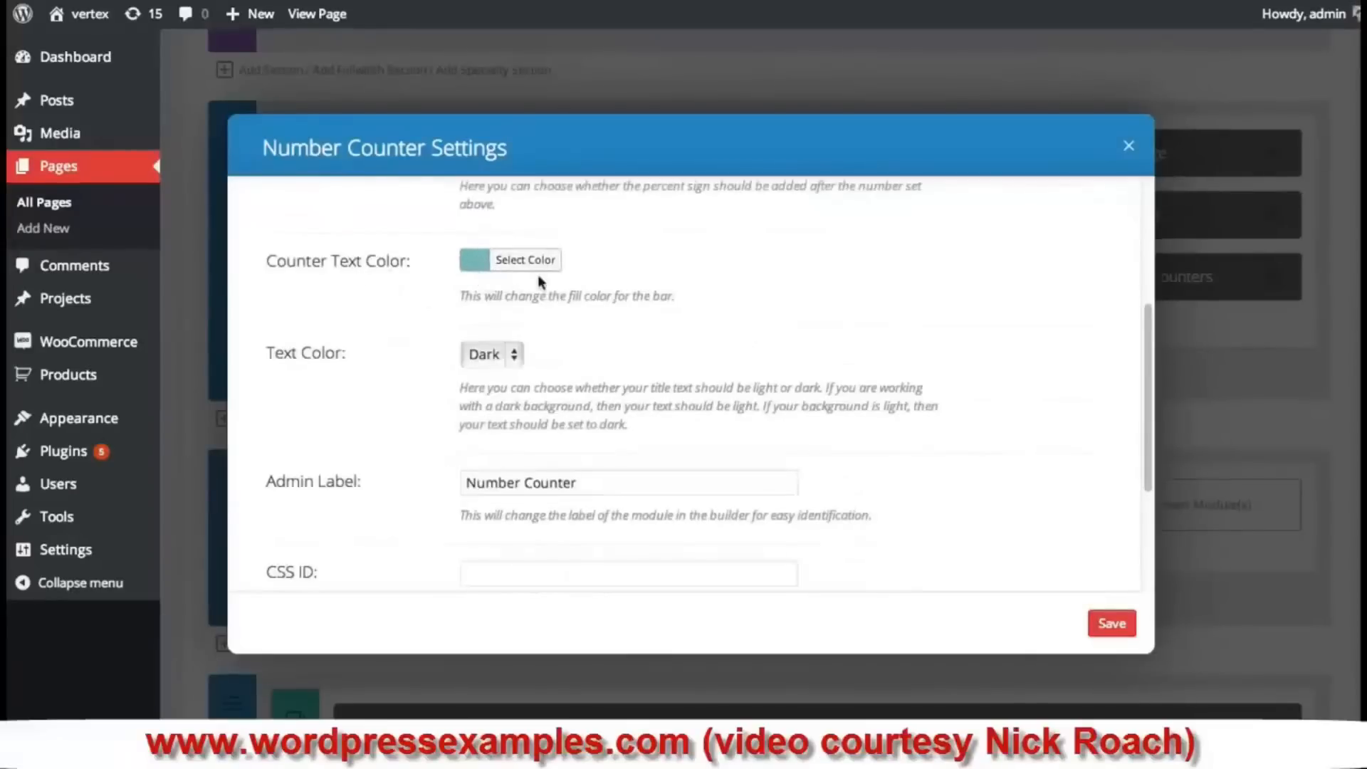
scroll(527, 267, down, 1)
click(481, 230)
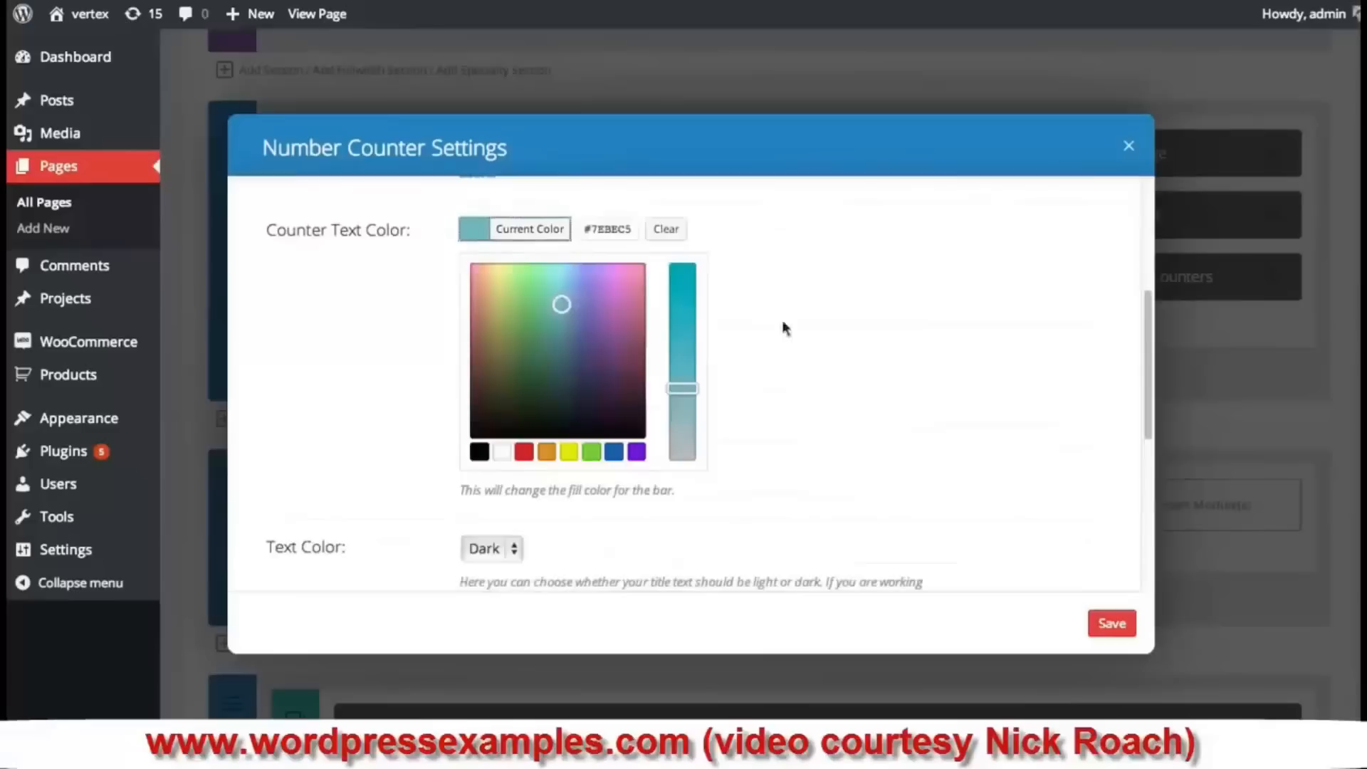
scroll(861, 399, down, 3)
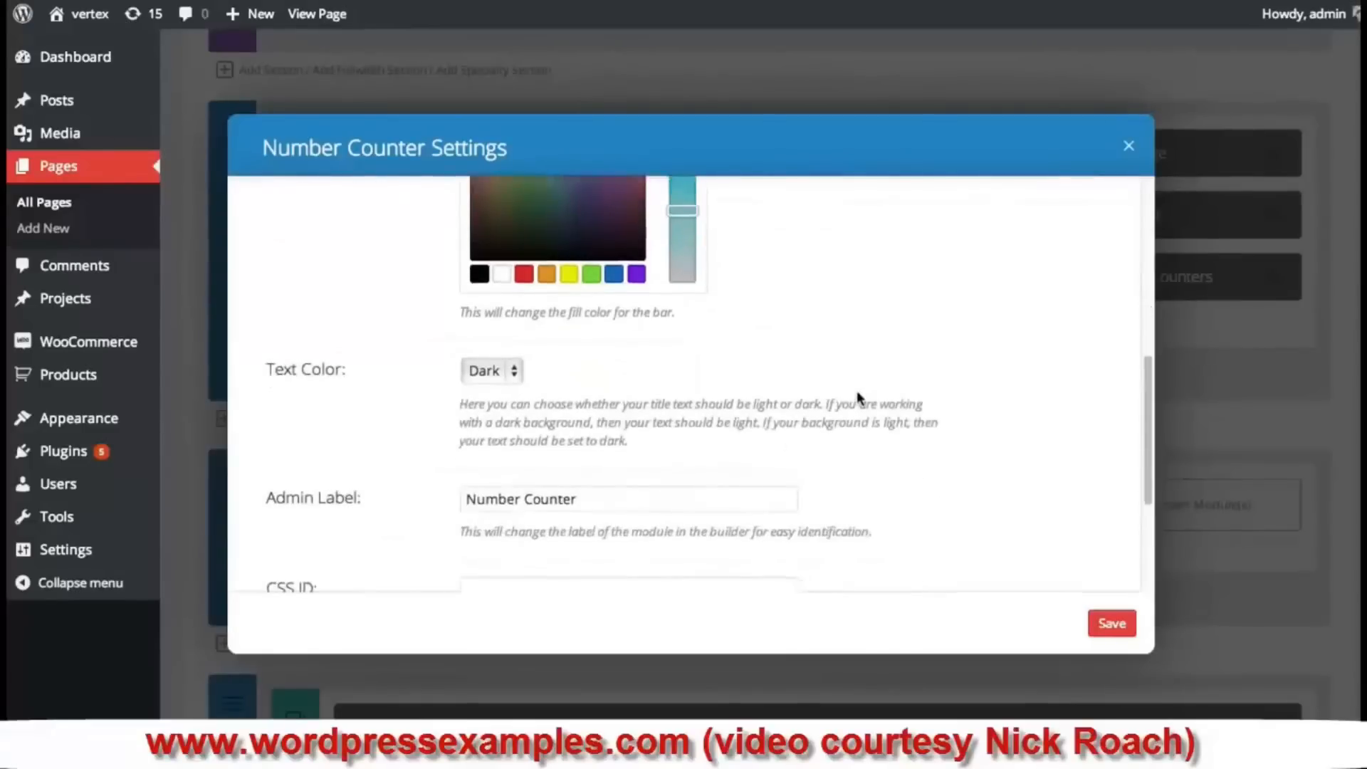
scroll(570, 384, up, 4)
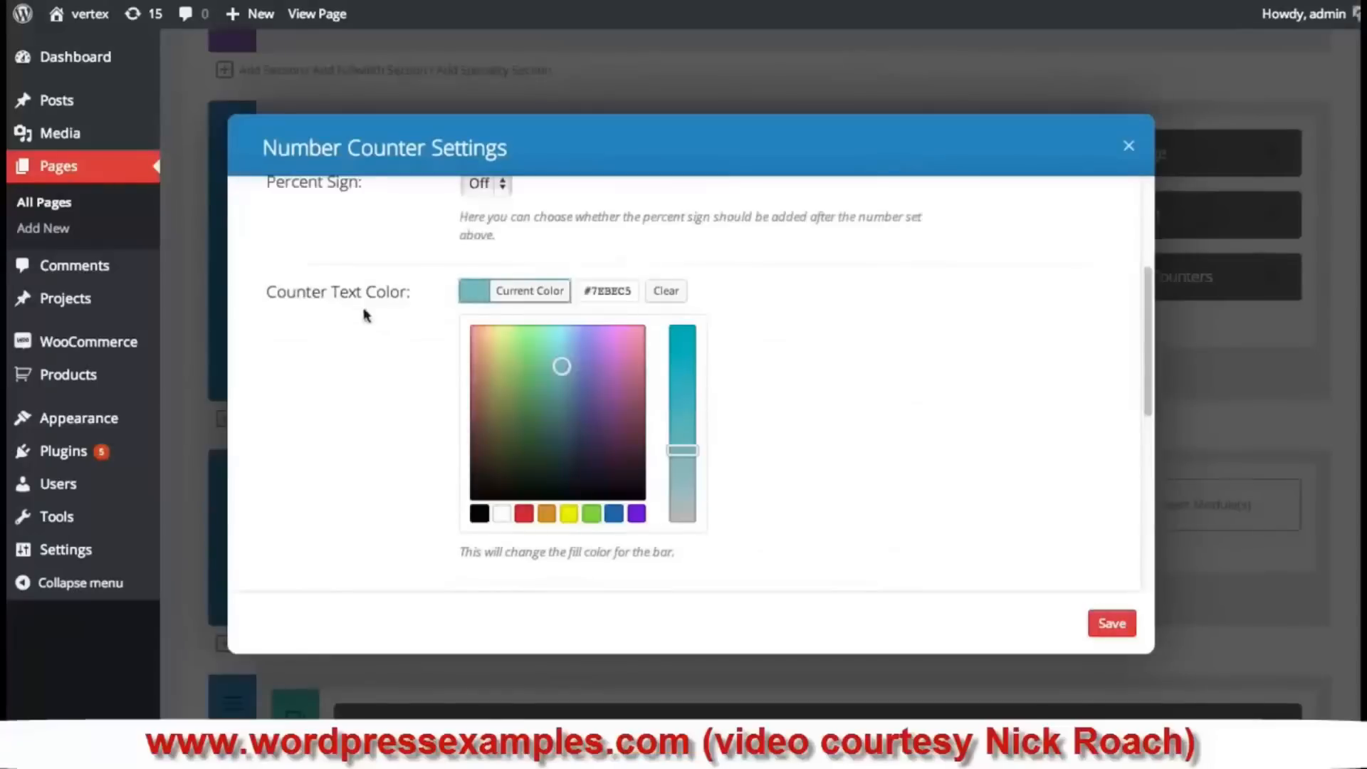
scroll(374, 310, up, 1)
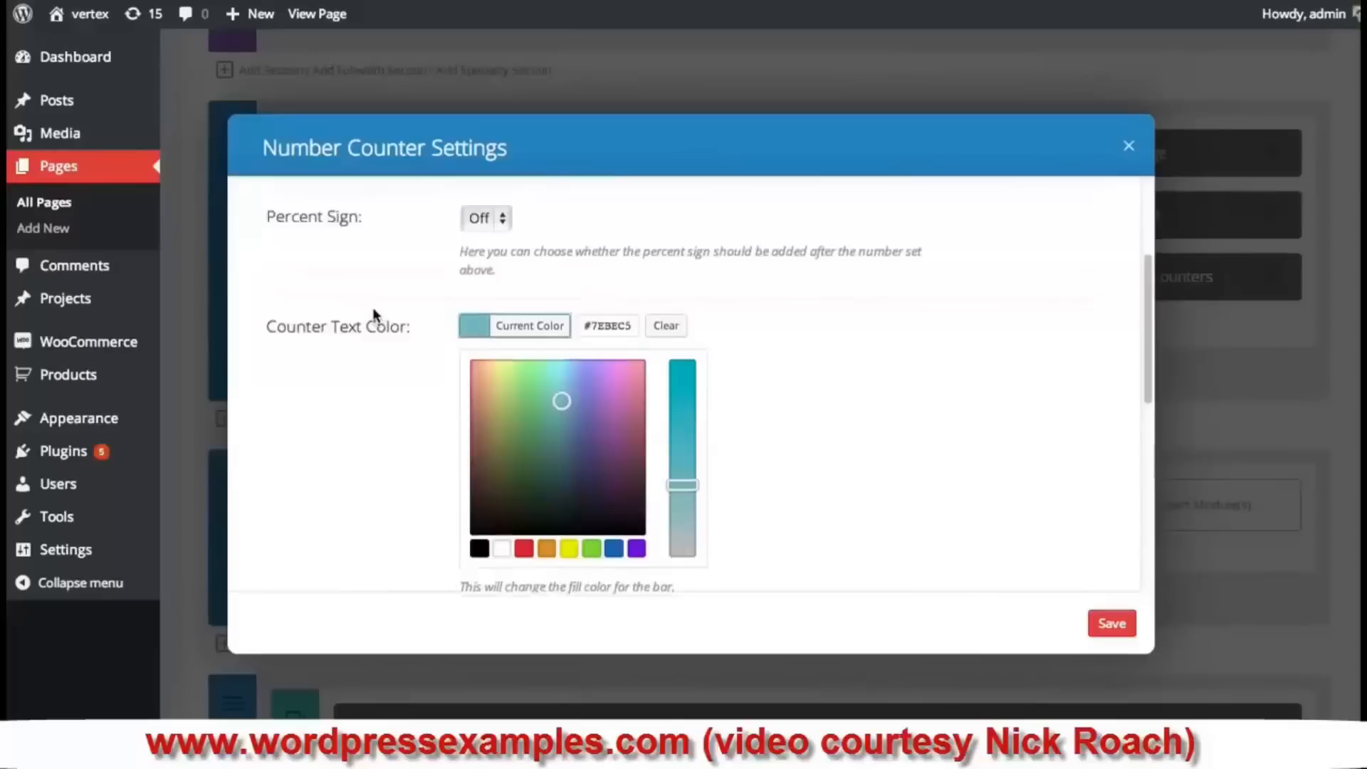
scroll(372, 311, up, 2)
scroll(366, 238, up, 2)
scroll(333, 281, down, 8)
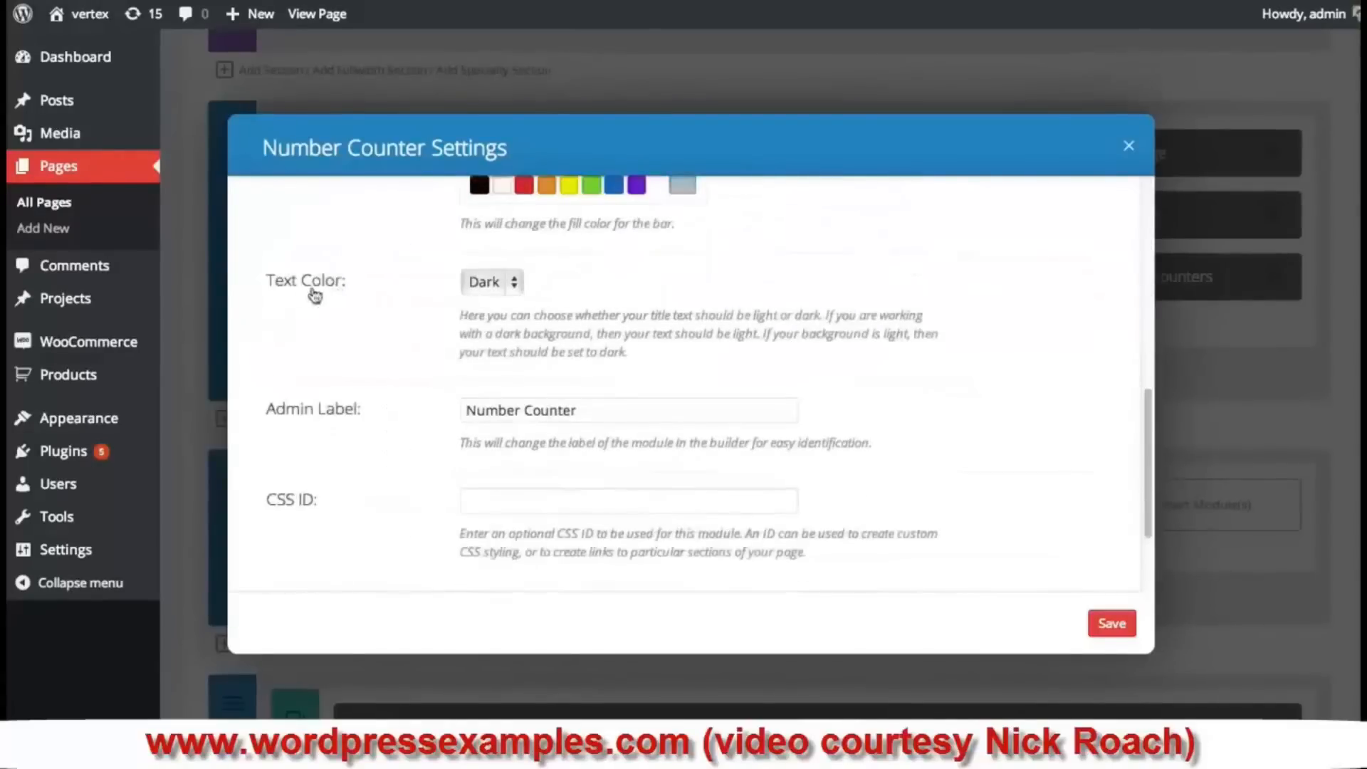
click(482, 284)
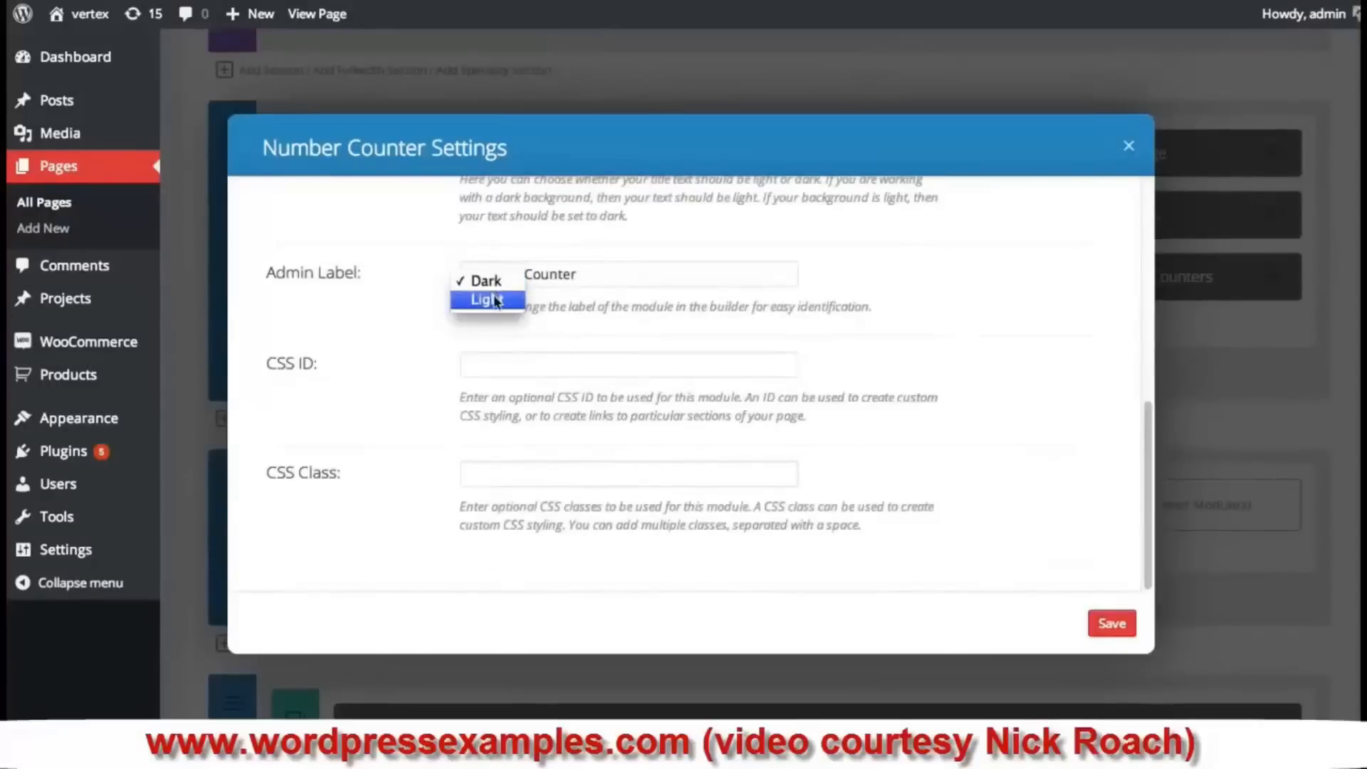
click(485, 299)
scroll(420, 370, up, 3)
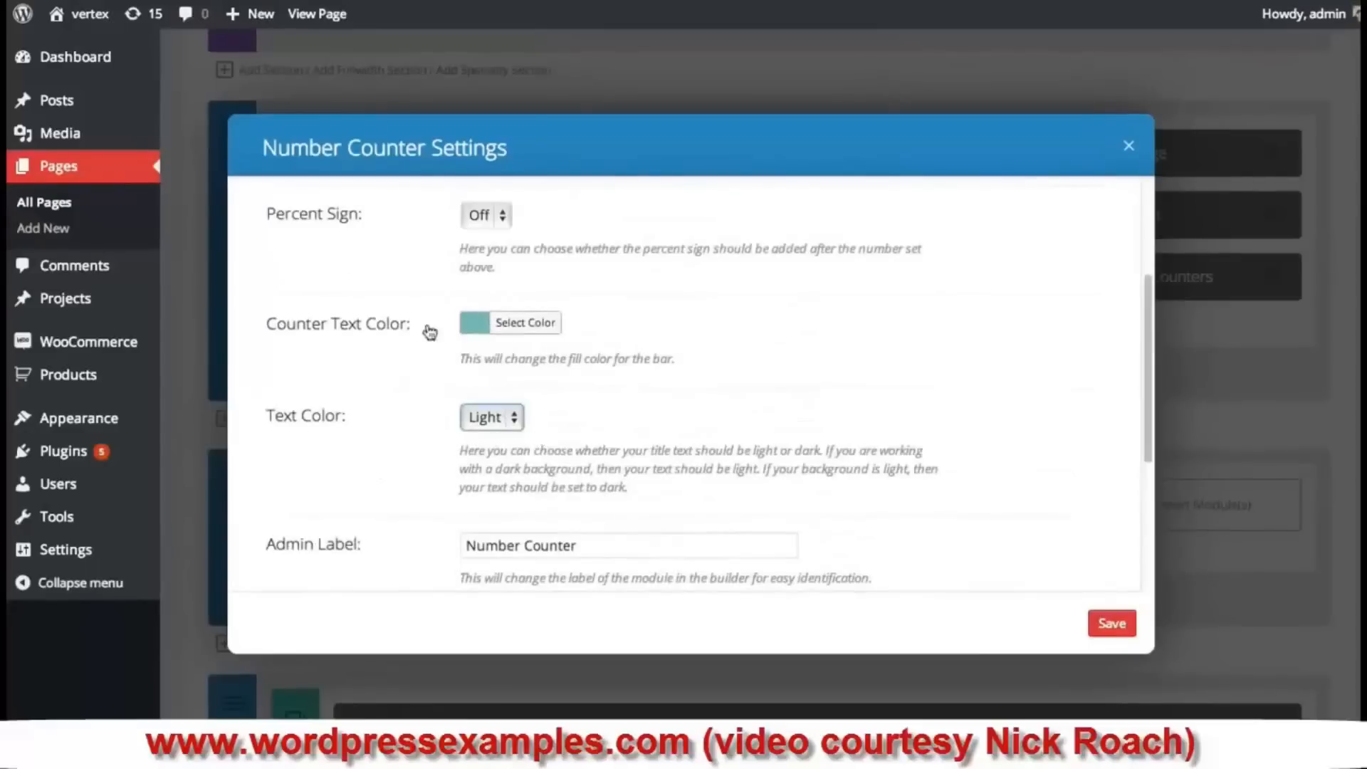
scroll(553, 343, down, 1)
scroll(551, 342, down, 3)
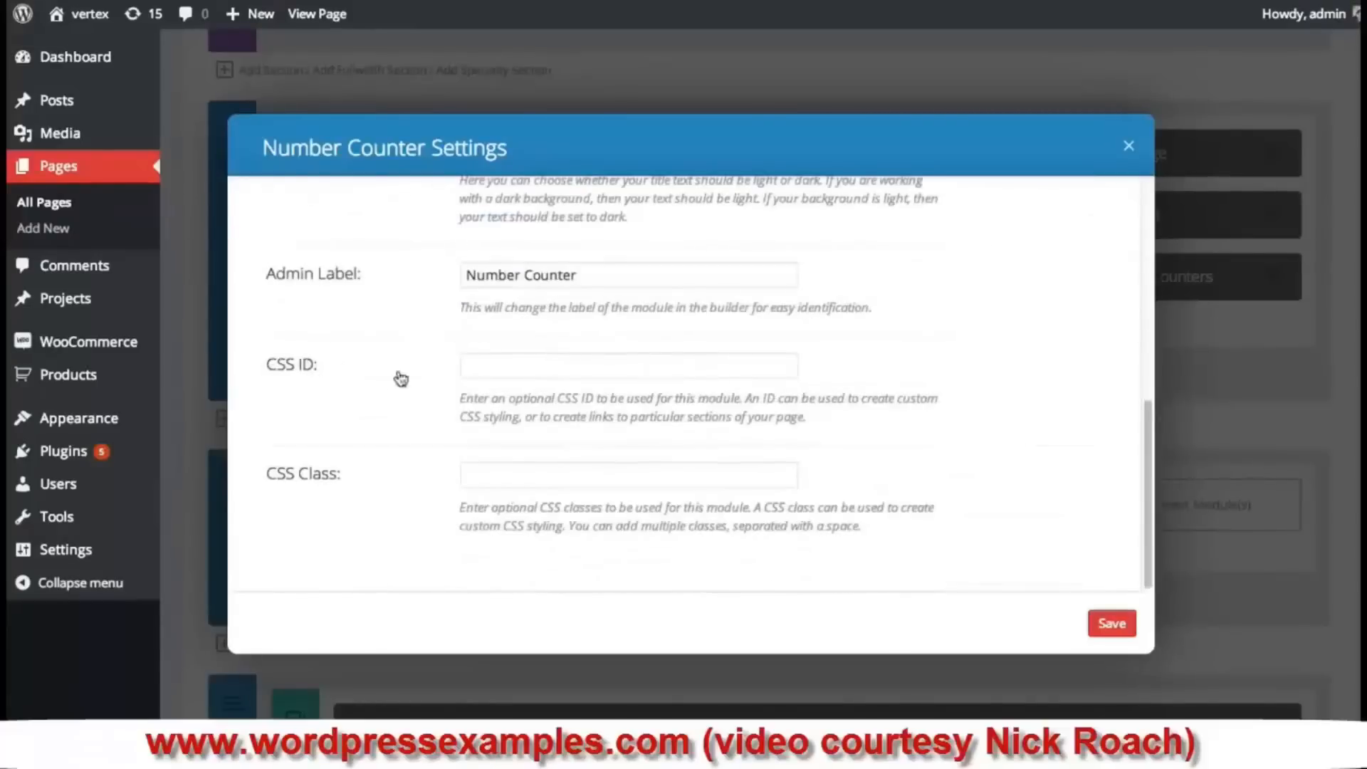
- Save the counter and give its section the dark cta1.jpg background image
click(1112, 623)
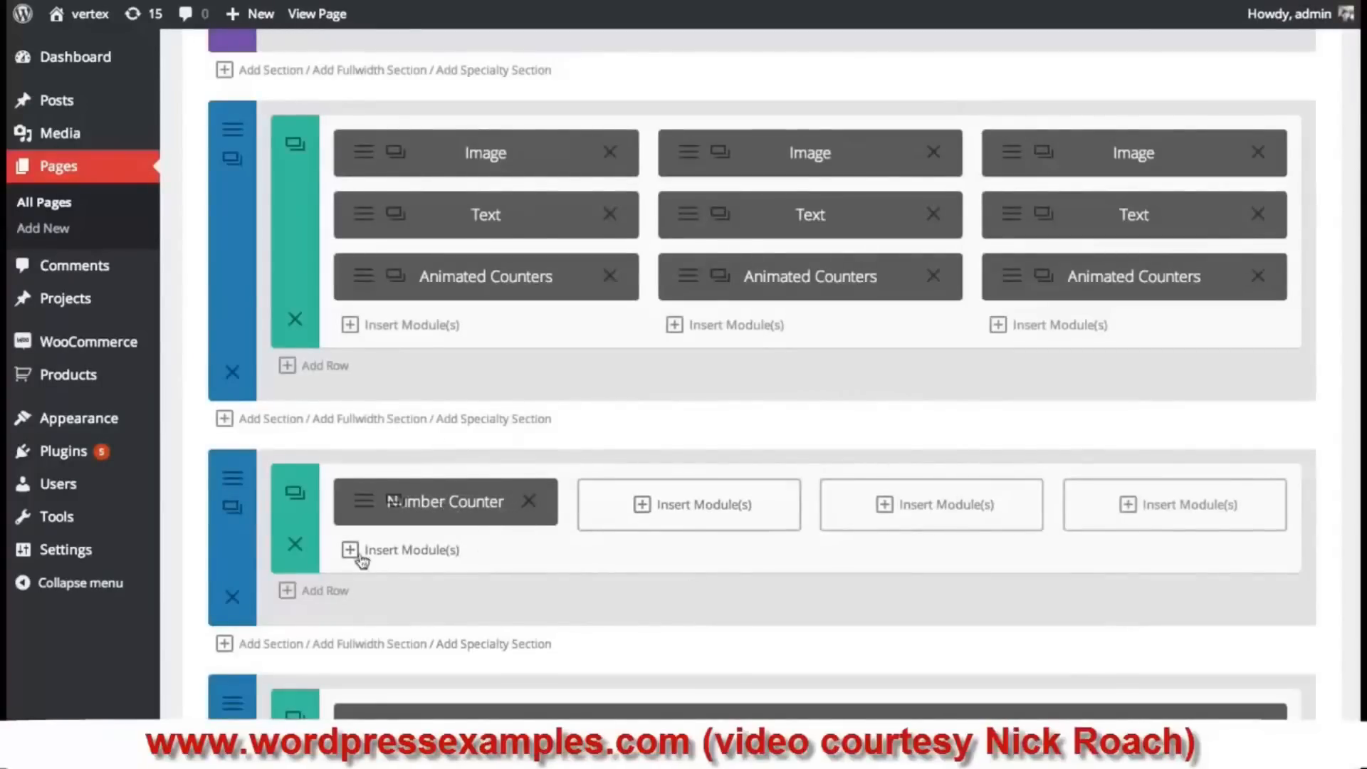
click(234, 481)
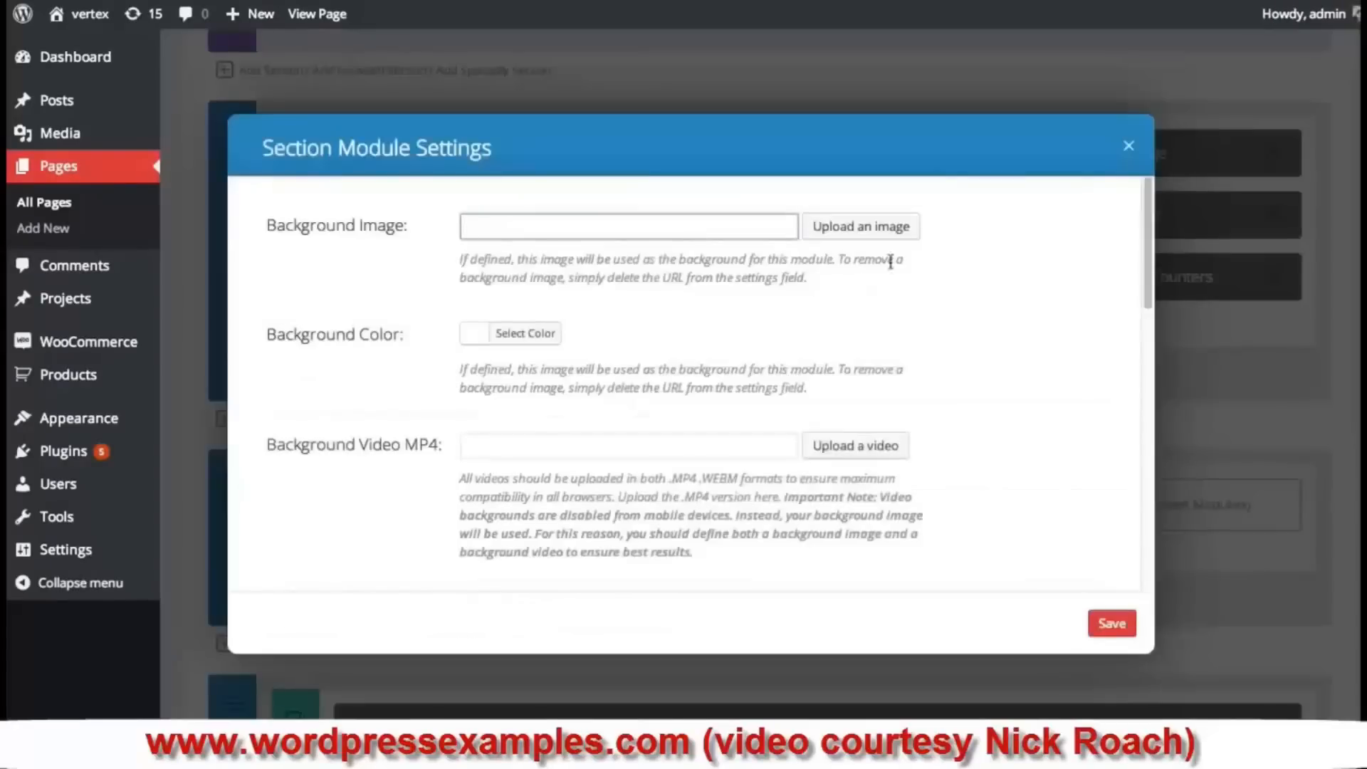
click(898, 228)
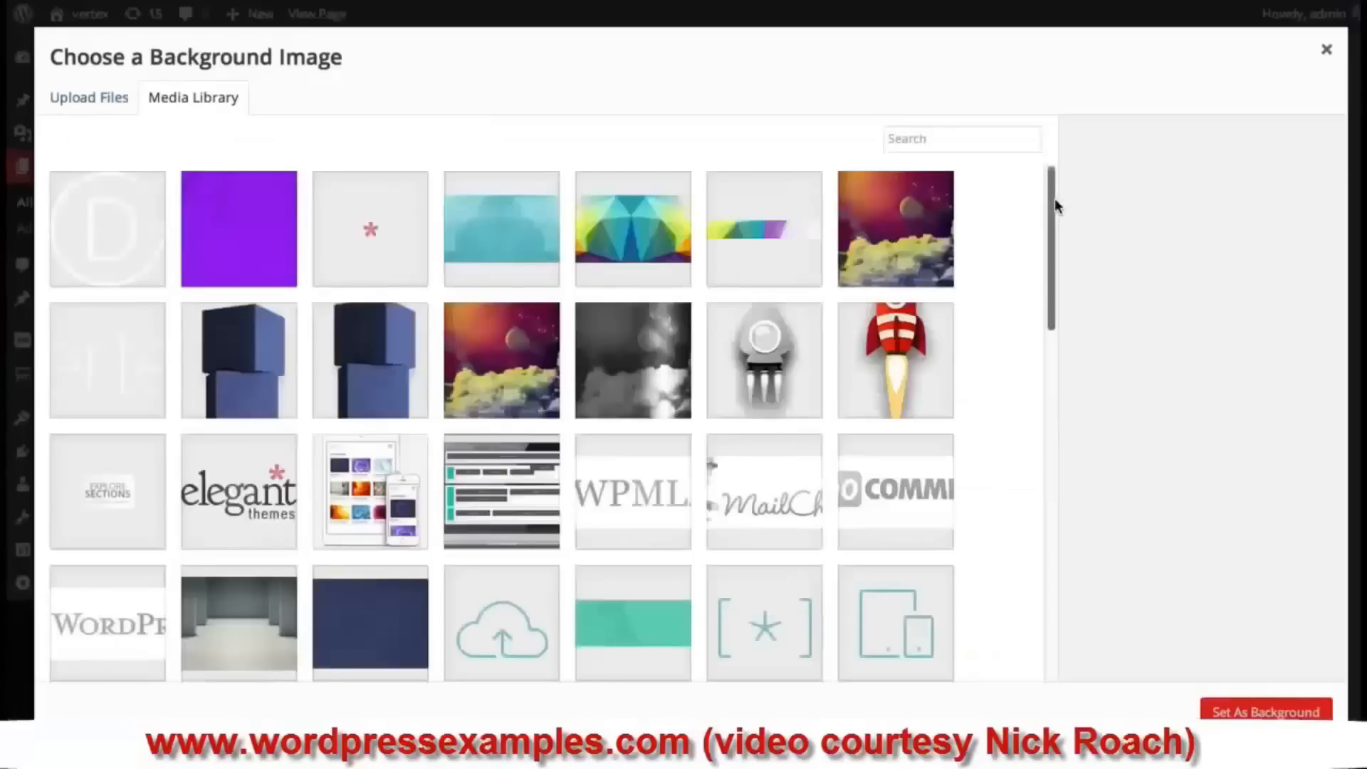
drag(1055, 199, 1050, 702)
drag(1049, 527, 1052, 566)
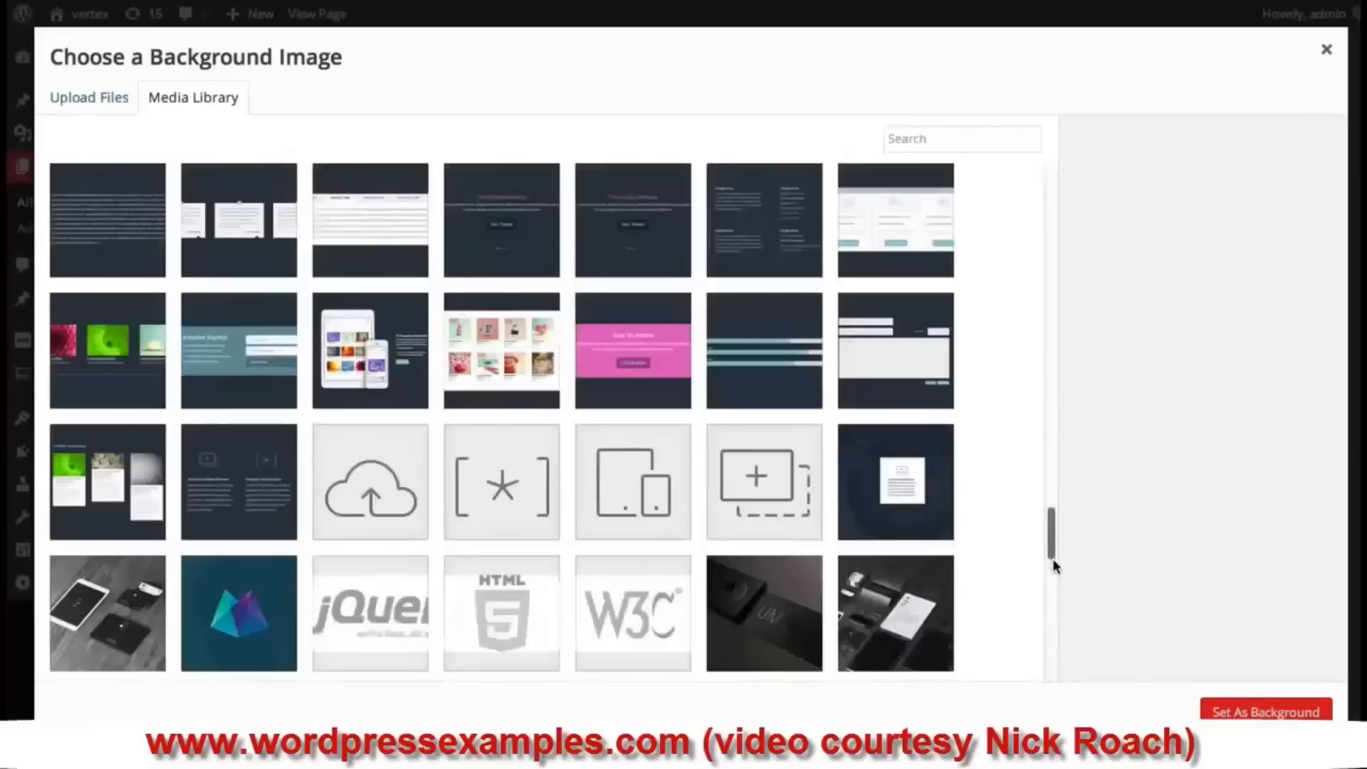
drag(1053, 502, 1057, 586)
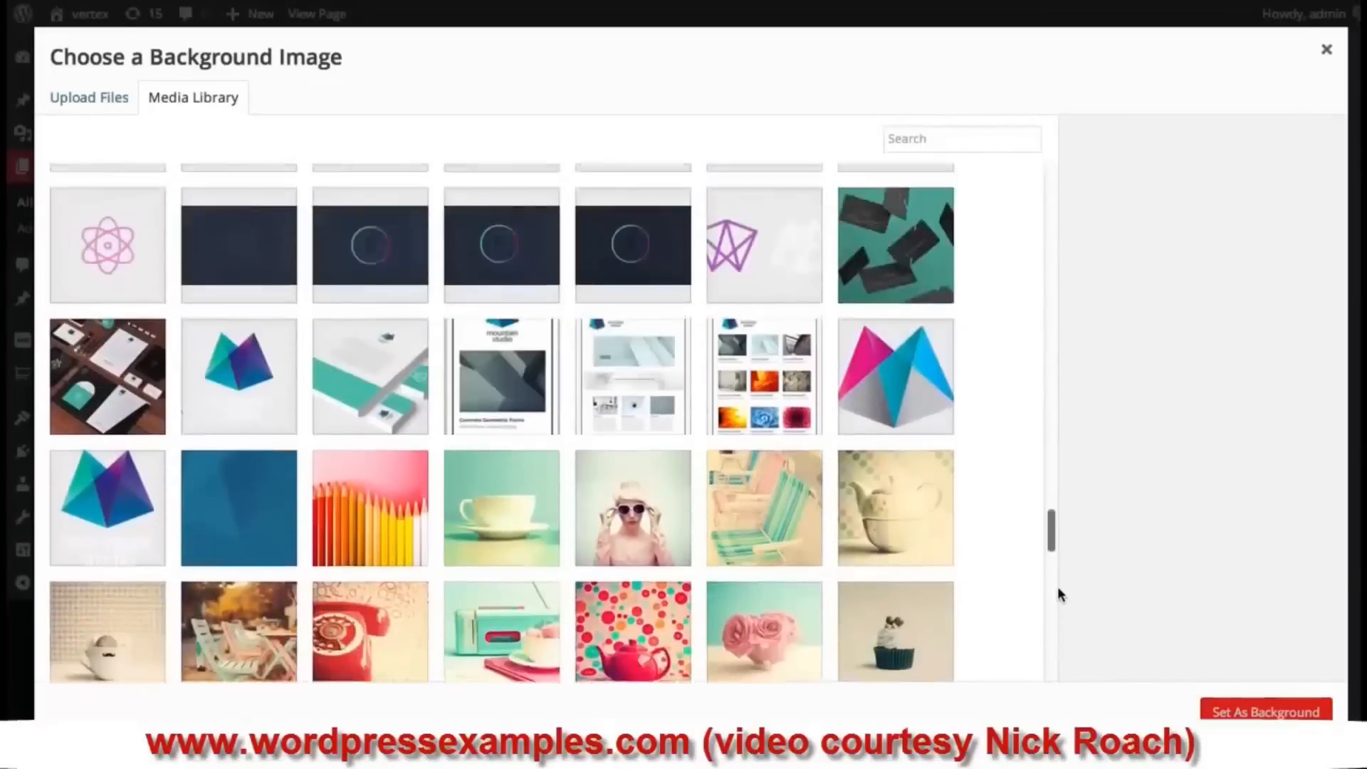
click(260, 378)
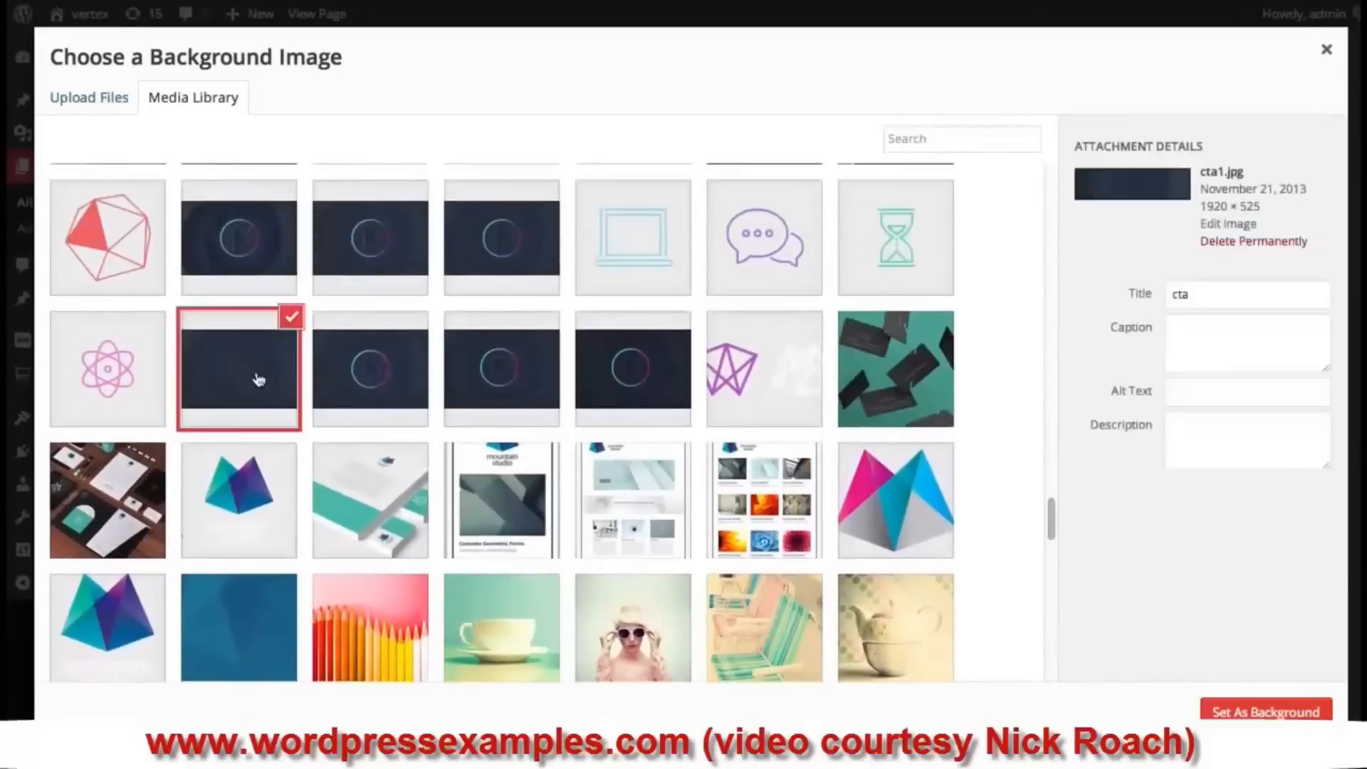
click(1256, 712)
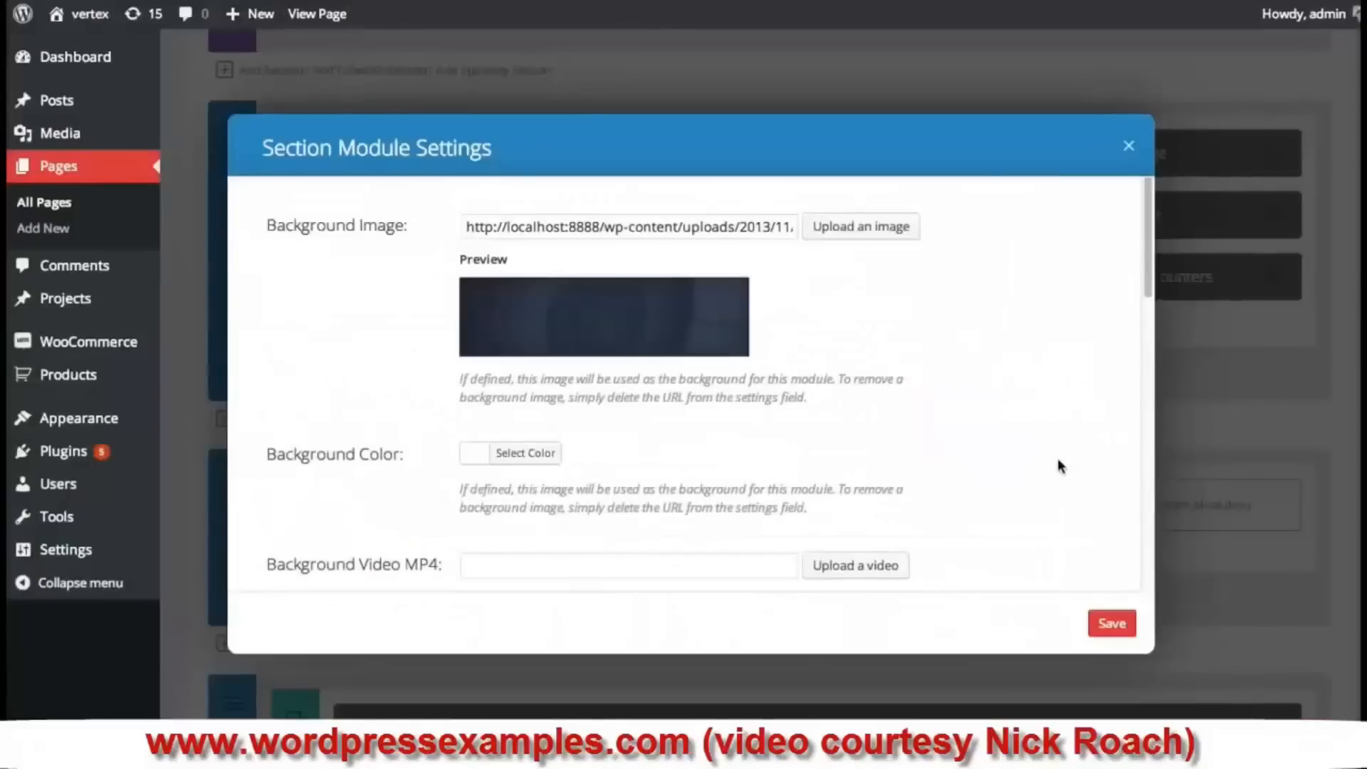
click(1114, 623)
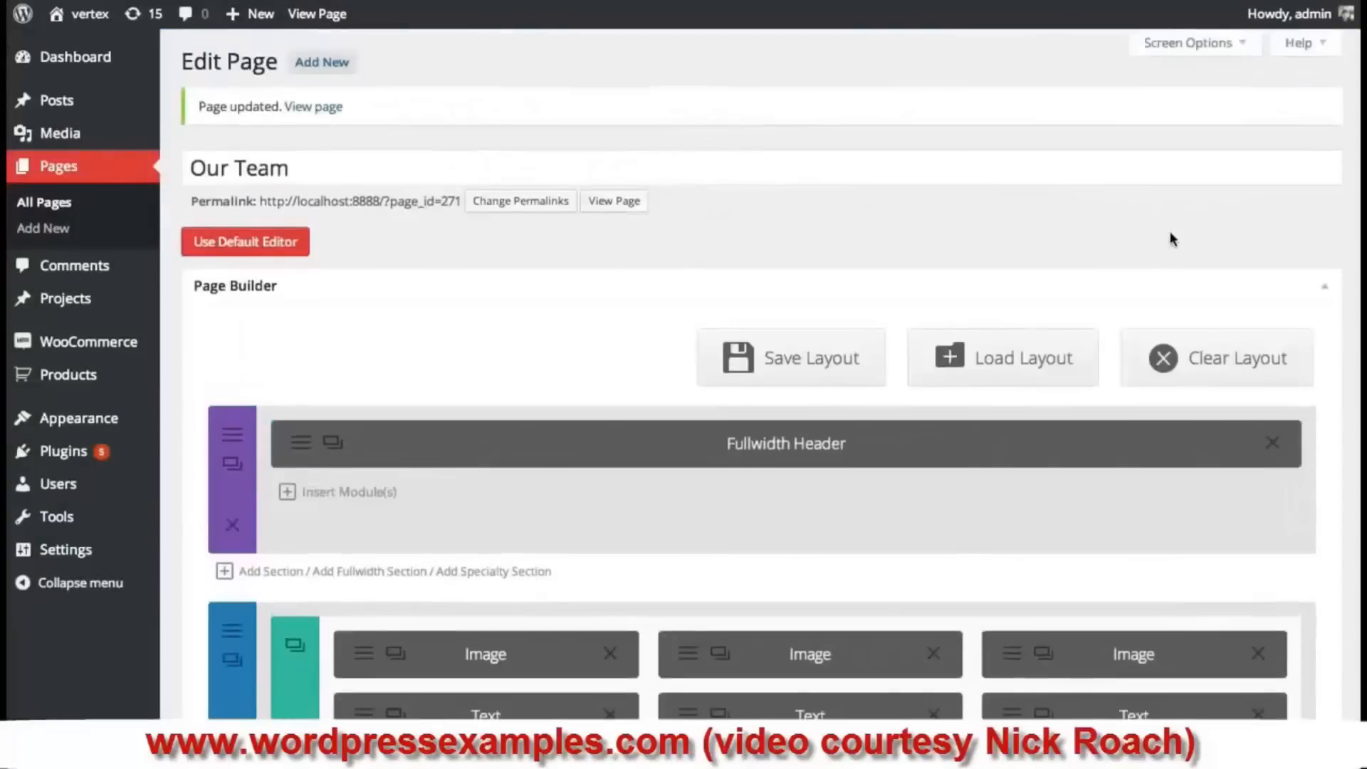
- Update the Our Team page and scroll through the live version
scroll(1178, 270, down, 20)
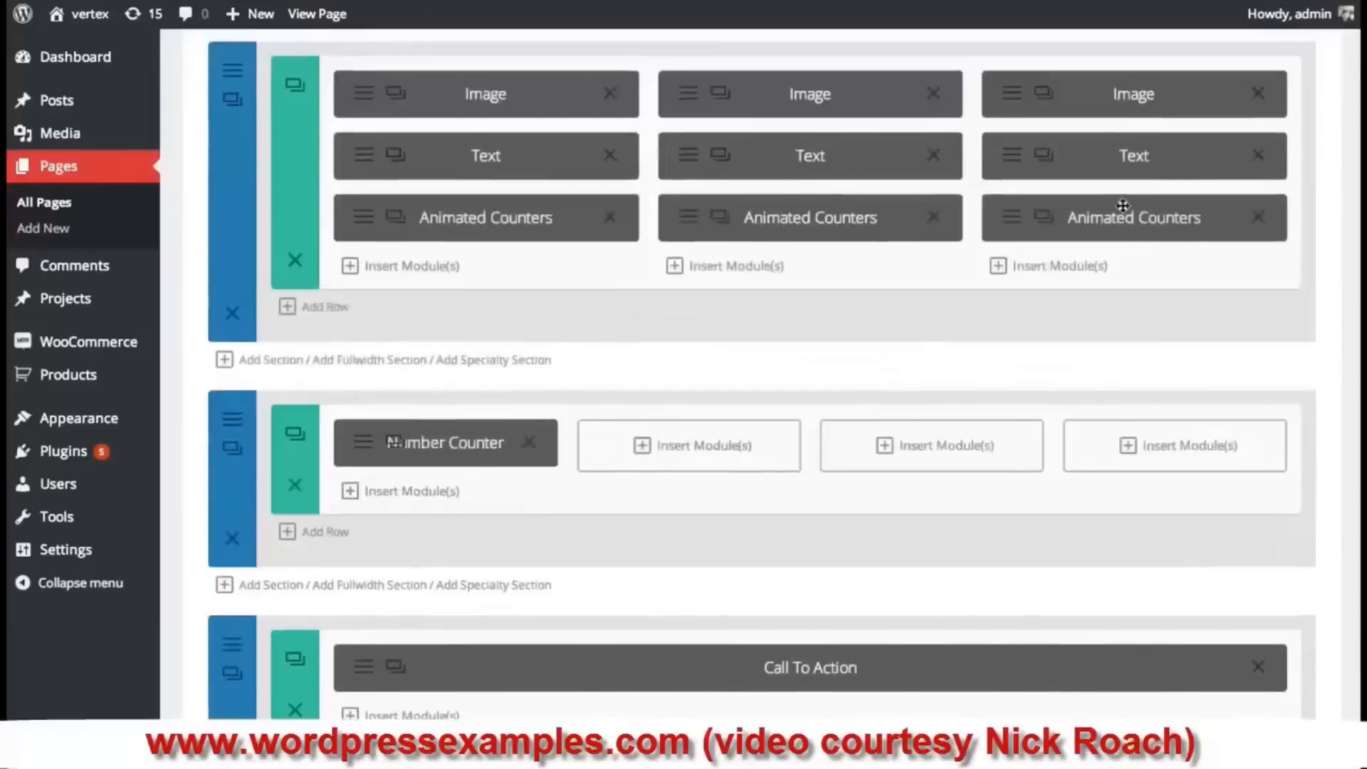
click(1293, 90)
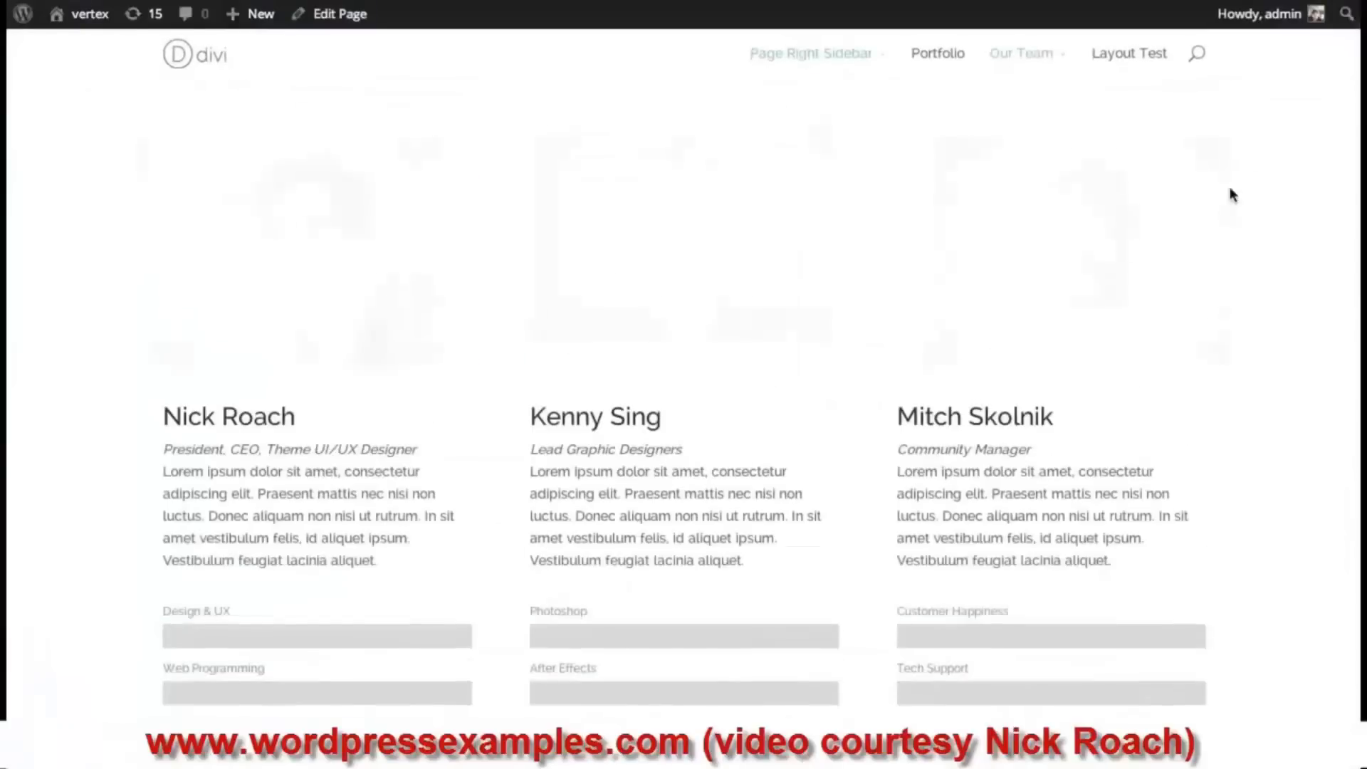
scroll(1358, 192, down, 4)
scroll(1359, 193, down, 5)
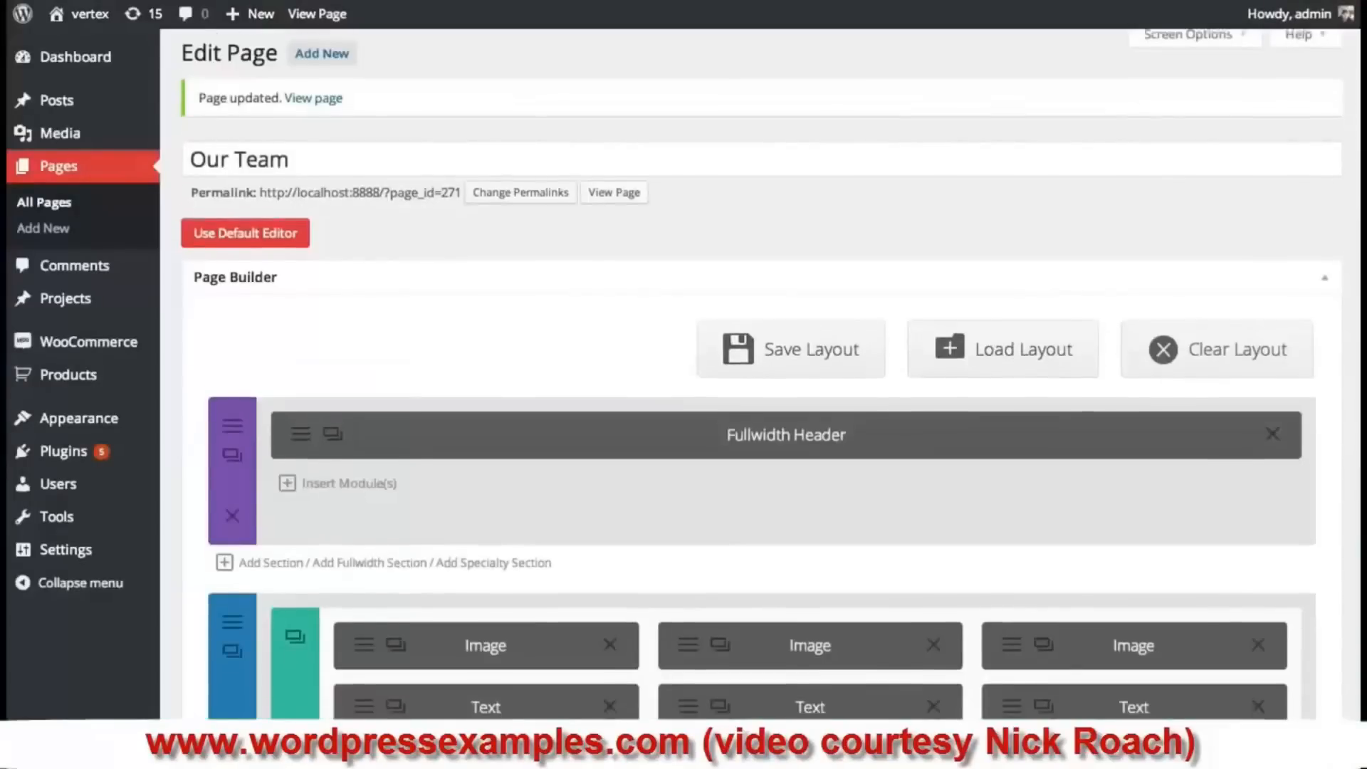
scroll(393, 396, down, 8)
scroll(525, 384, down, 1)
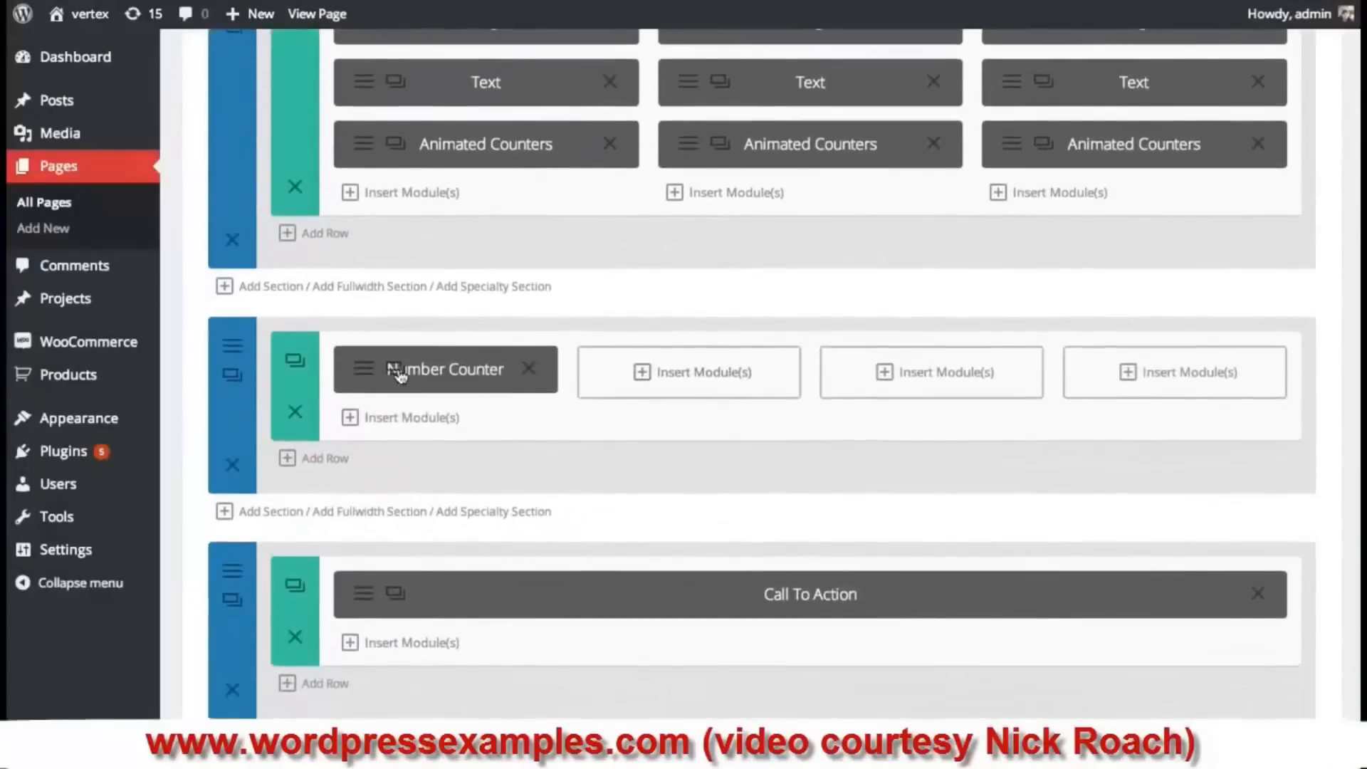
- Duplicate the Number Counter and move a copy into the second column
click(398, 371)
click(397, 372)
click(394, 371)
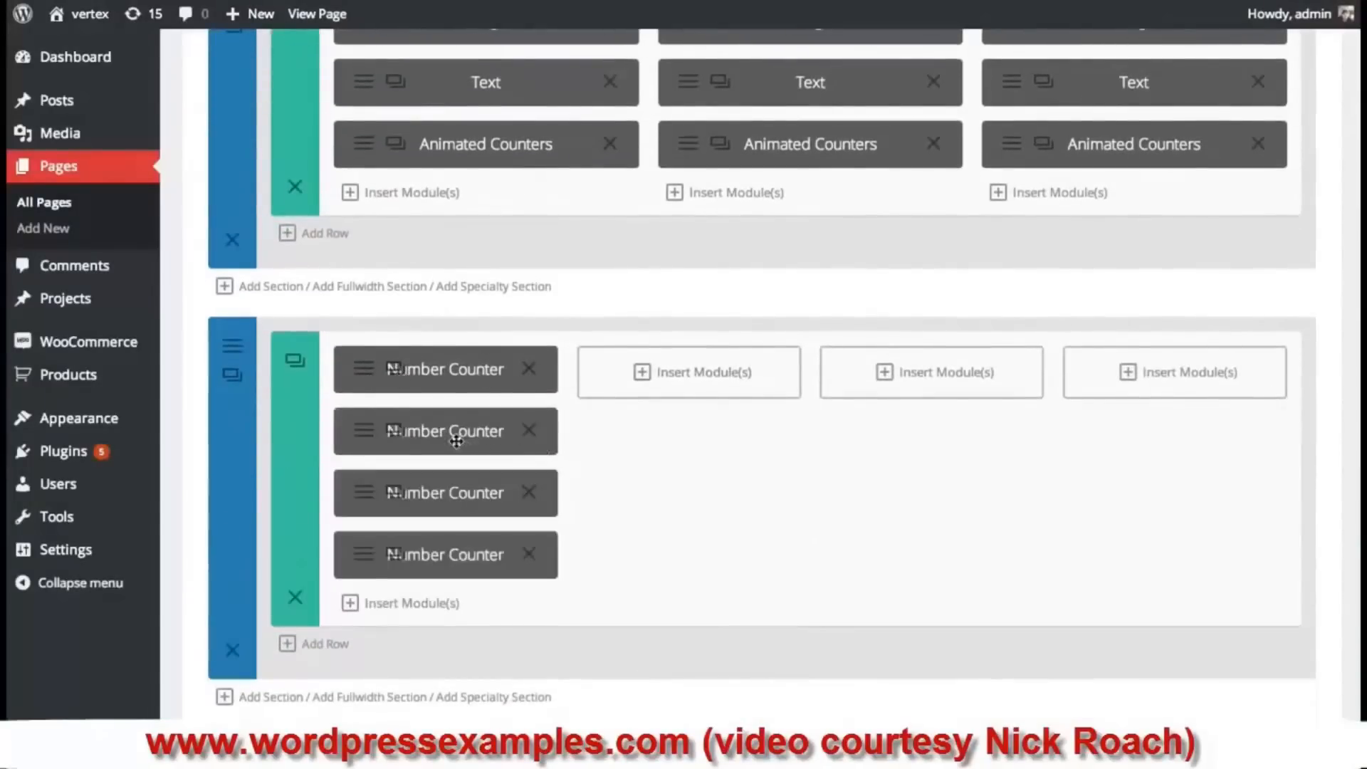
mouse_move(452, 430)
mouse_down()
mouse_move(677, 397)
mouse_move(680, 381)
mouse_move(926, 373)
mouse_move(1168, 417)
mouse_up()
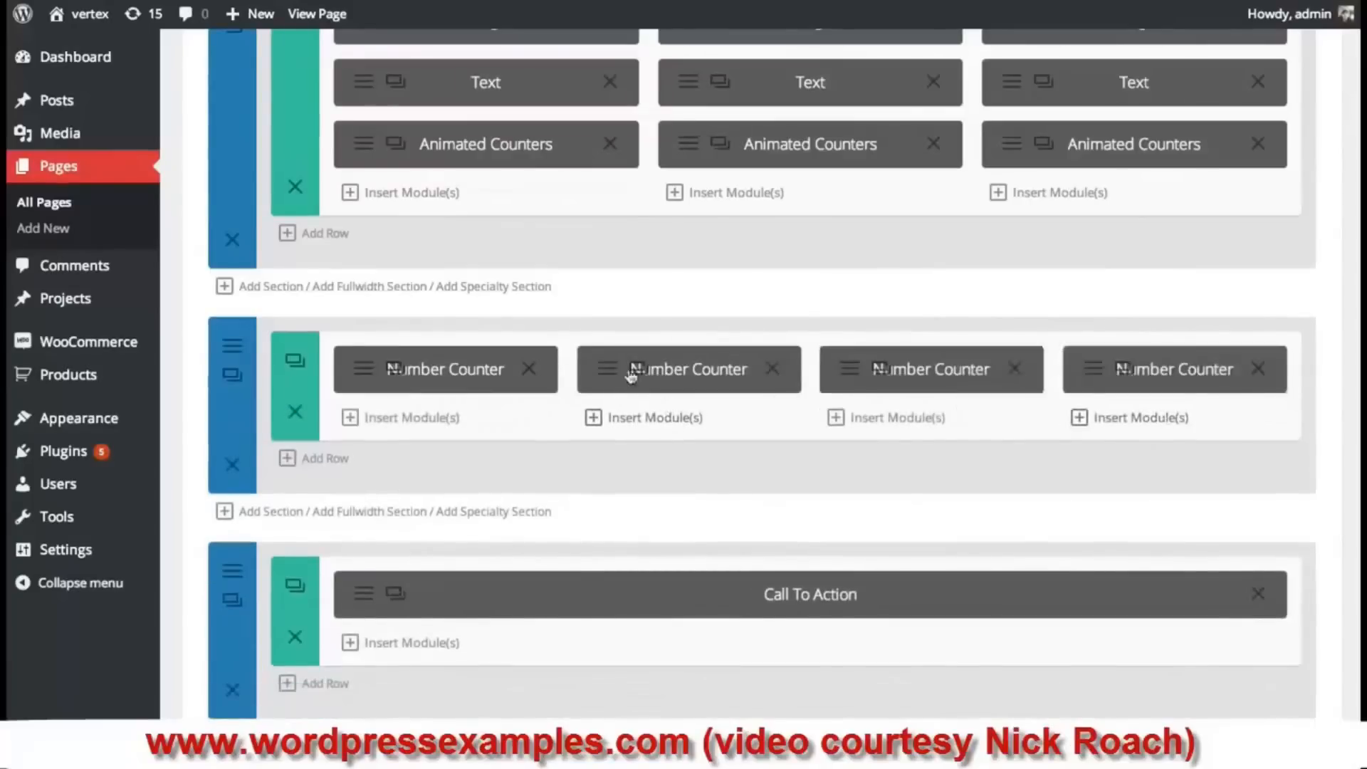
- Set the second counter to title 'Coffees', number 2000, with a purple counter colour
click(605, 376)
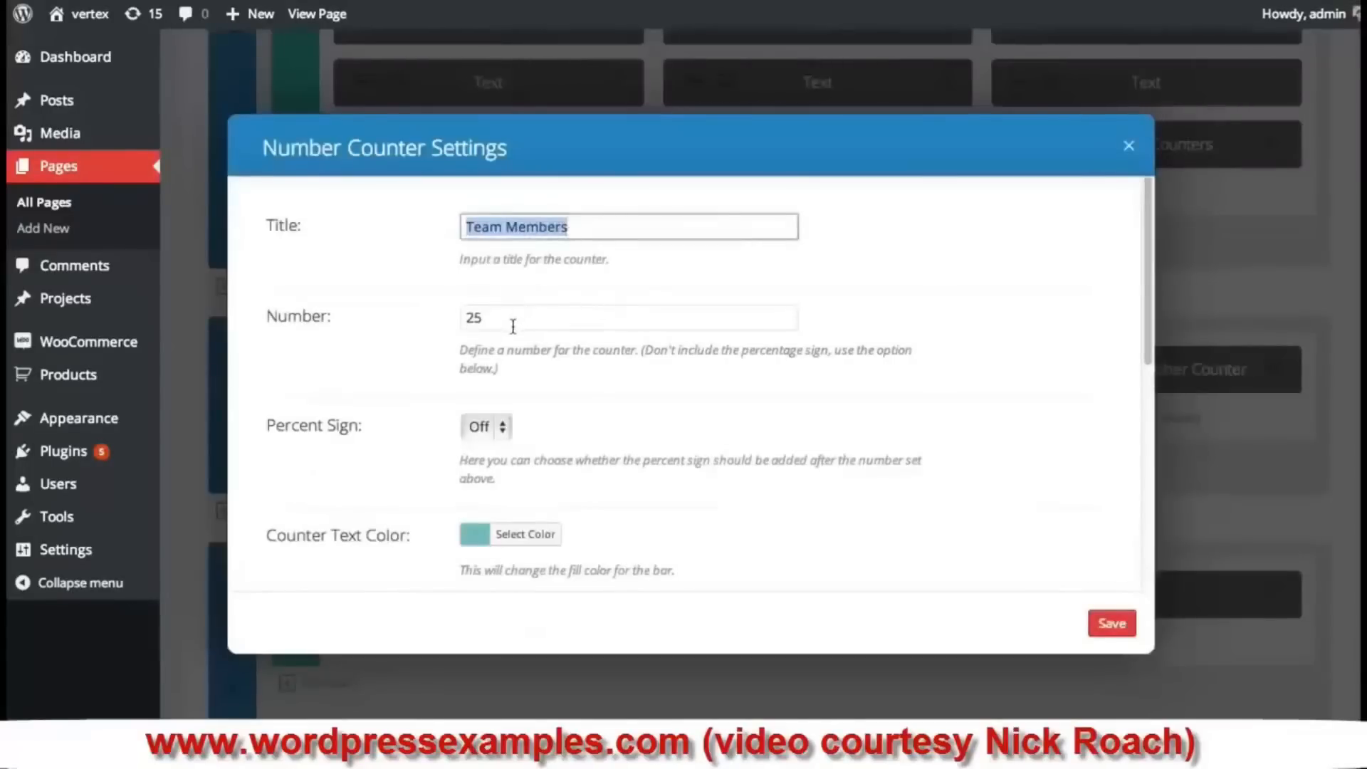
key(Tab)
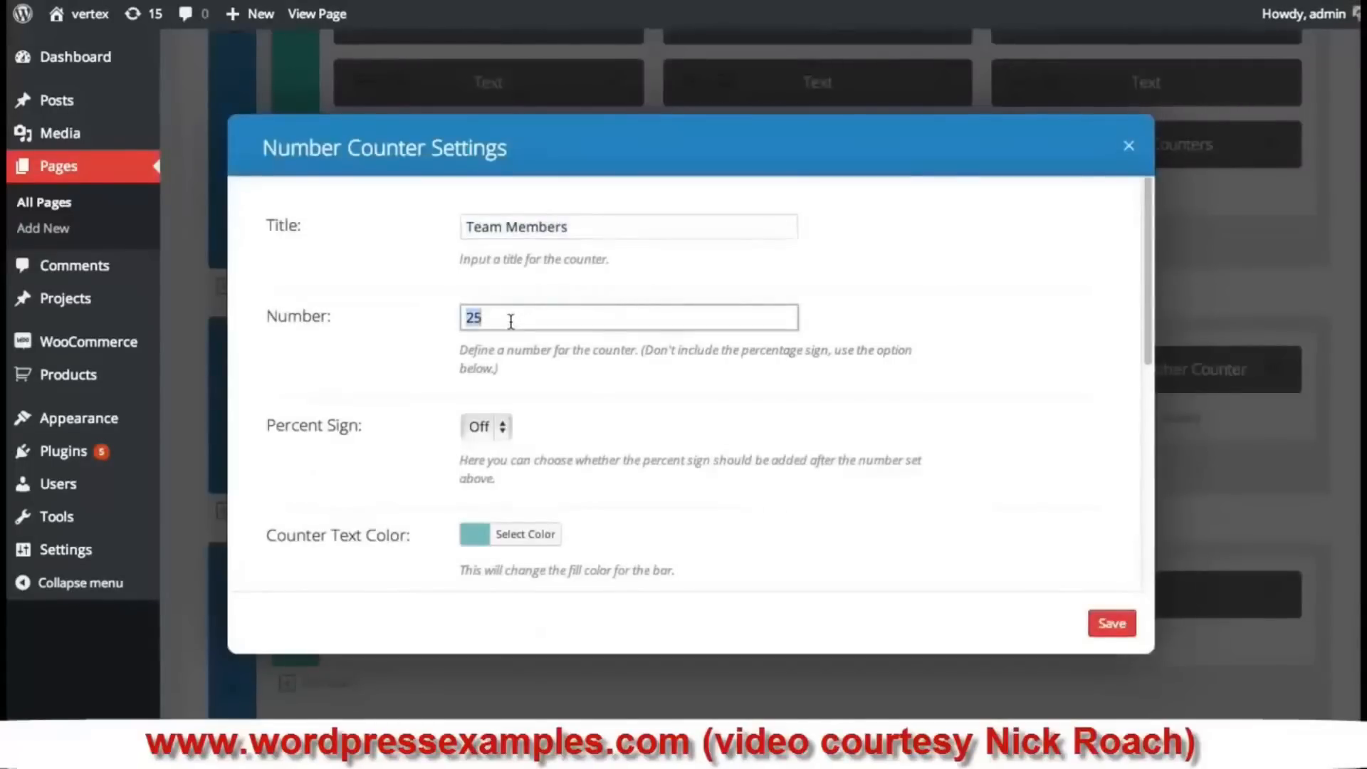
text(2000)
triple_click(533, 225)
text(Coffees)
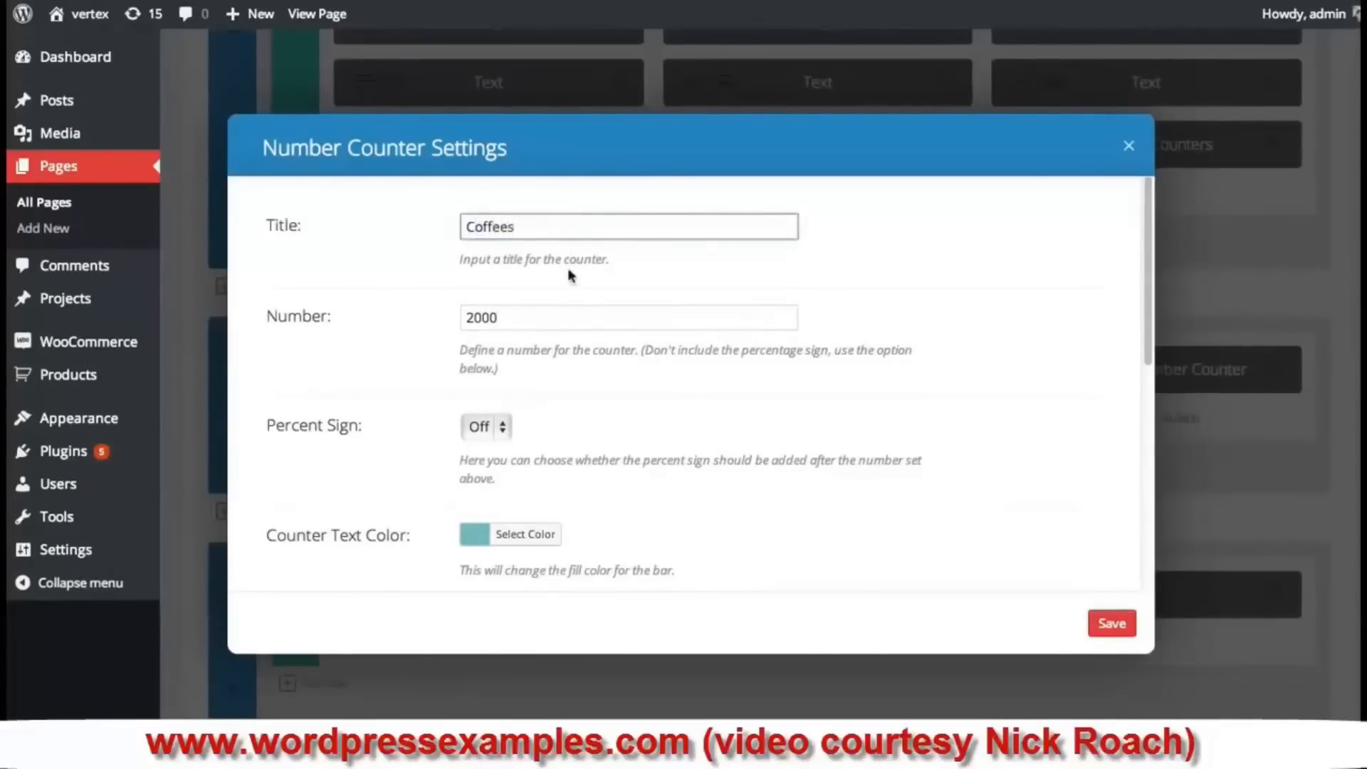
click(564, 320)
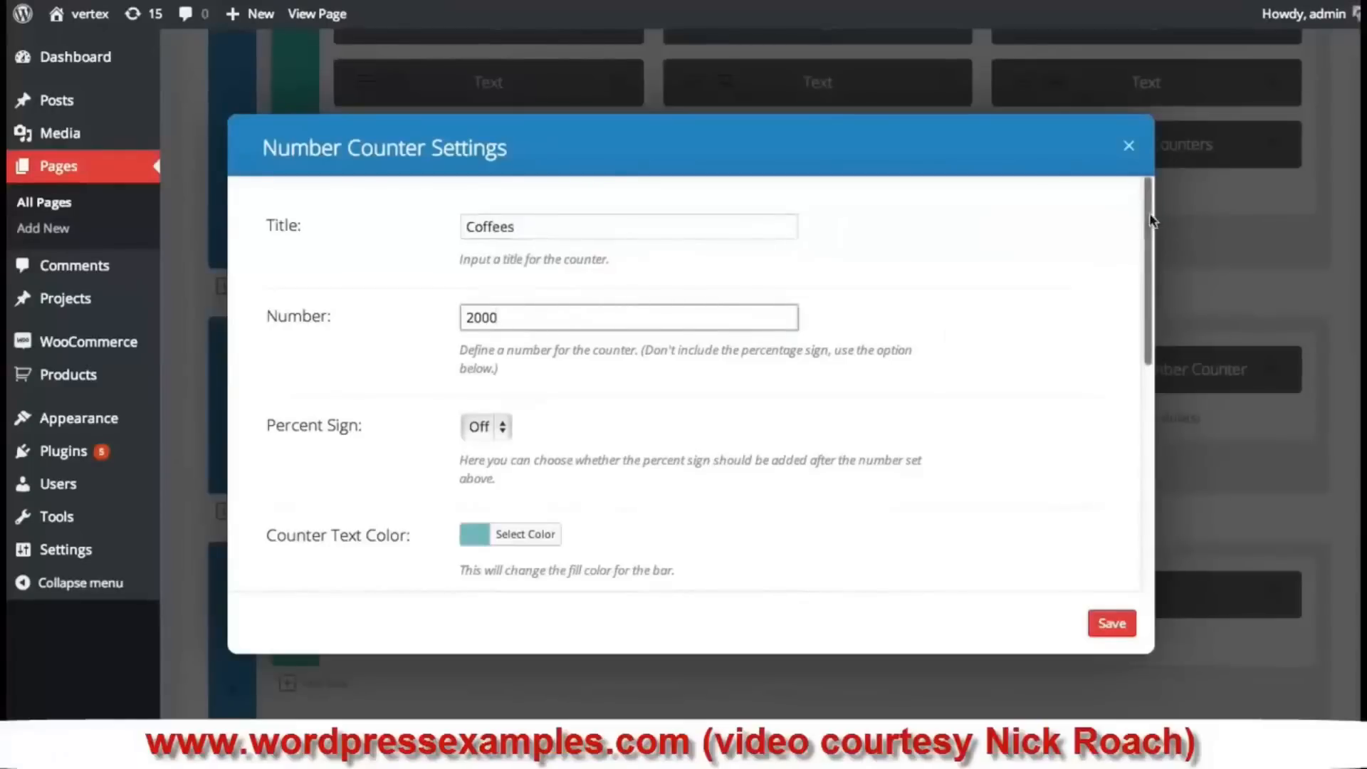
scroll(1110, 306, down, 3)
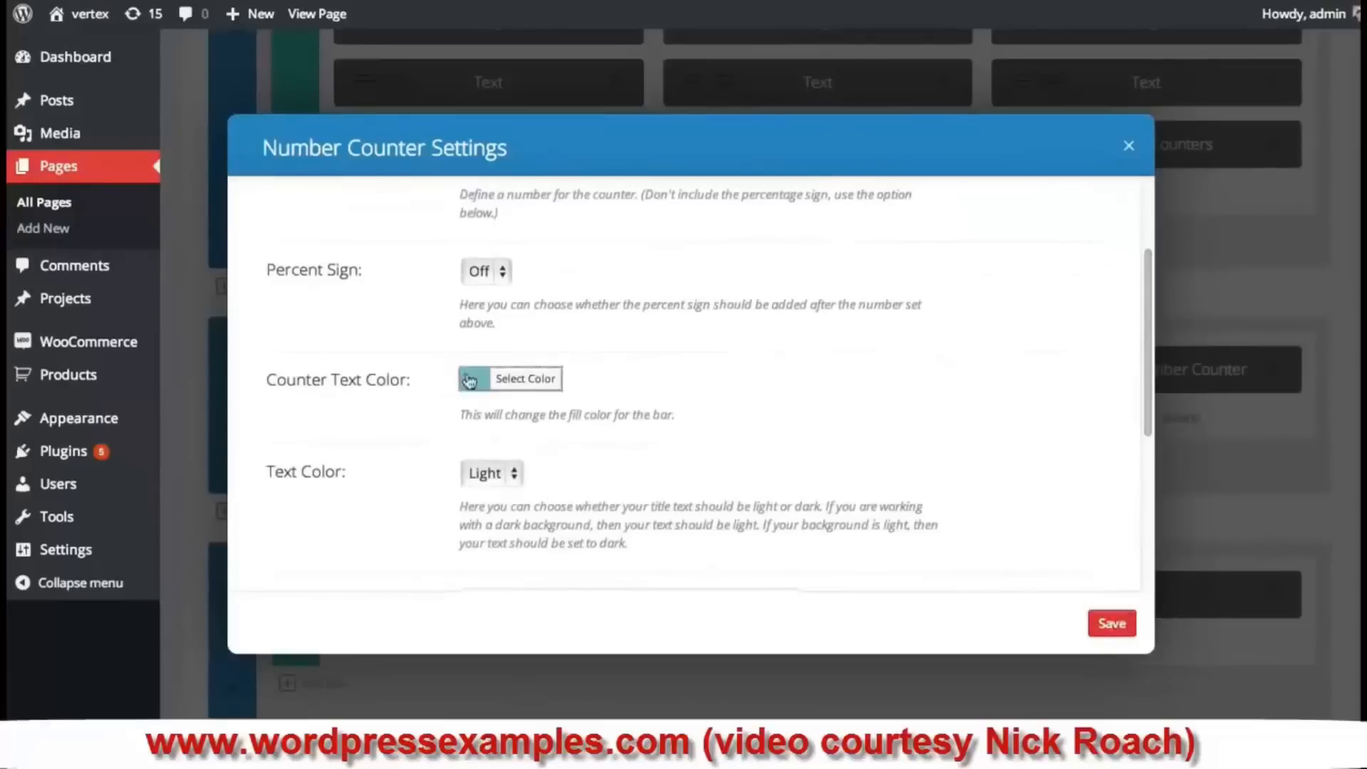
click(527, 378)
click(601, 440)
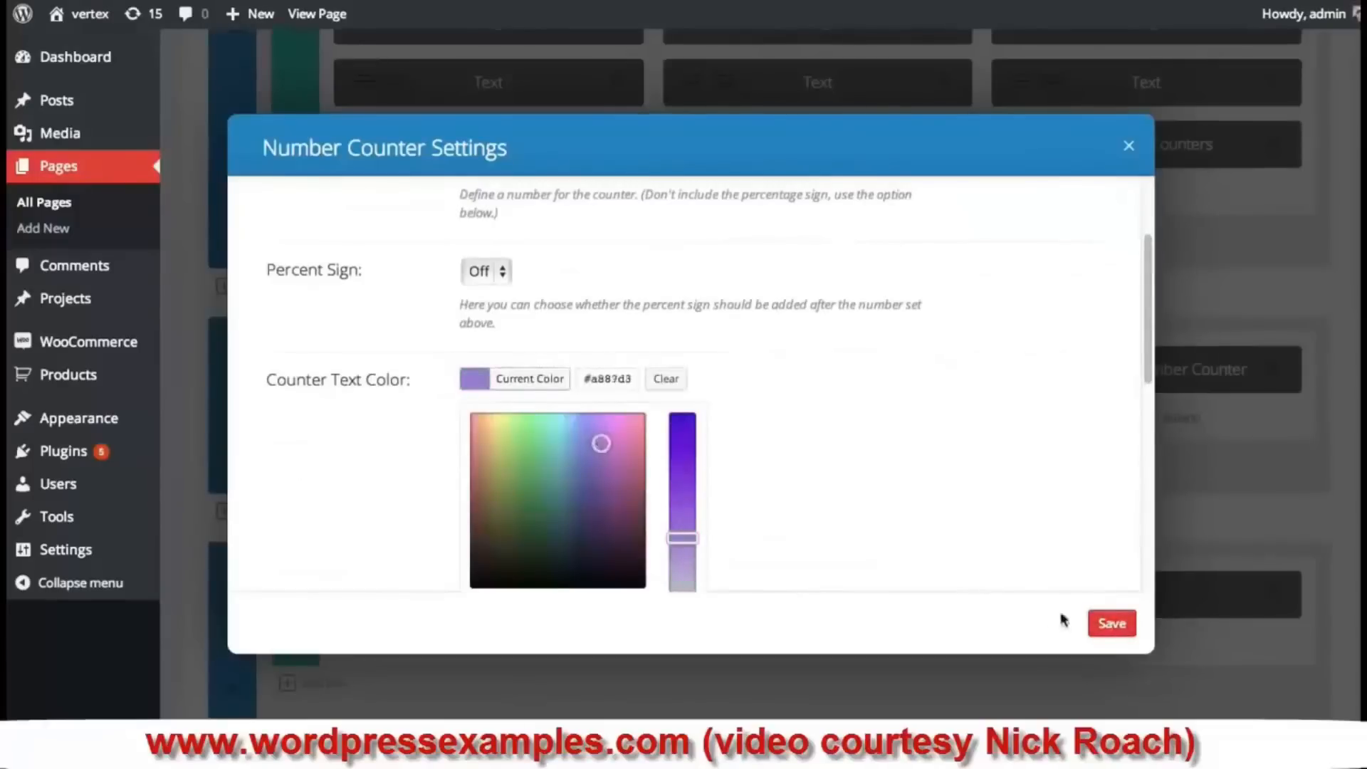
click(1108, 625)
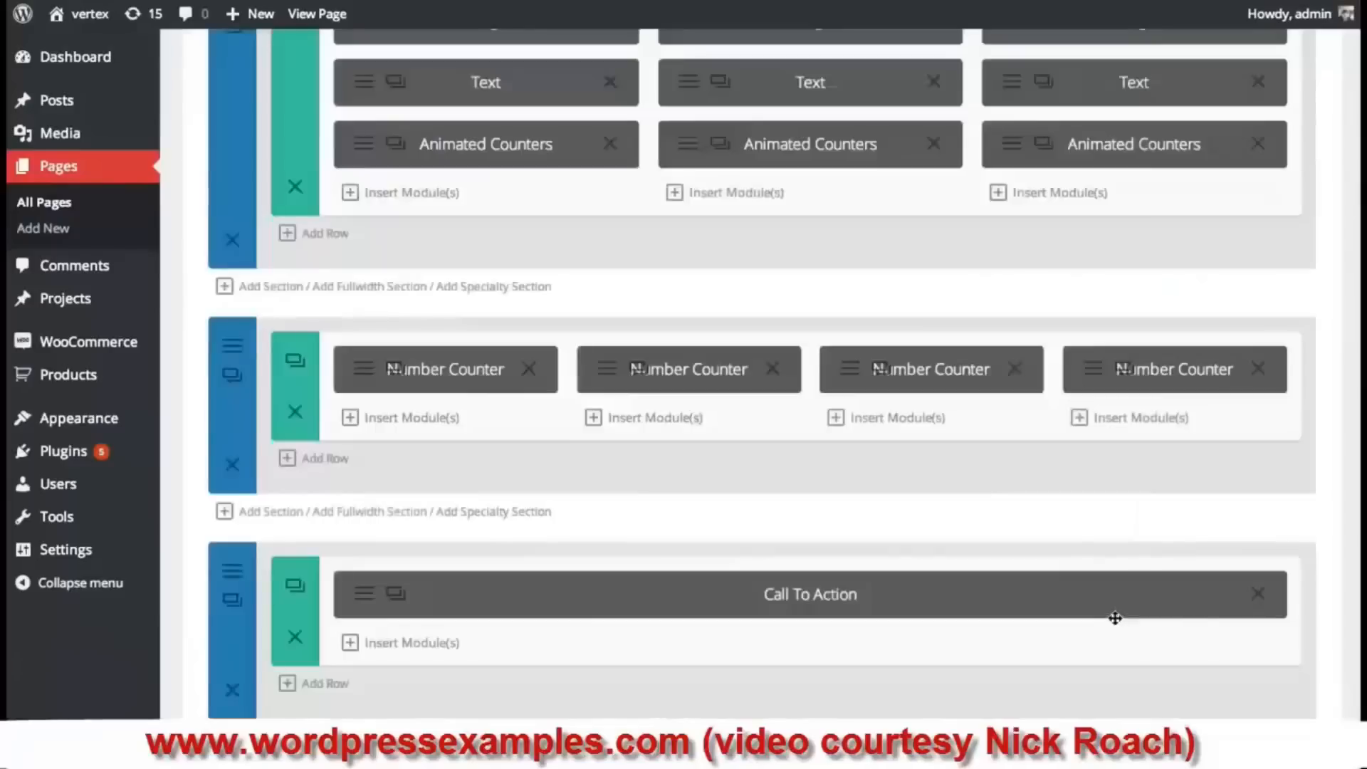
- Set the third counter to title 'Customer', number 2,500, with a tan counter colour
click(851, 375)
click(506, 318)
double_click(505, 318)
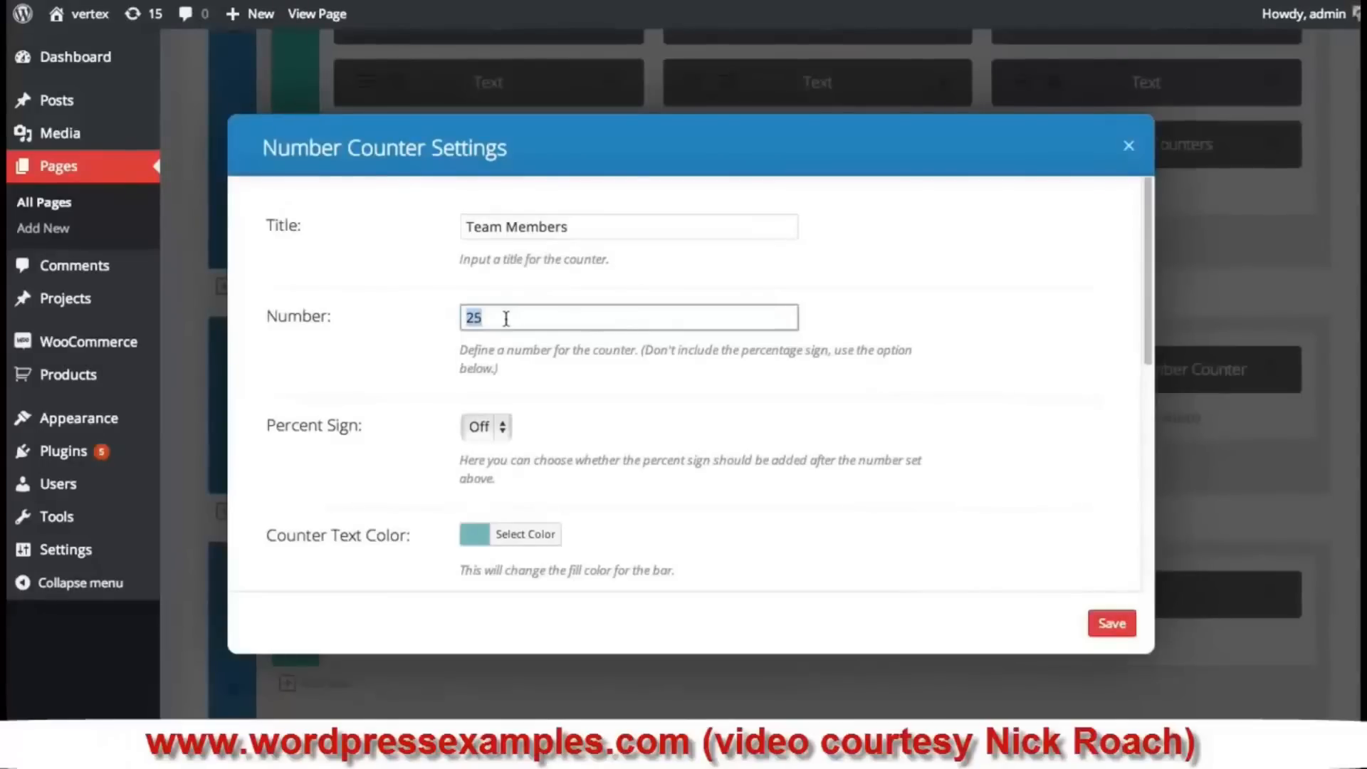
text(2)
click(562, 226)
key(ctrl+a)
text(Customer)
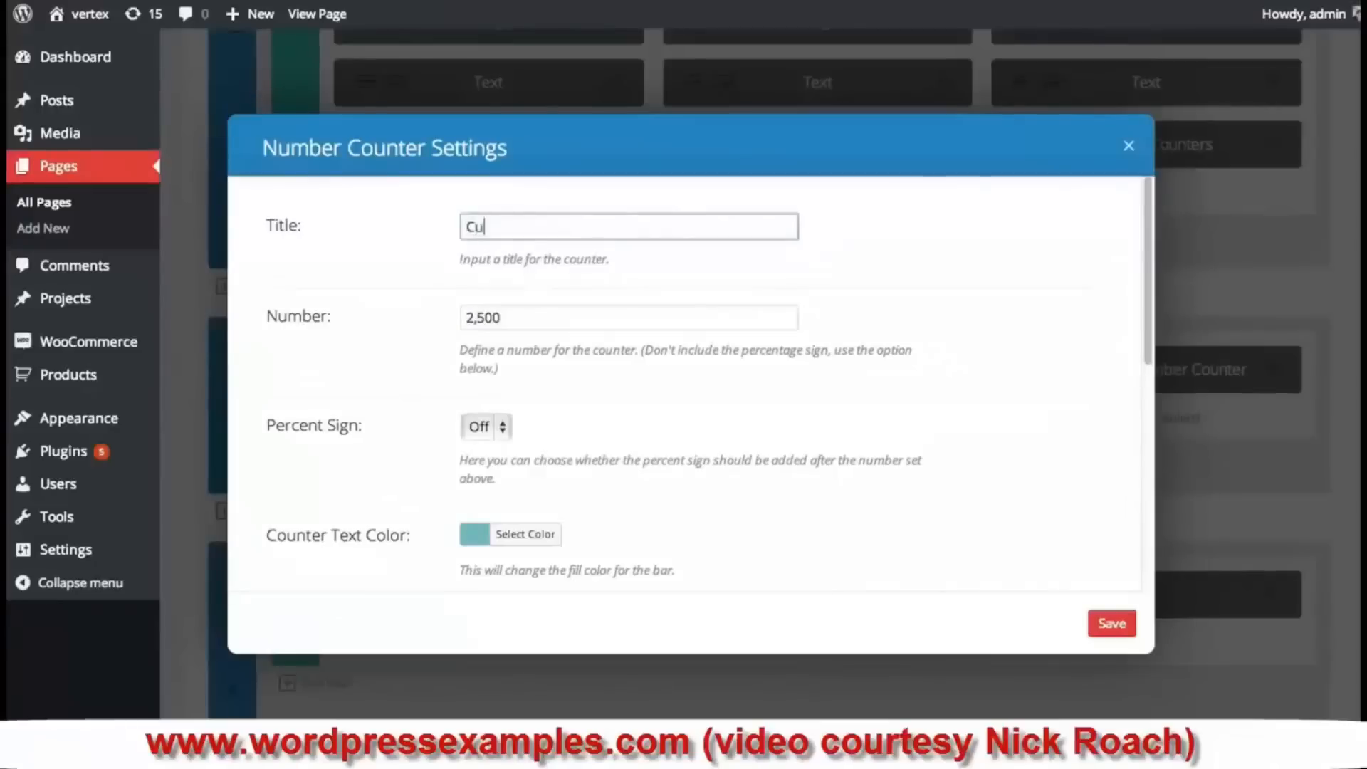
scroll(711, 342, down, 3)
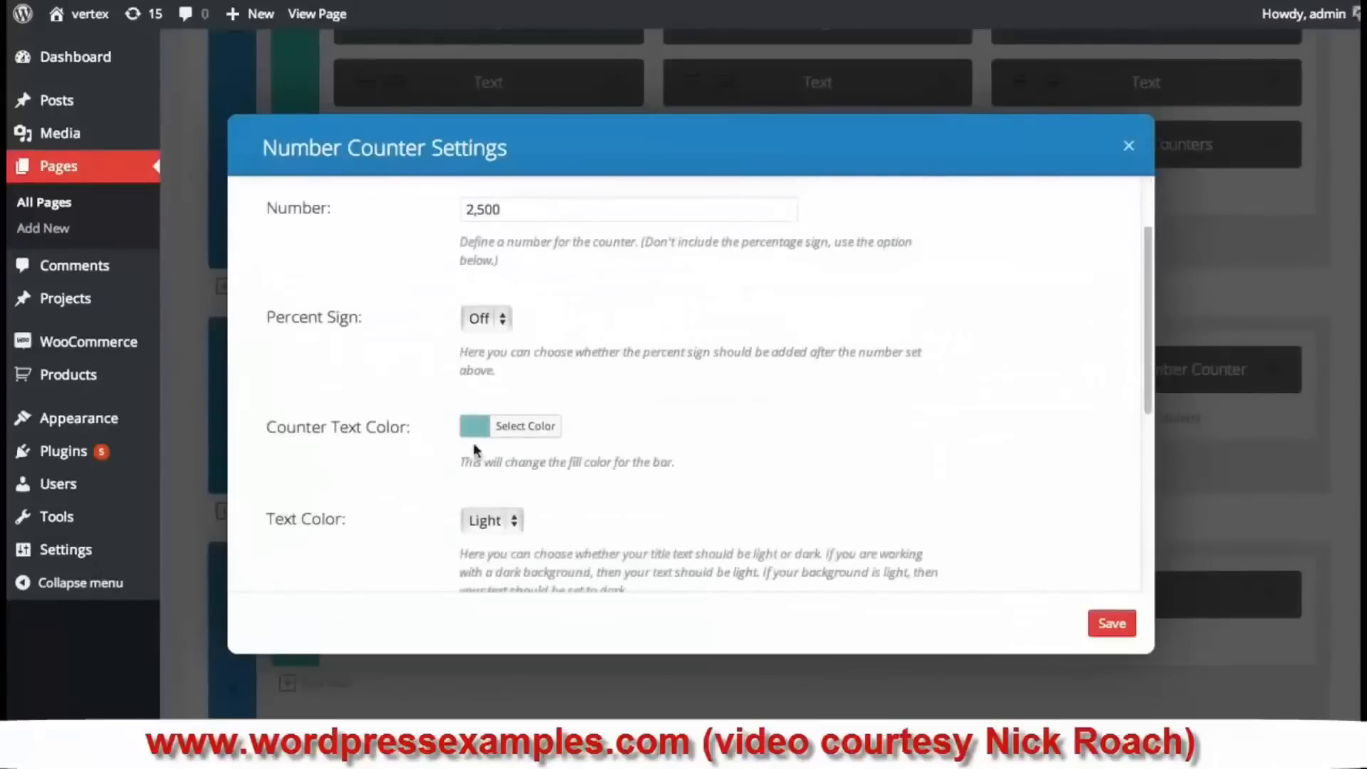
click(474, 425)
drag(562, 494, 479, 486)
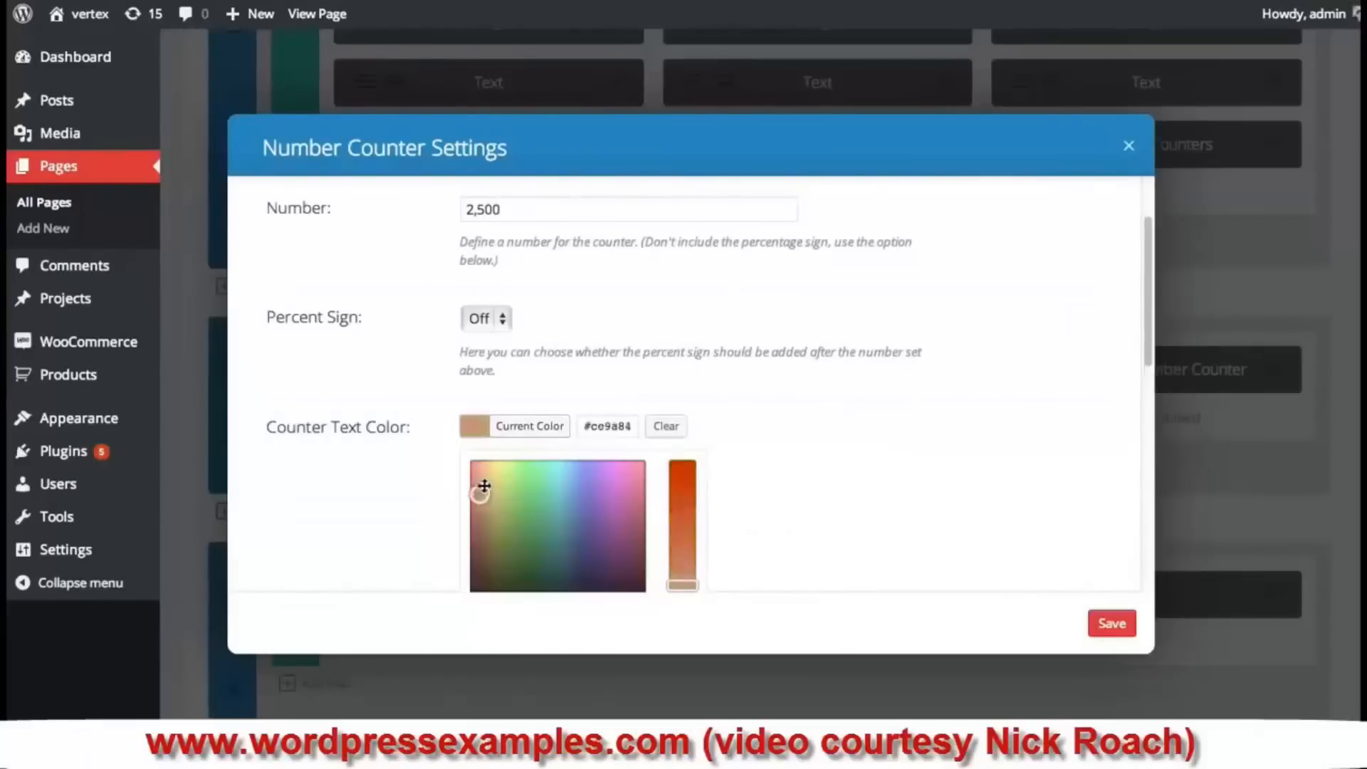
scroll(855, 446, down, 4)
click(1121, 625)
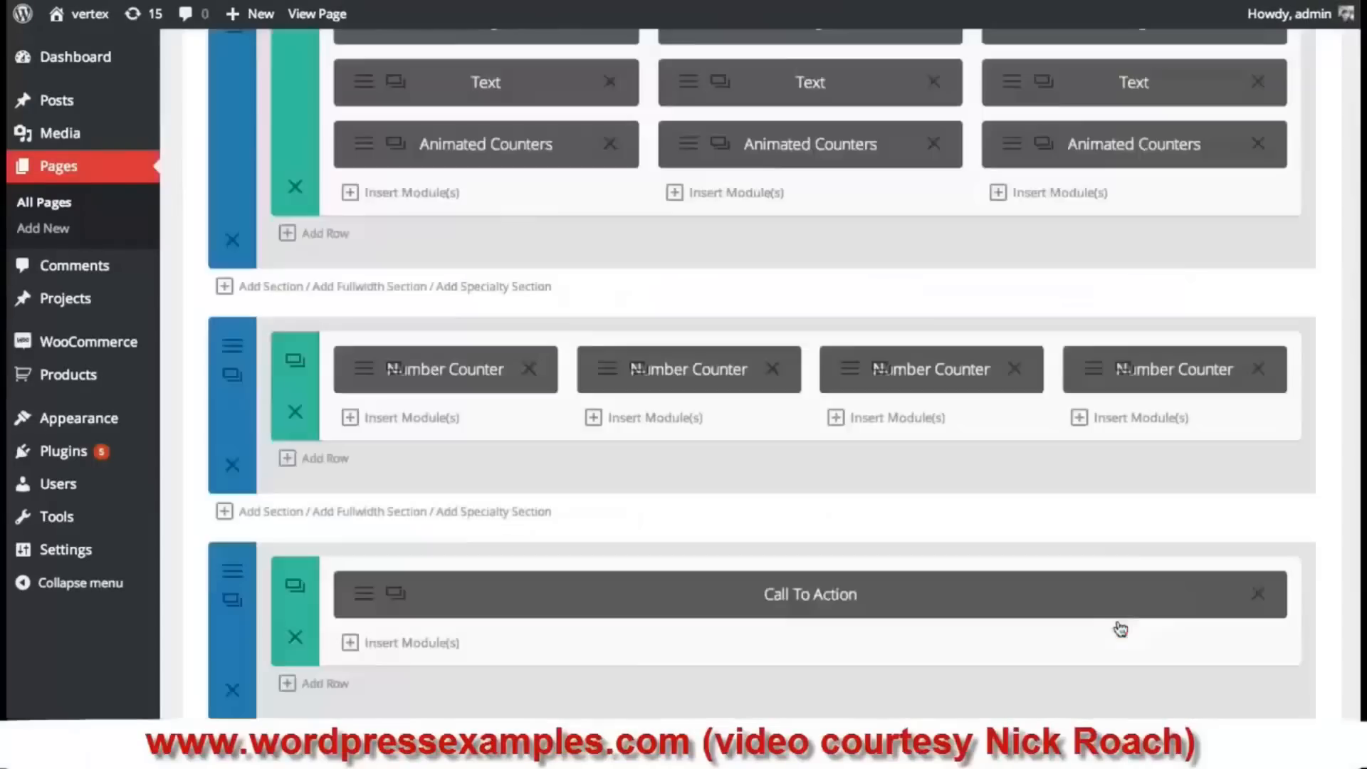
- Set the fourth counter to title 'Office Locations', number 2, in yellow-green
click(1096, 378)
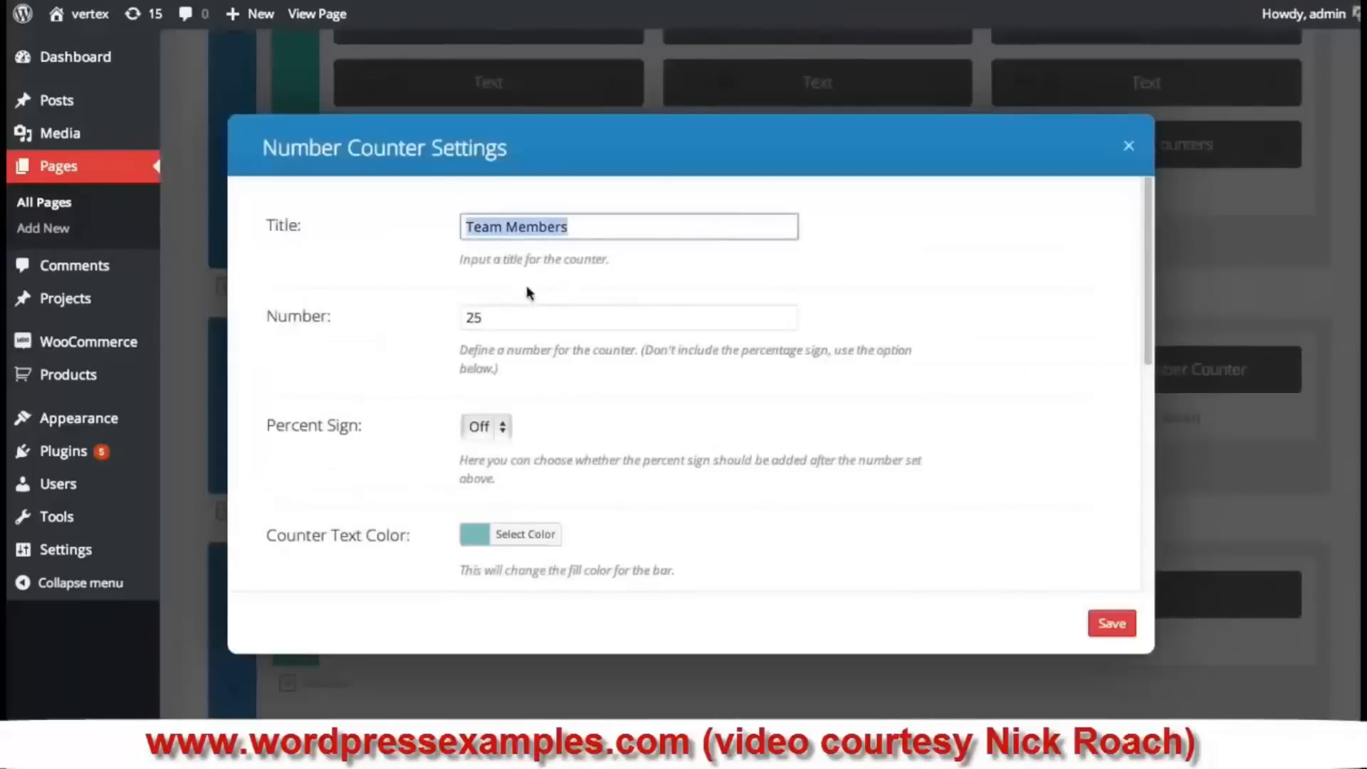
double_click(500, 321)
text(2)
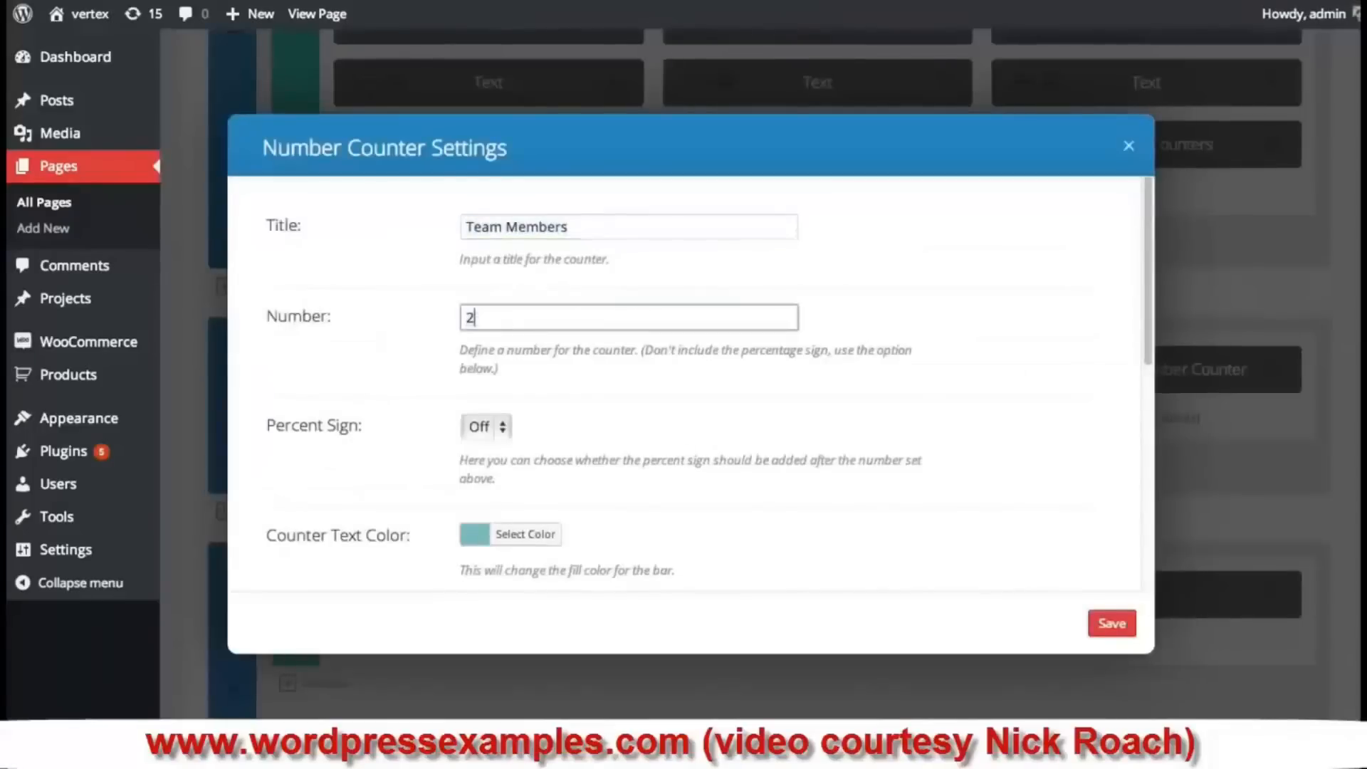
triple_click(538, 237)
text(Office)
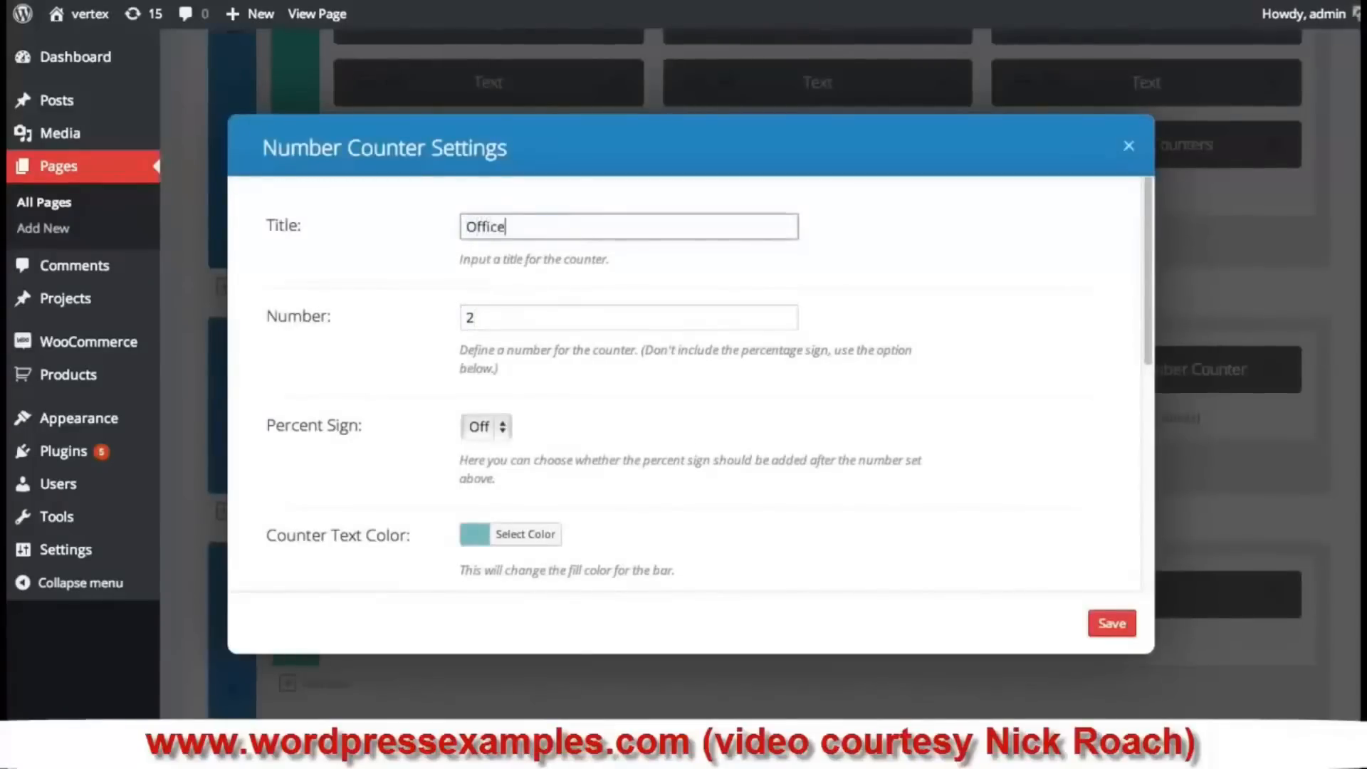
text( Locations)
scroll(912, 425, down, 3)
click(511, 438)
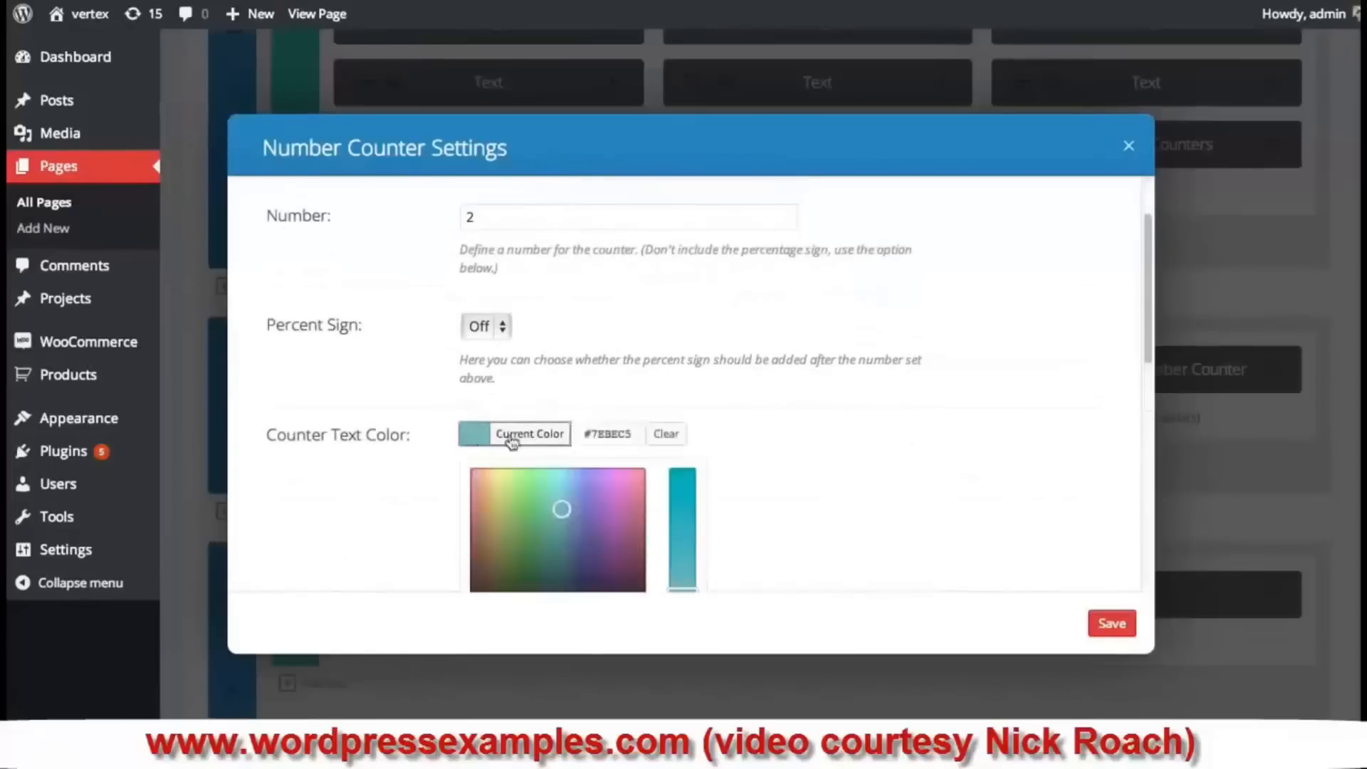
drag(560, 509, 505, 480)
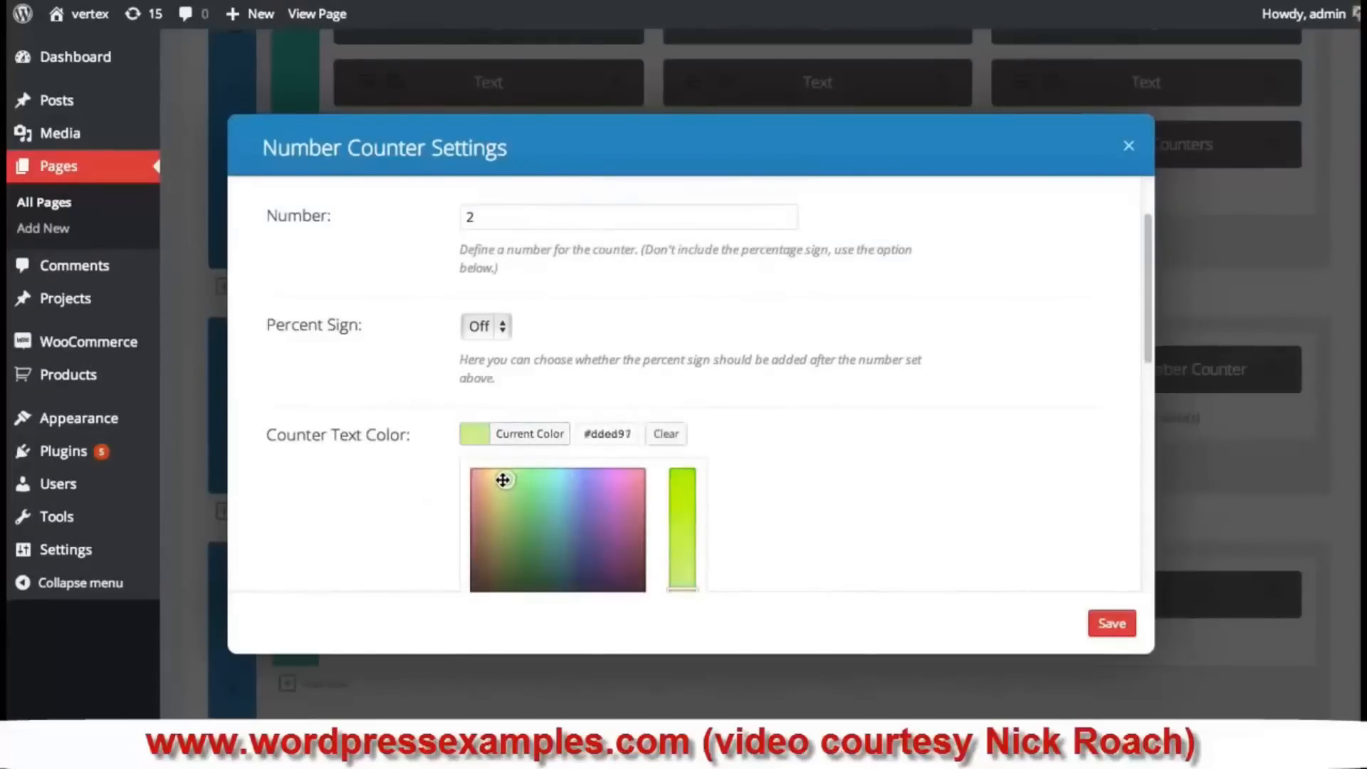
click(1101, 625)
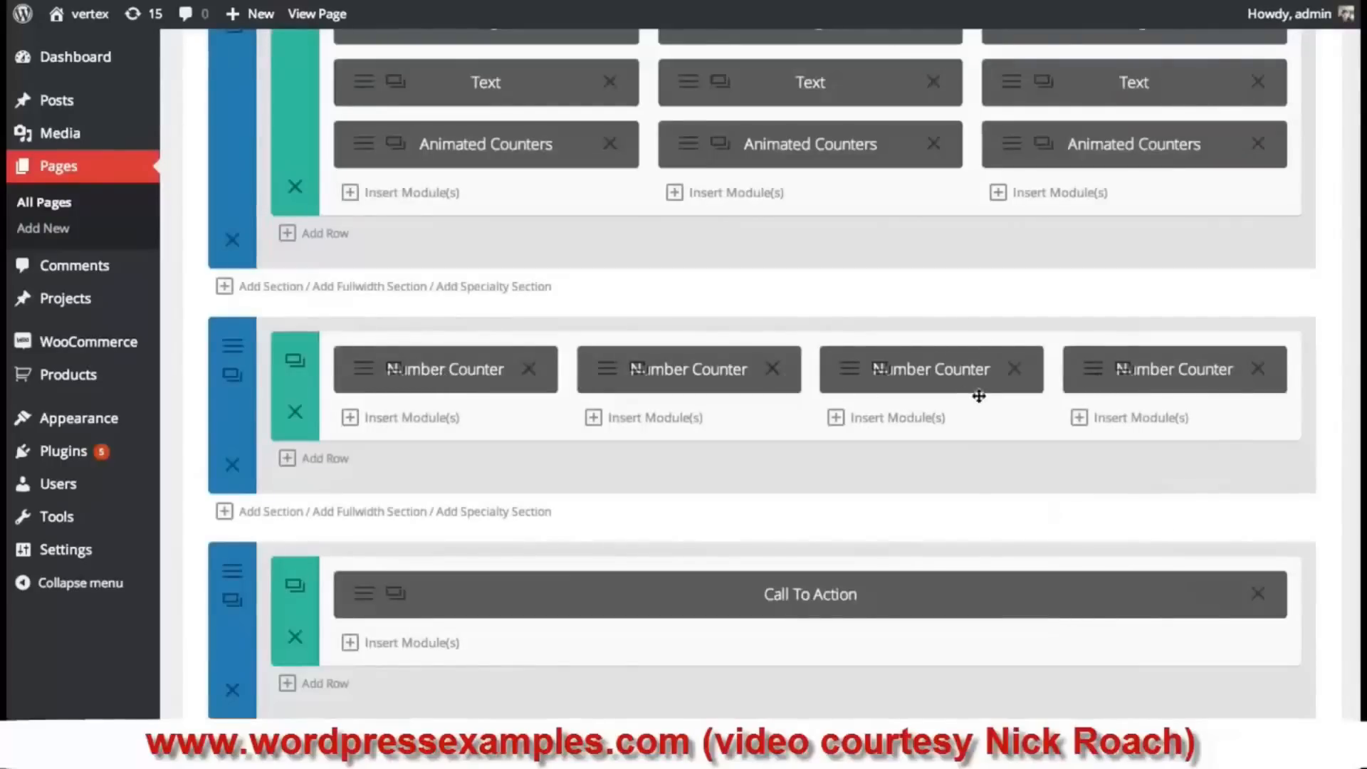
- Update the Our Team page to save the four counters and review it
scroll(1158, 370, up, 2)
scroll(1160, 378, down, 2)
scroll(1166, 383, up, 9)
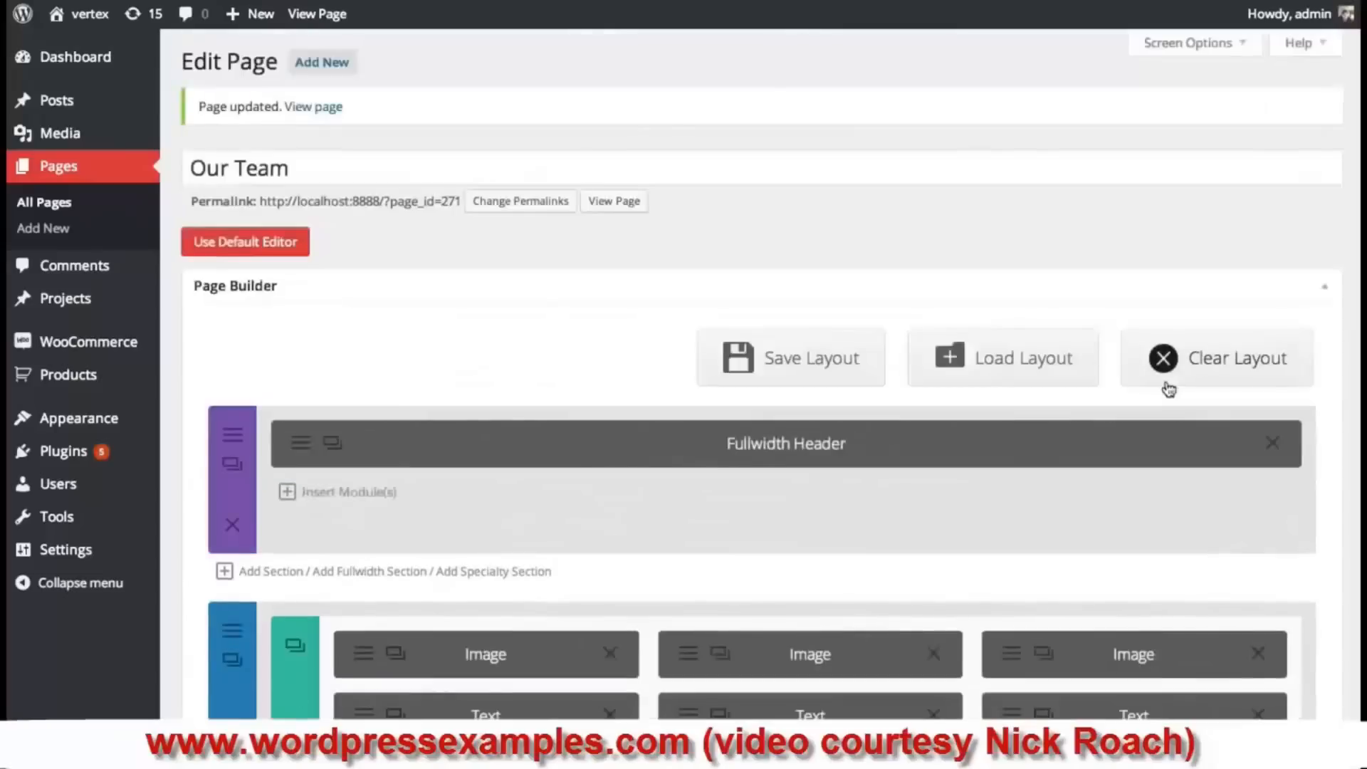
scroll(1172, 388, down, 20)
click(1298, 172)
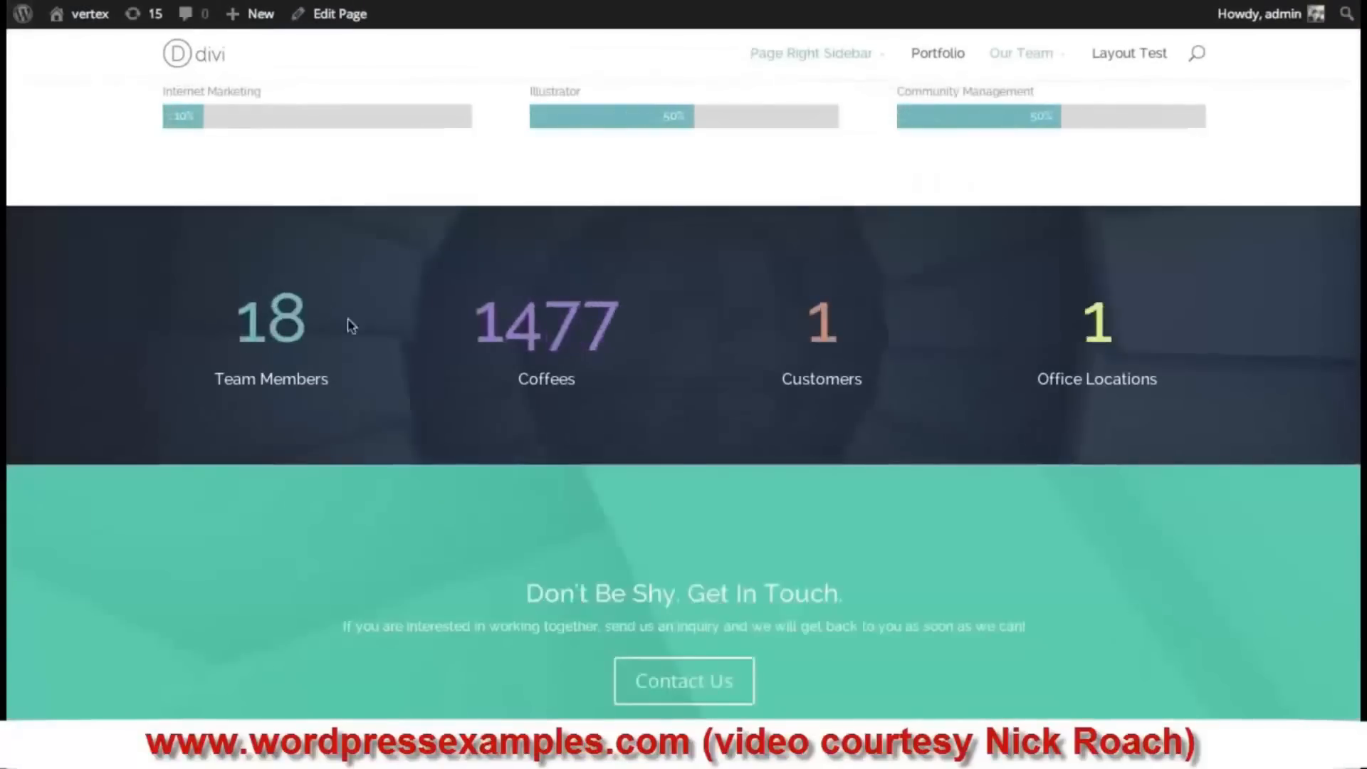
scroll(781, 430, down, 2)
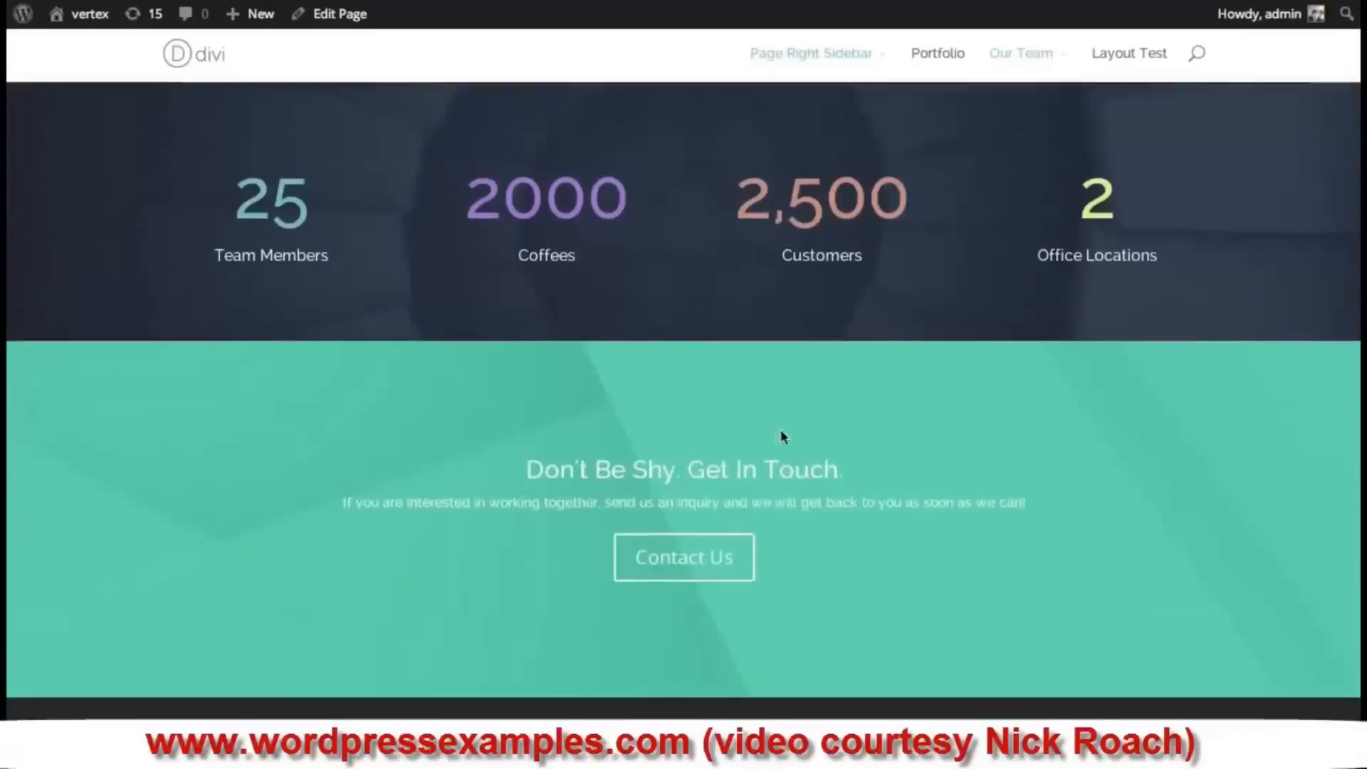
scroll(780, 430, up, 3)
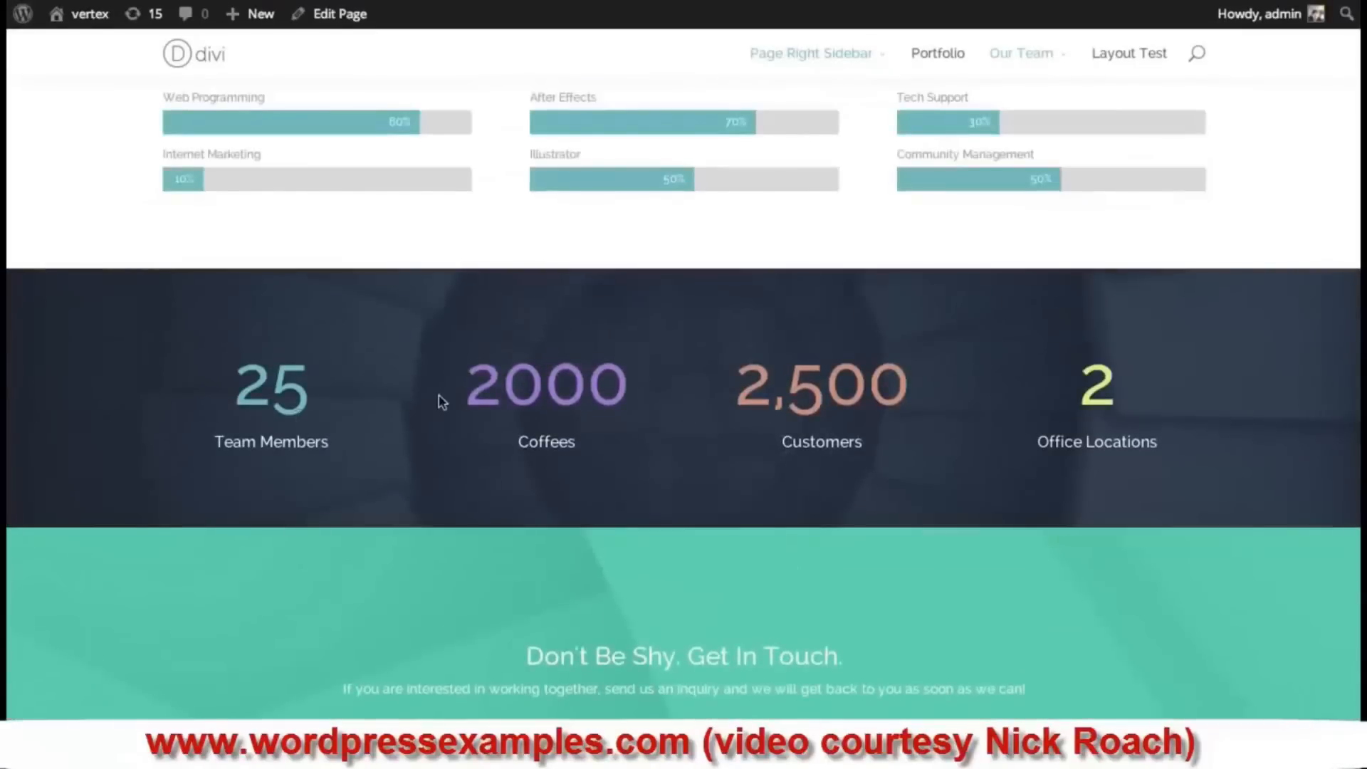
scroll(723, 387, down, 4)
scroll(741, 391, up, 4)
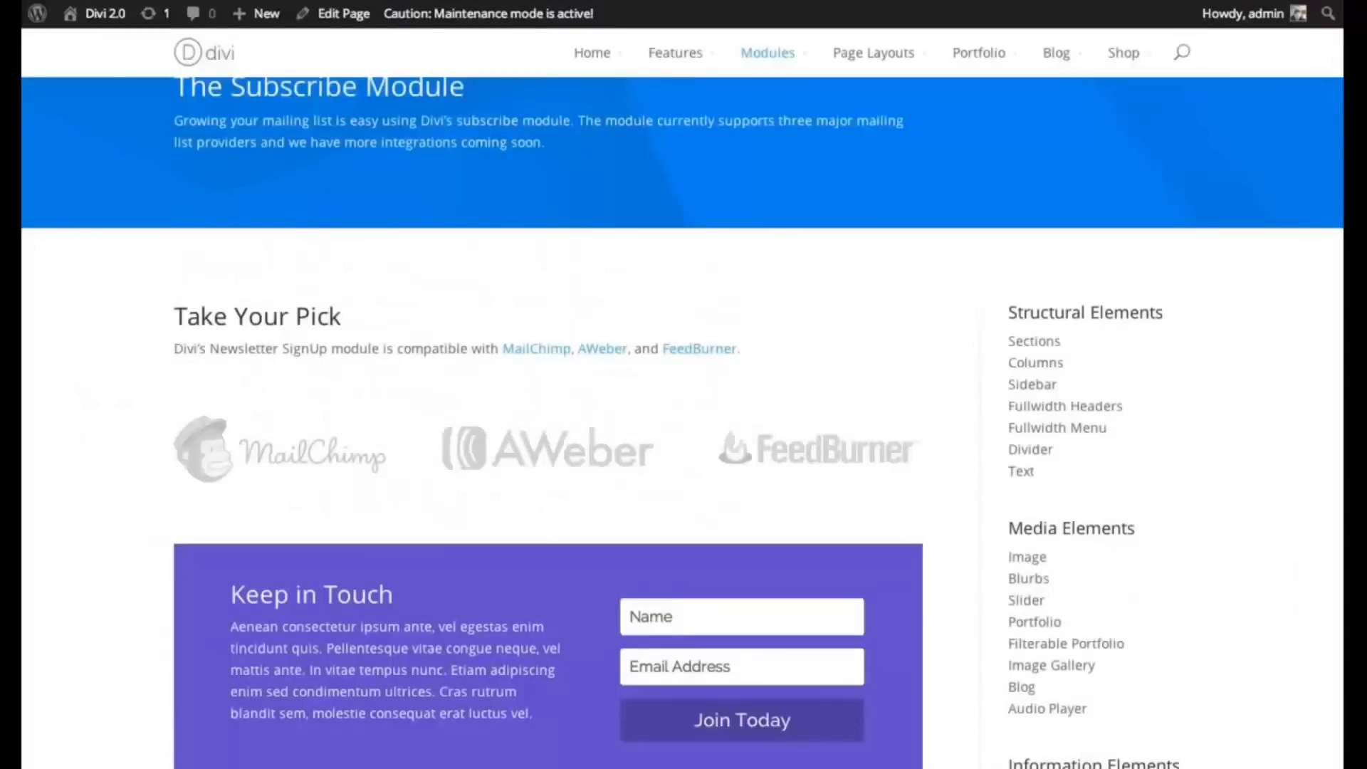
scroll(682, 422, up, 2)
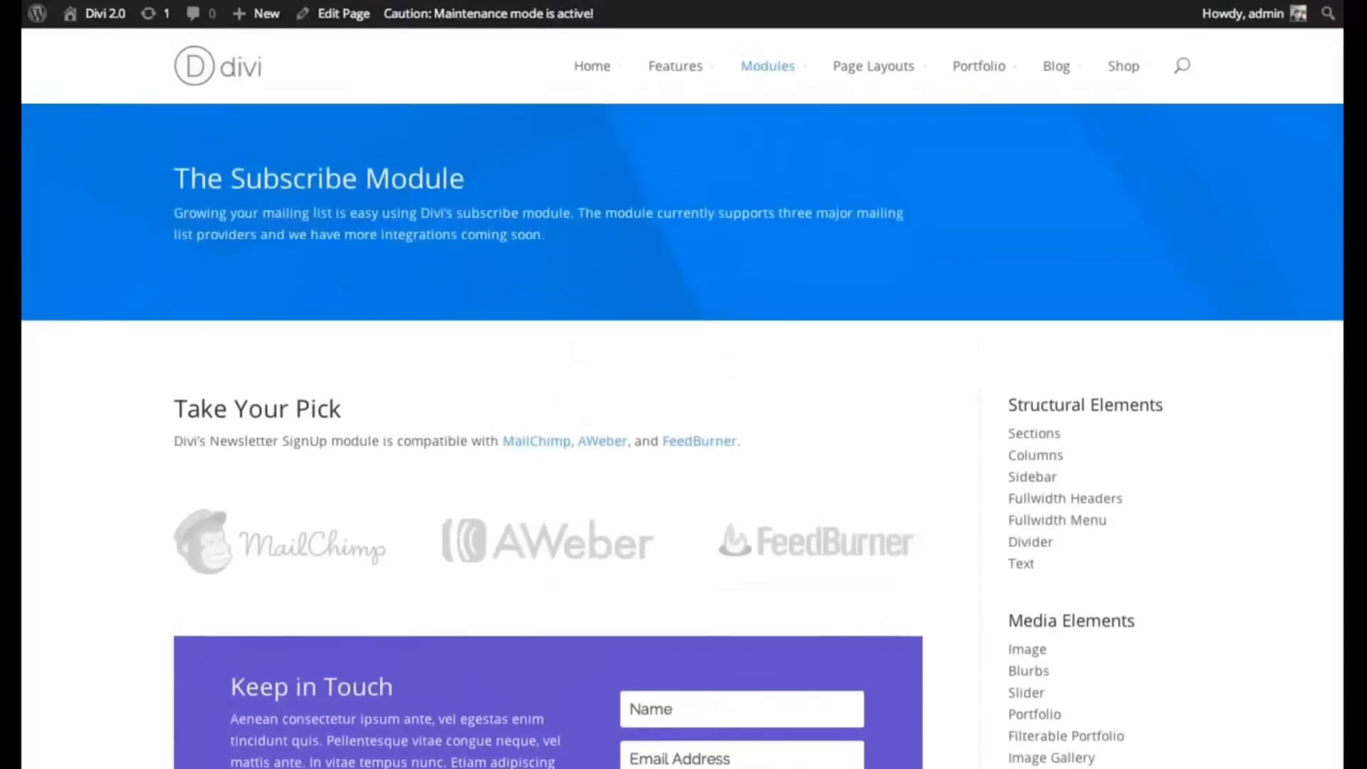
scroll(682, 422, down, 1)
scroll(682, 423, down, 1)
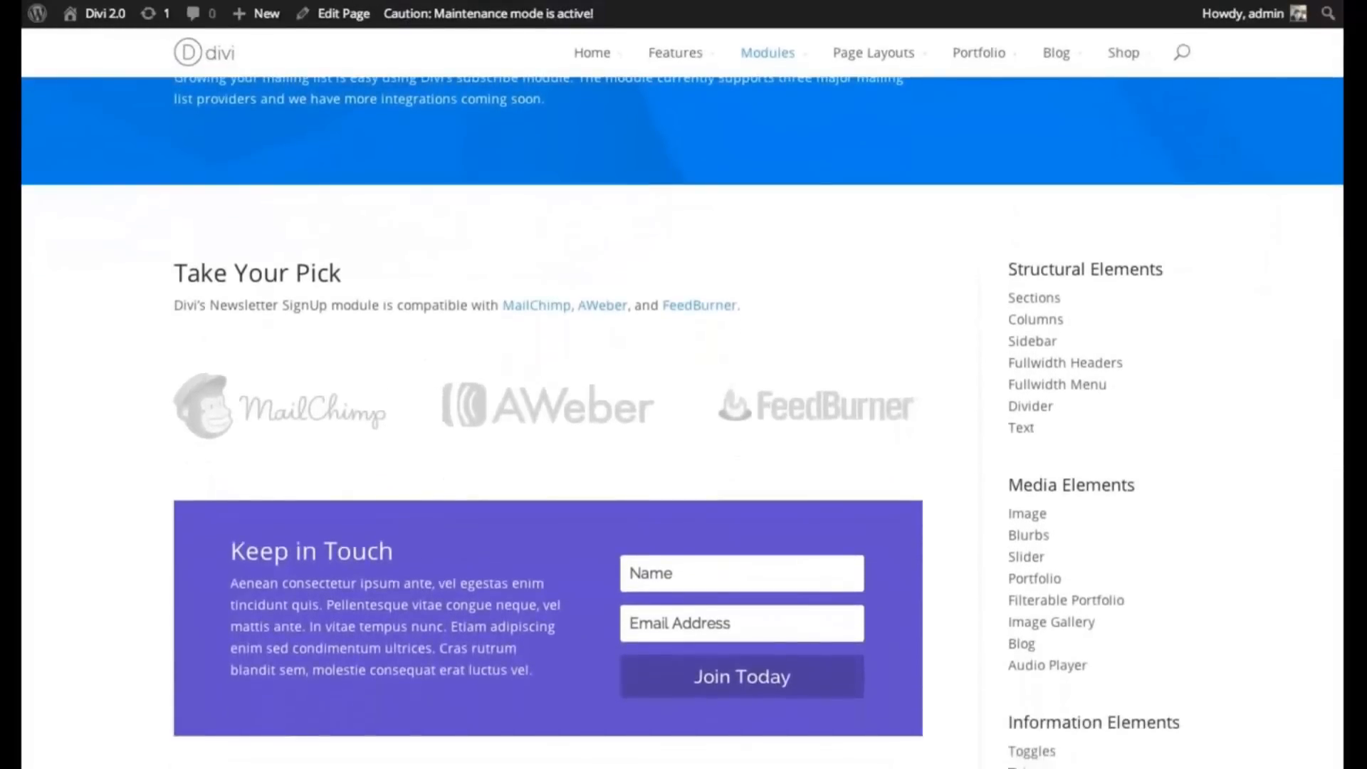
scroll(682, 423, down, 1)
scroll(682, 422, up, 1)
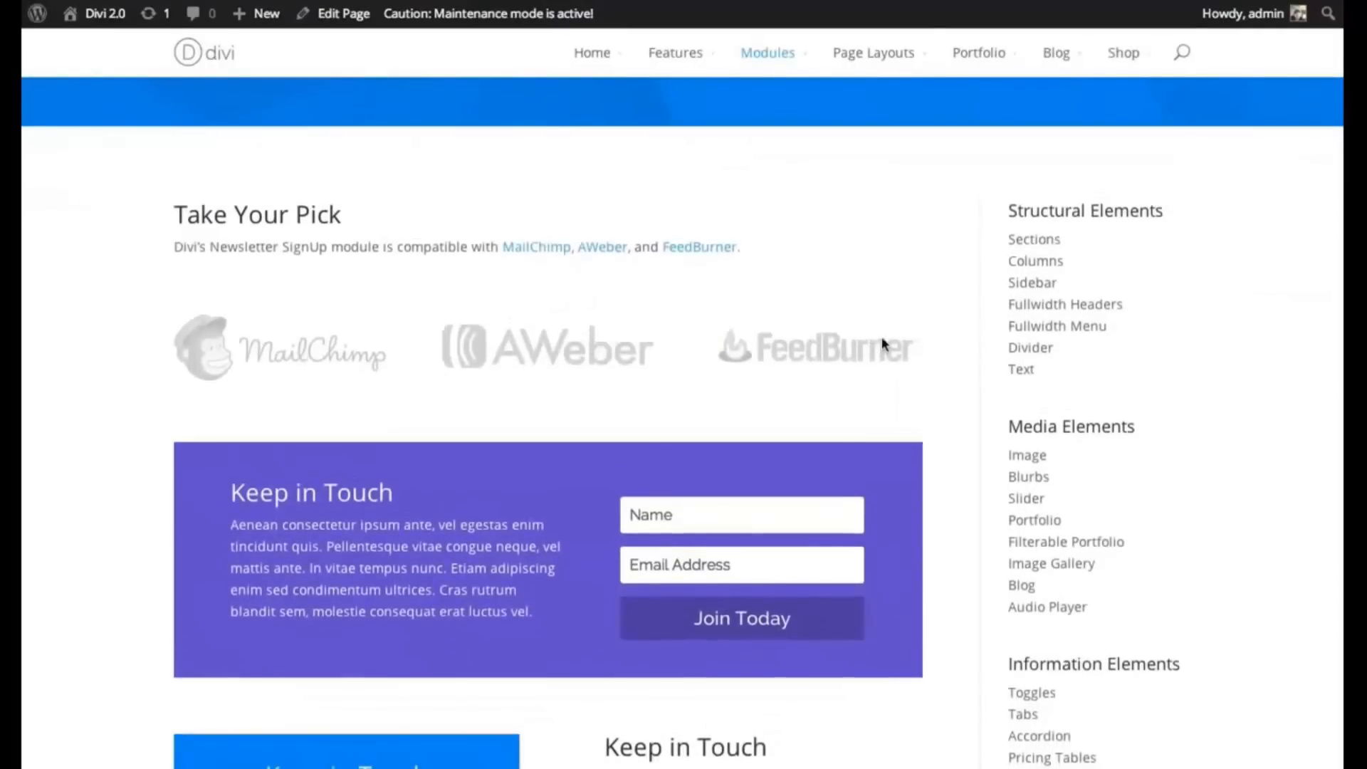
scroll(682, 421, up, 1)
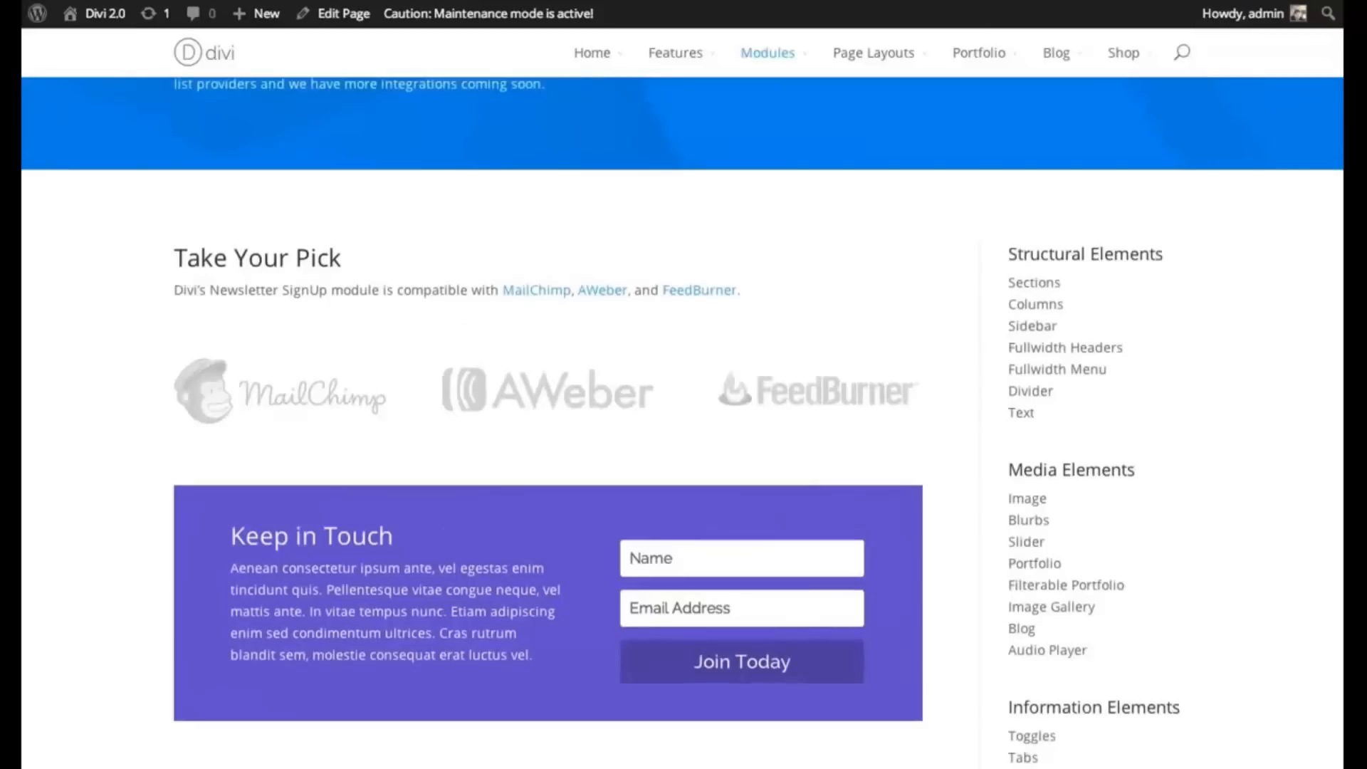
scroll(682, 423, up, 1)
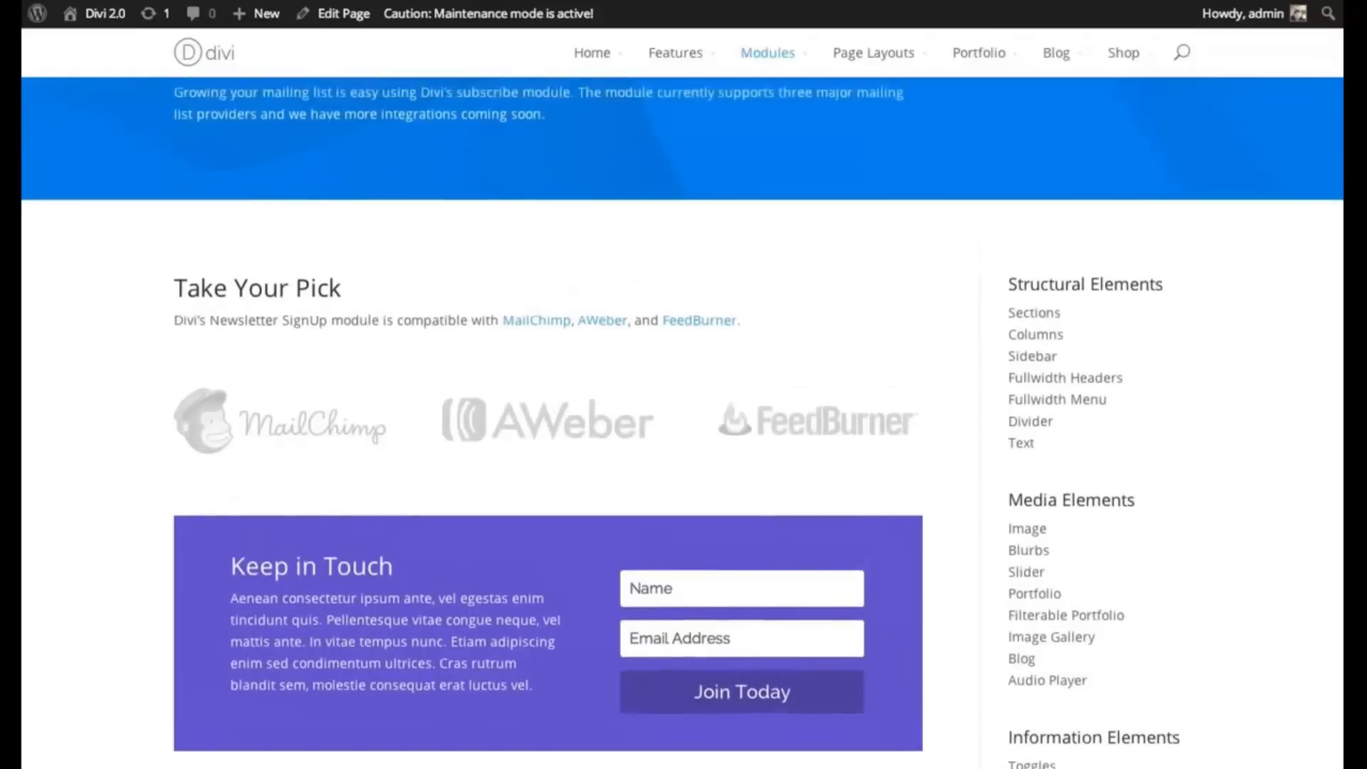
scroll(682, 423, down, 1)
scroll(1220, 360, down, 5)
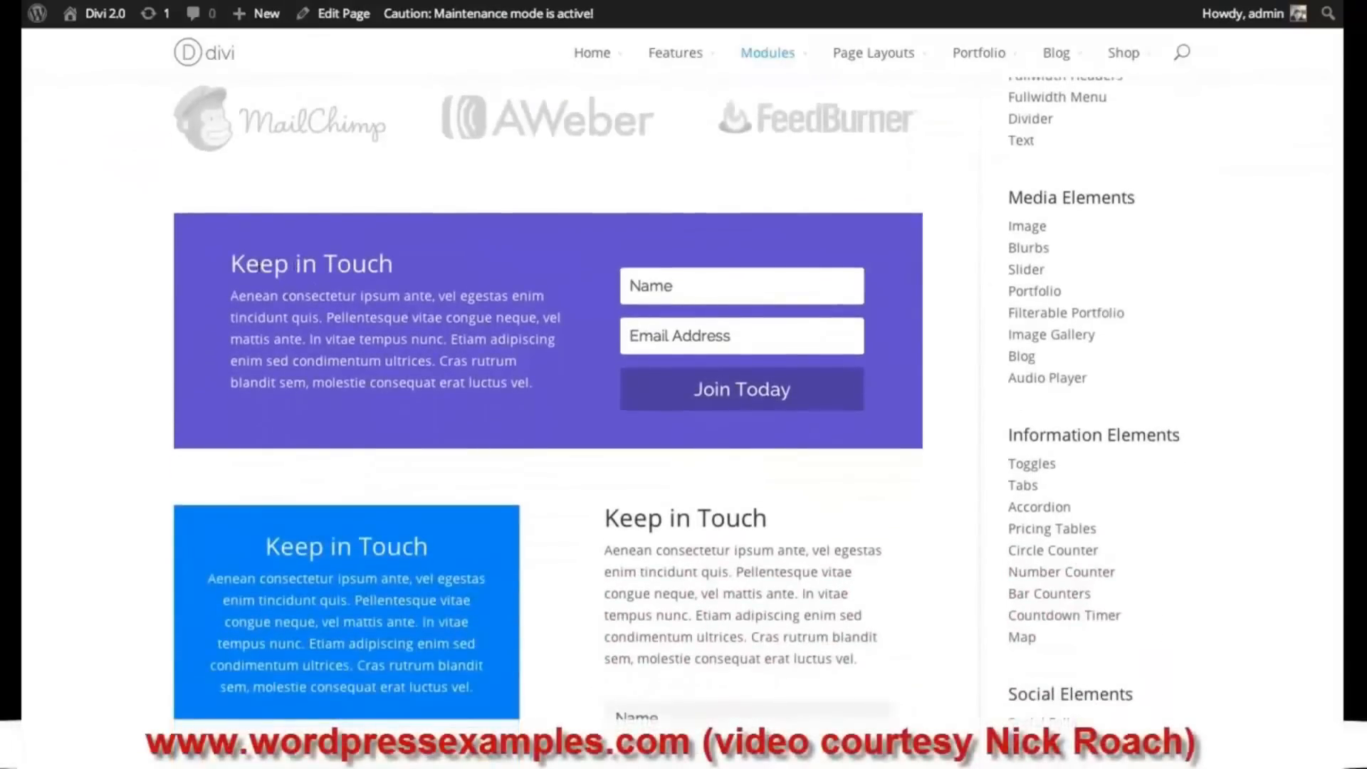
click(690, 288)
click(704, 324)
click(717, 292)
click(734, 347)
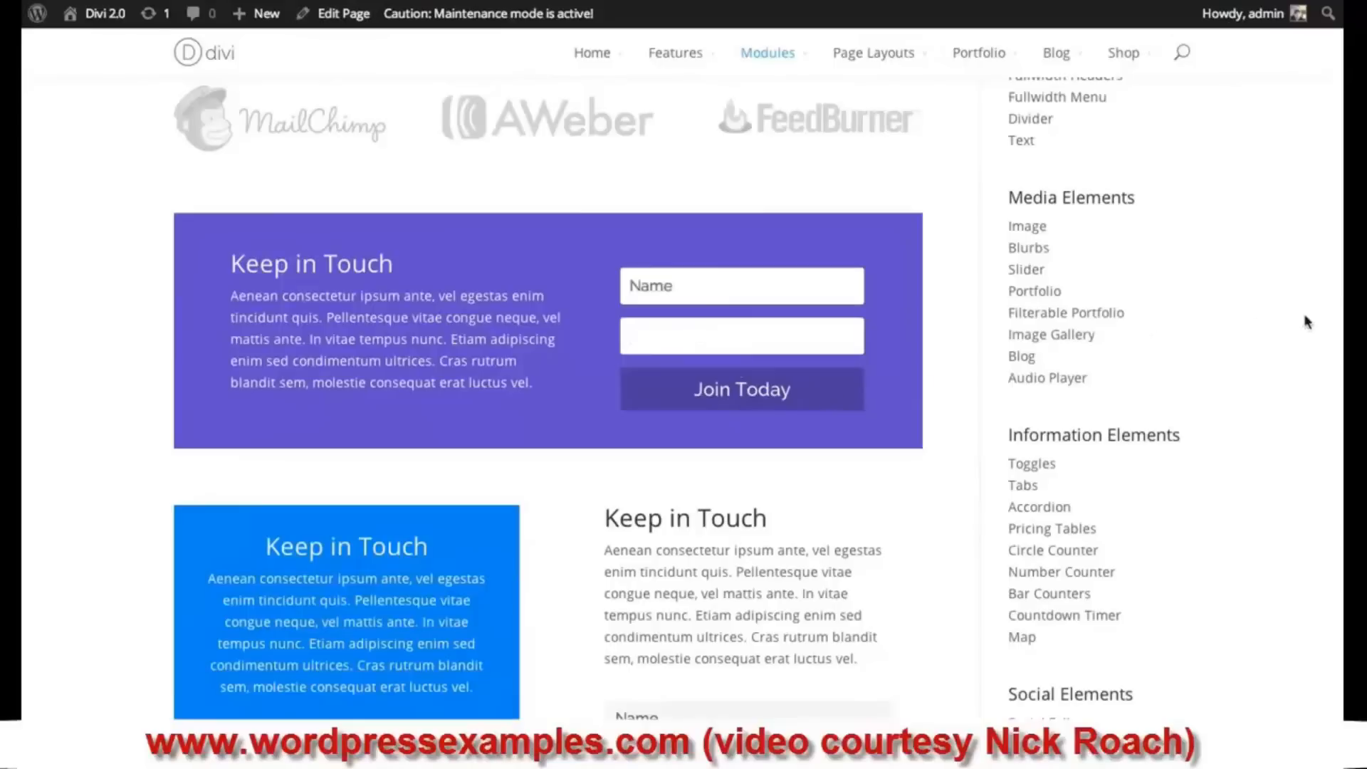
scroll(849, 188, down, 1)
scroll(849, 188, up, 1)
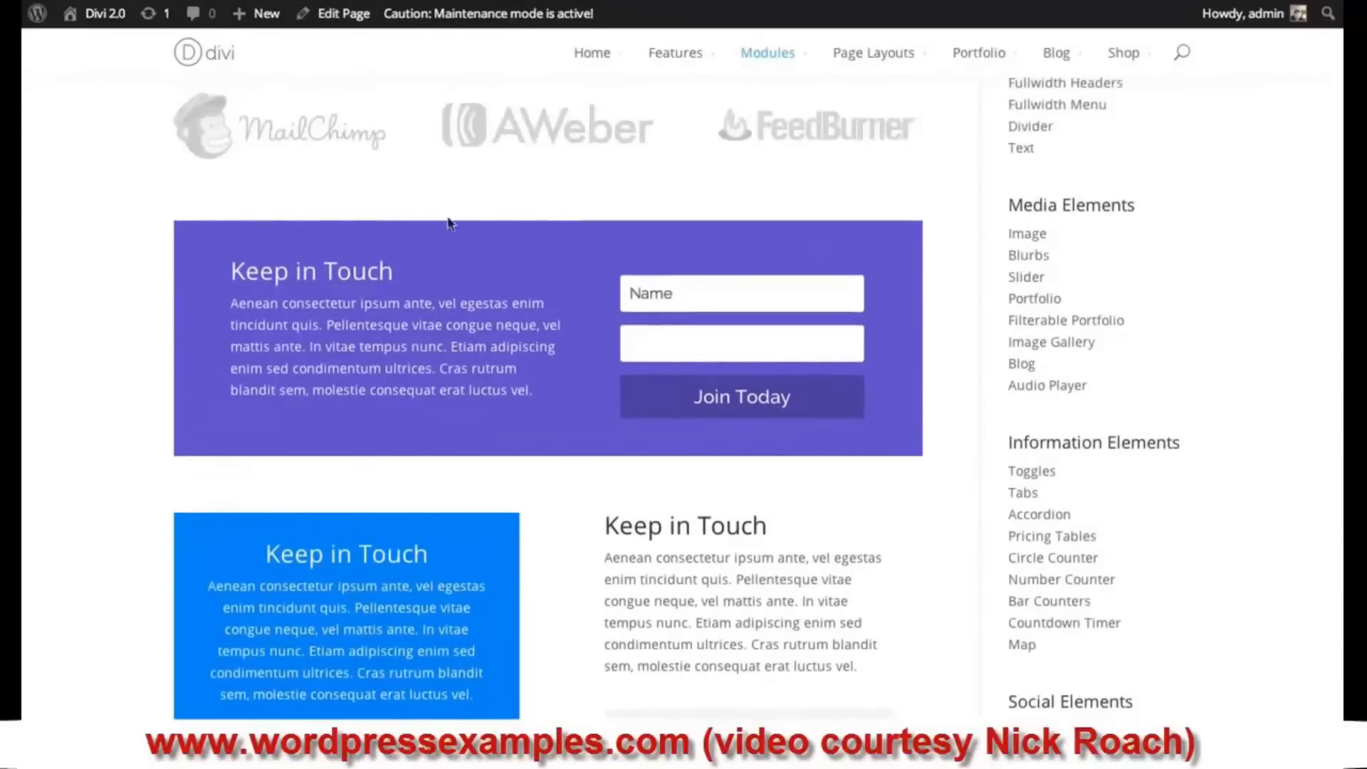
click(945, 294)
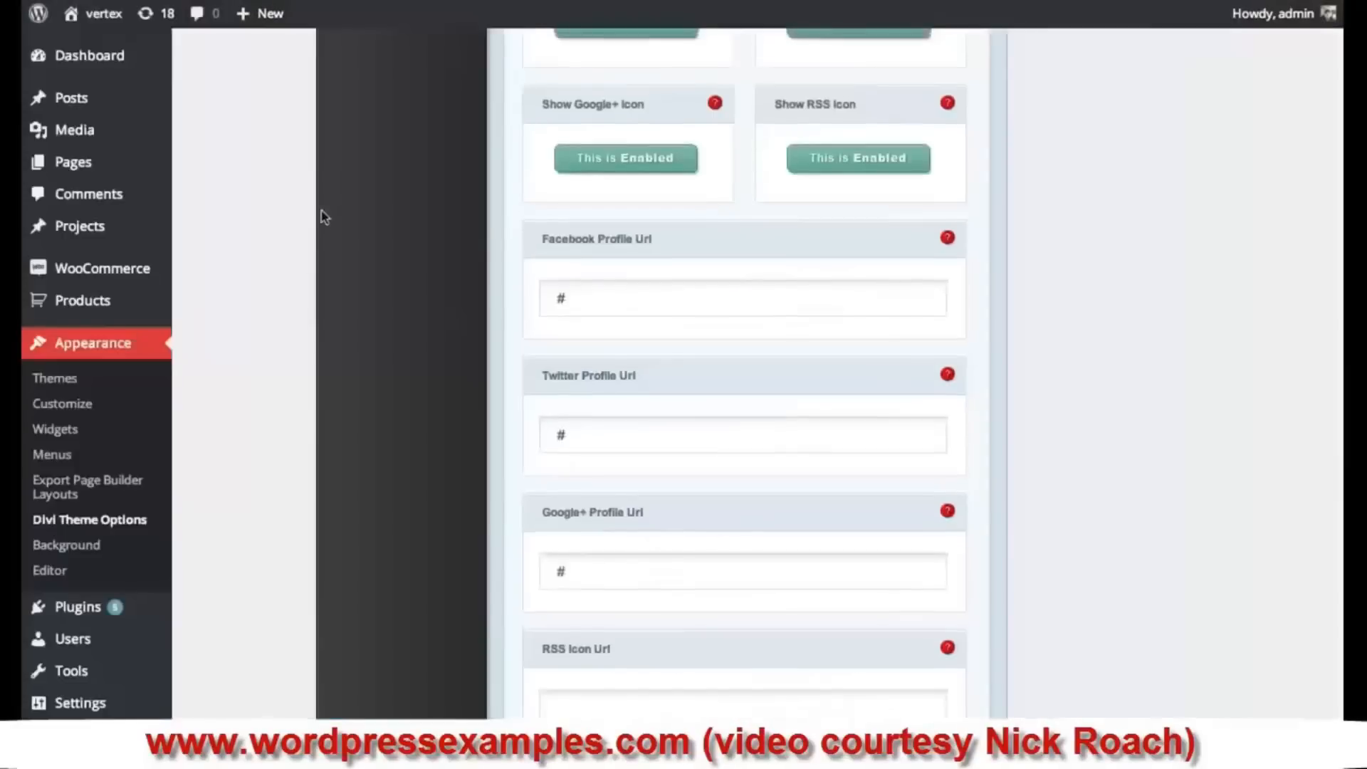
- Scroll through Divi Theme Options and place the cursor in the MailChimp API Key field
scroll(339, 256, up, 10)
scroll(364, 337, up, 4)
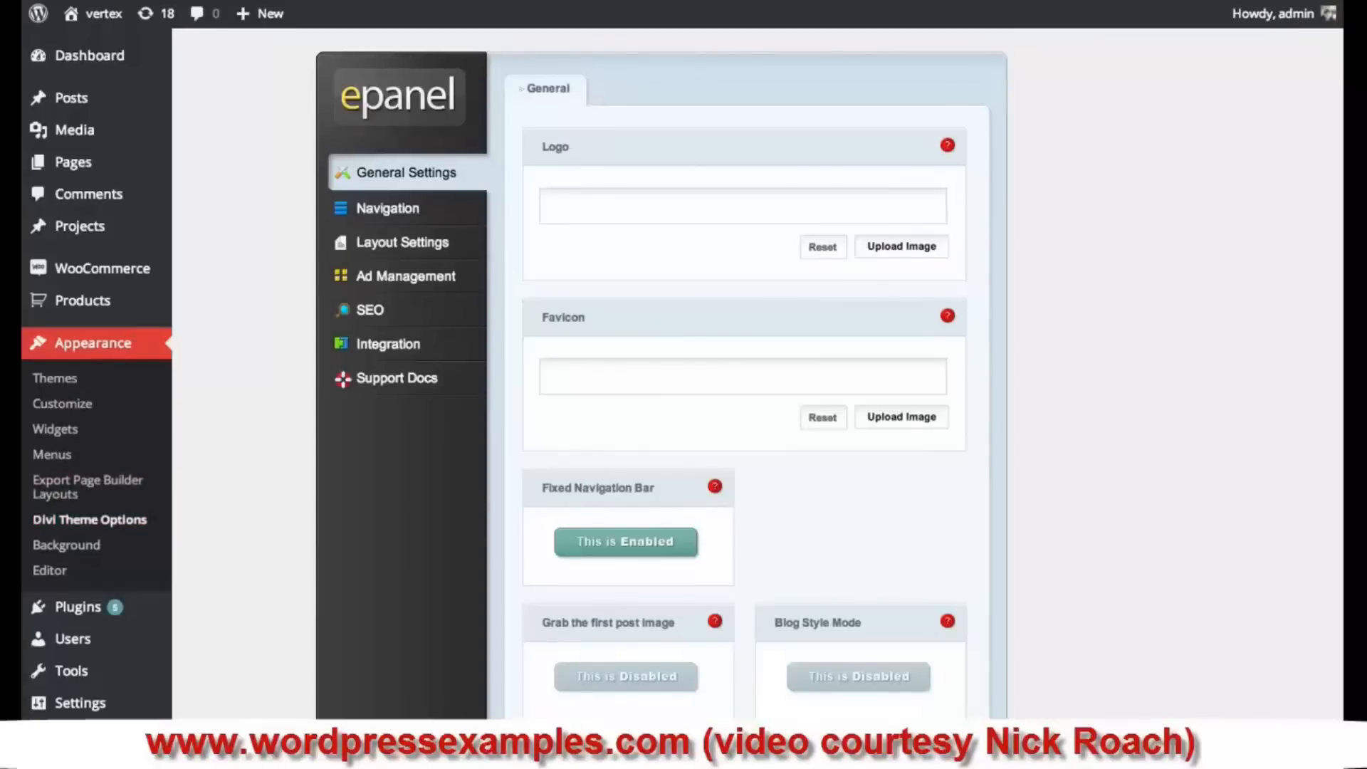
scroll(653, 374, down, 8)
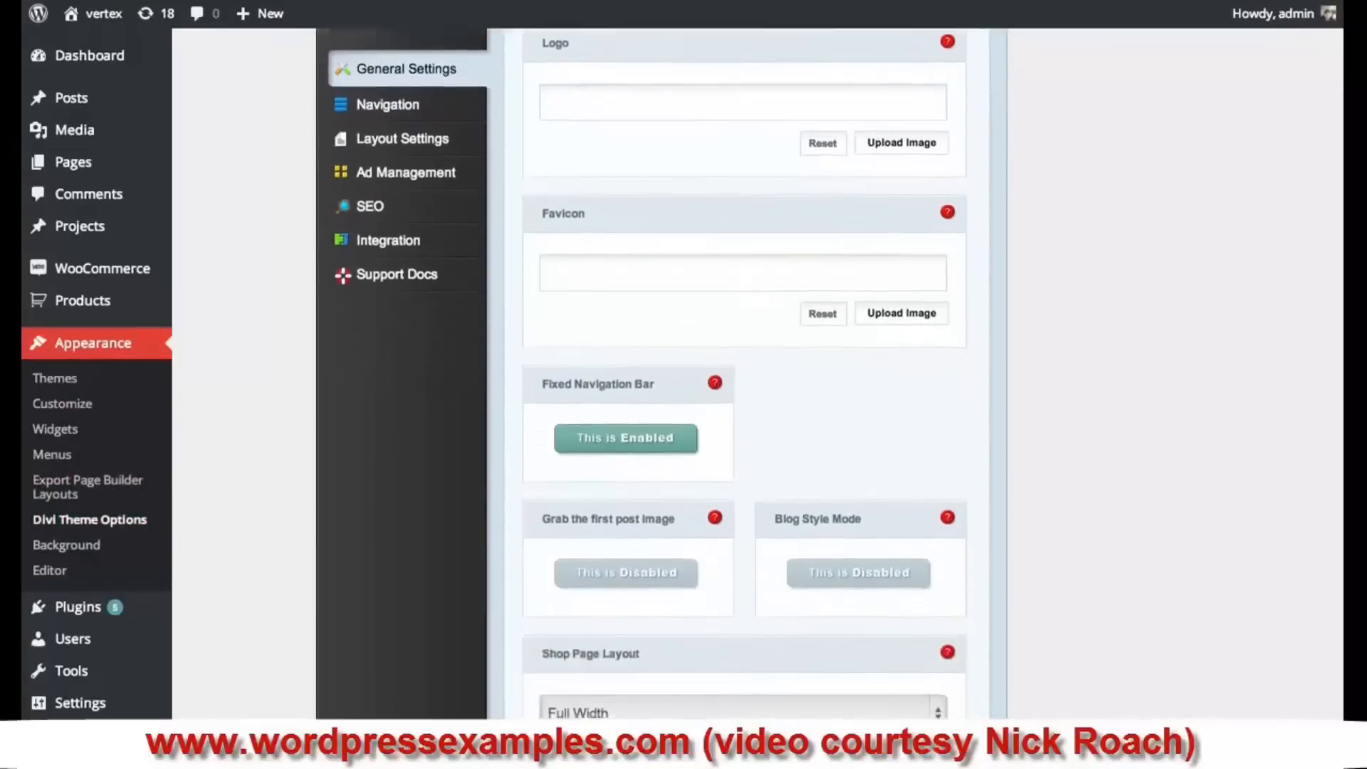
scroll(824, 422, down, 1)
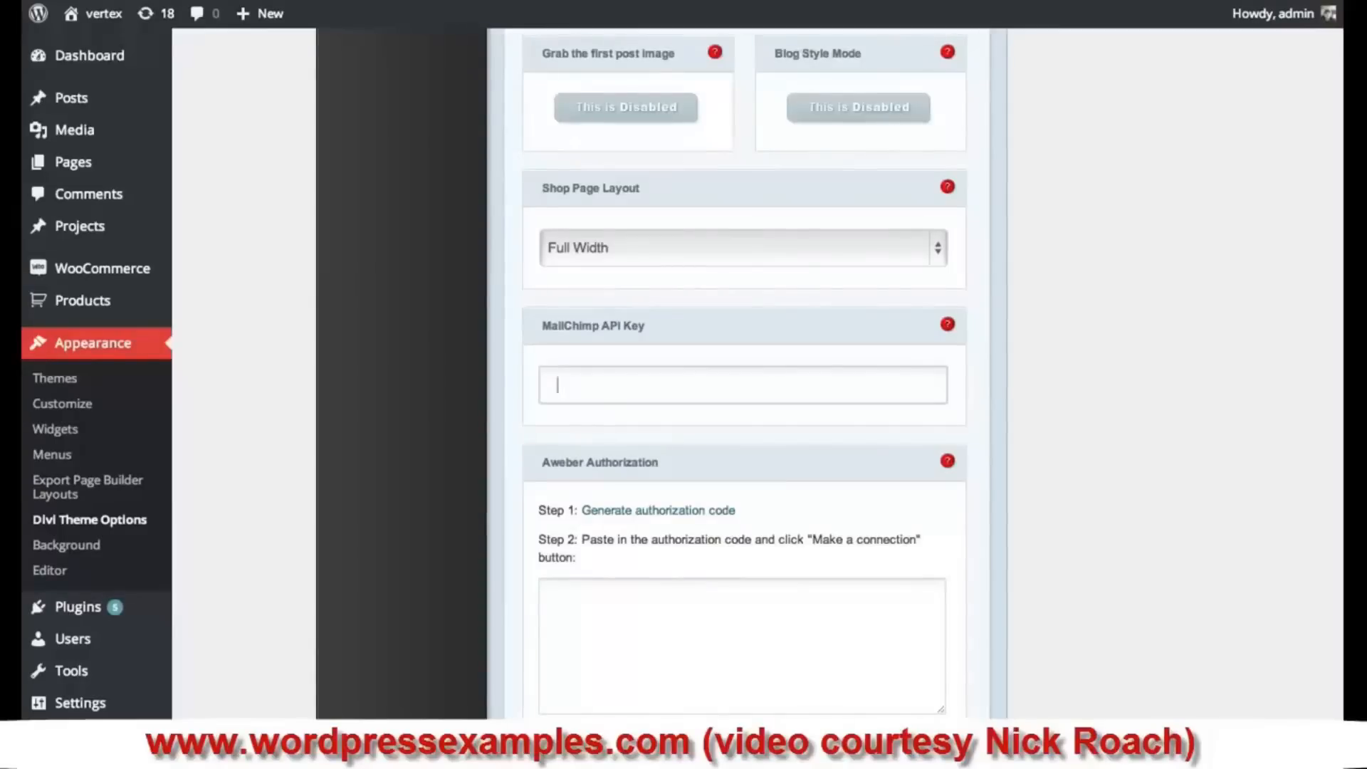
click(867, 373)
scroll(1085, 706, down, 20)
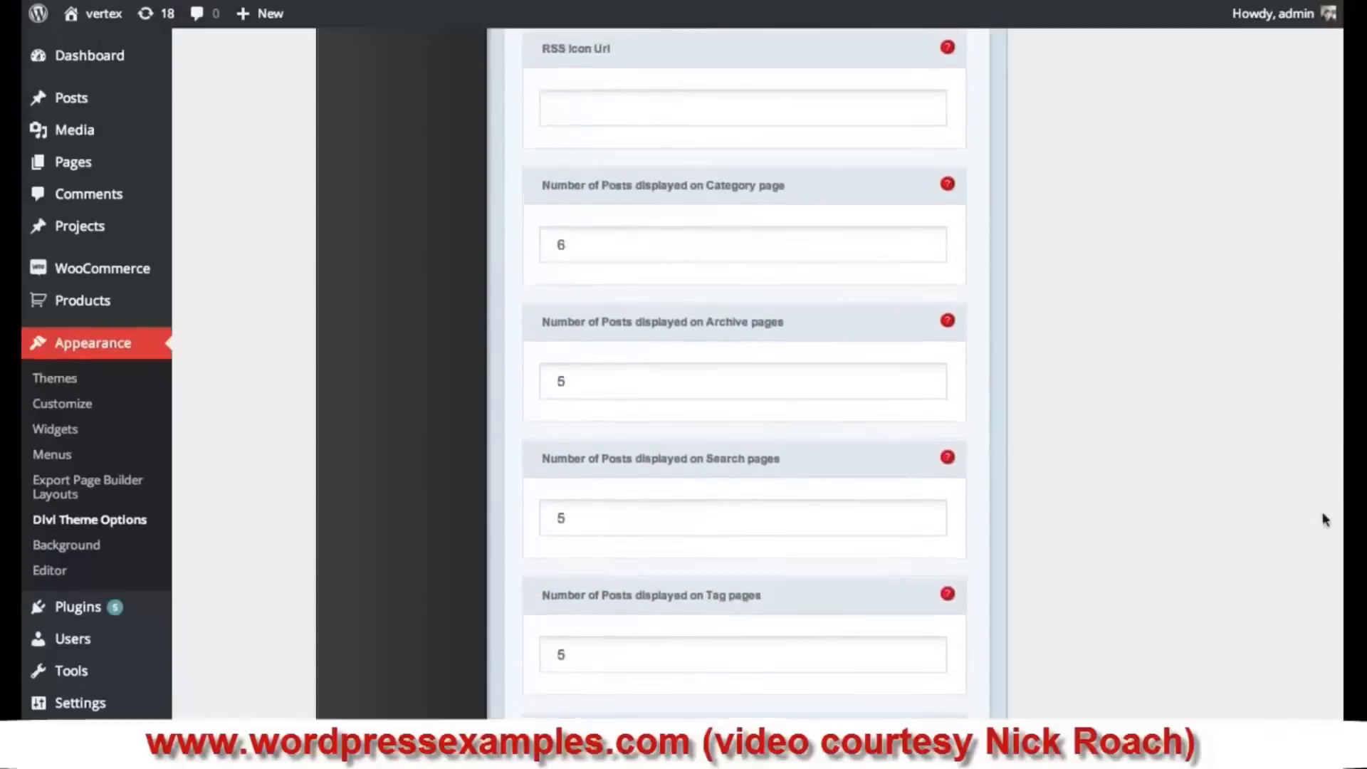
scroll(1042, 663, down, 4)
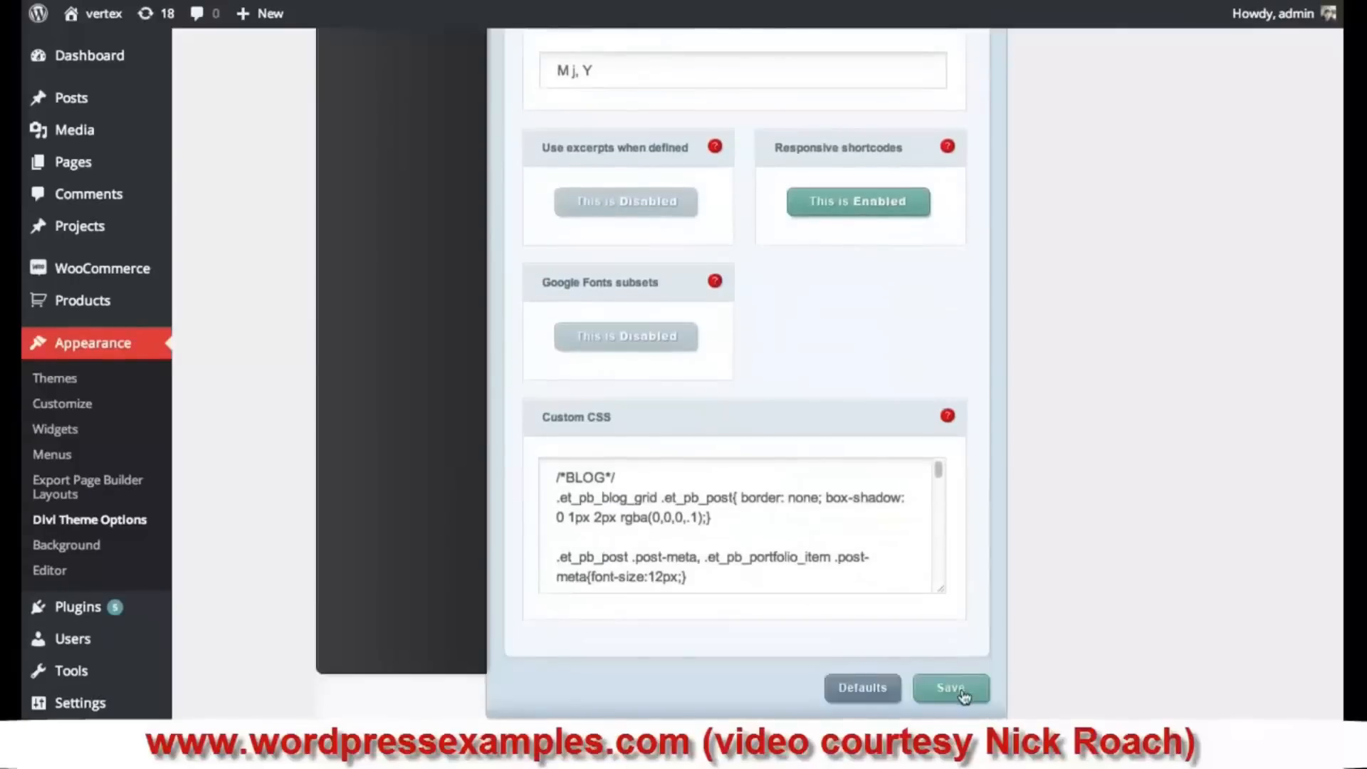
scroll(1077, 493, up, 2)
scroll(1078, 496, up, 5)
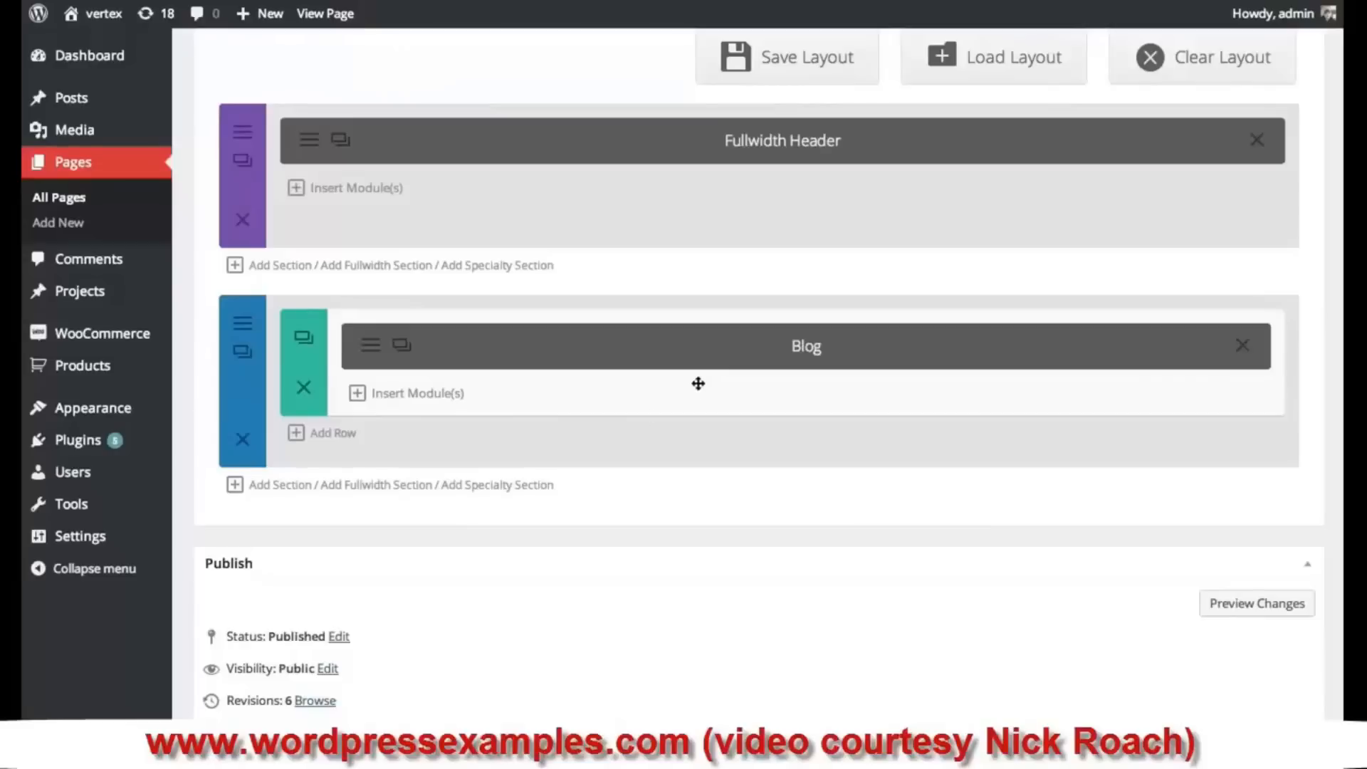
- Add a one-column section below the Blog section and insert a Subscribe module
click(281, 486)
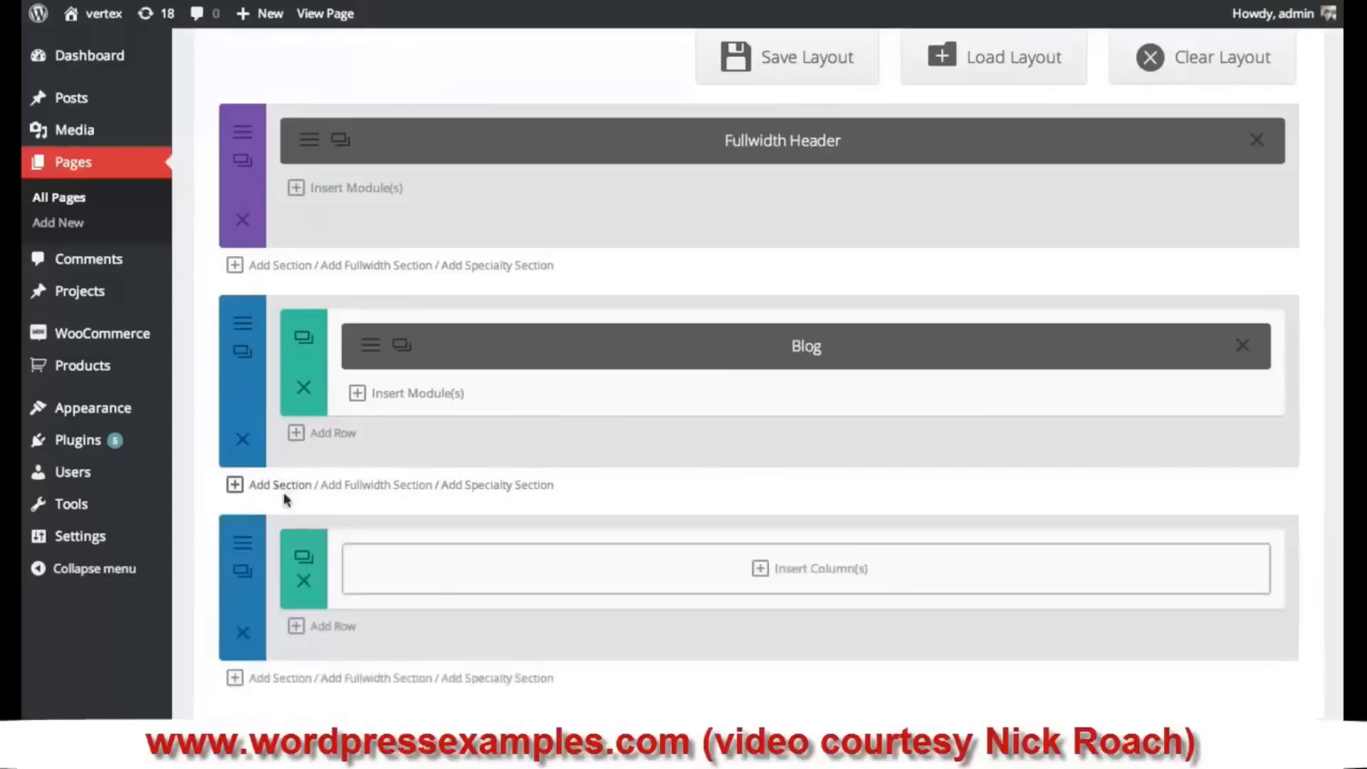
click(781, 581)
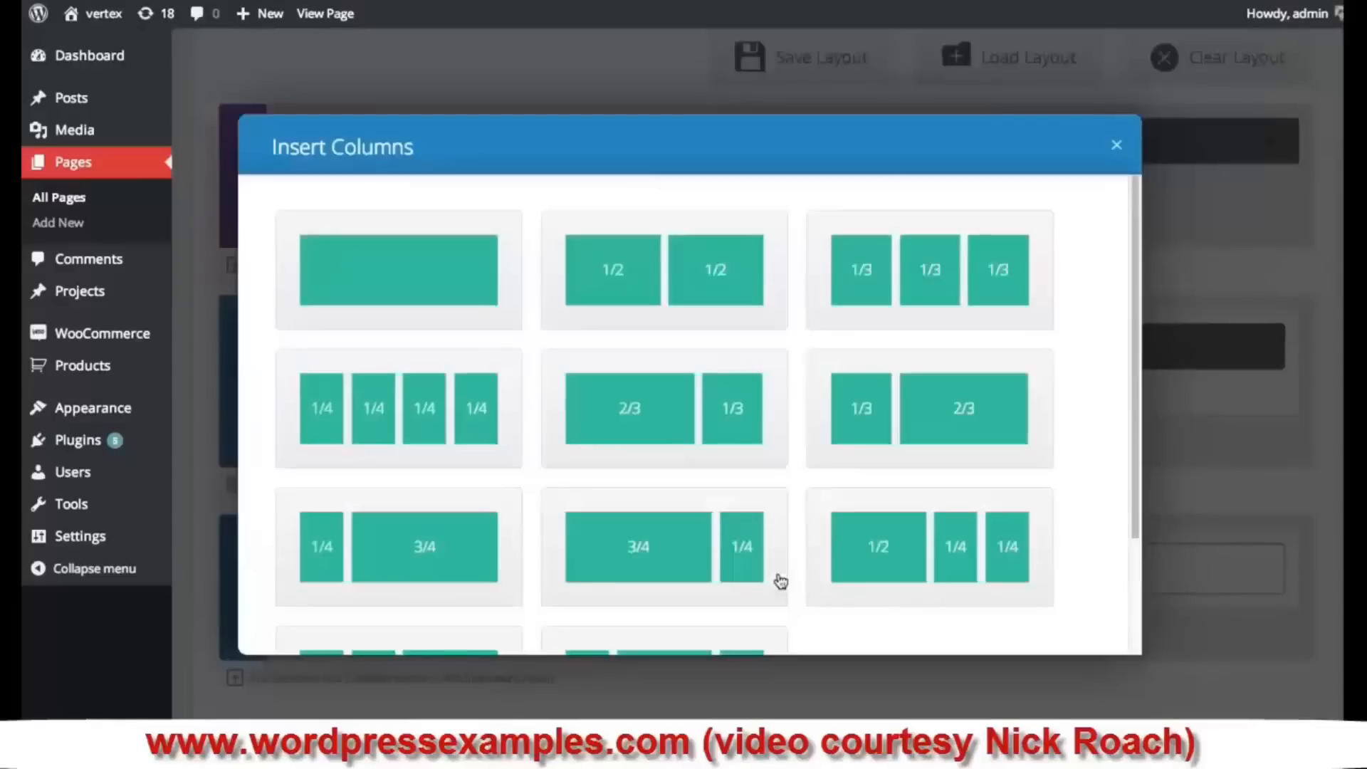
click(413, 278)
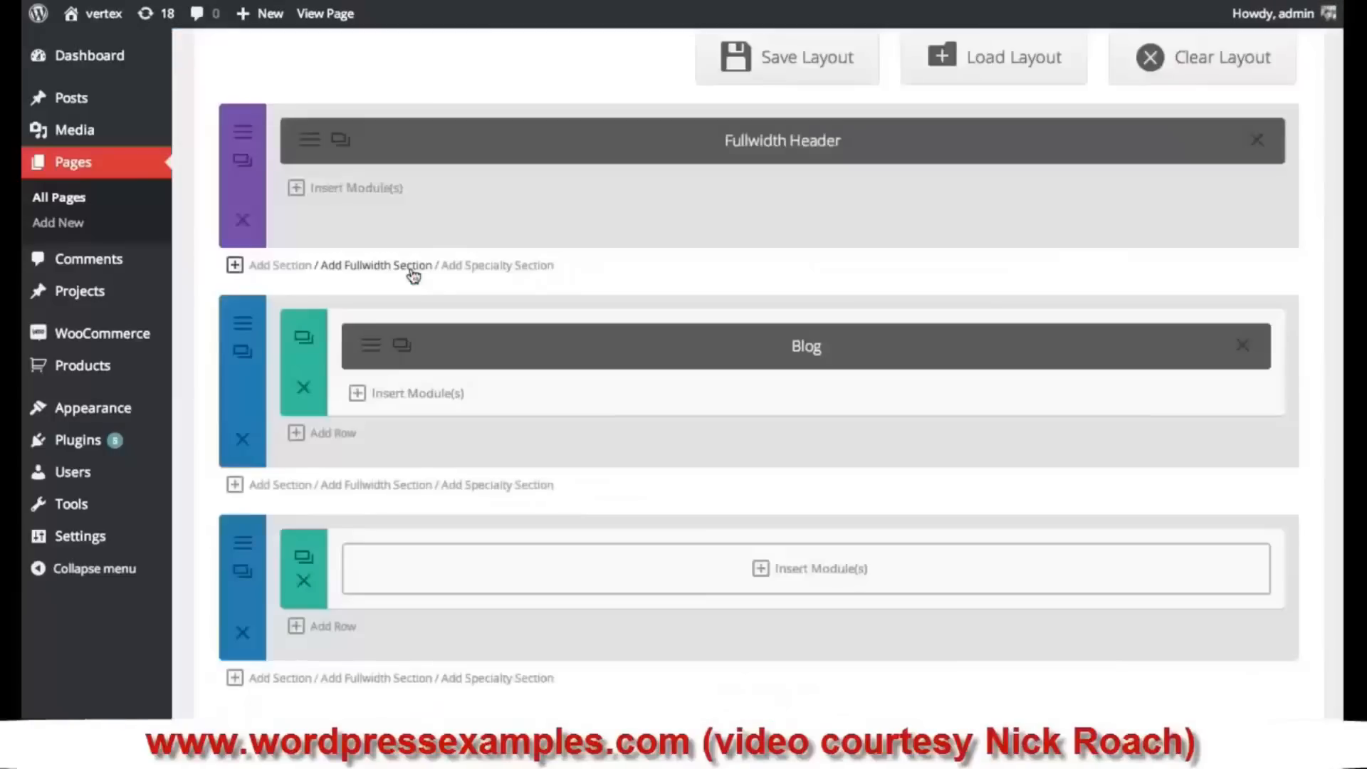
click(864, 570)
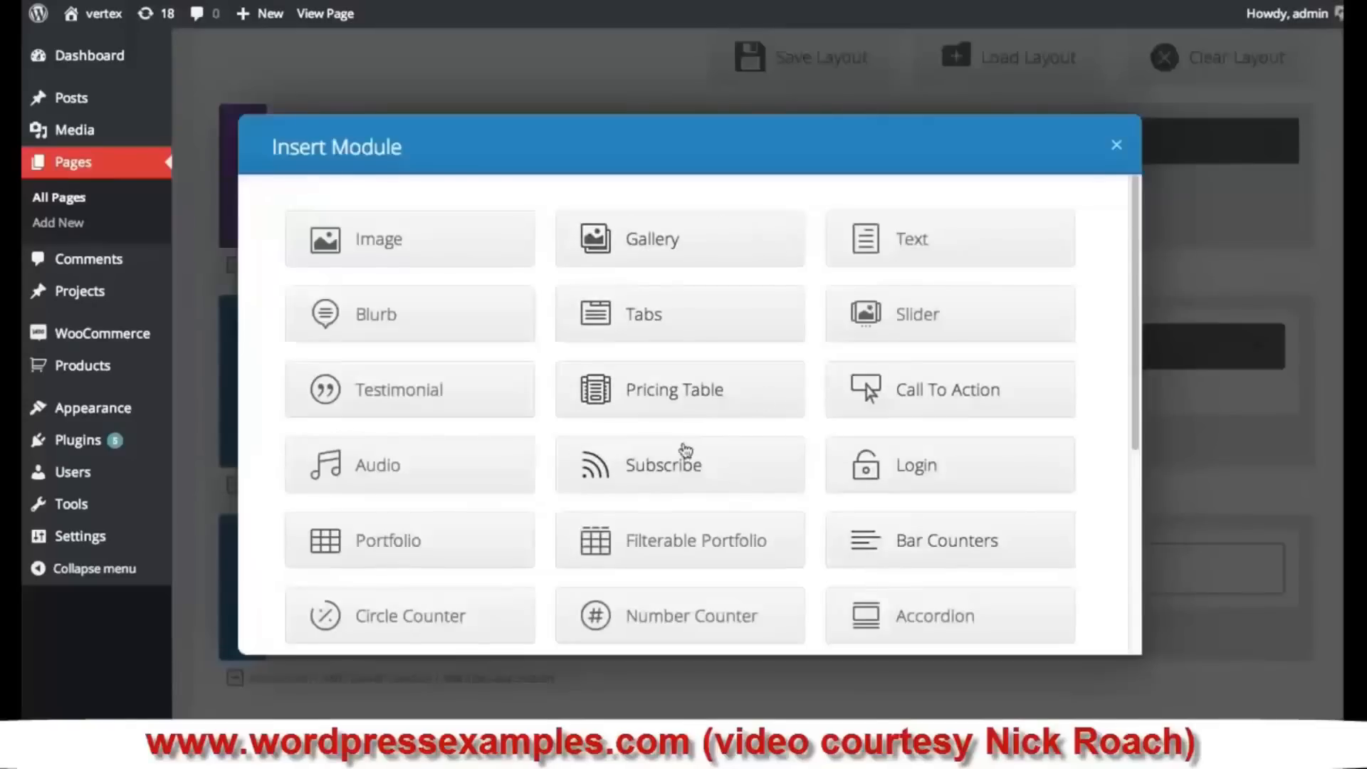
click(674, 471)
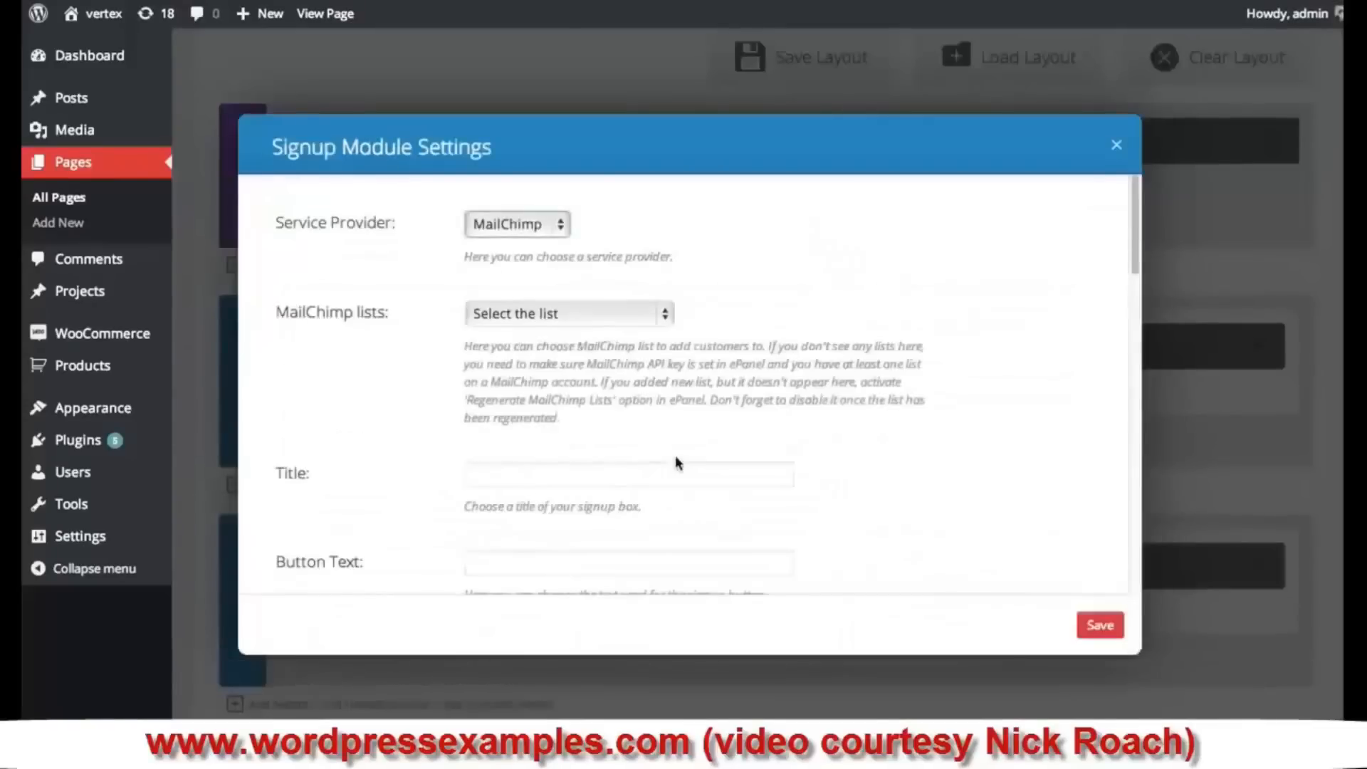
- Keep MailChimp as the service provider and choose the Divi Demo mailing list
click(524, 226)
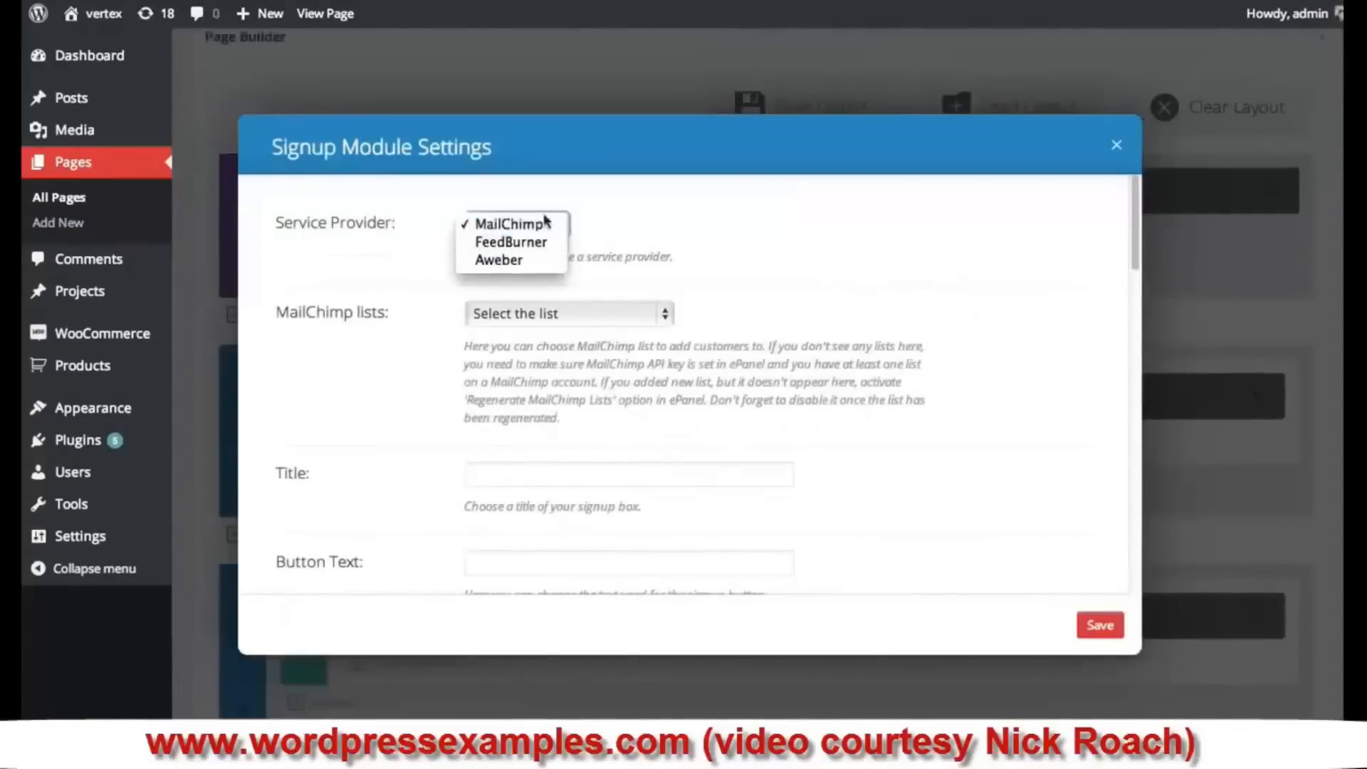
click(508, 226)
click(643, 314)
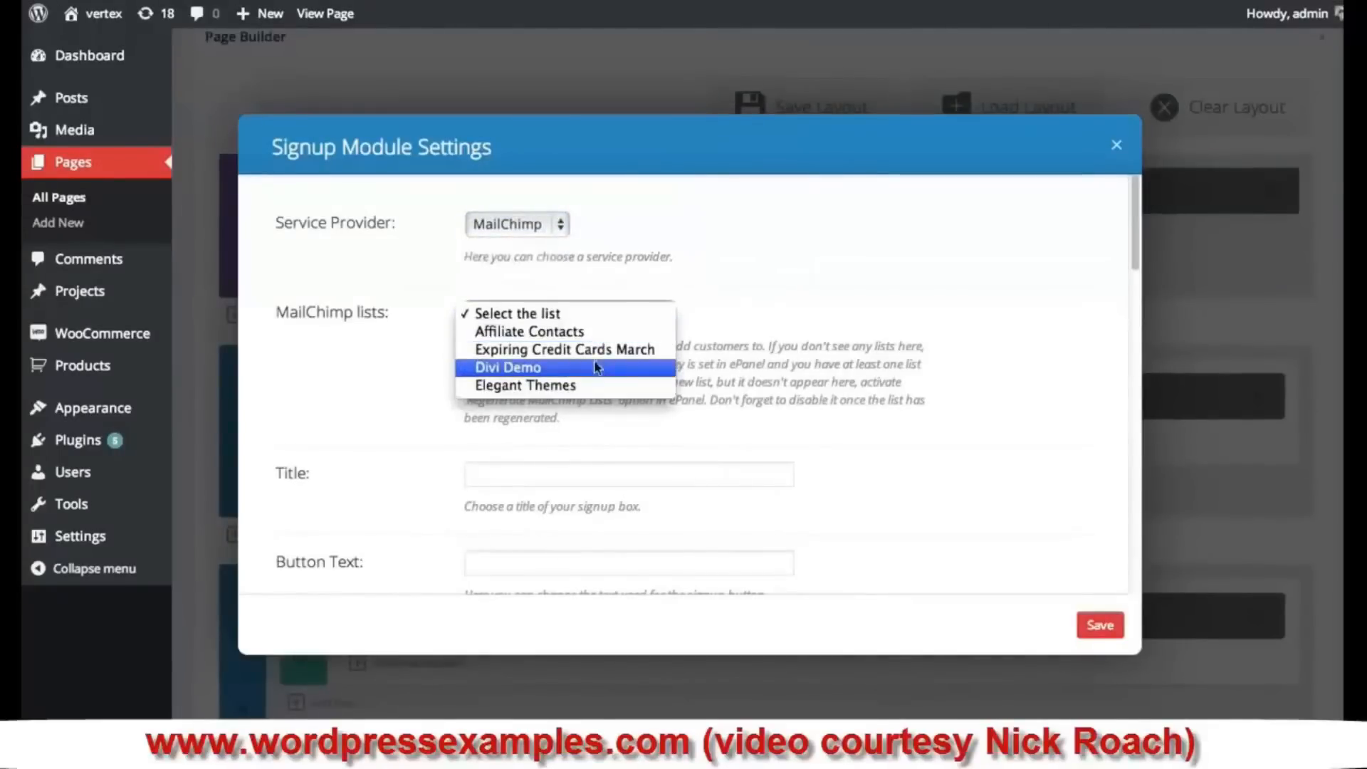
click(520, 368)
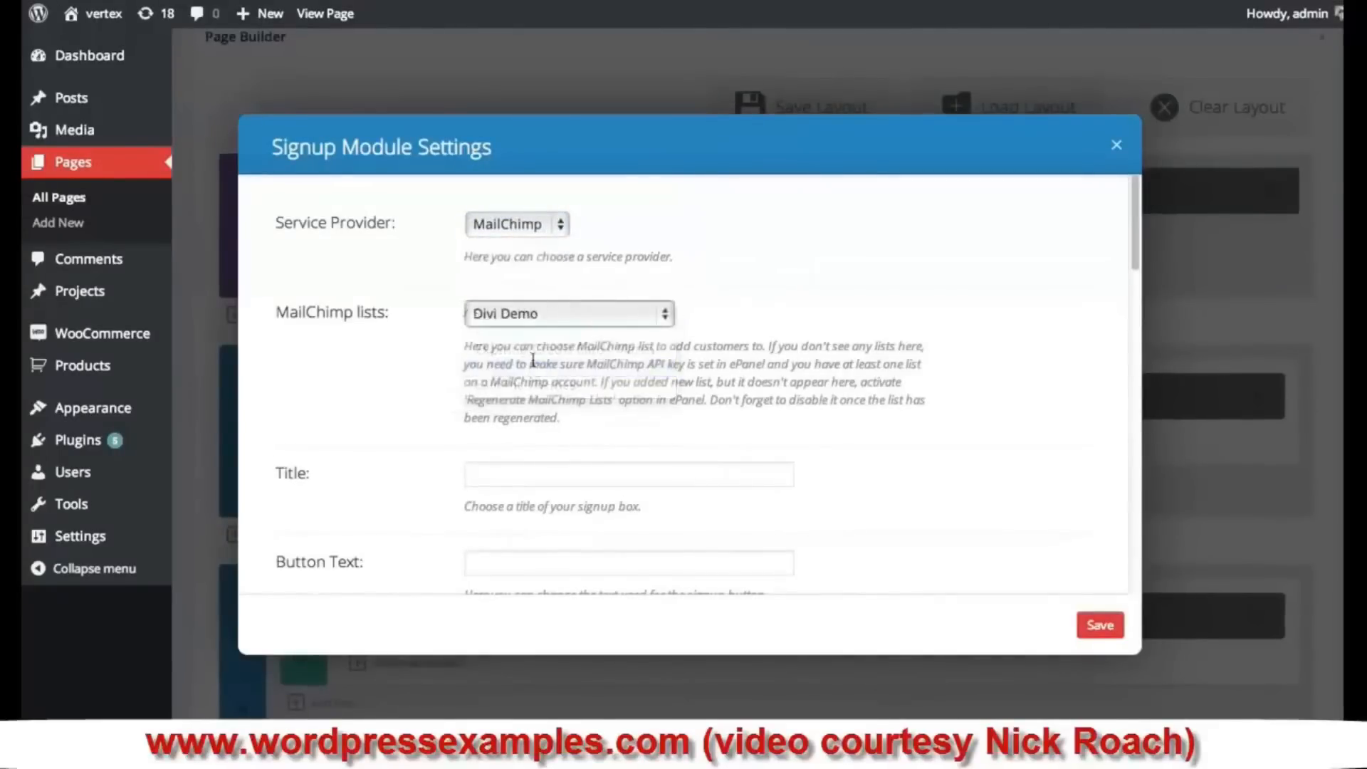
- Title the signup box 'Subscribe Today' and label its button 'Join Our Newsletter'
click(573, 473)
scroll(783, 338, down, 3)
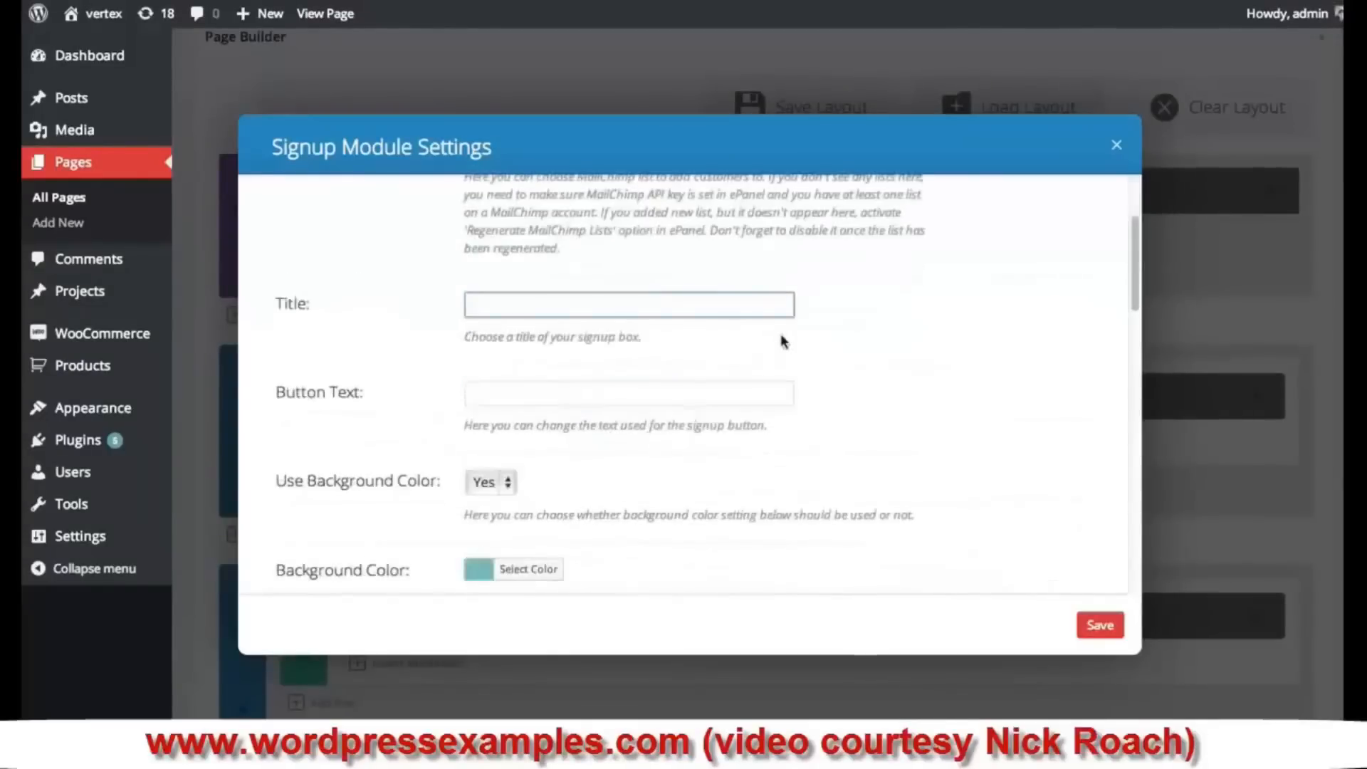
text(S)
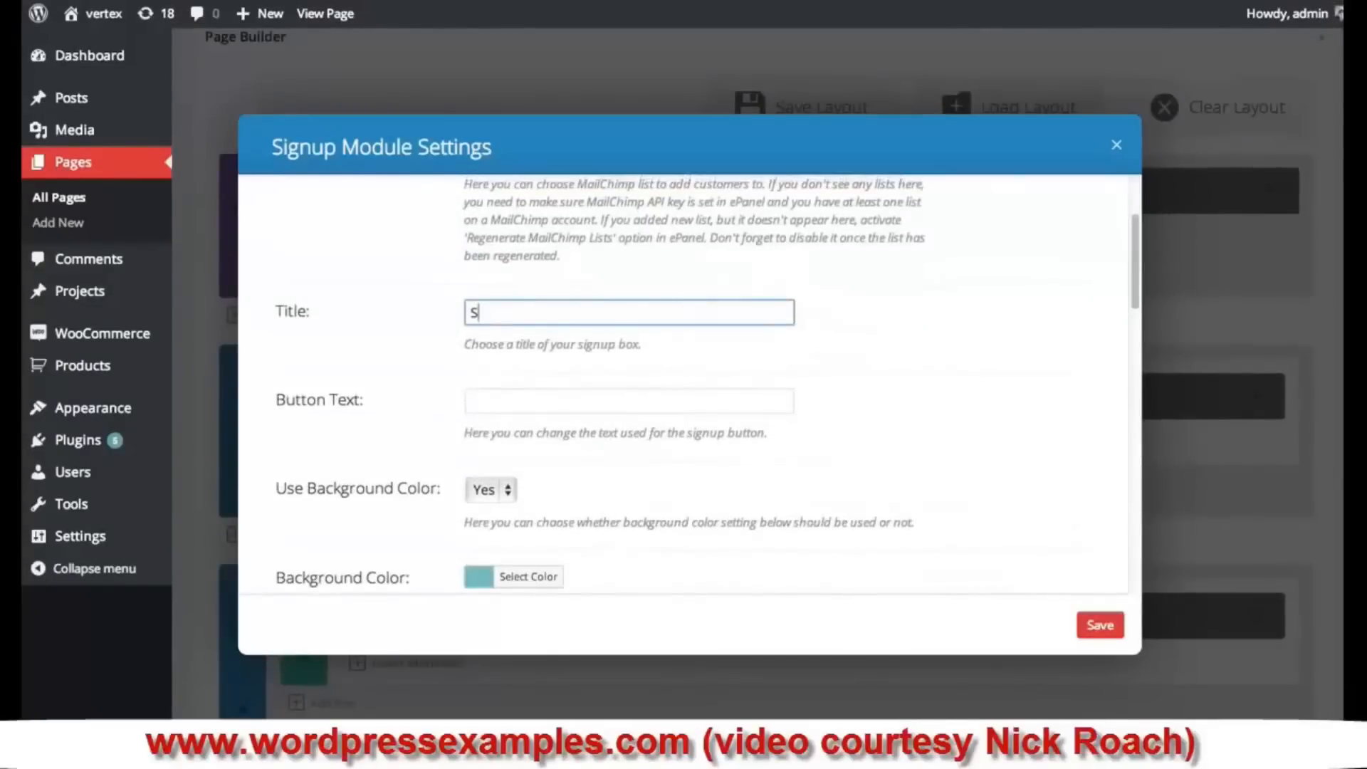
text(ubscribe Today)
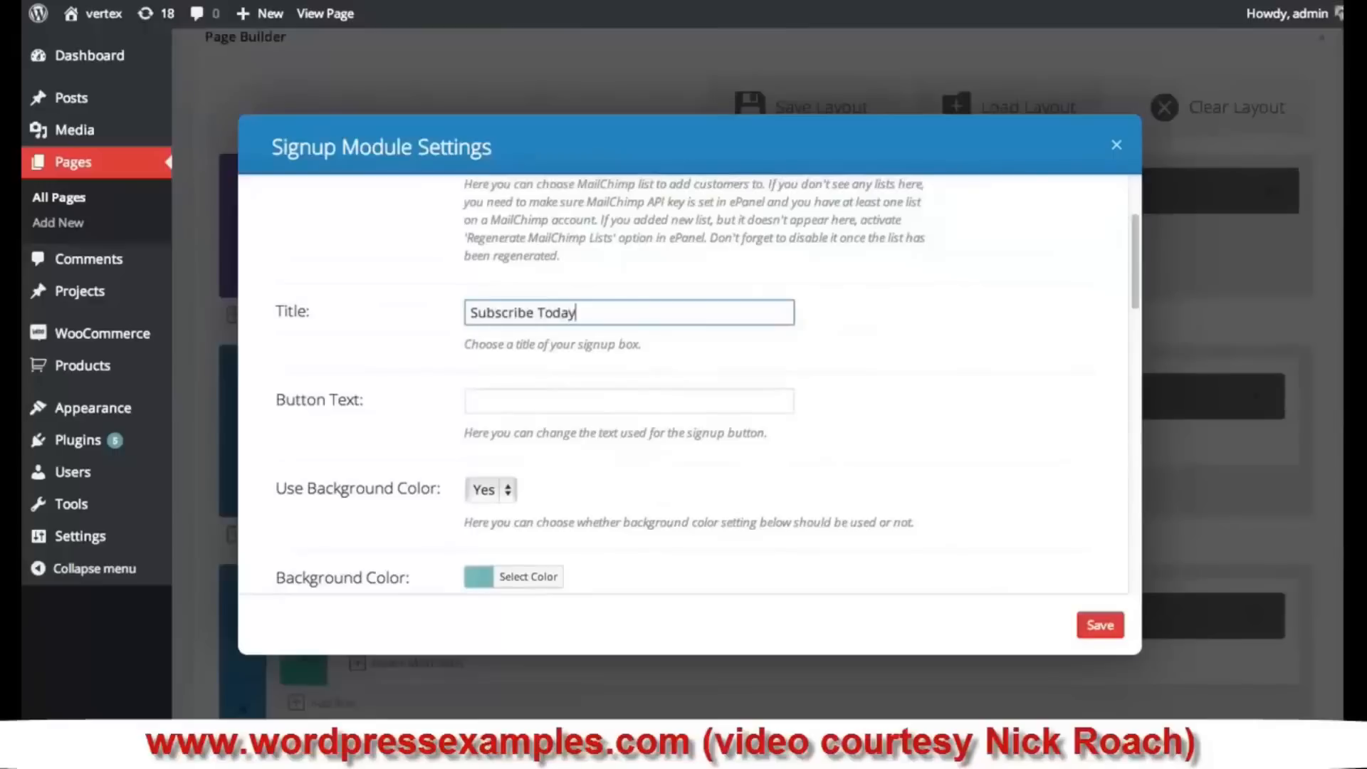
click(595, 398)
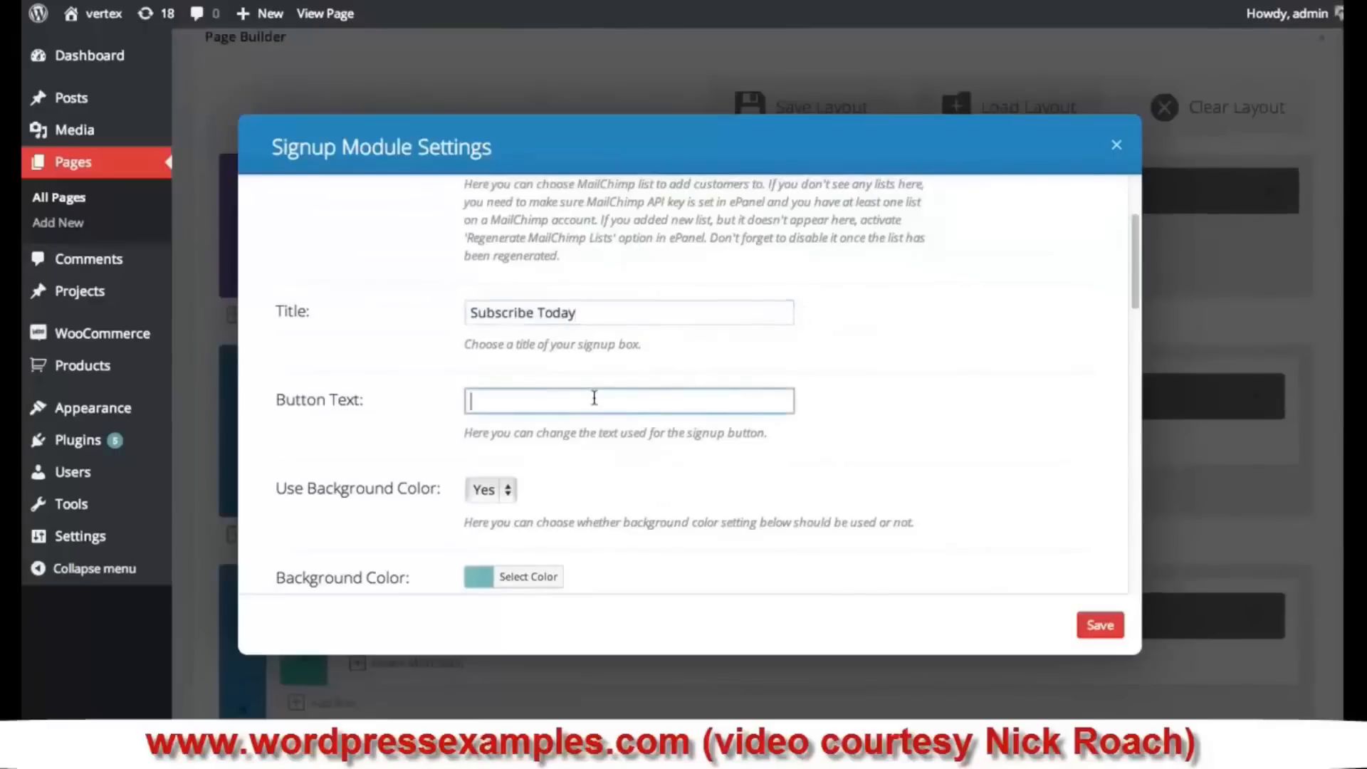
text(Join Our Newsletter)
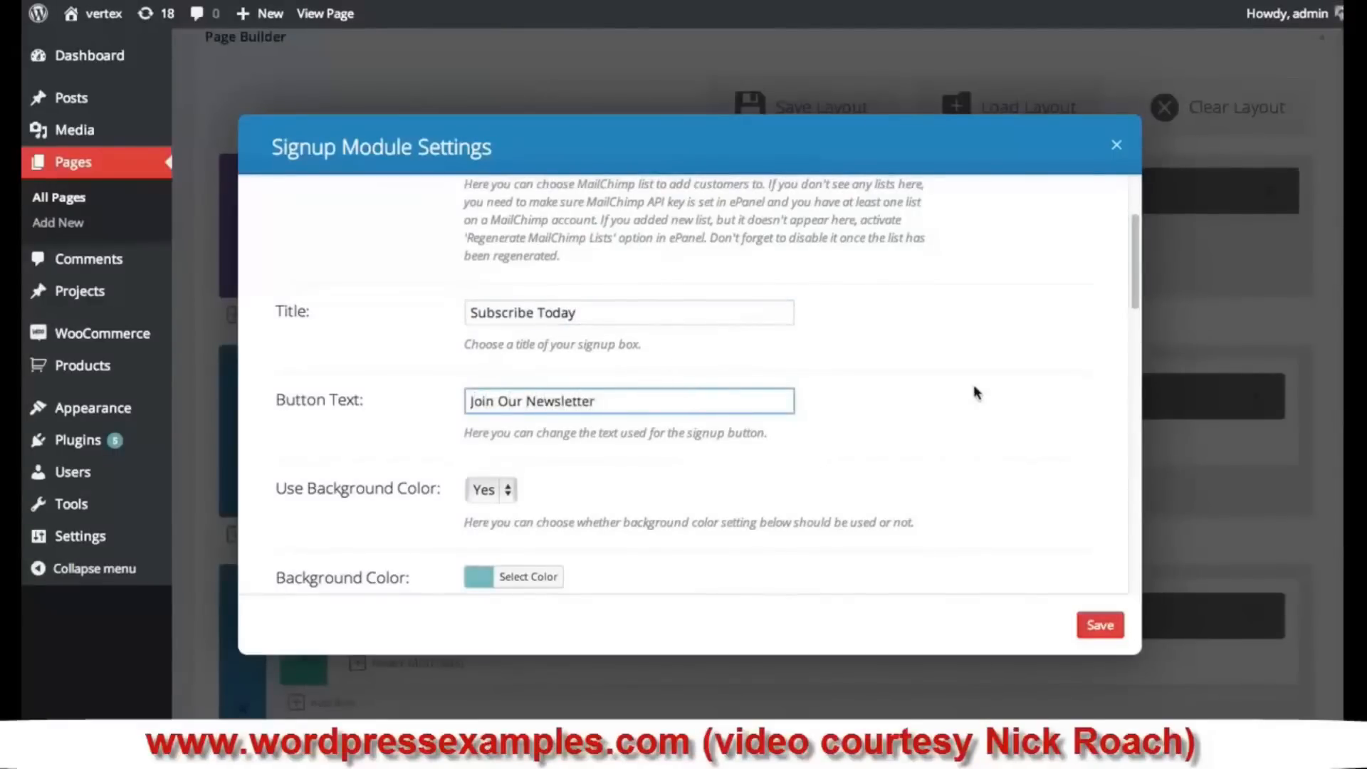
scroll(968, 378, down, 3)
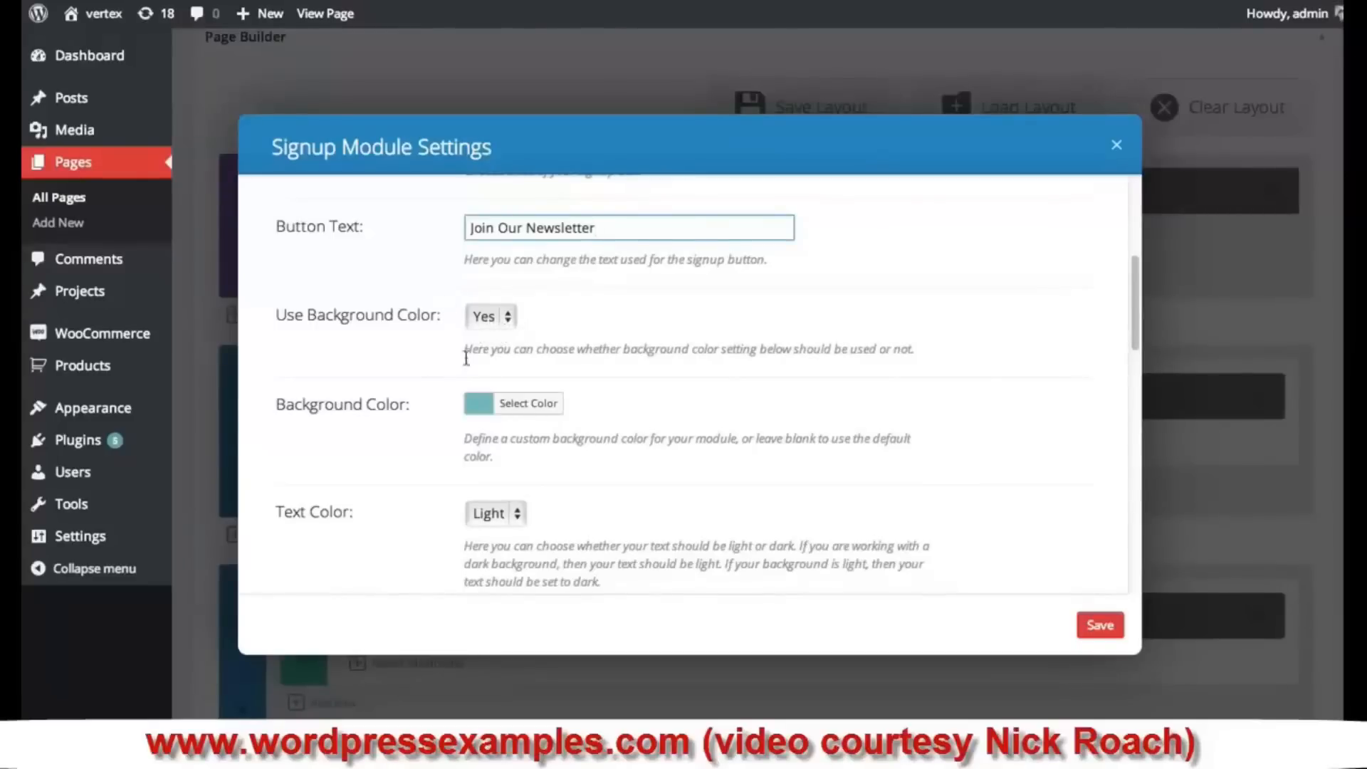
- Keep the teal background colour and the Light text colour for the module
click(479, 413)
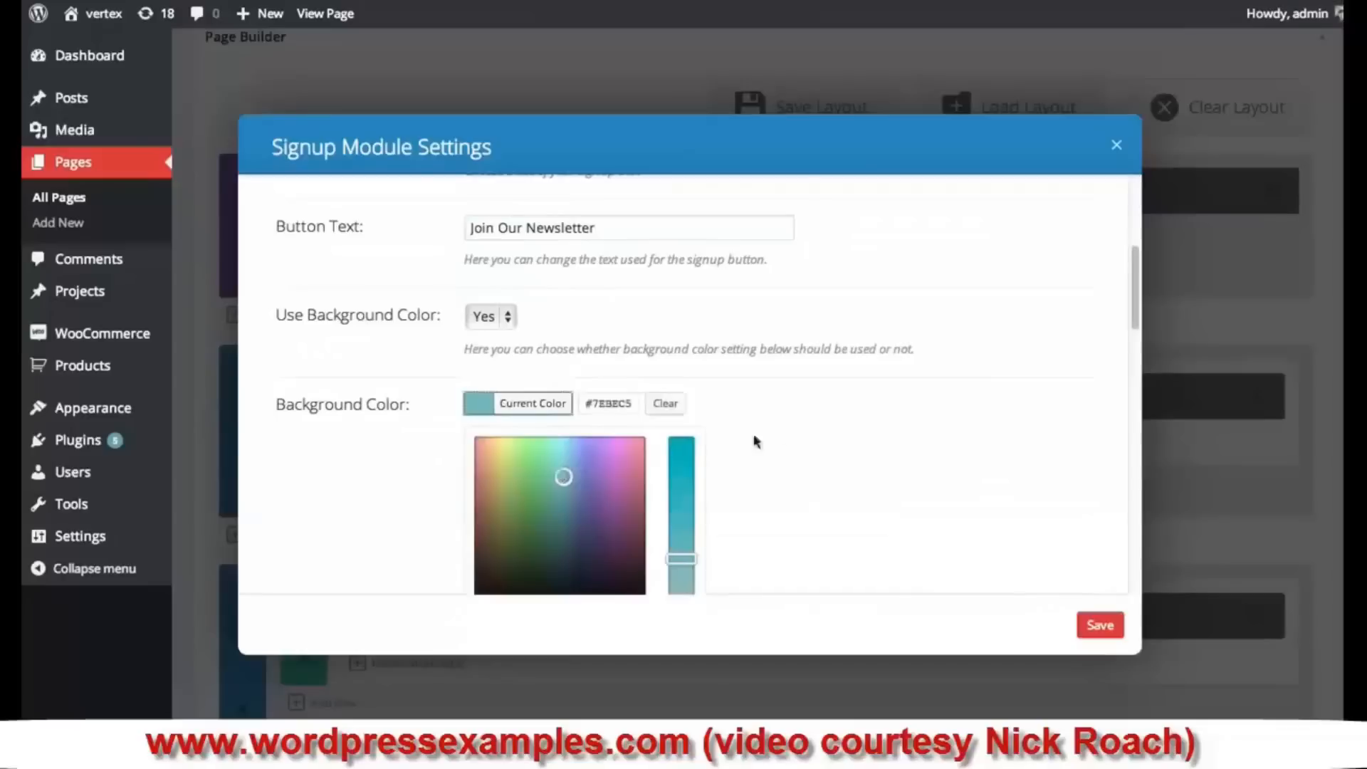
click(861, 412)
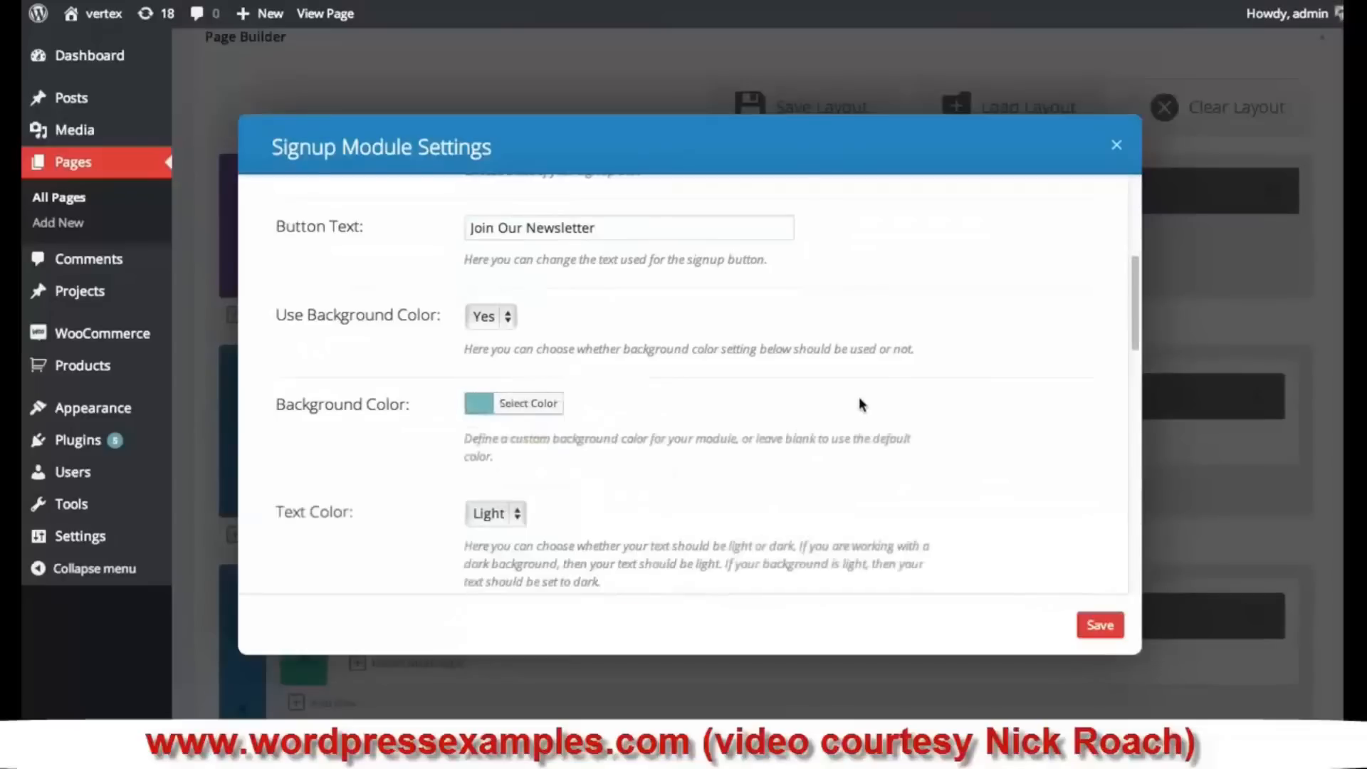
scroll(858, 406, down, 3)
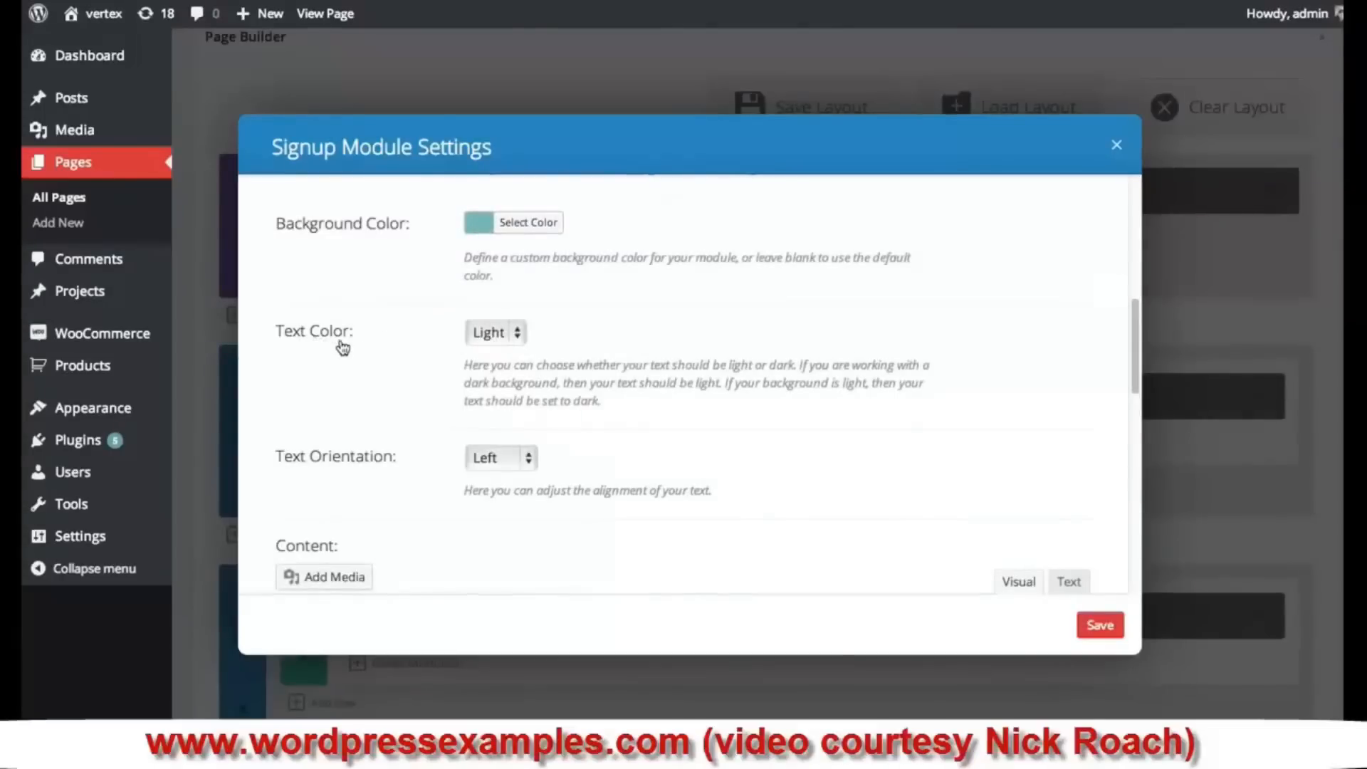
click(487, 333)
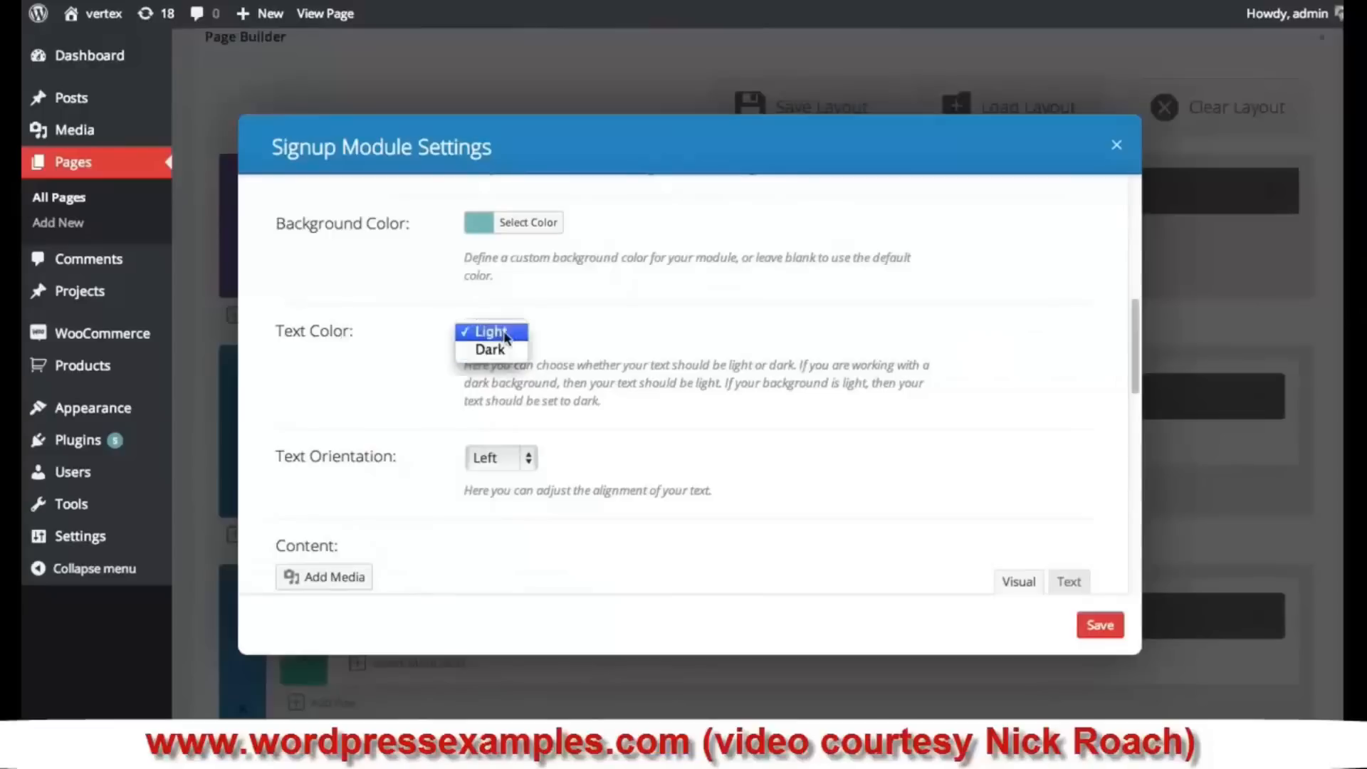
click(498, 332)
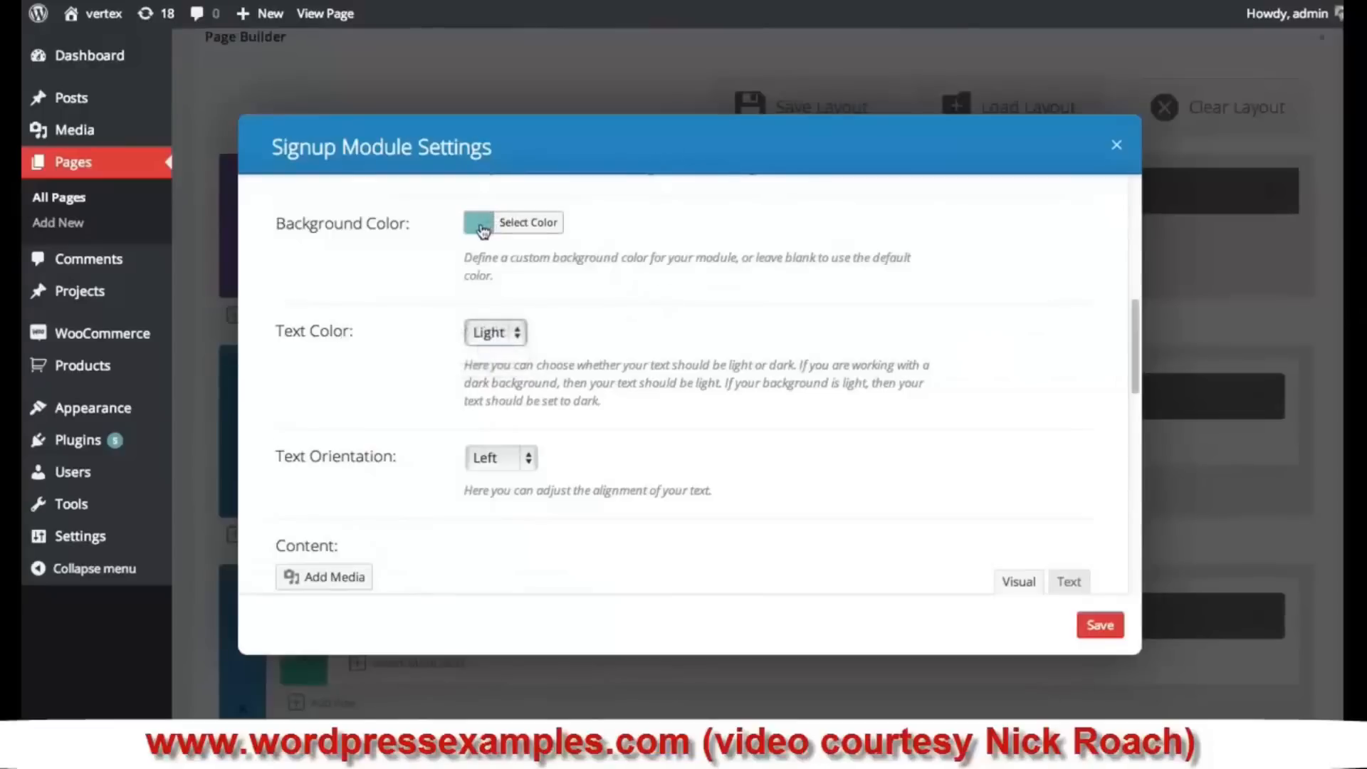
click(514, 334)
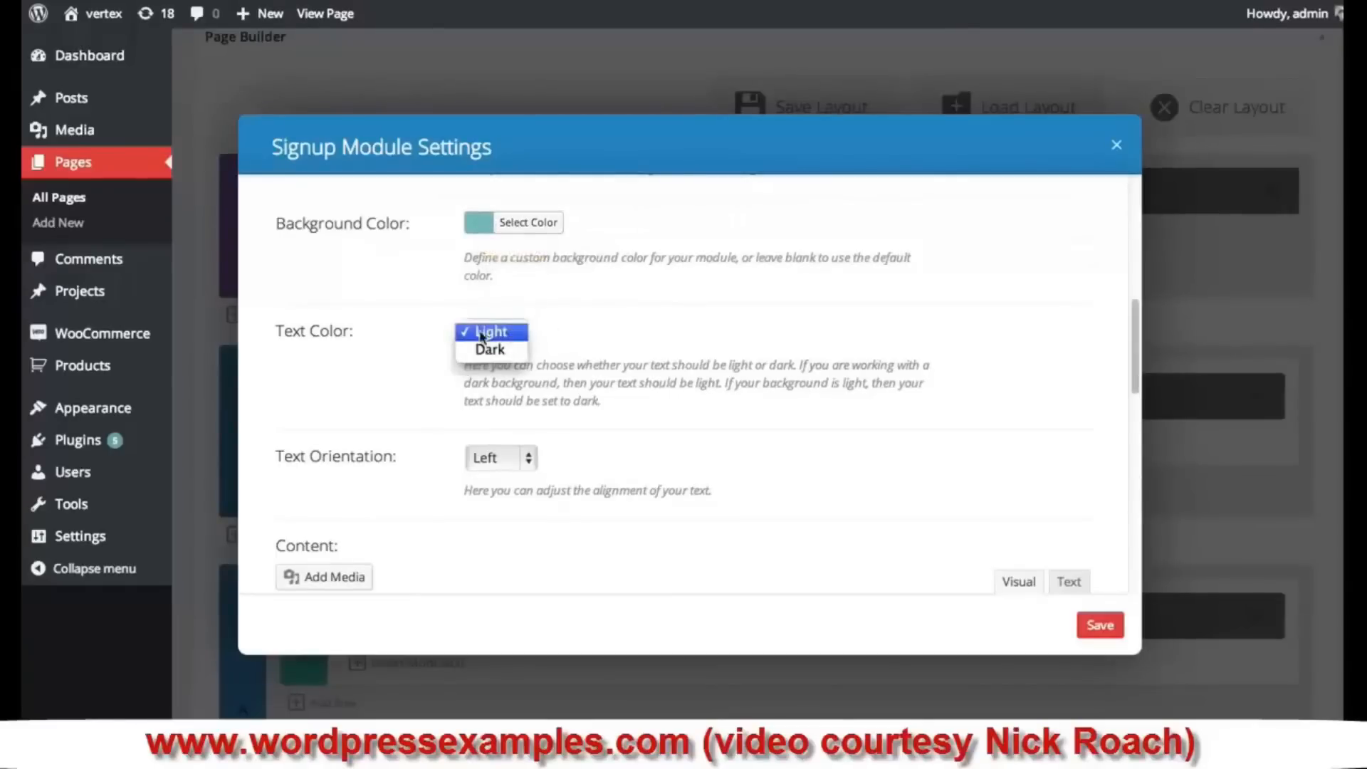
click(642, 333)
- Keep Left orientation, paste the lorem ipsum paragraph as content, and save the module
scroll(643, 333, down, 2)
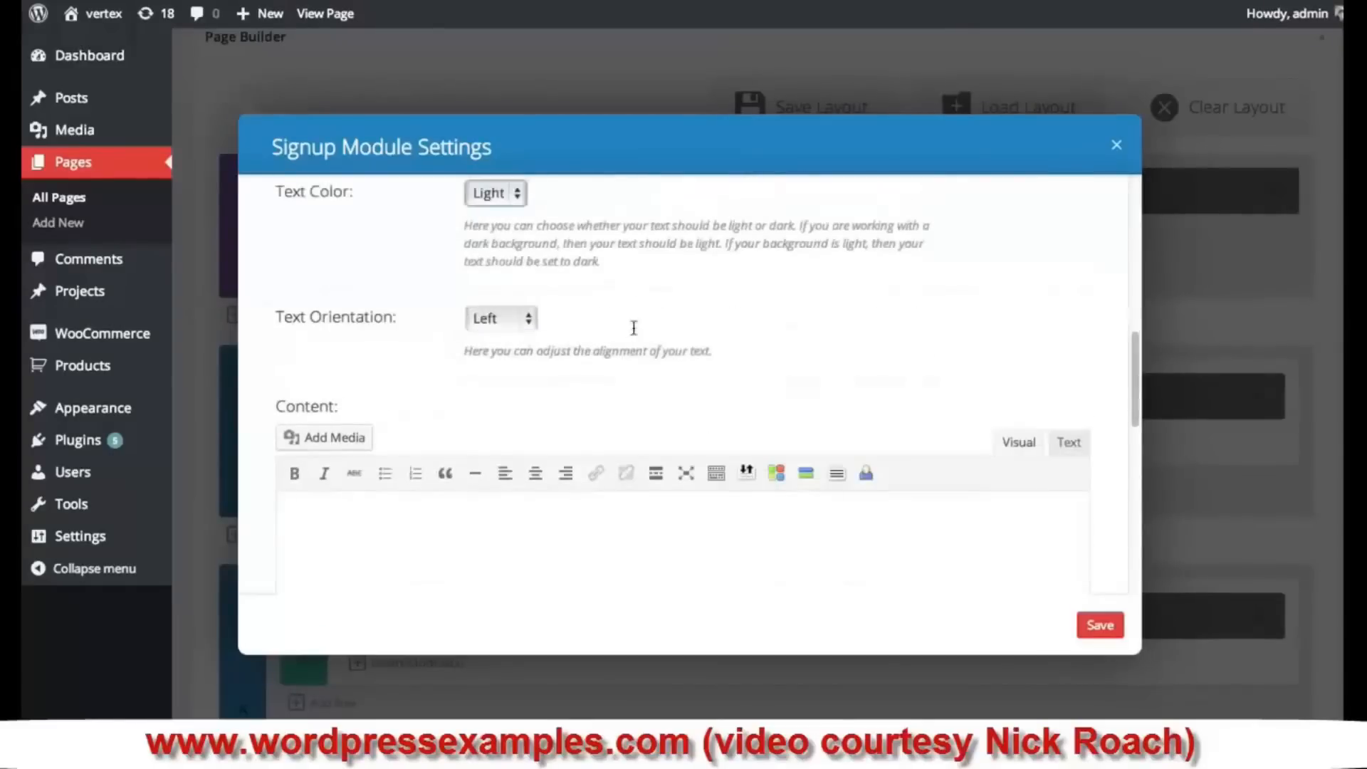
click(531, 326)
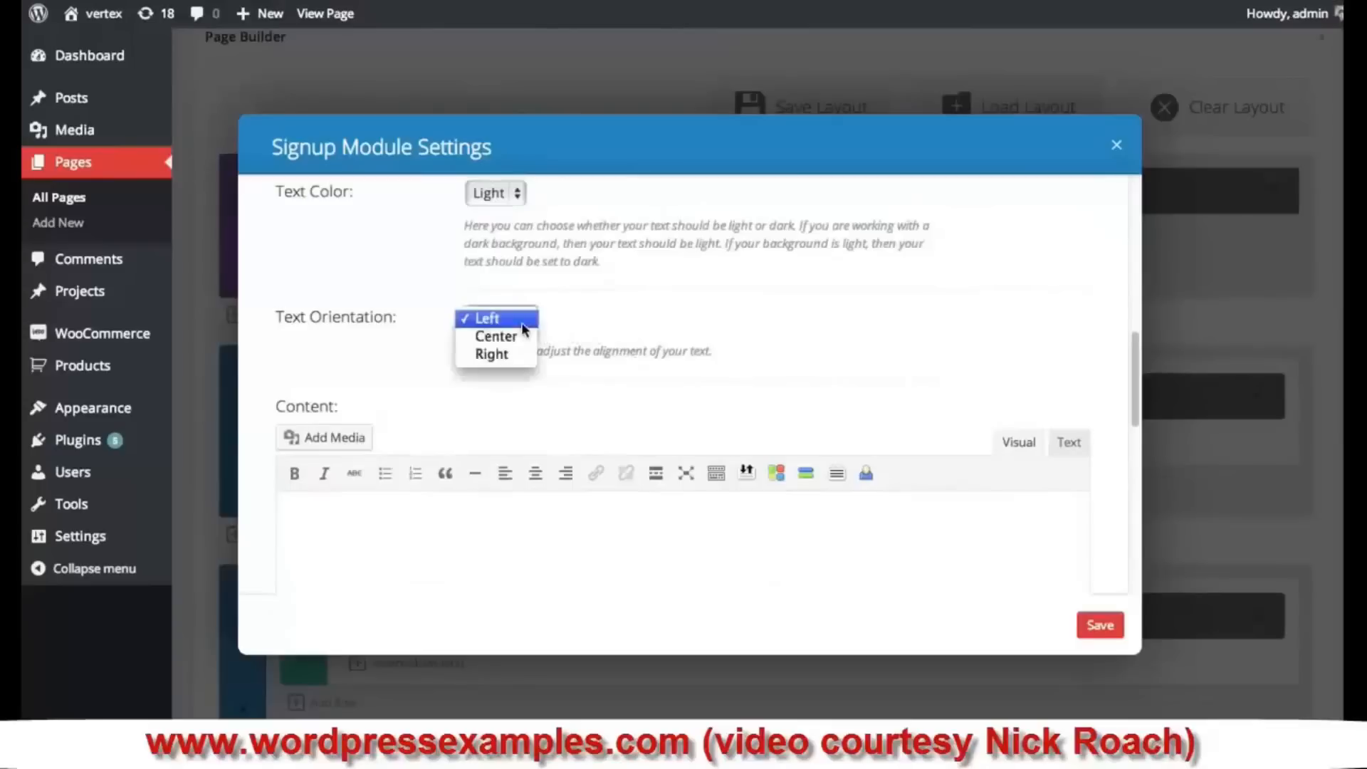
click(756, 268)
scroll(690, 412, down, 2)
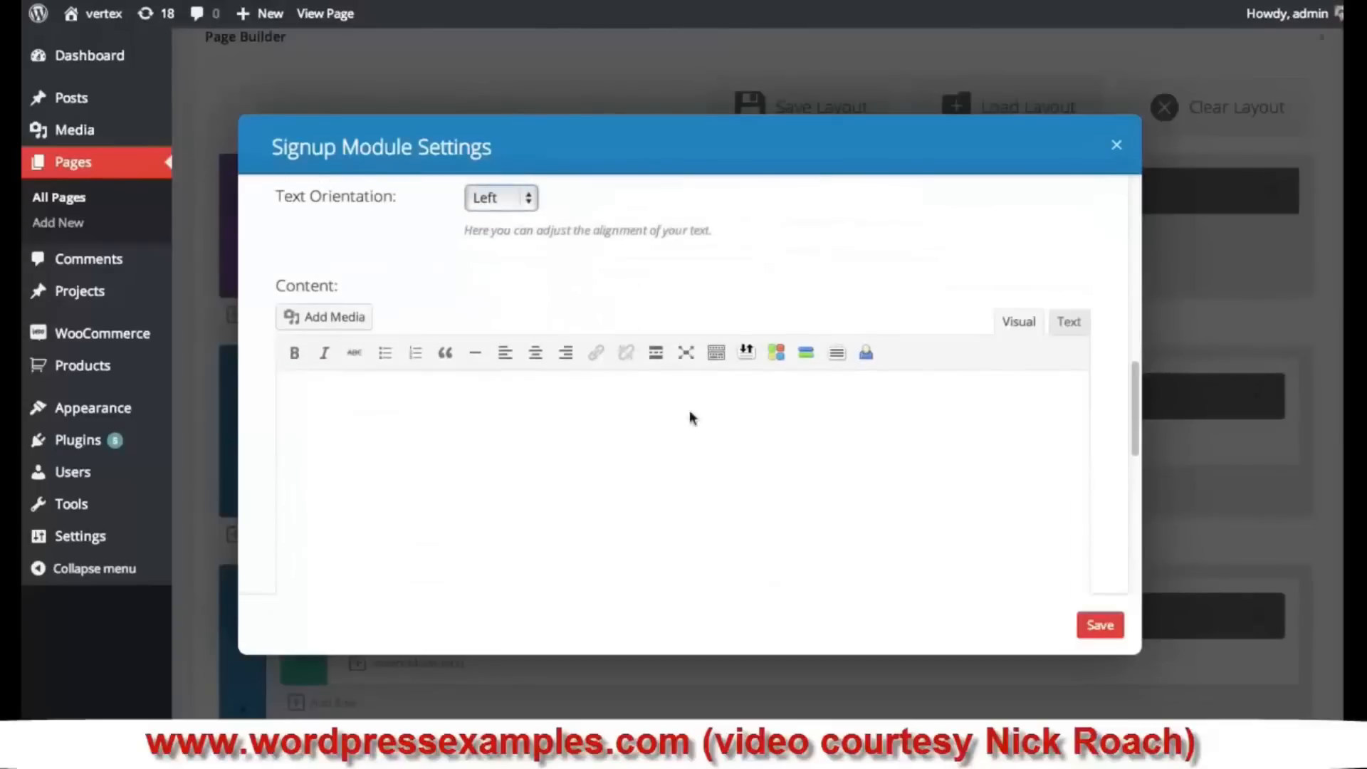
click(659, 458)
text(Morbi dapibus adipiscing nulla, vitae tempus velit varius sit amet. Duis aliquam id tellus molestie consequat. Ut quis quam lorem. Vestibulum faucibus vulputate lacus, quis dictum ante vehicula at. Aenean molestie lacinia mauris nec condimentum.)
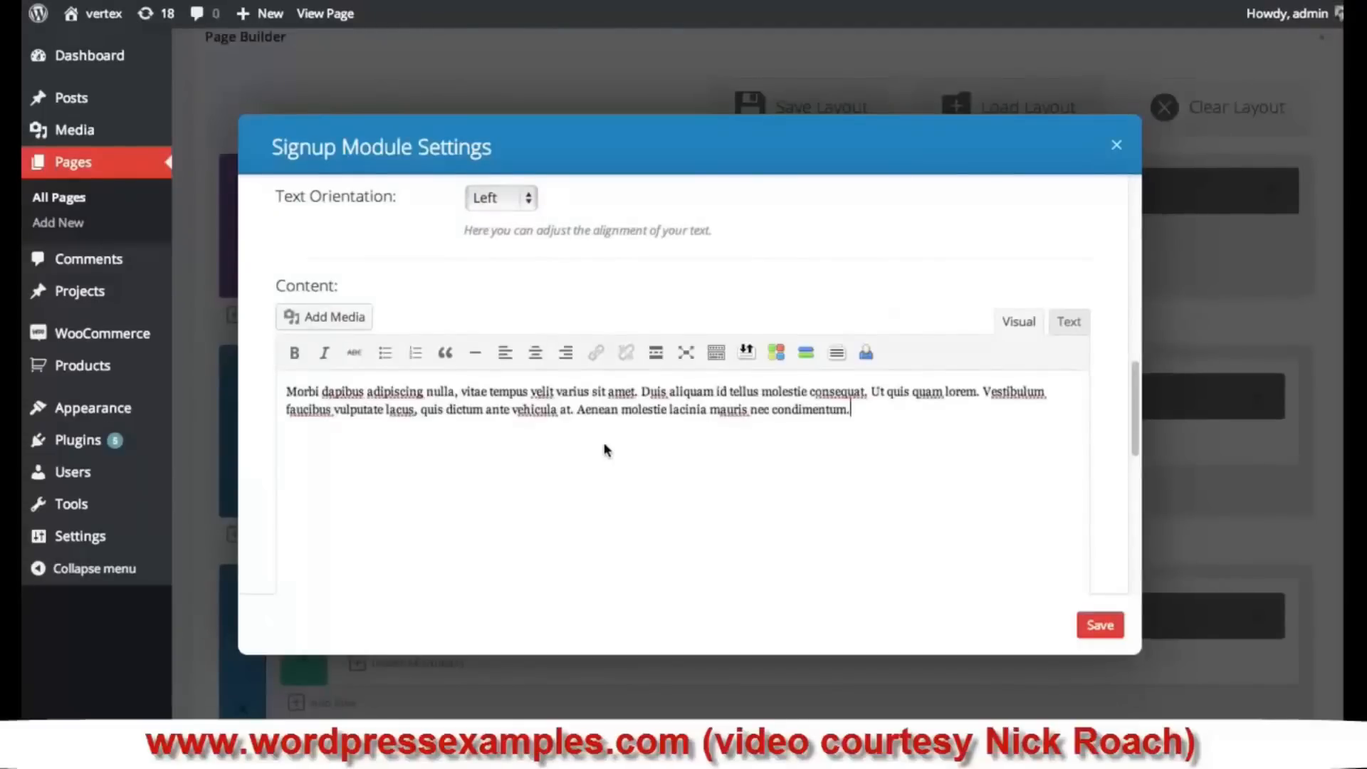
click(1103, 629)
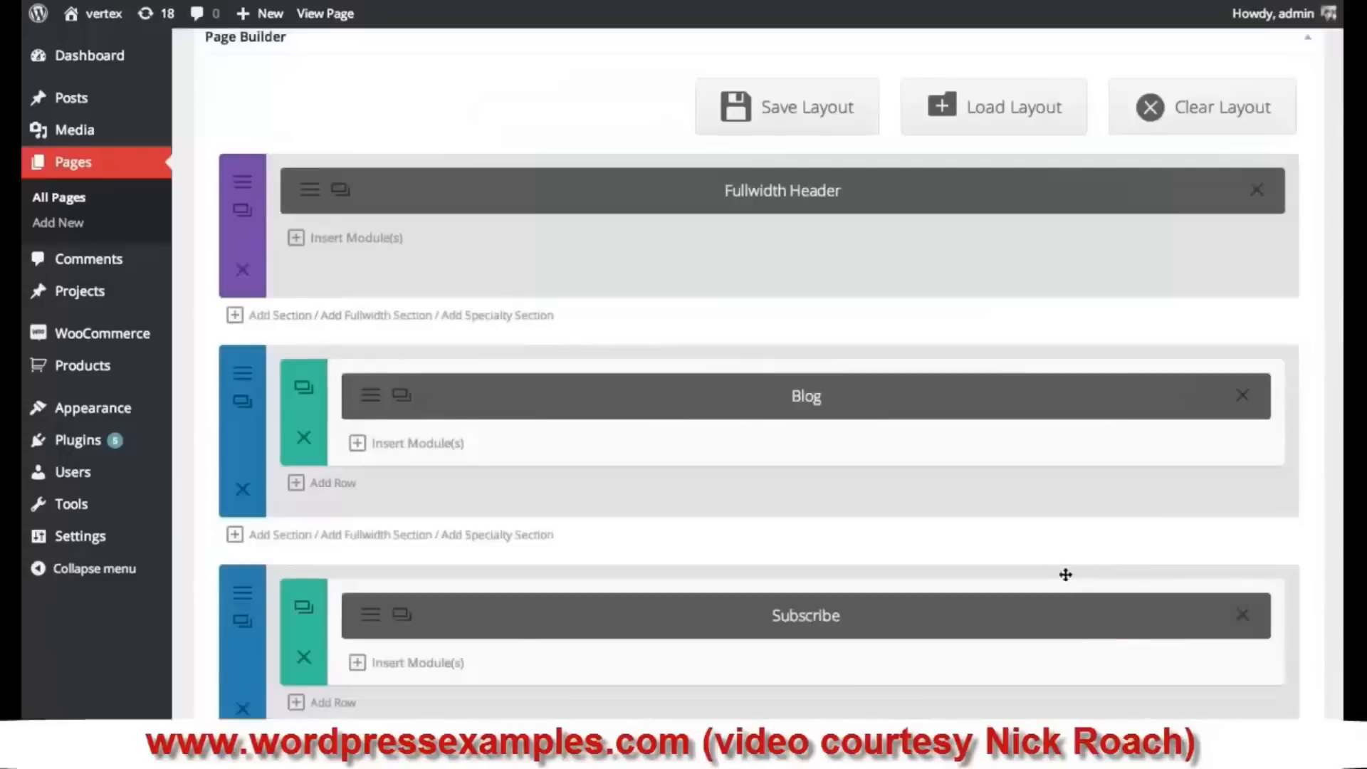
- Update the page to publish the new signup module
scroll(998, 543, down, 4)
scroll(1267, 598, down, 9)
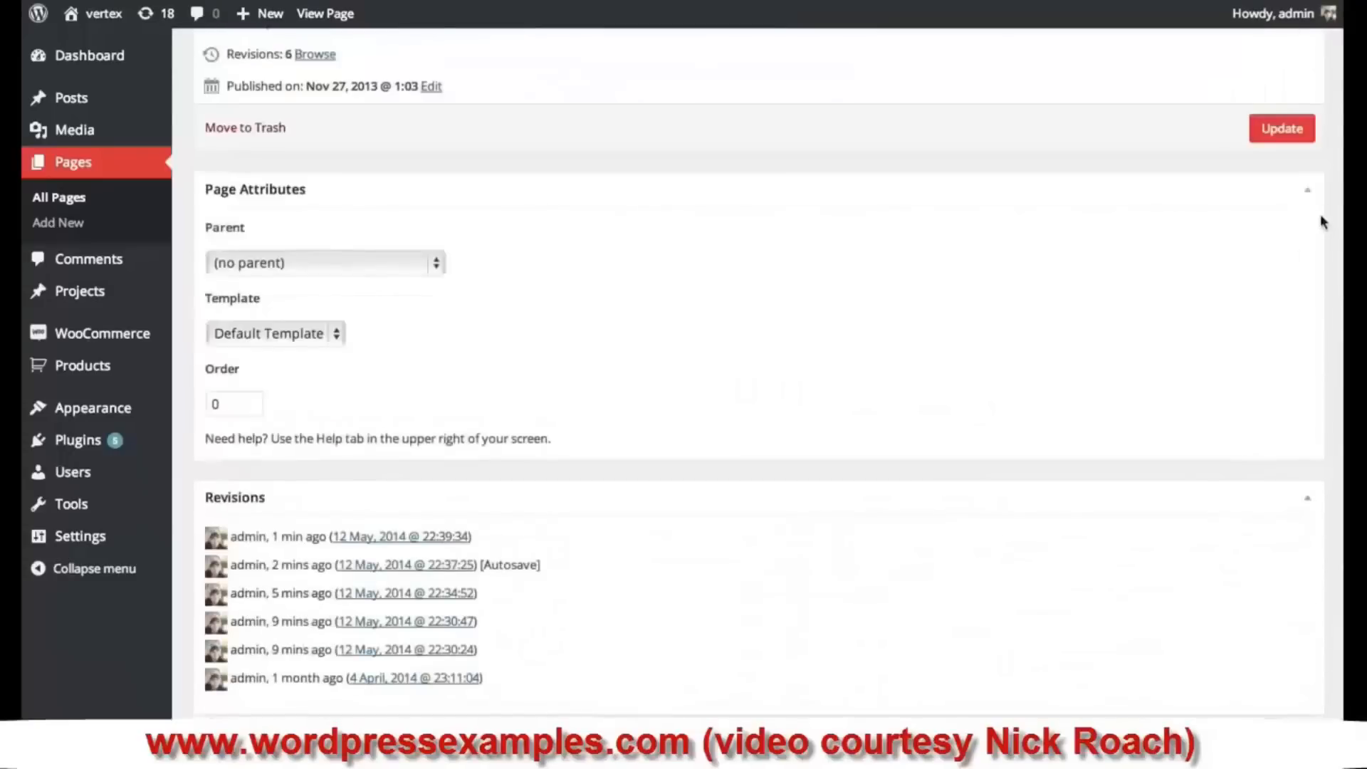
click(1281, 128)
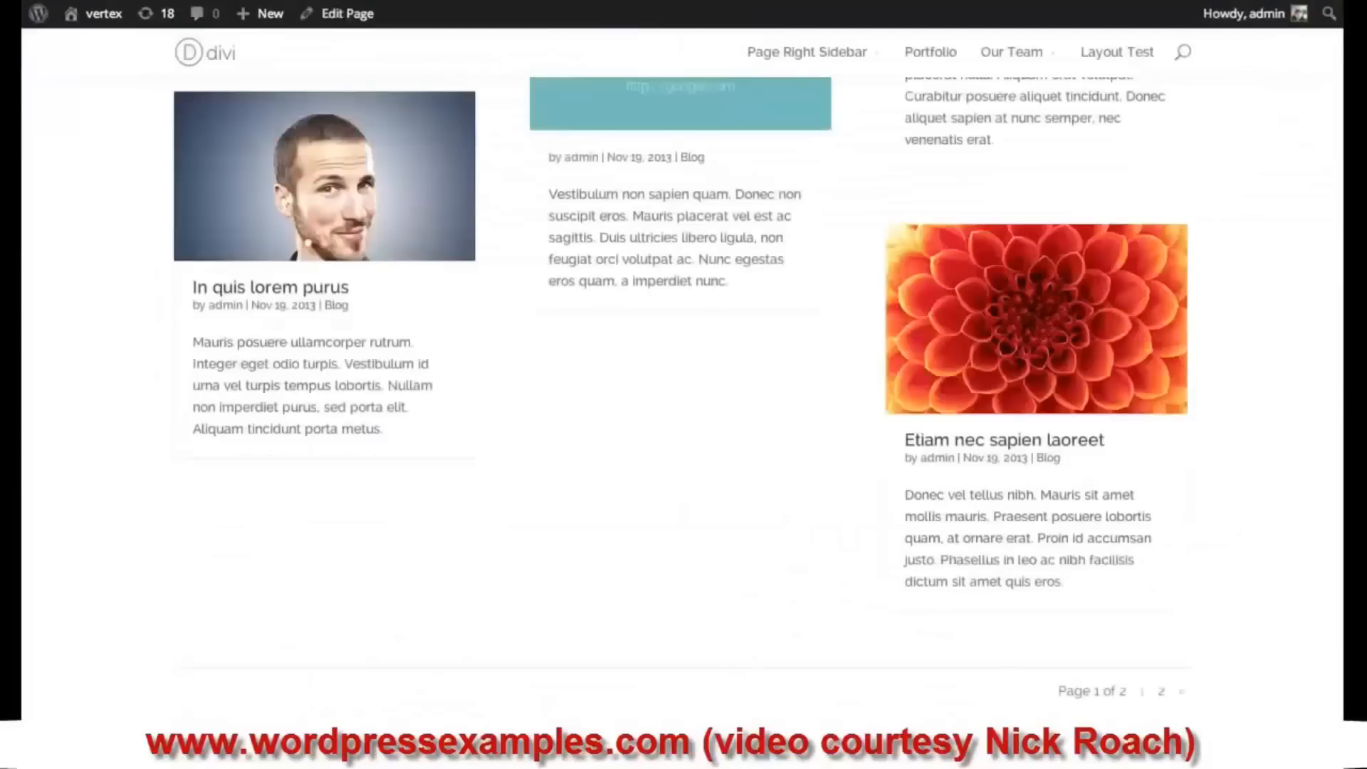
- Scroll through the live blog page to check the teal Subscribe Today signup box
scroll(467, 205, up, 15)
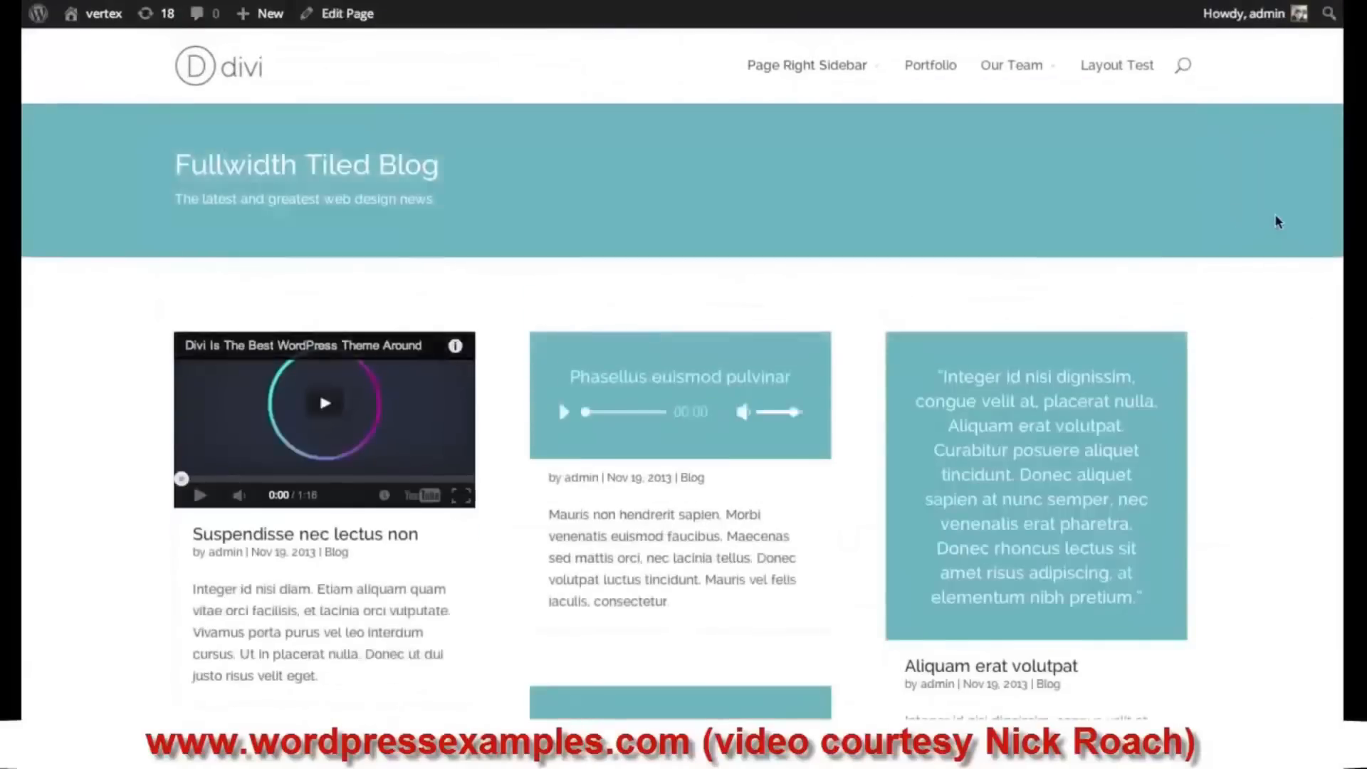
scroll(1271, 220, down, 1)
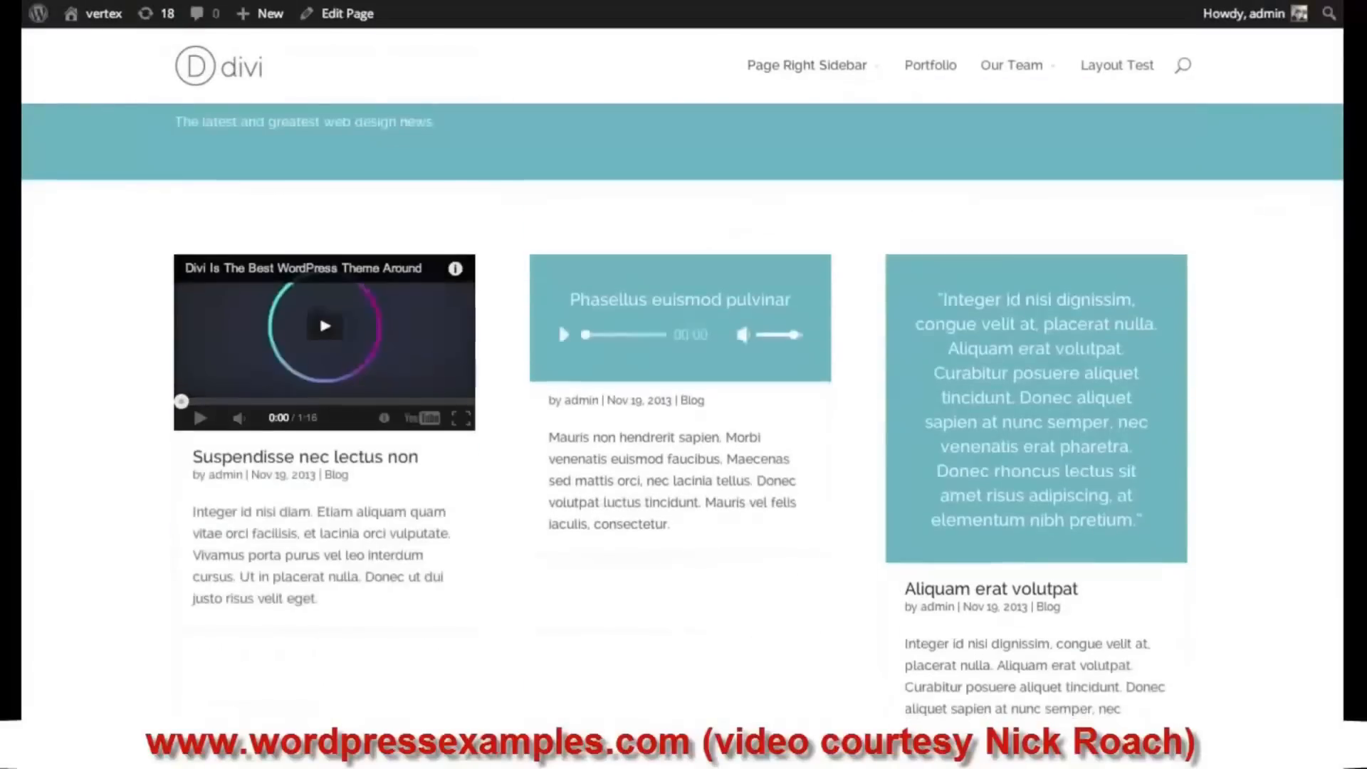
scroll(558, 321, down, 7)
scroll(1333, 301, down, 7)
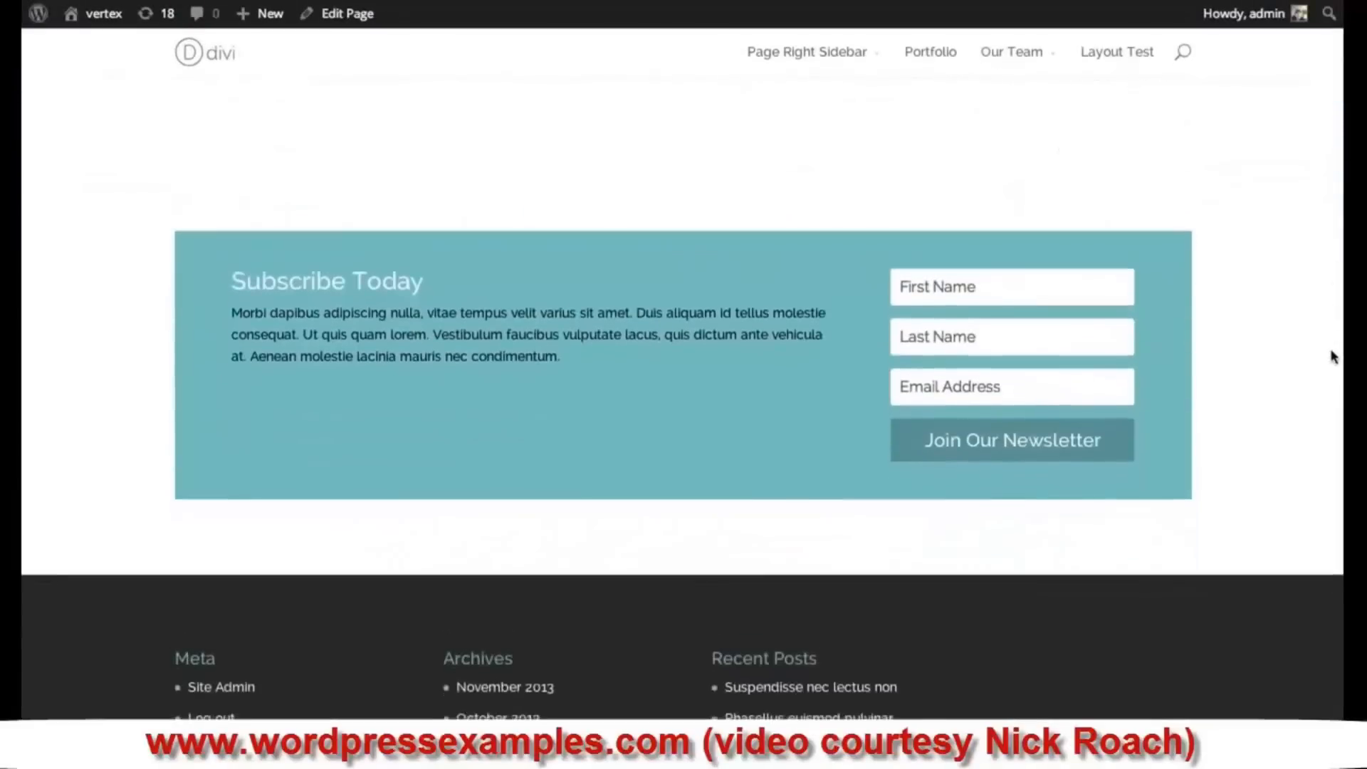
scroll(1336, 329, up, 2)
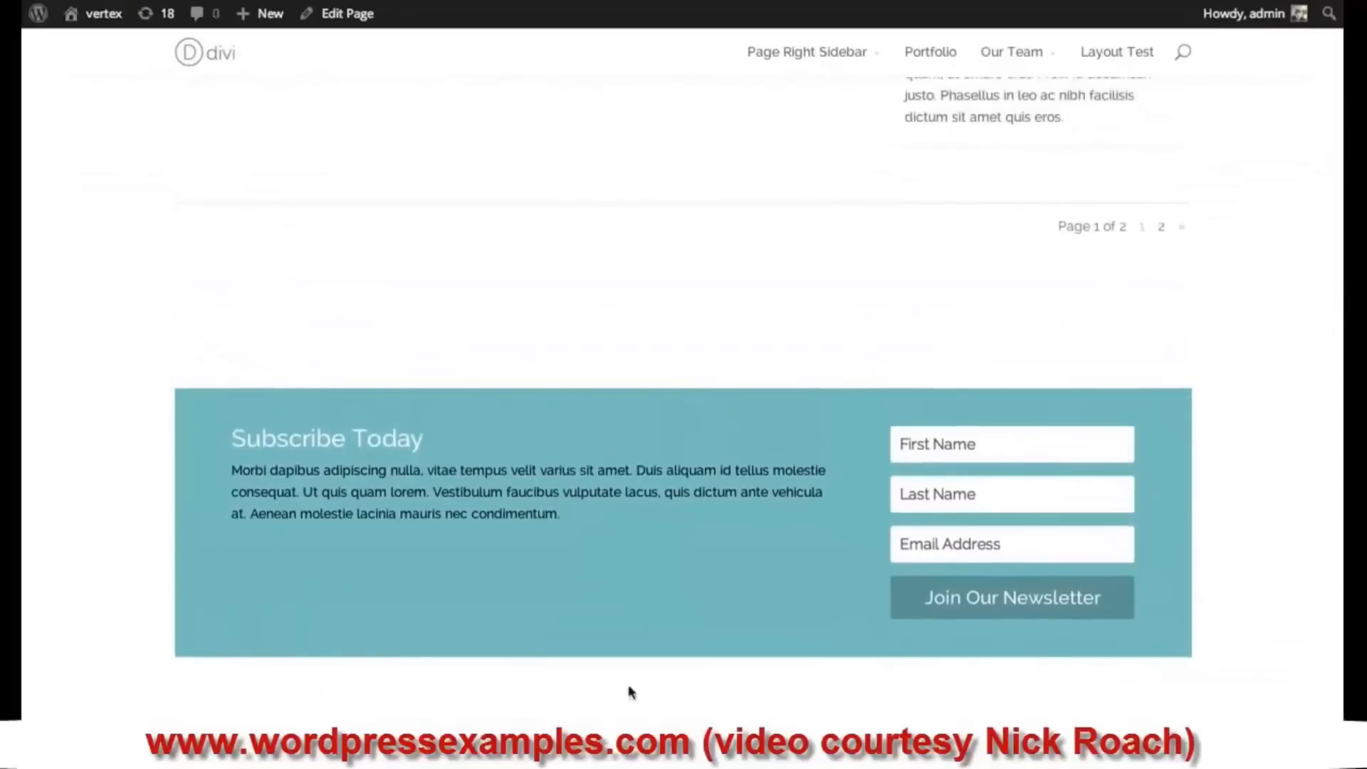
scroll(626, 105, up, 6)
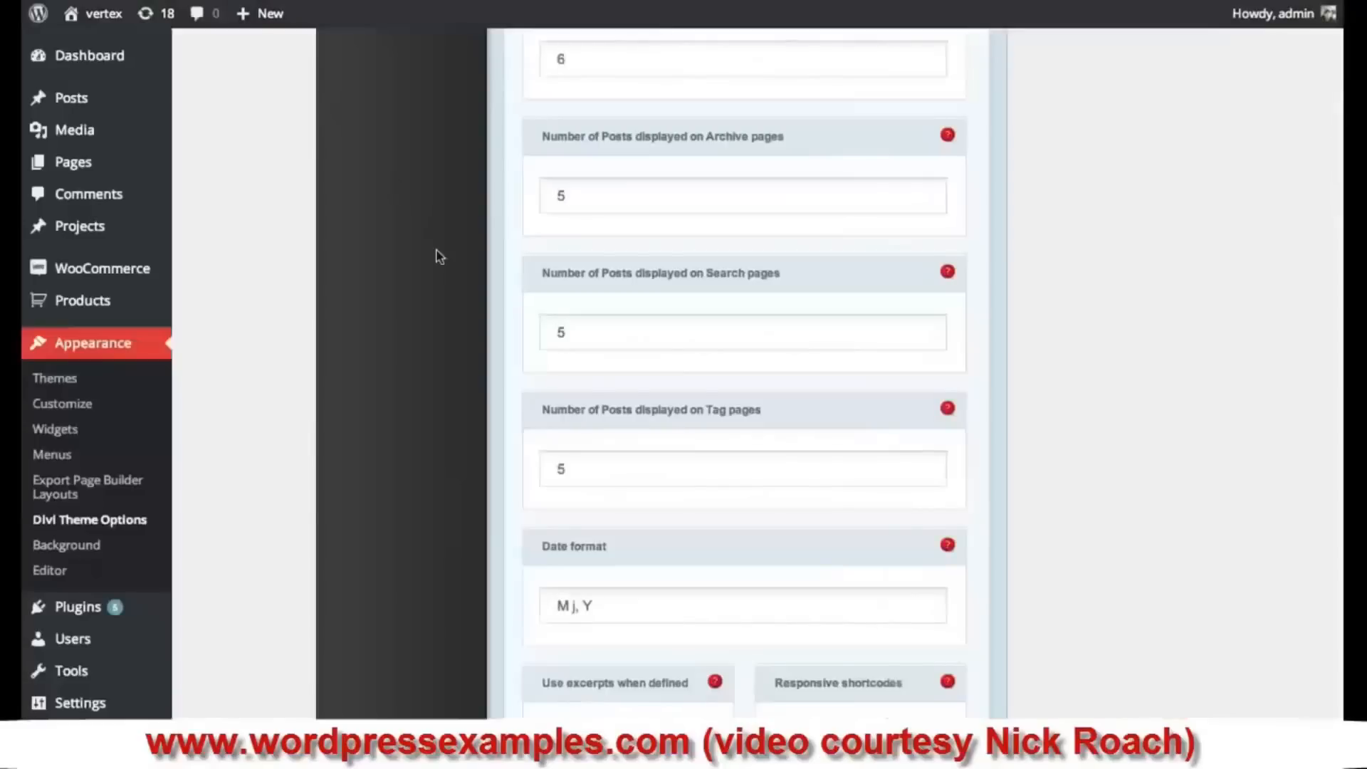
scroll(439, 256, up, 15)
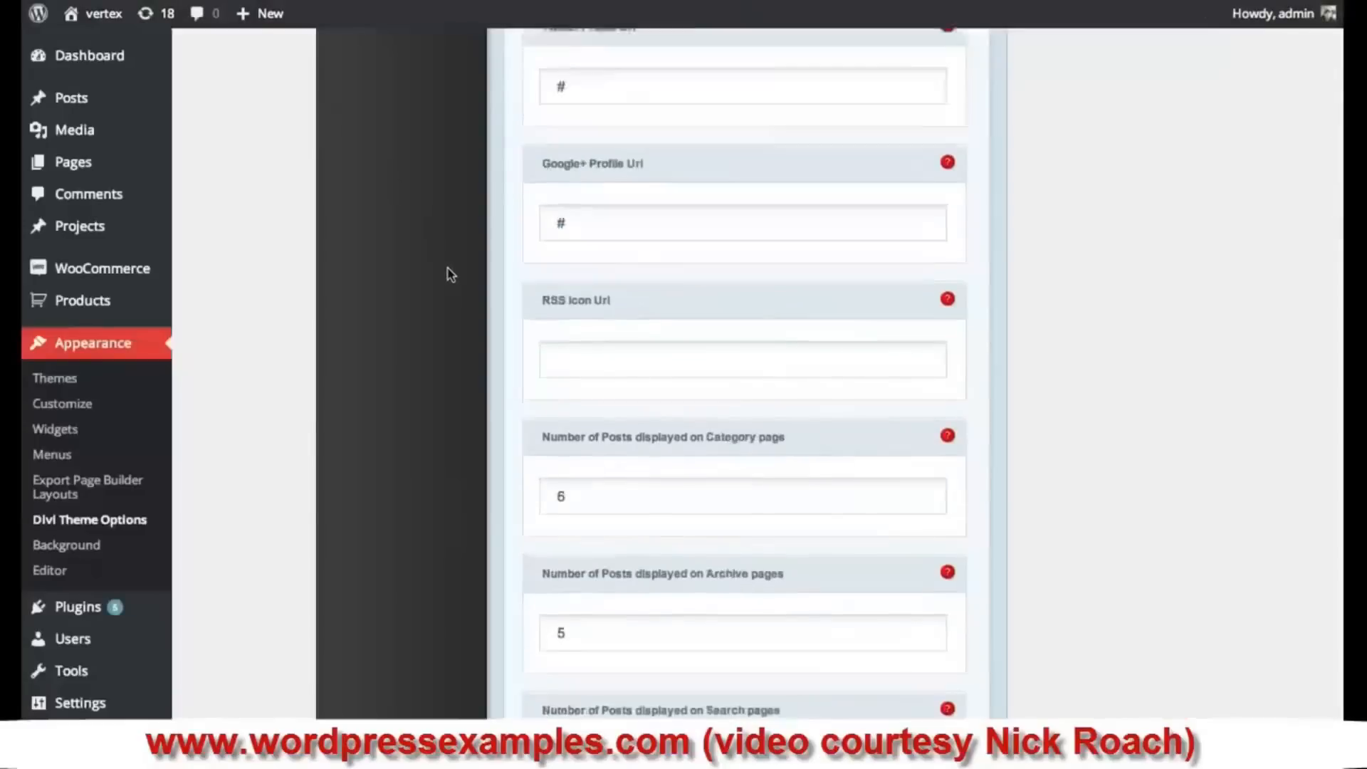
- Scroll Divi Theme Options to the empty MailChimp API Key field and the Aweber authorization code box
scroll(449, 281, up, 7)
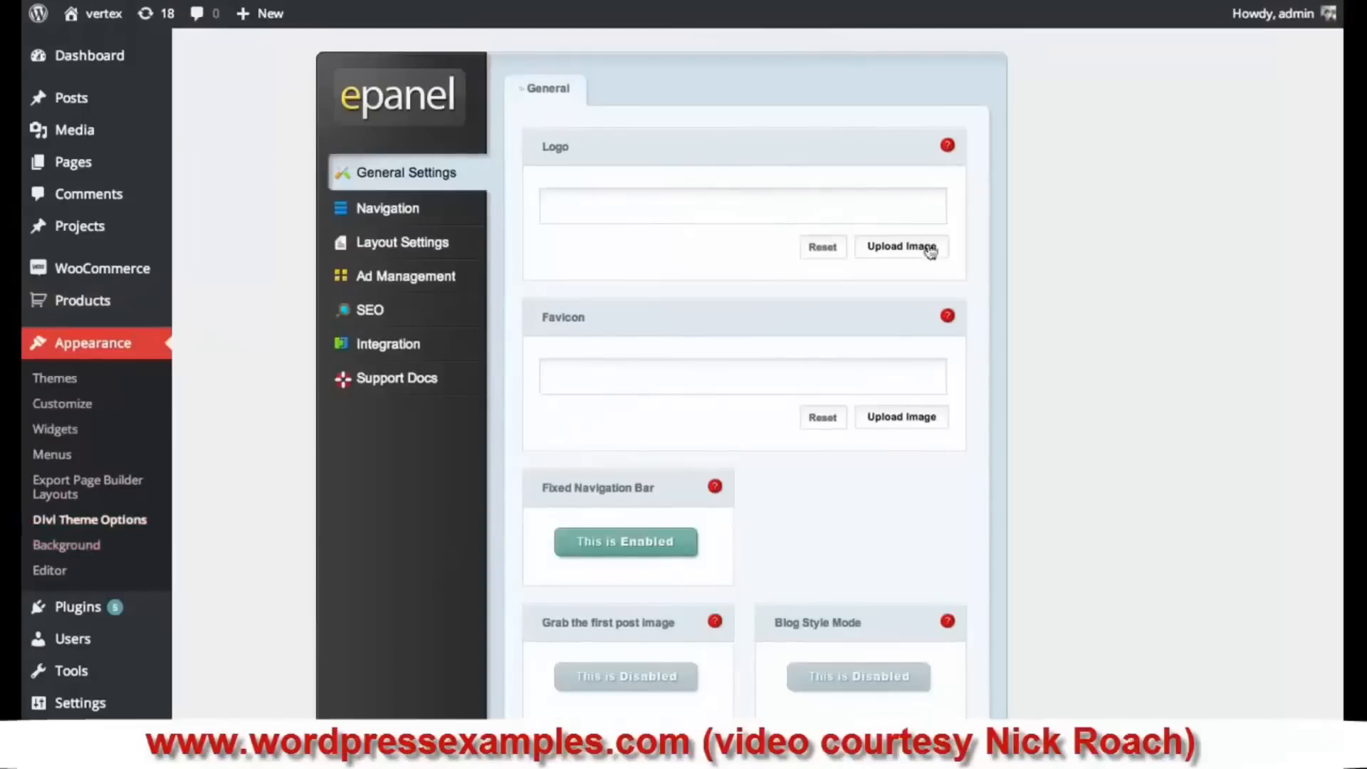
scroll(744, 374, down, 10)
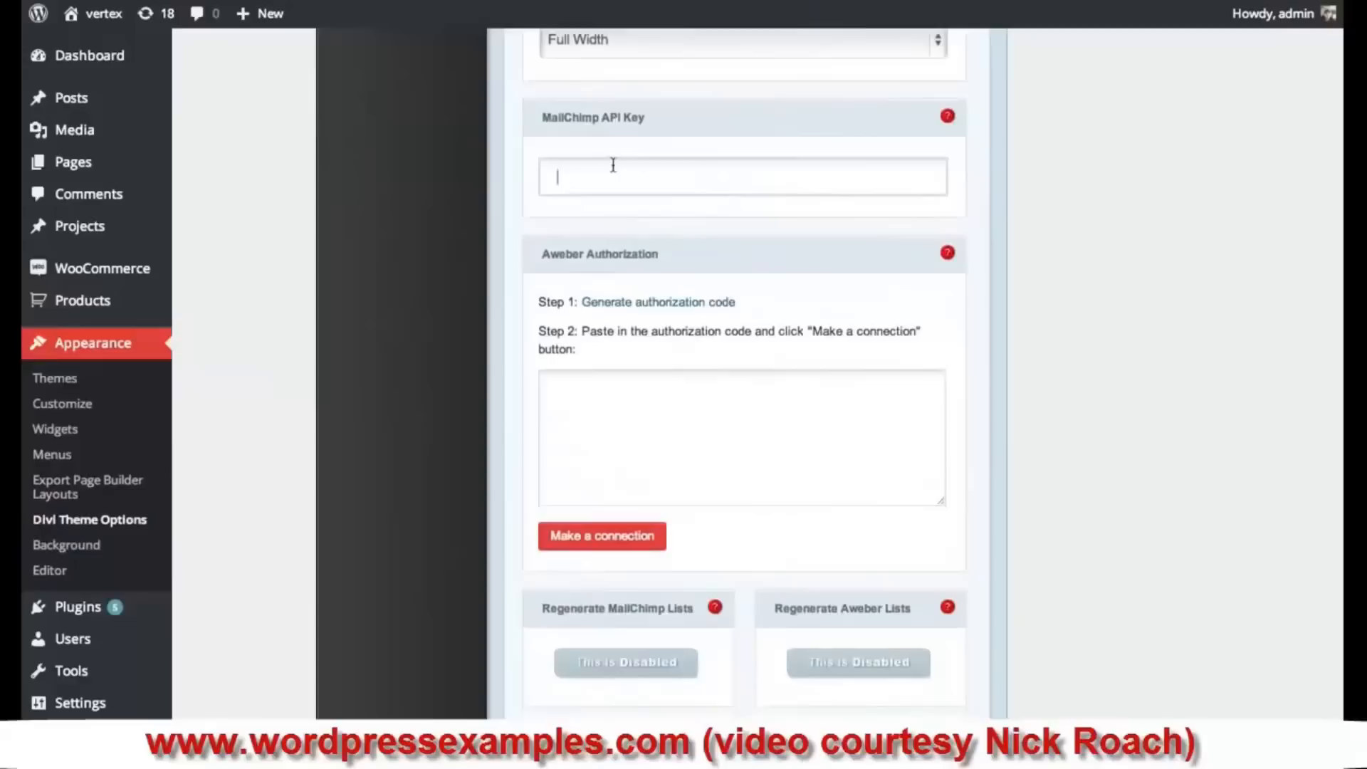
click(670, 436)
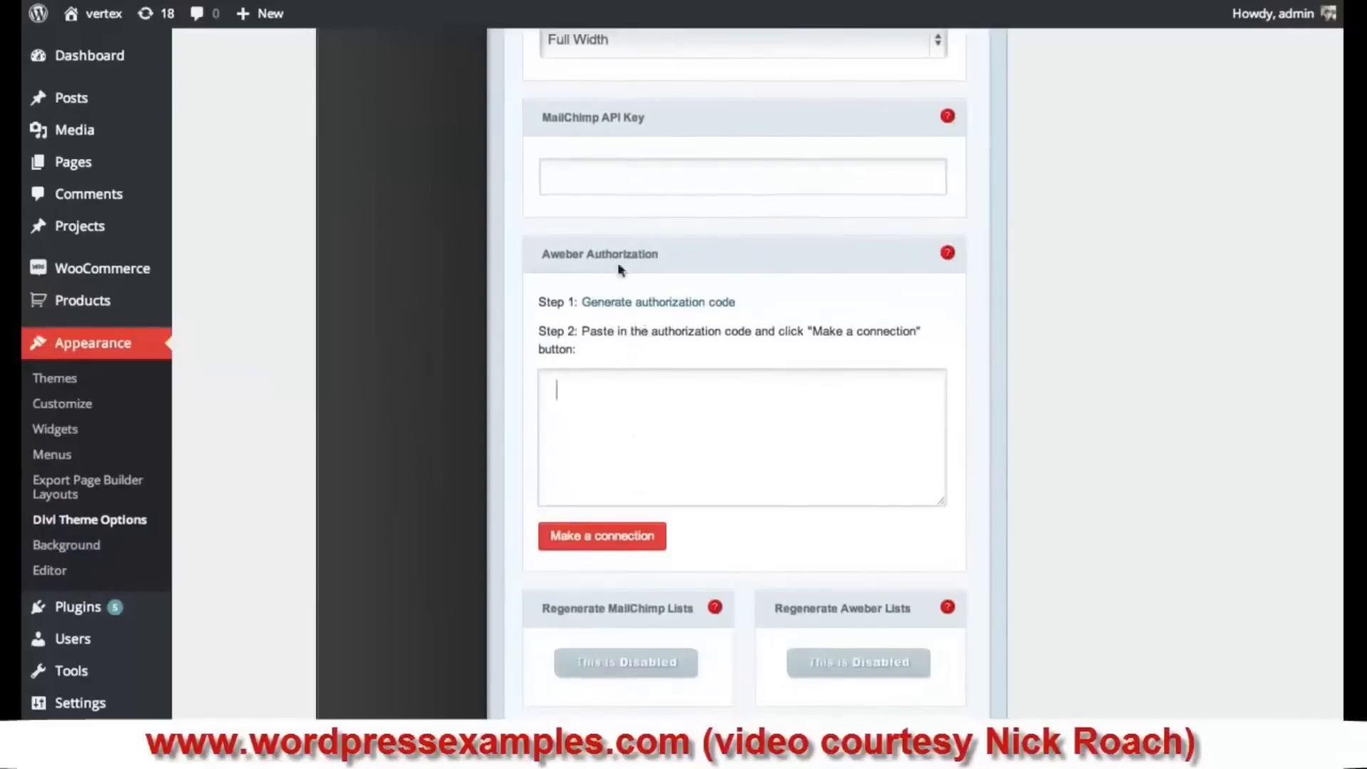
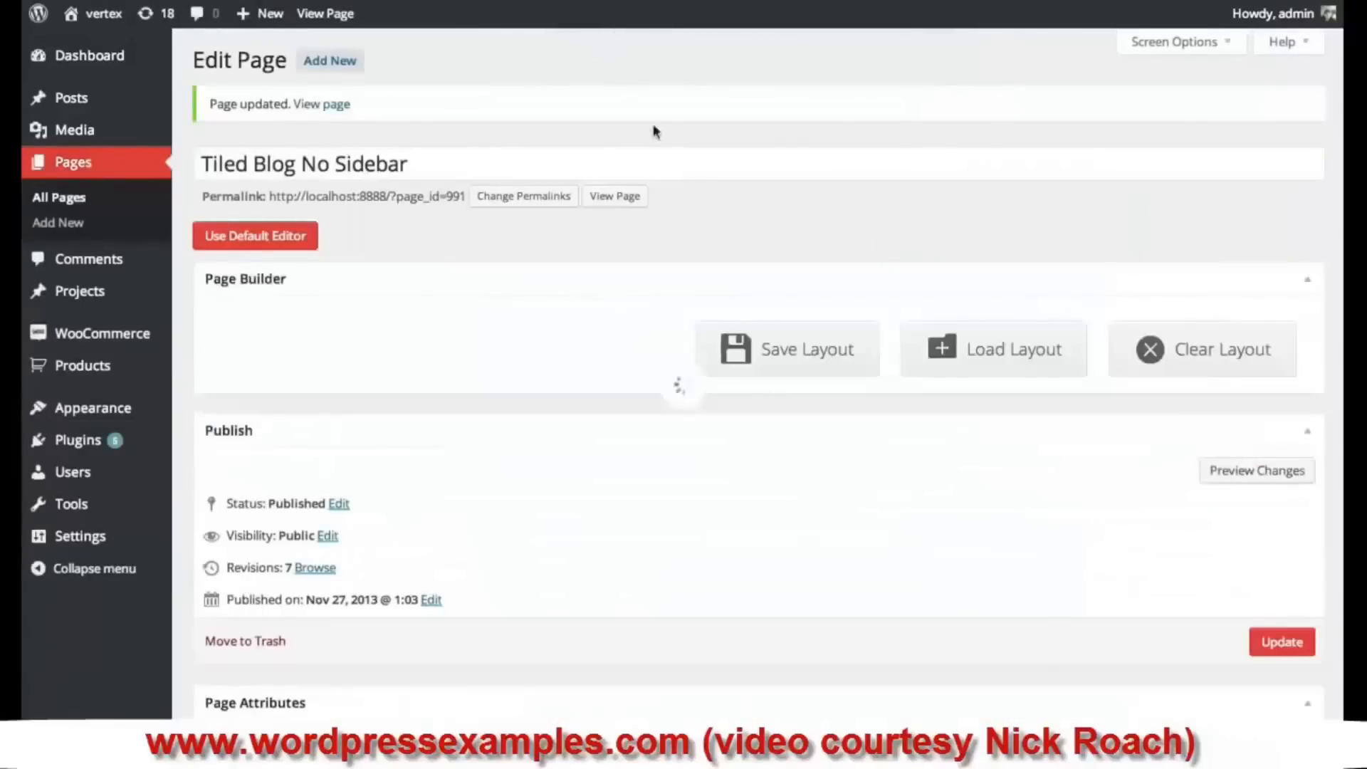
- Switch the Subscribe module's provider to Aweber with the default3421602 list and save
scroll(741, 270, down, 5)
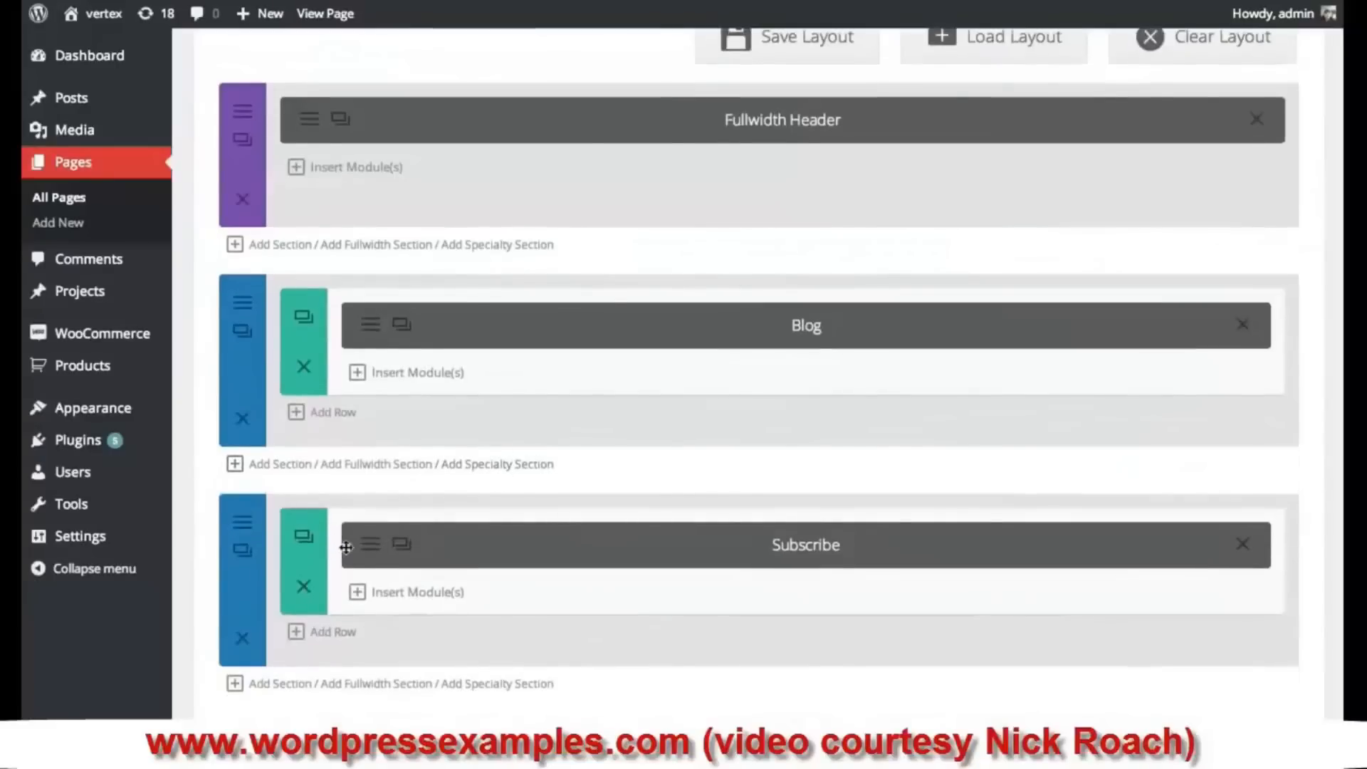
click(371, 546)
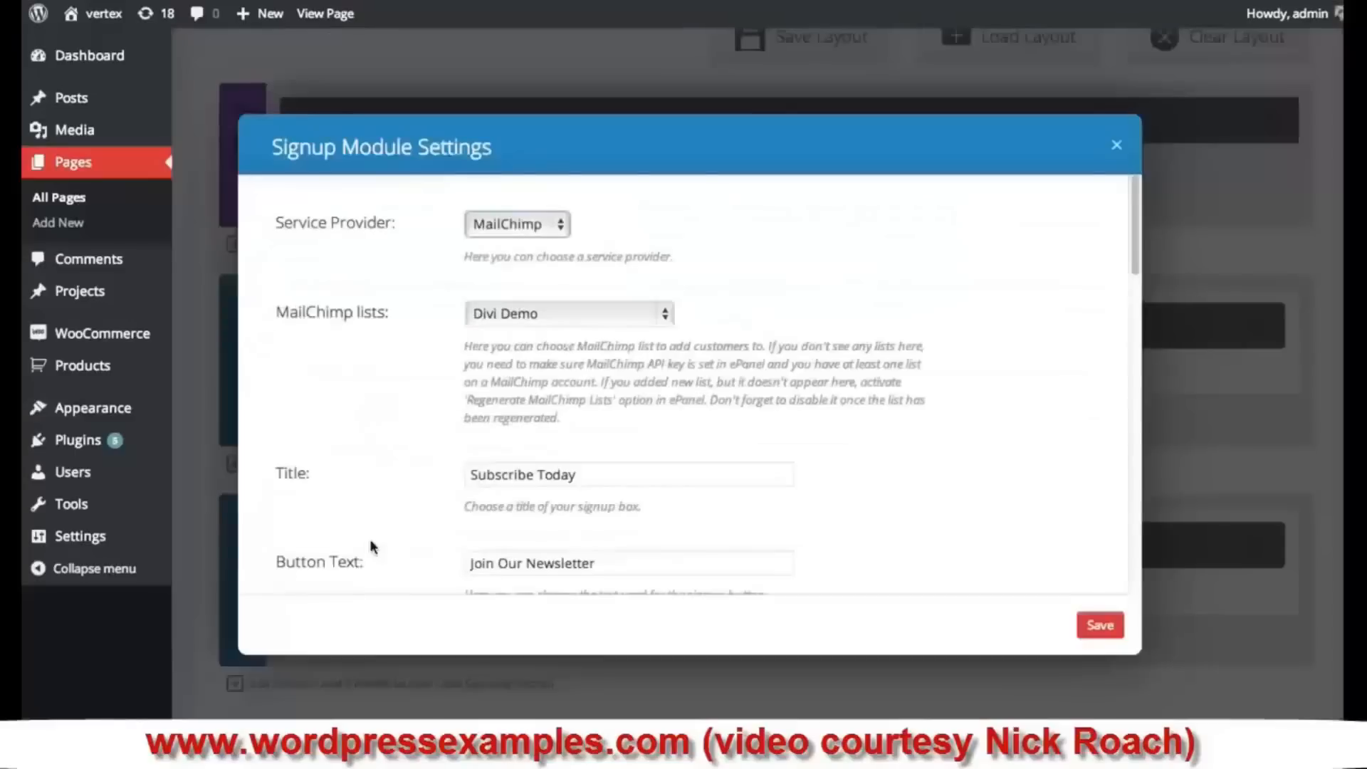
click(522, 223)
click(523, 261)
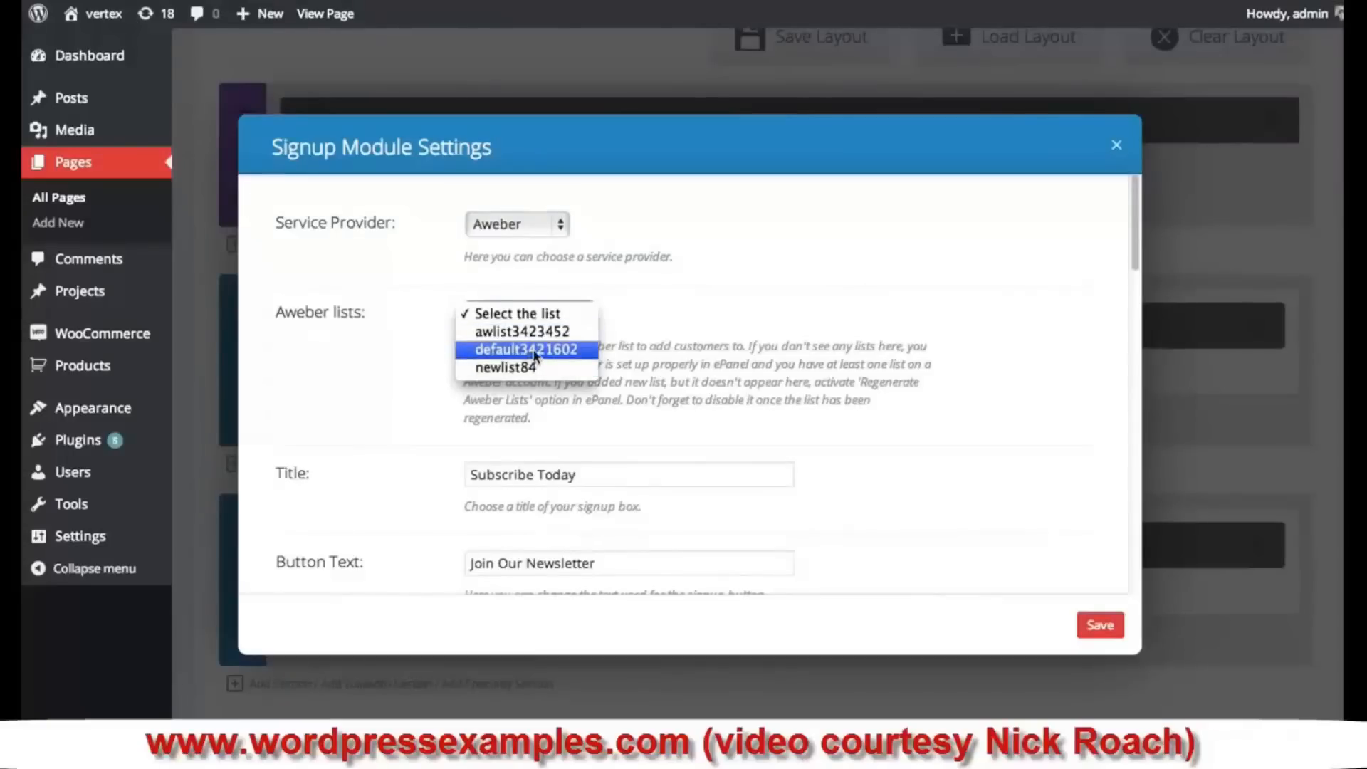
click(535, 353)
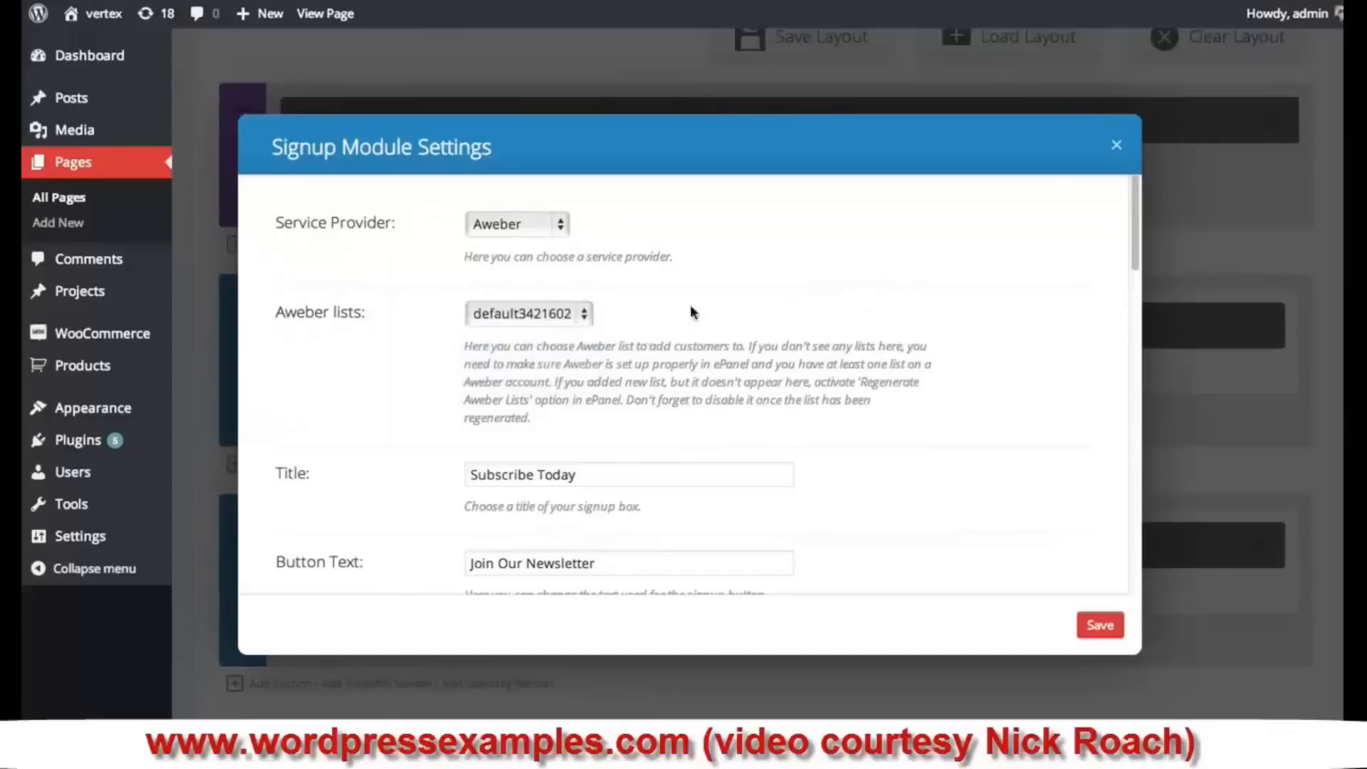
scroll(815, 356, down, 10)
scroll(833, 374, up, 8)
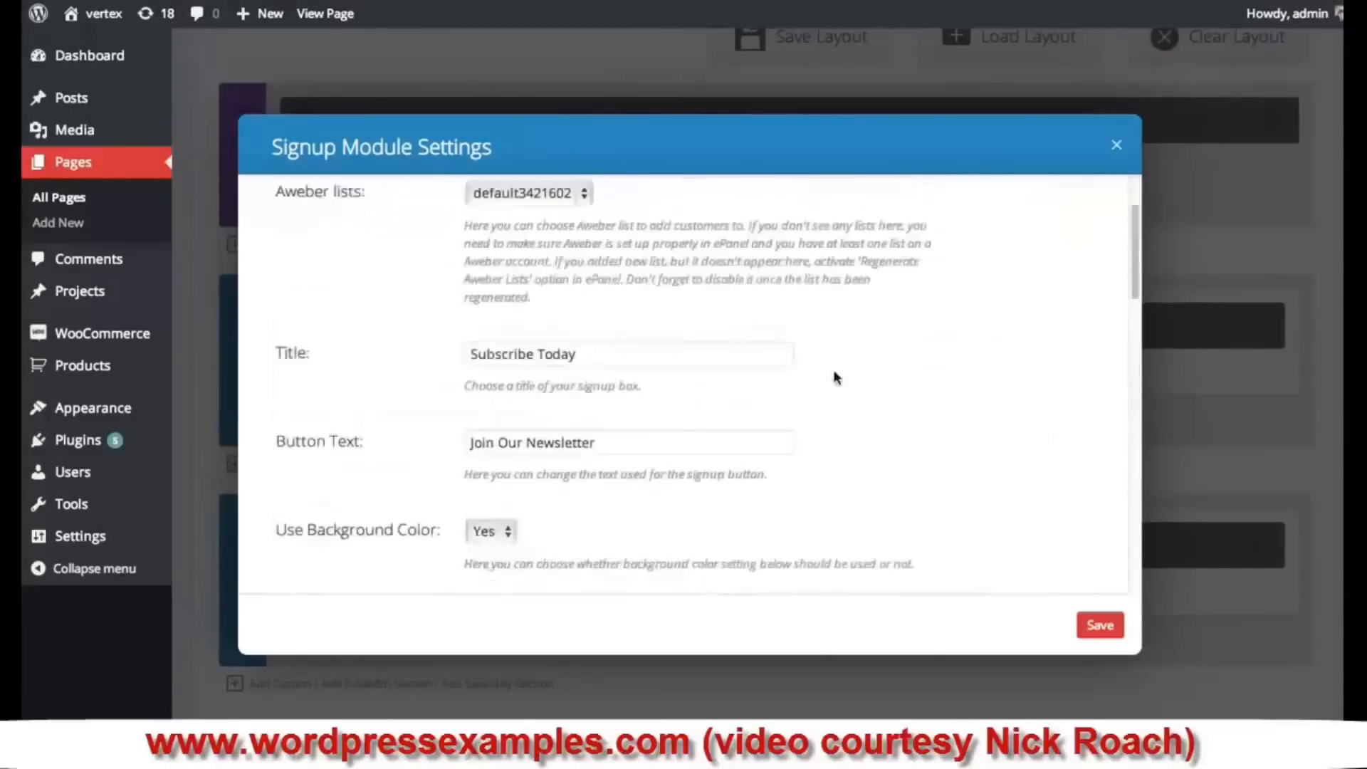
scroll(836, 378, up, 2)
click(1100, 625)
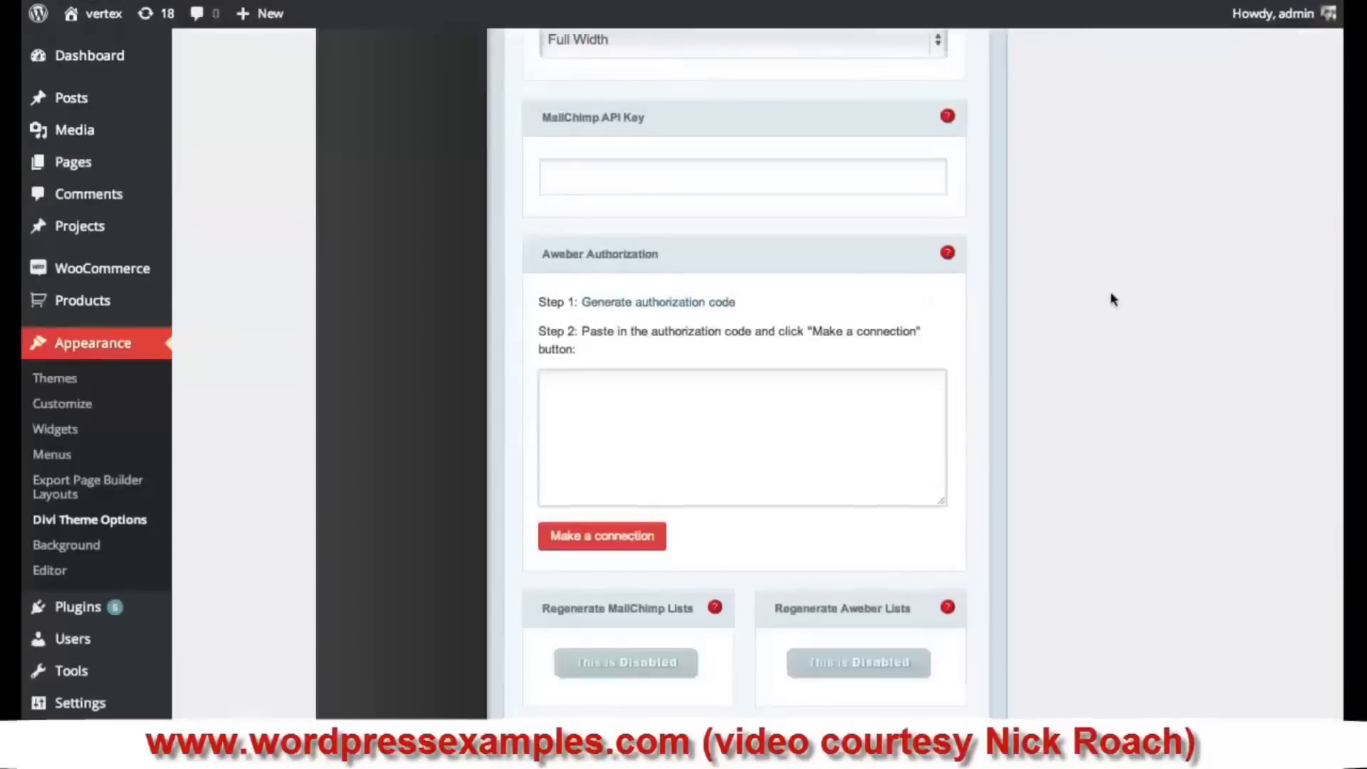
scroll(1110, 306, up, 4)
scroll(1113, 323, down, 8)
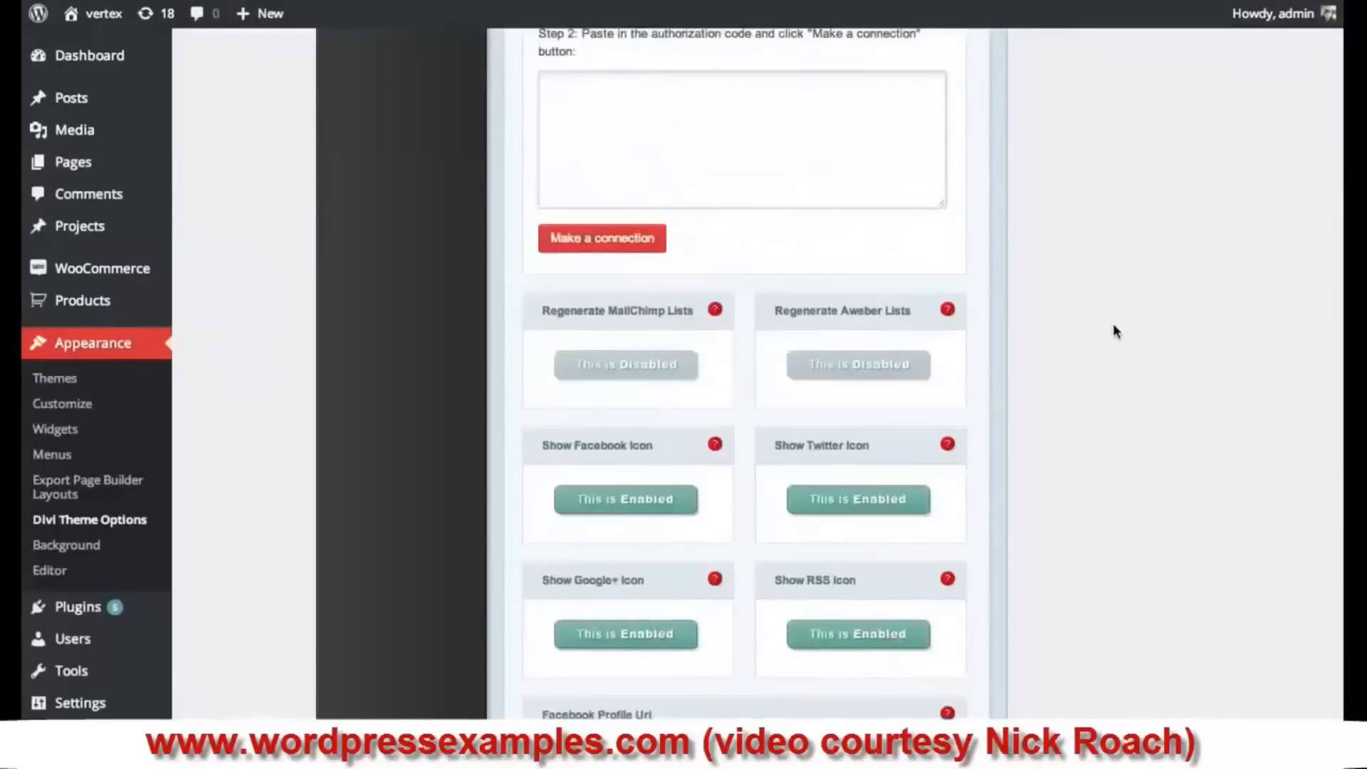
scroll(1113, 323, down, 10)
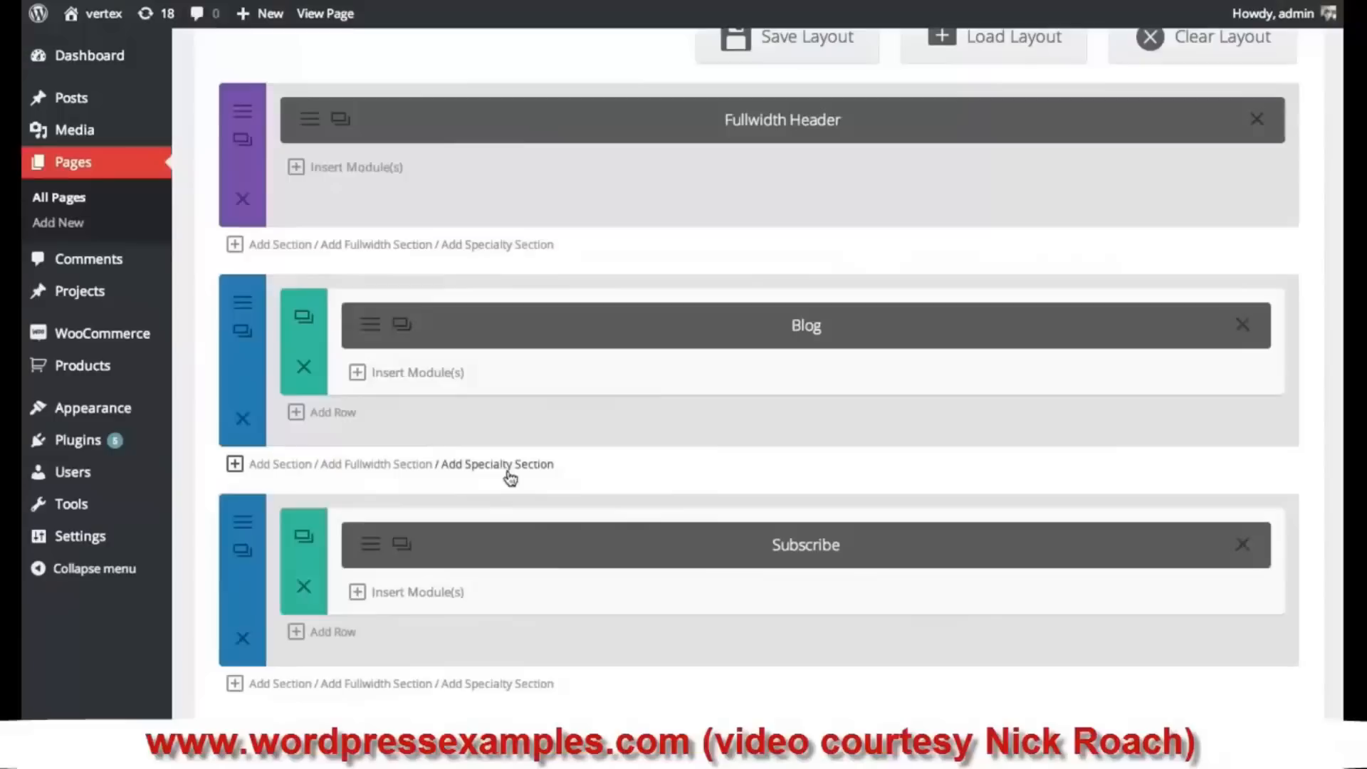
- Change the Subscribe module's service provider to FeedBurner and save the settings
click(371, 552)
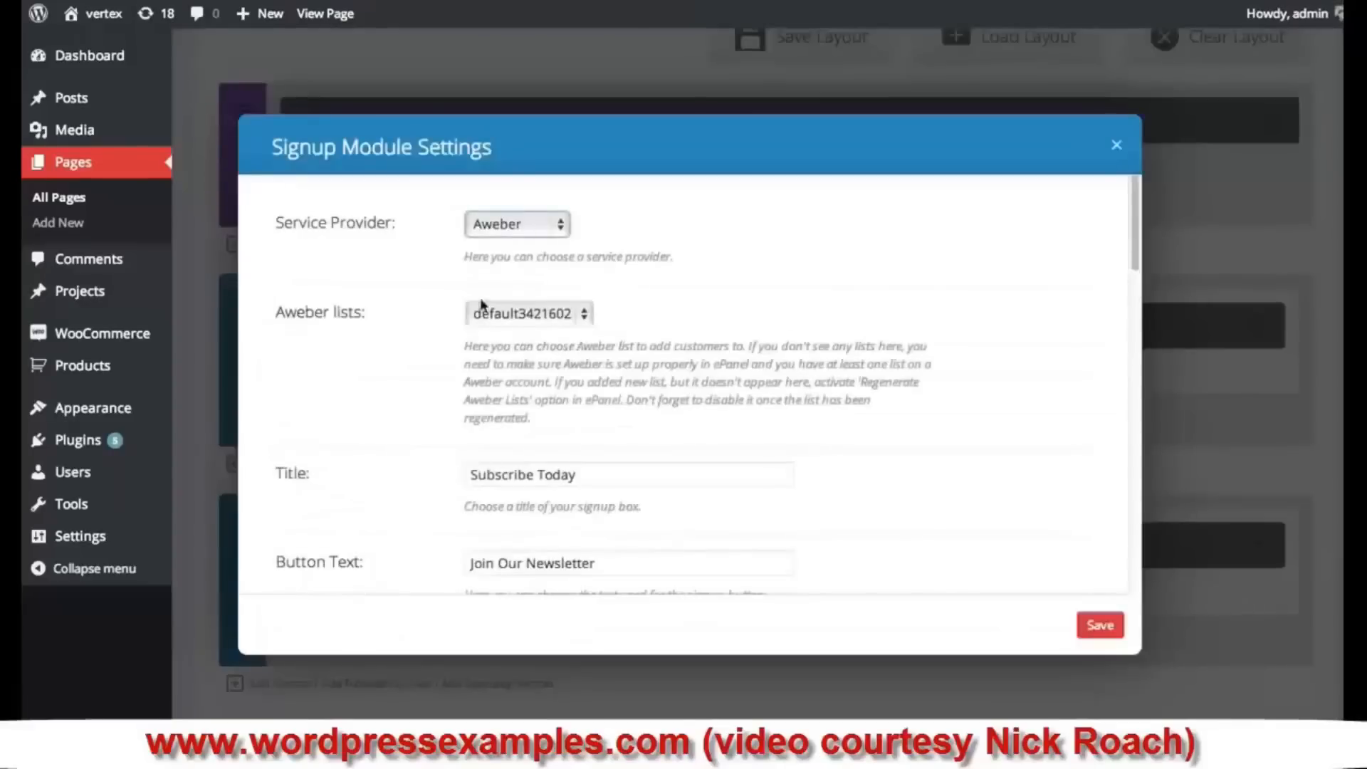
click(519, 223)
click(522, 212)
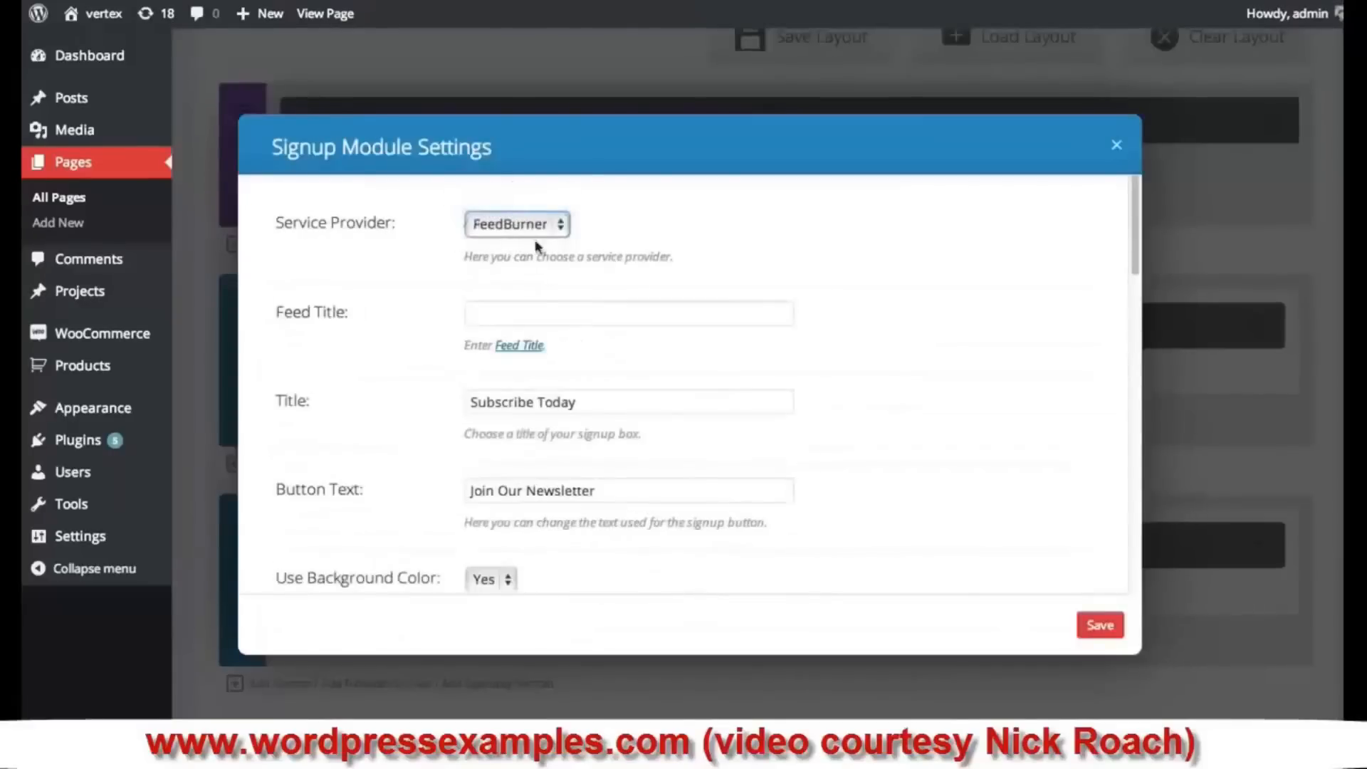
click(540, 321)
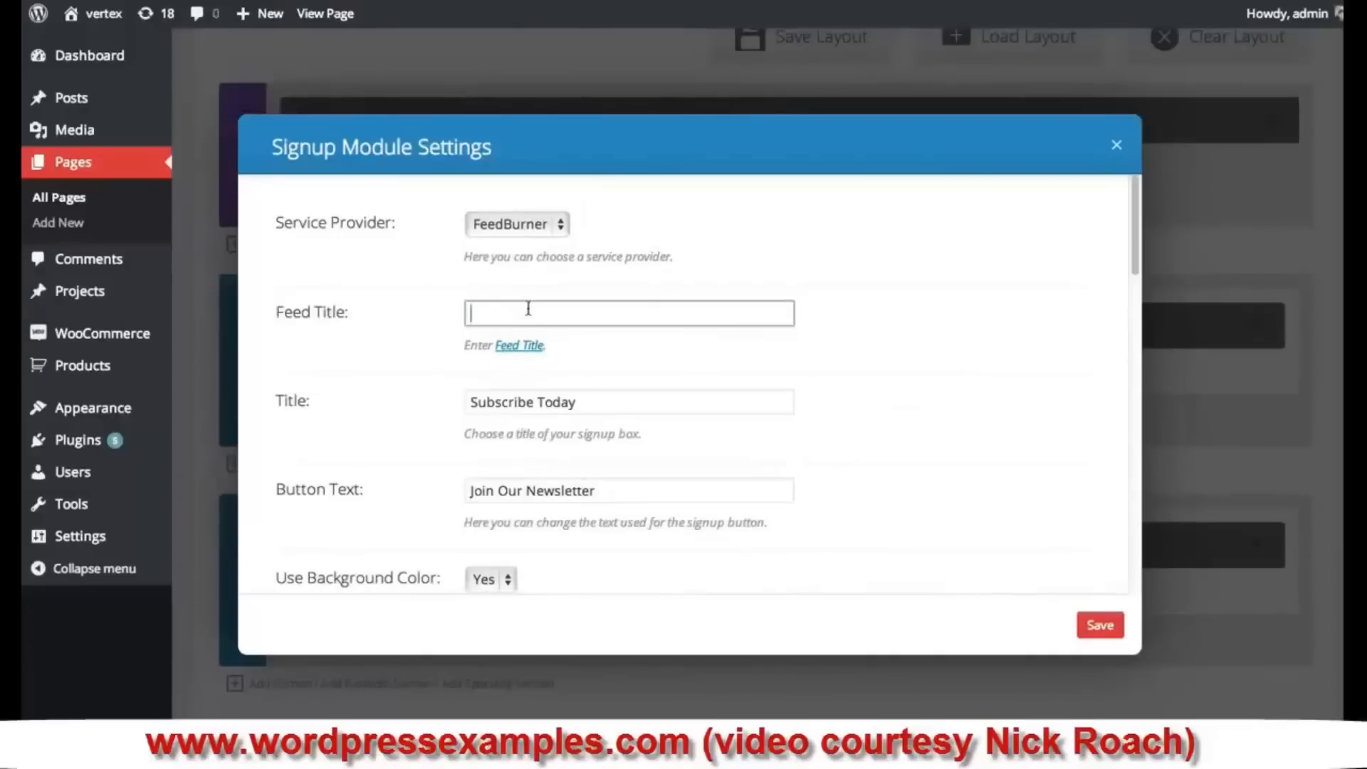
scroll(882, 379, down, 2)
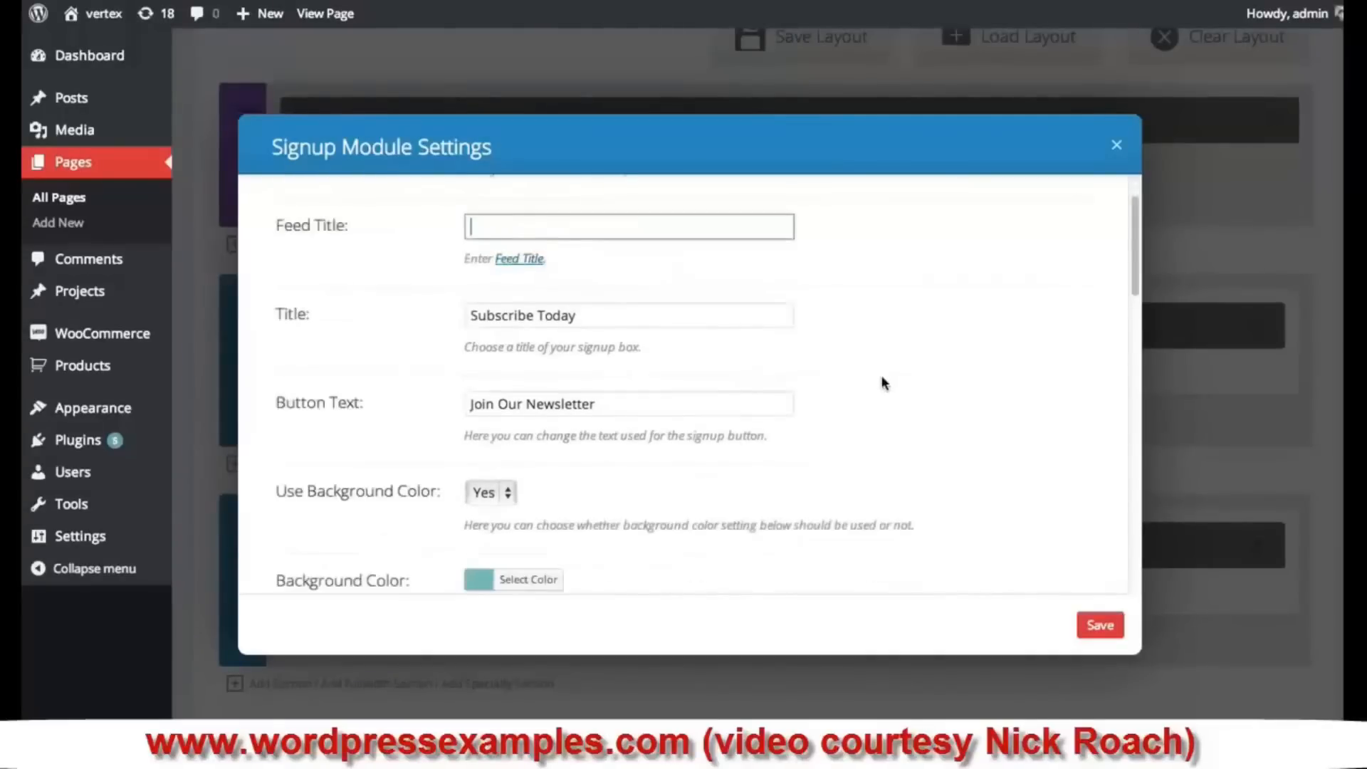
scroll(881, 386, up, 2)
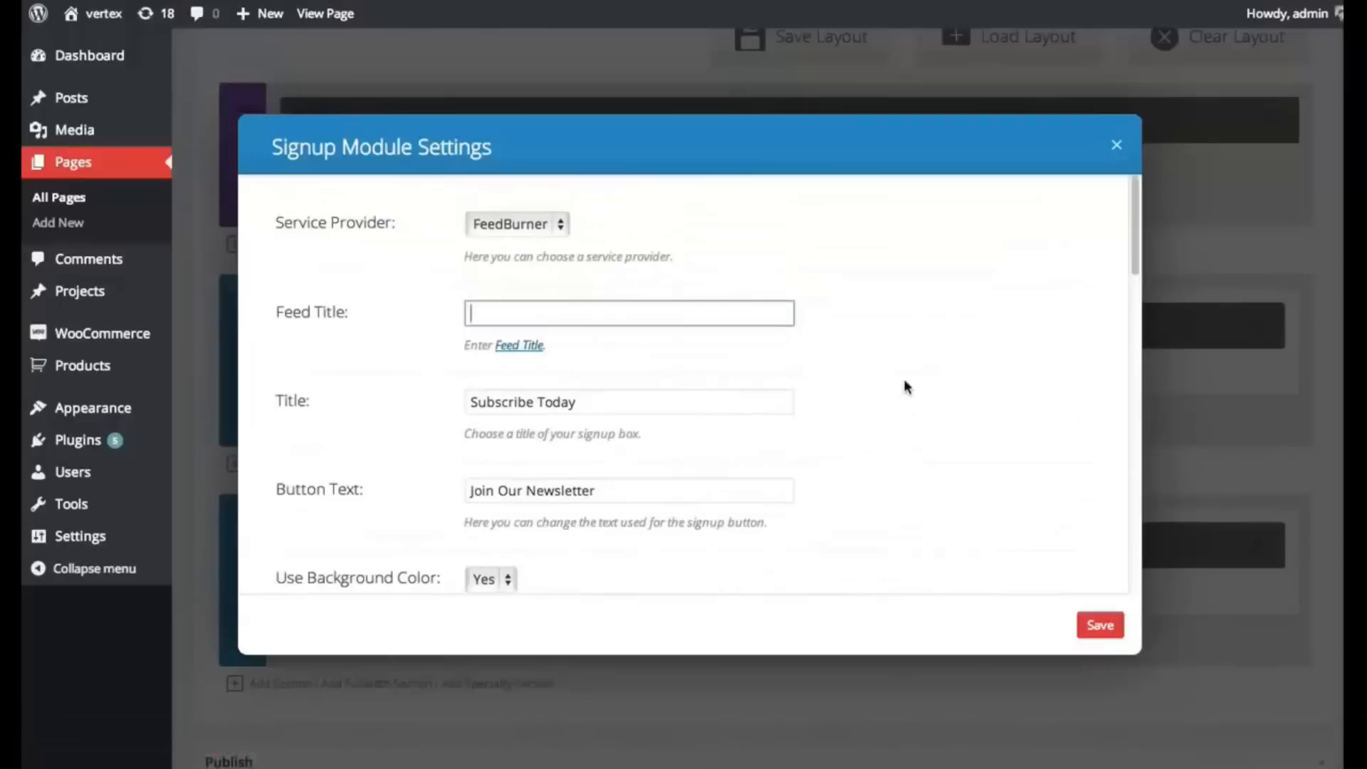
scroll(903, 379, down, 3)
scroll(922, 382, up, 3)
scroll(921, 382, down, 3)
scroll(925, 370, down, 10)
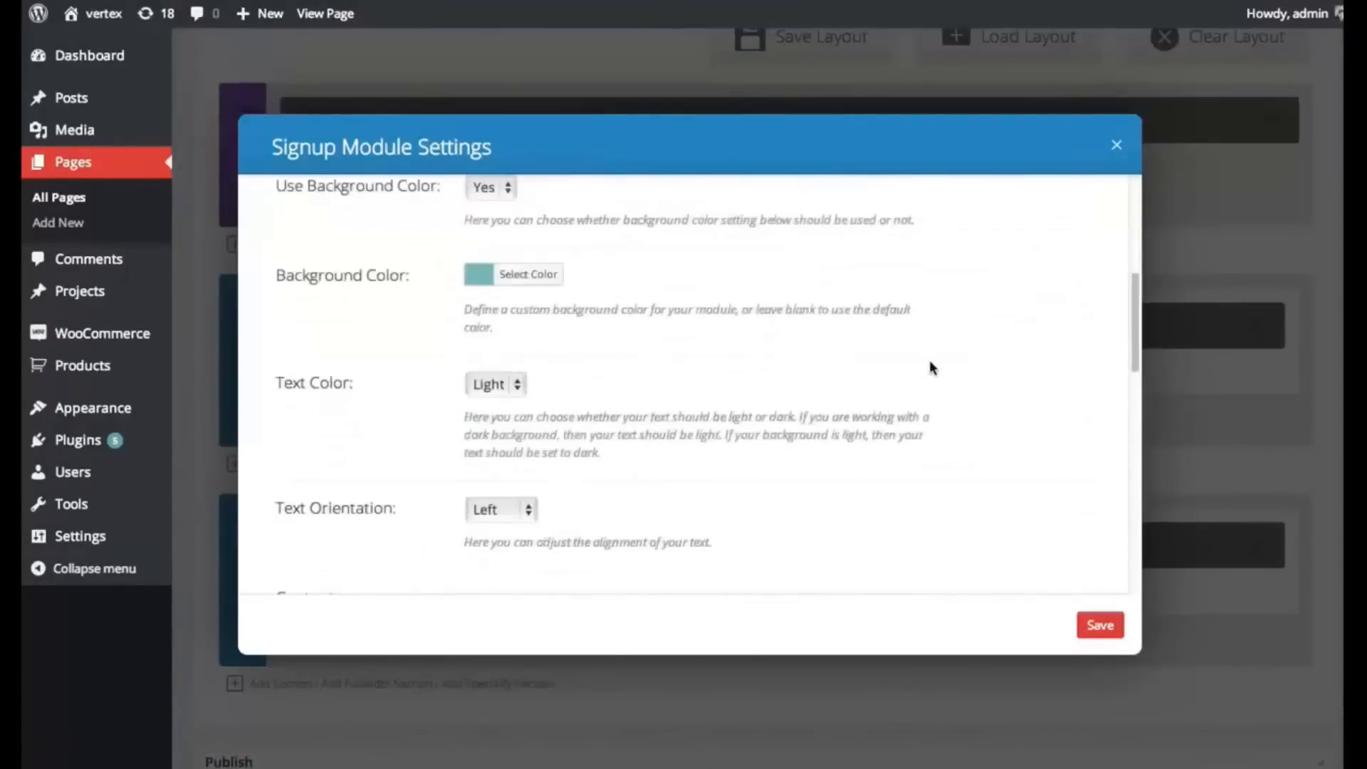
click(1098, 624)
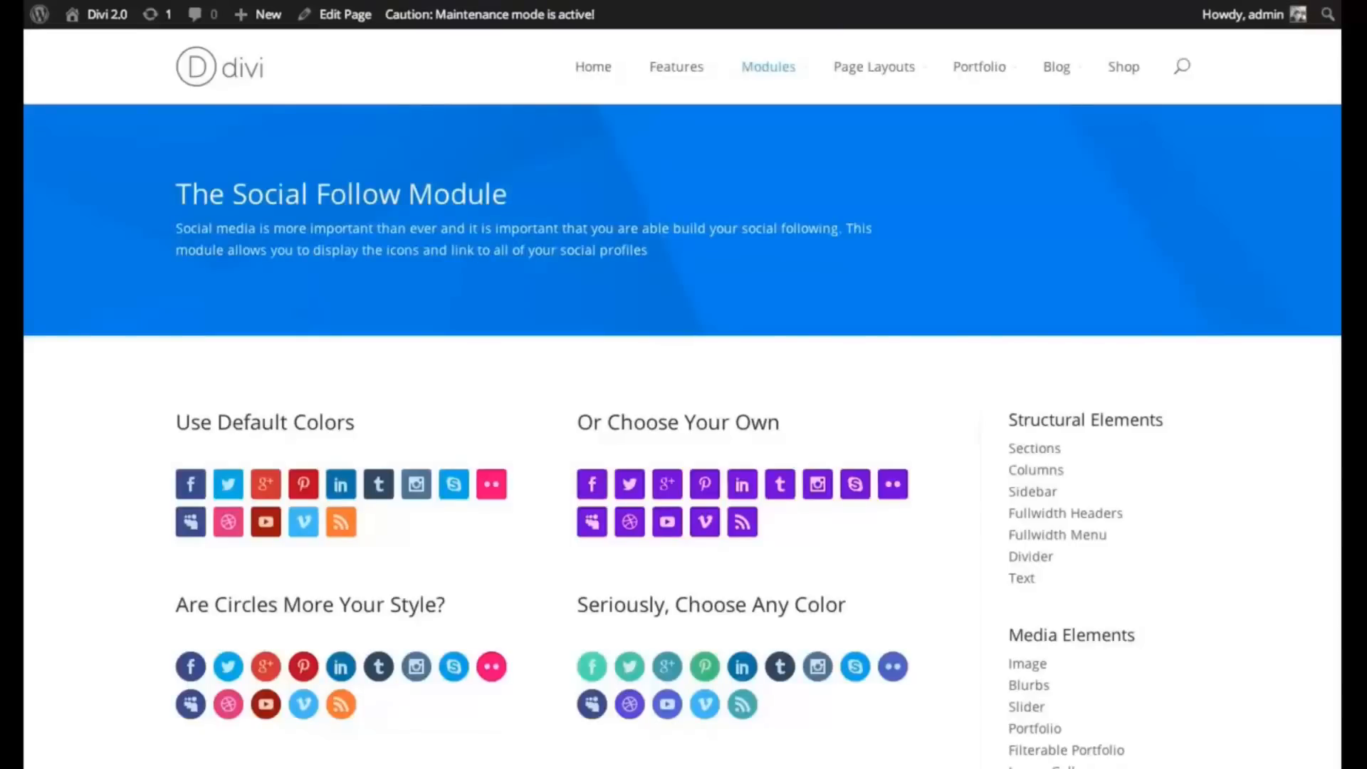
- Scroll through the Social Follow demo and Standard Blog Layout pages to reach the Blog Standard editor
scroll(684, 427, down, 3)
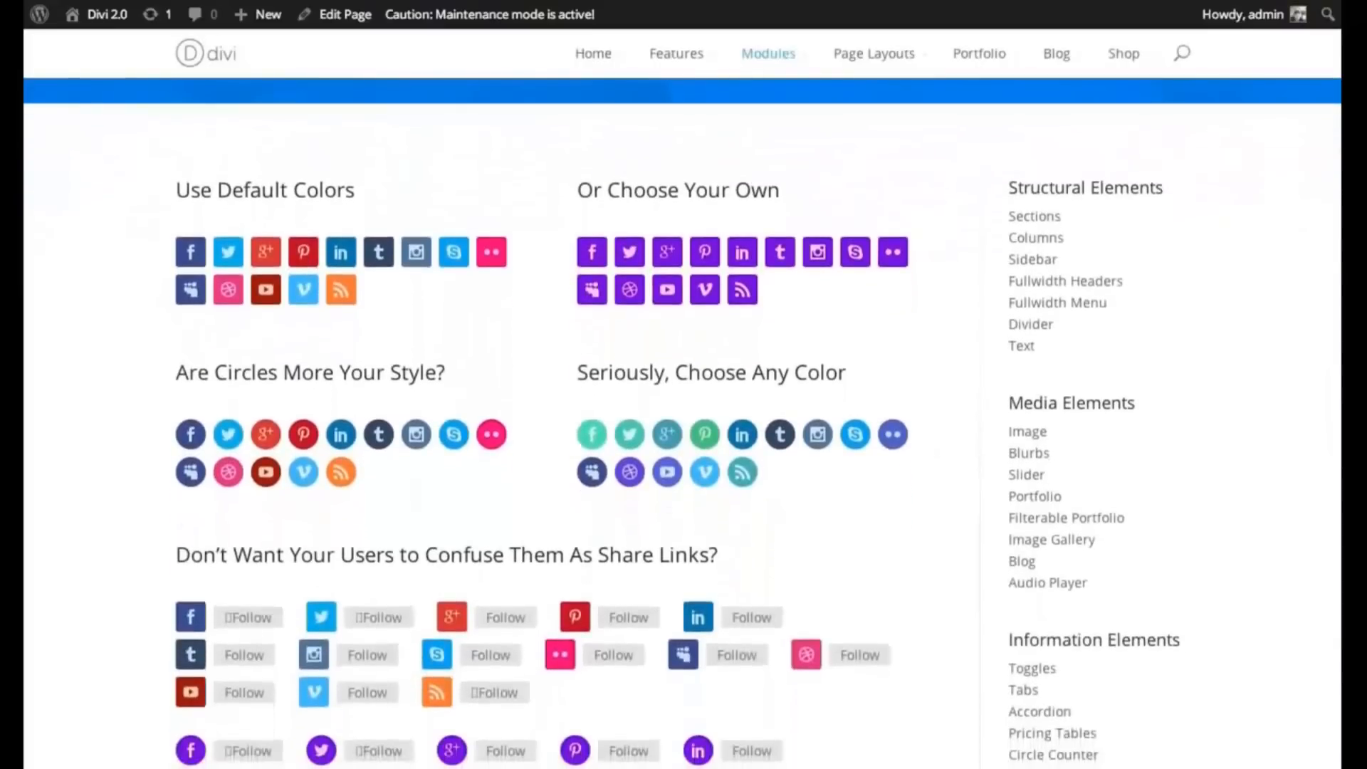
scroll(684, 428, down, 2)
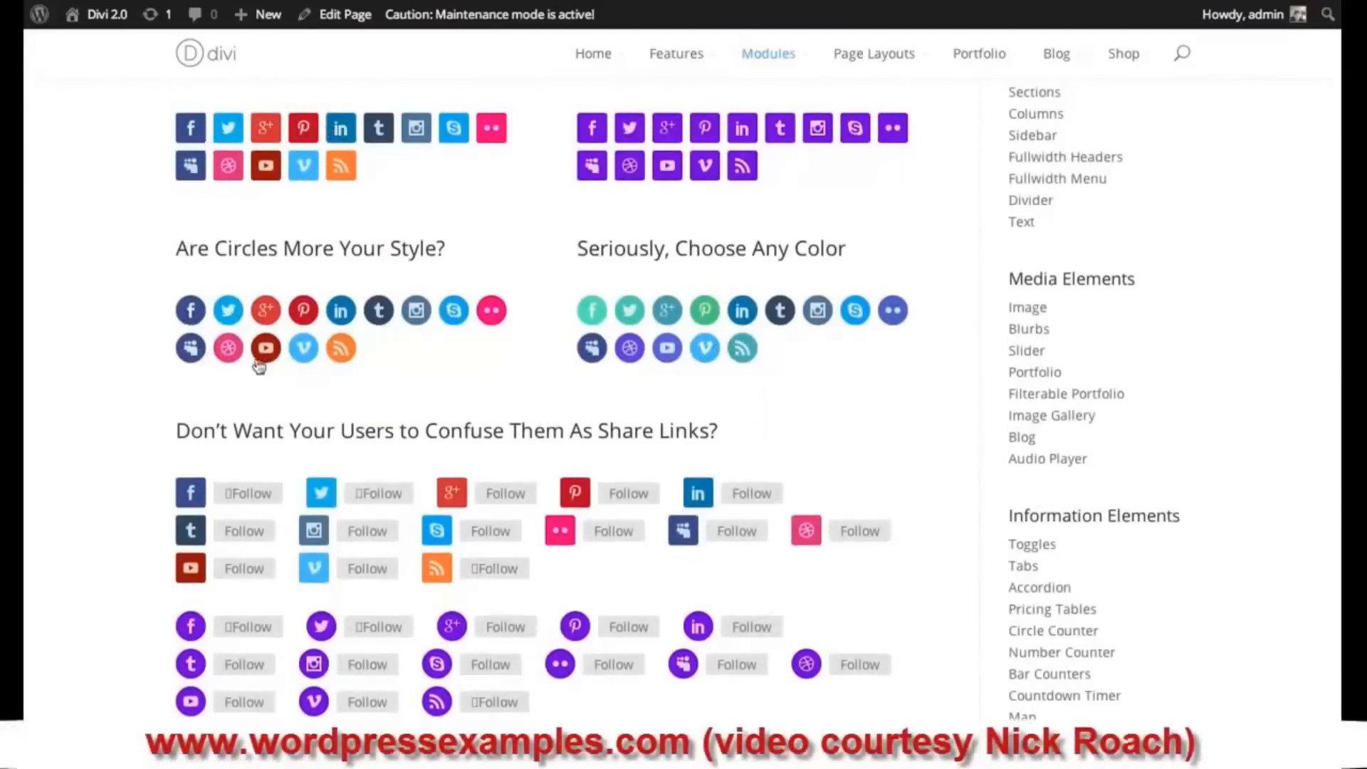
scroll(1339, 178, down, 6)
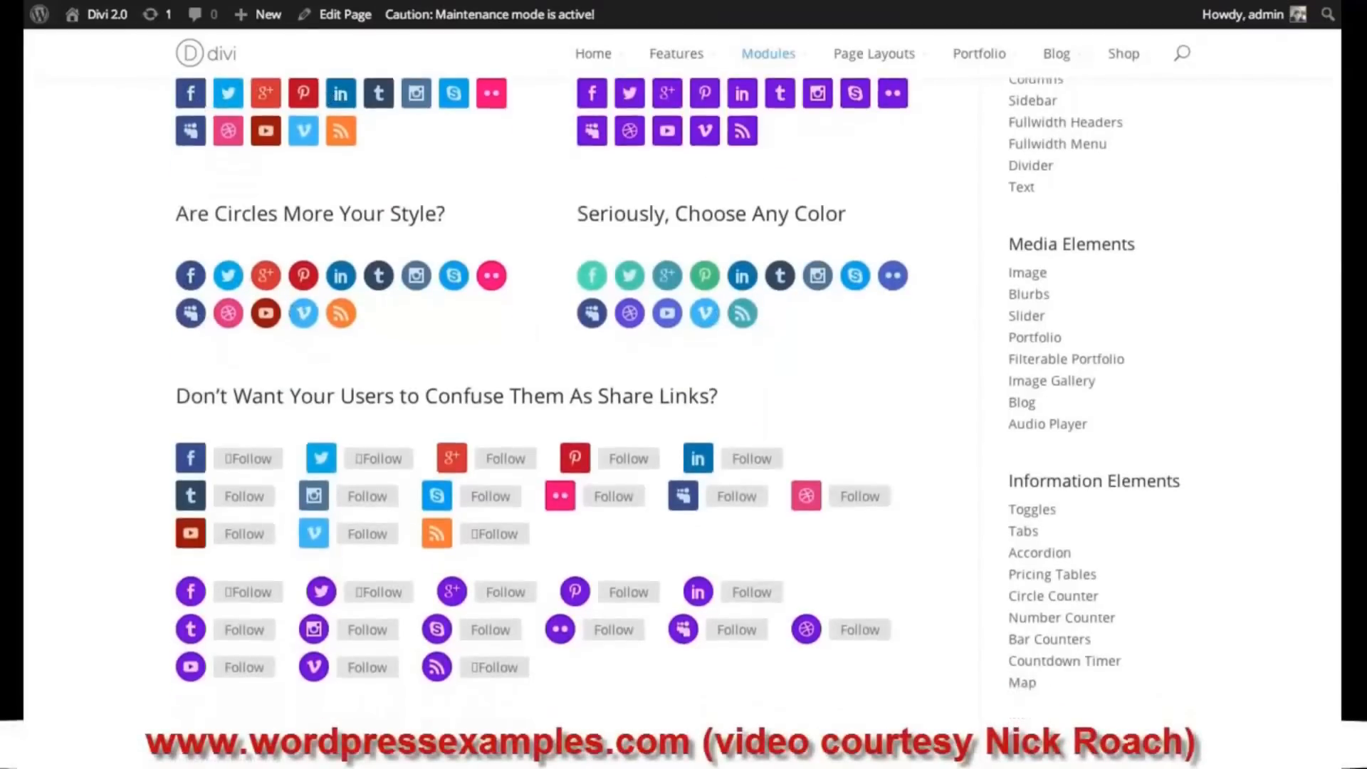
scroll(1340, 178, up, 3)
scroll(676, 399, up, 4)
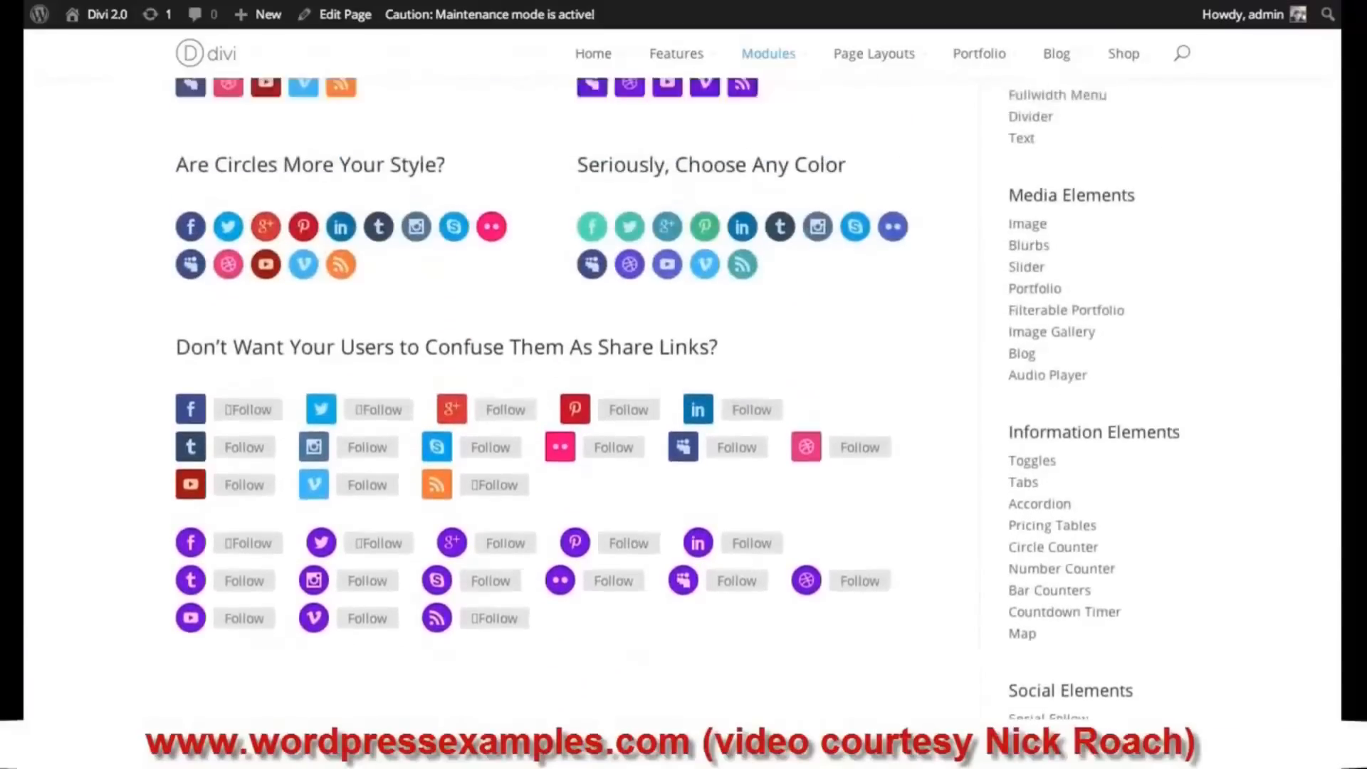
scroll(677, 398, down, 1)
scroll(682, 398, down, 5)
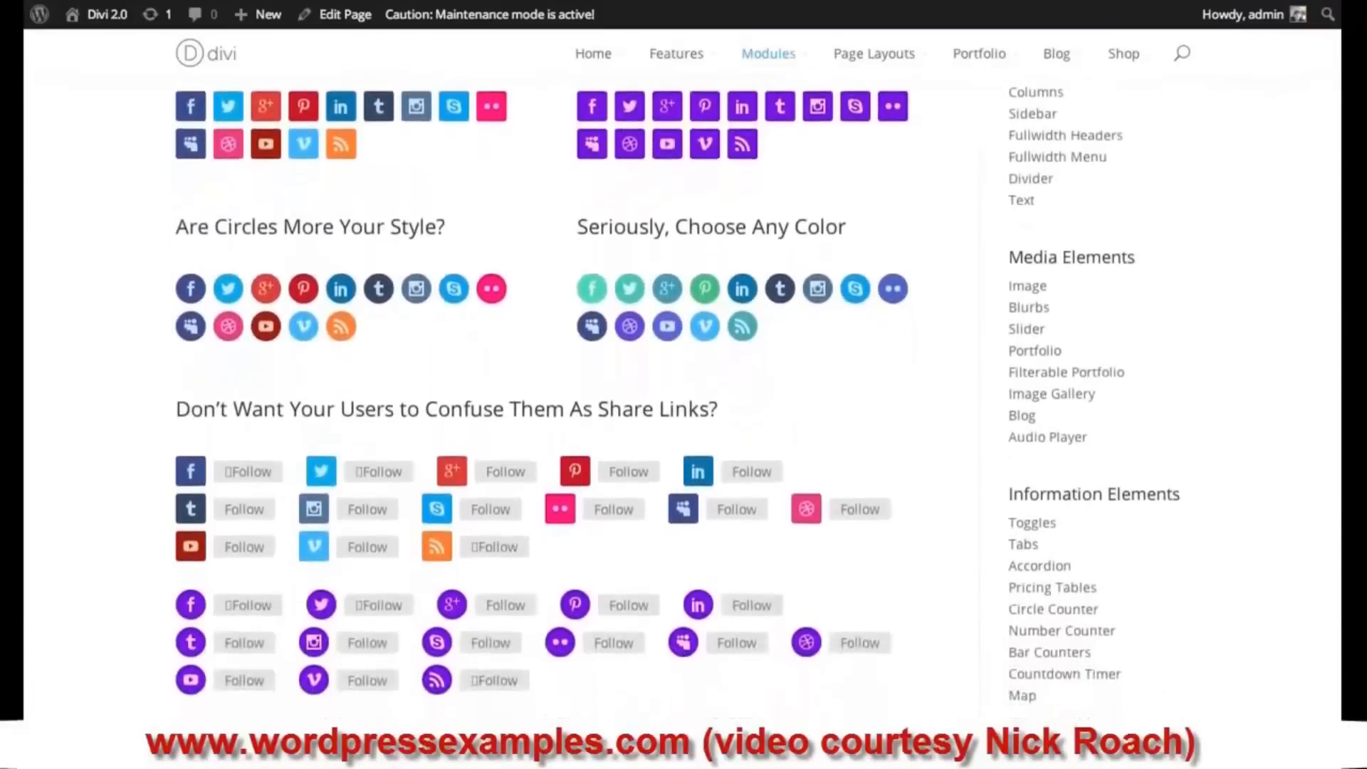
scroll(682, 399, down, 7)
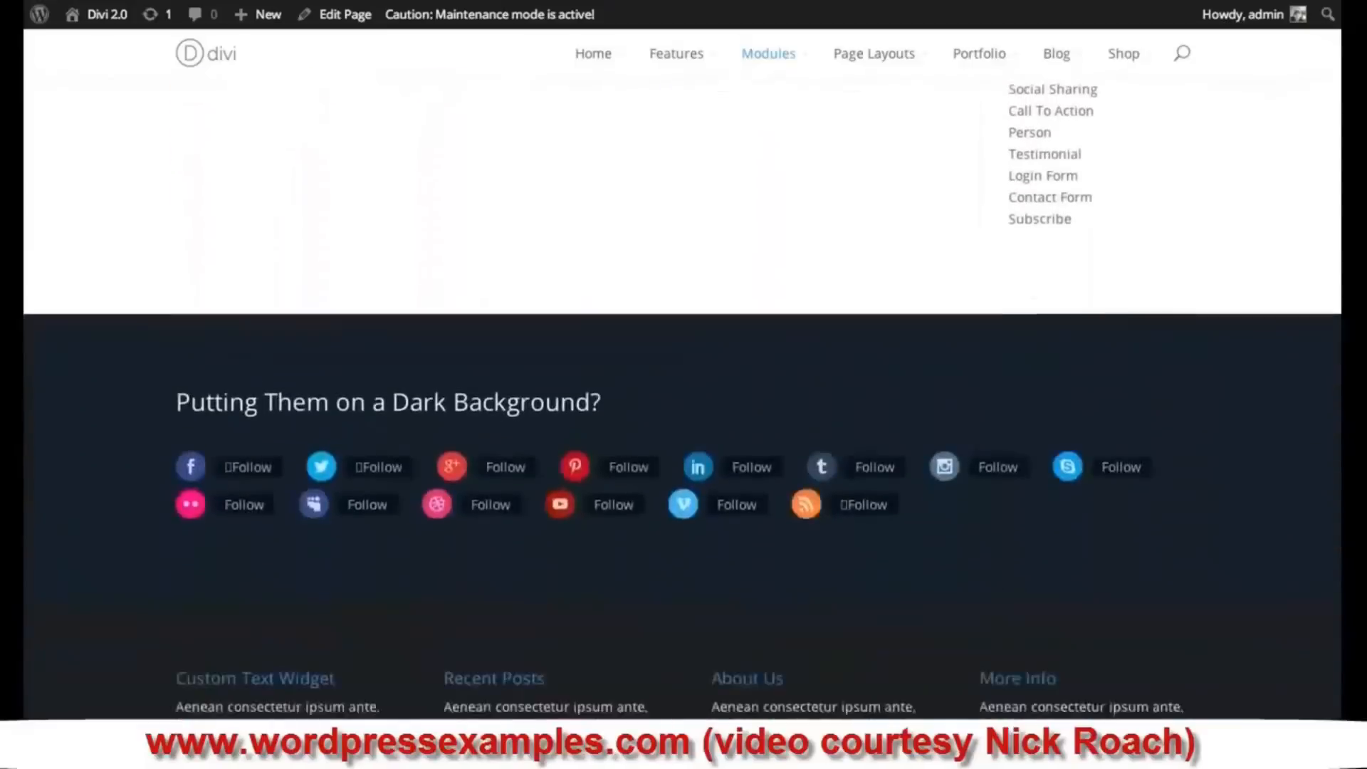
scroll(682, 398, up, 16)
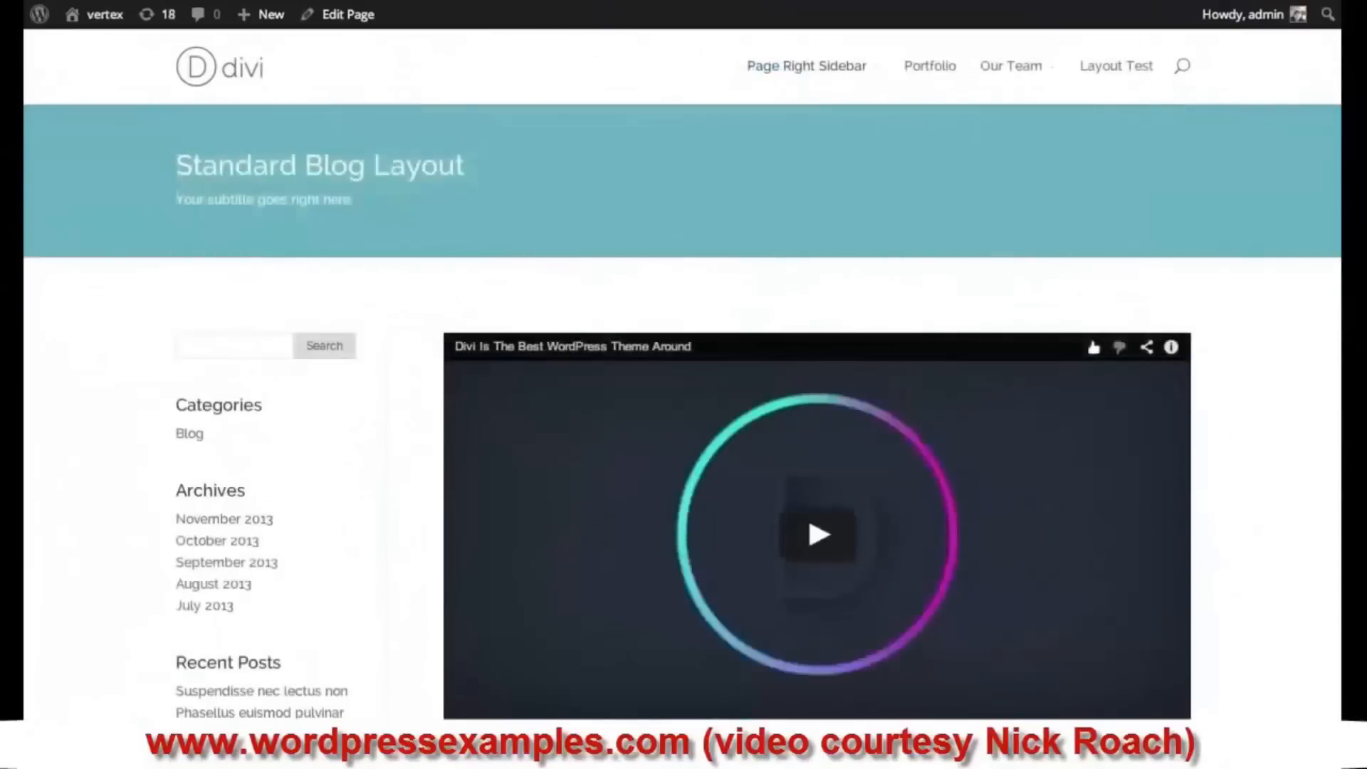
scroll(817, 427, down, 12)
scroll(817, 427, down, 10)
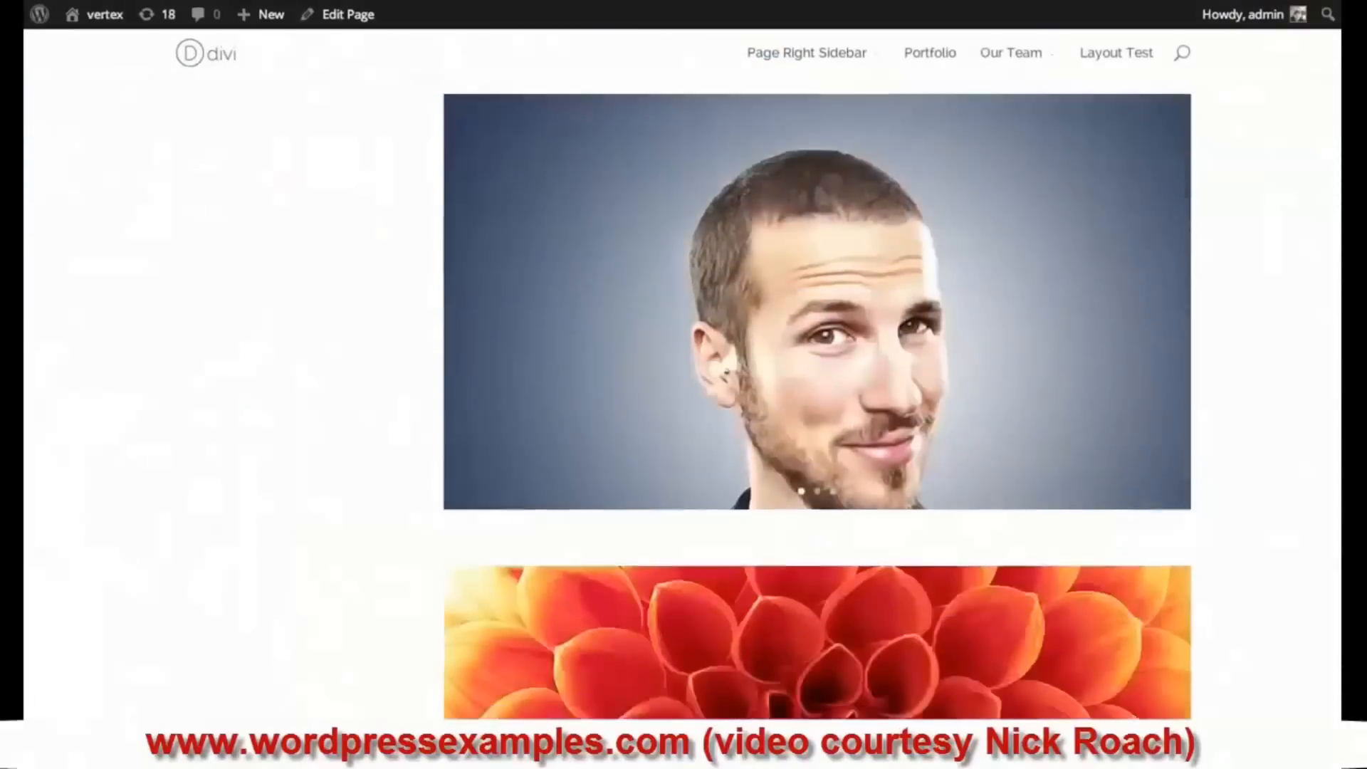
scroll(174, 481, up, 20)
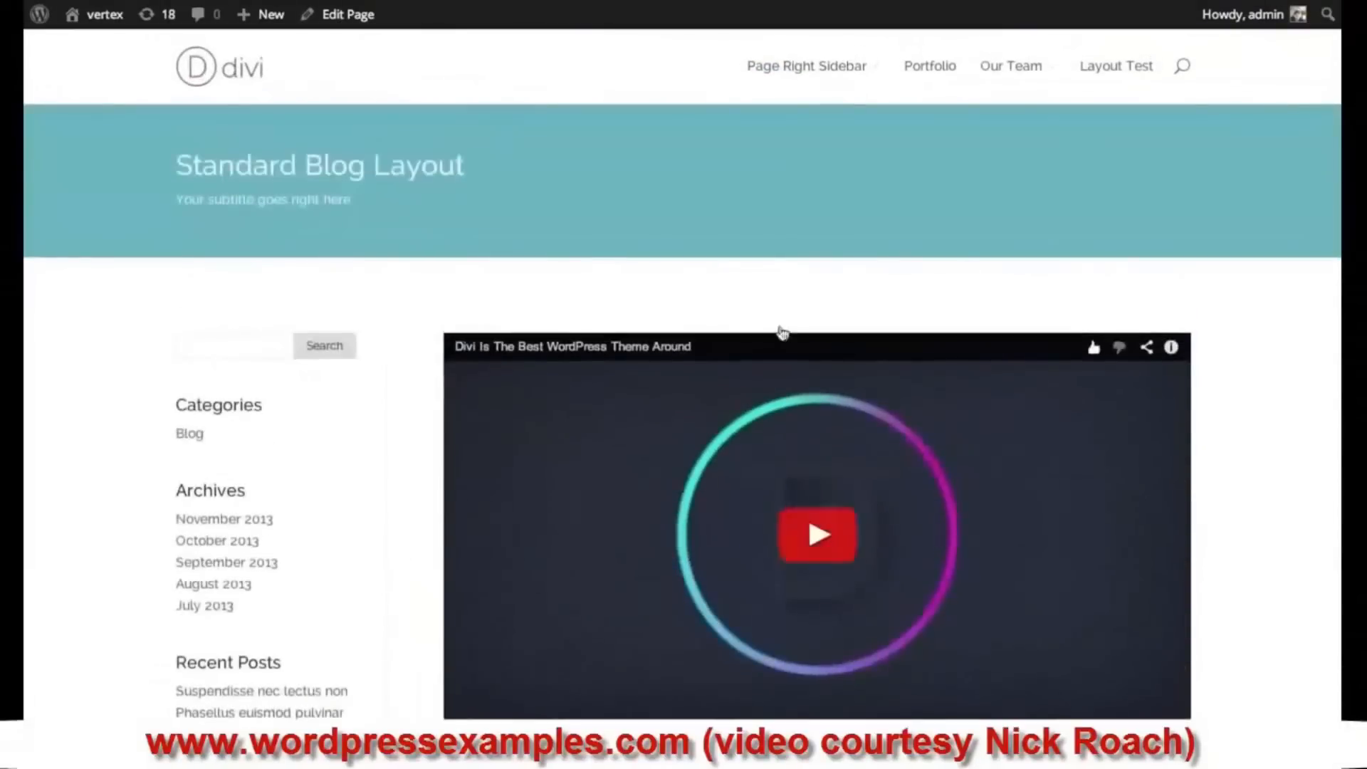
scroll(817, 427, down, 2)
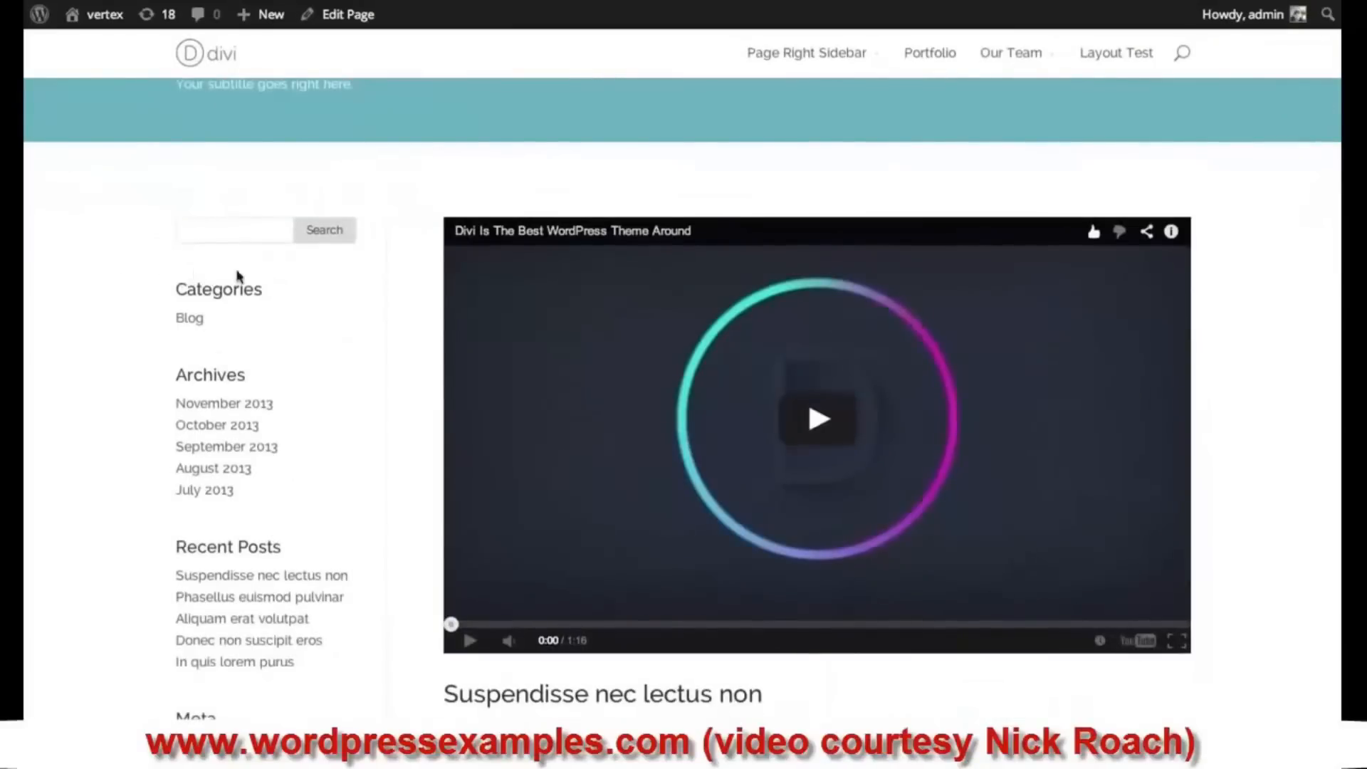
scroll(273, 323, up, 2)
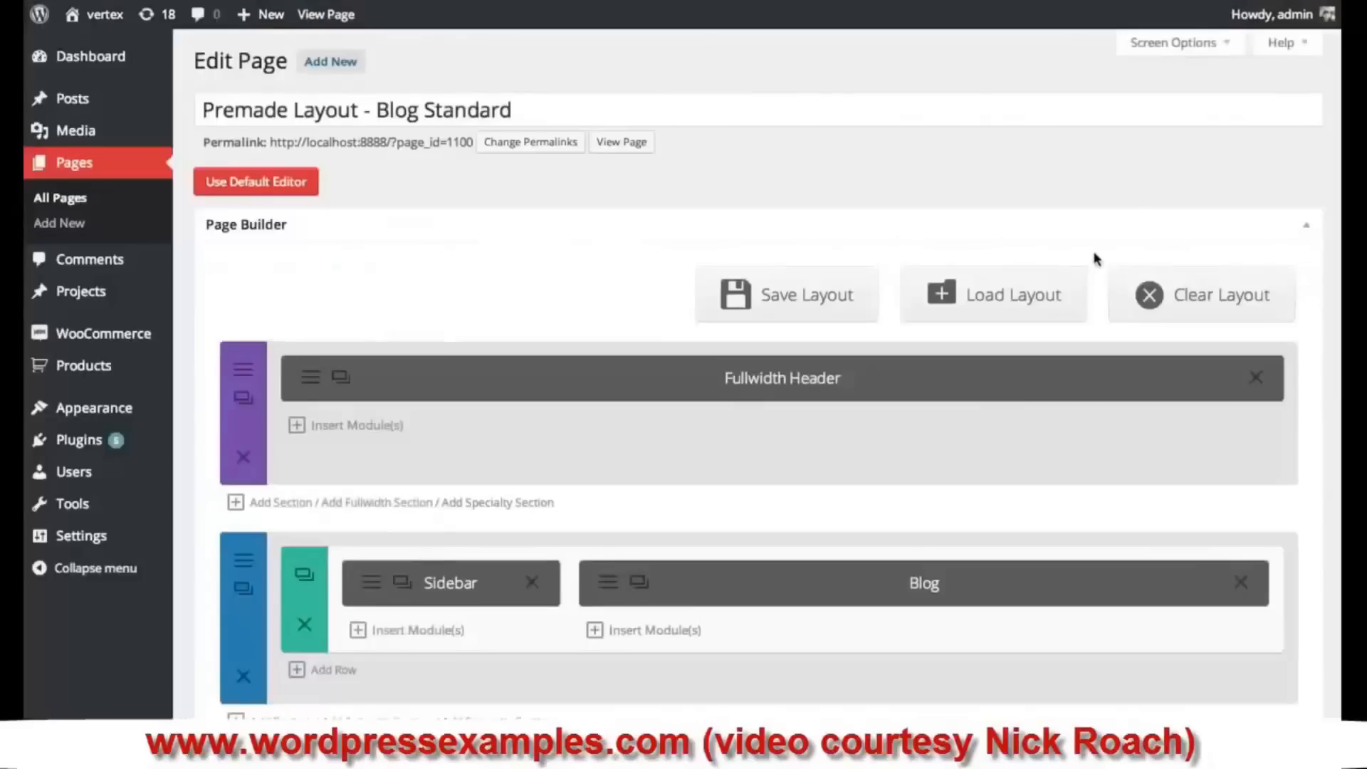
- Insert a module into the Sidebar column, scrolling the module list to Social Media Follow
scroll(230, 616, down, 2)
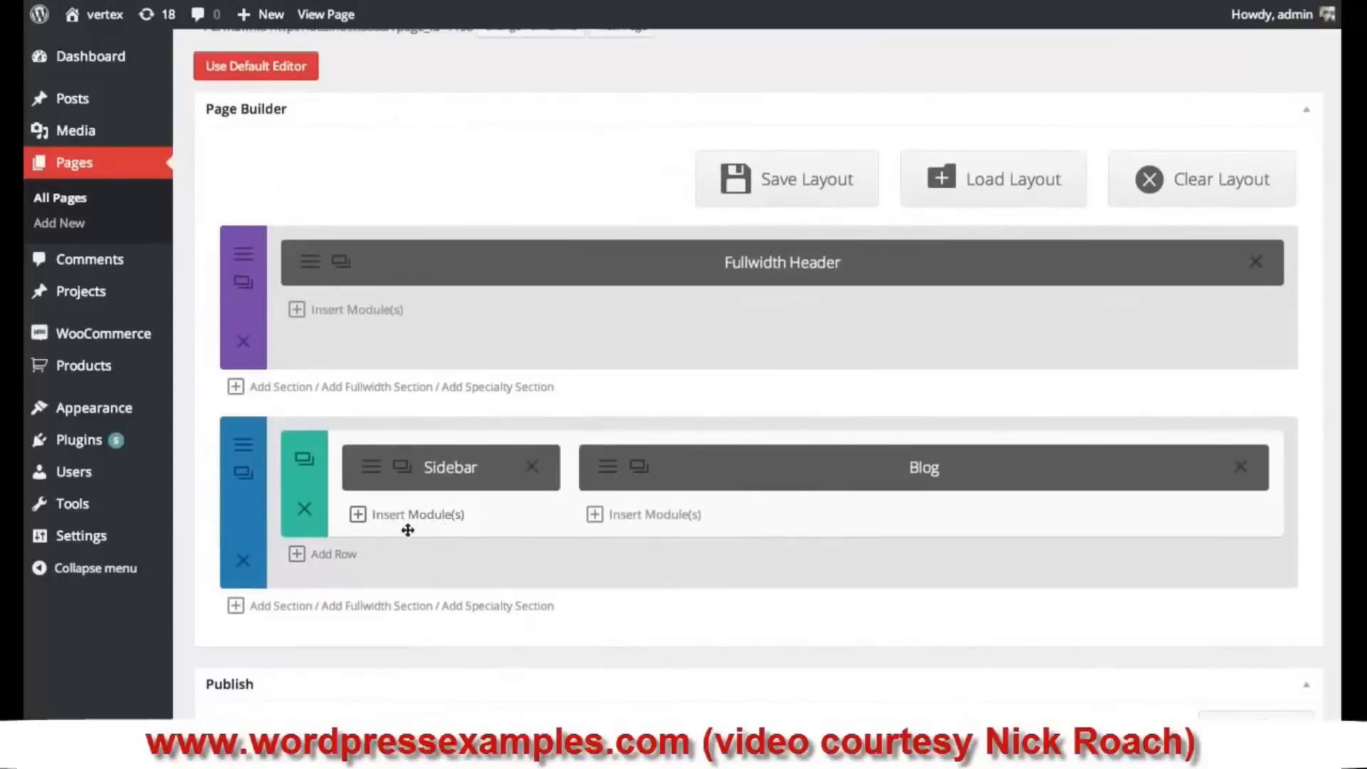
click(425, 519)
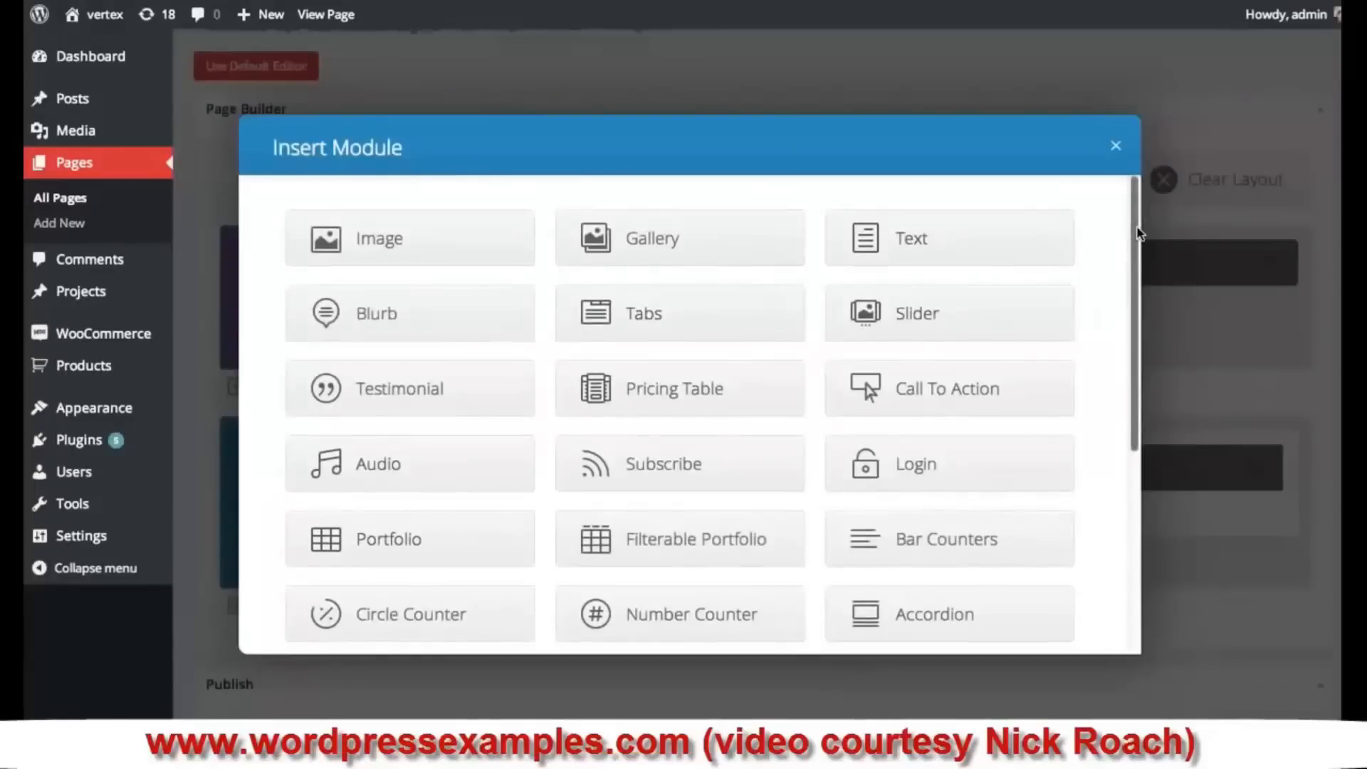
drag(1139, 231, 1131, 450)
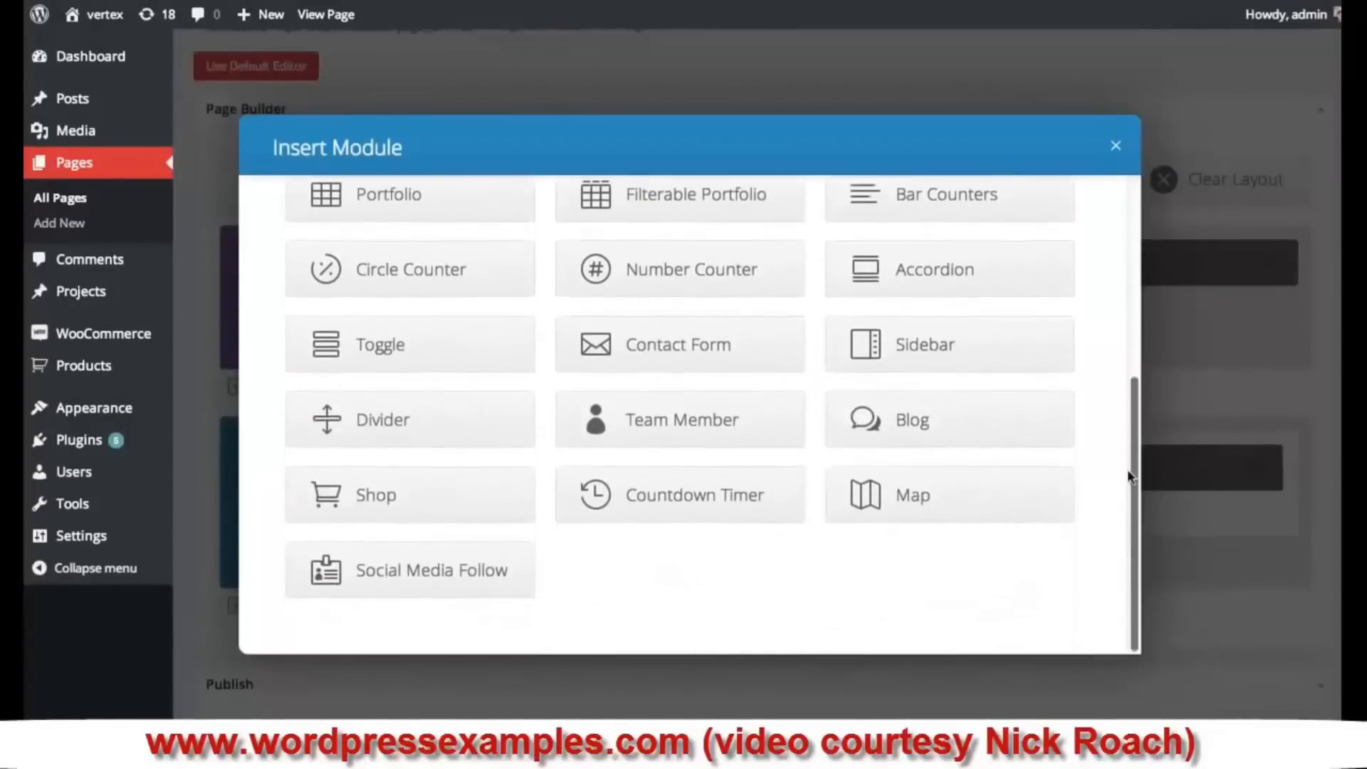
click(453, 578)
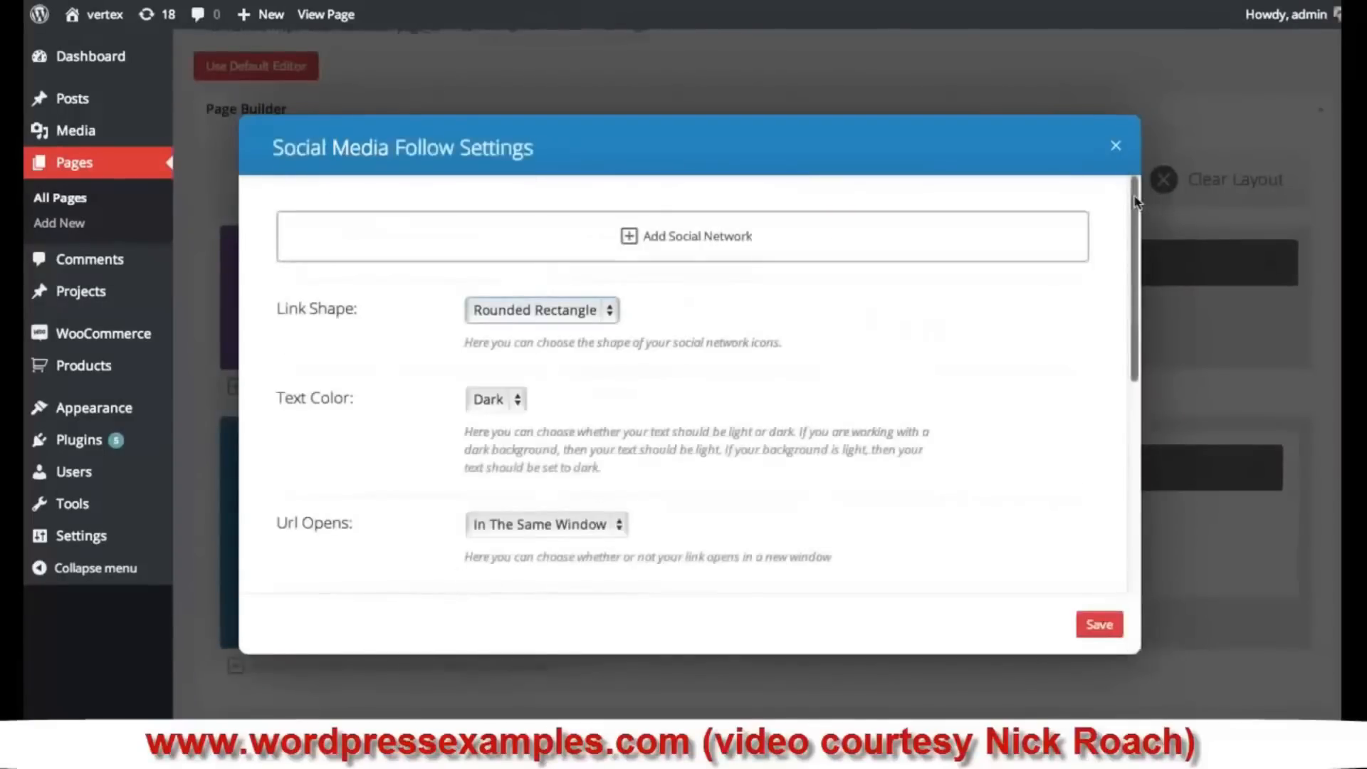
drag(1137, 202, 1142, 255)
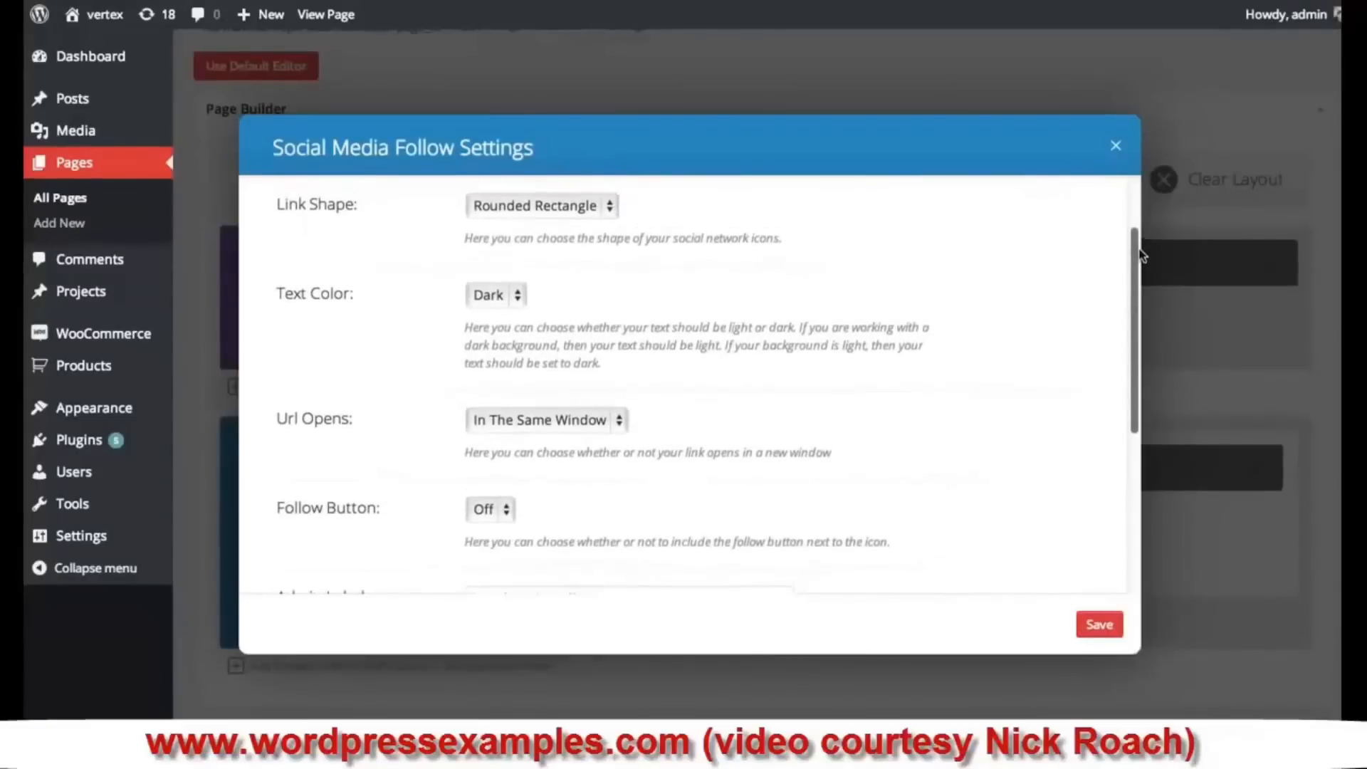
click(557, 206)
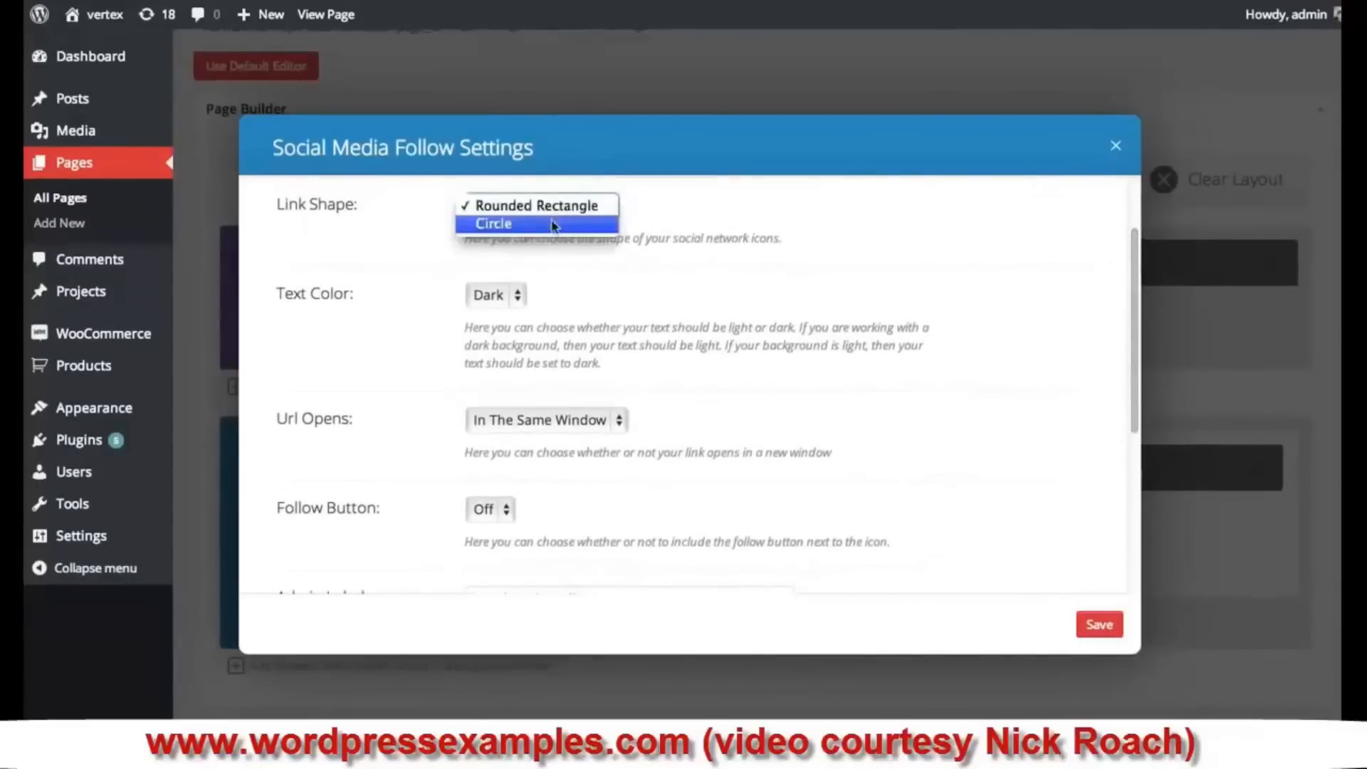
click(610, 205)
click(513, 296)
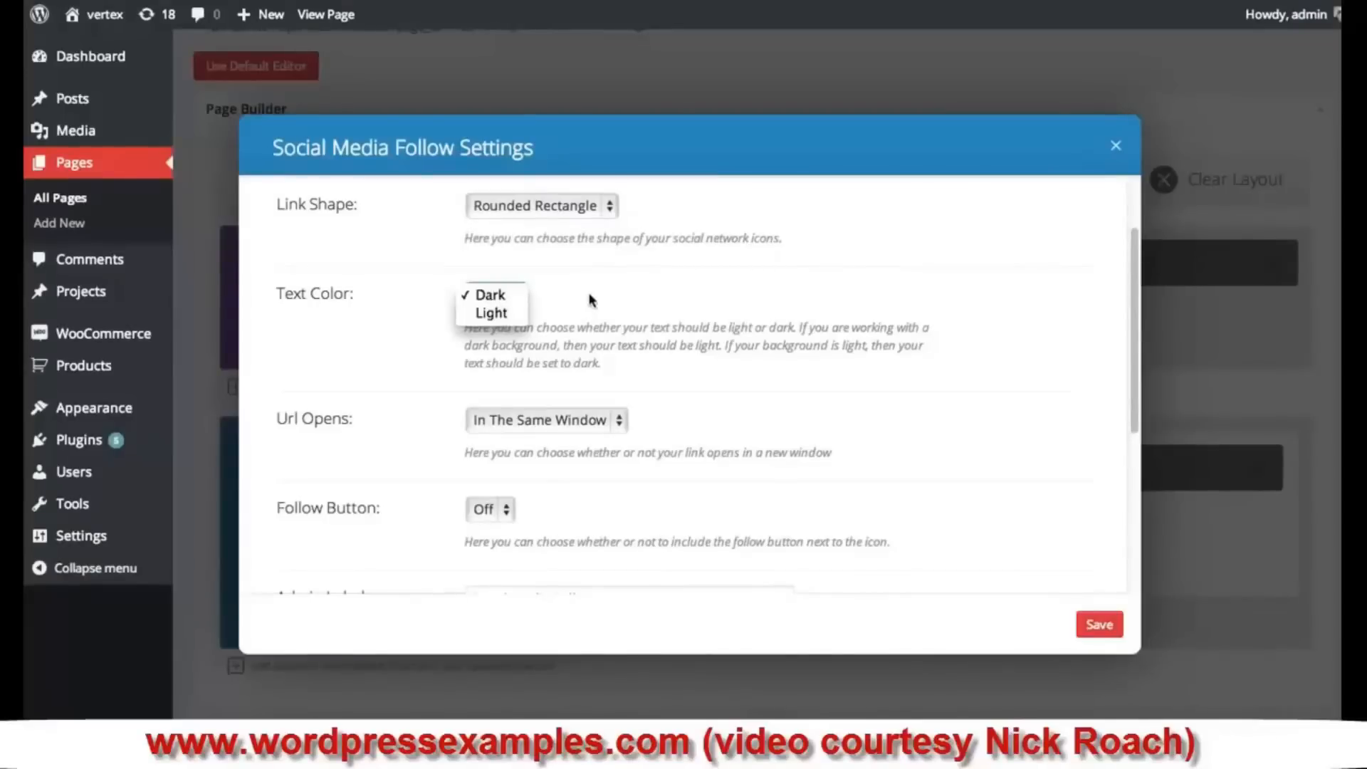
click(504, 297)
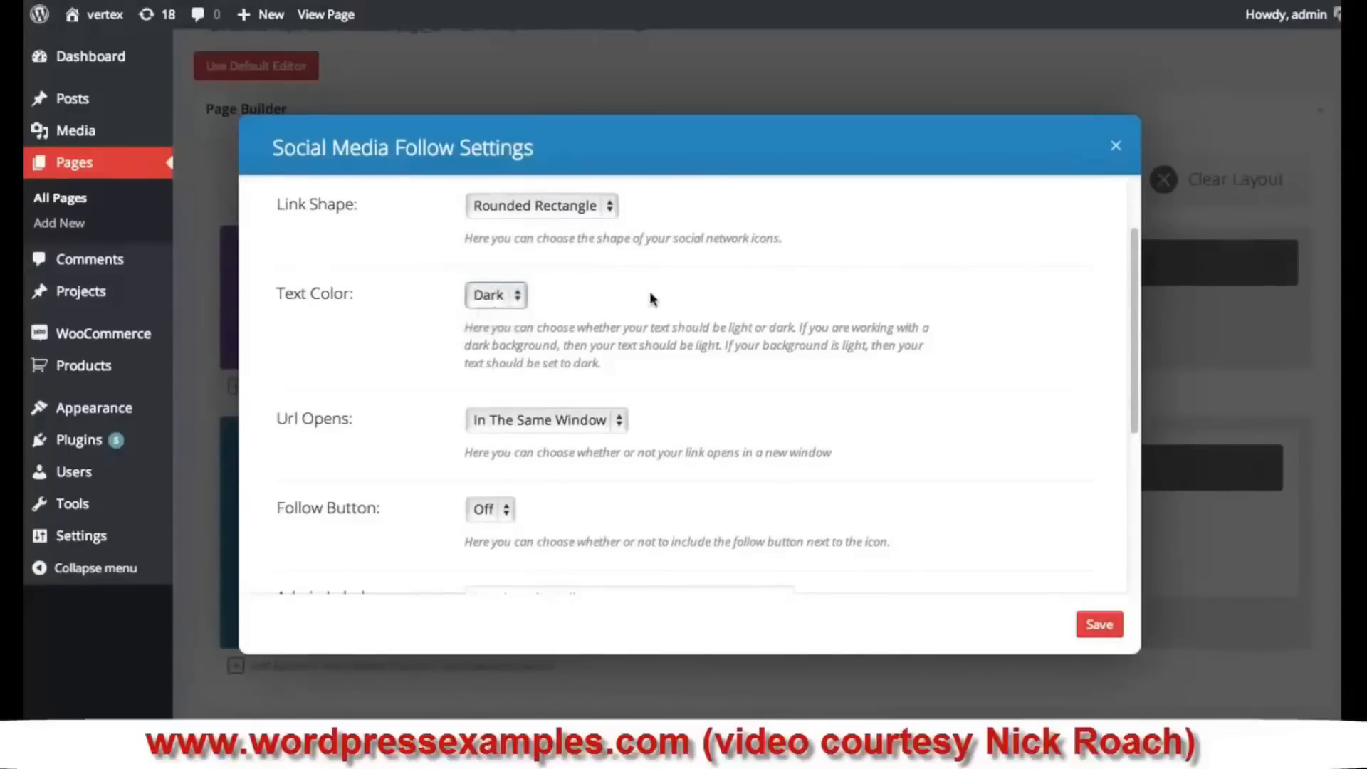
scroll(651, 299, down, 2)
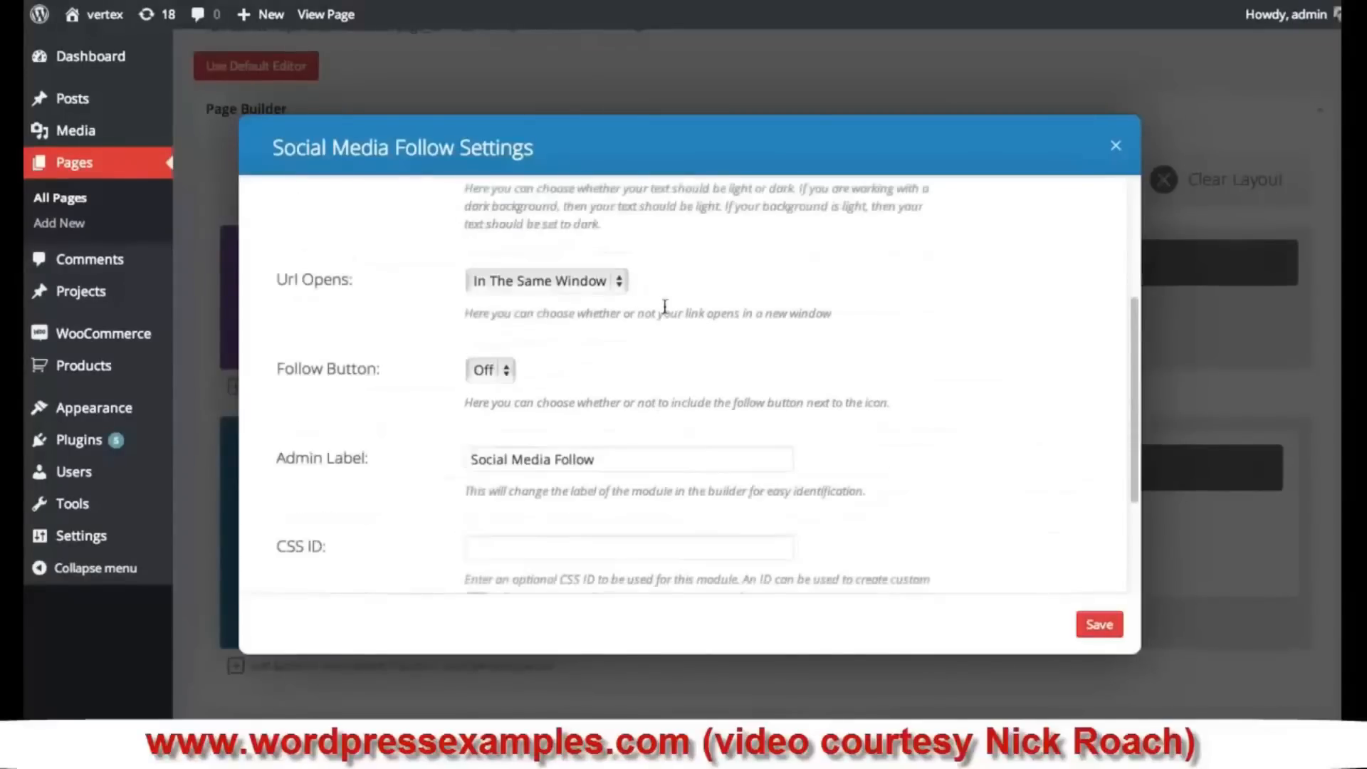
click(584, 287)
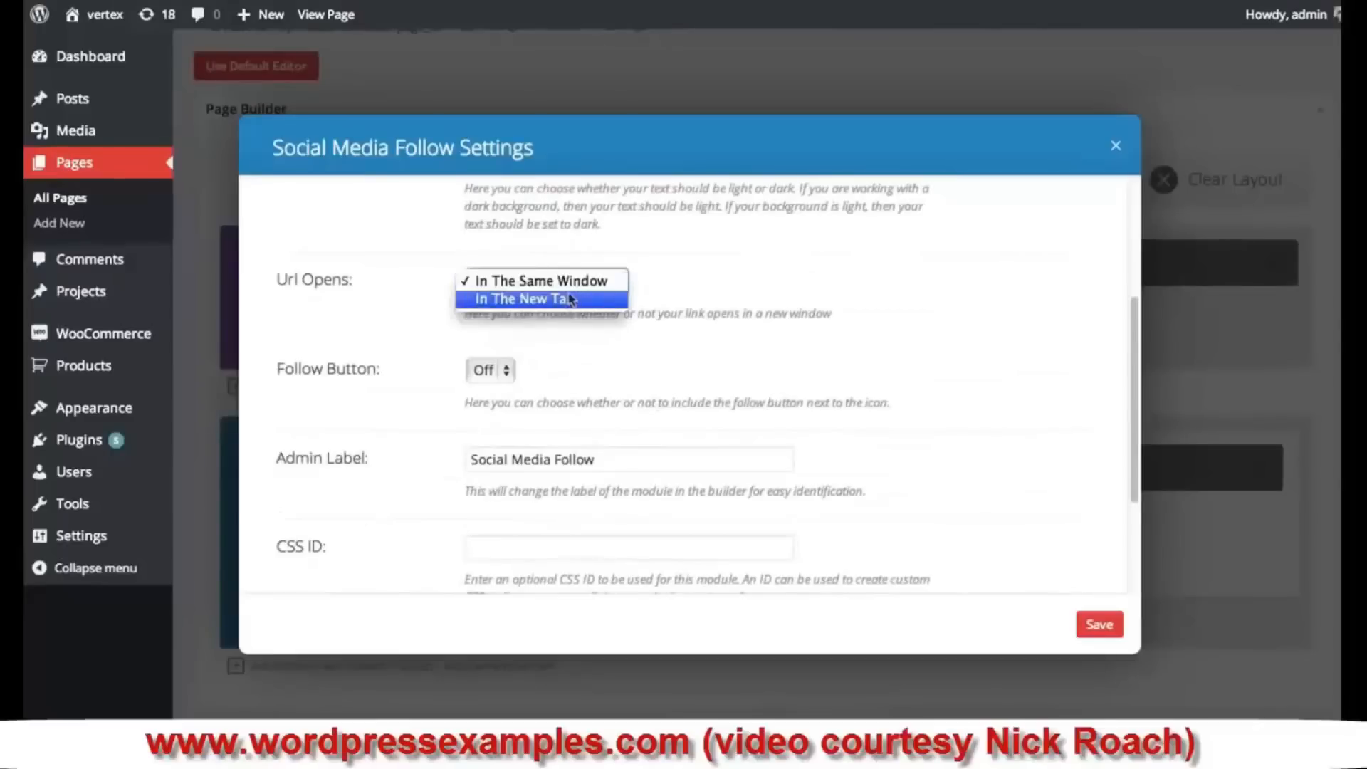
click(749, 267)
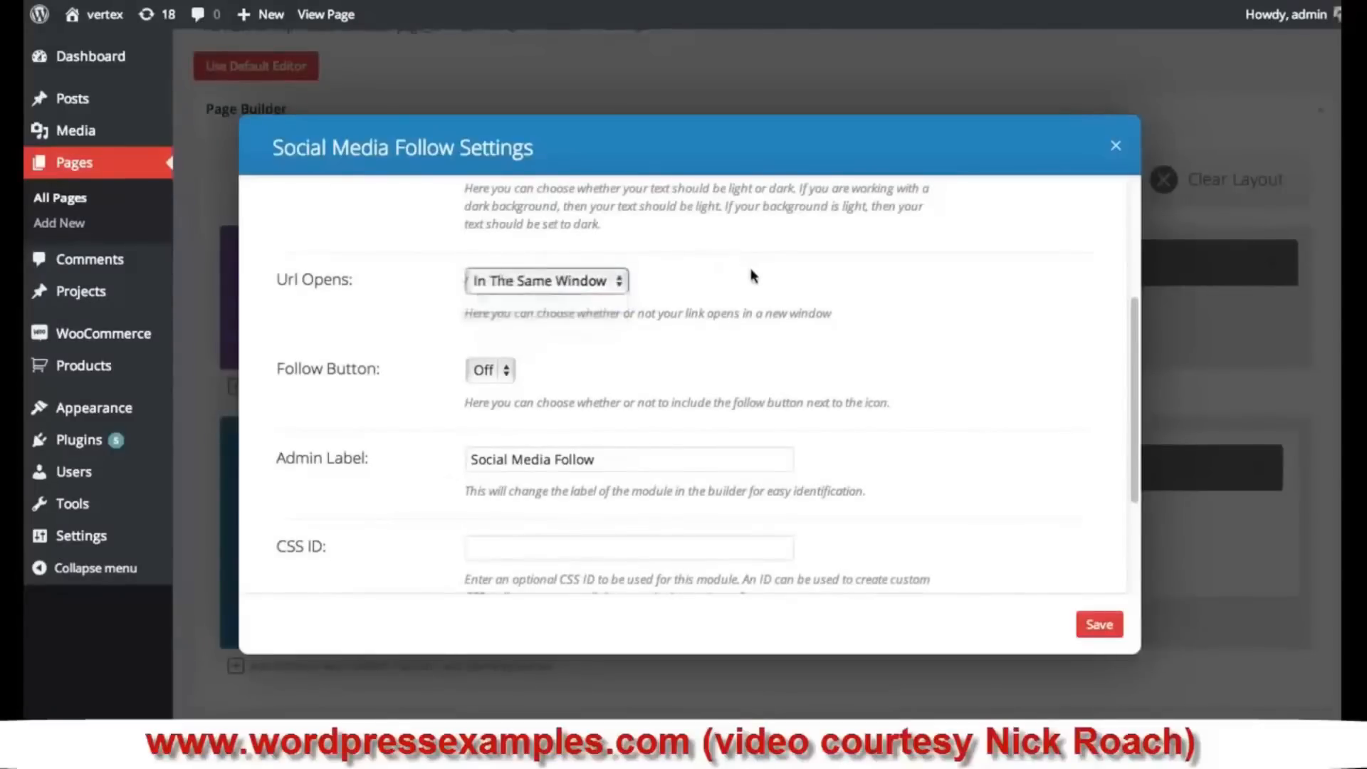
scroll(732, 274, down, 2)
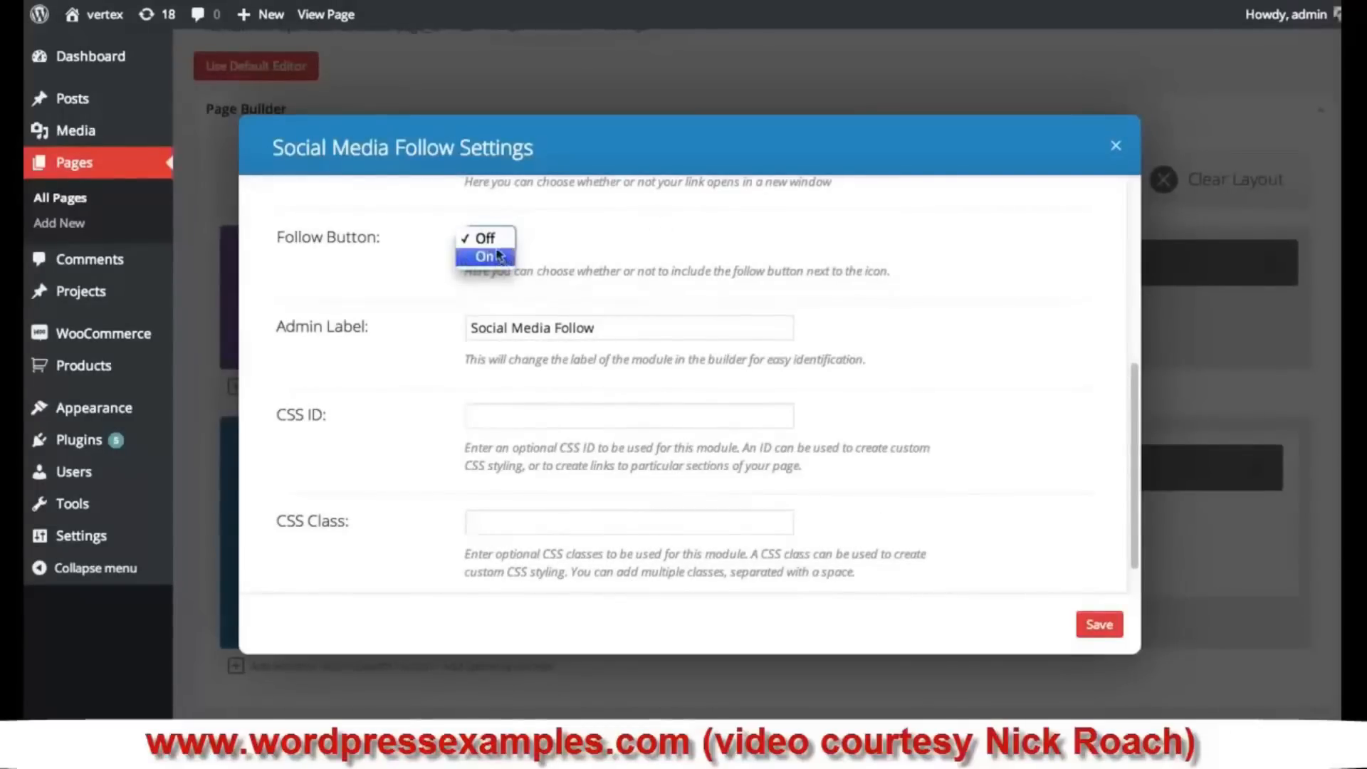
click(668, 240)
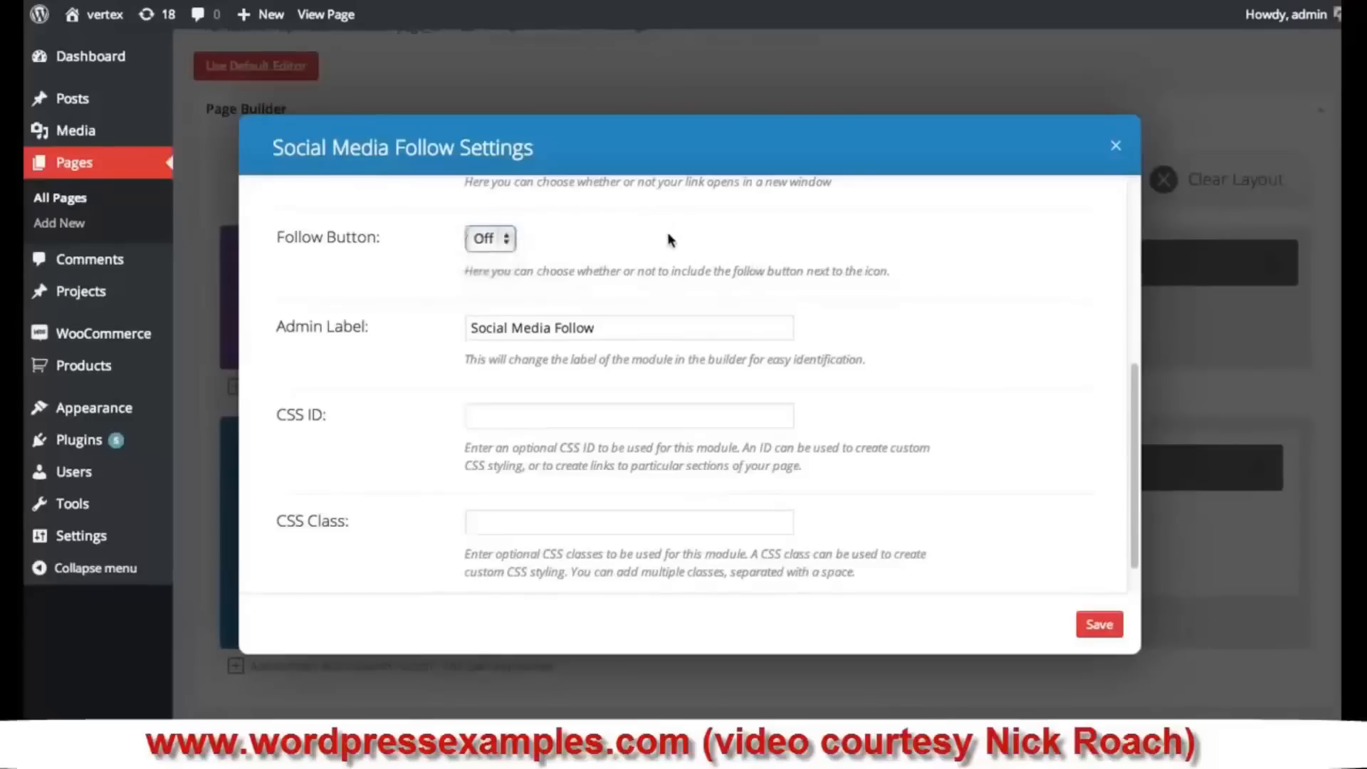
scroll(669, 235, down, 2)
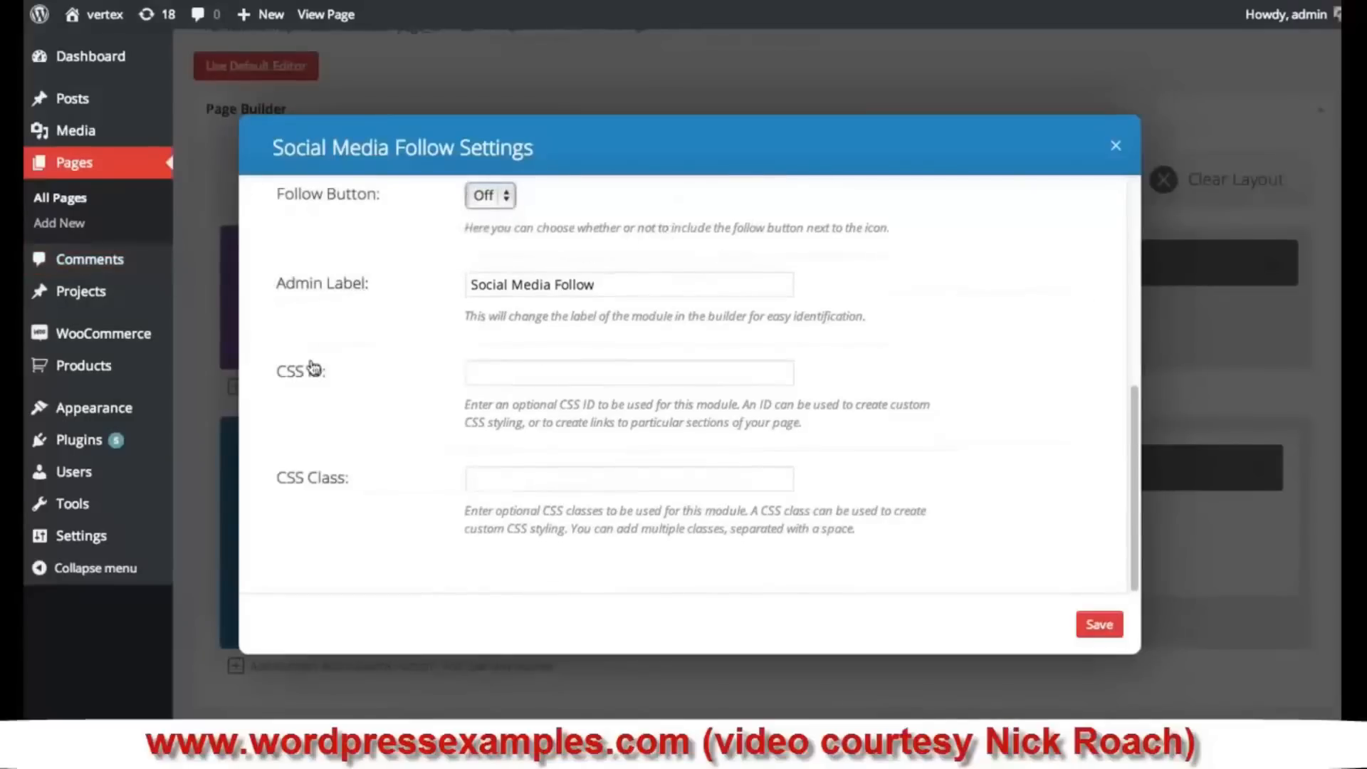
scroll(640, 396, up, 5)
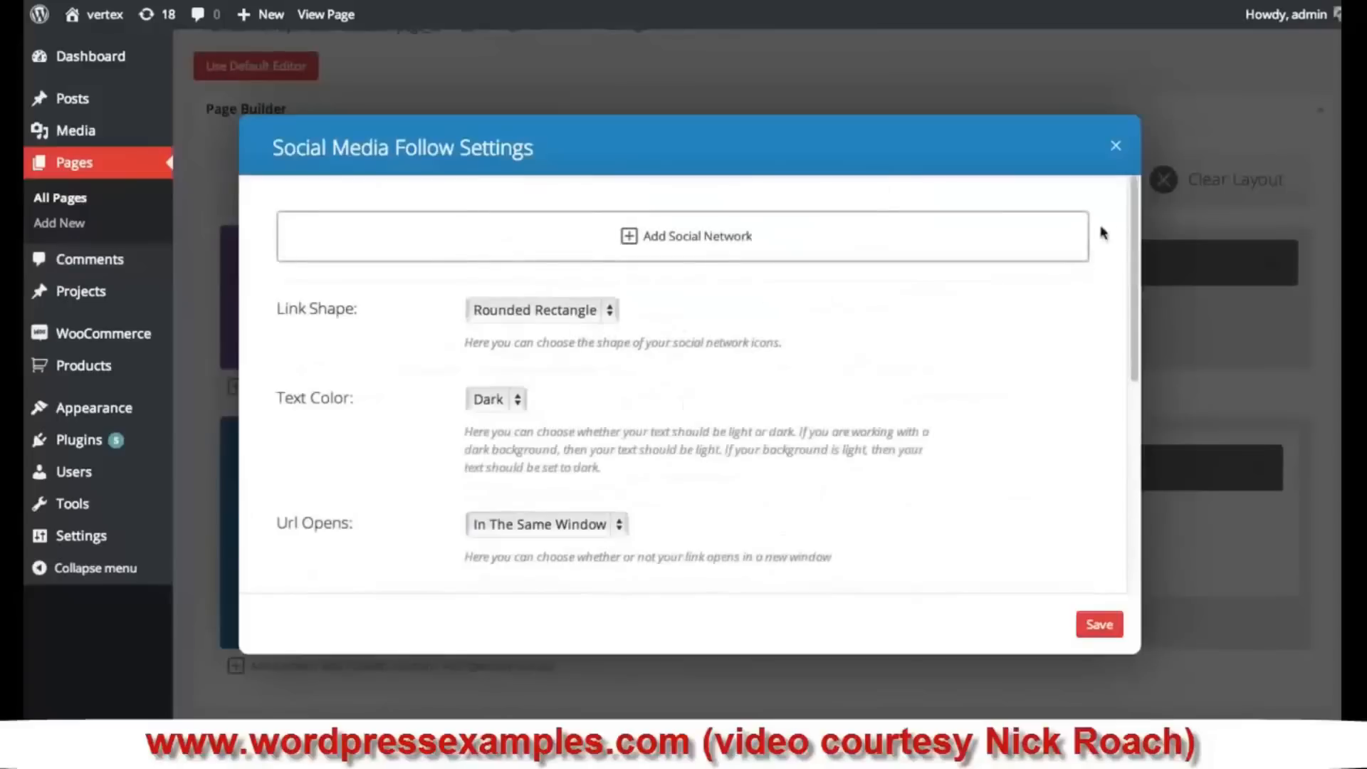
drag(1132, 207, 1147, 139)
- Add a facebook network linking to facebook.com/elegantthemes, keeping the facebook-blue icon colour
click(709, 238)
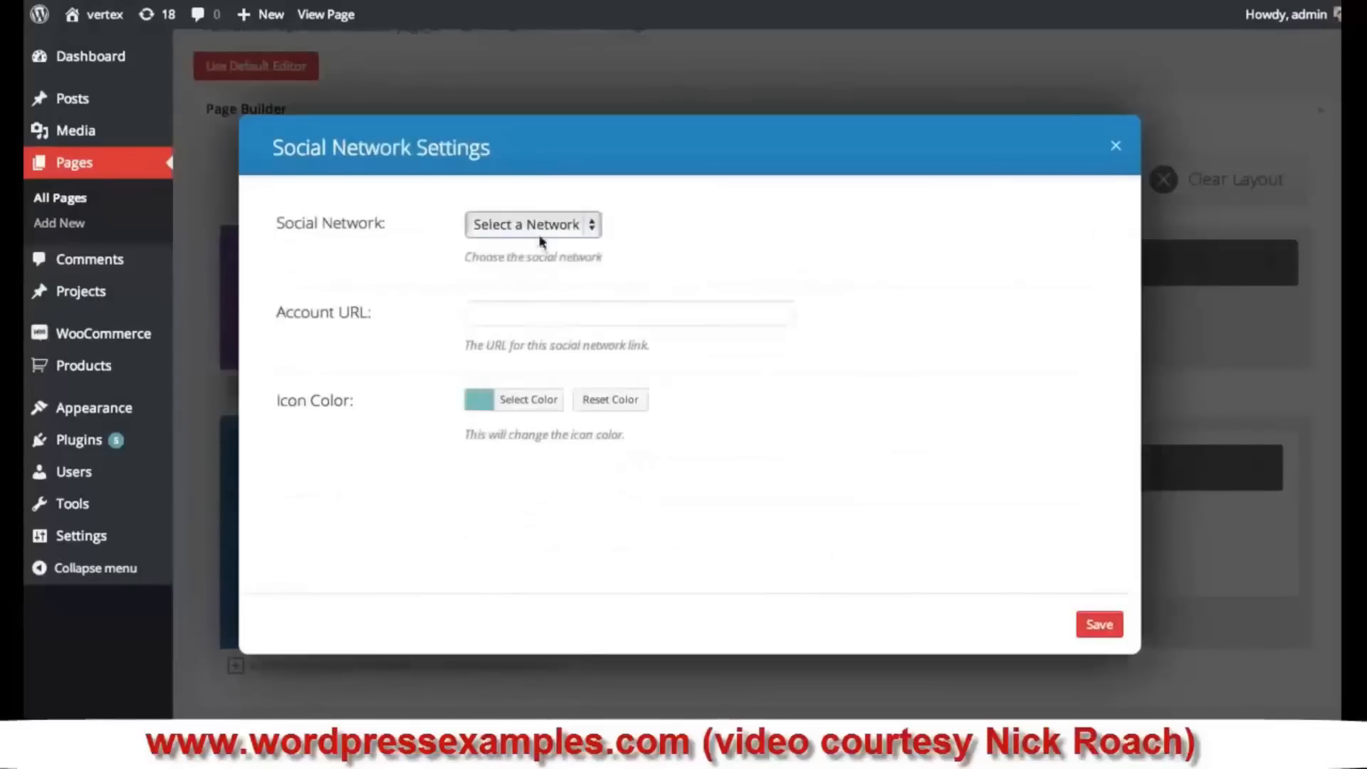
click(555, 224)
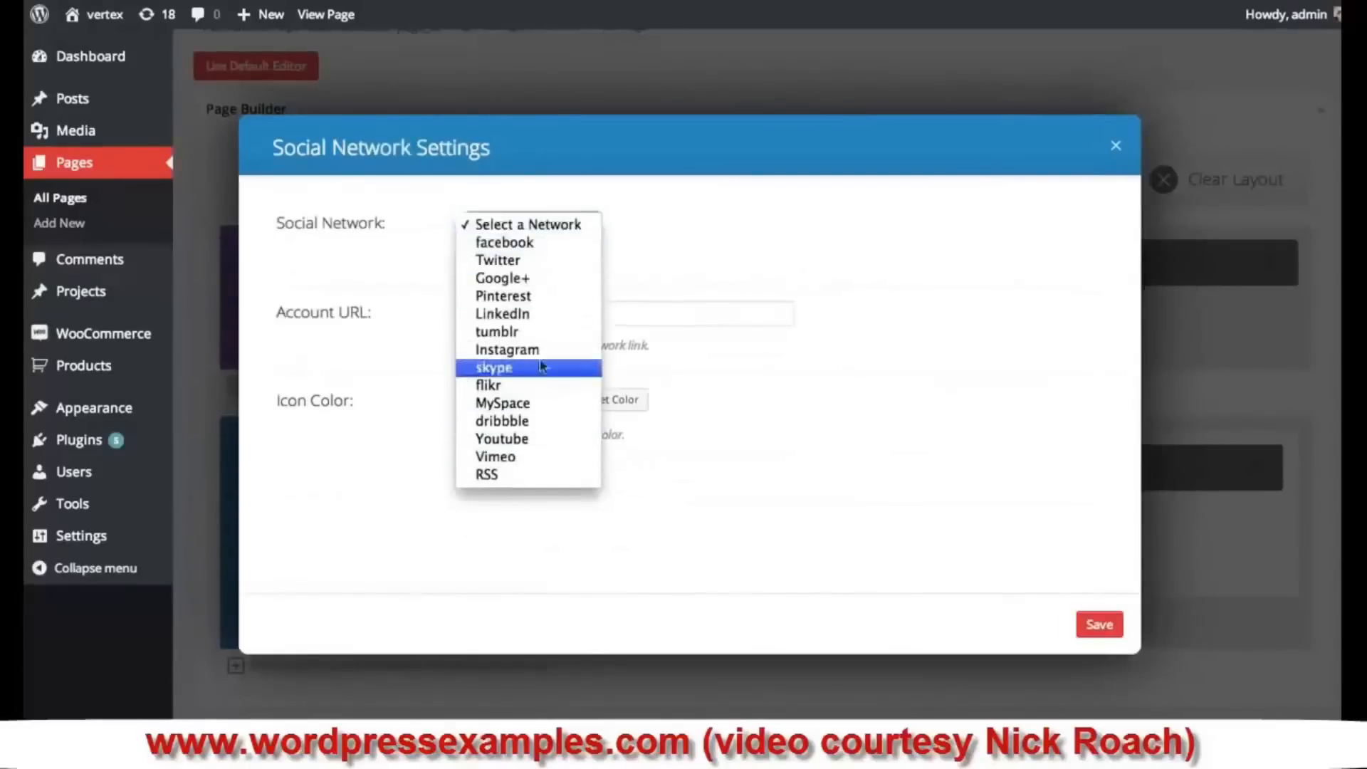
click(534, 242)
click(582, 314)
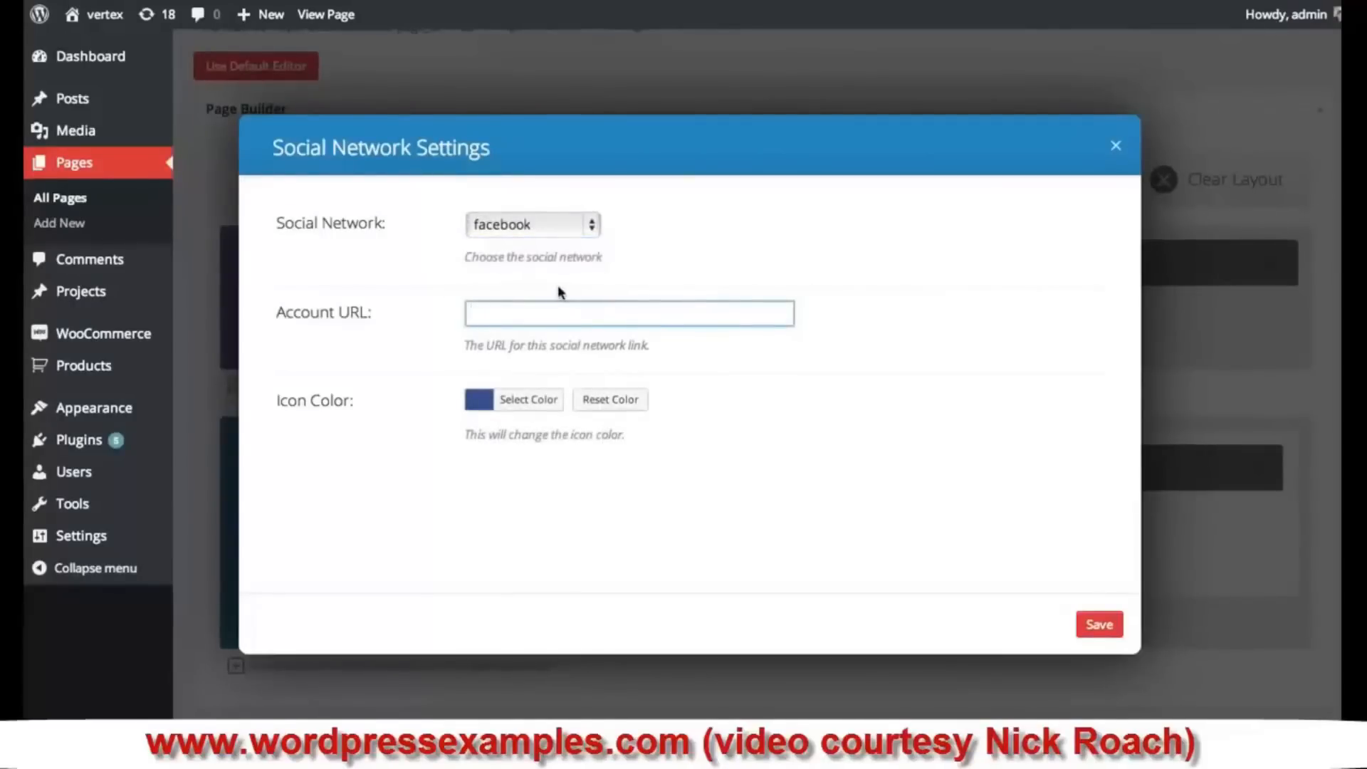
text(http://facebook.com/e)
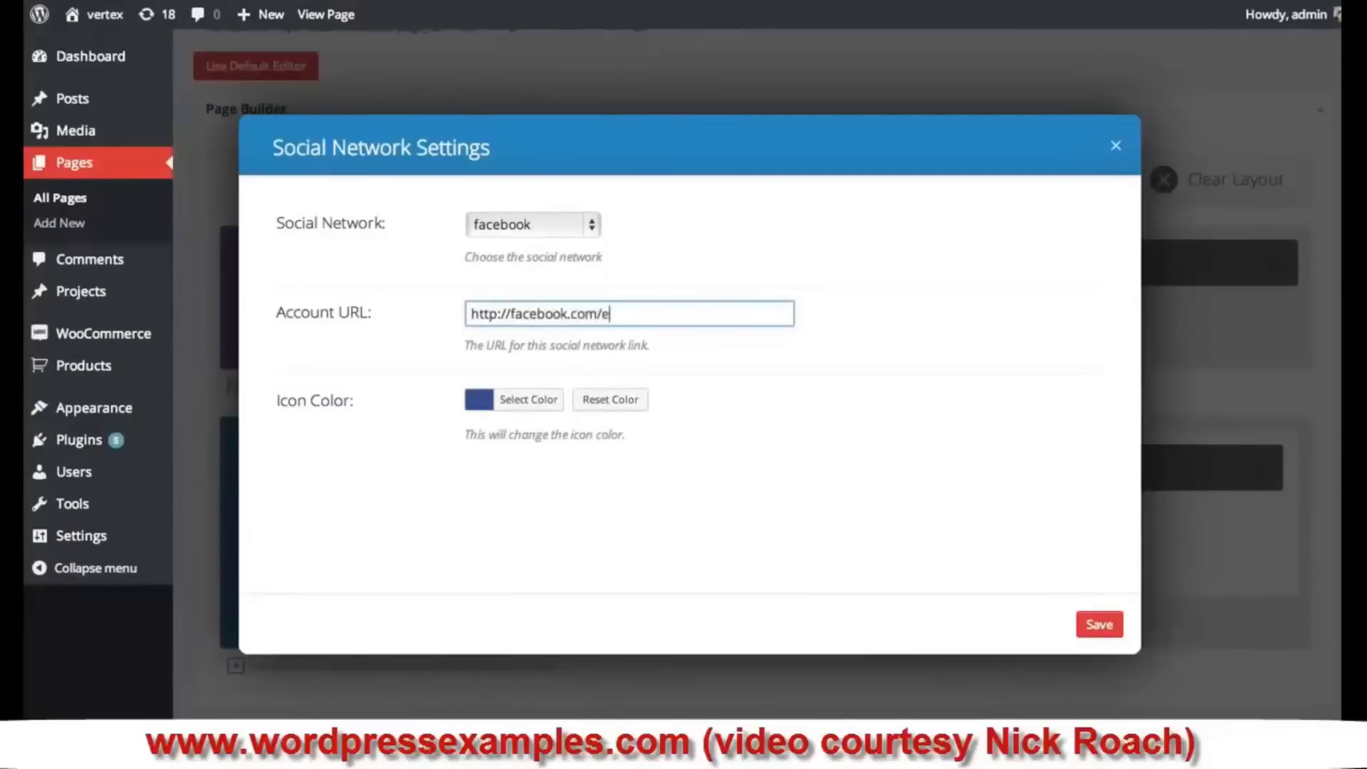
text(legantthemes)
click(479, 400)
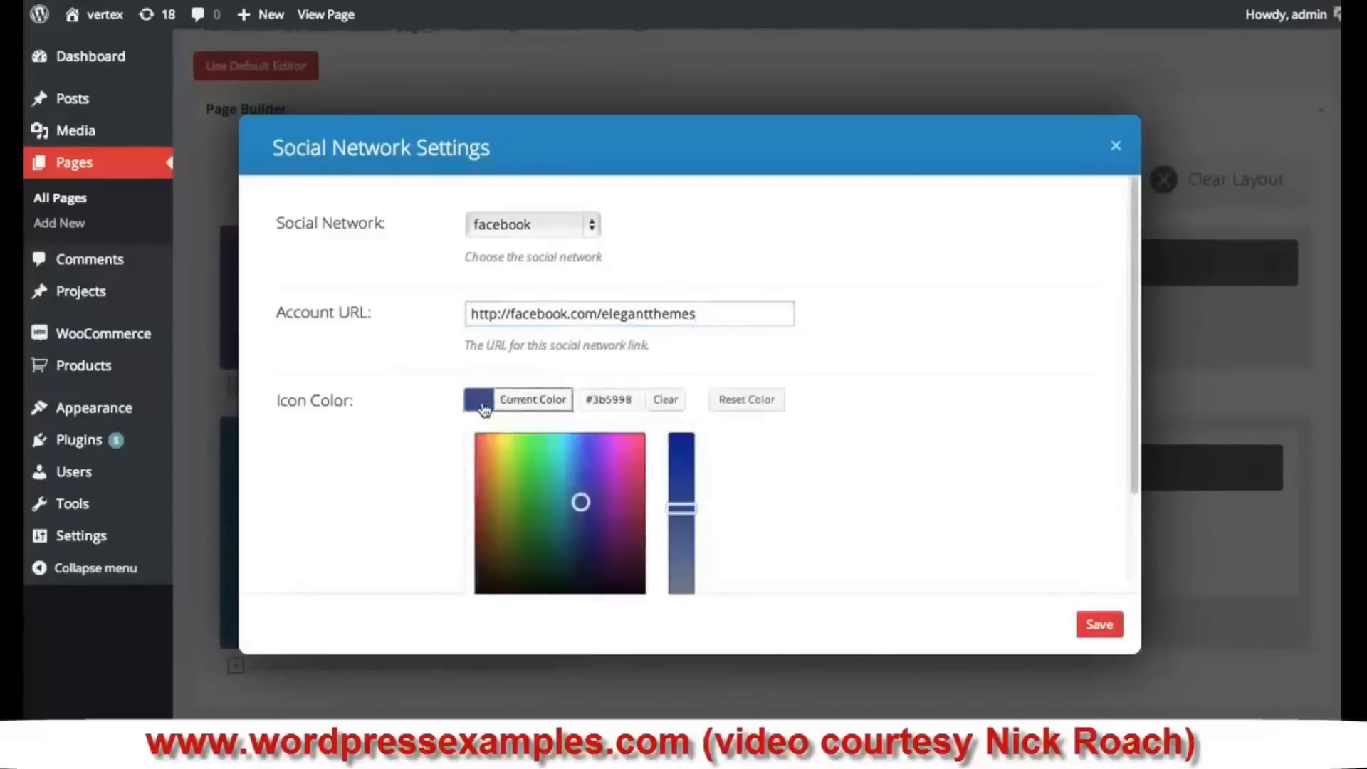
click(924, 484)
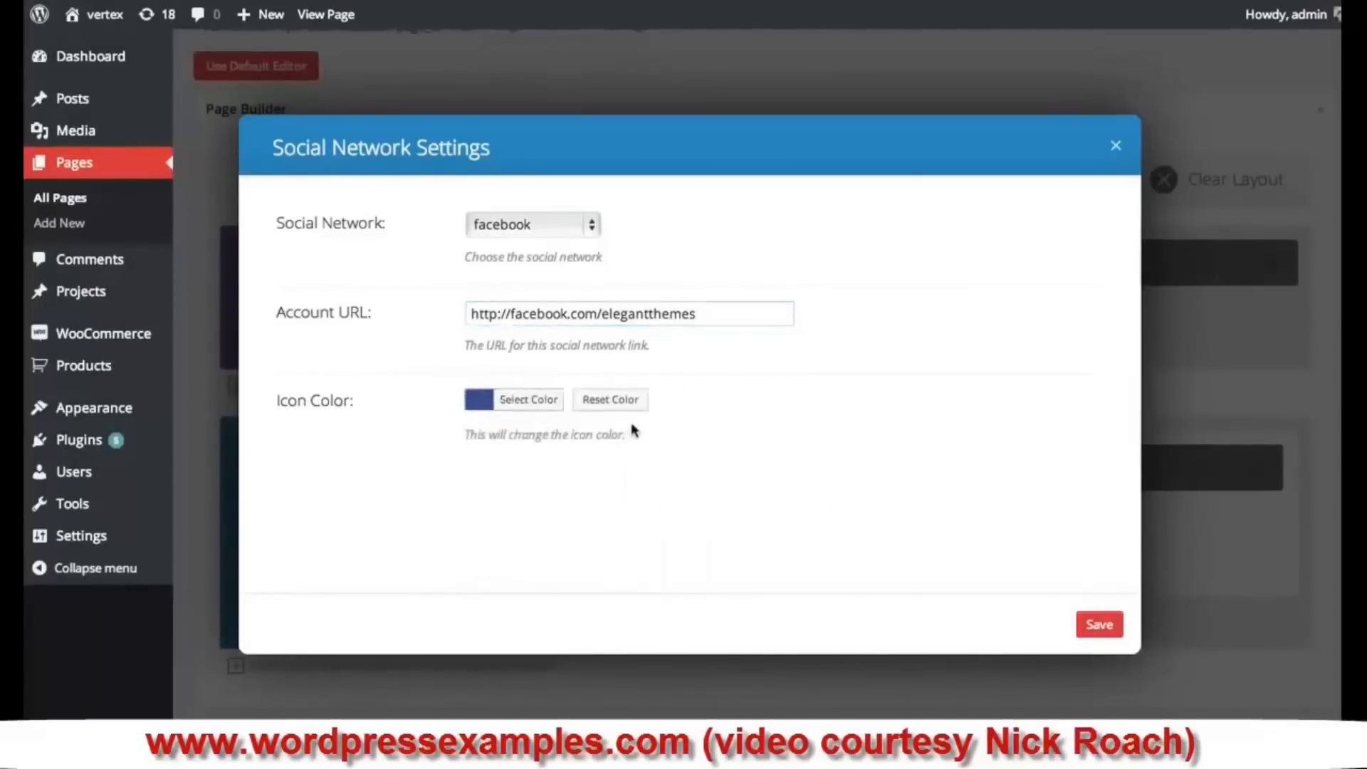
click(1101, 627)
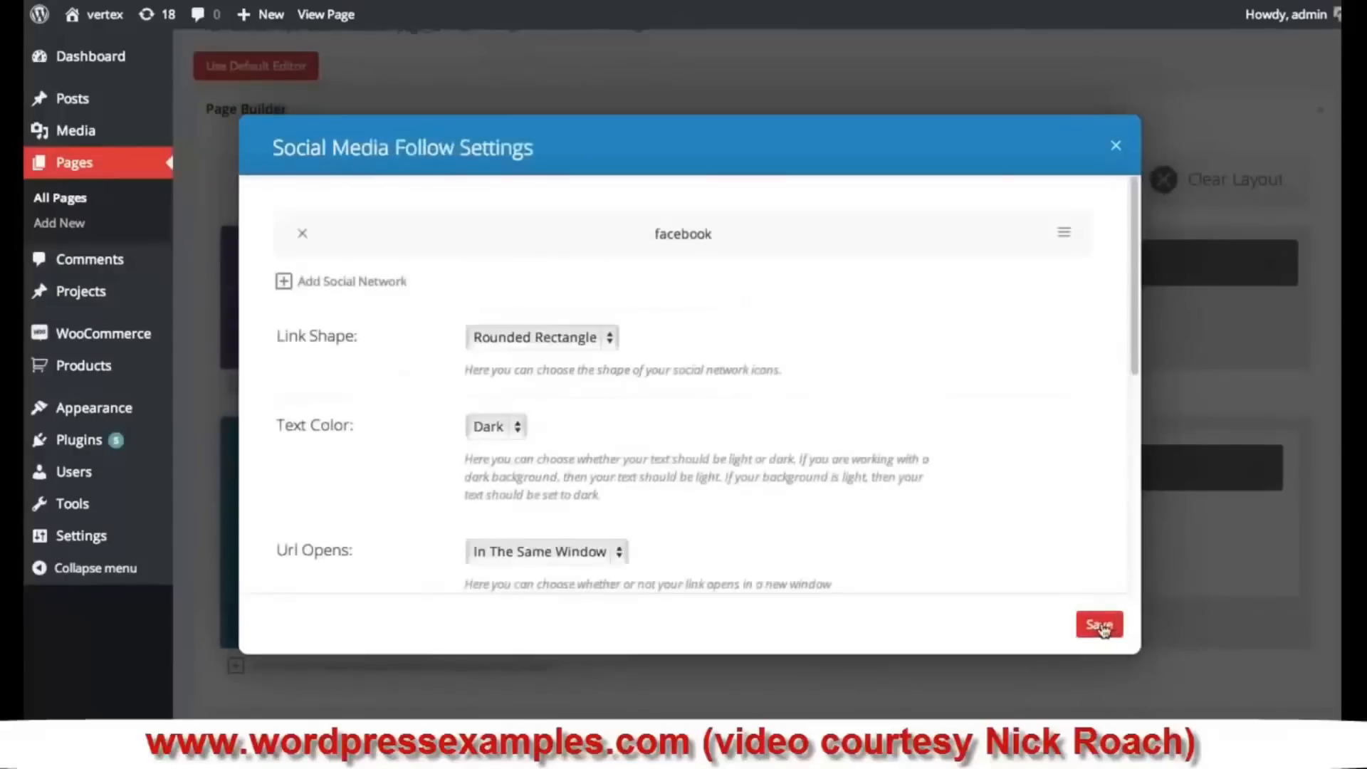
drag(756, 229, 759, 235)
click(378, 290)
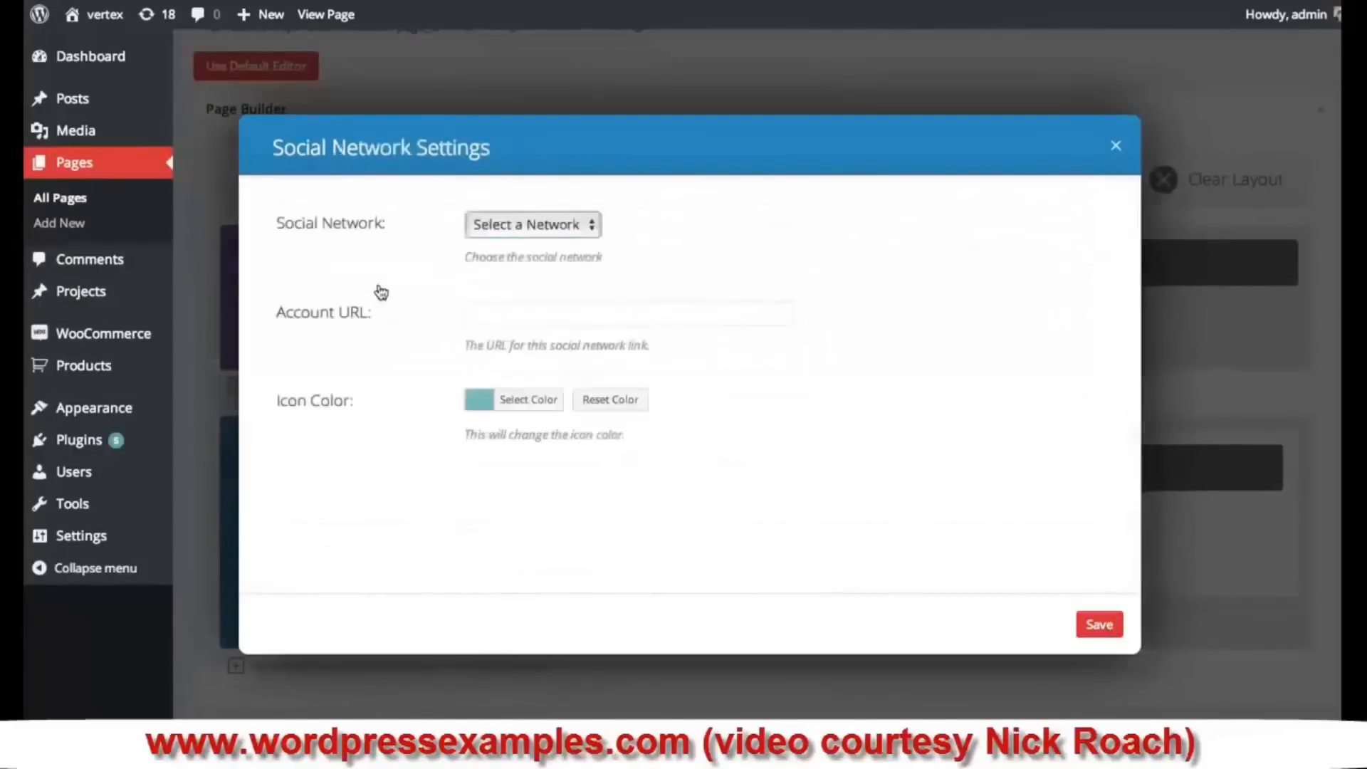
click(594, 226)
click(499, 260)
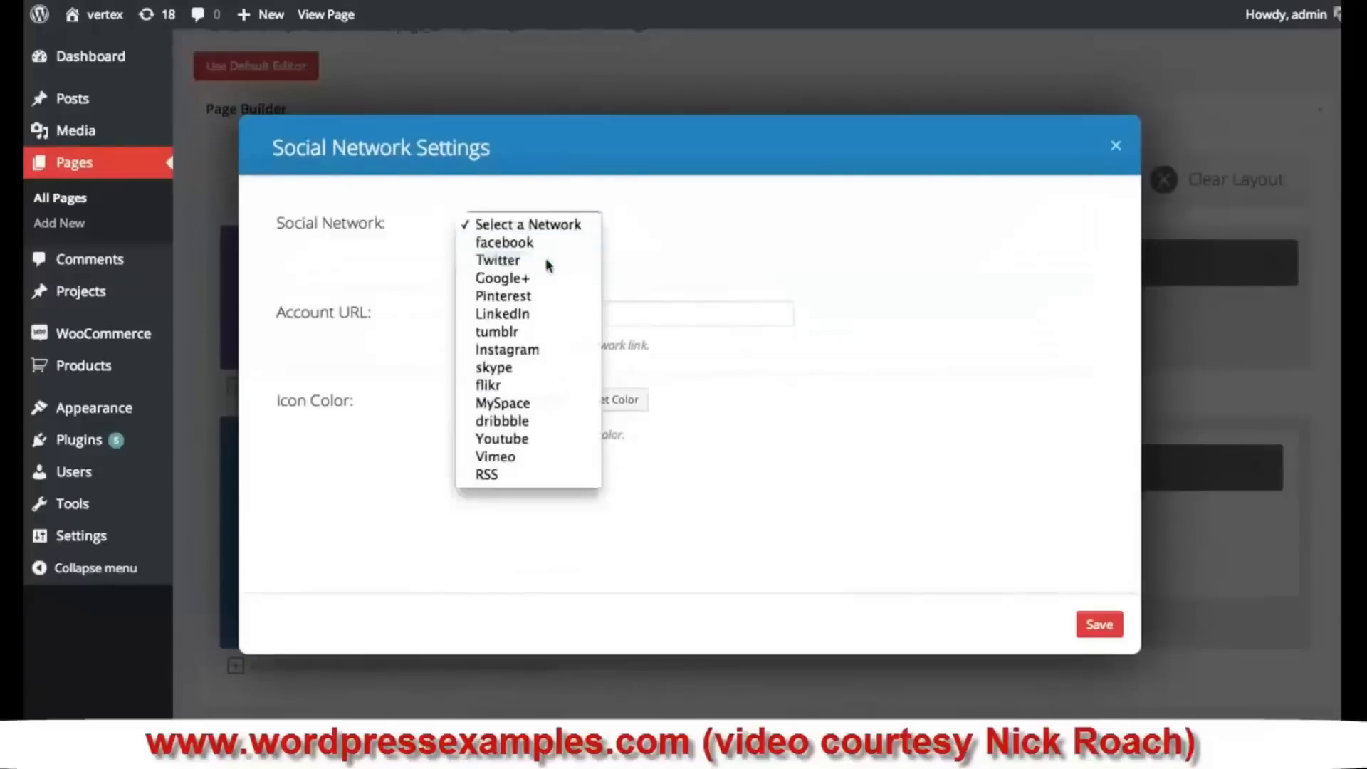
click(521, 312)
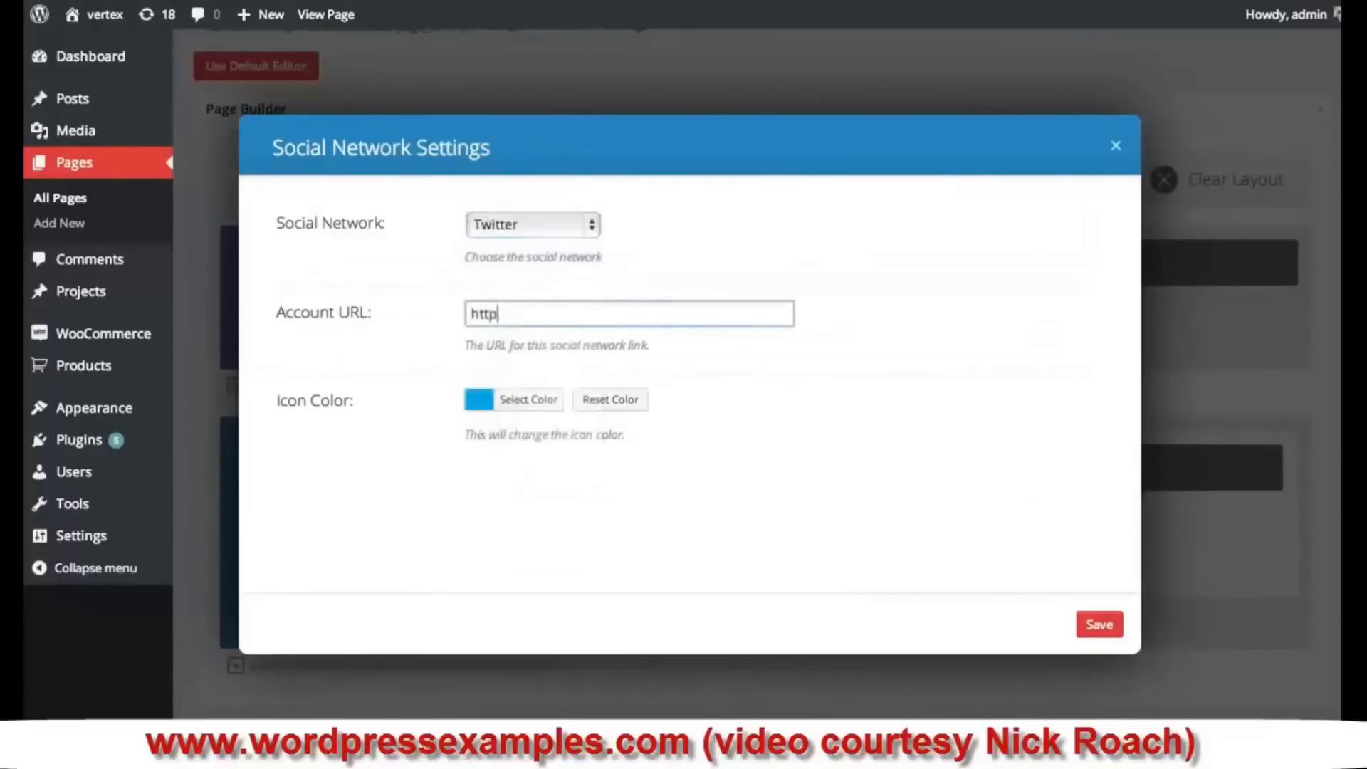
text(http://twitter.com/elegantthemes)
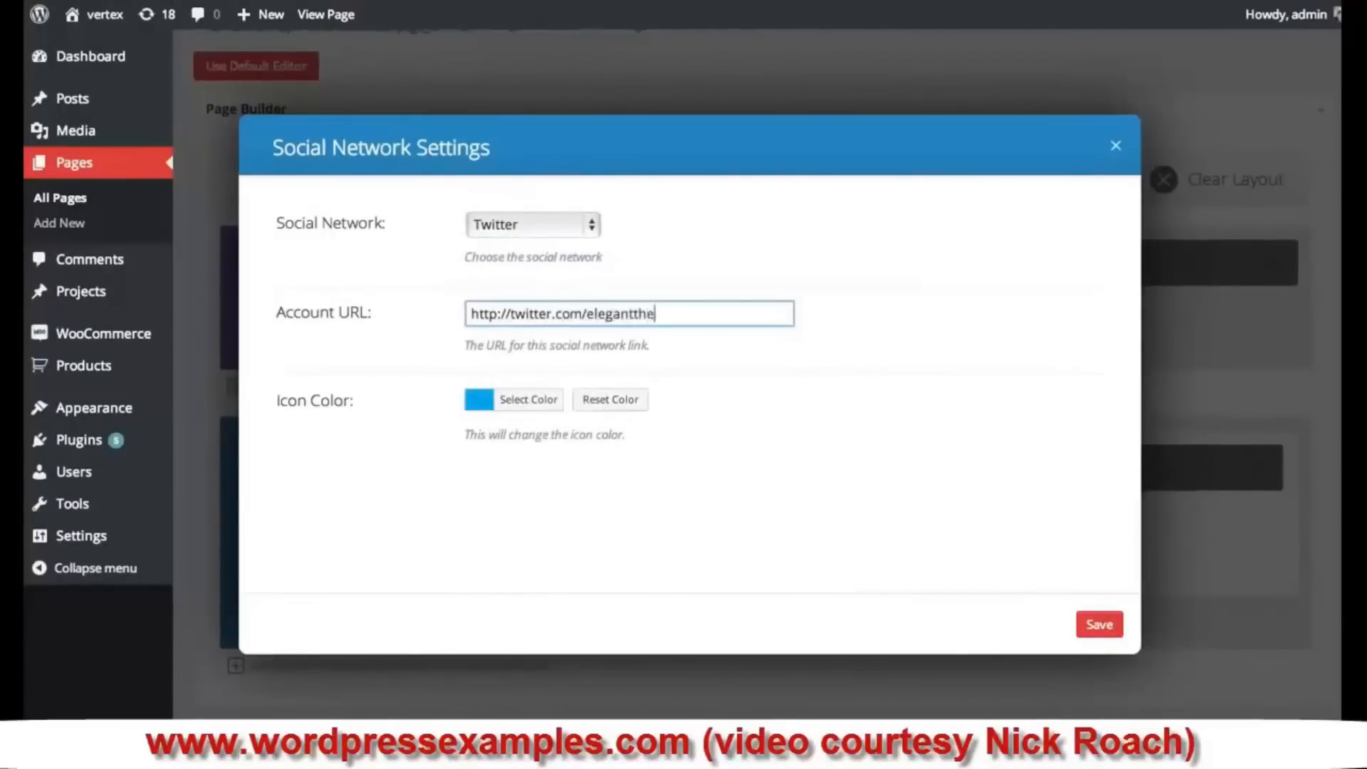
click(482, 413)
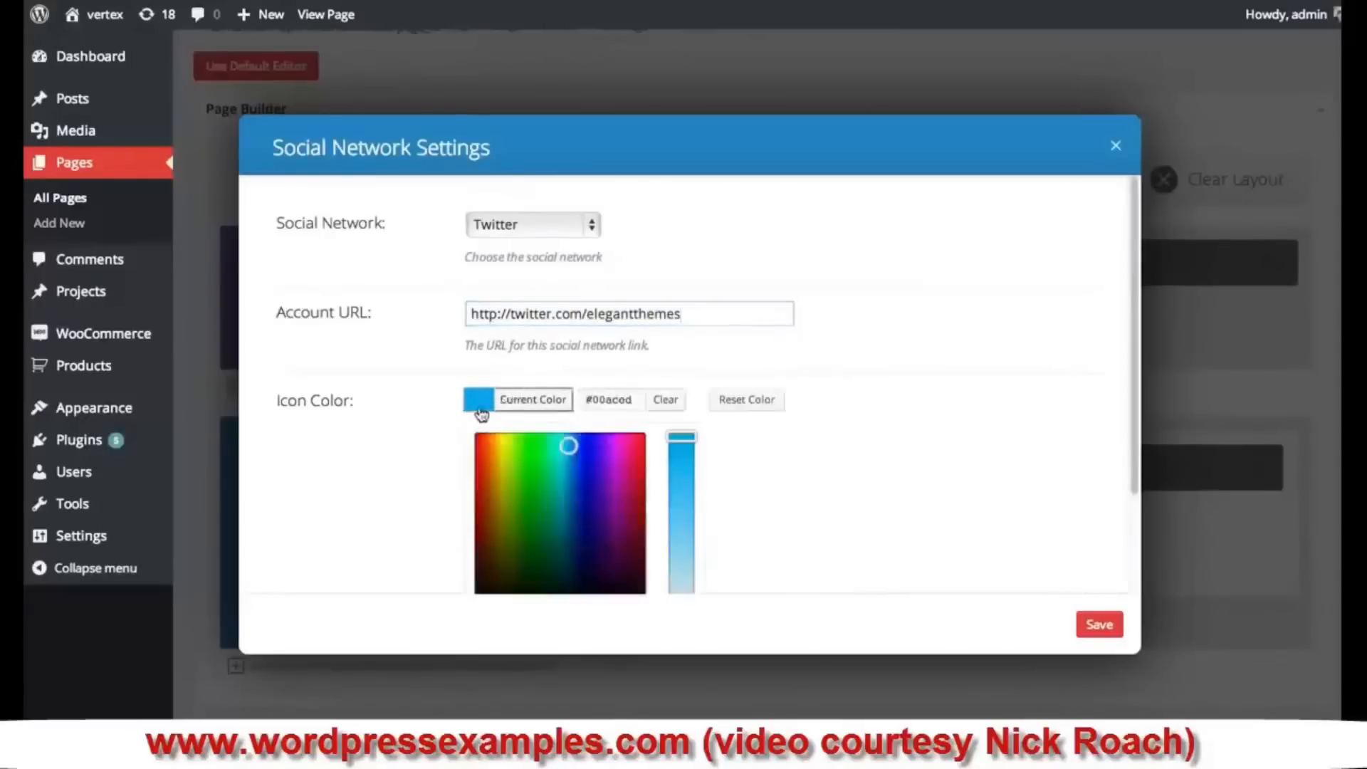
click(880, 454)
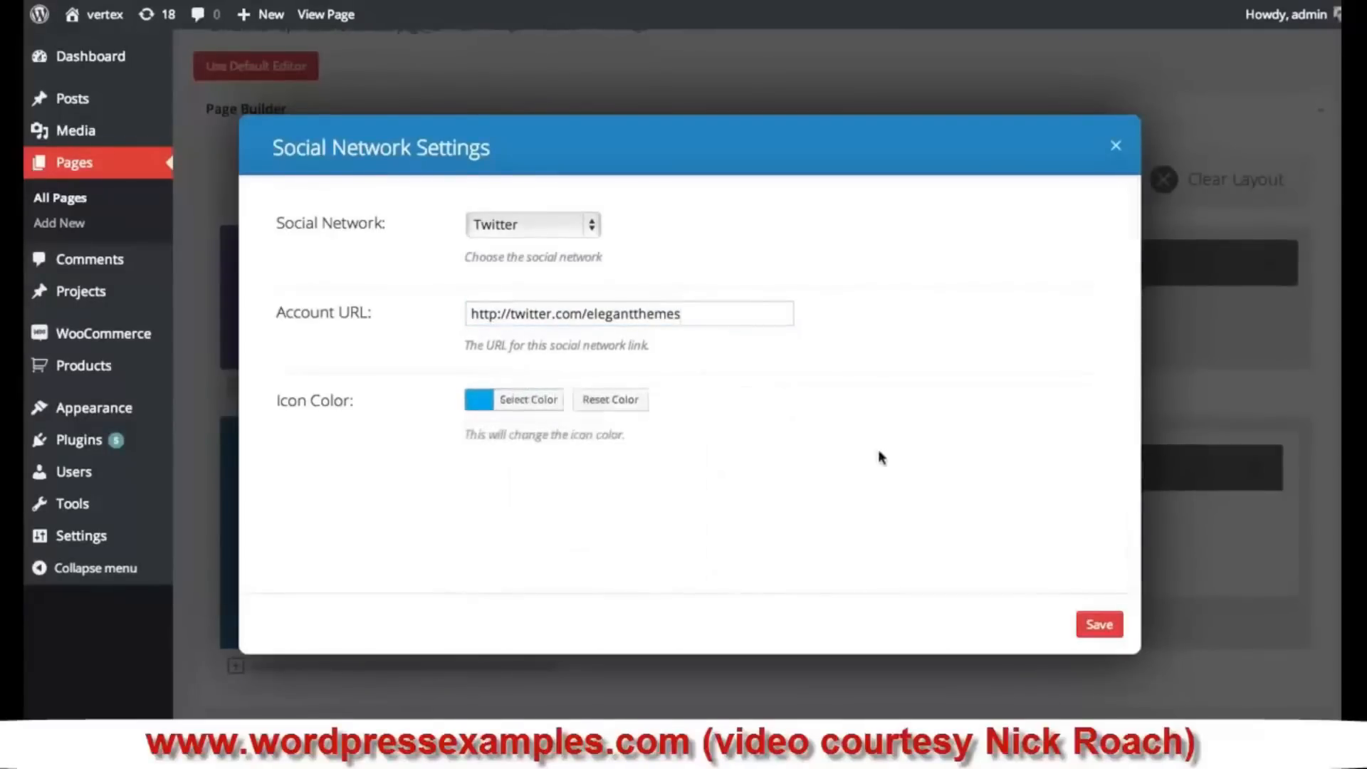
click(1102, 619)
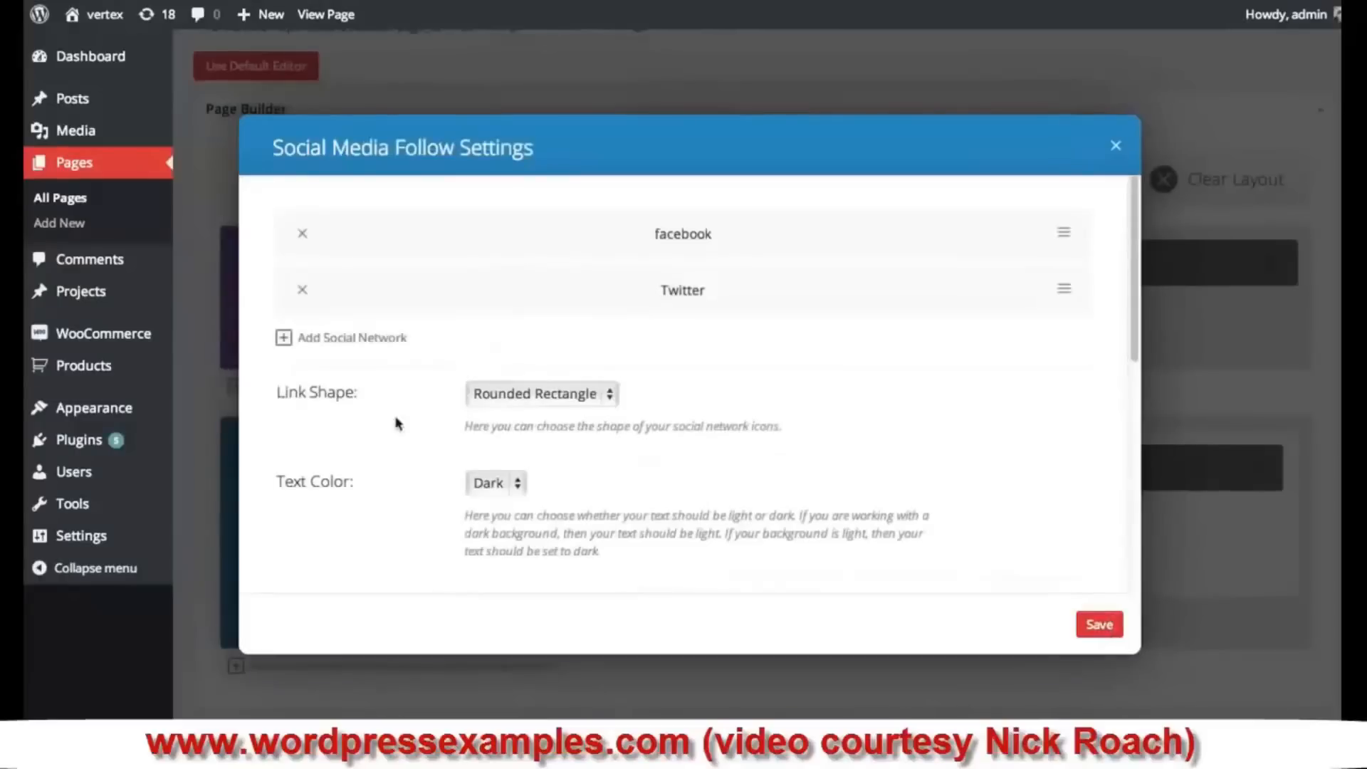
- Add a Google+ network for google.com/+elegantthemes and save the Social Media Follow module
click(378, 342)
click(502, 228)
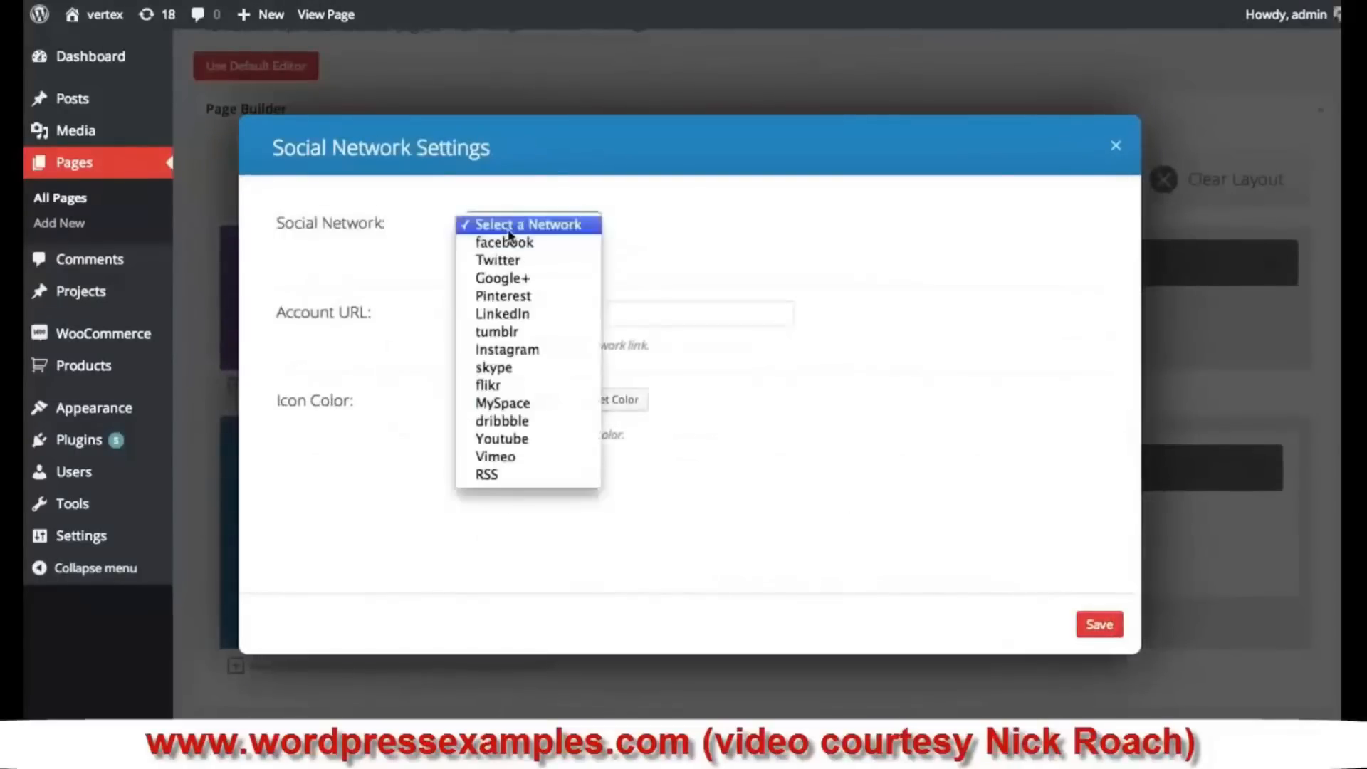
click(540, 277)
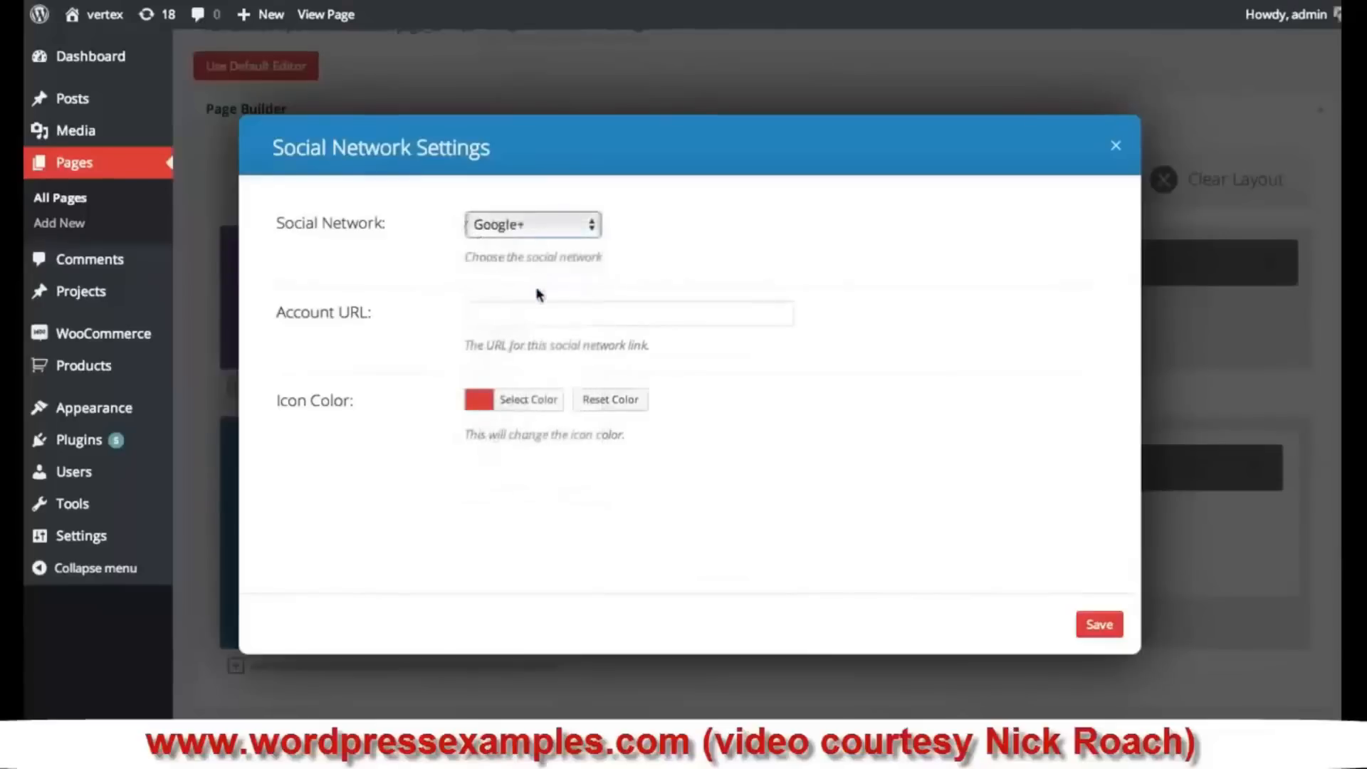
click(516, 312)
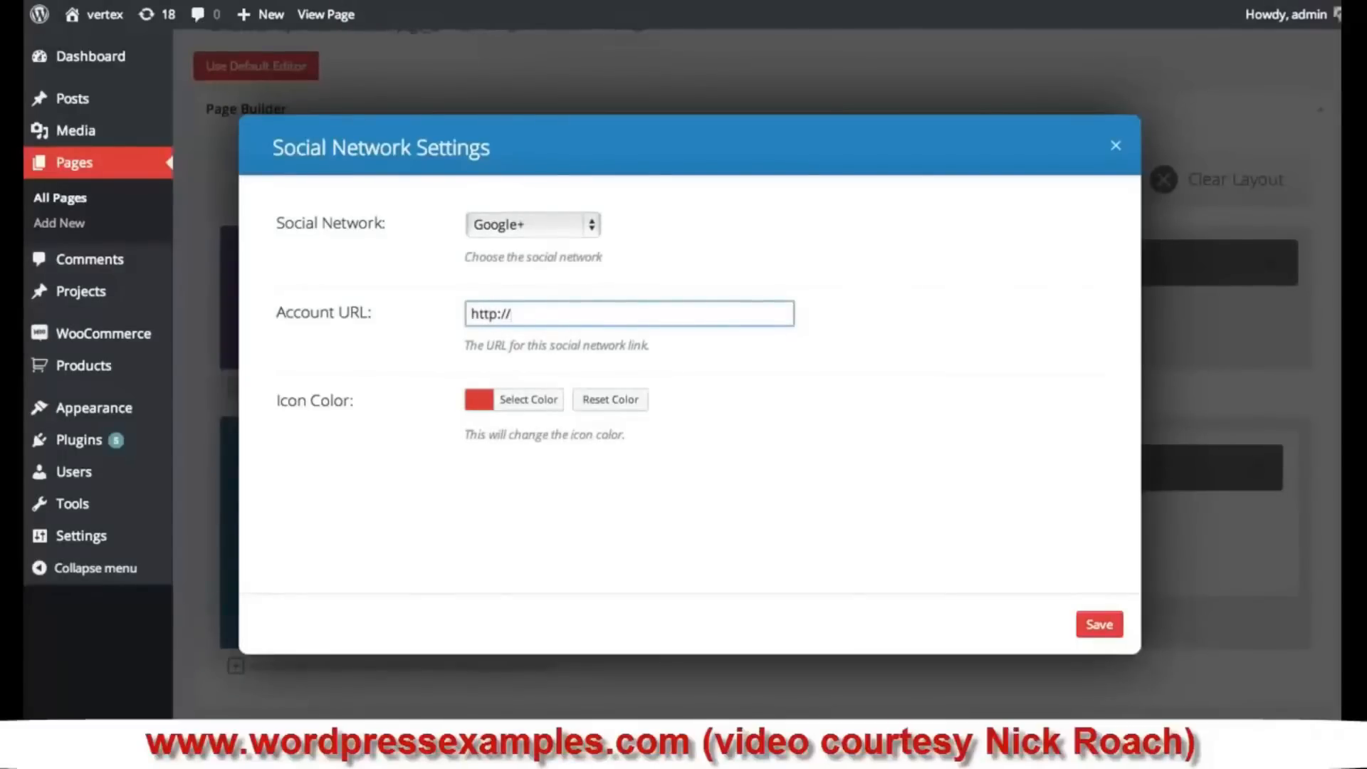
text(gle.c)
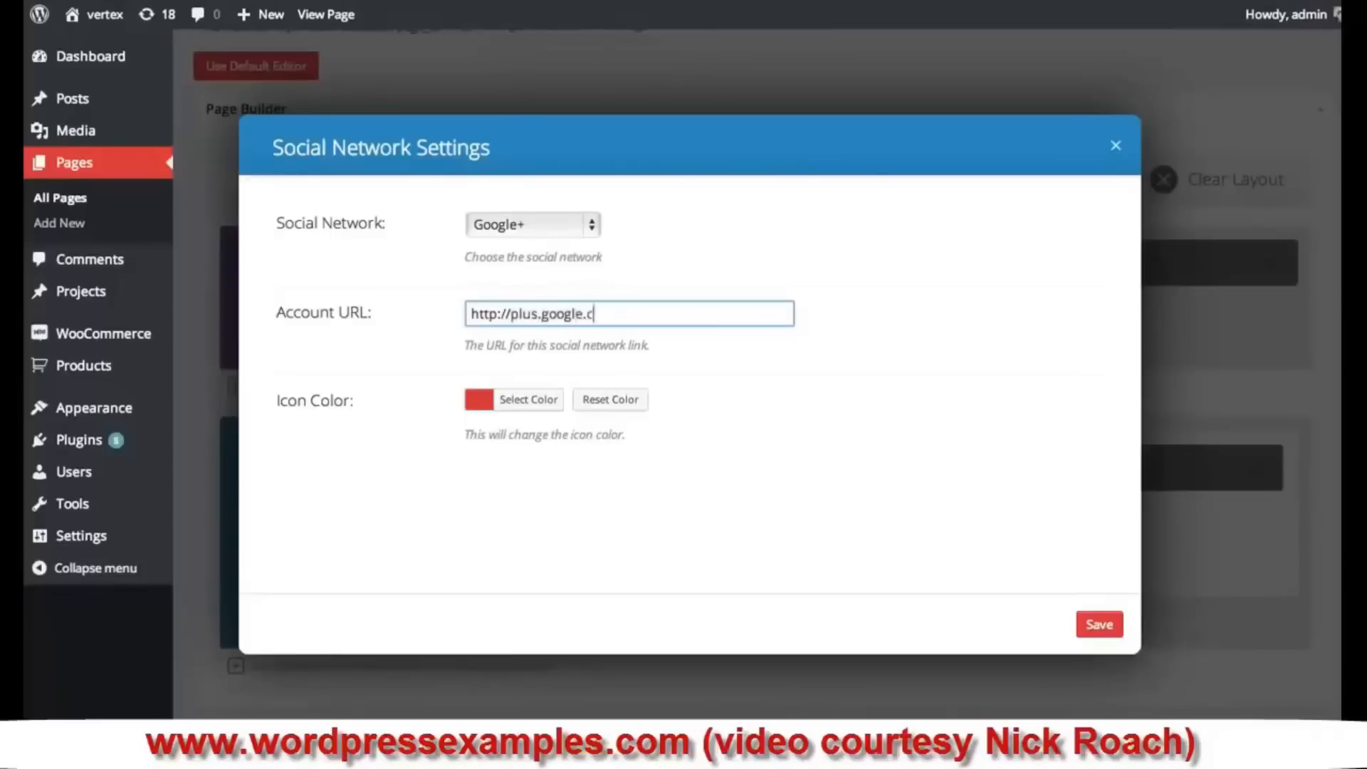
text(om/+elegantthemes)
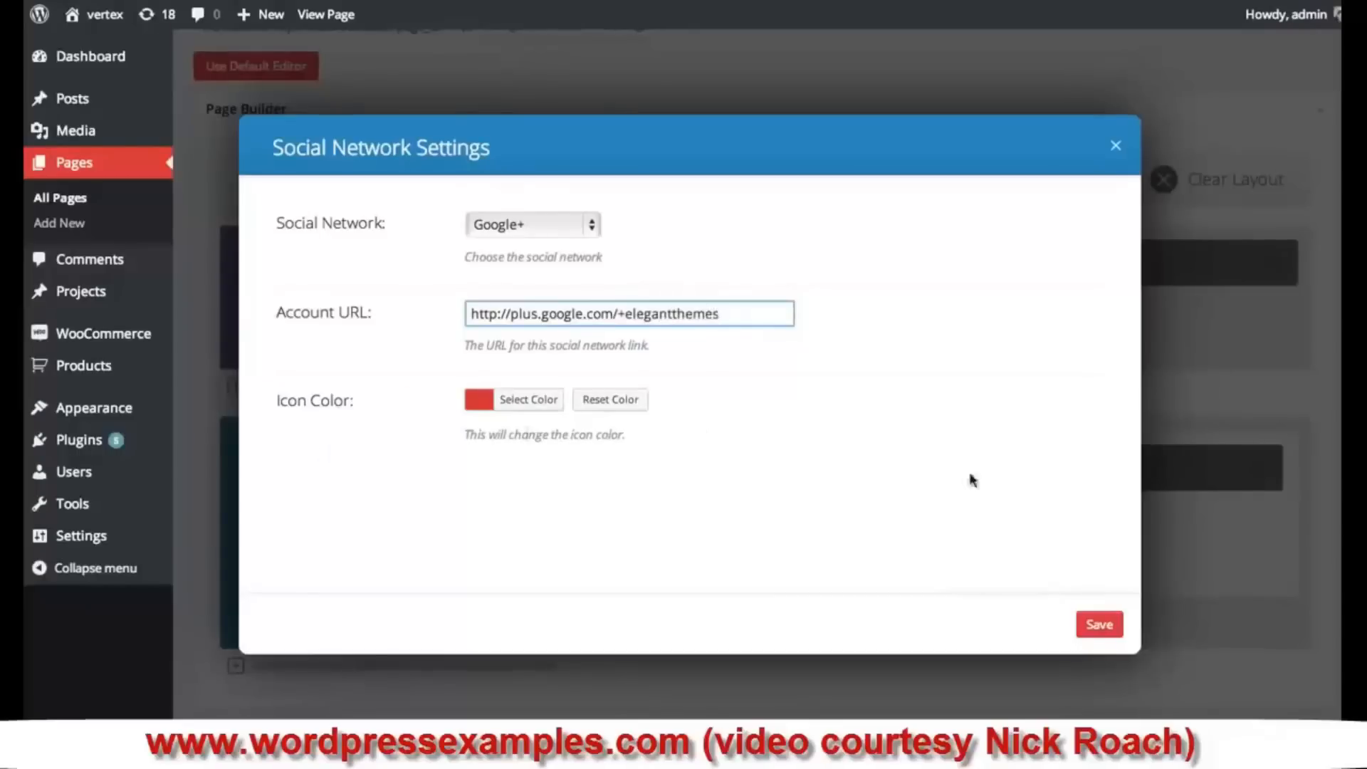
click(1112, 626)
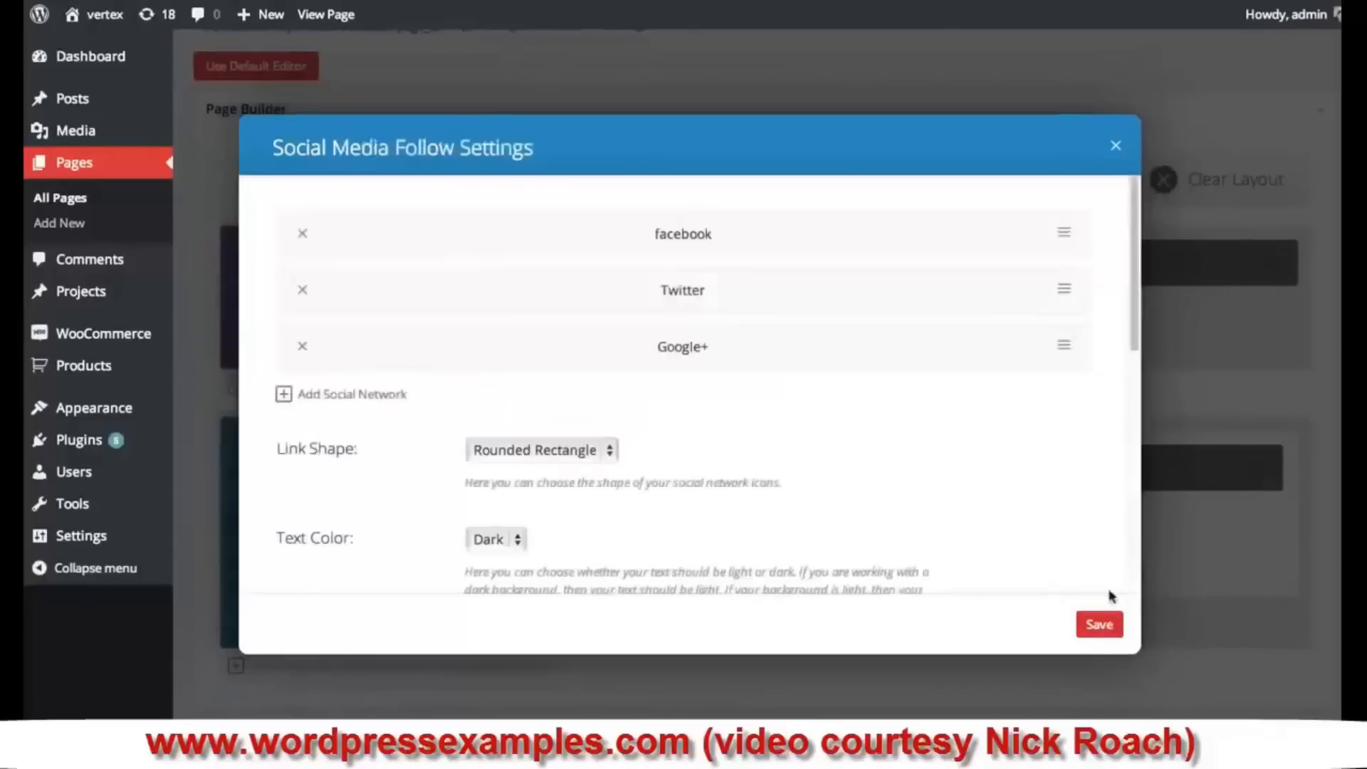
click(1099, 626)
scroll(881, 582, down, 2)
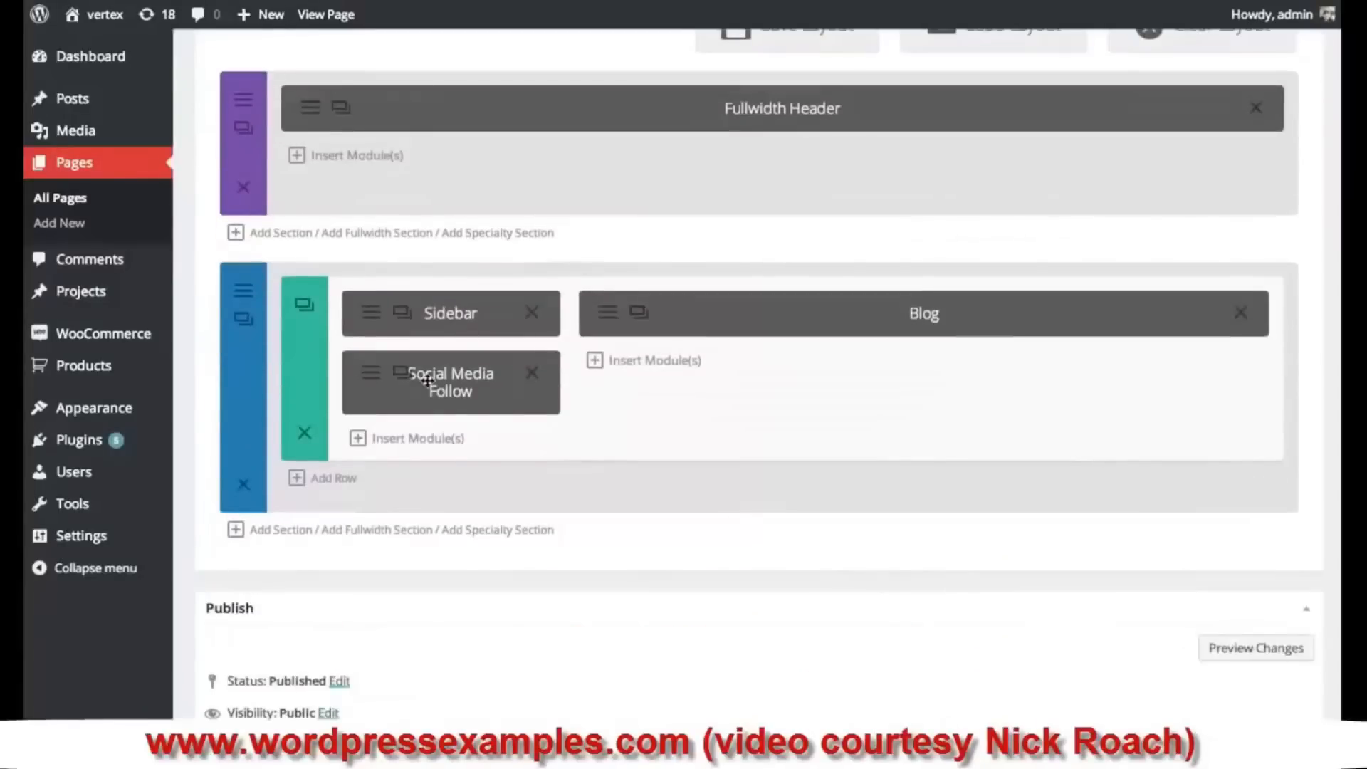
- Move Social Media Follow above the Sidebar module and update the page
drag(427, 381, 452, 313)
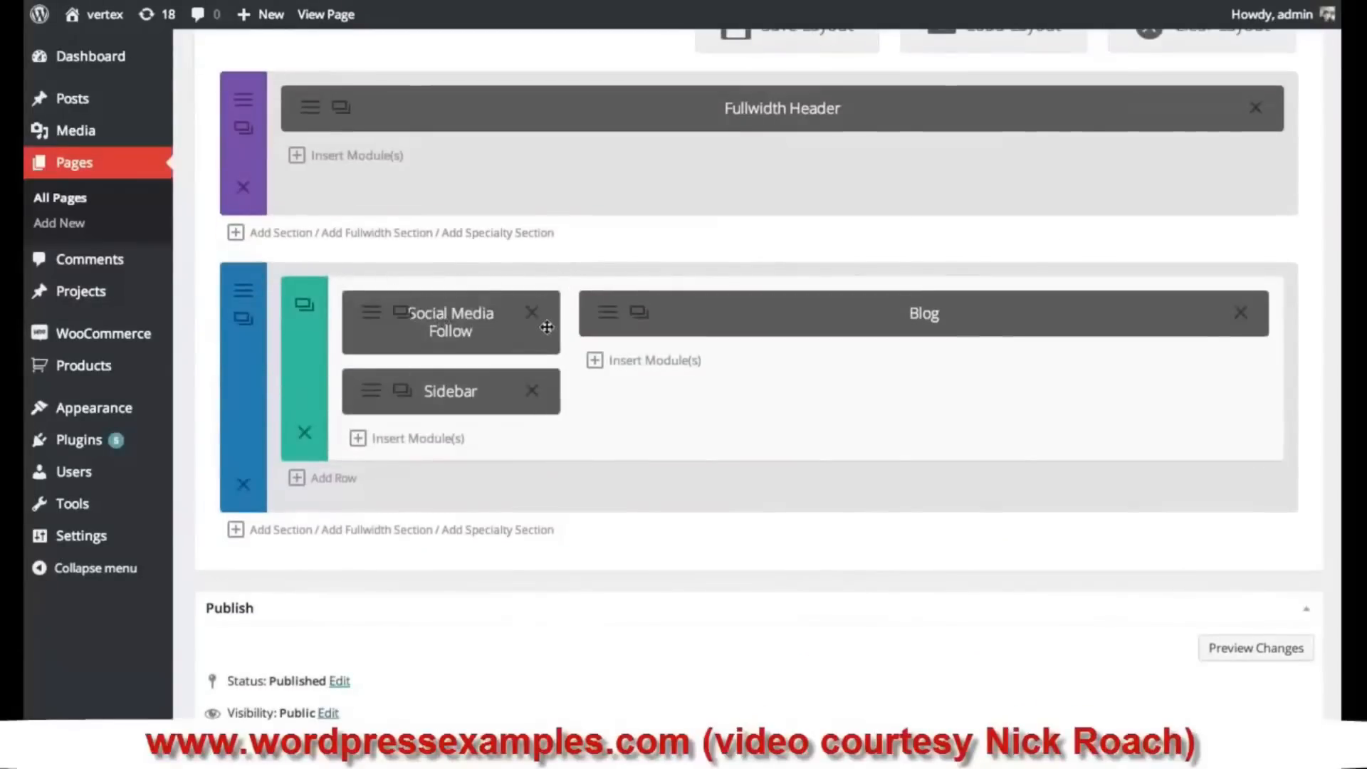
scroll(1225, 627, down, 6)
click(1299, 310)
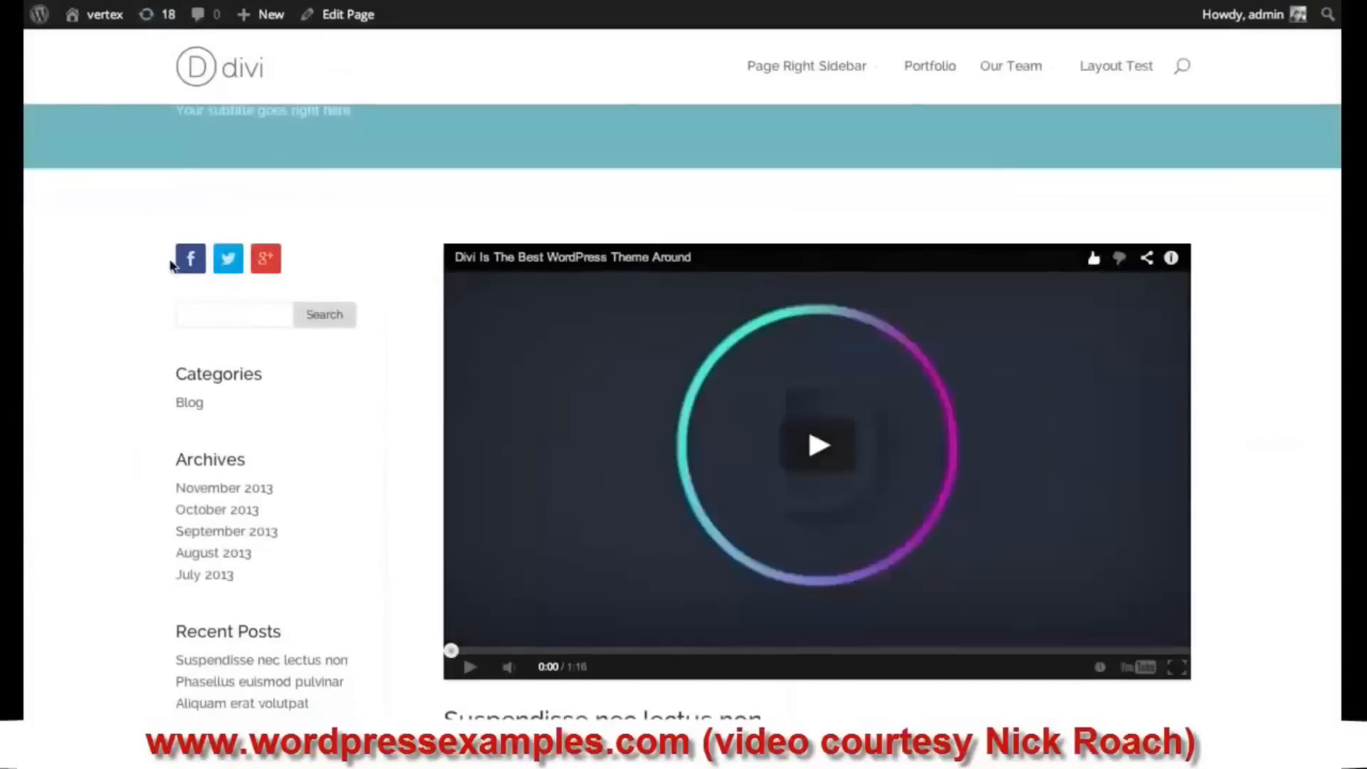
scroll(256, 265, up, 1)
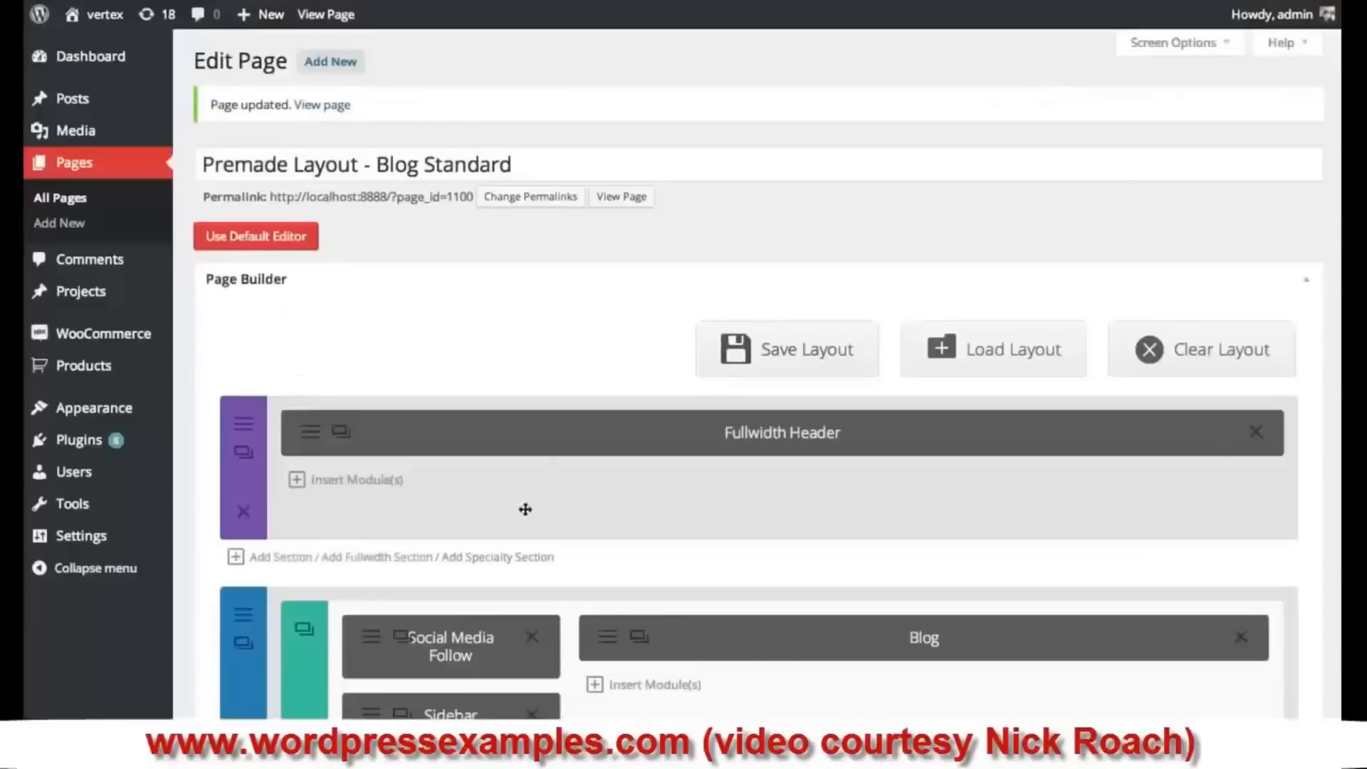
- Set the Social Media Follow link shape to Circle, save, and update the page
scroll(470, 534, down, 1)
click(374, 597)
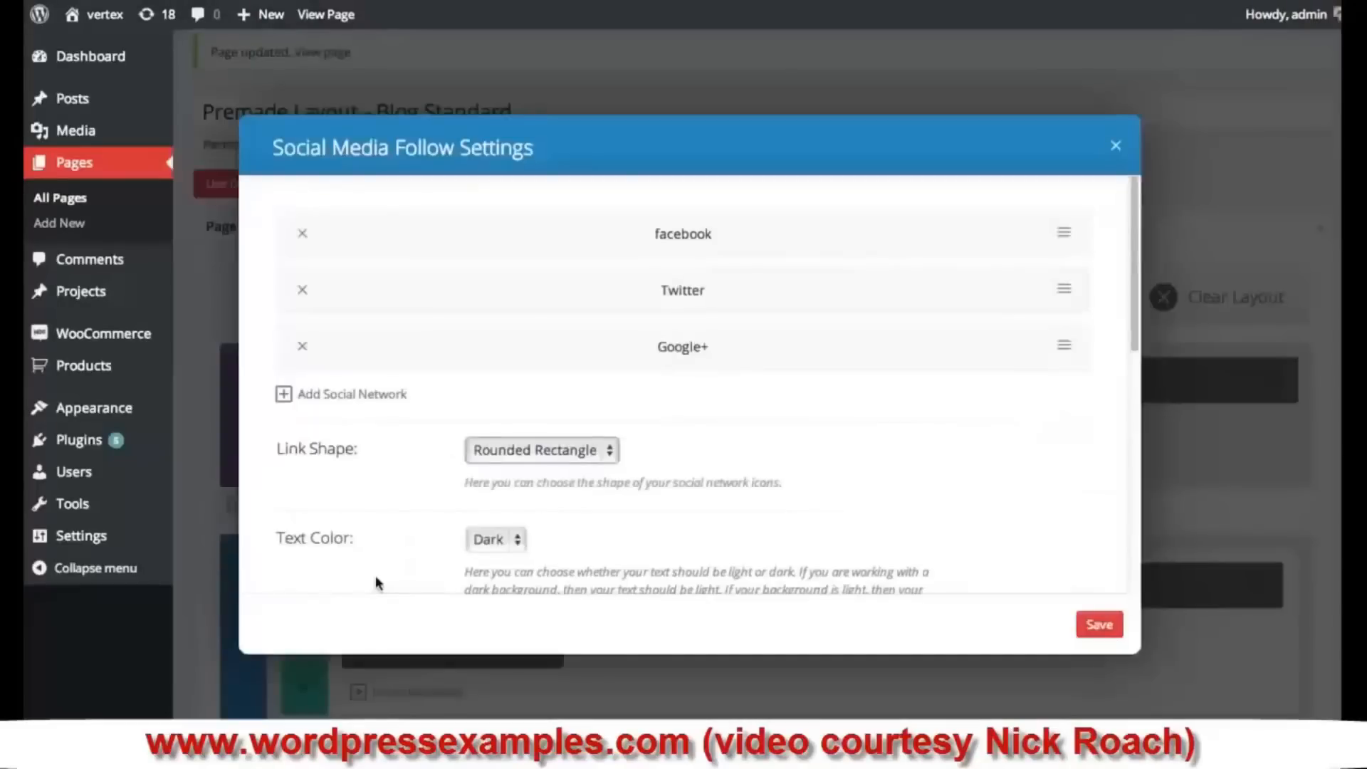
scroll(726, 395, down, 1)
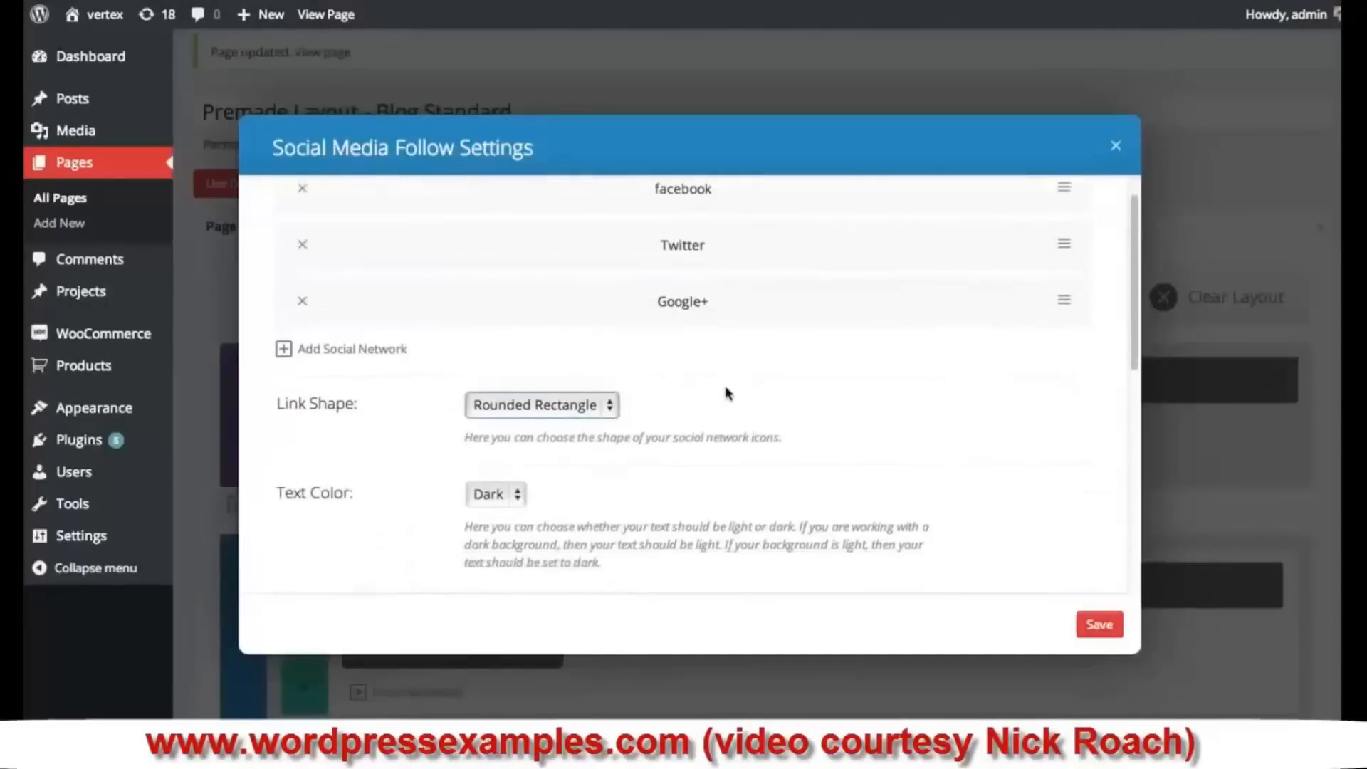
click(588, 402)
click(523, 421)
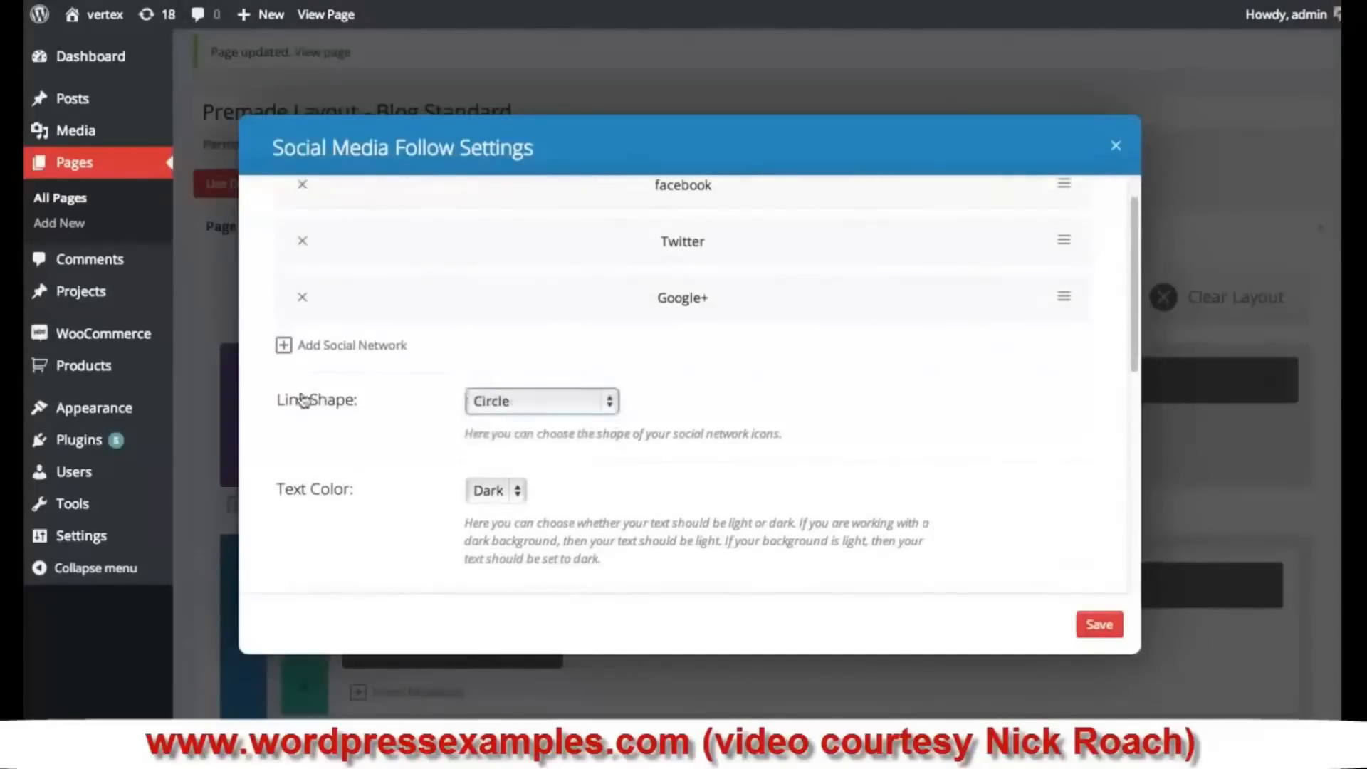
click(1102, 625)
scroll(1099, 589, down, 10)
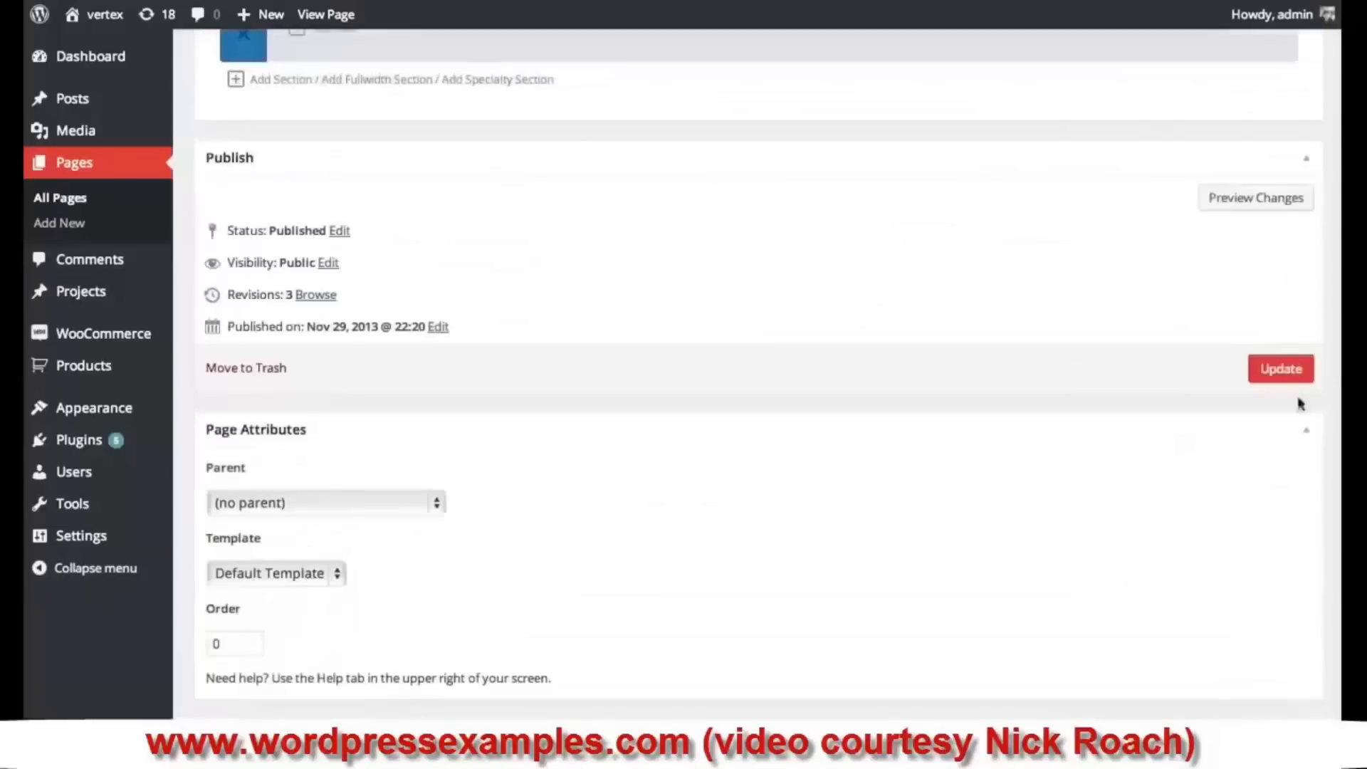
click(1281, 368)
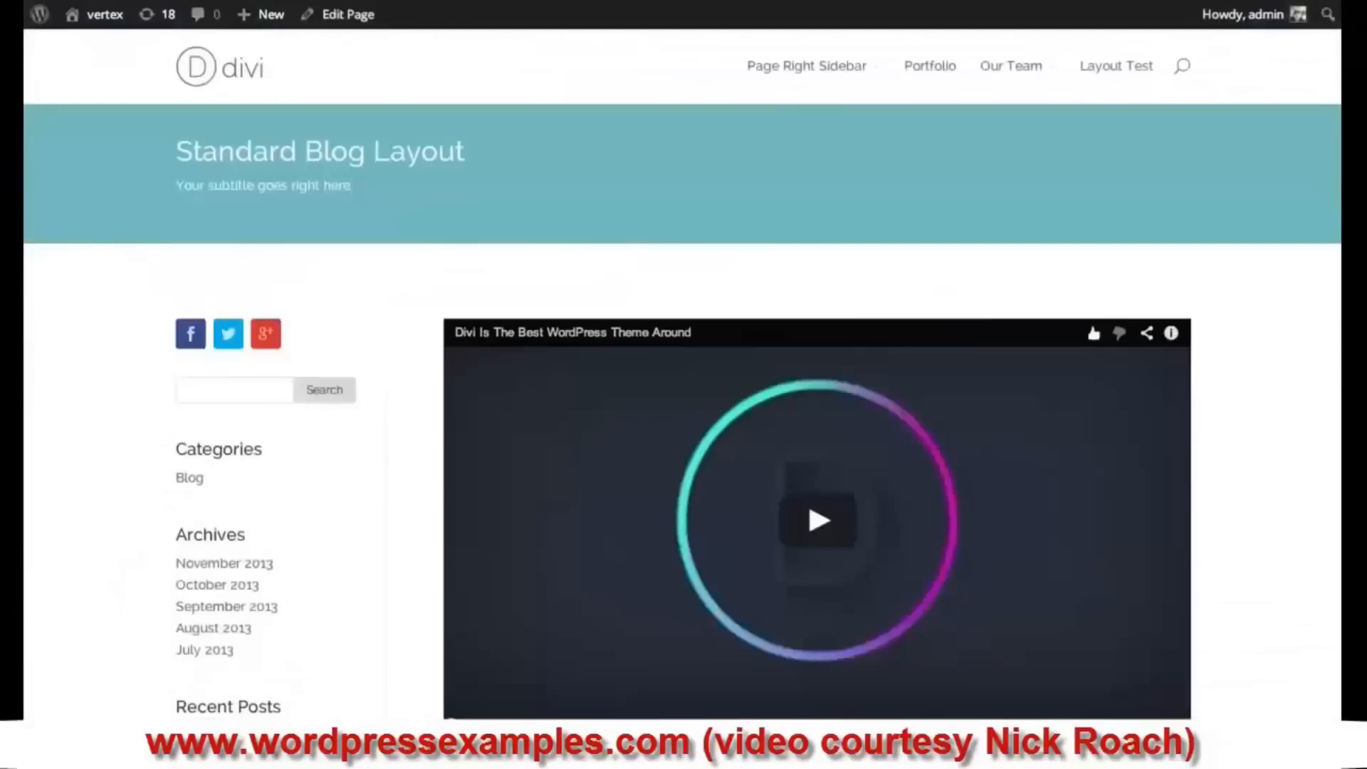
scroll(494, 442, down, 1)
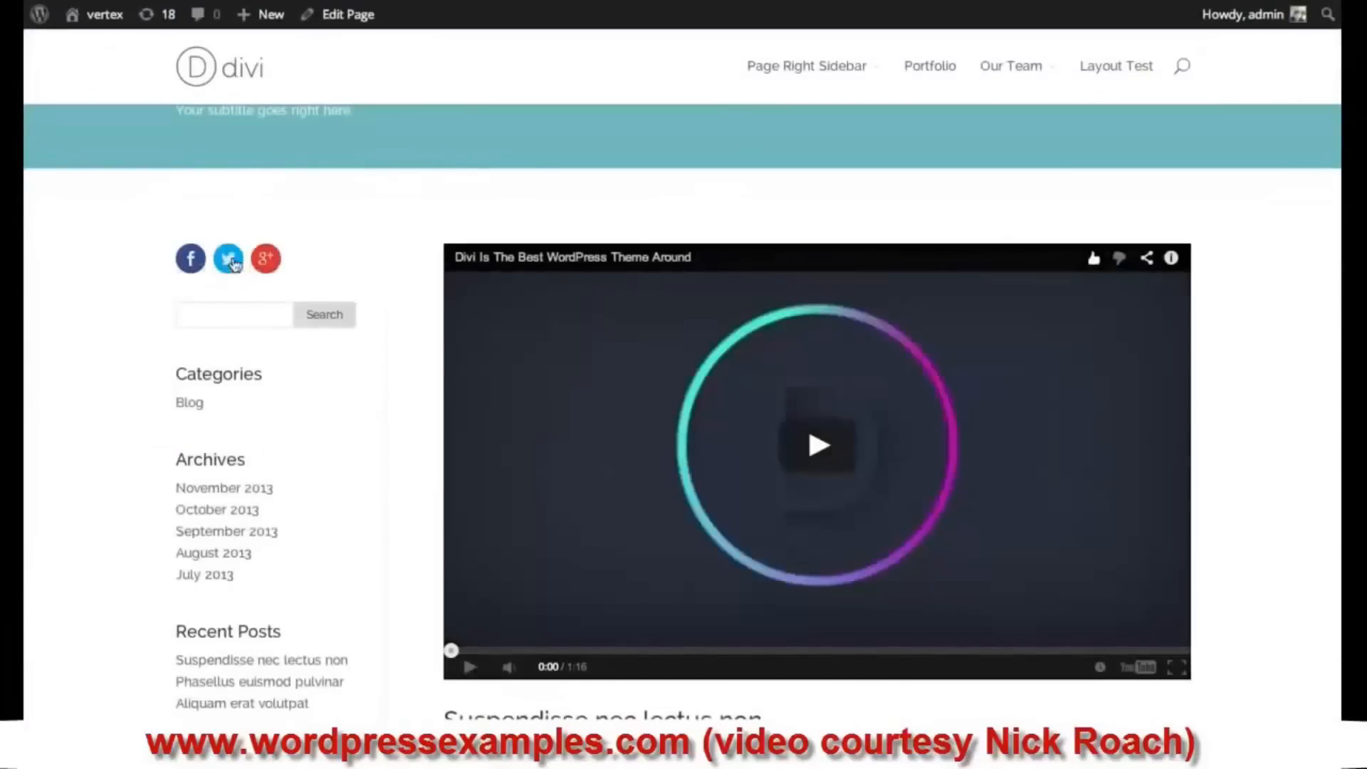
scroll(275, 270, up, 1)
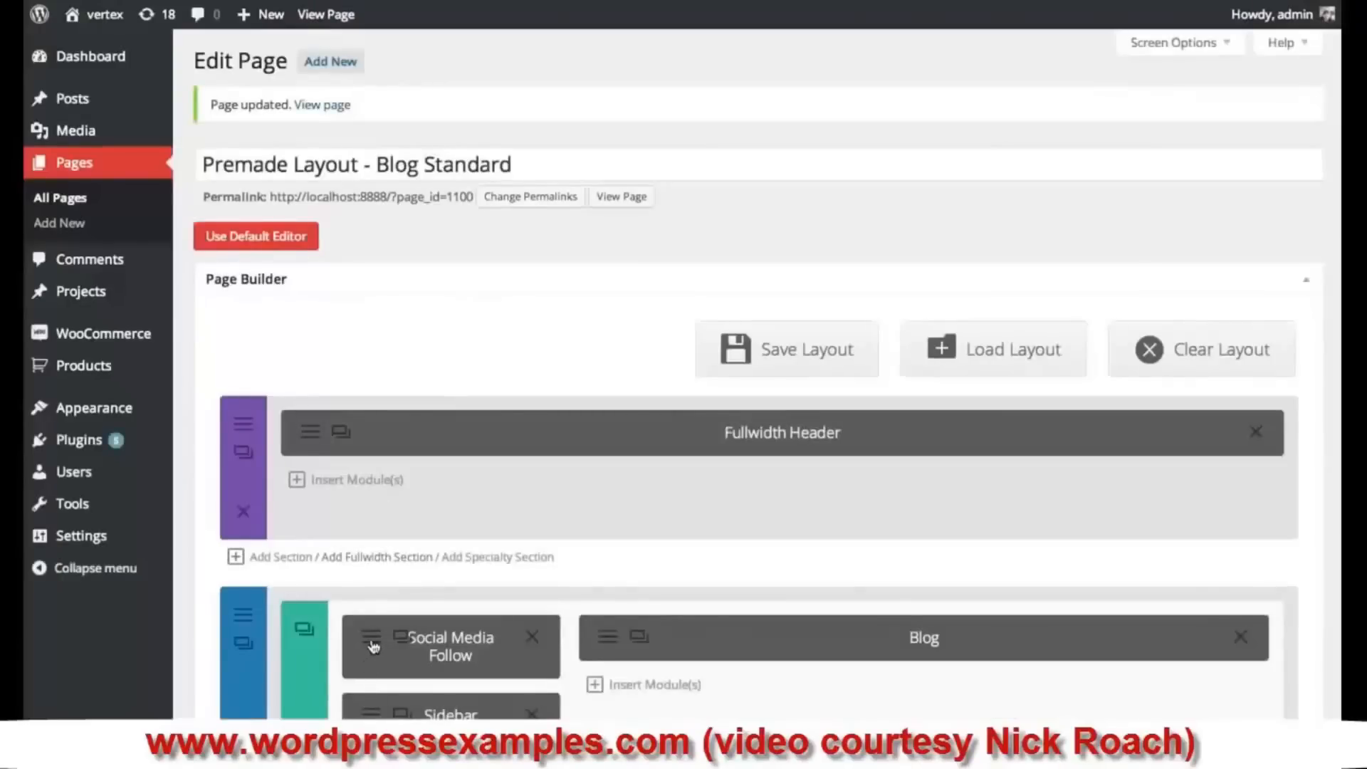
- Change the facebook icon colour to teal #49b1bc and copy the hex value
click(374, 646)
scroll(647, 406, down, 3)
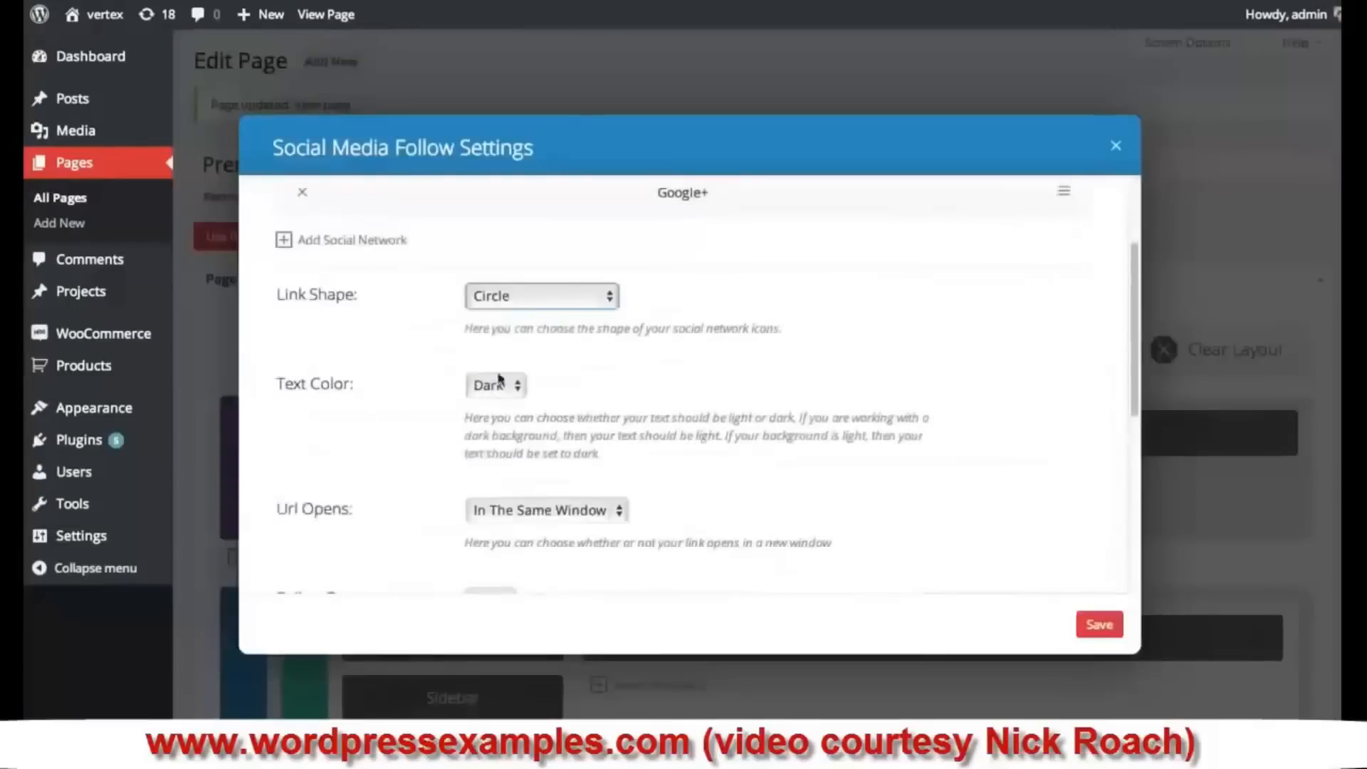
scroll(520, 384, up, 3)
click(1064, 235)
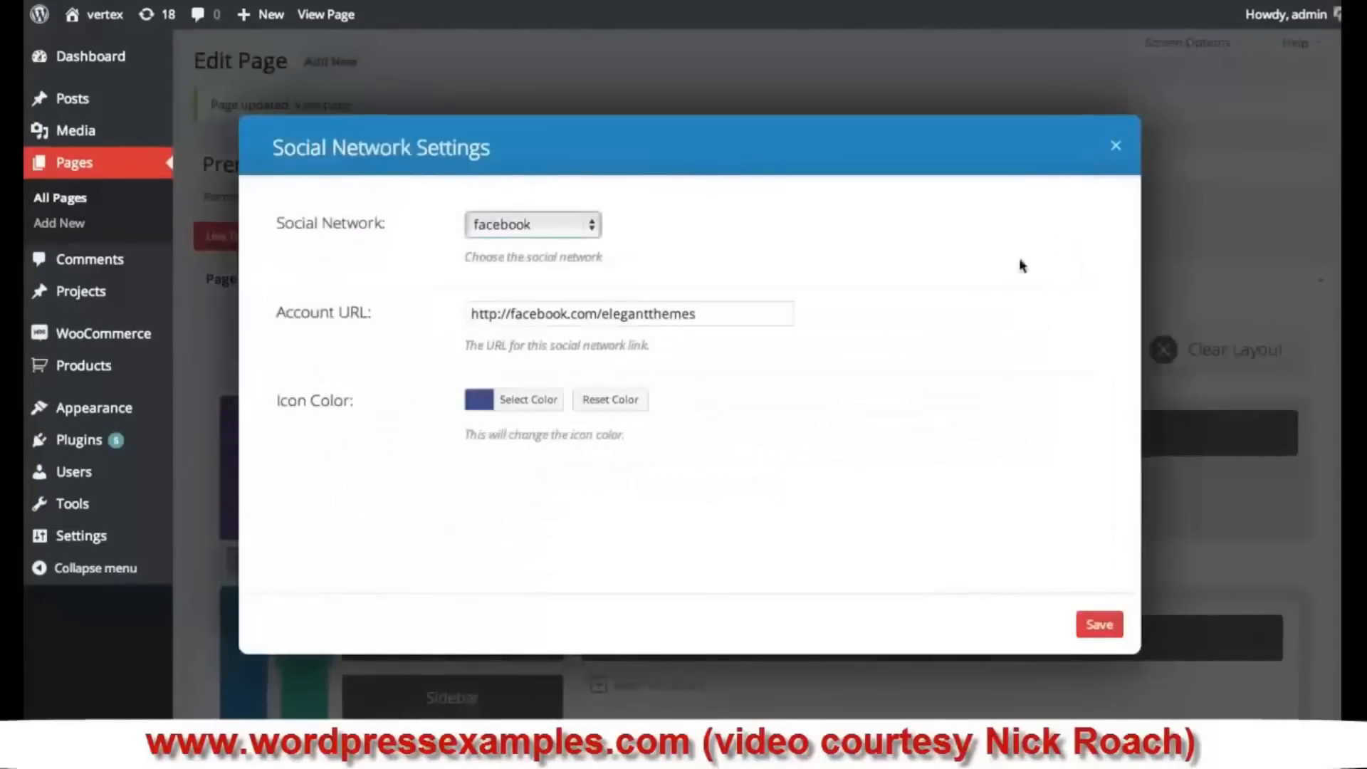
click(487, 409)
drag(564, 491, 563, 477)
double_click(610, 400)
key(ctrl+c)
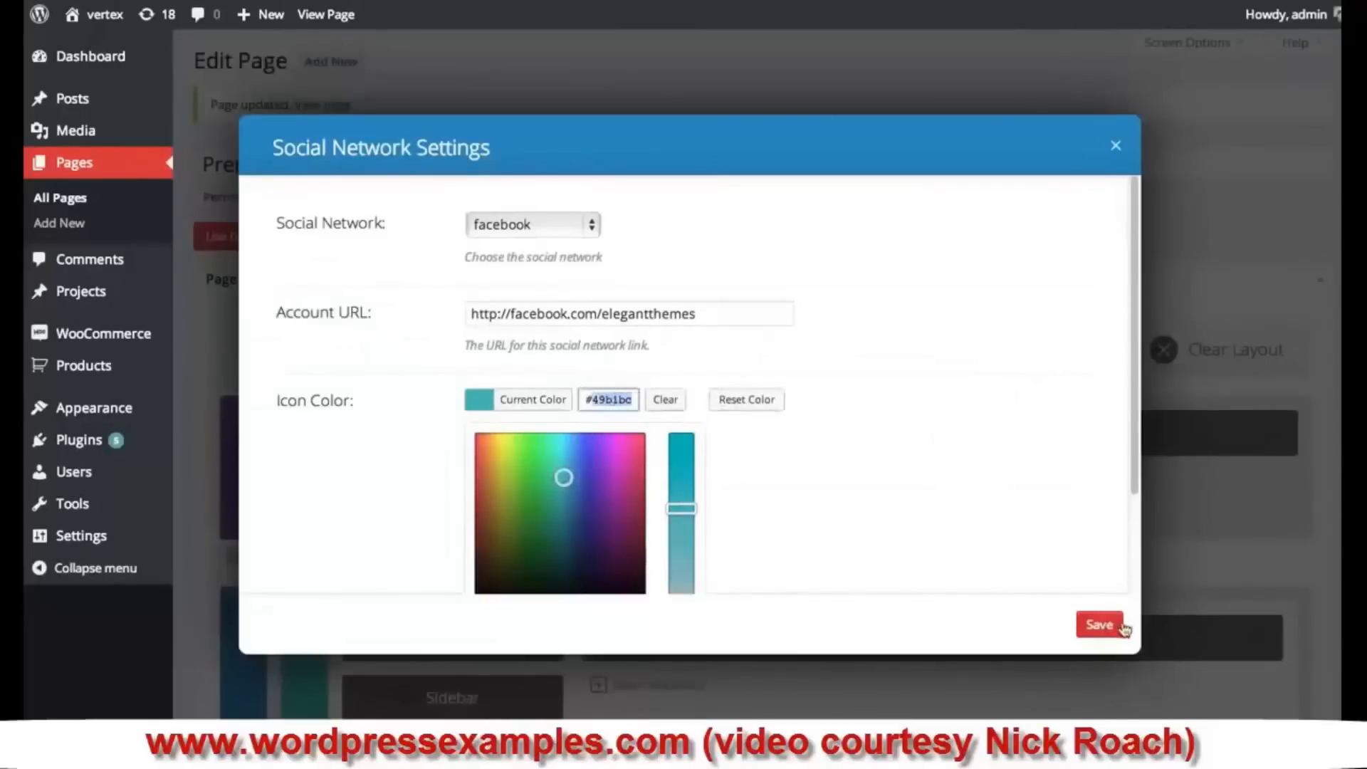
click(1100, 625)
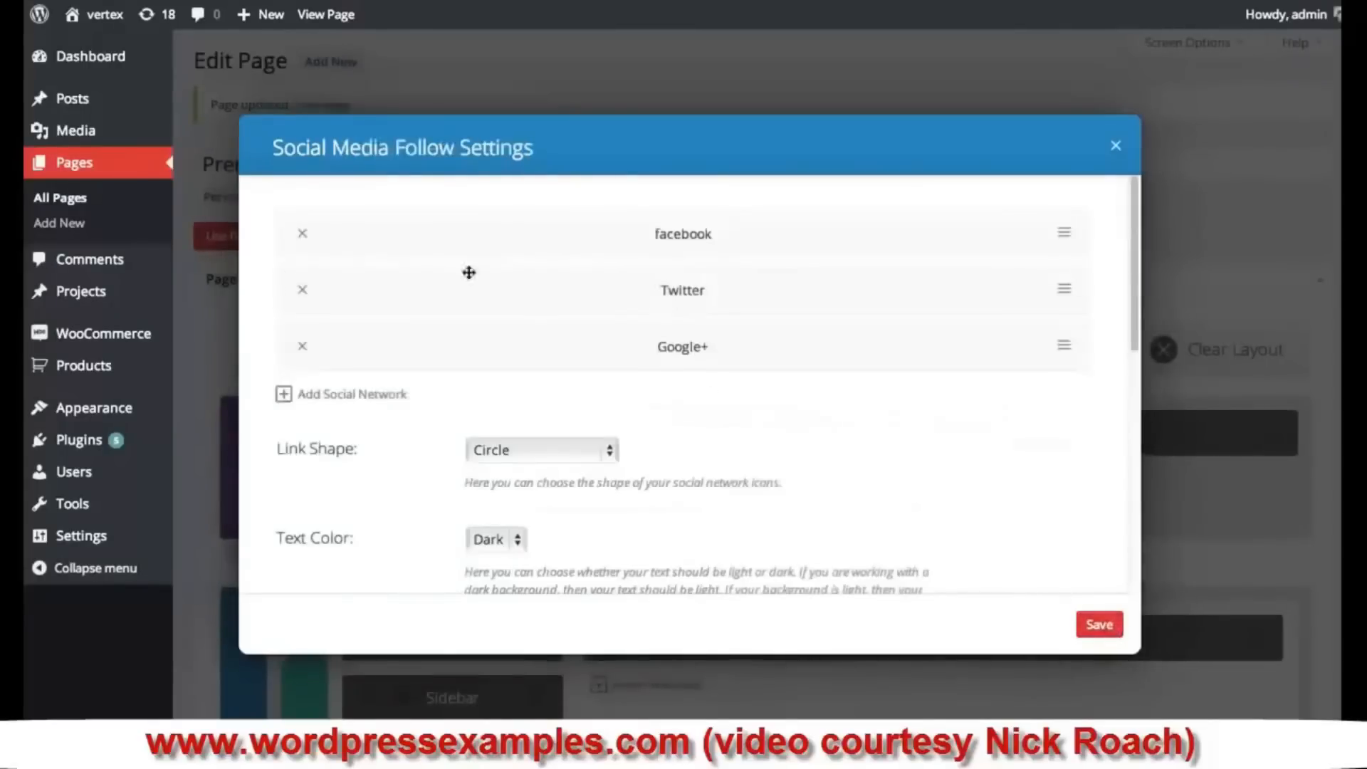
- Give the Twitter and Google+ icons the same teal colour #49b1bc
click(1062, 292)
click(528, 400)
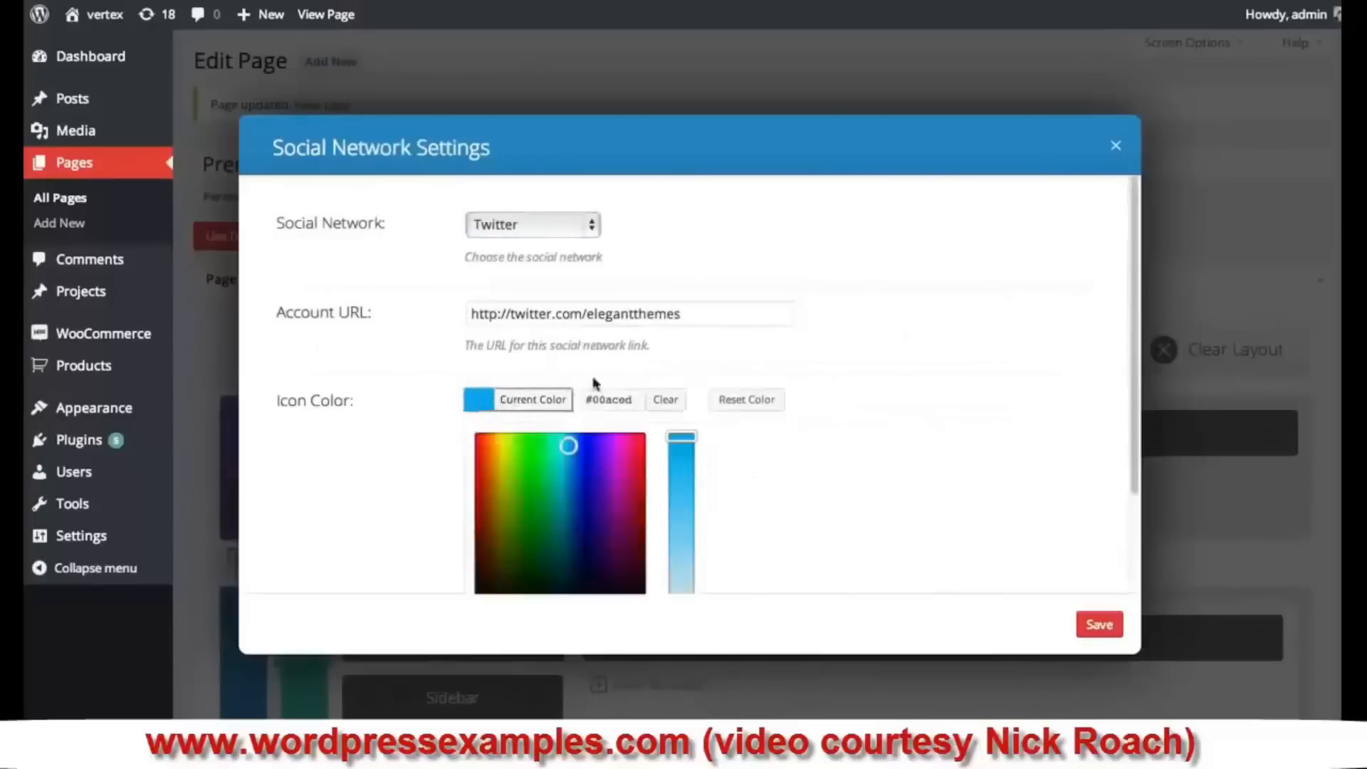
triple_click(607, 399)
click(1100, 625)
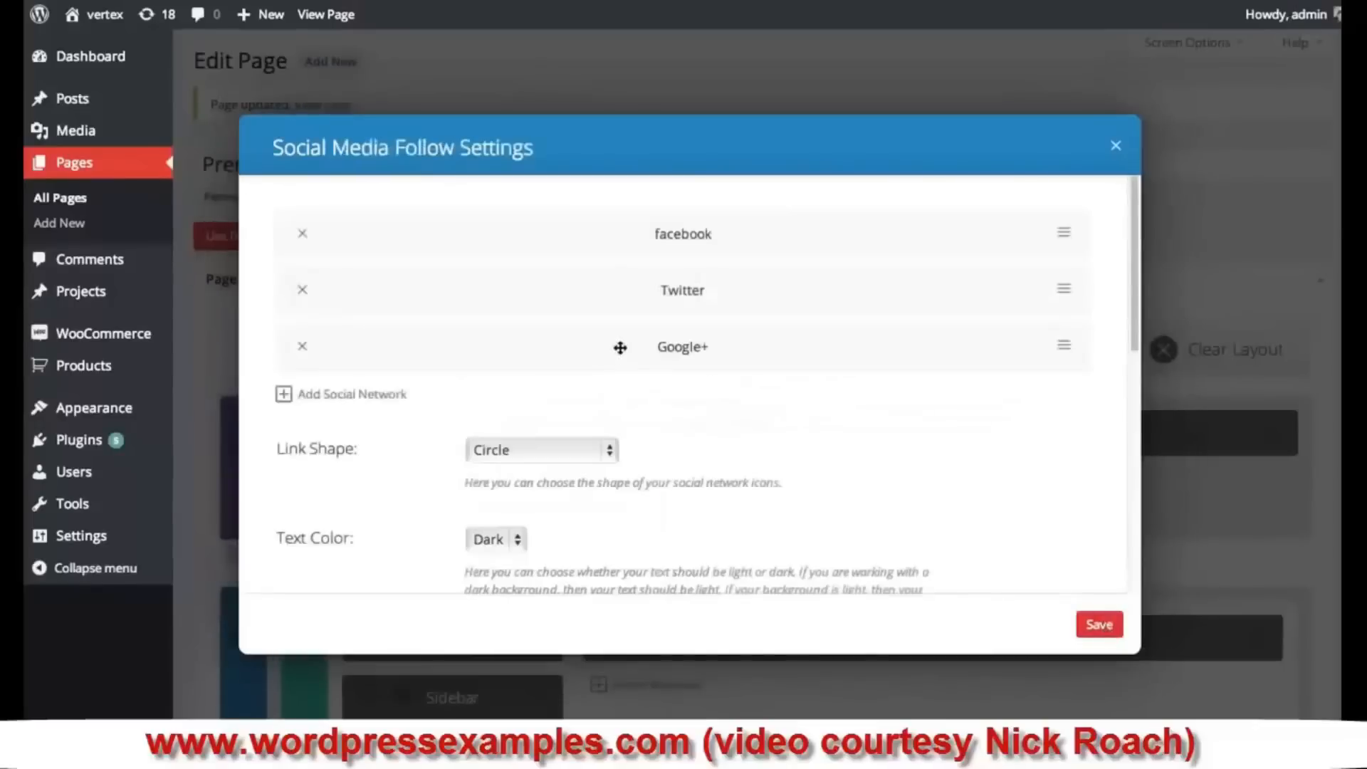
click(1062, 347)
click(530, 400)
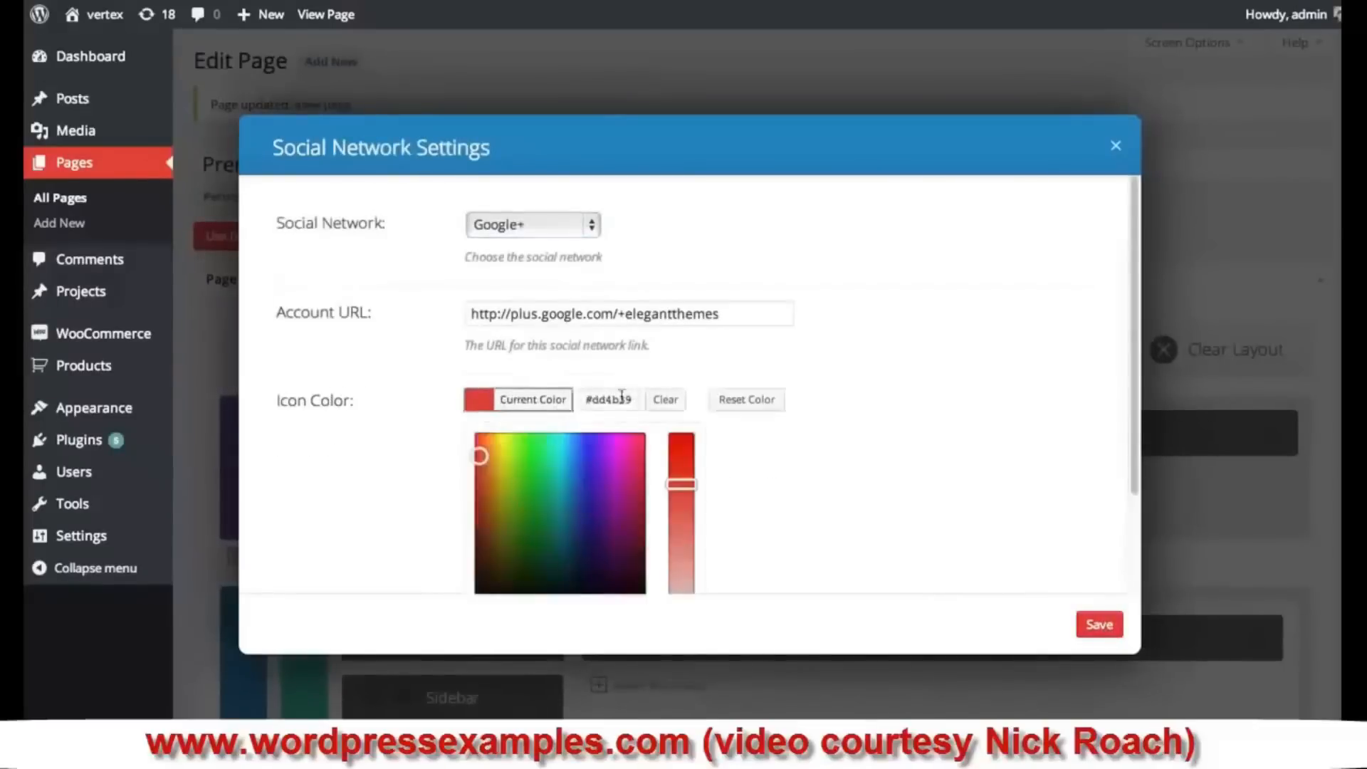
triple_click(608, 399)
key(ctrl+v)
click(1089, 617)
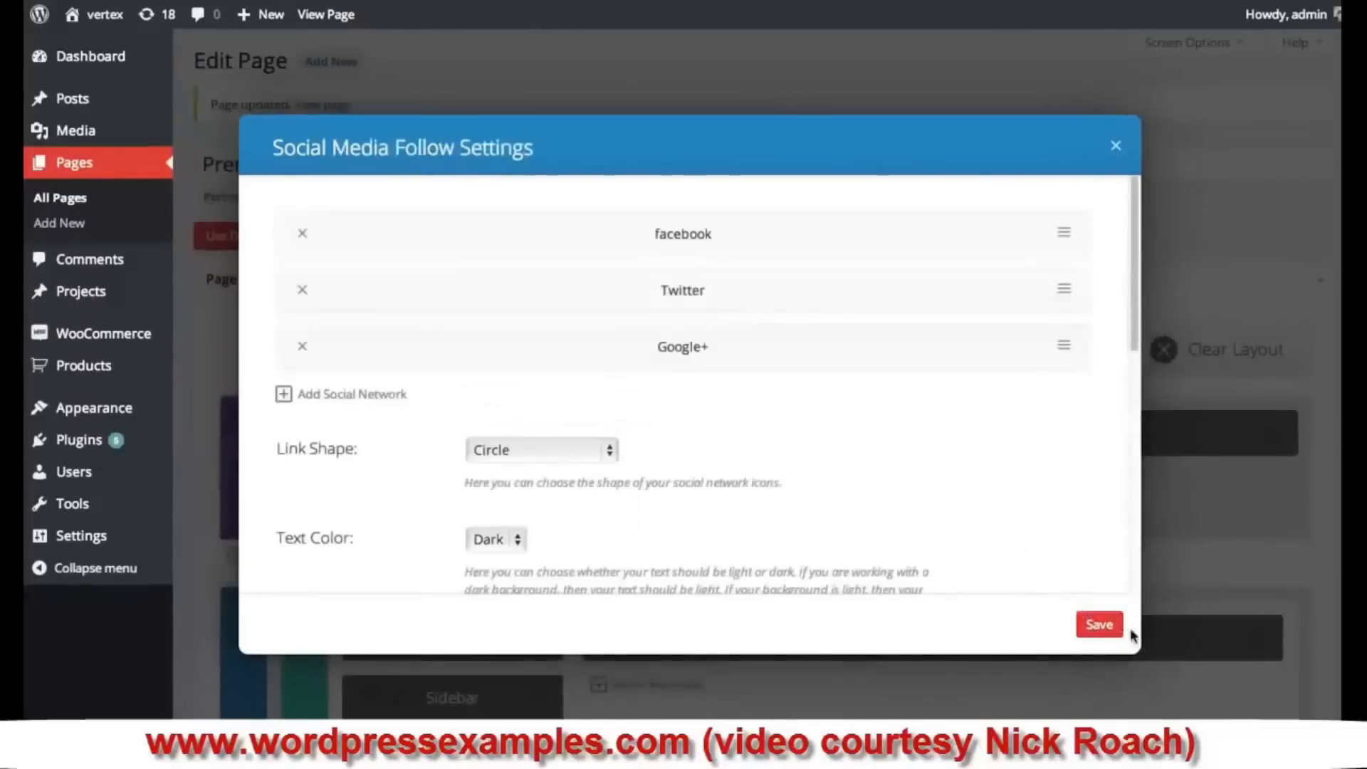
- Save the Social Media Follow module, update the page, and view it live
click(1093, 623)
scroll(1119, 614, down, 2)
scroll(1121, 611, down, 5)
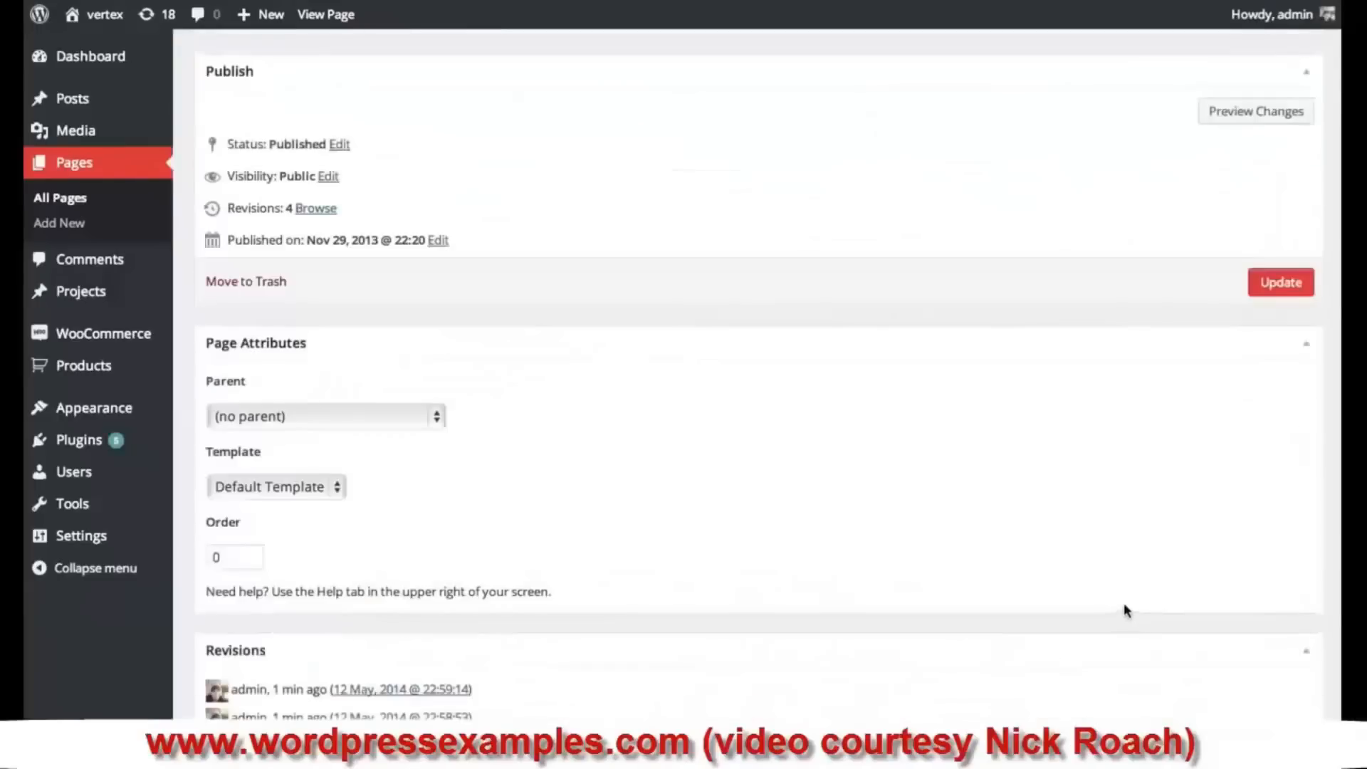
click(1279, 285)
click(327, 15)
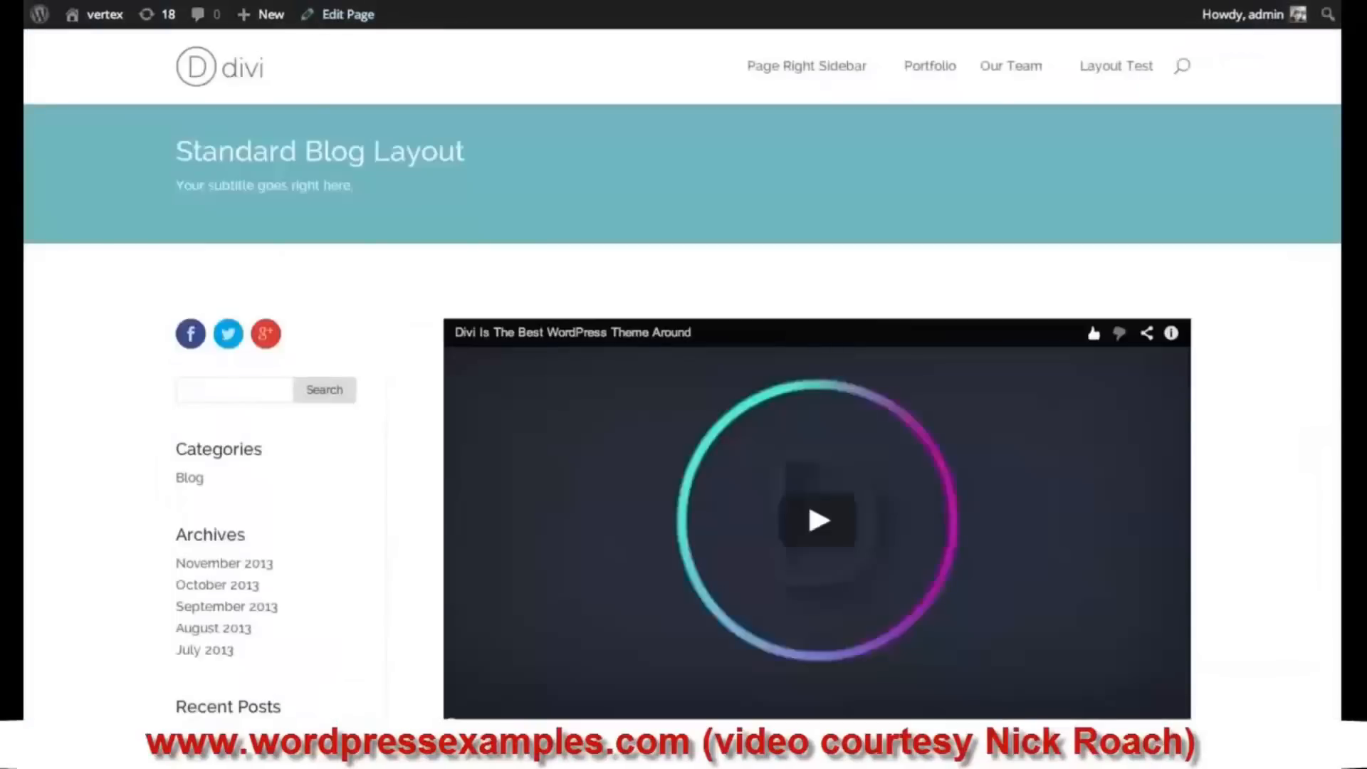
- Scroll up and down the Standard Blog Layout page to check its icons
scroll(784, 269, down, 1)
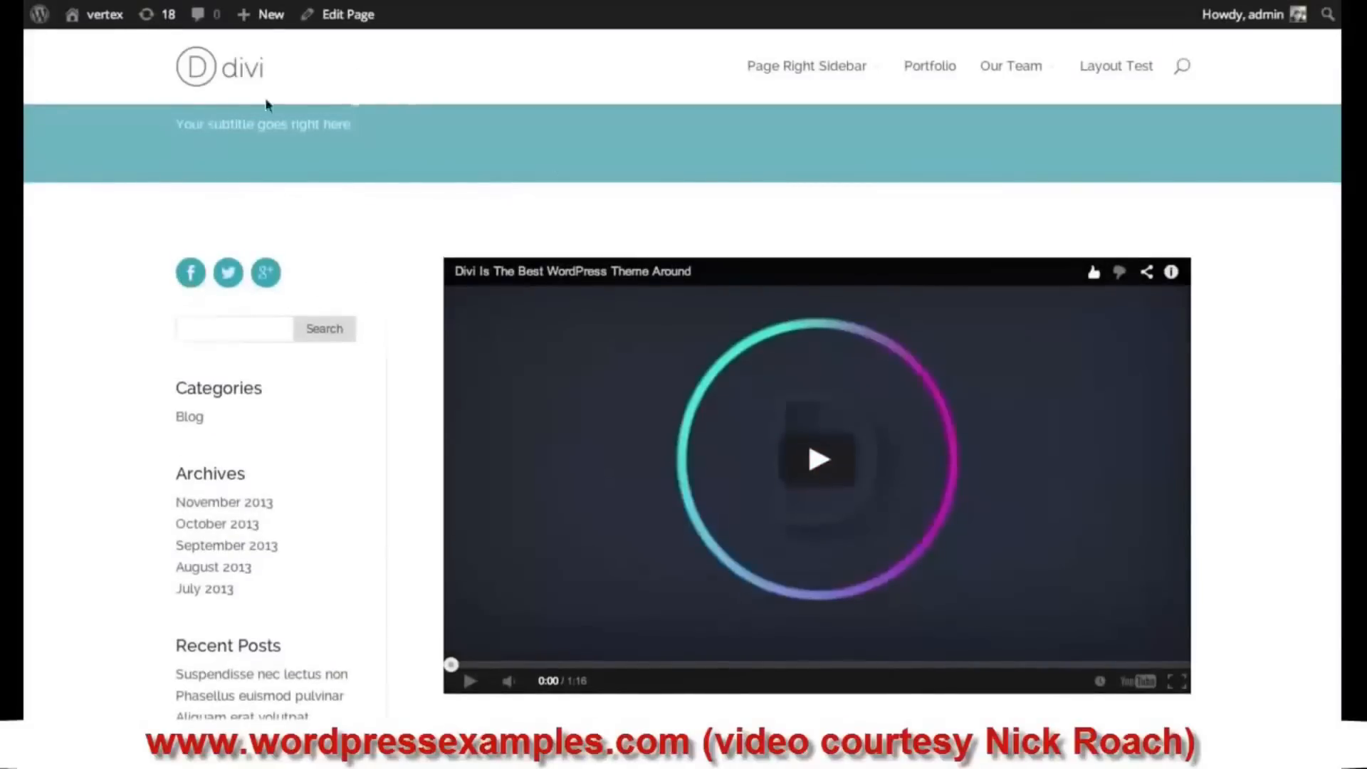
scroll(352, 221, up, 1)
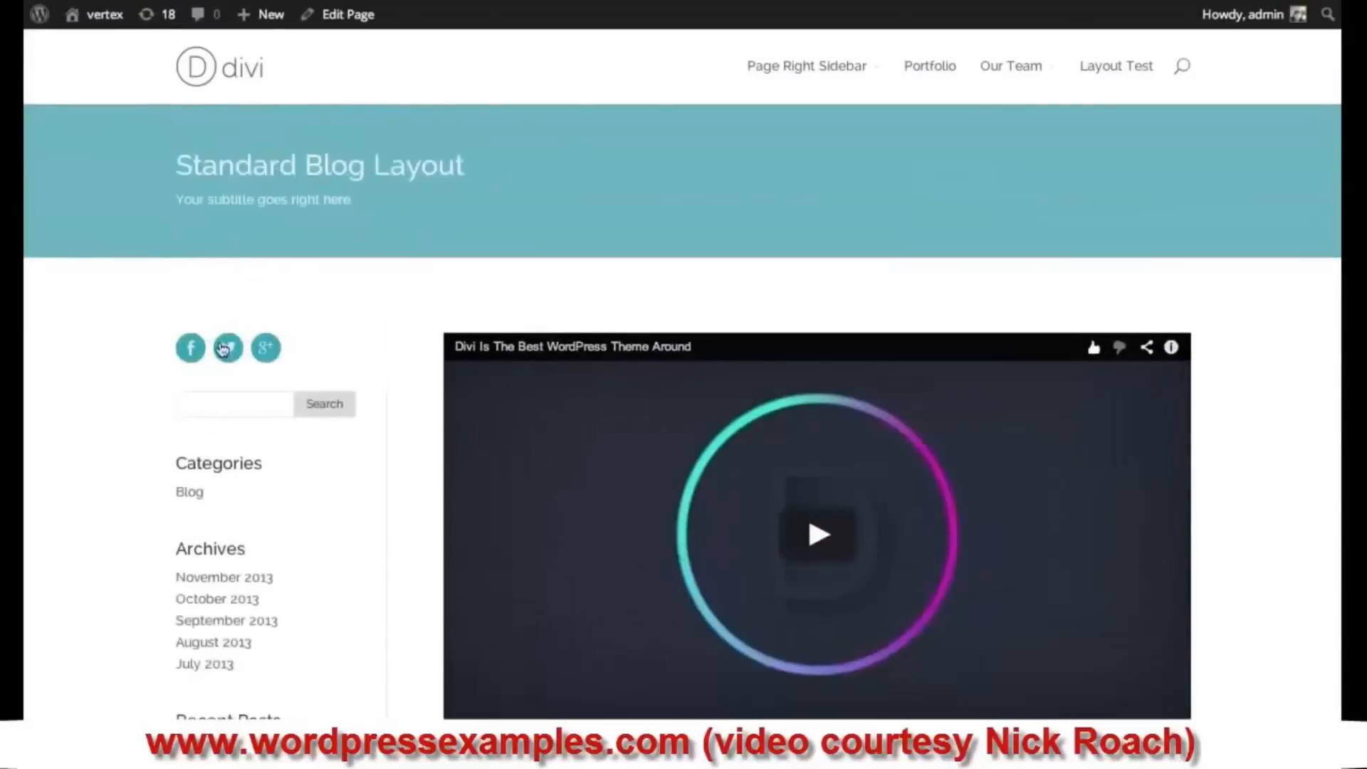
scroll(397, 223, down, 5)
scroll(403, 243, up, 4)
scroll(453, 320, up, 1)
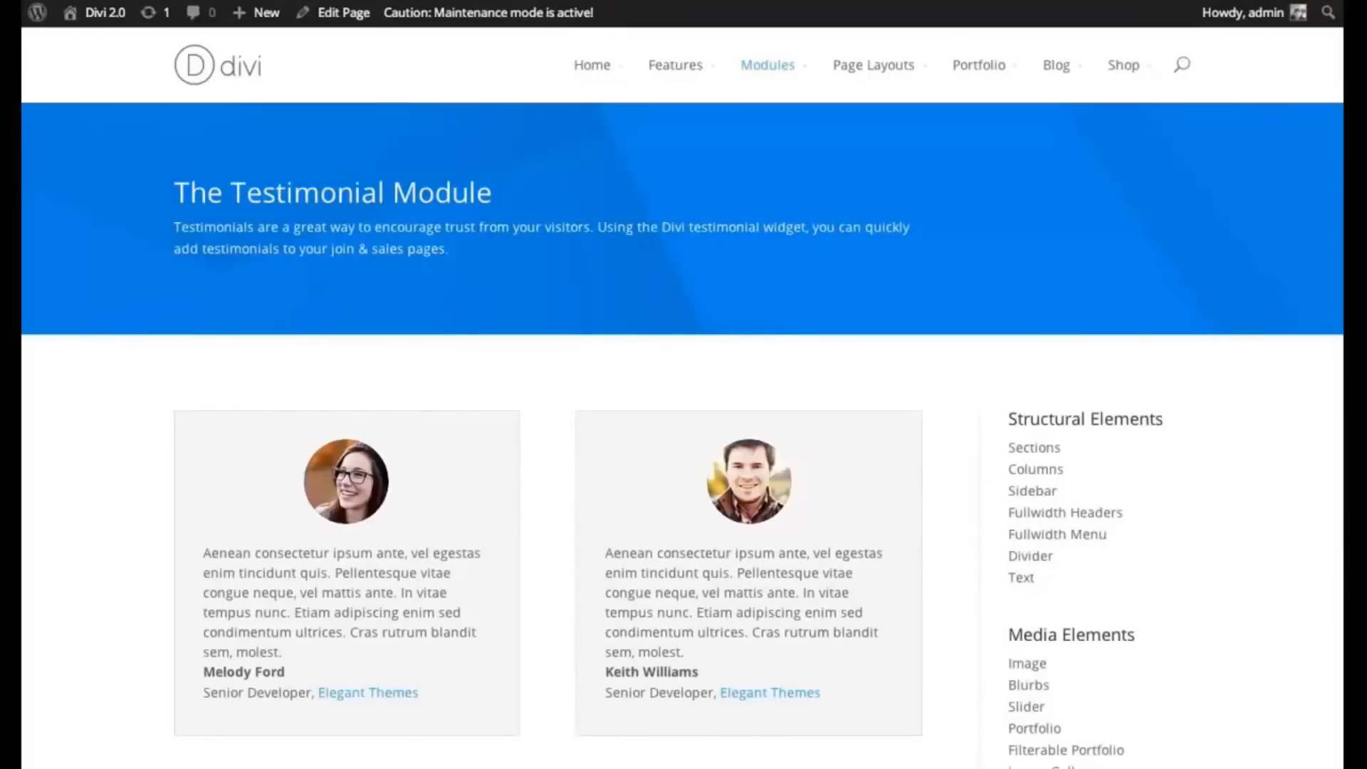
- Scroll through the Testimonial Module demo, briefly selecting the second testimonial's paragraph text
scroll(823, 253, down, 2)
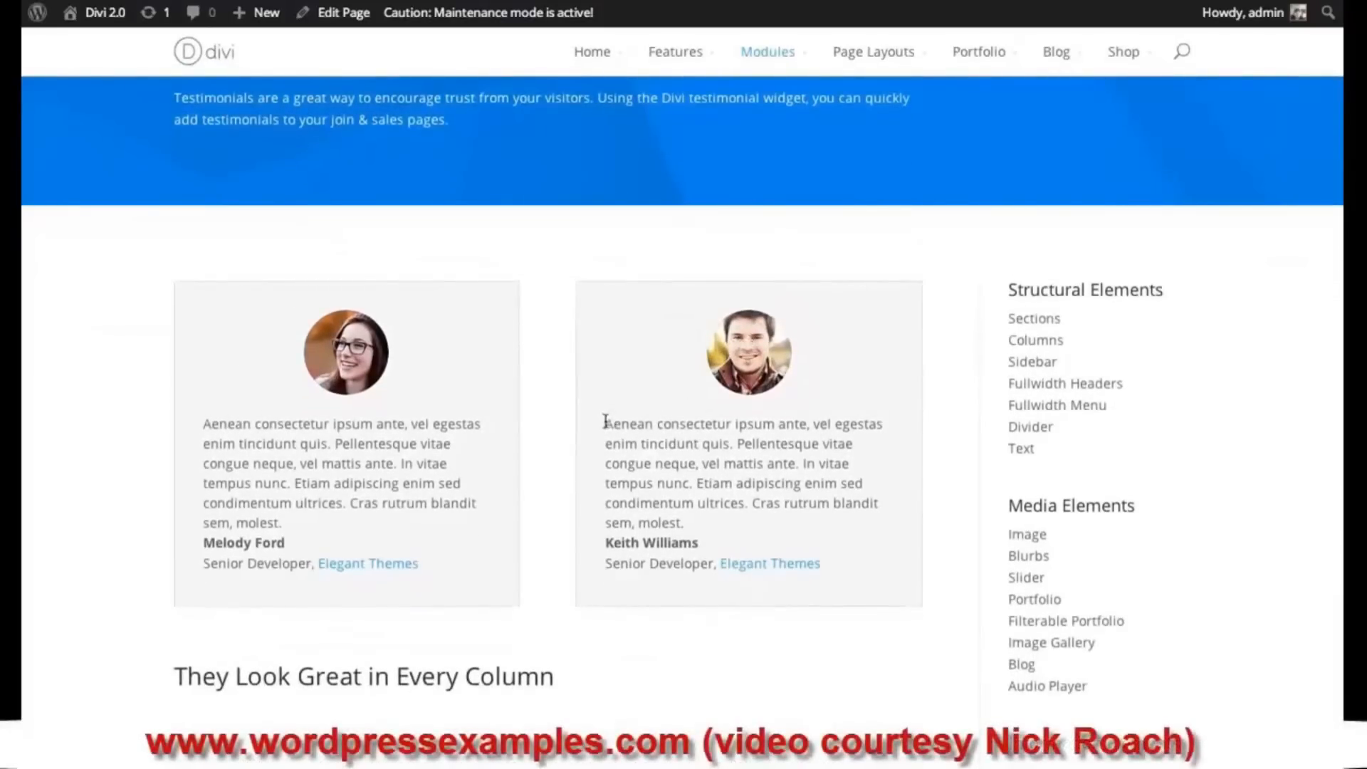
drag(605, 421, 755, 520)
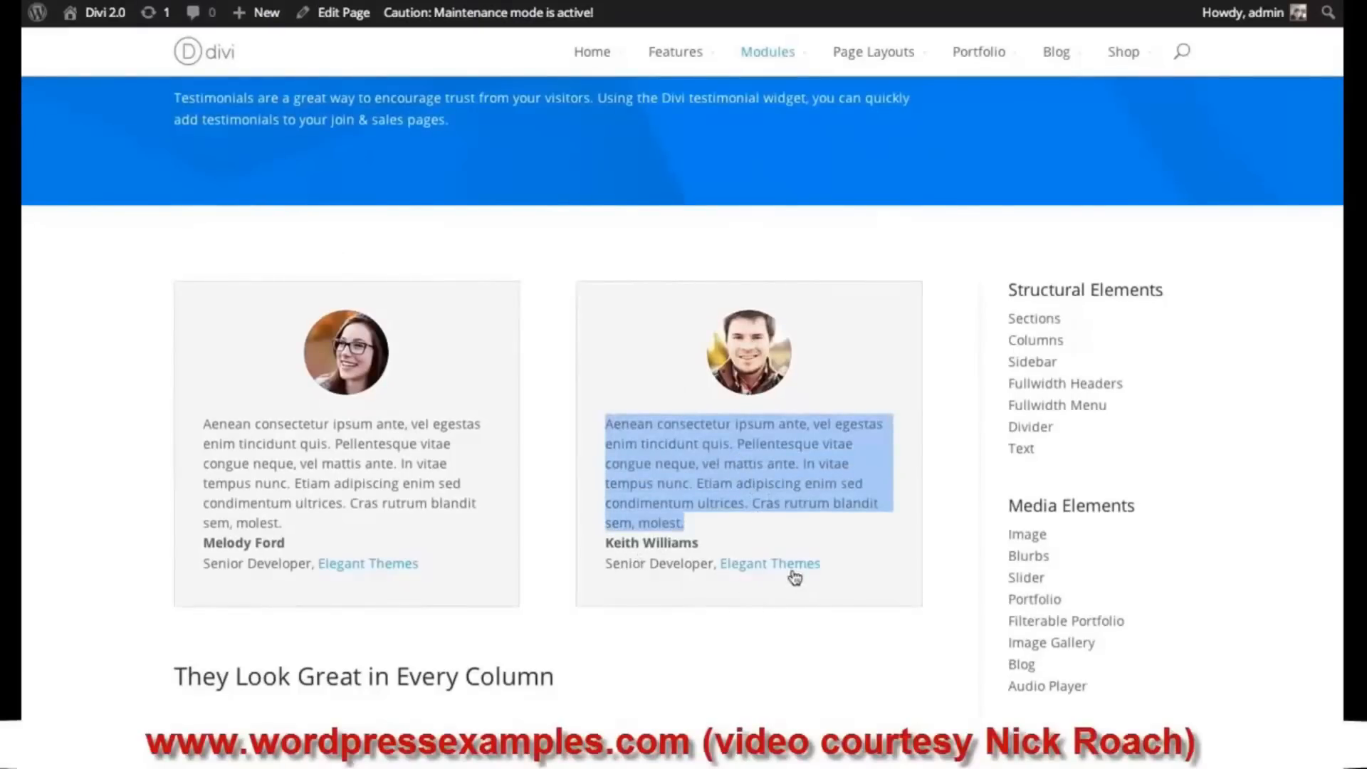
click(756, 537)
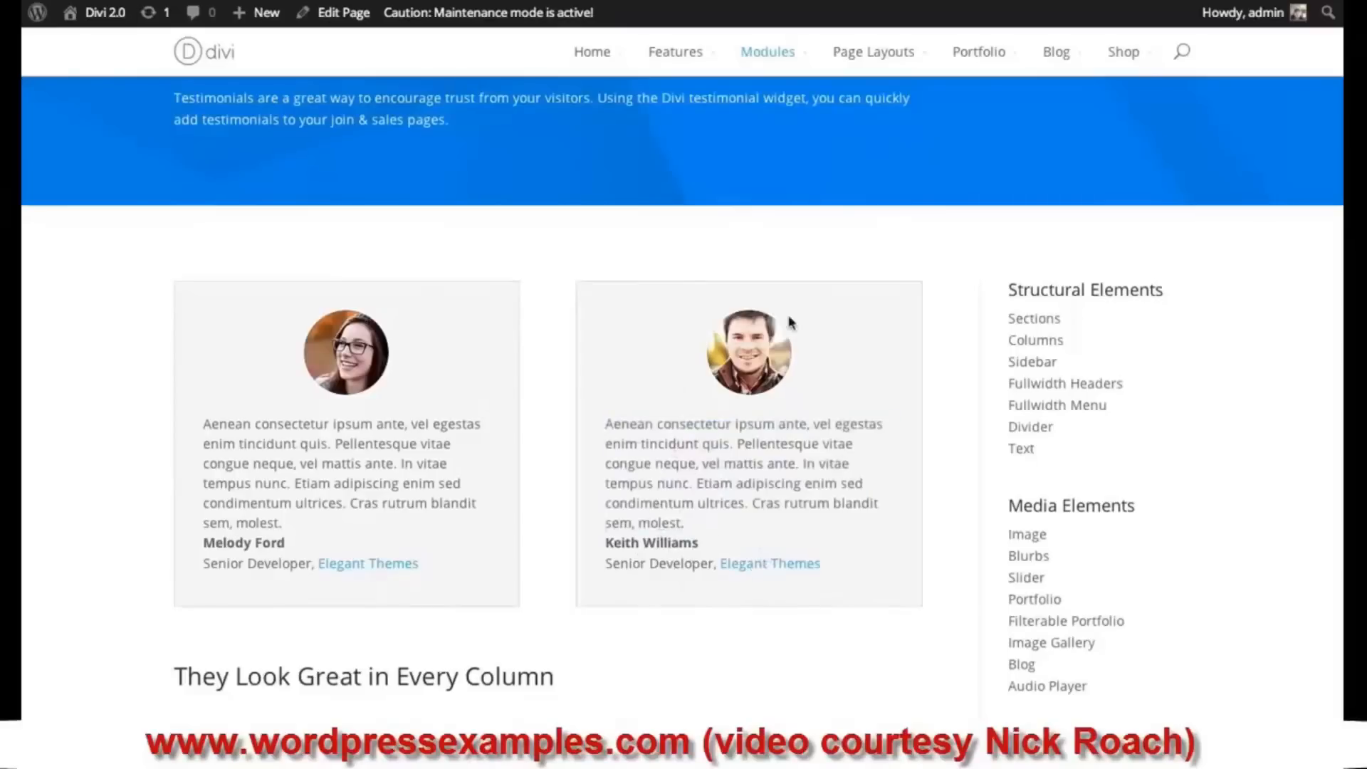
scroll(684, 398, down, 15)
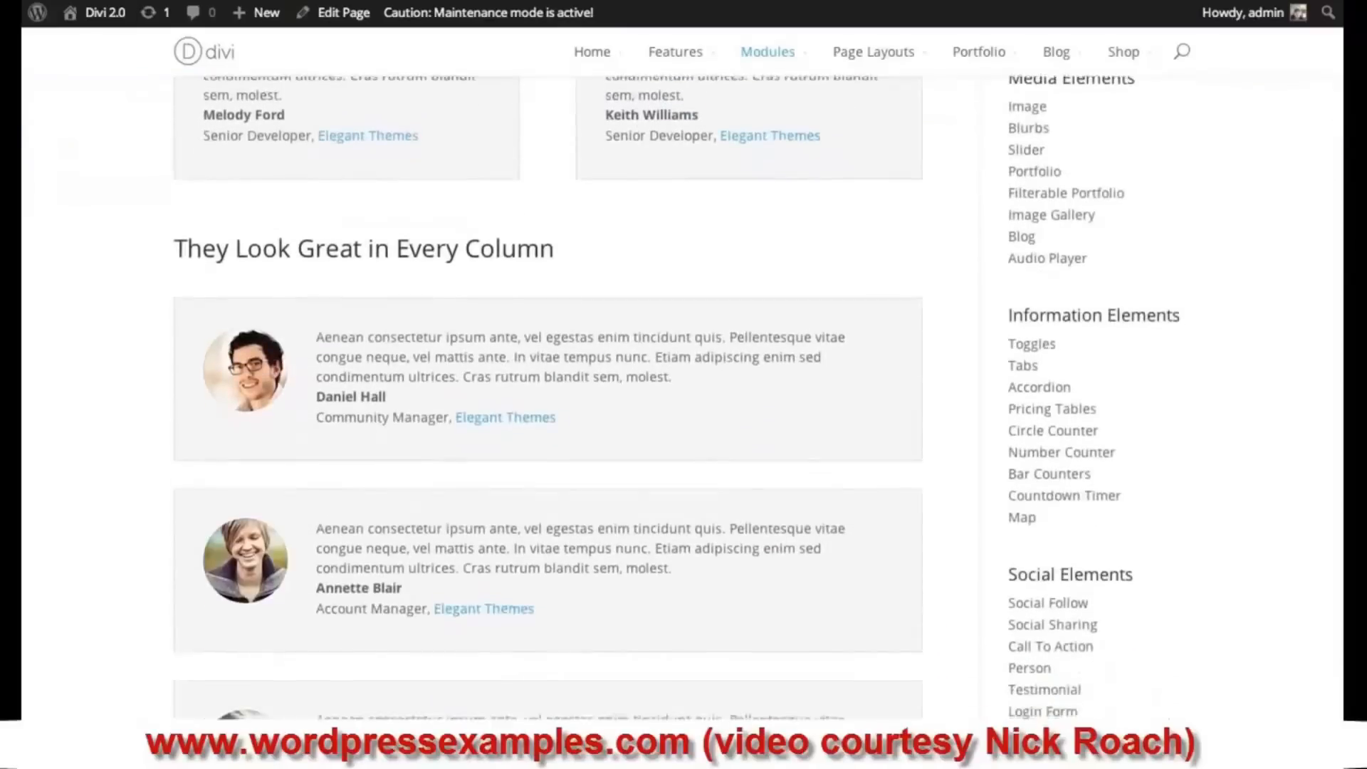
scroll(1216, 502, down, 1)
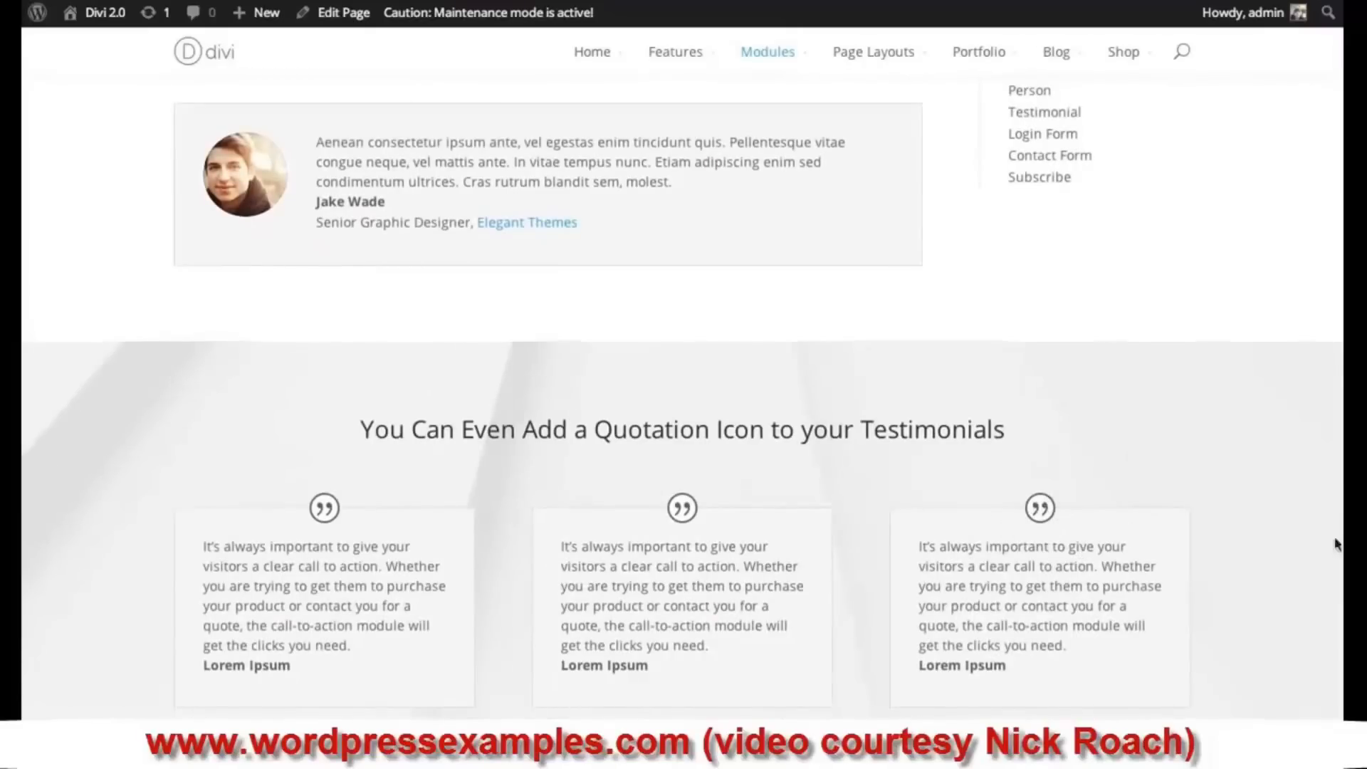
scroll(682, 395, up, 6)
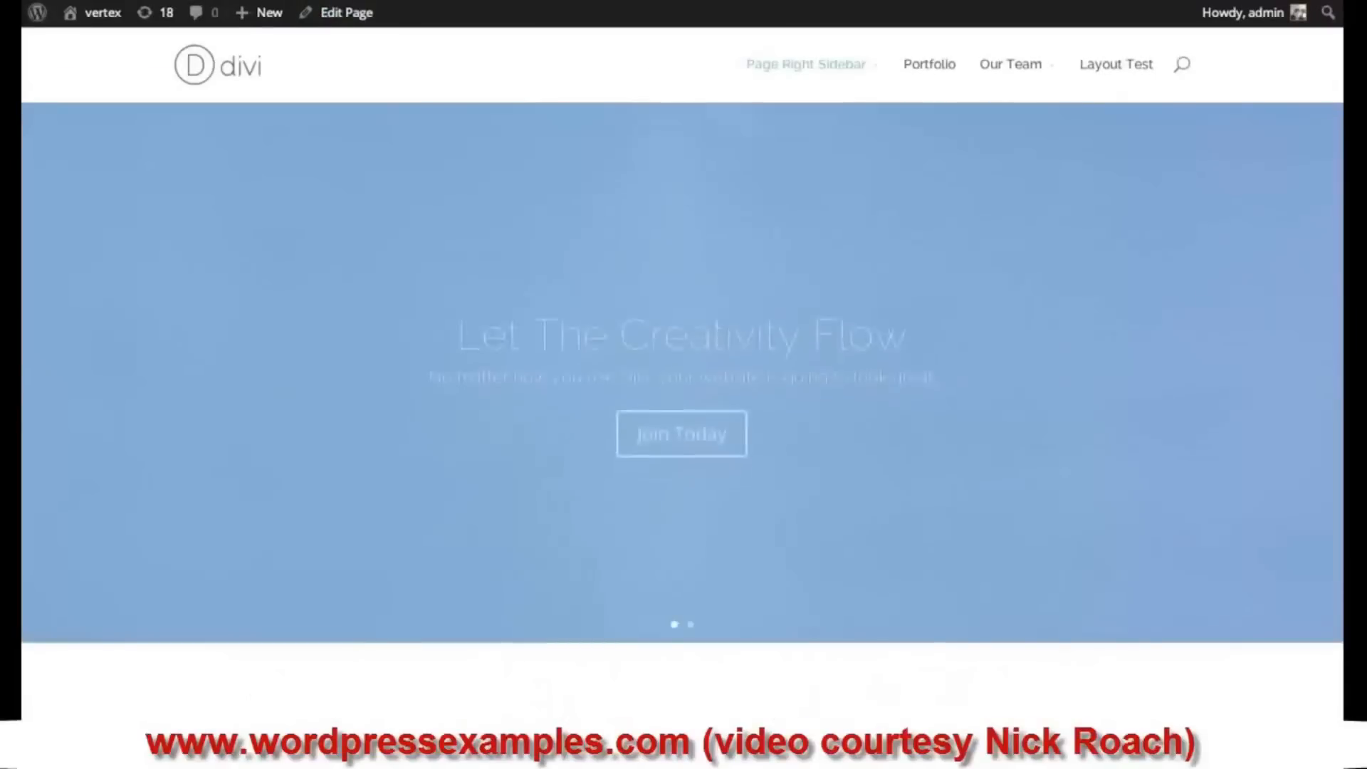
- Scroll the live page to the What Our Customers Are Saying heading and logo row
scroll(1079, 193, down, 5)
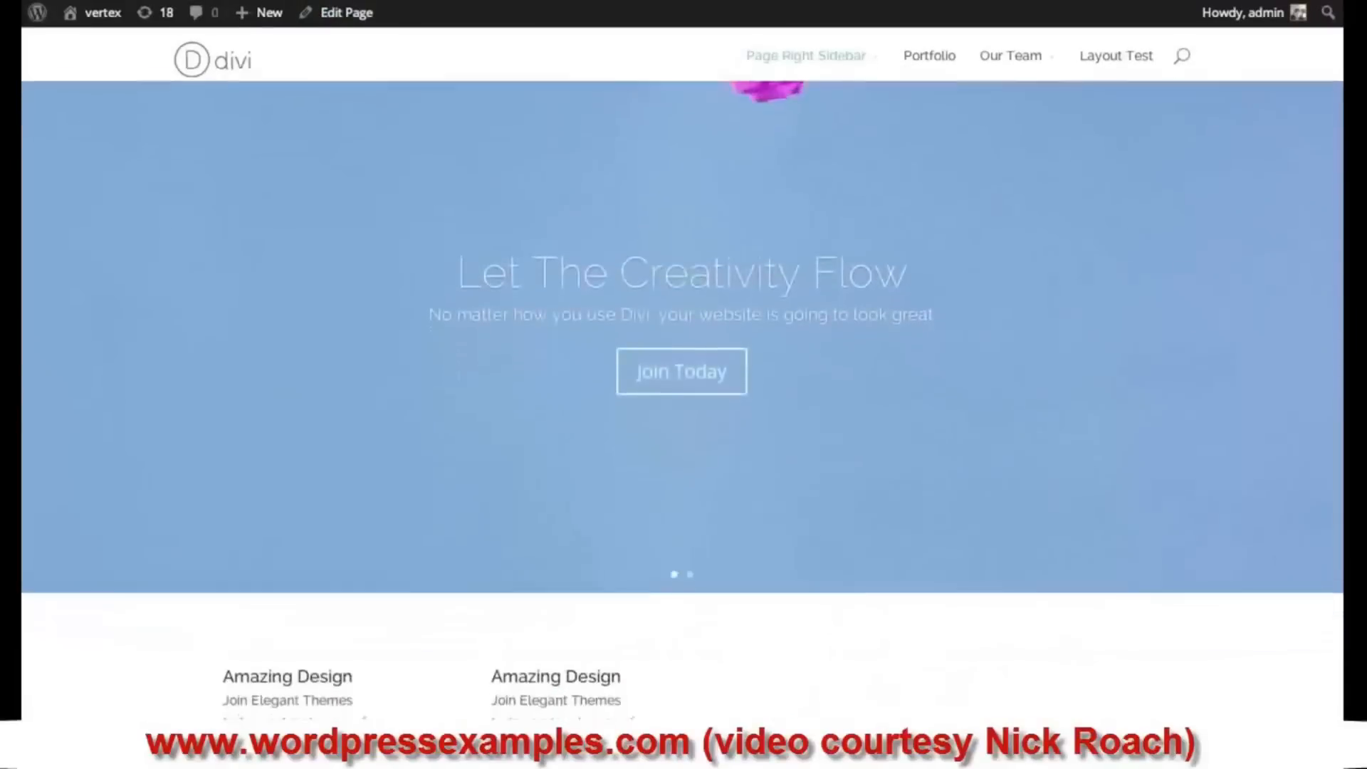
scroll(1337, 349, down, 10)
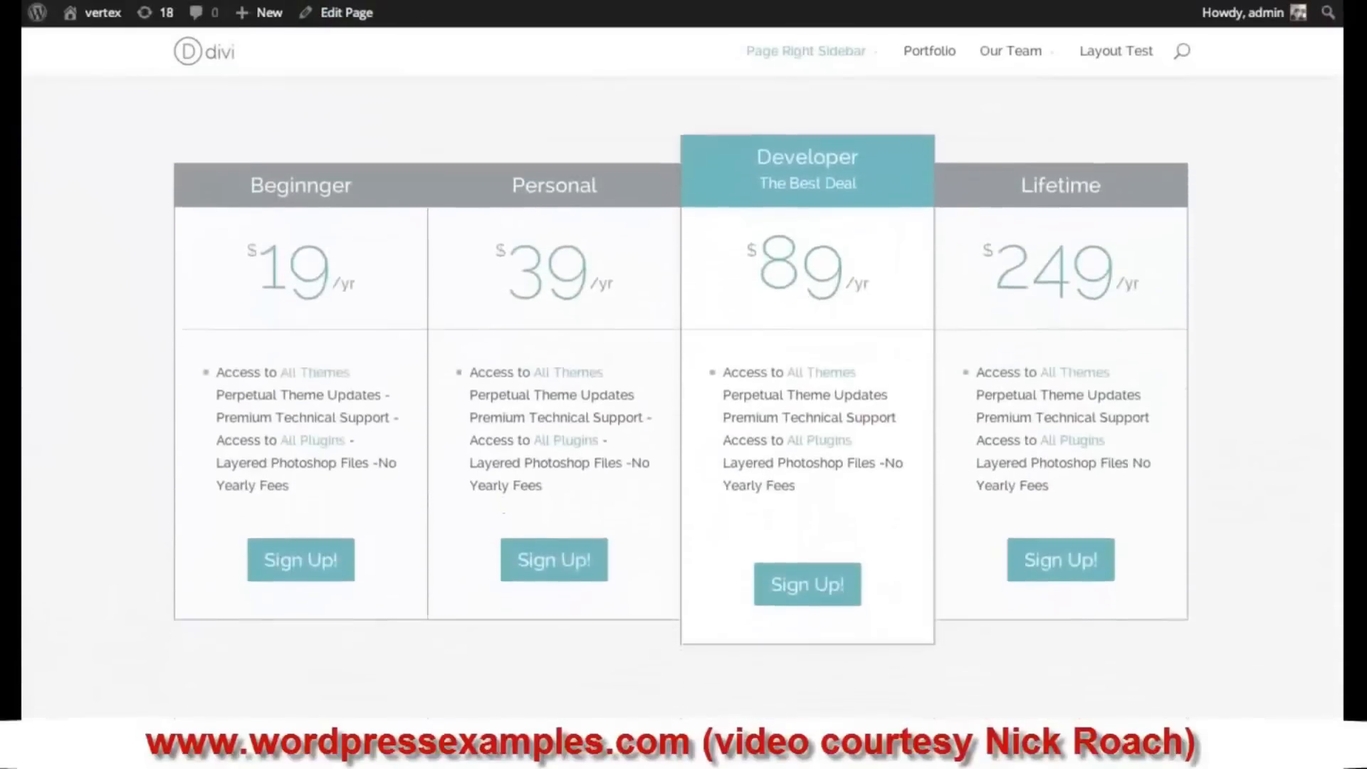
scroll(1337, 348, down, 7)
scroll(1297, 420, up, 2)
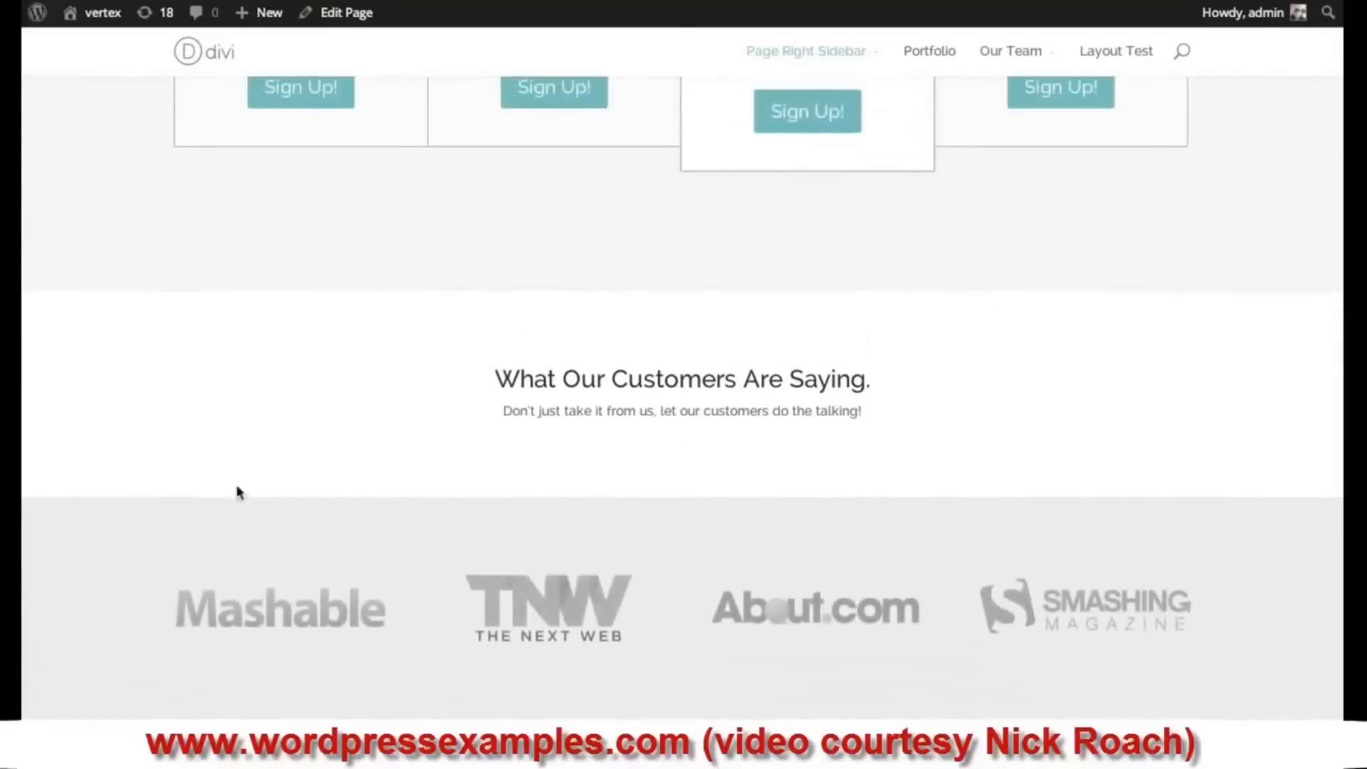
scroll(682, 368, up, 1)
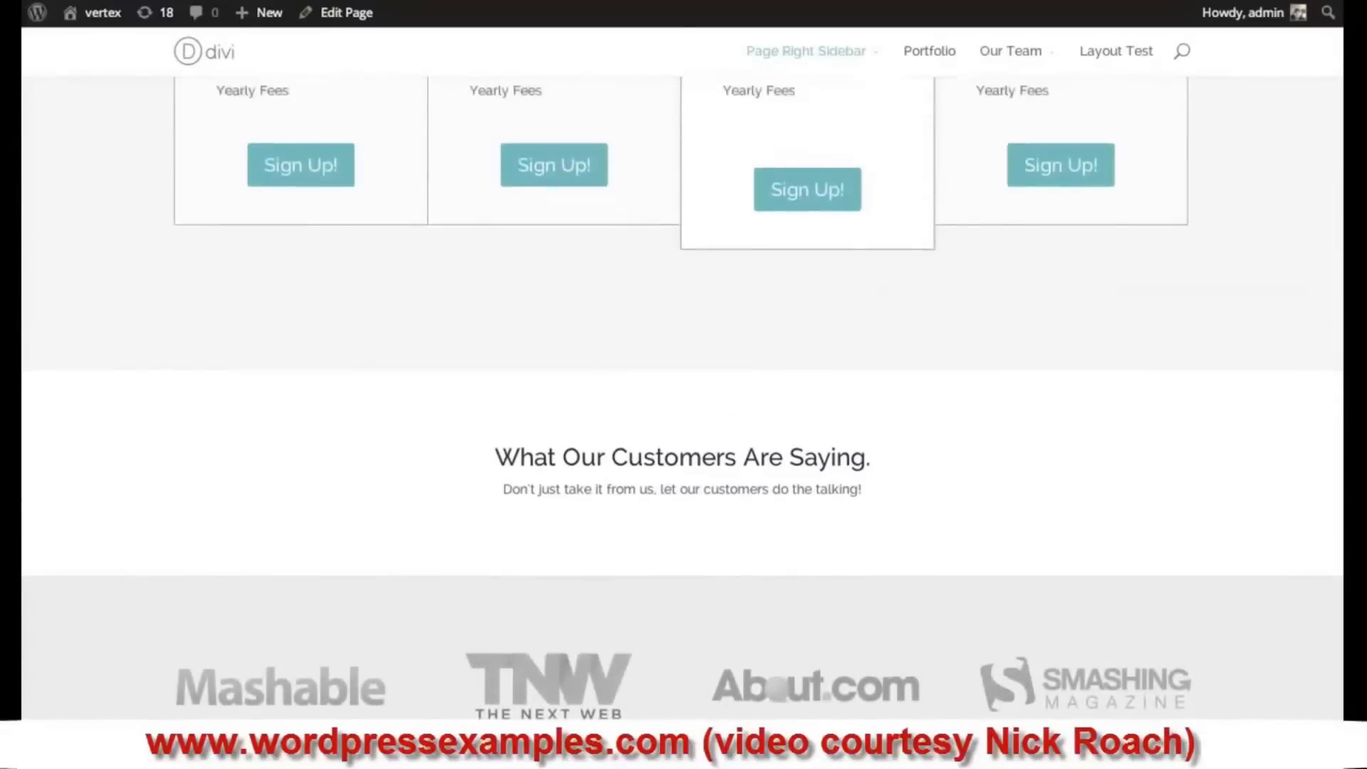
scroll(682, 368, down, 3)
scroll(682, 384, up, 1)
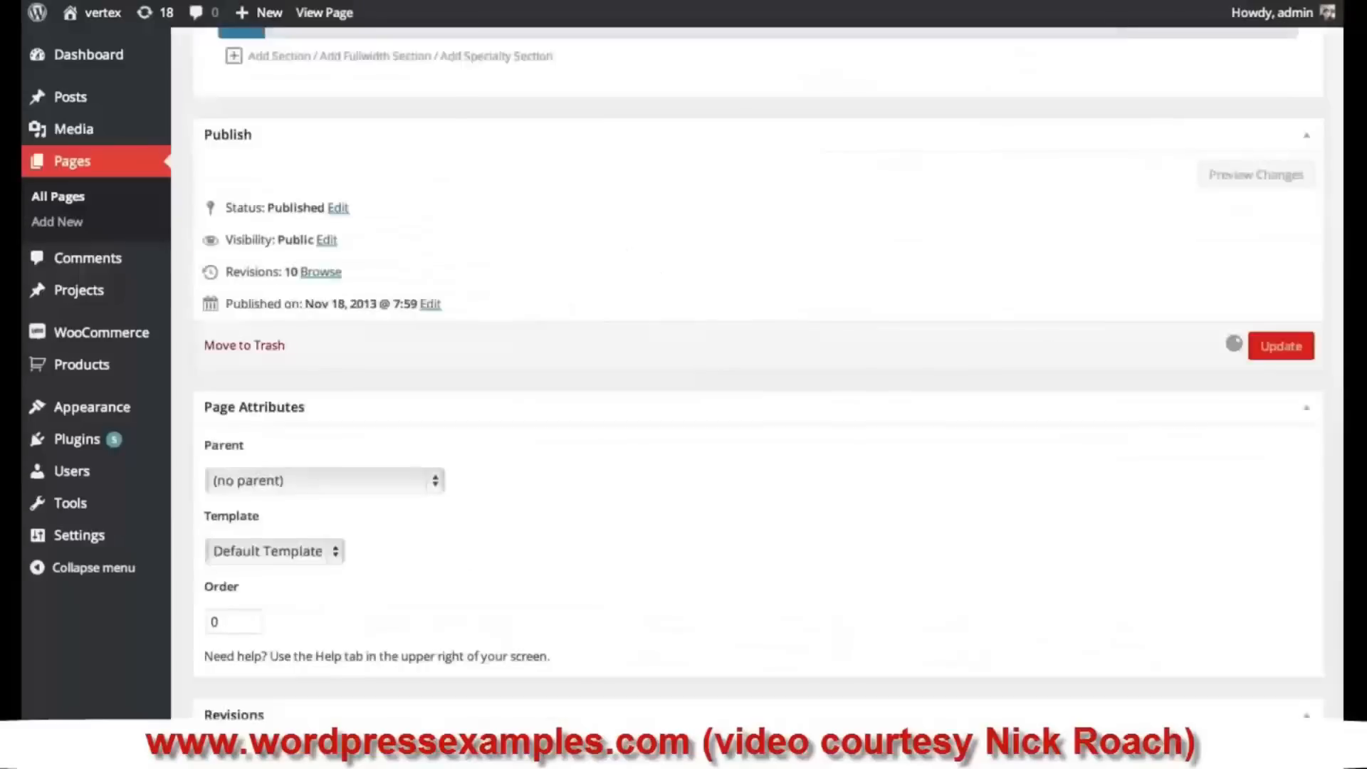
- Back in the editor, add a 1/3-1/3-1/3 row to the Text section and insert a module in column one
click(1282, 347)
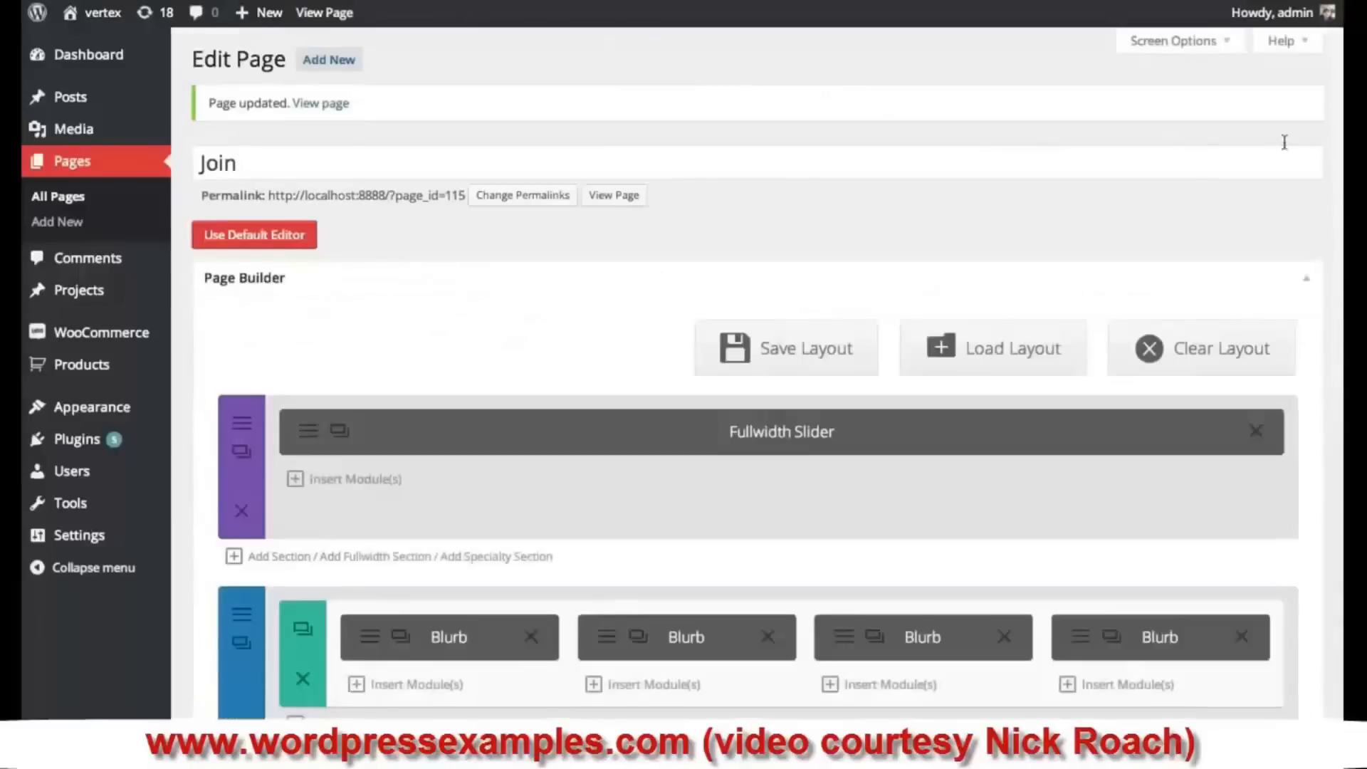
scroll(758, 427, down, 10)
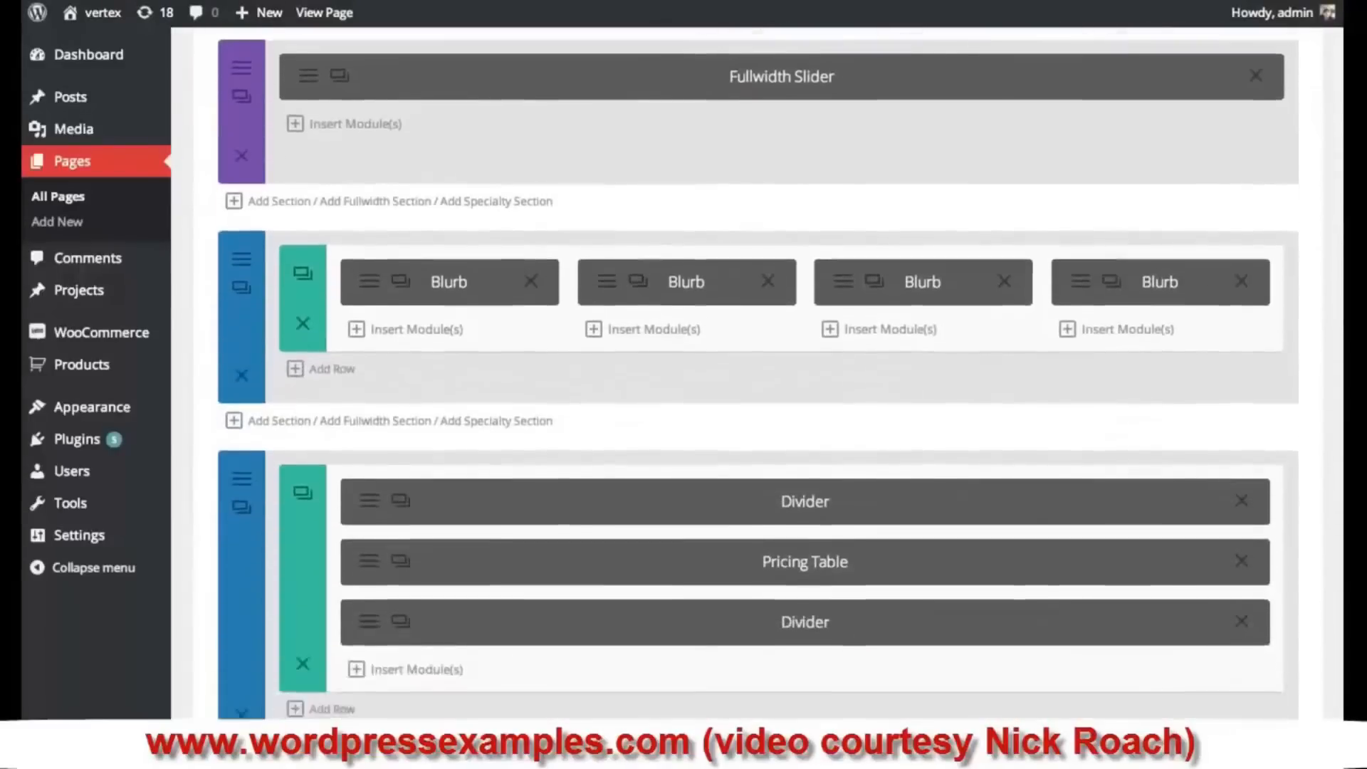
scroll(1226, 345, down, 2)
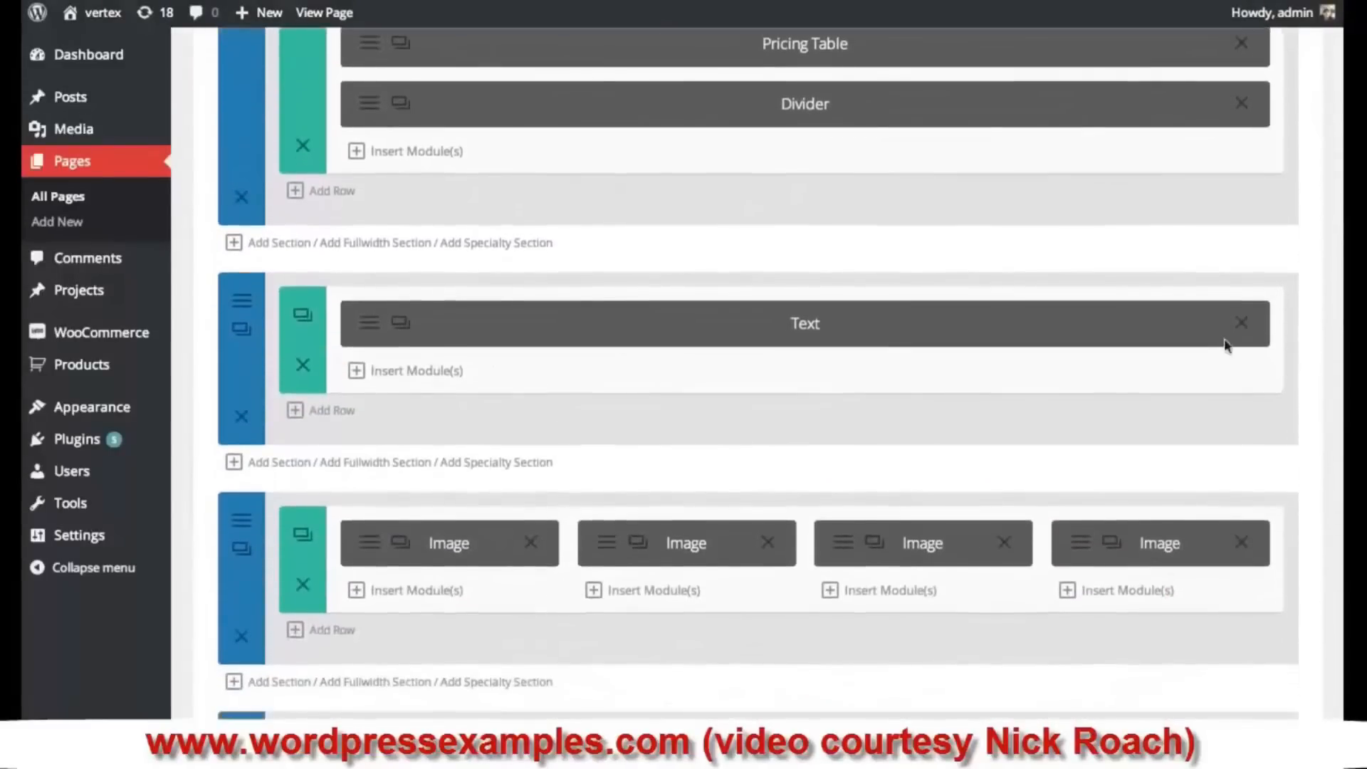
click(332, 413)
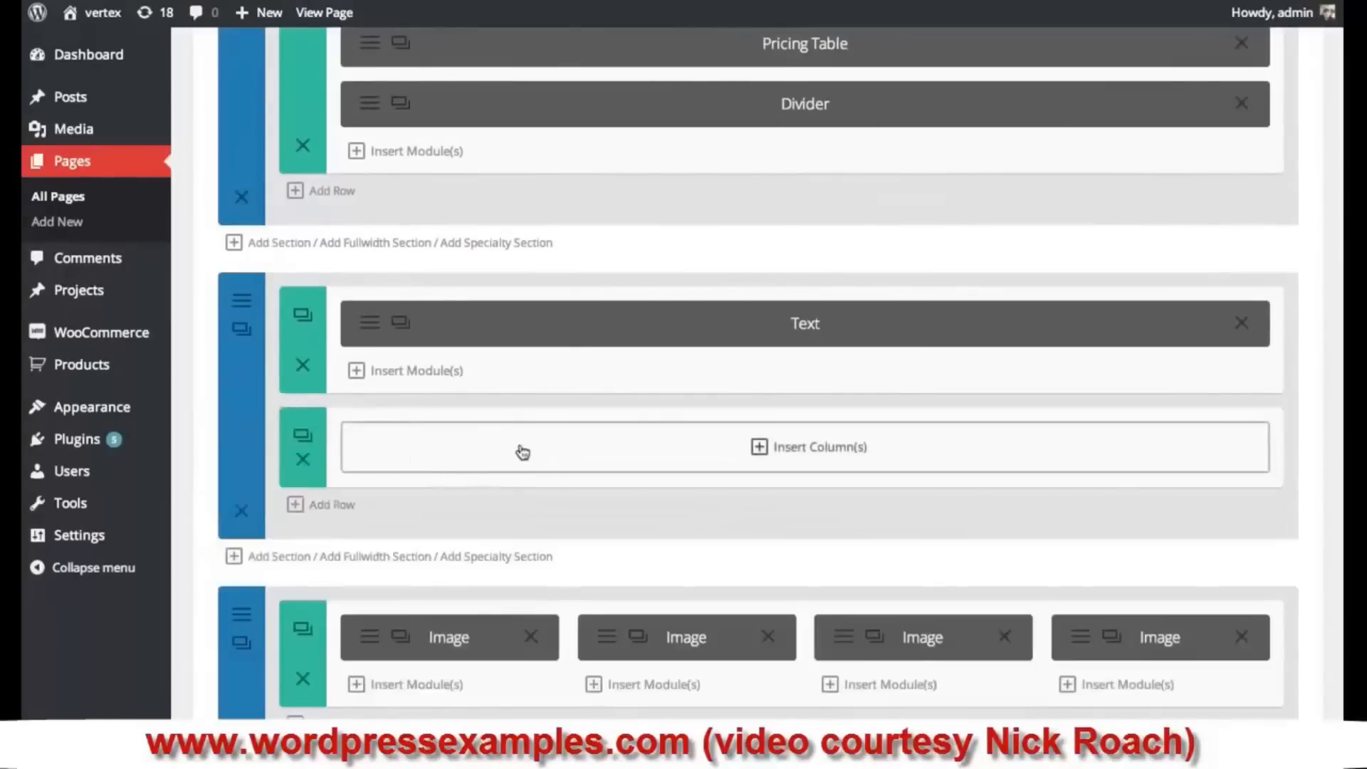
click(579, 452)
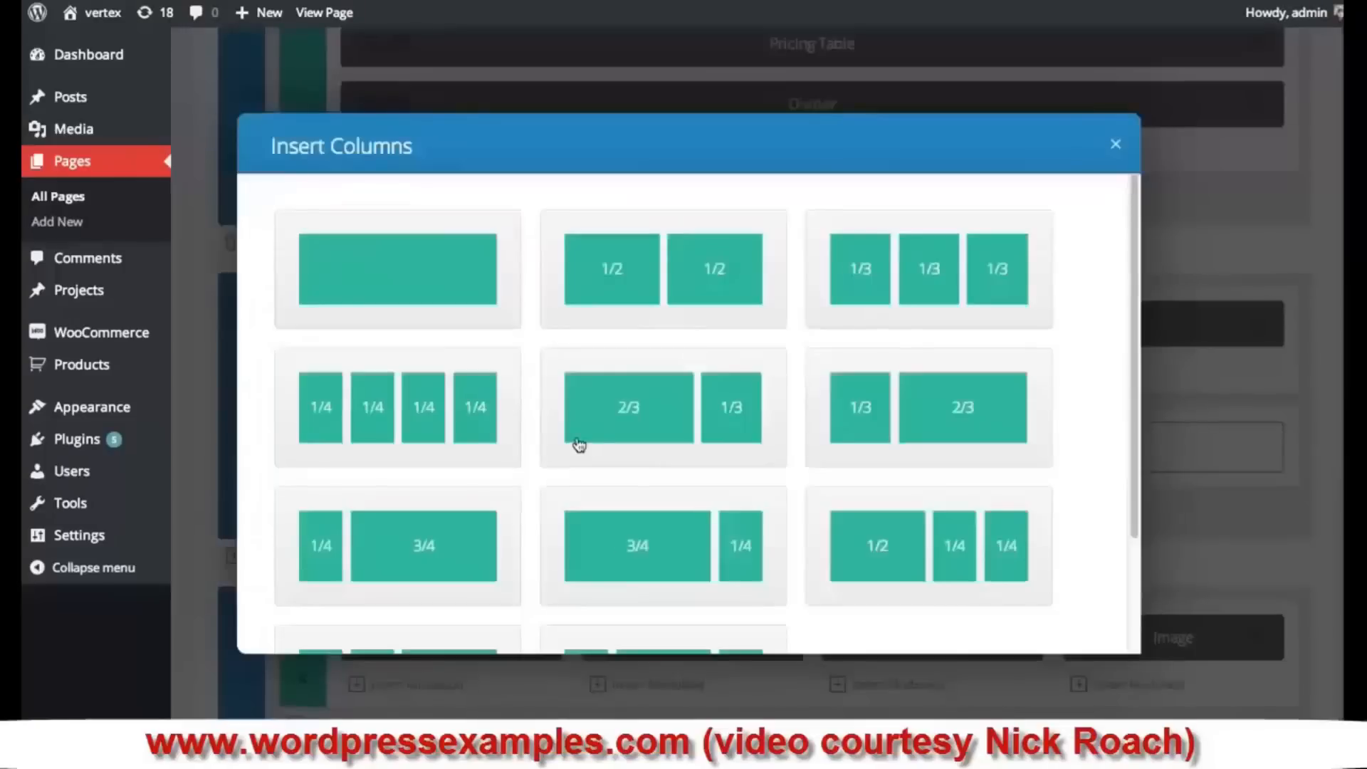
click(939, 276)
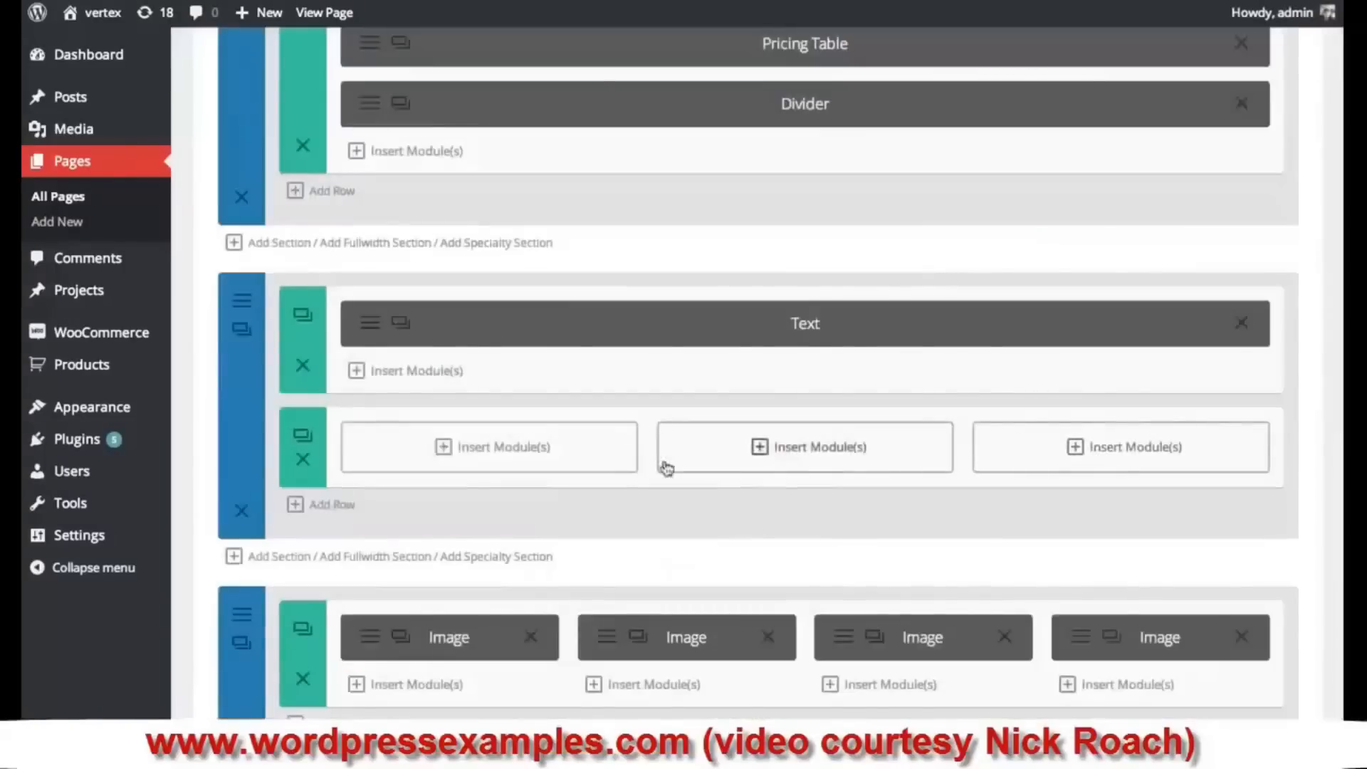
click(494, 459)
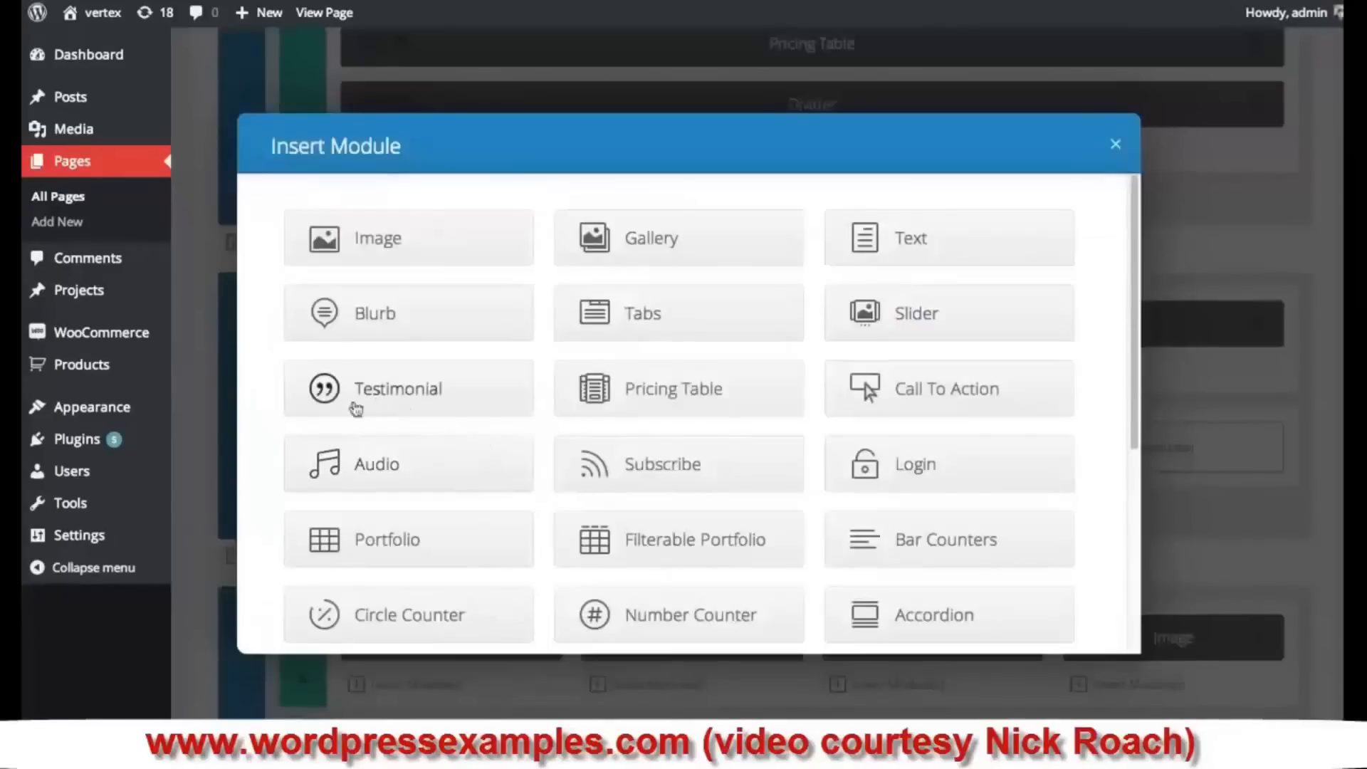
click(419, 391)
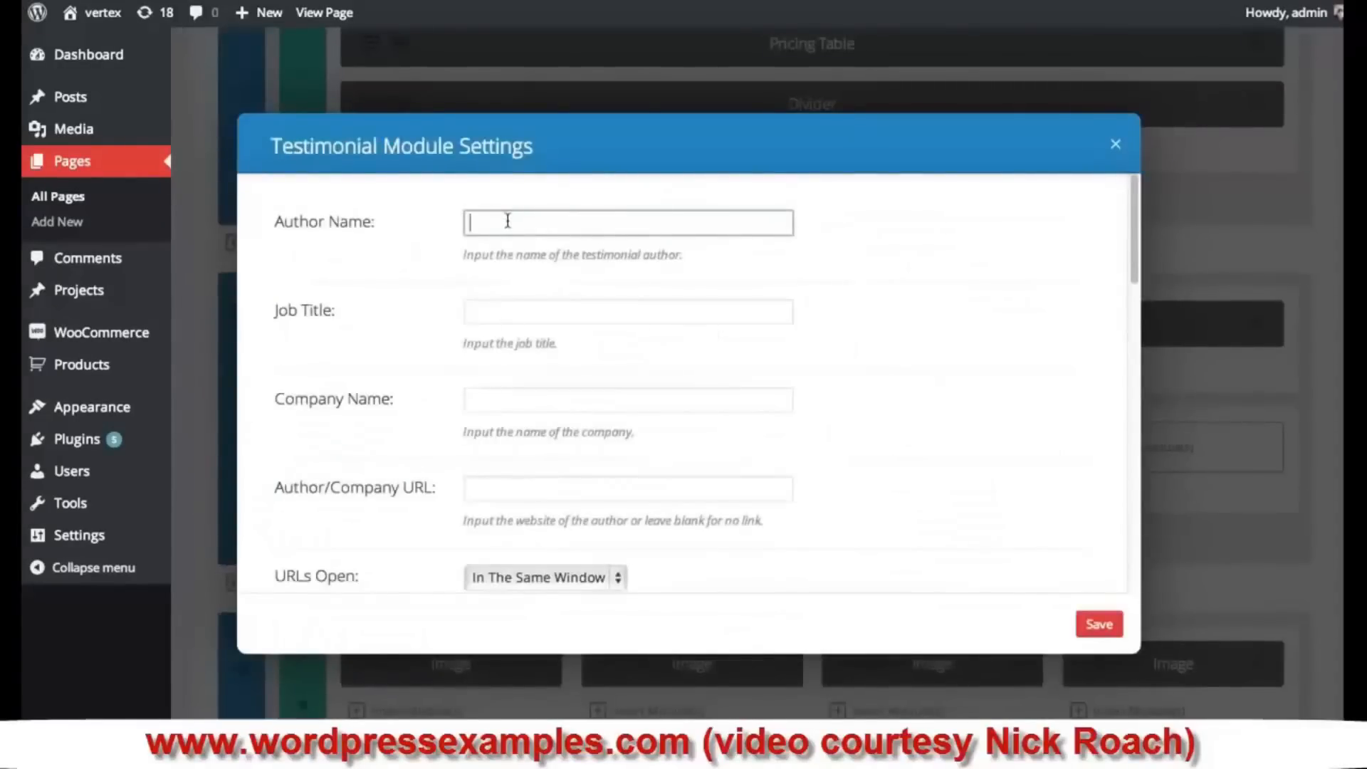
key(Tab)
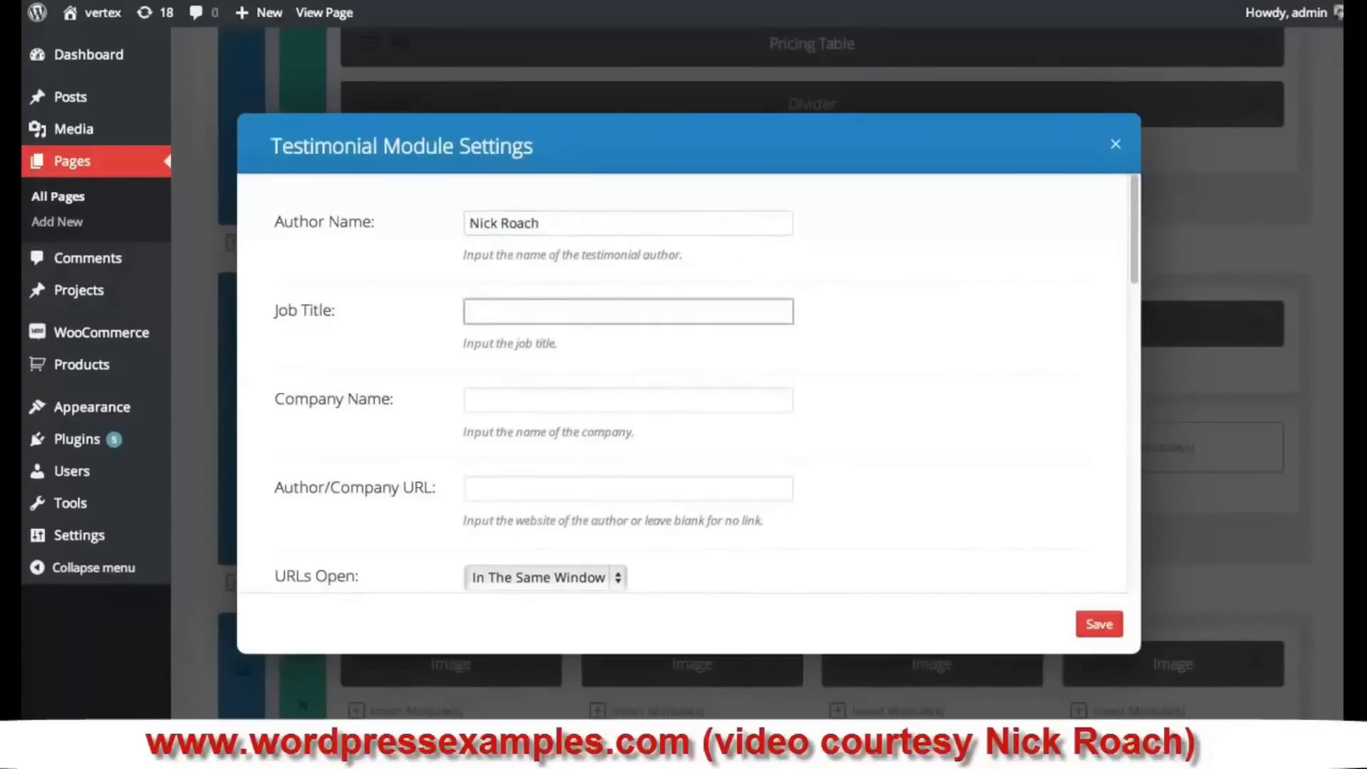
text(CEO)
key(Tab)
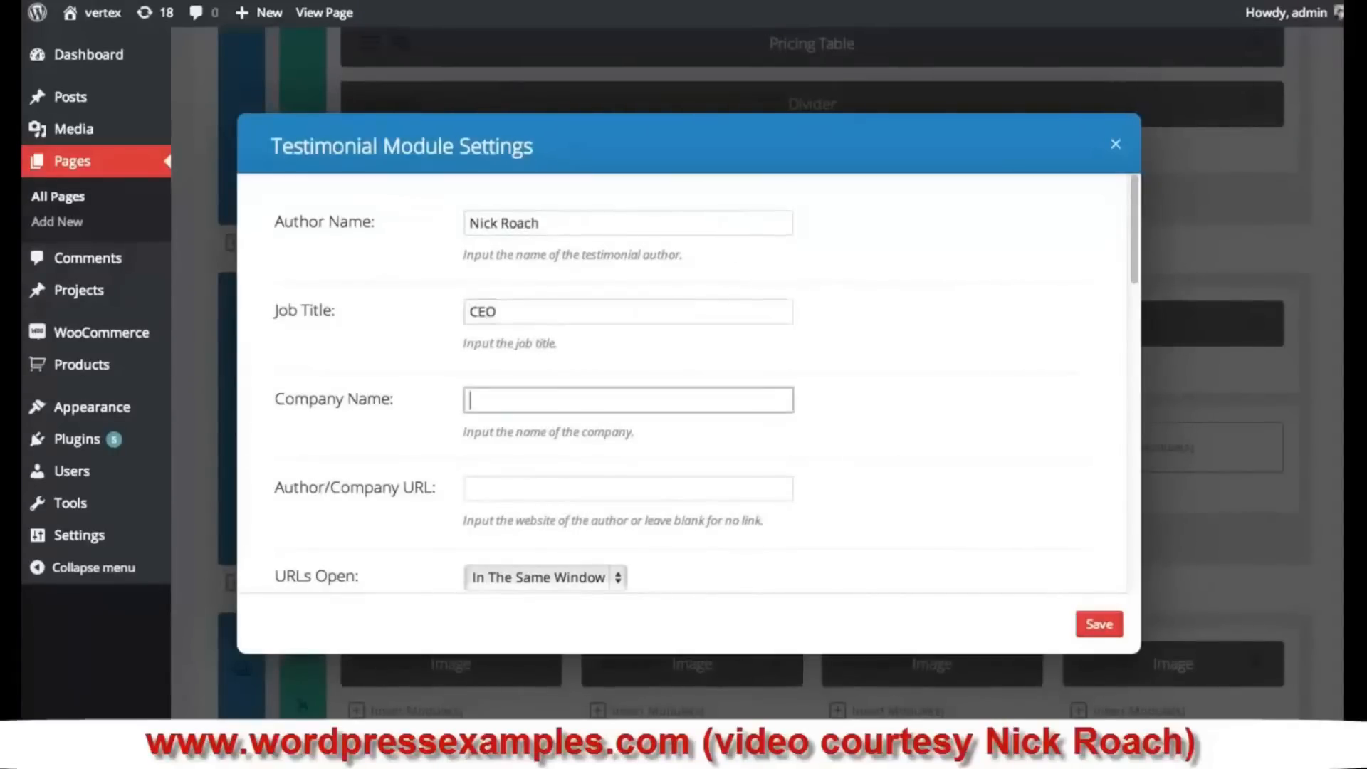
text(Elegant Themes)
key(Tab)
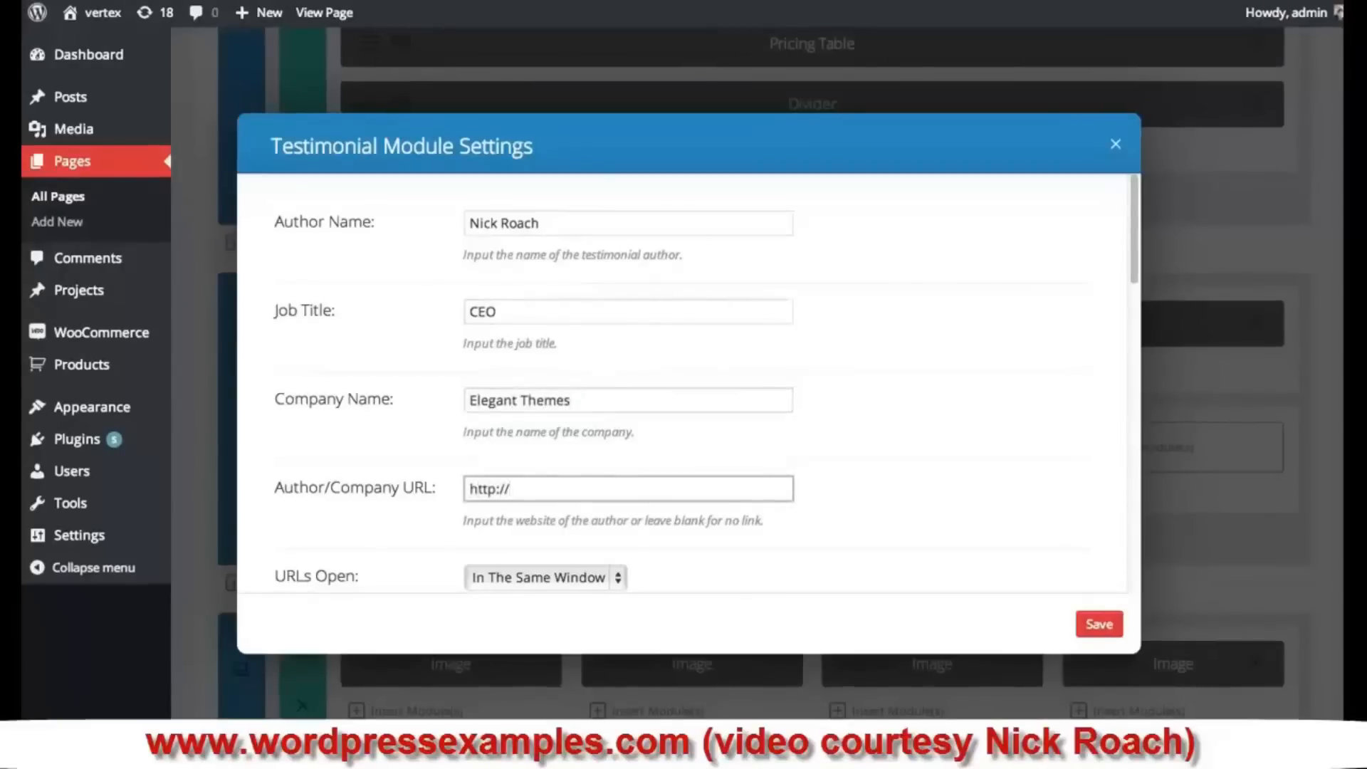
text(http://elegantthemes.com)
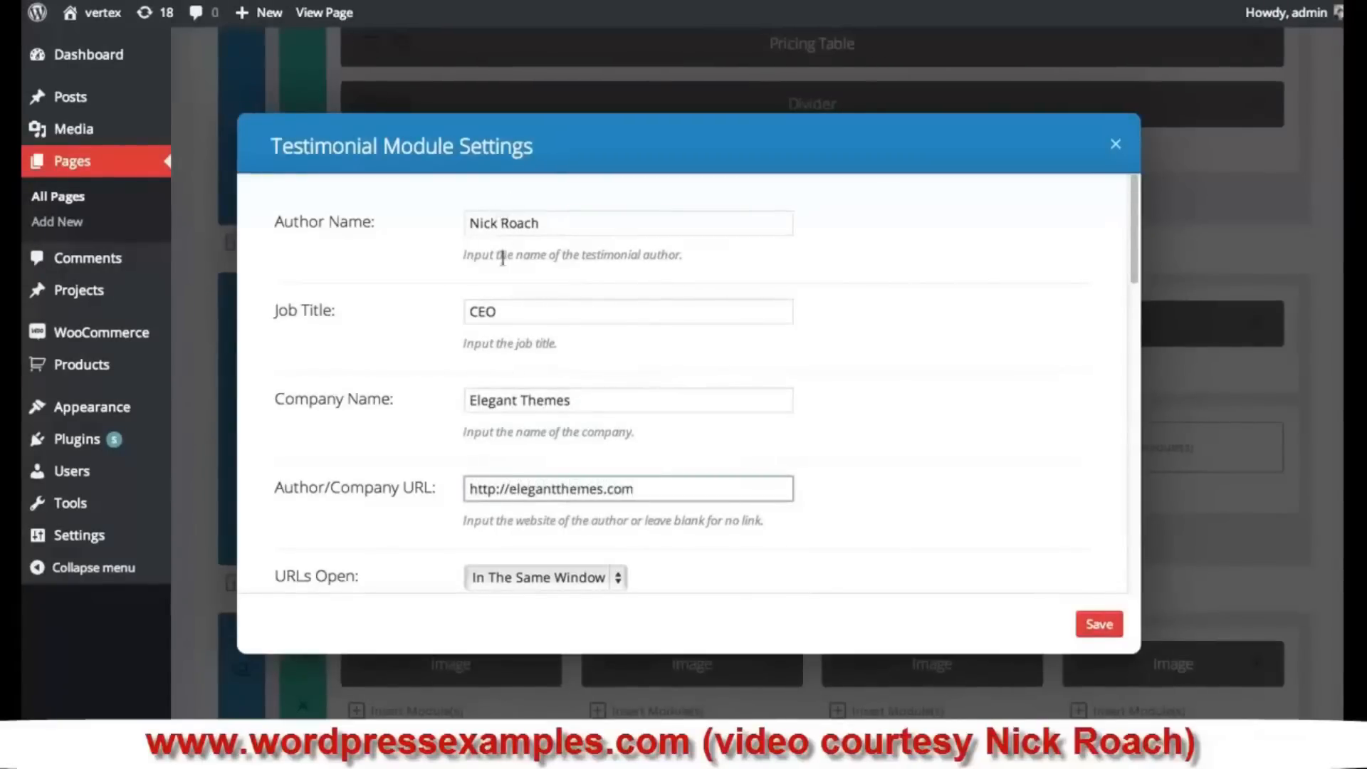
click(519, 308)
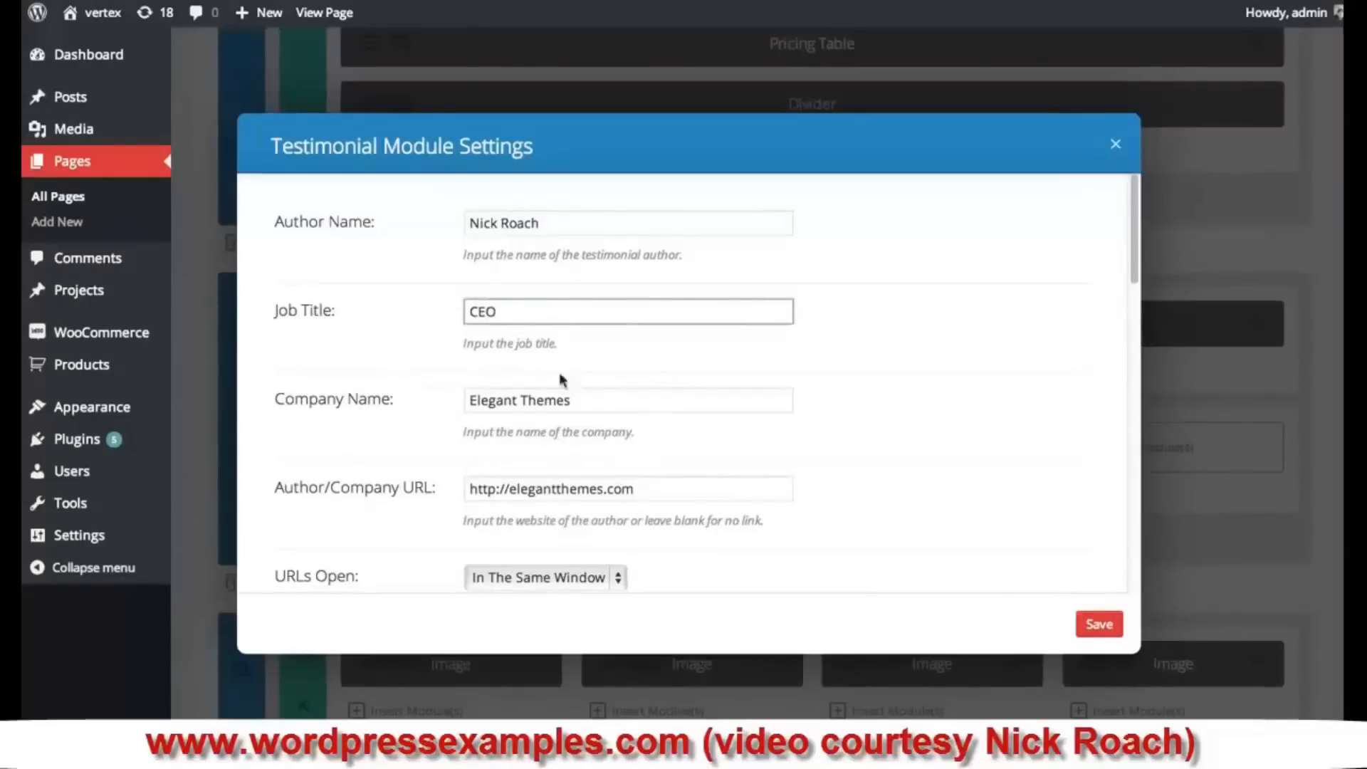
- Set the testimonial's URLs to open in a new tab
scroll(874, 384, down, 1)
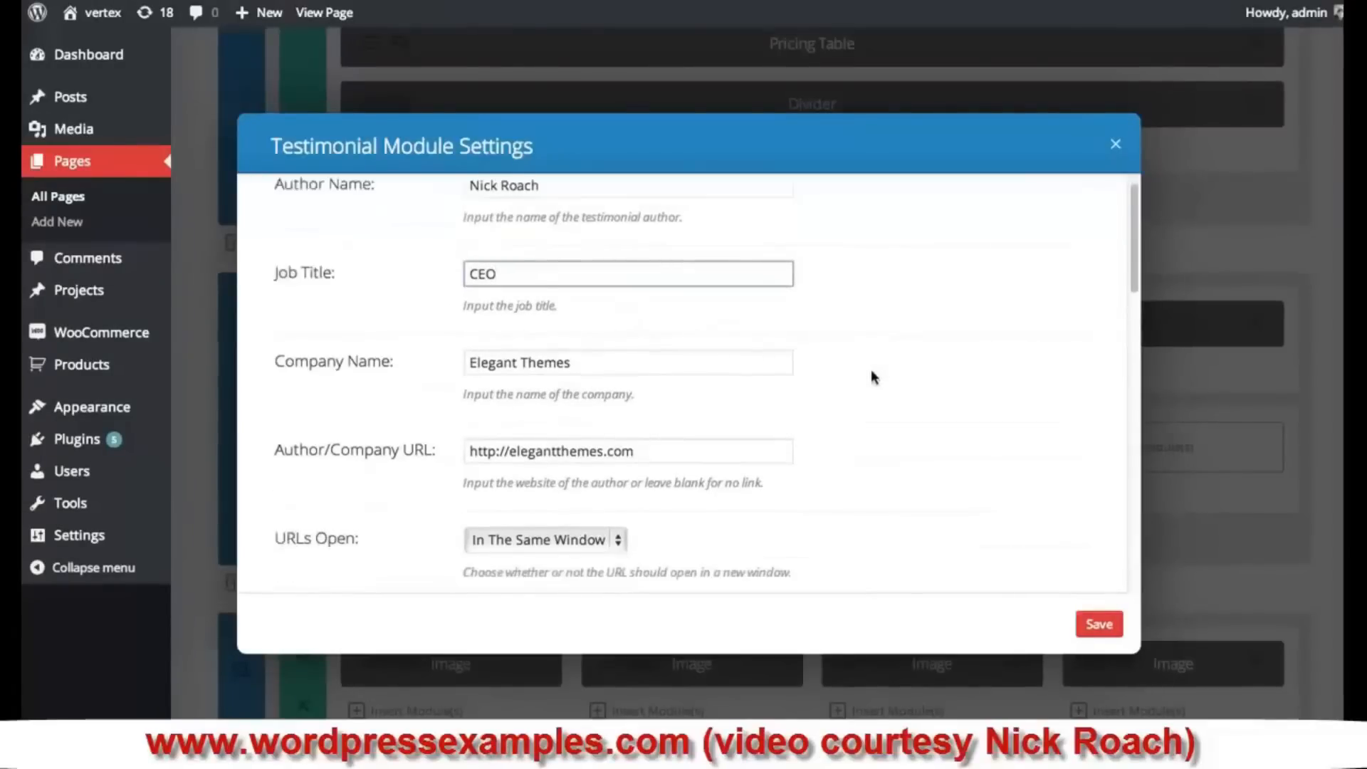
scroll(873, 378, down, 4)
click(404, 321)
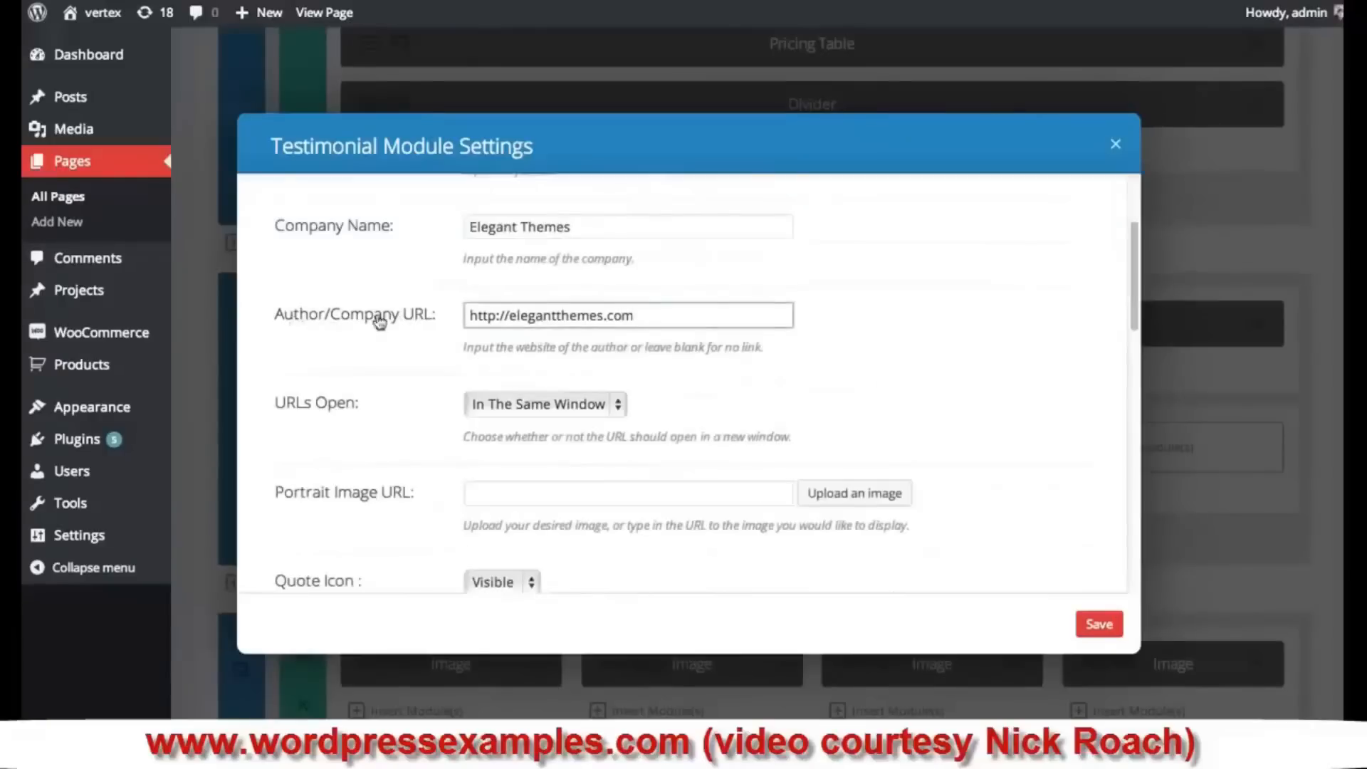
click(558, 404)
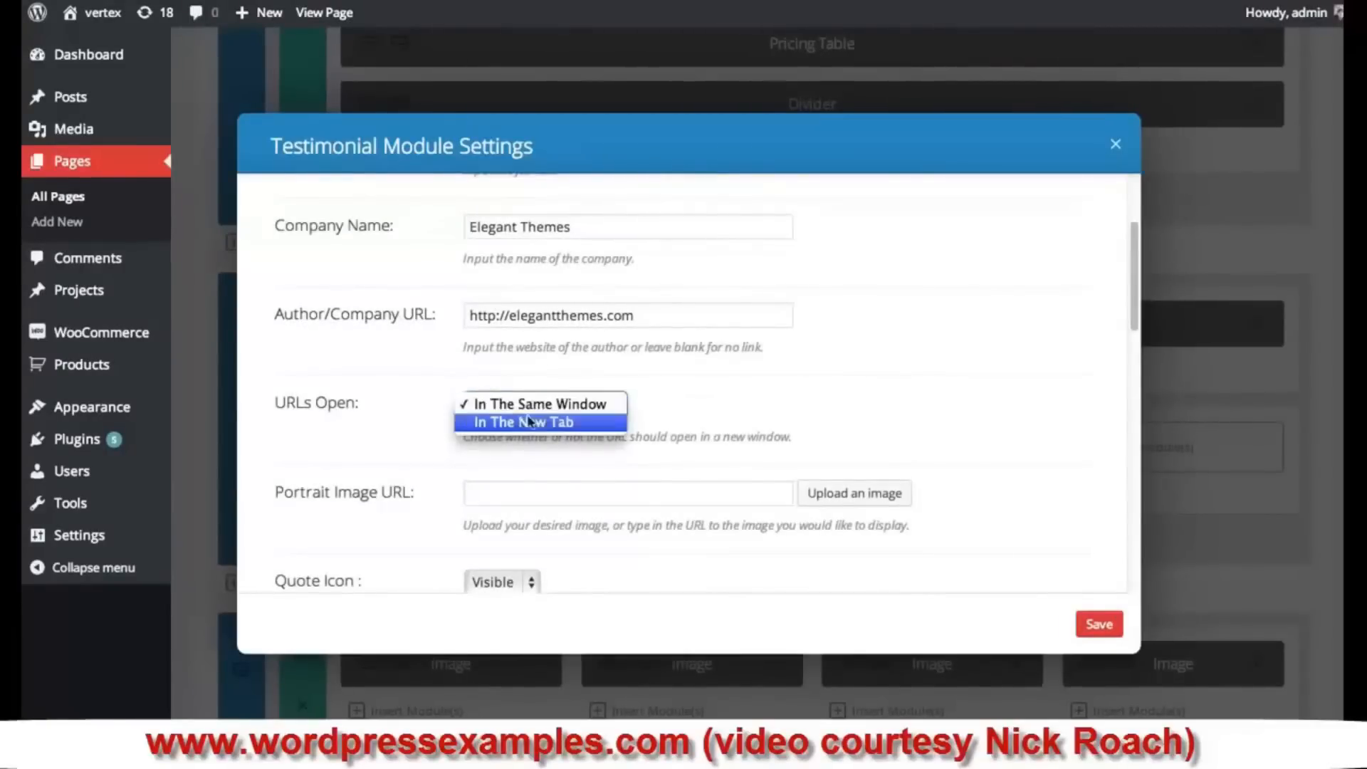
click(566, 422)
scroll(964, 386, down, 3)
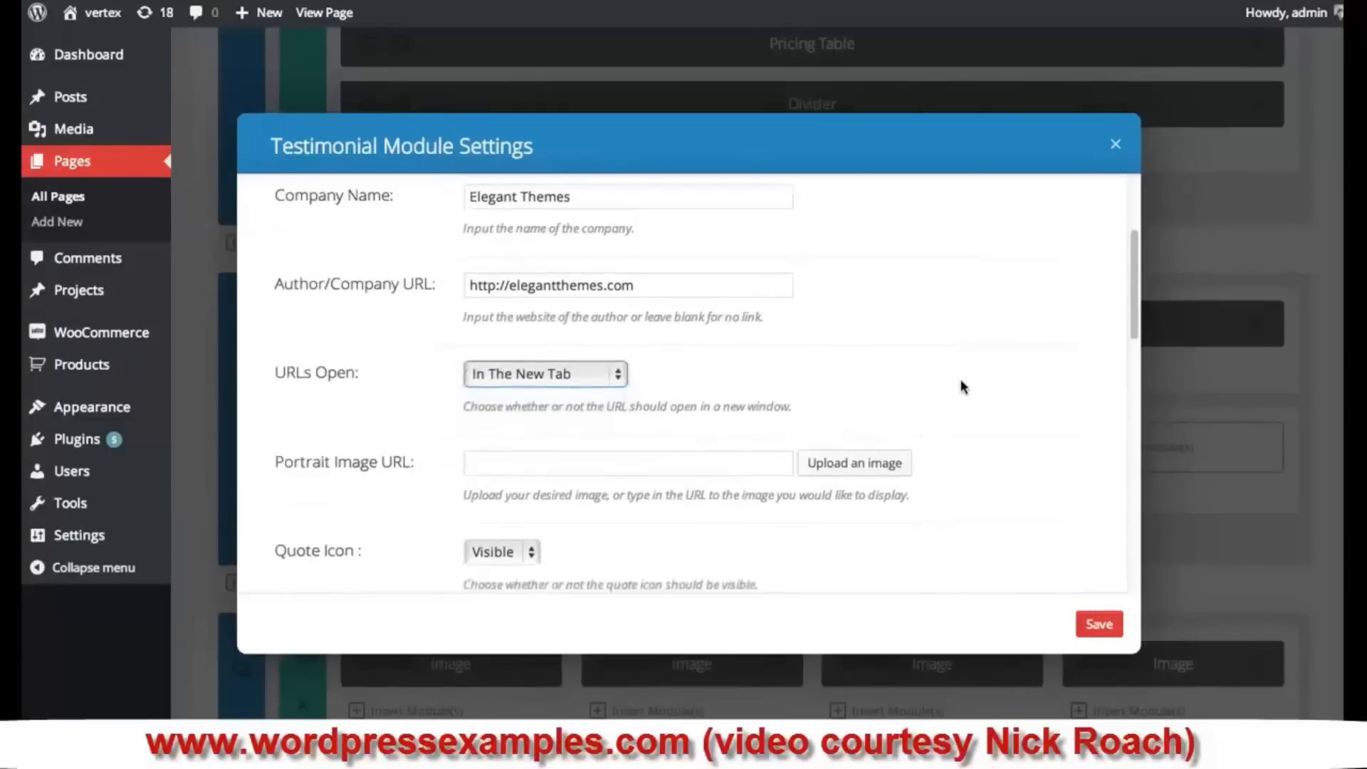
click(603, 391)
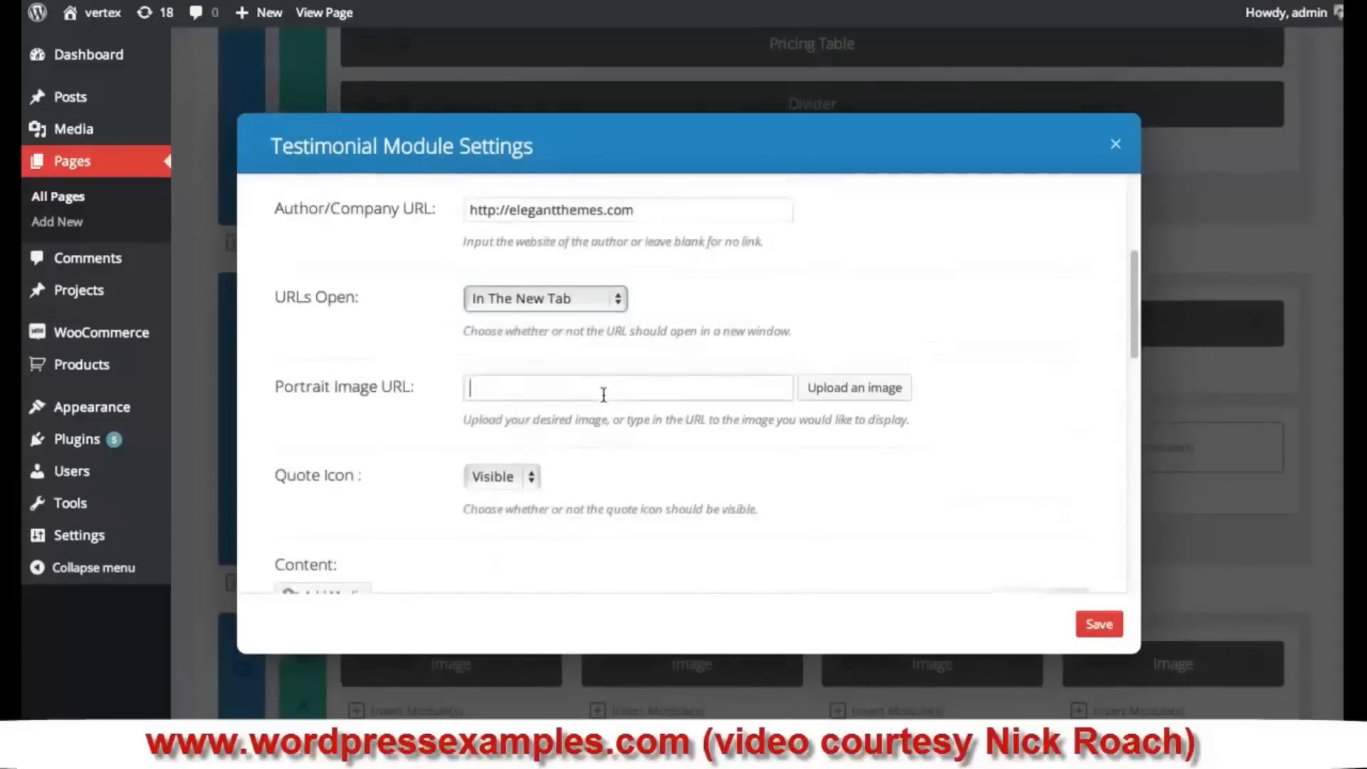
- Set the testimonial portrait to the bearded man's photo, pic-2.jpg
click(869, 396)
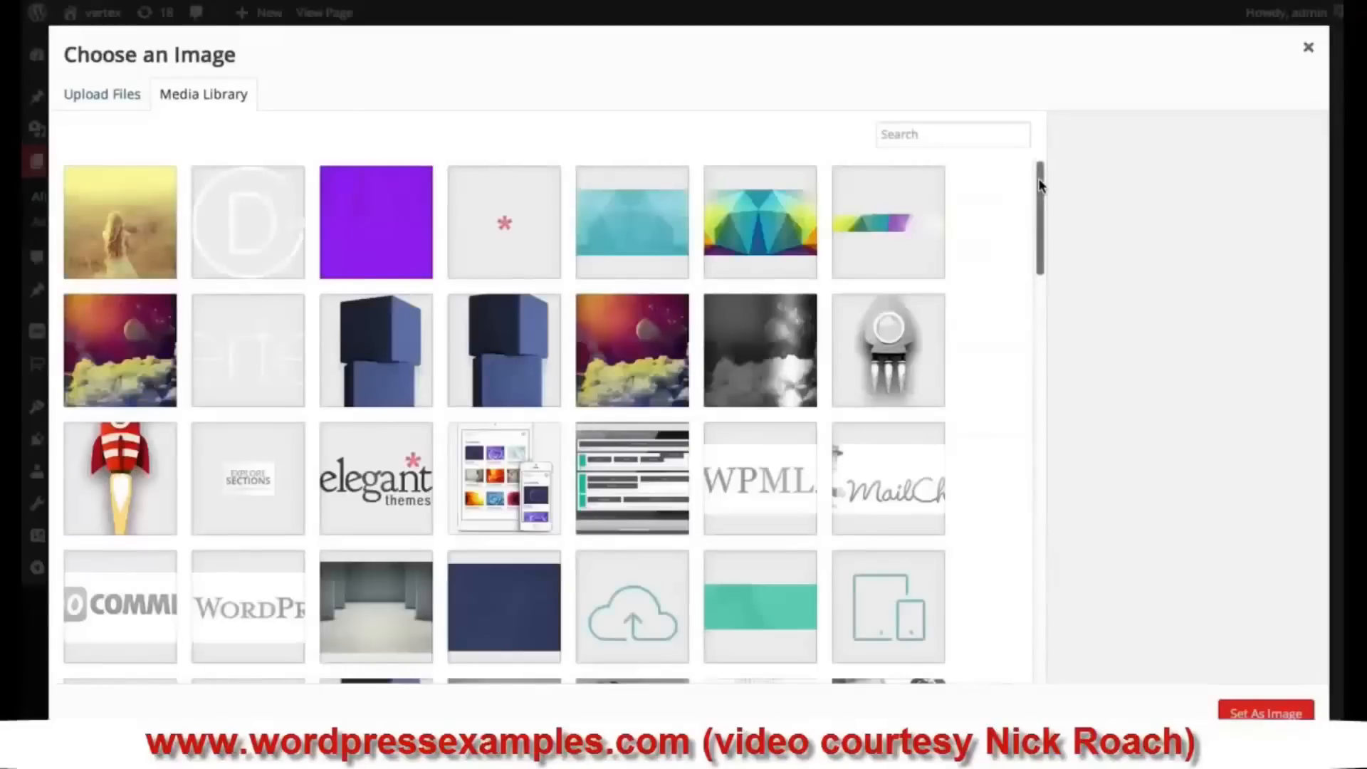
drag(1039, 185, 1039, 271)
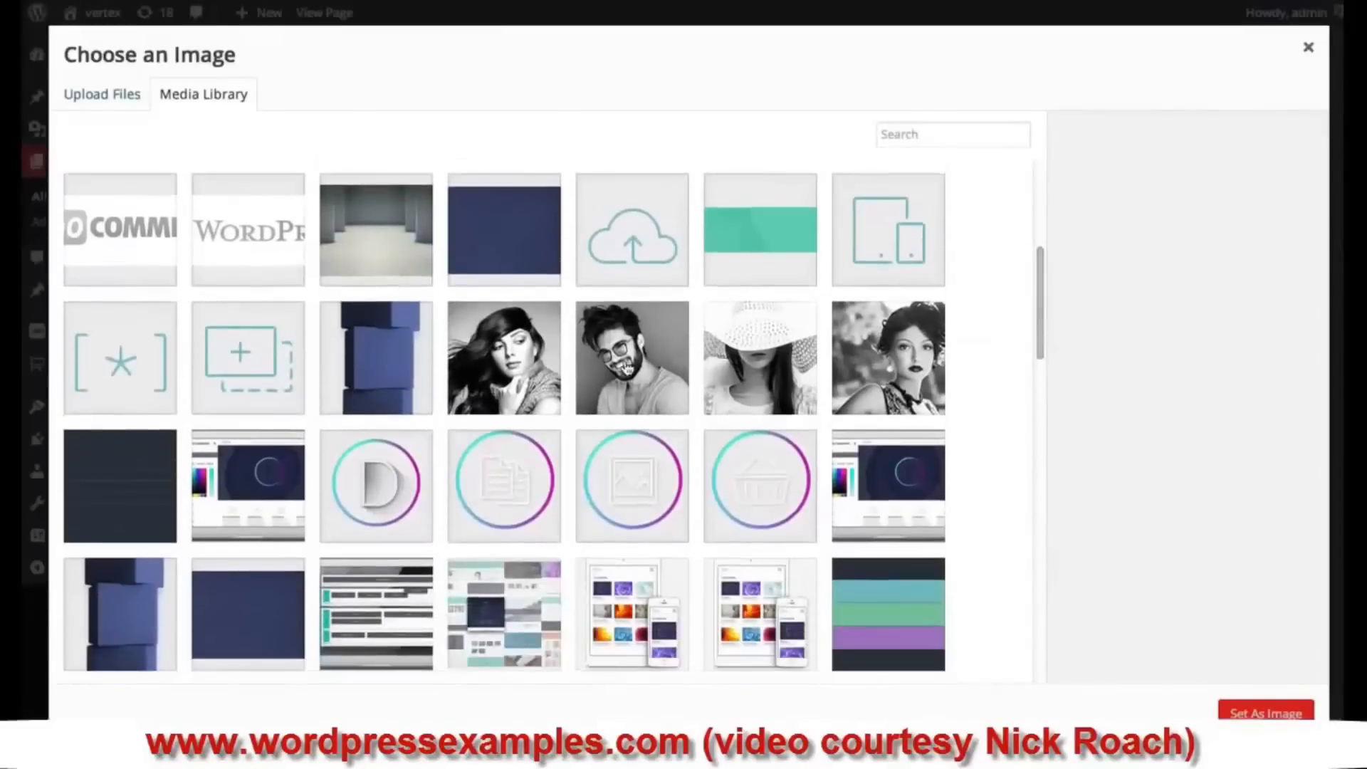
click(626, 366)
click(1268, 712)
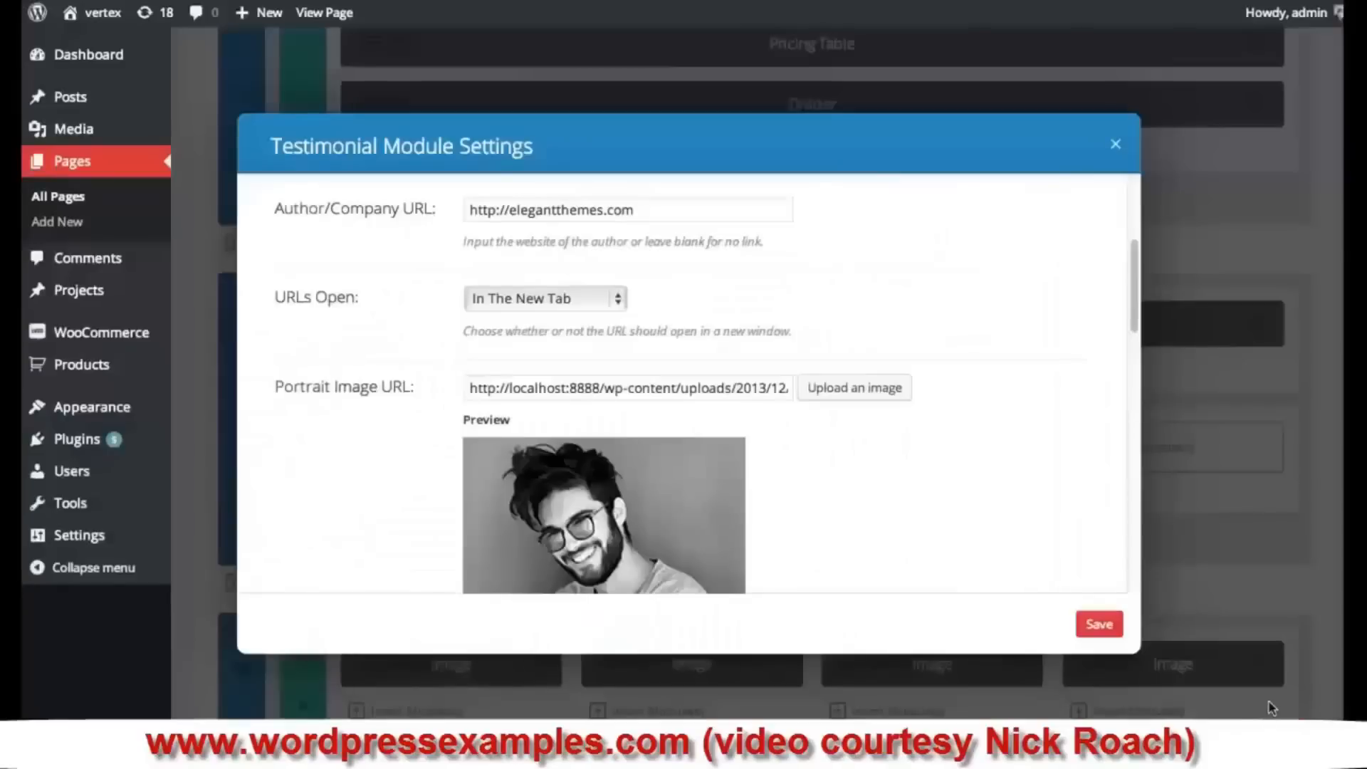
drag(1138, 265, 1138, 348)
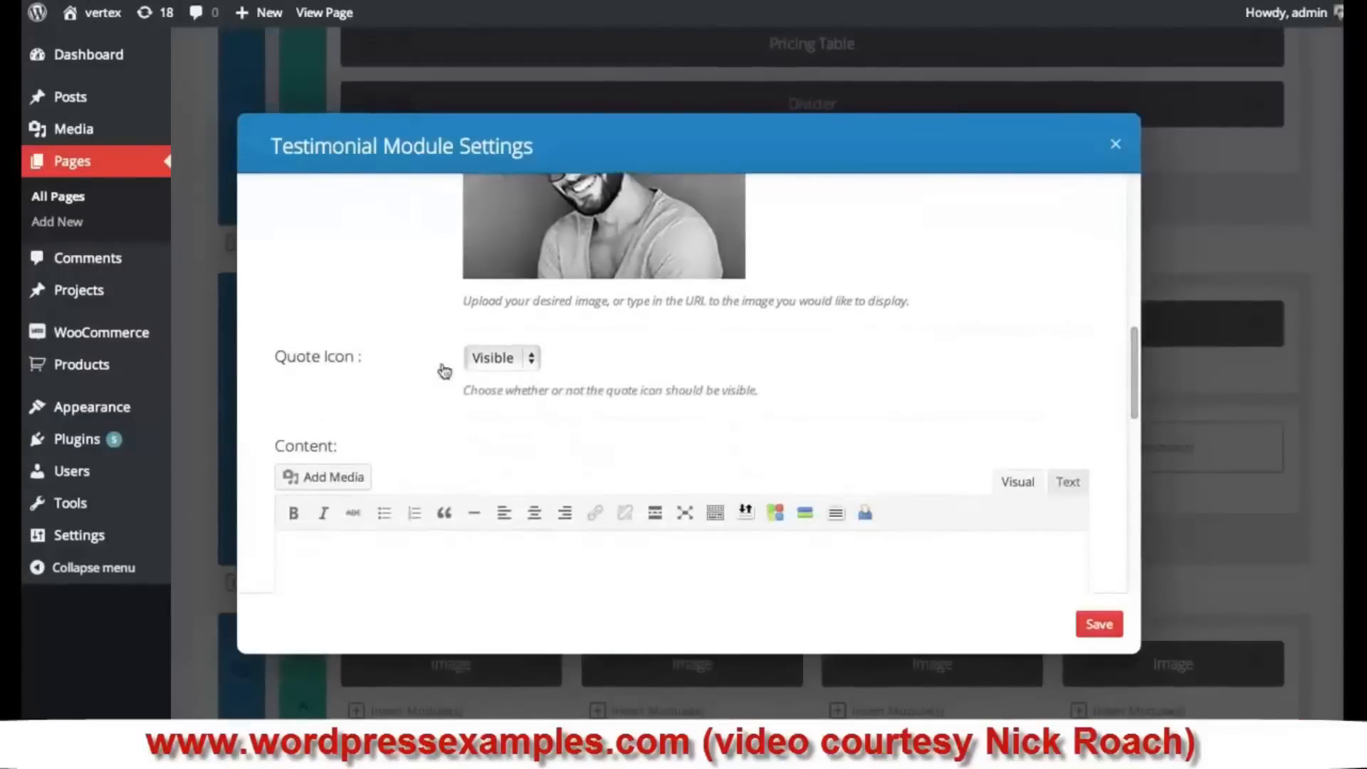
- Hide the quote icon, paste placeholder content, and save the testimonial
click(522, 361)
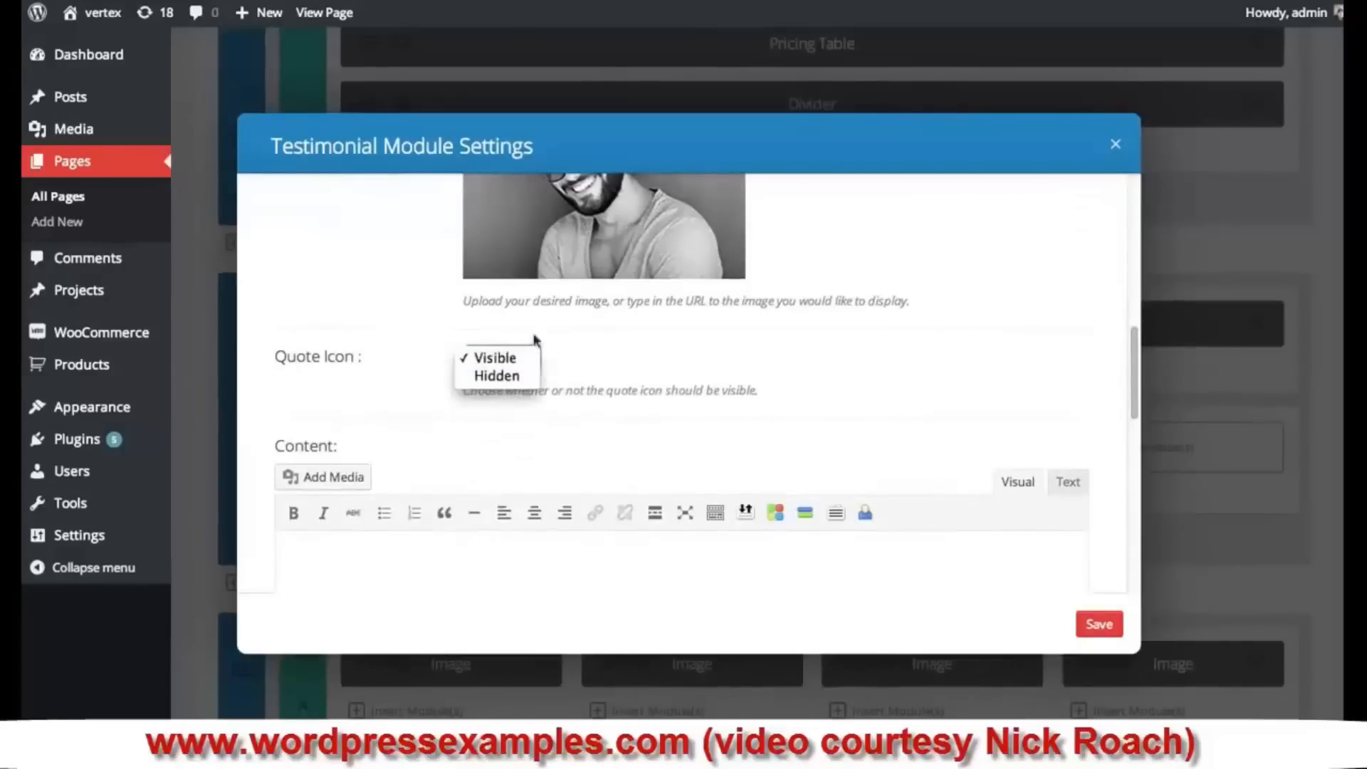
click(509, 383)
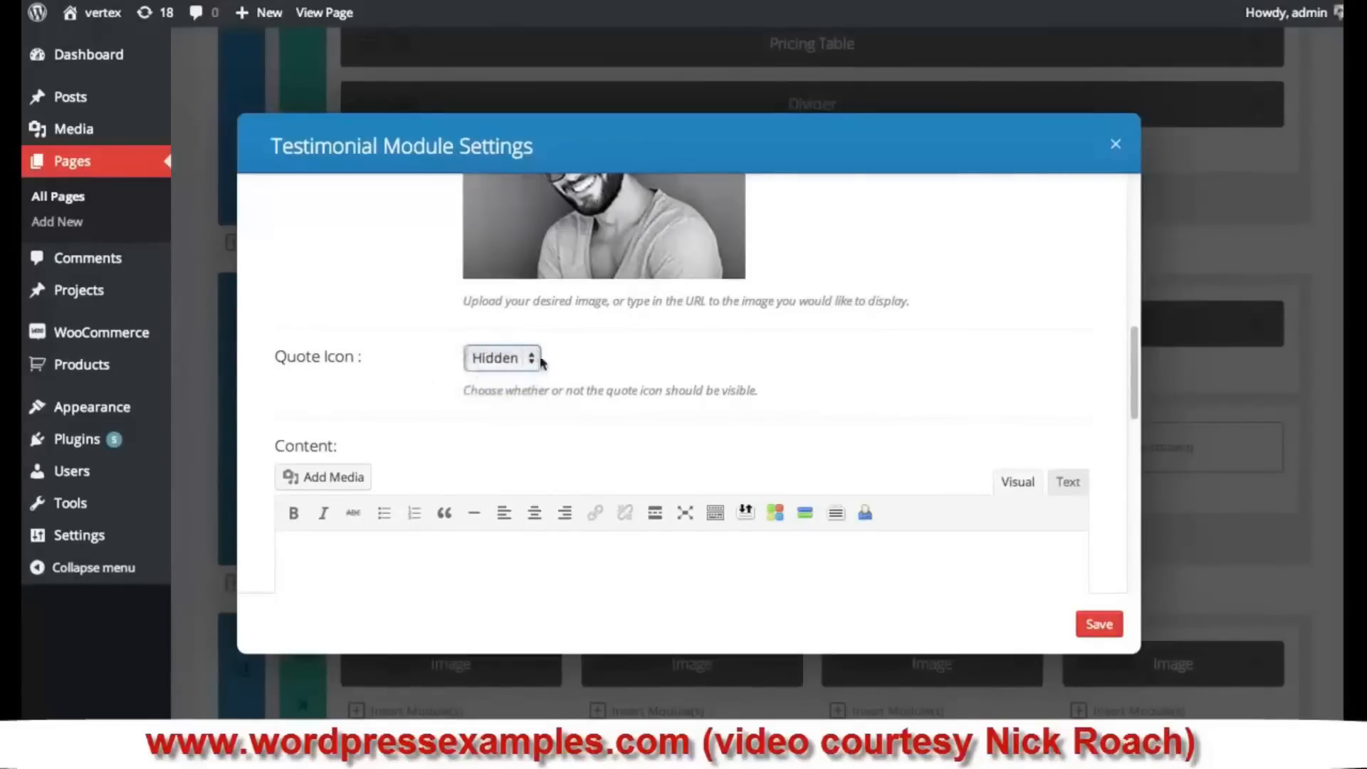
scroll(777, 388, down, 2)
click(587, 496)
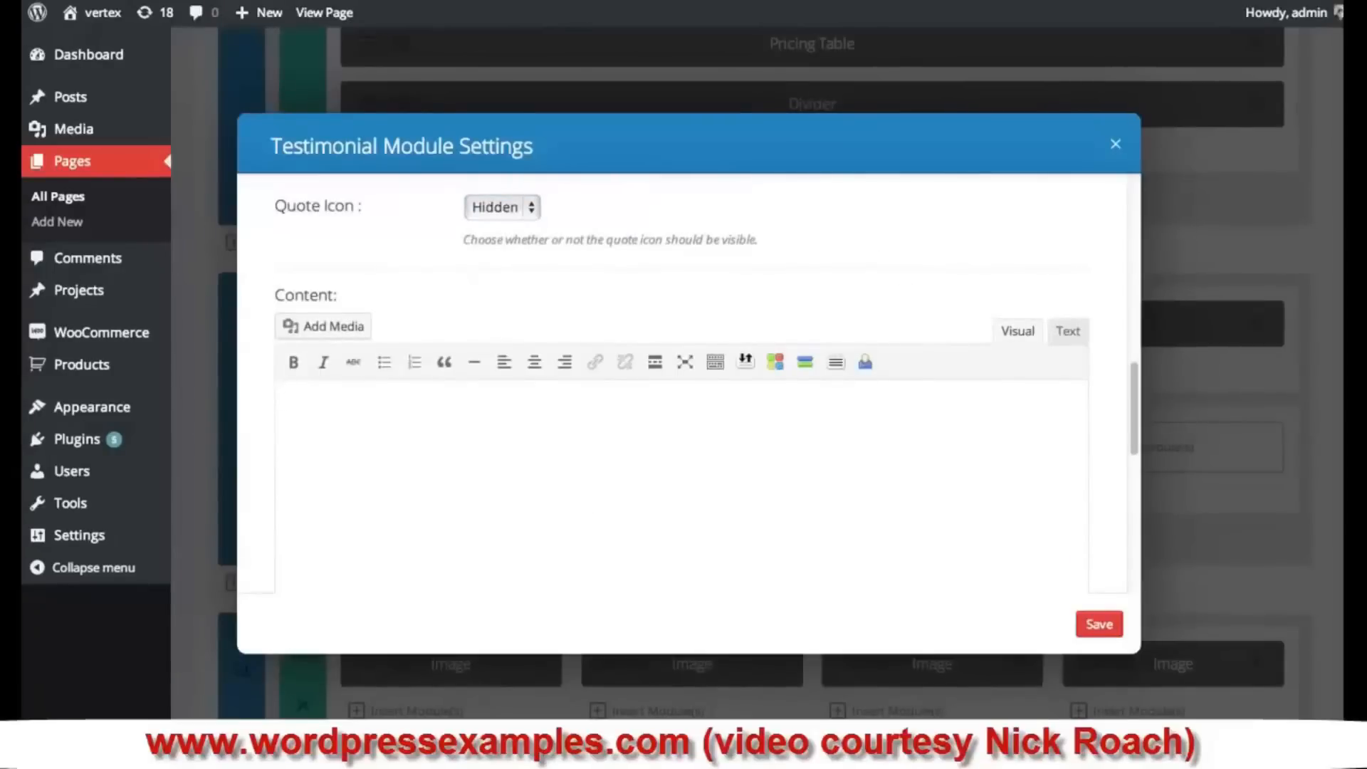
text(Nulla gravida pellentesque consequat. Donec viverra auctor tellus, sit amet fringilla justo pharetra varius. Etiam volutpat nibh ut erat convallis, in molestie ipsum iaculis. Sed quis tortor turpis. Nam ultricies, erat sit amet porttitor vehicula, ligula eros porta nunc, id dignissim libero nisi sed nulla. Donec quis diam eros. Duis eu bibendum nibh, id pulvinar felis.)
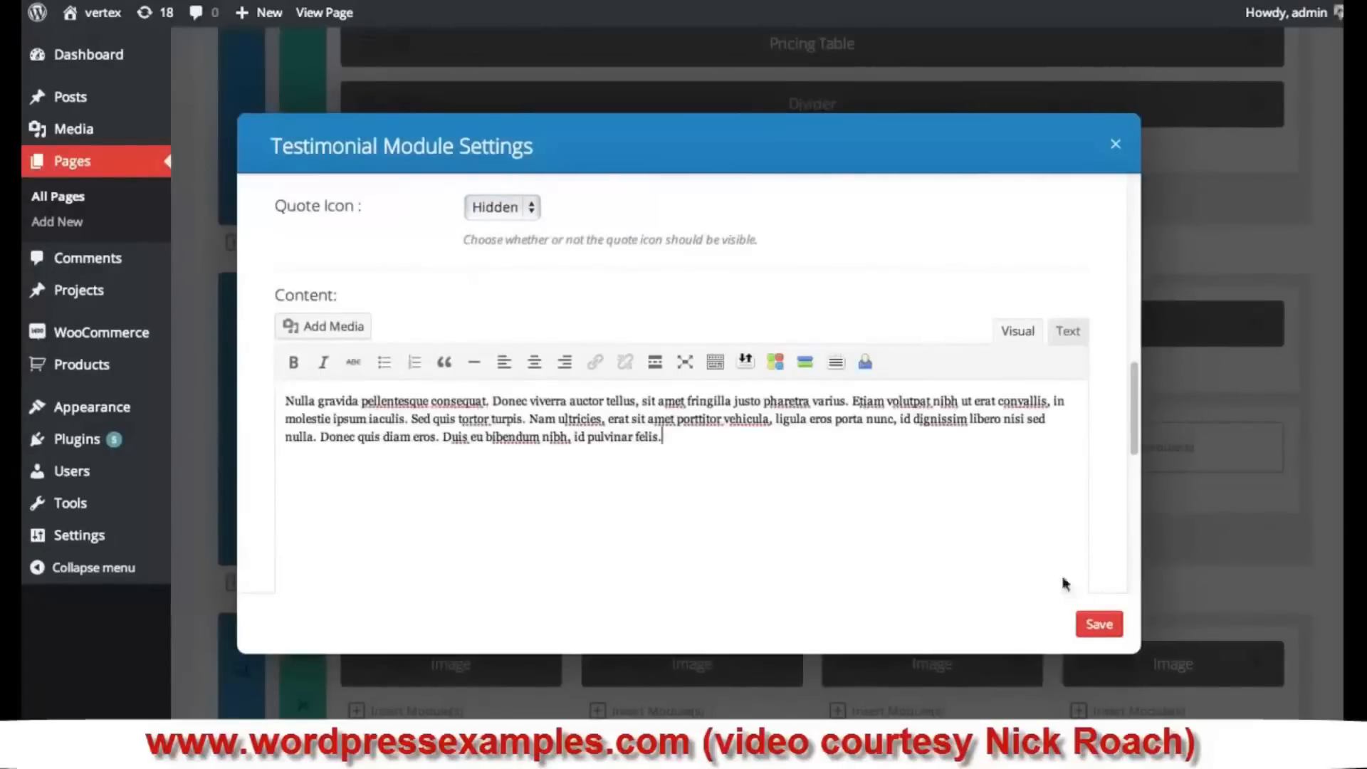
click(1100, 627)
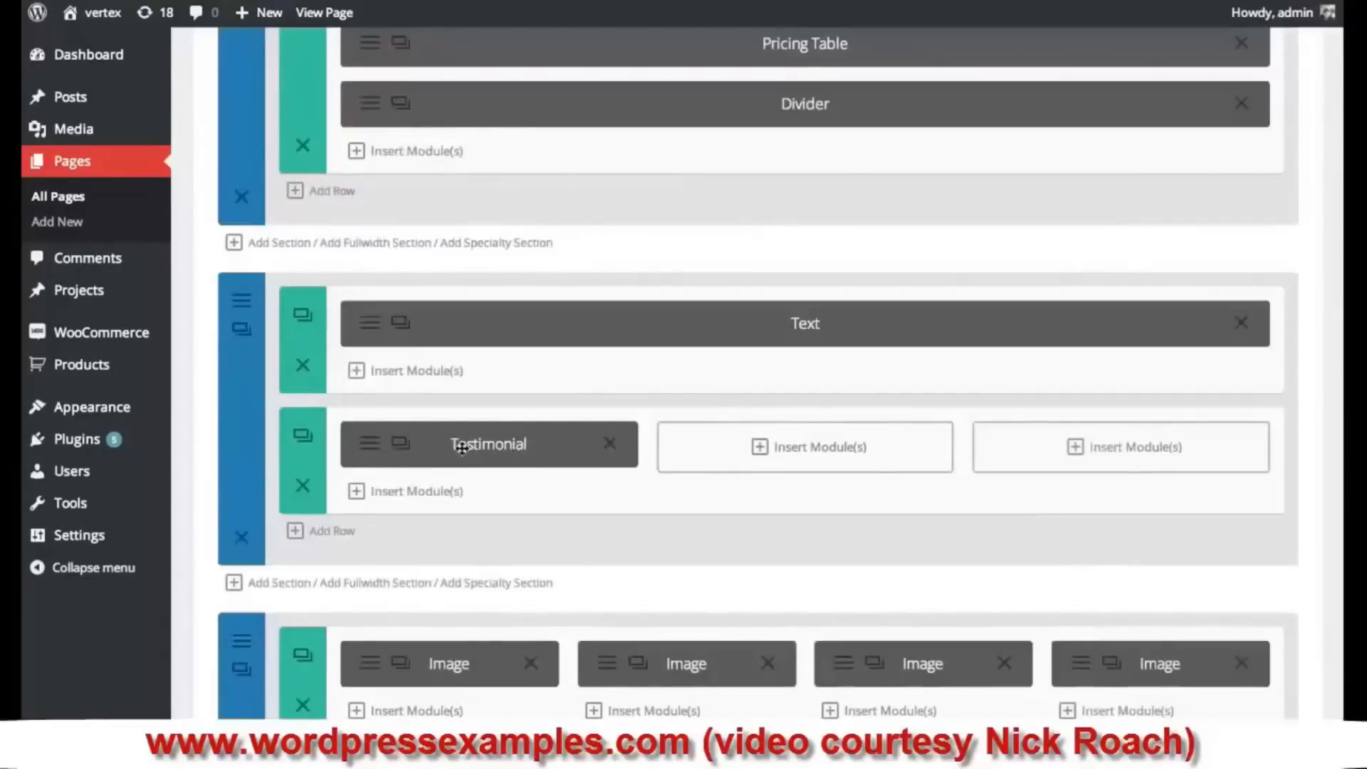
click(790, 453)
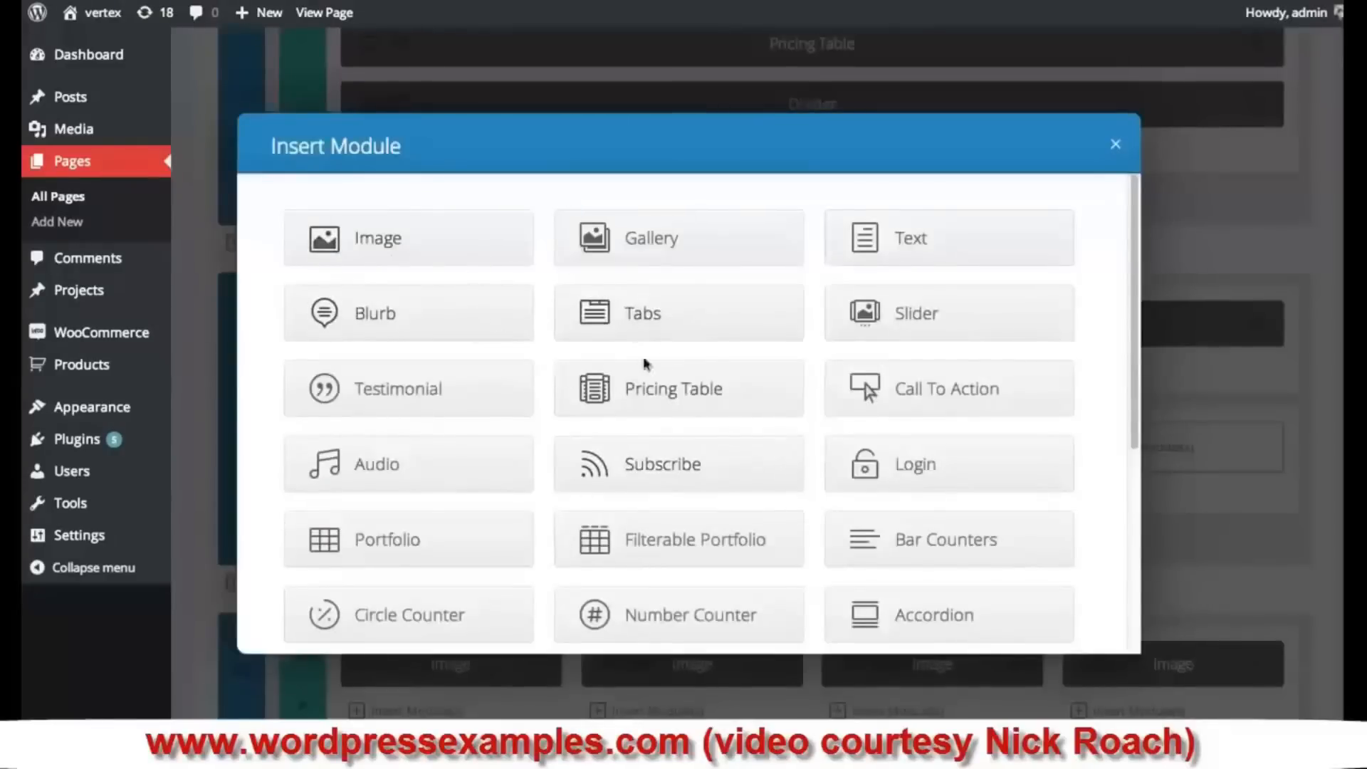
click(432, 385)
click(515, 214)
text(Sally)
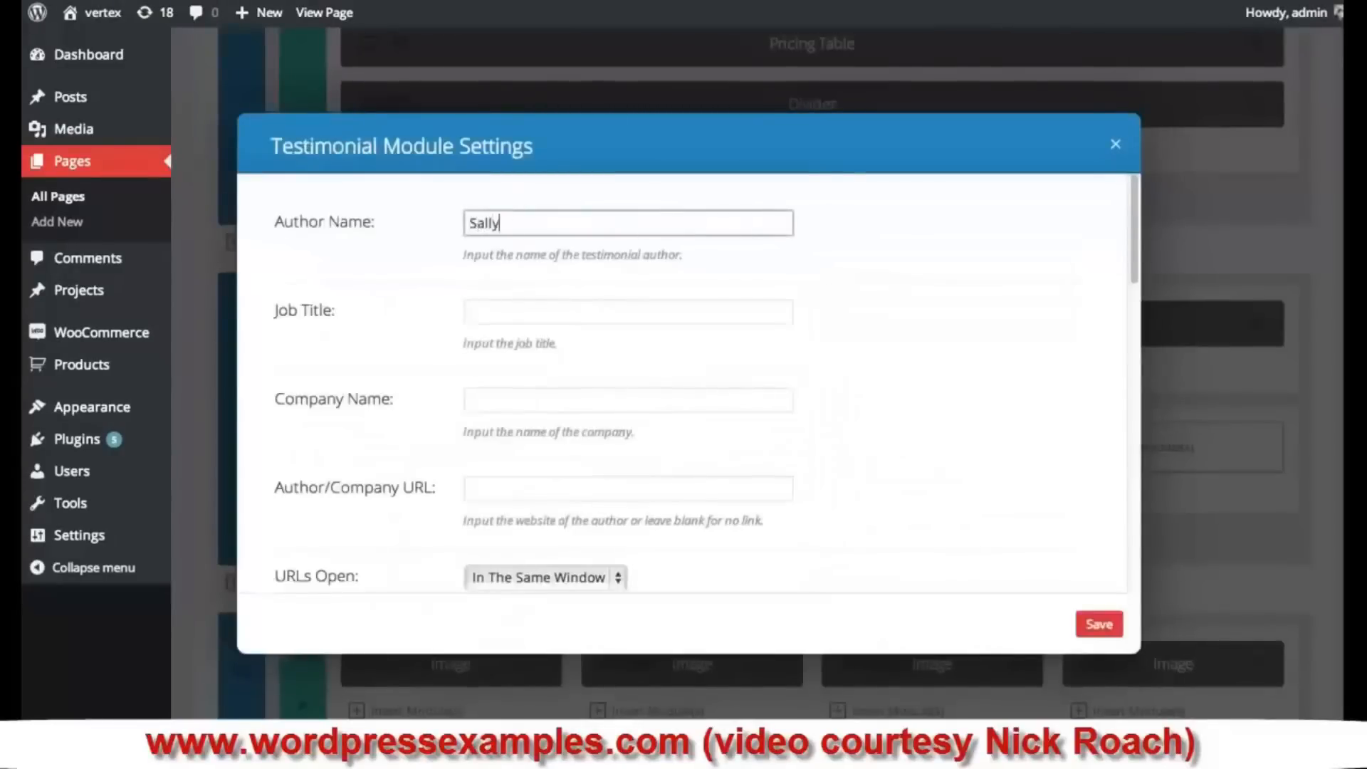
key(Tab)
text(Graphic D)
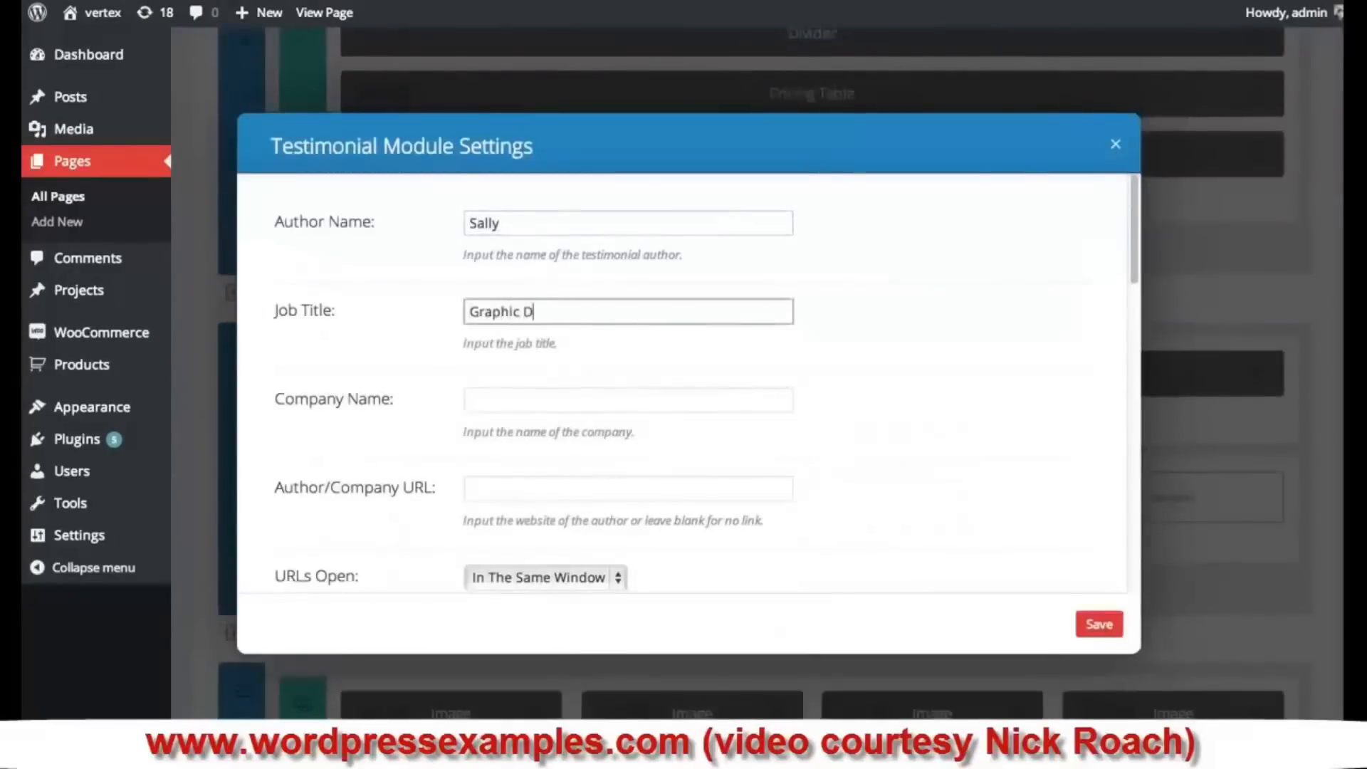
text(esigner)
key(Tab)
text(Elegant Themes)
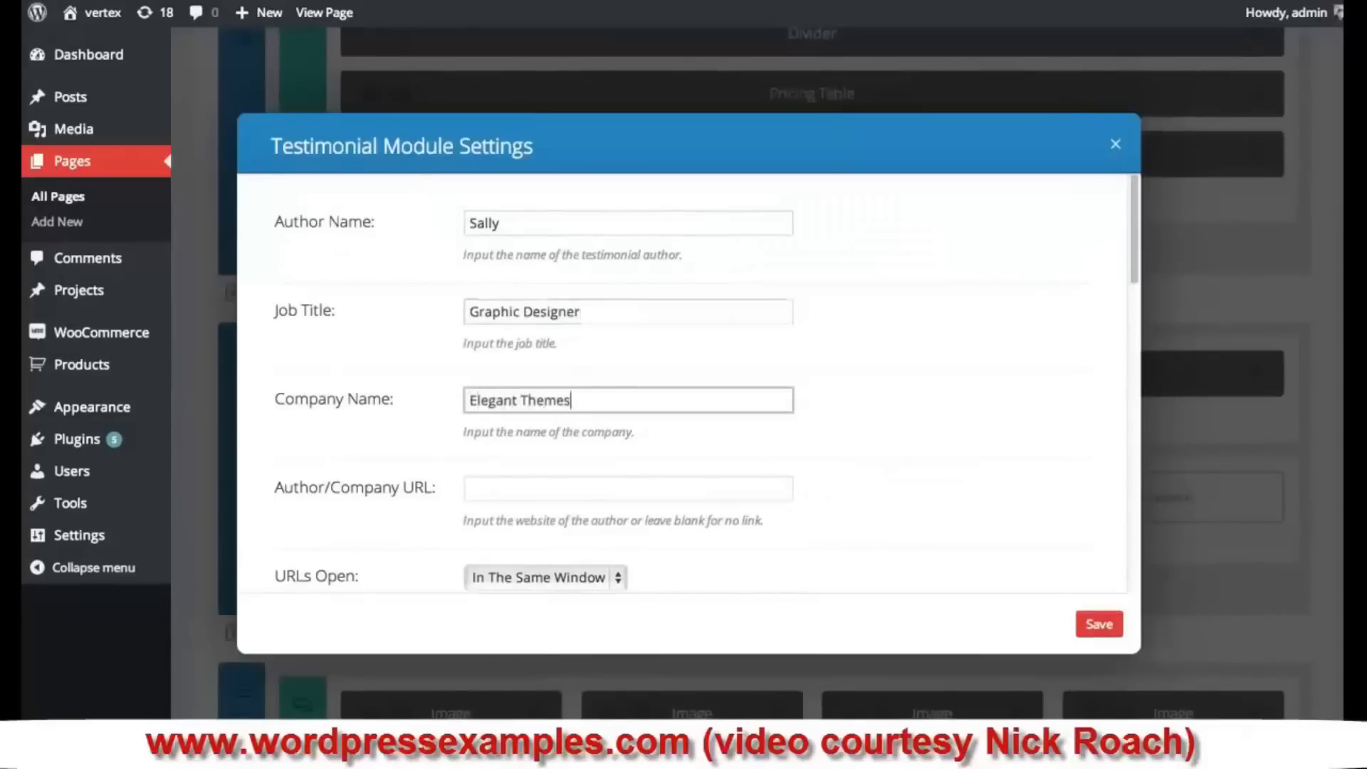
key(Tab)
text(http://)
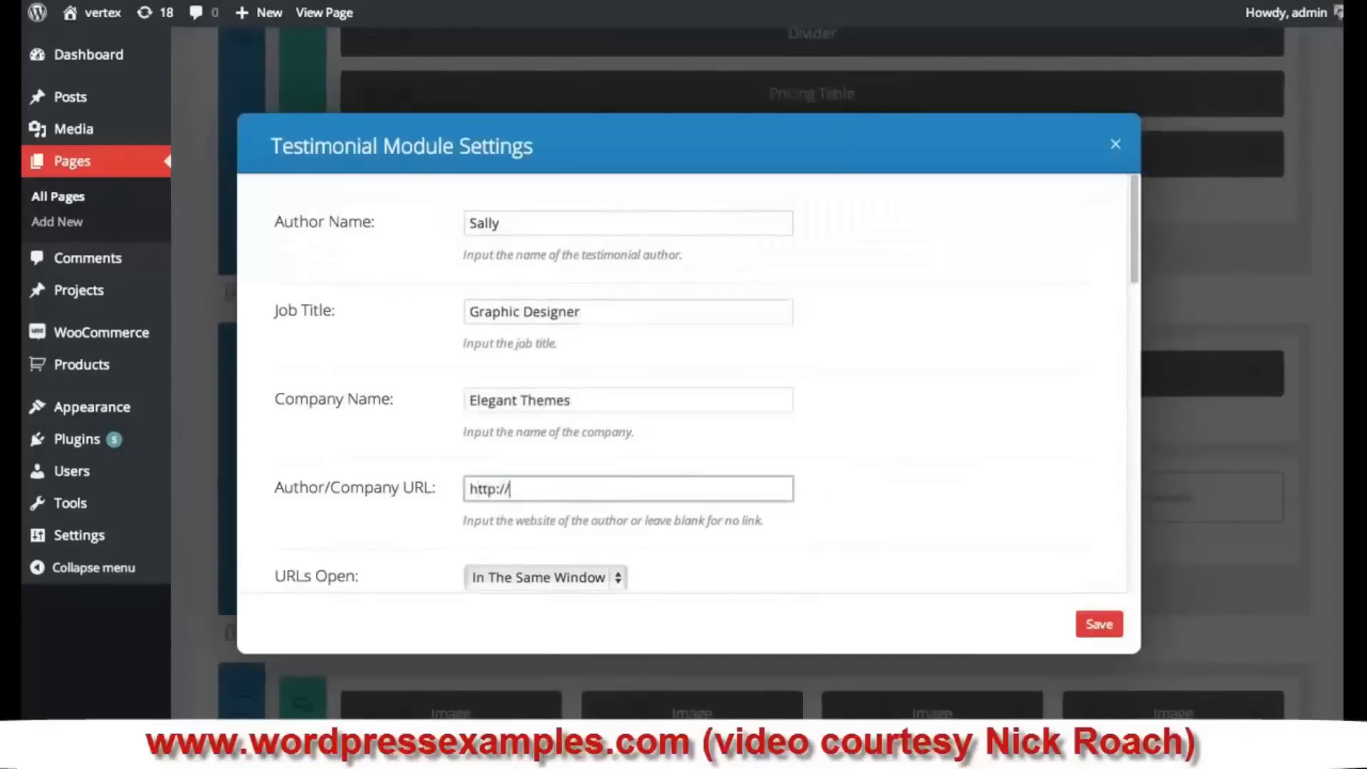
text(elegantthemes.com)
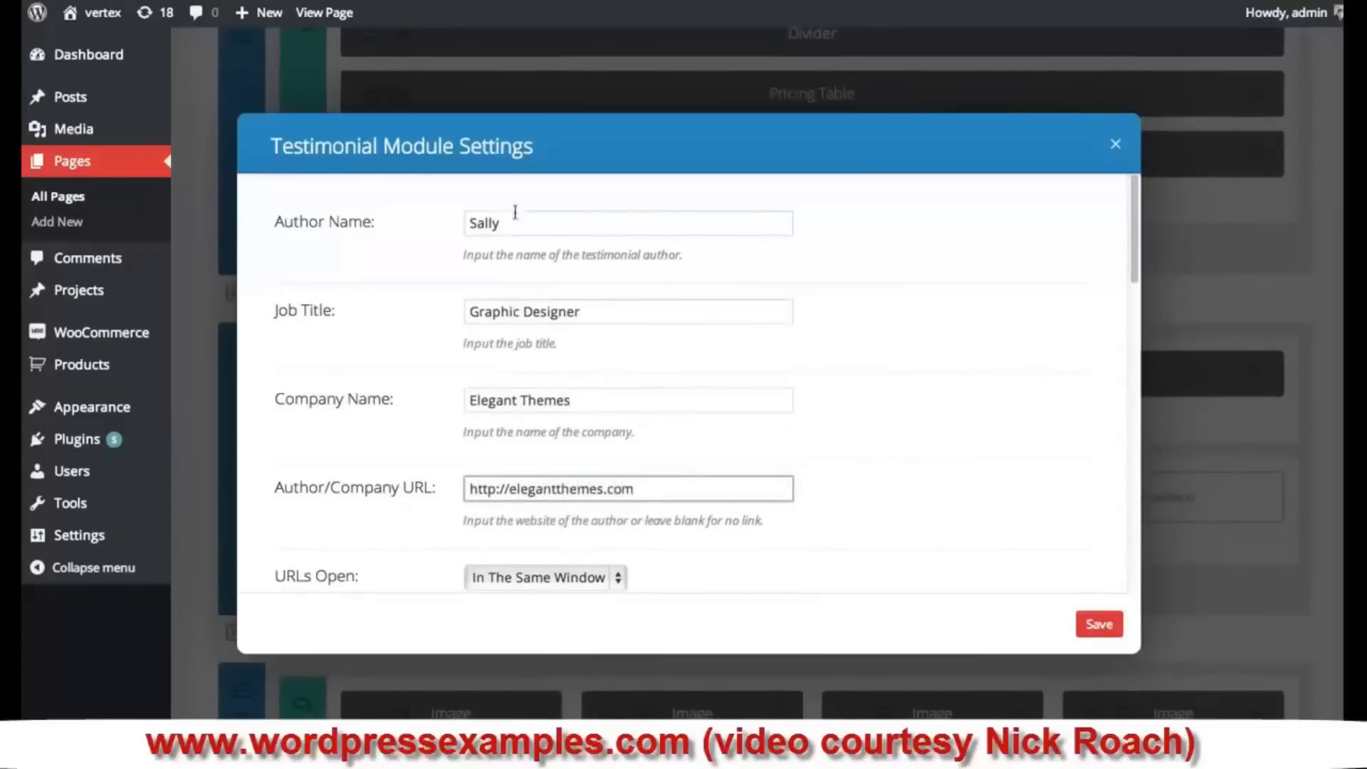
- Make its links open in a new tab and use the woman's photo as the portrait
scroll(900, 275, down, 1)
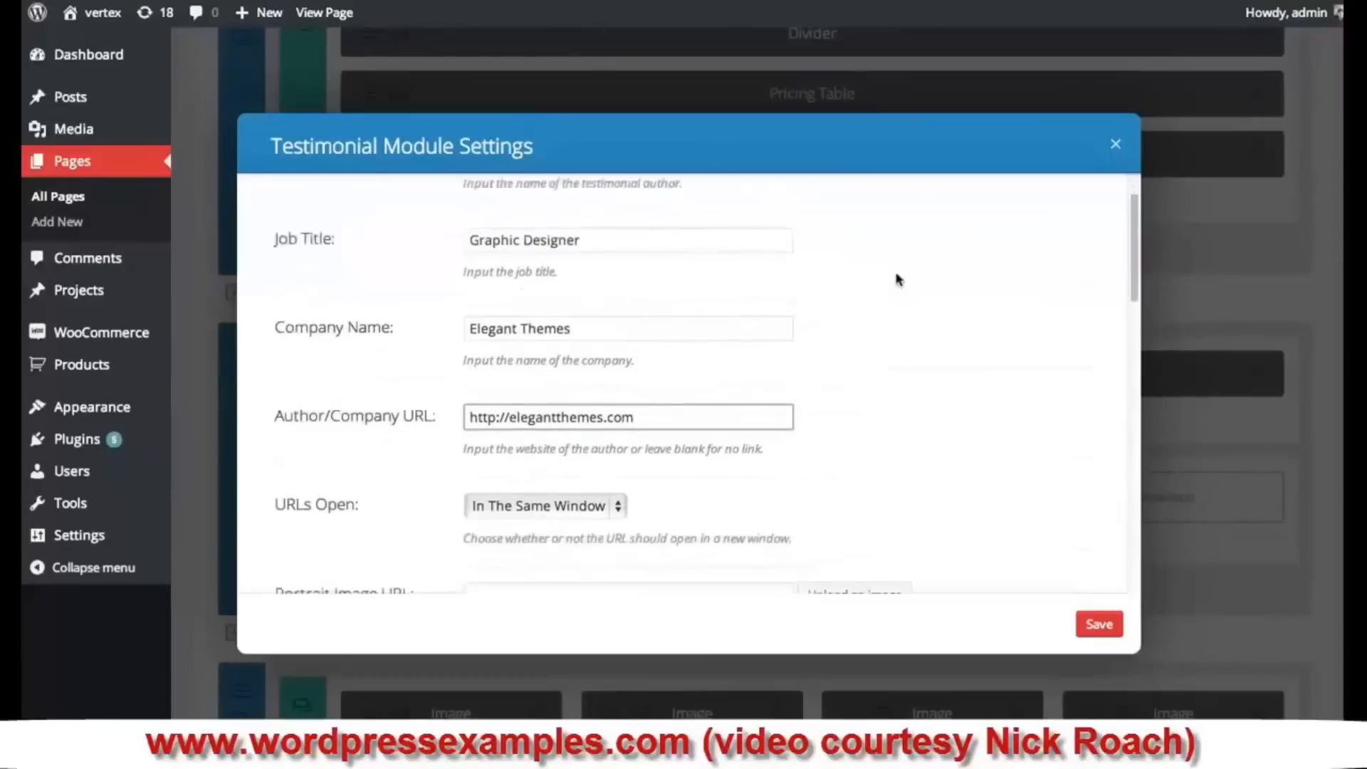
click(481, 501)
click(534, 521)
scroll(854, 527, down, 1)
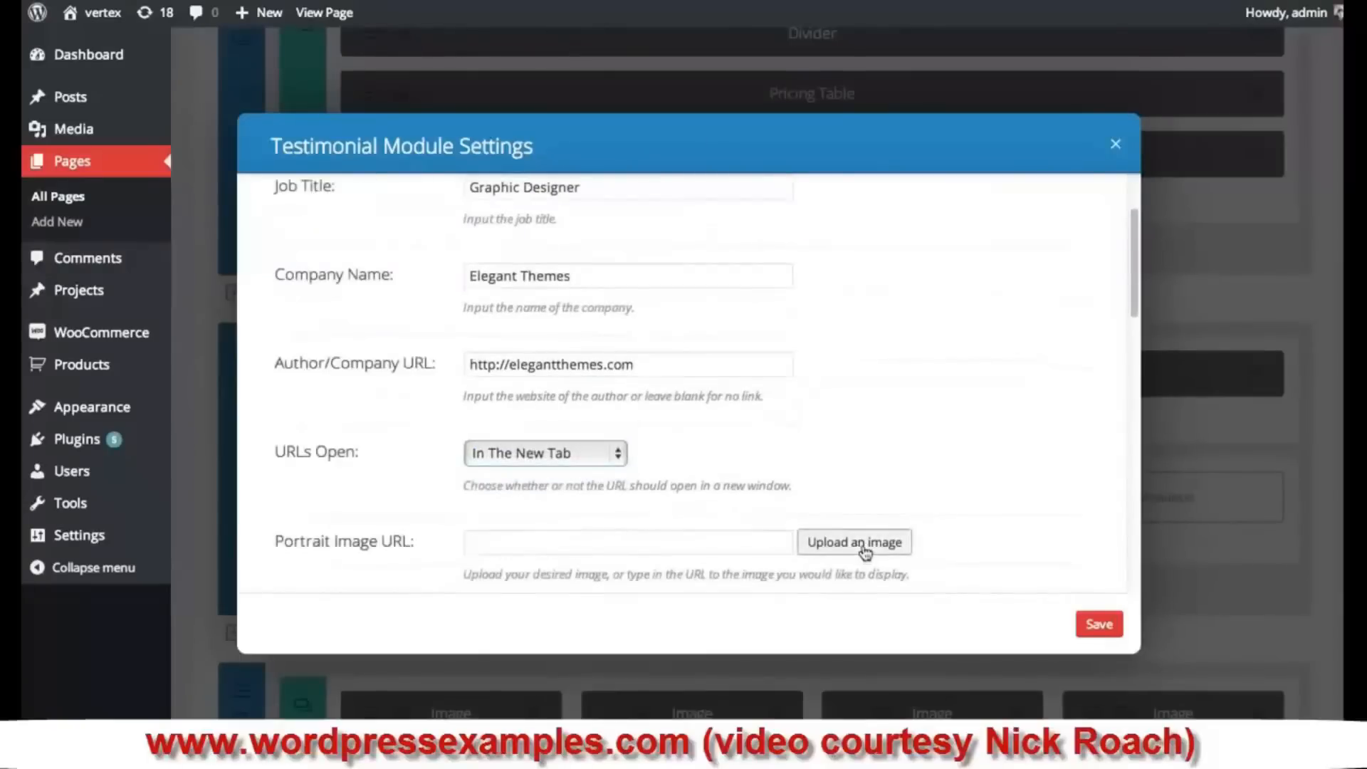
click(863, 548)
drag(1037, 189, 1040, 275)
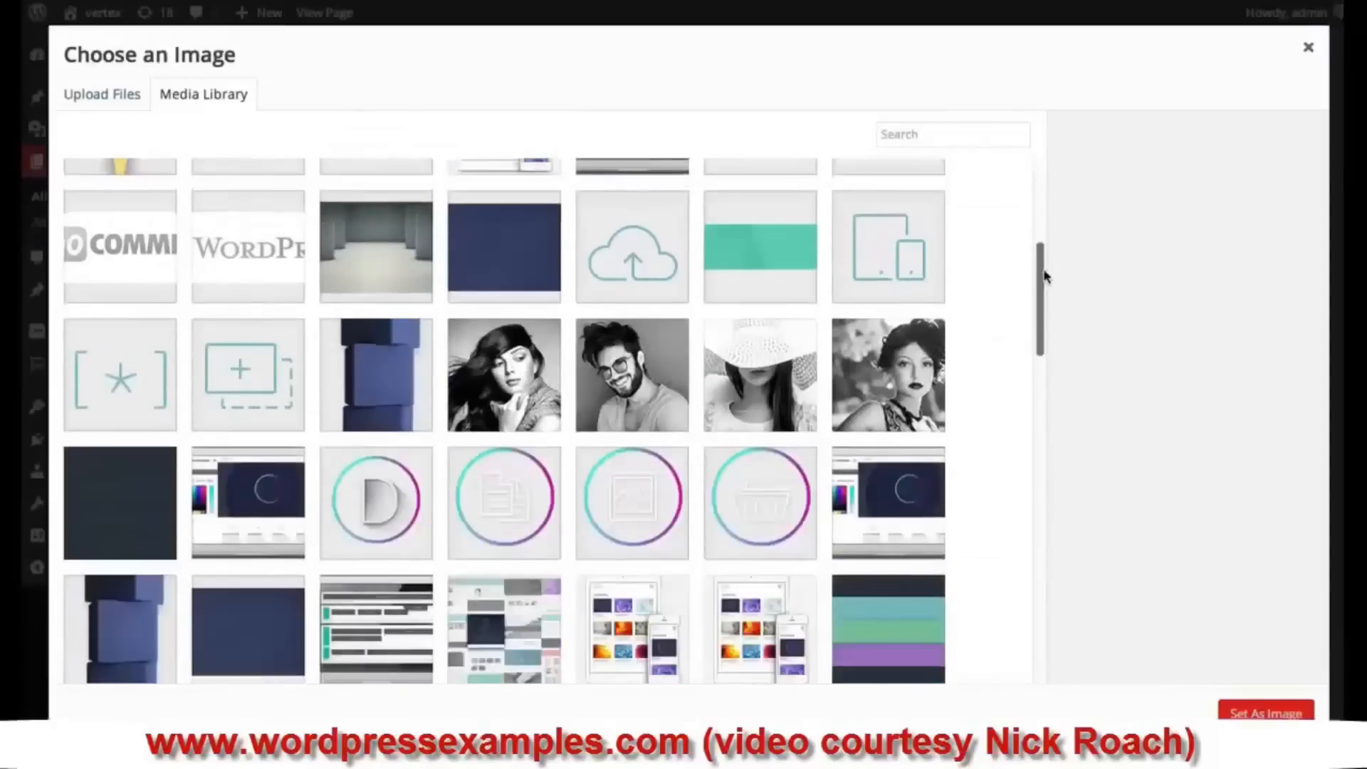
click(919, 381)
click(1266, 710)
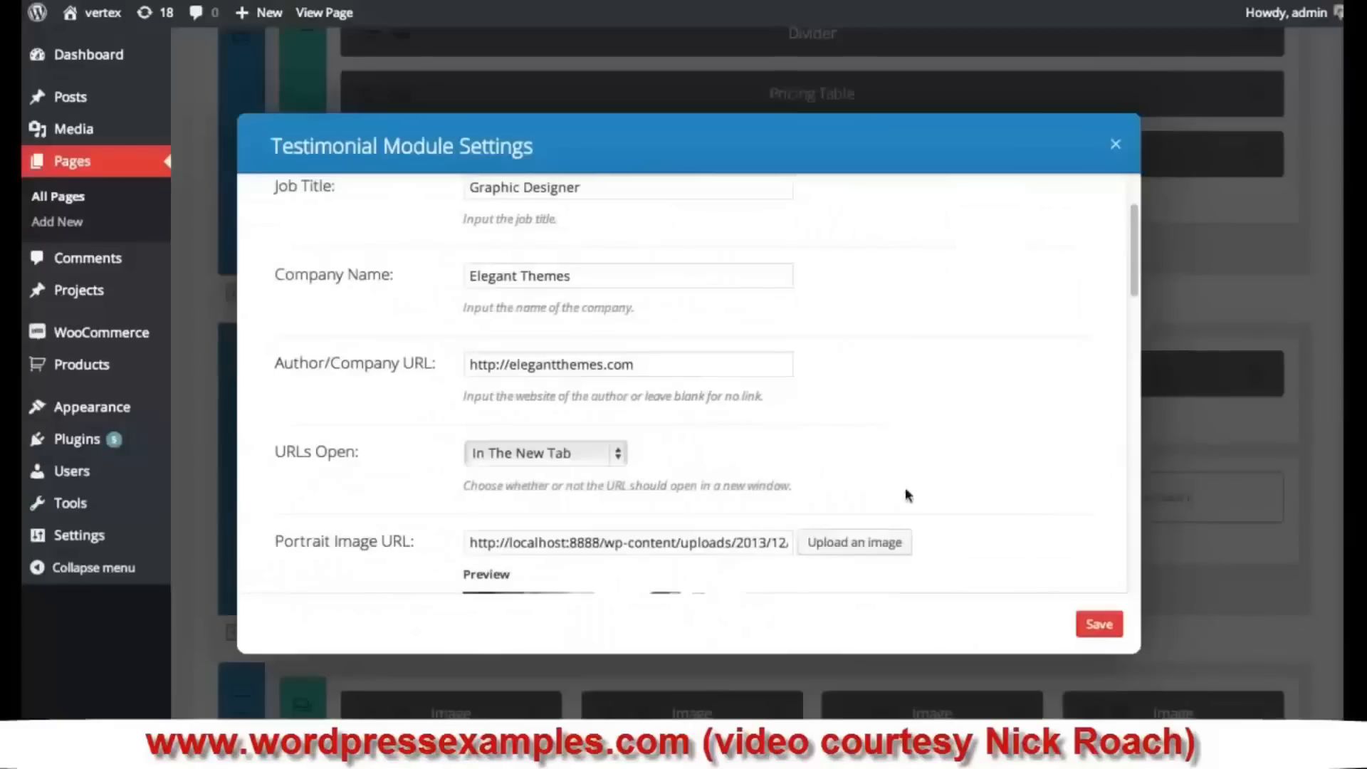
- Hide the second testimonial's quote icon
drag(1128, 256, 1139, 387)
click(505, 299)
click(509, 321)
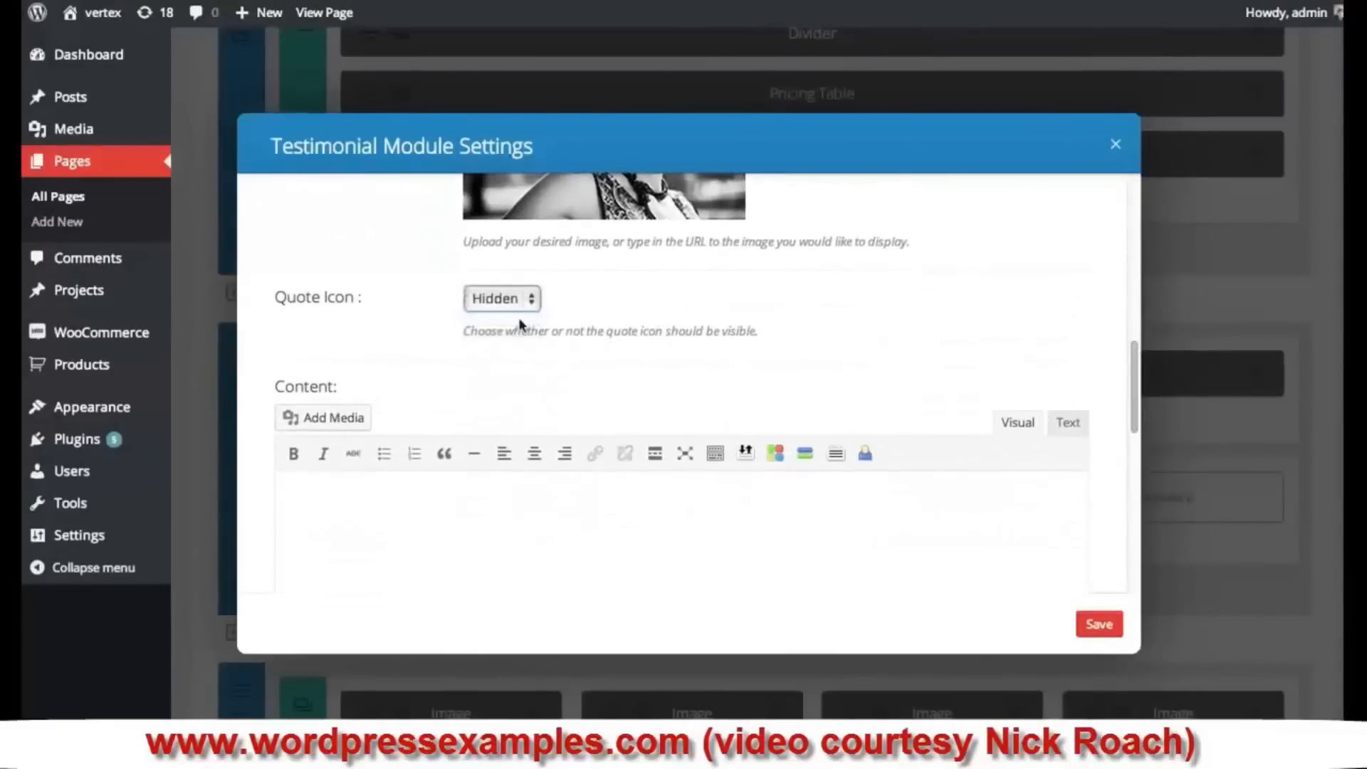
click(707, 536)
- Paste placeholder content into the Graphic Designer testimonial and save it
text(Nulla gravida pellentesque consequat. Donec viverra auctor tellus, sit amet fringilla justo pharetra varius. Etiam volutpat nibh ut erat convallis, in molestie ipsum iaculis. Sed quis tortor turpis. Nam ultricies, erat sit amet porttitor vehicula, ligula eros porta nunc, id dignissim libero nisi sed nulla. Donec quis diam eros. Duis eu bibendum nibh, id pulvinar felis.)
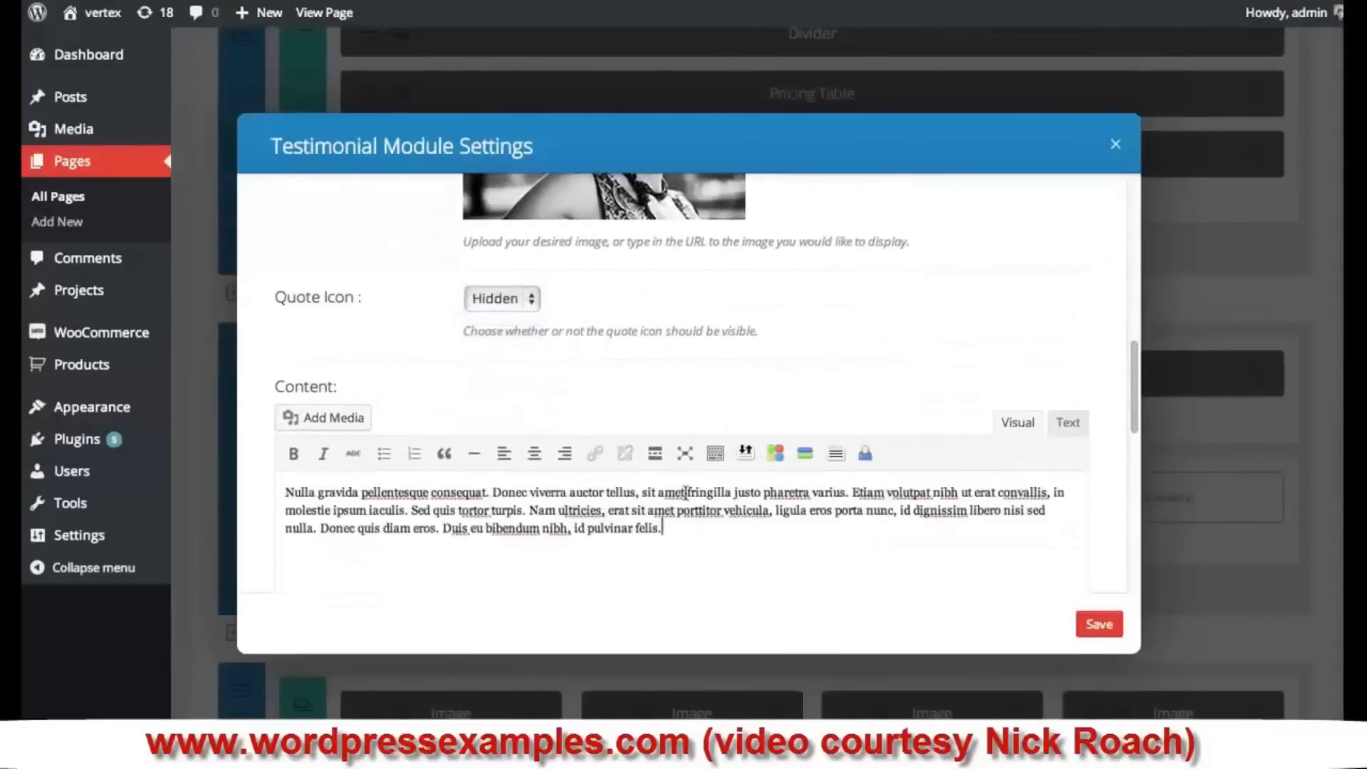
click(1099, 623)
click(1127, 509)
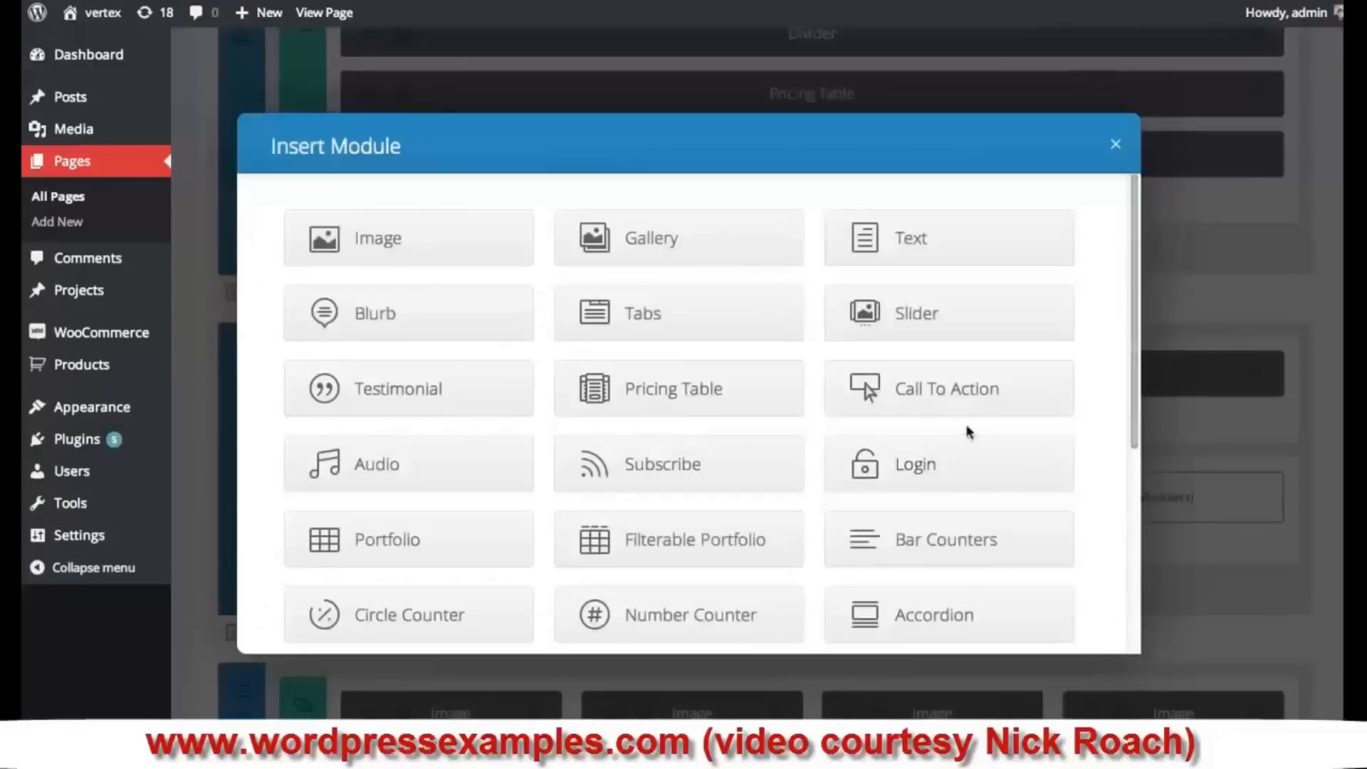
click(458, 405)
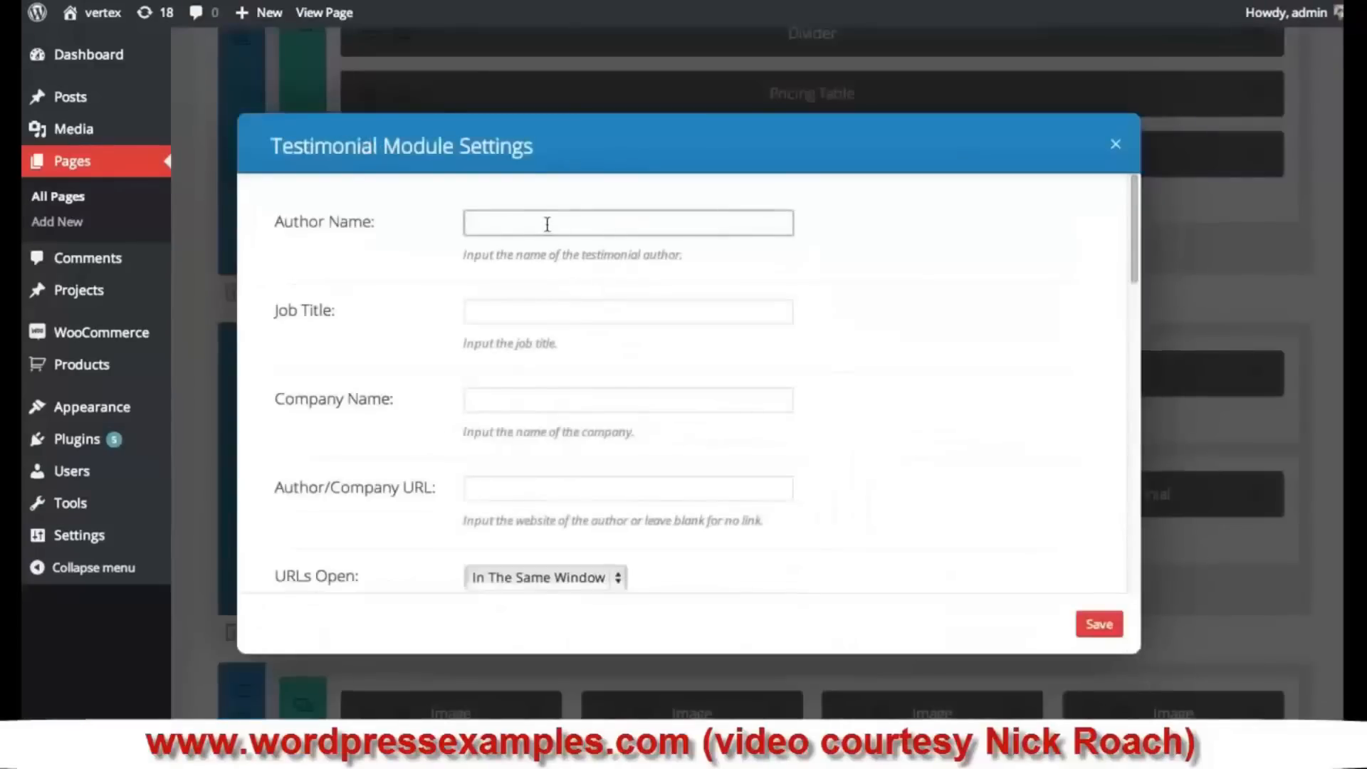
text(Kenny)
key(Tab)
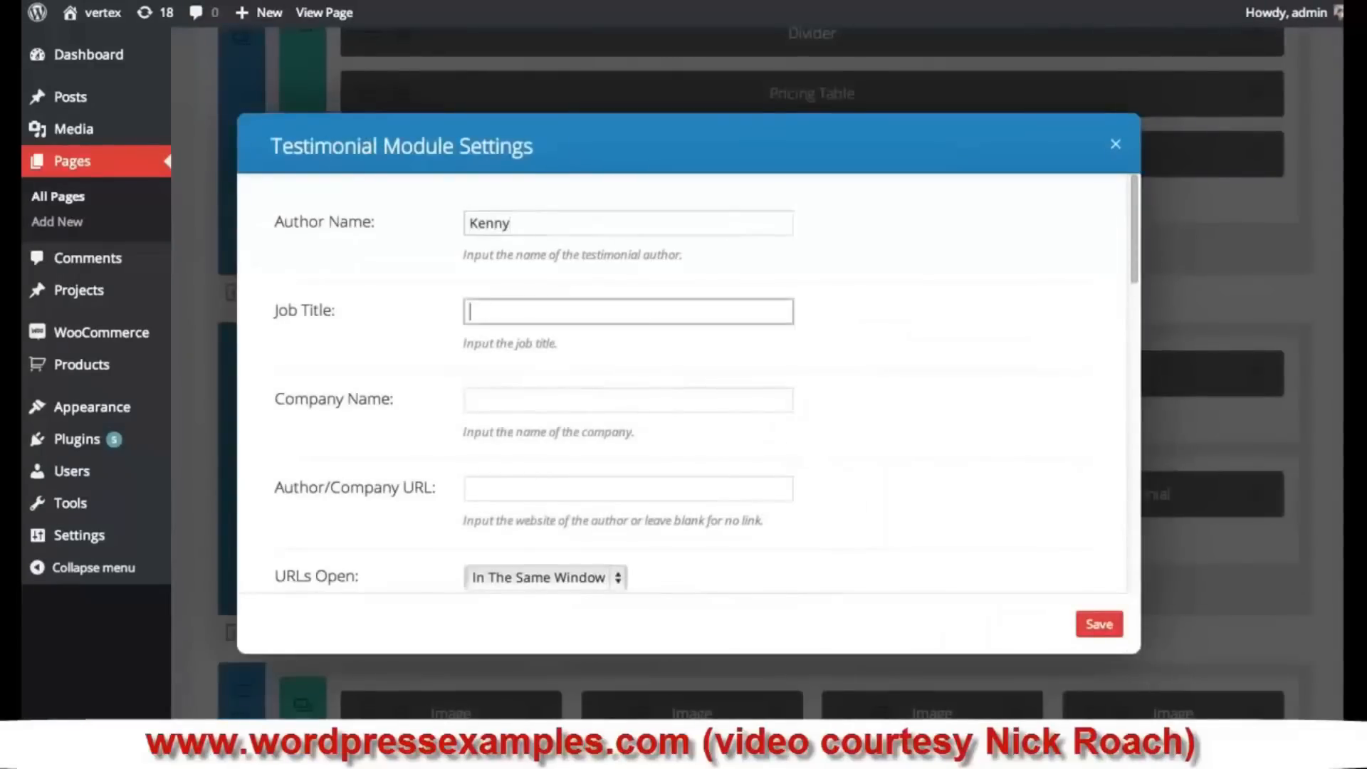
text(Web Developer)
key(Tab)
text(E)
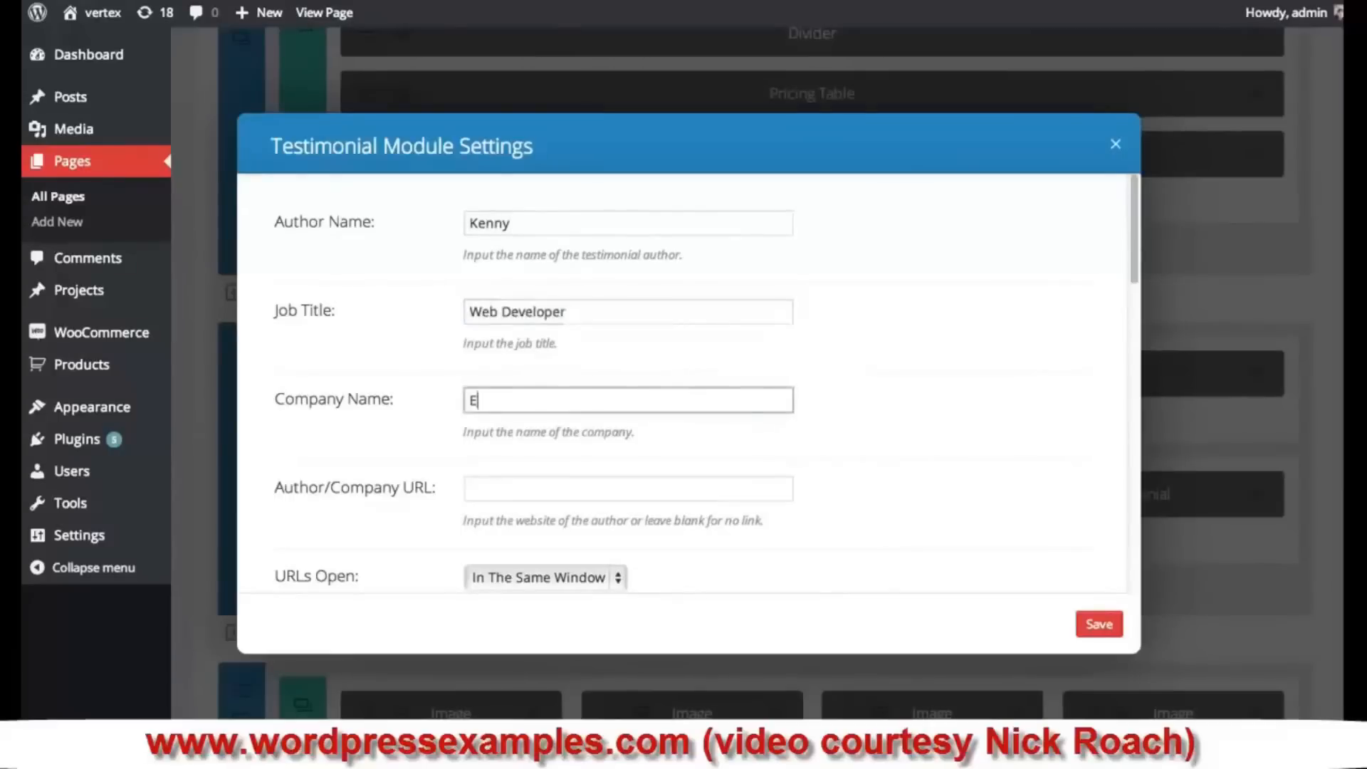
text(legant Themes)
key(Tab)
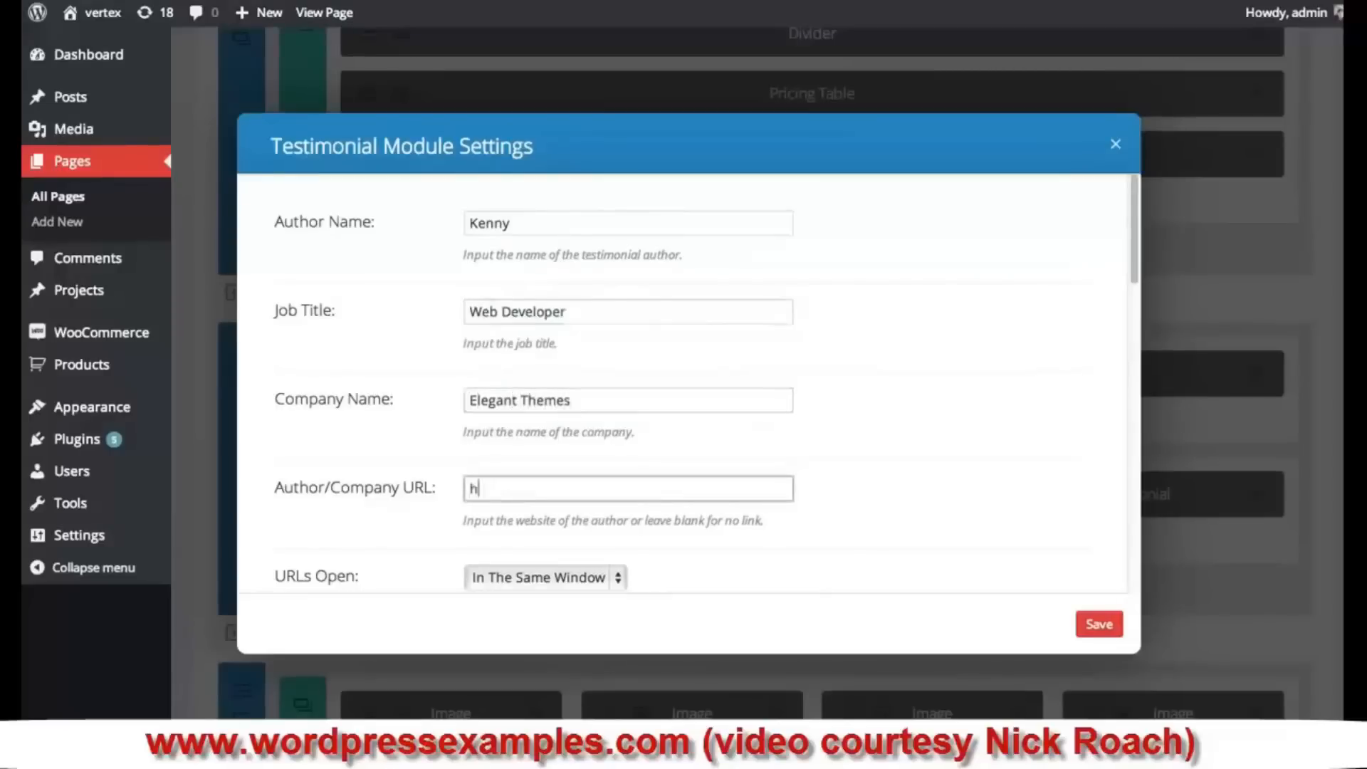
text(http://elegantthemes.co)
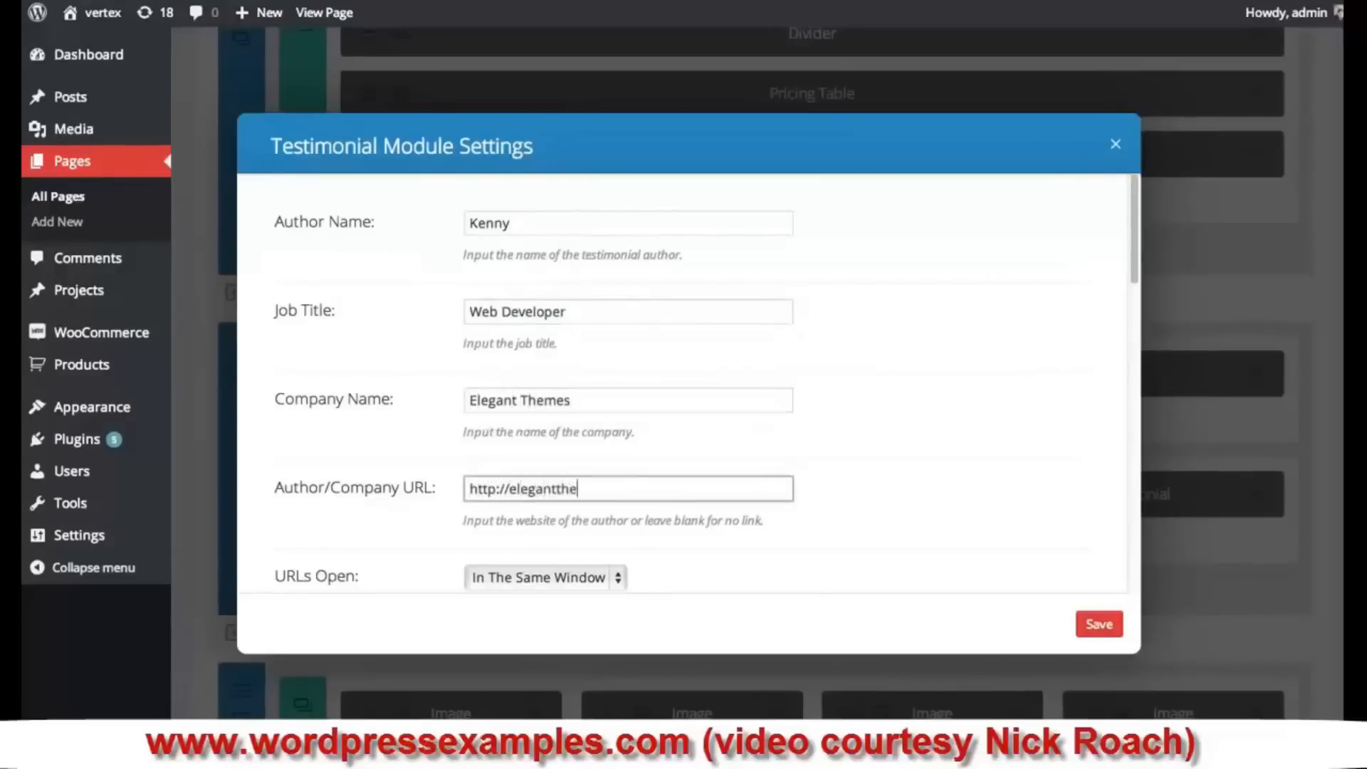
text(m)
- Set its links to open in a new tab, paste placeholder content, and save it
scroll(548, 456, down, 3)
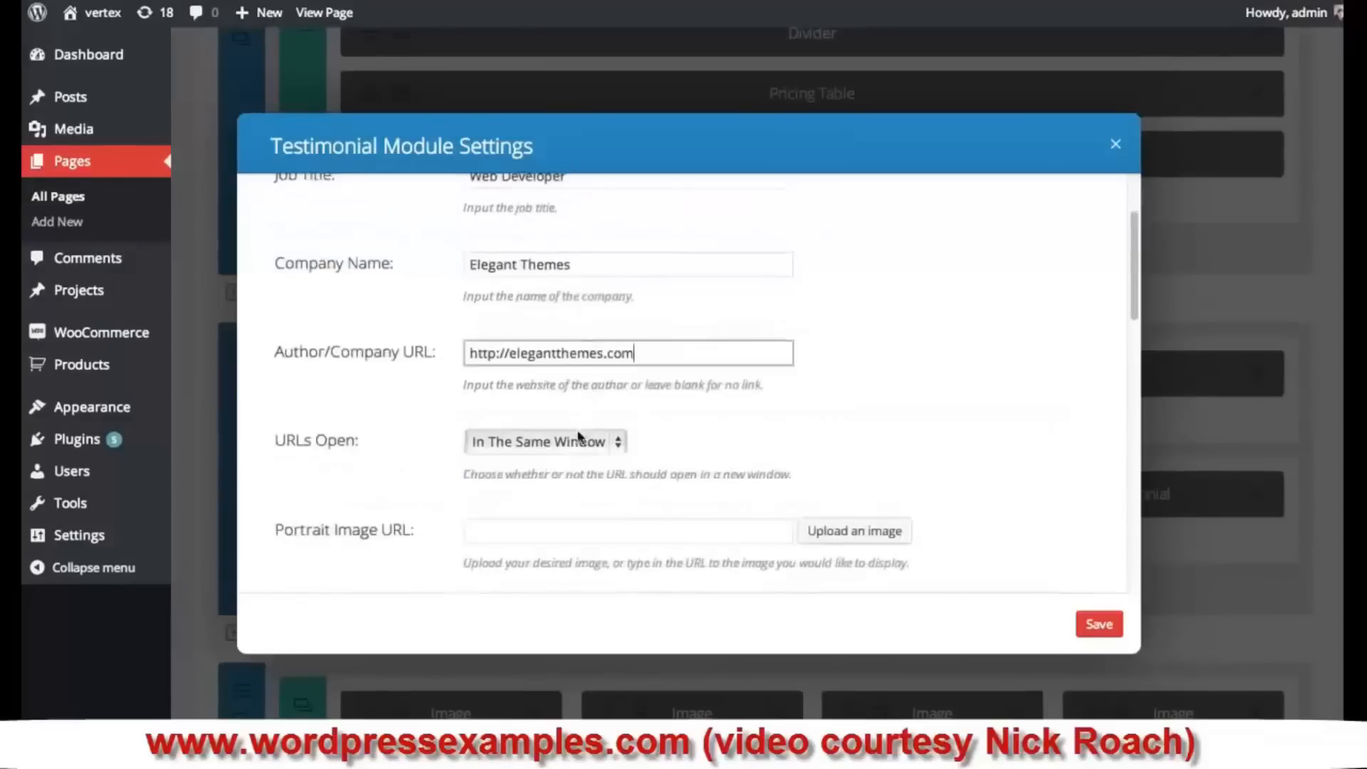
click(547, 441)
click(550, 460)
scroll(712, 464, down, 1)
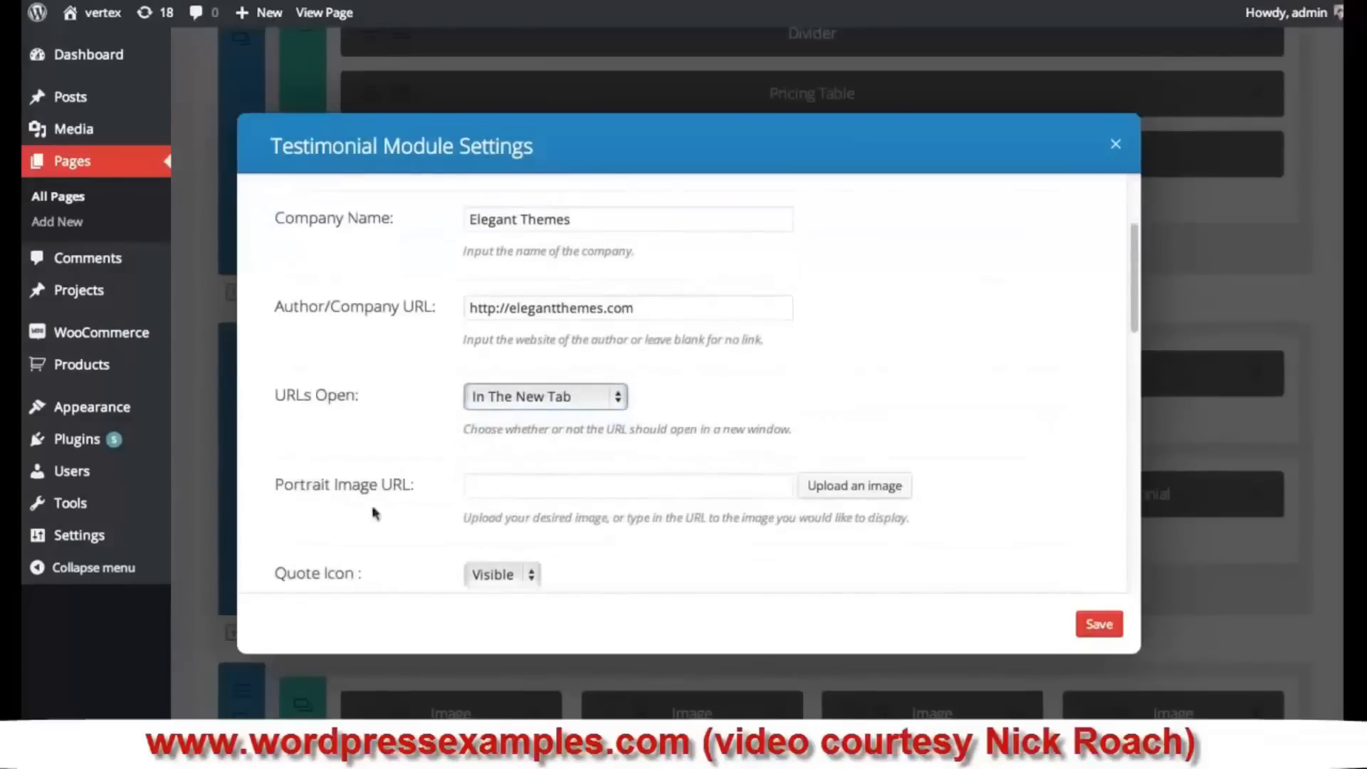
scroll(873, 358, down, 3)
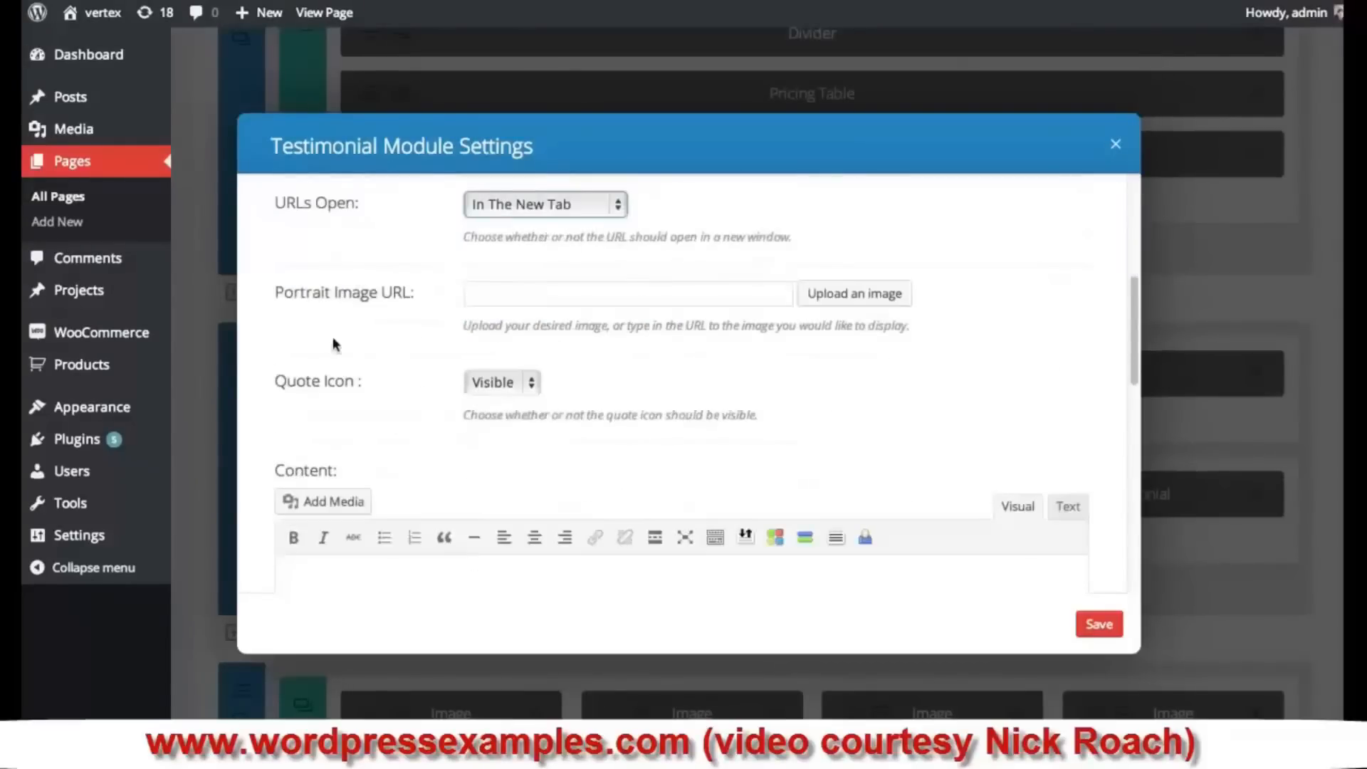
scroll(704, 413, down, 1)
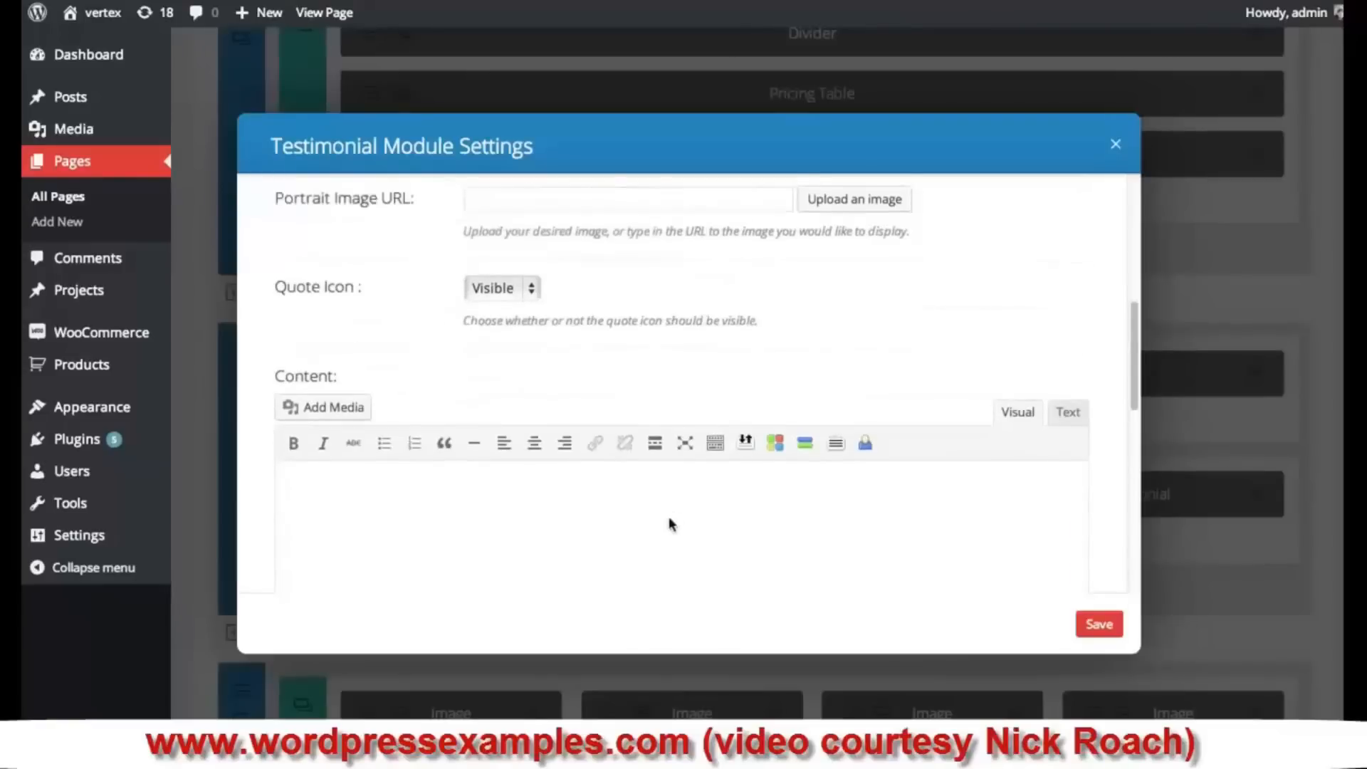
click(668, 537)
key(ctrl+v)
click(1097, 623)
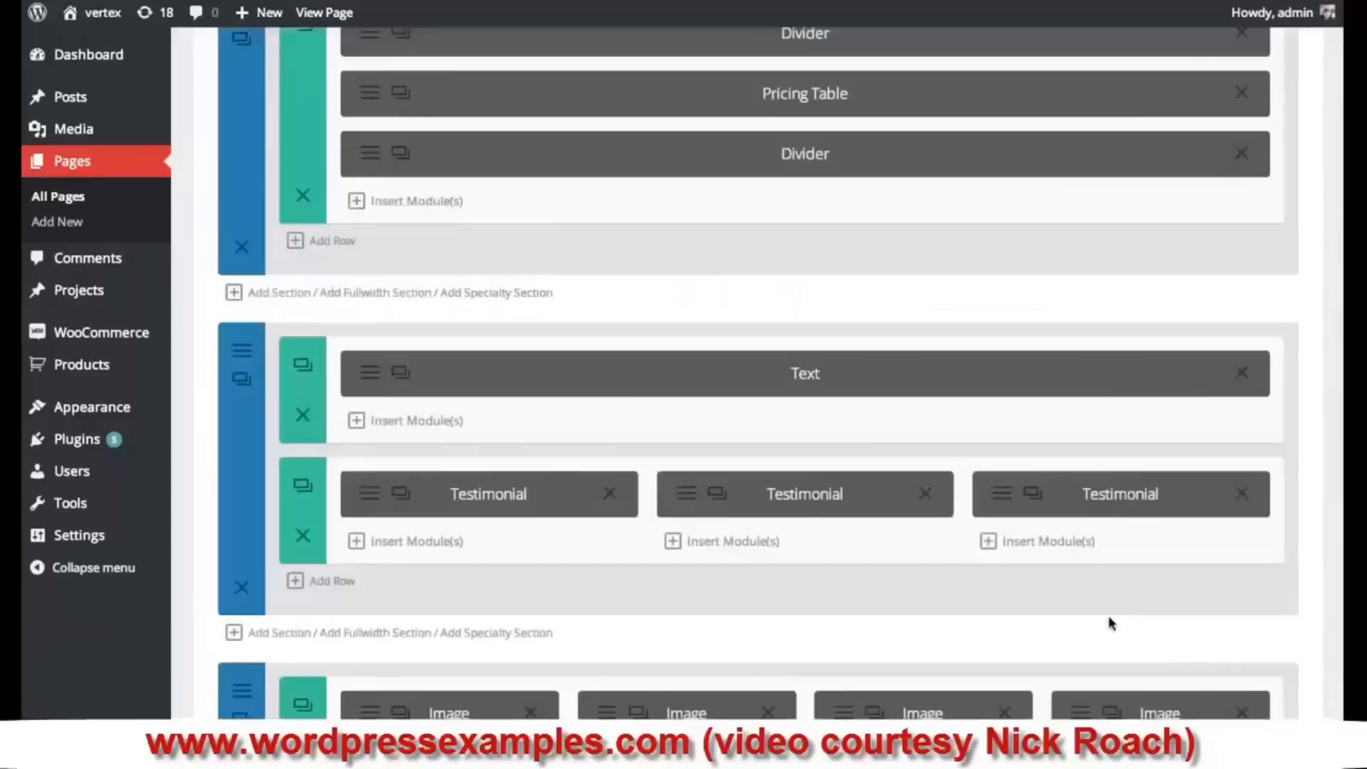
- Update the page to publish the three testimonials
scroll(1196, 510, down, 10)
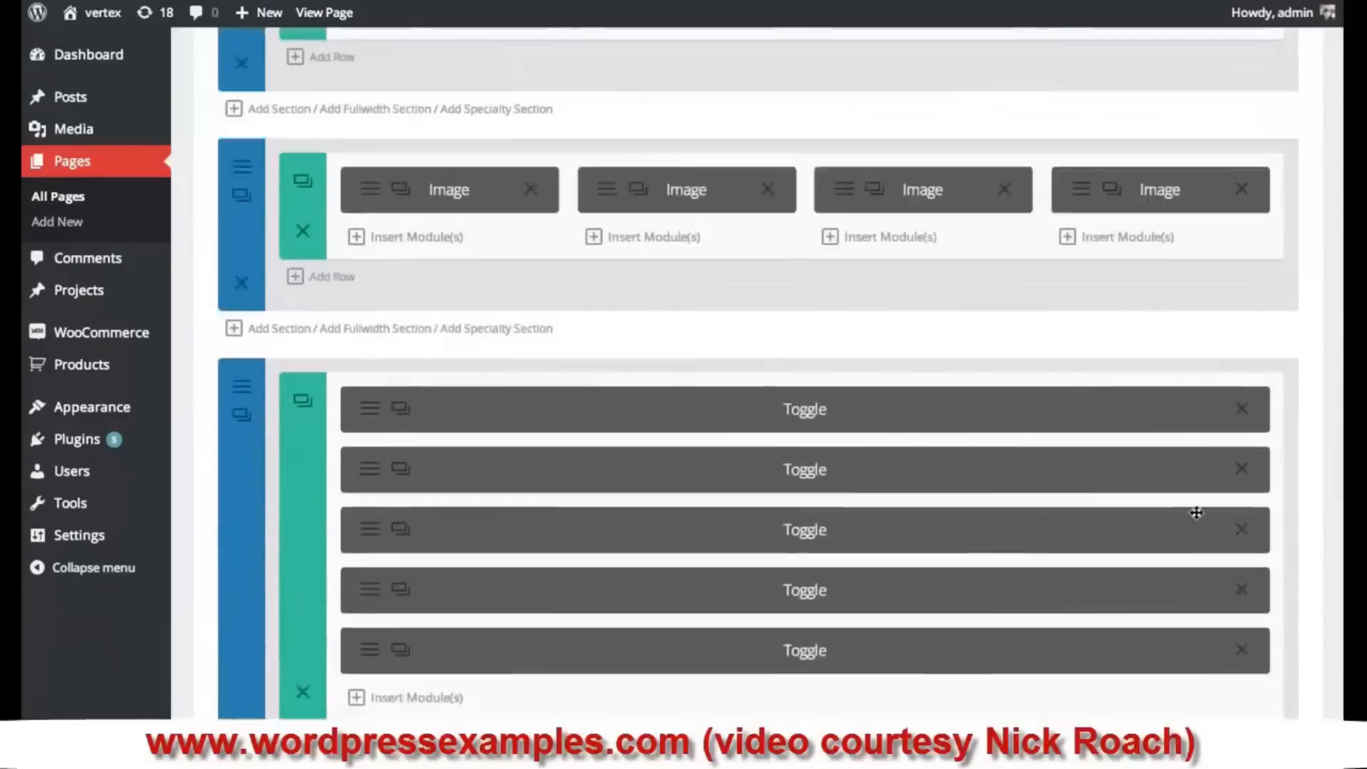
scroll(1279, 669, down, 1)
click(1282, 712)
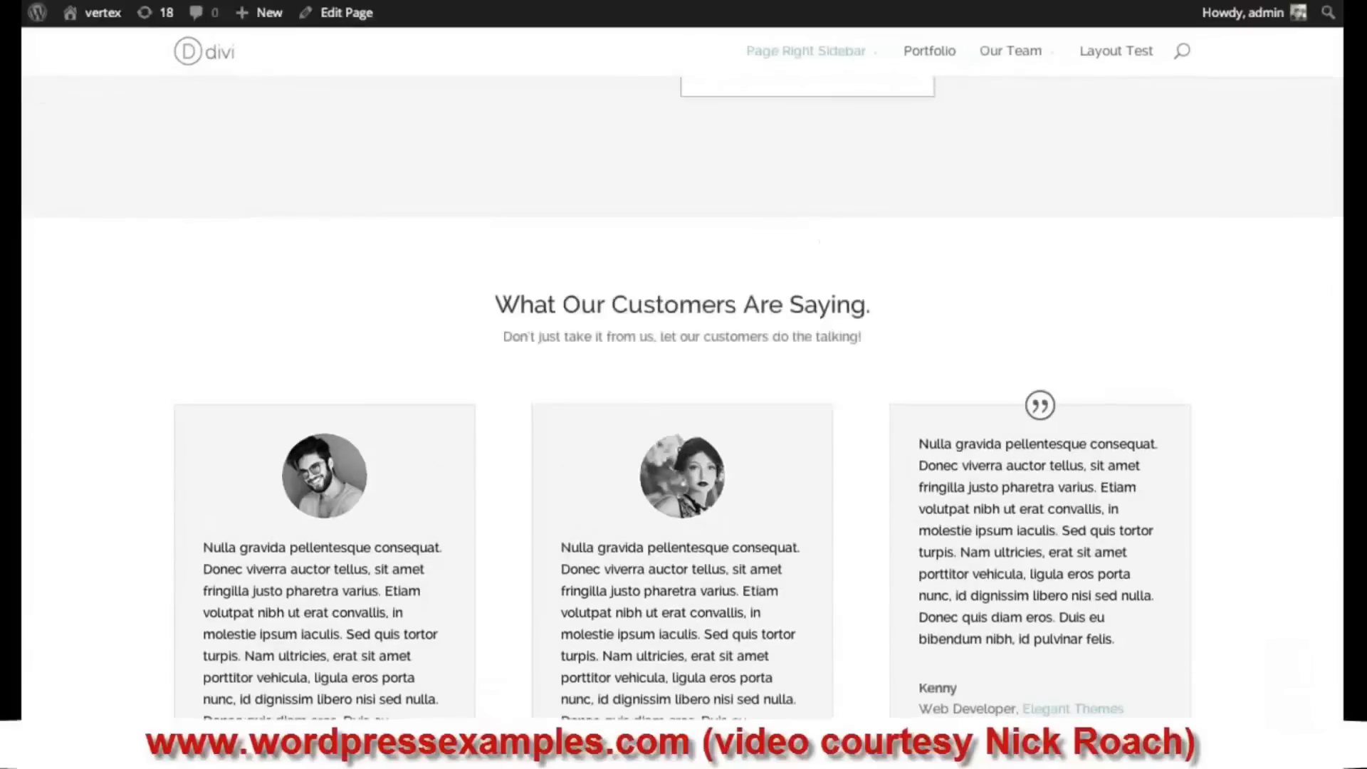
- Review the live testimonials and follow the first card's Elegant Themes link
scroll(683, 398, up, 7)
scroll(683, 399, down, 6)
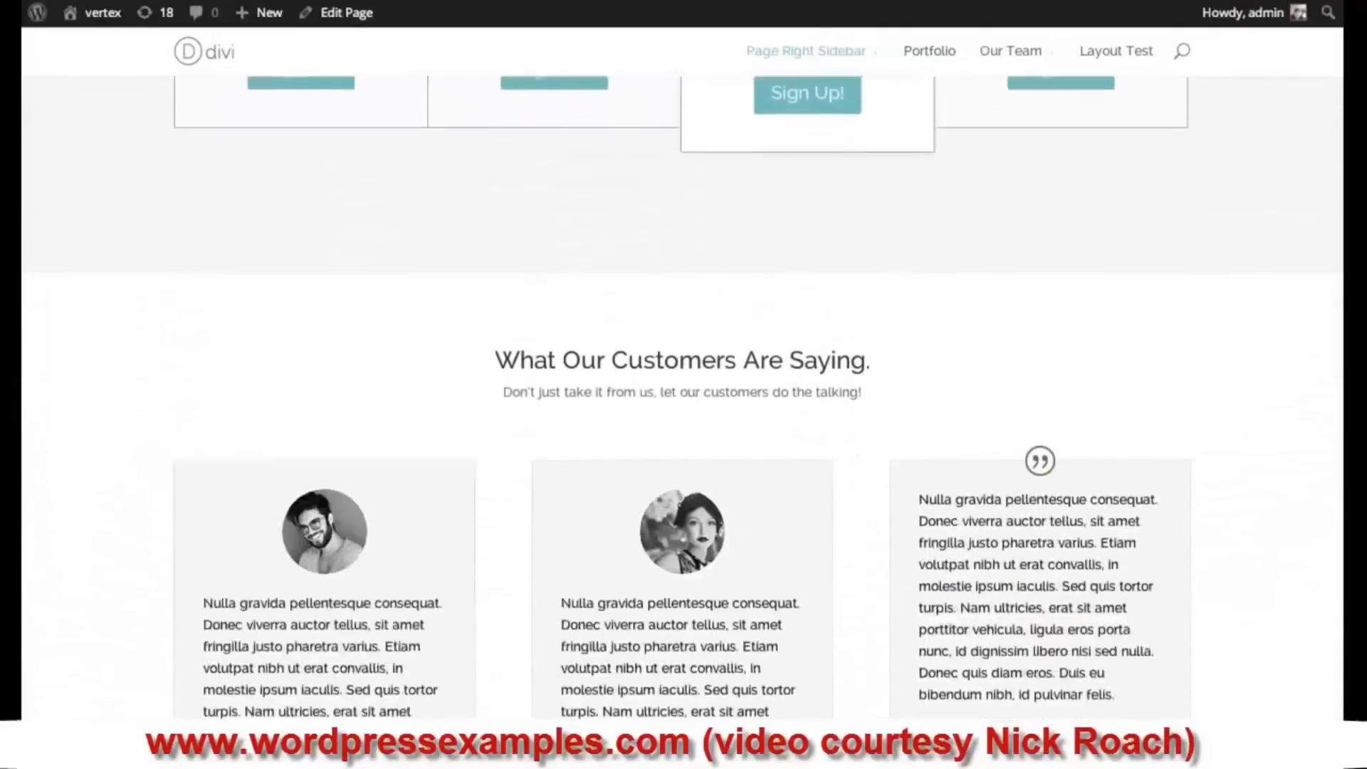
scroll(983, 472, down, 4)
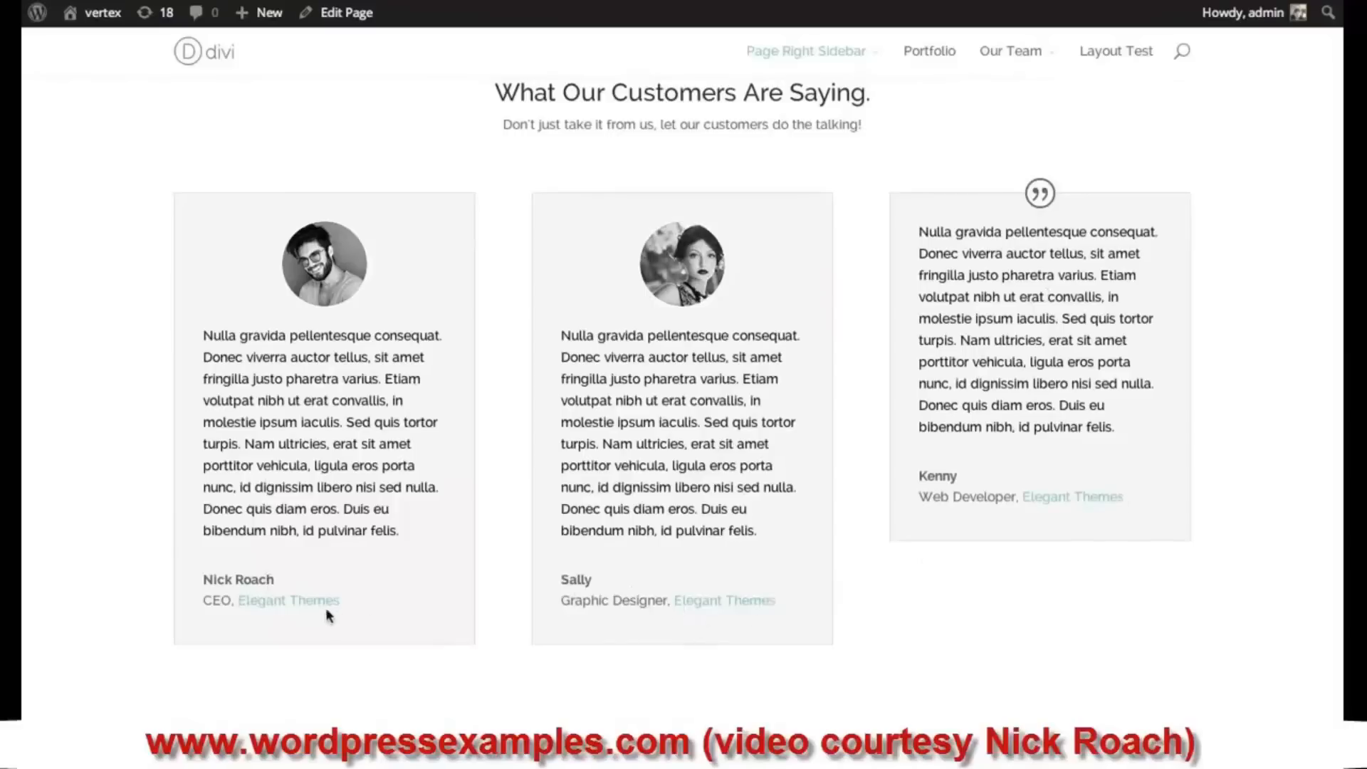
click(306, 603)
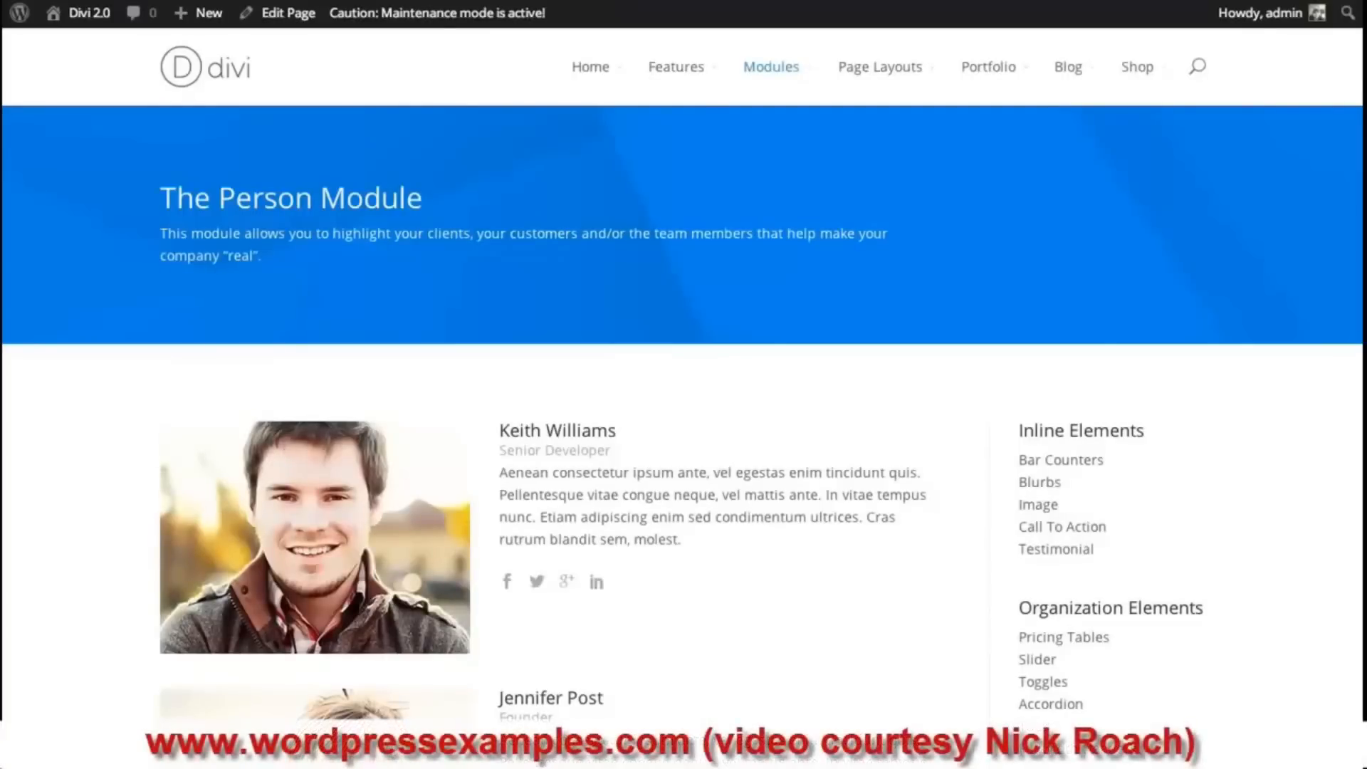
scroll(683, 384, down, 4)
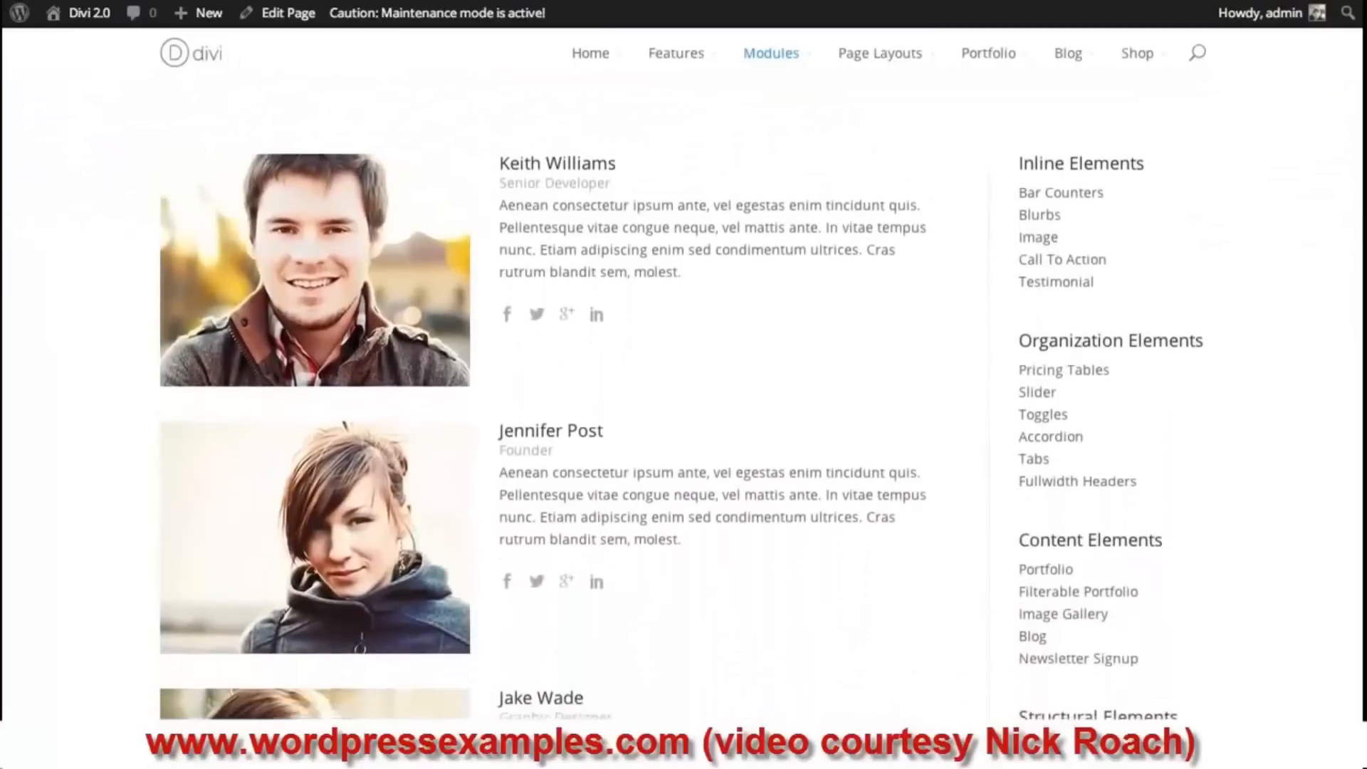
scroll(683, 399, up, 1)
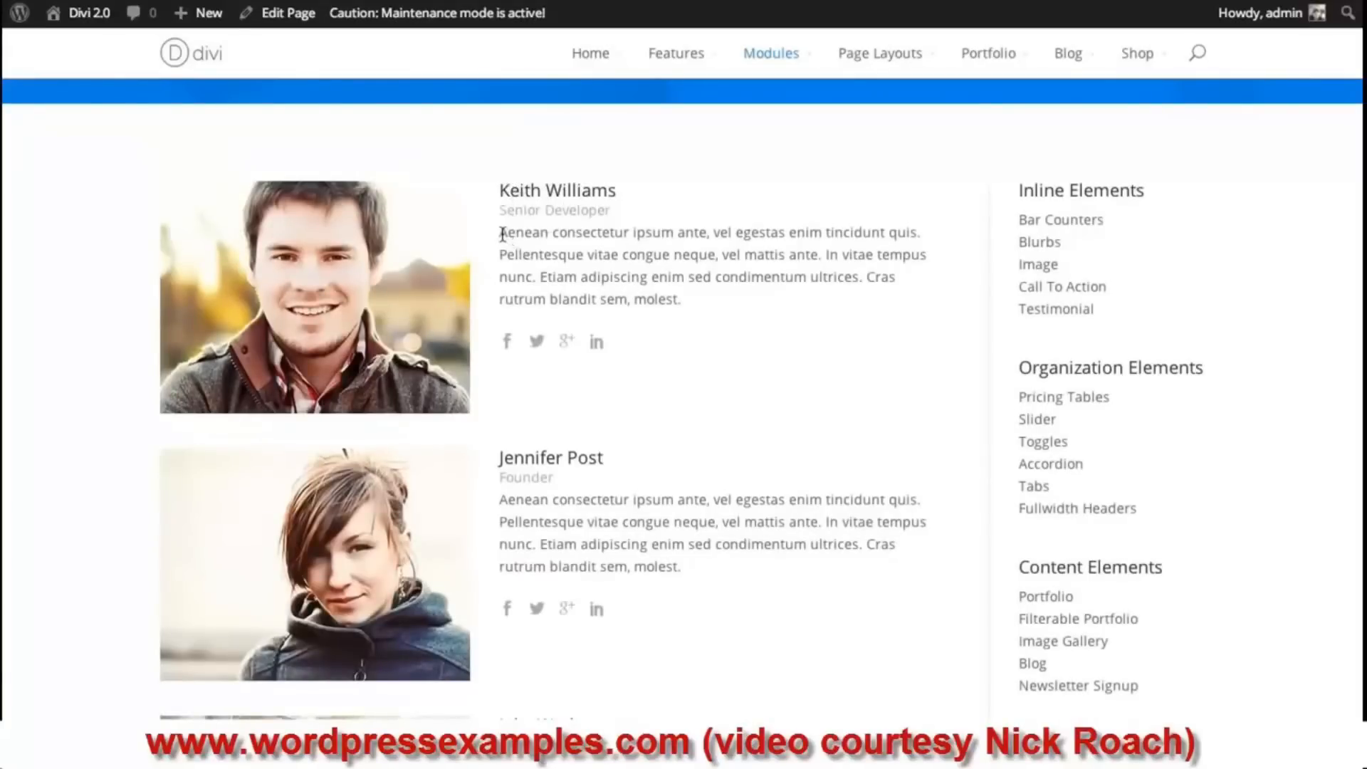
mouse_move(503, 234)
mouse_down()
mouse_move(696, 298)
mouse_move(510, 235)
mouse_up()
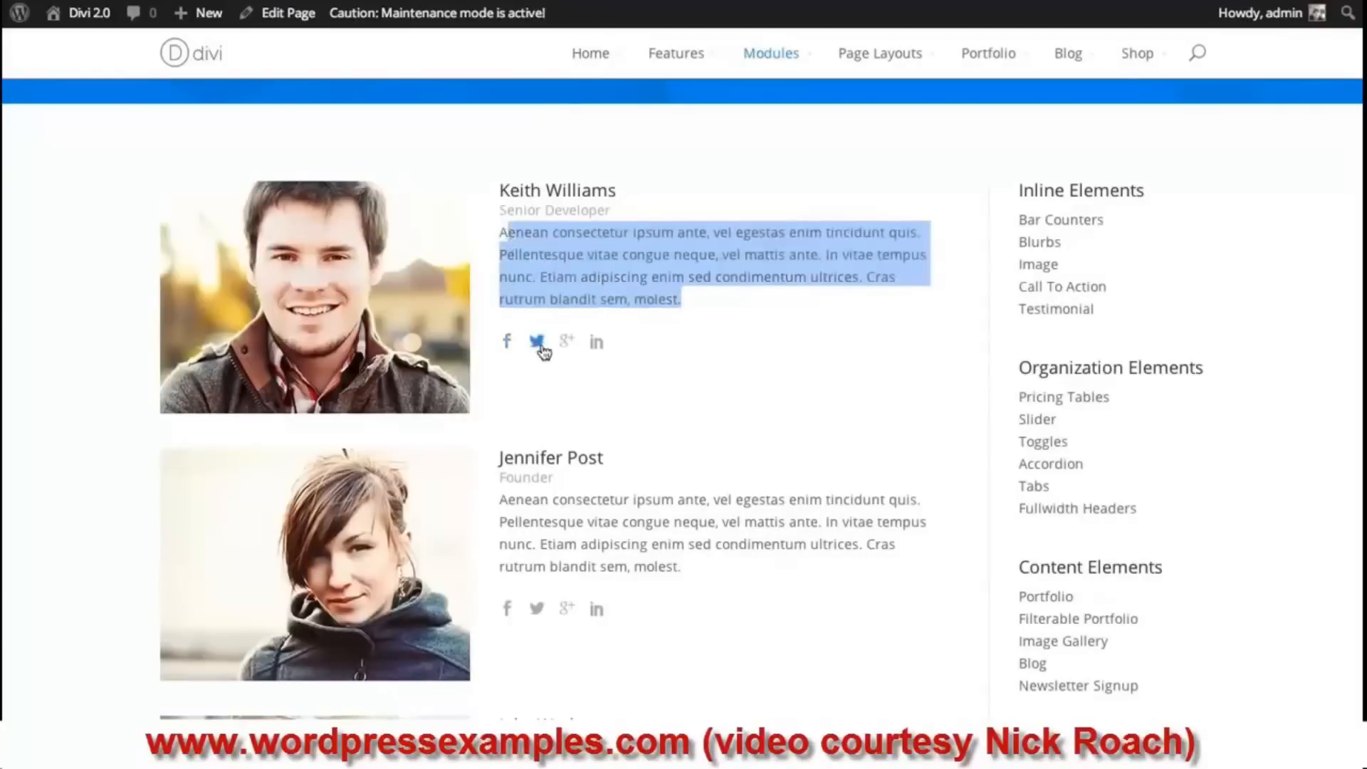
click(523, 361)
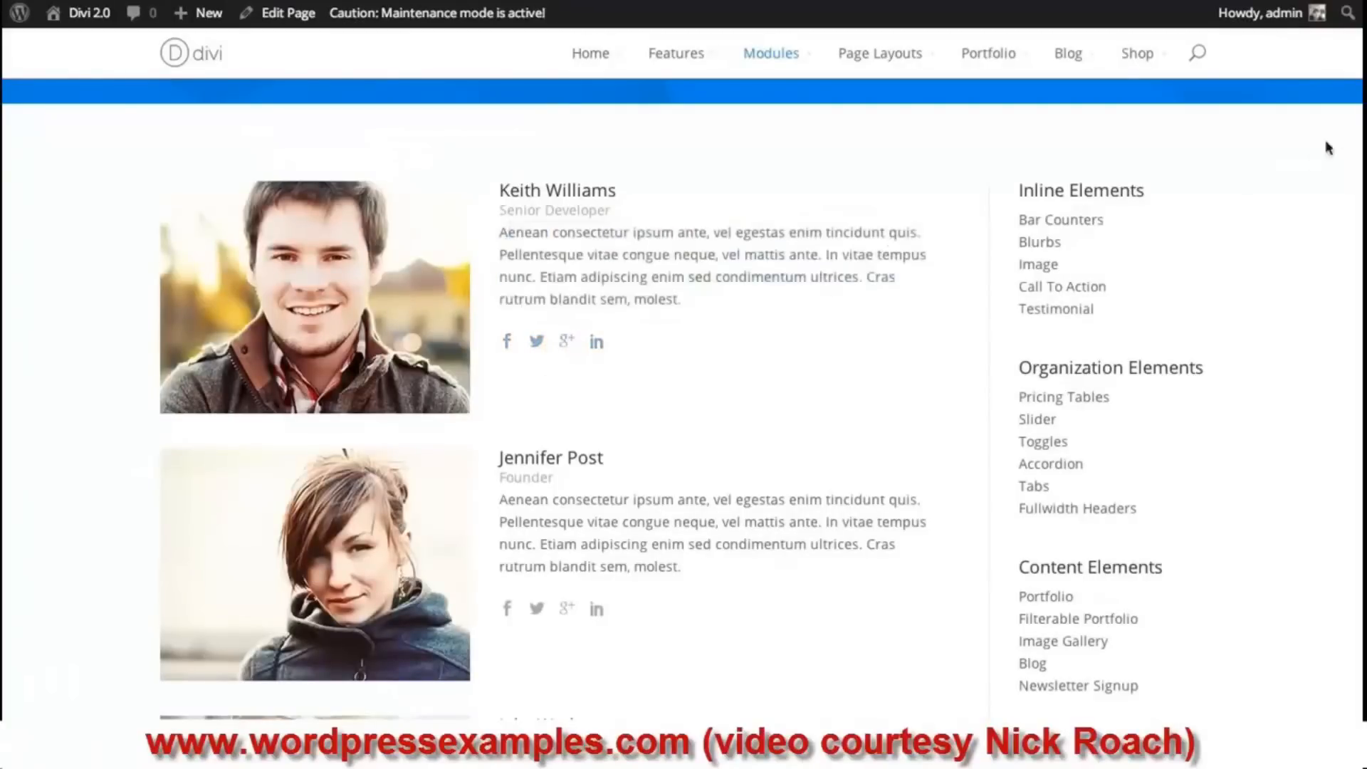
scroll(682, 403, down, 1)
scroll(682, 402, up, 1)
scroll(682, 403, up, 1)
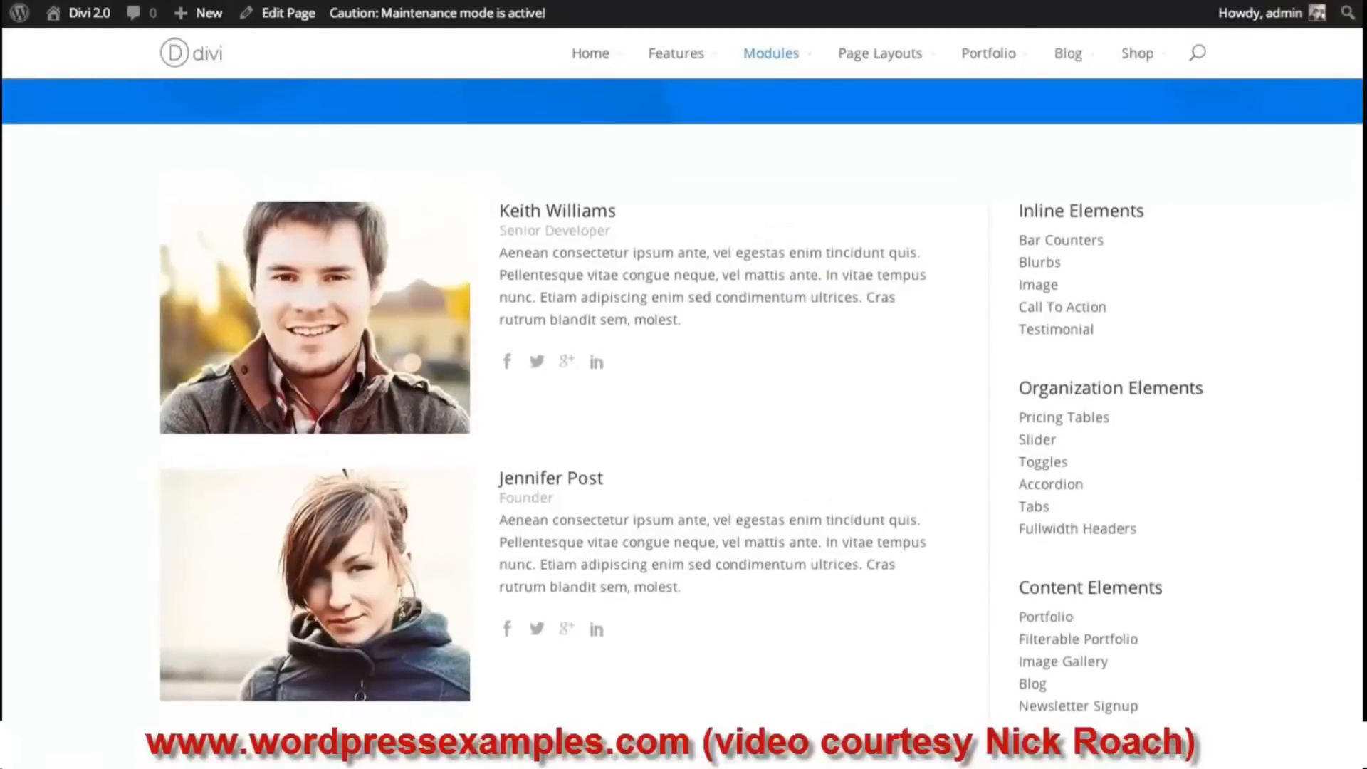
scroll(682, 402, down, 1)
scroll(684, 398, up, 1)
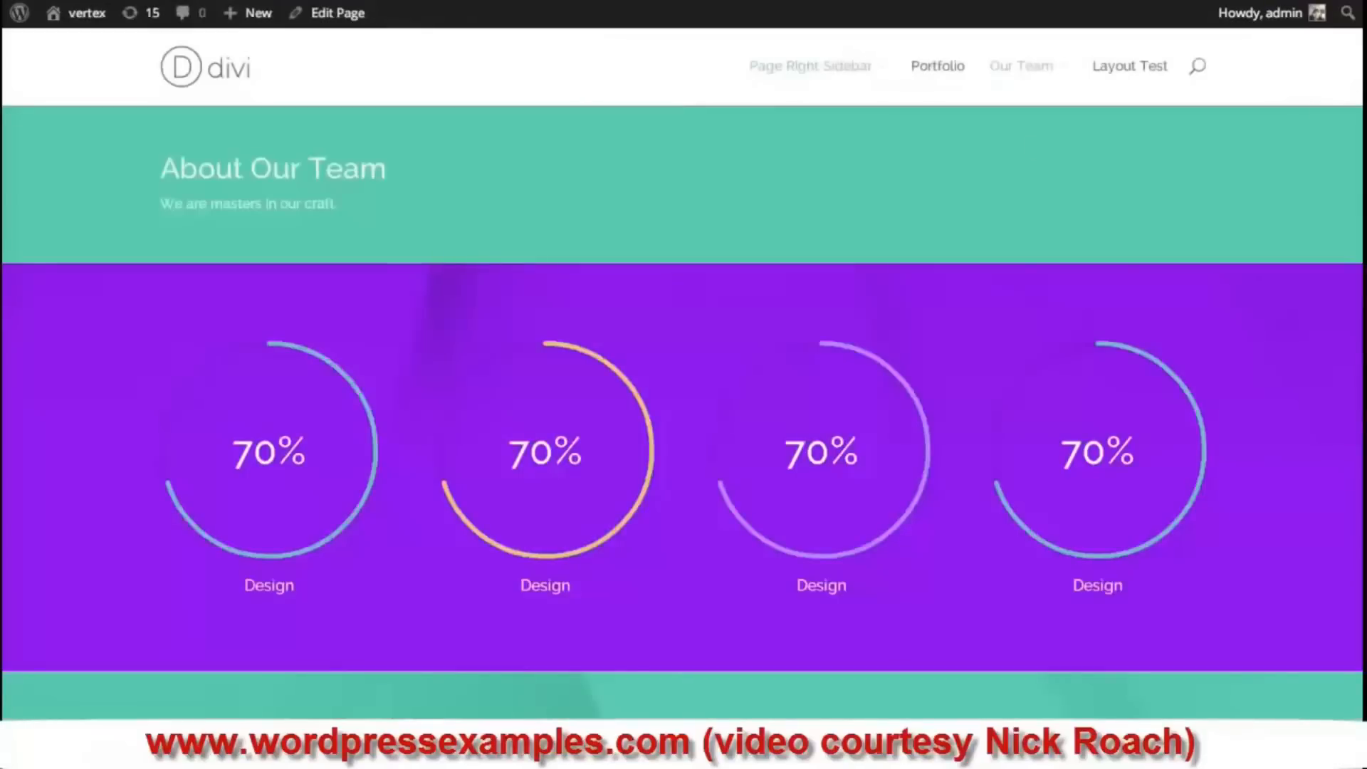
- Below the Fullwidth Header, add a section with a 1/3-1/3-1/3 row and pick a module for column one
scroll(683, 420, down, 5)
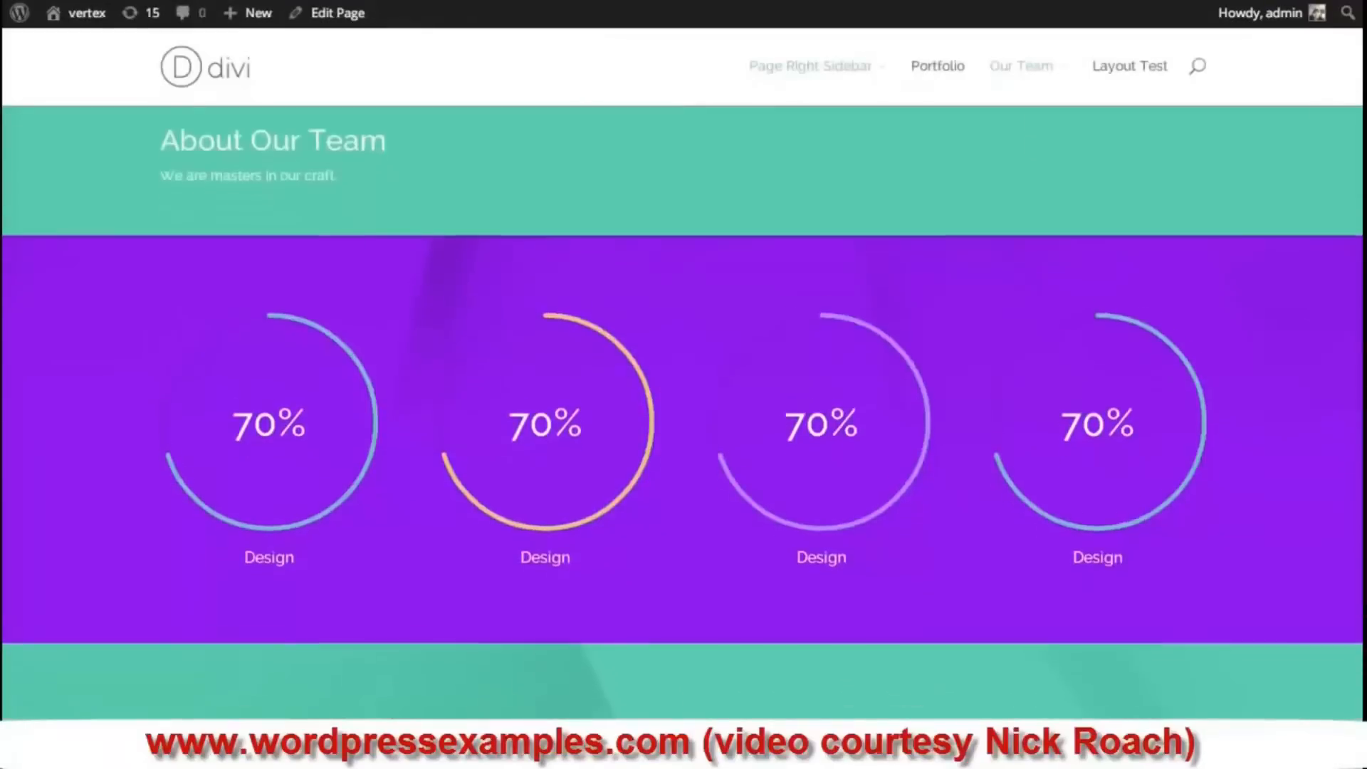
scroll(684, 420, up, 5)
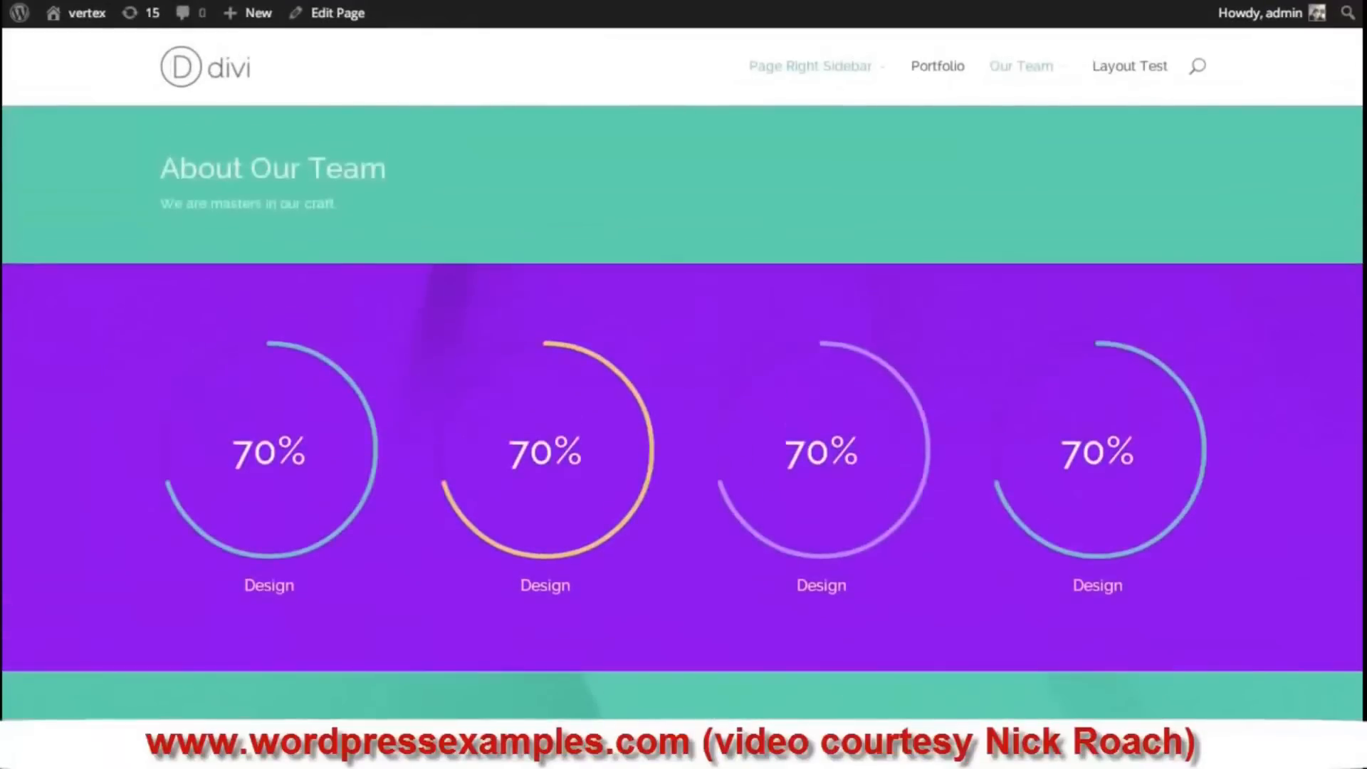
scroll(479, 472, down, 3)
scroll(480, 472, up, 3)
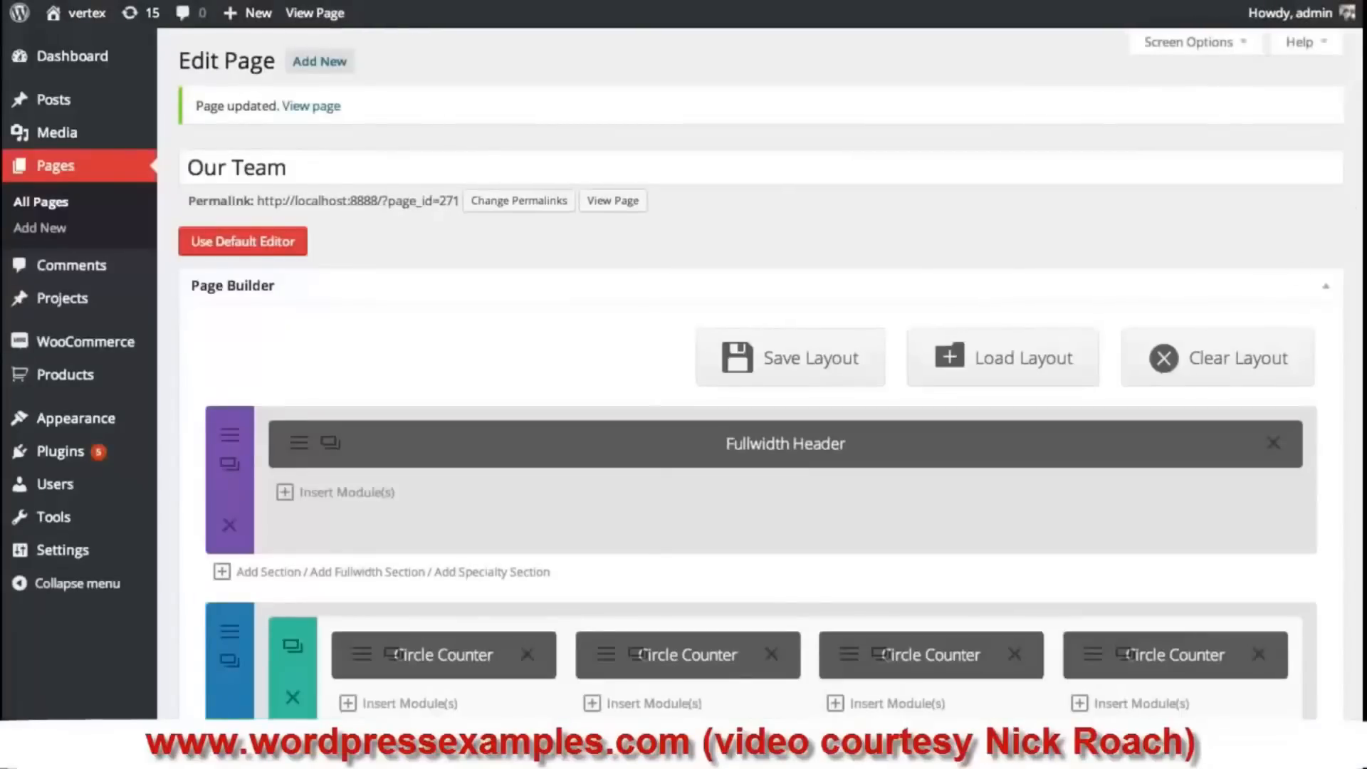
scroll(761, 372, down, 4)
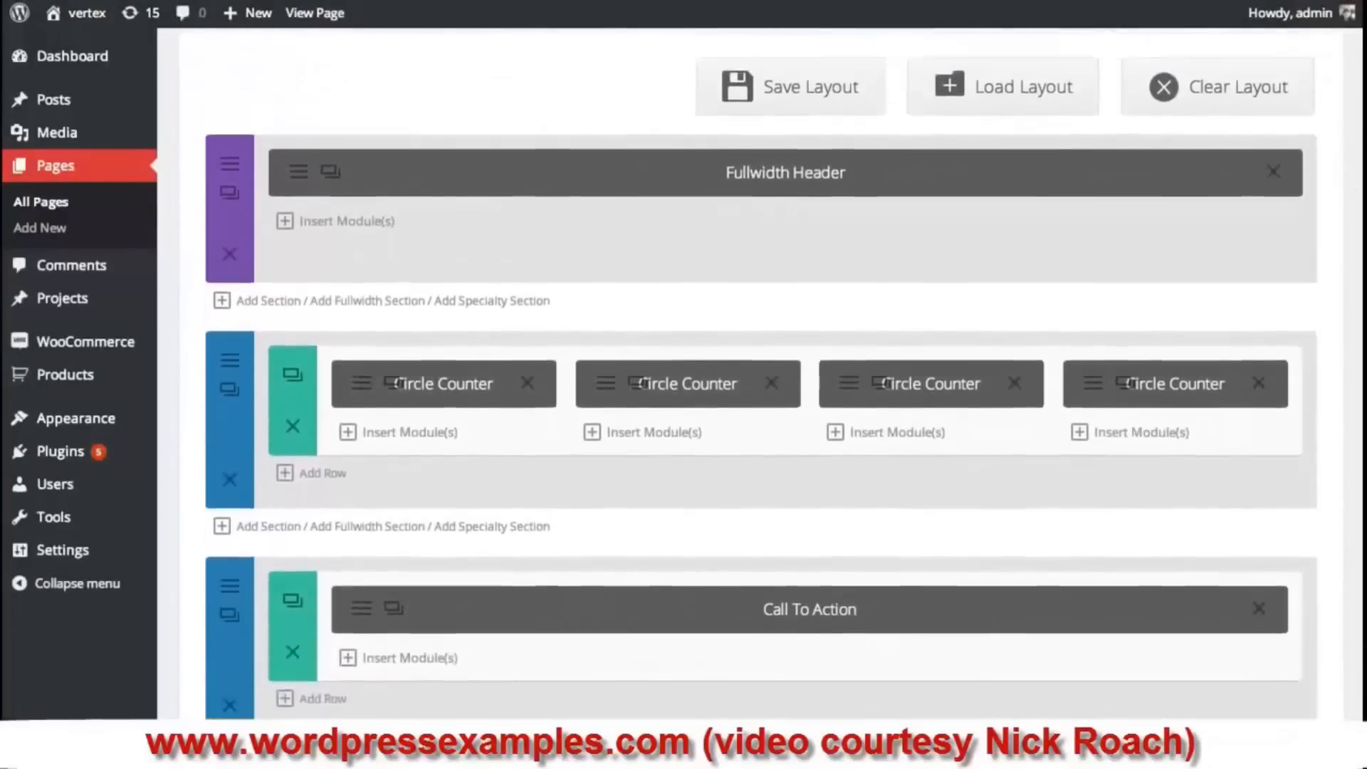
scroll(338, 460, up, 2)
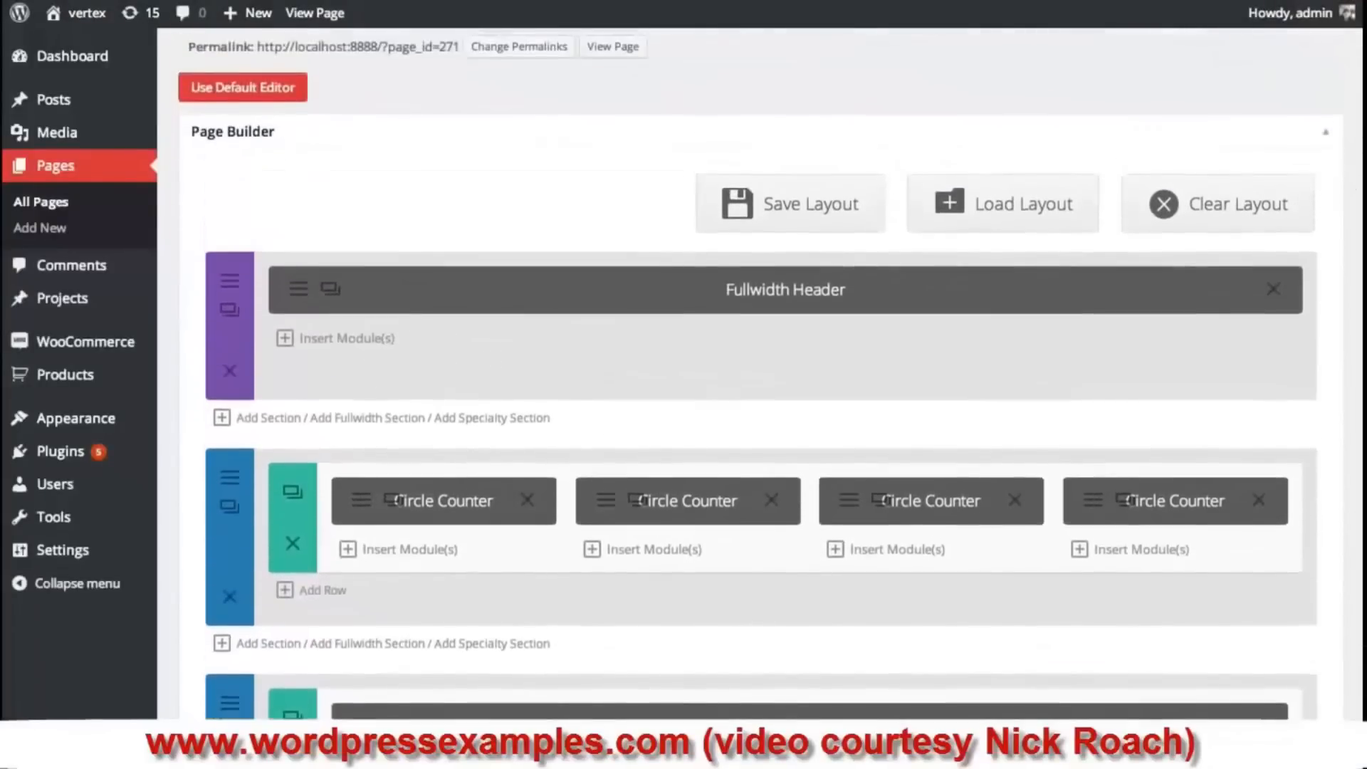
click(277, 420)
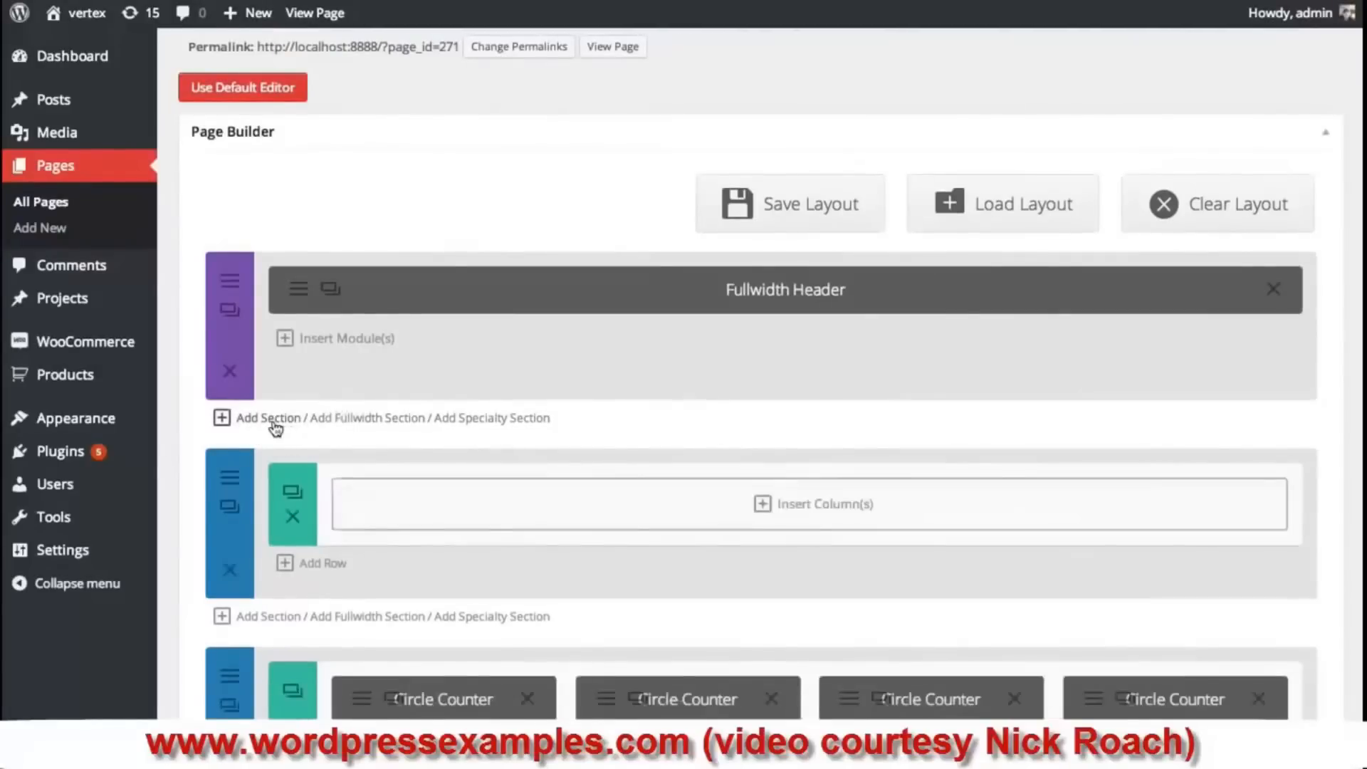
click(833, 514)
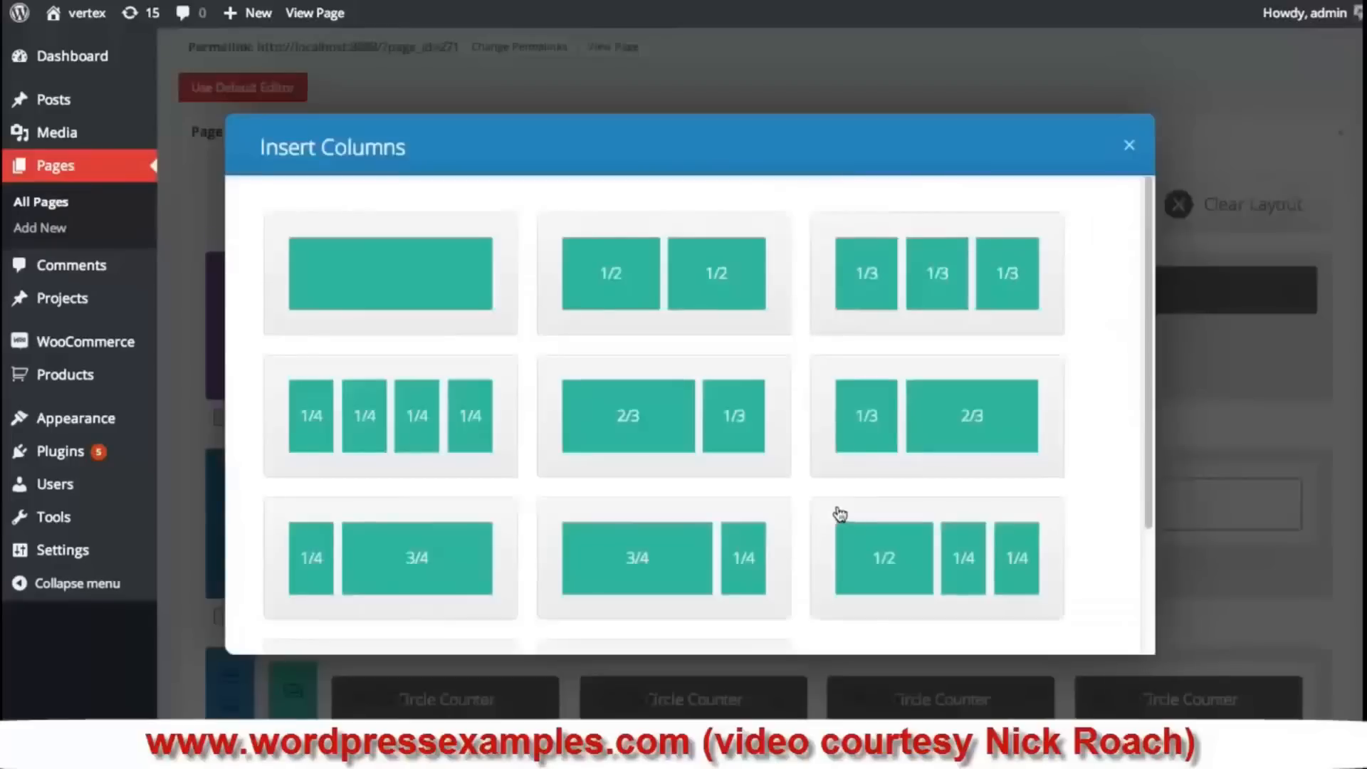
click(936, 282)
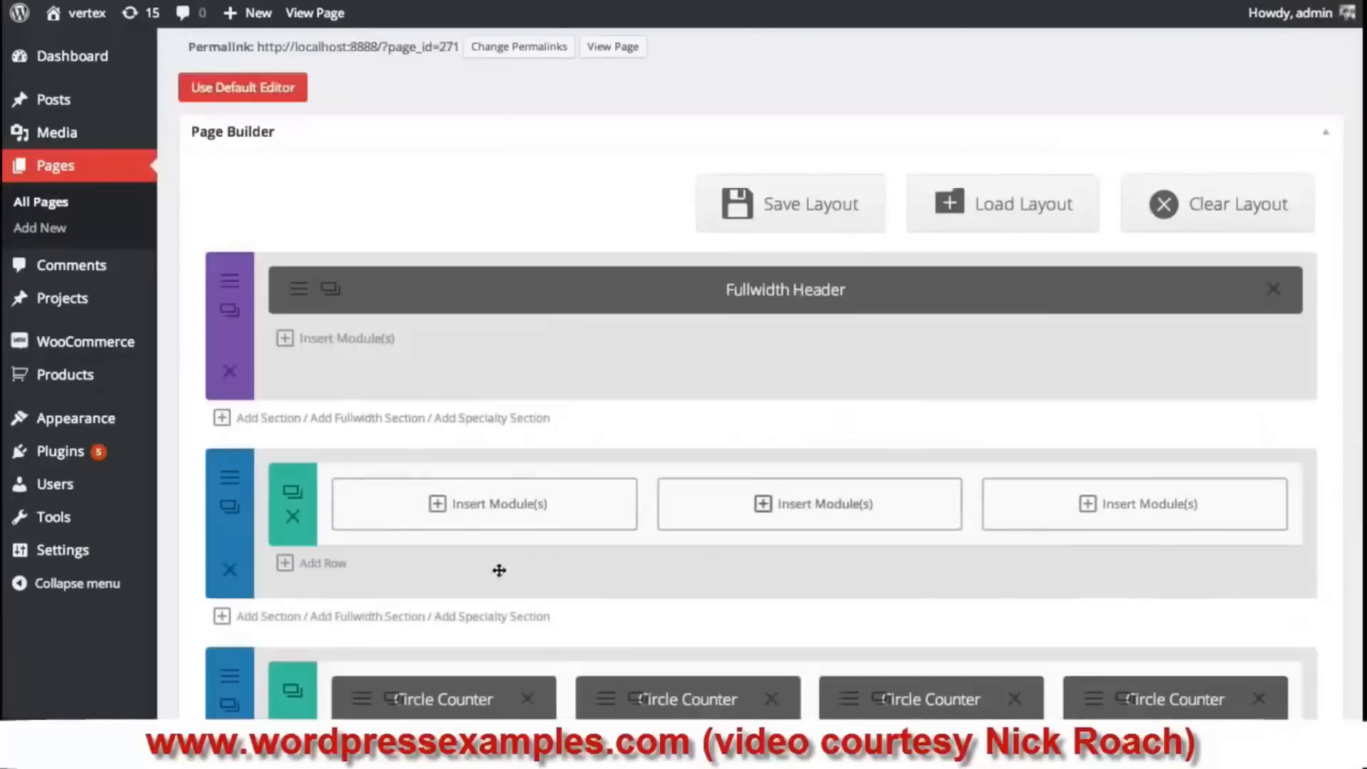
click(524, 506)
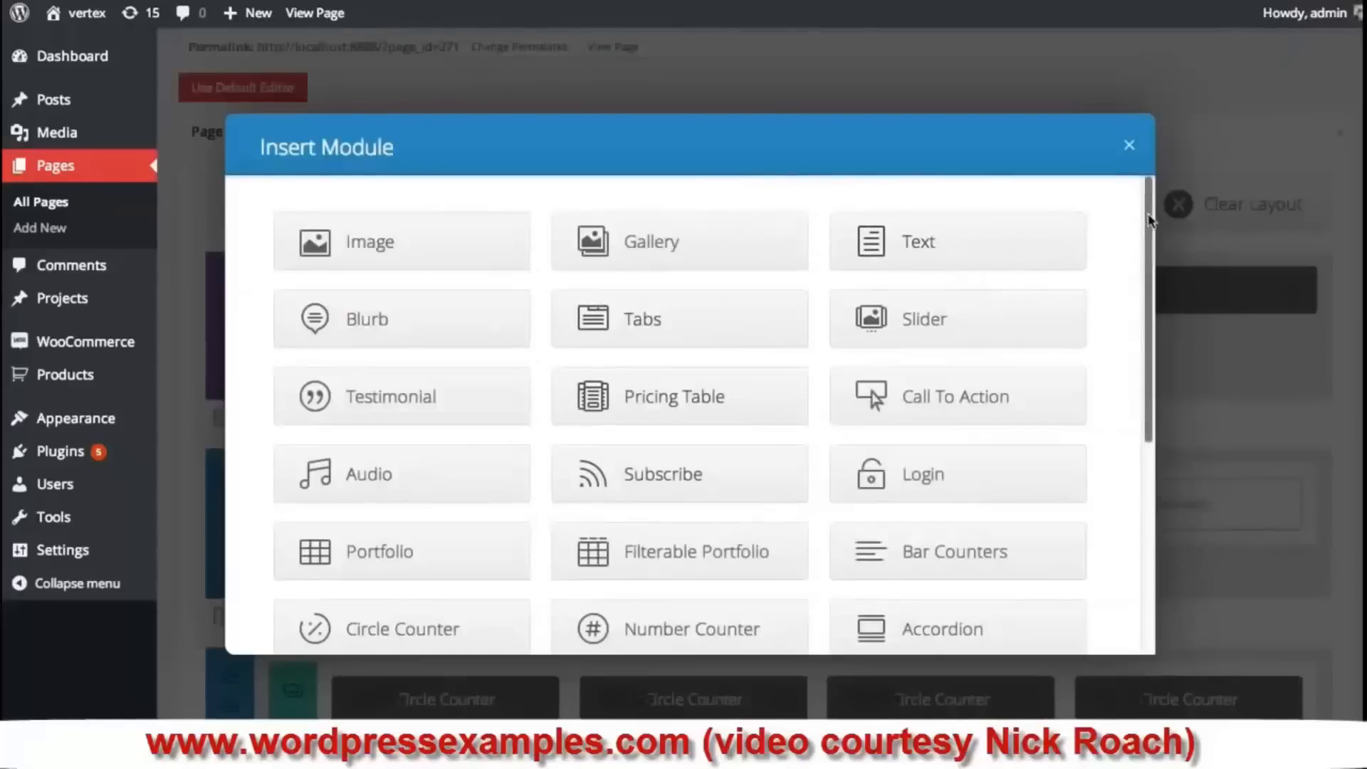
drag(1145, 221, 1147, 399)
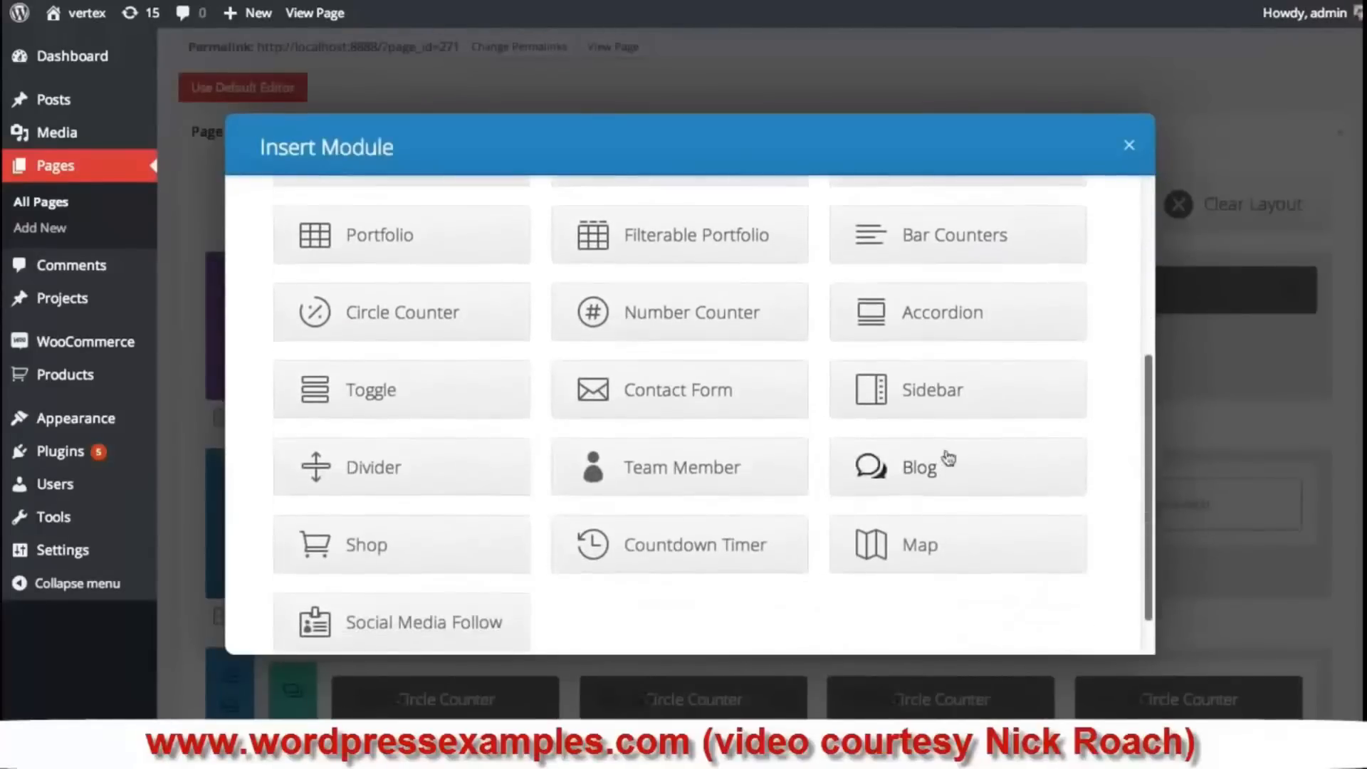
- Add a Team Member module to the first column with the member's name and Owner/Founder position
click(676, 471)
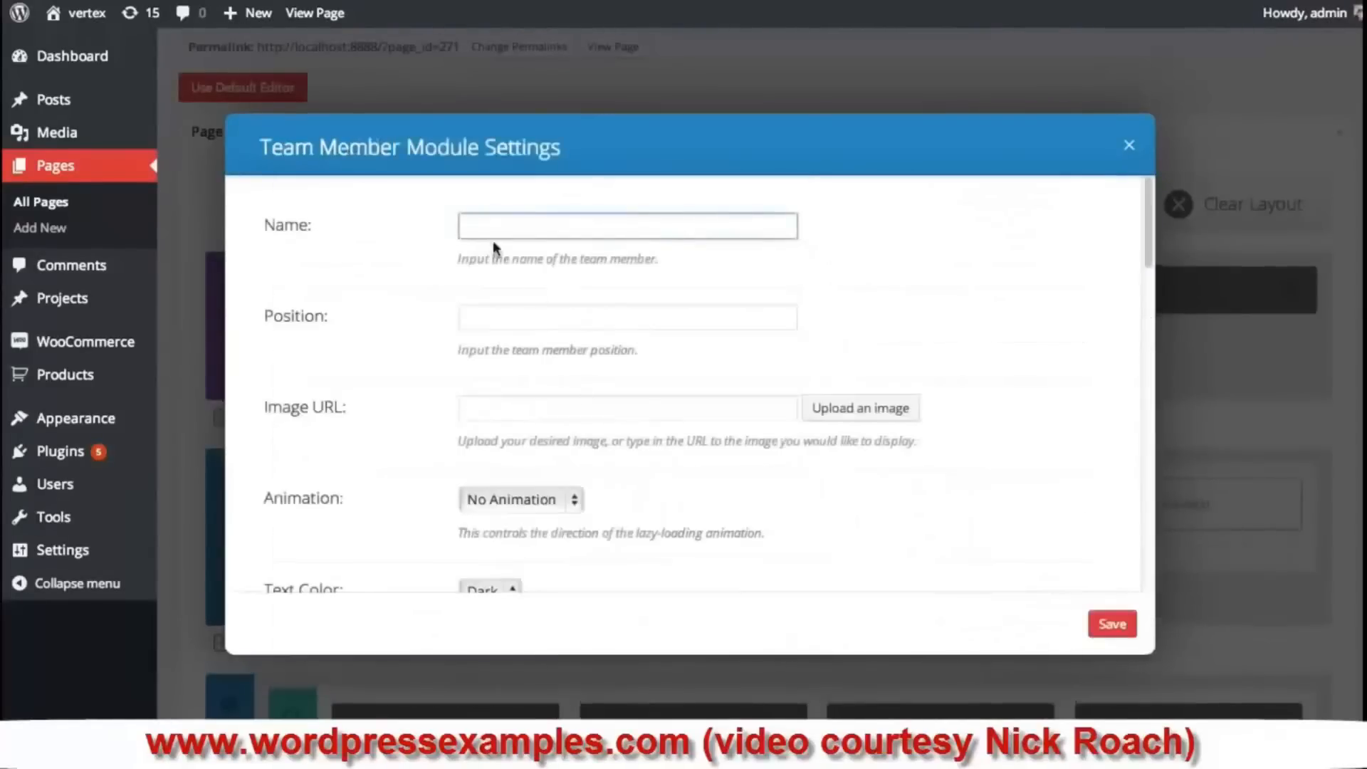
click(492, 317)
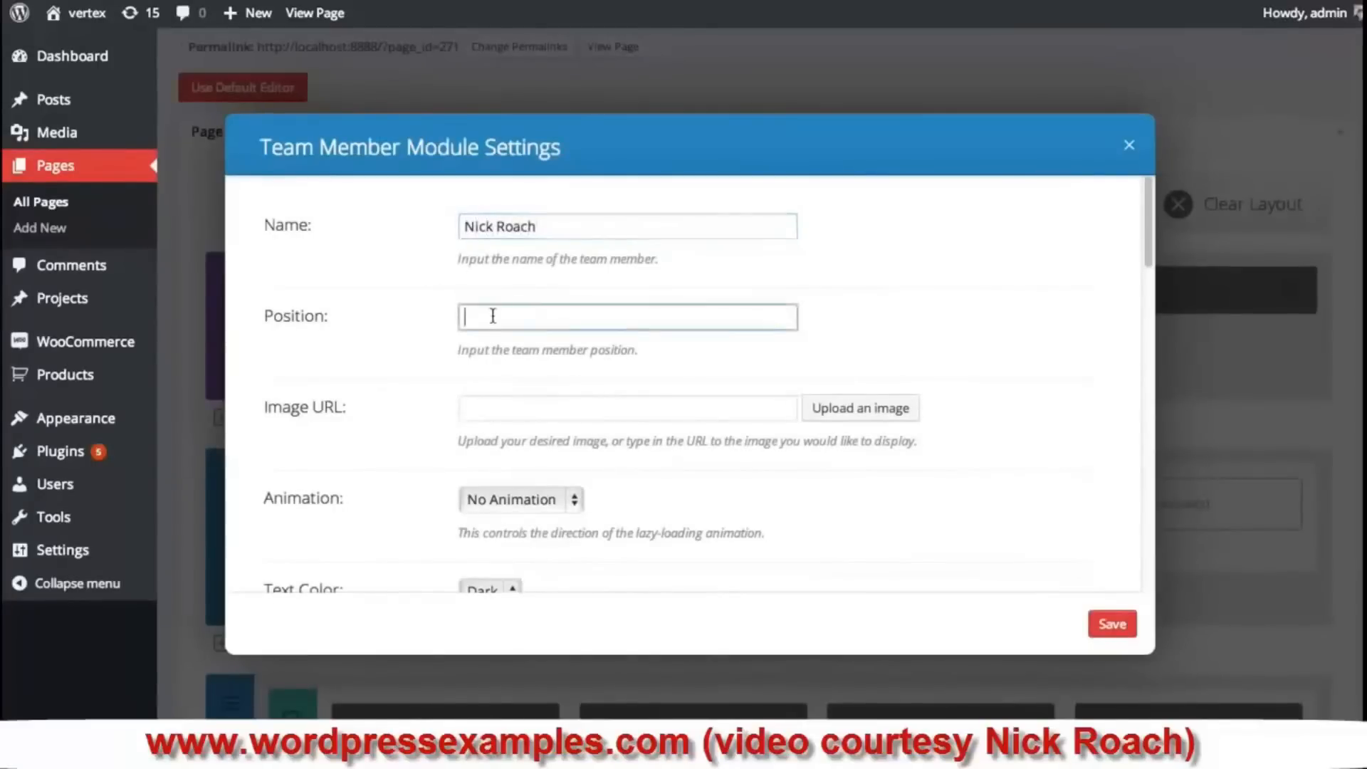
text(Owner/Founder)
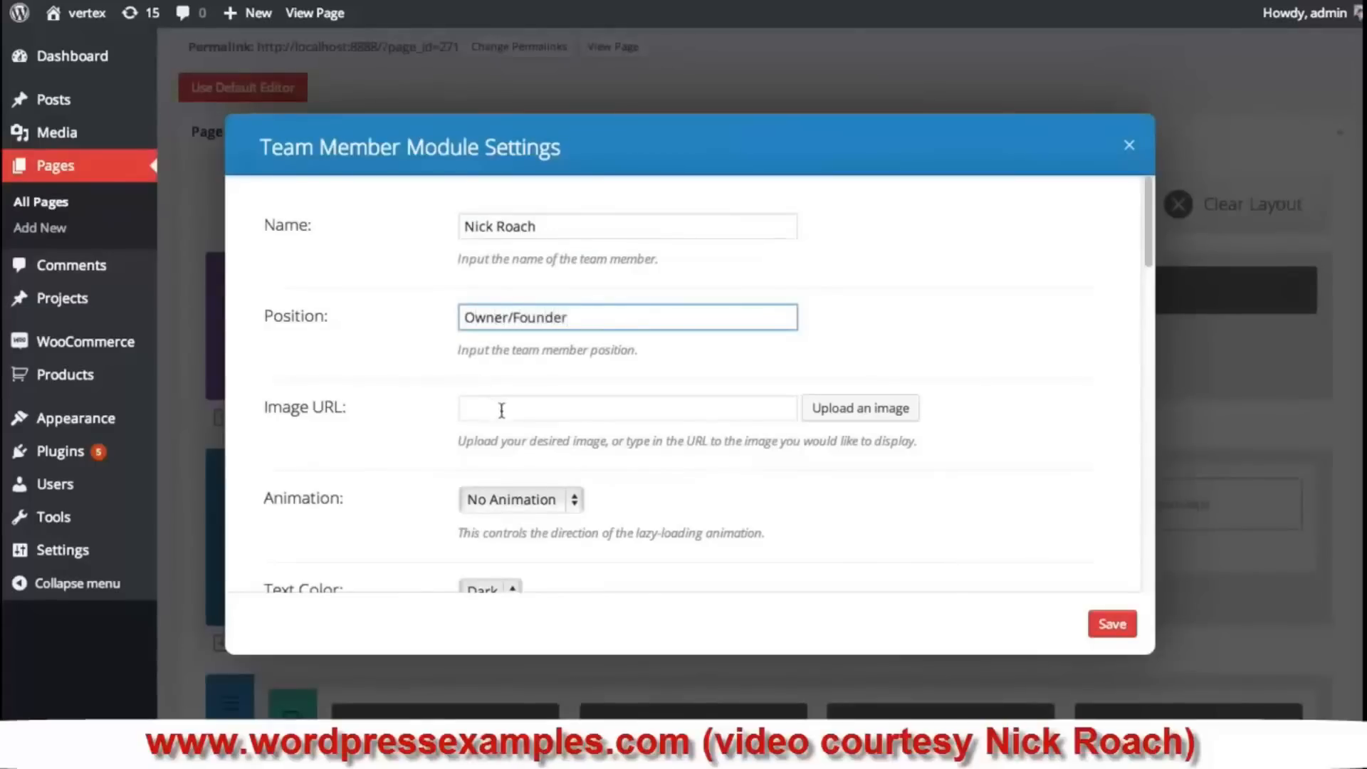
- Set the member photo to the glasses portrait profile-11.jpg and animation to Left To Right
click(509, 412)
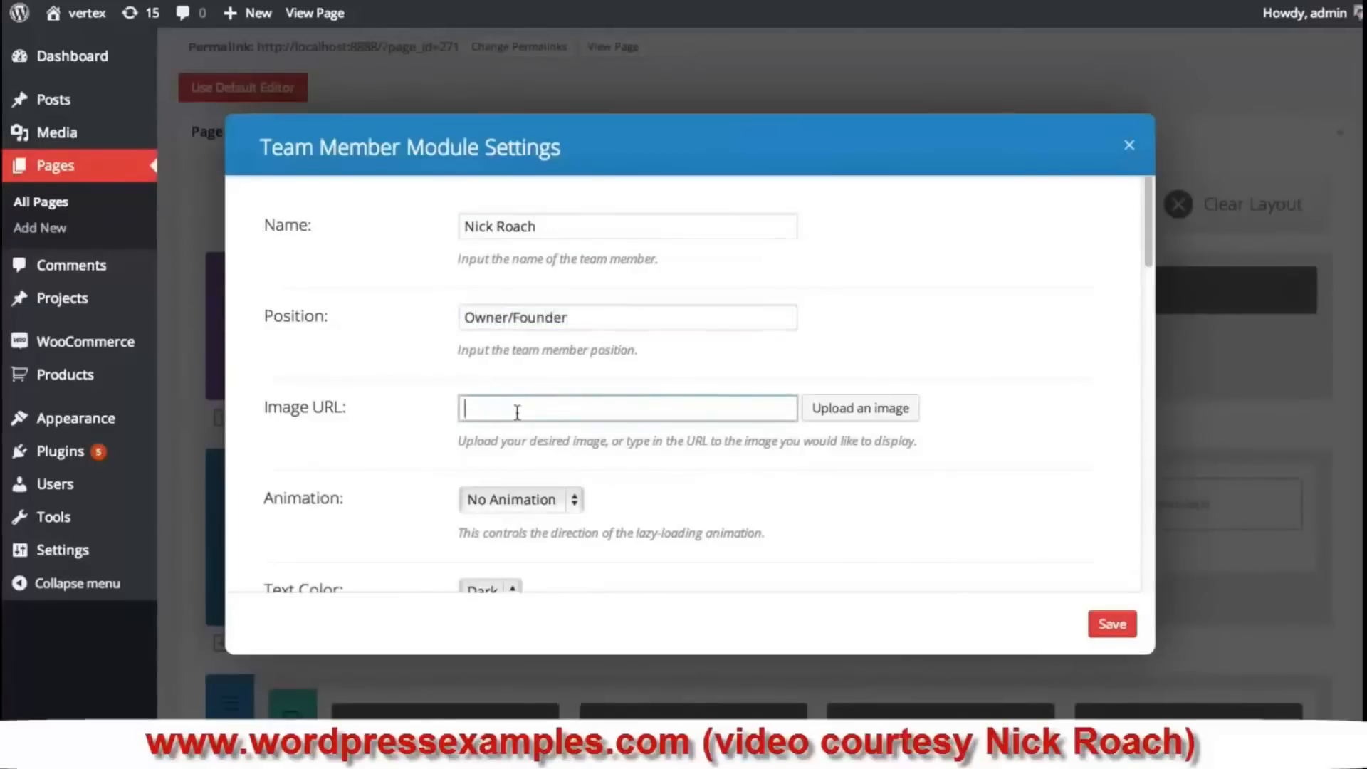
click(877, 407)
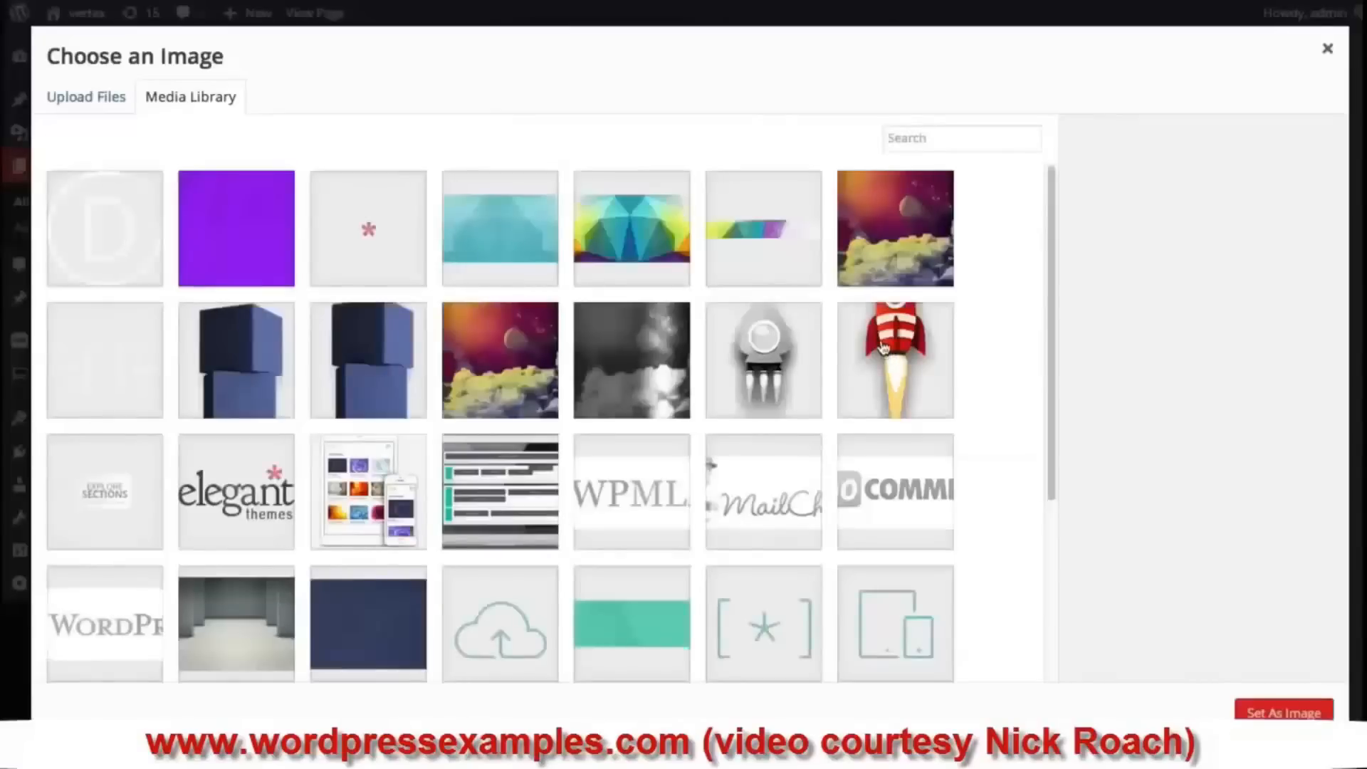
drag(1048, 185, 1078, 630)
drag(1049, 437, 1061, 660)
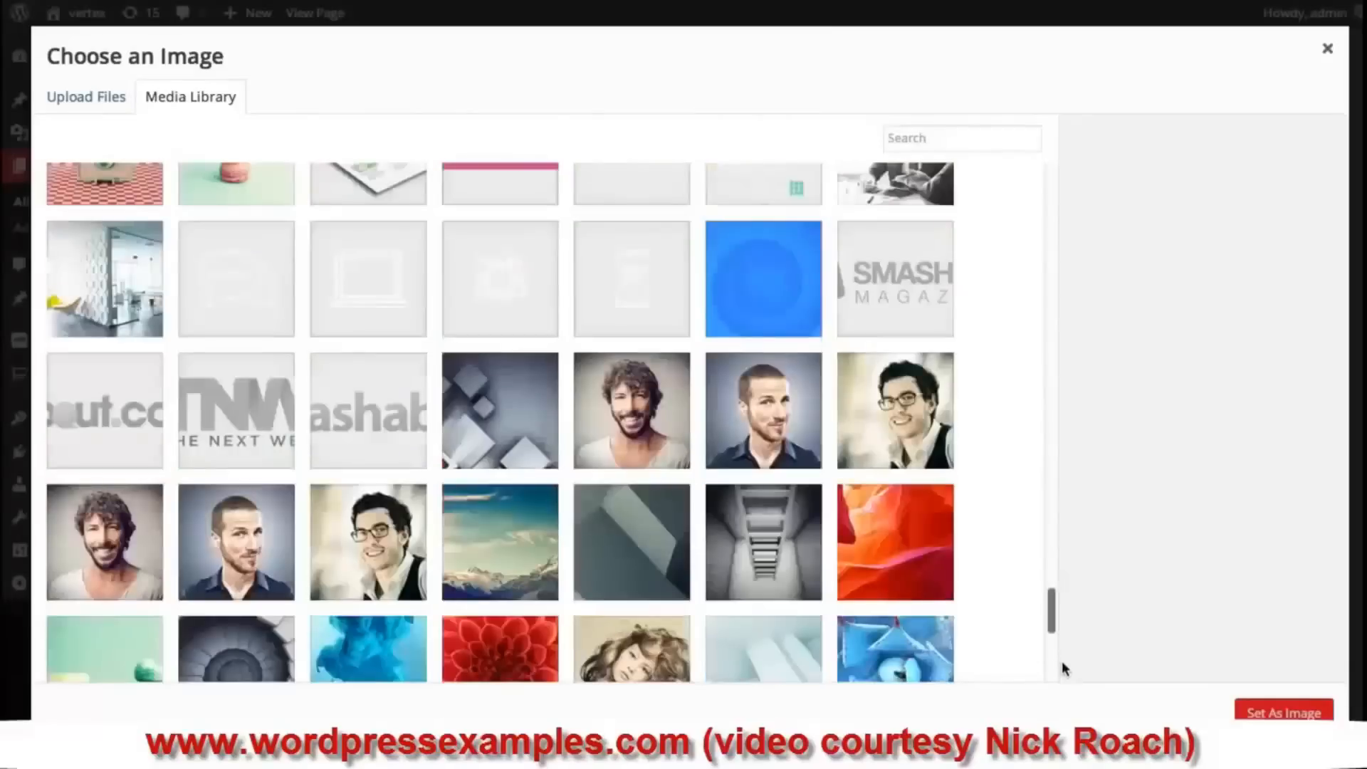
click(894, 406)
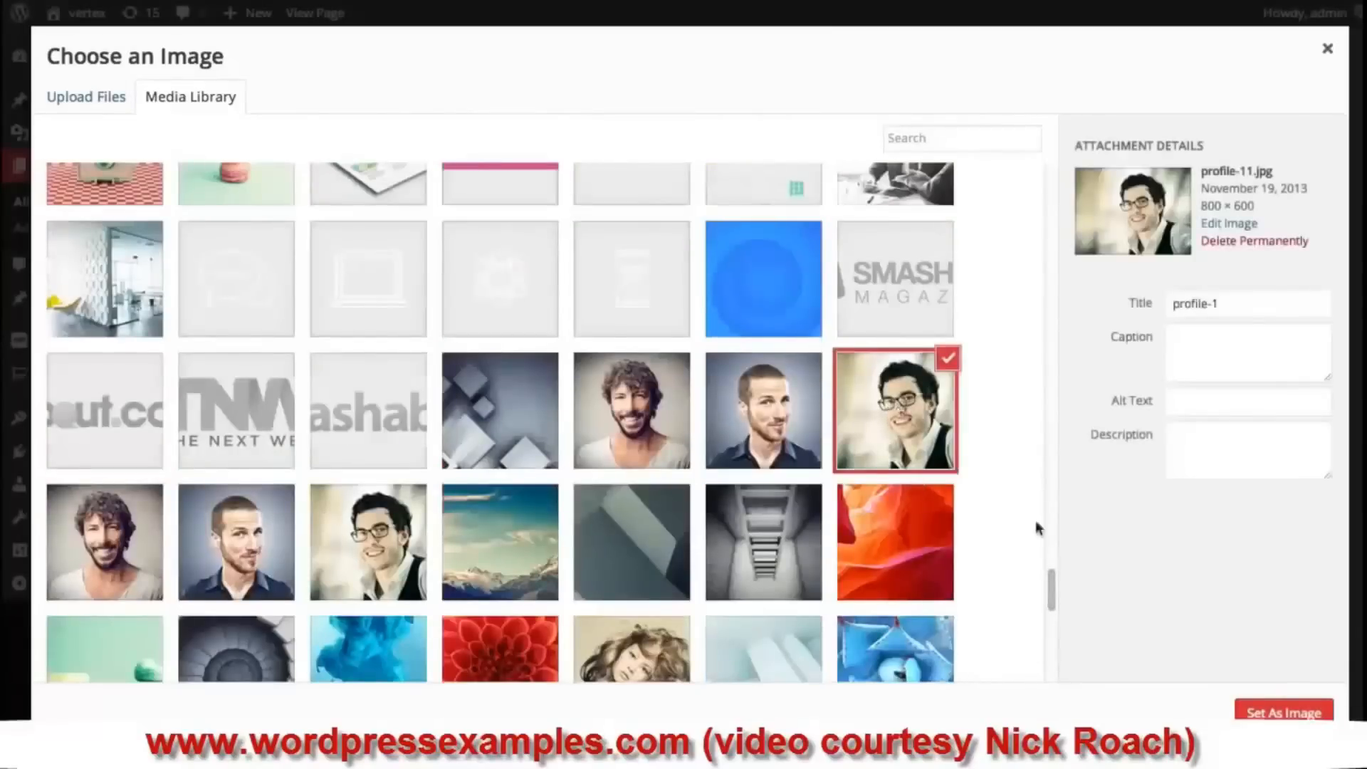
click(1283, 713)
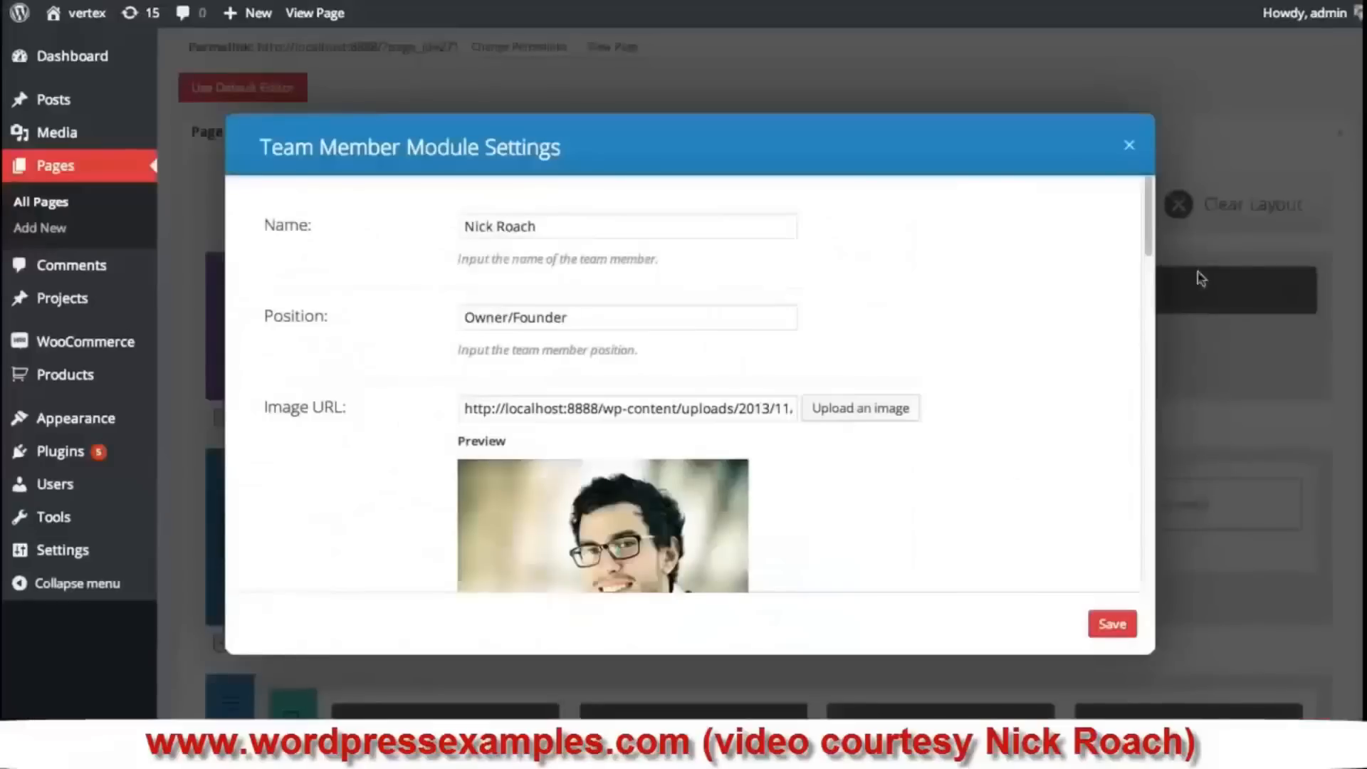
drag(1148, 222, 1153, 279)
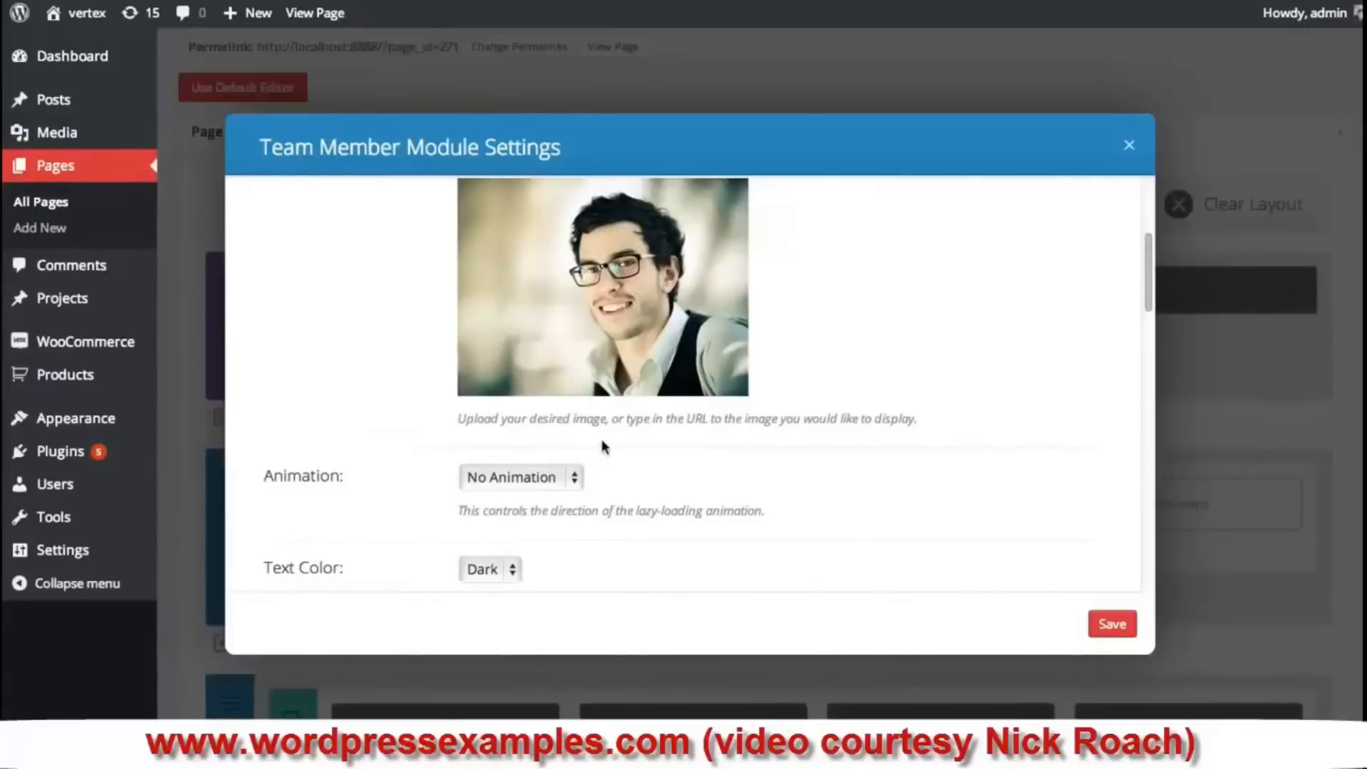
click(564, 477)
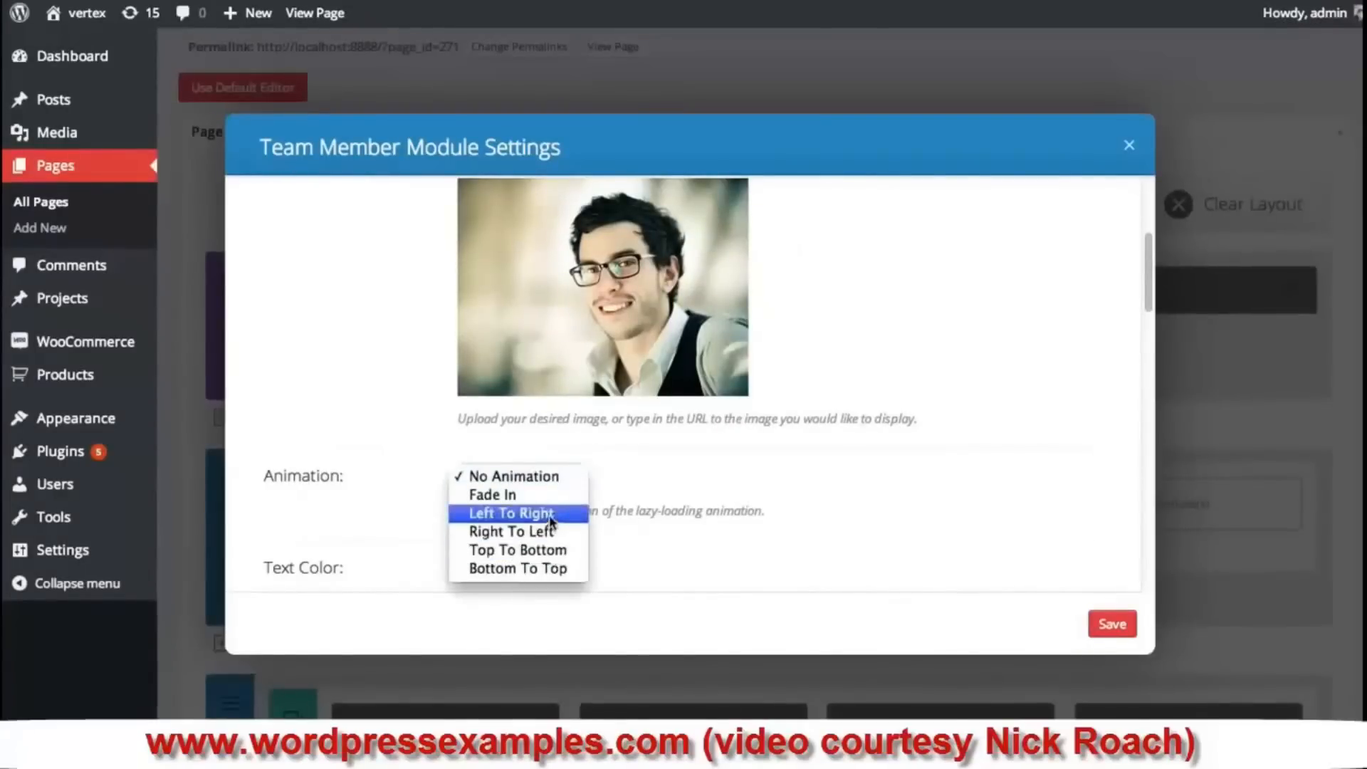
click(885, 454)
- Fill the Facebook, Twitter, Google+ and LinkedIn profile links with '#'
scroll(890, 453, down, 3)
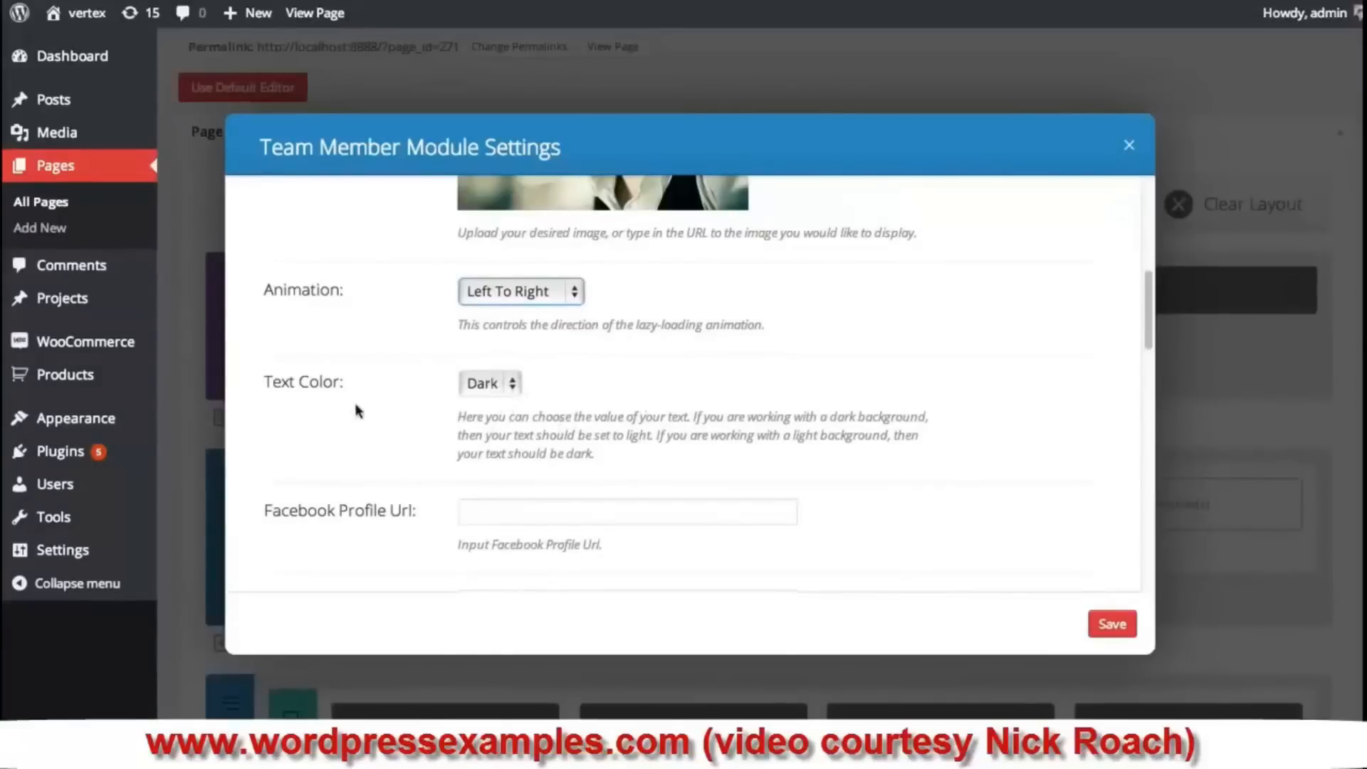
scroll(701, 385, down, 2)
scroll(581, 427, down, 1)
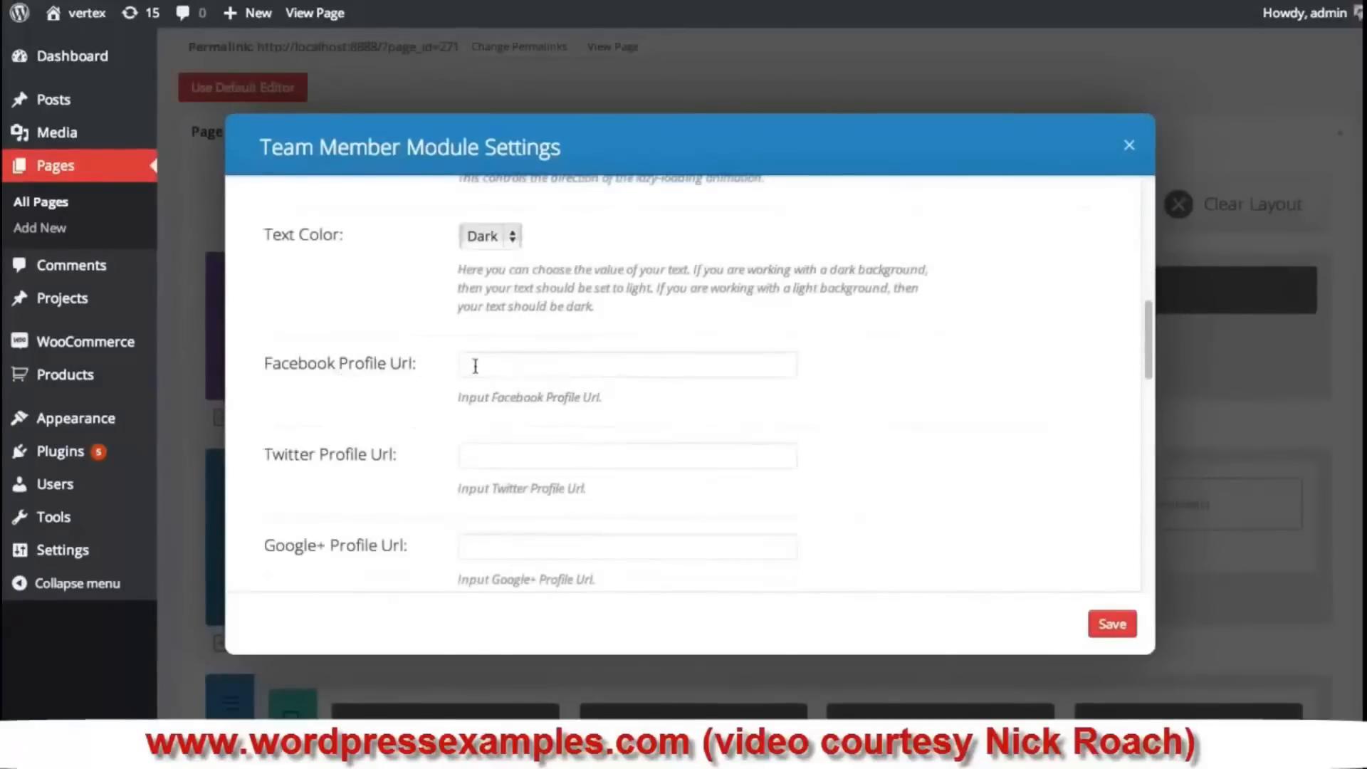
scroll(478, 364, down, 1)
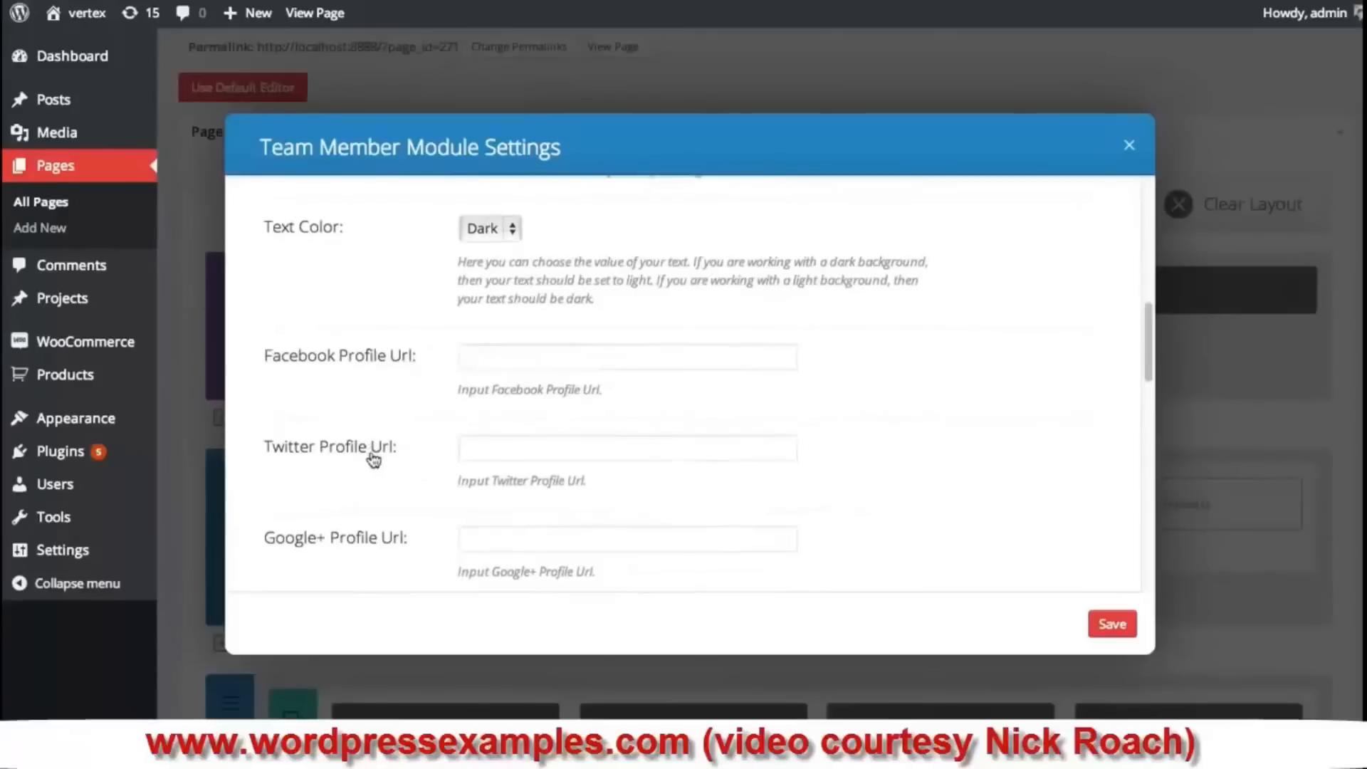
scroll(463, 459, down, 1)
scroll(371, 505, down, 1)
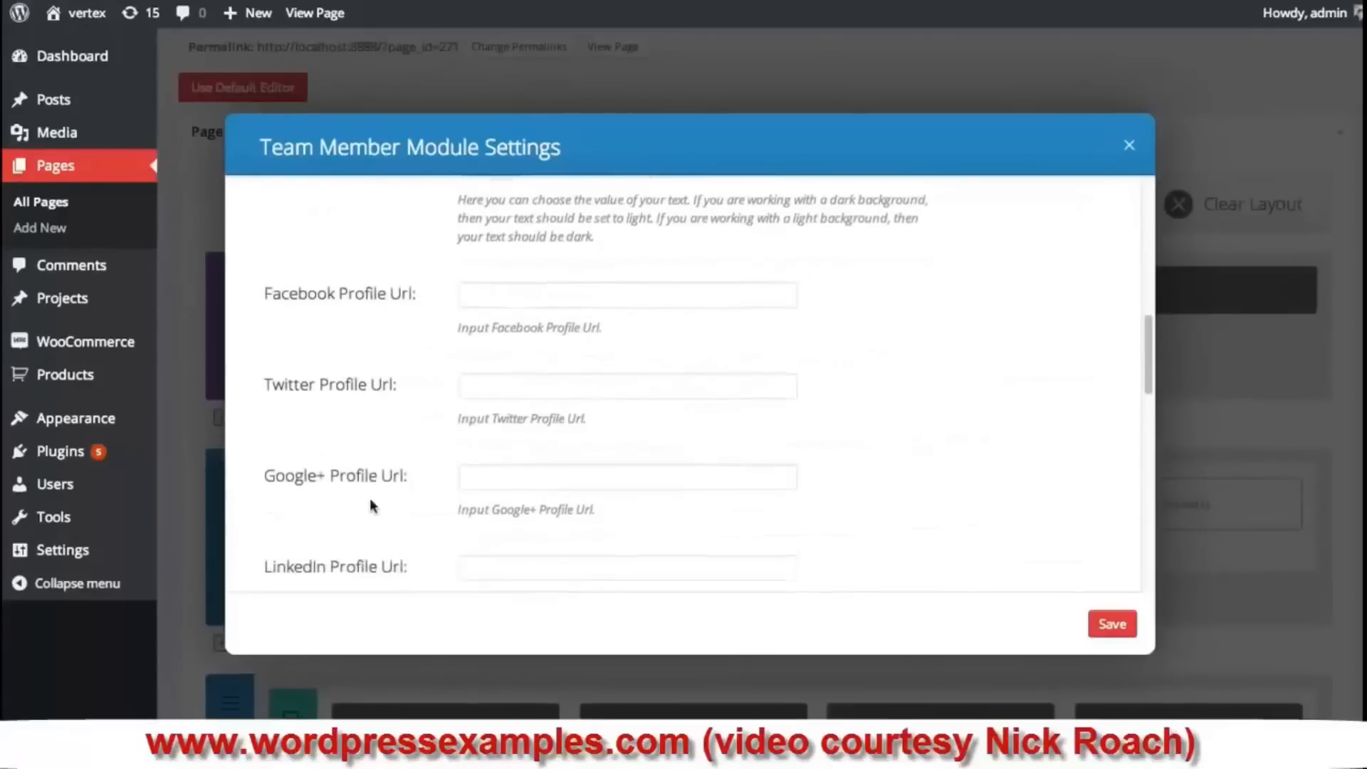
click(514, 299)
text(#)
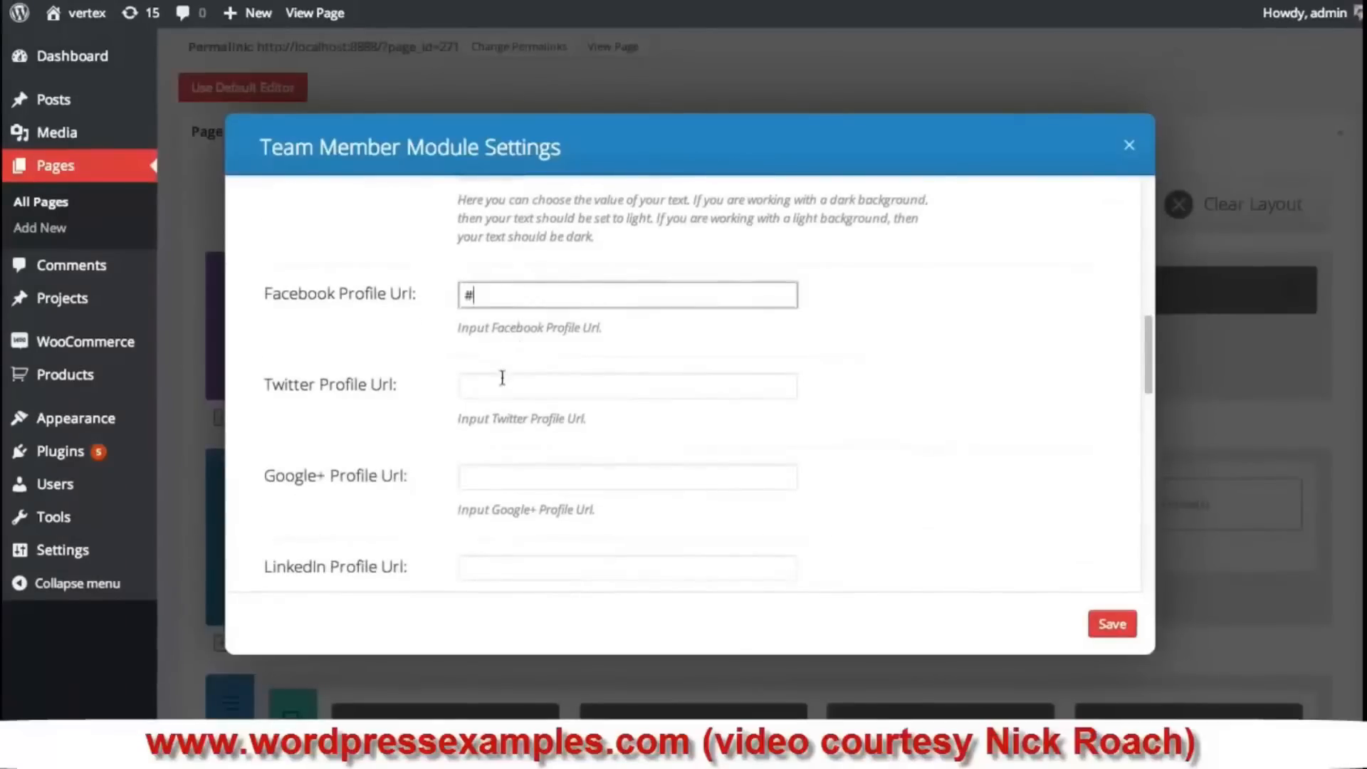
click(501, 384)
text(#)
click(522, 479)
text(#)
scroll(840, 383, down, 5)
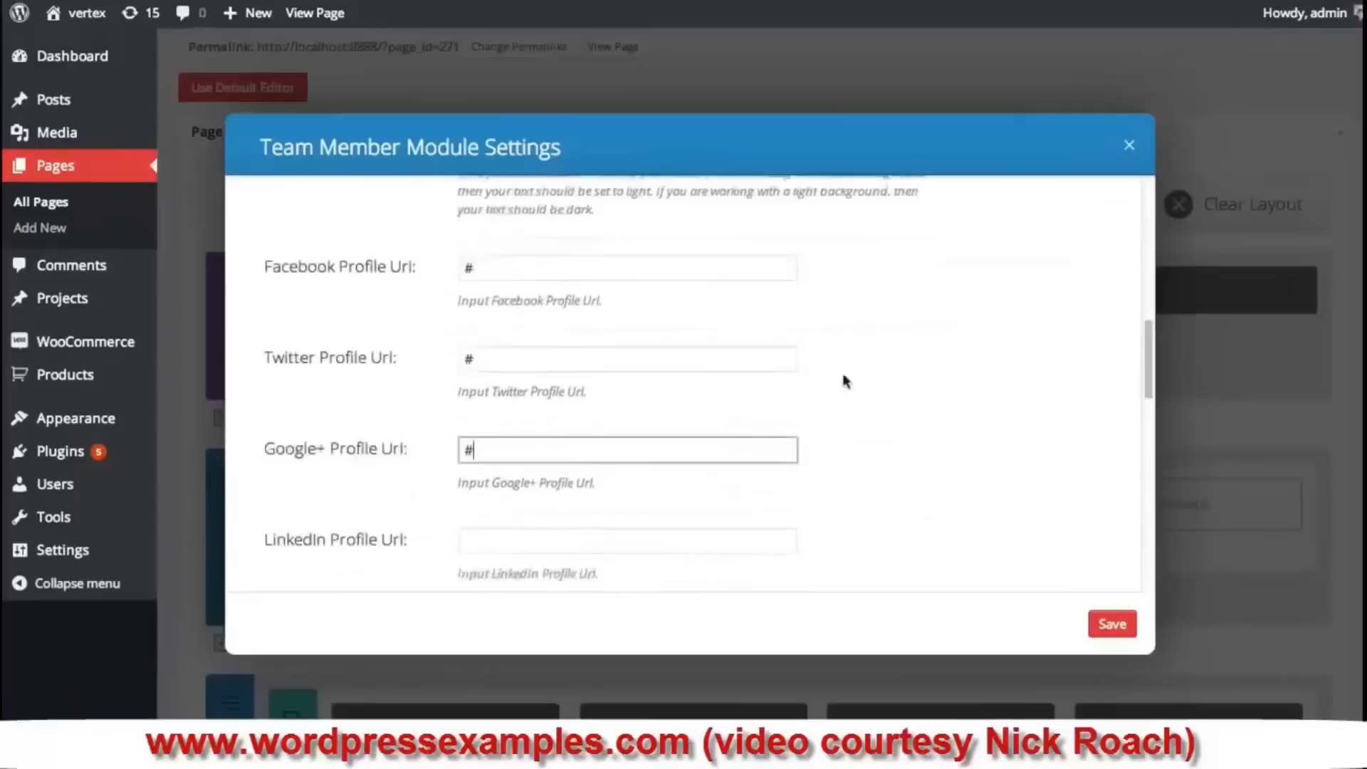
click(494, 421)
text(#)
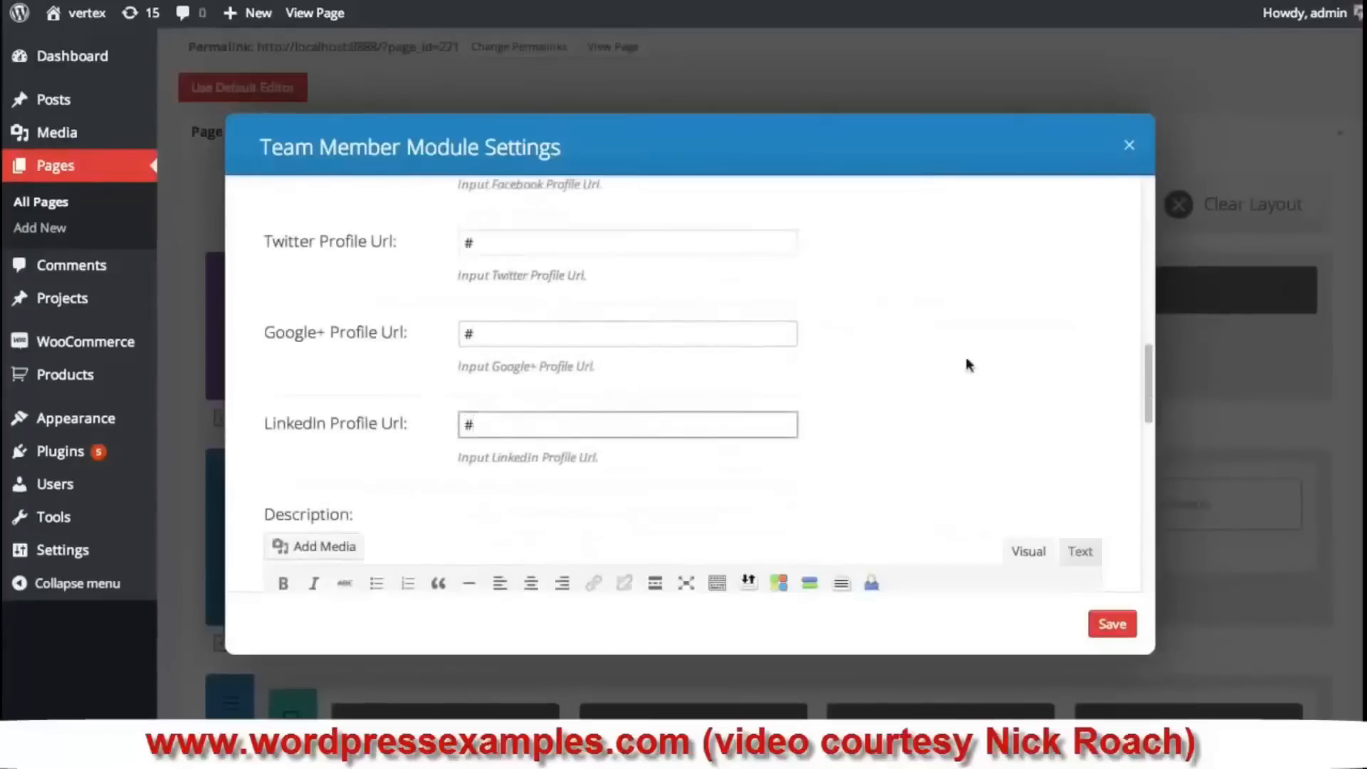
scroll(971, 336, down, 6)
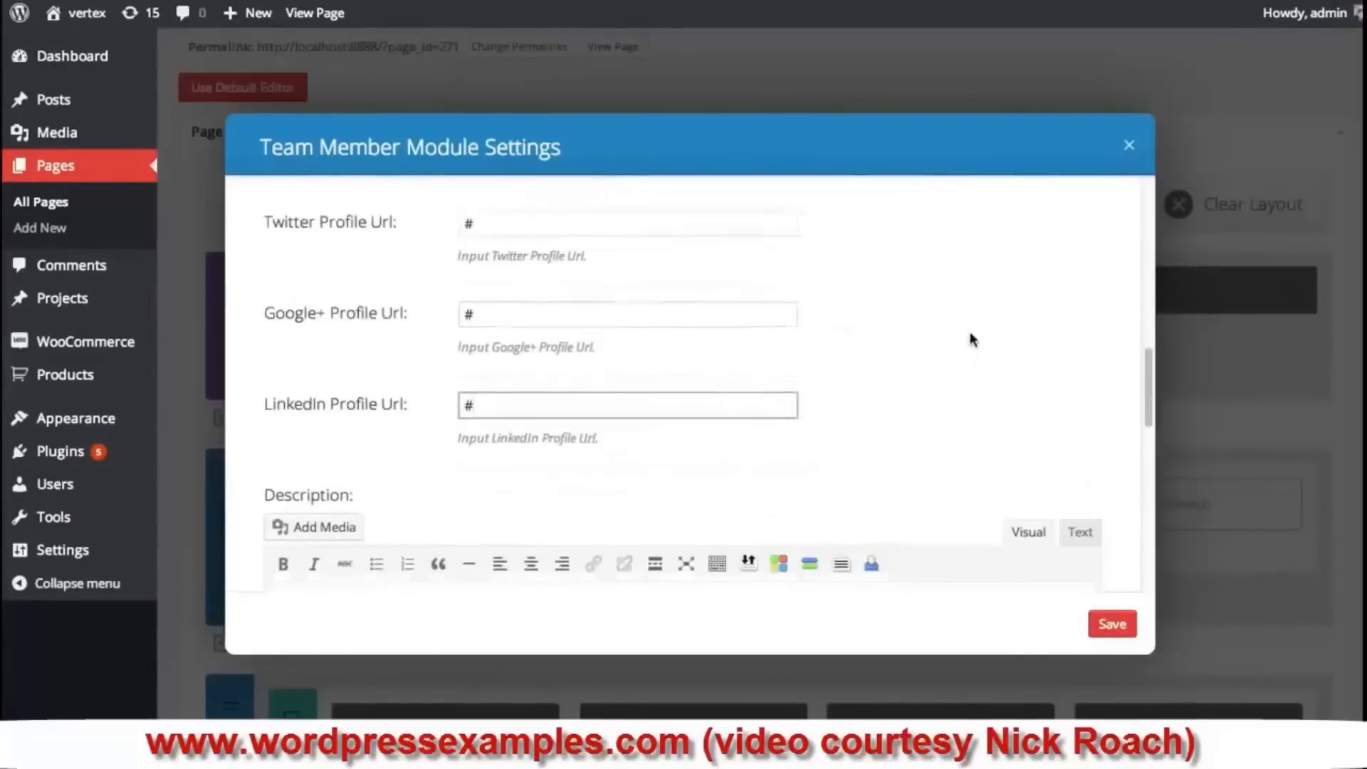
- Write a first-person bio about creating Elegant Themes for easy, affordable, good-looking websites
click(479, 484)
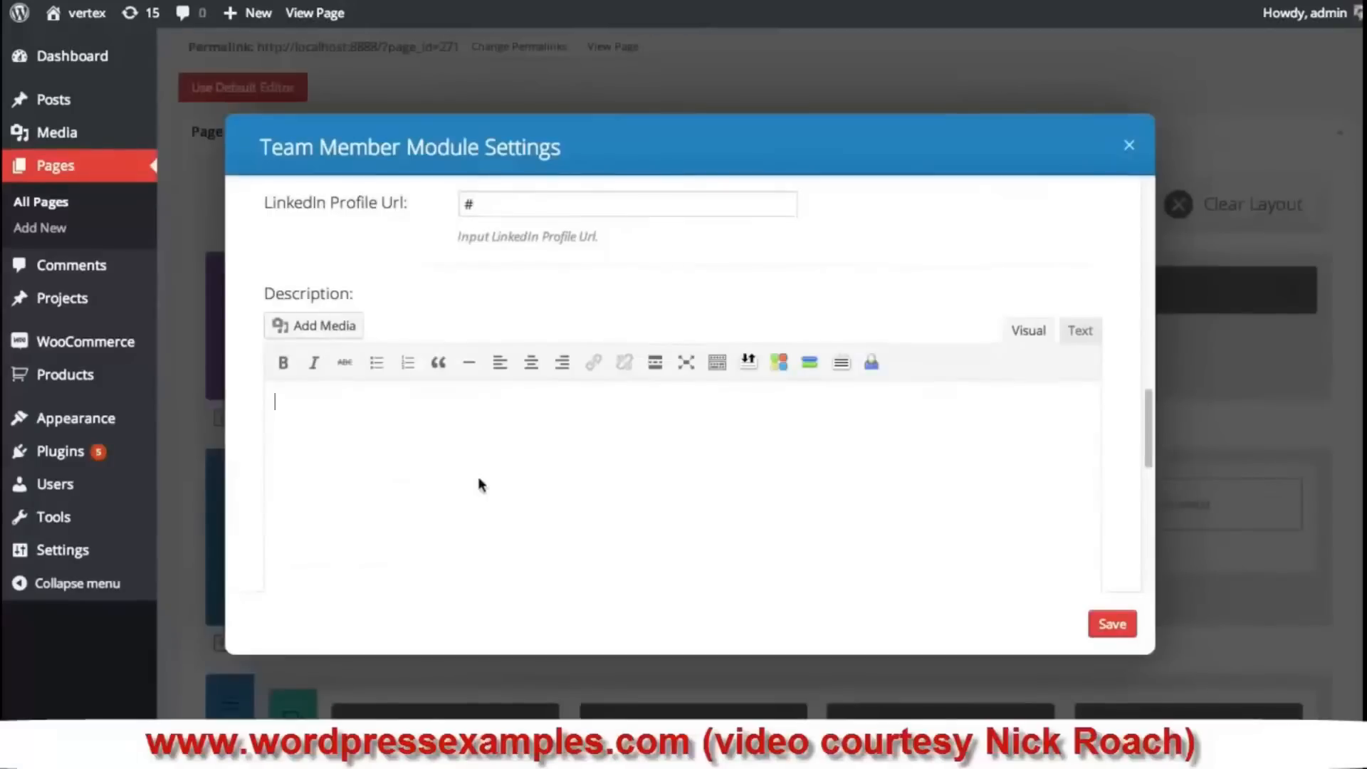
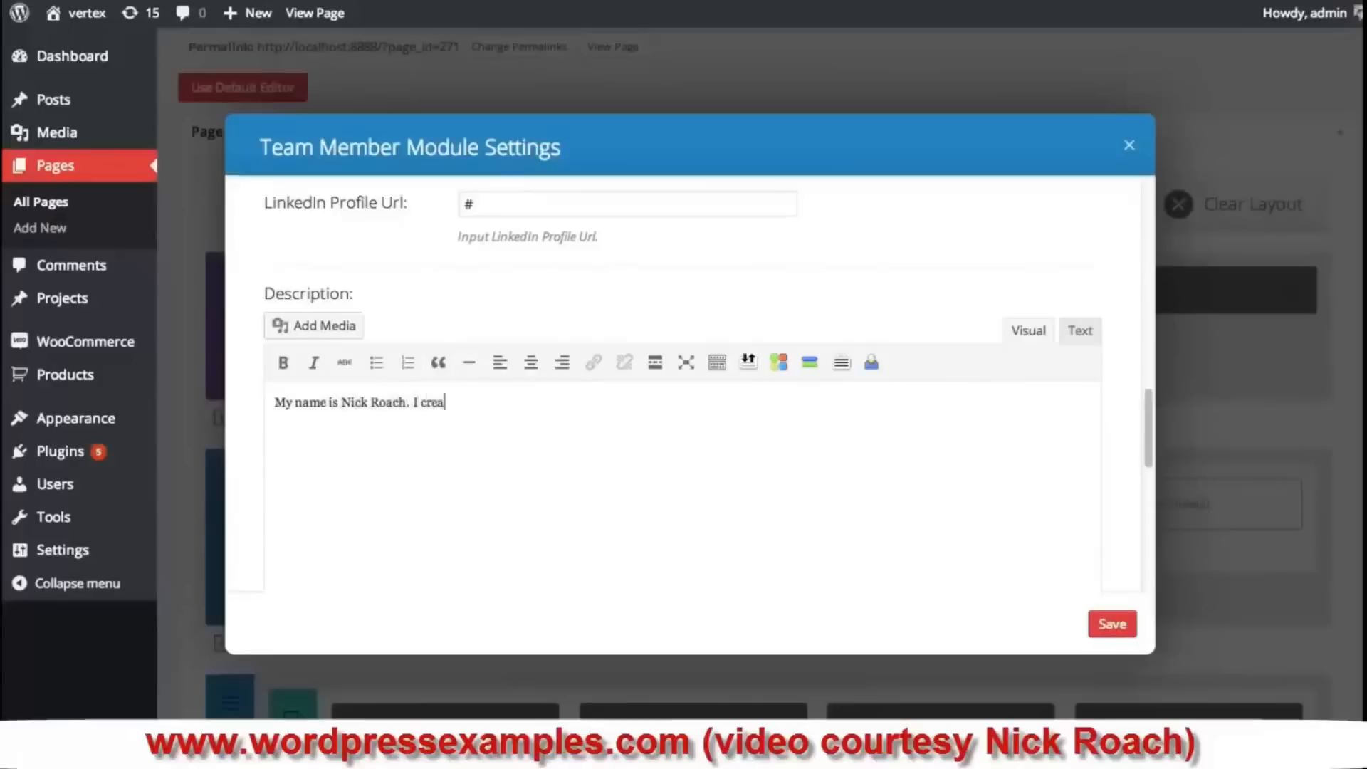
text(ted Elegant THeme)
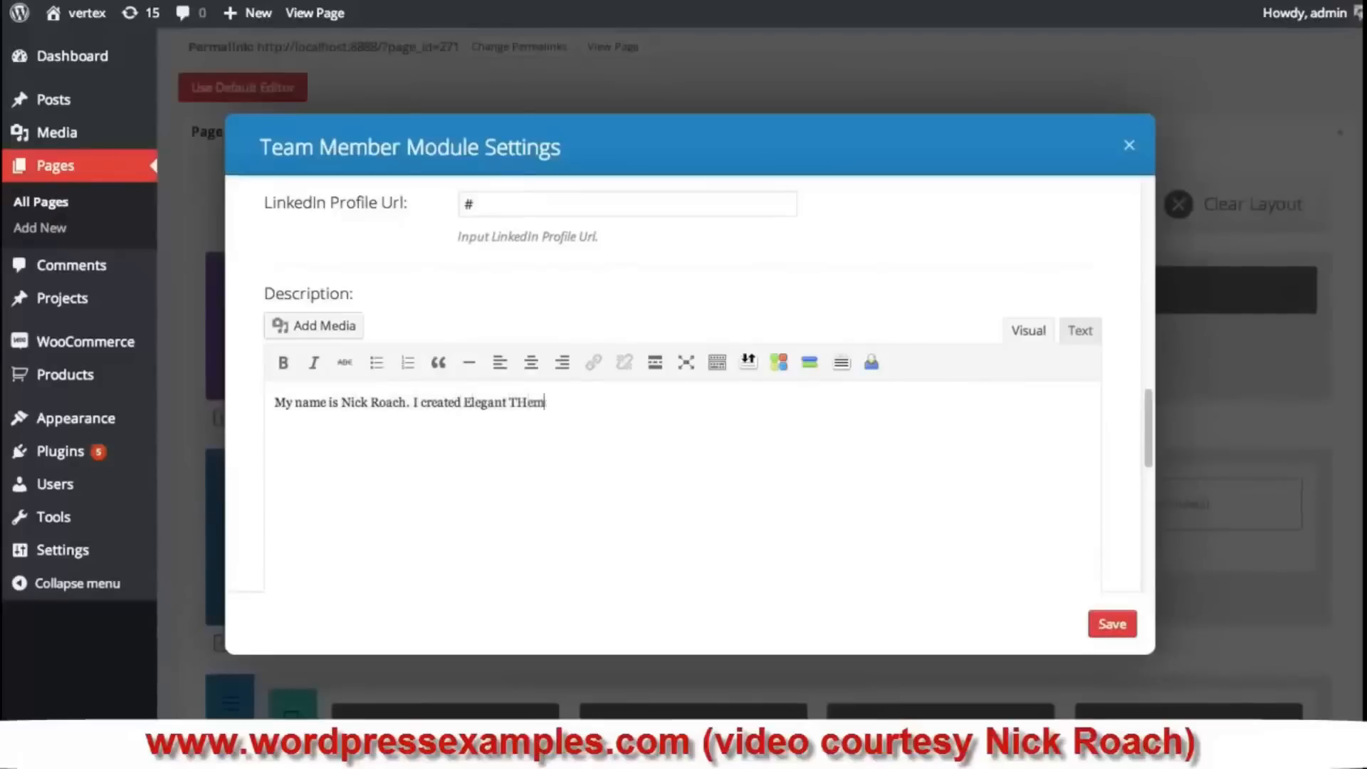
key(BackSpace)
key(BackSpace)
key(BackSpace)
text(hem)
text(e you with beautiful)
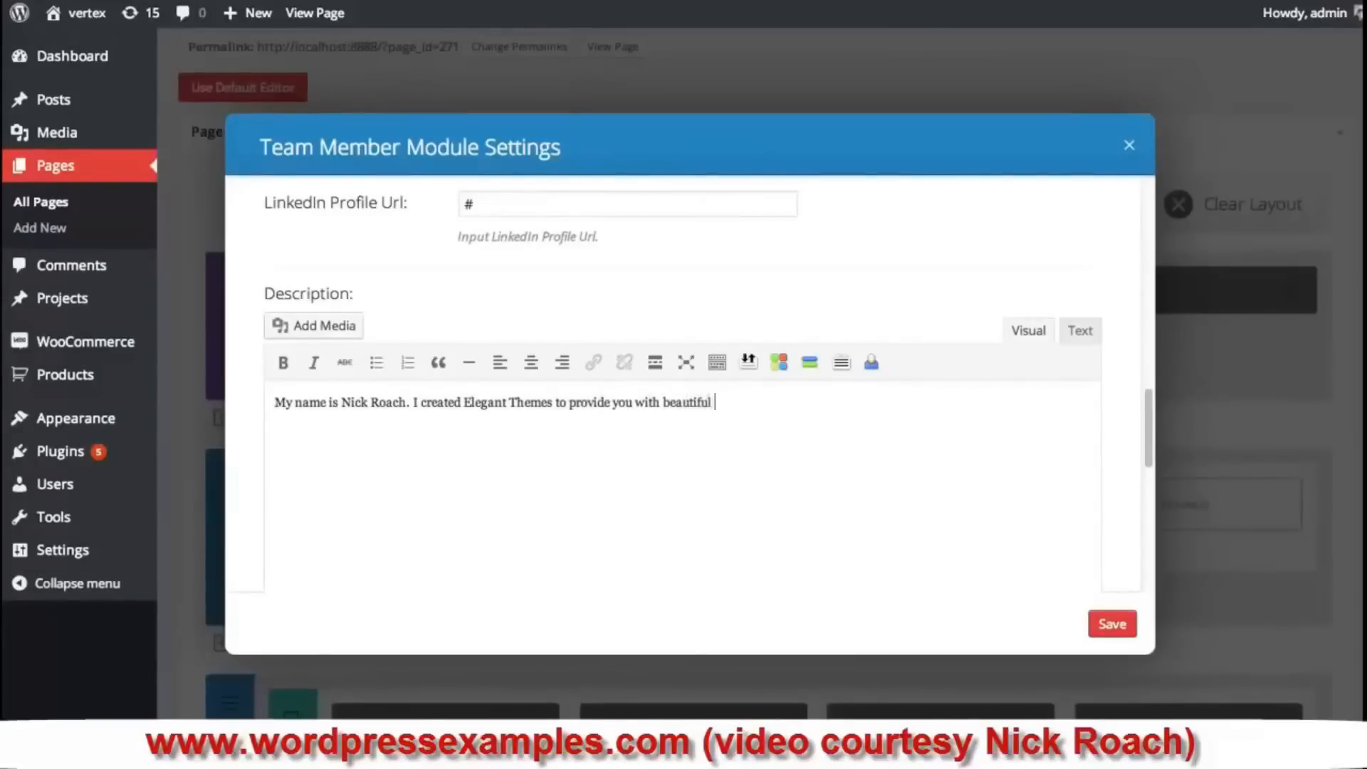
text(=ng webs)
key(BackSpace)
key(BackSpace)
text(ng websites that are easy to create an afford)
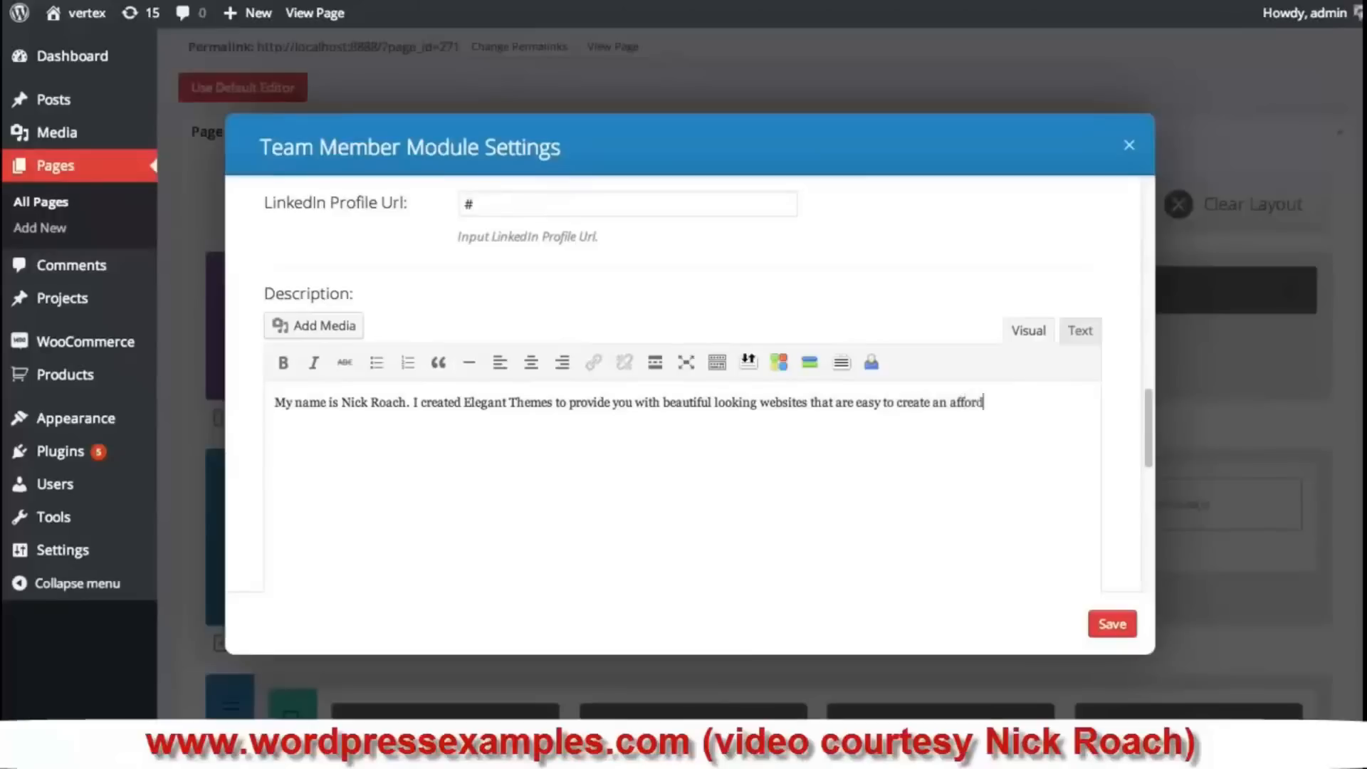
text(able.)
key(ctrl+a)
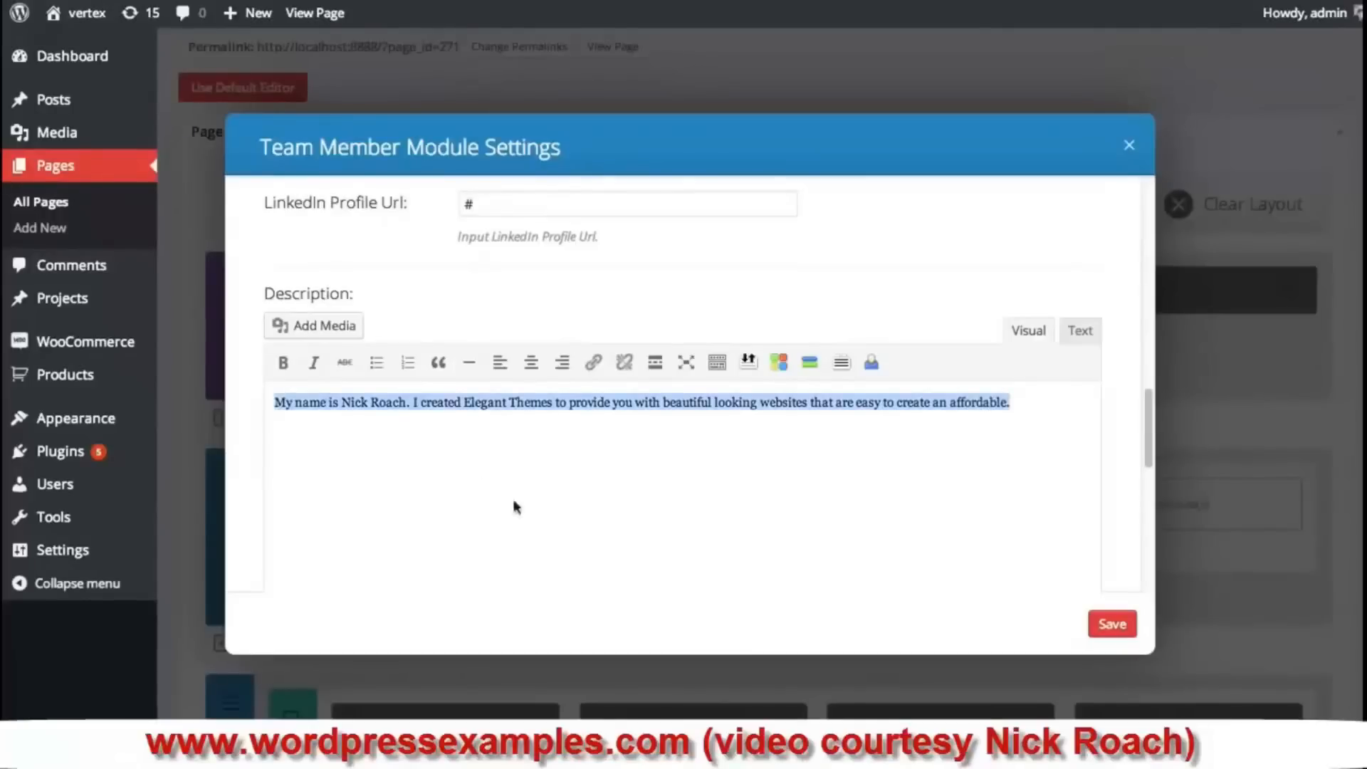
click(766, 436)
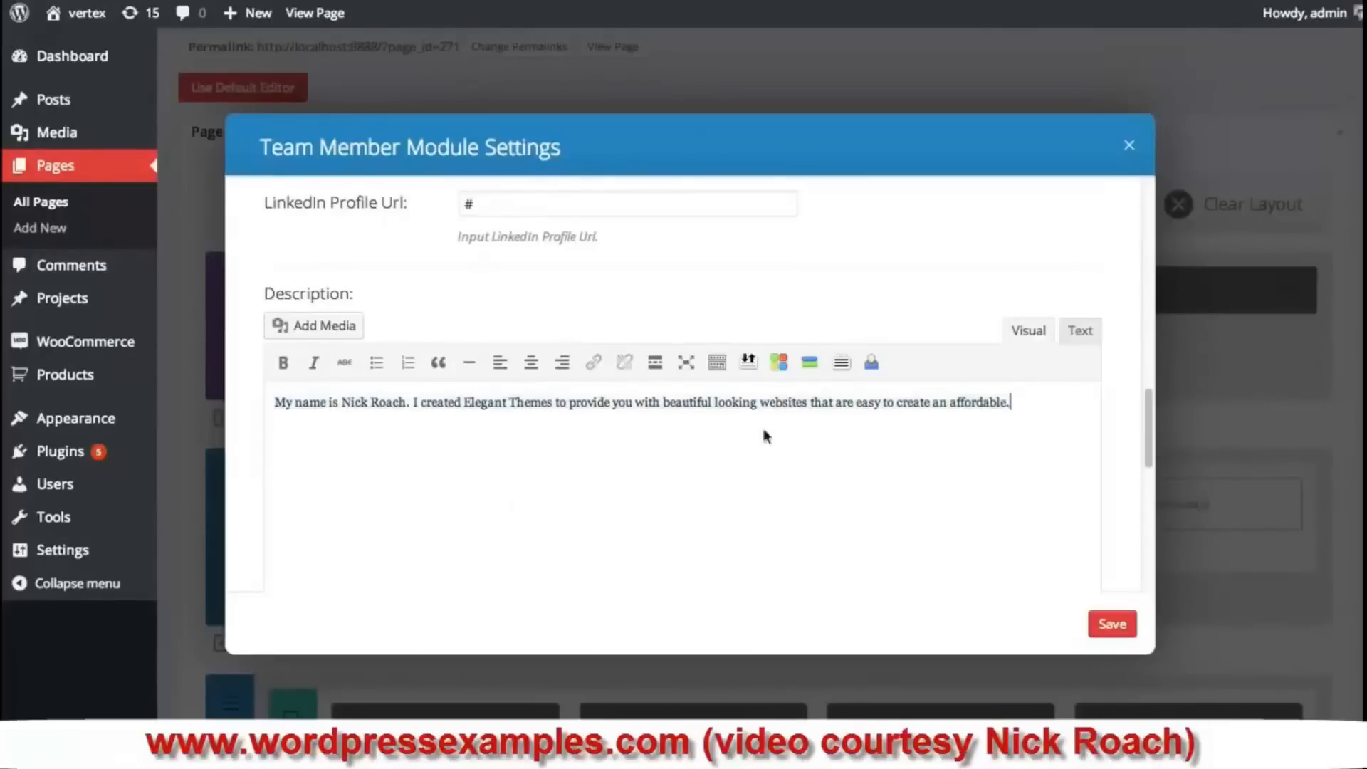
- Save the Team Member module and update the Our Team page, then review it
click(1118, 626)
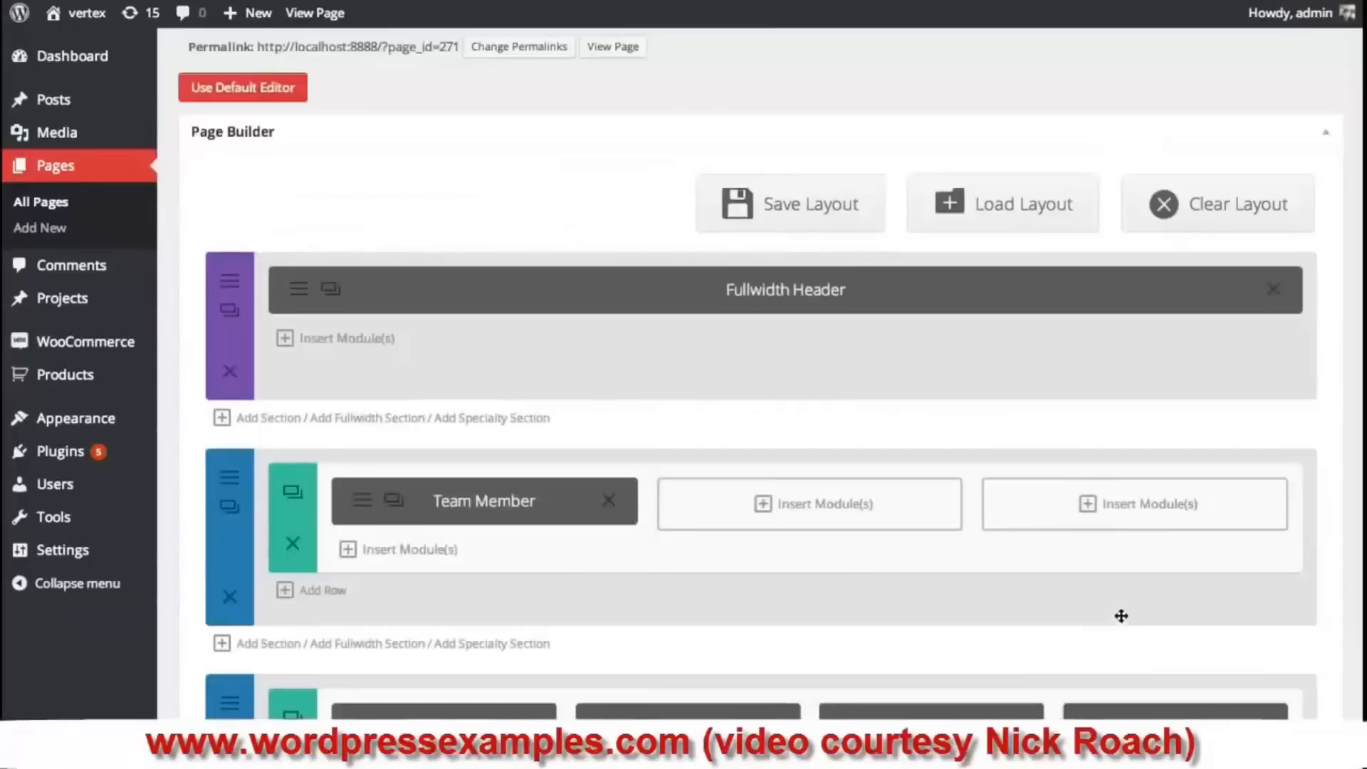
scroll(1120, 417, down, 10)
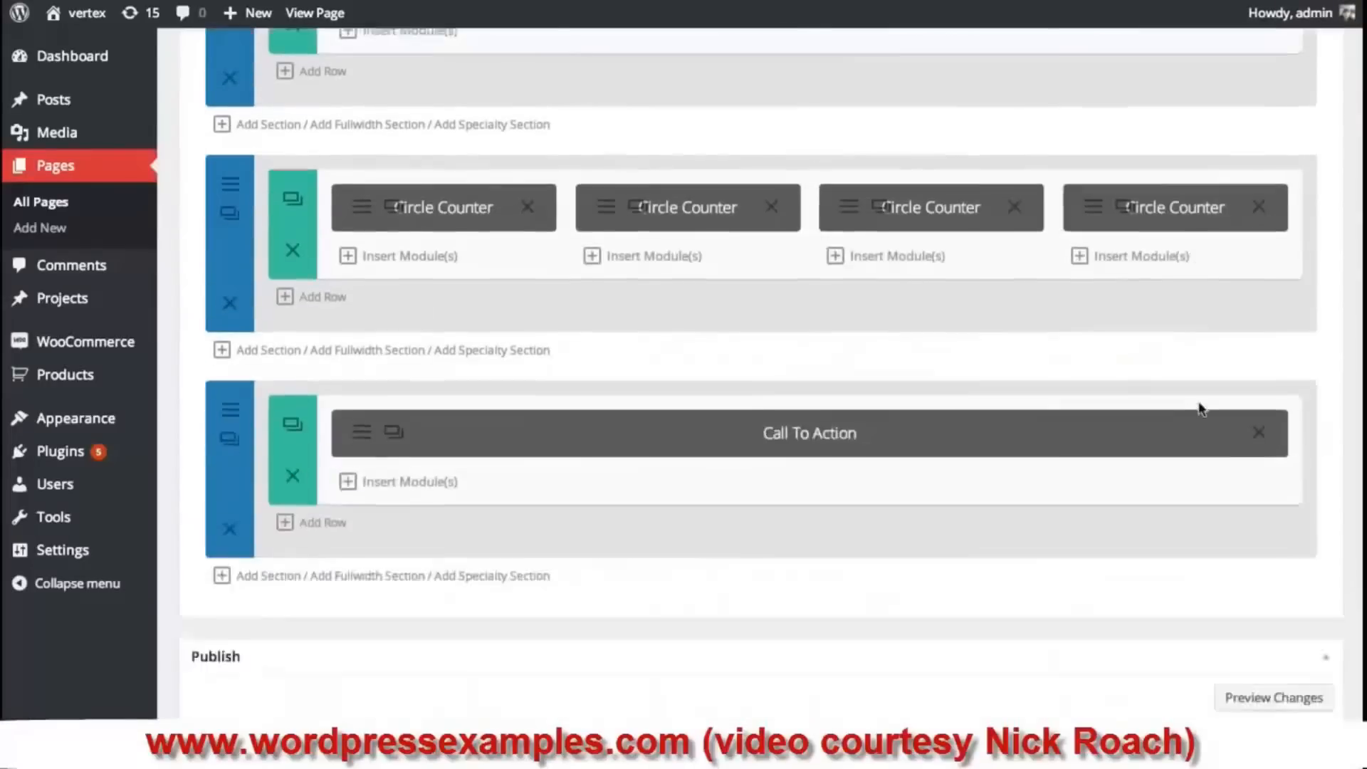
click(1300, 688)
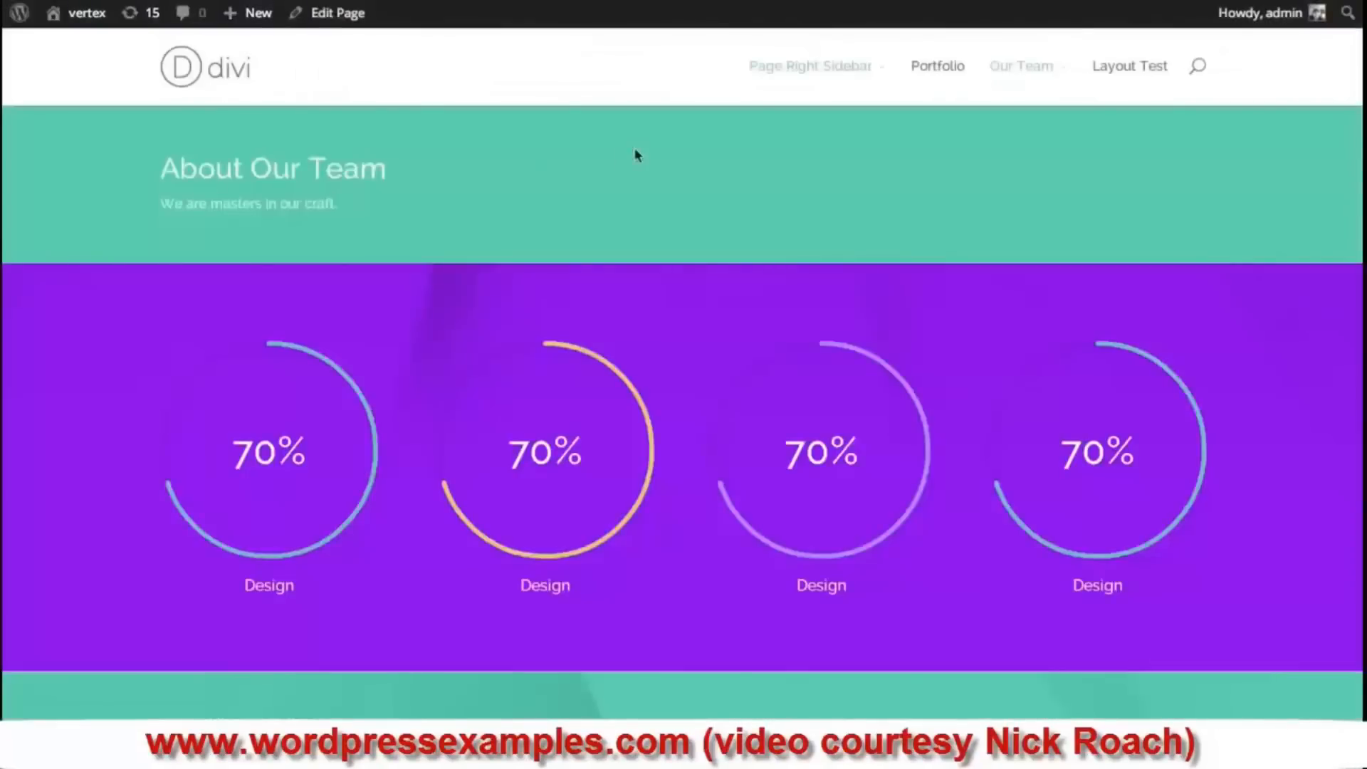
scroll(684, 428, down, 3)
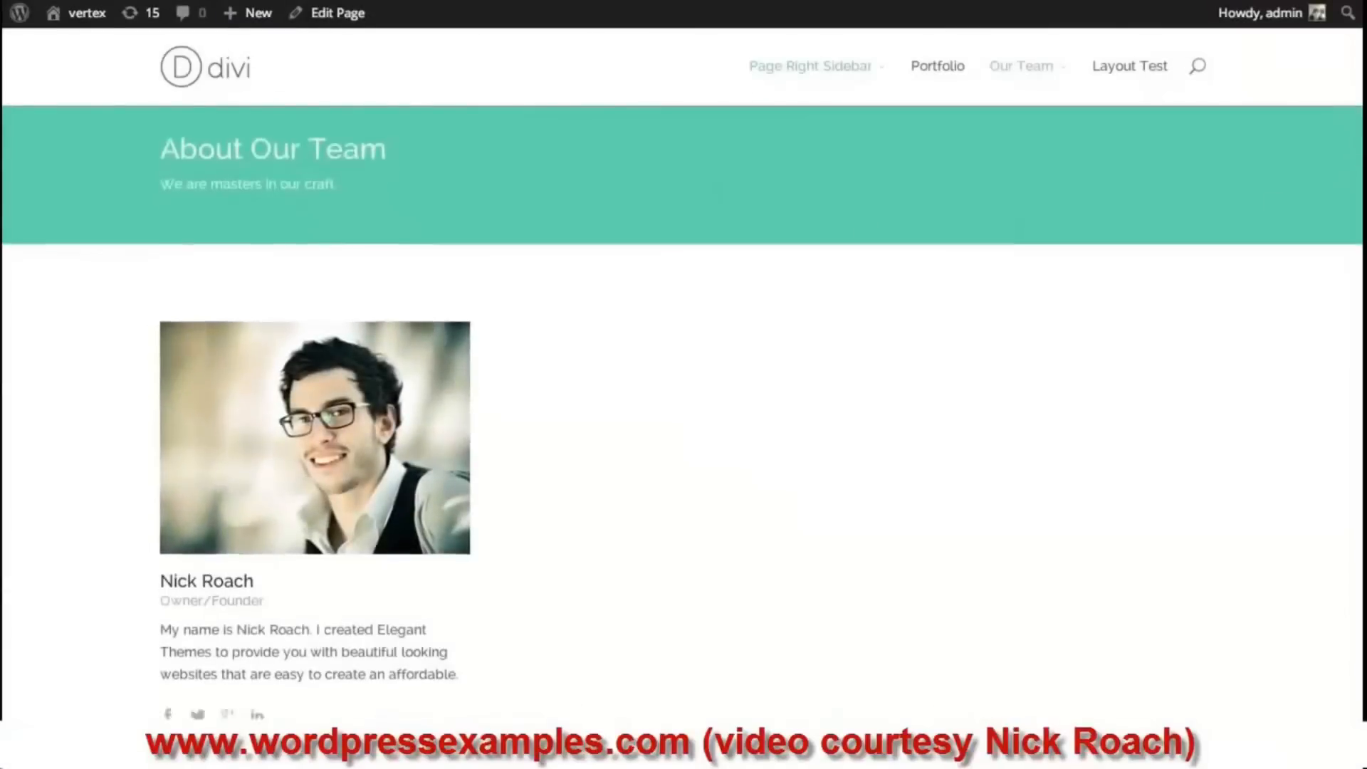
scroll(683, 398, down, 1)
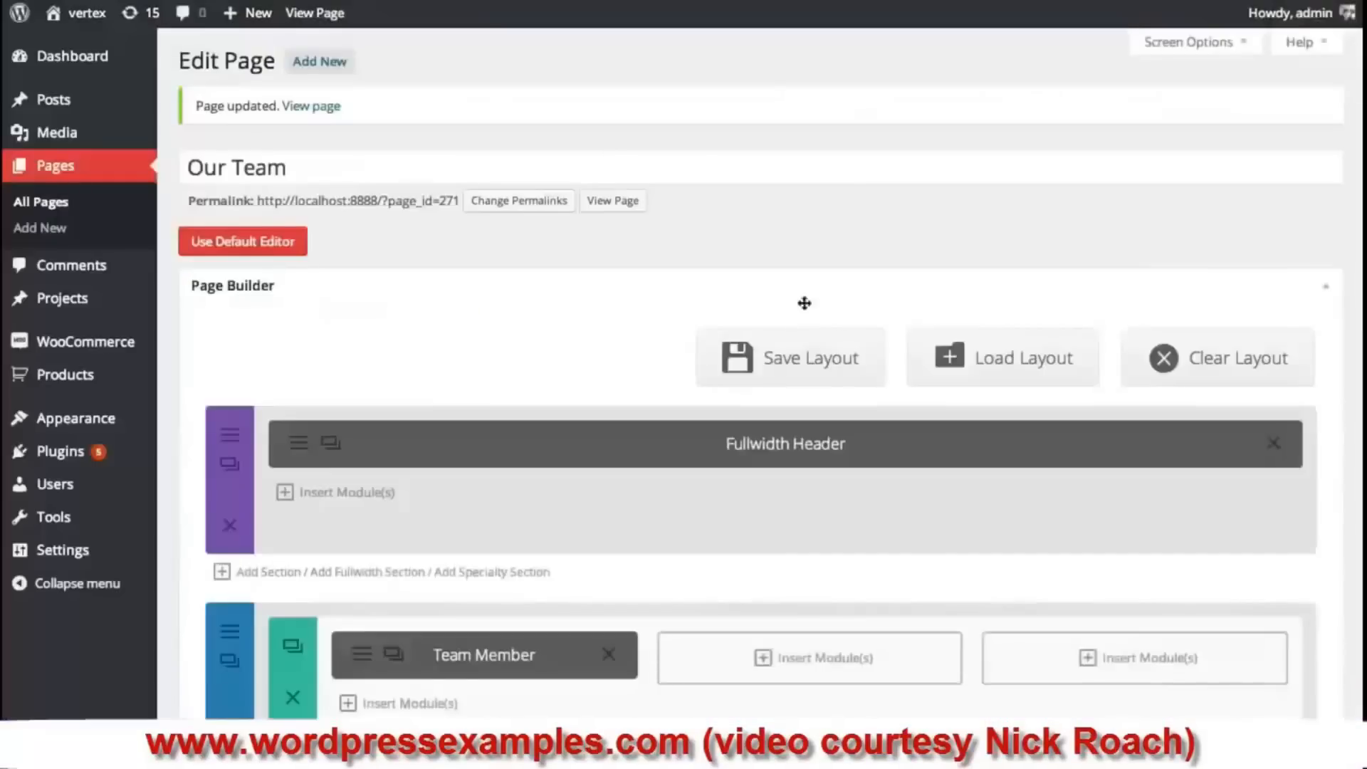
scroll(802, 302, down, 3)
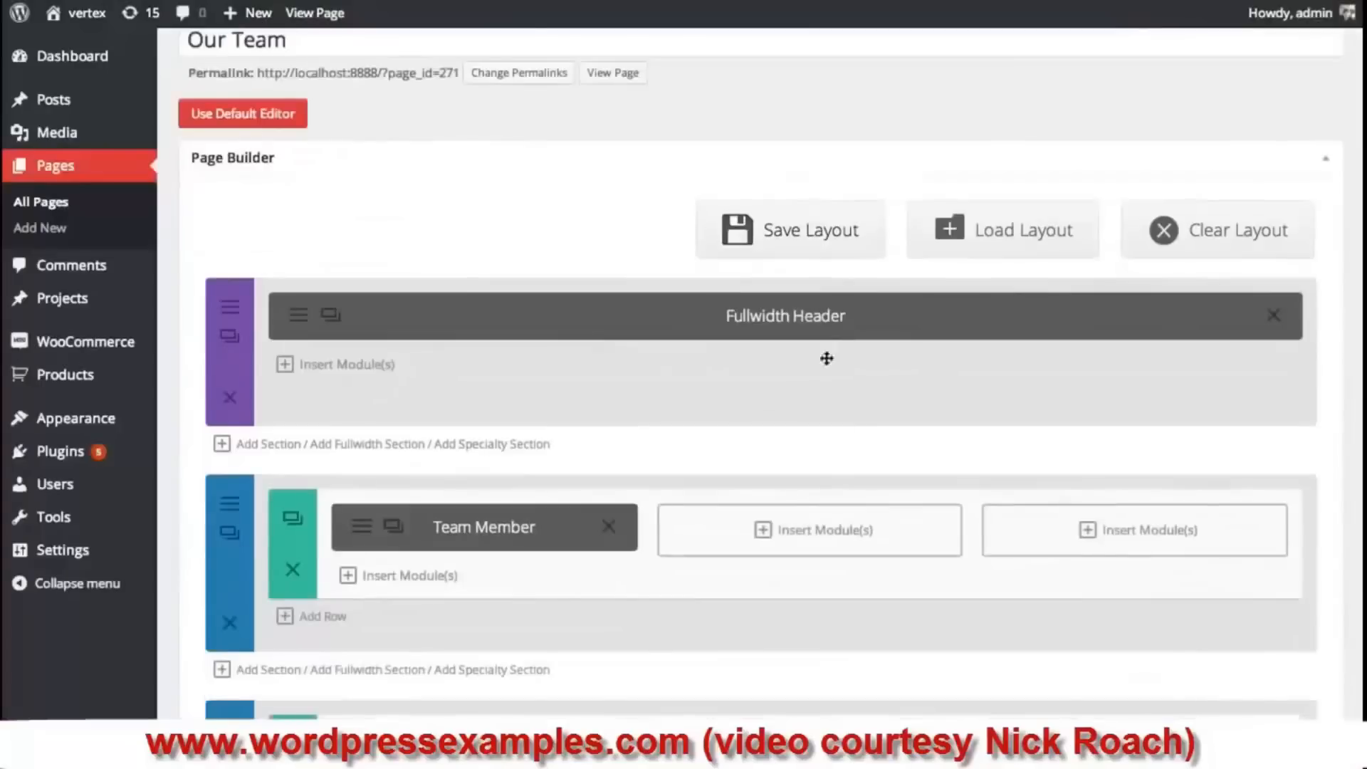
- Clone the Team Member module twice and place the copies in the middle and right columns
click(394, 528)
click(394, 528)
drag(444, 595, 790, 543)
drag(491, 586, 1175, 527)
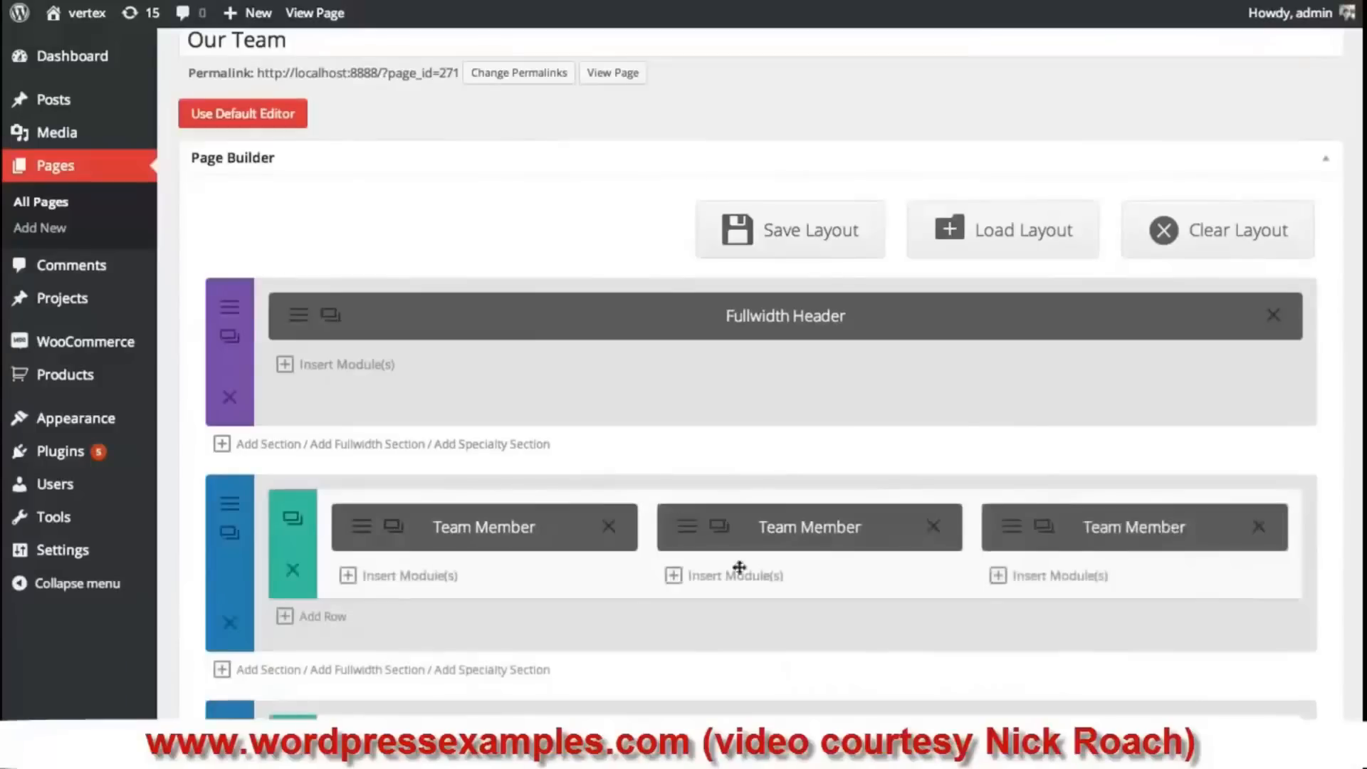
- Give the middle member a new name and the Community Manager position
click(719, 525)
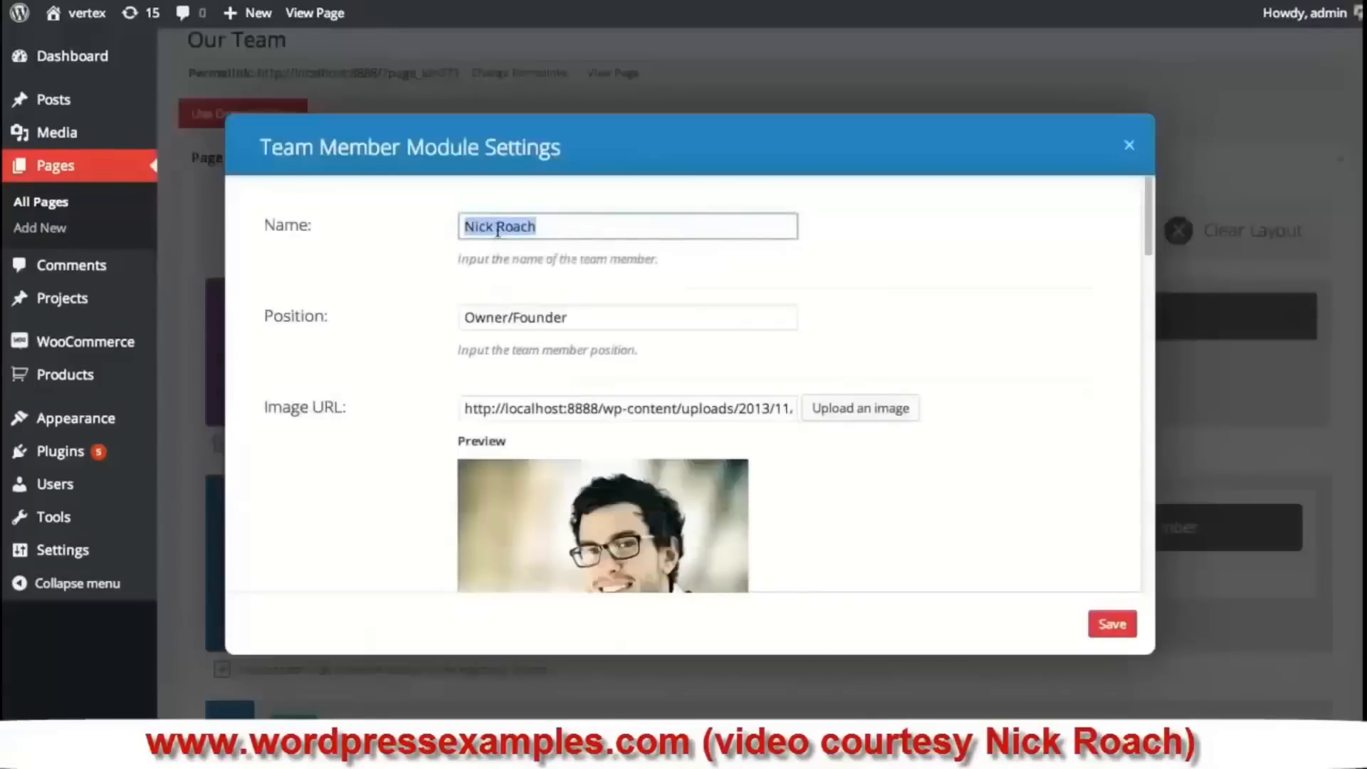
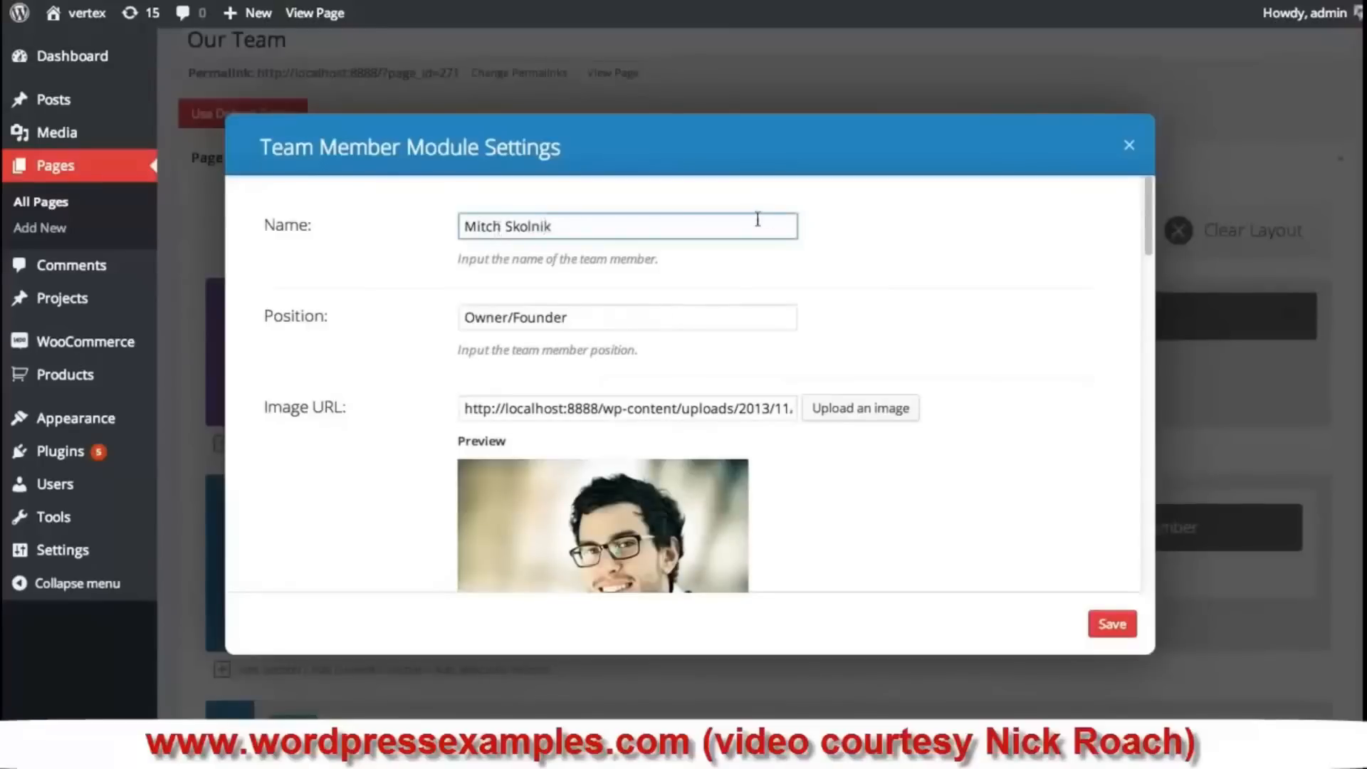
scroll(1148, 201, down, 2)
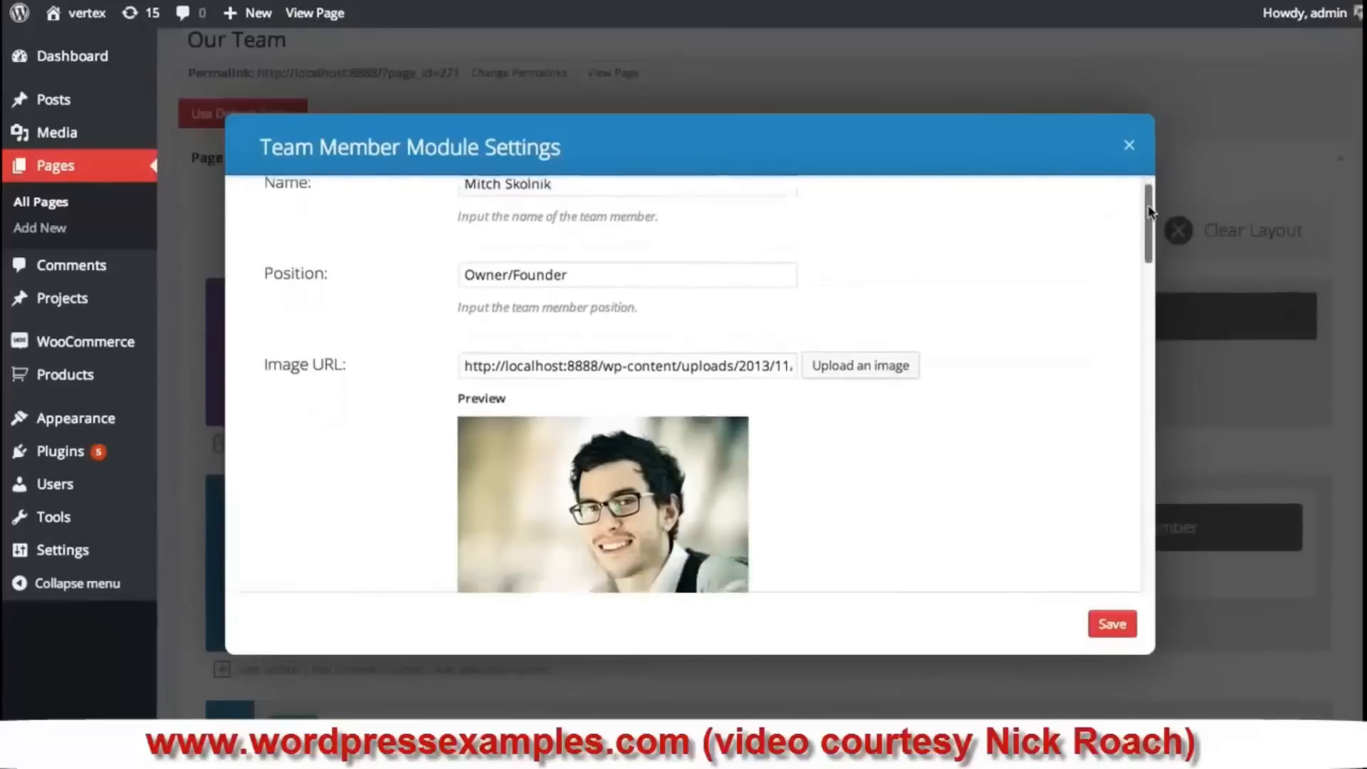
triple_click(660, 261)
text(Comm)
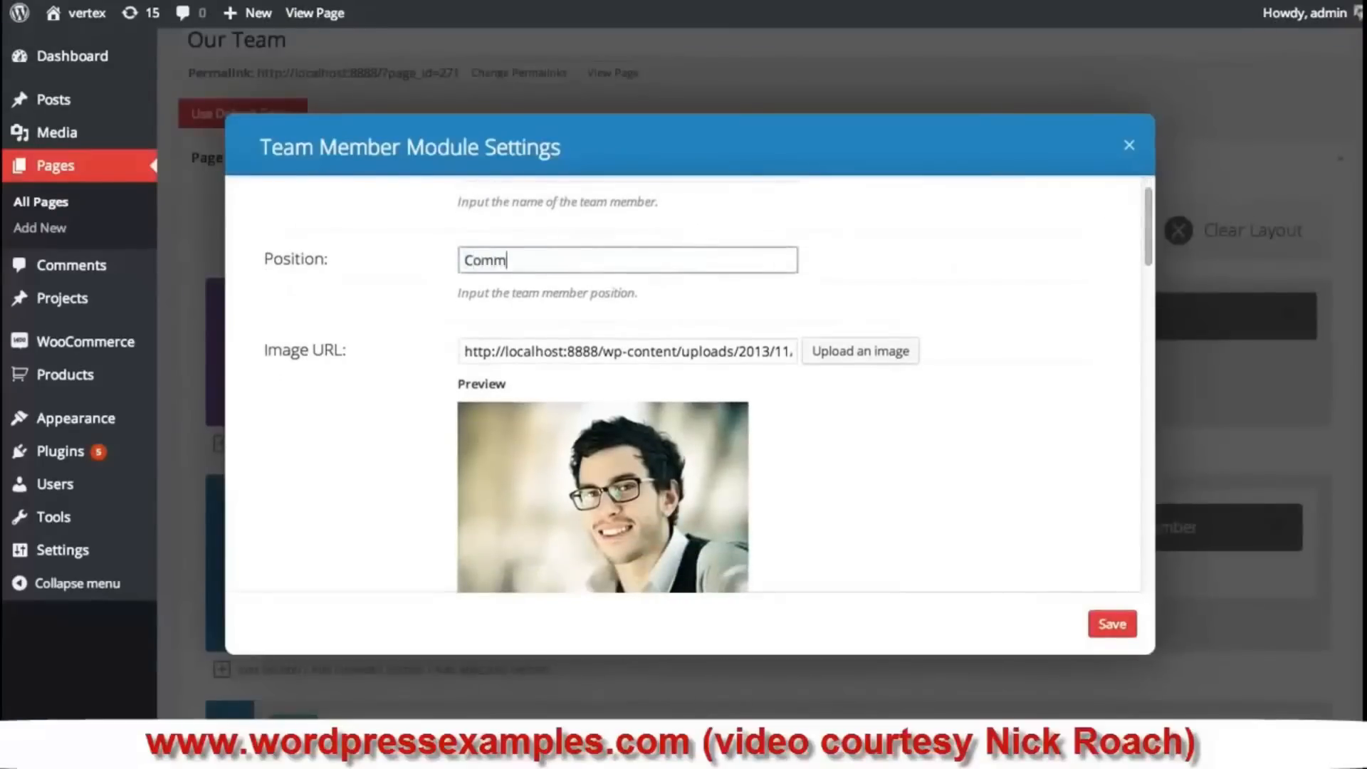
text(nity)
key(BackSpace)
key(BackSpace)
key(BackSpace)
text(Manage)
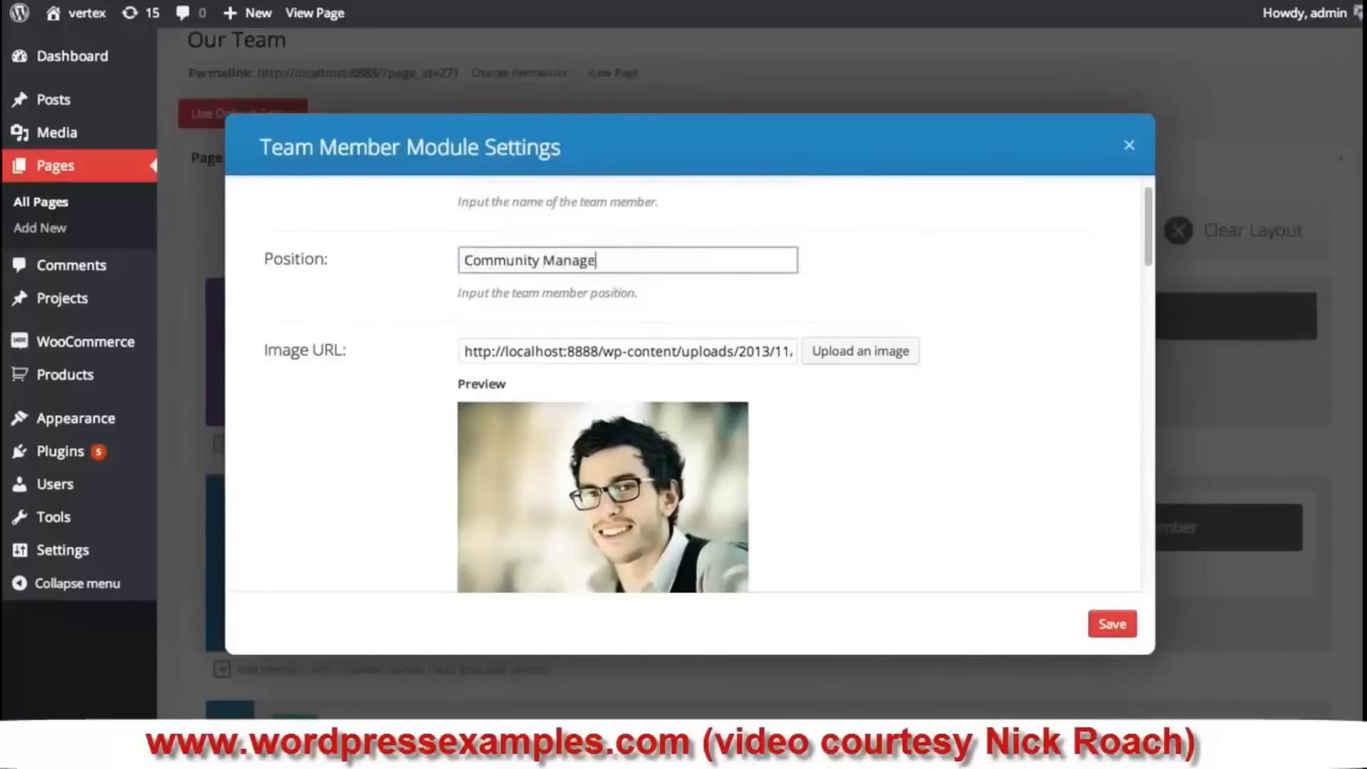
text(r)
- Set the middle member's photo to the curly-haired portrait profile-31.jpg and save
click(851, 351)
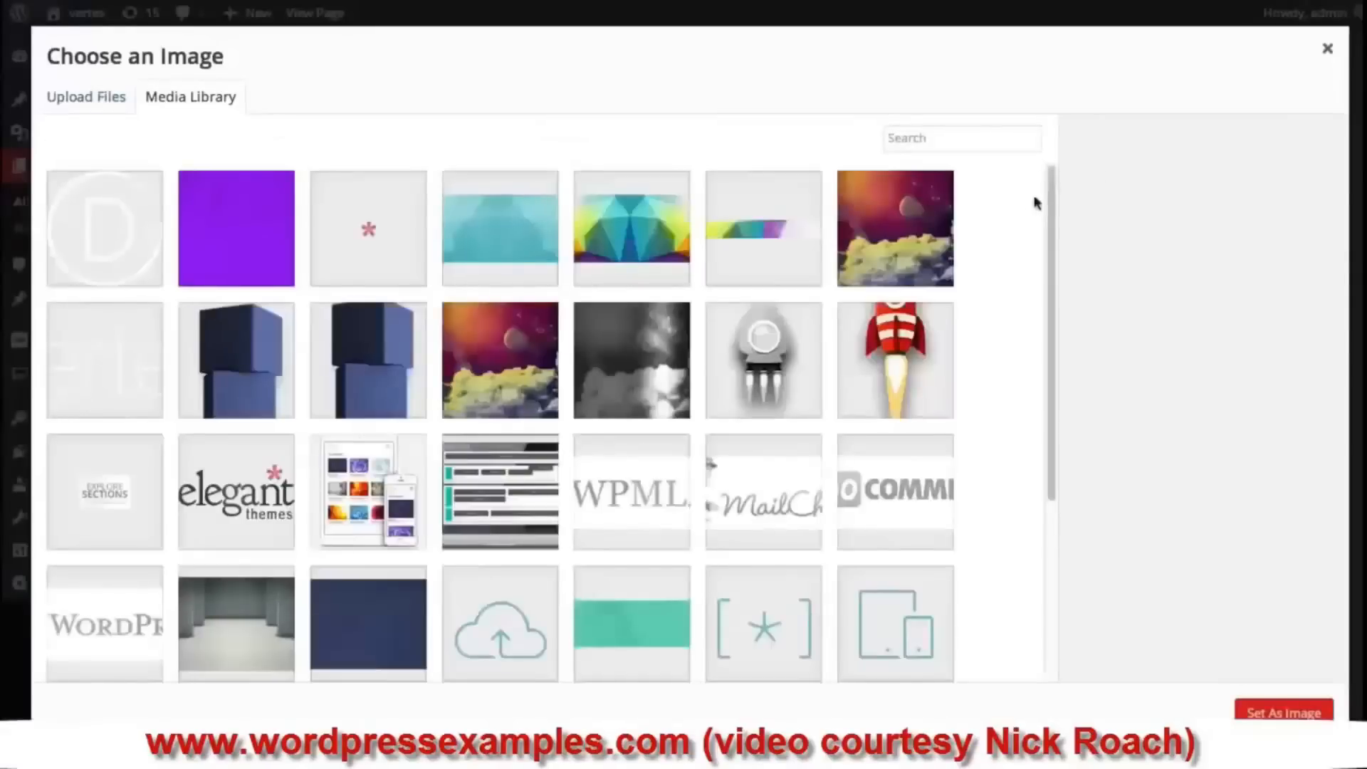
scroll(954, 307, down, 15)
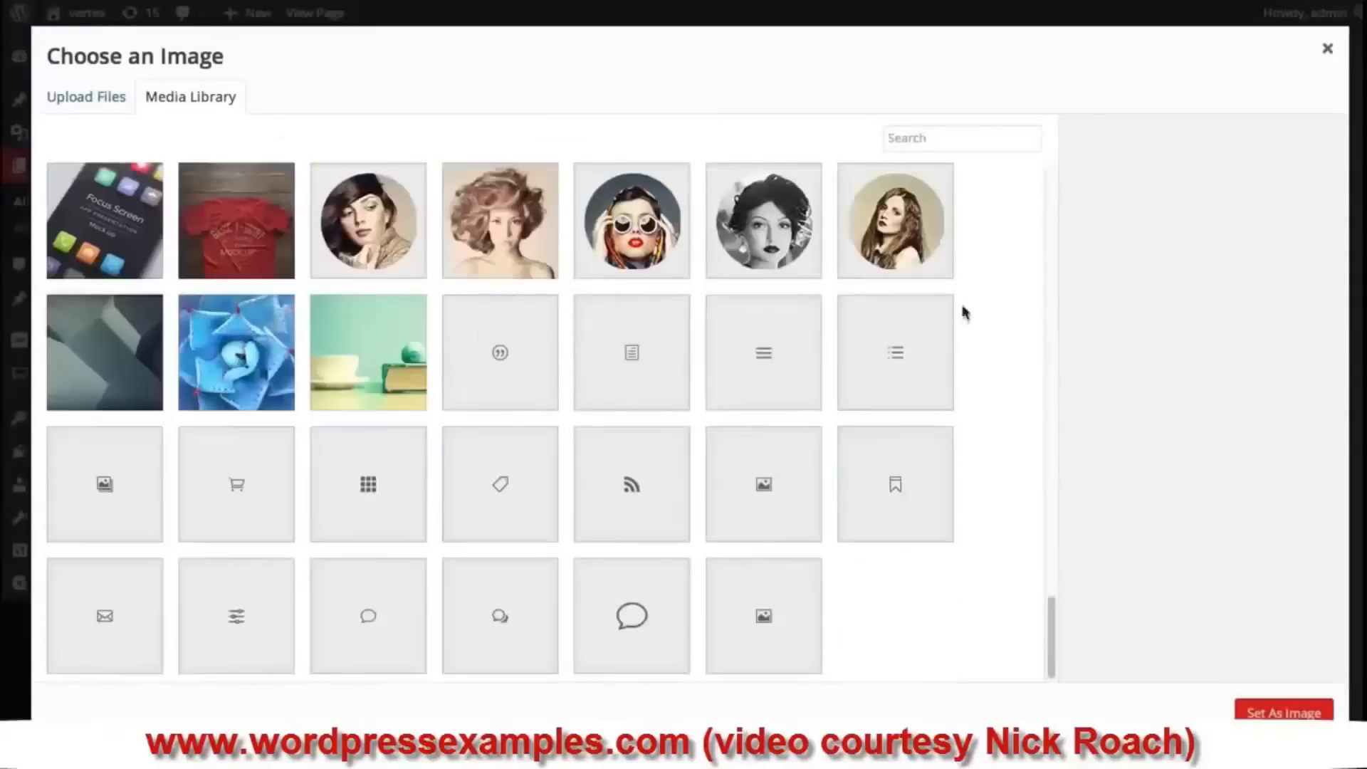
scroll(993, 310, down, 10)
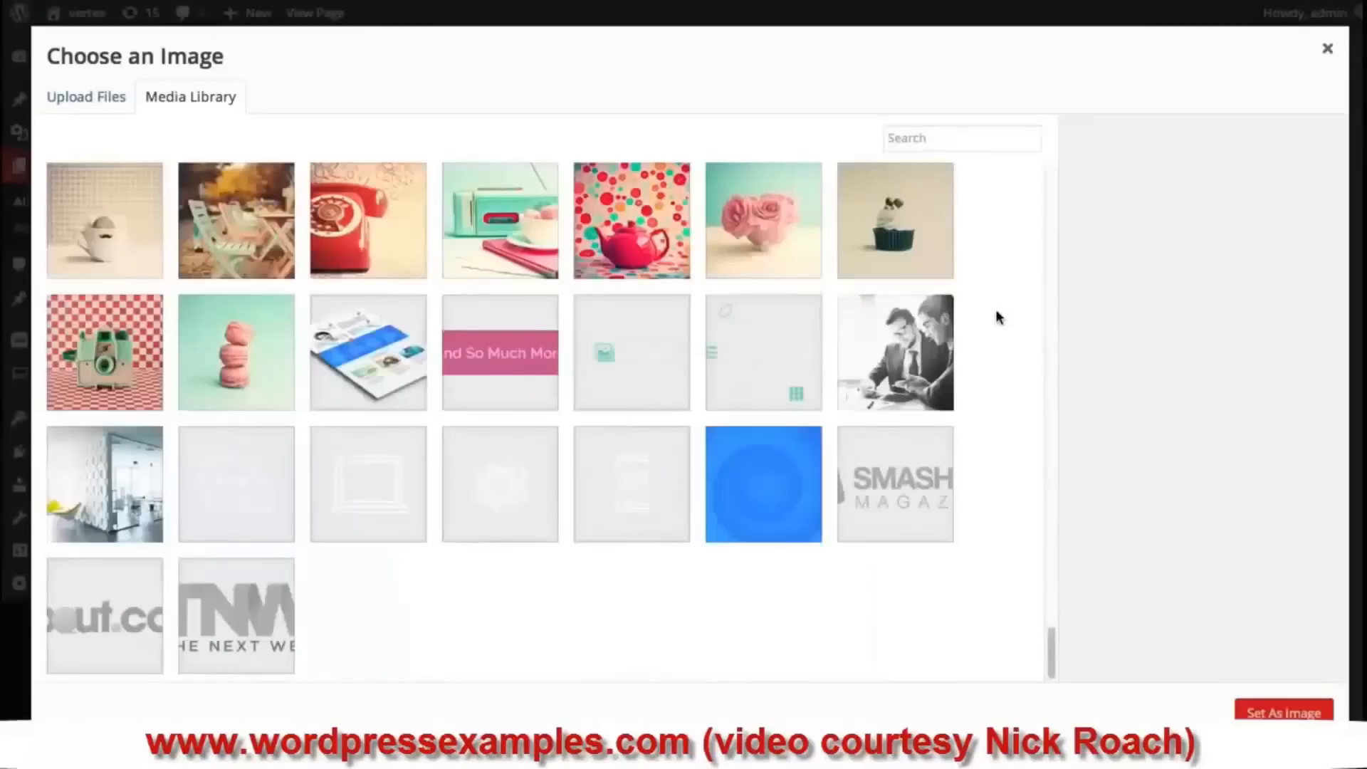
scroll(995, 316, down, 1)
click(650, 568)
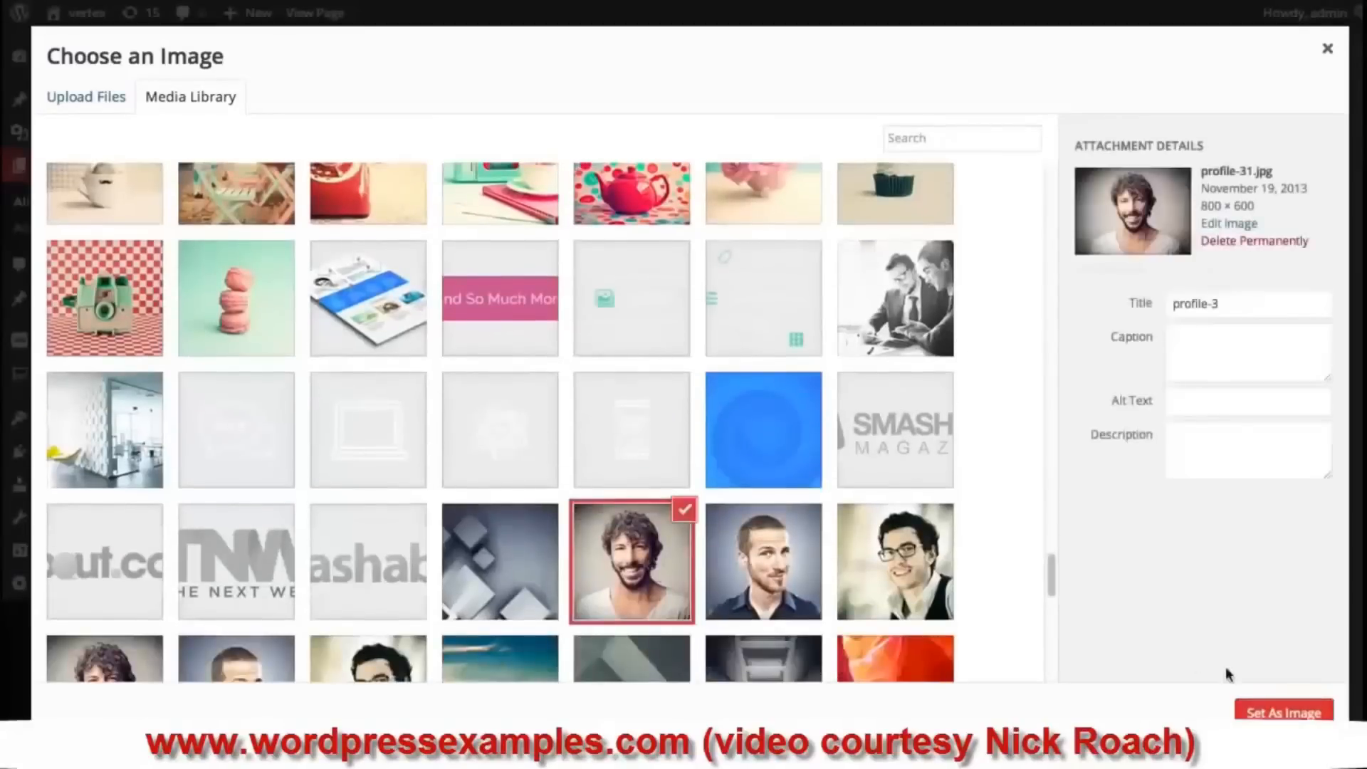
click(1273, 711)
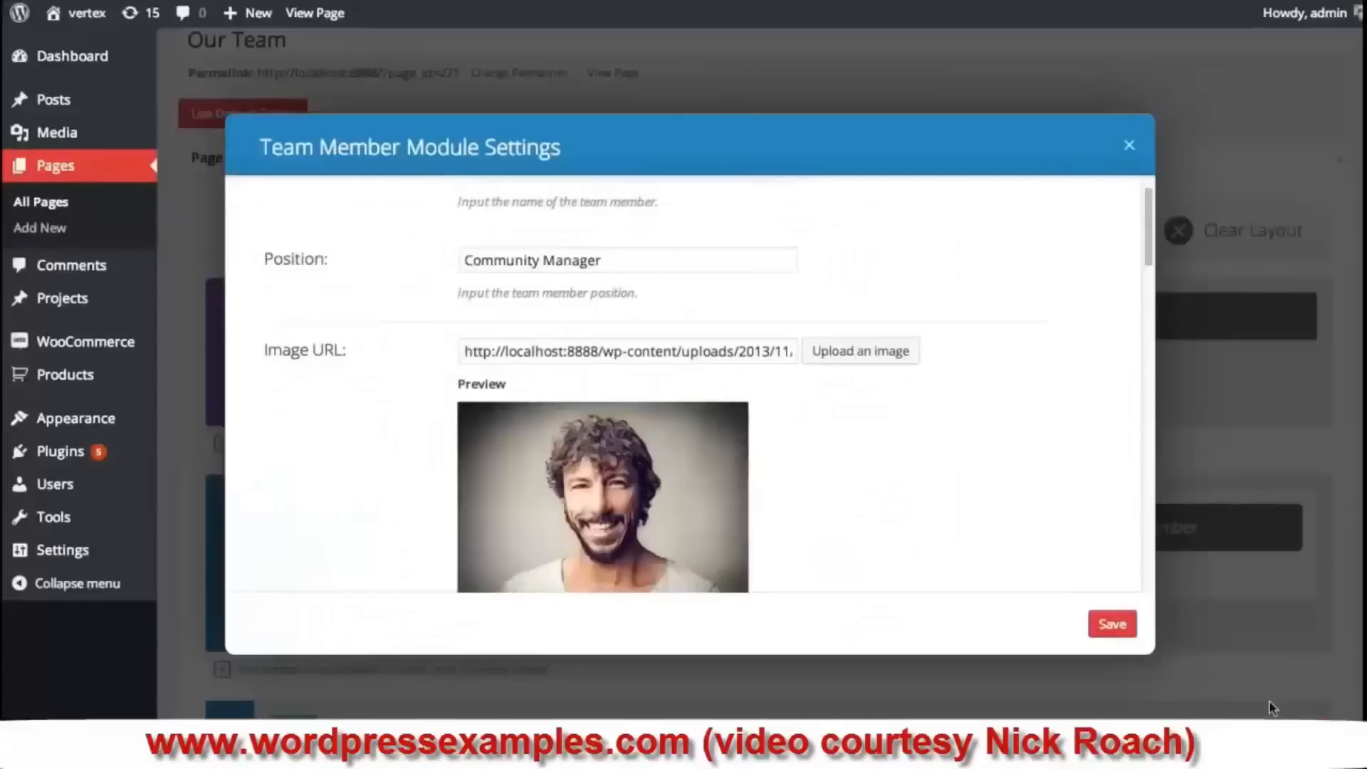
click(1114, 625)
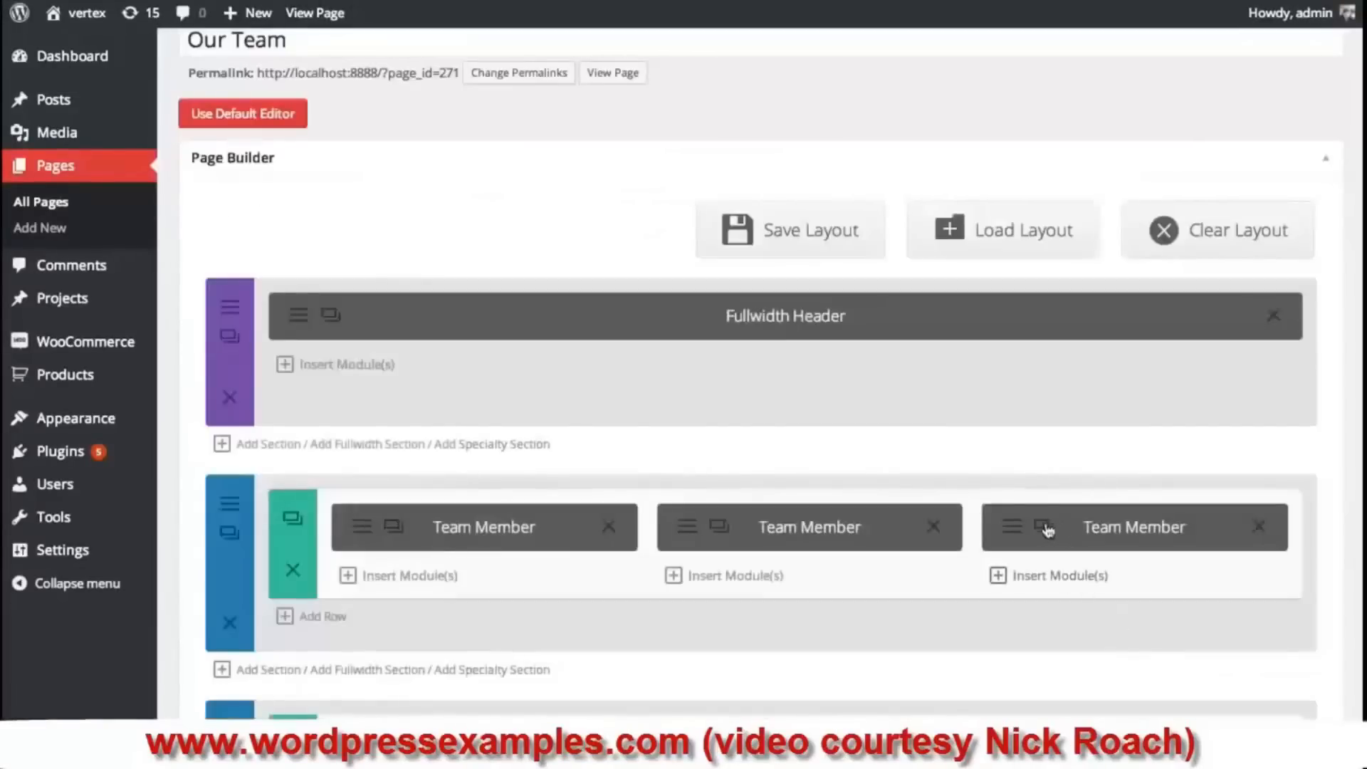
- Give the third member a new name and the Lead Designer position
click(1015, 536)
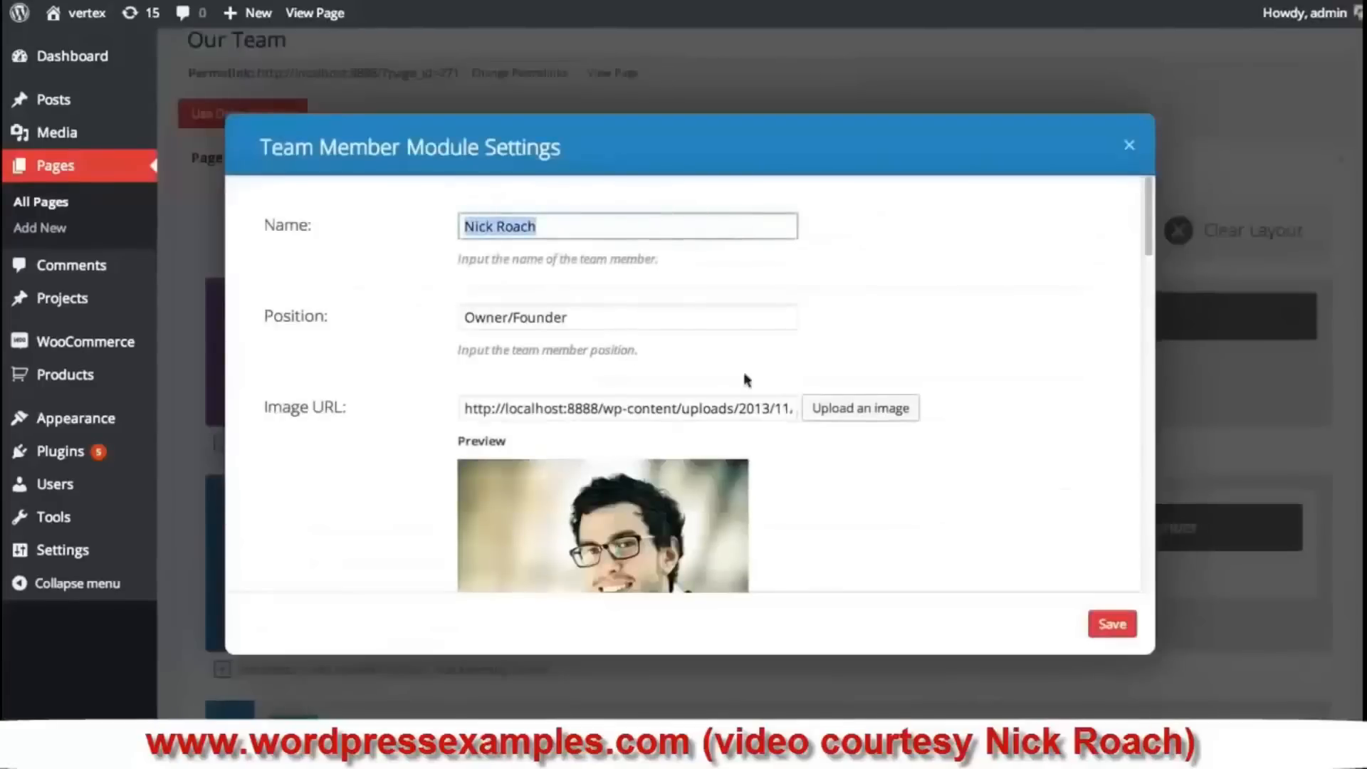
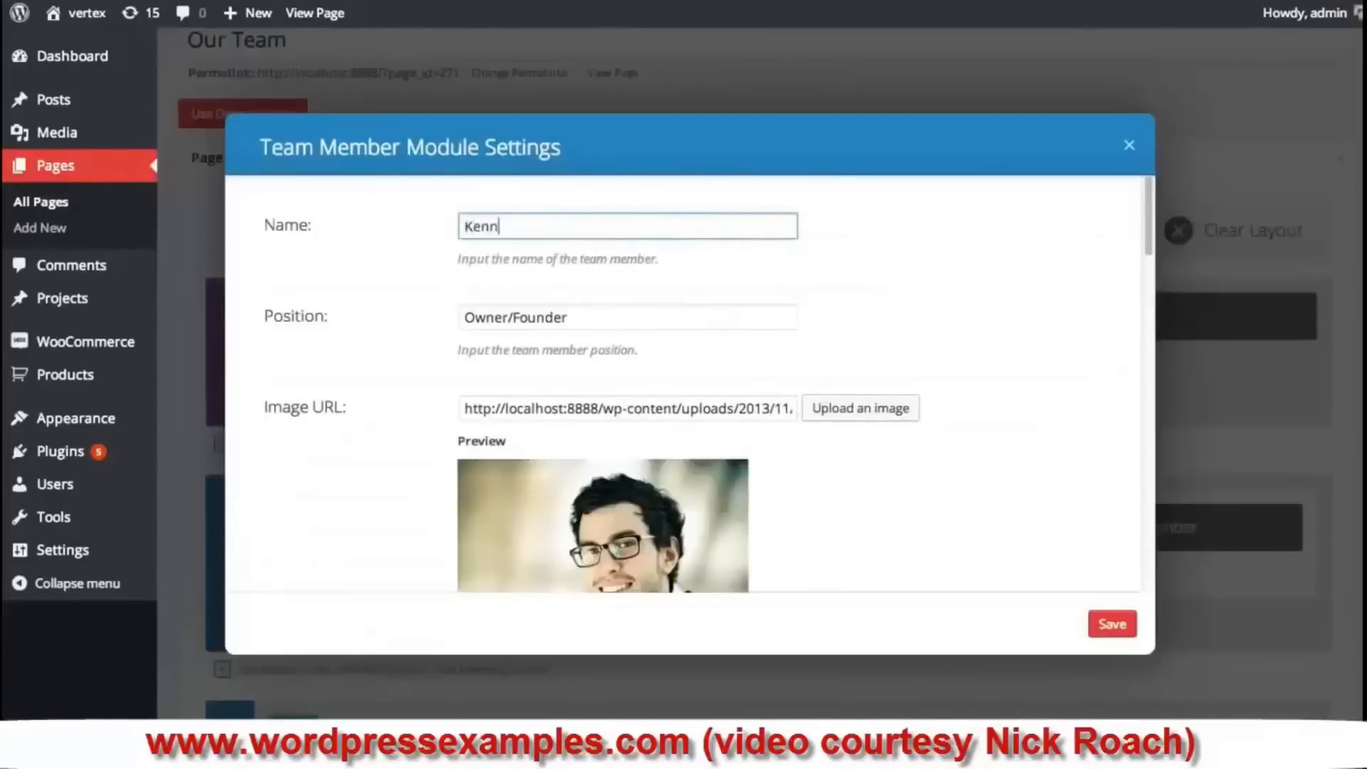
triple_click(598, 318)
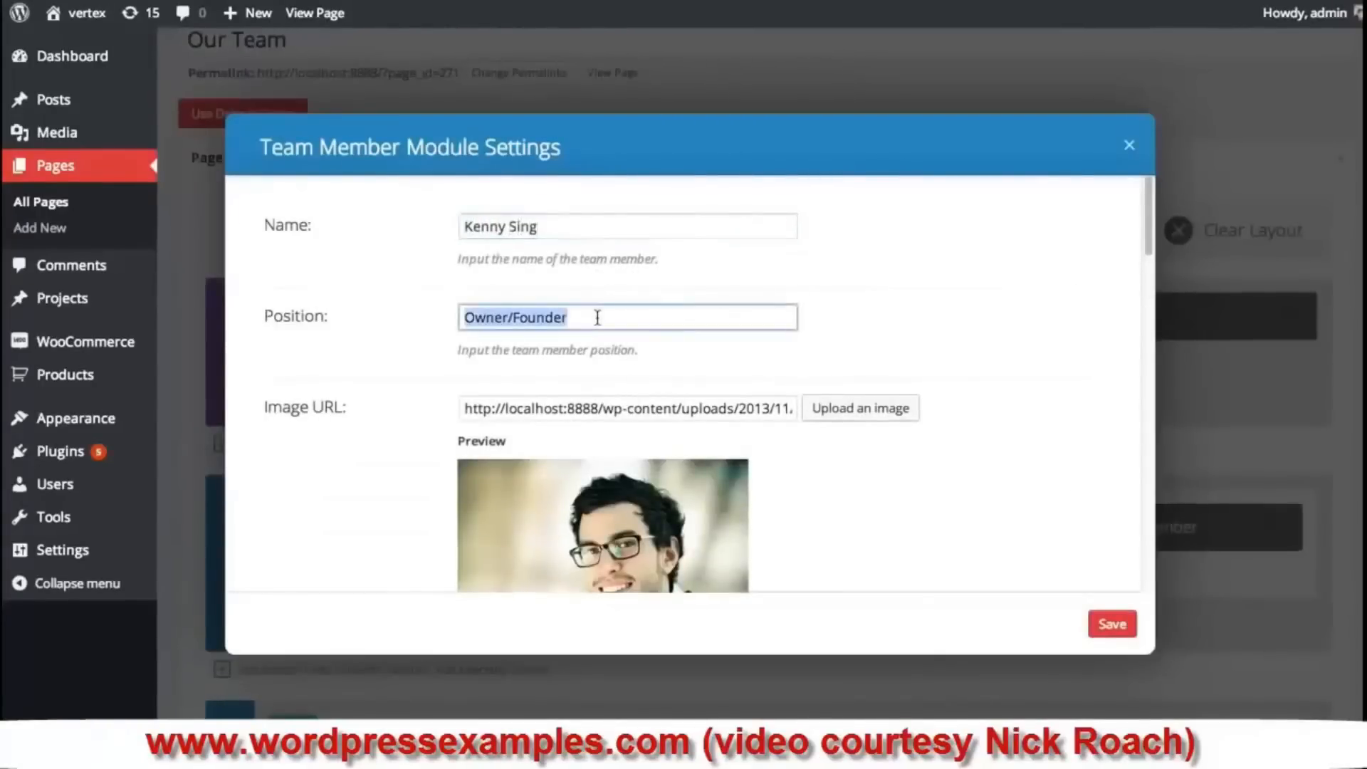
text(Lead)
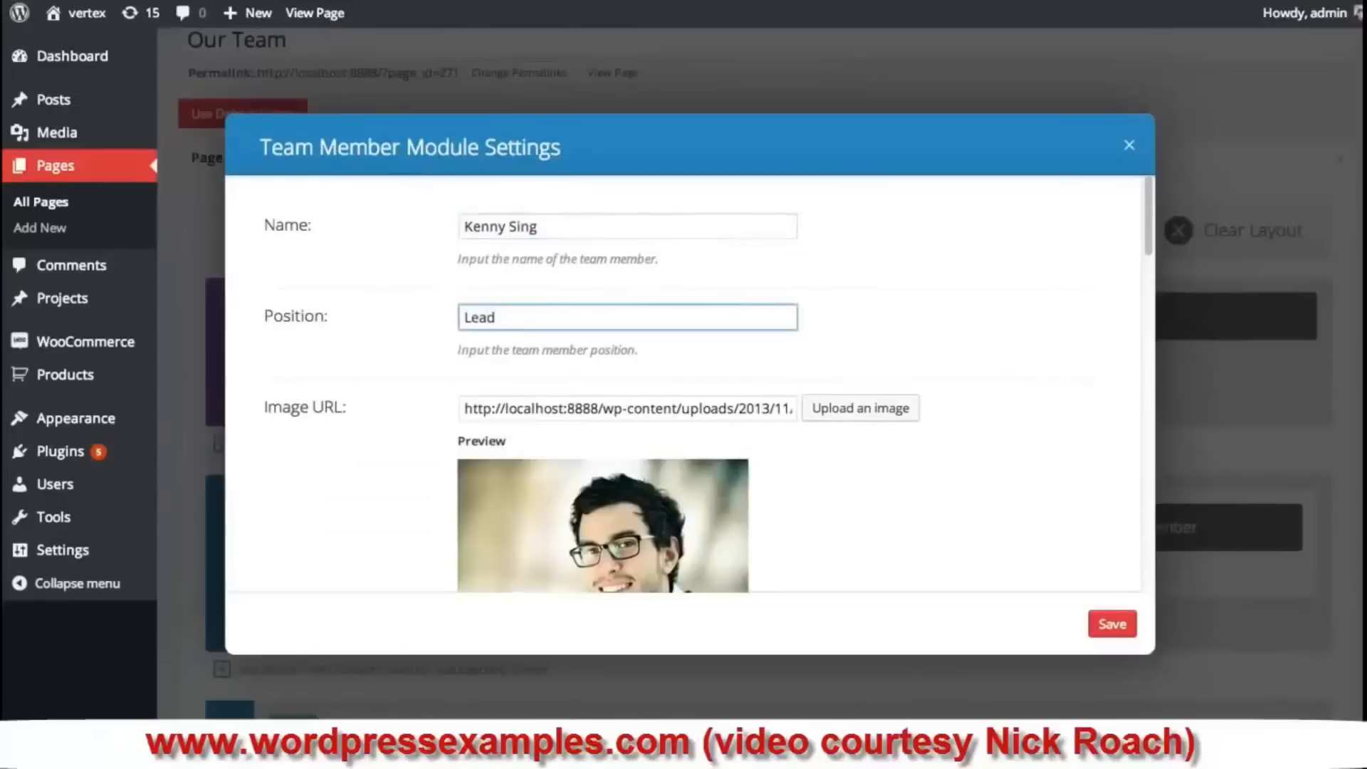
text( Designer)
- Set the third member's photo to the short-haired man's portrait and save
click(883, 420)
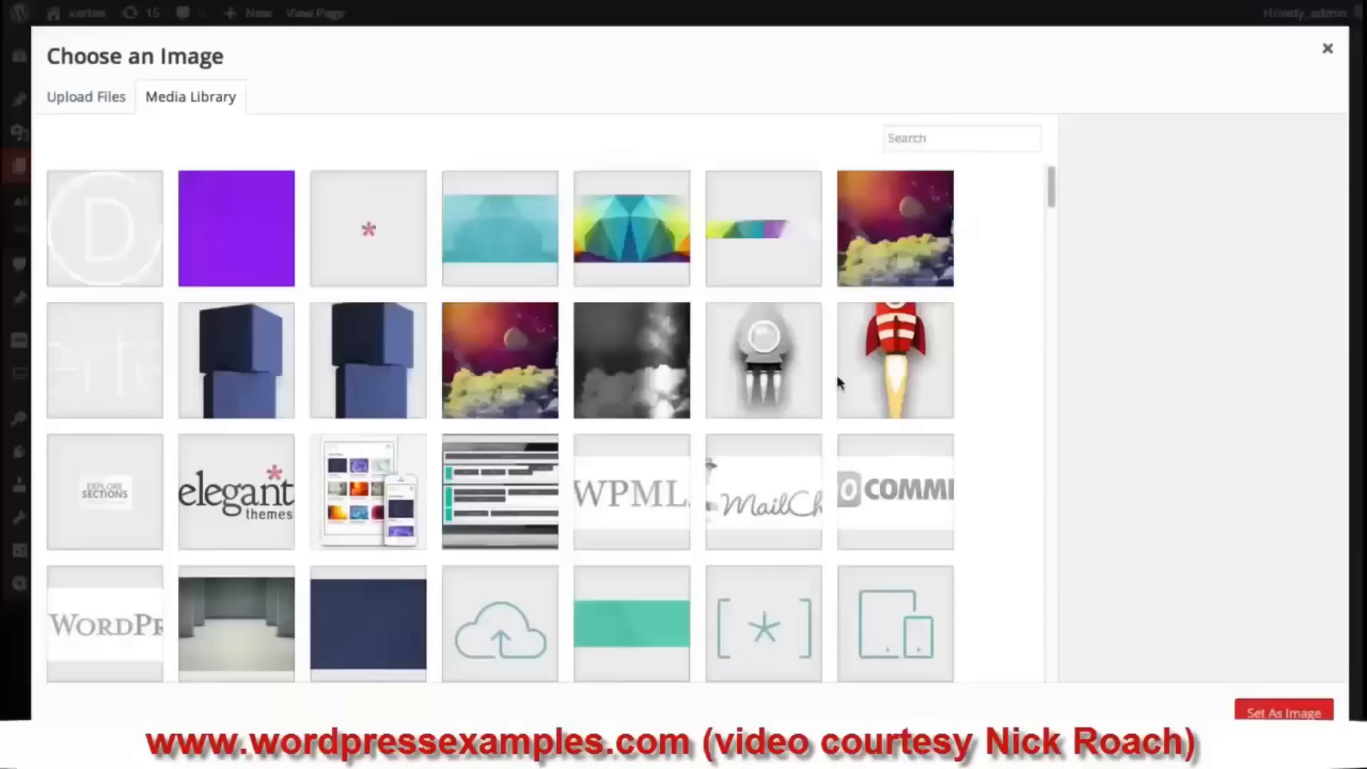
scroll(880, 357, down, 10)
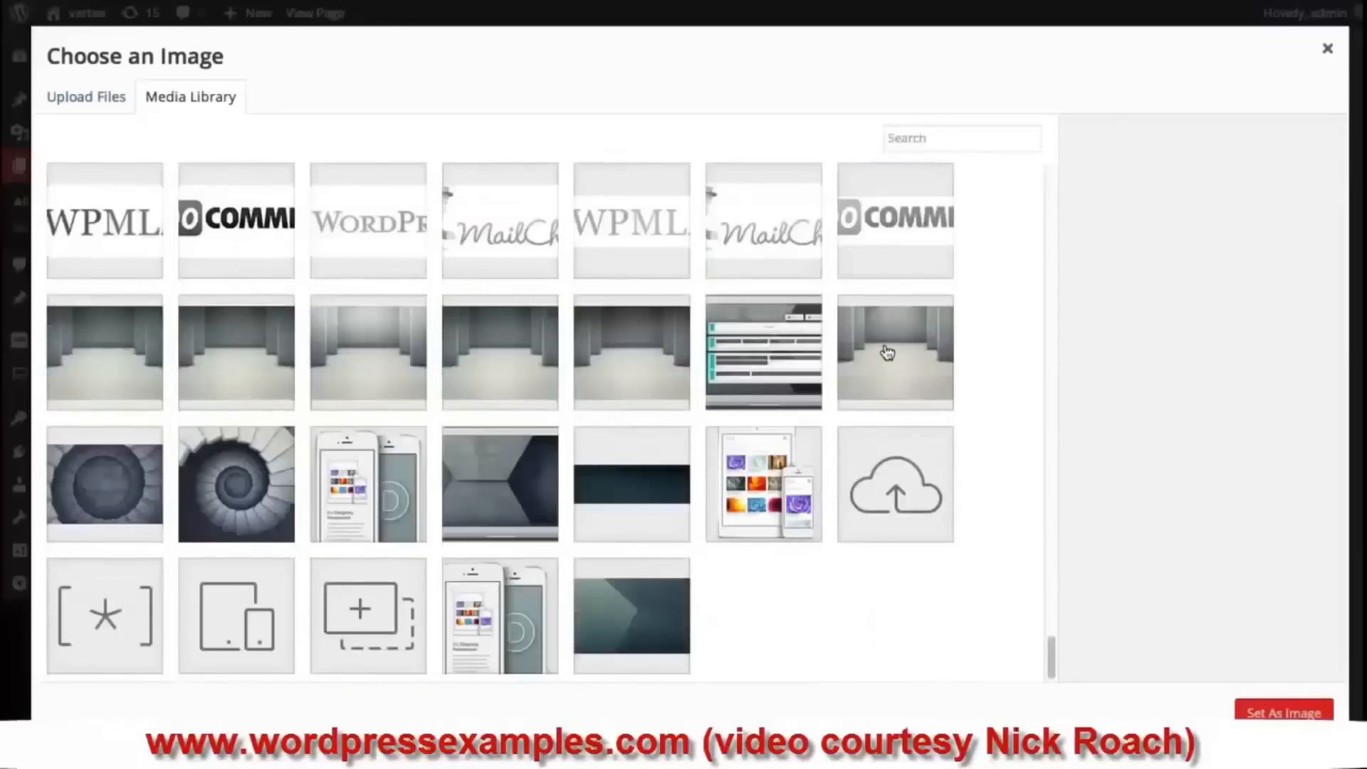
scroll(894, 349, up, 8)
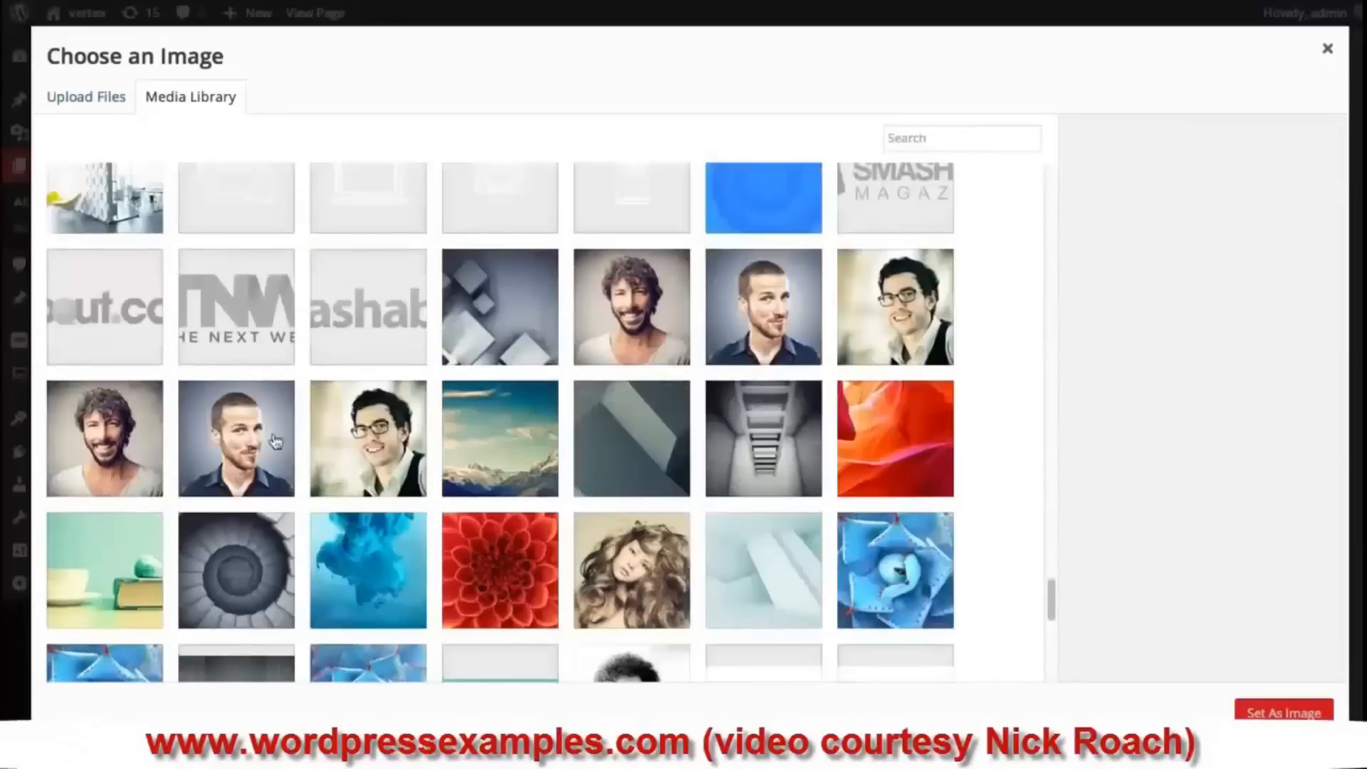
click(239, 447)
click(1251, 710)
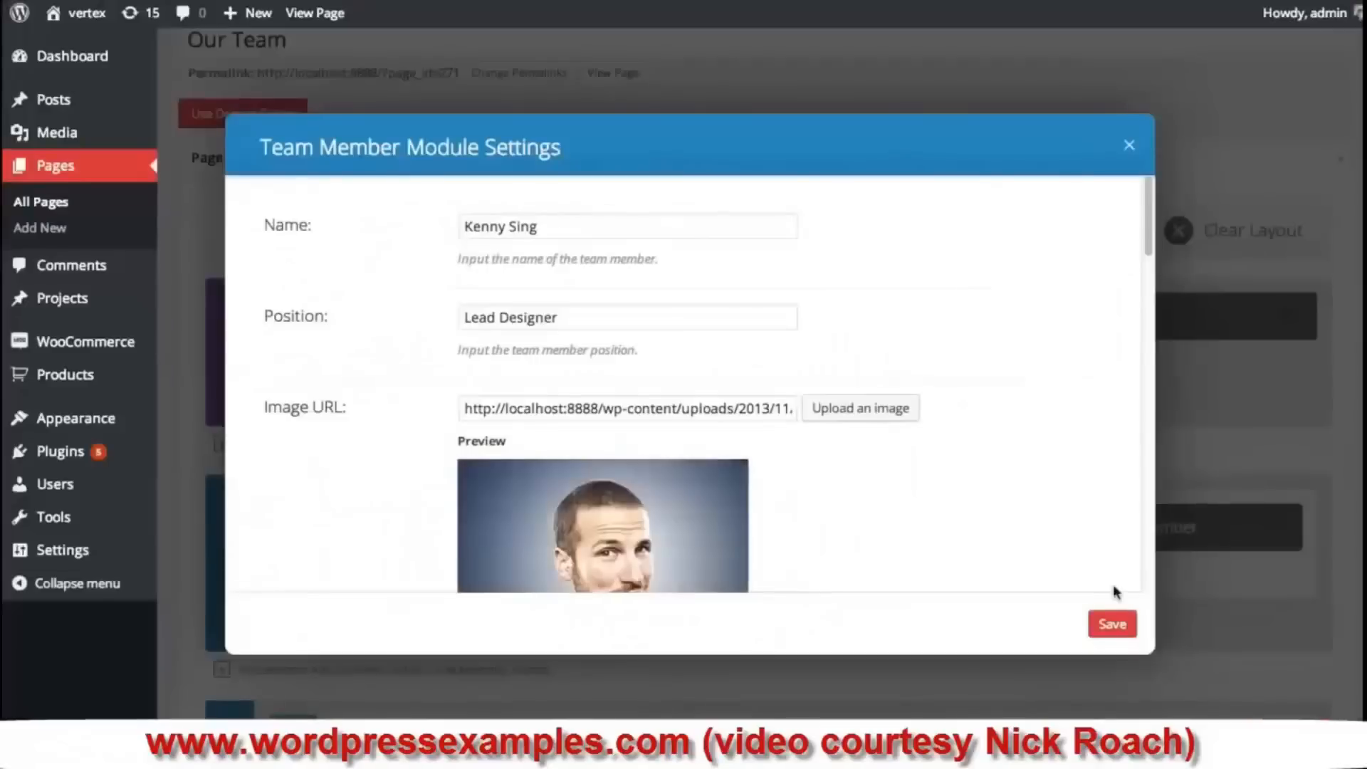
click(1111, 622)
scroll(1167, 602, down, 5)
scroll(1211, 641, down, 6)
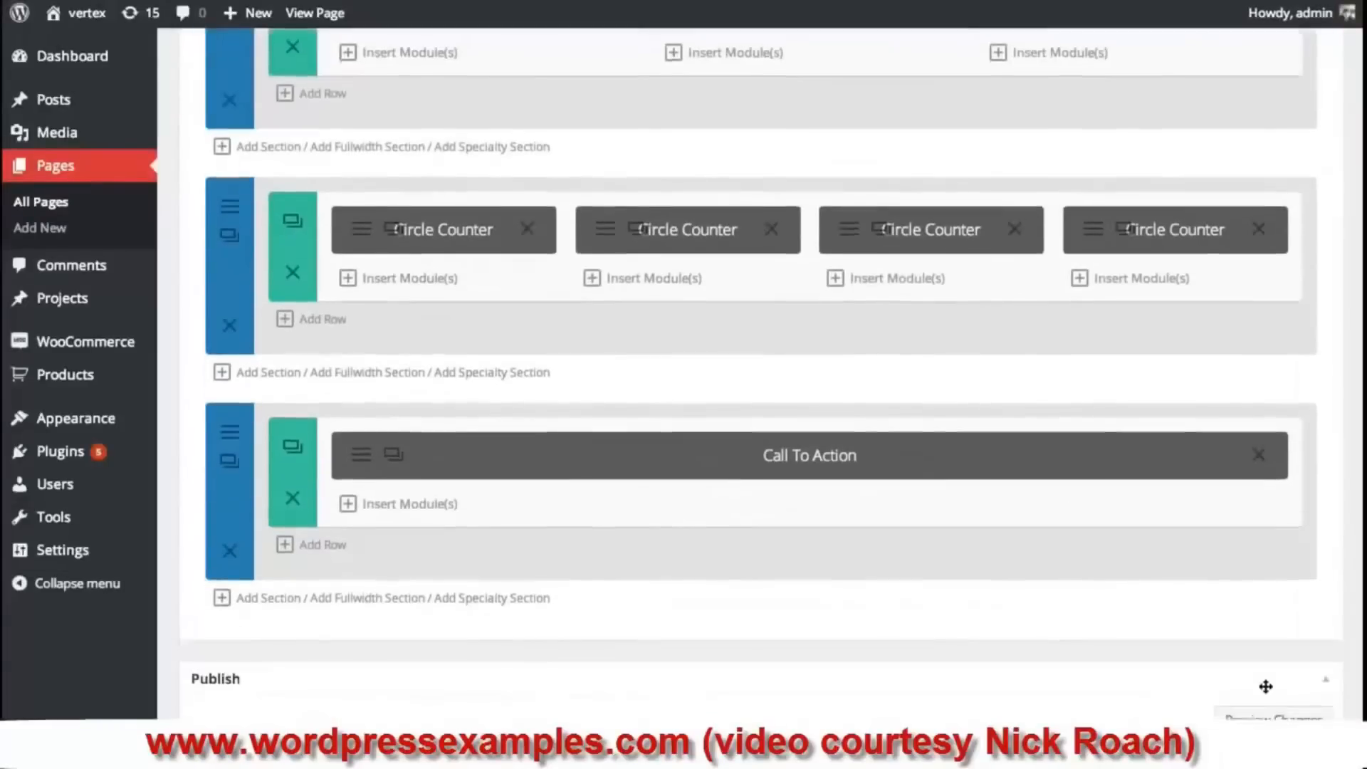
- Update the page so the three-member Our Team layout goes live
click(1290, 557)
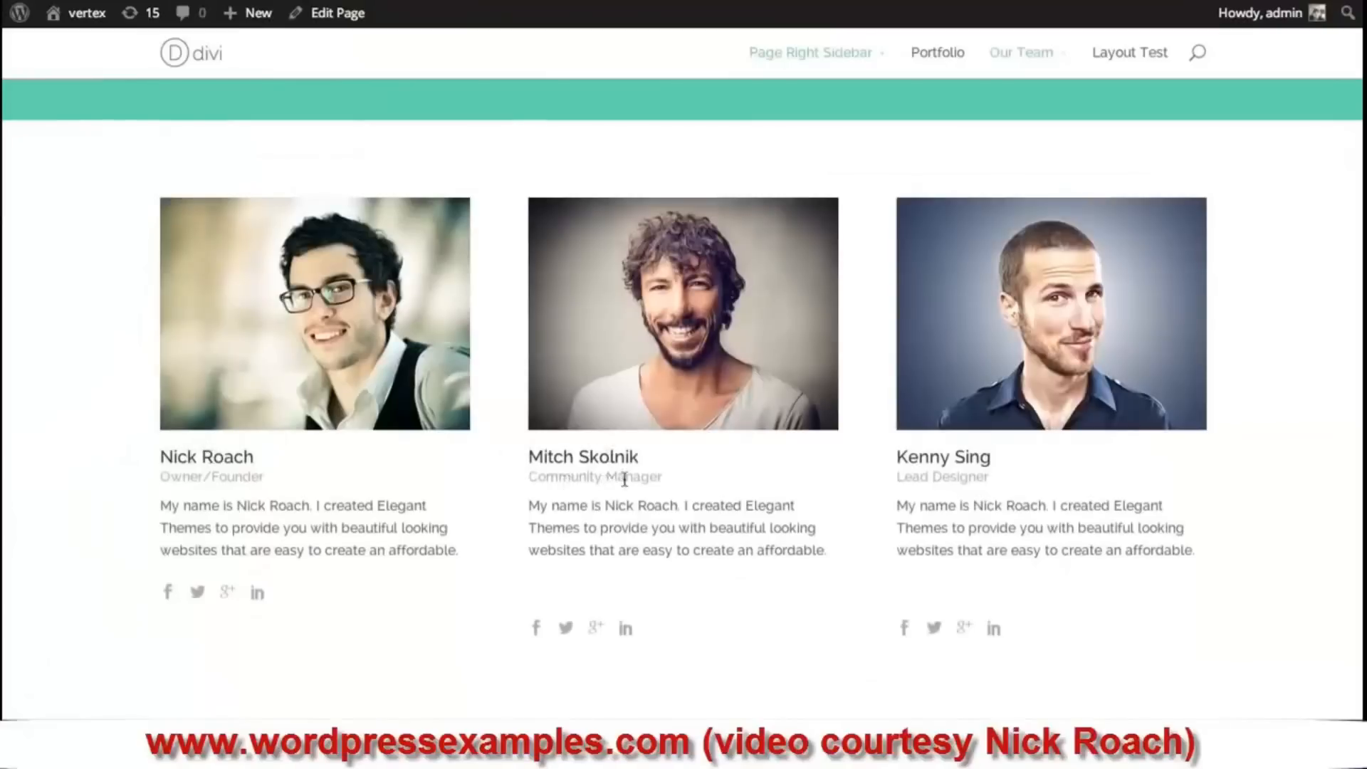
scroll(720, 523, up, 3)
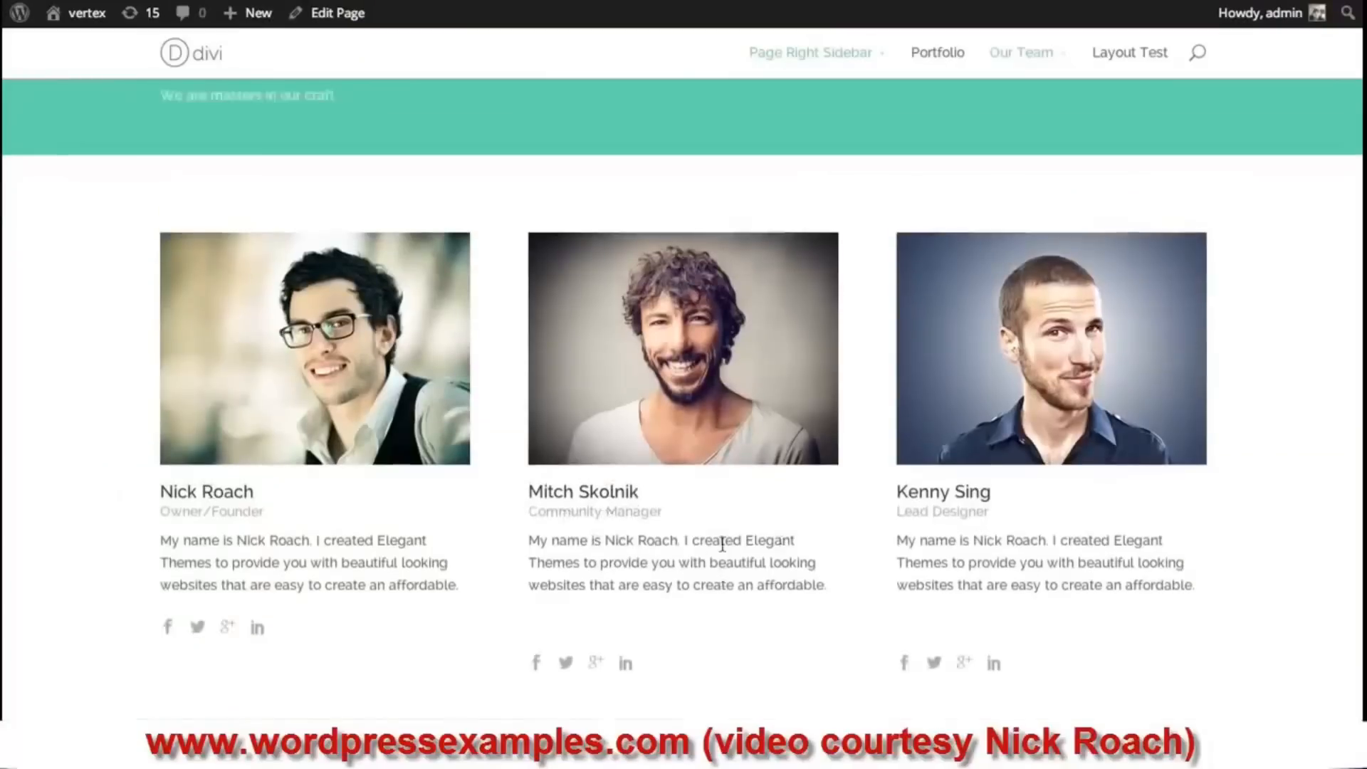
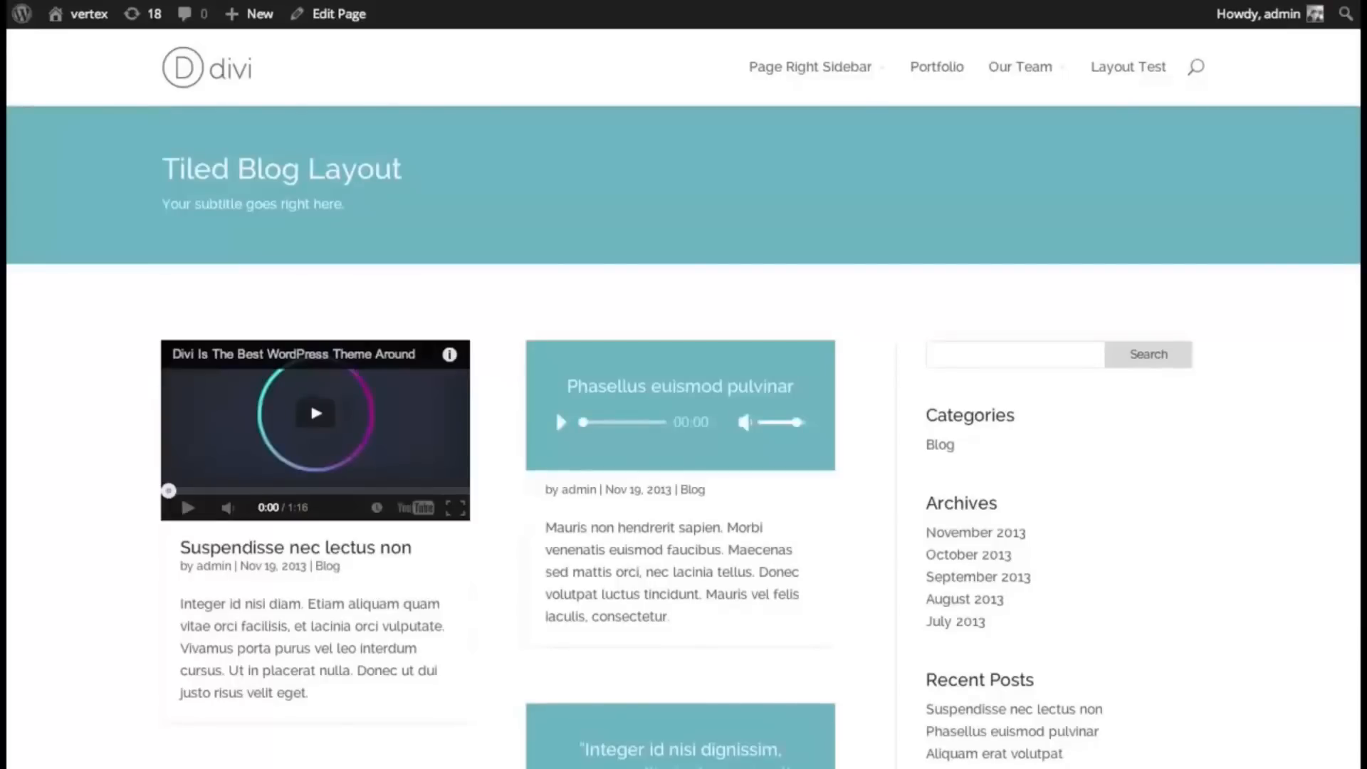
- Scroll through the Tiled Blog Layout page to review the post tiles
scroll(684, 449, down, 3)
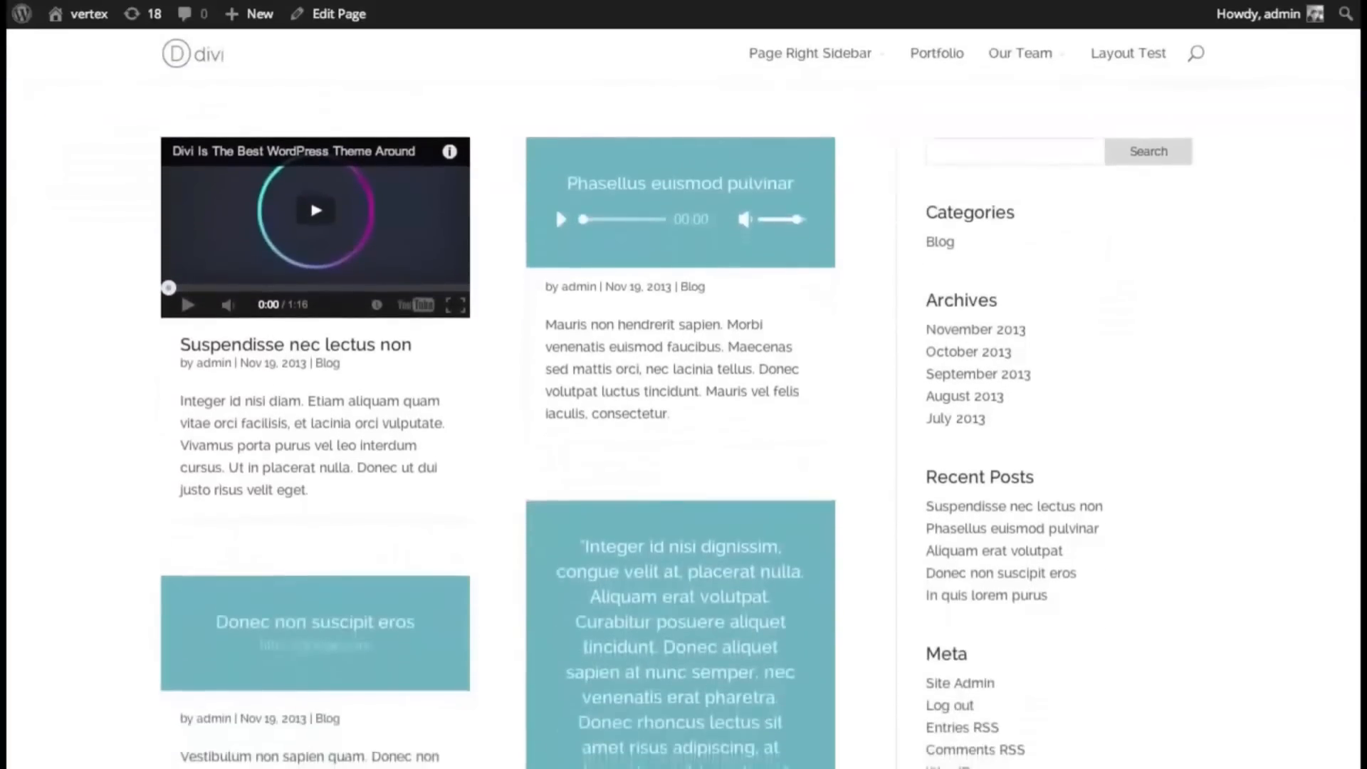
scroll(683, 449, down, 7)
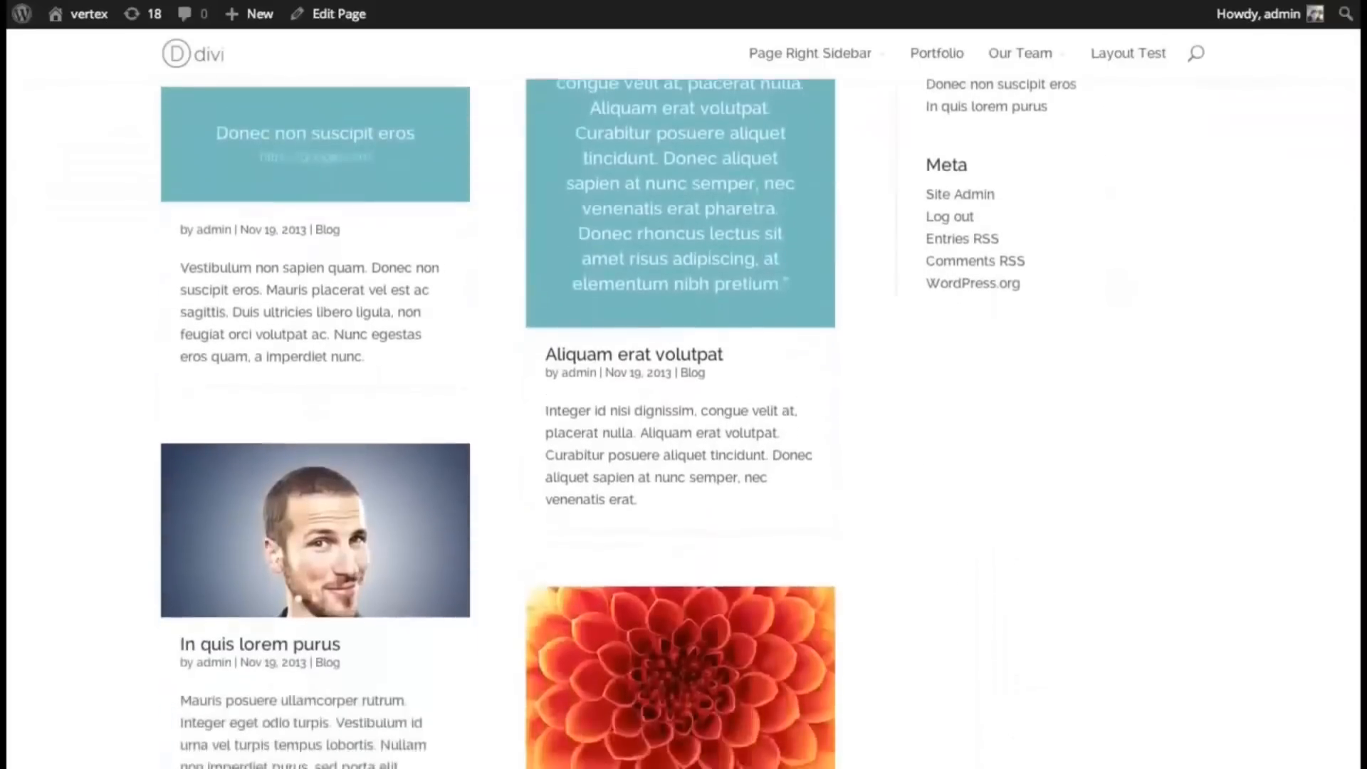
scroll(683, 448, up, 8)
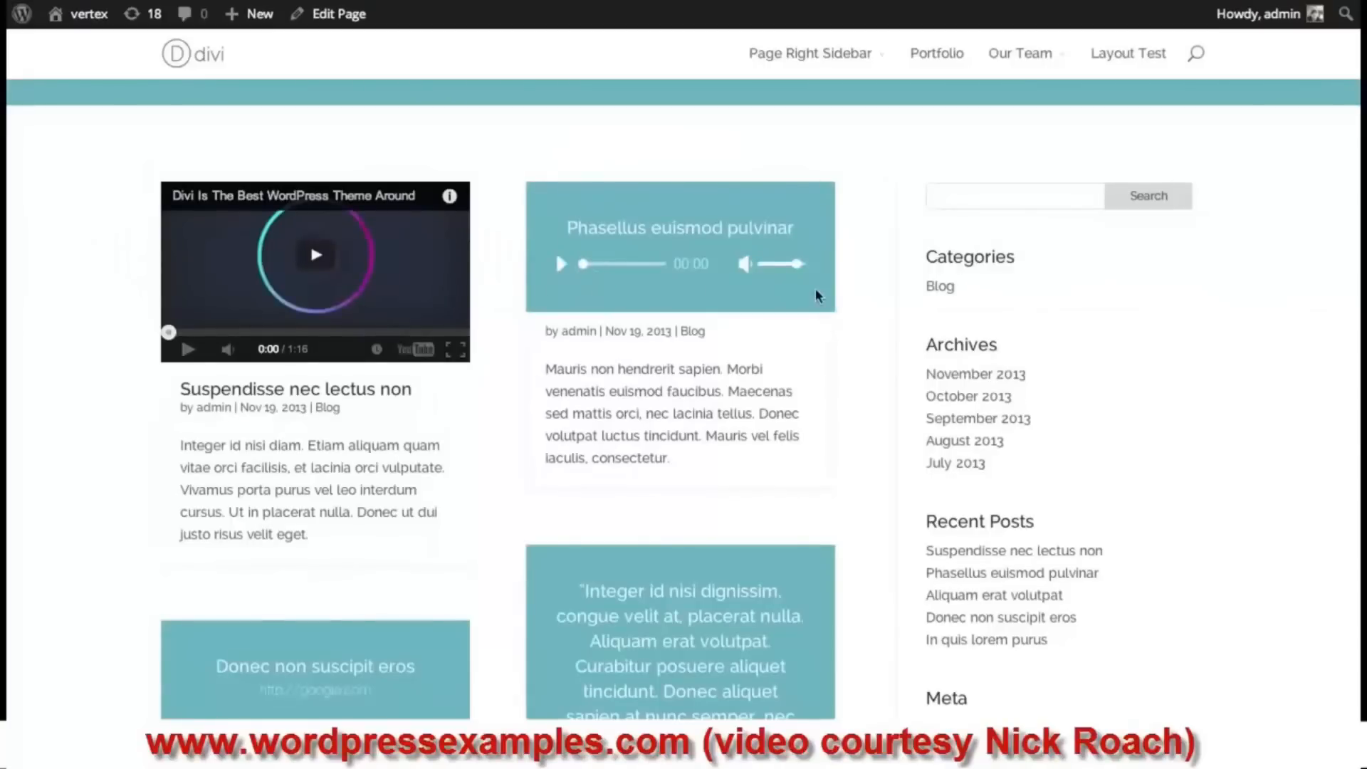
scroll(815, 296, down, 3)
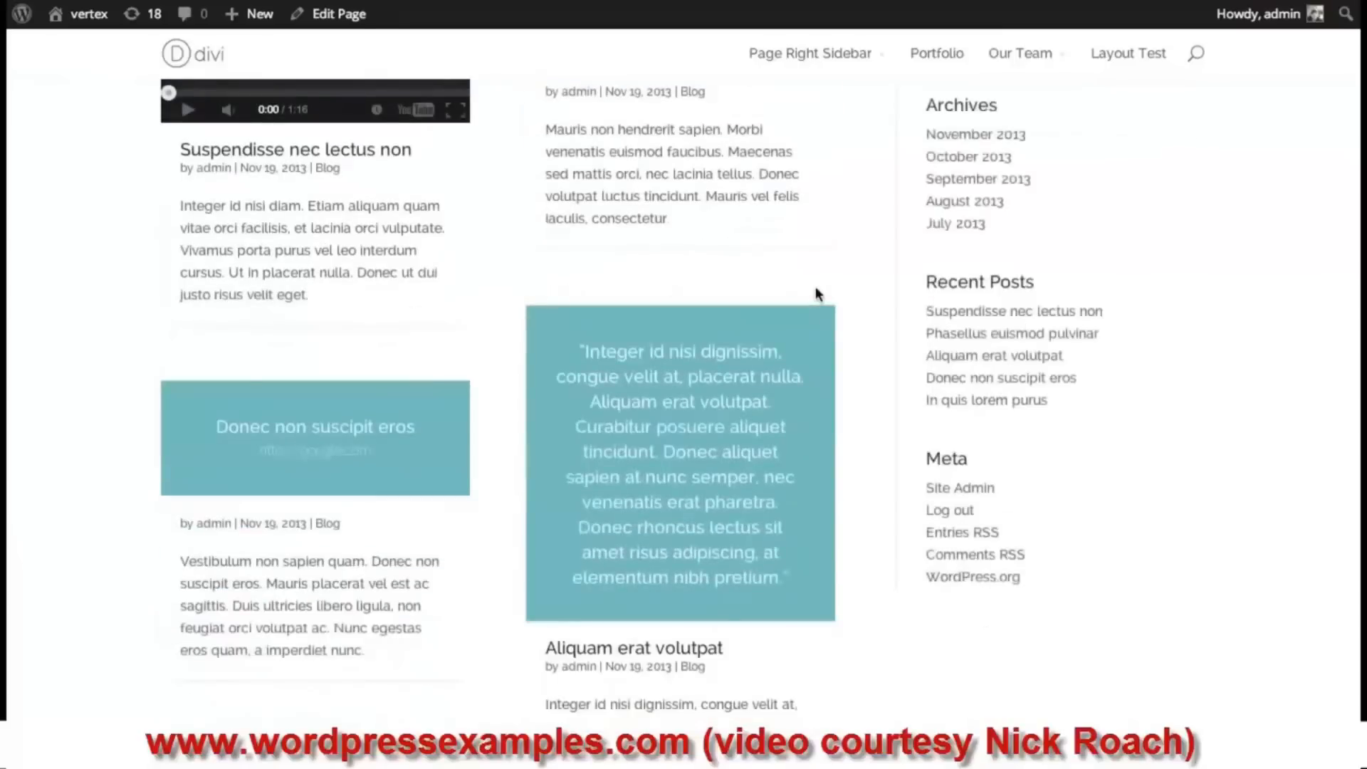
scroll(815, 291, down, 1)
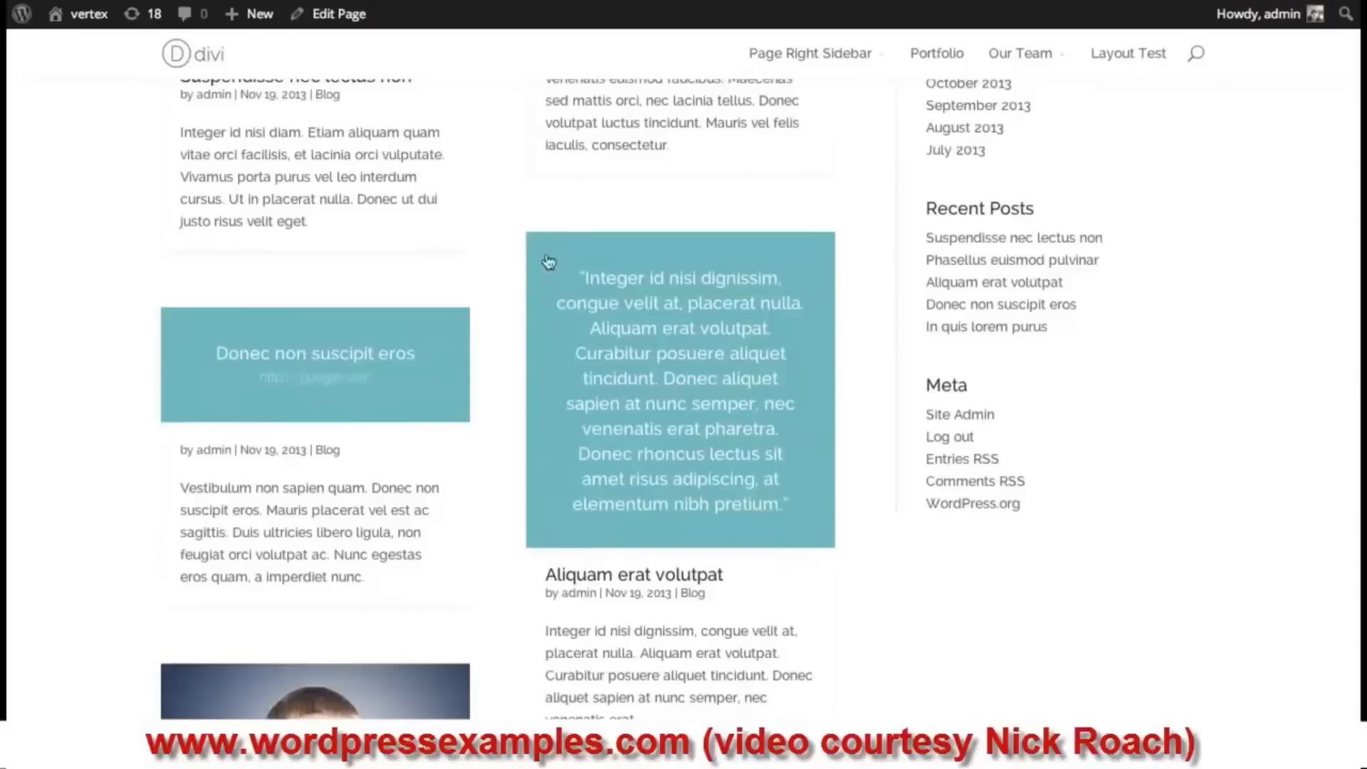
scroll(709, 445, down, 1)
scroll(709, 445, down, 5)
- Cycle the post slider through its images back to the first, then scroll on down the blog
mouse_move(410, 396)
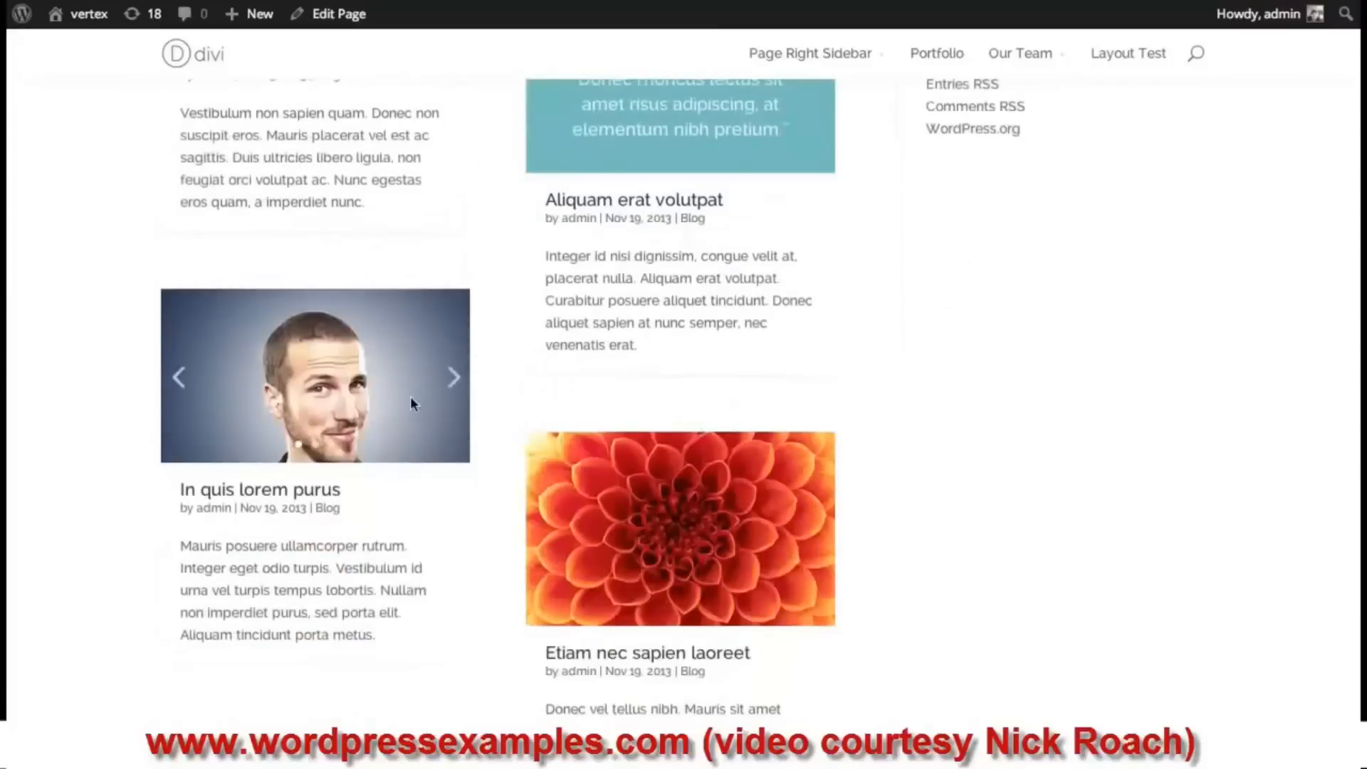
click(450, 387)
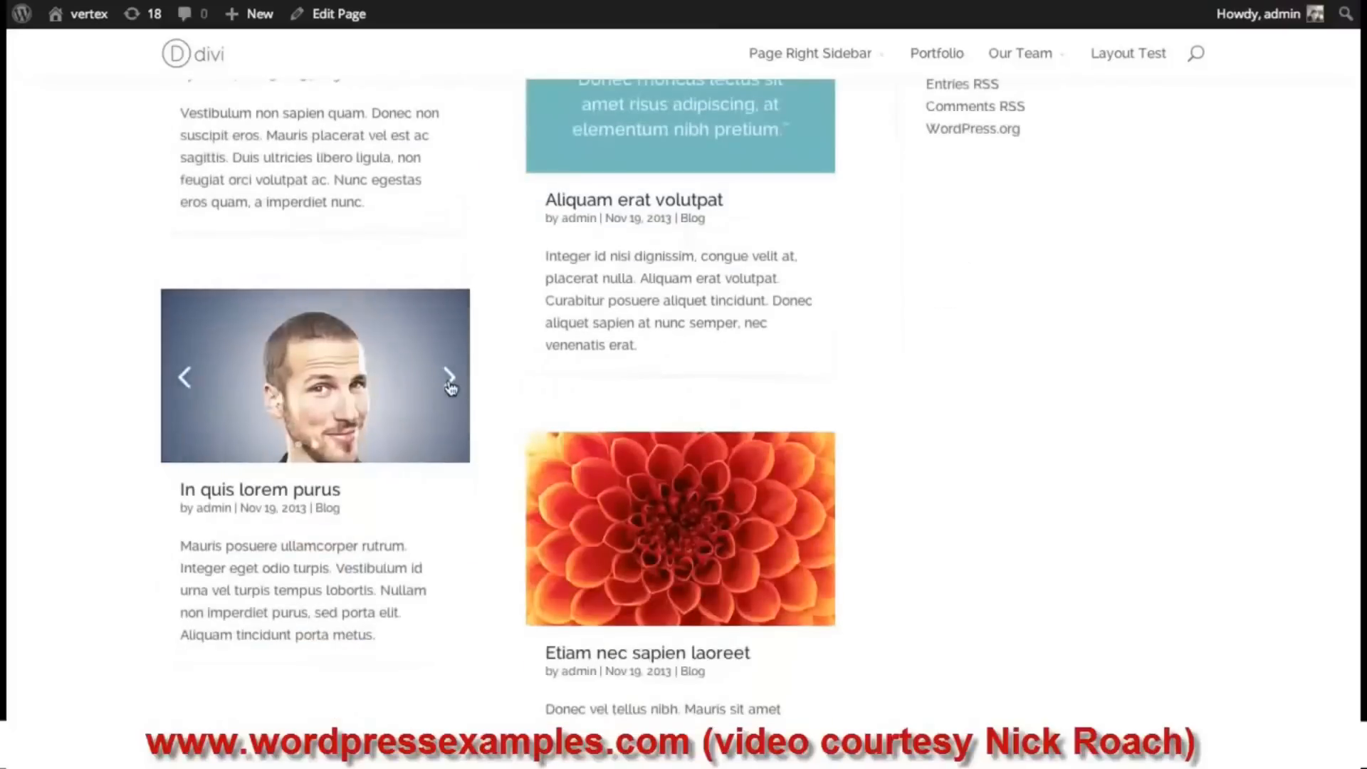
click(451, 386)
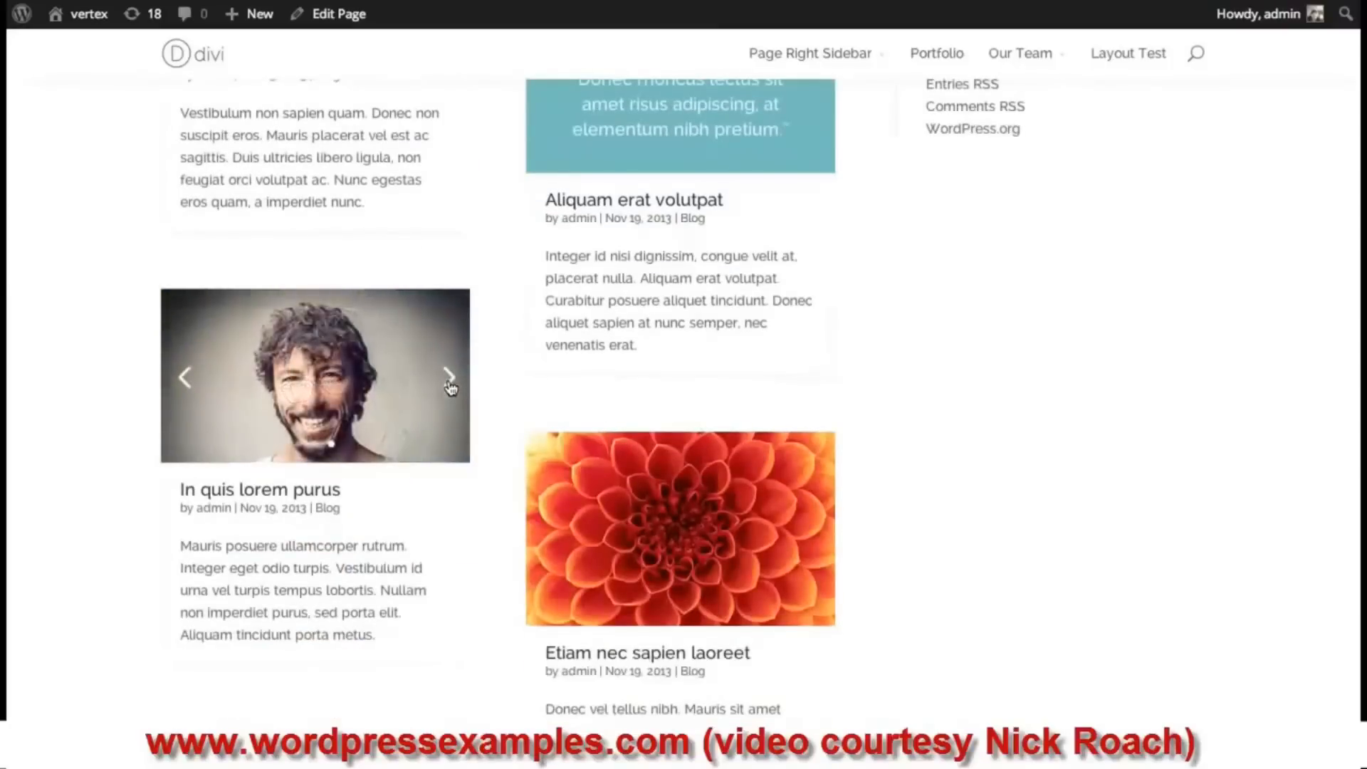
click(451, 386)
scroll(453, 388, down, 1)
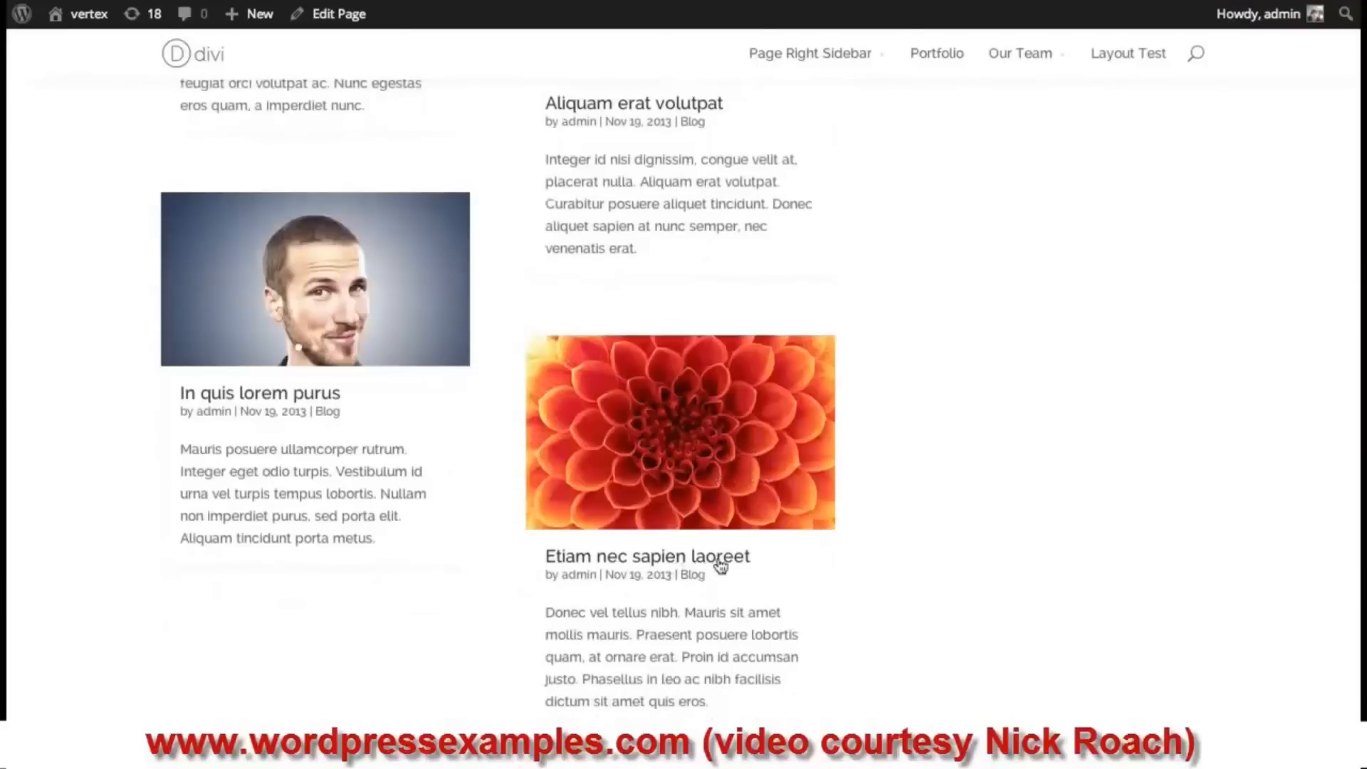
scroll(883, 531, down, 1)
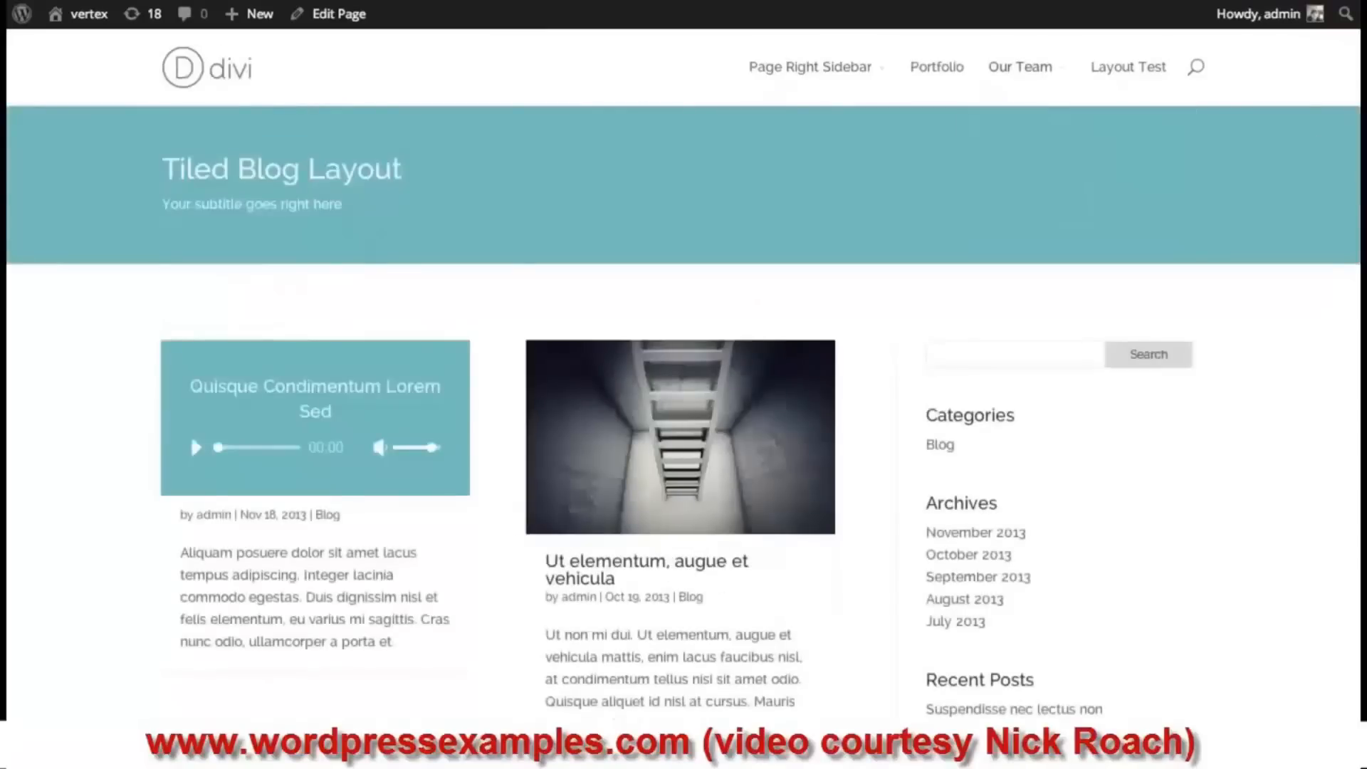
scroll(683, 385, down, 10)
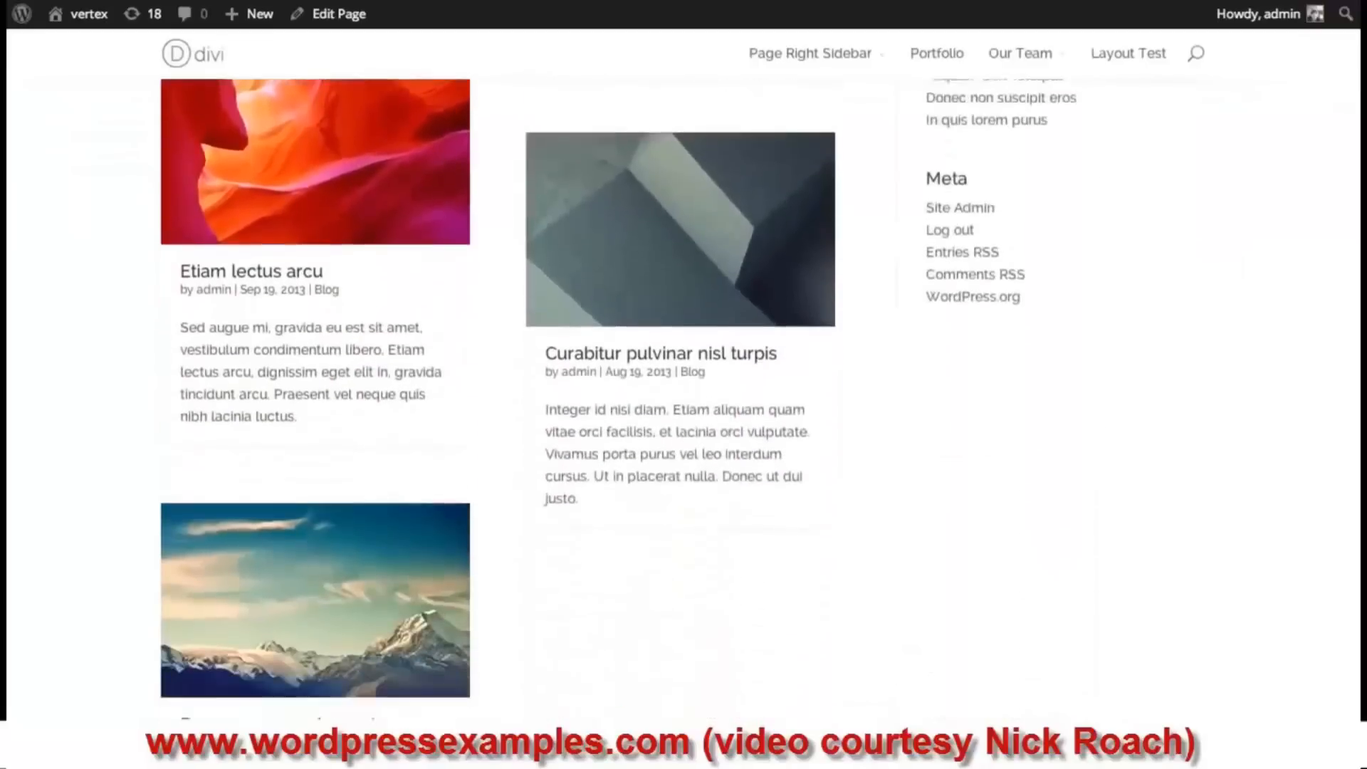
scroll(683, 384, up, 4)
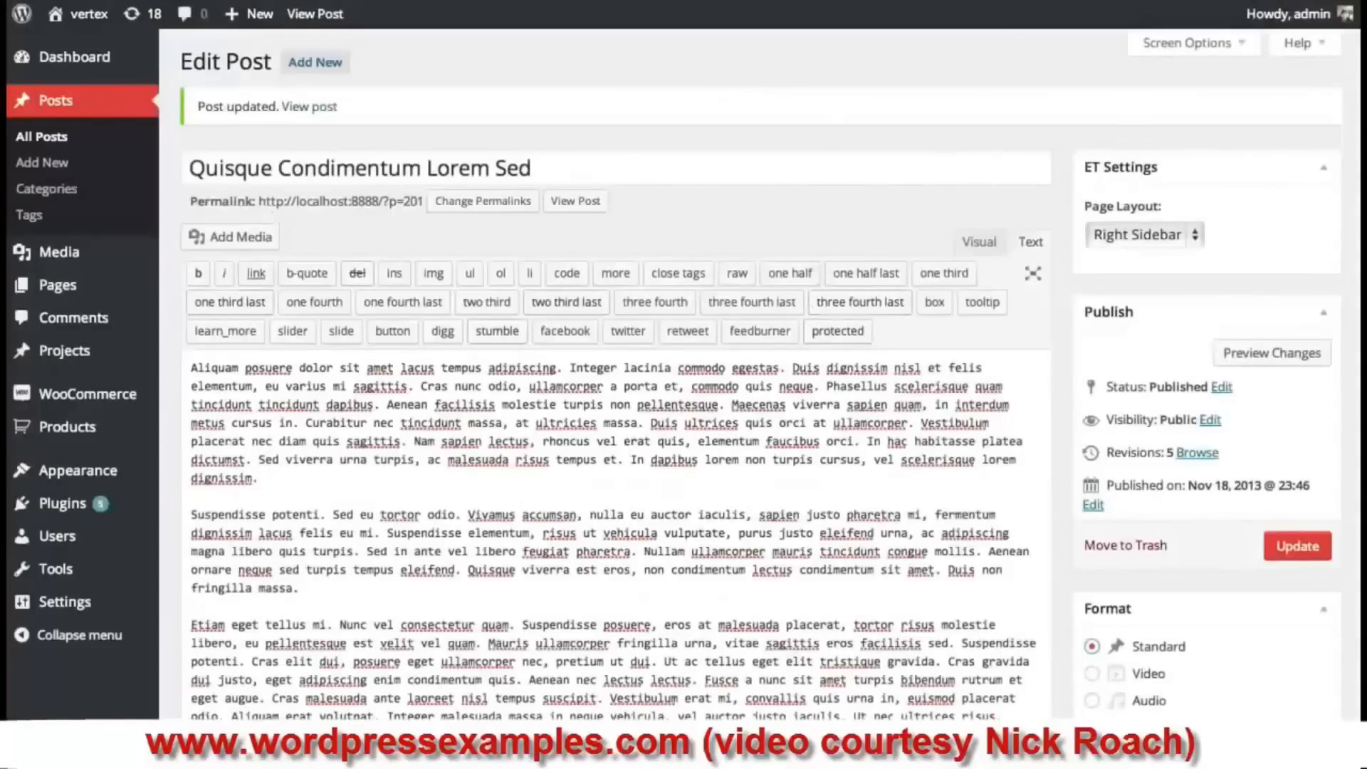
- Set the Quisque Condimentum Lorem Sed post format to Video
scroll(618, 374, down, 3)
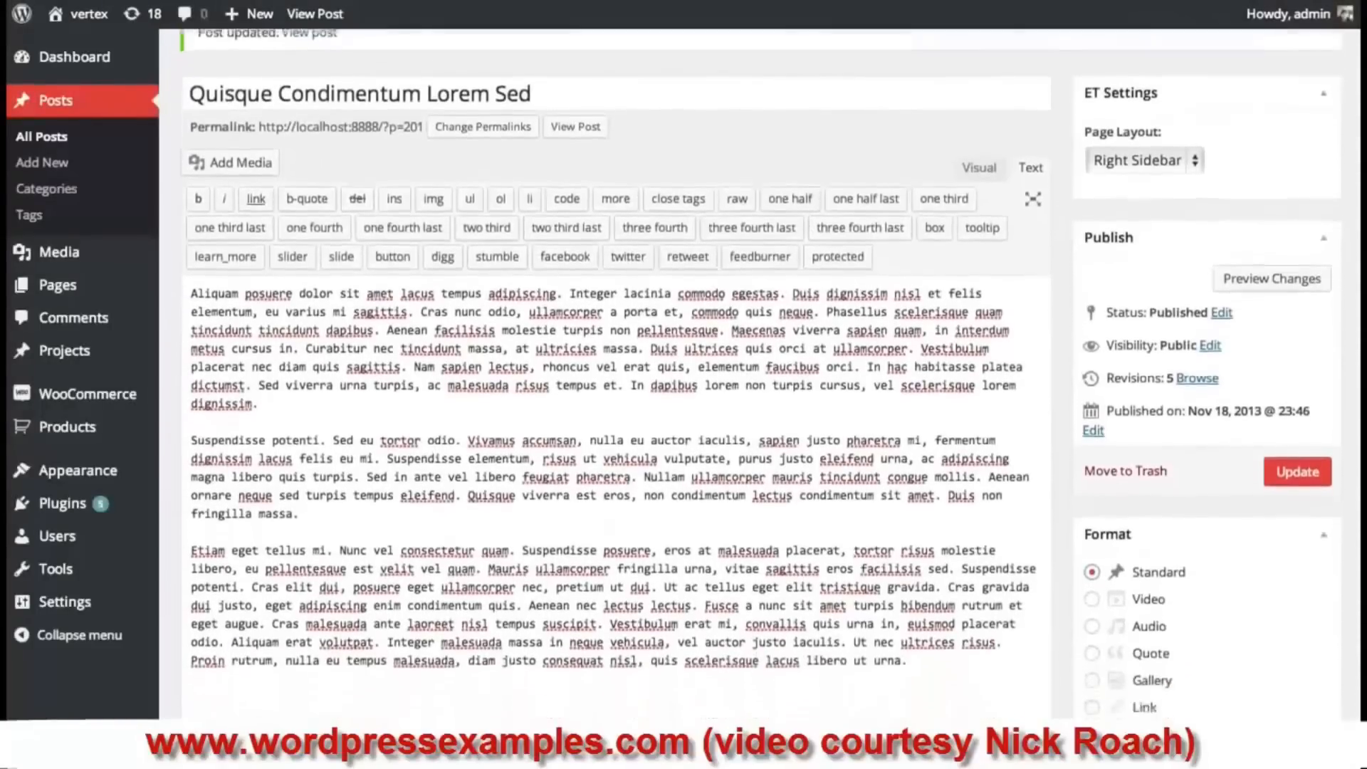
scroll(1091, 498, up, 3)
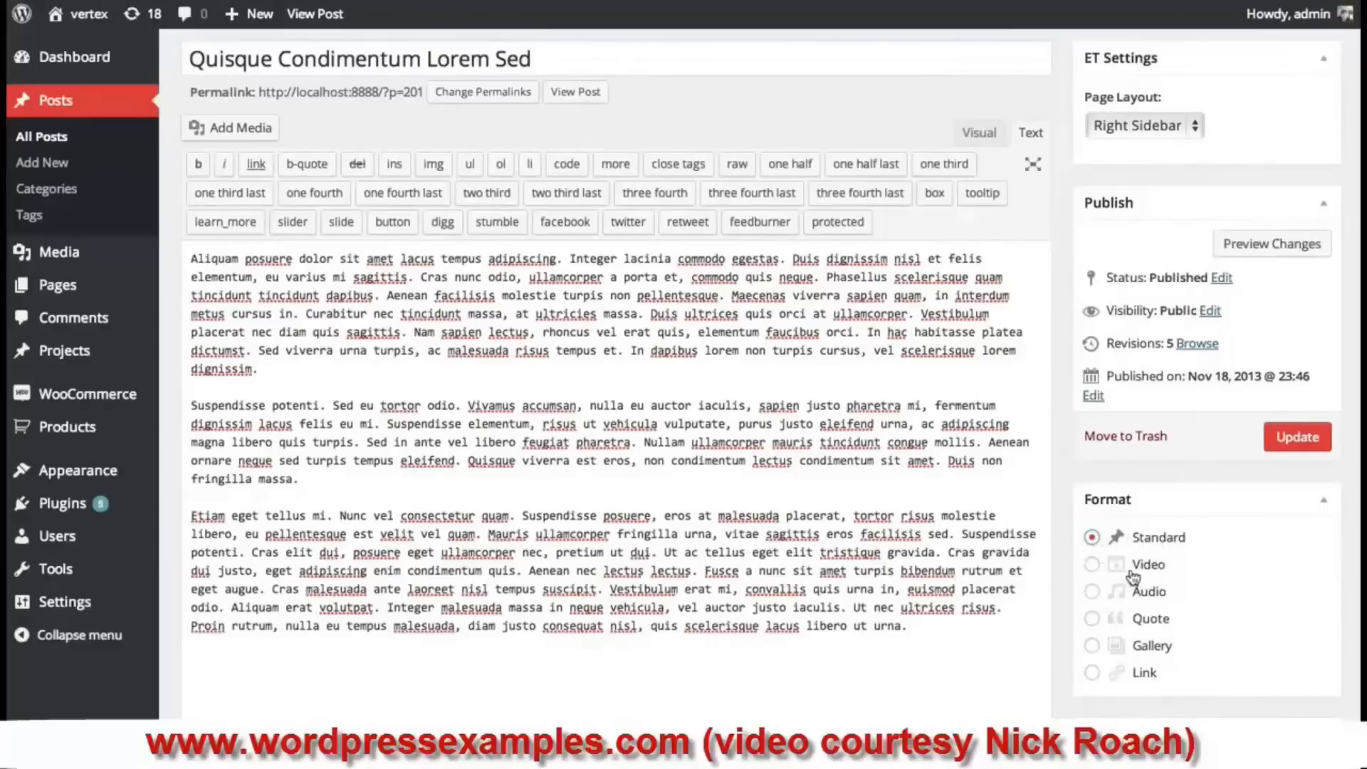
click(1093, 566)
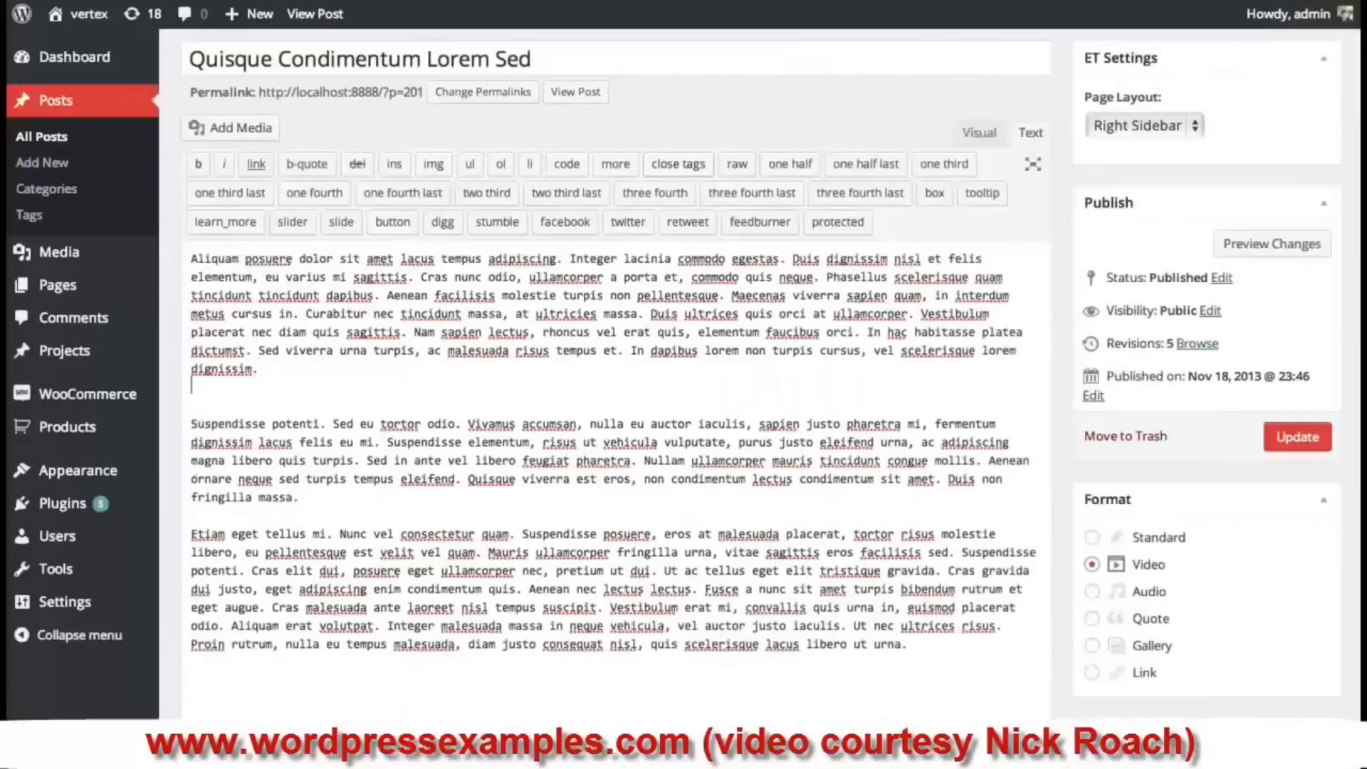
- Paste the YouTube link on a new line after the first paragraph and update the post
key(Return)
text(https://www.youtube.com/watch?v=QRVcsQm0I0c)
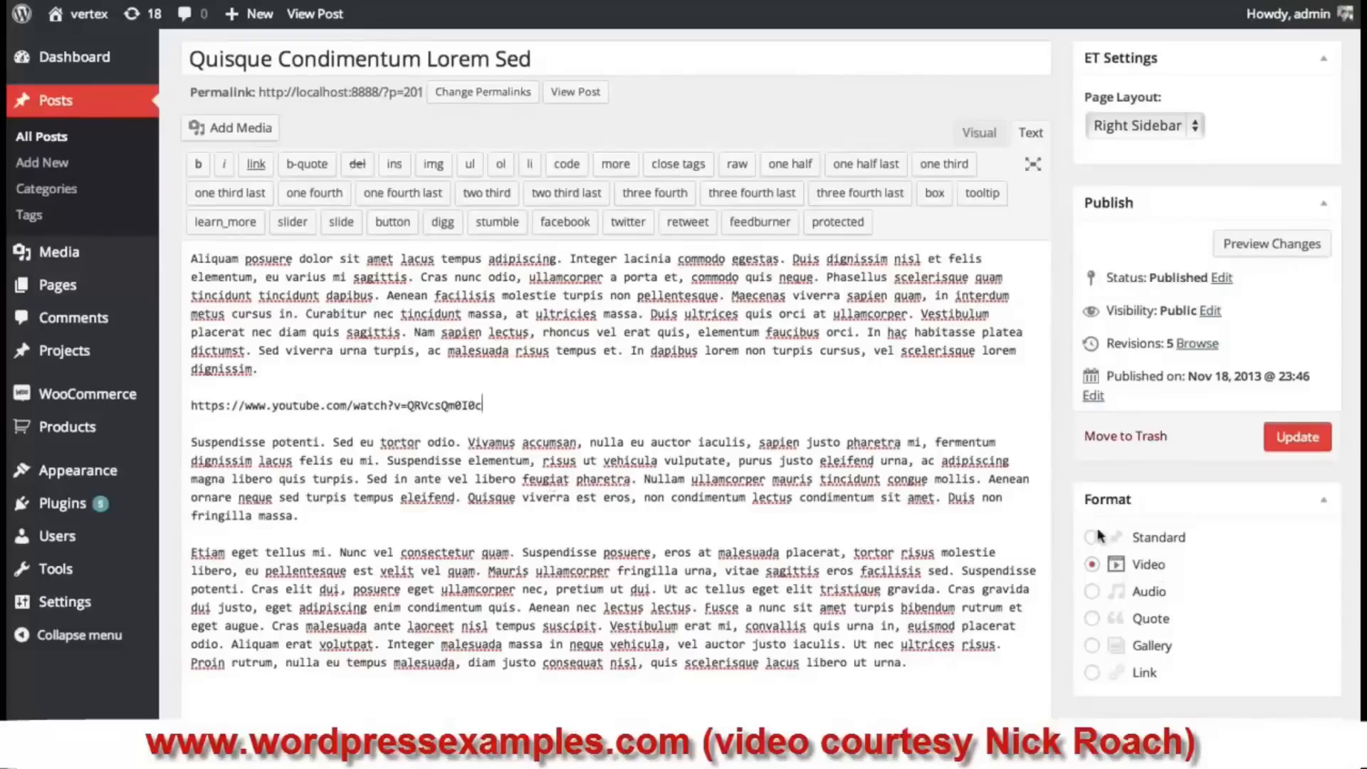
triple_click(354, 405)
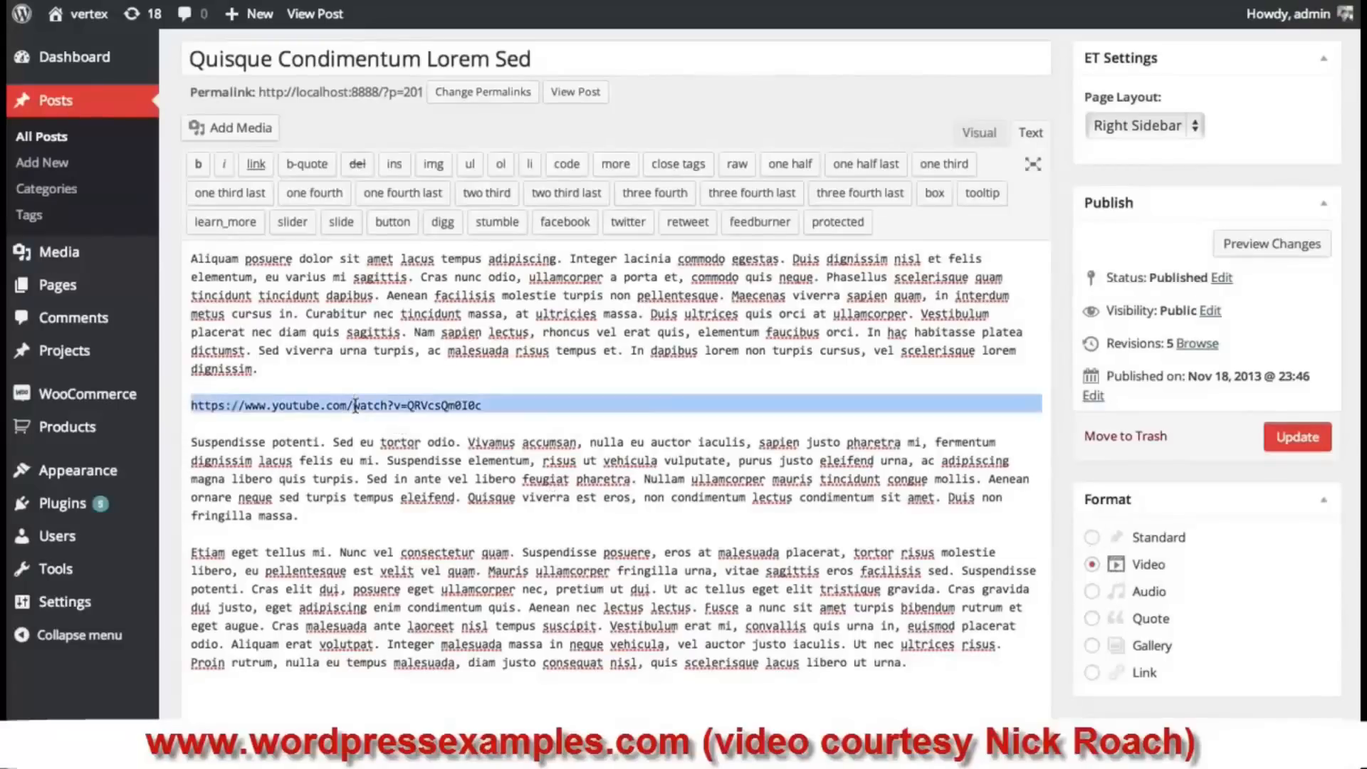
click(496, 410)
click(1280, 441)
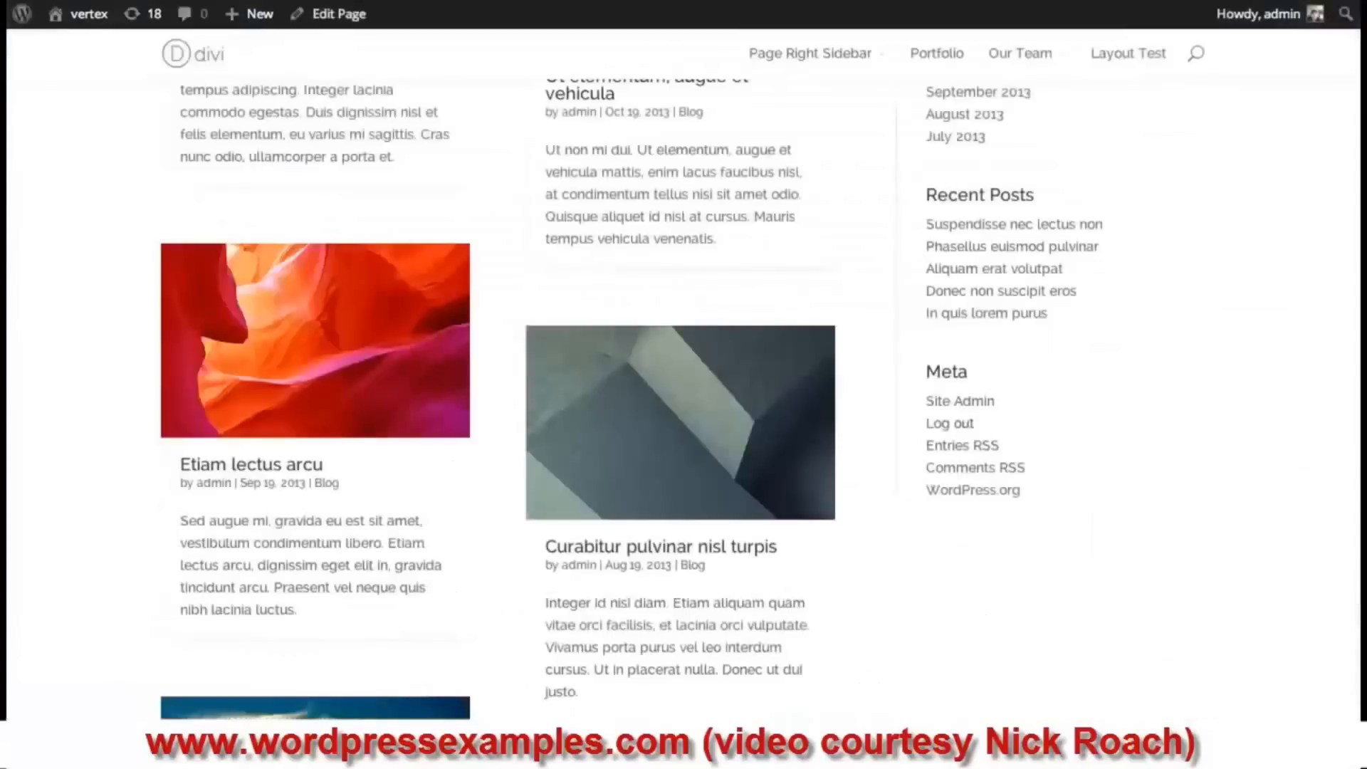
scroll(733, 457, up, 5)
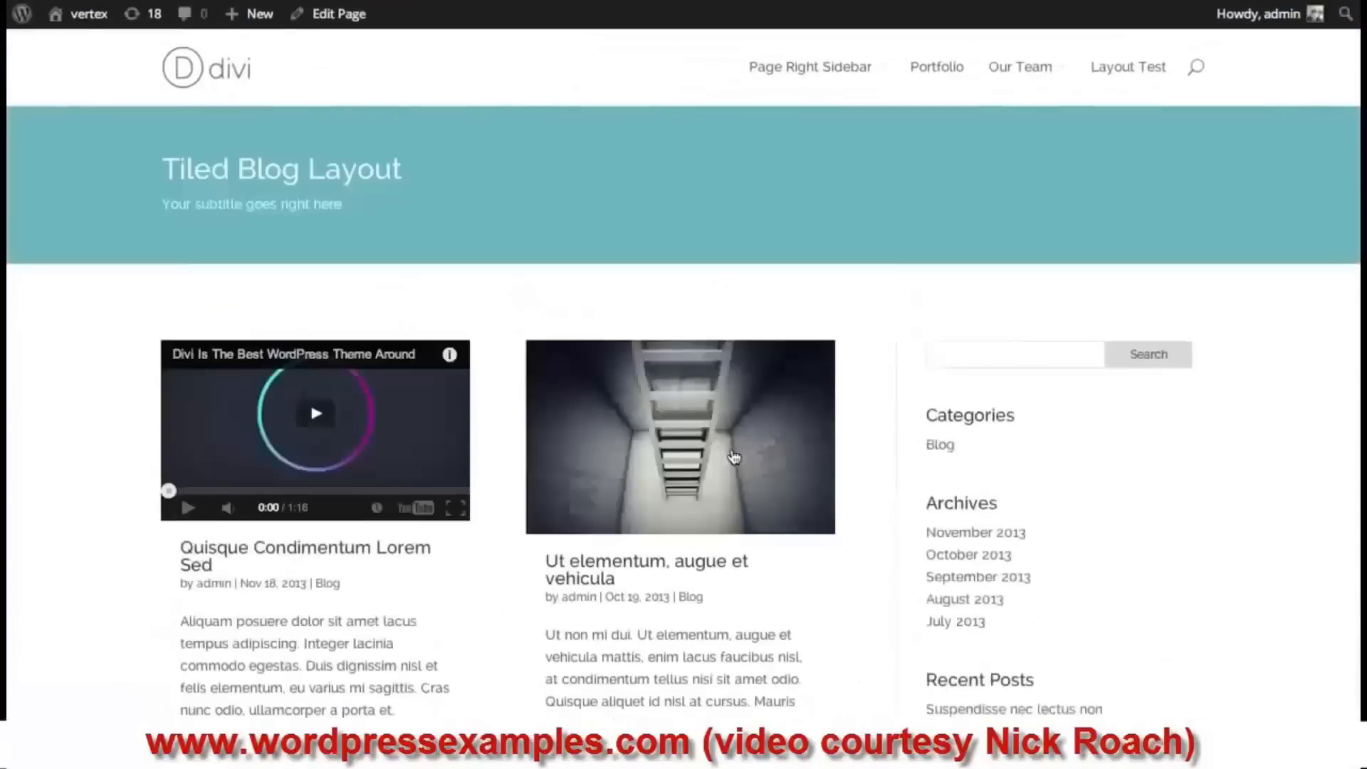
scroll(733, 457, down, 1)
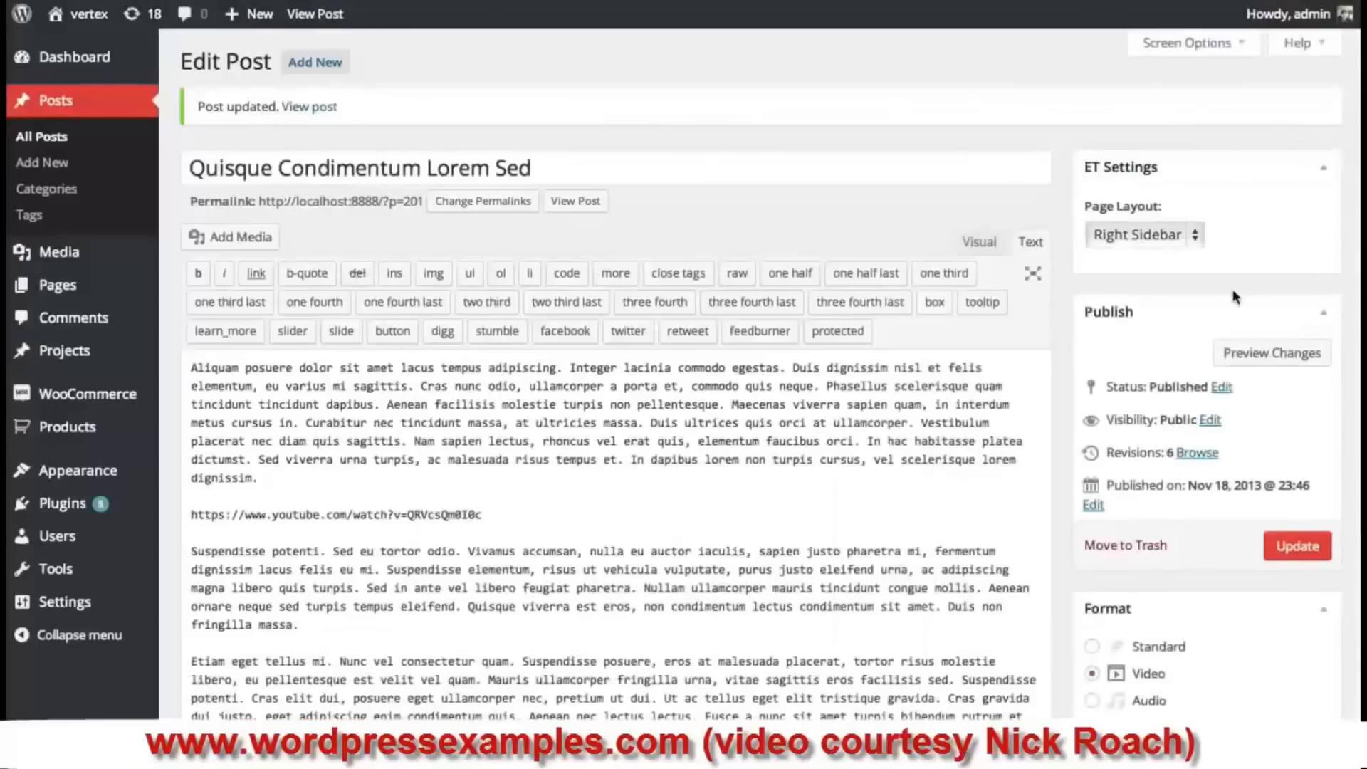
- Switch the post format to Audio and cut the YouTube link, leaving a blank line
scroll(1232, 289, down, 3)
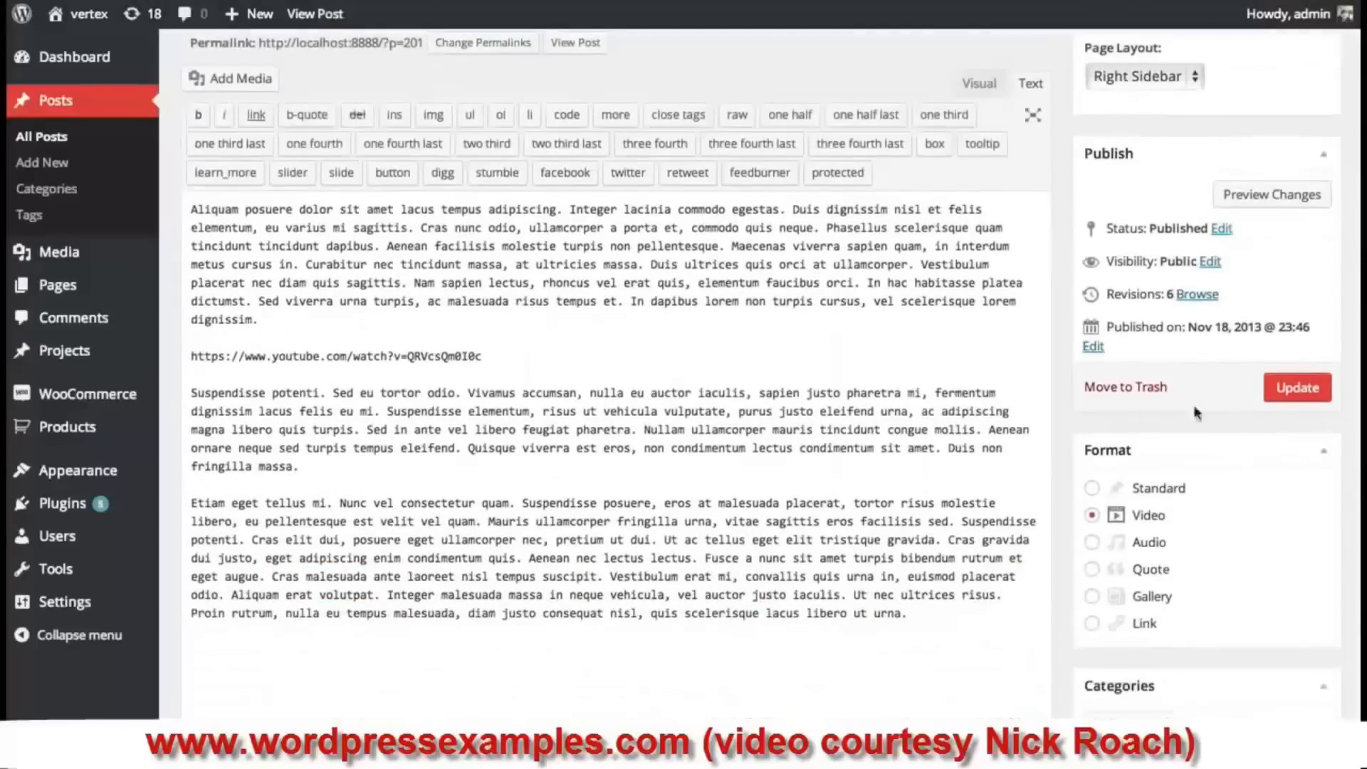
click(1095, 544)
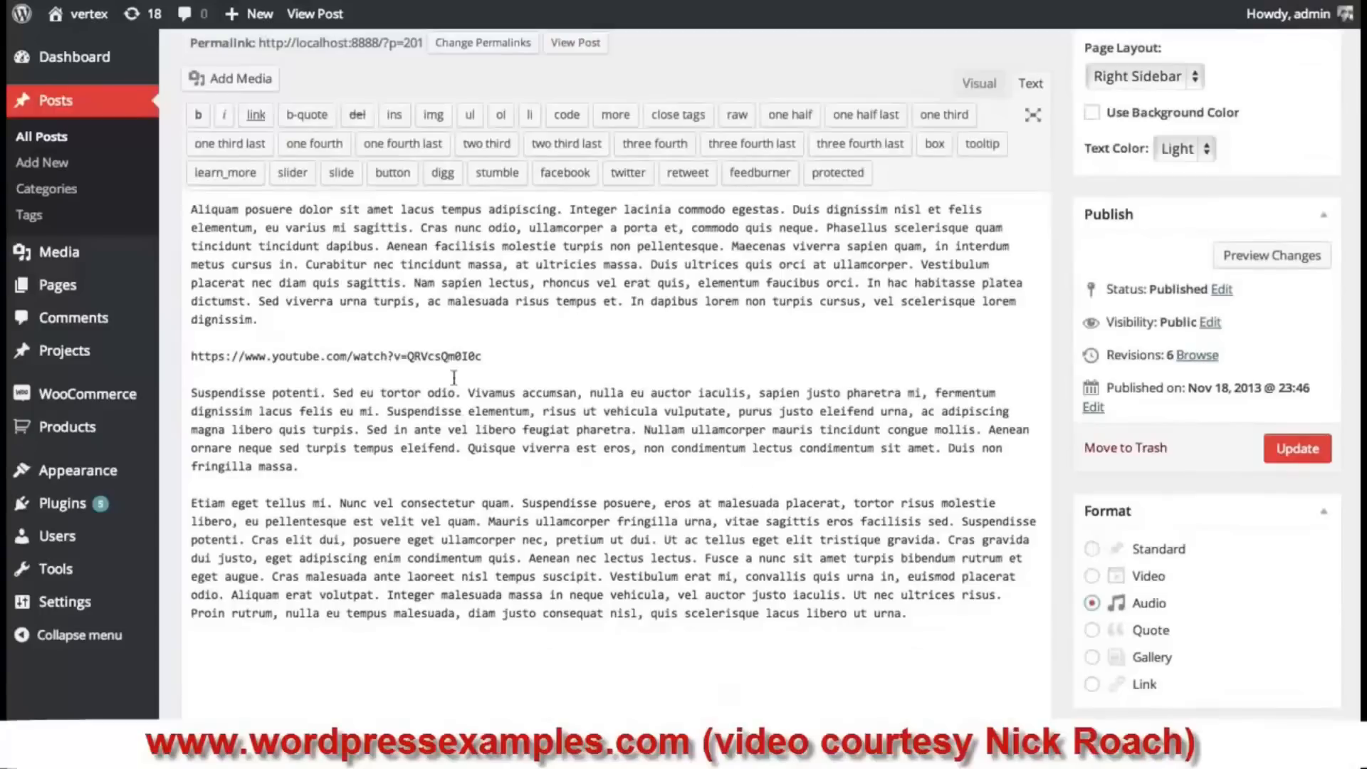
triple_click(446, 355)
key(ctrl+x)
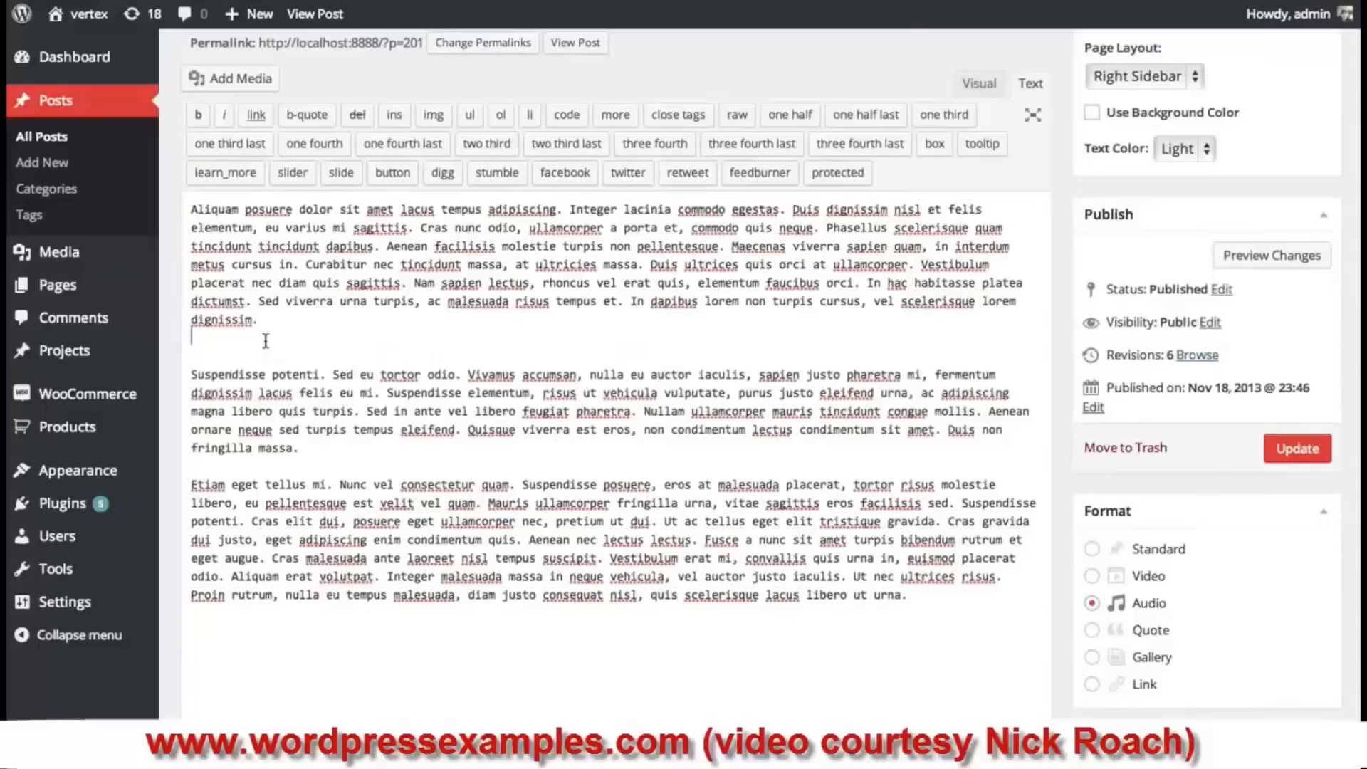
key(Return)
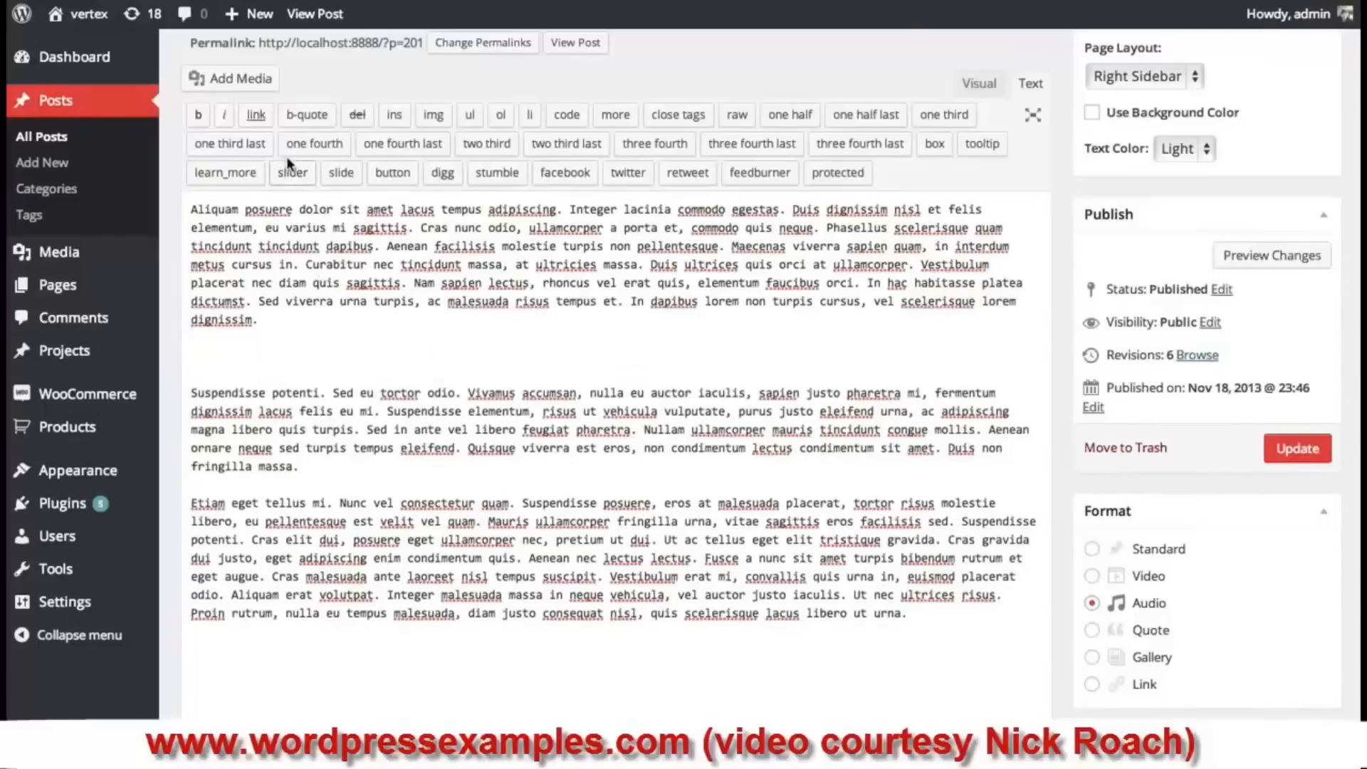
- Upload song.mp3 from Downloads and insert it into the post as song1.mp3 audio
click(215, 89)
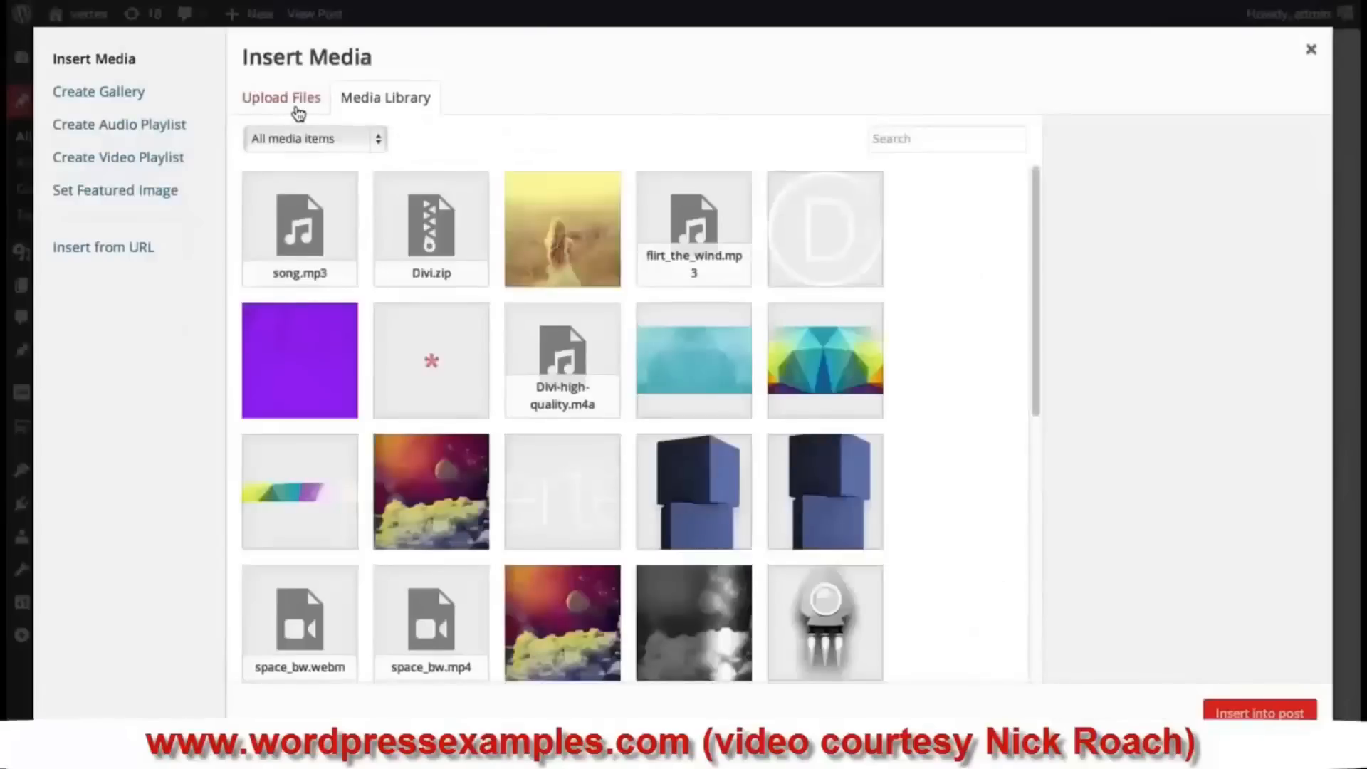
click(297, 100)
click(750, 398)
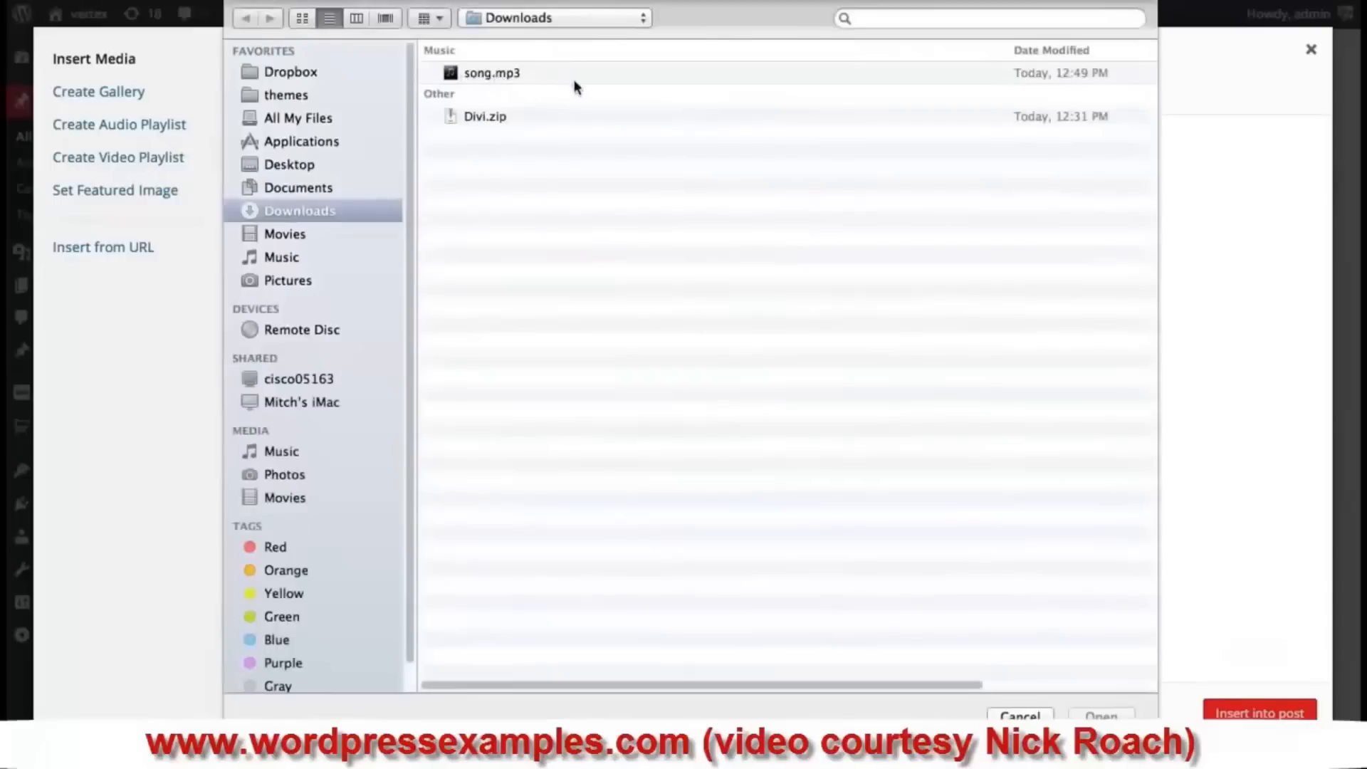
click(496, 74)
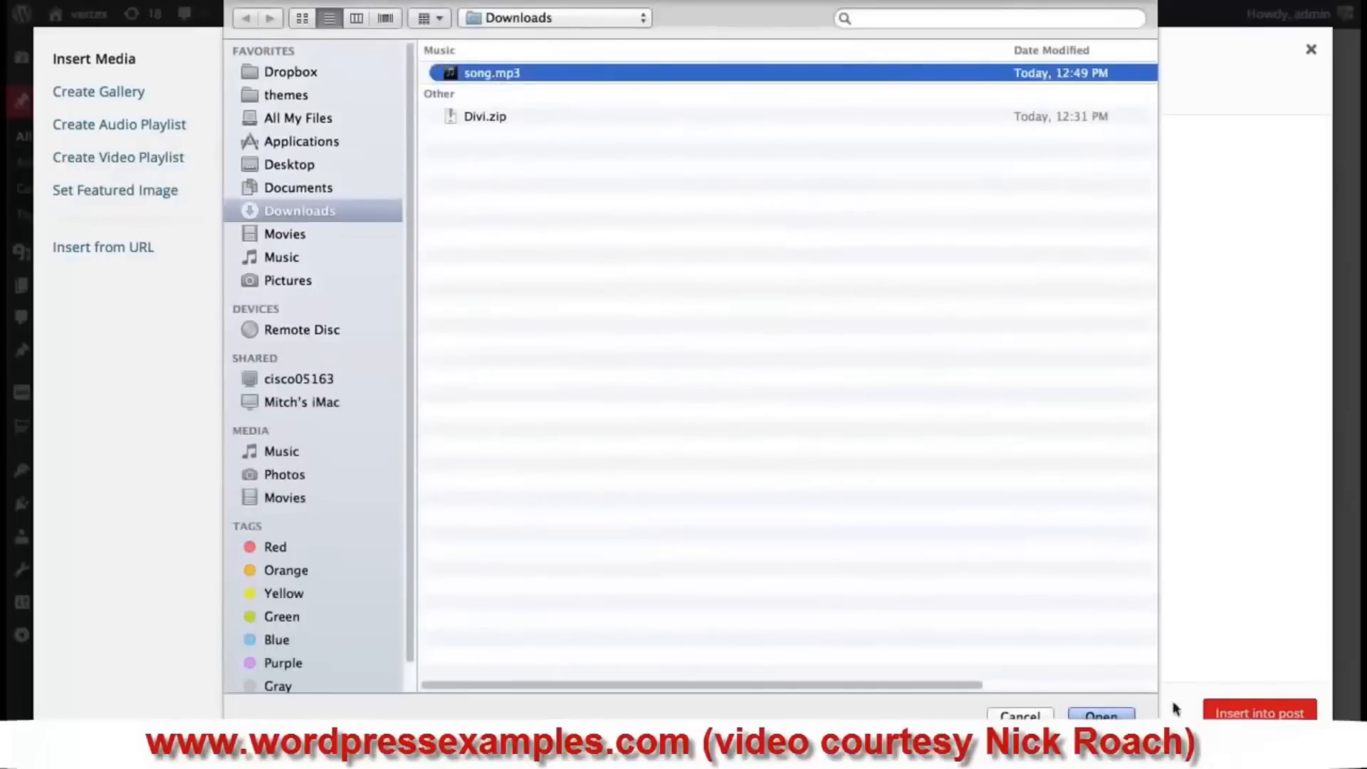
click(1102, 716)
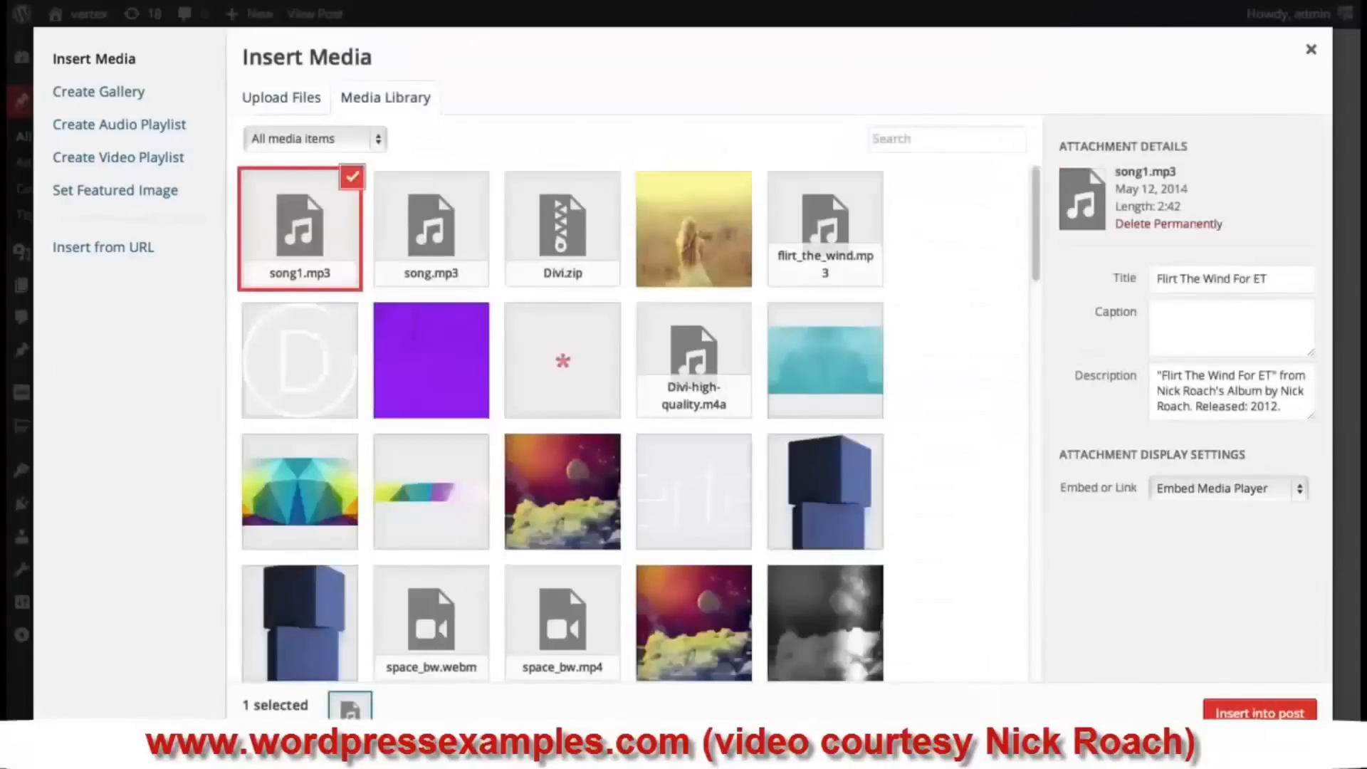
click(1224, 712)
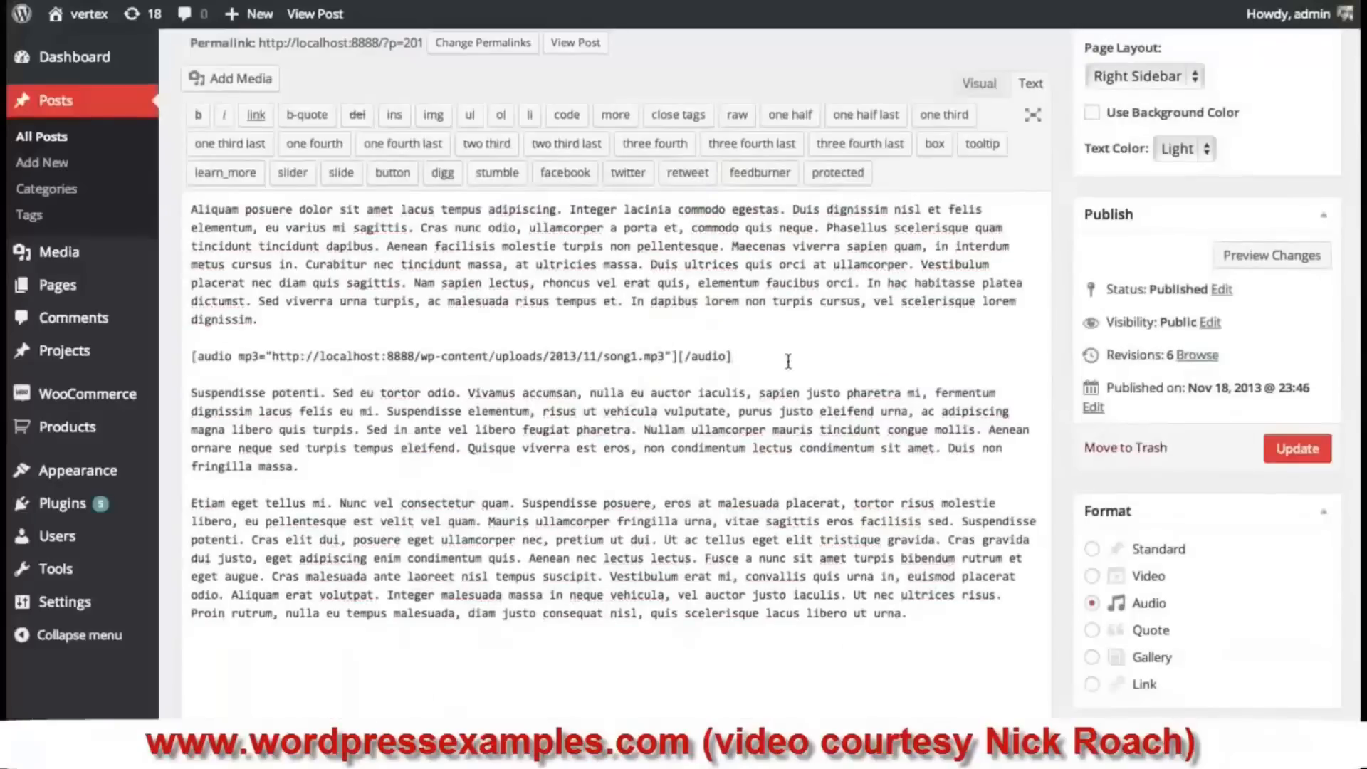
- Update the post with the audio shortcode and reload the blog page to check the player
drag(786, 357, 173, 355)
click(248, 356)
click(1299, 452)
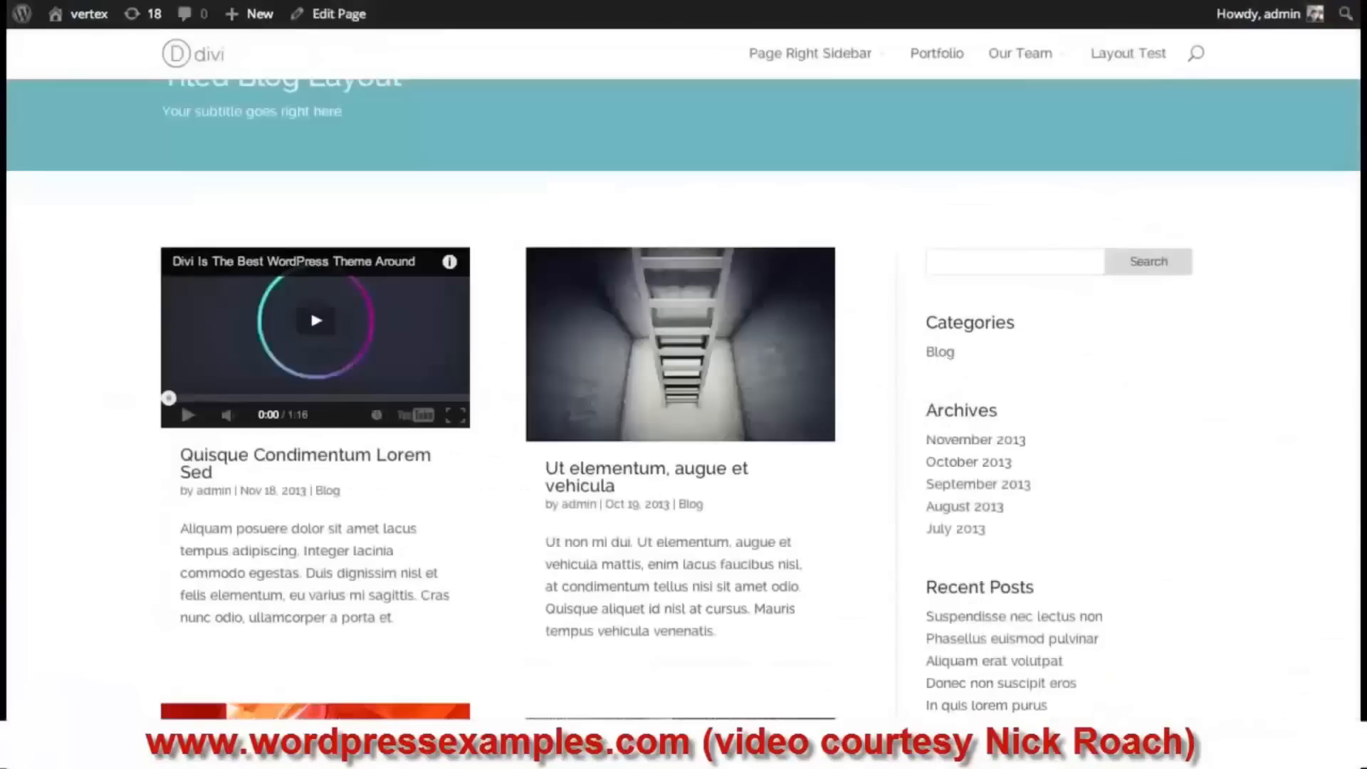
key(super+r)
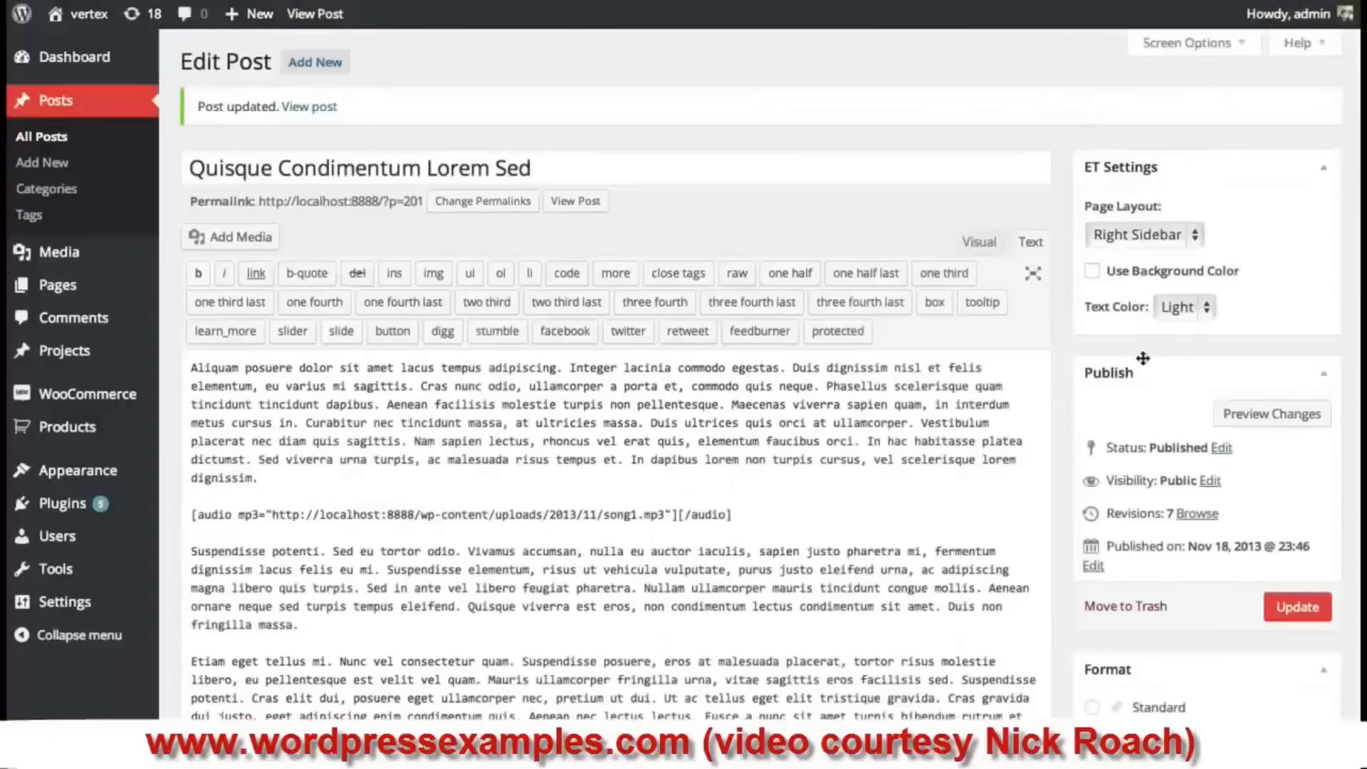
- Switch the post format to Quote and delete the audio shortcode line
scroll(1143, 358, down, 3)
click(1094, 626)
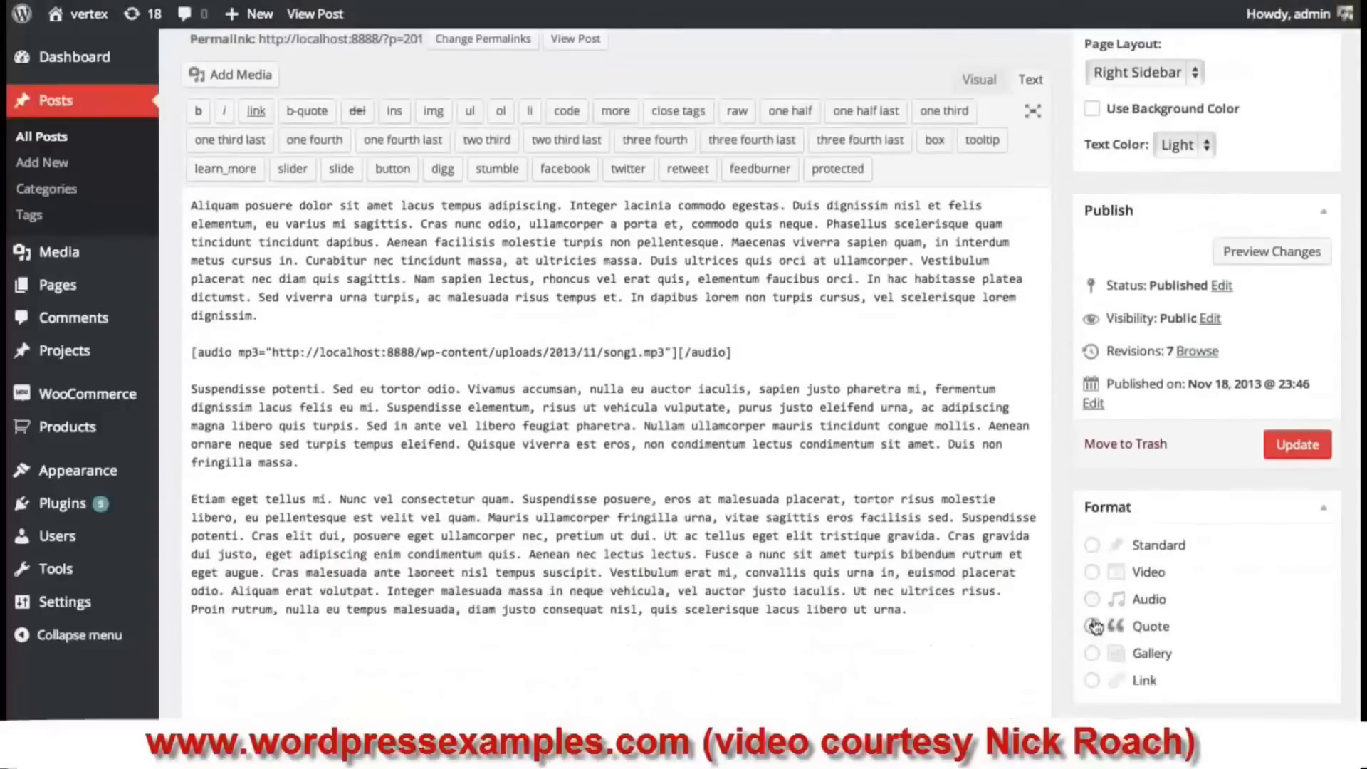
triple_click(707, 351)
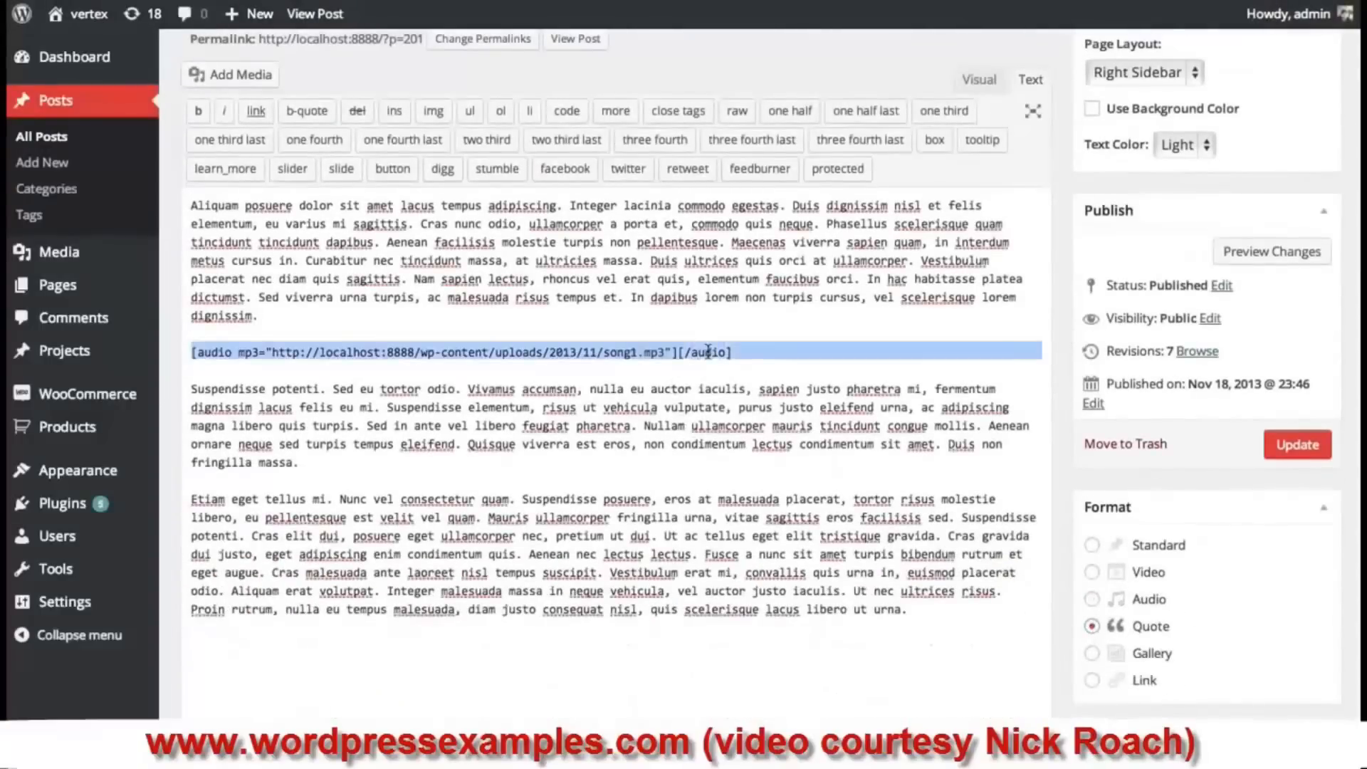
key(BackSpace)
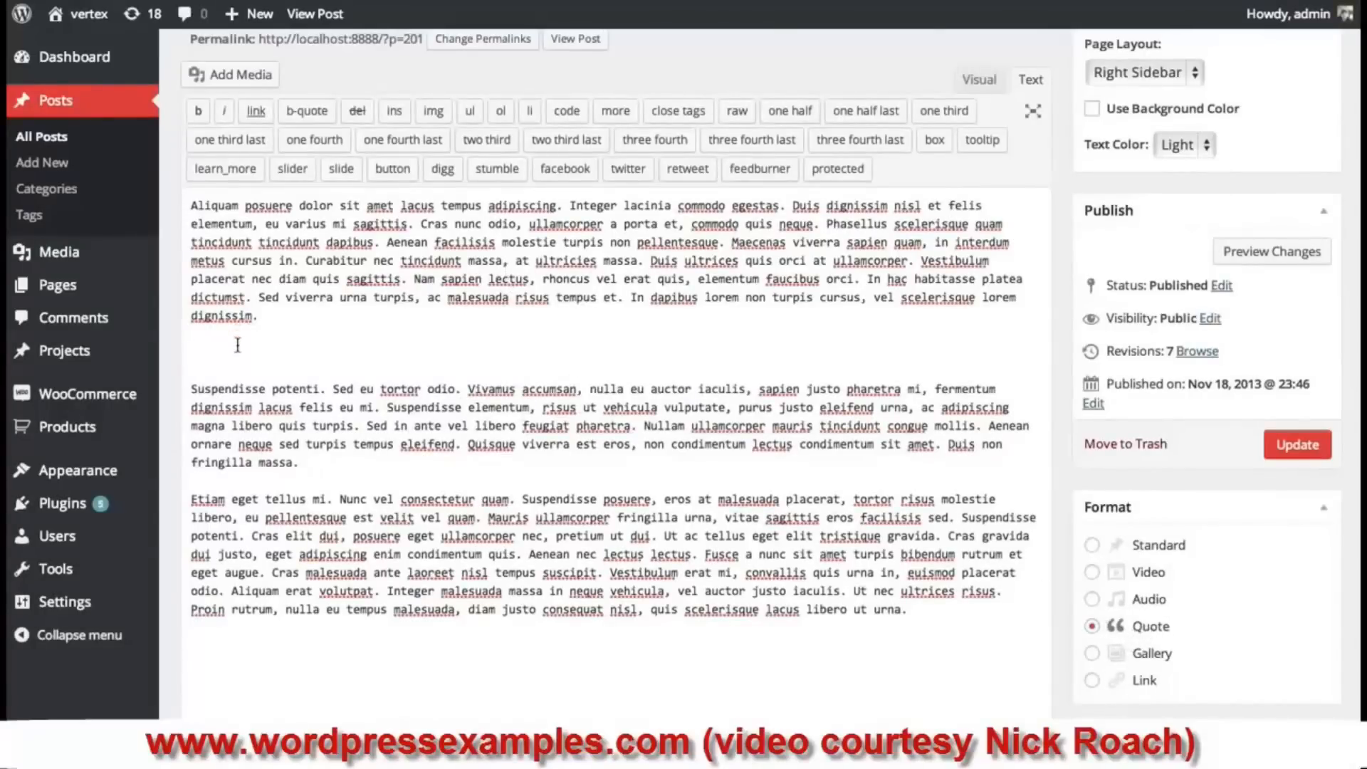
- Copy the opening Suspendisse sentences into a new paragraph above
drag(388, 408, 184, 393)
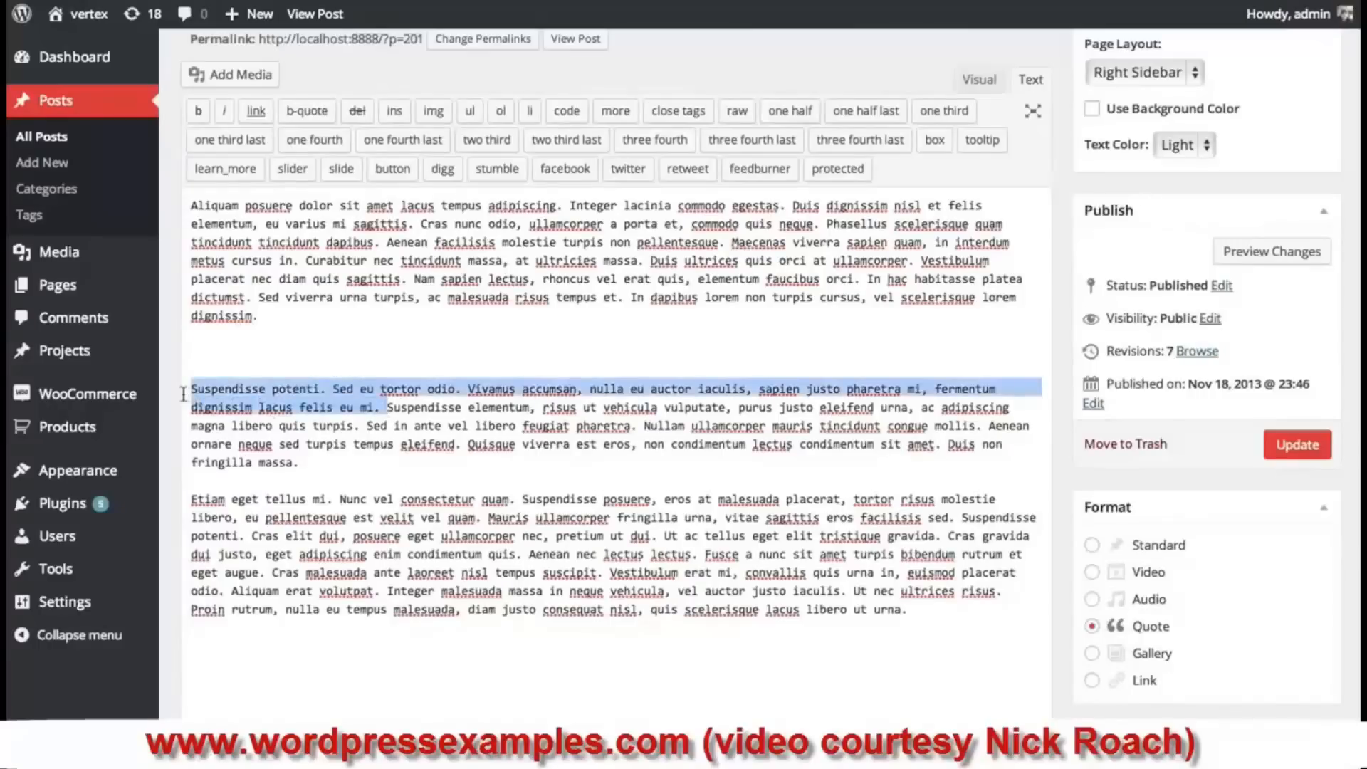
key(ctrl+c)
click(214, 356)
key(ctrl+v)
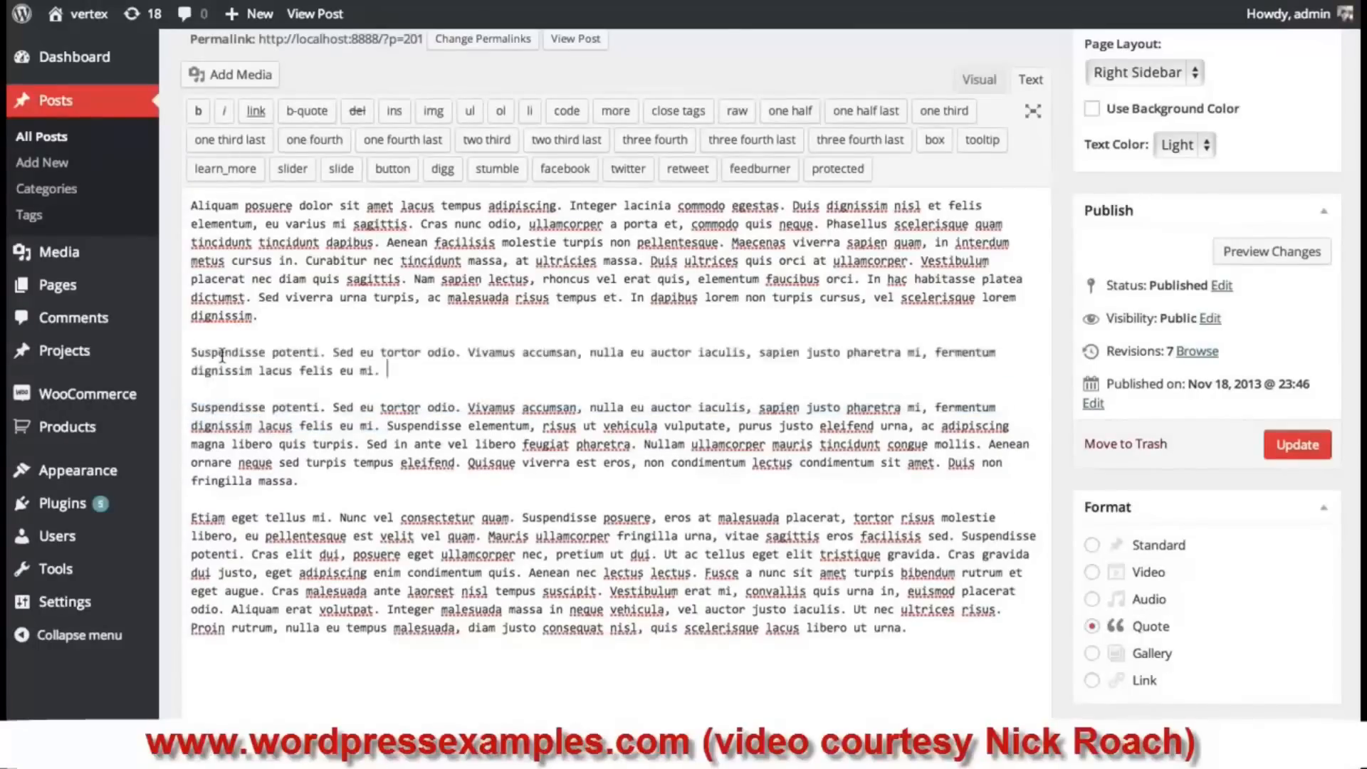
drag(410, 367, 185, 356)
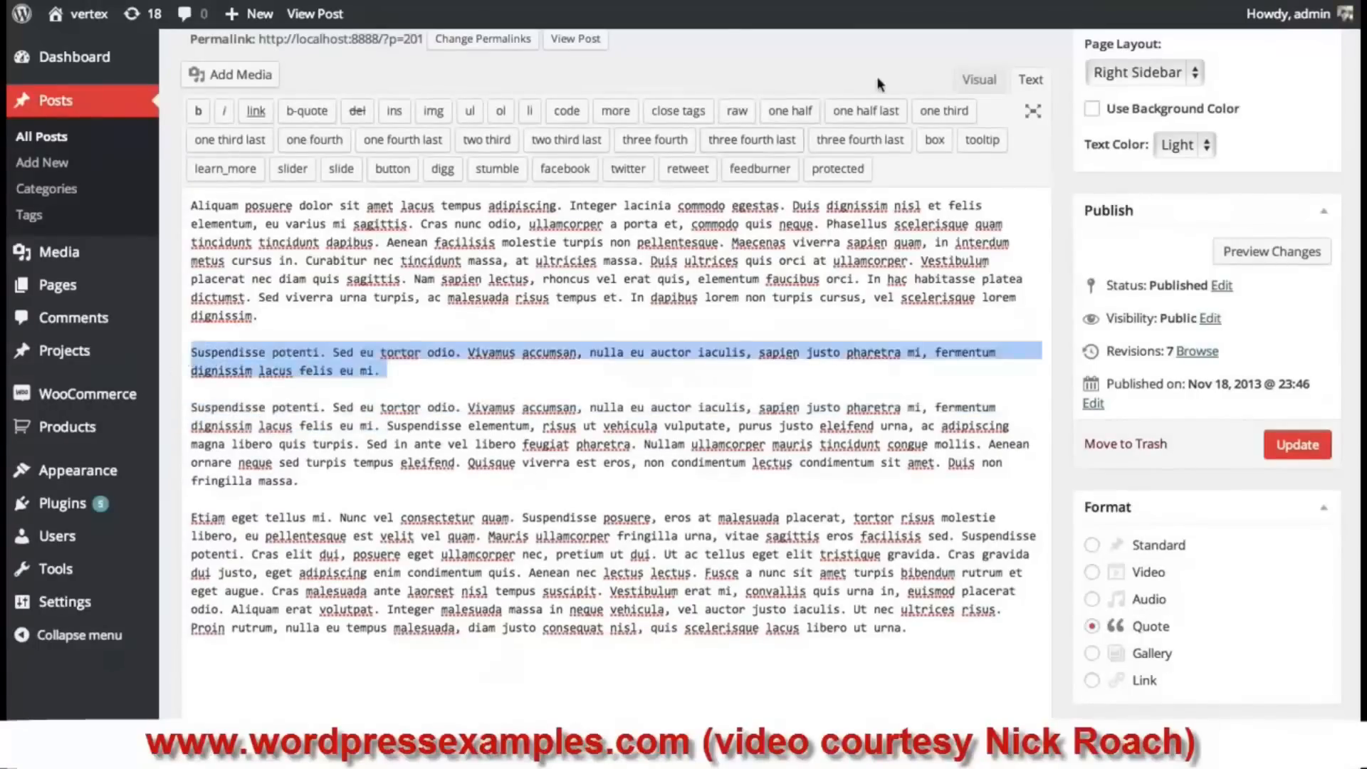
- In the Visual editor, turn the pasted paragraph into a blockquote
click(979, 79)
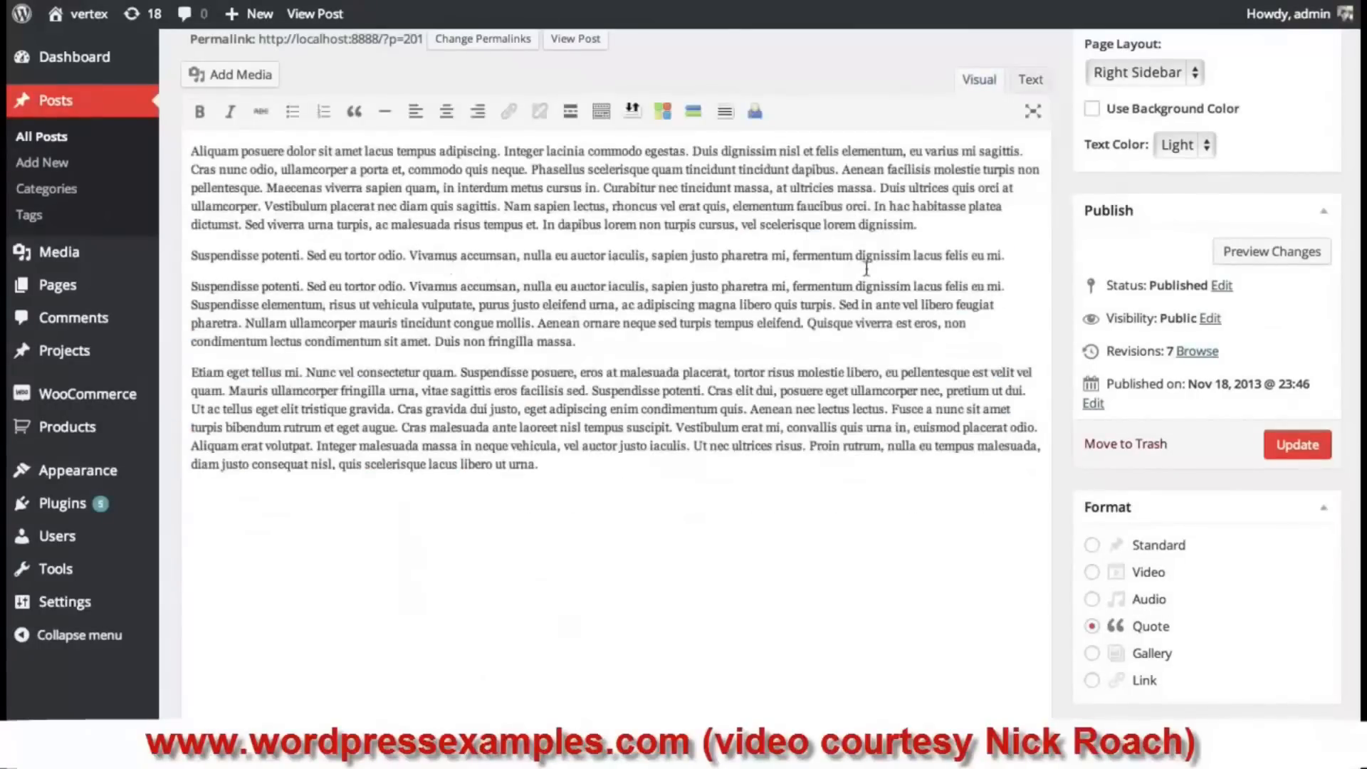
drag(1018, 256, 199, 267)
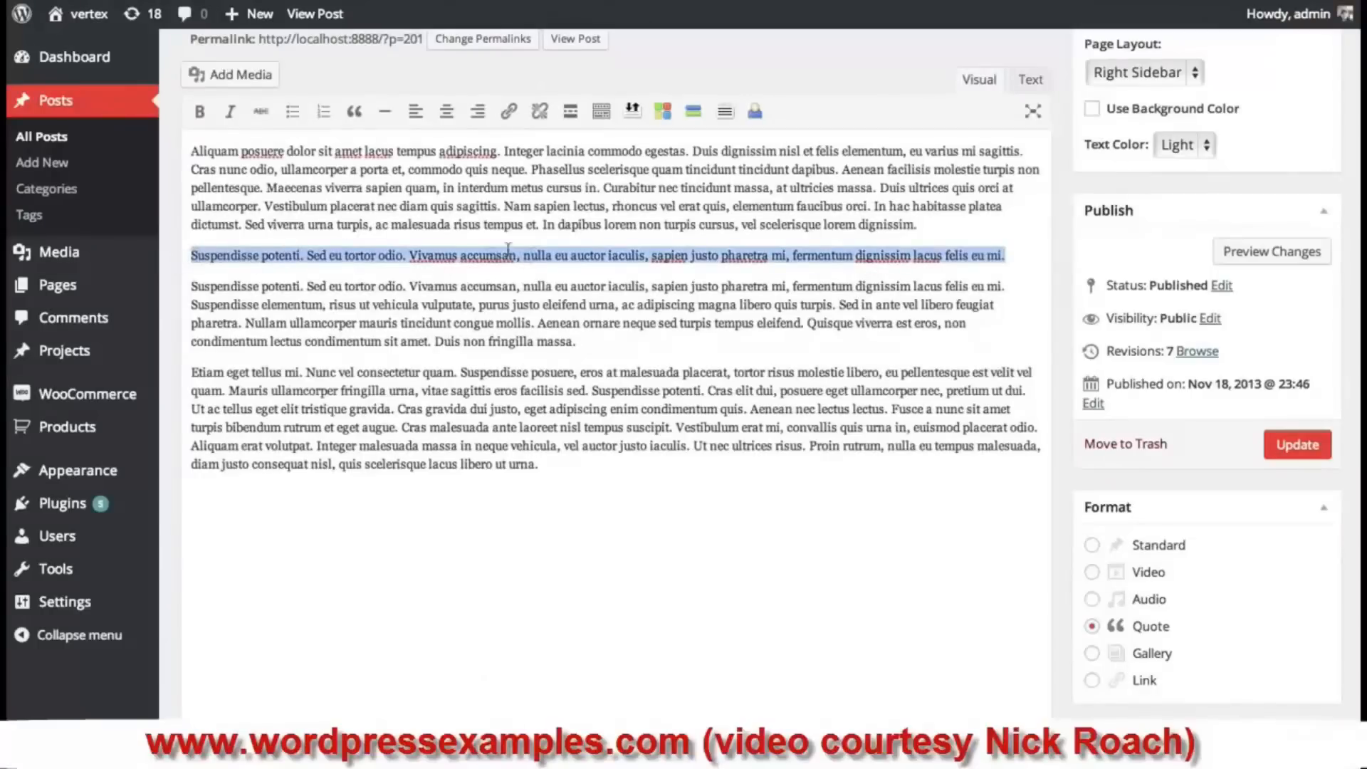
click(354, 112)
click(380, 273)
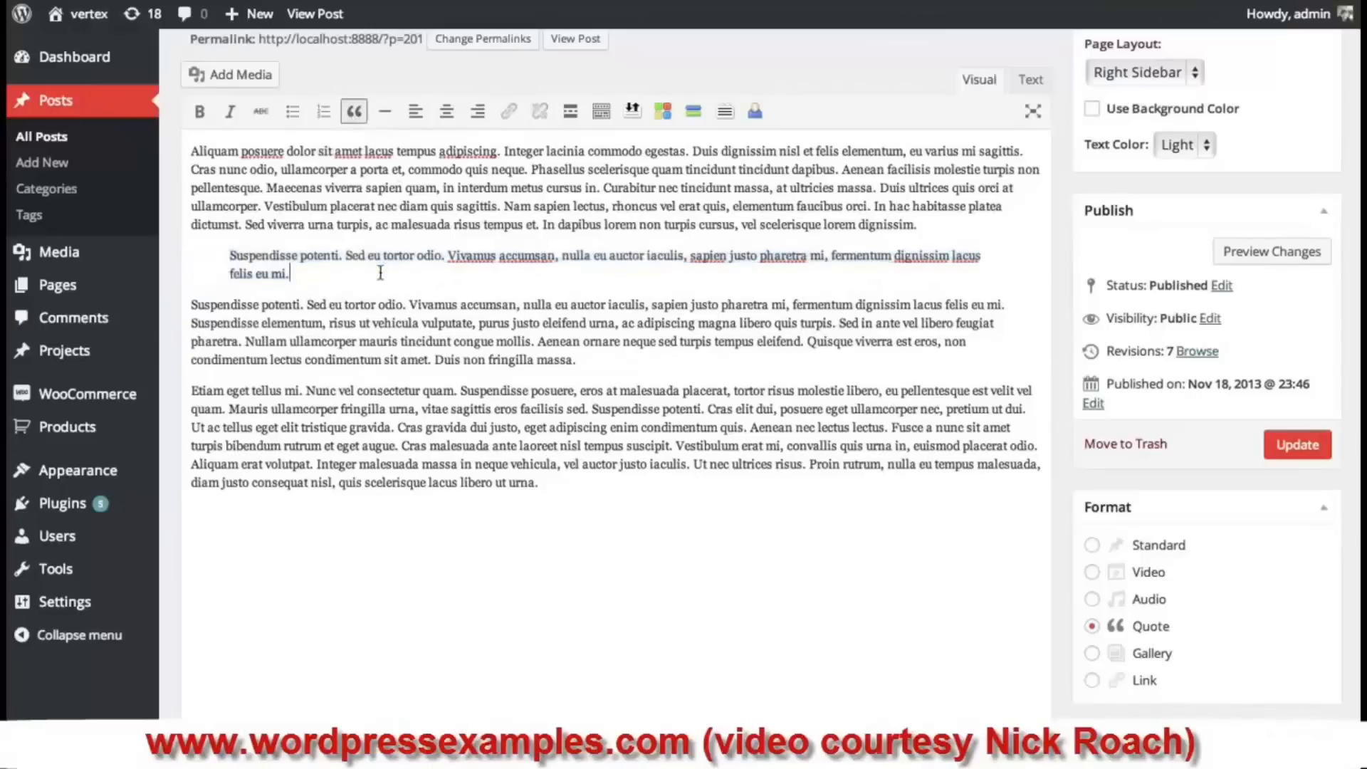
- In Text view, add blank lines around the blockquote tags, then update the post
click(1029, 79)
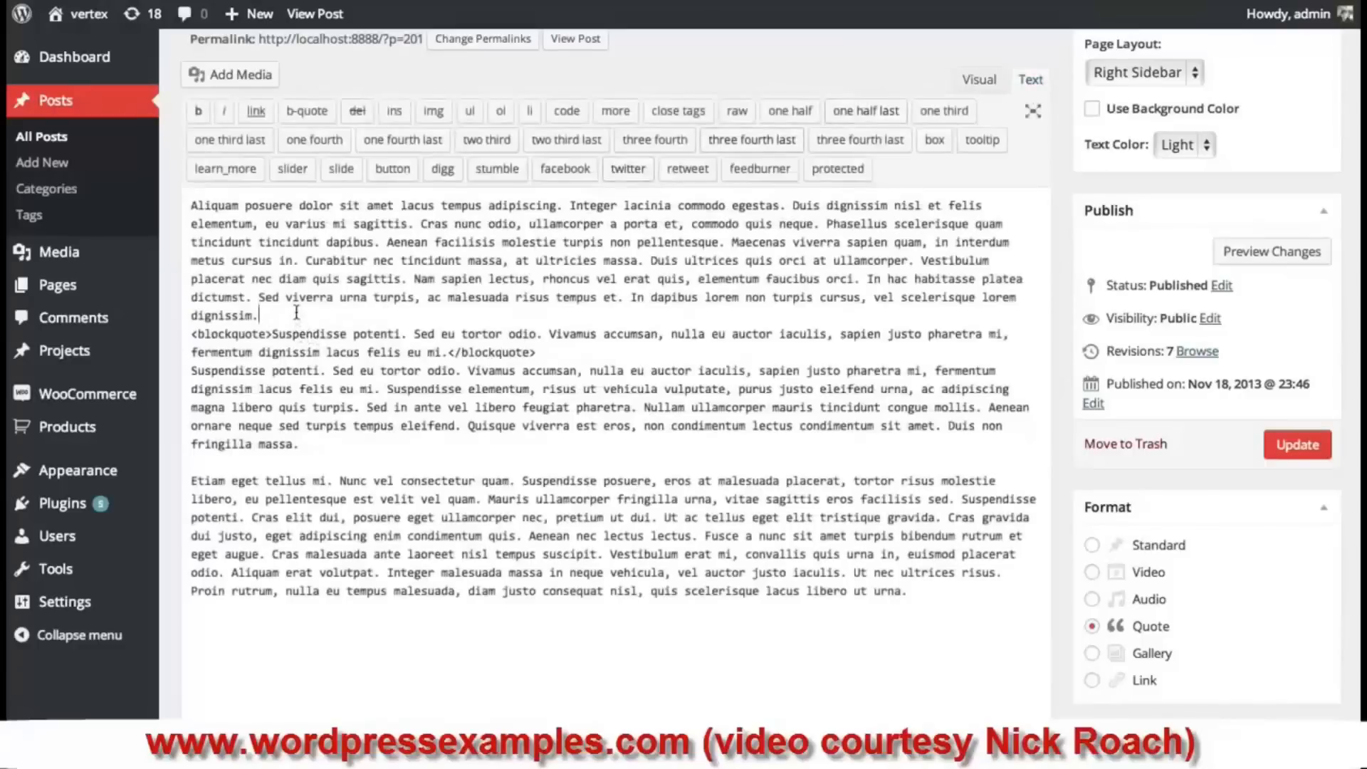
key(Return)
click(556, 376)
key(Return)
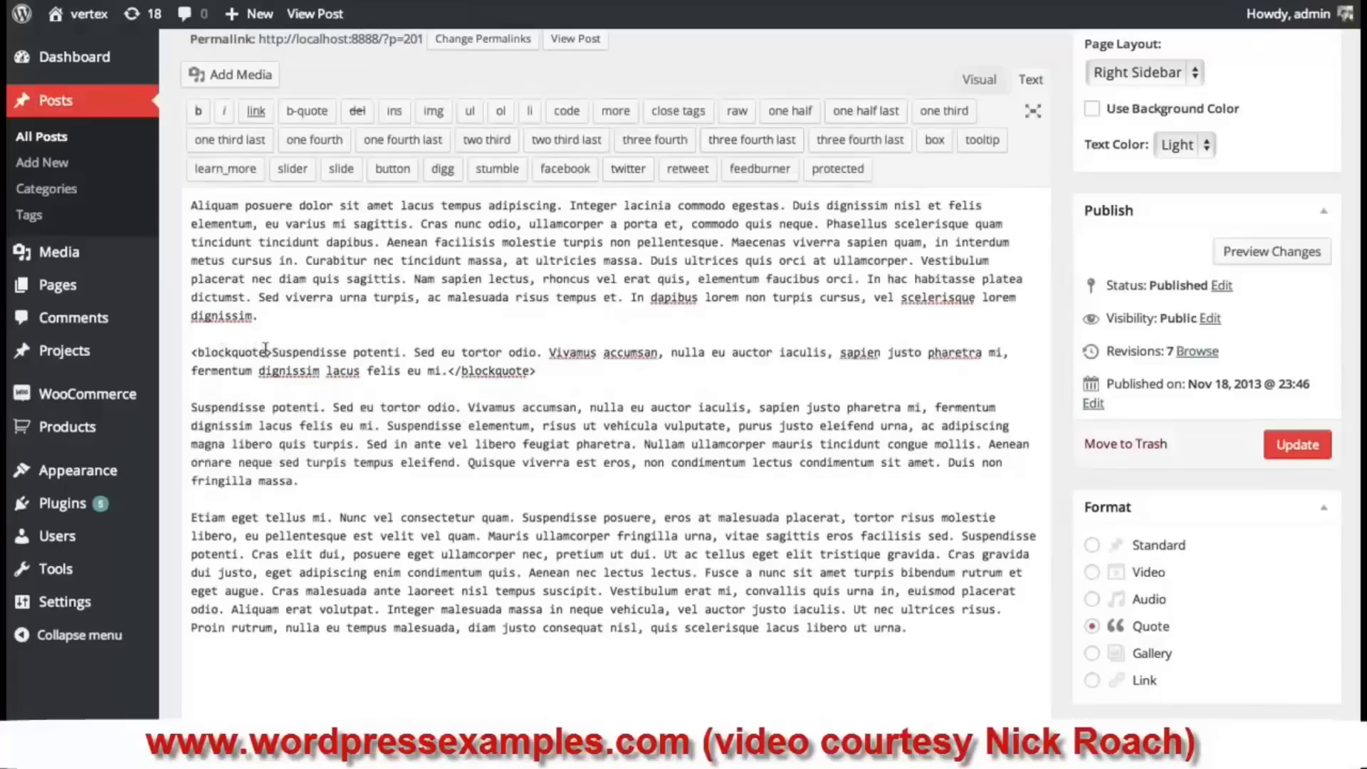
drag(273, 352, 177, 356)
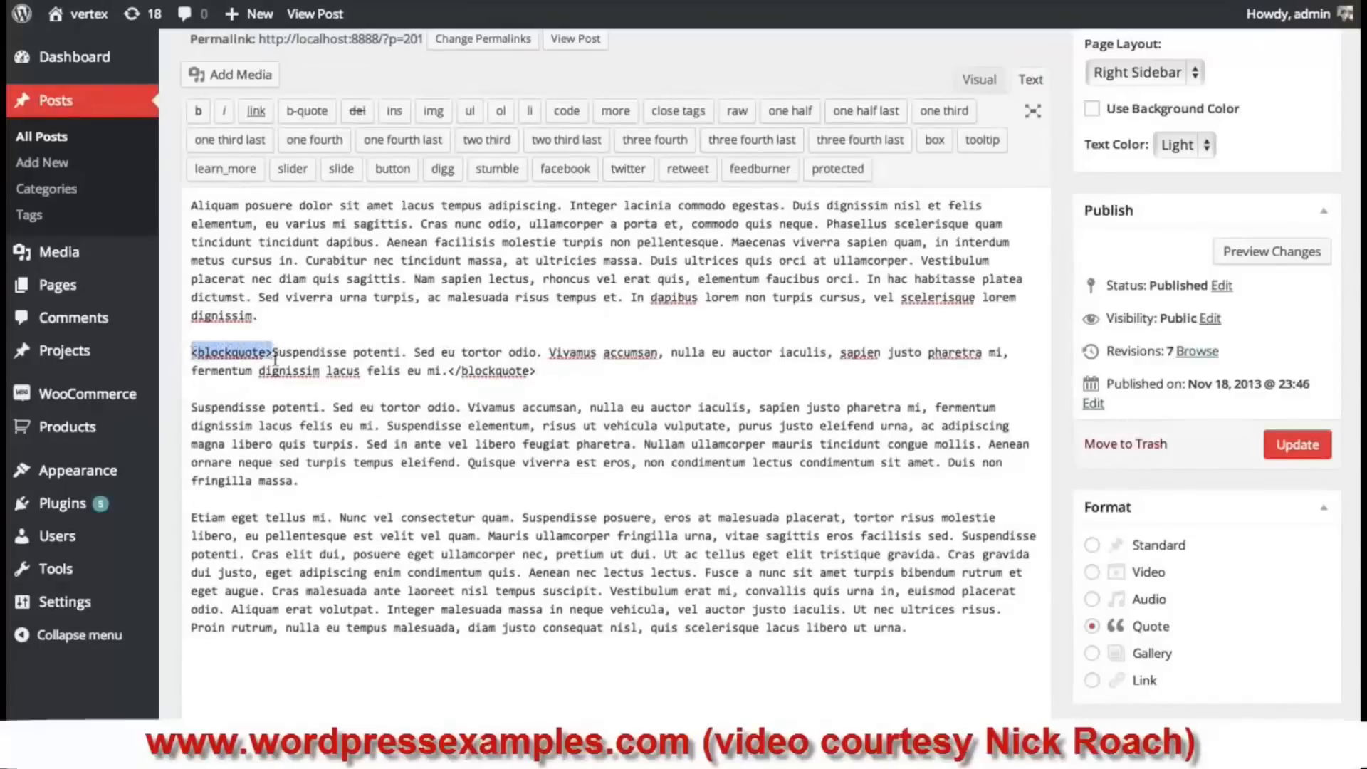
drag(536, 371, 444, 371)
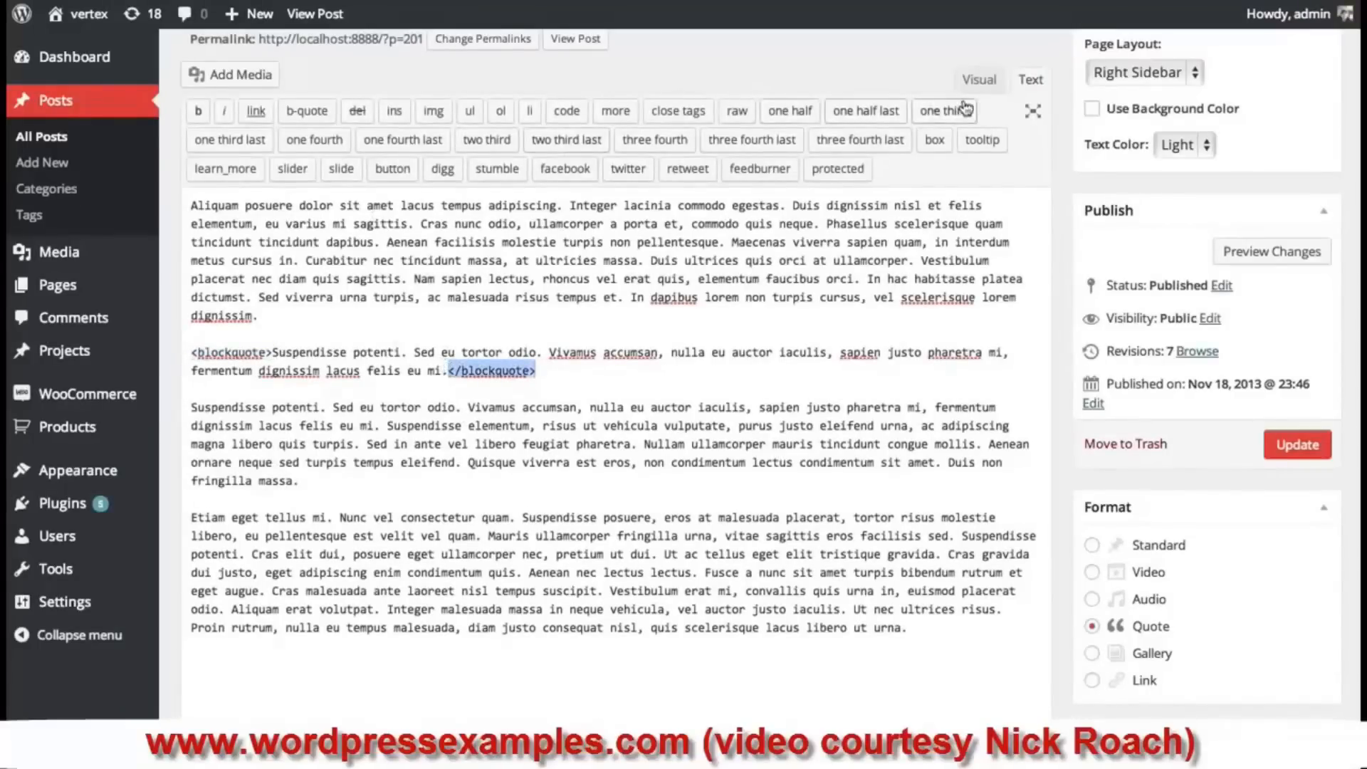
click(979, 79)
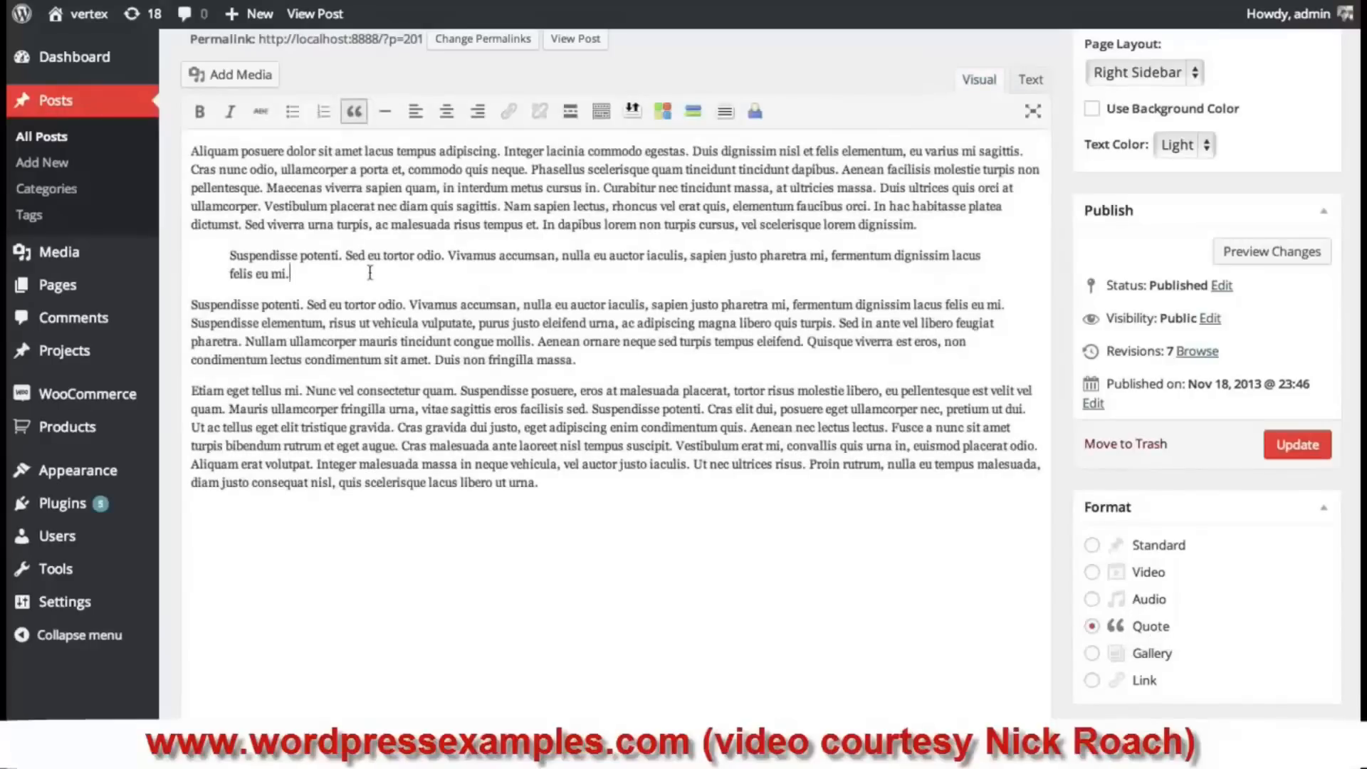
click(1299, 445)
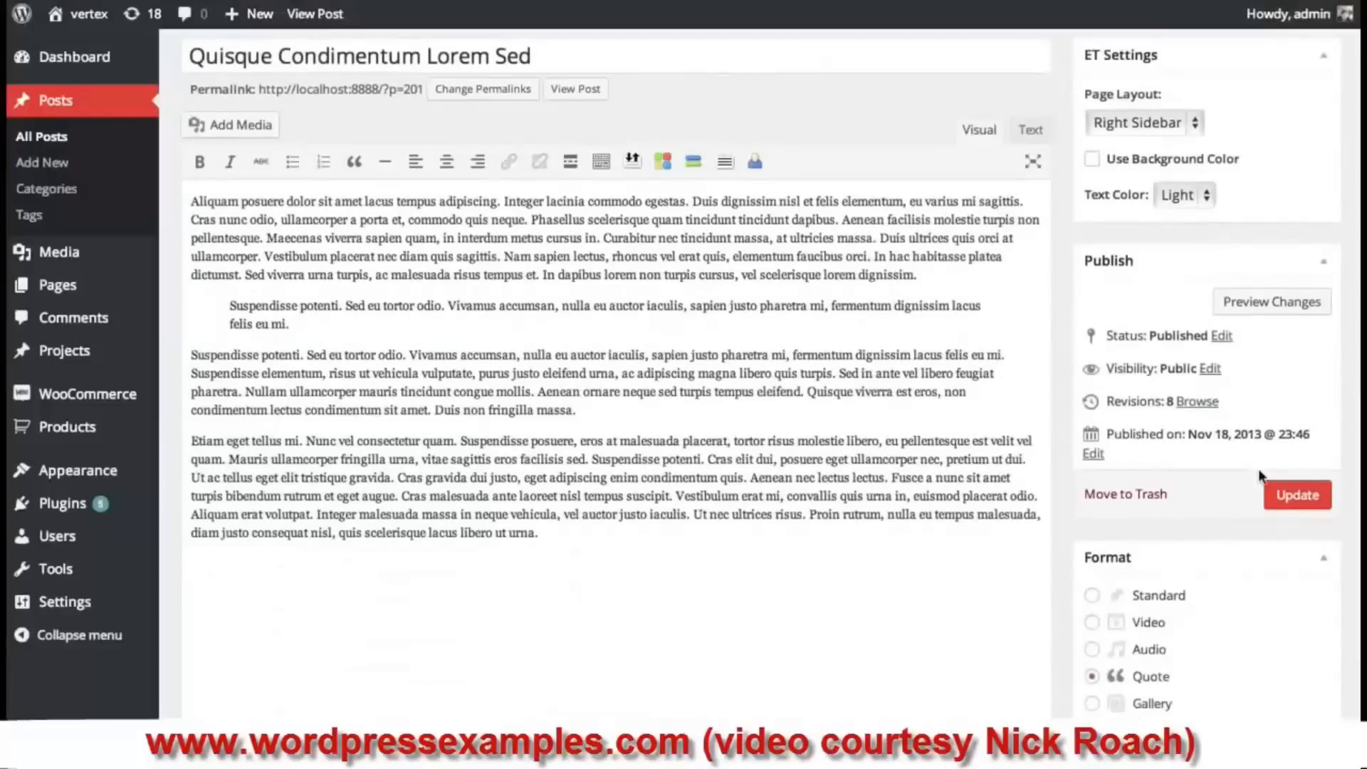
- Switch to Gallery format, delete the quoted paragraph, and open the Add Media library
click(1092, 701)
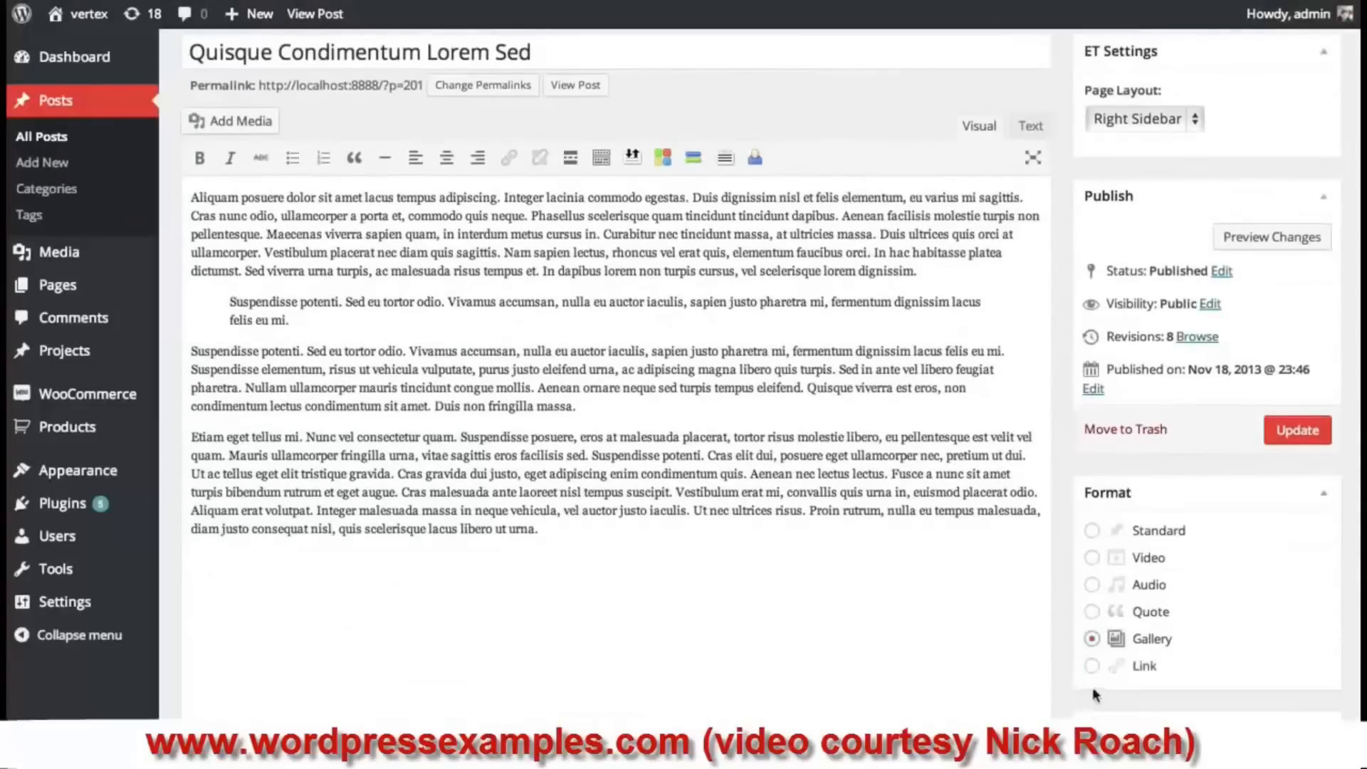
drag(325, 330, 128, 306)
key(BackSpace)
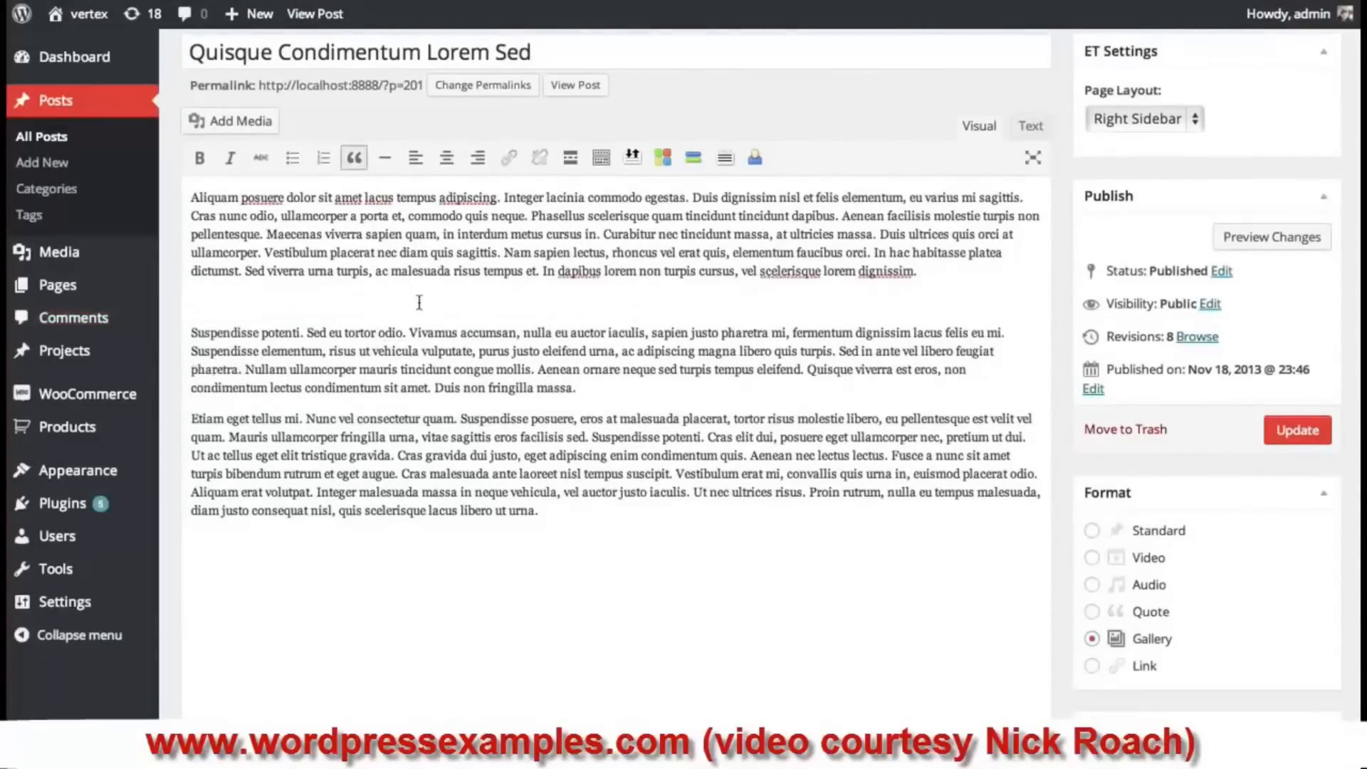
key(BackSpace)
key(Return)
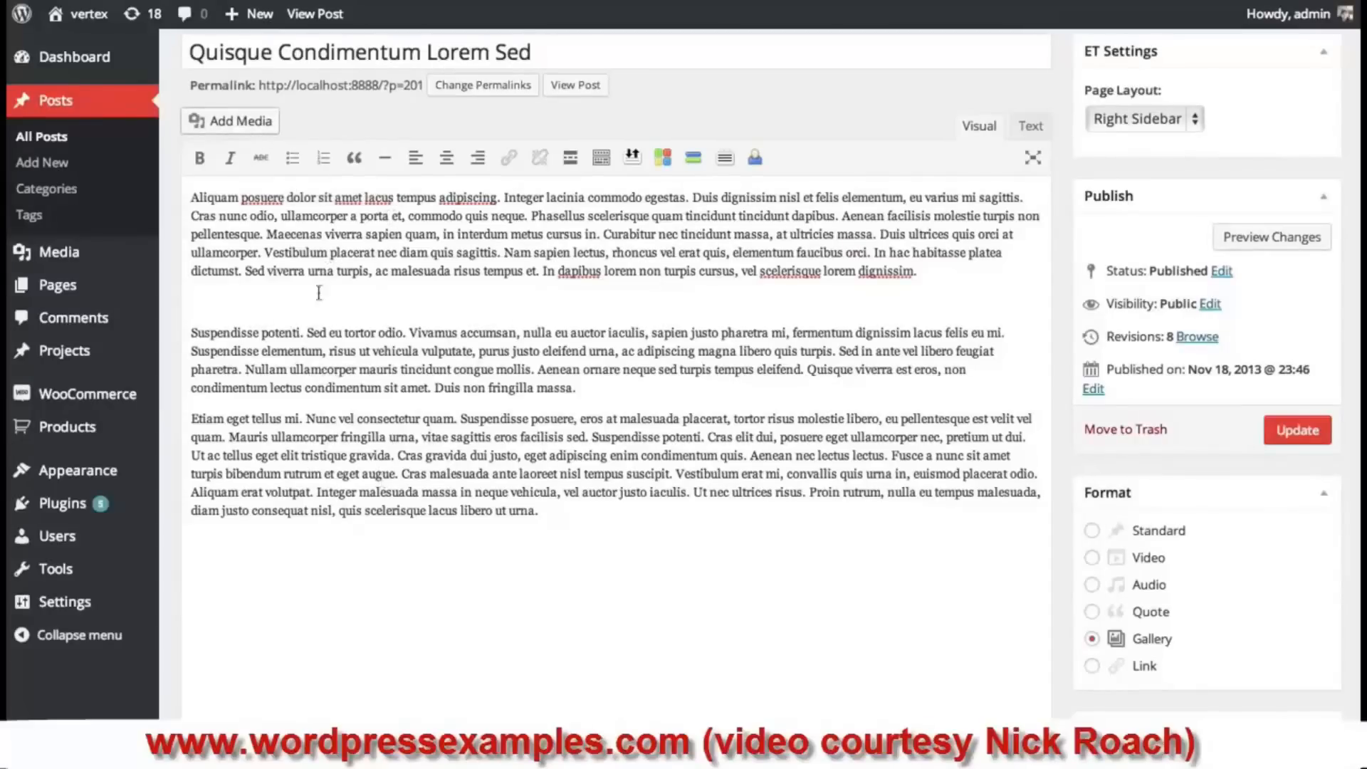
click(236, 132)
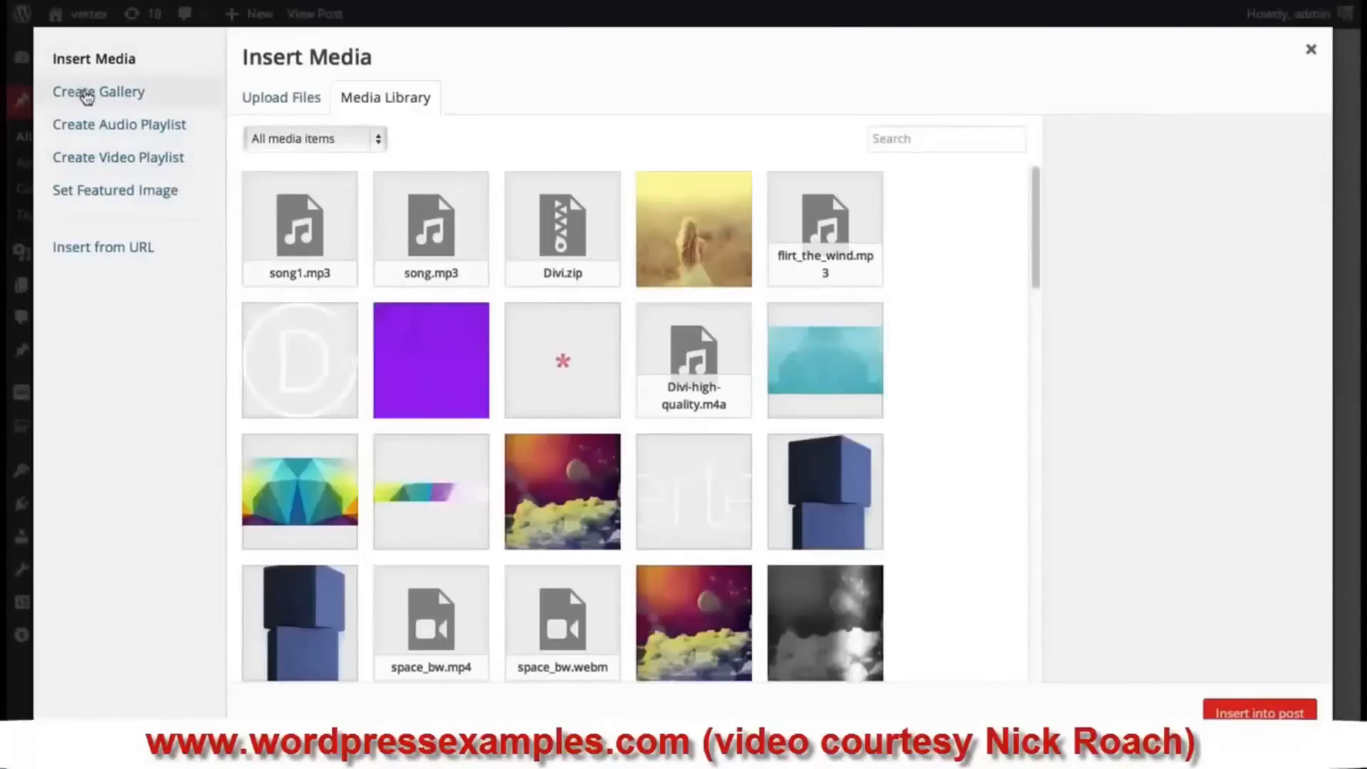
- Build a gallery from space_bg, the grey smoke image and a second space image, and insert it
click(120, 101)
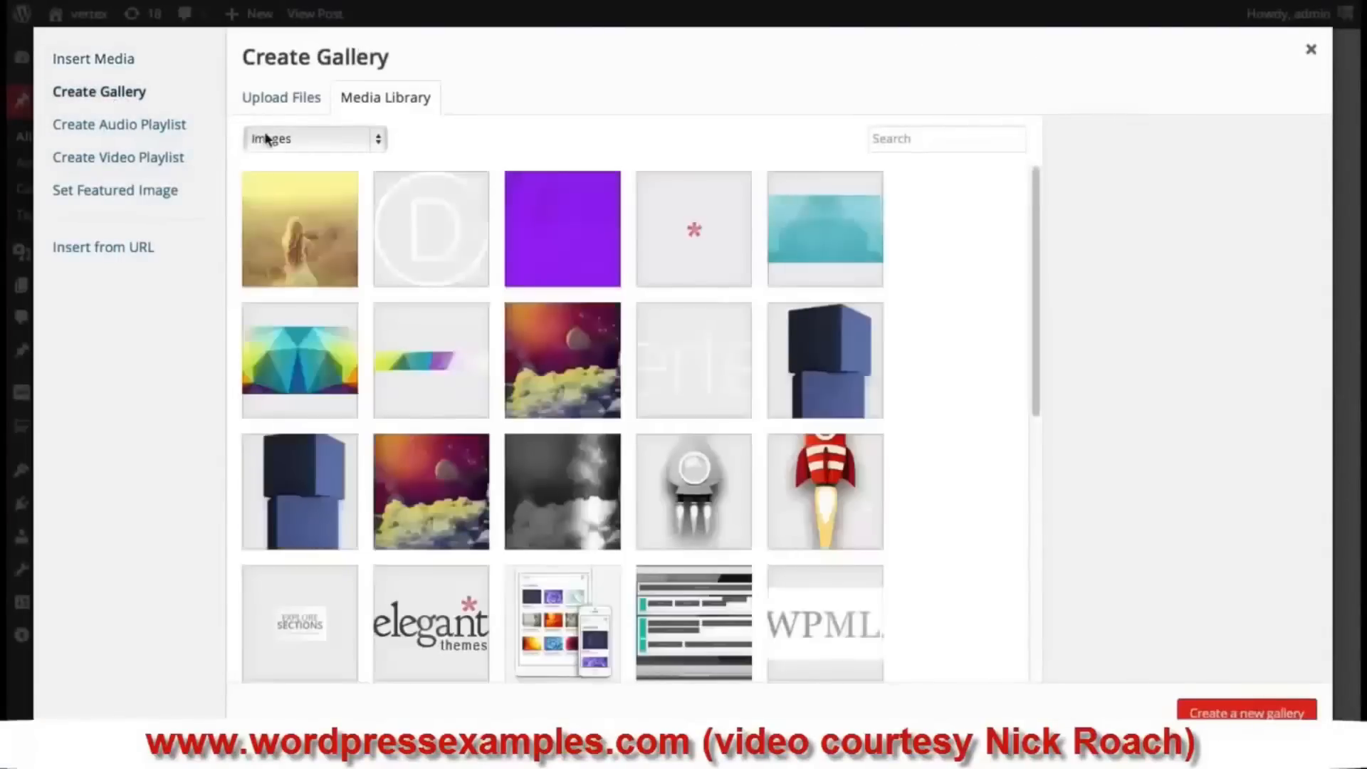
click(556, 371)
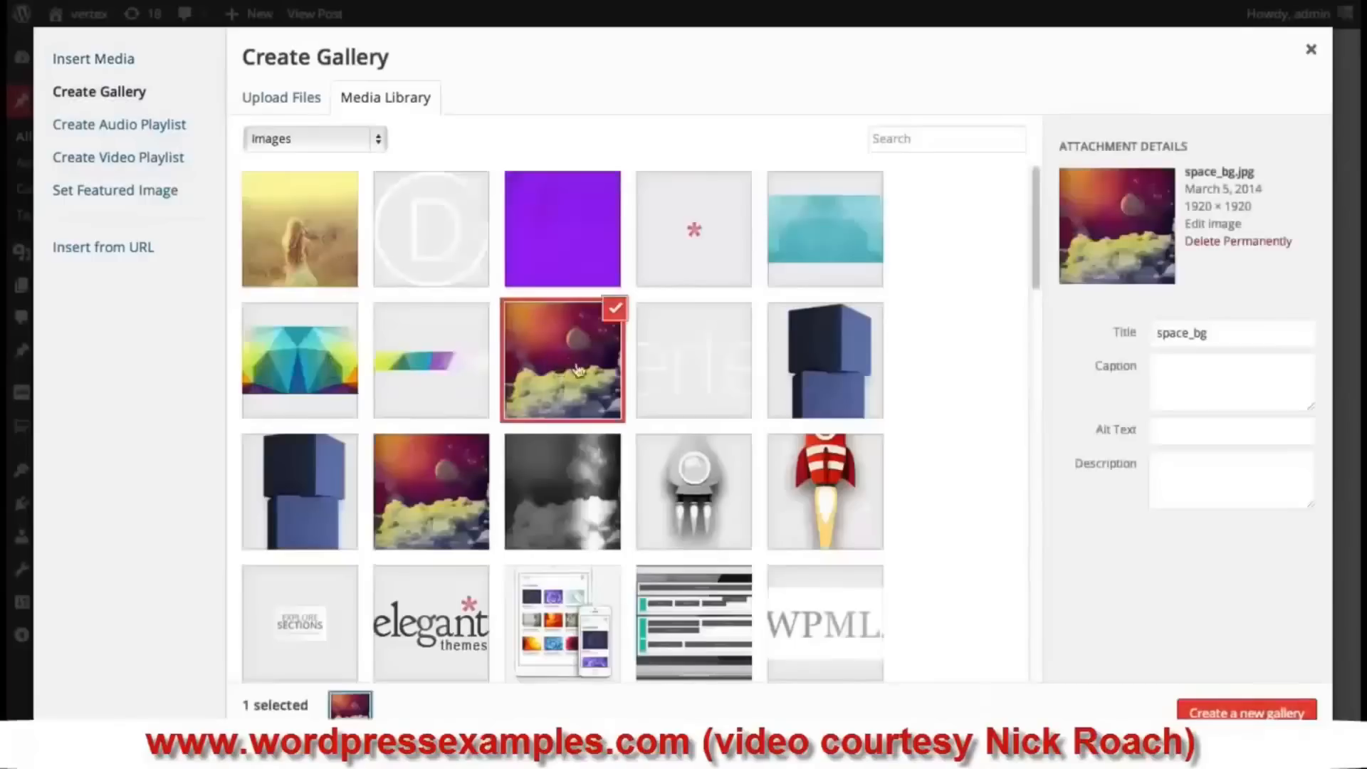
click(570, 475)
click(467, 481)
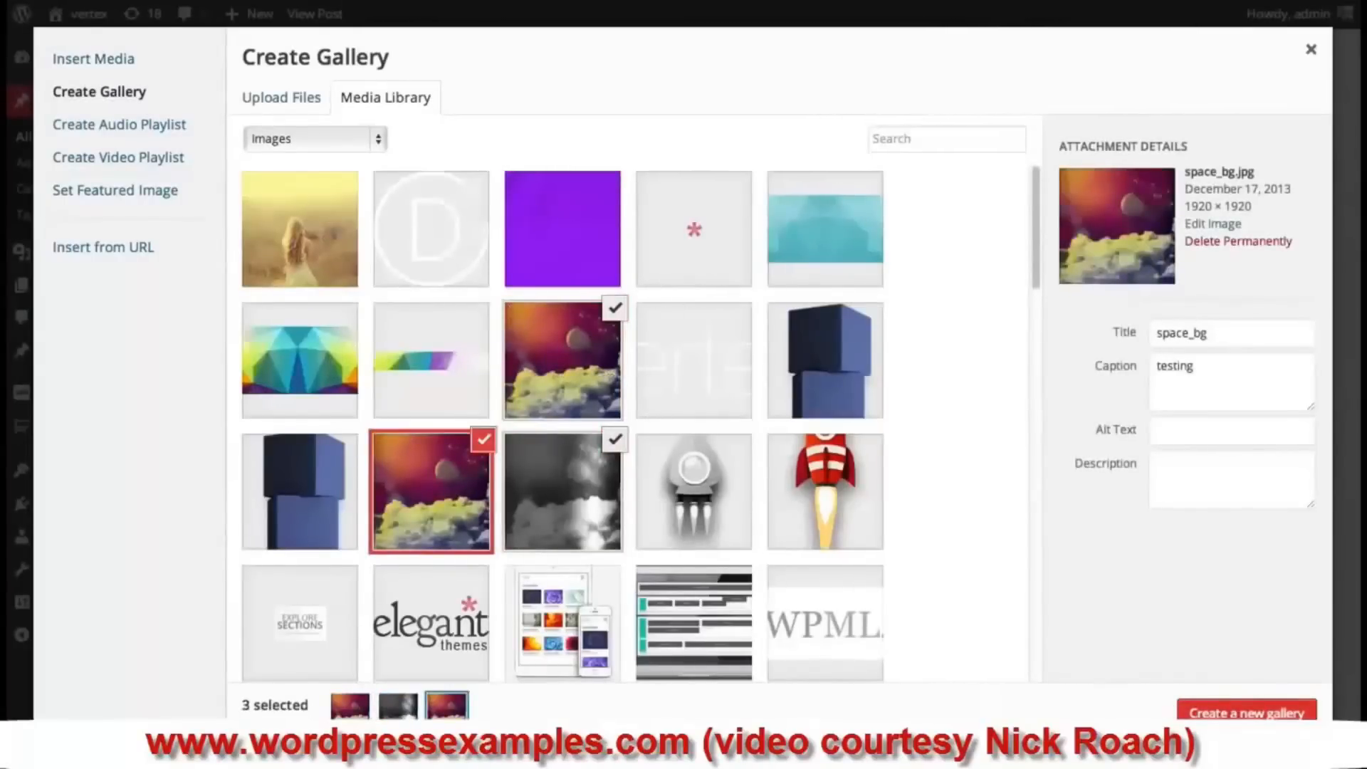
click(1246, 712)
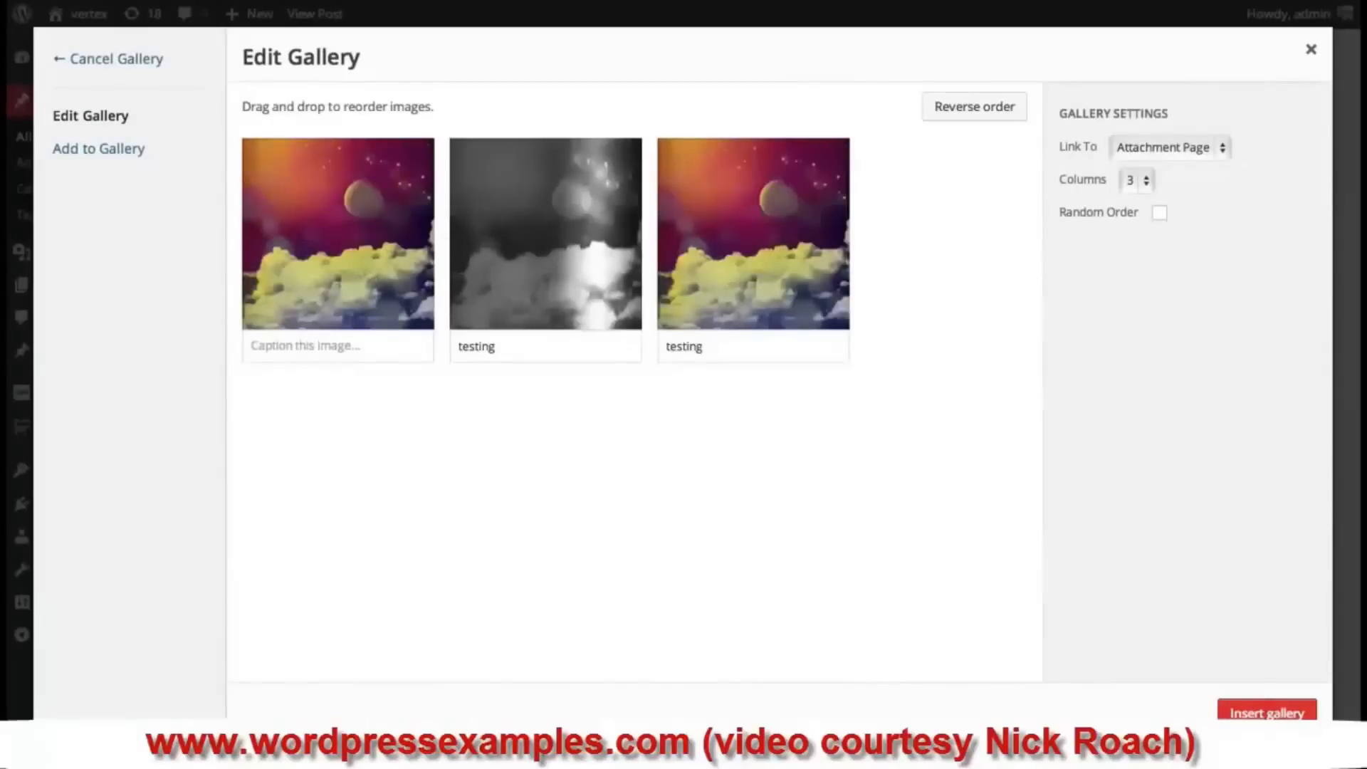
click(1277, 712)
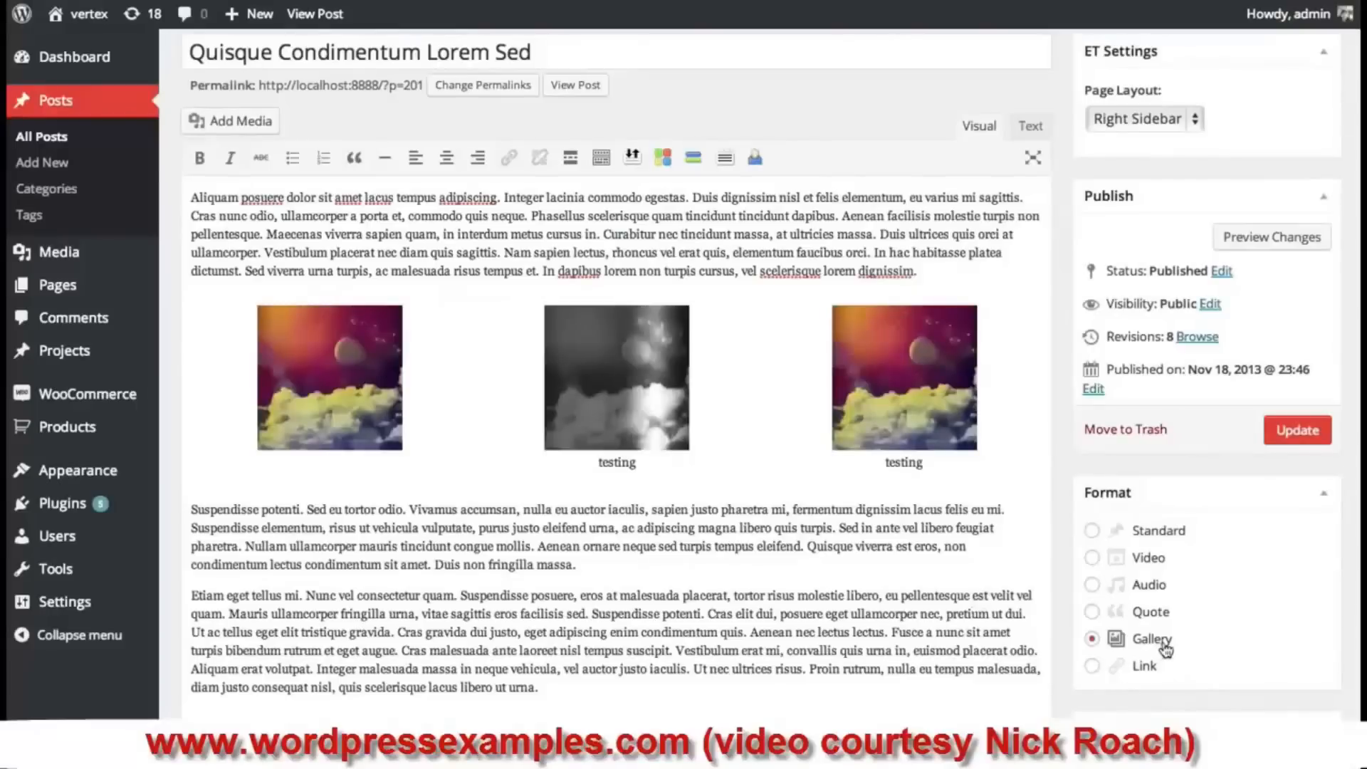
- Update the post, then flip back and forth through the gallery slides on the blog
click(1306, 436)
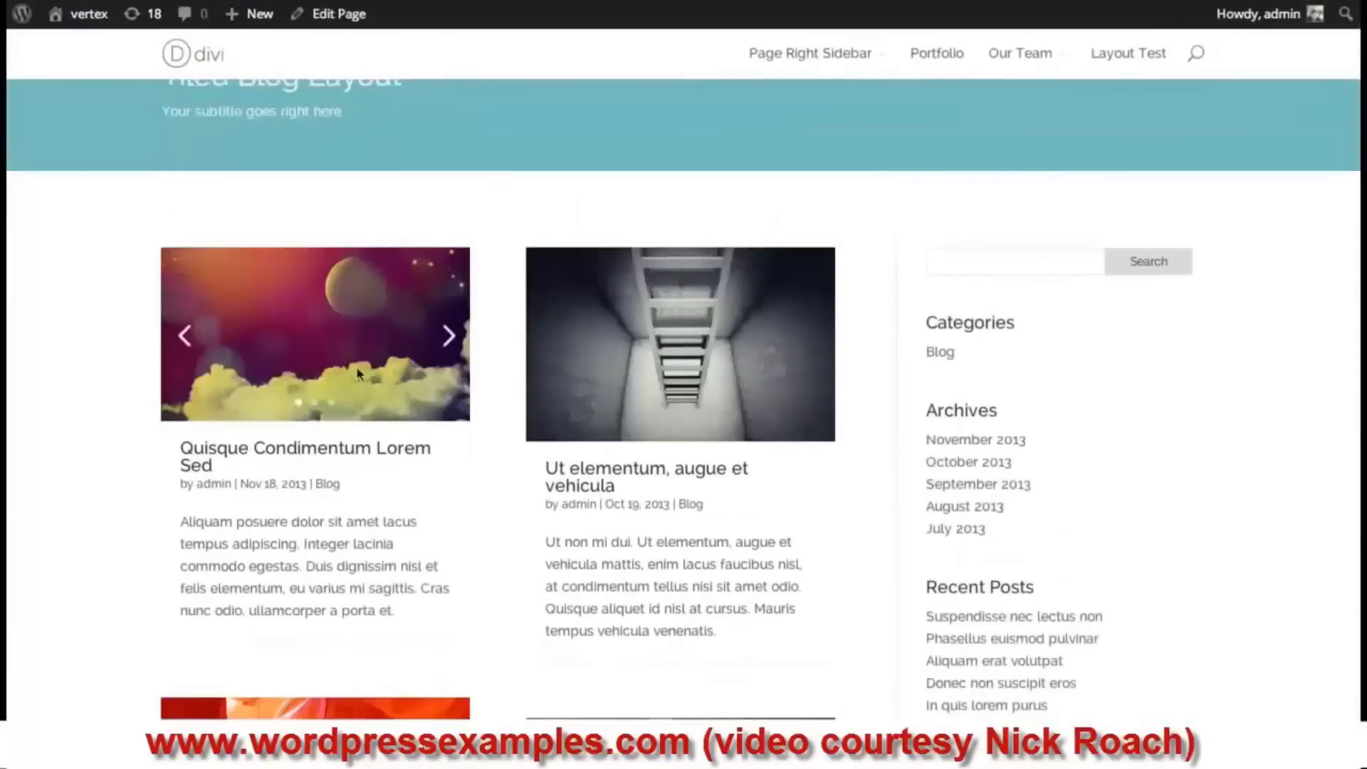
click(446, 348)
click(193, 356)
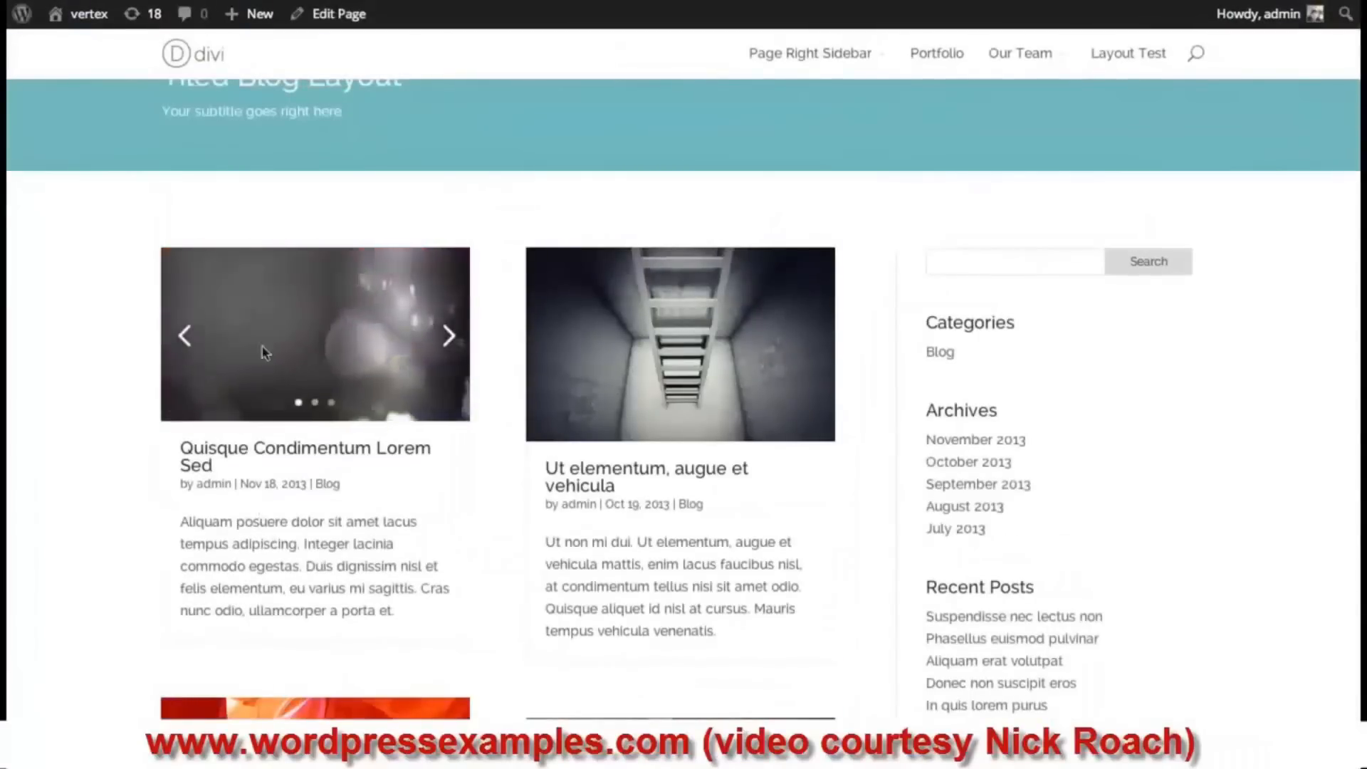
click(447, 336)
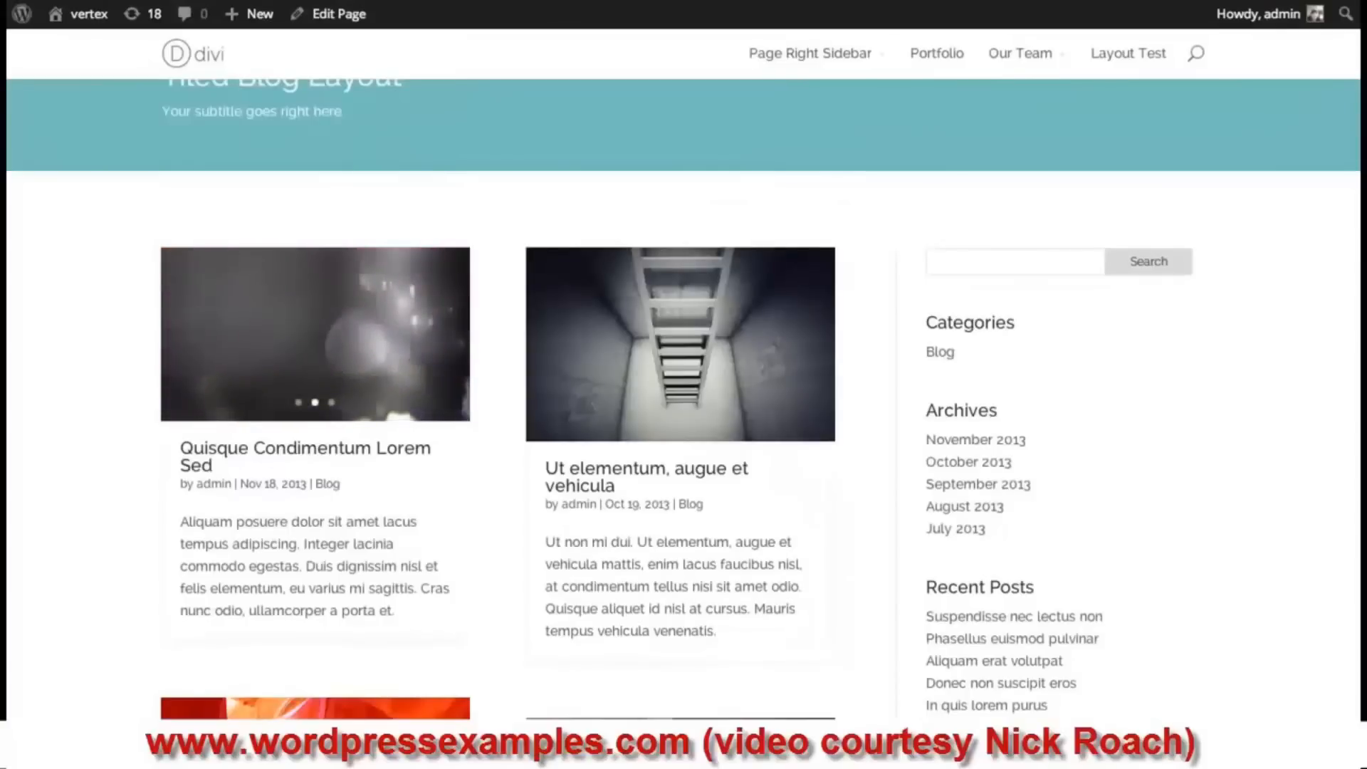
scroll(1117, 297, down, 10)
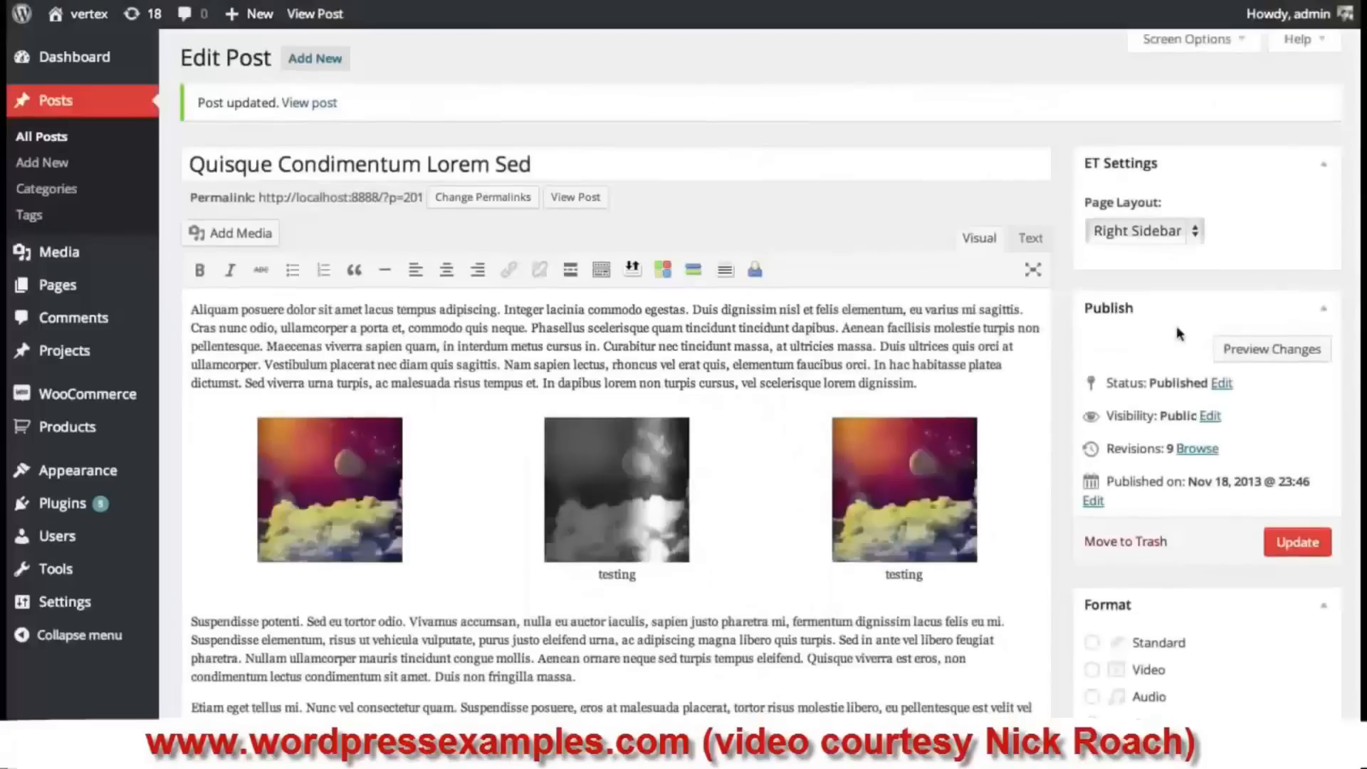
scroll(1089, 335, down, 3)
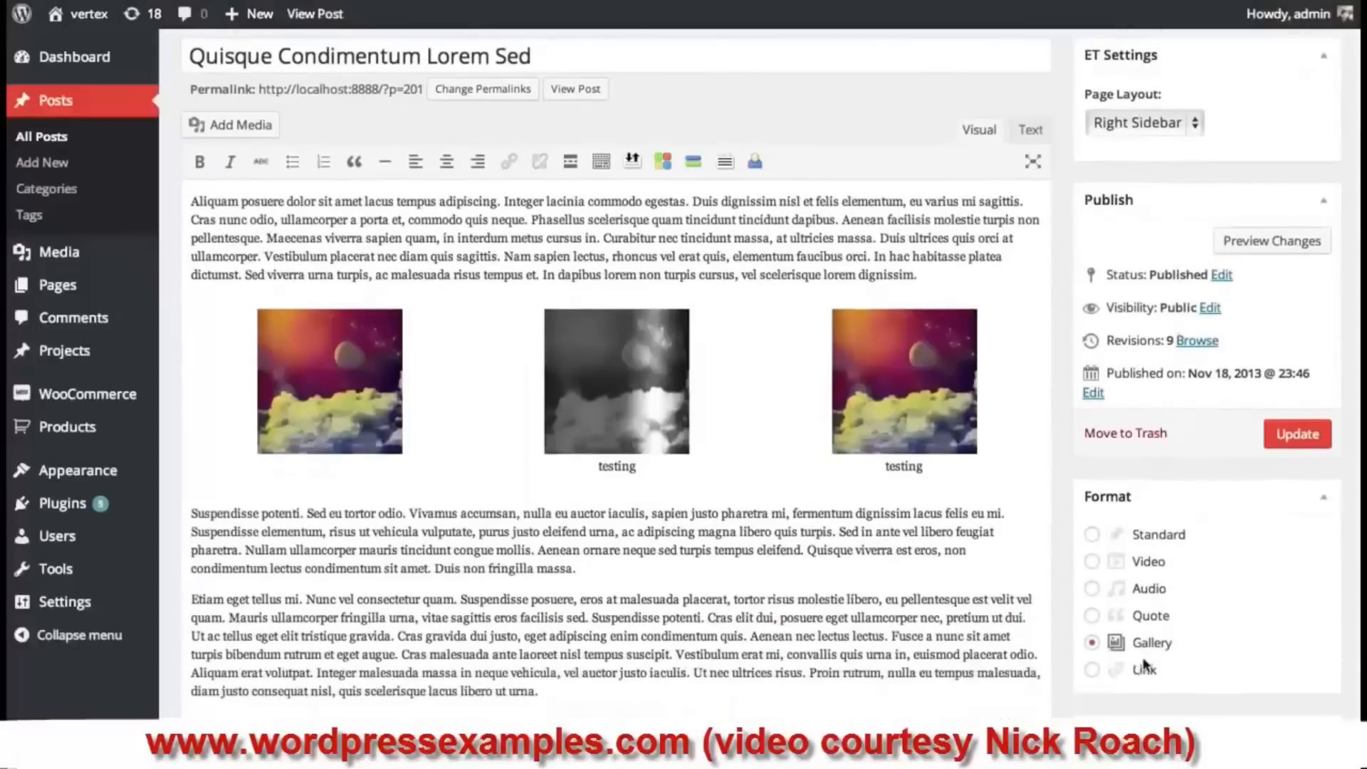
- Switch to Link format, delete the image gallery, and type Google.com on a new line
click(1092, 669)
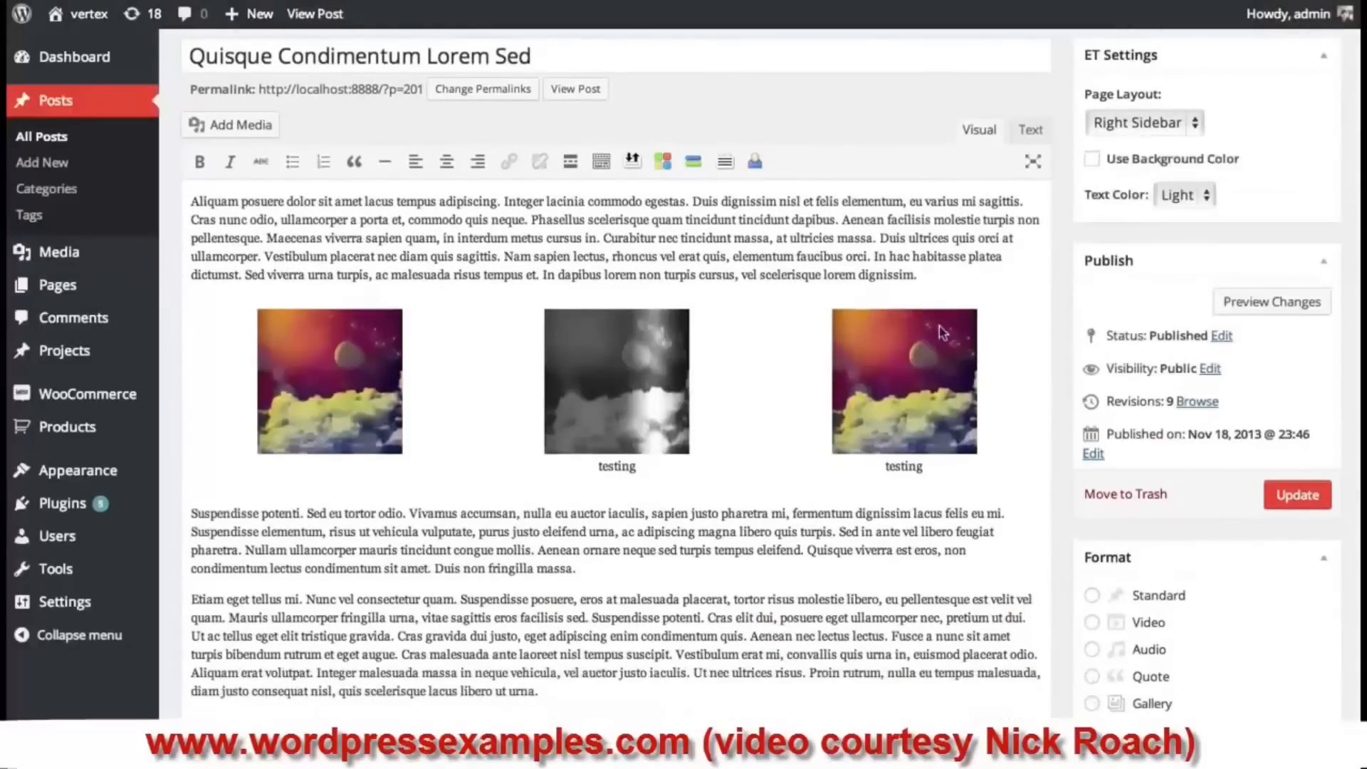
click(924, 385)
key(Delete)
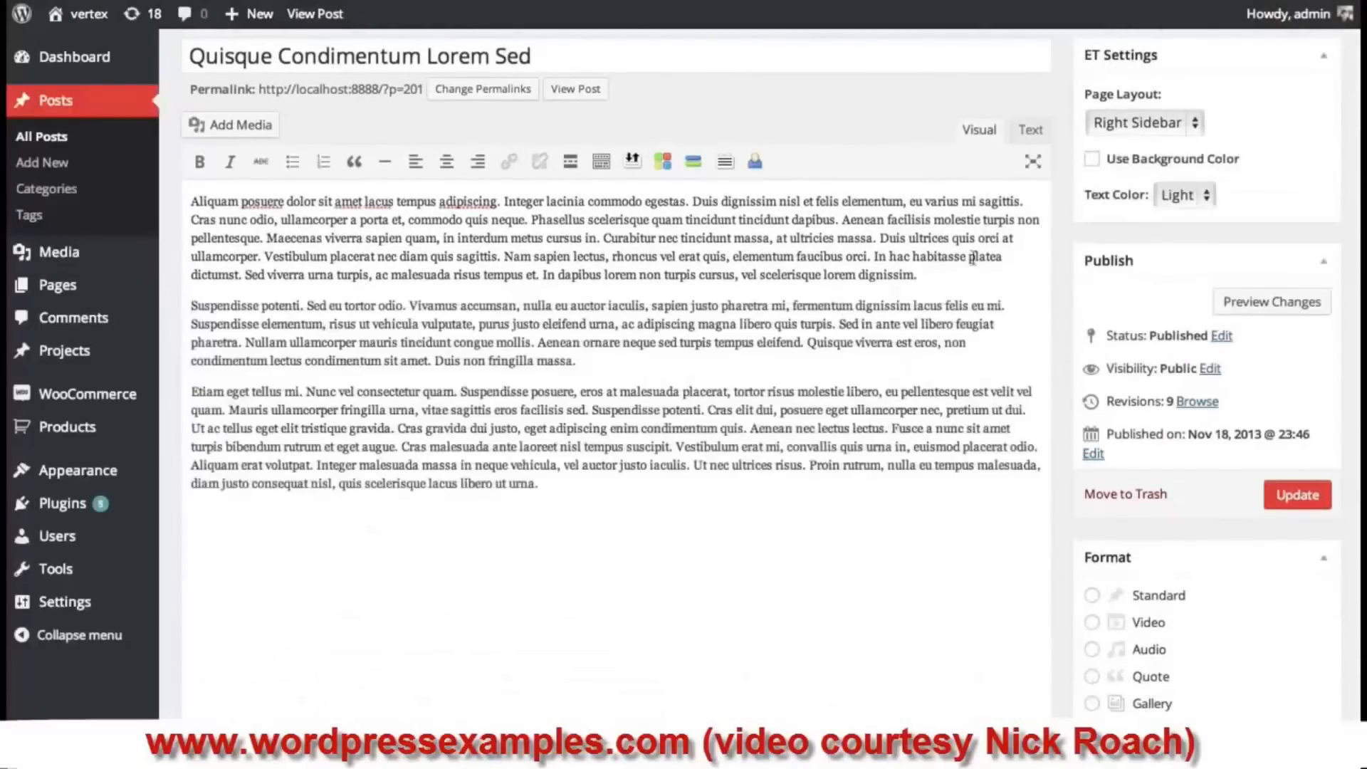
key(Return)
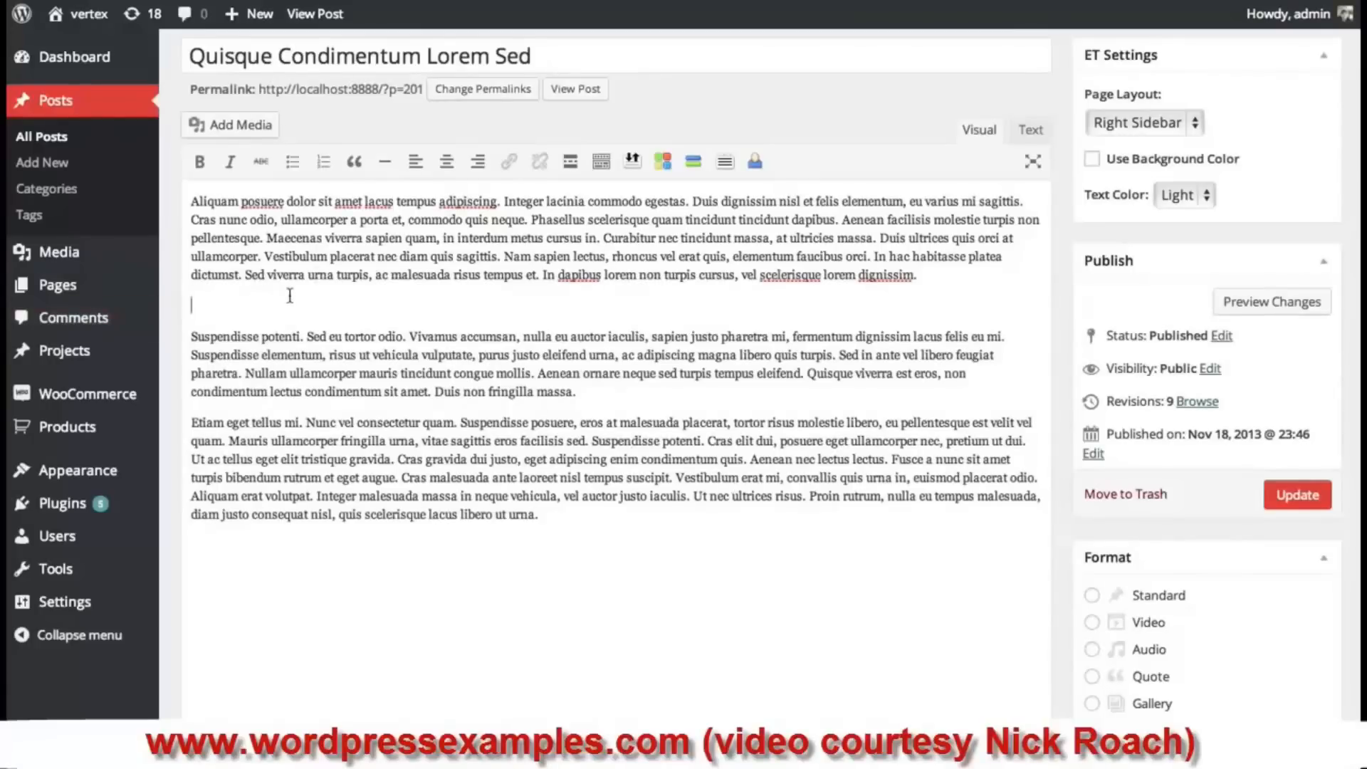
text(Google.com)
- Link the Google.com text to google.com, update the post, and reload the blog
drag(291, 314, 161, 314)
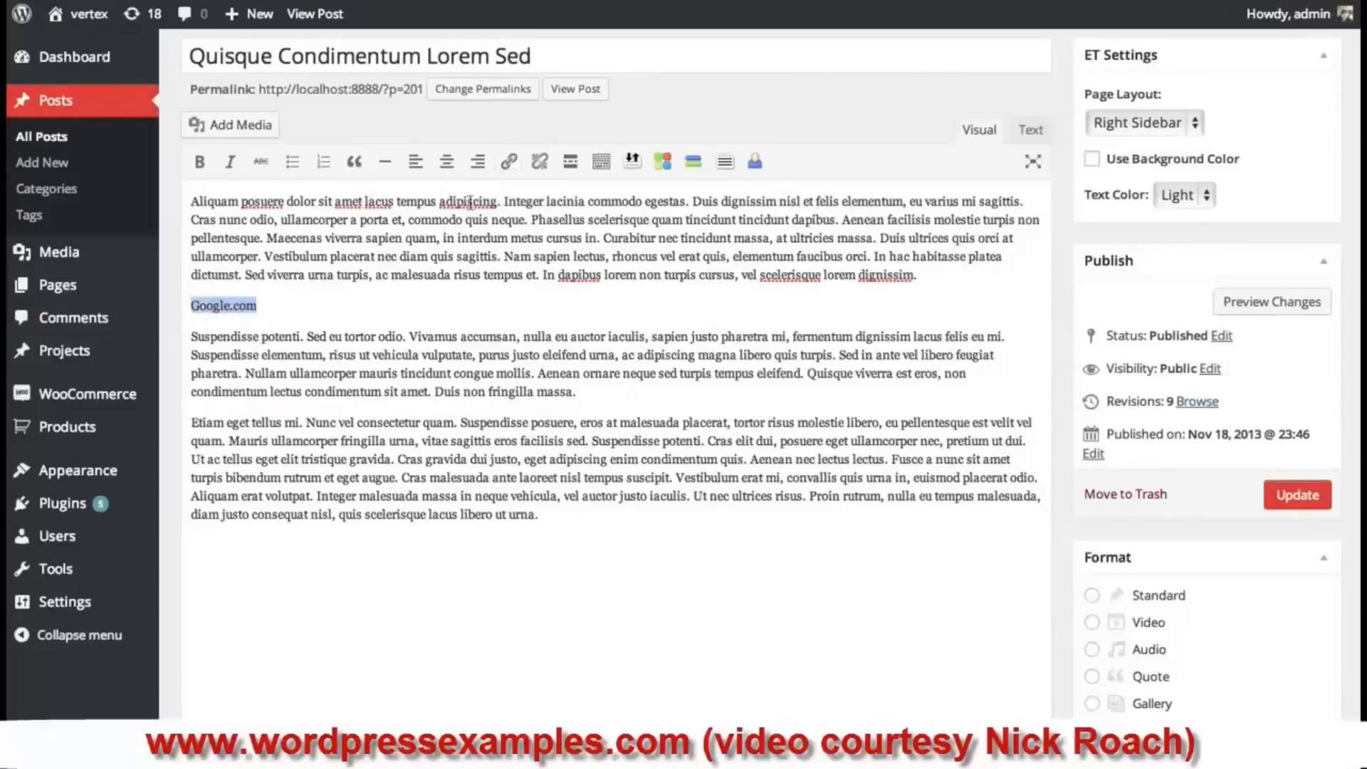
click(508, 164)
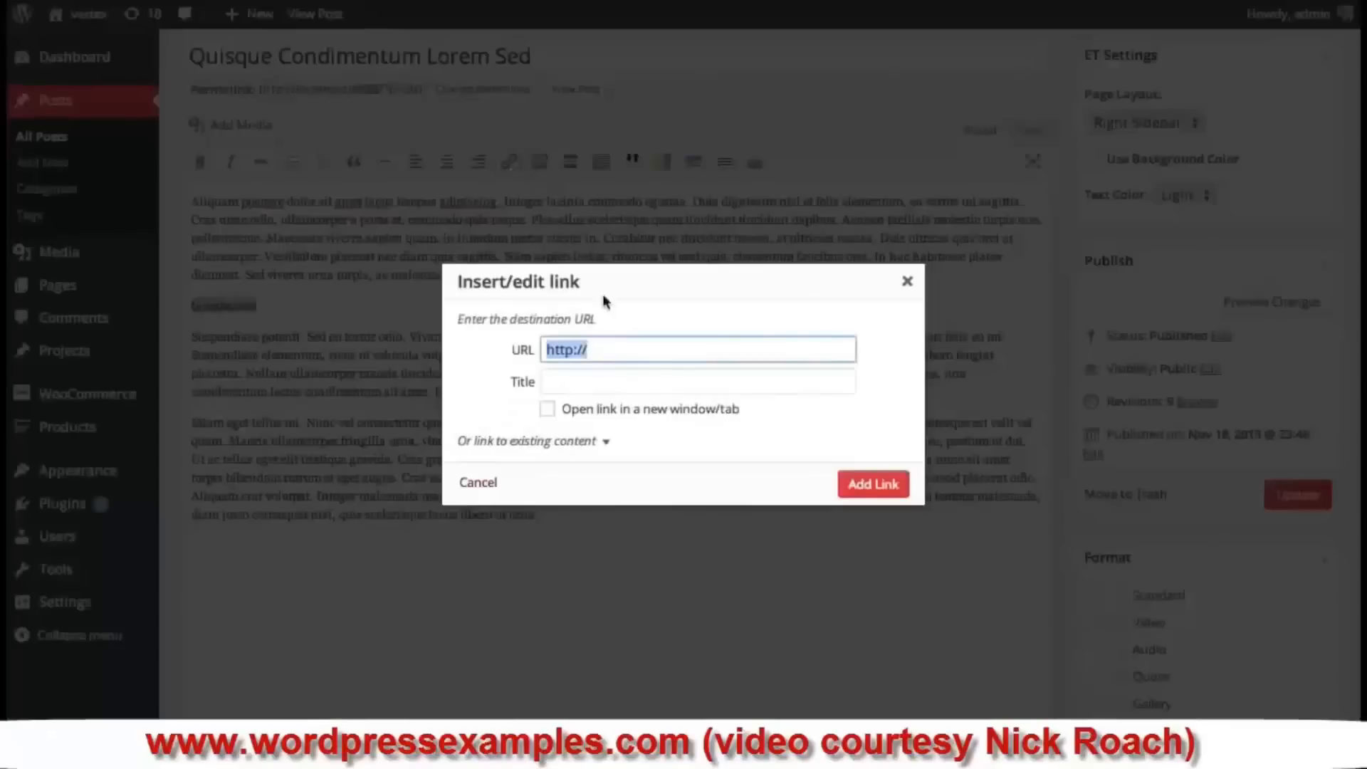
click(650, 359)
text(google.com)
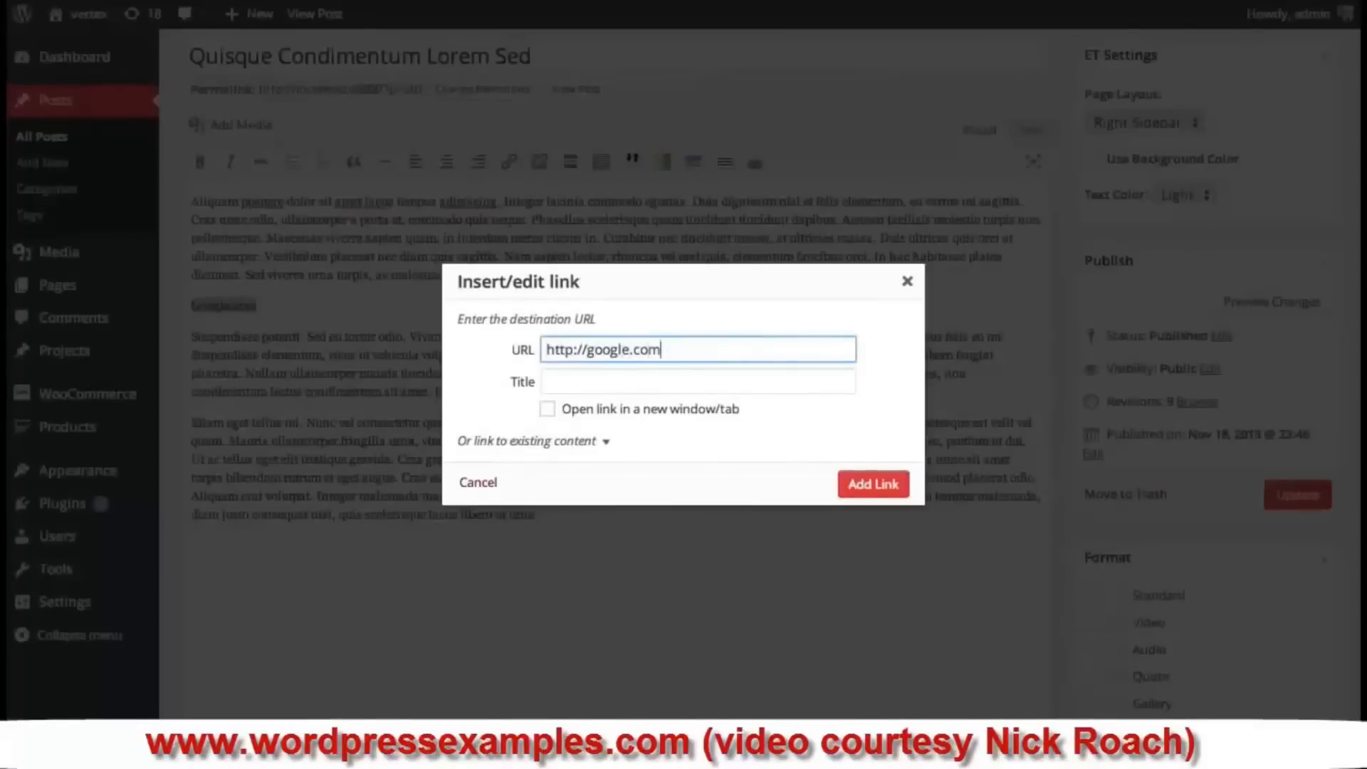
click(870, 486)
click(611, 459)
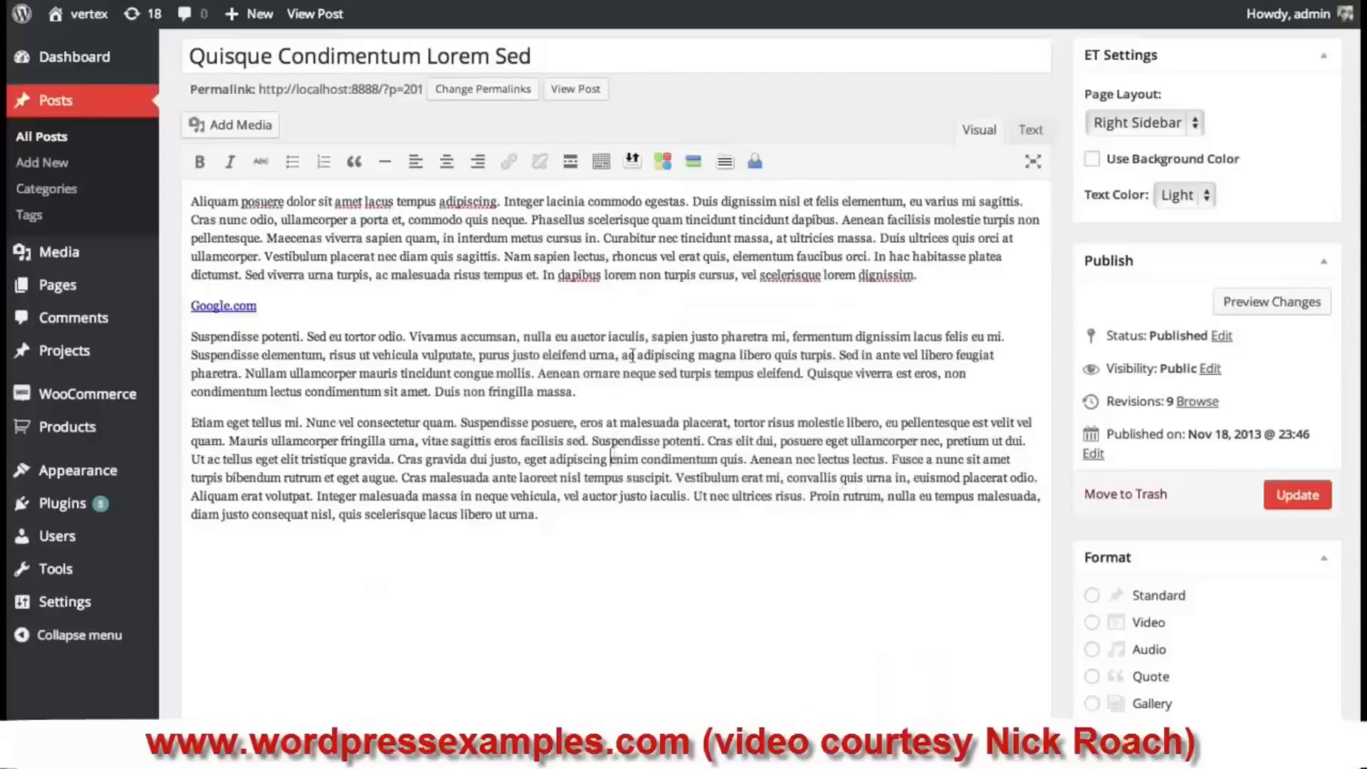
click(295, 307)
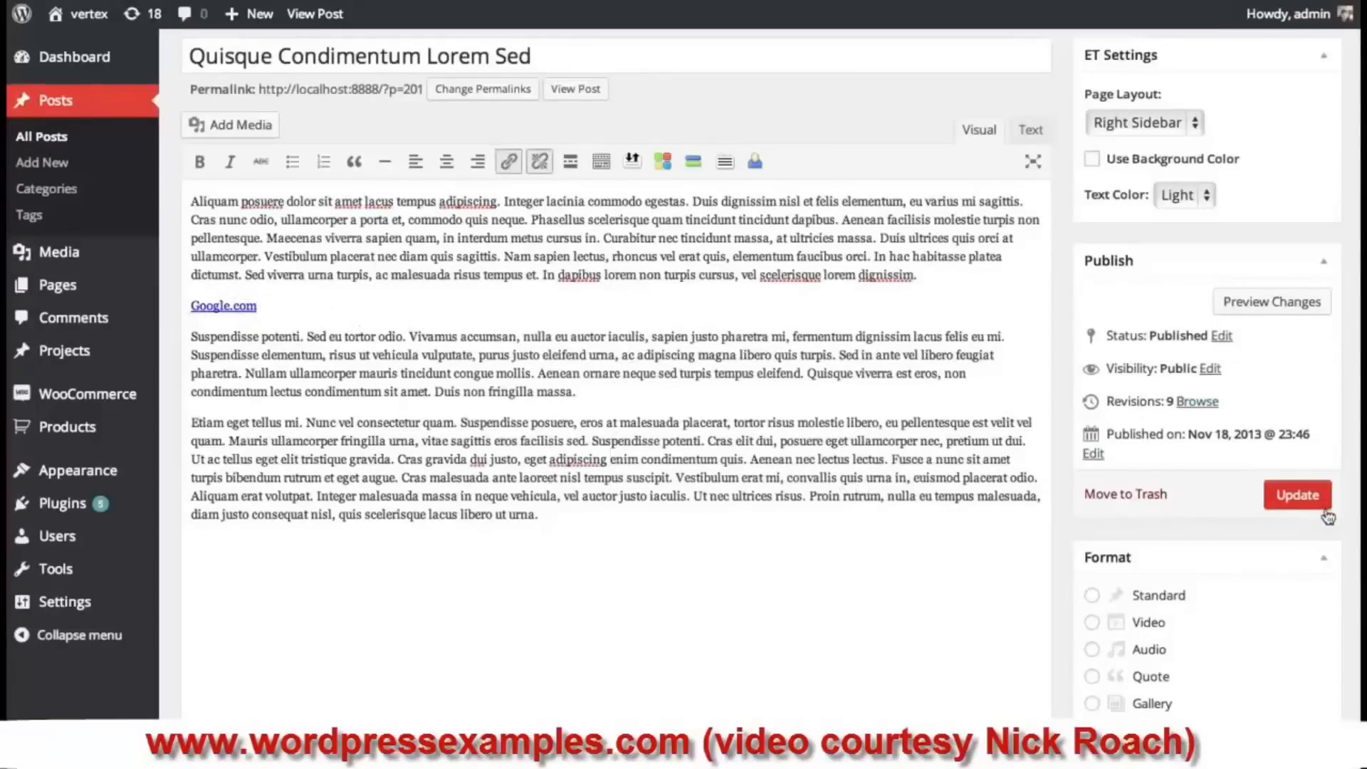
click(1297, 495)
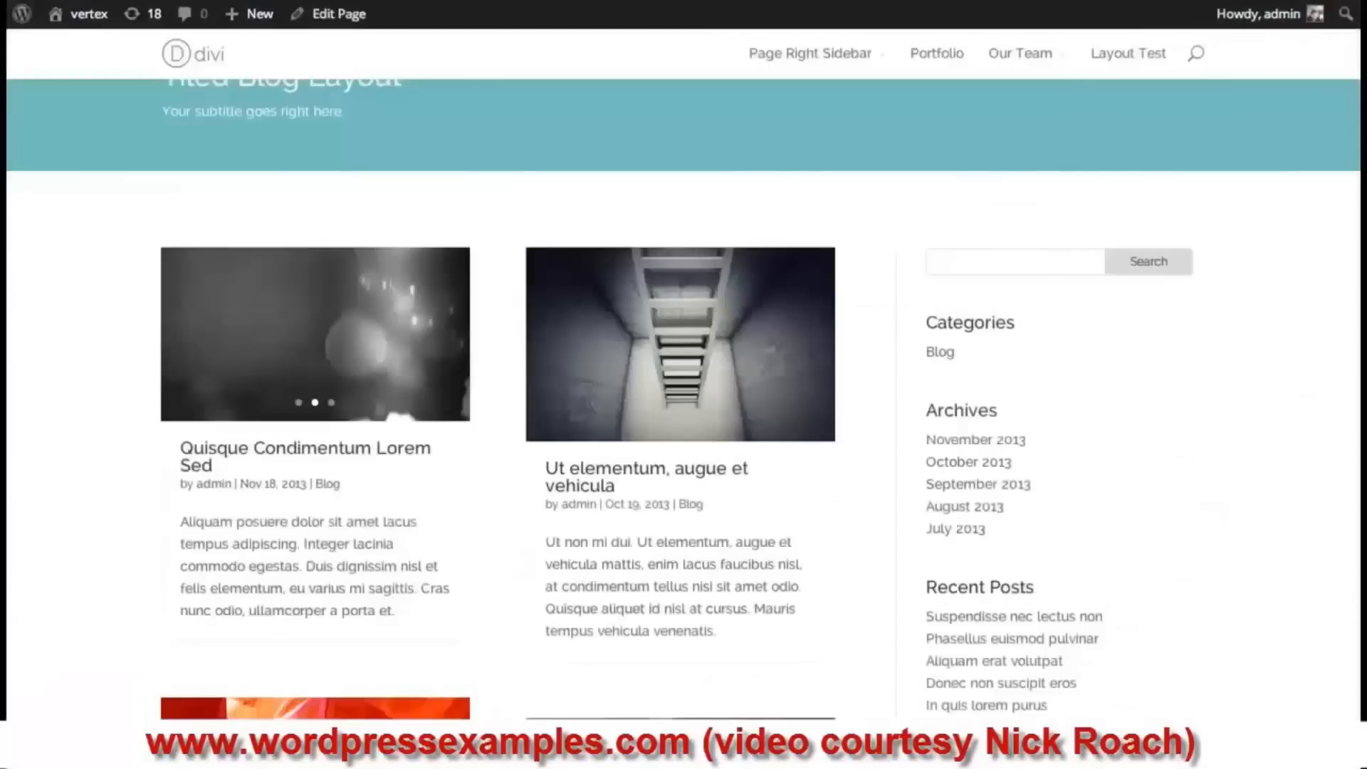
key(super+r)
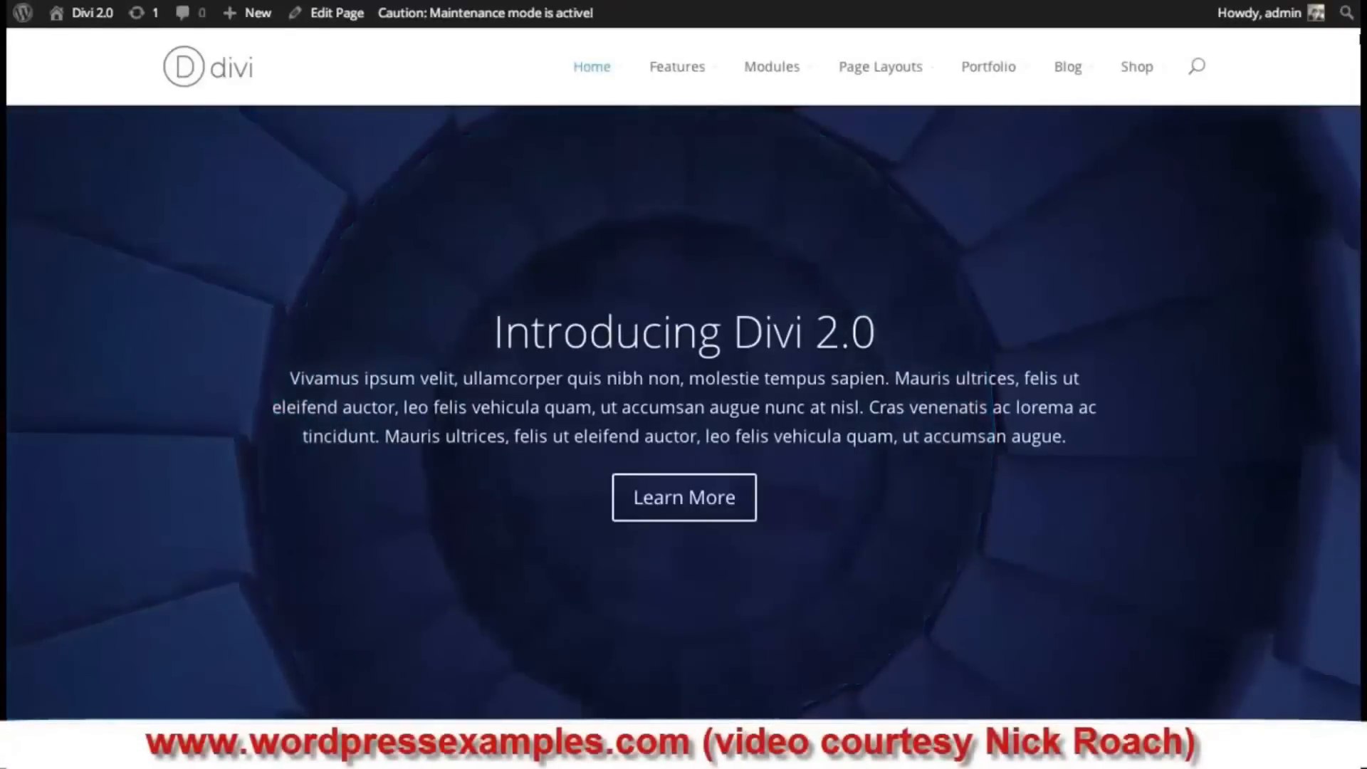
- Scroll up and down the Divi 2.0 demo home page
scroll(684, 384, down, 5)
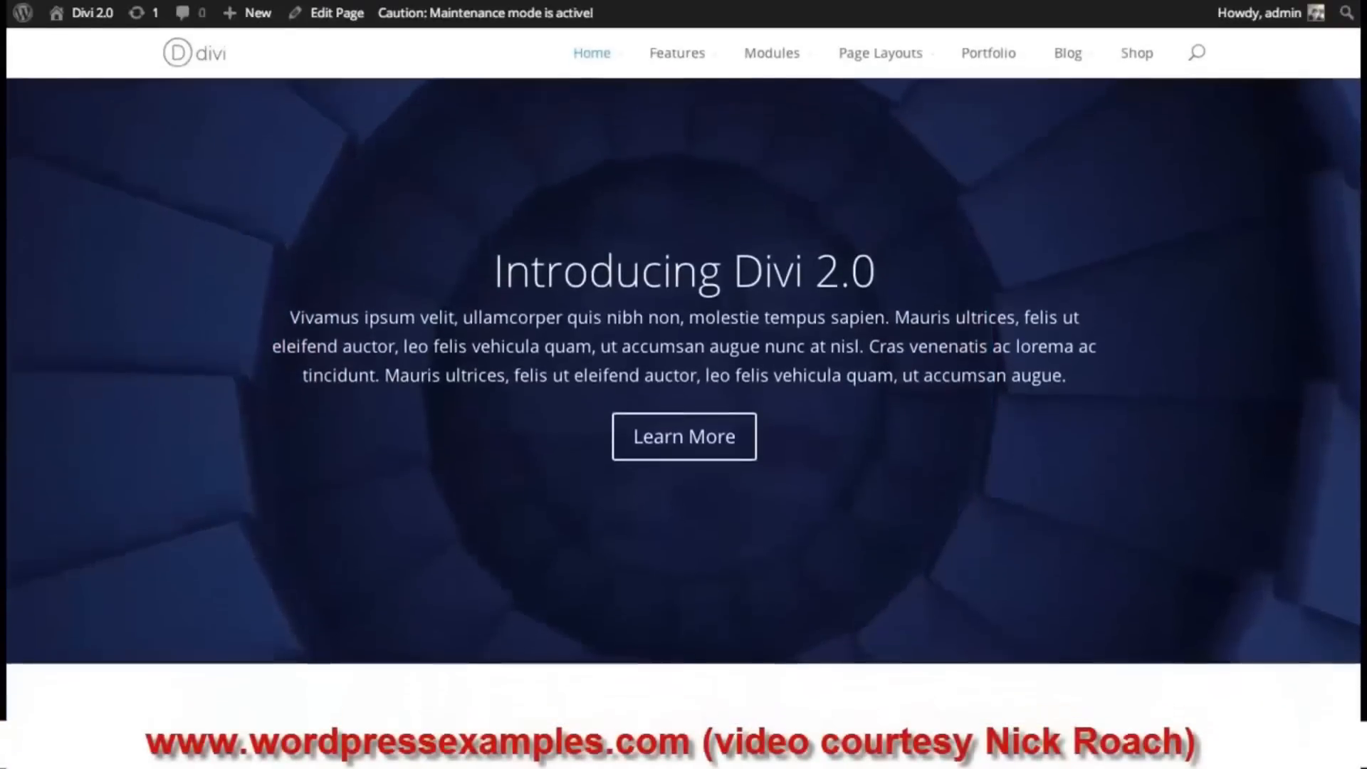
scroll(683, 384, up, 4)
scroll(683, 385, up, 2)
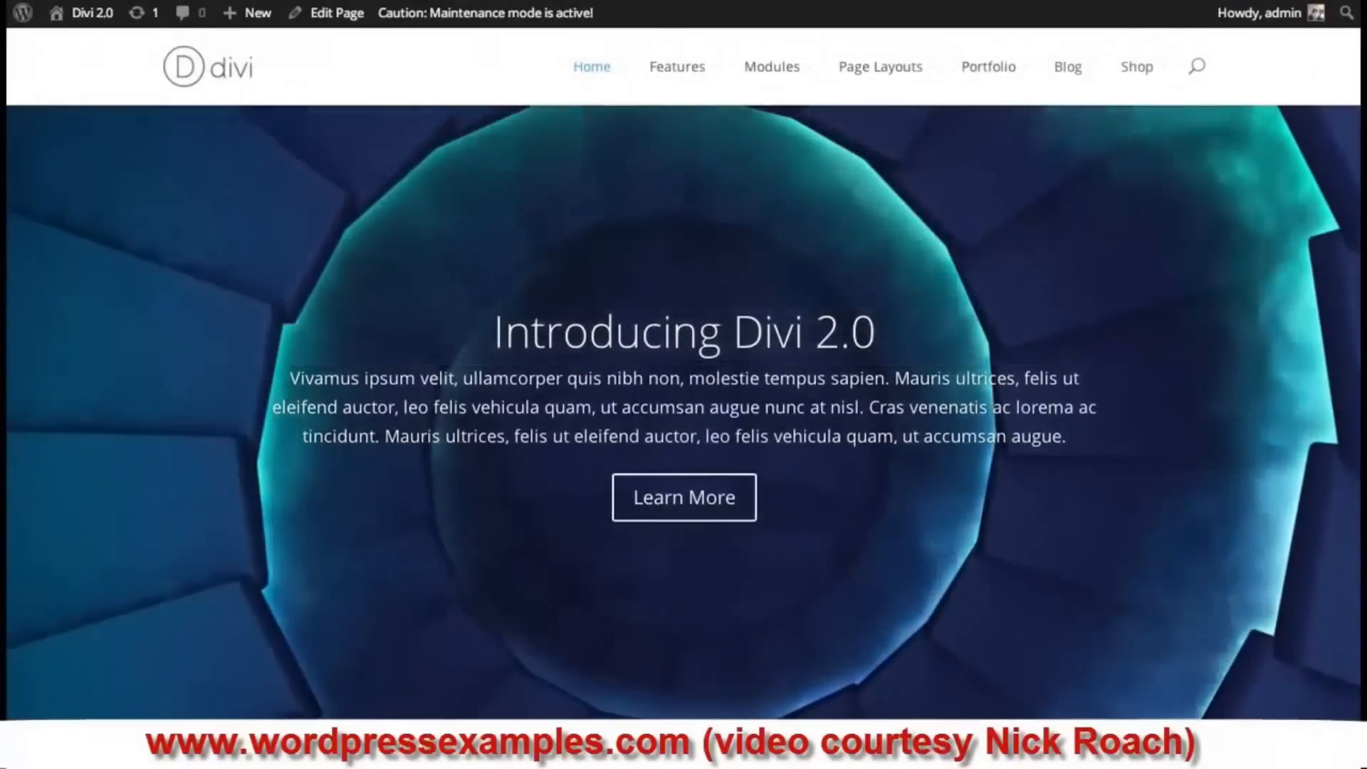
scroll(672, 422, down, 15)
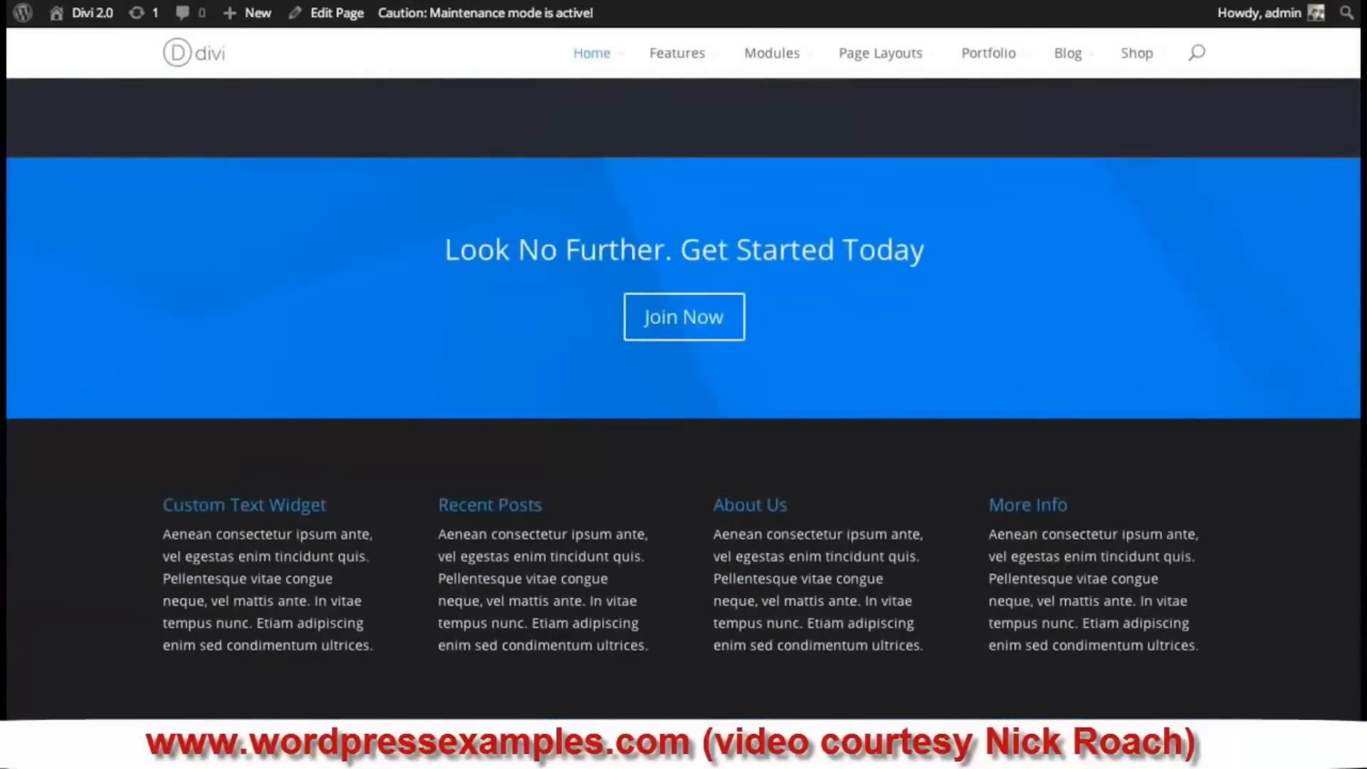
scroll(684, 384, up, 15)
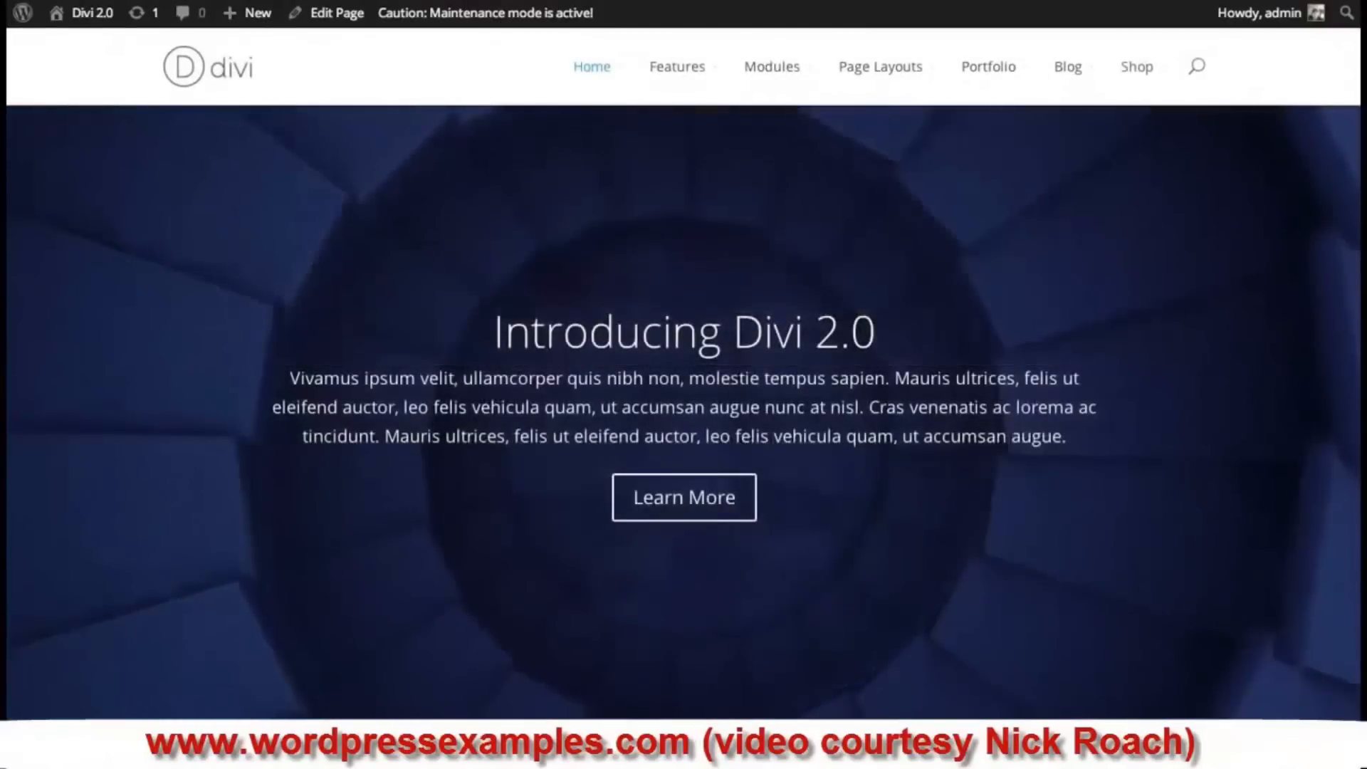
- Open Coming Soon from the Page Layouts menu and scroll through the page
mouse_move(1157, 84)
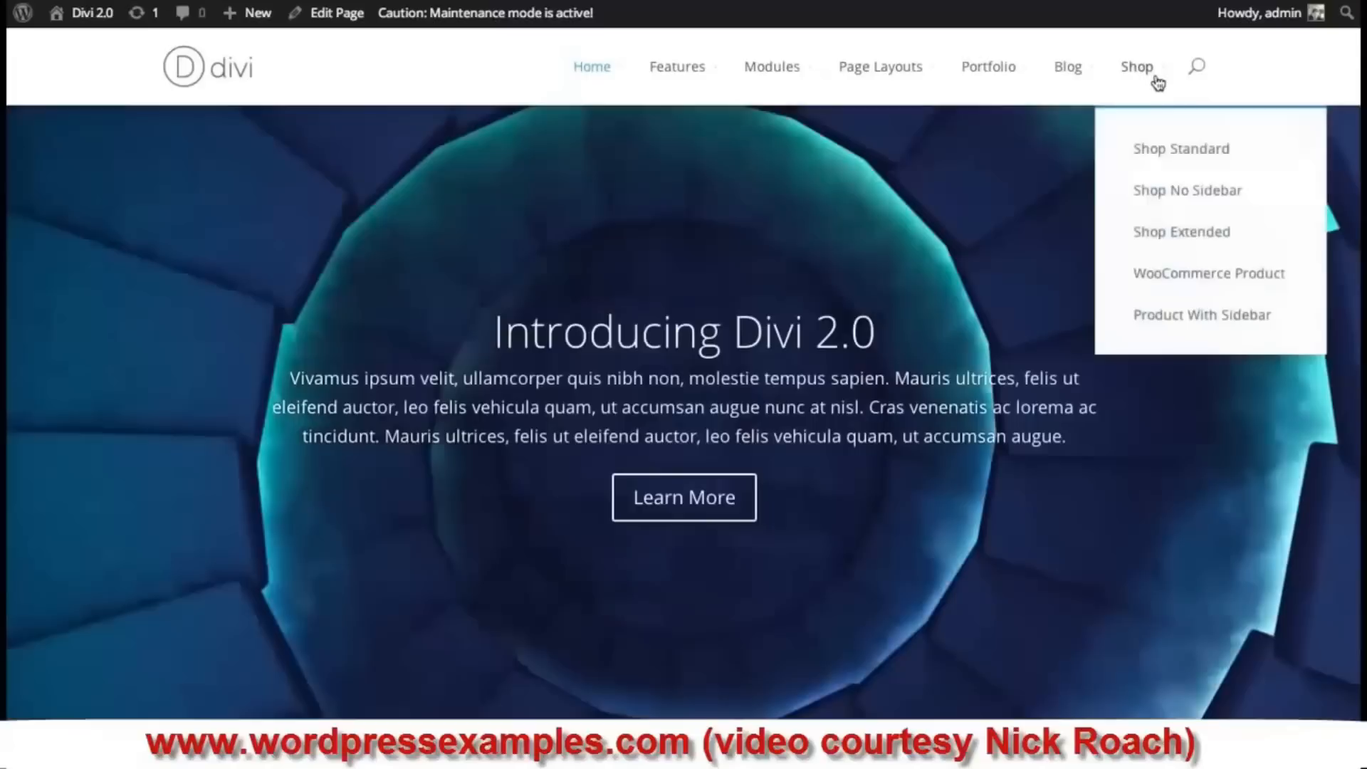
mouse_move(999, 73)
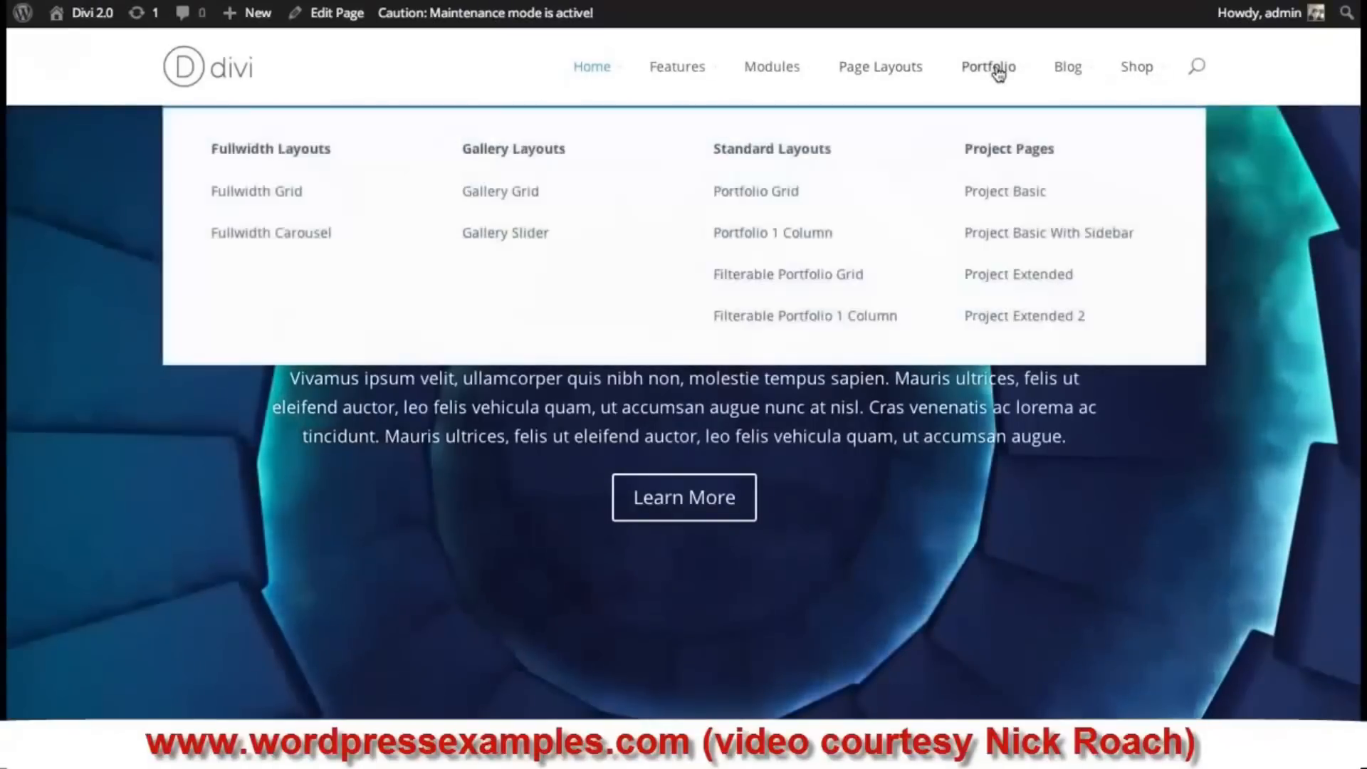
mouse_move(869, 74)
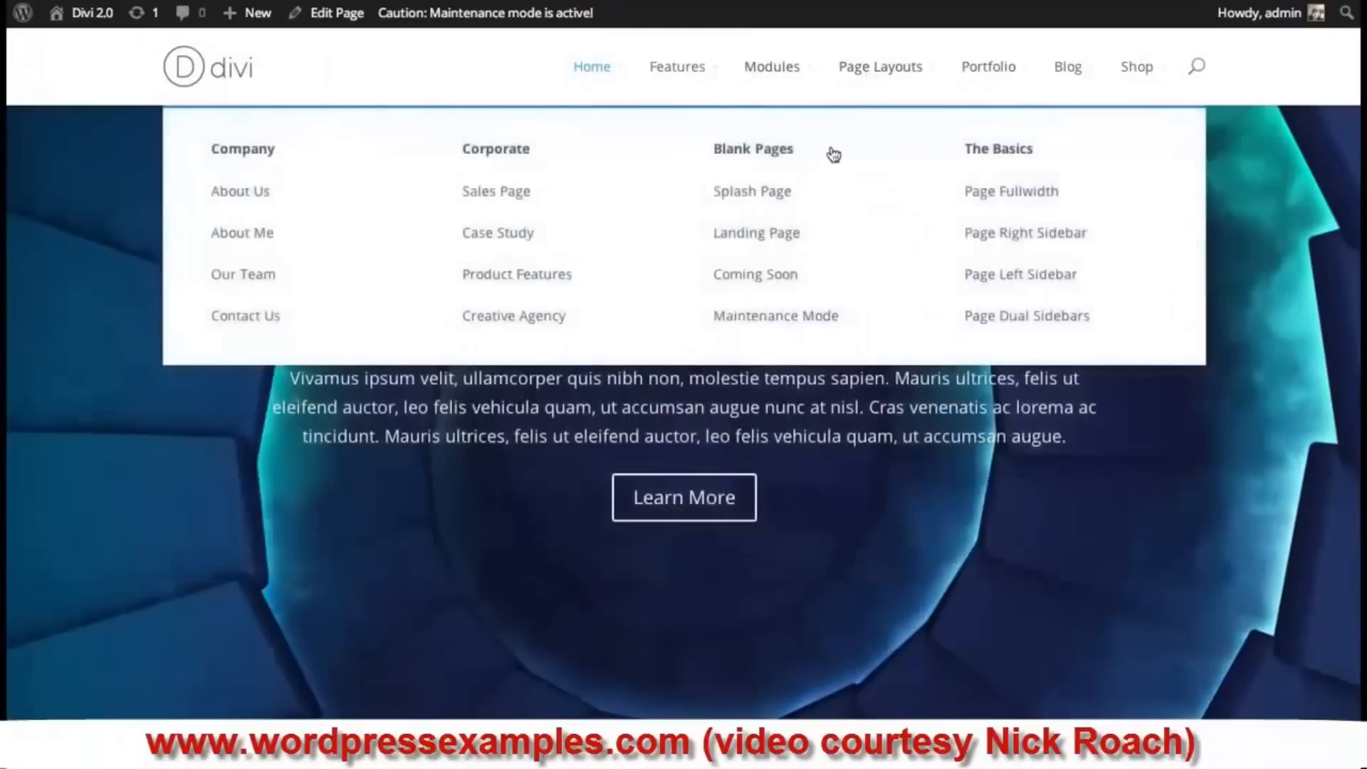
click(809, 276)
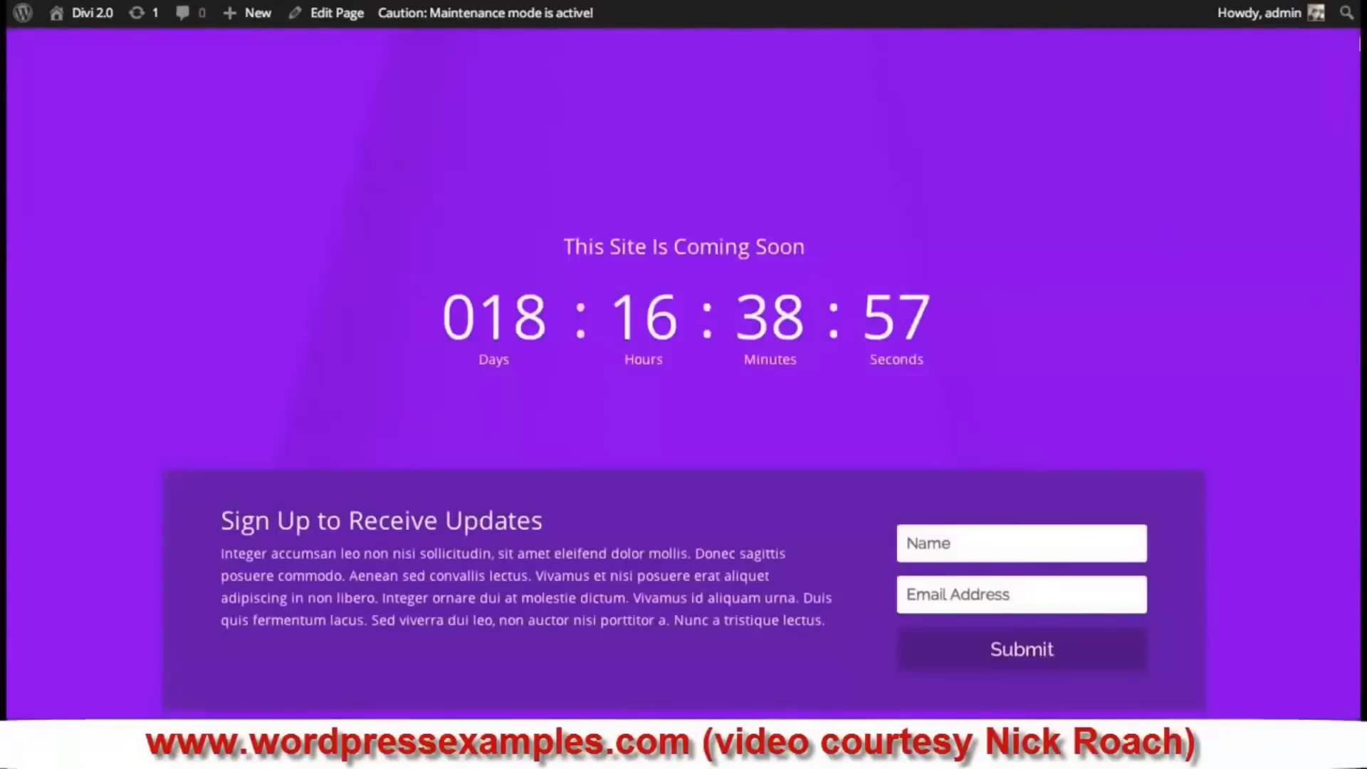
scroll(1064, 189, down, 10)
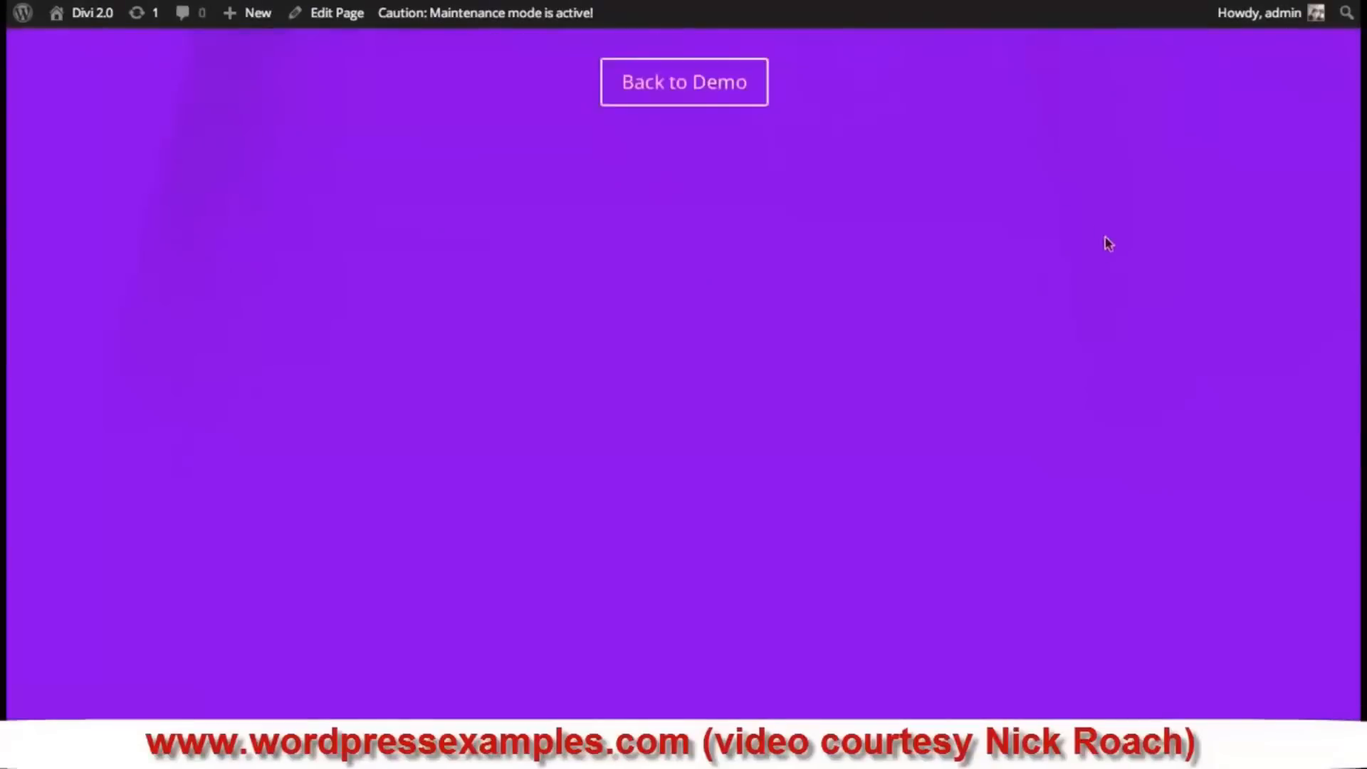
scroll(1303, 143, up, 10)
scroll(668, 403, down, 1)
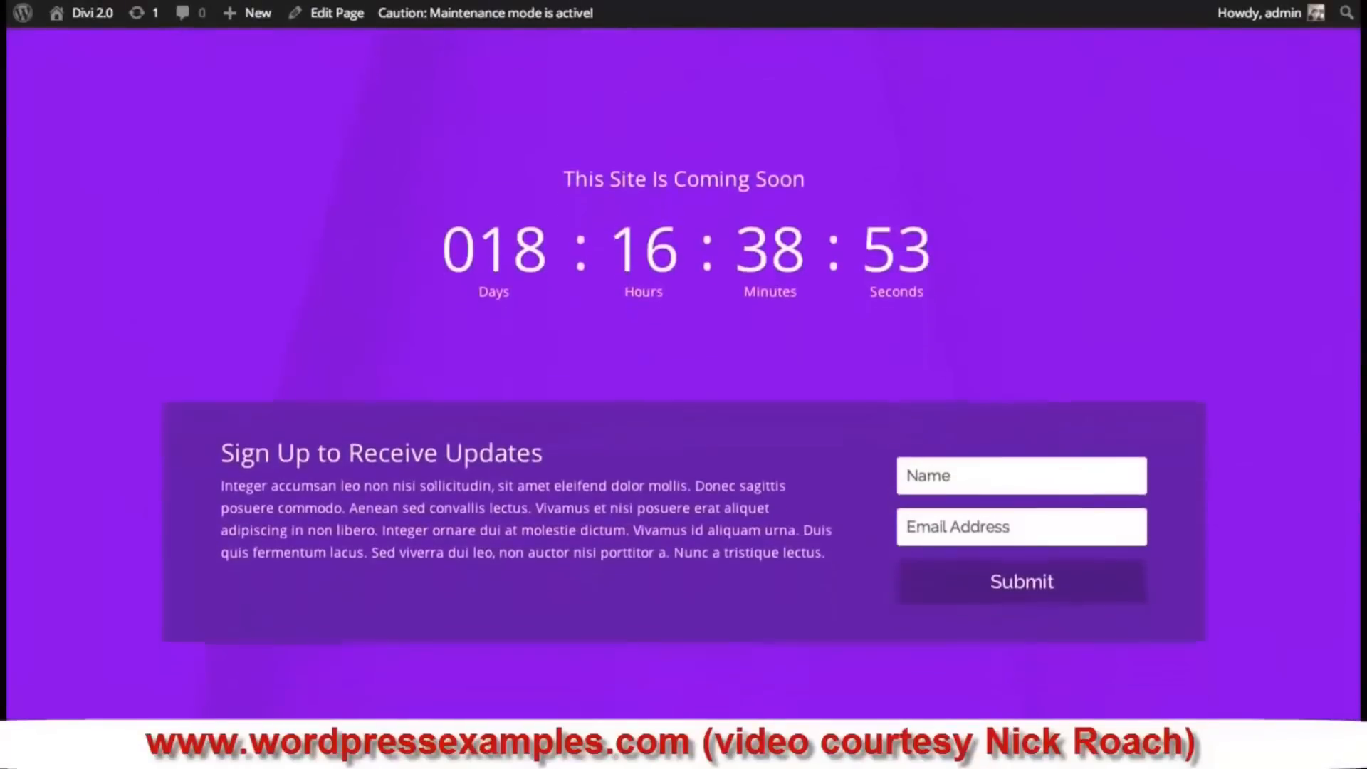
scroll(963, 288, down, 2)
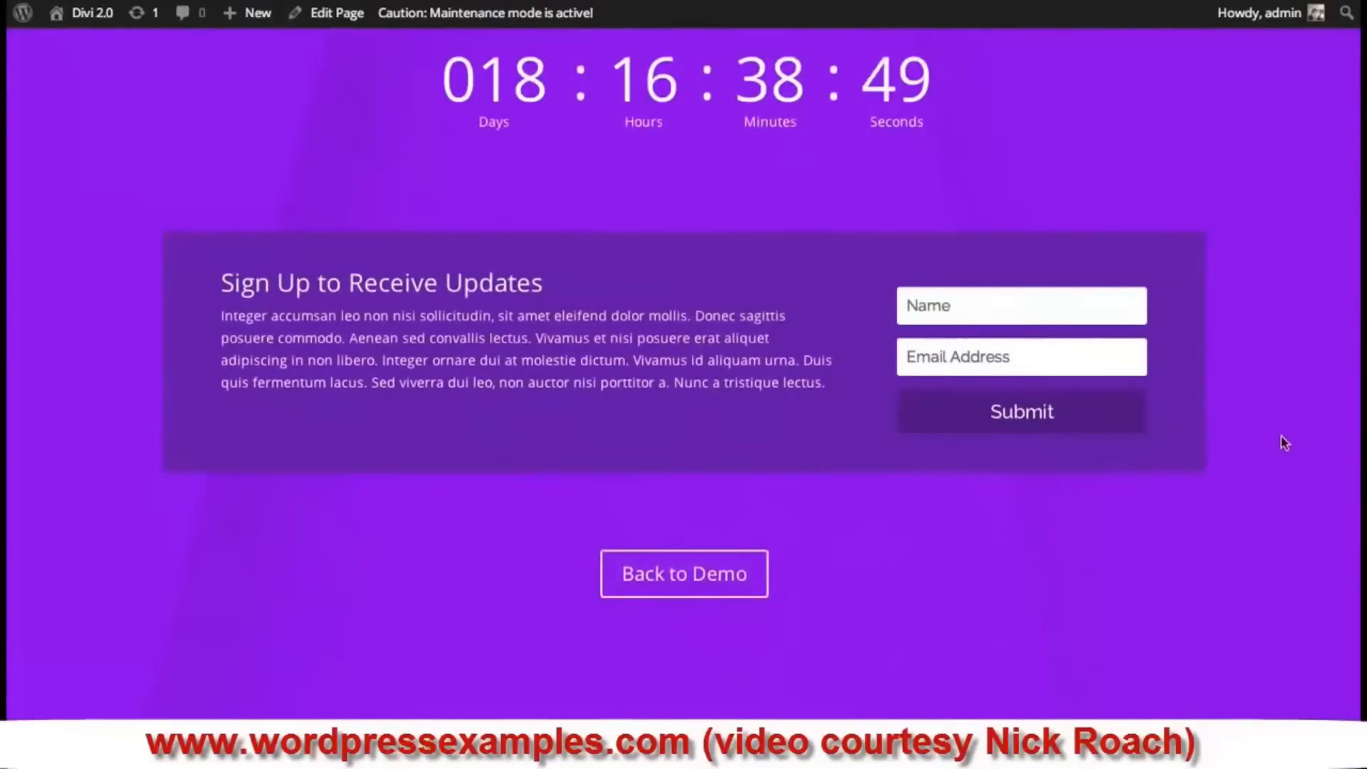
scroll(1280, 437, up, 3)
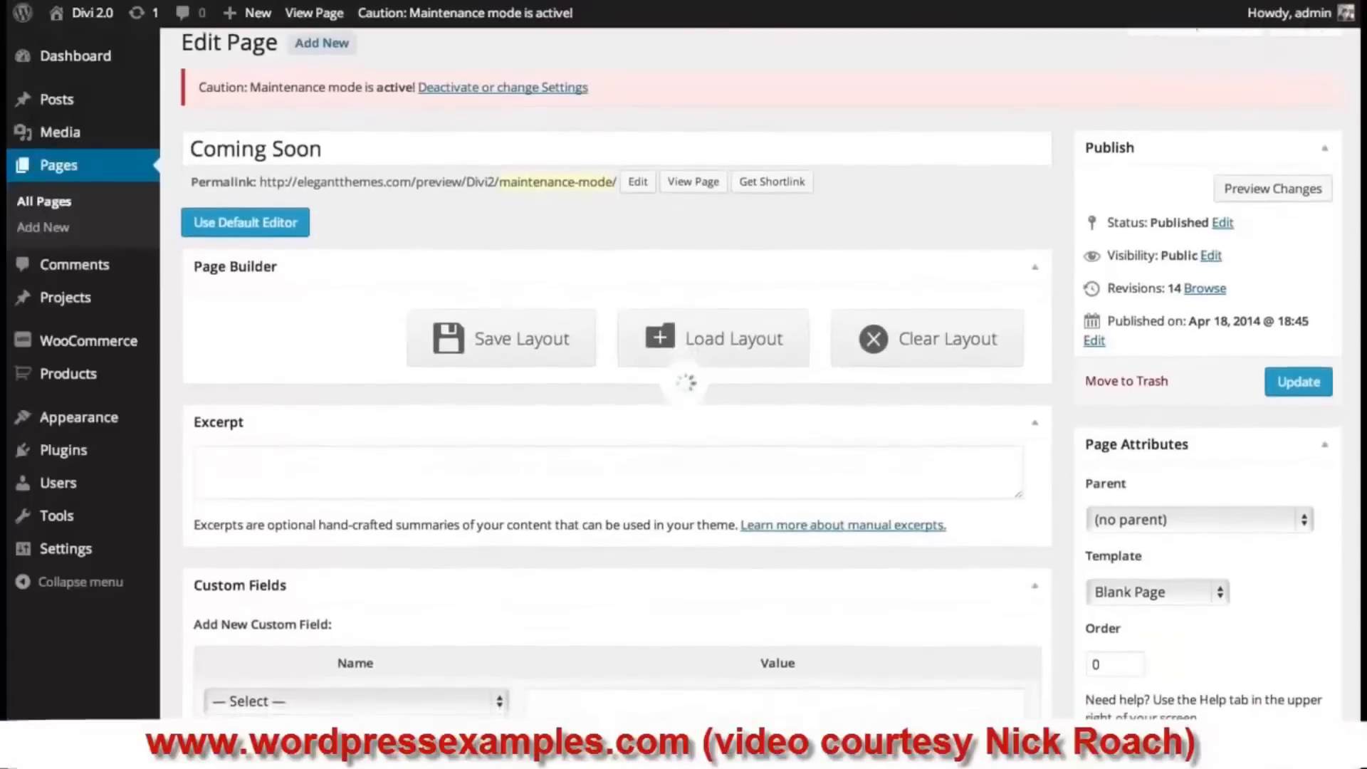
- Check the Coming Soon page's Template dropdown and keep Blank Page selected
scroll(617, 427, down, 2)
scroll(1294, 361, down, 2)
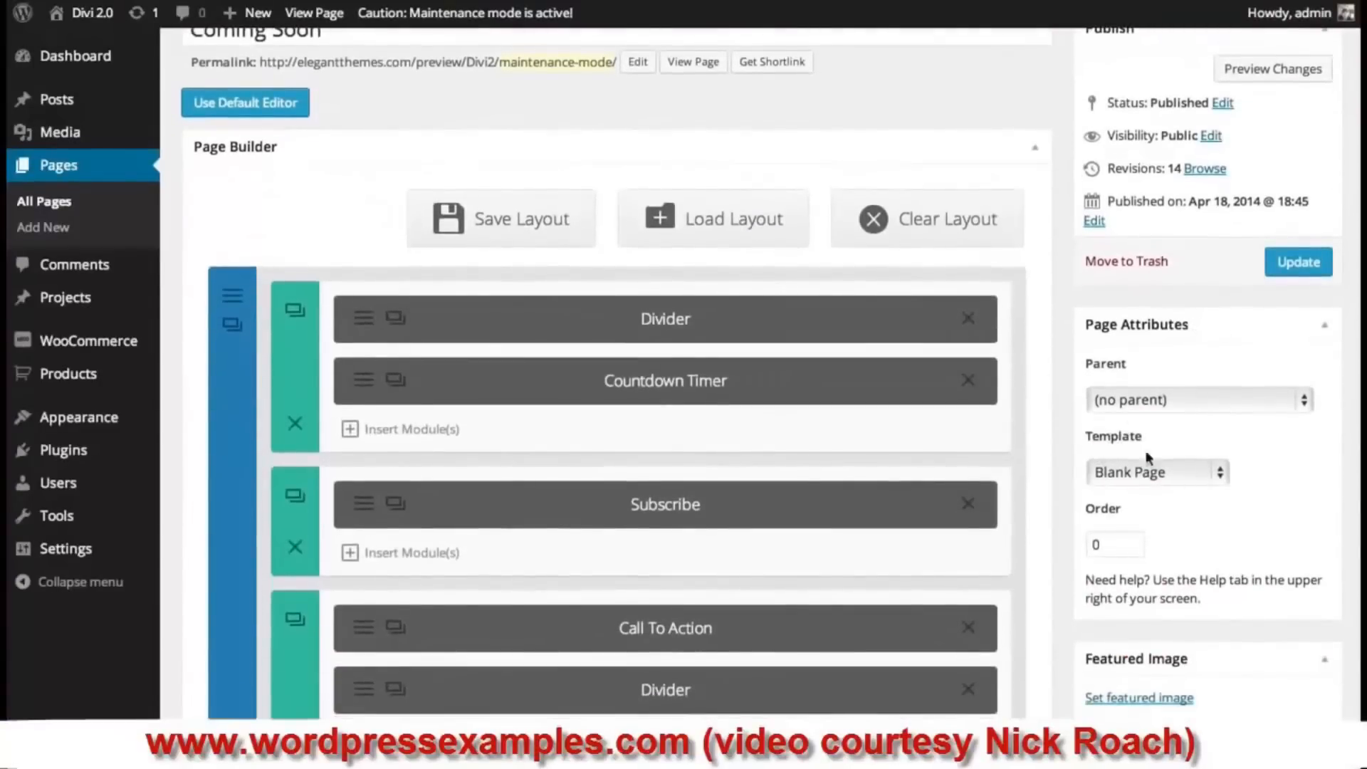
click(1210, 474)
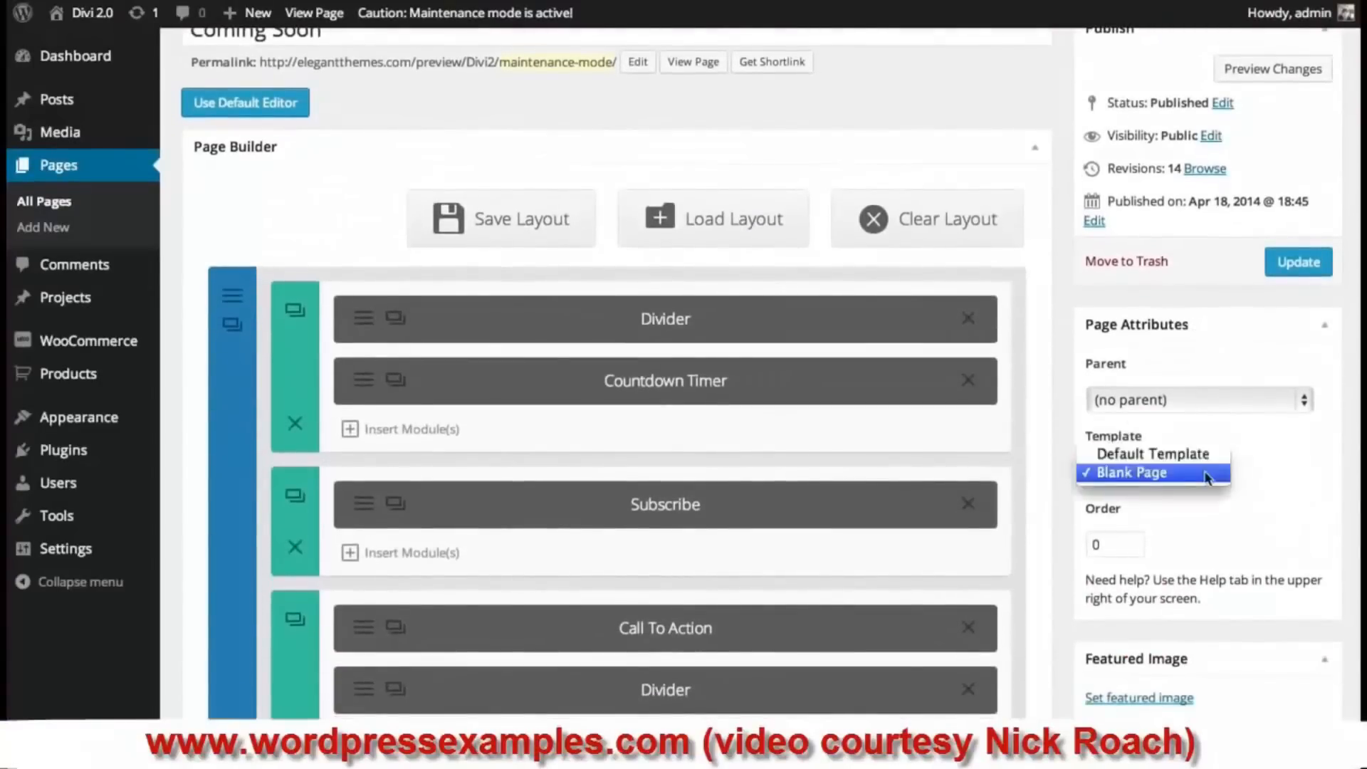
click(1146, 472)
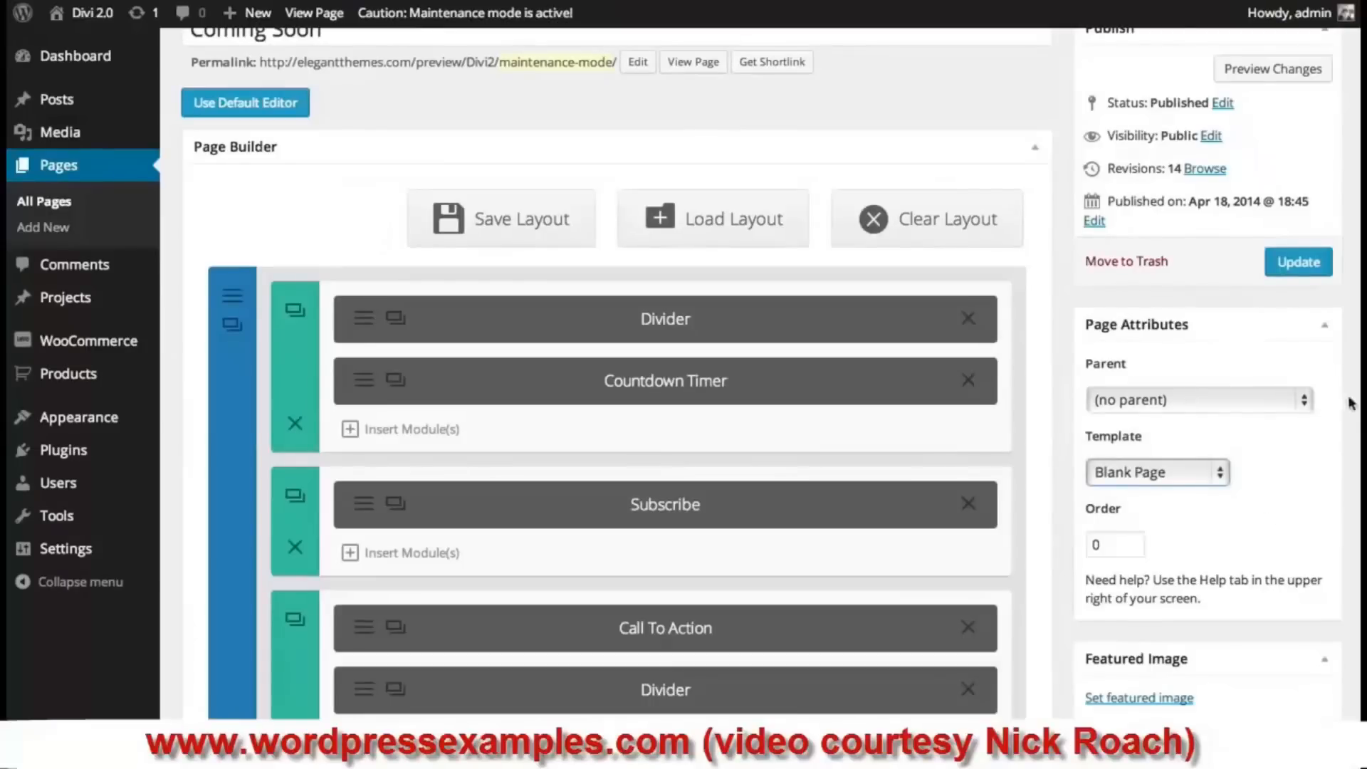
scroll(760, 373, up, 2)
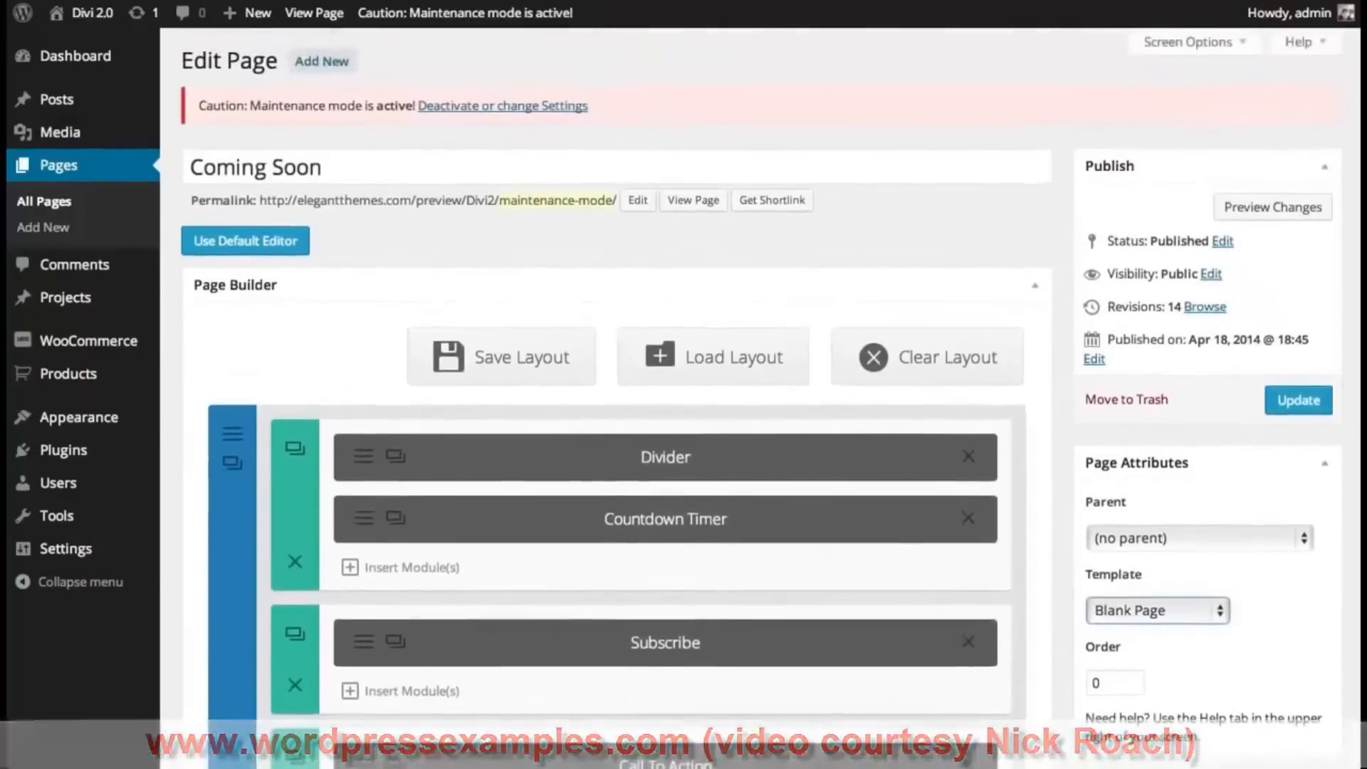